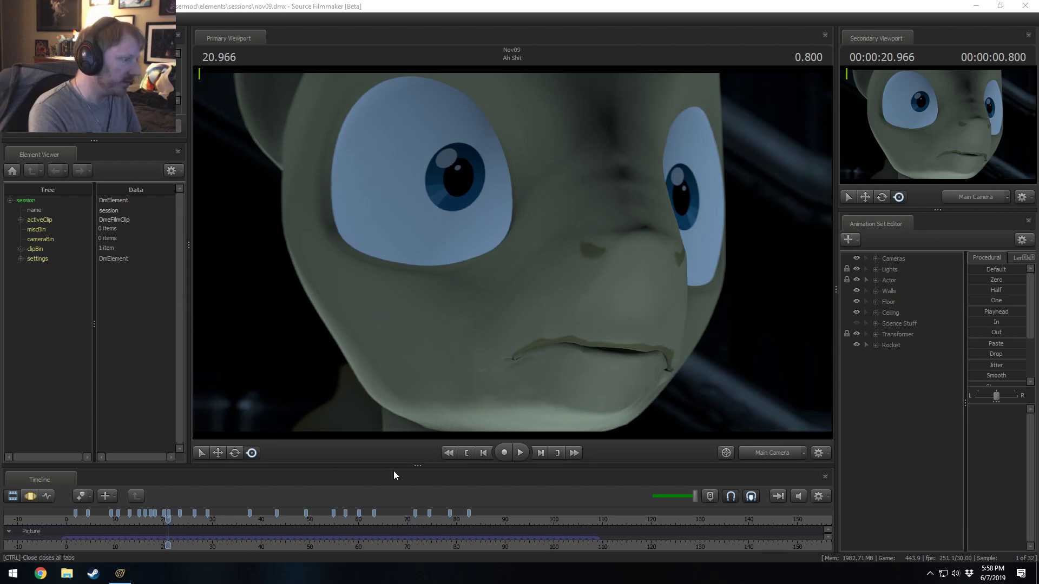
# - Enlarge the timeline area upwards and widen the area holding the secondary viewport and animation set editor
pyautogui.moveTo(417, 466); pyautogui.dragTo(414, 425)
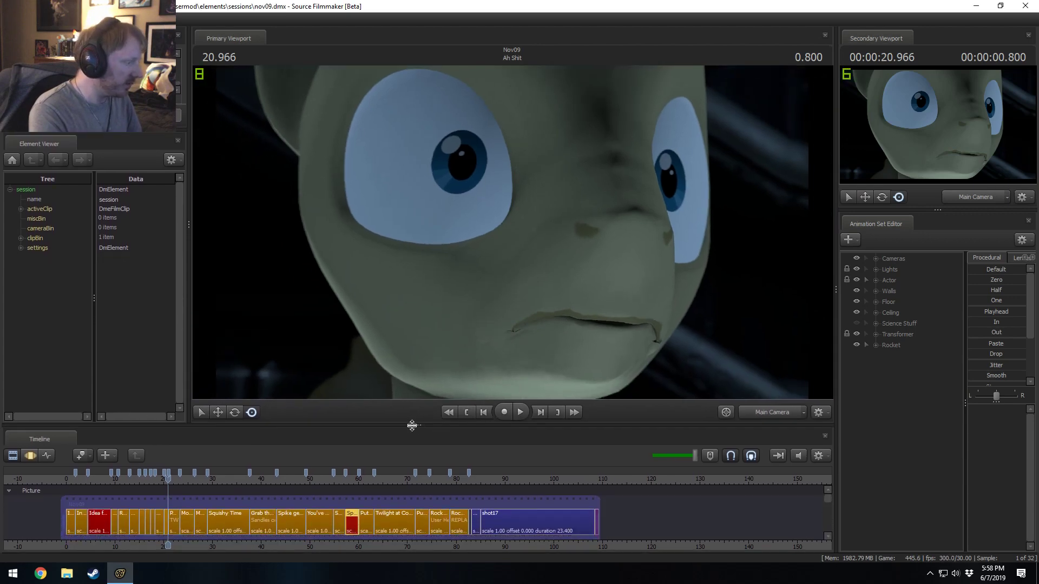
pyautogui.moveTo(835, 458); pyautogui.dragTo(775, 458)
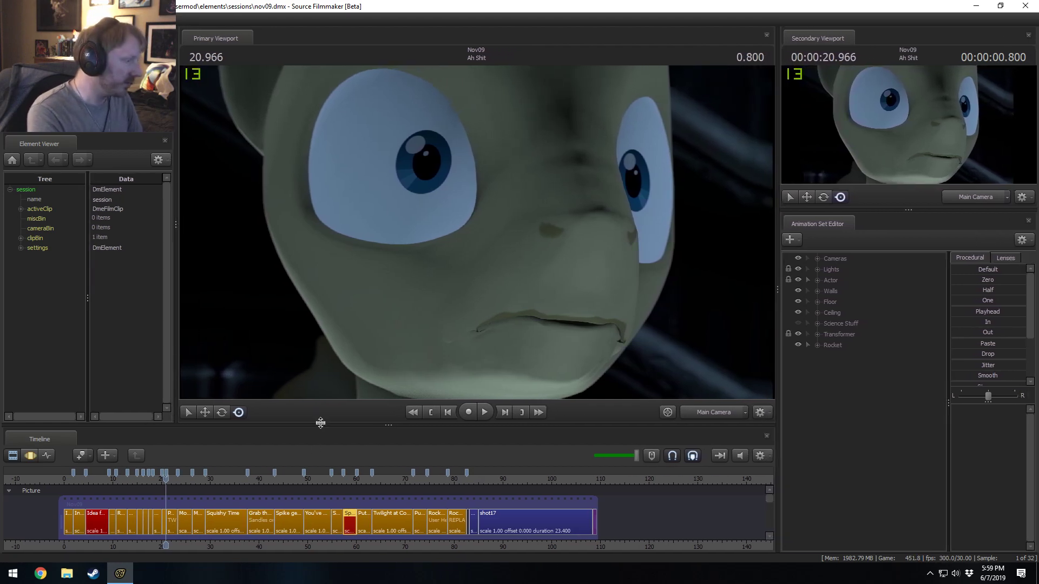
pyautogui.moveTo(320, 424); pyautogui.dragTo(313, 391)
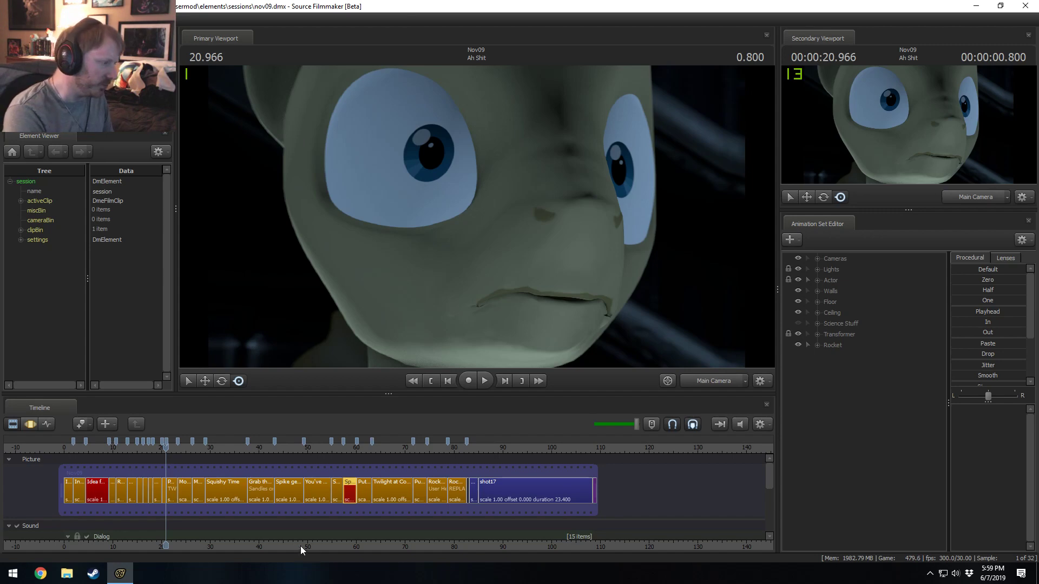
pyautogui.scroll(2, 310, 543)
pyautogui.scroll(-2, 310, 543)
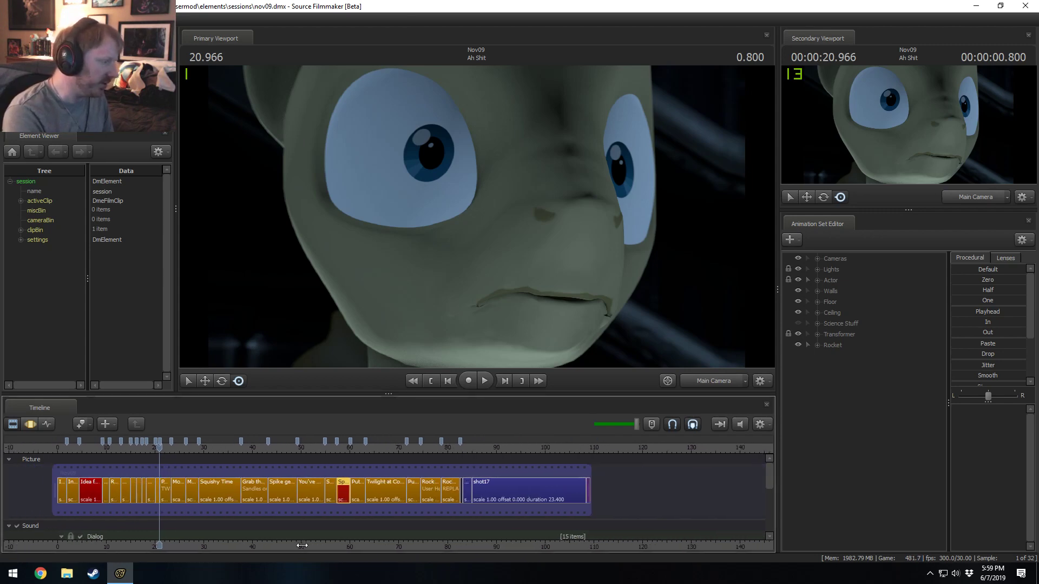
pyautogui.moveTo(301, 546); pyautogui.dragTo(295, 546, button='middle')
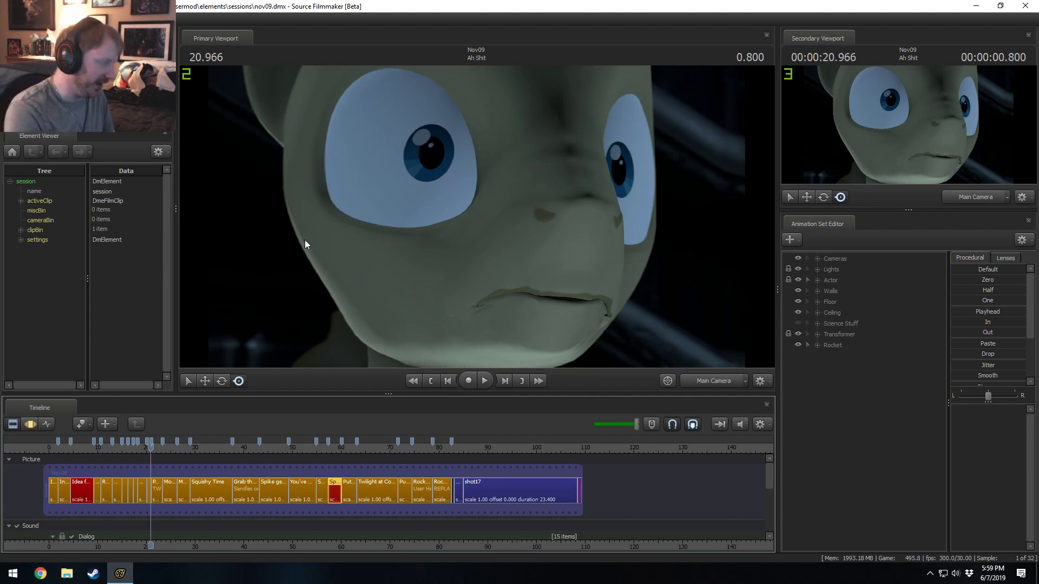
pyautogui.scroll(4, 324, 533)
pyautogui.scroll(-4, 324, 531)
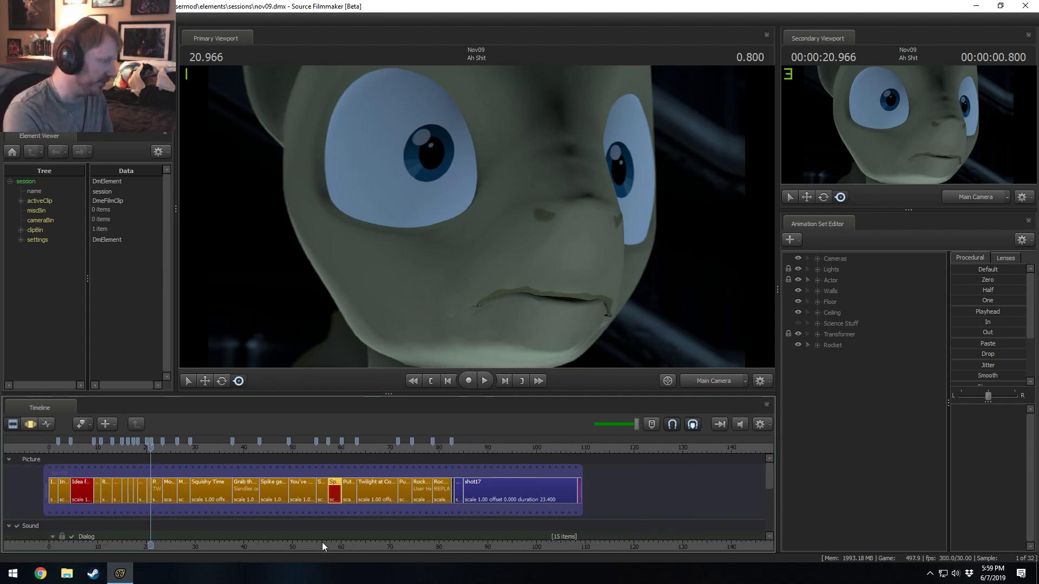
# - Move the playhead to 57.500 near the start of the Spike Fly to Rocket shot
pyautogui.moveTo(323, 542); pyautogui.dragTo(431, 531, button='middle')
pyautogui.scroll(4, 431, 531)
pyautogui.scroll(-3, 433, 532)
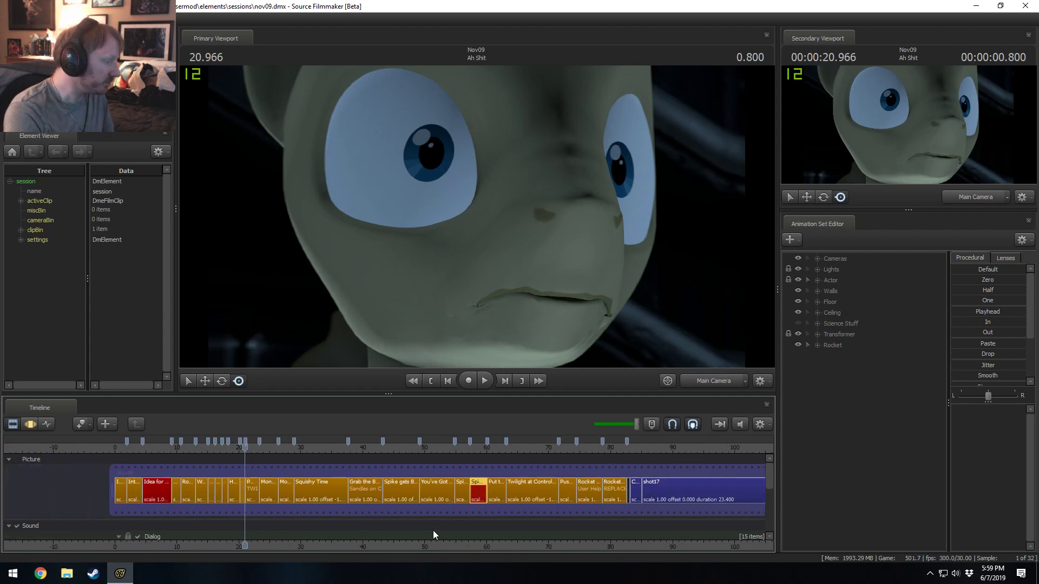
pyautogui.click(481, 448)
pyautogui.scroll(6, 466, 487)
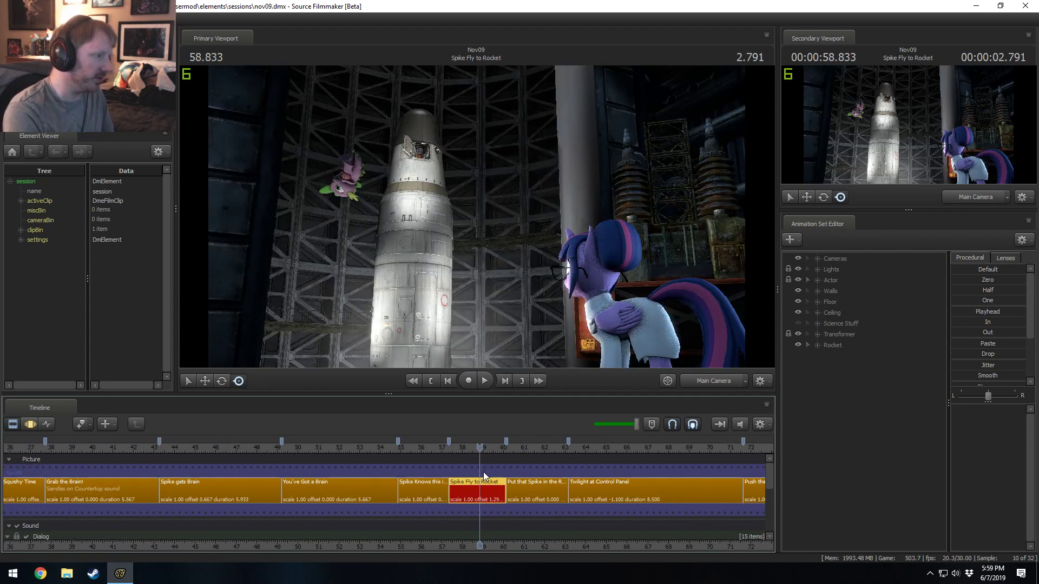
pyautogui.click(364, 448)
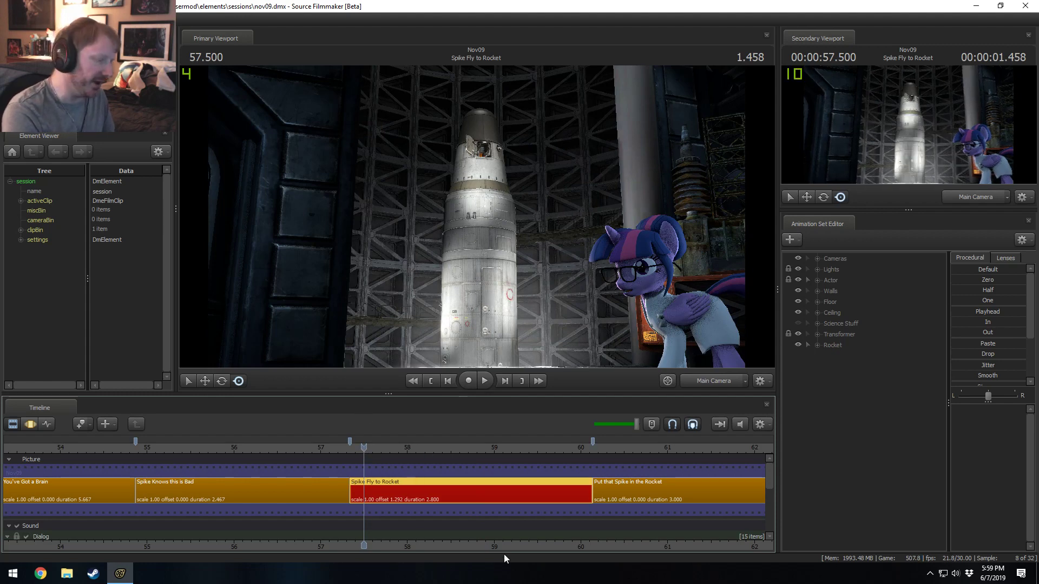
# - Align the playhead with the start of the Spike Fly to Rocket shot at 57.333
pyautogui.moveTo(503, 556); pyautogui.dragTo(449, 550, button='middle')
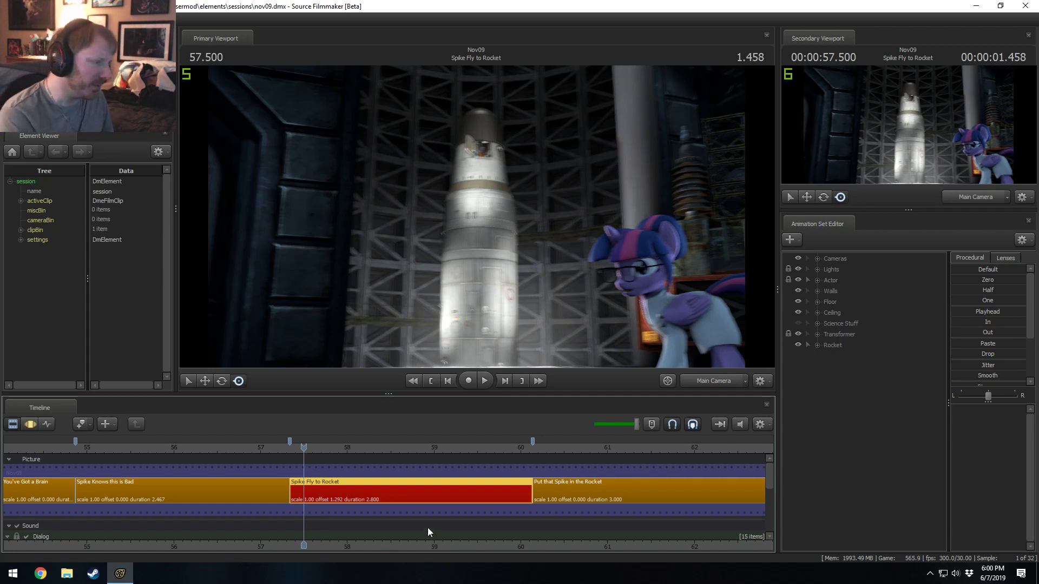
pyautogui.scroll(3, 469, 537)
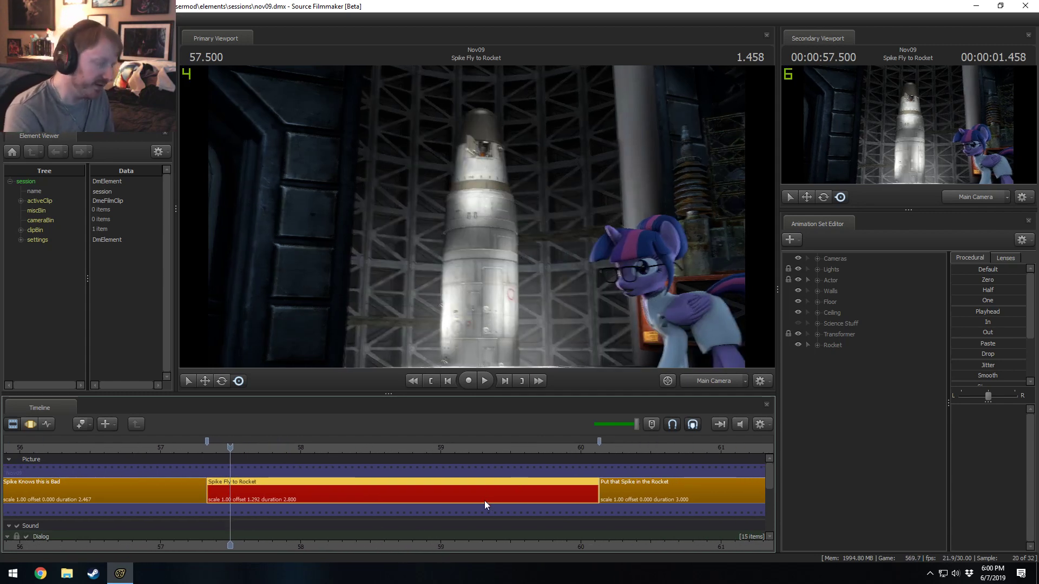
pyautogui.moveTo(460, 530); pyautogui.dragTo(343, 544, button='middle')
pyautogui.scroll(-2, 330, 545)
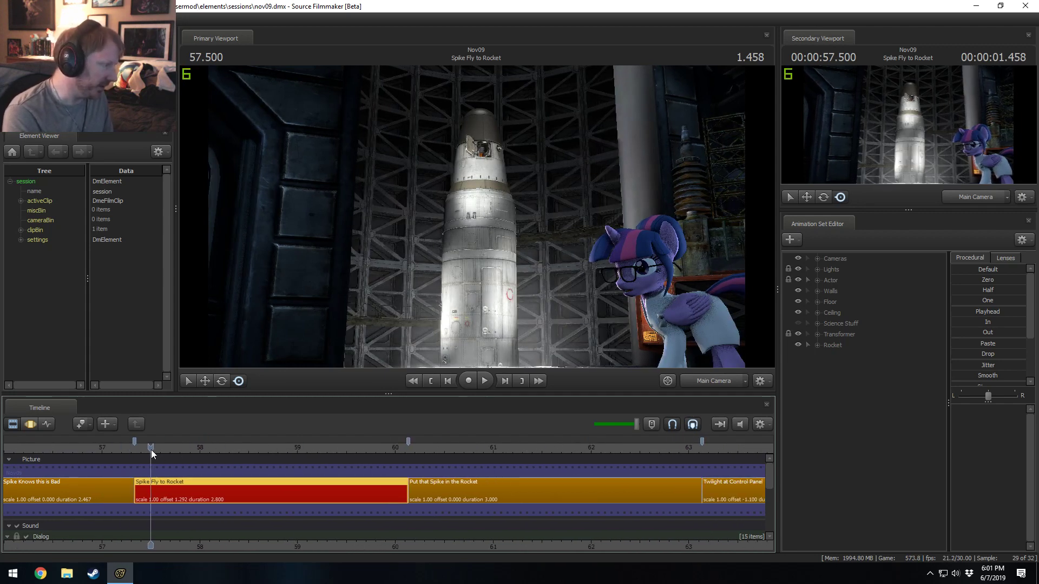
pyautogui.moveTo(151, 450); pyautogui.dragTo(135, 452)
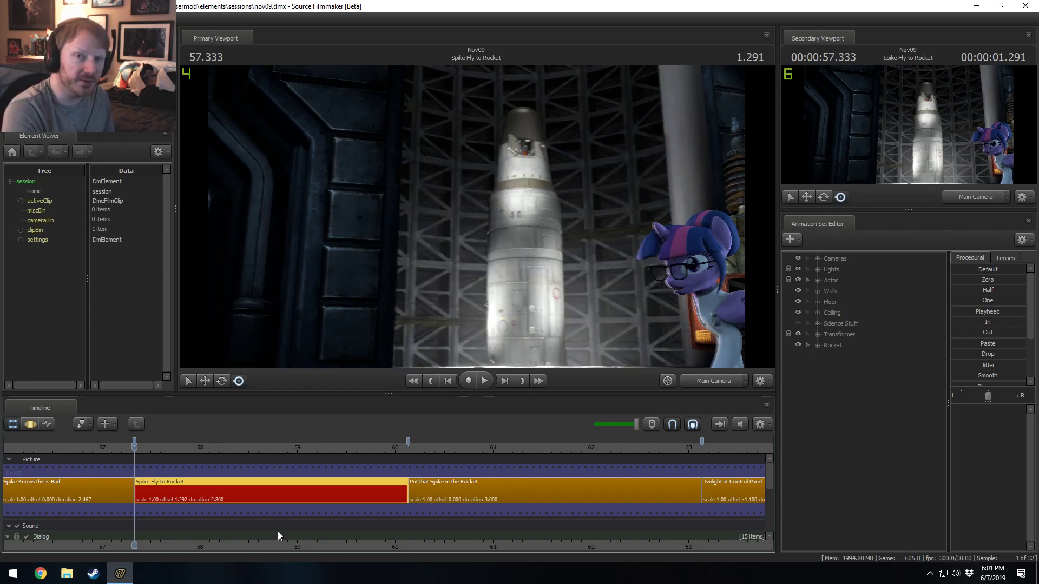
# - Show the Spike Fly to Rocket shot in the Motion Editor with its whole duration in view
pyautogui.press('F2')
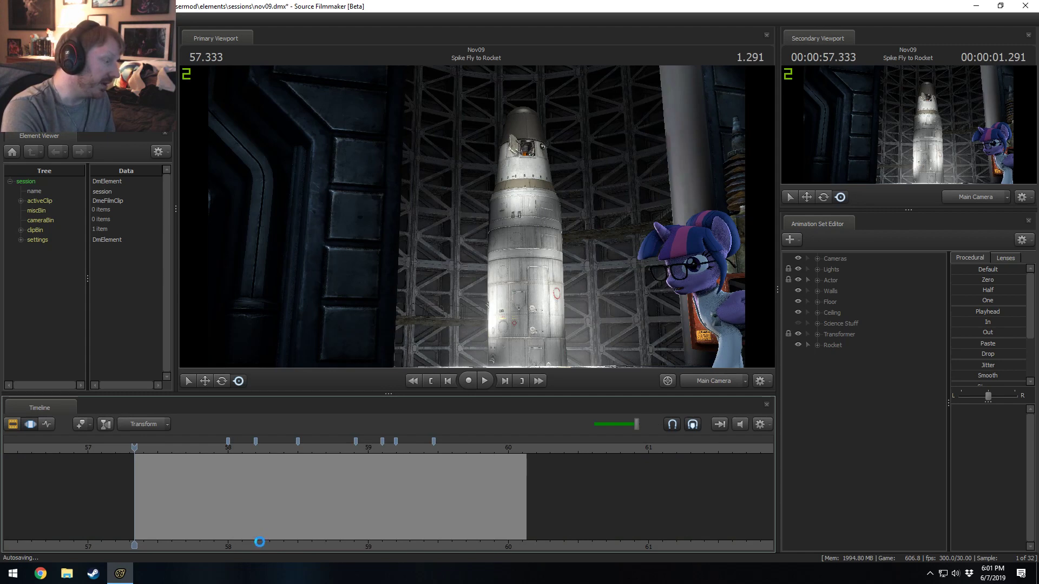
pyautogui.moveTo(252, 541); pyautogui.dragTo(195, 539, button='middle')
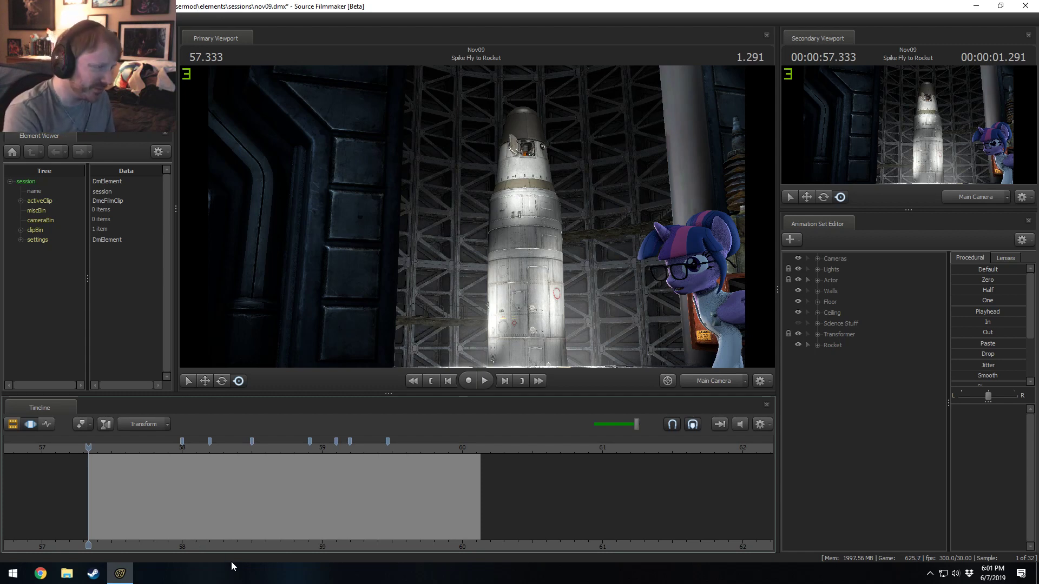
pyautogui.scroll(5, 322, 527)
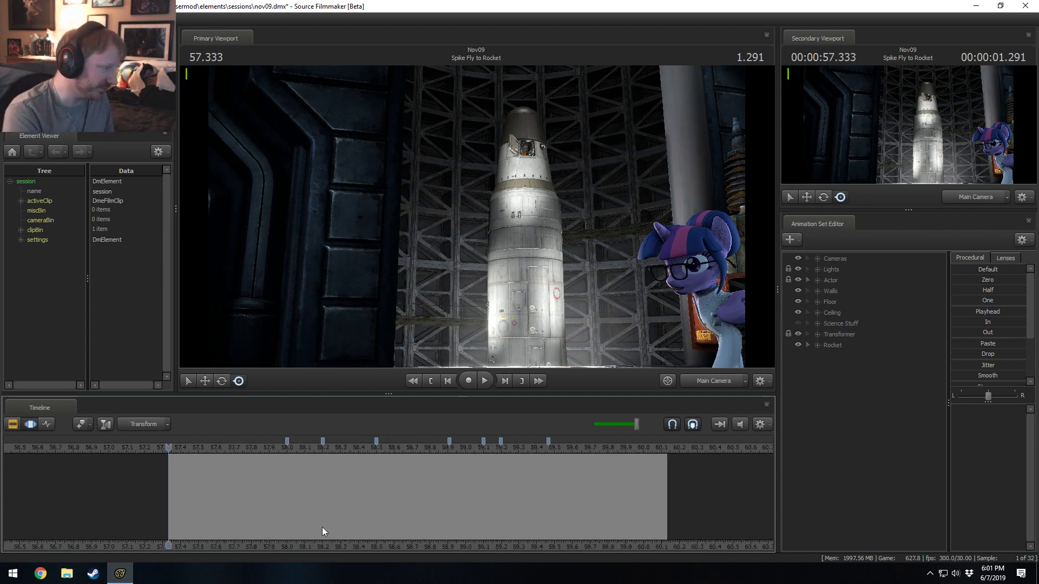
pyautogui.moveTo(385, 544); pyautogui.dragTo(304, 545, button='middle')
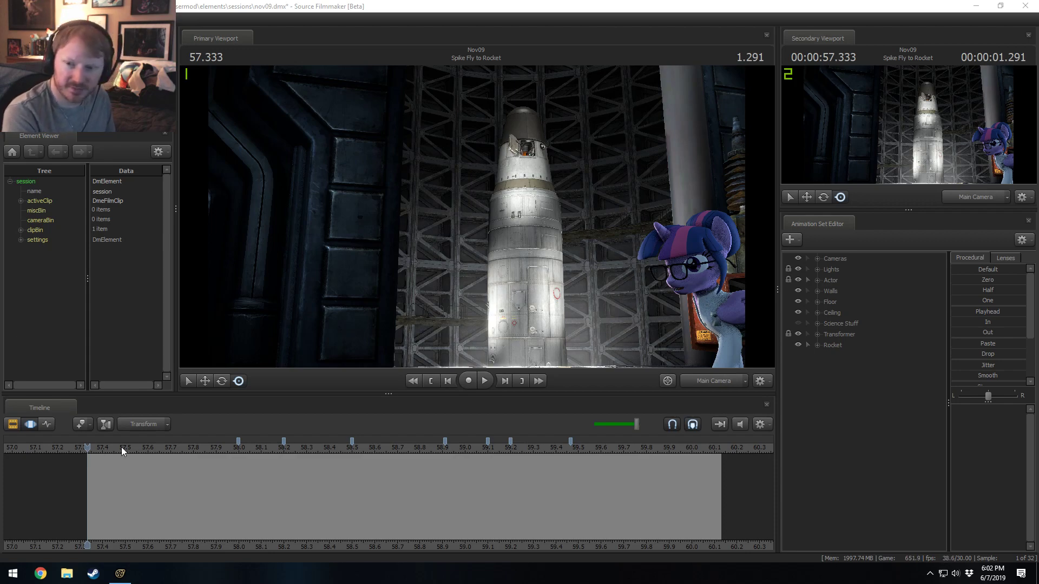
# - Preview the shot's opening frames at 57.533 and 57.500, and return the playhead to 57.333
pyautogui.moveTo(121, 447); pyautogui.dragTo(136, 451)
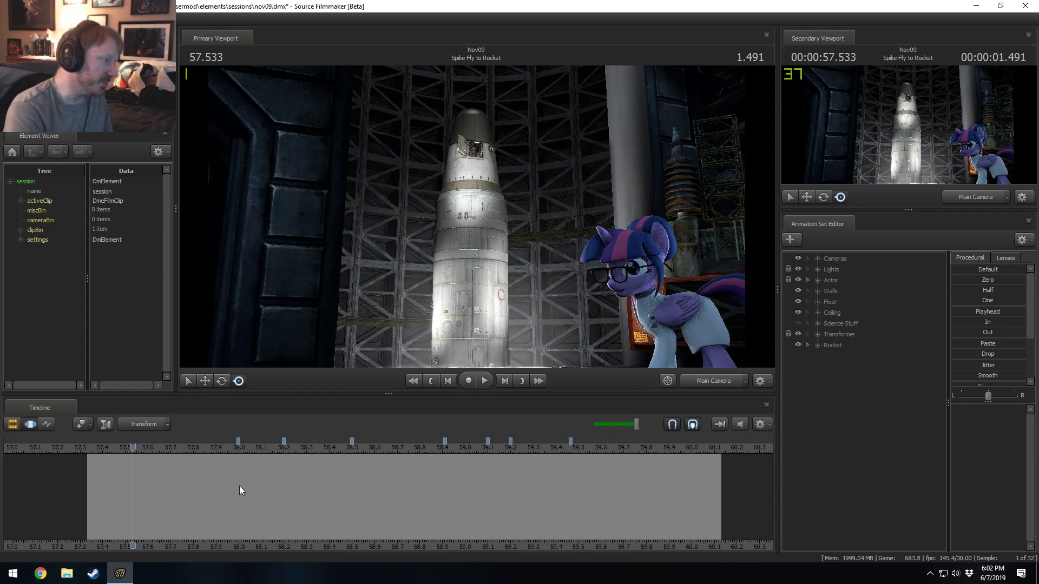
pyautogui.click(126, 449)
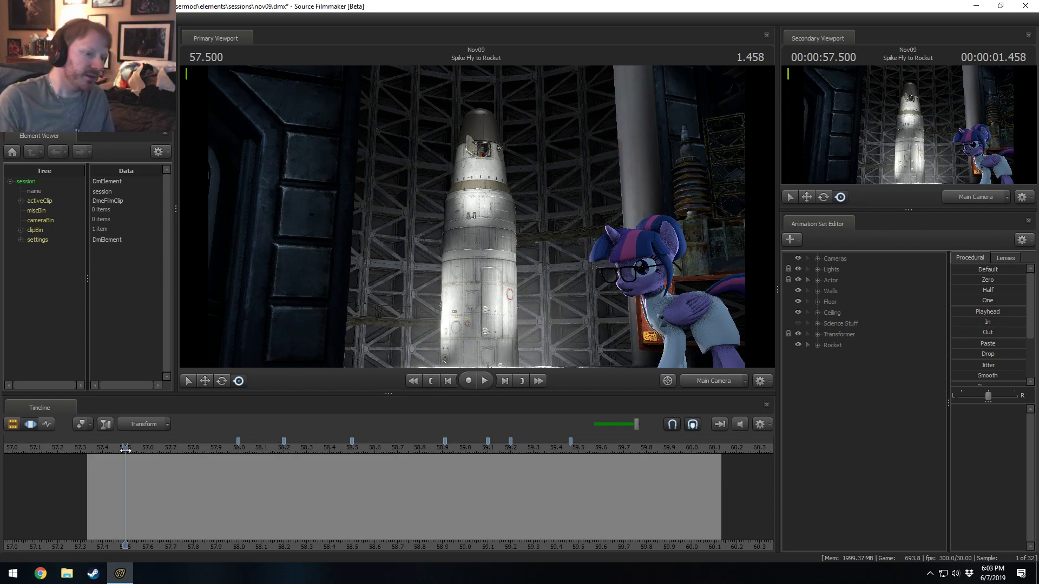
pyautogui.scroll(4, 135, 492)
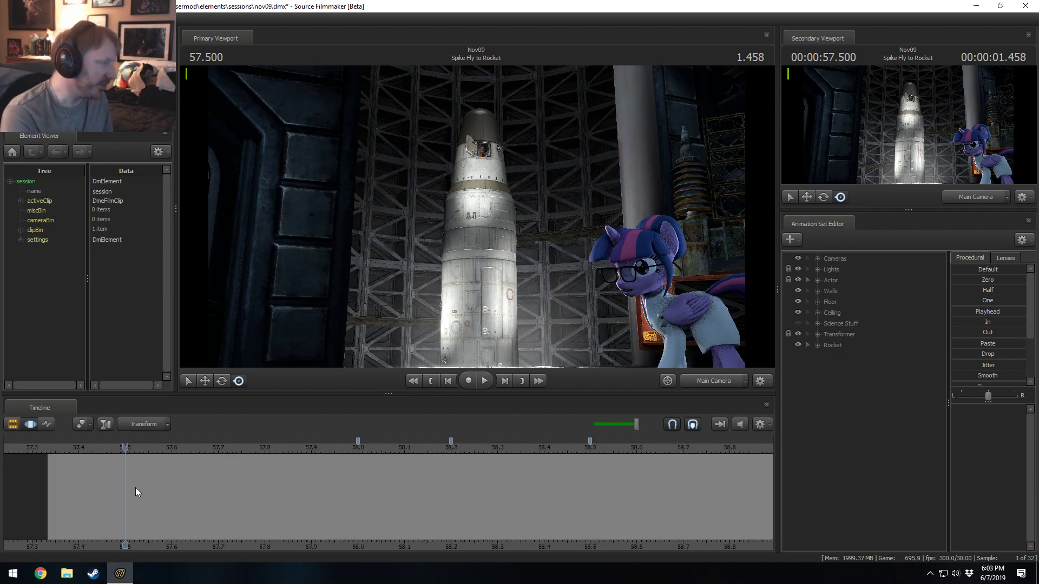
pyautogui.click(53, 447)
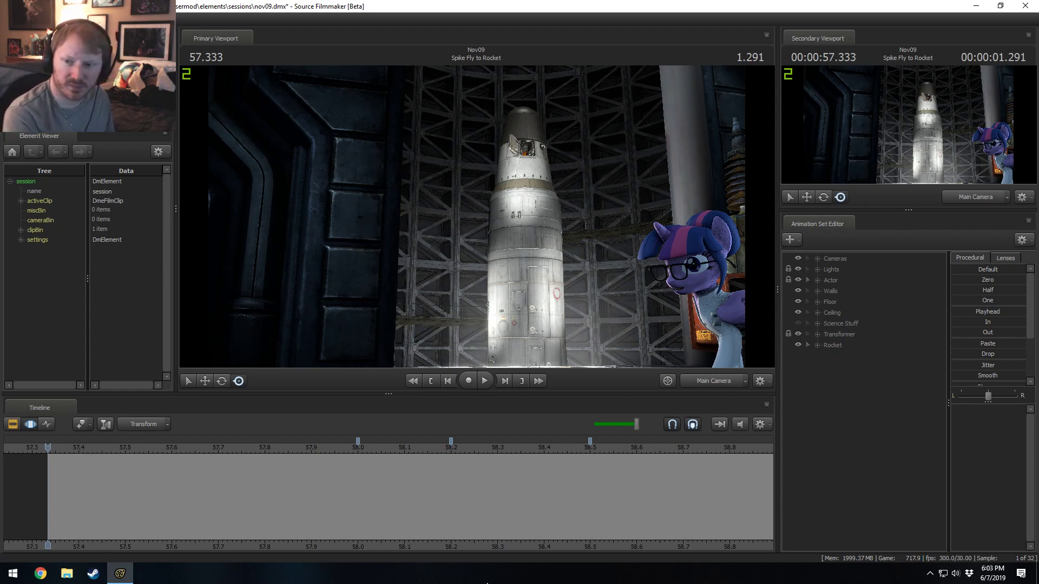
pyautogui.scroll(2, 95, 485)
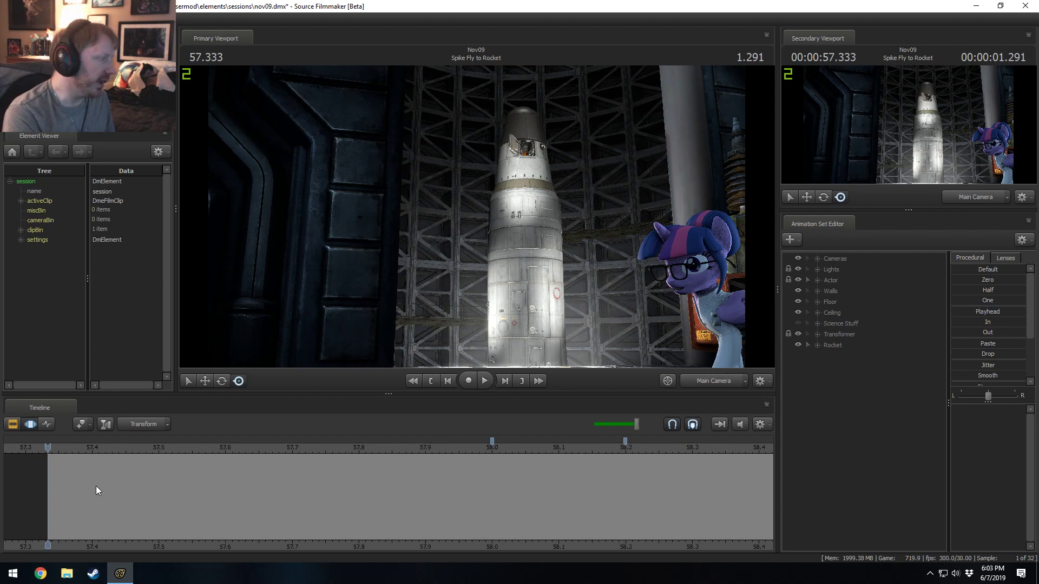
pyautogui.scroll(-3, 109, 515)
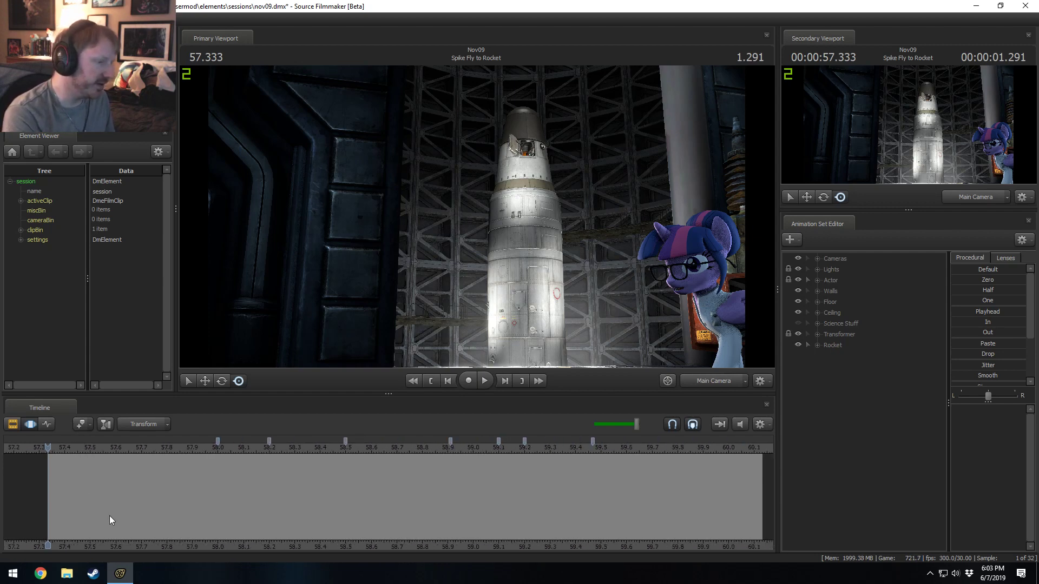
pyautogui.moveTo(98, 547); pyautogui.dragTo(85, 546, button='middle')
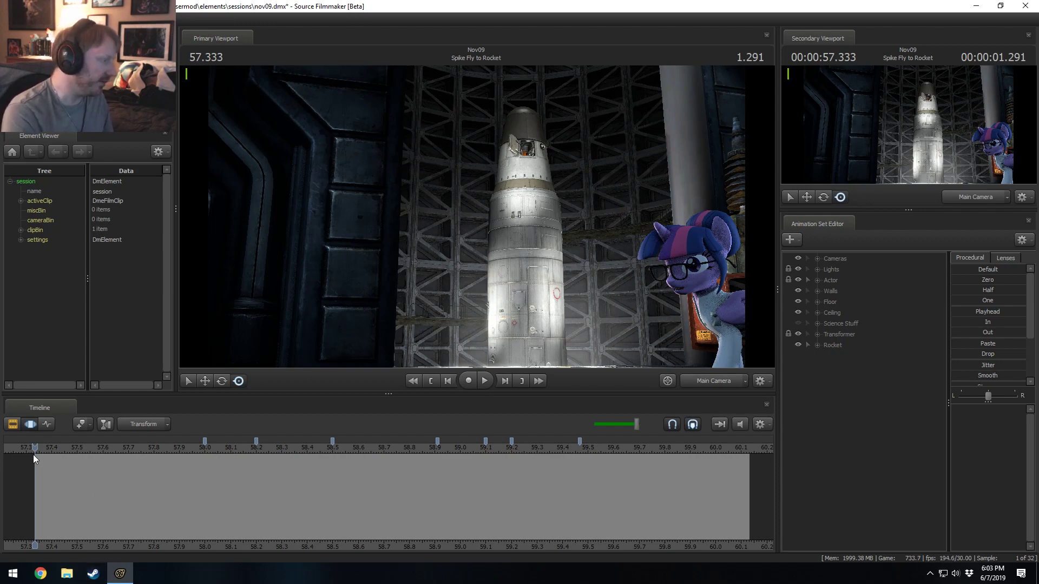
# - Play back the beginning of the shot and stop with the playhead at 58.000
pyautogui.press('space')
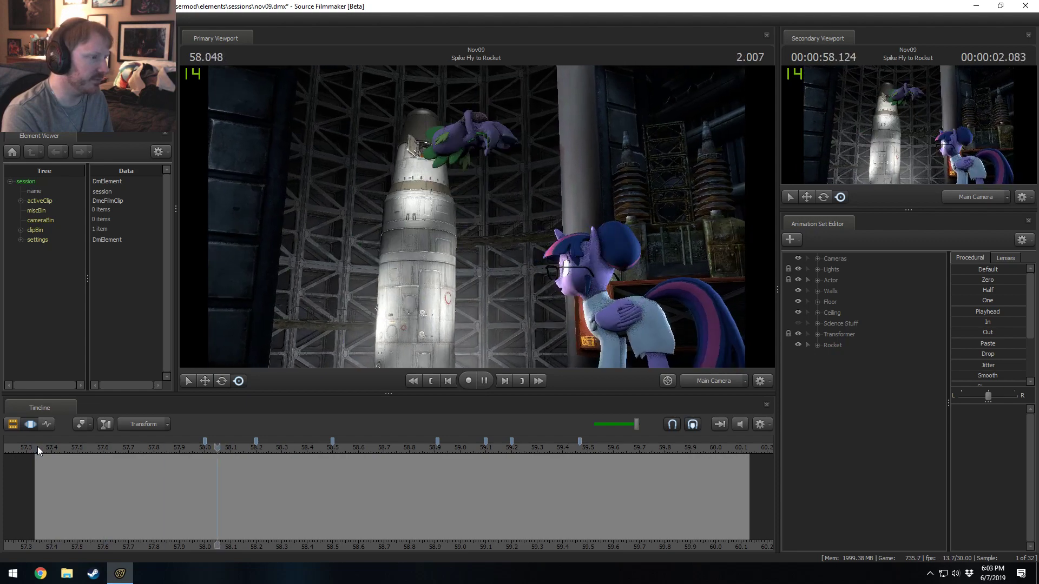
pyautogui.press('space')
pyautogui.press('space')
pyautogui.press('space')
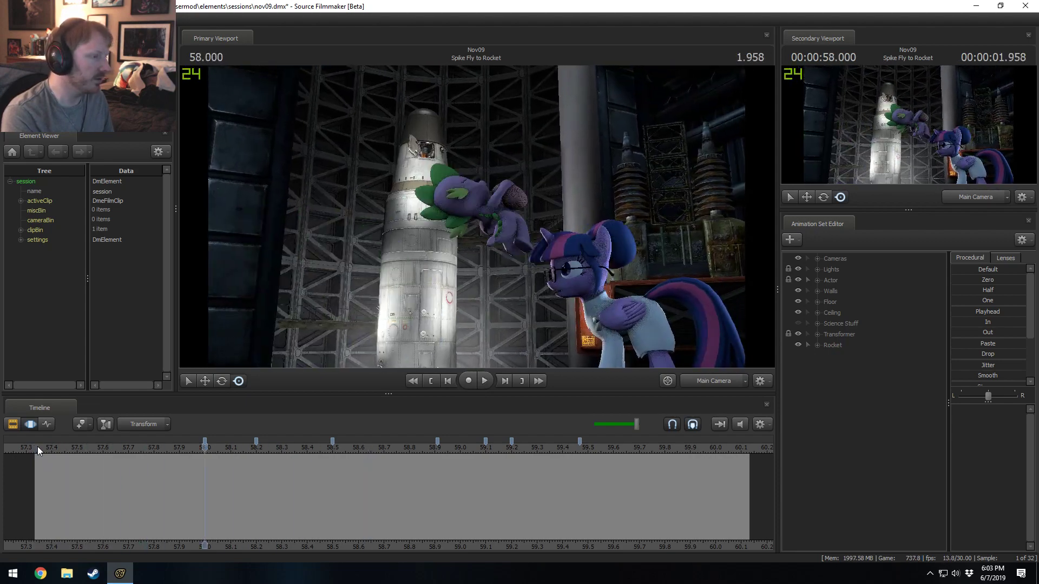
# - View the scene through the Work Camera and return the primary viewport to the Main Camera
pyautogui.click(716, 382)
pyautogui.moveTo(701, 349); pyautogui.dragTo(476, 216)
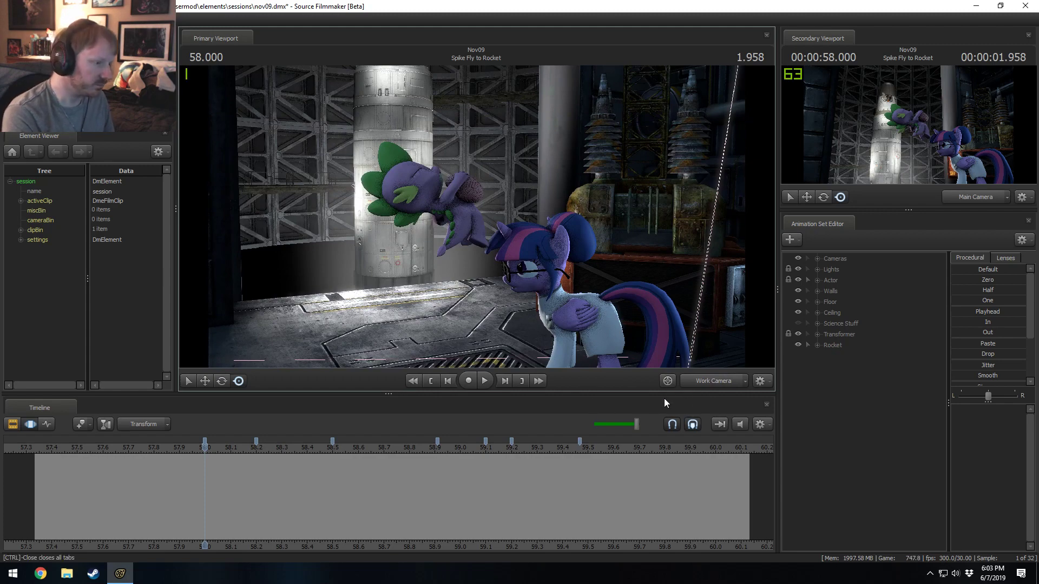
pyautogui.click(700, 380)
pyautogui.scroll(-2, 391, 488)
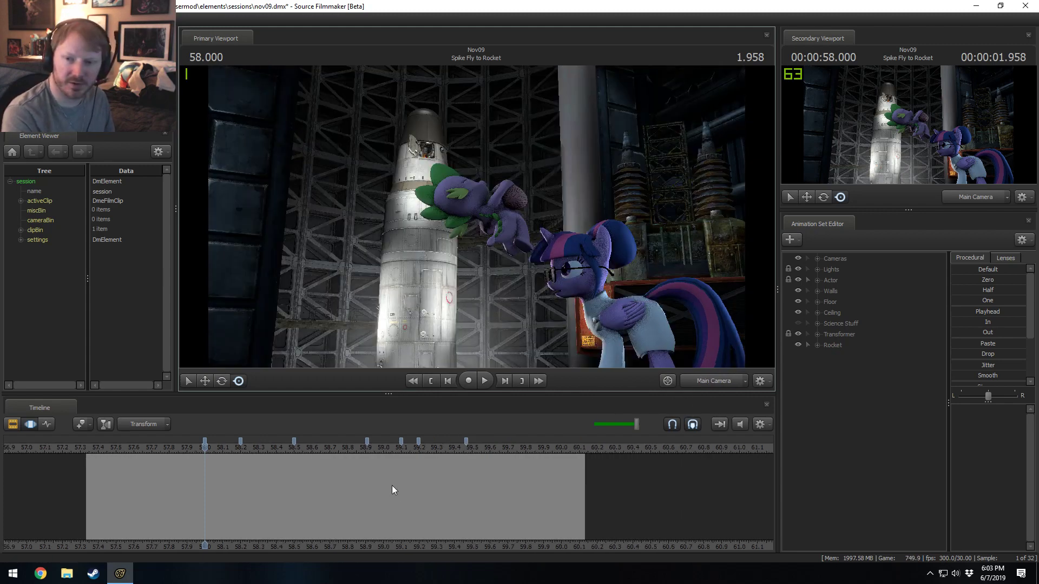
# - Check the shot in the Clip Editor, return to the Motion Editor and move the playhead to 58.333
pyautogui.press('F2')
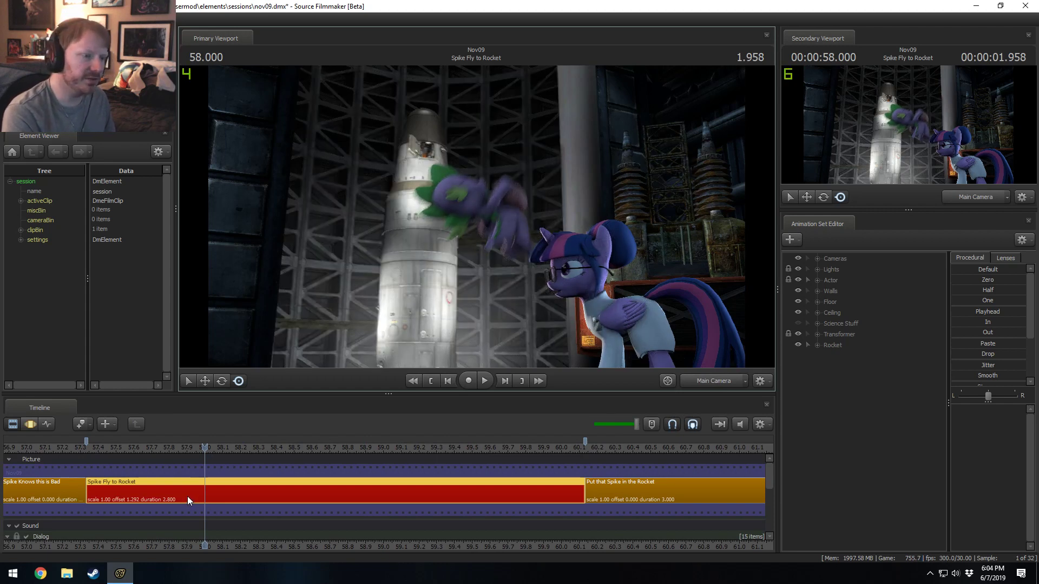
pyautogui.press('F3')
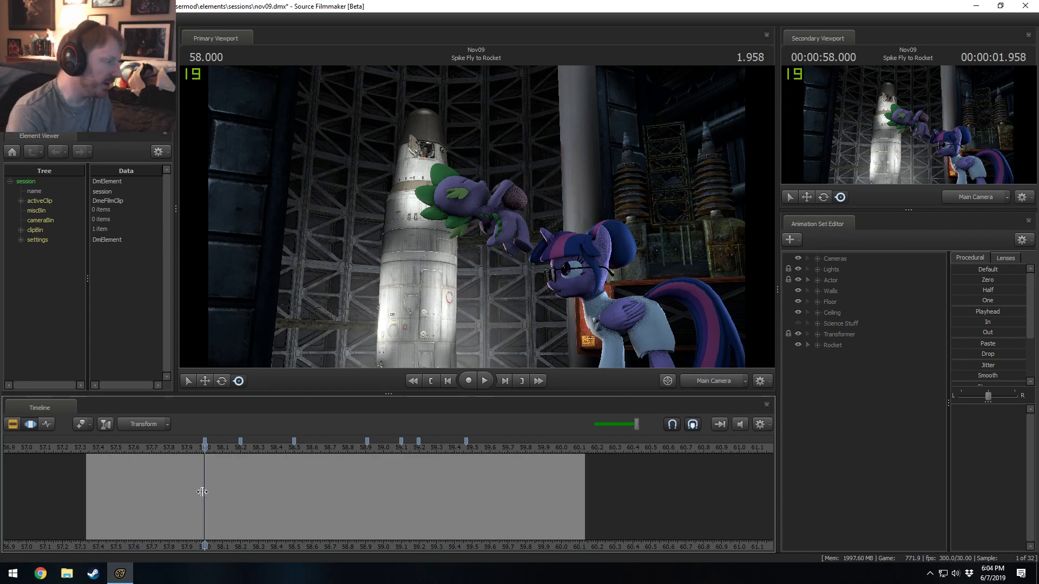
pyautogui.moveTo(202, 492); pyautogui.dragTo(264, 486)
# - Duplicate the Actor Under light from the Lights group, pasting the copy into the animation set list outside the group
pyautogui.click(817, 268)
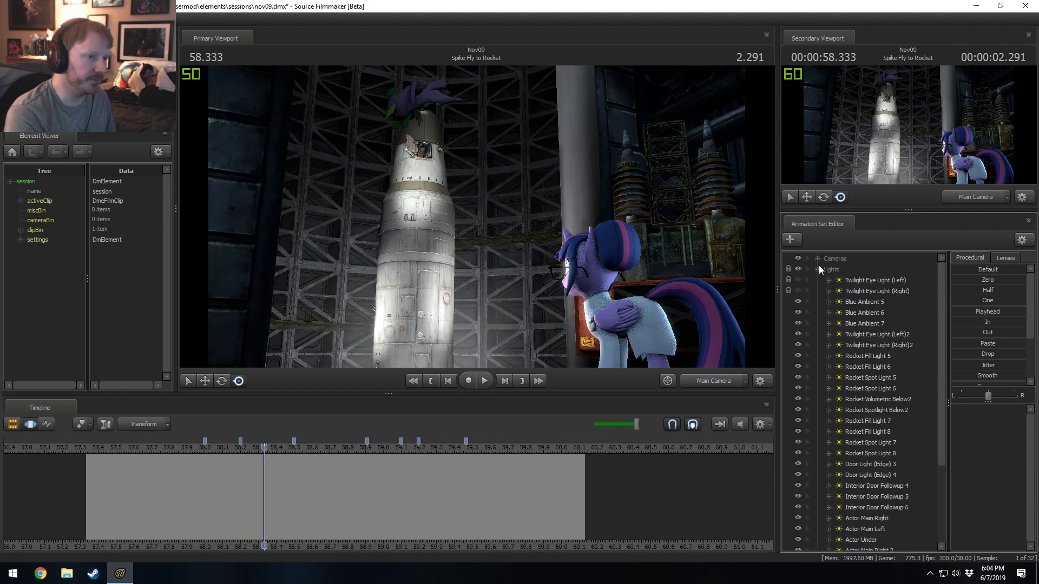
pyautogui.click(850, 302)
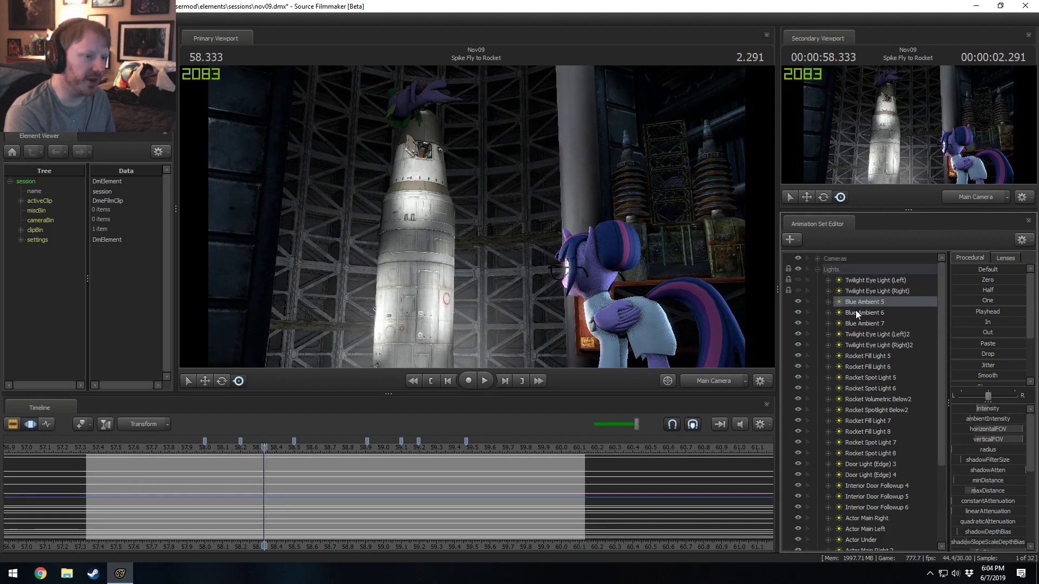
pyautogui.scroll(-3, 865, 344)
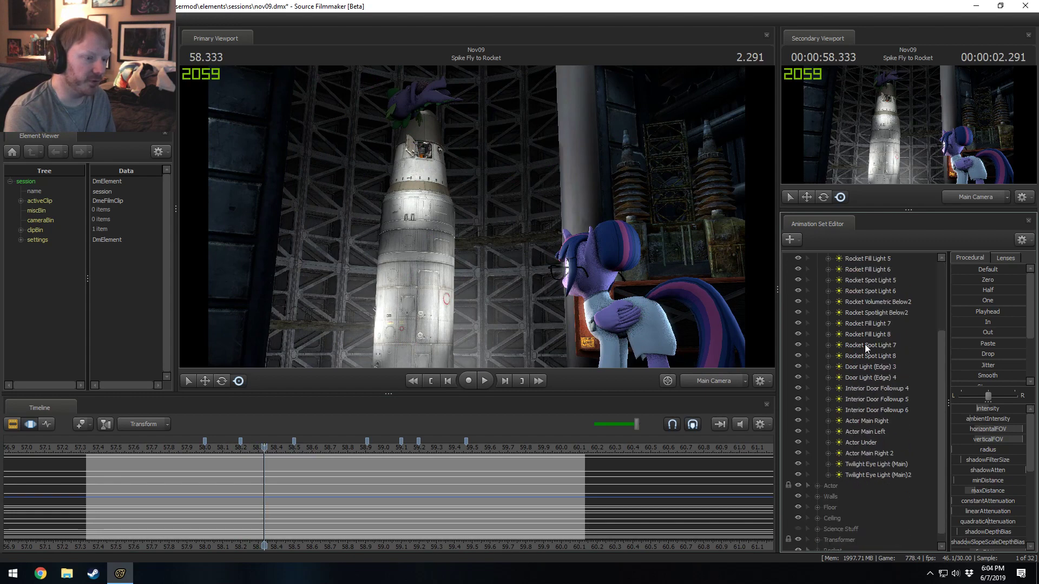
pyautogui.click(858, 430)
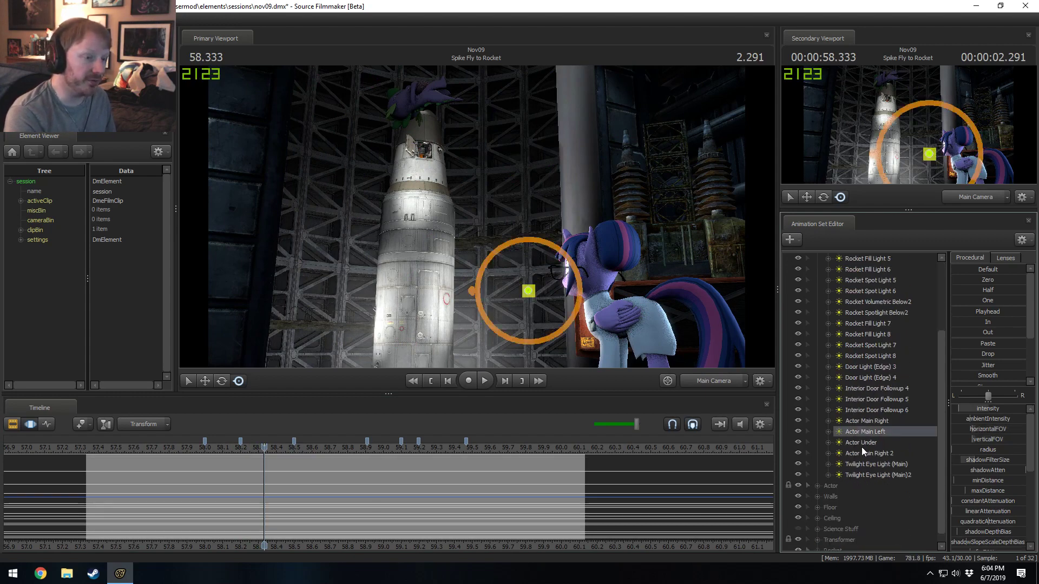
pyautogui.click(861, 442)
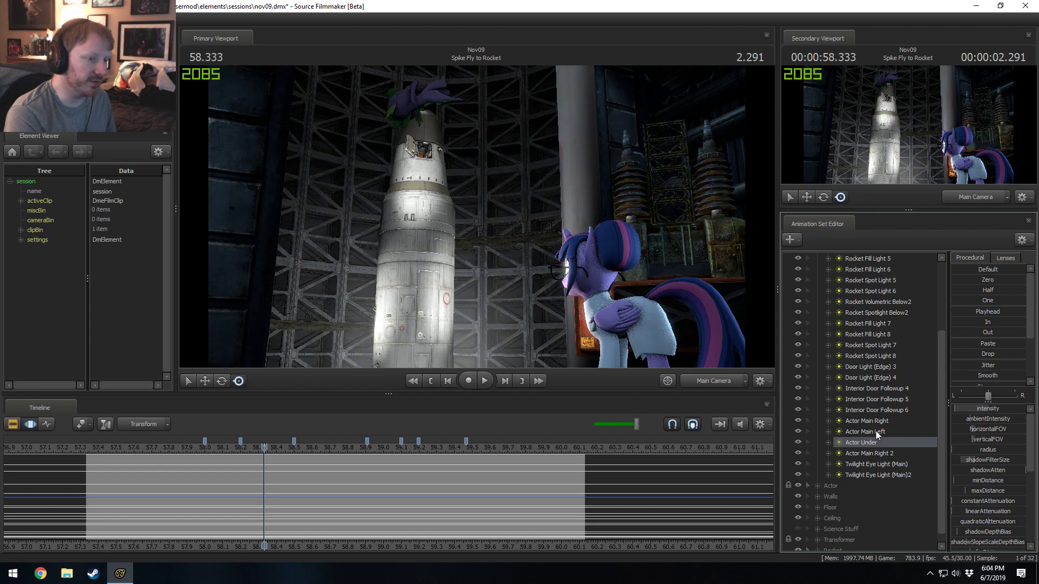
pyautogui.rightClick(867, 443)
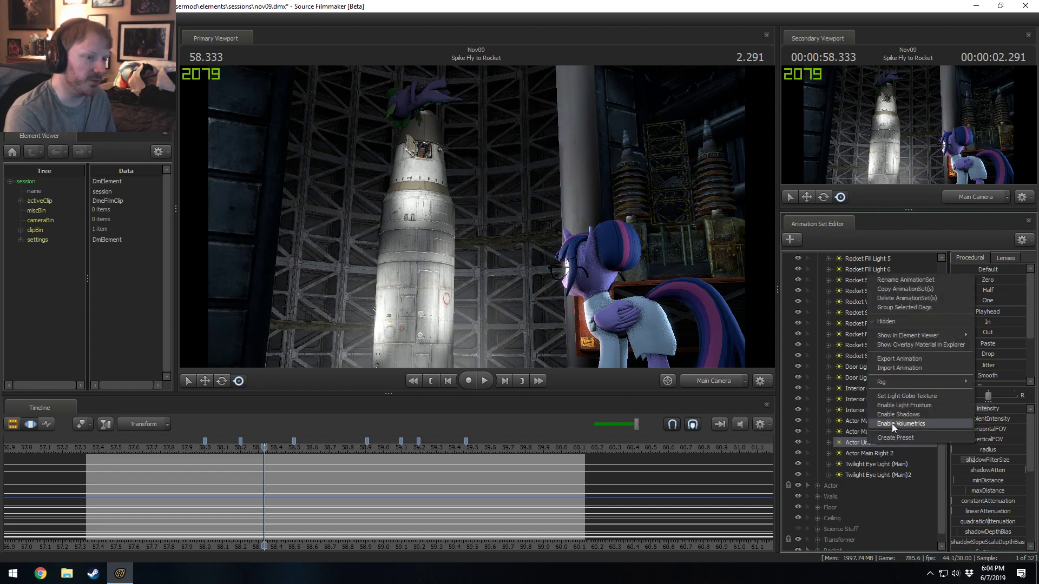
pyautogui.click(884, 288)
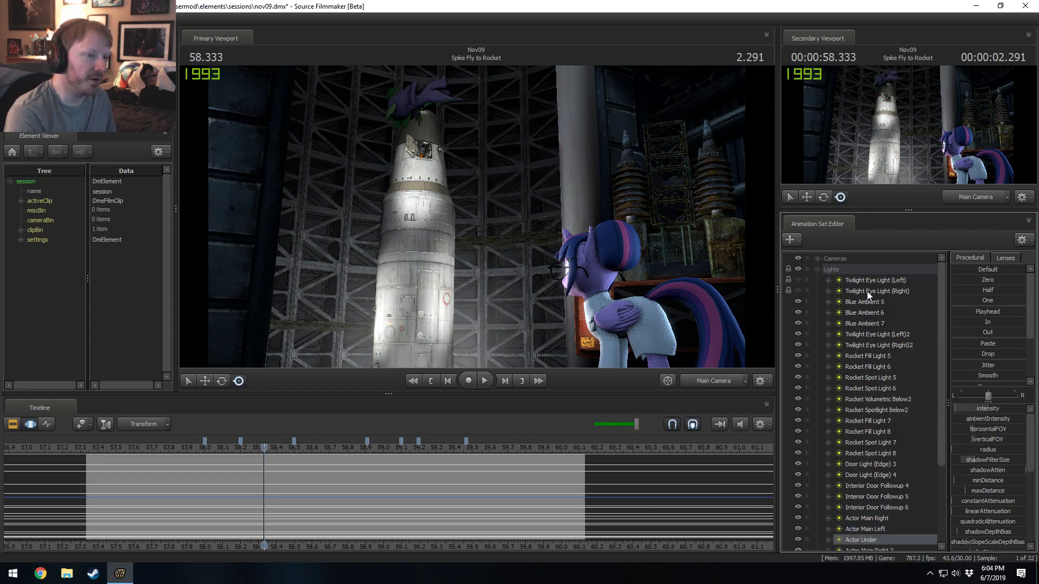
pyautogui.click(819, 271)
pyautogui.rightClick(850, 402)
pyautogui.click(877, 449)
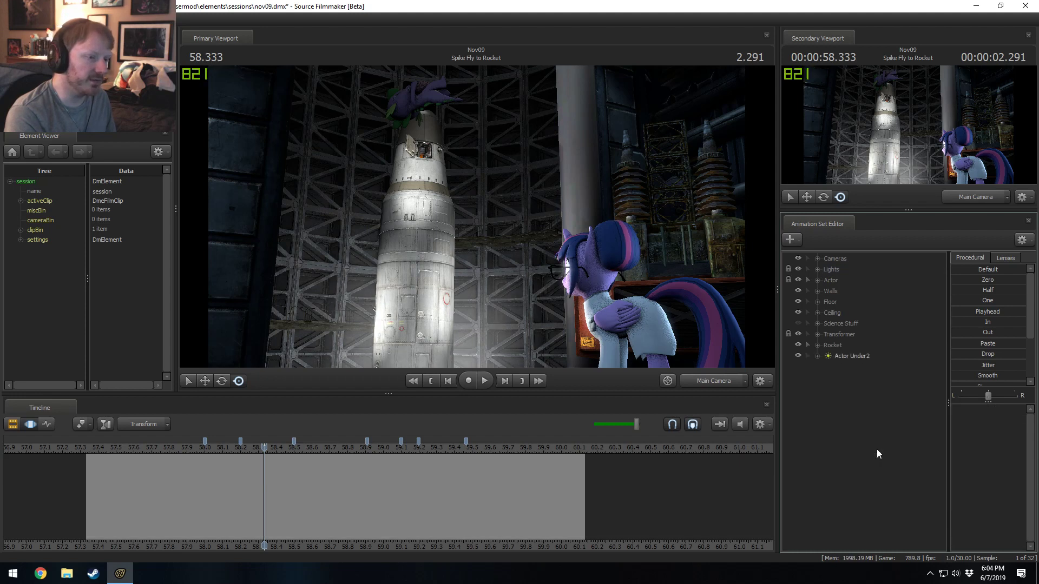
# - Rename the pasted copy of the Actor Under light to Spike Ambient
pyautogui.click(843, 359)
pyautogui.rightClick(844, 358)
pyautogui.click(861, 362)
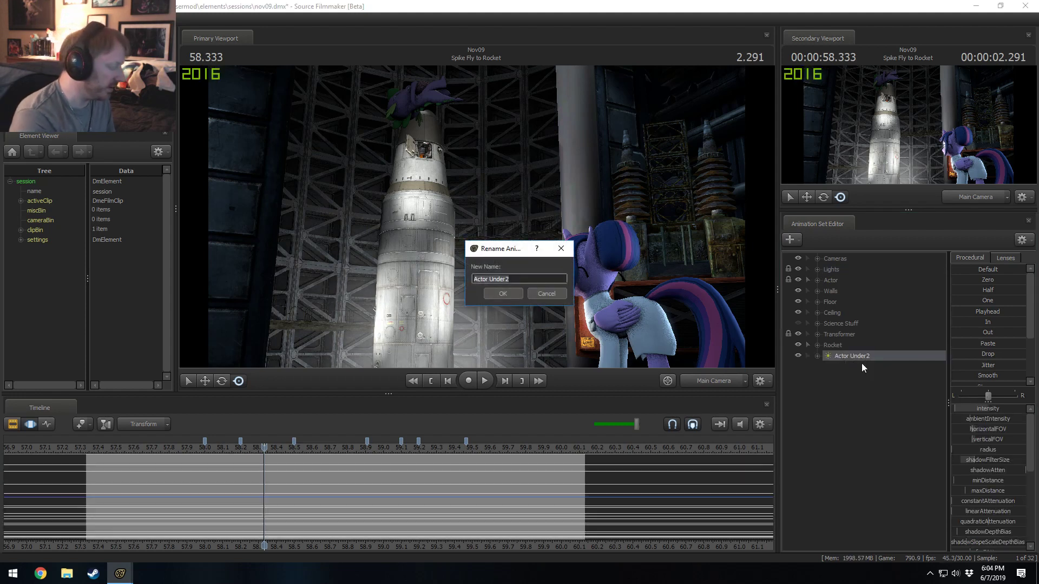
pyautogui.write('Spike')
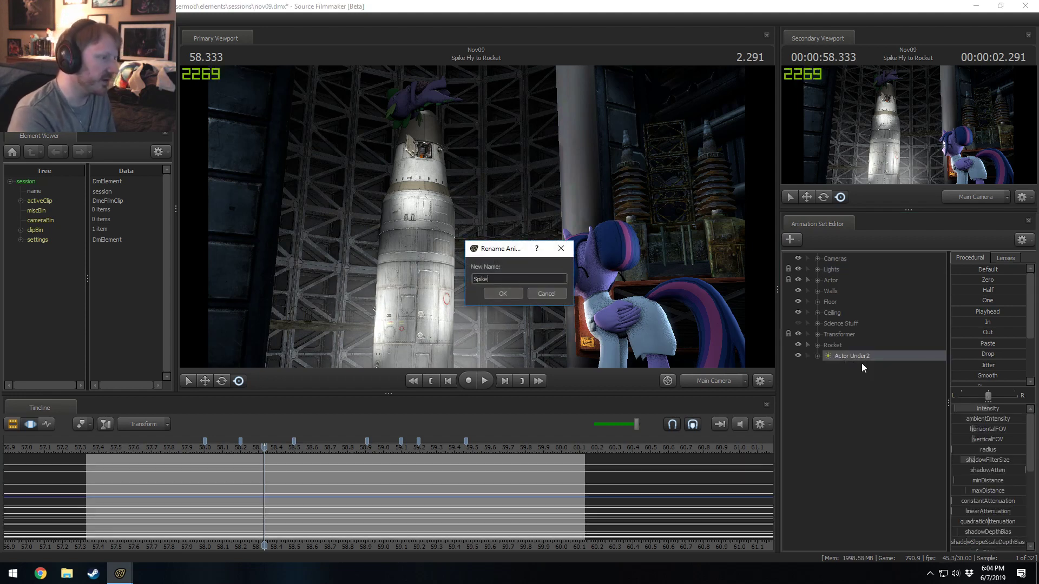
pyautogui.write(' Ambient')
pyautogui.press('Return')
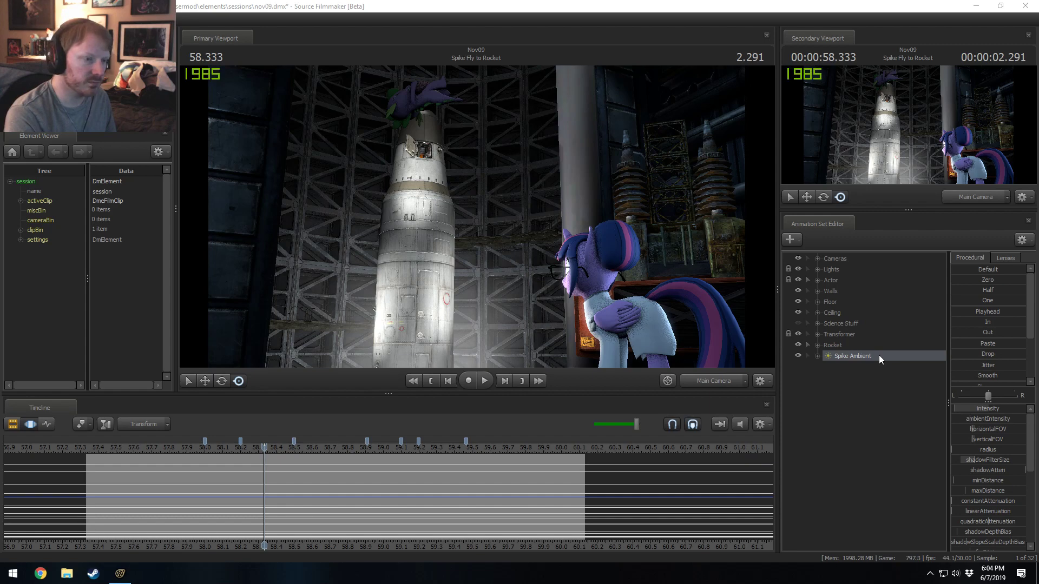
# - View the scene through Spike Ambient and, with the whole time range selected, aim the light at Spike and raise its intensity
pyautogui.moveTo(879, 355); pyautogui.dragTo(394, 154)
pyautogui.click(472, 517)
pyautogui.hotkey('ctrl', 'a')
pyautogui.moveTo(500, 260); pyautogui.dragTo(511, 192)
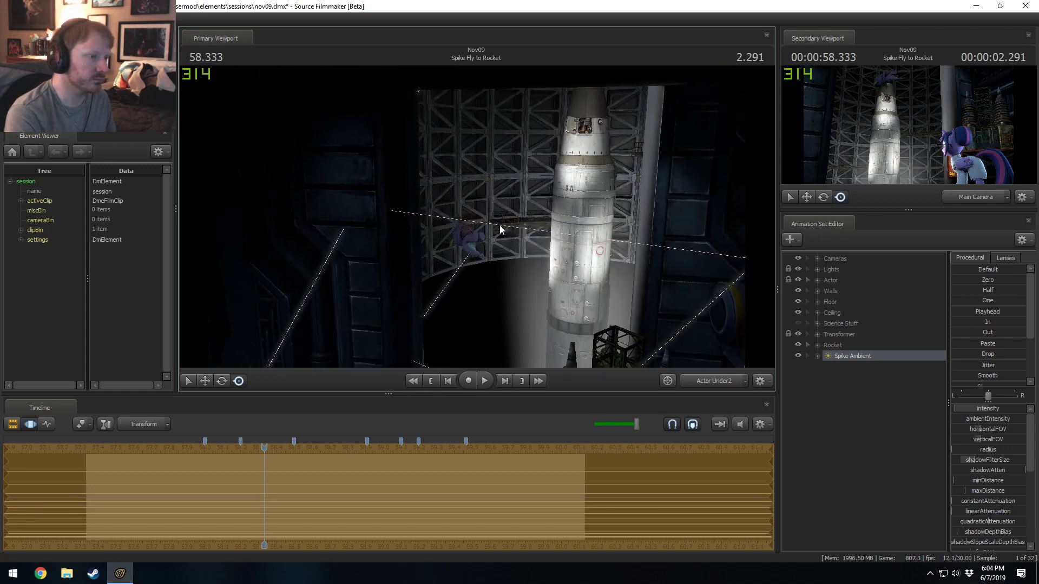
pyautogui.moveTo(965, 407)
pyautogui.mouseDown()
pyautogui.moveTo(990, 407)
pyautogui.moveTo(965, 407)
pyautogui.mouseUp()
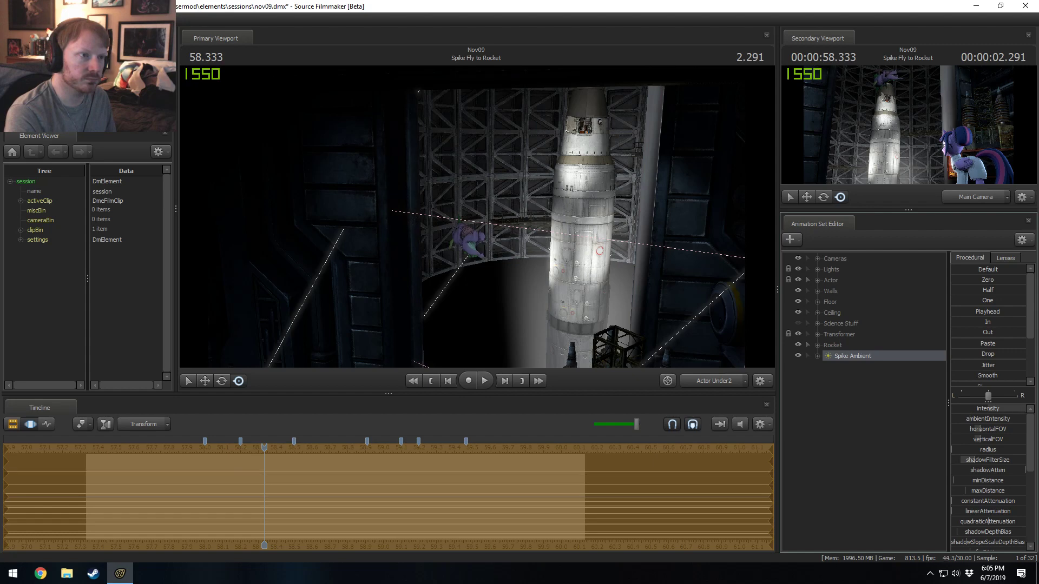
# - Re-aim the Spike Ambient light with the playhead at 58.033, then clear the time selection and move the playhead to 57.966
pyautogui.moveTo(243, 508); pyautogui.dragTo(211, 503)
pyautogui.moveTo(476, 217); pyautogui.dragTo(474, 259)
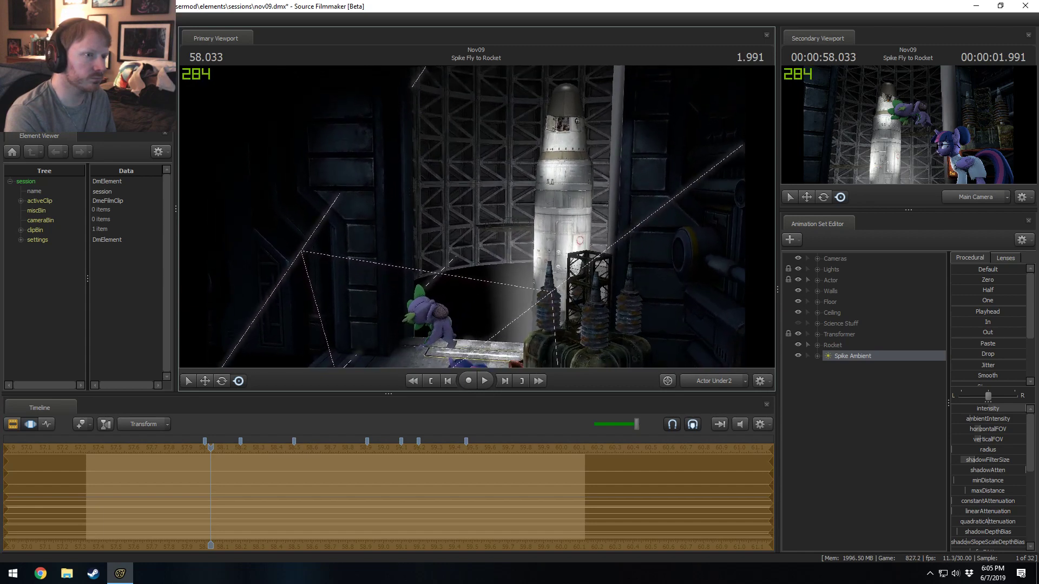
pyautogui.press('F2')
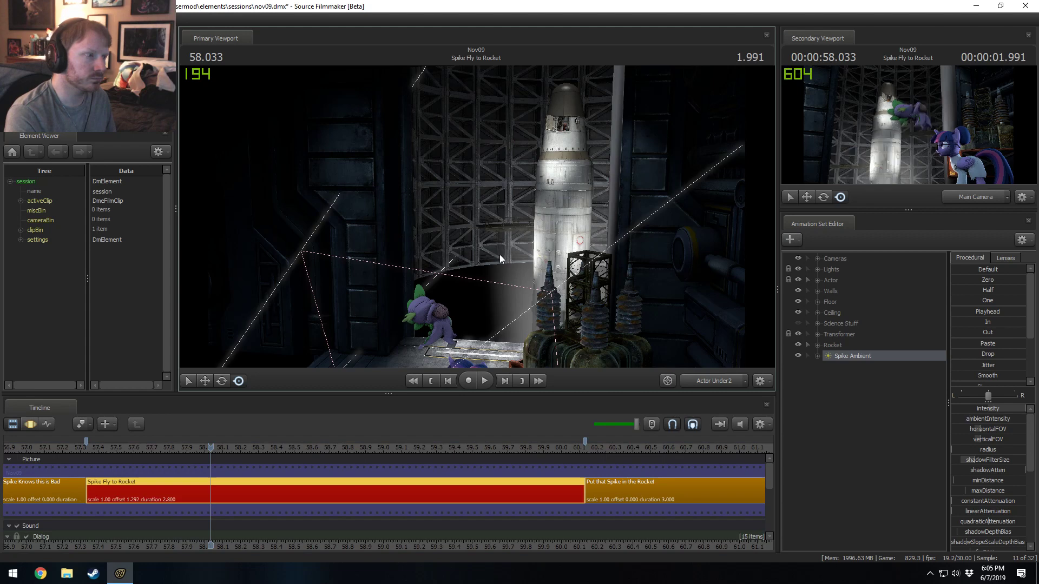
pyautogui.press('F3')
pyautogui.moveTo(210, 470)
pyautogui.mouseDown()
pyautogui.moveTo(194, 469)
pyautogui.moveTo(214, 478)
pyautogui.moveTo(194, 472)
pyautogui.moveTo(208, 482)
pyautogui.moveTo(198, 479)
pyautogui.mouseUp()
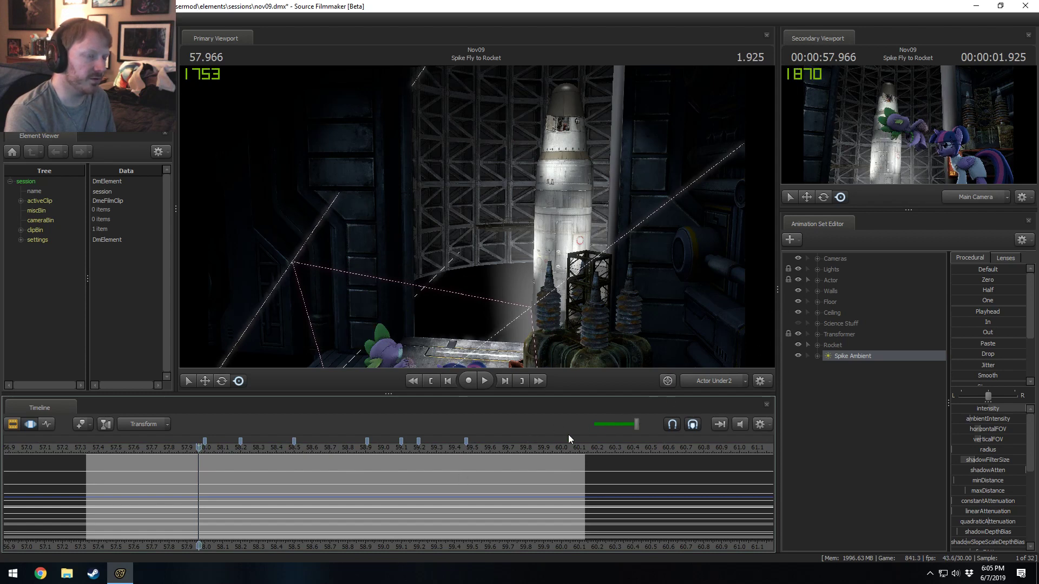
# - Find the Actor Main Right light in the Lights group and toggle its visibility off and on to check its effect
pyautogui.click(817, 281)
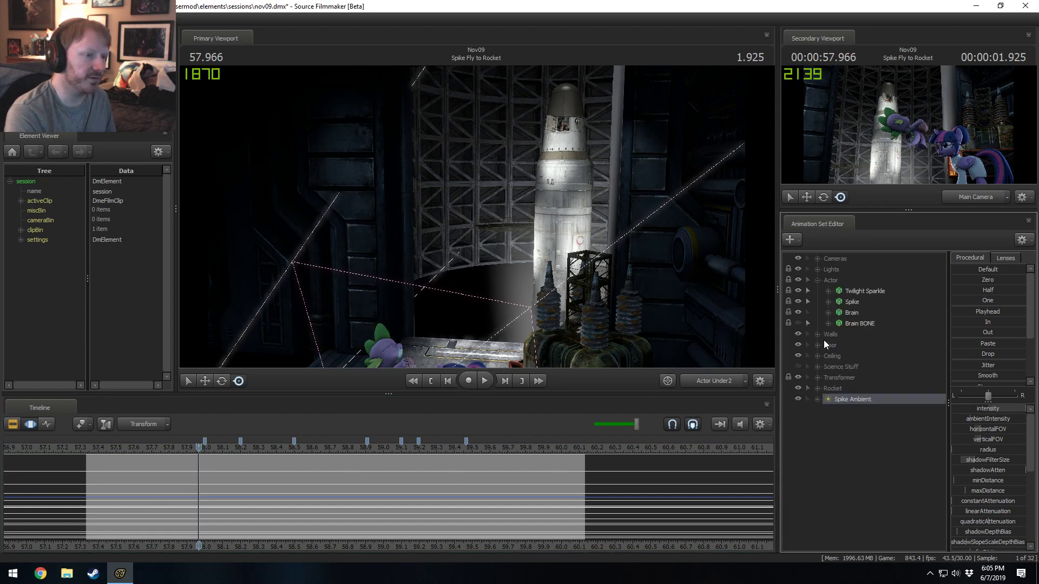
pyautogui.click(817, 279)
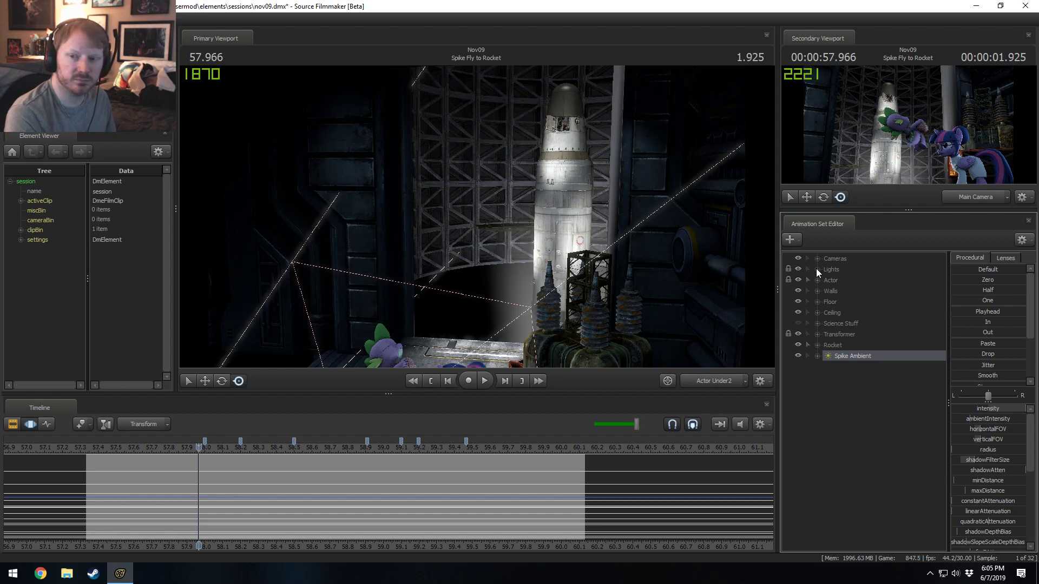
pyautogui.click(816, 269)
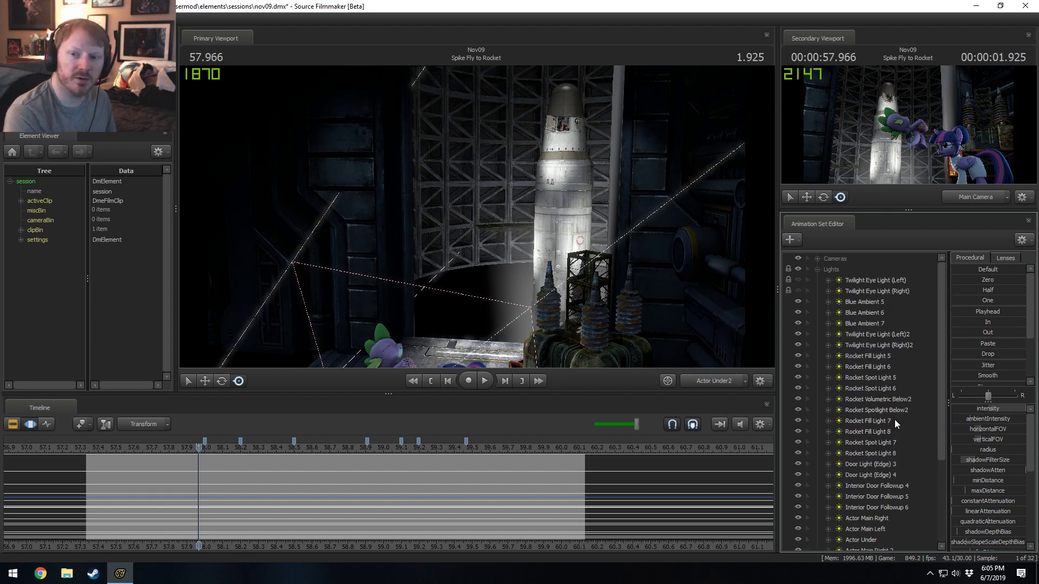
pyautogui.scroll(-3, 883, 449)
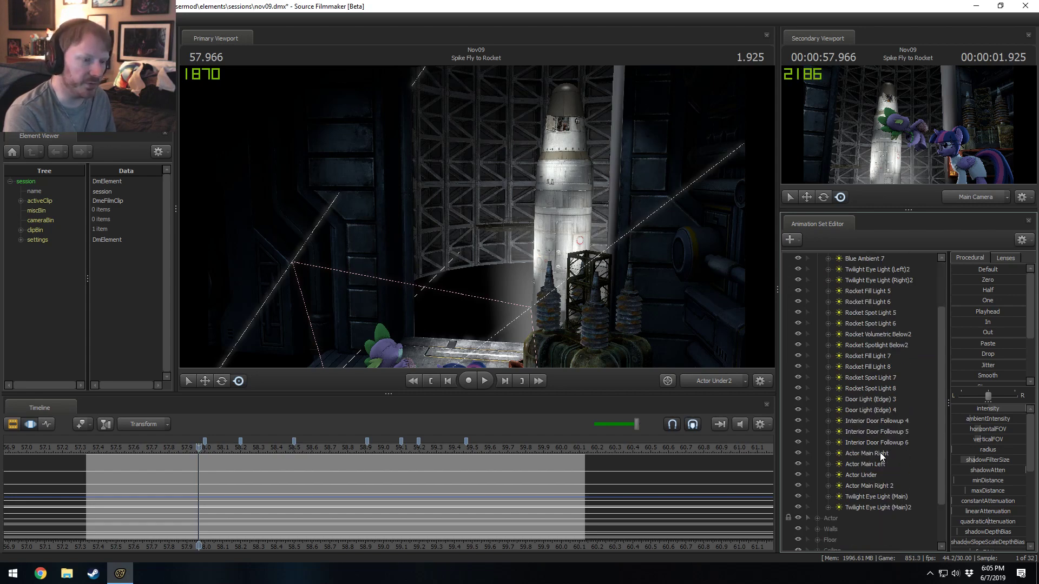
pyautogui.scroll(3, 881, 449)
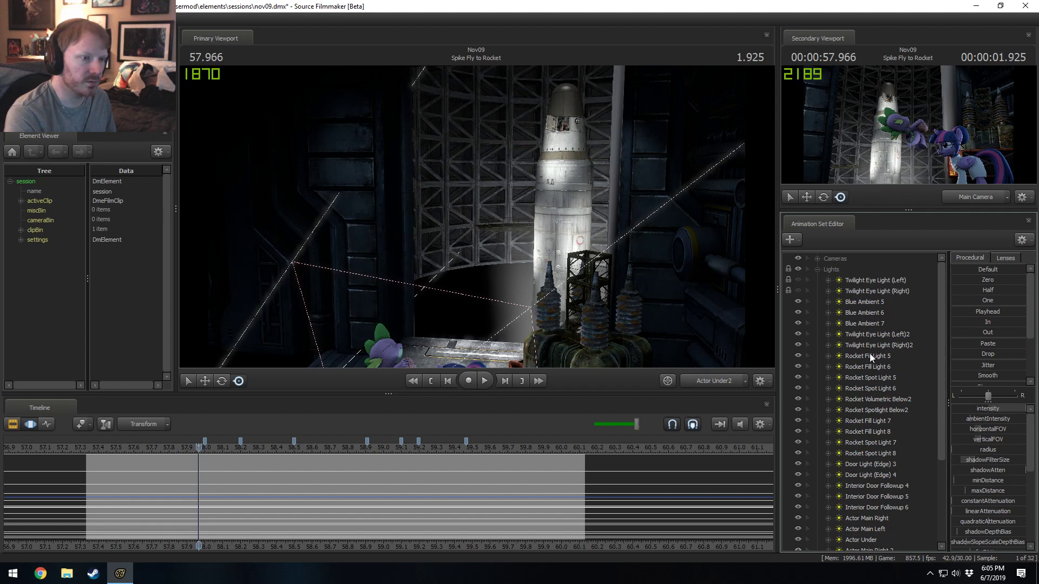
pyautogui.scroll(-1, 864, 389)
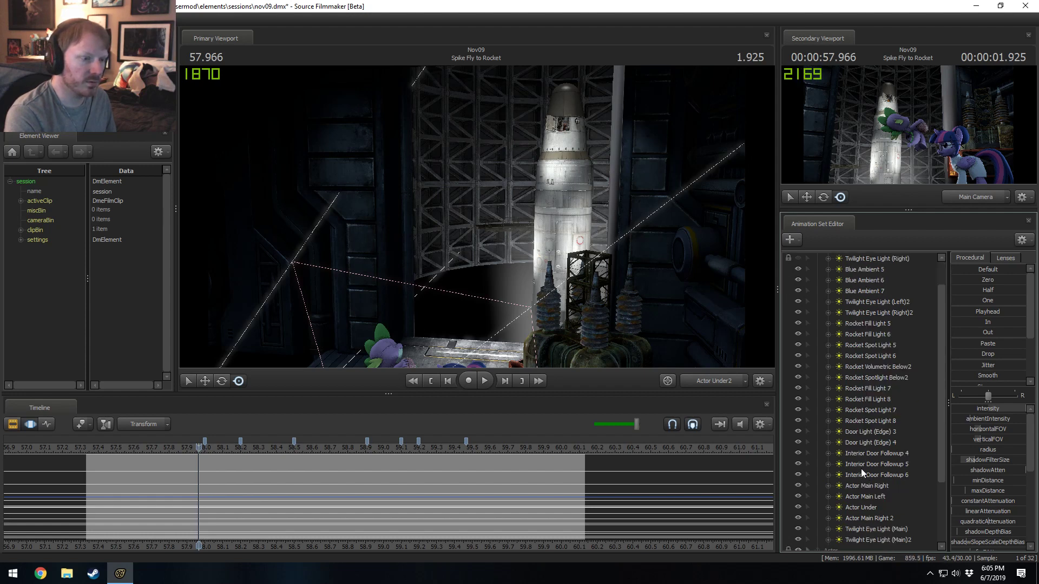
pyautogui.click(797, 483)
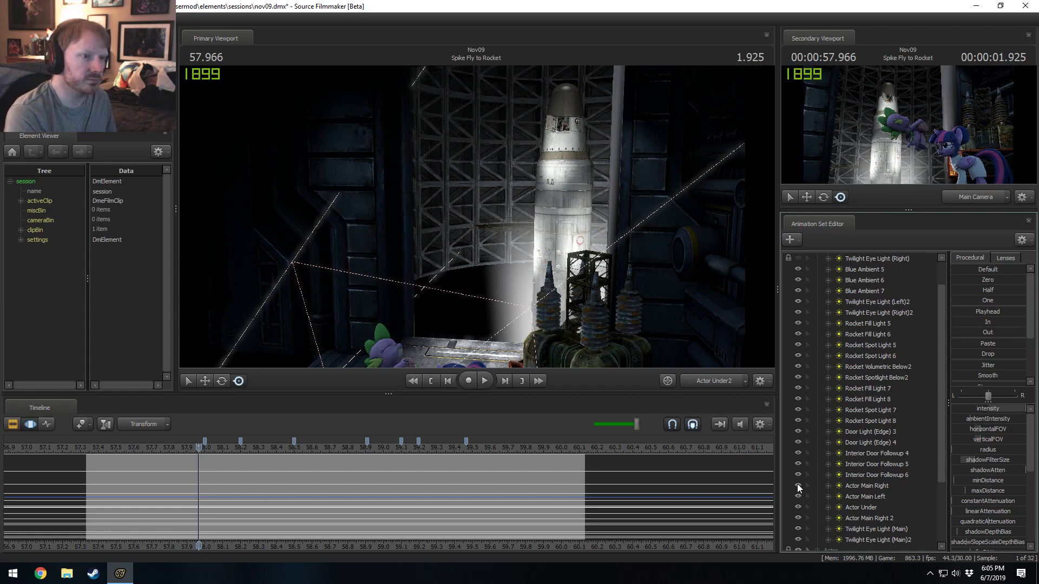
pyautogui.click(797, 490)
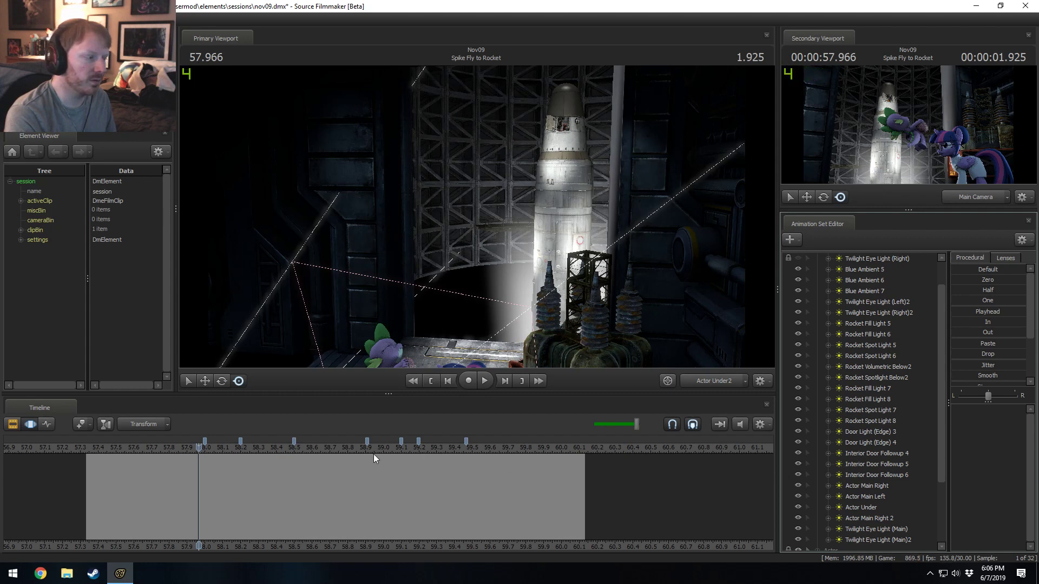
# - Play the shot briefly from 57.966 and return the playhead to 57.966
pyautogui.moveTo(199, 449)
pyautogui.mouseDown()
pyautogui.moveTo(180, 450)
pyautogui.moveTo(199, 450)
pyautogui.mouseUp()
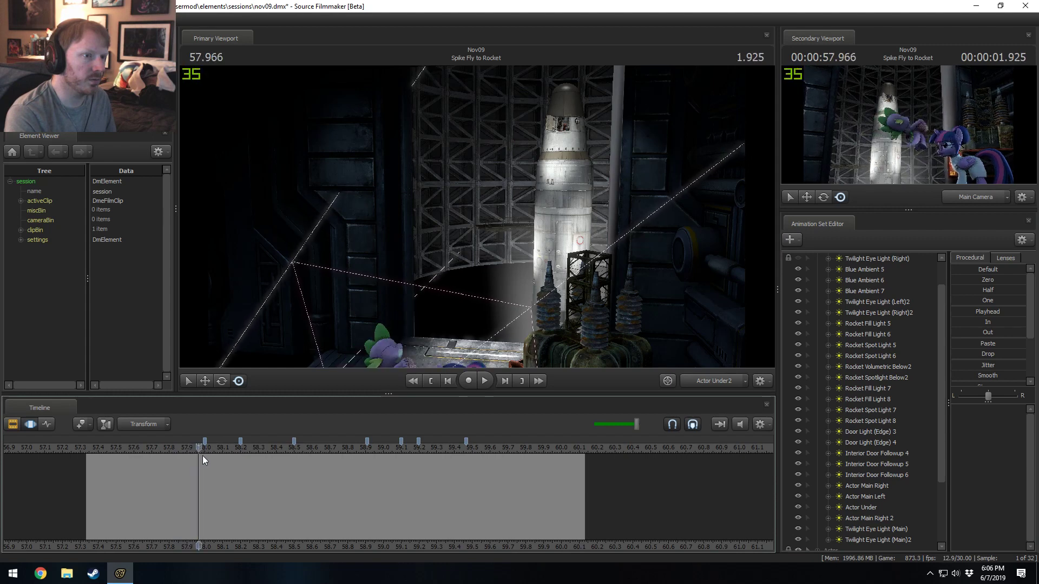
pyautogui.press('space')
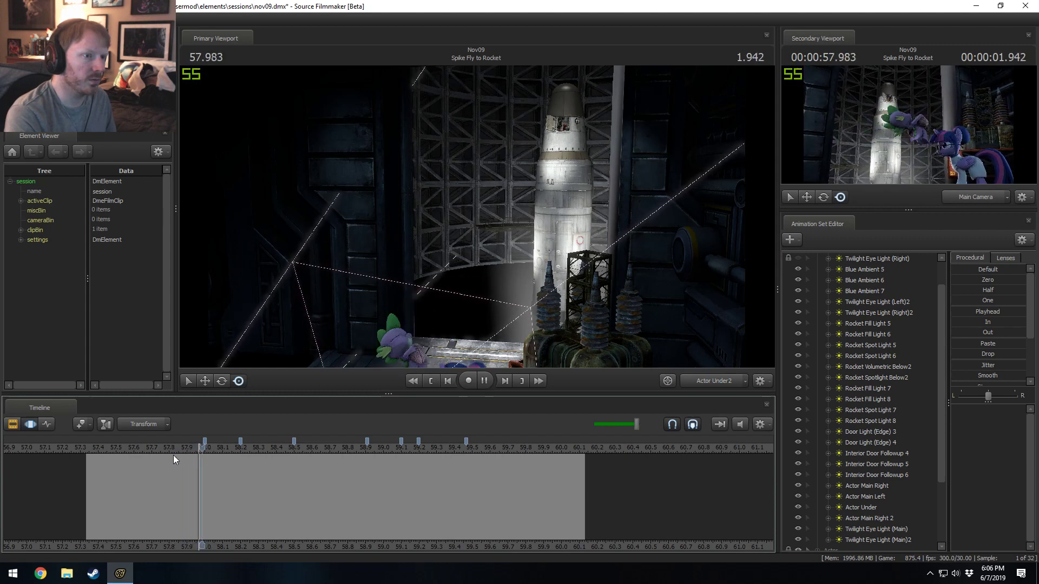
pyautogui.press('space')
pyautogui.moveTo(220, 452); pyautogui.dragTo(199, 449)
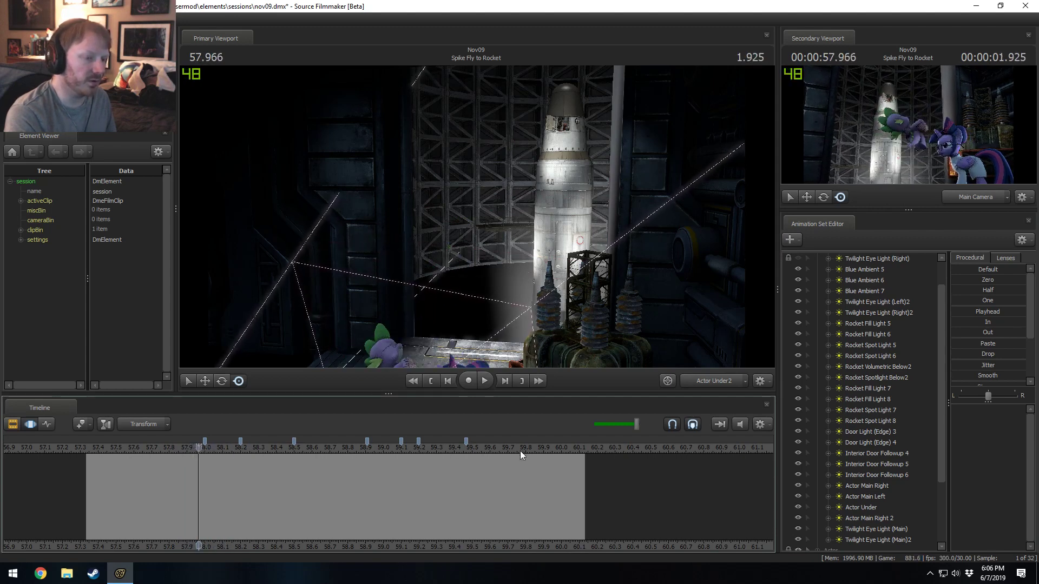
# - Check Actor Main Right 2's visibility effect and view the scene through it, Actor Main Left and Blue Ambient 5
pyautogui.click(797, 518)
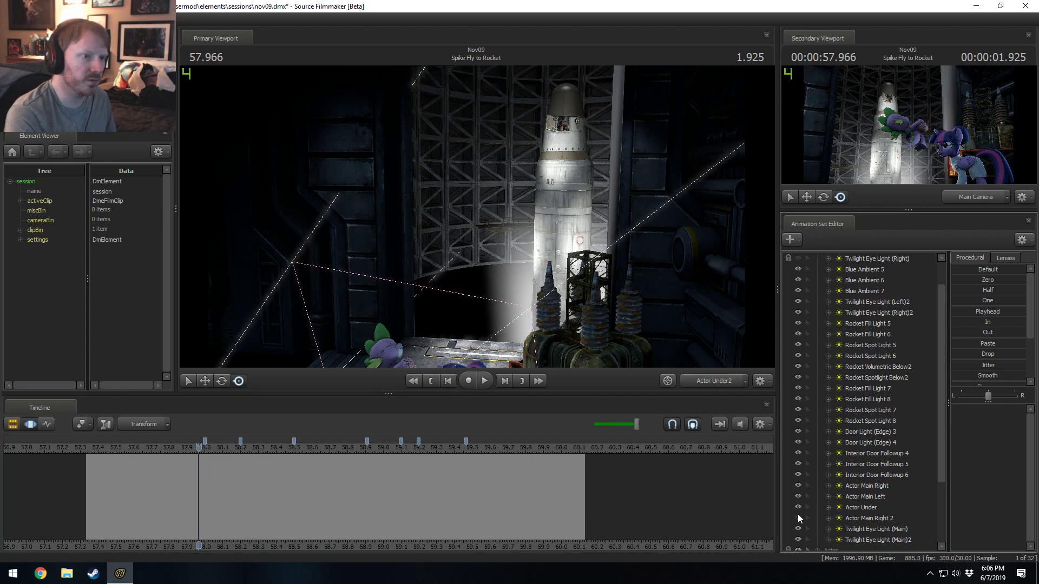
pyautogui.click(866, 517)
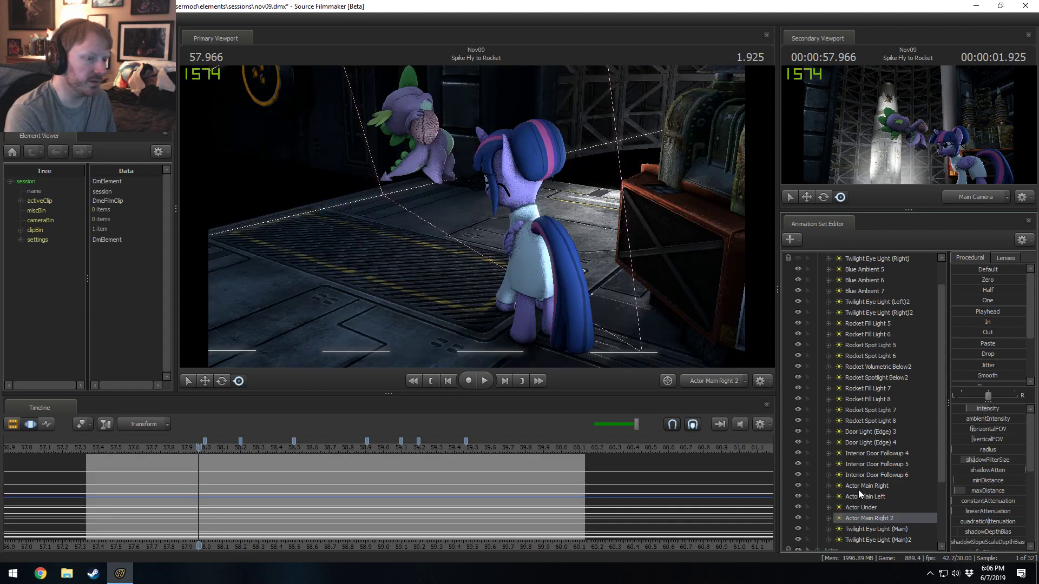
pyautogui.click(855, 496)
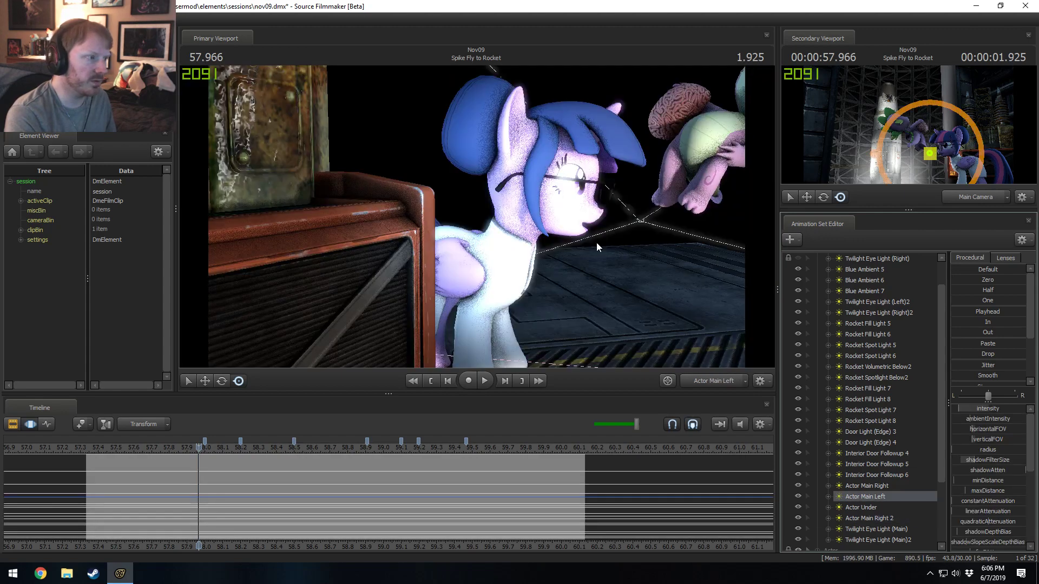
pyautogui.click(871, 457)
pyautogui.scroll(1, 871, 414)
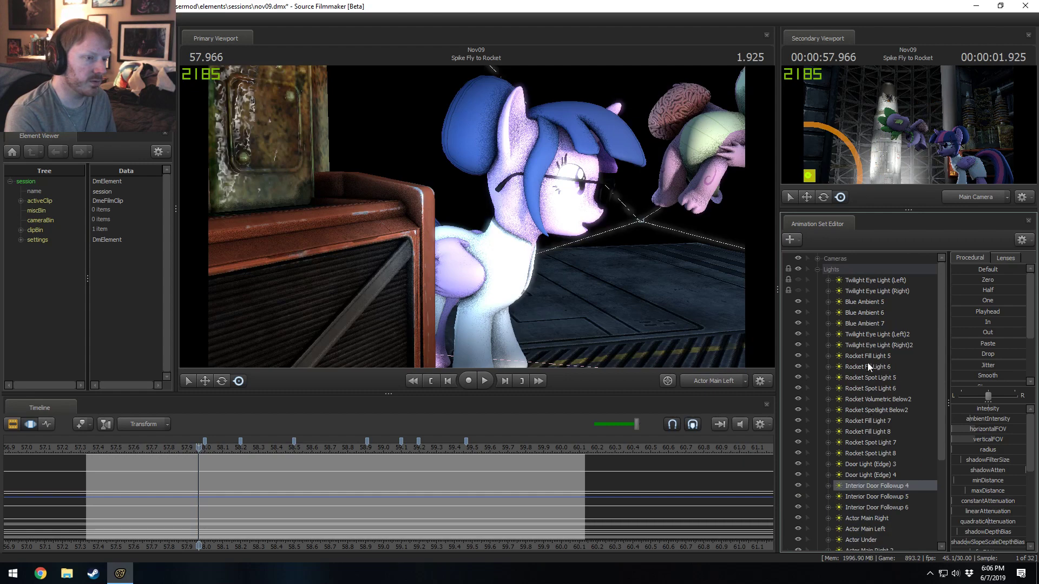
pyautogui.click(868, 304)
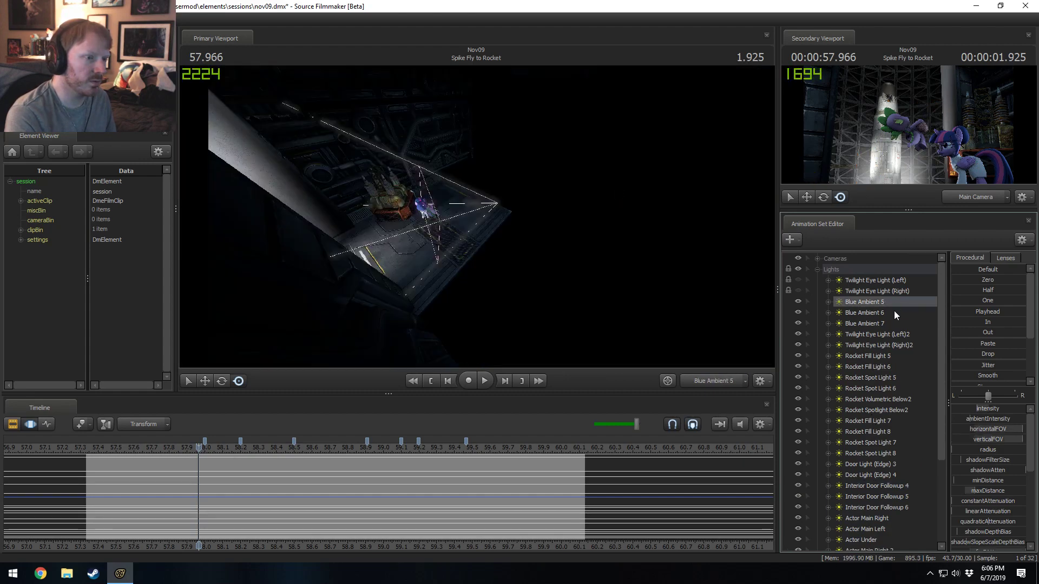
# - Inspect the shadow options of the Blue Ambient, Twilight Eye, Rocket and Door Light (Edge) lights in the Lights group
pyautogui.moveTo(892, 312); pyautogui.dragTo(861, 316)
pyautogui.rightClick(861, 312)
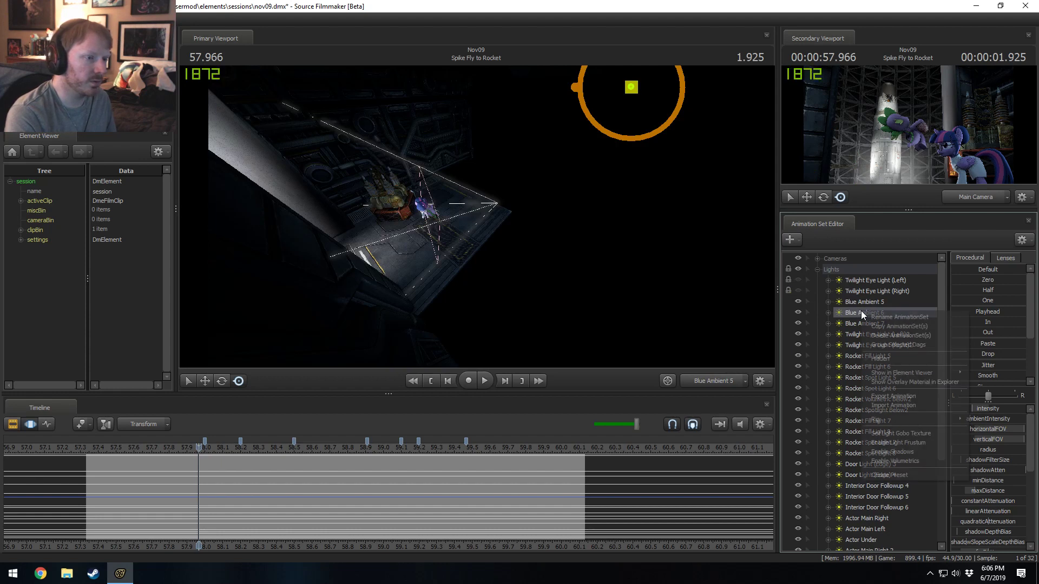
pyautogui.click(845, 315)
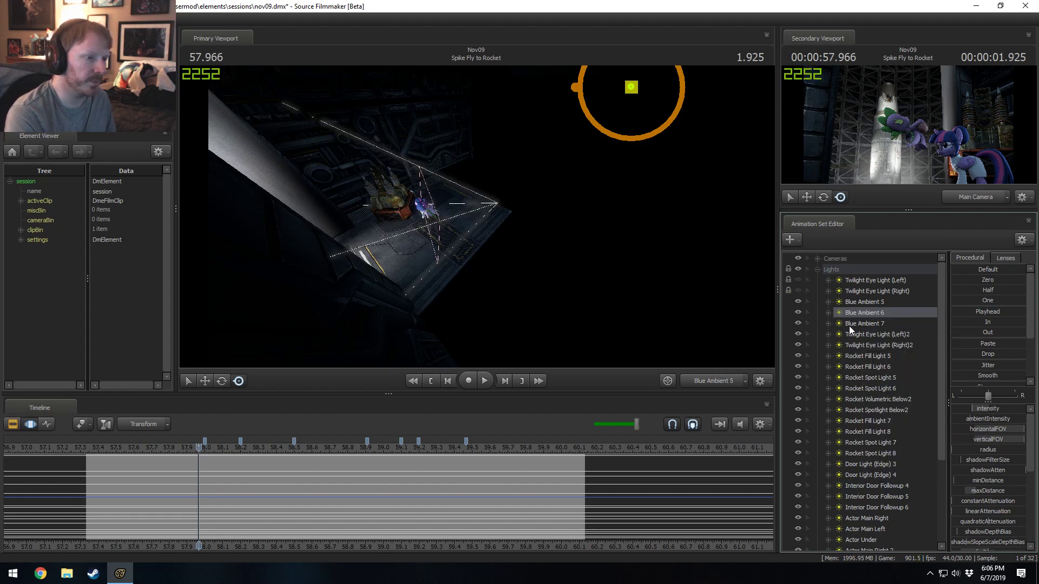
pyautogui.rightClick(850, 325)
pyautogui.click(847, 330)
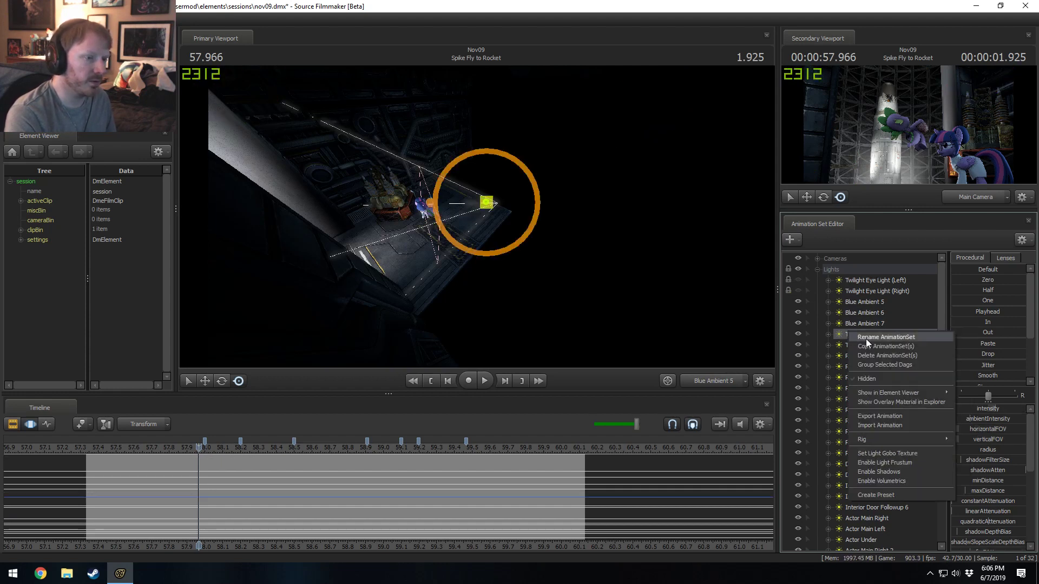
pyautogui.click(880, 342)
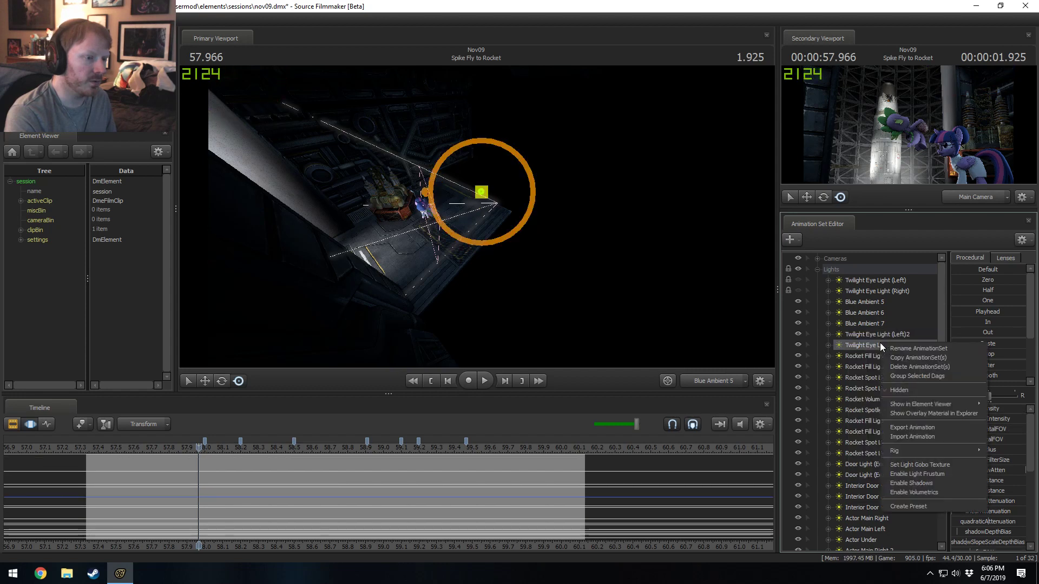
pyautogui.rightClick(869, 372)
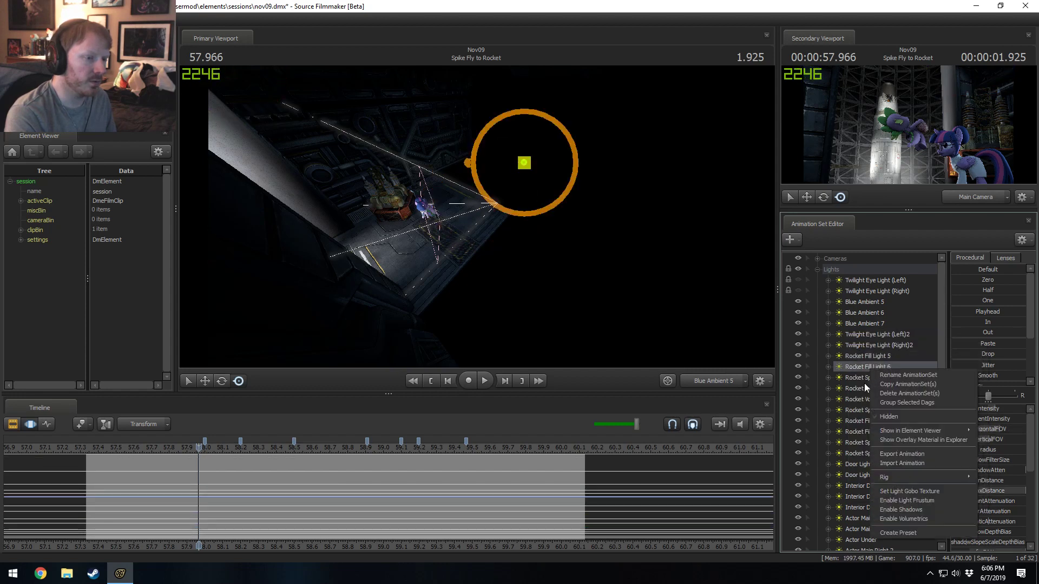
pyautogui.rightClick(864, 383)
pyautogui.rightClick(857, 395)
pyautogui.click(856, 394)
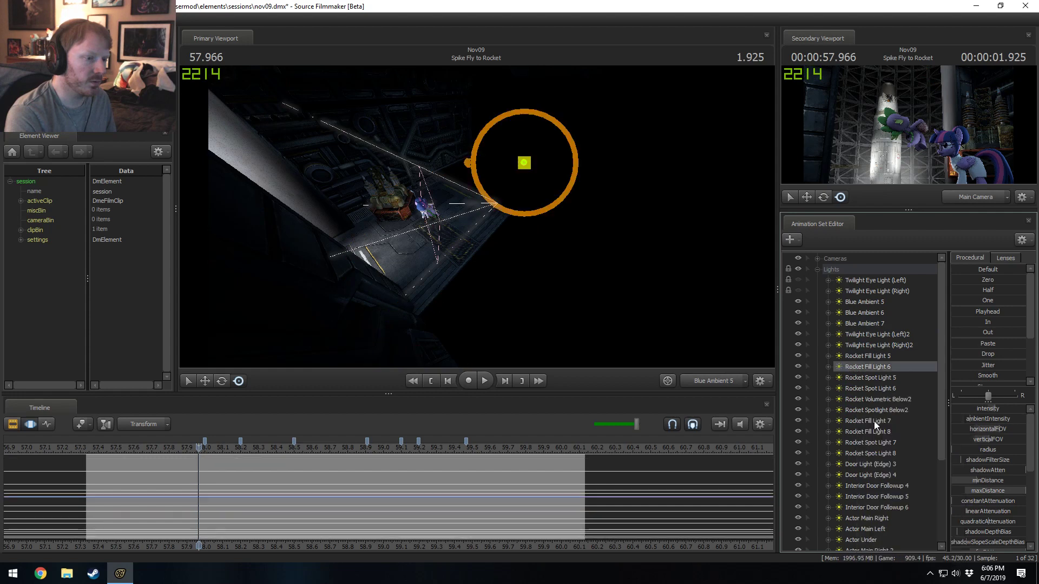
pyautogui.scroll(-4, 876, 431)
pyautogui.rightClick(882, 350)
pyautogui.rightClick(869, 357)
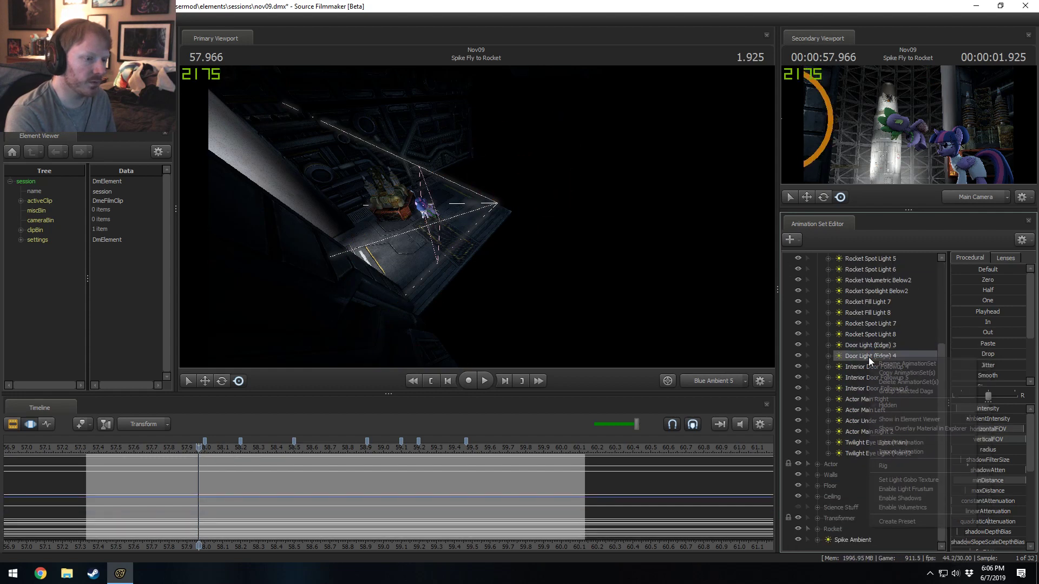
# - View the scene through Door Light (Edge) 3 and toggle its visibility off and on to check its effect
pyautogui.click(872, 345)
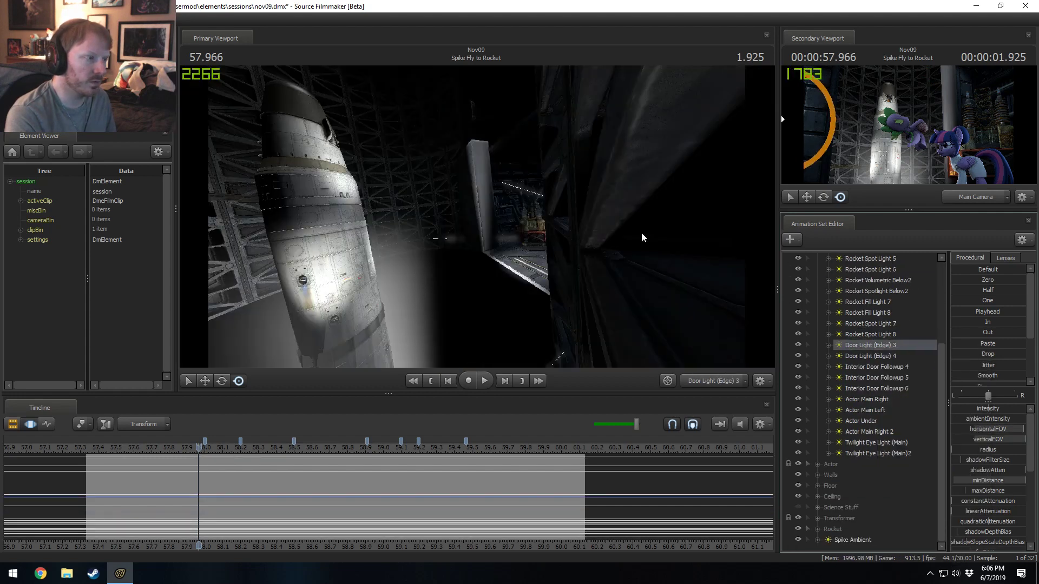
pyautogui.click(798, 345)
pyautogui.click(799, 344)
pyautogui.click(798, 345)
pyautogui.click(799, 344)
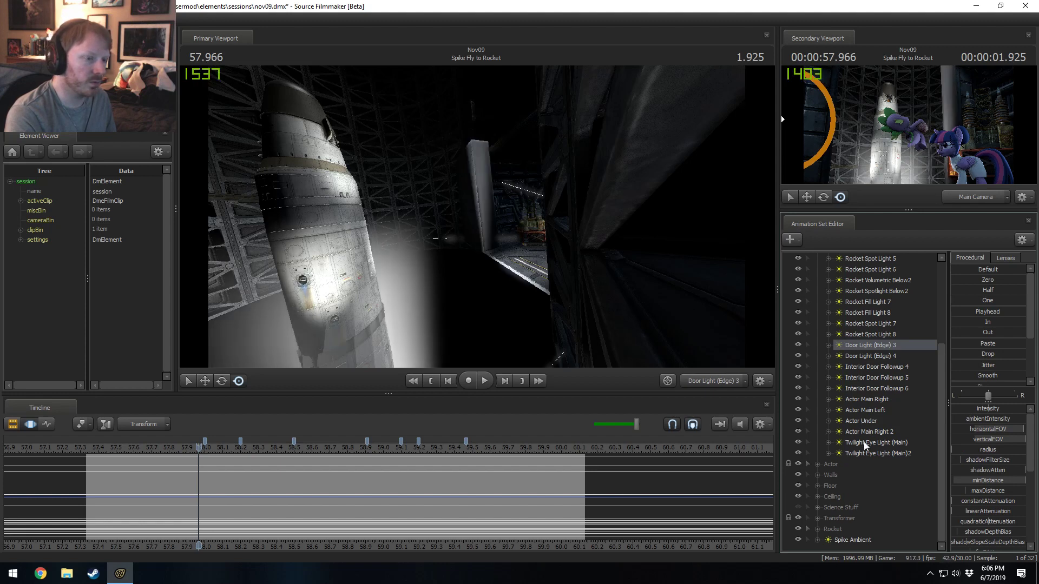
# - Inspect the shadow options of Twilight Eye Light (Main) and (Main)2, and locate Actor Main Left and Interior Door Followup 6
pyautogui.rightClick(863, 441)
pyautogui.rightClick(861, 450)
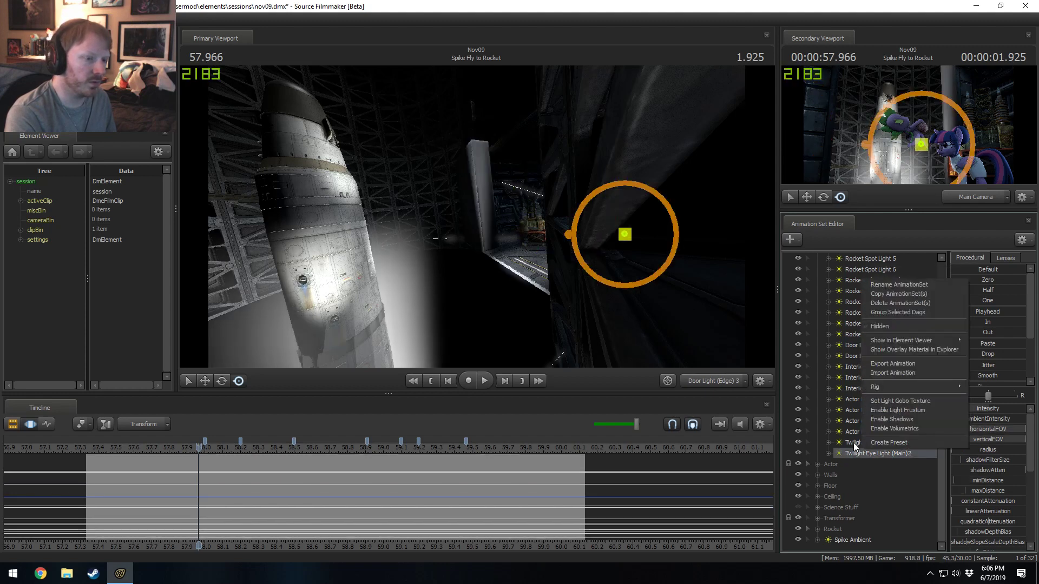
pyautogui.click(837, 411)
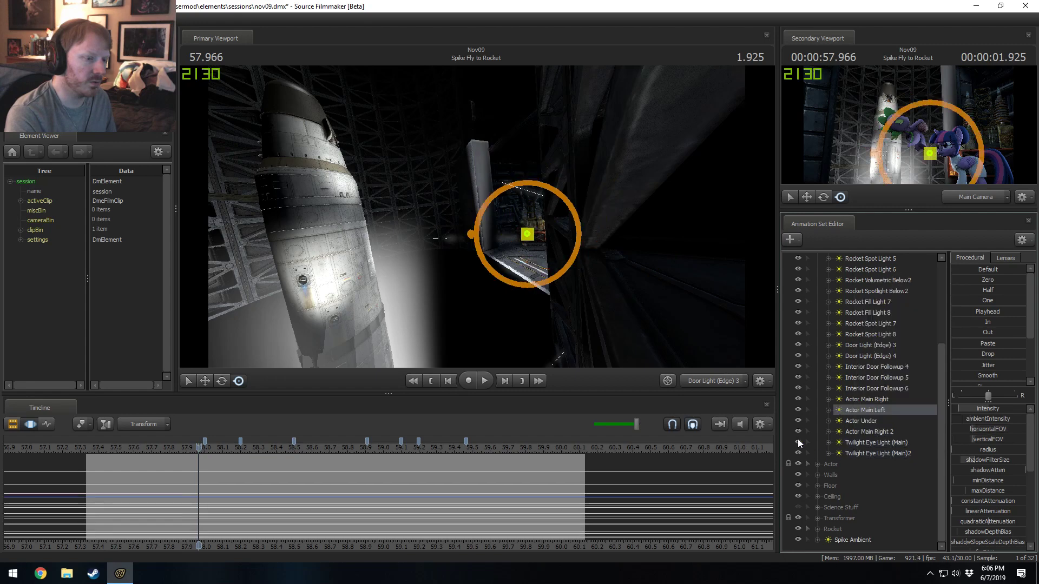
pyautogui.scroll(1, 878, 442)
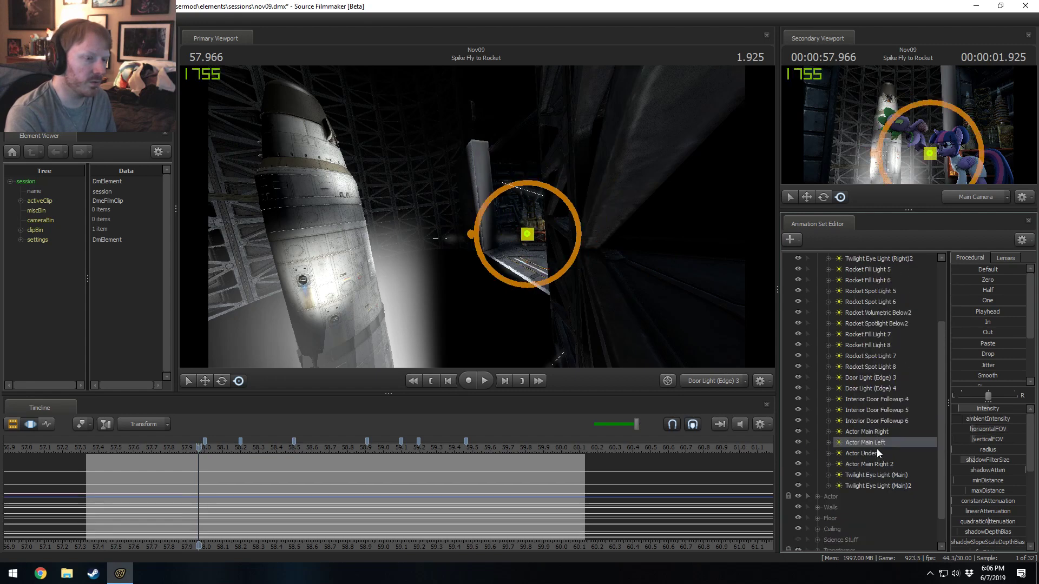
pyautogui.click(872, 421)
pyautogui.scroll(3, 833, 421)
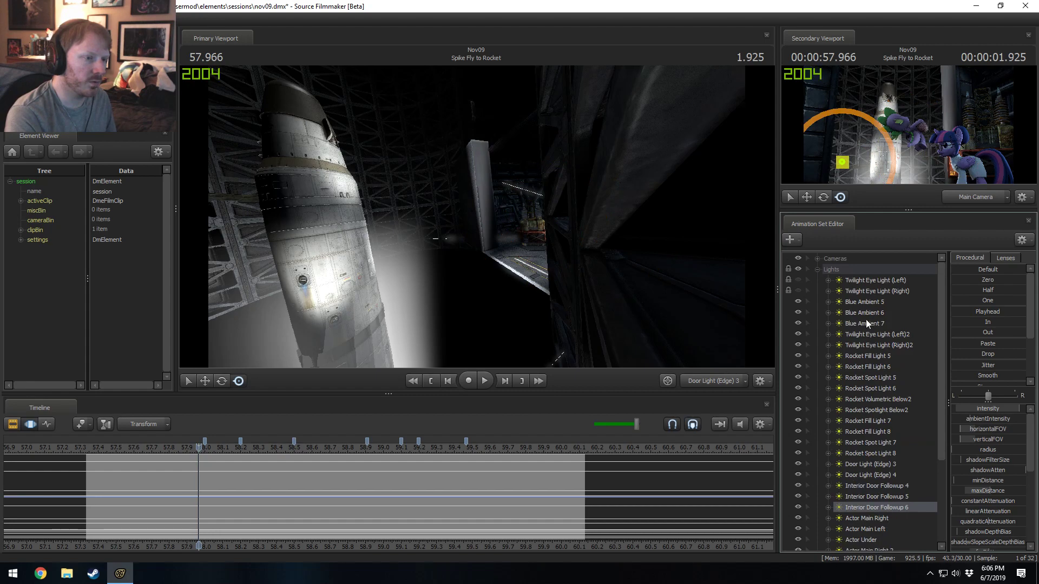
# - View the scene through Blue Ambient 5 with the playhead at 58.066 and disable that light's shadows
pyautogui.click(868, 303)
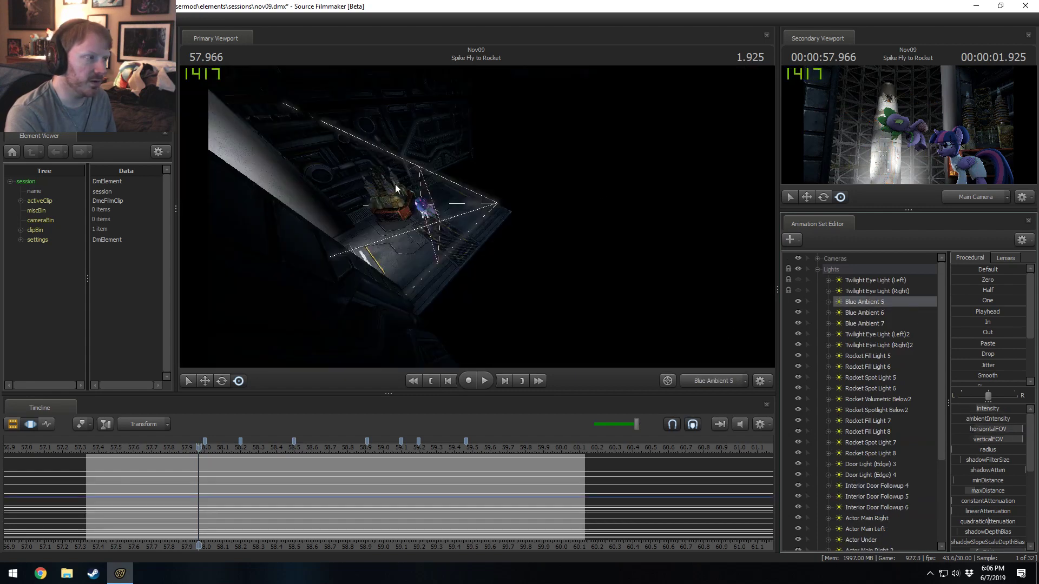
pyautogui.moveTo(198, 470); pyautogui.dragTo(217, 476)
pyautogui.rightClick(839, 305)
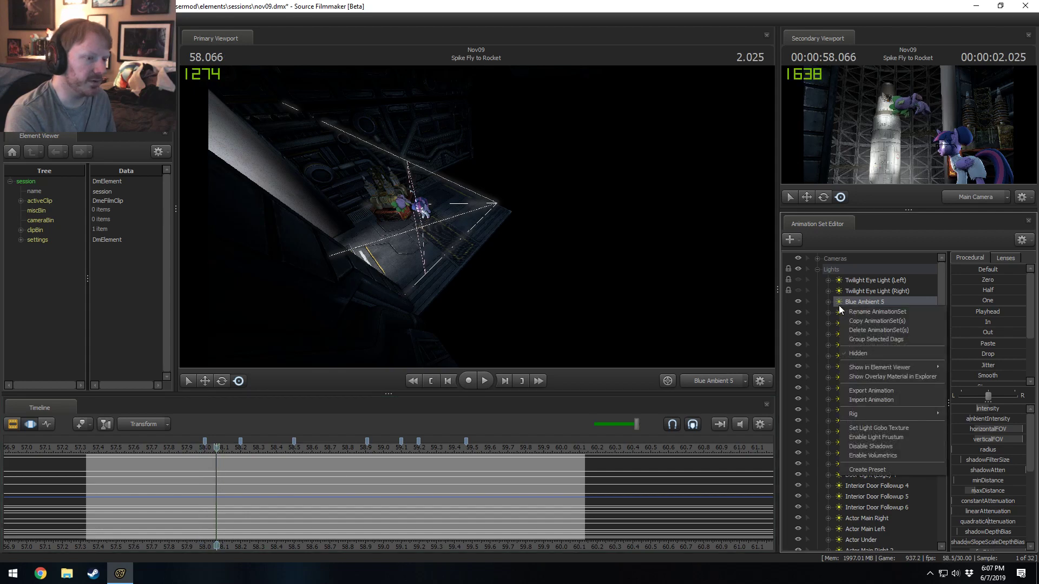
pyautogui.click(839, 303)
pyautogui.rightClick(847, 303)
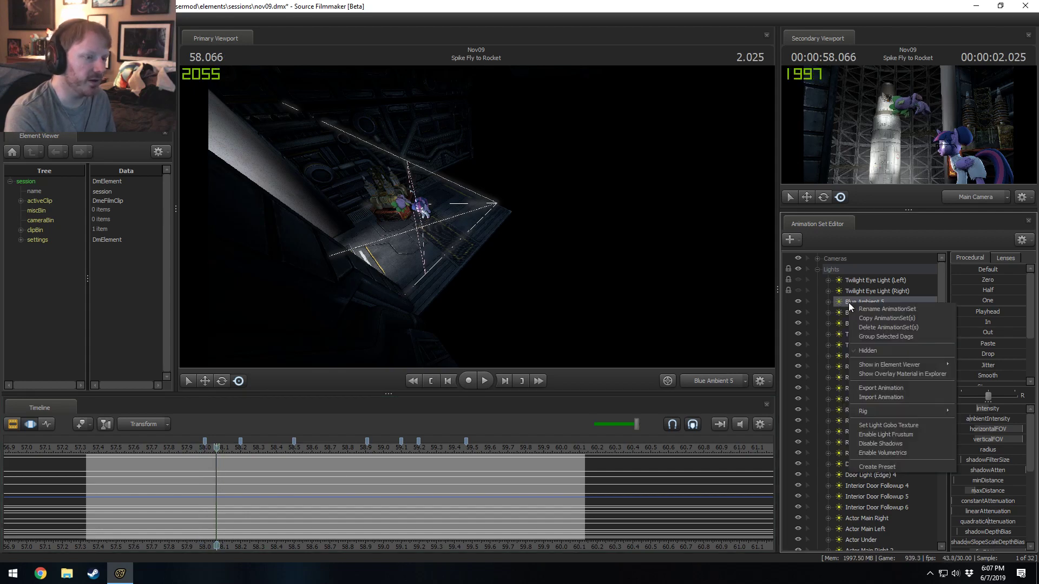
pyautogui.click(868, 446)
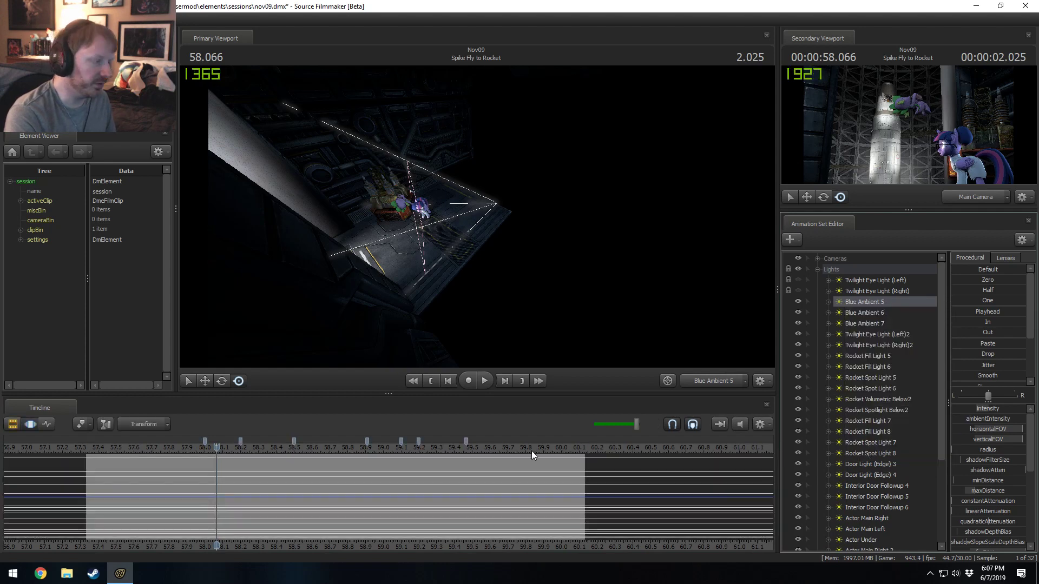
# - Select all time with the playhead at 57.866, collapse the Lights group, and re-aim the Spike Ambient light from its own view
pyautogui.moveTo(169, 477)
pyautogui.mouseDown()
pyautogui.moveTo(225, 471)
pyautogui.moveTo(181, 461)
pyautogui.mouseUp()
pyautogui.hotkey('ctrl', 'a')
pyautogui.scroll(-4, 865, 460)
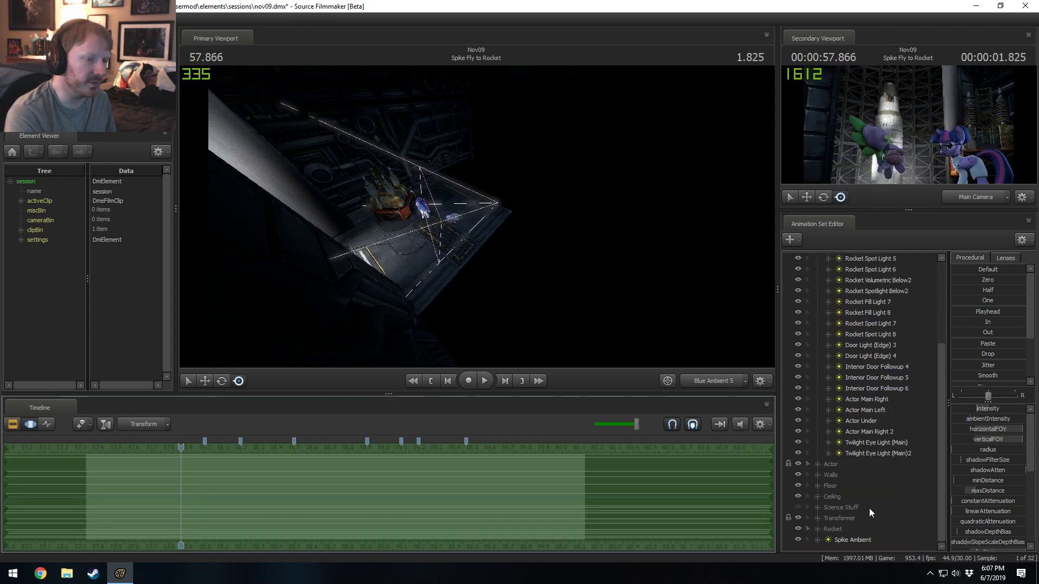
pyautogui.click(851, 539)
pyautogui.scroll(4, 833, 378)
pyautogui.click(816, 270)
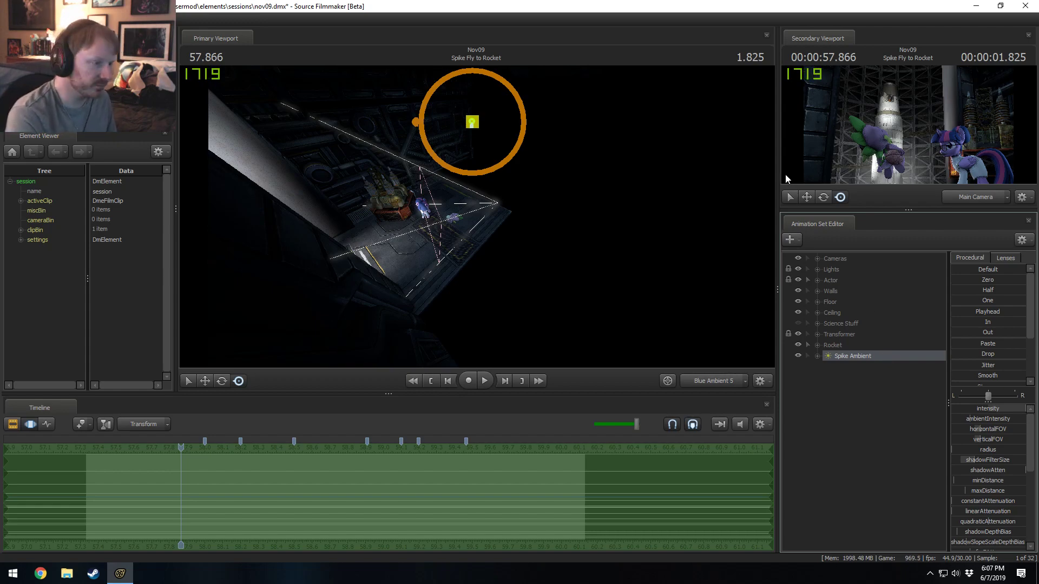
pyautogui.moveTo(903, 356); pyautogui.dragTo(703, 296)
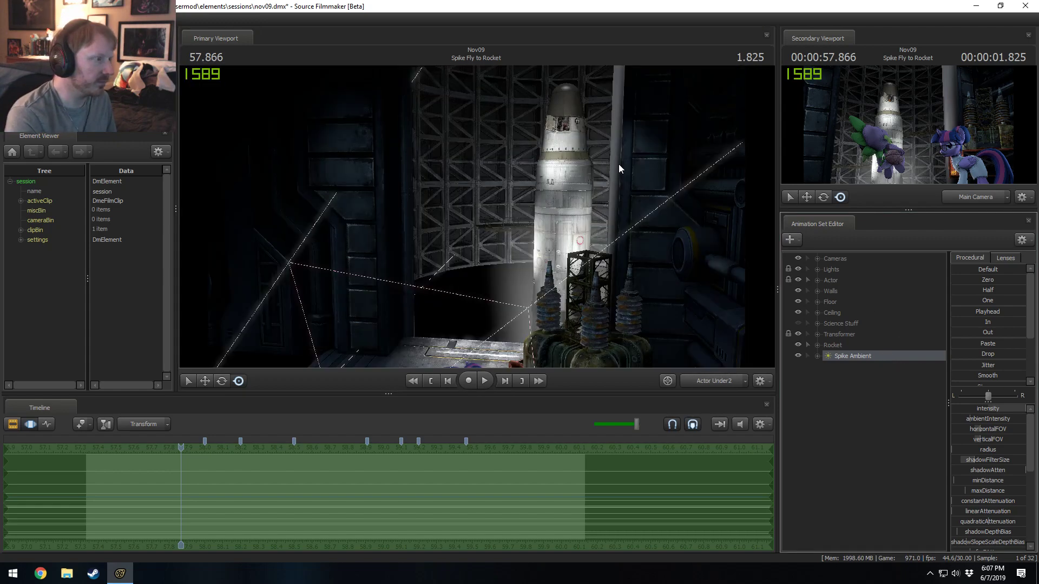
pyautogui.moveTo(618, 164); pyautogui.dragTo(495, 296)
pyautogui.press('s')
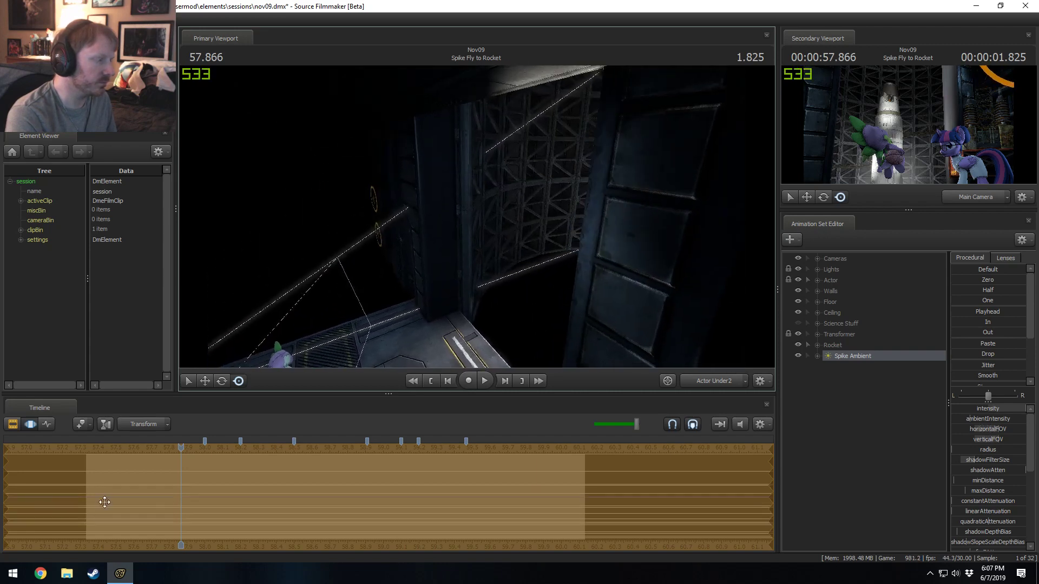
# - Move the playhead to 58.466 and lower the Spike Ambient light's maxDistance
pyautogui.moveTo(176, 490); pyautogui.dragTo(275, 497, button='middle')
pyautogui.moveTo(180, 447); pyautogui.dragTo(288, 465)
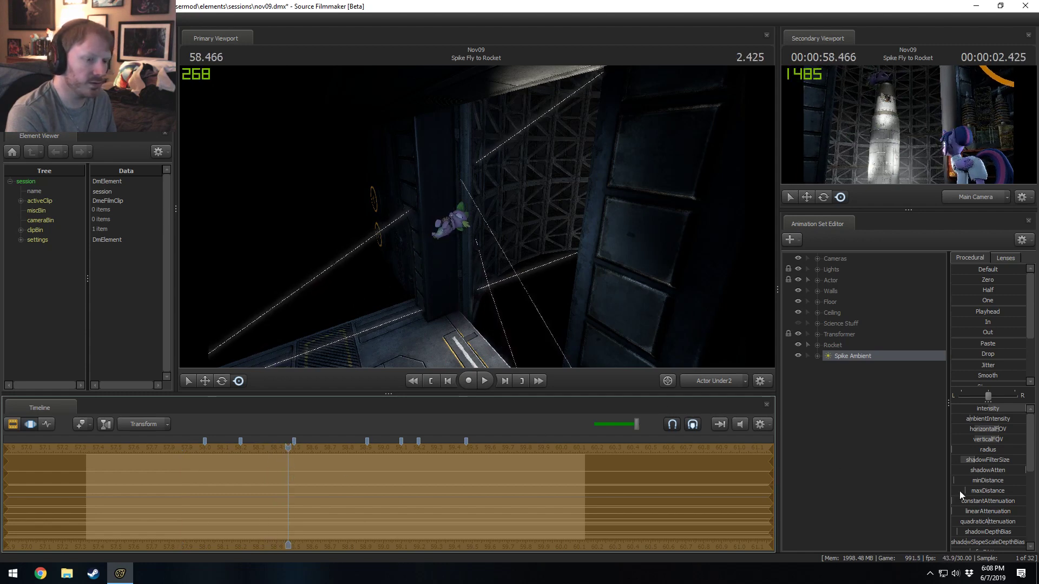
pyautogui.scroll(-3, 997, 464)
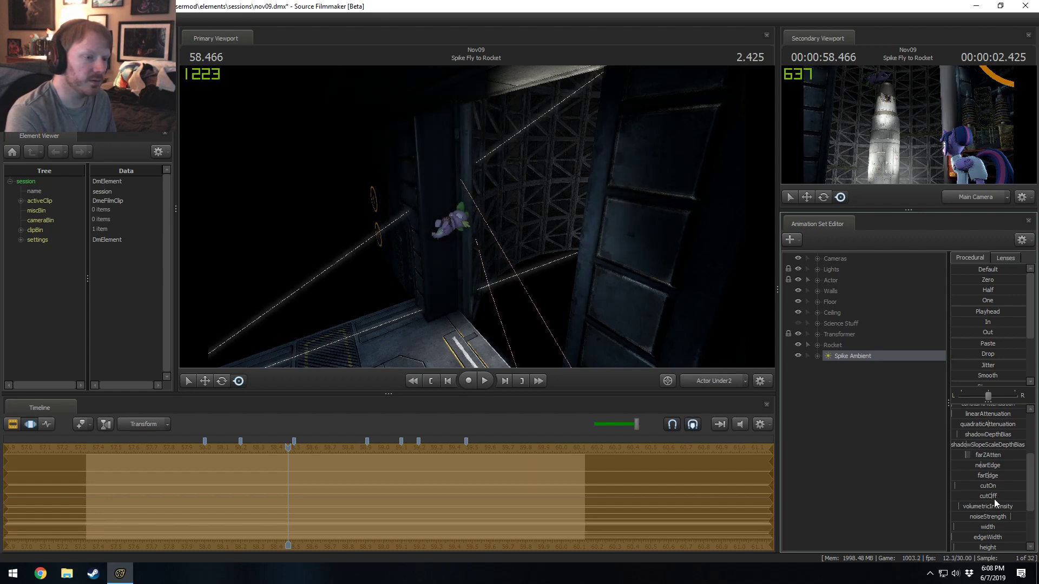
pyautogui.scroll(3, 988, 467)
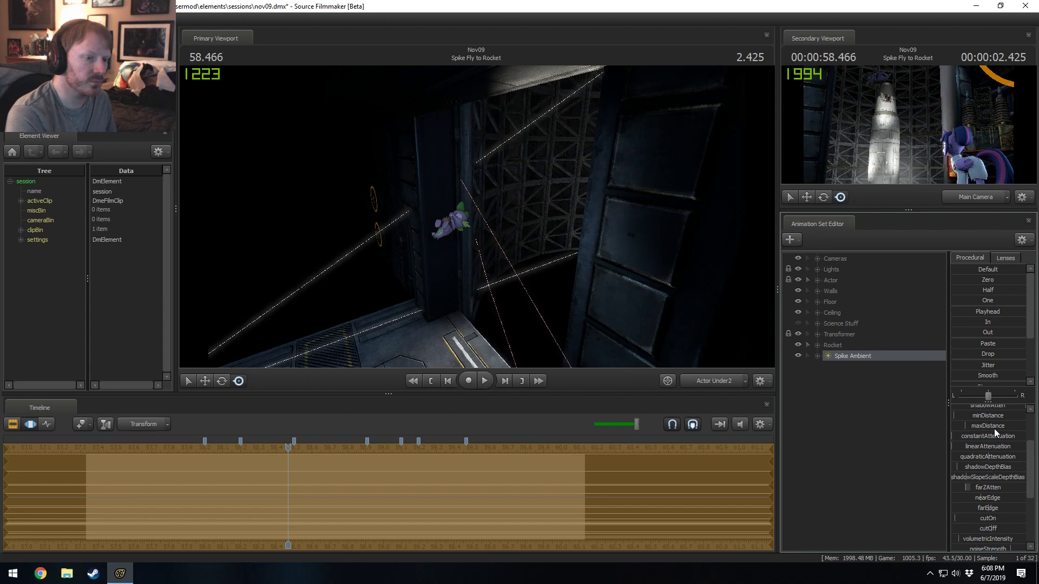
pyautogui.moveTo(995, 426); pyautogui.dragTo(983, 426)
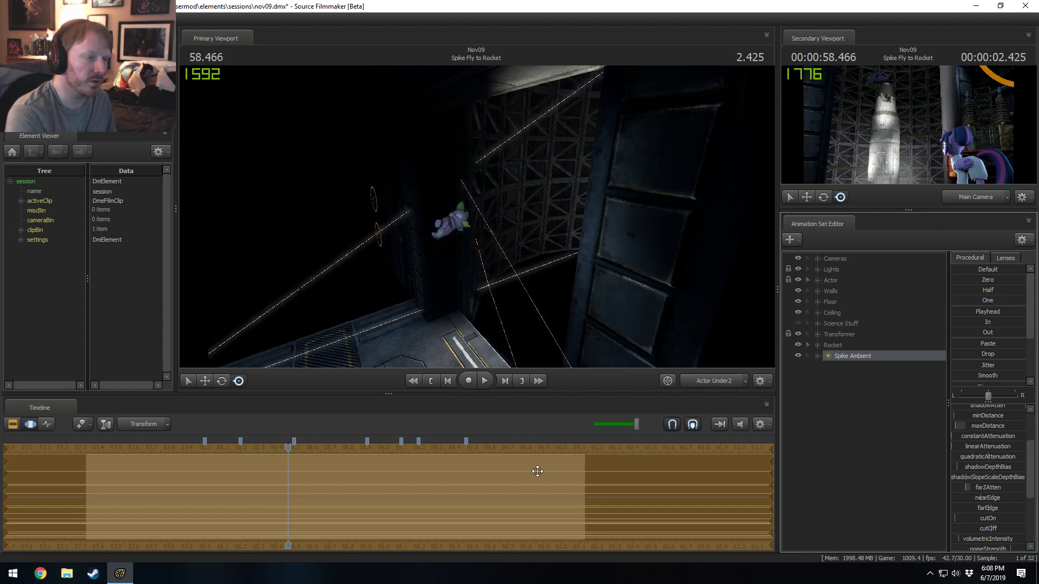
# - Clear the time selection, hide the Lights group with the playhead at 58.533, and scrub the shot to check Spike Ambient alone
pyautogui.moveTo(292, 482); pyautogui.dragTo(234, 479)
pyautogui.moveTo(212, 479); pyautogui.dragTo(299, 529)
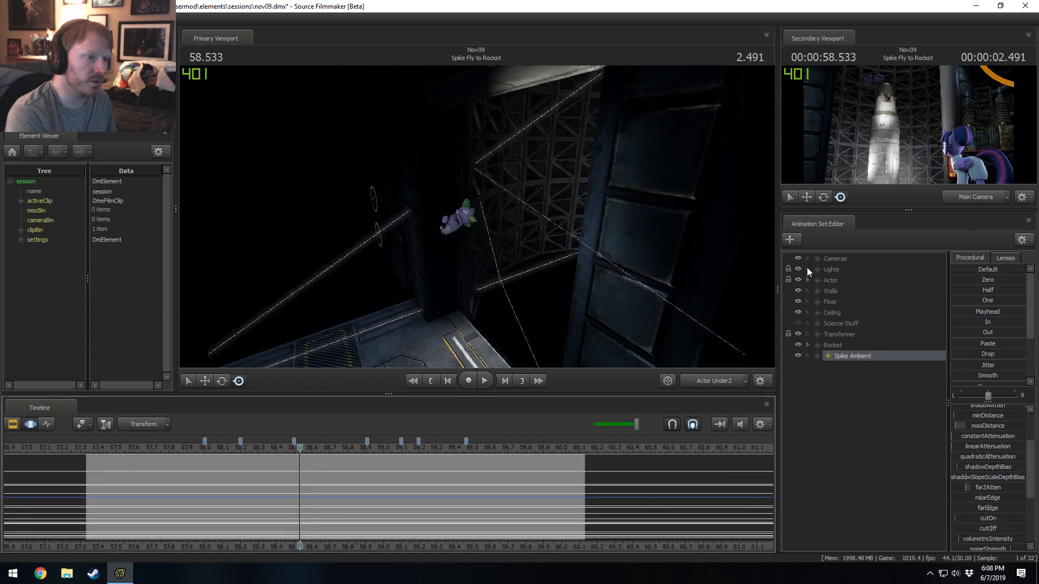
pyautogui.click(798, 269)
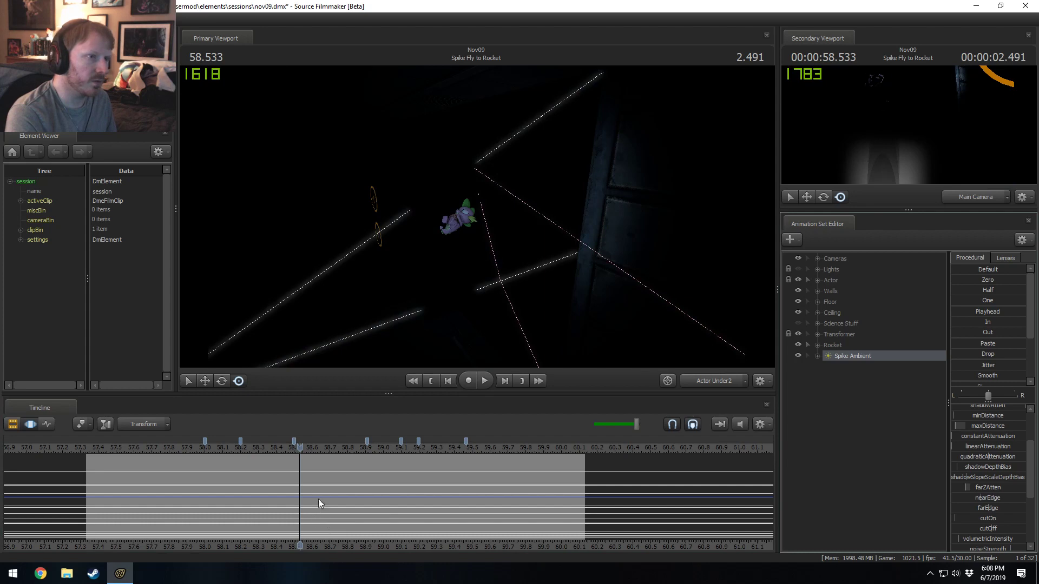
pyautogui.moveTo(318, 499); pyautogui.dragTo(215, 481)
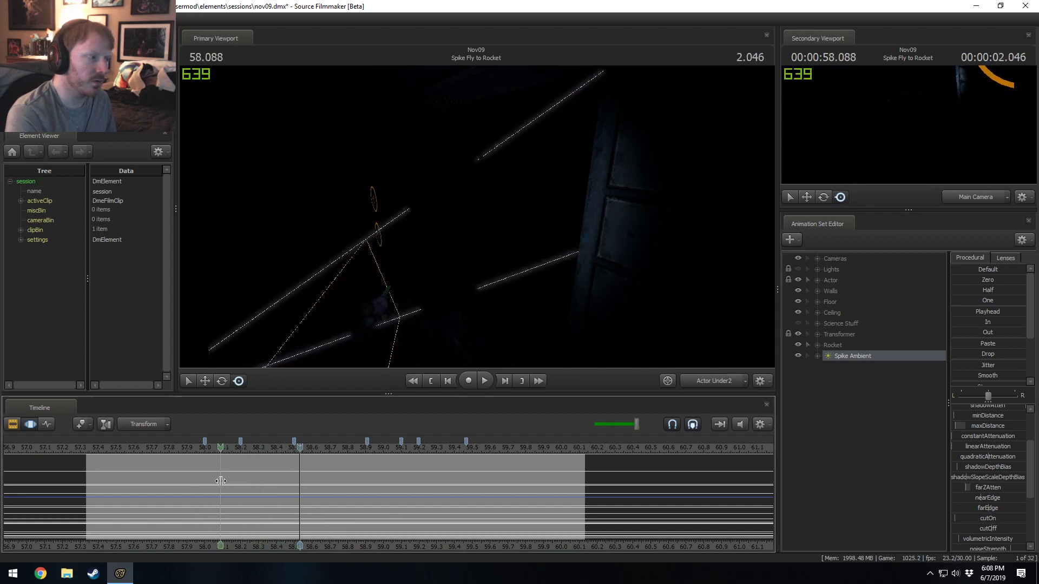
pyautogui.moveTo(234, 485)
pyautogui.mouseDown()
pyautogui.moveTo(323, 513)
pyautogui.moveTo(412, 520)
pyautogui.moveTo(401, 520)
pyautogui.mouseUp()
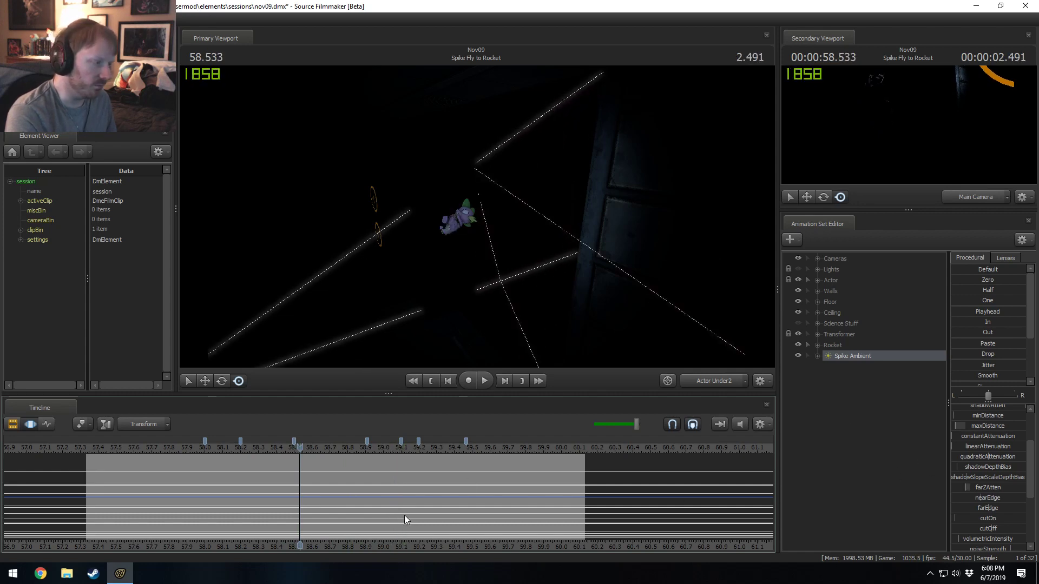
# - Select all time, re-aim Spike Ambient at 58.533, and raise its maxDistance until the light reaches Spike at 58.866
pyautogui.hotkey('ctrl', 'a')
pyautogui.moveTo(483, 259); pyautogui.dragTo(503, 241)
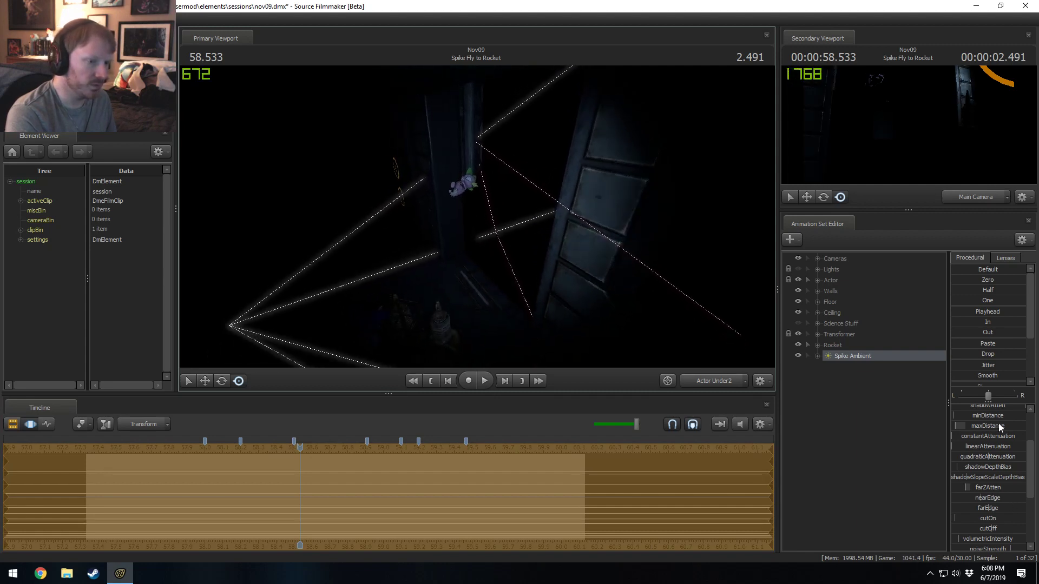
pyautogui.moveTo(998, 424); pyautogui.dragTo(1000, 424)
pyautogui.moveTo(322, 488)
pyautogui.mouseDown()
pyautogui.moveTo(196, 488)
pyautogui.moveTo(347, 534)
pyautogui.moveTo(331, 533)
pyautogui.moveTo(359, 530)
pyautogui.mouseUp()
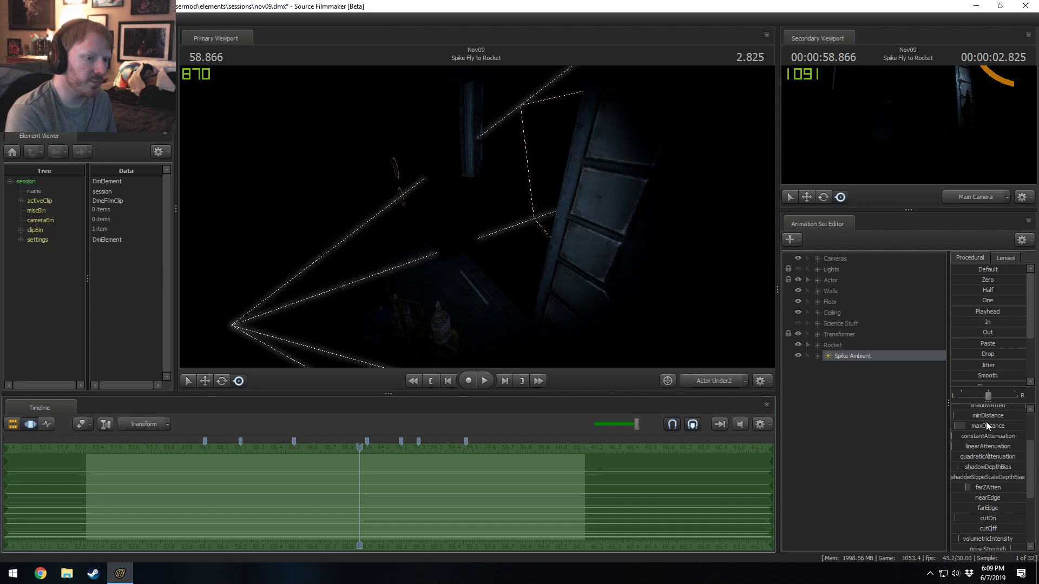
pyautogui.moveTo(987, 426); pyautogui.dragTo(990, 425)
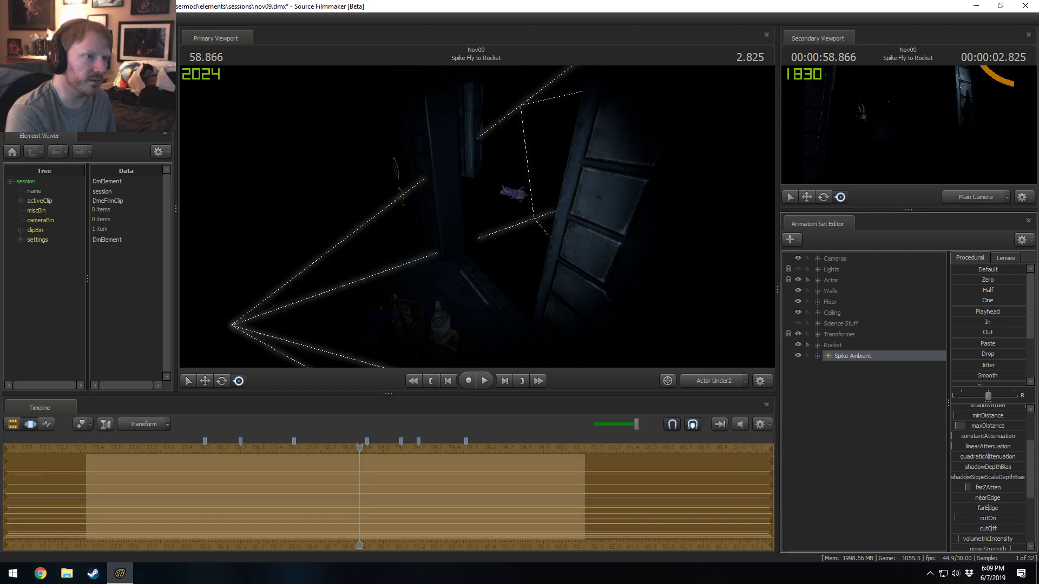
pyautogui.moveTo(360, 508); pyautogui.dragTo(411, 512)
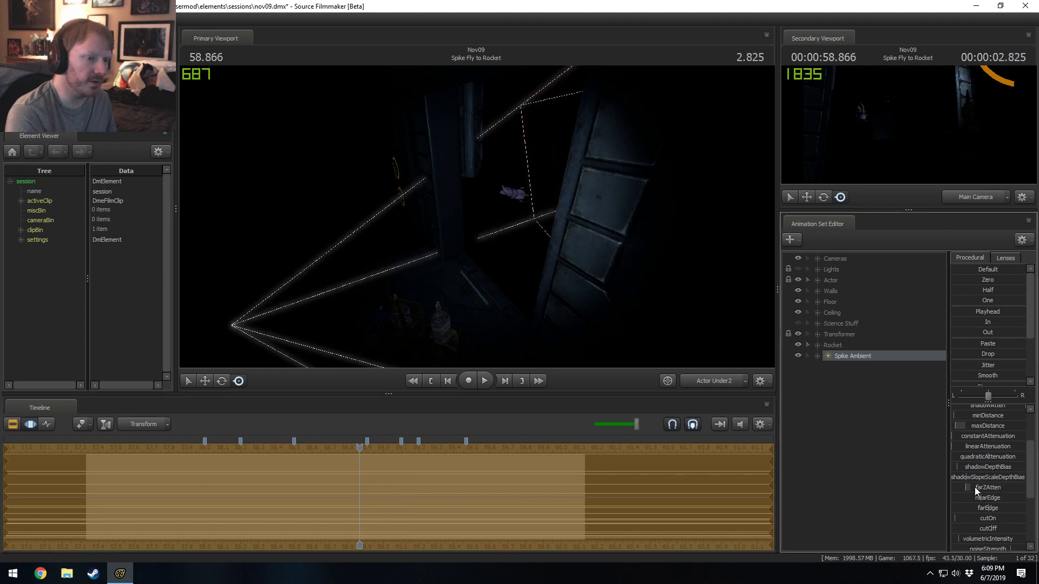
# - Raise the Spike Ambient light's farZAtten with all time selected and check it at 58.866
pyautogui.moveTo(975, 487); pyautogui.dragTo(980, 487)
pyautogui.moveTo(509, 486); pyautogui.dragTo(365, 473)
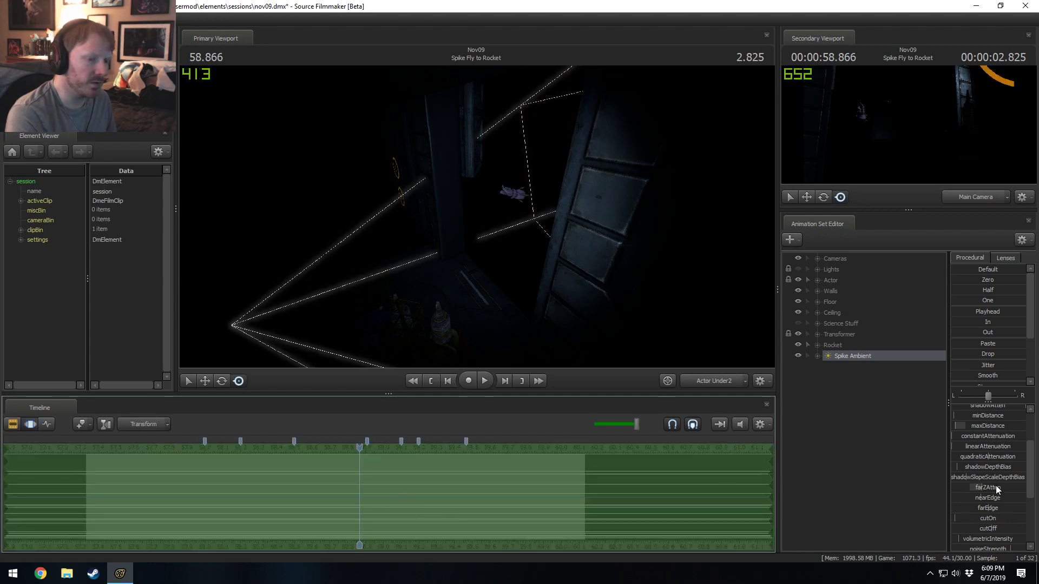
pyautogui.scroll(1, 987, 434)
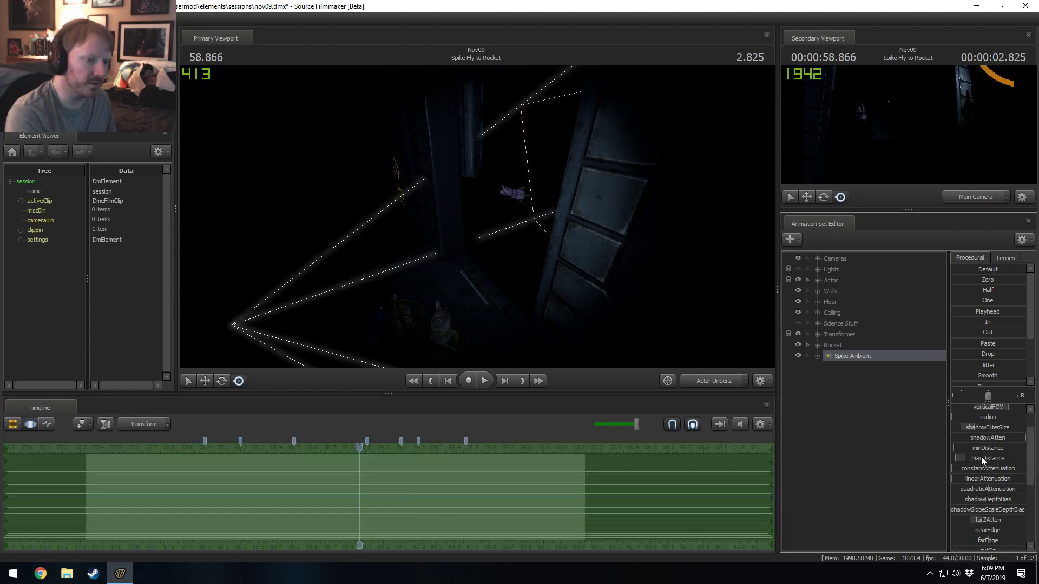
# - Raise the Spike Ambient light's minDistance to about 98.8 and enable uberlight in its light properties
pyautogui.moveTo(982, 449); pyautogui.dragTo(1037, 449)
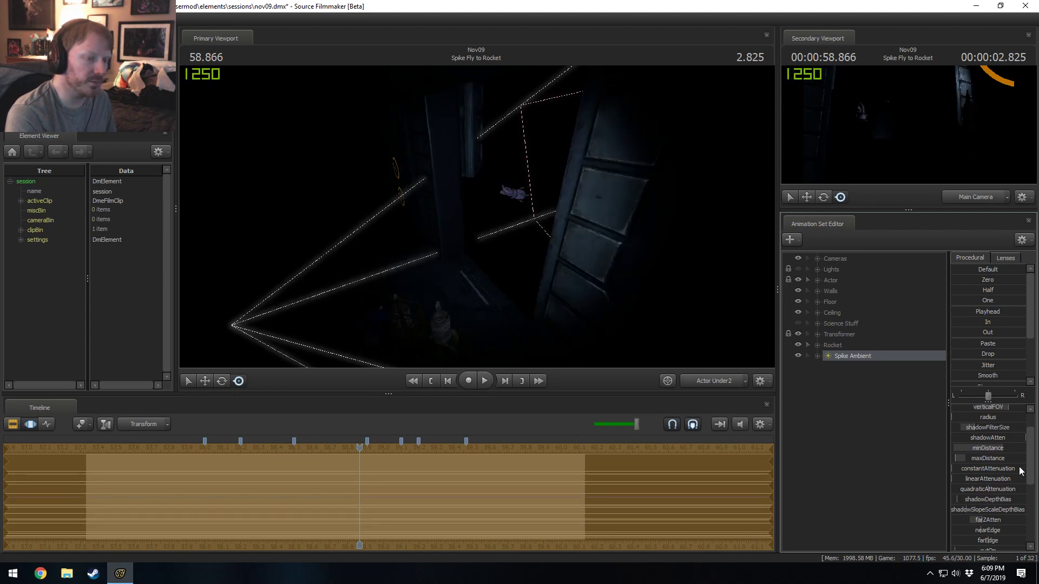
pyautogui.rightClick(895, 358)
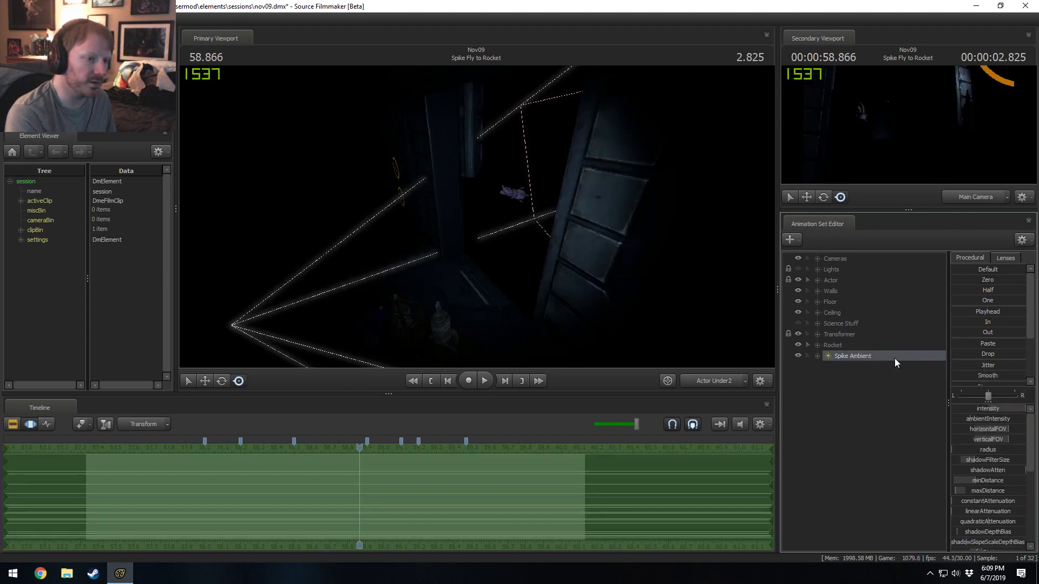
pyautogui.moveTo(953, 421)
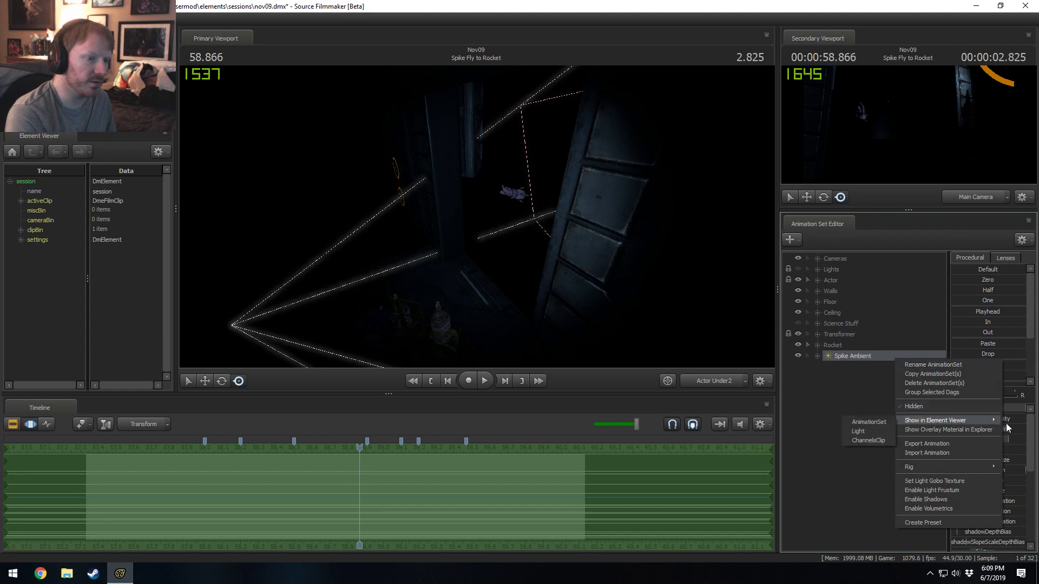
pyautogui.click(865, 430)
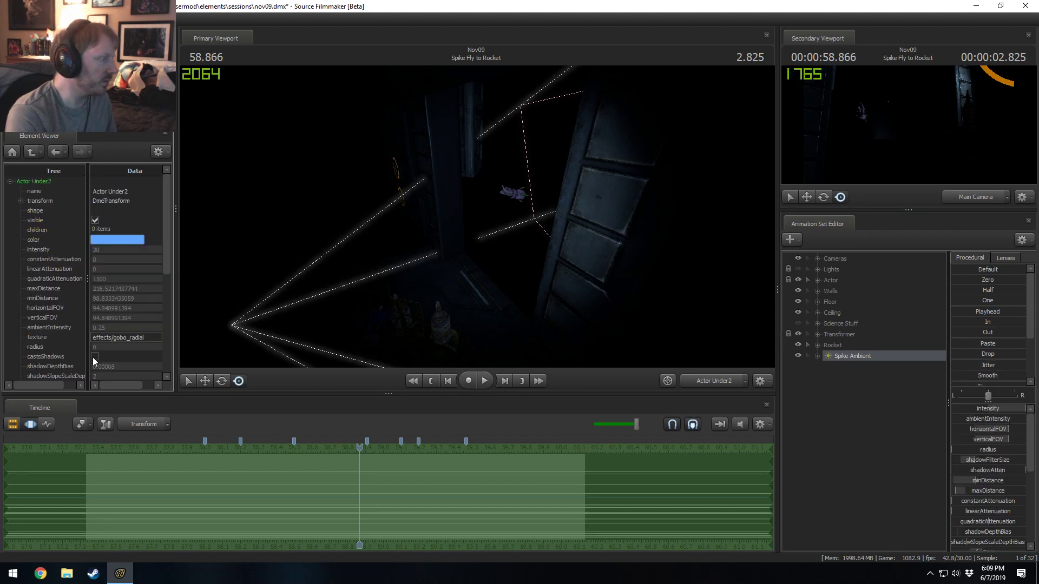
pyautogui.scroll(-4, 94, 357)
pyautogui.click(94, 343)
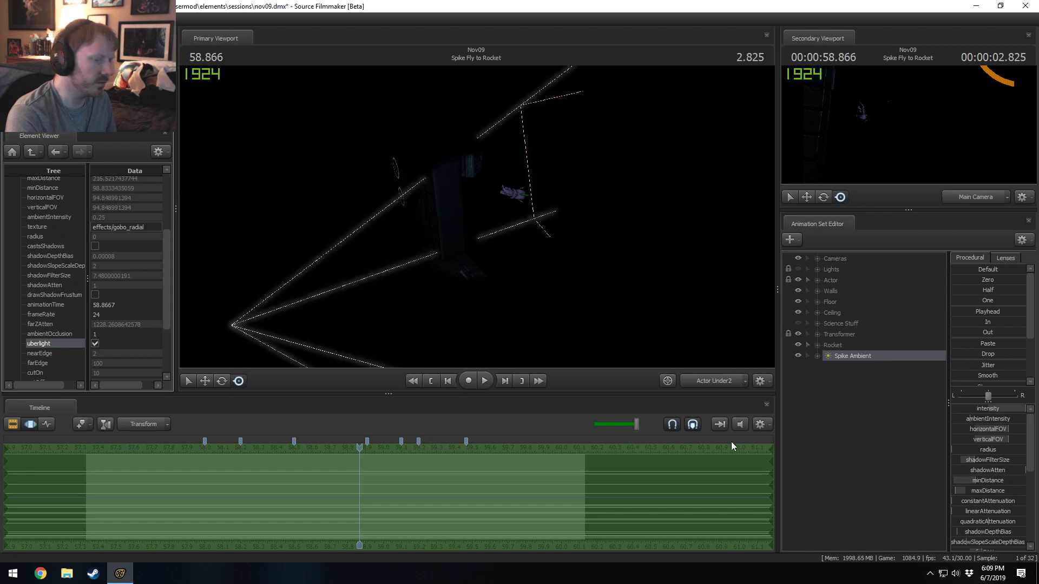
# - Adjust Spike Ambient's cutOn to about 46.4 and lower its minDistance to about 55.5, checking the light around 58.800
pyautogui.scroll(-2, 985, 499)
pyautogui.moveTo(985, 518); pyautogui.dragTo(1032, 536)
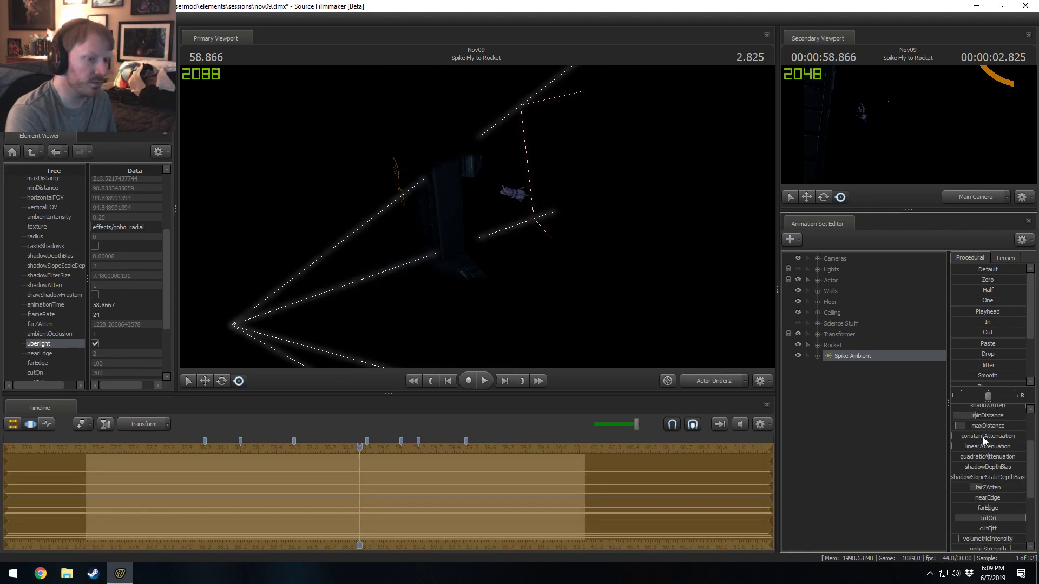
pyautogui.scroll(1, 983, 441)
pyautogui.moveTo(984, 450); pyautogui.dragTo(982, 455)
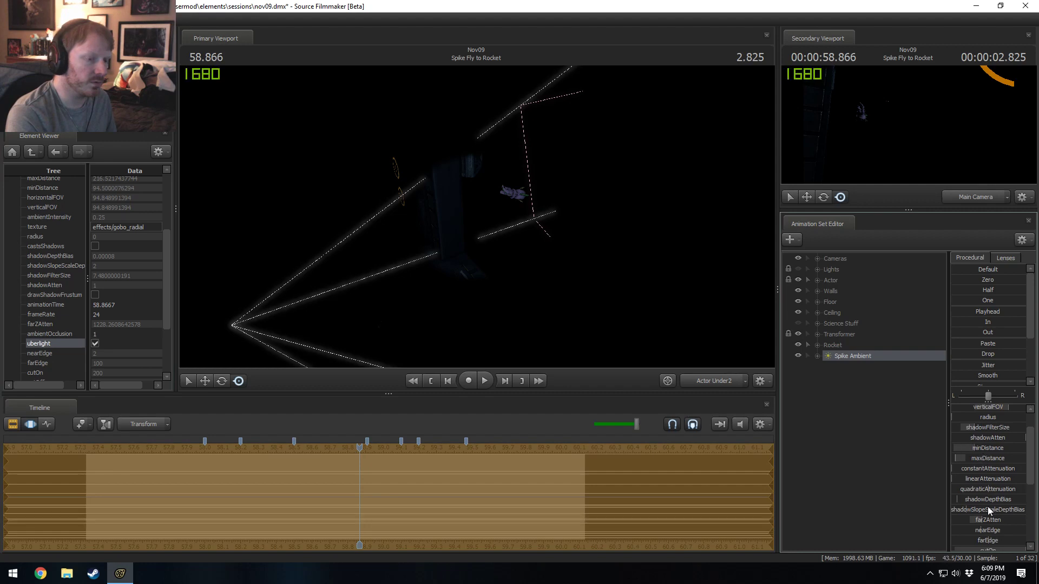
pyautogui.scroll(-1, 994, 544)
pyautogui.moveTo(996, 523); pyautogui.dragTo(931, 517)
pyautogui.moveTo(979, 417); pyautogui.dragTo(964, 417)
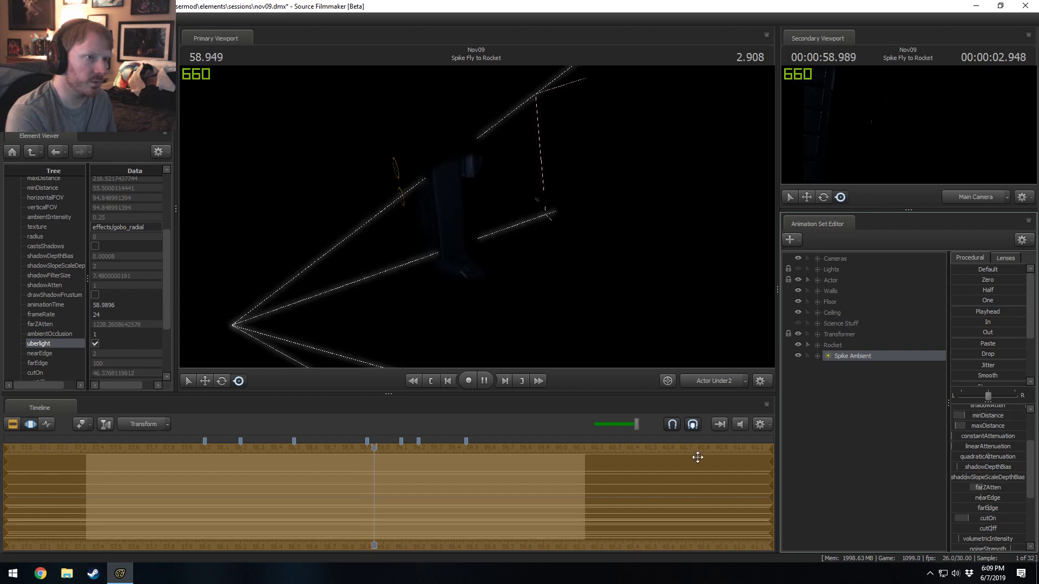
pyautogui.moveTo(696, 457); pyautogui.dragTo(361, 488, button='middle')
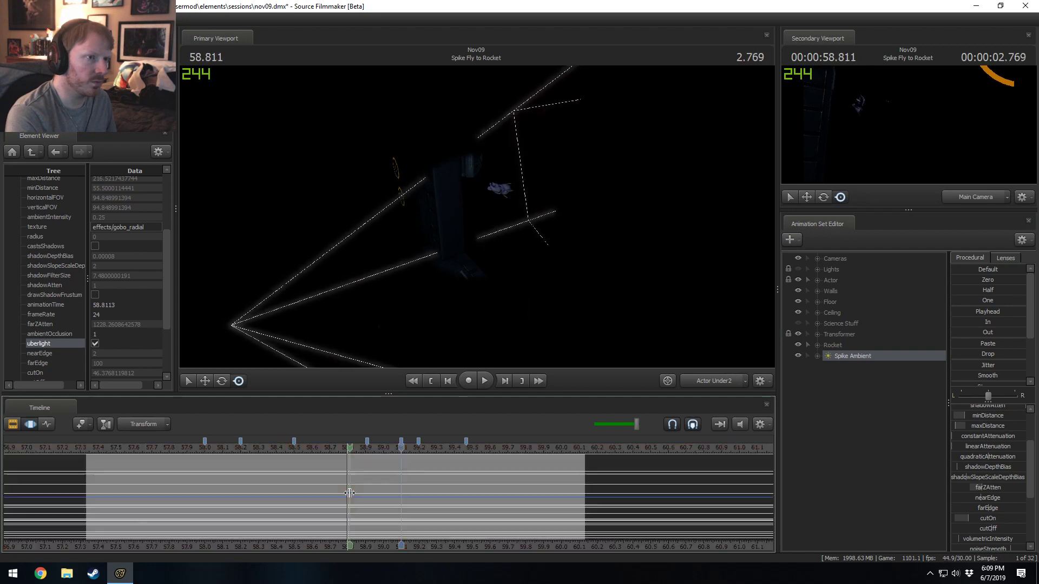
# - Raise Spike Ambient's width, edgeWidth, height and edgeHeight to widen the uberlight shape at 58.800
pyautogui.scroll(-3, 995, 514)
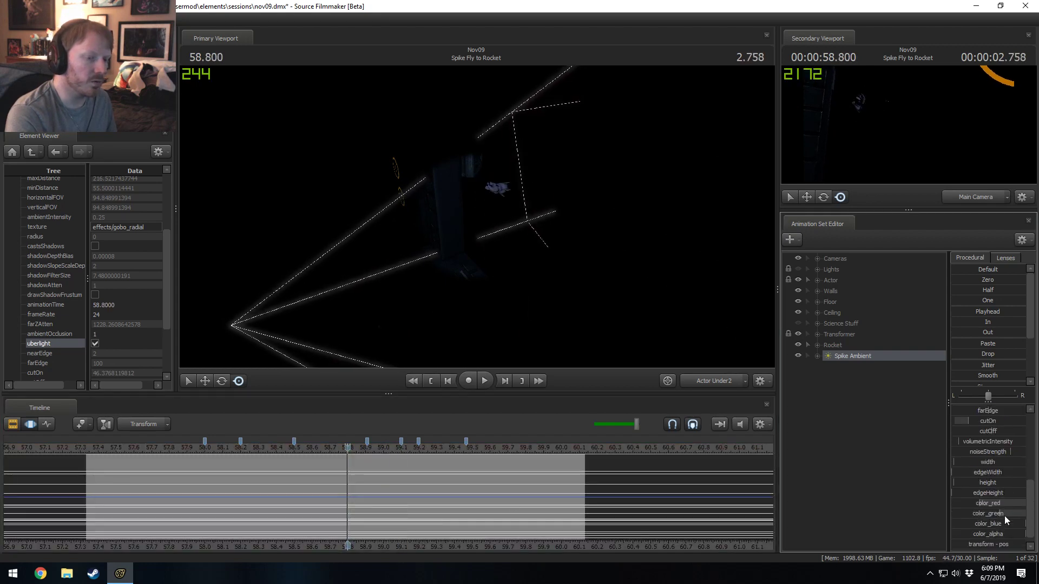
pyautogui.moveTo(1000, 492); pyautogui.dragTo(990, 462)
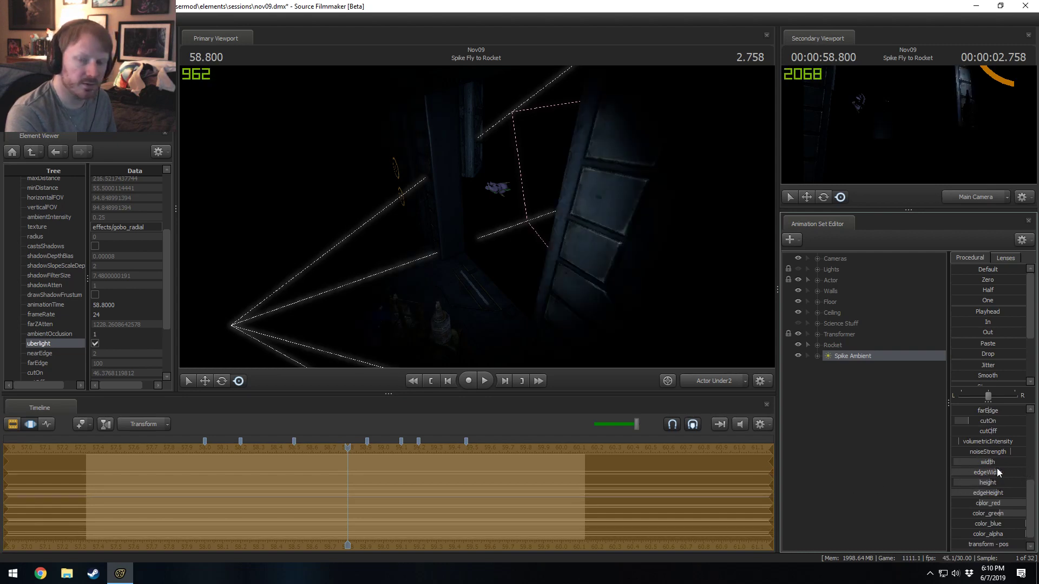
pyautogui.scroll(1, 998, 472)
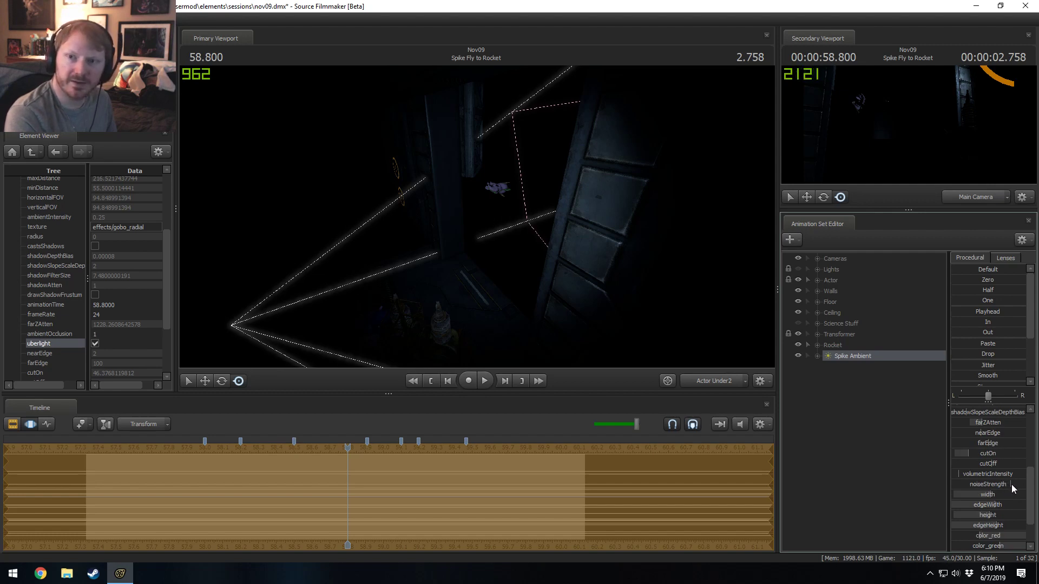
# - Raise Spike Ambient's cutOn to about 149.3 and move the playhead to 58.166 to check Spike
pyautogui.scroll(4, 985, 467)
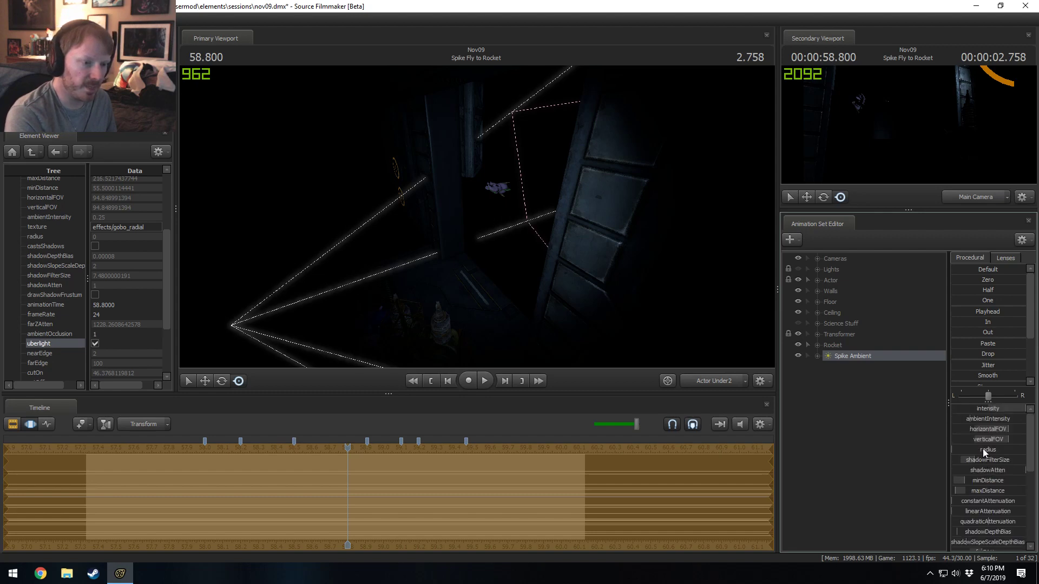
pyautogui.scroll(-2, 978, 489)
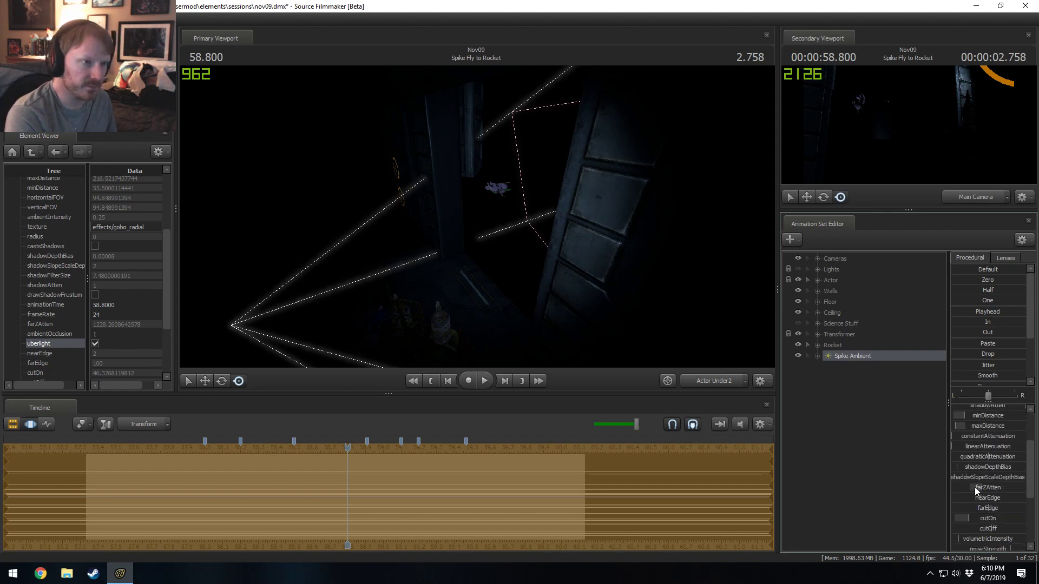
pyautogui.moveTo(967, 518); pyautogui.dragTo(1005, 518)
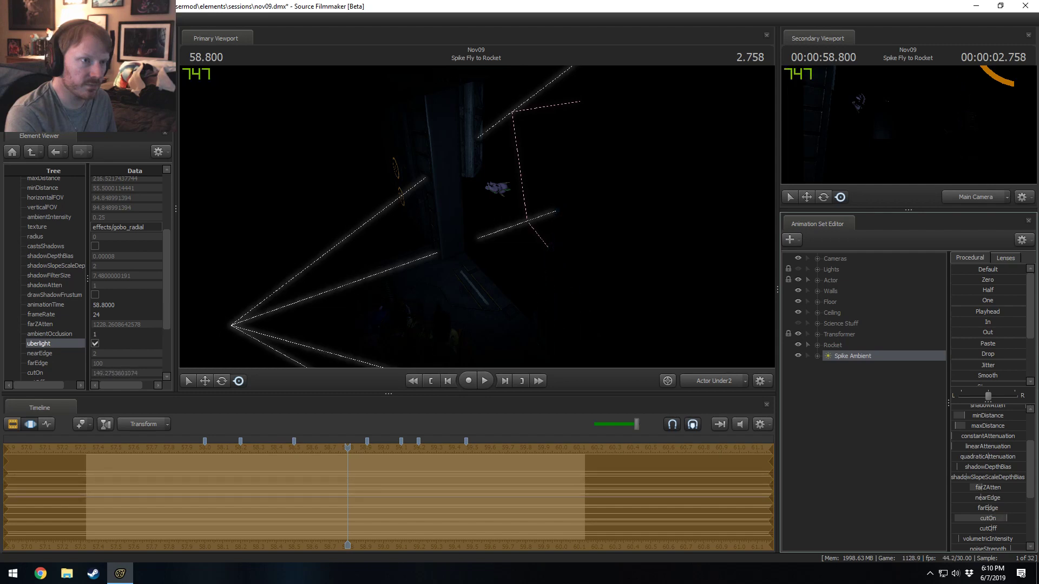
pyautogui.moveTo(487, 488)
pyautogui.mouseDown()
pyautogui.moveTo(201, 457)
pyautogui.moveTo(234, 458)
pyautogui.mouseUp()
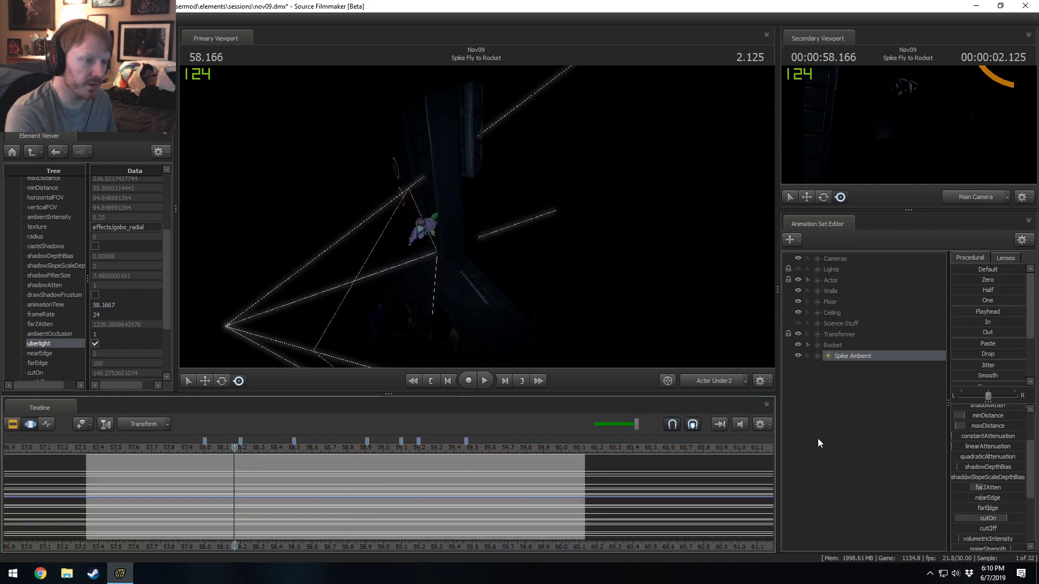
# - Rename the Spike Ambient animation set as Spike Rim
pyautogui.rightClick(857, 358)
pyautogui.click(874, 365)
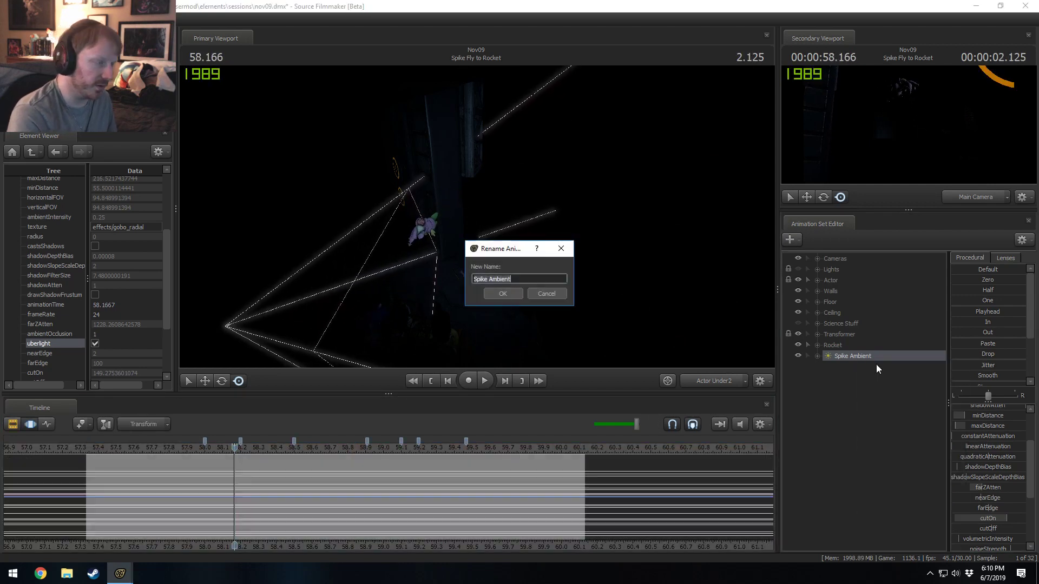
pyautogui.write('A')
pyautogui.press('BackSpace')
pyautogui.write('Spike')
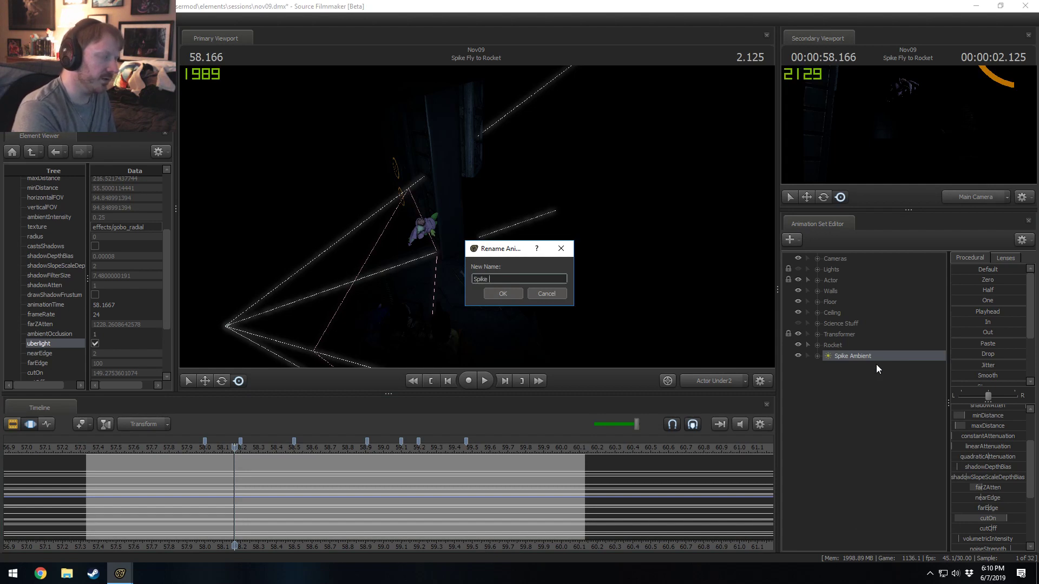
pyautogui.press('Return')
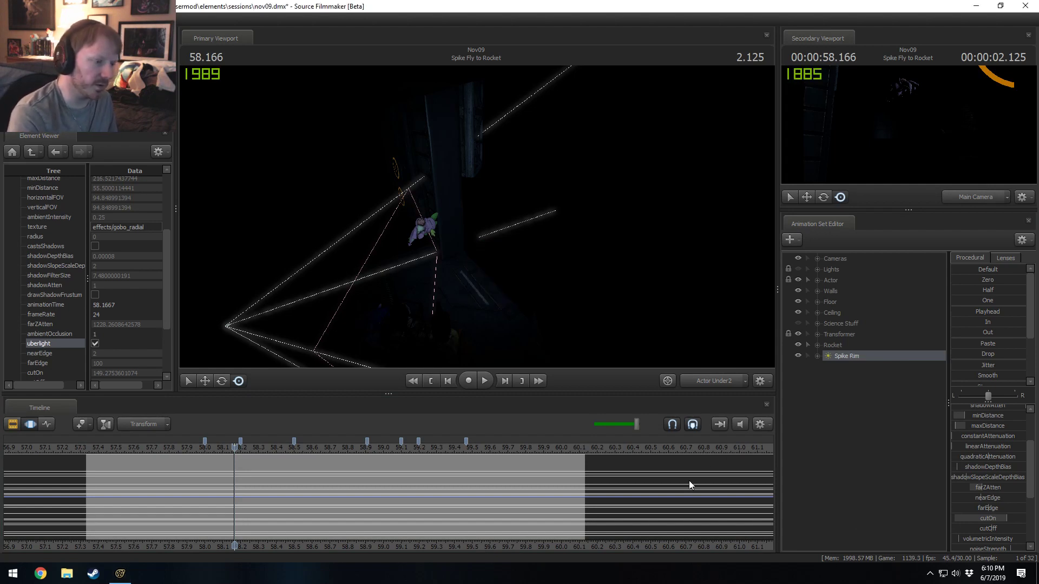
# - Add another light, Actor Under2, below Spike Rim and rename it Spike Main
pyautogui.rightClick(827, 359)
pyautogui.click(851, 452)
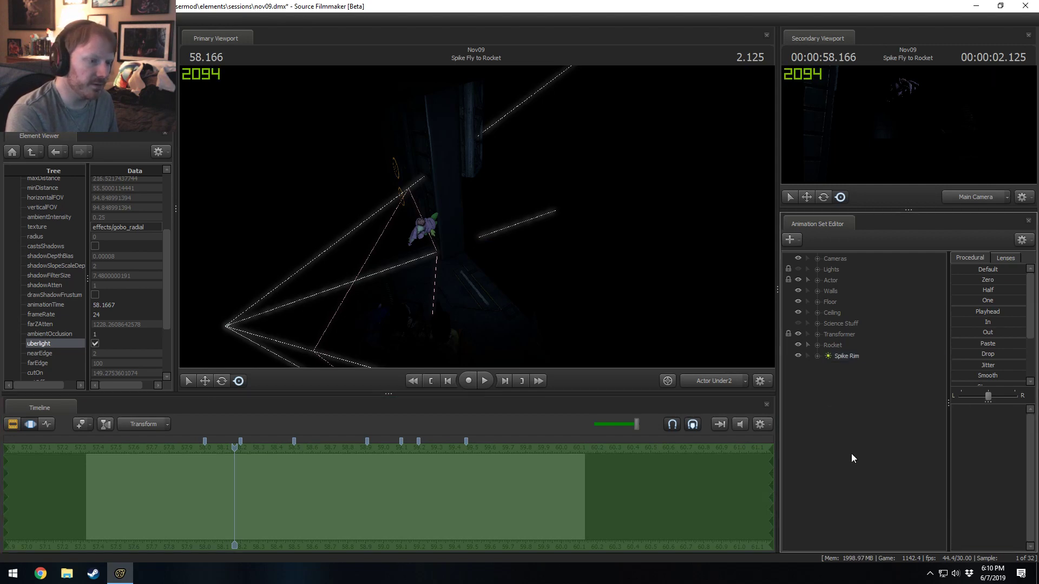
pyautogui.rightClick(847, 370)
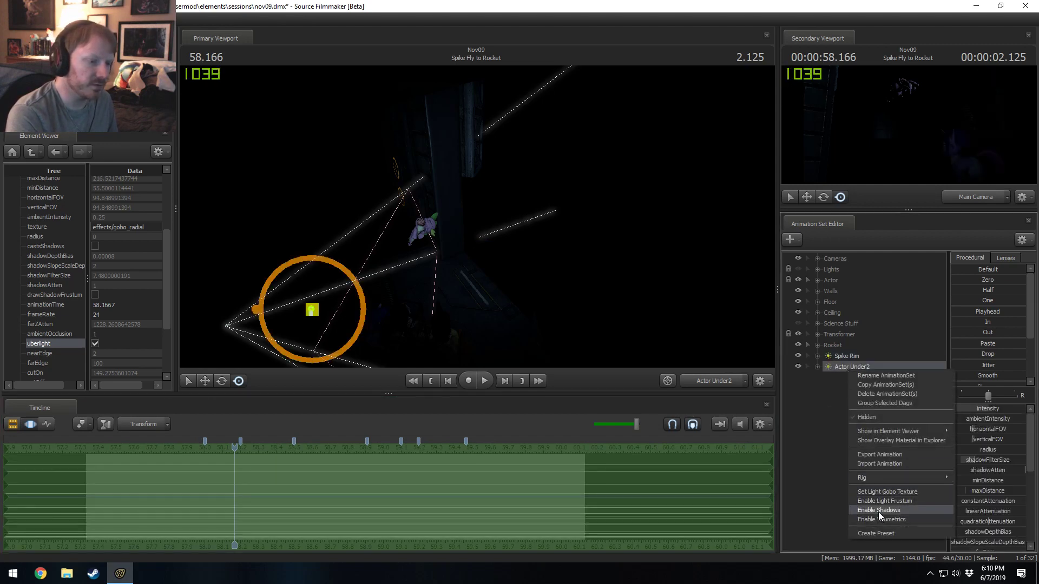
pyautogui.moveTo(887, 430)
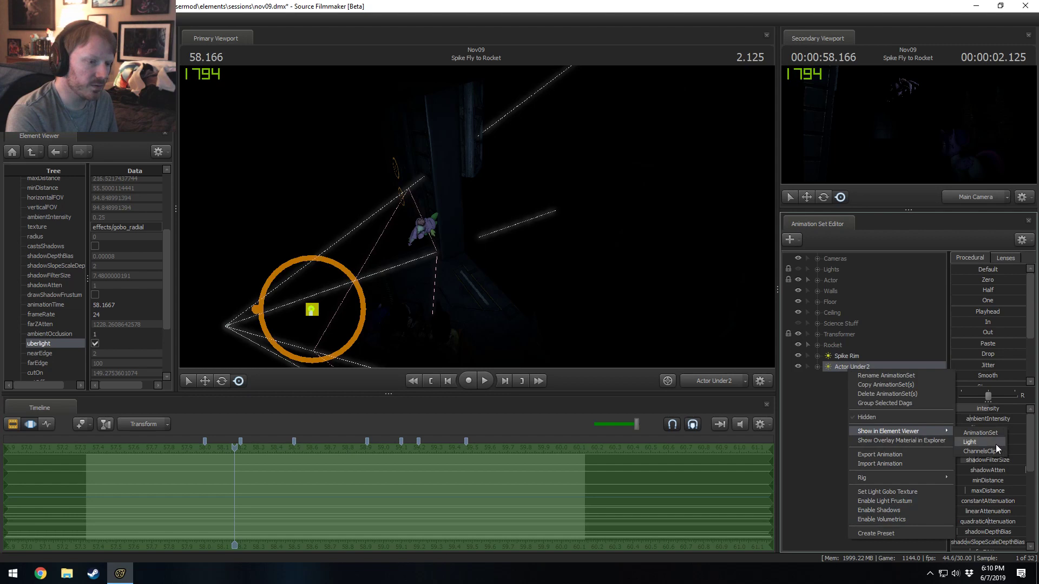
pyautogui.click(890, 375)
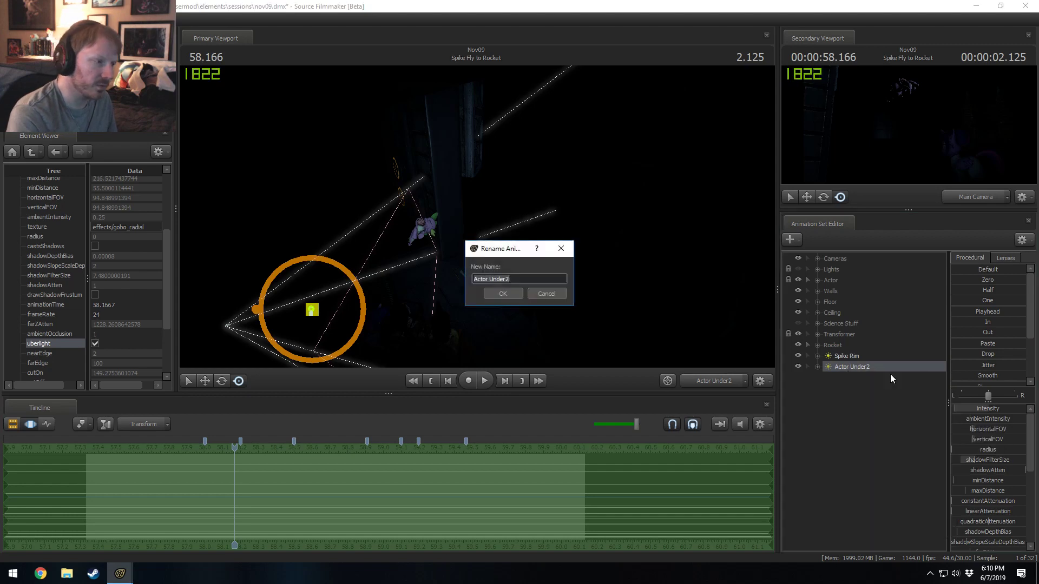
pyautogui.write('Spike Main')
pyautogui.press('Return')
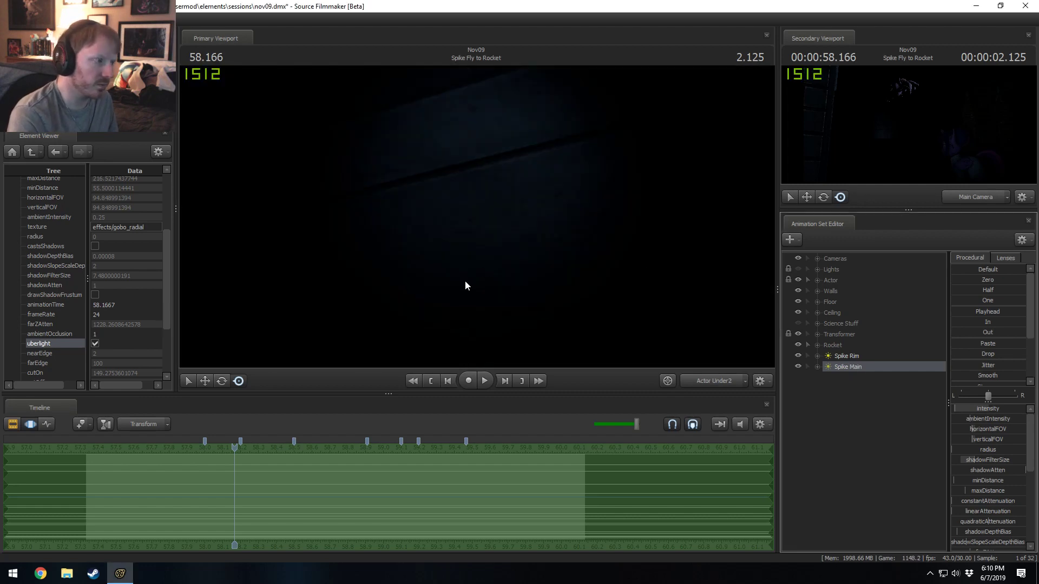
# - Position and aim the Spike Main light at Spike at 58.166, and widen its horizontal and vertical FOV
pyautogui.moveTo(465, 280); pyautogui.dragTo(475, 220)
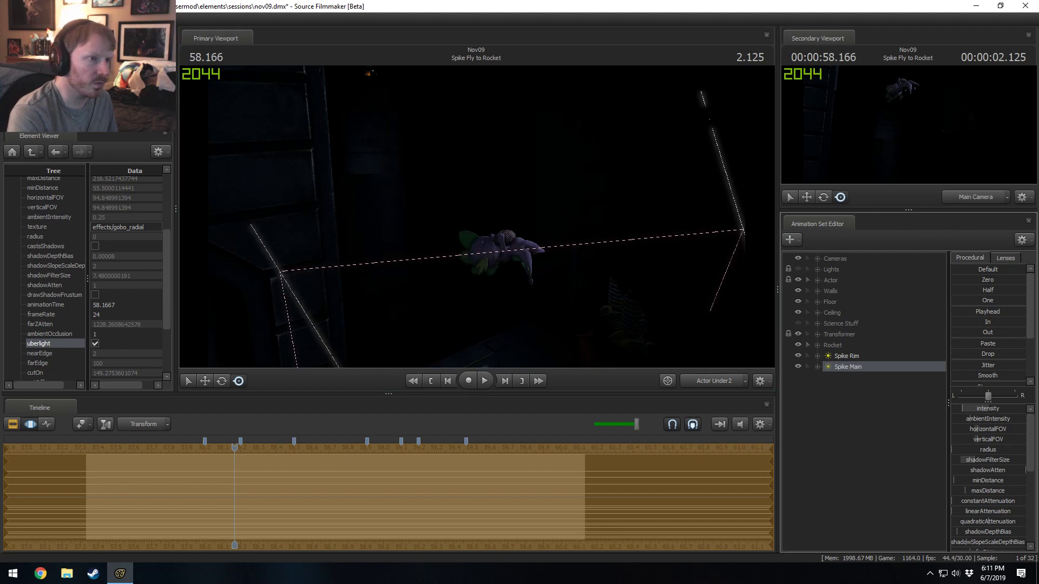
pyautogui.moveTo(552, 355); pyautogui.dragTo(527, 363)
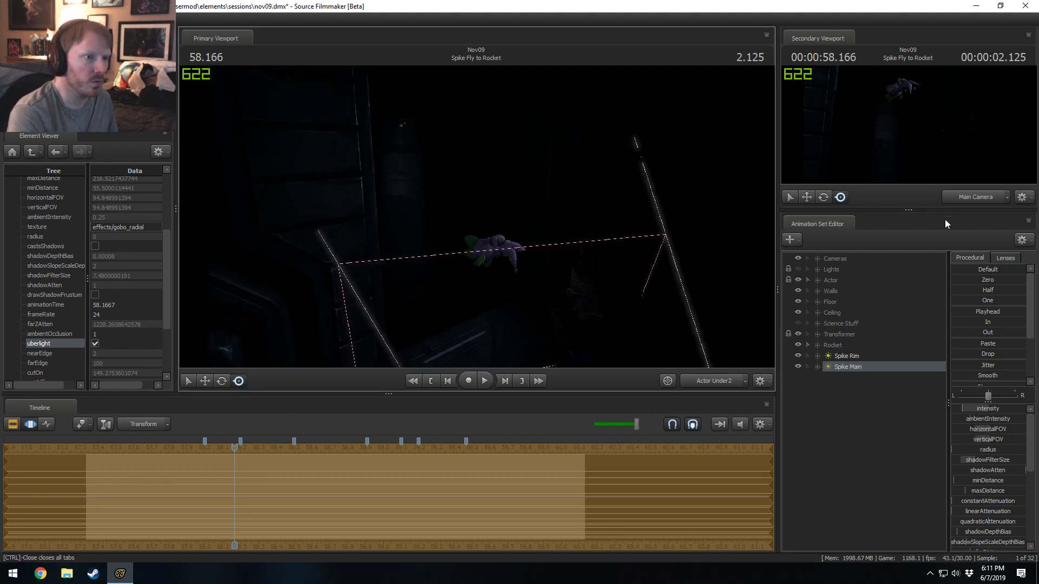
# - Toggle Spike Rim's visibility to compare its effect, and narrow its horizontalFOV and verticalFOV to about 87.7
pyautogui.click(798, 356)
pyautogui.click(798, 356)
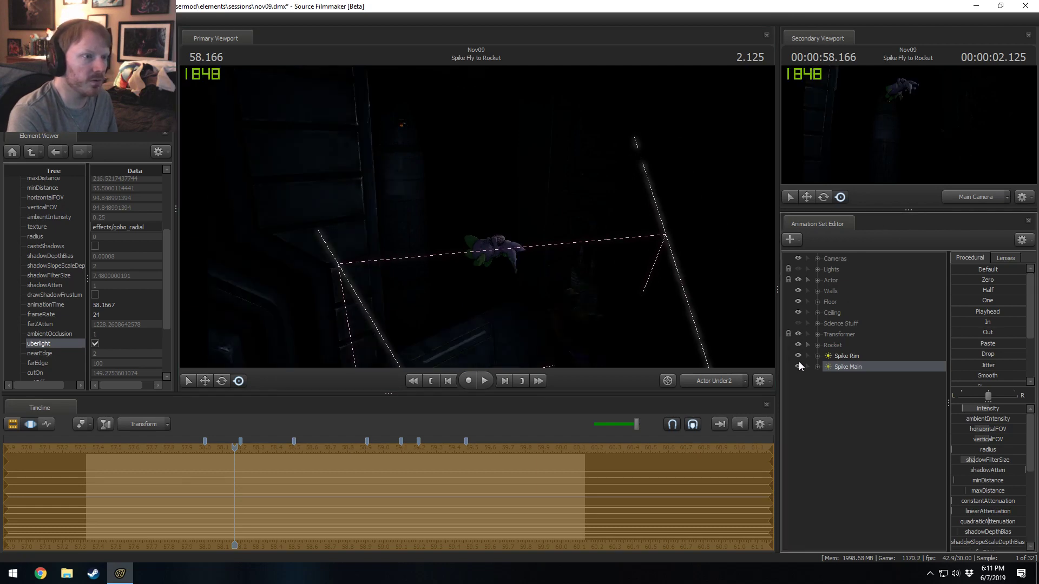
pyautogui.click(799, 356)
pyautogui.click(848, 357)
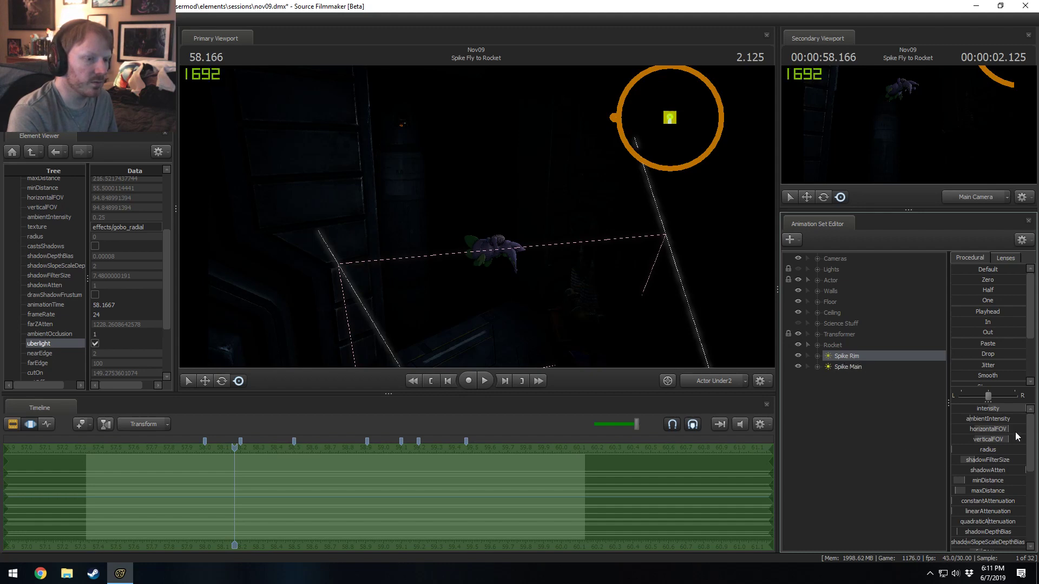
pyautogui.moveTo(1015, 433); pyautogui.dragTo(1007, 441)
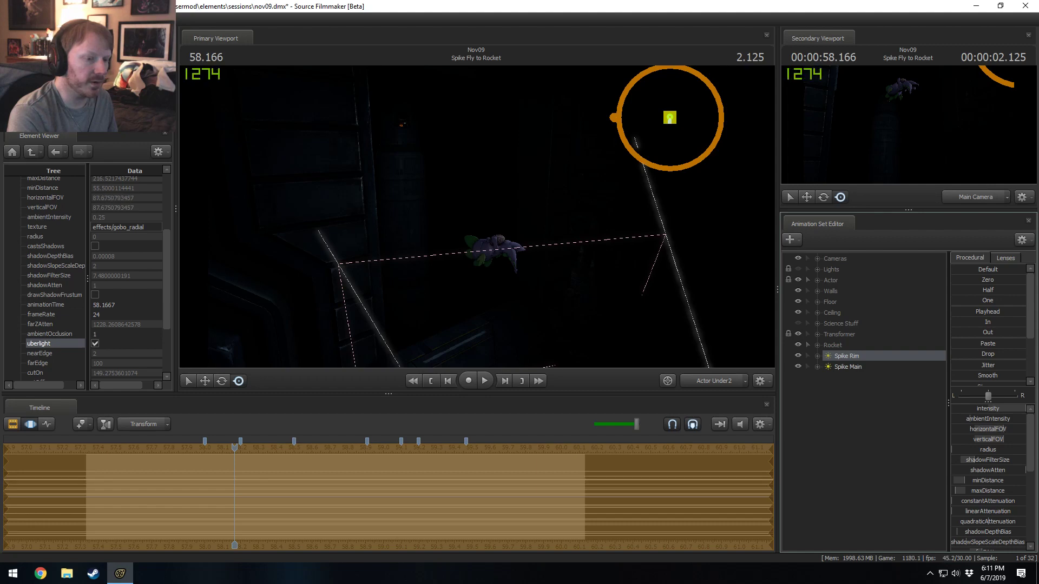
# - Select Spike Main, show the Lights group again, and move the playhead to 58.500
pyautogui.click(847, 367)
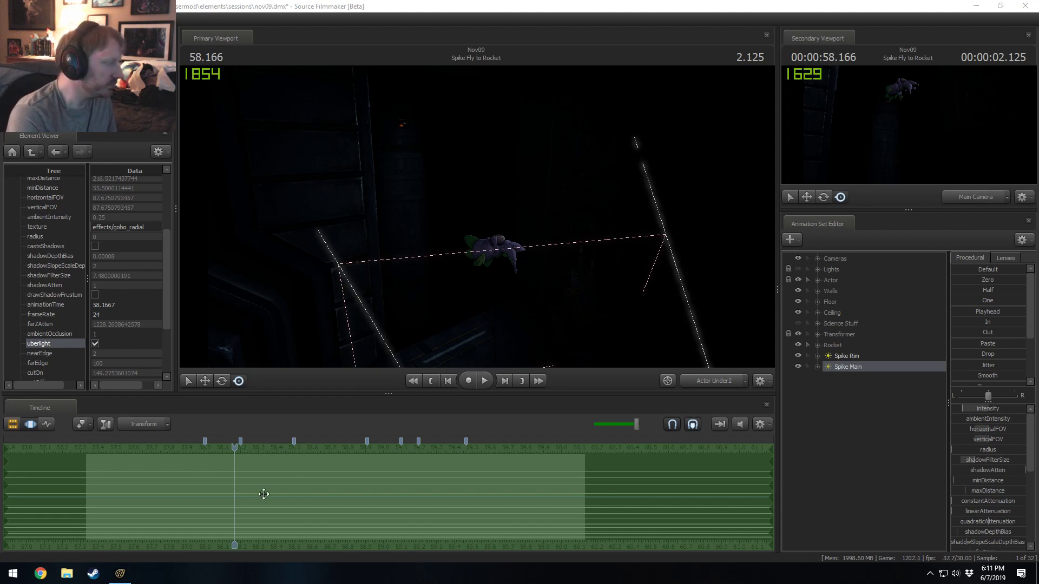
pyautogui.moveTo(167, 506); pyautogui.dragTo(267, 500)
pyautogui.moveTo(324, 506); pyautogui.dragTo(234, 473, button='middle')
pyautogui.rightClick(613, 256)
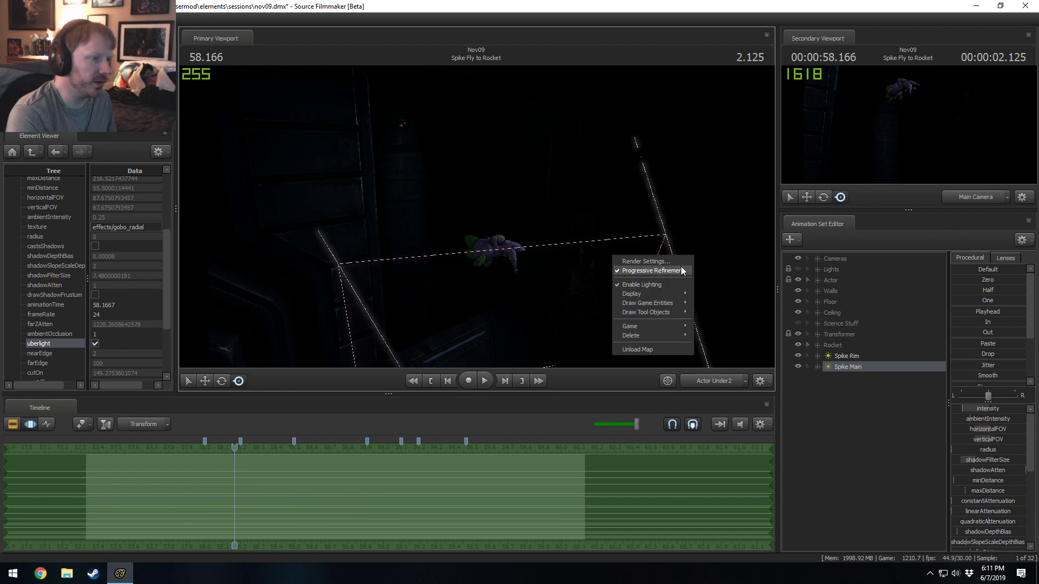
pyautogui.click(799, 268)
pyautogui.moveTo(347, 493); pyautogui.dragTo(298, 520, button='middle')
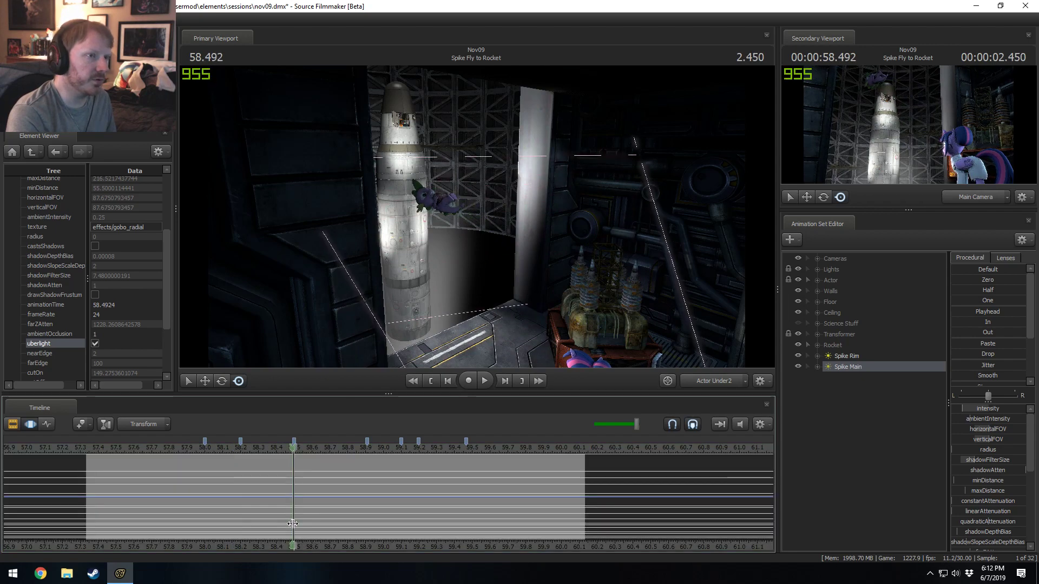
# - Re-aim Spike Main at 58.500, raise its intensity, and scrub the shot to check Spike against the rocket
pyautogui.moveTo(886, 369); pyautogui.dragTo(476, 216)
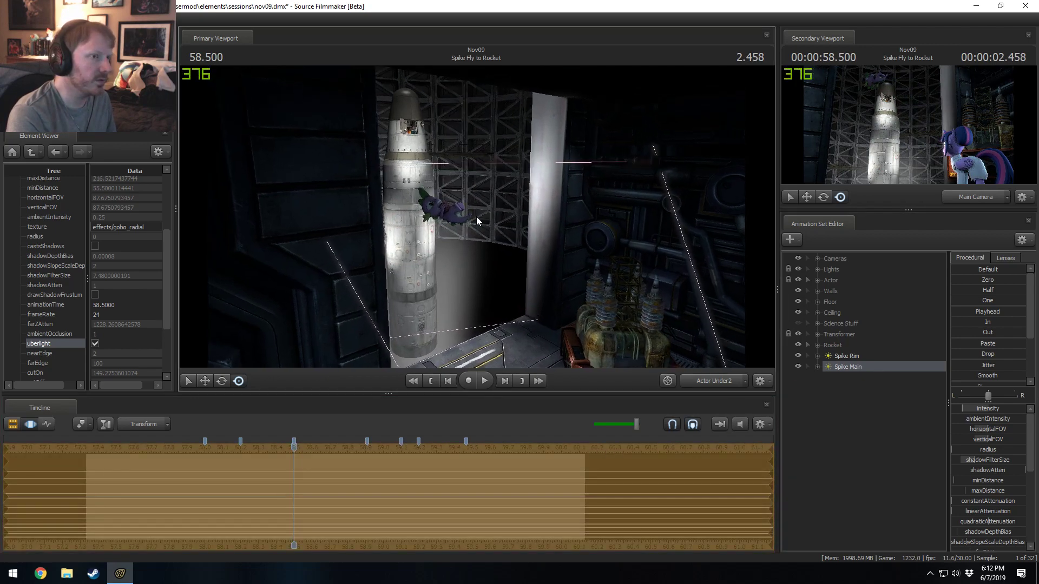
pyautogui.moveTo(979, 407); pyautogui.dragTo(1011, 407)
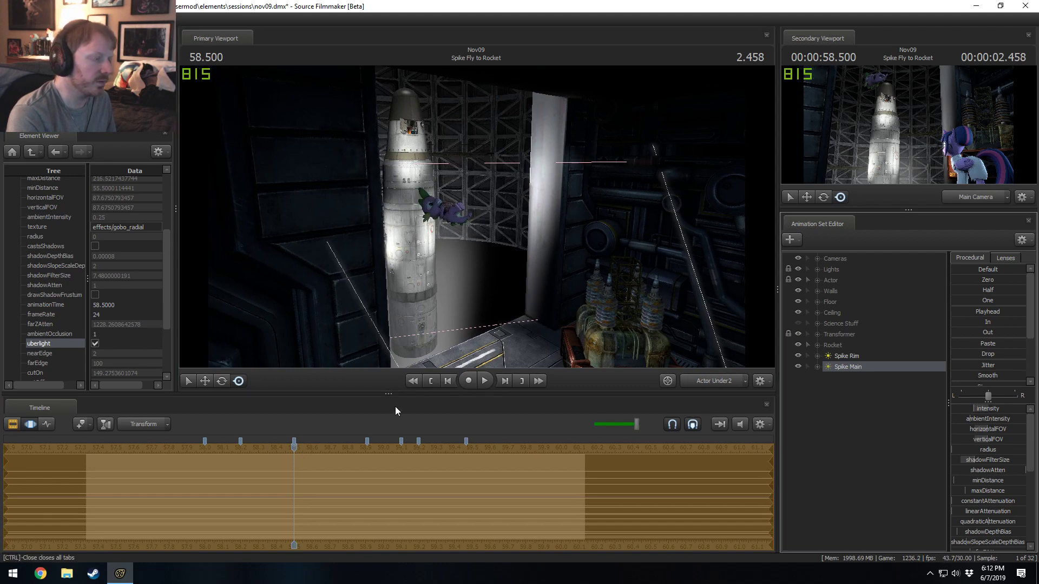
pyautogui.moveTo(395, 408); pyautogui.dragTo(343, 533)
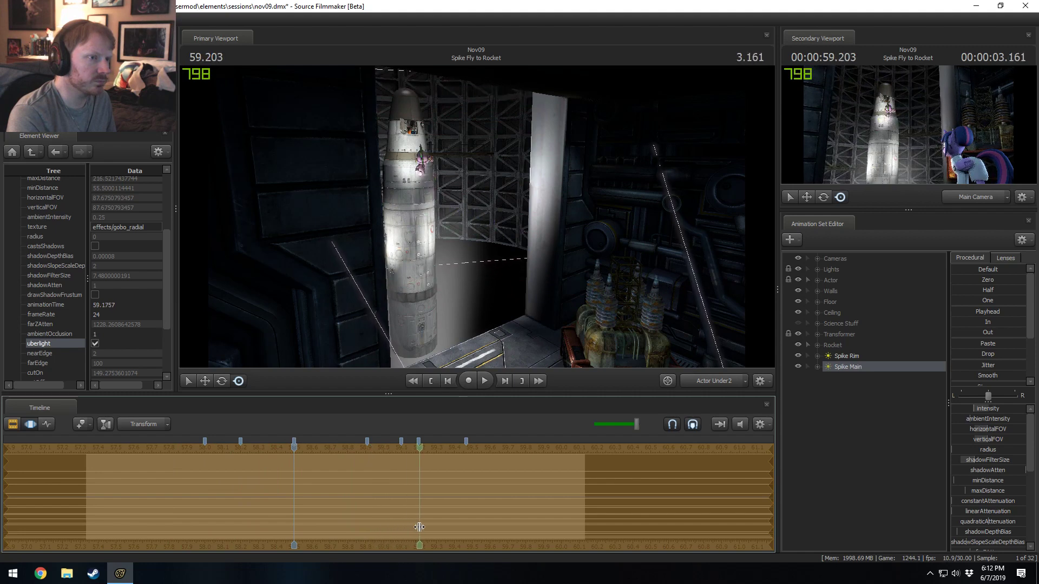
# - Scrub the shot to 58.633 and duplicate the Spike Rim light as Spike Rim2 by copying and pasting its animation set
pyautogui.moveTo(419, 527)
pyautogui.mouseDown()
pyautogui.moveTo(378, 523)
pyautogui.moveTo(403, 530)
pyautogui.mouseUp()
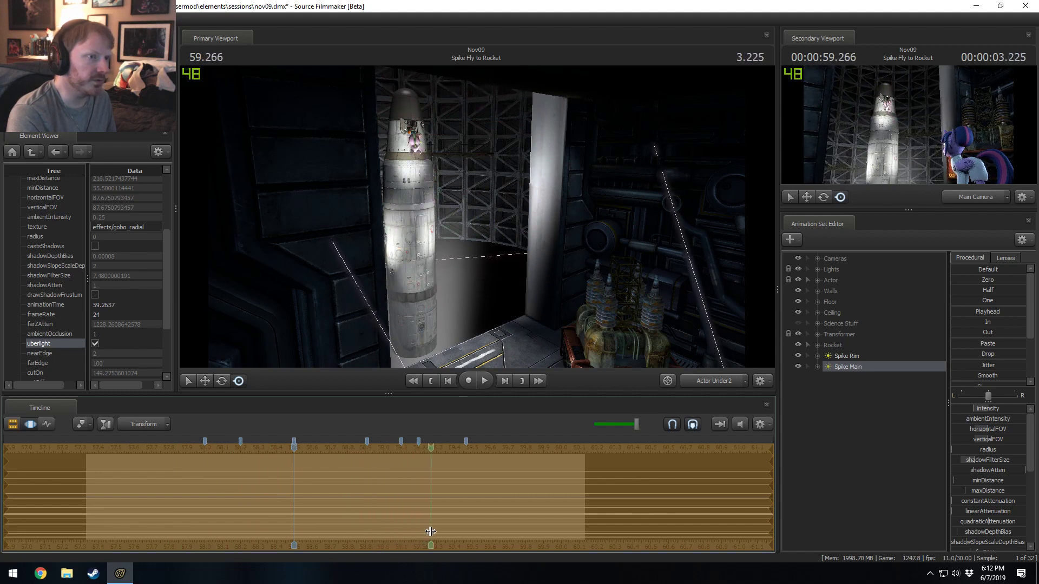
pyautogui.moveTo(339, 511); pyautogui.dragTo(318, 509)
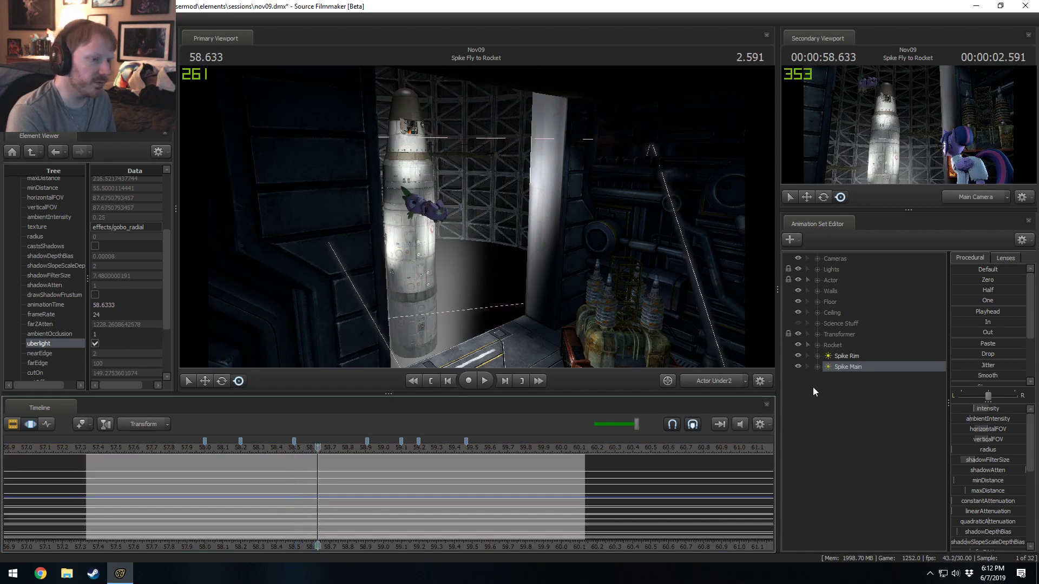
pyautogui.rightClick(839, 359)
pyautogui.click(849, 372)
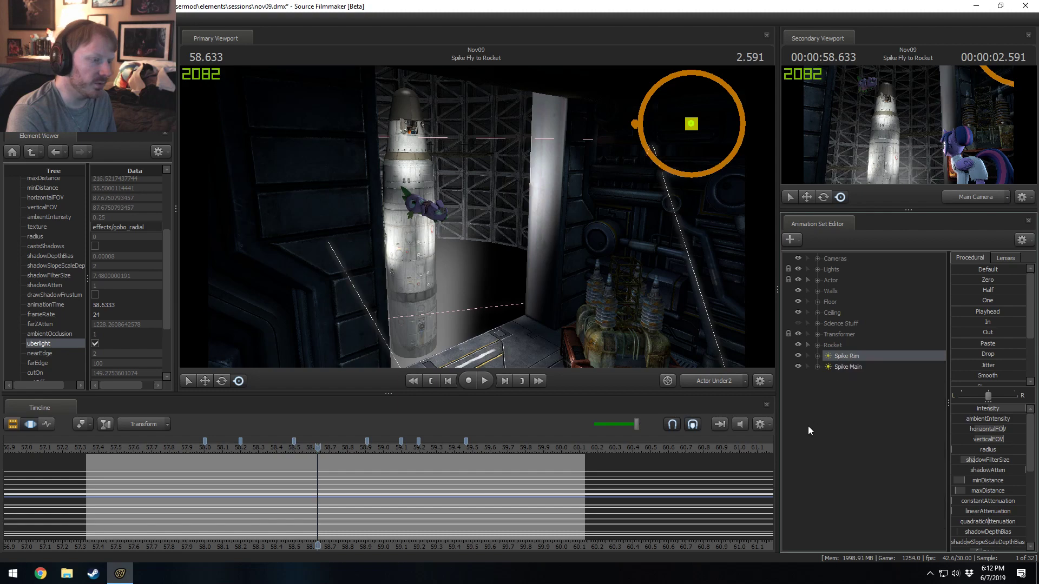
pyautogui.rightClick(808, 429)
pyautogui.click(858, 484)
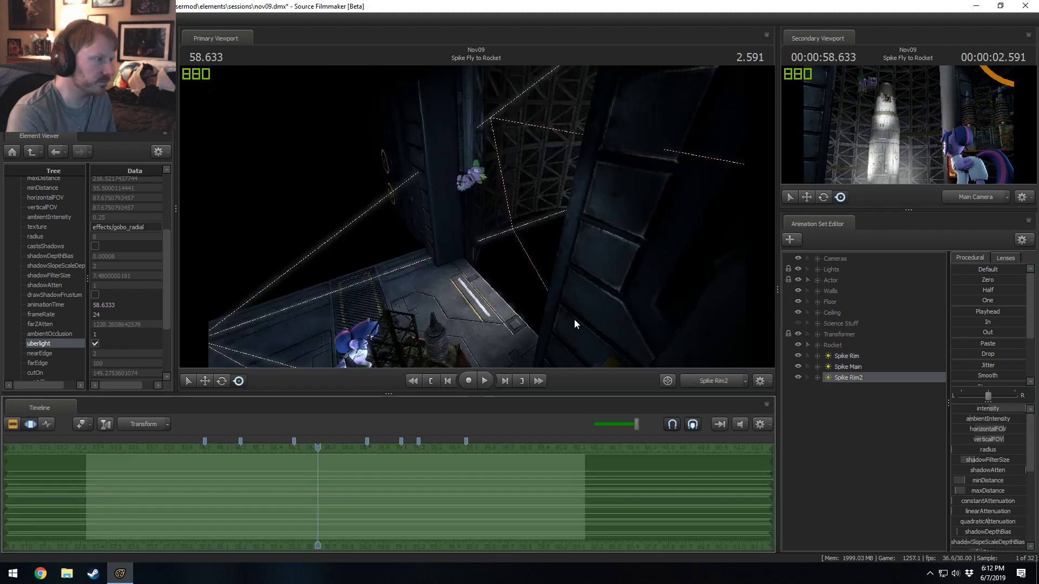
# - Look through Spike Rim2, position and aim it down at Spike from the rocket's side, and lower its cutOn
pyautogui.moveTo(574, 320); pyautogui.dragTo(541, 333)
pyautogui.scroll(4, 543, 335)
pyautogui.press('a')
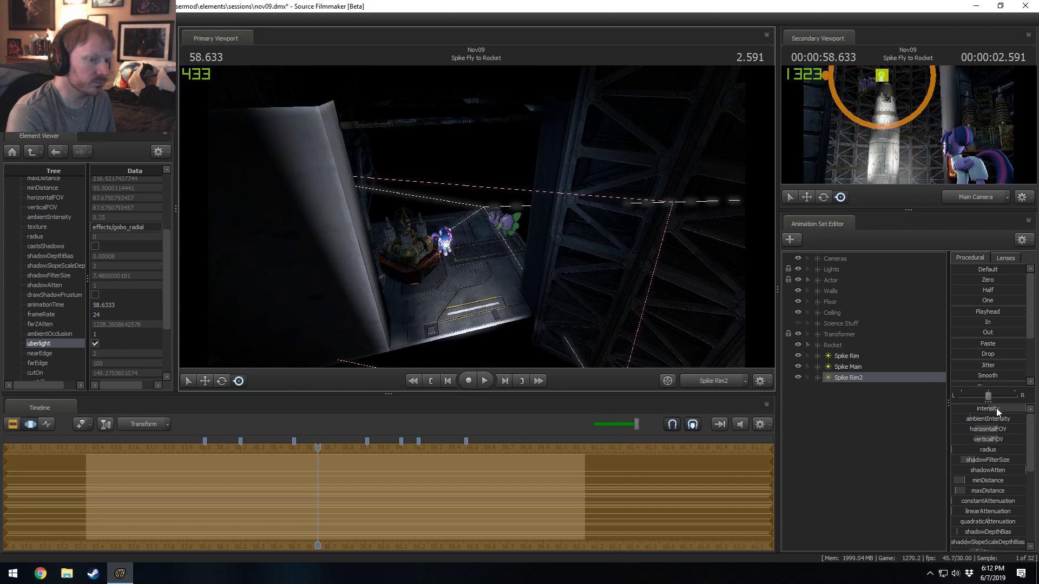
pyautogui.moveTo(996, 409); pyautogui.dragTo(995, 409)
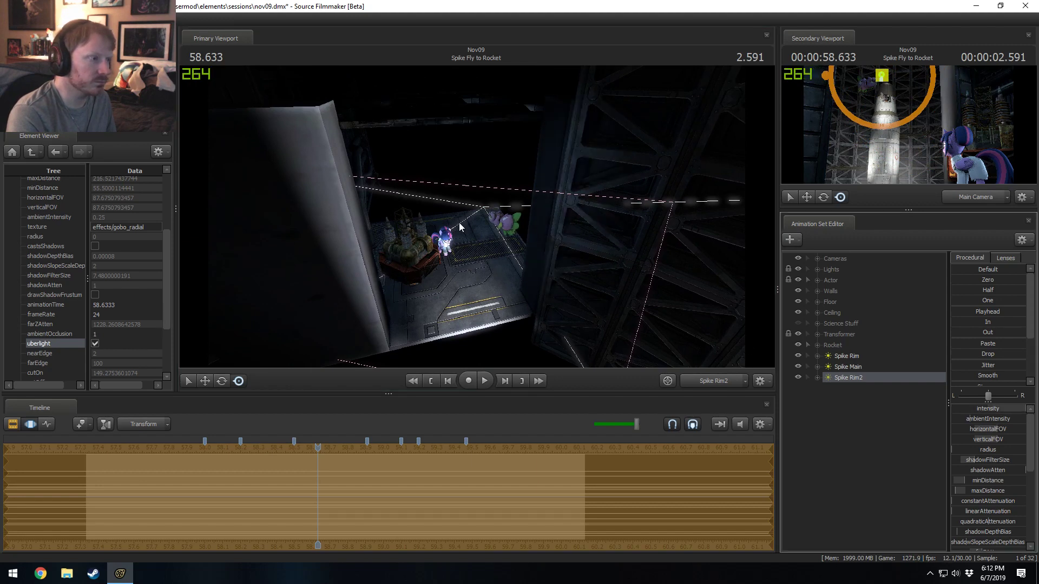
pyautogui.moveTo(459, 227); pyautogui.dragTo(461, 234)
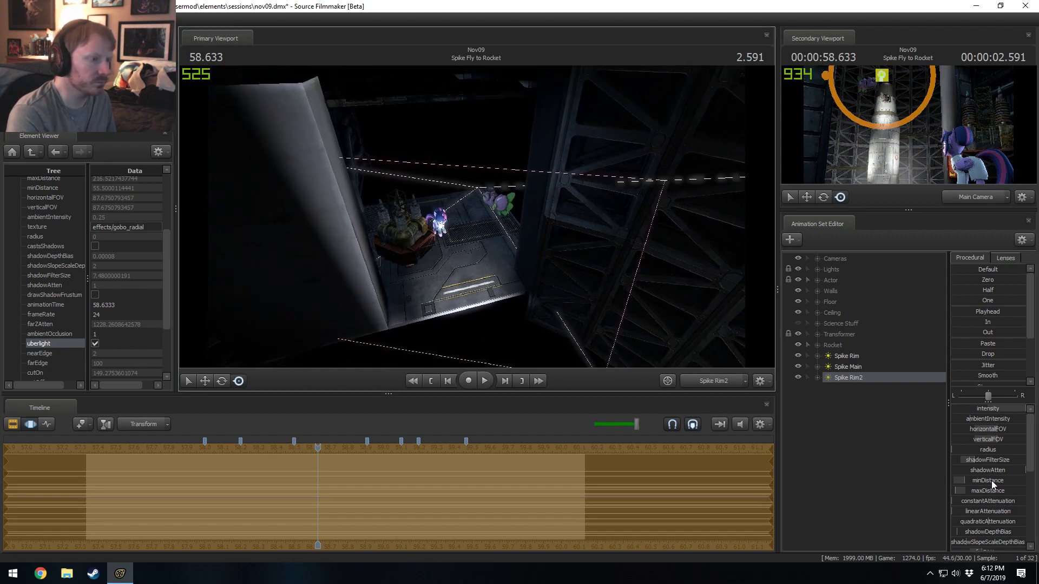
pyautogui.scroll(-2, 991, 487)
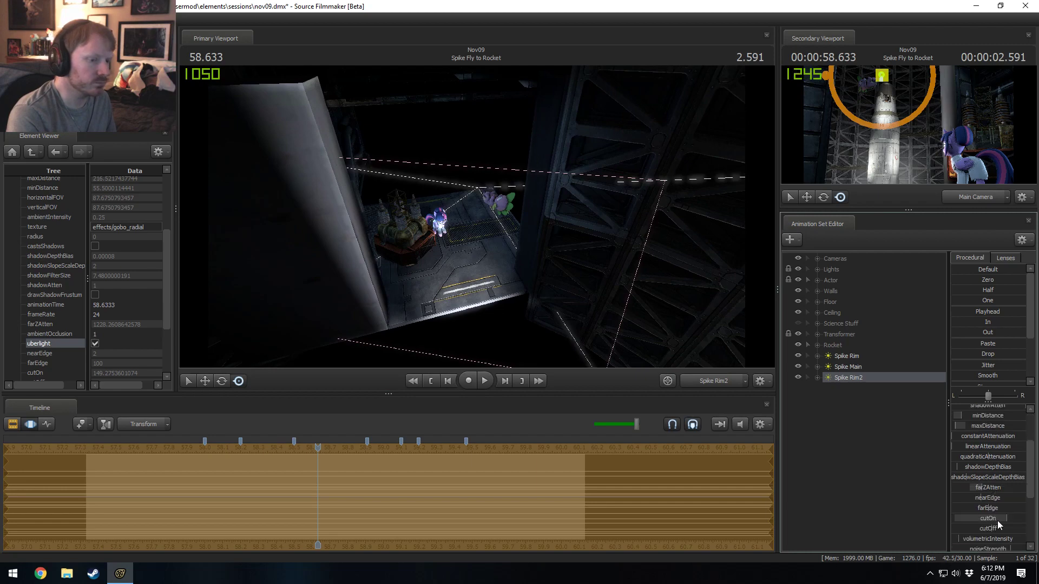
pyautogui.moveTo(997, 520); pyautogui.dragTo(969, 521)
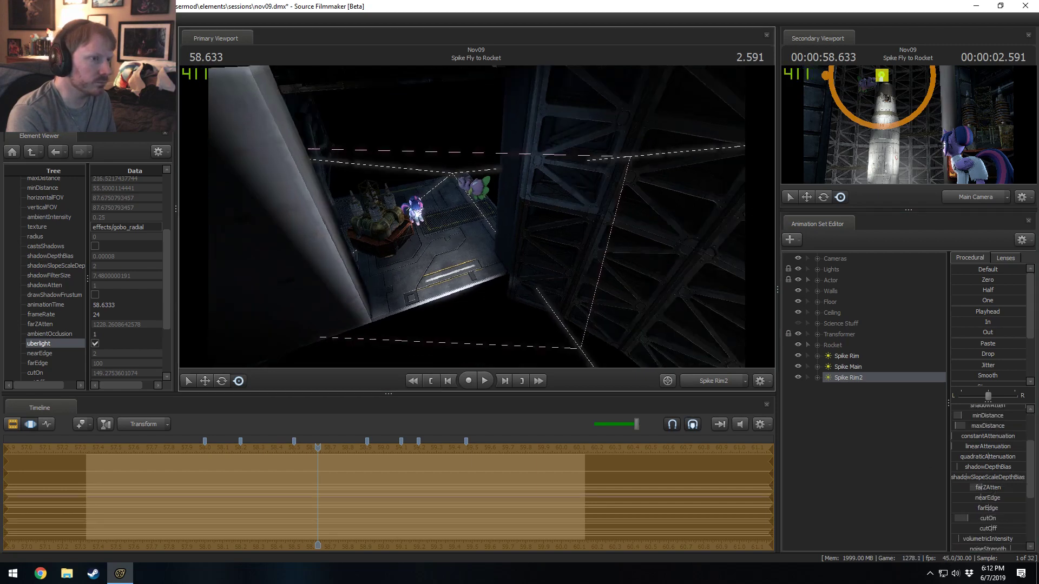
pyautogui.moveTo(476, 217); pyautogui.dragTo(467, 223)
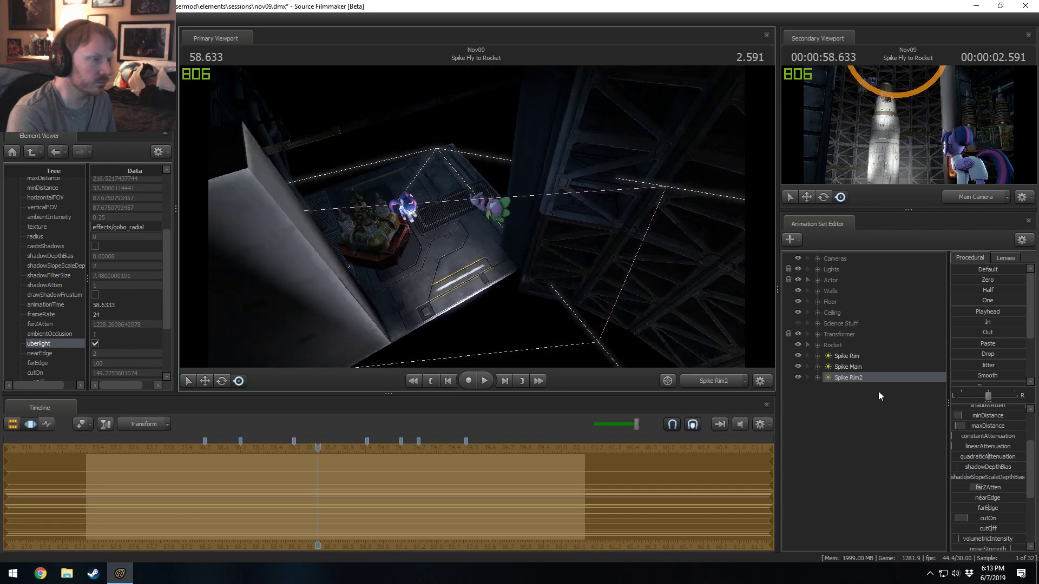
# - Remap Spike Rim2's intensity range to a higher maximum and raise the light's intensity
pyautogui.scroll(3, 981, 409)
pyautogui.rightClick(982, 410)
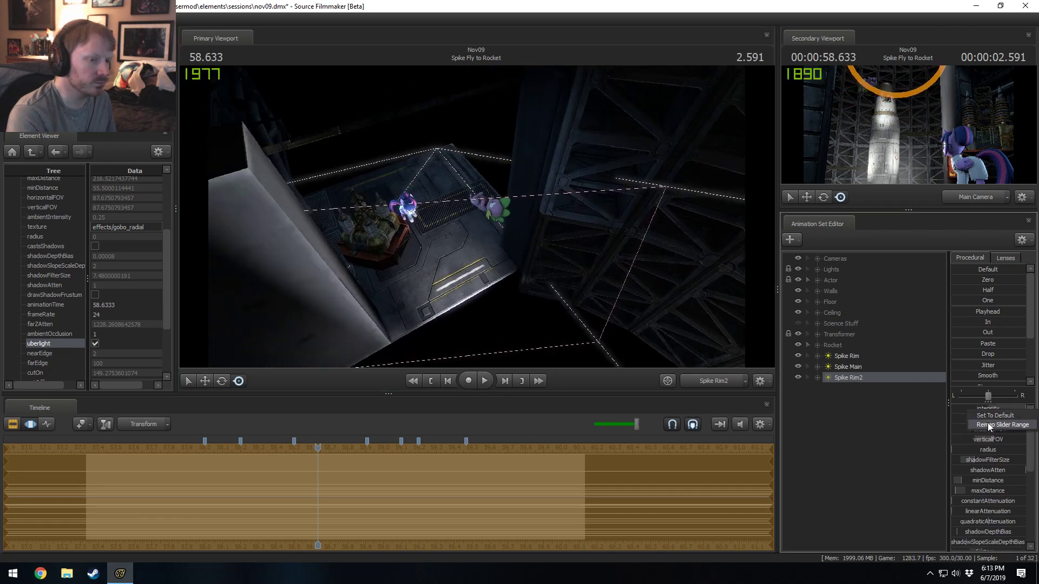
pyautogui.click(988, 423)
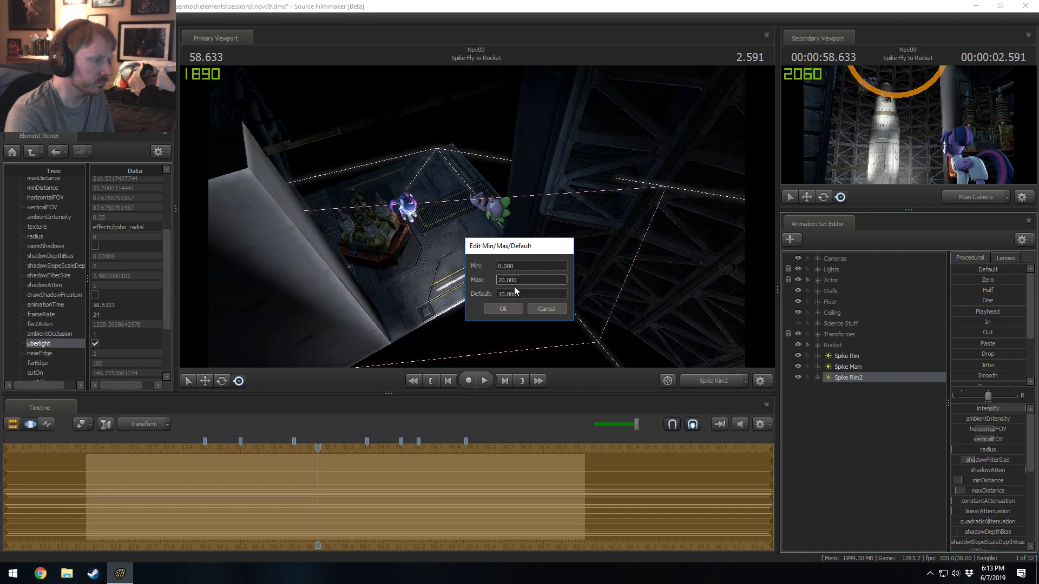
pyautogui.press('Return')
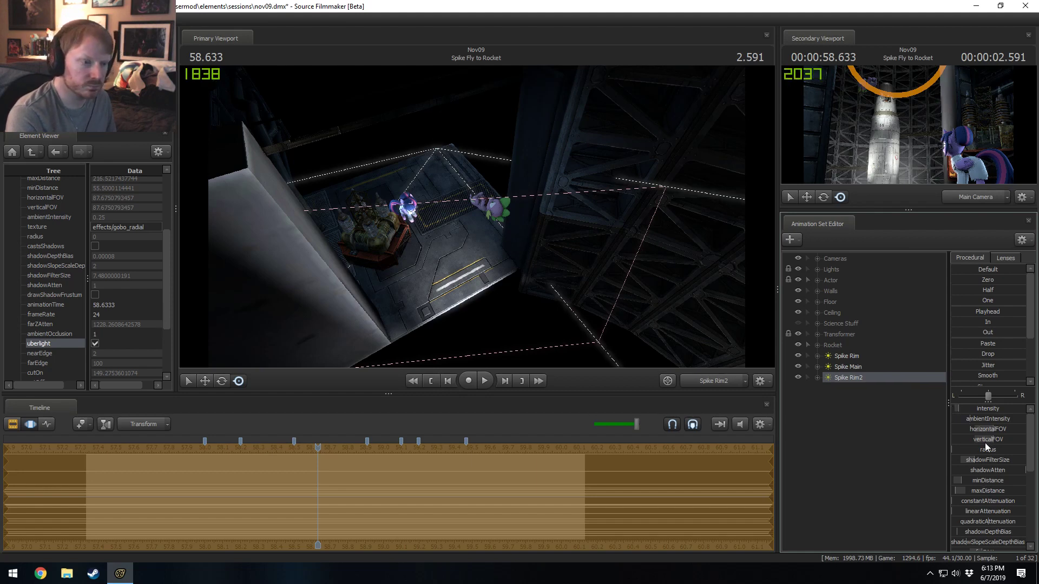
pyautogui.moveTo(974, 409); pyautogui.dragTo(998, 410)
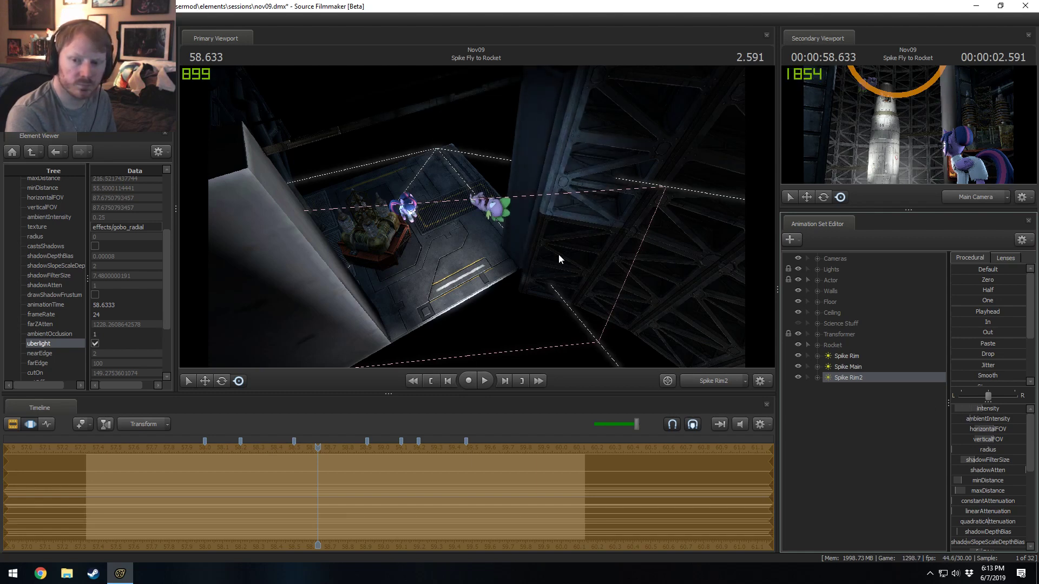
# - Reposition Spike Rim2 on Spike and hide the Lights group to isolate Spike's own lights
pyautogui.moveTo(694, 294); pyautogui.dragTo(482, 213)
pyautogui.press('F2')
pyautogui.press('F3')
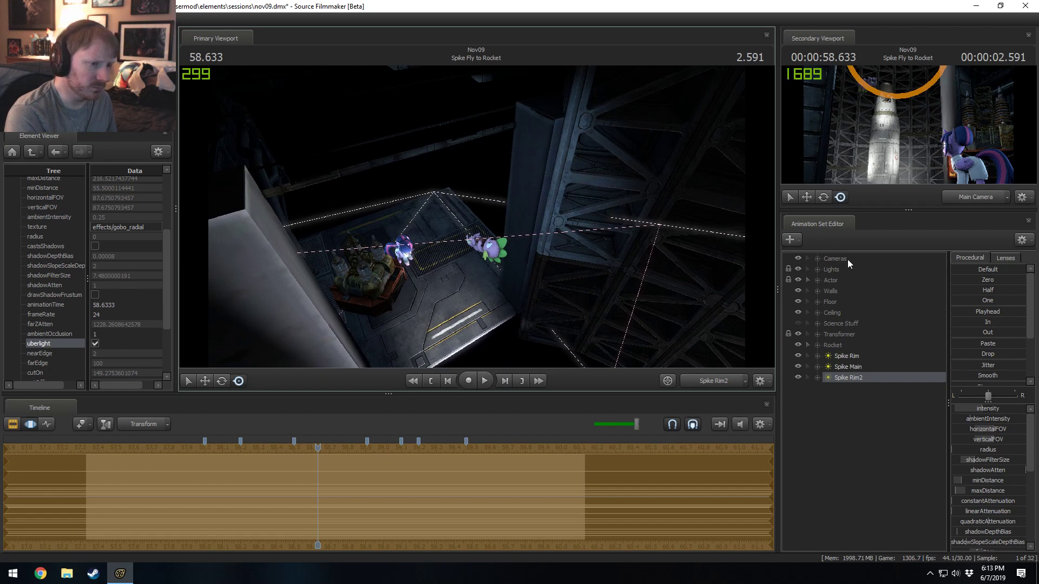
pyautogui.click(844, 357)
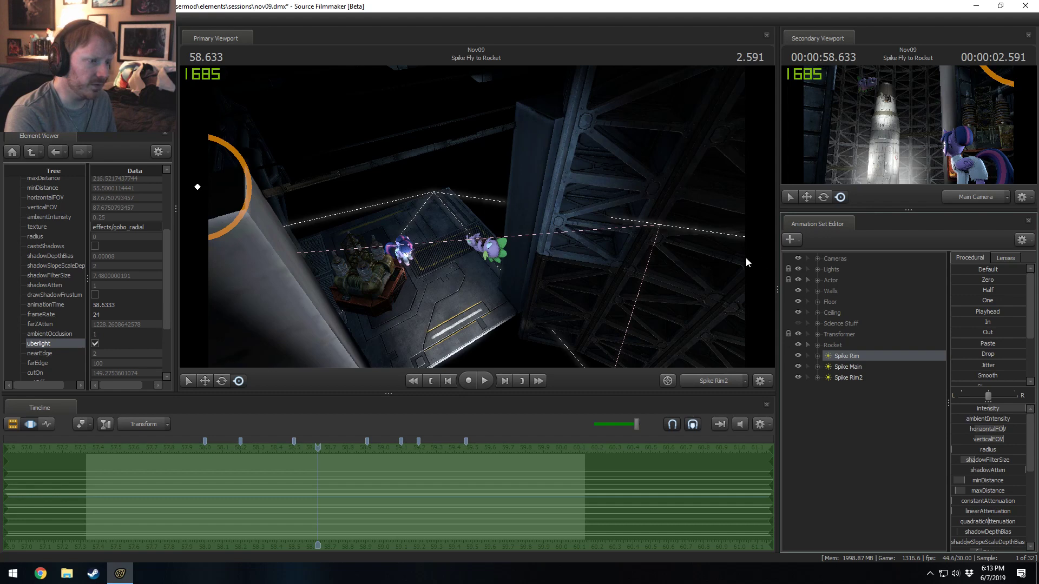
pyautogui.click(798, 269)
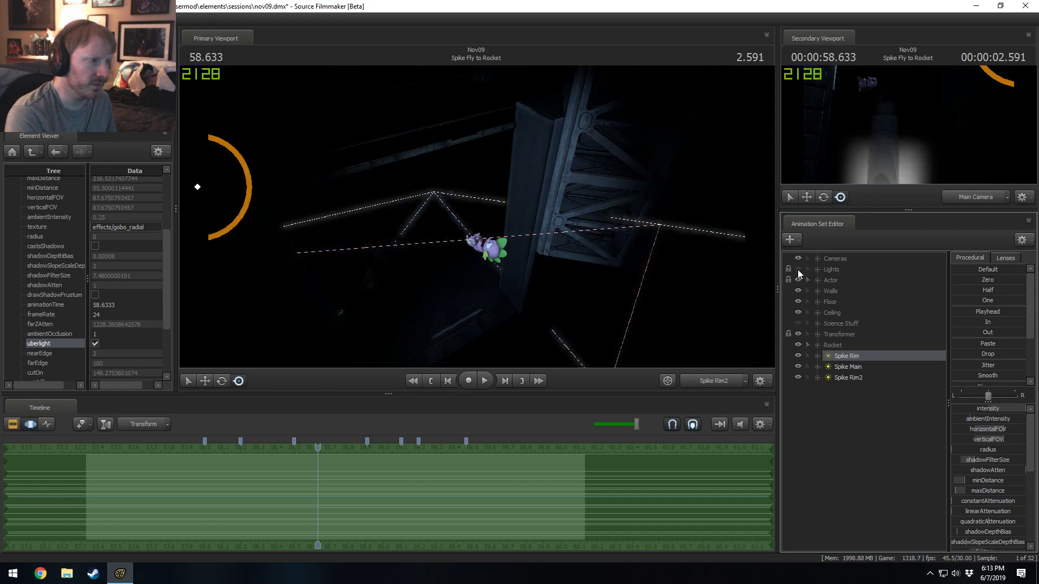
pyautogui.click(798, 376)
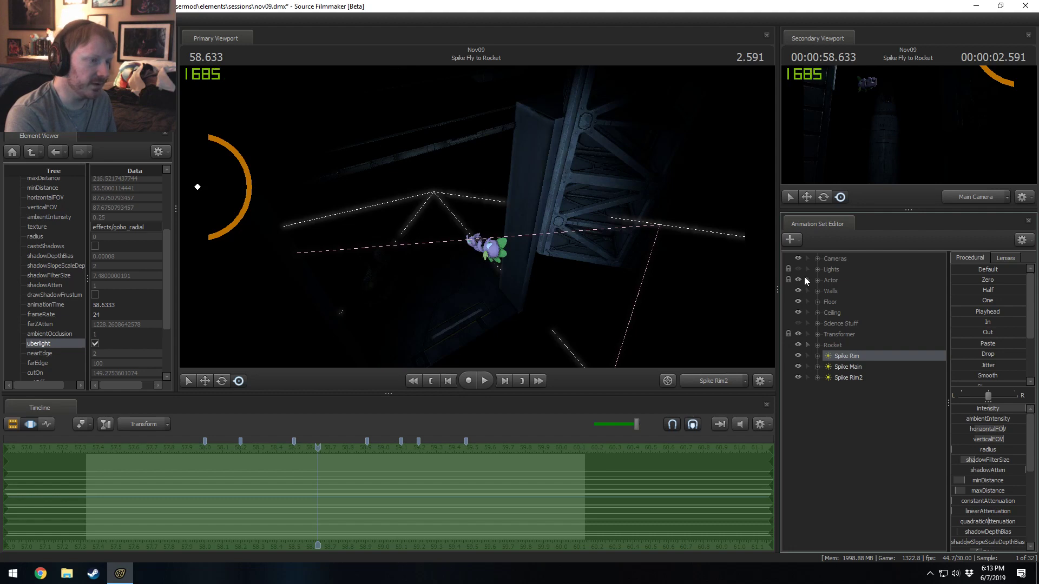
# - Select Spike Rim2, move it closer to Spike, and adjust its maxDistance and cutOff to limit the light's reach
pyautogui.click(840, 377)
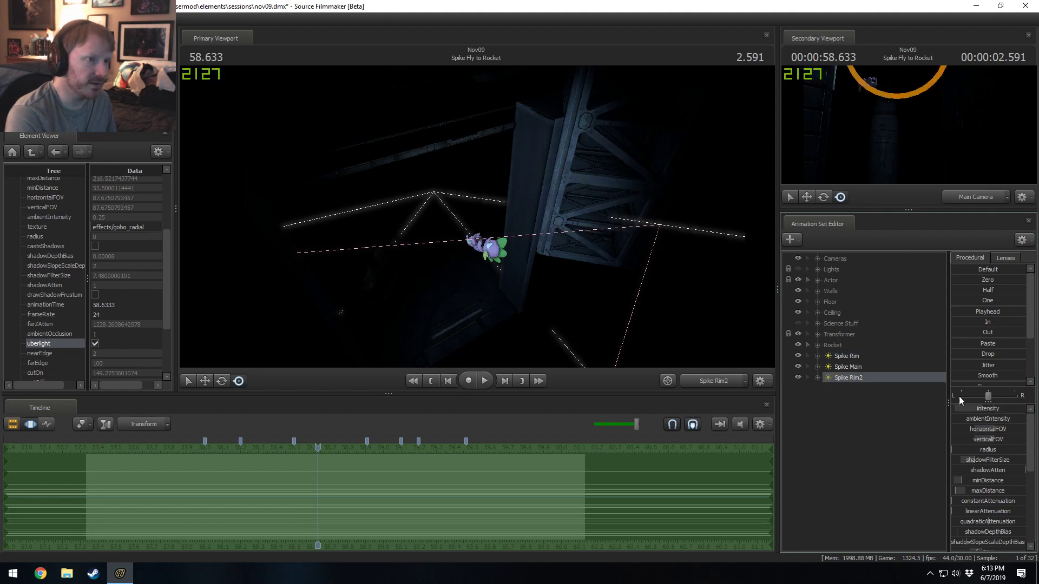
pyautogui.moveTo(1002, 492); pyautogui.dragTo(1006, 494)
pyautogui.moveTo(486, 233); pyautogui.dragTo(481, 226)
pyautogui.press('w')
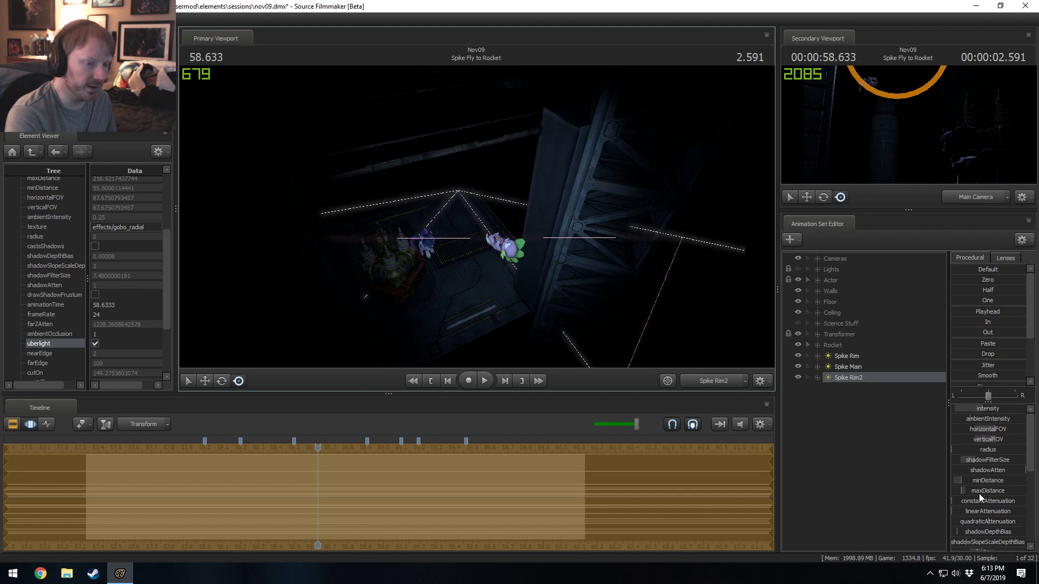
pyautogui.scroll(-3, 981, 492)
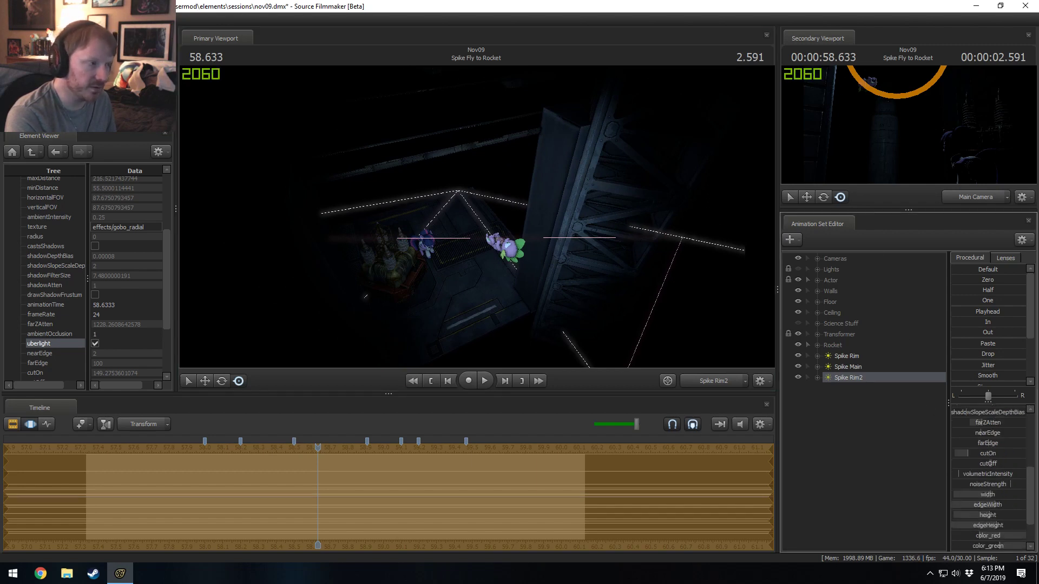
pyautogui.moveTo(988, 464); pyautogui.dragTo(972, 464)
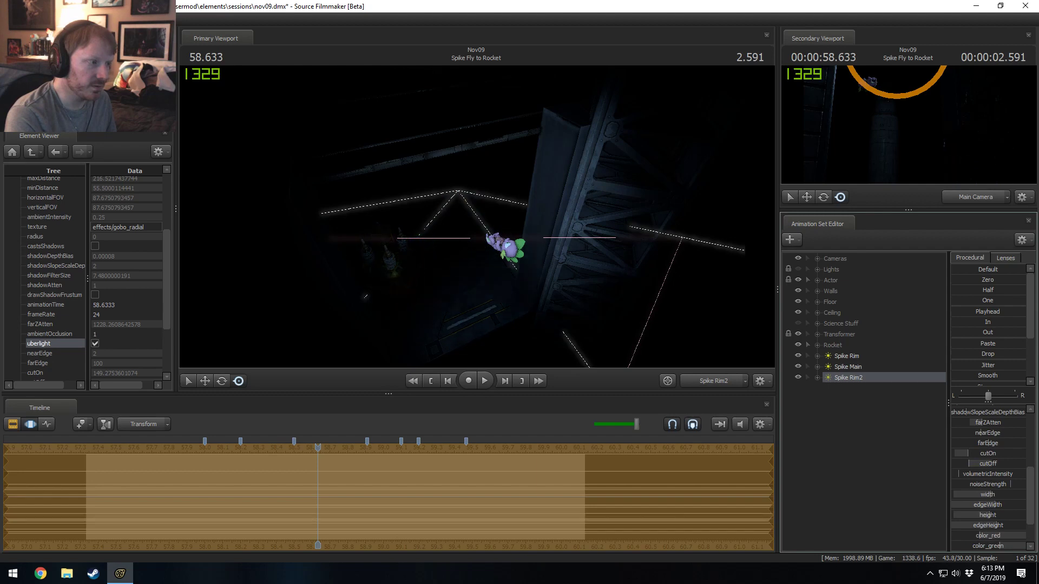
# - Scrub the shot to check Spike Rim2's coverage, and set the playhead to 58.566 with Spike Rim2 selected
pyautogui.moveTo(359, 471); pyautogui.dragTo(371, 502, button='middle')
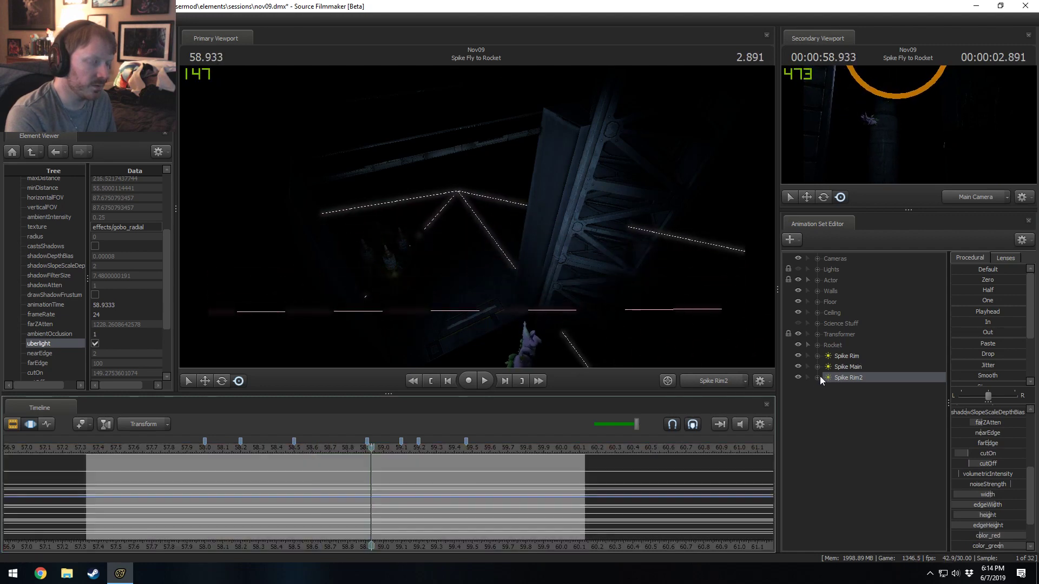
pyautogui.click(854, 377)
pyautogui.moveTo(376, 464); pyautogui.dragTo(306, 463)
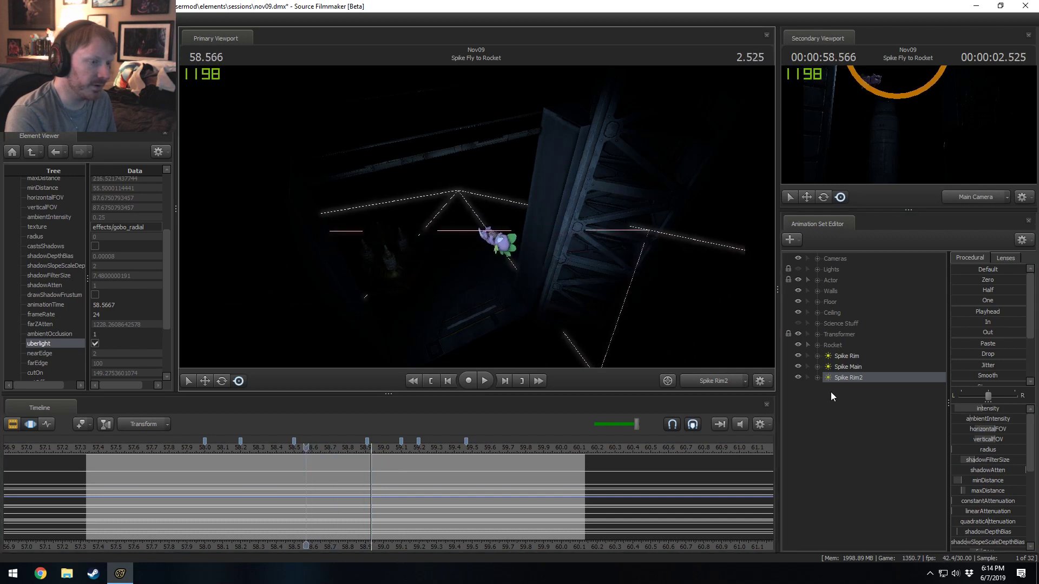
pyautogui.press('F2')
pyautogui.press('F3')
pyautogui.hotkey('ctrl', 'a')
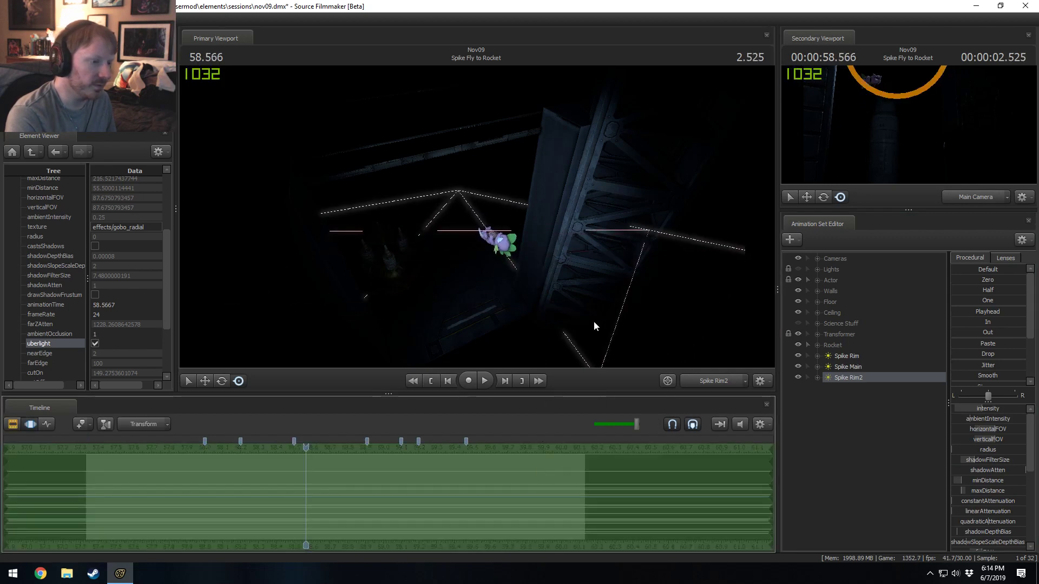
# - Reposition Spike Rim2 to light Spike from lower down near the rocket, adjust its intensity, and show the Lights group again
pyautogui.moveTo(594, 326); pyautogui.dragTo(477, 221)
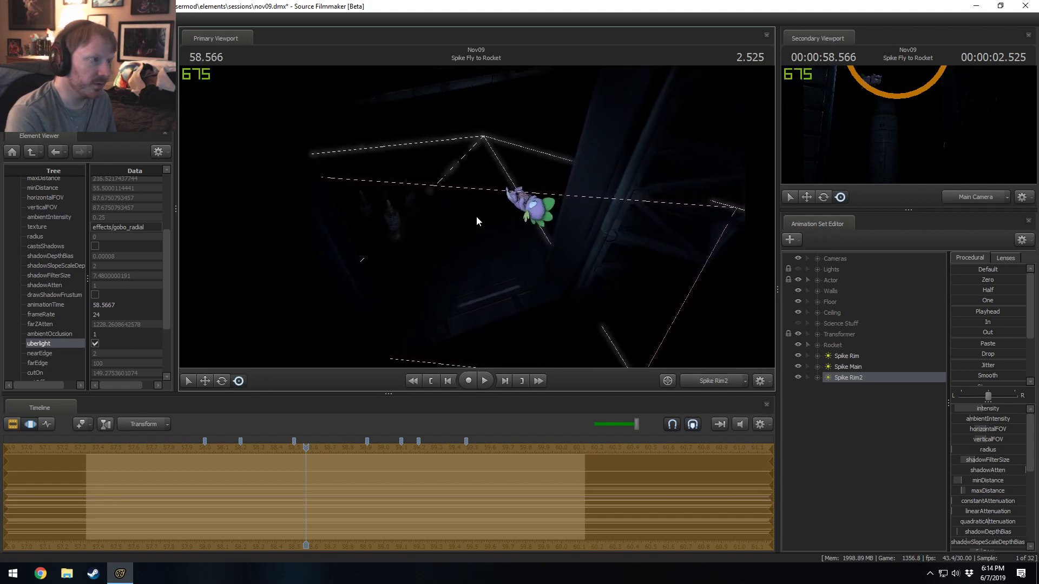
pyautogui.moveTo(306, 487)
pyautogui.mouseDown()
pyautogui.moveTo(401, 494)
pyautogui.moveTo(294, 491)
pyautogui.moveTo(310, 470)
pyautogui.mouseUp()
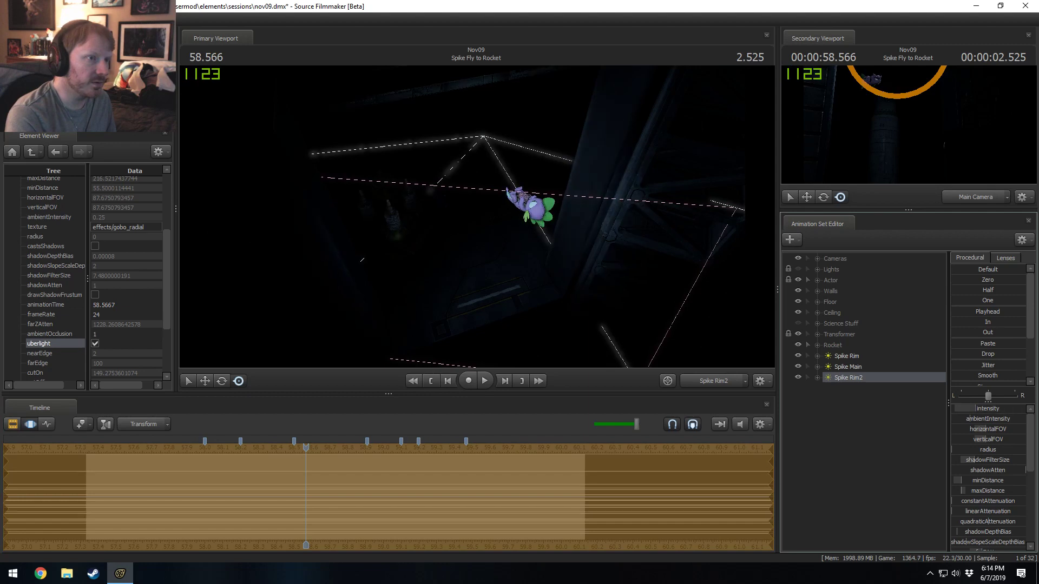
pyautogui.moveTo(582, 294); pyautogui.dragTo(476, 216, button='right')
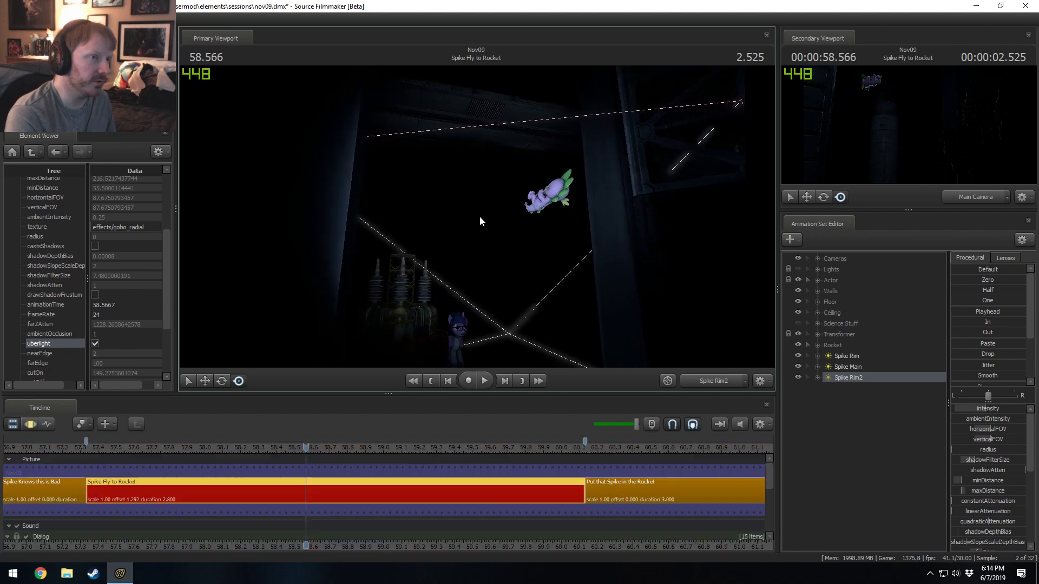
pyautogui.moveTo(570, 184); pyautogui.dragTo(569, 184, button='right')
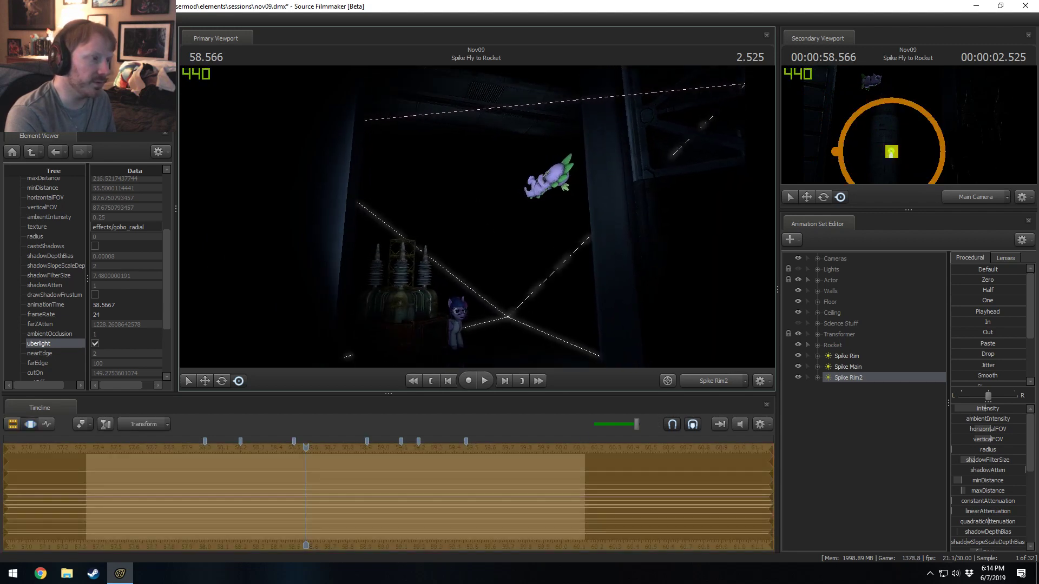
pyautogui.click(797, 269)
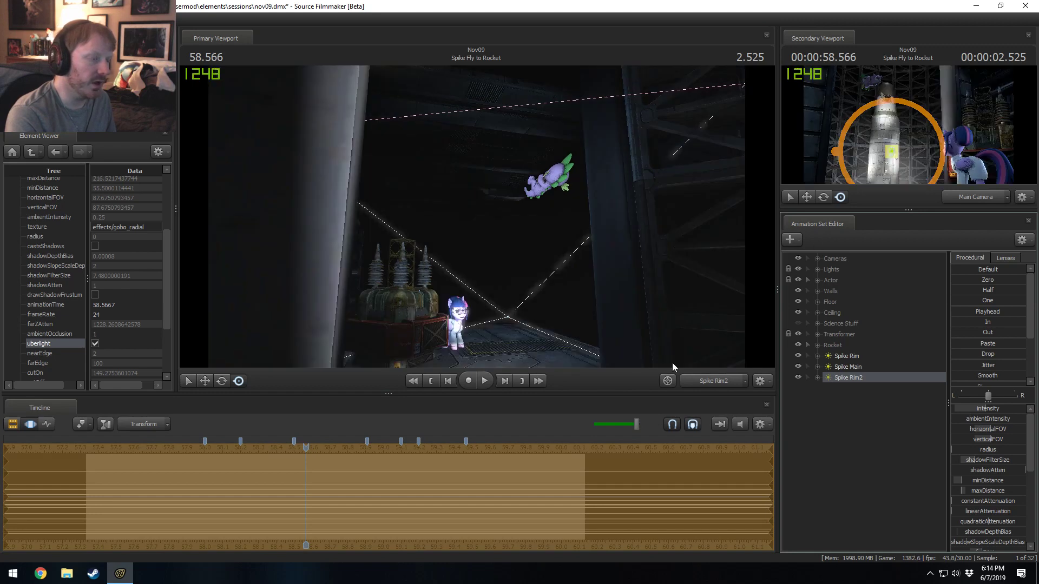
# - Scrub the shot to check the lighting, and duplicate Spike Rim2 as Spike Rim3 by copying and pasting its animation set
pyautogui.moveTo(341, 489); pyautogui.dragTo(608, 489)
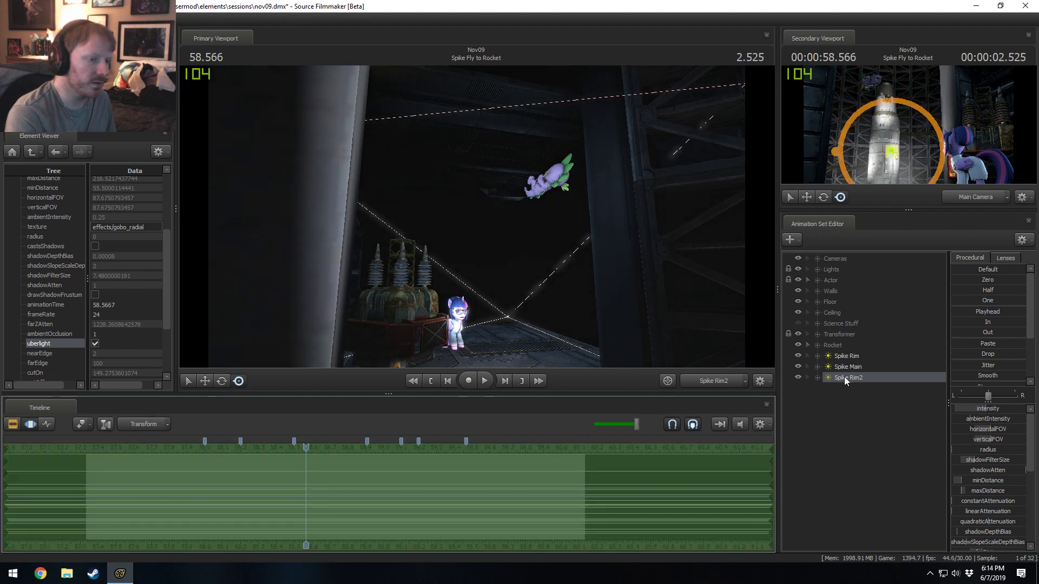
pyautogui.click(845, 377)
pyautogui.rightClick(848, 377)
pyautogui.click(859, 398)
pyautogui.rightClick(859, 401)
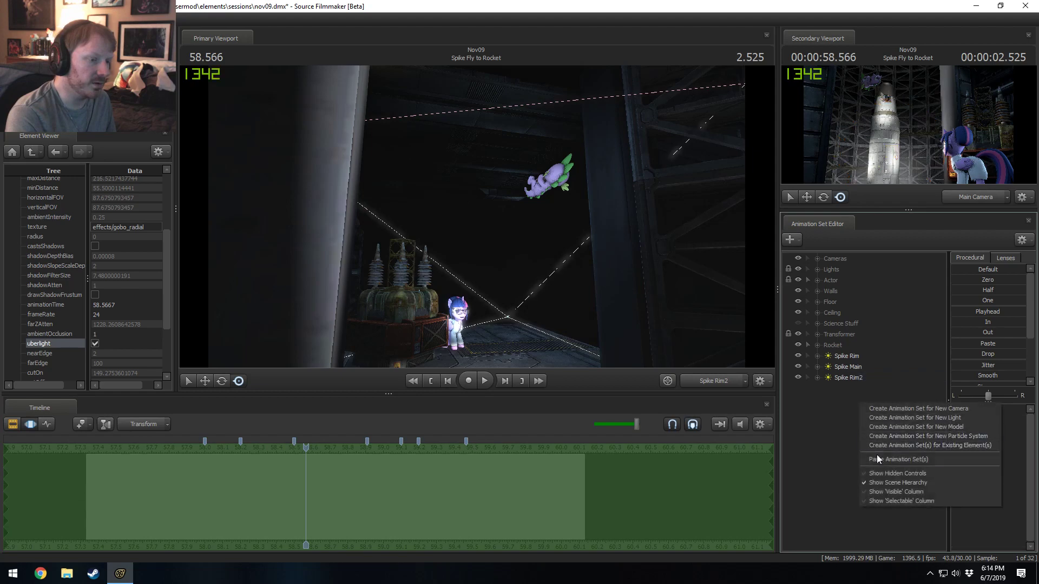
pyautogui.click(840, 386)
# - Position and aim Spike Rim3 at Spike from above with the Lights group hidden, and raise its intensity
pyautogui.moveTo(844, 388); pyautogui.dragTo(580, 344)
pyautogui.moveTo(477, 216); pyautogui.dragTo(459, 216)
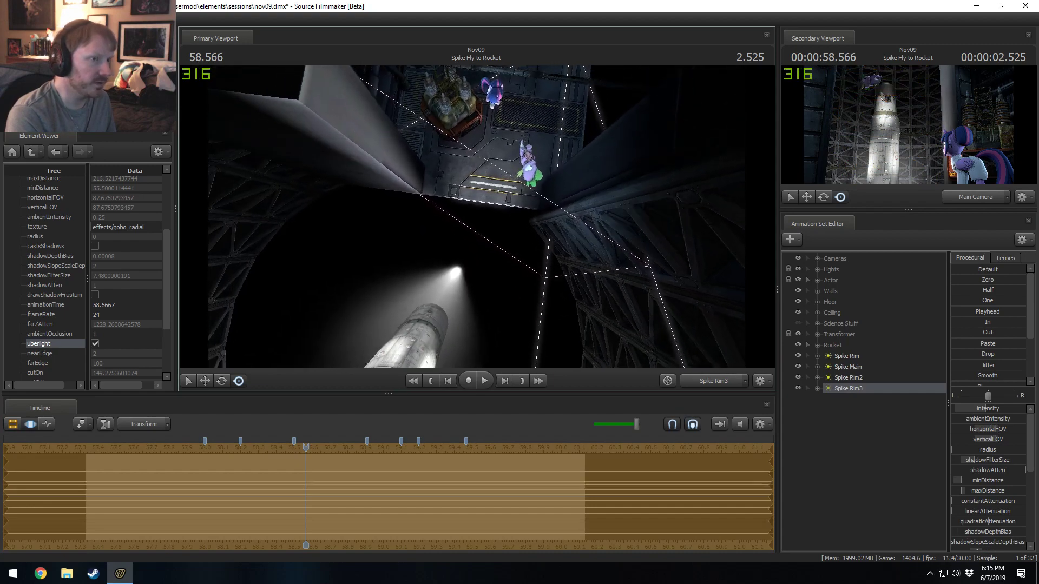
pyautogui.click(798, 270)
pyautogui.moveTo(476, 216); pyautogui.dragTo(439, 217)
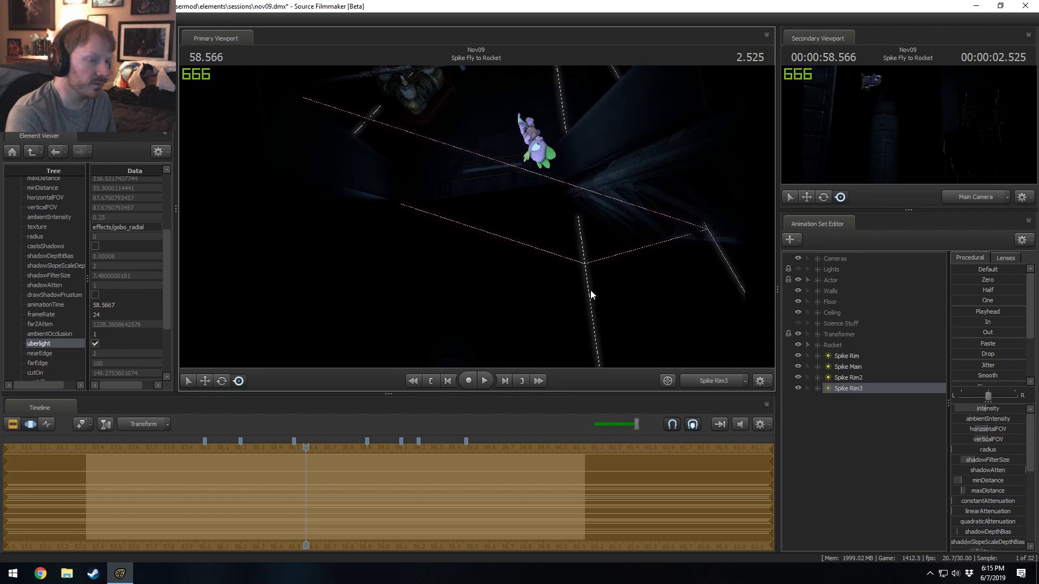
pyautogui.moveTo(971, 410); pyautogui.dragTo(1011, 409)
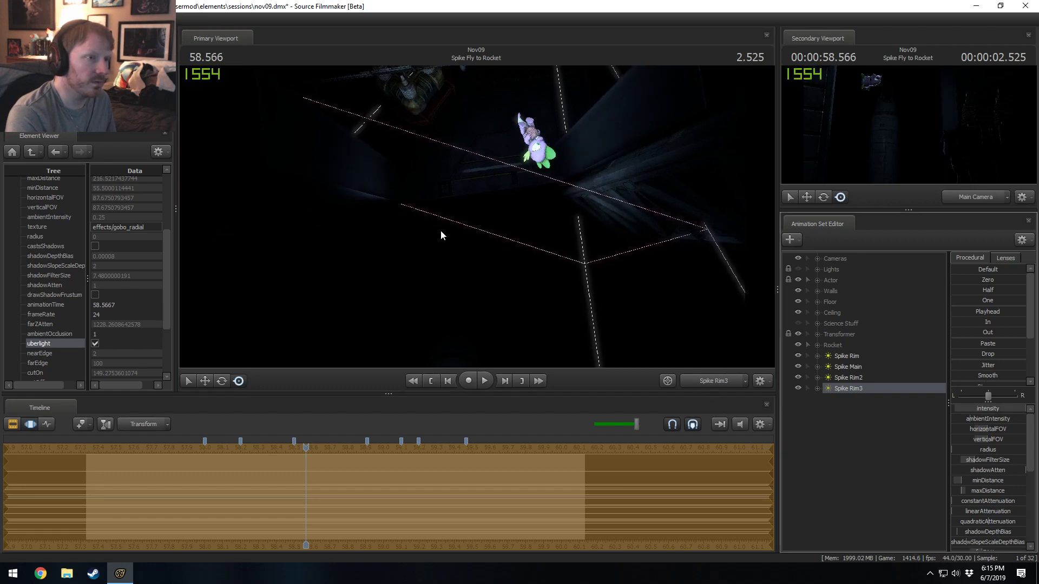
# - Lower Spike Rim3's intensity to a dim level and show the Lights group again
pyautogui.moveTo(441, 235); pyautogui.dragTo(361, 211)
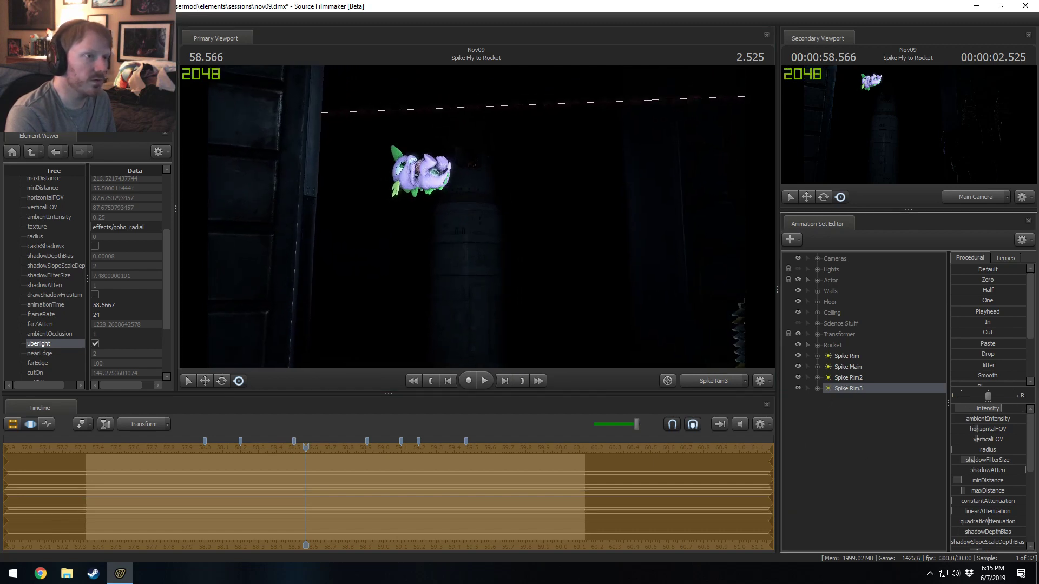
pyautogui.moveTo(1001, 408); pyautogui.dragTo(953, 410)
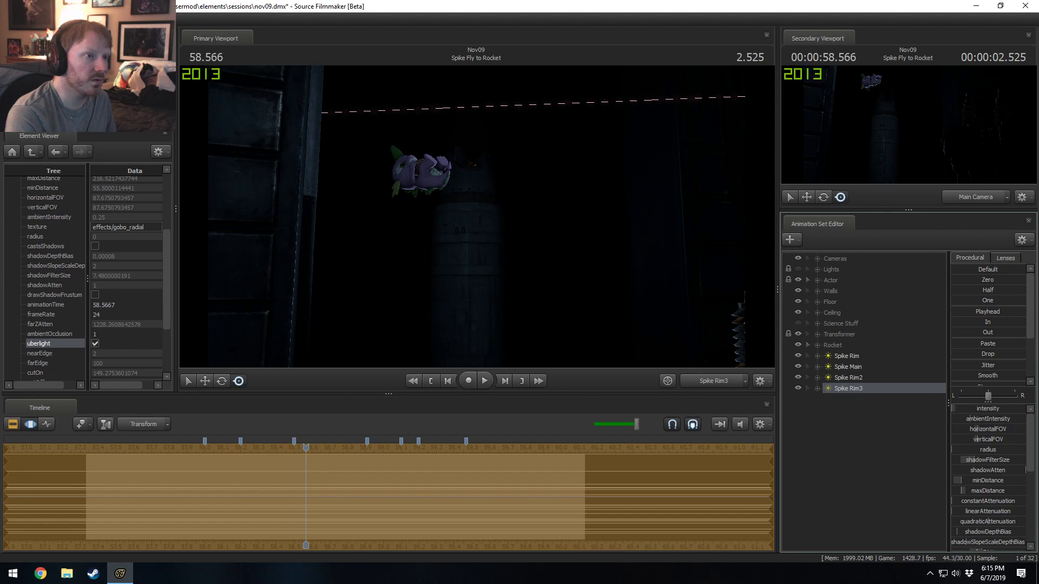
pyautogui.press('F2')
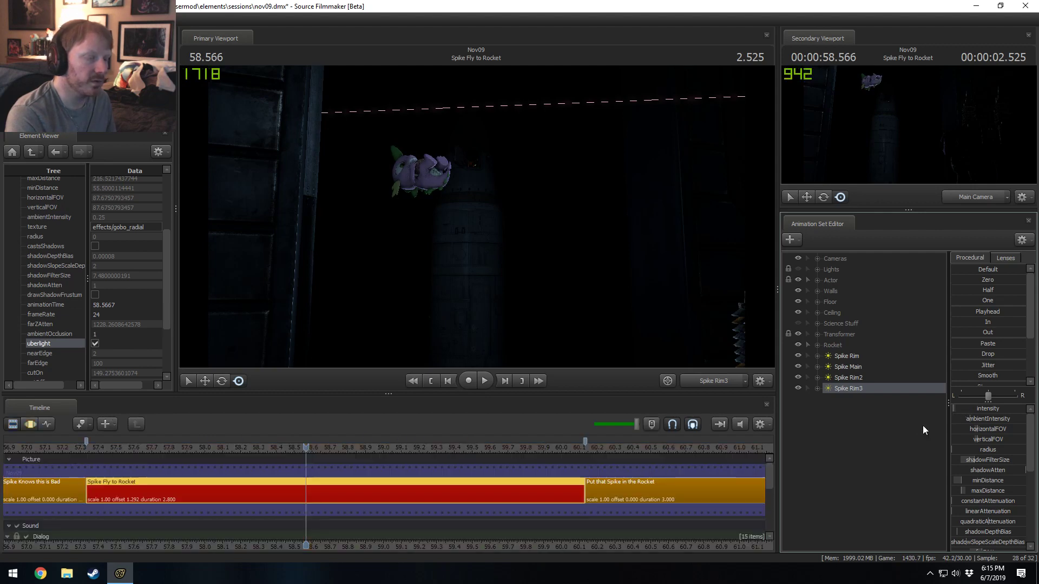
pyautogui.press('F3')
pyautogui.click(797, 269)
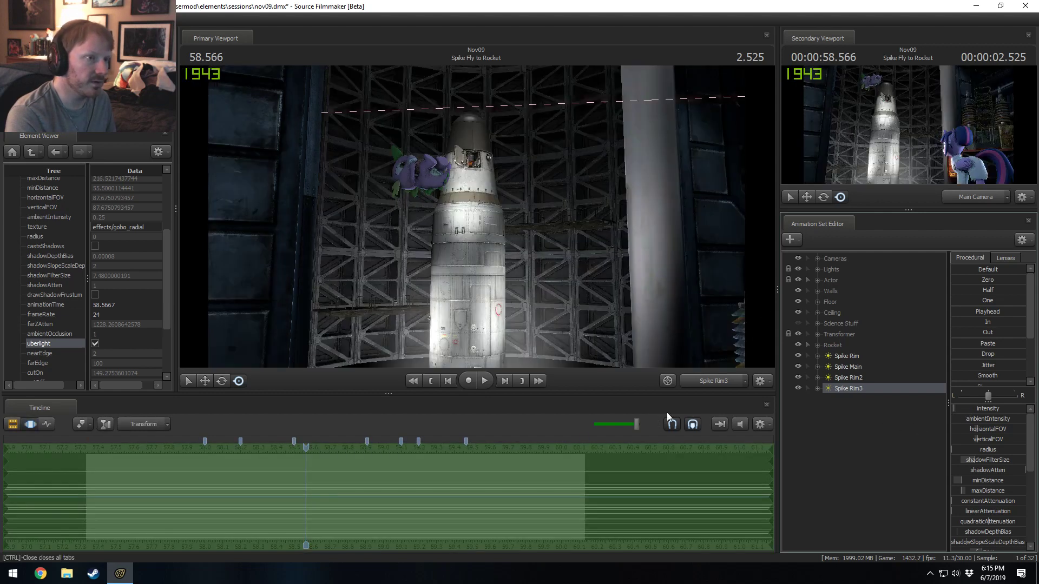
# - Remap the slider range of Spike Rim3's intensity with a new maximum value
pyautogui.rightClick(983, 413)
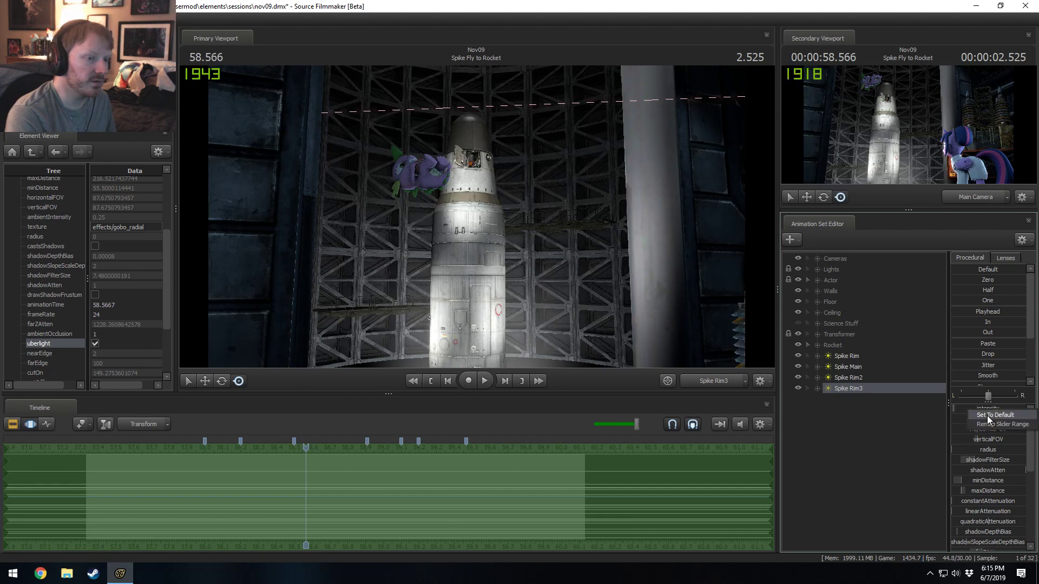
pyautogui.click(990, 425)
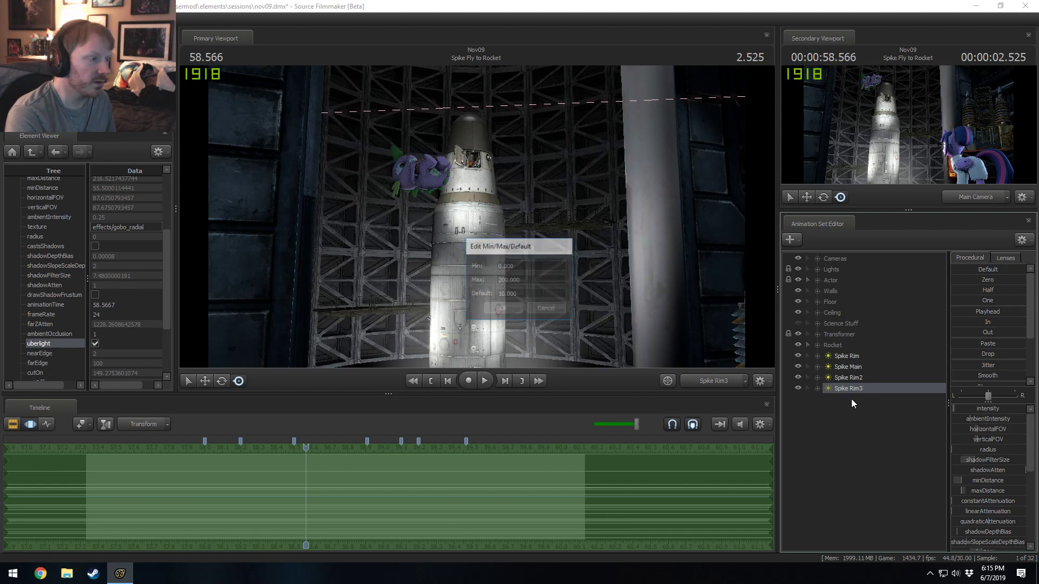
pyautogui.click(501, 281)
pyautogui.press('Delete')
pyautogui.press('Return')
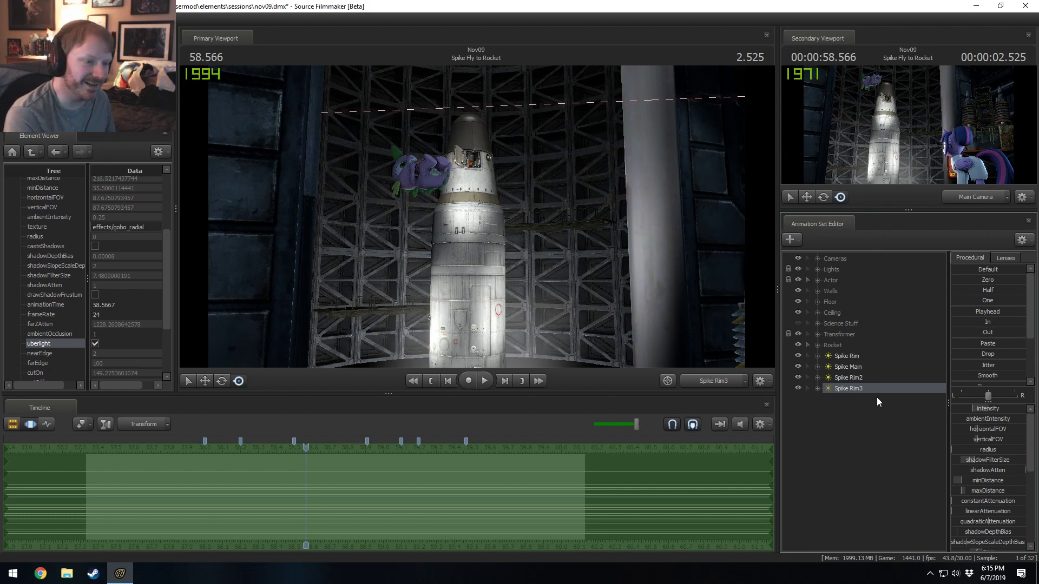
# - Raise Spike Rim3's intensity within the remapped range against the full scene lighting
pyautogui.click(506, 505)
pyautogui.press('F2')
pyautogui.press('F3')
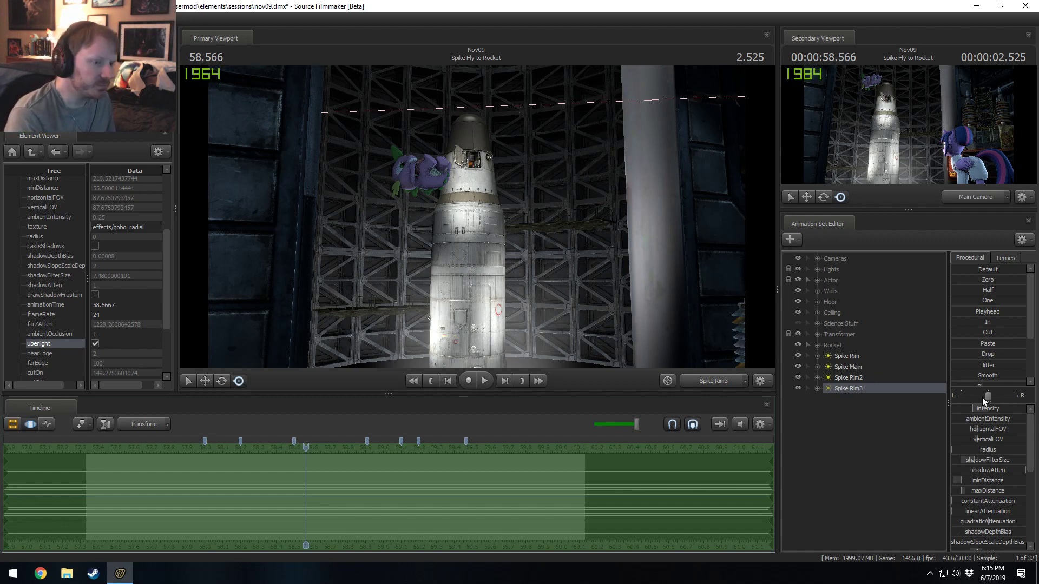
pyautogui.moveTo(991, 407); pyautogui.dragTo(1012, 412)
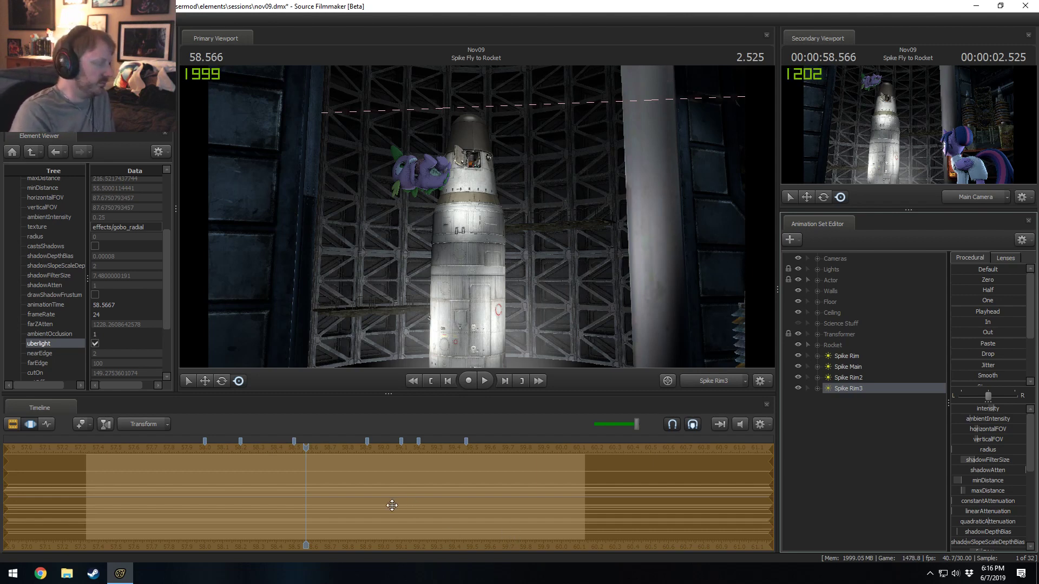
# - Scrub the shot between 58.100 and 58.900 and examine the lighting on Spike beside the rocket from farther back
pyautogui.click(354, 507)
pyautogui.moveTo(354, 506)
pyautogui.mouseDown()
pyautogui.moveTo(373, 505)
pyautogui.moveTo(311, 487)
pyautogui.moveTo(207, 489)
pyautogui.moveTo(232, 487)
pyautogui.mouseUp()
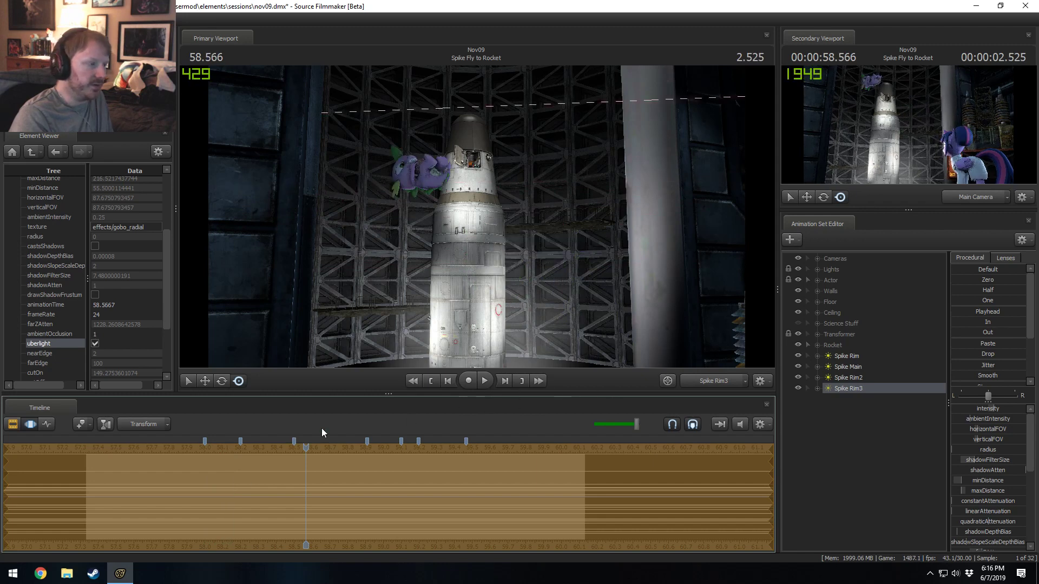
pyautogui.moveTo(306, 449); pyautogui.dragTo(223, 454)
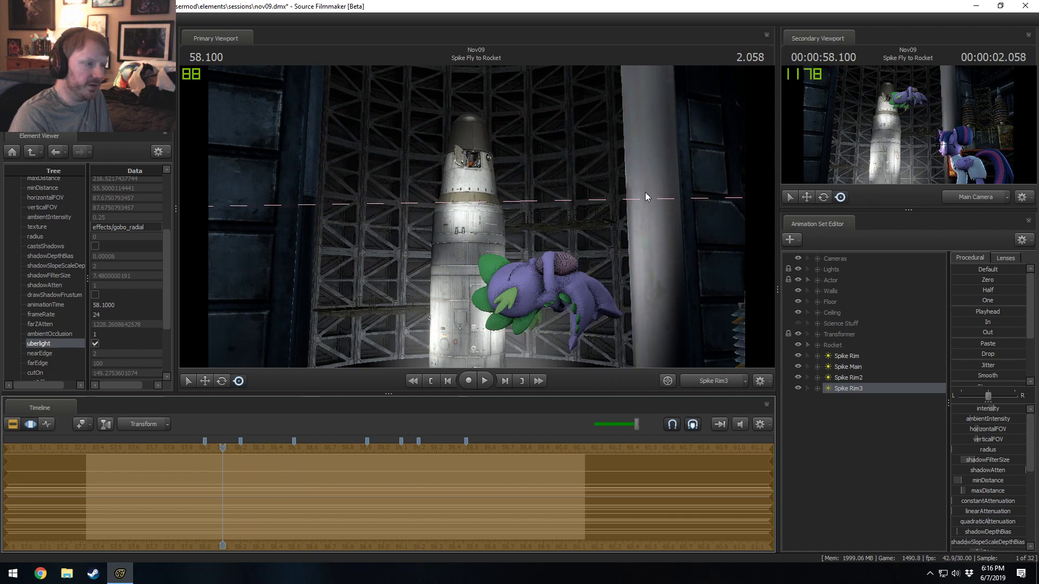
pyautogui.moveTo(647, 197); pyautogui.dragTo(644, 232)
pyautogui.press('s')
pyautogui.moveTo(469, 295); pyautogui.dragTo(470, 302)
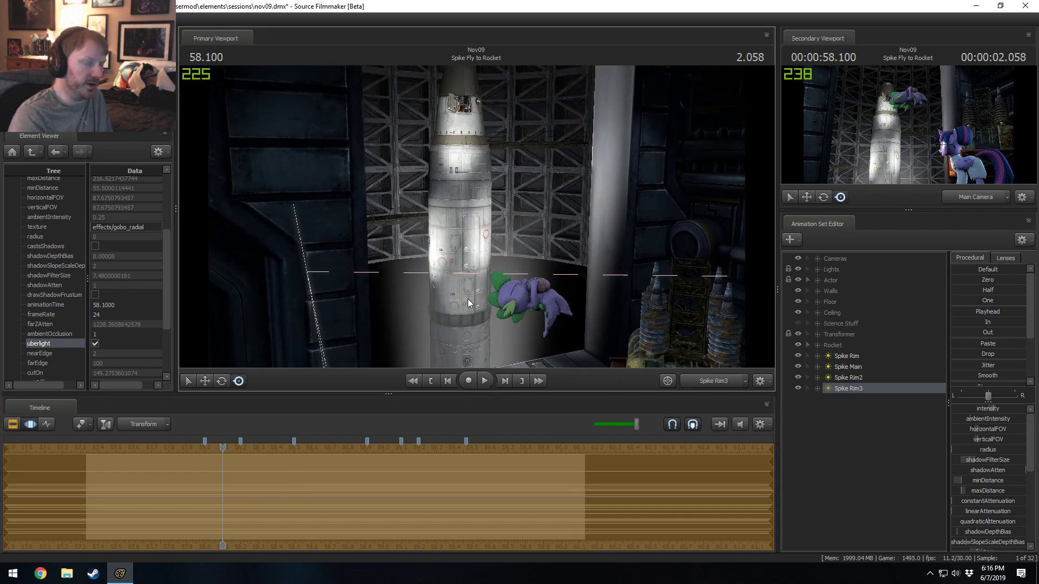
pyautogui.press('shift')
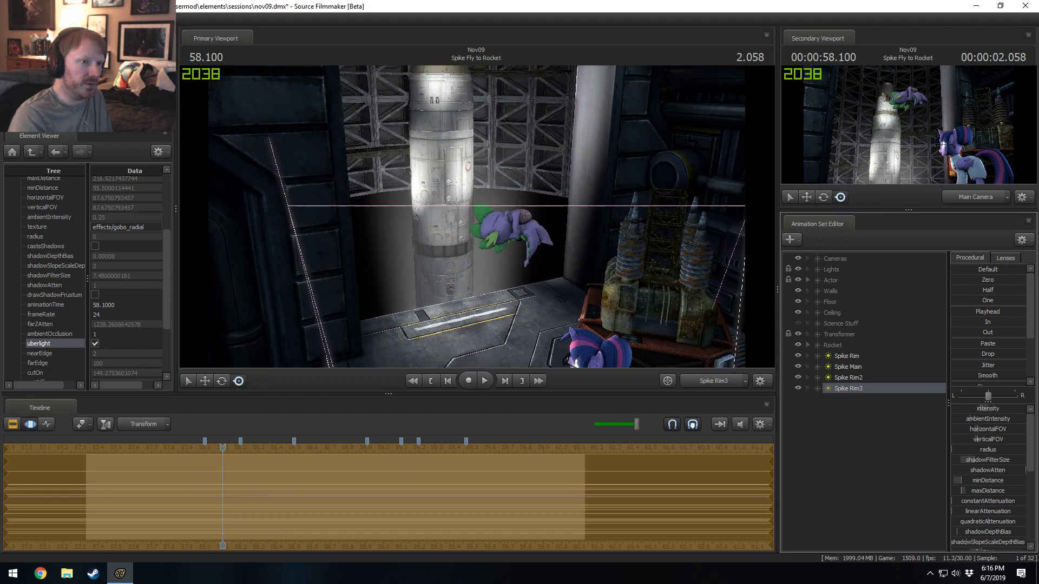
pyautogui.moveTo(451, 486); pyautogui.dragTo(314, 495)
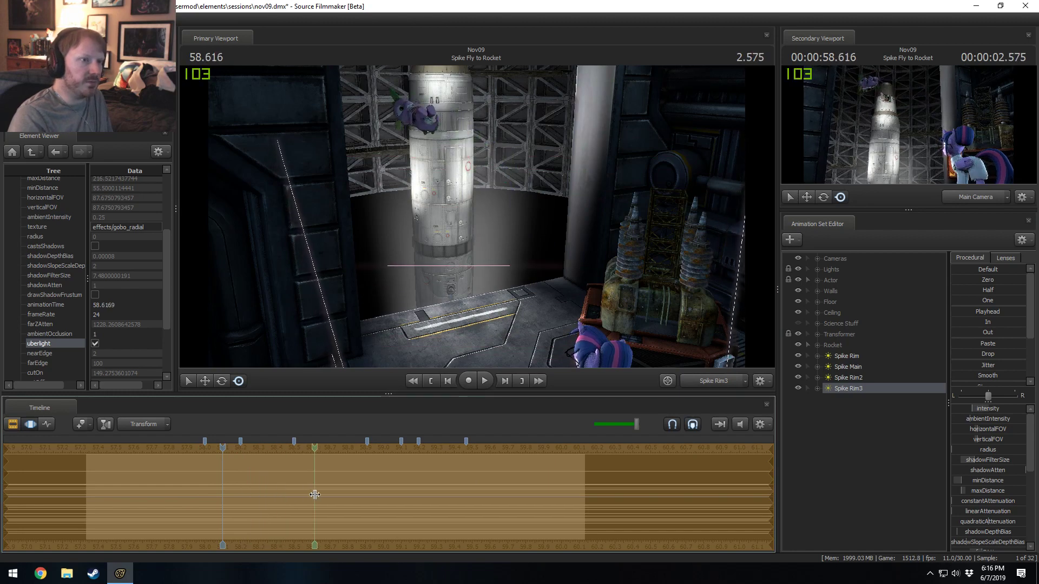
pyautogui.press('F2')
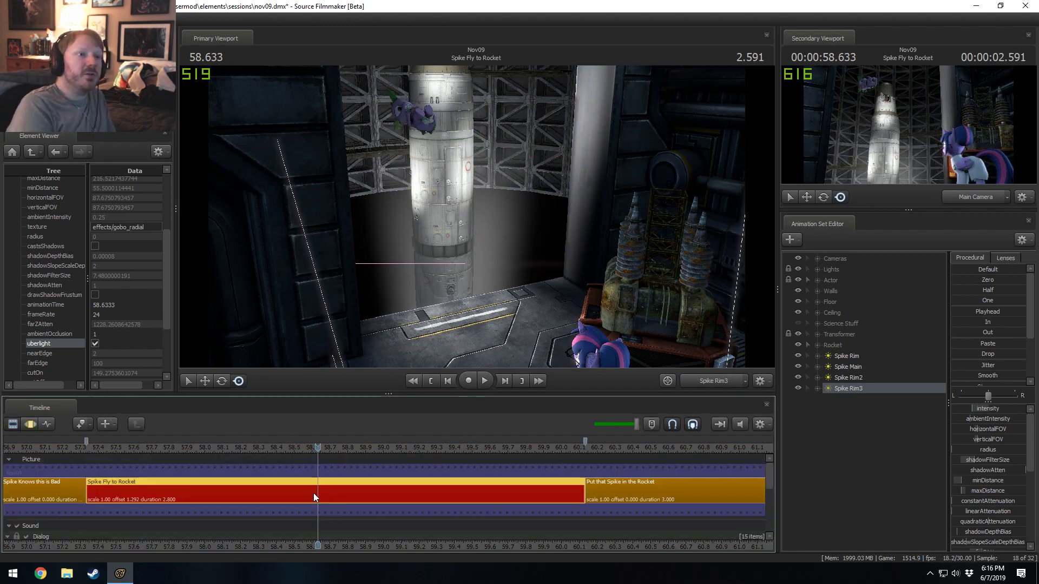
pyautogui.moveTo(396, 488); pyautogui.dragTo(443, 486)
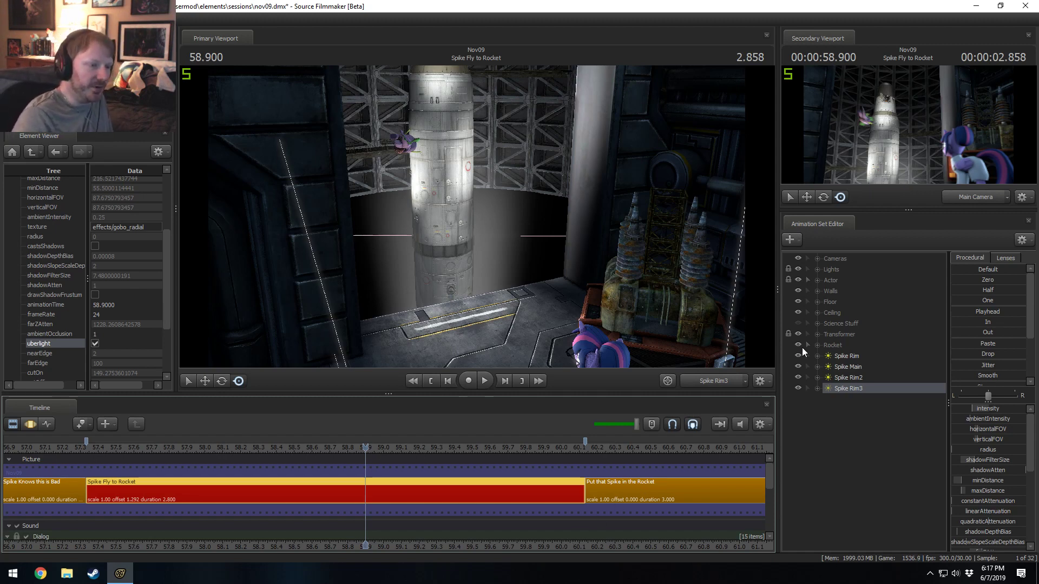
# - Move Spike Rim, Spike Main, Spike Rim2 and Spike Rim3 into the Lights group and save the session
pyautogui.click(846, 356)
pyautogui.keyDown('shift'); pyautogui.click(852, 388); pyautogui.keyUp('shift')
pyautogui.moveTo(853, 388); pyautogui.dragTo(854, 269)
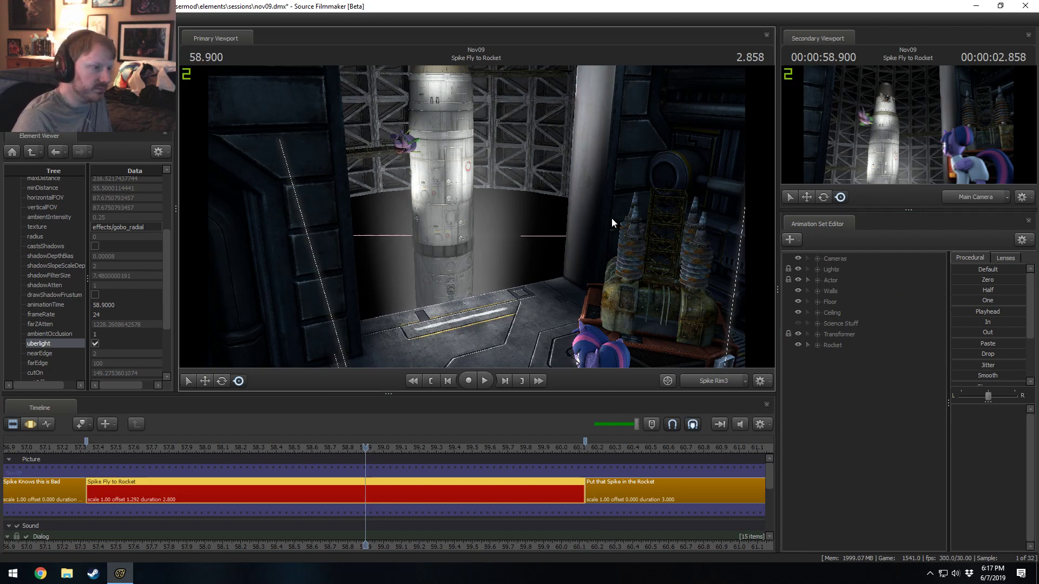
pyautogui.hotkey('ctrl', 's')
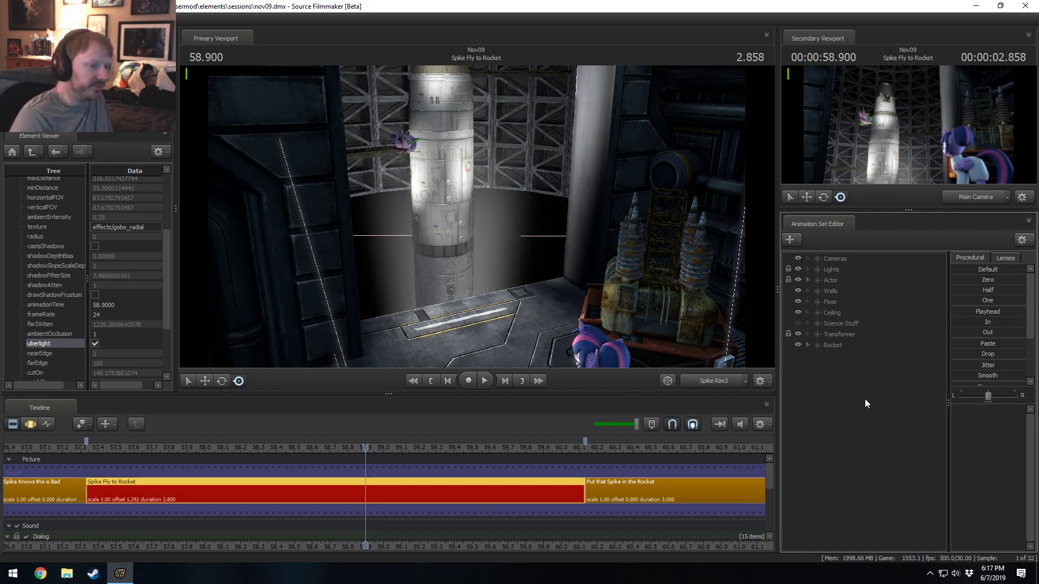
# - Review the shots around Spike Fly to Rocket on the timeline and set the playhead to 59.133
pyautogui.rightClick(828, 392)
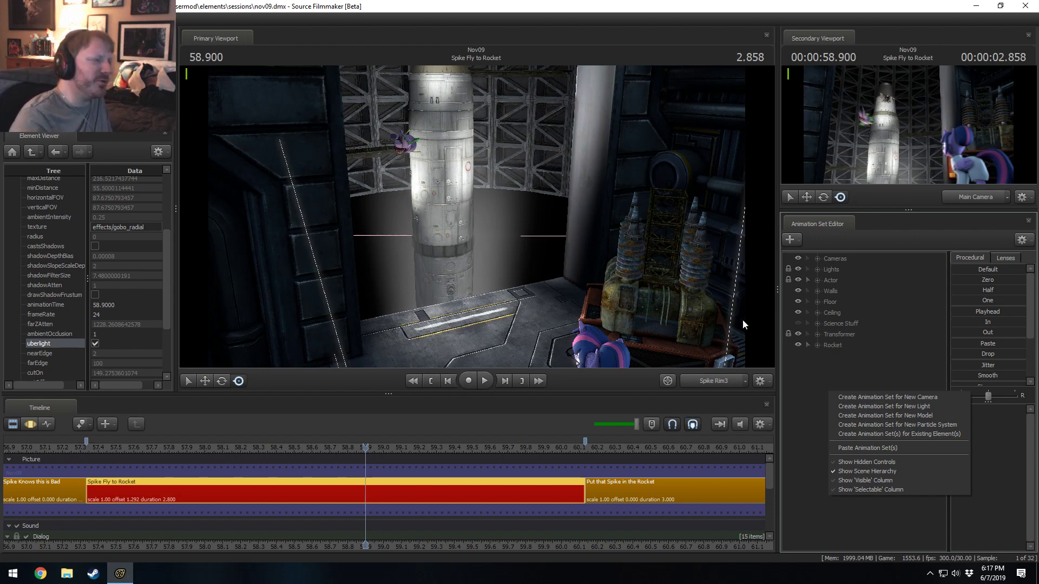
pyautogui.scroll(-10, 567, 511)
pyautogui.scroll(-5, 561, 537)
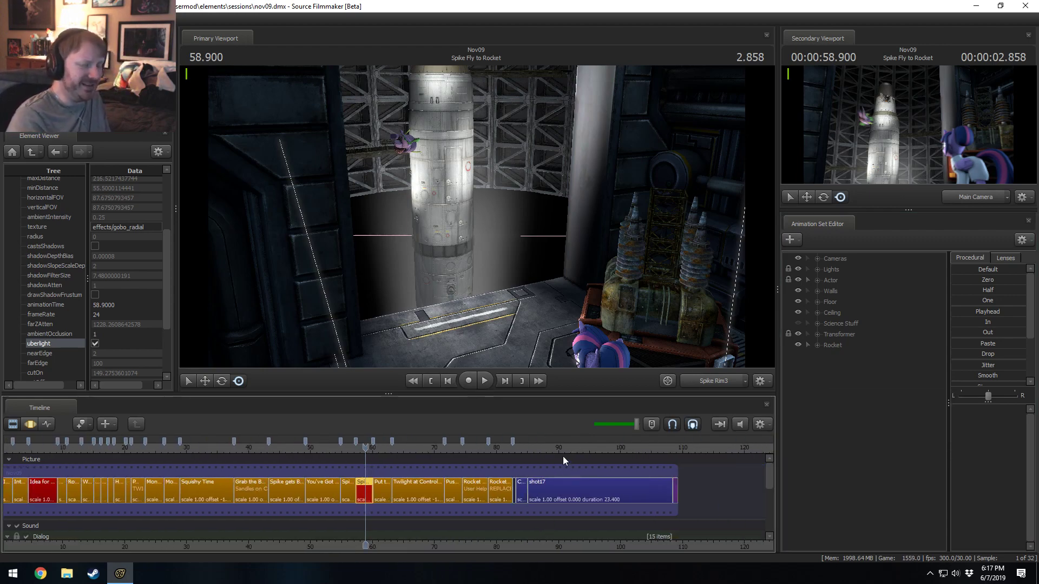
pyautogui.scroll(6, 392, 492)
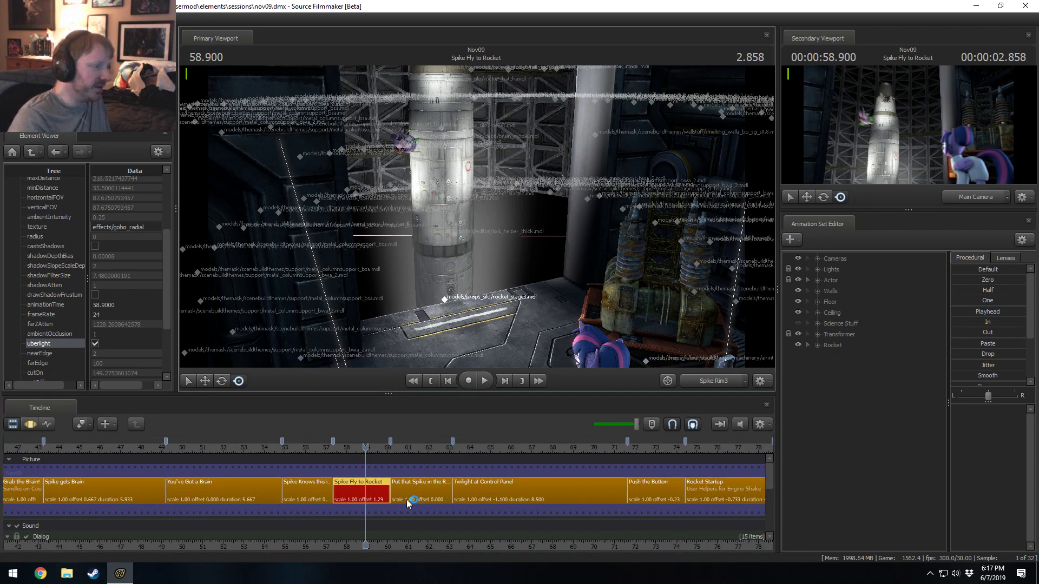
pyautogui.scroll(3, 407, 499)
pyautogui.scroll(1, 407, 498)
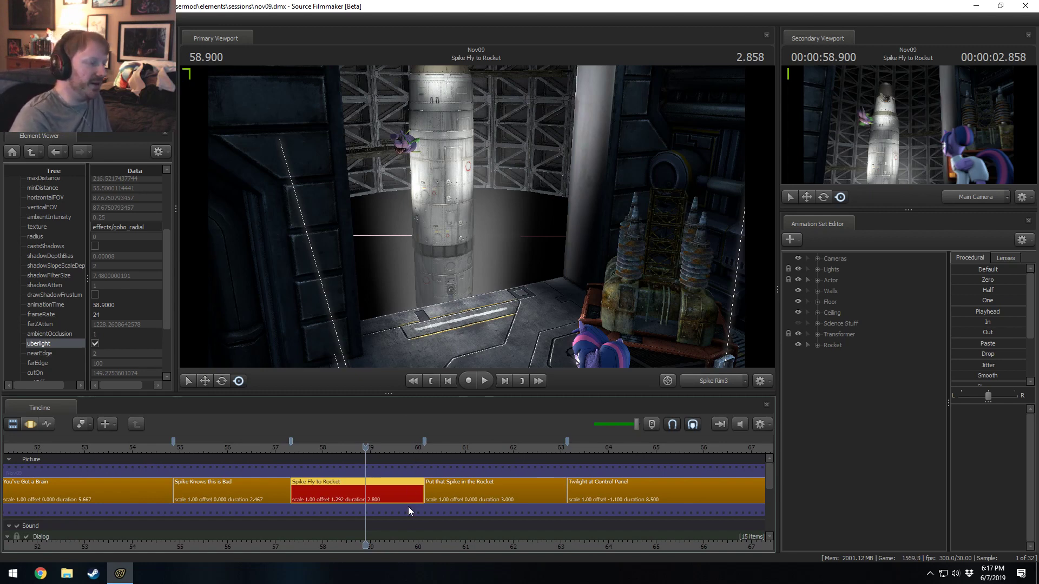
pyautogui.scroll(2, 407, 507)
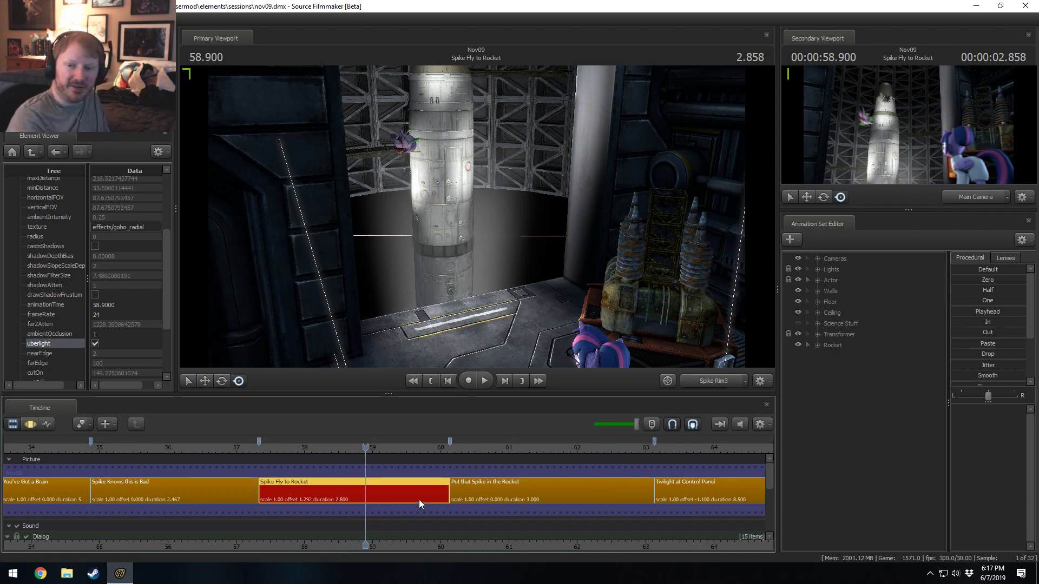
pyautogui.moveTo(411, 544); pyautogui.dragTo(359, 533, button='middle')
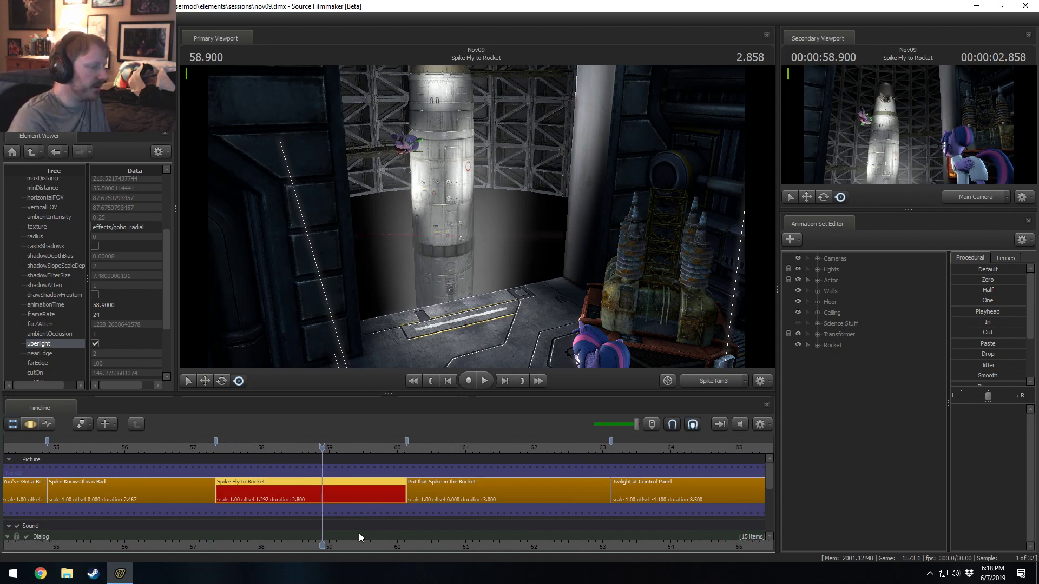
pyautogui.moveTo(229, 445); pyautogui.dragTo(339, 447)
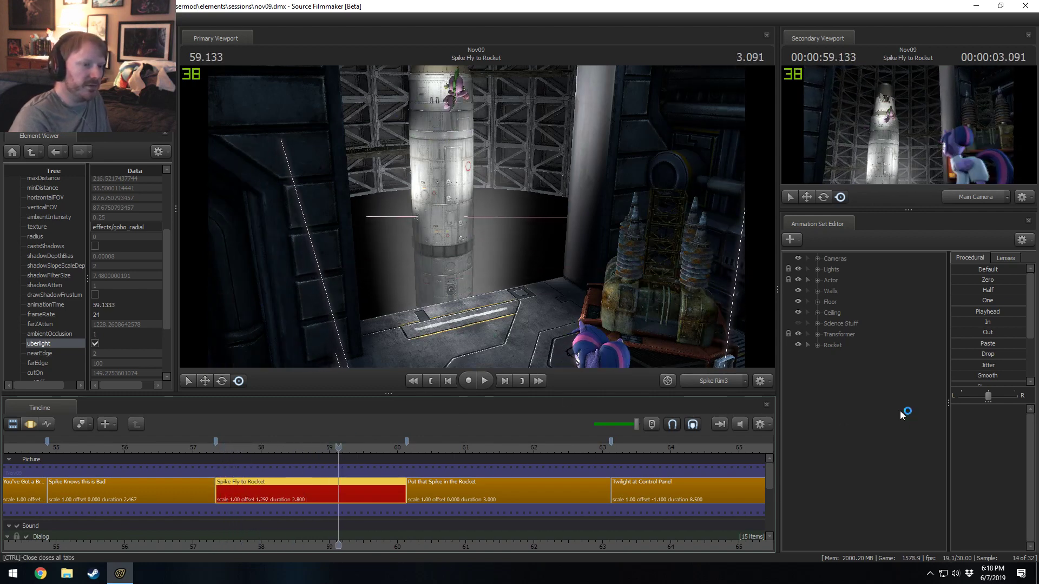
# - Start an animation set for a new particle system and browse to the usermod particles folder for its definition file
pyautogui.rightClick(872, 387)
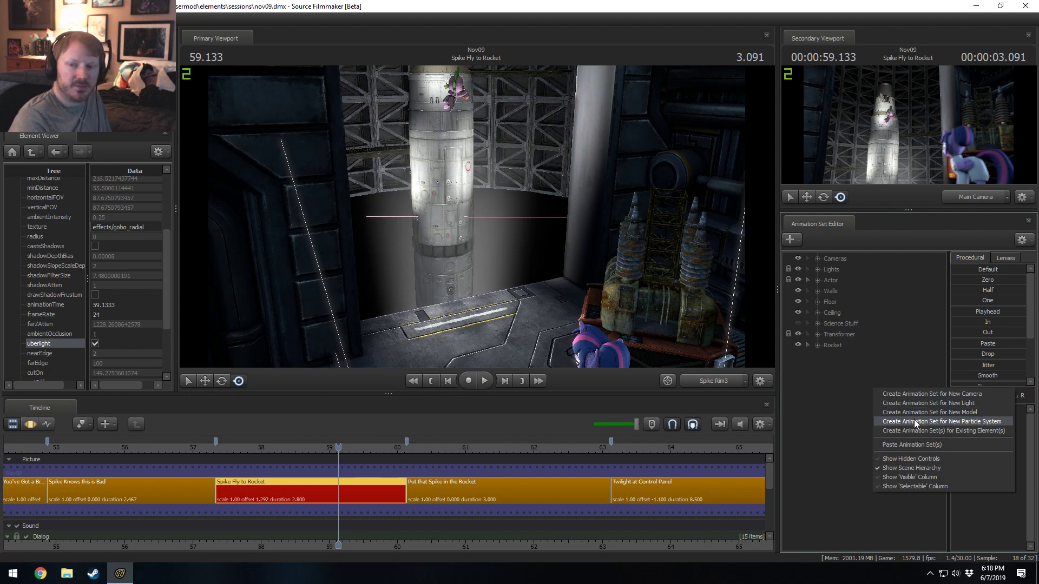
pyautogui.click(915, 422)
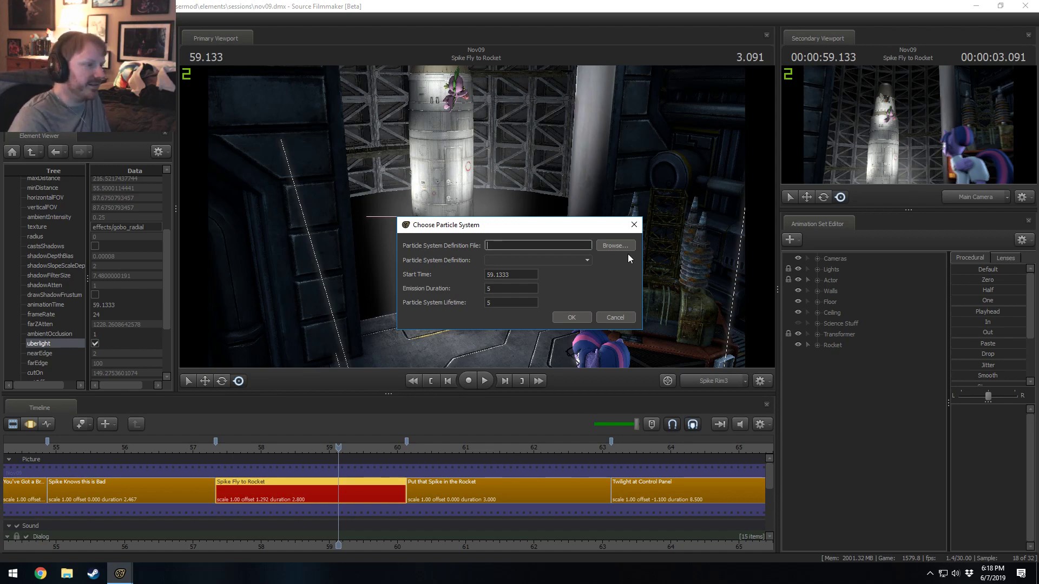
pyautogui.click(613, 247)
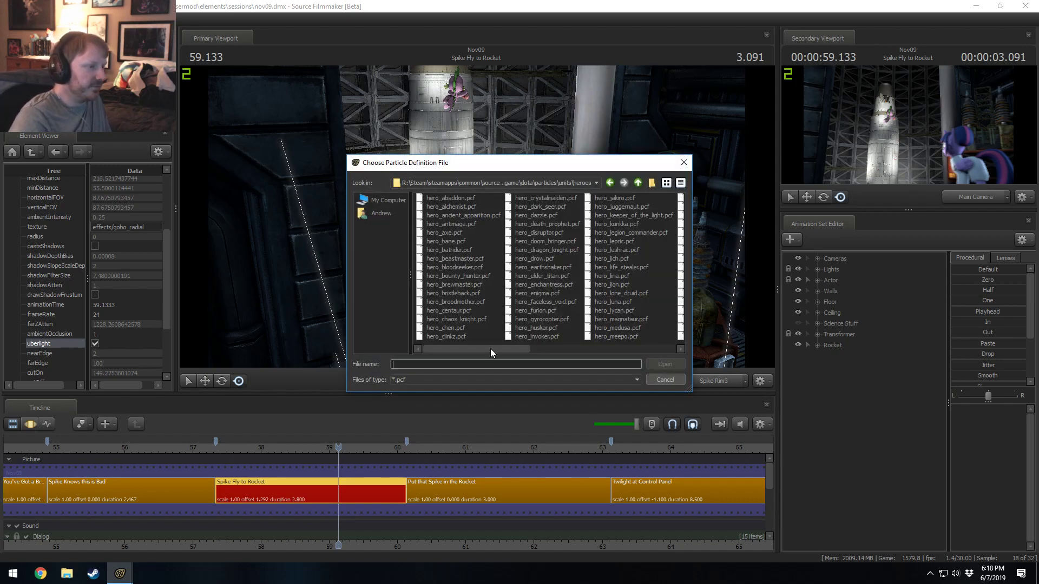
pyautogui.doubleClick(638, 184)
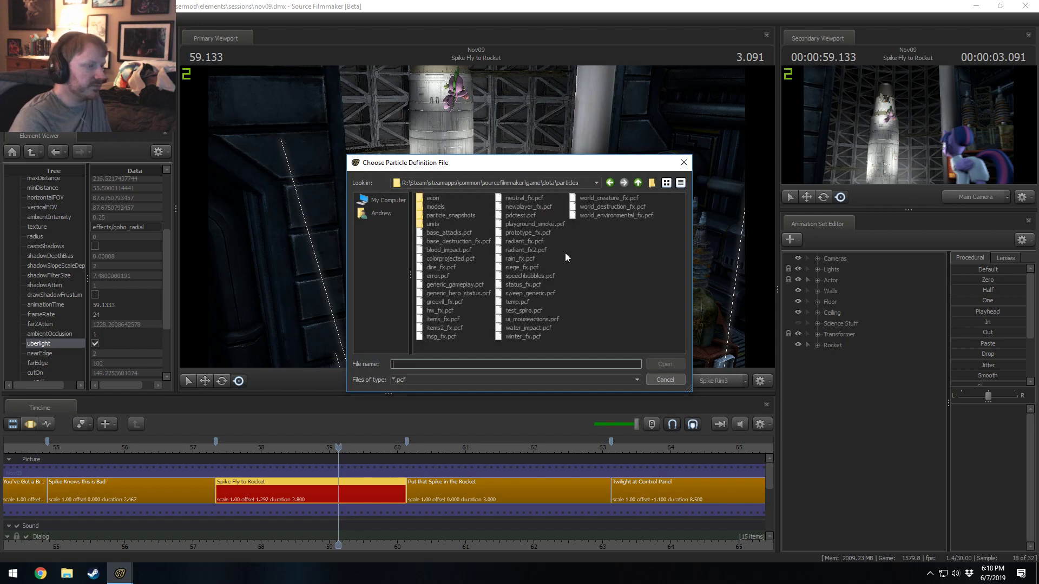
pyautogui.click(638, 183)
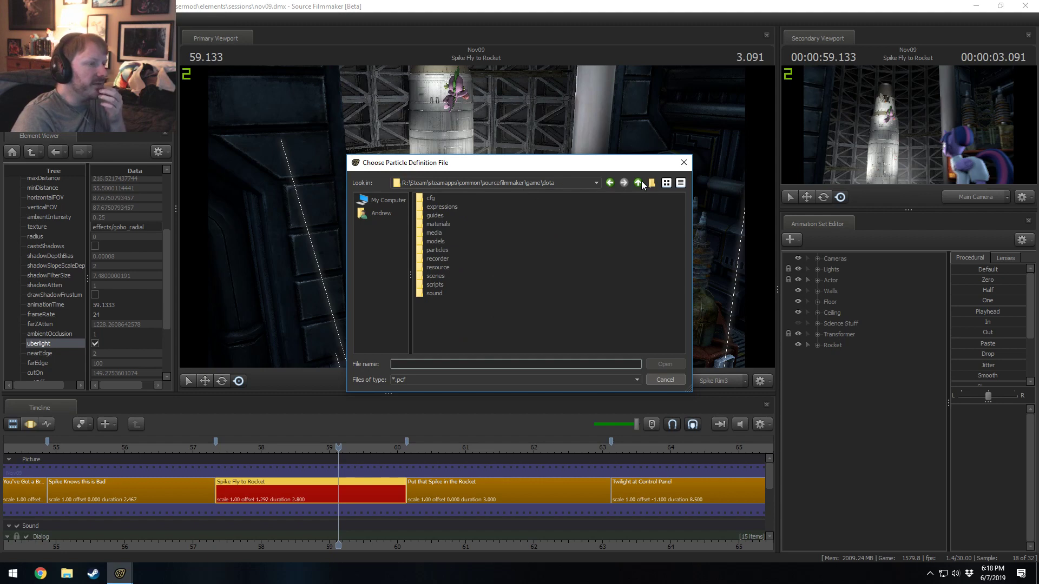
pyautogui.click(638, 183)
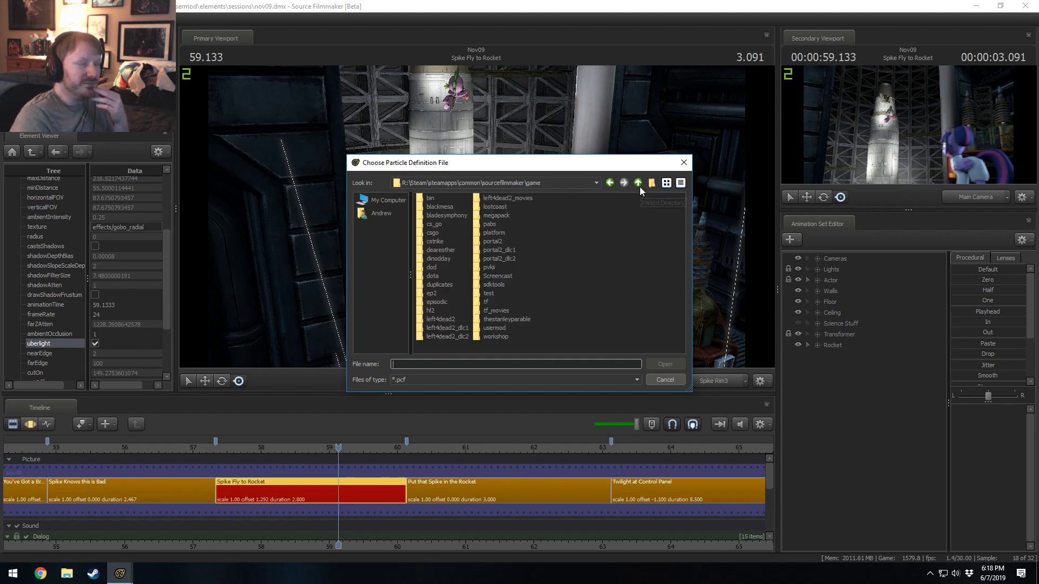
pyautogui.doubleClick(489, 328)
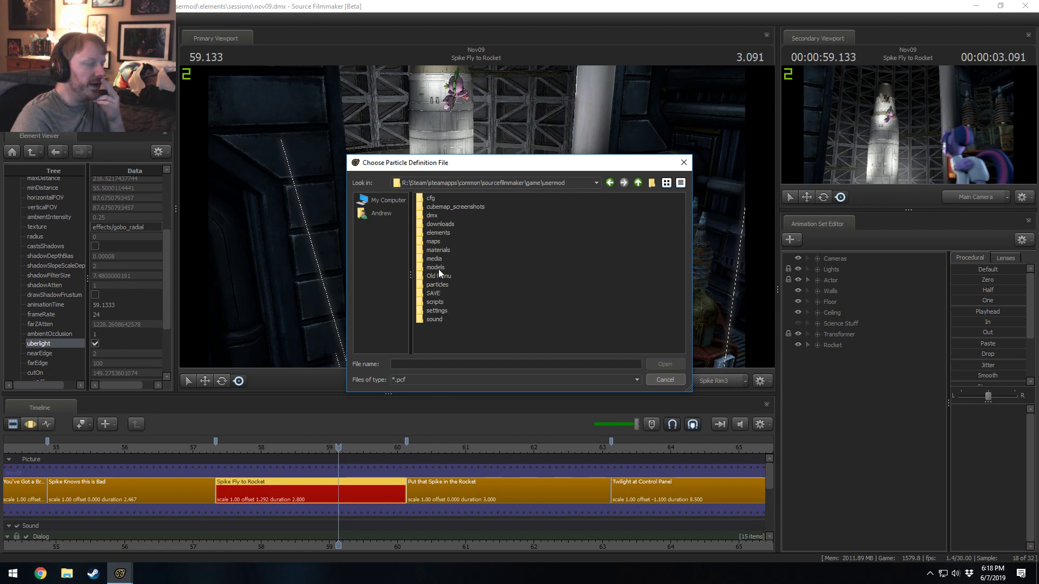
pyautogui.doubleClick(436, 284)
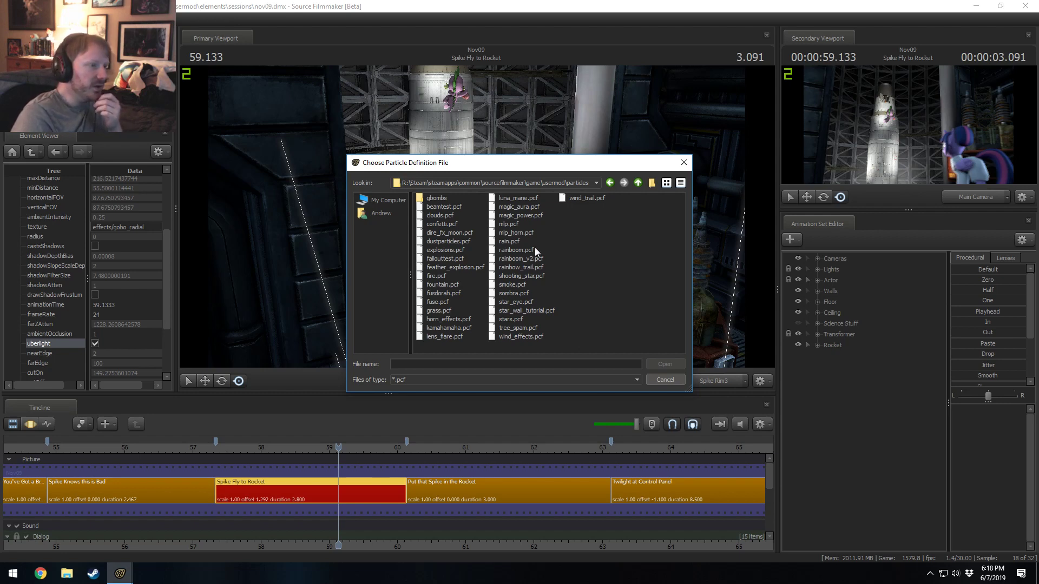
# - Create a particle system from magic_aura.pcf using the magic_aura_large definition, with start time 56, emission duration 5 and lifetime 5
pyautogui.click(508, 206)
pyautogui.click(676, 366)
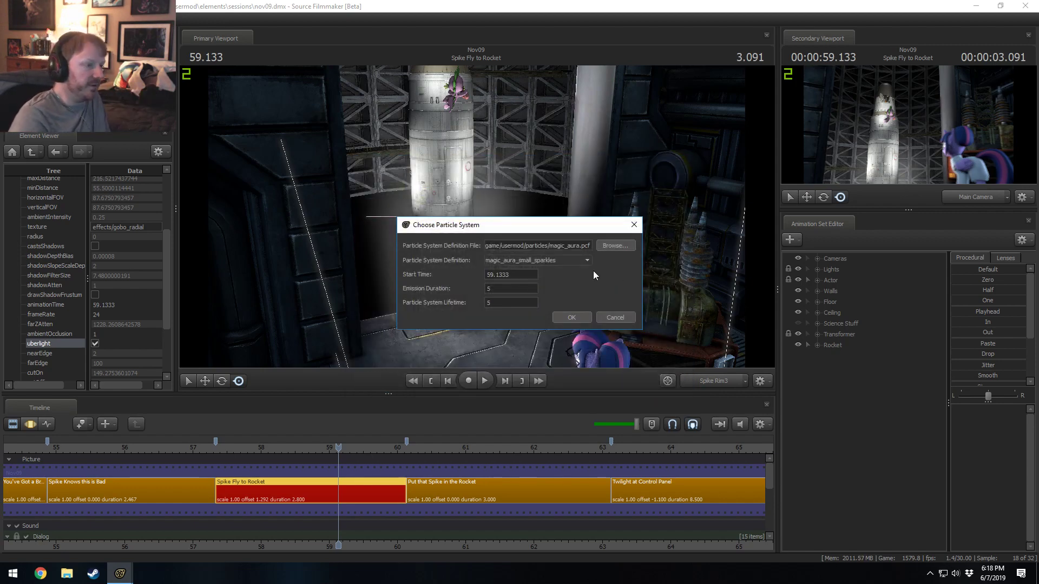
pyautogui.click(568, 261)
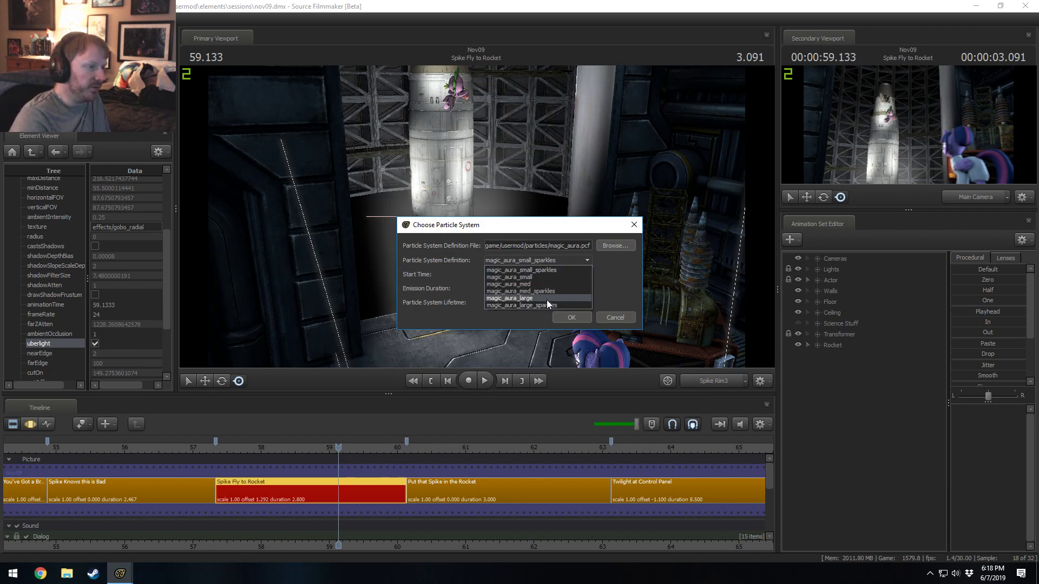
pyautogui.click(546, 298)
pyautogui.press('Tab')
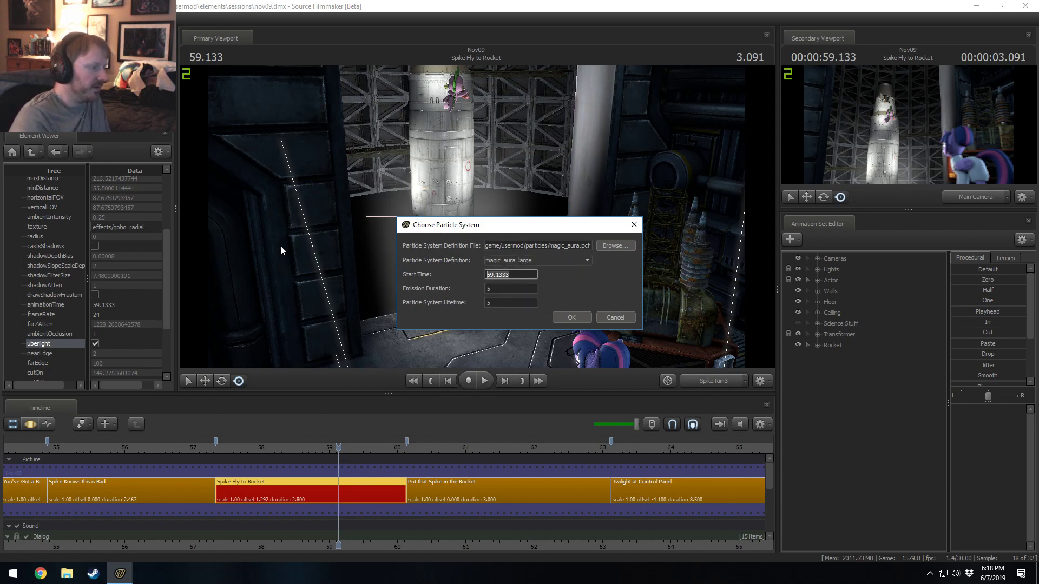
pyautogui.write('56')
pyautogui.press('Tab')
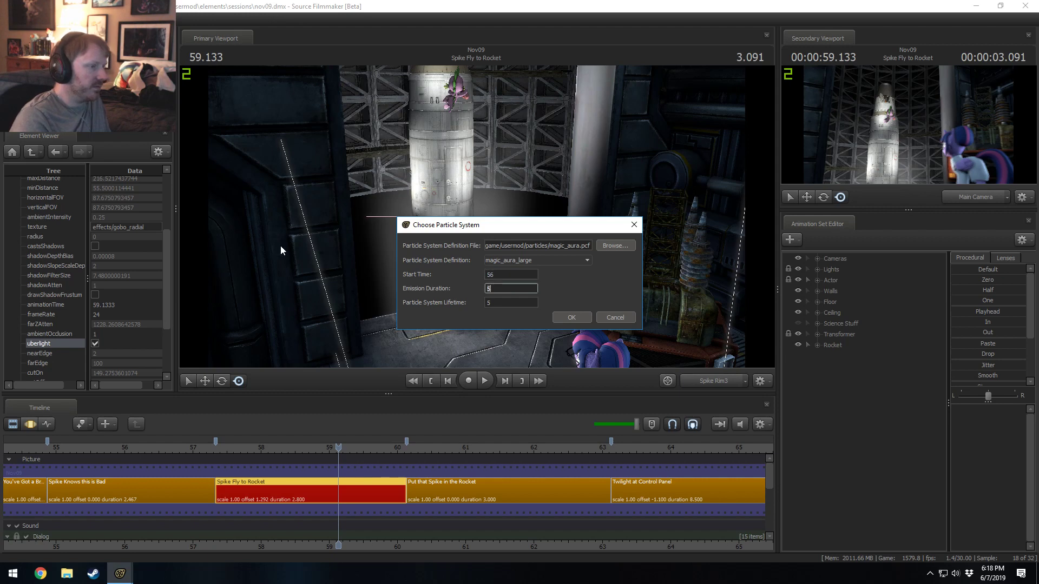
pyautogui.press('Tab')
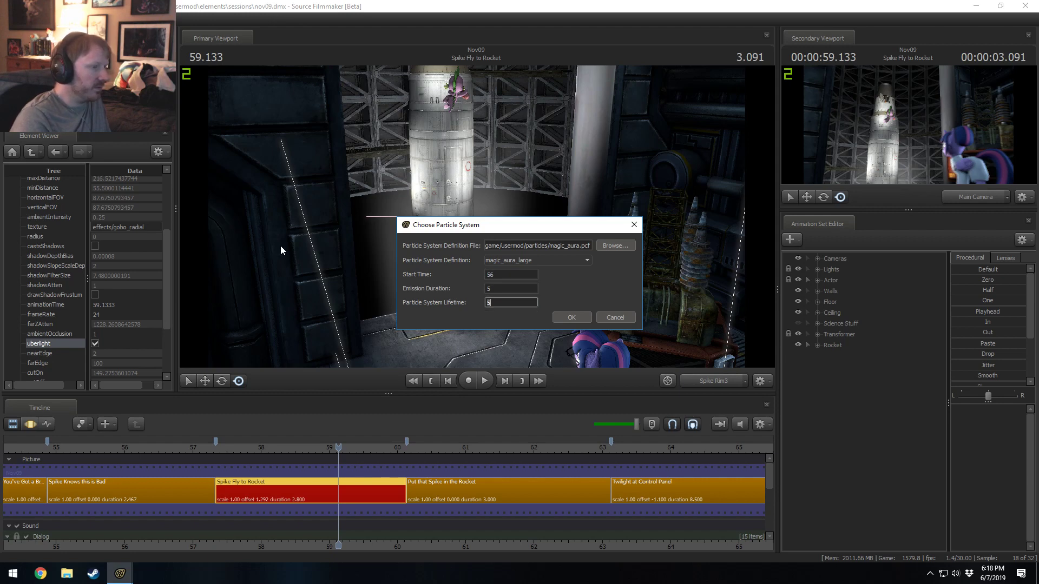
pyautogui.press('Return')
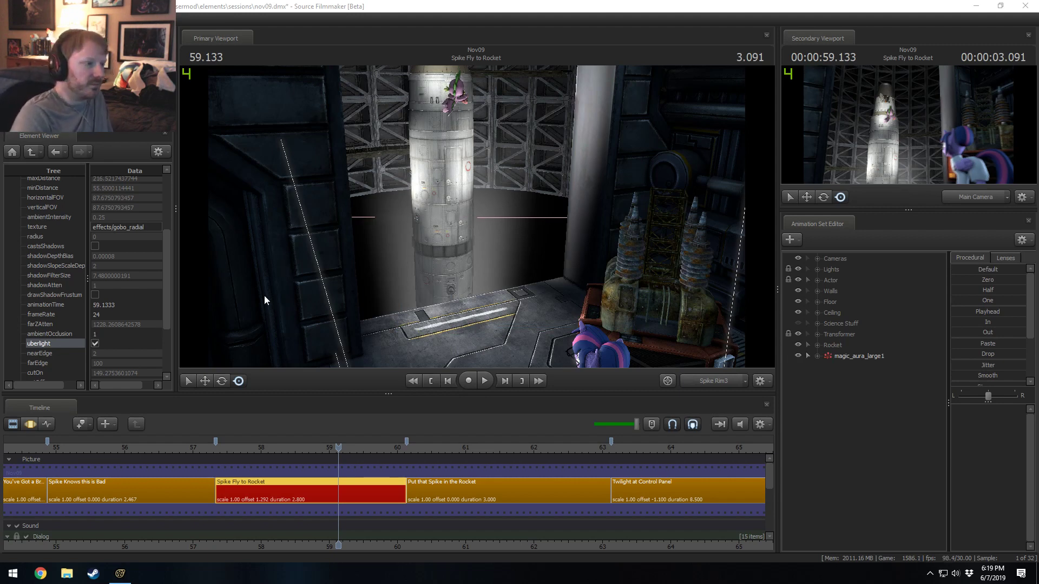
# - Rename the new particle animation set as Magic Aura
pyautogui.rightClick(852, 357)
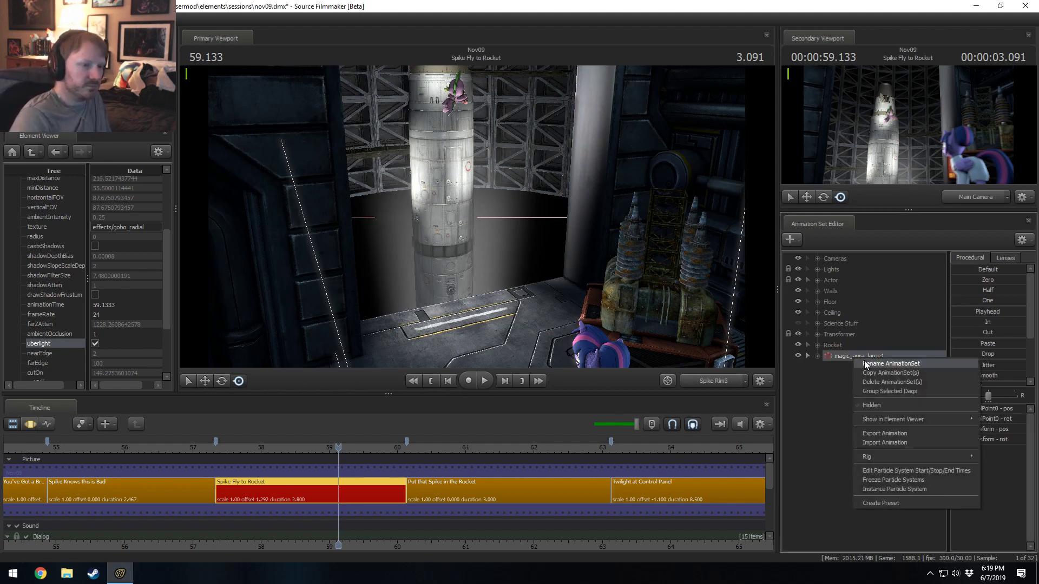
pyautogui.click(866, 362)
pyautogui.write('Magic Aura')
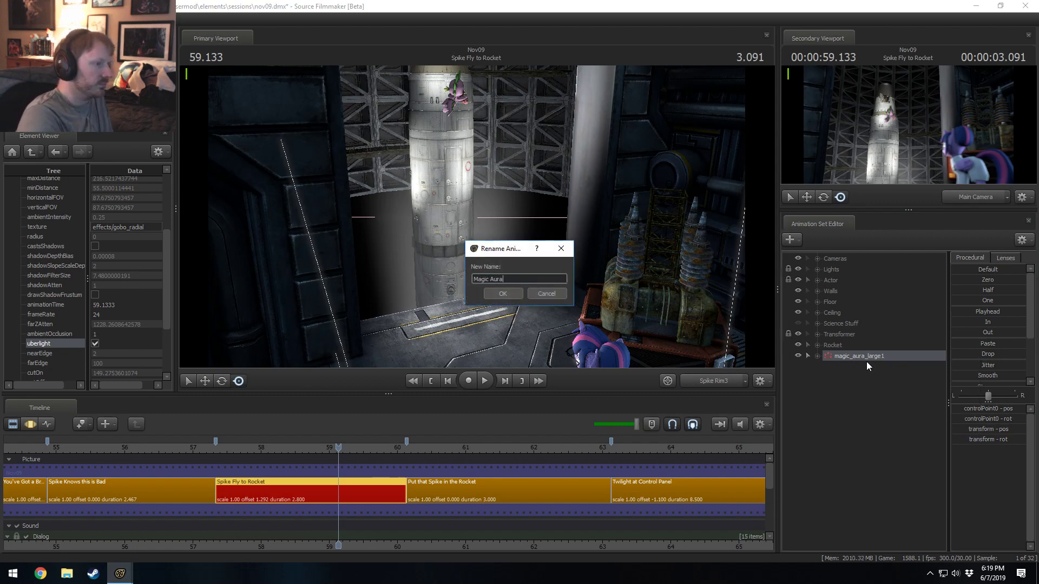
pyautogui.press('Return')
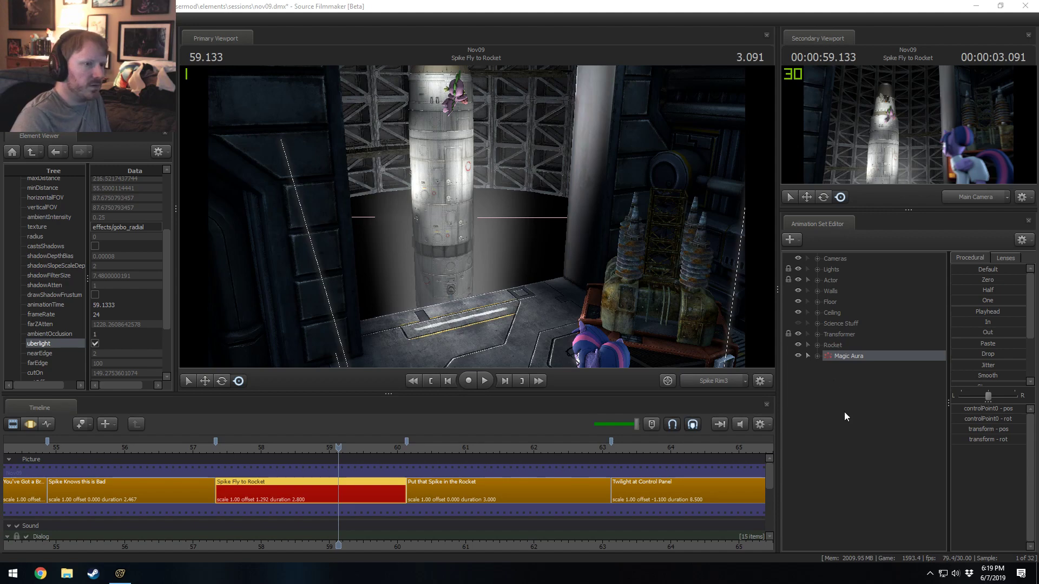
# - Set the playhead to 58.133 and expand Magic Aura down to its transform and controlPoint0 controls
pyautogui.moveTo(231, 446); pyautogui.dragTo(270, 457)
pyautogui.press('space')
pyautogui.press('space')
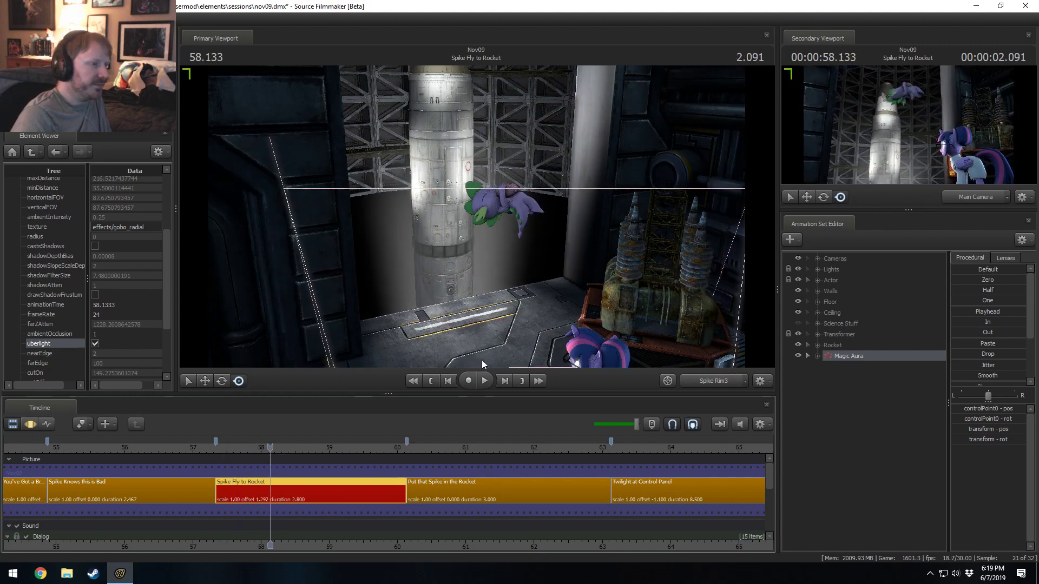
pyautogui.rightClick(846, 355)
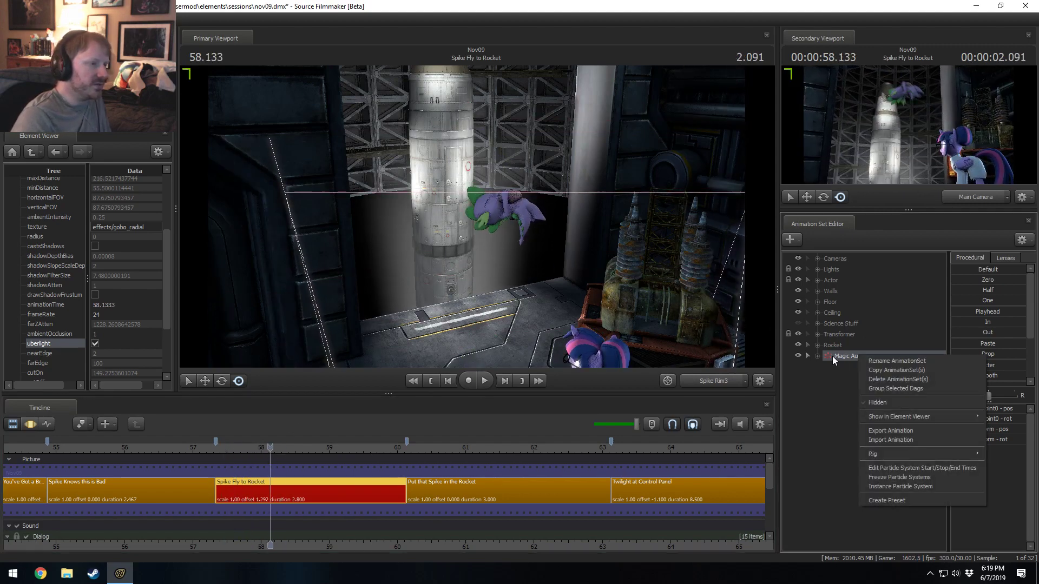
pyautogui.click(817, 357)
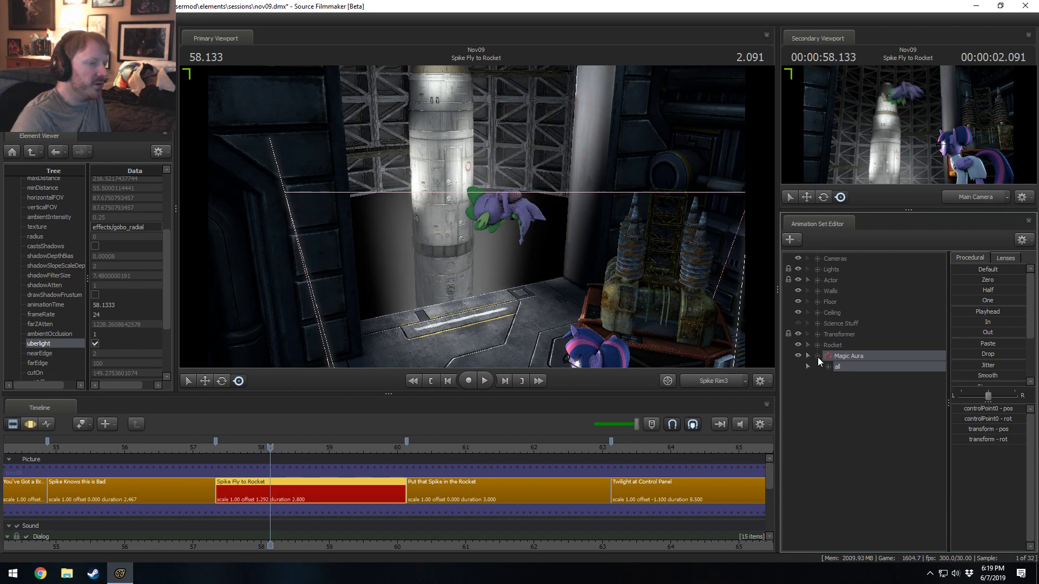
pyautogui.click(827, 367)
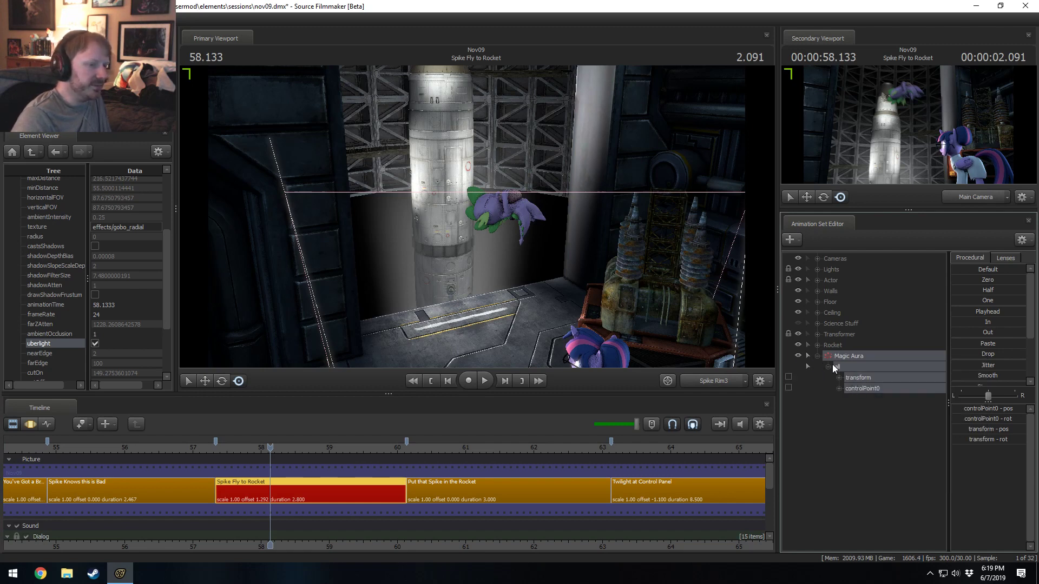
# - Show Spike's model in the Element Viewer, go up to its parent element and copy the Spike DmeGameModel child
pyautogui.click(817, 280)
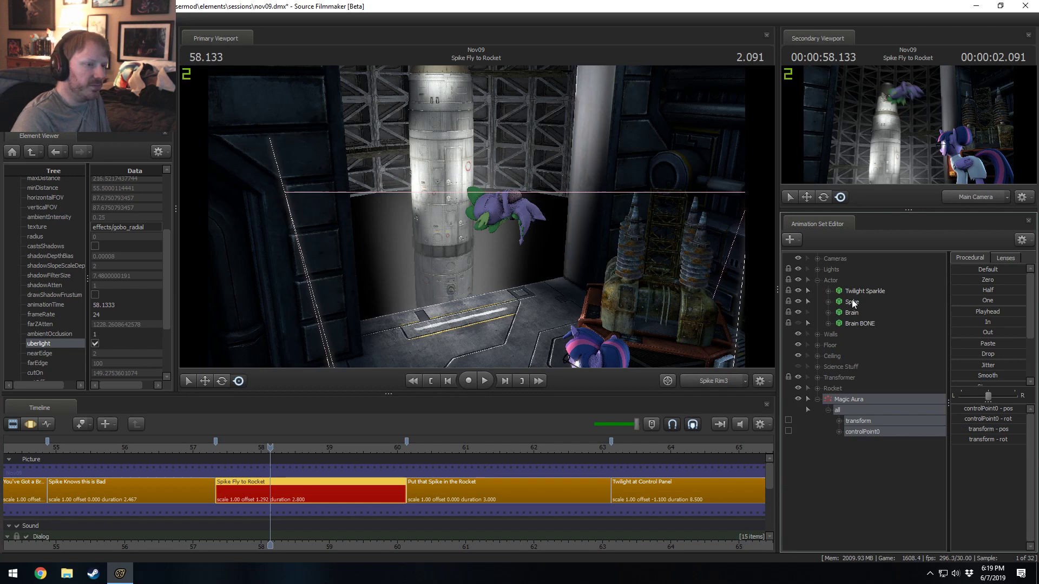
pyautogui.rightClick(852, 302)
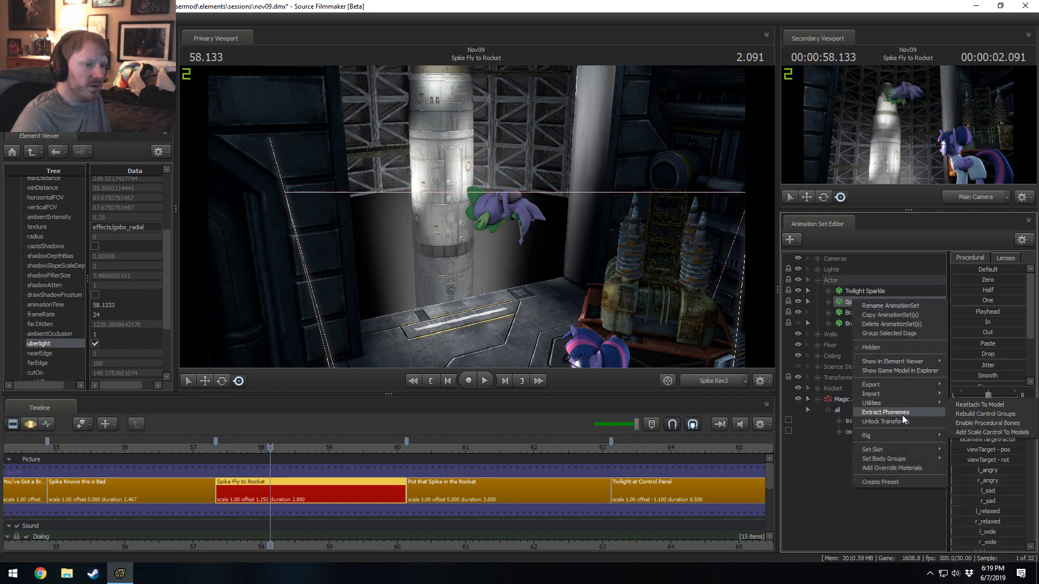
pyautogui.moveTo(891, 402)
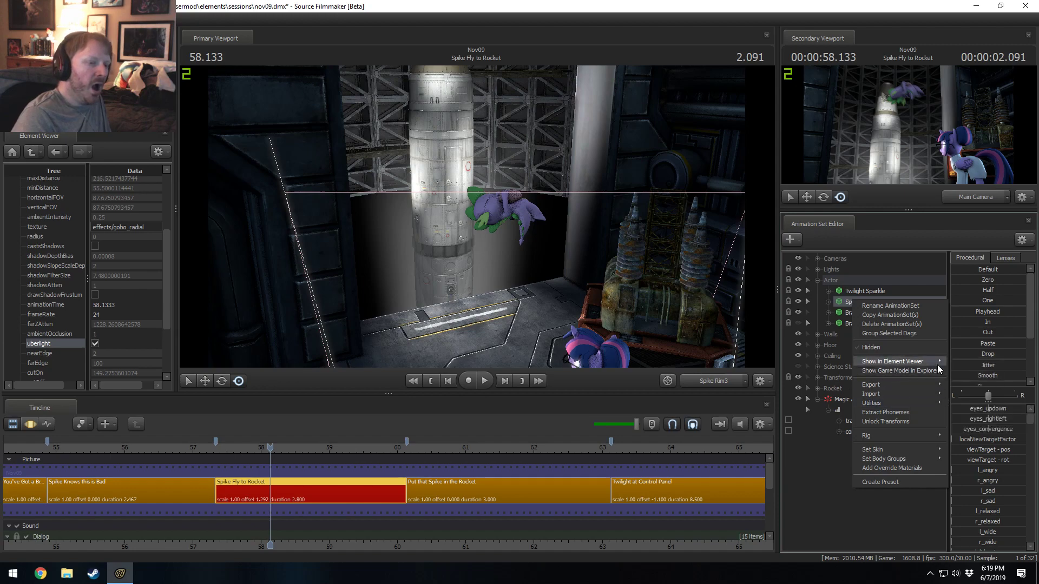
pyautogui.click(960, 371)
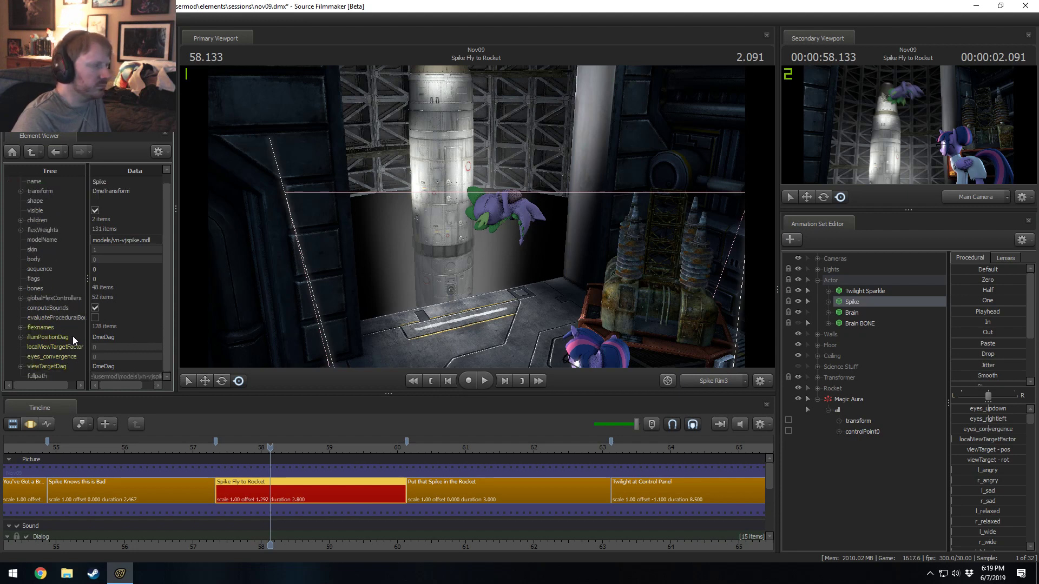
pyautogui.click(36, 151)
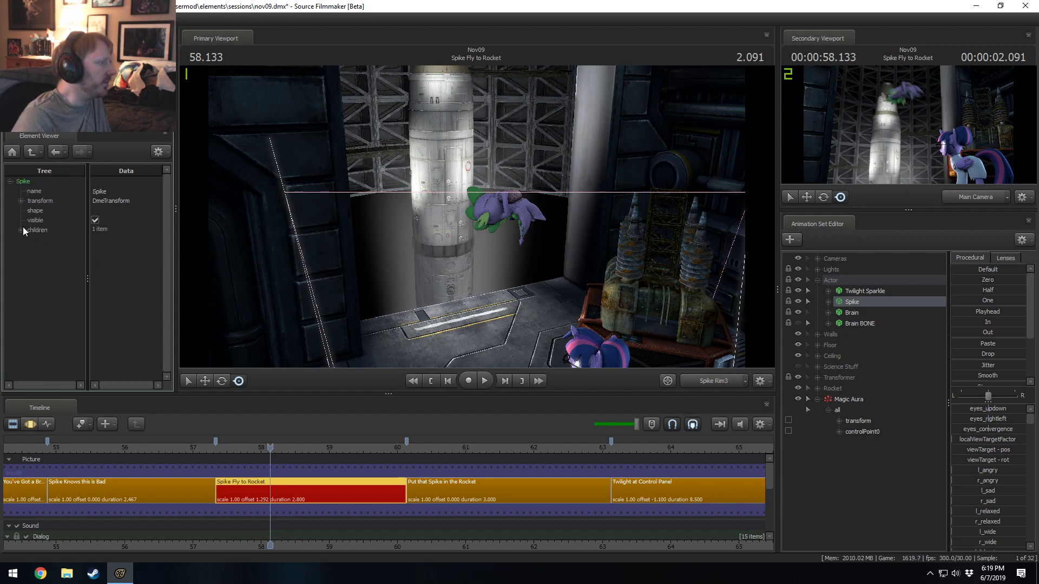
pyautogui.click(21, 230)
pyautogui.rightClick(37, 232)
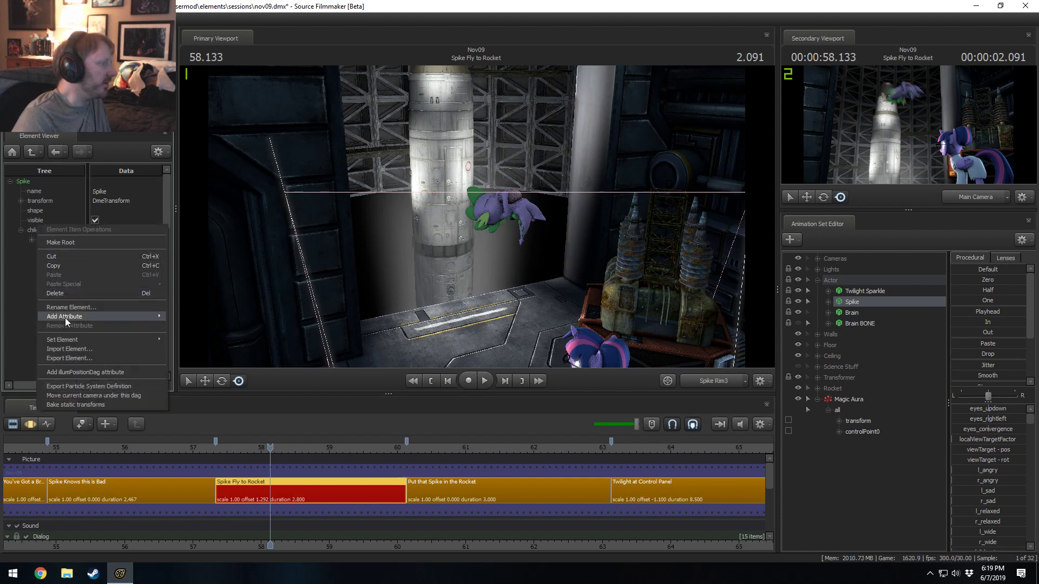
pyautogui.click(67, 265)
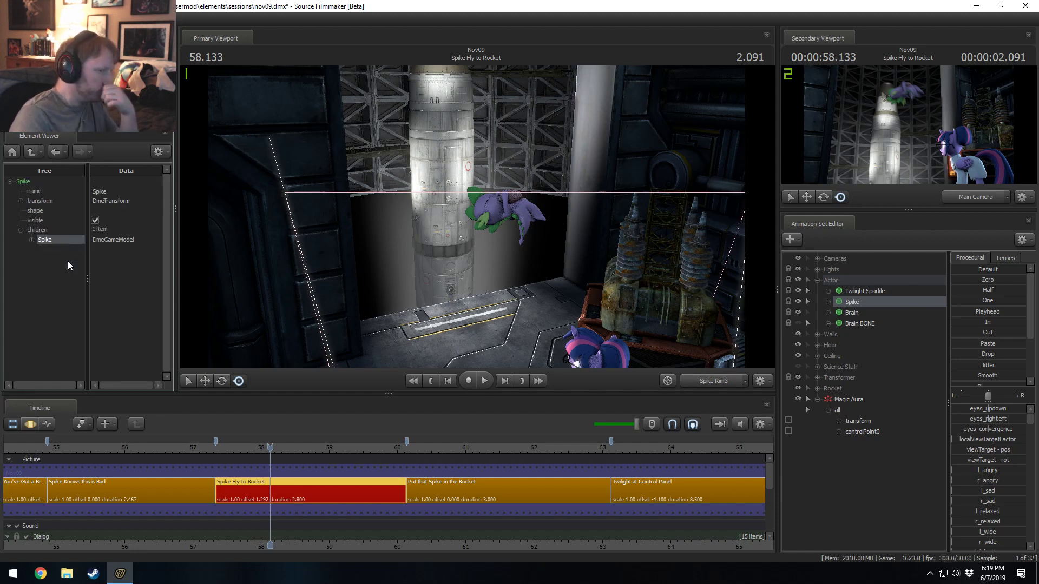
# - Paste Spike's game model into the controlModels of Magic Aura's particle system and enable its wantsToBeDrawnInEngine attribute
pyautogui.rightClick(859, 401)
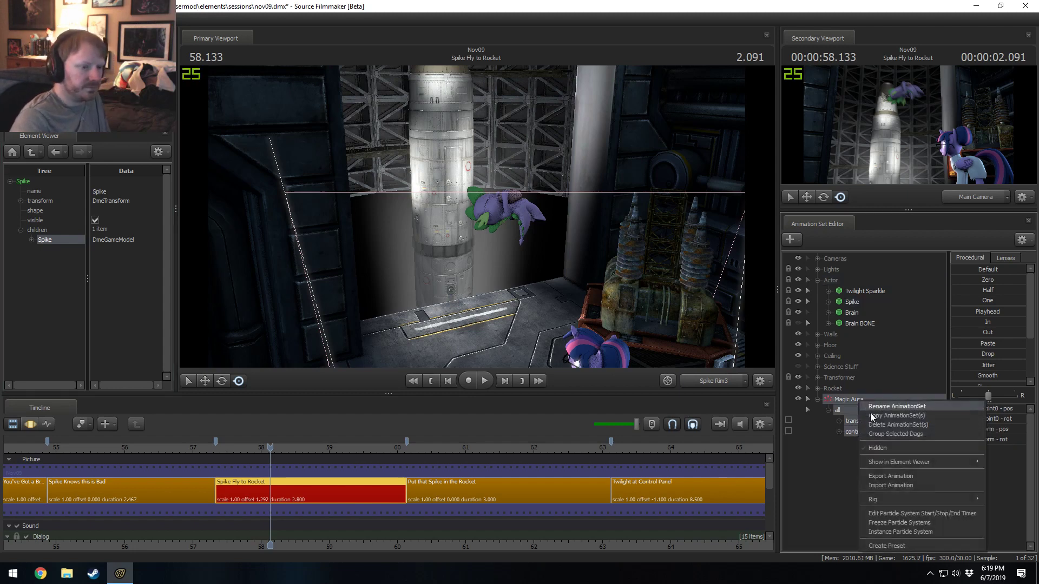
pyautogui.moveTo(975, 460)
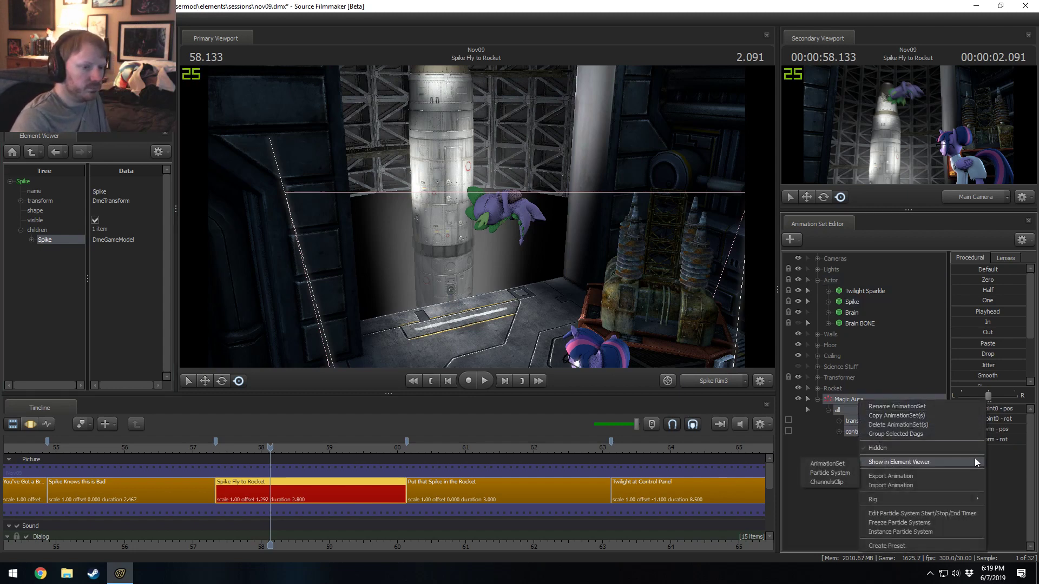
pyautogui.click(818, 471)
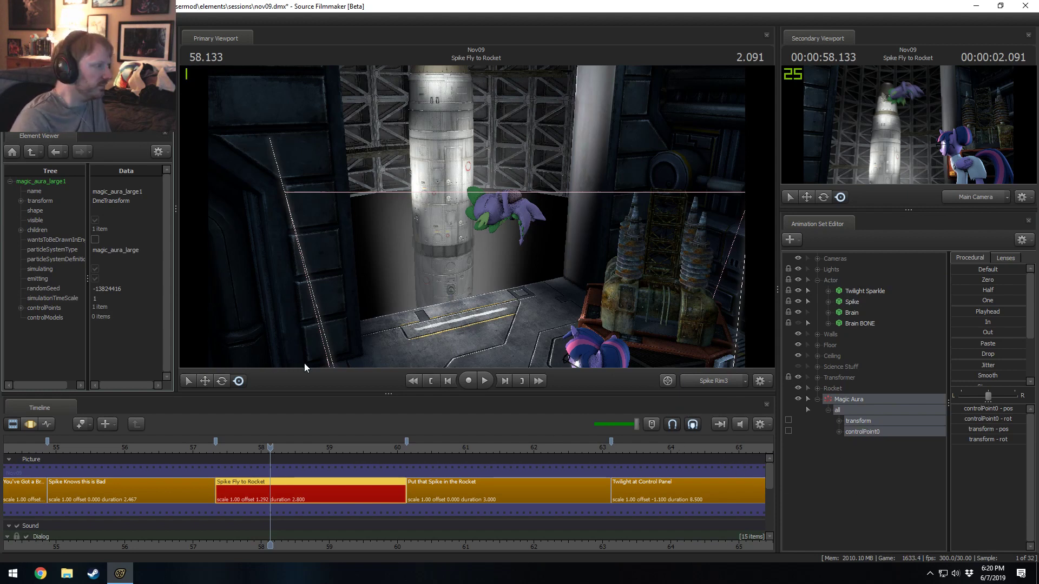
pyautogui.rightClick(48, 319)
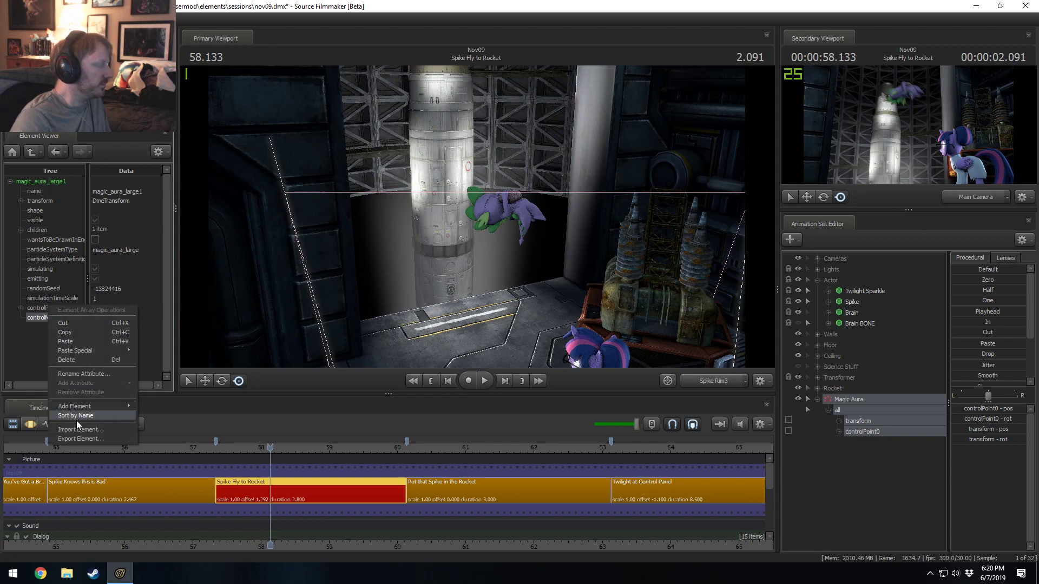
pyautogui.click(96, 240)
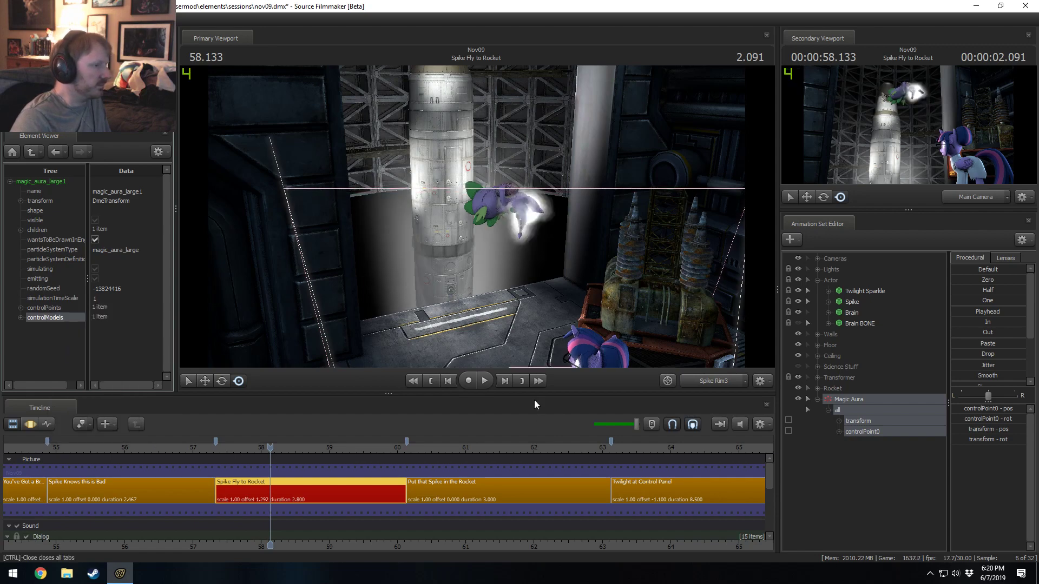
# - Examine the aura around Spike up close through the Work Camera with the playhead at 58.066
pyautogui.moveTo(270, 447); pyautogui.dragTo(265, 449)
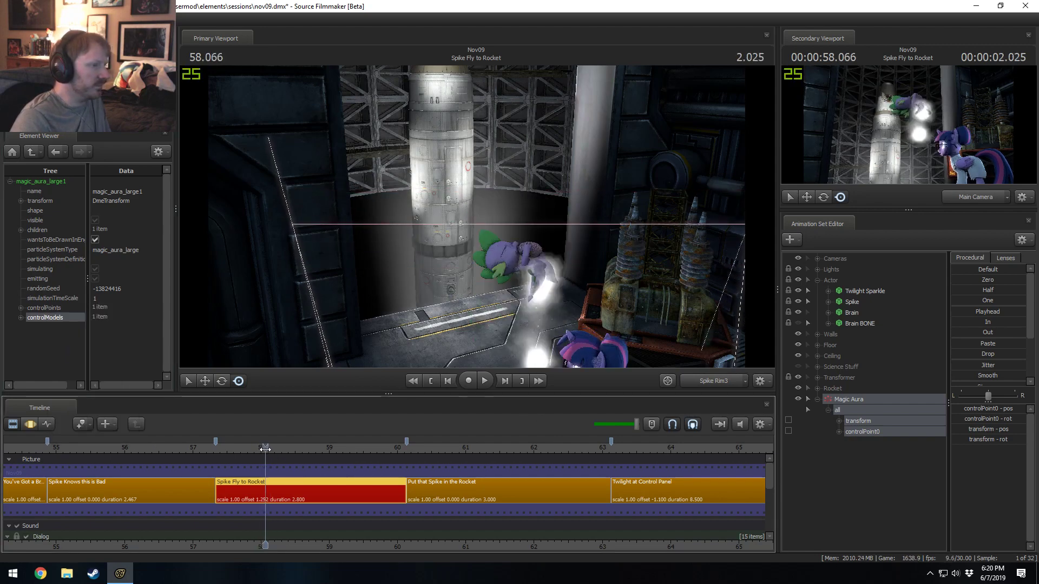
pyautogui.click(714, 383)
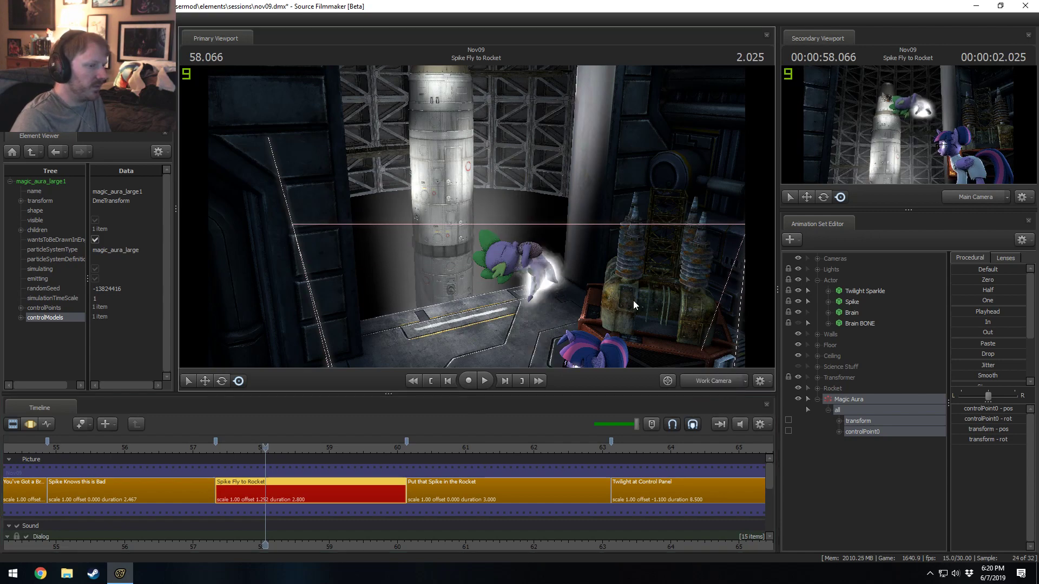
pyautogui.moveTo(634, 305); pyautogui.dragTo(634, 251, button='right')
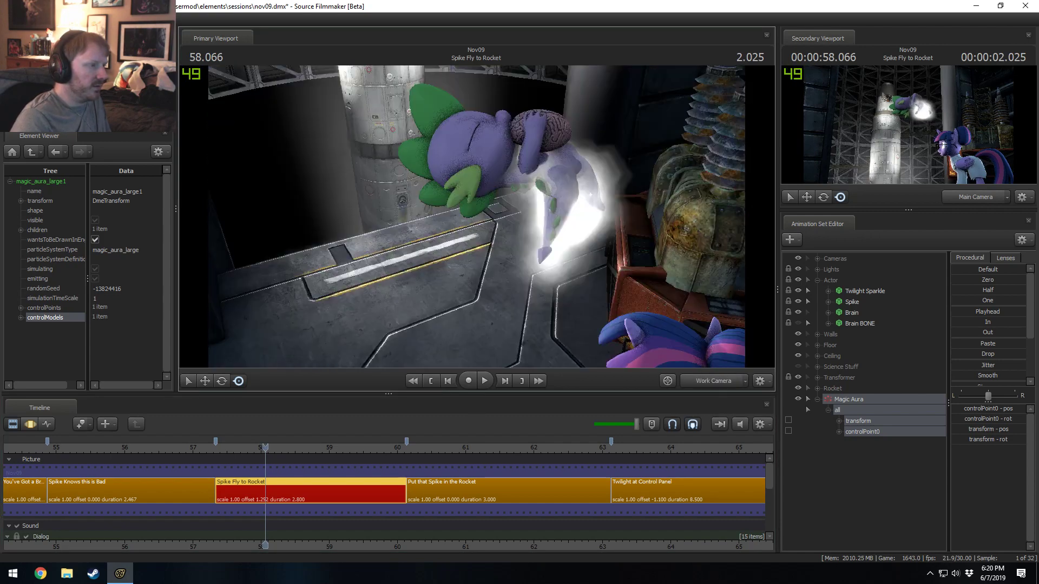
pyautogui.moveTo(634, 251); pyautogui.dragTo(478, 220)
# - Play back Spike Fly to Rocket from its start several times, switching to the Main Camera, to review the aura following Spike
pyautogui.press('space')
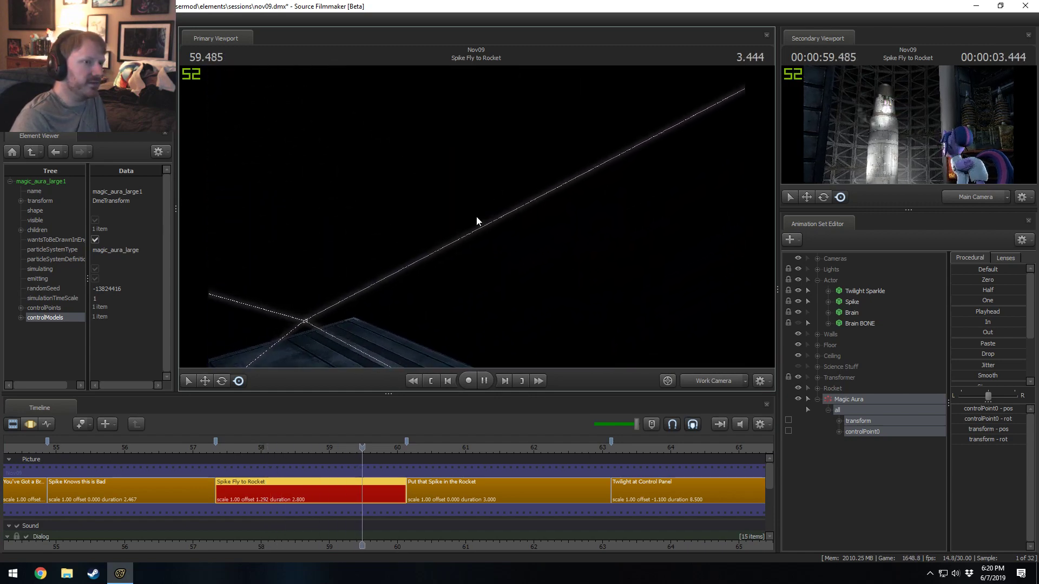
pyautogui.moveTo(227, 448); pyautogui.dragTo(223, 447)
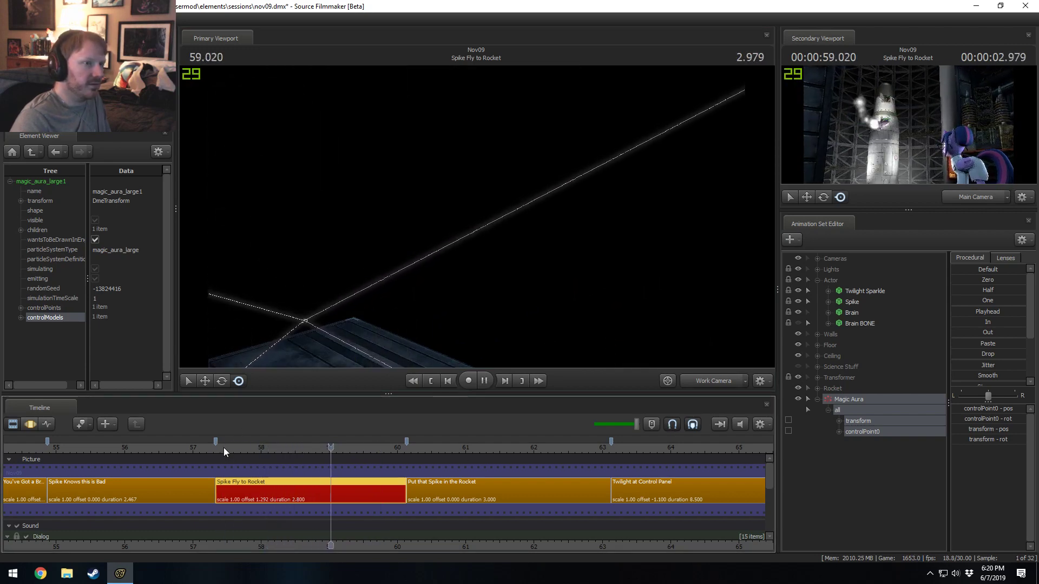
pyautogui.press('space')
pyautogui.click(686, 381)
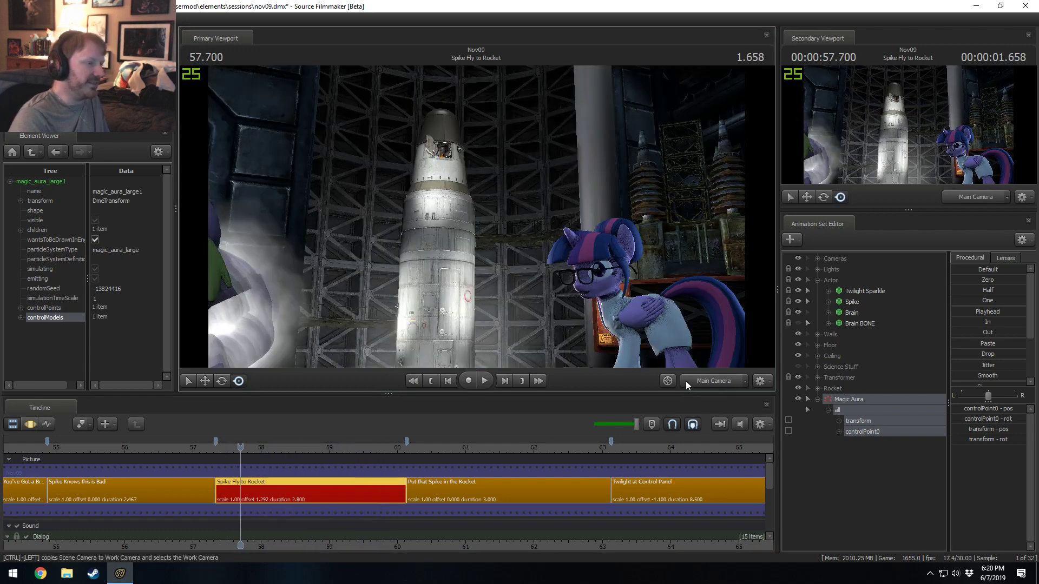
pyautogui.press('space')
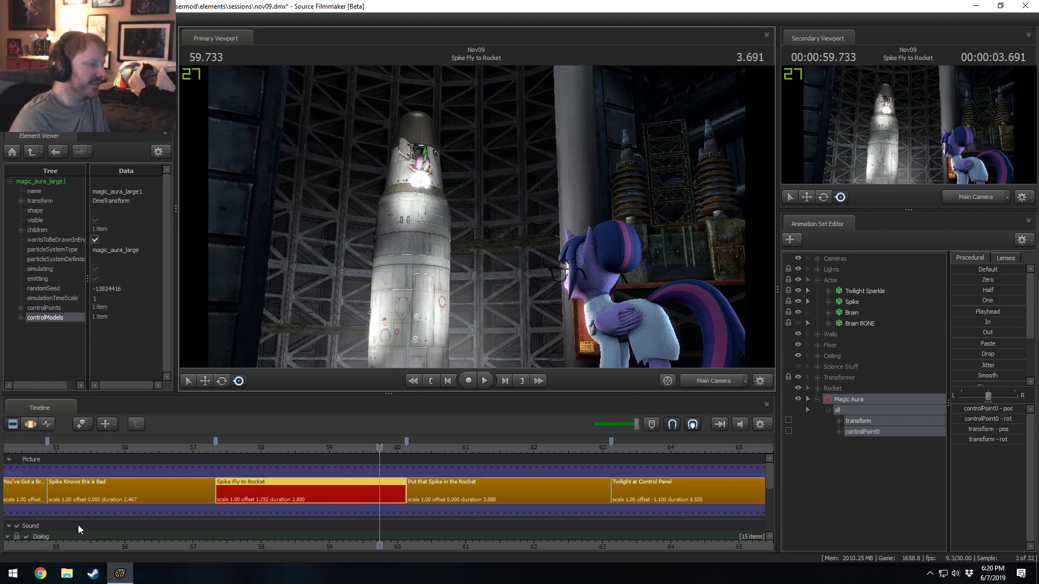
pyautogui.click(218, 451)
pyautogui.press('space')
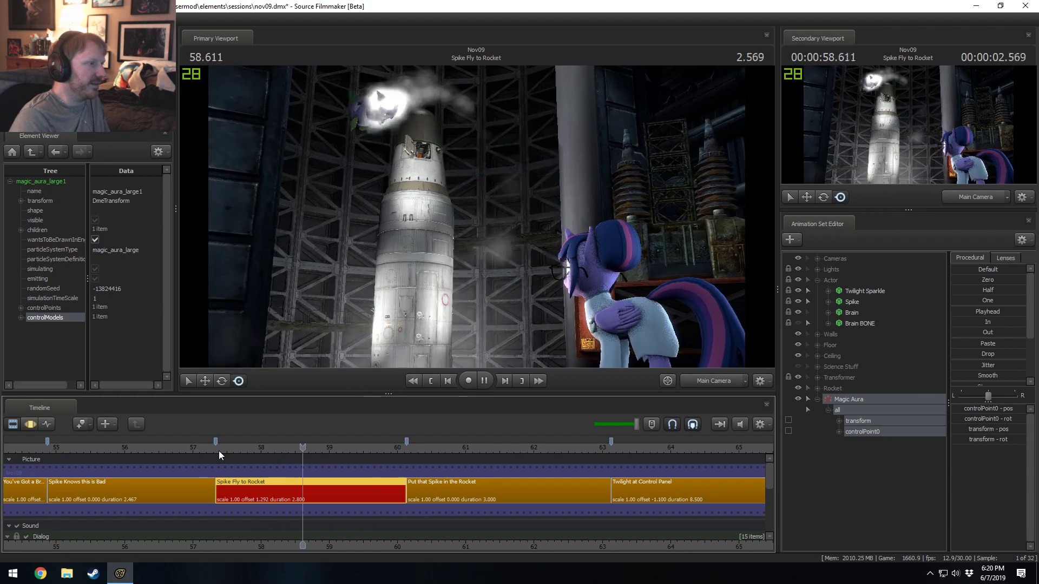
pyautogui.press('space')
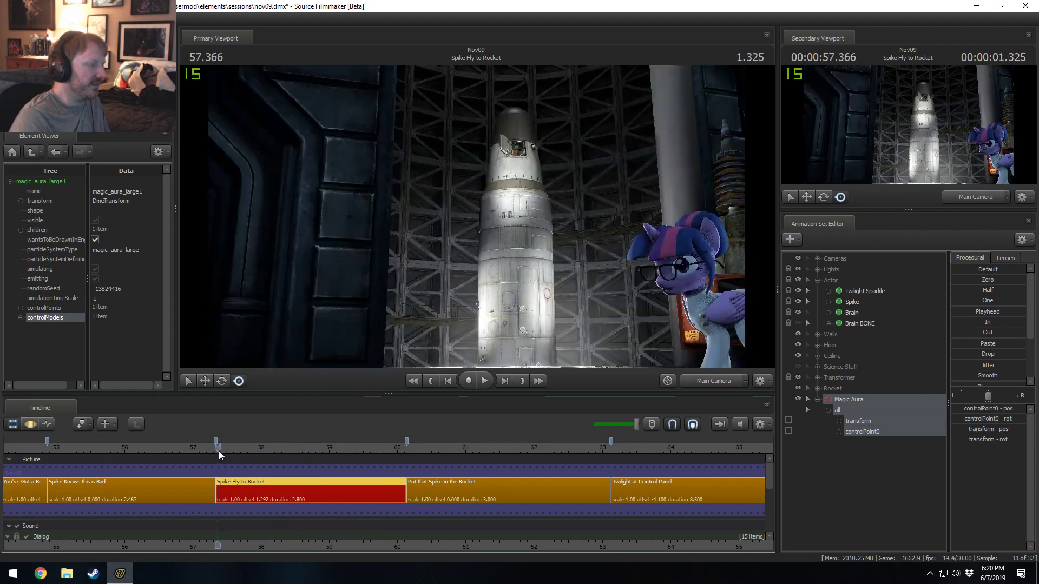
pyautogui.press('space')
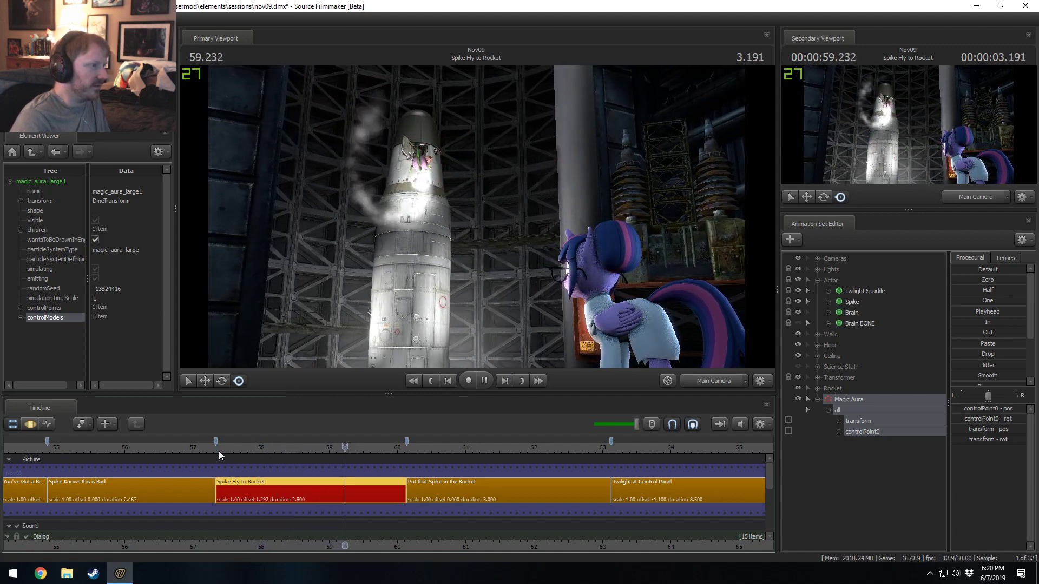
# - Stop the playback and set the playhead to 59.433 in the Spike Fly to Rocket shot
pyautogui.press('space')
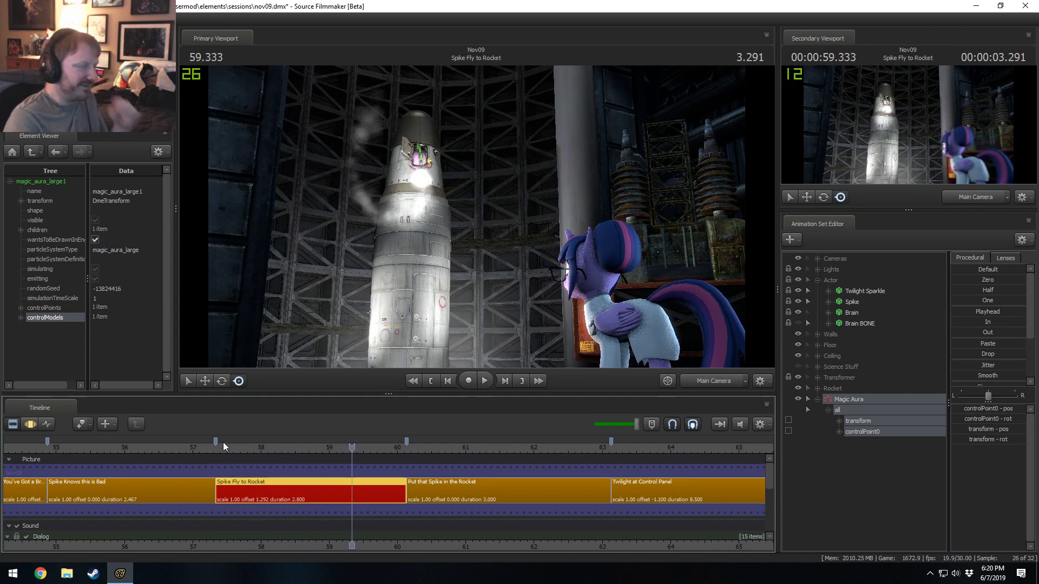
pyautogui.scroll(1, 434, 521)
pyautogui.scroll(2, 434, 522)
pyautogui.moveTo(278, 449); pyautogui.dragTo(364, 471)
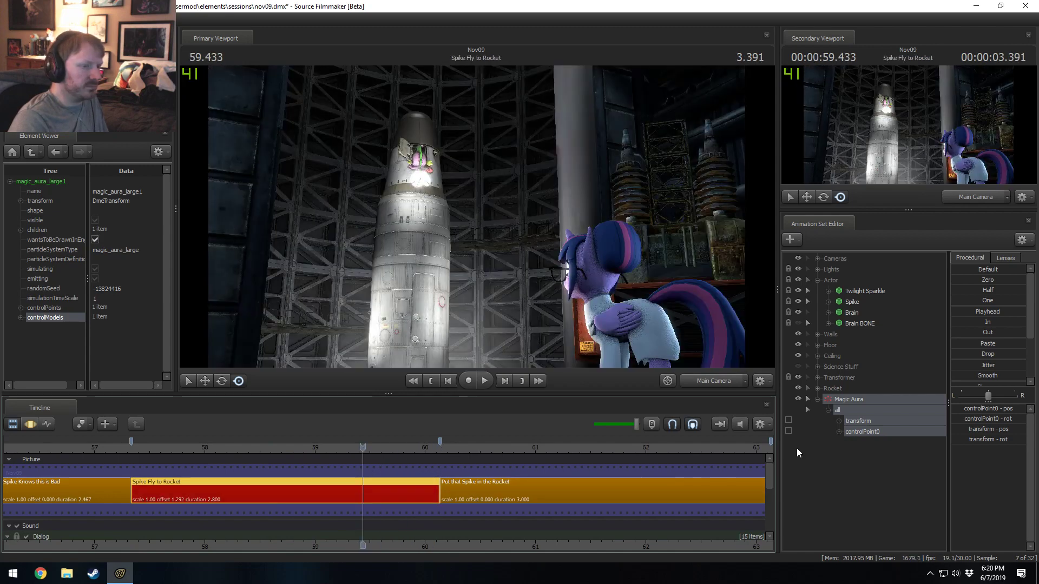
# - Make Magic Aura's particle definition editable, open magic_aura_large and start picking a purple hue for the Color Random initializer's color1
pyautogui.rightClick(862, 402)
pyautogui.click(894, 534)
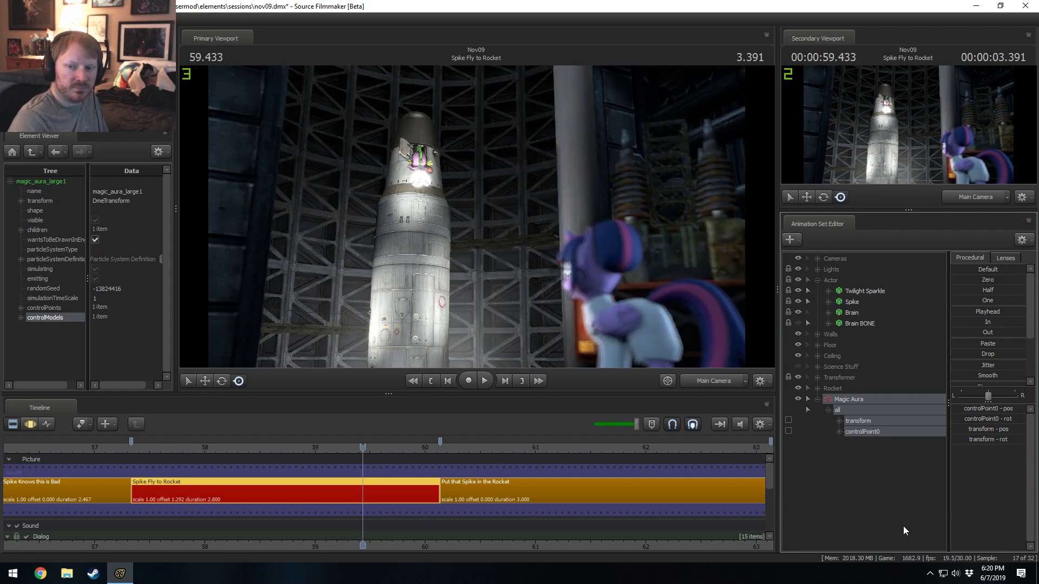
pyautogui.rightClick(878, 398)
pyautogui.moveTo(926, 460)
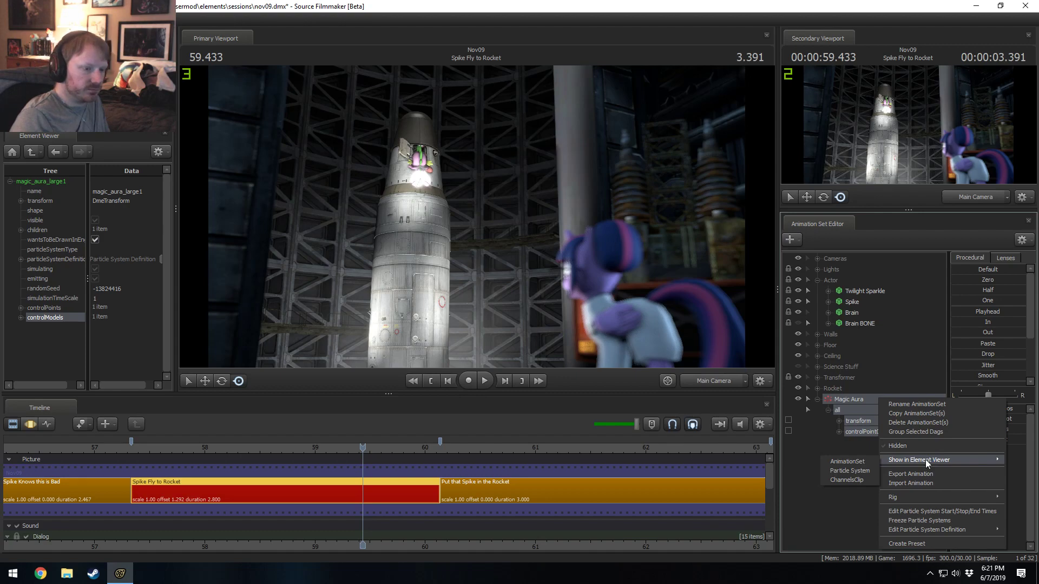
pyautogui.click(861, 531)
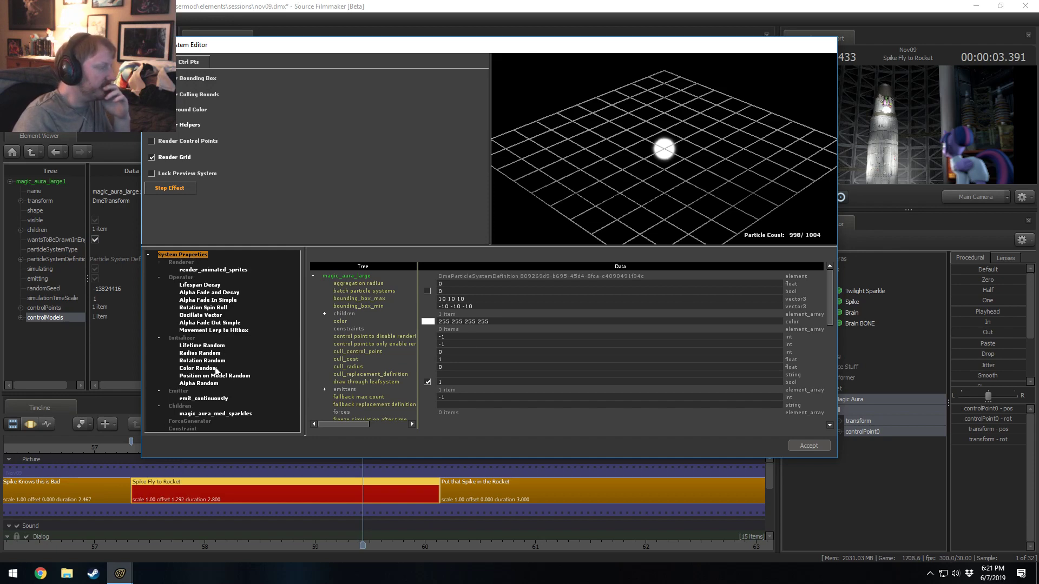
pyautogui.click(199, 368)
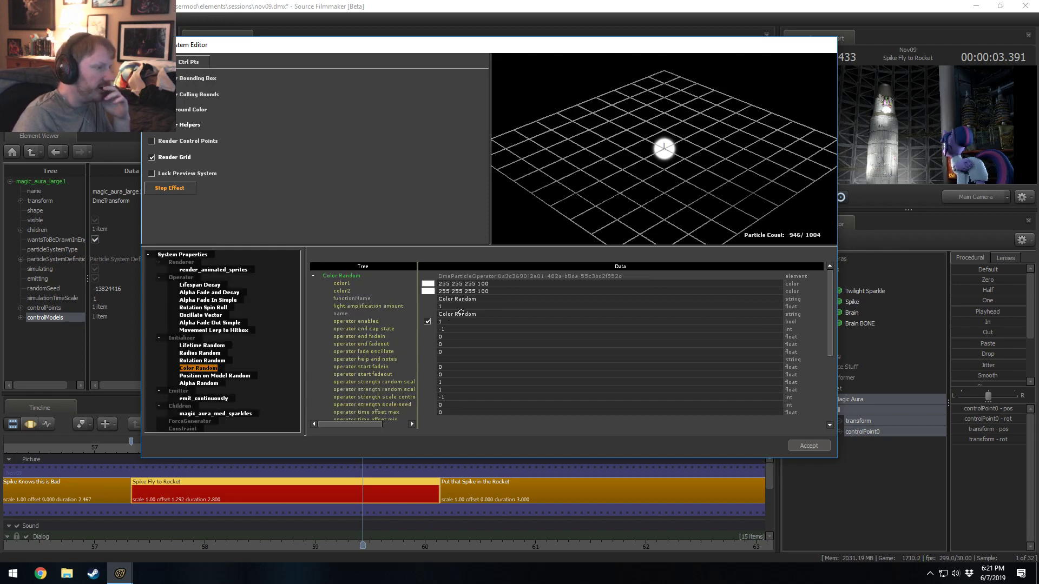
pyautogui.click(428, 283)
pyautogui.click(529, 205)
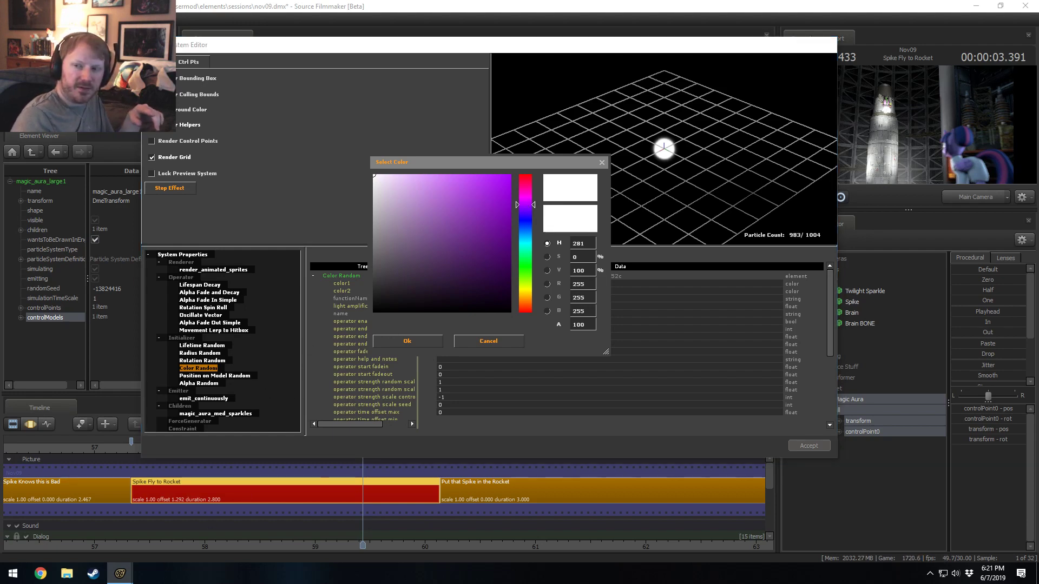
# - Switch to Chrome, look through Google image results for "twilight sparkle magic" as an aura colour reference, and close the tab
pyautogui.click(41, 573)
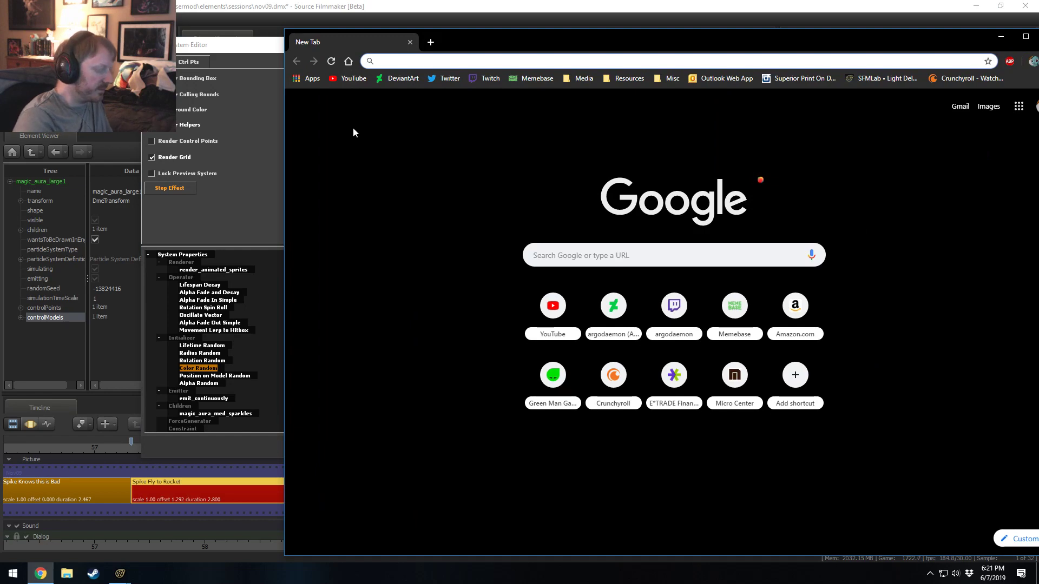
pyautogui.write('twilight sparkle ')
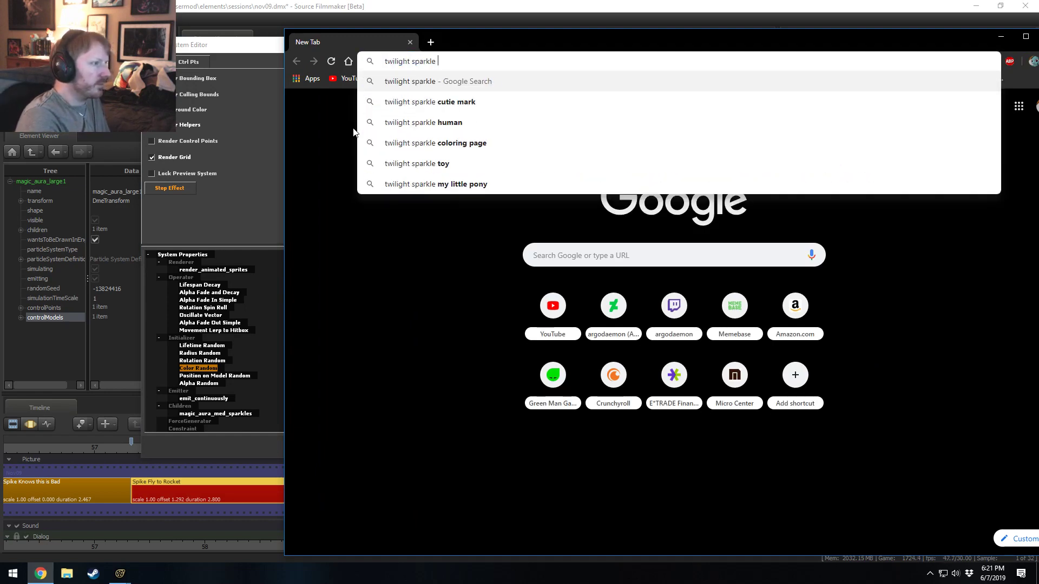
pyautogui.write('margic')
pyautogui.press('Return')
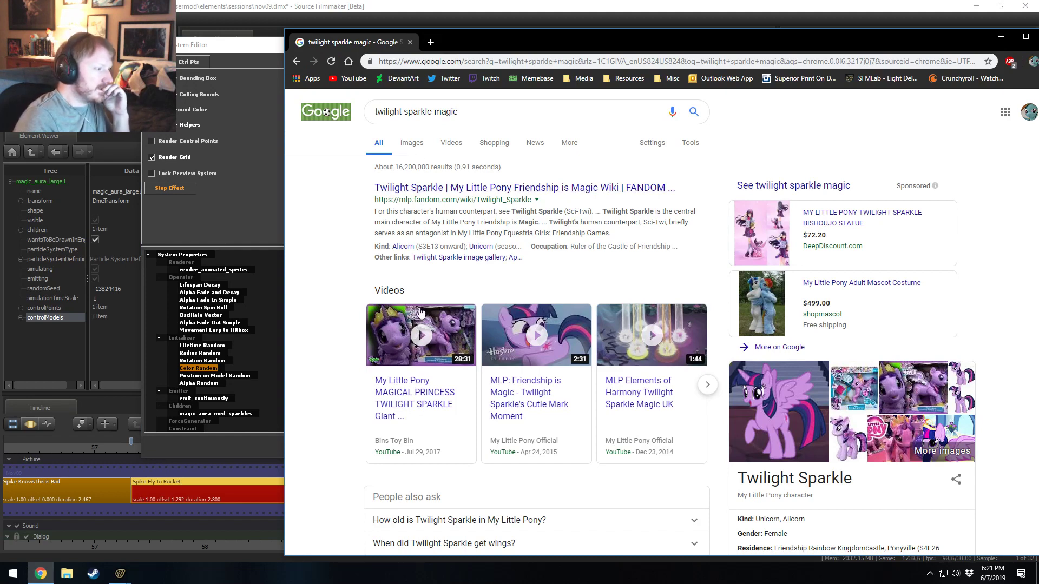
pyautogui.click(423, 146)
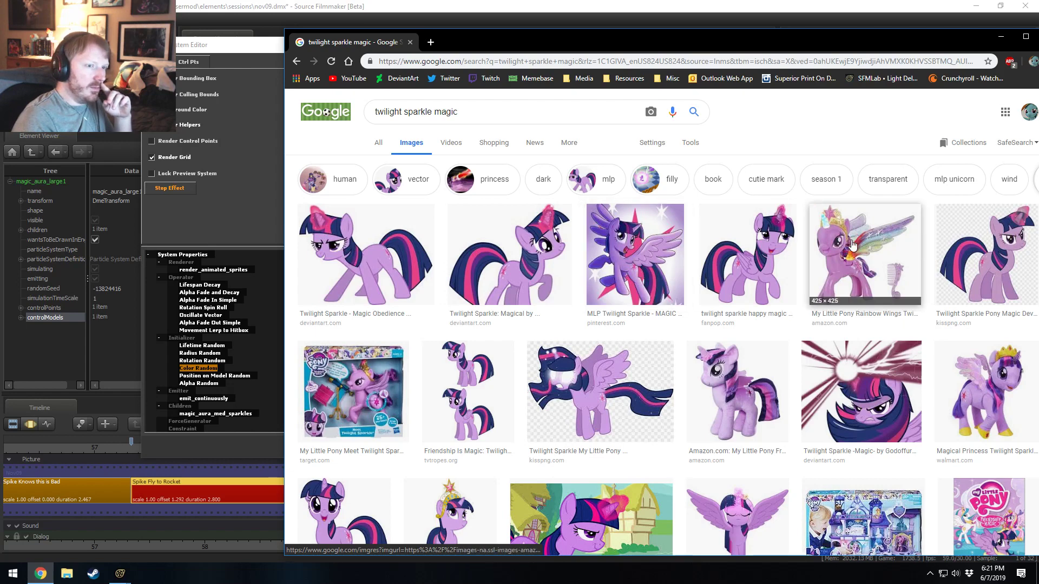
pyautogui.scroll(-2, 633, 303)
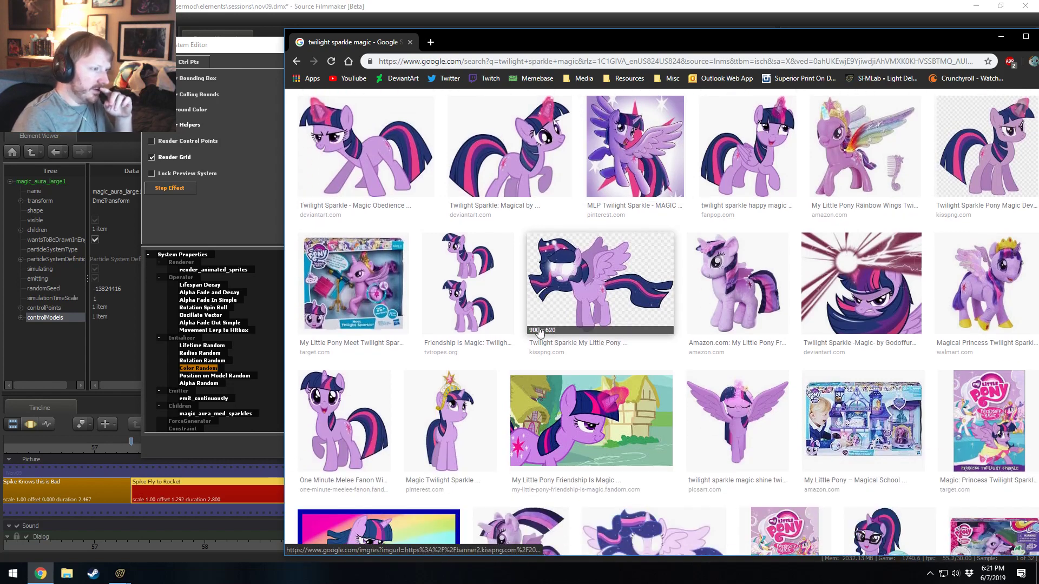
pyautogui.scroll(-2, 536, 333)
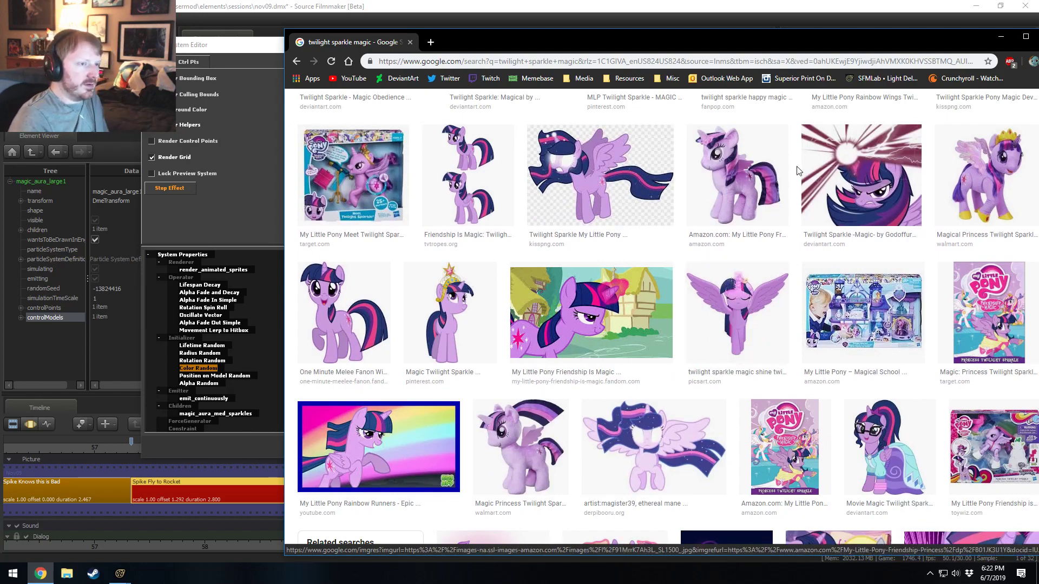
pyautogui.click(410, 42)
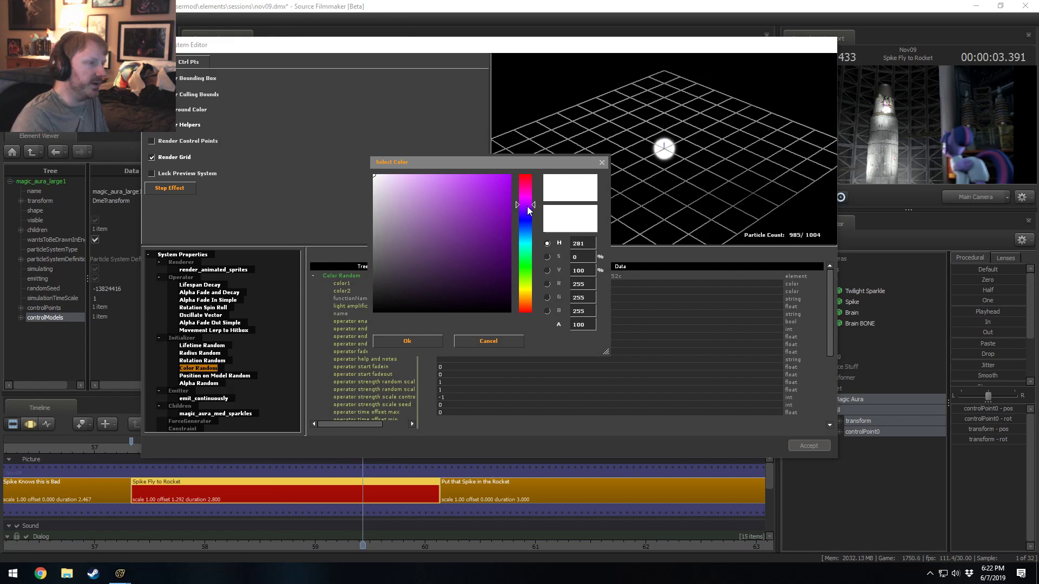
pyautogui.moveTo(529, 211); pyautogui.dragTo(528, 207)
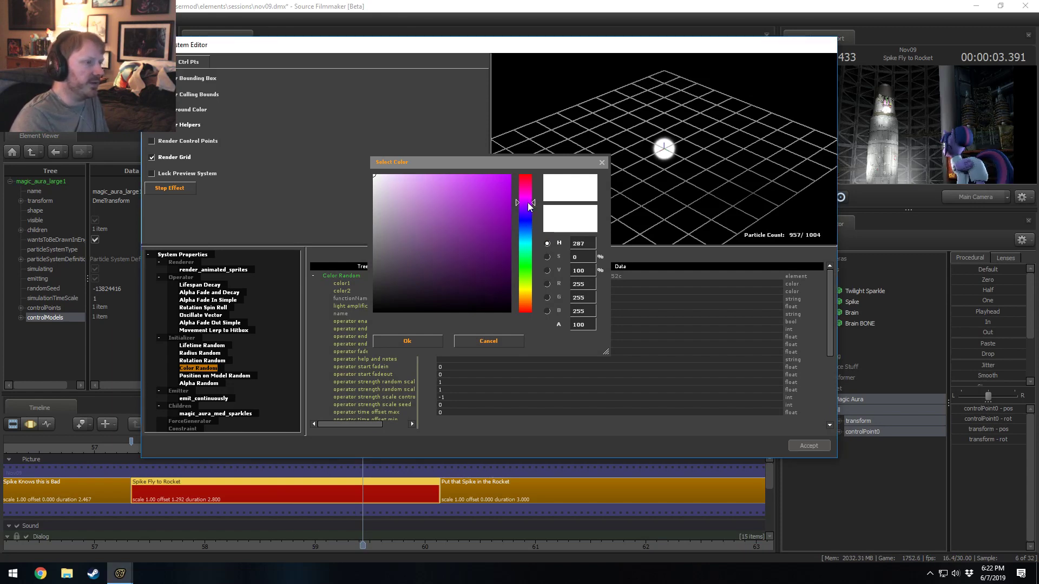
pyautogui.moveTo(528, 203); pyautogui.dragTo(529, 202)
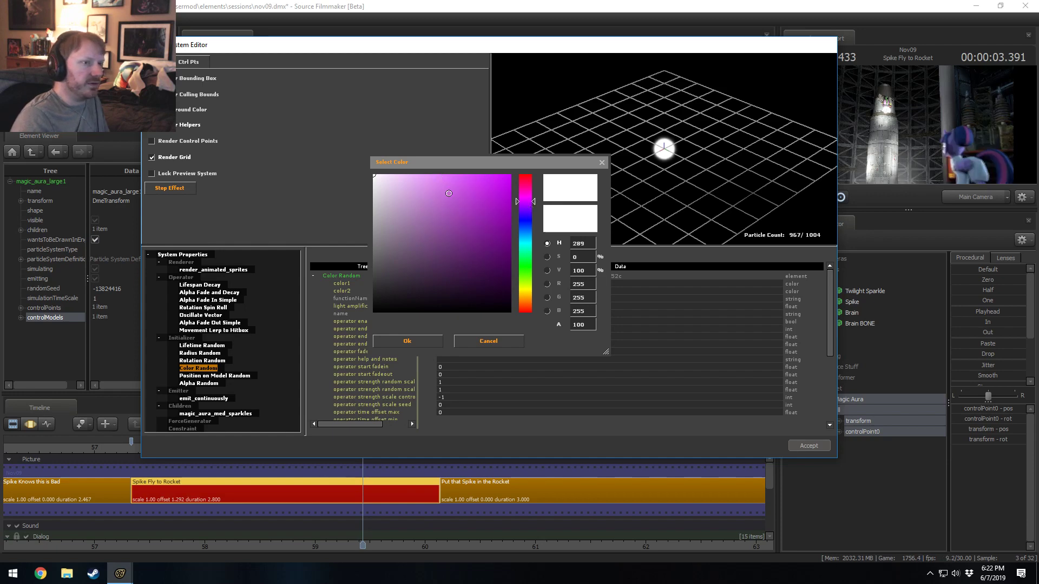
pyautogui.click(510, 175)
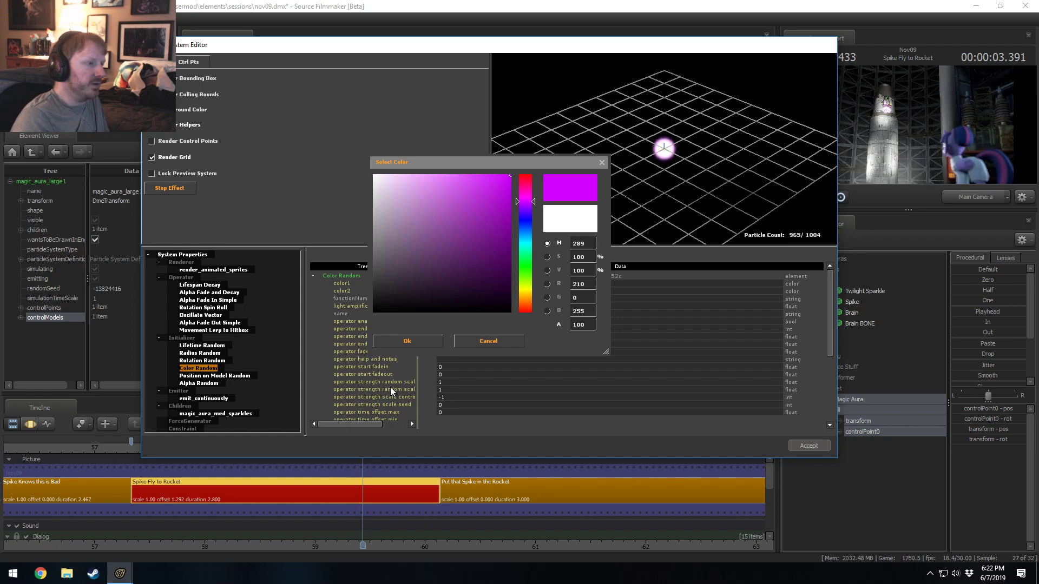
pyautogui.click(409, 340)
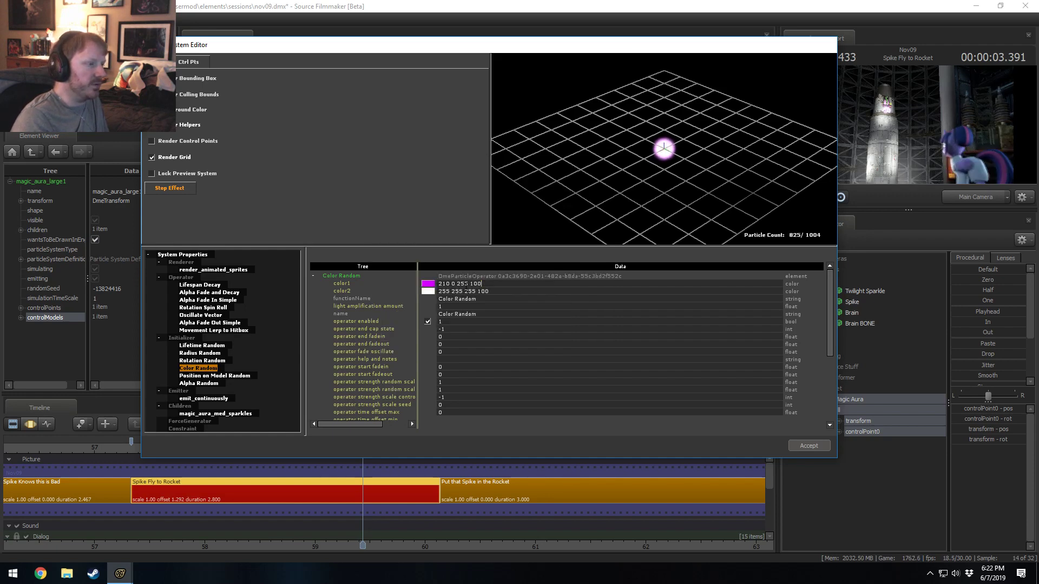
pyautogui.click(441, 284)
pyautogui.click(441, 291)
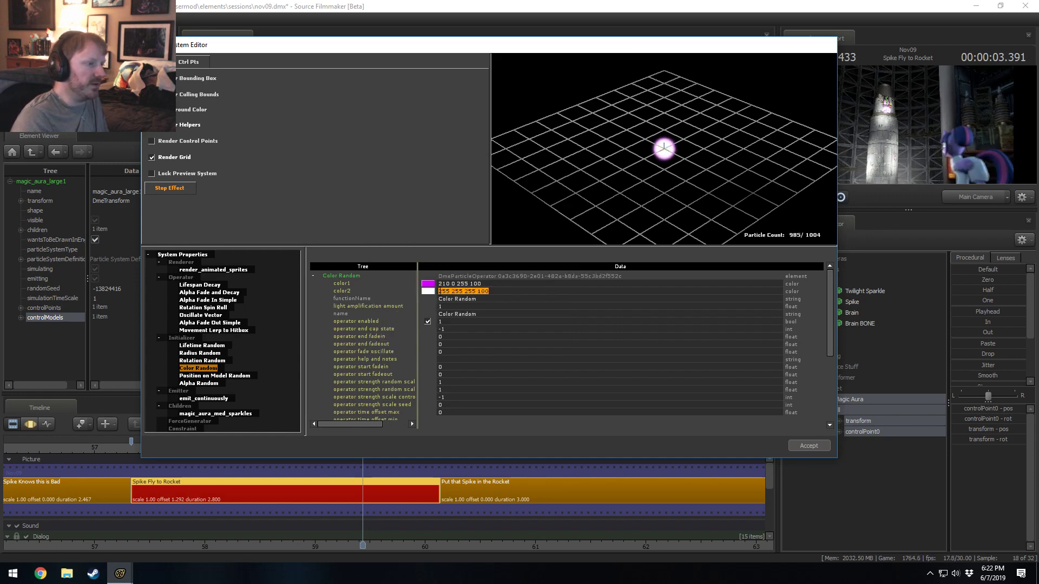
pyautogui.hotkey('ctrl', 'v')
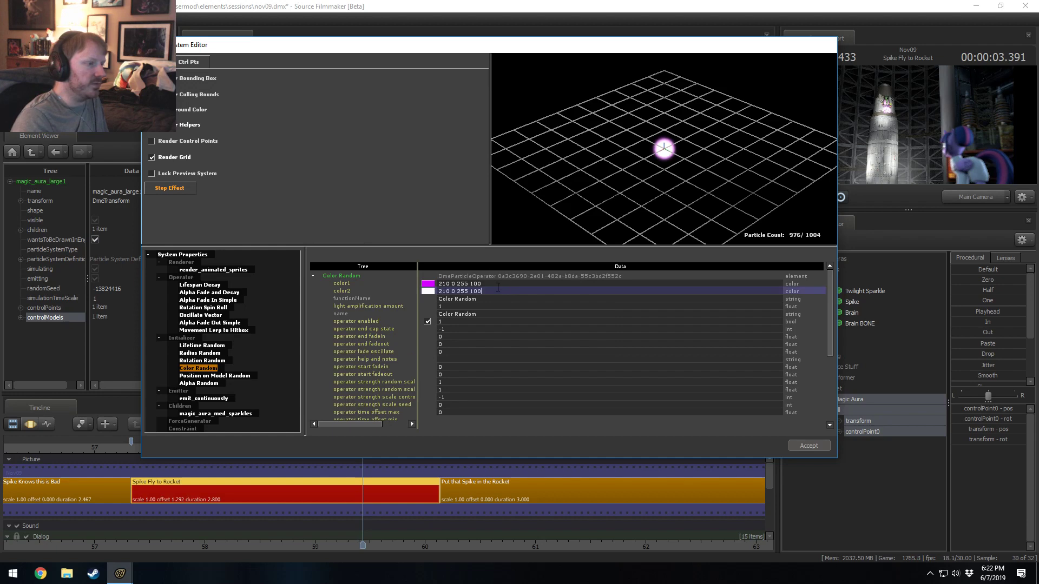
pyautogui.click(460, 284)
pyautogui.click(457, 291)
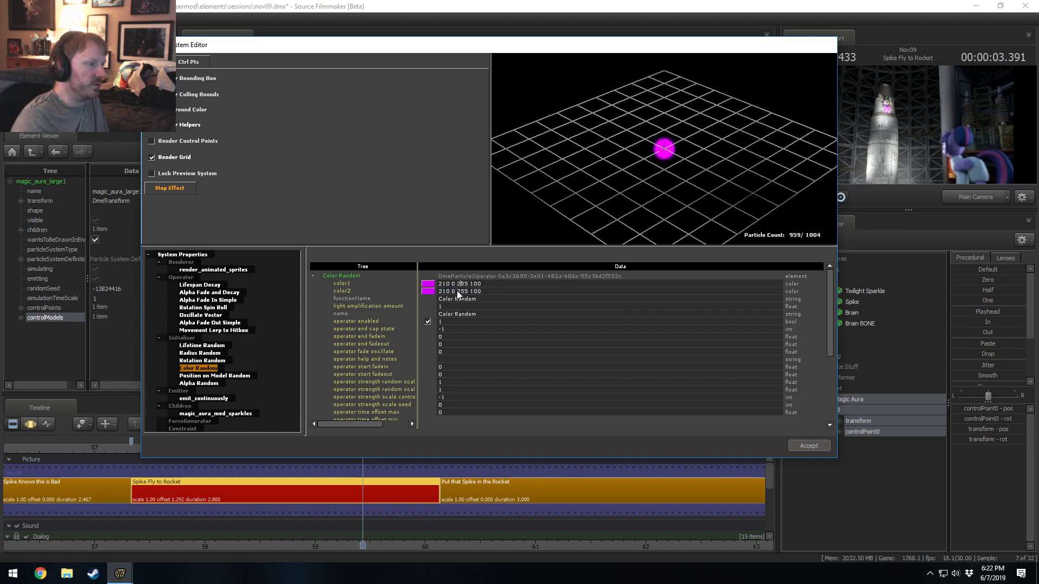
pyautogui.click(428, 291)
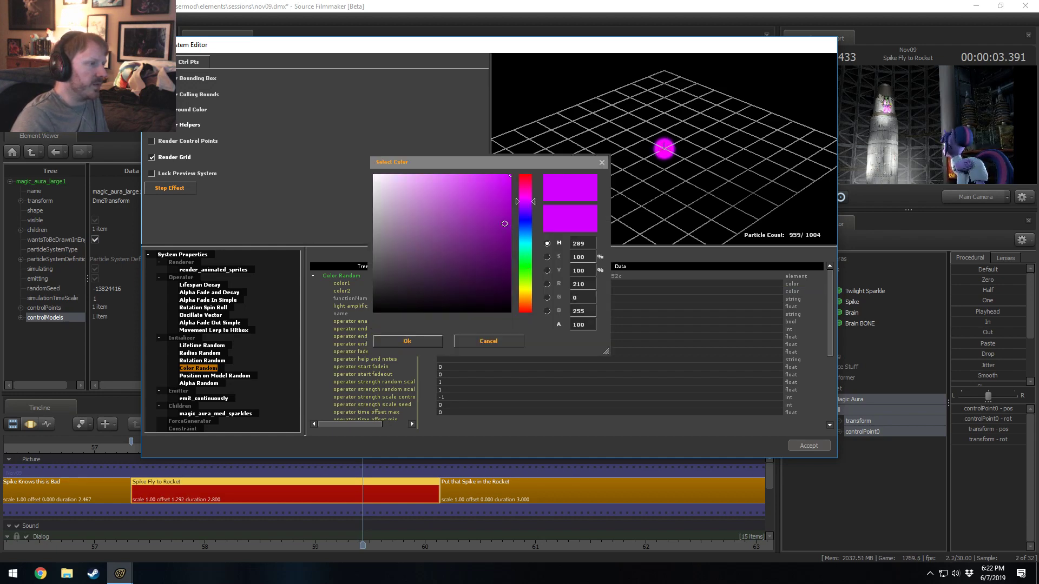
pyautogui.click(457, 176)
pyautogui.moveTo(457, 171); pyautogui.dragTo(458, 174)
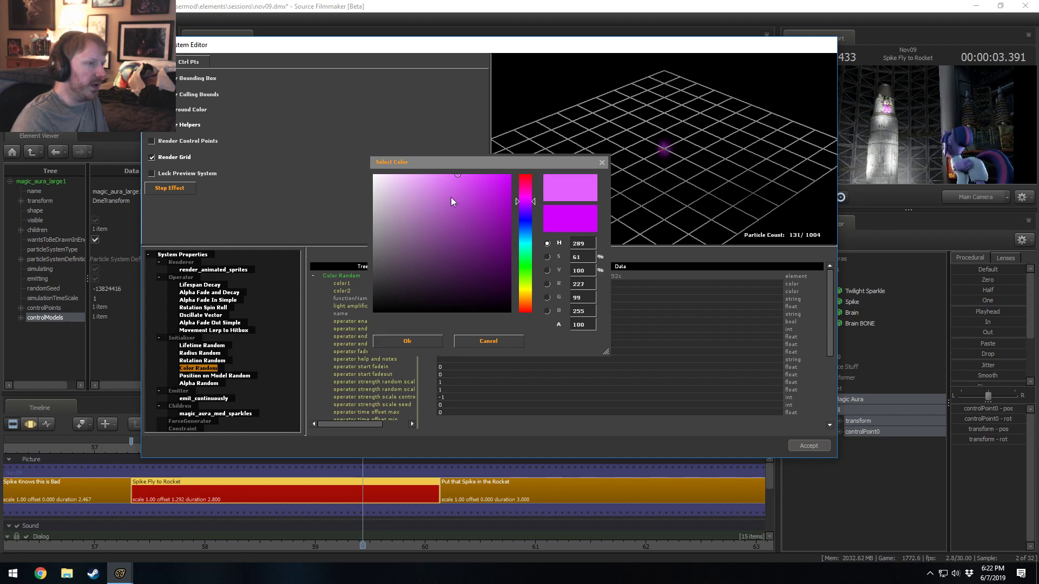
pyautogui.click(413, 339)
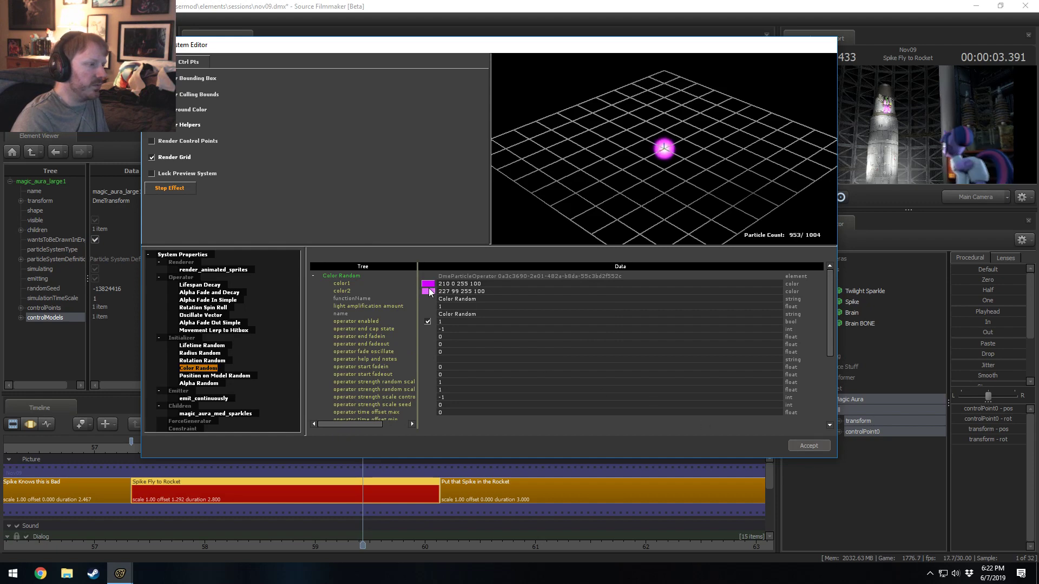
pyautogui.click(429, 291)
pyautogui.moveTo(454, 190); pyautogui.dragTo(442, 161)
pyautogui.click(408, 342)
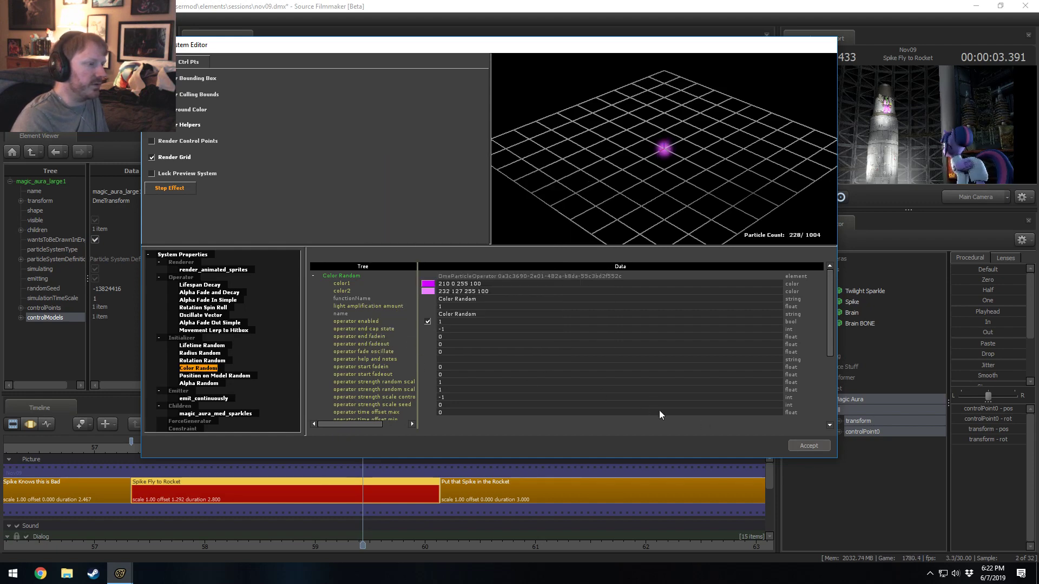
pyautogui.click(805, 443)
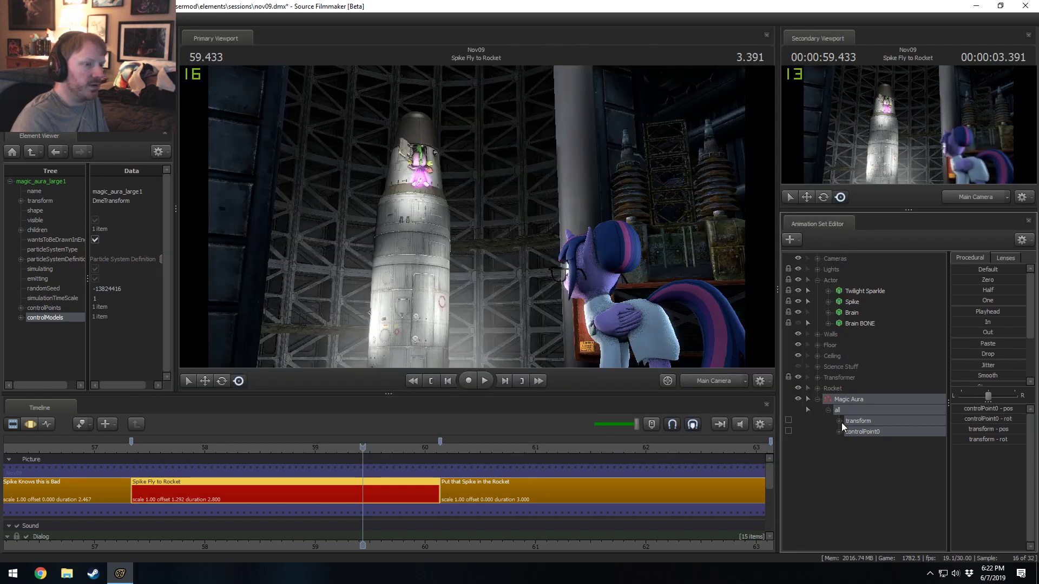
# - Open Magic Aura's magic_aura_med_sparkles definition for editing and show its Color Random initializer
pyautogui.rightClick(871, 398)
pyautogui.moveTo(949, 532)
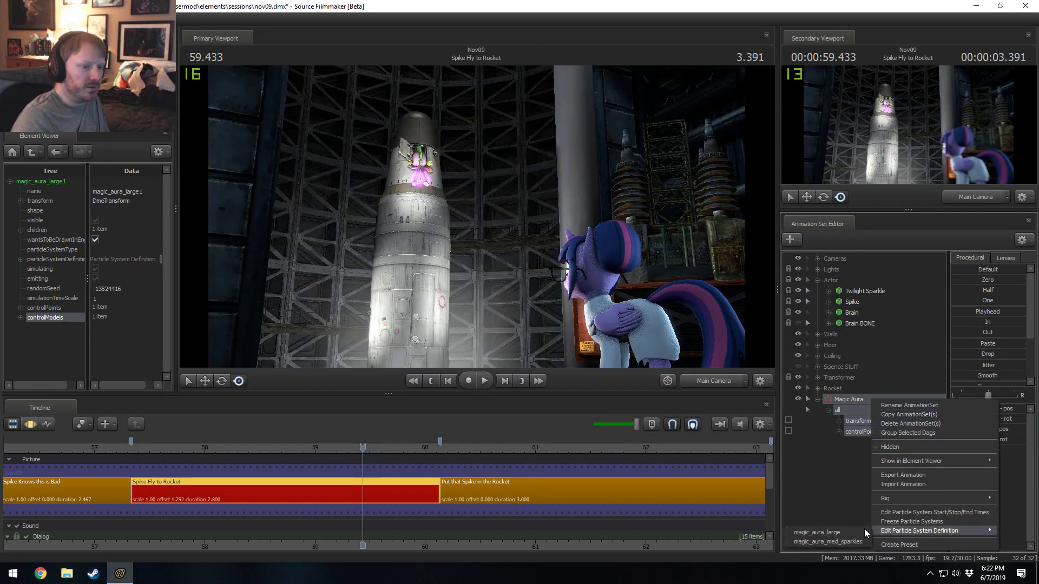
pyautogui.click(851, 540)
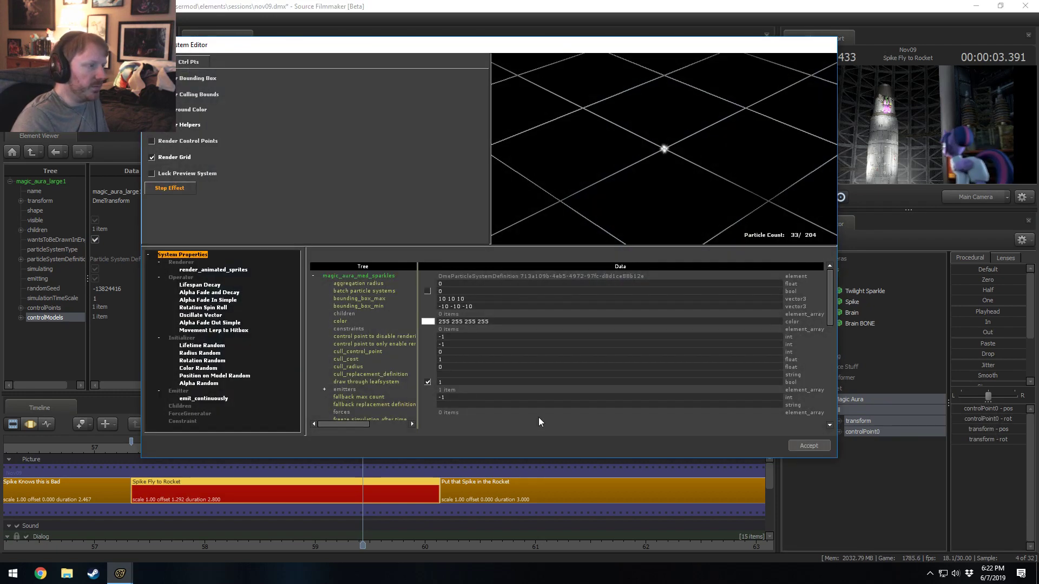
pyautogui.click(199, 368)
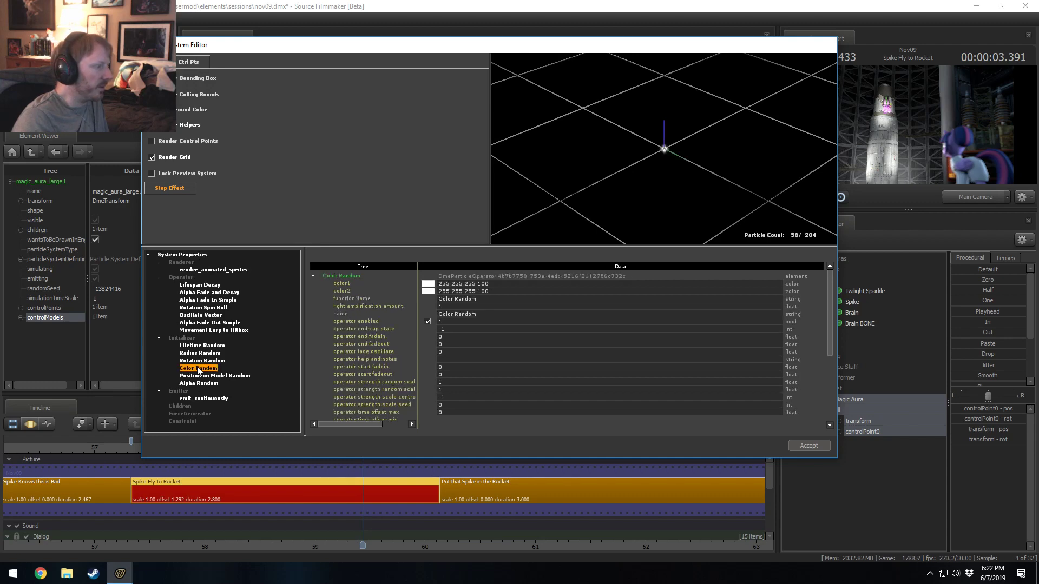
pyautogui.doubleClick(428, 287)
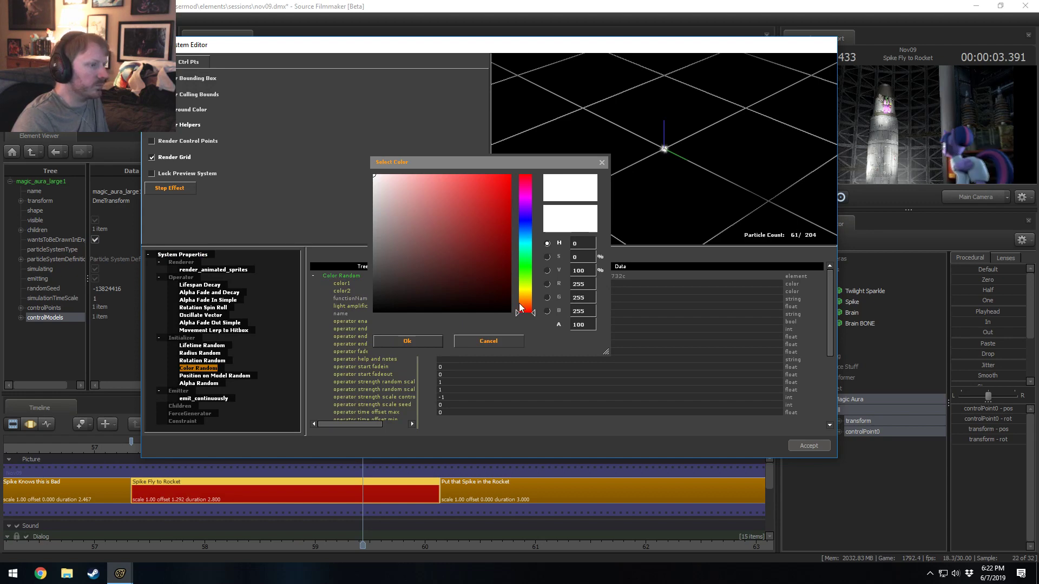
pyautogui.press('Return')
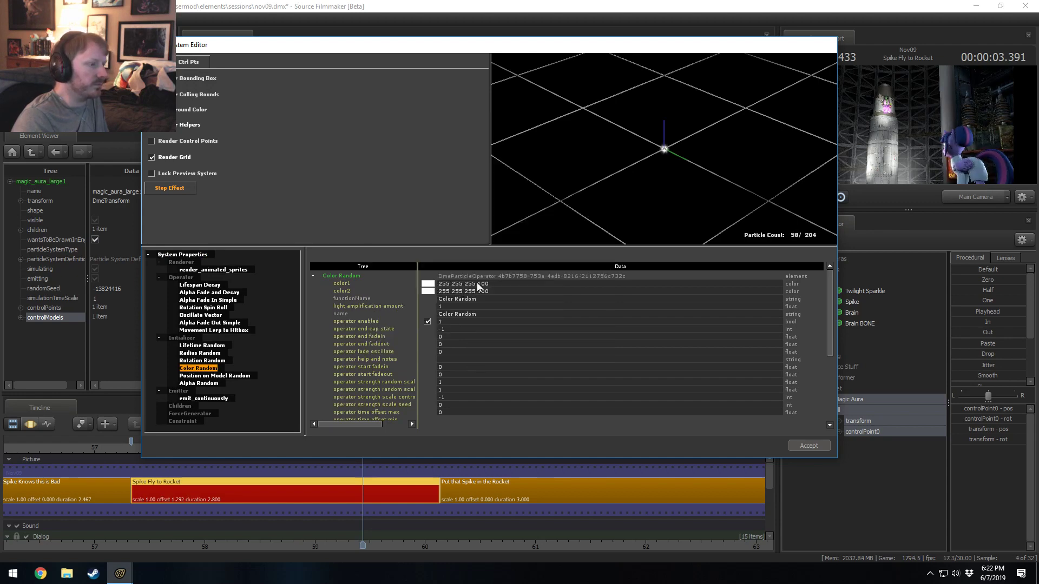
pyautogui.hotkey('ctrl', 'v')
pyautogui.click(494, 291)
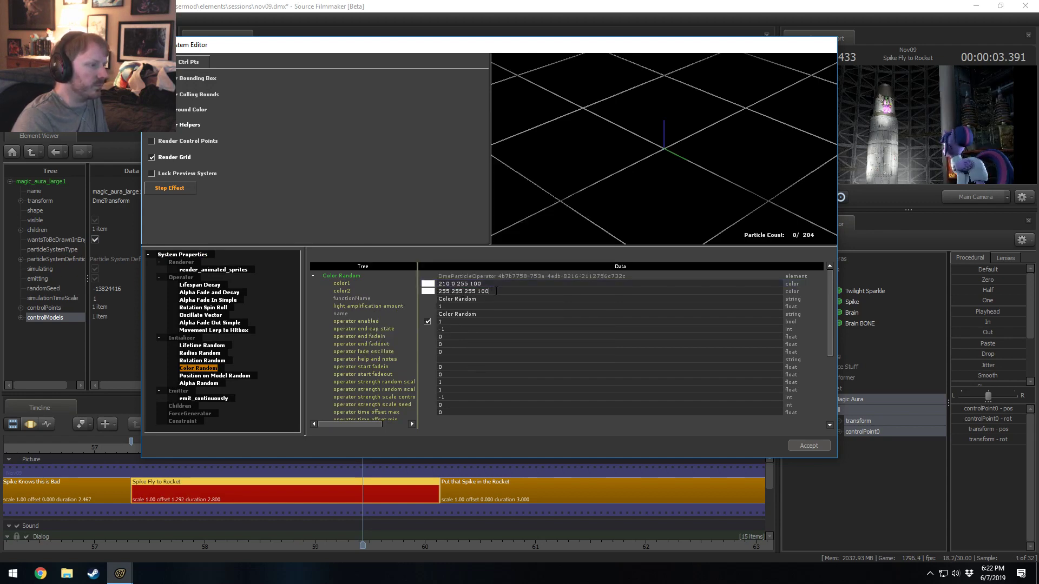
pyautogui.hotkey('ctrl', 'a')
pyautogui.hotkey('ctrl', 'v')
pyautogui.press('Return')
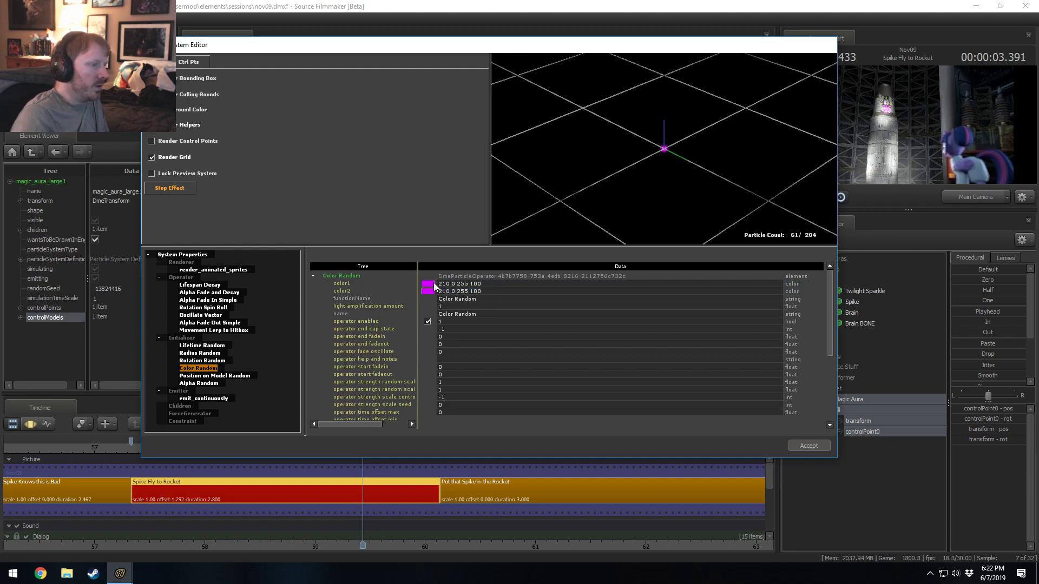
pyautogui.click(431, 284)
pyautogui.moveTo(460, 174); pyautogui.dragTo(454, 174)
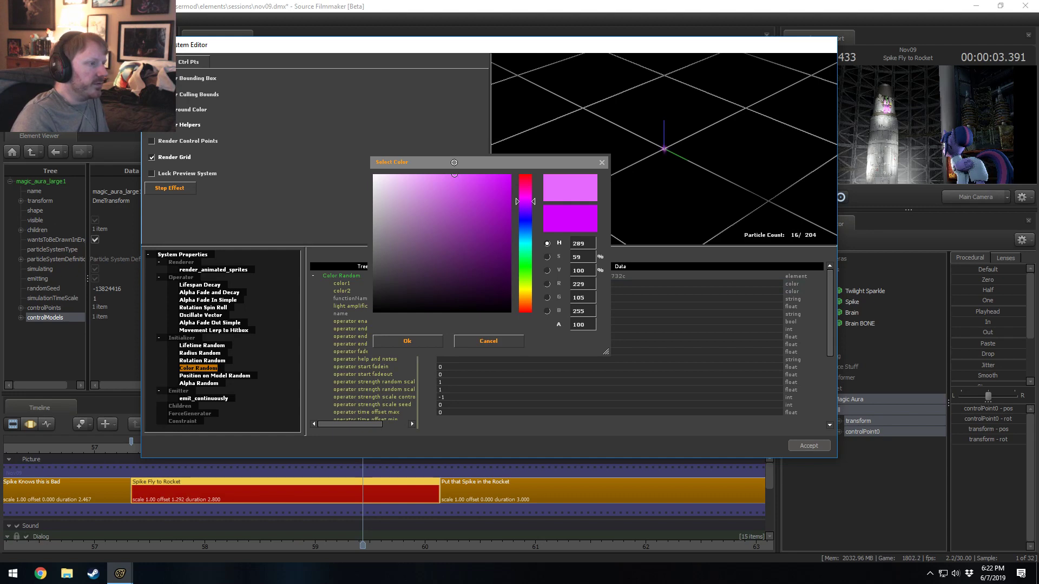
pyautogui.click(418, 342)
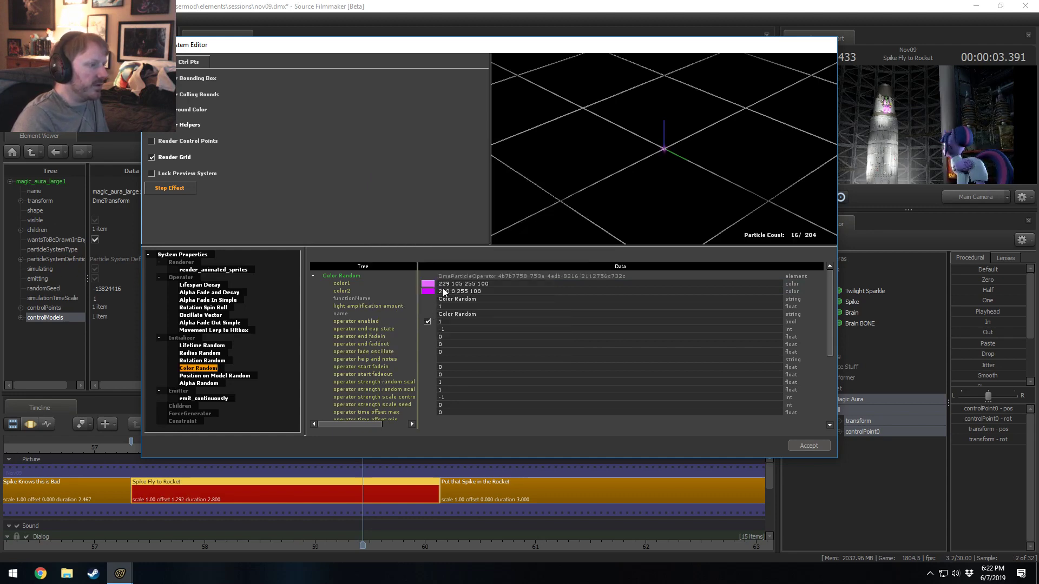
pyautogui.click(433, 284)
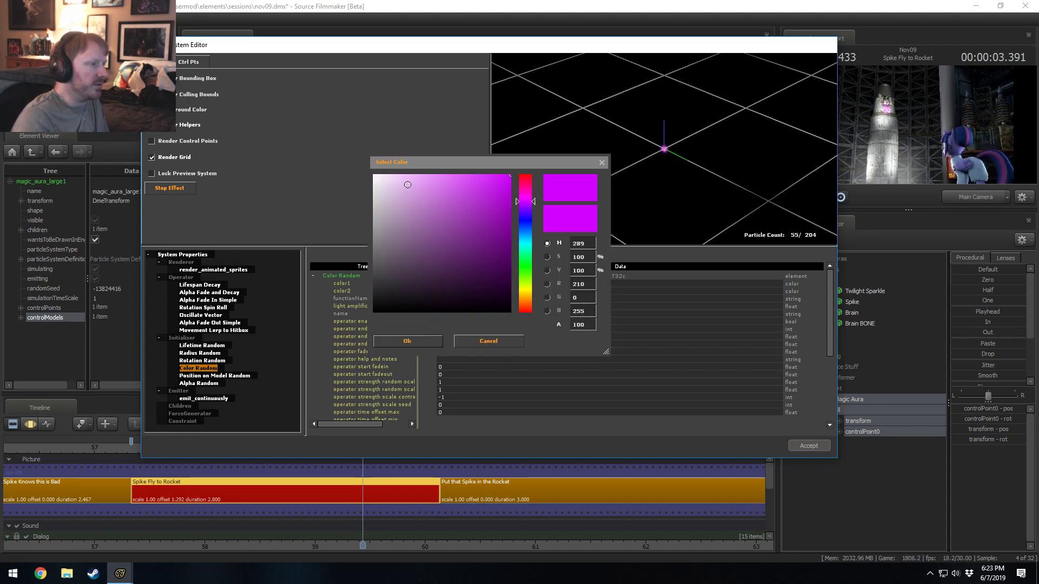
pyautogui.moveTo(407, 185); pyautogui.dragTo(399, 174)
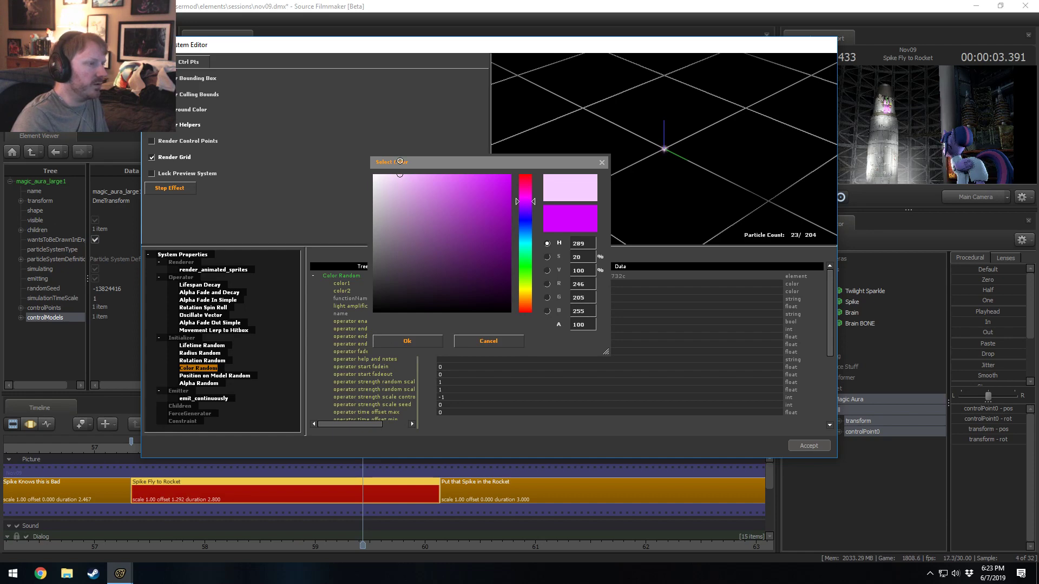
pyautogui.click(403, 341)
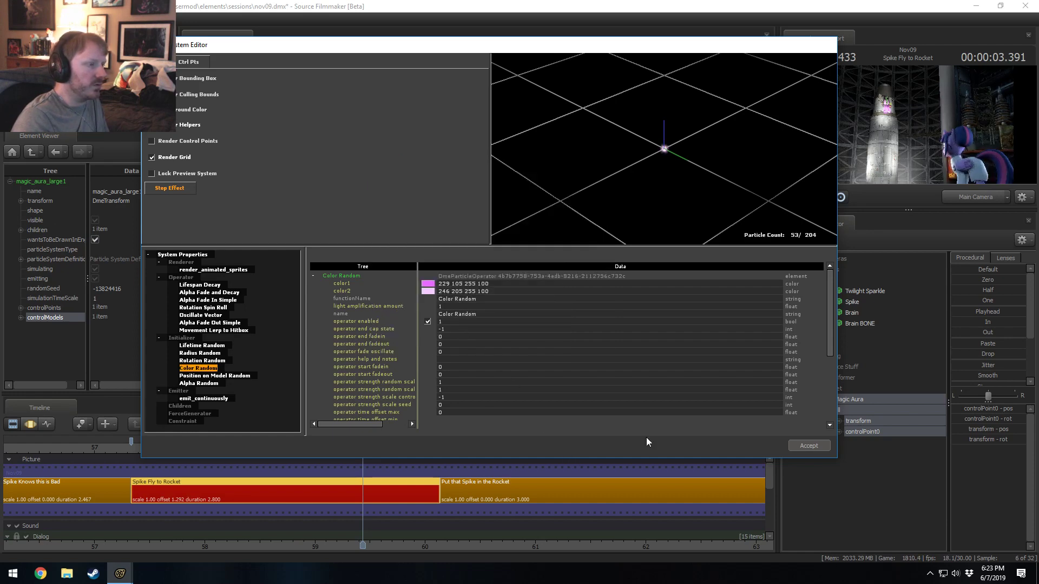
pyautogui.click(798, 443)
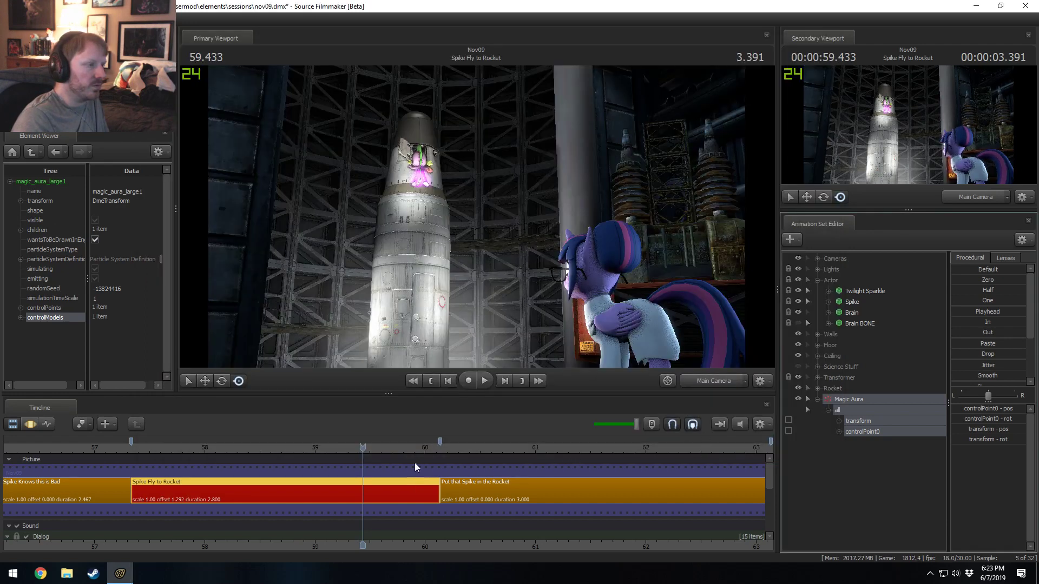
# - Check the recoloured aura at several points of the flight and open magic_aura_large's emit_continuously emitter for editing
pyautogui.moveTo(310, 448); pyautogui.dragTo(213, 469)
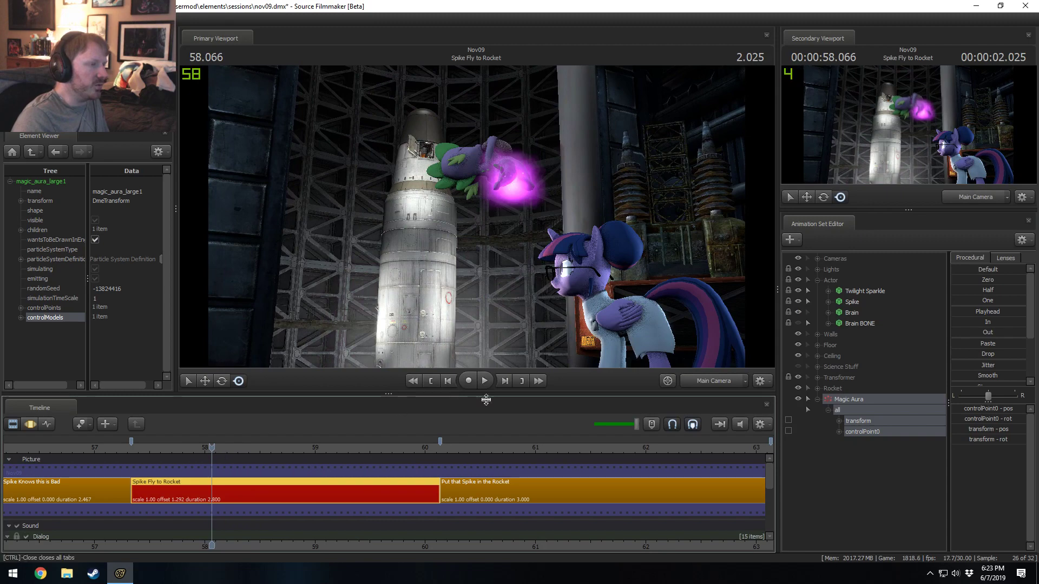
pyautogui.moveTo(184, 448); pyautogui.dragTo(242, 450)
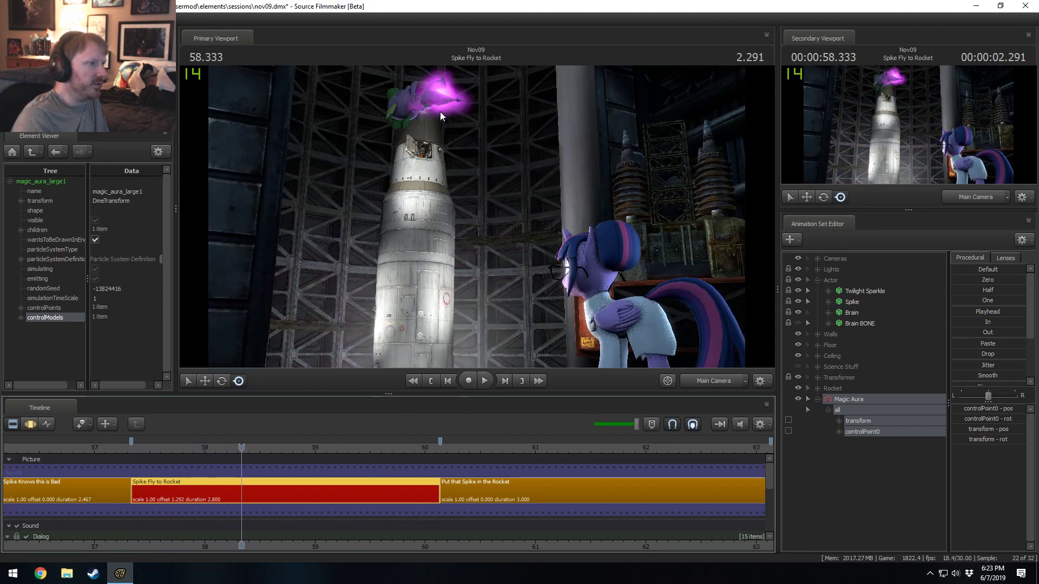
pyautogui.rightClick(860, 401)
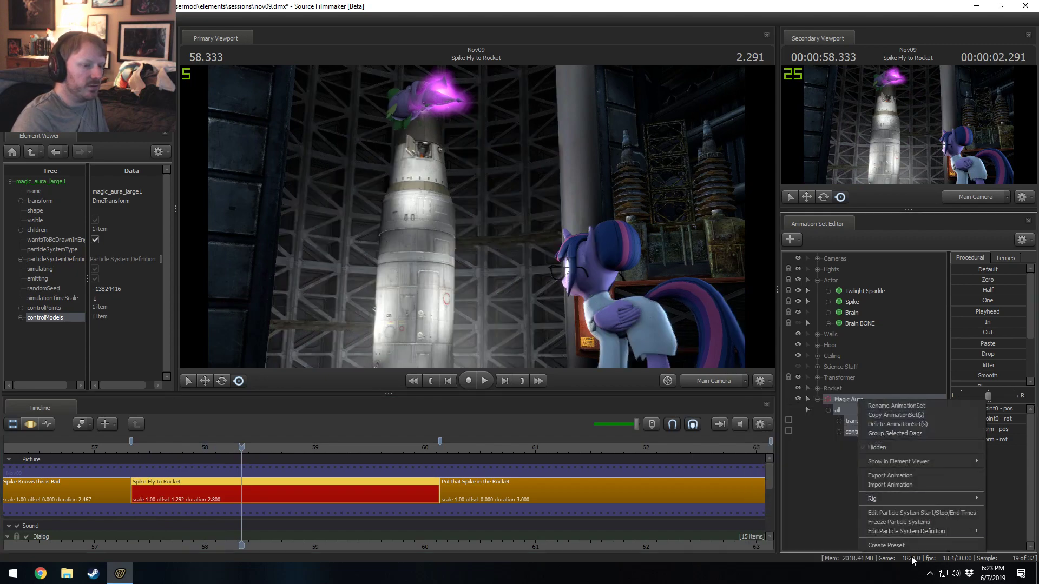
pyautogui.moveTo(911, 533)
pyautogui.click(817, 532)
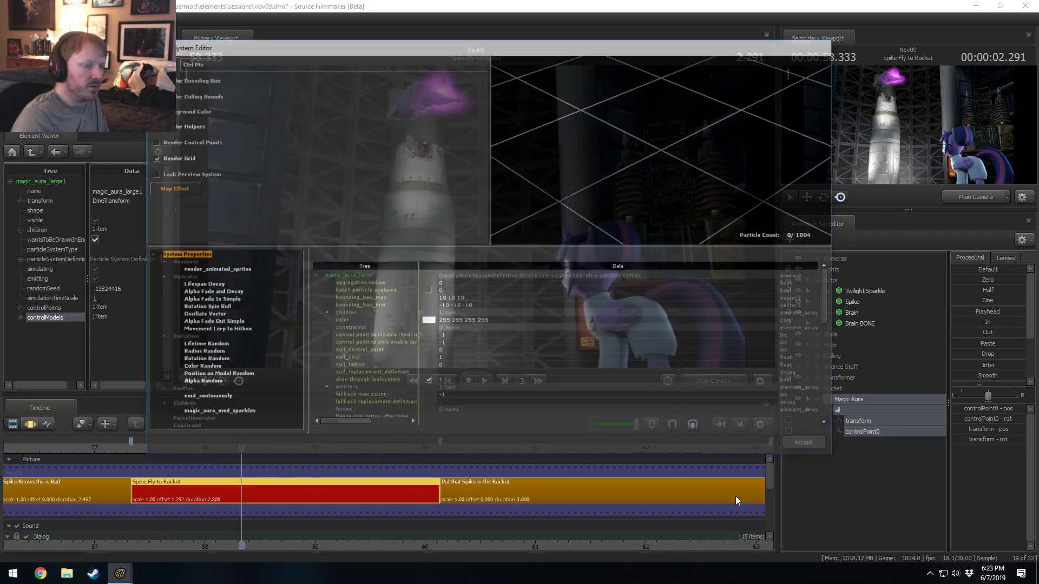
pyautogui.click(223, 398)
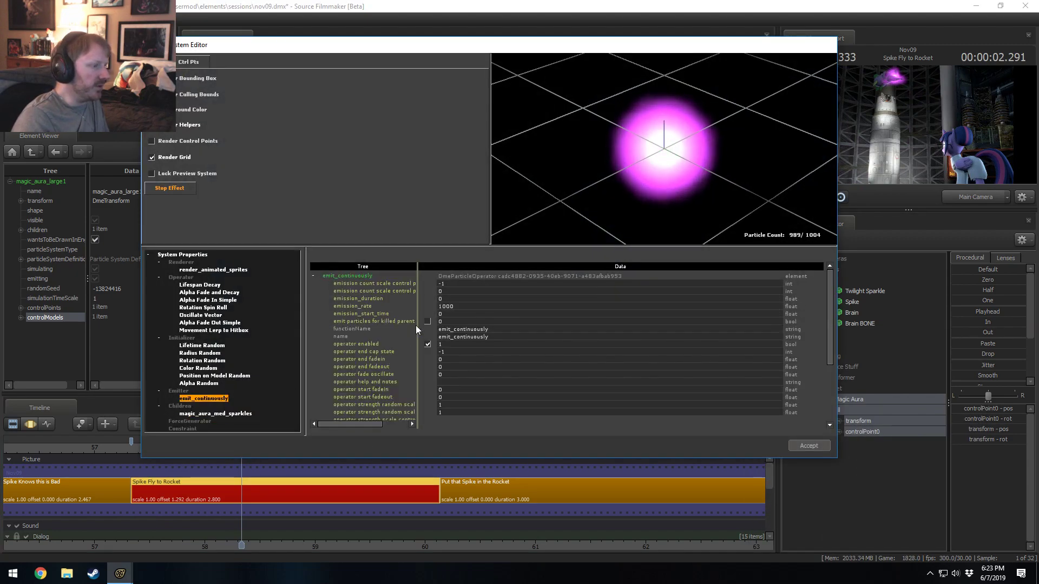
# - Try an emission_rate of 700 on the emit_continuously emitter and check the aura around Spike in the shot
pyautogui.doubleClick(447, 307)
pyautogui.click(439, 307)
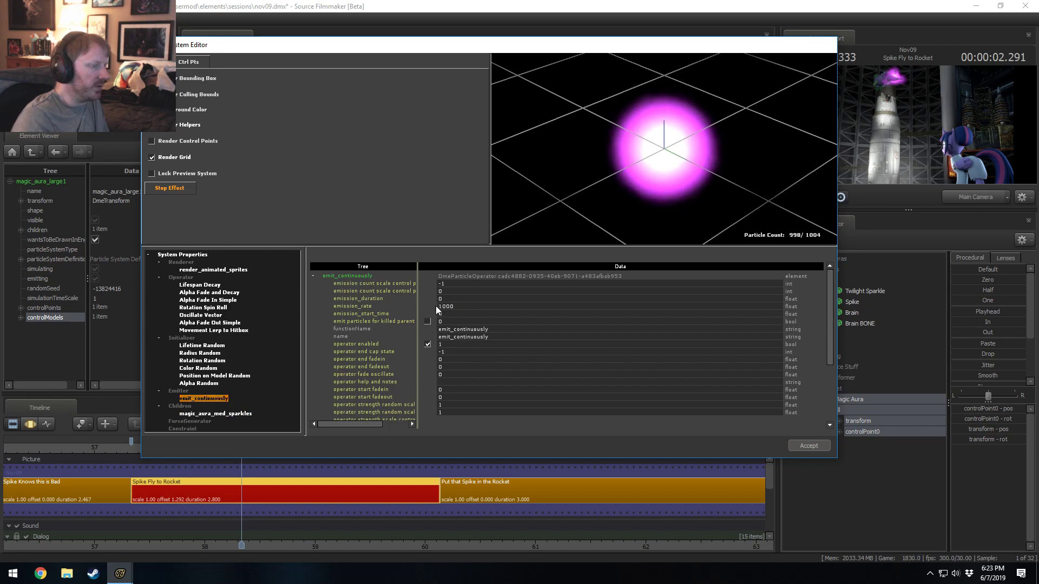
pyautogui.doubleClick(445, 307)
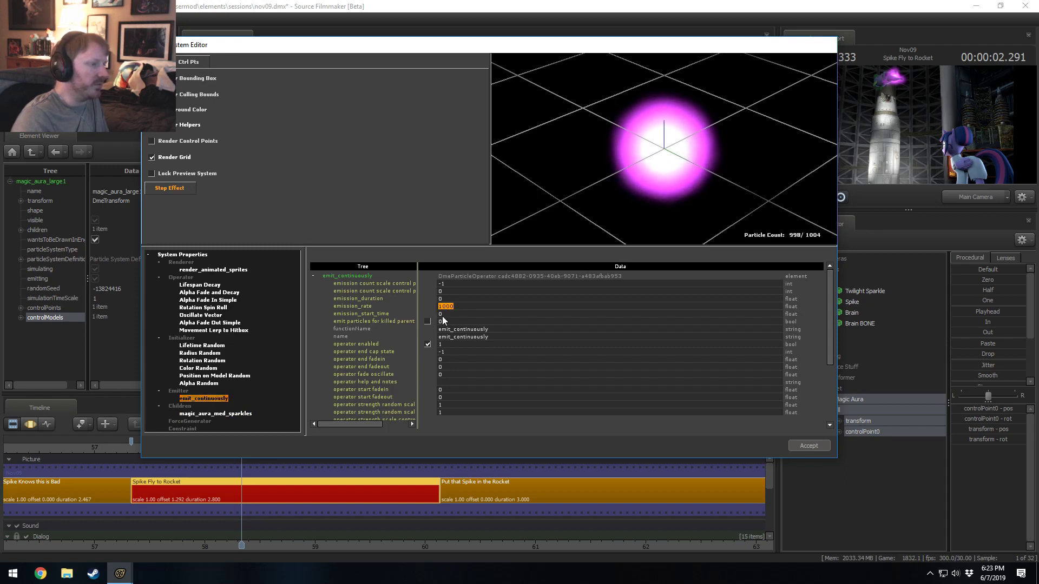
pyautogui.click(443, 314)
pyautogui.moveTo(445, 306); pyautogui.dragTo(438, 307)
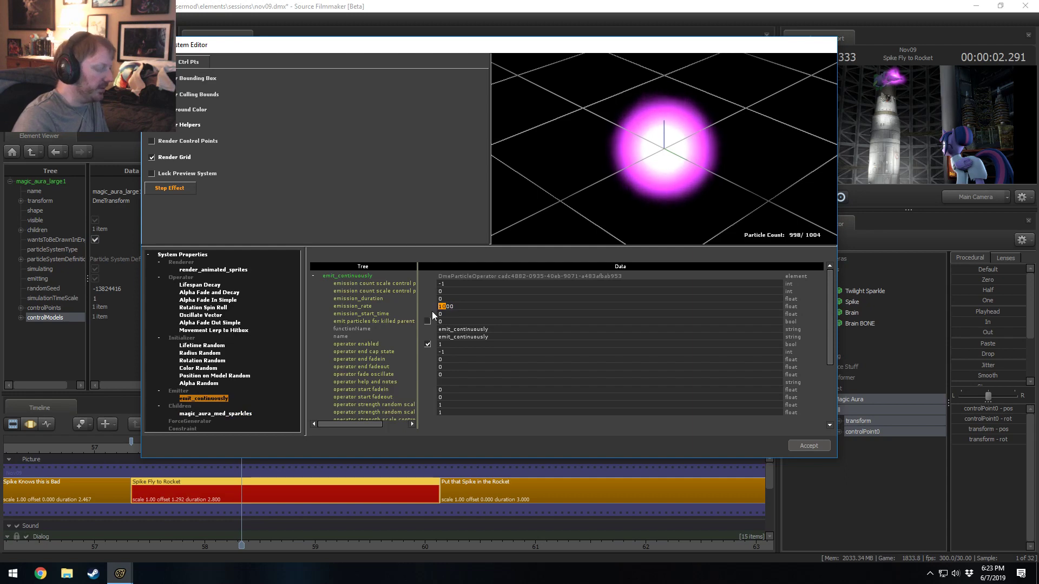
pyautogui.write('7')
pyautogui.press('Return')
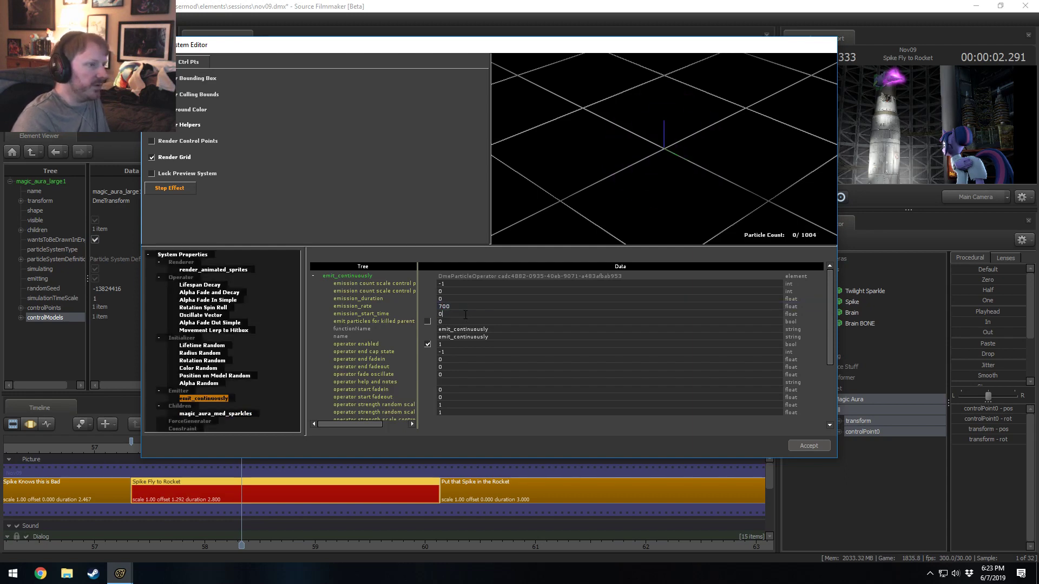
pyautogui.click(548, 4)
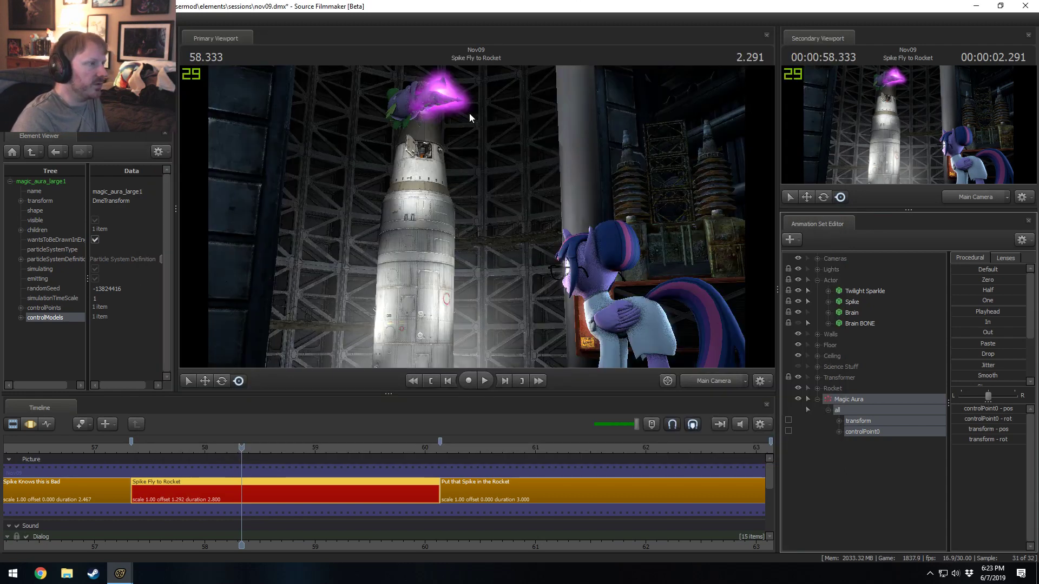
pyautogui.hotkey('alt', 'Tab')
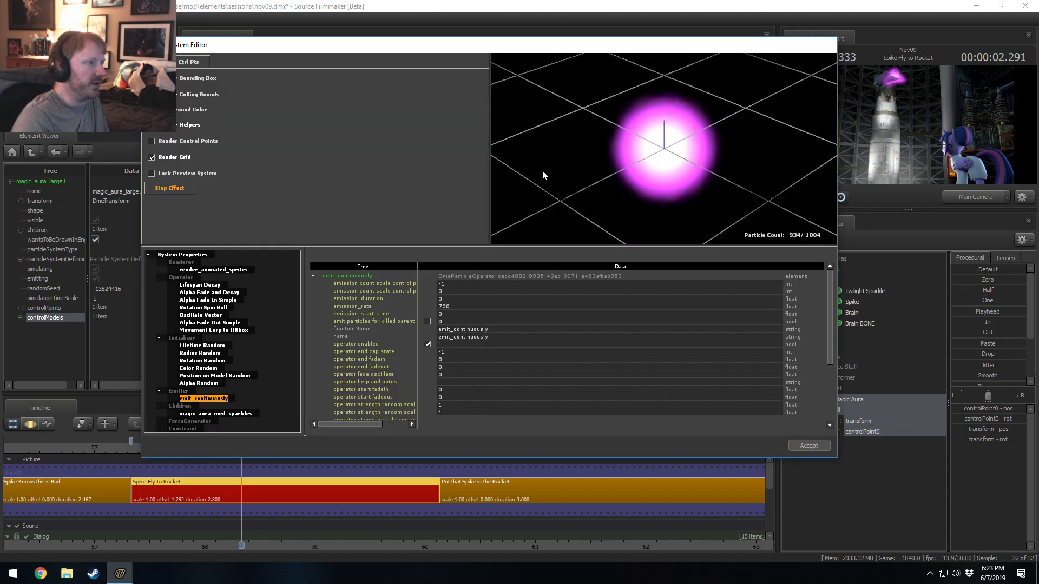
# - Try an emission_rate of 500 on the emitter and play Spike's flight to judge the aura trail
pyautogui.moveTo(443, 306); pyautogui.dragTo(427, 307)
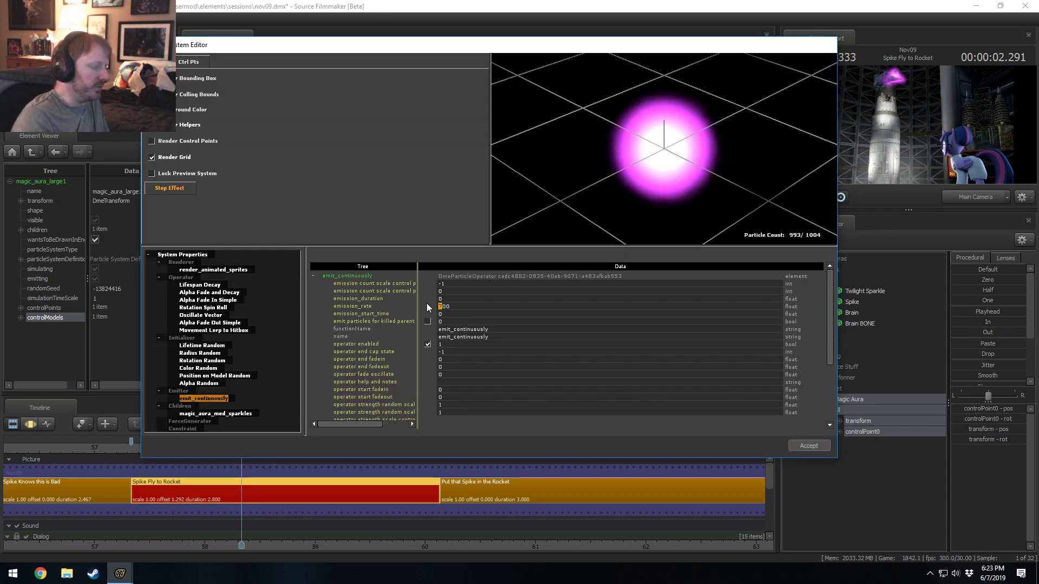
pyautogui.write('5')
pyautogui.press('Return')
pyautogui.hotkey('alt', 'Tab')
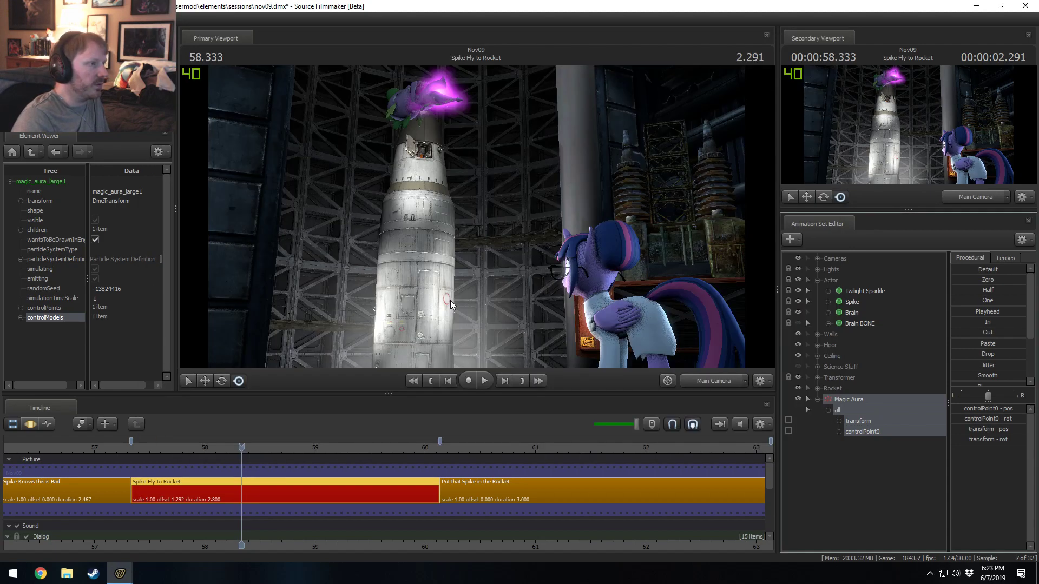
pyautogui.moveTo(243, 446); pyautogui.dragTo(182, 459)
pyautogui.press('space')
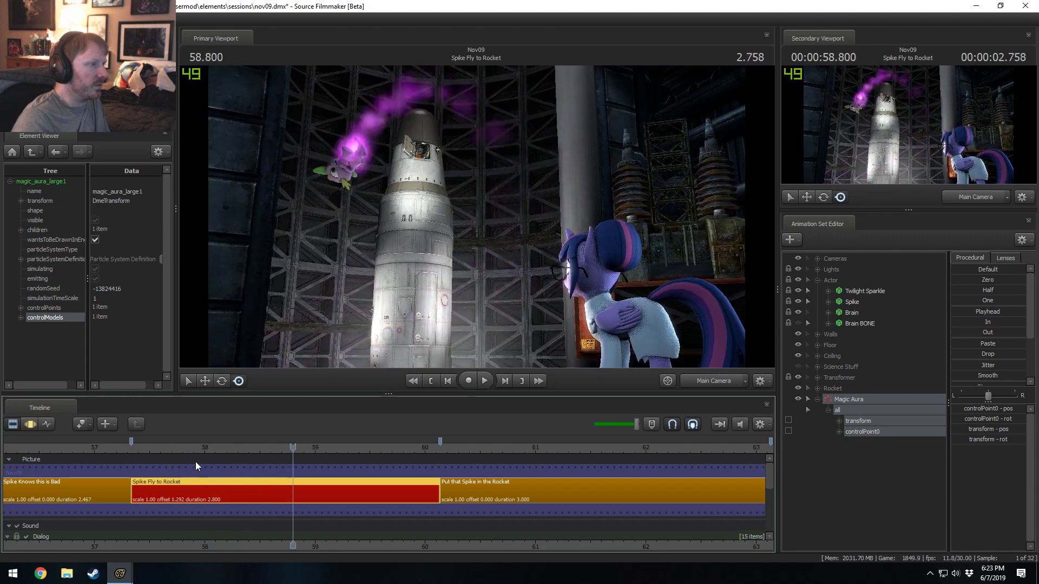
# - Set the emission_rate of magic_aura_large's emit_continuously emitter to 300
pyautogui.hotkey('alt', 'Tab')
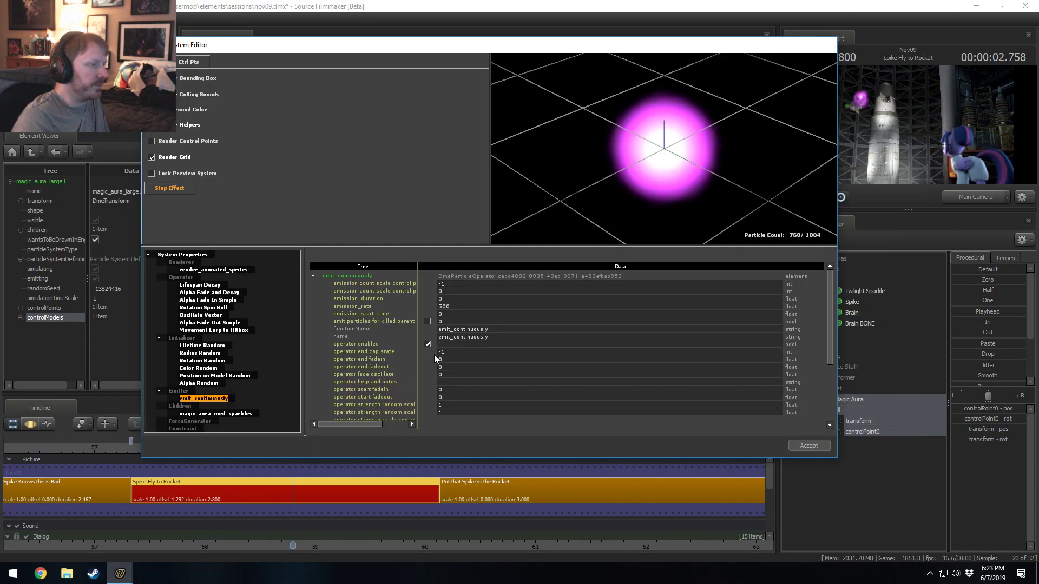
pyautogui.click(441, 307)
pyautogui.write('3')
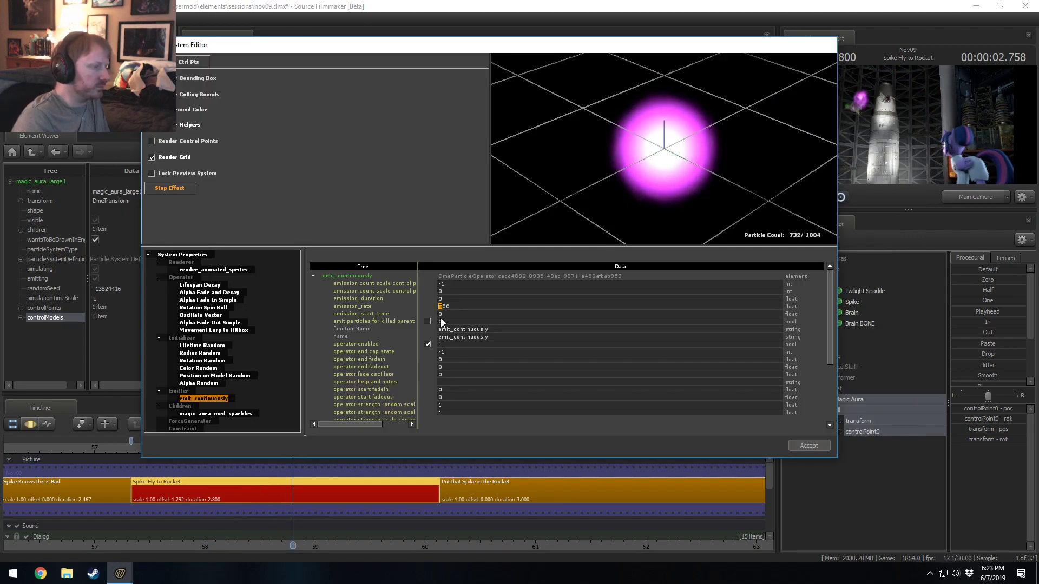
pyautogui.press('Return')
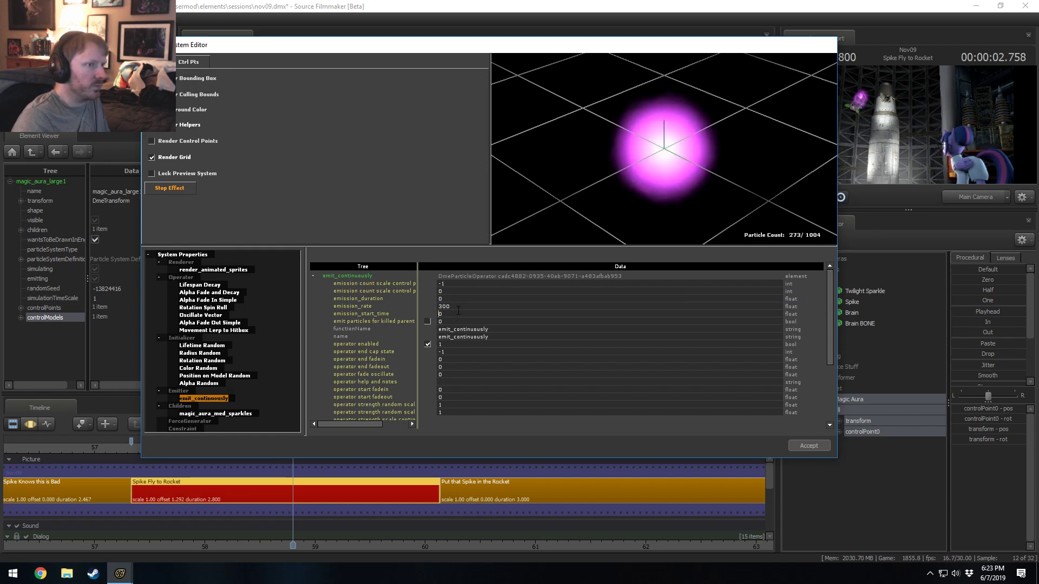
# - Replay the Spike Fly to Rocket shot from Spike's takeoff and mid-flight to examine the thinner aura trail
pyautogui.hotkey('alt', 'Tab')
pyautogui.moveTo(293, 447); pyautogui.dragTo(197, 446)
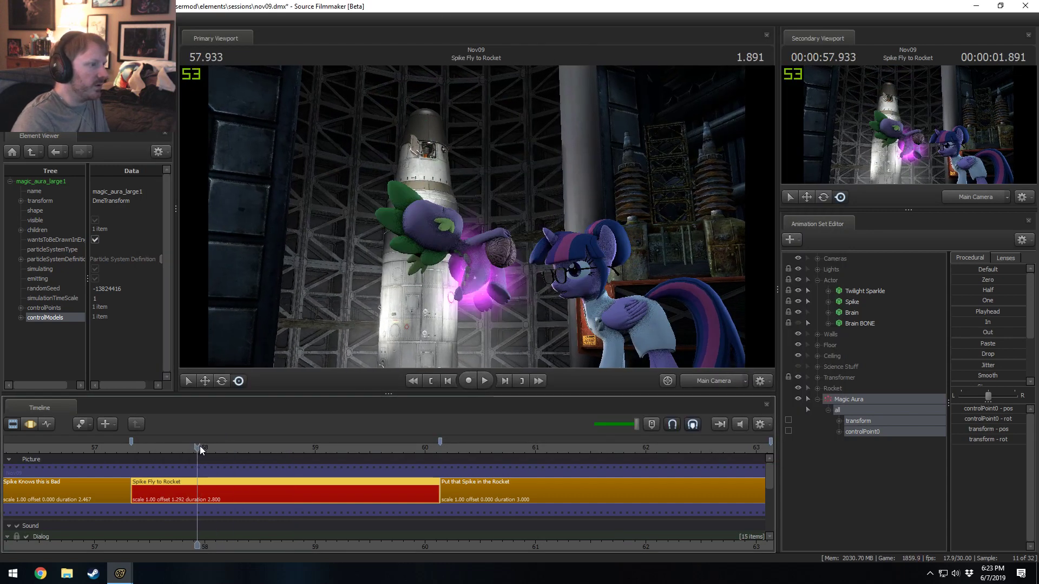
pyautogui.press('space')
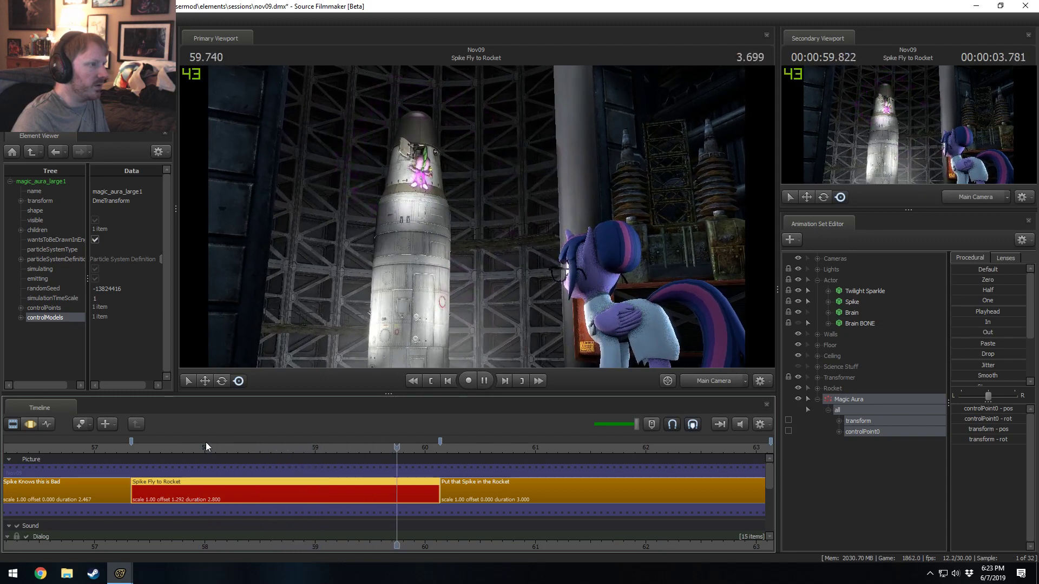
pyautogui.press('space')
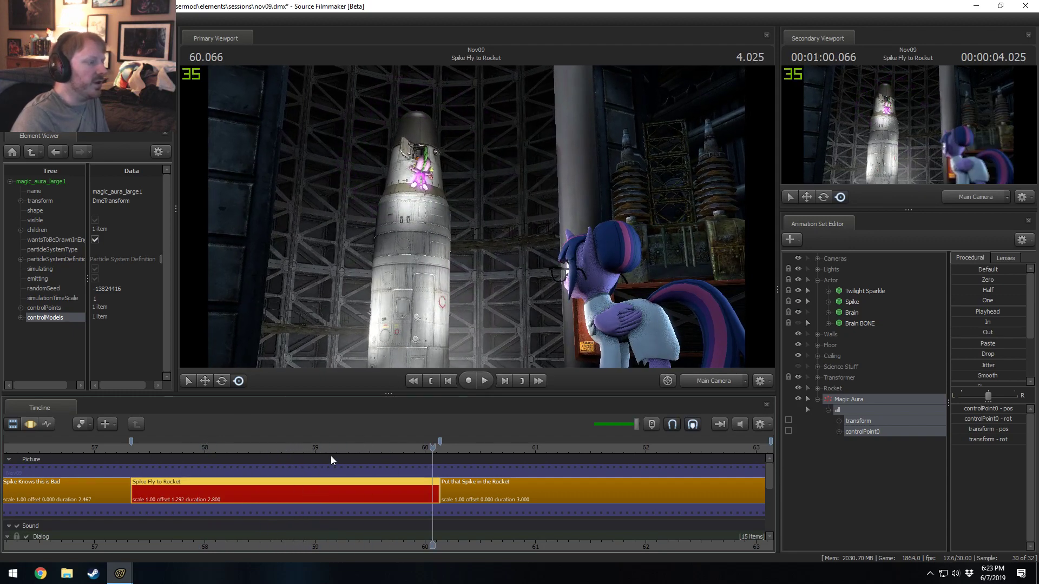
pyautogui.moveTo(304, 447); pyautogui.dragTo(270, 448)
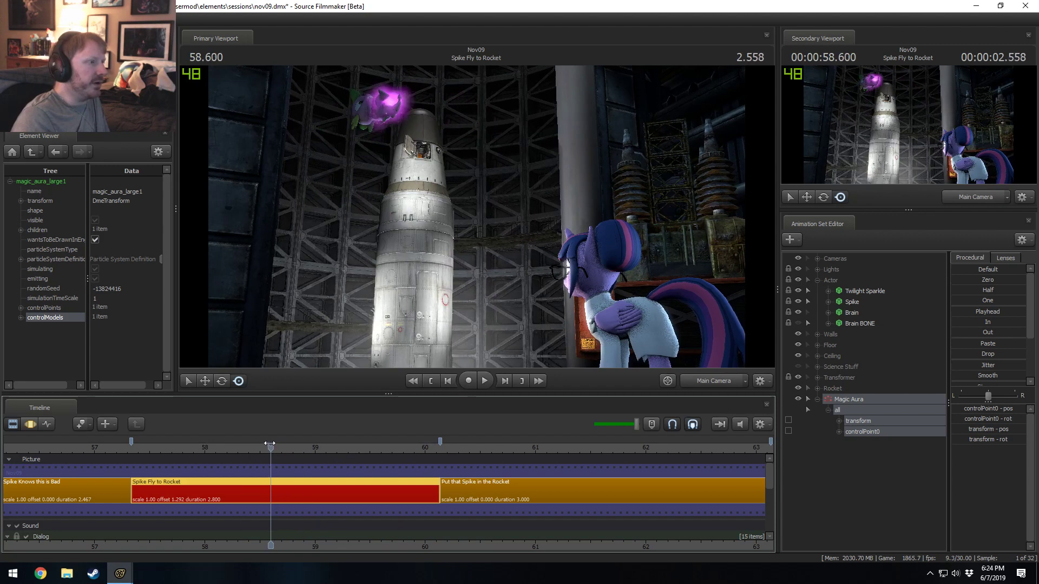
pyautogui.press('space')
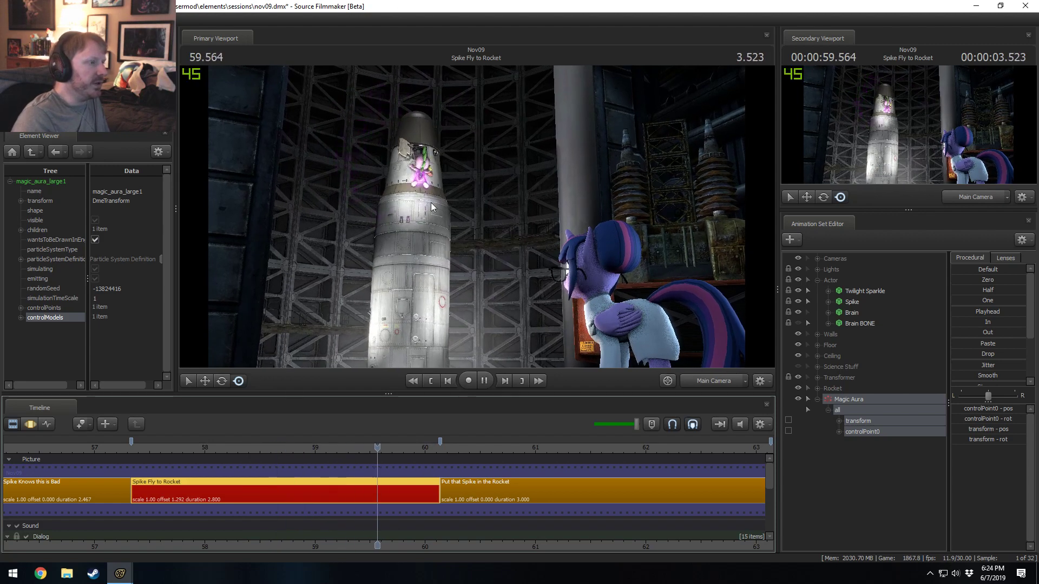
pyautogui.press('space')
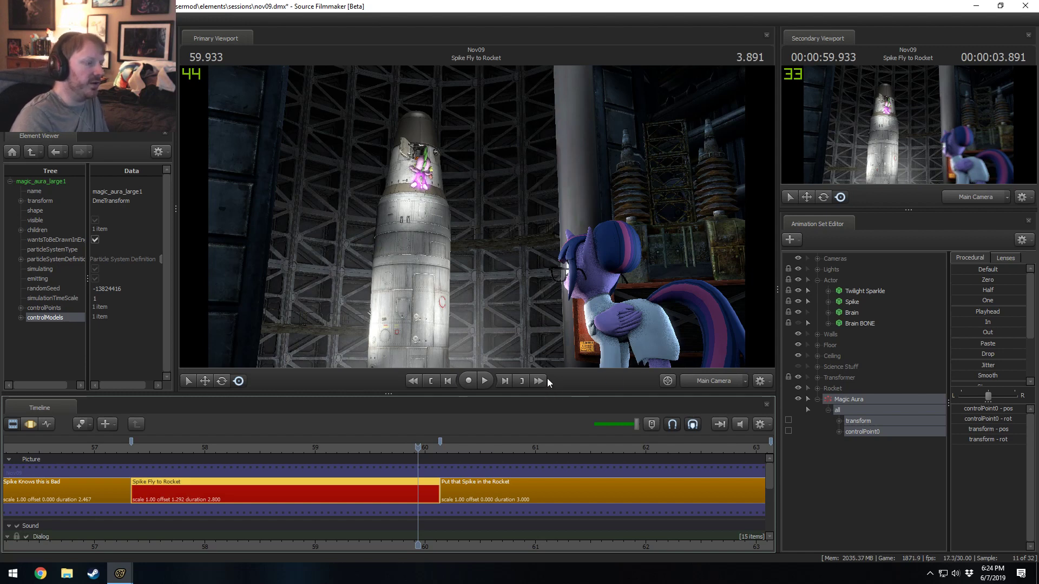
# - Preview the current frame with progressive refinement and bring up Magic Aura's particle system definition choices
pyautogui.click(667, 381)
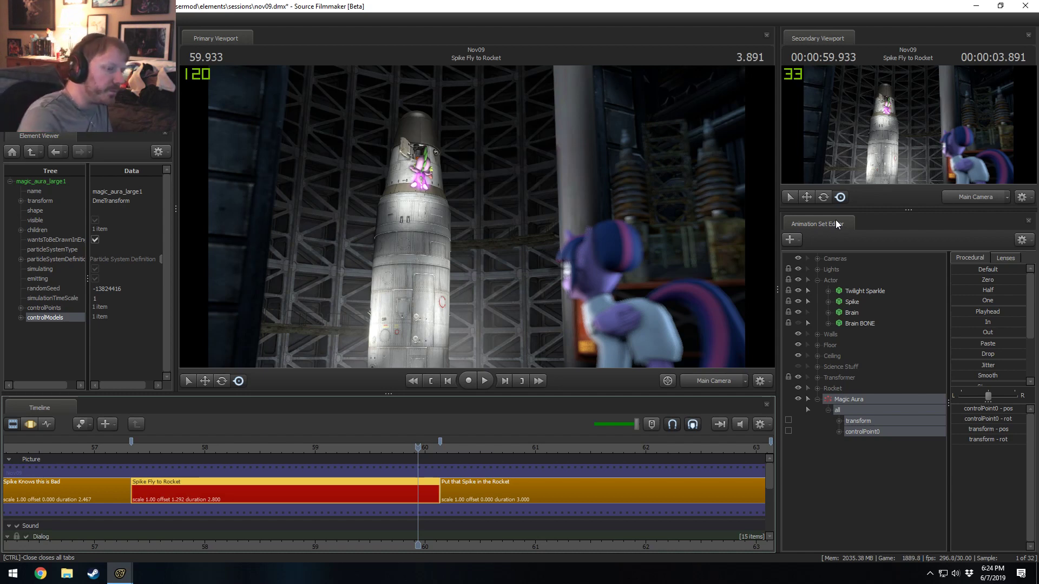
pyautogui.rightClick(865, 402)
pyautogui.moveTo(891, 534)
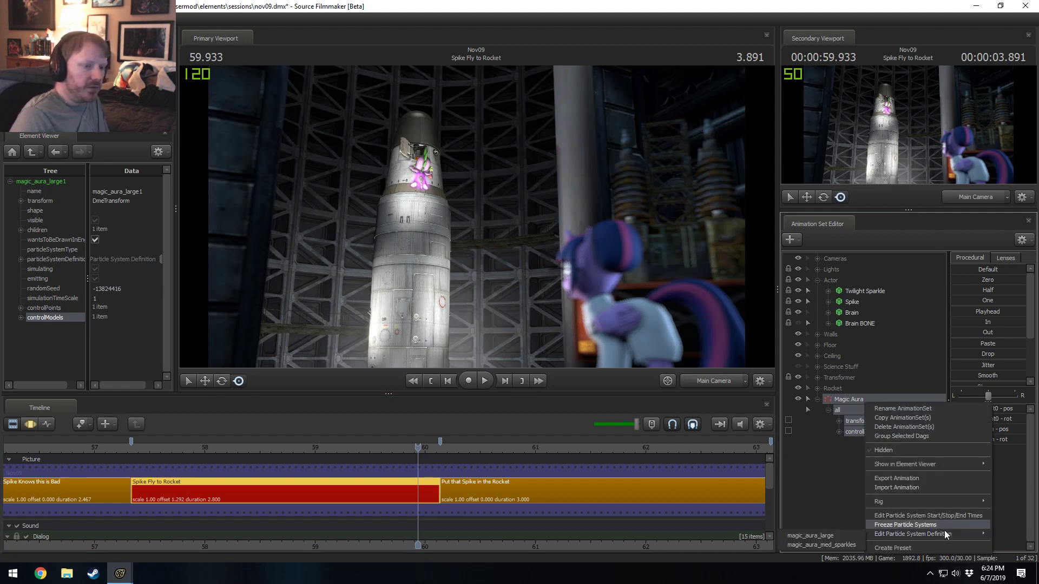
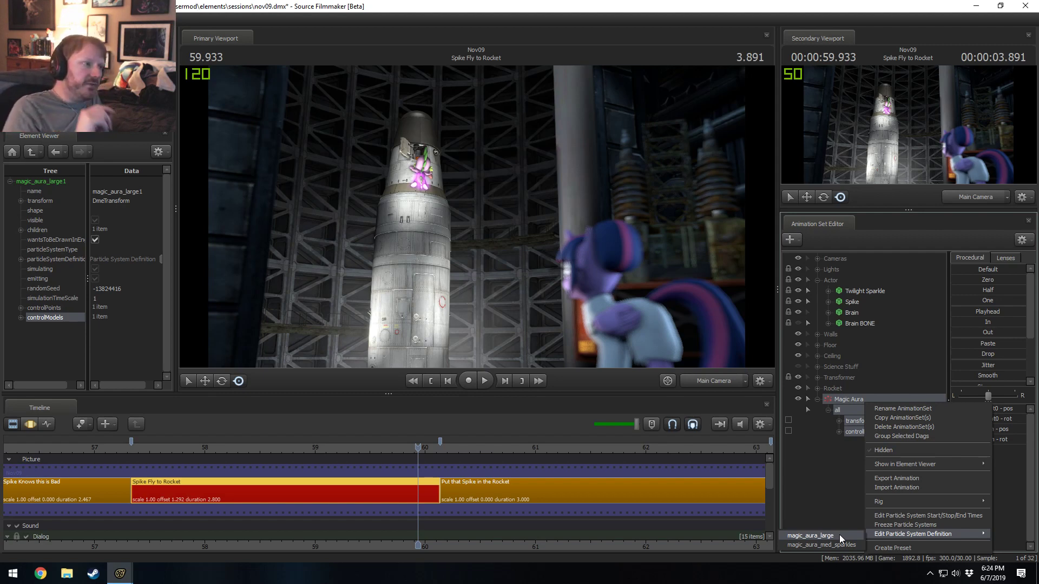
pyautogui.click(839, 534)
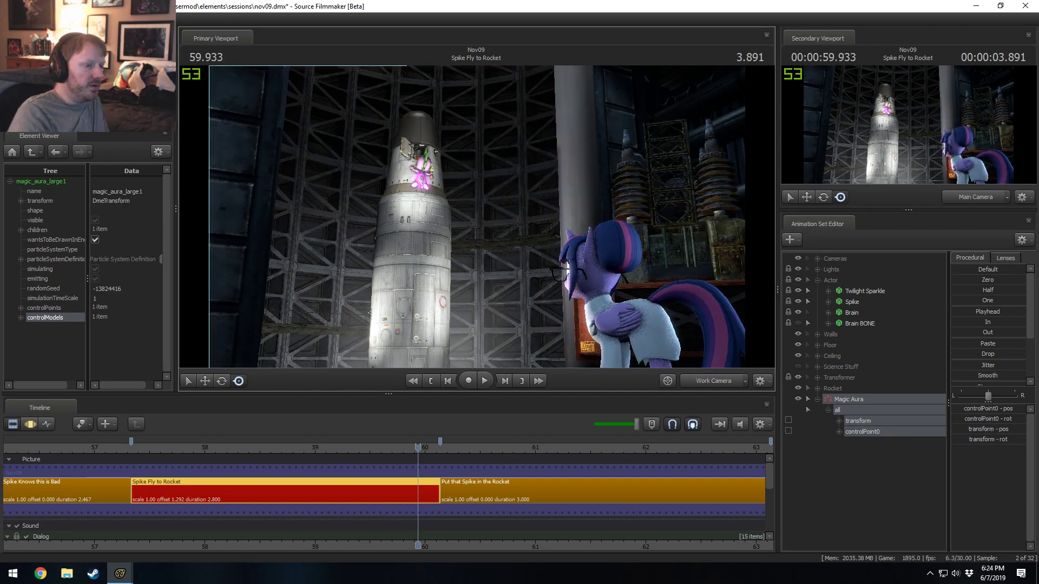
# - Examine the aura and sparkles on Spike up close through the work camera, then return the view to the Main Camera
pyautogui.press('f')
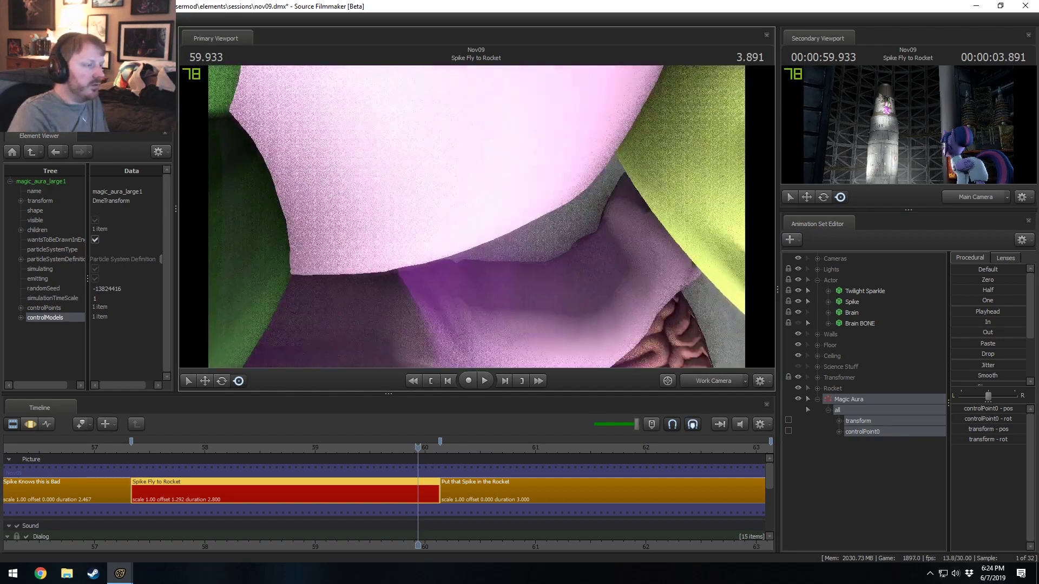
pyautogui.scroll(-5, 476, 216)
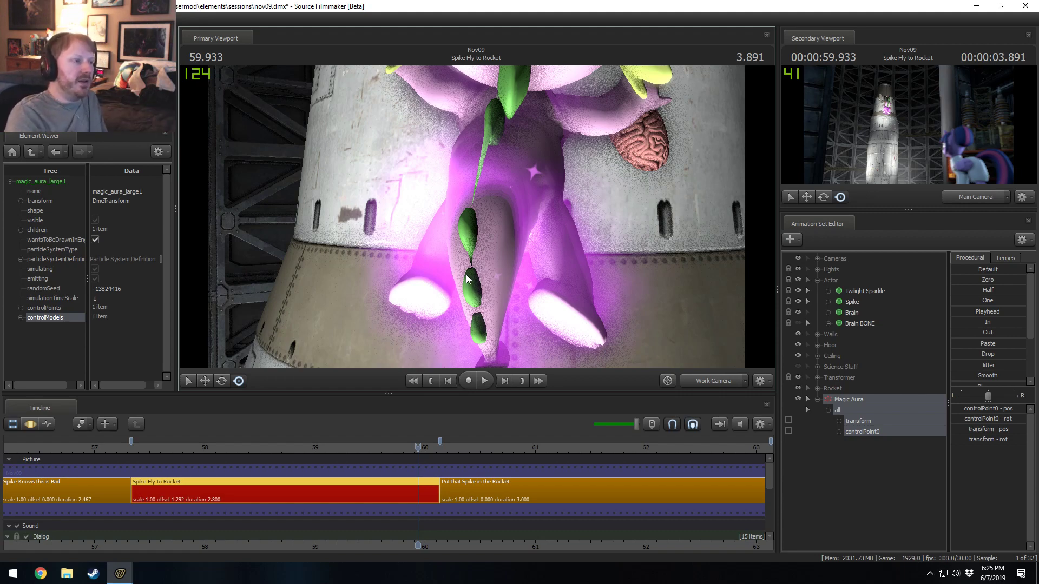
pyautogui.moveTo(407, 450)
pyautogui.mouseDown()
pyautogui.moveTo(373, 449)
pyautogui.moveTo(425, 449)
pyautogui.moveTo(406, 461)
pyautogui.mouseUp()
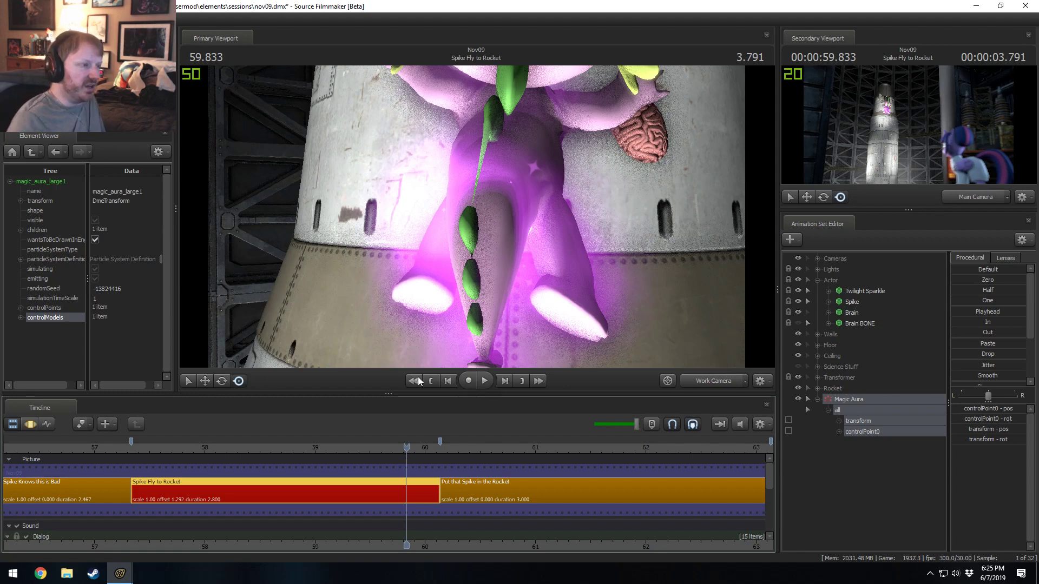
pyautogui.click(700, 379)
pyautogui.click(695, 398)
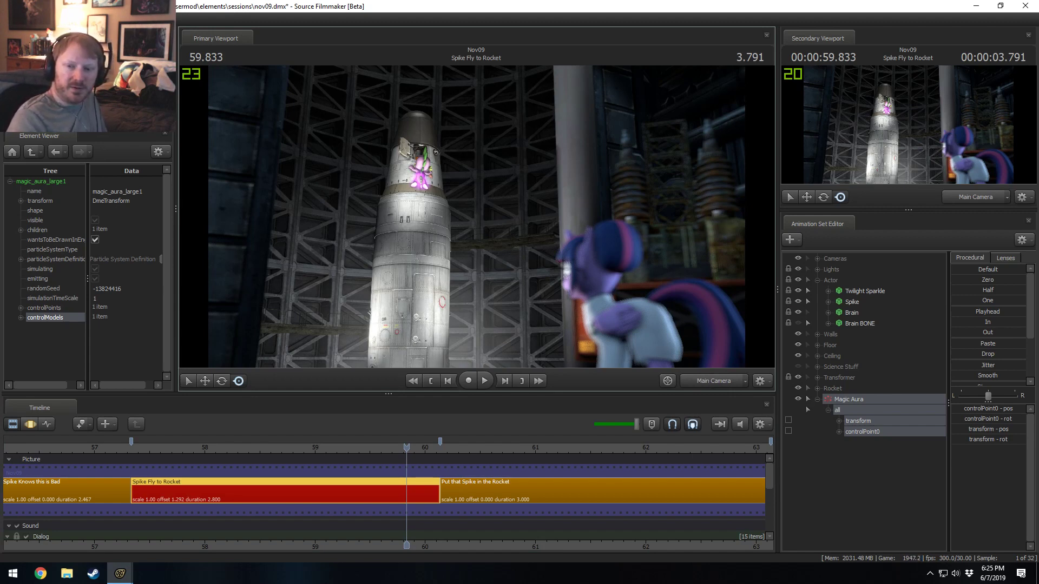
# - Review the color1 and color2 values of magic_aura_large's Color Random initializer in its particle system definition
pyautogui.rightClick(859, 401)
pyautogui.moveTo(866, 531)
pyautogui.click(804, 531)
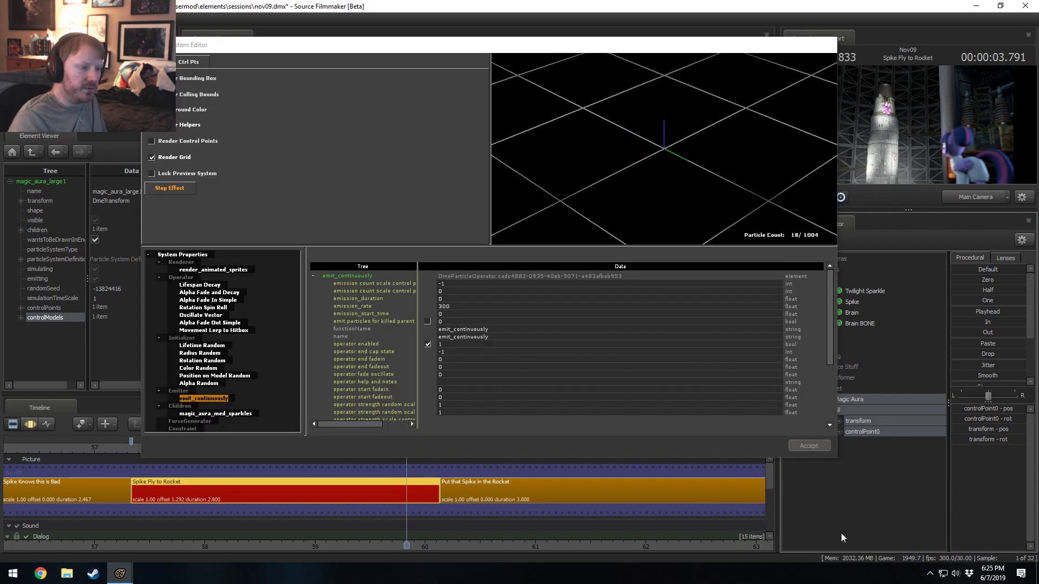
pyautogui.click(192, 376)
pyautogui.click(198, 368)
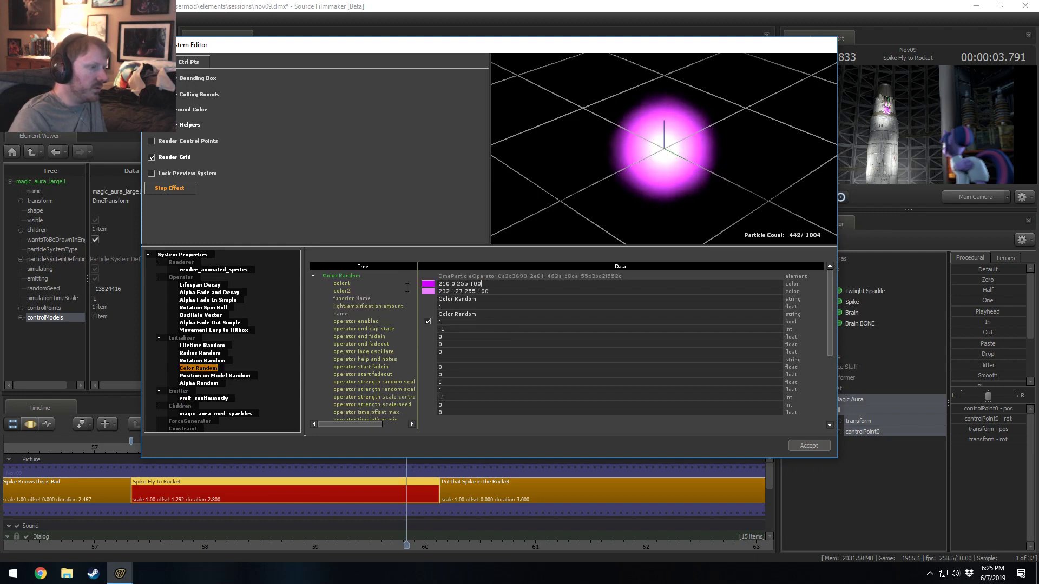
pyautogui.doubleClick(429, 282)
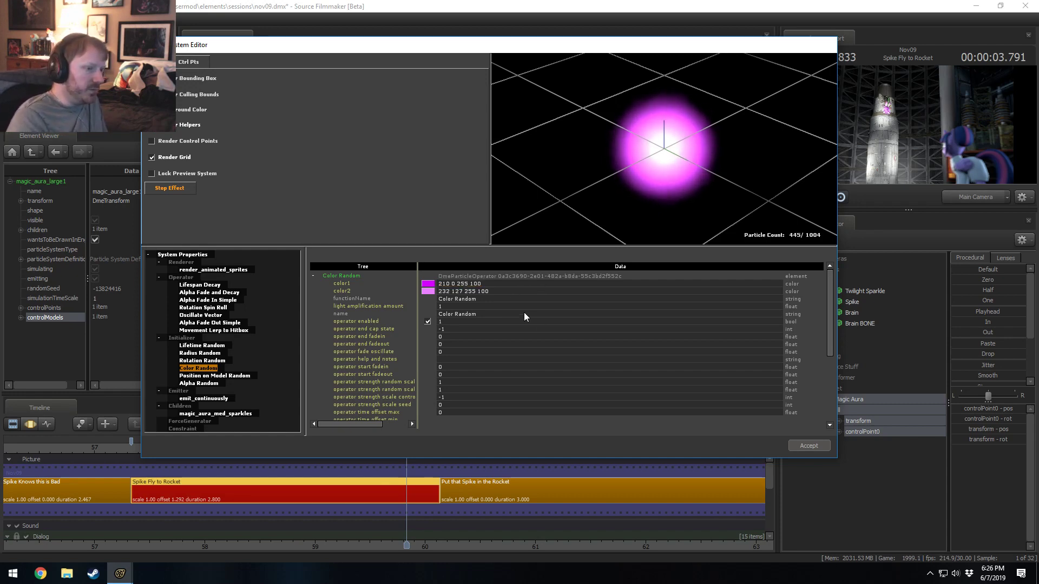
pyautogui.click(803, 446)
# - Reopen the magic_aura_large definition and disable its Color Random initializer
pyautogui.rightClick(849, 408)
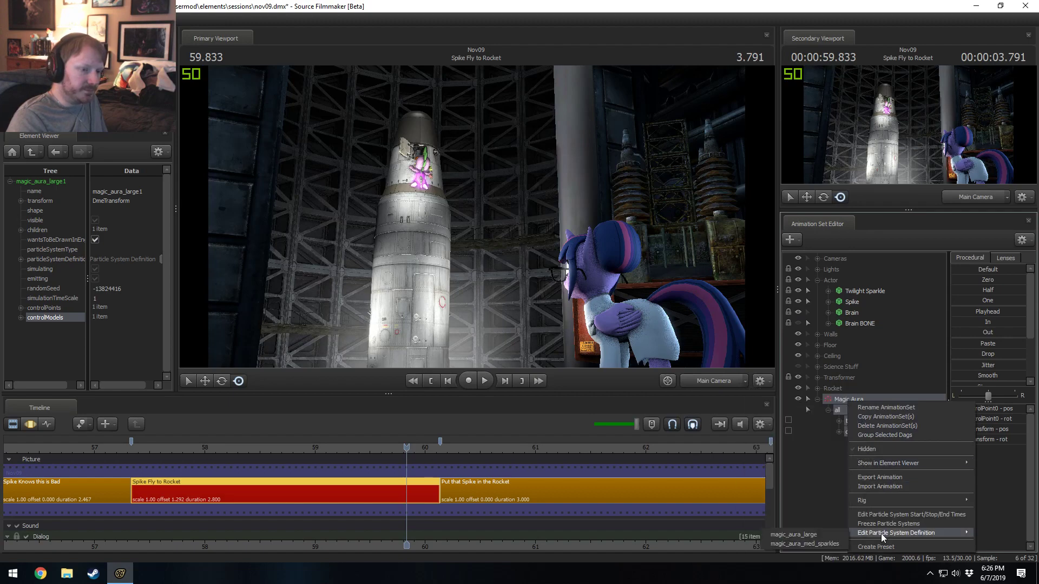
pyautogui.moveTo(881, 533)
pyautogui.click(826, 533)
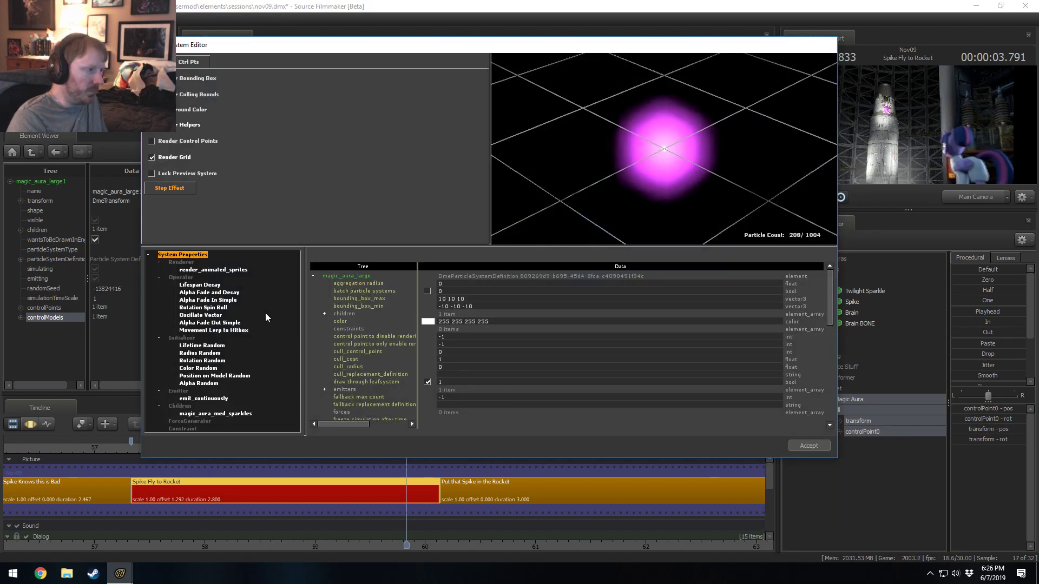
pyautogui.click(201, 368)
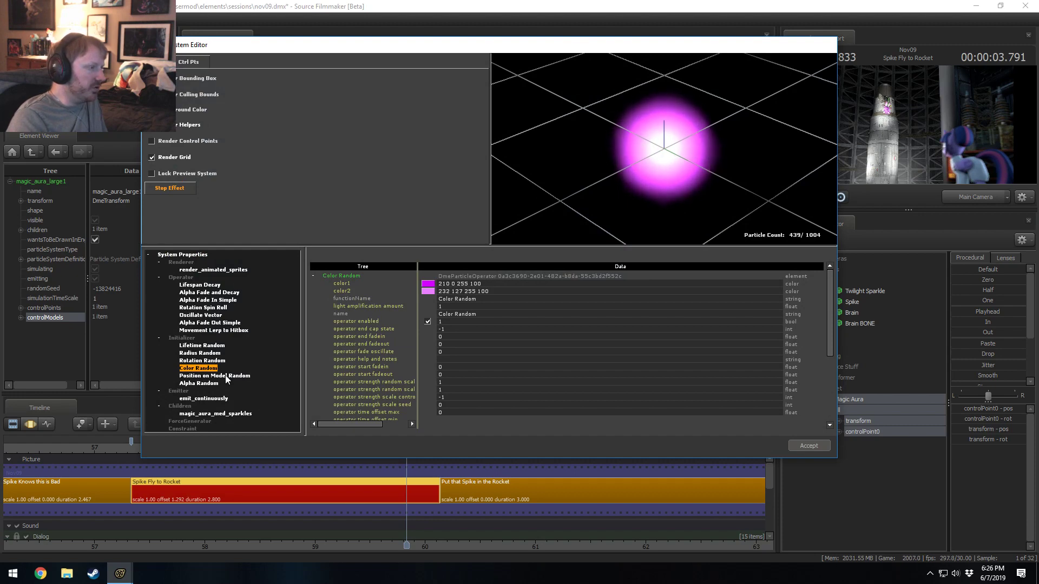
pyautogui.click(427, 322)
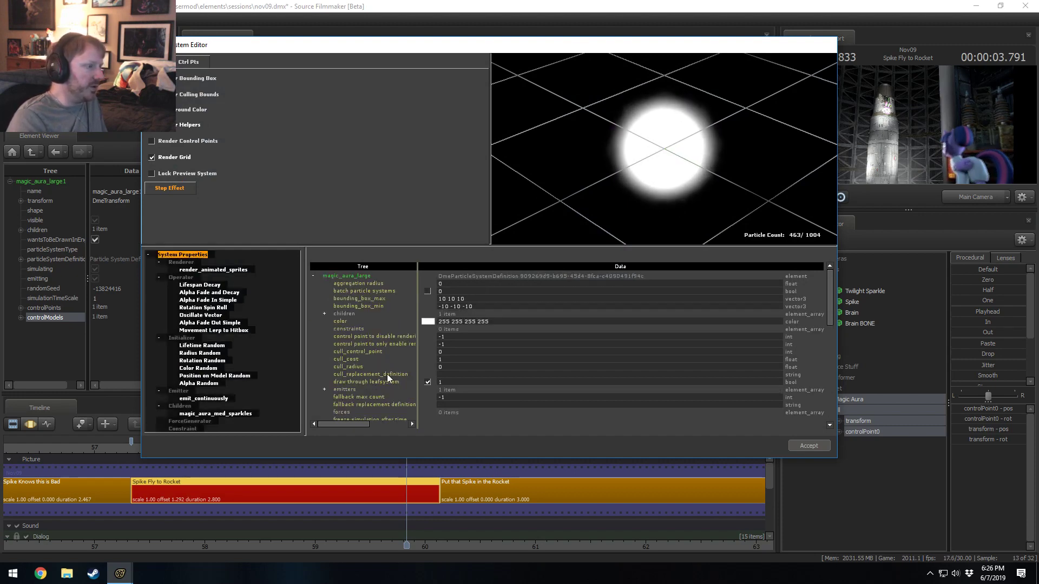
# - Try red tints at full and partial saturation for magic_aura_large's base system color, and cancel the color choice
pyautogui.doubleClick(445, 319)
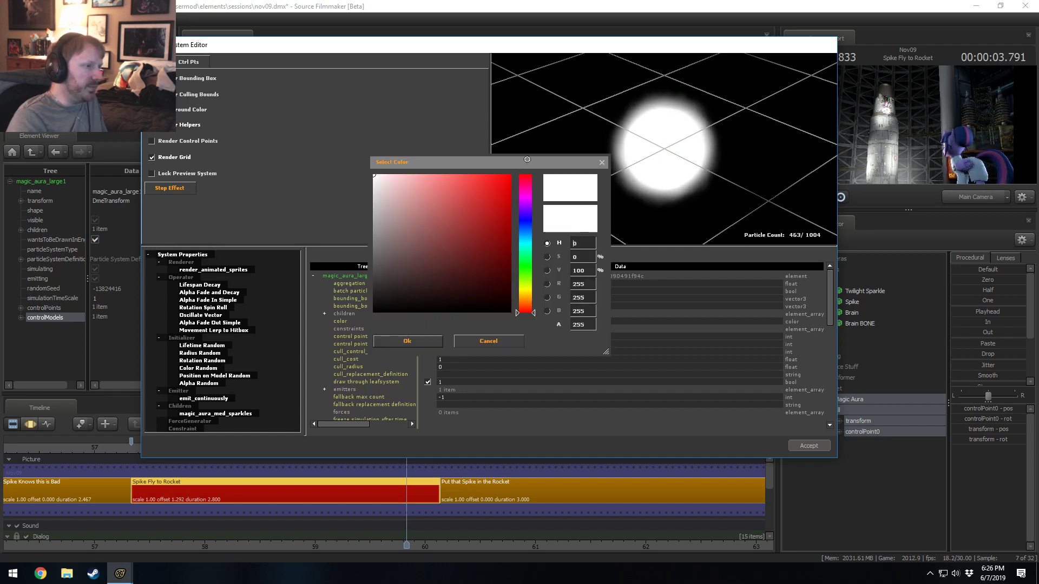
pyautogui.moveTo(457, 292); pyautogui.dragTo(537, 149)
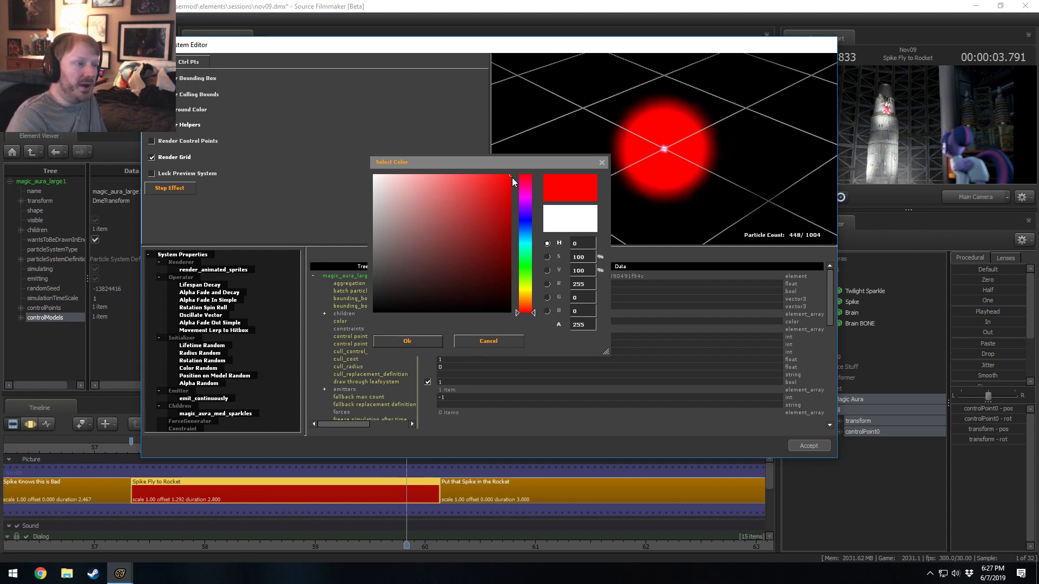
pyautogui.click(466, 175)
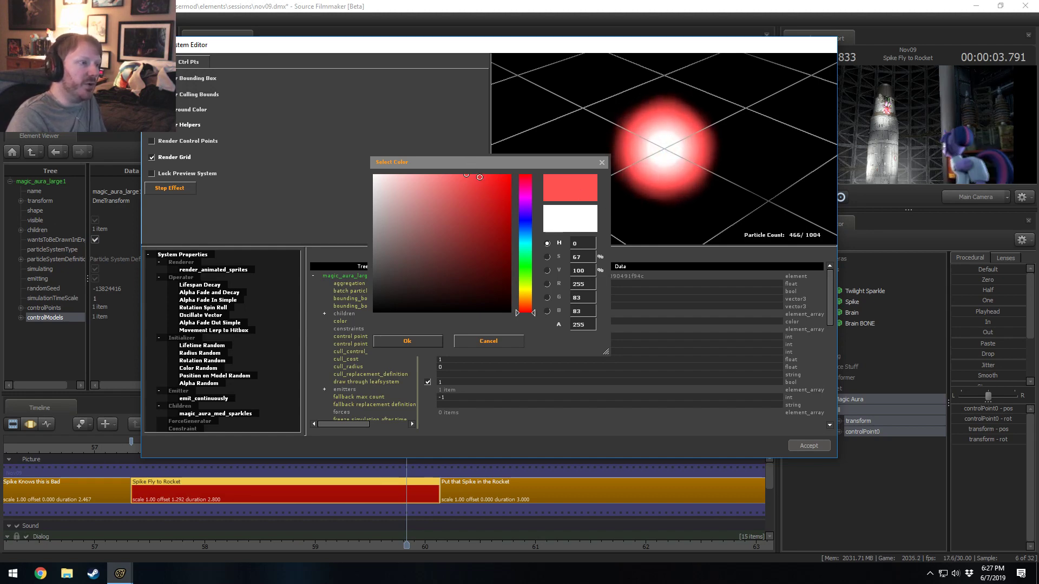
pyautogui.click(480, 178)
pyautogui.click(487, 174)
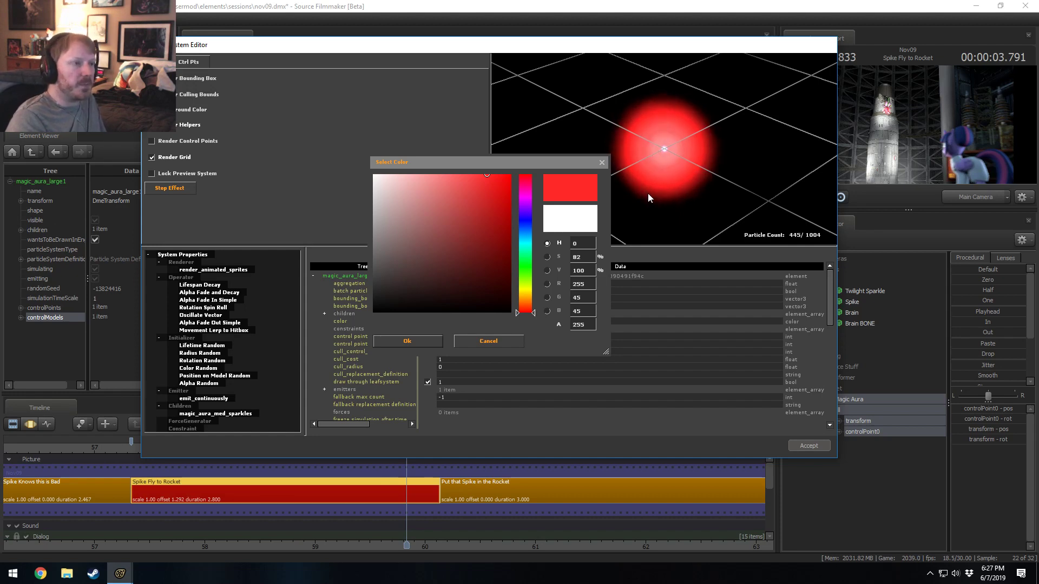
pyautogui.click(489, 342)
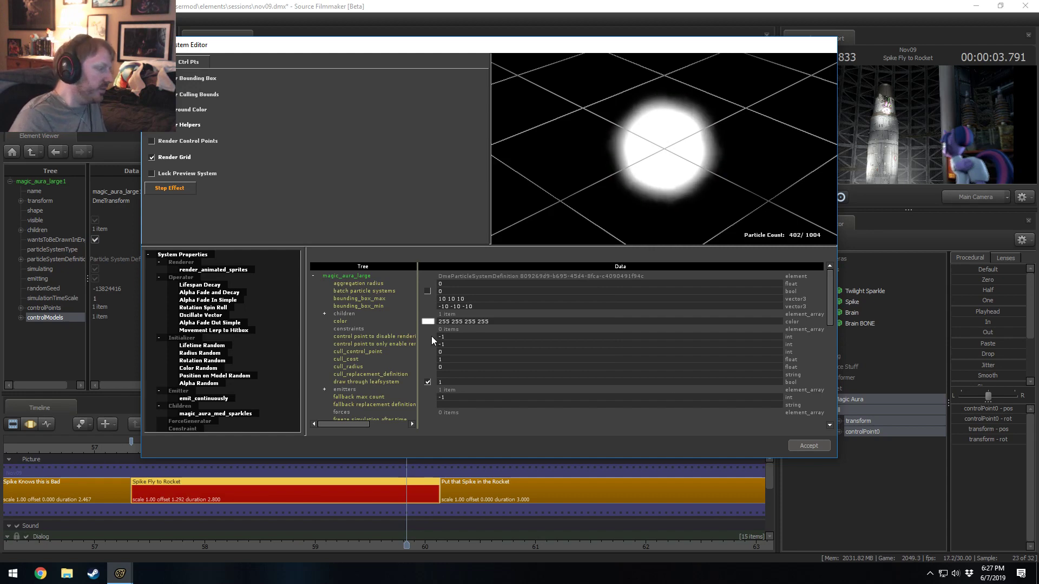
# - Open [Anthology] Mister.mp4 from the Pony SFM Videos folder in VLC, dismiss the update offer, pause, enlarge the window and lower the volume to 15%
pyautogui.click(66, 574)
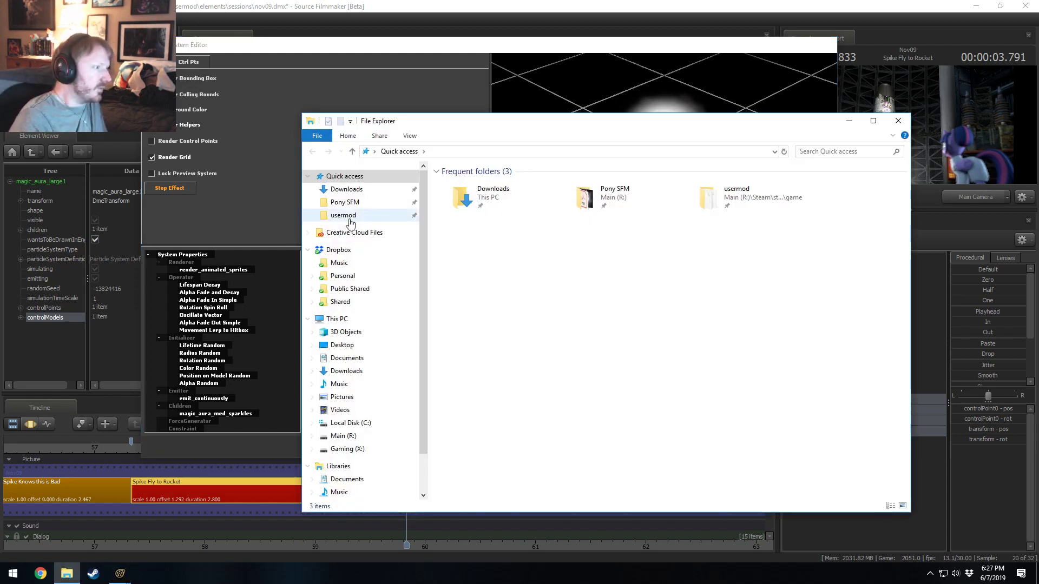
pyautogui.click(344, 202)
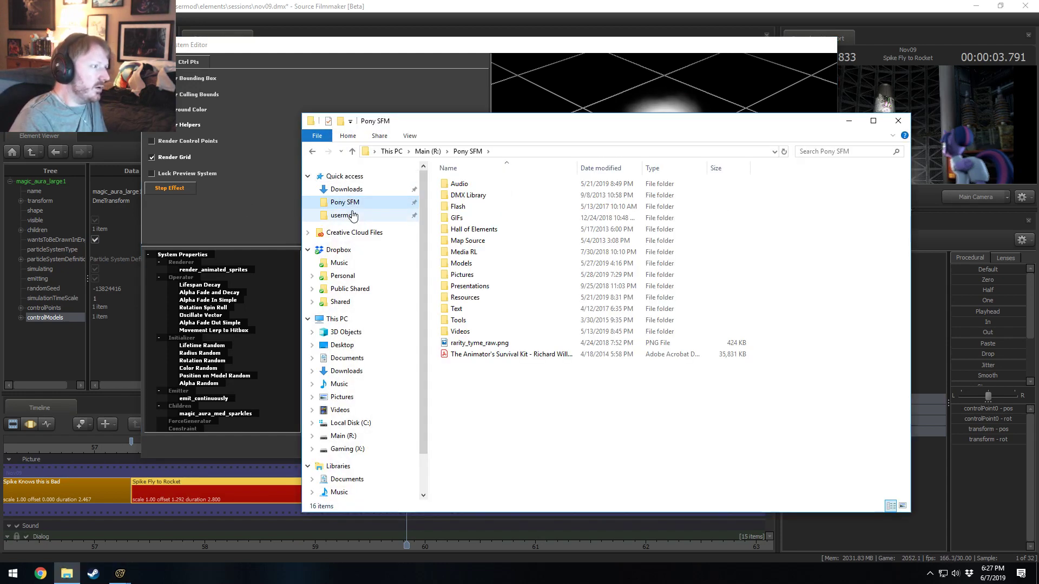
pyautogui.doubleClick(459, 331)
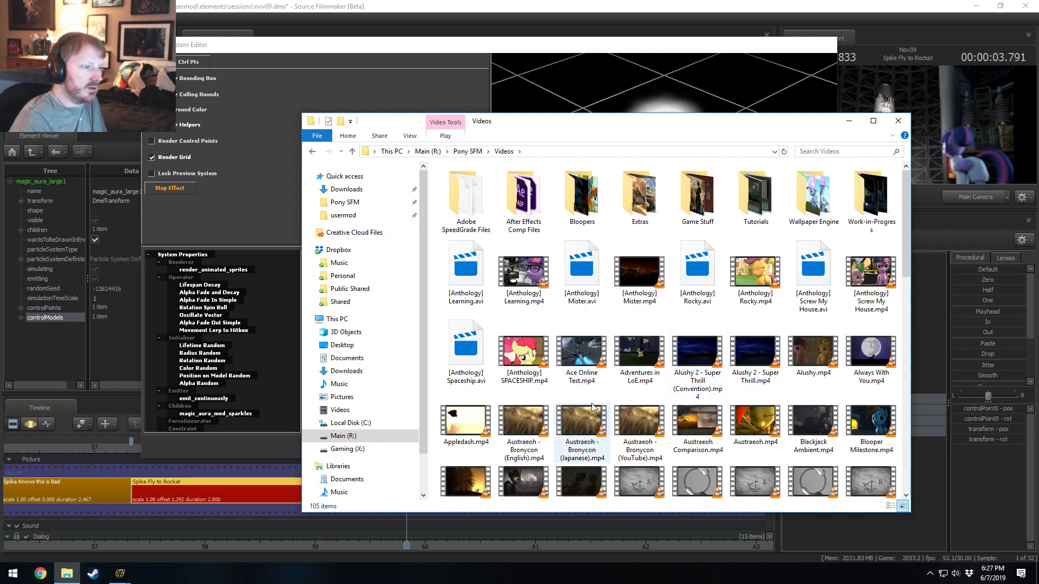
pyautogui.click(639, 273)
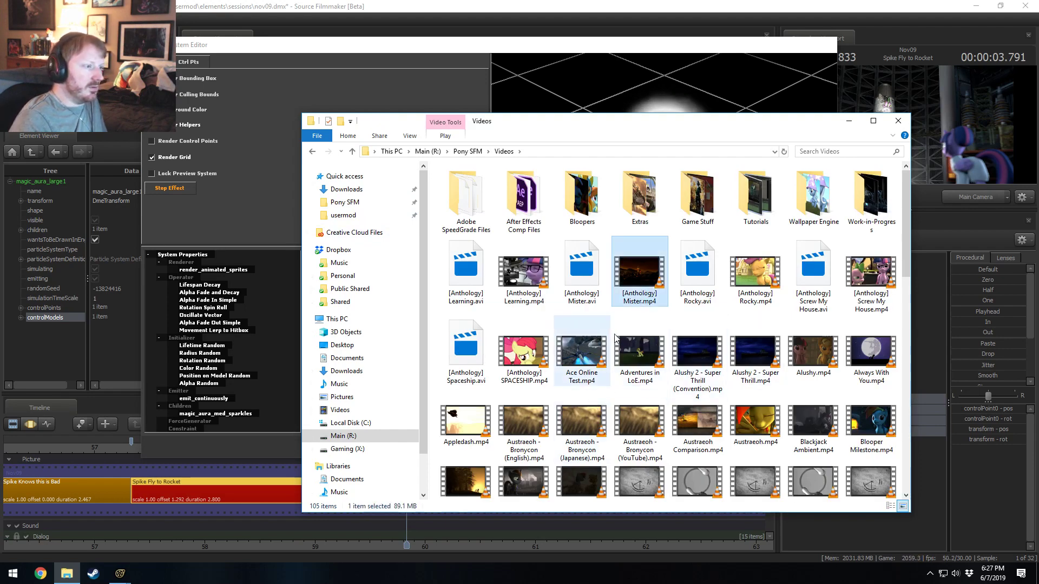
pyautogui.press('Return')
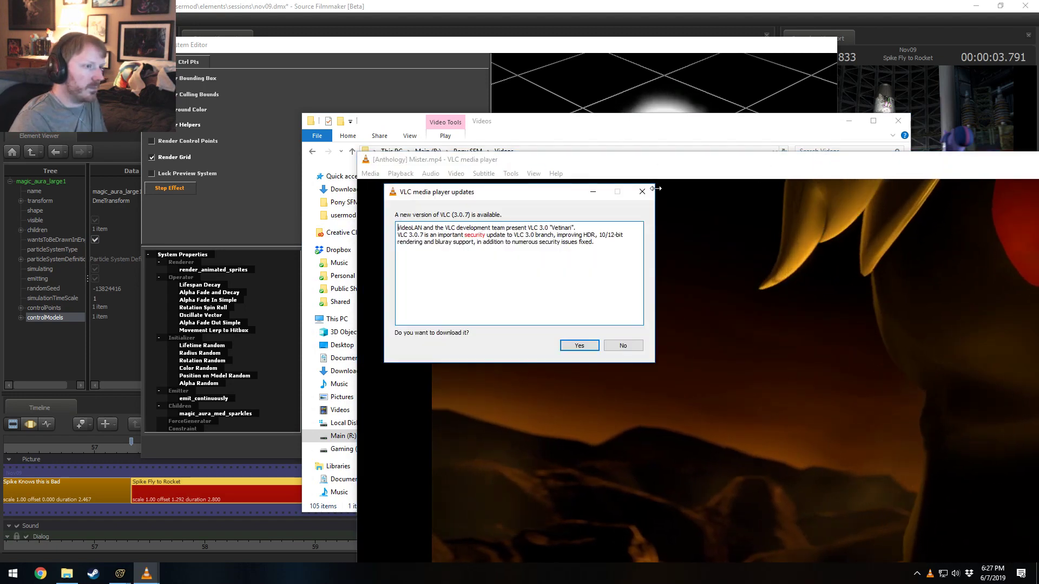
pyautogui.click(642, 192)
pyautogui.press('space')
pyautogui.doubleClick(707, 160)
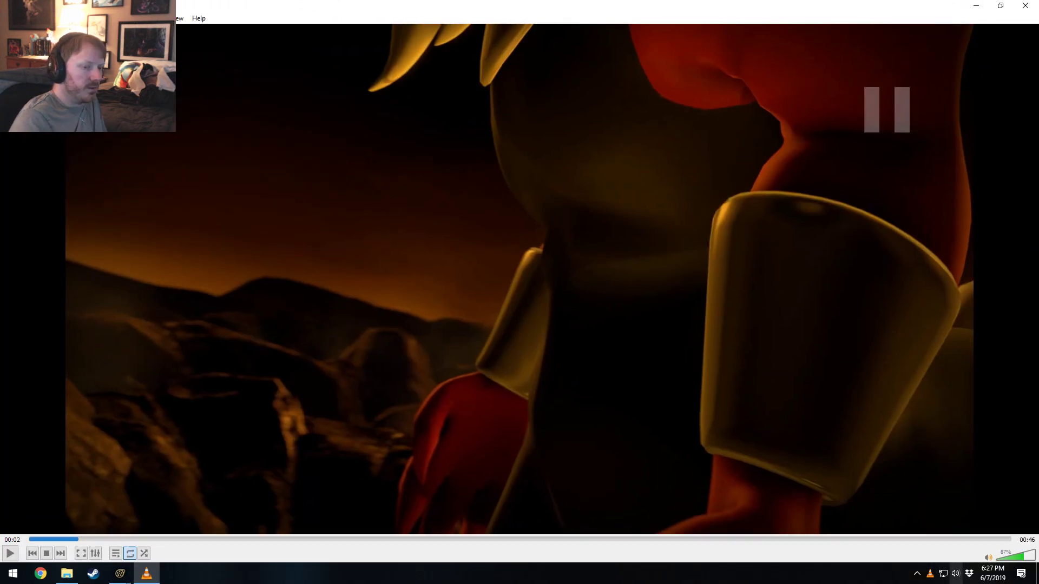
pyautogui.click(1008, 558)
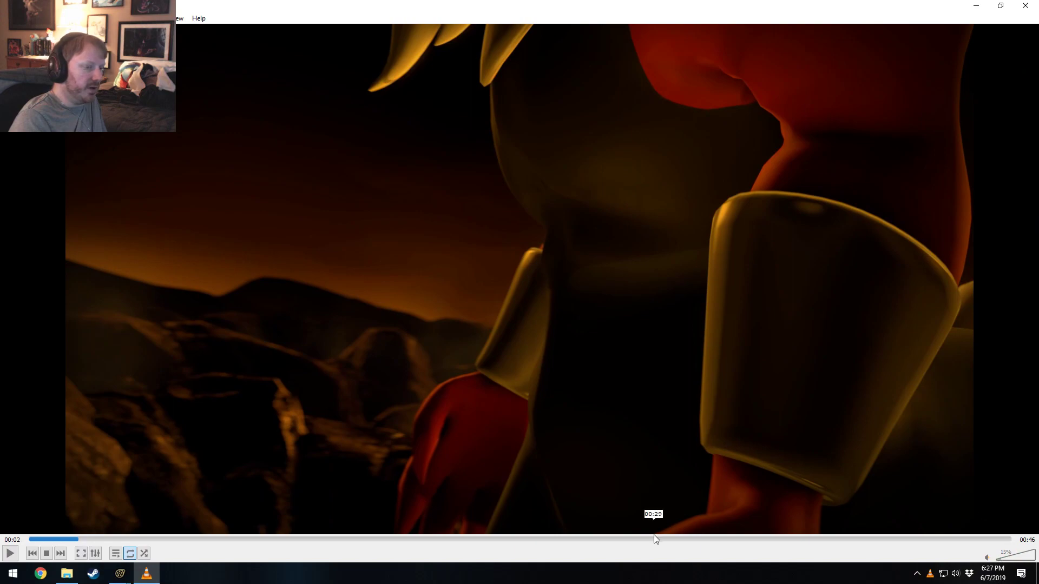
# - Step through the magic beam shot around 00:25 to 00:26 to examine how its bright core falls off to purple
pyautogui.moveTo(654, 538); pyautogui.dragTo(579, 539)
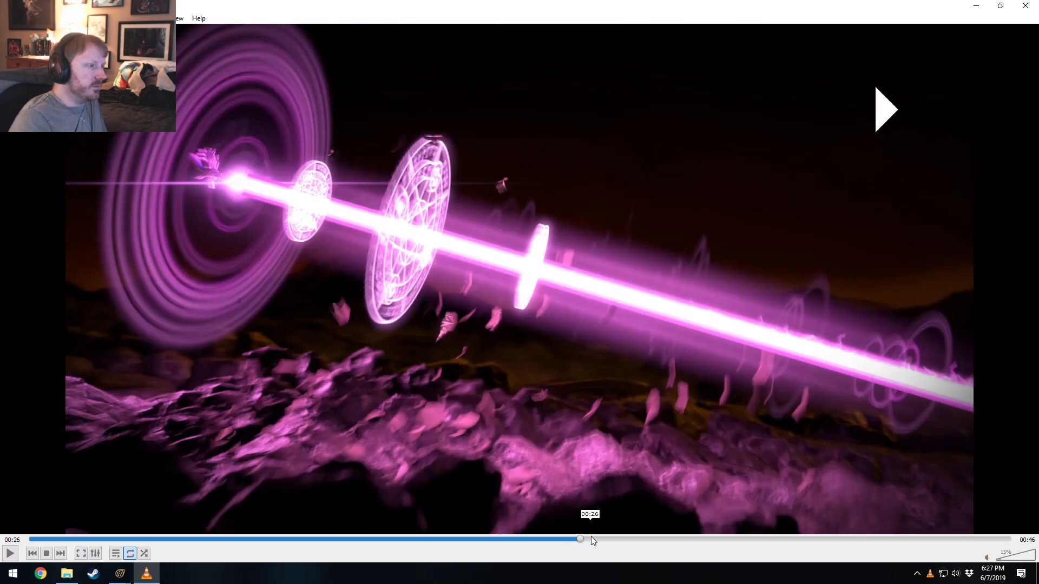
pyautogui.press('space')
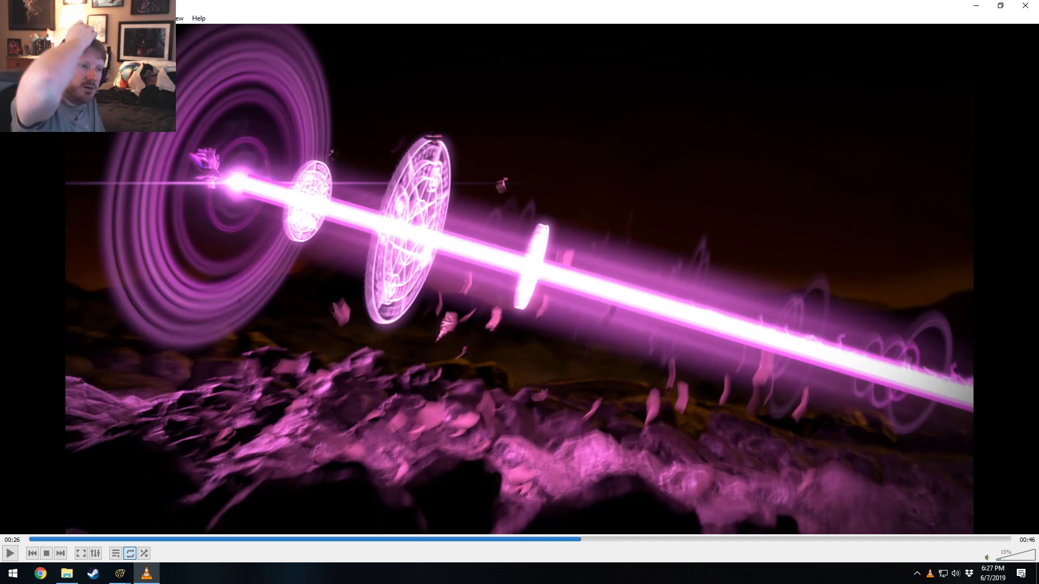
pyautogui.press('space')
pyautogui.press('space')
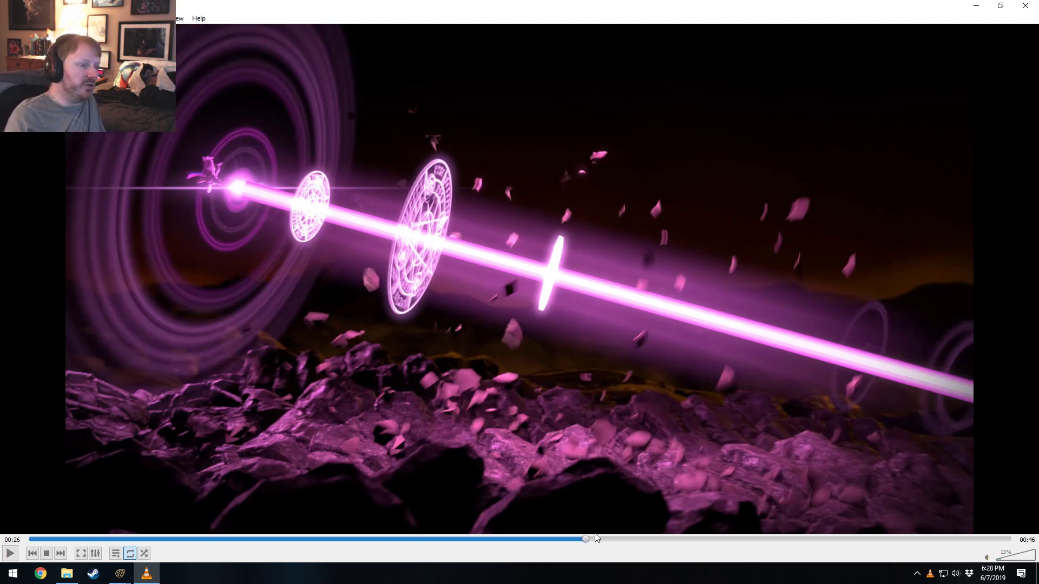
pyautogui.click(582, 539)
pyautogui.click(579, 540)
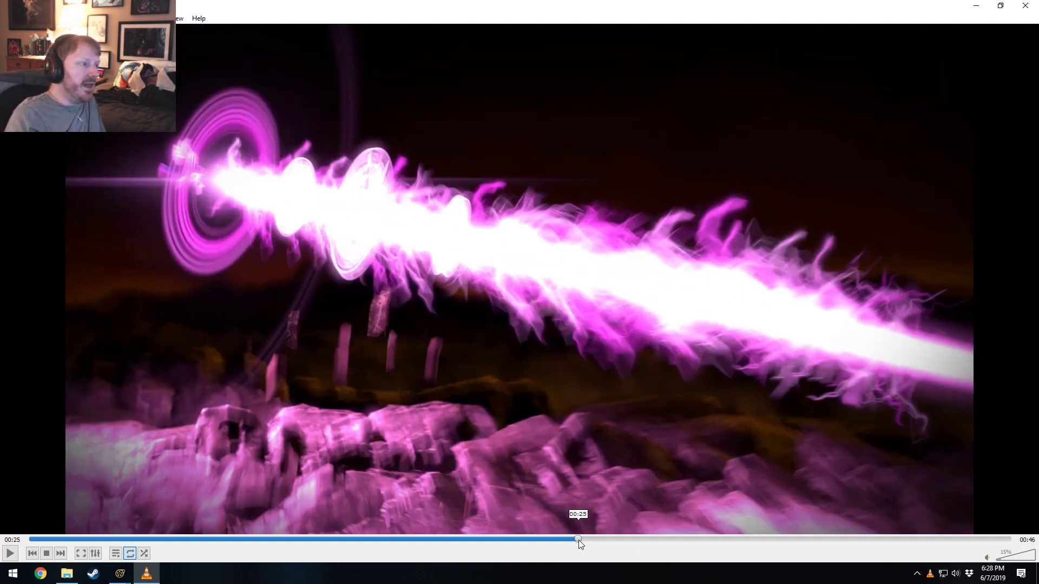
pyautogui.click(579, 540)
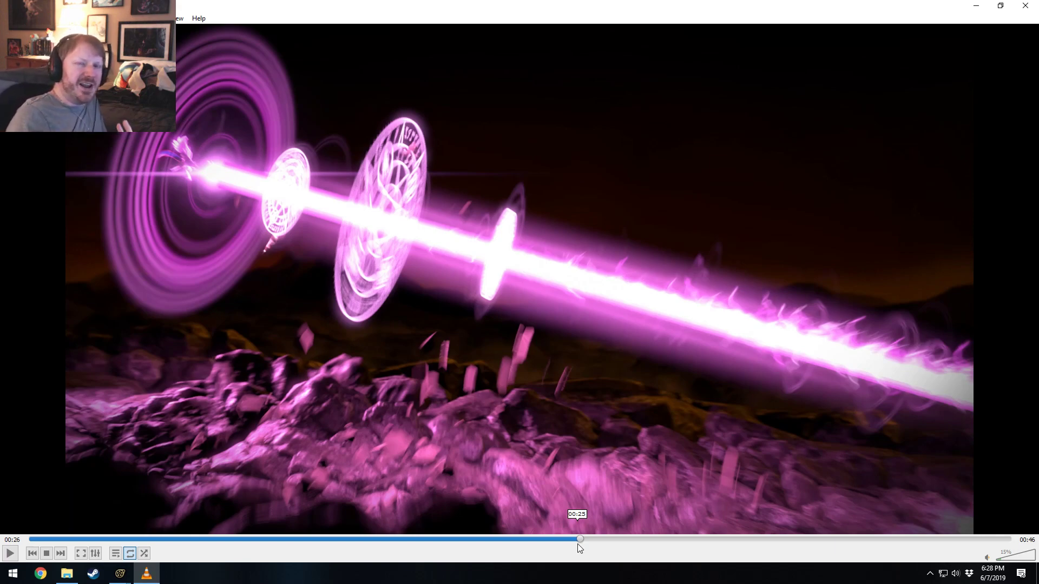
pyautogui.press('space')
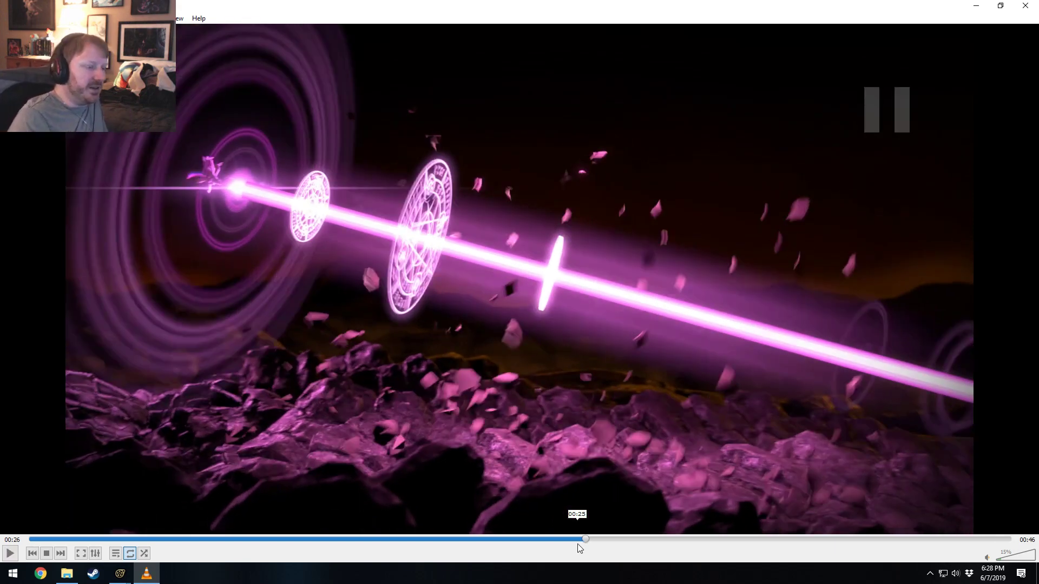
pyautogui.click(577, 539)
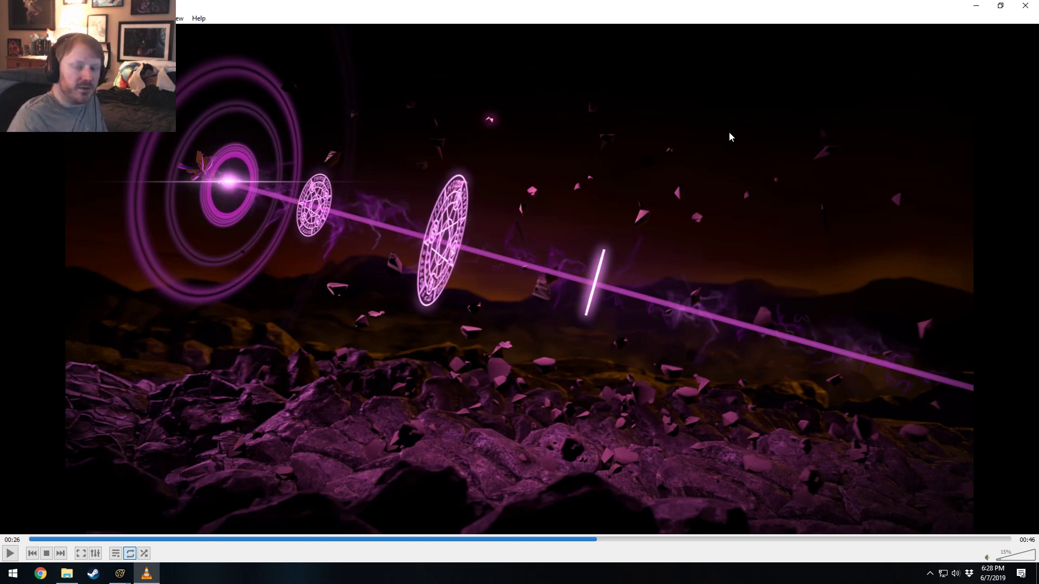
# - Play the video on to the next beam shot at 00:29 to examine its glow, and close VLC
pyautogui.click(609, 537)
pyautogui.press('space')
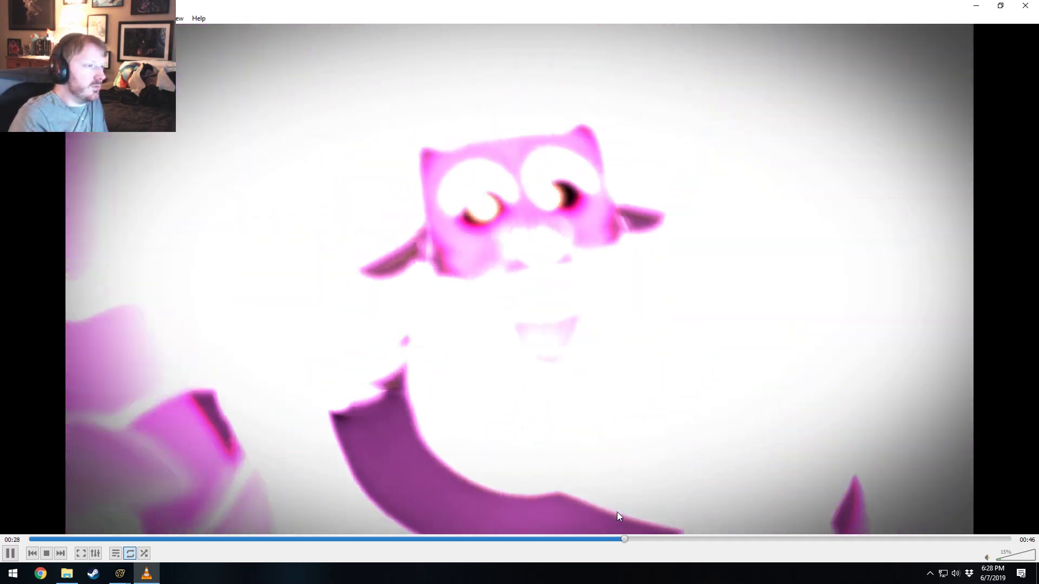
pyautogui.press('space')
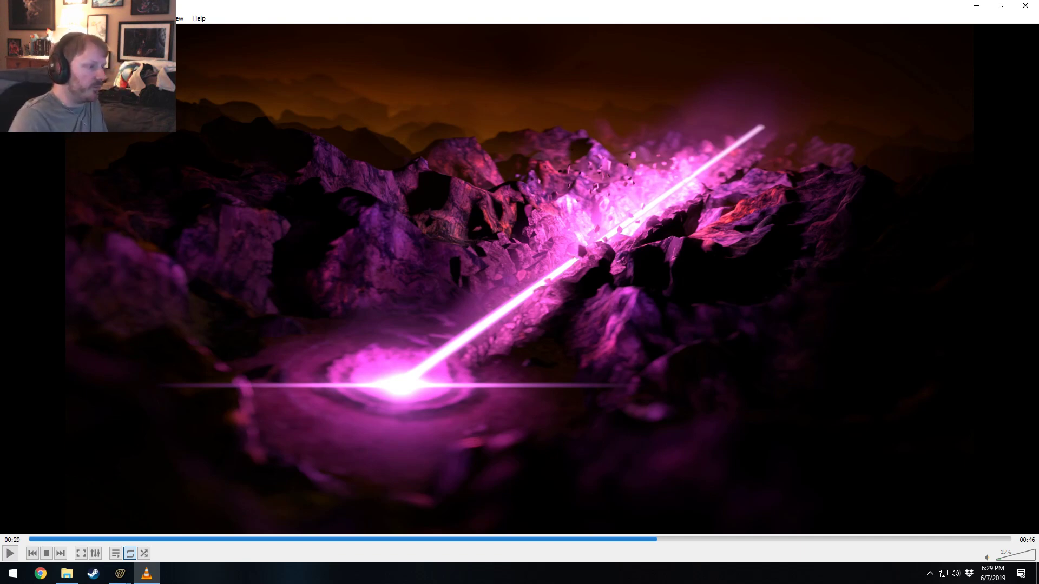
pyautogui.click(1025, 5)
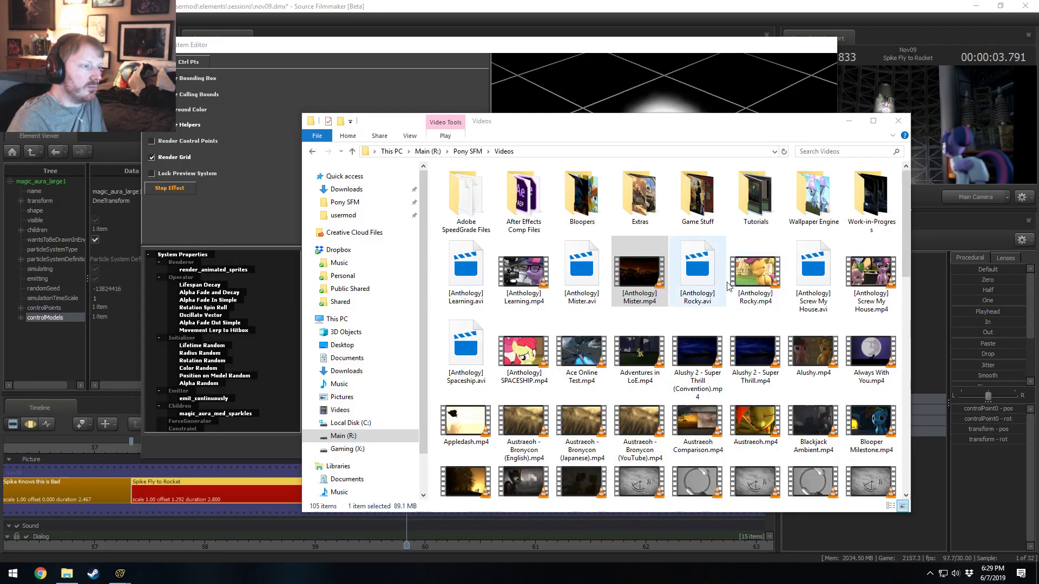
# - Return to the particle system editor, re-enable magic_aura_large's Color Random initializer and accept the definition
pyautogui.click(524, 41)
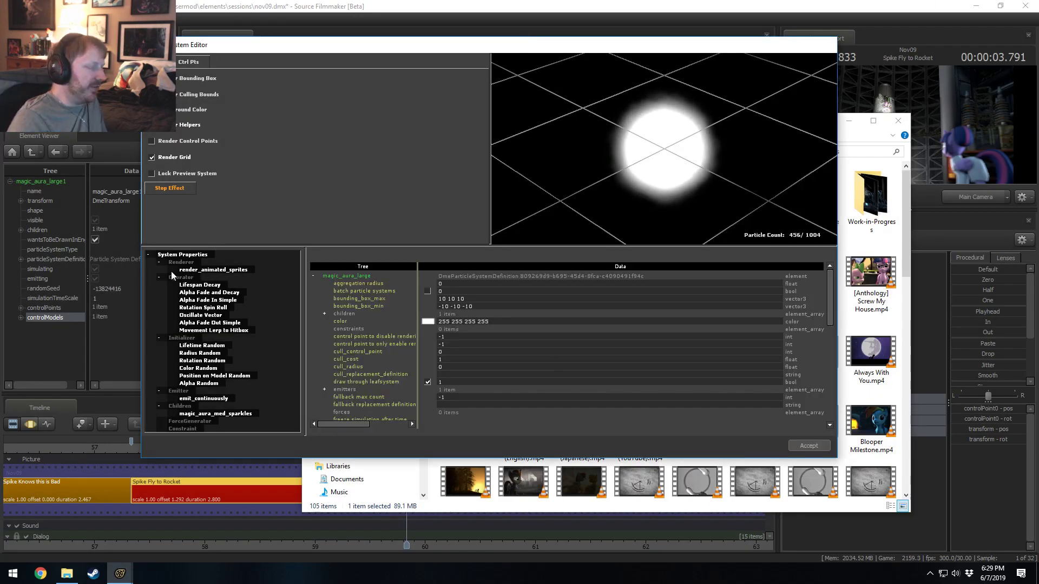
pyautogui.click(262, 368)
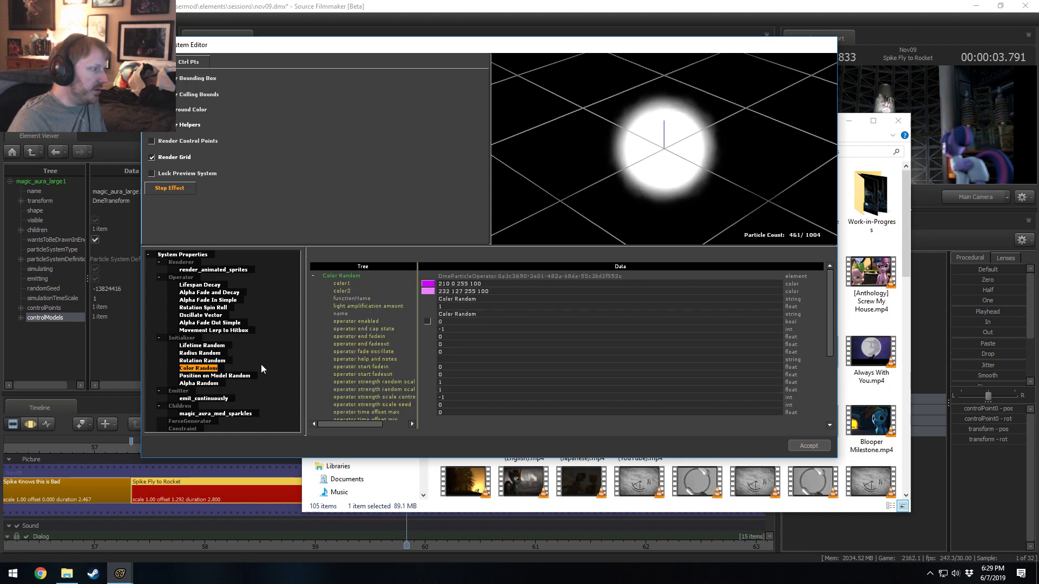
pyautogui.click(427, 322)
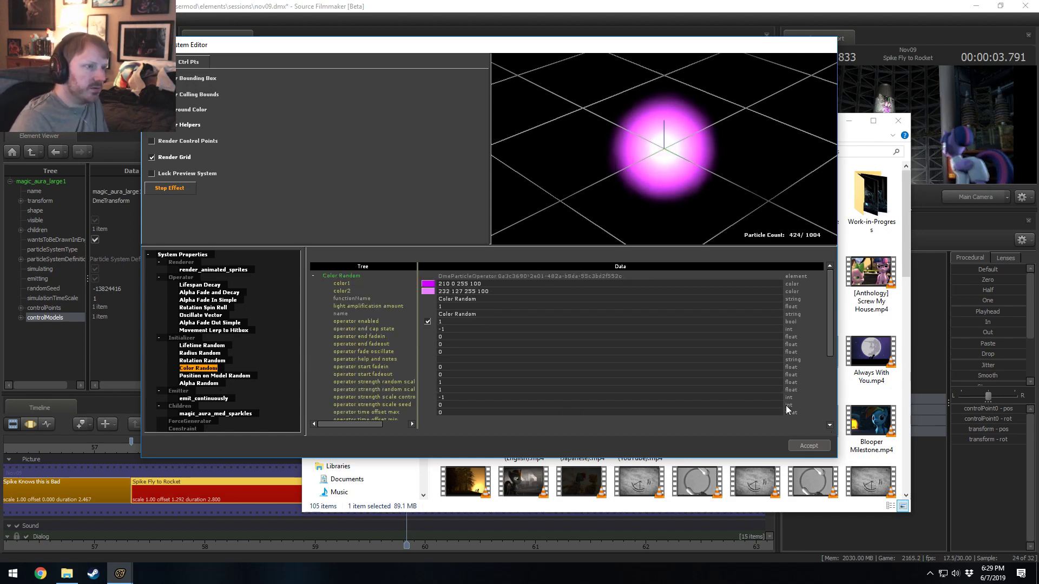
pyautogui.click(807, 446)
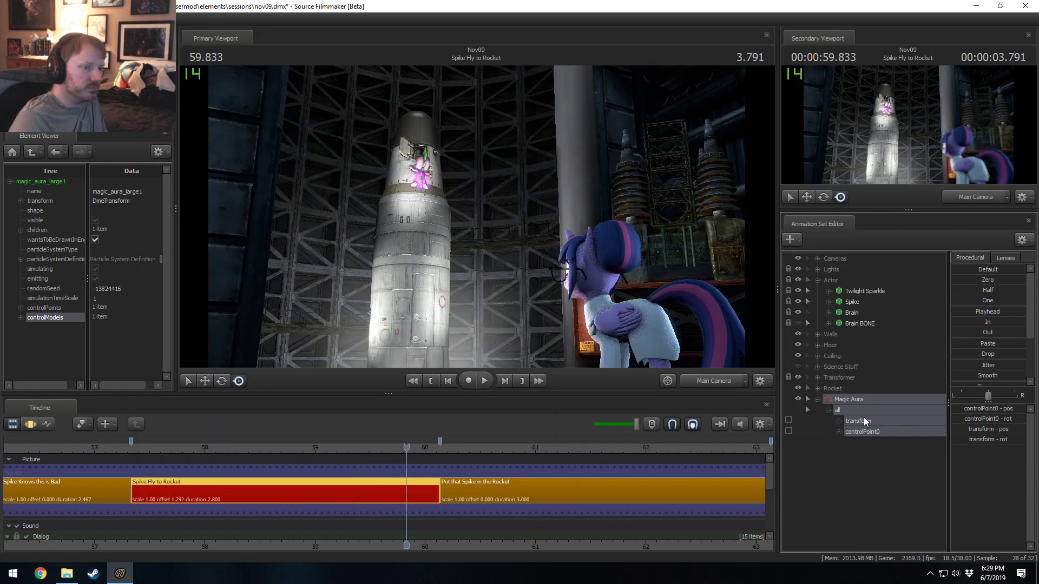
# - Collapse Magic Aura's controls and scrub the Spike Fly to Rocket shot back to 58.333 to examine the aura mid-flight
pyautogui.rightClick(862, 398)
pyautogui.click(817, 399)
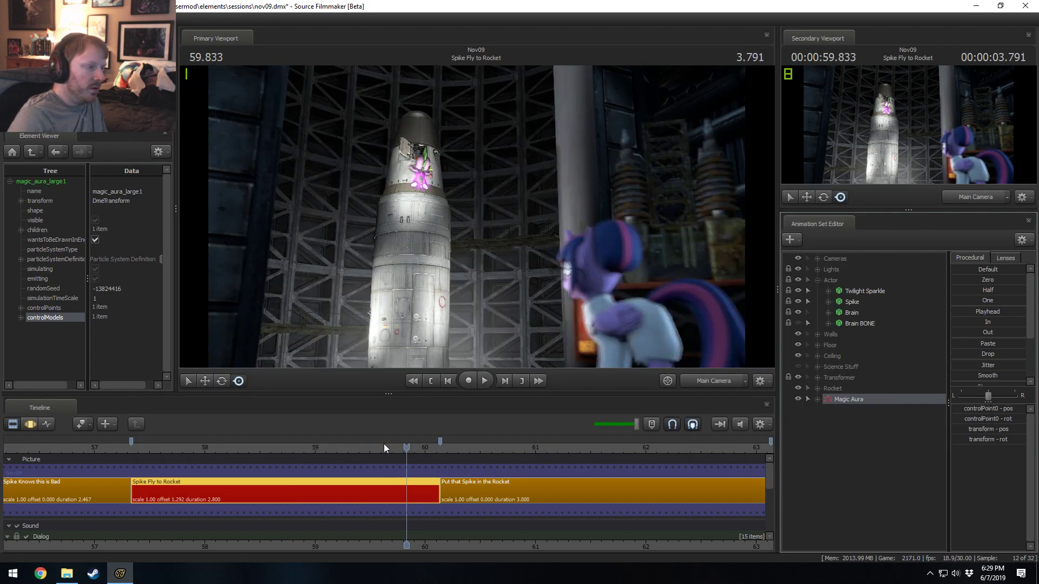
pyautogui.moveTo(384, 444); pyautogui.dragTo(241, 436)
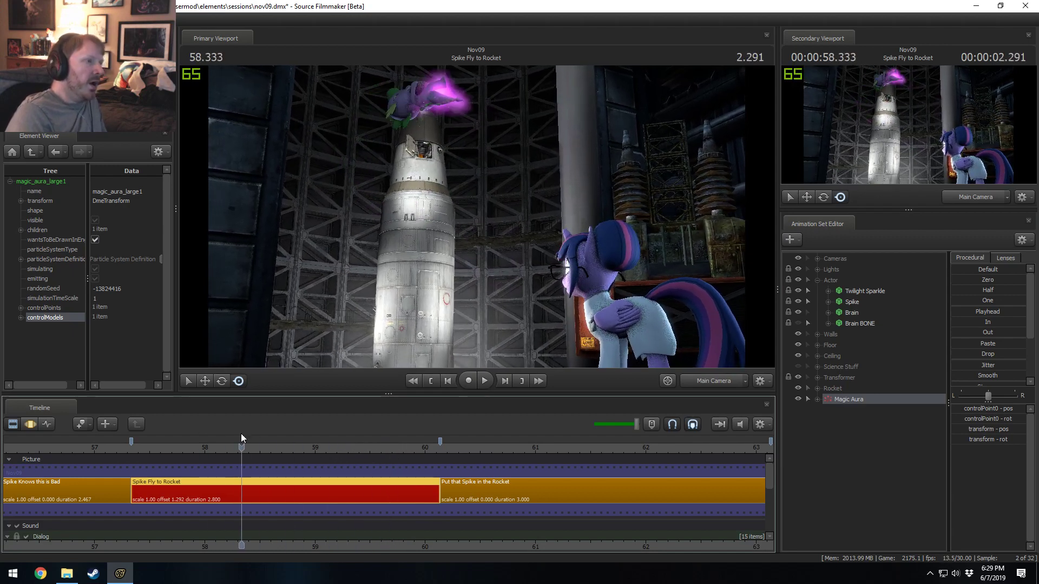
# - Play the Spike Fly to Rocket shot back and forth to examine the aura following Spike, stopping at 59.133
pyautogui.moveTo(417, 447)
pyautogui.mouseDown()
pyautogui.moveTo(400, 449)
pyautogui.moveTo(419, 452)
pyautogui.mouseUp()
pyautogui.press('j')
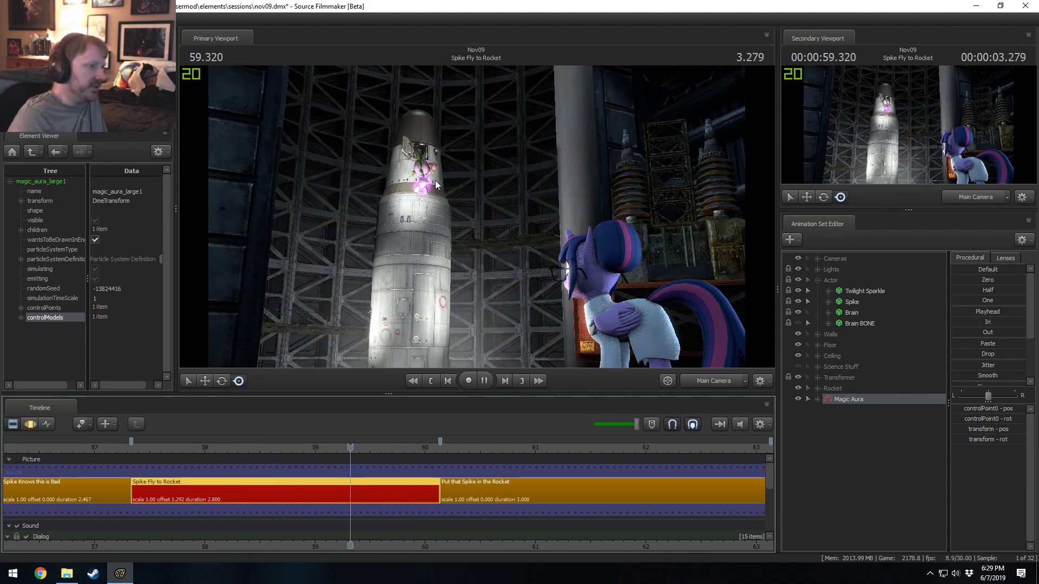
pyautogui.press('l')
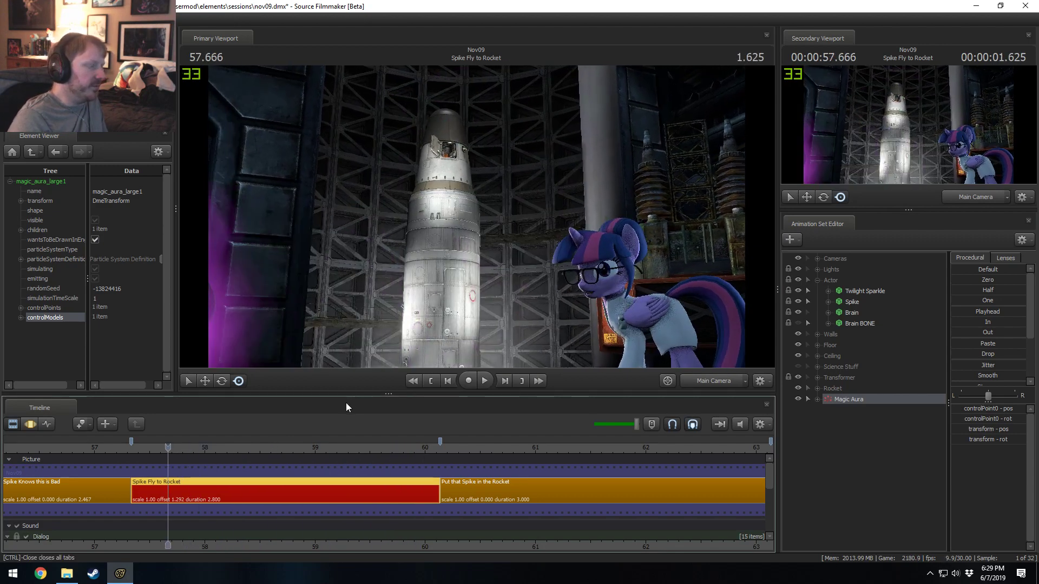
pyautogui.press('k')
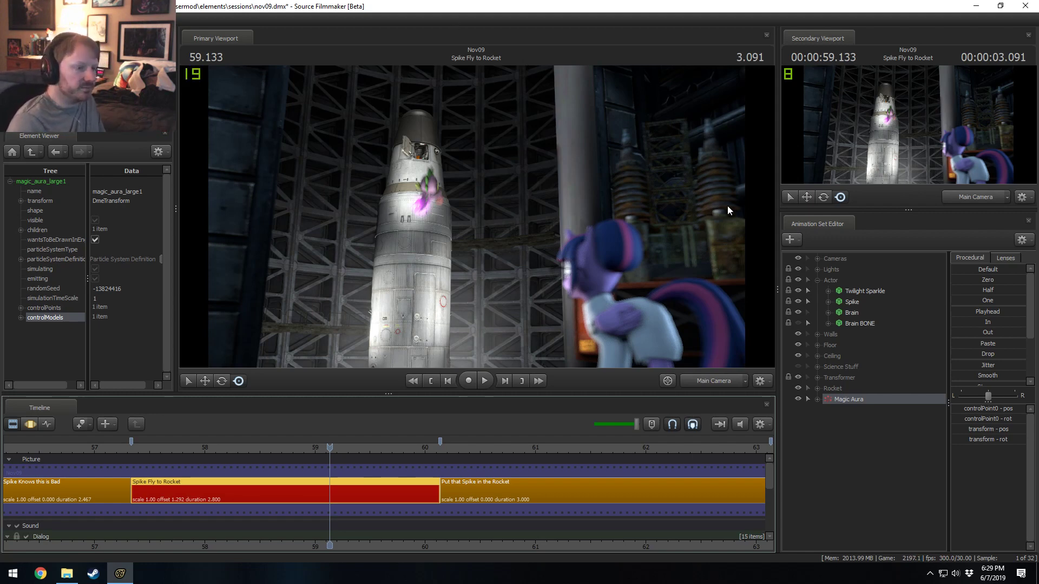
pyautogui.click(843, 413)
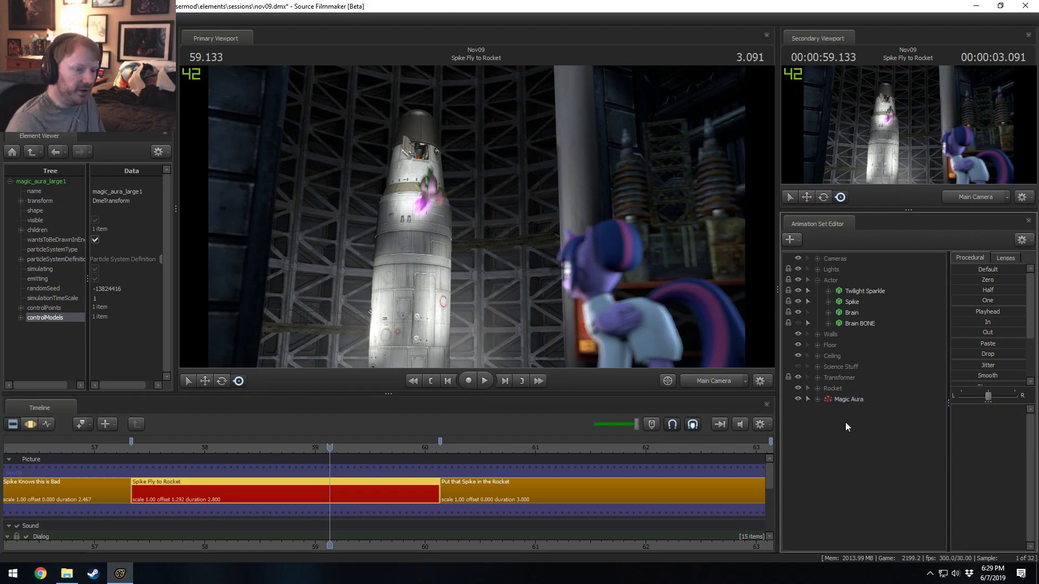
pyautogui.rightClick(845, 422)
pyautogui.click(872, 447)
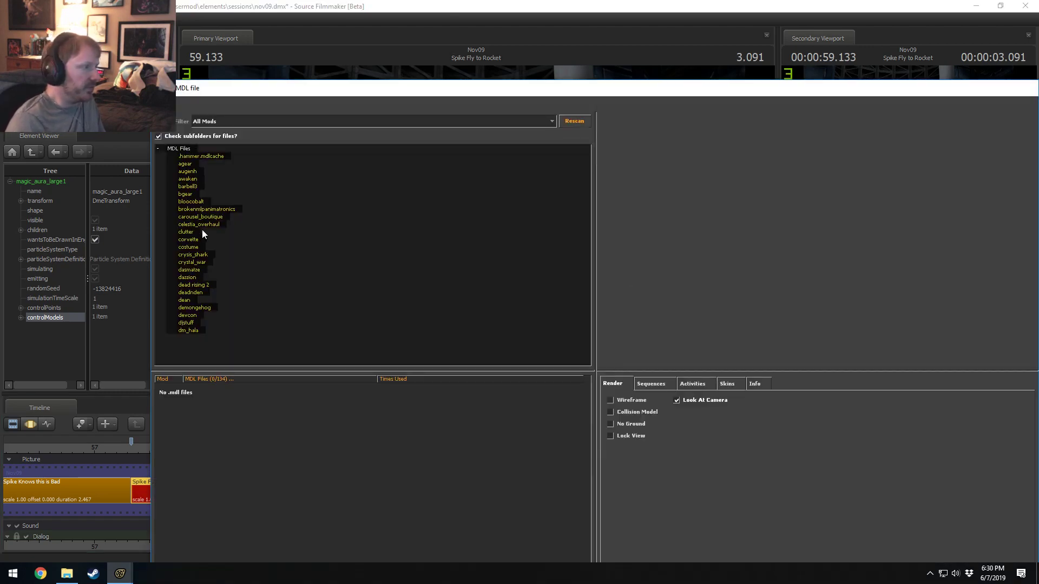
pyautogui.moveTo(278, 91); pyautogui.dragTo(182, 48)
pyautogui.press('Escape')
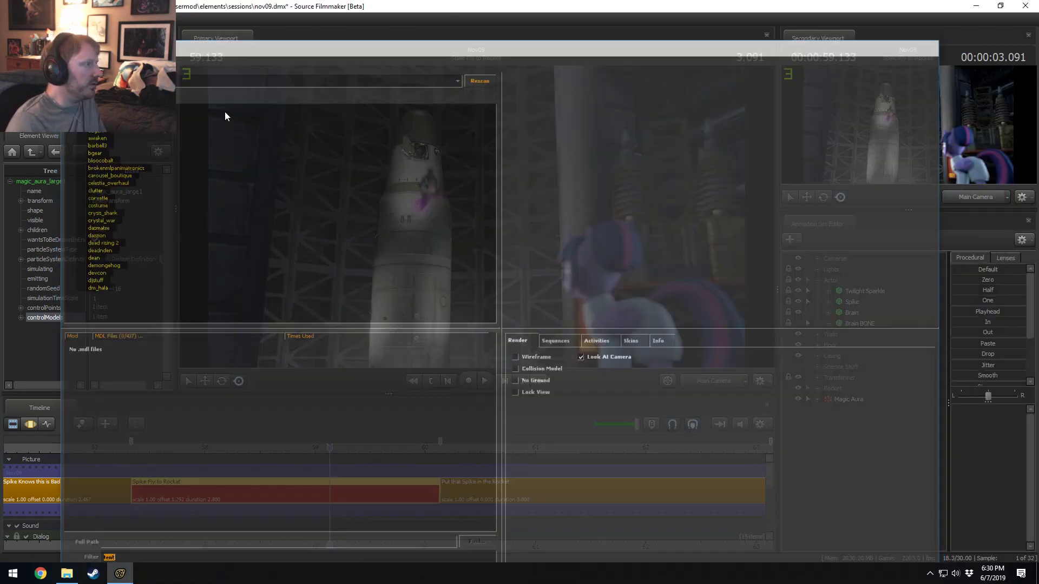
# - Start a new particle system from magic_aura.pcf using the magic_aura_small definition
pyautogui.rightClick(842, 419)
pyautogui.click(885, 456)
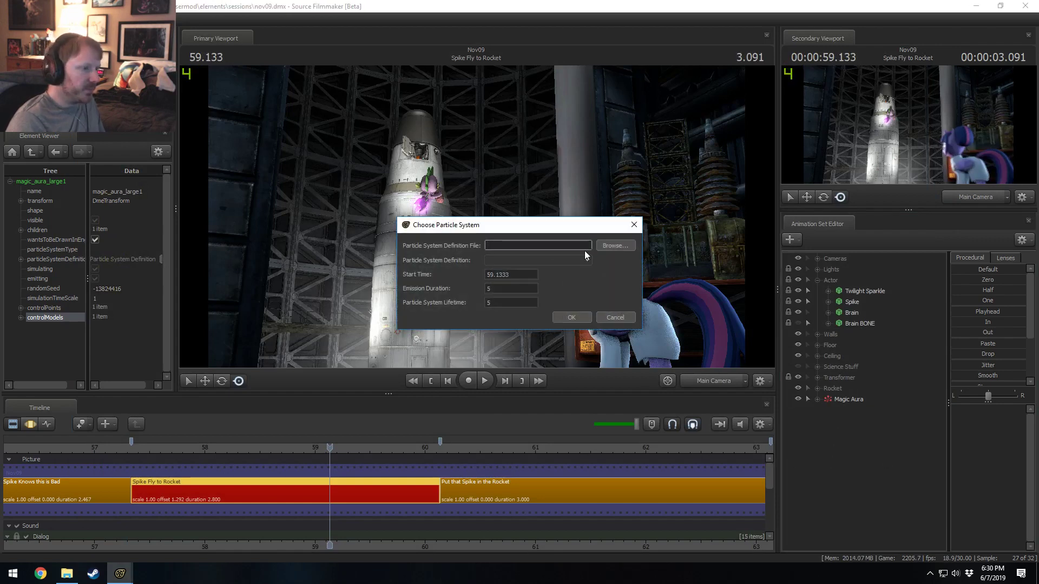
pyautogui.click(616, 247)
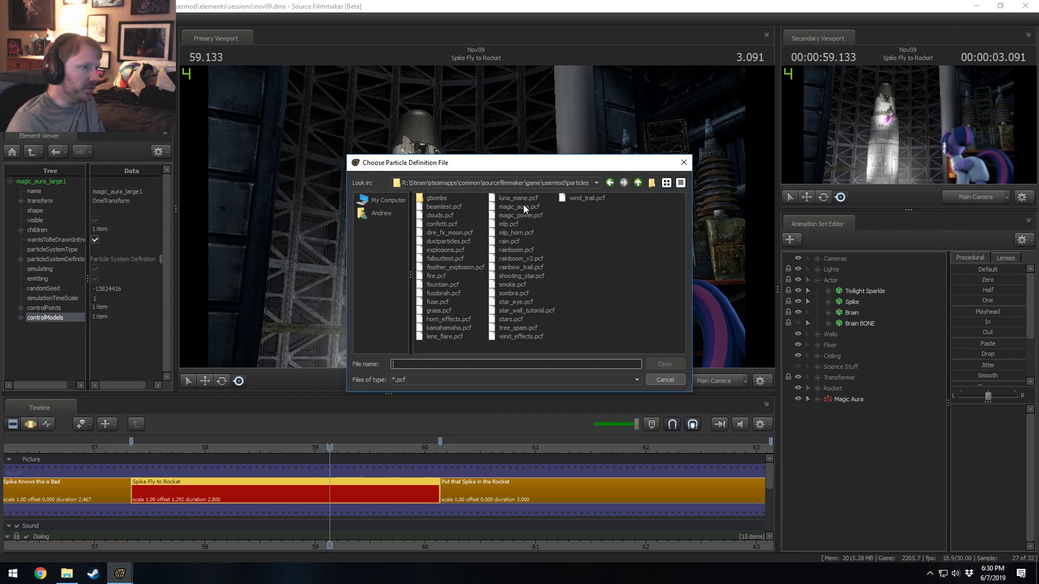
pyautogui.doubleClick(523, 207)
pyautogui.click(530, 260)
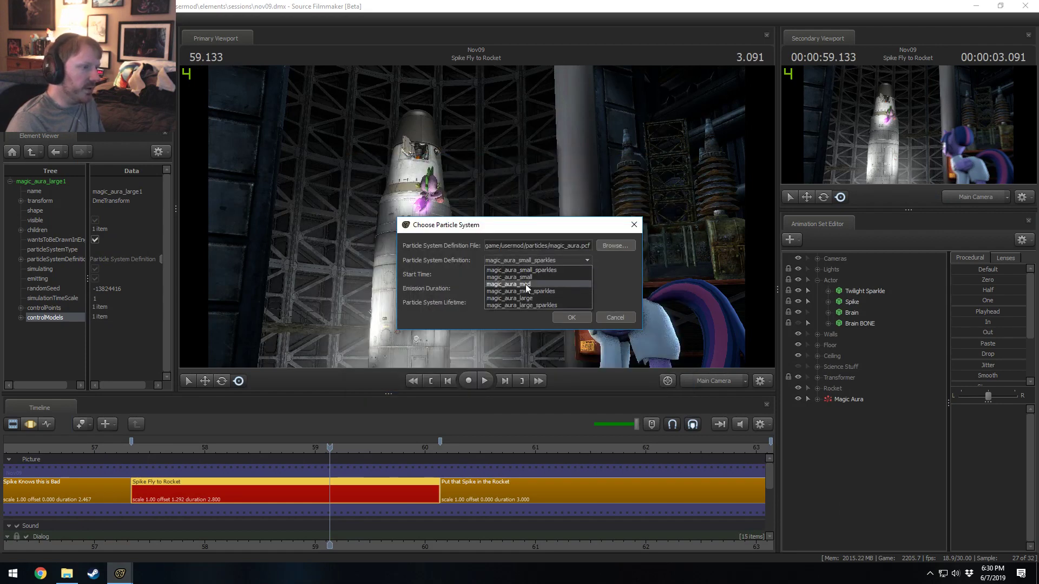
pyautogui.click(529, 277)
# - Set the new particle system's start time to 56 and create it with the default emission duration and lifetime
pyautogui.click(487, 275)
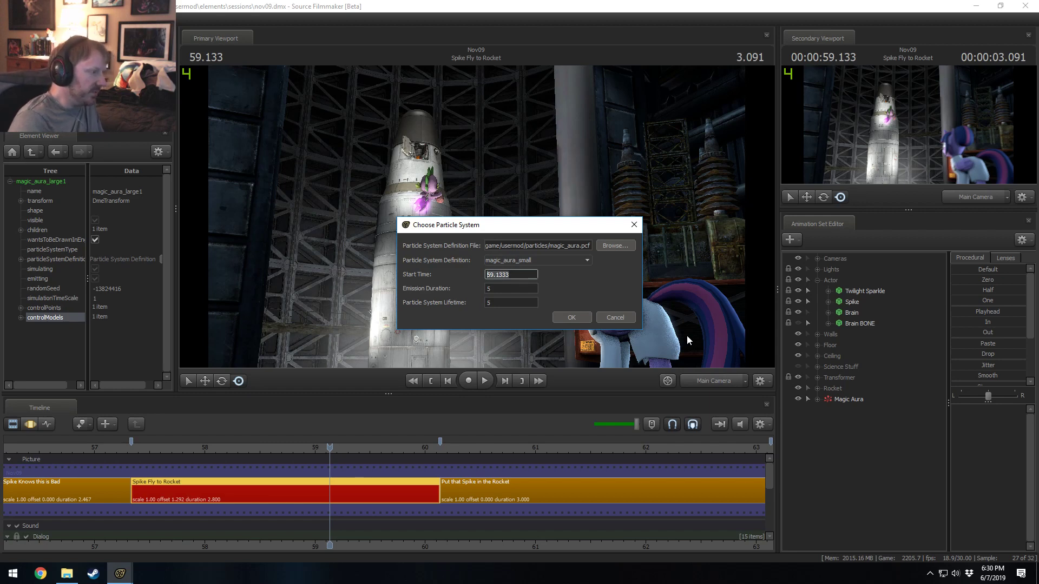
pyautogui.write('56')
pyautogui.press('Tab')
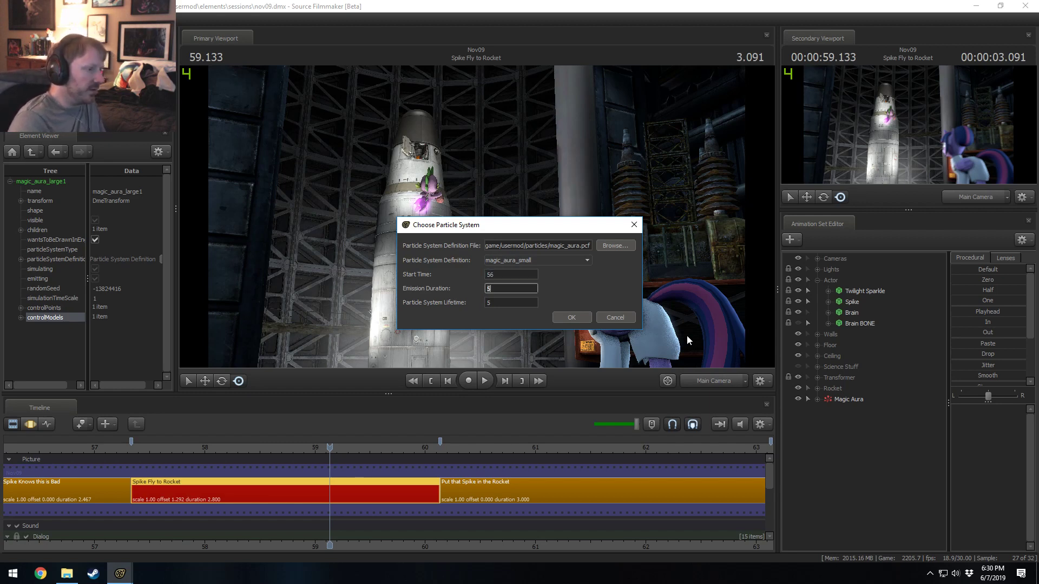
pyautogui.press('Tab')
pyautogui.press('Return')
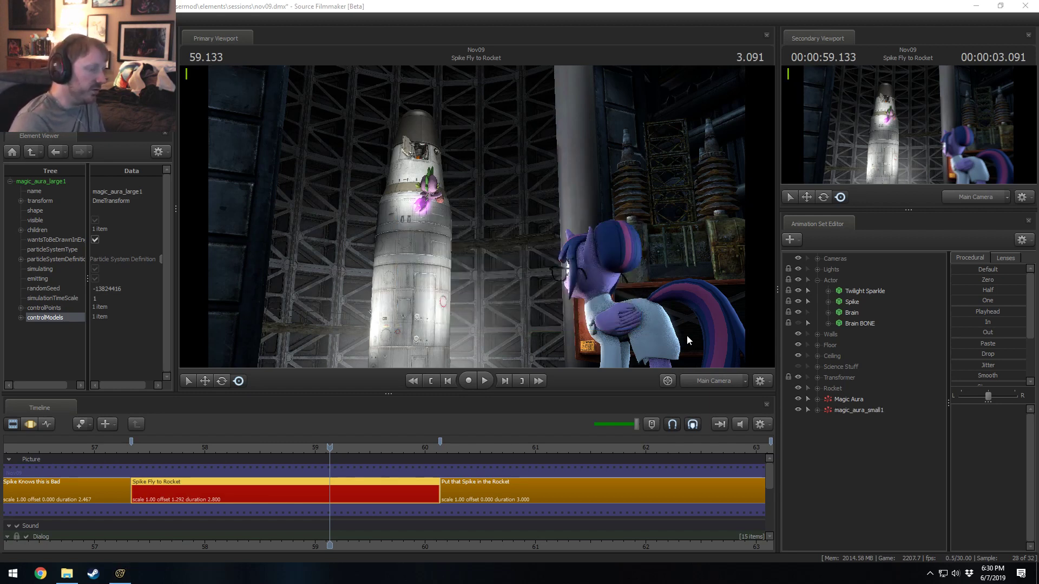
# - Rename the Magic Aura animation set as Magic Aura (Spike)
pyautogui.rightClick(859, 401)
pyautogui.click(871, 408)
pyautogui.click(523, 282)
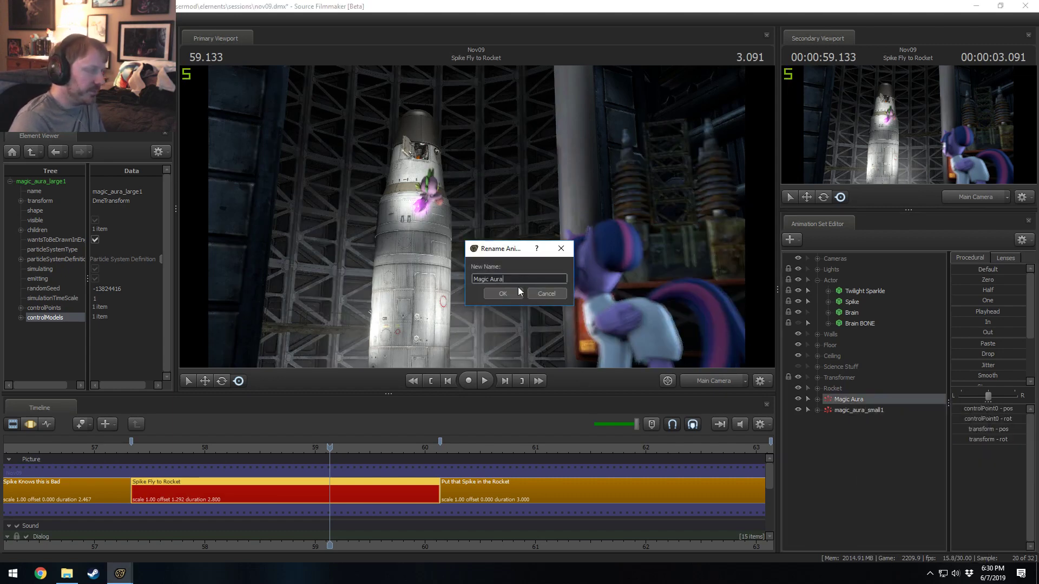
pyautogui.write('(Spike')
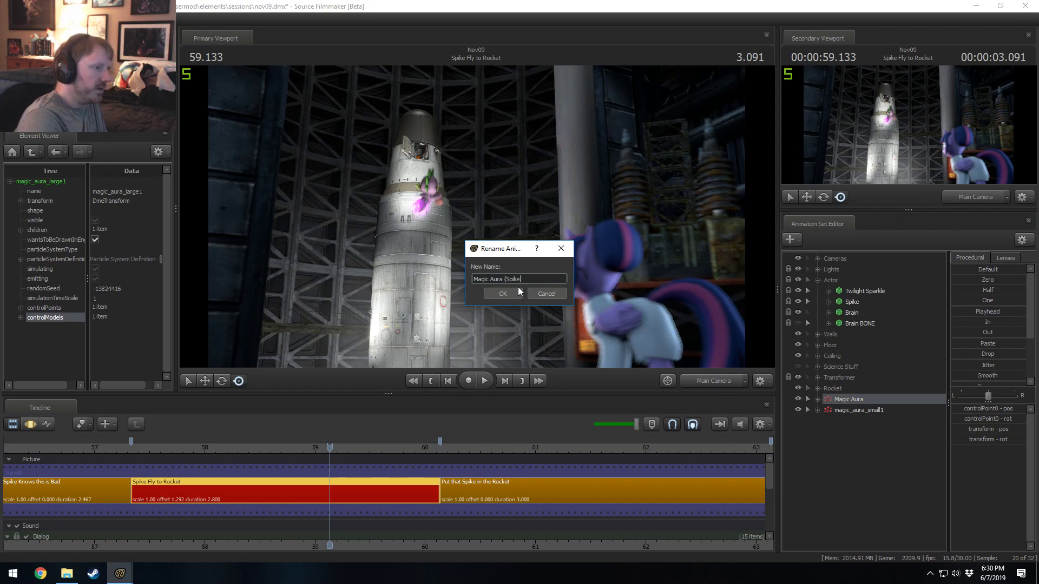
pyautogui.click(519, 292)
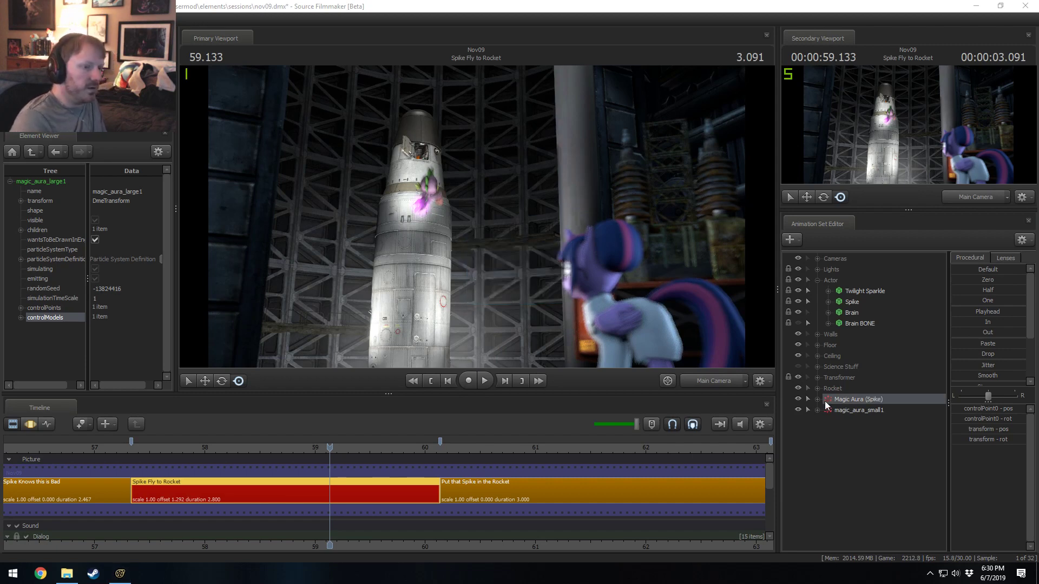
# - Rename the magic_aura_small1 animation set as Magic Aura (Horn)
pyautogui.rightClick(853, 407)
pyautogui.click(862, 407)
pyautogui.write('Magic Aura (H')
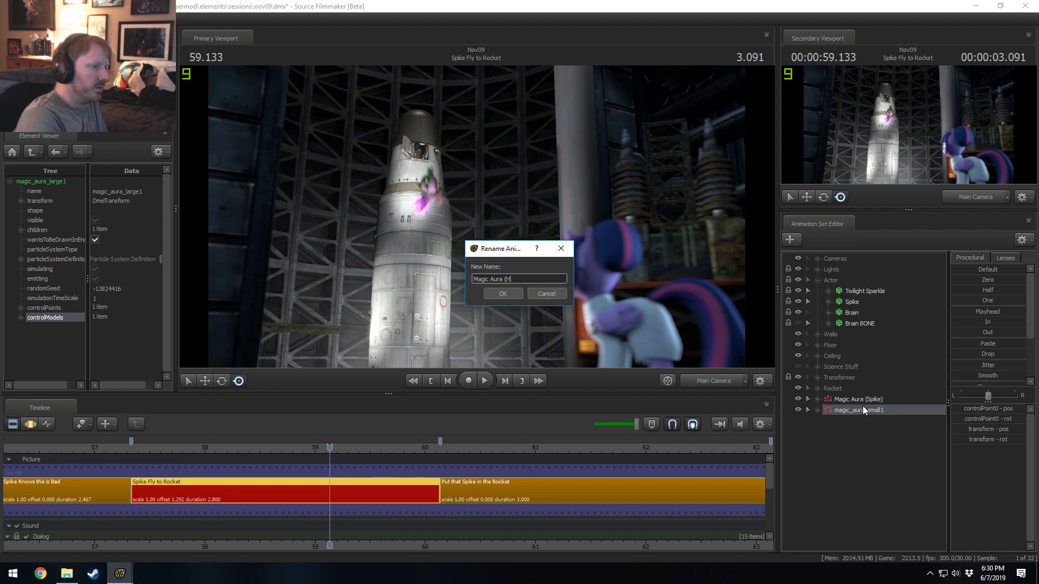
pyautogui.write('orn)')
pyautogui.press('Return')
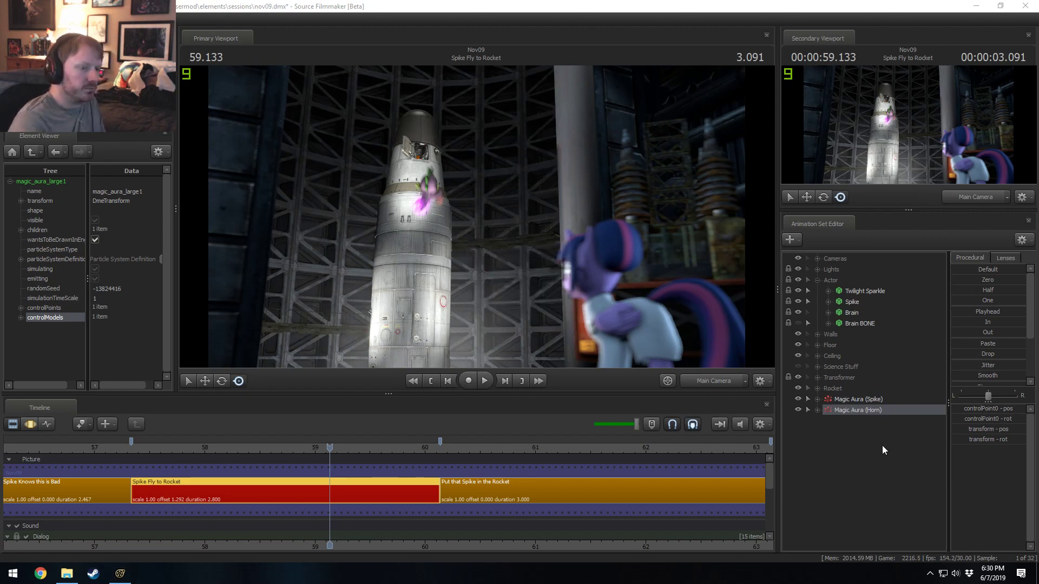
# - Open the model browser for a new animation set, filter the models by "log" and rescan the list
pyautogui.rightClick(828, 435)
pyautogui.click(868, 462)
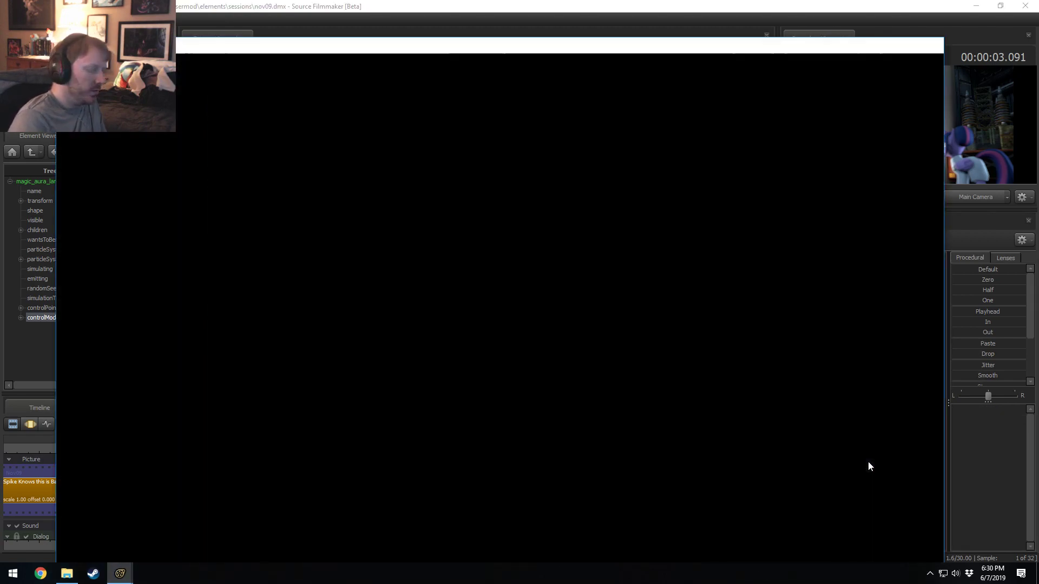
pyautogui.write('log')
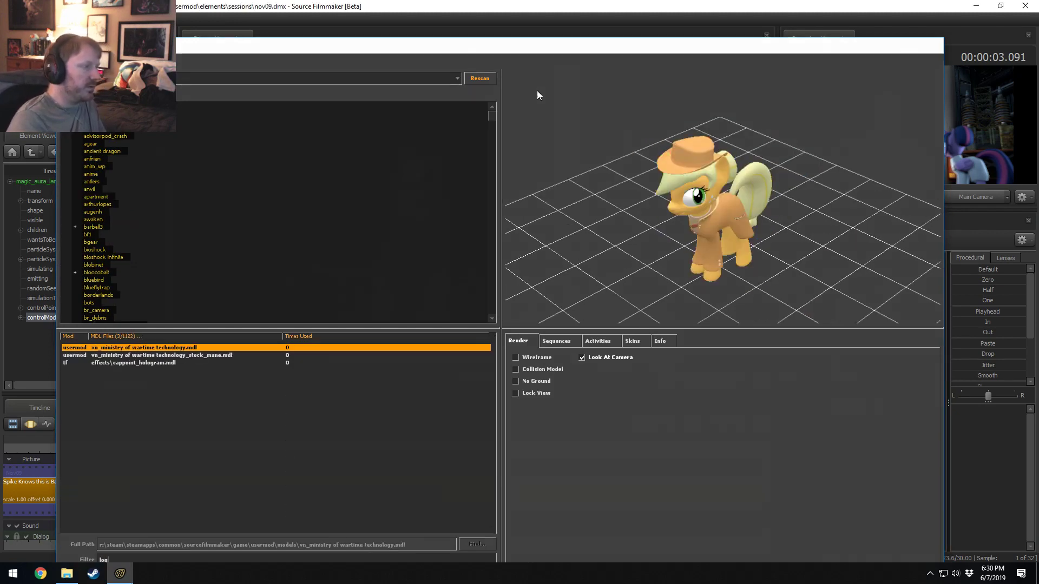
pyautogui.press('Escape')
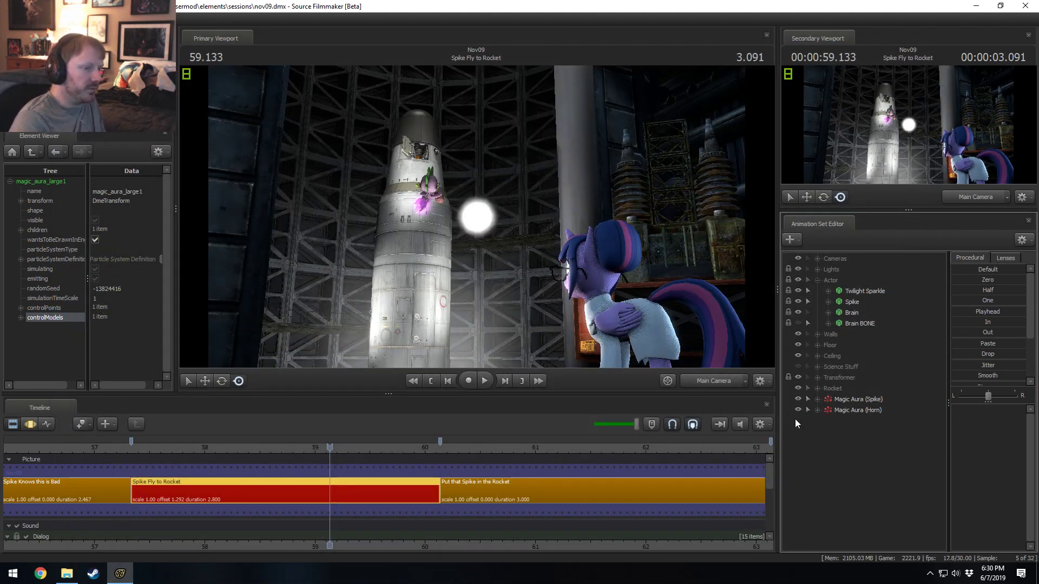
pyautogui.rightClick(824, 434)
pyautogui.click(881, 456)
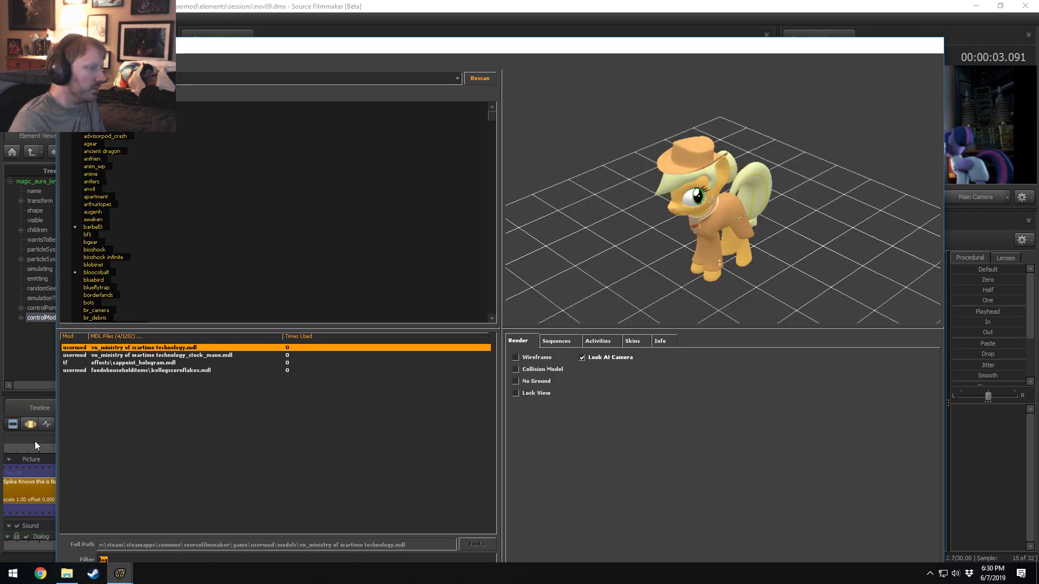
pyautogui.click(480, 79)
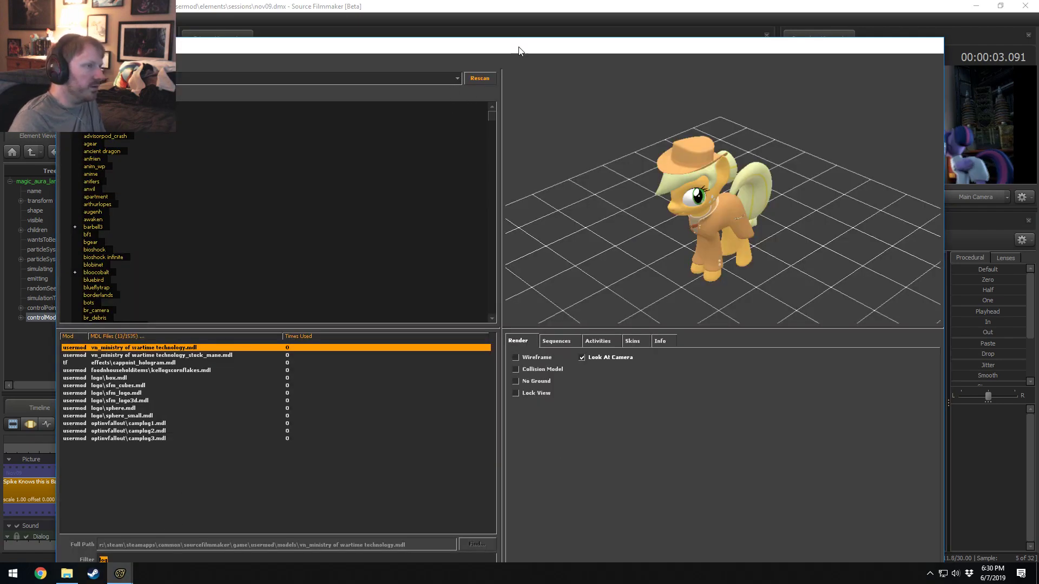
# - Shrink and reposition the model selection window so that all of it fits on screen
pyautogui.moveTo(519, 46); pyautogui.dragTo(537, 19)
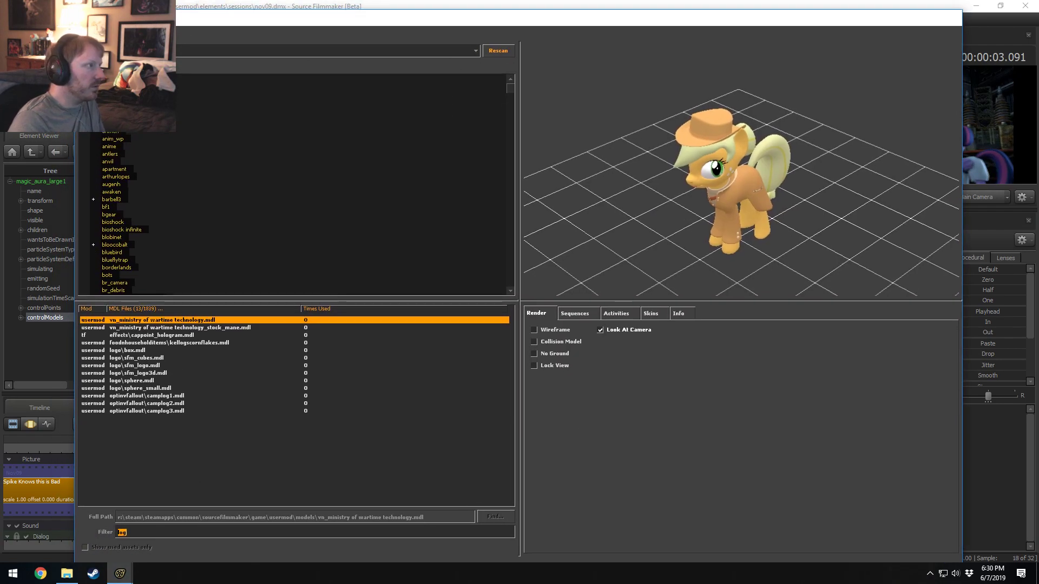
pyautogui.moveTo(75, 10); pyautogui.dragTo(325, 163)
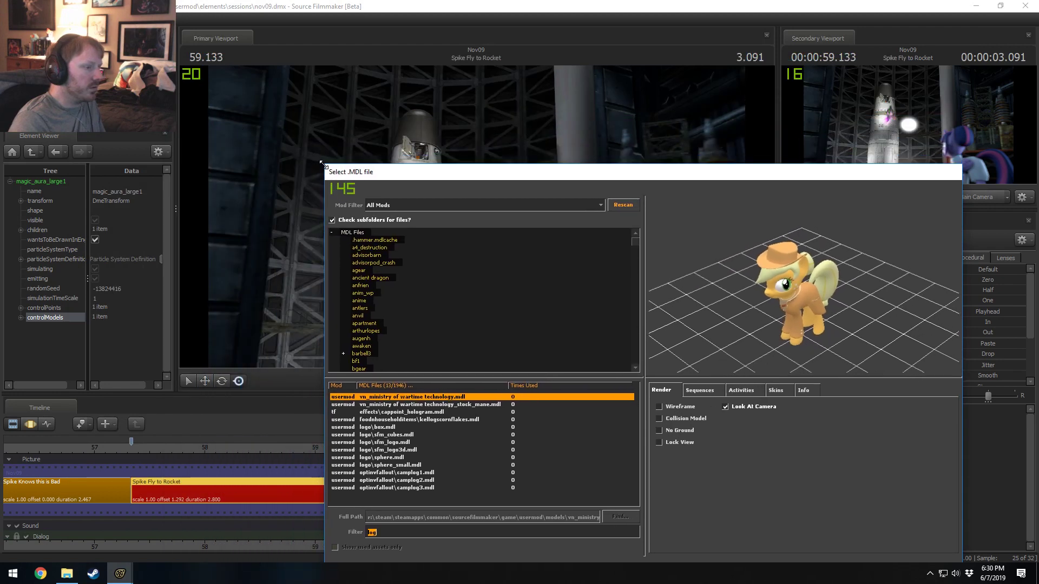
pyautogui.moveTo(583, 175); pyautogui.dragTo(413, 111)
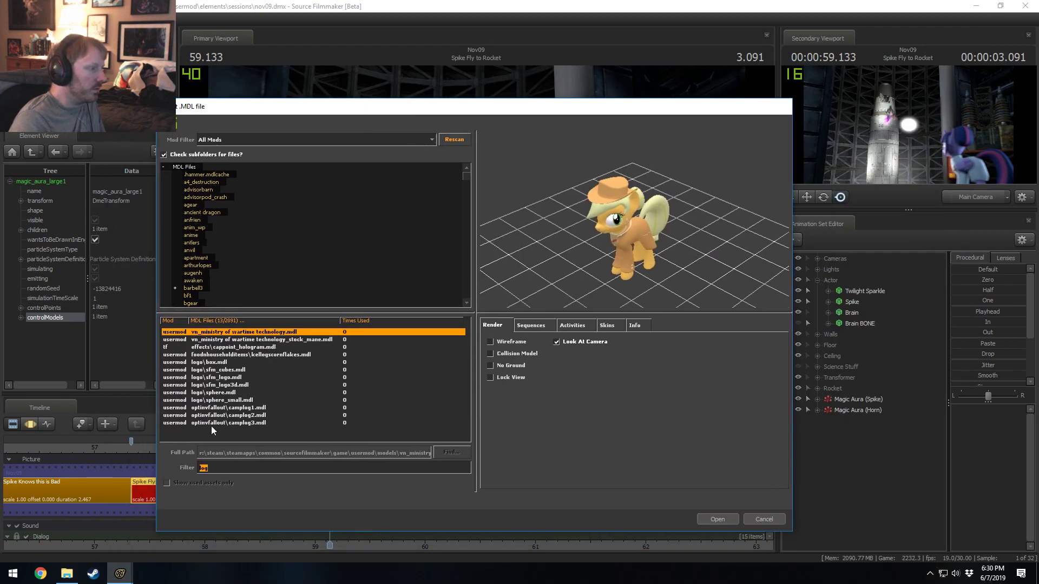
# - Preview the camplog, sphere and logo models among the "log" results, displaying them in wireframe
pyautogui.click(226, 400)
pyautogui.press('Up')
pyautogui.press('Down')
pyautogui.press('Down')
pyautogui.press('Down')
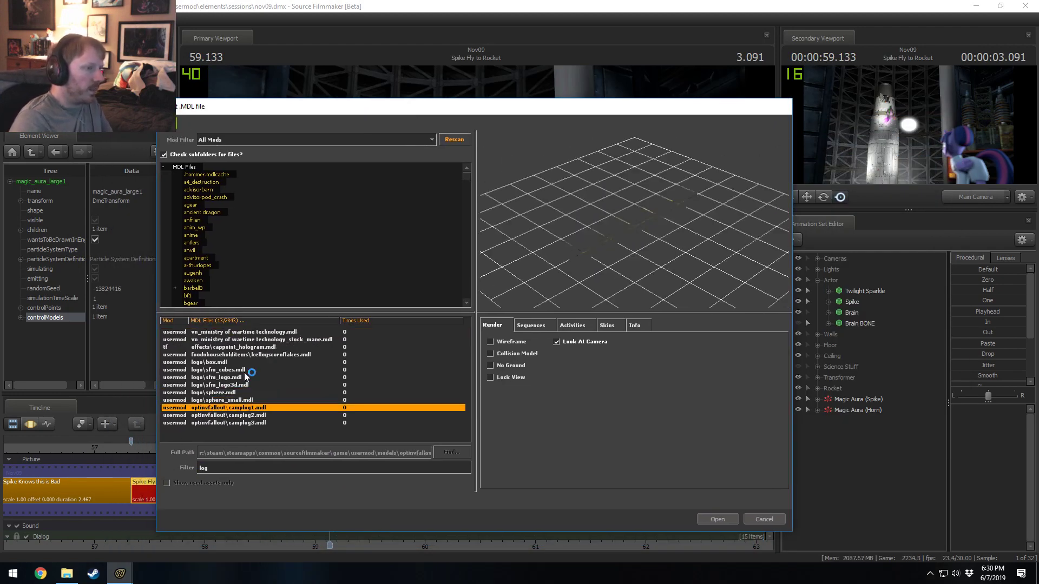
pyautogui.press('Up')
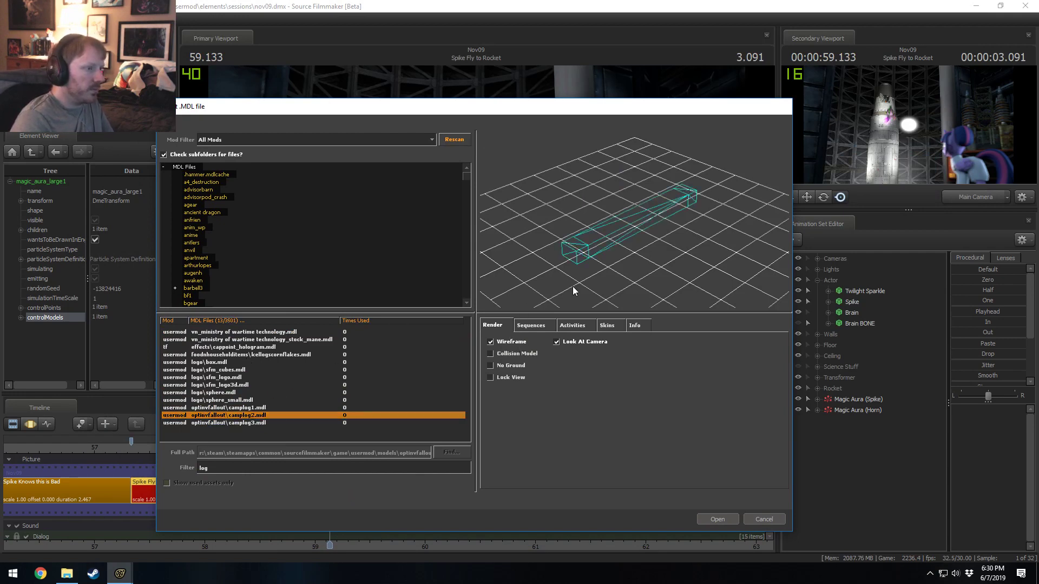
pyautogui.press('Up')
pyautogui.press('Up')
pyautogui.press('Up')
pyautogui.press('Up')
pyautogui.press('Up')
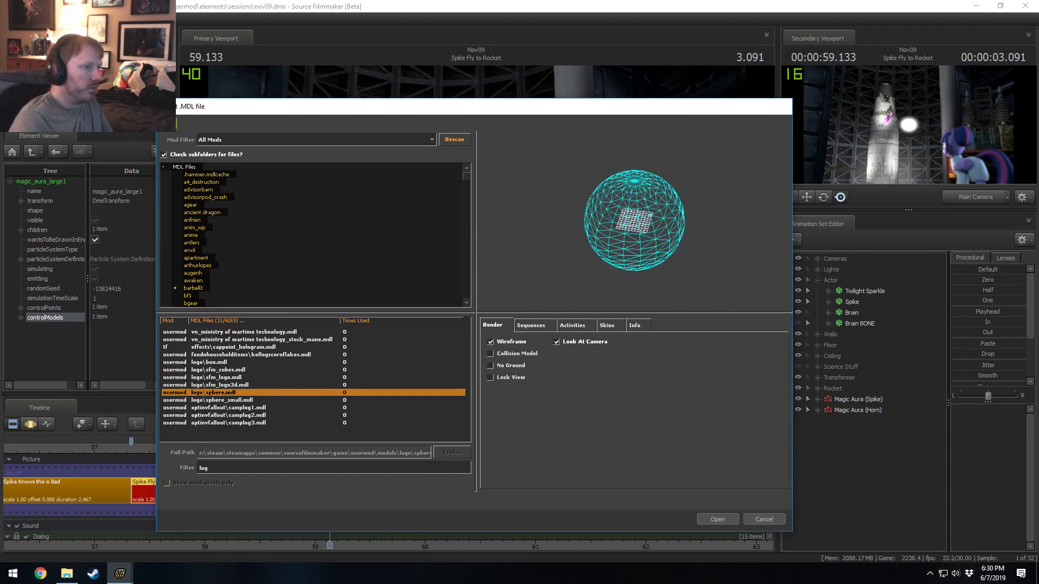
pyautogui.press('Down')
pyautogui.press('Down')
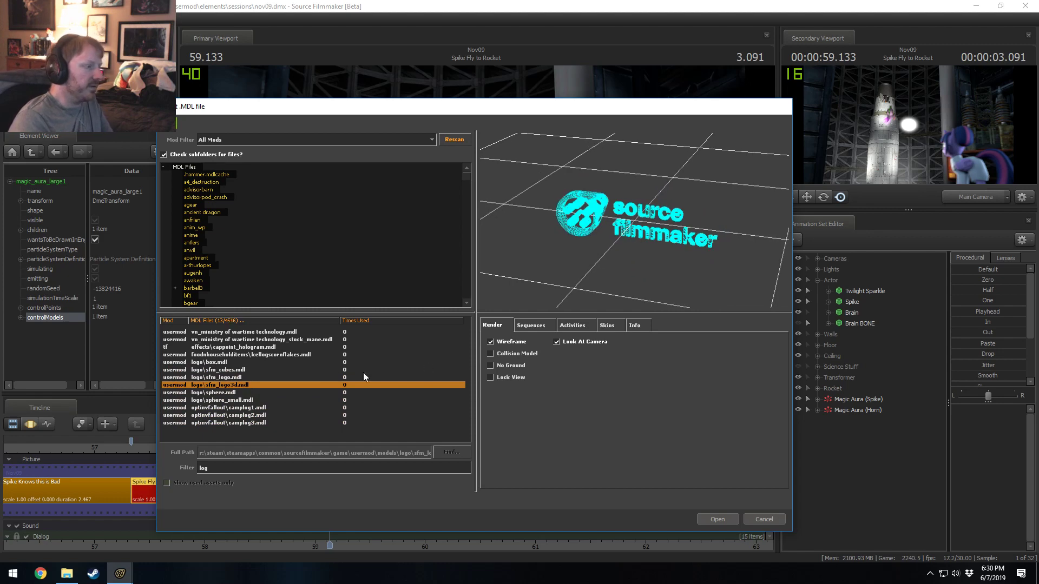
# - Change the model filter from the log search to "wood"
pyautogui.click(225, 468)
pyautogui.moveTo(208, 467); pyautogui.dragTo(190, 459)
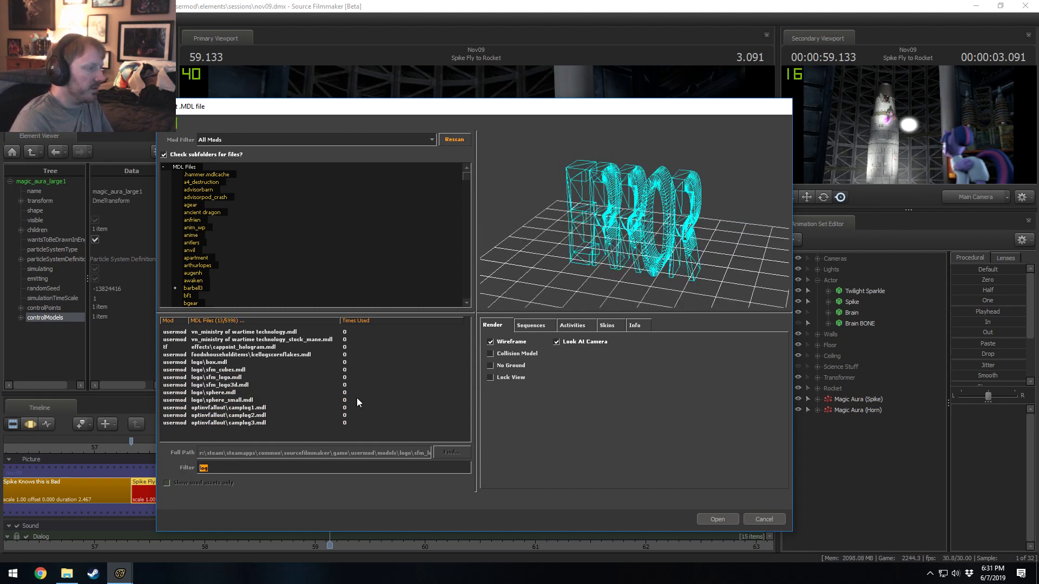
pyautogui.write('w')
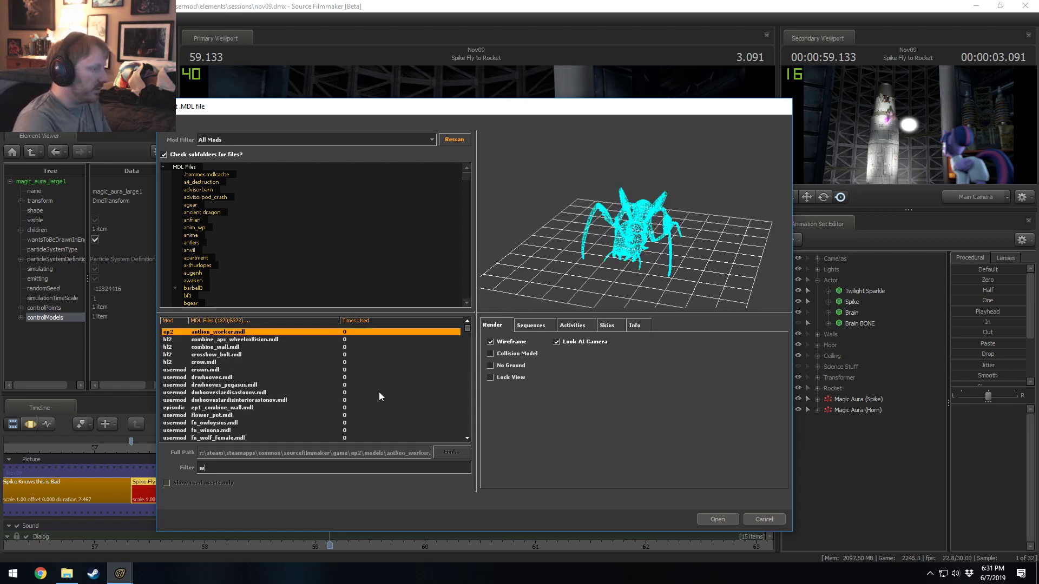
pyautogui.write('ood')
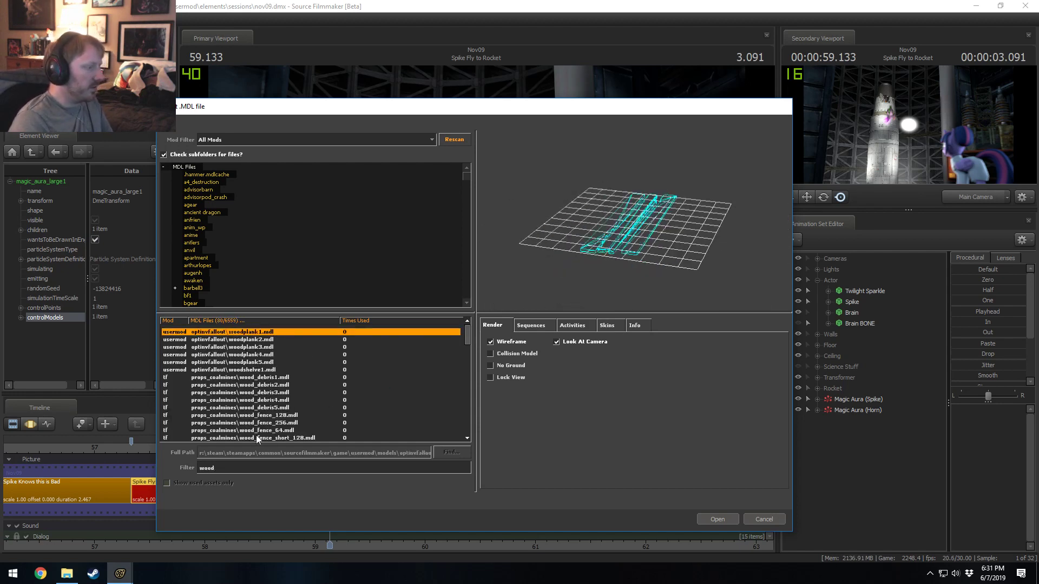
# - Step through the wood models to examine their wireframe previews, from the coal mine fences to props_forest/wood_stairs48.mdl
pyautogui.click(256, 436)
pyautogui.press('Down')
pyautogui.press('Down')
pyautogui.press('Down')
pyautogui.press('Down')
pyautogui.press('Down')
pyautogui.press('Down')
pyautogui.press('Down')
pyautogui.press('Down')
pyautogui.press('Down')
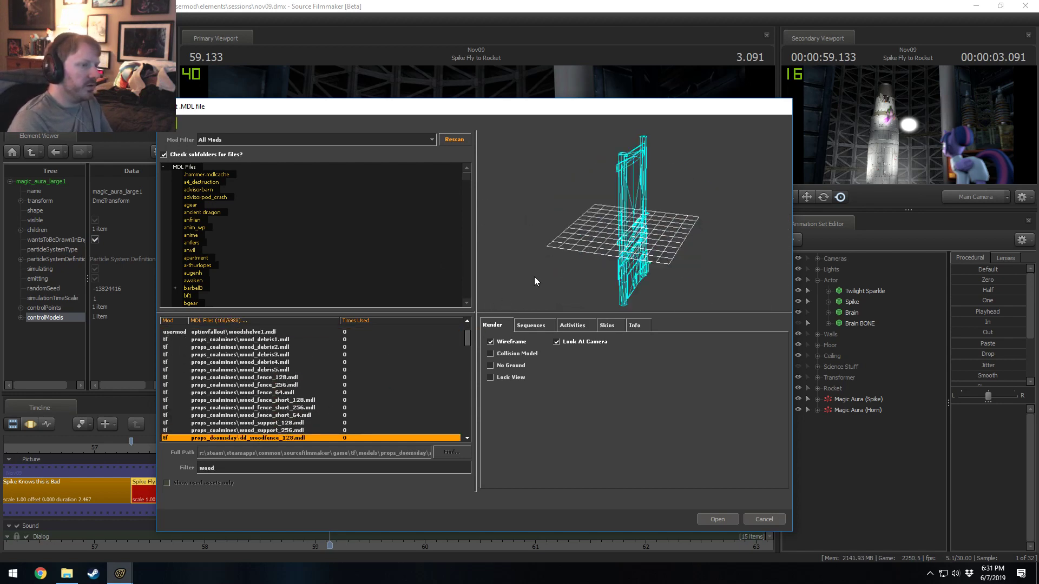
pyautogui.press('Down')
pyautogui.press('Down')
pyautogui.press('Down')
pyautogui.press('Down')
pyautogui.press('Down')
pyautogui.press('Down')
pyautogui.press('Down')
pyautogui.press('Down')
pyautogui.press('Down')
pyautogui.press('Down')
pyautogui.press('Down')
pyautogui.press('Down')
pyautogui.press('Down')
pyautogui.press('Down')
pyautogui.press('Down')
pyautogui.press('Down')
pyautogui.press('Down')
pyautogui.press('Down')
pyautogui.press('Down')
pyautogui.press('Down')
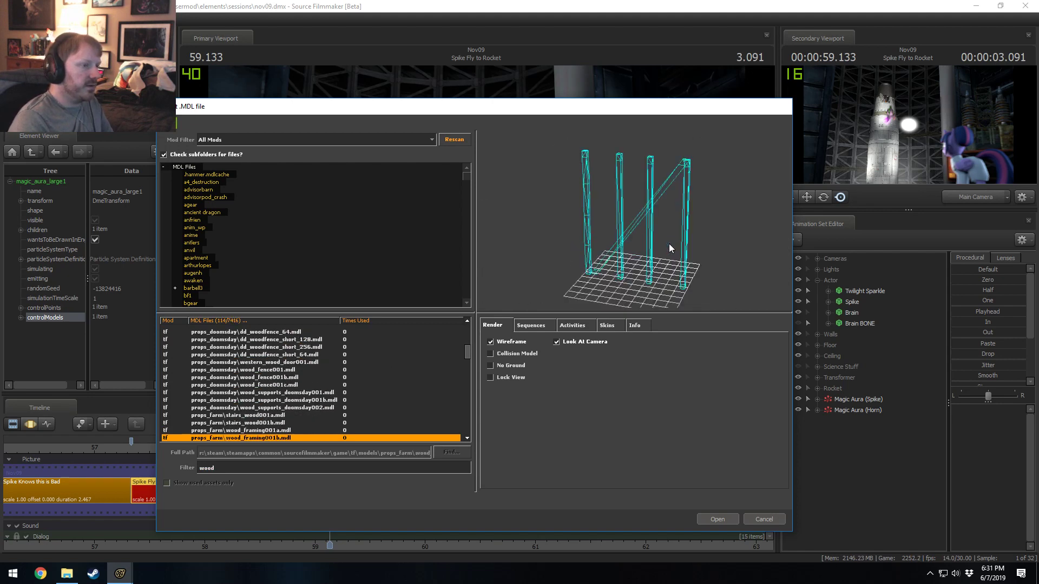
pyautogui.press('Down')
pyautogui.press('Down')
pyautogui.press('Down')
pyautogui.press('Down')
pyautogui.press('Down')
pyautogui.press('Down')
pyautogui.press('Down')
pyautogui.press('Down')
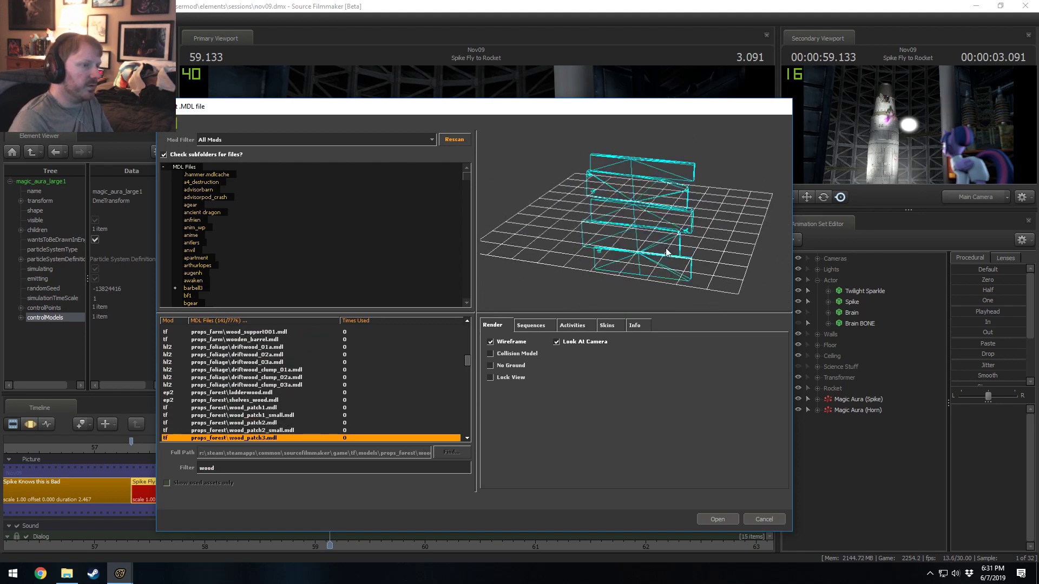
pyautogui.press('Down')
pyautogui.press('Down')
pyautogui.press('Down')
pyautogui.press('Down')
pyautogui.press('Down')
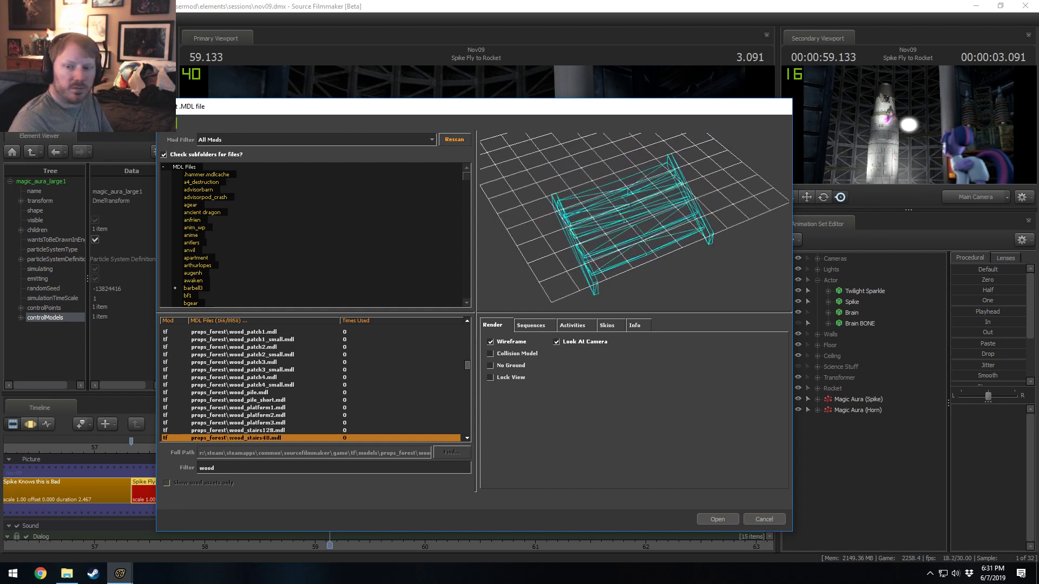
pyautogui.press('Down')
pyautogui.press('Down')
pyautogui.press('Down')
pyautogui.press('Down')
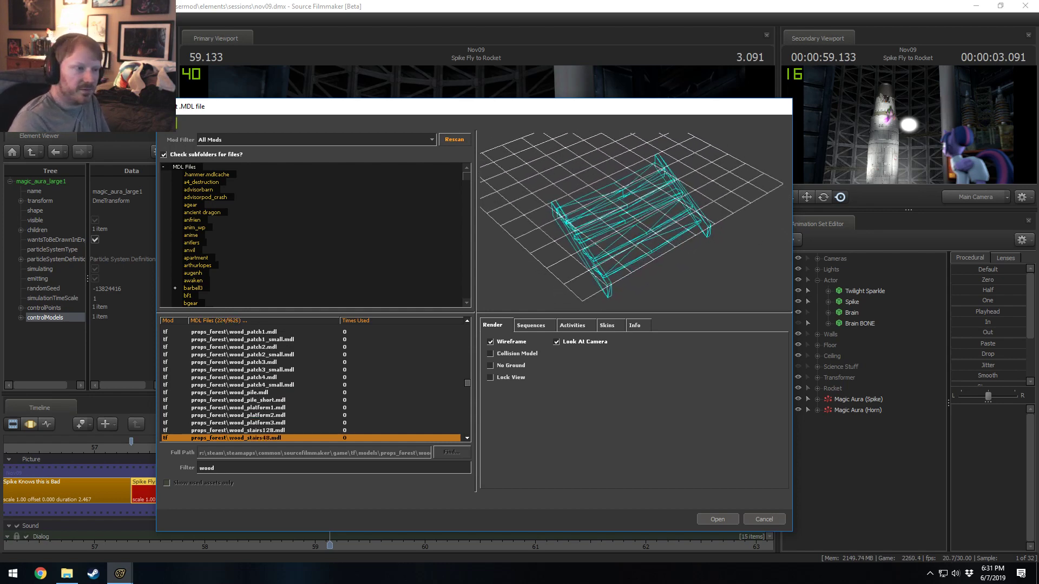
# - Preview the wood-filtered models one by one, from the props_forest stairs through the props_junk crates and pallets to the props_medieval and props_mining pieces
pyautogui.press('Down')
pyautogui.press('Down')
pyautogui.press('Down')
pyautogui.press('Down')
pyautogui.press('Down')
pyautogui.press('Down')
pyautogui.press('Down')
pyautogui.press('Down')
pyautogui.press('Down')
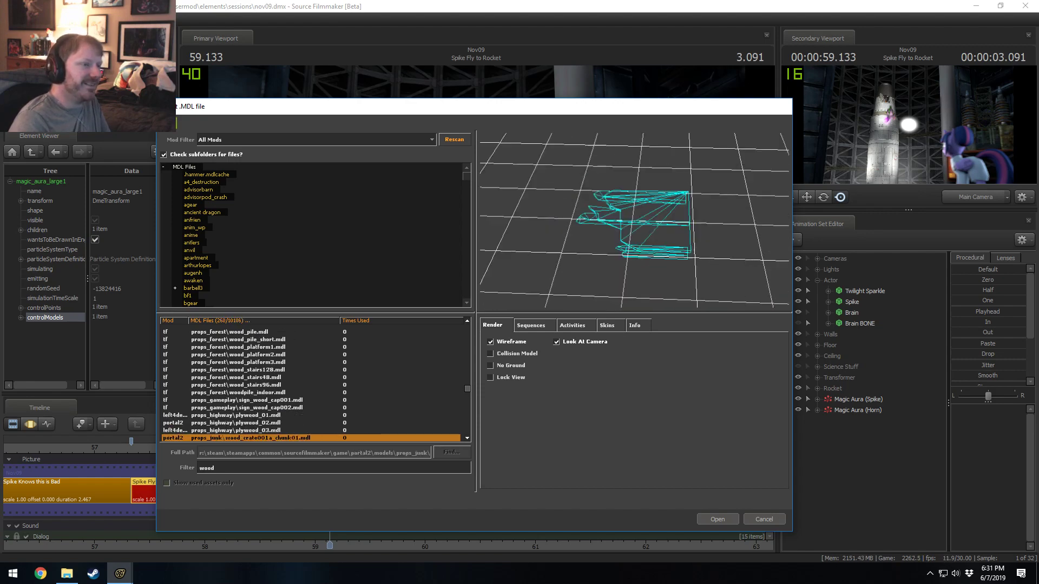
pyautogui.press('Down')
pyautogui.press('Down')
pyautogui.press('Down')
pyautogui.press('Down')
pyautogui.press('Down')
pyautogui.press('Down')
pyautogui.press('Down')
pyautogui.press('Down')
pyautogui.press('Down')
pyautogui.press('Down')
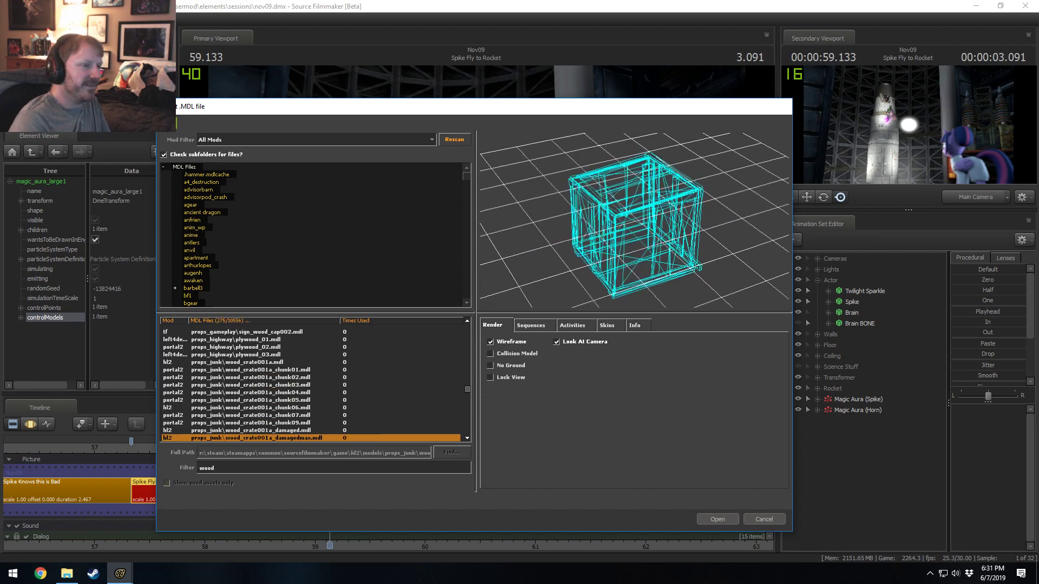
pyautogui.press('Down')
pyautogui.press('Down')
pyautogui.press('Down')
pyautogui.press('Down')
pyautogui.press('Down')
pyautogui.press('Down')
pyautogui.press('Down')
pyautogui.press('Down')
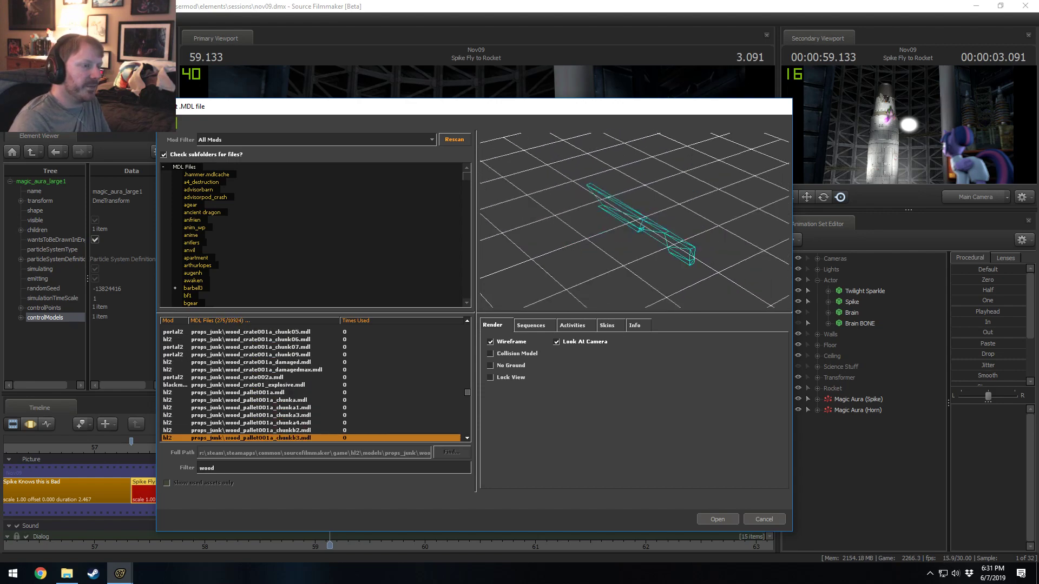
pyautogui.press('Down')
pyautogui.press('Down')
pyautogui.press('Down')
pyautogui.press('Down')
pyautogui.press('Down')
pyautogui.press('Down')
pyautogui.press('Down')
pyautogui.press('Down')
pyautogui.press('Down')
pyautogui.press('Down')
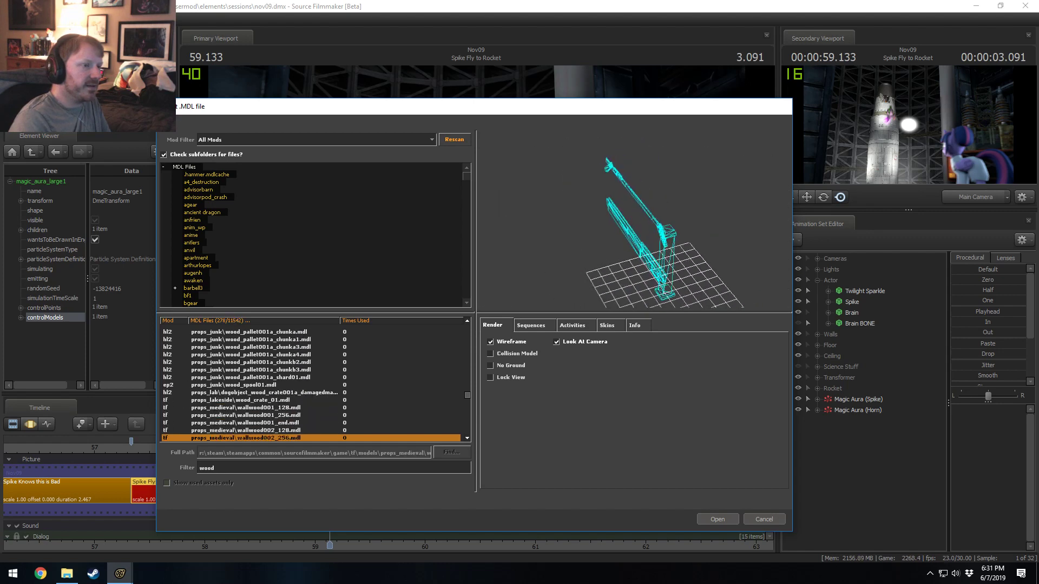
pyautogui.press('Down')
pyautogui.press('Down')
pyautogui.press('Down')
pyautogui.press('Down')
pyautogui.press('Down')
pyautogui.press('Down')
pyautogui.press('Down')
pyautogui.press('Down')
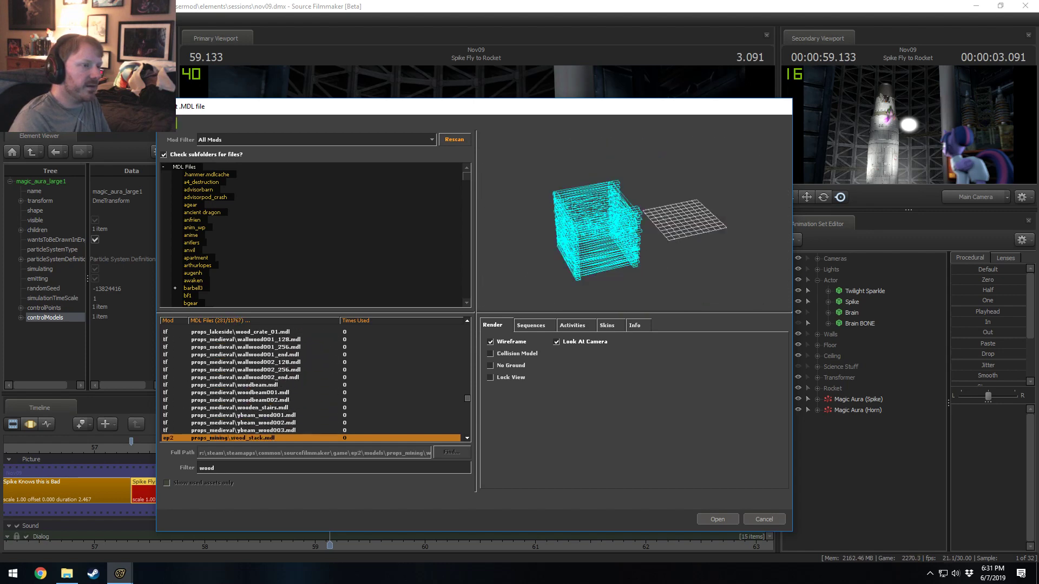
pyautogui.press('Down')
pyautogui.press('Down')
pyautogui.press('Down')
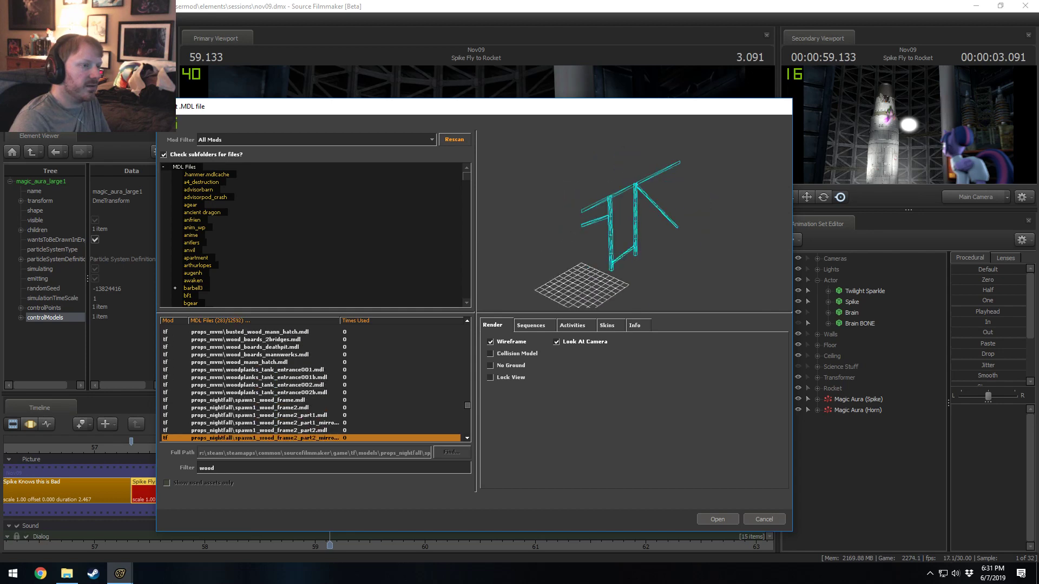
# - Examine the wood models from the props_nightfall frames through the props_urban and props_wasteland fences and boards to the last props_wasteland window walls
pyautogui.press('Down')
pyautogui.press('Down')
pyautogui.press('Down')
pyautogui.press('Down')
pyautogui.press('Down')
pyautogui.press('Down')
pyautogui.press('Down')
pyautogui.press('Down')
pyautogui.press('Down')
pyautogui.press('Down')
pyautogui.press('Down')
pyautogui.press('Down')
pyautogui.press('Down')
pyautogui.press('Down')
pyautogui.press('Down')
pyautogui.press('Down')
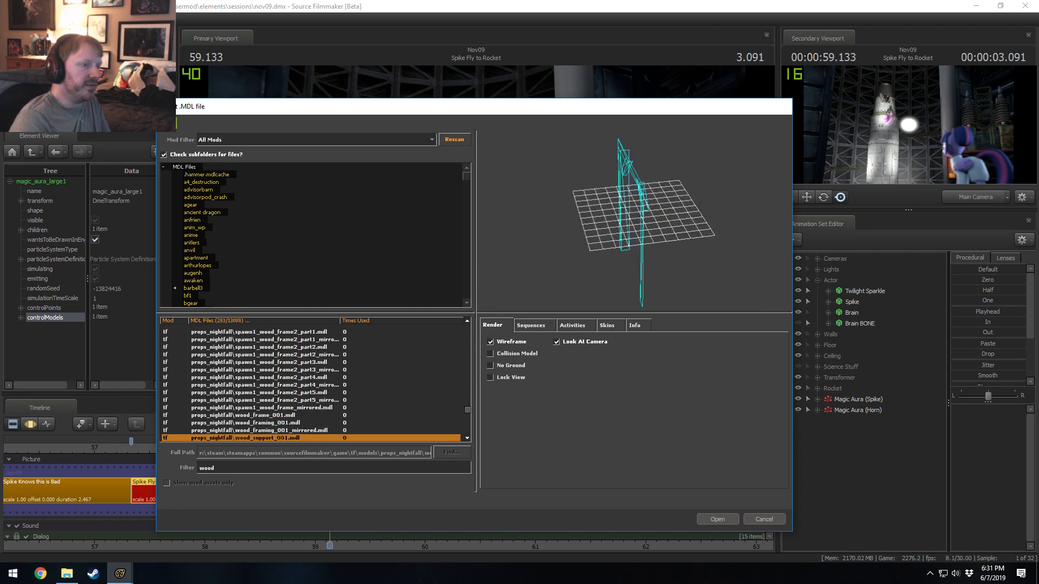
pyautogui.press('Down')
pyautogui.press('Down')
pyautogui.press('Down')
pyautogui.press('Down')
pyautogui.press('Down')
pyautogui.press('Down')
pyautogui.press('Down')
pyautogui.press('Down')
pyautogui.press('Down')
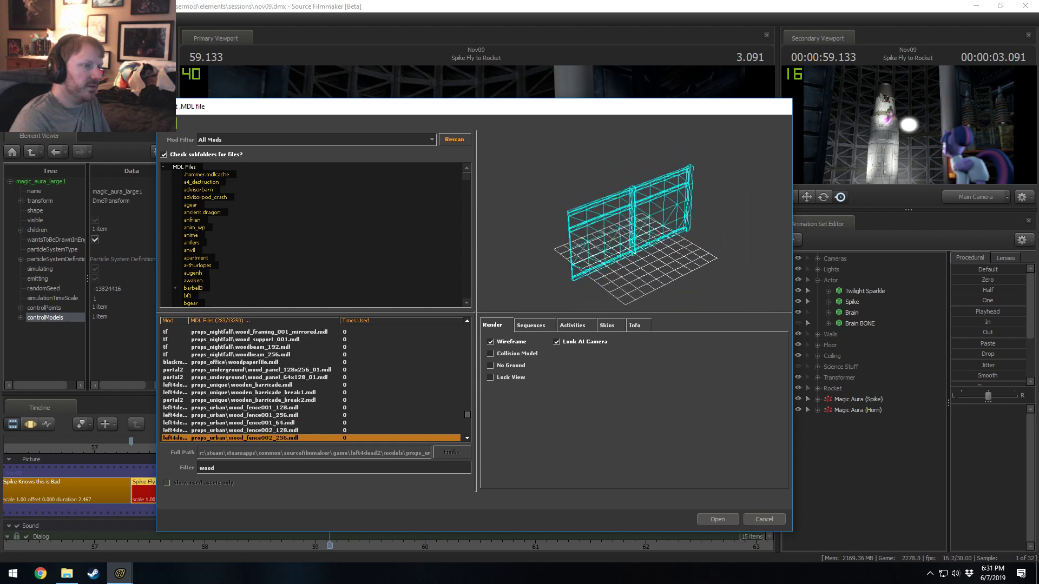
pyautogui.press('Down')
pyautogui.press('Down')
pyautogui.press('Down')
pyautogui.press('Down')
pyautogui.press('Down')
pyautogui.press('Down')
pyautogui.press('Down')
pyautogui.press('Down')
pyautogui.press('Down')
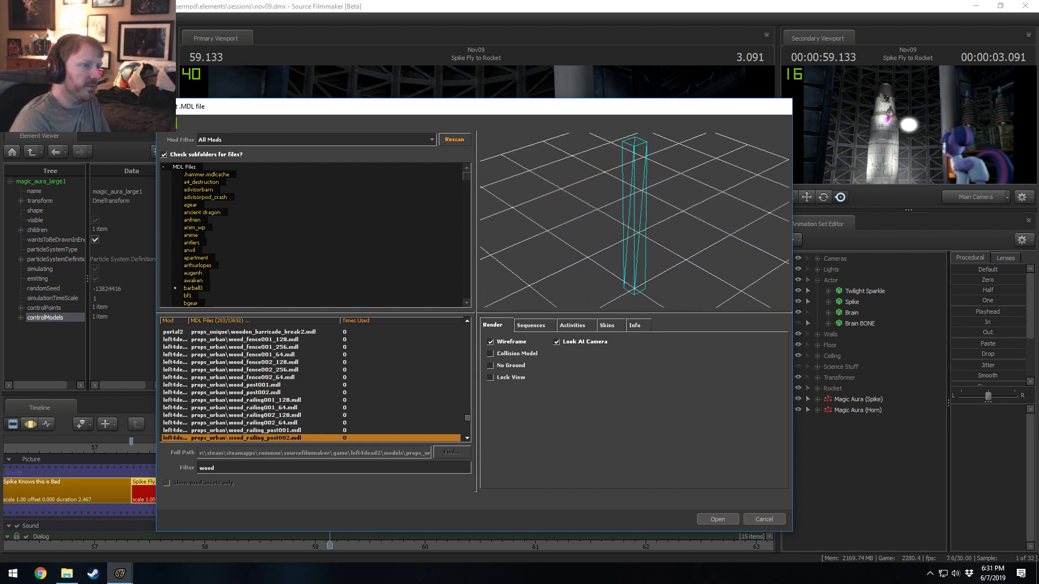
pyautogui.press('Down')
pyautogui.press('Down')
pyautogui.press('Down')
pyautogui.press('Down')
pyautogui.press('Down')
pyautogui.press('Down')
pyautogui.press('Down')
pyautogui.press('Down')
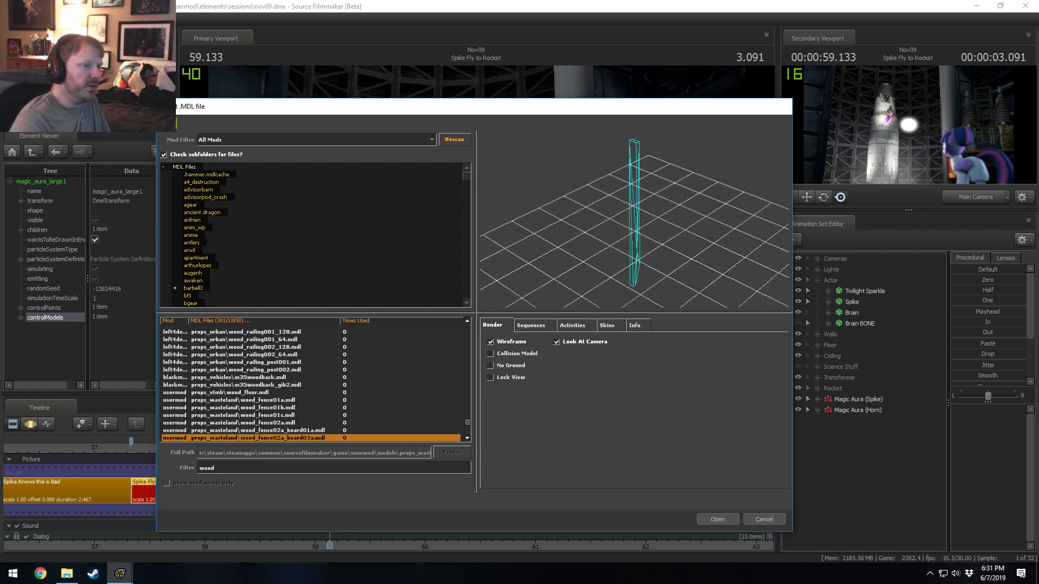
pyautogui.press('Down')
pyautogui.press('Down')
pyautogui.press('Down')
pyautogui.press('Down')
pyautogui.press('Down')
pyautogui.press('Down')
pyautogui.press('Down')
pyautogui.press('Down')
pyautogui.press('Down')
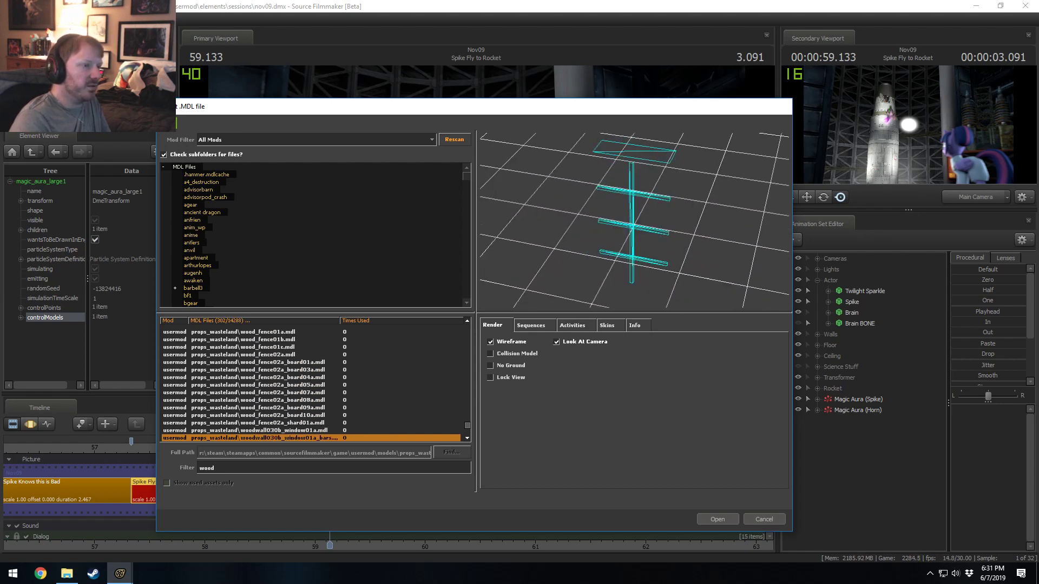
pyautogui.press('Down')
pyautogui.press('Down')
pyautogui.press('Down')
pyautogui.press('Down')
pyautogui.press('Down')
pyautogui.press('Down')
pyautogui.press('Down')
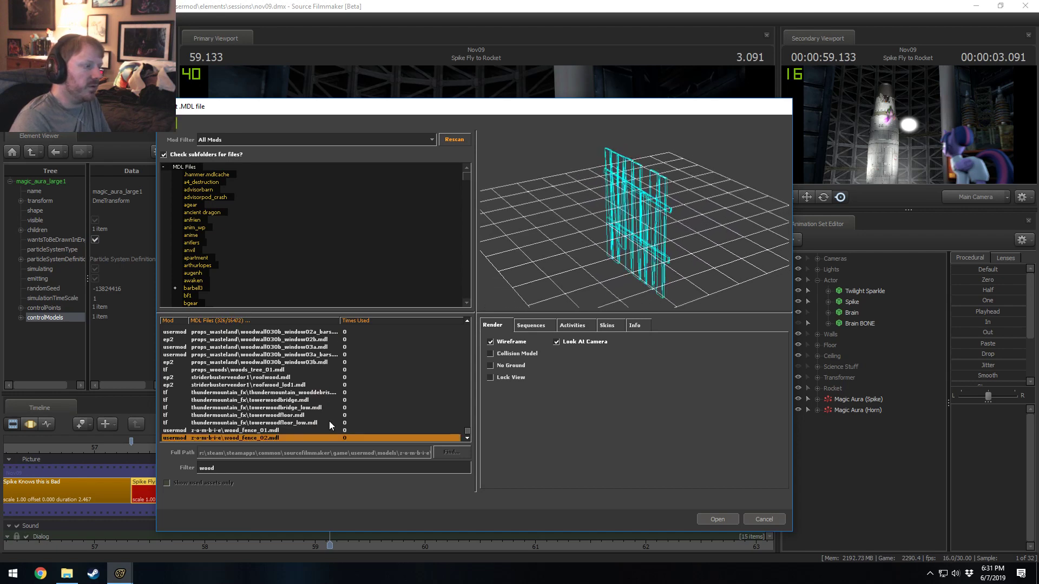
# - Look through the wood models in the props subfolders, from the cs_militia shelves and benches through de_house beams to the de_inferno fences
pyautogui.click(402, 362)
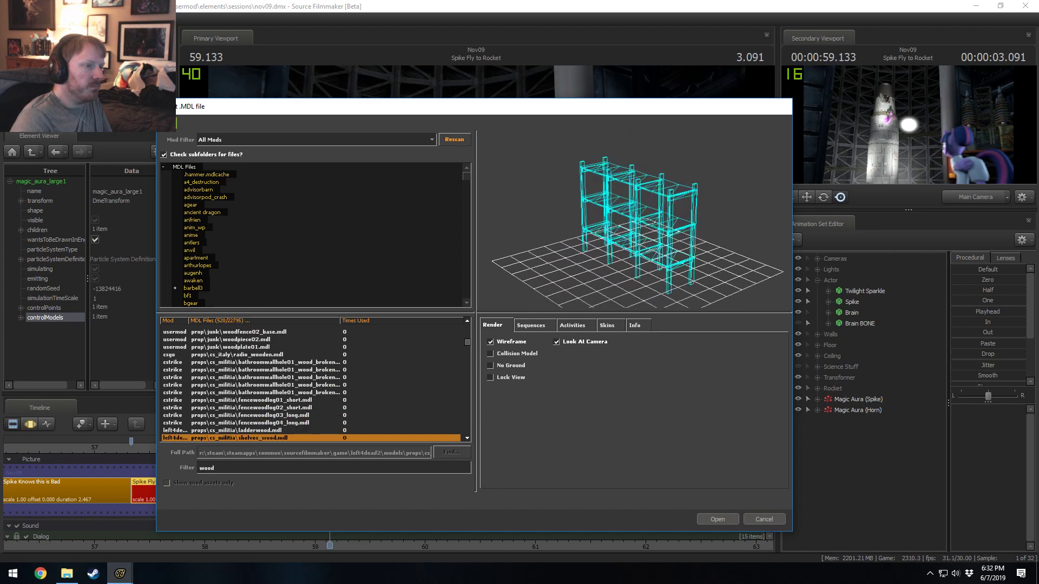
pyautogui.press('Down')
pyautogui.press('Down')
pyautogui.press('Down')
pyautogui.press('Down')
pyautogui.press('Down')
pyautogui.press('Down')
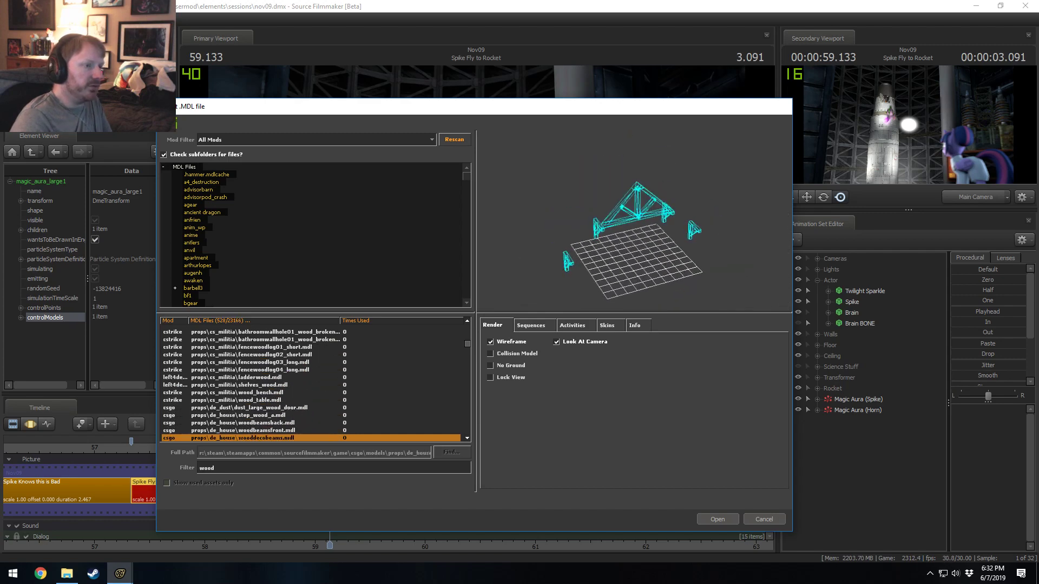
pyautogui.press('Down')
pyautogui.press('Down')
pyautogui.press('Down')
pyautogui.press('Down')
pyautogui.press('Down')
pyautogui.press('Down')
pyautogui.press('Down')
pyautogui.press('Down')
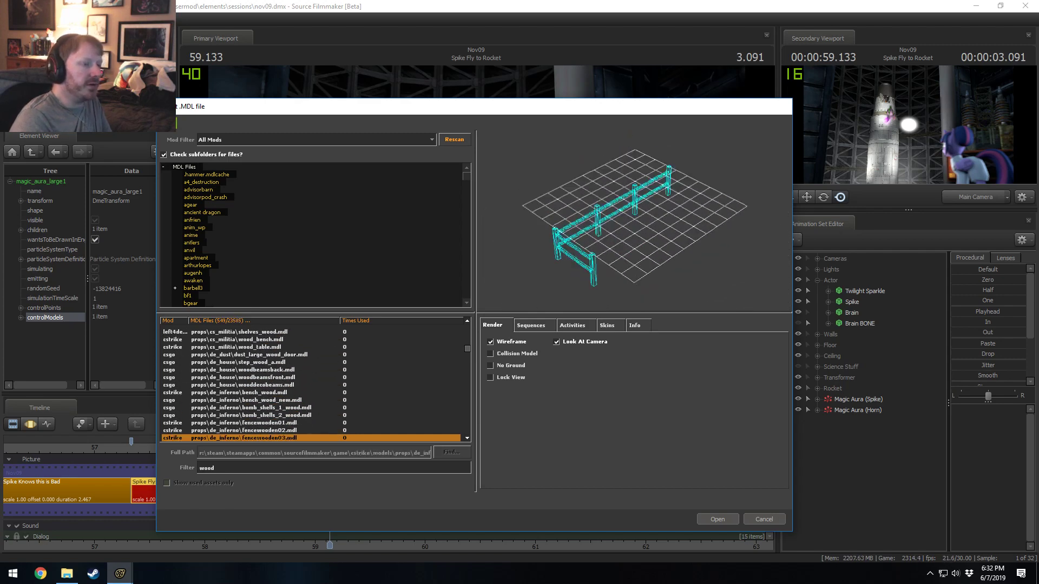
pyautogui.press('Down')
pyautogui.press('Down')
pyautogui.press('Down')
pyautogui.press('Down')
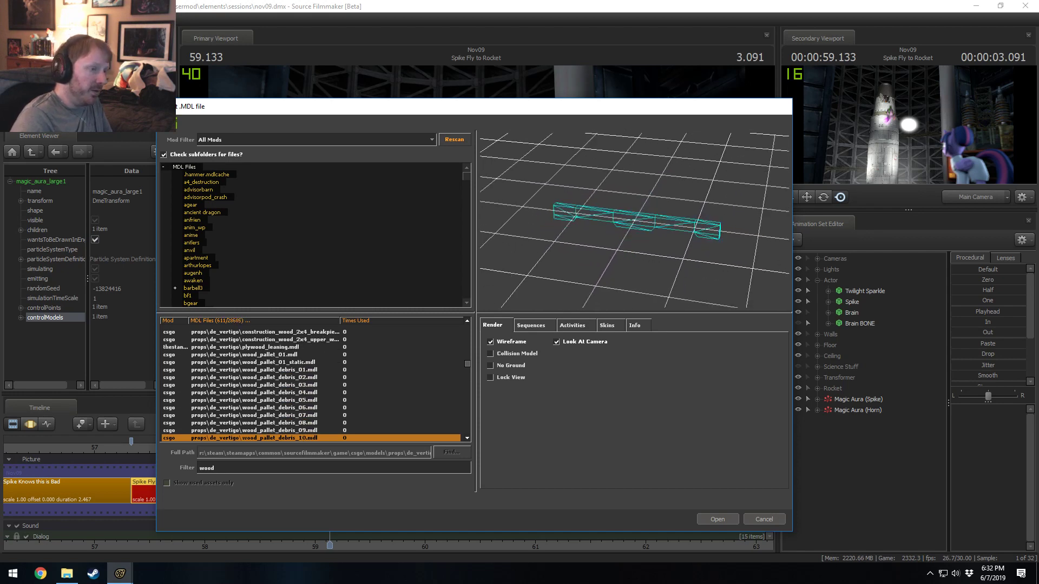
# - Preview the wood models from the de_vertigo pallet debris through the de_vostok railings and gg_tibet buildings to the gg_vietnam fences and huts
pyautogui.press('Down')
pyautogui.press('Down')
pyautogui.press('Down')
pyautogui.press('Down')
pyautogui.press('Down')
pyautogui.press('Down')
pyautogui.press('Down')
pyautogui.press('Down')
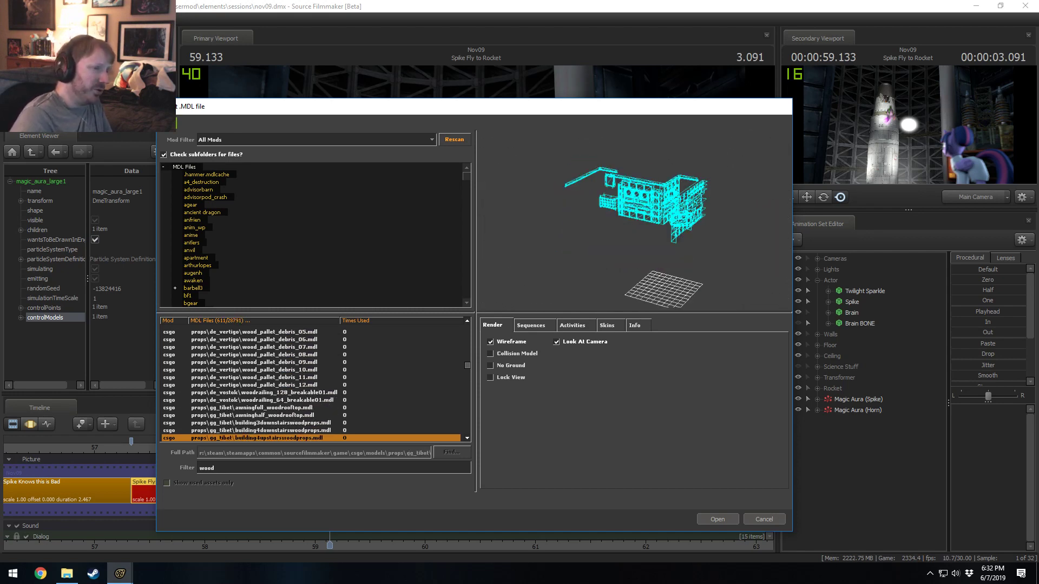
pyautogui.press('Down')
pyautogui.press('Down')
pyautogui.press('Down')
pyautogui.press('Down')
pyautogui.press('Down')
pyautogui.press('Down')
pyautogui.press('Down')
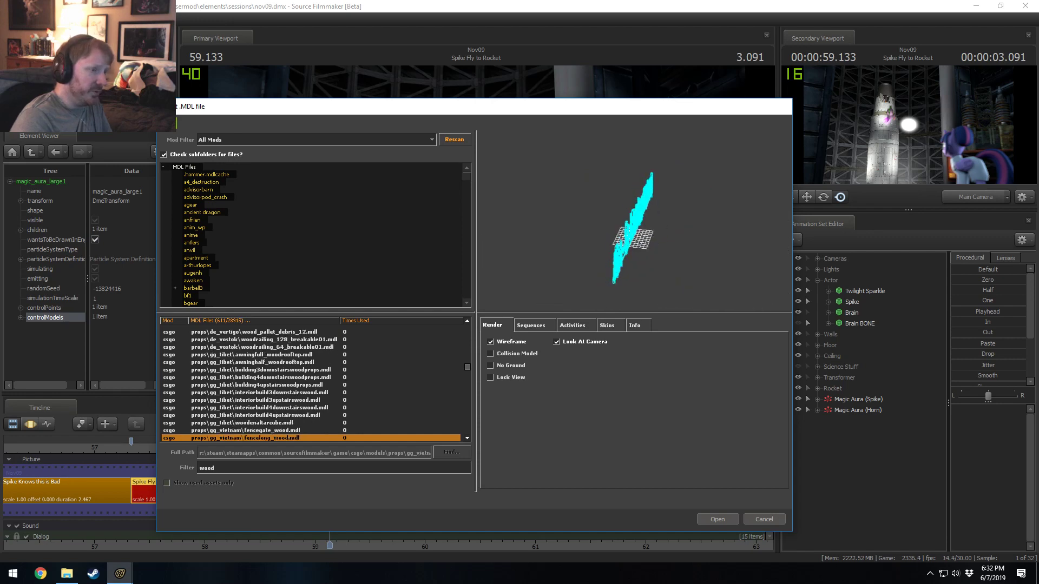
pyautogui.press('Down')
pyautogui.press('Down')
pyautogui.press('Down')
pyautogui.press('Down')
pyautogui.press('Down')
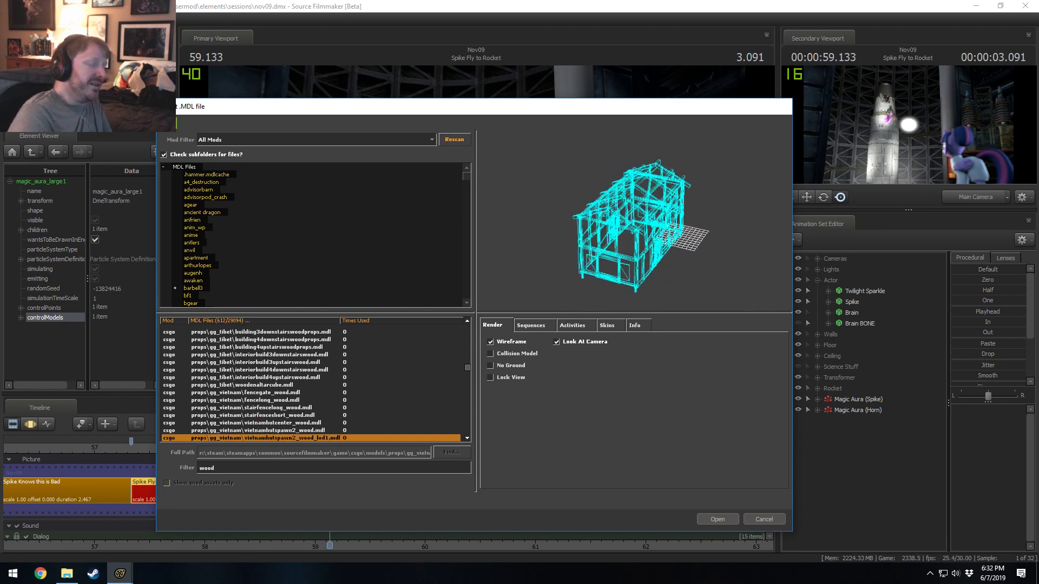
pyautogui.press('Down')
pyautogui.press('Down')
# - Examine the prop_structure01 wood models, from the ladders through the fence and shelf to the wood supports
pyautogui.press('Down')
pyautogui.press('Down')
pyautogui.press('Down')
pyautogui.press('Down')
pyautogui.press('Down')
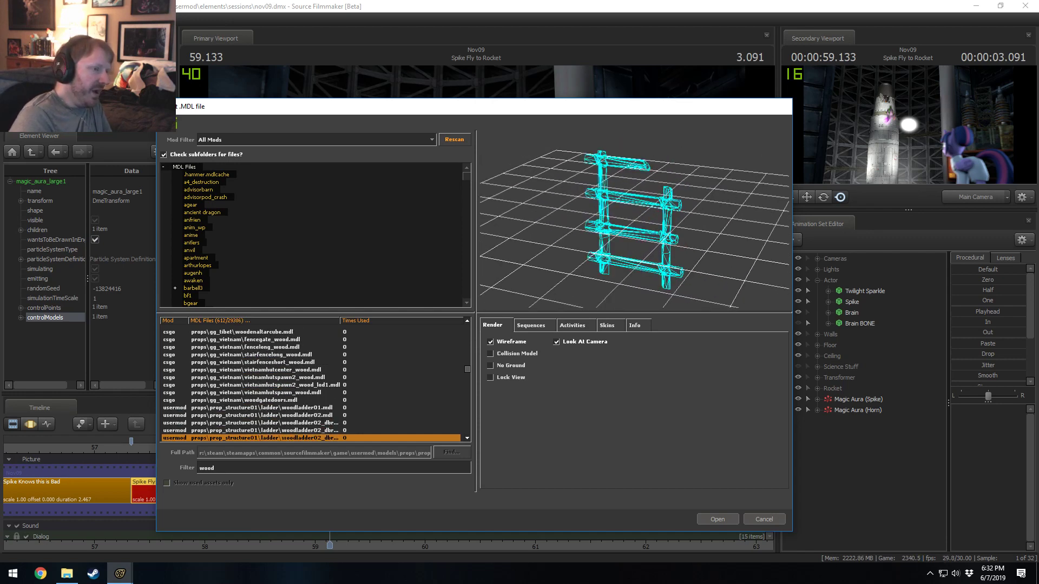
pyautogui.press('Down')
pyautogui.press('Down')
pyautogui.press('Down')
pyautogui.press('Down')
pyautogui.press('Down')
pyautogui.press('Down')
pyautogui.press('Down')
pyautogui.press('Down')
pyautogui.press('Down')
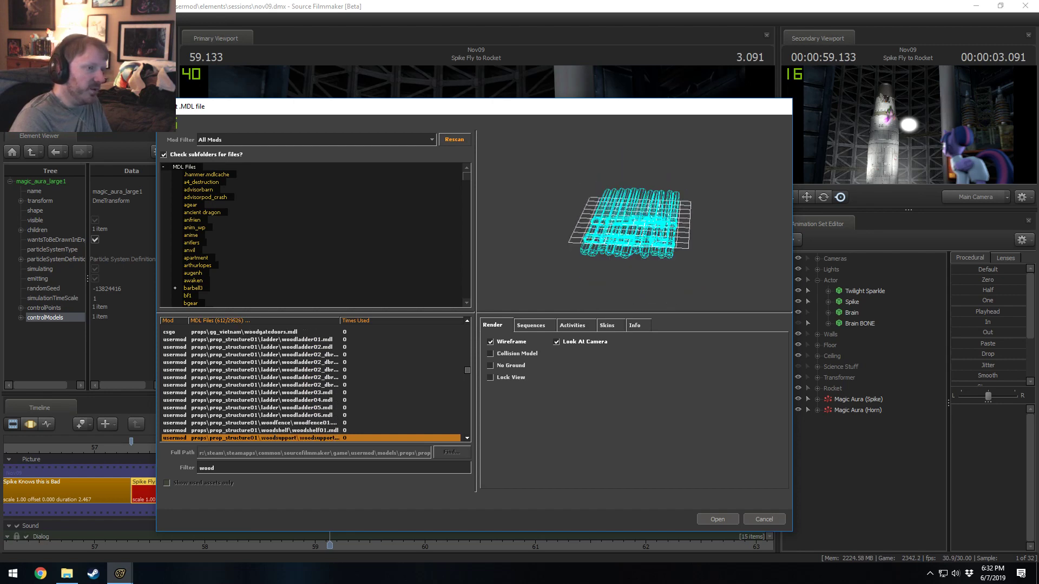
pyautogui.press('Down')
pyautogui.press('Down')
pyautogui.press('Down')
pyautogui.press('Down')
pyautogui.press('Down')
pyautogui.press('Down')
pyautogui.press('Down')
pyautogui.press('Down')
pyautogui.press('Down')
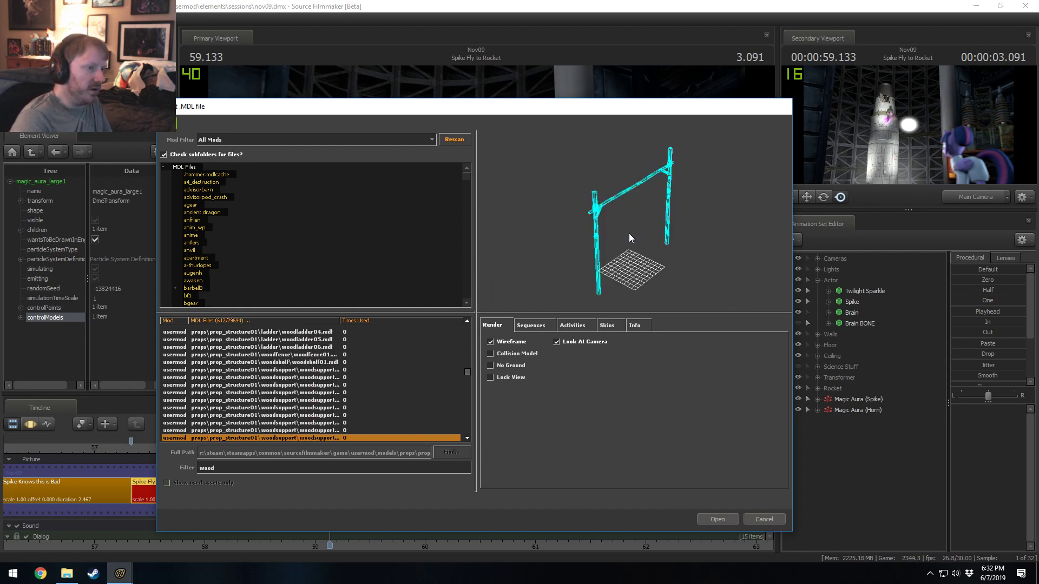
# - Look through the props_crates wooden crates, the props_cave cart and ladder, and the props_coalmines debris, fences and supports
pyautogui.press('Down')
pyautogui.press('Down')
pyautogui.press('Down')
pyautogui.press('Down')
pyautogui.press('Down')
pyautogui.press('Down')
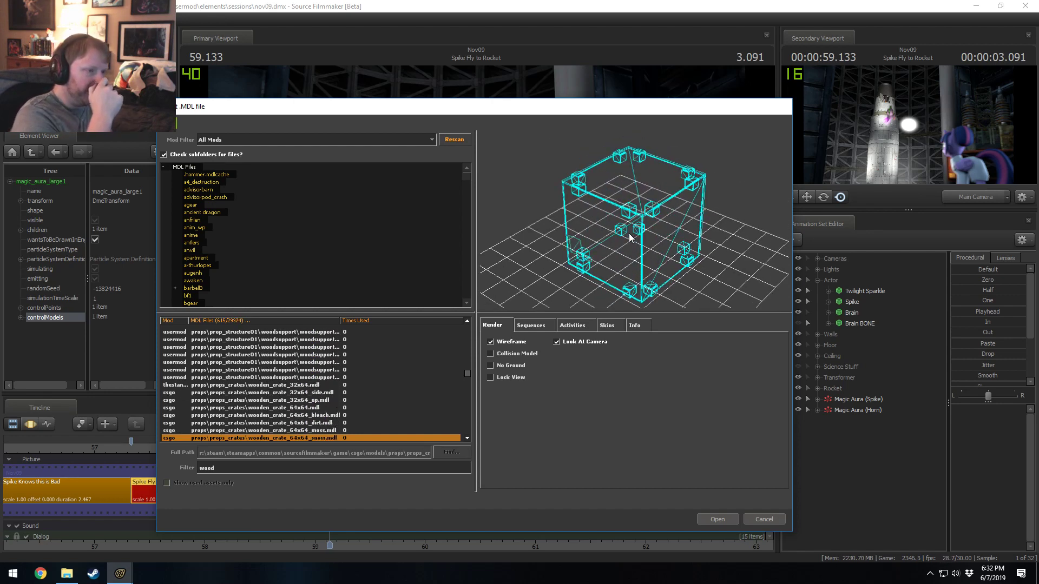
pyautogui.press('Down')
pyautogui.press('Down')
pyautogui.press('Down')
pyautogui.press('Down')
pyautogui.press('Down')
pyautogui.press('Down')
pyautogui.press('Down')
pyautogui.press('Down')
pyautogui.press('Down')
pyautogui.press('Down')
pyautogui.press('Down')
pyautogui.press('Down')
pyautogui.press('Down')
pyautogui.press('Down')
pyautogui.press('Down')
pyautogui.press('Down')
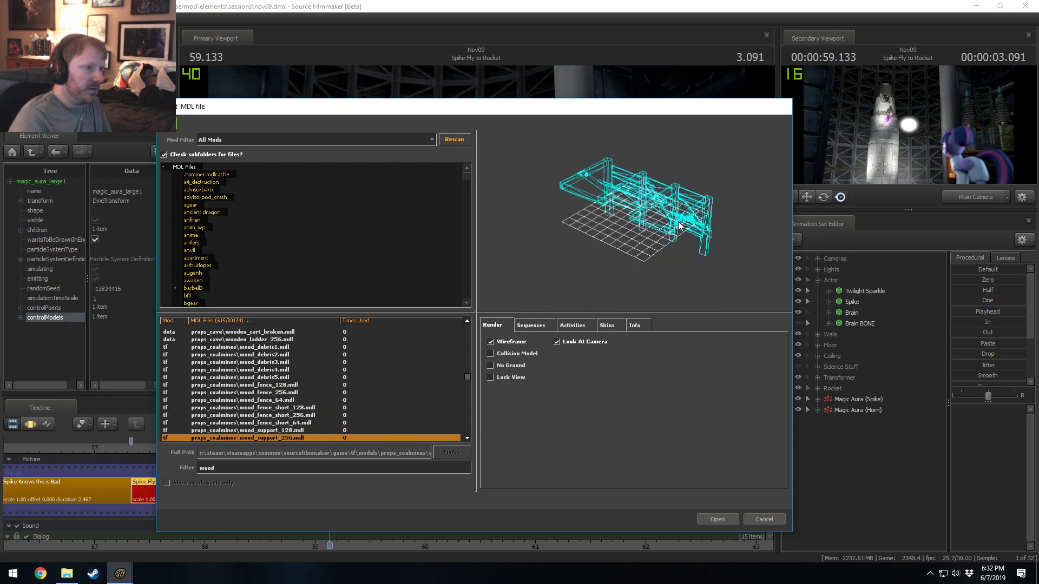
# - Preview the props_debris wood boards 01a to 07a and the wood chunks up to the 02 series
pyautogui.press('Down')
pyautogui.press('Down')
pyautogui.press('Down')
pyautogui.press('Down')
pyautogui.press('Down')
pyautogui.press('Down')
pyautogui.press('Down')
pyautogui.press('Down')
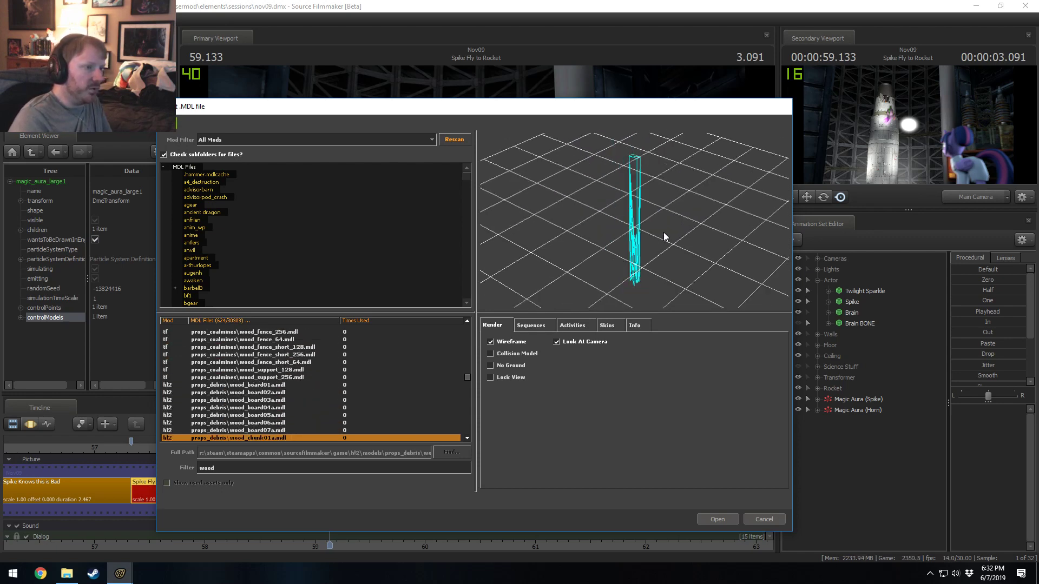
pyautogui.press('Down')
pyautogui.press('Down')
pyautogui.press('Down')
pyautogui.press('Down')
pyautogui.press('Down')
pyautogui.press('Down')
pyautogui.press('Down')
pyautogui.press('Down')
pyautogui.press('Down')
pyautogui.press('Down')
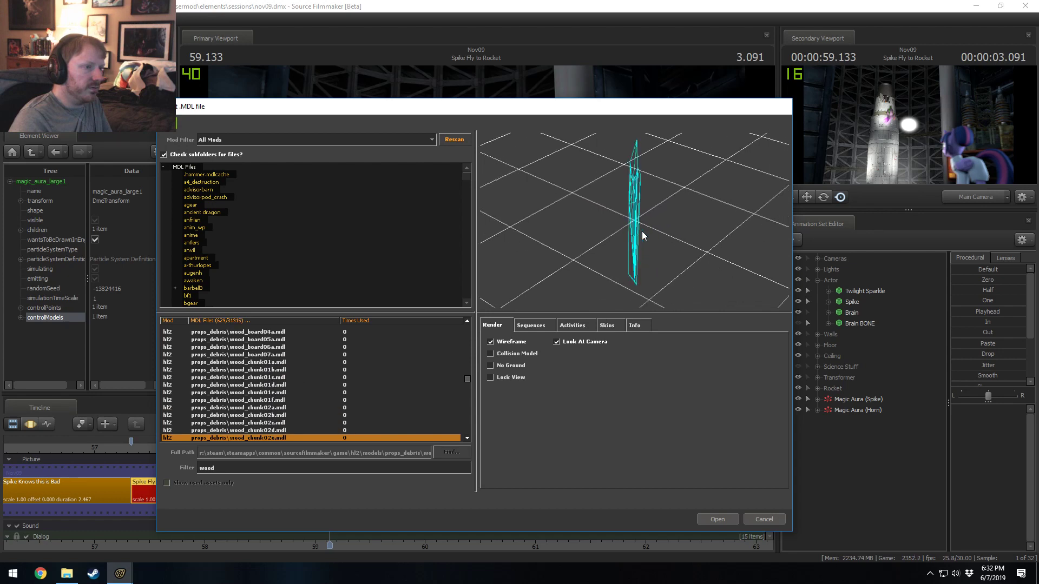
# - Examine the remaining props_debris wood chunks through the 08 series and the wood_fence001 variants up to wood_fence001g
pyautogui.press('Down')
pyautogui.press('Down')
pyautogui.press('Down')
pyautogui.press('Down')
pyautogui.press('Down')
pyautogui.press('Down')
pyautogui.press('Down')
pyautogui.press('Down')
pyautogui.press('Down')
pyautogui.press('Down')
pyautogui.press('Down')
pyautogui.press('Down')
pyautogui.press('Down')
pyautogui.press('Down')
pyautogui.press('Down')
pyautogui.press('Down')
pyautogui.press('Down')
pyautogui.press('Down')
pyautogui.press('Down')
pyautogui.press('Down')
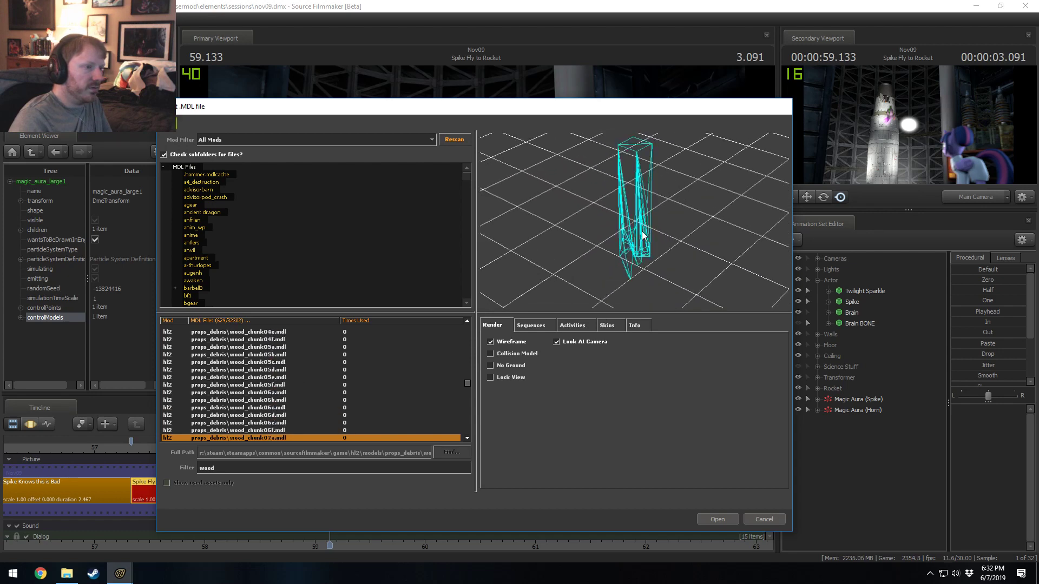
pyautogui.press('Down')
pyautogui.press('Down')
pyautogui.press('Down')
pyautogui.press('Down')
pyautogui.press('Down')
pyautogui.press('Down')
pyautogui.press('Down')
pyautogui.press('Down')
pyautogui.press('Down')
pyautogui.press('Down')
pyautogui.press('Down')
pyautogui.press('Down')
pyautogui.press('Down')
pyautogui.press('Down')
pyautogui.press('Down')
pyautogui.press('Down')
pyautogui.press('Down')
pyautogui.press('Down')
pyautogui.press('Down')
pyautogui.press('Down')
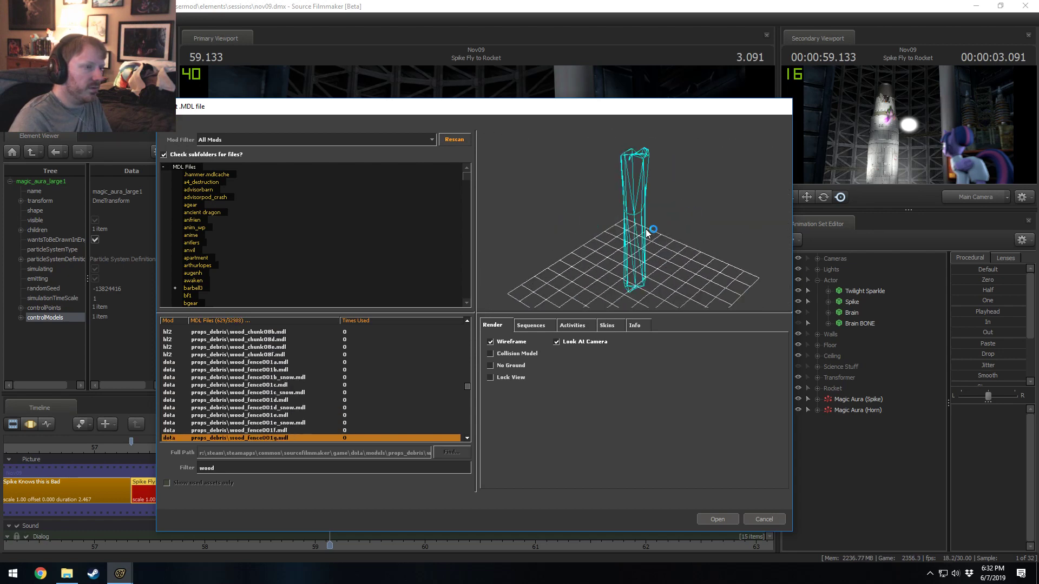
# - Preview the props_dim wood tools and the props_doomsday wood fences, western door and wood supports through wood_supports_doomsday001b
pyautogui.press('Down')
pyautogui.press('Down')
pyautogui.press('Down')
pyautogui.press('Down')
pyautogui.press('Down')
pyautogui.press('Down')
pyautogui.press('Down')
pyautogui.press('Down')
pyautogui.press('Down')
pyautogui.press('Down')
pyautogui.press('Down')
pyautogui.press('Down')
pyautogui.press('Down')
pyautogui.press('Down')
pyautogui.press('Down')
pyautogui.press('Down')
pyautogui.press('Down')
pyautogui.press('Down')
pyautogui.press('Down')
pyautogui.press('Down')
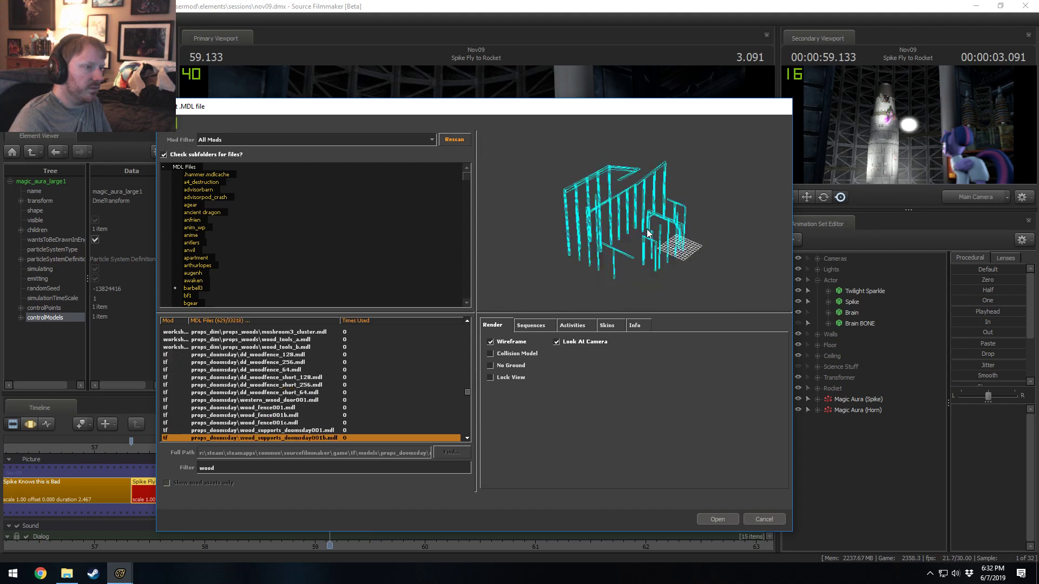
# - Look through the props_exteriors wood railings and wood stairs, up to the props_facemovie hires_wood model
pyautogui.press('Down')
pyautogui.press('Down')
pyautogui.press('Down')
pyautogui.press('Down')
pyautogui.press('Down')
pyautogui.press('Down')
pyautogui.press('Down')
pyautogui.press('Down')
pyautogui.press('Down')
pyautogui.press('Down')
pyautogui.press('Down')
pyautogui.press('Down')
pyautogui.press('Down')
pyautogui.press('Down')
pyautogui.press('Down')
pyautogui.press('Down')
pyautogui.press('Down')
pyautogui.press('Down')
pyautogui.press('Down')
pyautogui.press('Down')
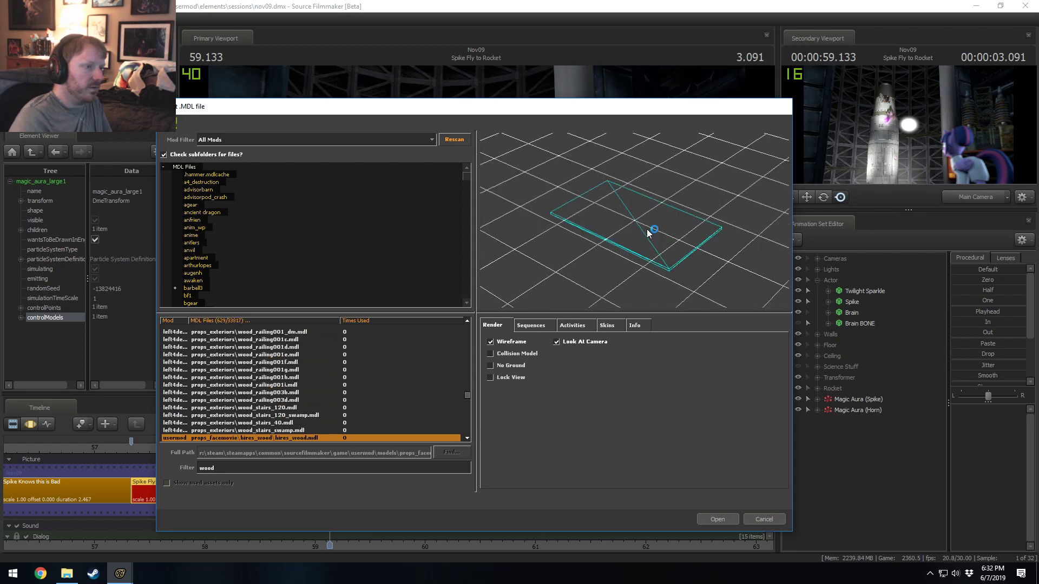
# - Examine the props_farm wood framing, pile, shack, support and barrel, and the props_foliage driftwood through driftwood_clump_01a
pyautogui.press('Down')
pyautogui.press('Down')
pyautogui.press('Down')
pyautogui.press('Down')
pyautogui.press('Down')
pyautogui.press('Down')
pyautogui.press('Down')
pyautogui.press('Down')
pyautogui.press('Down')
pyautogui.press('Down')
pyautogui.press('Down')
pyautogui.press('Down')
pyautogui.press('Down')
pyautogui.press('Down')
pyautogui.press('Down')
pyautogui.press('Down')
pyautogui.press('Down')
pyautogui.press('Down')
pyautogui.press('Down')
pyautogui.press('Down')
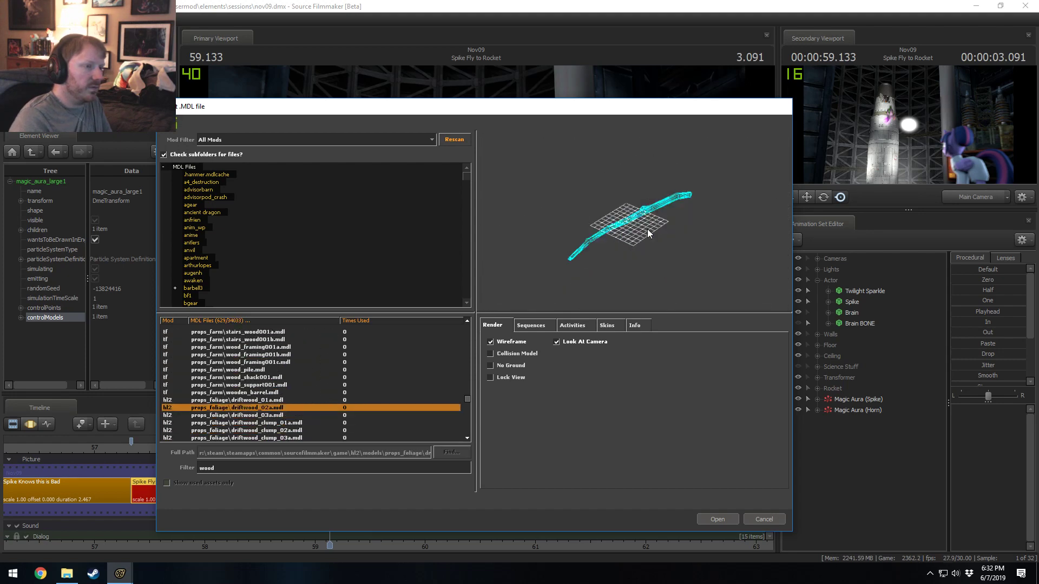
pyautogui.press('Down')
pyautogui.press('Down')
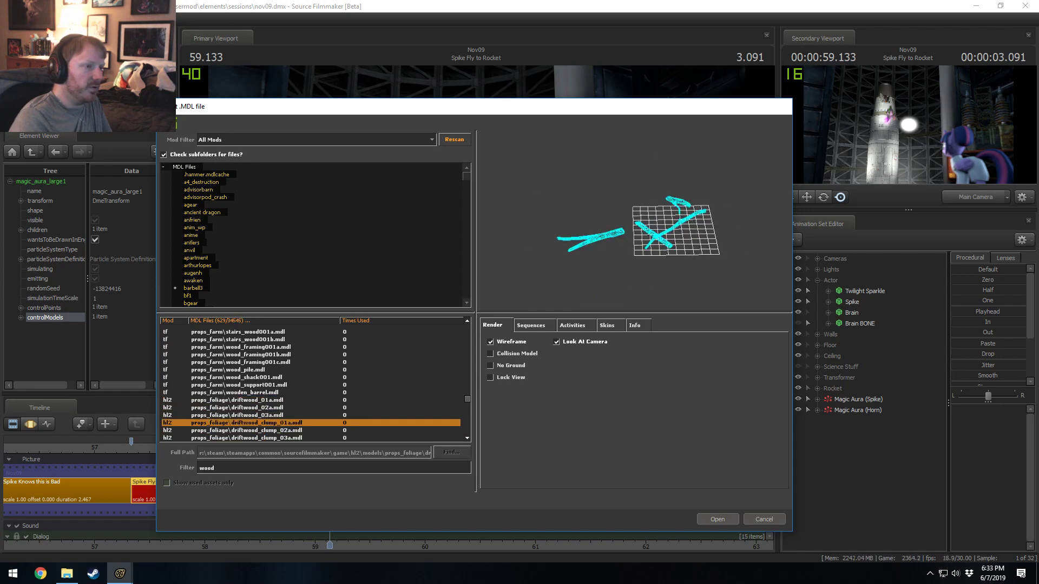
# - Preview the remaining driftwood clumps and the props_forest ladder, shelves, wood patches, wood piles and platforms through wood_platform3
pyautogui.press('Down')
pyautogui.press('Down')
pyautogui.press('Down')
pyautogui.press('Down')
pyautogui.press('Down')
pyautogui.press('Down')
pyautogui.press('Down')
pyautogui.press('Down')
pyautogui.press('Down')
pyautogui.press('Down')
pyautogui.press('Down')
pyautogui.press('Down')
pyautogui.press('Down')
pyautogui.press('Down')
pyautogui.press('Down')
pyautogui.press('Down')
pyautogui.press('Down')
pyautogui.press('Down')
pyautogui.press('Down')
pyautogui.press('Down')
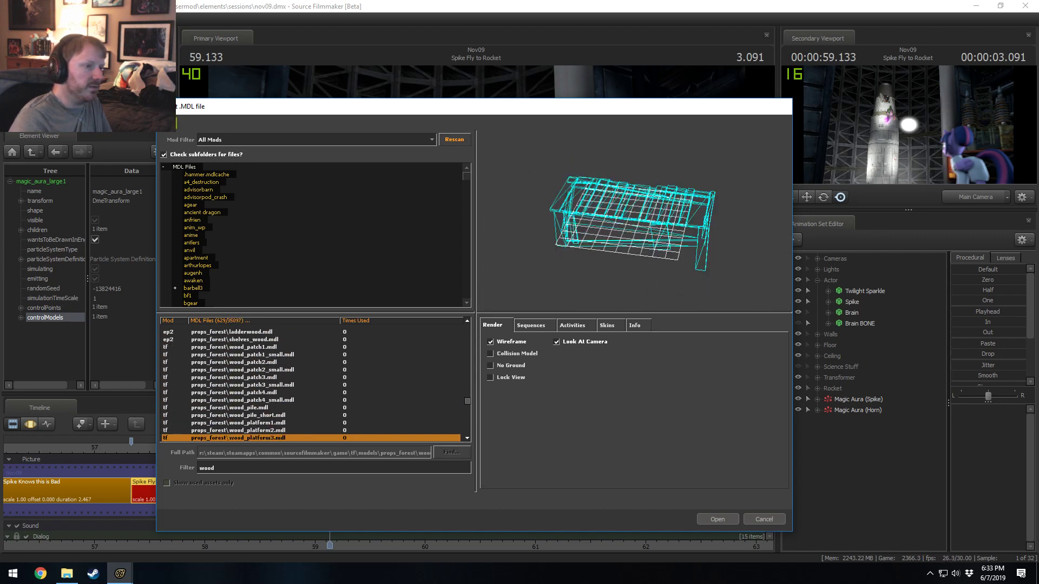
# - Look through the props_highway and props_industrial plywood, the wood splinters, and the props_junk wood_crate001a chunks up to the damaged crate
pyautogui.press('Down')
pyautogui.press('Down')
pyautogui.press('Down')
pyautogui.press('Down')
pyautogui.press('Down')
pyautogui.press('Down')
pyautogui.press('Down')
pyautogui.press('Down')
pyautogui.press('Down')
pyautogui.press('Down')
pyautogui.press('Down')
pyautogui.press('Down')
pyautogui.press('Down')
pyautogui.press('Down')
pyautogui.press('Down')
pyautogui.press('Down')
pyautogui.press('Down')
pyautogui.press('Down')
pyautogui.press('Down')
pyautogui.press('Down')
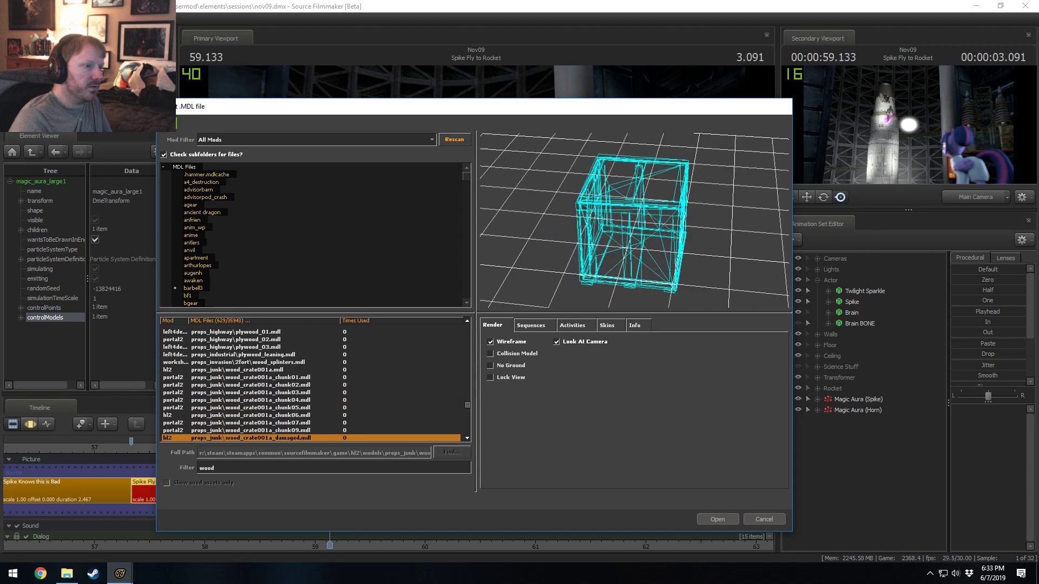
# - Examine the remaining props_junk wood crates, pallet pieces and spool, up to the props_lakeside wood_crate_01 model
pyautogui.press('Down')
pyautogui.press('Down')
pyautogui.press('Down')
pyautogui.press('Down')
pyautogui.press('Down')
pyautogui.press('Down')
pyautogui.press('Down')
pyautogui.press('Down')
pyautogui.press('Down')
pyautogui.press('Down')
pyautogui.press('Down')
pyautogui.press('Down')
pyautogui.press('Down')
pyautogui.press('Down')
pyautogui.press('Down')
pyautogui.press('Down')
pyautogui.press('Down')
pyautogui.press('Down')
pyautogui.press('Down')
pyautogui.press('Down')
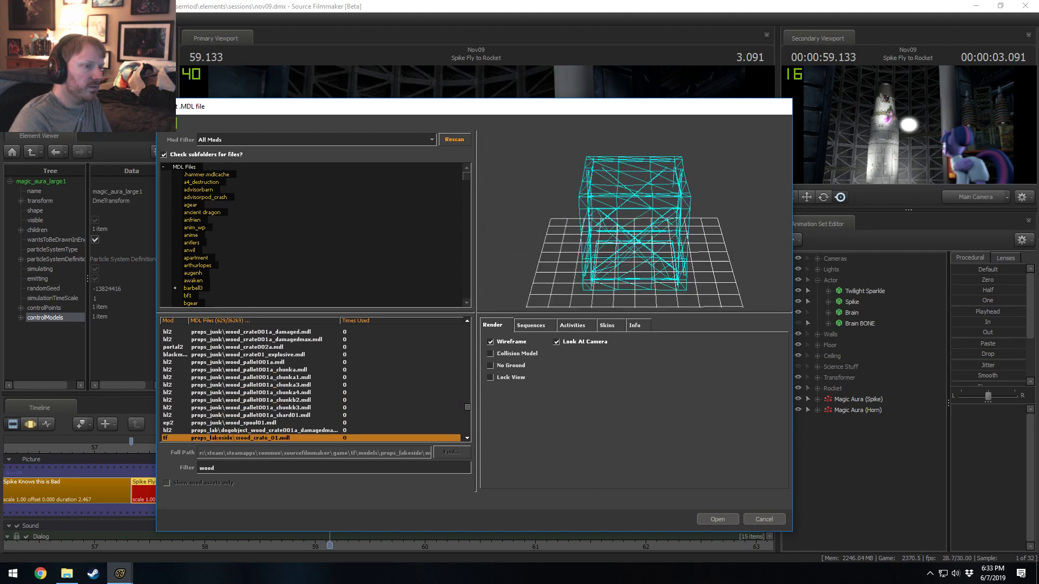
# - Preview the props_medieval wood walls, beams and stairs, the props_mill and props_mining wood models, and the props_mvm busted_wood_mann_hatch
pyautogui.press('Down')
pyautogui.press('Down')
pyautogui.press('Down')
pyautogui.press('Down')
pyautogui.press('Down')
pyautogui.press('Down')
pyautogui.press('Down')
pyautogui.press('Down')
pyautogui.press('Down')
pyautogui.press('Down')
pyautogui.press('Down')
pyautogui.press('Down')
pyautogui.press('Down')
pyautogui.press('Down')
pyautogui.press('Down')
pyautogui.press('Down')
pyautogui.press('Down')
pyautogui.press('Down')
pyautogui.press('Down')
pyautogui.press('Down')
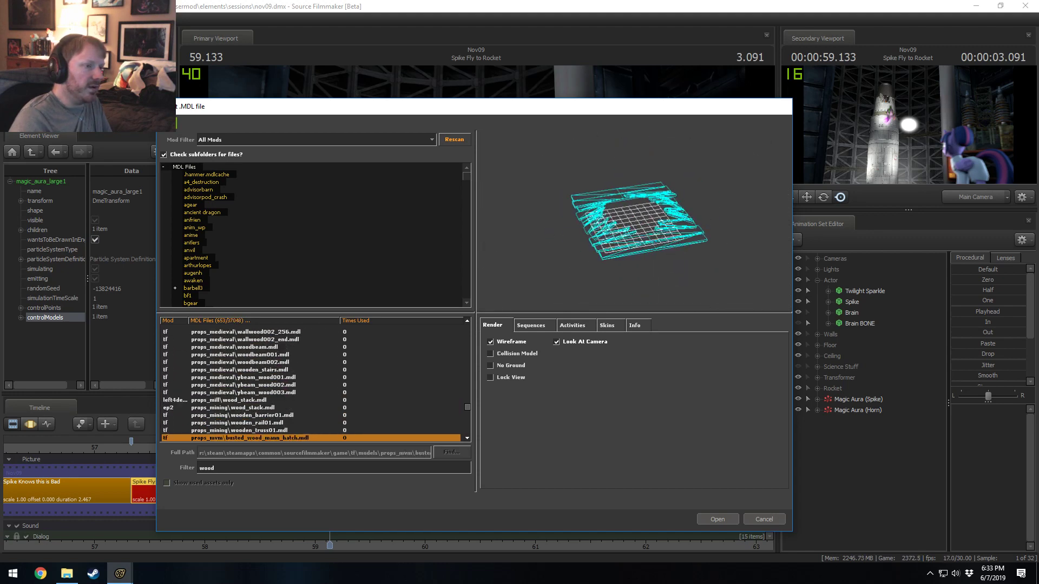
# - Preview the remaining props_mvm wood hatch and tank-entrance planks and the props_nightfall spawn1_wood_frame models up to spawn1_wood_frame2_part4_mirrored
pyautogui.press('Down')
pyautogui.press('Down')
pyautogui.press('Down')
pyautogui.press('Down')
pyautogui.press('Down')
pyautogui.press('Down')
pyautogui.press('Down')
pyautogui.press('Down')
pyautogui.press('Down')
pyautogui.press('Down')
pyautogui.press('Down')
pyautogui.press('Down')
pyautogui.press('Down')
pyautogui.press('Down')
pyautogui.press('Down')
pyautogui.press('Down')
pyautogui.press('Down')
pyautogui.press('Down')
pyautogui.press('Down')
pyautogui.press('Down')
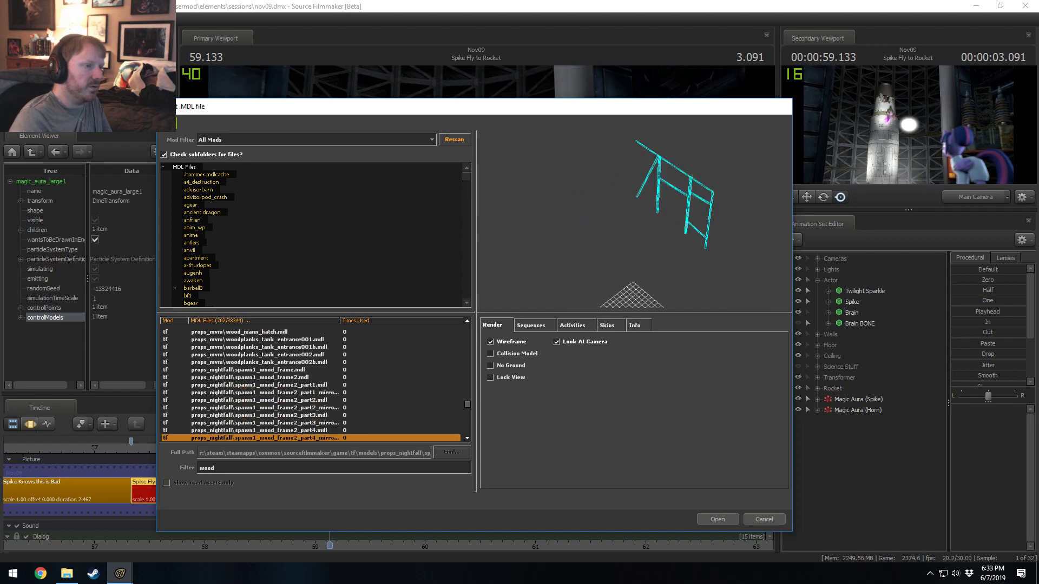
# - Look through the props_nightfall wood framing and beams, the props_shacks wood stairs, and the props_structures wooden bridges, entries and planks through wood_plank002
pyautogui.press('Down')
pyautogui.press('Down')
pyautogui.press('Down')
pyautogui.press('Down')
pyautogui.press('Down')
pyautogui.press('Down')
pyautogui.press('Down')
pyautogui.press('Down')
pyautogui.press('Down')
pyautogui.press('Down')
pyautogui.press('Down')
pyautogui.press('Down')
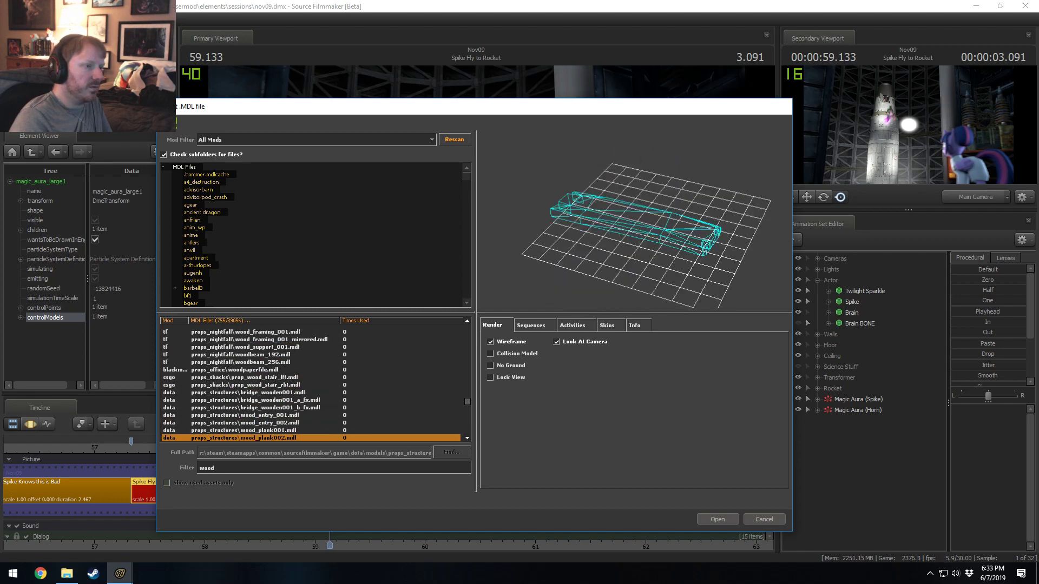
# - Examine the props_structures wood walls, props_underground wood panels, props_unique wooden barricades, and props_urban wood fences and posts through wood_post002
pyautogui.press('Down')
pyautogui.press('Down')
pyautogui.press('Down')
pyautogui.press('Down')
pyautogui.press('Down')
pyautogui.press('Down')
pyautogui.press('Down')
pyautogui.press('Down')
pyautogui.press('Down')
pyautogui.press('Down')
pyautogui.press('Down')
pyautogui.press('Down')
pyautogui.press('Down')
pyautogui.press('Down')
pyautogui.press('Down')
pyautogui.press('Down')
pyautogui.press('Down')
pyautogui.press('Down')
pyautogui.press('Down')
pyautogui.press('Down')
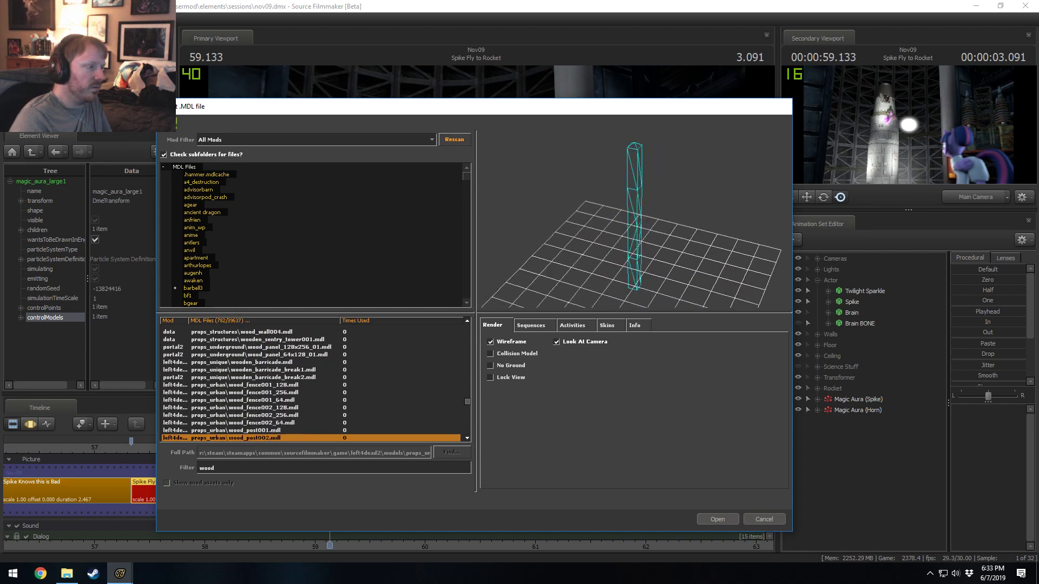
# - Preview the props_wasteland wood fence boards and wood wall windows, continuing up to the props_woods woods_tree_01 model
pyautogui.press('Down')
pyautogui.press('Down')
pyautogui.press('Down')
pyautogui.press('Down')
pyautogui.press('Down')
pyautogui.press('Down')
pyautogui.press('Down')
pyautogui.press('Down')
pyautogui.press('Down')
pyautogui.press('Down')
pyautogui.press('Down')
pyautogui.press('Down')
pyautogui.press('Down')
pyautogui.press('Down')
pyautogui.press('Down')
pyautogui.press('Down')
pyautogui.press('Down')
pyautogui.press('Down')
pyautogui.press('Down')
pyautogui.press('Down')
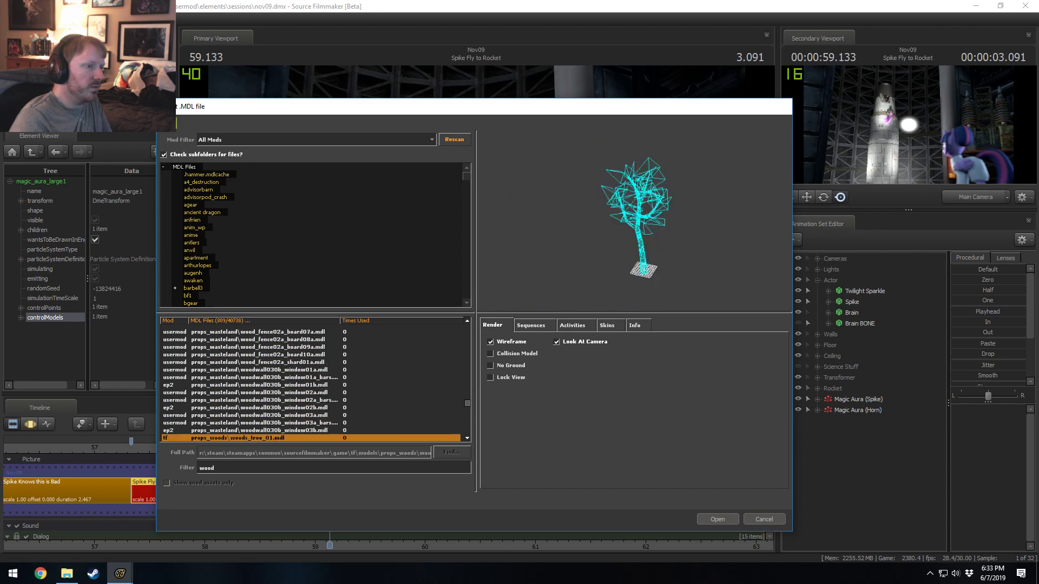
# - Check the models following woods_tree_01, including the themask wooden crates, wooden boat debris and loose boards through looseboardshort01
pyautogui.press('Down')
pyautogui.press('Down')
pyautogui.press('Down')
pyautogui.press('Down')
pyautogui.press('Down')
pyautogui.press('Down')
pyautogui.press('Down')
pyautogui.press('Down')
pyautogui.press('Down')
pyautogui.press('Down')
pyautogui.press('Down')
pyautogui.press('Down')
pyautogui.press('Down')
pyautogui.press('Down')
pyautogui.press('Down')
pyautogui.press('Down')
pyautogui.press('Down')
pyautogui.press('Down')
pyautogui.press('Down')
pyautogui.press('Down')
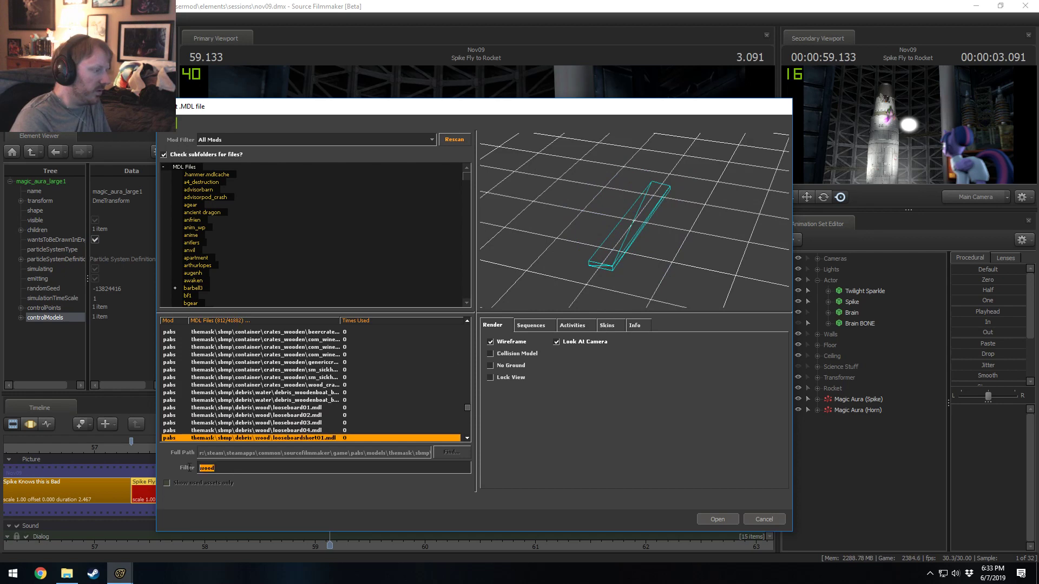
# - Replace the model filter text with "log"
pyautogui.write('lpg')
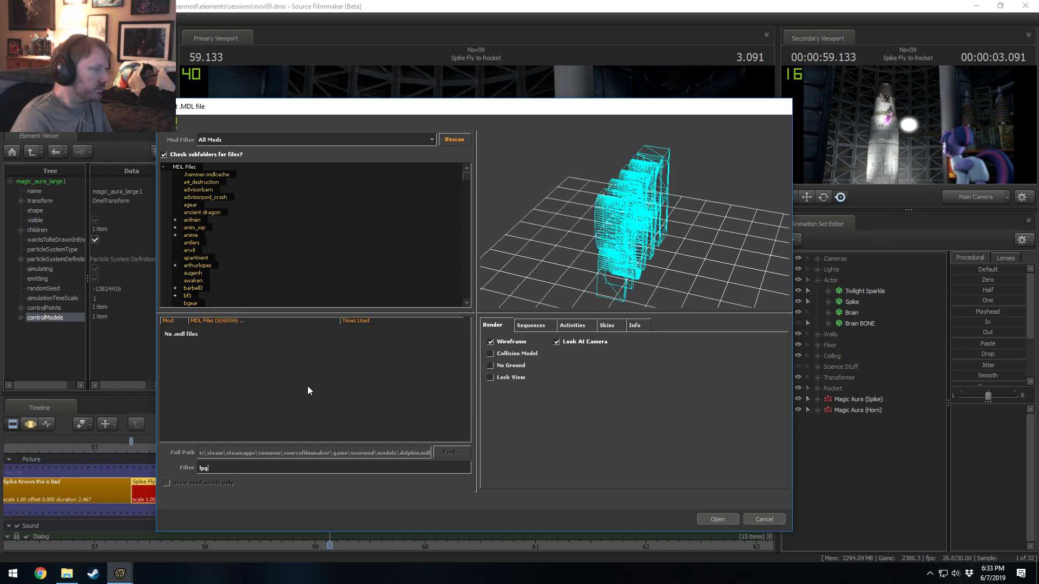
pyautogui.press('BackSpace')
pyautogui.press('BackSpace')
pyautogui.write('og')
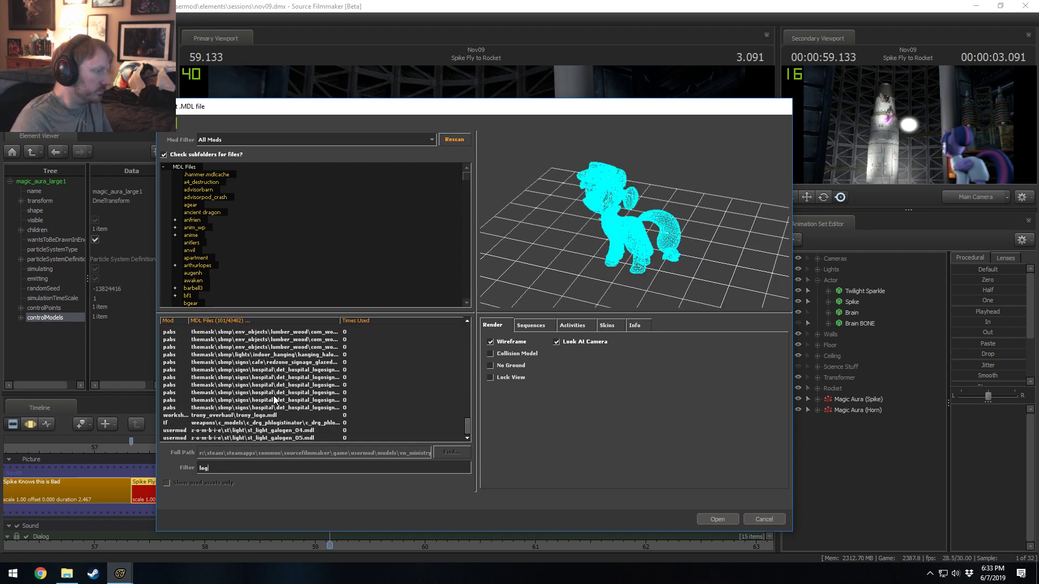
# - Preview the filtered models from the start of the list, from the vn_ministry files through the lighthouse logbooks to cologne_prediction_plaque_bronze
pyautogui.scroll(6, 427, 387)
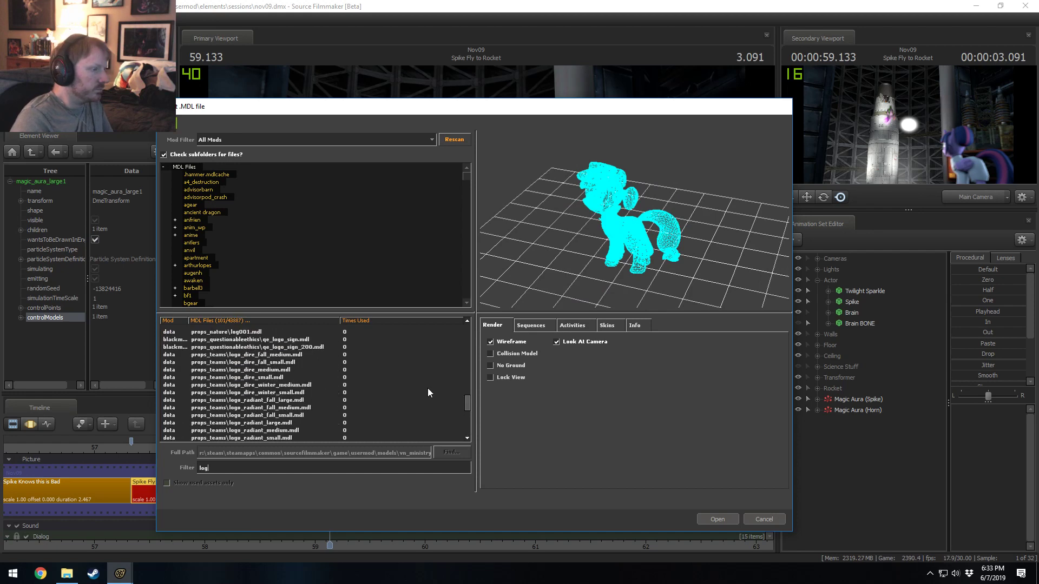
pyautogui.moveTo(469, 406); pyautogui.dragTo(476, 311)
pyautogui.press('Down')
pyautogui.press('Down')
pyautogui.press('Down')
pyautogui.press('Down')
pyautogui.press('Down')
pyautogui.press('Down')
pyautogui.press('Down')
pyautogui.press('Down')
pyautogui.press('Down')
pyautogui.press('Down')
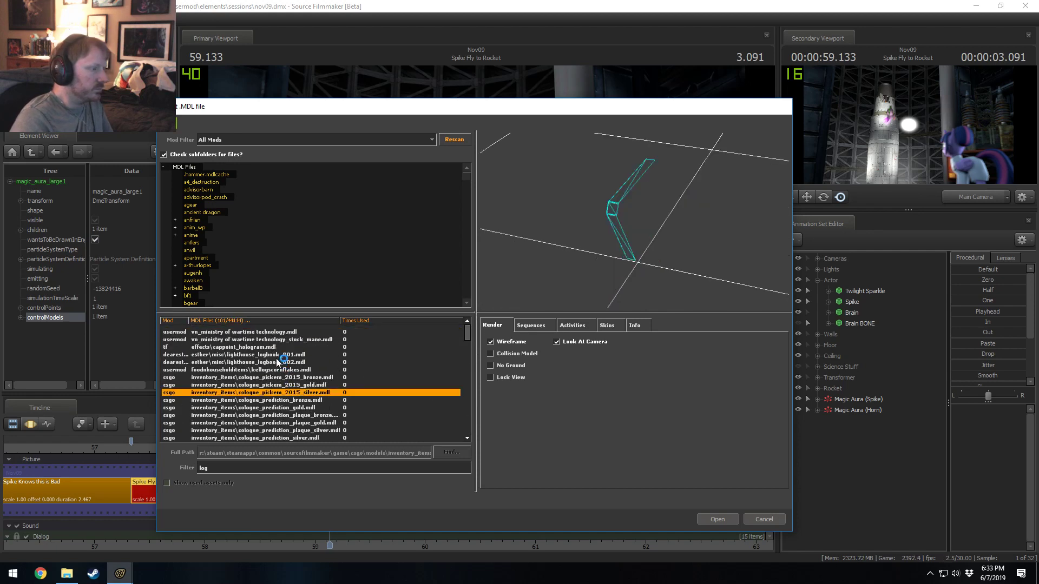
pyautogui.press('Down')
pyautogui.press('Down')
pyautogui.press('Down')
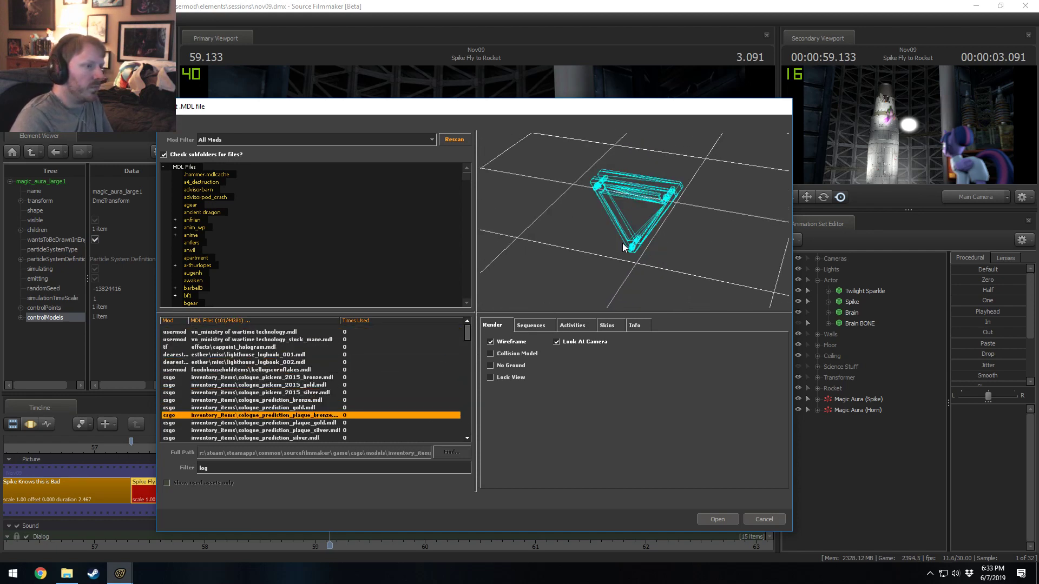
# - Look over the inventory_items cologne prediction plaques and the cologne trophies up to cologne_trophy_semifinalist
pyautogui.press('Up')
pyautogui.press('Up')
pyautogui.press('Up')
pyautogui.press('Down')
pyautogui.press('Down')
pyautogui.press('Down')
pyautogui.press('Down')
pyautogui.press('Down')
pyautogui.press('Down')
pyautogui.press('Down')
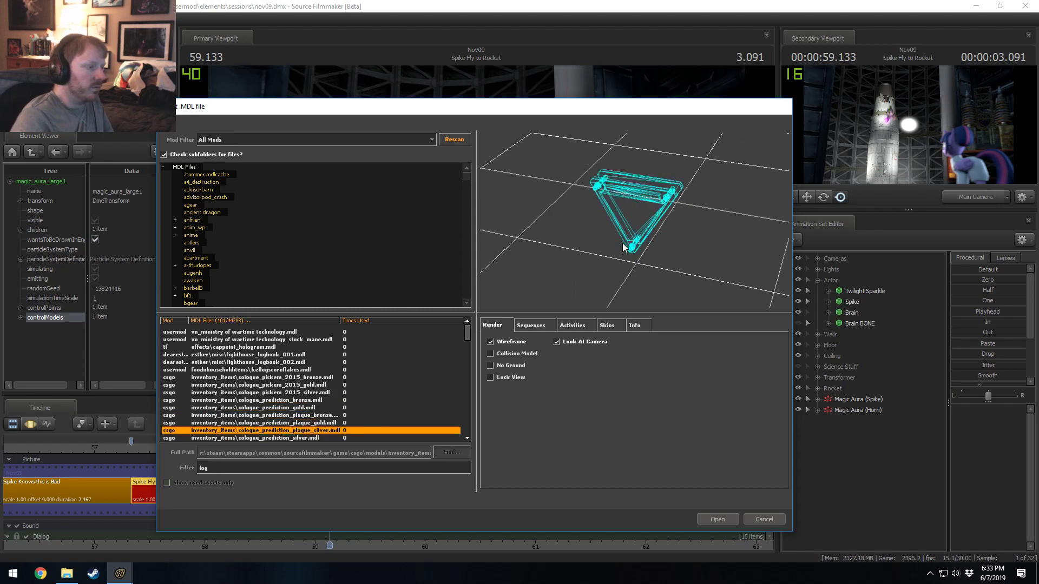
pyautogui.press('Down')
pyautogui.press('Down')
pyautogui.press('Down')
pyautogui.press('Down')
pyautogui.press('Down')
pyautogui.press('Down')
pyautogui.press('Down')
pyautogui.press('Down')
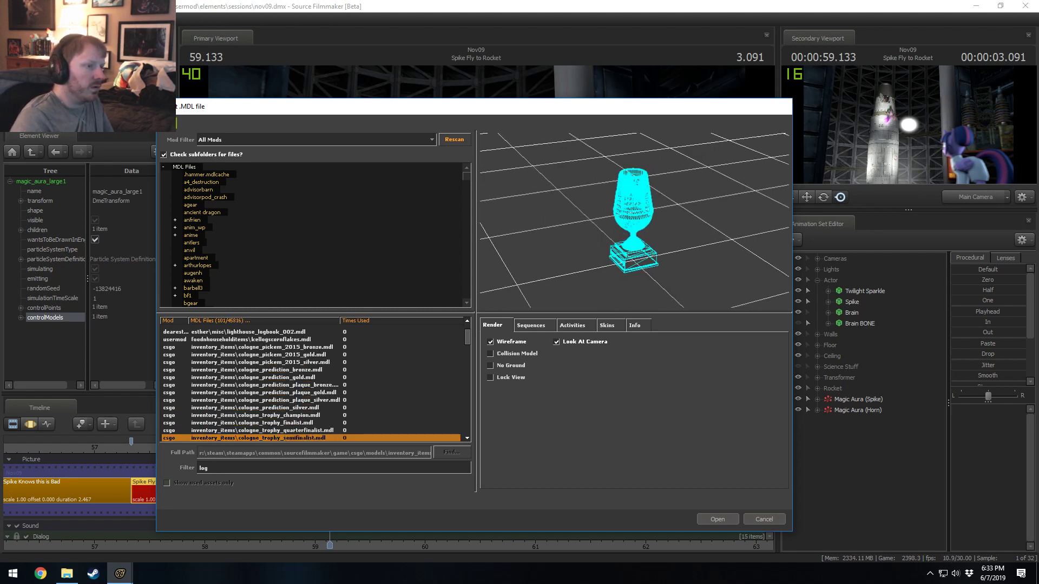
# - Examine the maptoken_log, logo, map12_sawmill logs, steam_logo and optinvfallout camplog models up to the debris model log01_dbr01_01
pyautogui.press('Down')
pyautogui.press('Down')
pyautogui.press('Down')
pyautogui.press('Down')
pyautogui.press('Down')
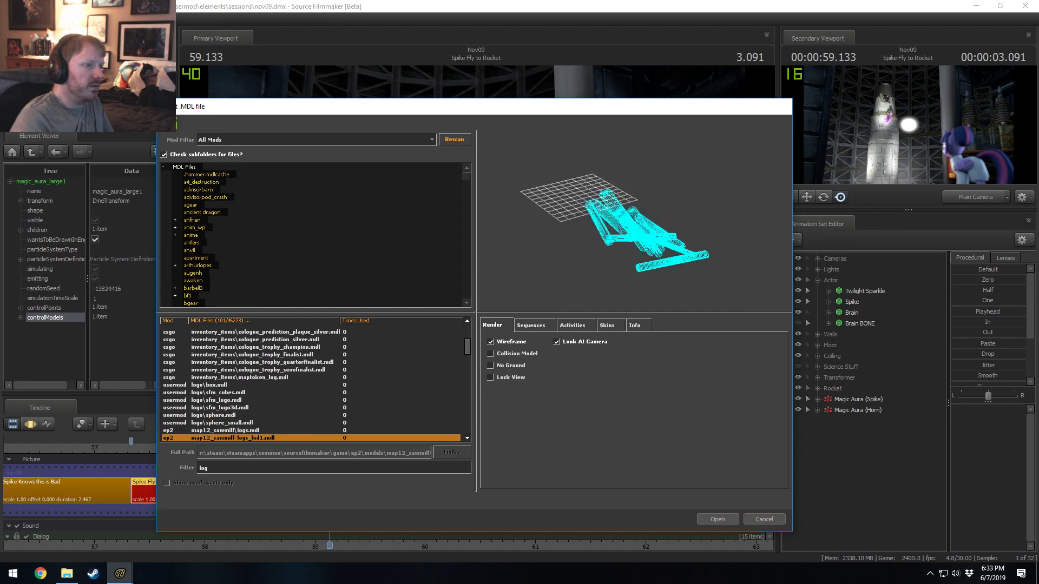
pyautogui.press('Down')
pyautogui.press('Down')
pyautogui.press('Down')
pyautogui.press('Down')
pyautogui.press('Down')
pyautogui.press('Down')
pyautogui.press('Down')
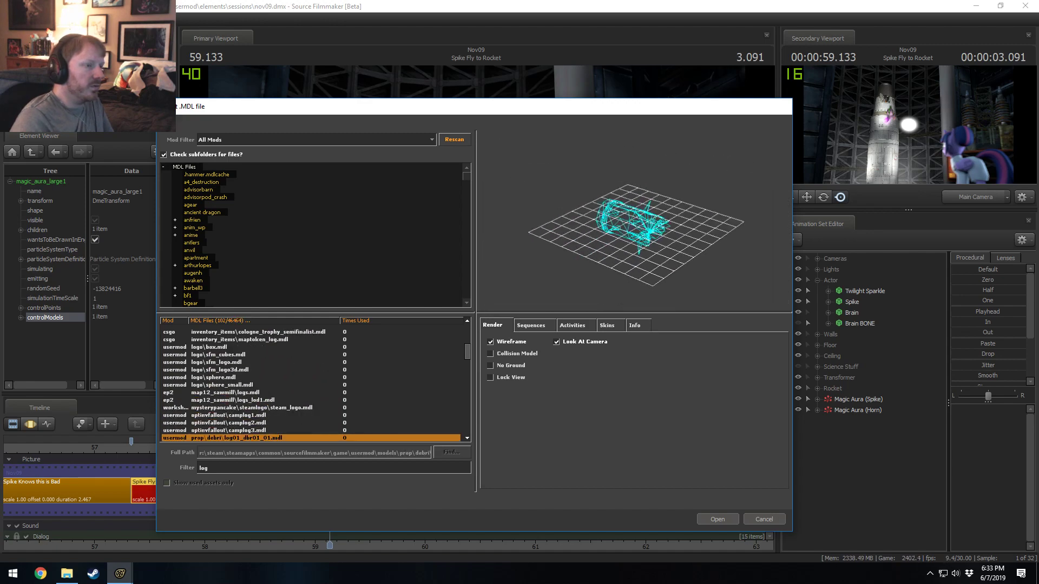
# - Preview the remaining debris logs, the prop junk logs, it_logs, and the short cs_militia fence logs through fencewoodlog02_short
pyautogui.press('Down')
pyautogui.press('Down')
pyautogui.press('Down')
pyautogui.press('Down')
pyautogui.press('Down')
pyautogui.press('Down')
pyautogui.press('Down')
pyautogui.press('Down')
pyautogui.press('Down')
pyautogui.press('Down')
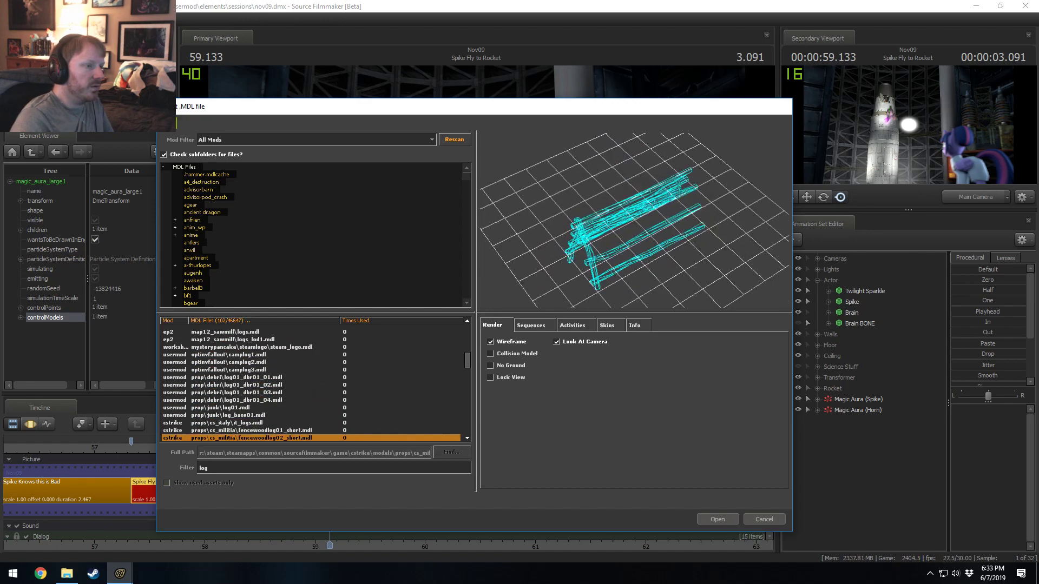
# - Check the long cs_militia fence logs, the log piles, logset01, and the following log models up to props_forest riverlogs
pyautogui.press('Down')
pyautogui.press('Down')
pyautogui.press('Down')
pyautogui.press('Down')
pyautogui.press('Down')
pyautogui.press('Down')
pyautogui.press('Down')
pyautogui.press('Down')
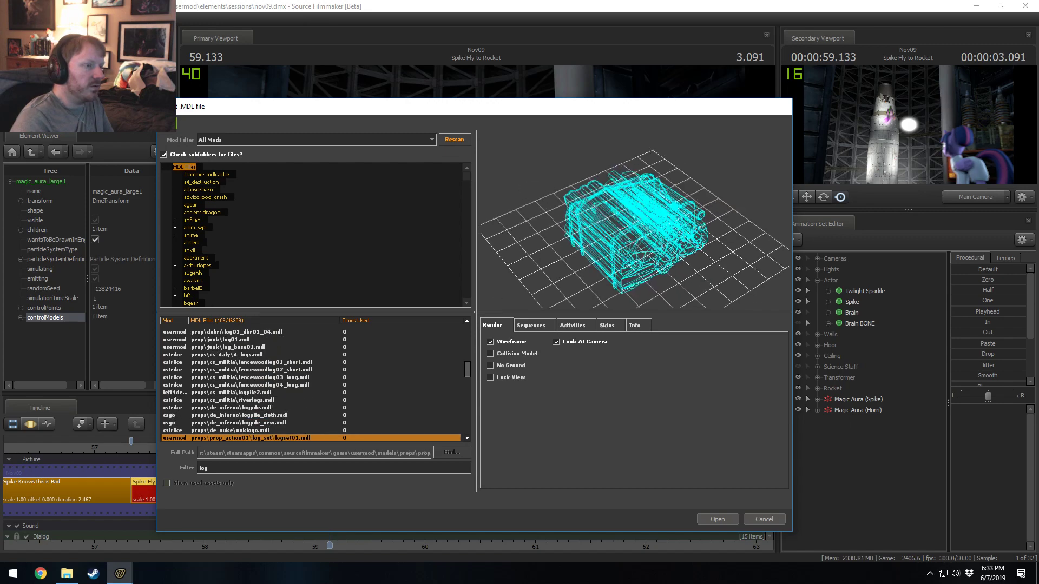
pyautogui.press('Down')
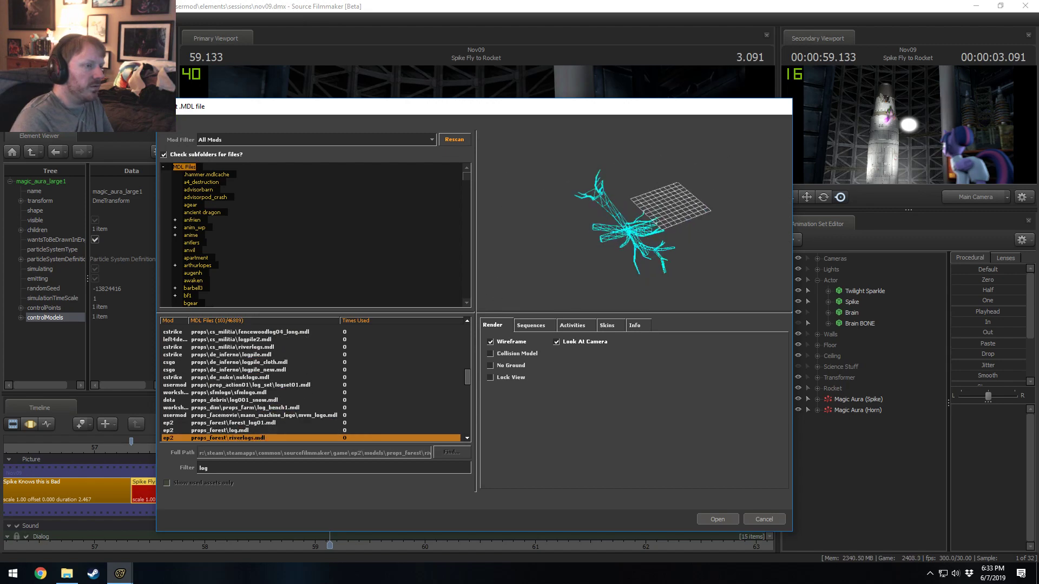
# - Preview the props_forest logs without wireframe and load props_forest/log.mdl into the session
pyautogui.press('Up')
pyautogui.click(501, 345)
pyautogui.press('Up')
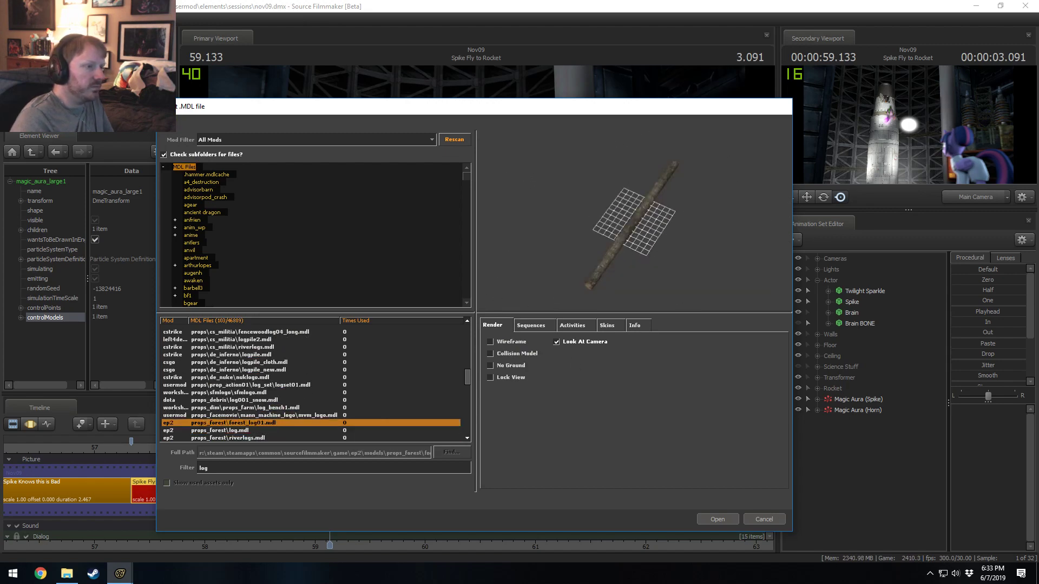
pyautogui.press('Down')
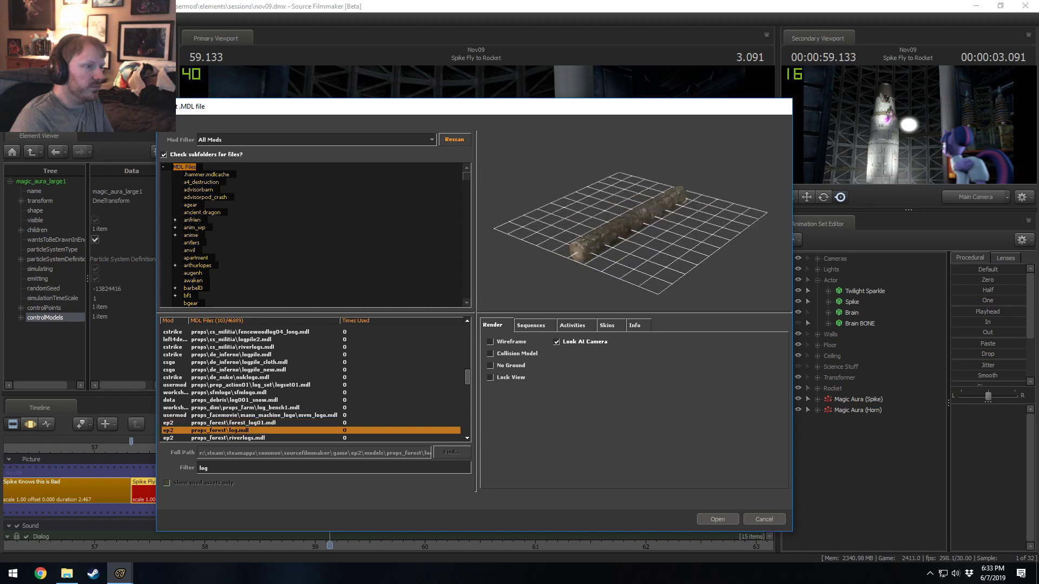
pyautogui.click(709, 517)
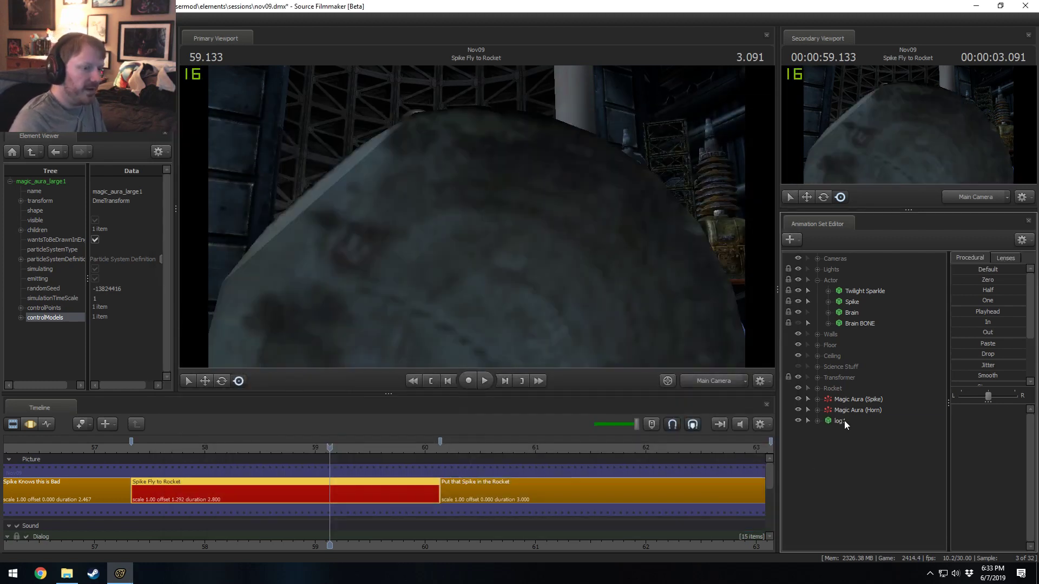
# - Rename the log1 animation set as Magic Base (Horn)
pyautogui.rightClick(845, 421)
pyautogui.click(885, 425)
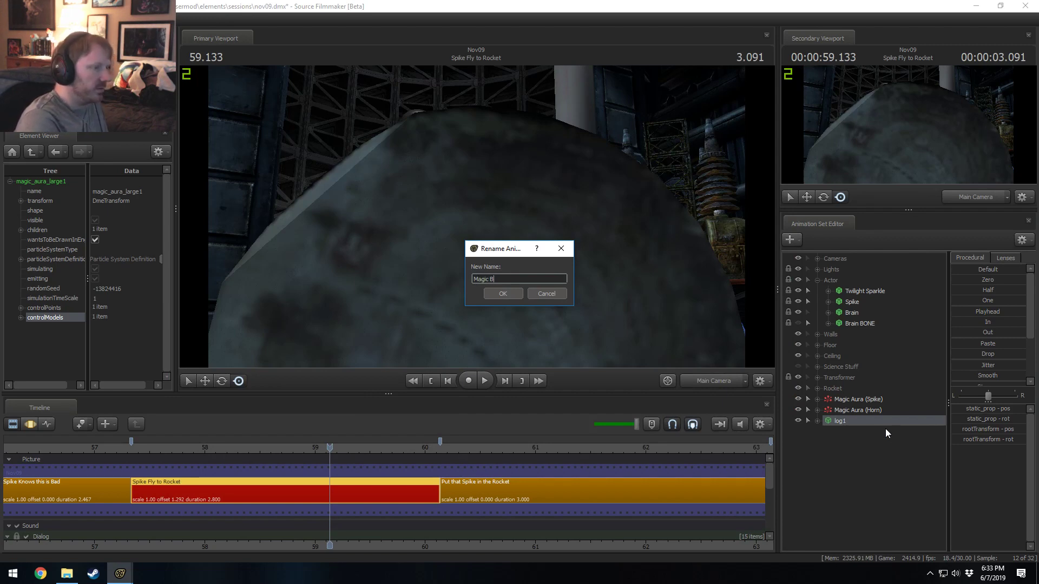
pyautogui.write('Magic Base (Horn)')
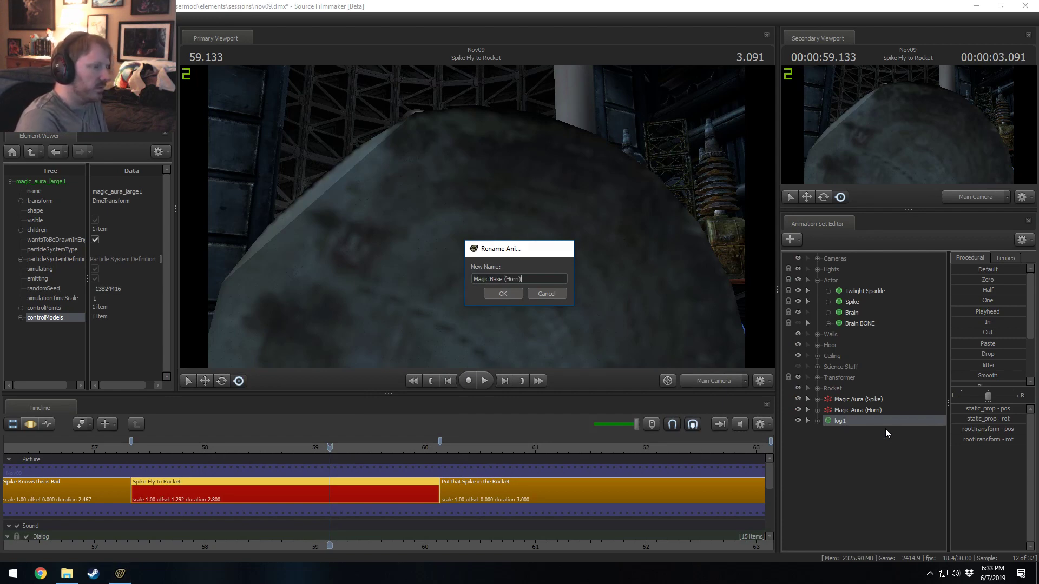
pyautogui.press('Return')
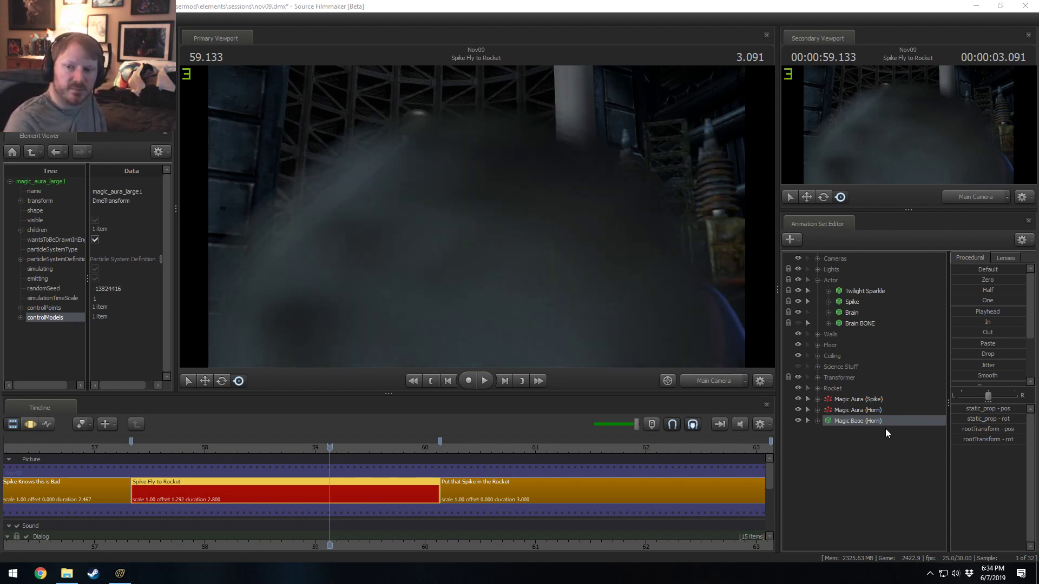
# - Add a scale control to the static_prop transform of Magic Base (Horn) and shrink the log with it, viewed from the work camera
pyautogui.click(706, 378)
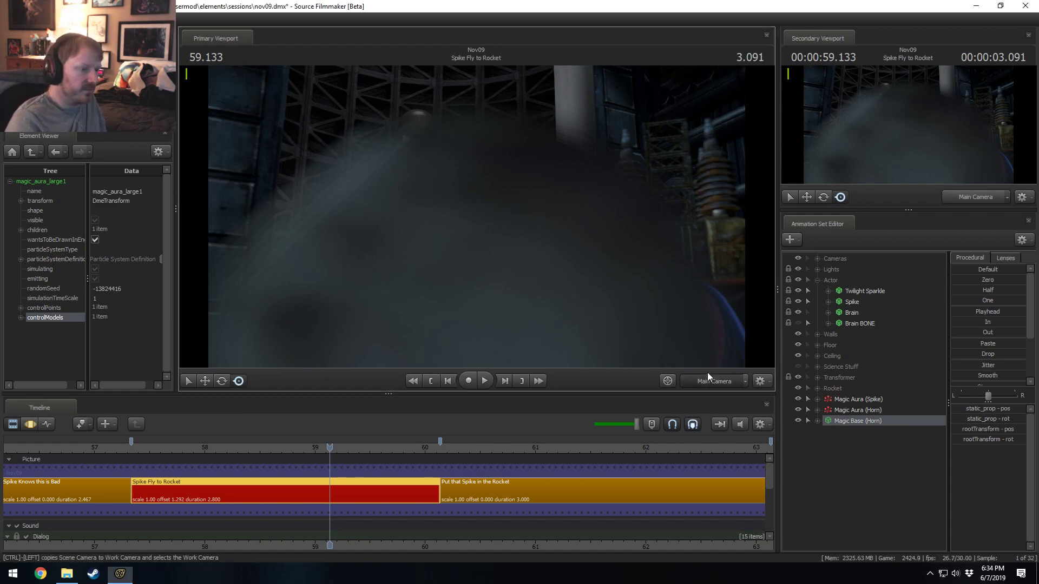
pyautogui.moveTo(509, 238); pyautogui.dragTo(477, 218)
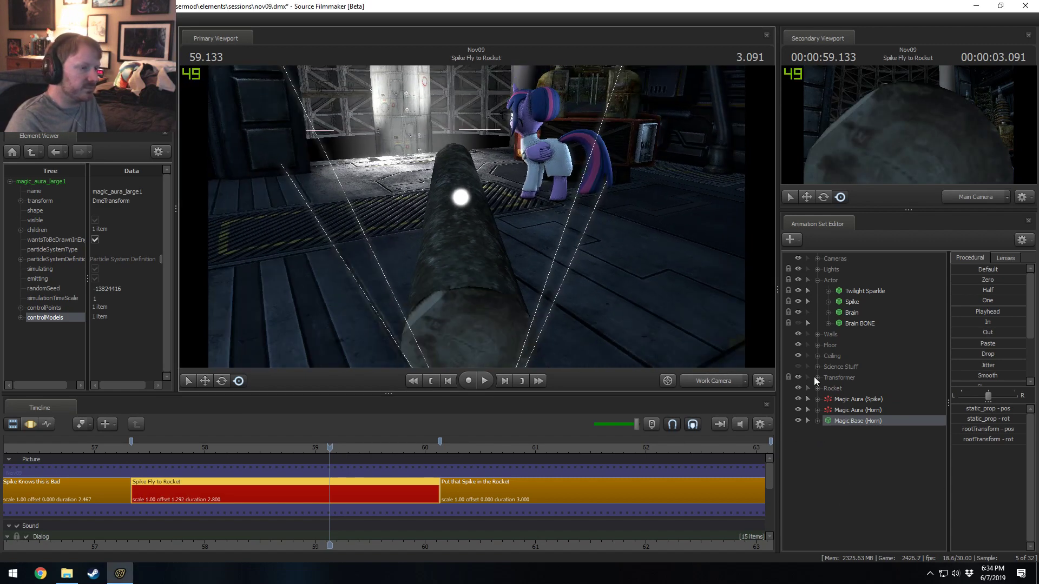
pyautogui.click(818, 421)
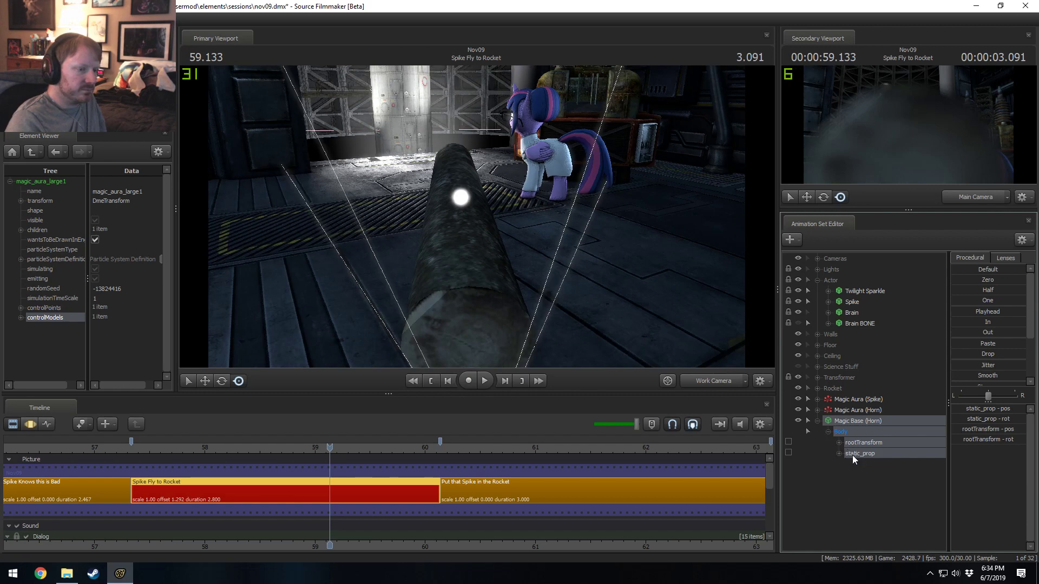
pyautogui.rightClick(864, 452)
pyautogui.click(862, 453)
pyautogui.rightClick(859, 455)
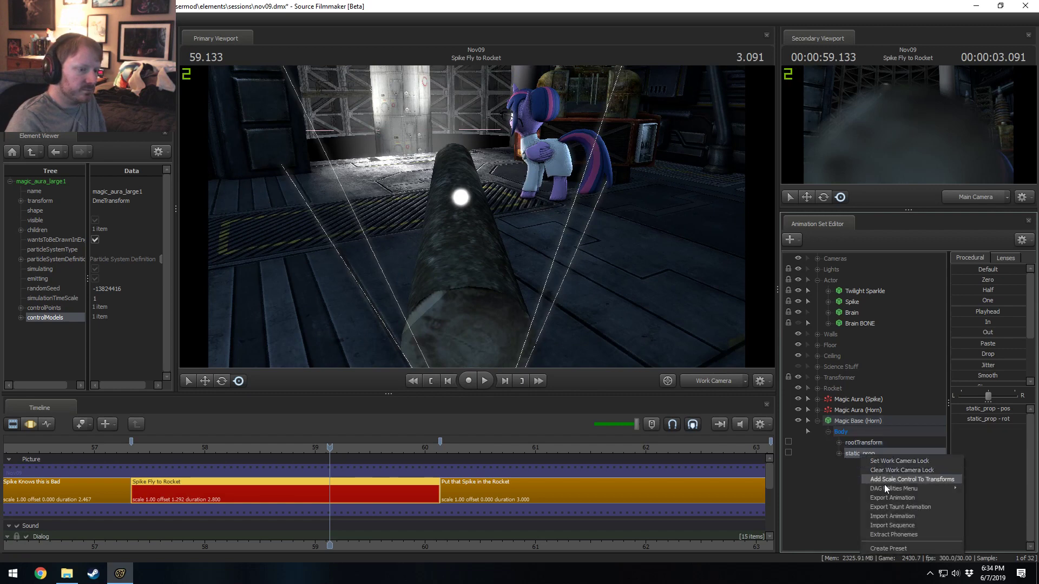
pyautogui.click(885, 479)
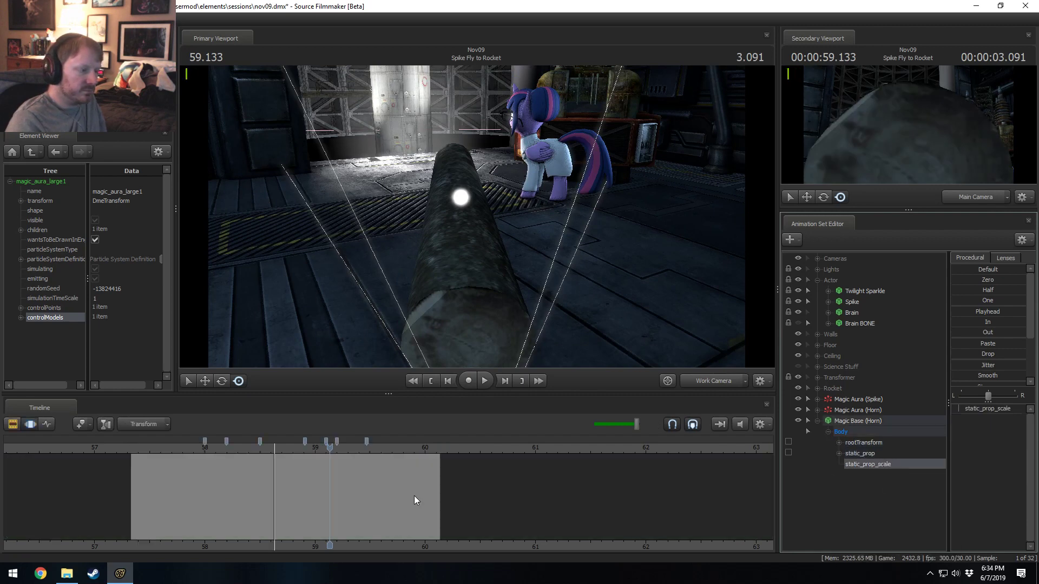
pyautogui.moveTo(982, 415); pyautogui.dragTo(958, 415)
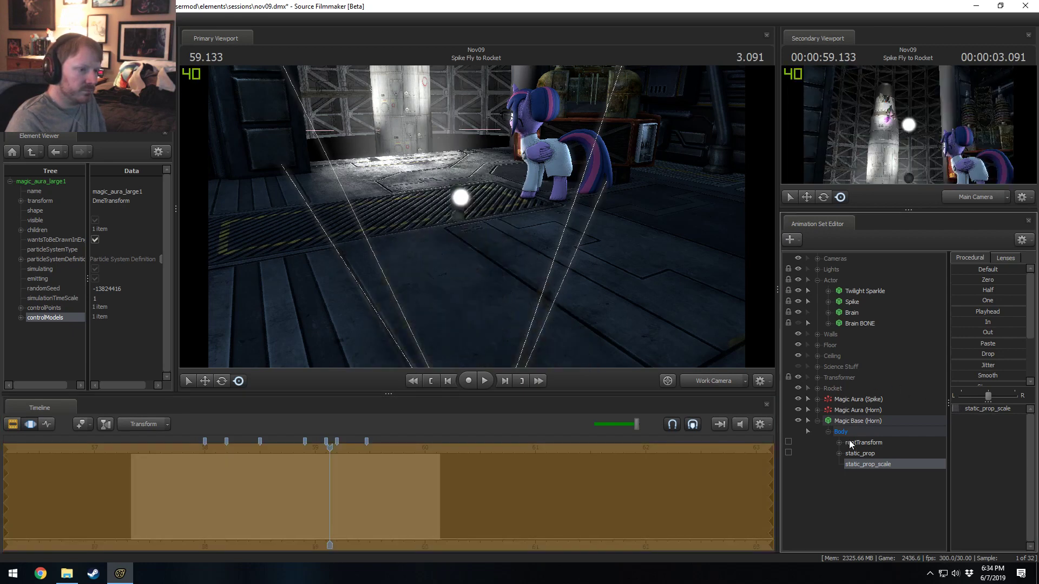
# - Place the log at Twilight Sparkle's head and shrink it further after setting the maximum of static_prop_scale to 0.5
pyautogui.click(852, 421)
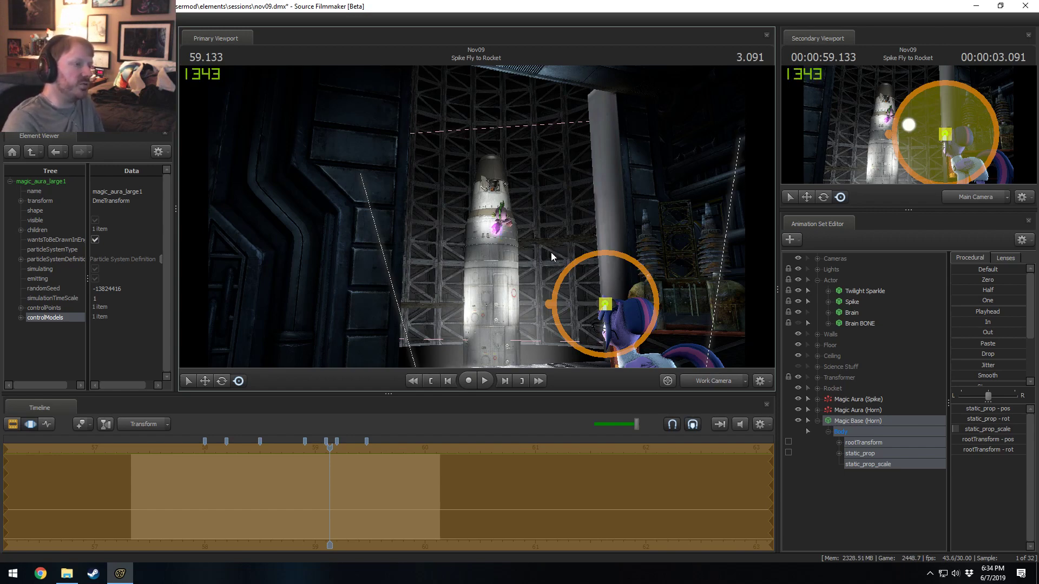
pyautogui.moveTo(551, 252); pyautogui.dragTo(603, 253)
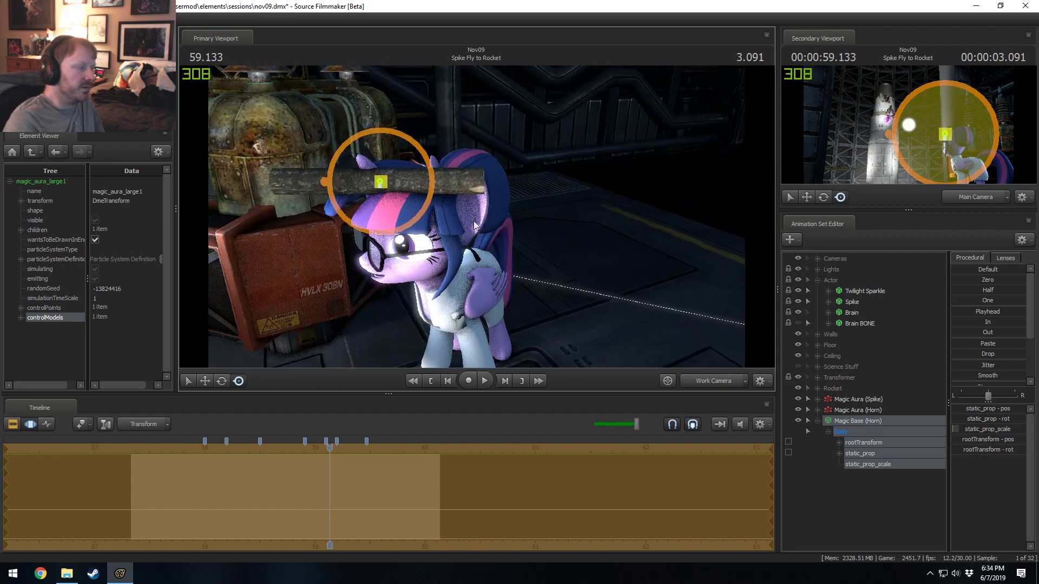
pyautogui.rightClick(970, 431)
pyautogui.click(975, 445)
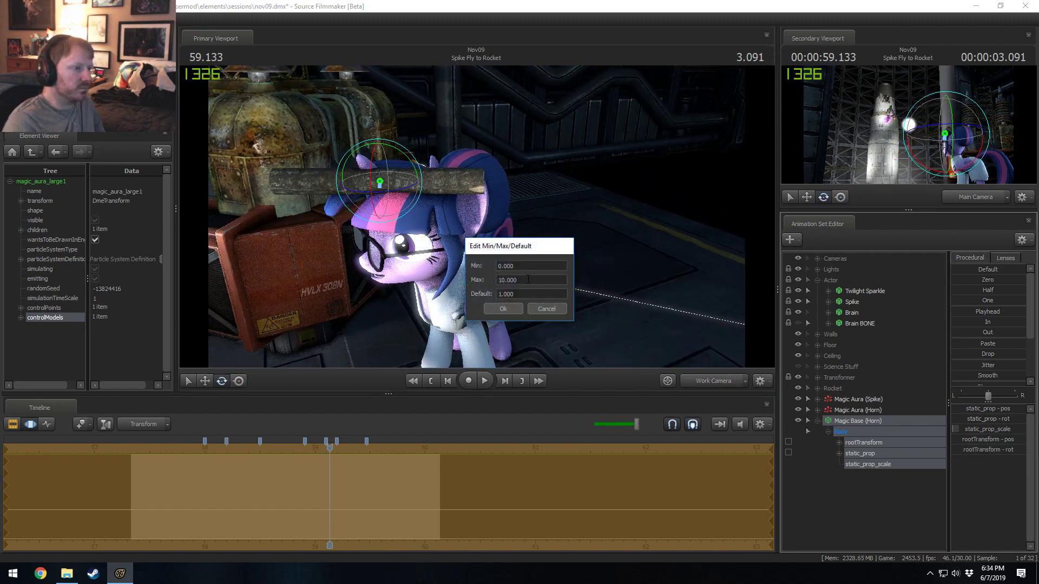
pyautogui.write('0.5')
pyautogui.press('Return')
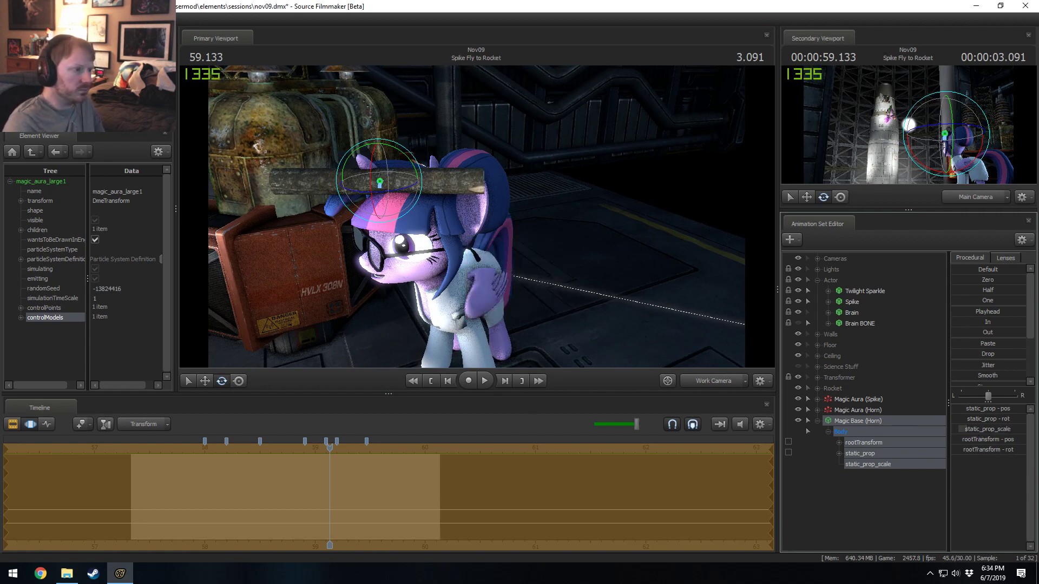
pyautogui.moveTo(966, 429); pyautogui.dragTo(960, 429)
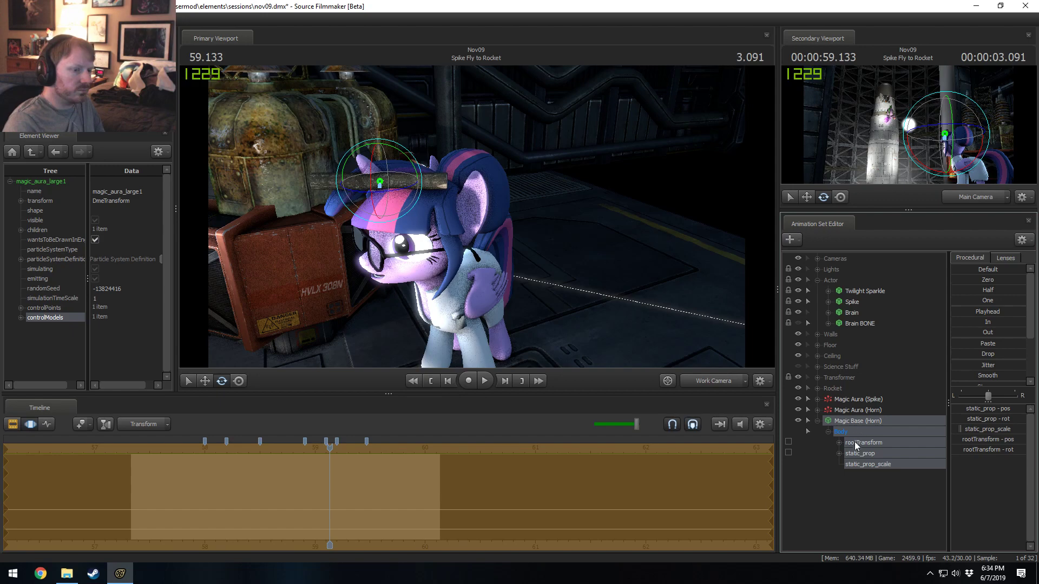
# - Rotate Magic Base (Horn) upright and move it into line with Twilight Sparkle's horn, checking from the front, side and above
pyautogui.moveTo(448, 211); pyautogui.dragTo(481, 203)
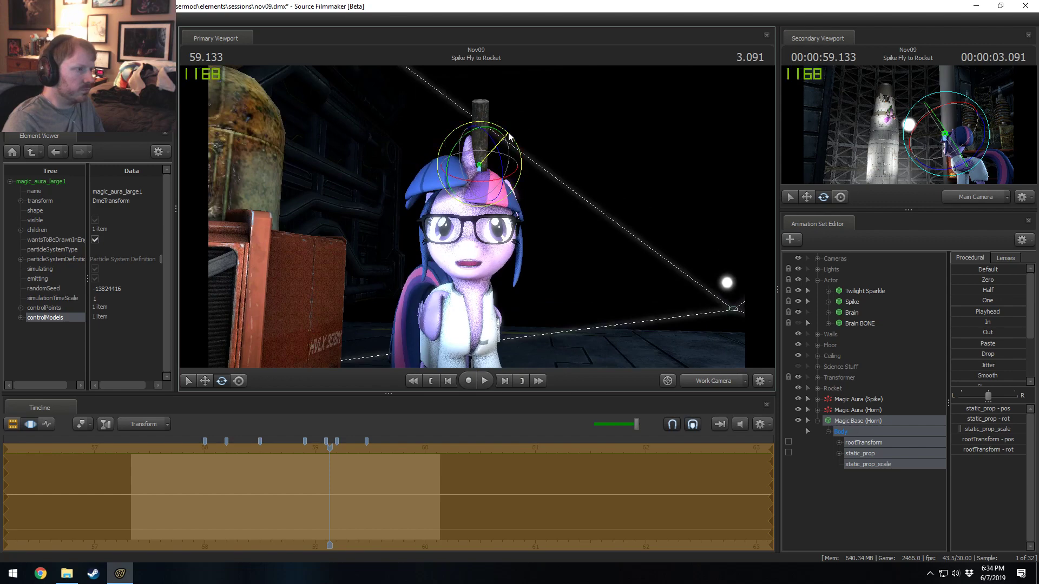
pyautogui.press('w')
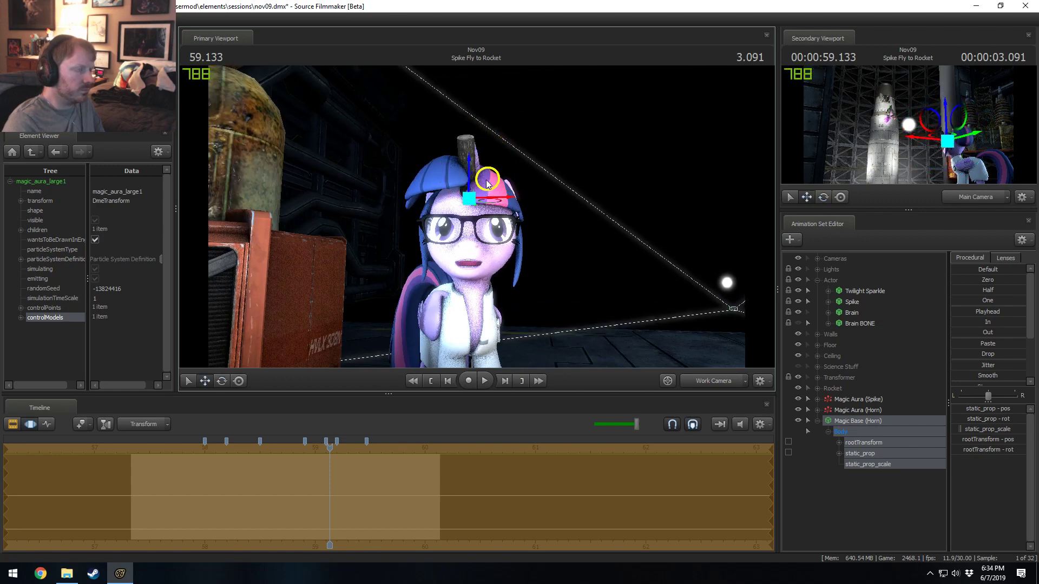
pyautogui.keyDown('alt'); pyautogui.moveTo(486, 184); pyautogui.dragTo(523, 179); pyautogui.keyUp('alt')
pyautogui.press('e')
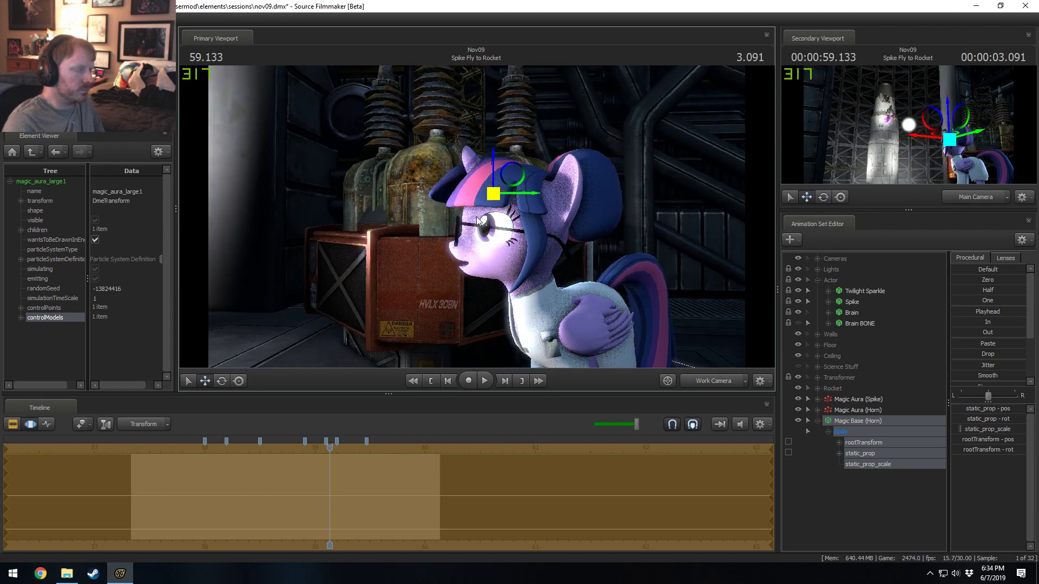
pyautogui.keyDown('alt'); pyautogui.moveTo(477, 220); pyautogui.dragTo(516, 200); pyautogui.keyUp('alt')
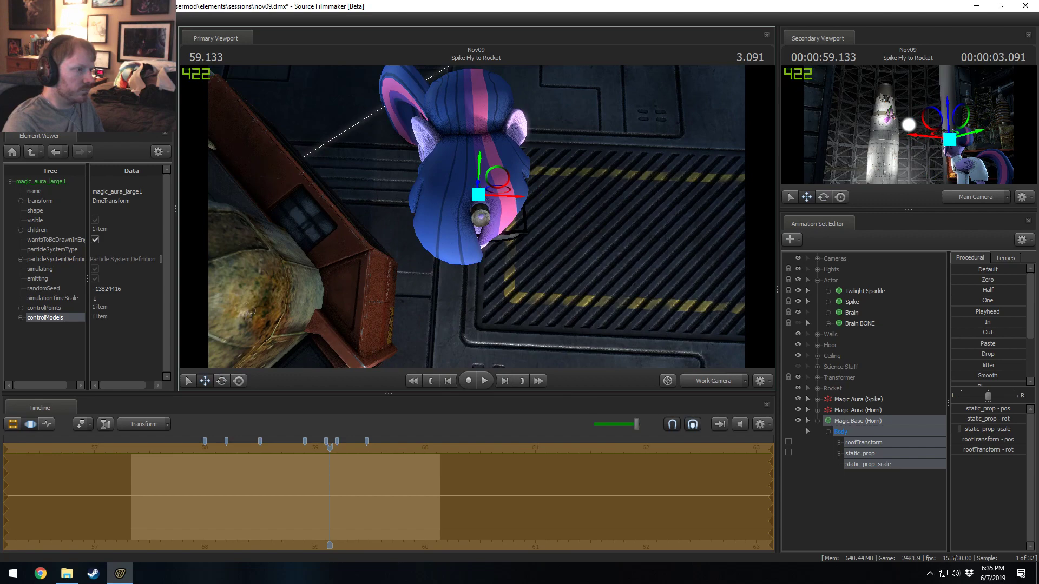
pyautogui.keyDown('alt'); pyautogui.moveTo(515, 200); pyautogui.dragTo(534, 190); pyautogui.keyUp('alt')
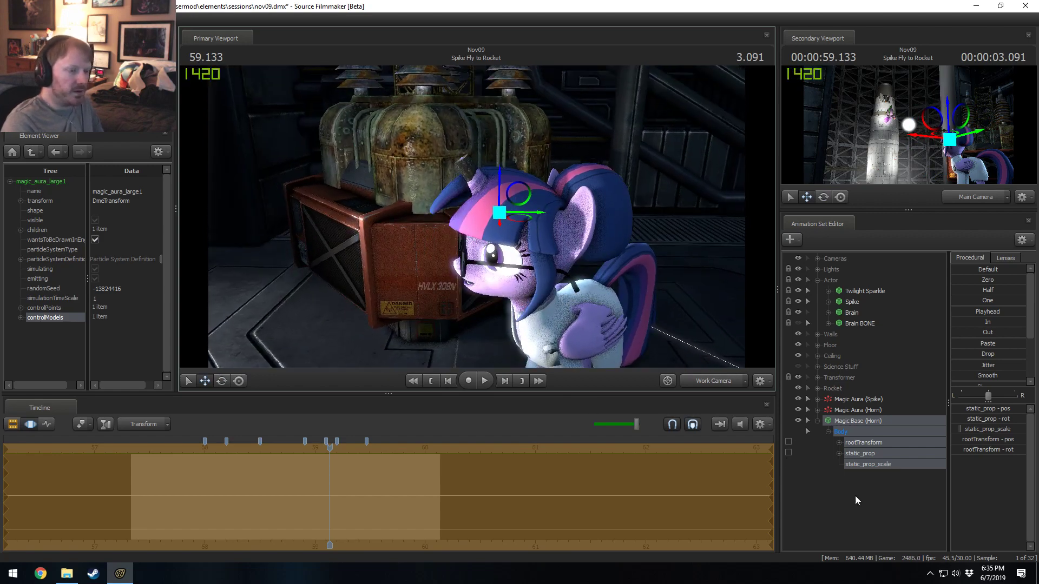
# - Lock the Magic Base (Horn) rootTransform to Twilight Sparkle's Head bone and apply the Playhead preset to the whole log set
pyautogui.click(828, 292)
pyautogui.click(839, 312)
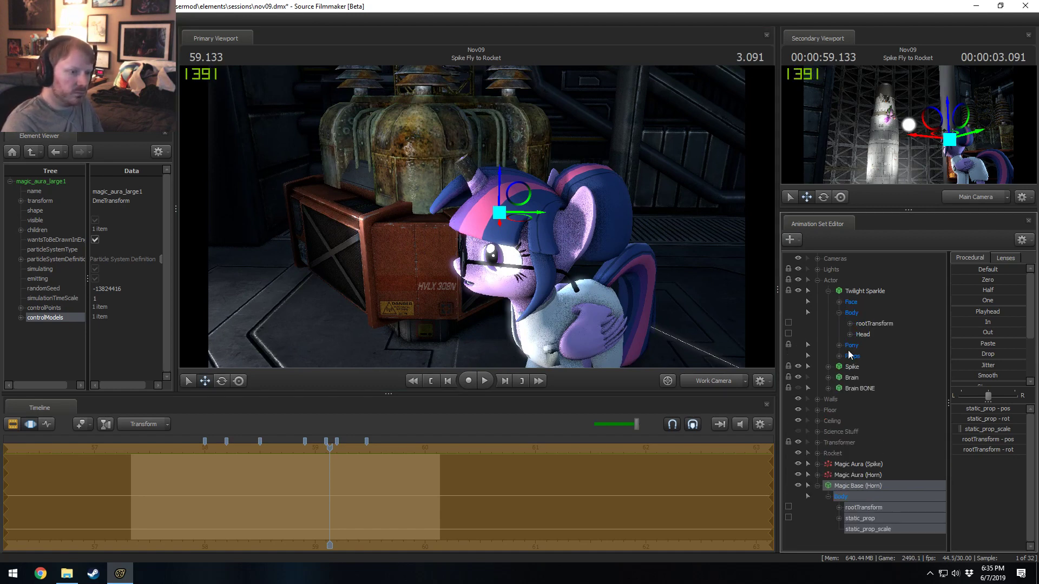
pyautogui.click(872, 336)
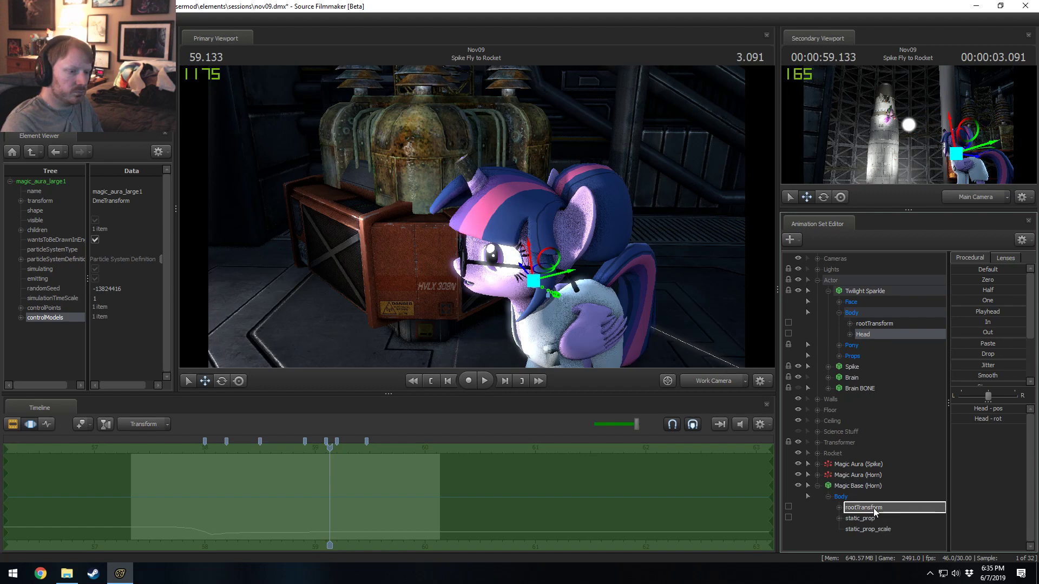
pyautogui.click(817, 485)
pyautogui.click(824, 485)
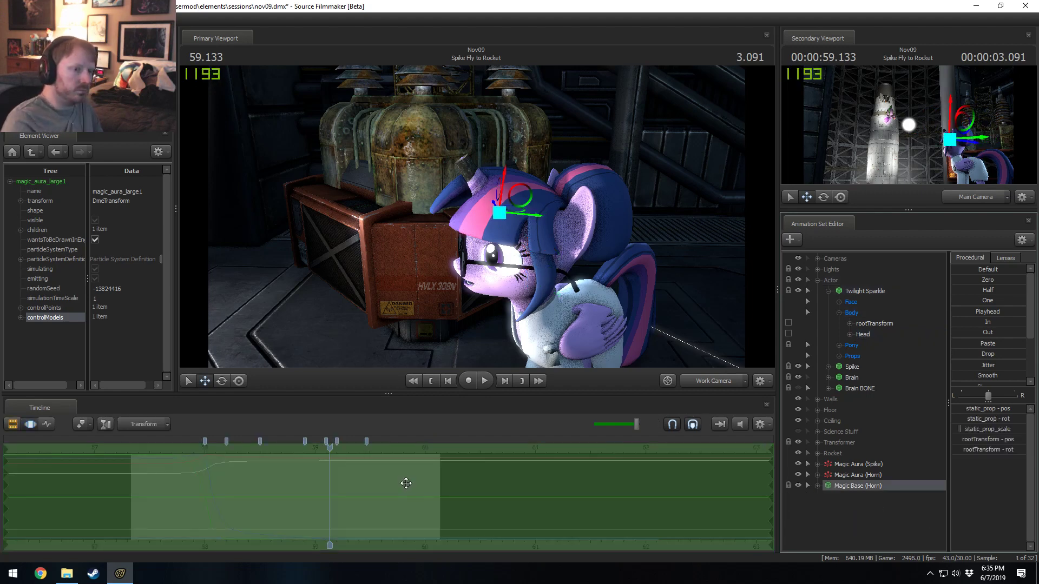
pyautogui.click(959, 314)
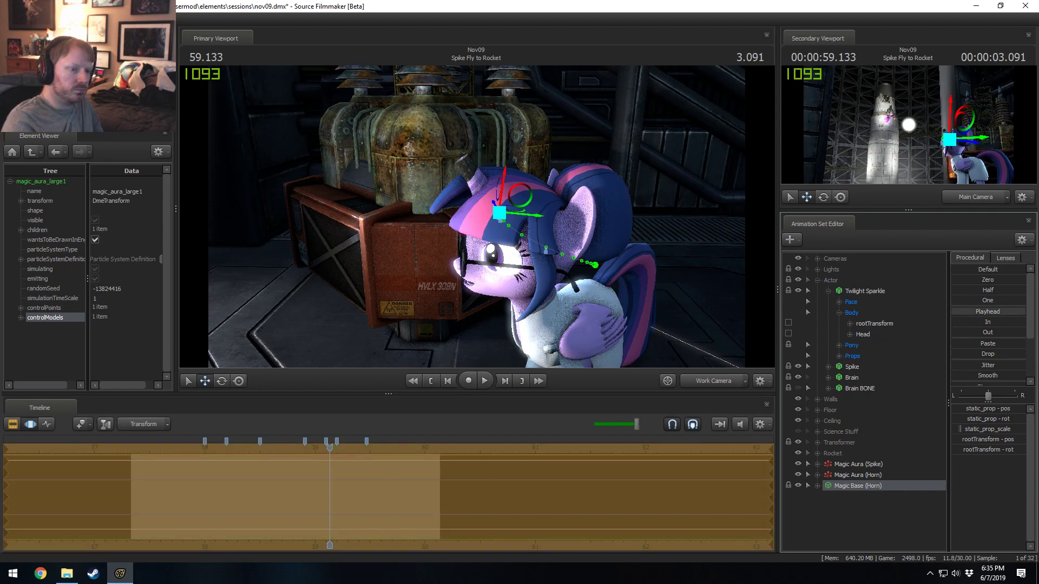
# - Examine the Color Random initializer colors in the magic_aura_large particle definition of Magic Aura (Spike)
pyautogui.rightClick(858, 470)
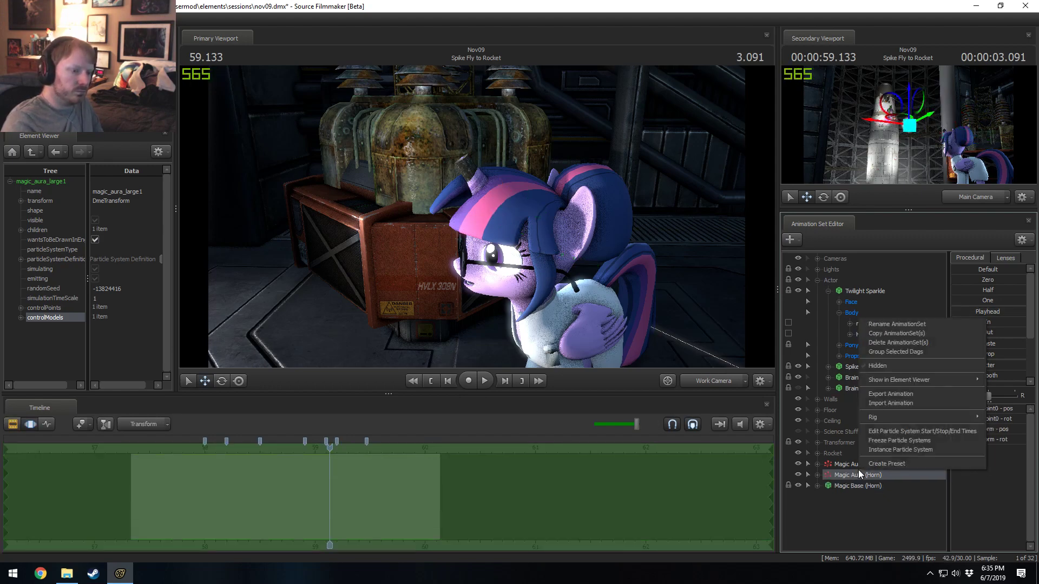
pyautogui.click(853, 465)
pyautogui.rightClick(853, 466)
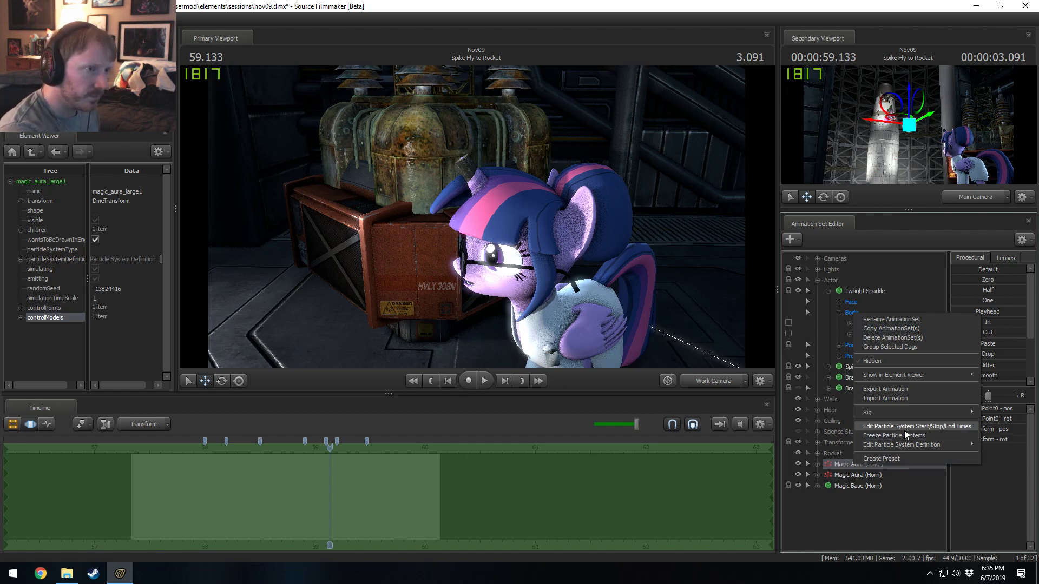
pyautogui.moveTo(875, 445)
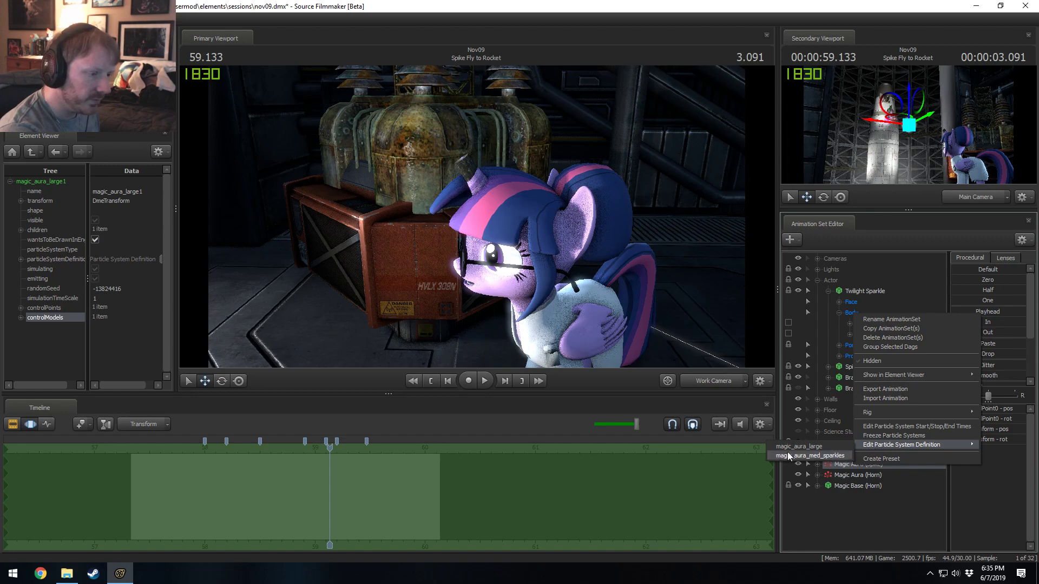
pyautogui.click(806, 446)
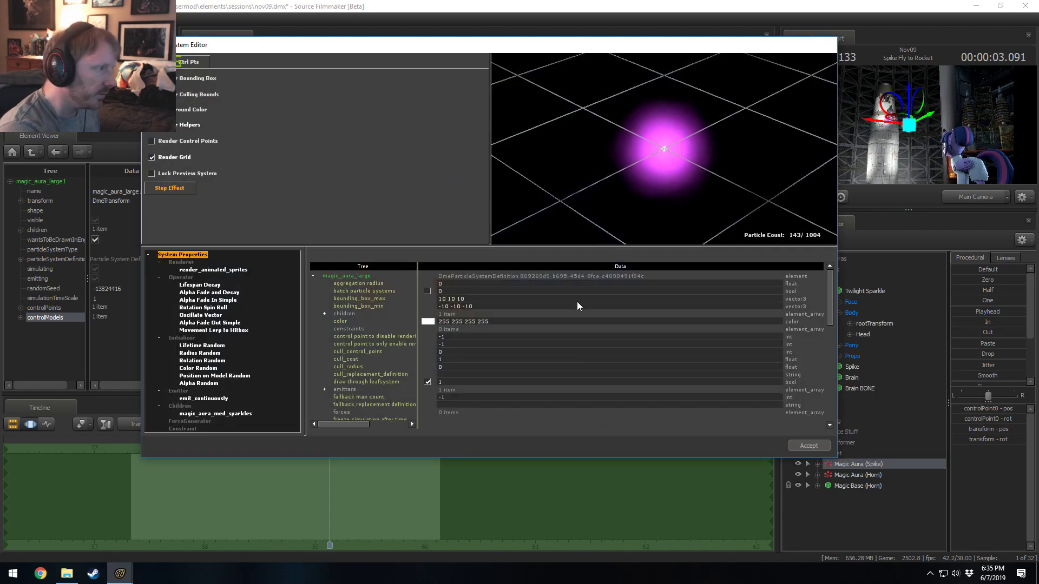
pyautogui.click(199, 369)
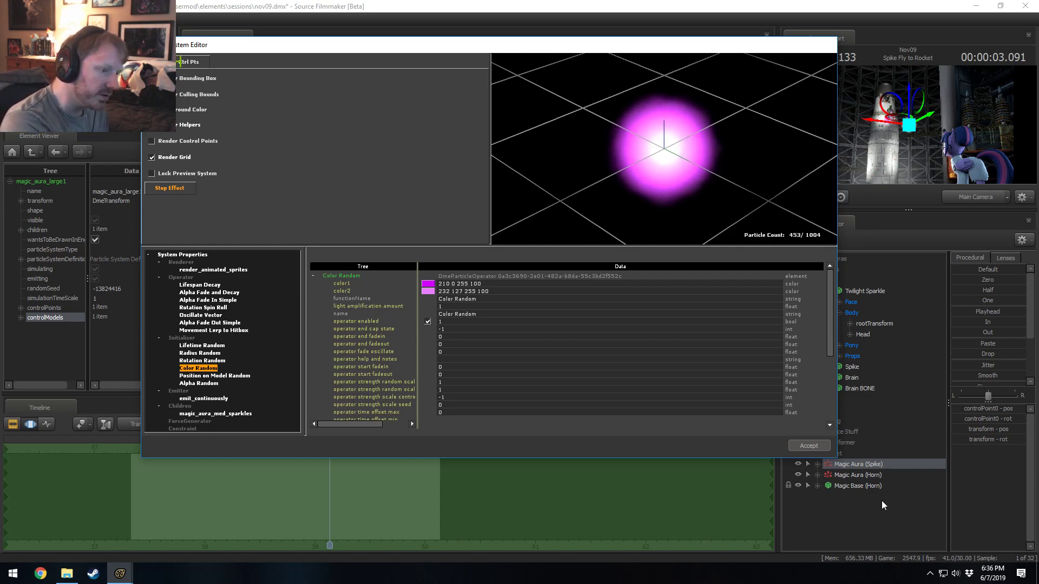
pyautogui.click(828, 449)
# - Examine the Color Random initializer colors in the magic_aura_med_sparkles particle definition of Magic Aura (Spike)
pyautogui.rightClick(851, 475)
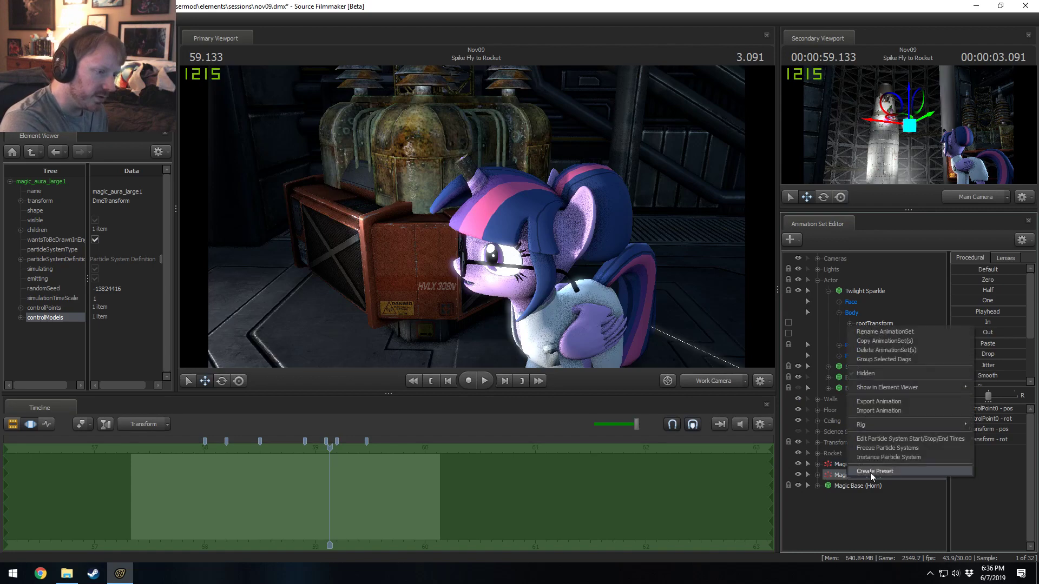
pyautogui.click(878, 504)
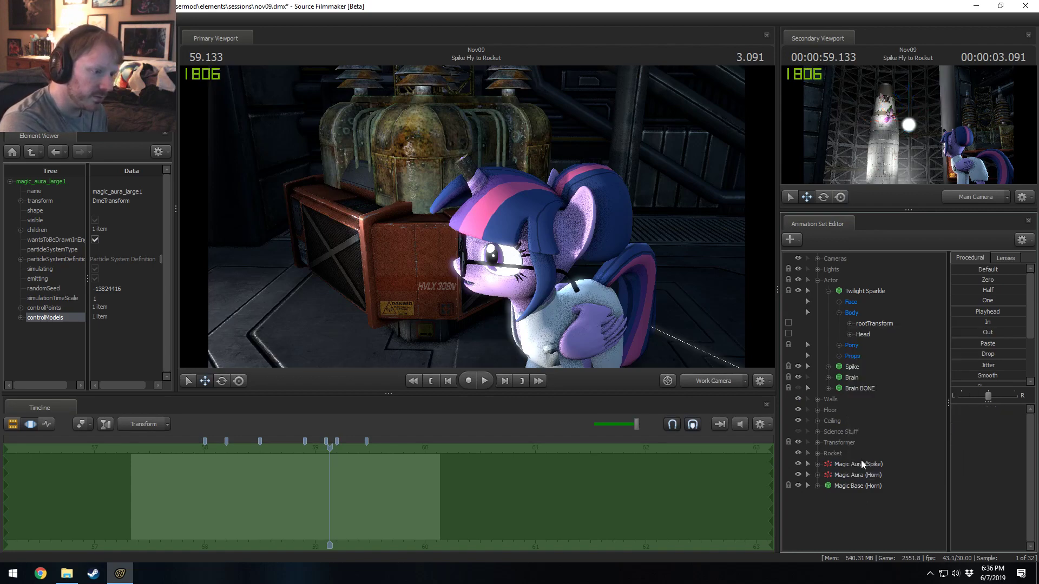
pyautogui.rightClick(859, 463)
pyautogui.moveTo(910, 444)
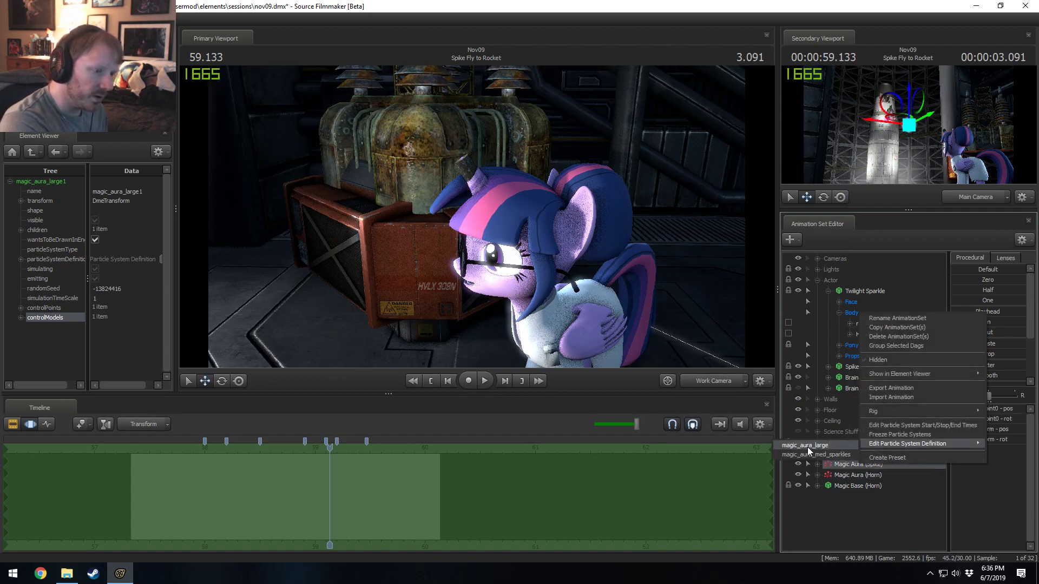
pyautogui.click(810, 454)
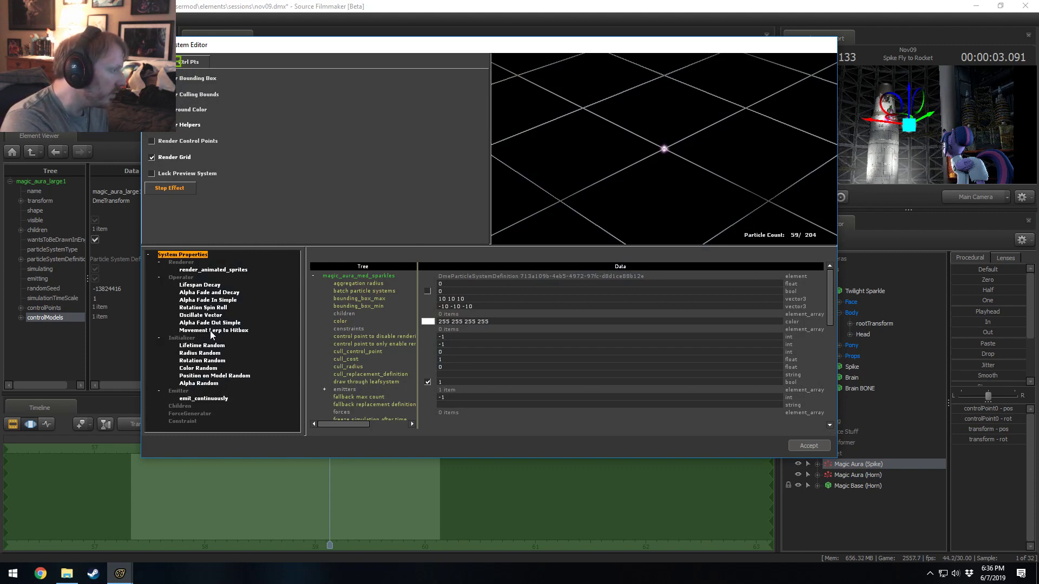
pyautogui.click(199, 369)
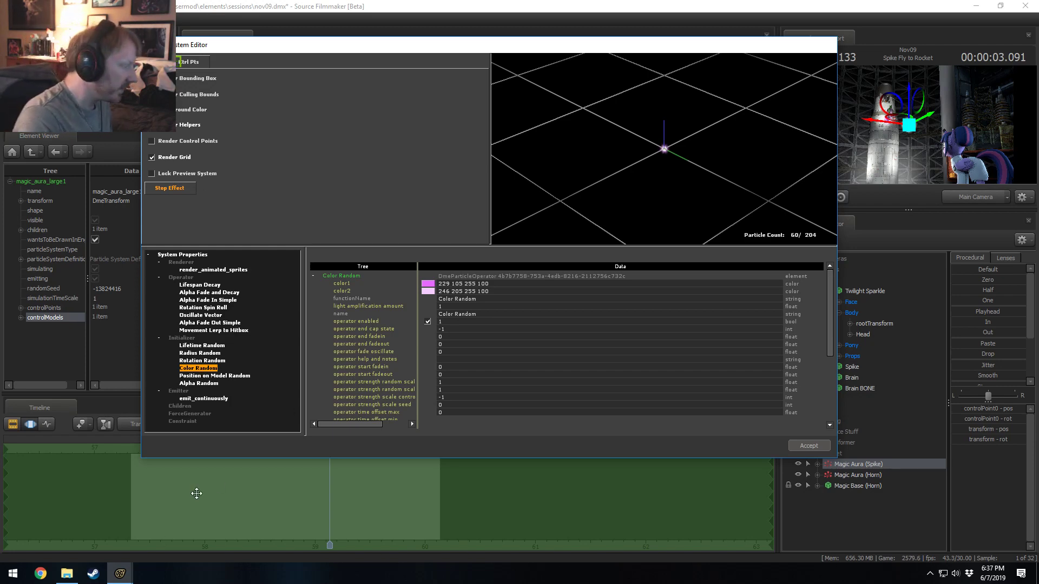
# - Switch to the Windows Calculator, set it to Programmer mode and place it over the particle editor
pyautogui.click(13, 573)
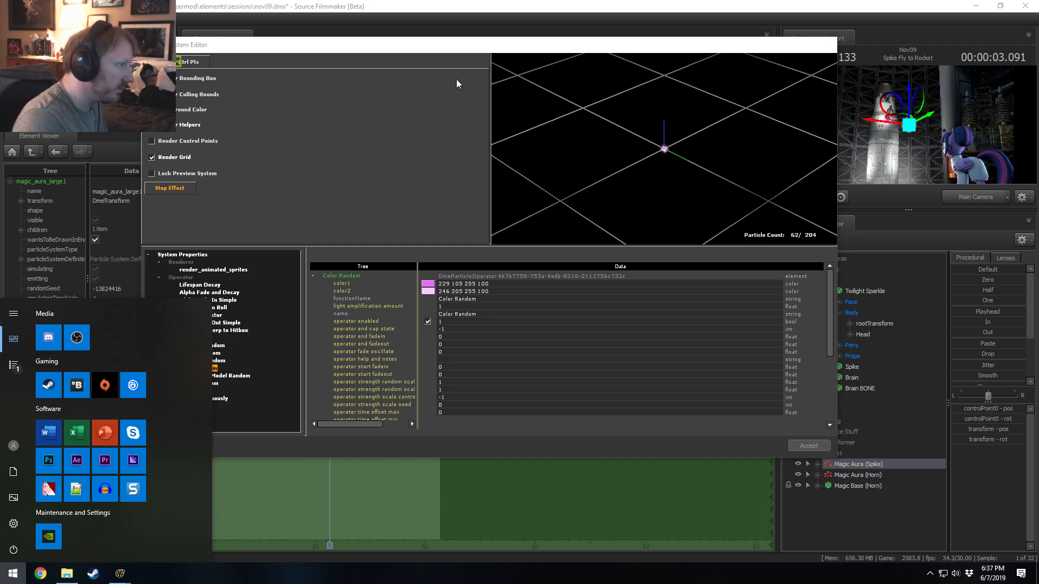
pyautogui.press('super')
pyautogui.press('super')
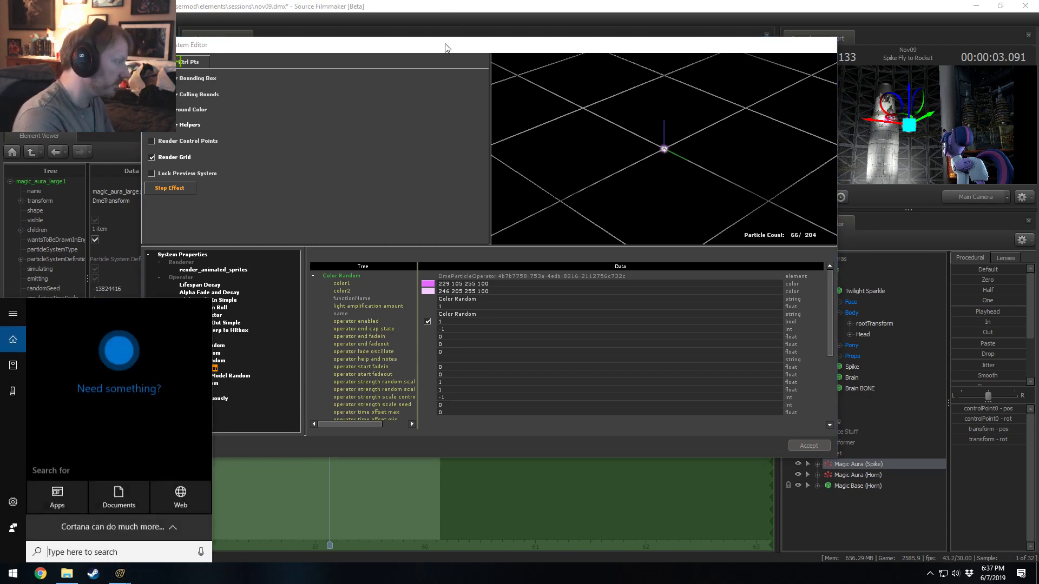
pyautogui.write('calc')
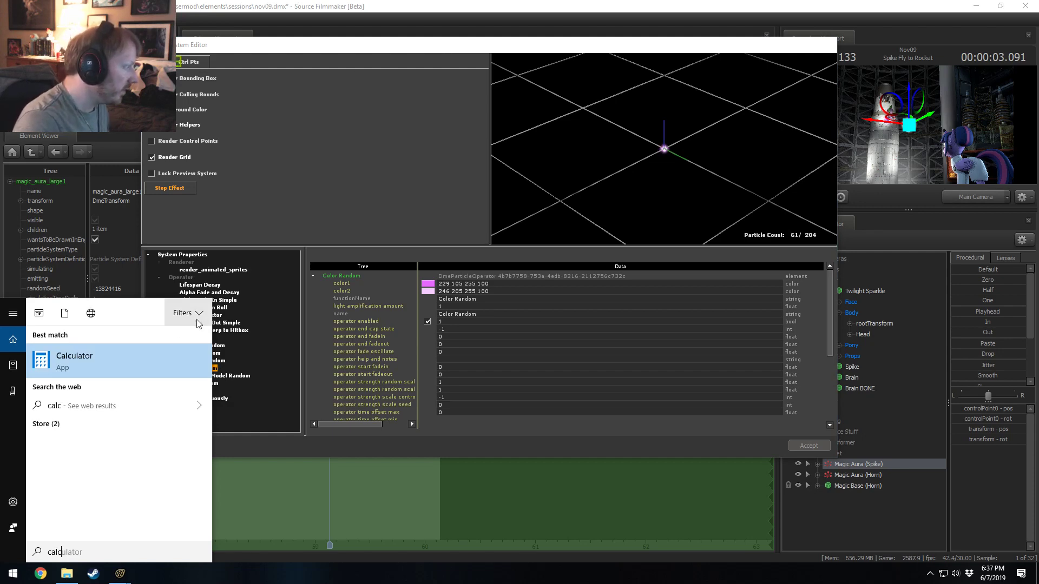
pyautogui.click(164, 354)
pyautogui.click(61, 266)
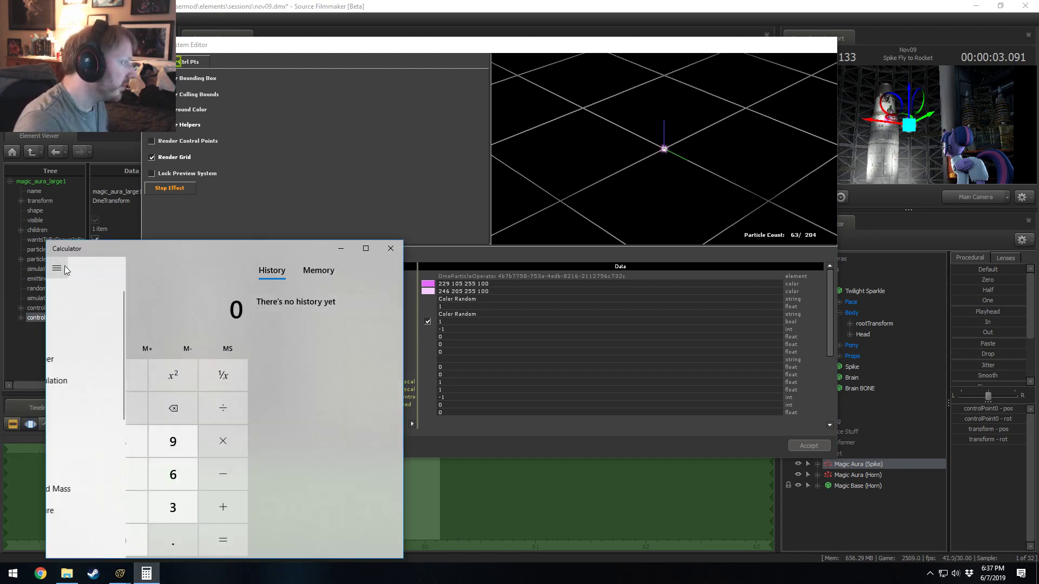
pyautogui.click(87, 360)
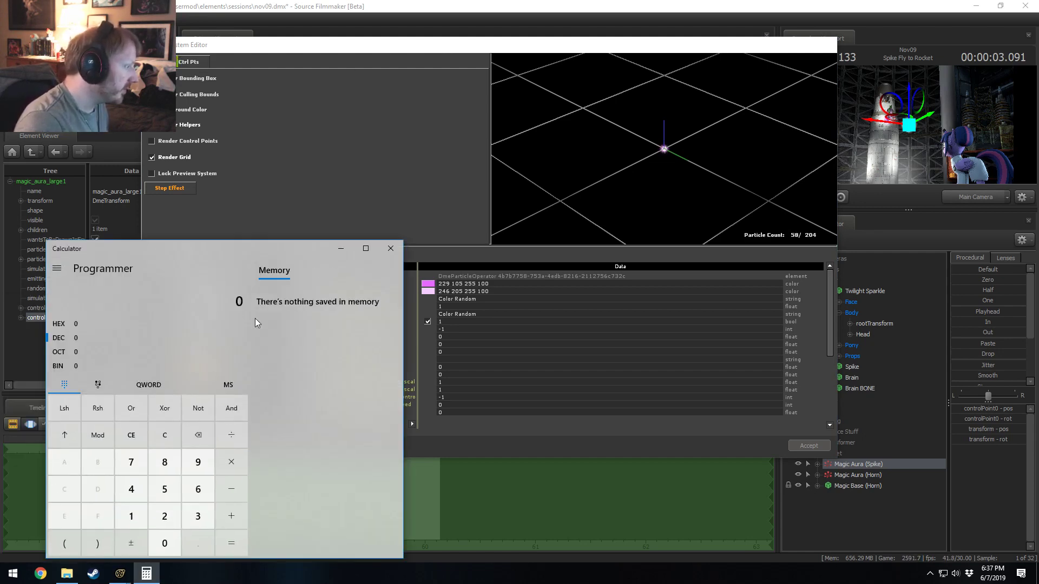
pyautogui.moveTo(242, 248); pyautogui.dragTo(430, 128)
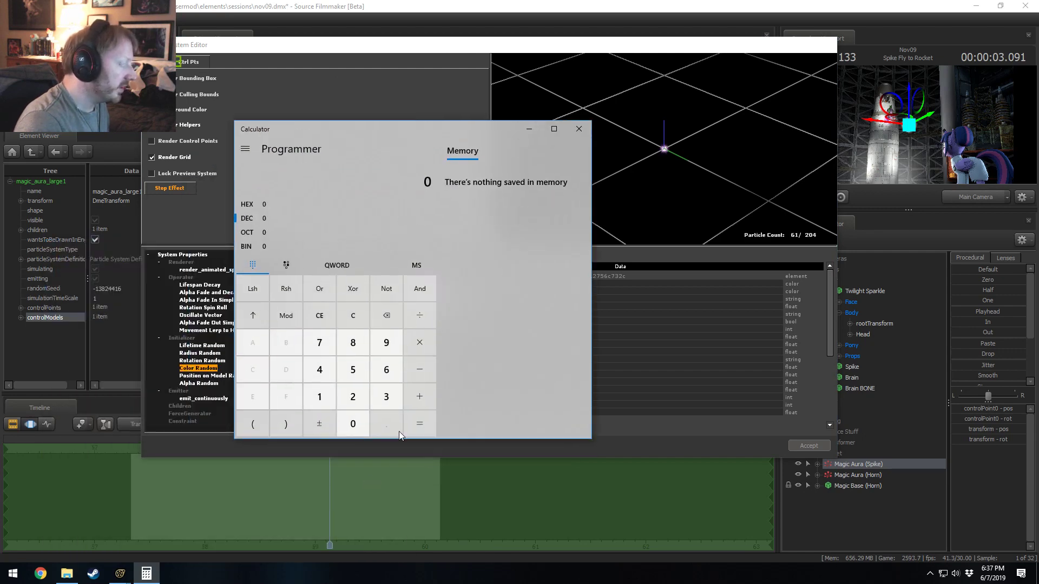
# - Convert the decimal value 242 to hexadecimal and close the Calculator
pyautogui.click(351, 403)
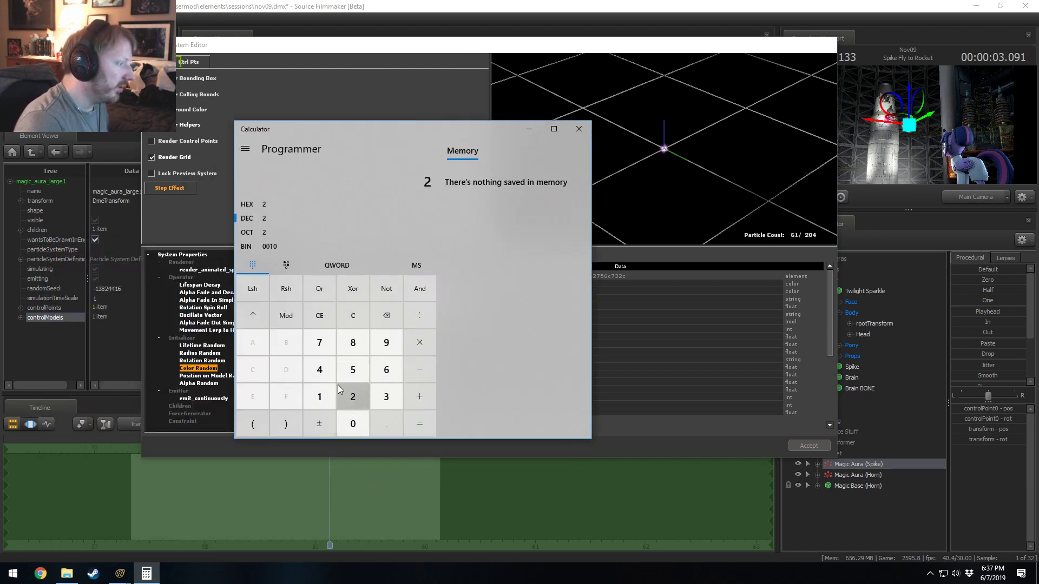
pyautogui.click(319, 369)
pyautogui.click(349, 399)
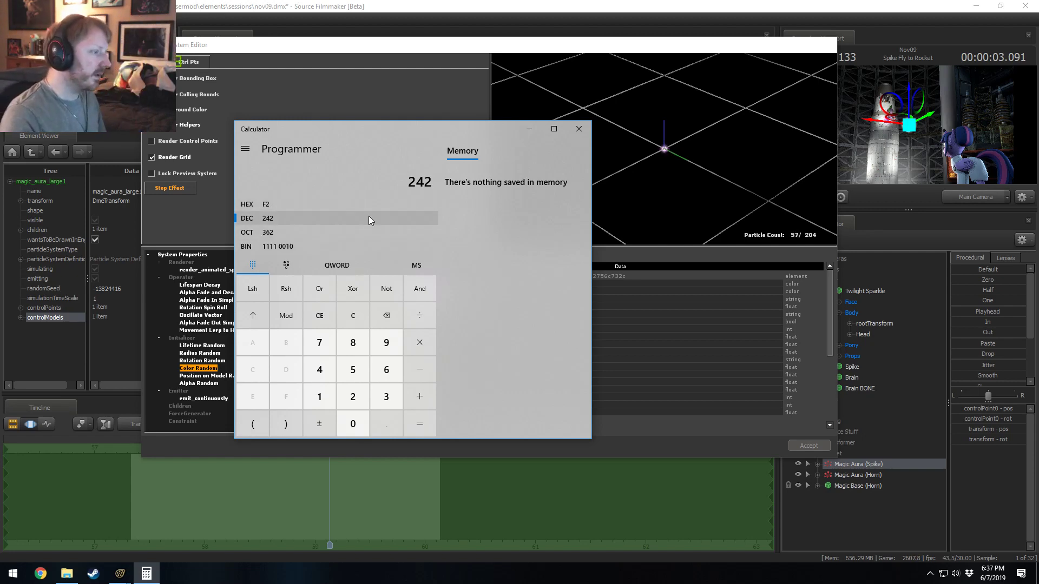
pyautogui.click(579, 129)
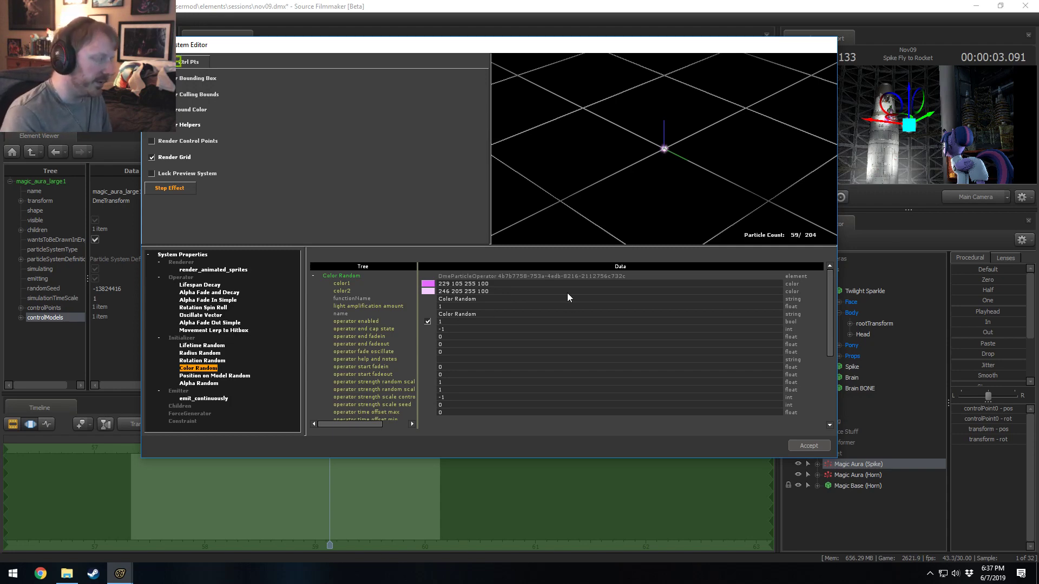
# - Accept the magic_aura_med_sparkles definition and instance the particle system of Magic Aura (Horn)
pyautogui.click(793, 445)
pyautogui.rightClick(862, 473)
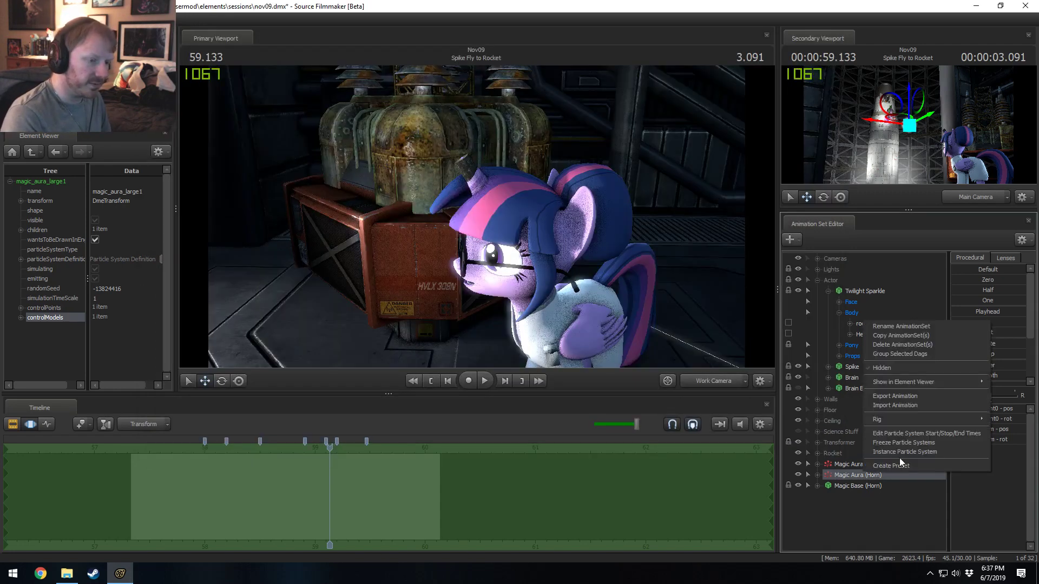
pyautogui.click(896, 458)
pyautogui.rightClick(854, 471)
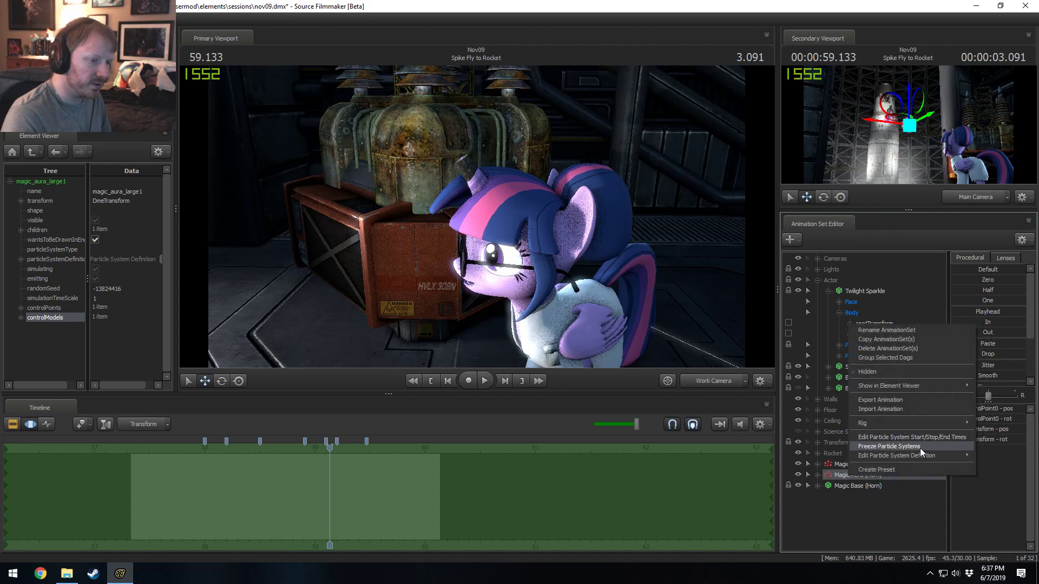
pyautogui.moveTo(918, 452)
pyautogui.click(785, 454)
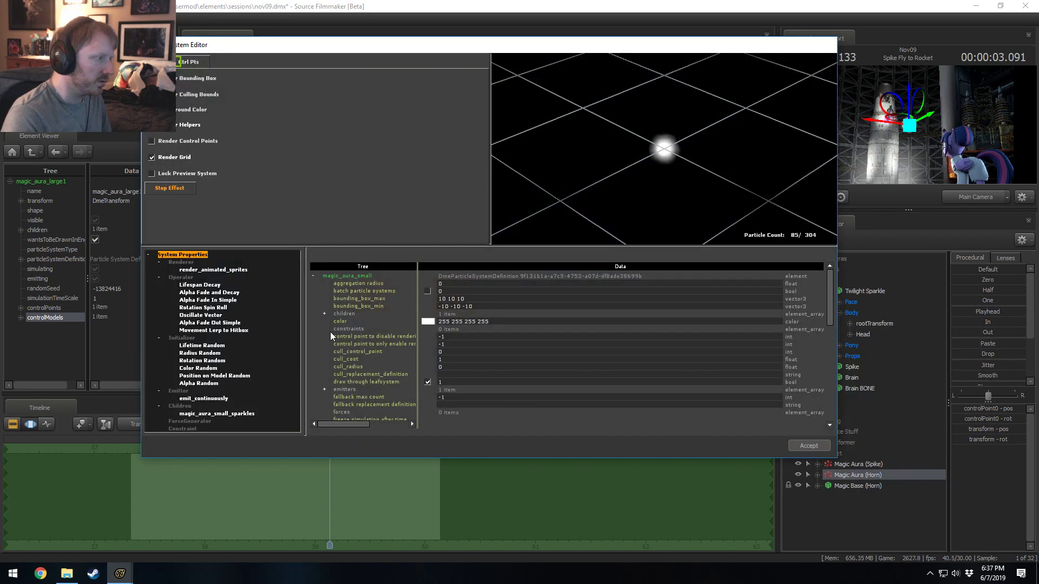
pyautogui.click(195, 368)
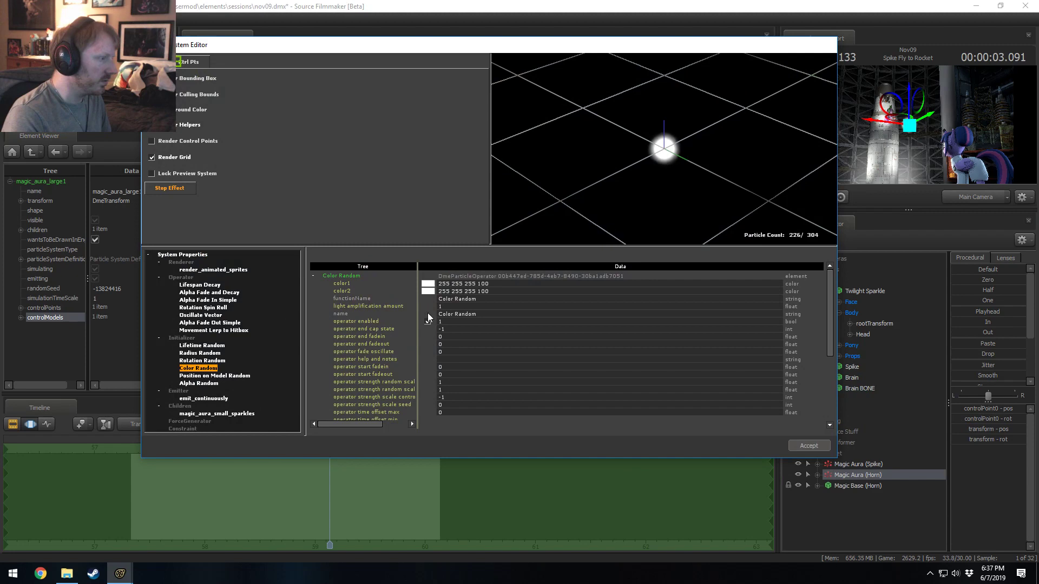
pyautogui.click(428, 284)
pyautogui.press('Escape')
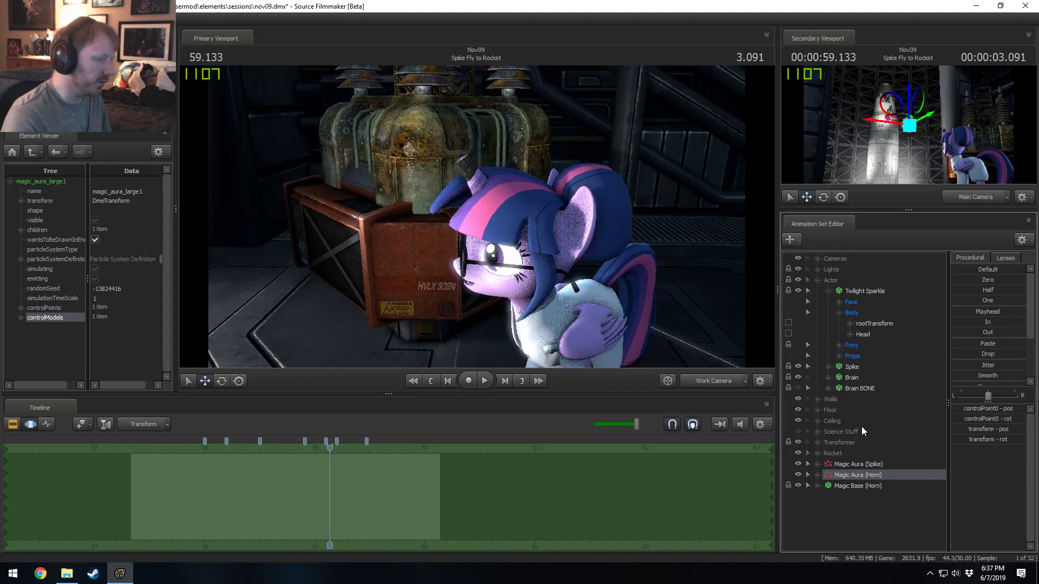
pyautogui.rightClick(860, 475)
pyautogui.moveTo(901, 452)
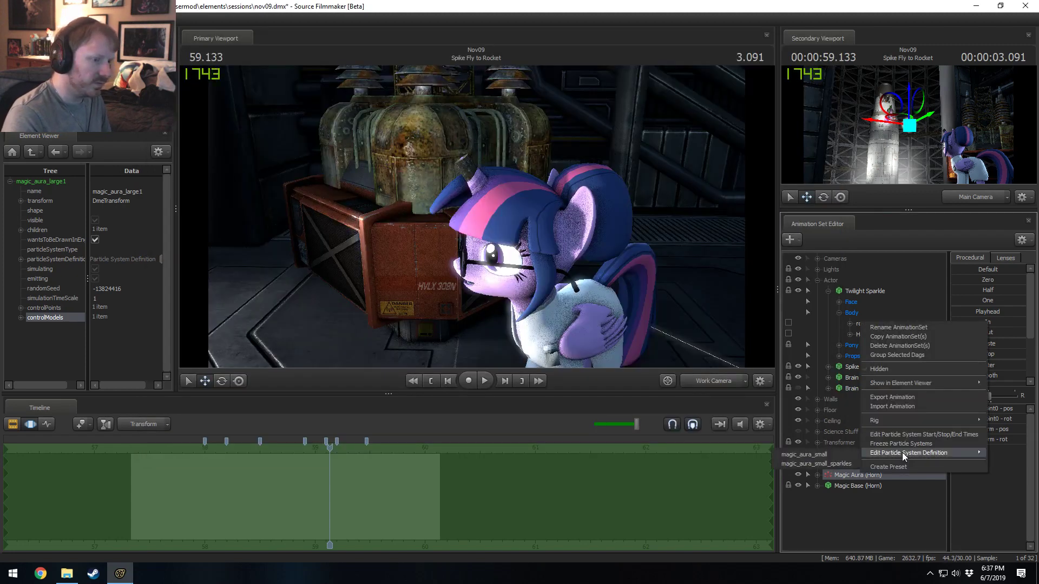
pyautogui.click(852, 454)
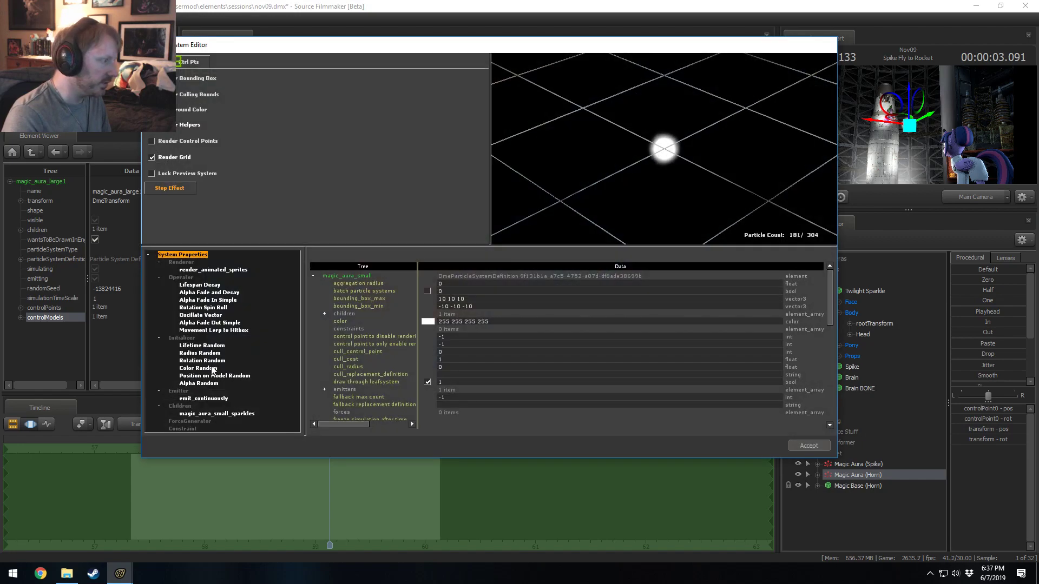
pyautogui.doubleClick(487, 283)
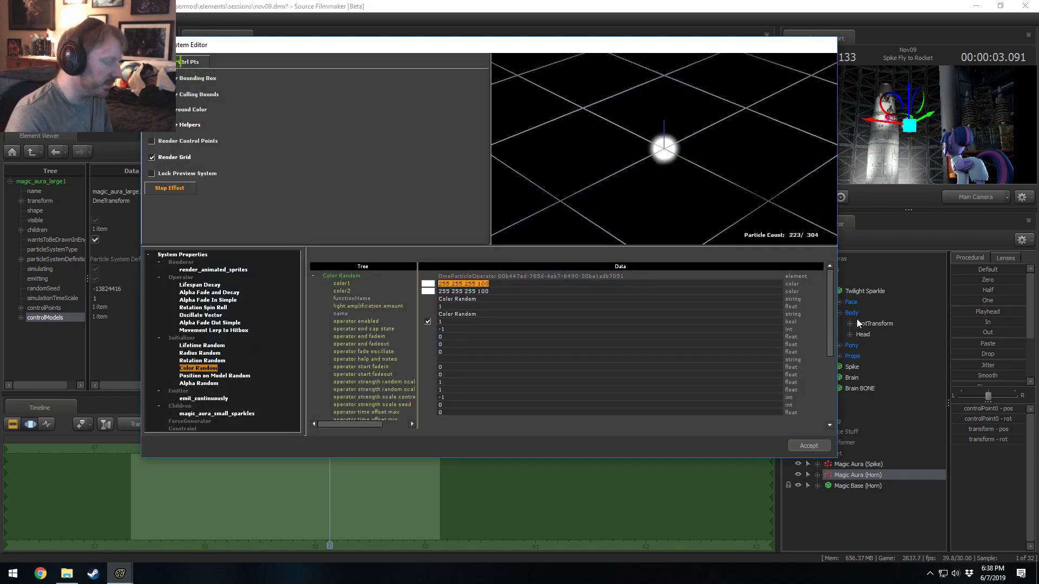
pyautogui.write('210 0 255 100')
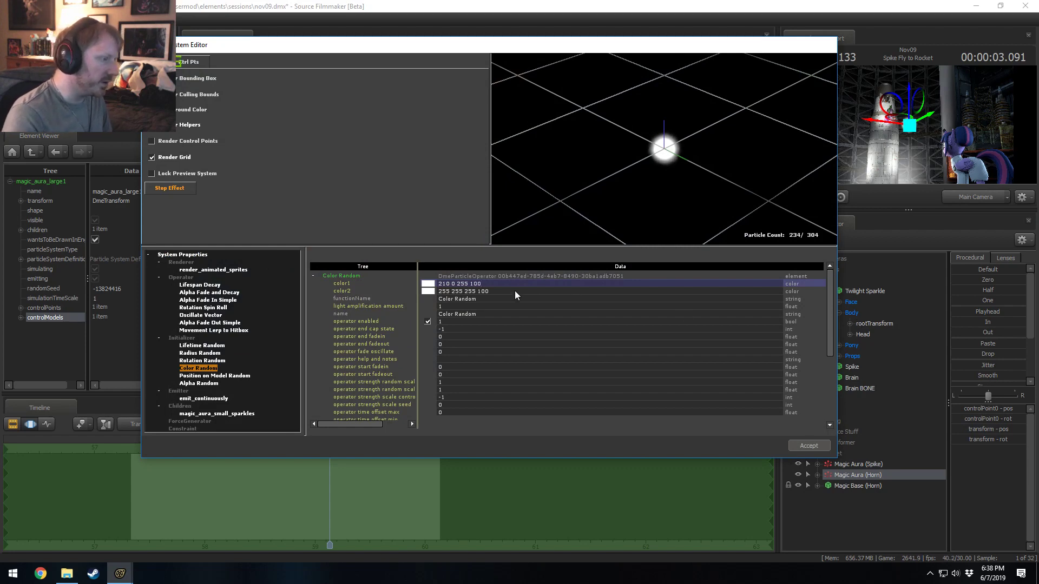
pyautogui.click(497, 291)
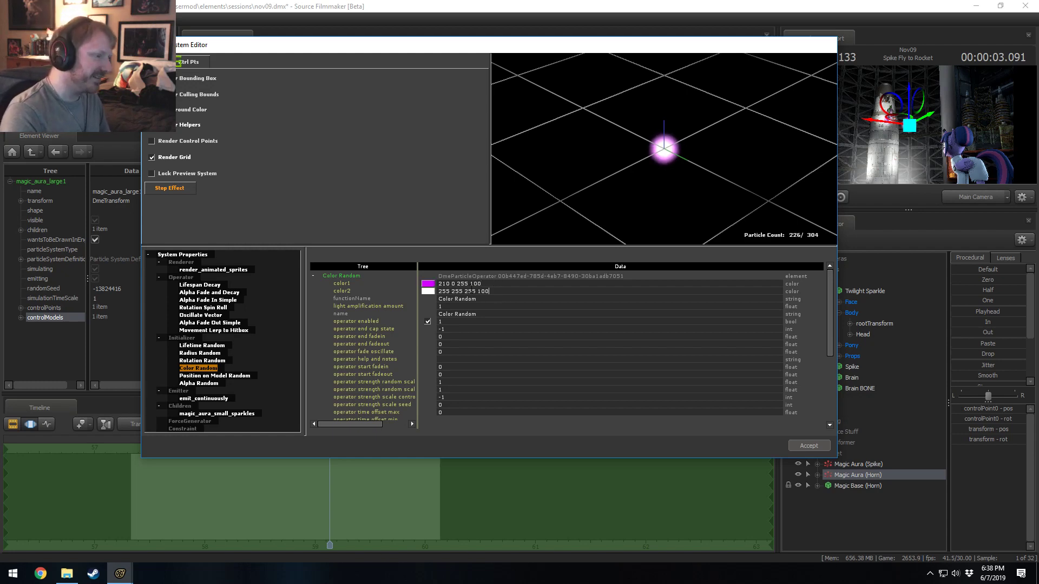
pyautogui.hotkey('ctrl', 'a')
pyautogui.write('232 ')
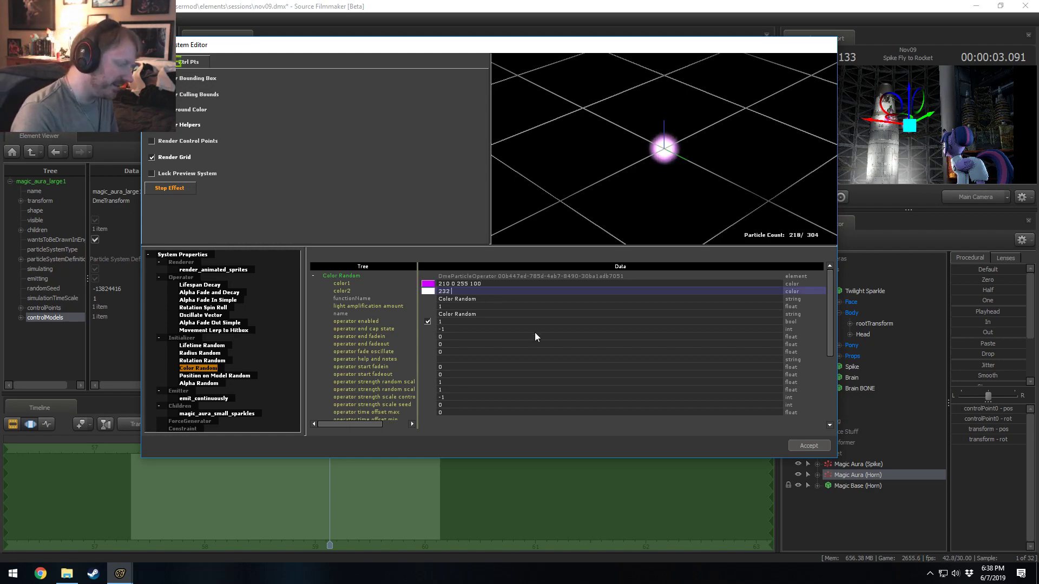
pyautogui.write('127 255 100')
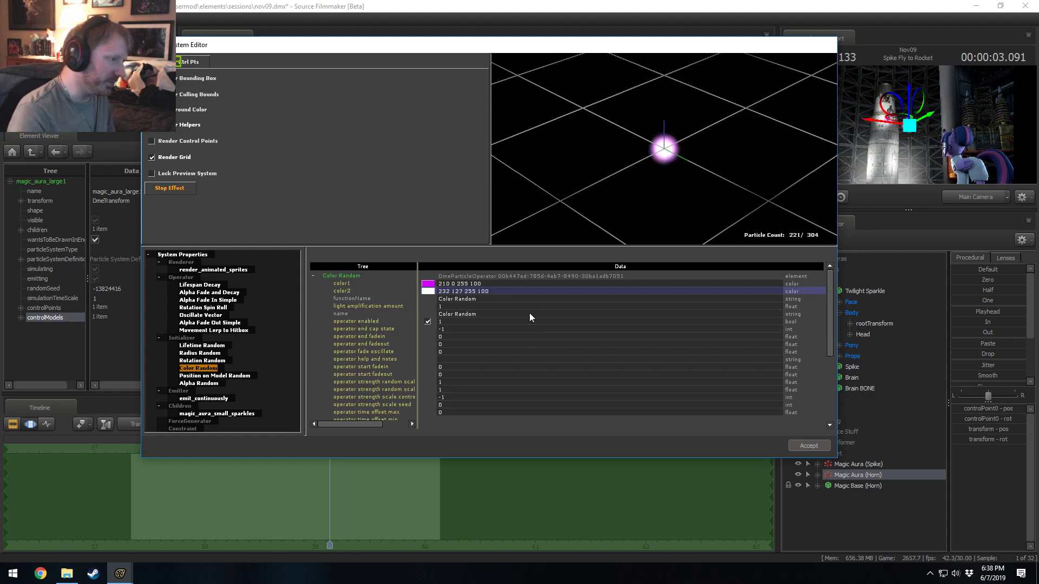
pyautogui.click(502, 284)
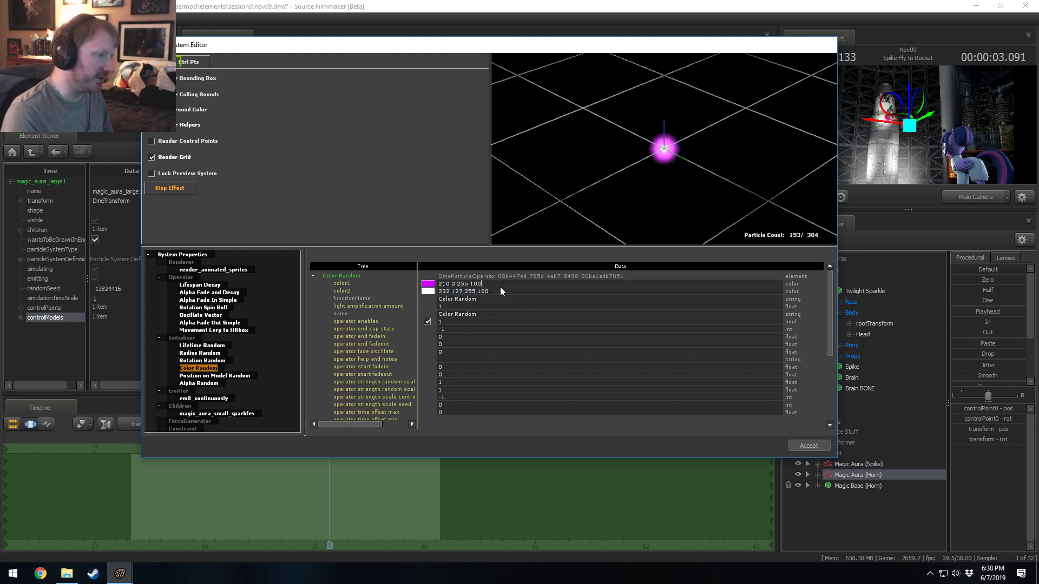
pyautogui.press('Return')
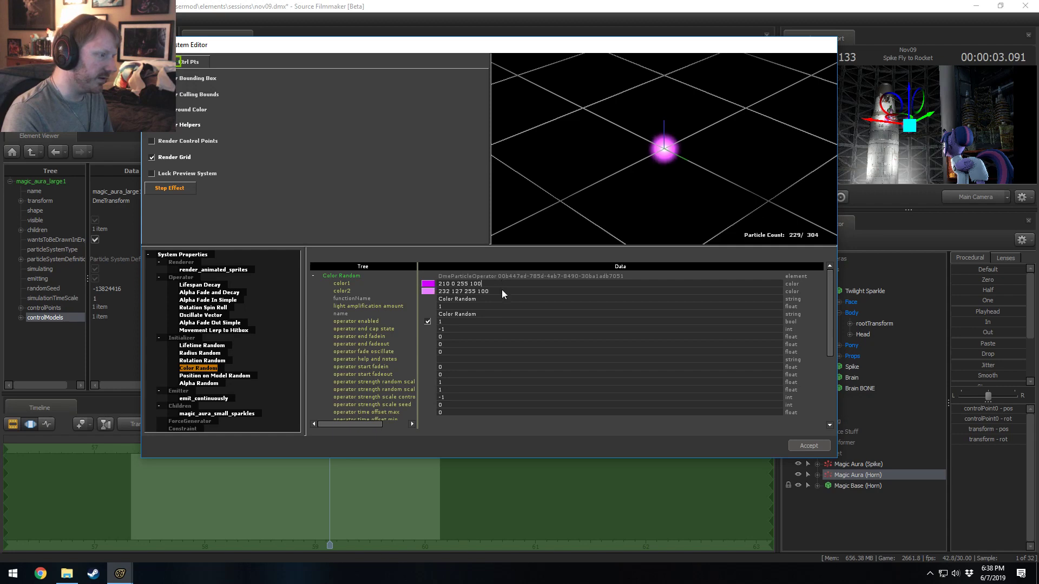
pyautogui.click(802, 443)
pyautogui.rightClick(855, 473)
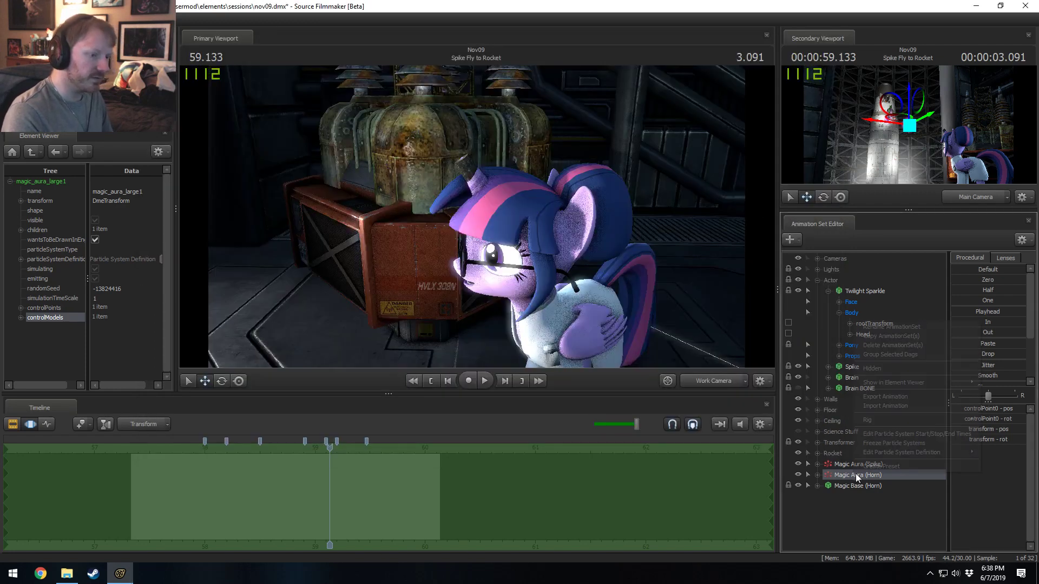
pyautogui.click(836, 463)
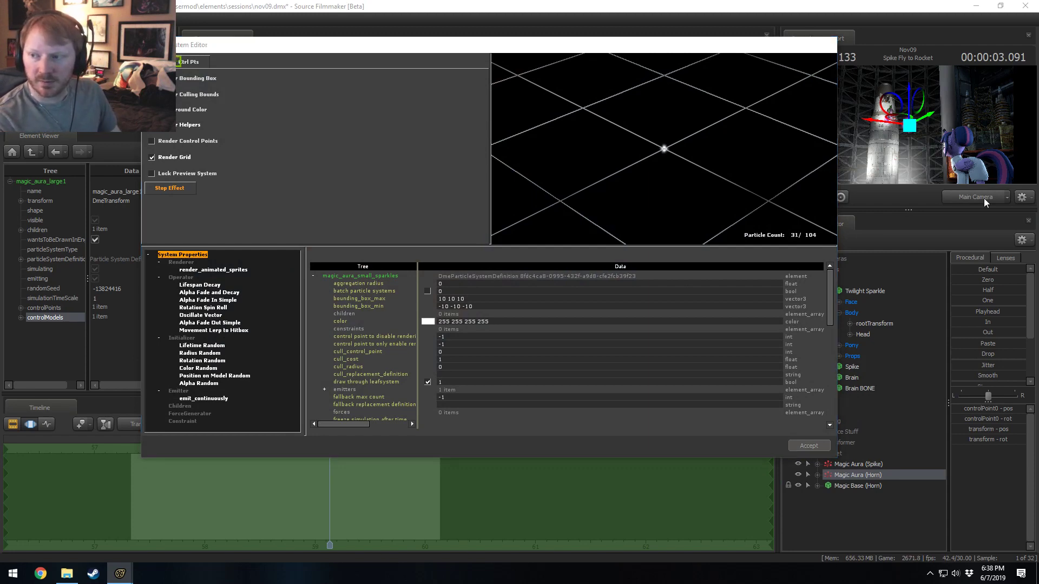
pyautogui.click(333, 43)
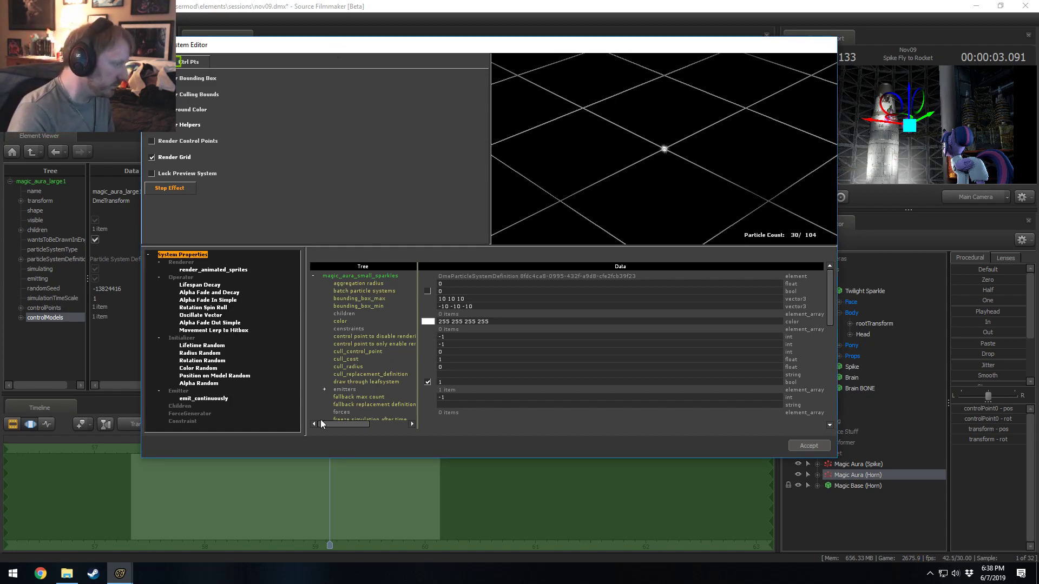
pyautogui.click(207, 369)
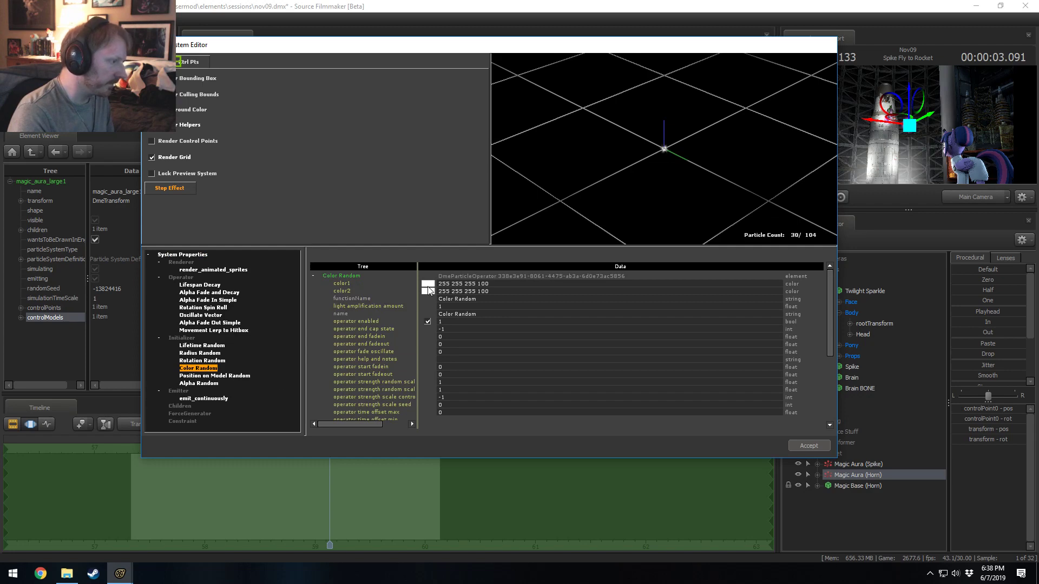
pyautogui.click(467, 285)
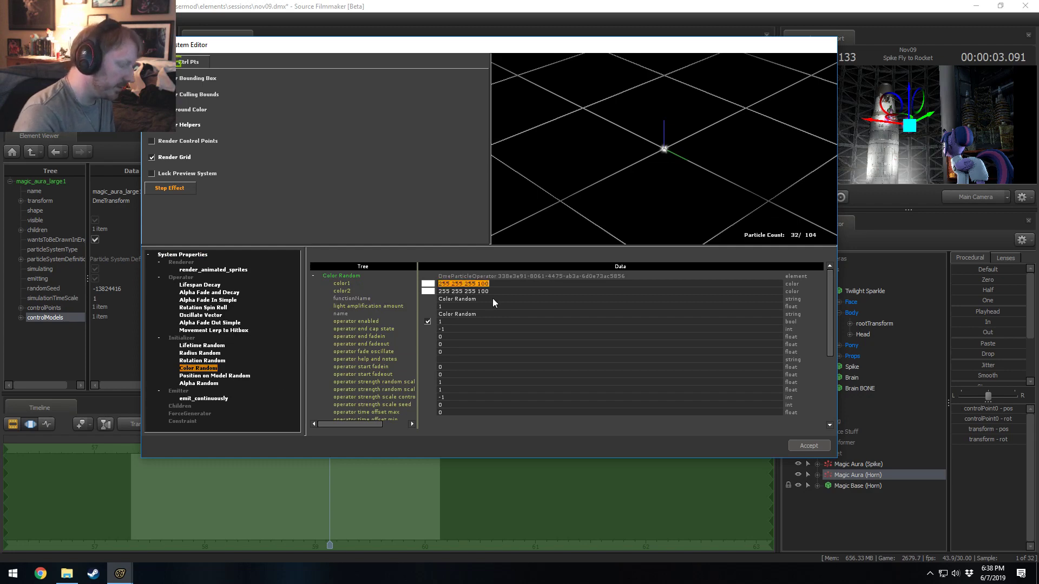
pyautogui.write('229 105')
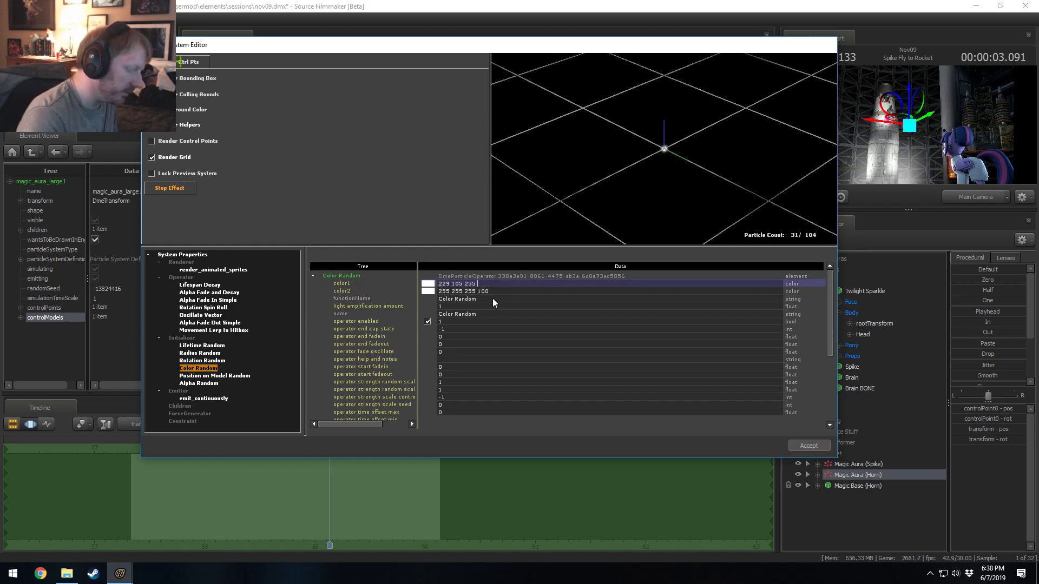
pyautogui.press('Tab')
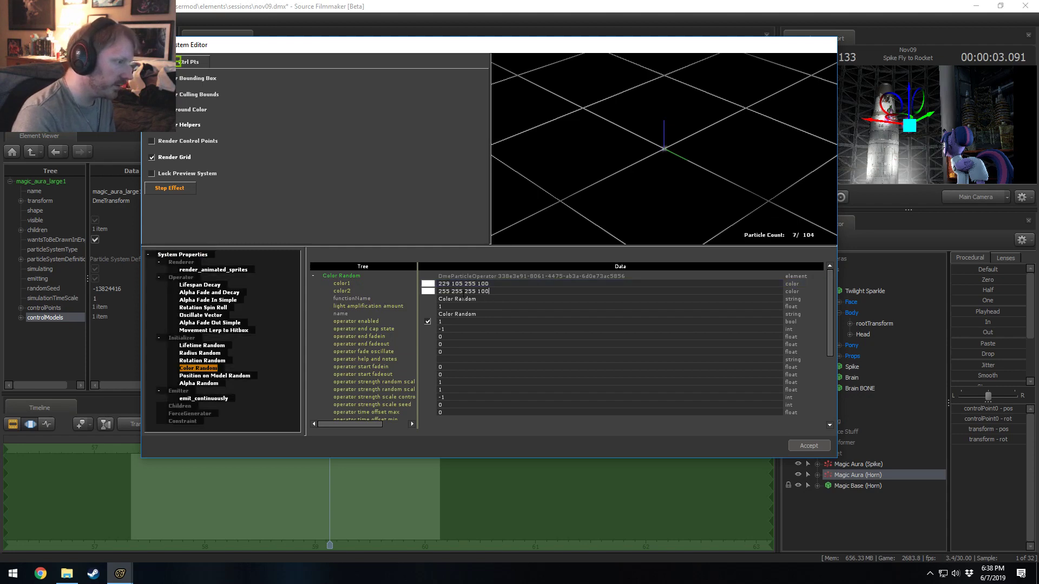
pyautogui.click(446, 293)
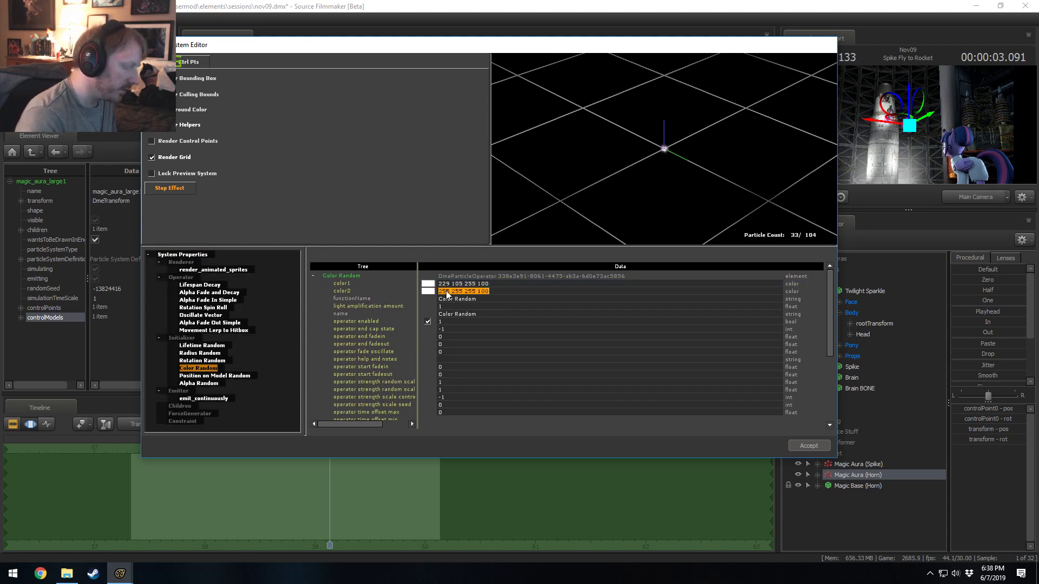
pyautogui.write('246 205 ')
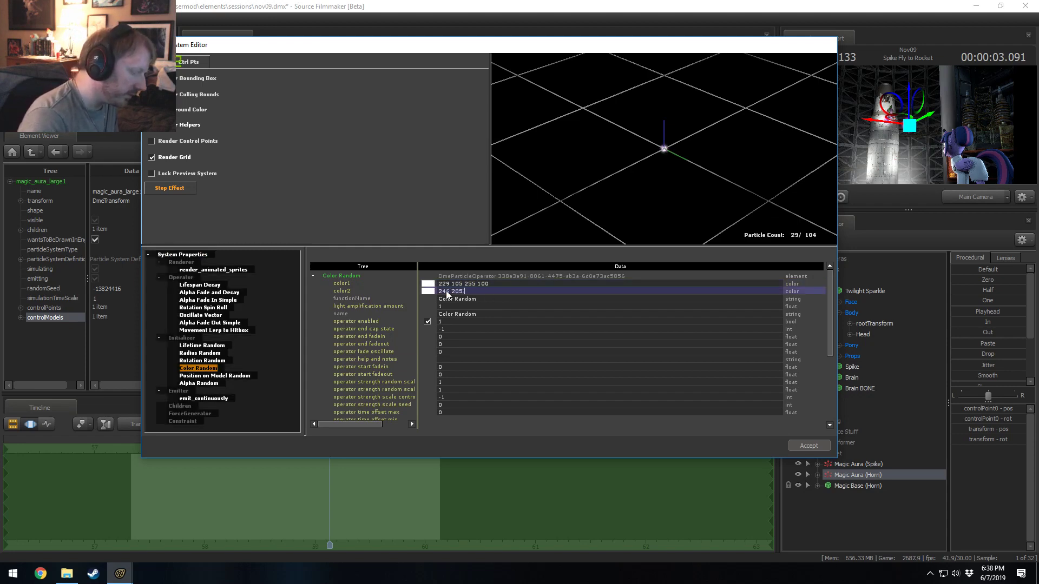
pyautogui.write('255 100')
pyautogui.press('Return')
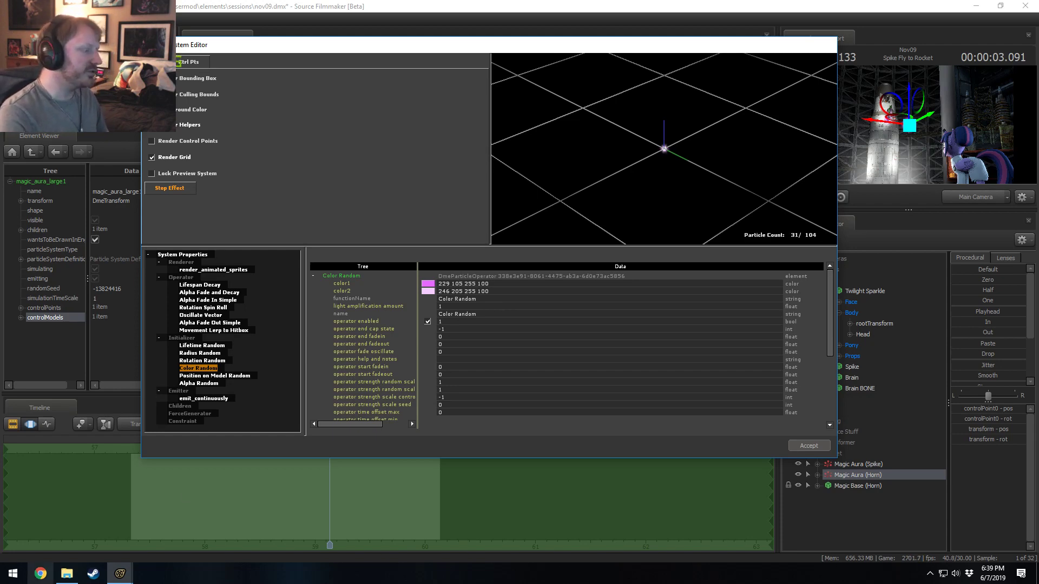
pyautogui.click(16, 574)
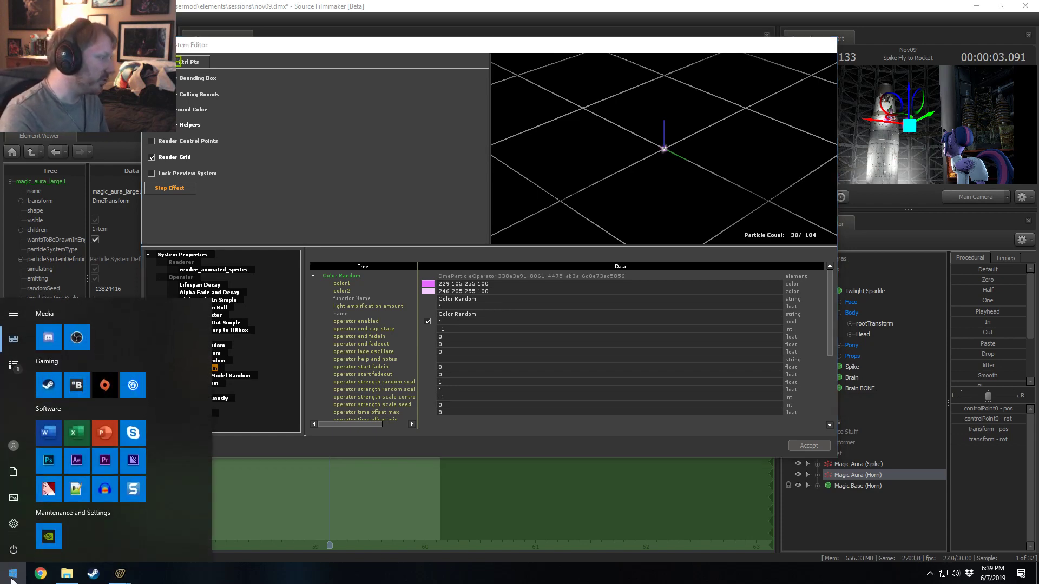
pyautogui.click(16, 574)
pyautogui.press('super')
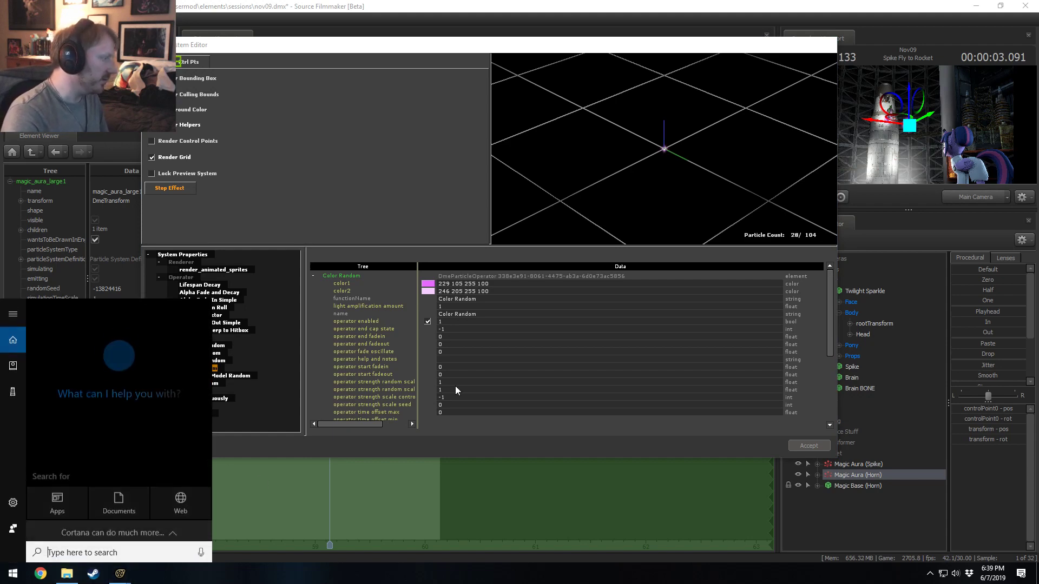
pyautogui.write('cac')
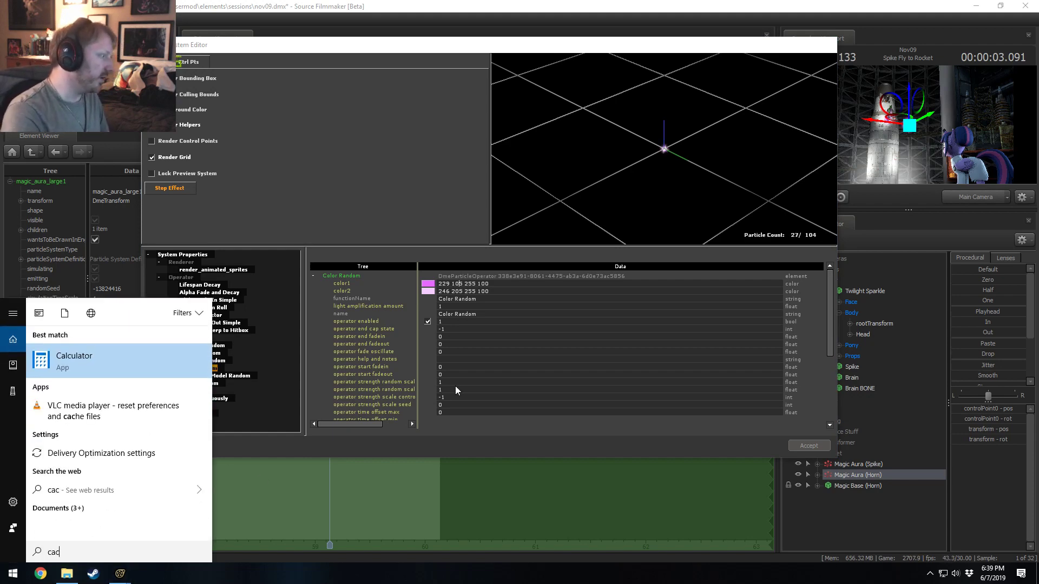
pyautogui.click(65, 357)
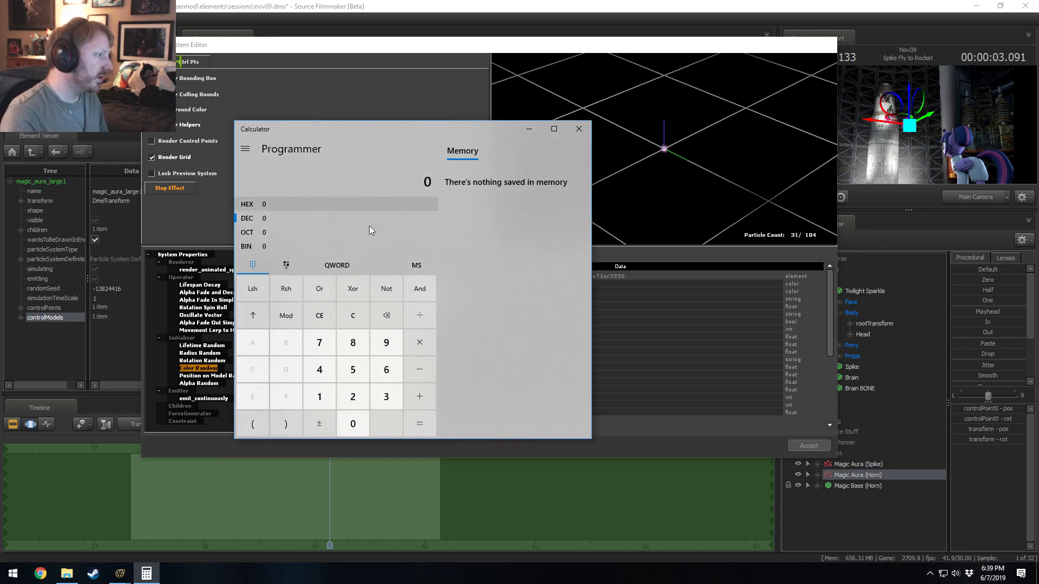
pyautogui.click(247, 149)
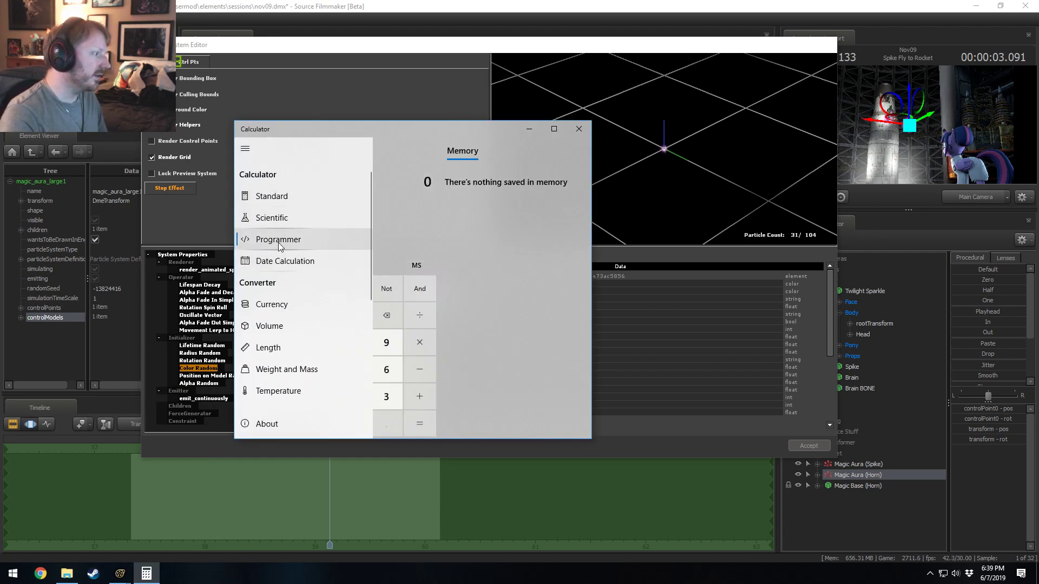
pyautogui.click(285, 267)
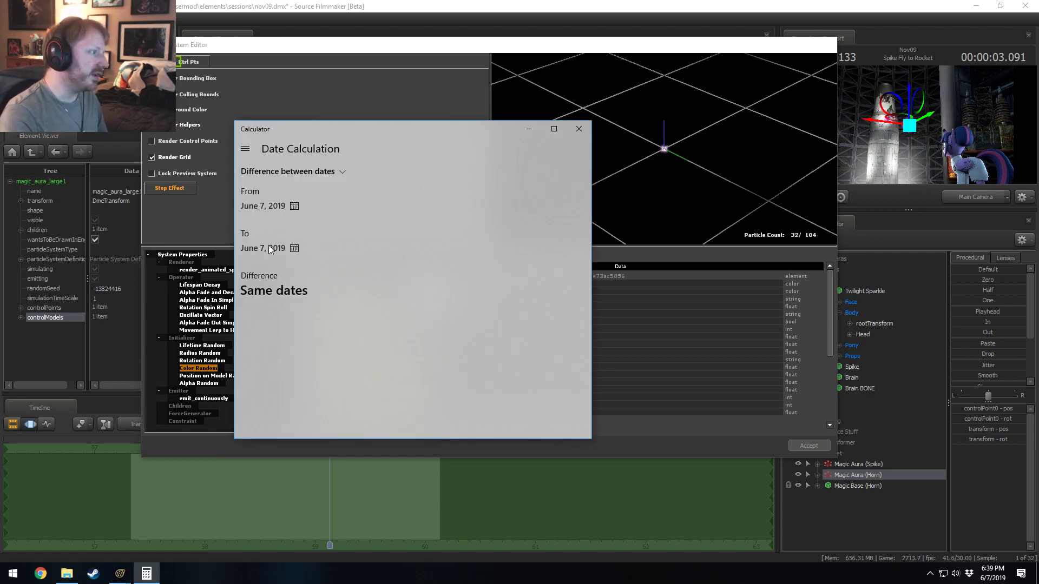
pyautogui.click(245, 149)
pyautogui.click(265, 218)
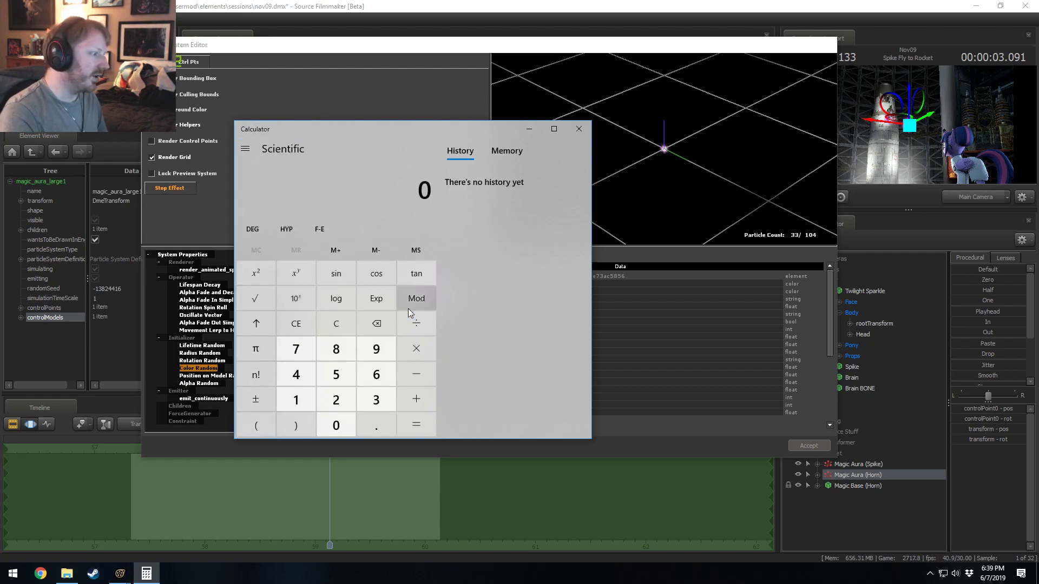
pyautogui.click(245, 149)
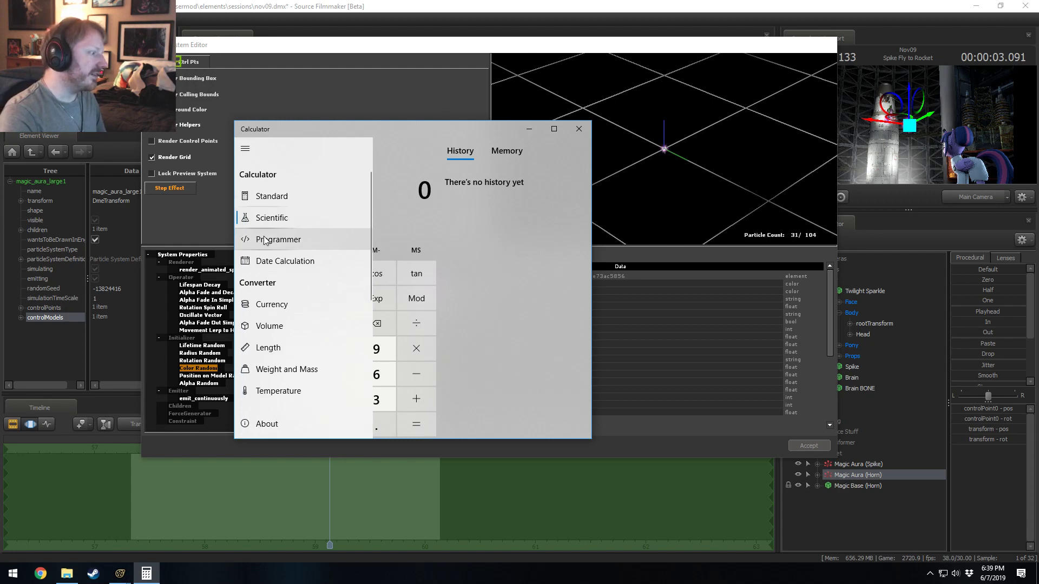
pyautogui.click(279, 303)
pyautogui.click(245, 149)
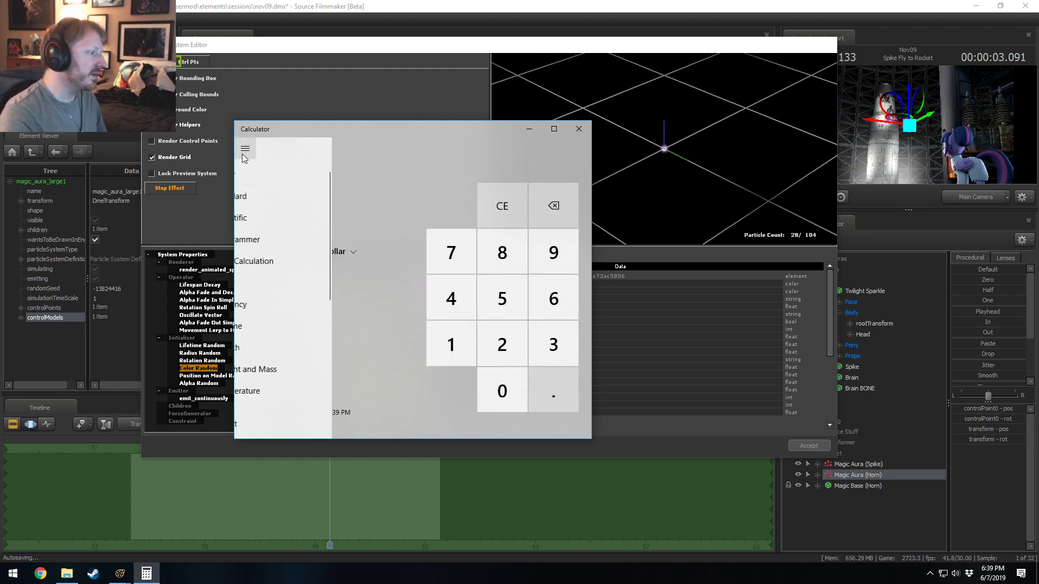
pyautogui.click(245, 148)
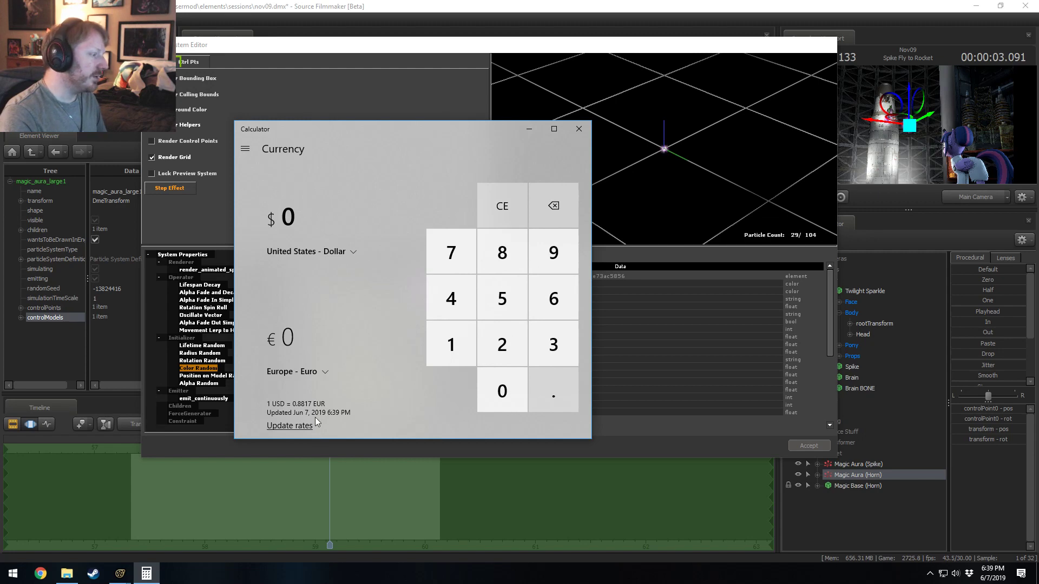
pyautogui.click(245, 149)
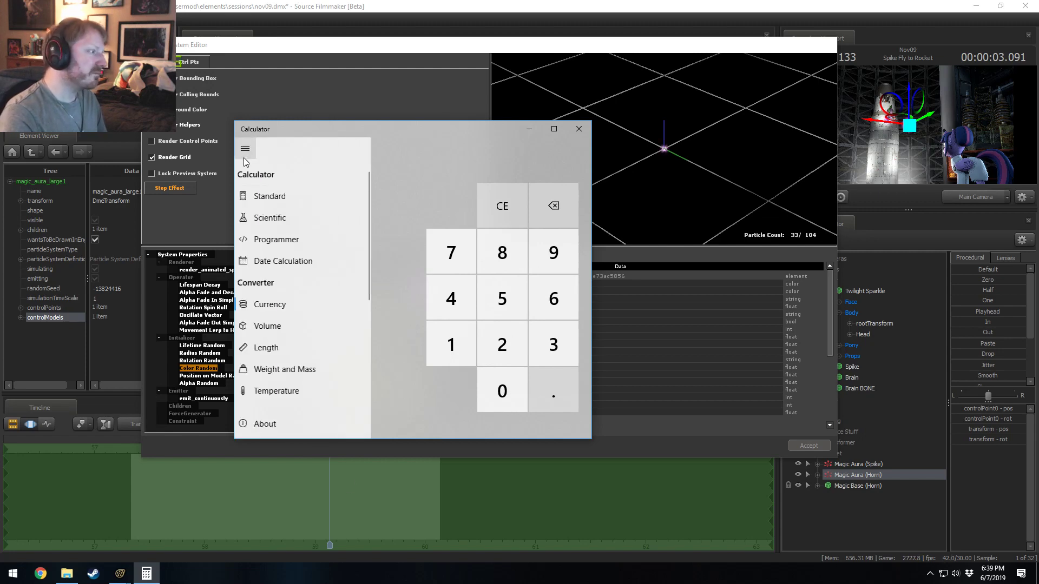
pyautogui.click(271, 261)
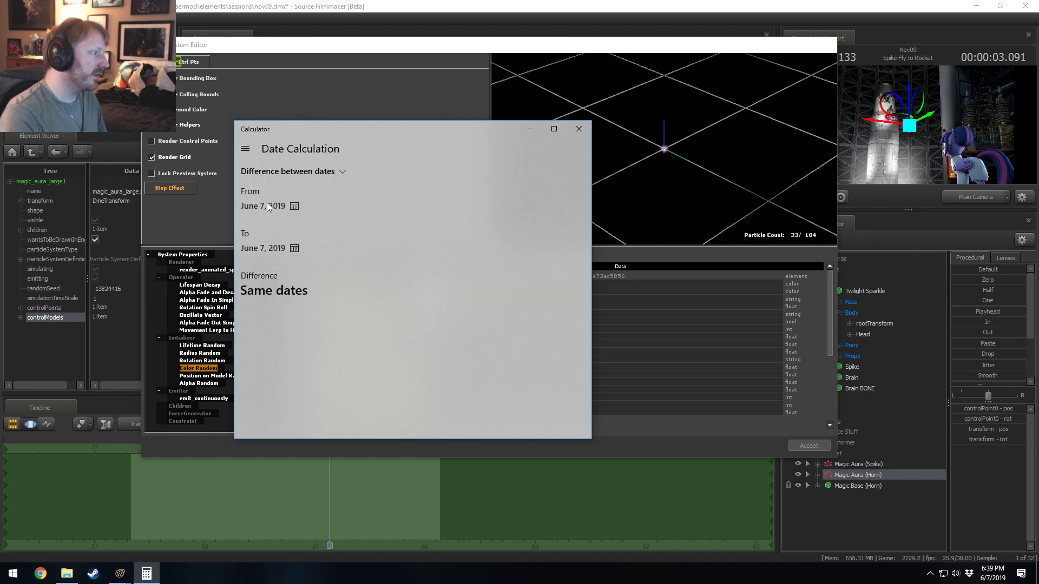
pyautogui.click(245, 149)
pyautogui.click(268, 243)
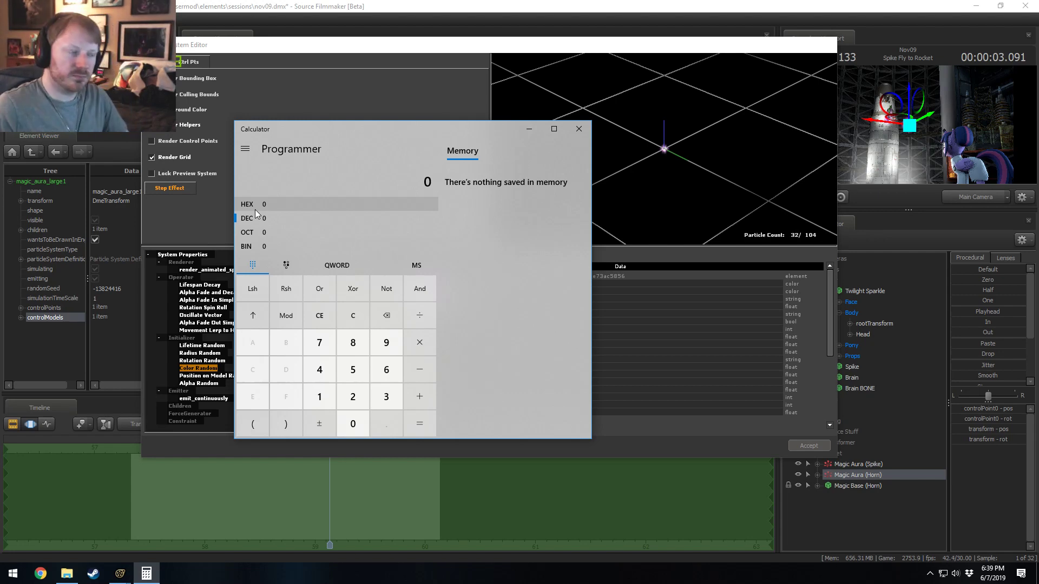
pyautogui.click(346, 265)
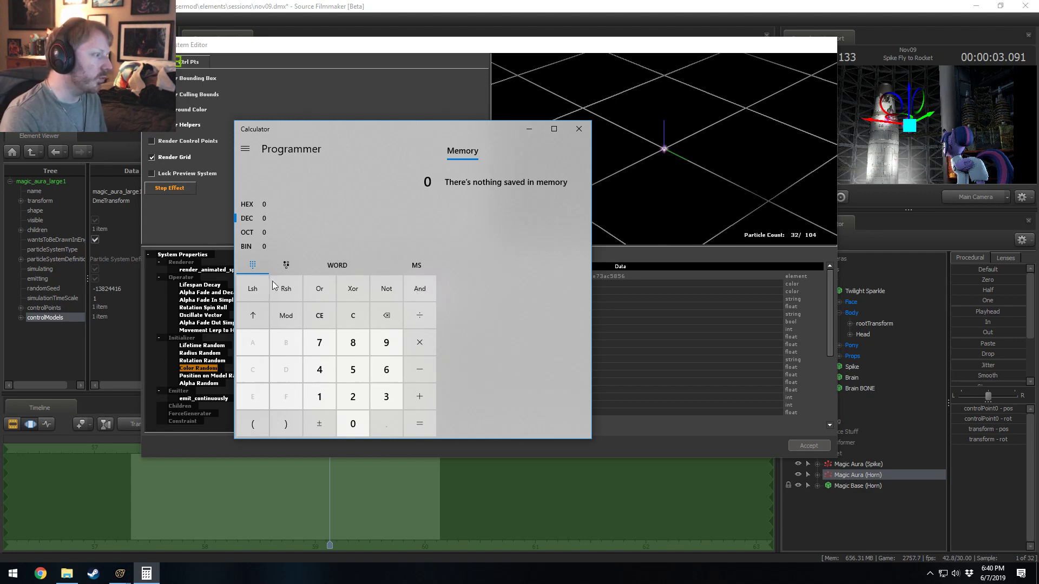
pyautogui.click(334, 265)
pyautogui.click(334, 265)
pyautogui.click(346, 266)
pyautogui.click(585, 131)
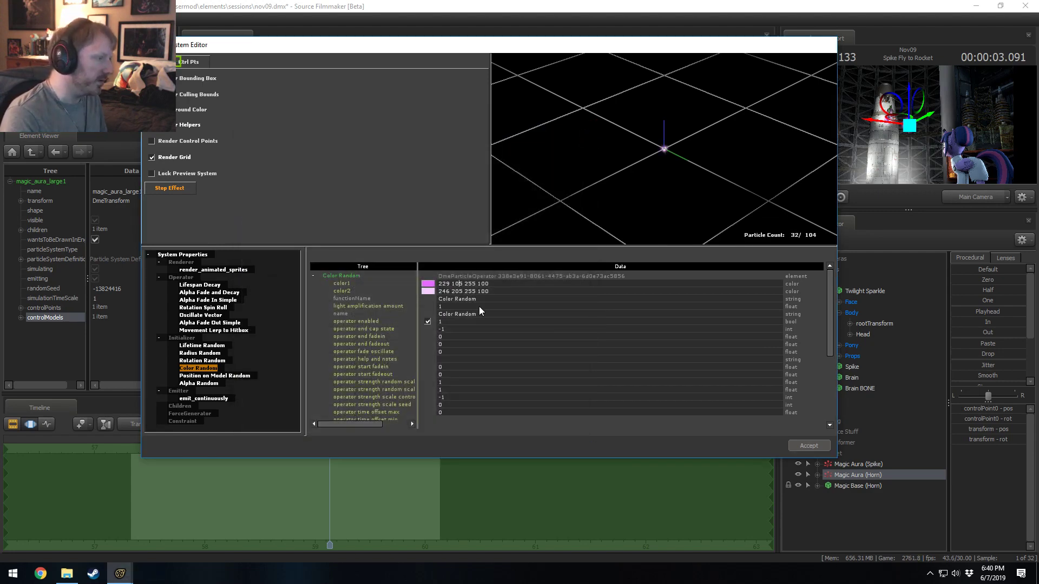
# - Accept the particle definition and copy the log_GameModel element from the children of Magic Base (Horn)
pyautogui.click(806, 447)
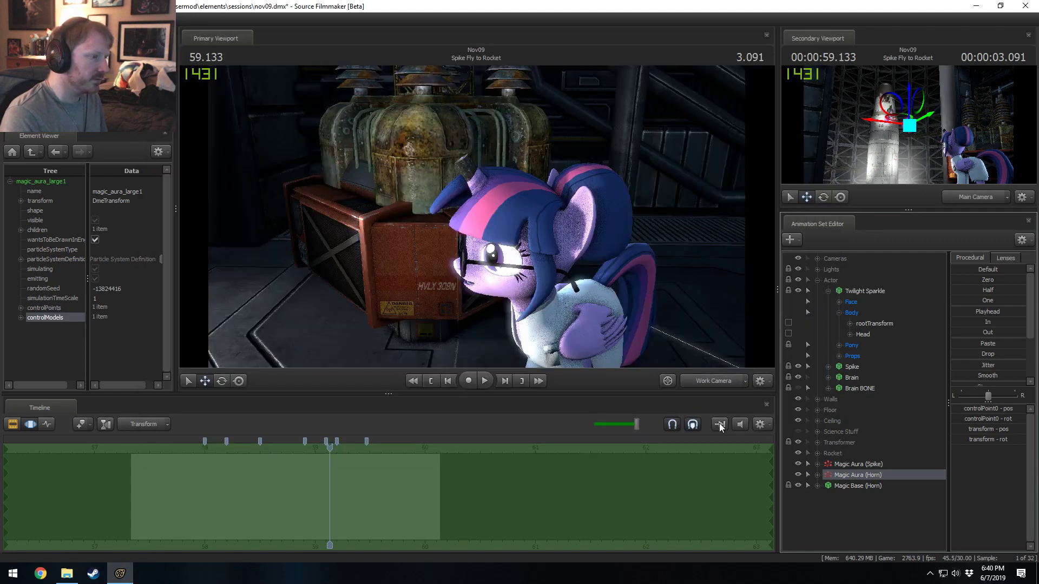
pyautogui.rightClick(860, 484)
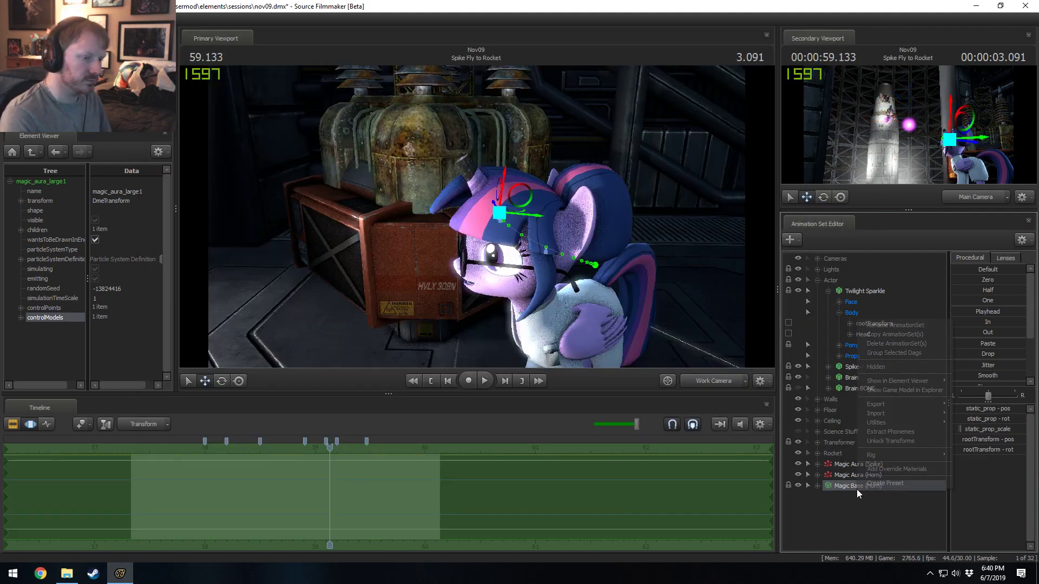
pyautogui.moveTo(908, 382)
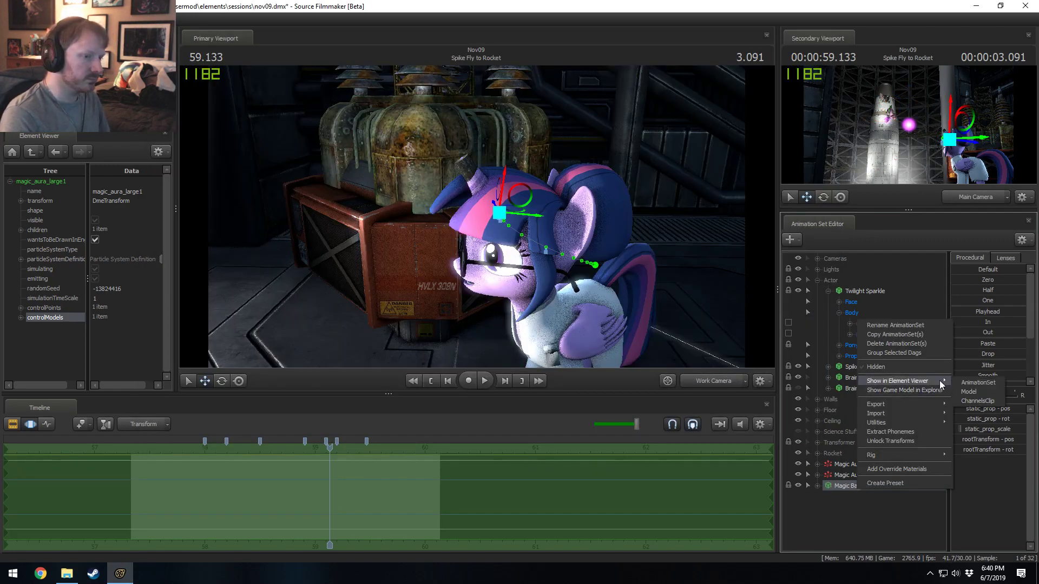
pyautogui.click(959, 390)
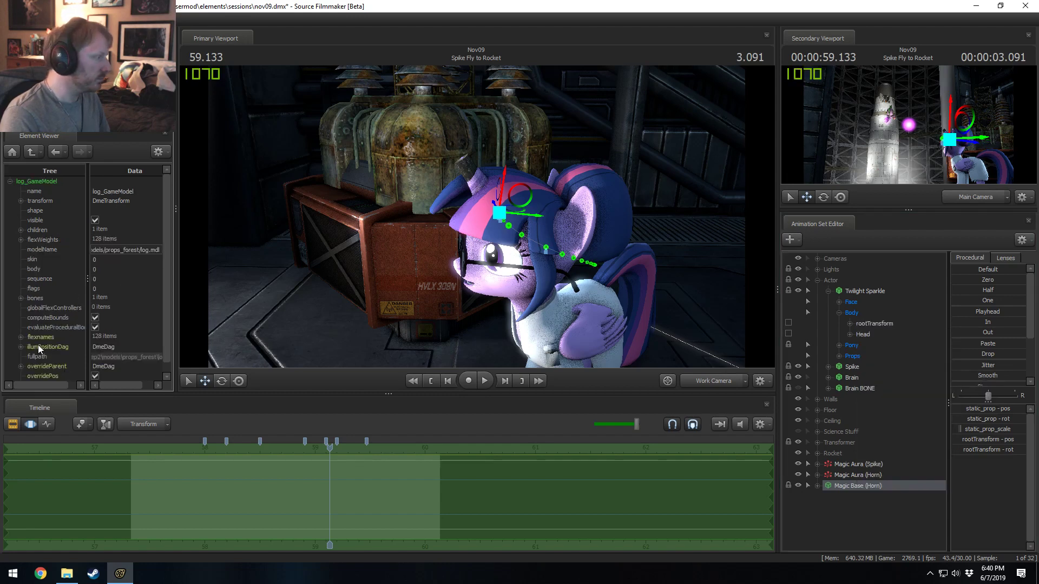
pyautogui.click(31, 155)
pyautogui.click(21, 230)
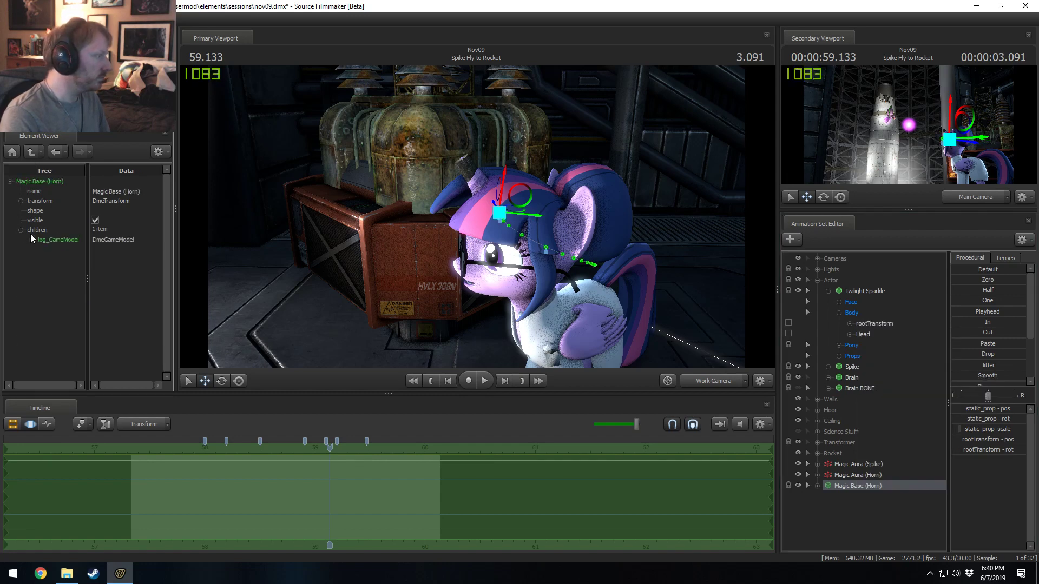
pyautogui.rightClick(36, 231)
pyautogui.click(24, 257)
pyautogui.click(59, 239)
pyautogui.rightClick(58, 239)
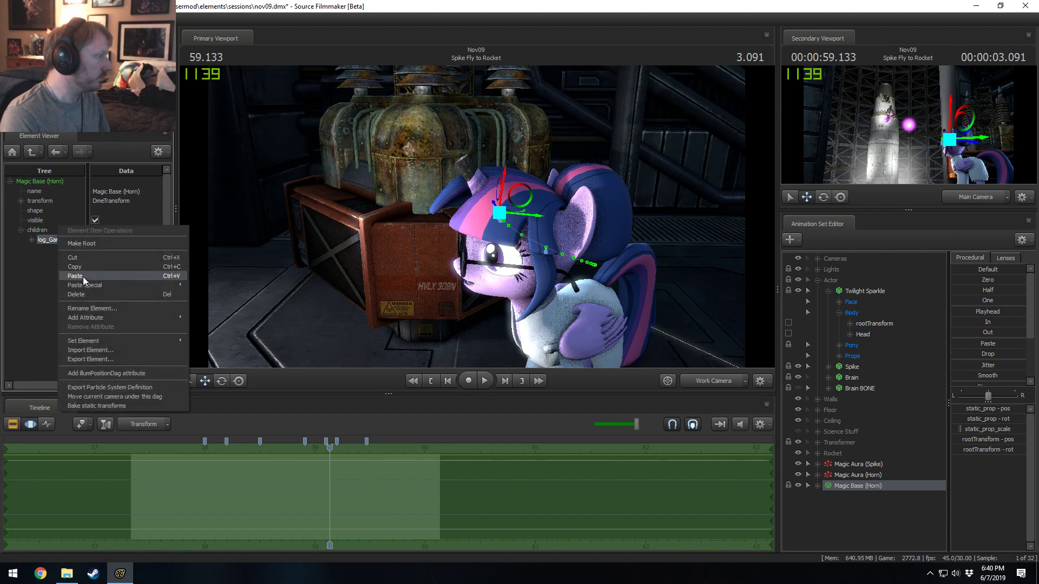
pyautogui.click(82, 277)
# - Paste log_GameModel as a reference into the controlModels of Magic Aura (Horn)'s magic_aura_small1 particle system and scrub the playhead back to 58.966
pyautogui.rightClick(866, 474)
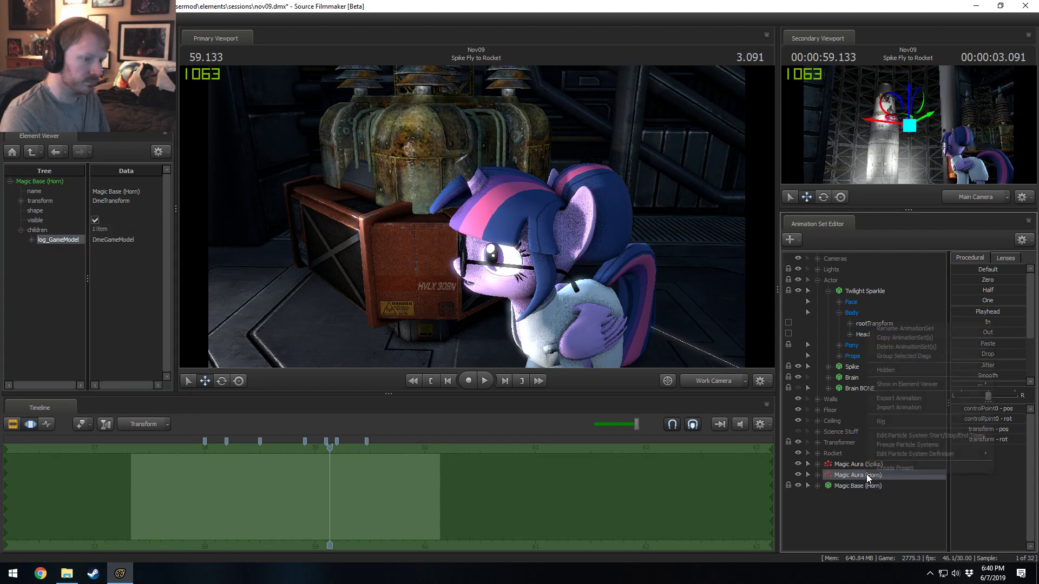
pyautogui.moveTo(924, 384)
pyautogui.click(828, 395)
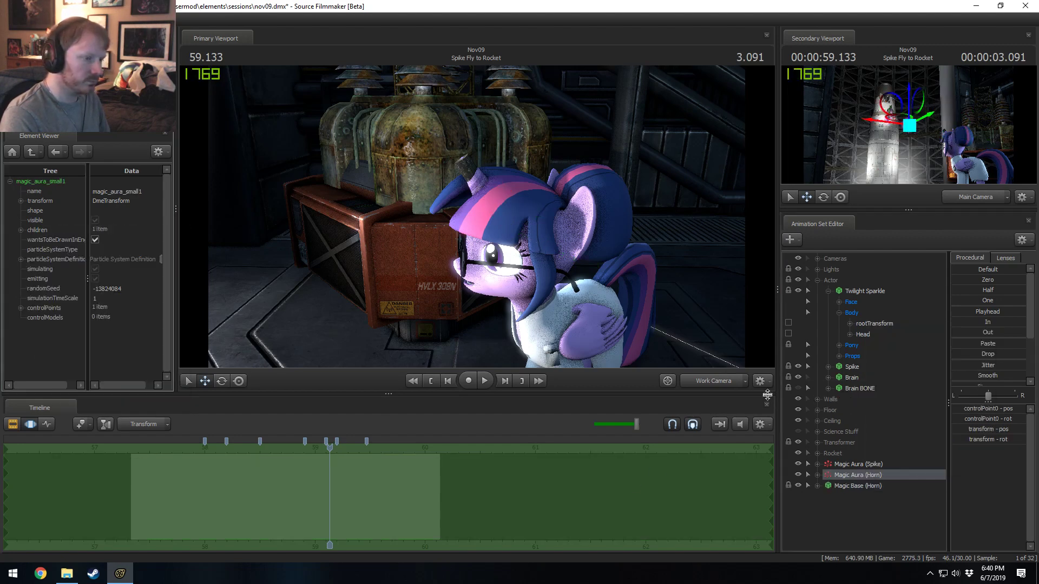
pyautogui.rightClick(35, 314)
pyautogui.moveTo(60, 347)
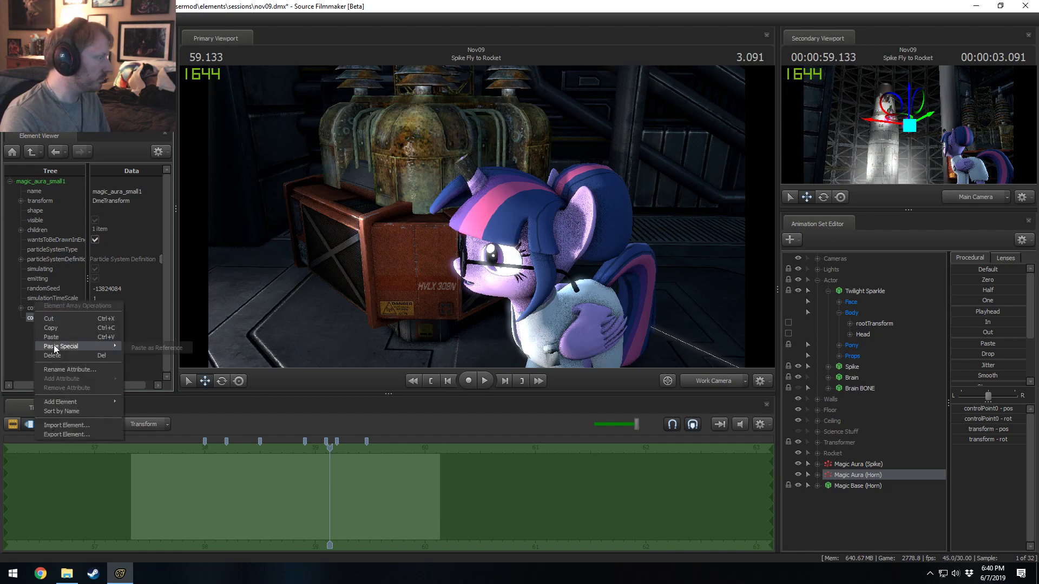
pyautogui.click(155, 350)
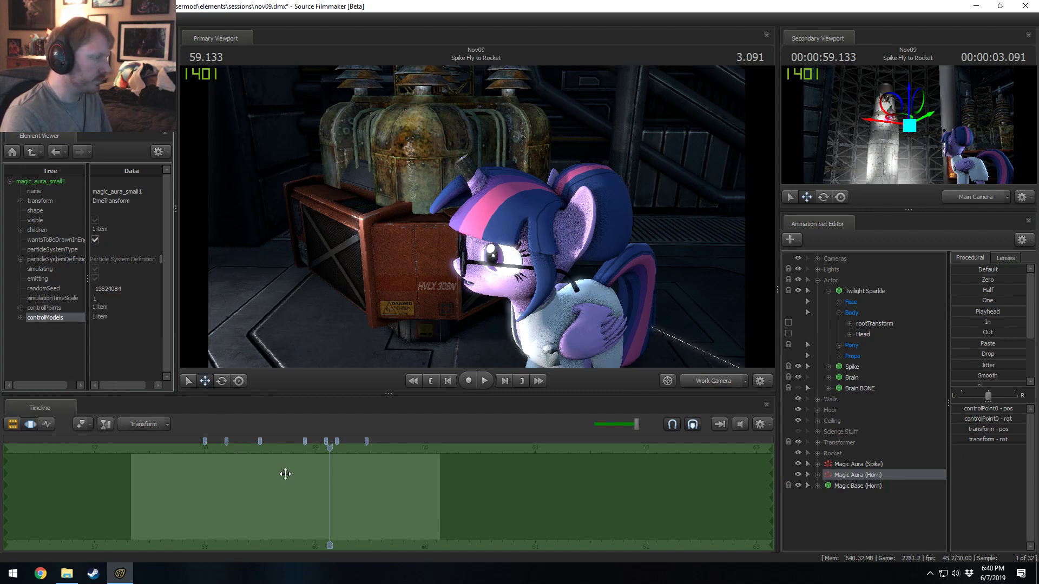
pyautogui.moveTo(329, 451); pyautogui.dragTo(312, 450)
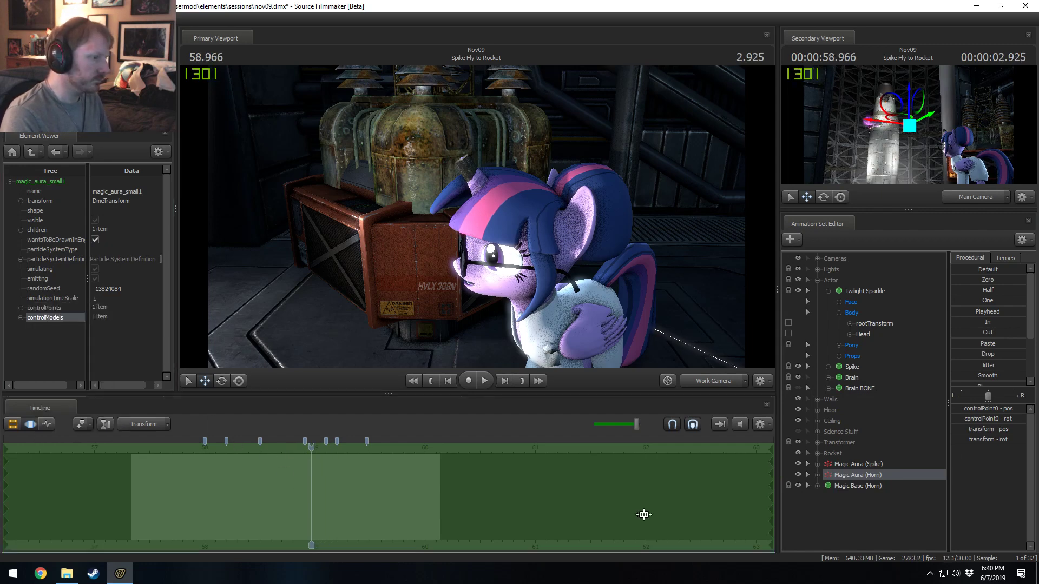
# - Group the Magic Aura (Spike) and Magic Aura (Horn) animation sets and rename the group Particles
pyautogui.rightClick(854, 467)
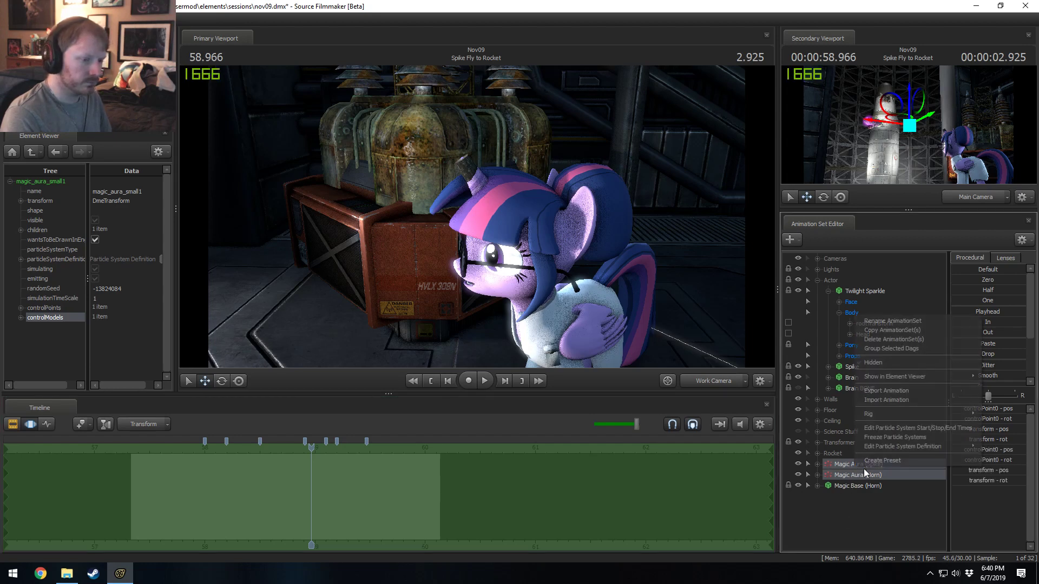
pyautogui.moveTo(903, 445)
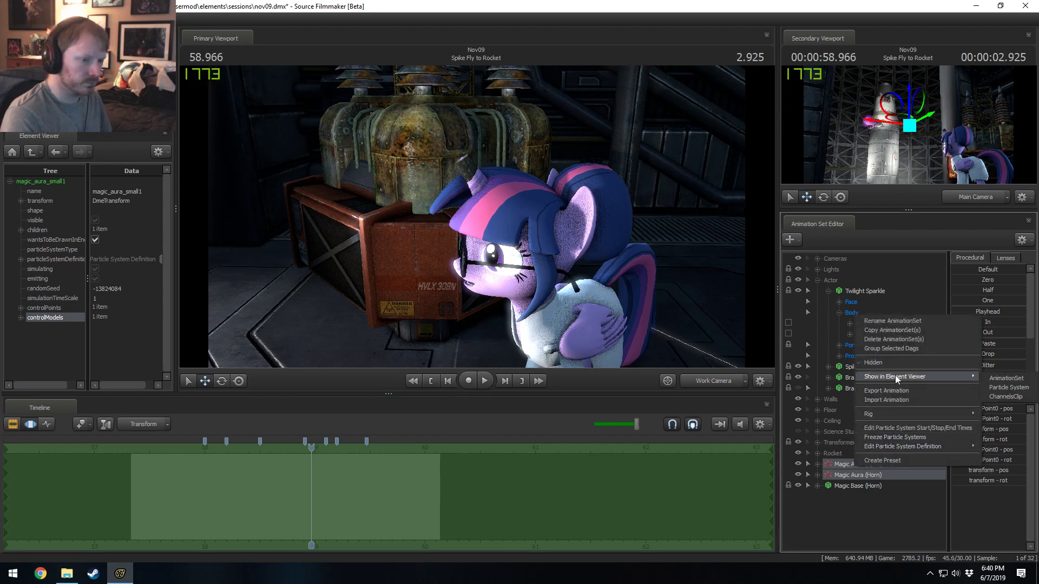
pyautogui.click(900, 349)
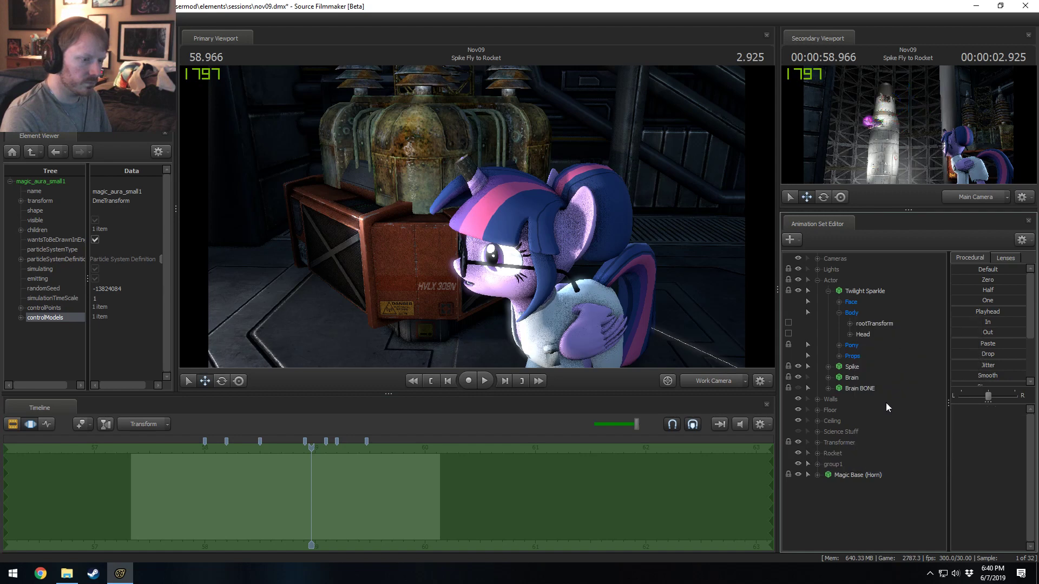
pyautogui.rightClick(842, 466)
pyautogui.click(868, 473)
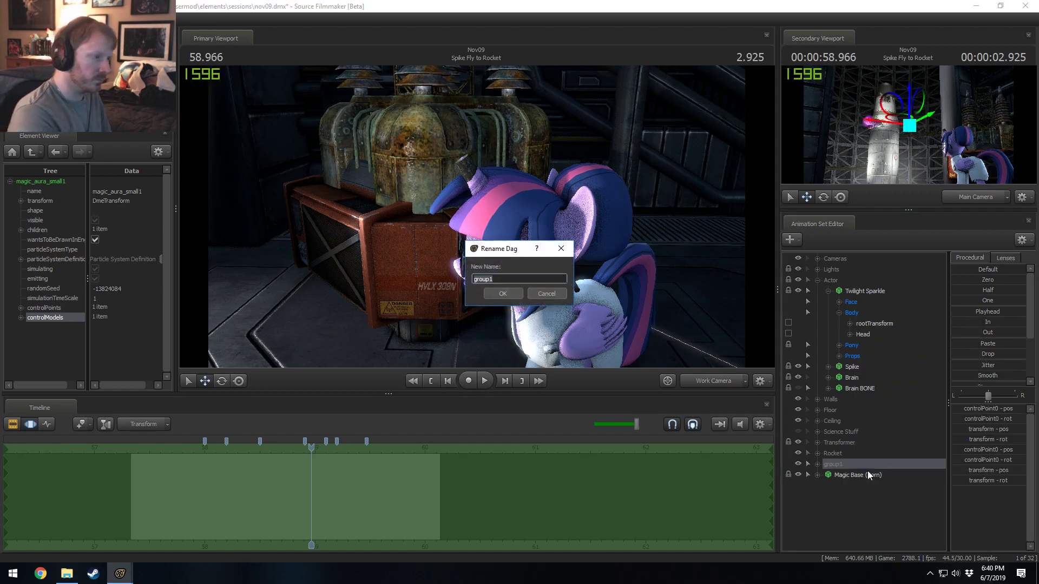
pyautogui.write('Pasr')
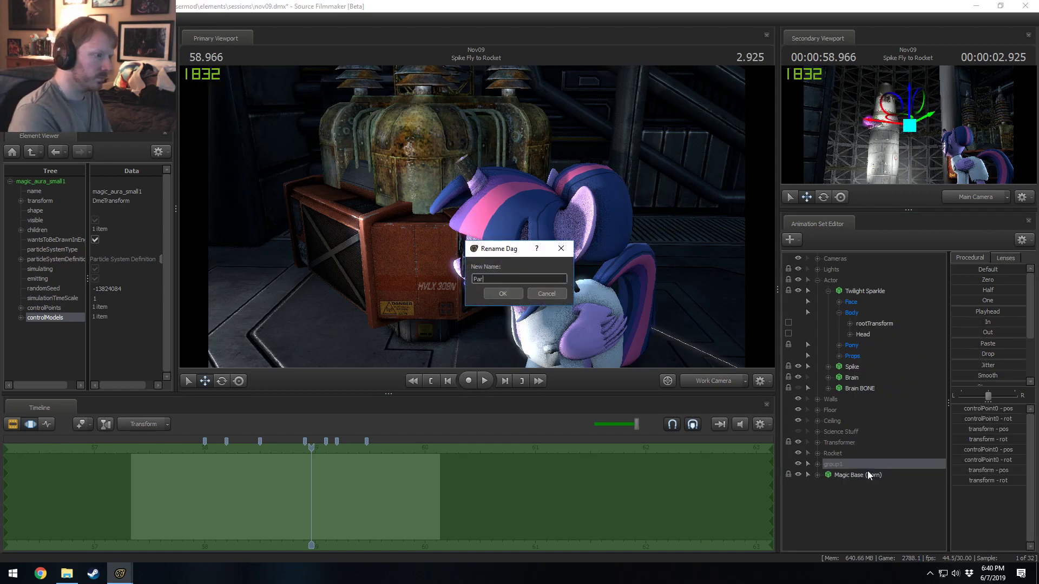
pyautogui.write('ticles')
pyautogui.press('Return')
# - Move the Magic Base (Horn) animation set into the Particles group
pyautogui.click(866, 475)
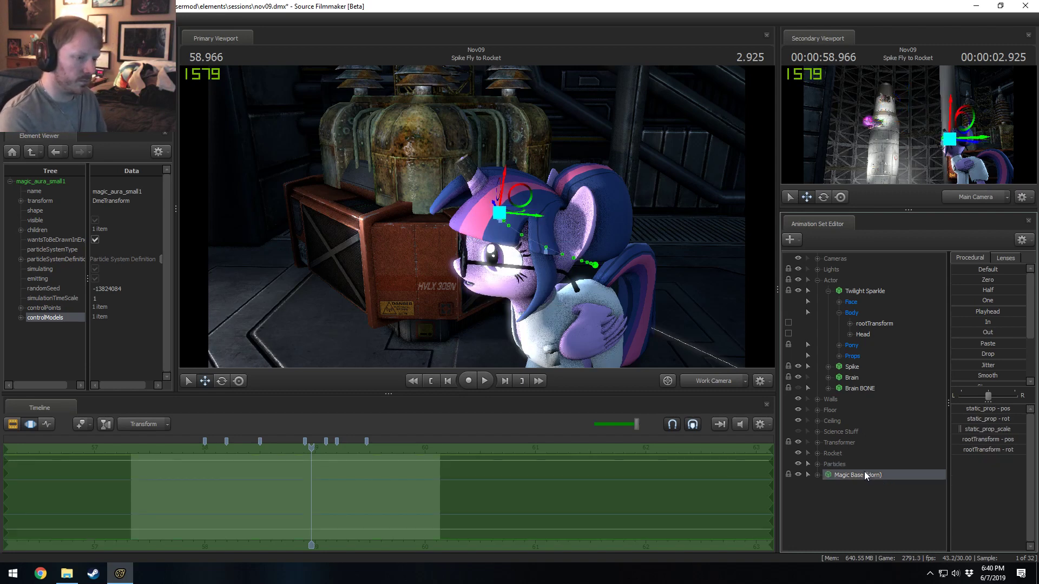
pyautogui.moveTo(864, 475); pyautogui.dragTo(846, 465)
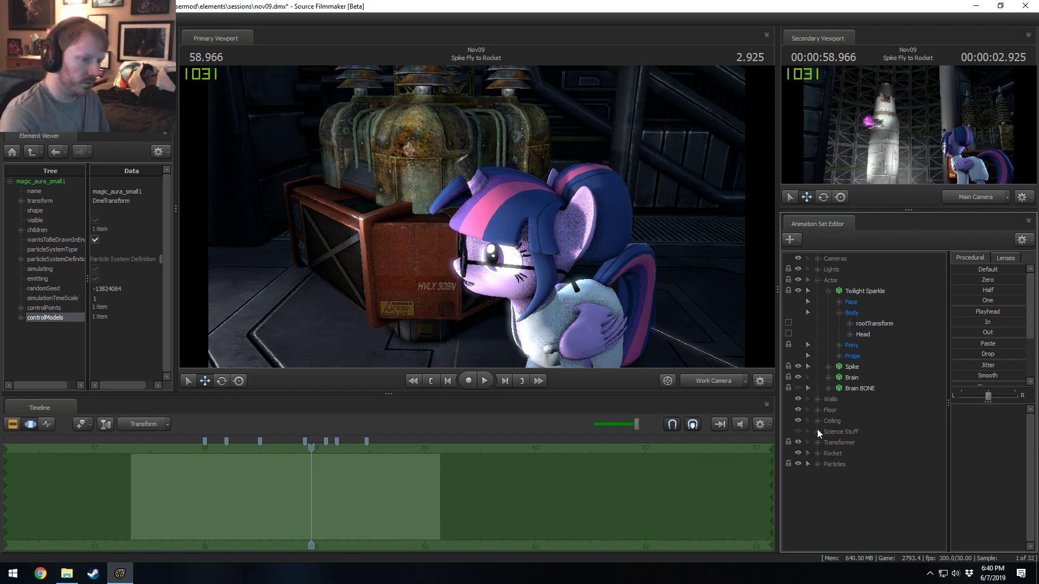
# - Expand the Science Stuff group and toggle workspace0041's visibility to examine where it sits in the set through the work camera
pyautogui.click(817, 431)
pyautogui.click(852, 442)
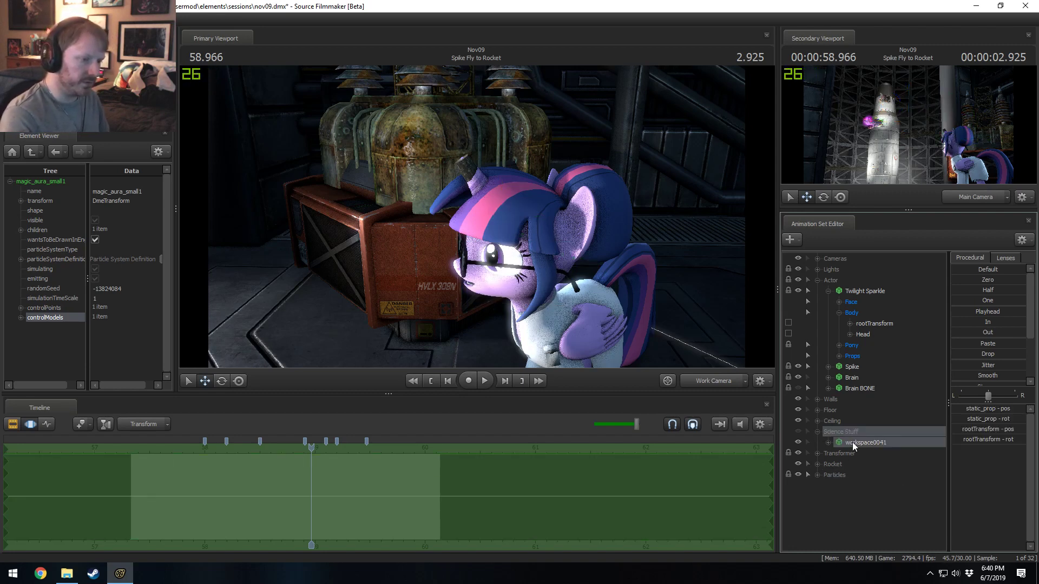
pyautogui.click(798, 442)
pyautogui.click(798, 442)
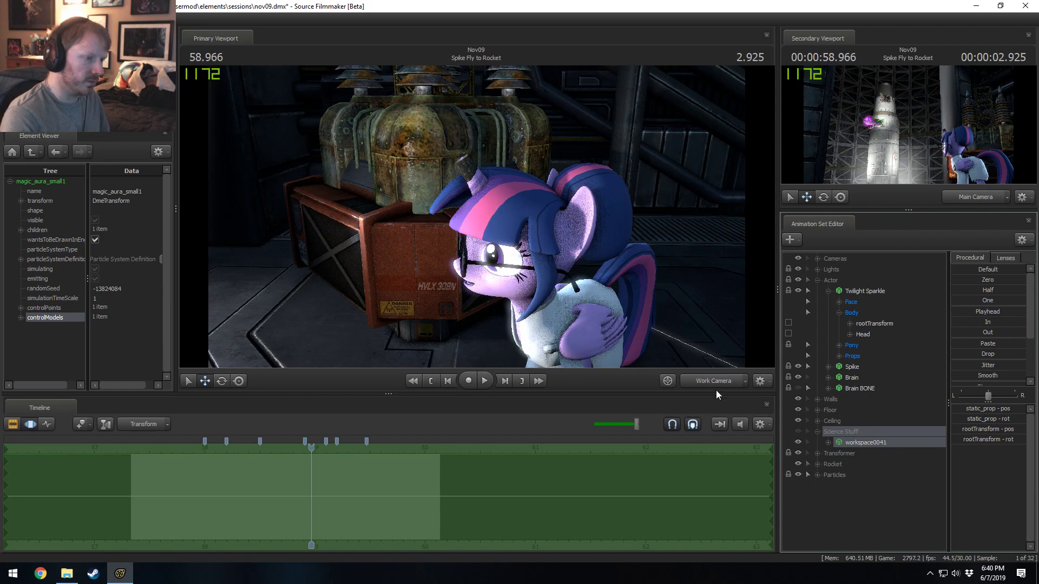
pyautogui.click(712, 380)
pyautogui.click(712, 381)
pyautogui.moveTo(633, 292); pyautogui.dragTo(502, 238)
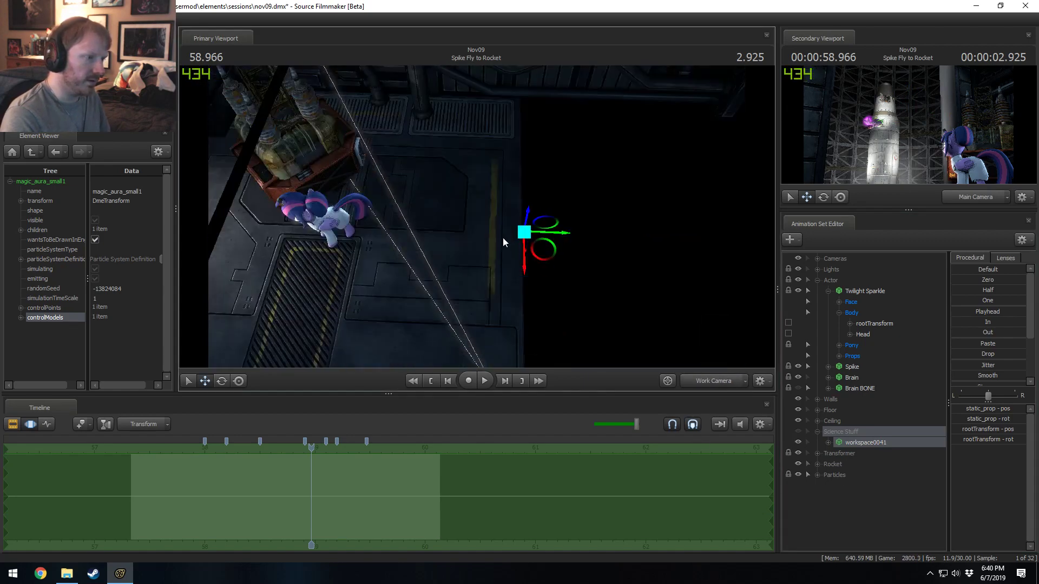
pyautogui.click(799, 442)
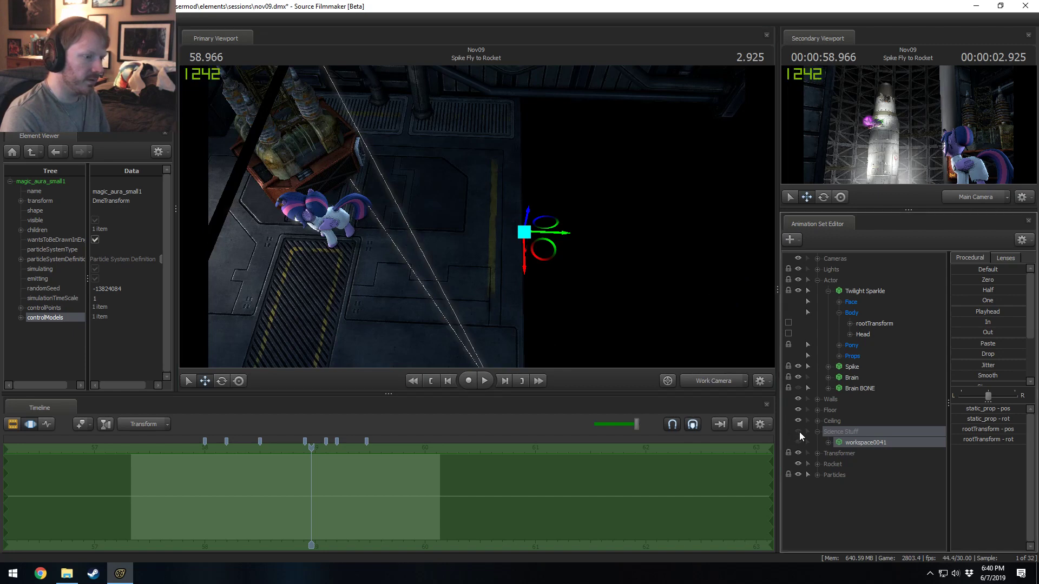
pyautogui.click(798, 443)
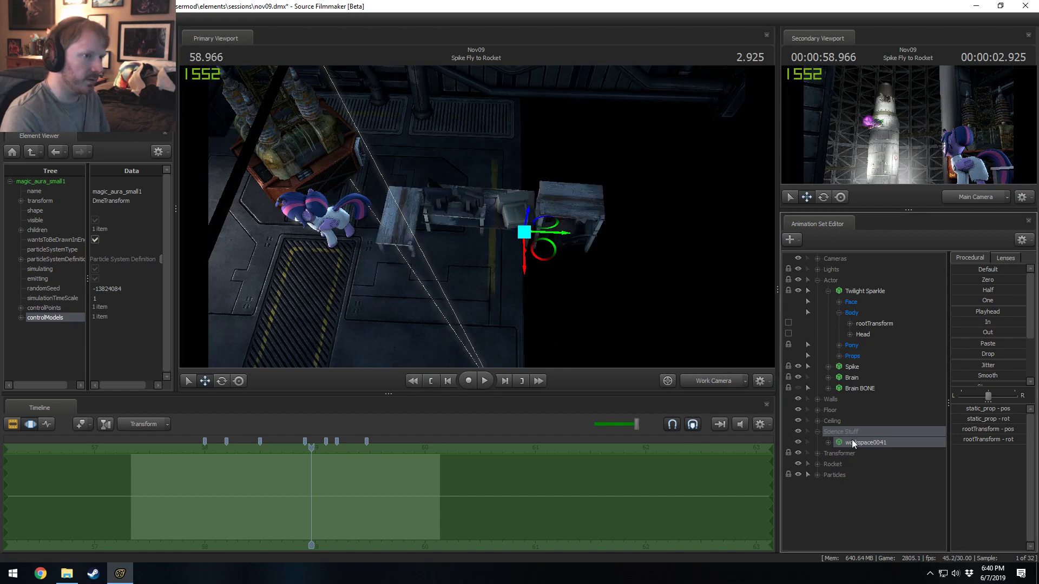
# - Delete the workspace0041 animation set from the Science Stuff group
pyautogui.rightClick(887, 451)
pyautogui.rightClick(881, 443)
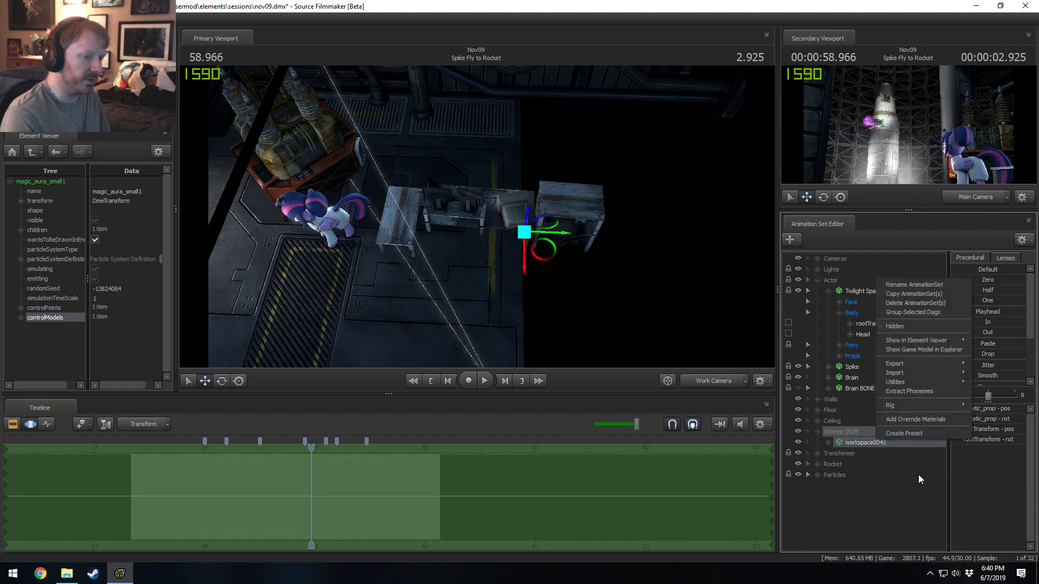
pyautogui.click(909, 306)
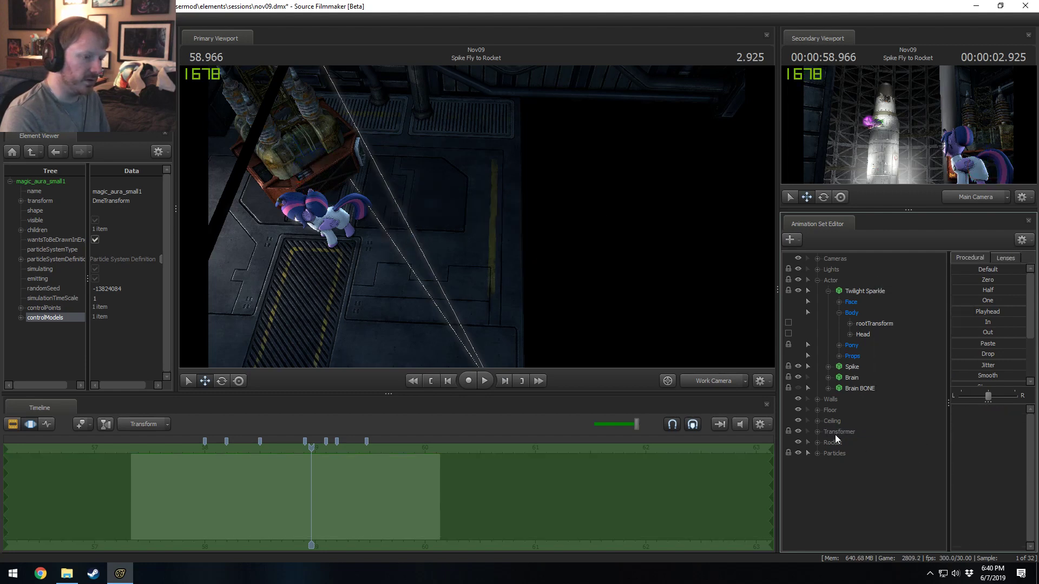
# - Reveal the hidden controls, delete the empty Science Stuff group and turn the hidden controls off again
pyautogui.rightClick(838, 481)
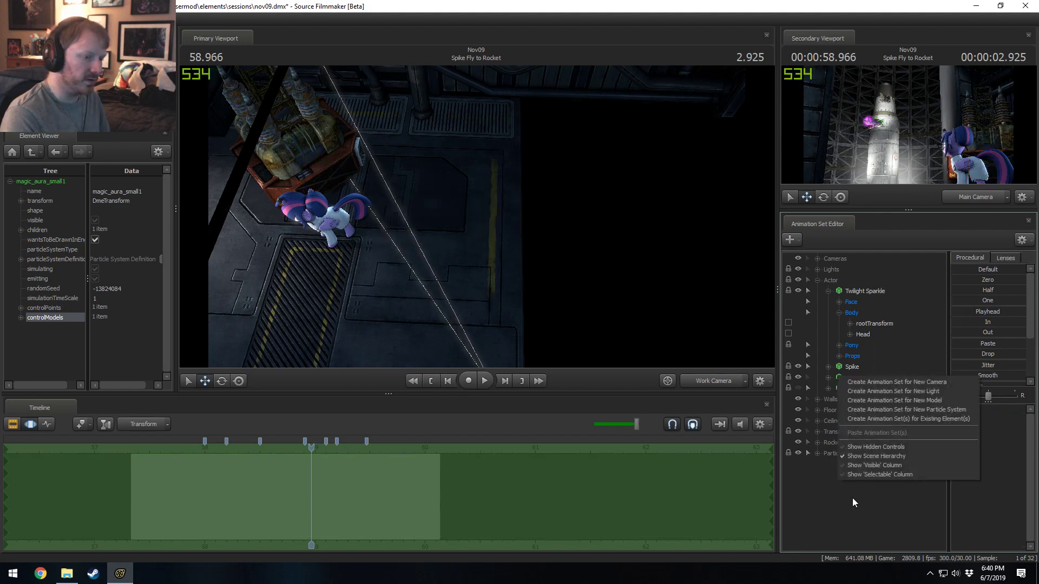
pyautogui.click(869, 446)
pyautogui.rightClick(845, 433)
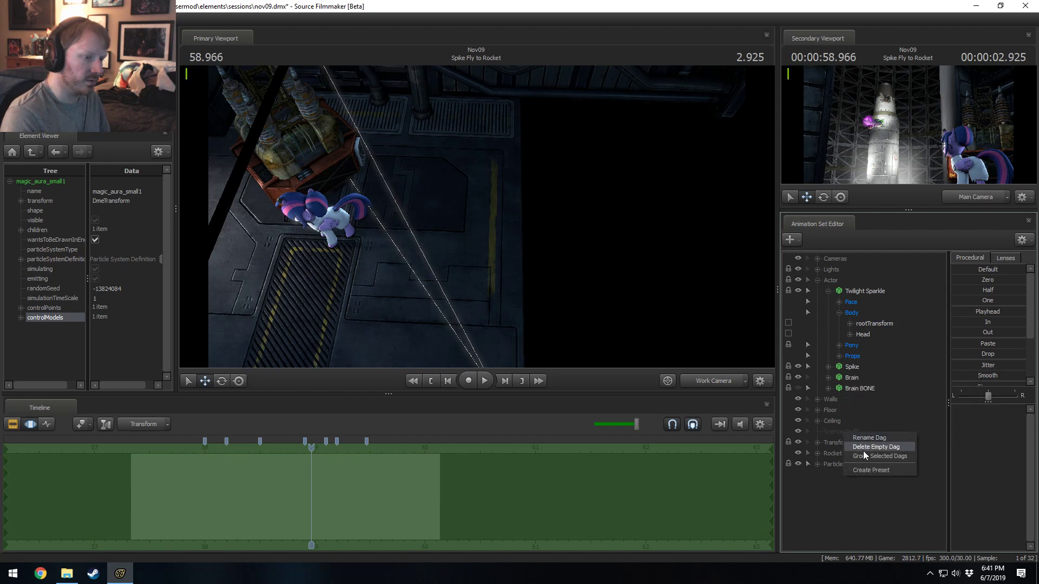
pyautogui.click(863, 450)
pyautogui.rightClick(848, 492)
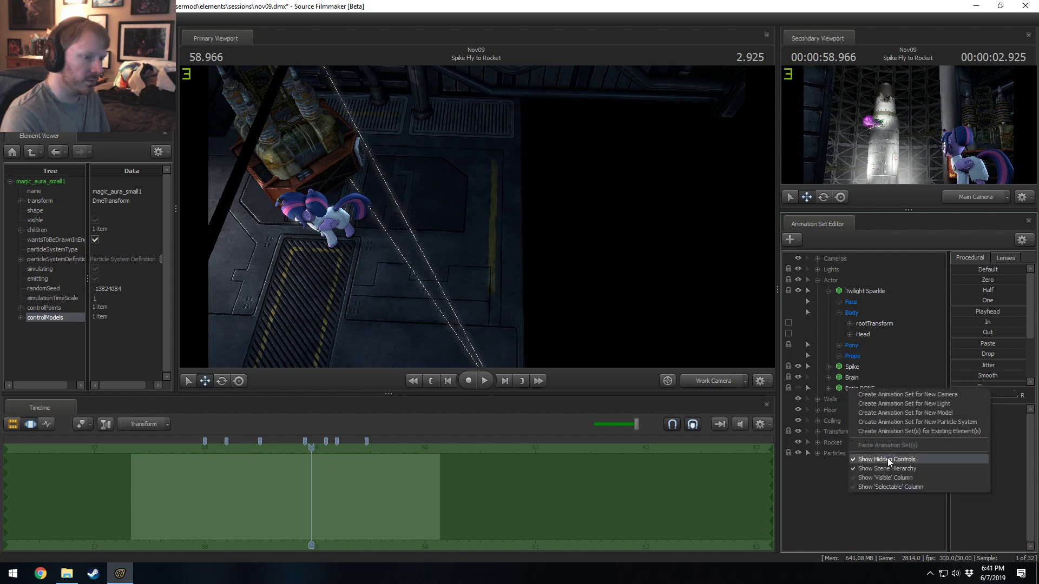
pyautogui.click(888, 459)
# - Examine the Ceiling group's contents and toggle the Floor group's visibility to check the set from another angle
pyautogui.click(817, 420)
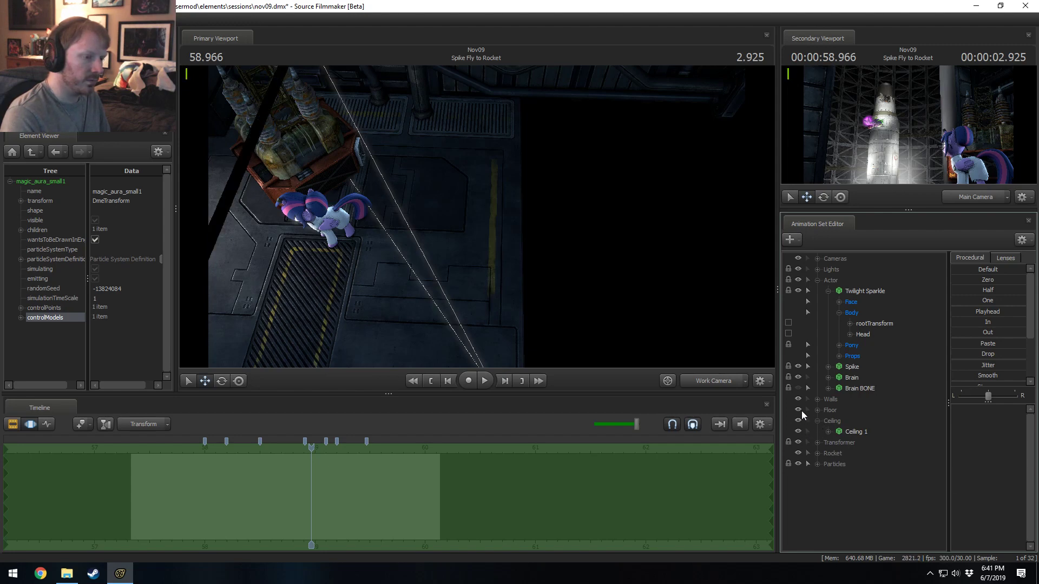
pyautogui.click(801, 411)
pyautogui.click(801, 411)
pyautogui.moveTo(725, 254); pyautogui.dragTo(481, 213)
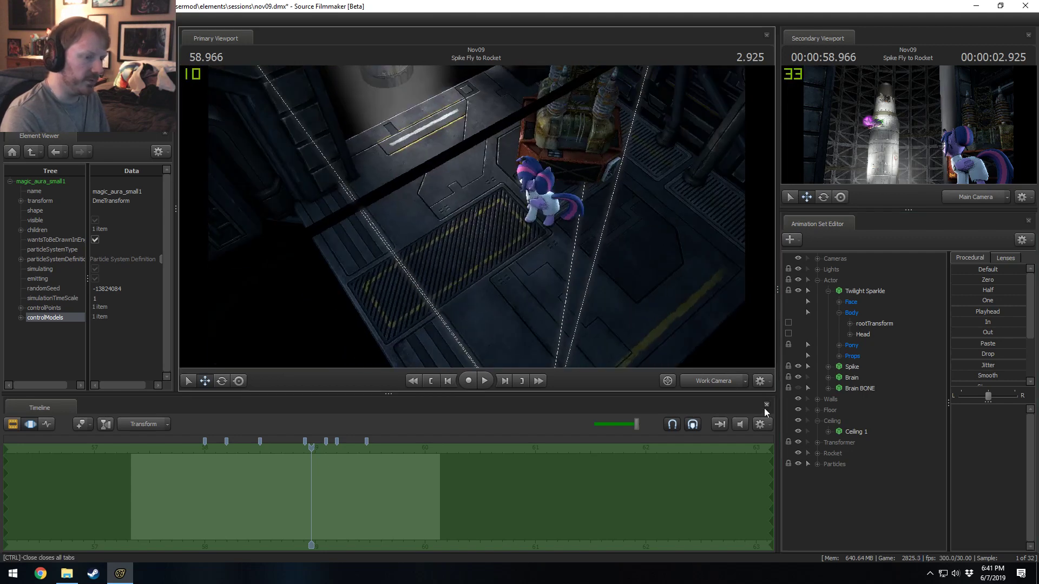
pyautogui.click(816, 421)
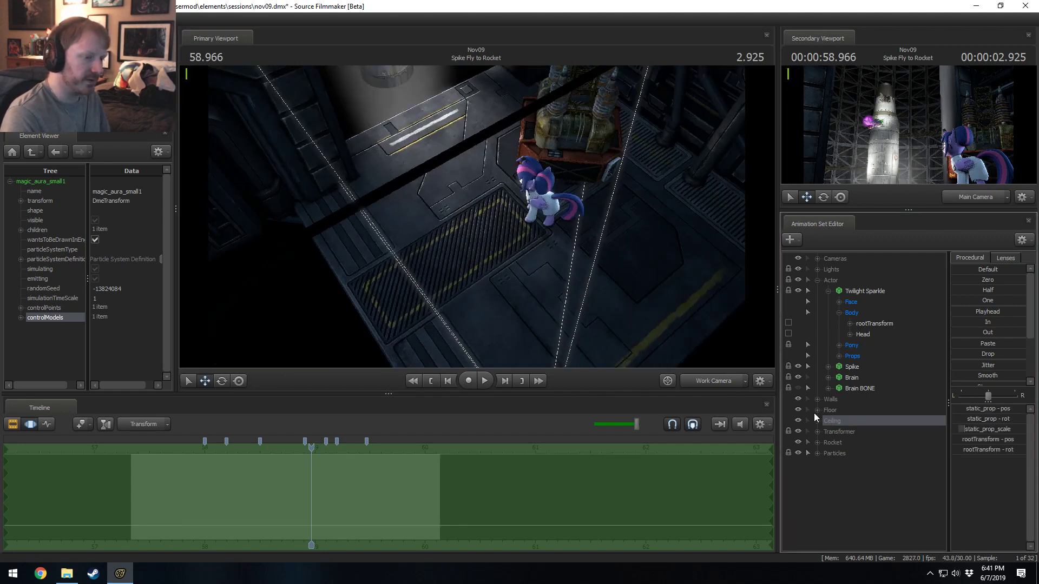
# - Undo the Ceiling group's move into Walls and collapse the animation set tree so that only Particles is expanded
pyautogui.moveTo(814, 414); pyautogui.dragTo(817, 399)
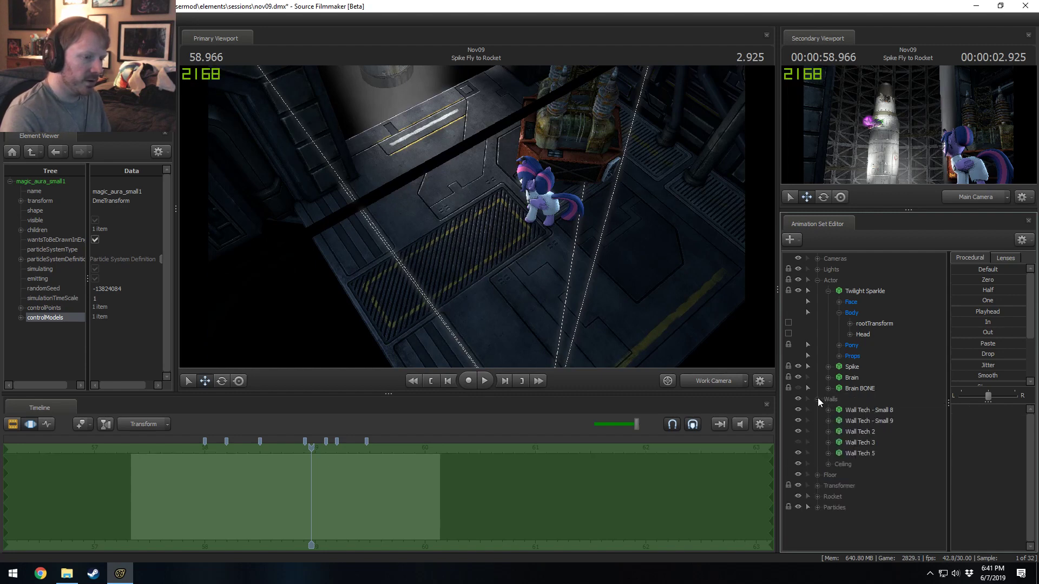
pyautogui.hotkey('ctrl', 'z')
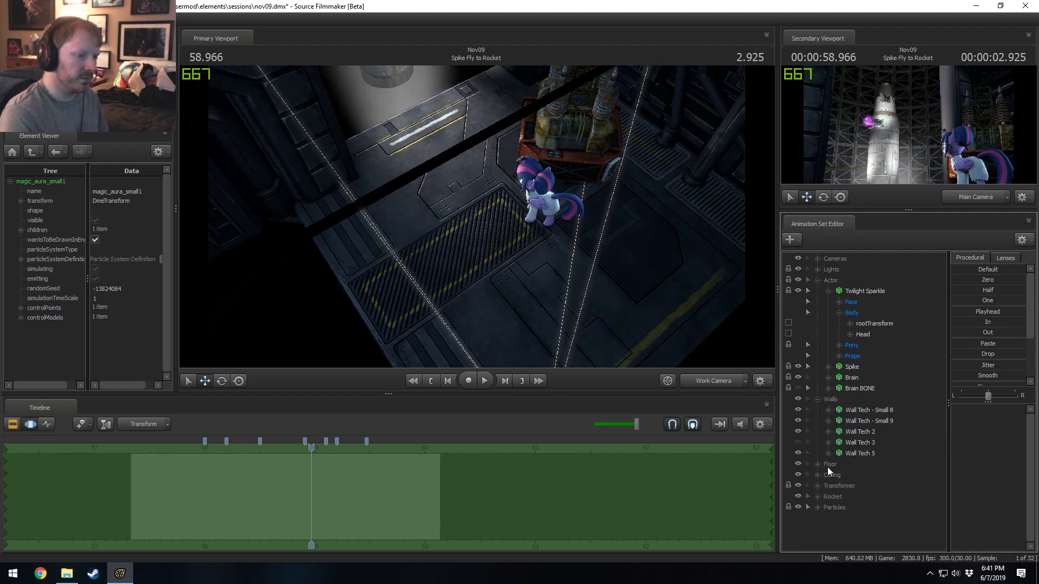
pyautogui.click(817, 400)
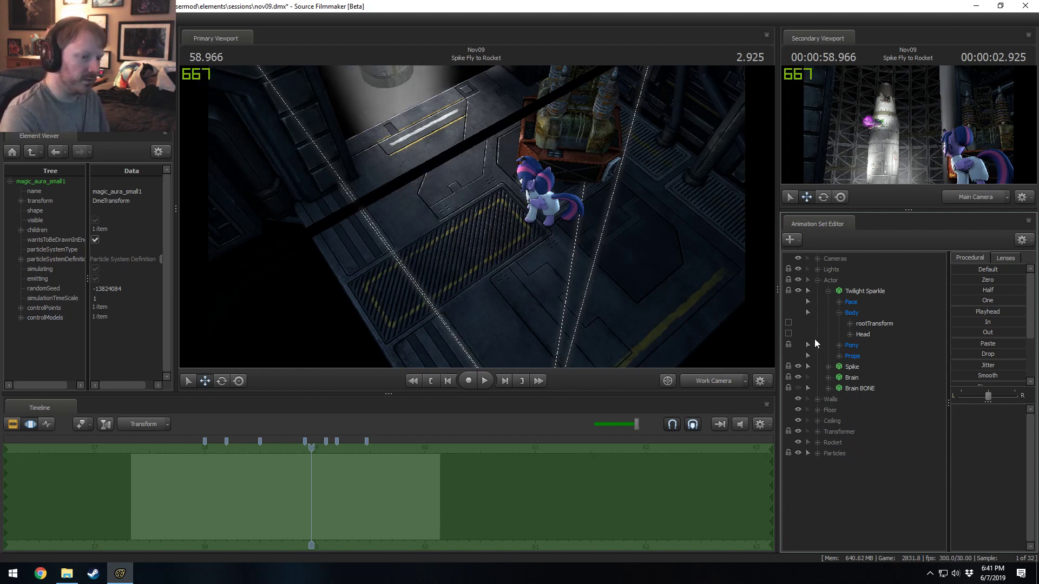
pyautogui.click(815, 280)
pyautogui.click(815, 268)
pyautogui.click(816, 268)
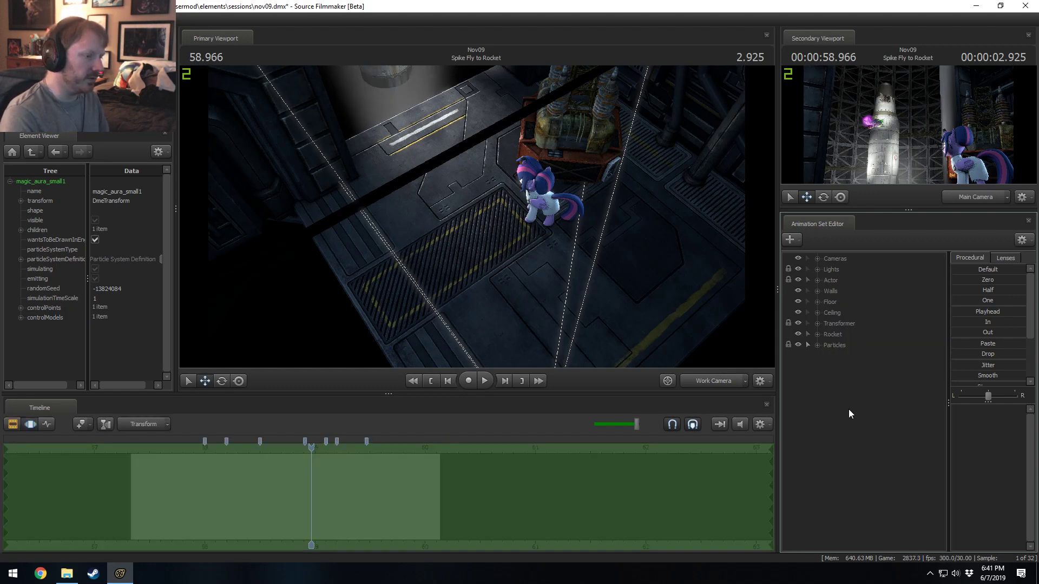
pyautogui.click(816, 346)
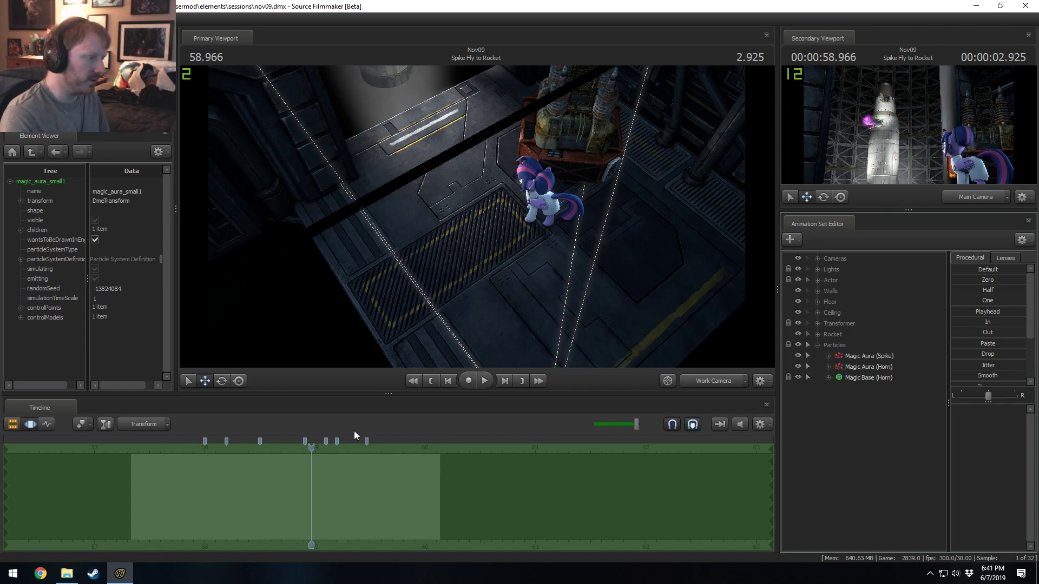
# - Play the shot from 58.033 and examine Magic Aura (Horn) through the main and work cameras
pyautogui.moveTo(310, 448); pyautogui.dragTo(208, 476)
pyautogui.click(703, 381)
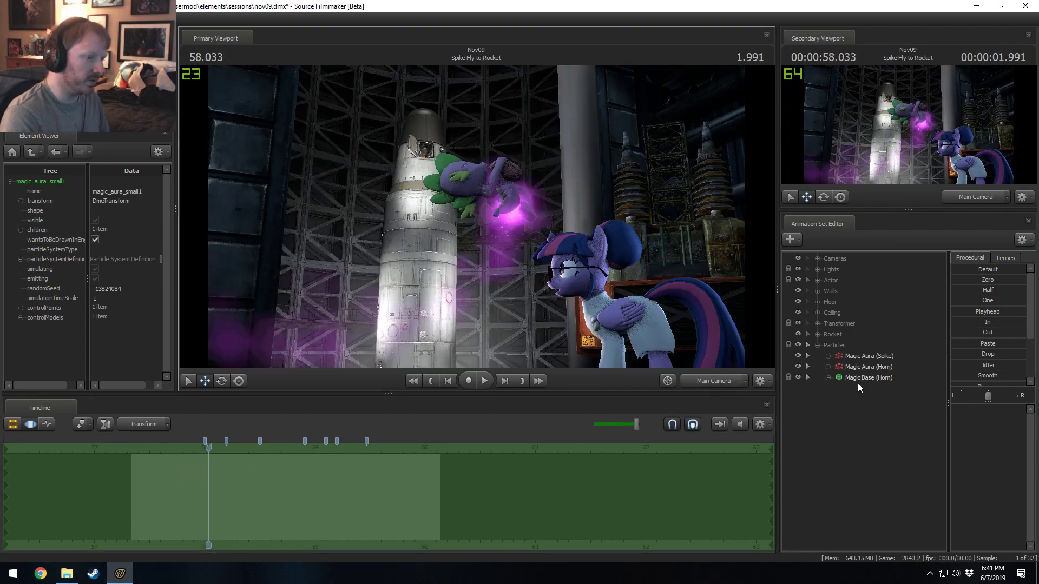
pyautogui.click(868, 369)
pyautogui.press('F4')
pyautogui.moveTo(557, 361); pyautogui.dragTo(476, 215)
pyautogui.press('space')
pyautogui.press('space')
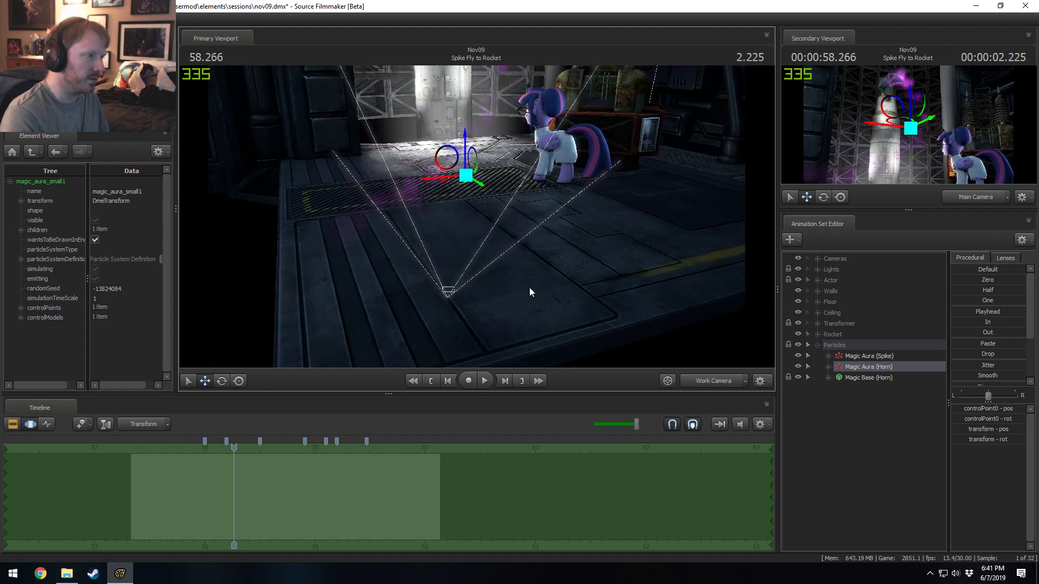
pyautogui.moveTo(529, 287); pyautogui.dragTo(476, 216)
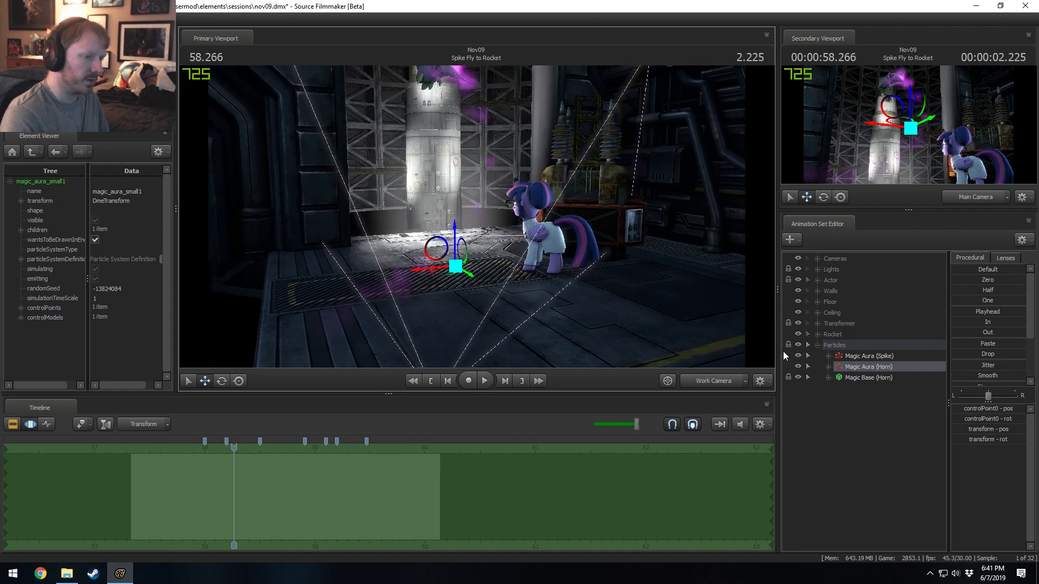
# - Frame Twilight Sparkle in the work camera and unlock the transforms of Magic Base (Horn)
pyautogui.click(816, 280)
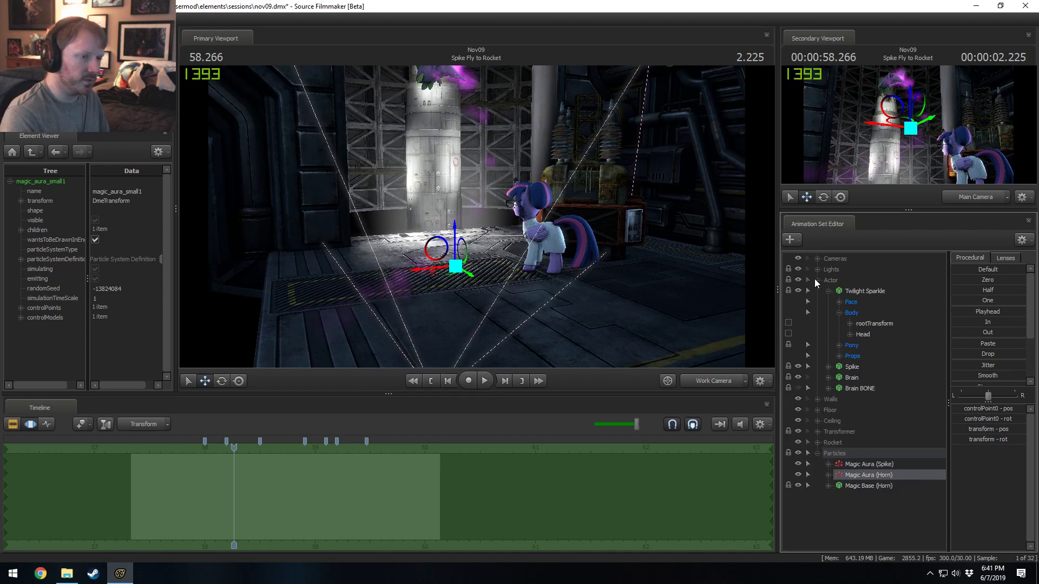
pyautogui.press('w')
pyautogui.moveTo(476, 217); pyautogui.dragTo(525, 209)
pyautogui.click(849, 488)
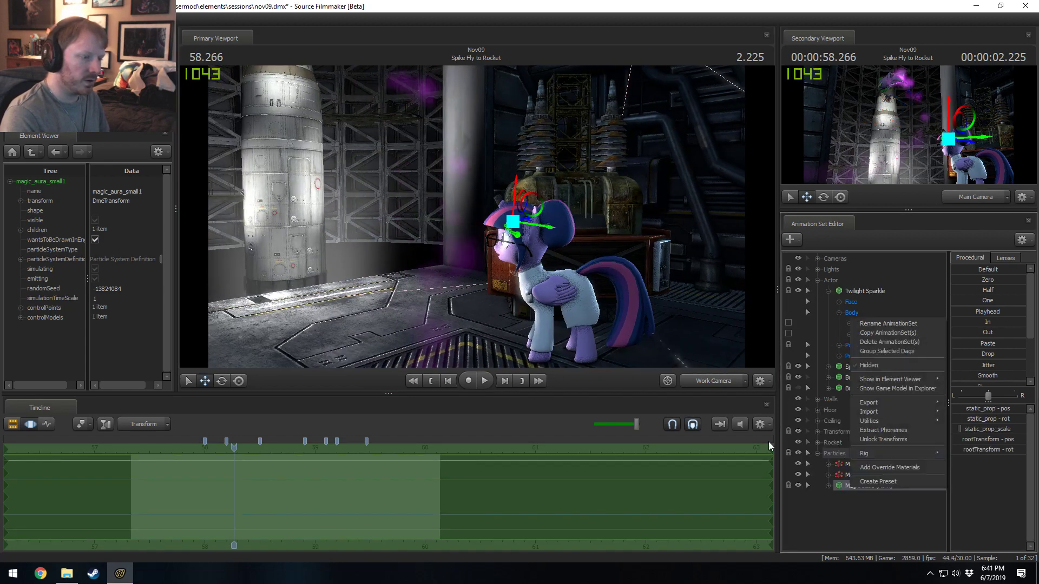
pyautogui.rightClick(858, 487)
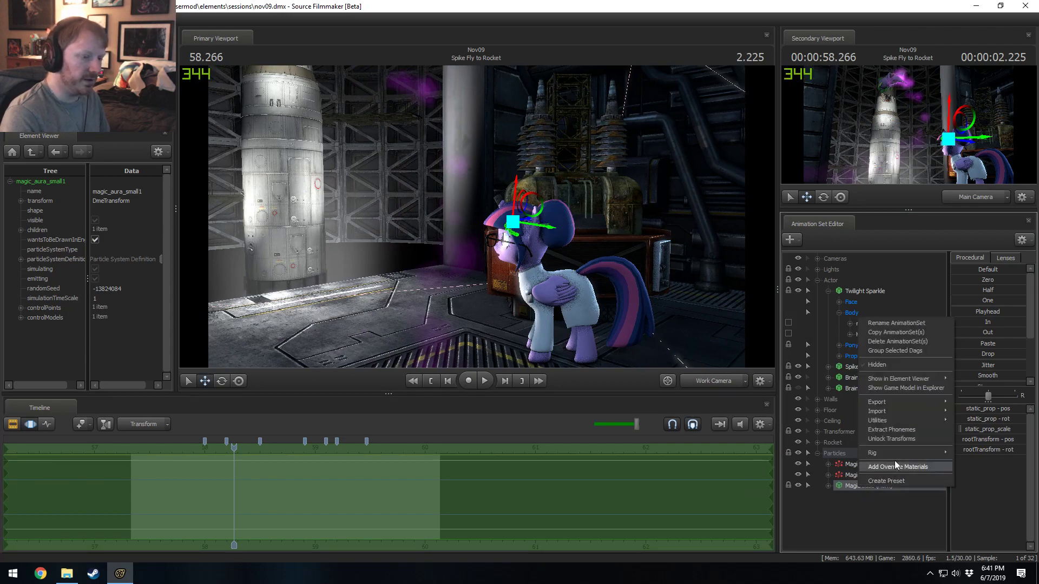
pyautogui.click(896, 439)
# - Play and scrub the shot around 58.283 to examine the aura on Twilight Sparkle's horn up close
pyautogui.moveTo(482, 222)
pyautogui.mouseDown()
pyautogui.moveTo(424, 215)
pyautogui.moveTo(477, 217)
pyautogui.mouseUp()
pyautogui.press('a')
pyautogui.press('space')
pyautogui.press('space')
pyautogui.press('w')
pyautogui.moveTo(449, 314); pyautogui.dragTo(478, 223)
pyautogui.moveTo(260, 465); pyautogui.dragTo(236, 465)
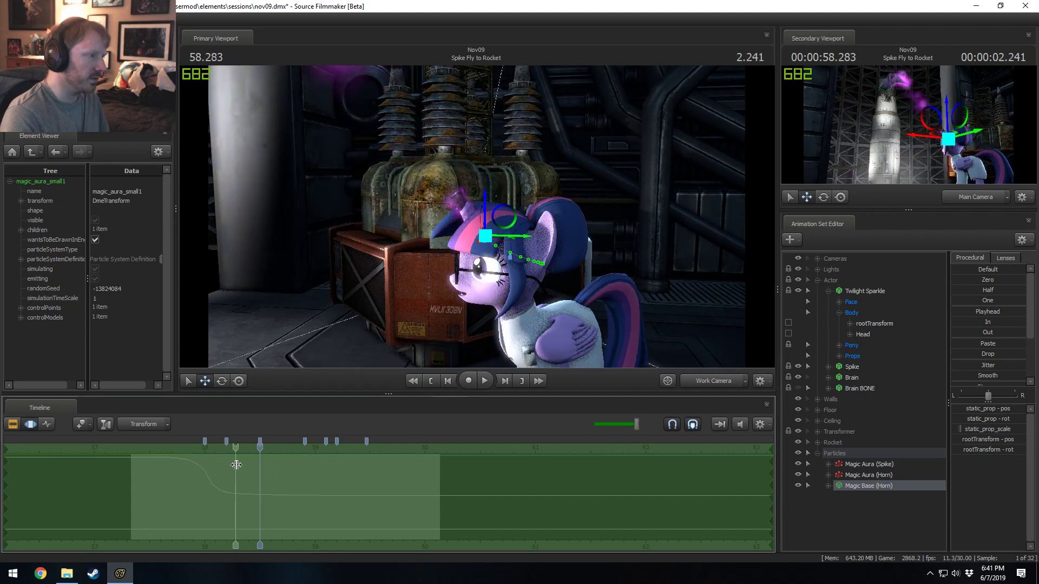
# - Hide Magic Base (Horn) and play the shot on to 58.700 to check the horn aura
pyautogui.click(799, 485)
pyautogui.keyDown('alt'); pyautogui.moveTo(609, 267); pyautogui.dragTo(509, 228); pyautogui.keyUp('alt')
pyautogui.press('space')
pyautogui.press('space')
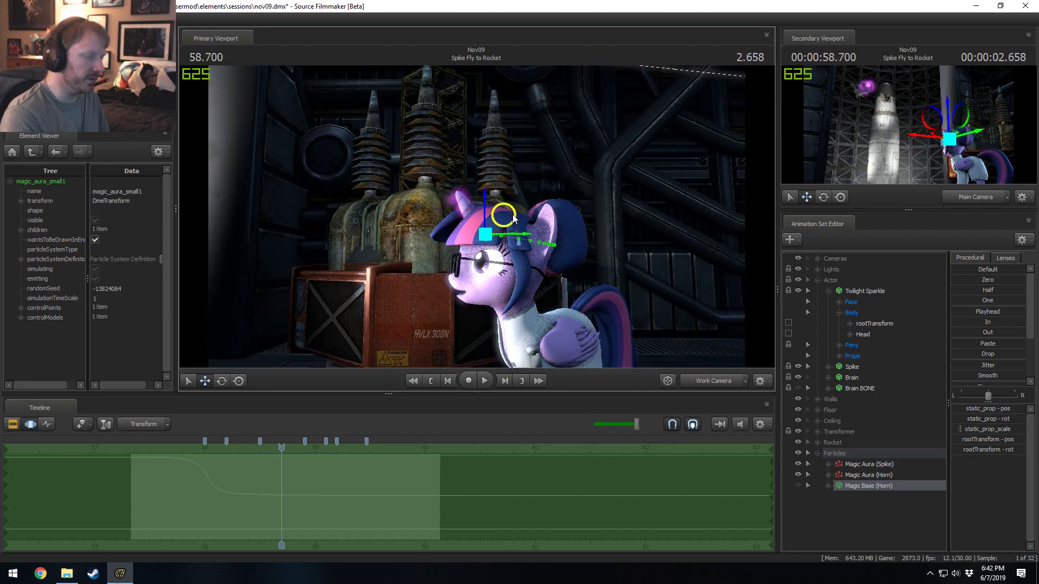
# - Set the emission_rate of emit_continuously in Magic Aura (Horn)'s magic_aura_small definition to 250 and accept the definition
pyautogui.rightClick(858, 482)
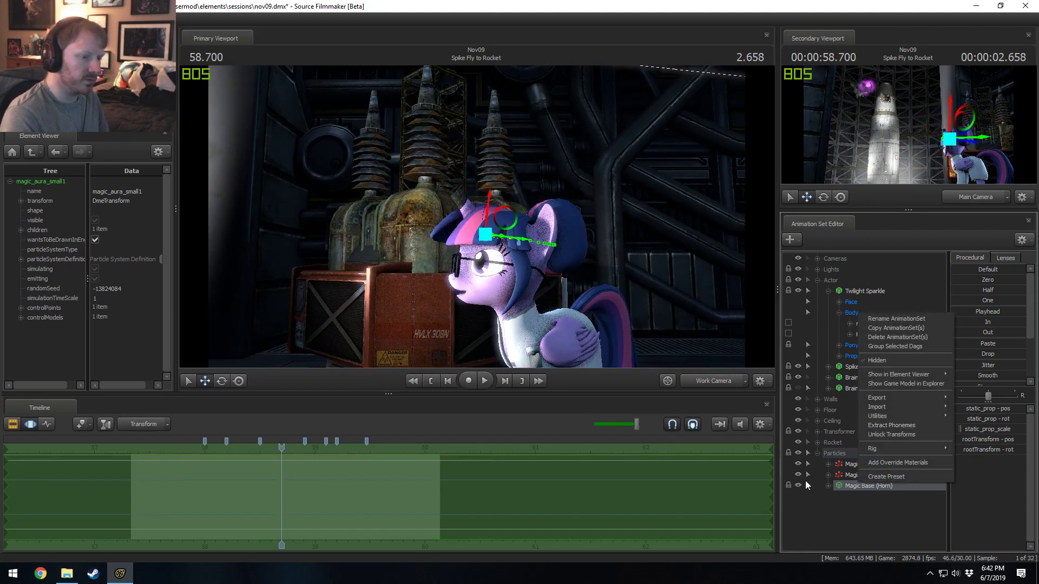
pyautogui.rightClick(843, 475)
pyautogui.moveTo(904, 456)
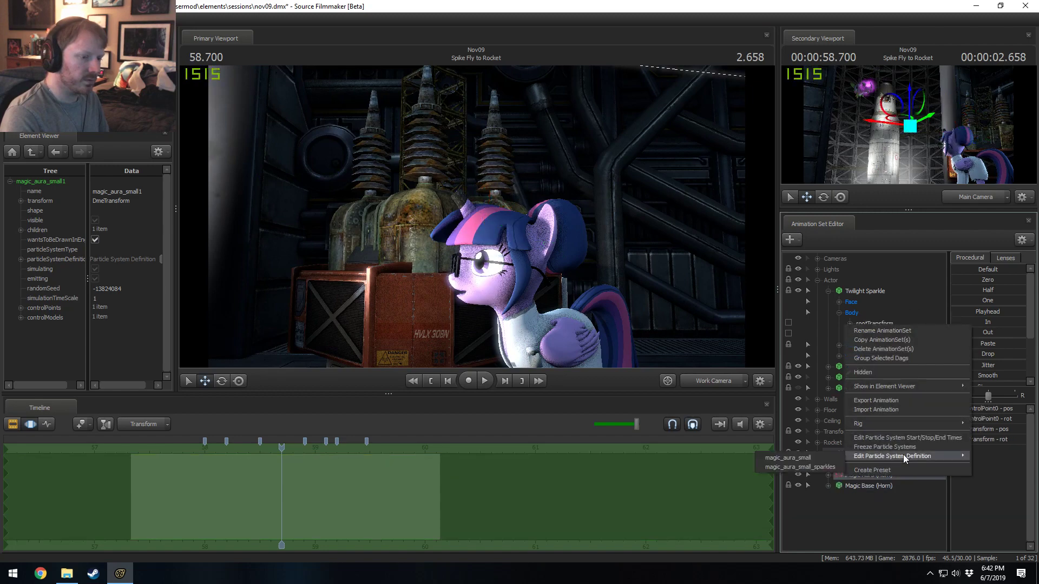
pyautogui.click(804, 457)
pyautogui.click(241, 414)
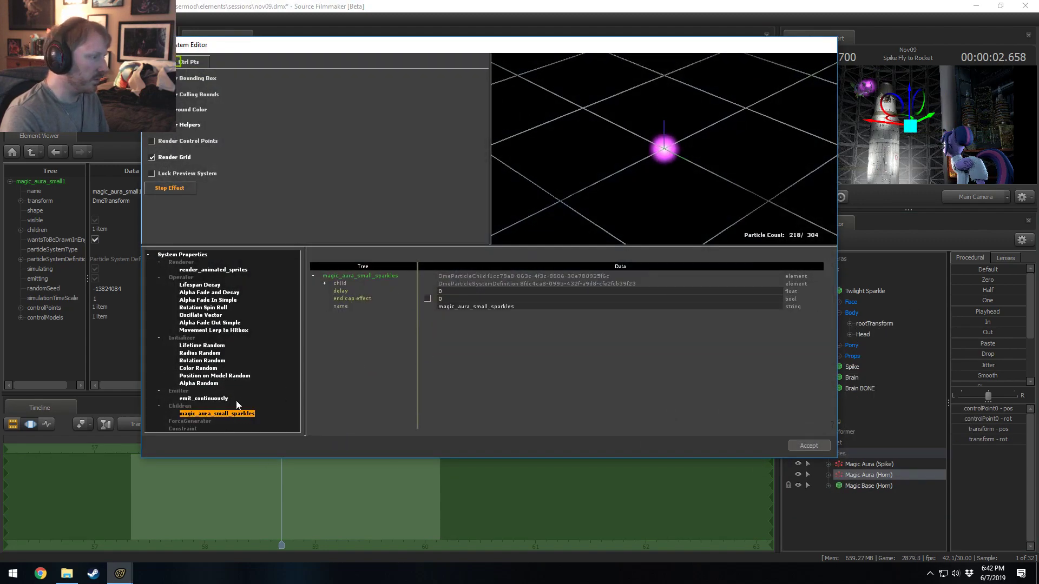
pyautogui.click(211, 399)
pyautogui.click(449, 314)
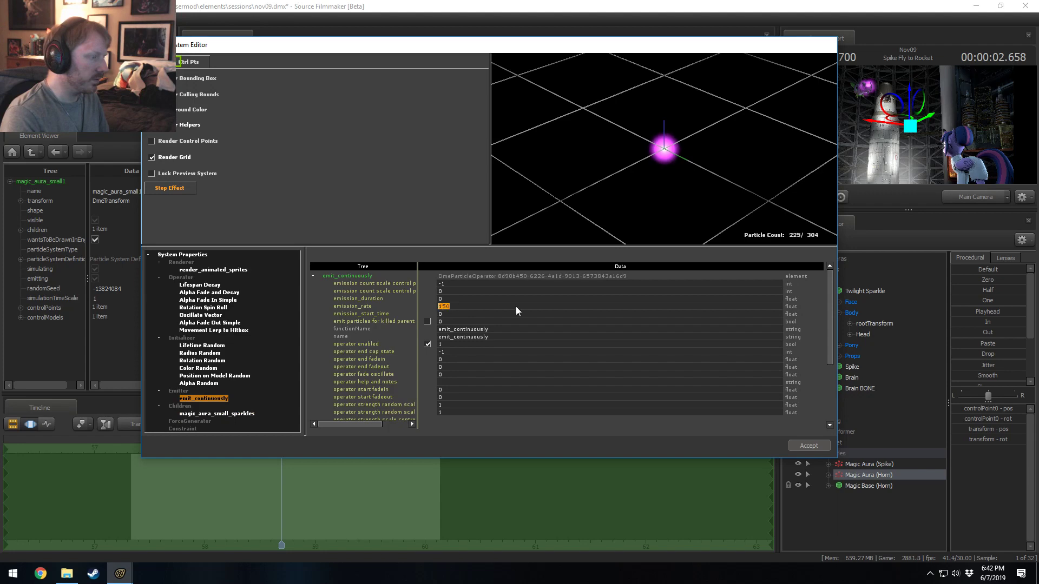
pyautogui.write('250')
pyautogui.press('Return')
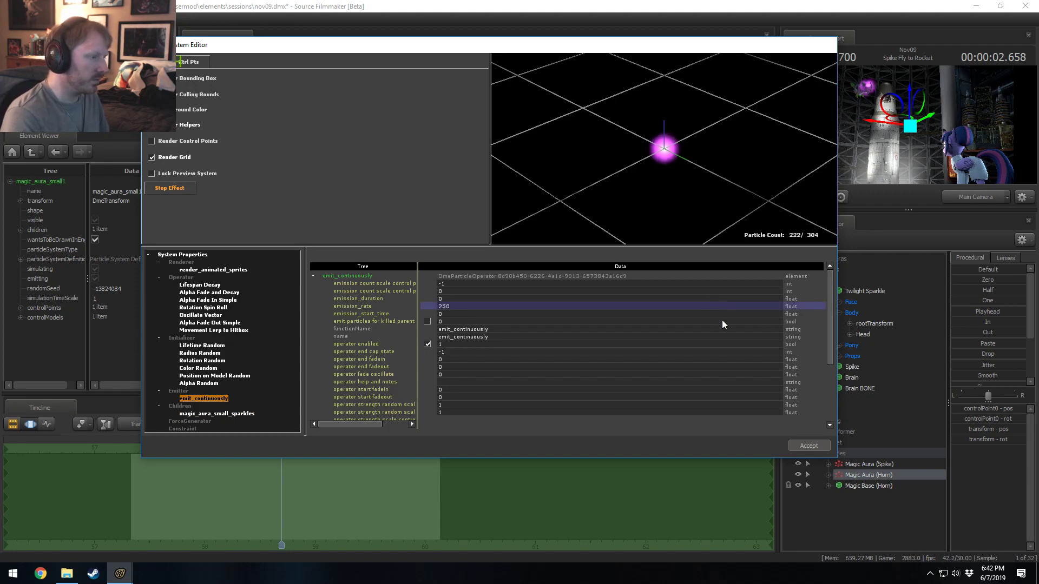
pyautogui.click(484, 313)
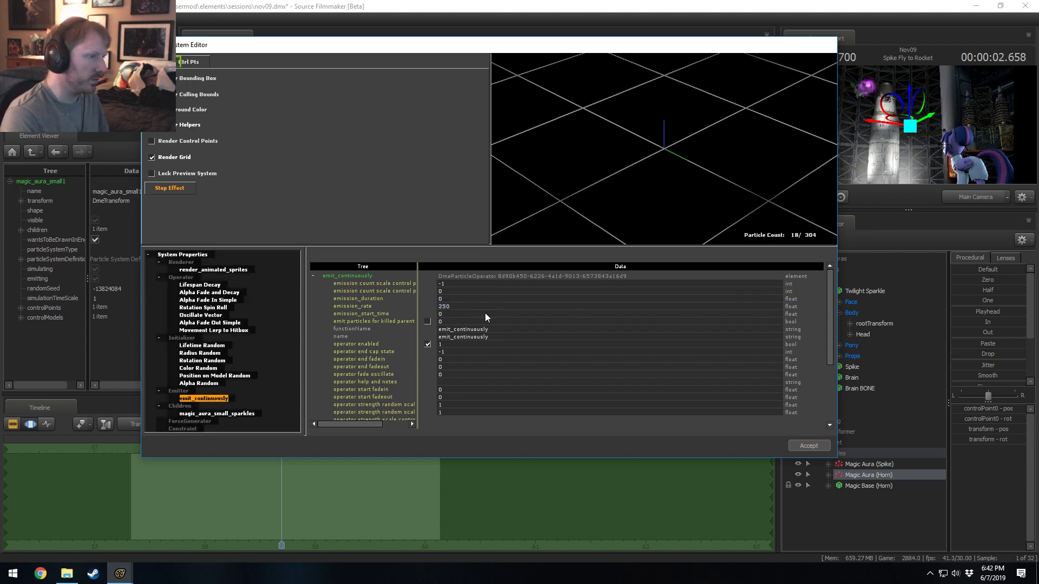
pyautogui.click(808, 446)
# - Unlock the transforms of Magic Base (Horn)
pyautogui.click(863, 486)
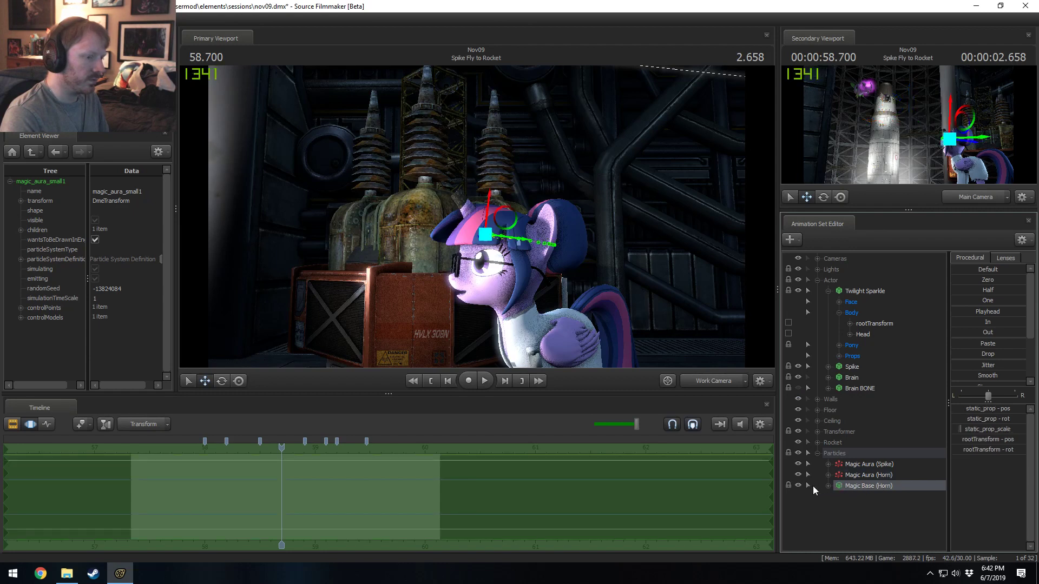
pyautogui.rightClick(855, 486)
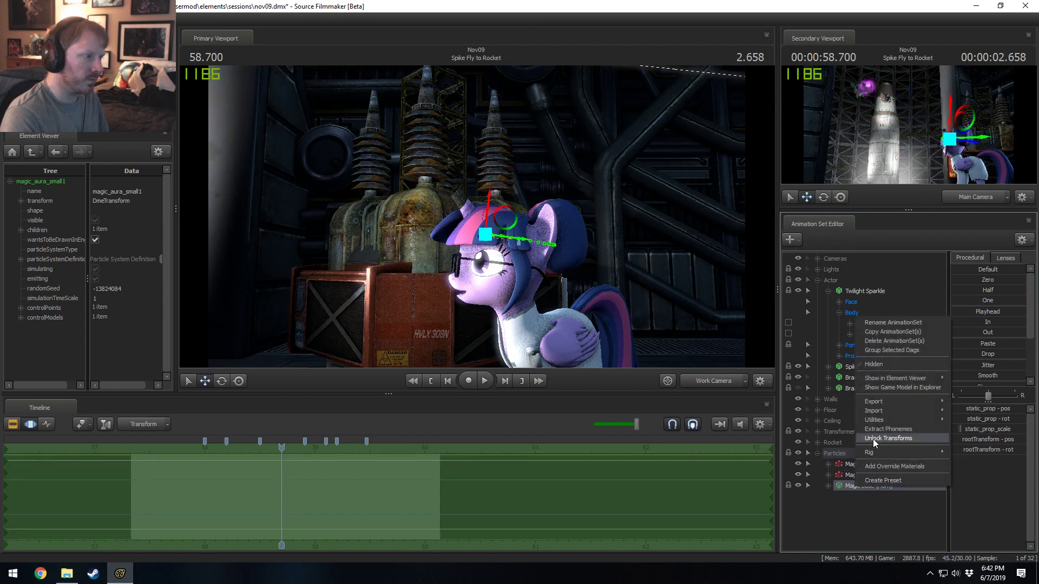
pyautogui.click(872, 439)
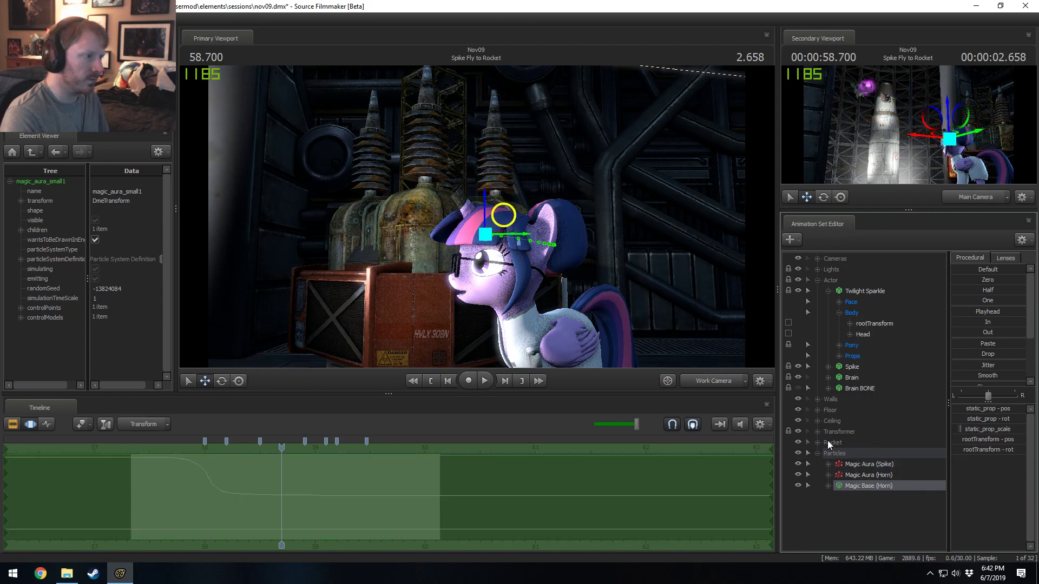
# - Hide Magic Base (Horn) and play the shot from 57.833 to 58.700 to check the horn aura
pyautogui.click(798, 486)
pyautogui.moveTo(281, 447); pyautogui.dragTo(186, 467)
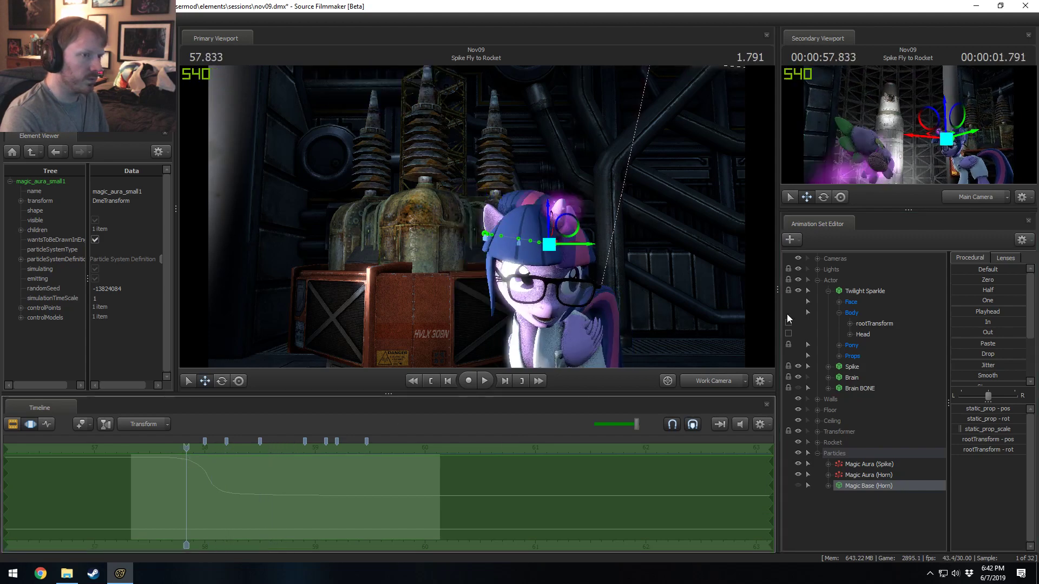
pyautogui.press('F2')
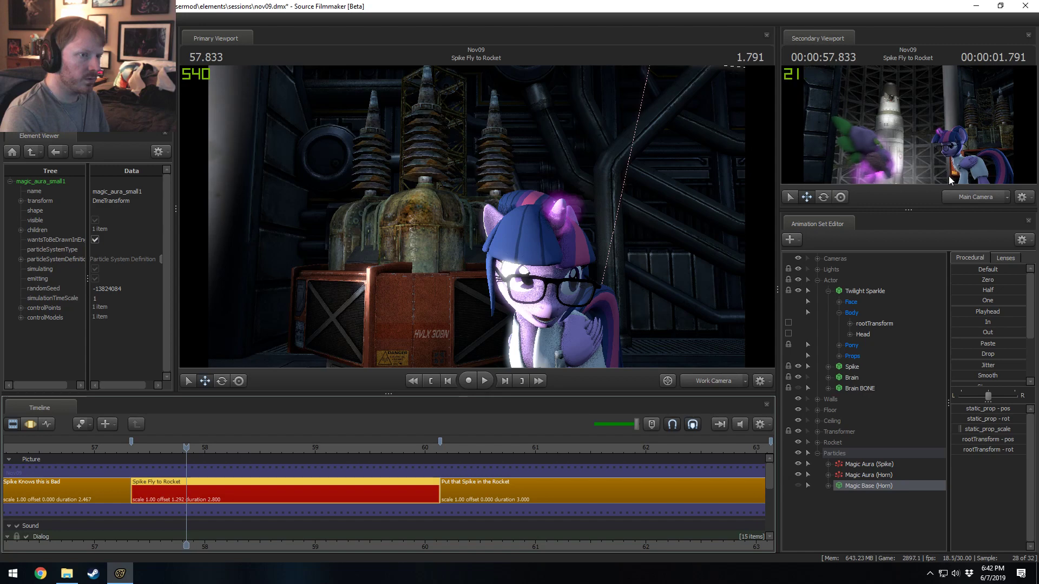
pyautogui.press('space')
pyautogui.press('space')
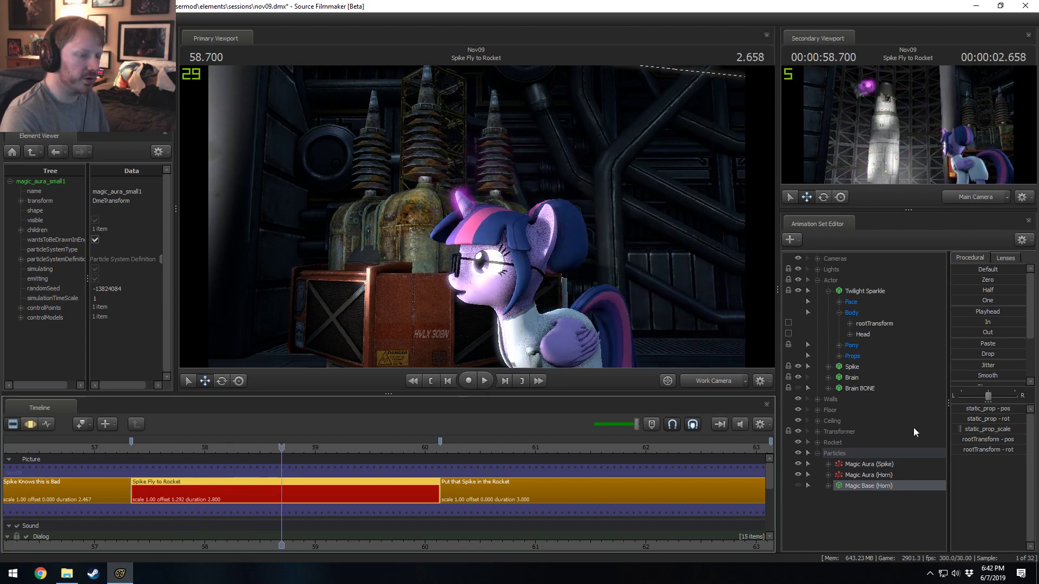
# - Undo the unlocking of Magic Base (Horn)'s transforms and collapse the Particles group
pyautogui.click(853, 486)
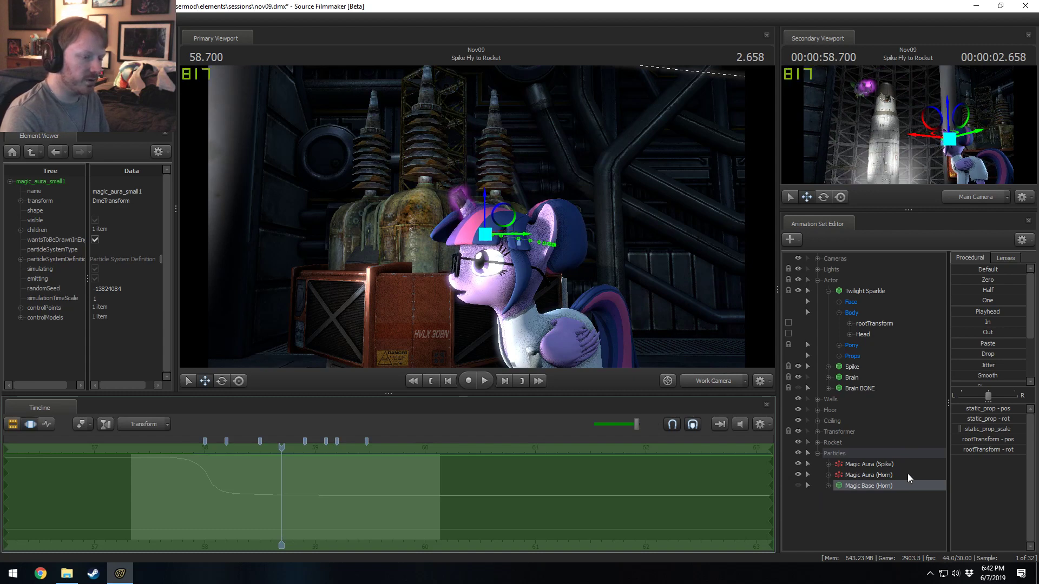
pyautogui.hotkey('ctrl', 'z')
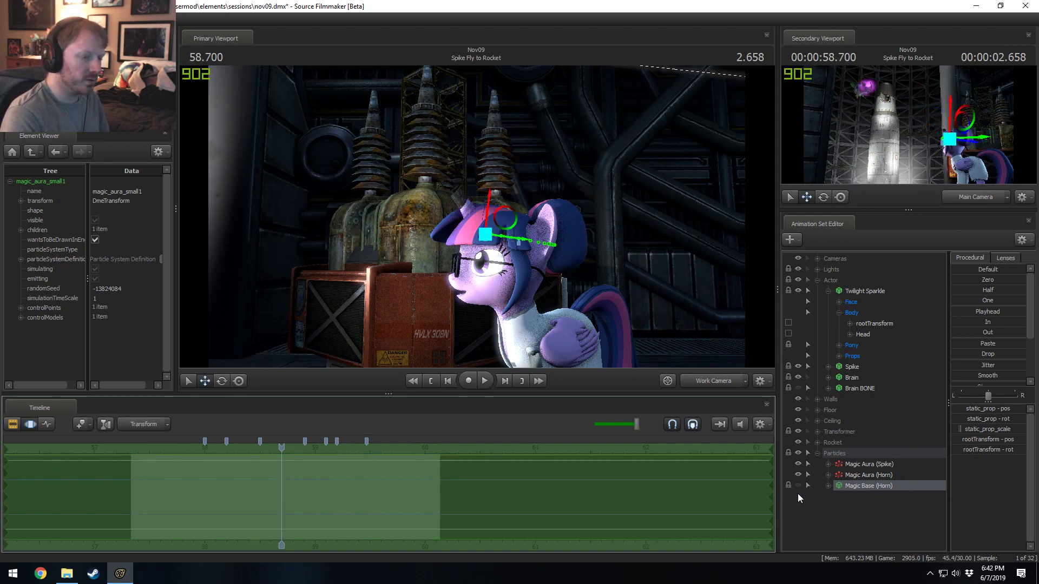
pyautogui.click(817, 454)
# - Create an animation set for a new light and expand the Lights group in place of Actor
pyautogui.rightClick(842, 491)
pyautogui.click(883, 404)
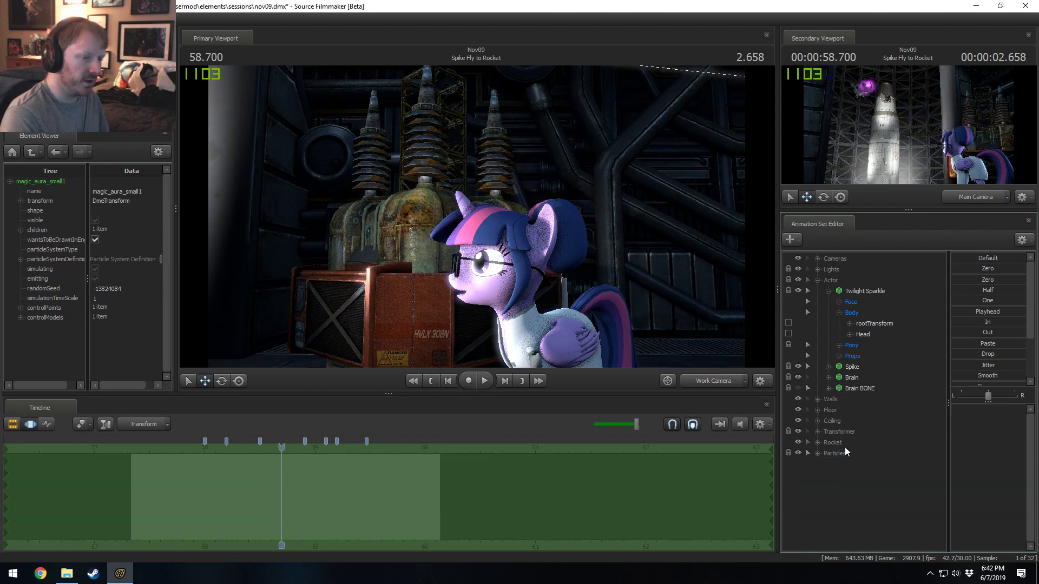
pyautogui.click(818, 280)
pyautogui.click(817, 269)
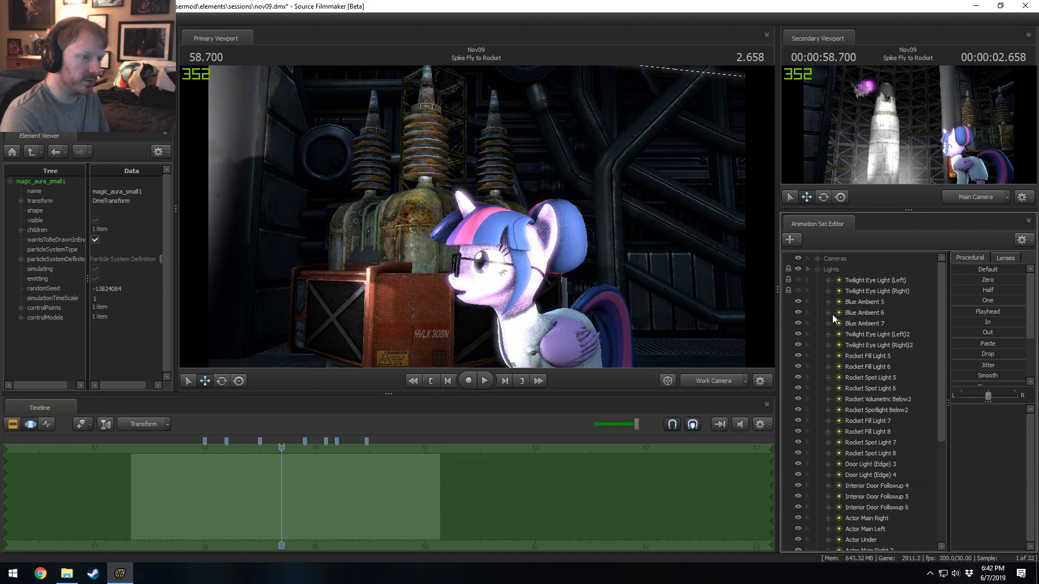
# - Rename the new light at the end of the Lights group as Twilight Horn Light and look through it in the primary viewport
pyautogui.scroll(-5, 846, 411)
pyautogui.click(850, 465)
pyautogui.rightClick(849, 464)
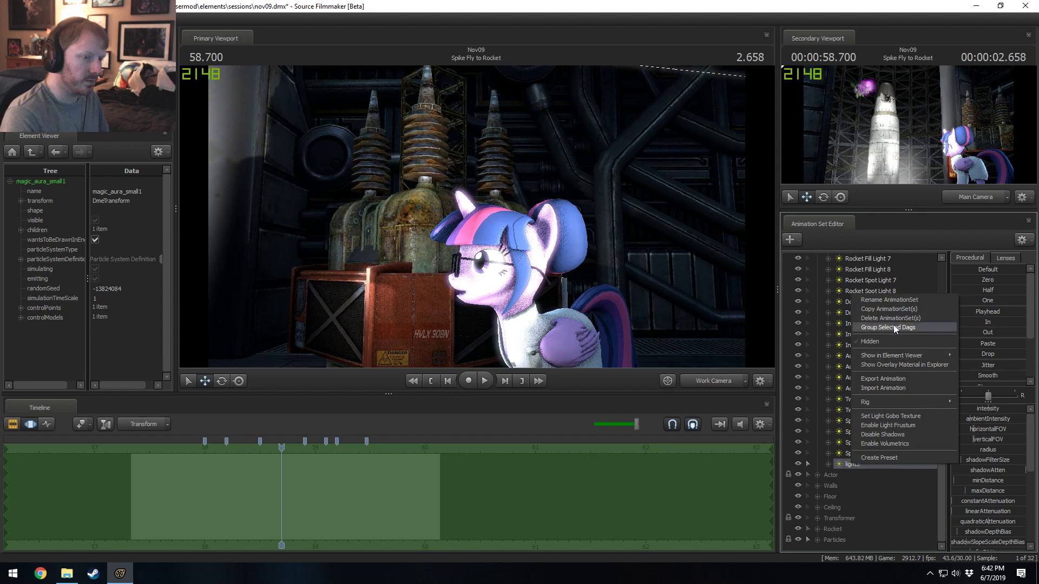
pyautogui.click(889, 305)
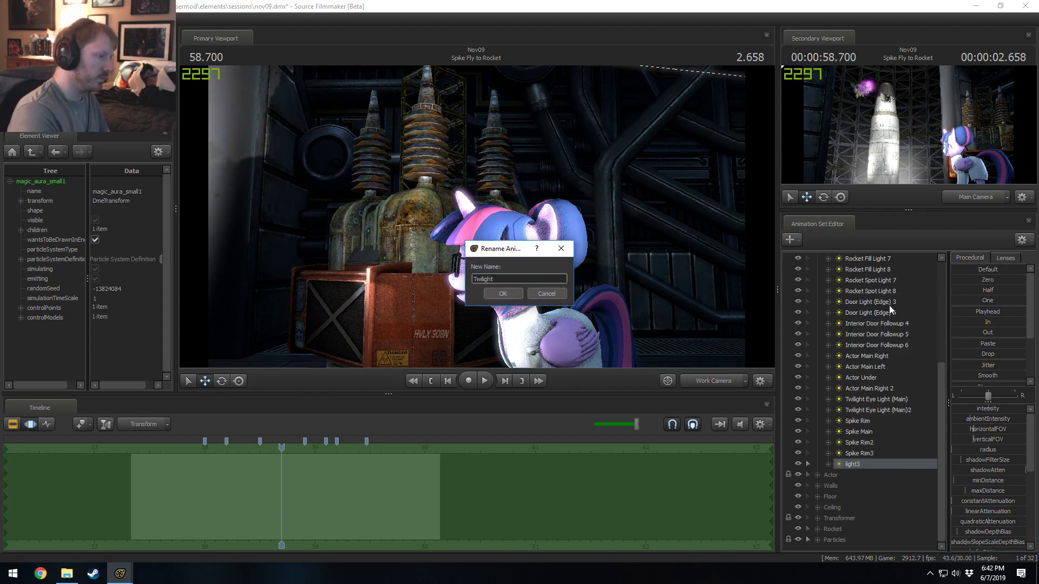
pyautogui.write('Twilight Horn Light')
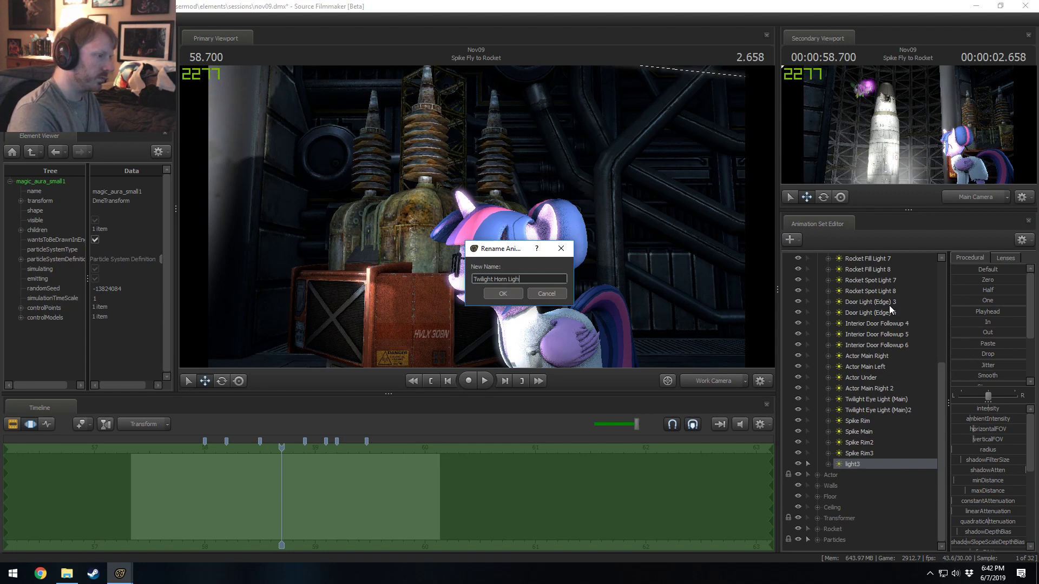
pyautogui.press('Return')
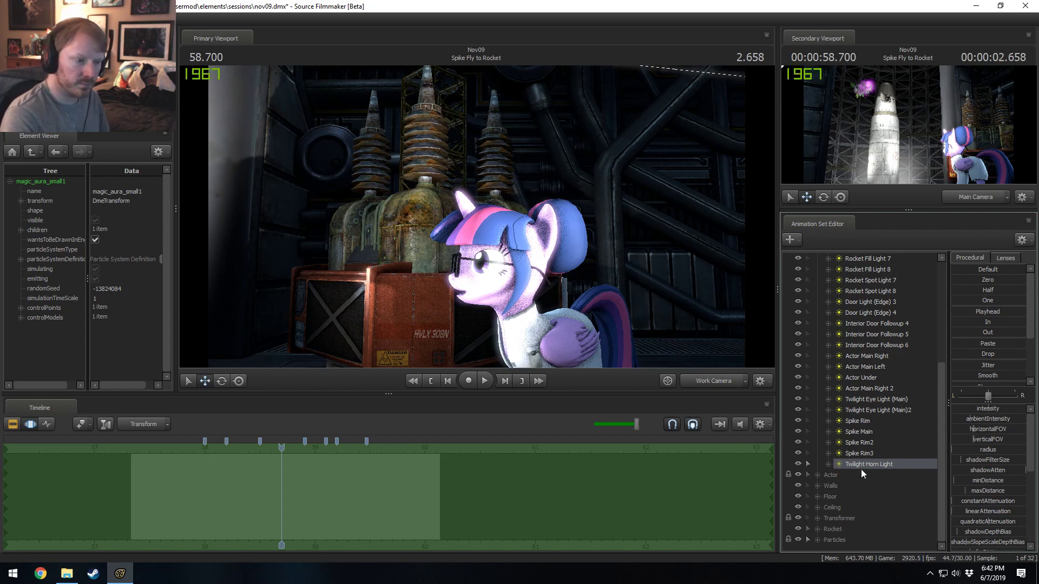
pyautogui.moveTo(862, 467); pyautogui.dragTo(507, 244)
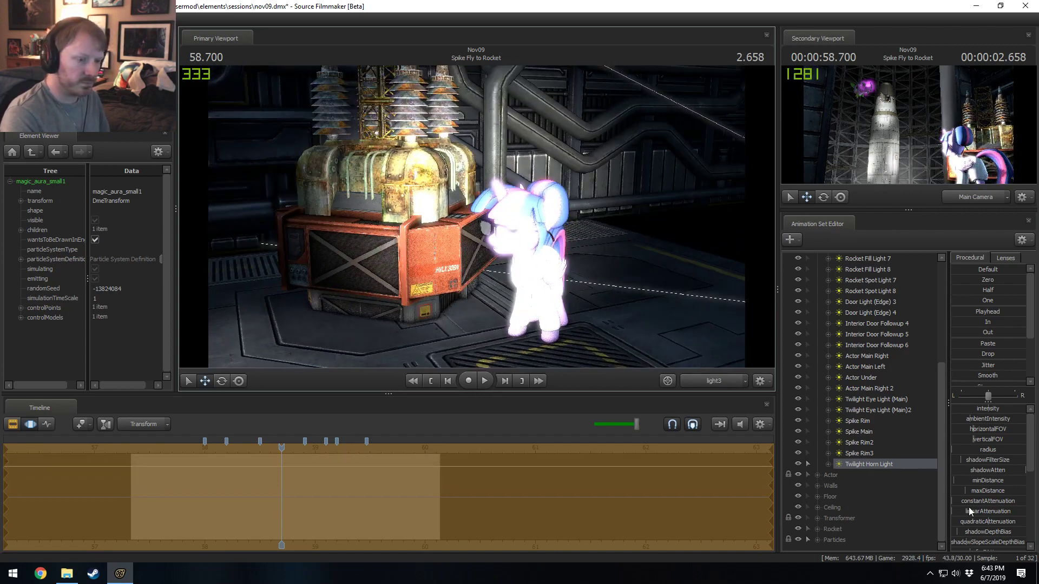
# - Try to enter a color_red of 232 and new color_green and color_blue values for Twilight Horn Light
pyautogui.scroll(-5, 968, 508)
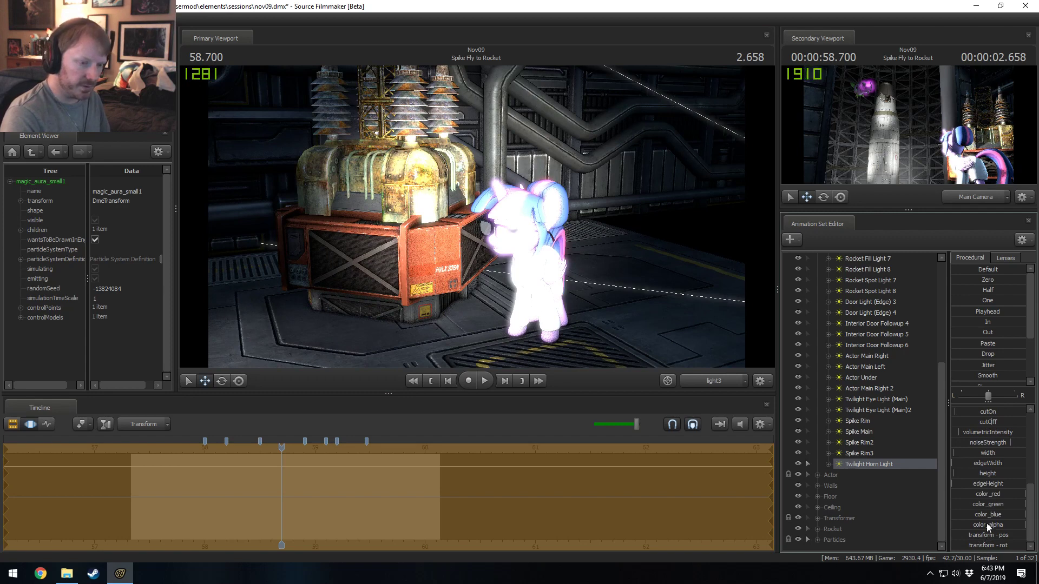
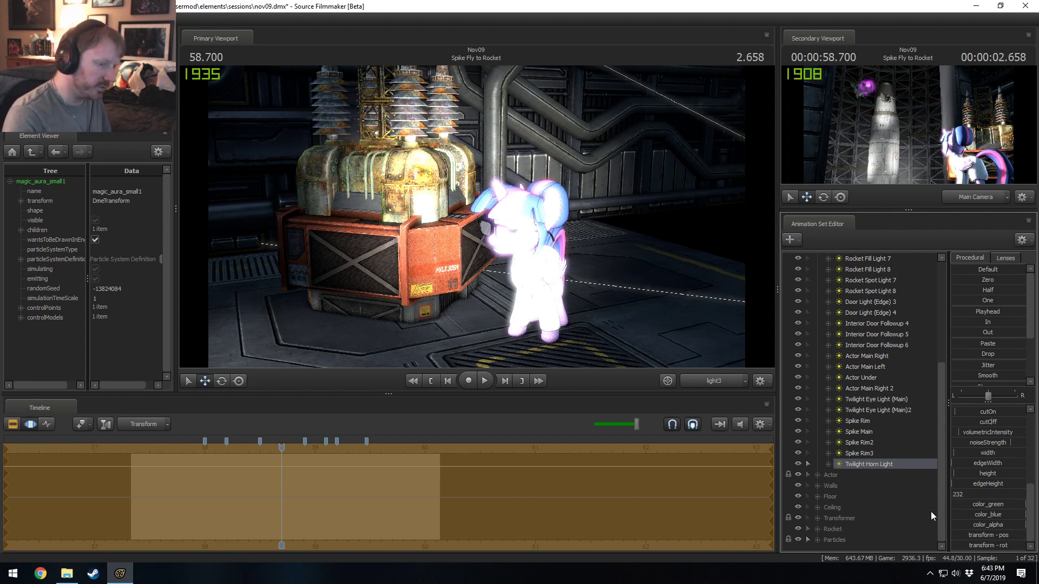
pyautogui.doubleClick(1001, 504)
pyautogui.write('1')
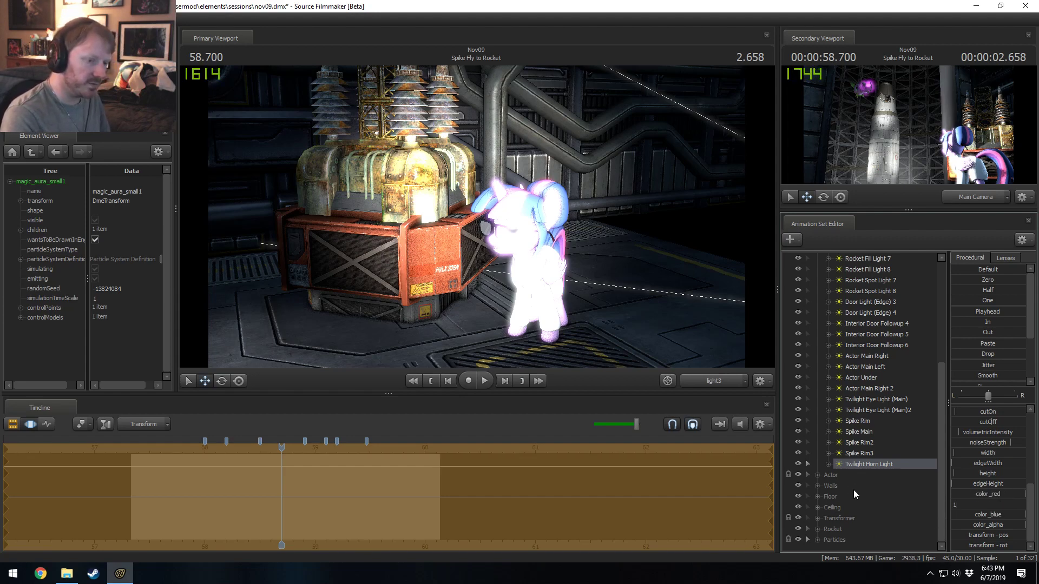
pyautogui.write('20')
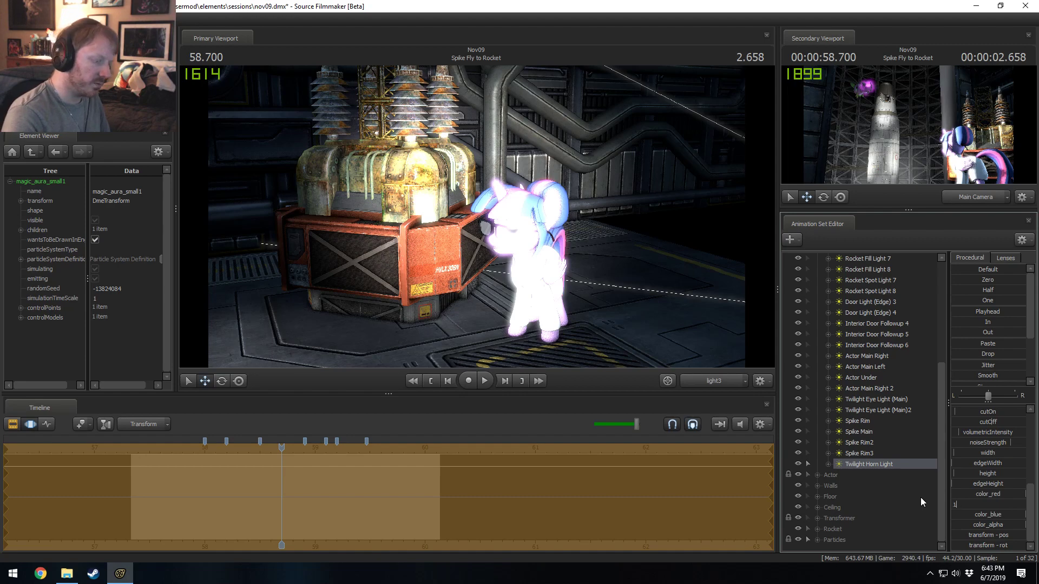
pyautogui.doubleClick(977, 515)
pyautogui.write('1')
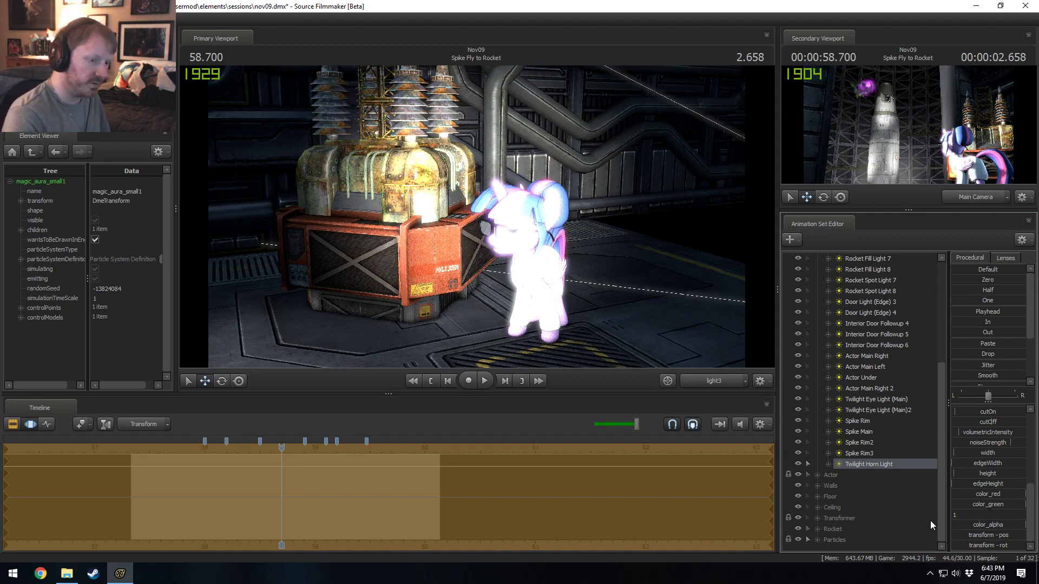
pyautogui.doubleClick(986, 505)
pyautogui.write('127')
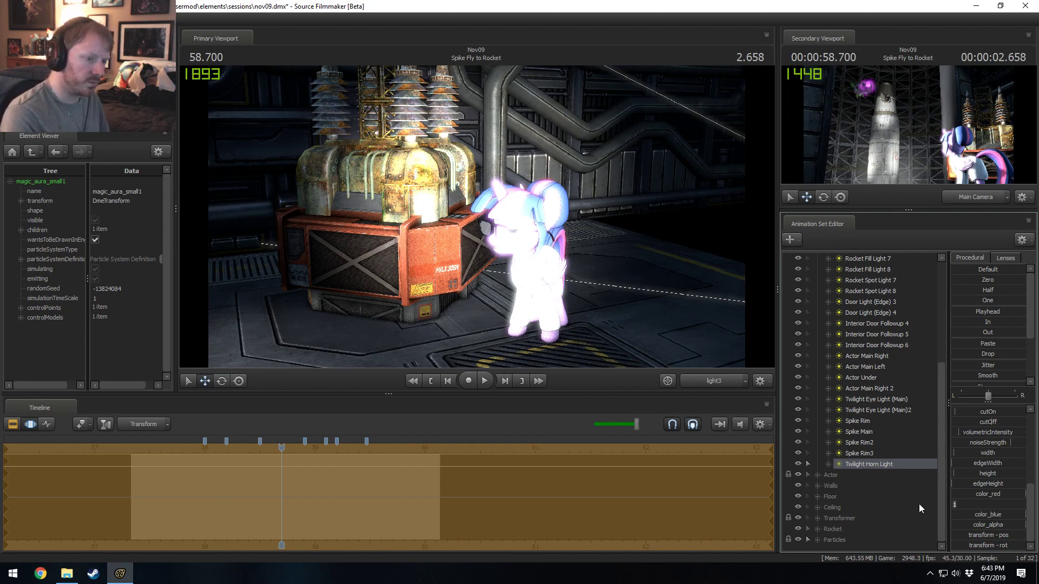
pyautogui.press('Return')
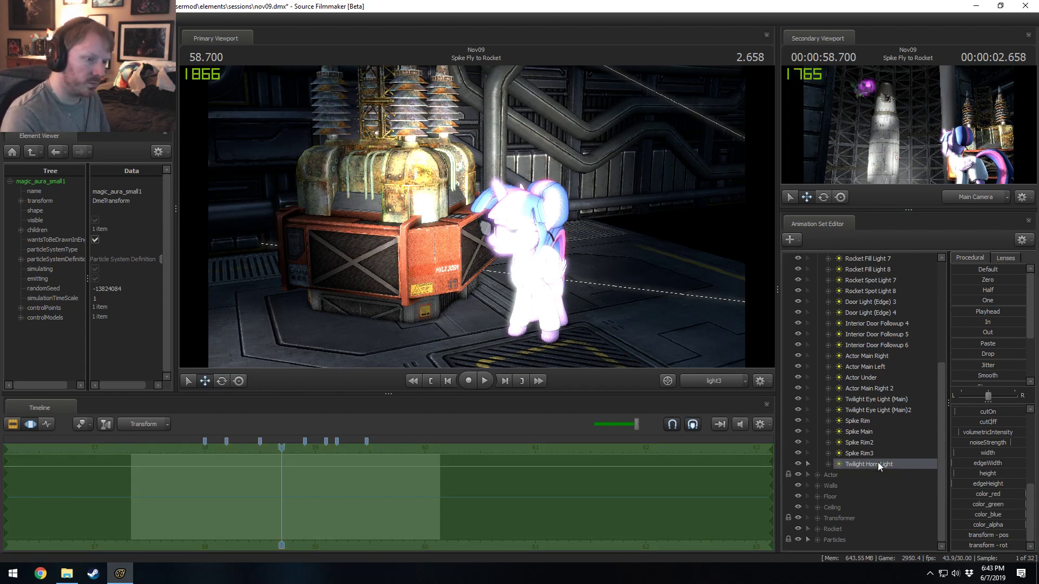
# - Aim Twilight Horn Light down from above and tint it purple by lowering color_red slightly and color_green further
pyautogui.moveTo(552, 297); pyautogui.dragTo(700, 305)
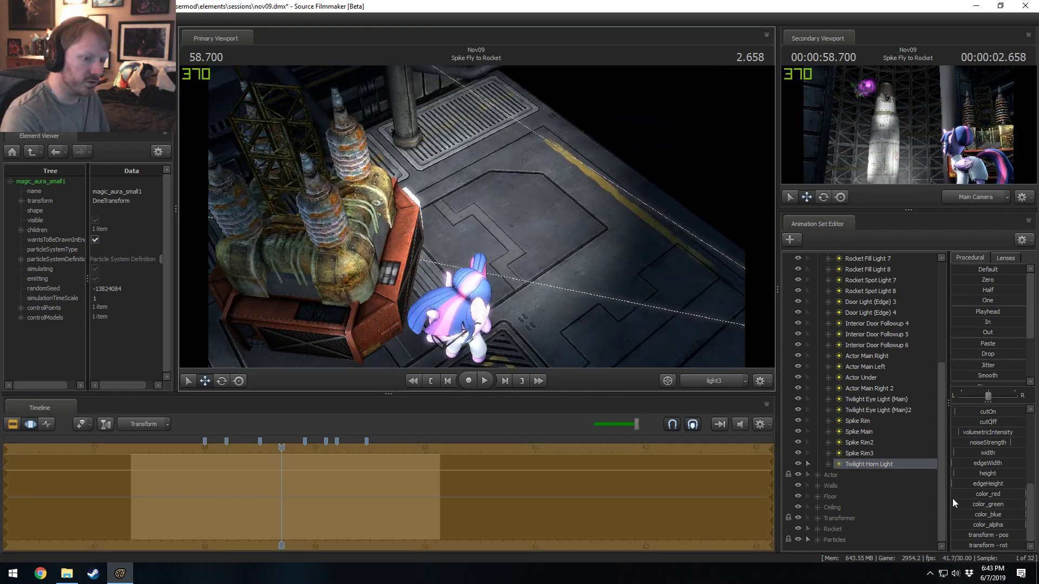
pyautogui.doubleClick(1000, 494)
pyautogui.write('1')
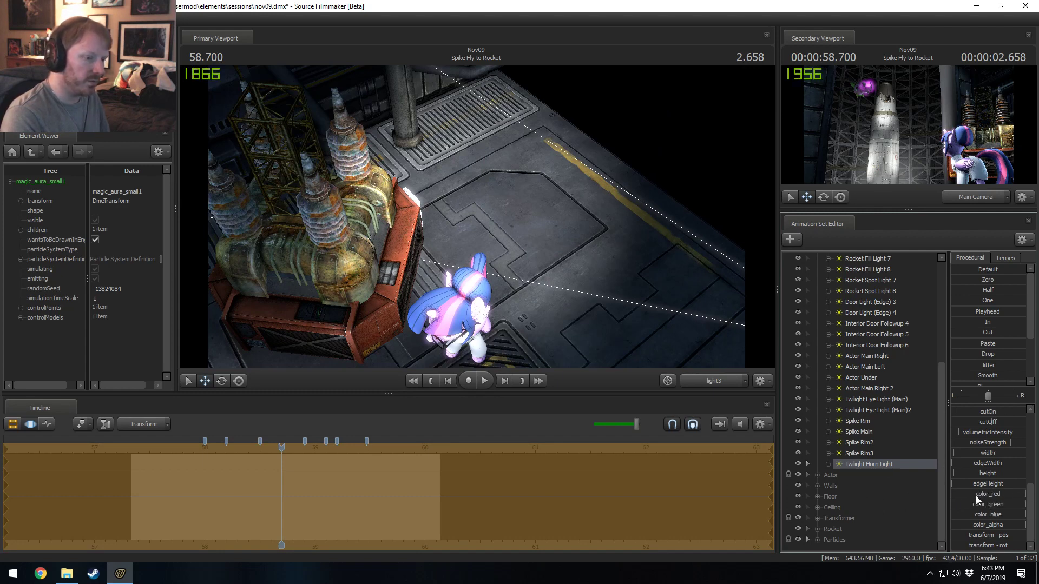
pyautogui.moveTo(976, 495); pyautogui.dragTo(966, 495)
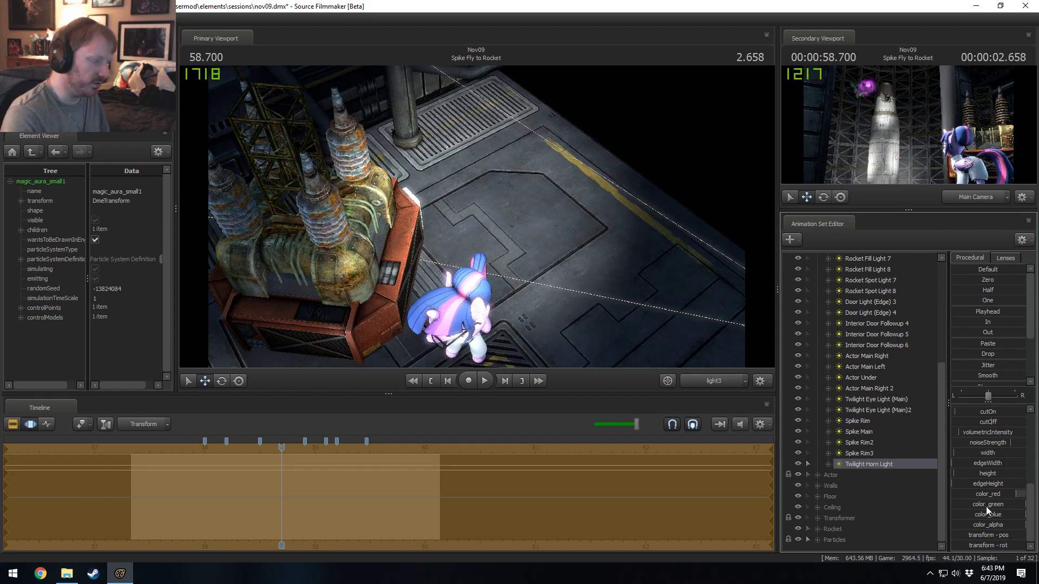
pyautogui.moveTo(986, 506)
pyautogui.mouseDown()
pyautogui.moveTo(944, 507)
pyautogui.moveTo(974, 506)
pyautogui.moveTo(969, 522)
pyautogui.mouseUp()
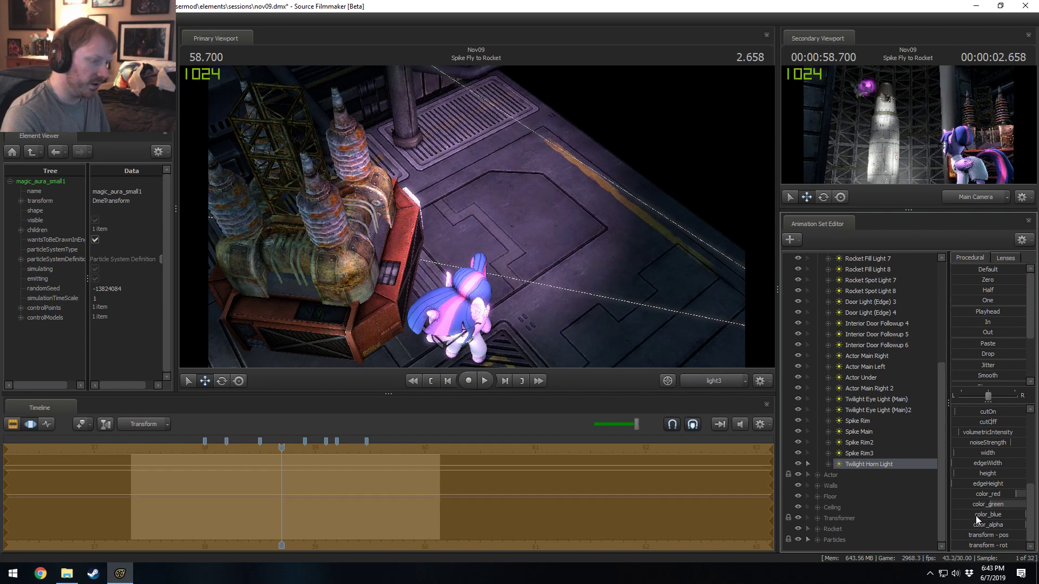
# - Move Twilight Horn Light in front of and above Twilight Sparkle's head and lower its intensity
pyautogui.moveTo(563, 231); pyautogui.dragTo(541, 273)
pyautogui.press('w')
pyautogui.scroll(6, 997, 428)
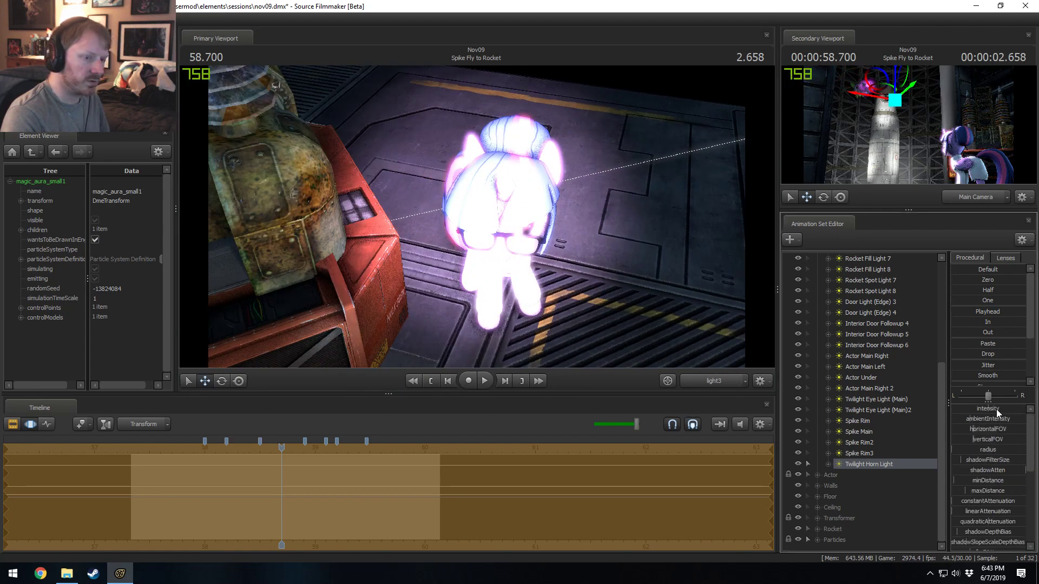
pyautogui.moveTo(997, 412); pyautogui.dragTo(980, 414)
# - Remap the intensity slider range of Twilight Horn Light to a maximum of 100
pyautogui.rightClick(980, 413)
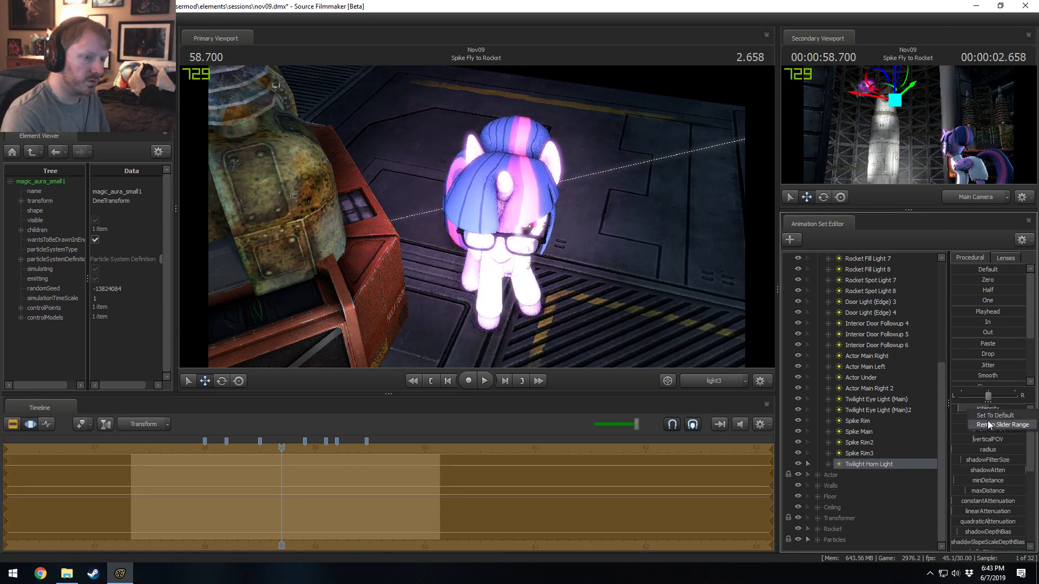
pyautogui.click(989, 424)
pyautogui.click(499, 280)
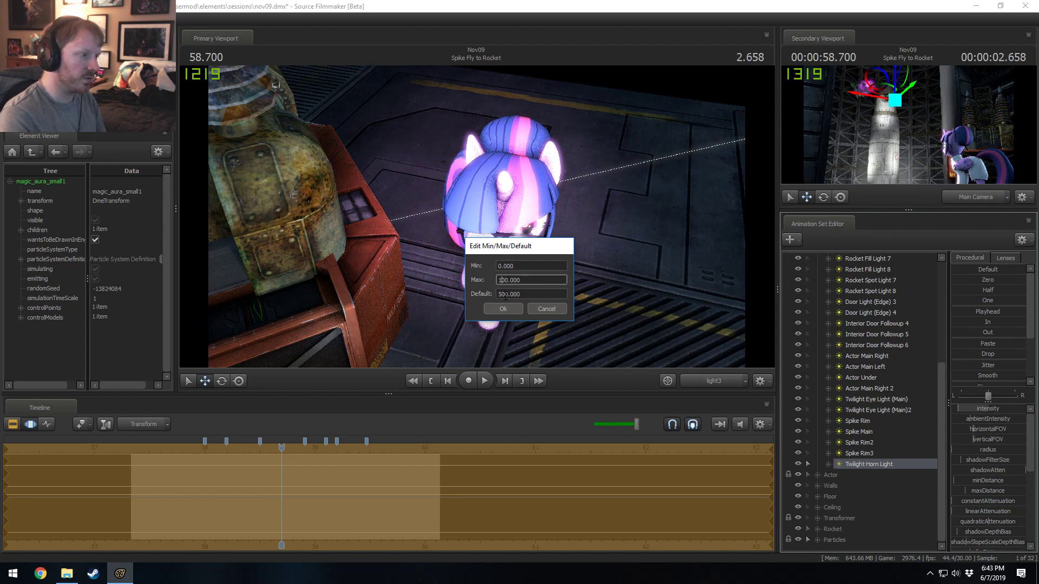
pyautogui.click(503, 309)
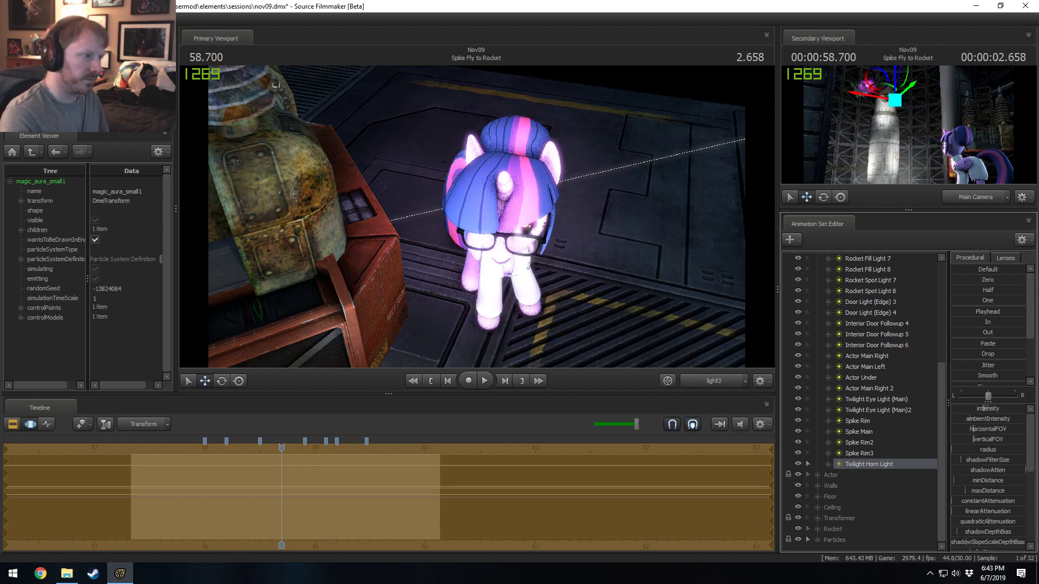
# - Tighten Twilight Horn Light's view onto Twilight Sparkle's horn and disable the light's shadows
pyautogui.moveTo(770, 357)
pyautogui.mouseDown()
pyautogui.moveTo(682, 303)
pyautogui.moveTo(671, 339)
pyautogui.moveTo(668, 293)
pyautogui.mouseUp()
pyautogui.scroll(8, 477, 217)
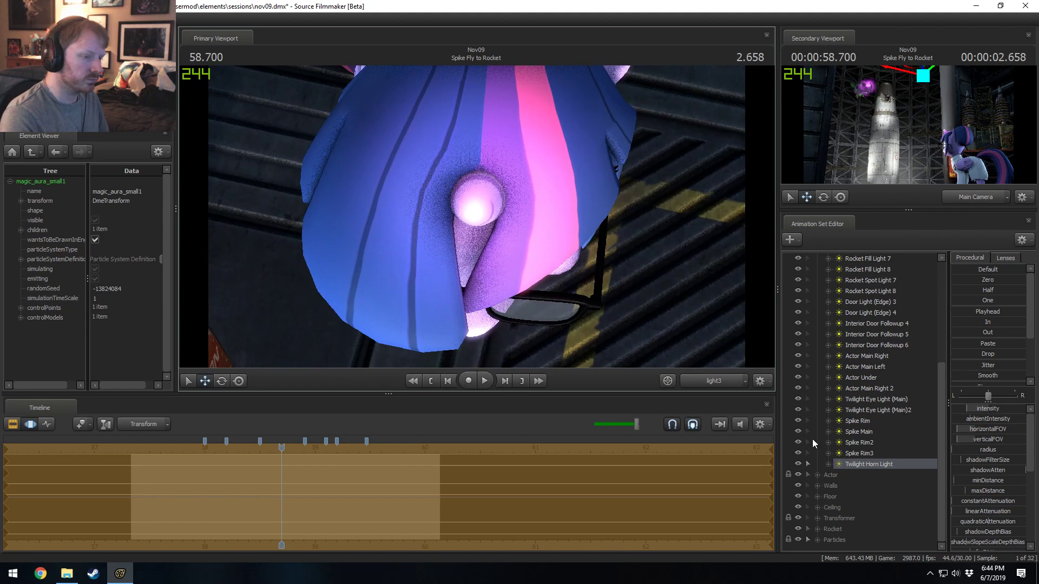
pyautogui.rightClick(845, 464)
pyautogui.click(874, 433)
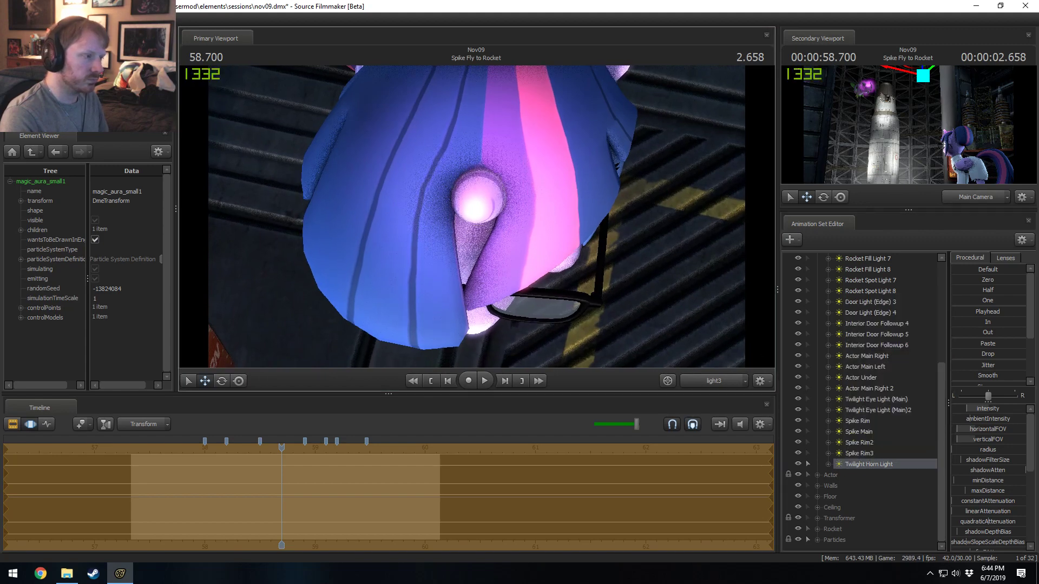
# - Bring Twilight Horn Light's view in further so the tip of Twilight Sparkle's horn fills the beam
pyautogui.moveTo(476, 217)
pyautogui.mouseDown()
pyautogui.moveTo(479, 193)
pyautogui.moveTo(476, 216)
pyautogui.moveTo(487, 216)
pyautogui.mouseUp()
pyautogui.press('w')
pyautogui.scroll(5, 487, 224)
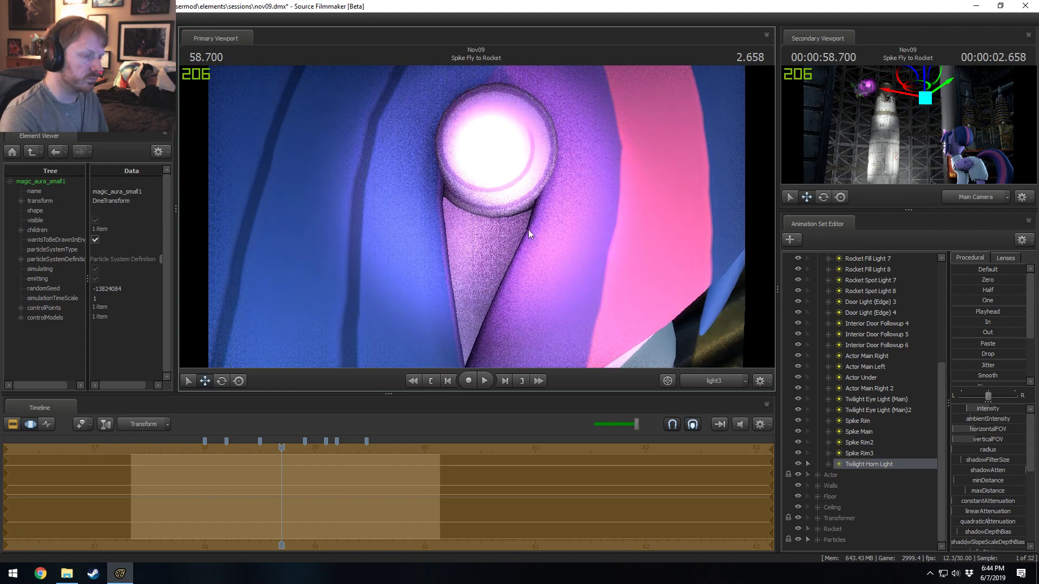
pyautogui.scroll(5, 830, 463)
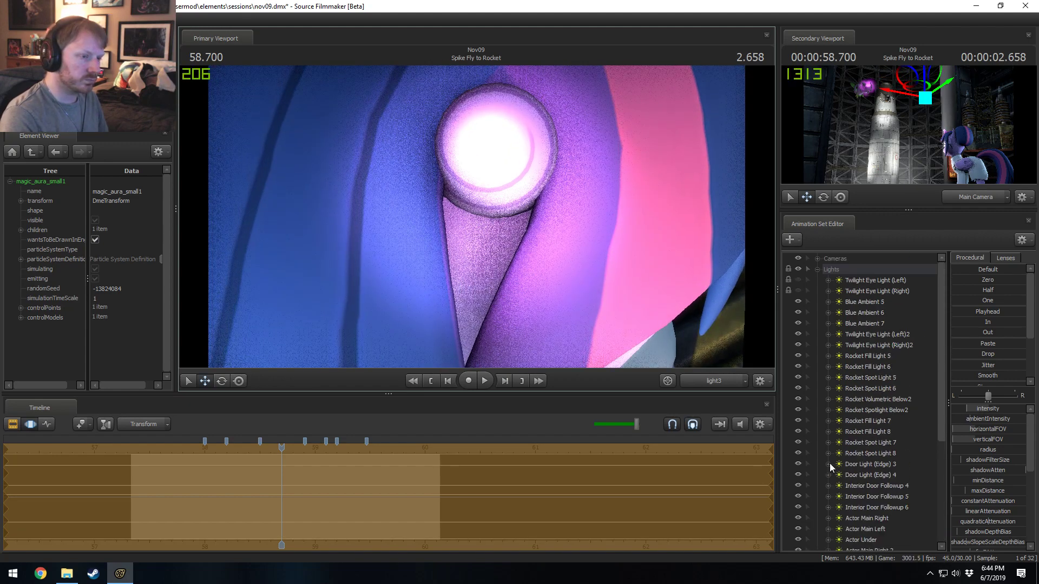
pyautogui.scroll(-5, 819, 378)
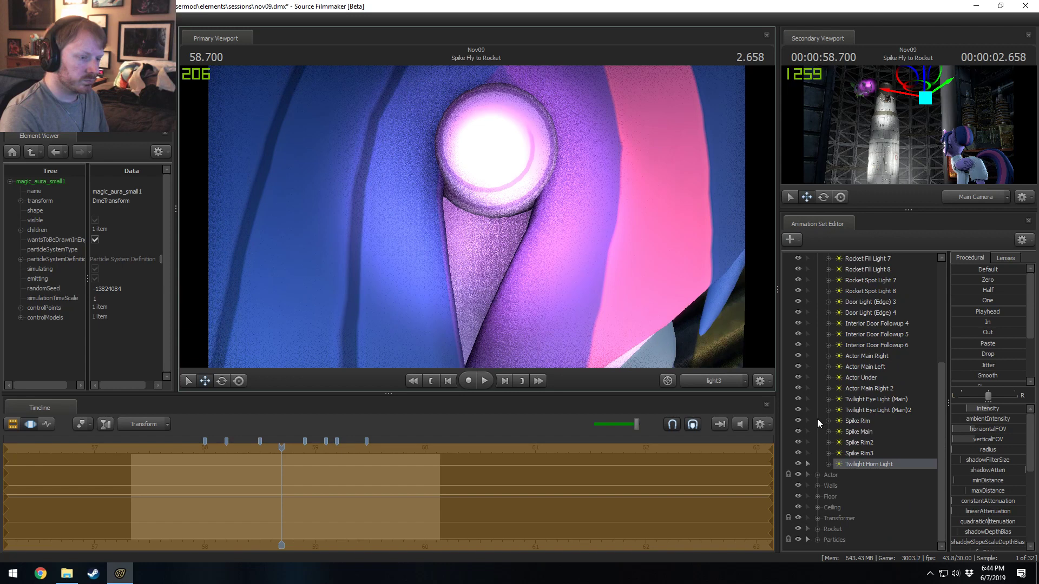
# - Lock Twilight Horn Light's transform to Twilight Sparkle's Head control and check the light's aim at an earlier frame
pyautogui.click(827, 486)
pyautogui.scroll(-1, 826, 492)
pyautogui.scroll(-2, 826, 489)
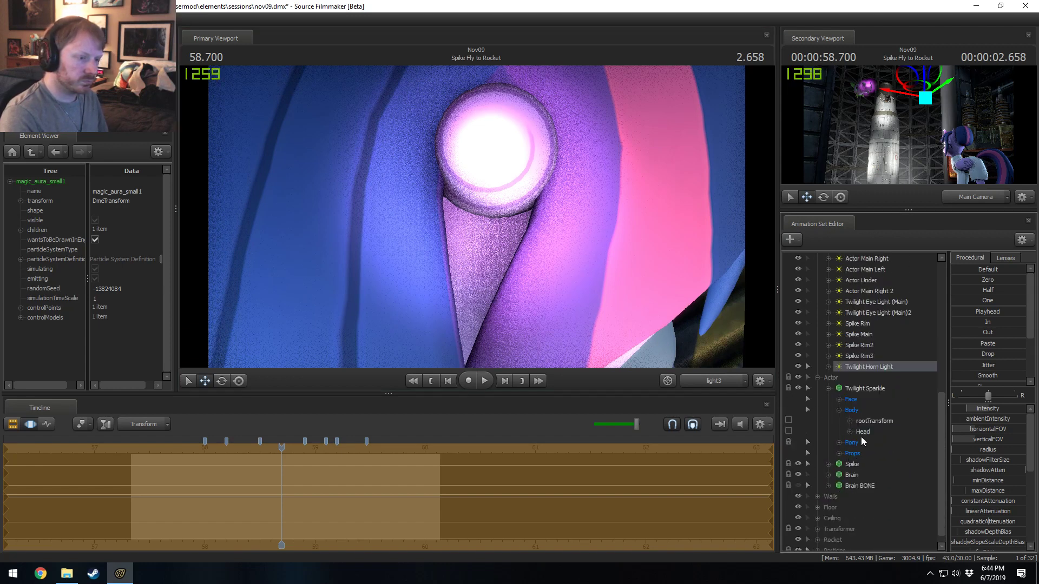
pyautogui.click(829, 368)
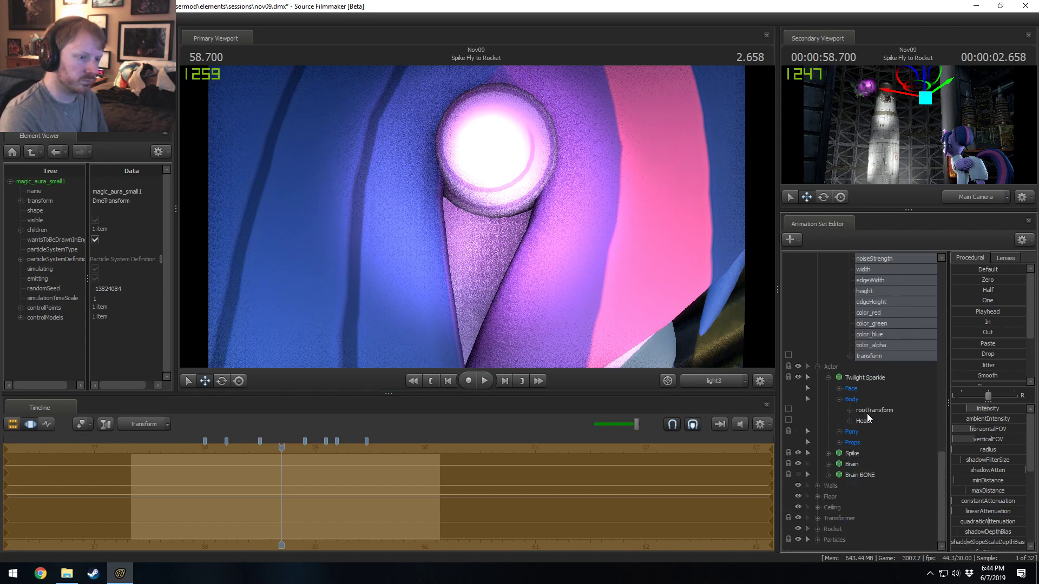
pyautogui.click(876, 356)
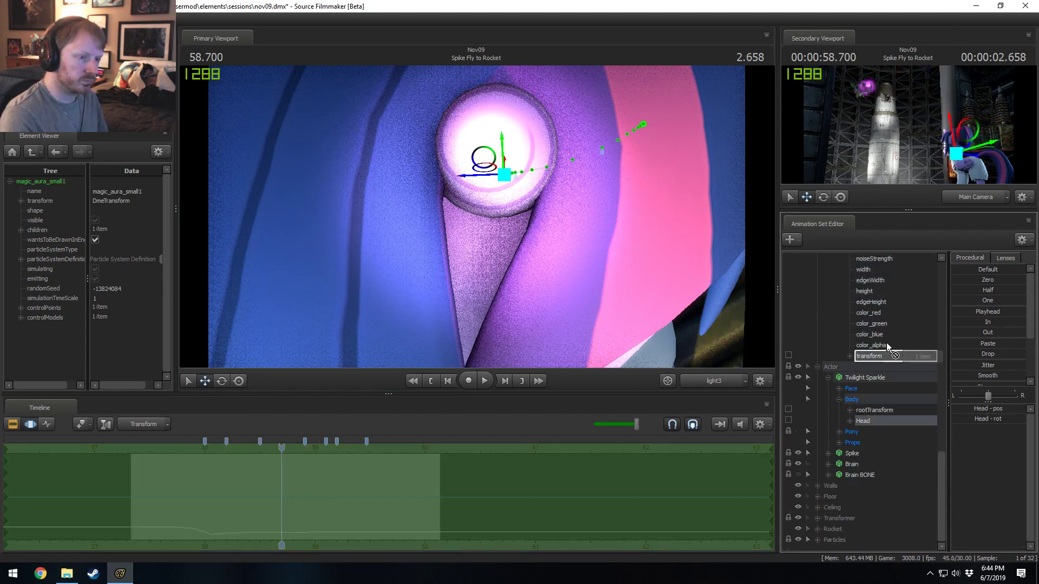
pyautogui.click(973, 313)
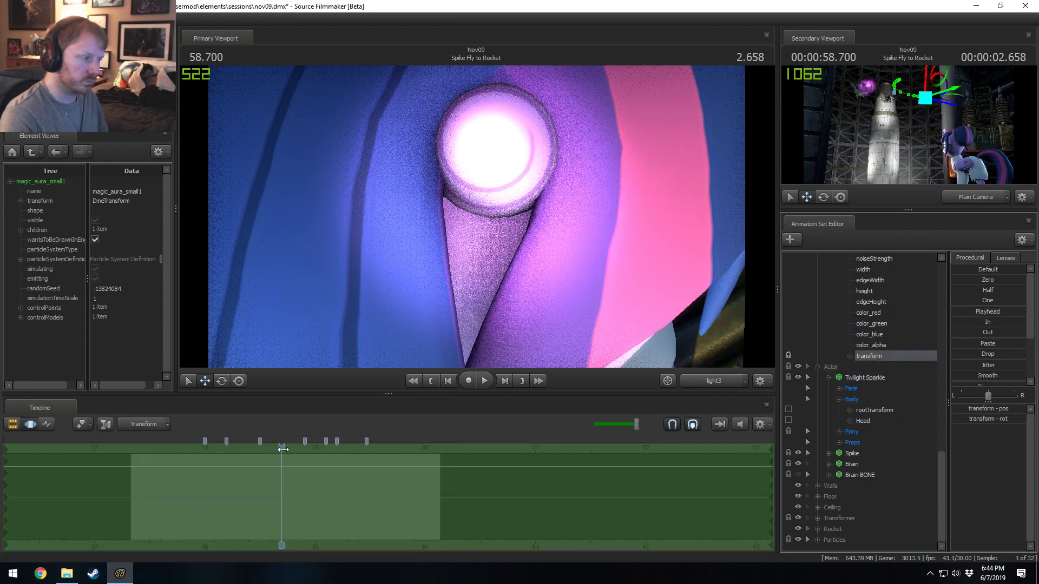
pyautogui.moveTo(281, 447); pyautogui.dragTo(190, 466)
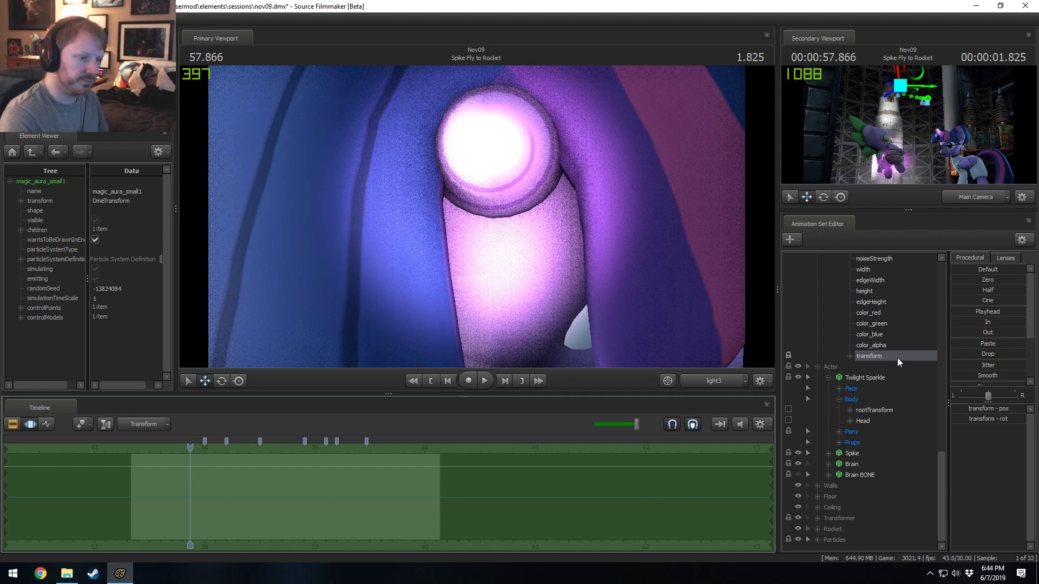
# - Raise Twilight Horn Light's minDistance to about the middle of its range
pyautogui.scroll(9, 913, 389)
pyautogui.click(869, 314)
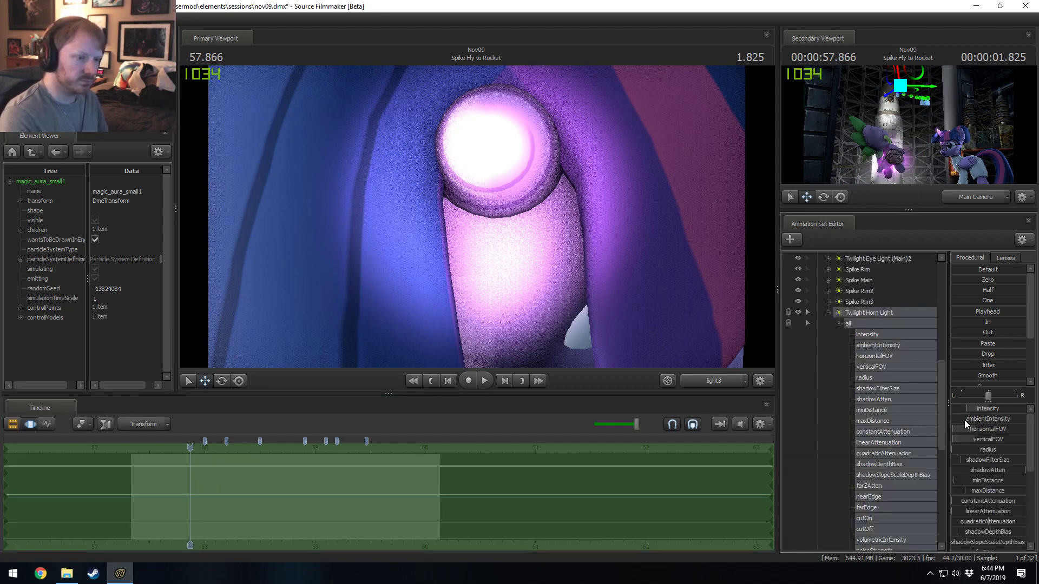
pyautogui.moveTo(983, 477)
pyautogui.mouseDown()
pyautogui.moveTo(1021, 493)
pyautogui.moveTo(987, 492)
pyautogui.mouseUp()
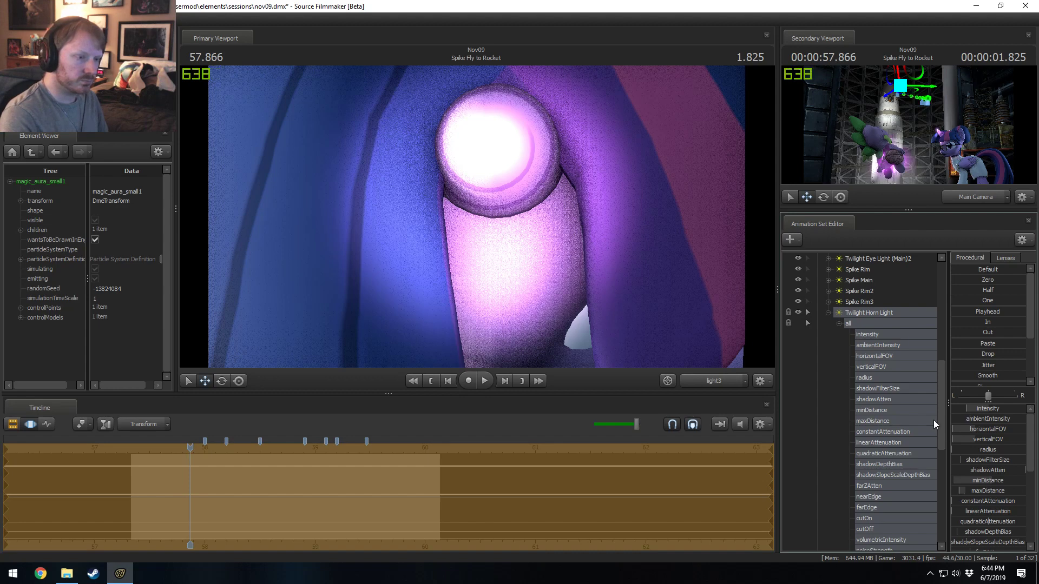
# - Show Twilight Horn Light's Light element in the Element Viewer and enable its uberlight option
pyautogui.rightClick(878, 312)
pyautogui.moveTo(901, 374)
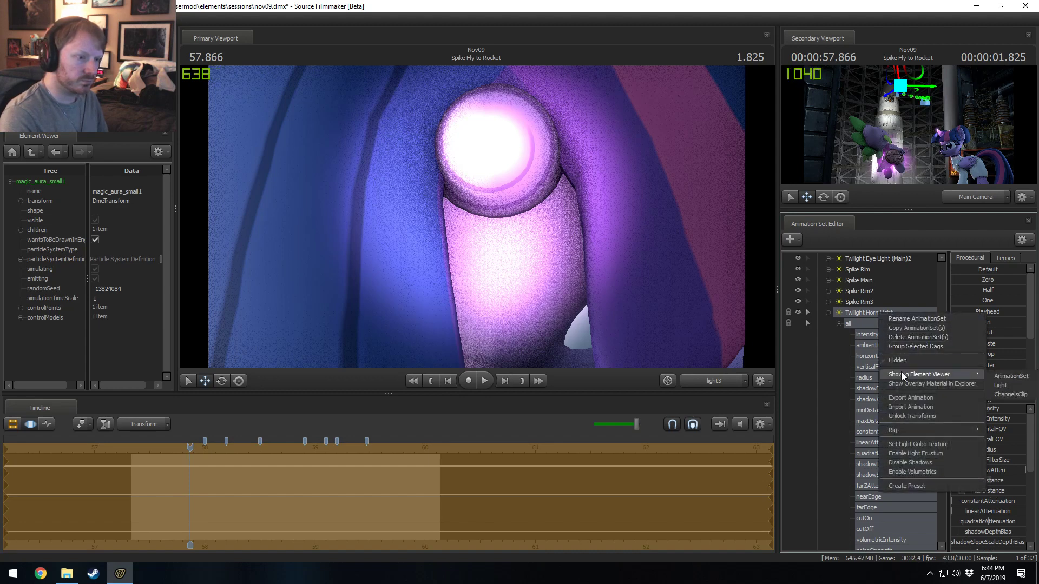
pyautogui.click(987, 377)
pyautogui.scroll(-5, 111, 355)
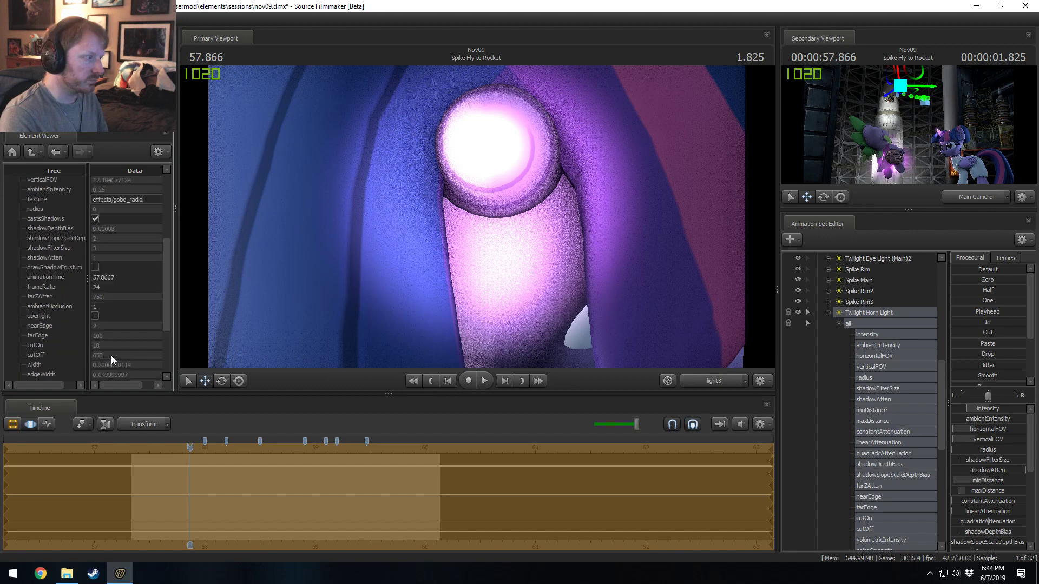
pyautogui.click(95, 288)
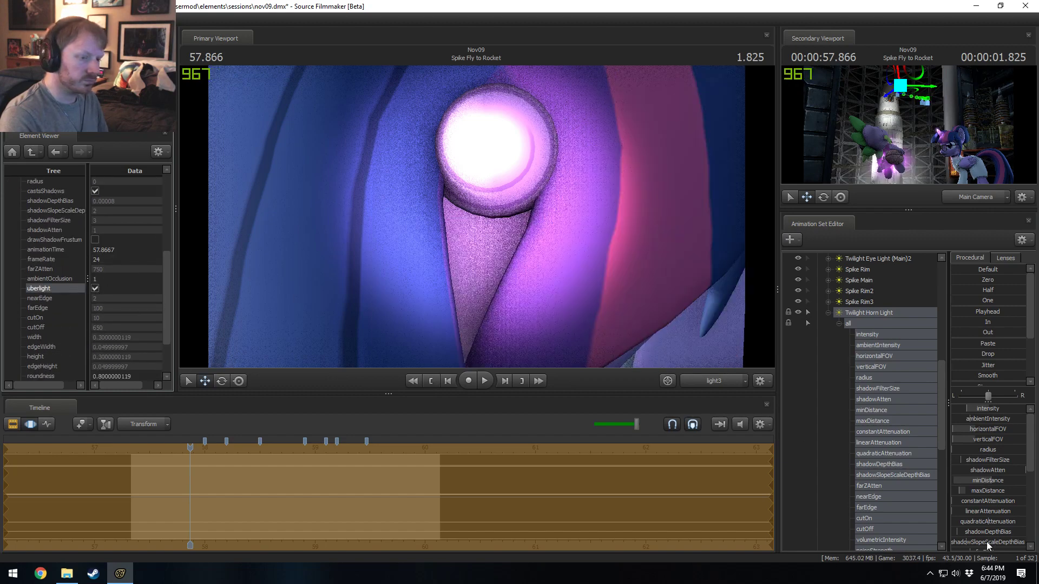
# - Set Twilight Horn Light's farEdge to about 13, cutOn to about 44.8 and cutOff to about 50
pyautogui.scroll(-6, 988, 519)
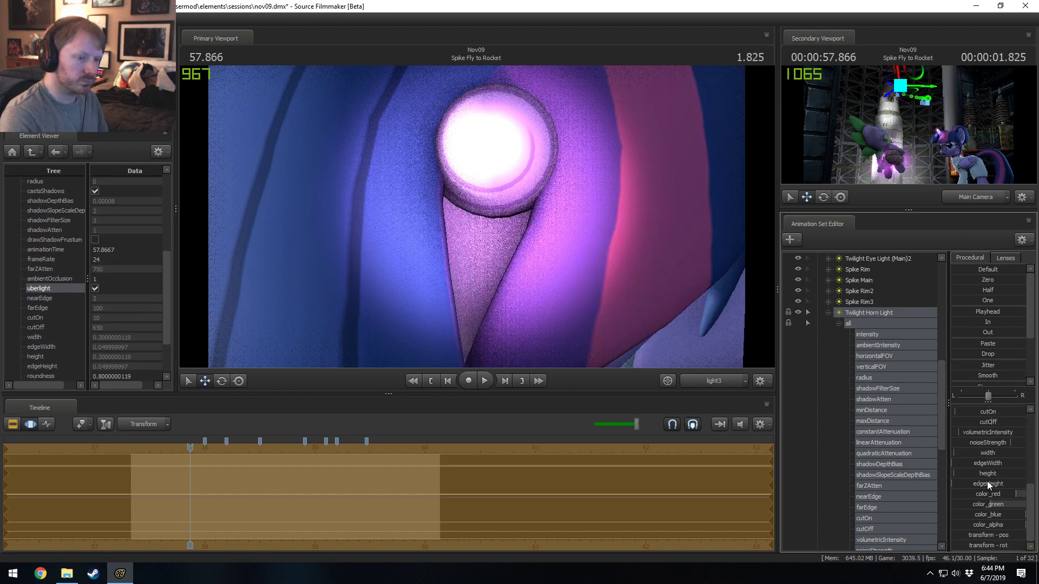
pyautogui.scroll(2, 986, 463)
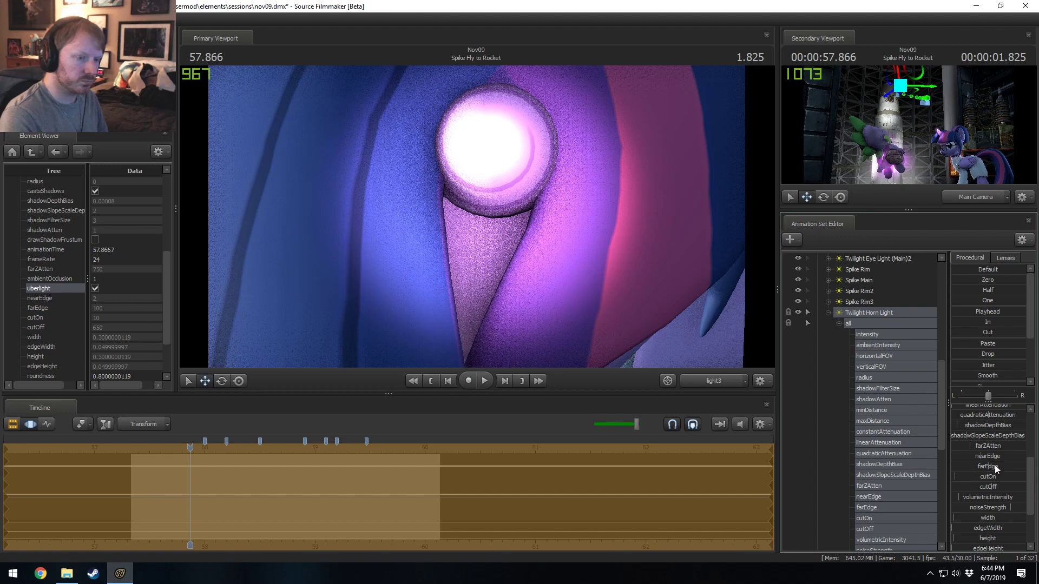
pyautogui.moveTo(994, 466)
pyautogui.mouseDown()
pyautogui.moveTo(959, 472)
pyautogui.moveTo(966, 490)
pyautogui.moveTo(995, 496)
pyautogui.moveTo(974, 493)
pyautogui.moveTo(998, 476)
pyautogui.mouseUp()
pyautogui.moveTo(972, 477); pyautogui.dragTo(967, 476)
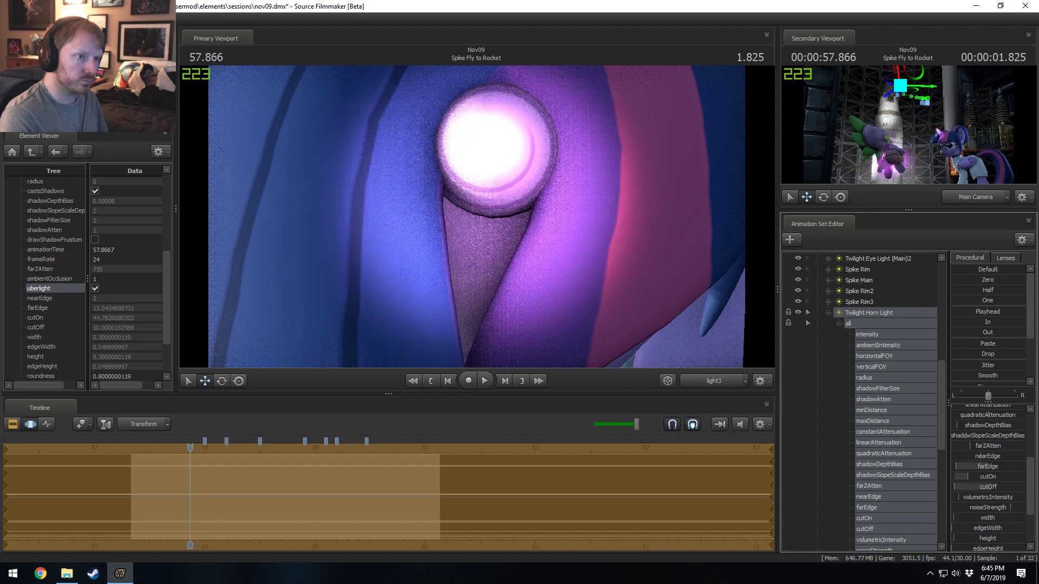
# - Examine the horn's brightness around 58.4 seconds, along with Twilight Horn Light's intensity curve and the Spike Fly to Rocket shot
pyautogui.press('space')
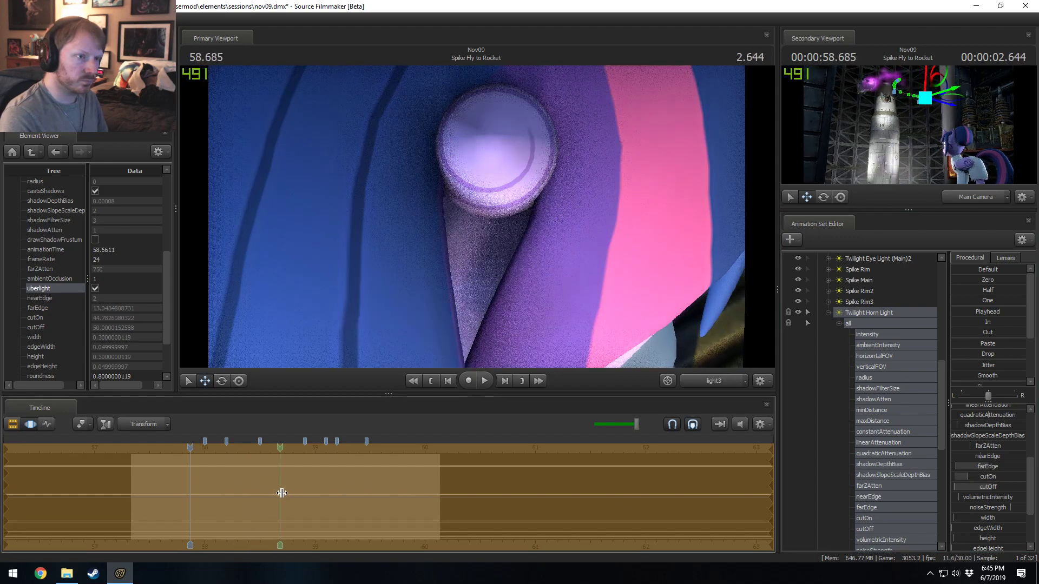
pyautogui.moveTo(265, 495)
pyautogui.mouseDown()
pyautogui.moveTo(195, 495)
pyautogui.moveTo(249, 495)
pyautogui.mouseUp()
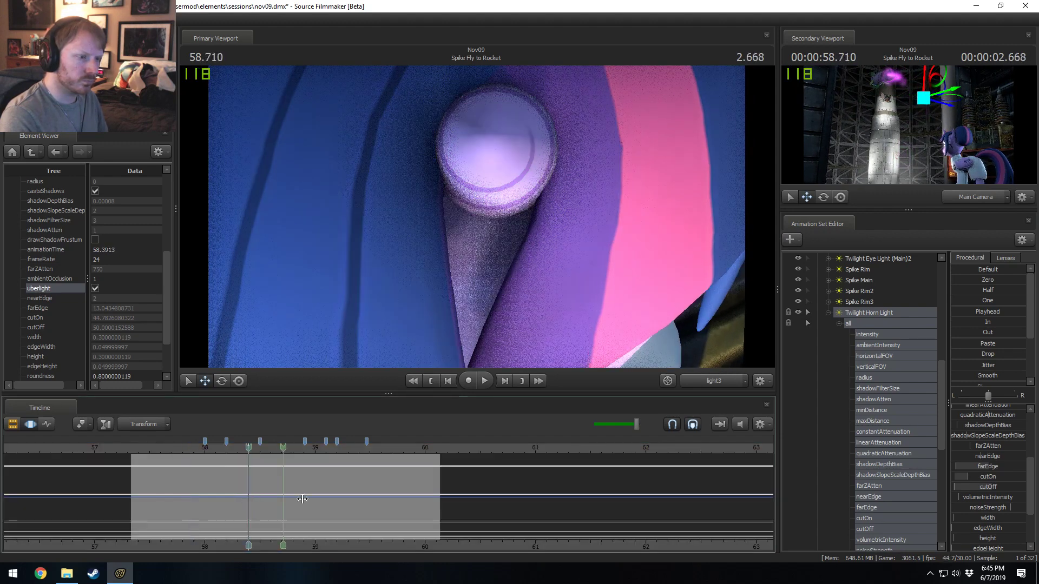
pyautogui.click(882, 333)
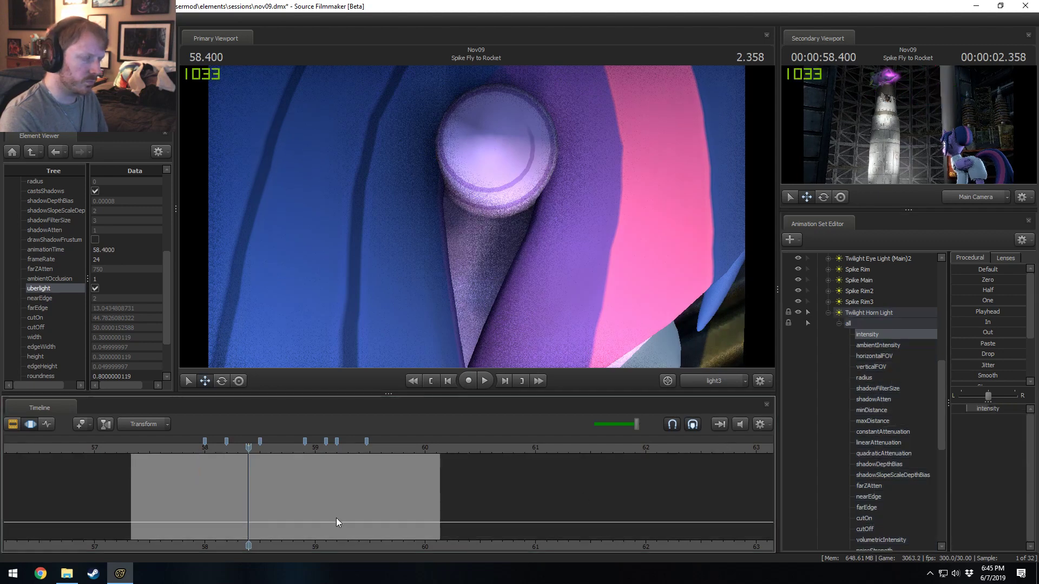
pyautogui.press('F2')
pyautogui.doubleClick(181, 492)
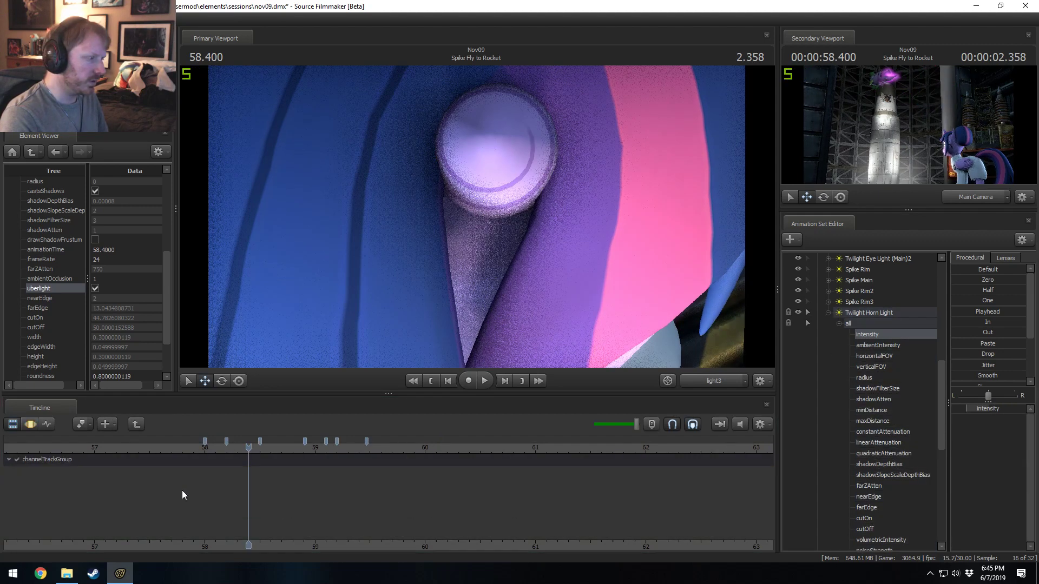
pyautogui.click(135, 426)
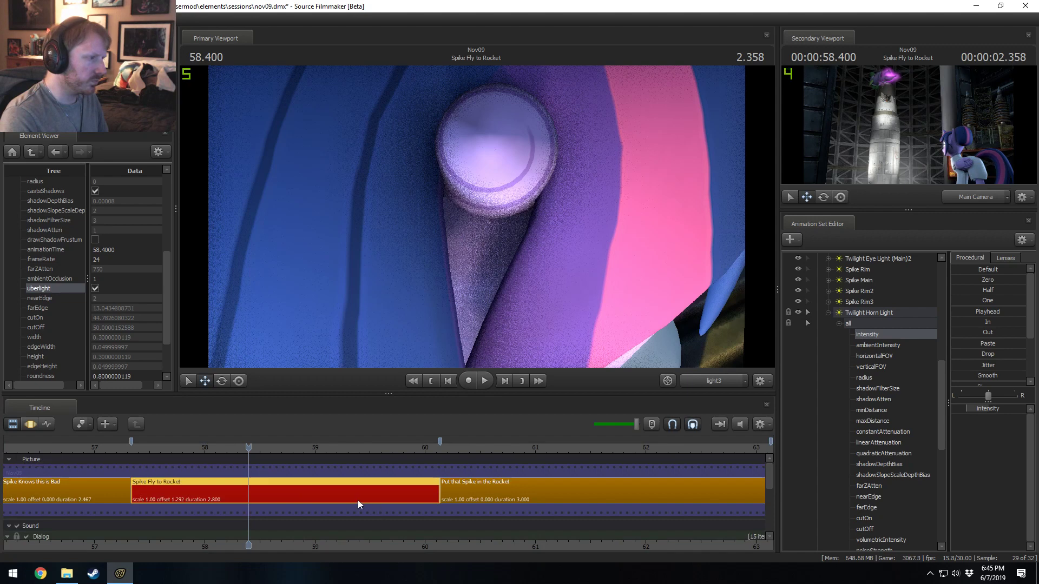
pyautogui.scroll(-4, 249, 502)
pyautogui.press('F3')
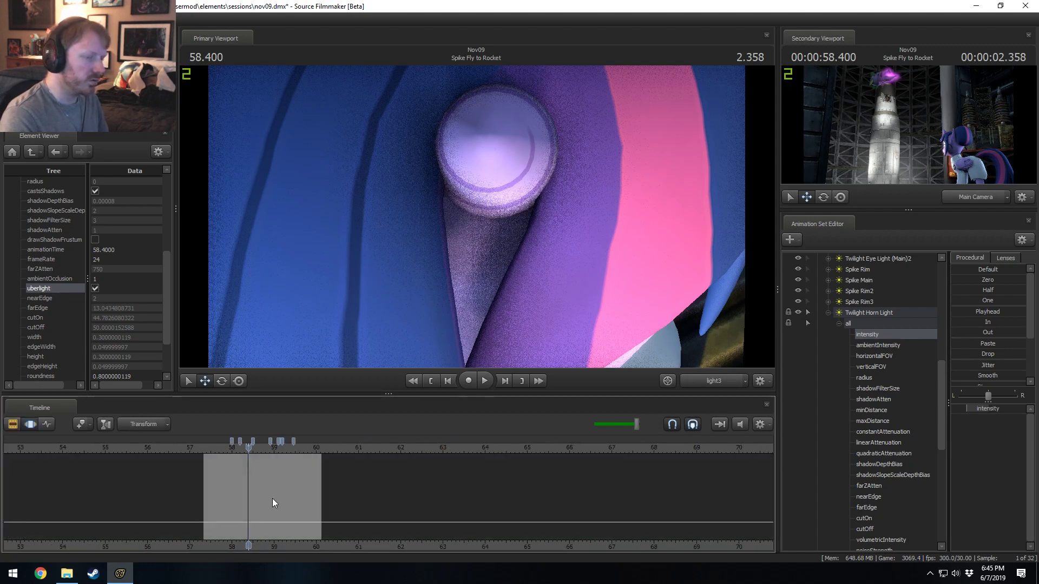
# - Adjust Twilight Horn Light's maxDistance so Twilight Sparkle's horn tip glows brightly at 58.4 seconds
pyautogui.scroll(-2, 875, 430)
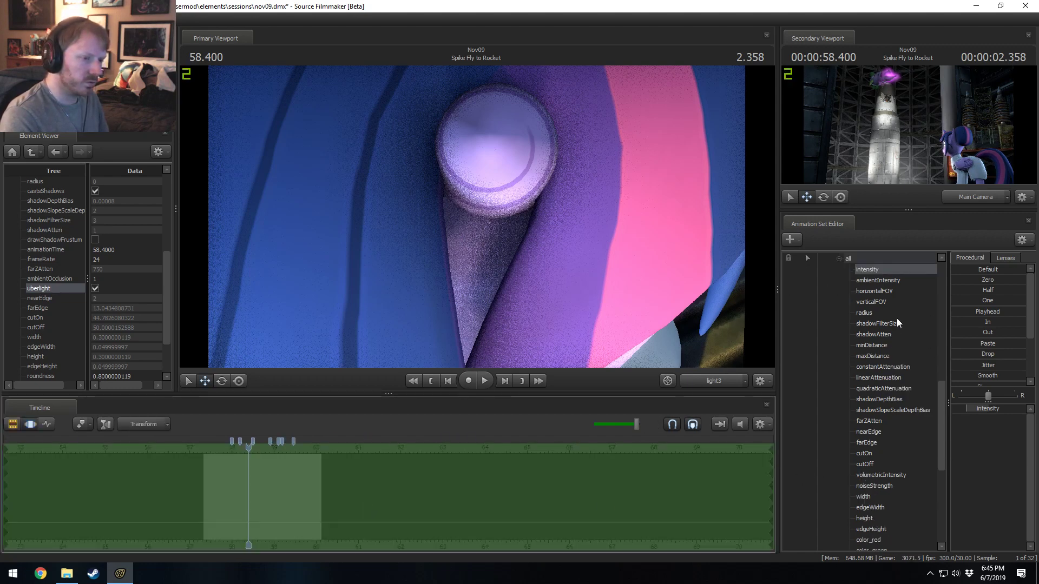
pyautogui.scroll(1, 897, 318)
pyautogui.click(884, 280)
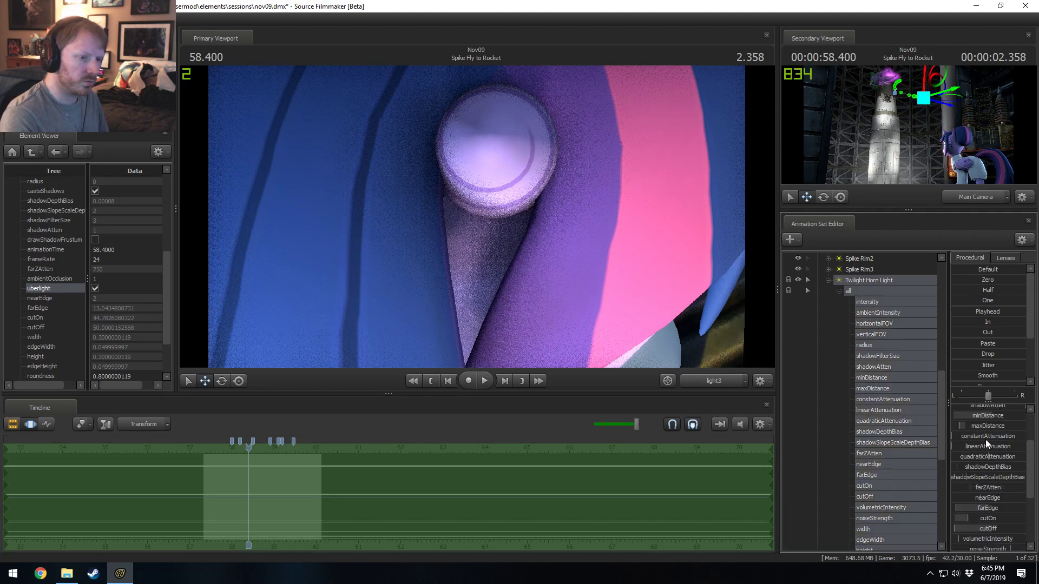
pyautogui.moveTo(984, 428); pyautogui.dragTo(986, 425)
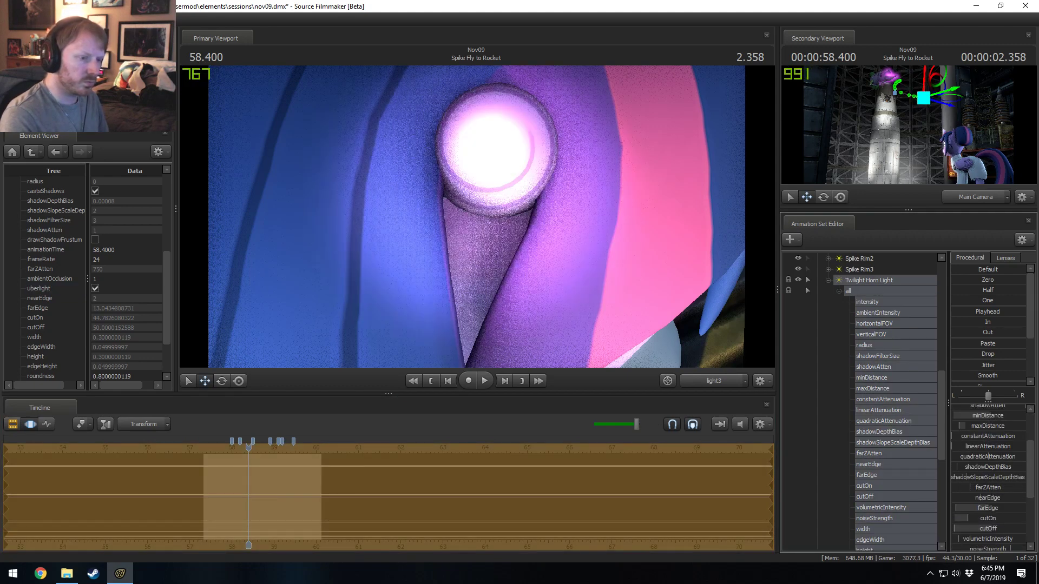
# - Check Twilight Horn Light's effect back to about 57.4 seconds and save the session
pyautogui.press('shift')
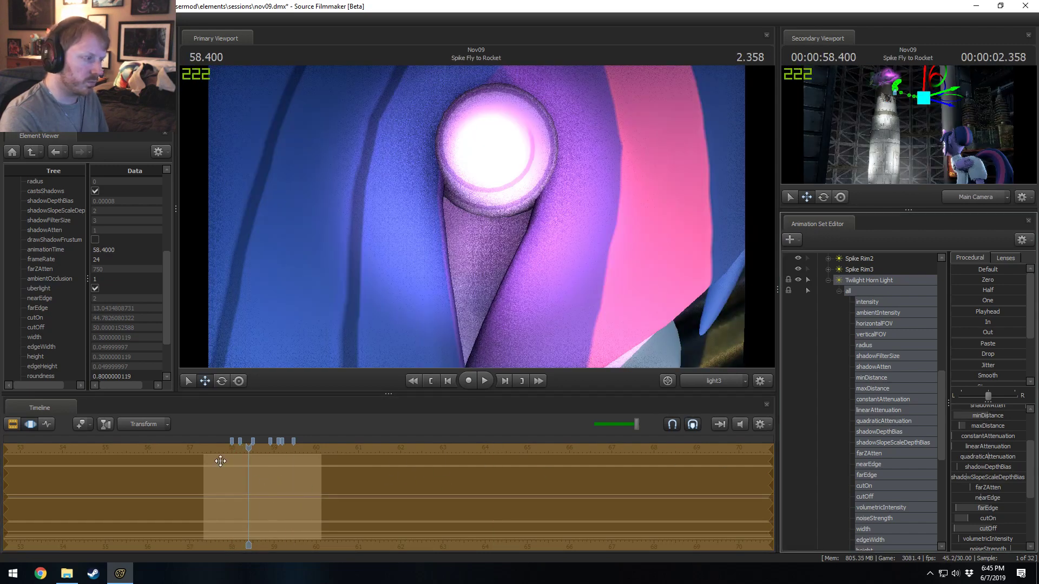
pyautogui.moveTo(219, 462); pyautogui.dragTo(228, 478)
pyautogui.press('shift')
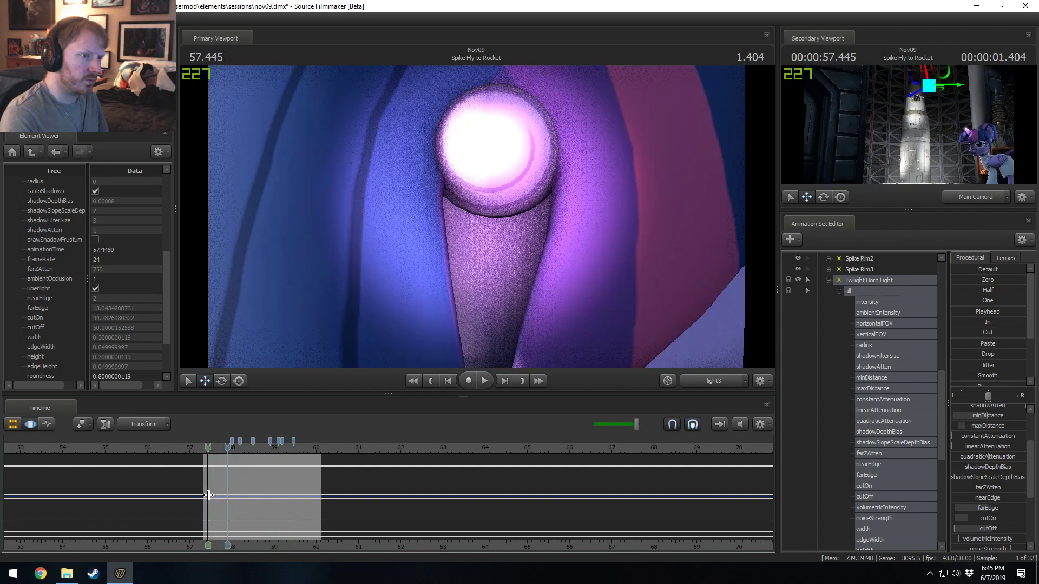
pyautogui.click(208, 495)
pyautogui.hotkey('ctrl', 's')
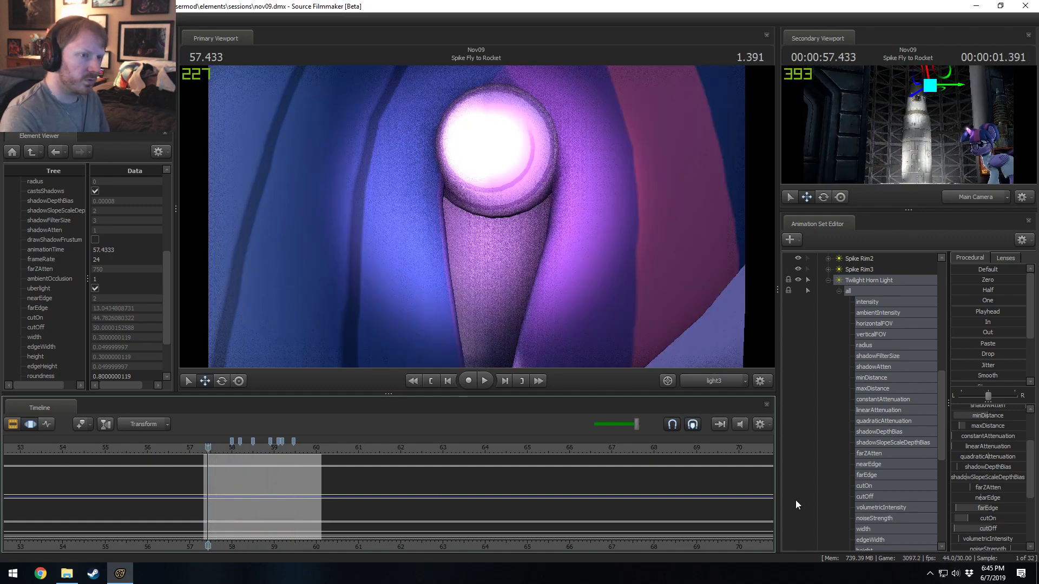
# - Collapse the Lights and Actor groups in the animation set list and expand the Particles group
pyautogui.scroll(3, 859, 417)
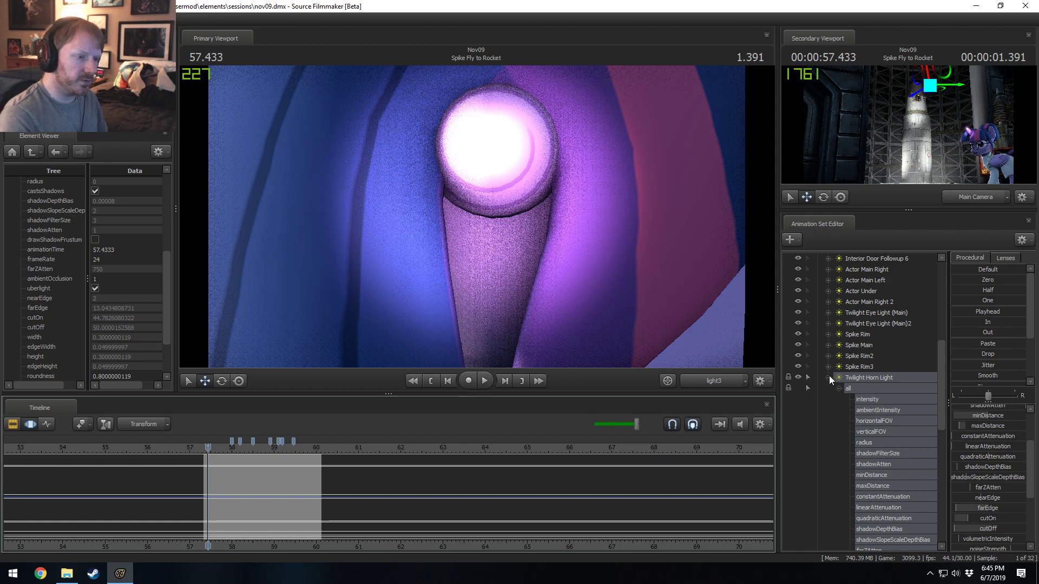
pyautogui.click(829, 377)
pyautogui.scroll(-1, 866, 502)
pyautogui.scroll(2, 832, 395)
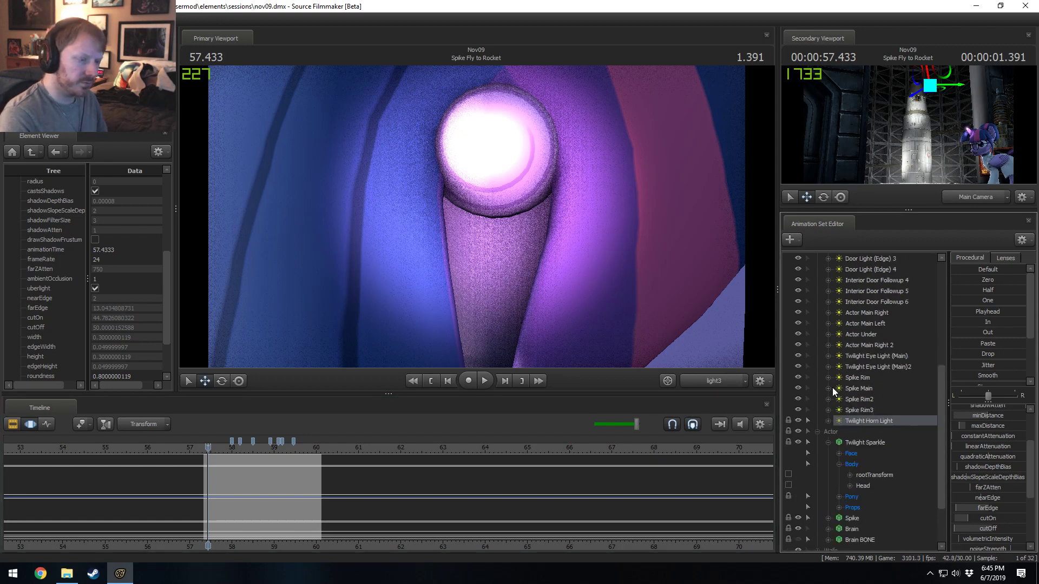
pyautogui.click(819, 432)
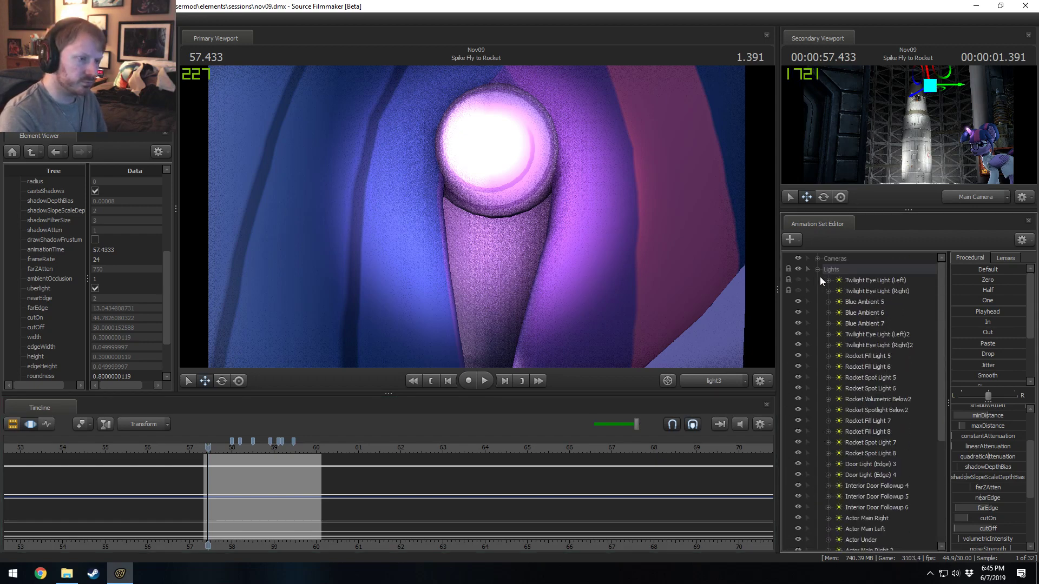
pyautogui.click(817, 269)
pyautogui.click(814, 344)
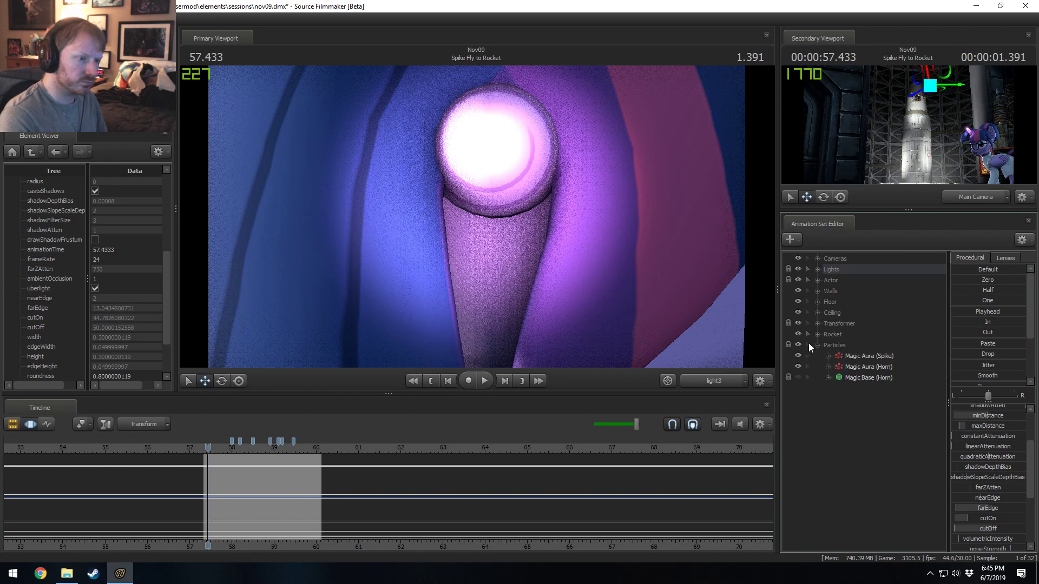
# - Try unlocking the transforms of Magic Base (Horn)
pyautogui.rightClick(843, 376)
pyautogui.click(680, 470)
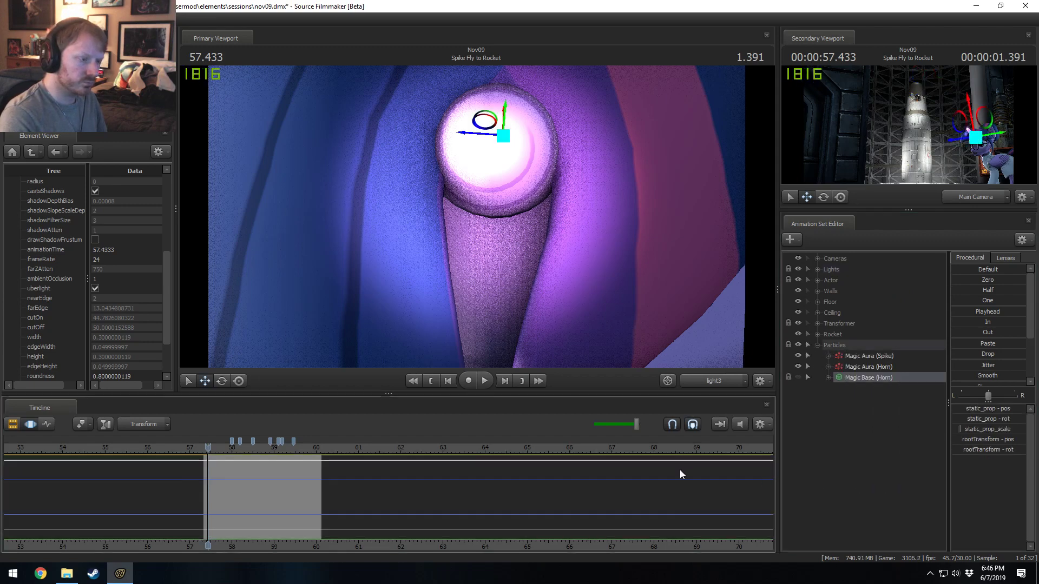
pyautogui.click(814, 407)
pyautogui.rightClick(847, 379)
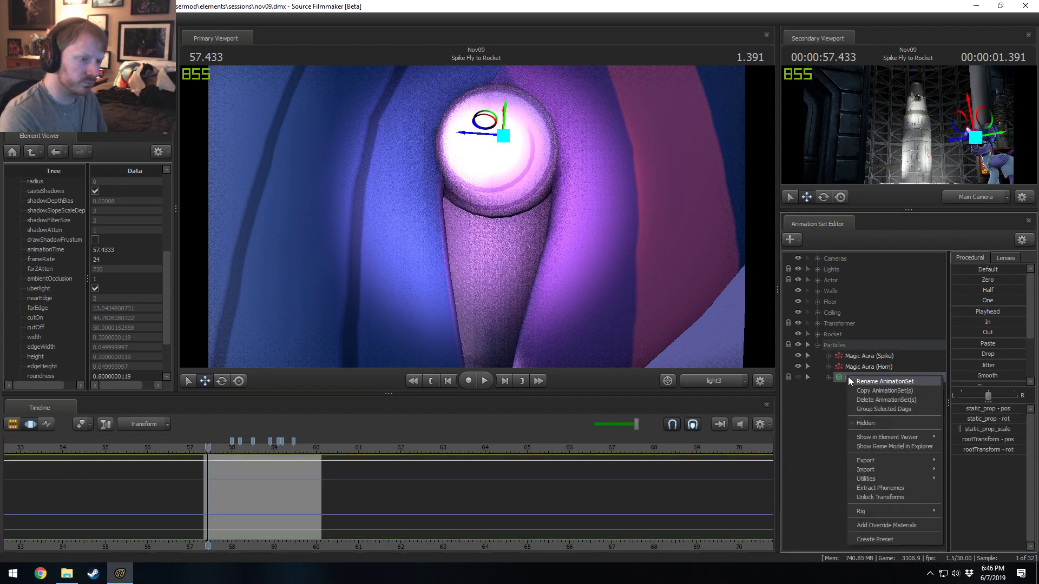
pyautogui.click(881, 498)
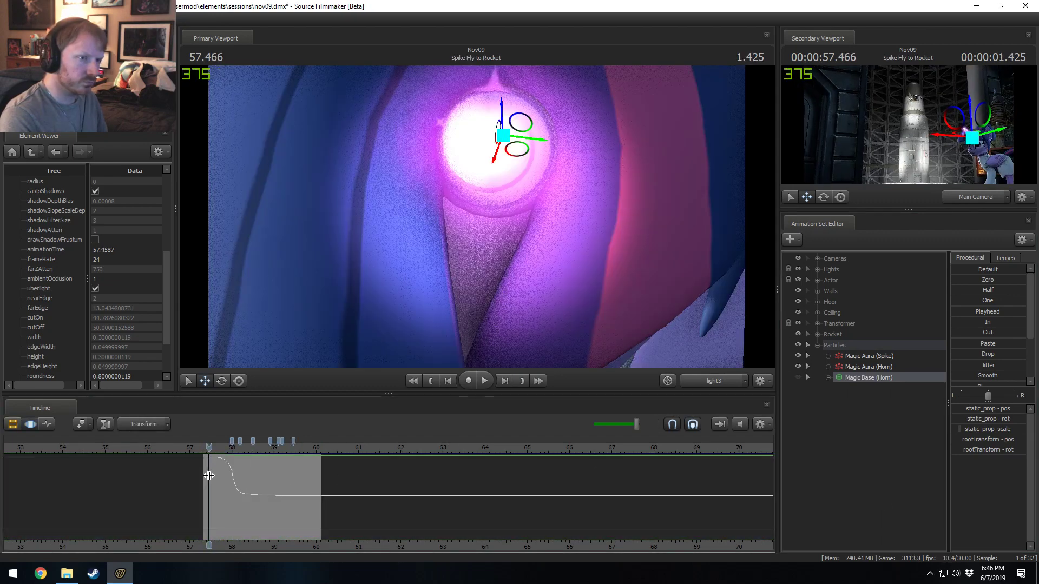
# - Switch the primary viewport from the light's view to Main Camera and check the horn glow in the shot
pyautogui.press('F2')
pyautogui.click(704, 379)
pyautogui.click(704, 379)
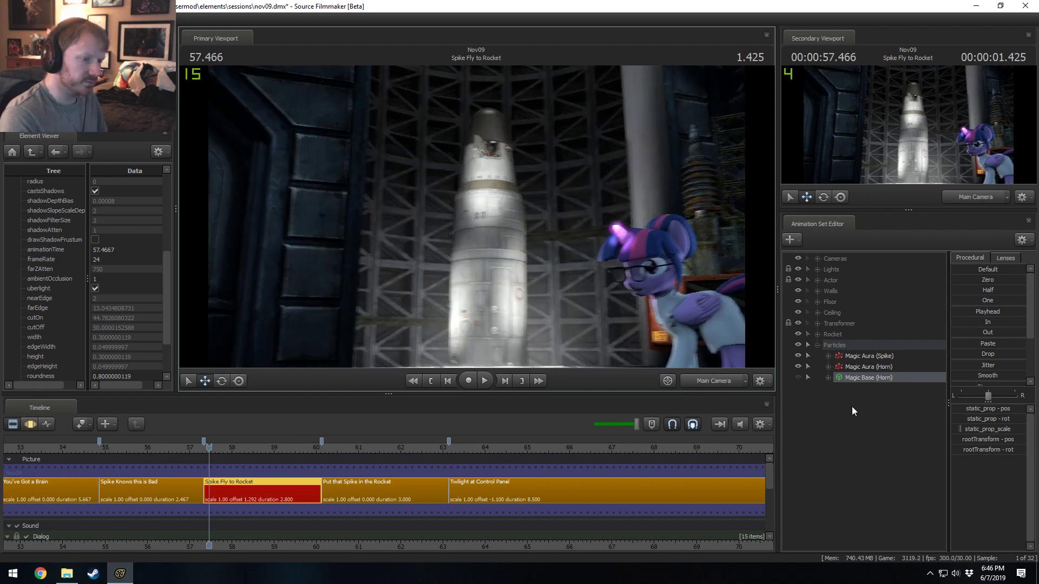
pyautogui.press('F3')
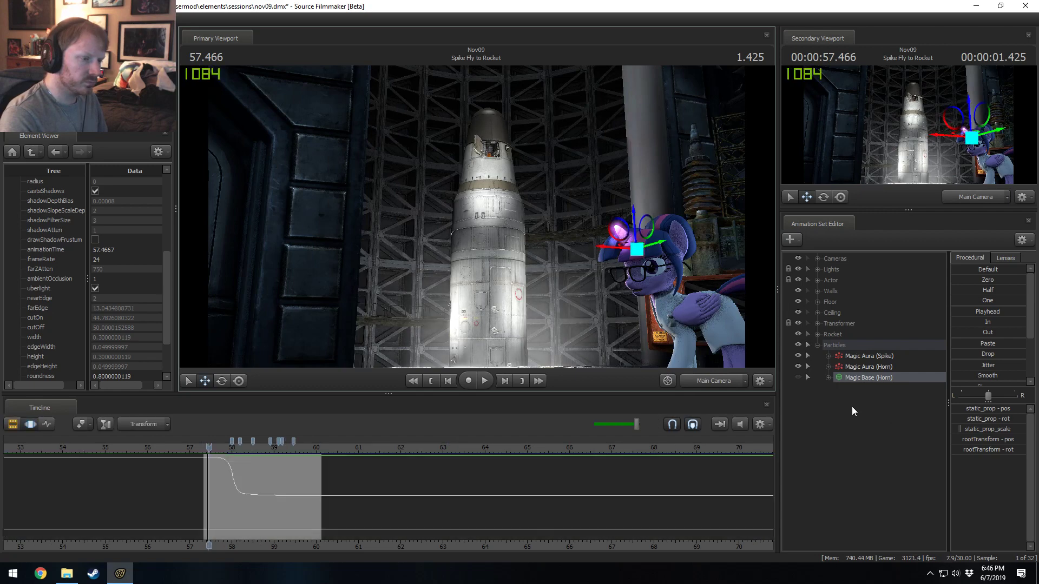
# - Undo the transform unlock on Magic Base (Horn)
pyautogui.hotkey('ctrl', 'z')
pyautogui.hotkey('ctrl', 'z')
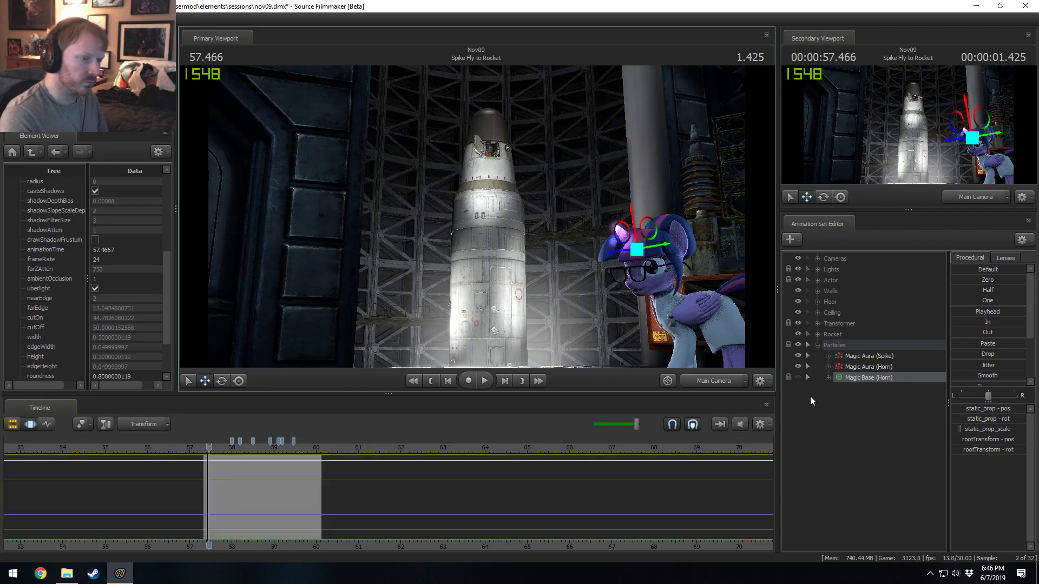
# - Set the intensity range of Twilight Horn Light to a maximum of 30 with a default of 1
pyautogui.press('F2')
pyautogui.click(818, 269)
pyautogui.scroll(-5, 863, 532)
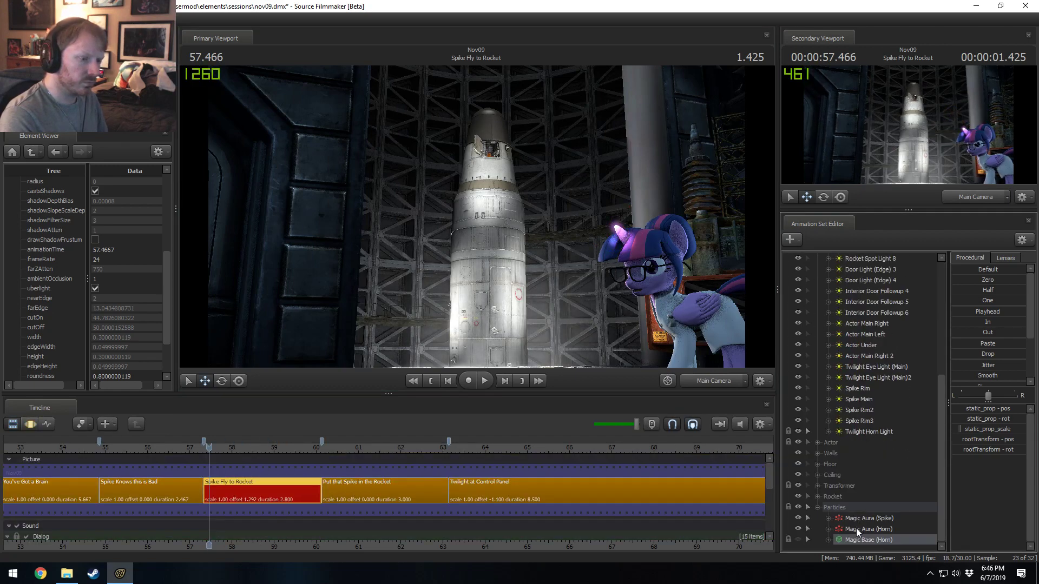
pyautogui.click(862, 432)
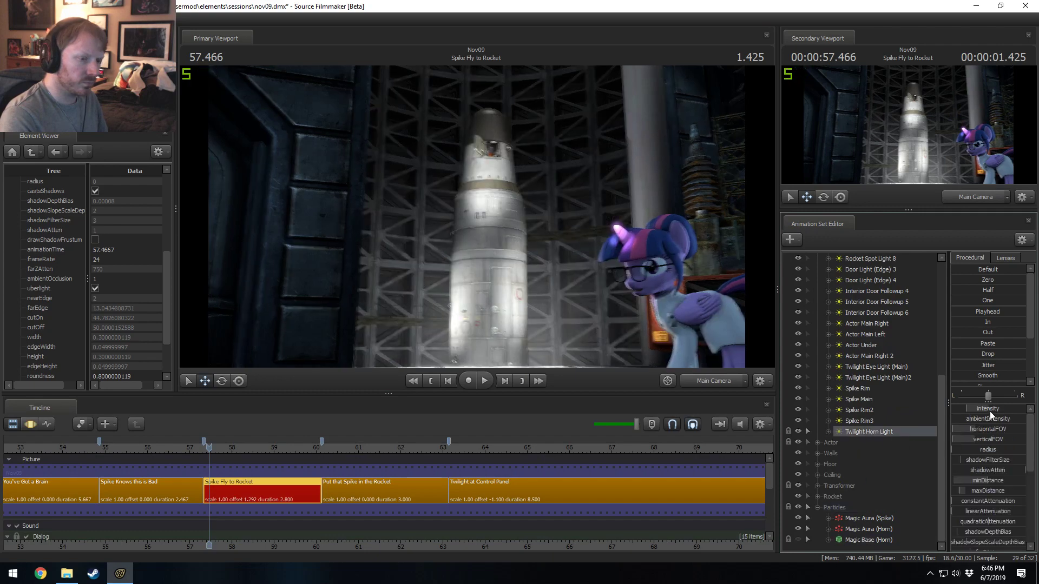
pyautogui.press('F3')
pyautogui.rightClick(989, 410)
pyautogui.click(998, 428)
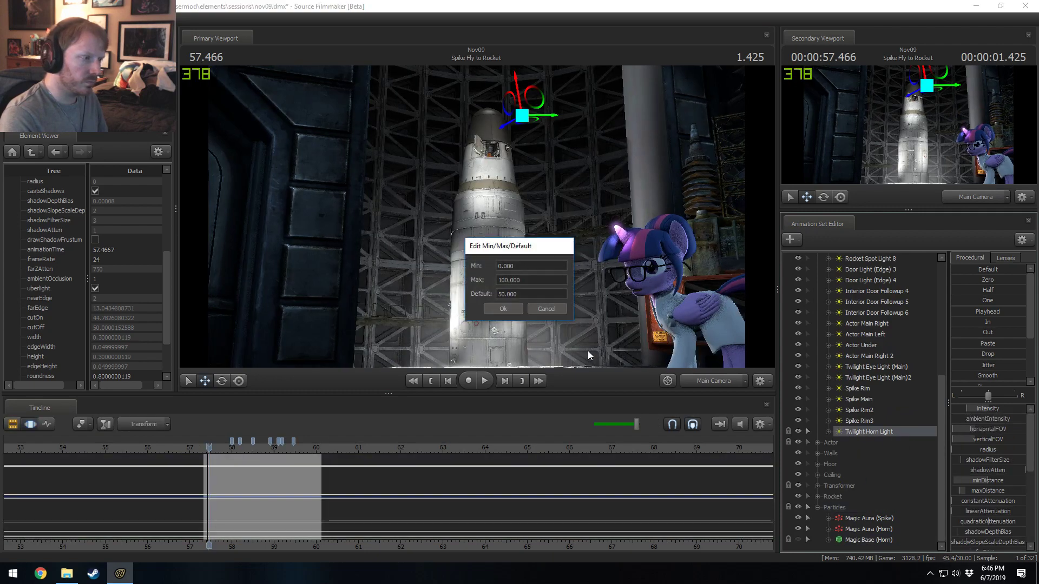
pyautogui.doubleClick(528, 279)
pyautogui.write('30')
pyautogui.press('Tab')
pyautogui.write('1')
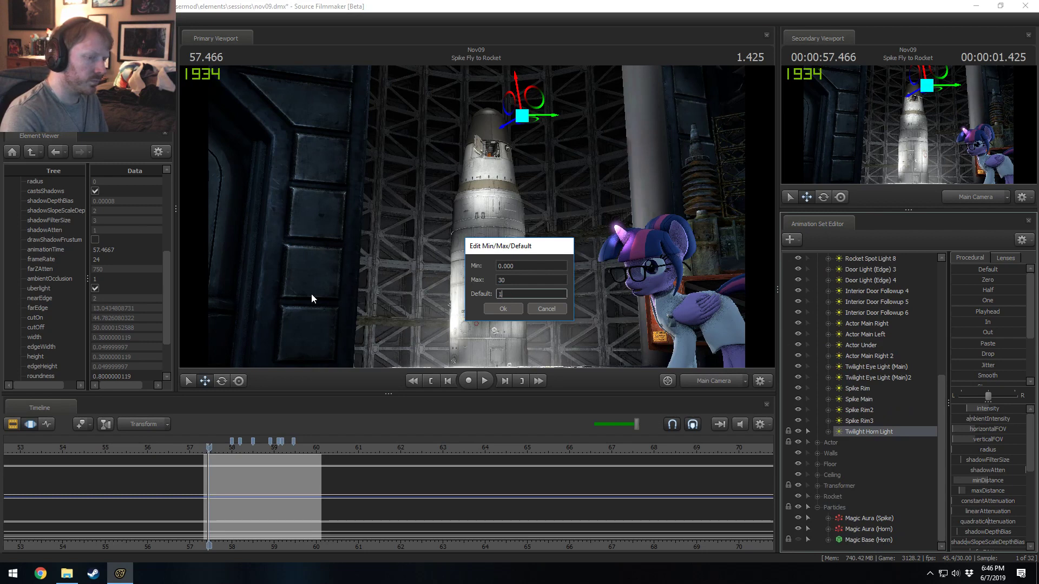
pyautogui.press('Return')
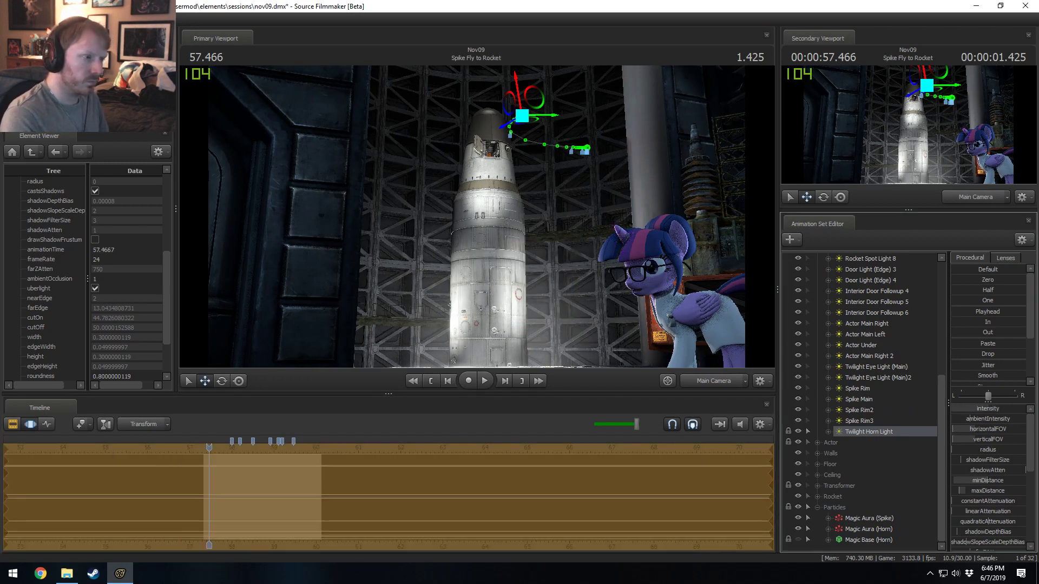
# - Collapse the Lights group and unlock the transforms of Magic Base (Horn)
pyautogui.press('F2')
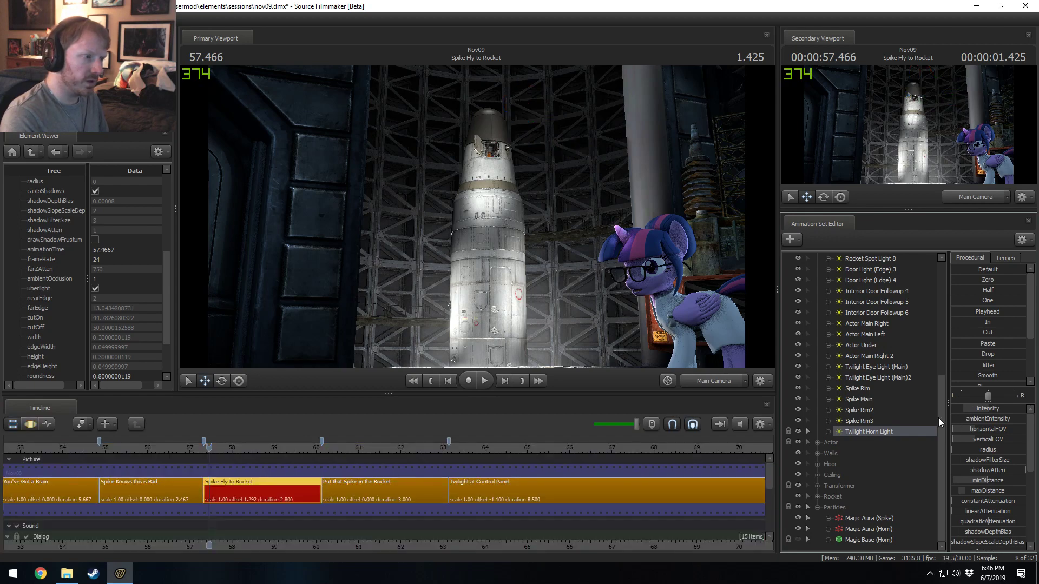
pyautogui.scroll(5, 830, 303)
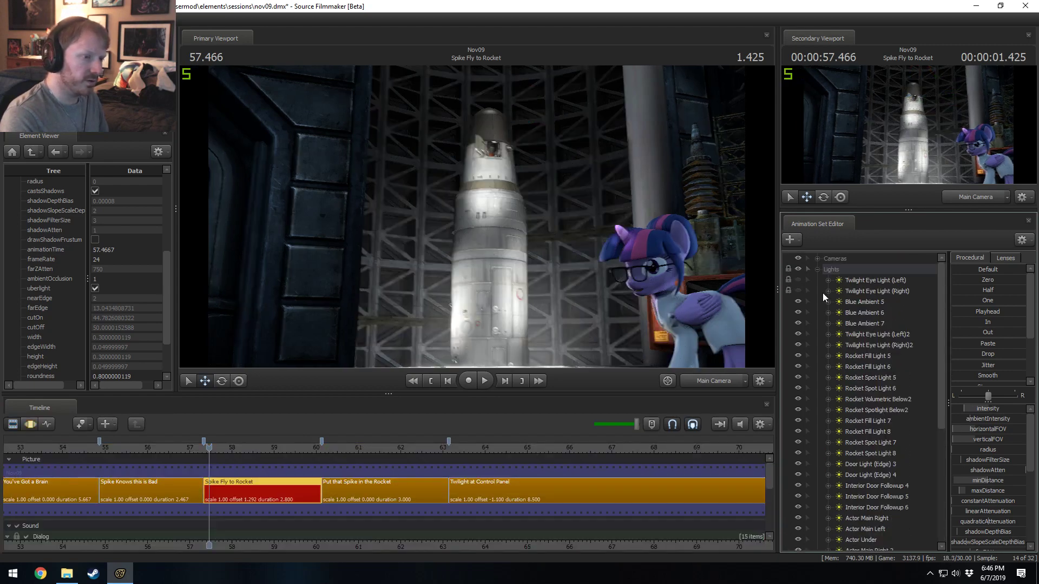
pyautogui.click(818, 269)
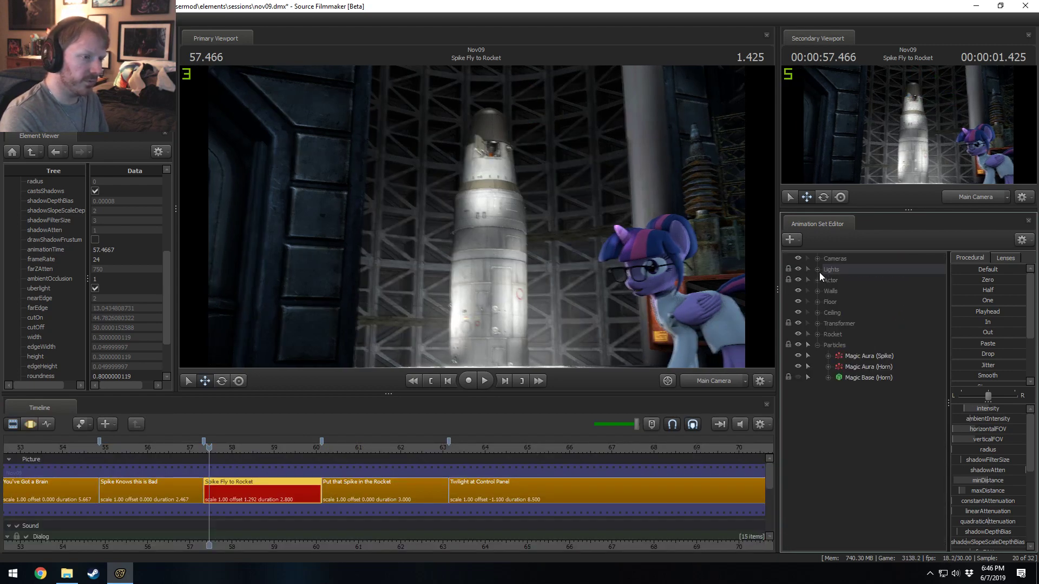
pyautogui.rightClick(854, 378)
pyautogui.click(874, 505)
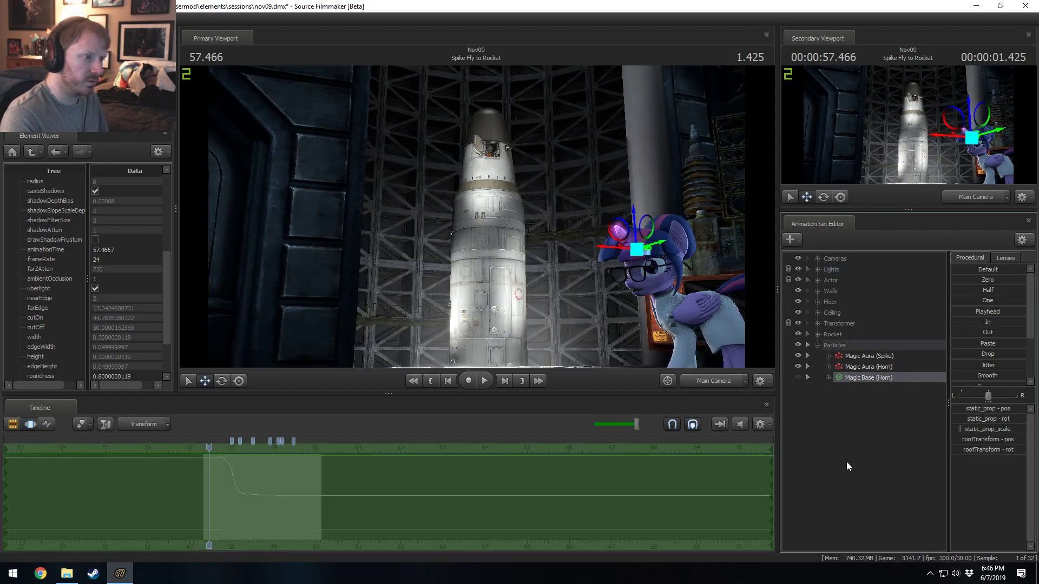
# - Scrub and play through the Spike Fly to Rocket shot to review the horn glow and Spike's aura
pyautogui.press('F2')
pyautogui.moveTo(213, 451); pyautogui.dragTo(222, 455)
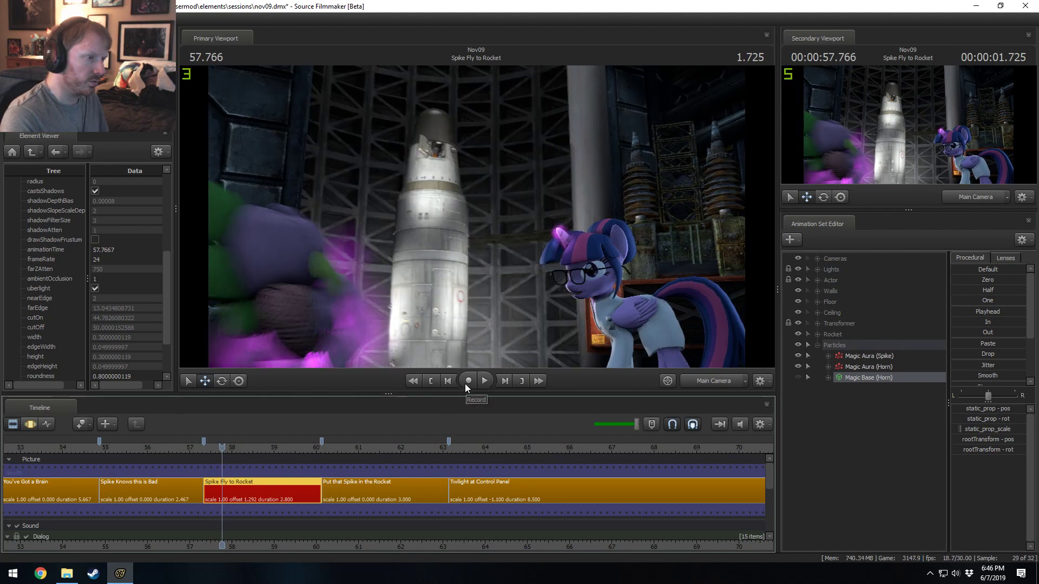
pyautogui.press('space')
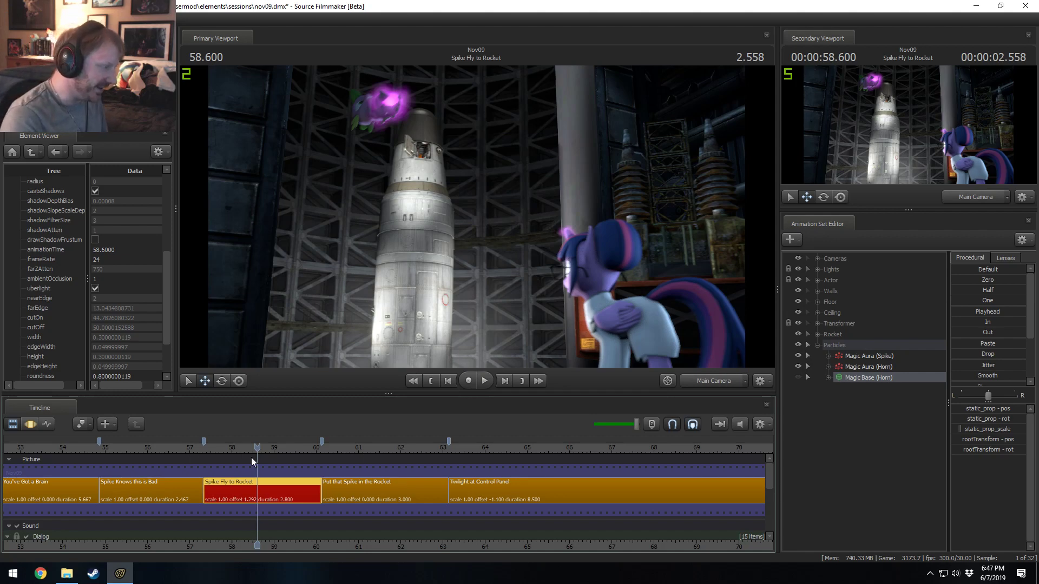
pyautogui.moveTo(255, 447); pyautogui.dragTo(216, 481)
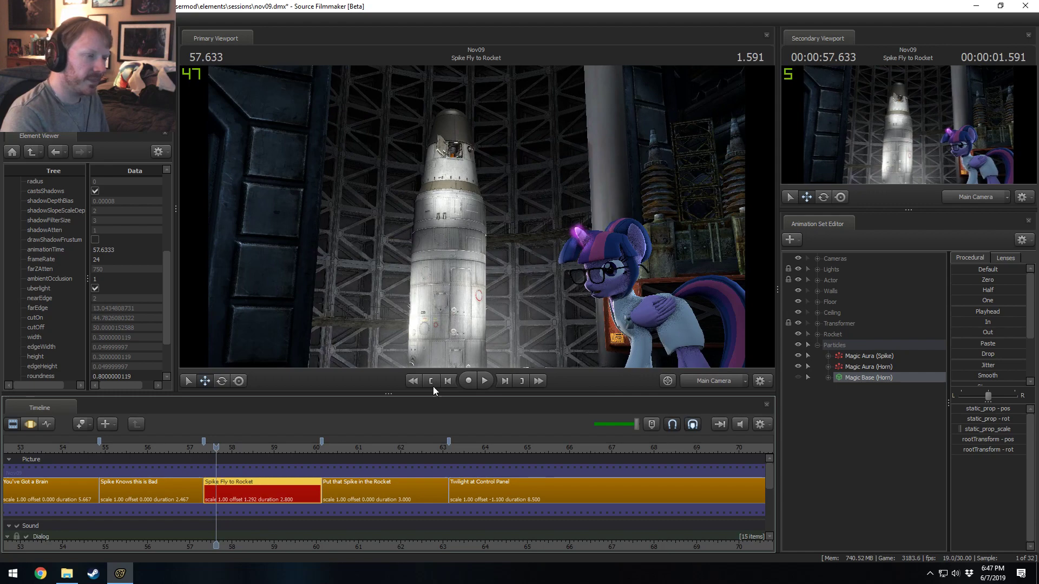
pyautogui.press('space')
pyautogui.press('space')
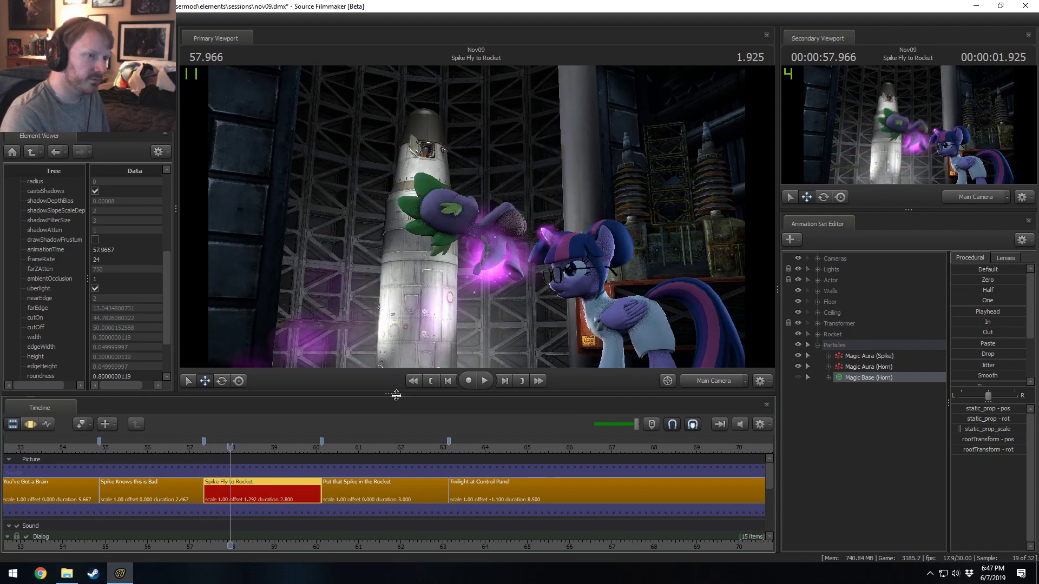
# - Examine the motion path and animation curve of Spike's rootTransform around the shot
pyautogui.click(817, 279)
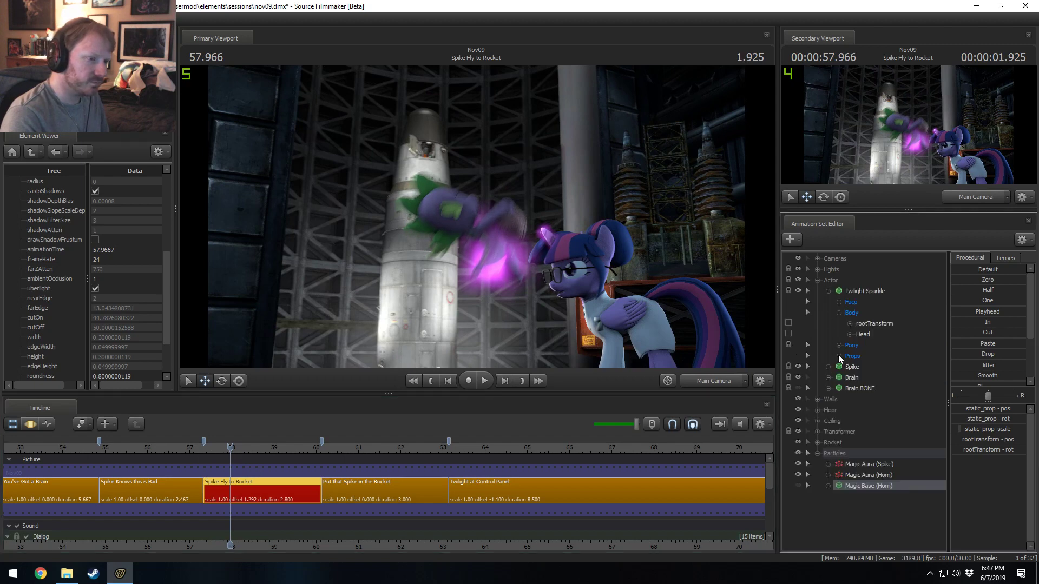
pyautogui.click(828, 367)
pyautogui.click(839, 388)
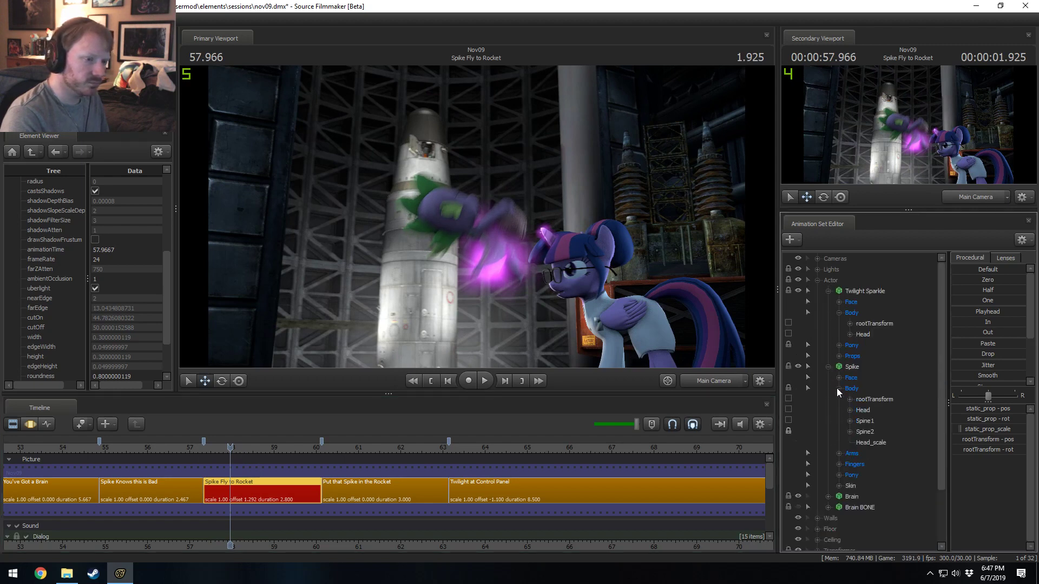
pyautogui.click(874, 400)
pyautogui.scroll(7, 201, 508)
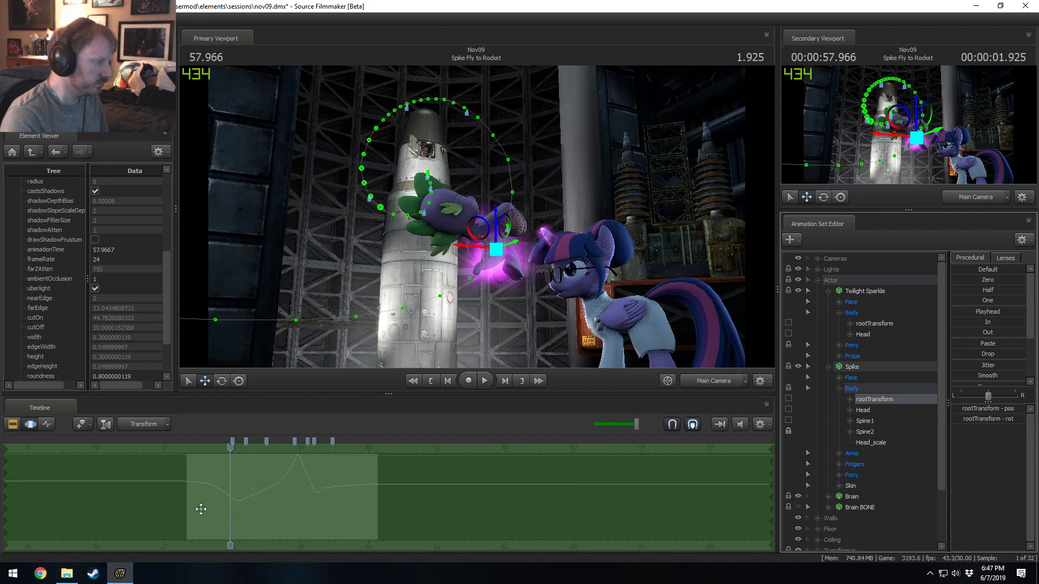
pyautogui.moveTo(195, 508); pyautogui.dragTo(337, 513)
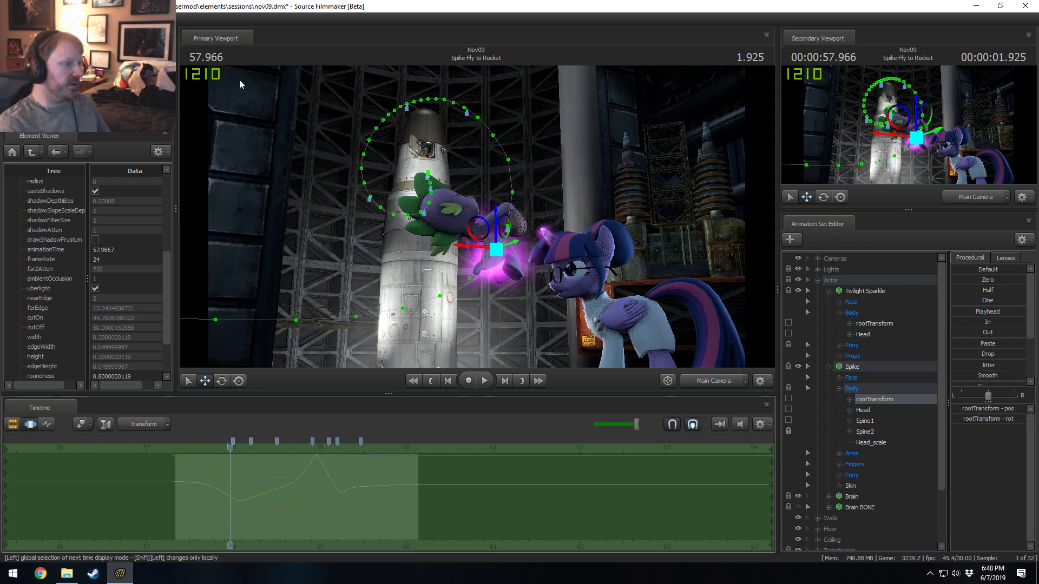
pyautogui.click(817, 280)
# - Try duplicating the Magic Aura (Horn) particle animation set
pyautogui.rightClick(855, 381)
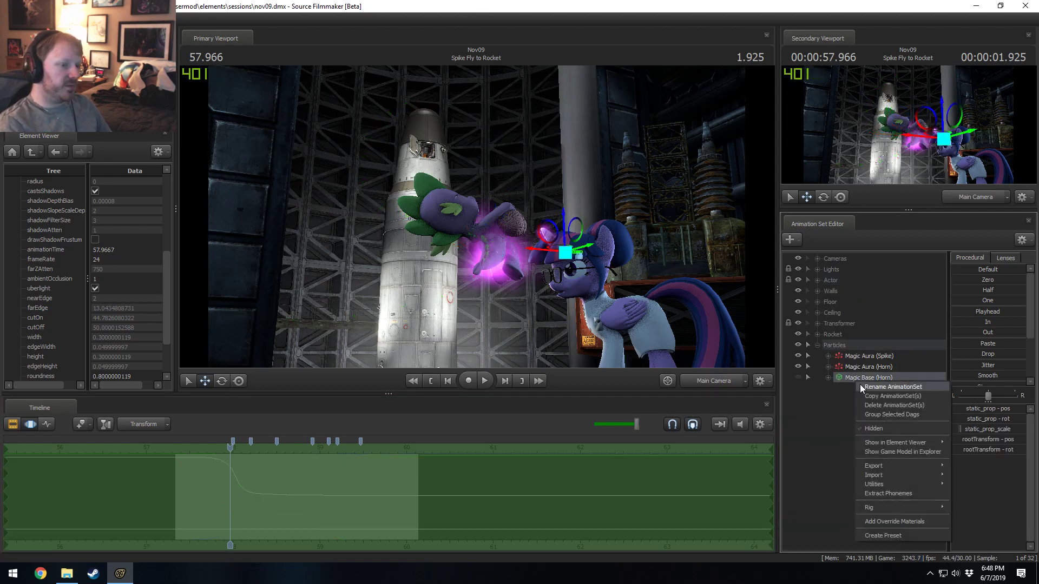
pyautogui.click(866, 366)
pyautogui.rightClick(868, 366)
pyautogui.click(879, 381)
pyautogui.rightClick(843, 437)
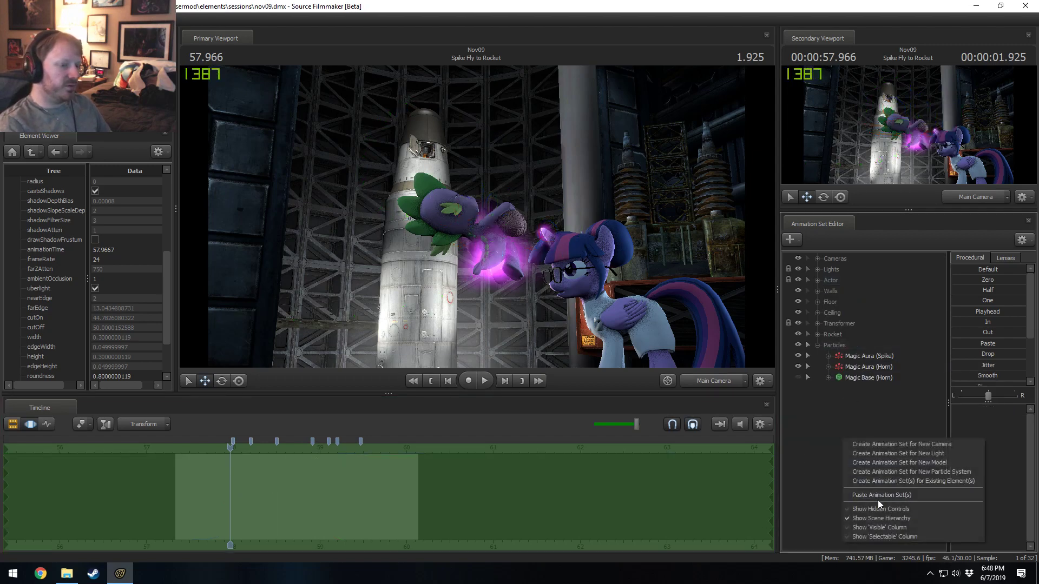
pyautogui.click(878, 494)
pyautogui.rightClick(858, 389)
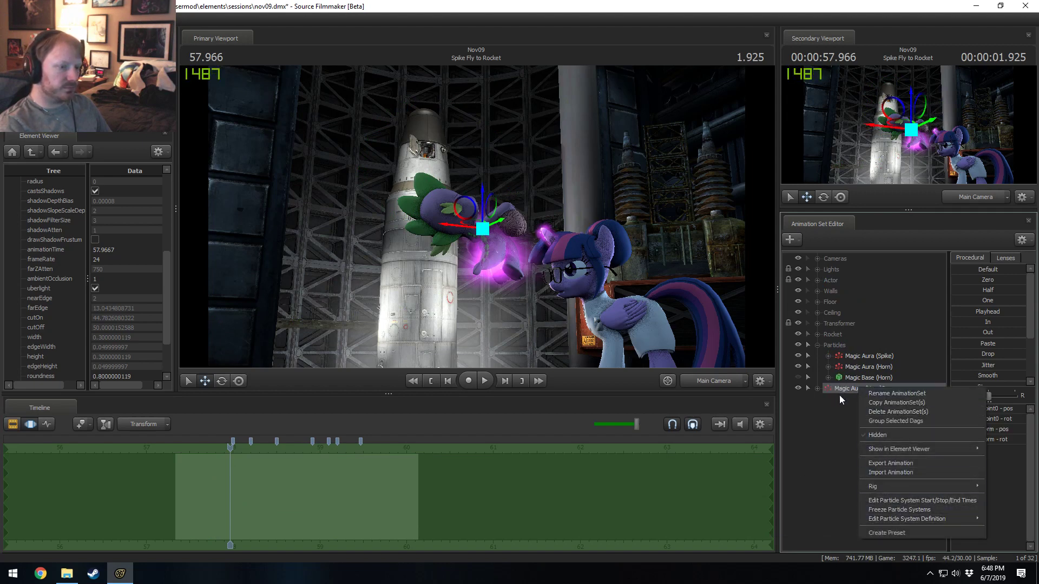
# - Duplicate the Twilight Horn Light animation set
pyautogui.click(820, 343)
pyautogui.click(817, 269)
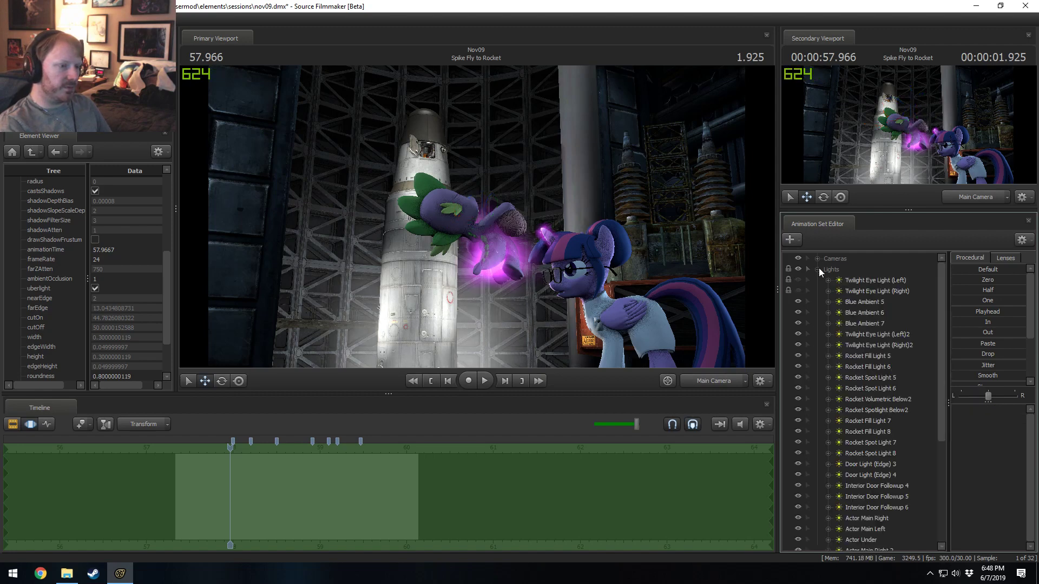
pyautogui.scroll(-5, 842, 469)
pyautogui.rightClick(864, 464)
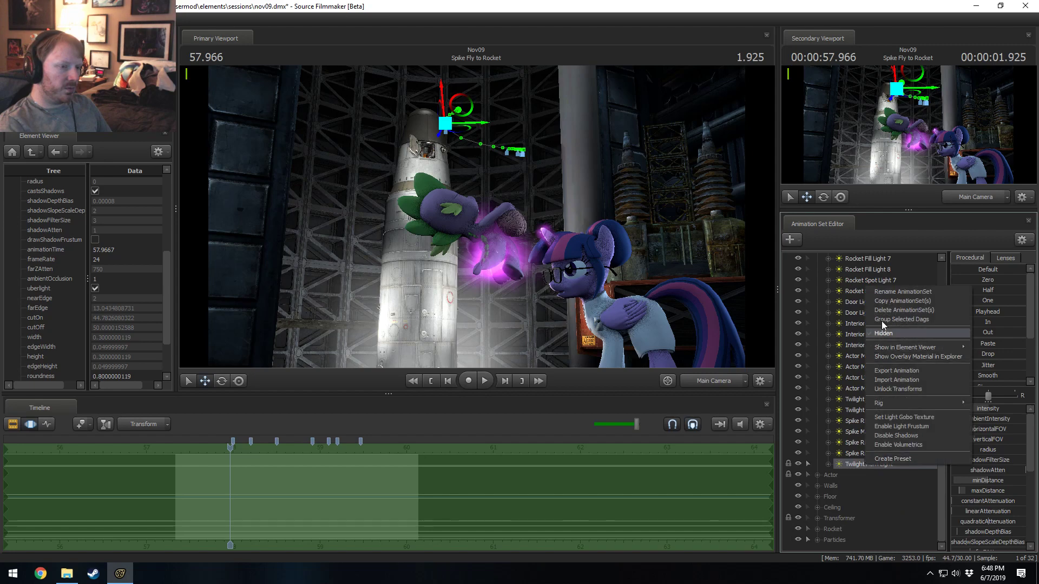
pyautogui.click(881, 301)
pyautogui.click(494, 291)
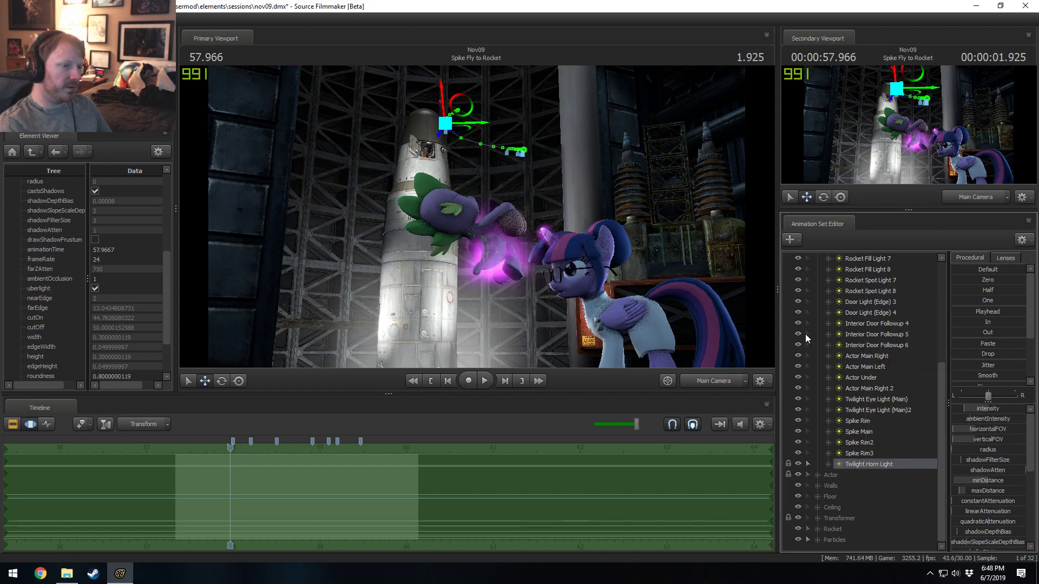
pyautogui.scroll(5, 809, 303)
pyautogui.click(808, 269)
pyautogui.rightClick(872, 379)
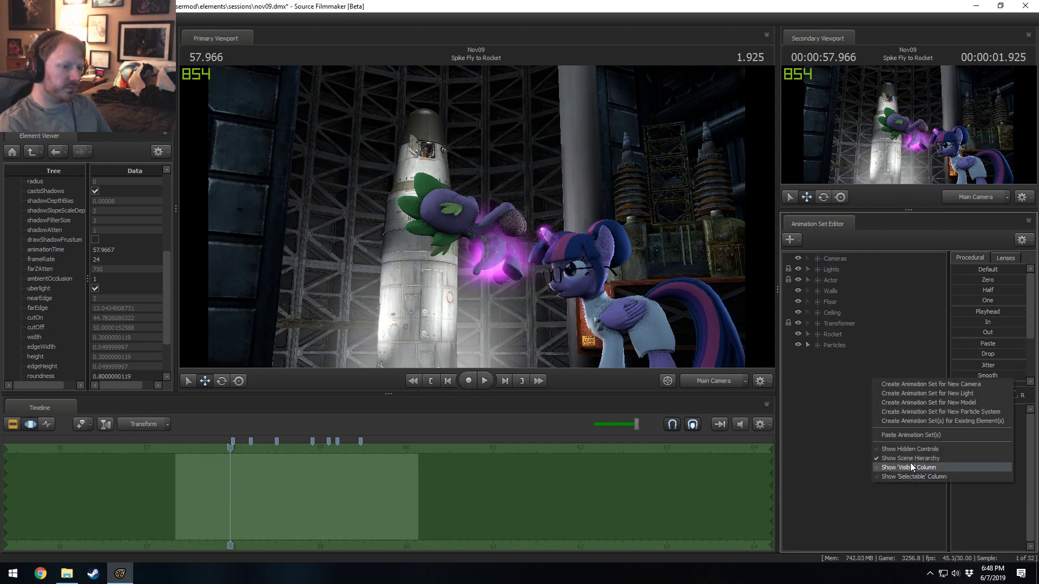
pyautogui.click(910, 434)
# - Disable shadows on the duplicated horn light and rename it Spike Magic Aura
pyautogui.rightClick(843, 356)
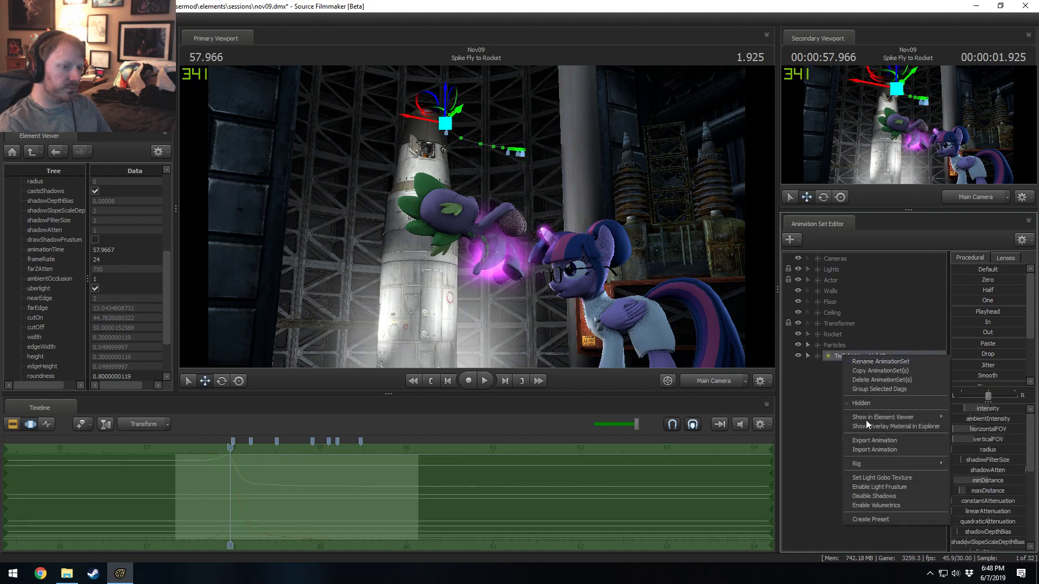
pyautogui.click(884, 504)
pyautogui.rightClick(857, 359)
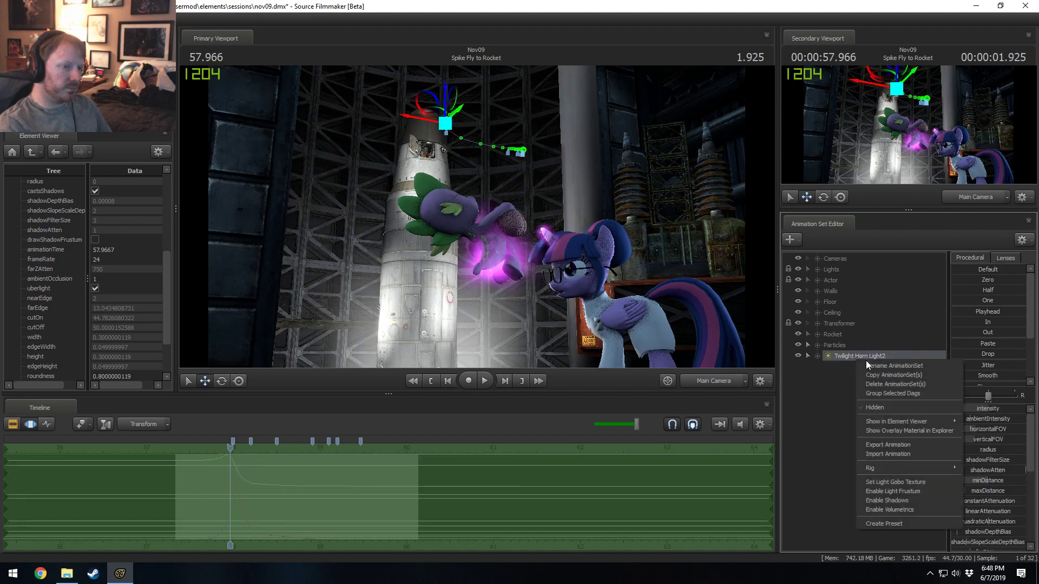
pyautogui.click(866, 362)
pyautogui.rightClick(866, 359)
pyautogui.click(880, 367)
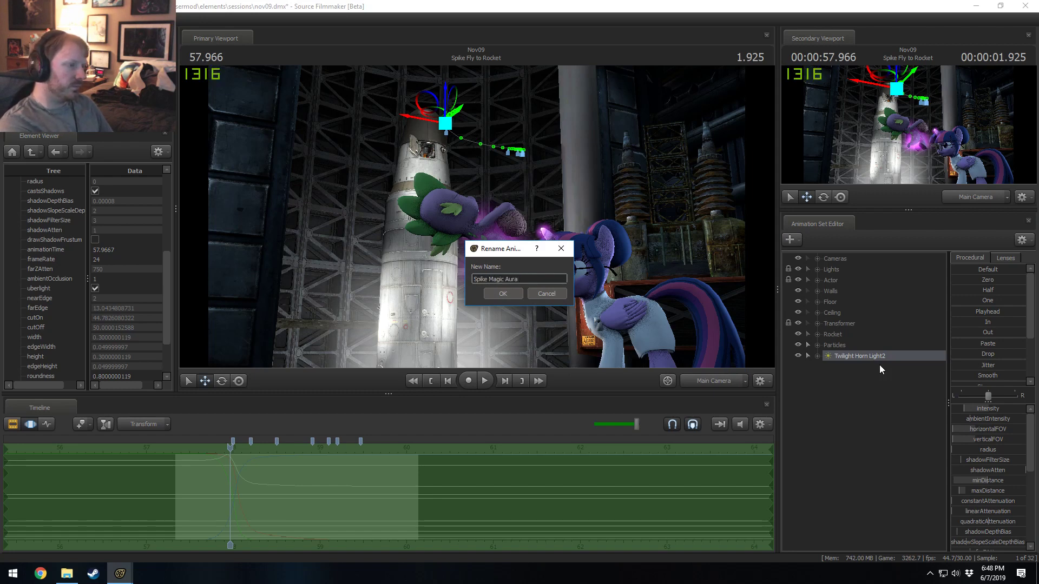
pyautogui.press('Return')
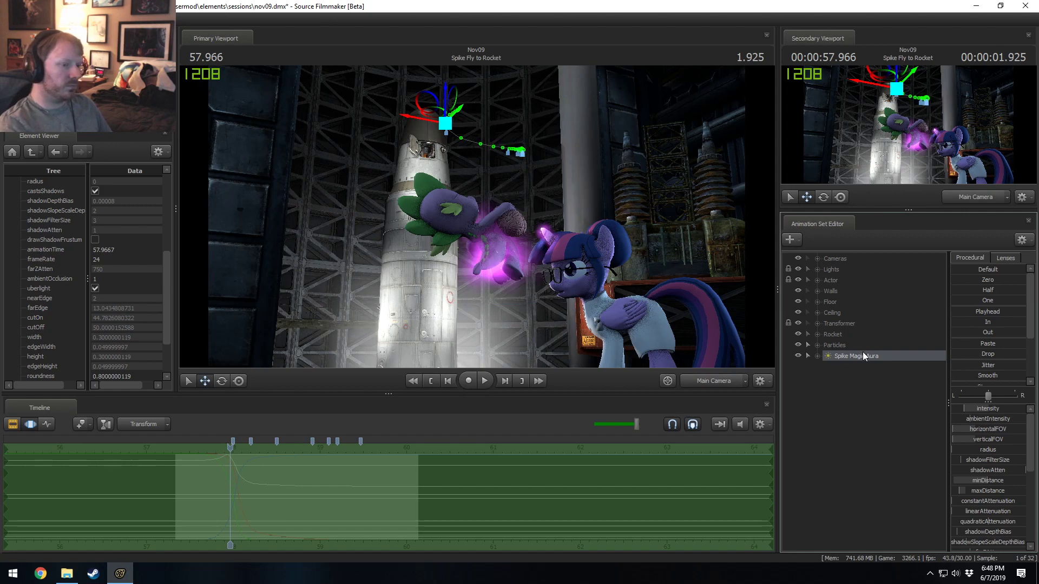
# - View the scene through the Spike Magic Aura light and flatten its animation to the values at the playhead
pyautogui.moveTo(862, 354); pyautogui.dragTo(435, 231)
pyautogui.moveTo(592, 241); pyautogui.dragTo(592, 240)
pyautogui.click(965, 311)
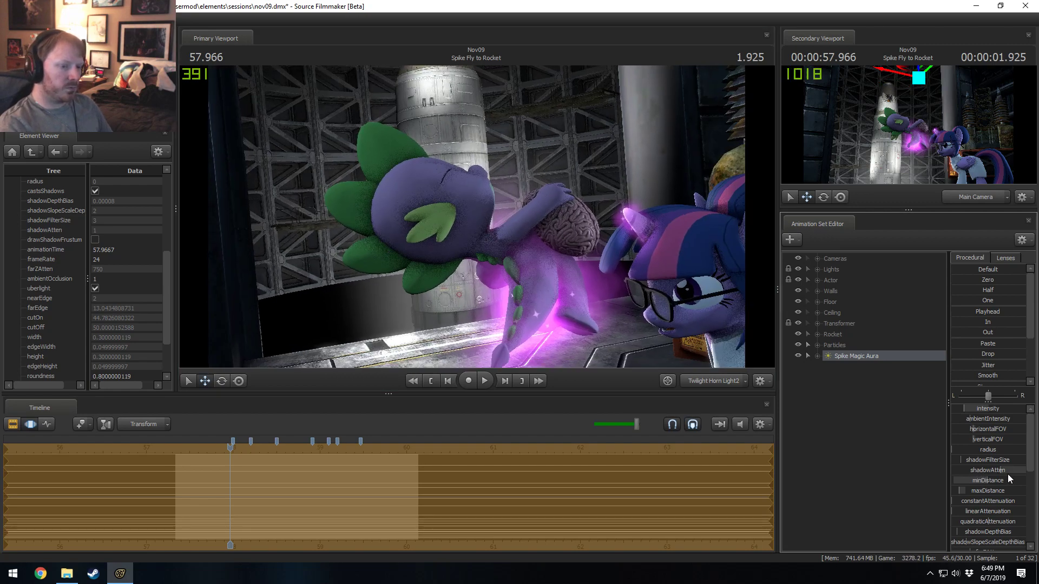
# - Increase the Spike Magic Aura light's cutOff and reposition the light so that it illuminates Spike
pyautogui.scroll(-3, 995, 492)
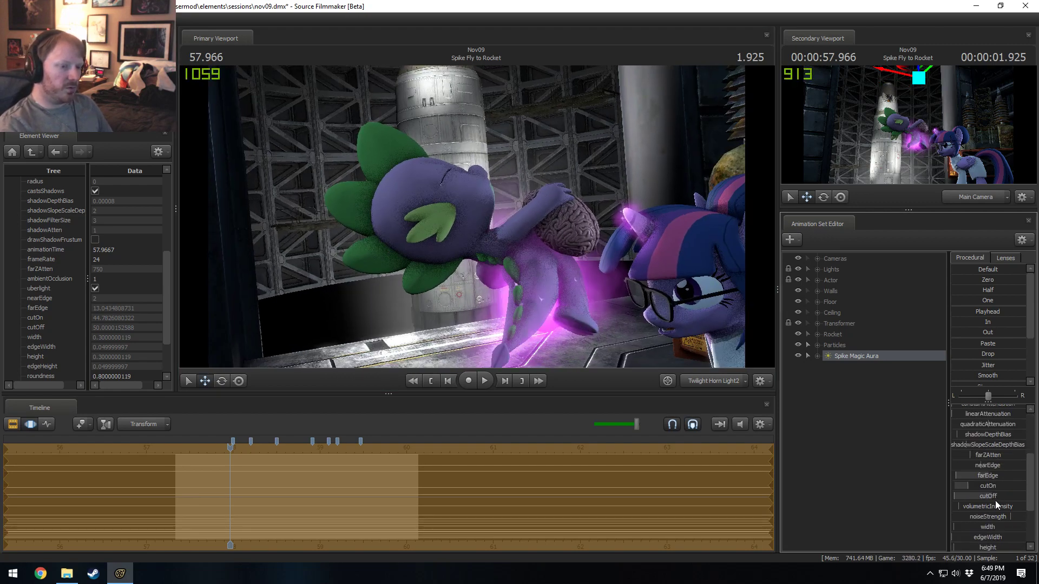
pyautogui.moveTo(953, 496); pyautogui.dragTo(975, 496)
pyautogui.moveTo(541, 232); pyautogui.dragTo(476, 217)
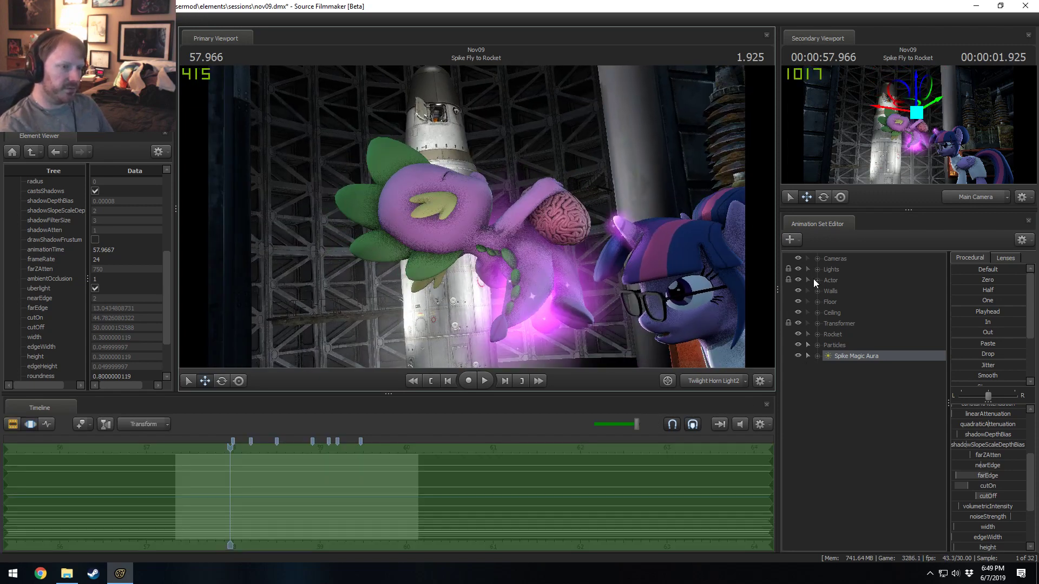
# - Lock the Spike Magic Aura light's transform to Spike's rootTransform and select the locked transform
pyautogui.click(815, 279)
pyautogui.click(828, 302)
pyautogui.click(837, 322)
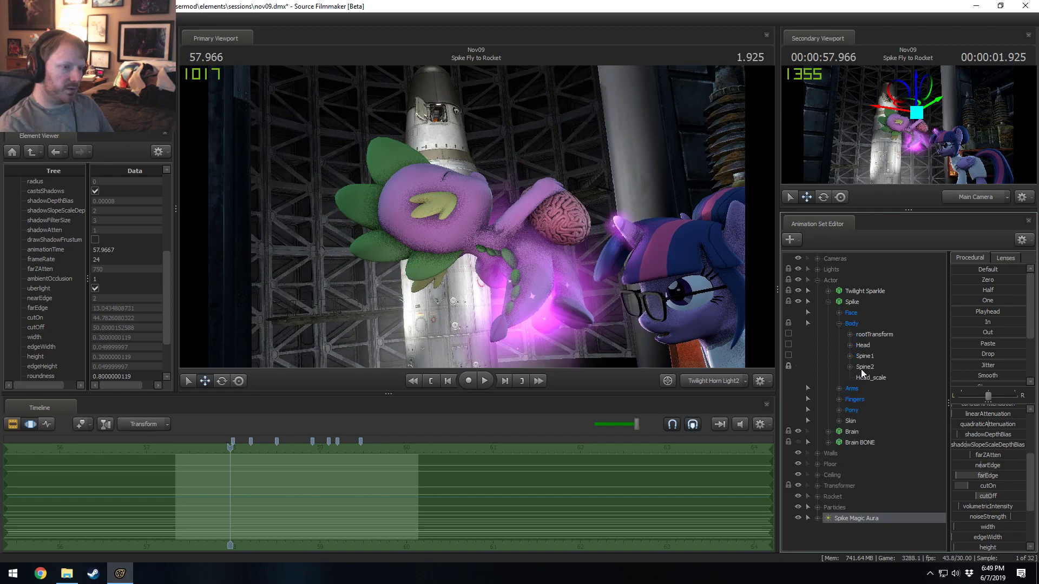
pyautogui.click(828, 529)
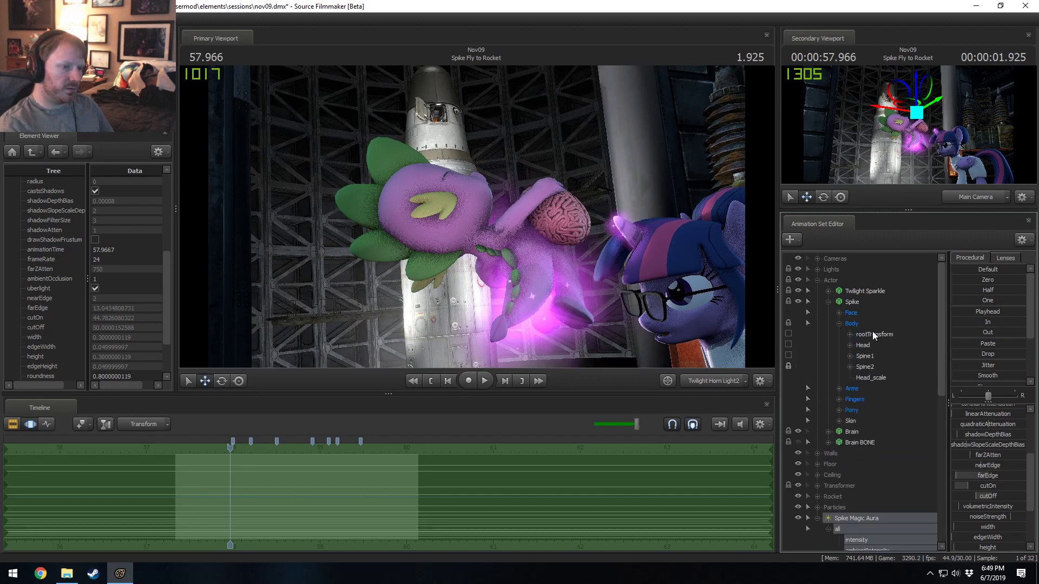
pyautogui.moveTo(872, 335); pyautogui.dragTo(881, 581)
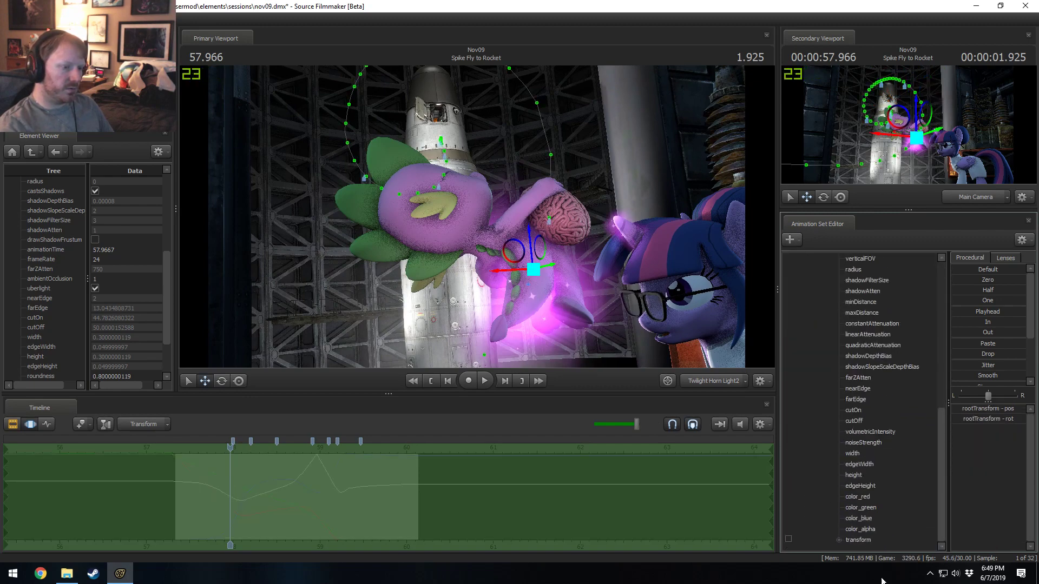
pyautogui.click(877, 540)
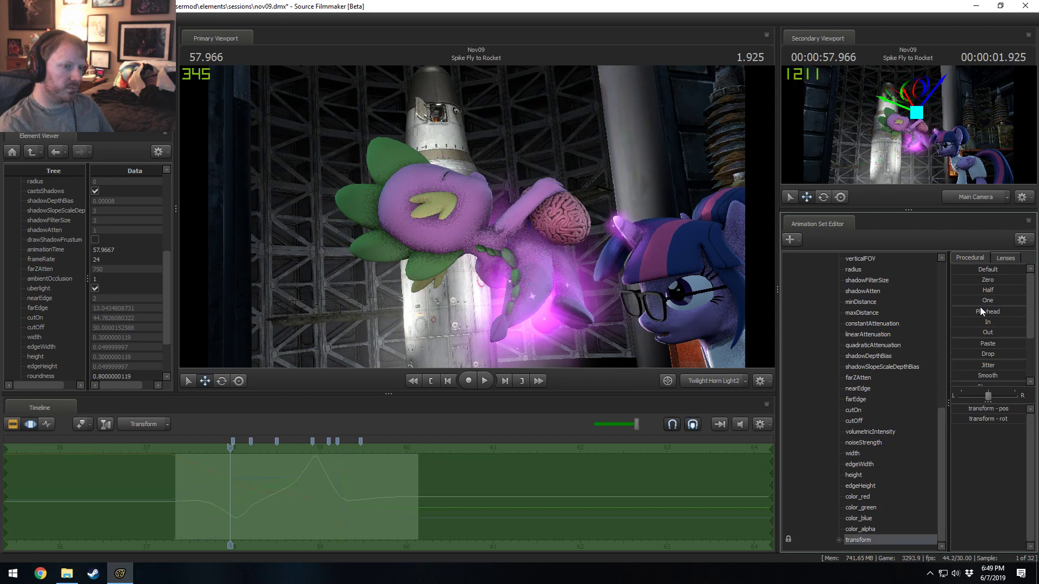
# - Flatten the light's locked transform to its value at the playhead and play back the shot to check how it follows Spike
pyautogui.click(979, 311)
pyautogui.press('space')
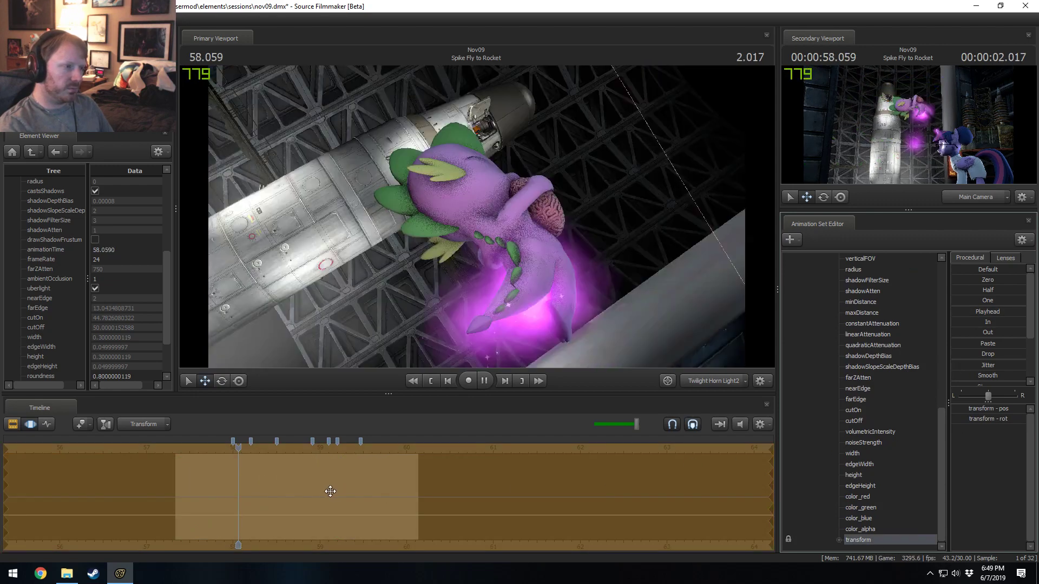
pyautogui.press('space')
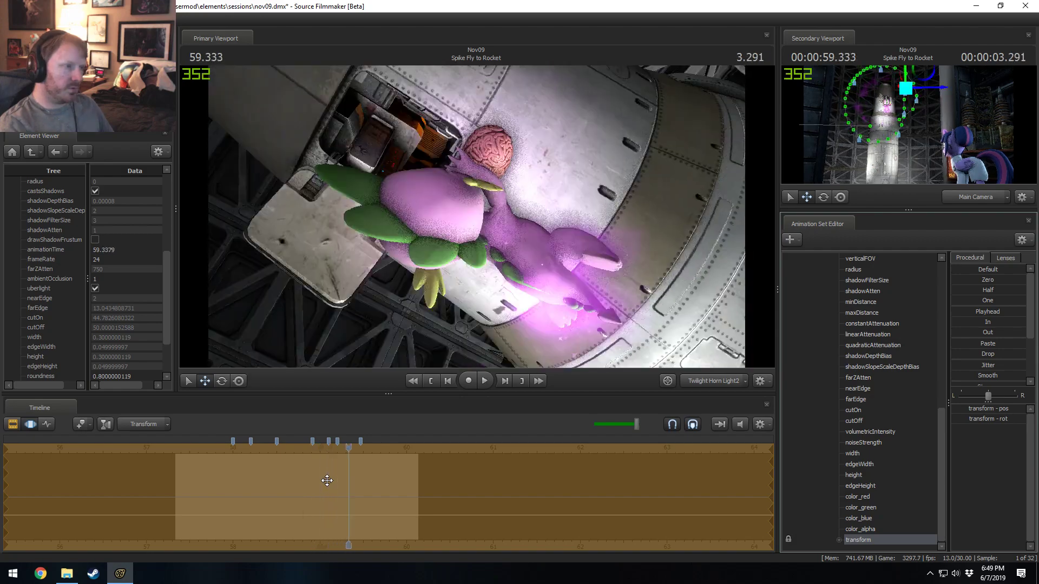
pyautogui.click(306, 513)
pyautogui.moveTo(308, 513); pyautogui.dragTo(230, 490)
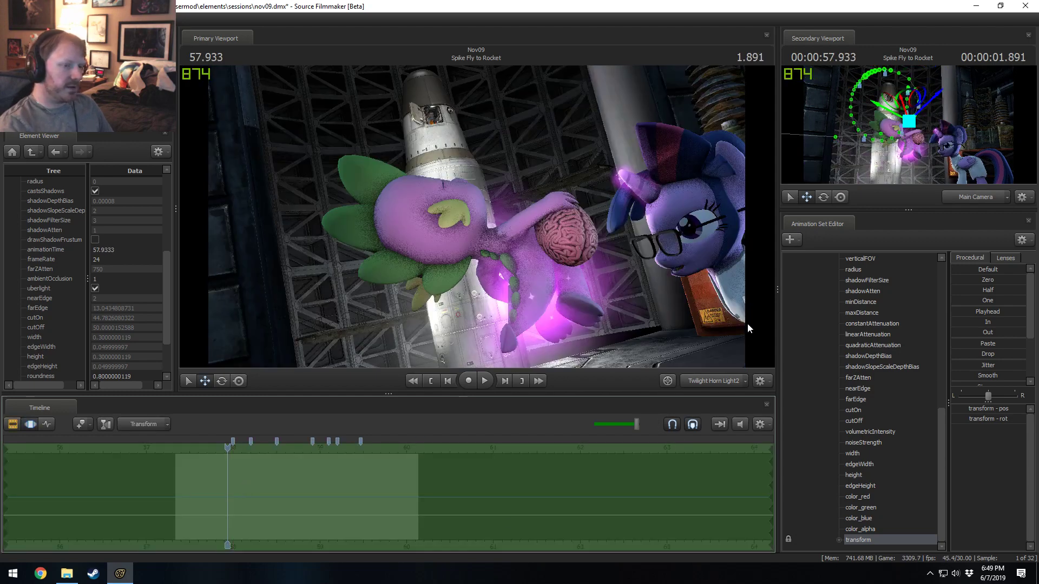
# - Unlock the light's pos control, flatten its rot control to the playhead value, and unlock rot as well
pyautogui.click(839, 540)
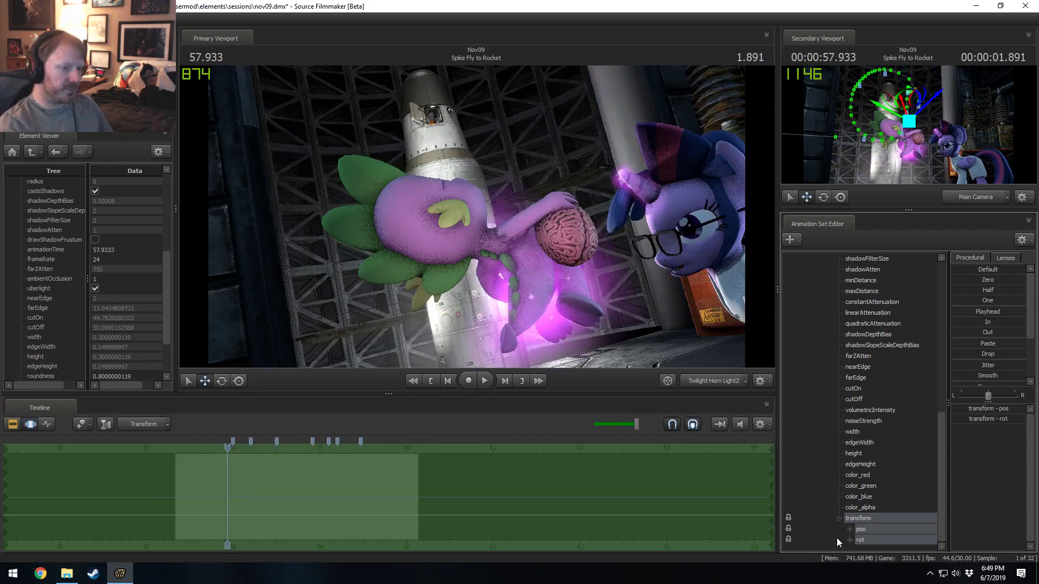
pyautogui.click(788, 538)
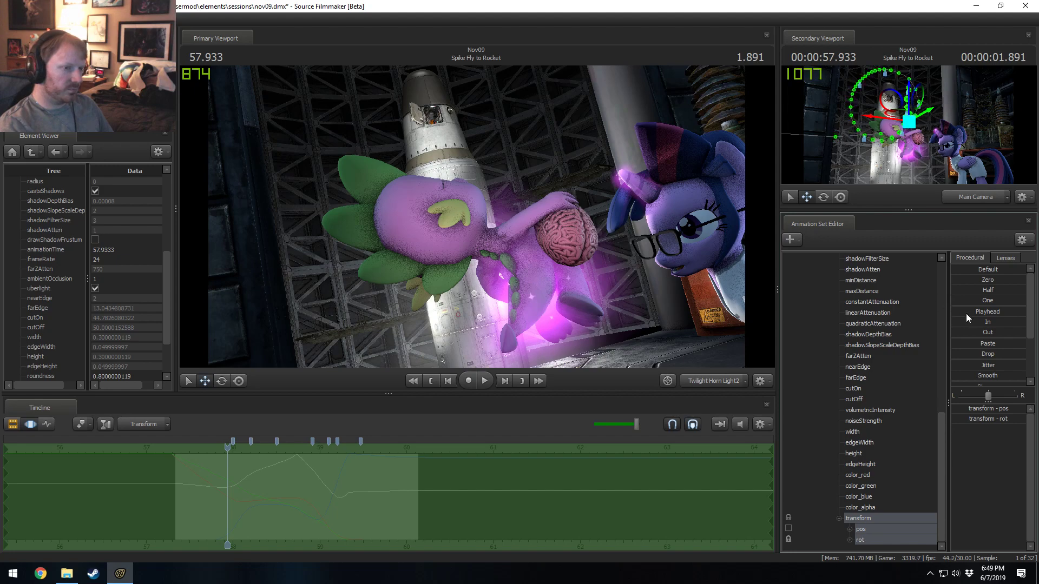
pyautogui.click(877, 538)
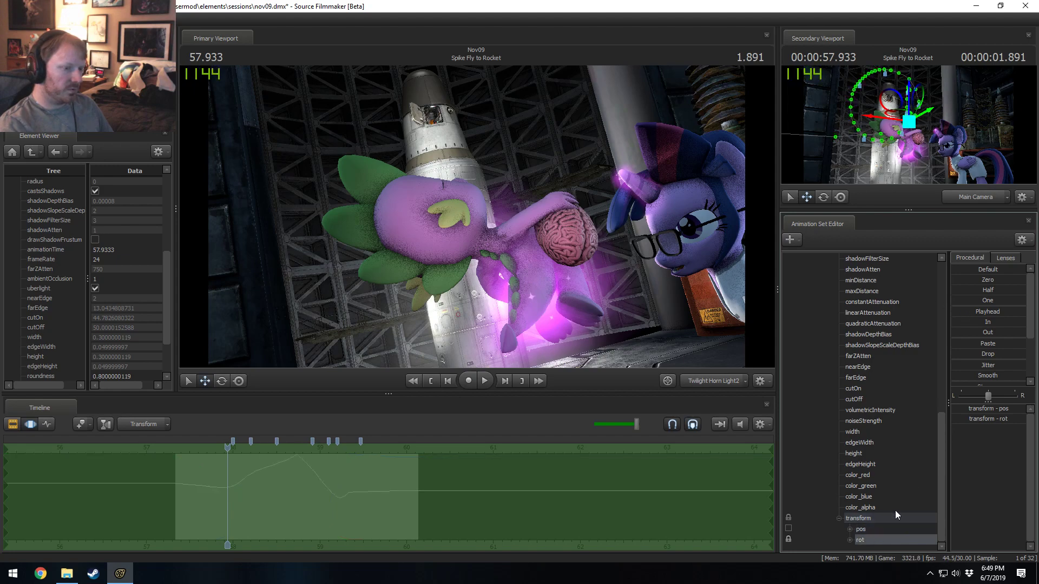
pyautogui.click(972, 311)
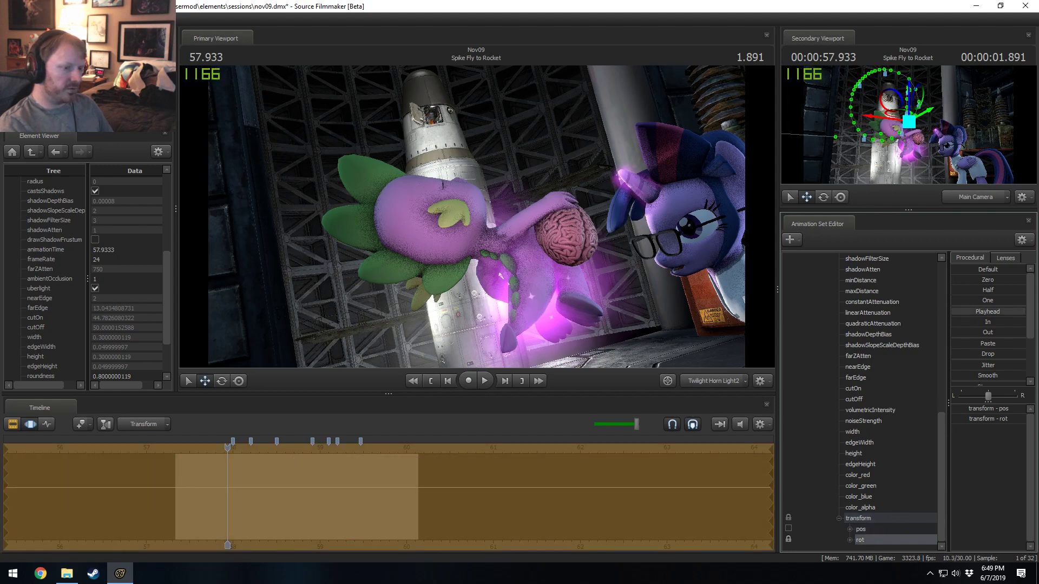
pyautogui.moveTo(228, 488); pyautogui.dragTo(282, 469)
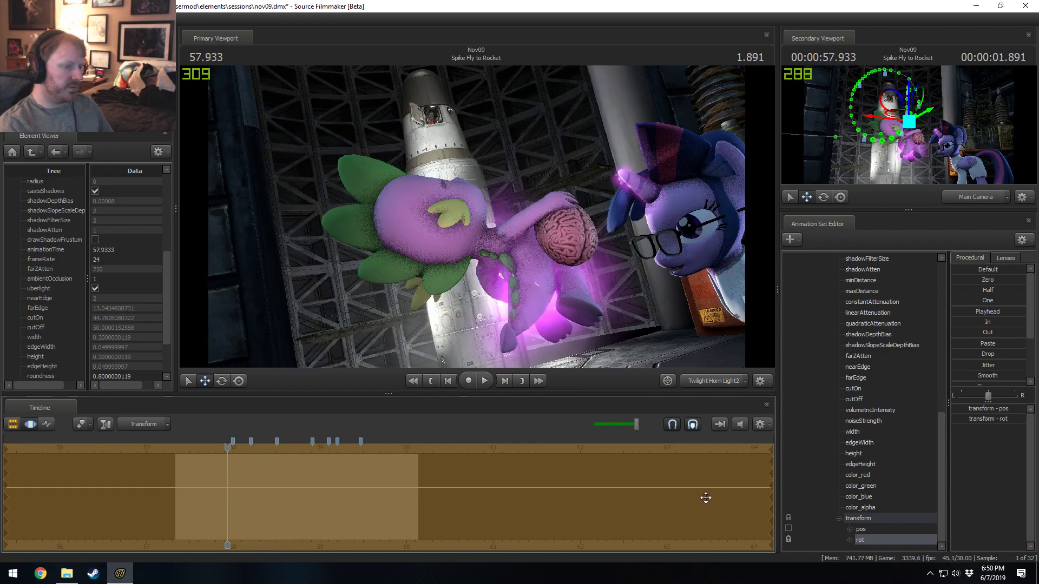
pyautogui.click(788, 539)
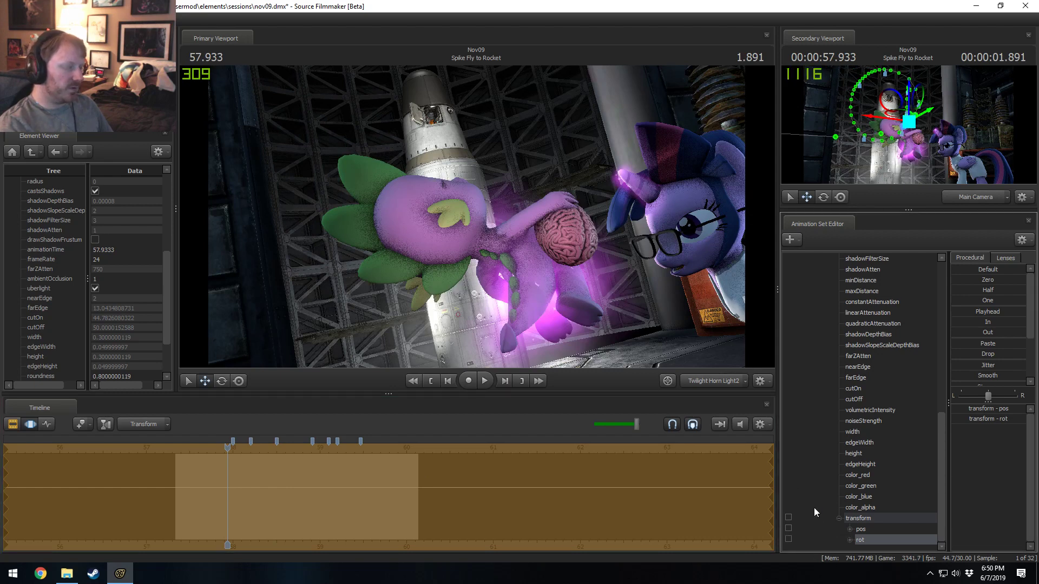
# - Lock the Spike Magic Aura light's transform to Spike's Pelvis under Pony Body and flatten it to the playhead value
pyautogui.scroll(6, 844, 469)
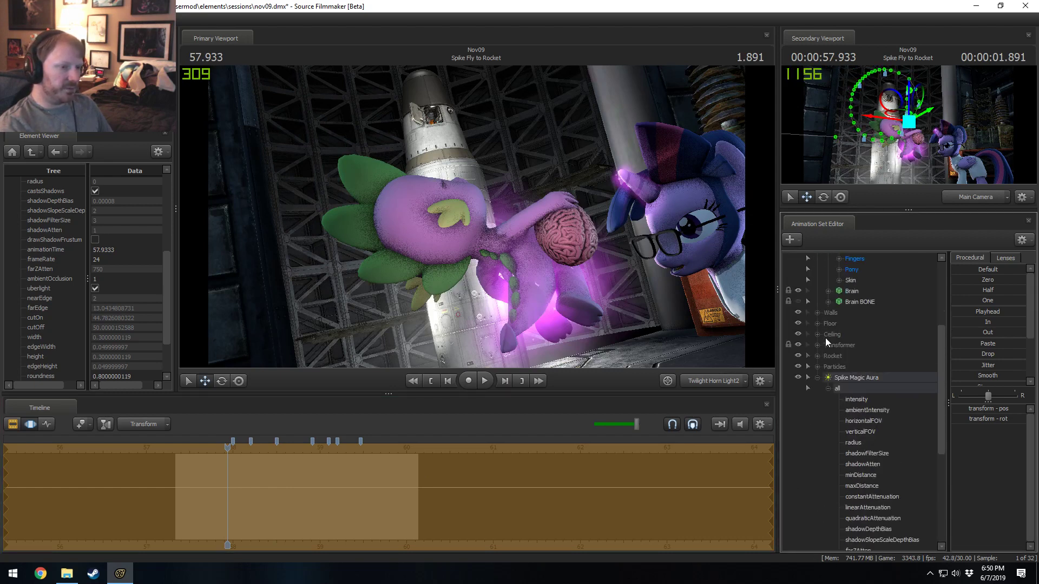
pyautogui.scroll(3, 831, 333)
pyautogui.click(839, 367)
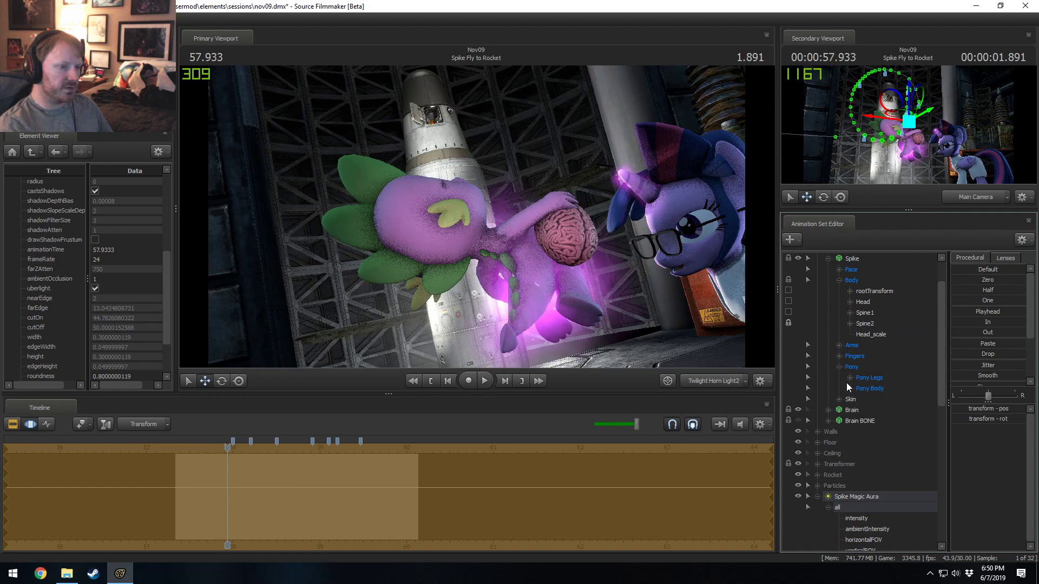
pyautogui.click(848, 387)
pyautogui.scroll(-2, 867, 361)
pyautogui.moveTo(875, 335); pyautogui.dragTo(878, 361)
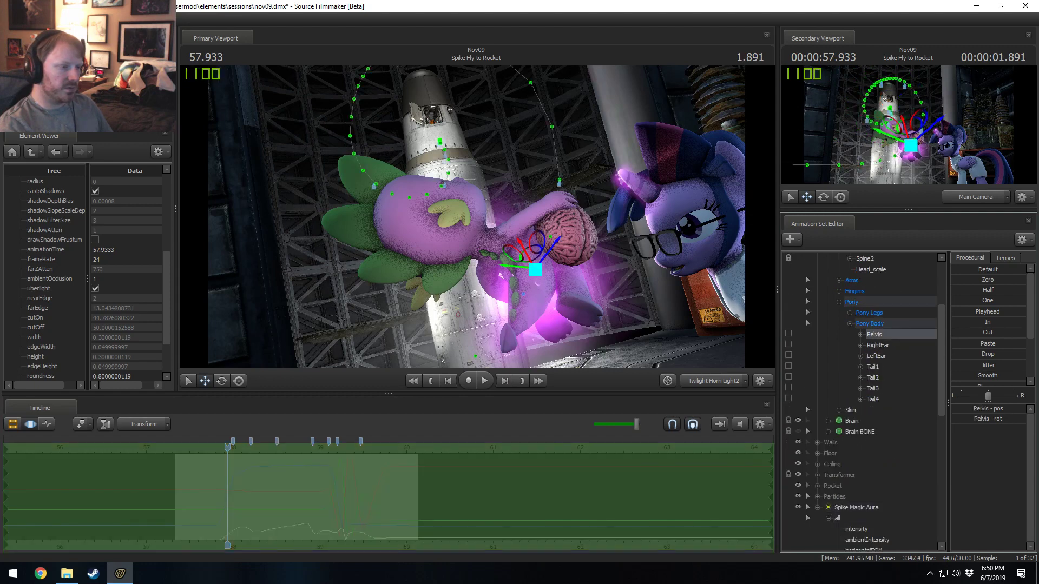
pyautogui.moveTo(936, 492); pyautogui.dragTo(935, 492)
pyautogui.scroll(-10, 863, 403)
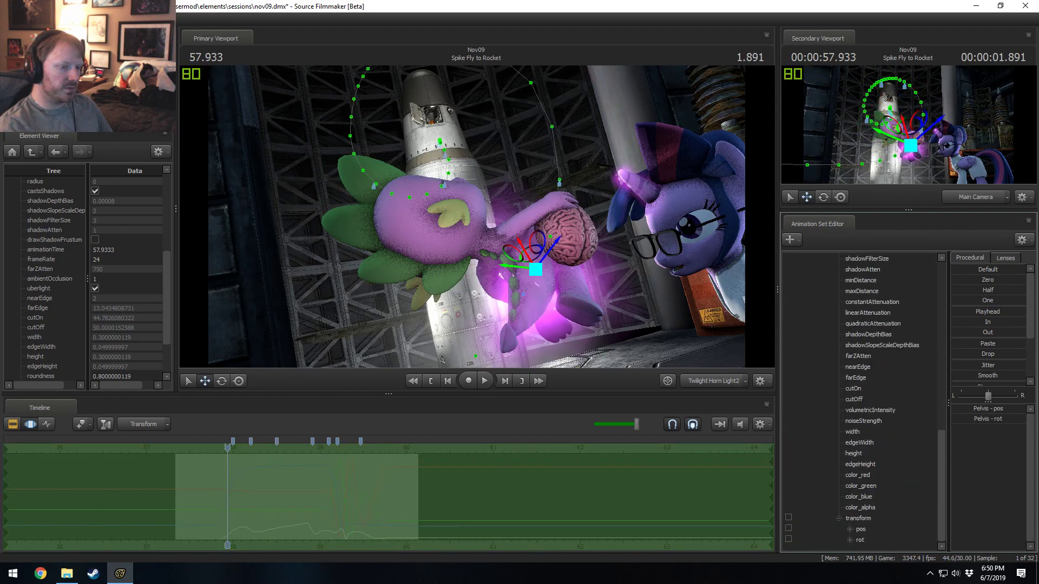
pyautogui.moveTo(884, 526); pyautogui.dragTo(882, 526)
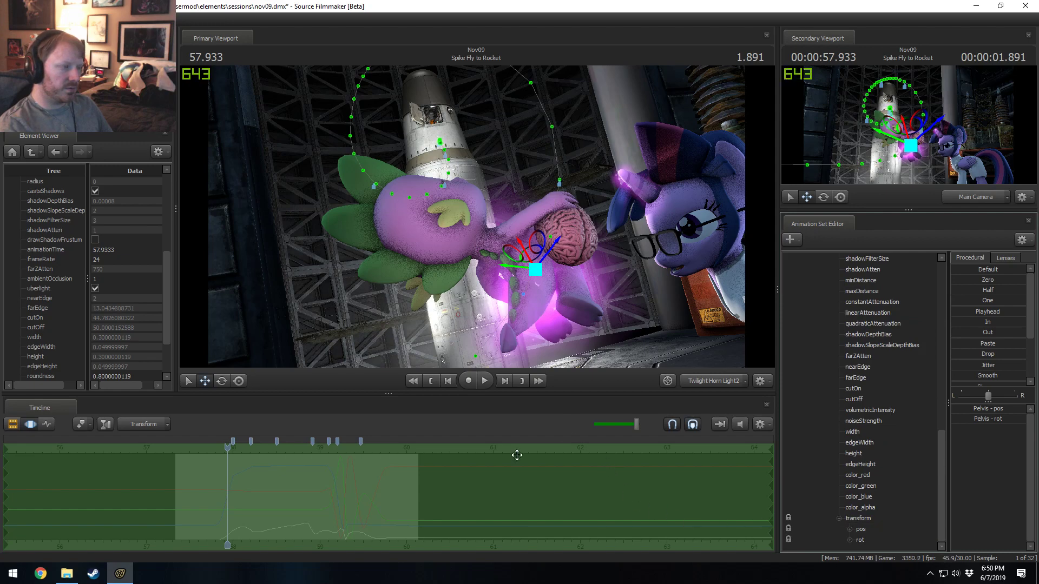
pyautogui.moveTo(977, 312); pyautogui.dragTo(1025, 312)
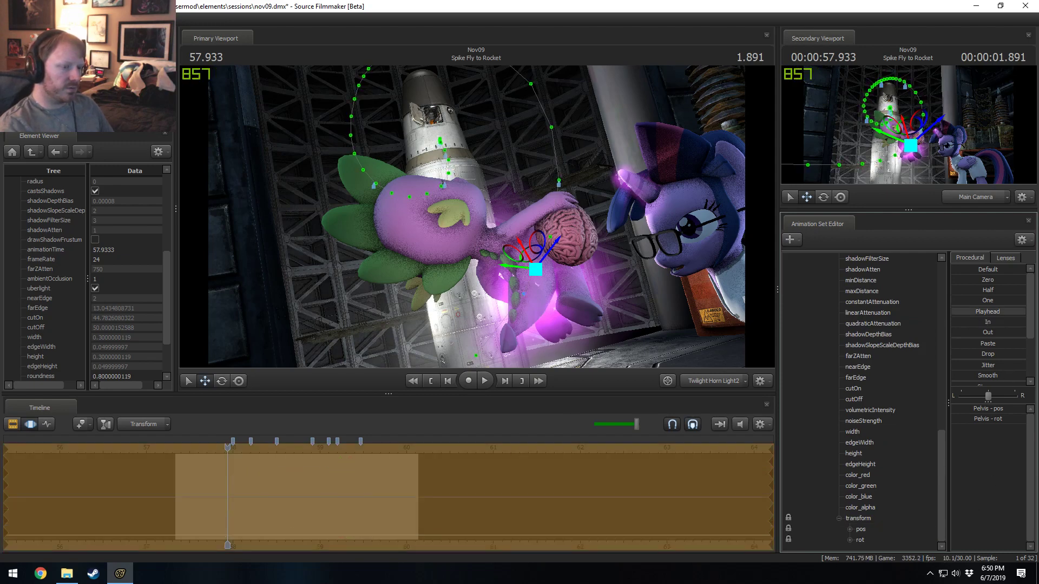
# - Unlock the light's transform from the Pelvis and flatten its rot control to the value at the playhead
pyautogui.click(865, 539)
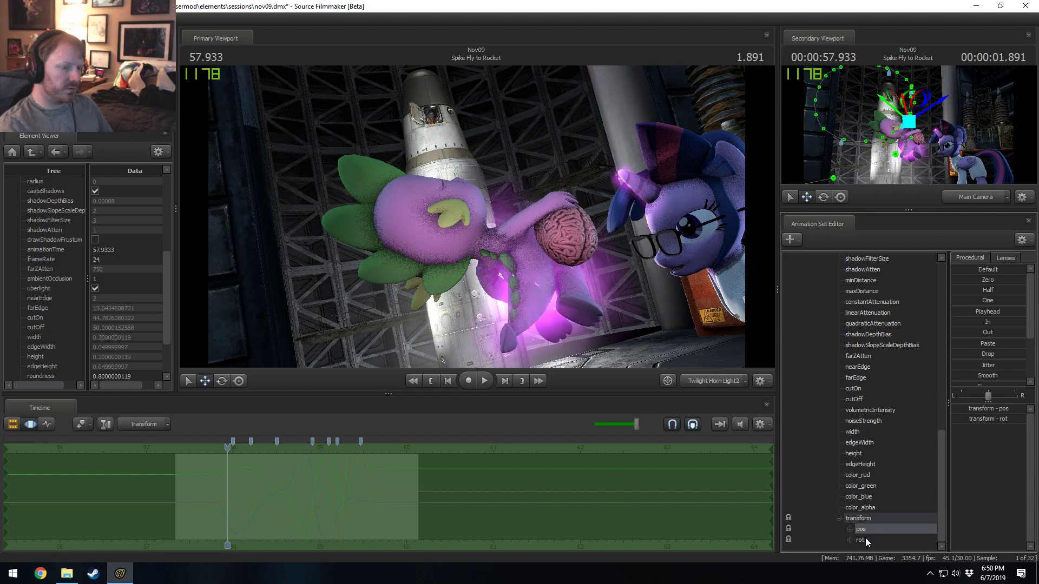
pyautogui.click(788, 539)
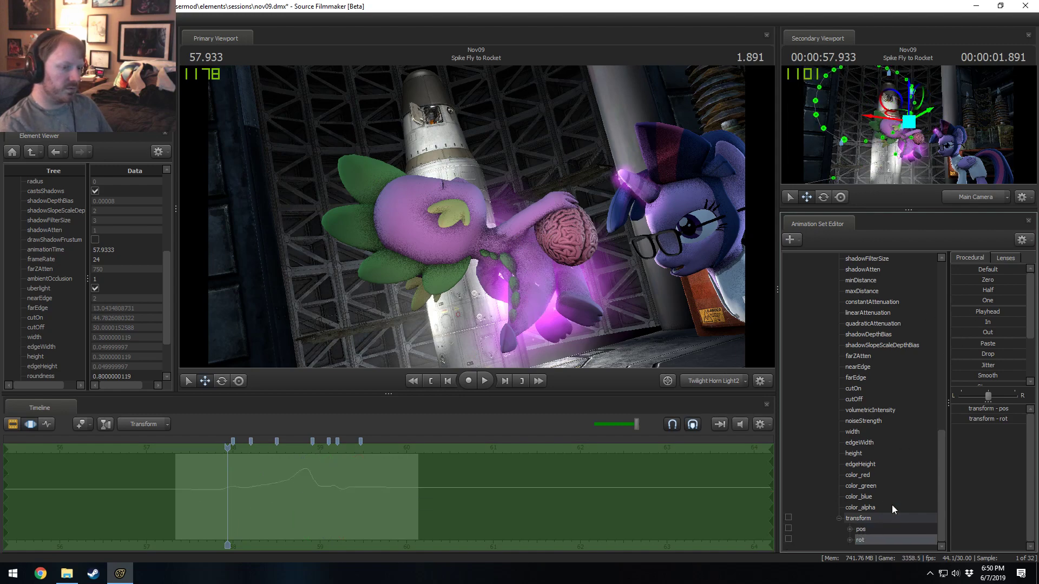
pyautogui.click(956, 314)
pyautogui.hotkey('ctrl', 'z')
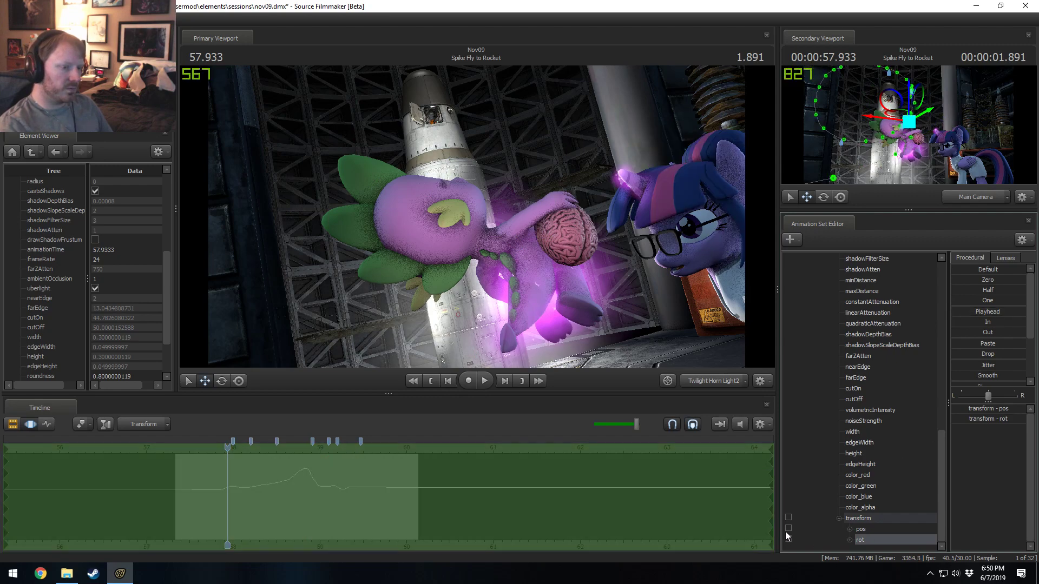
pyautogui.click(791, 538)
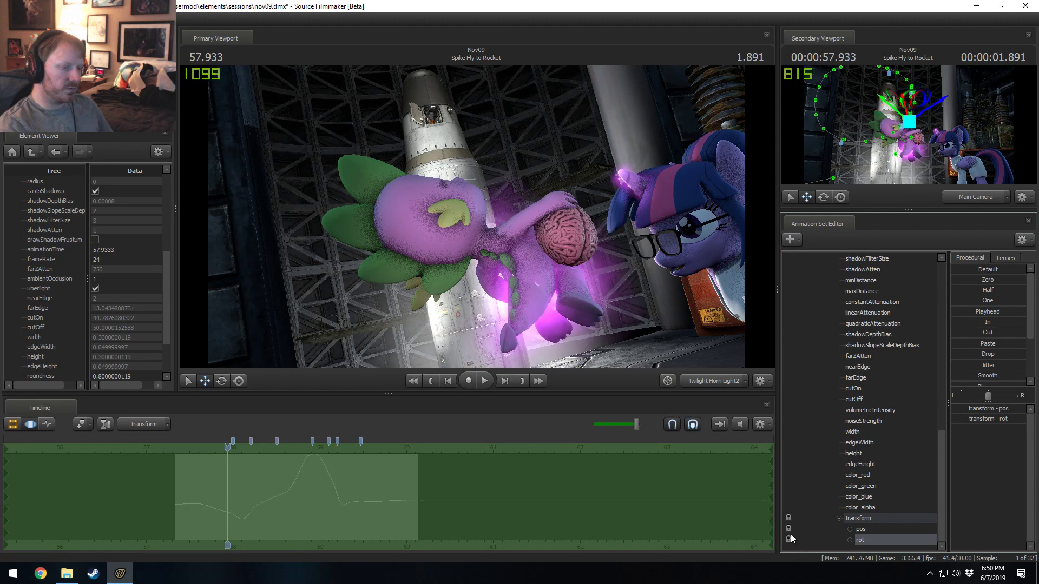
pyautogui.click(789, 539)
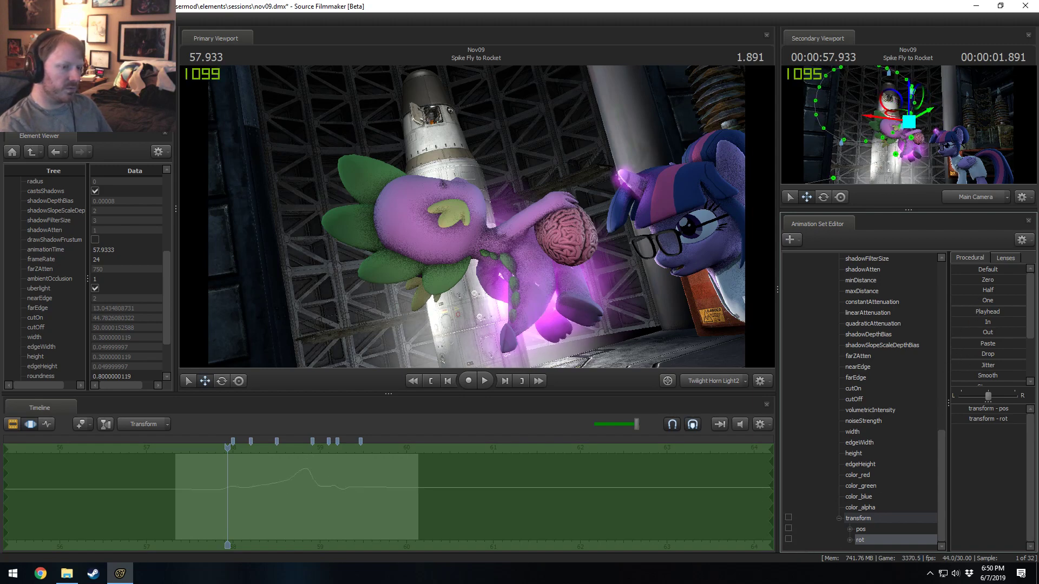
pyautogui.click(976, 311)
pyautogui.moveTo(229, 500)
pyautogui.mouseDown()
pyautogui.moveTo(179, 491)
pyautogui.moveTo(229, 497)
pyautogui.mouseUp()
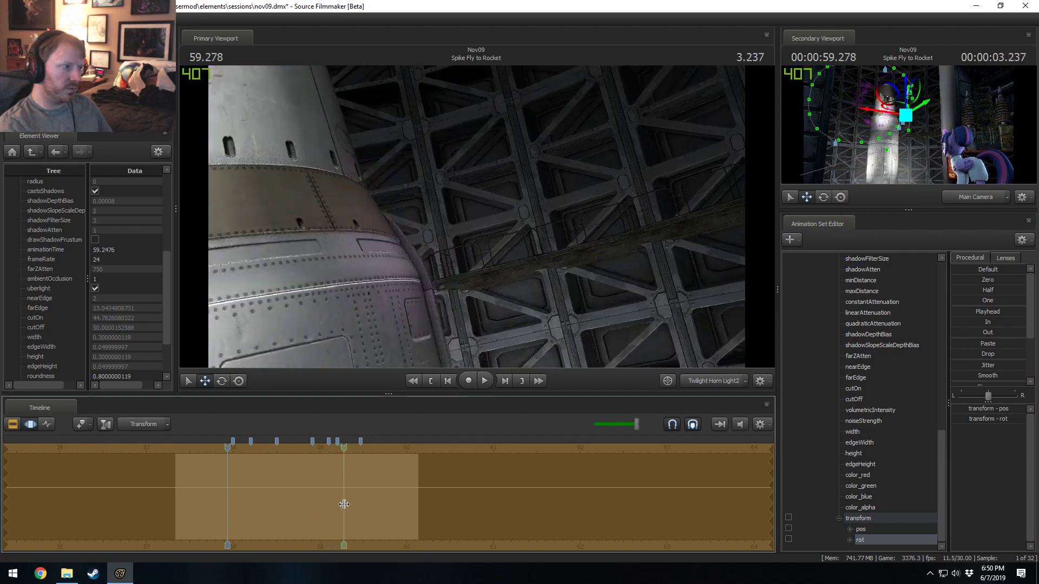
# - Move the playhead to 58.100, reposition the Spike Magic Aura light below Spike, and select its transform
pyautogui.moveTo(296, 501); pyautogui.dragTo(242, 474)
pyautogui.press('F2')
pyautogui.press('F3')
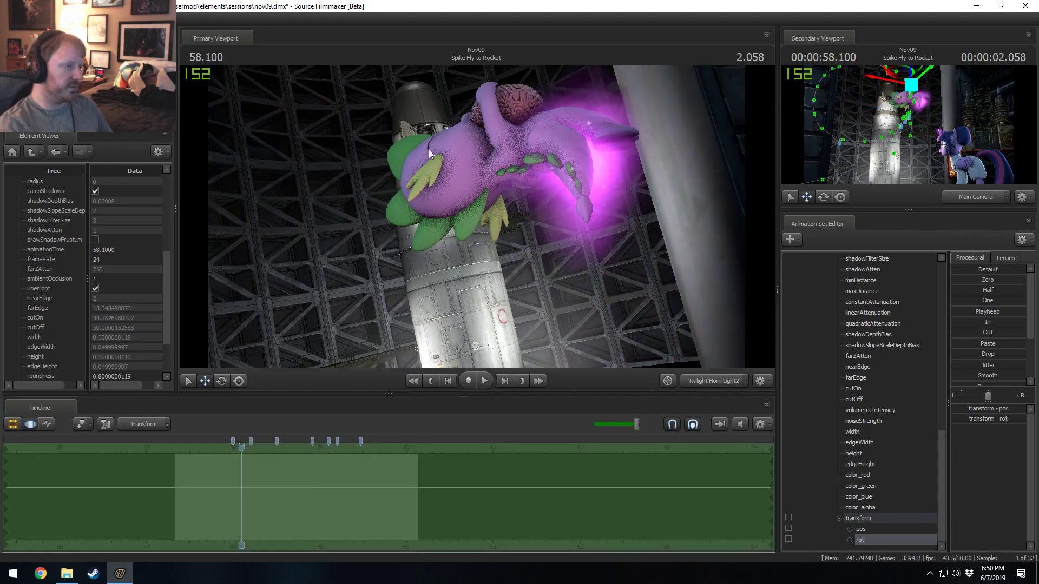
pyautogui.moveTo(476, 216); pyautogui.dragTo(476, 105)
pyautogui.click(880, 521)
# - Lock the repositioned light's transform to Spike's Pelvis and flatten it to the value at the playhead
pyautogui.scroll(3, 823, 408)
pyautogui.scroll(7, 823, 407)
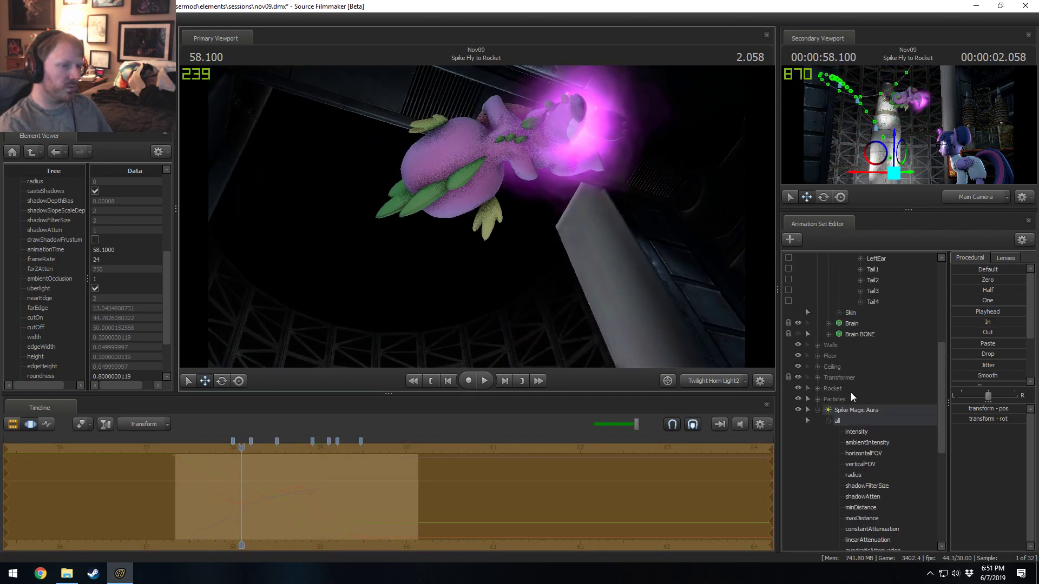
pyautogui.click(874, 336)
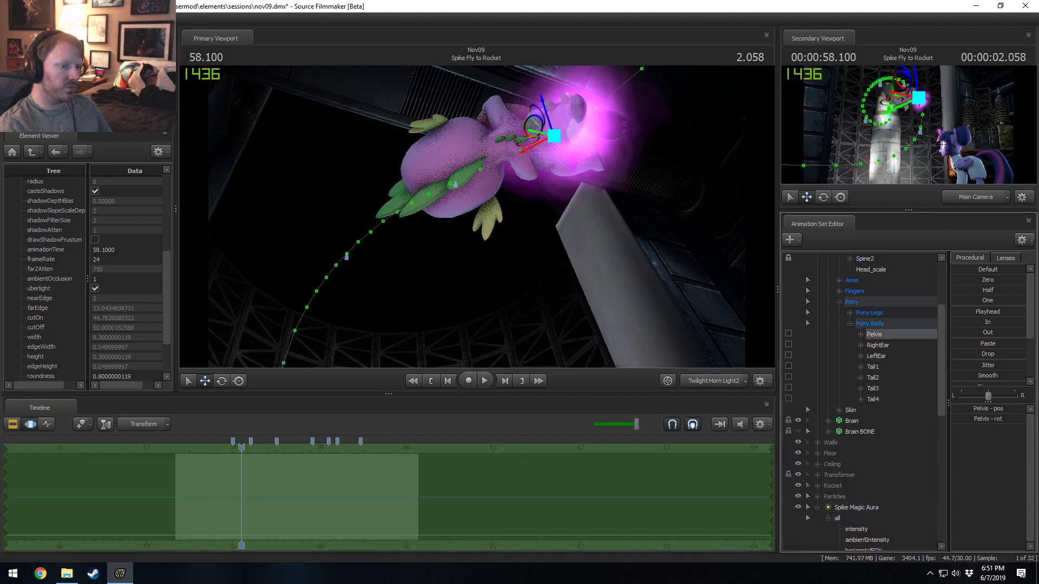
pyautogui.moveTo(889, 569); pyautogui.dragTo(868, 533)
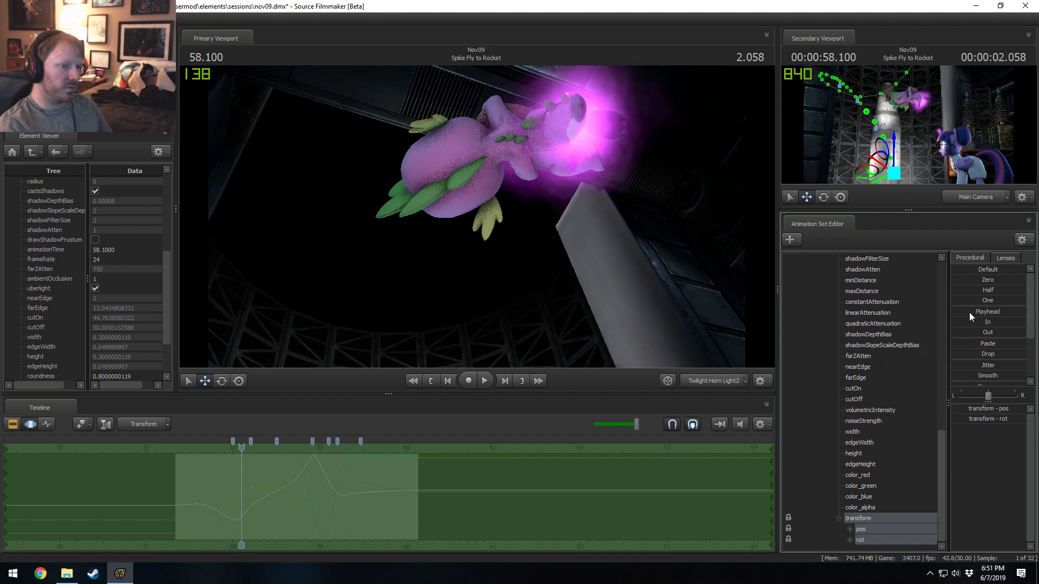
pyautogui.click(969, 313)
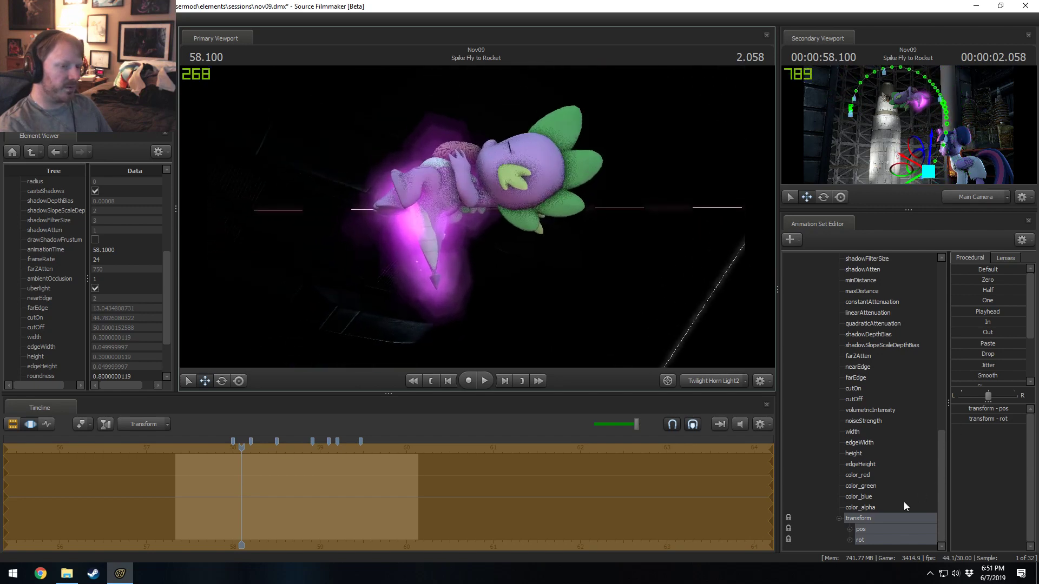
# - Increase the Spike Magic Aura light's intensity and adjust its position around Spike
pyautogui.scroll(5, 875, 514)
pyautogui.click(849, 339)
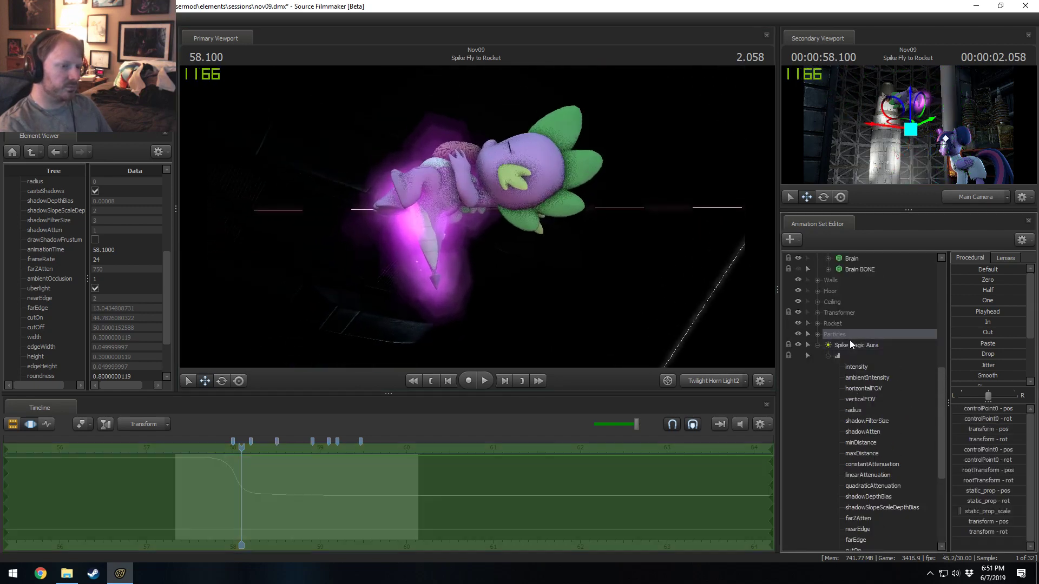
pyautogui.rightClick(850, 342)
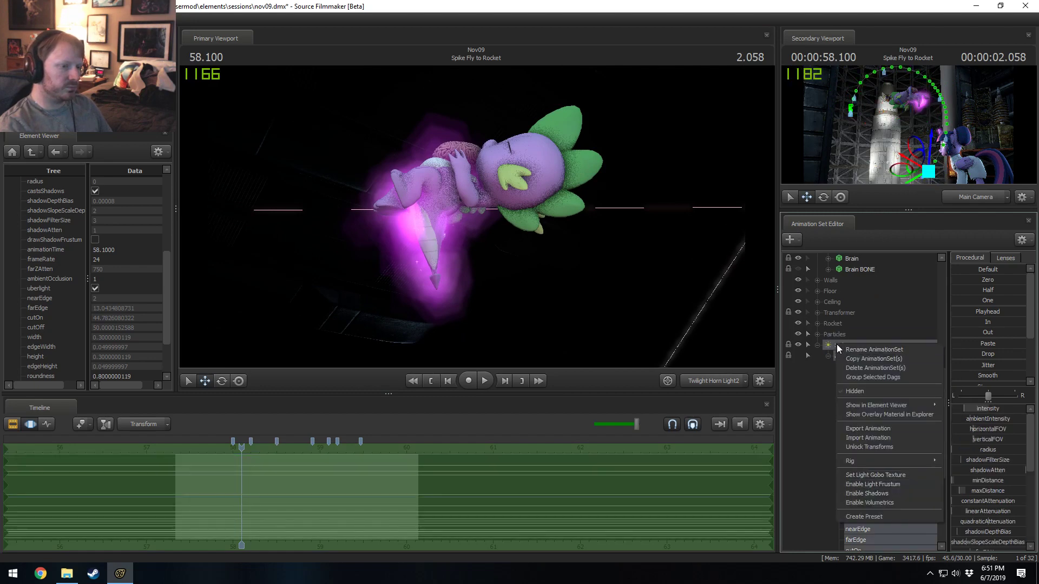
pyautogui.press('Escape')
pyautogui.moveTo(995, 413); pyautogui.dragTo(1012, 413)
pyautogui.moveTo(476, 216)
pyautogui.mouseDown()
pyautogui.moveTo(459, 199)
pyautogui.moveTo(460, 255)
pyautogui.moveTo(459, 225)
pyautogui.moveTo(479, 219)
pyautogui.moveTo(455, 226)
pyautogui.moveTo(476, 217)
pyautogui.mouseUp()
pyautogui.press('F2')
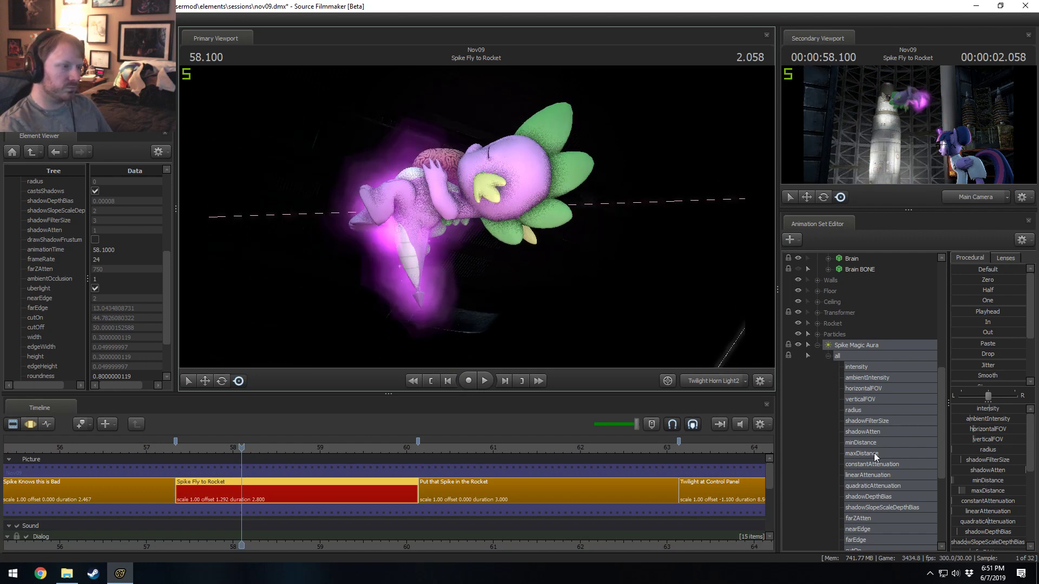
pyautogui.press('F3')
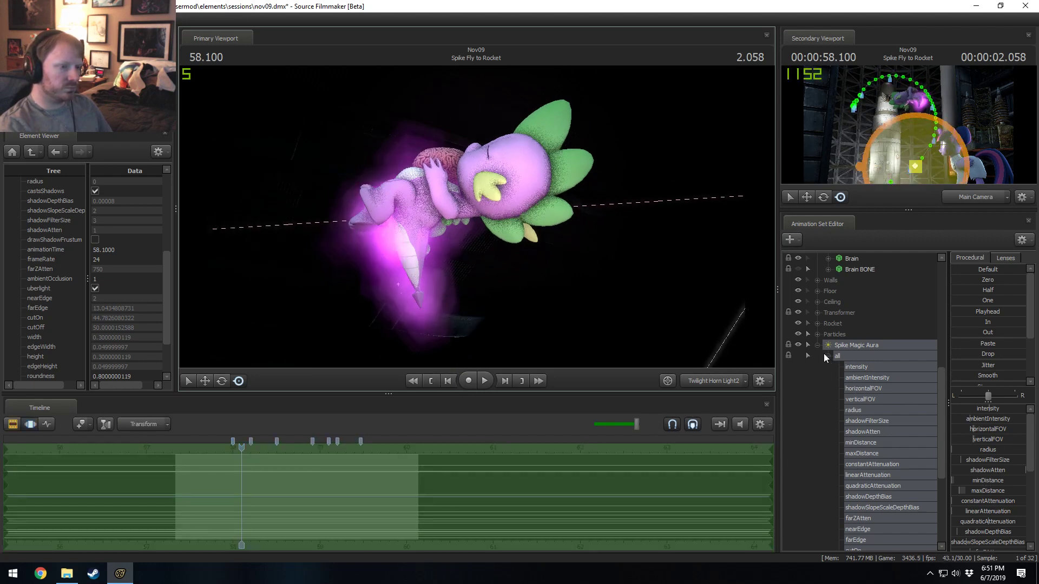
# - Lock the adjusted light's transform to Spike's Pelvis again with its animation flattened, and select its rot control
pyautogui.scroll(2, 817, 301)
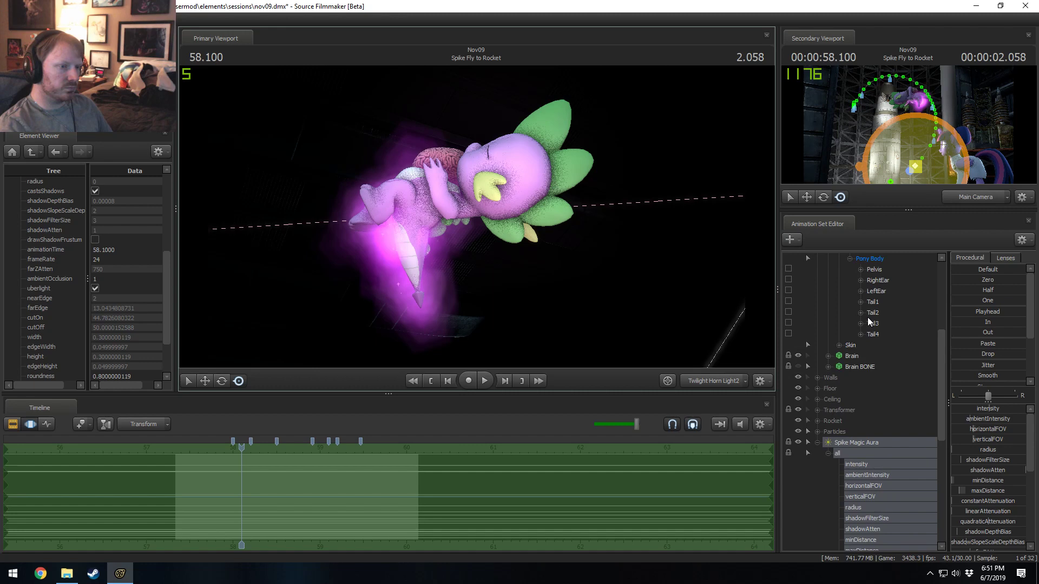
pyautogui.click(874, 269)
pyautogui.scroll(-3, 918, 464)
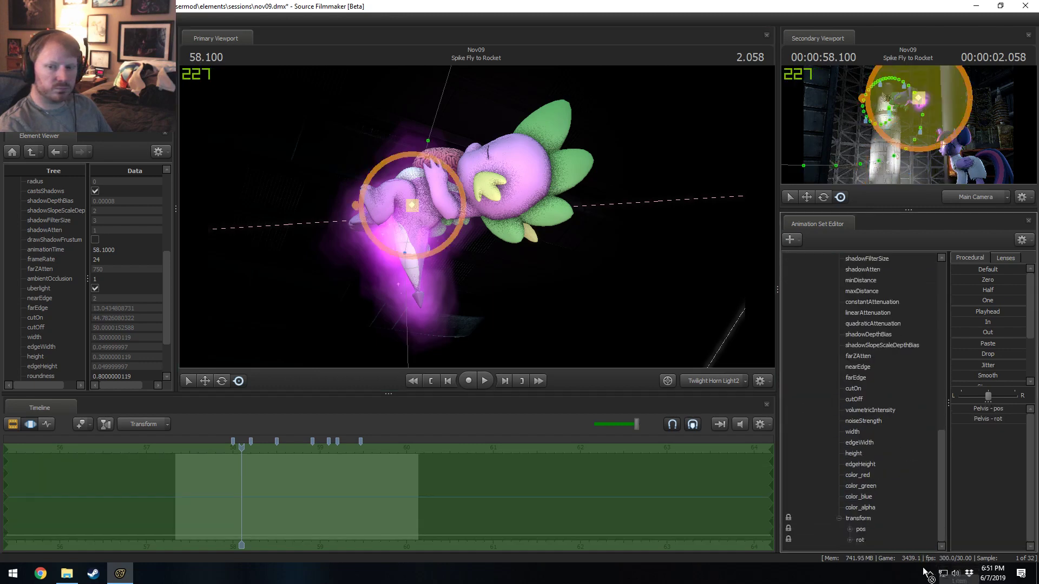
pyautogui.moveTo(894, 525); pyautogui.dragTo(871, 516)
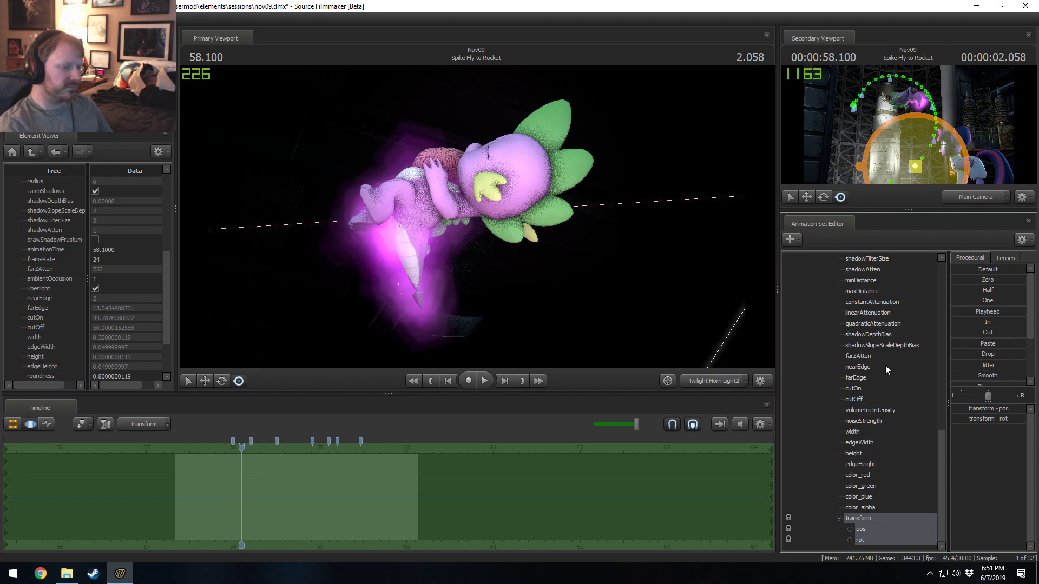
pyautogui.click(985, 324)
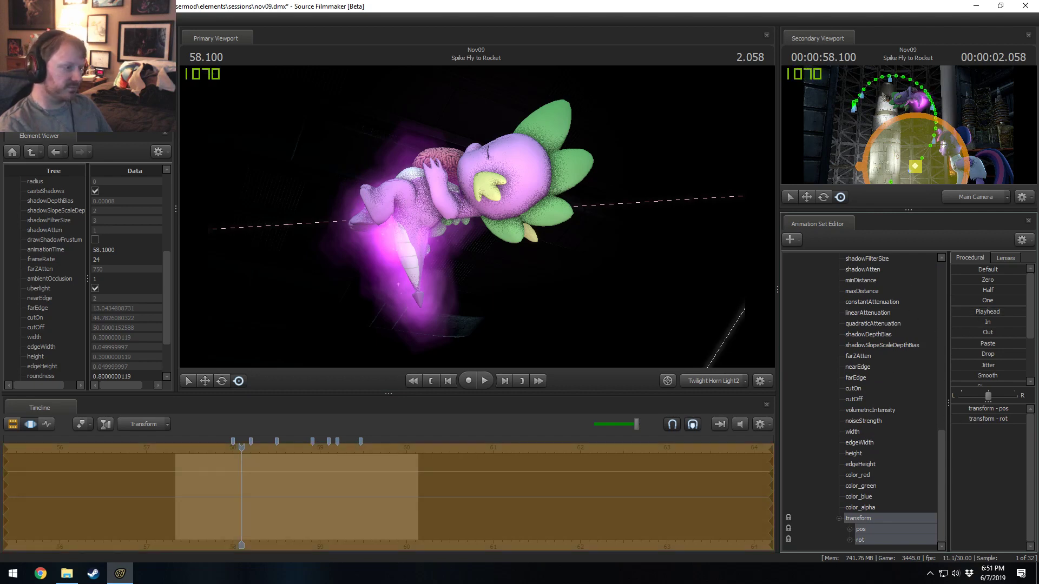
pyautogui.click(865, 540)
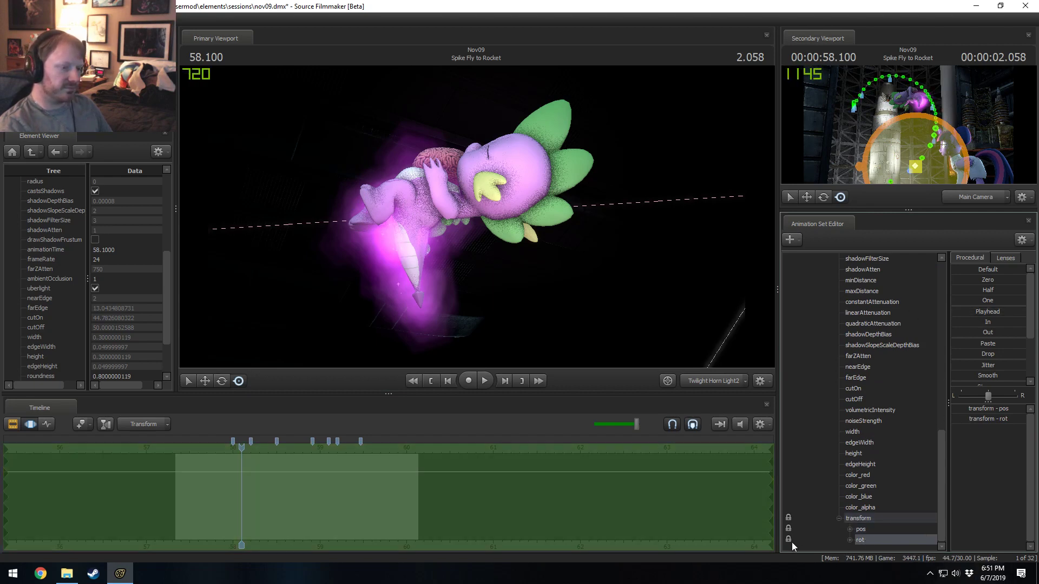
# - Try the Playhead preset on the light's rot control, and play and scrub the shot to check the light on Spike
pyautogui.click(963, 310)
pyautogui.press('space')
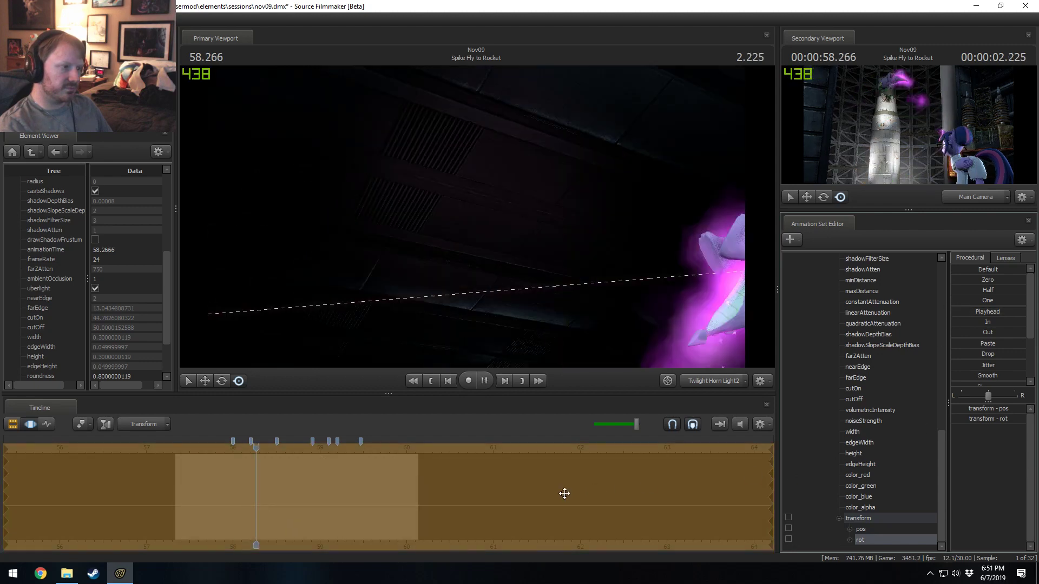
pyautogui.moveTo(290, 507); pyautogui.dragTo(243, 503)
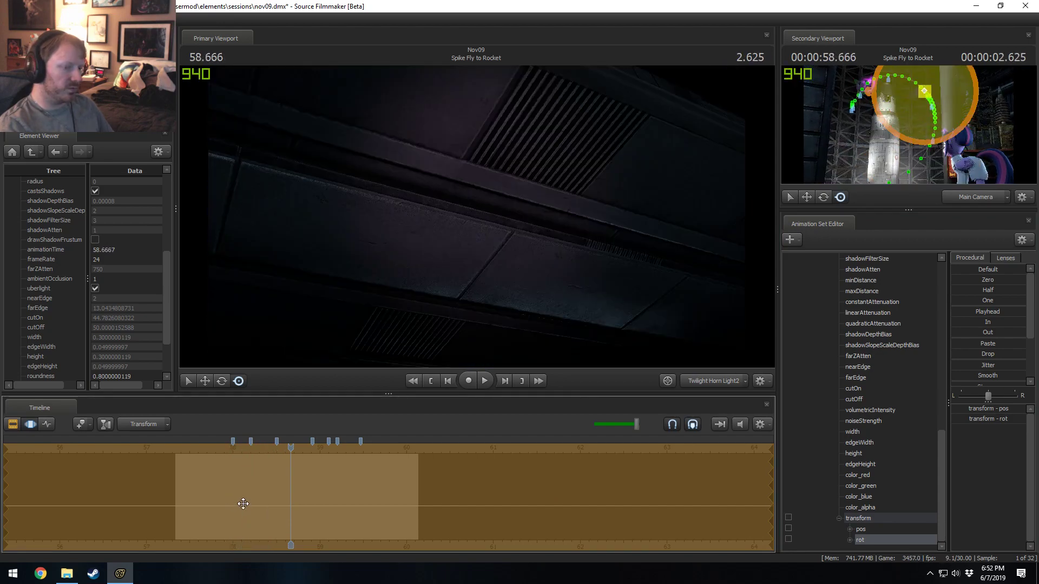
# - Expand Spike's Pelvis and try to lock the Spike Magic Aura light's transform pos to the Pelvis pos control
pyautogui.scroll(5, 833, 498)
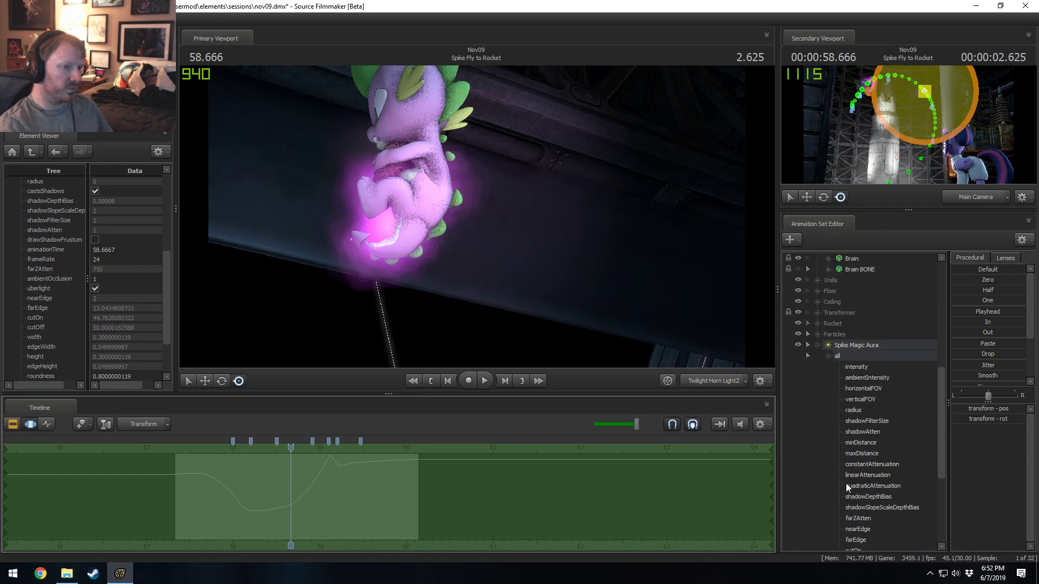
pyautogui.scroll(2, 854, 357)
pyautogui.scroll(-2, 873, 369)
pyautogui.scroll(1, 869, 387)
pyautogui.scroll(3, 869, 387)
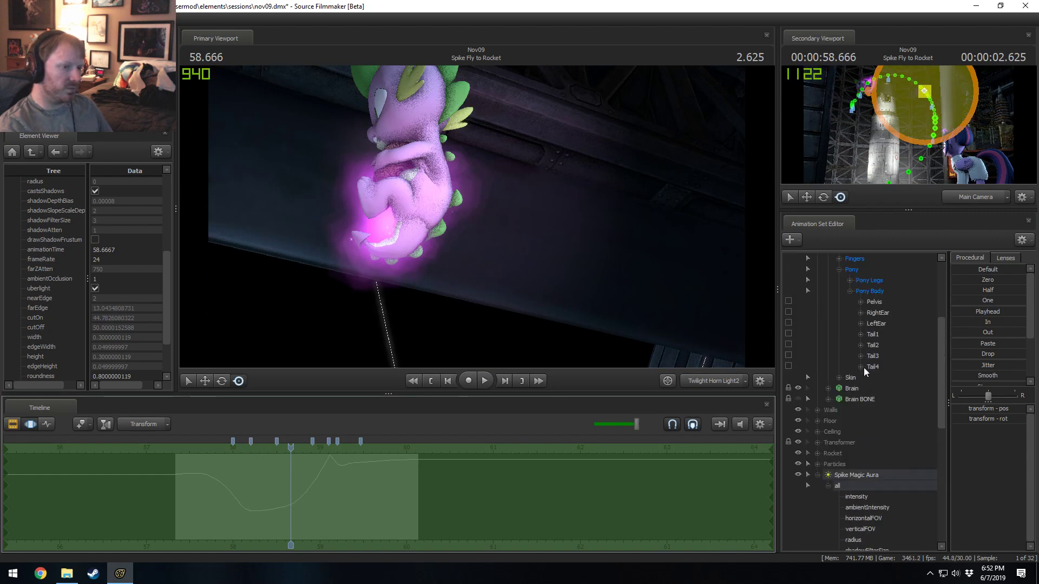
pyautogui.click(875, 302)
pyautogui.scroll(1, 870, 299)
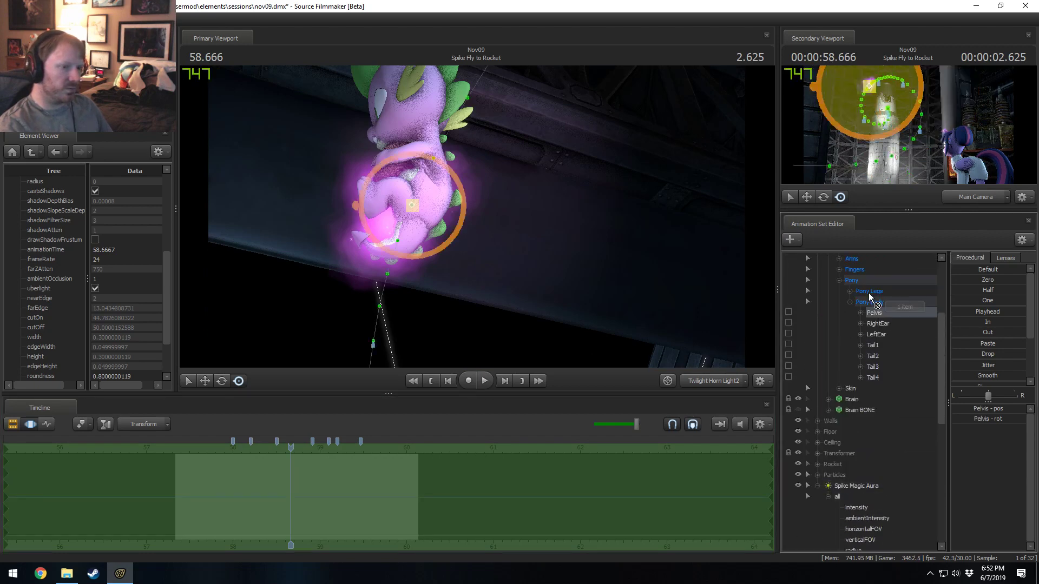
pyautogui.doubleClick(870, 314)
pyautogui.click(883, 324)
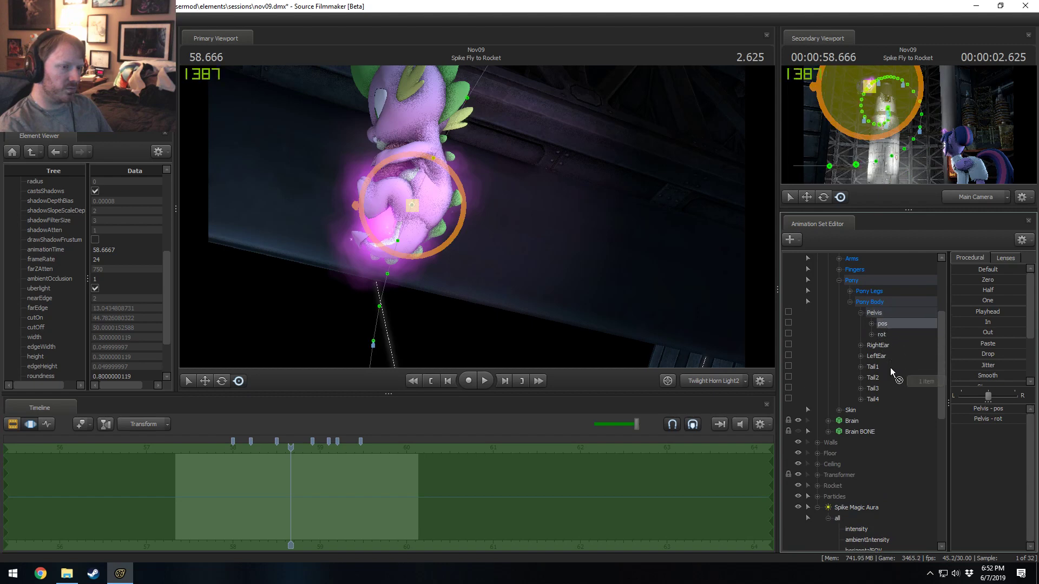
pyautogui.scroll(-10, 866, 487)
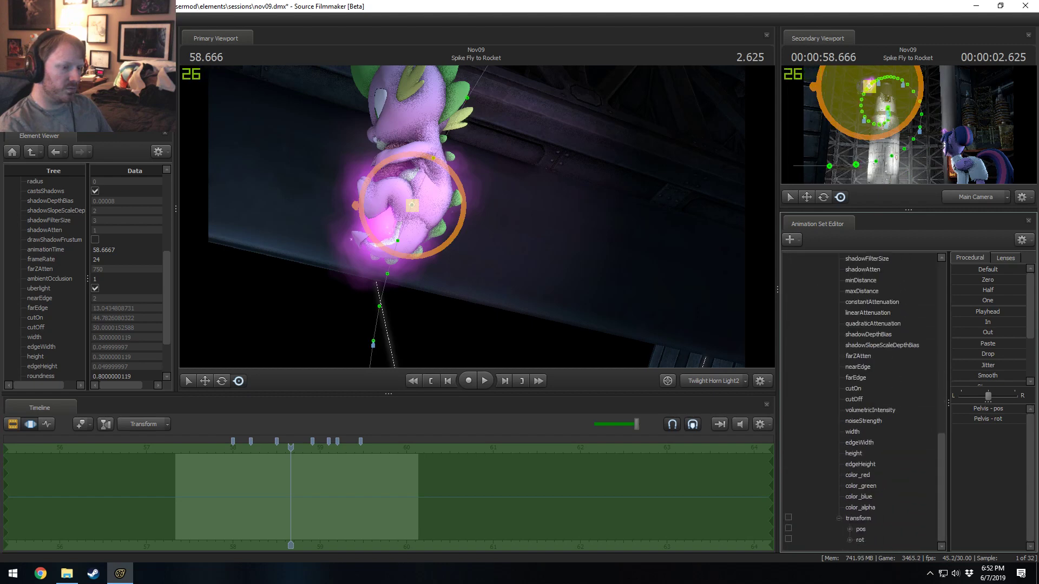
pyautogui.click(860, 529)
# - Lock only the light's transform pos to Spike's Pelvis and apply the Playhead preset at 58.666, leaving rot unlocked
pyautogui.scroll(7, 866, 502)
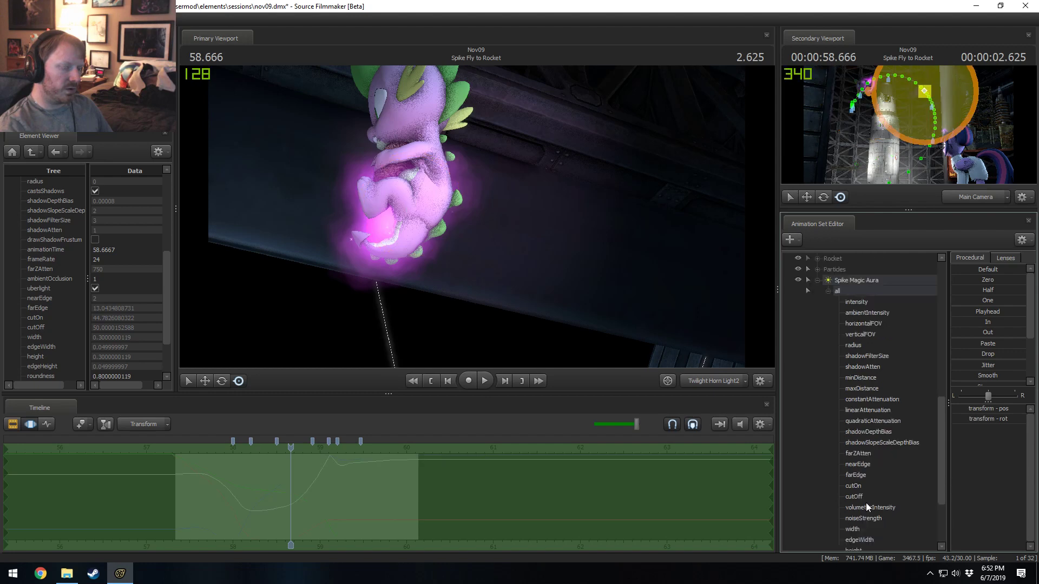
pyautogui.scroll(5, 884, 352)
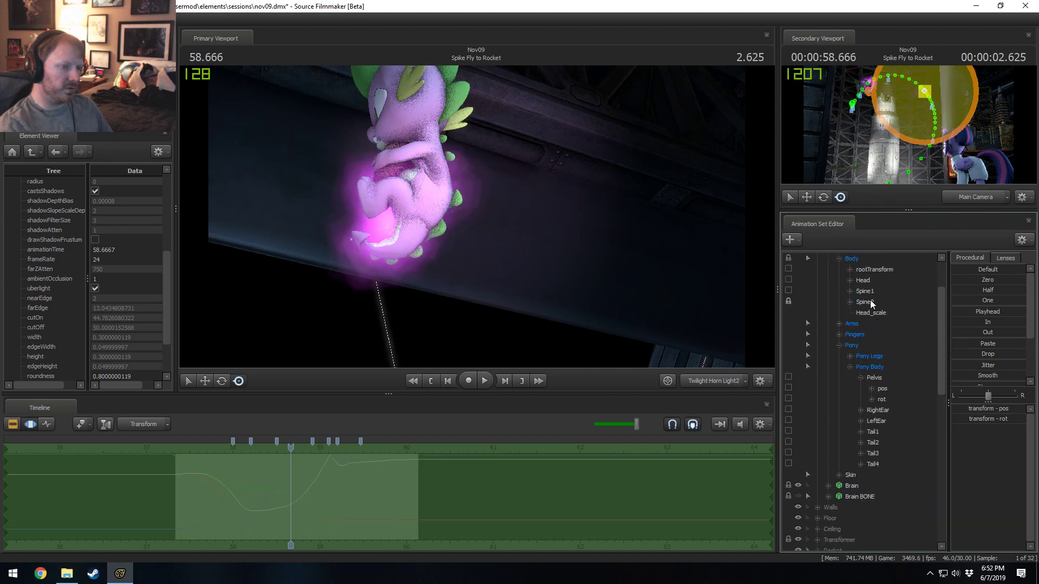
pyautogui.click(880, 379)
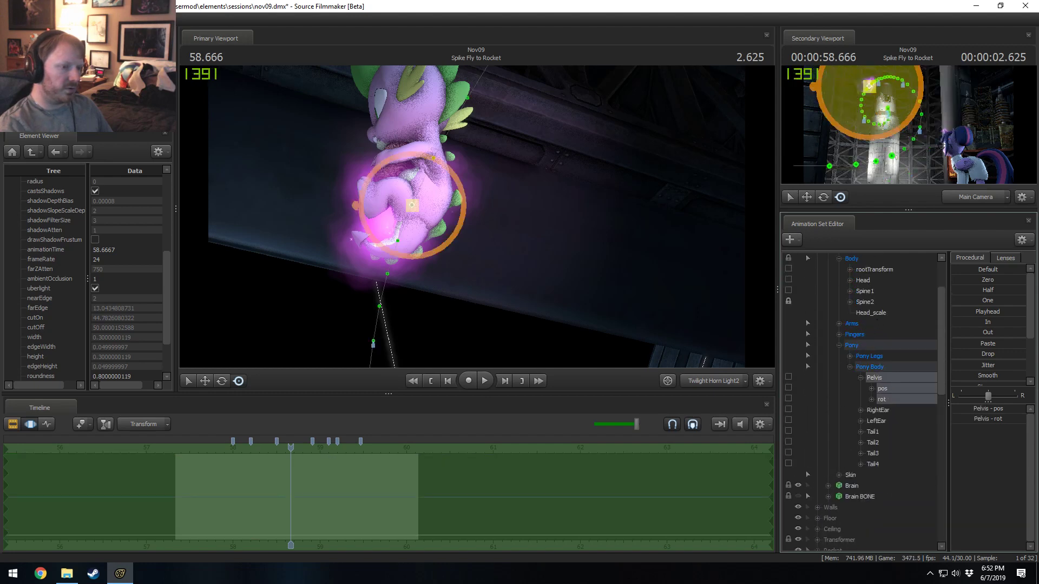
pyautogui.scroll(-12, 879, 519)
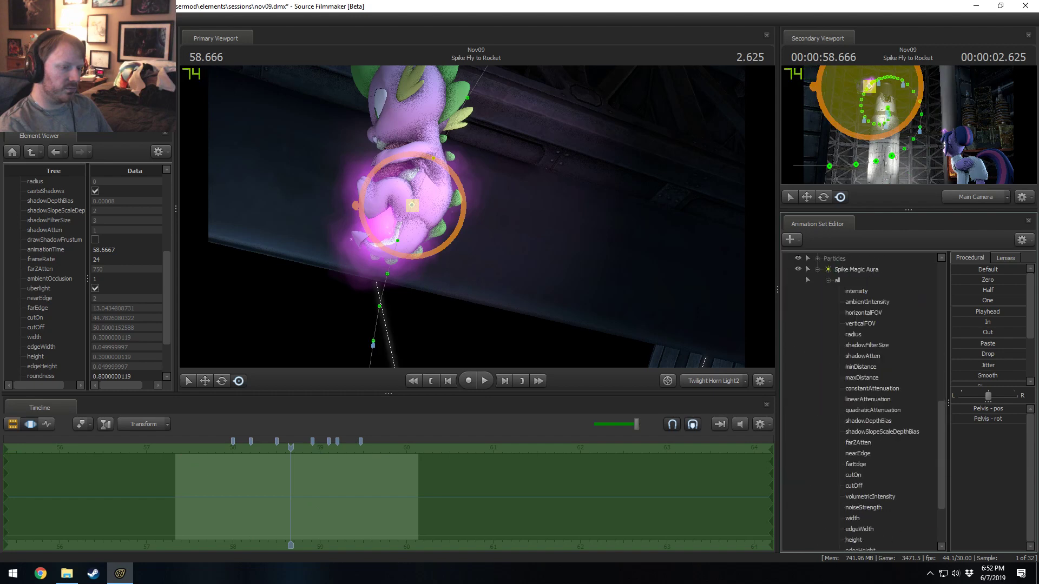
pyautogui.click(860, 539)
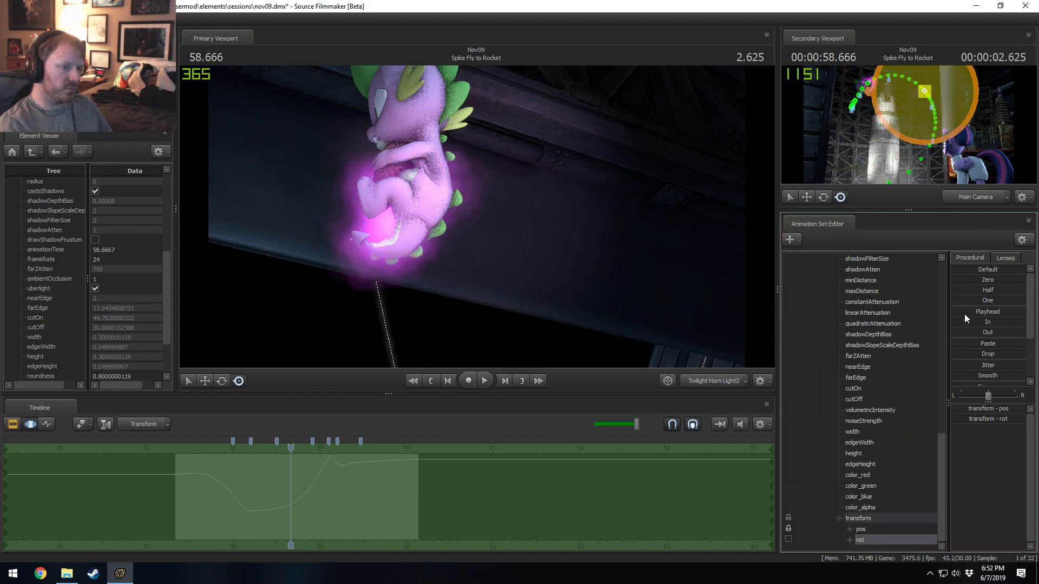
pyautogui.moveTo(966, 312); pyautogui.dragTo(1025, 313)
pyautogui.moveTo(260, 506); pyautogui.dragTo(177, 481, button='middle')
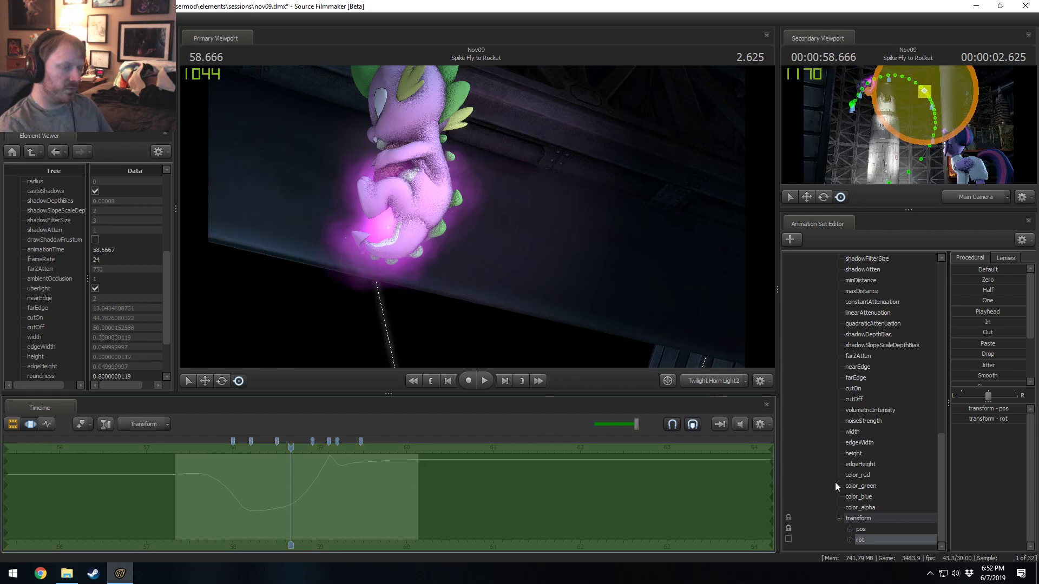
# - Try to re-aim the light with its whole transform selected, and undo the change
pyautogui.click(857, 522)
pyautogui.moveTo(666, 269); pyautogui.dragTo(443, 193)
pyautogui.hotkey('ctrl', 'z')
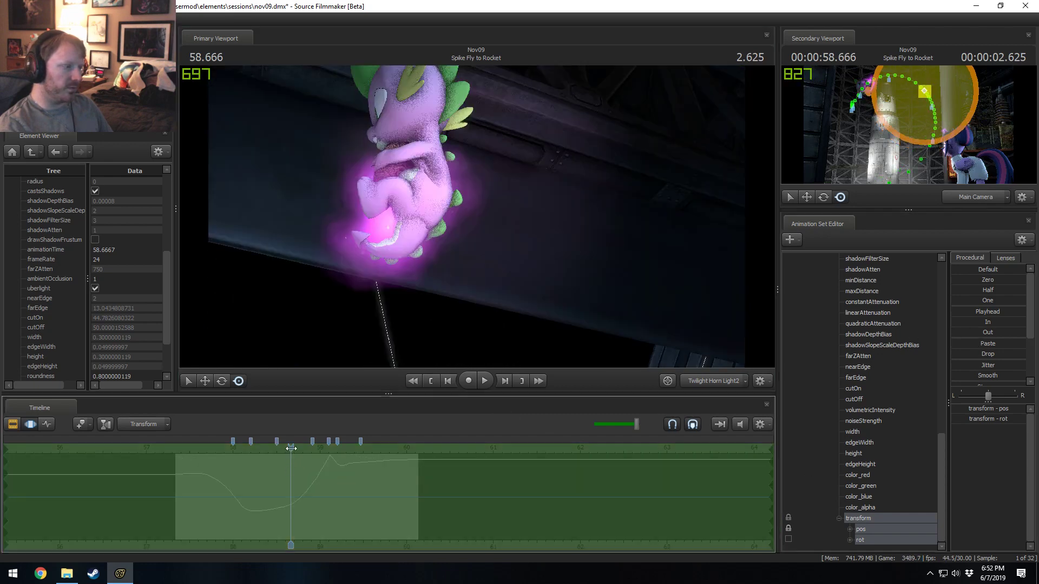
# - Move the playhead to 58.166, select the light's rot control, and re-aim the light at Spike's lower body
pyautogui.moveTo(291, 450); pyautogui.dragTo(247, 466)
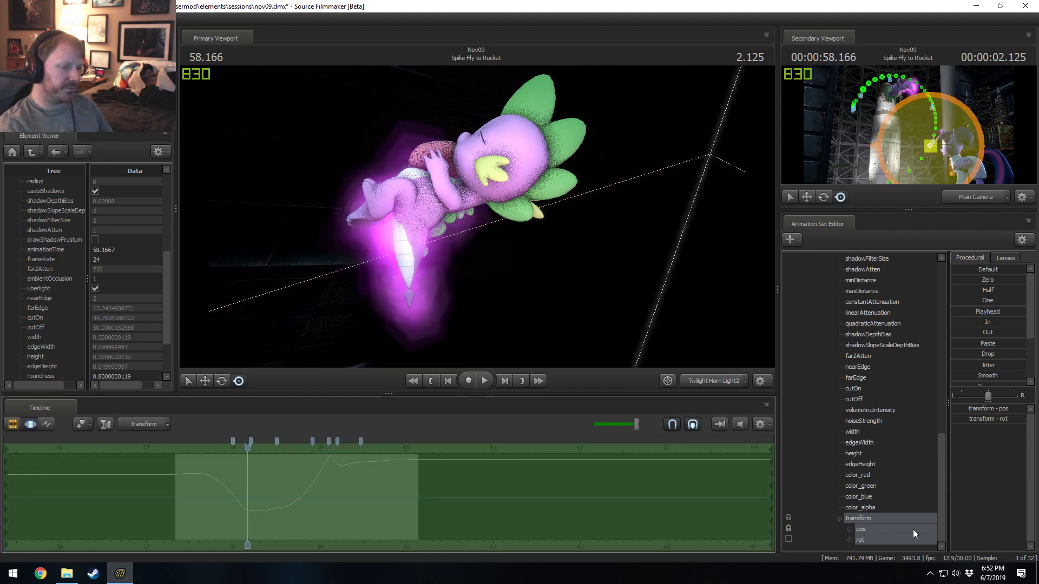
pyautogui.click(871, 538)
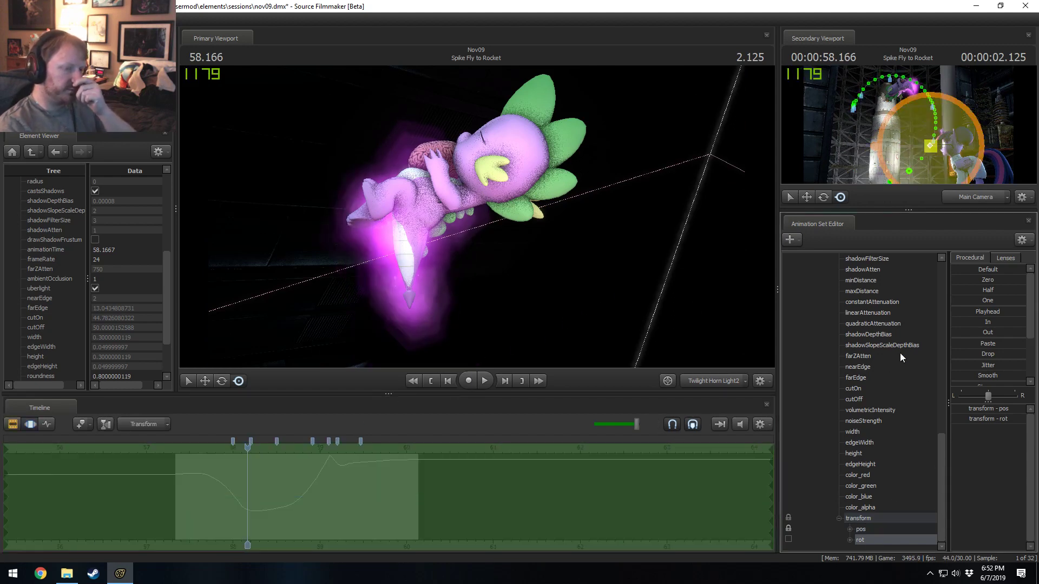
pyautogui.click(250, 490)
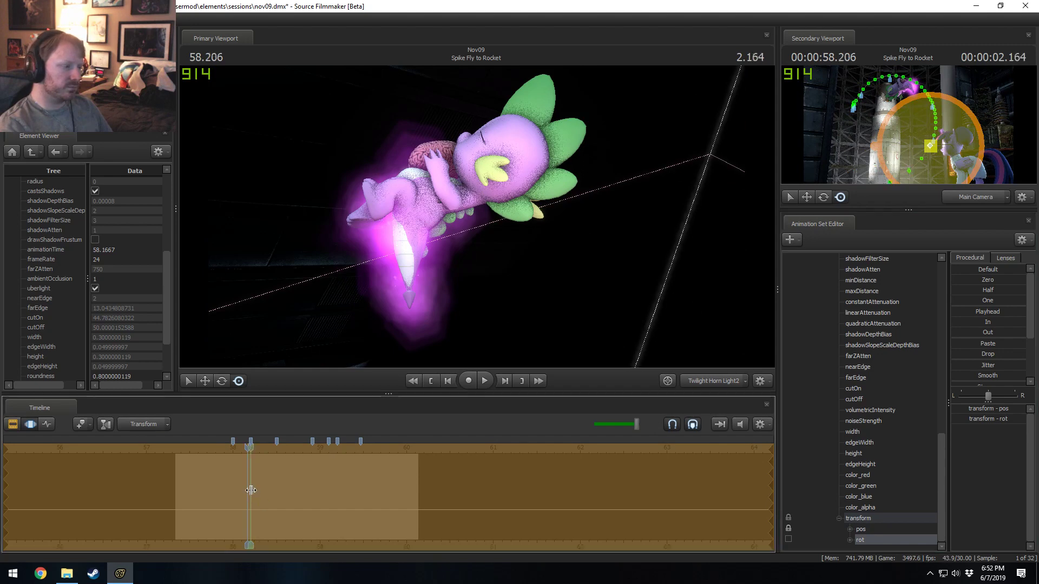
pyautogui.moveTo(251, 490)
pyautogui.mouseDown()
pyautogui.moveTo(260, 491)
pyautogui.moveTo(247, 492)
pyautogui.mouseUp()
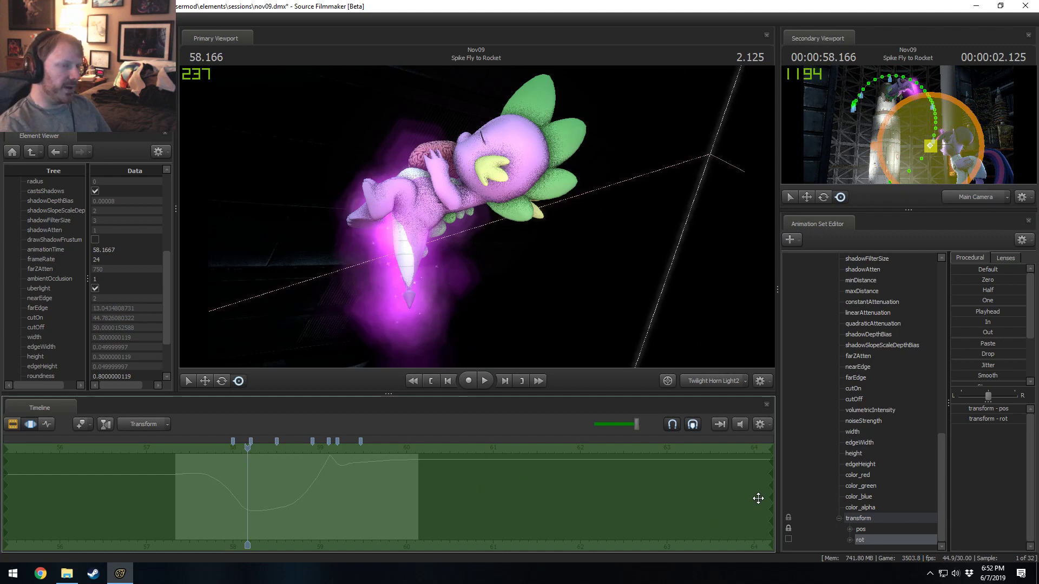
pyautogui.moveTo(504, 340); pyautogui.dragTo(549, 318)
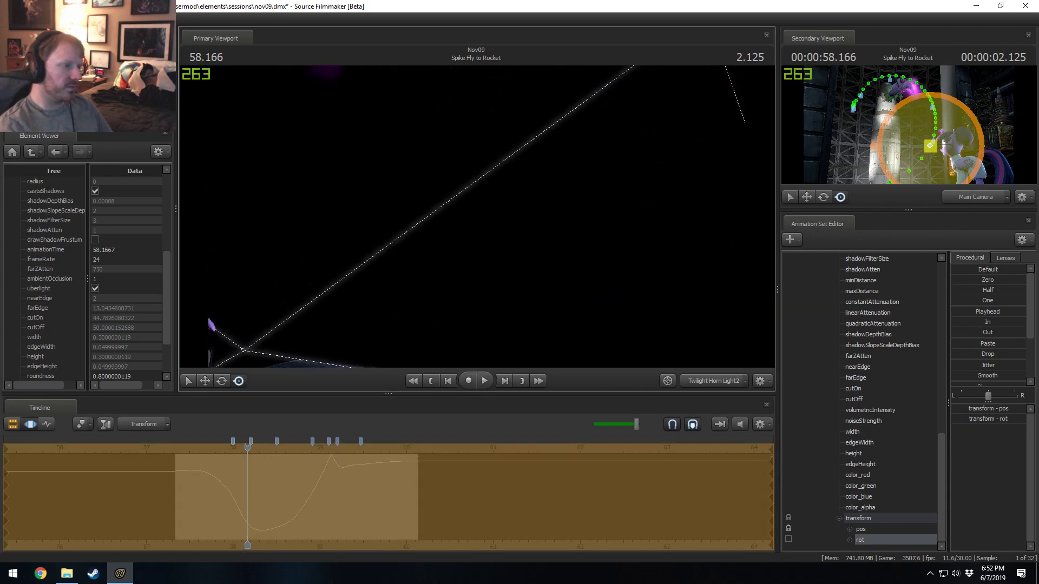
pyautogui.moveTo(498, 139); pyautogui.dragTo(476, 147)
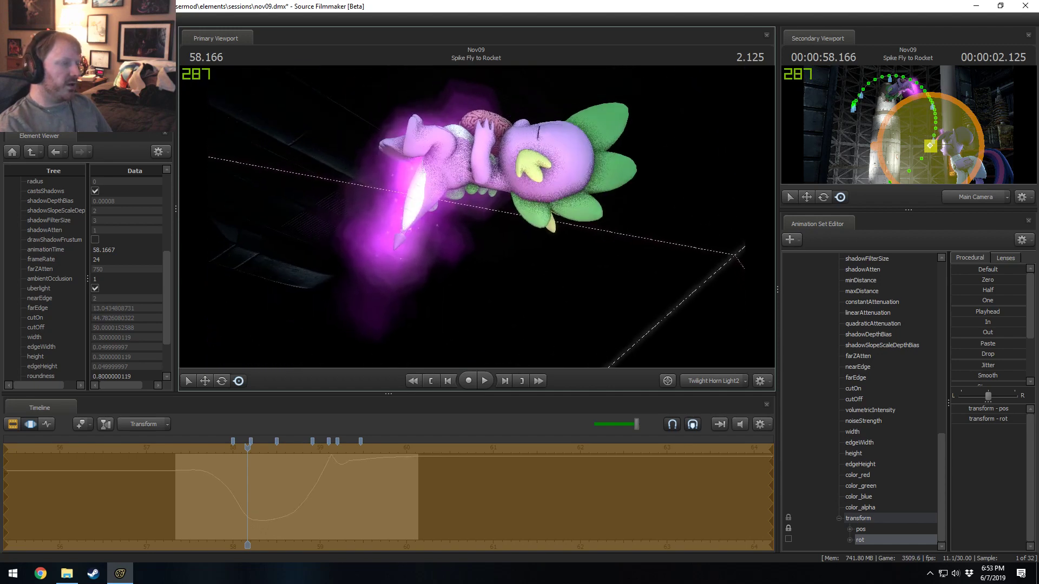
pyautogui.moveTo(476, 216); pyautogui.dragTo(471, 206)
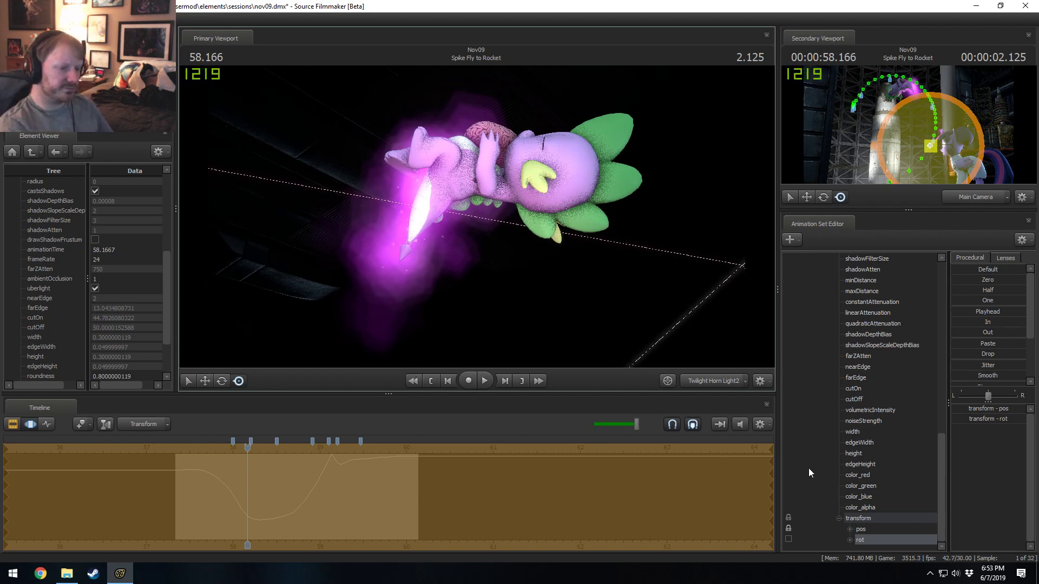
# - Examine the light's aim across the shot and compare its pos and rot curves and lock states with Spike's Pelvis
pyautogui.click(869, 540)
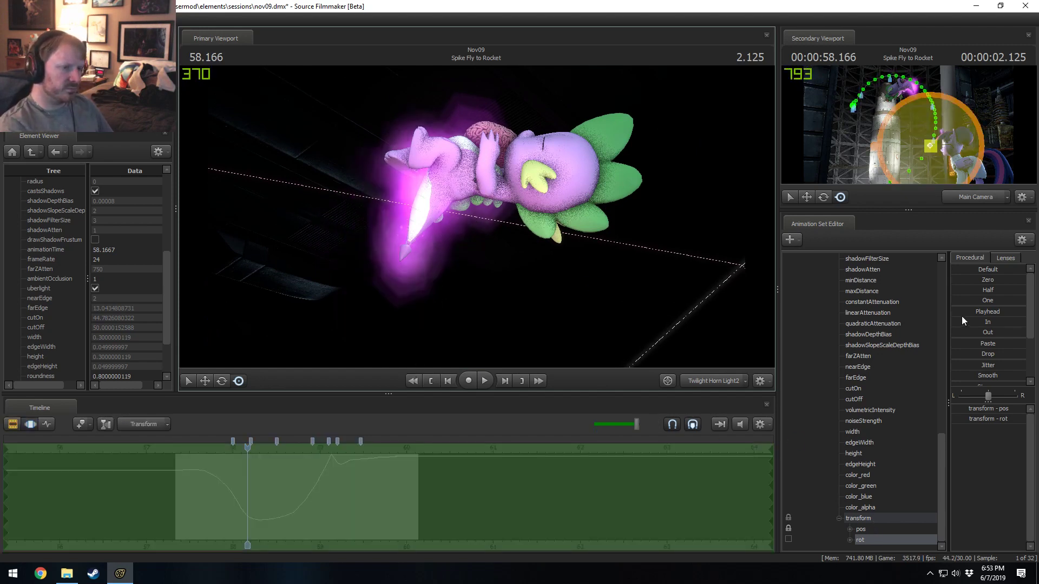
pyautogui.press('shift')
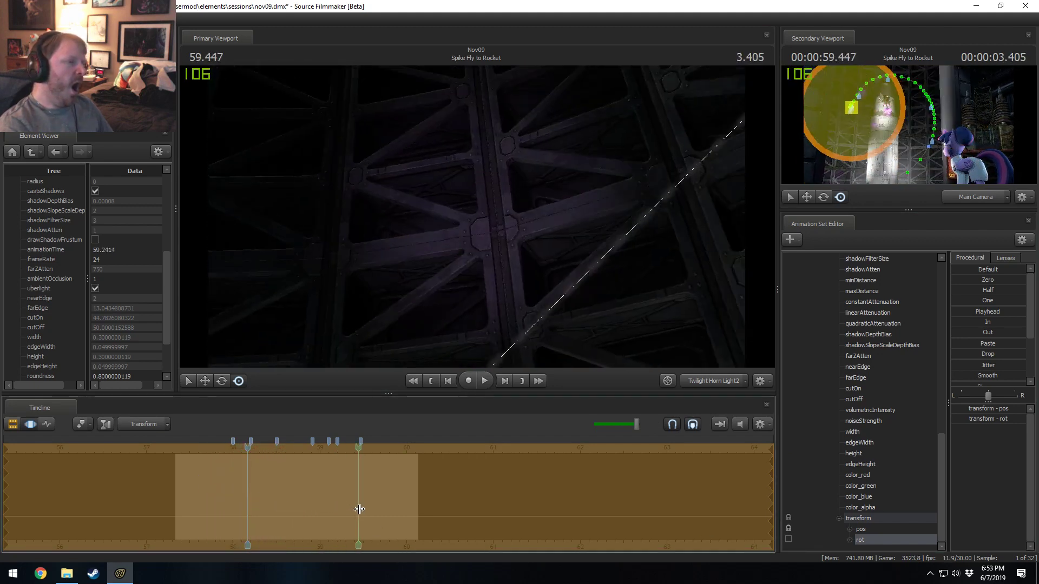
pyautogui.scroll(10, 834, 343)
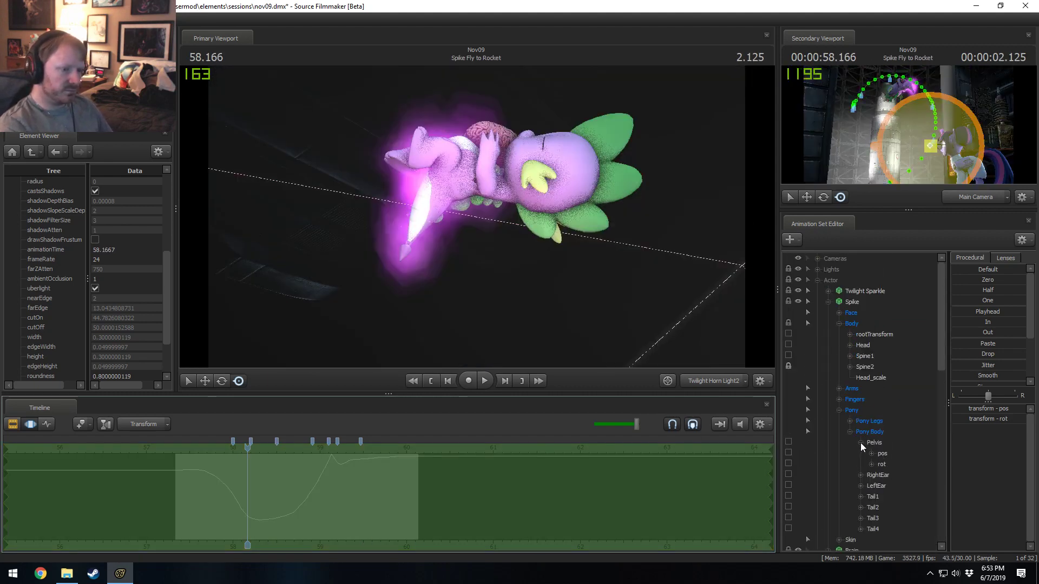
pyautogui.scroll(-10, 861, 449)
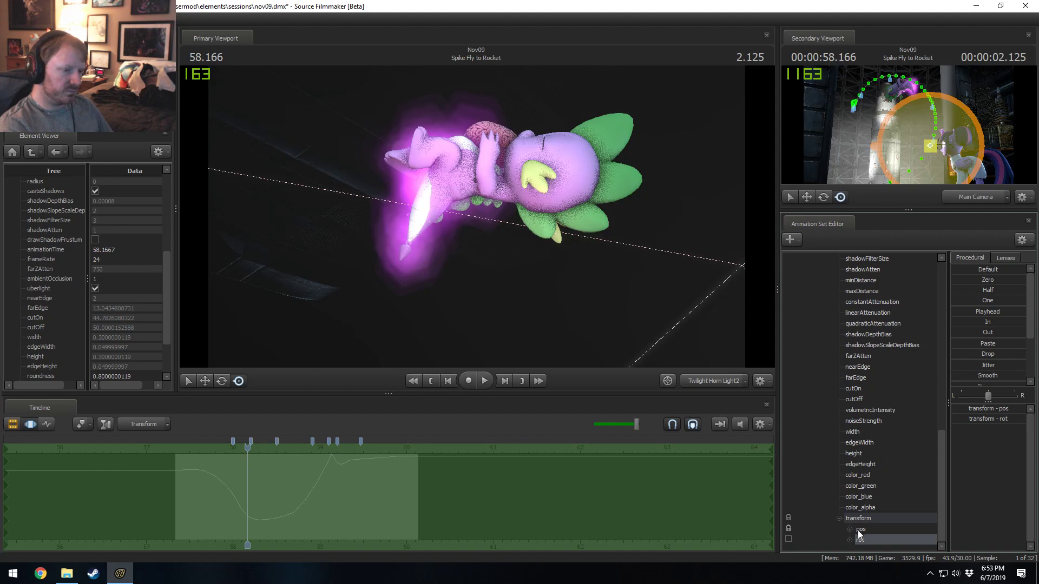
pyautogui.click(859, 530)
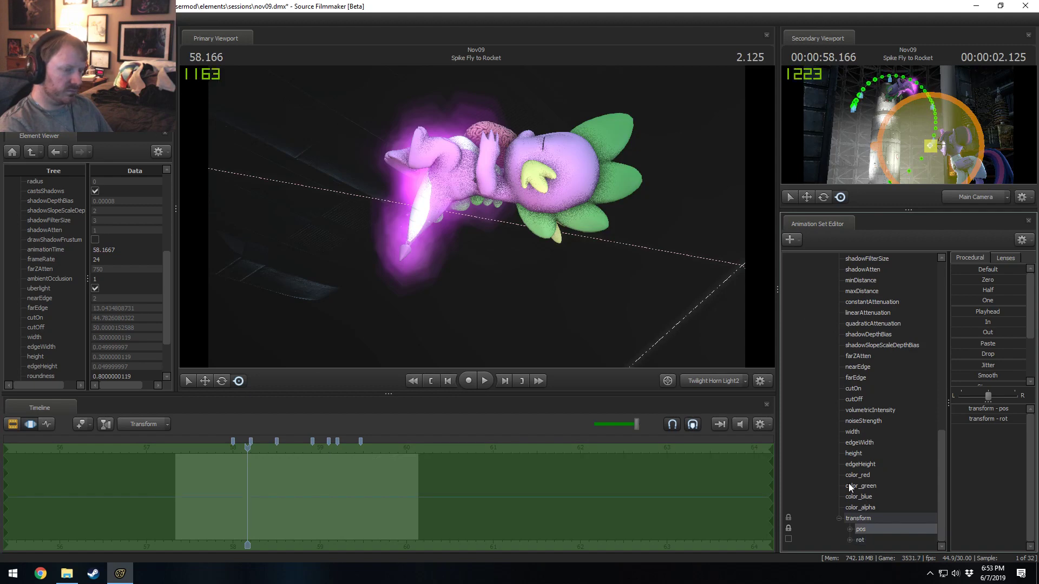
pyautogui.click(860, 540)
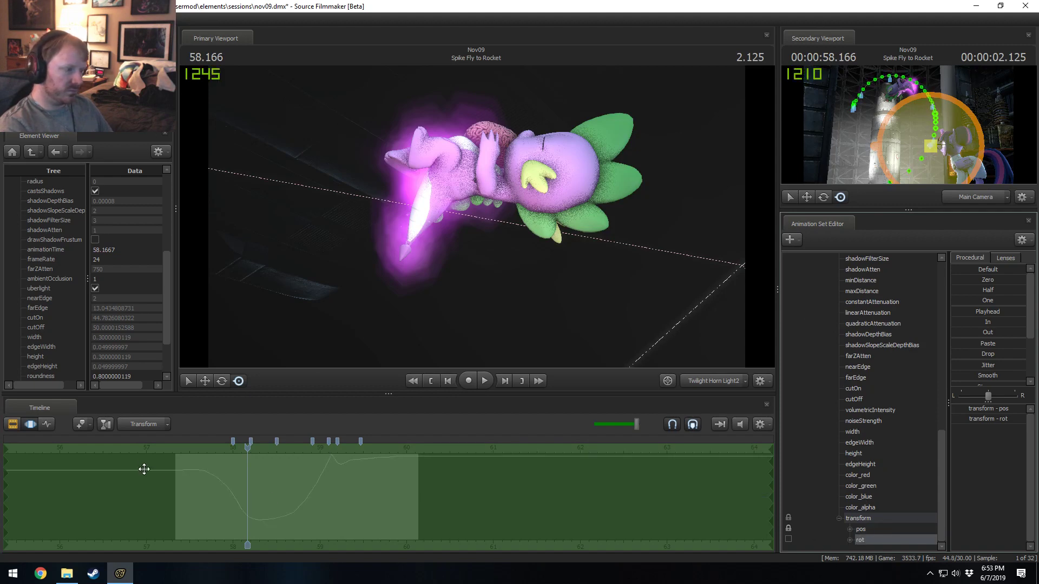
# - Step through the frames up to 58.433 and scrub back to 58.266 to check how the light follows Spike
pyautogui.moveTo(189, 483)
pyautogui.mouseDown()
pyautogui.moveTo(302, 498)
pyautogui.moveTo(199, 492)
pyautogui.moveTo(253, 493)
pyautogui.moveTo(227, 482)
pyautogui.moveTo(236, 491)
pyautogui.mouseUp()
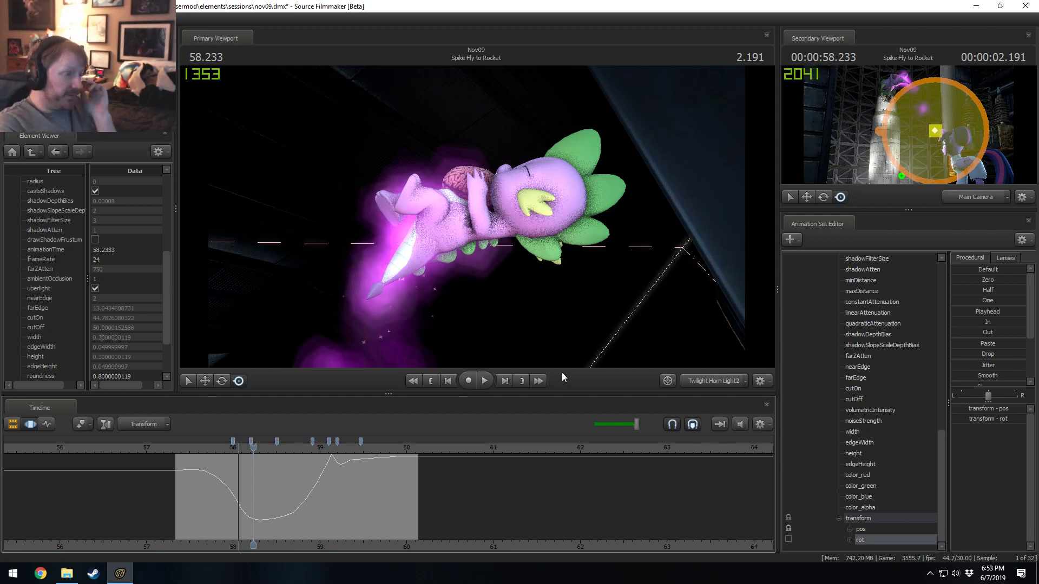
pyautogui.press('Right')
pyautogui.press('Right')
pyautogui.press('Right')
pyautogui.press('Right')
pyautogui.press('Right')
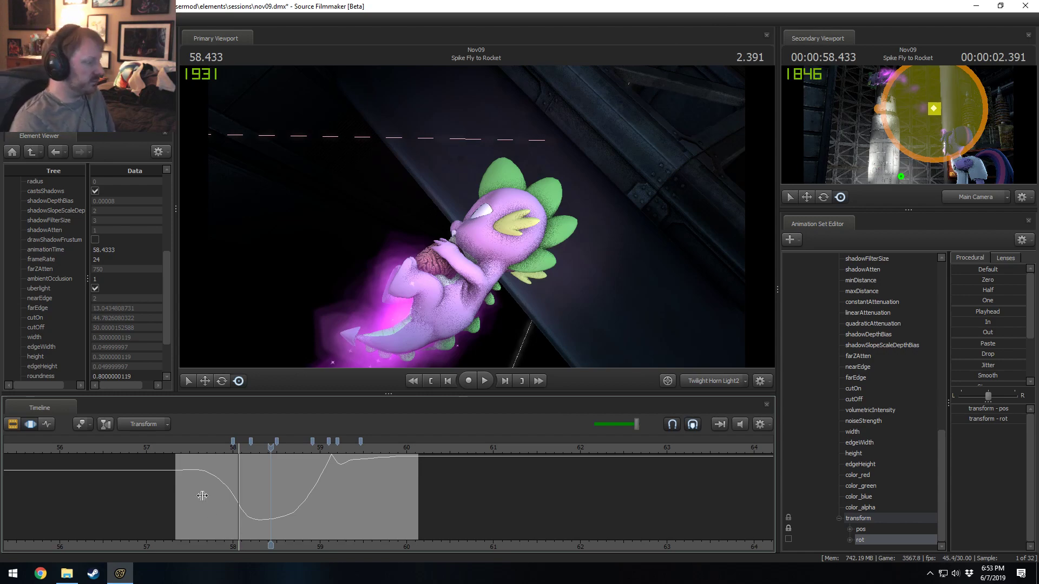
pyautogui.moveTo(202, 496); pyautogui.dragTo(256, 490)
# - Switch the timeline to the Clip Editor and preview the Spike Fly to Rocket shot through the Main Camera from 58.066
pyautogui.press('F3')
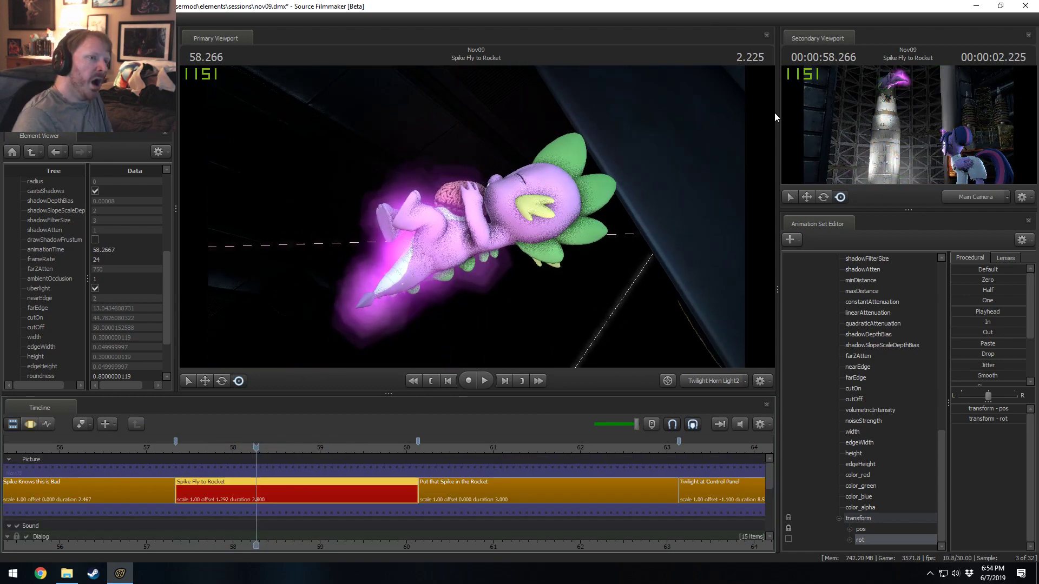
pyautogui.click(726, 384)
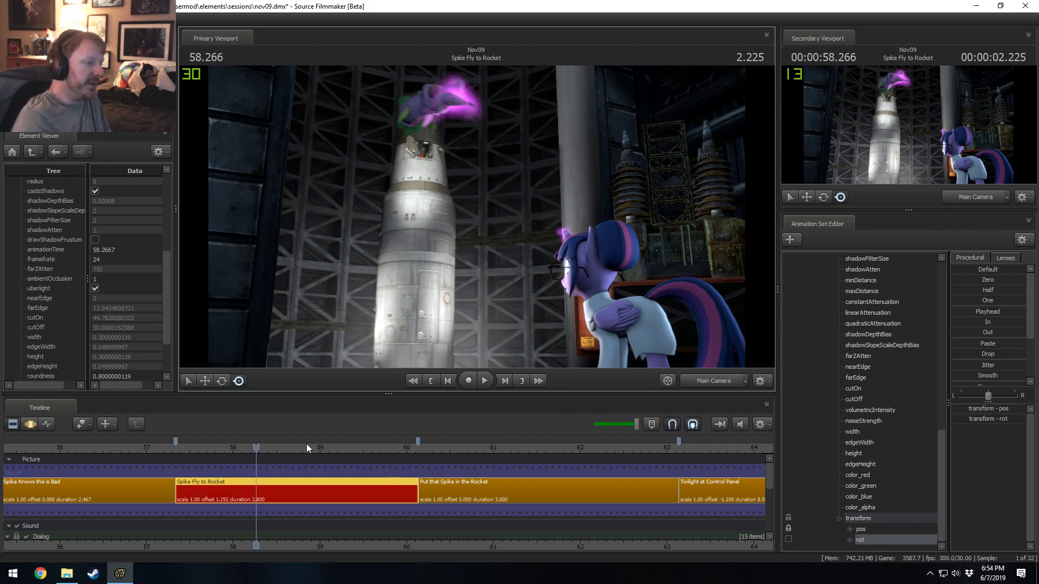
pyautogui.click(239, 451)
pyautogui.click(696, 380)
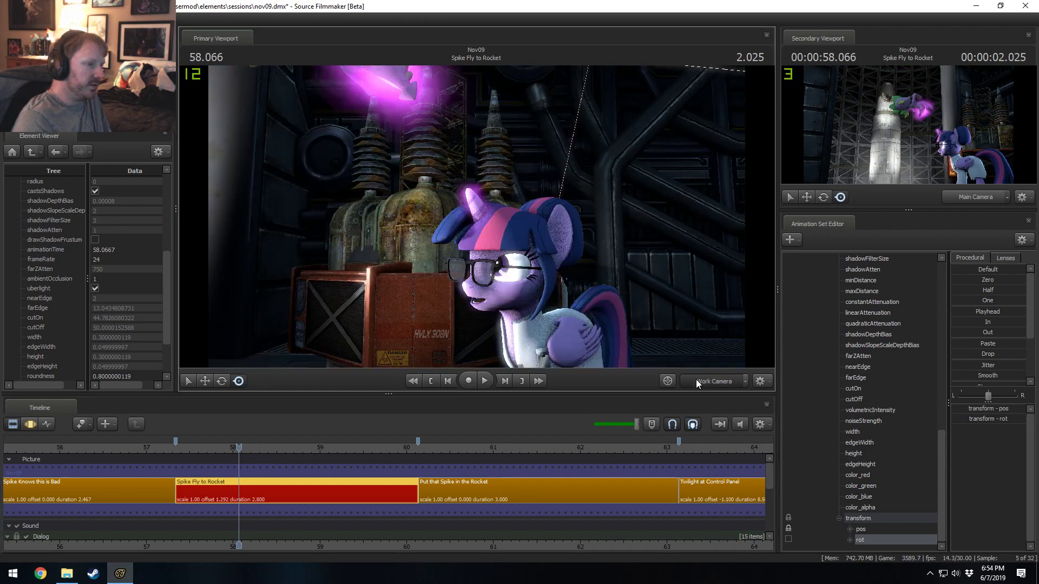
pyautogui.click(696, 379)
pyautogui.press('space')
pyautogui.press('space')
# - View the scene through the Work Camera at 58.433 and aim it at Spike floating above the rocket
pyautogui.click(700, 382)
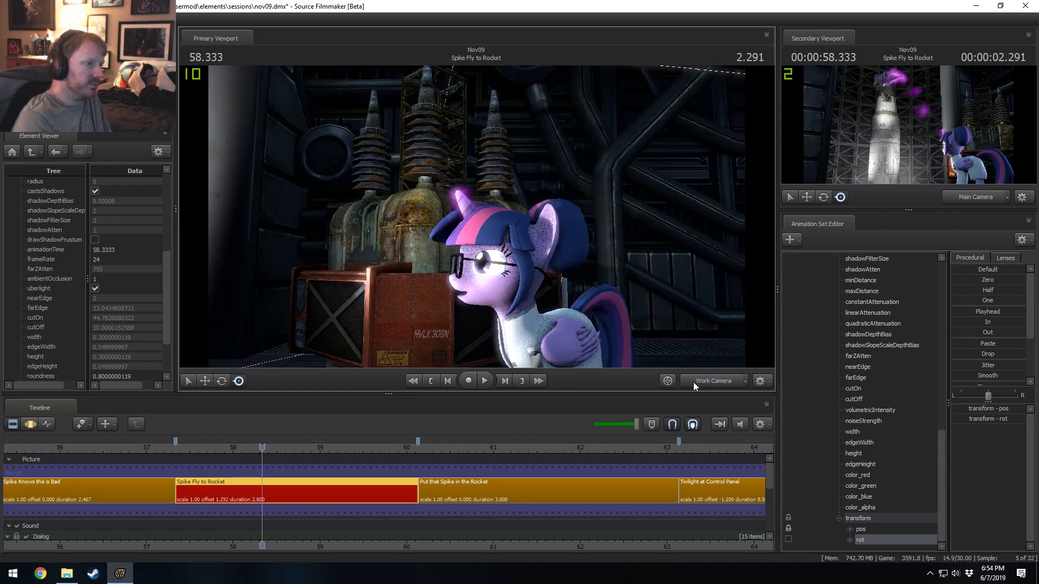
pyautogui.click(270, 448)
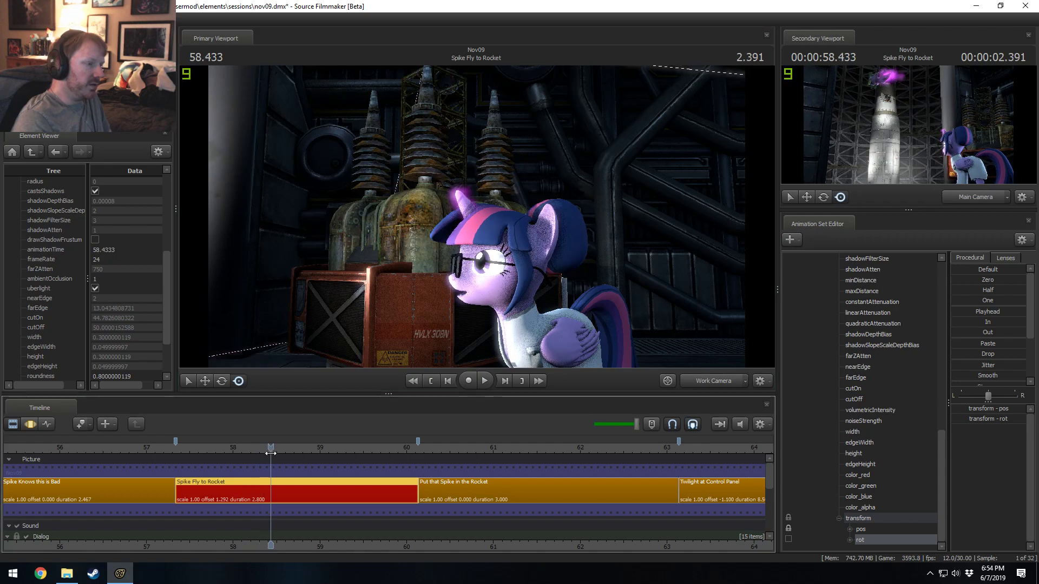
pyautogui.moveTo(476, 217); pyautogui.dragTo(371, 157)
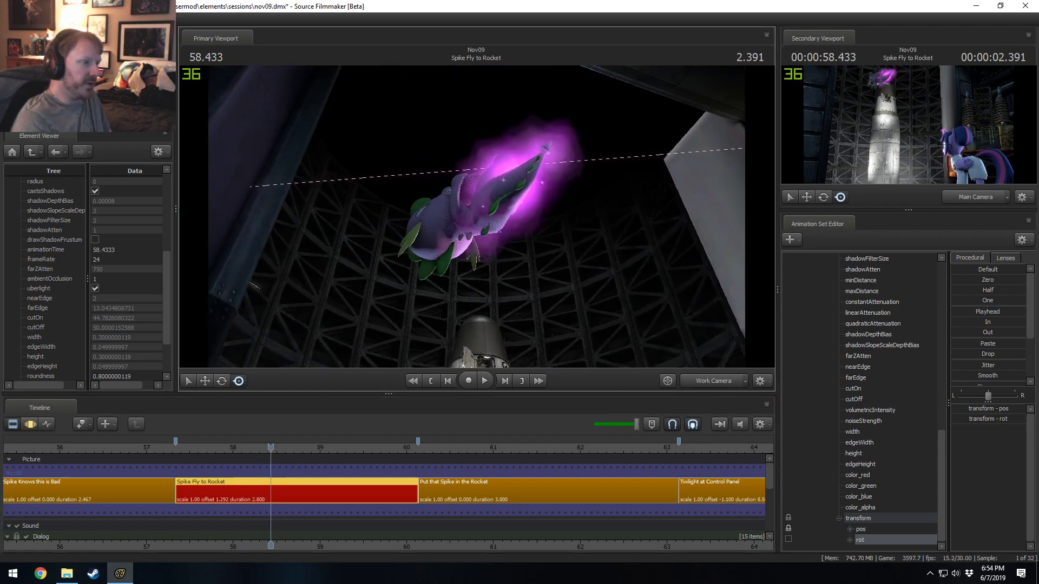
# - Advance frame by frame to 58.533 while watching the light on Spike, and switch the timeline to the Motion Editor
pyautogui.press('Right')
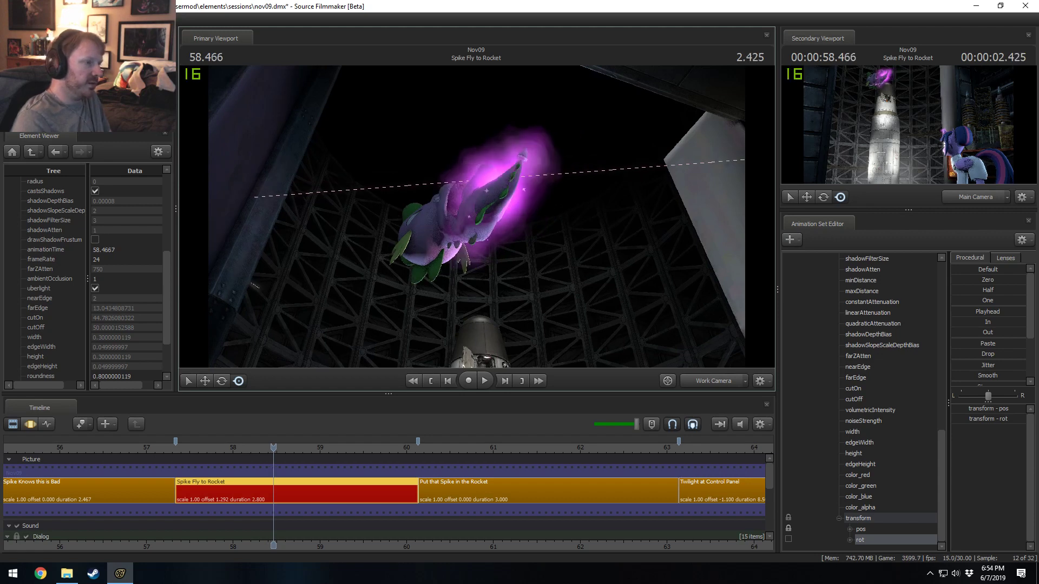
pyautogui.moveTo(476, 221)
pyautogui.mouseDown()
pyautogui.moveTo(493, 221)
pyautogui.moveTo(462, 214)
pyautogui.moveTo(473, 219)
pyautogui.mouseUp()
pyautogui.press('Right')
pyautogui.press('Right')
pyautogui.press('F3')
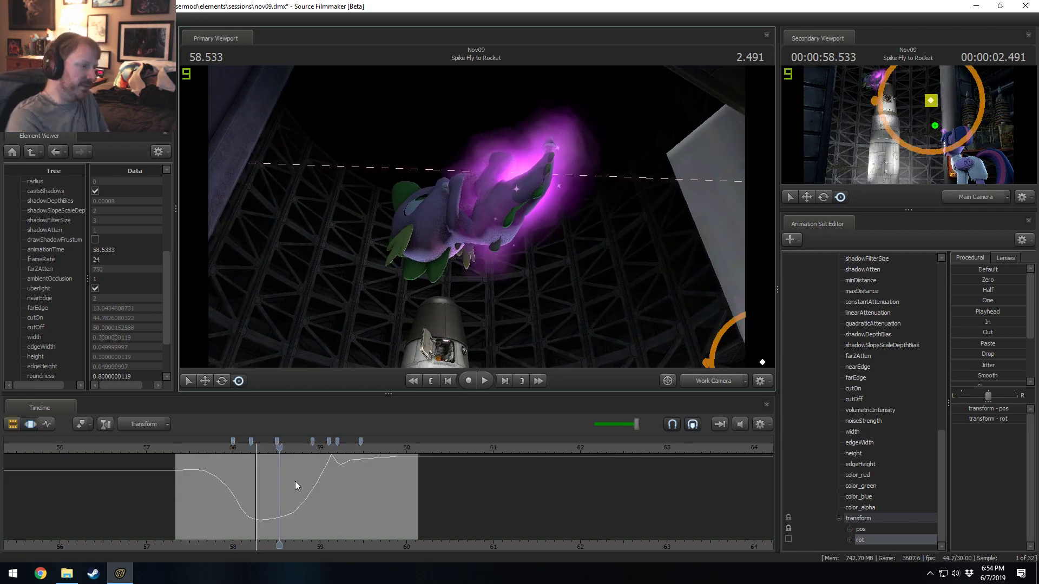
pyautogui.scroll(5, 294, 482)
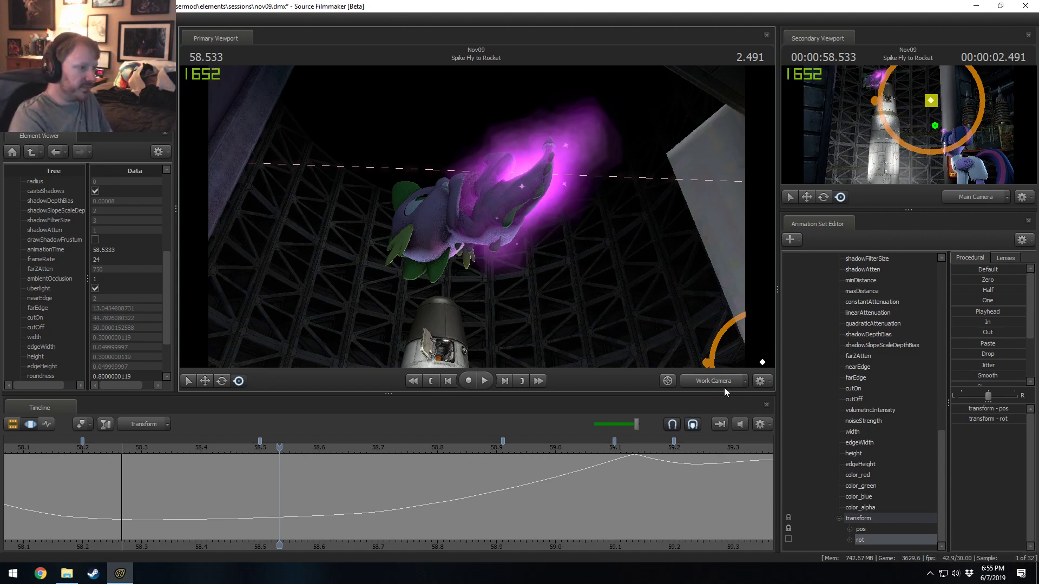
# - Select the Spike Magic Aura light and view the scene from its own viewpoint, Twilight Horn Light2
pyautogui.press('F4')
pyautogui.scroll(4, 858, 504)
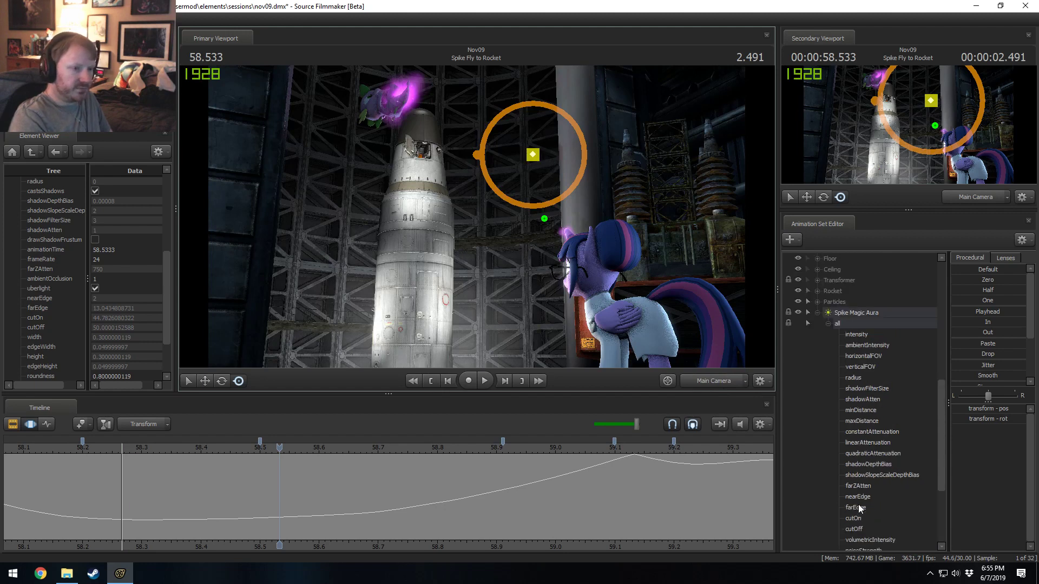
pyautogui.scroll(2, 858, 504)
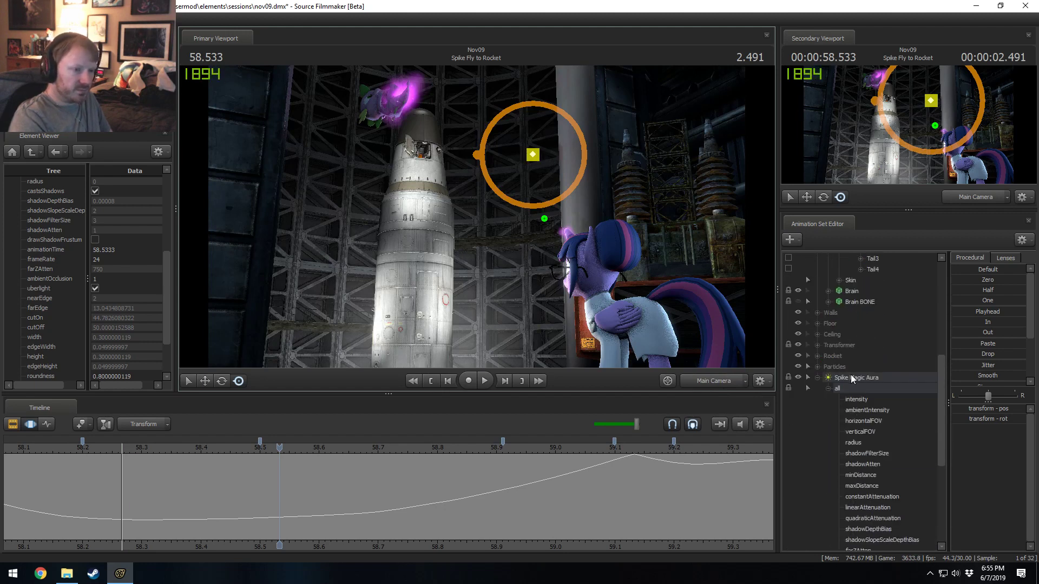
pyautogui.click(850, 375)
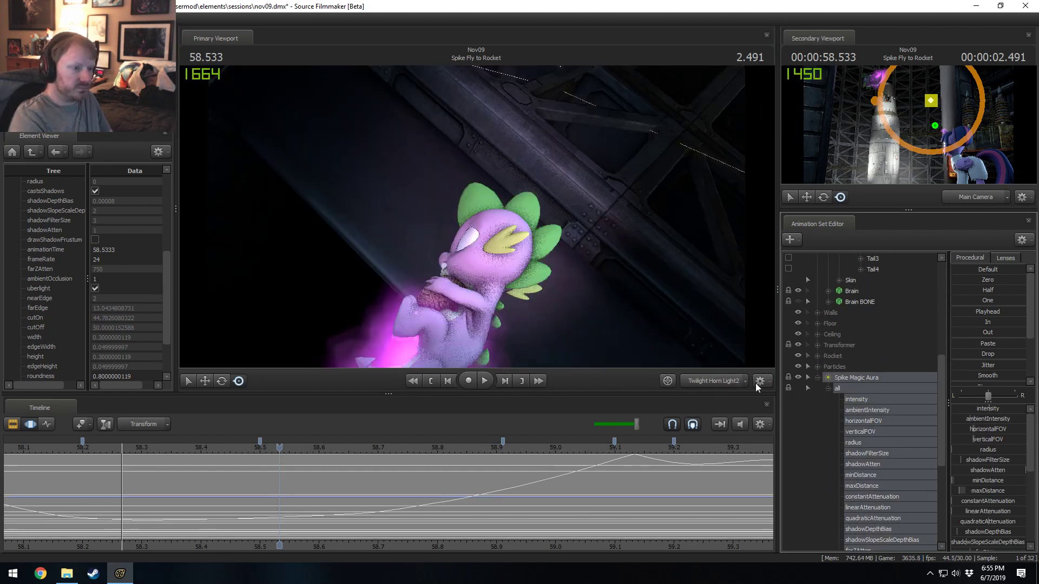
pyautogui.click(584, 241)
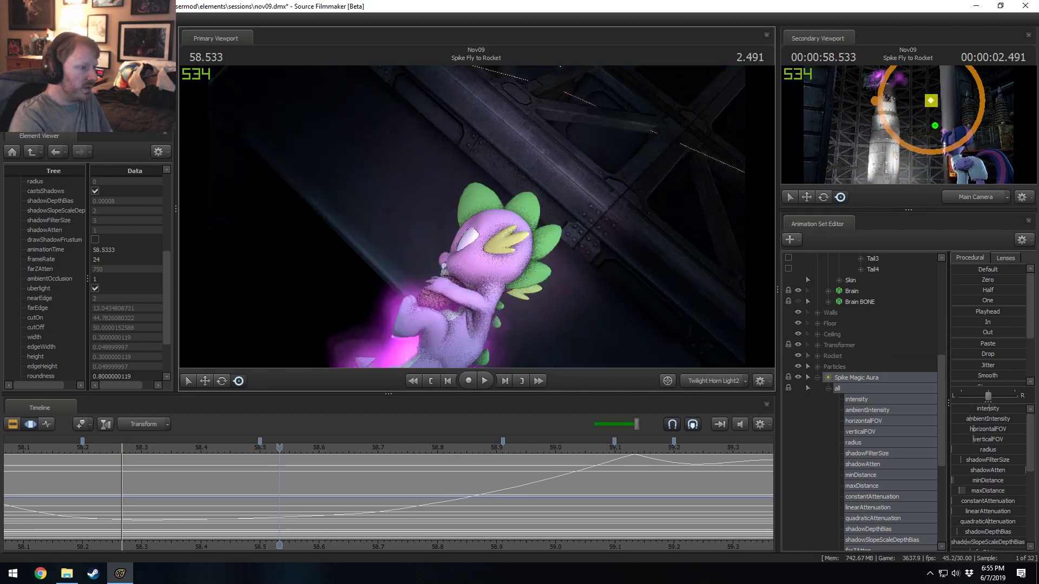
# - Move the Motion Editor's time selection head to the current frame at 58.533
pyautogui.press('F2')
pyautogui.press('F3')
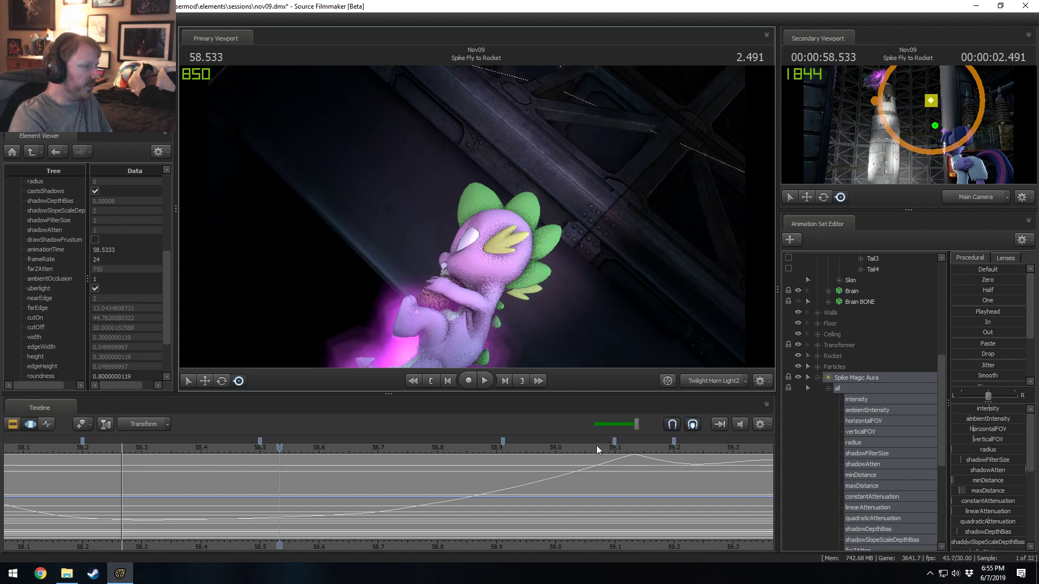
pyautogui.click(768, 426)
pyautogui.click(535, 195)
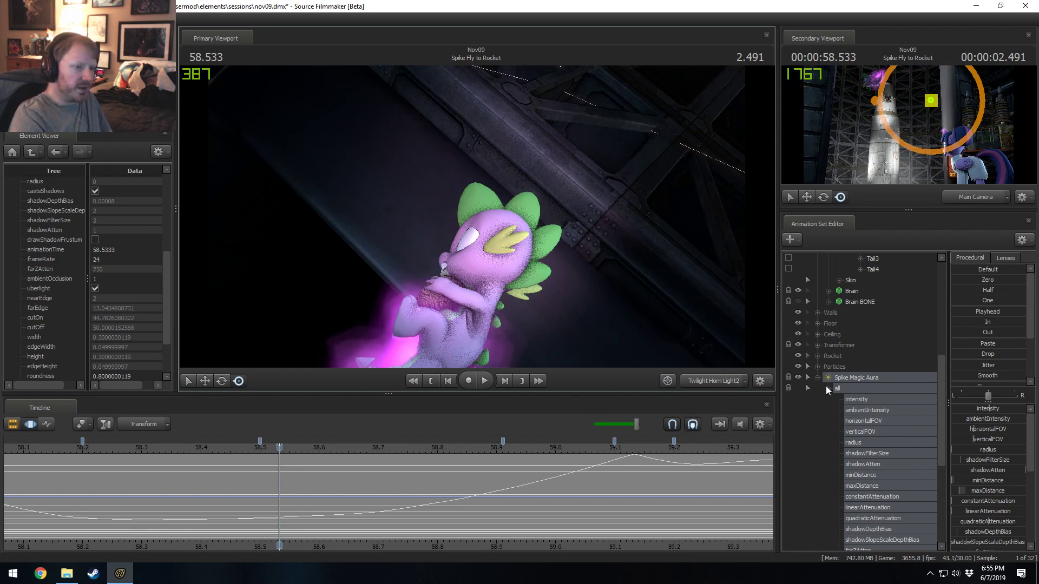
# - Lock the Spike Magic Aura light's whole transform, both pos and rot, to Spike's Pelvis
pyautogui.scroll(7, 816, 481)
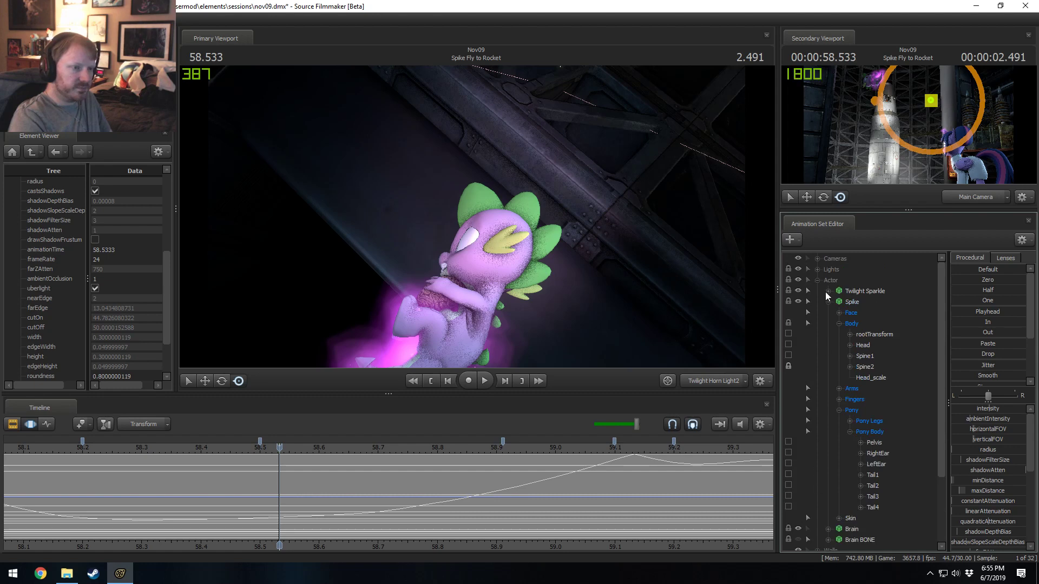
pyautogui.scroll(-3, 833, 347)
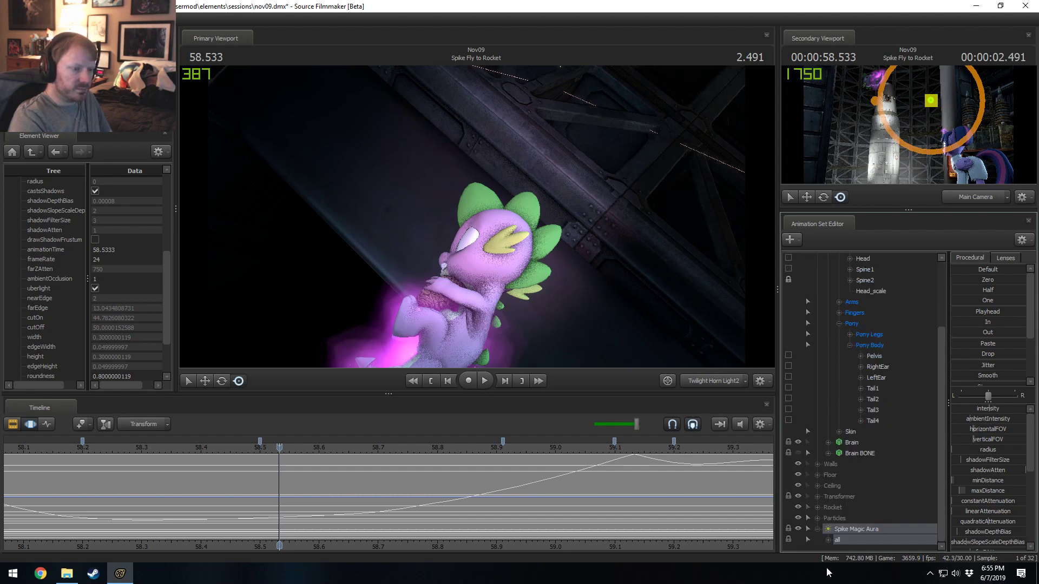
pyautogui.click(828, 540)
pyautogui.scroll(-10, 839, 536)
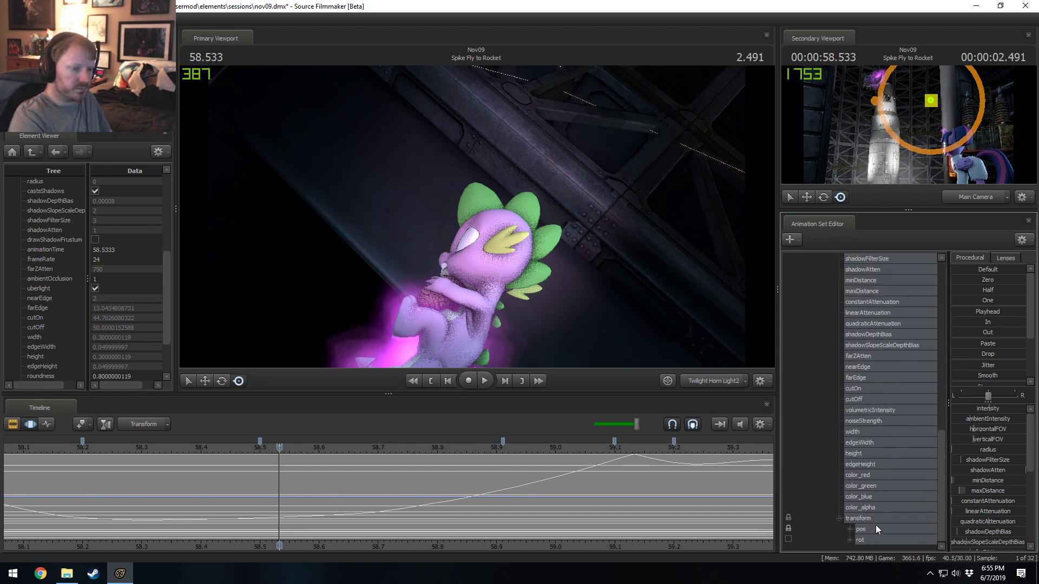
pyautogui.click(869, 519)
pyautogui.scroll(12, 869, 520)
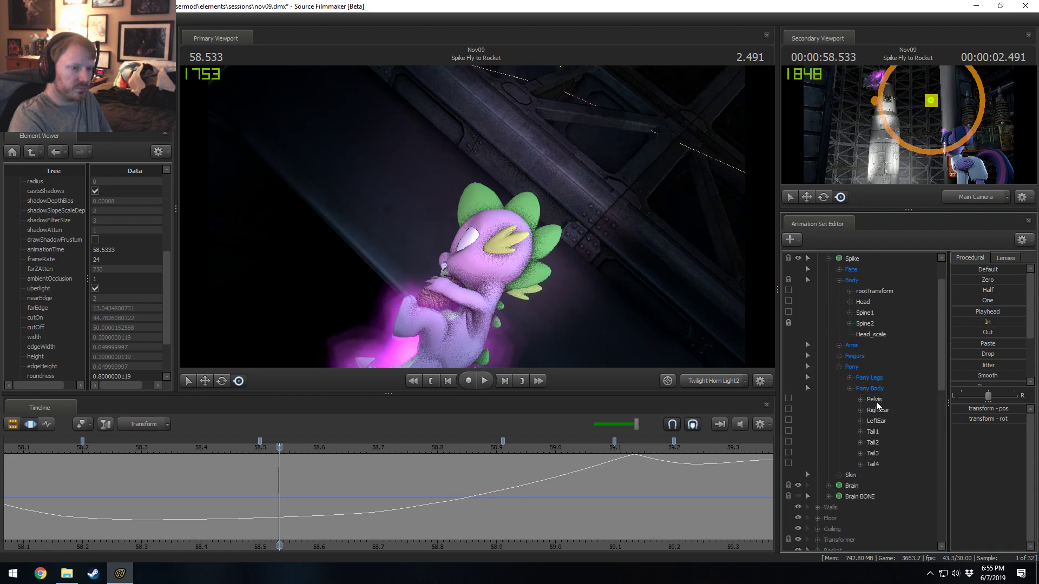
pyautogui.click(874, 399)
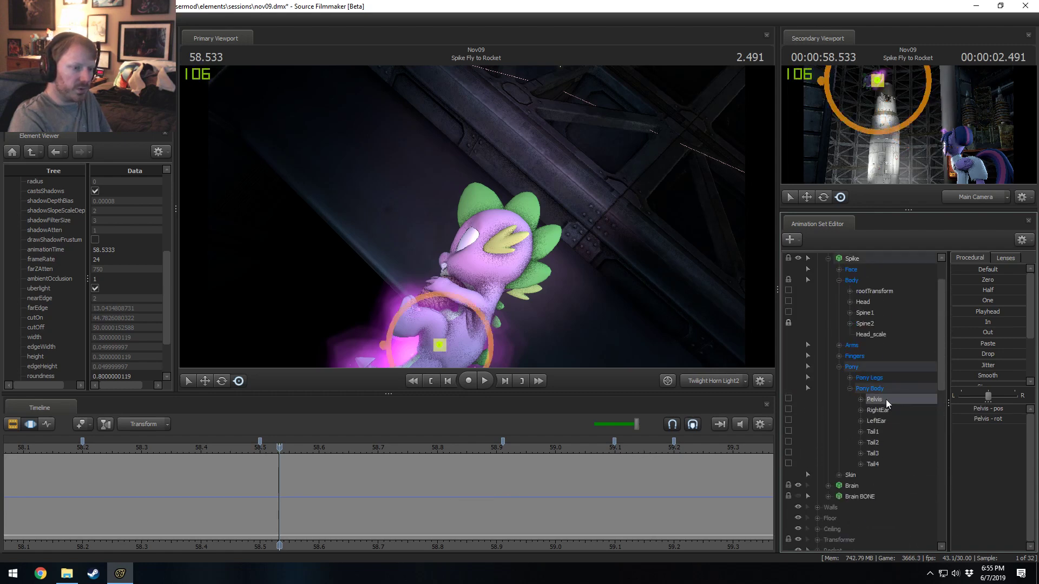
pyautogui.scroll(-5, 885, 399)
pyautogui.scroll(-7, 885, 400)
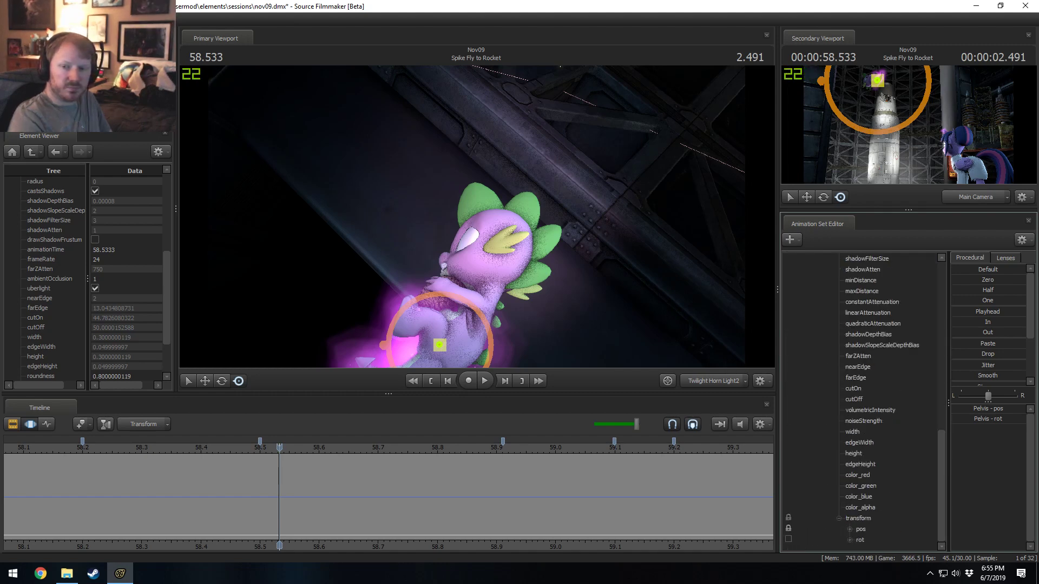
pyautogui.click(860, 520)
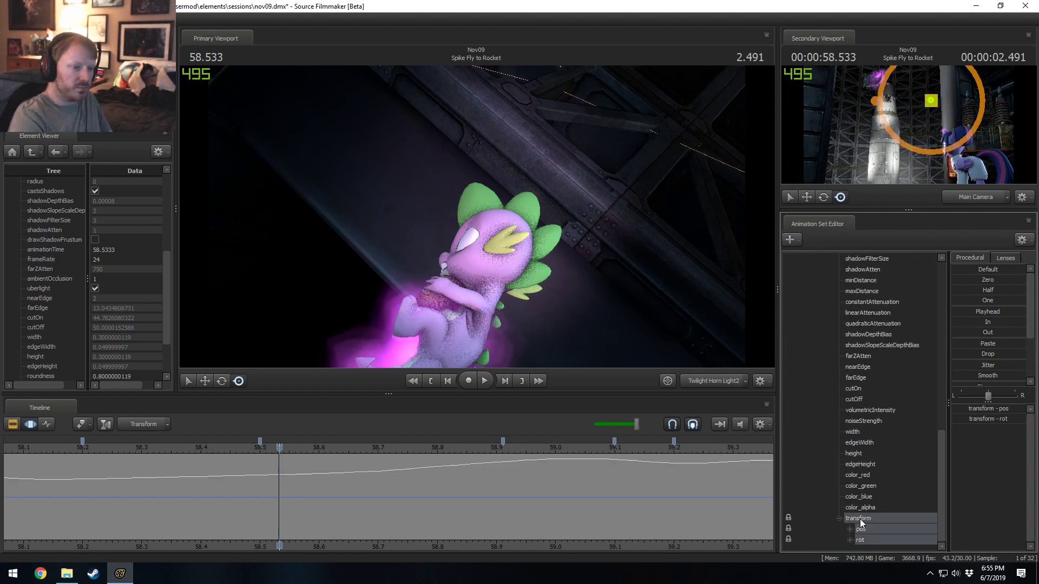
# - Re-aim the light over the entire timeline by rotating its own view around Spike
pyautogui.click(473, 502)
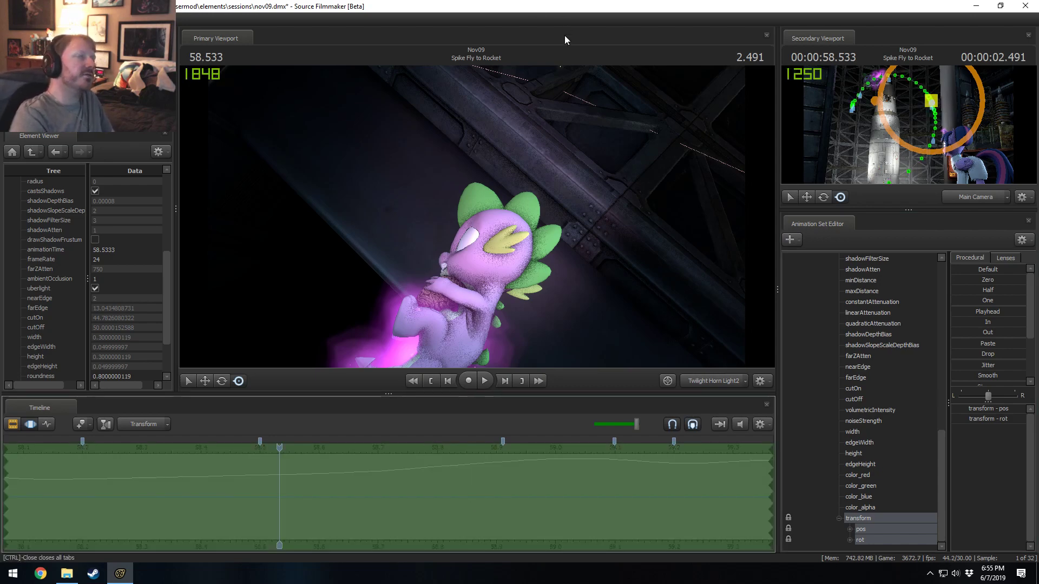
pyautogui.moveTo(541, 179); pyautogui.dragTo(608, 146)
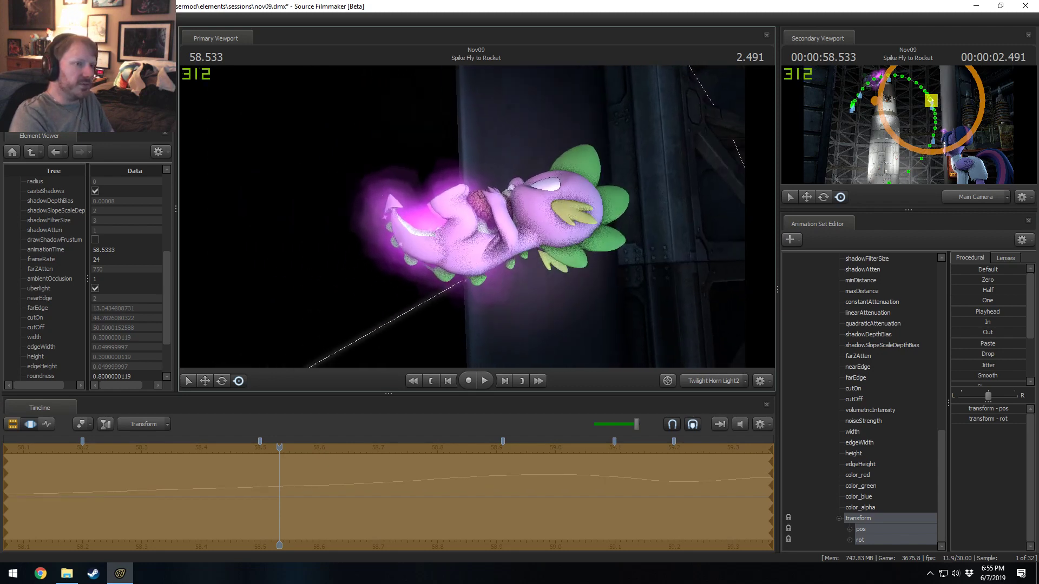
pyautogui.press('F2')
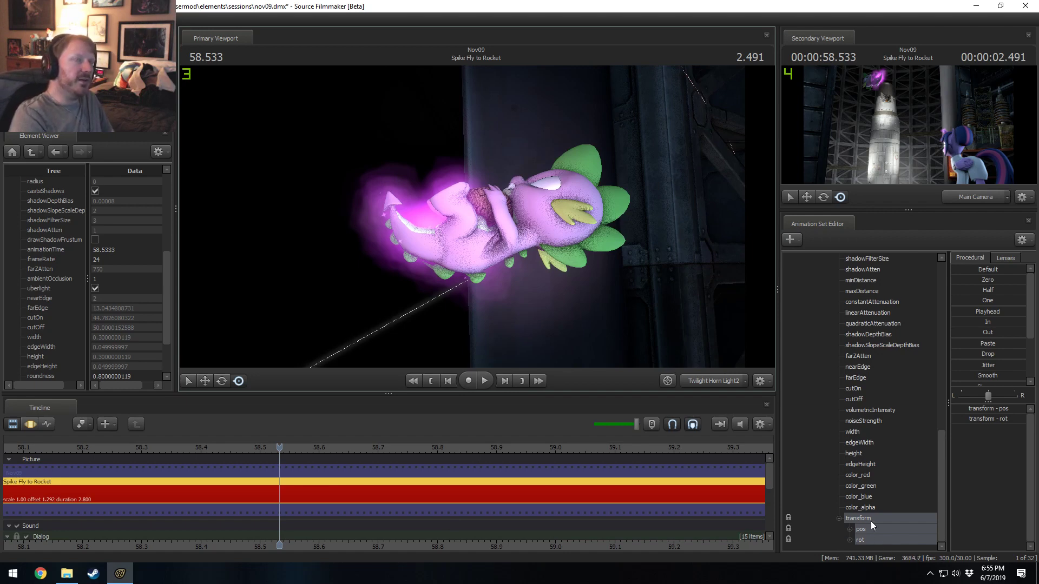
# - Select the whole Spike Magic Aura light, collapse its controls, and reorient it over the full timeline through its own view of Spike
pyautogui.scroll(4, 850, 496)
pyautogui.scroll(3, 849, 495)
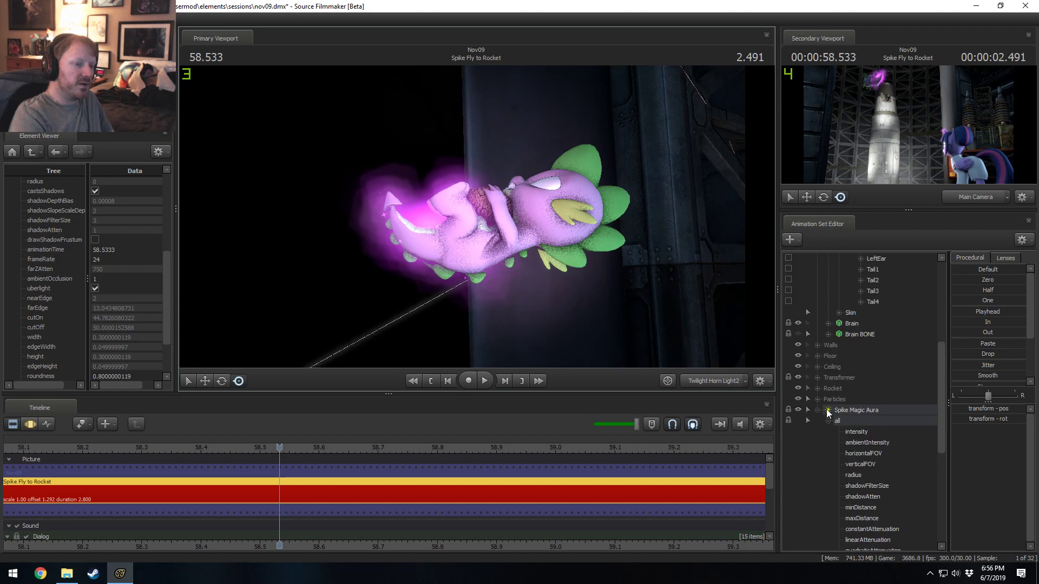
pyautogui.click(842, 410)
pyautogui.rightClick(843, 410)
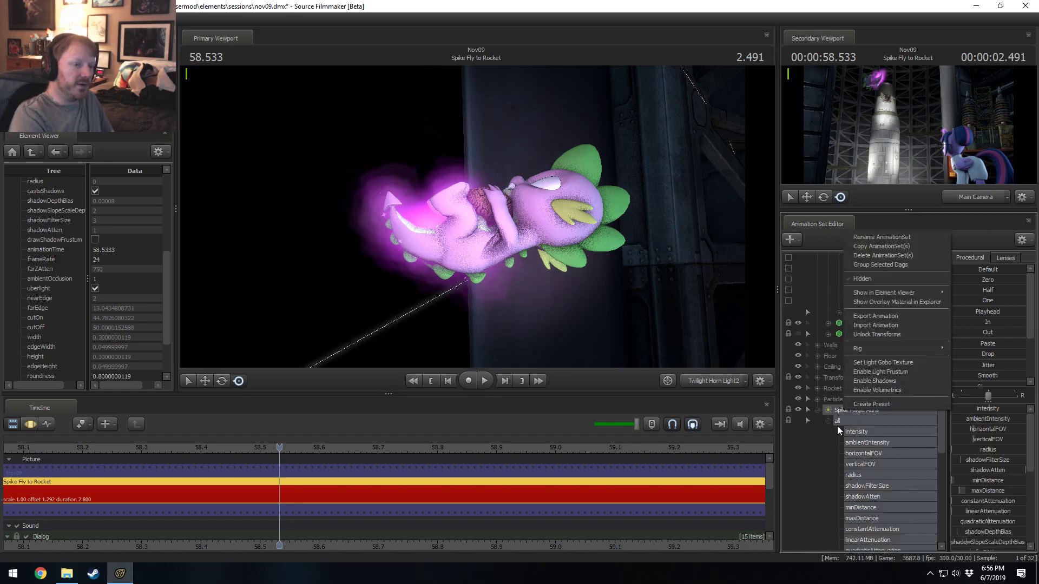
pyautogui.click(822, 420)
pyautogui.scroll(4, 822, 420)
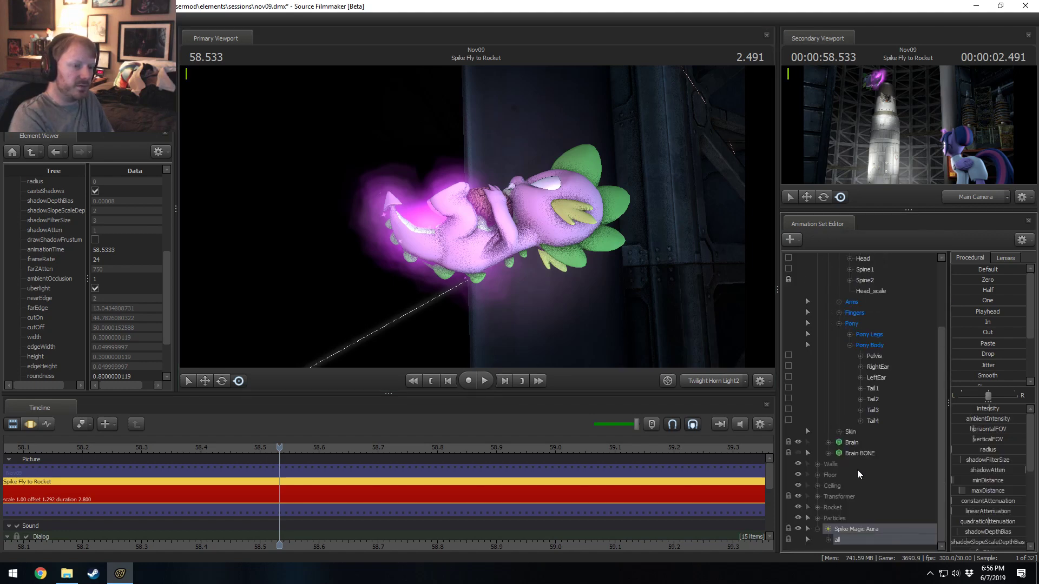
pyautogui.rightClick(836, 538)
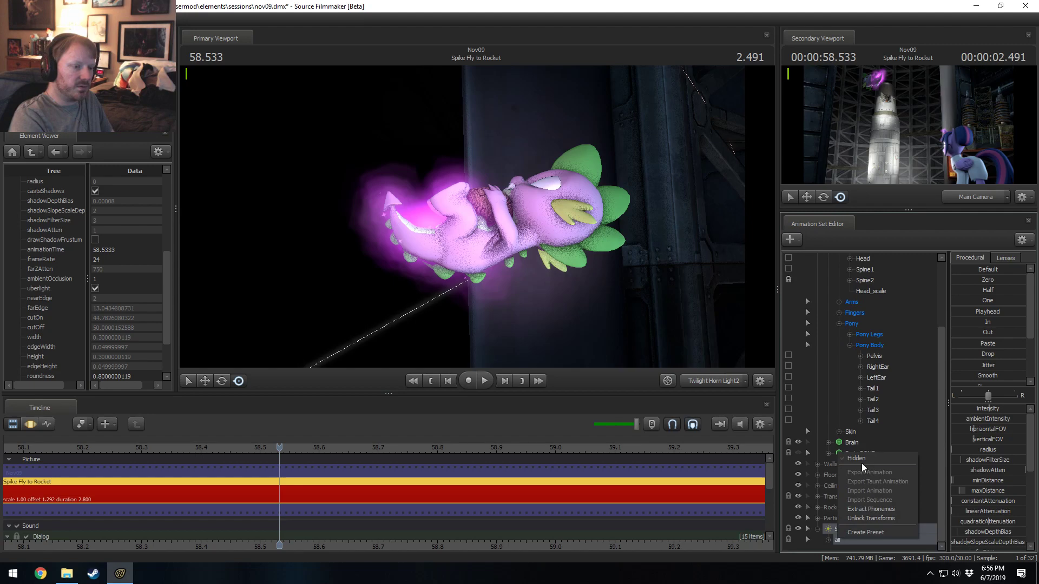
pyautogui.click(830, 528)
pyautogui.press('F3')
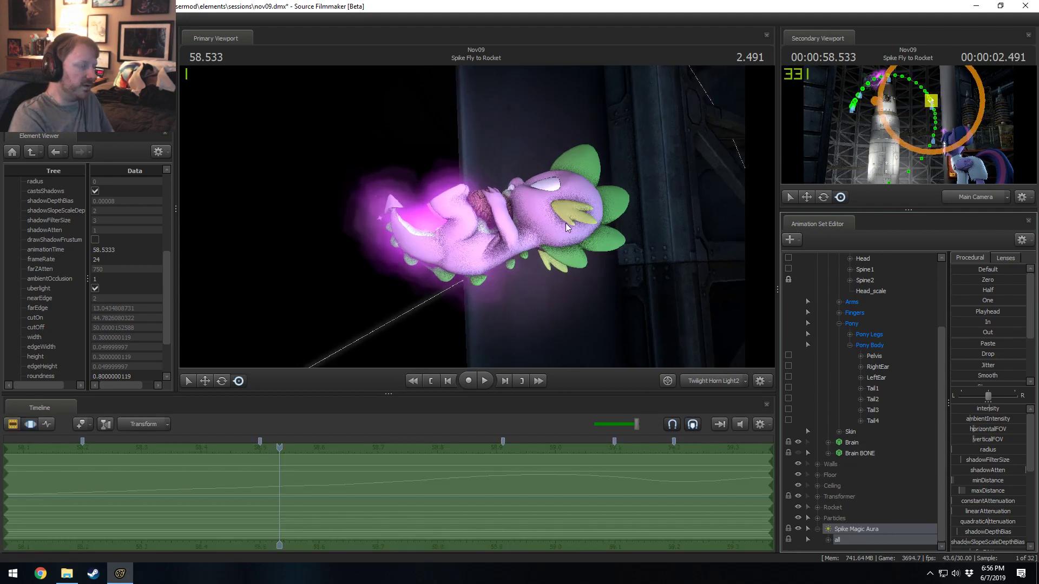
pyautogui.moveTo(566, 227); pyautogui.dragTo(457, 223)
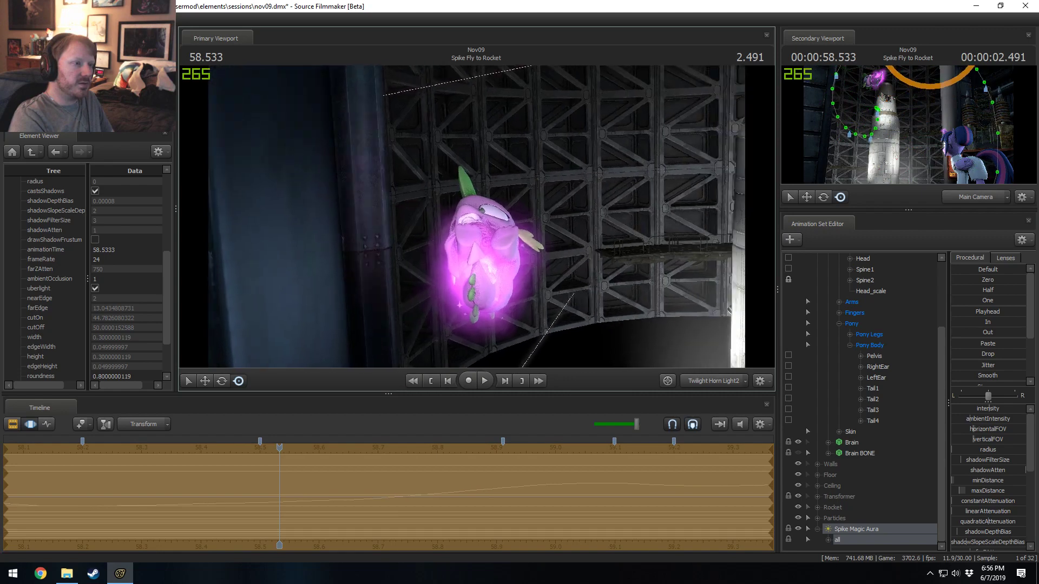
# - Play back and scrub Spike's flight through the light's view to check how the light follows him
pyautogui.moveTo(249, 492); pyautogui.dragTo(193, 503)
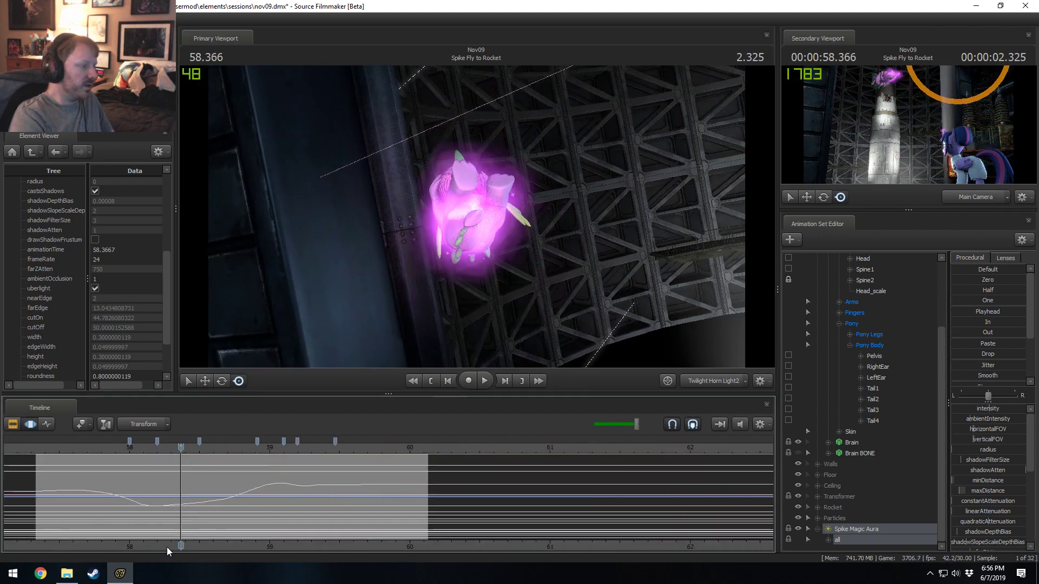
pyautogui.moveTo(167, 547); pyautogui.dragTo(217, 458, button='middle')
pyautogui.press('space')
pyautogui.click(186, 450)
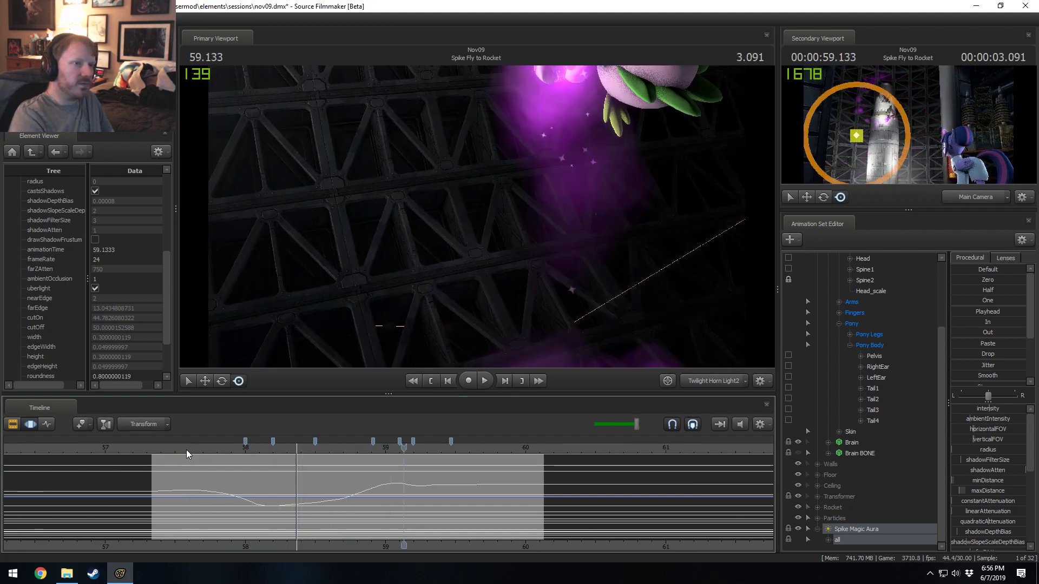
pyautogui.press('space')
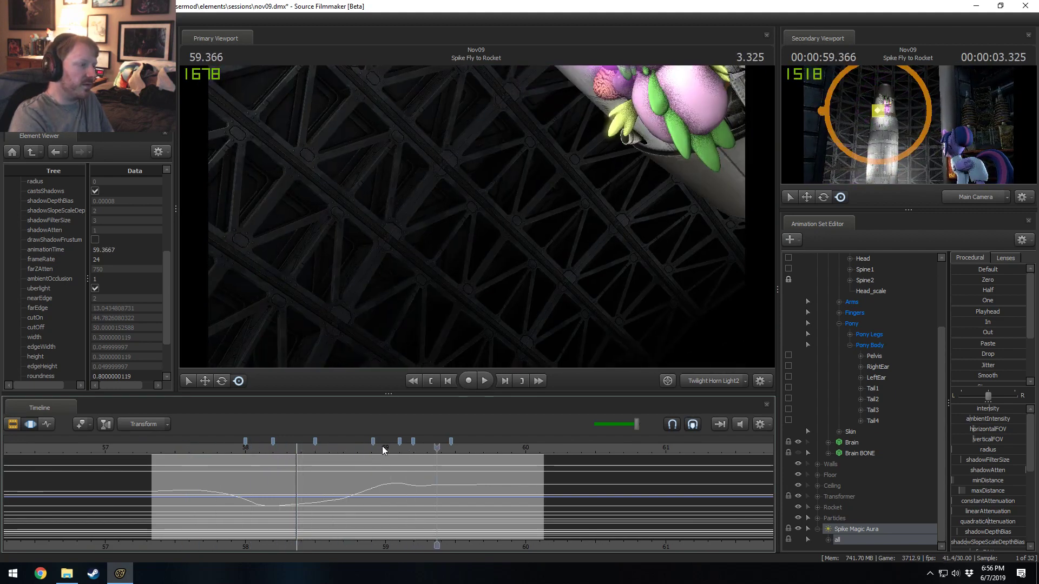
pyautogui.moveTo(383, 450); pyautogui.dragTo(437, 481)
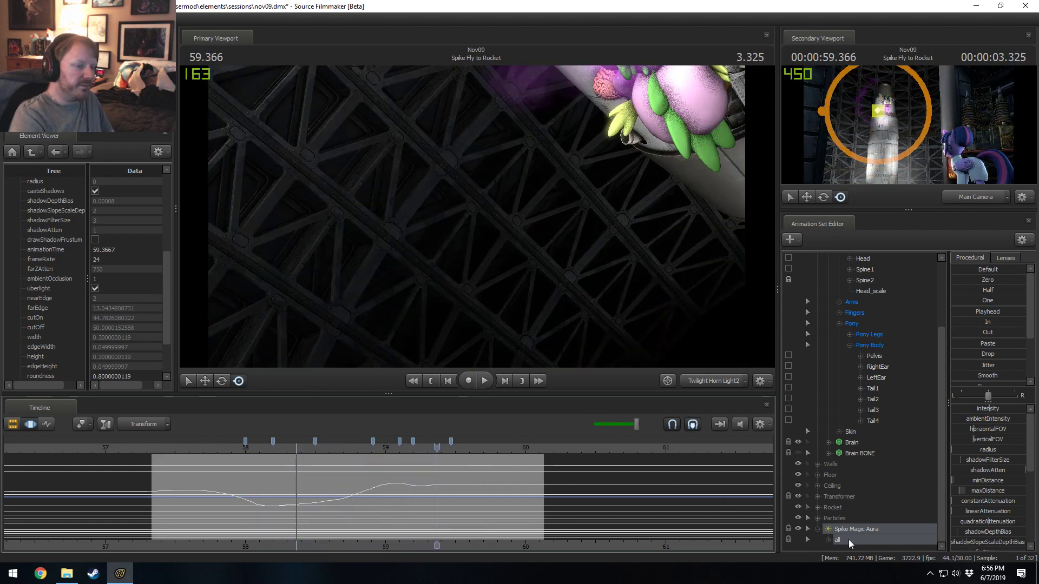
# - Move the Spike Magic Aura light into the Lights group and make that group unselectable
pyautogui.moveTo(837, 533); pyautogui.dragTo(861, 268)
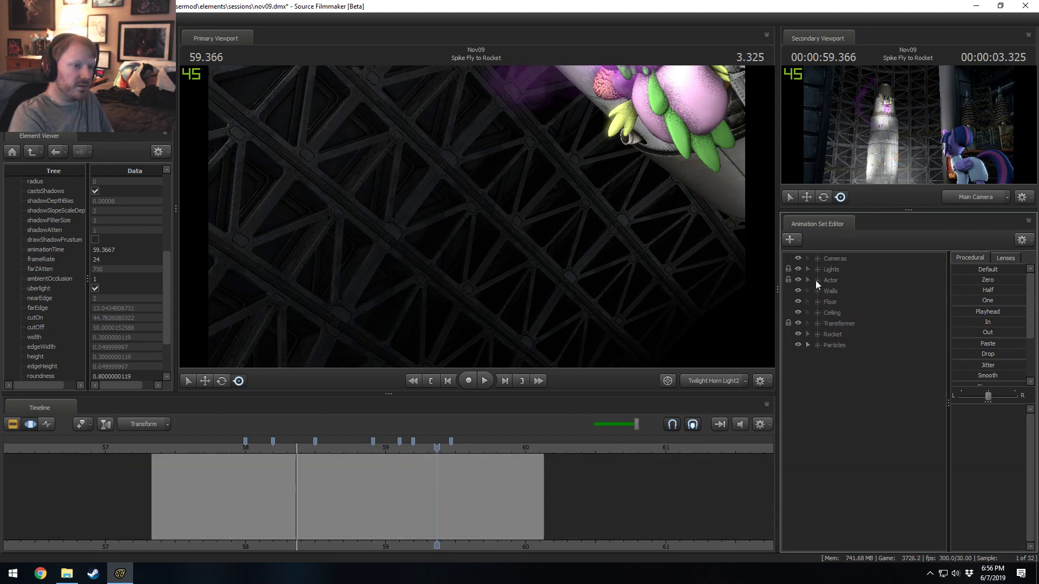
pyautogui.click(809, 269)
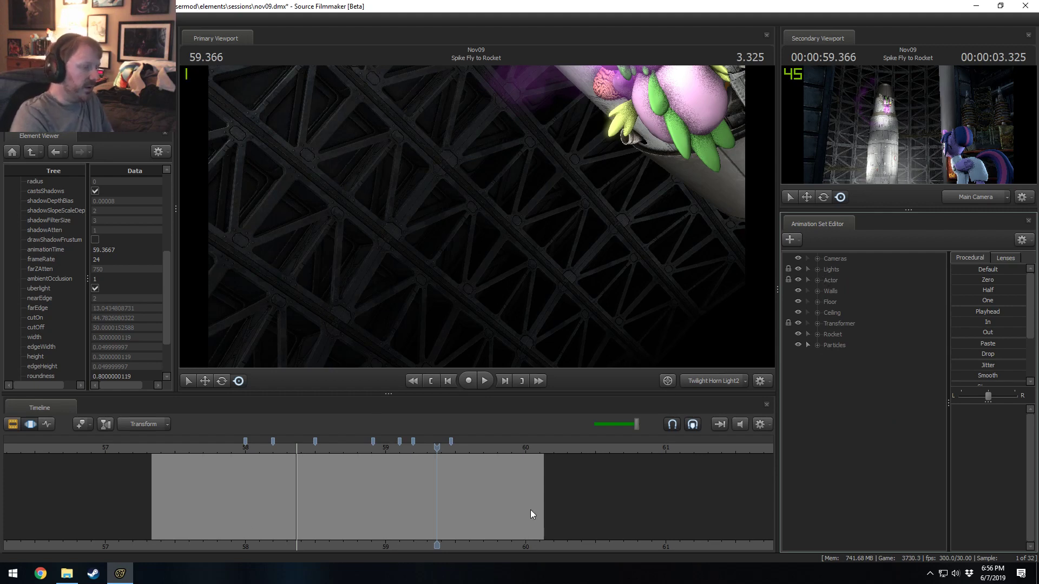
pyautogui.scroll(-1, 530, 511)
pyautogui.scroll(1, 523, 505)
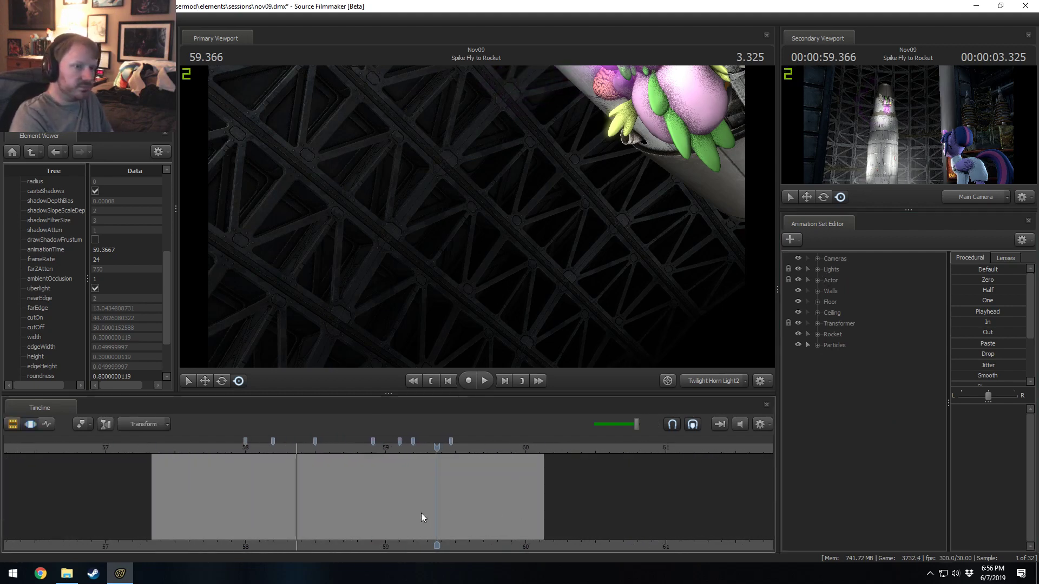
# - Switch the primary viewport to the Work Camera and play back the Spike Fly to Rocket shot
pyautogui.hotkey('ctrl', 'a')
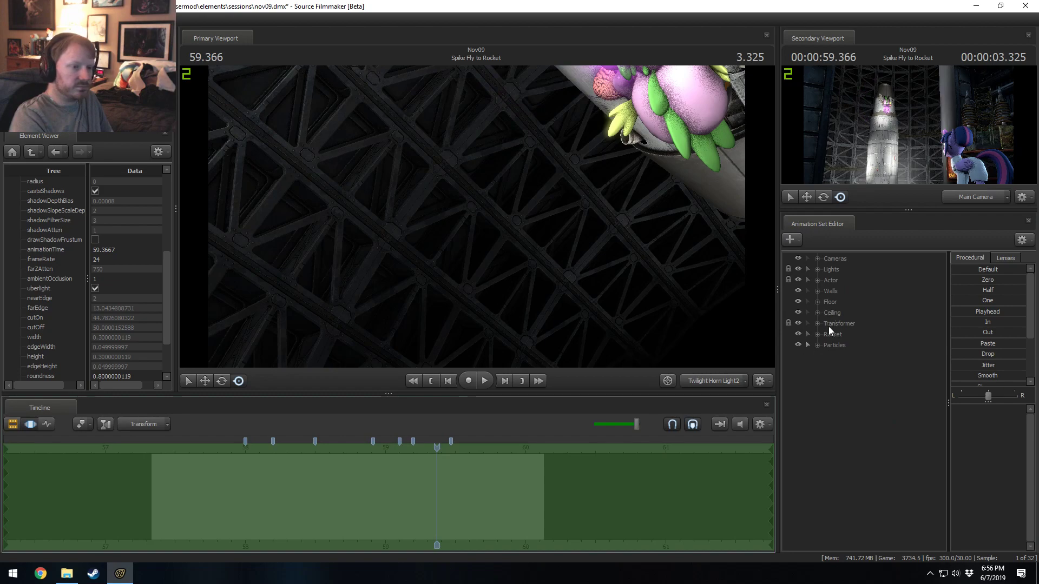
pyautogui.click(714, 381)
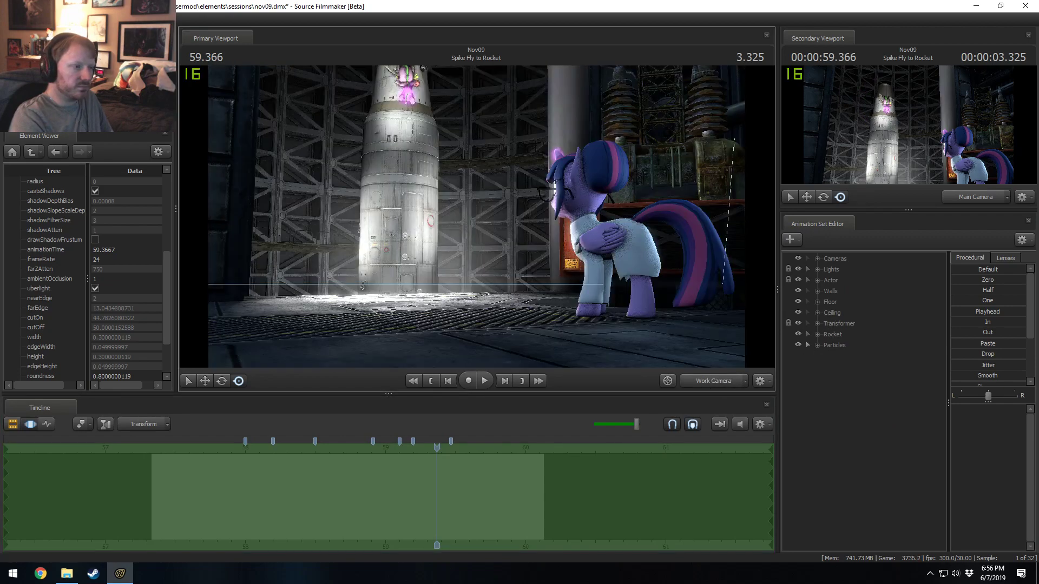
pyautogui.click(184, 483)
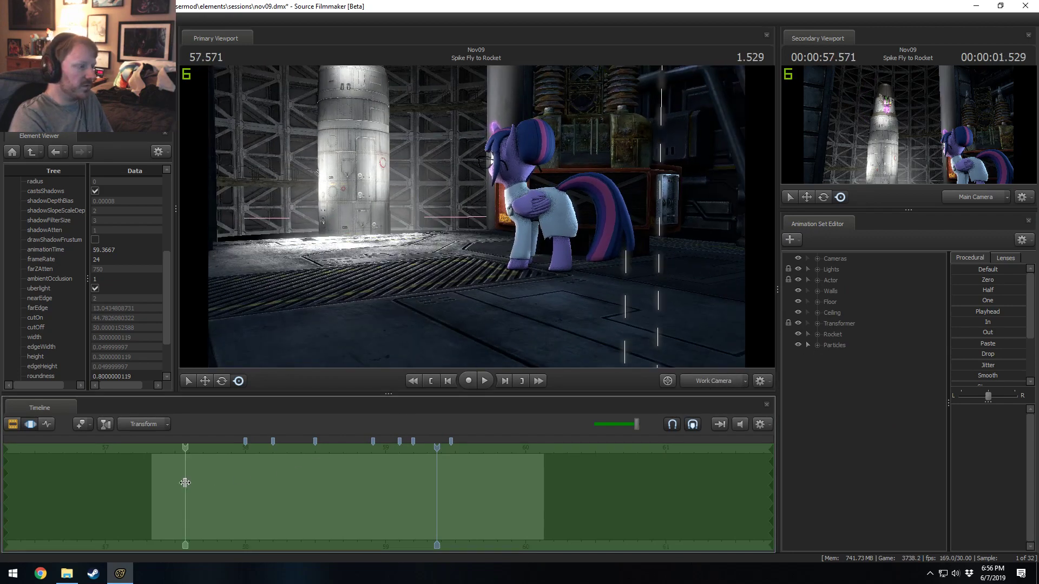
pyautogui.press('space')
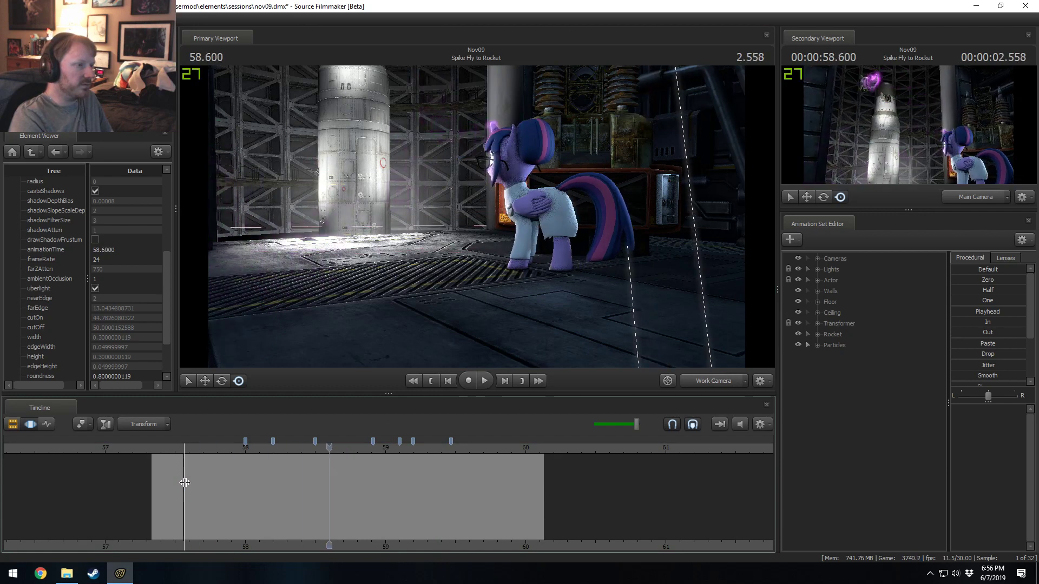
pyautogui.click(172, 452)
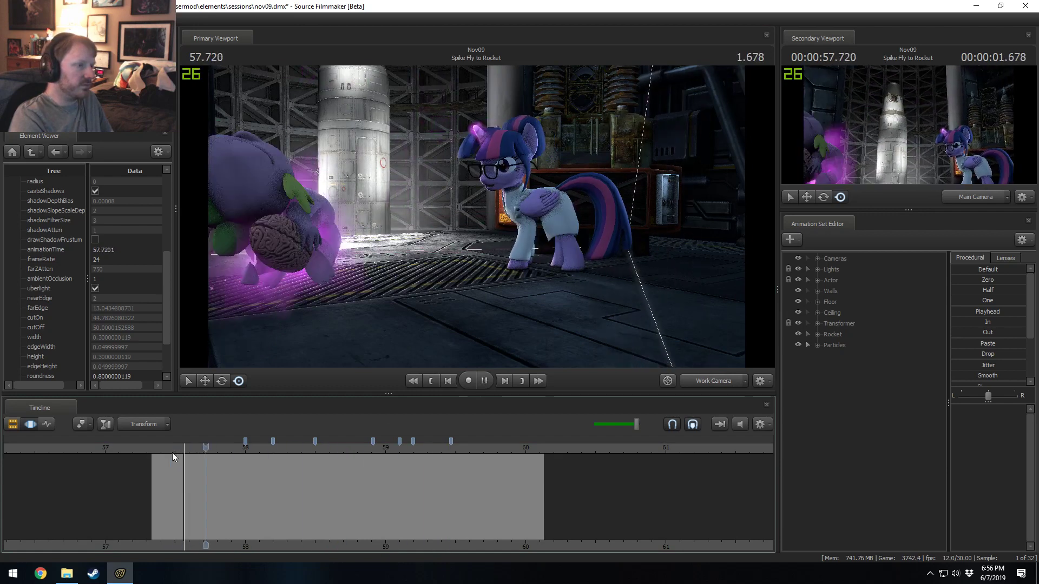
pyautogui.press('space')
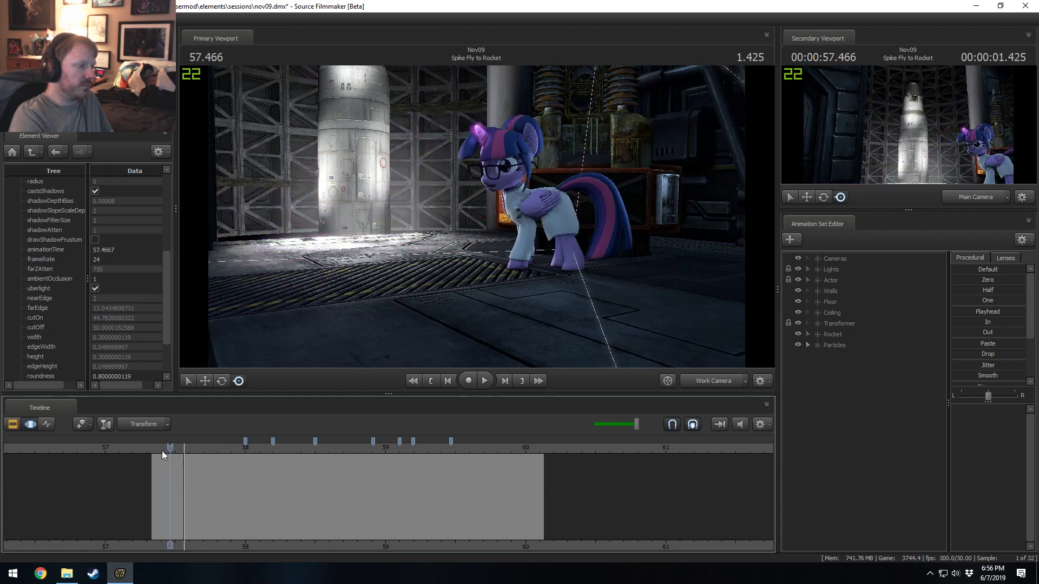
pyautogui.press('space')
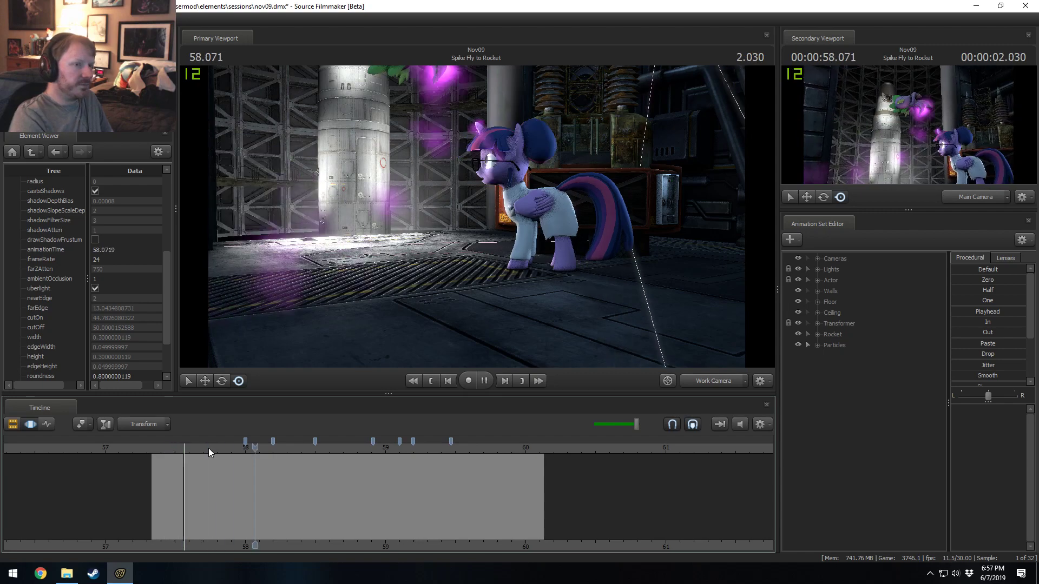
pyautogui.press('space')
# - Unlock the transforms of the Twilight Sparkle model in the Actor group across the entire timeline
pyautogui.hotkey('ctrl', 'a')
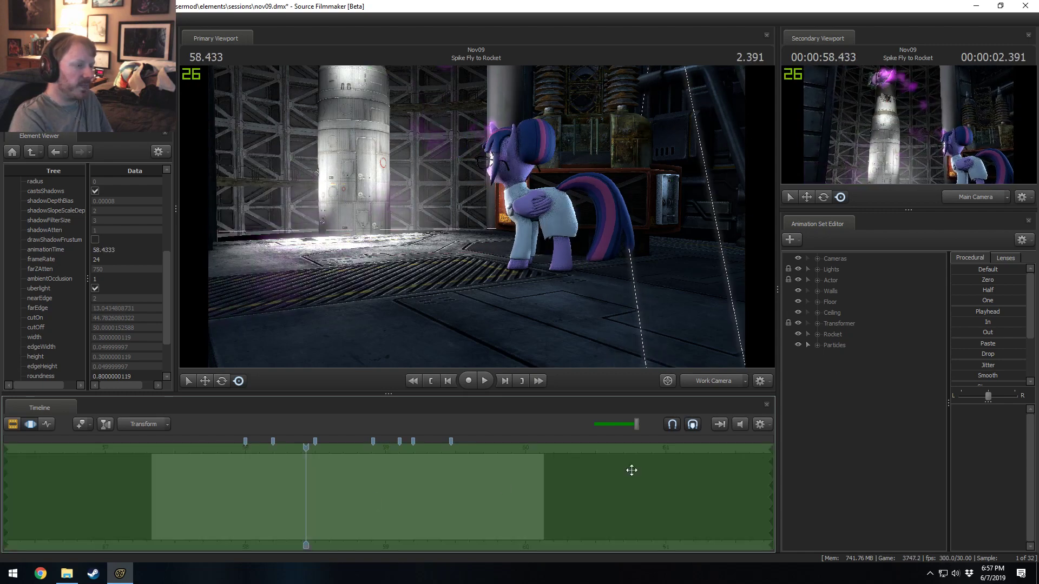
pyautogui.click(820, 278)
pyautogui.click(853, 292)
pyautogui.click(827, 302)
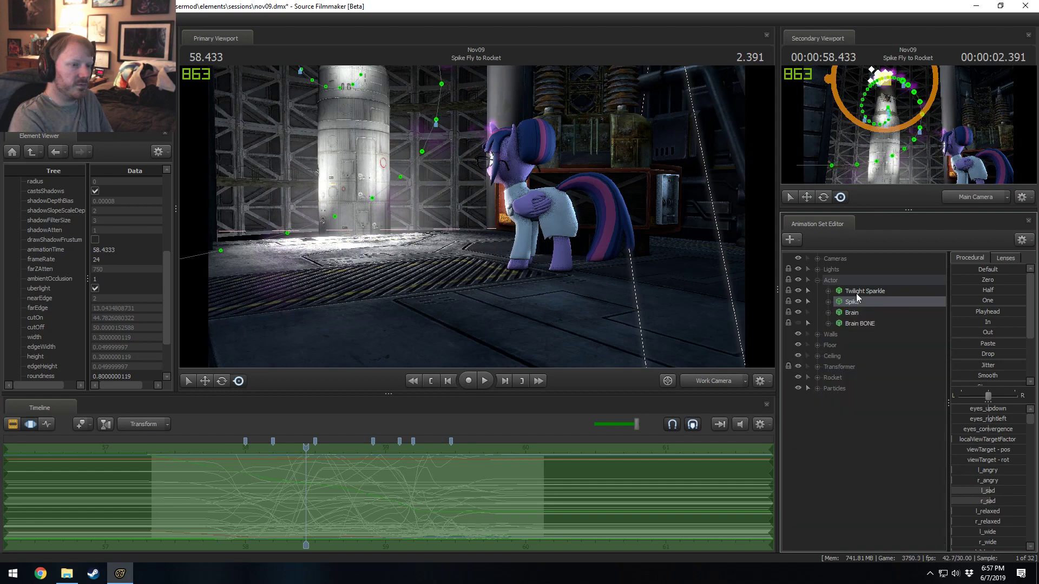
pyautogui.rightClick(851, 297)
pyautogui.click(828, 291)
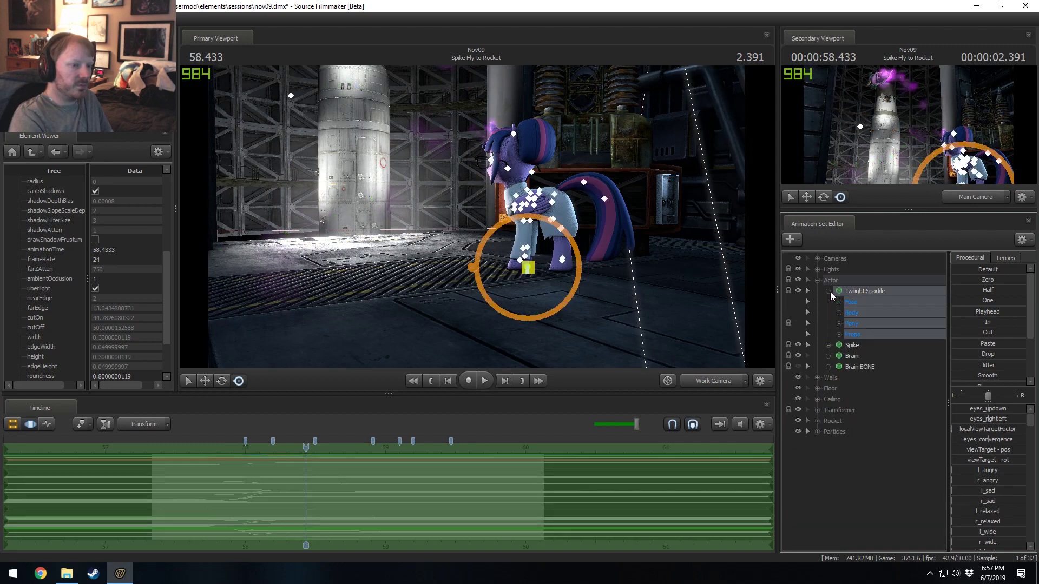
pyautogui.click(839, 323)
pyautogui.rightClick(863, 312)
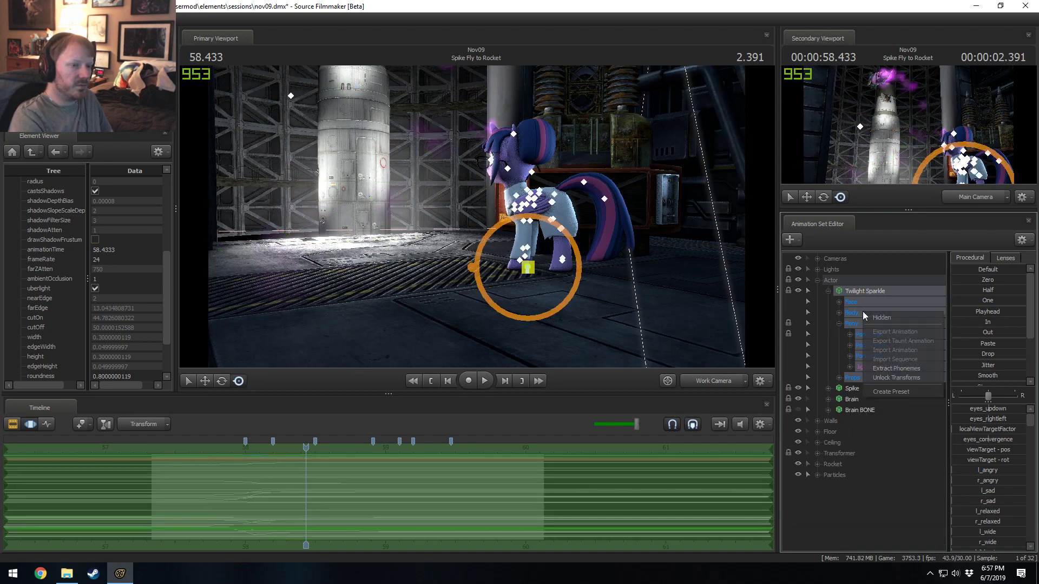
pyautogui.click(892, 376)
pyautogui.hotkey('ctrl', 'z')
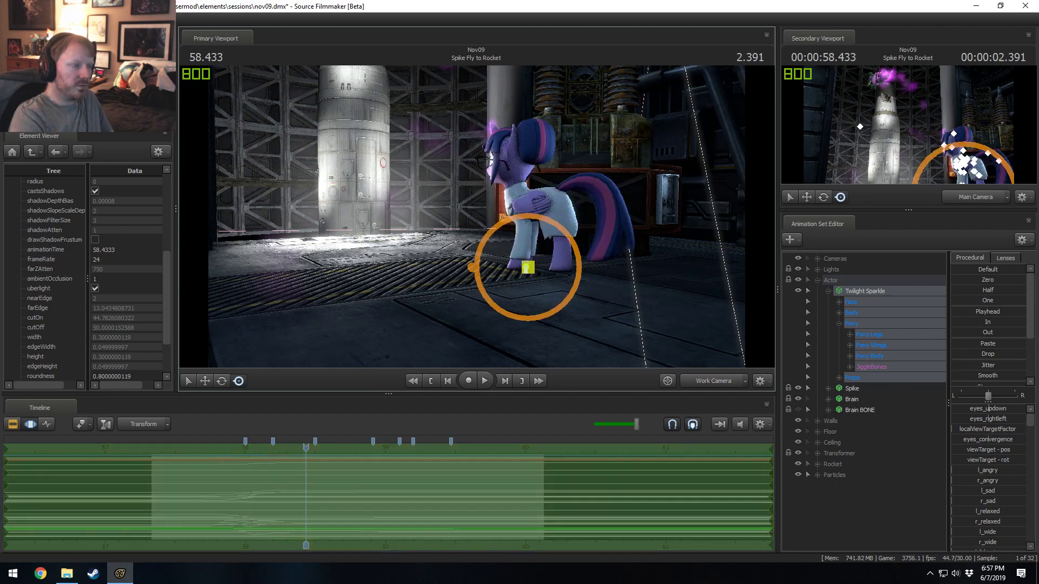
# - Try moving the Twilight Sparkle model across the floor over the whole timeline, and undo the move
pyautogui.moveTo(501, 211)
pyautogui.keyDown('alt'); pyautogui.mouseDown()
pyautogui.moveTo(477, 217)
pyautogui.moveTo(501, 211)
pyautogui.mouseUp(); pyautogui.keyUp('alt')
pyautogui.press('w')
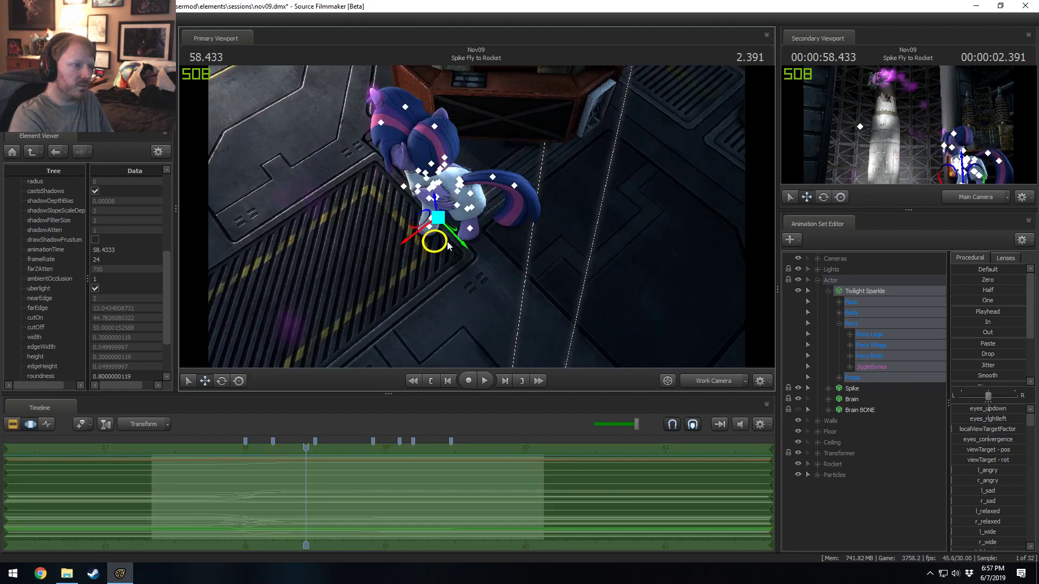
pyautogui.moveTo(448, 246); pyautogui.dragTo(459, 253)
pyautogui.press('space')
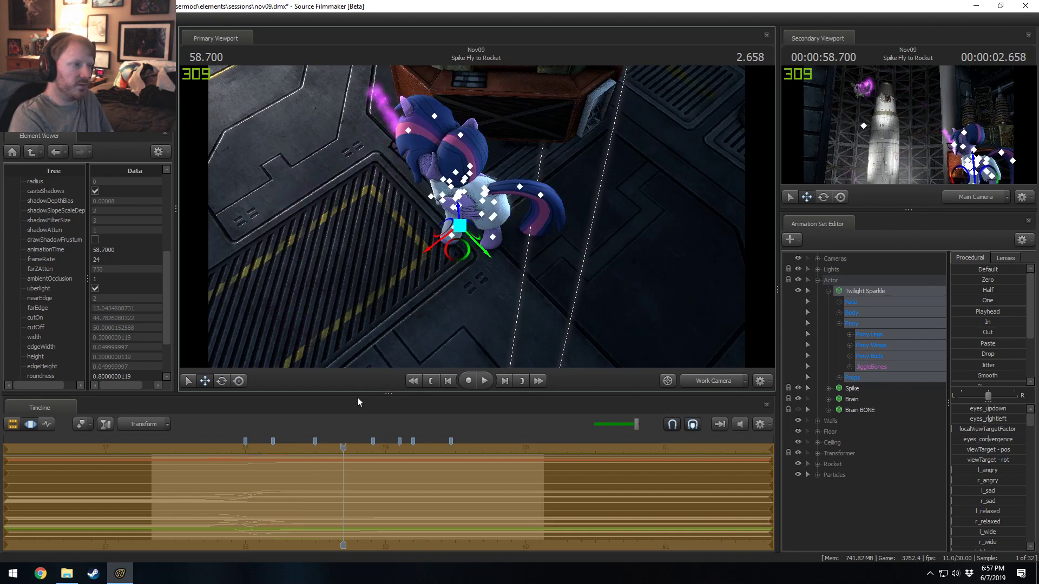
pyautogui.hotkey('ctrl', 'z')
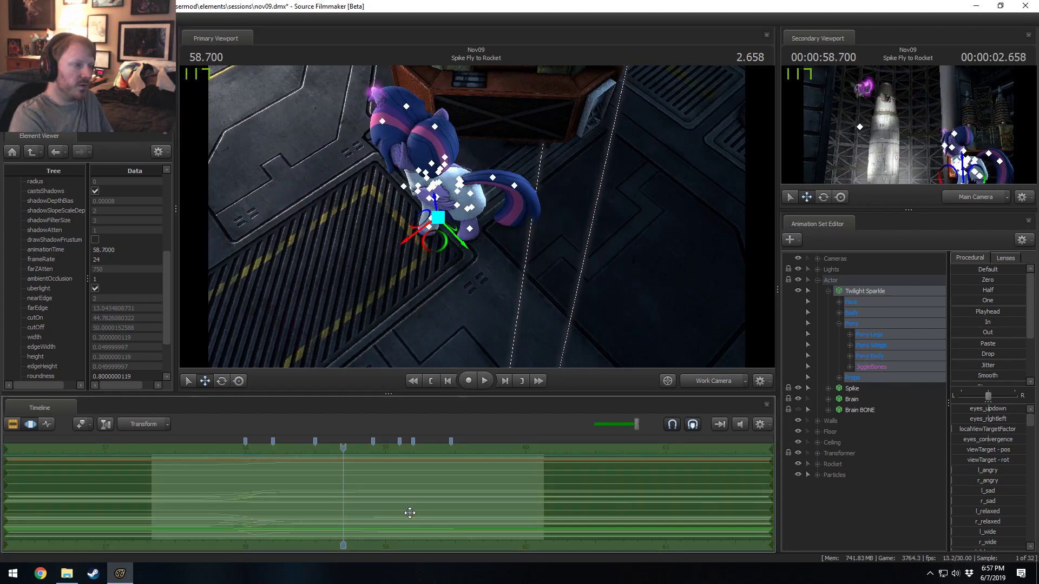
pyautogui.hotkey('ctrl', 'y')
pyautogui.hotkey('ctrl', 'z')
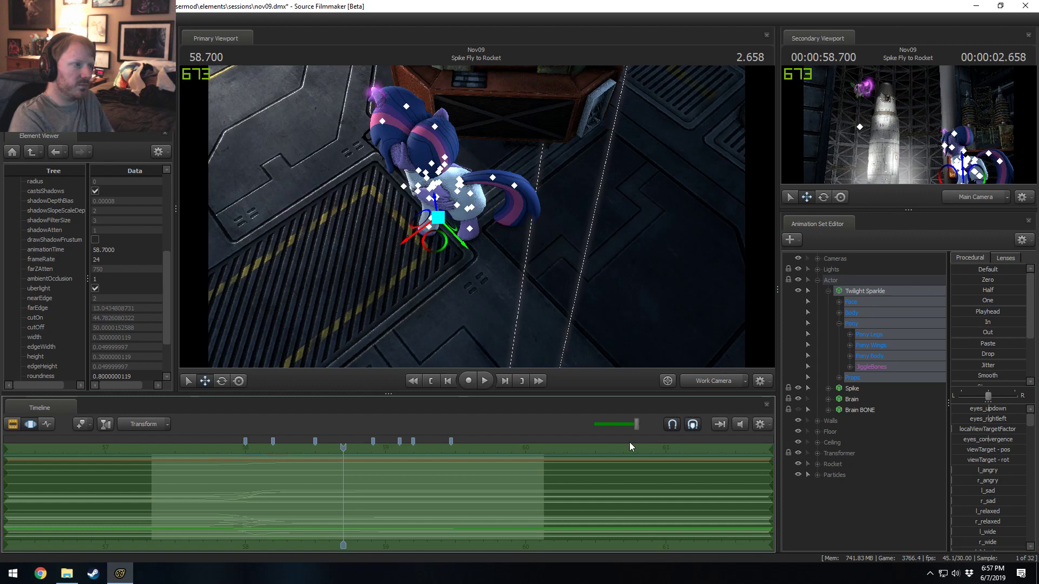
# - Lock the root transform of the Magic Base (Horn) model to Twilight Sparkle's Head control and collapse the expanded groups
pyautogui.click(818, 475)
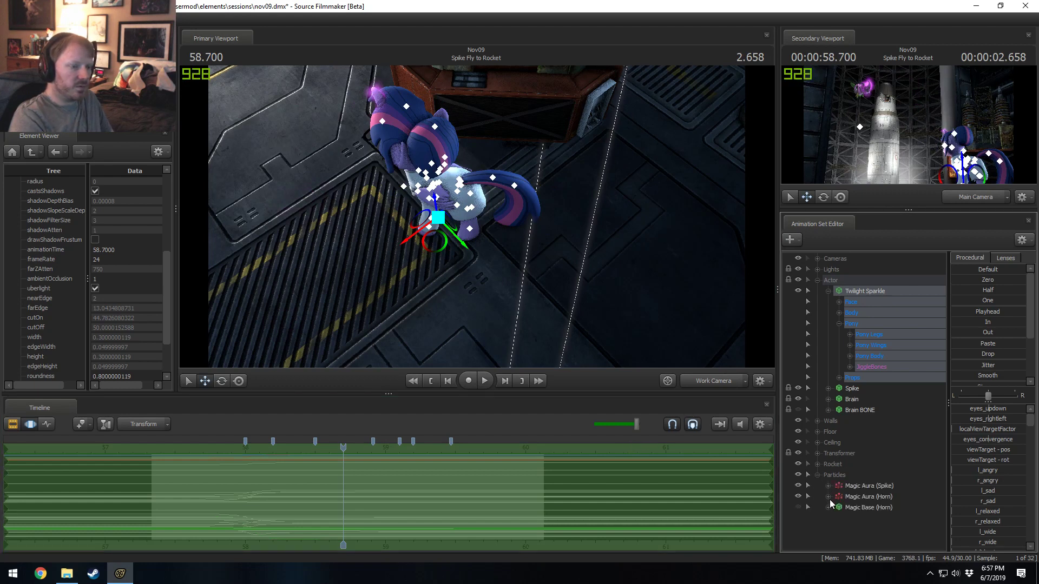
pyautogui.click(839, 518)
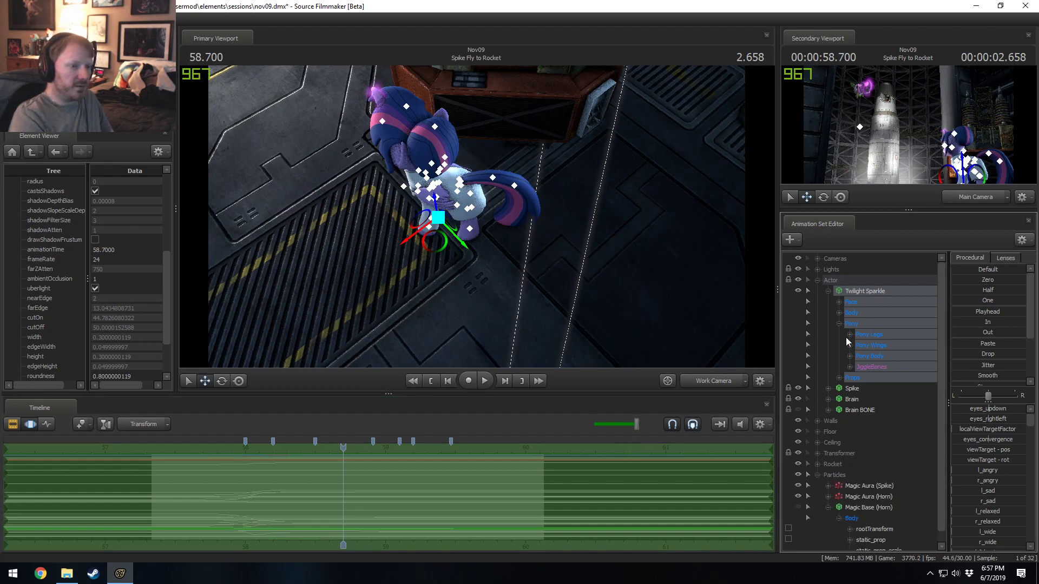
pyautogui.click(839, 313)
pyautogui.scroll(-1, 871, 335)
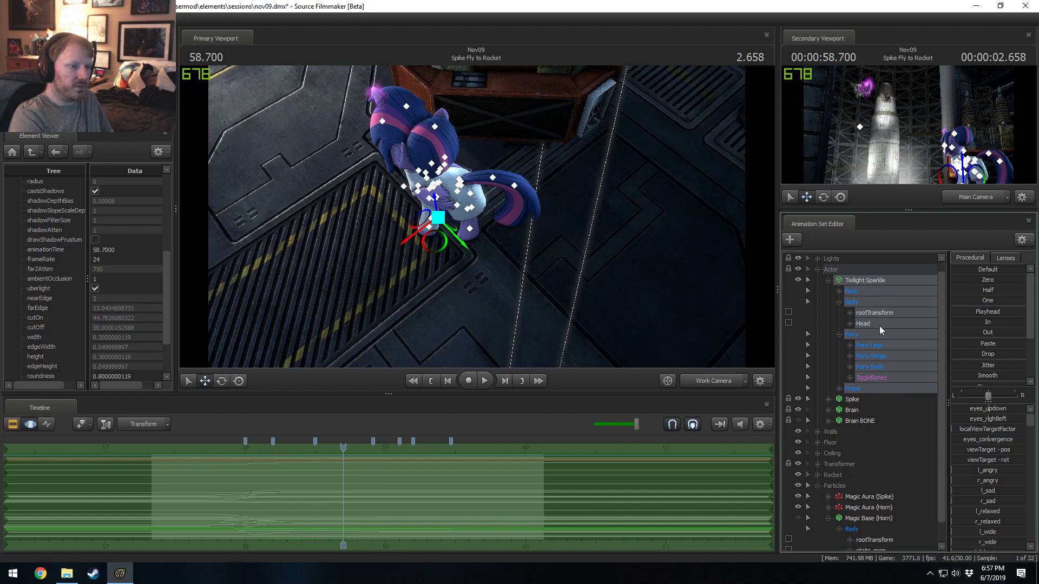
pyautogui.moveTo(877, 325); pyautogui.dragTo(873, 518)
pyautogui.click(874, 518)
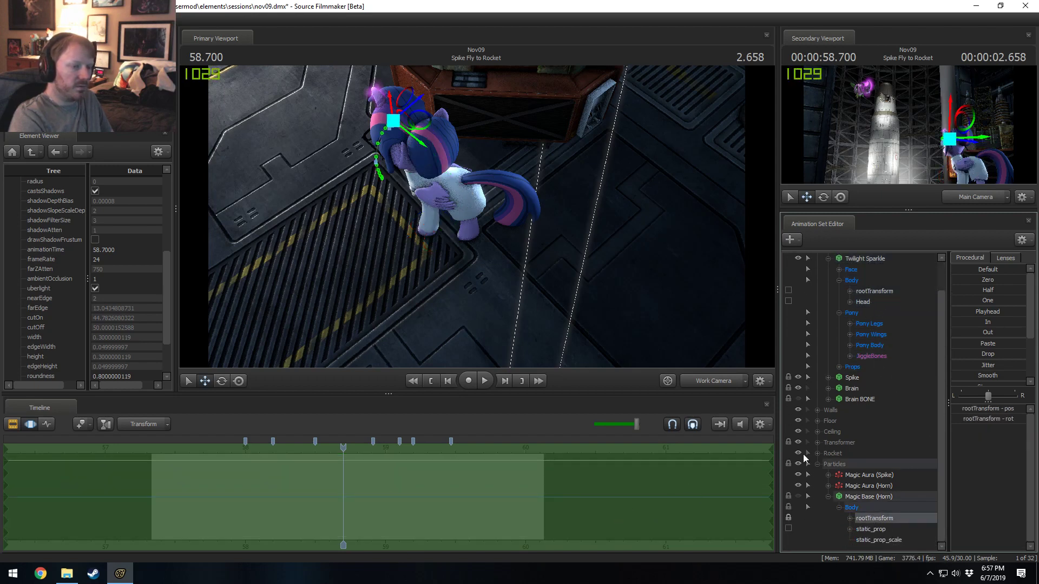
pyautogui.click(817, 464)
pyautogui.scroll(2, 388, 504)
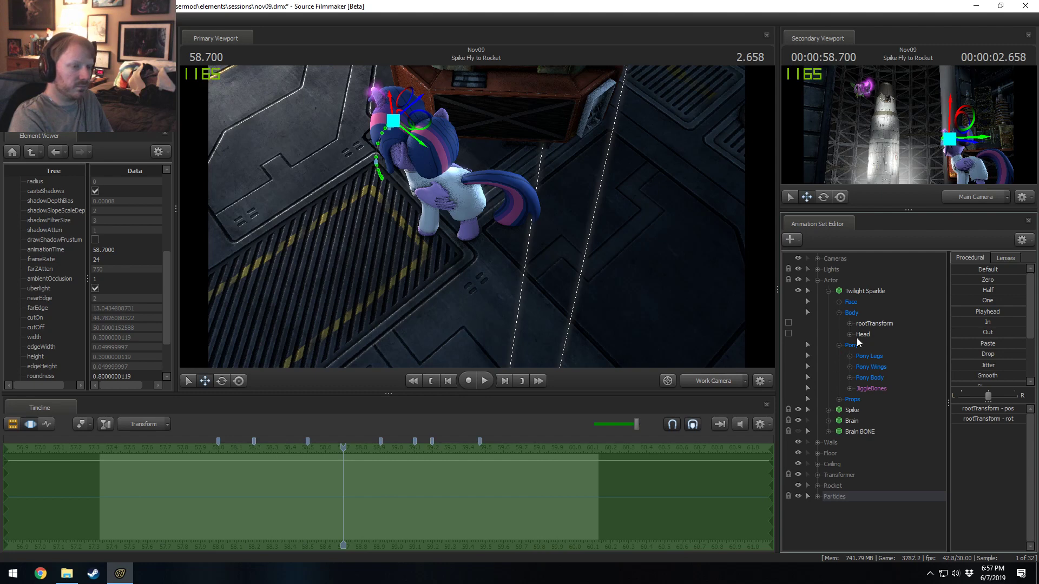
pyautogui.click(837, 345)
pyautogui.click(836, 313)
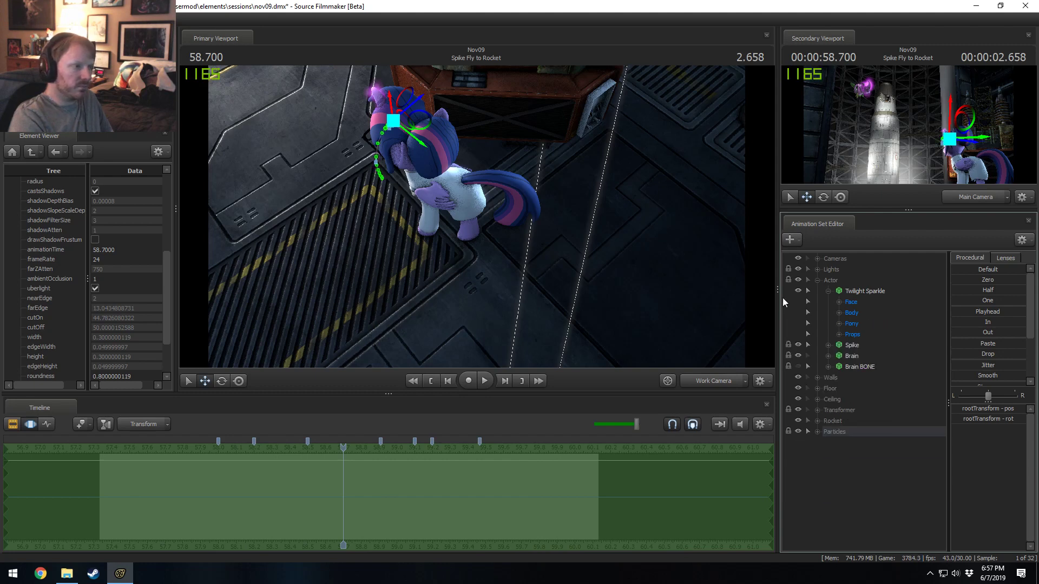
# - Move the Twilight Sparkle model across the floor, slightly away from the striped grate, over the whole timeline
pyautogui.click(889, 292)
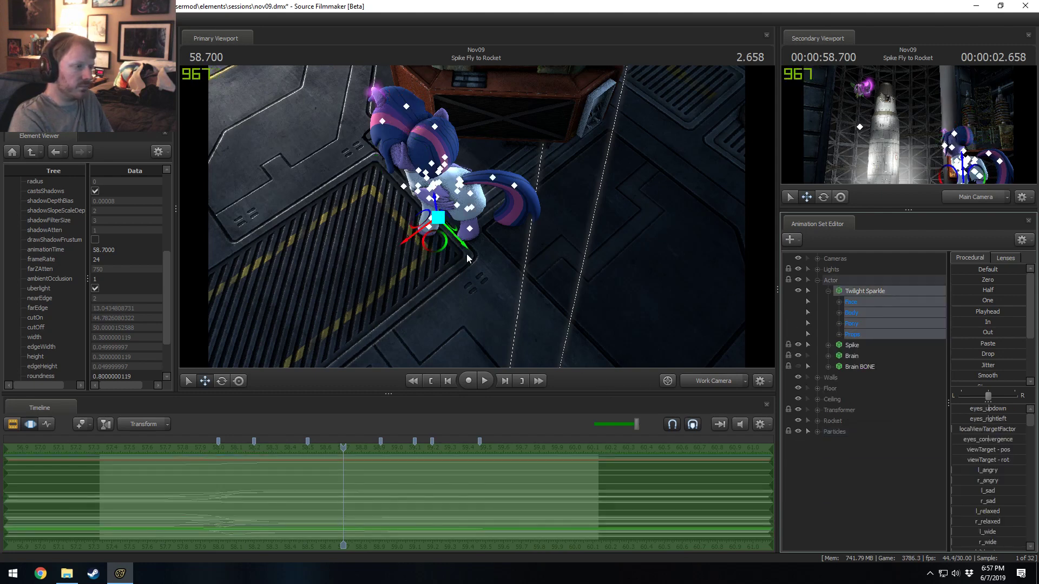
pyautogui.moveTo(437, 250); pyautogui.dragTo(466, 260)
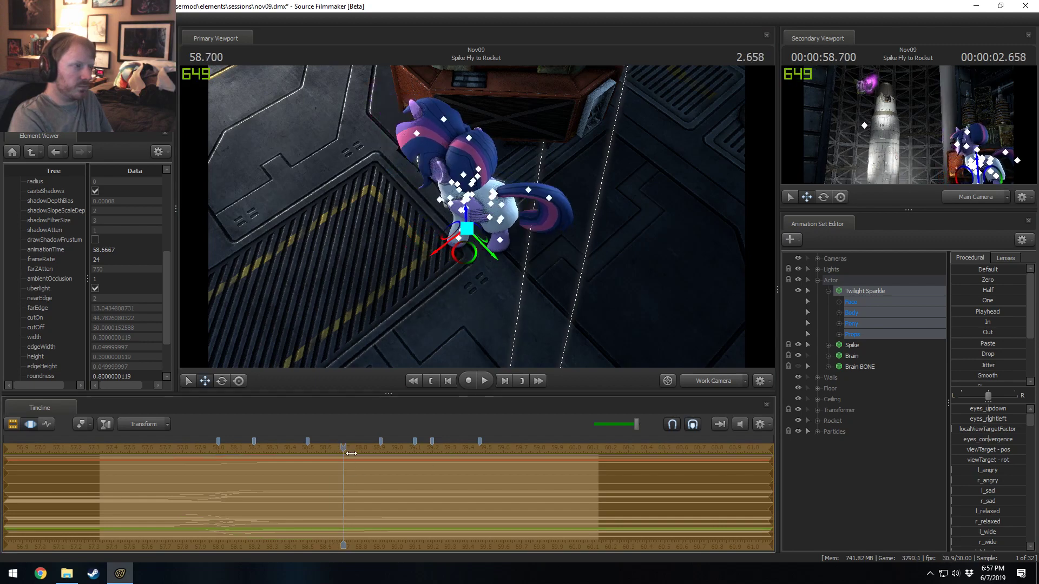
pyautogui.moveTo(342, 448); pyautogui.dragTo(96, 445)
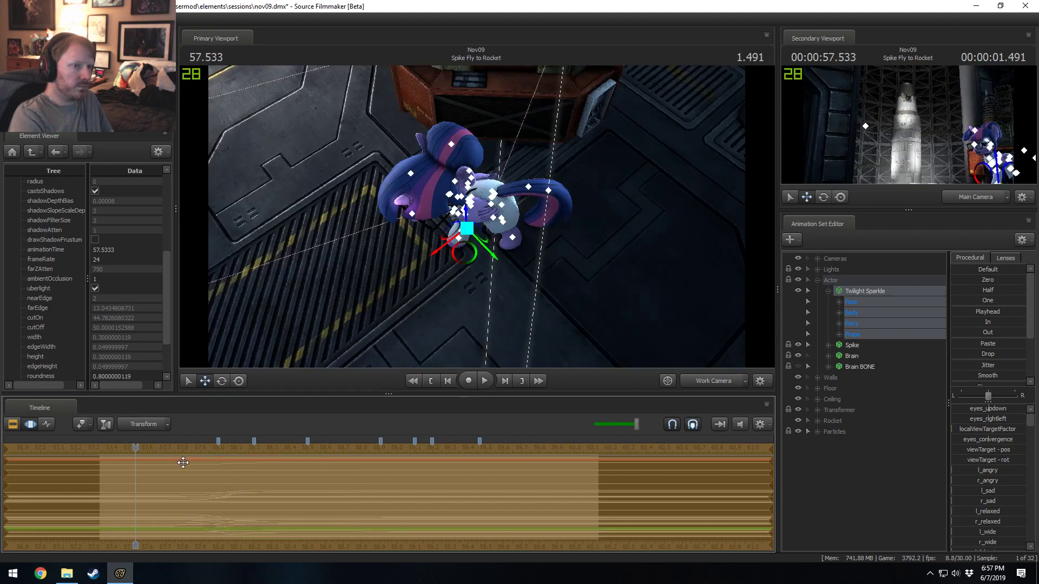
# - Play back the Spike Fly to Rocket shot in the Clip Editor through the Work Camera and the Main Camera
pyautogui.press('space')
pyautogui.keyDown('shift'); pyautogui.moveTo(227, 479); pyautogui.dragTo(224, 512); pyautogui.keyUp('shift')
pyautogui.press('F2')
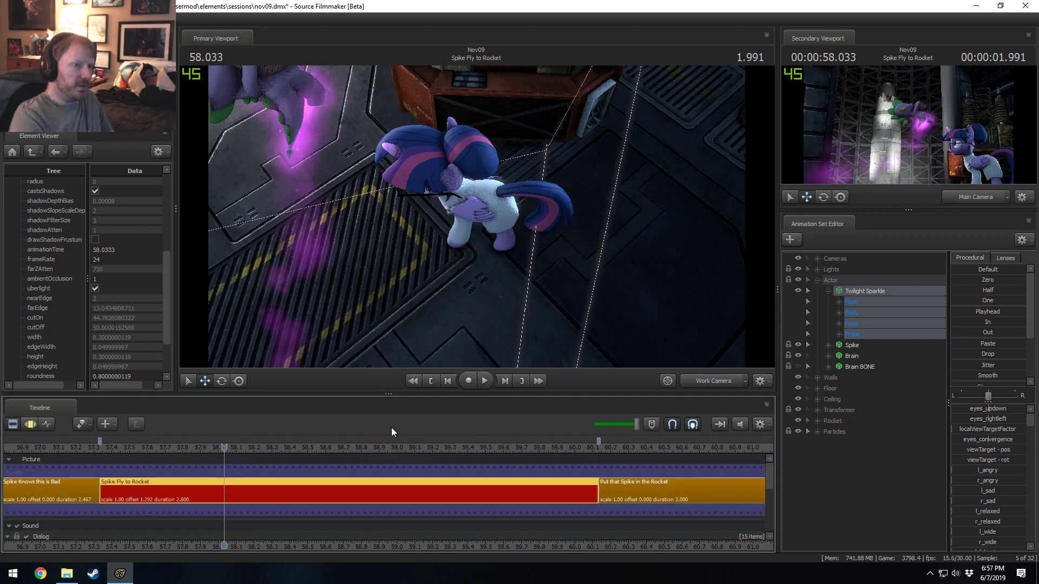
pyautogui.press('space')
pyautogui.press('space')
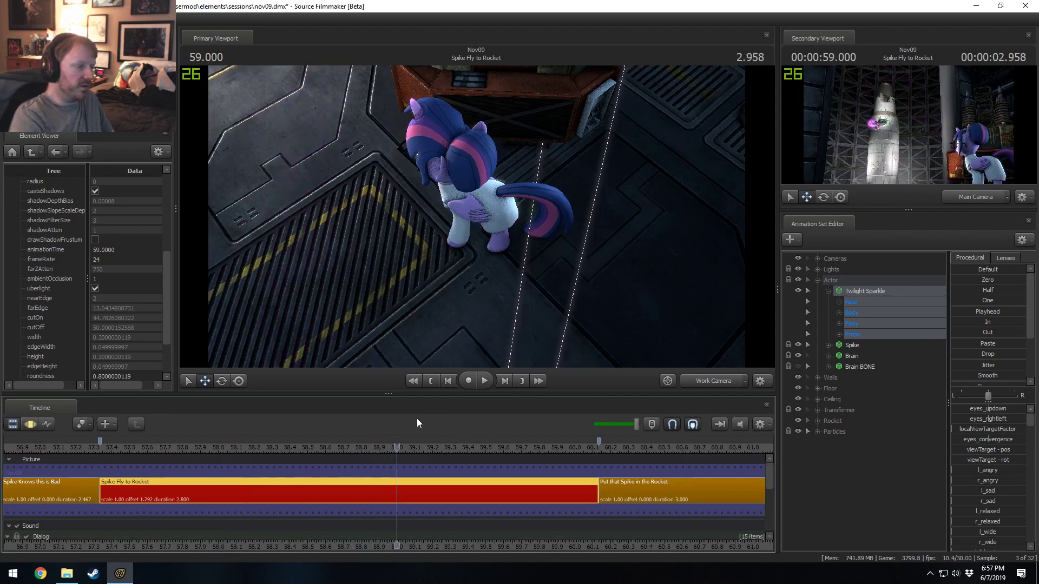
pyautogui.click(160, 441)
pyautogui.click(703, 381)
pyautogui.press('space')
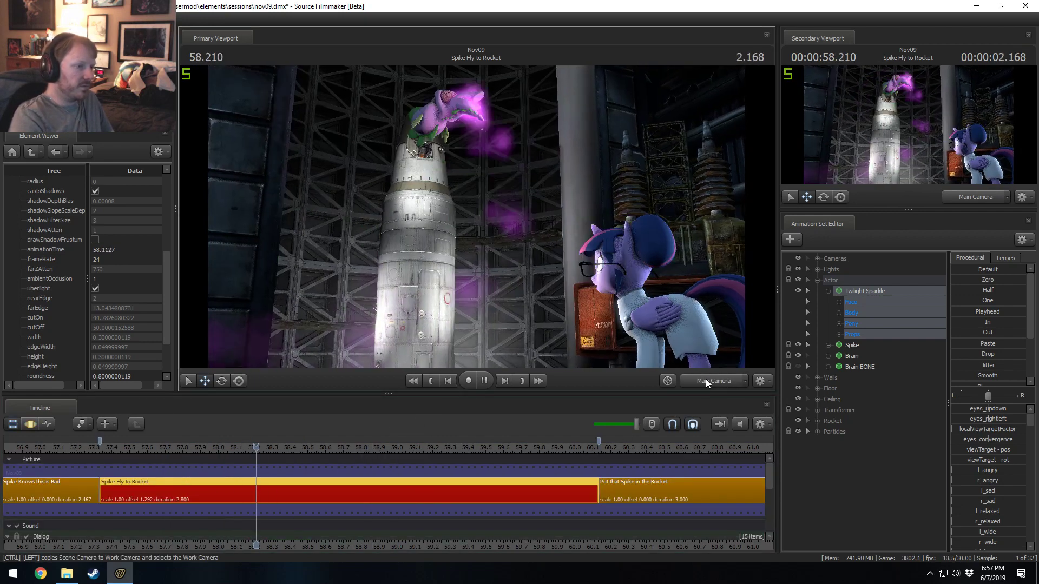
pyautogui.press('space')
pyautogui.click(114, 447)
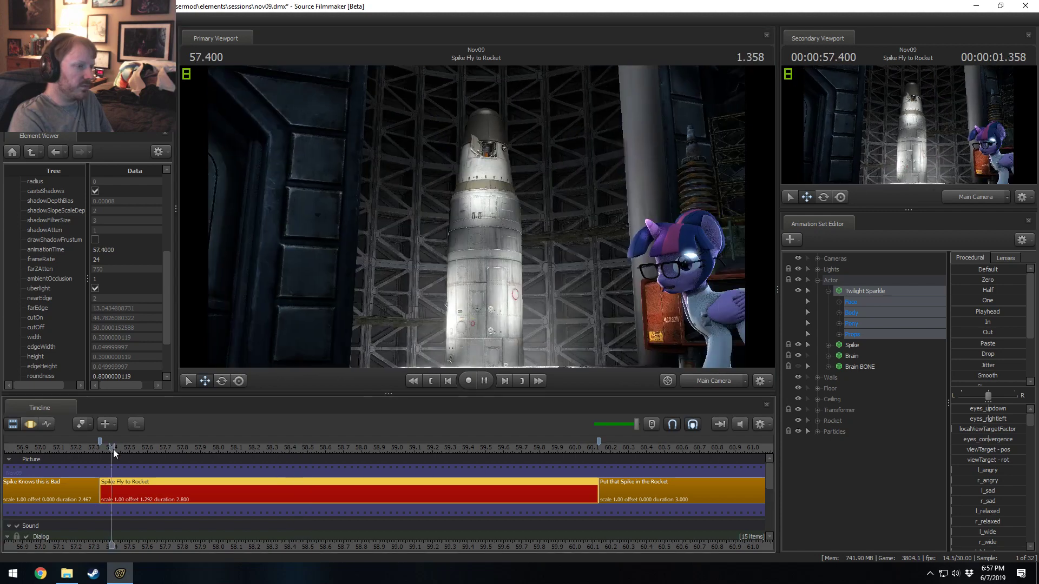
pyautogui.press('space')
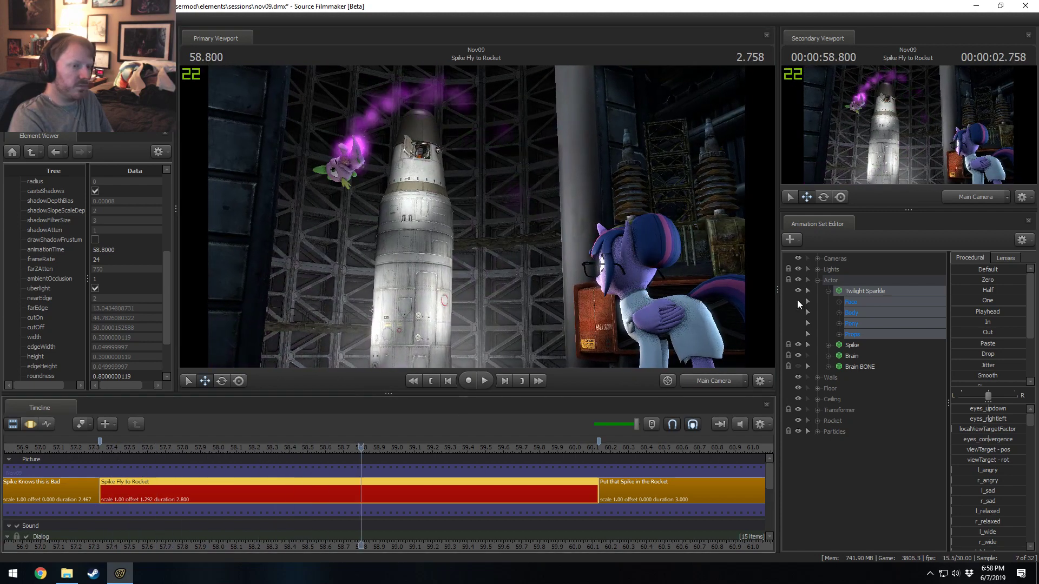
# - Hide Twilight Eye Light (Main) and (Main)2 and move them directly below Twilight Eye Light (Right) in the Lights group
pyautogui.click(817, 270)
pyautogui.scroll(-4, 835, 445)
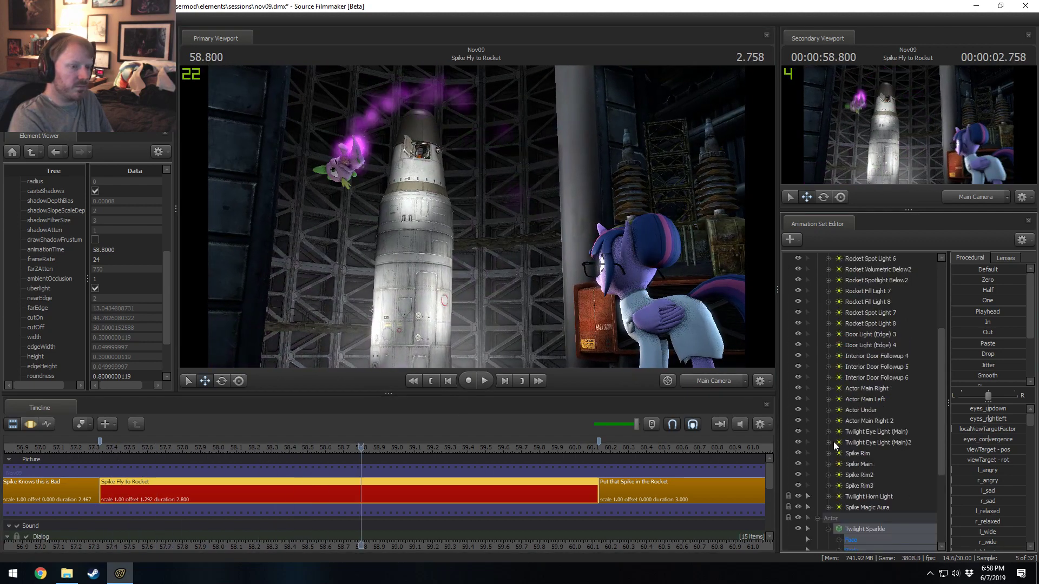
pyautogui.click(799, 430)
pyautogui.click(799, 442)
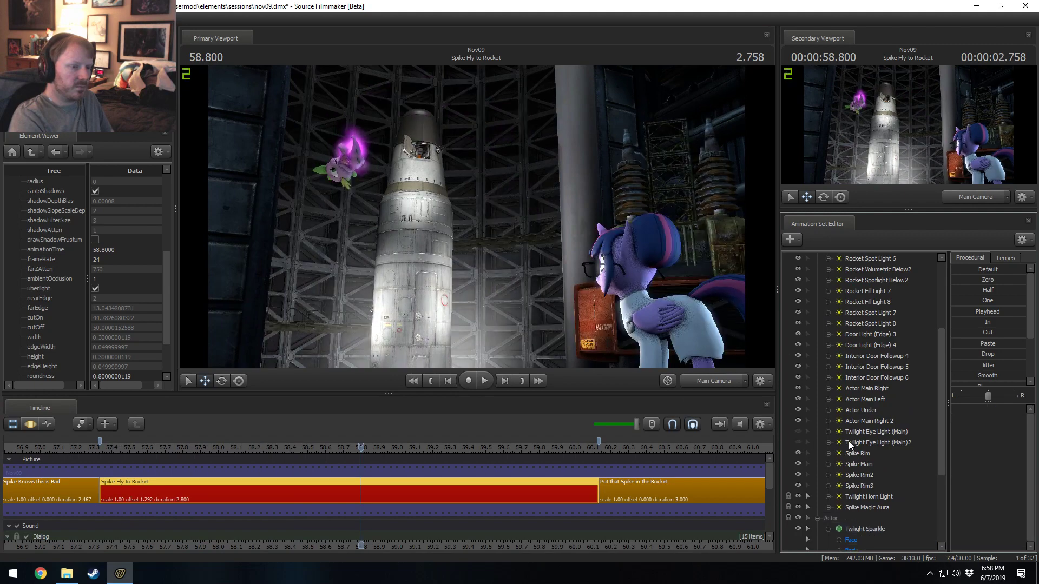
pyautogui.moveTo(848, 440); pyautogui.dragTo(868, 432)
pyautogui.scroll(4, 885, 496)
pyautogui.scroll(-1, 882, 519)
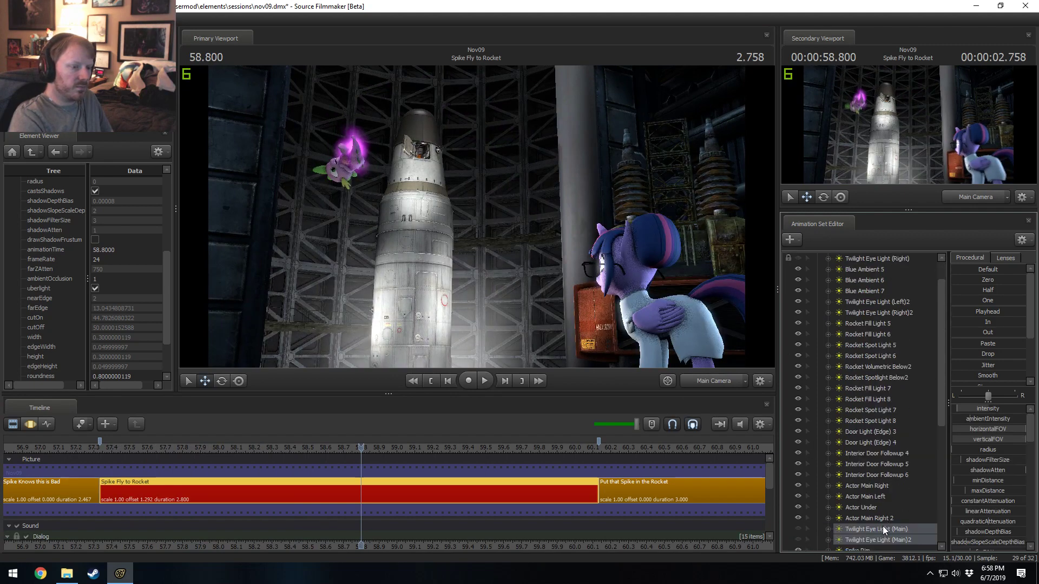
pyautogui.moveTo(880, 293); pyautogui.dragTo(878, 265)
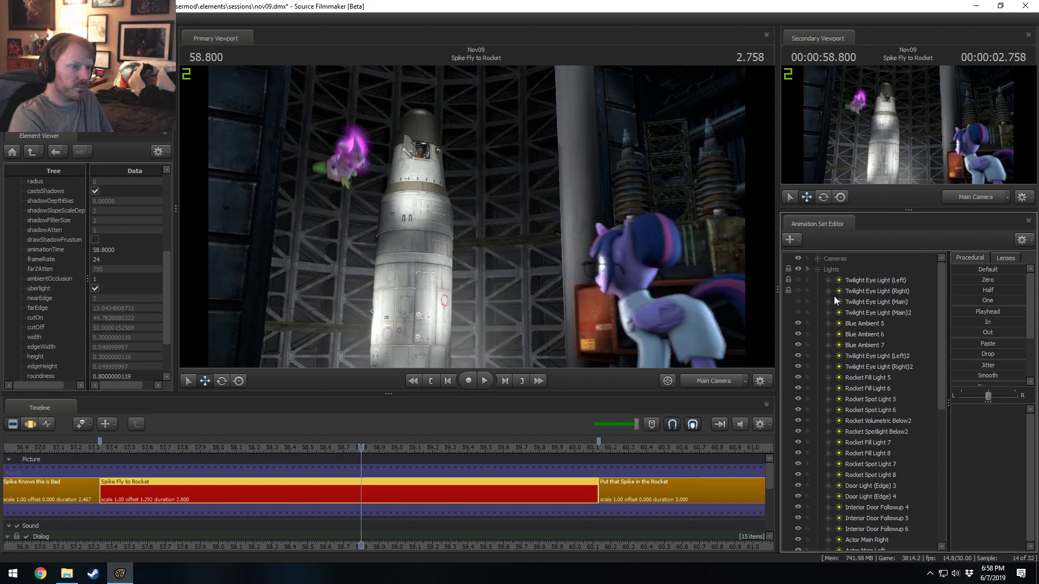
# - Hide Twilight Eye Light (Left)2 and (Right)2 near the shot's start and move them directly below Twilight Eye Light (Main)2
pyautogui.click(108, 446)
pyautogui.press('space')
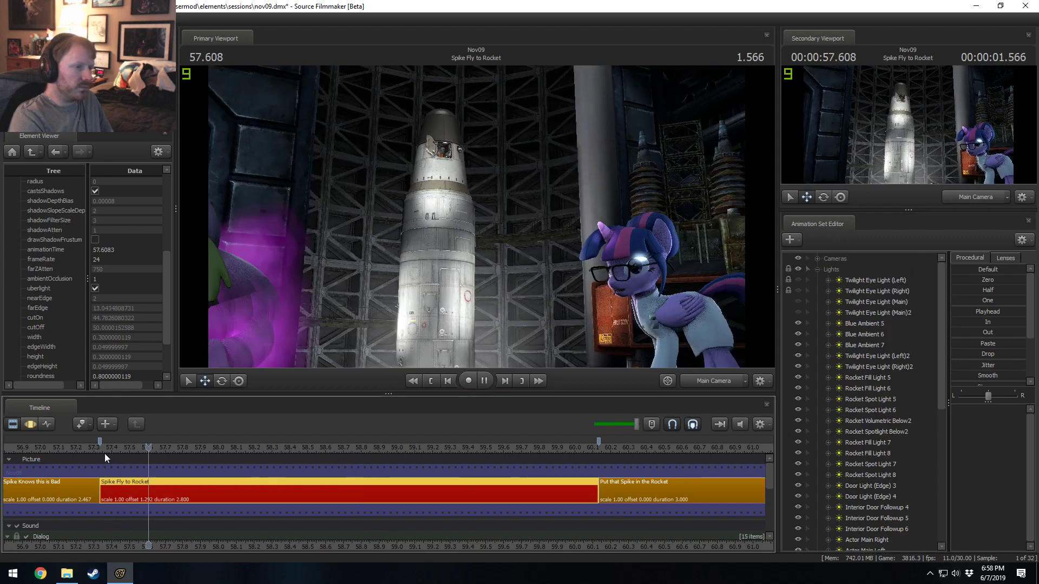
pyautogui.press('space')
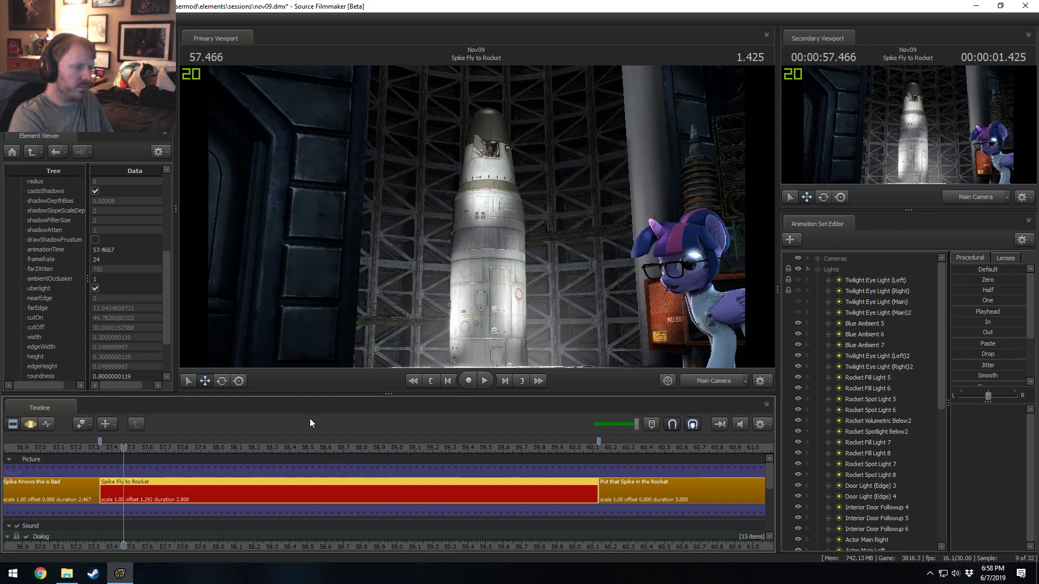
pyautogui.click(798, 356)
pyautogui.click(797, 366)
pyautogui.click(882, 368)
pyautogui.keyDown('shift'); pyautogui.click(889, 356); pyautogui.keyUp('shift')
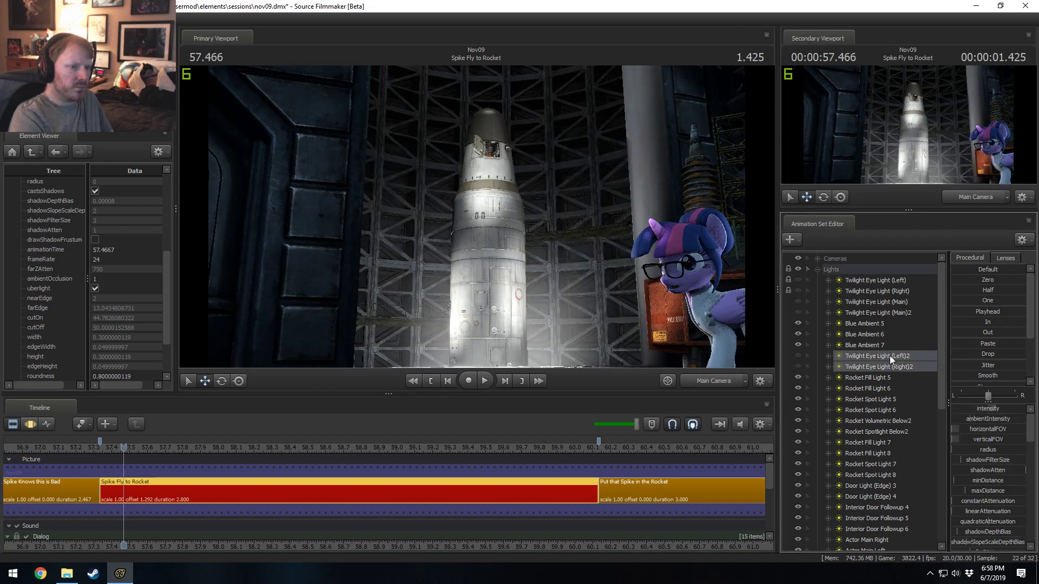
pyautogui.moveTo(890, 355); pyautogui.dragTo(892, 318)
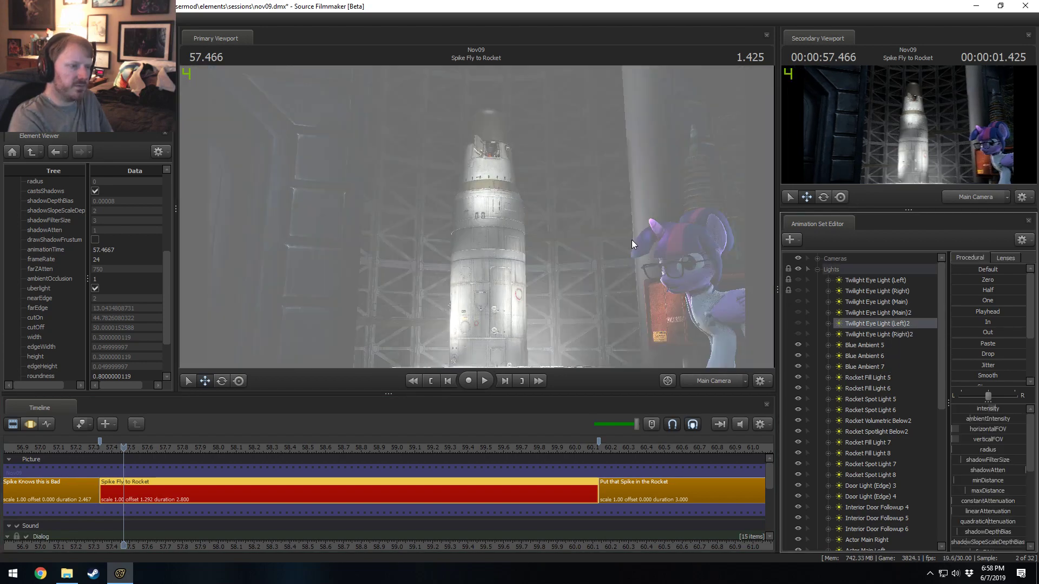
# - Examine what Twilight's hidden eye lights illuminate by looking through them in the primary viewport, and review the Lights group
pyautogui.moveTo(631, 239); pyautogui.dragTo(626, 247)
pyautogui.moveTo(895, 330); pyautogui.dragTo(703, 252)
pyautogui.moveTo(871, 302); pyautogui.dragTo(639, 277)
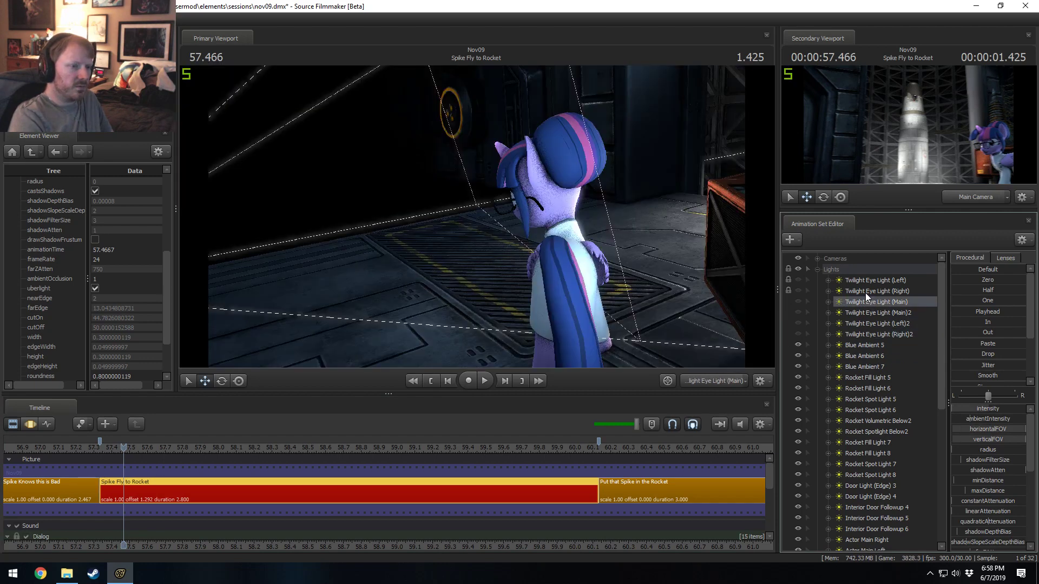
pyautogui.moveTo(871, 281); pyautogui.dragTo(609, 235)
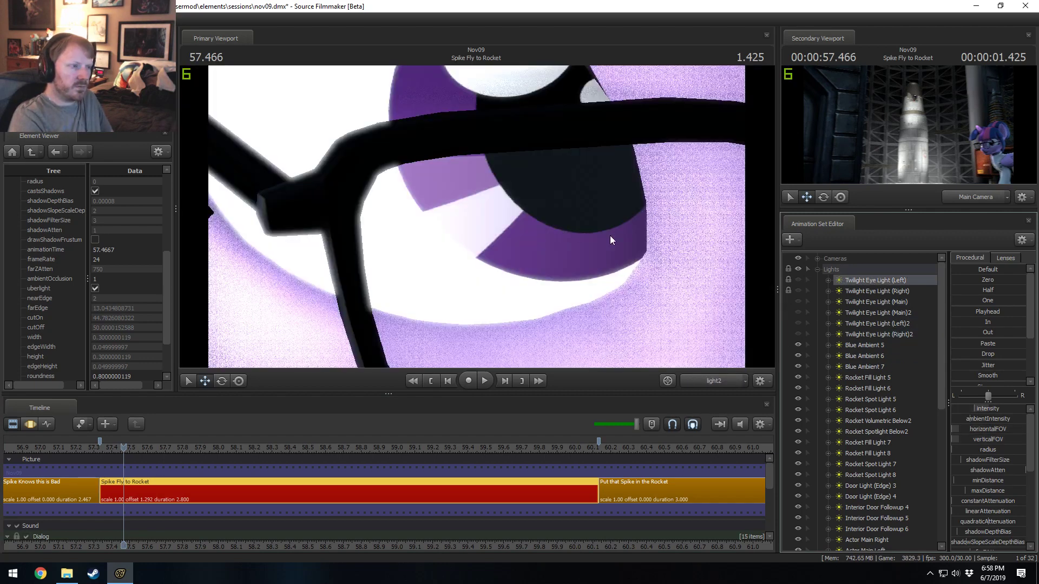
pyautogui.click(863, 291)
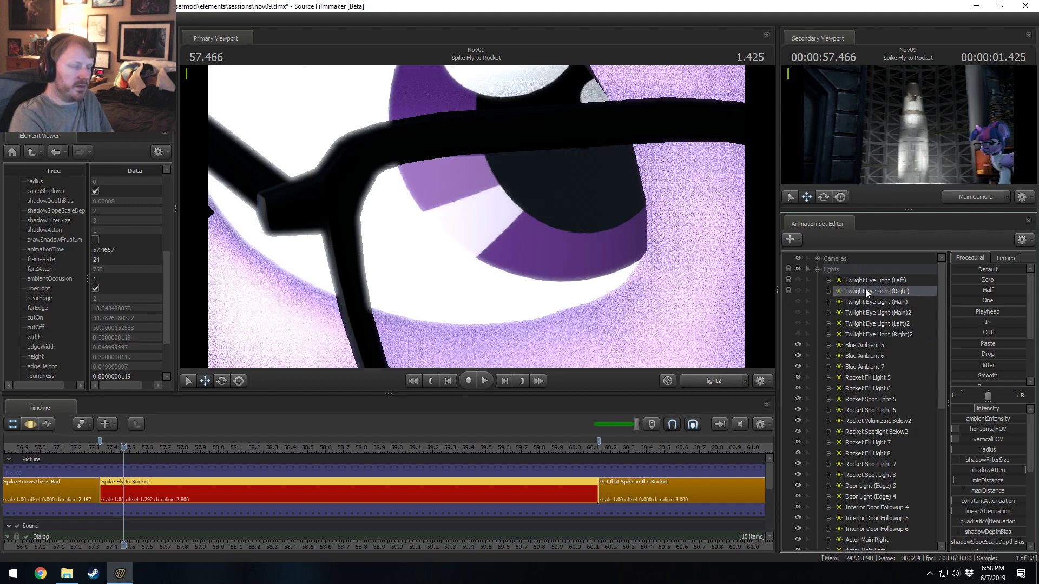
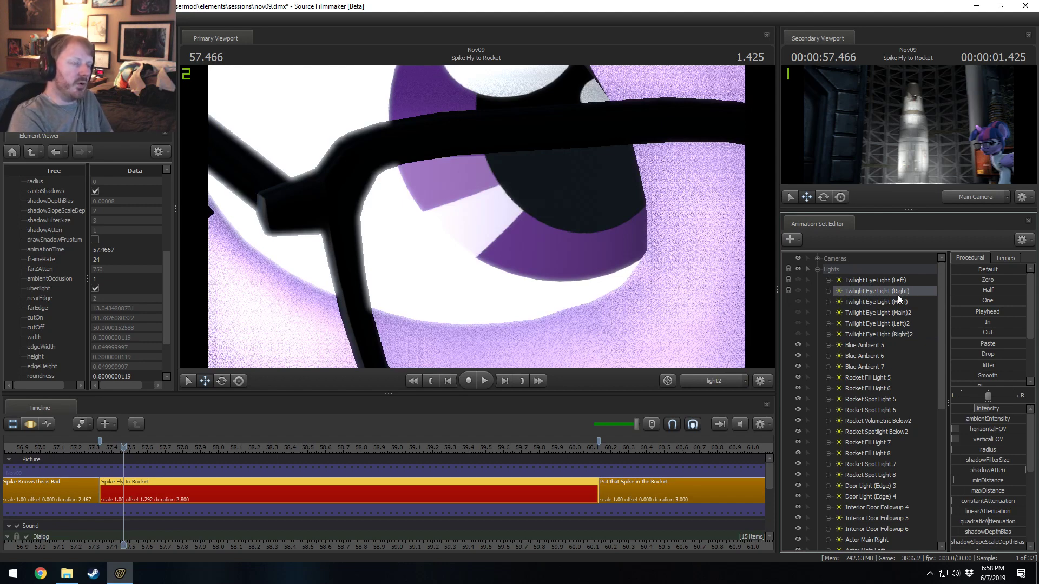
pyautogui.scroll(-6, 842, 336)
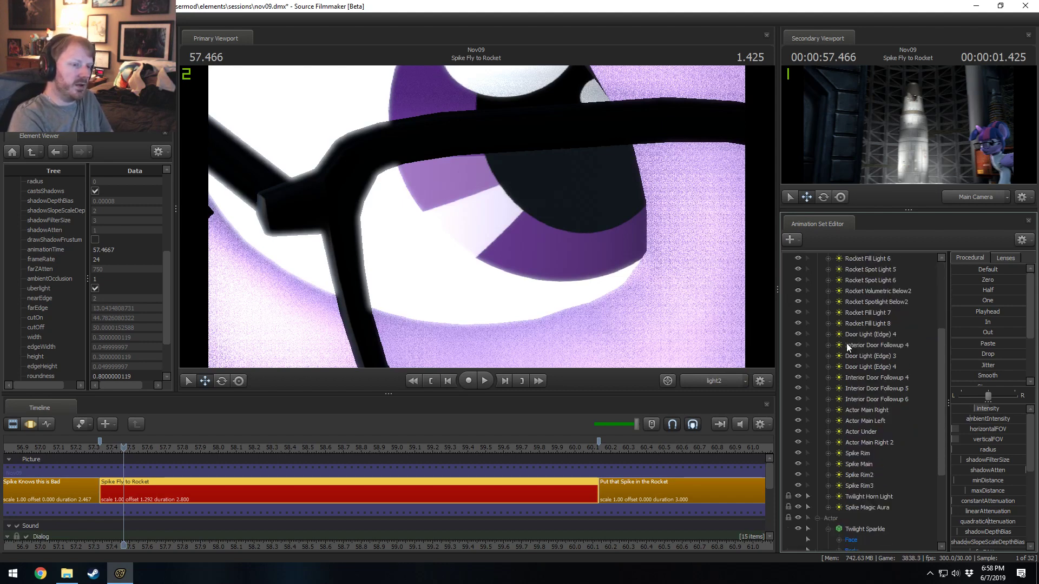
pyautogui.scroll(4, 881, 436)
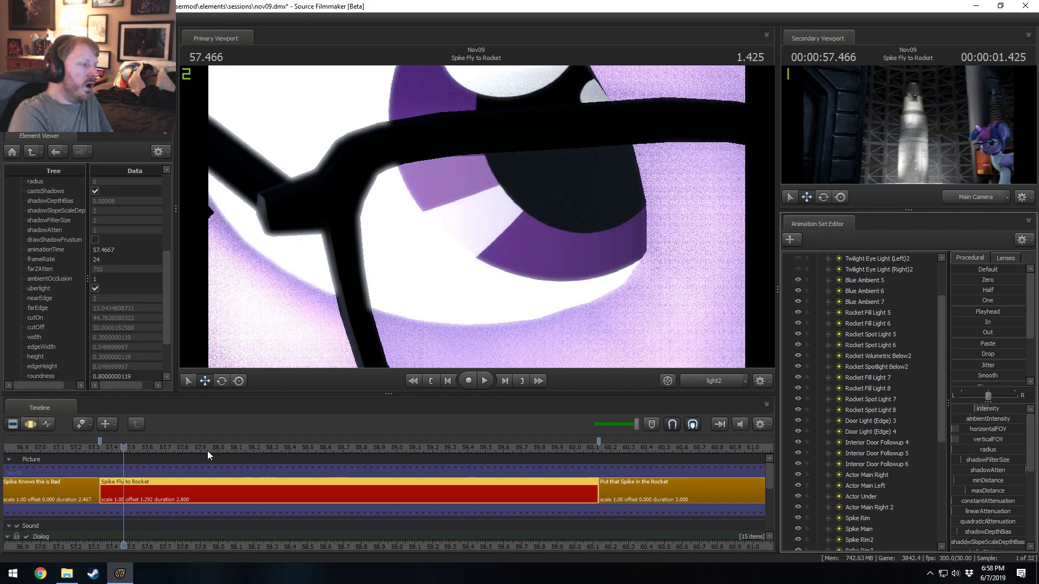
# - Return the primary viewport to the Main Camera and replay the start of the shot to review Twilight's lighting
pyautogui.moveTo(123, 449); pyautogui.dragTo(112, 449)
pyautogui.click(717, 381)
pyautogui.click(717, 381)
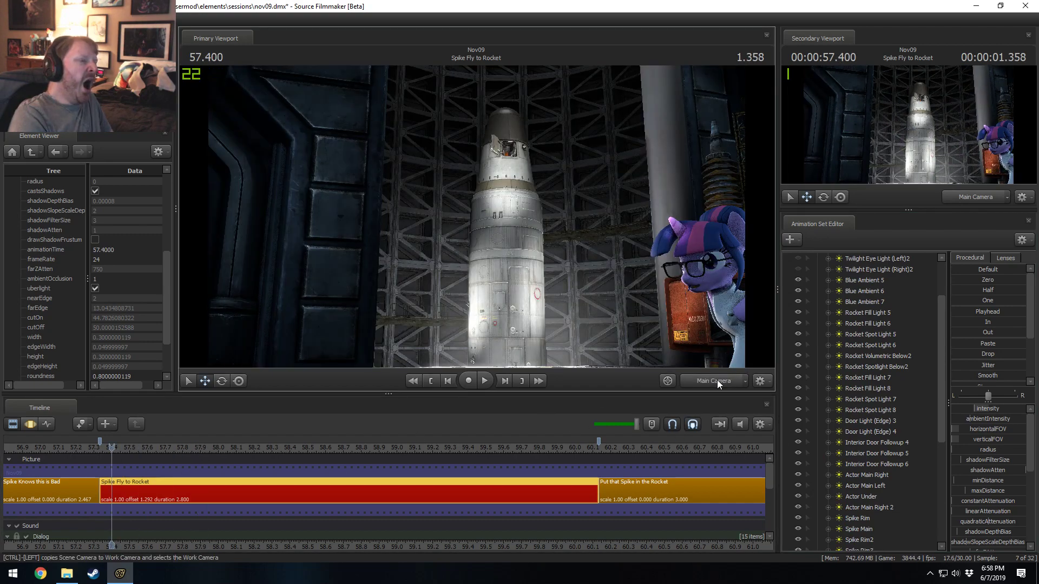
pyautogui.press('space')
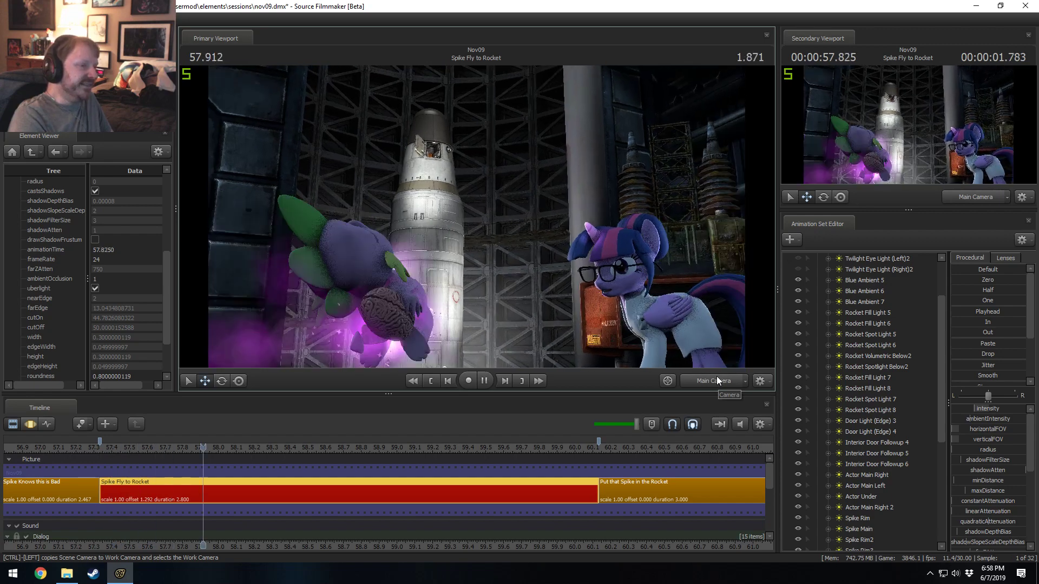
pyautogui.moveTo(277, 442); pyautogui.dragTo(177, 463)
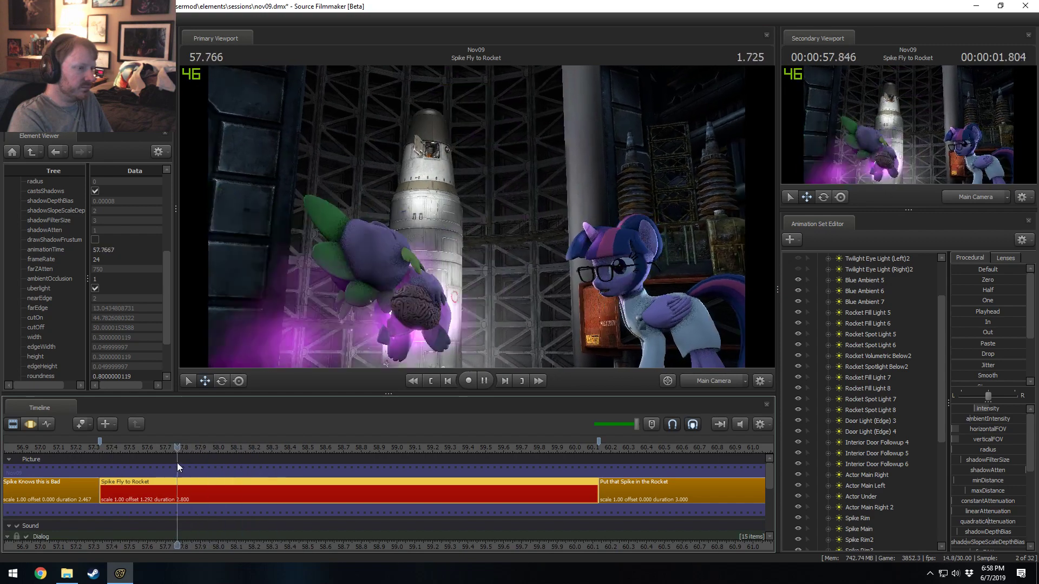
pyautogui.press('space')
pyautogui.click(170, 447)
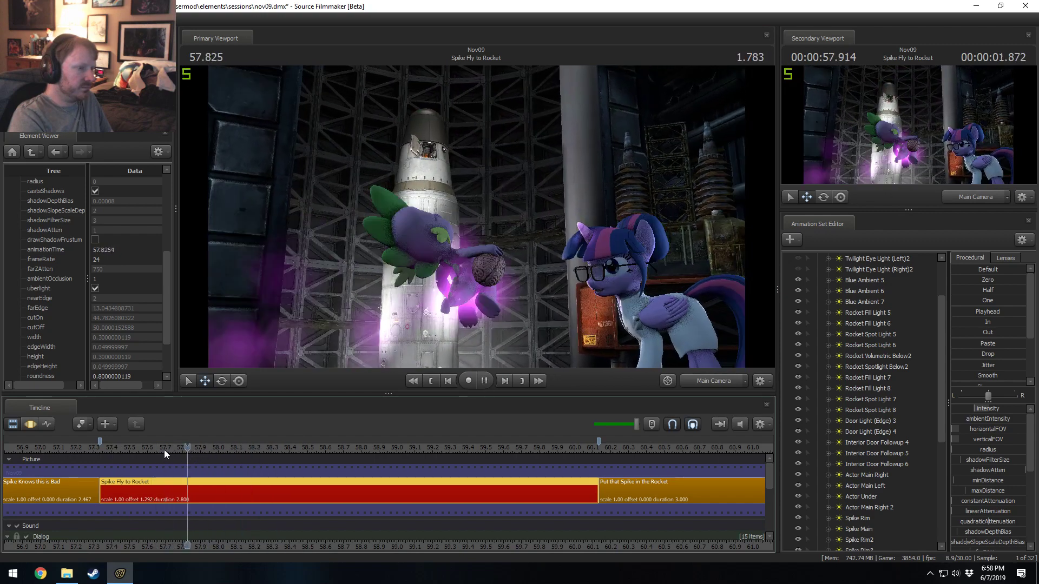
# - Examine Twilight's stance and head turn near the shot's start through the work camera, checking her motion in the Motion Editor
pyautogui.click(705, 379)
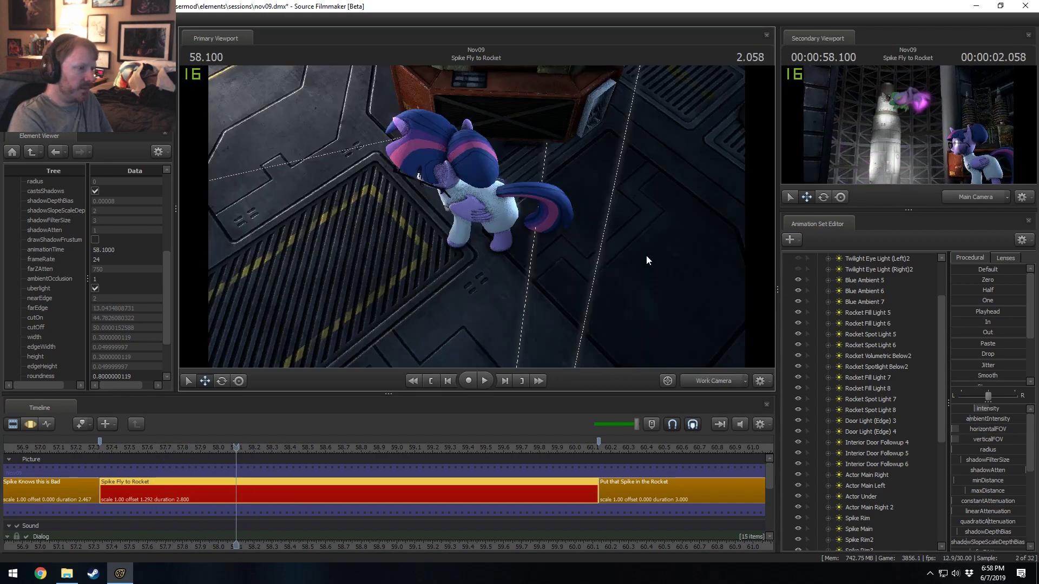
pyautogui.moveTo(646, 257); pyautogui.dragTo(638, 211)
pyautogui.press('w')
pyautogui.moveTo(476, 216)
pyautogui.mouseDown()
pyautogui.moveTo(478, 227)
pyautogui.moveTo(476, 216)
pyautogui.mouseUp()
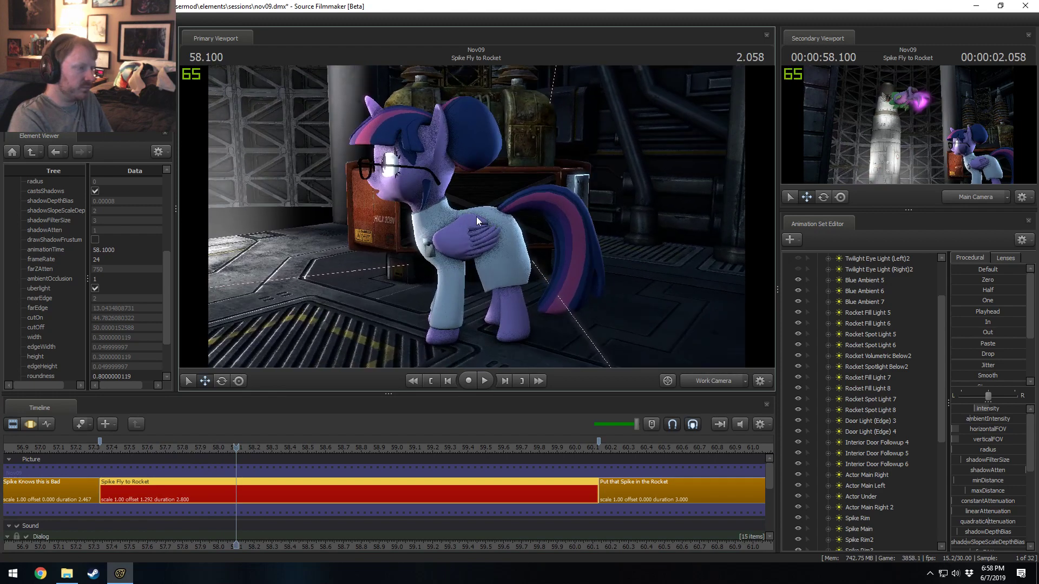
pyautogui.press('F3')
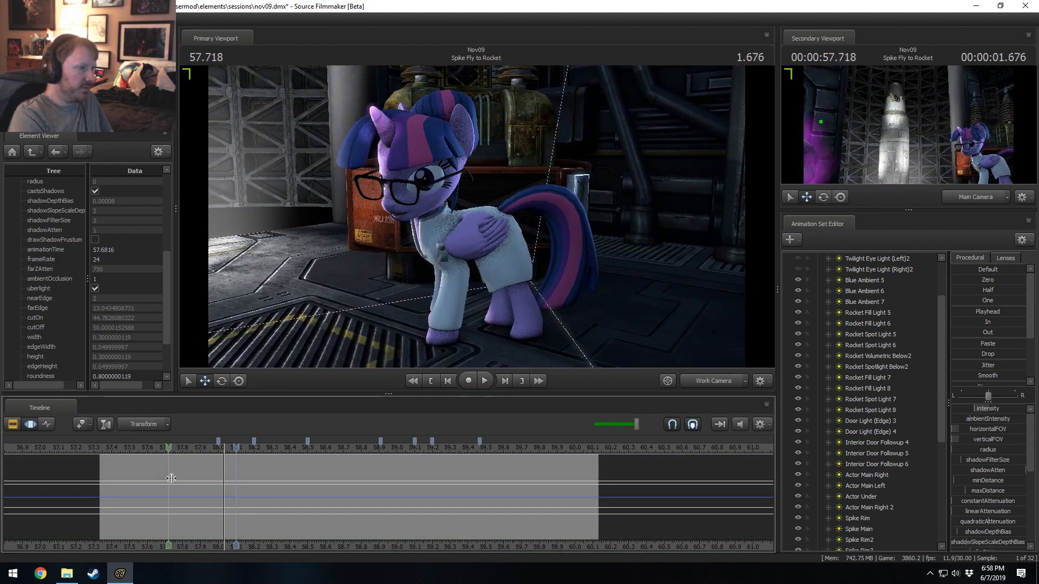
pyautogui.moveTo(258, 478); pyautogui.dragTo(143, 481)
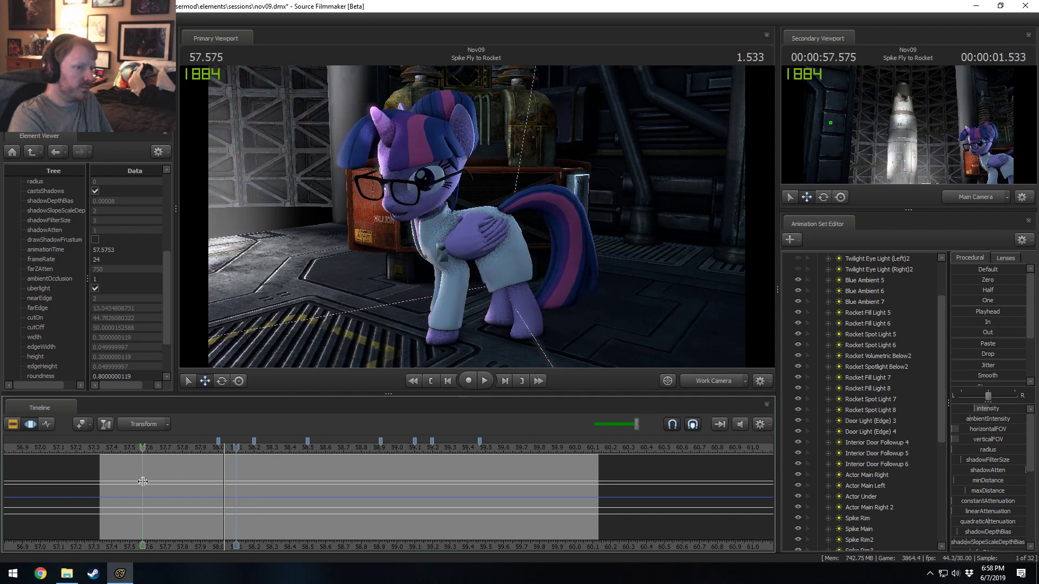
pyautogui.moveTo(141, 482); pyautogui.dragTo(206, 490)
pyautogui.scroll(2, 887, 368)
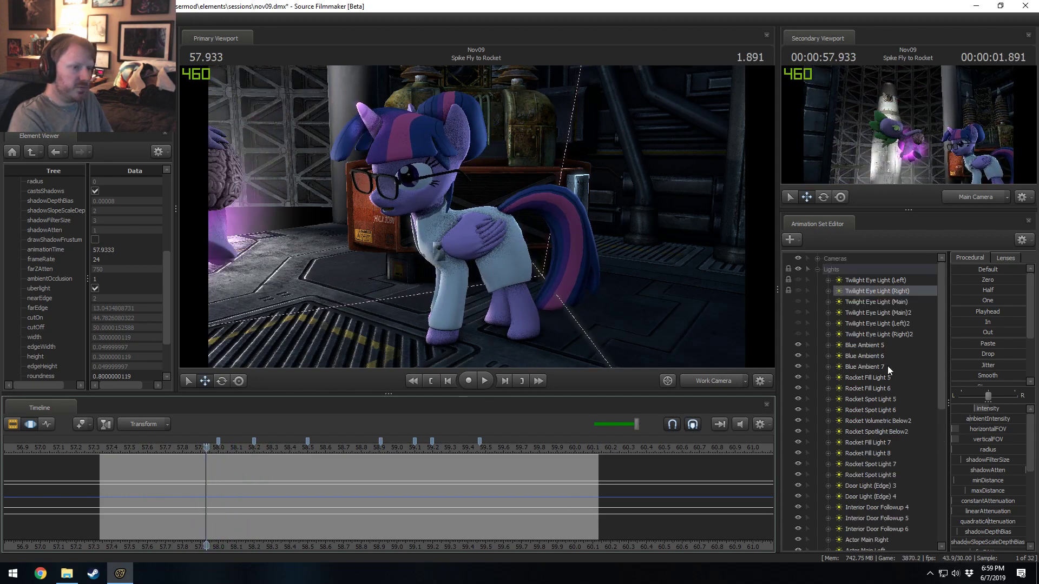
# - Select the Twilight Sparkle animation set and make a time selection covering everything up to 57.800 with falloff to about 57.9
pyautogui.click(816, 267)
pyautogui.click(852, 292)
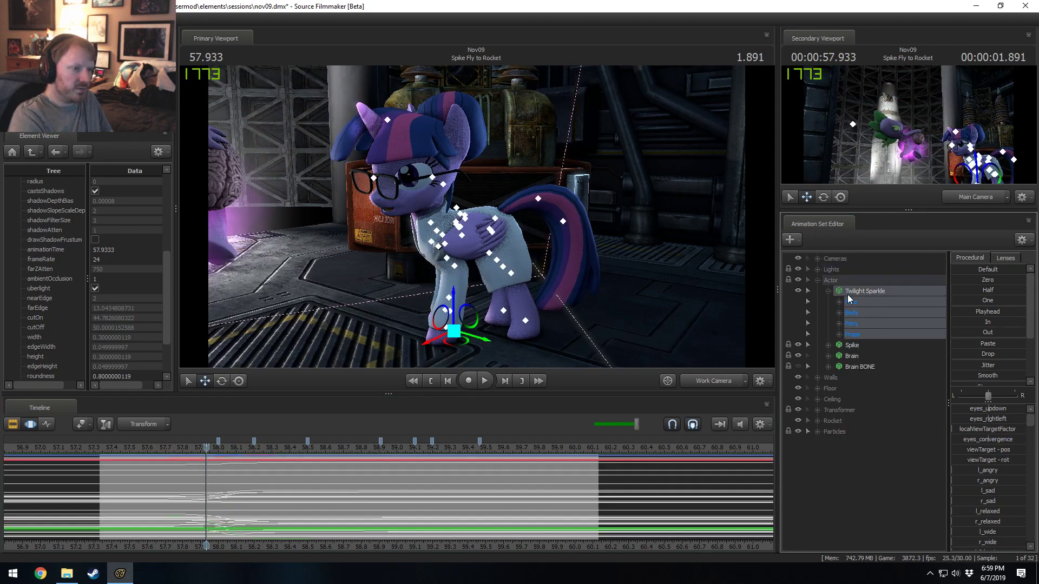
pyautogui.moveTo(196, 490); pyautogui.dragTo(176, 495)
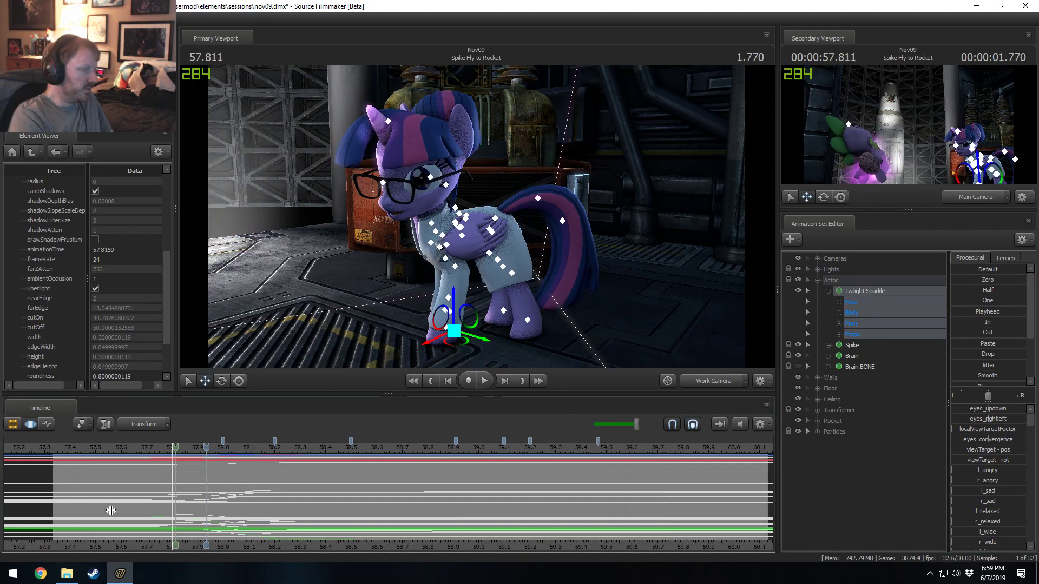
pyautogui.moveTo(111, 510); pyautogui.dragTo(173, 503)
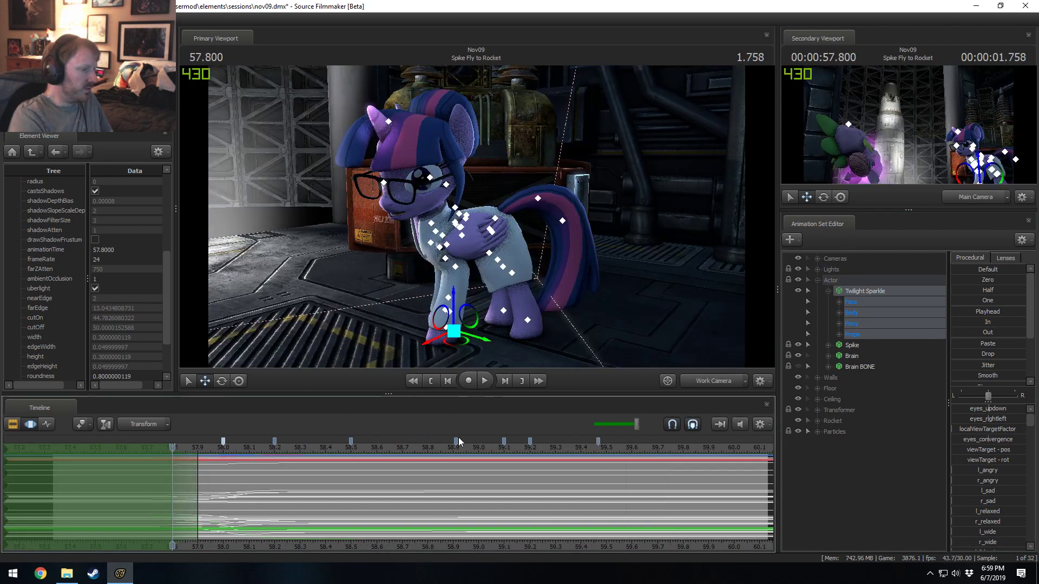
# - Delete the timeline bookmarks and extend the time selection's falloff to about 58.24
pyautogui.rightClick(598, 440)
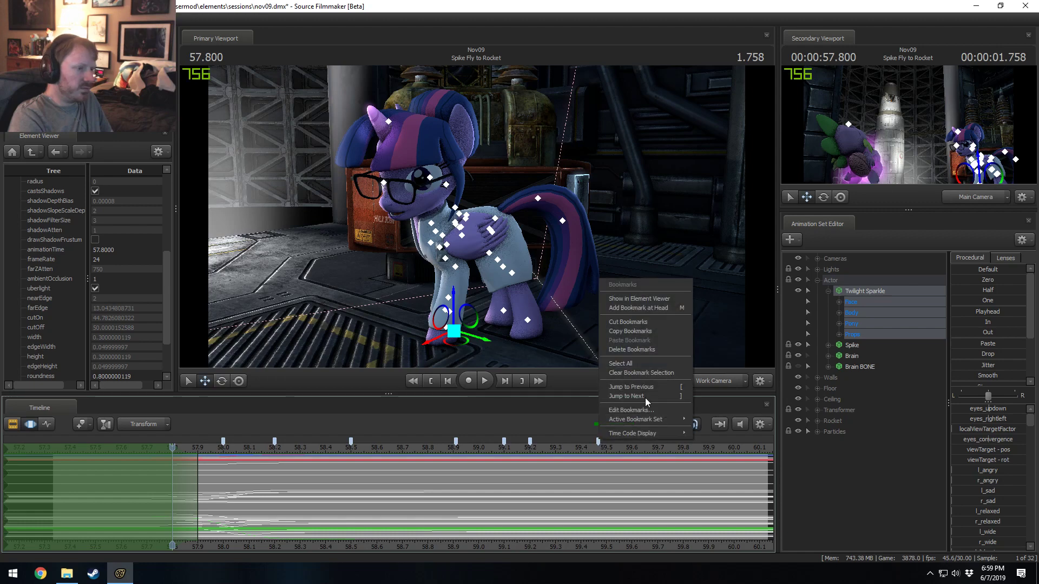
pyautogui.click(633, 352)
pyautogui.moveTo(202, 488); pyautogui.dragTo(283, 490)
pyautogui.moveTo(174, 492); pyautogui.dragTo(280, 506)
pyautogui.press('space')
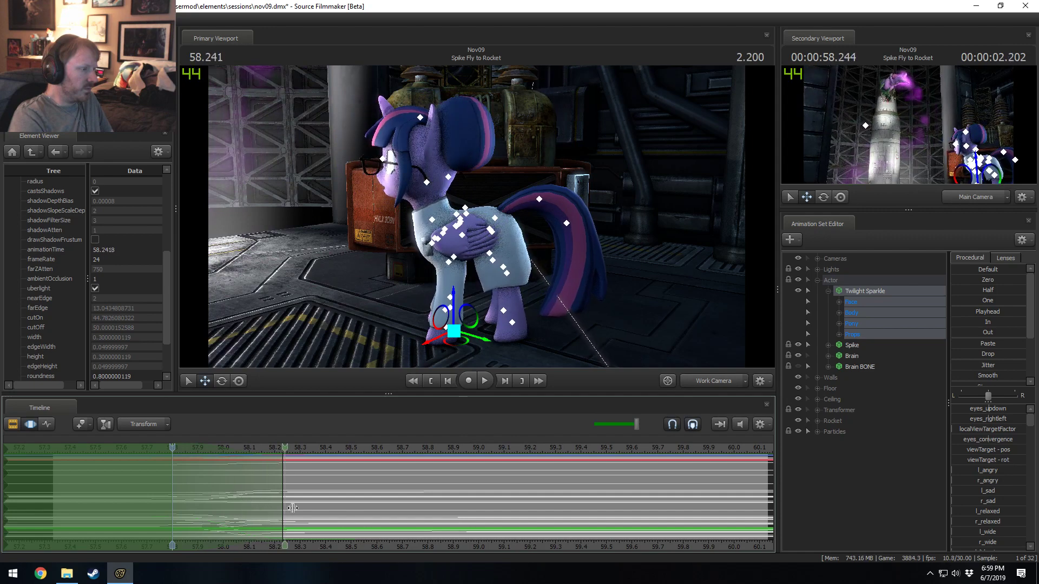
# - With the playhead at 57.800, lock Twilight's RightBall, LeftBall, RightFoot and LeftFoot bones in place
pyautogui.click(171, 491)
pyautogui.moveTo(171, 491)
pyautogui.mouseDown()
pyautogui.moveTo(144, 490)
pyautogui.moveTo(172, 489)
pyautogui.mouseUp()
pyautogui.moveTo(511, 327)
pyautogui.mouseDown()
pyautogui.moveTo(520, 357)
pyautogui.moveTo(514, 346)
pyautogui.mouseUp()
pyautogui.press('w')
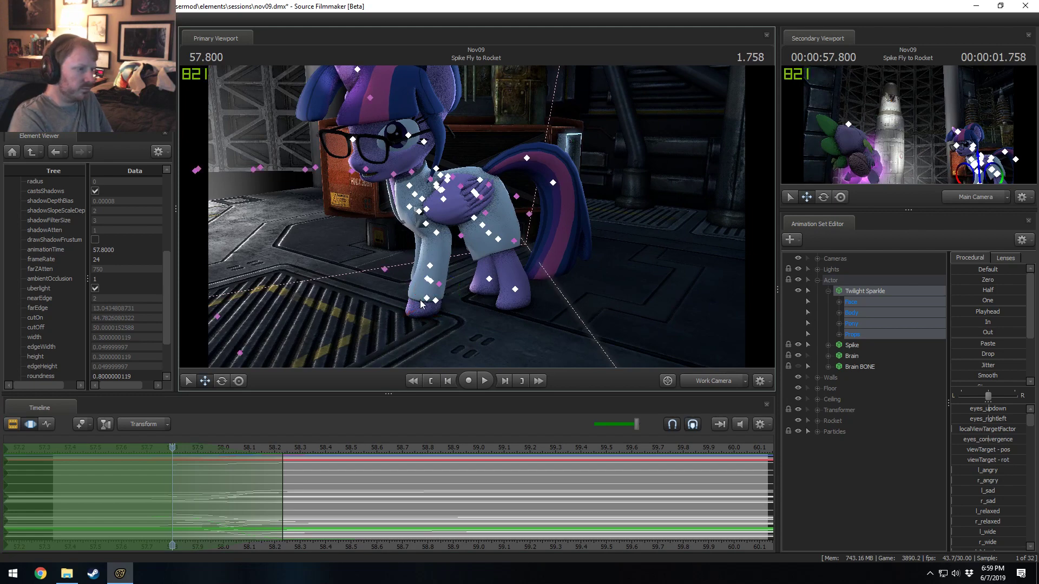
pyautogui.click(427, 278)
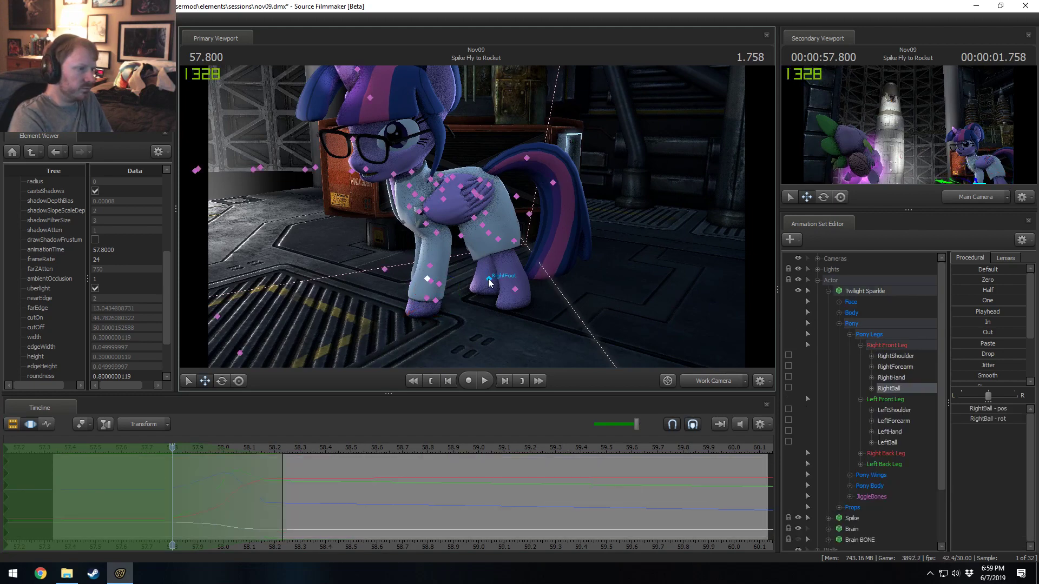
pyautogui.click(488, 282)
pyautogui.moveTo(489, 303); pyautogui.dragTo(524, 329)
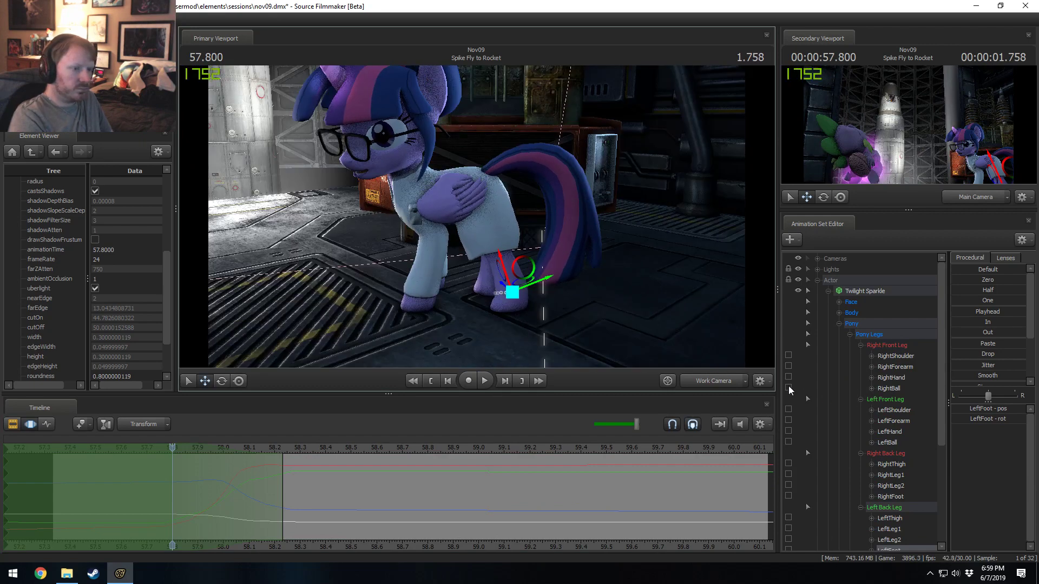
pyautogui.click(788, 388)
pyautogui.click(789, 442)
pyautogui.click(789, 496)
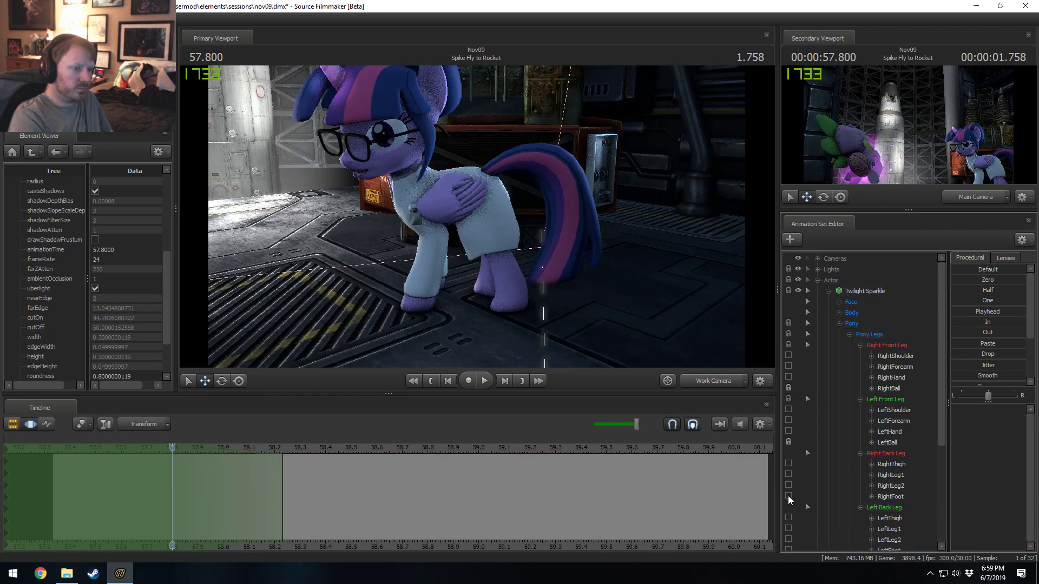
pyautogui.scroll(-1, 788, 500)
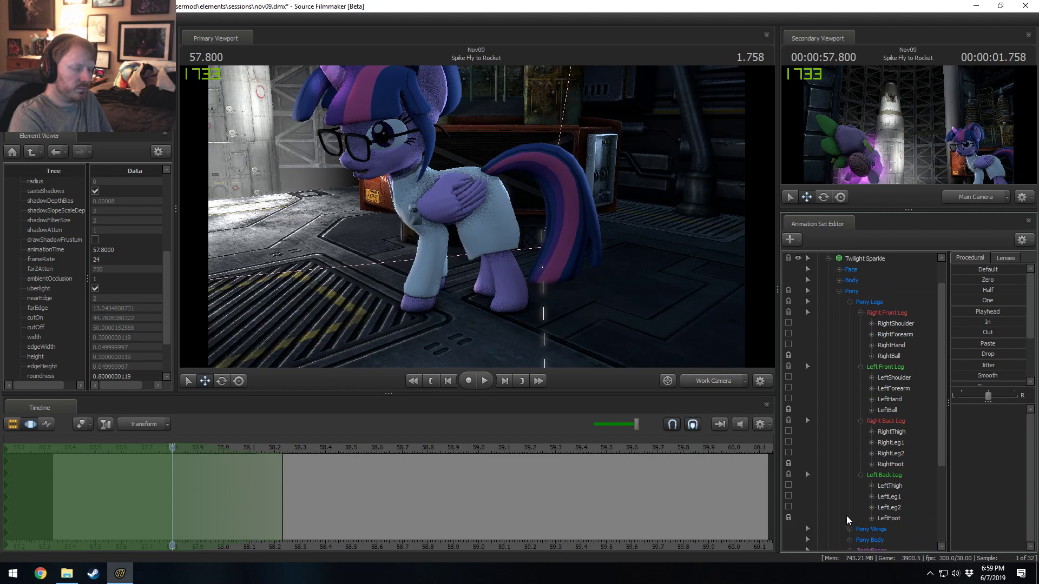
# - Move Twilight's Pelvis to shift her body over the locked feet at 57.800
pyautogui.moveTo(615, 292); pyautogui.dragTo(474, 232)
pyautogui.keyDown('ctrl'); pyautogui.click(450, 224); pyautogui.keyUp('ctrl')
pyautogui.moveTo(408, 219); pyautogui.dragTo(455, 247)
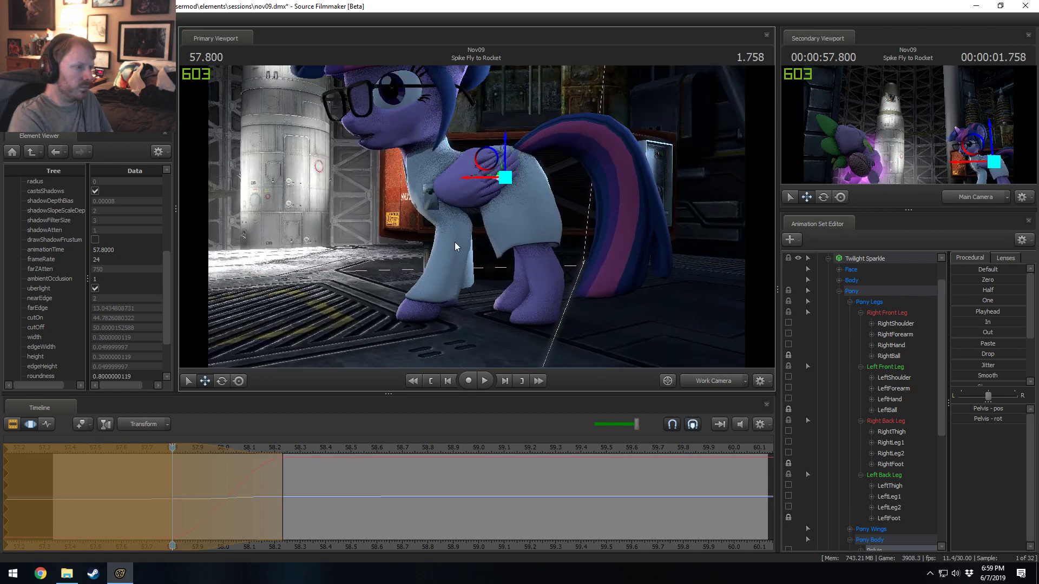
# - Rotate Twilight's RightShoulder and RightForearm bones to adjust the bend of her right front leg
pyautogui.keyDown('ctrl'); pyautogui.click(431, 195); pyautogui.keyUp('ctrl')
pyautogui.press('e')
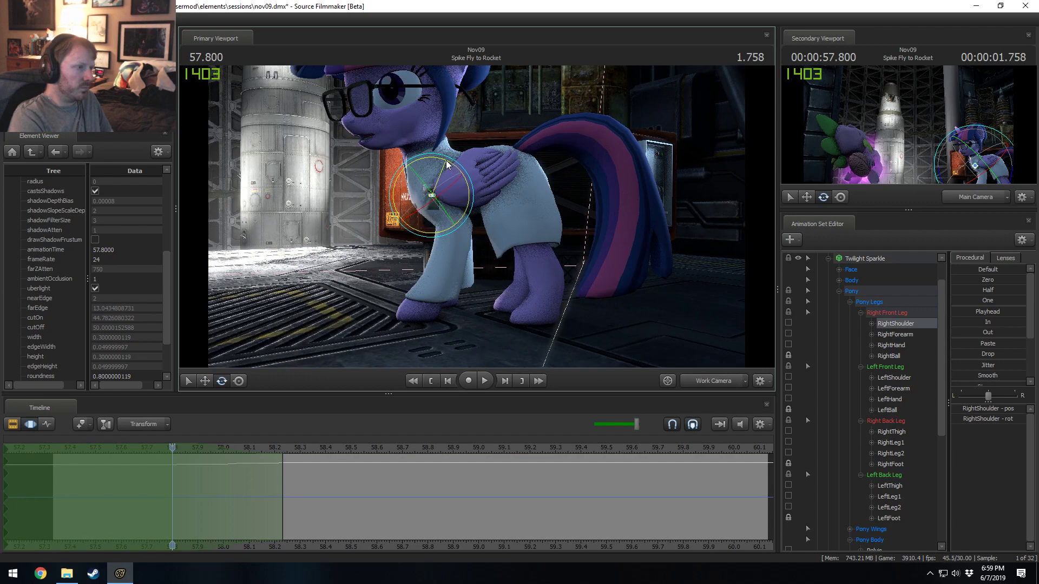
pyautogui.moveTo(447, 164); pyautogui.dragTo(493, 208)
pyautogui.keyDown('ctrl'); pyautogui.click(497, 223); pyautogui.keyUp('ctrl')
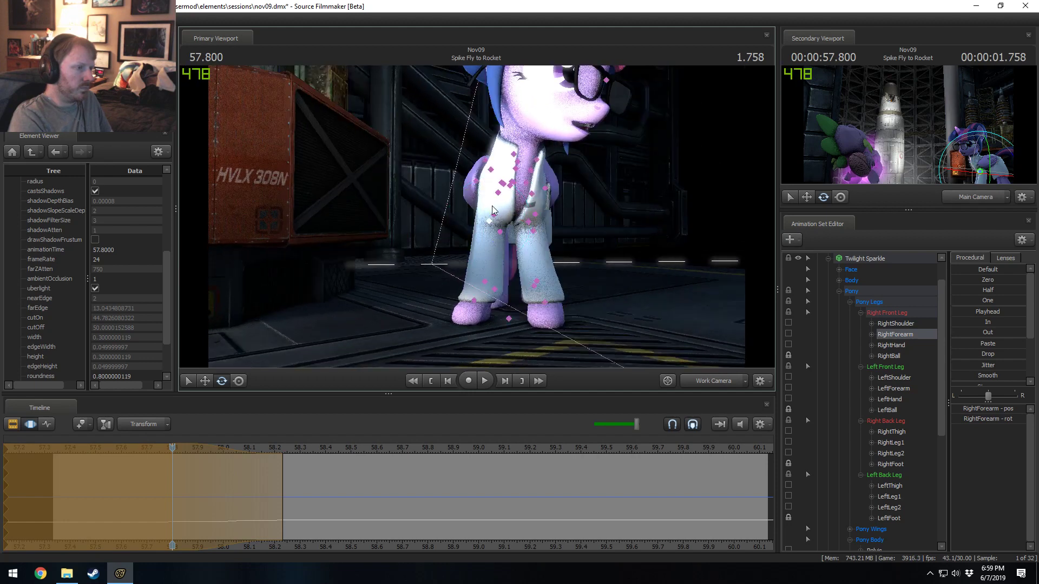
pyautogui.keyDown('ctrl'); pyautogui.click(490, 222); pyautogui.keyUp('ctrl')
pyautogui.rightClick(490, 223)
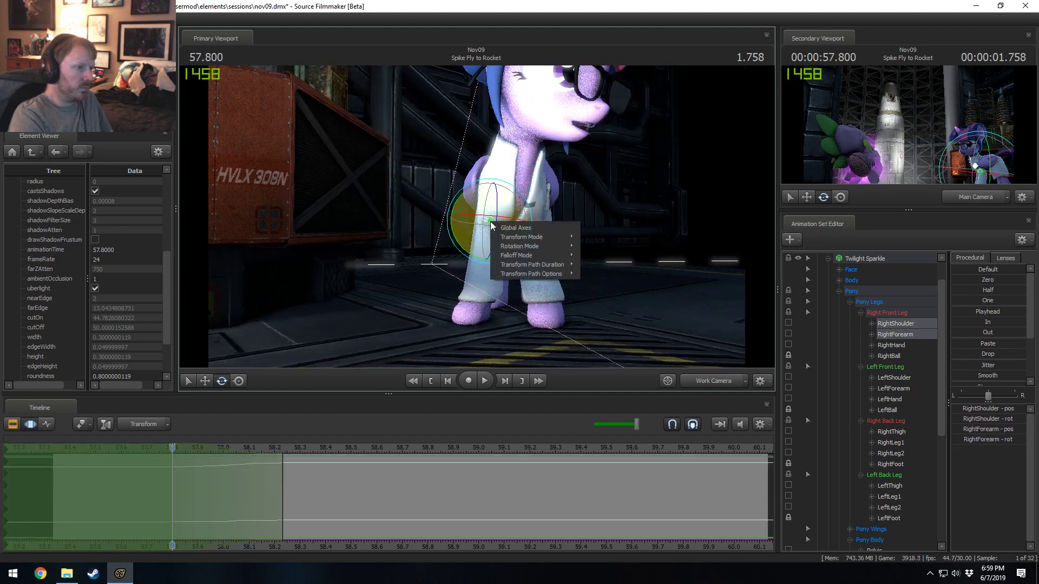
pyautogui.click(583, 257)
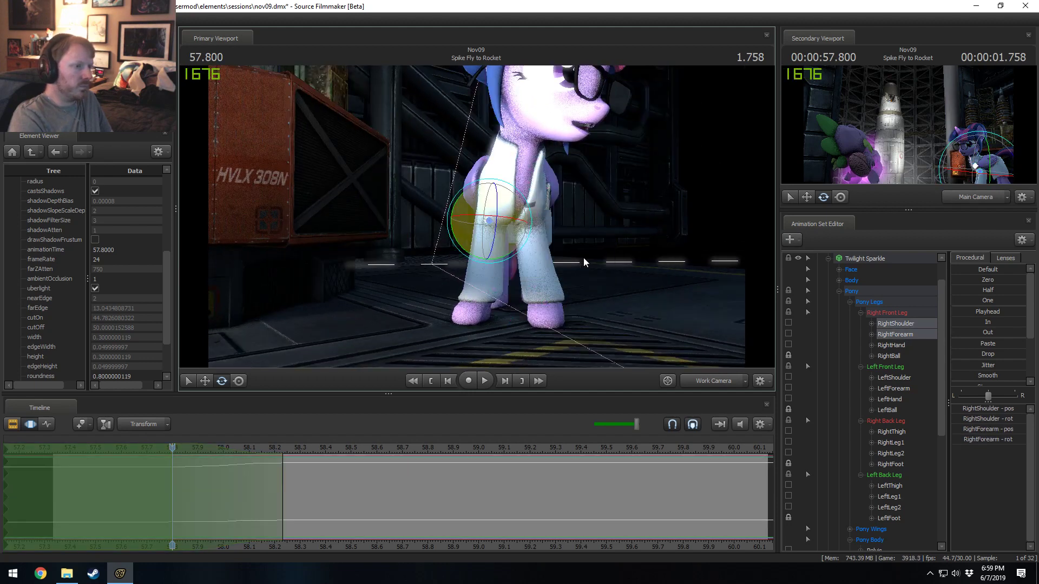
pyautogui.click(469, 249)
pyautogui.moveTo(469, 249); pyautogui.dragTo(476, 216)
# - Rotate Twilight's LeftShoulder and LeftForearm bones to adjust her left front leg, and review the resulting motion
pyautogui.keyDown('ctrl'); pyautogui.click(455, 181); pyautogui.keyUp('ctrl')
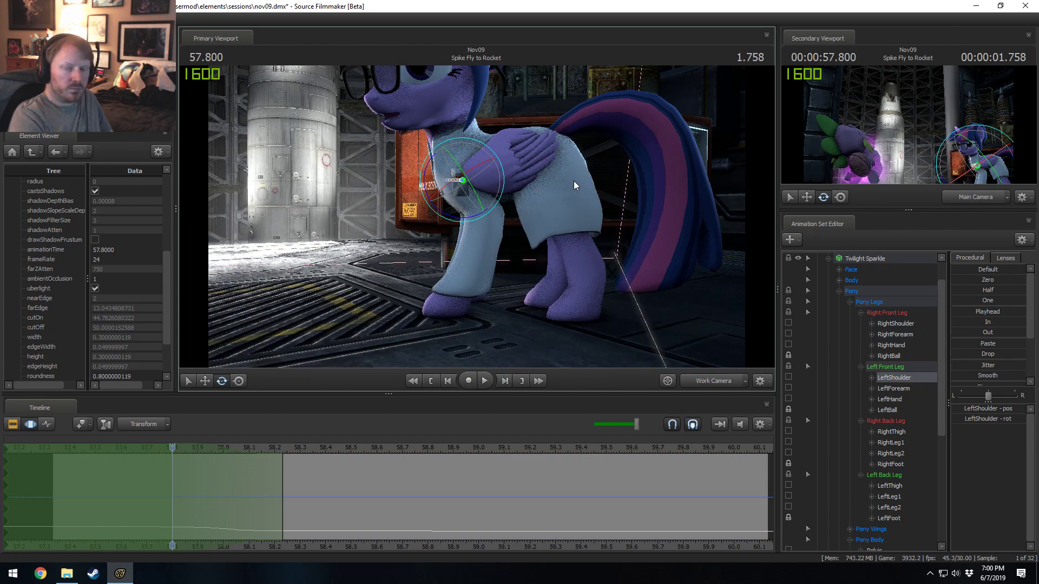
pyautogui.moveTo(464, 222); pyautogui.dragTo(463, 223)
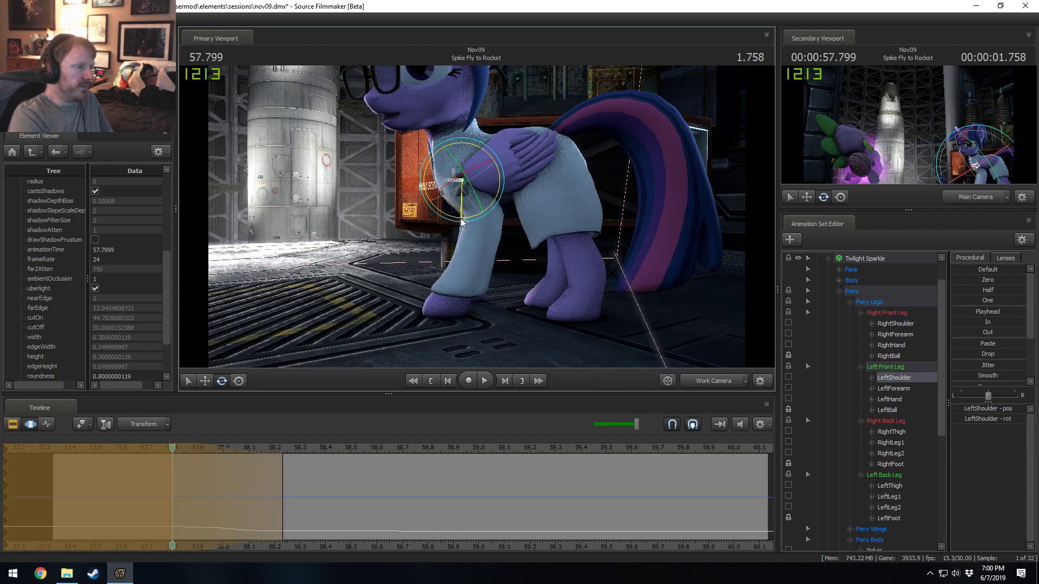
pyautogui.keyDown('ctrl'); pyautogui.click(482, 217); pyautogui.keyUp('ctrl')
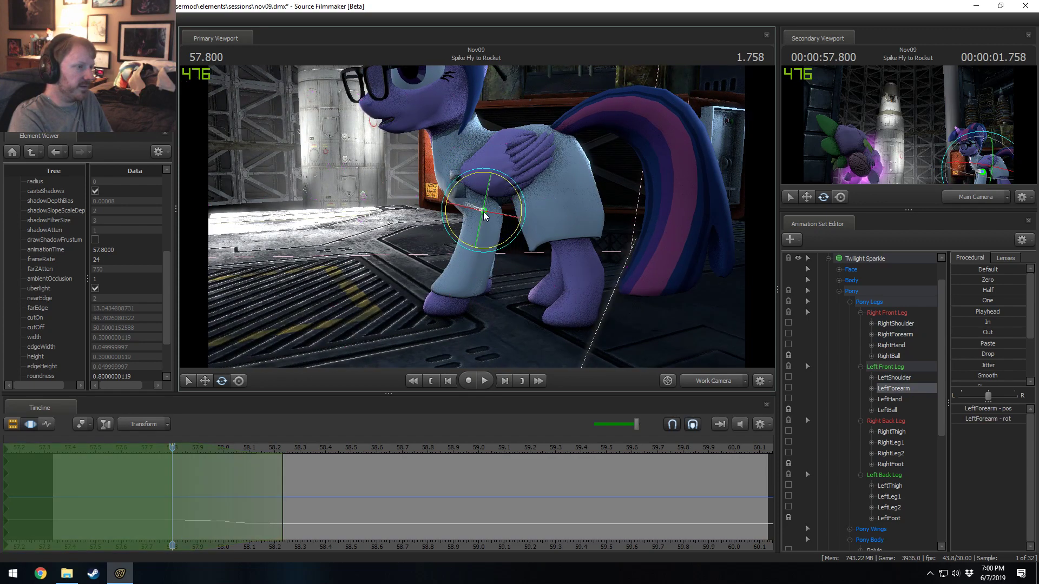
pyautogui.press('ctrl')
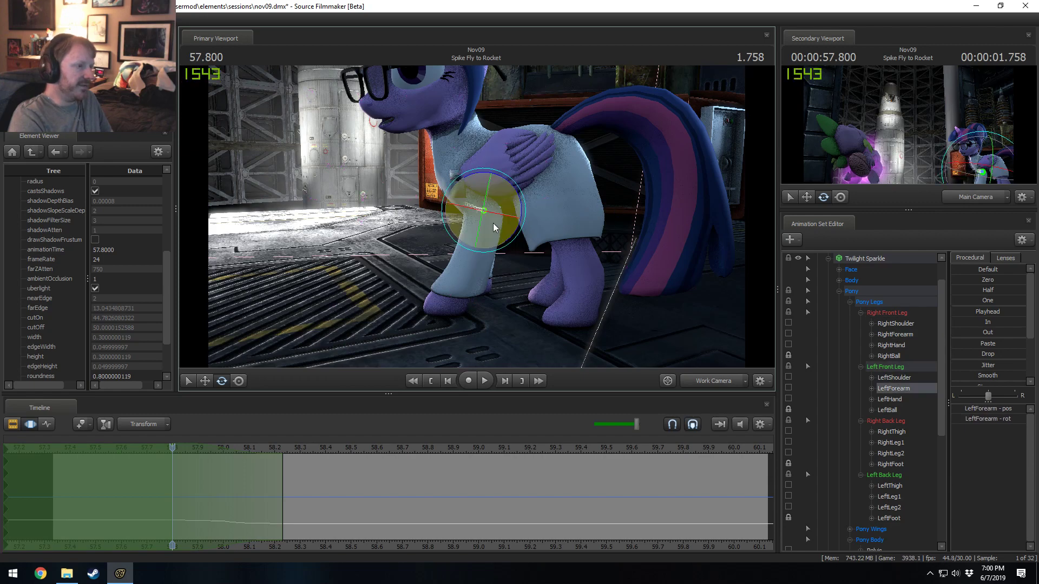
pyautogui.moveTo(521, 200); pyautogui.dragTo(660, 205)
pyautogui.moveTo(511, 221); pyautogui.dragTo(476, 233)
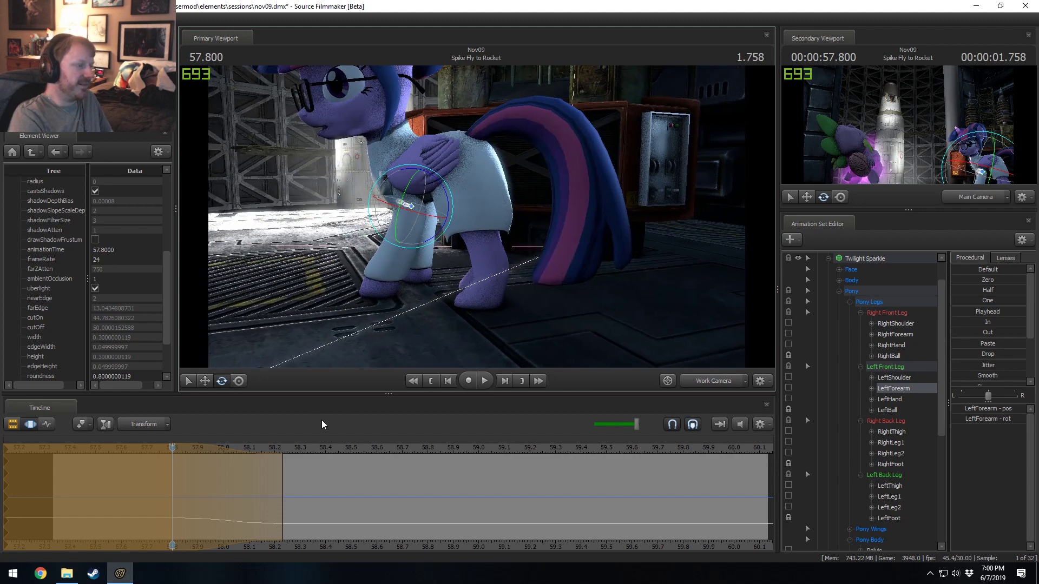
pyautogui.press('space')
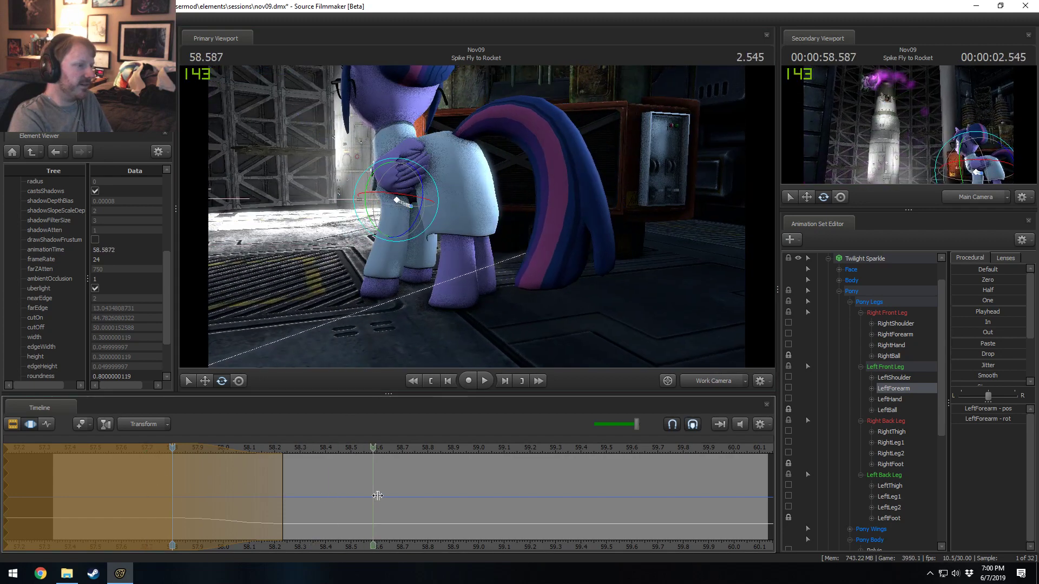
pyautogui.press('space')
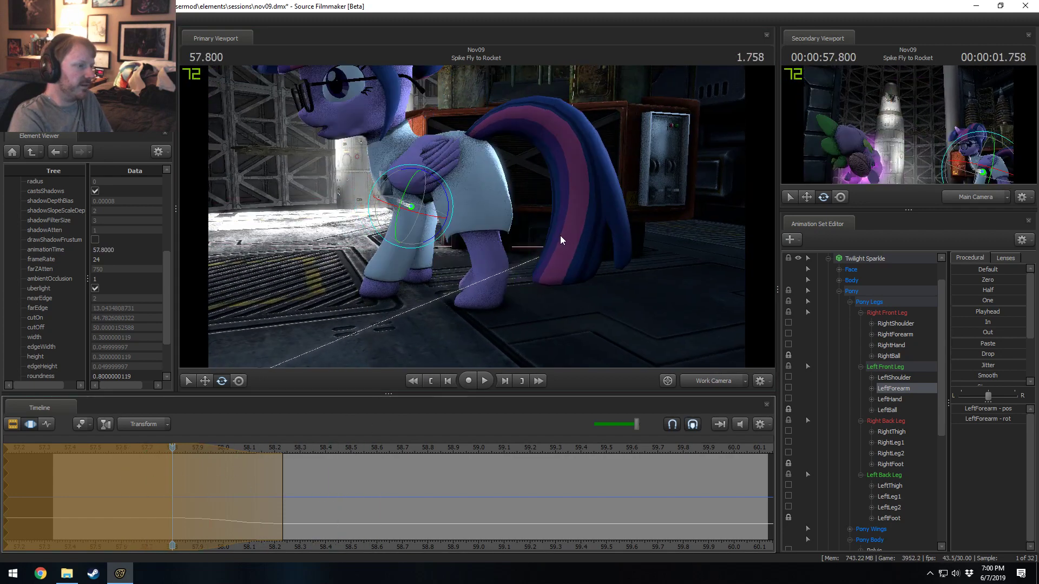
# - Rotate Twilight's LeftLeg1 and LeftLeg2 bones to adjust her left back leg, and check the motion around 57.8
pyautogui.moveTo(560, 240); pyautogui.dragTo(600, 197)
pyautogui.click(466, 227)
pyautogui.keyDown('ctrl'); pyautogui.click(480, 204); pyautogui.keyUp('ctrl')
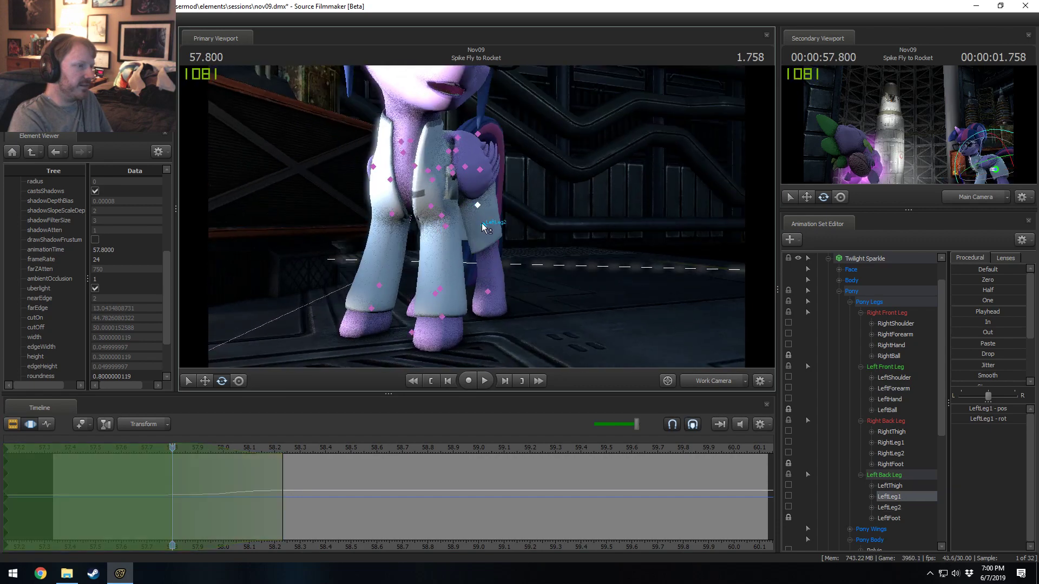
pyautogui.moveTo(501, 197); pyautogui.dragTo(503, 196)
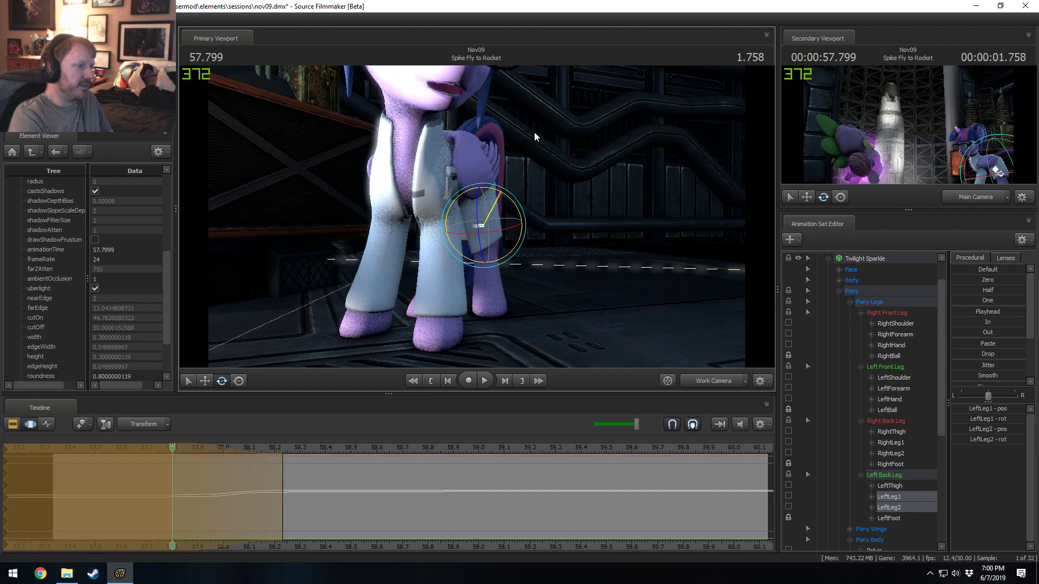
pyautogui.moveTo(534, 136); pyautogui.dragTo(508, 308)
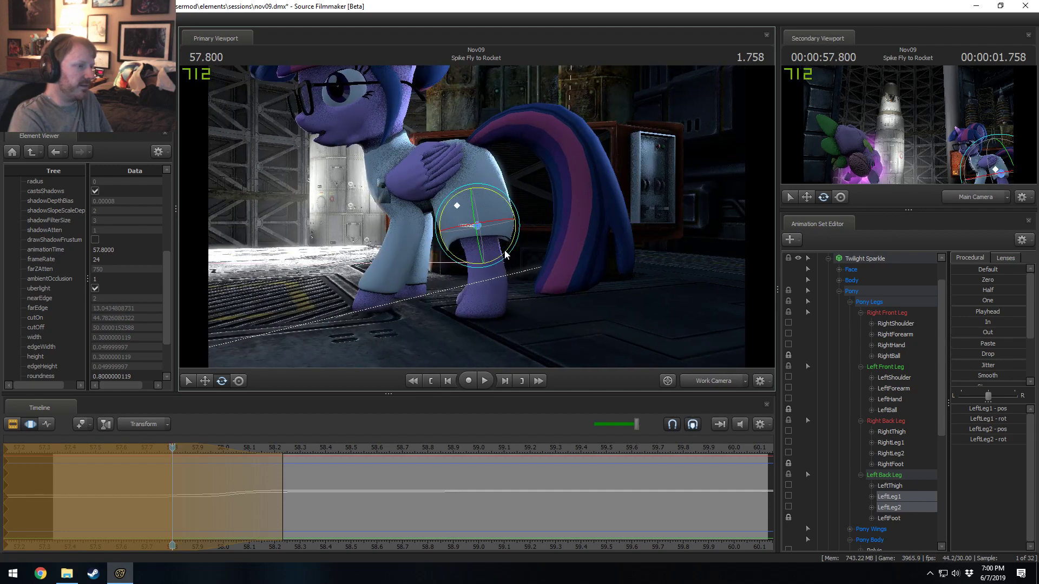
pyautogui.press('space')
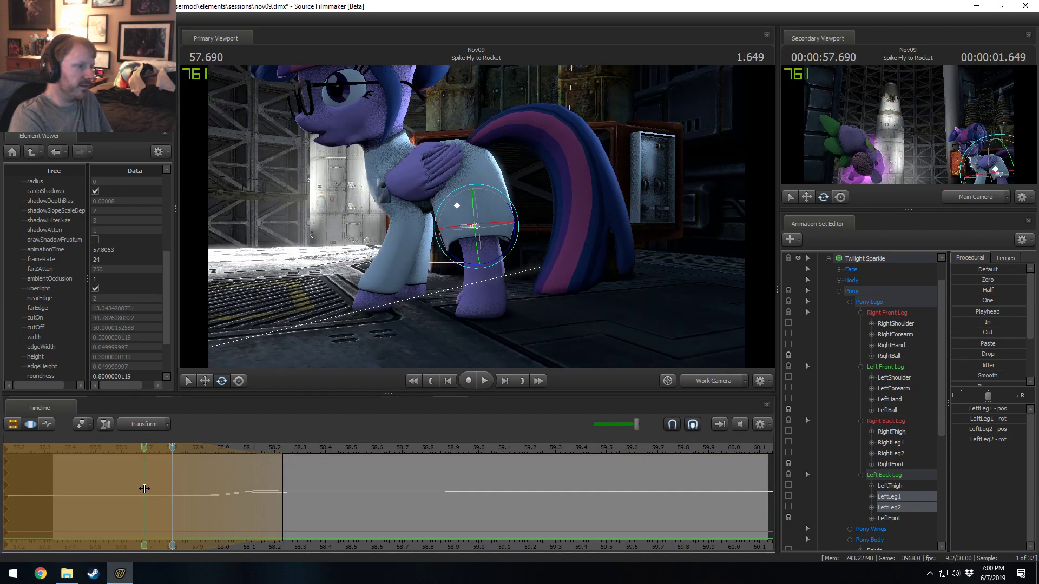
pyautogui.press('space')
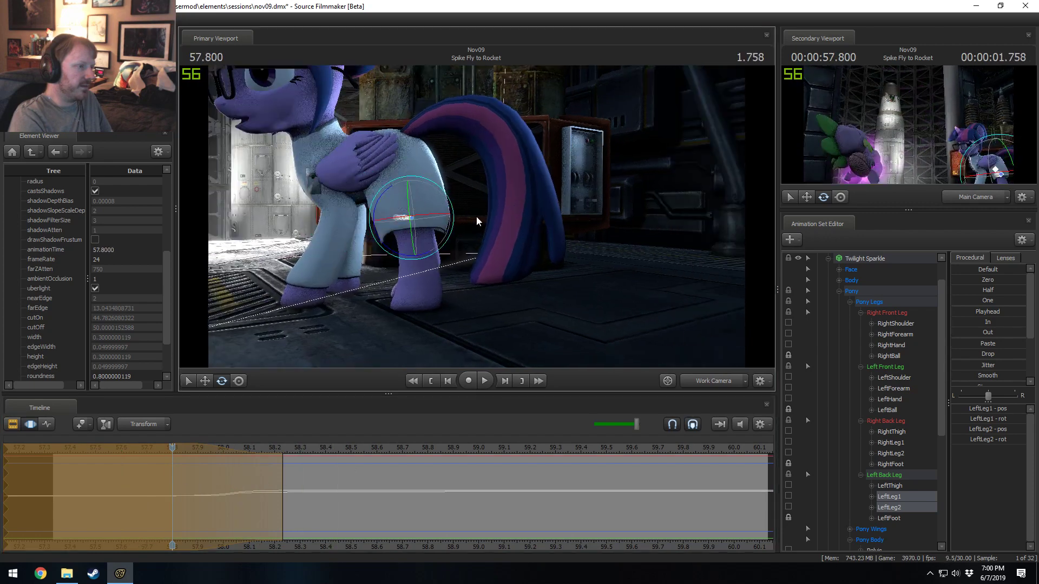
# - Rotate Twilight's RightLeg1 and RightLeg2 bones to adjust her right back leg at 57.800
pyautogui.keyDown('alt'); pyautogui.moveTo(476, 217); pyautogui.dragTo(515, 160); pyautogui.keyUp('alt')
pyautogui.click(516, 145)
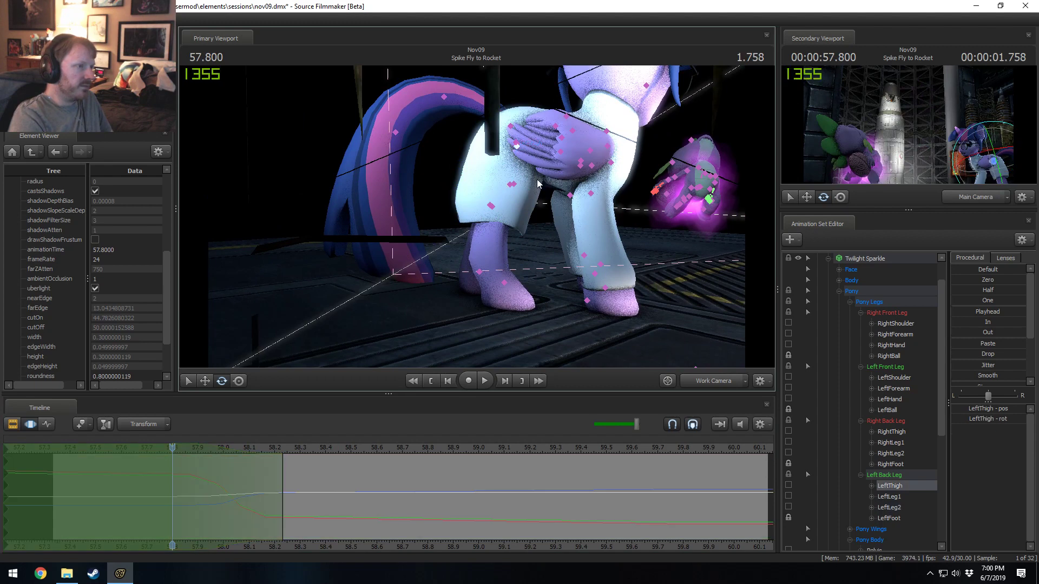
pyautogui.click(513, 185)
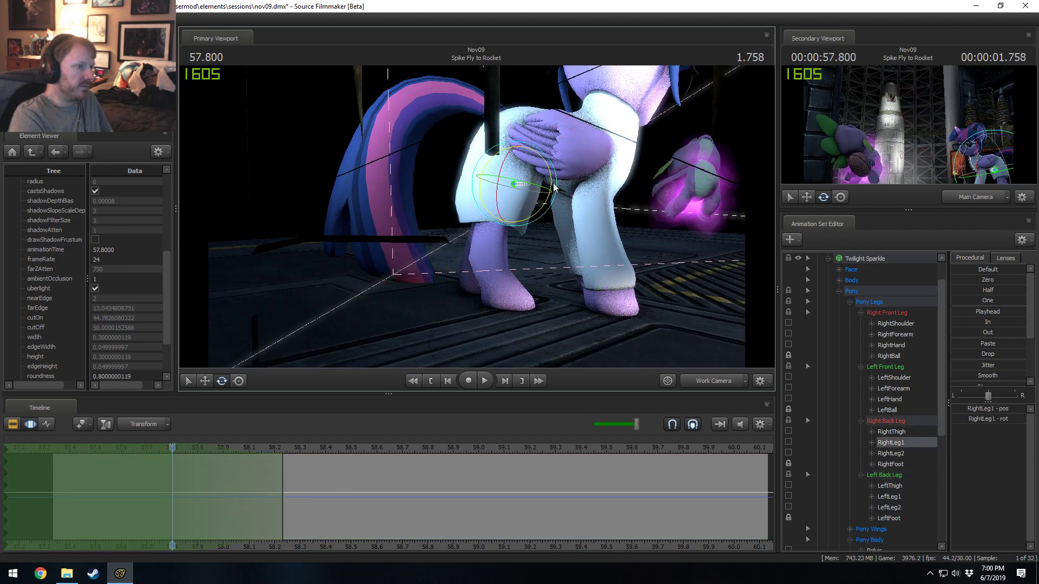
pyautogui.moveTo(553, 185); pyautogui.dragTo(553, 176)
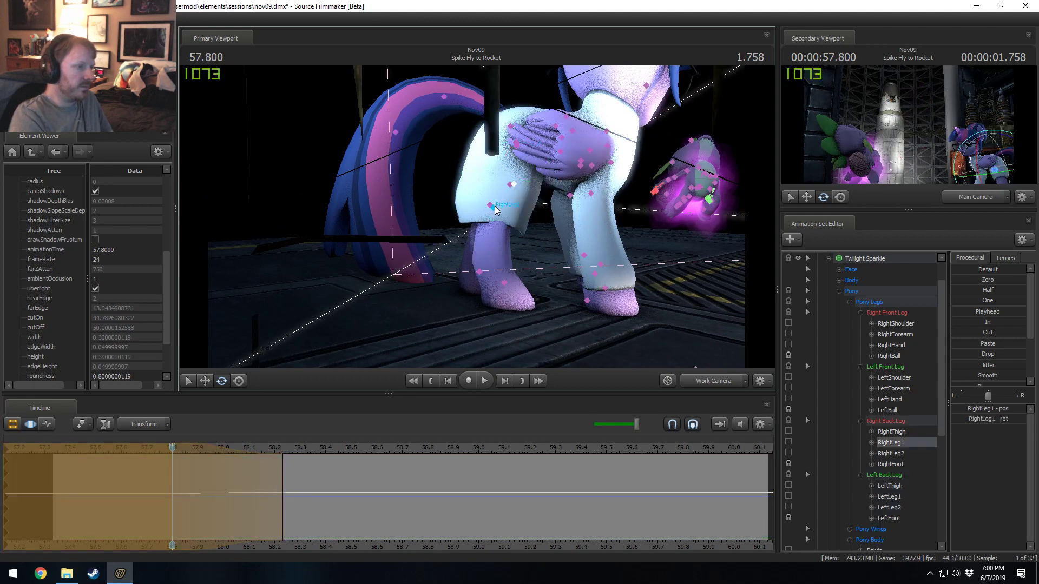
pyautogui.click(492, 206)
pyautogui.moveTo(528, 220); pyautogui.dragTo(481, 217)
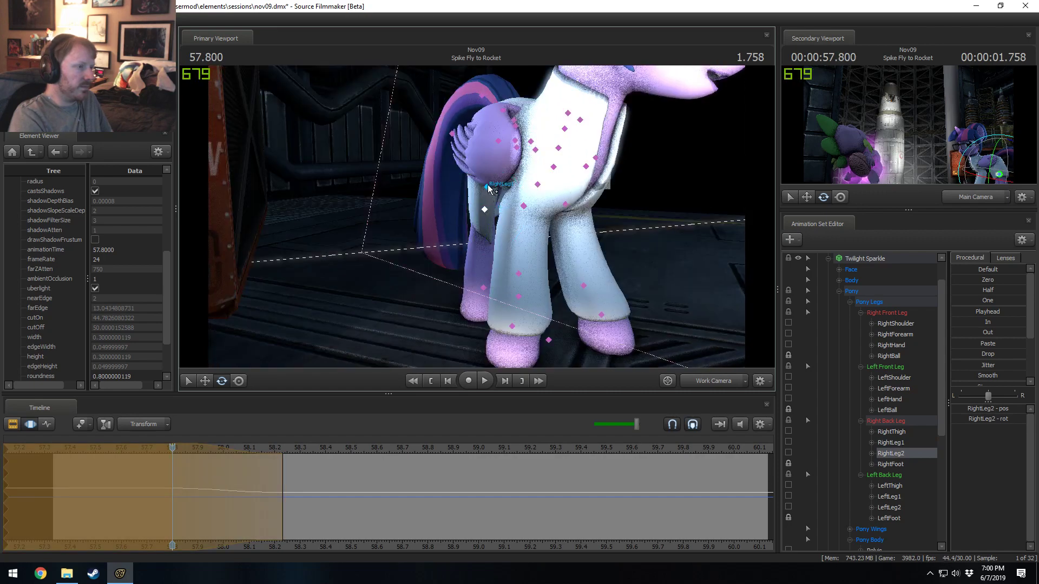
pyautogui.keyDown('ctrl'); pyautogui.click(488, 187); pyautogui.keyUp('ctrl')
pyautogui.moveTo(522, 187); pyautogui.dragTo(525, 183)
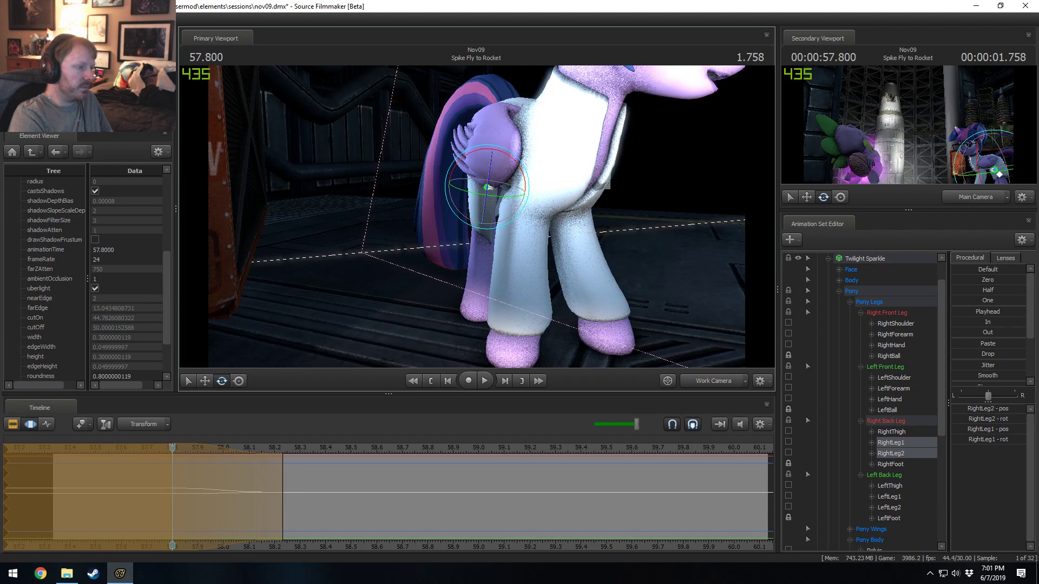
# - Review the leg motion, and set the time selection from 58.233 onward with a falloff starting at 57.8
pyautogui.keyDown('alt'); pyautogui.moveTo(489, 187); pyautogui.dragTo(398, 191); pyautogui.keyUp('alt')
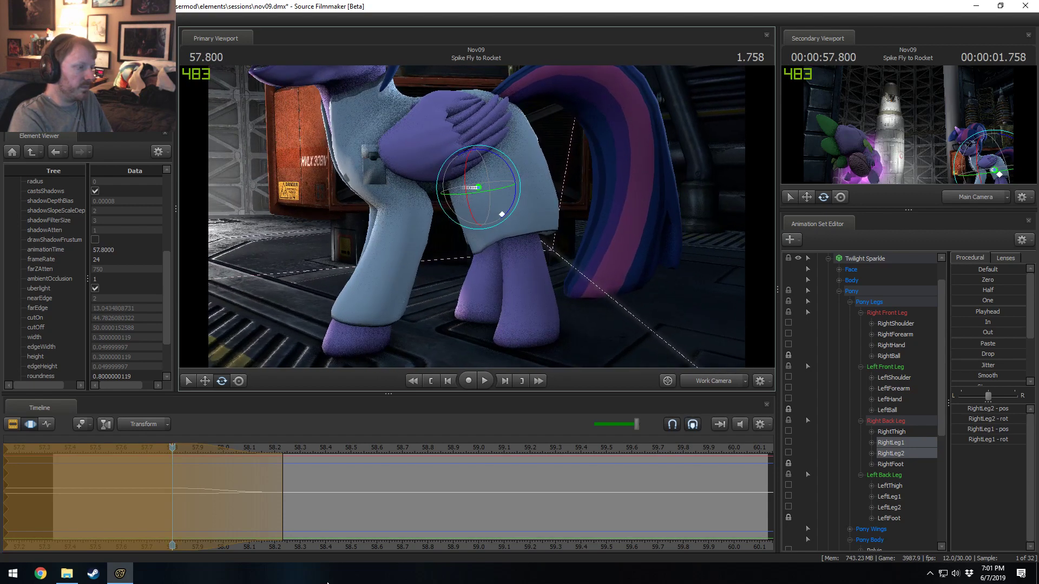
pyautogui.moveTo(252, 503); pyautogui.dragTo(286, 494)
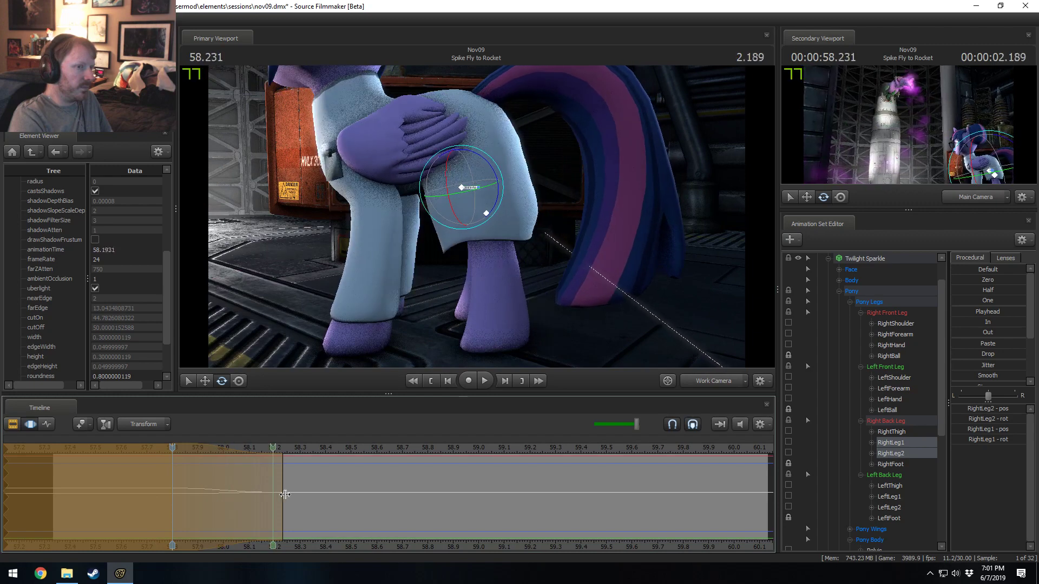
pyautogui.press('space')
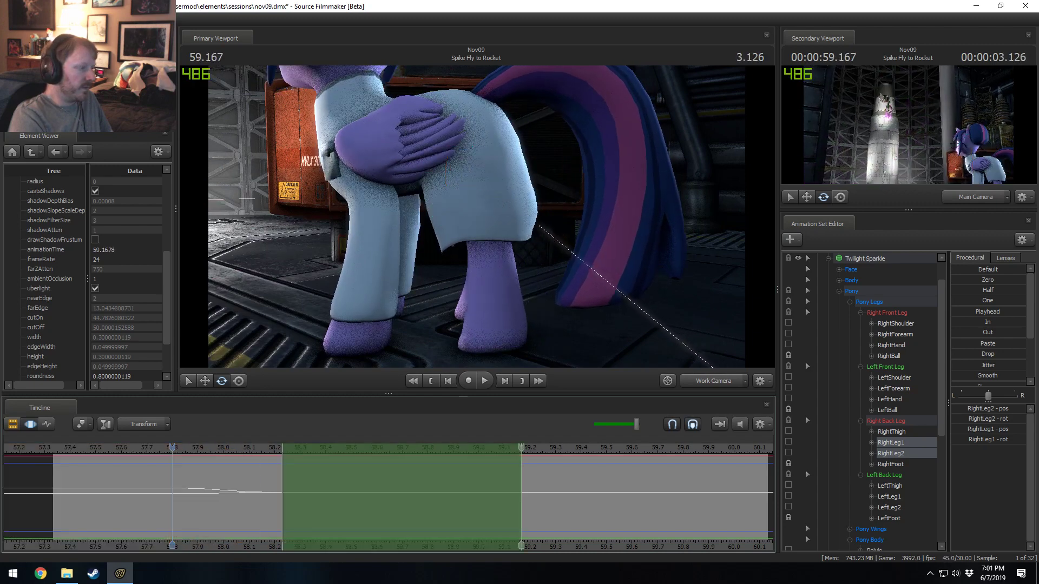
pyautogui.press('space')
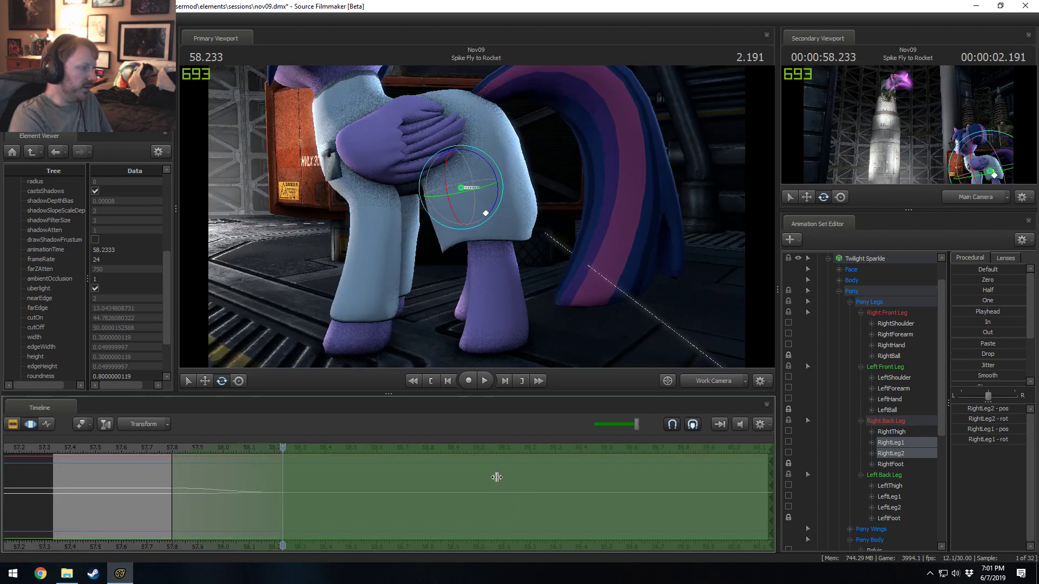
pyautogui.moveTo(423, 237)
pyautogui.mouseDown()
pyautogui.moveTo(413, 244)
pyautogui.moveTo(423, 237)
pyautogui.mouseUp()
pyautogui.press('ctrl')
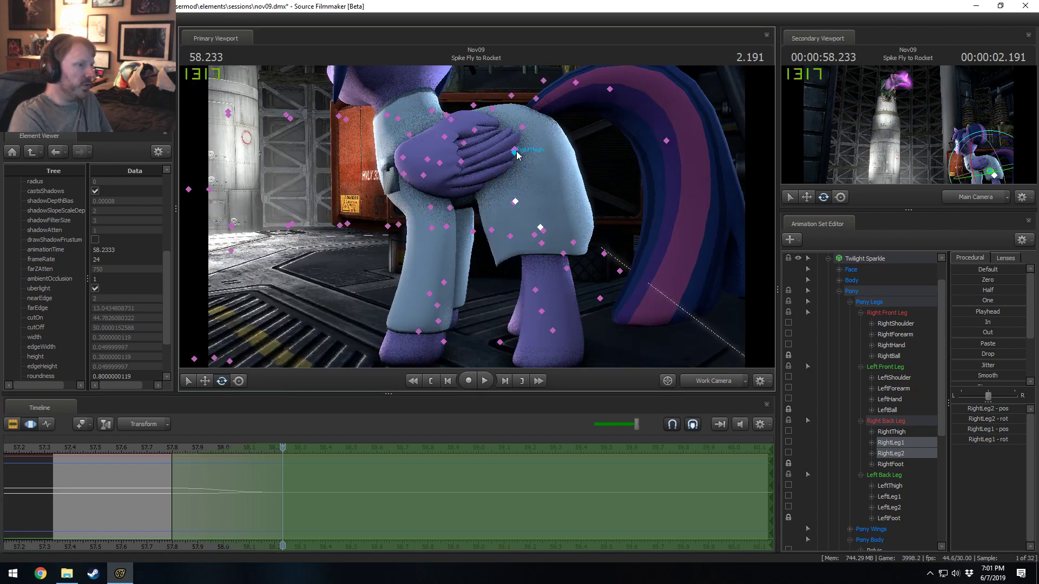
# - Rotate Twilight's LeftShoulder and LeftForearm bones at 58.233 to adjust the bend of her left front leg
pyautogui.keyDown('ctrl'); pyautogui.click(516, 154); pyautogui.keyUp('ctrl')
pyautogui.keyDown('ctrl'); pyautogui.click(515, 152); pyautogui.keyUp('ctrl')
pyautogui.keyDown('ctrl'); pyautogui.click(514, 150); pyautogui.keyUp('ctrl')
pyautogui.moveTo(466, 202); pyautogui.dragTo(451, 214)
pyautogui.moveTo(512, 200); pyautogui.dragTo(526, 167)
pyautogui.press('s')
pyautogui.moveTo(548, 204); pyautogui.dragTo(429, 213)
pyautogui.press('w')
pyautogui.press('e')
pyautogui.click(409, 197)
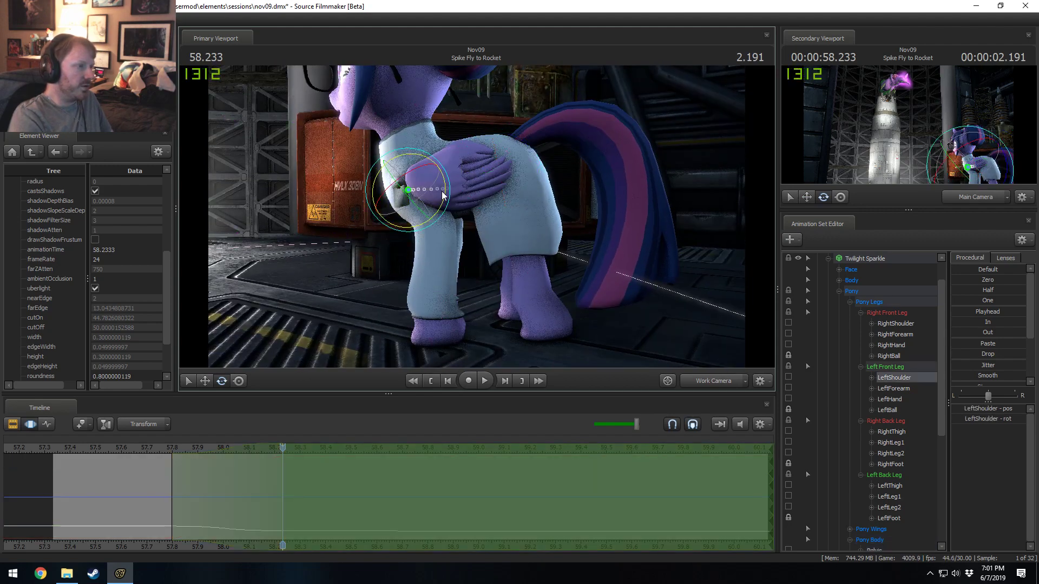
pyautogui.click(431, 220)
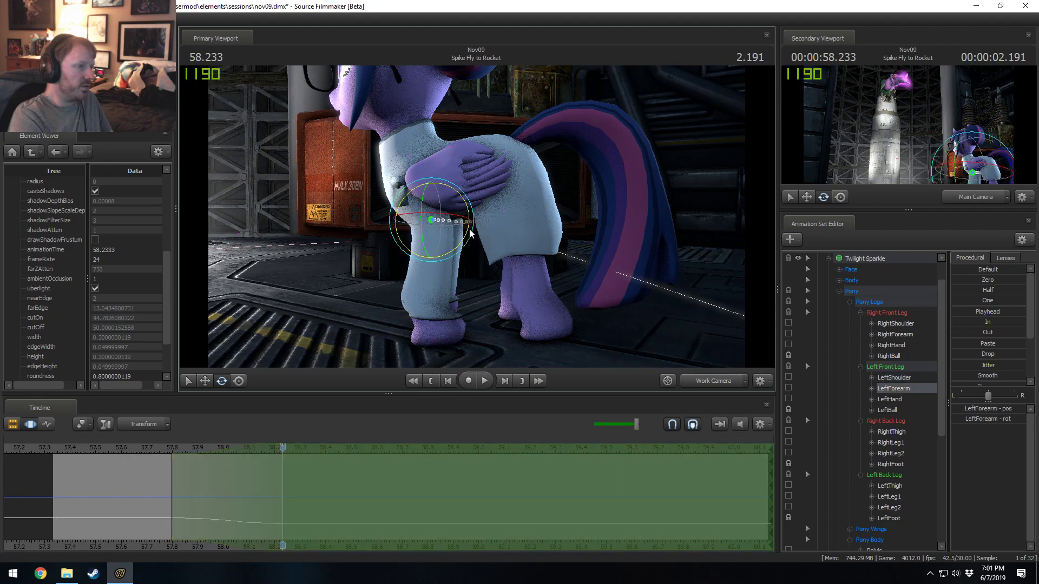
pyautogui.moveTo(469, 234); pyautogui.dragTo(568, 225)
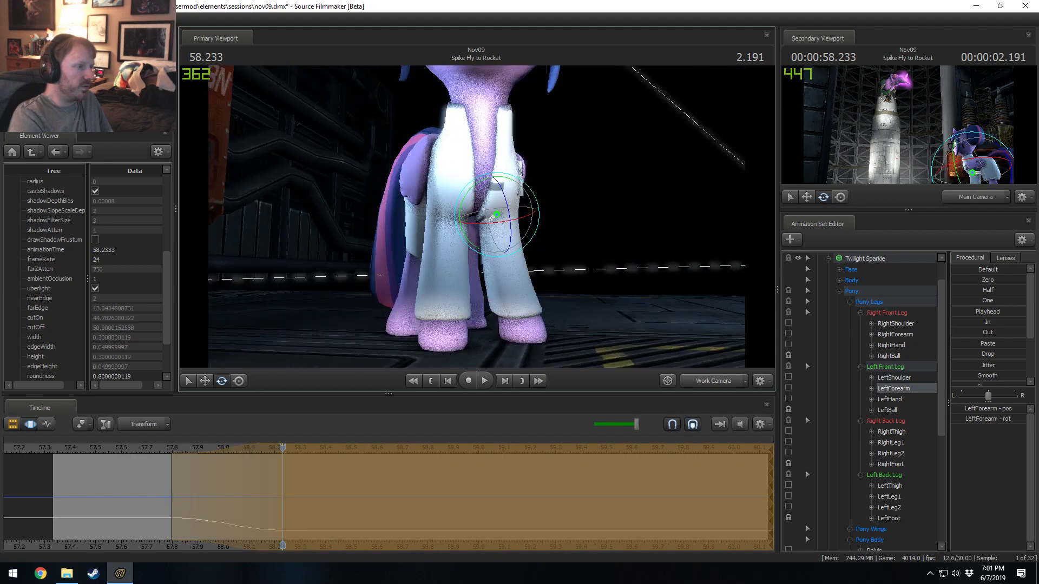
# - Rotate Twilight's RightShoulder and RightForearm bones at 58.233 to adjust her right front leg
pyautogui.click(452, 173)
pyautogui.moveTo(456, 178); pyautogui.dragTo(469, 218)
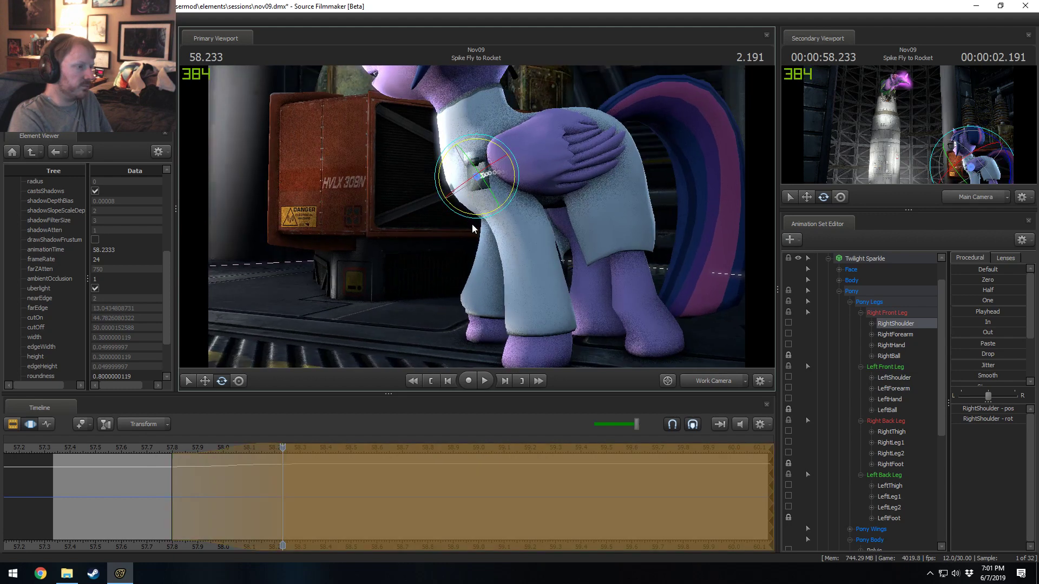
pyautogui.click(507, 212)
pyautogui.moveTo(483, 241); pyautogui.dragTo(487, 248)
# - Rotate Twilight's LeftLeg2 bone together with LeftLeg1 to adjust her left back leg at 58.233
pyautogui.press('d')
pyautogui.moveTo(559, 251); pyautogui.dragTo(510, 187)
pyautogui.press('q')
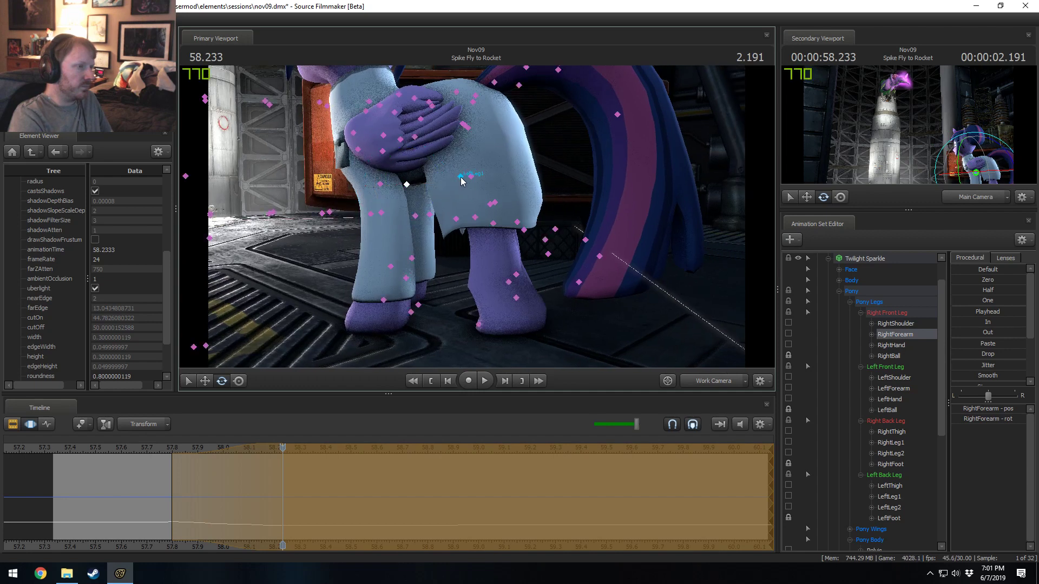
pyautogui.click(461, 178)
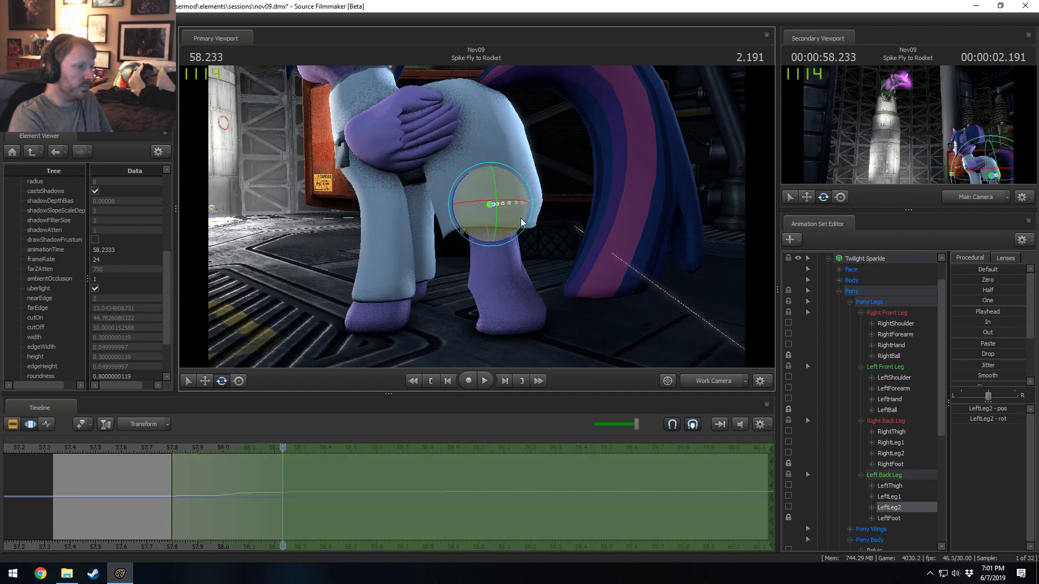
pyautogui.moveTo(471, 243); pyautogui.dragTo(520, 233)
pyautogui.keyDown('ctrl'); pyautogui.click(481, 204); pyautogui.keyUp('ctrl')
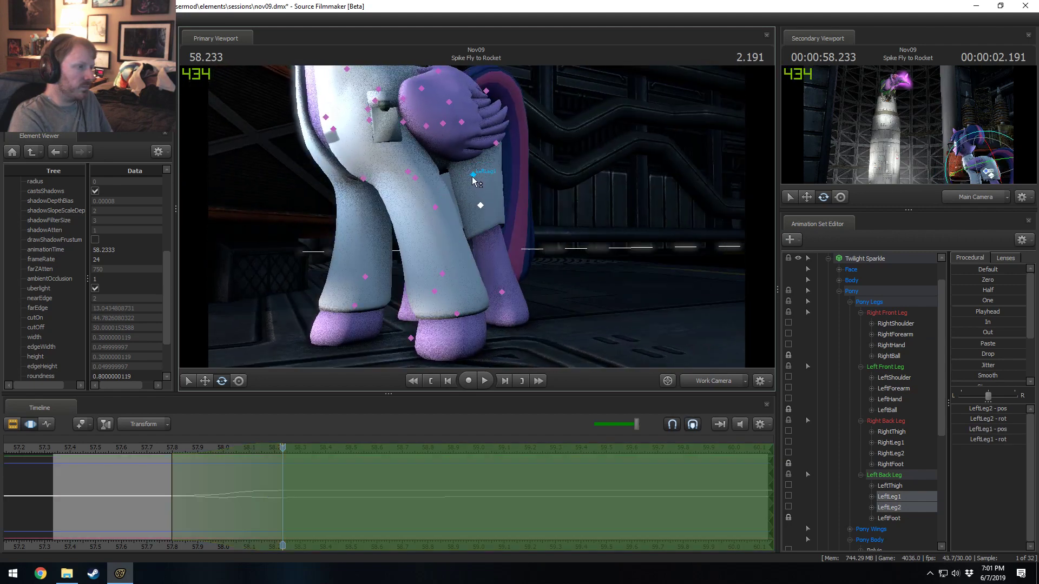
pyautogui.keyDown('alt'); pyautogui.moveTo(481, 204); pyautogui.dragTo(477, 216); pyautogui.keyUp('alt')
pyautogui.moveTo(505, 161); pyautogui.dragTo(671, 164)
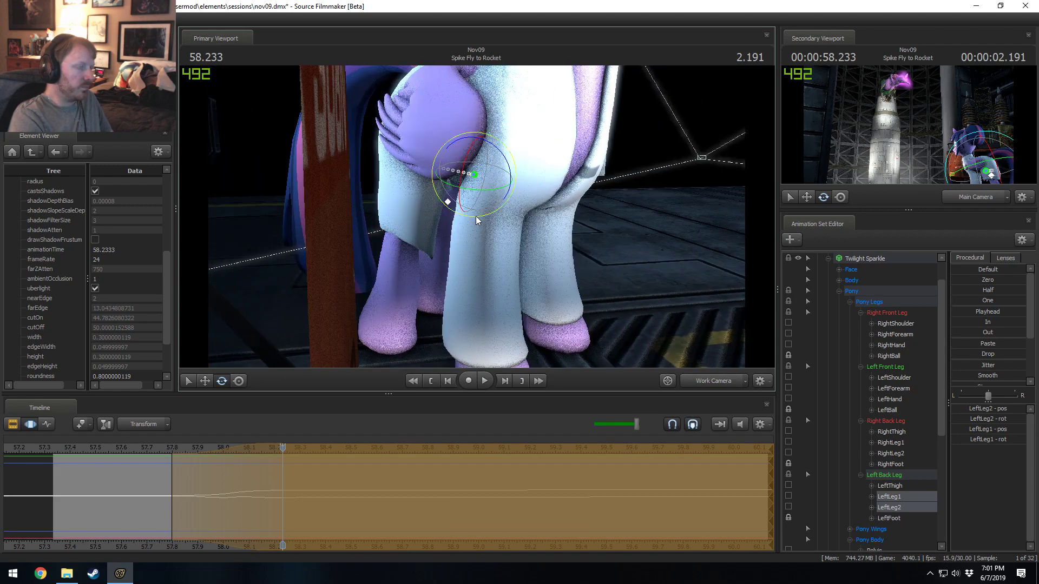
# - Rotate Twilight's RightLeg2 and RightLeg1 bones to adjust her right back leg at 58.233
pyautogui.keyDown('ctrl'); pyautogui.click(405, 211); pyautogui.keyUp('ctrl')
pyautogui.keyDown('alt'); pyautogui.moveTo(406, 211); pyautogui.dragTo(483, 222); pyautogui.keyUp('alt')
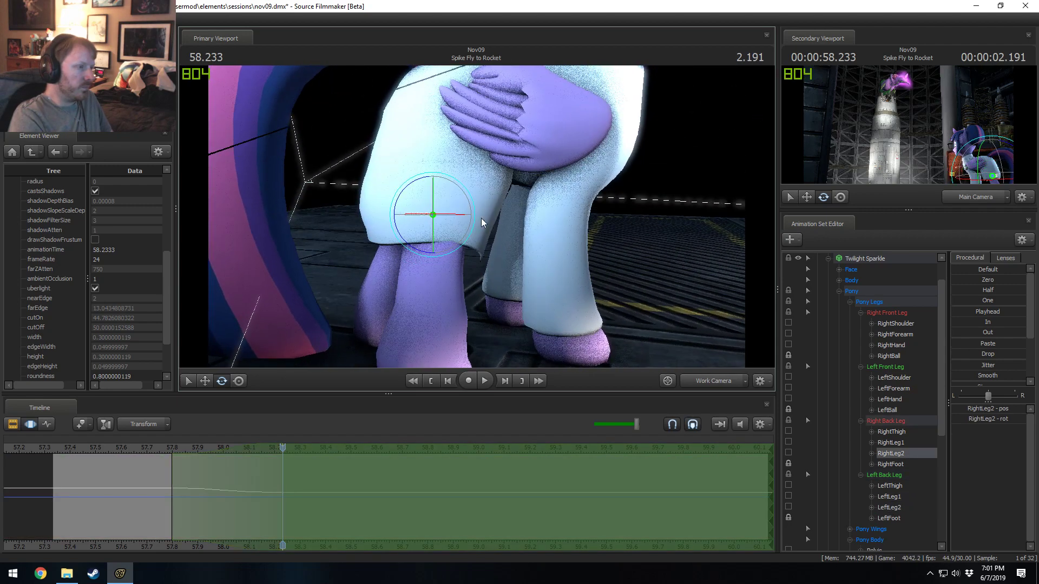
pyautogui.moveTo(408, 242)
pyautogui.mouseDown()
pyautogui.moveTo(477, 218)
pyautogui.moveTo(458, 210)
pyautogui.mouseUp()
pyautogui.keyDown('ctrl'); pyautogui.click(480, 179); pyautogui.keyUp('ctrl')
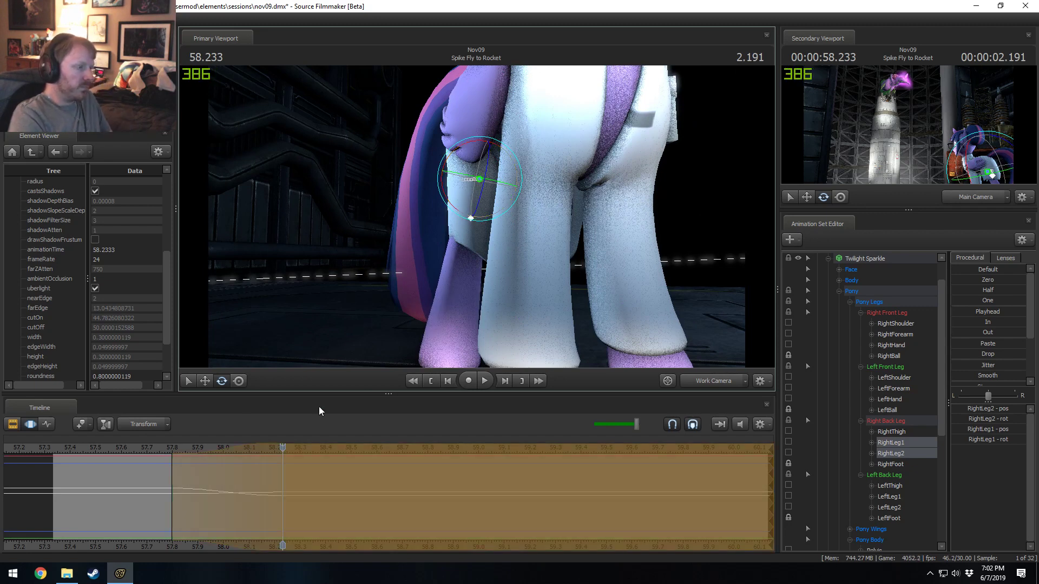
# - Play the shot from around 57.7 several times to review Twilight's full body and leg motion
pyautogui.moveTo(142, 474); pyautogui.dragTo(152, 451, button='middle')
pyautogui.click(150, 449)
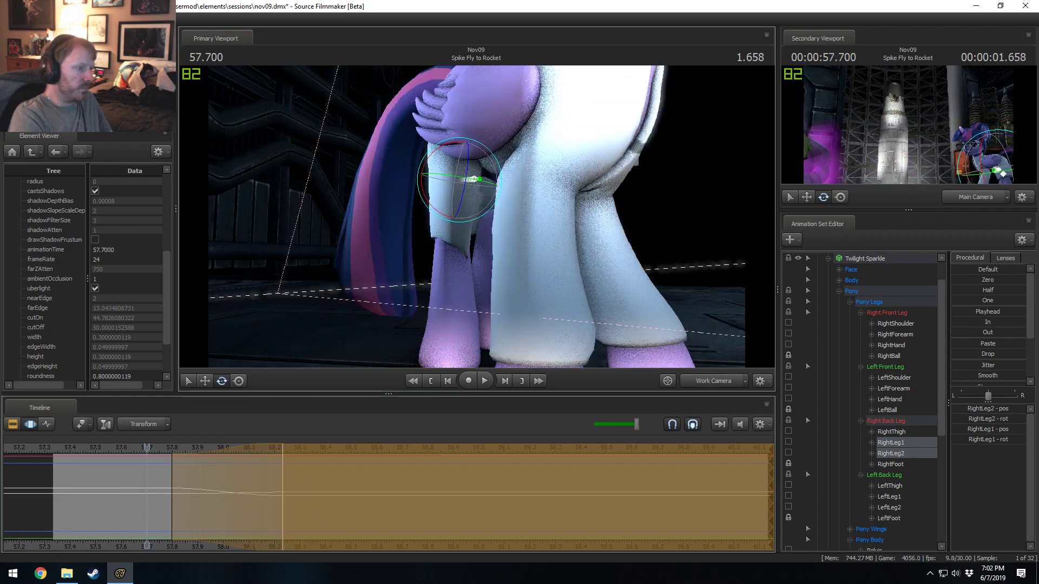
pyautogui.moveTo(433, 213); pyautogui.dragTo(432, 213)
pyautogui.press('space')
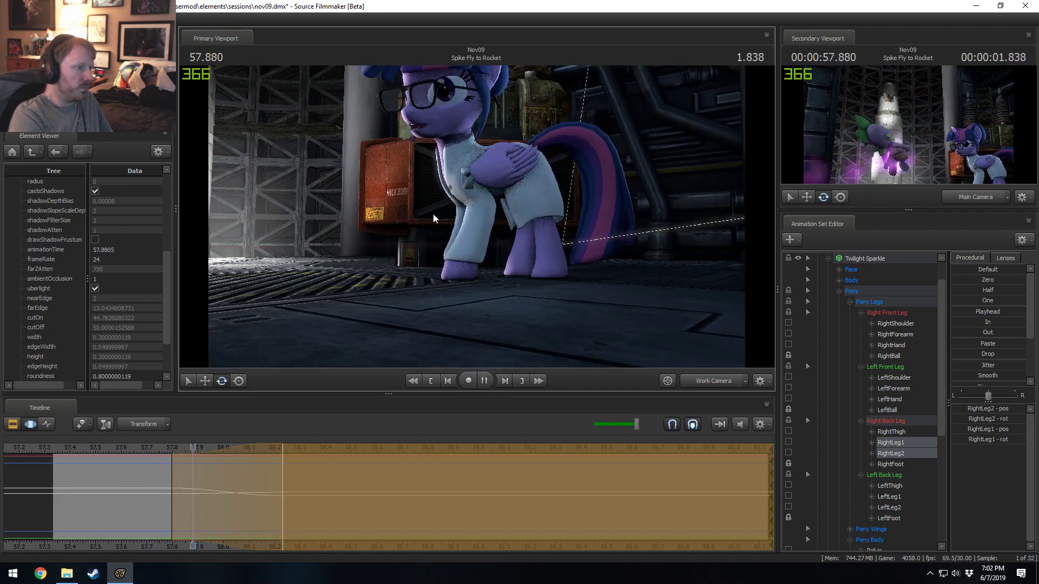
pyautogui.press('space')
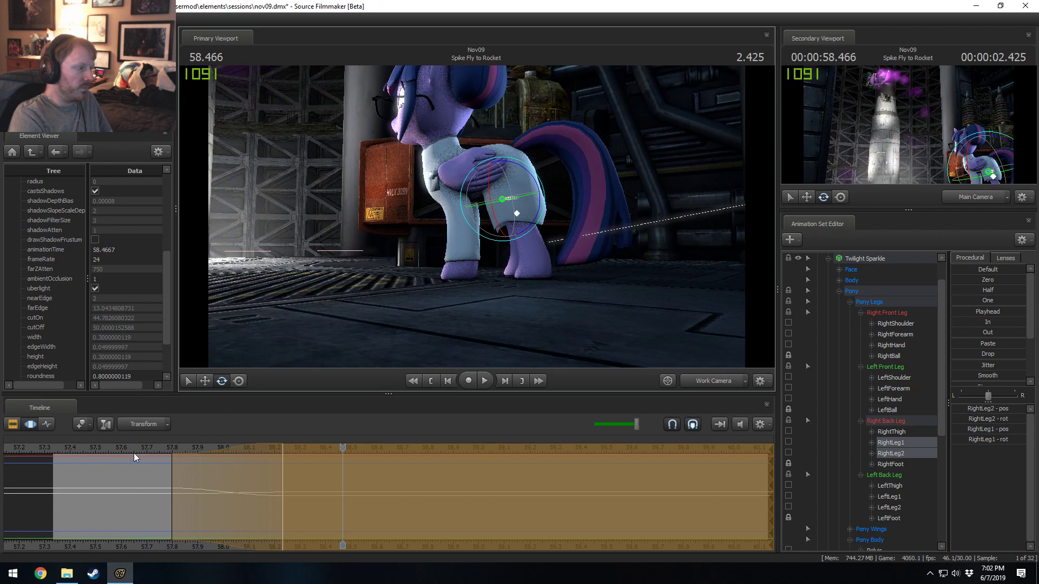
pyautogui.press('space')
pyautogui.press('space')
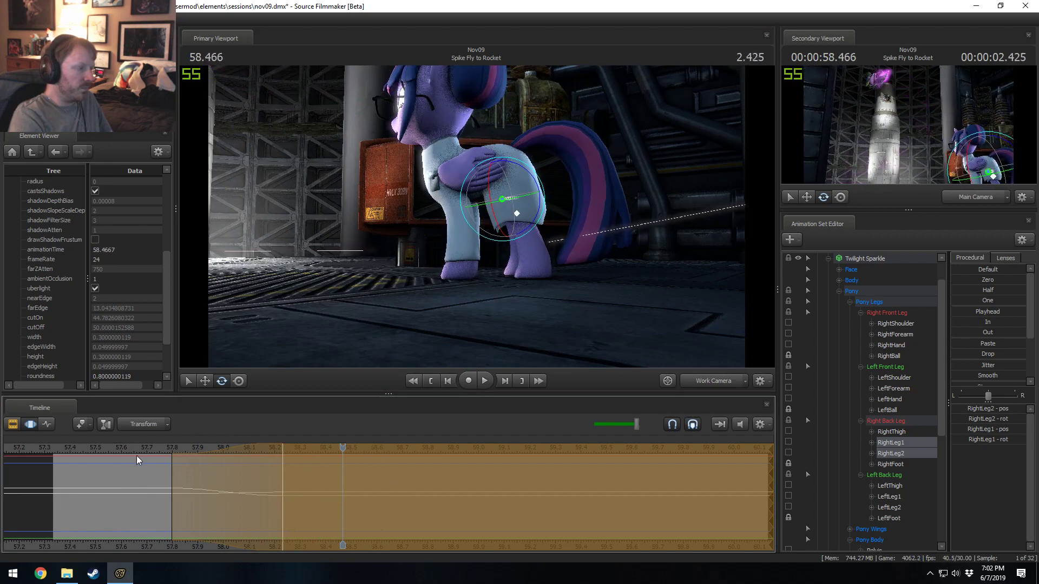
pyautogui.press('space')
pyautogui.press('space')
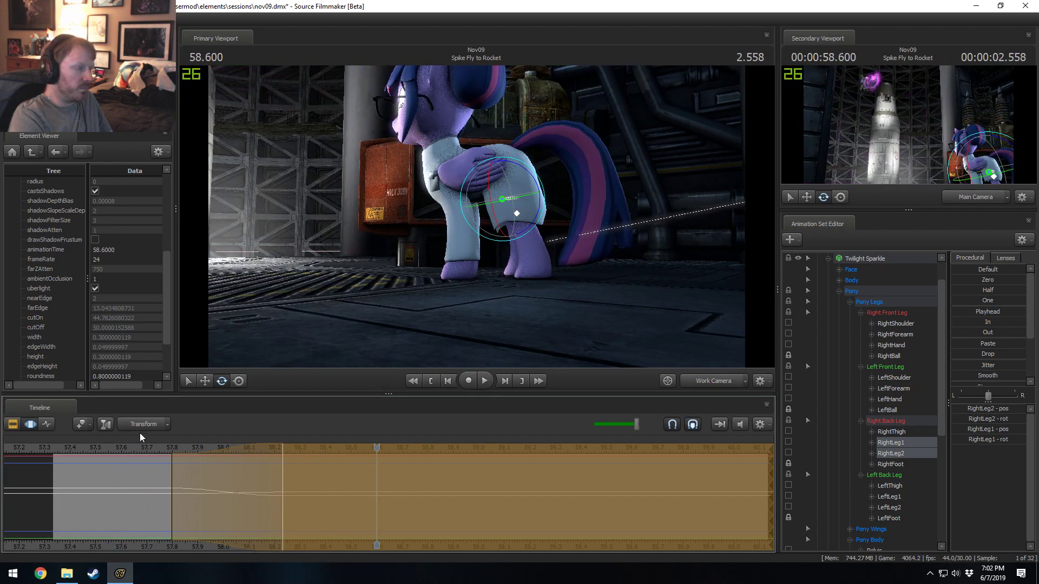
pyautogui.press('space')
pyautogui.press('space')
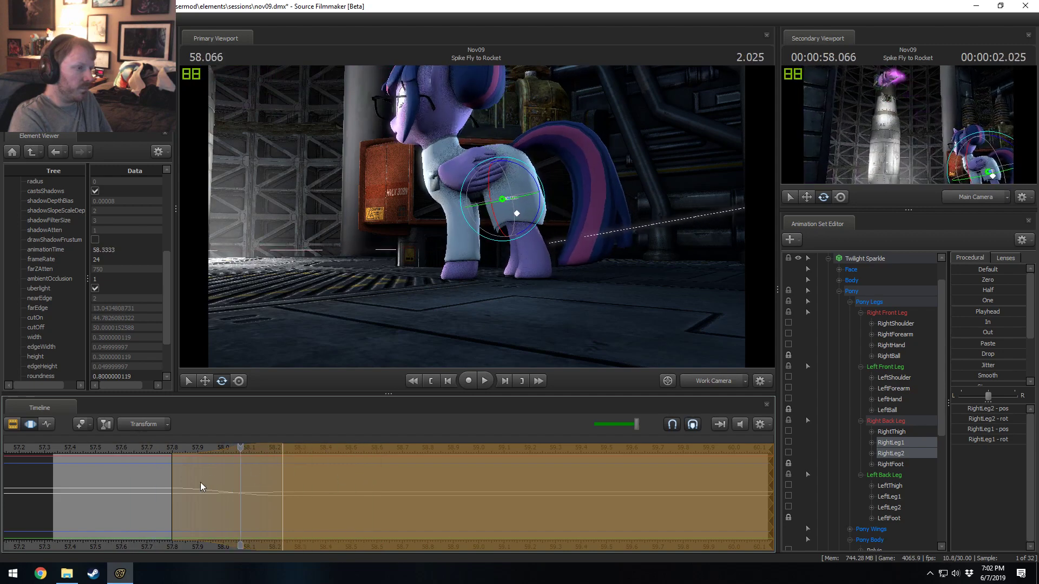
# - Set the time selection to cover everything up to 57.800, with a falloff after it
pyautogui.click(103, 474)
pyautogui.click(171, 487)
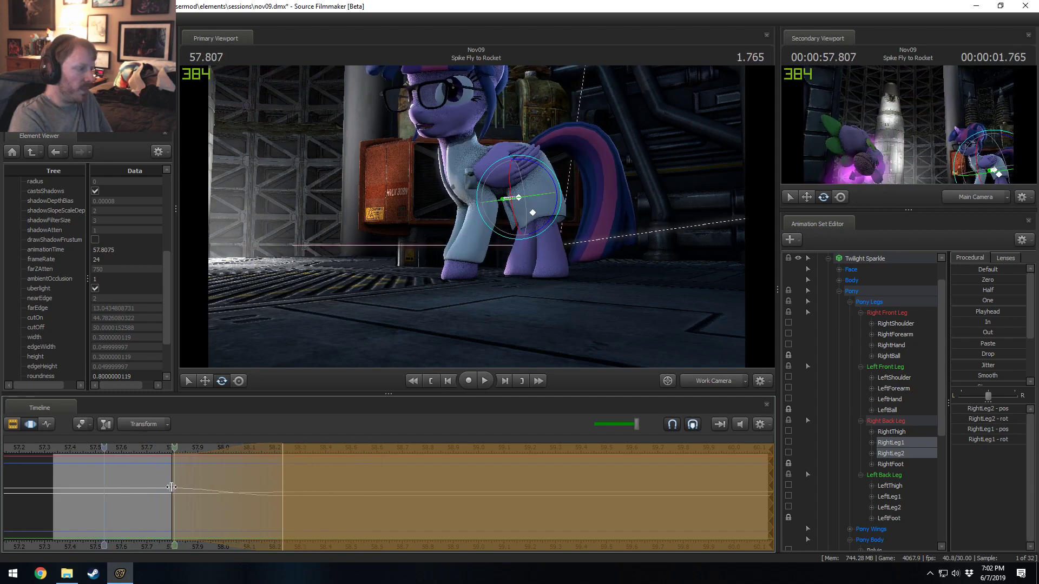
pyautogui.click(171, 488)
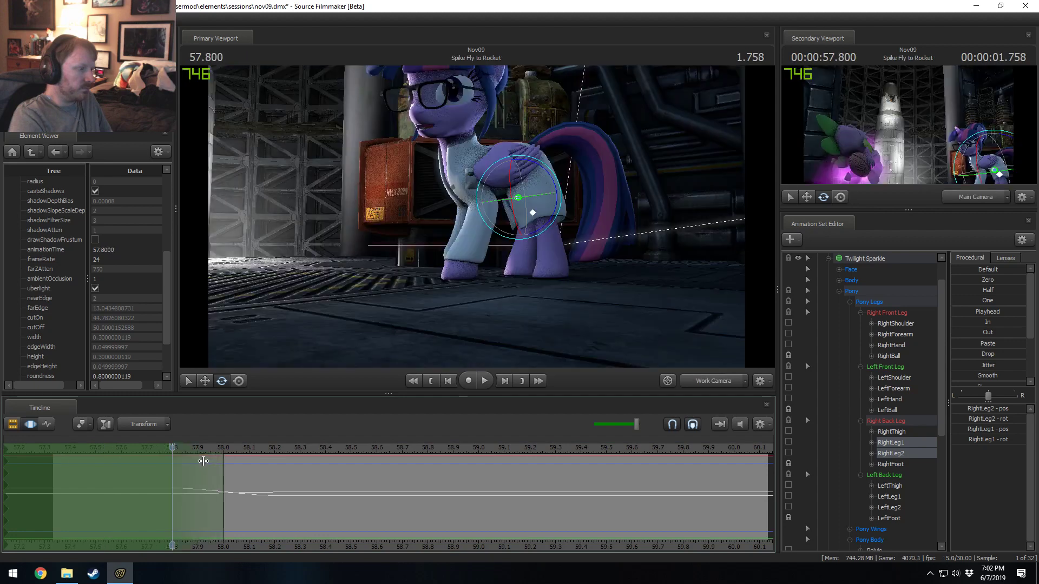
# - Move Twilight's LeftFoot at 57.800, toggle the Global Axes option, and rotate the foot
pyautogui.moveTo(662, 243); pyautogui.dragTo(460, 312)
pyautogui.click(476, 279)
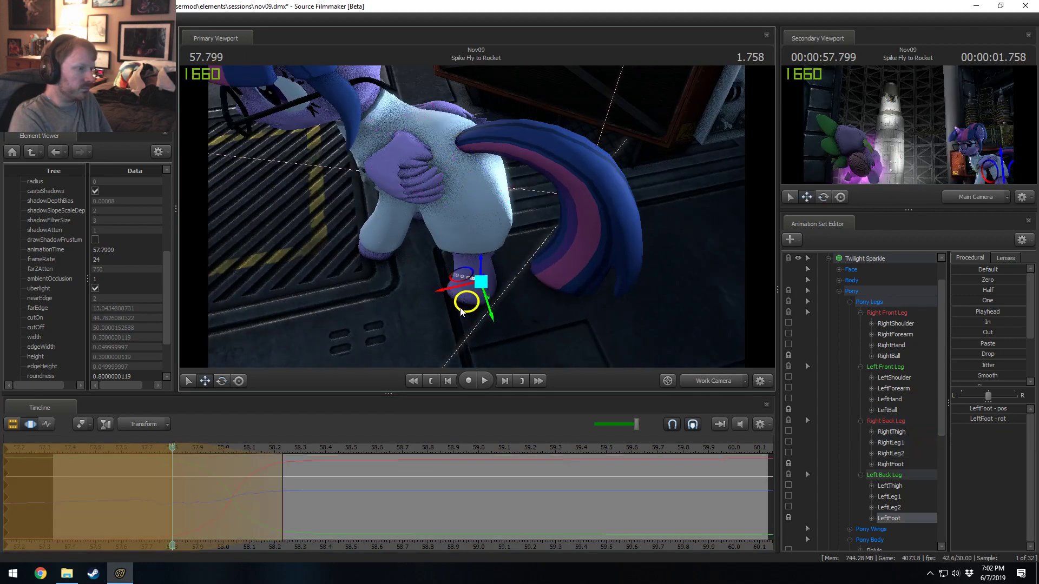
pyautogui.rightClick(508, 298)
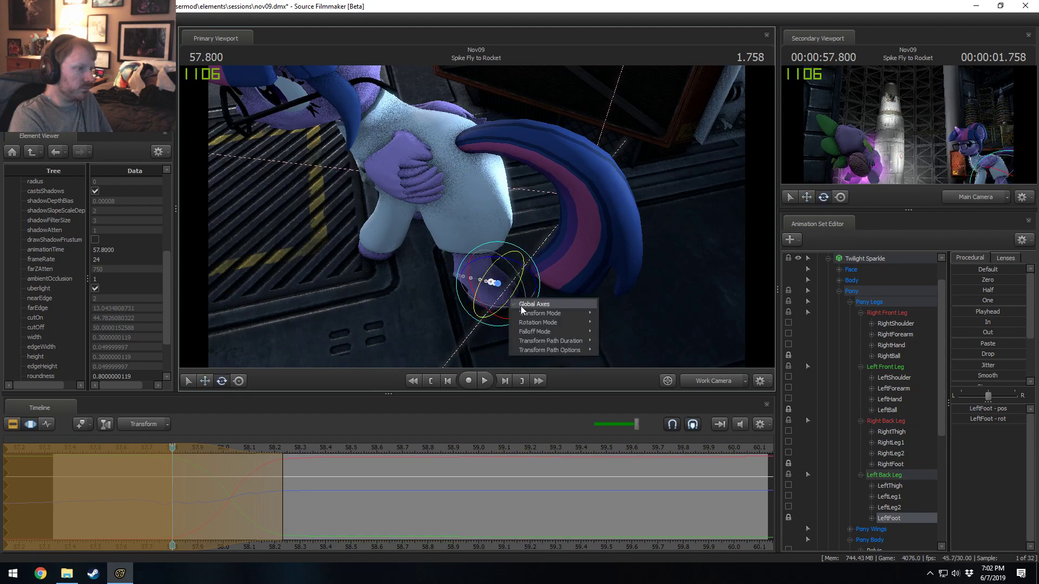
pyautogui.click(521, 307)
pyautogui.moveTo(504, 317); pyautogui.dragTo(517, 320)
# - Rotate Twilight's LeftThigh and LeftLeg2 bones at 57.800 to fit her left back leg to the repositioned foot
pyautogui.keyDown('alt'); pyautogui.moveTo(517, 317); pyautogui.dragTo(469, 194); pyautogui.keyUp('alt')
pyautogui.click(456, 142)
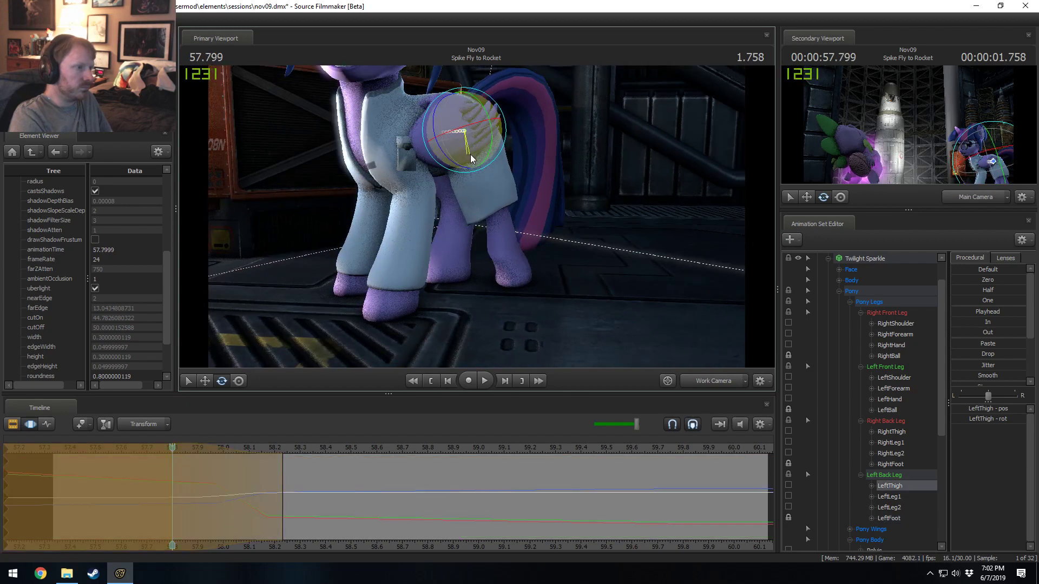
pyautogui.keyDown('alt'); pyautogui.moveTo(470, 154); pyautogui.dragTo(506, 208); pyautogui.keyUp('alt')
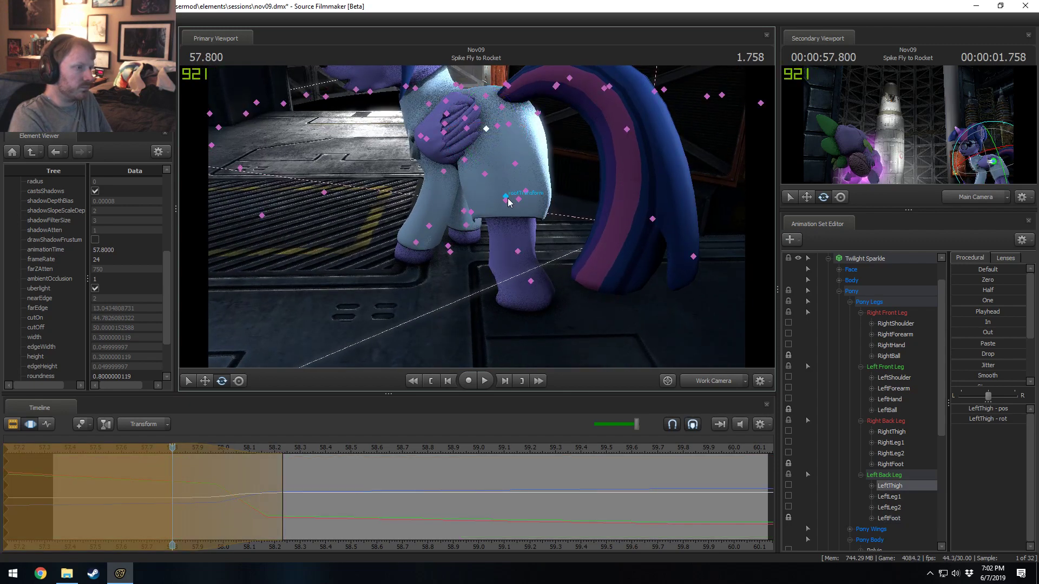
pyautogui.click(507, 202)
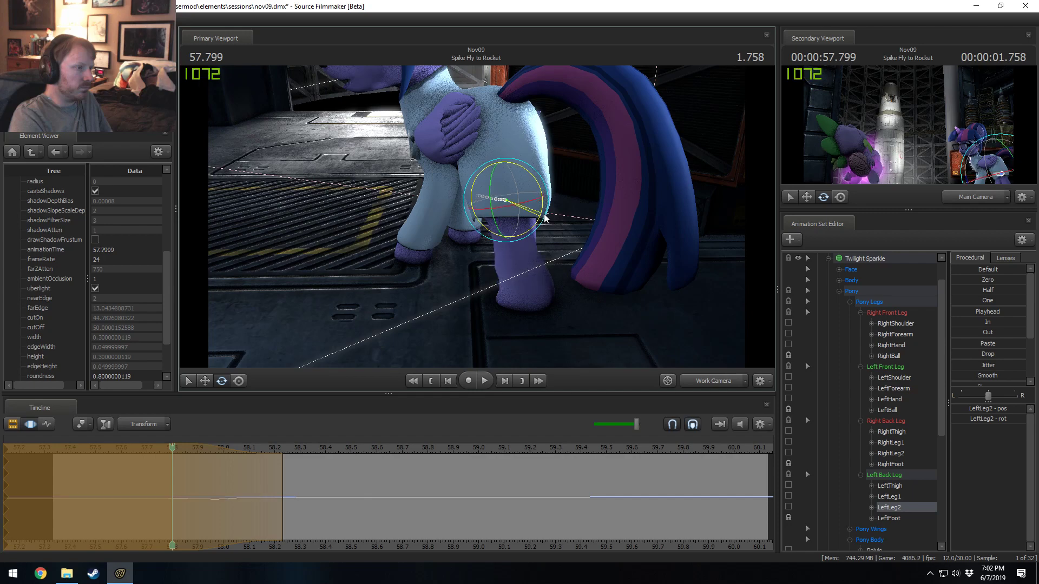
pyautogui.keyDown('alt'); pyautogui.moveTo(507, 203); pyautogui.dragTo(433, 369); pyautogui.keyUp('alt')
# - Set a time selection with falloff around 58.033 and rotate Twilight's LeftThigh at that time, undoing the first rotation and redoing it
pyautogui.moveTo(440, 497); pyautogui.dragTo(247, 478)
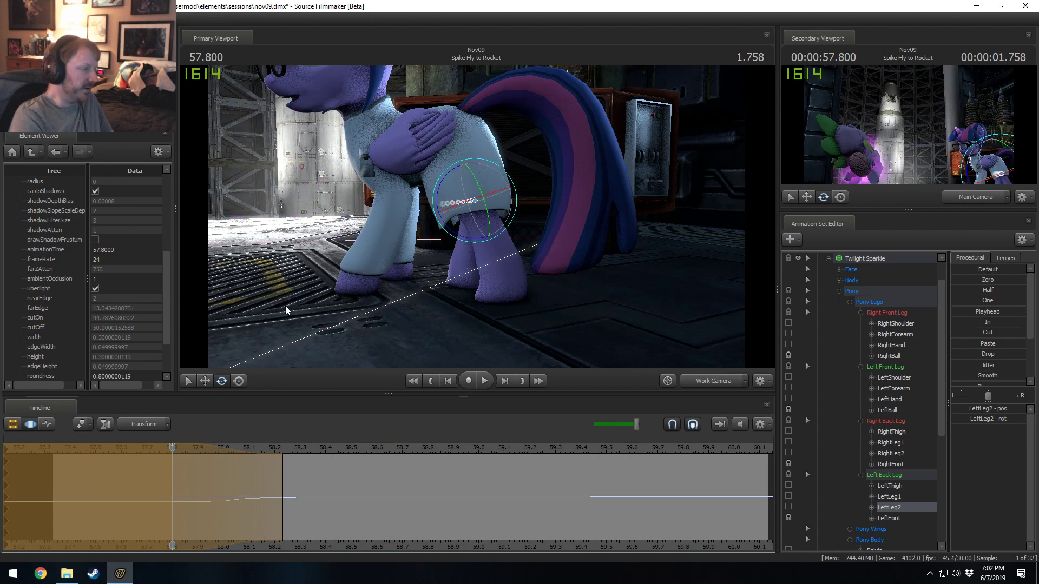
pyautogui.moveTo(183, 492)
pyautogui.mouseDown()
pyautogui.moveTo(134, 488)
pyautogui.moveTo(296, 493)
pyautogui.moveTo(239, 495)
pyautogui.mouseUp()
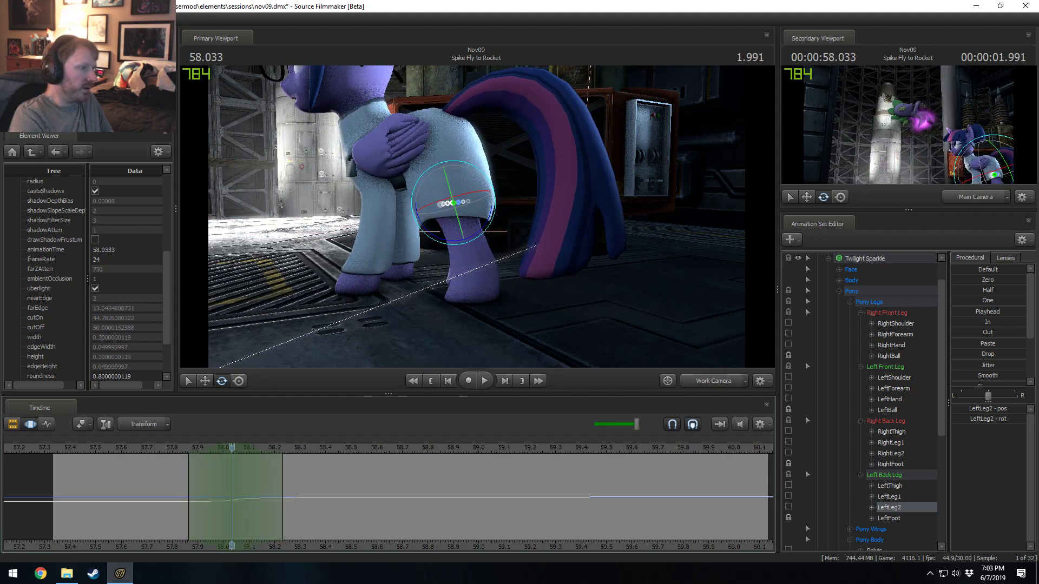
pyautogui.press('ctrl')
pyautogui.keyDown('ctrl'); pyautogui.click(431, 141); pyautogui.keyUp('ctrl')
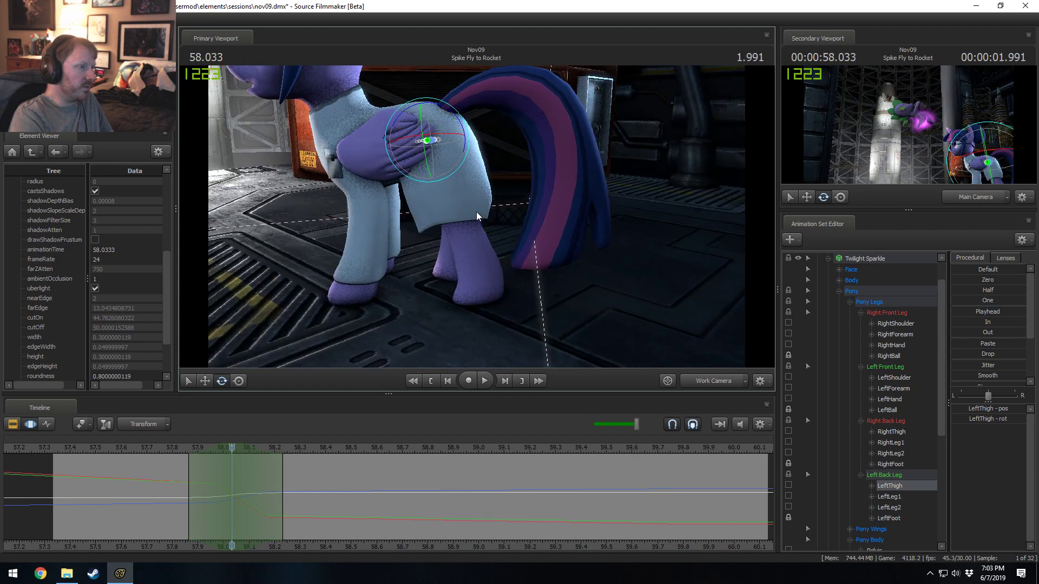
pyautogui.moveTo(468, 151); pyautogui.dragTo(468, 159)
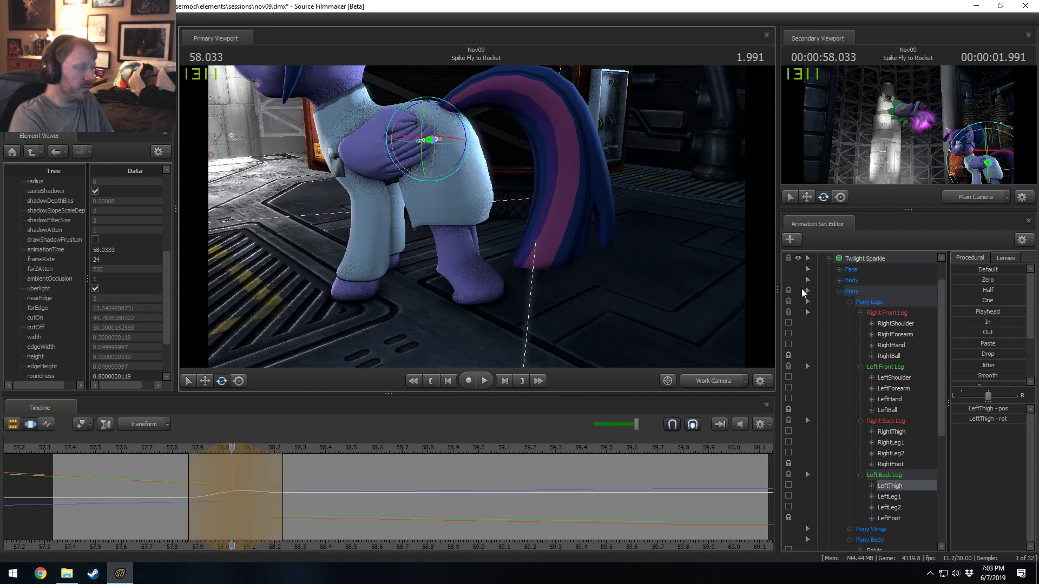
pyautogui.hotkey('ctrl', 'z')
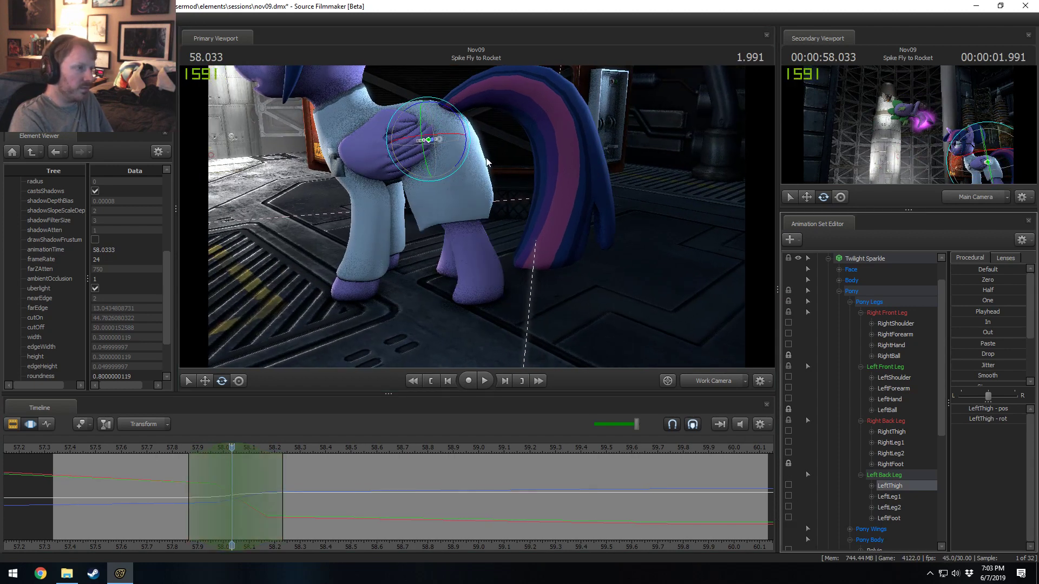
pyautogui.moveTo(467, 147); pyautogui.dragTo(467, 154)
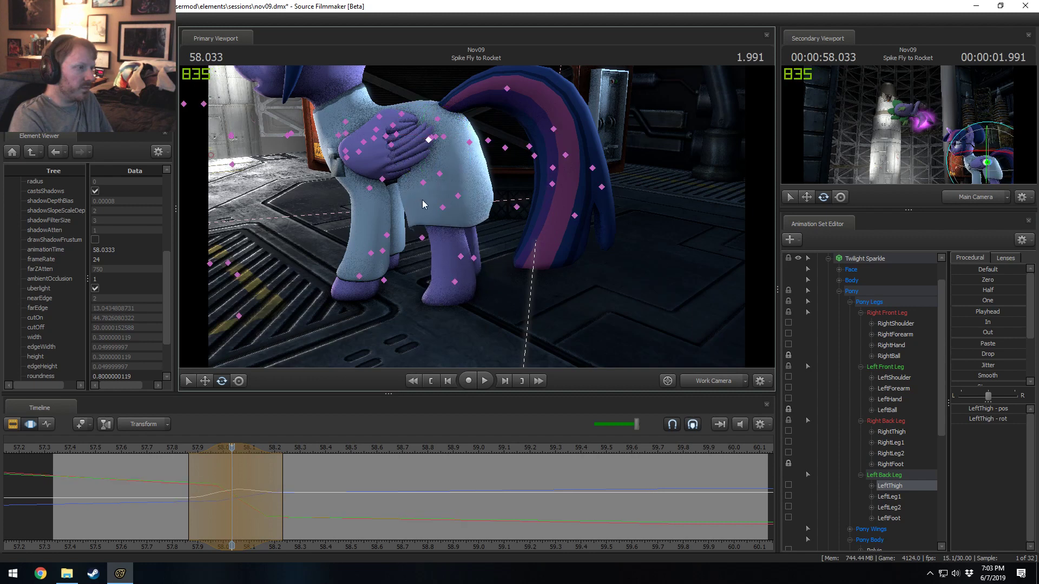
# - Rotate Twilight's LeftLeg1 and LeftLeg2 bones at 58.033 to lift her left back foot mid-step
pyautogui.keyDown('ctrl'); pyautogui.click(418, 183); pyautogui.keyUp('ctrl')
pyautogui.click(420, 183)
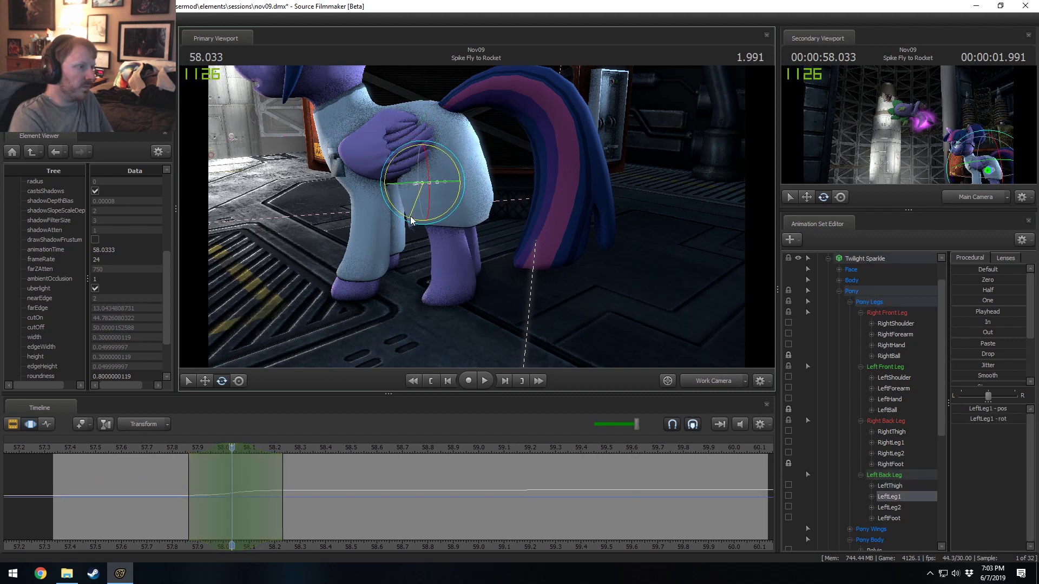
pyautogui.moveTo(424, 219); pyautogui.dragTo(427, 221)
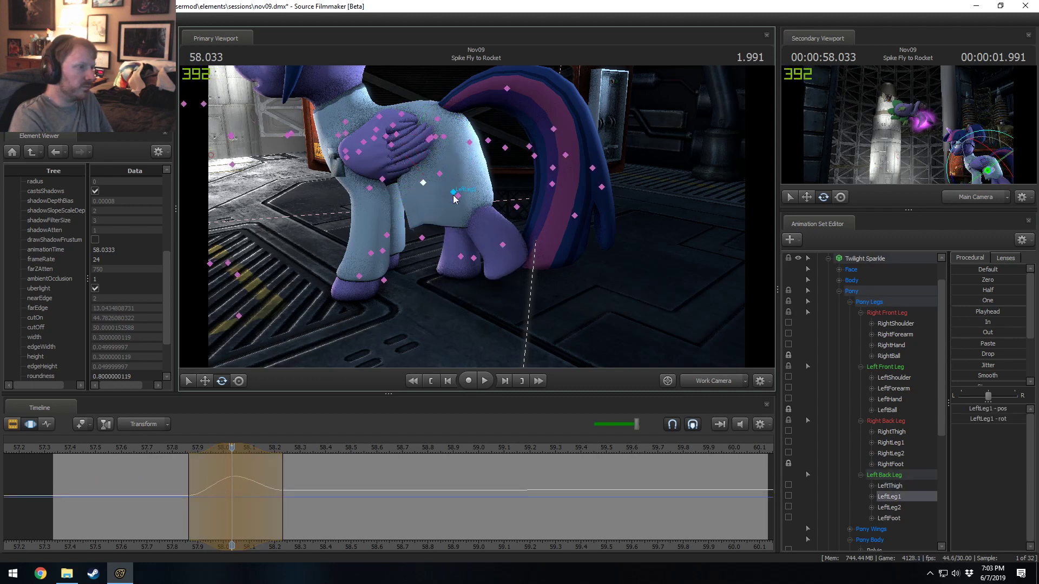
pyautogui.keyDown('ctrl'); pyautogui.click(454, 196); pyautogui.keyUp('ctrl')
pyautogui.moveTo(414, 204); pyautogui.dragTo(414, 191)
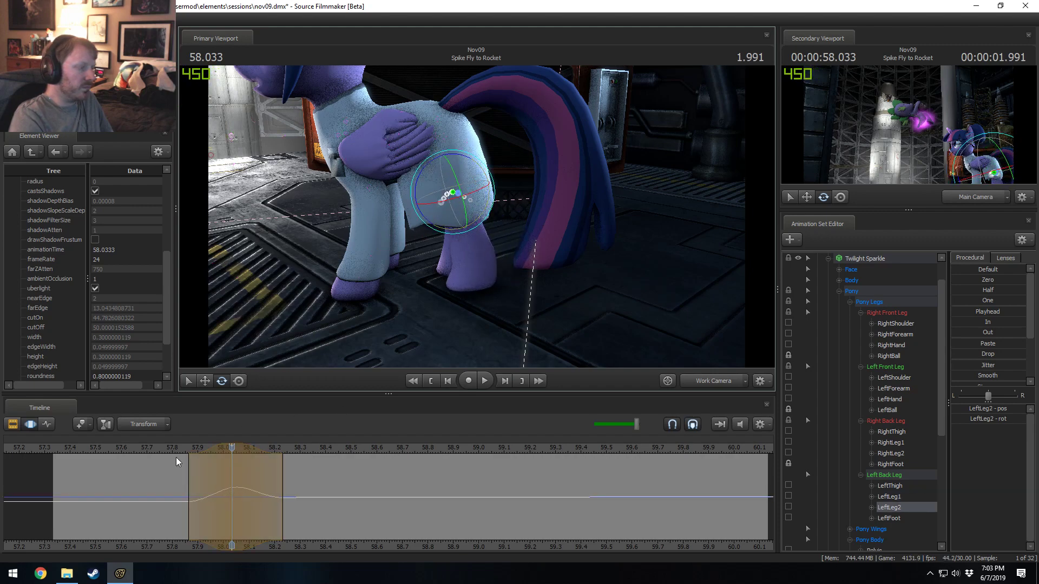
# - Play the shot from around 57.8 to review the lifted left back leg's step
pyautogui.press('space')
pyautogui.press('space')
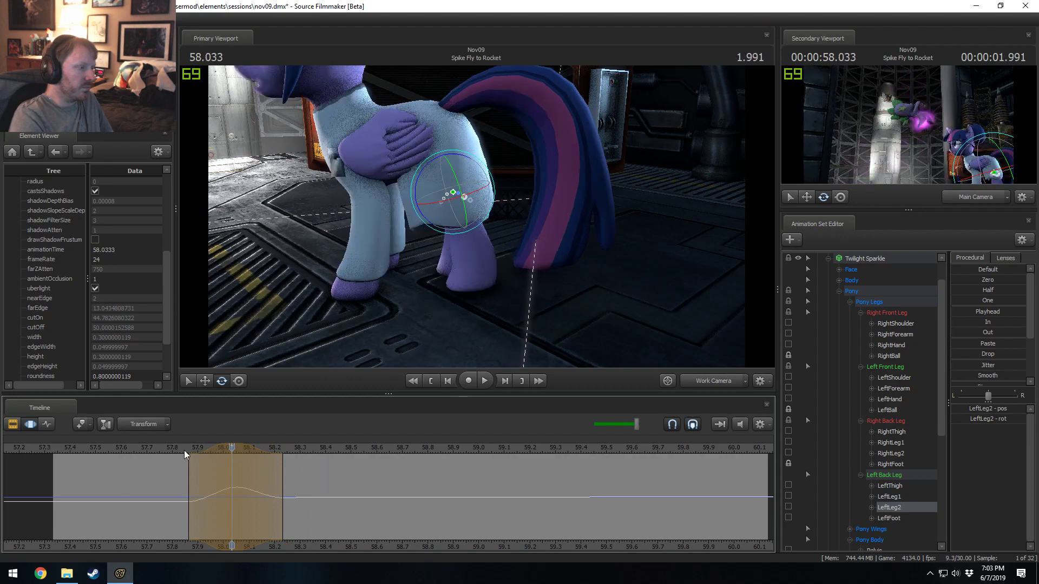
pyautogui.click(174, 446)
pyautogui.press('space')
pyautogui.click(158, 447)
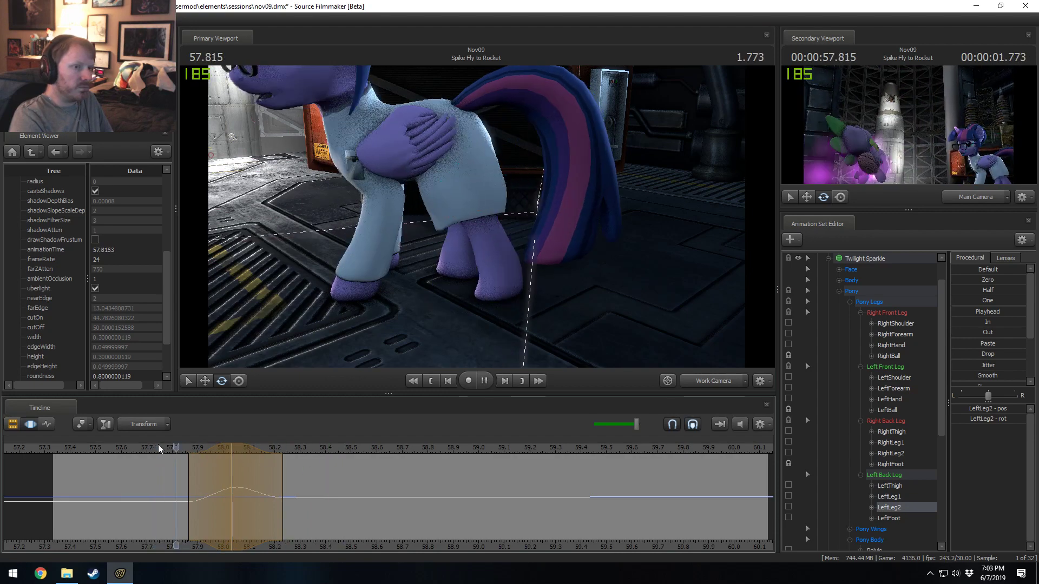
pyautogui.press('space')
pyautogui.press('shift')
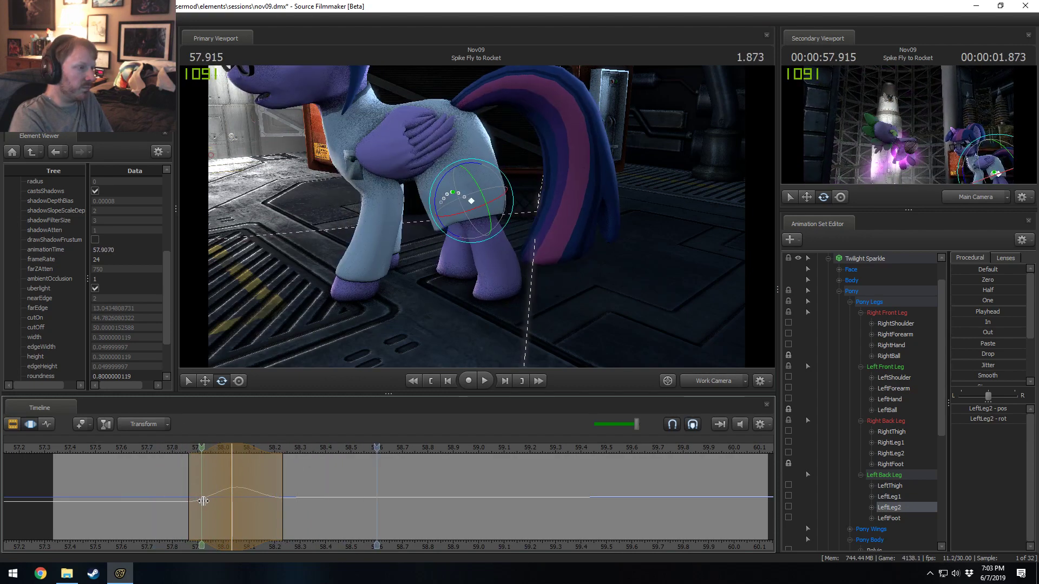
# - Rotate Twilight's LeftLeg2 at 58.066 and her LeftFoot at 57.966, using a short time selection around each
pyautogui.click(241, 509)
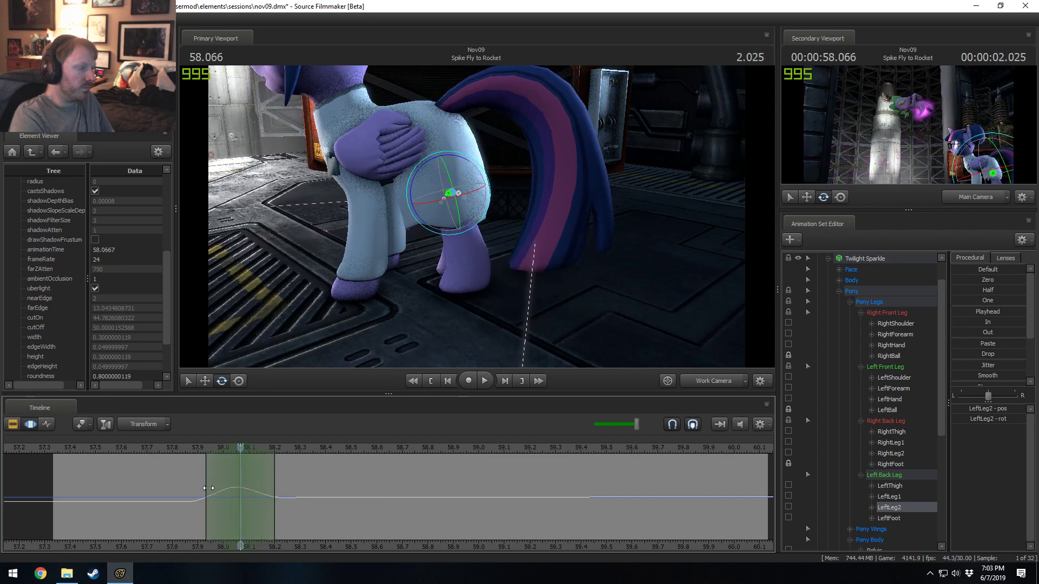
pyautogui.moveTo(426, 228); pyautogui.dragTo(428, 231)
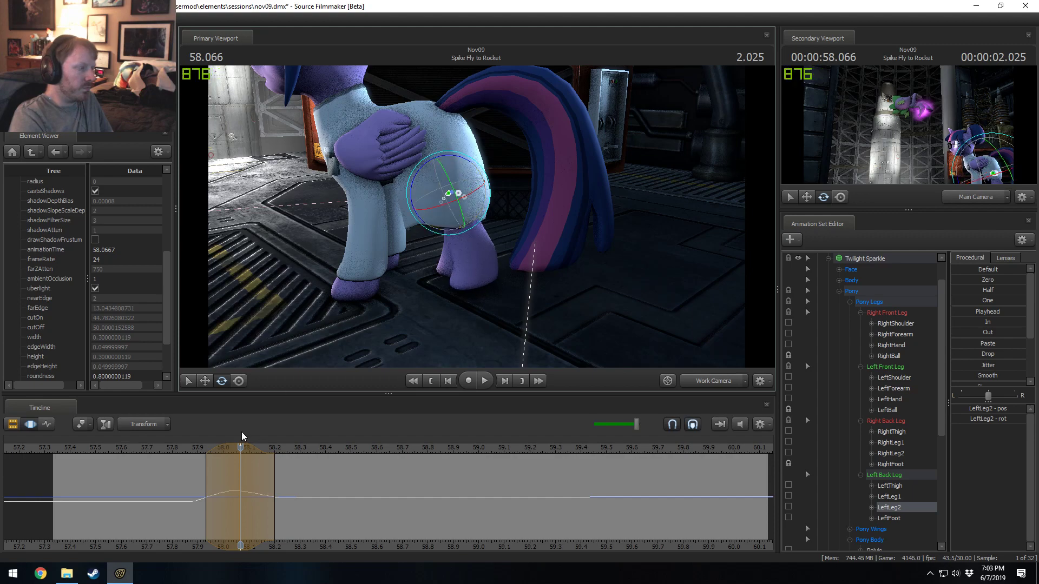
pyautogui.moveTo(189, 485); pyautogui.dragTo(214, 486, button='middle')
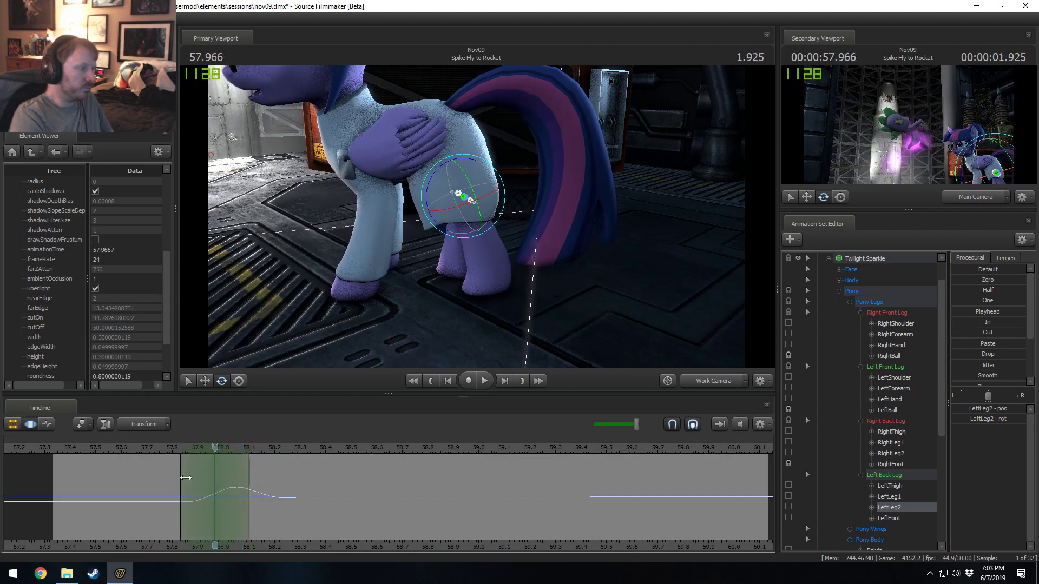
pyautogui.moveTo(249, 480); pyautogui.dragTo(266, 480)
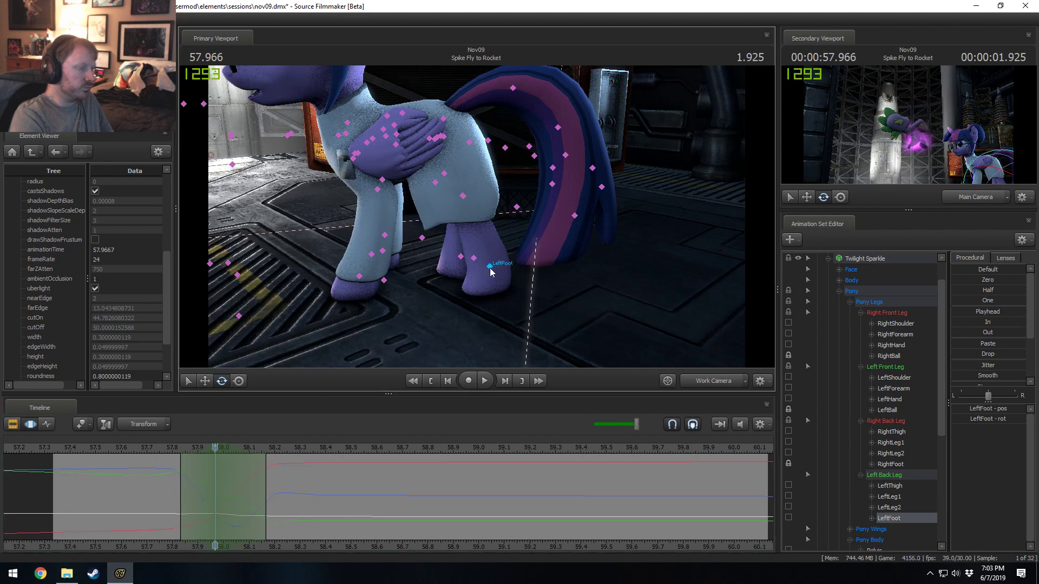
pyautogui.click(489, 268)
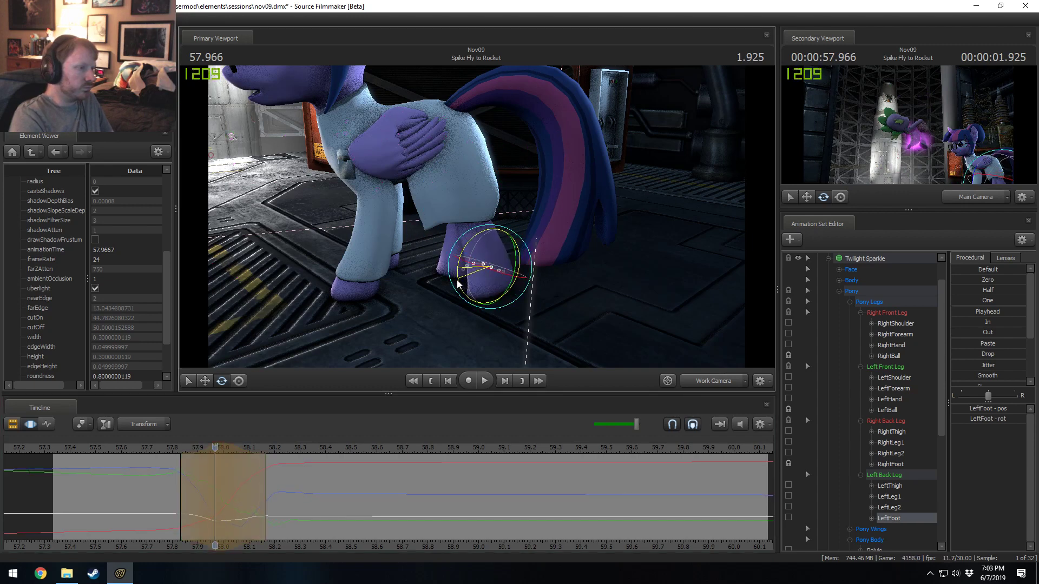
# - Move the time selection to 58.100, rotate LeftLeg2 there, and readjust the selection's position and edges around the step
pyautogui.moveTo(195, 477); pyautogui.dragTo(251, 498, button='middle')
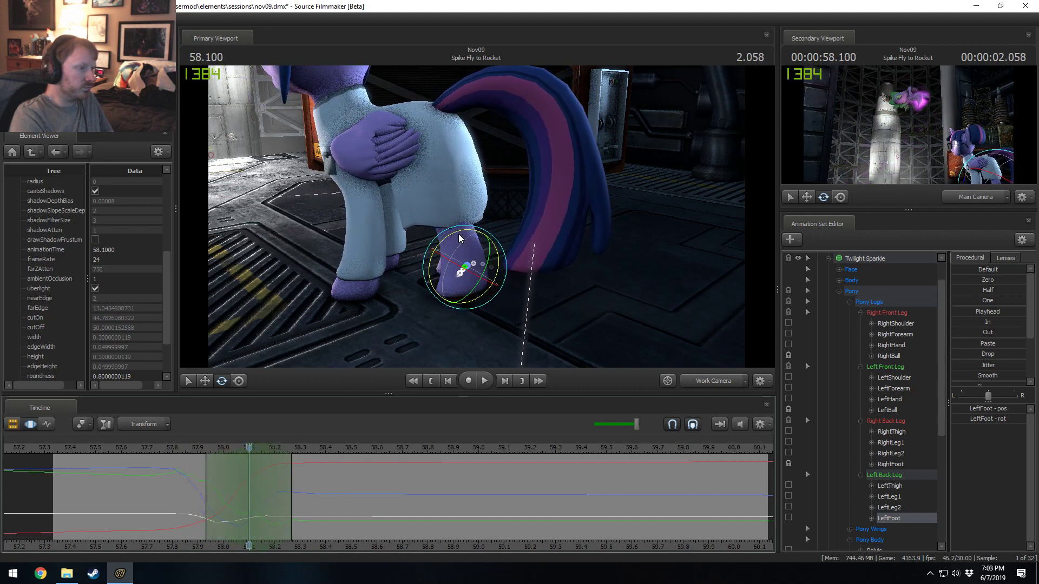
pyautogui.click(446, 194)
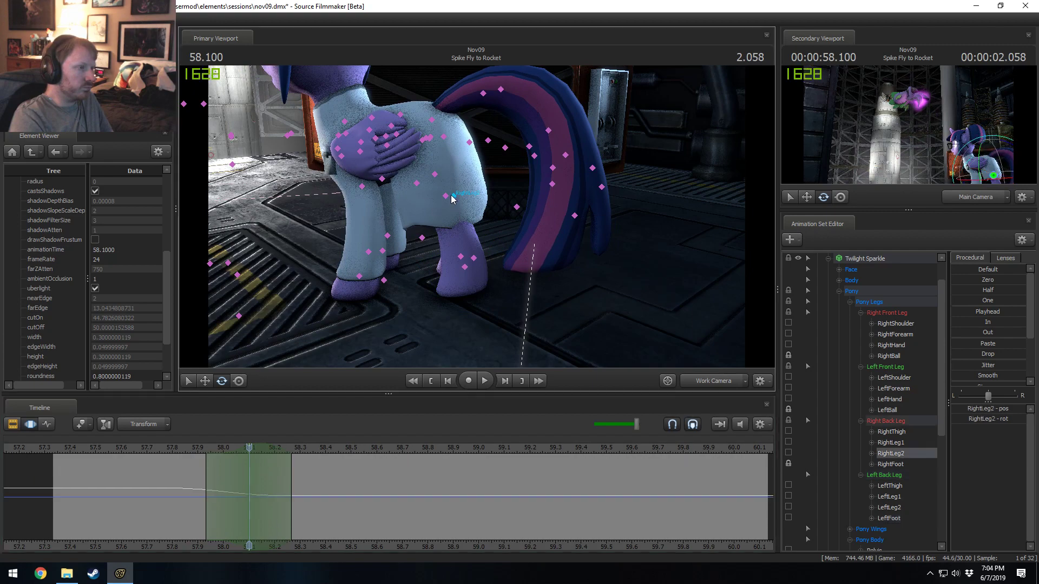
pyautogui.moveTo(432, 167); pyautogui.dragTo(434, 166)
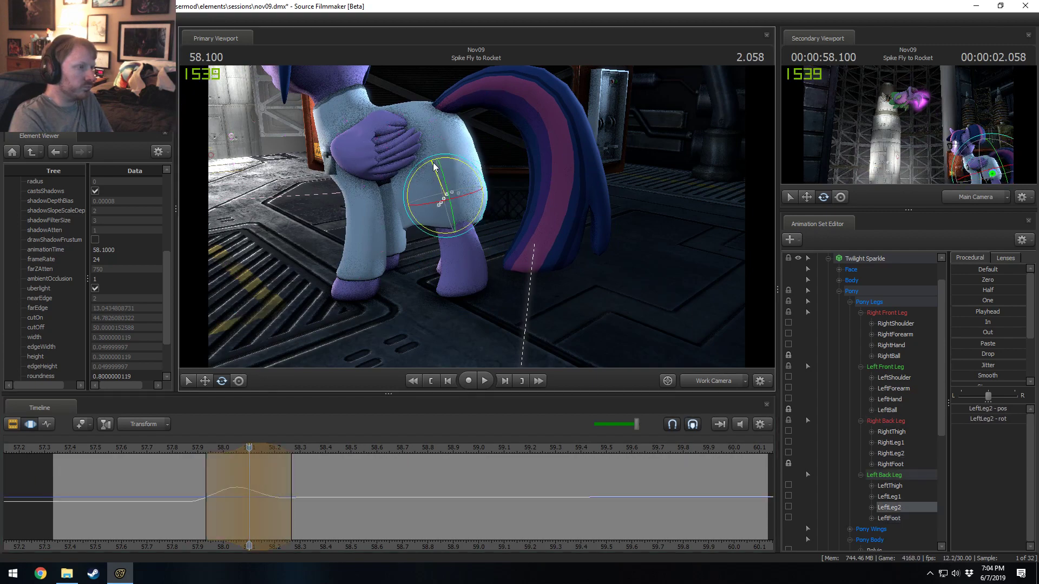
pyautogui.moveTo(249, 496); pyautogui.dragTo(281, 488, button='middle')
pyautogui.moveTo(285, 486); pyautogui.dragTo(274, 486)
pyautogui.moveTo(201, 479); pyautogui.dragTo(198, 478)
pyautogui.moveTo(219, 490); pyautogui.dragTo(290, 491, button='middle')
# - Play the shot repeatedly from around 57.8 and 57.666 to check Twilight's left back leg motion
pyautogui.press('space')
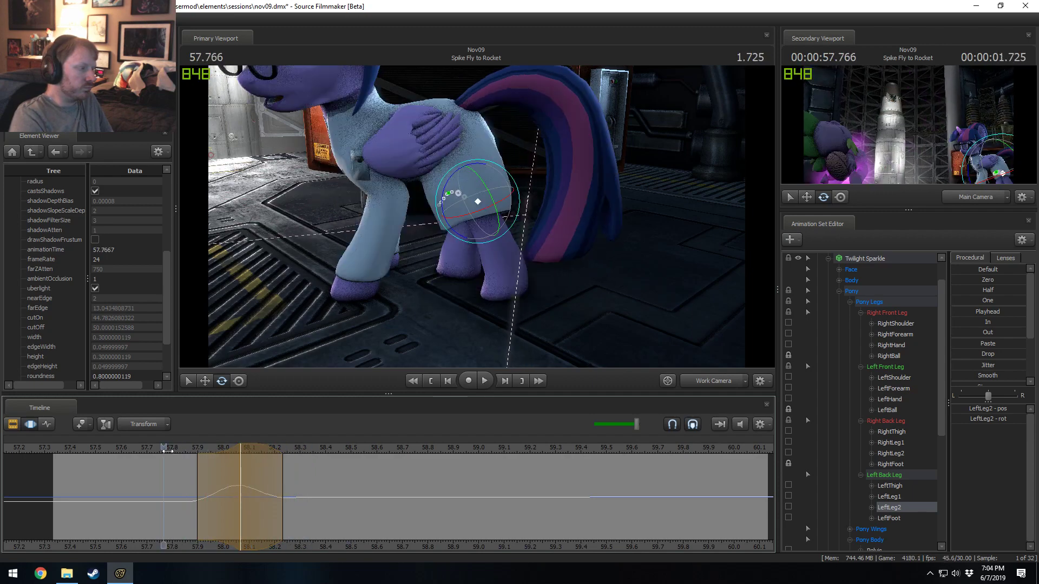
pyautogui.click(170, 448)
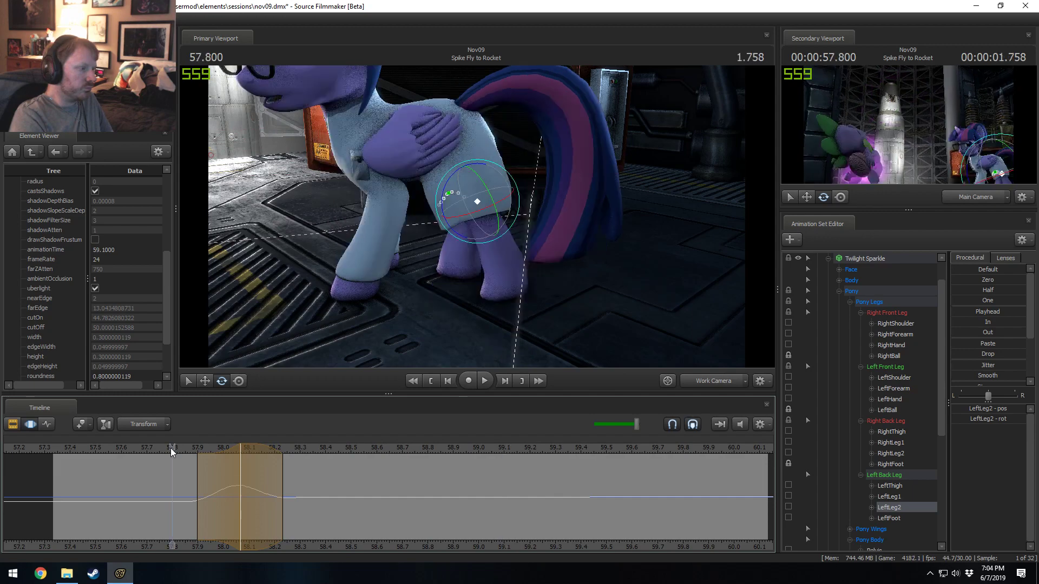
pyautogui.press('space')
pyautogui.press('space')
pyautogui.click(170, 448)
pyautogui.press('space')
pyautogui.press('space')
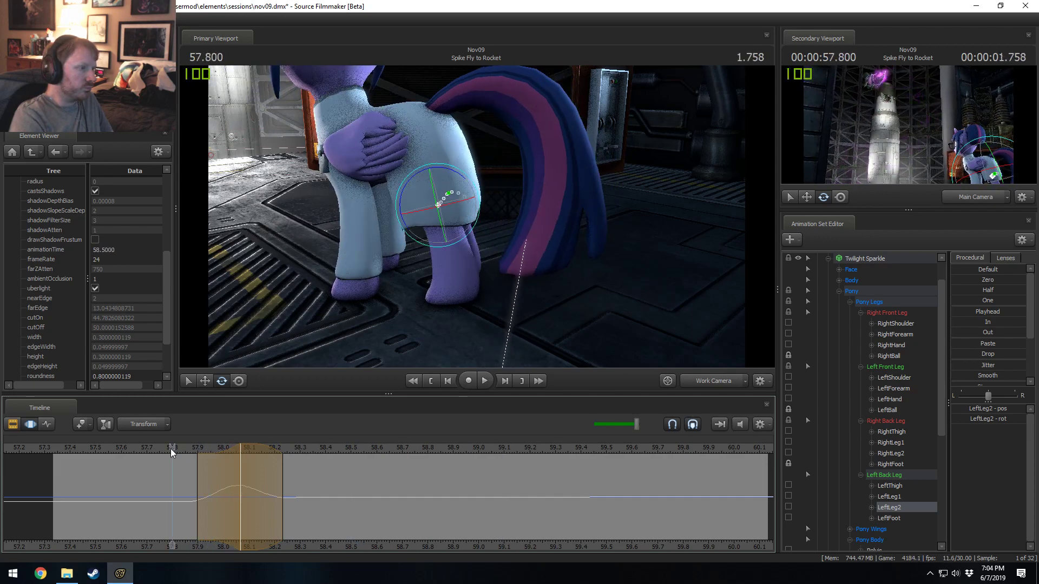
pyautogui.press('space')
pyautogui.click(138, 449)
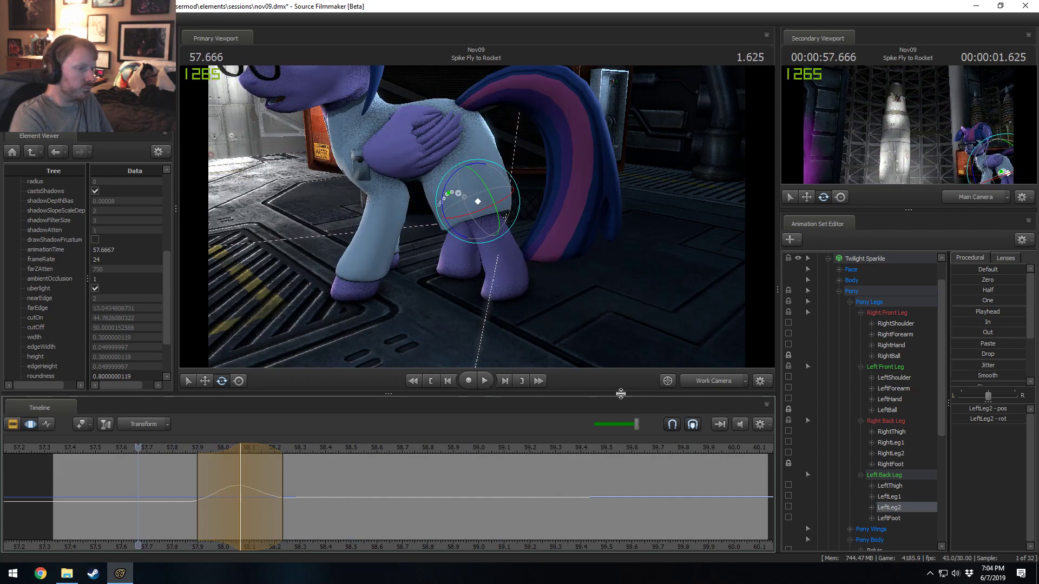
pyautogui.press('space')
# - View the shot through the Main Camera and play it in the Clip Editor, returning to the Motion Editor
pyautogui.click(700, 382)
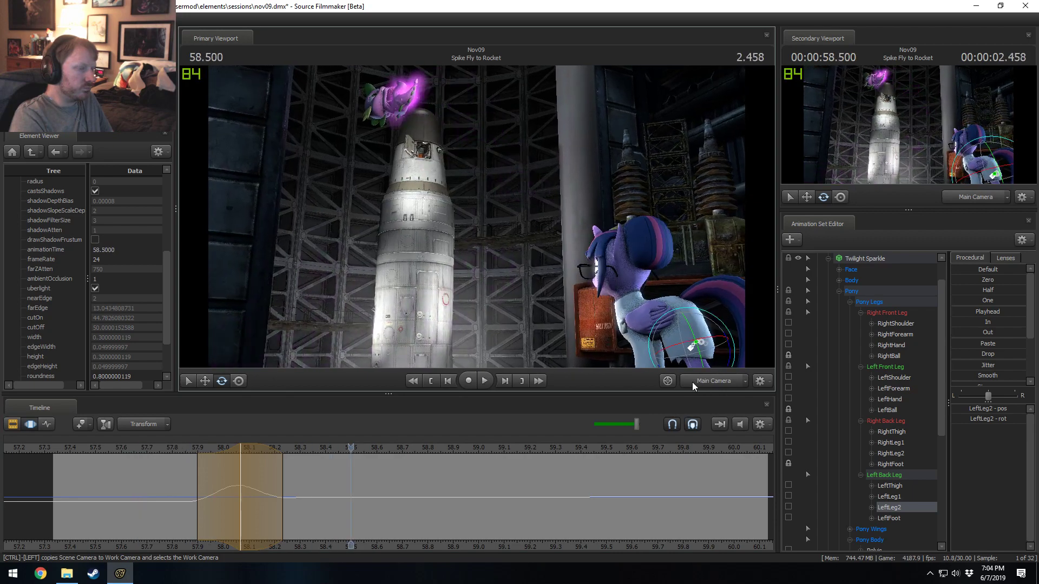
pyautogui.press('F2')
pyautogui.press('space')
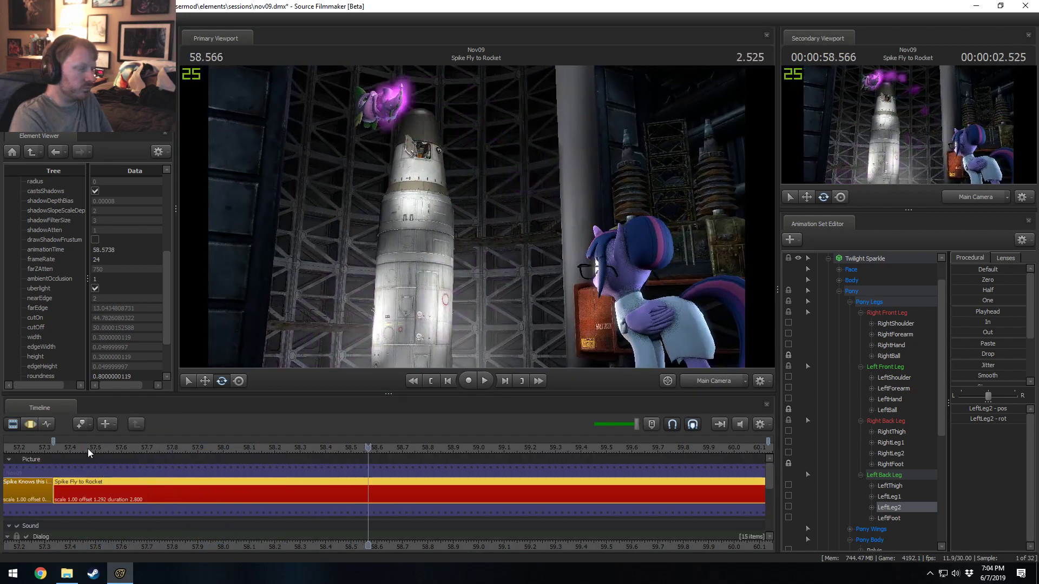
pyautogui.press('space')
pyautogui.press('F3')
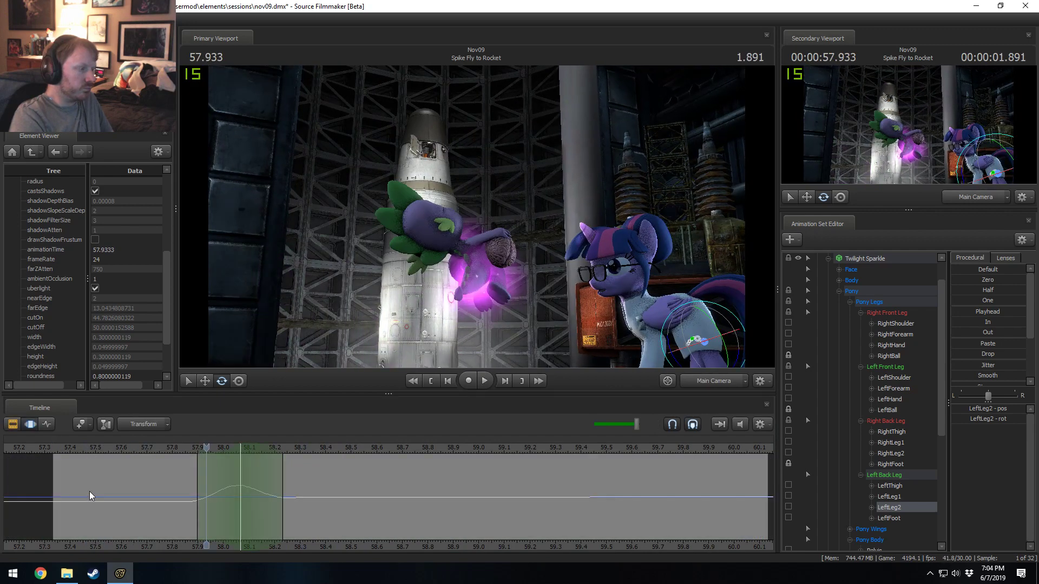
# - Set a time selection around 58.033, return to the Work Camera, and rotate Twilight's Pelvis at that time
pyautogui.moveTo(90, 492); pyautogui.dragTo(230, 509)
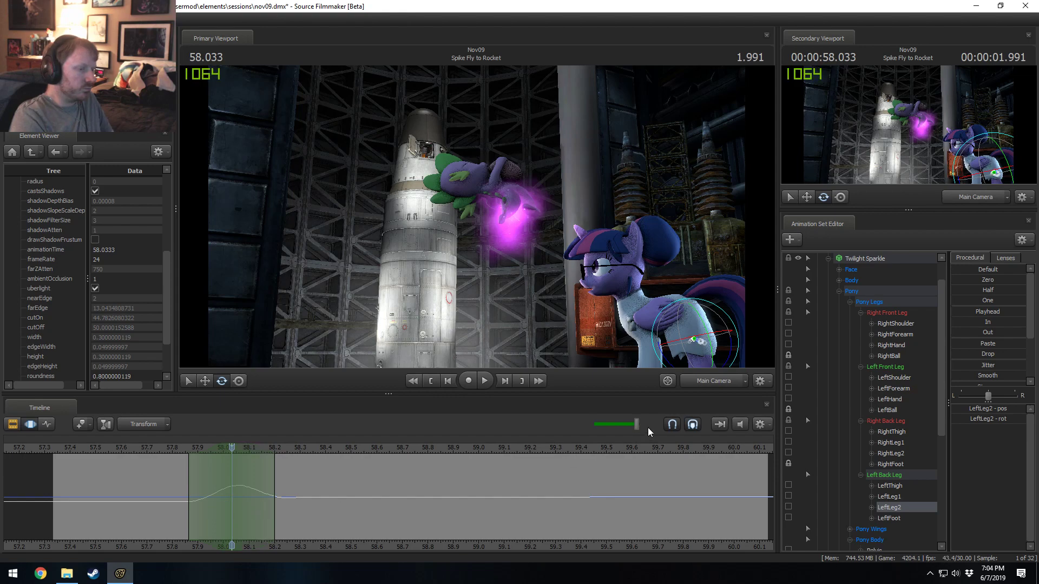
pyautogui.click(709, 381)
pyautogui.moveTo(512, 325); pyautogui.dragTo(483, 198)
pyautogui.keyDown('ctrl'); pyautogui.click(484, 151); pyautogui.keyUp('ctrl')
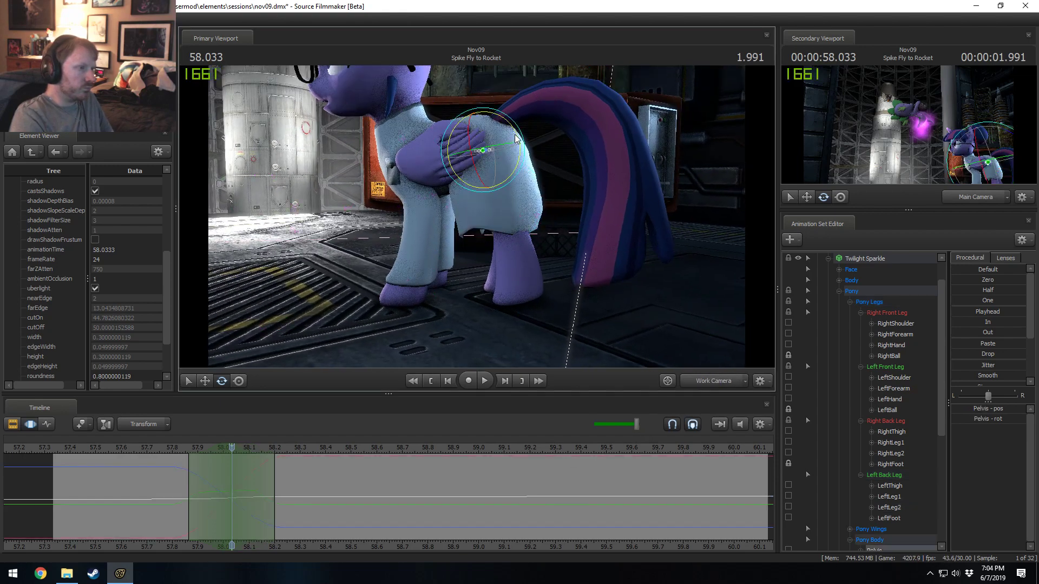
pyautogui.moveTo(516, 140); pyautogui.dragTo(488, 223)
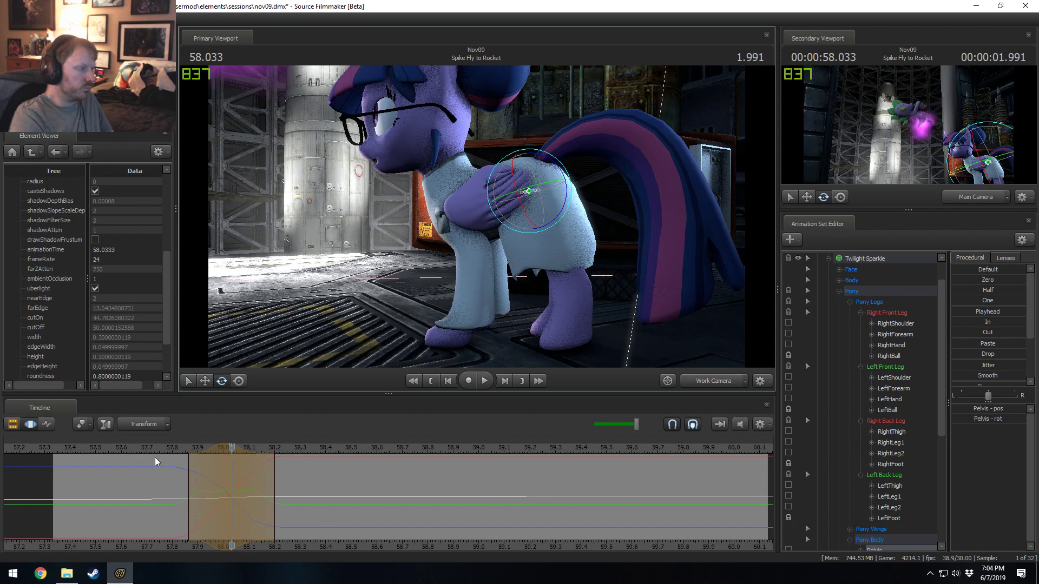
# - Widen the pelvis edit's time selection to about 57.8 to 58.33, centred on 58.066, and play from around 57.6
pyautogui.click(106, 448)
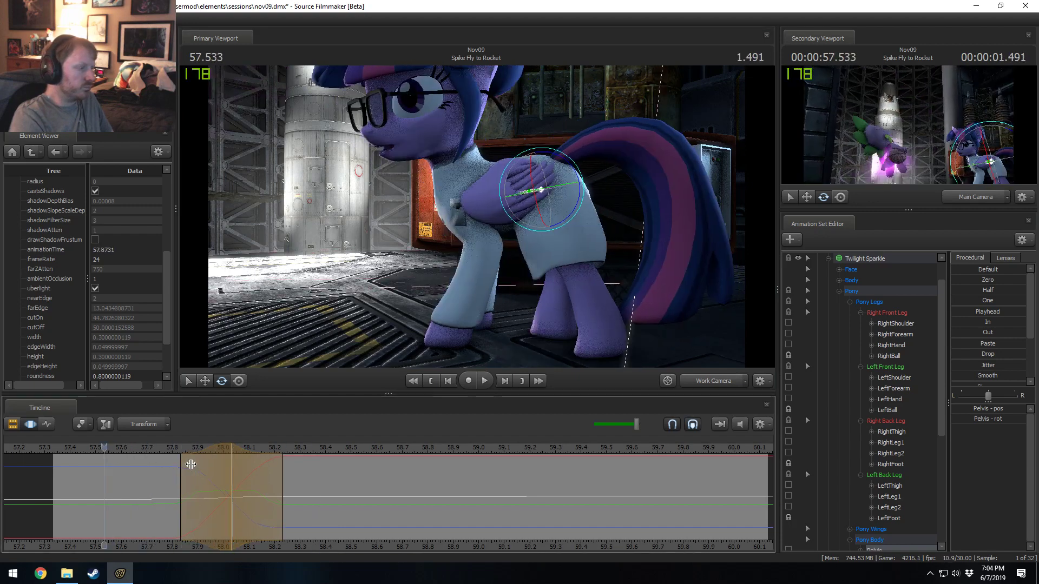
pyautogui.moveTo(190, 464); pyautogui.dragTo(112, 448)
pyautogui.press('space')
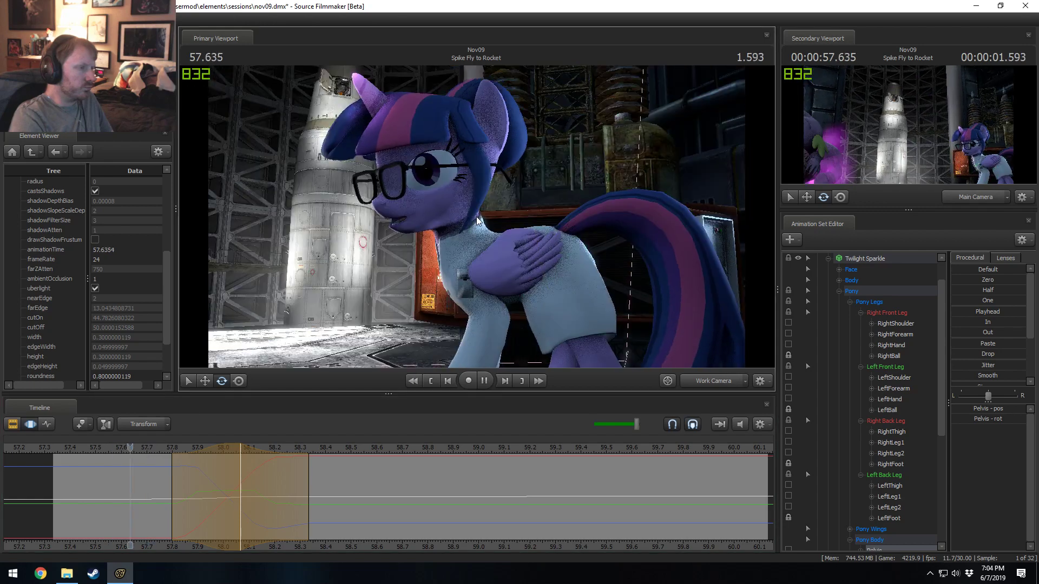
pyautogui.press('space')
# - Shift the pelvis edit's time selection earlier, centred on 58.0, and replay the shot from around 57.6 to review Twilight's turn
pyautogui.click(122, 449)
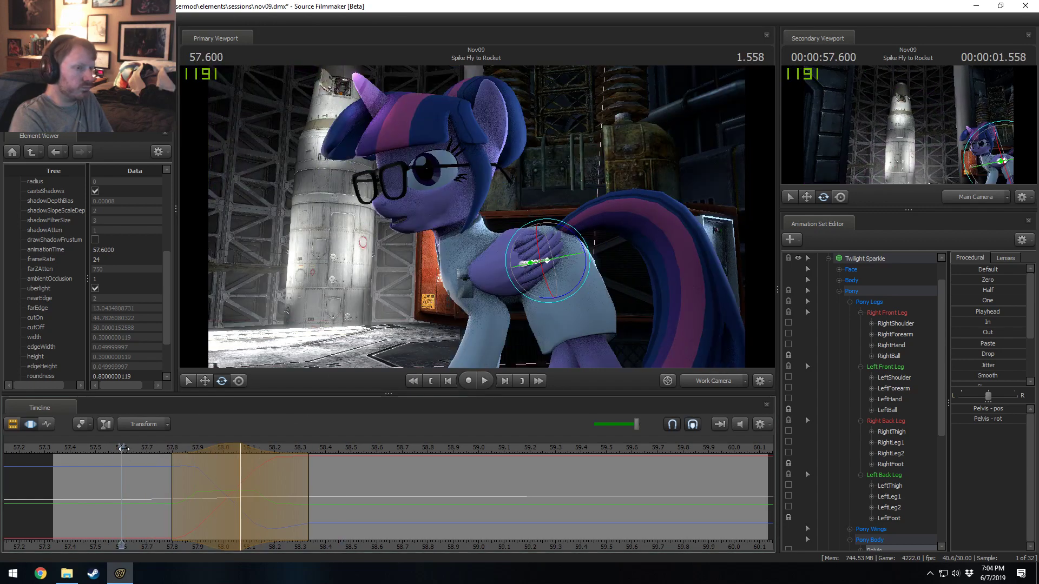
pyautogui.press('space')
pyautogui.press('space')
pyautogui.press('space')
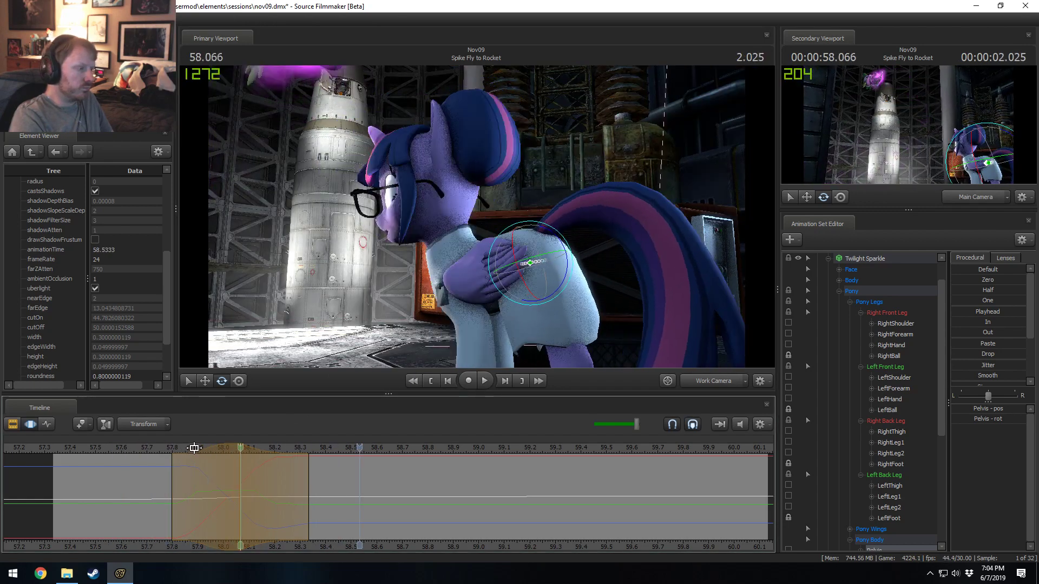
pyautogui.click(120, 452)
pyautogui.press('space')
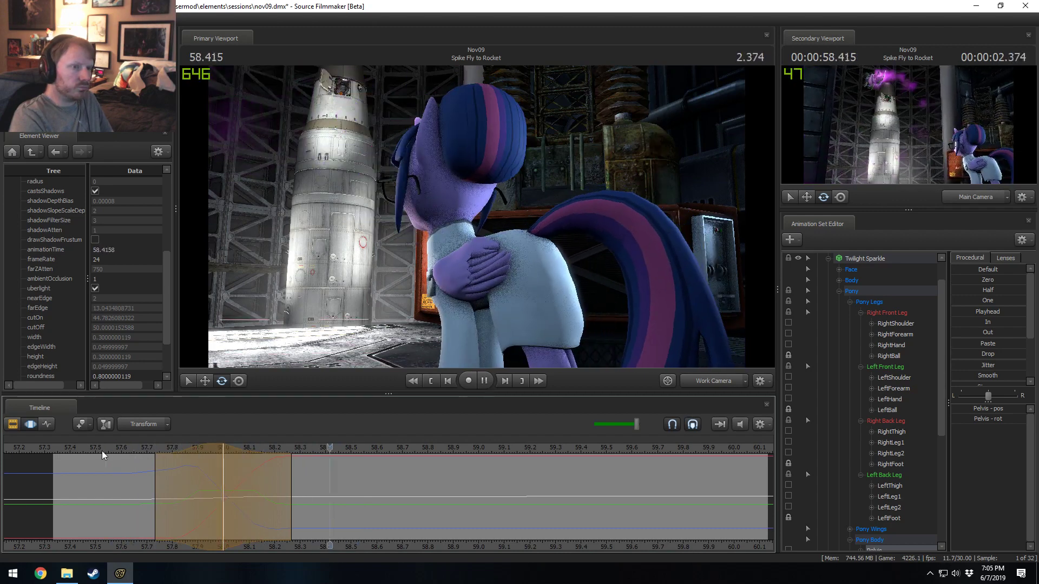
# - Play the turn, return to 58.0, and rotate Twilight's RightShoulder and LeftShoulder together at that time
pyautogui.press('space')
pyautogui.press('space')
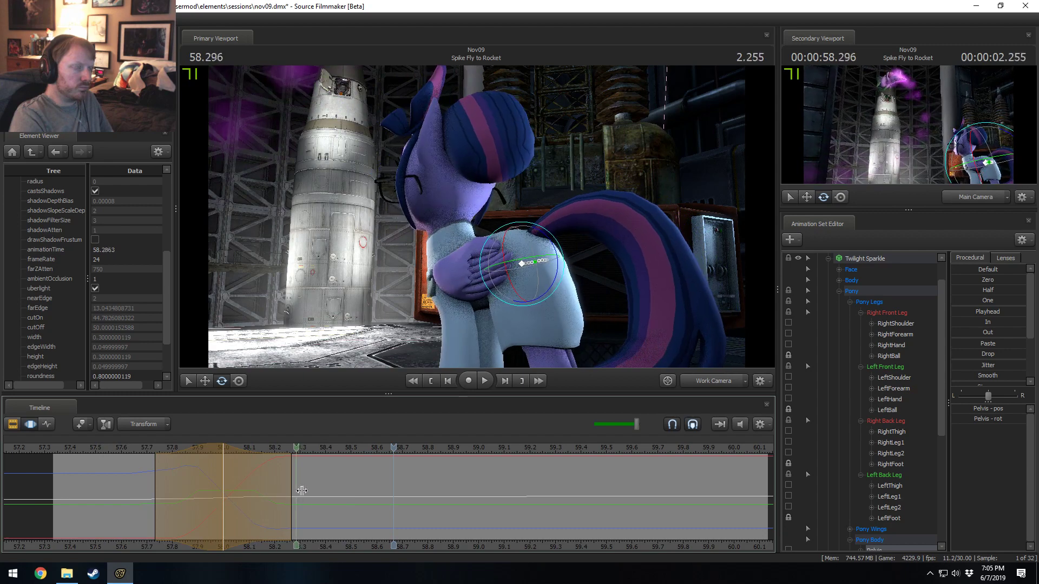
pyautogui.moveTo(208, 458); pyautogui.dragTo(223, 462)
pyautogui.moveTo(478, 223)
pyautogui.keyDown('alt'); pyautogui.mouseDown()
pyautogui.moveTo(416, 223)
pyautogui.moveTo(490, 223)
pyautogui.moveTo(476, 213)
pyautogui.mouseUp(); pyautogui.keyUp('alt')
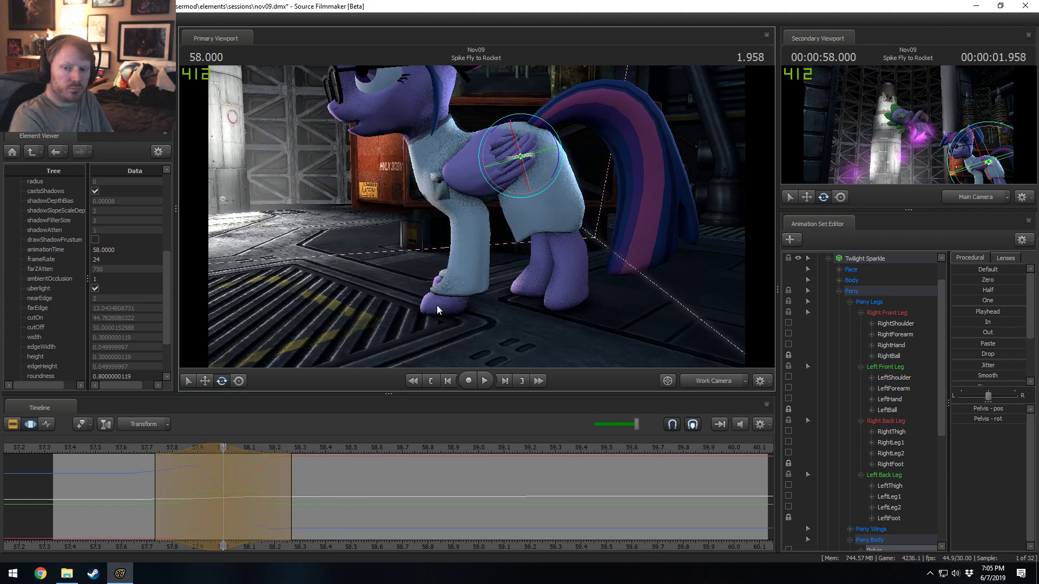
pyautogui.click(447, 184)
pyautogui.keyDown('ctrl'); pyautogui.click(443, 180); pyautogui.keyUp('ctrl')
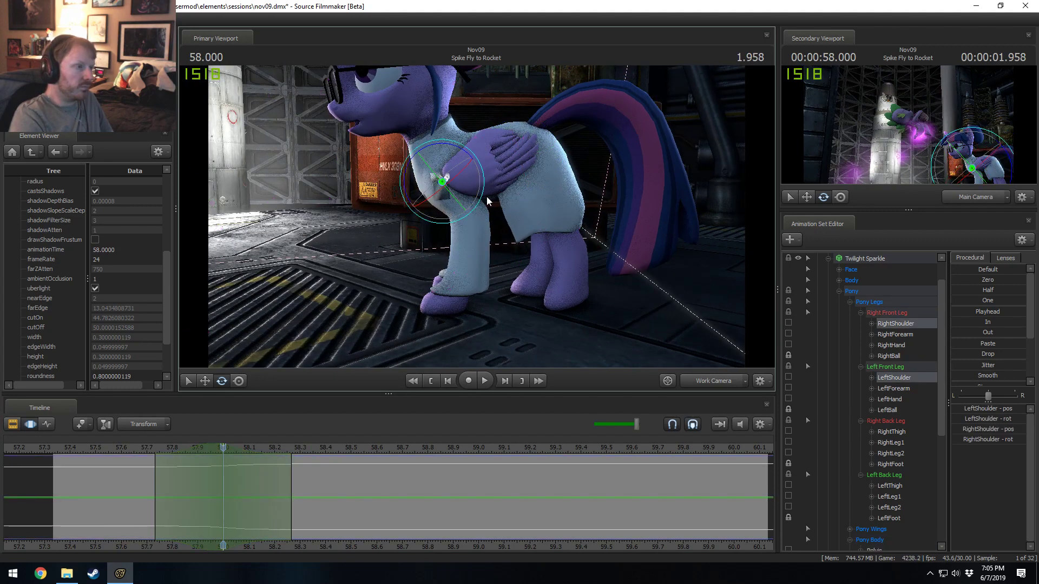
pyautogui.keyDown('alt'); pyautogui.moveTo(443, 180); pyautogui.dragTo(476, 220); pyautogui.keyUp('alt')
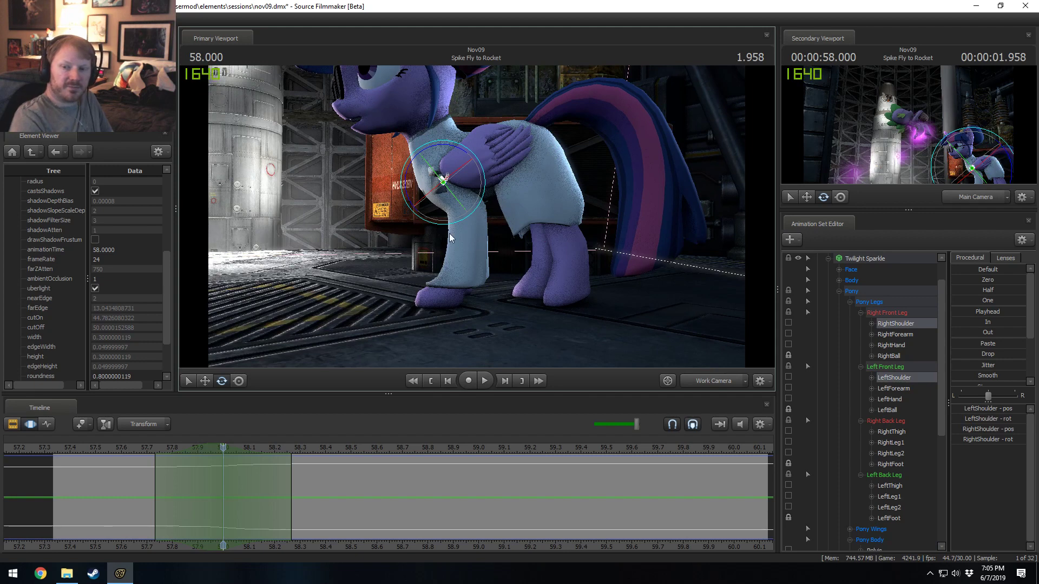
pyautogui.moveTo(465, 156); pyautogui.dragTo(460, 149)
# - Rotate Twilight's LeftShoulder and LeftForearm together at 58.0, checking the front legs from the front
pyautogui.click(472, 205)
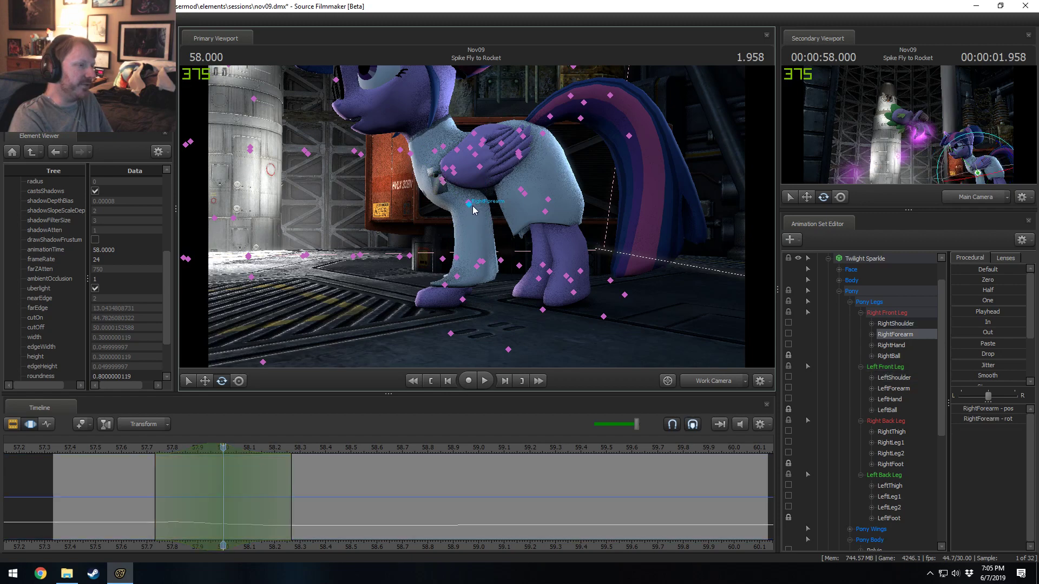
pyautogui.moveTo(485, 177); pyautogui.dragTo(487, 203)
pyautogui.click(470, 178)
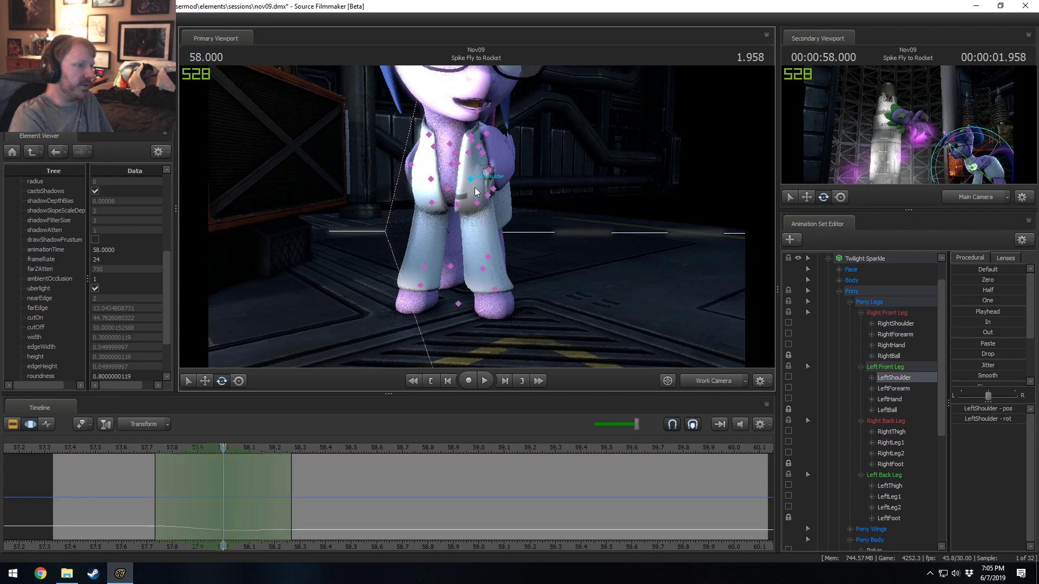
pyautogui.keyDown('ctrl'); pyautogui.click(479, 205); pyautogui.keyUp('ctrl')
pyautogui.click(515, 223)
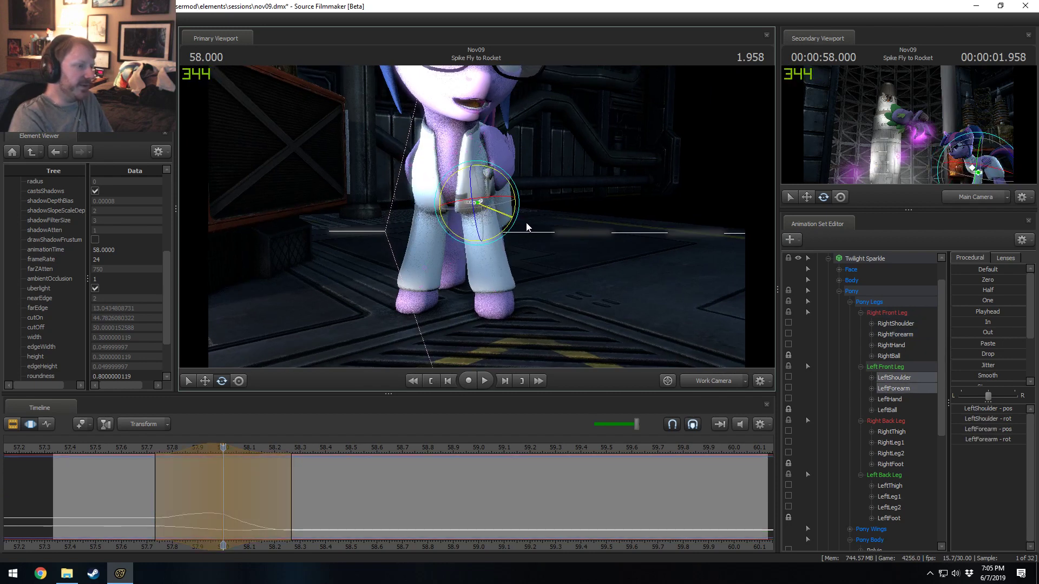
pyautogui.keyDown('alt'); pyautogui.moveTo(527, 227); pyautogui.dragTo(482, 212); pyautogui.keyUp('alt')
# - Rotate Twilight's LeftLeg1 and LeftLeg2 together at 58.0 to repose the left back leg
pyautogui.click(532, 202)
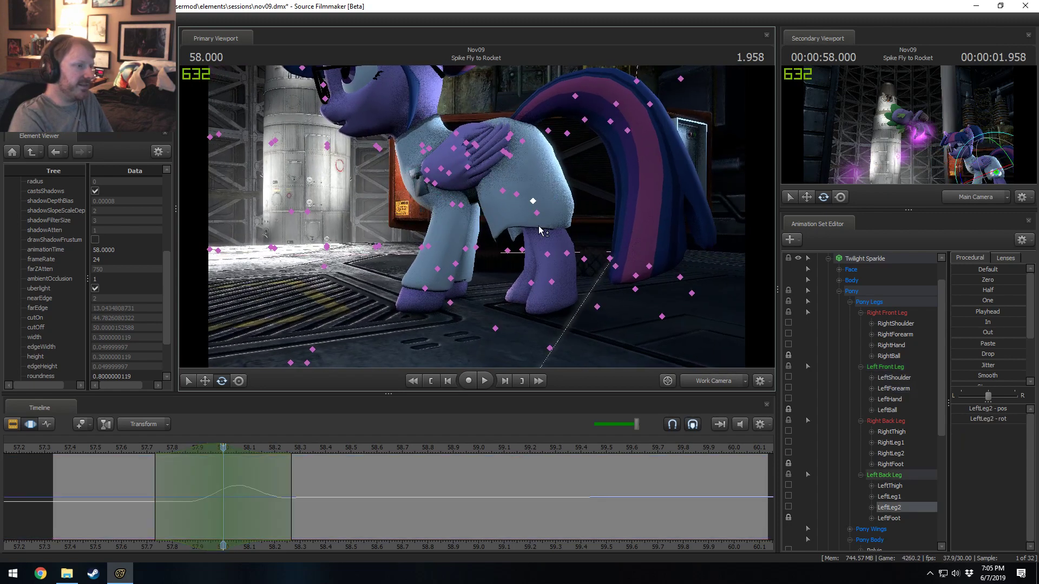
pyautogui.keyDown('ctrl'); pyautogui.click(536, 213); pyautogui.keyUp('ctrl')
pyautogui.keyDown('ctrl'); pyautogui.click(536, 213); pyautogui.keyUp('ctrl')
pyautogui.keyDown('alt'); pyautogui.moveTo(537, 212); pyautogui.dragTo(485, 211); pyautogui.keyUp('alt')
pyautogui.keyDown('ctrl'); pyautogui.click(468, 196); pyautogui.keyUp('ctrl')
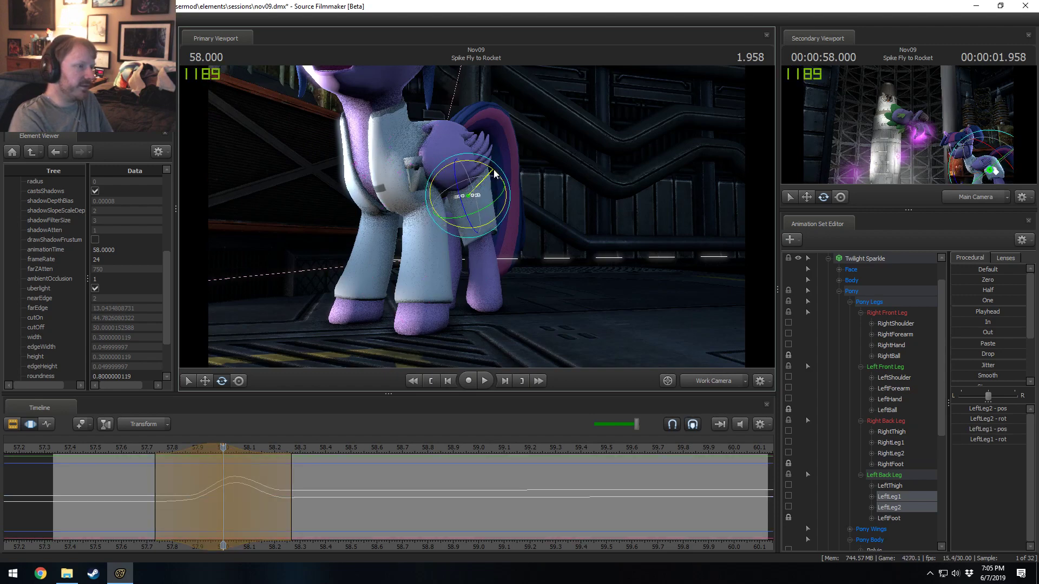
pyautogui.keyDown('alt'); pyautogui.moveTo(319, 231); pyautogui.dragTo(390, 237); pyautogui.keyUp('alt')
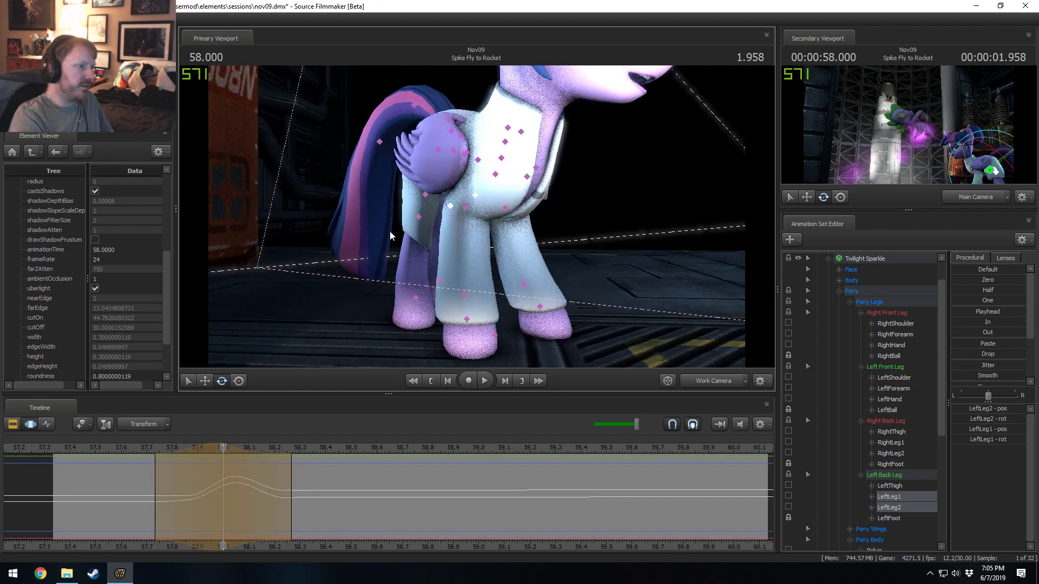
# - Rotate Twilight's RightLeg1 and RightLeg2 together at 58.0 and replay the shot from 57.6
pyautogui.click(421, 223)
pyautogui.moveTo(424, 193)
pyautogui.keyDown('alt'); pyautogui.mouseDown()
pyautogui.moveTo(400, 196)
pyautogui.moveTo(512, 231)
pyautogui.moveTo(456, 201)
pyautogui.mouseUp(); pyautogui.keyUp('alt')
pyautogui.keyDown('ctrl'); pyautogui.click(473, 208); pyautogui.keyUp('ctrl')
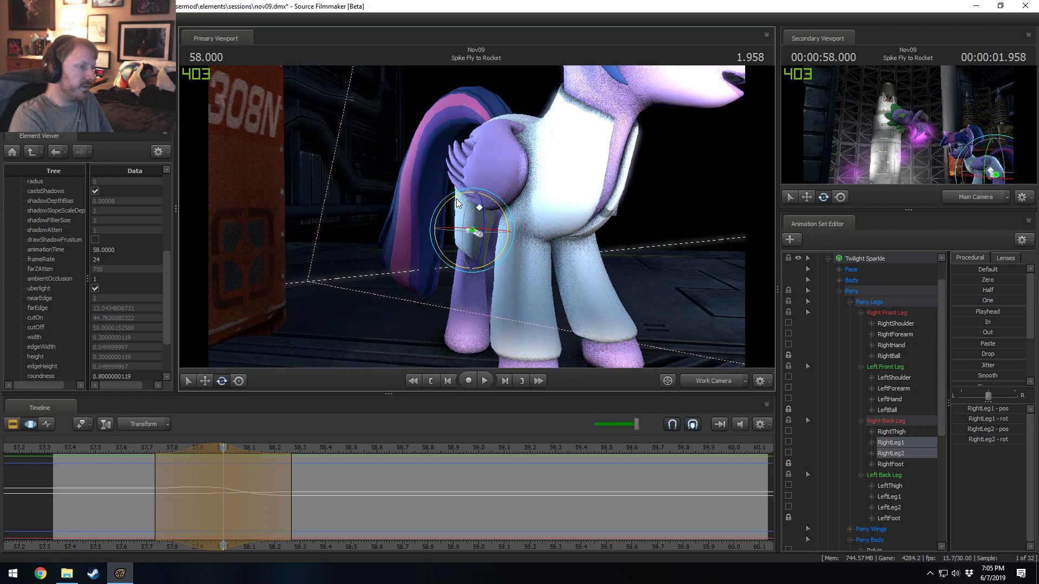
pyautogui.press('space')
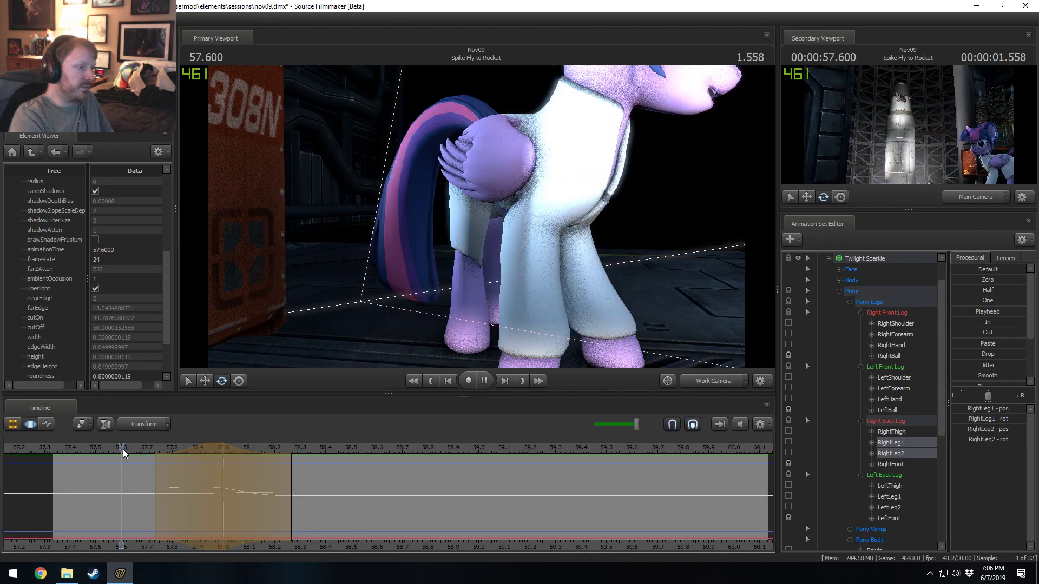
pyautogui.click(122, 449)
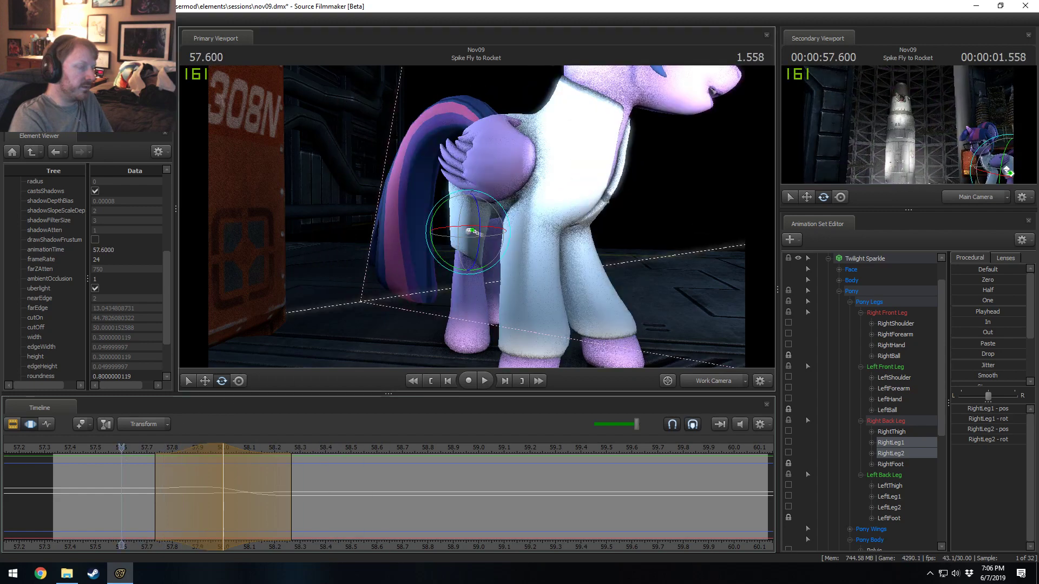
pyautogui.moveTo(476, 217); pyautogui.dragTo(376, 214)
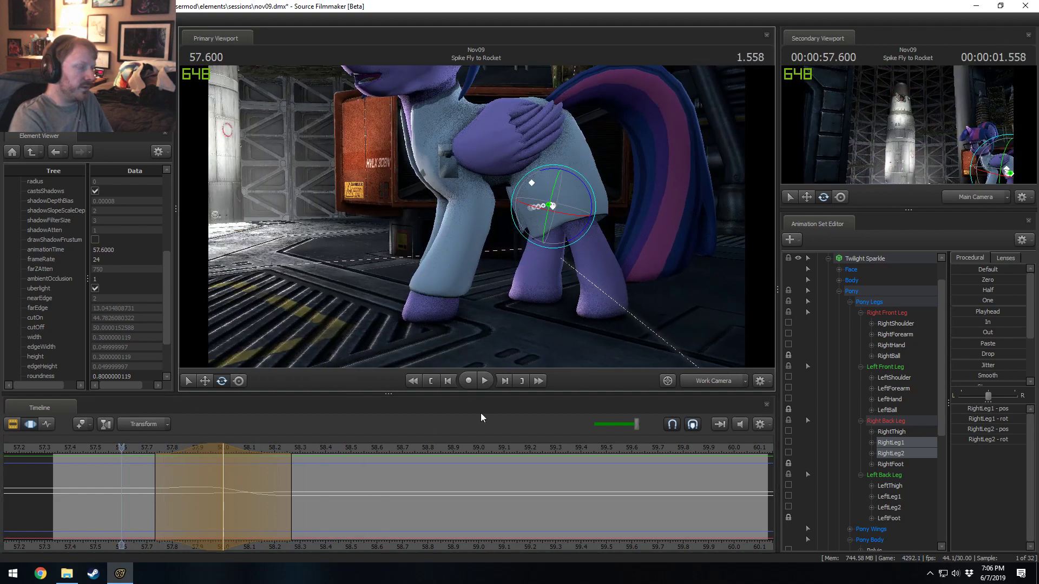
# - Select all of Twilight Sparkle's controls, set a time selection of about 58.2 to 58.77, and play the turn
pyautogui.click(861, 258)
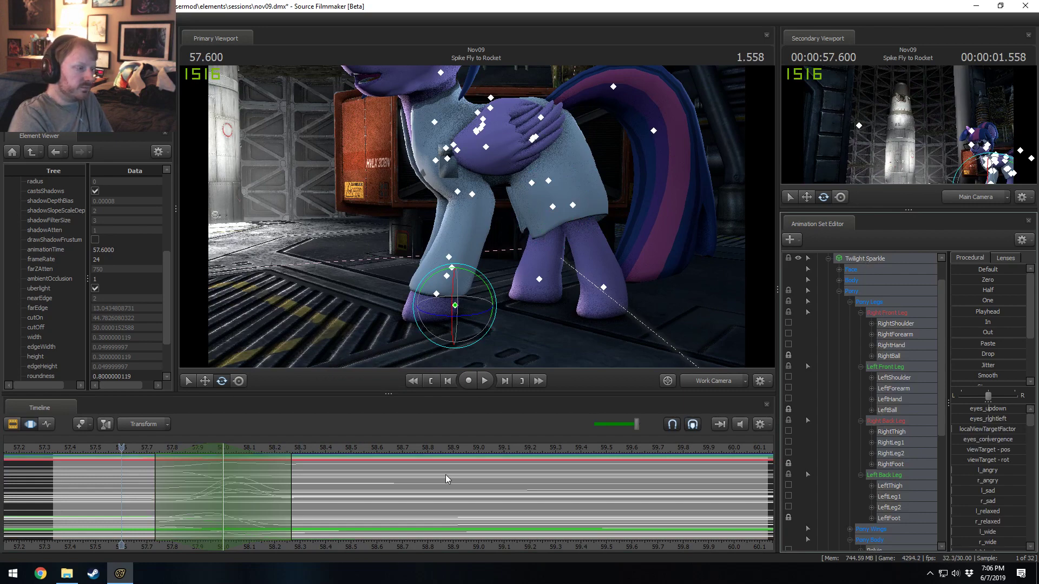
pyautogui.moveTo(337, 490); pyautogui.dragTo(417, 494)
pyautogui.click(221, 453)
pyautogui.press('space')
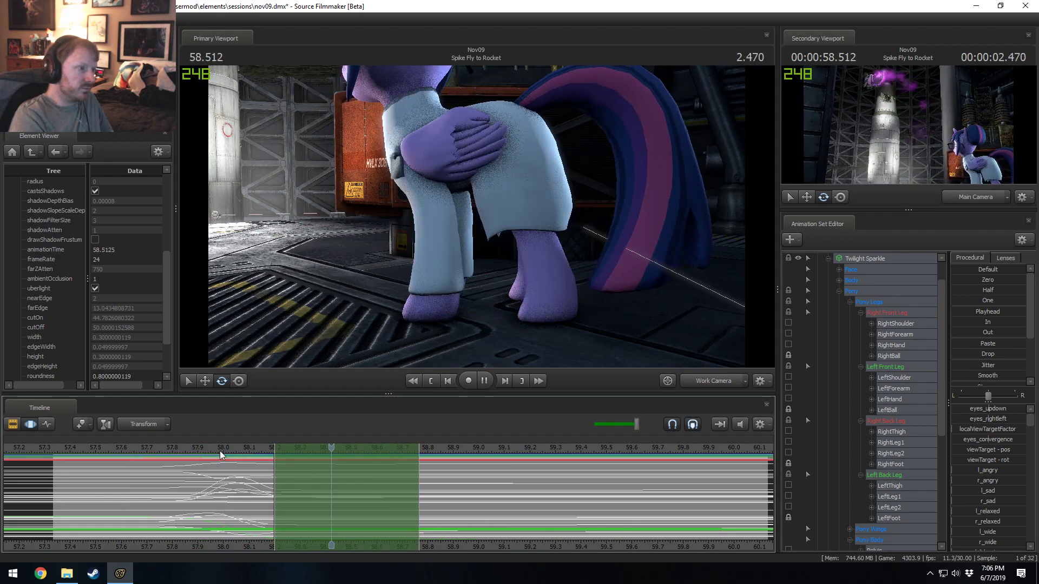
pyautogui.press('space')
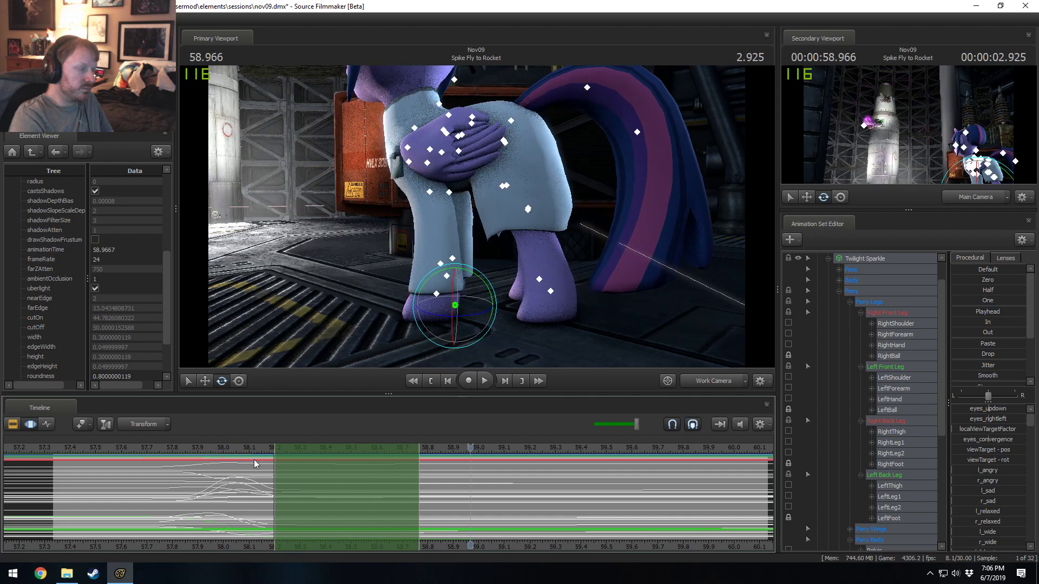
# - Try a narrower time selection of about 58.17 to 58.3 on all of Twilight's controls and replay the shot
pyautogui.click(294, 483)
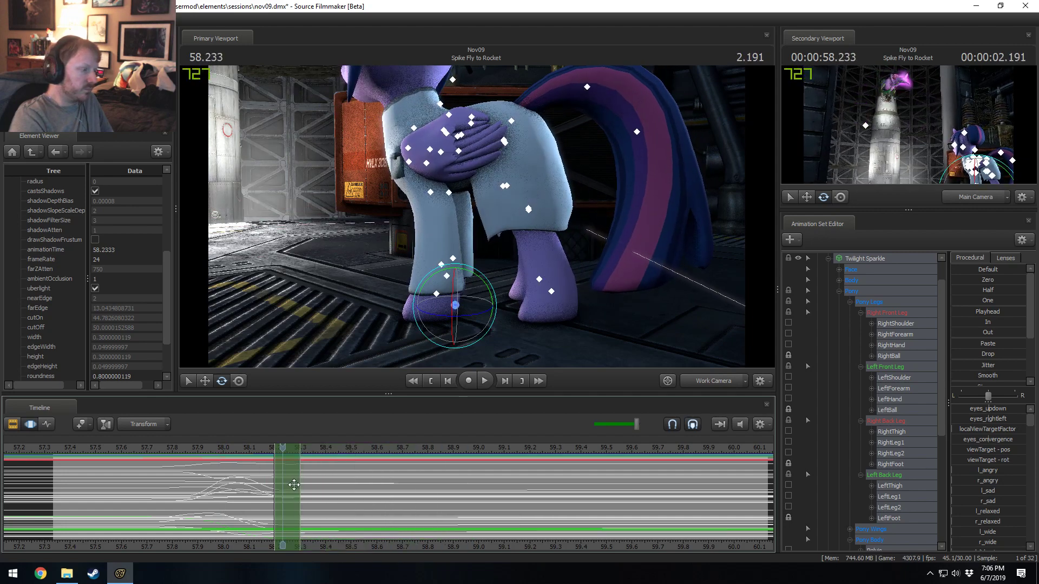
pyautogui.moveTo(268, 480); pyautogui.dragTo(285, 482)
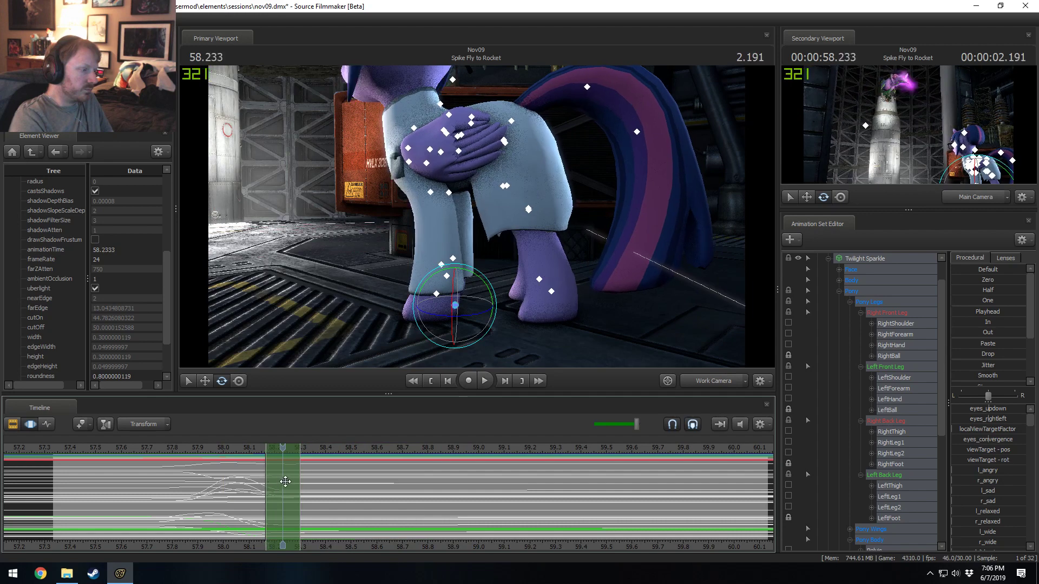
pyautogui.press('space')
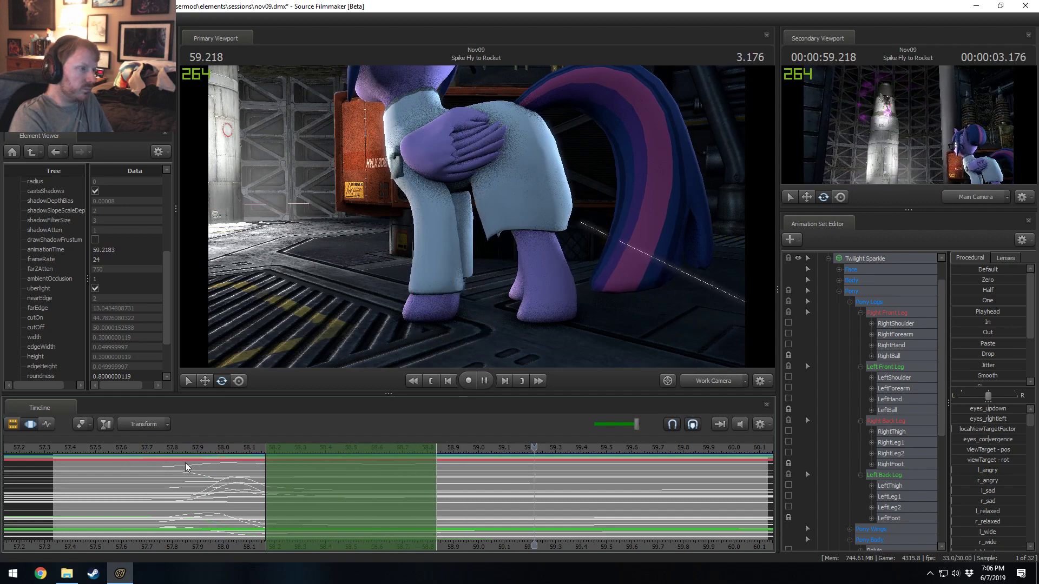
pyautogui.click(357, 493)
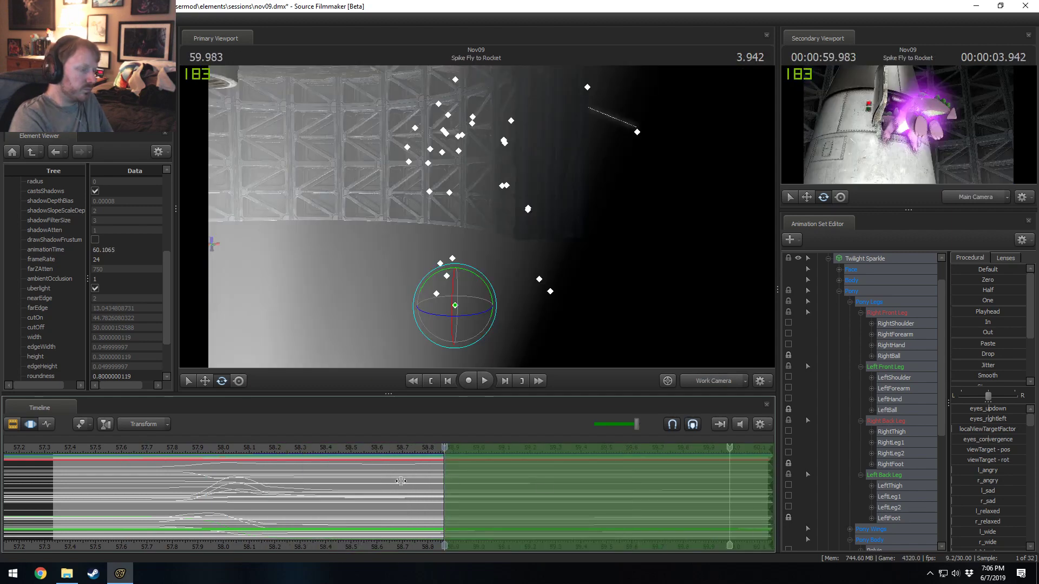
# - Apply the Round preset to all of Twilight's controls over about 58.13 to 58.23, and replay the shot
pyautogui.click(257, 461)
pyautogui.moveTo(272, 460); pyautogui.dragTo(274, 483)
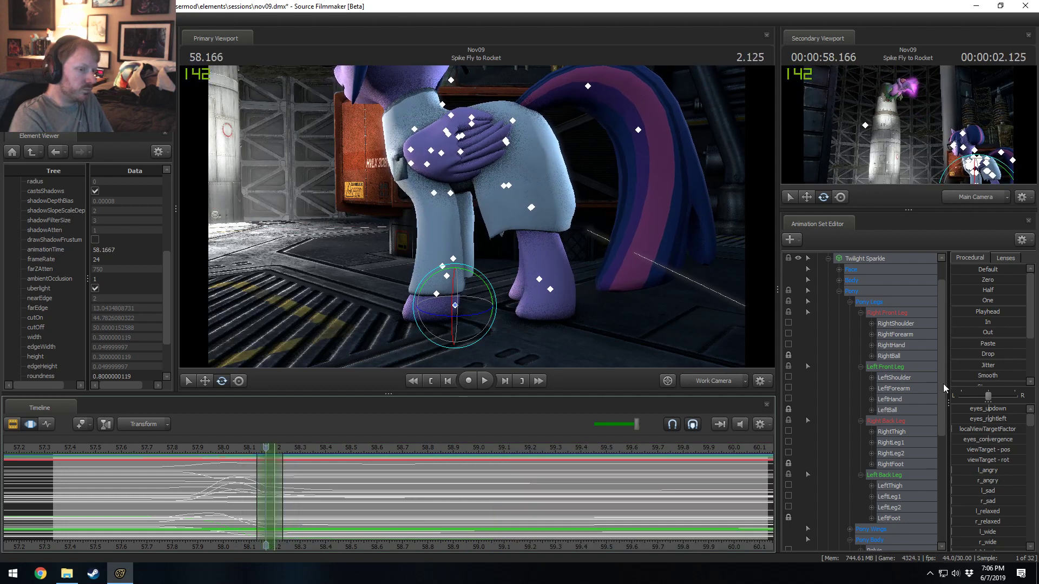
pyautogui.scroll(-3, 965, 378)
pyautogui.moveTo(967, 380); pyautogui.dragTo(1013, 381)
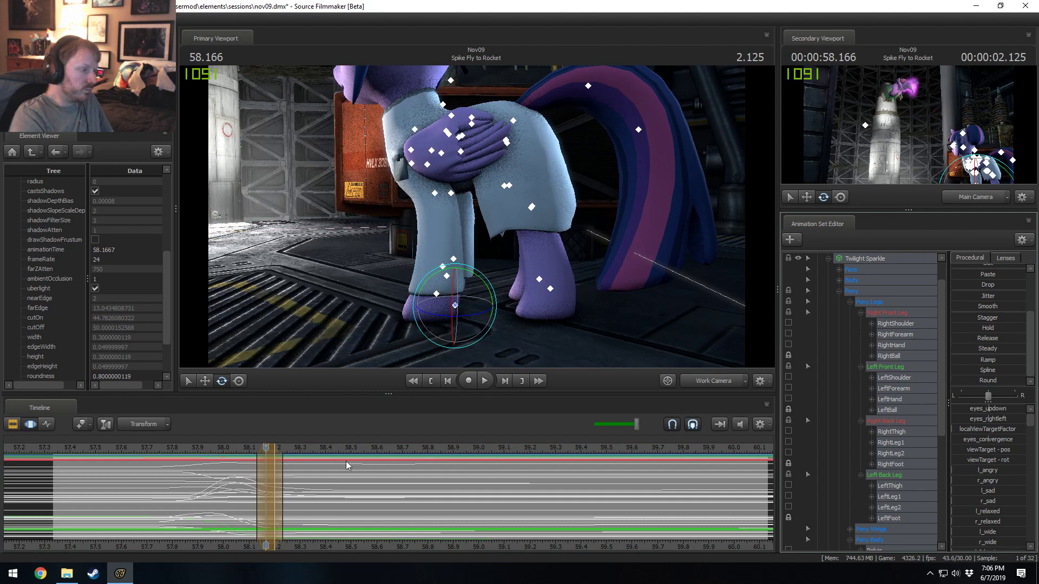
pyautogui.press('space')
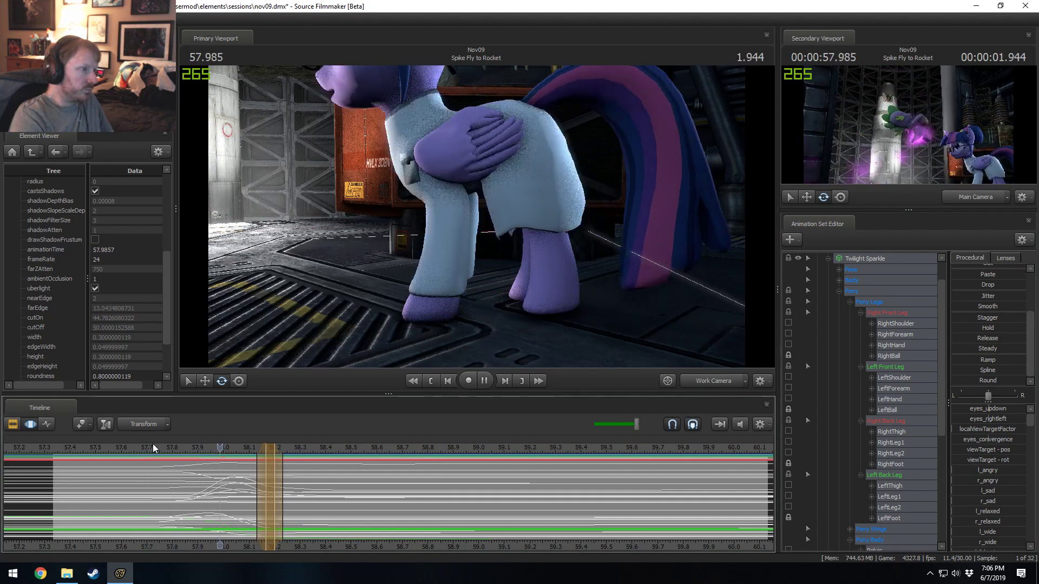
pyautogui.press('space')
# - Widen the edit's time selection to about 58.1 to 58.33 and play from 57.766
pyautogui.moveTo(296, 482); pyautogui.dragTo(290, 483)
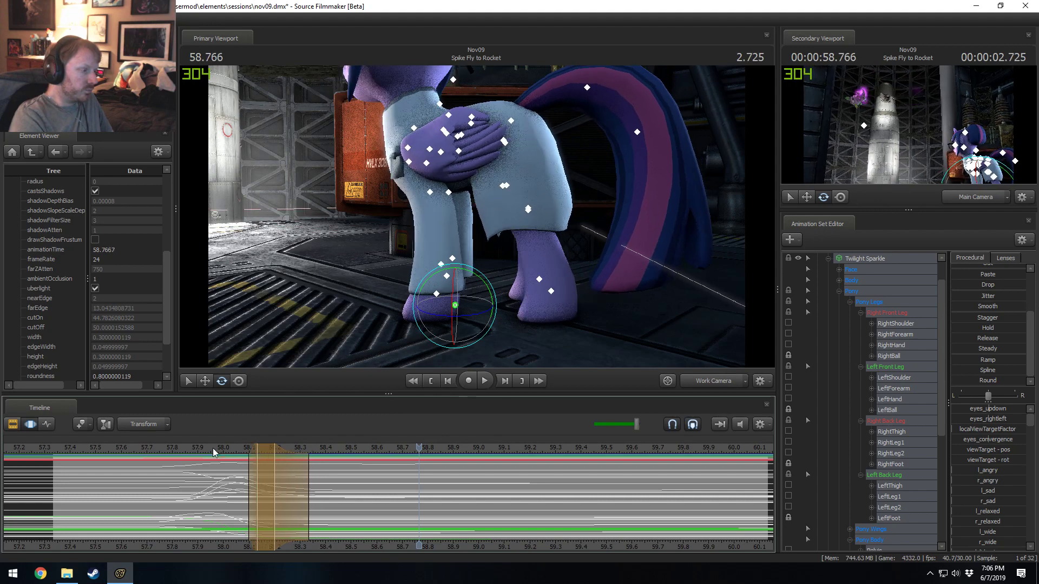
pyautogui.click(166, 449)
pyautogui.press('space')
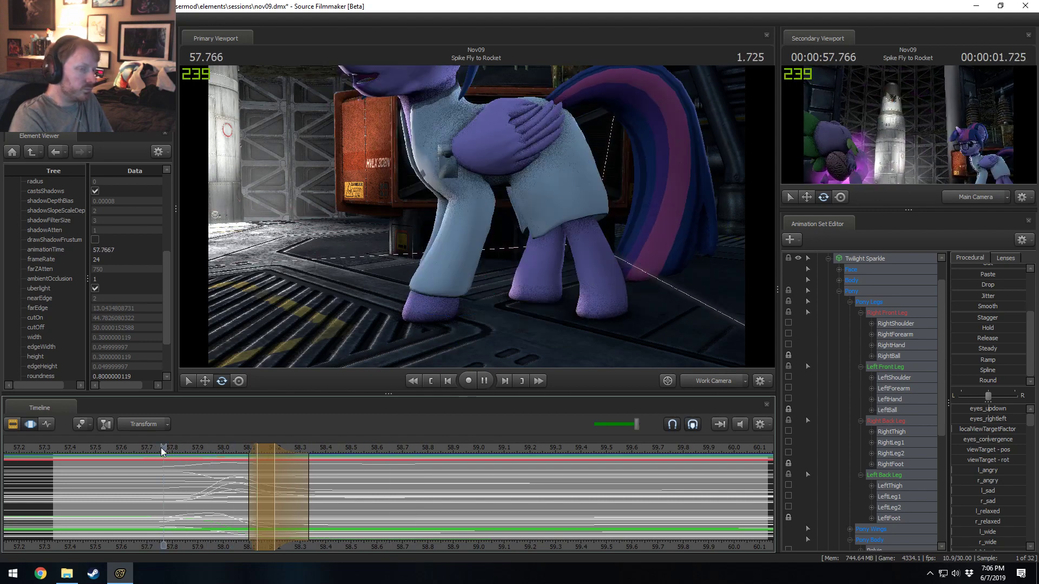
pyautogui.press('space')
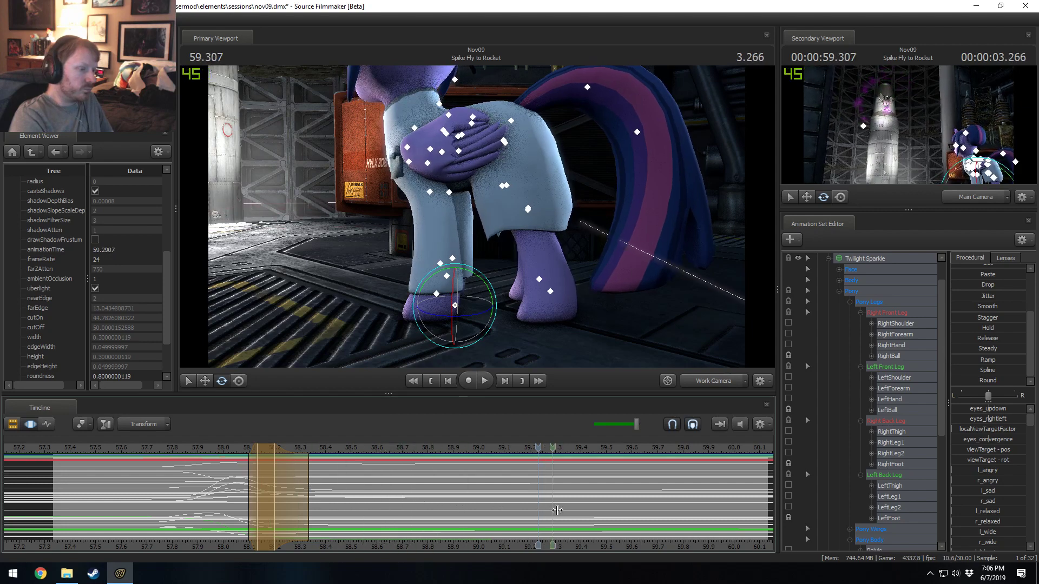
# - Set an open-ended time selection from about 58.63 onward and apply the Out preset to all of Twilight's controls
pyautogui.click(598, 501)
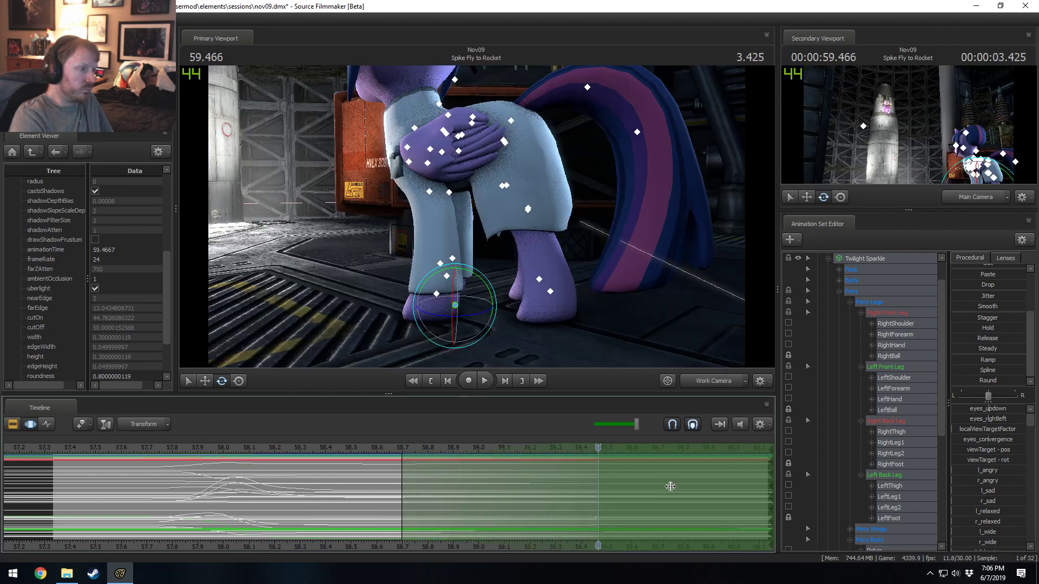
pyautogui.click(301, 457)
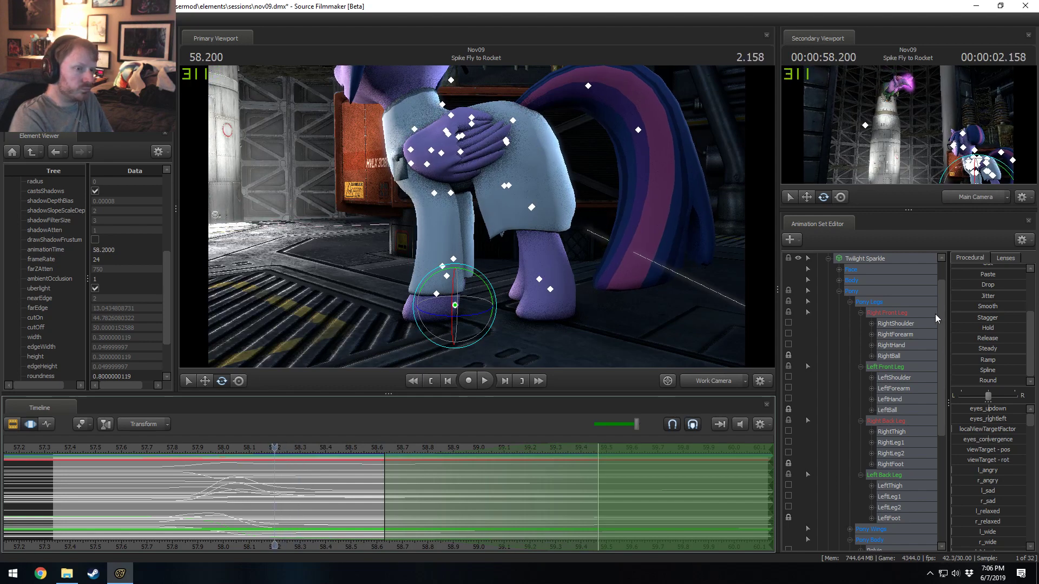
pyautogui.scroll(3, 990, 357)
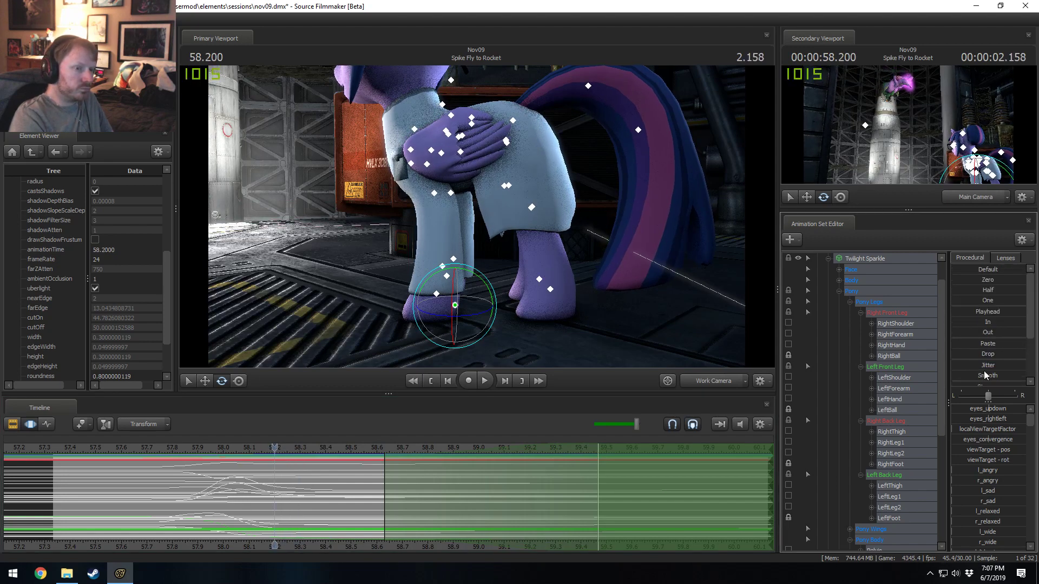
pyautogui.click(977, 331)
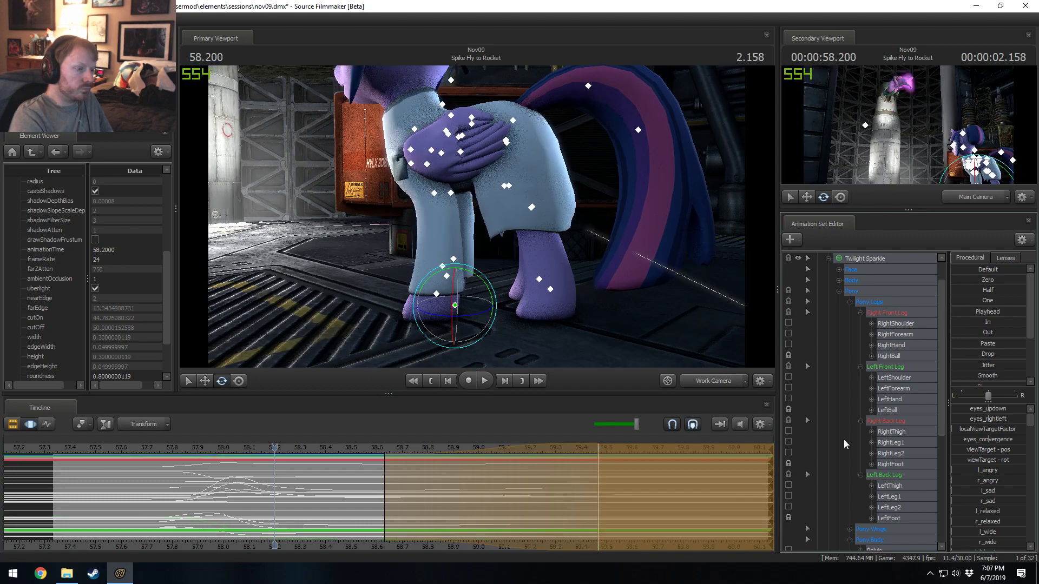
# - Play the shot from around 57.3 to its end to review Twilight's turn, and return to 58.166
pyautogui.scroll(-3, 568, 485)
pyautogui.moveTo(436, 497); pyautogui.dragTo(465, 501)
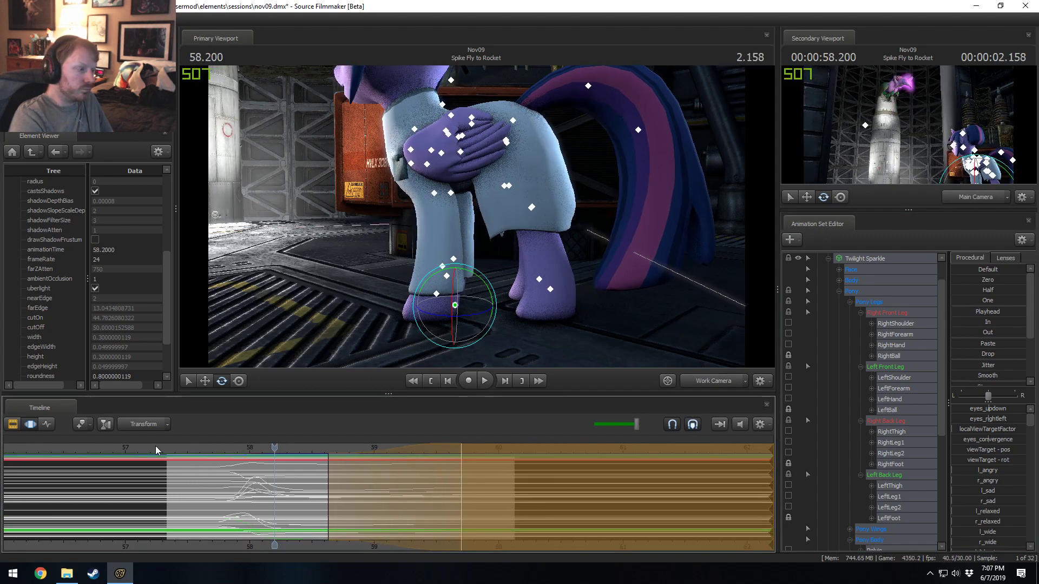
pyautogui.click(157, 448)
pyautogui.press('space')
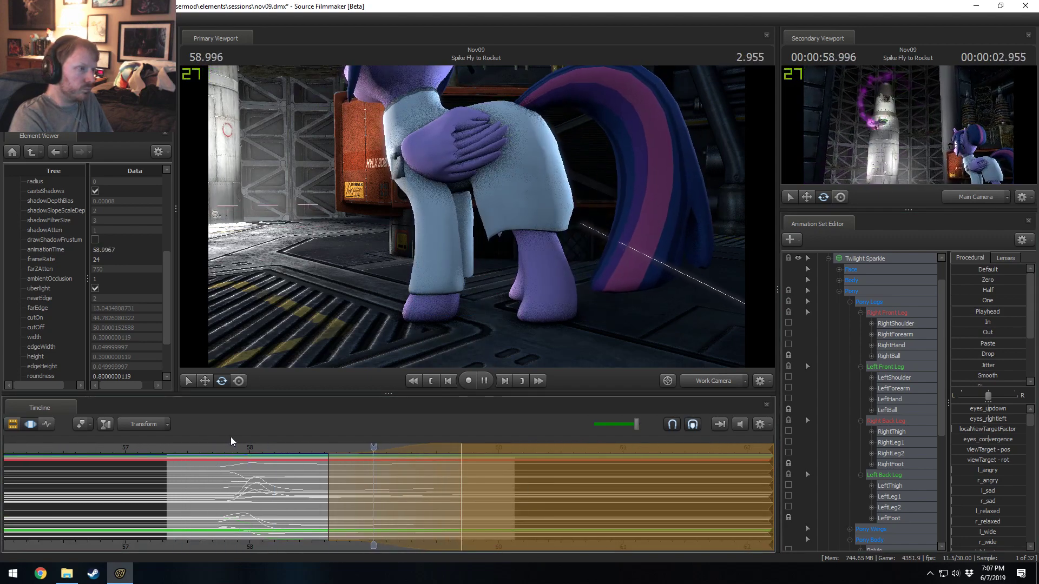
pyautogui.click(230, 437)
pyautogui.press('space')
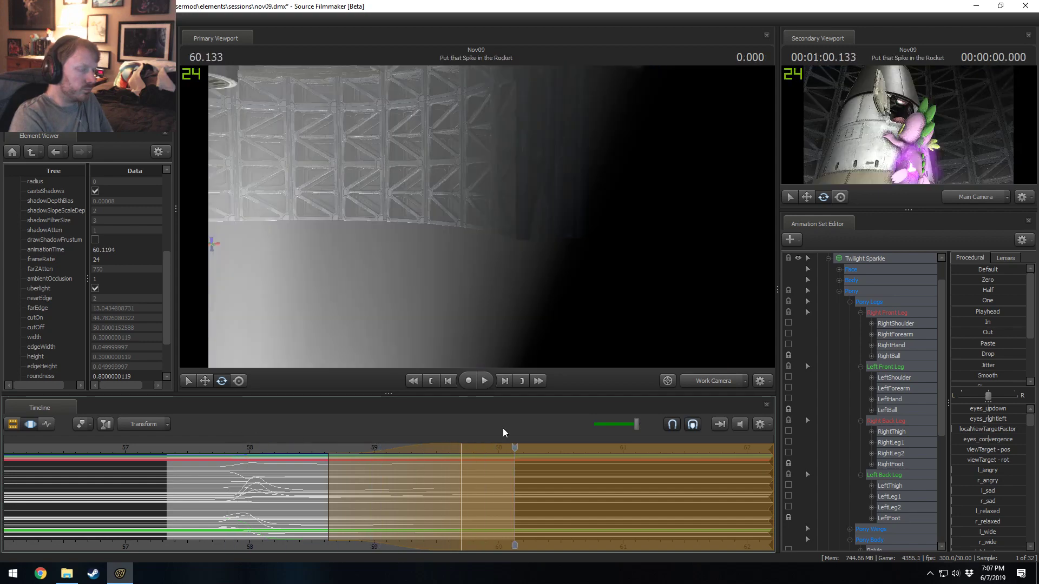
pyautogui.click(270, 447)
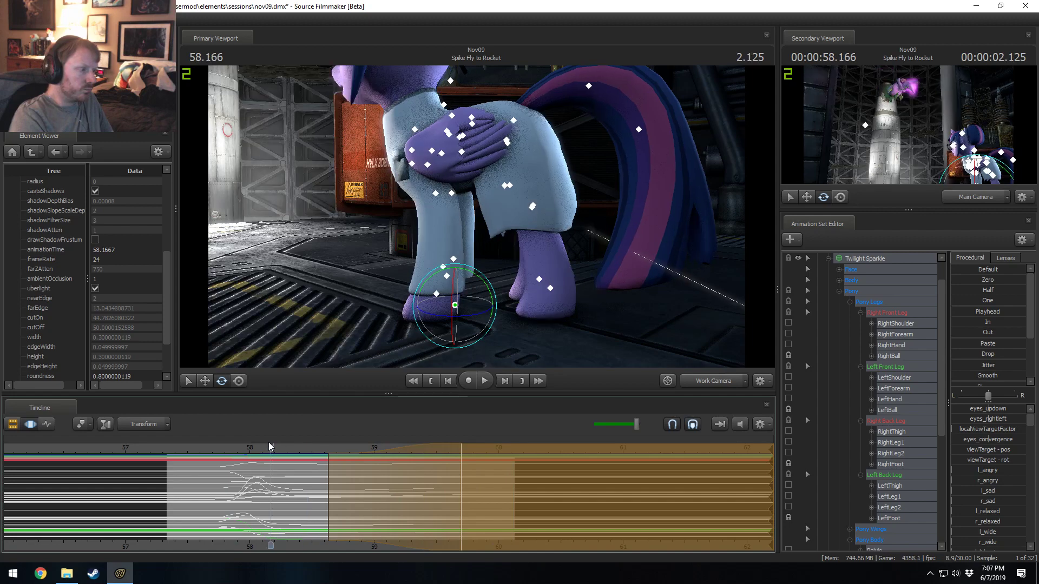
# - Review Twilight's turn through the Main Camera by playing the shot from 58.166 and again from 58.1
pyautogui.click(719, 381)
pyautogui.press('space')
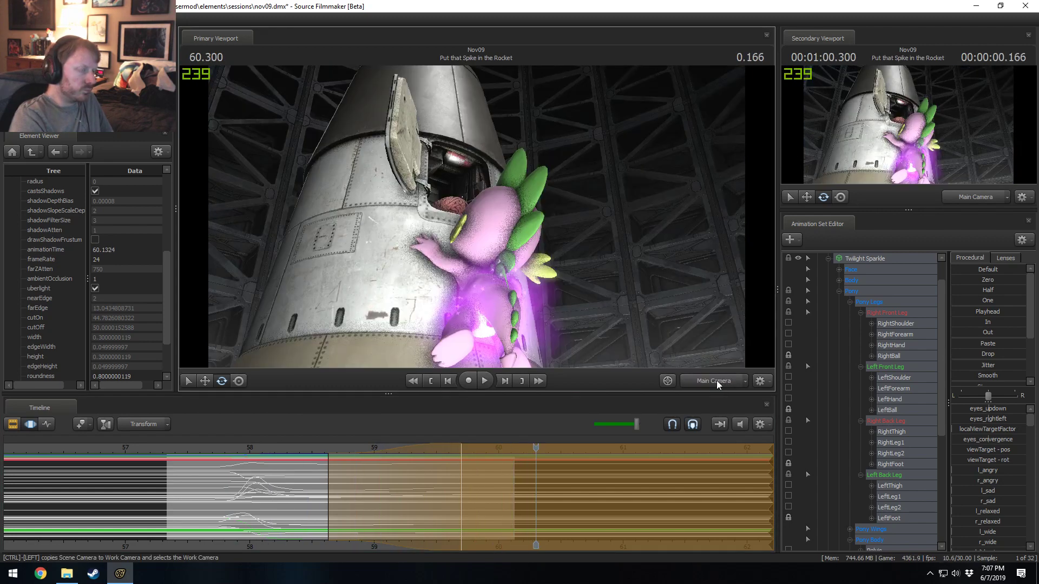
pyautogui.press('shift')
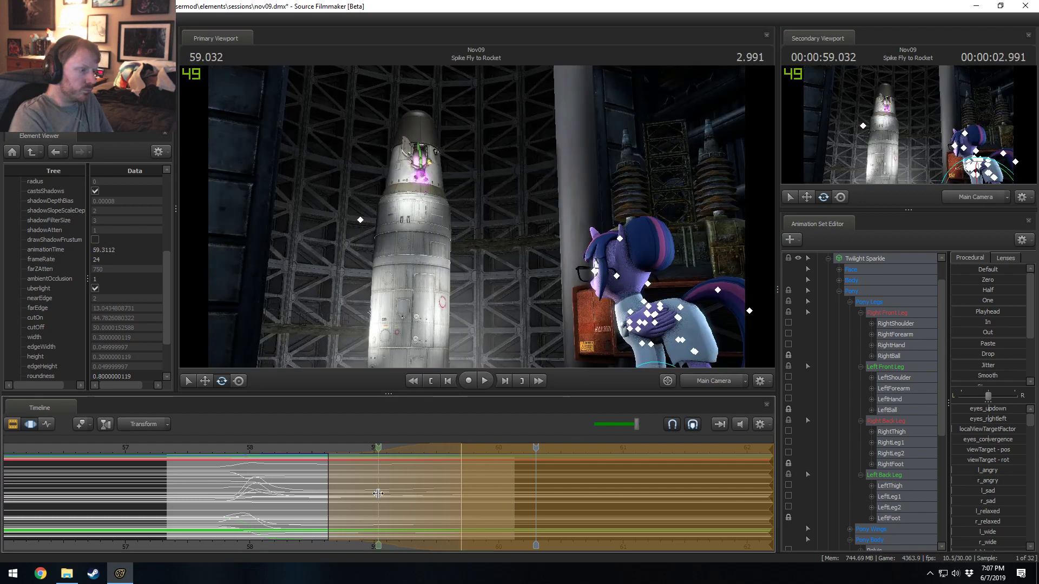
pyautogui.press('3')
pyautogui.click(484, 475)
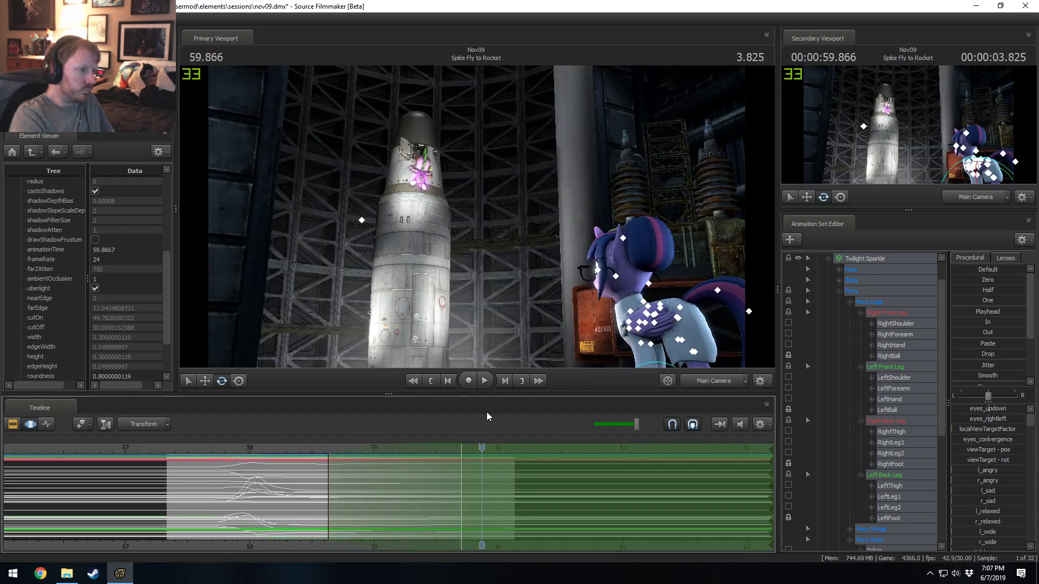
pyautogui.moveTo(303, 461); pyautogui.dragTo(265, 454)
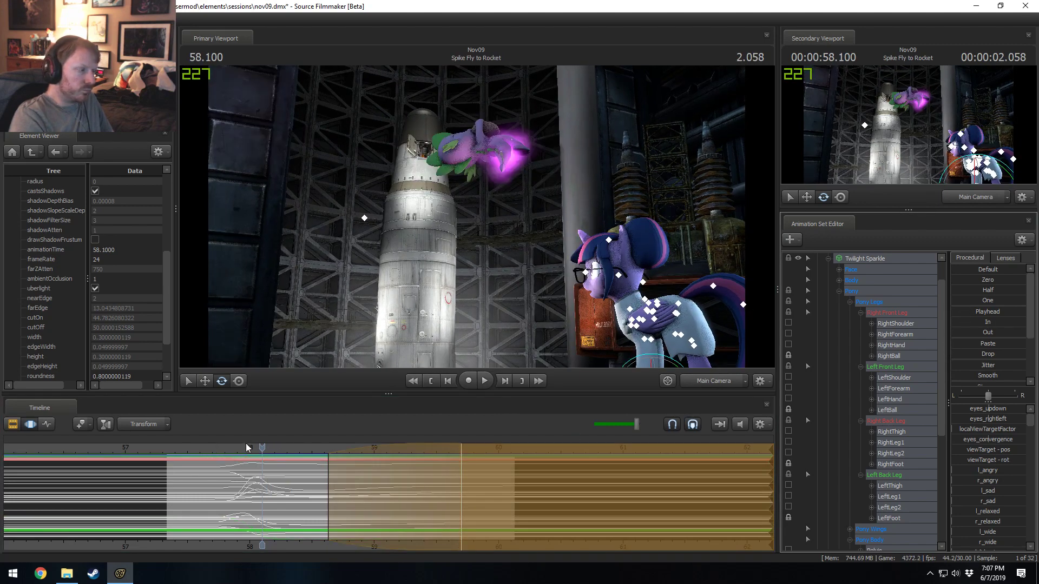
pyautogui.press('space')
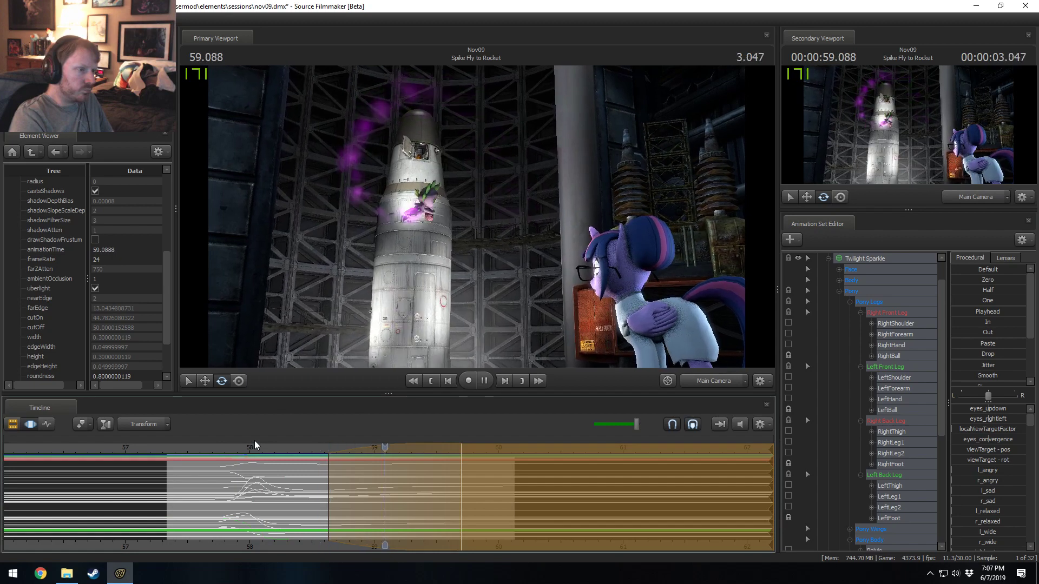
pyautogui.press('space')
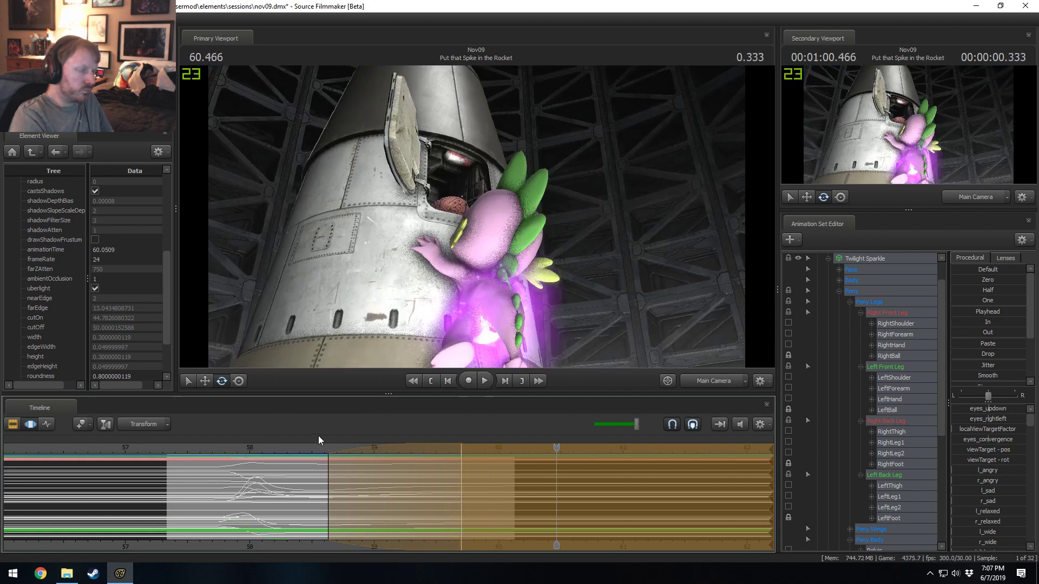
# - Switch back to the Work Camera, go to 59.866, and select Twilight's Neck and Head controls
pyautogui.click(287, 459)
pyautogui.click(704, 386)
pyautogui.press('space')
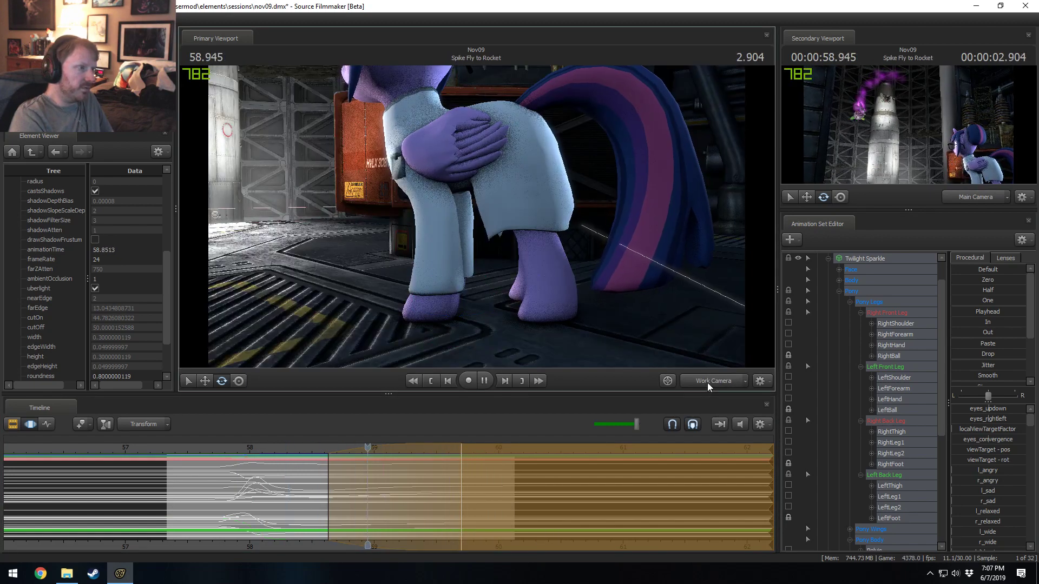
pyautogui.moveTo(500, 335); pyautogui.dragTo(430, 426)
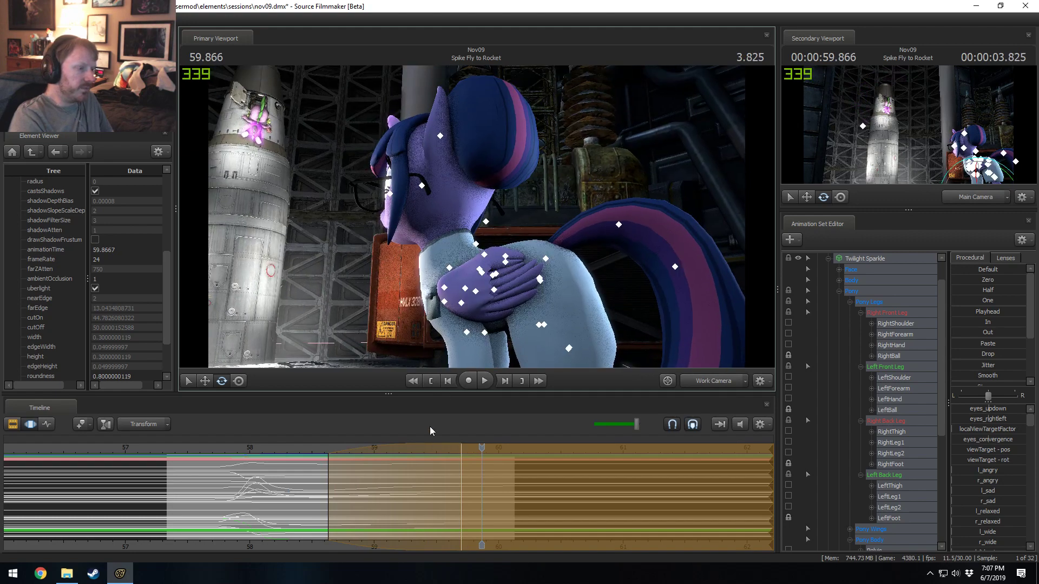
pyautogui.moveTo(487, 369); pyautogui.dragTo(476, 214)
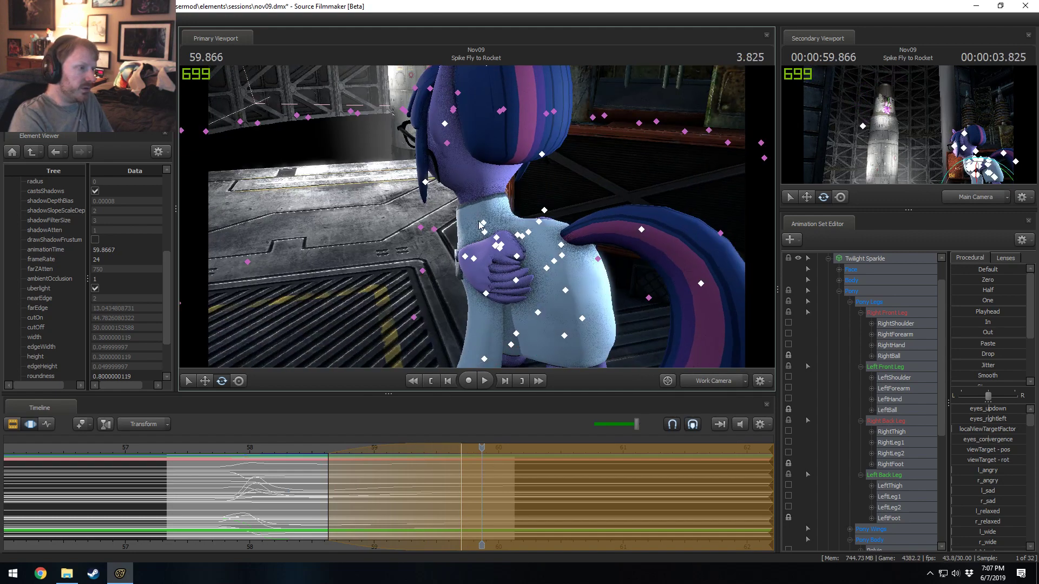
pyautogui.click(483, 223)
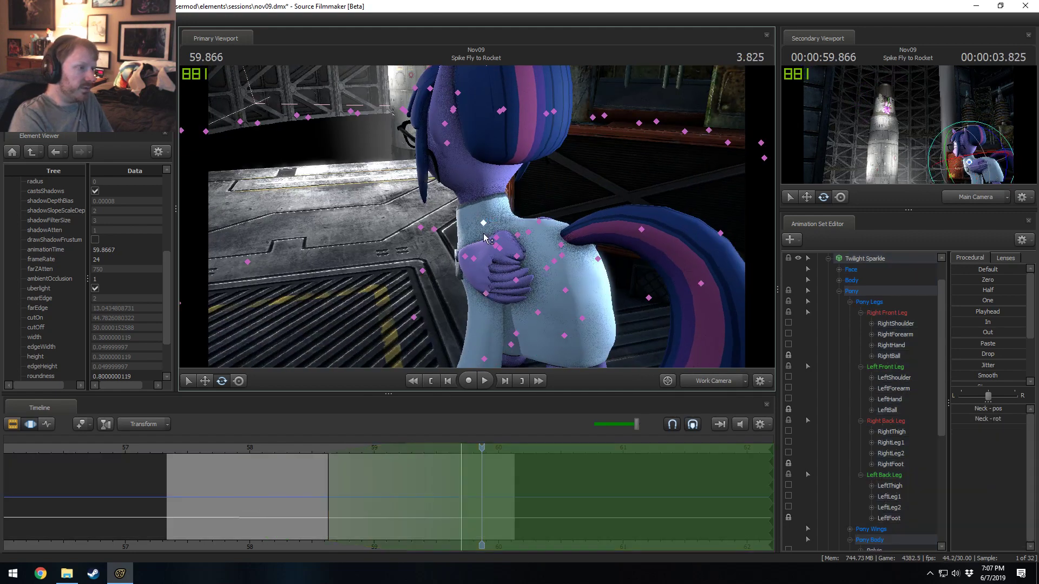
pyautogui.keyDown('ctrl'); pyautogui.click(477, 158); pyautogui.keyUp('ctrl')
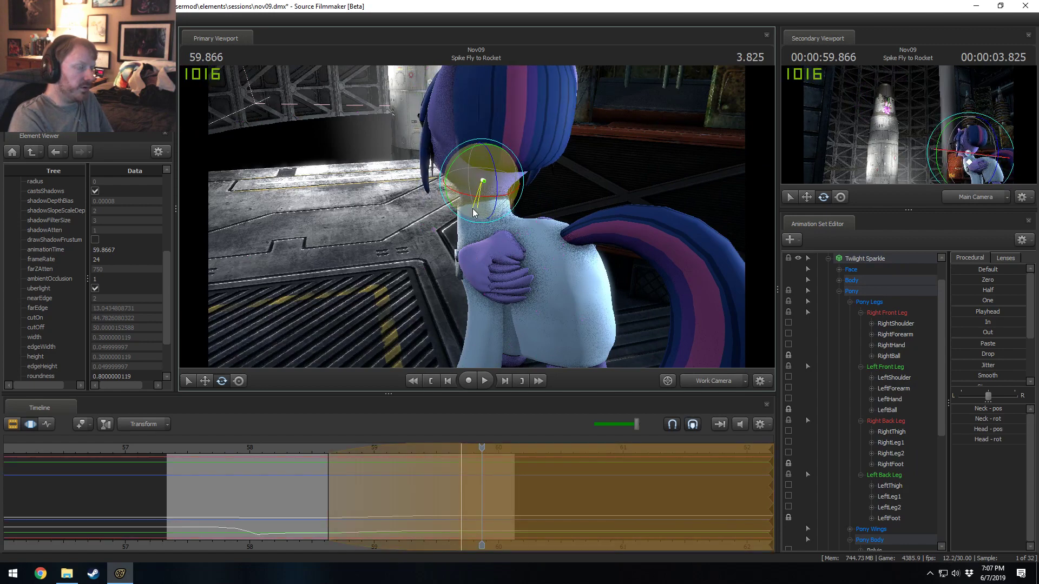
# - Try rotating Twilight's head at 59.866, undo the rotation, and replay her turn from about 57.67
pyautogui.moveTo(473, 208); pyautogui.dragTo(420, 359)
pyautogui.hotkey('ctrl', 'z')
pyautogui.moveTo(285, 503); pyautogui.dragTo(475, 487)
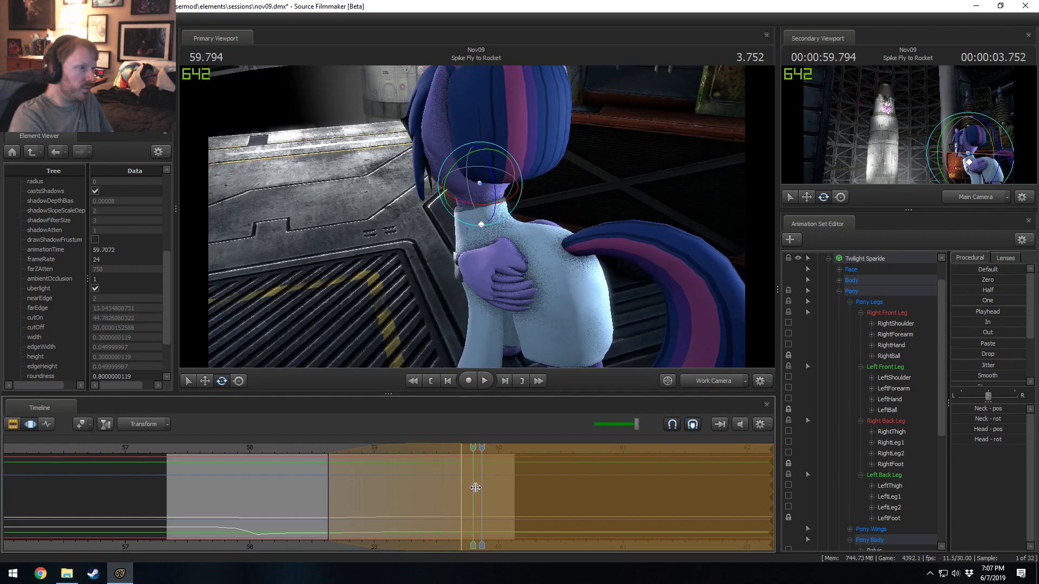
pyautogui.click(208, 450)
pyautogui.press('space')
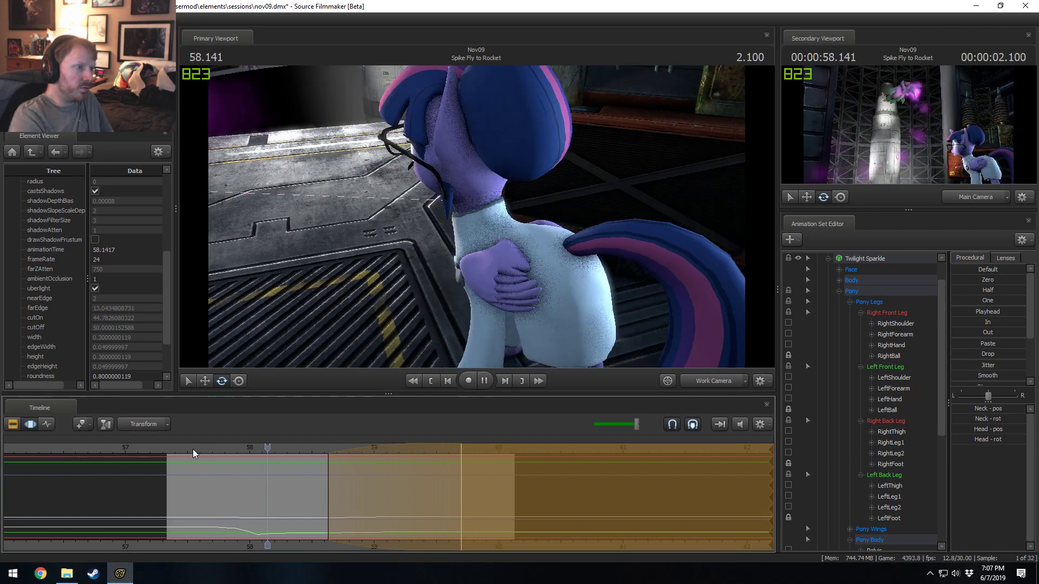
pyautogui.press('space')
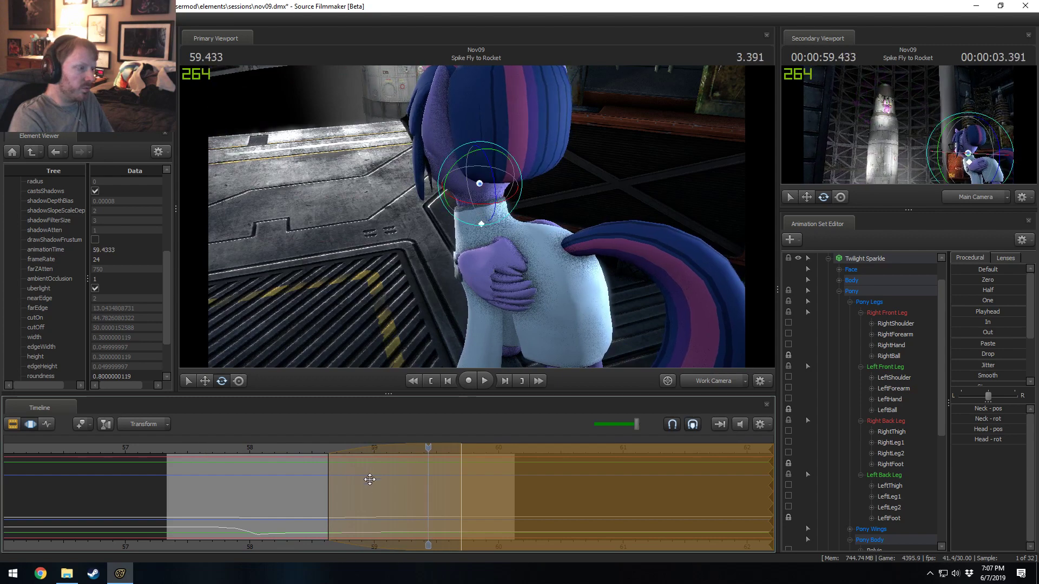
# - Shift the open-ended time selection so its falloff runs from about 58.33 to 59.97, and replay from about 58.17
pyautogui.moveTo(468, 476); pyautogui.dragTo(286, 452)
pyautogui.press('space')
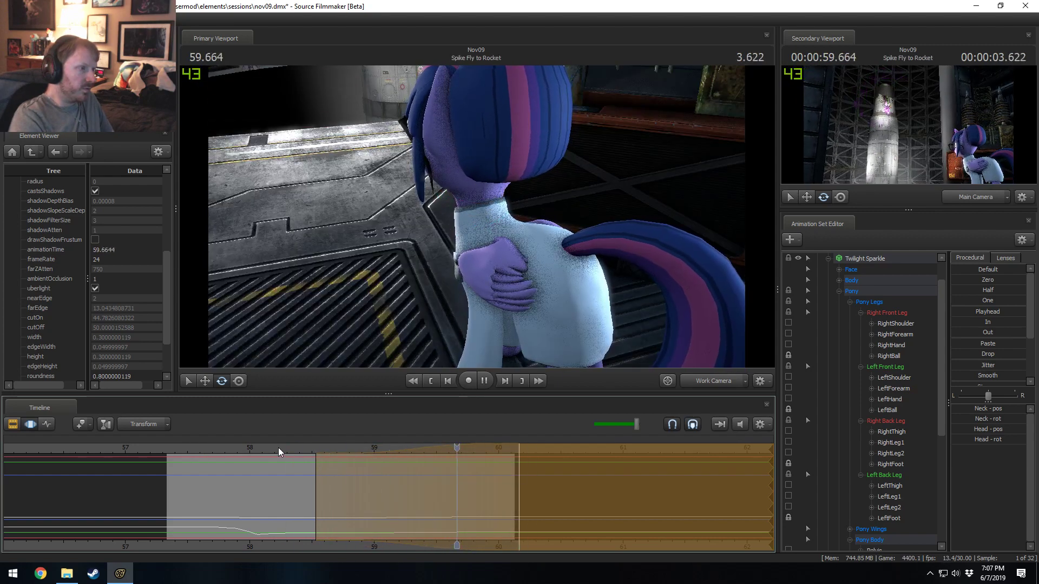
pyautogui.click(248, 450)
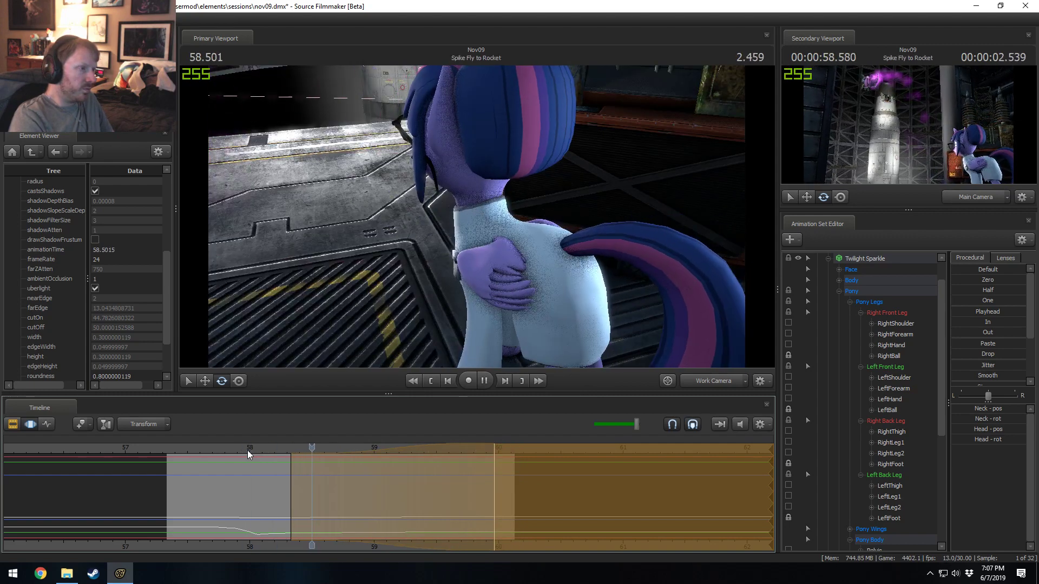
pyautogui.press('space')
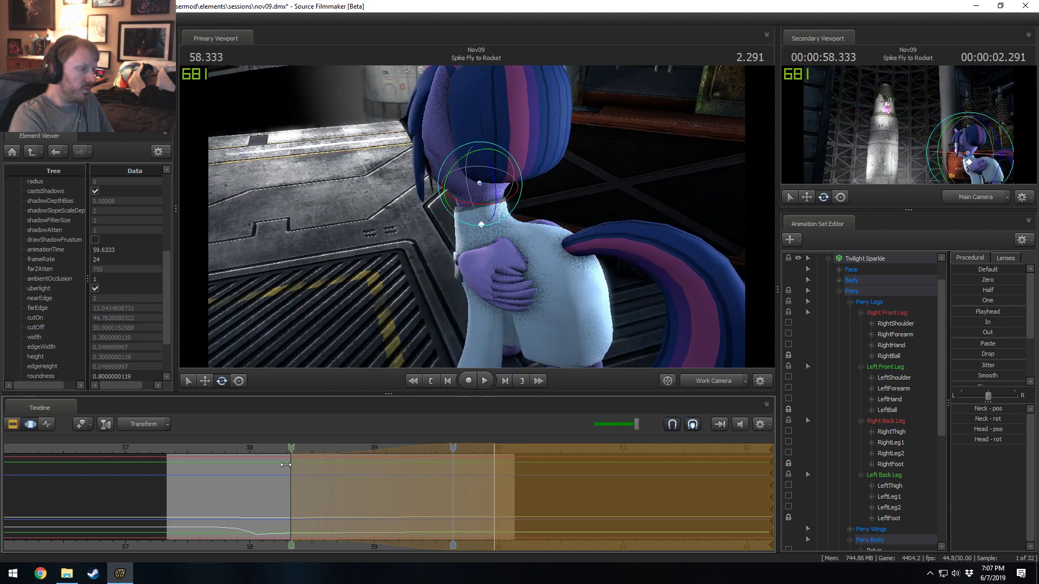
pyautogui.click(271, 449)
pyautogui.press('space')
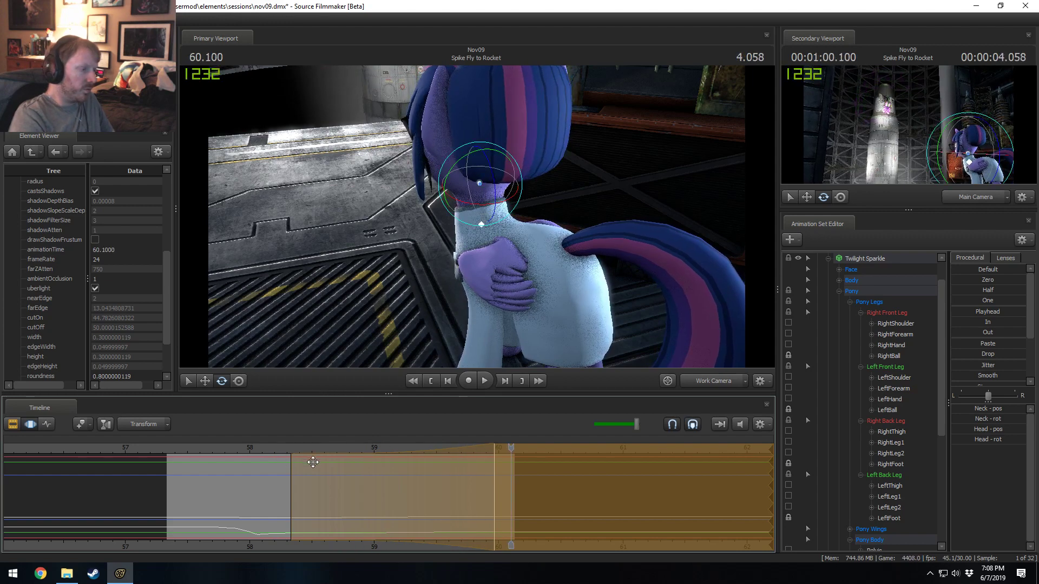
# - Rotate Twilight's head slightly at 59.966 within the open-ended time selection
pyautogui.click(441, 472)
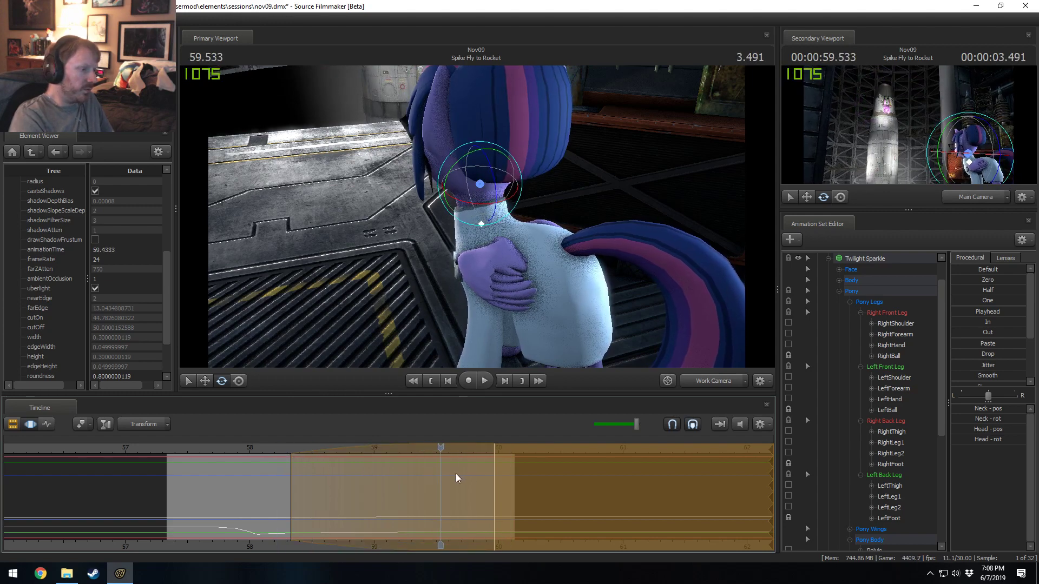
pyautogui.click(494, 487)
pyautogui.click(478, 205)
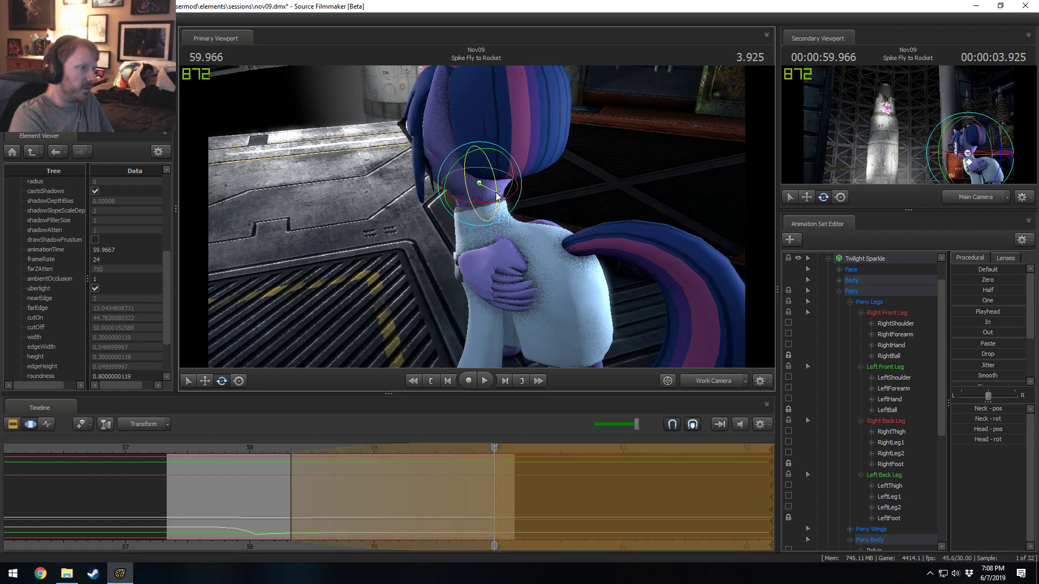
pyautogui.moveTo(497, 198); pyautogui.dragTo(500, 200)
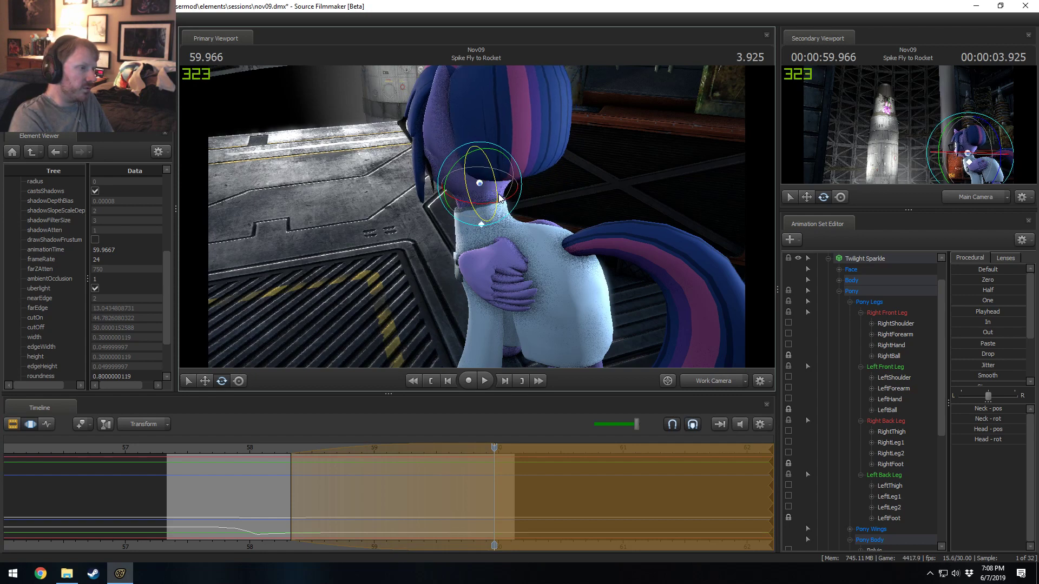
# - Play the head settle from about 58.17 in the Work Camera and again through the Main Camera
pyautogui.click(272, 448)
pyautogui.press('space')
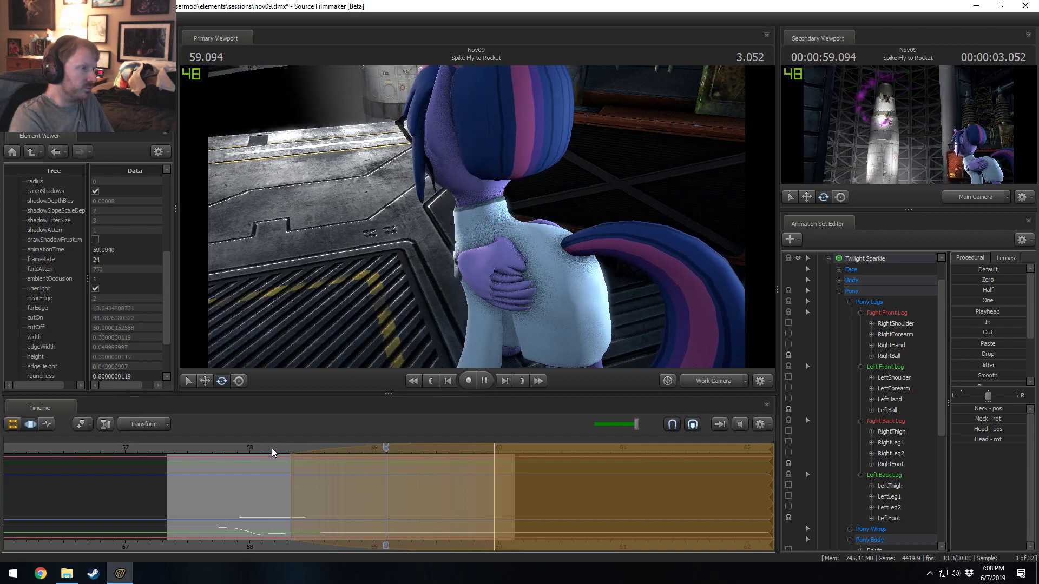
pyautogui.press('space')
pyautogui.press('space')
pyautogui.click(701, 380)
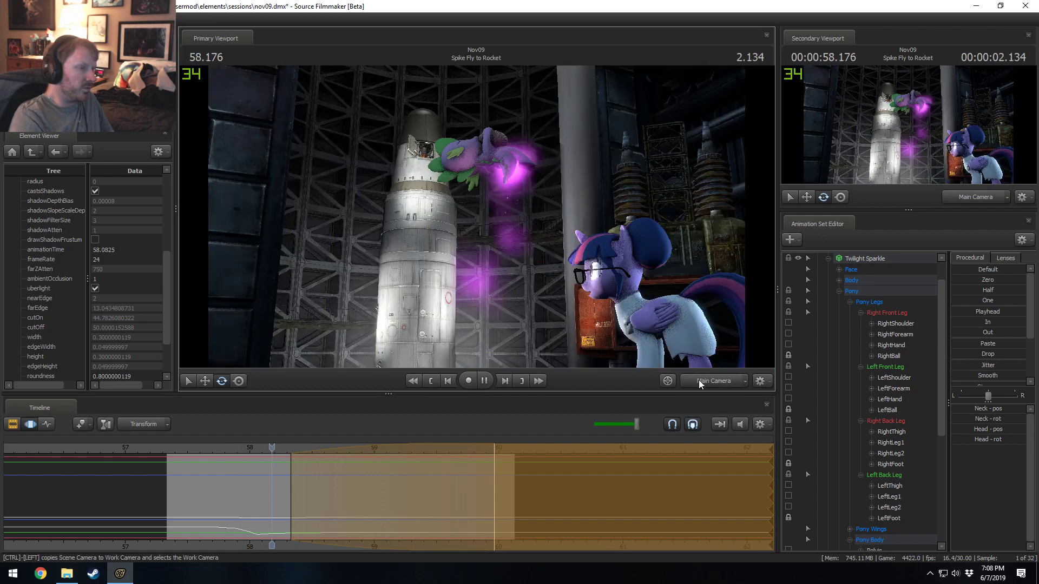
pyautogui.press('space')
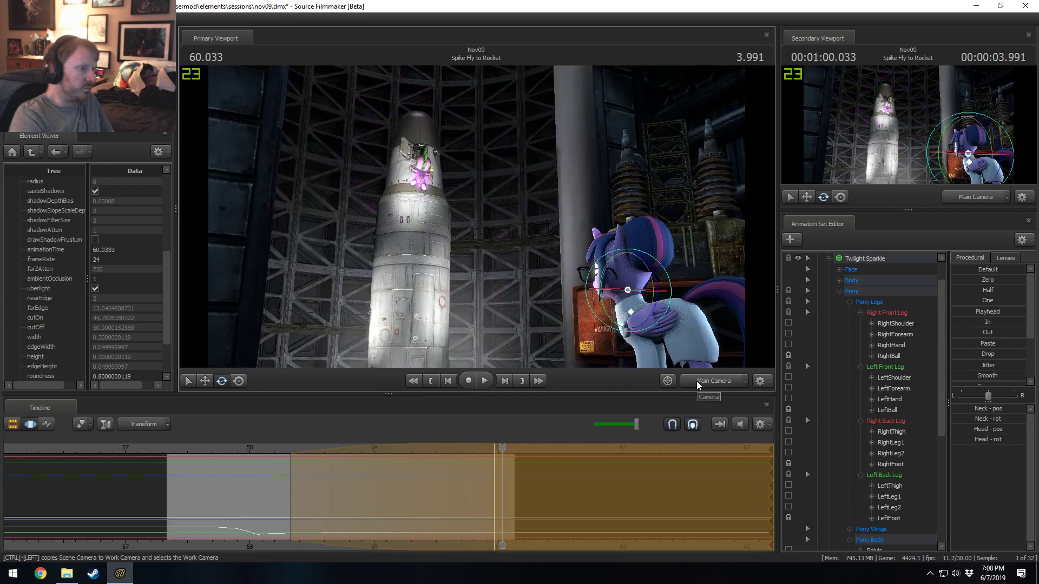
# - Collapse the time selection at about 58.3, return to the Work Camera, and play the head's settling motion
pyautogui.moveTo(352, 512); pyautogui.dragTo(287, 512)
pyautogui.click(696, 386)
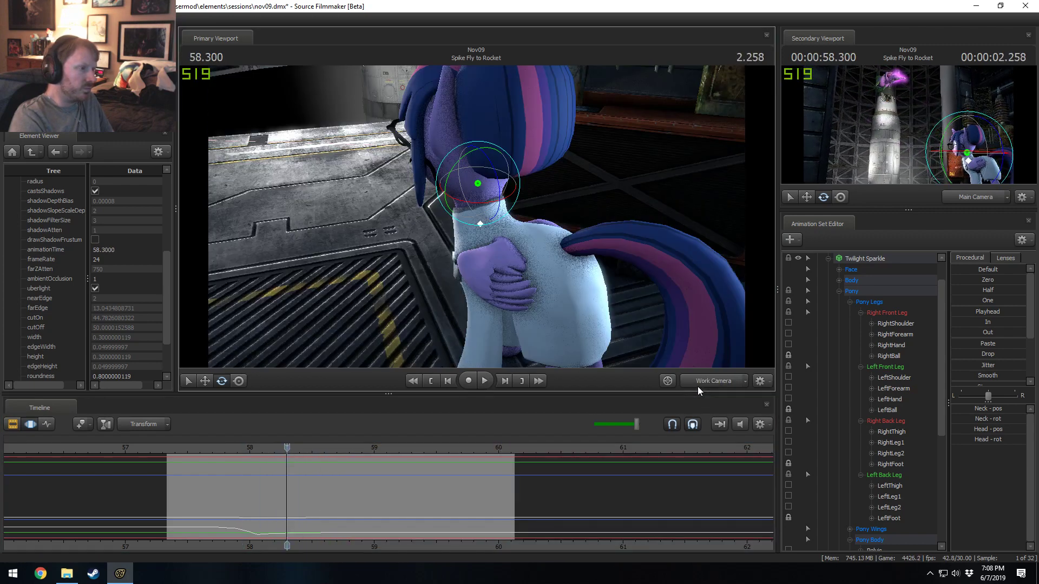
pyautogui.press('space')
pyautogui.press('space')
pyautogui.moveTo(365, 461); pyautogui.dragTo(291, 495)
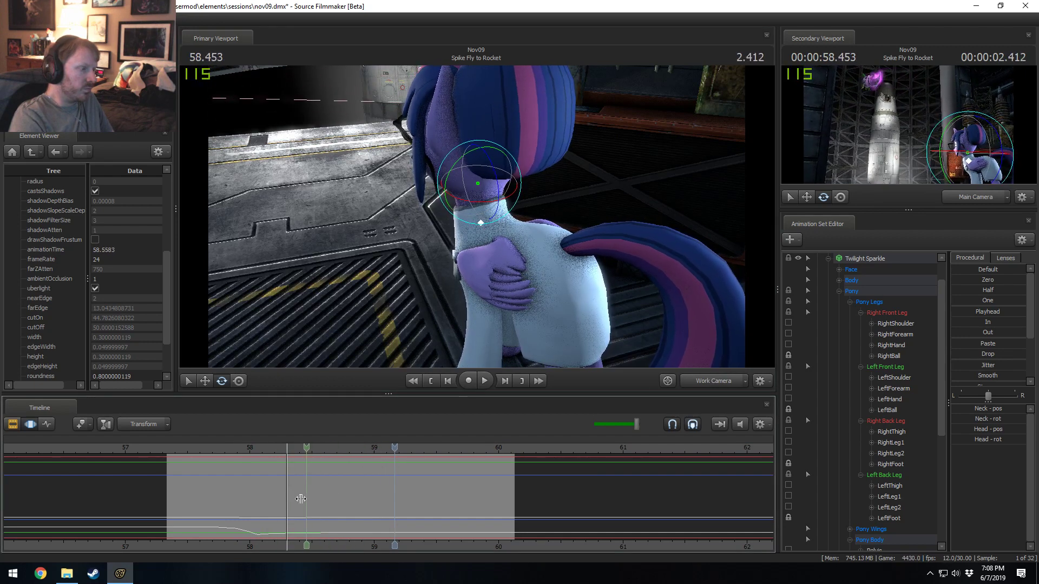
# - Set a short time selection from about 58.33 to 58.66, held between 58.4 and 58.6, and bring the smoothing presets into view
pyautogui.moveTo(314, 496)
pyautogui.mouseDown()
pyautogui.moveTo(238, 505)
pyautogui.moveTo(299, 513)
pyautogui.mouseUp()
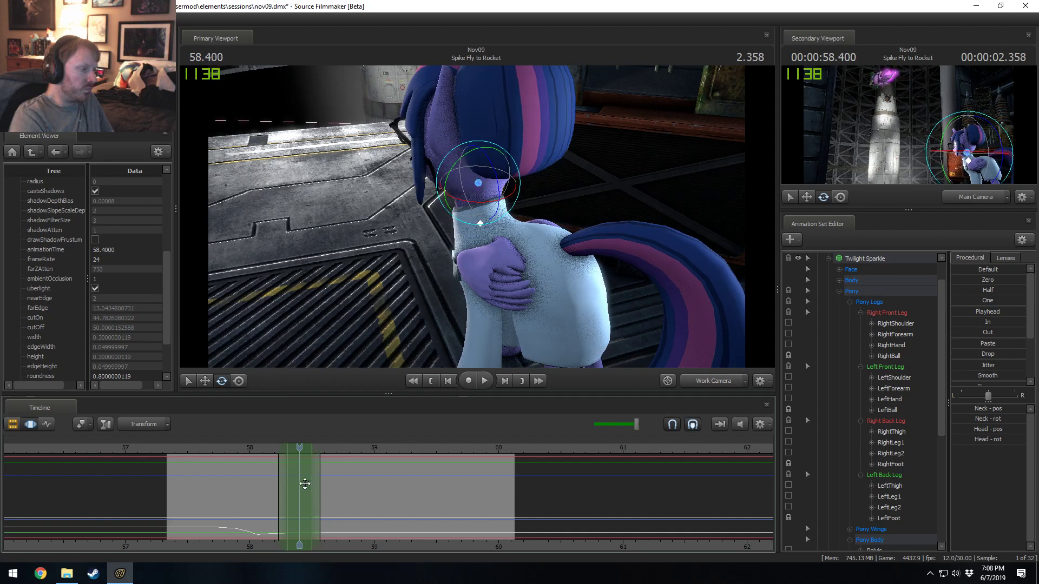
pyautogui.moveTo(307, 463); pyautogui.dragTo(314, 466)
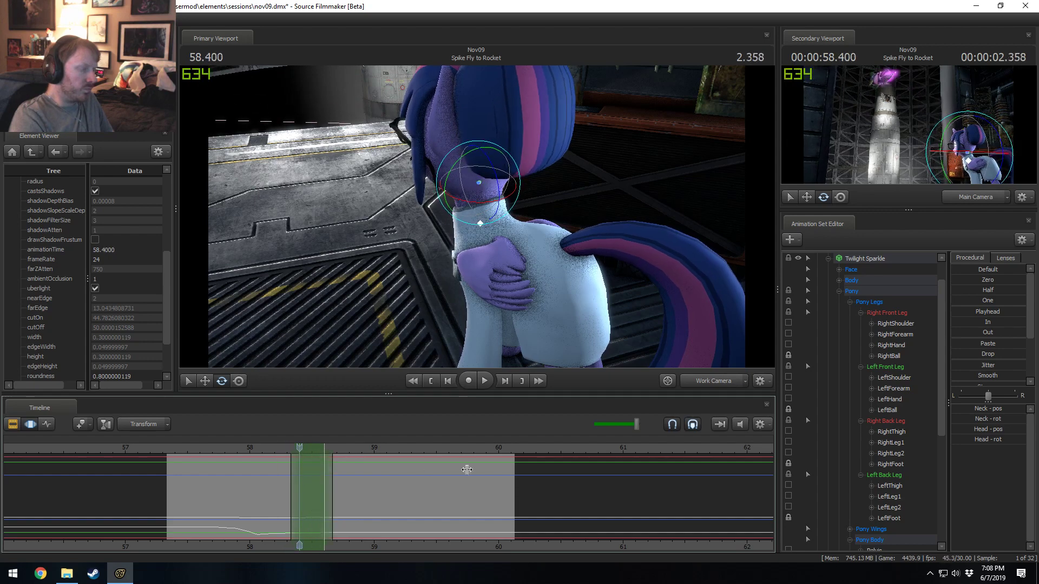
pyautogui.scroll(-3, 969, 377)
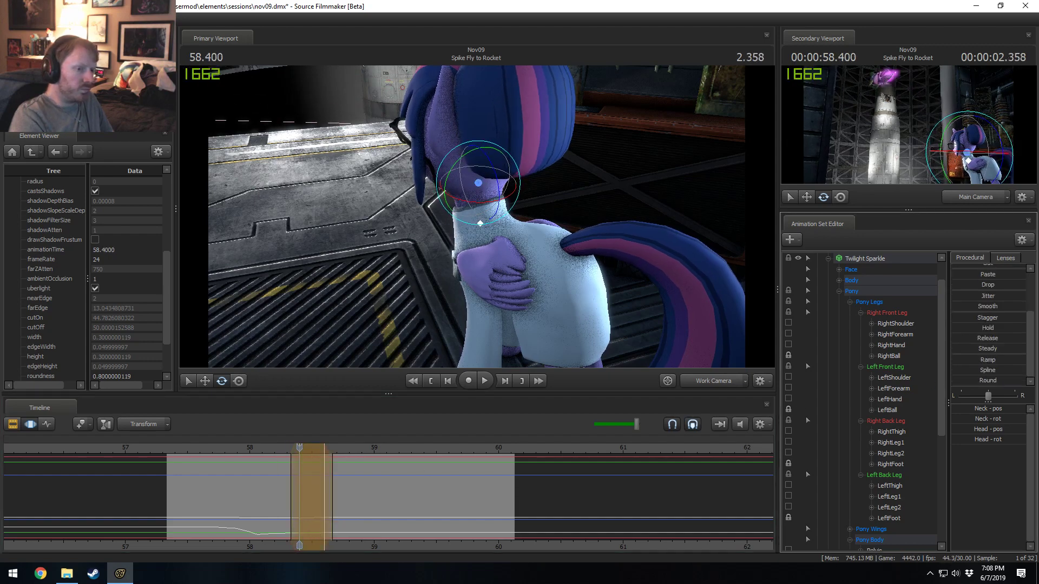
# - Replay Twilight's head turn several times, starting between about 57.5 and 57.9, to check how it settles
pyautogui.click(240, 448)
pyautogui.press('space')
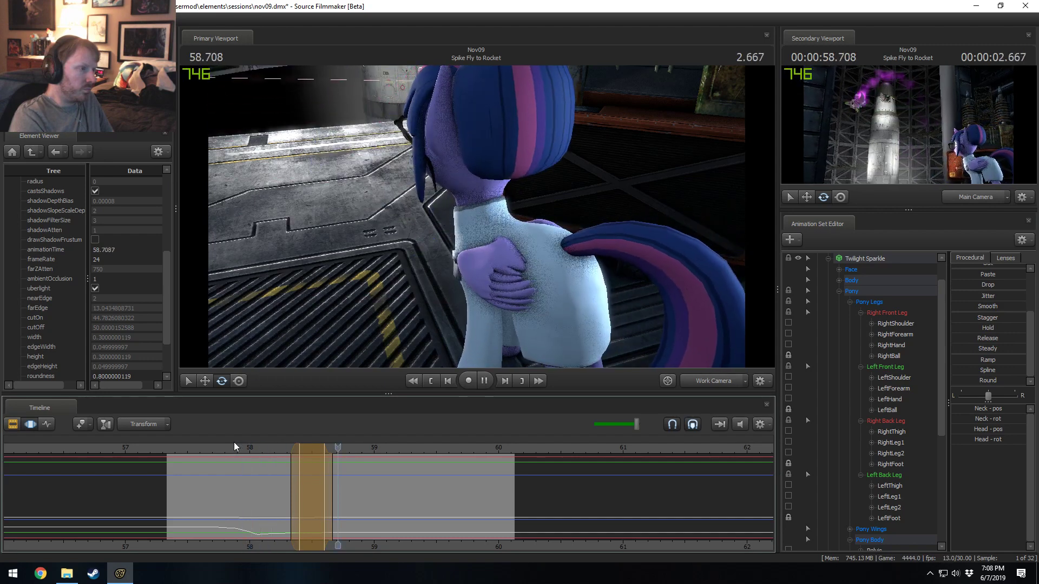
pyautogui.click(213, 447)
pyautogui.press('space')
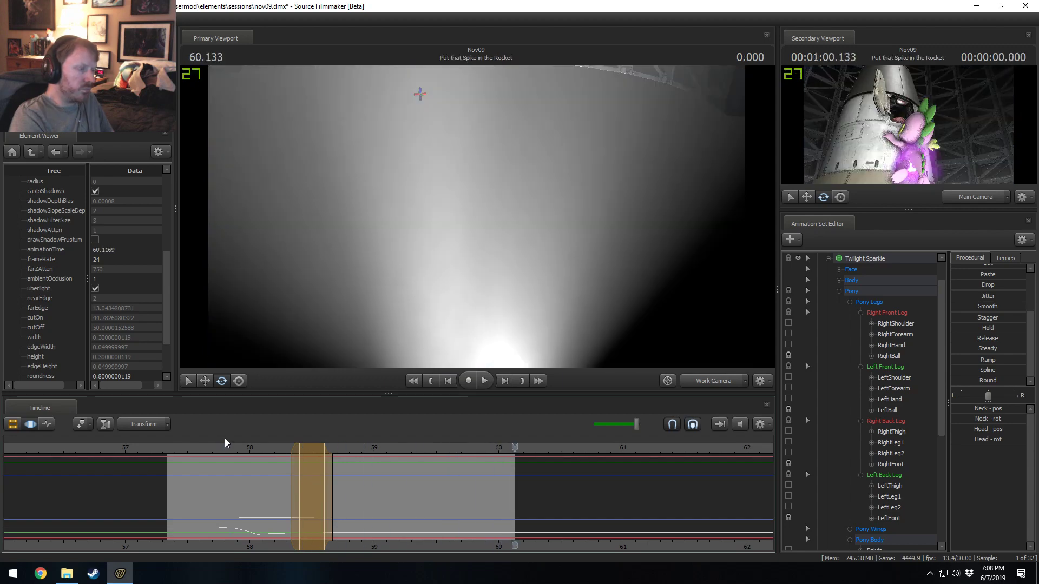
pyautogui.click(191, 447)
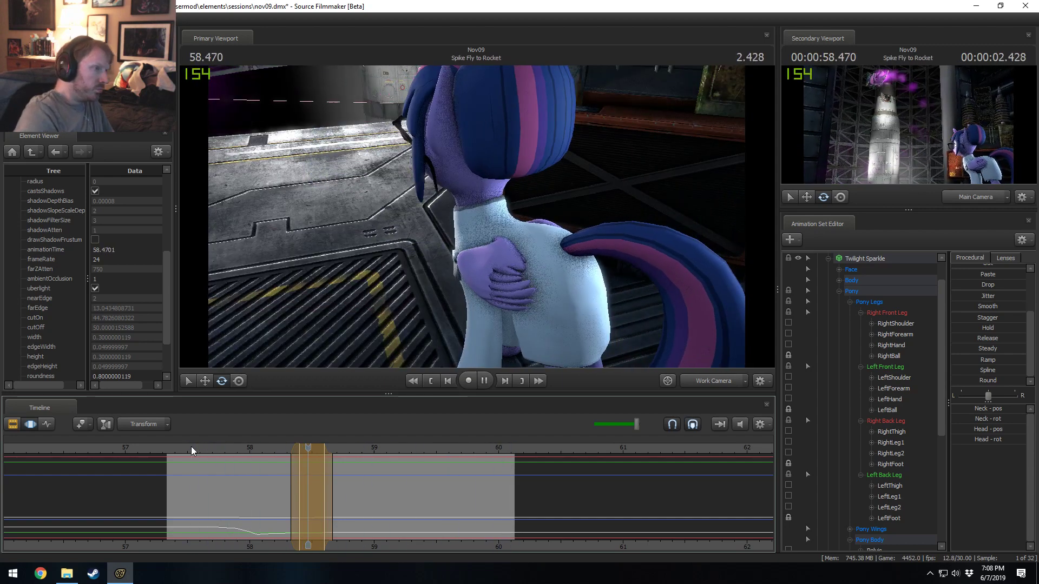
pyautogui.press('space')
# - Play from the preceding shots, at about 56.64 and then 55.2, through Twilight's turn to check it in context
pyautogui.click(80, 452)
pyautogui.press('space')
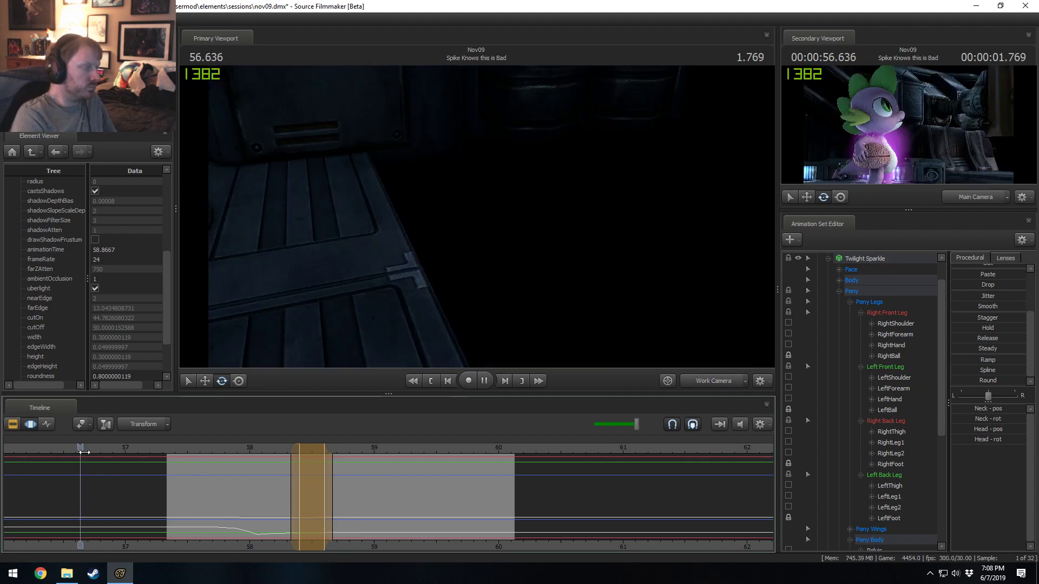
pyautogui.scroll(-2, 50, 468)
pyautogui.scroll(-2, 51, 467)
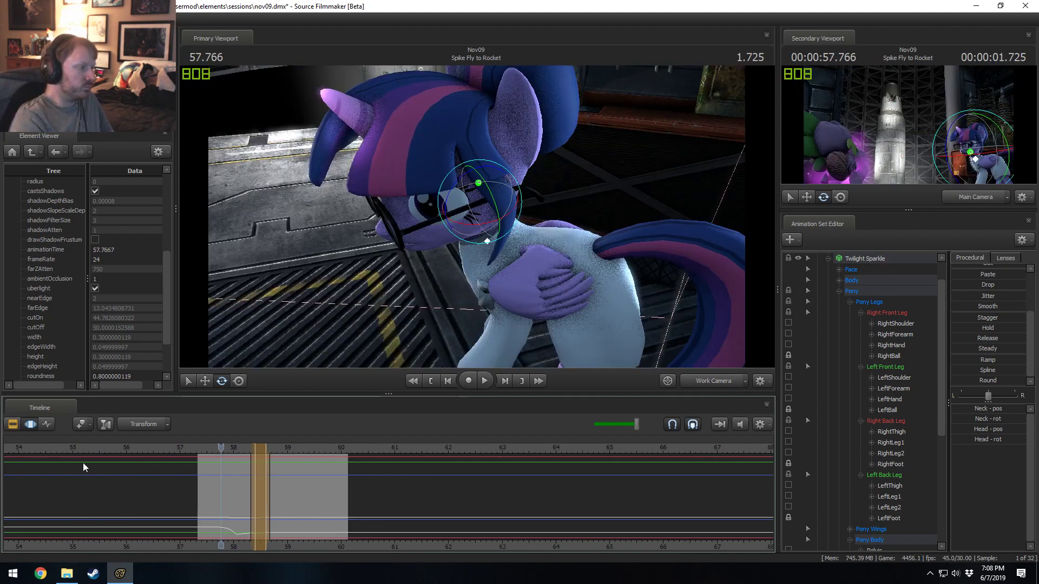
pyautogui.click(83, 452)
pyautogui.press('space')
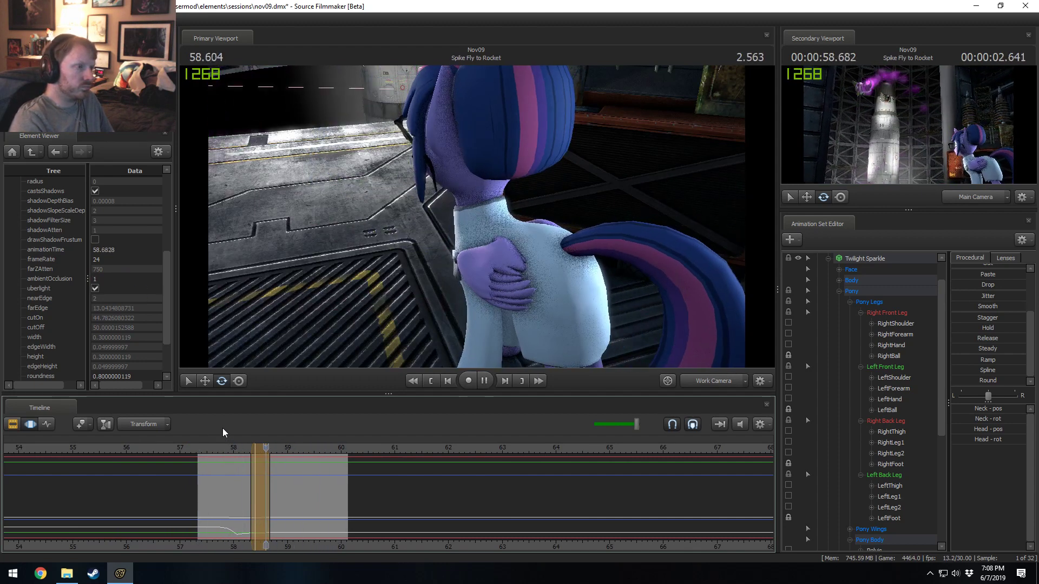
# - Select Twilight's Upper Face controls and set a time selection from about 57.8 to 58.2, centred on 58.0
pyautogui.press('space')
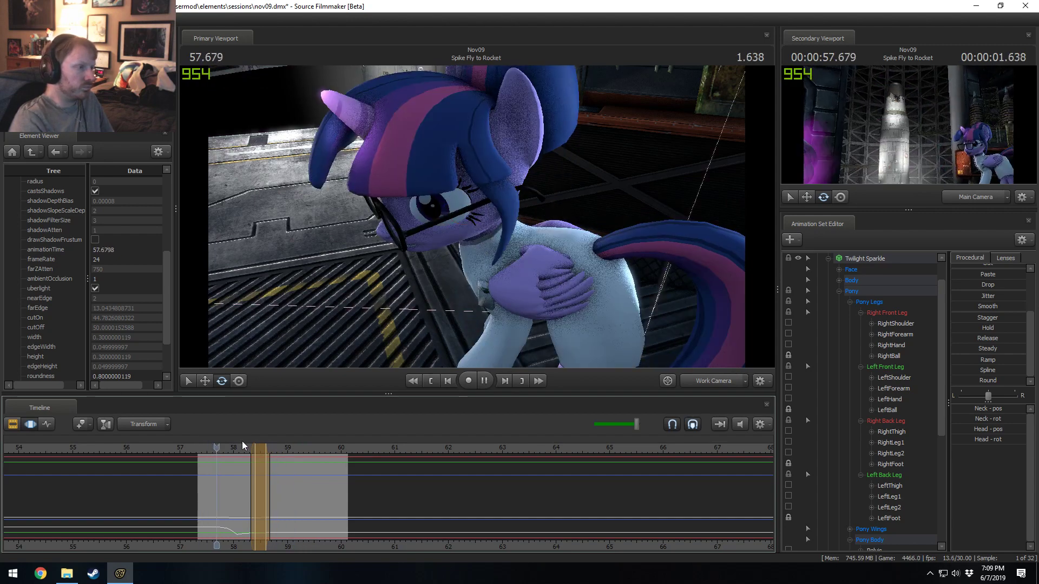
pyautogui.press('space')
pyautogui.click(838, 291)
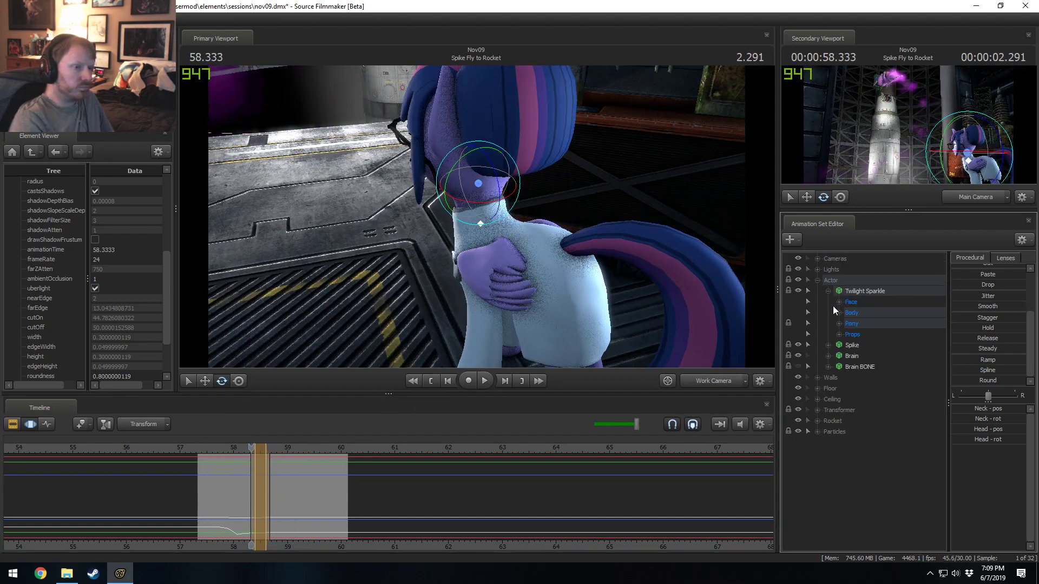
pyautogui.click(839, 302)
pyautogui.click(869, 323)
pyautogui.scroll(2, 271, 481)
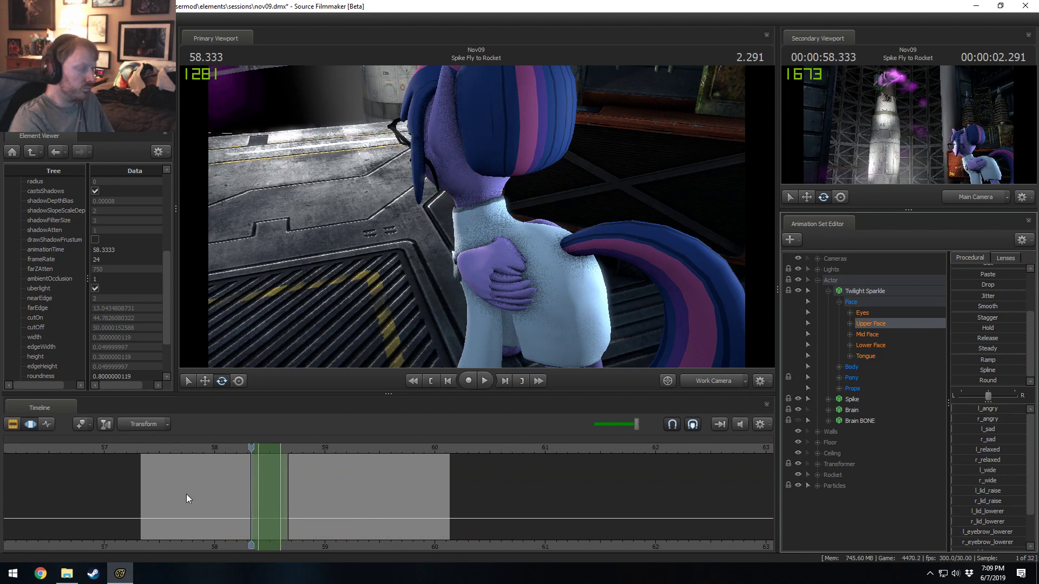
pyautogui.moveTo(186, 495); pyautogui.dragTo(226, 495)
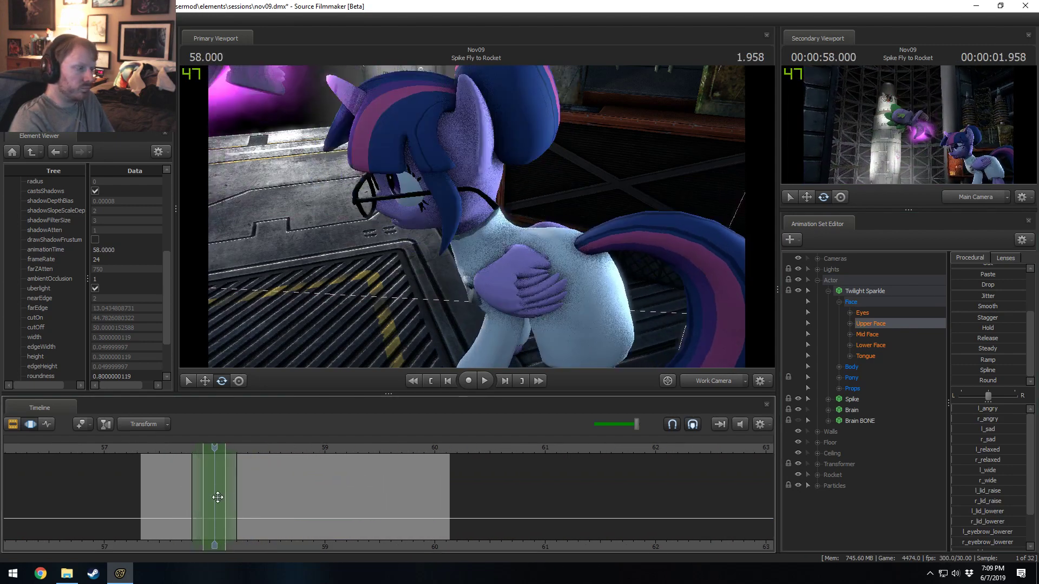
# - Zero Twilight's upper-face controls around 58.0 and fully raise eye_closer_left and eye_closer_right to make her blink
pyautogui.scroll(-2, 985, 527)
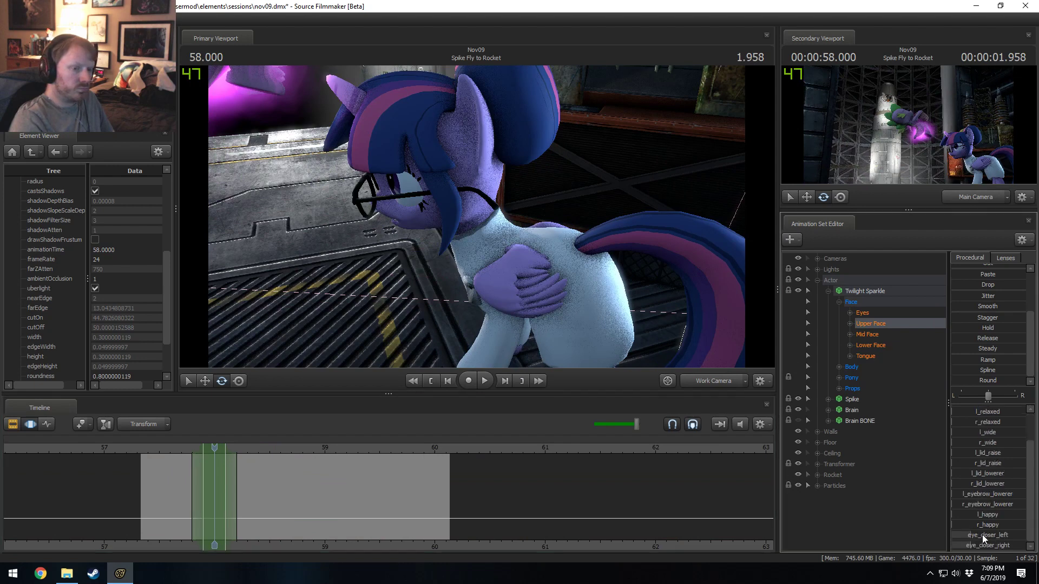
pyautogui.scroll(1, 982, 534)
pyautogui.scroll(3, 963, 277)
pyautogui.moveTo(972, 281); pyautogui.dragTo(1036, 281)
pyautogui.scroll(-2, 984, 496)
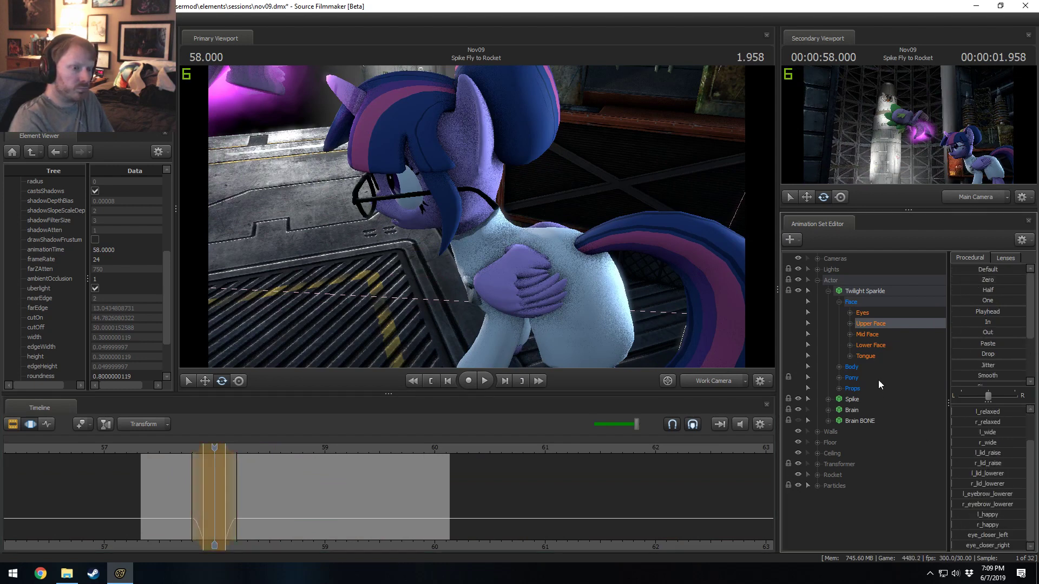
pyautogui.rightClick(854, 325)
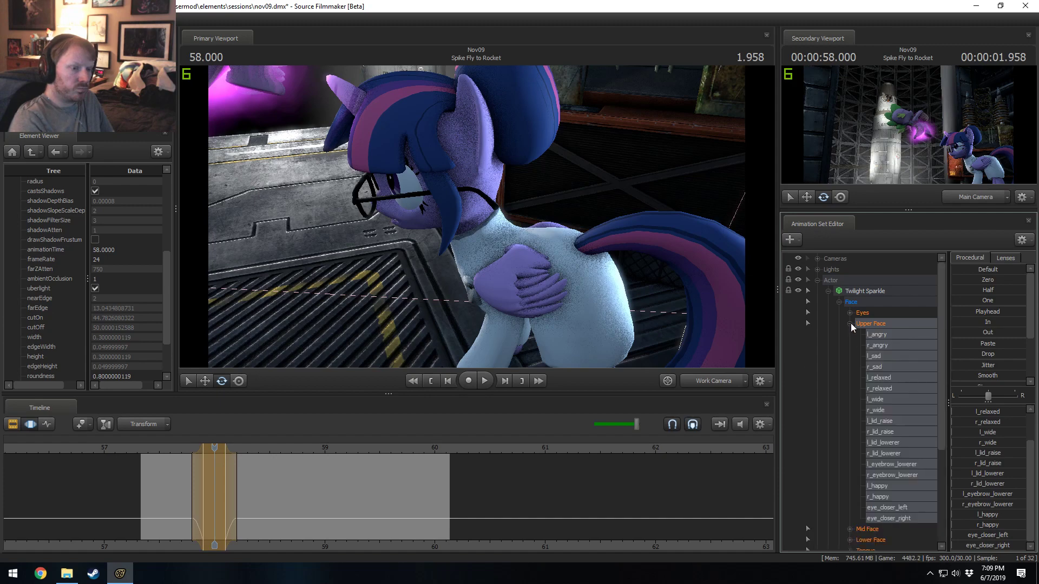
pyautogui.press('Escape')
pyautogui.moveTo(972, 537); pyautogui.dragTo(1019, 538)
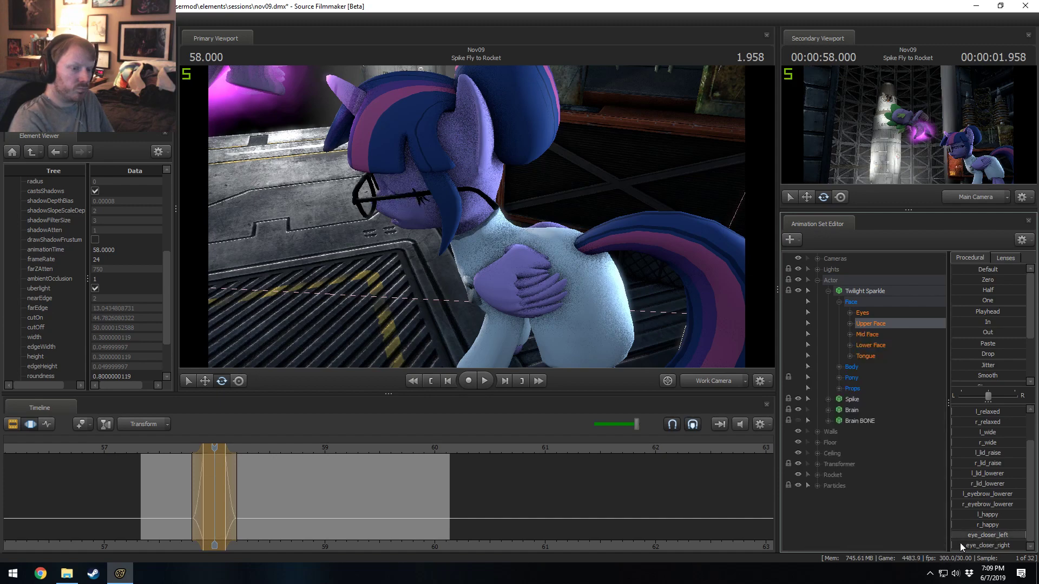
# - View Twilight's face from the side and play from about 57.33 to check the blink during her turn
pyautogui.moveTo(476, 216); pyautogui.dragTo(546, 141)
pyautogui.click(140, 449)
pyautogui.press('space')
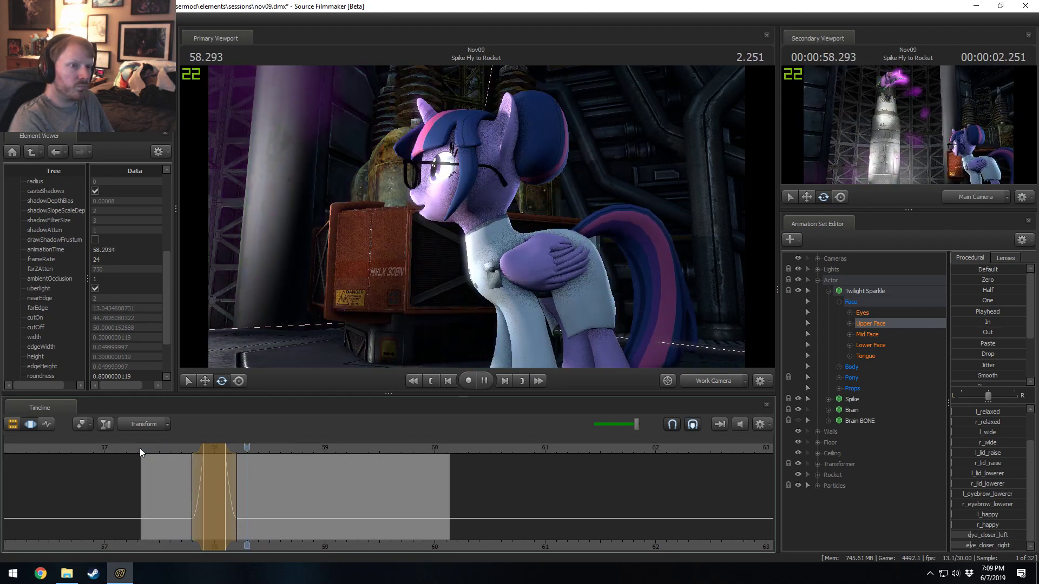
pyautogui.press('space')
pyautogui.press('space')
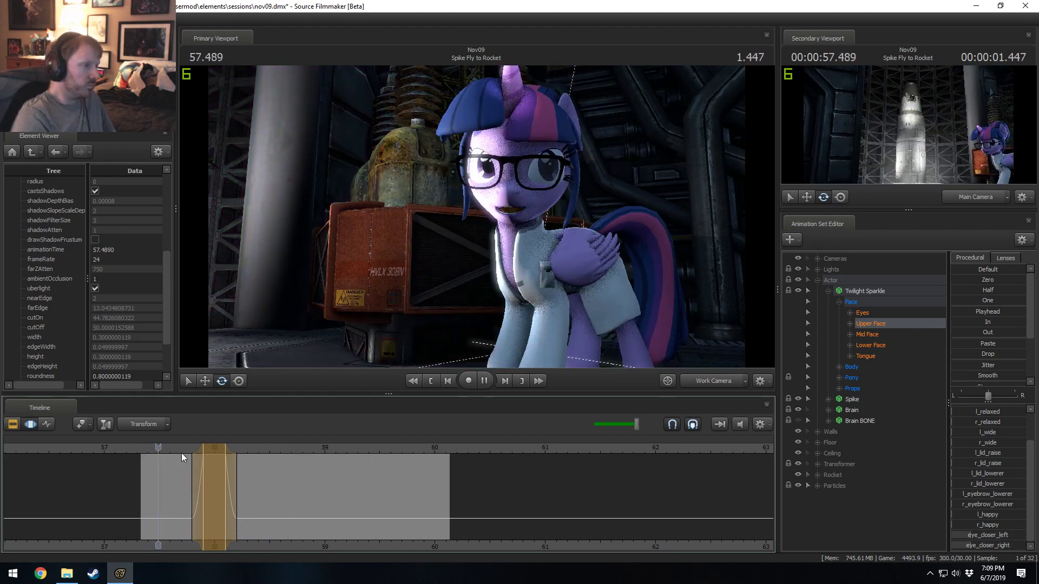
# - Set a time selection from about 57.76 to 58.34 around 58.0 and try tilting Twilight's head and neck down
pyautogui.click(215, 504)
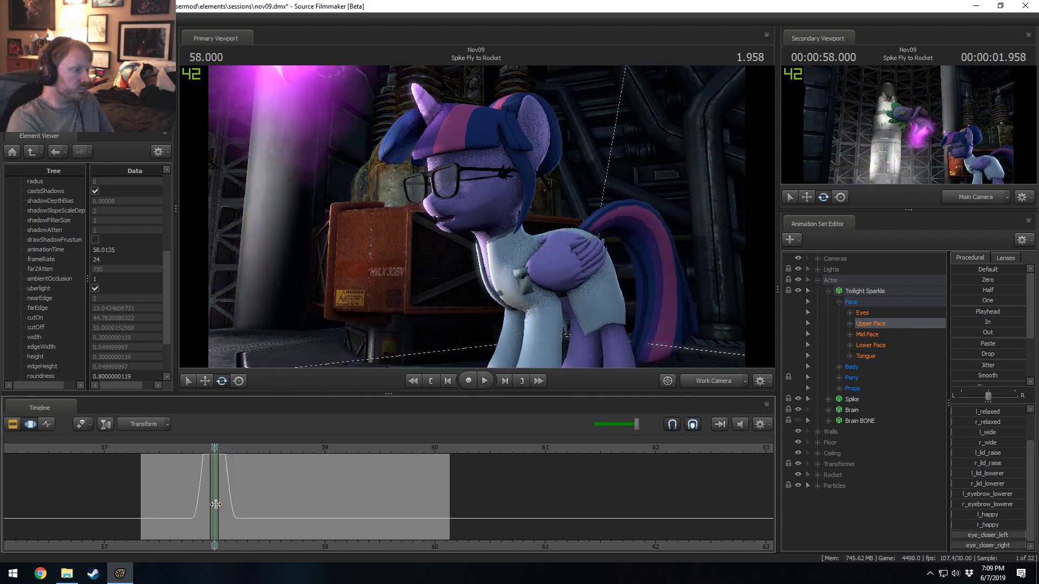
pyautogui.moveTo(237, 501); pyautogui.dragTo(244, 507)
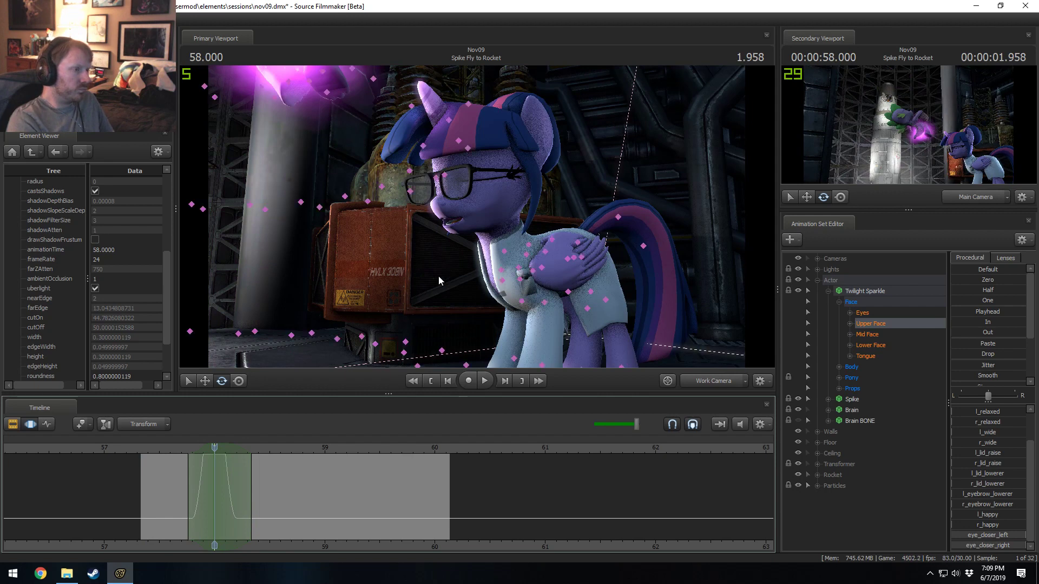
pyautogui.click(528, 212)
pyautogui.click(488, 273)
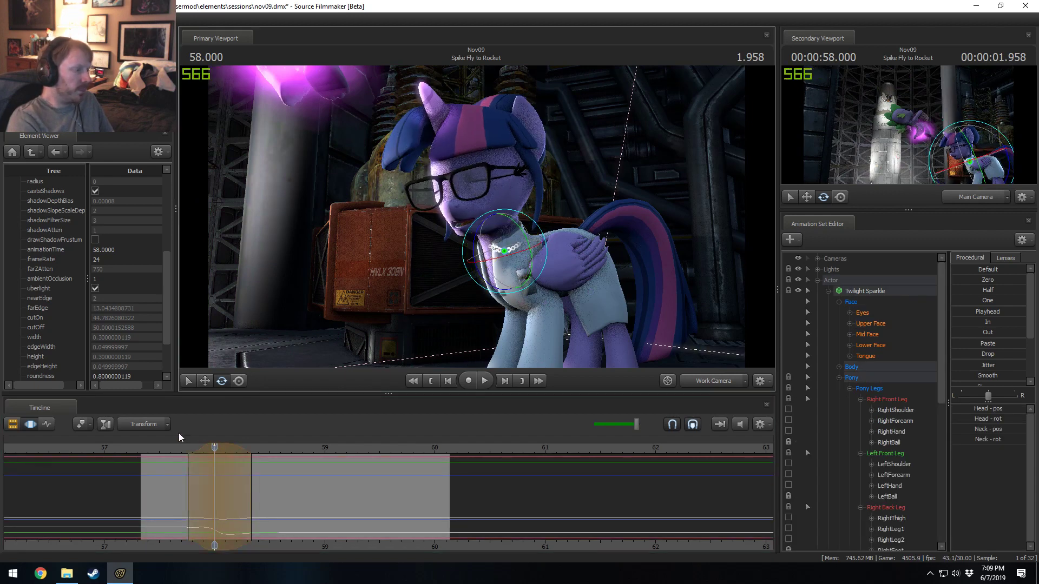
# - Play the turn from about 57.57 and try dipping Twilight's head and neck further at 58.0
pyautogui.click(167, 450)
pyautogui.press('space')
pyautogui.press('space')
pyautogui.moveTo(169, 450)
pyautogui.mouseDown()
pyautogui.moveTo(225, 456)
pyautogui.moveTo(214, 459)
pyautogui.mouseUp()
pyautogui.press('Return')
pyautogui.moveTo(483, 208)
pyautogui.keyDown('ctrl'); pyautogui.mouseDown()
pyautogui.moveTo(494, 263)
pyautogui.moveTo(464, 253)
pyautogui.moveTo(488, 272)
pyautogui.moveTo(492, 249)
pyautogui.mouseUp(); pyautogui.keyUp('ctrl')
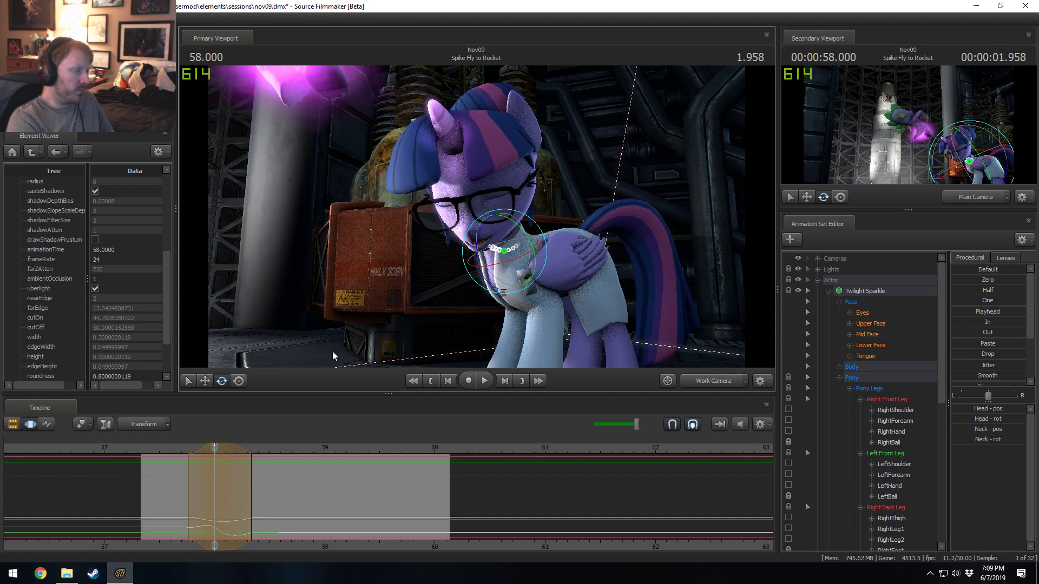
# - Replay the turn and try shifting the time selection holding the head dip earlier, to about 57.93
pyautogui.click(157, 450)
pyautogui.press('space')
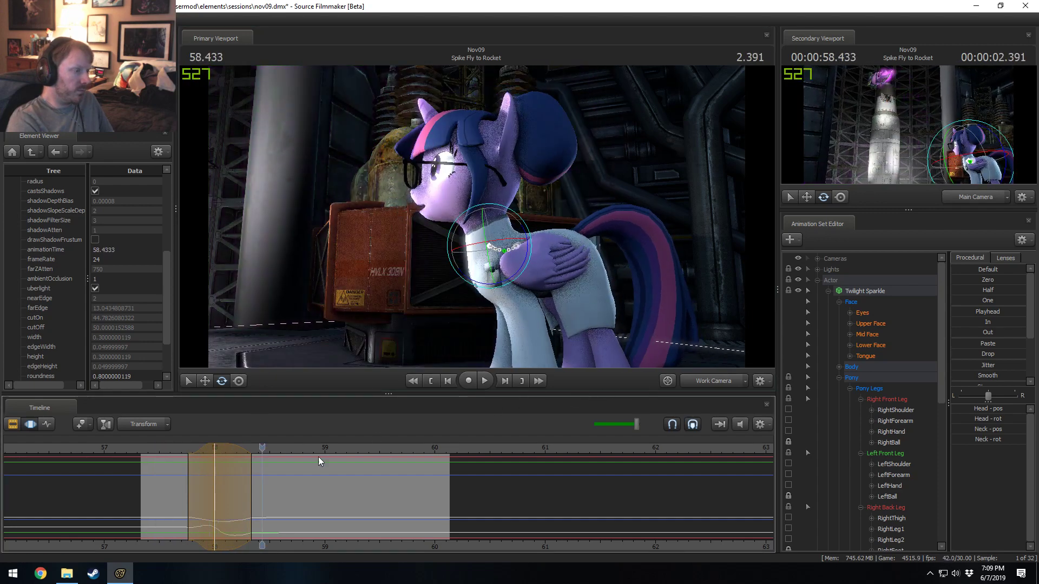
pyautogui.click(154, 449)
pyautogui.press('space')
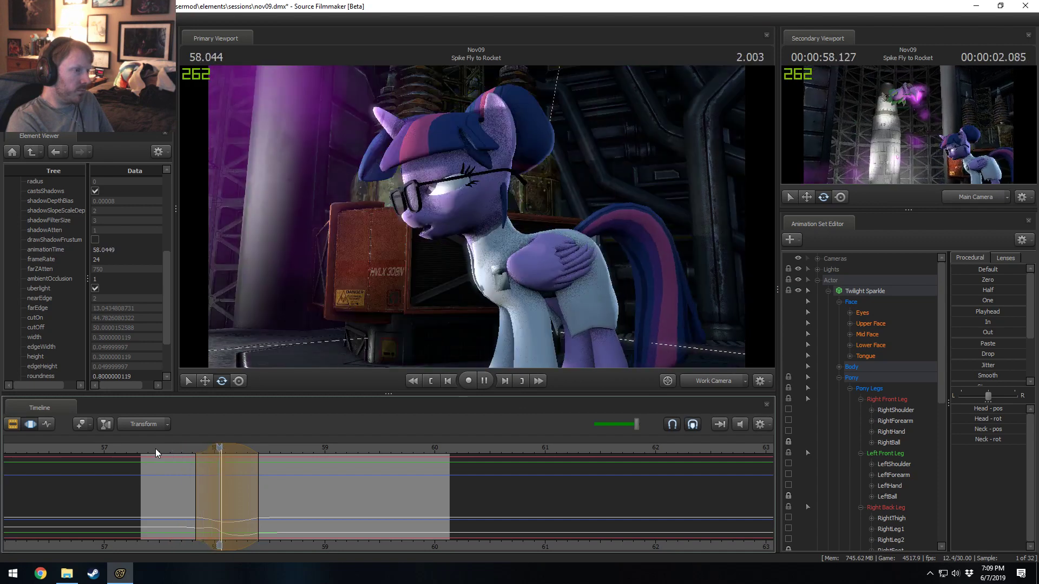
pyautogui.press('space')
pyautogui.moveTo(208, 446); pyautogui.dragTo(193, 444)
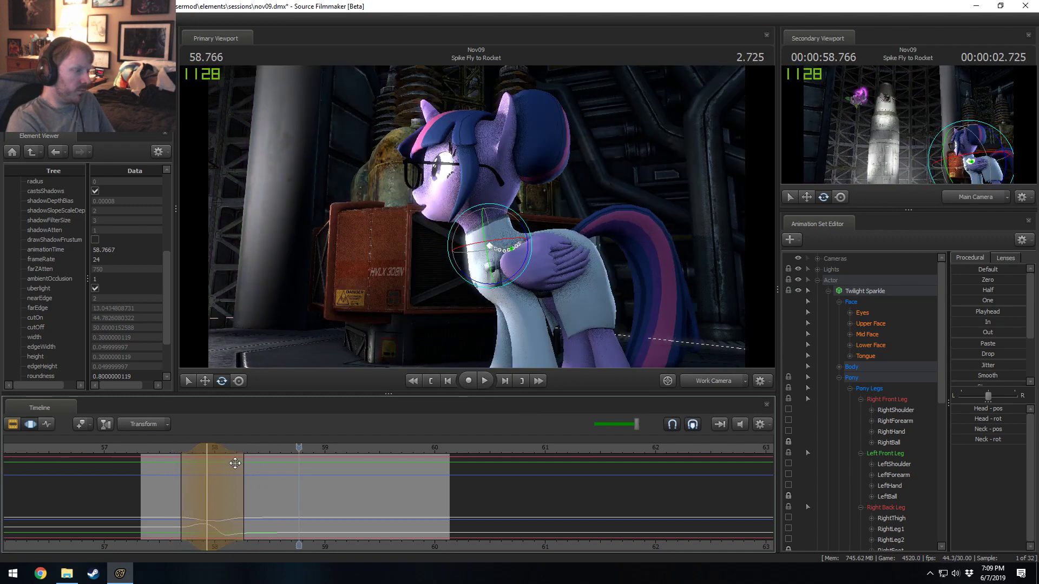
# - Replay the head dip from about 57.4 in the Work Camera, and from the Main Camera to judge it in frame
pyautogui.click(149, 449)
pyautogui.press('space')
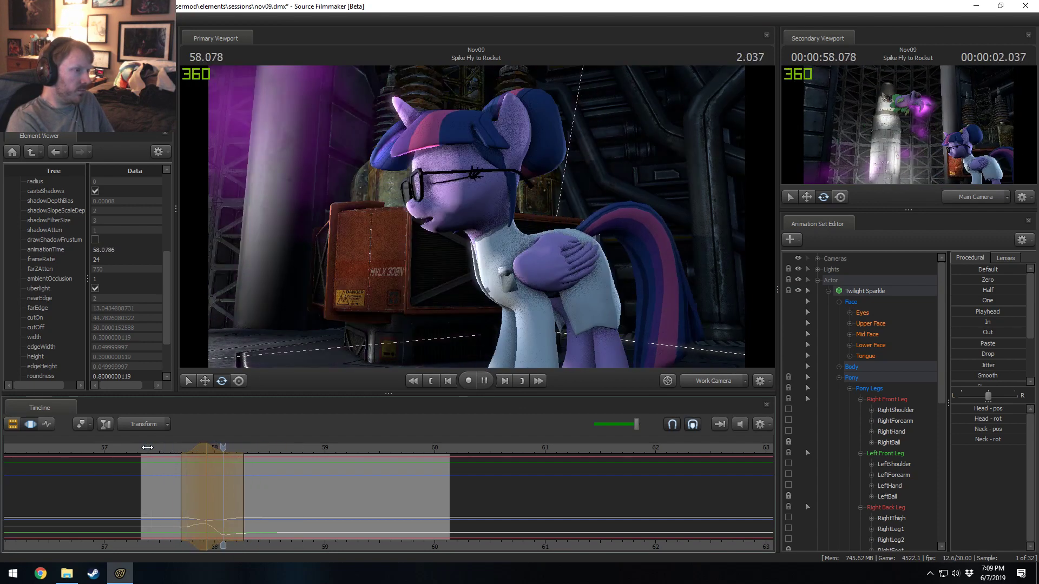
pyautogui.press('space')
pyautogui.click(711, 379)
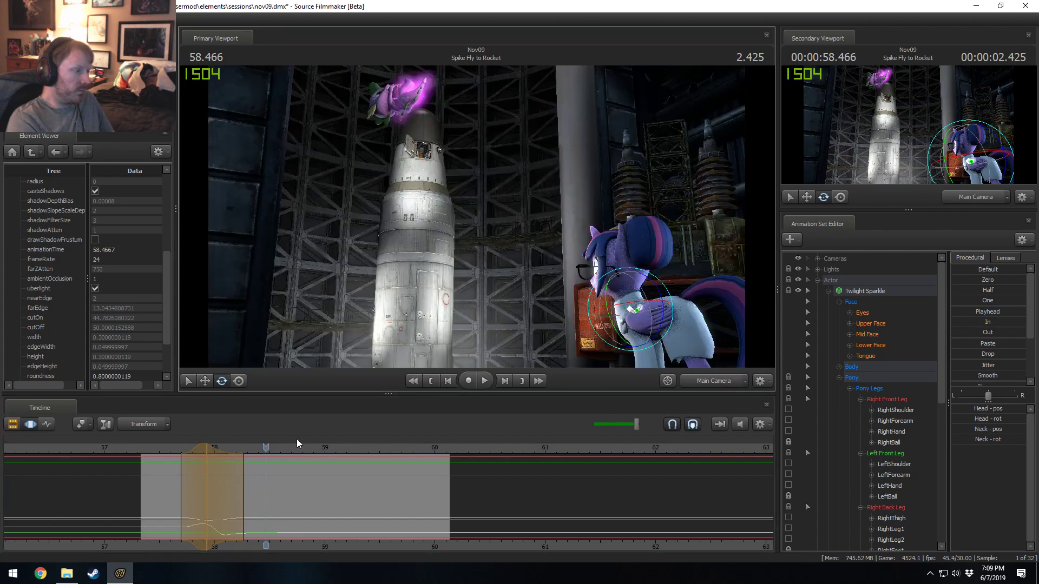
pyautogui.click(155, 454)
pyautogui.press('space')
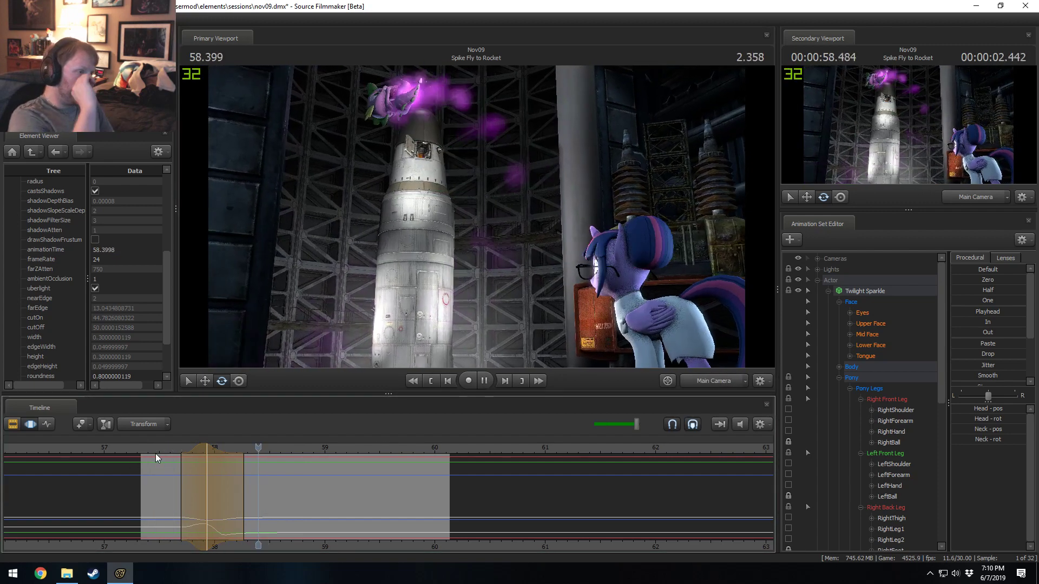
pyautogui.press('space')
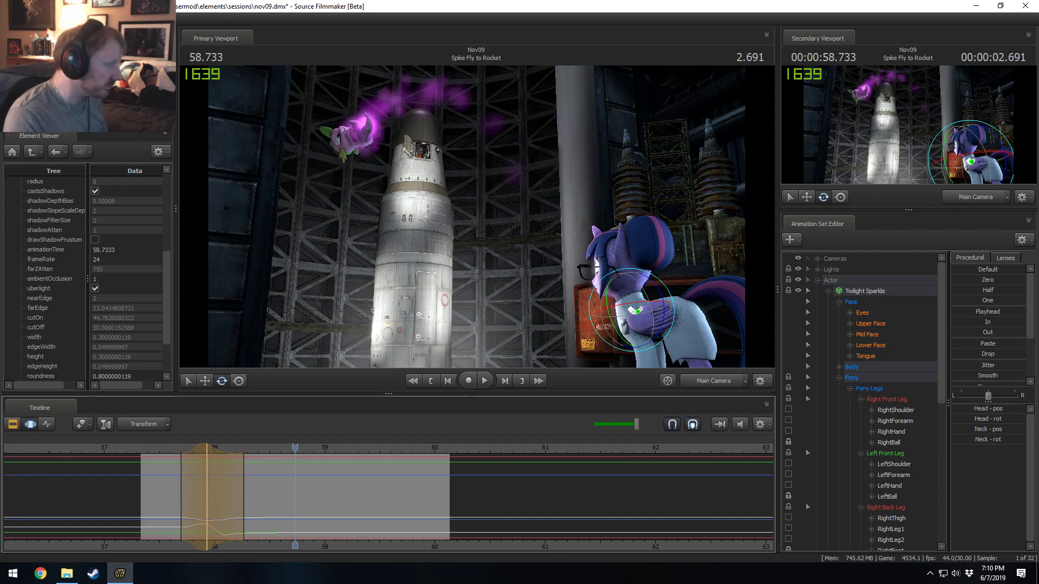
pyautogui.click(164, 451)
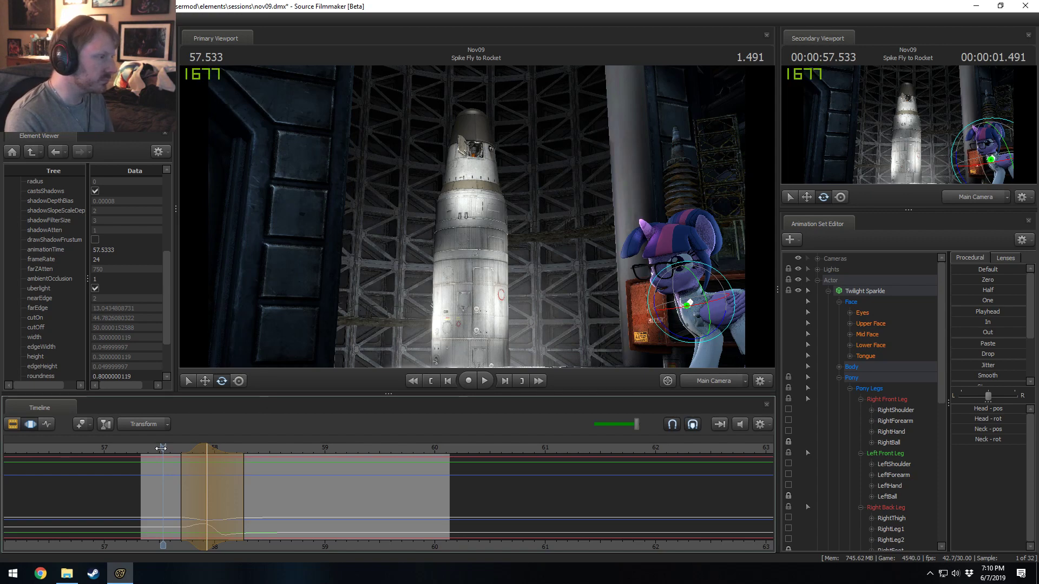
pyautogui.press('space')
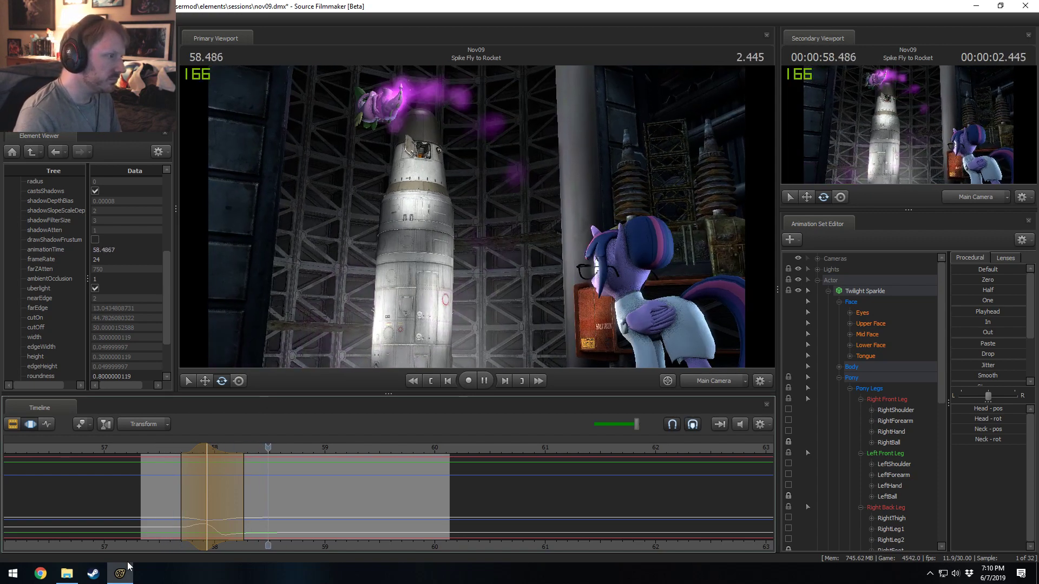
# - Replay the turn, discard the head and neck dip, and play again from about 57.43 for comparison
pyautogui.moveTo(150, 443); pyautogui.dragTo(192, 463)
pyautogui.press('space')
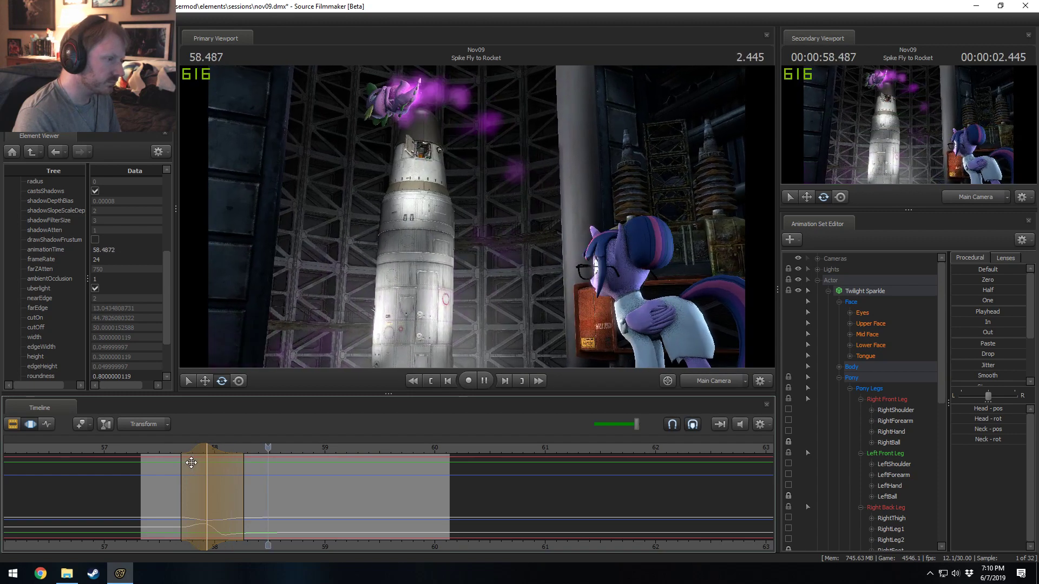
pyautogui.click(152, 447)
pyautogui.press('space')
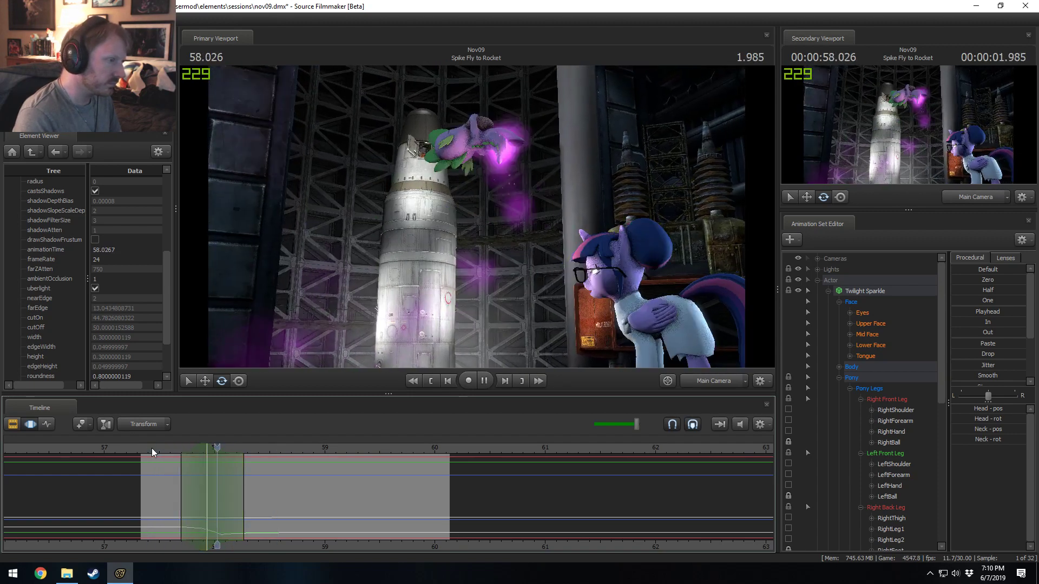
pyautogui.press('space')
# - Set a time selection from about 57.83 to 58.23 centred on 58.033 and rotate Twilight's neck slightly
pyautogui.press('shift')
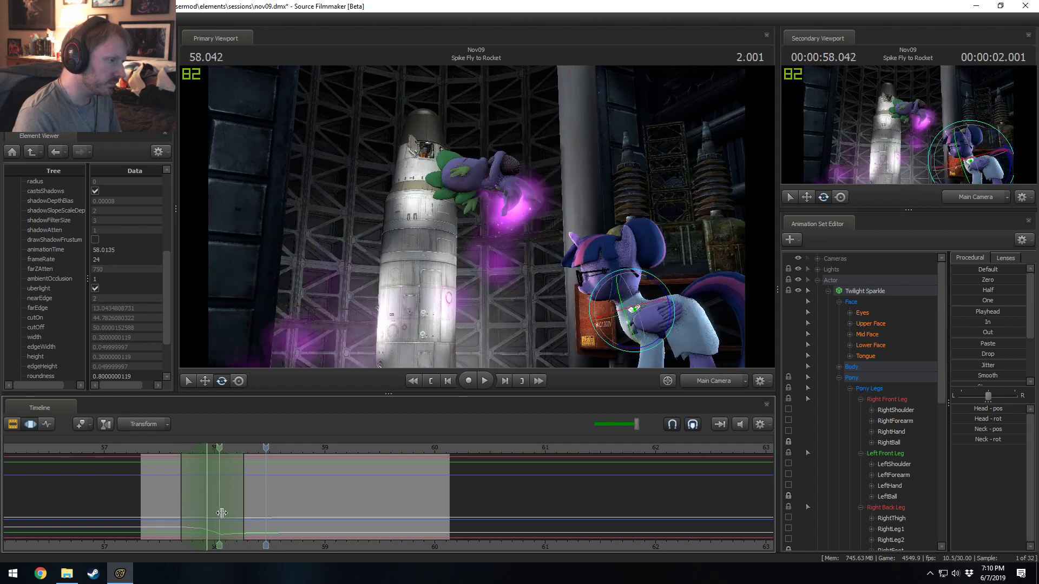
pyautogui.keyDown('shift'); pyautogui.click(217, 513); pyautogui.keyUp('shift')
pyautogui.keyDown('shift'); pyautogui.scroll(1, 216, 512); pyautogui.keyUp('shift')
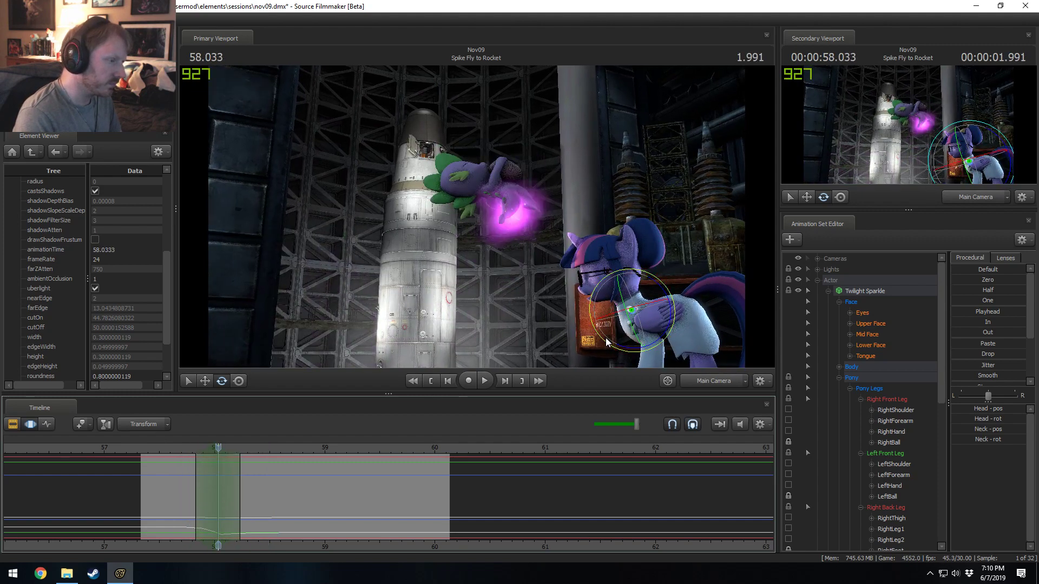
pyautogui.moveTo(606, 342); pyautogui.dragTo(614, 349)
# - Turn off lighting in the Main Camera view and play Twilight's turn from 57.433
pyautogui.click(149, 448)
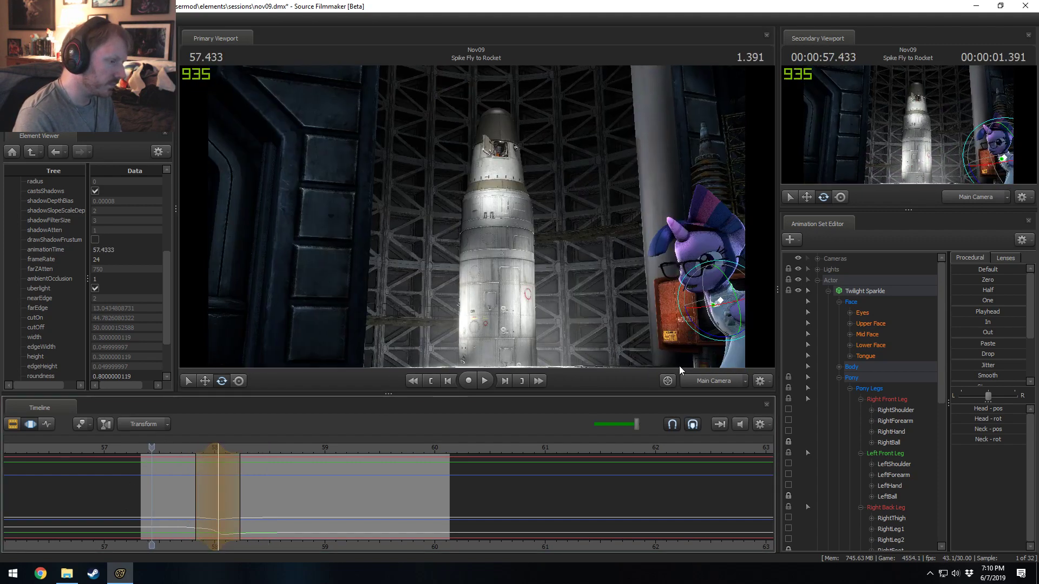
pyautogui.rightClick(640, 318)
pyautogui.click(665, 347)
pyautogui.press('space')
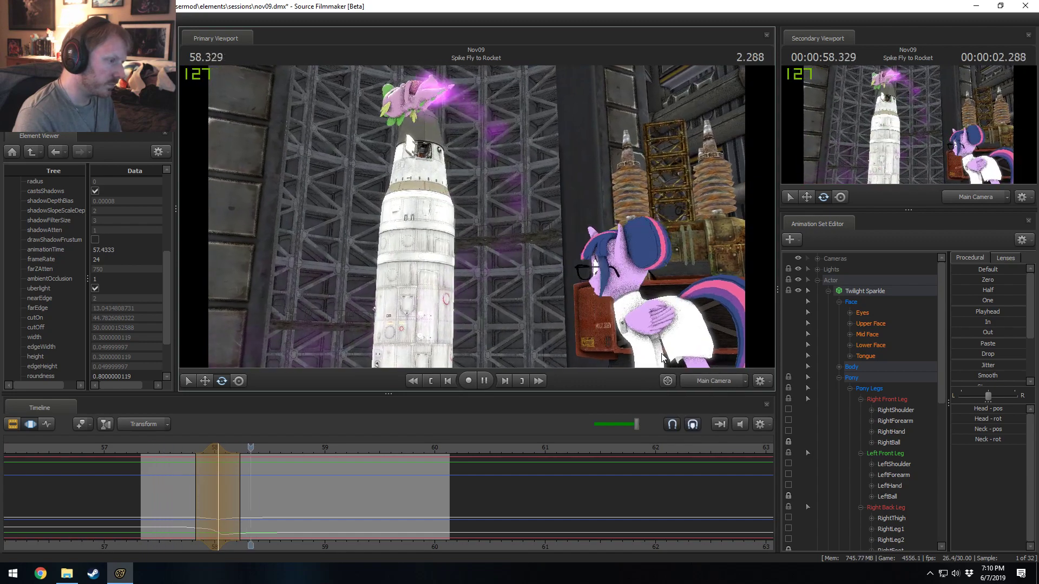
pyautogui.press('space')
# - Rotate Twilight's neck further forward and down at 58.033, and replay the turn from about 57.55
pyautogui.moveTo(211, 454); pyautogui.dragTo(218, 458)
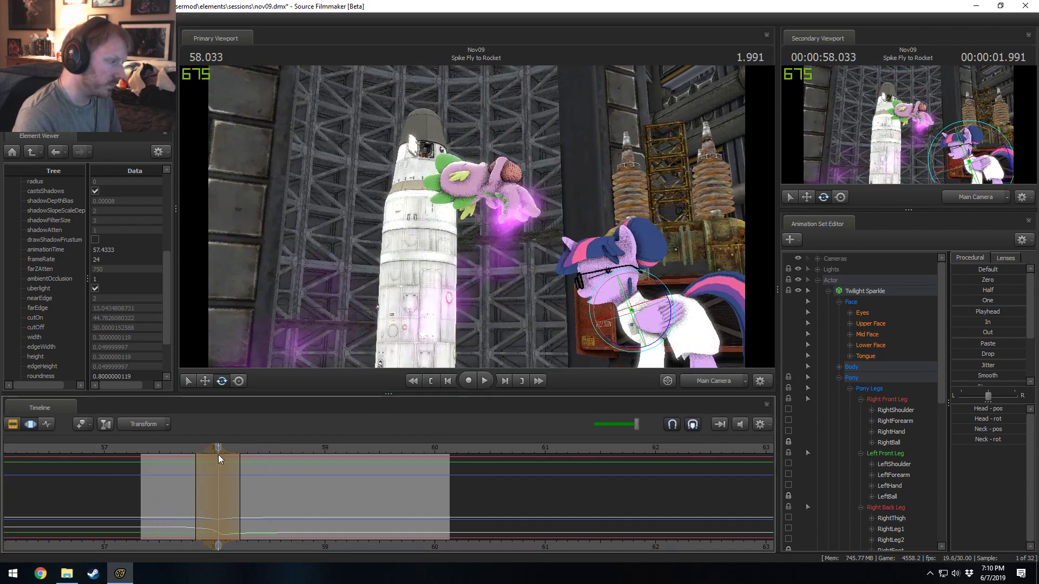
pyautogui.moveTo(658, 289); pyautogui.dragTo(655, 293)
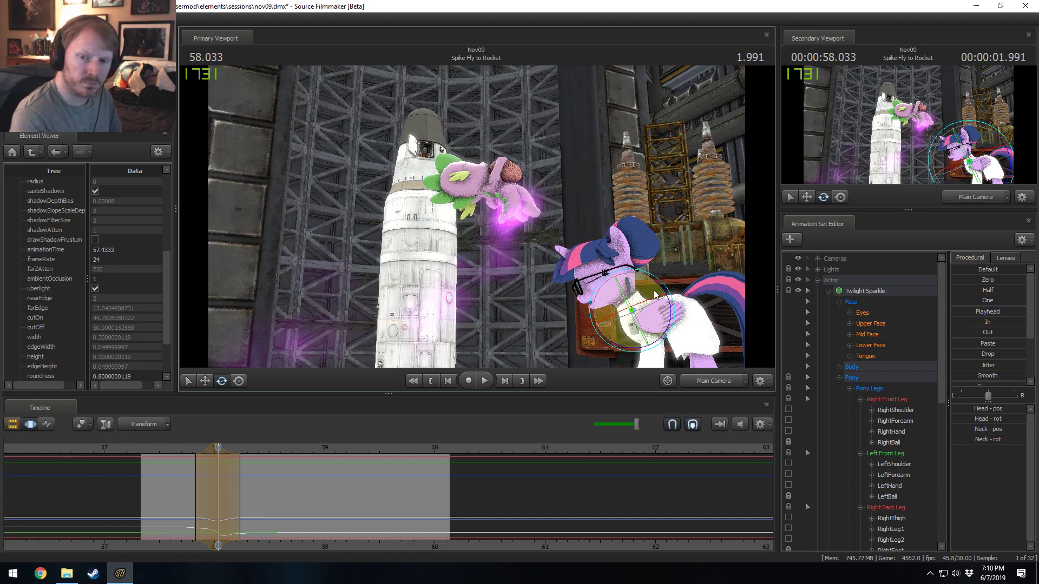
pyautogui.moveTo(620, 304); pyautogui.dragTo(619, 304)
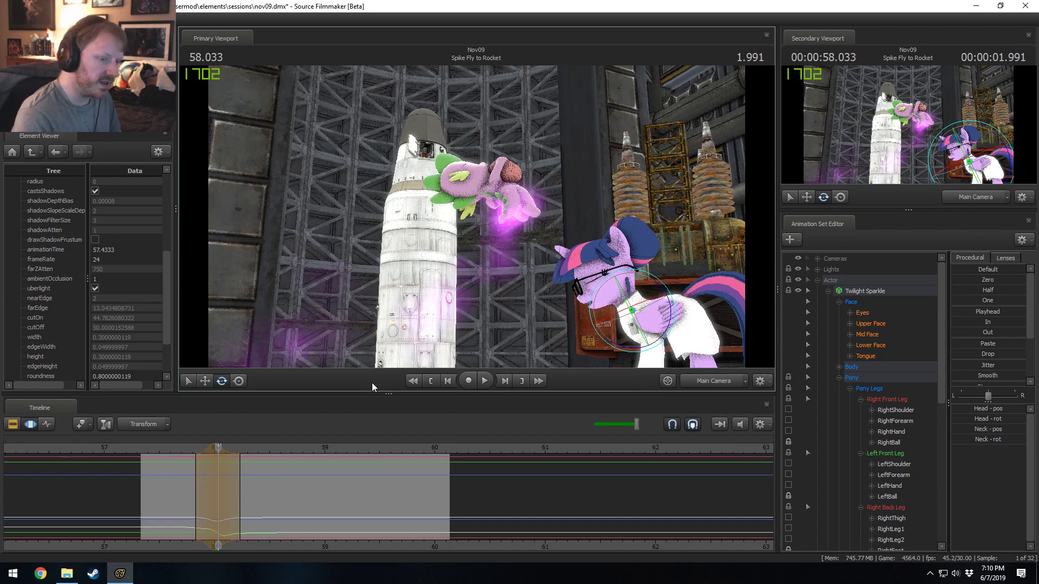
pyautogui.keyDown('shift'); pyautogui.click(164, 458); pyautogui.keyUp('shift')
pyautogui.press('space')
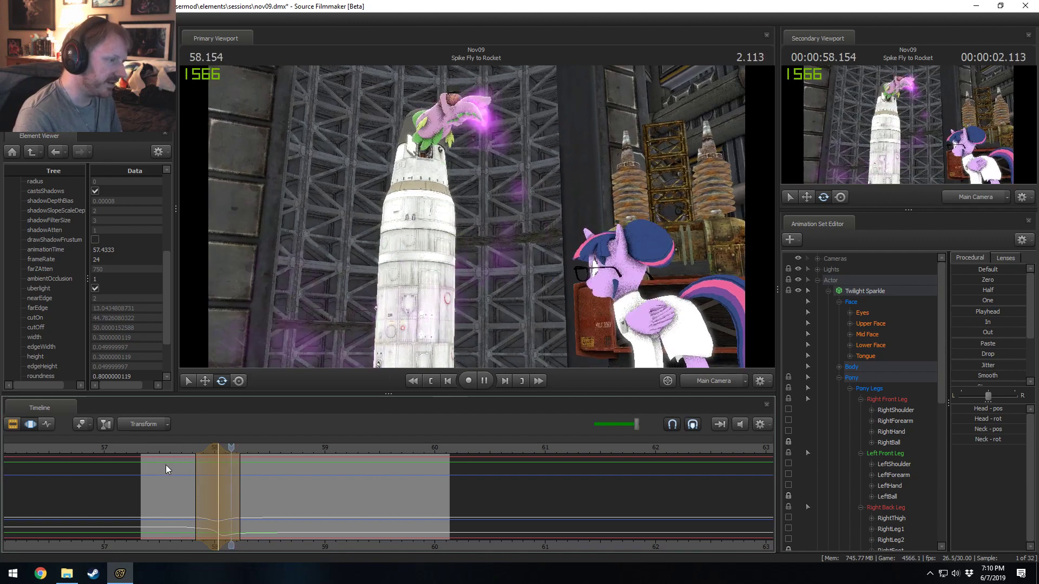
pyautogui.press('space')
# - Move the time selection to centre on 58.133, rotate Twilight's head slightly, and replay the turn
pyautogui.keyDown('shift'); pyautogui.moveTo(179, 482); pyautogui.dragTo(228, 499); pyautogui.keyUp('shift')
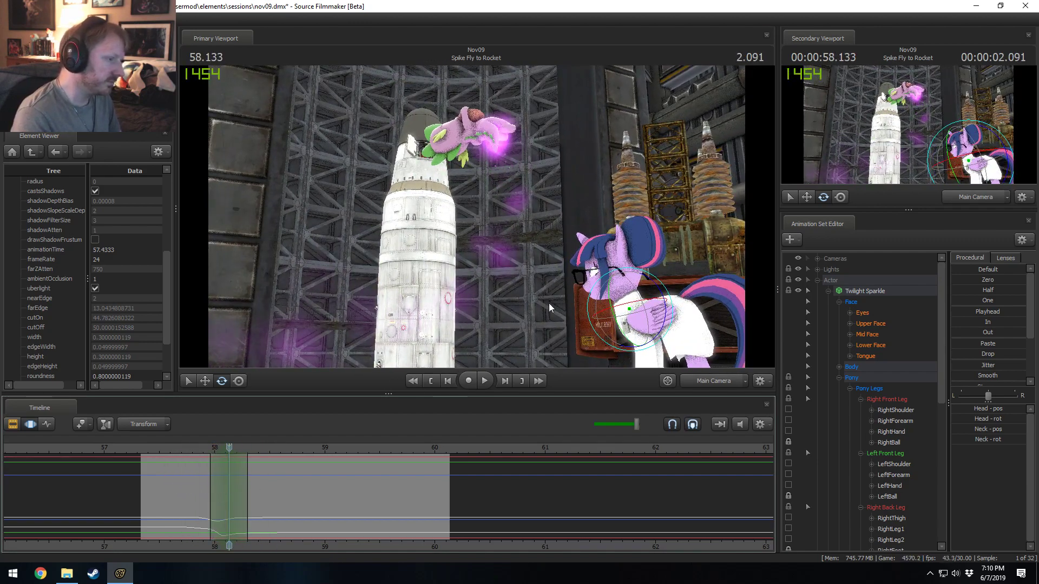
pyautogui.click(627, 288)
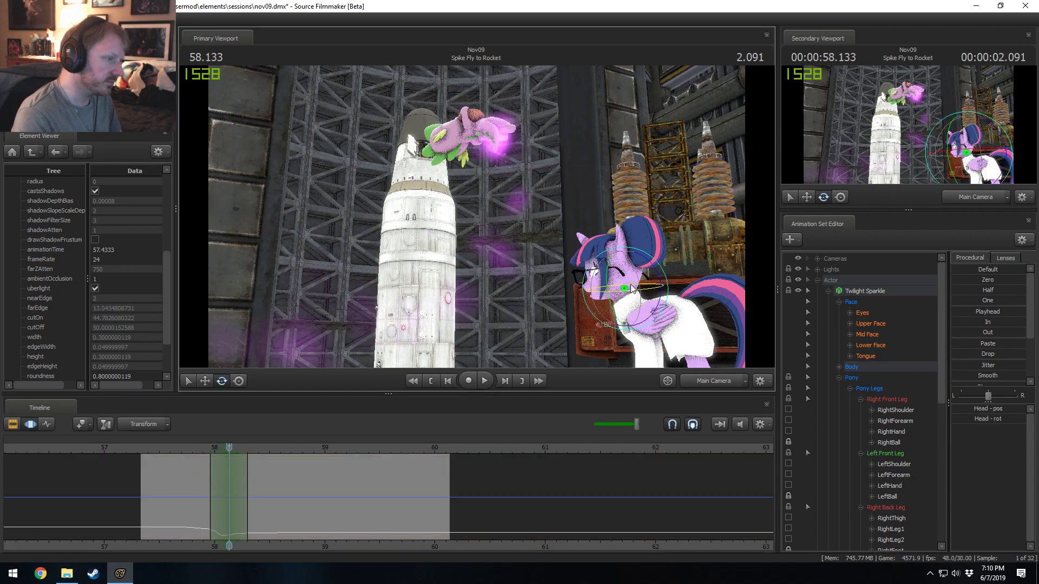
pyautogui.moveTo(658, 283); pyautogui.dragTo(659, 280)
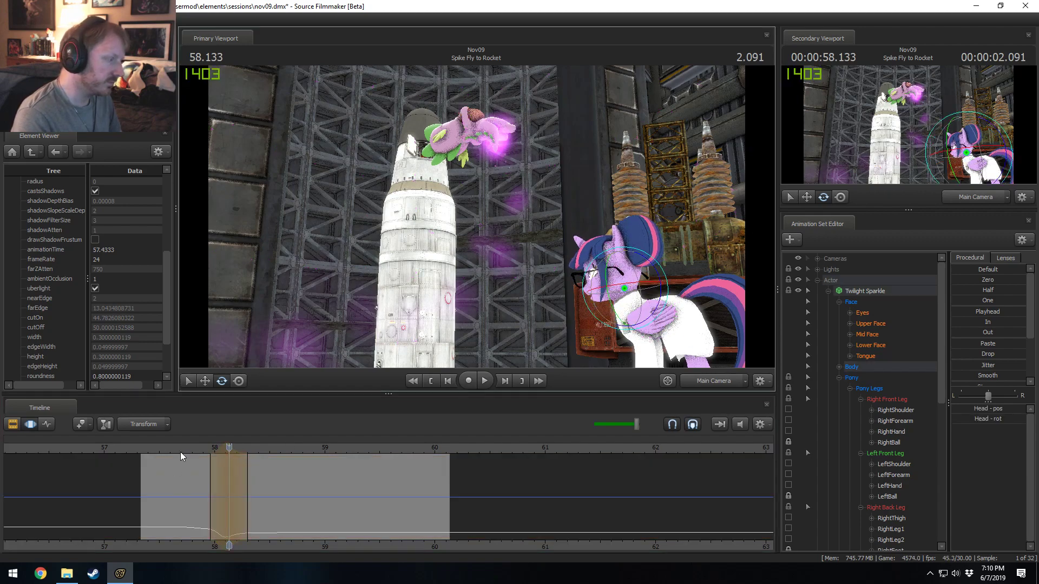
pyautogui.press('space')
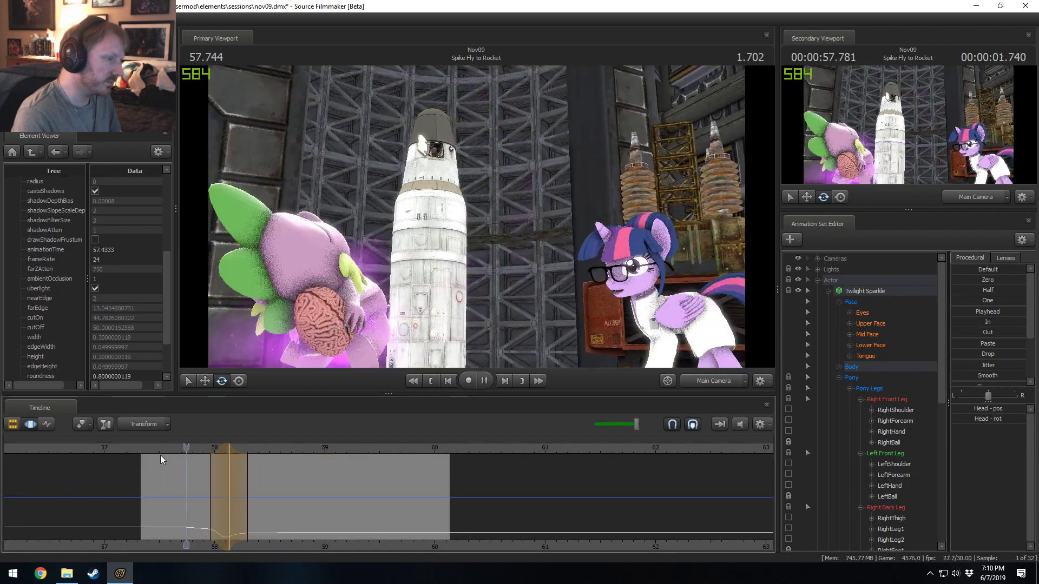
# - Set a time selection from about 58.0 to 58.8 centred on 58.333, rotate Twilight's head slightly, and replay the turn
pyautogui.click(251, 485)
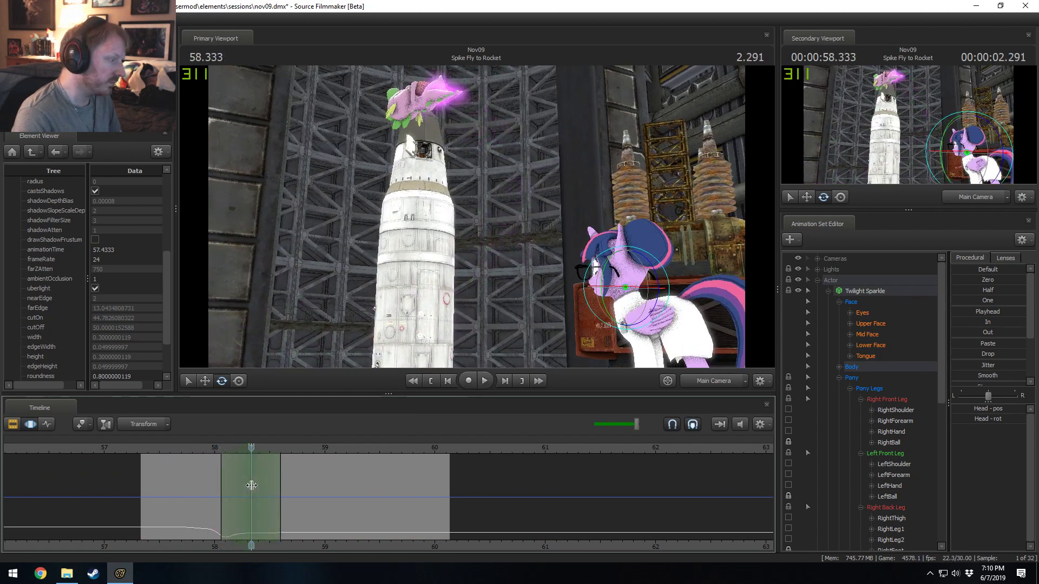
pyautogui.moveTo(656, 275); pyautogui.dragTo(658, 278)
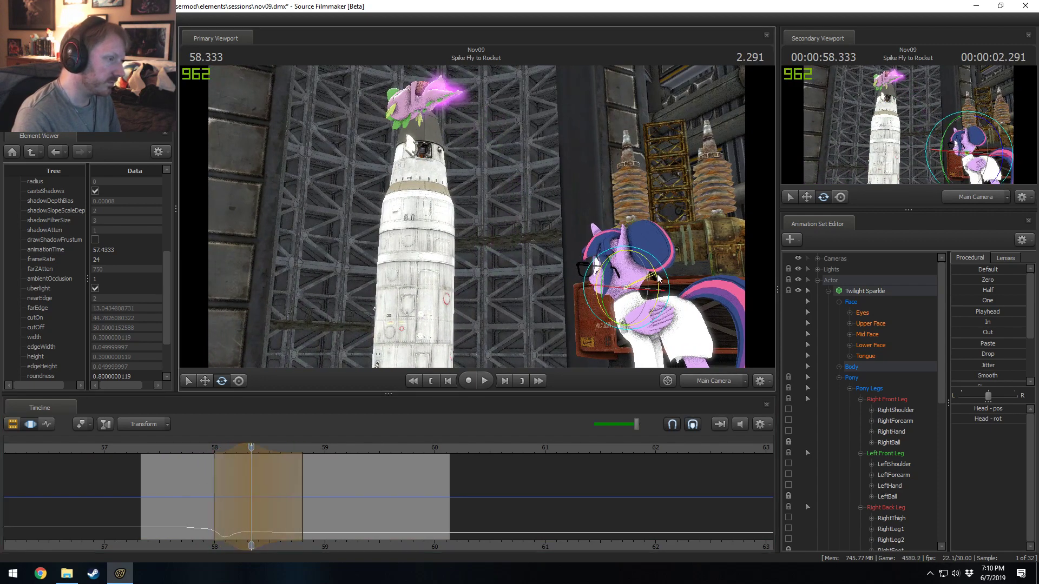
pyautogui.press('space')
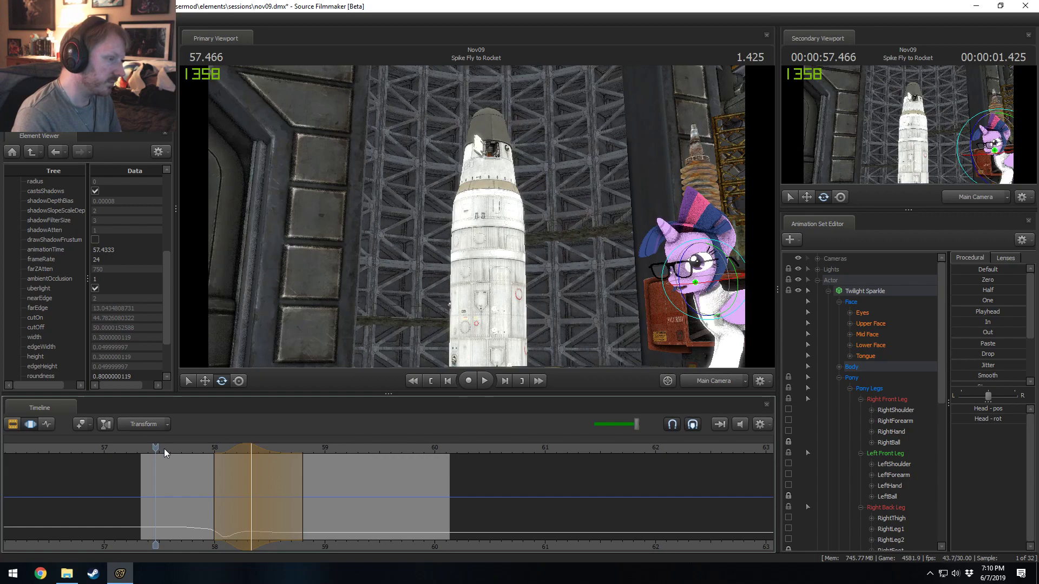
pyautogui.click(185, 450)
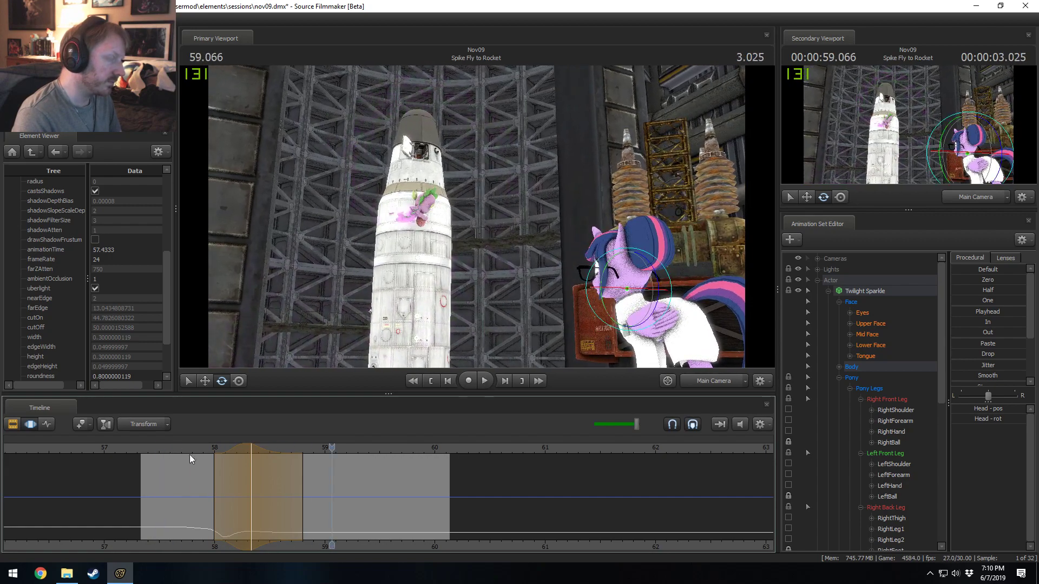
# - Extend the end of the head rotation's time selection to about 59.1, shift it slightly earlier to centre near 58.3, and replay
pyautogui.moveTo(302, 471); pyautogui.dragTo(332, 480)
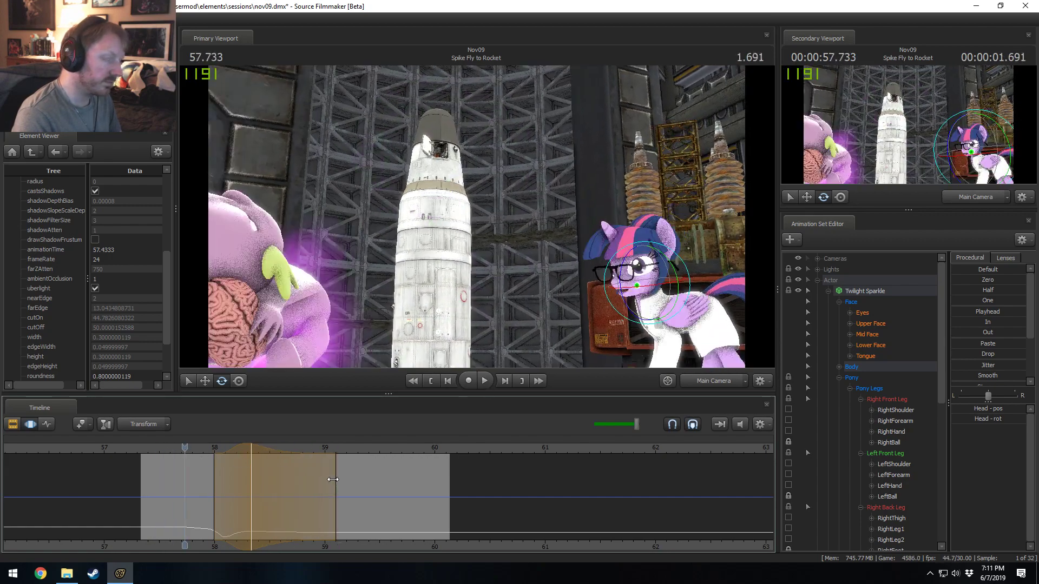
pyautogui.press('space')
pyautogui.press('space')
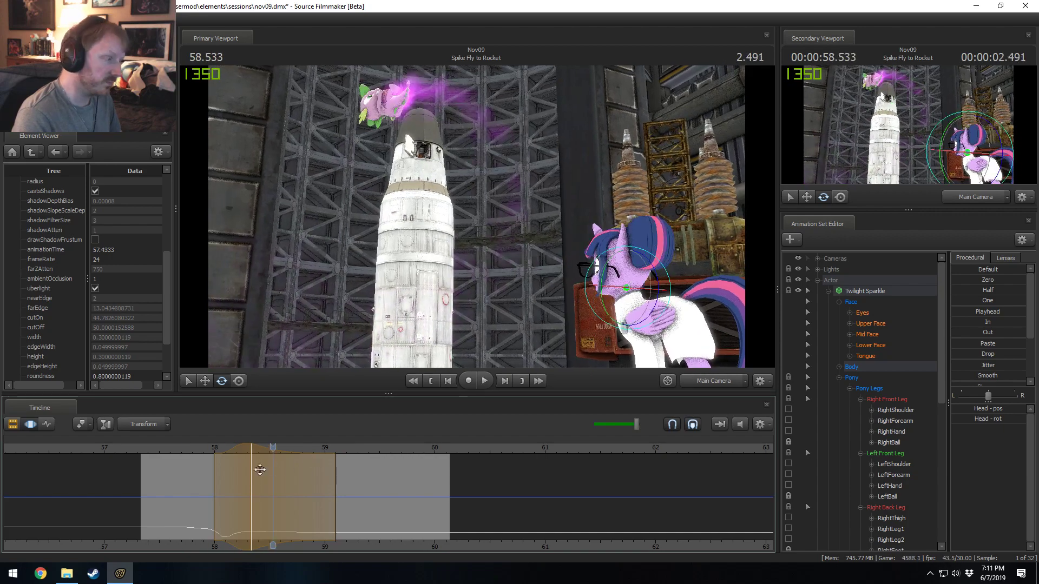
pyautogui.click(206, 450)
pyautogui.press('space')
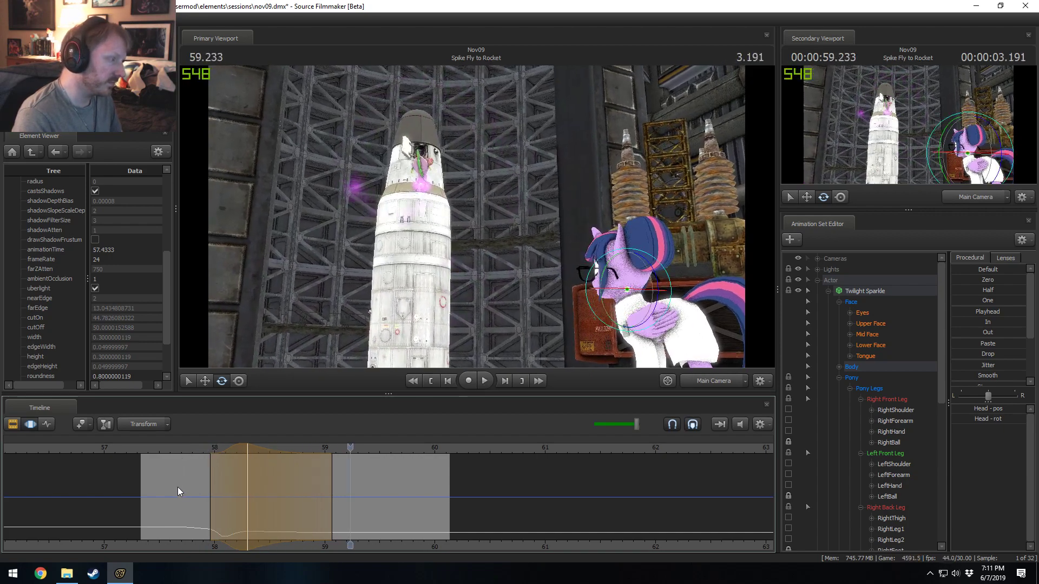
# - Set a time selection from about 58.2 to 58.93 centred on 58.566 and rotate Twilight's head slightly upward
pyautogui.moveTo(180, 493); pyautogui.dragTo(275, 514)
pyautogui.scroll(1, 276, 514)
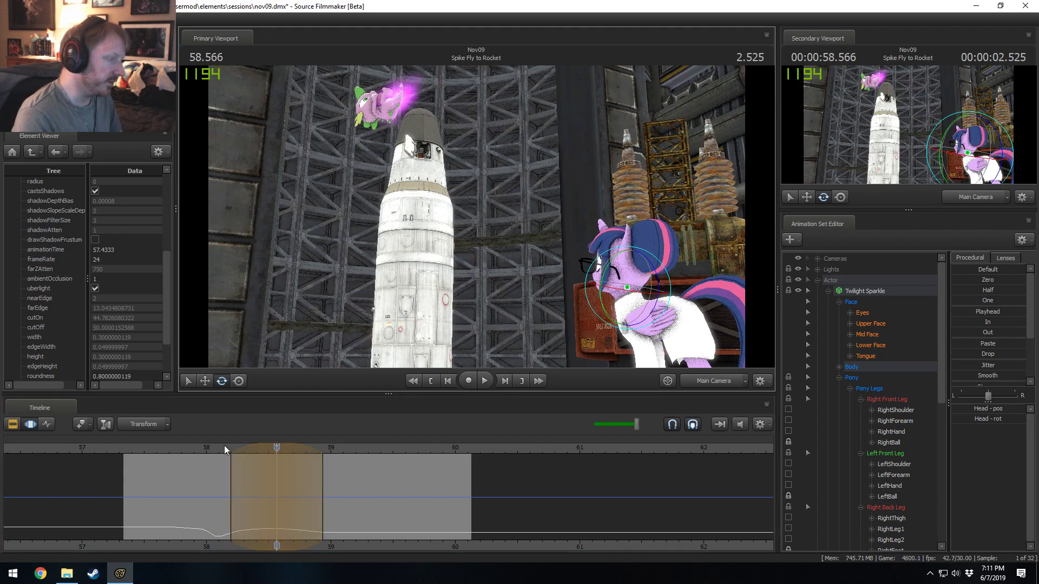
# - Set a time selection from about 58.63 to 59.43 centred on 59.0, rotate Twilight's head slightly, and replay the motion
pyautogui.moveTo(225, 449); pyautogui.dragTo(327, 485)
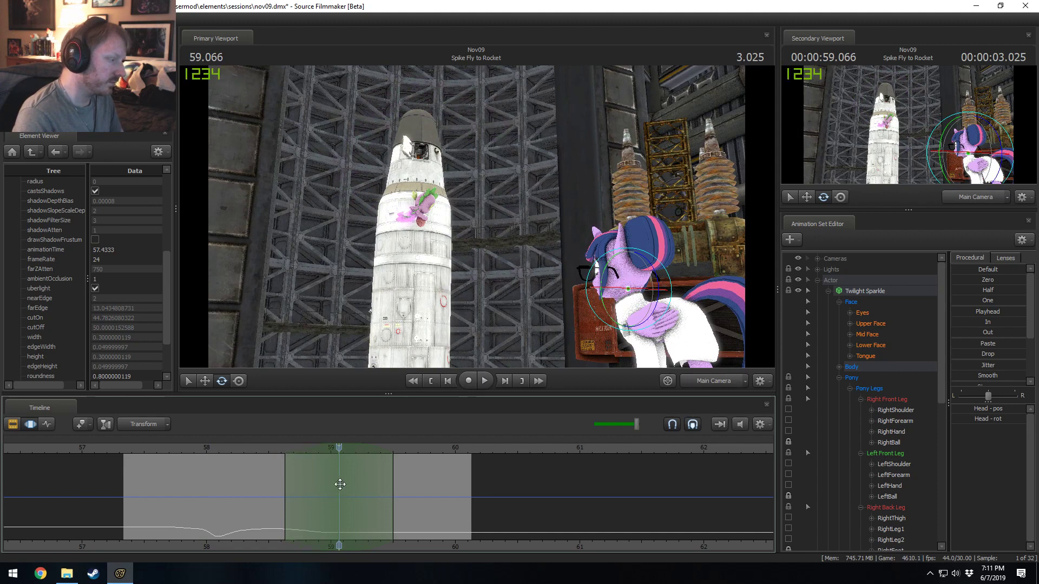
pyautogui.moveTo(362, 485); pyautogui.dragTo(332, 474)
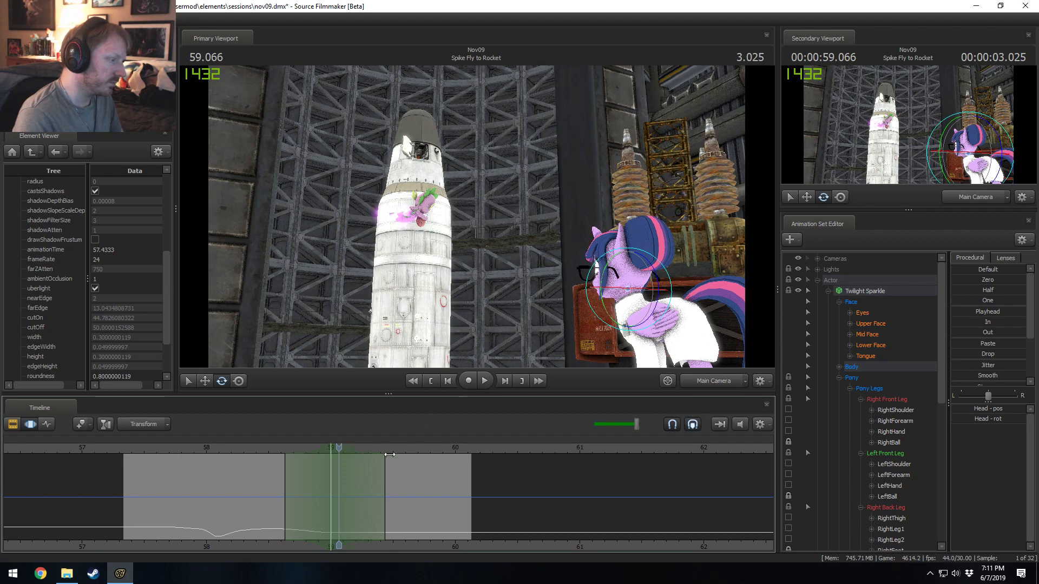
pyautogui.press('Left')
pyautogui.press('Left')
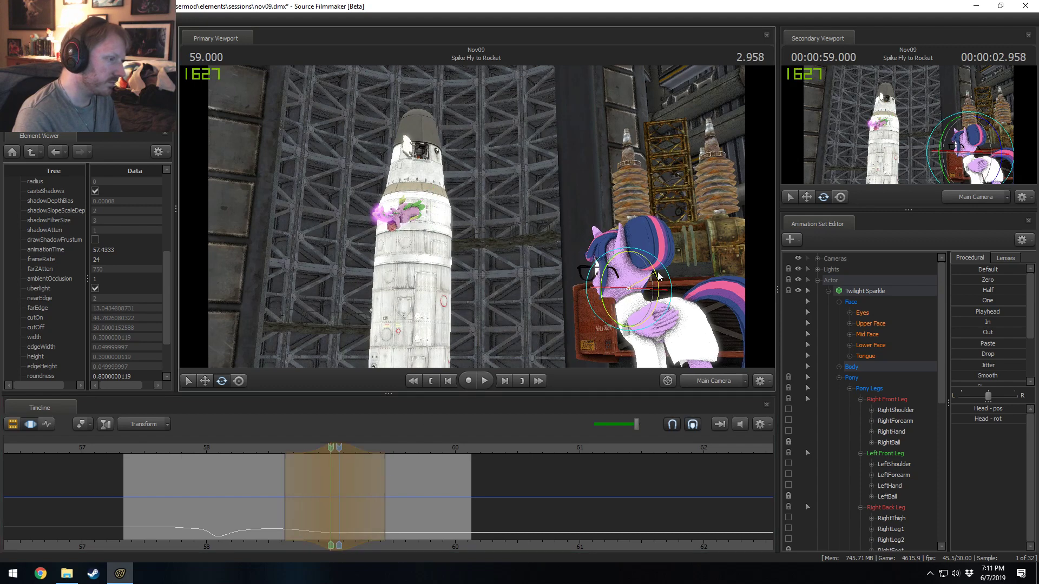
pyautogui.press('Right')
pyautogui.press('Right')
pyautogui.press('space')
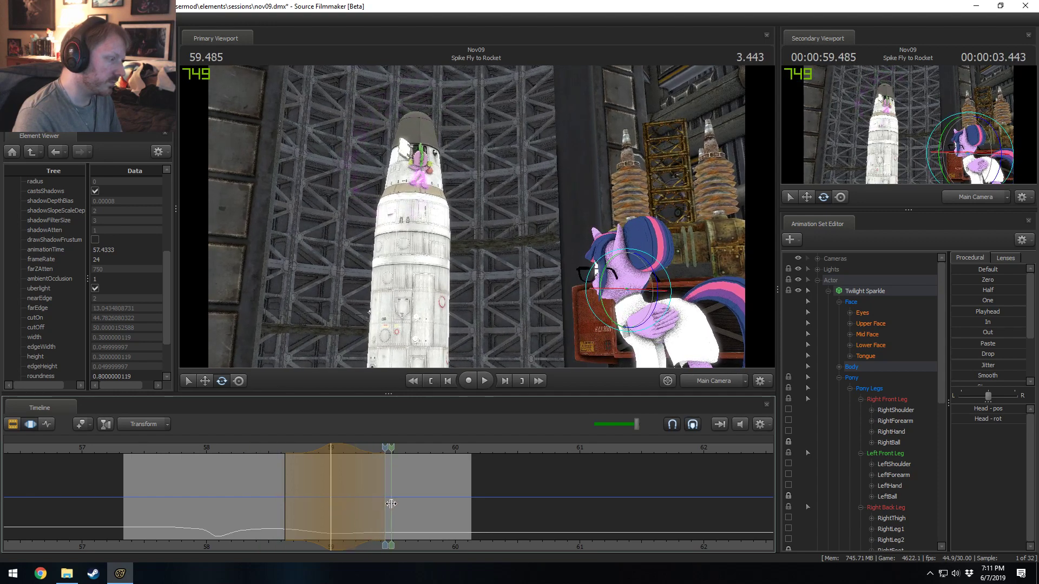
# - Select from about 59.13 through the end of the timeline, centred on 59.466, rotate Twilight's head slightly upward, and play
pyautogui.keyDown('shift'); pyautogui.moveTo(390, 504); pyautogui.dragTo(496, 512); pyautogui.keyUp('shift')
pyautogui.keyDown('shift'); pyautogui.scroll(3, 444, 516); pyautogui.keyUp('shift')
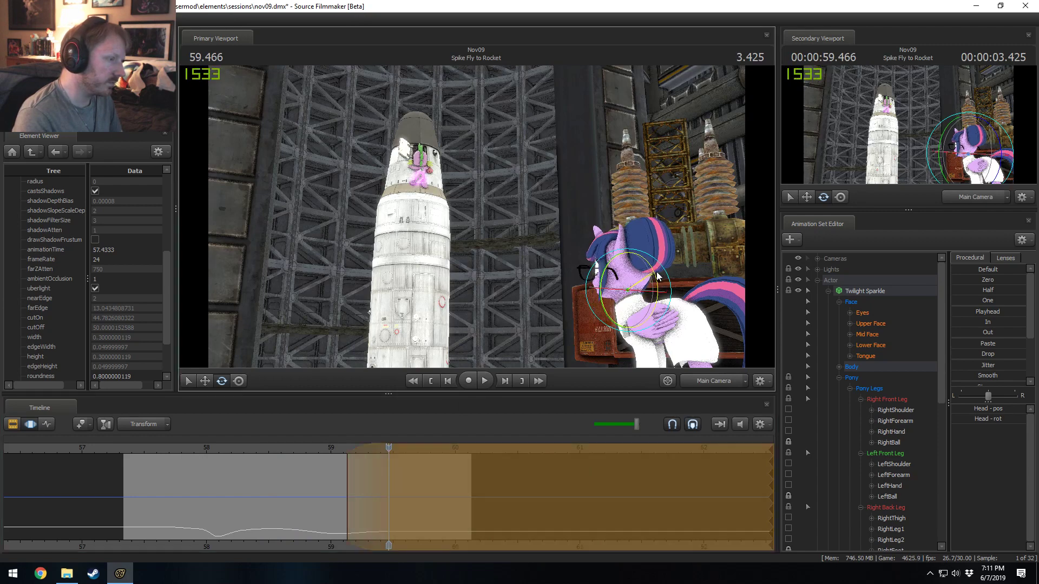
pyautogui.moveTo(658, 277); pyautogui.dragTo(659, 279)
pyautogui.press('space')
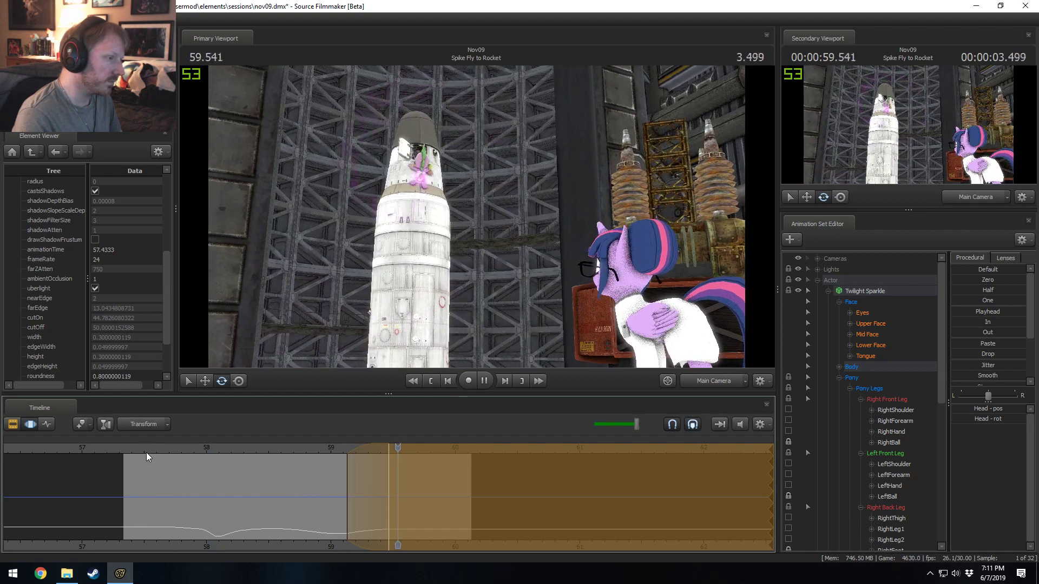
# - Shift the final head rotation earlier so its time selection starts at about 59.06, and replay from about 58.63
pyautogui.press('space')
pyautogui.press('shift')
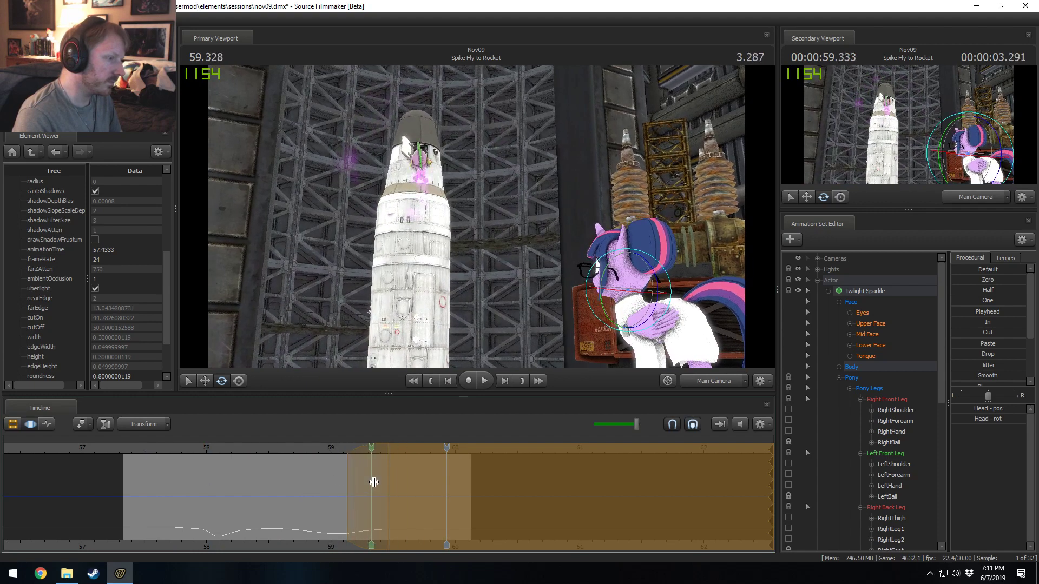
pyautogui.moveTo(364, 475); pyautogui.dragTo(356, 475)
pyautogui.click(285, 451)
pyautogui.press('space')
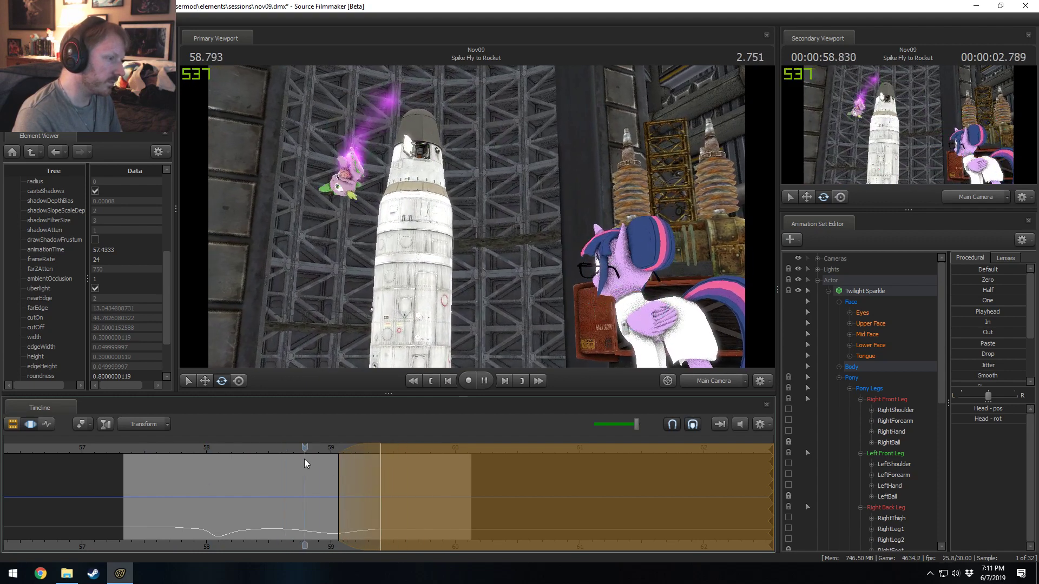
# - Retime the final head rotation's selection to start at about 59.1 and centre near 59.33, replay it, and commit the edit
pyautogui.press('space')
pyautogui.moveTo(340, 463); pyautogui.dragTo(355, 466)
pyautogui.click(319, 451)
pyautogui.press('space')
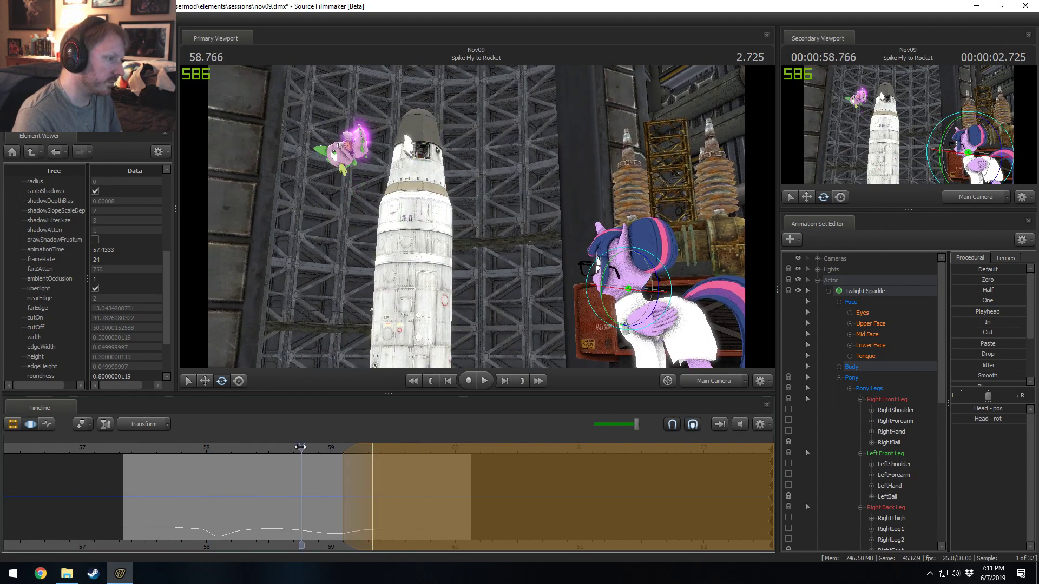
pyautogui.press('space')
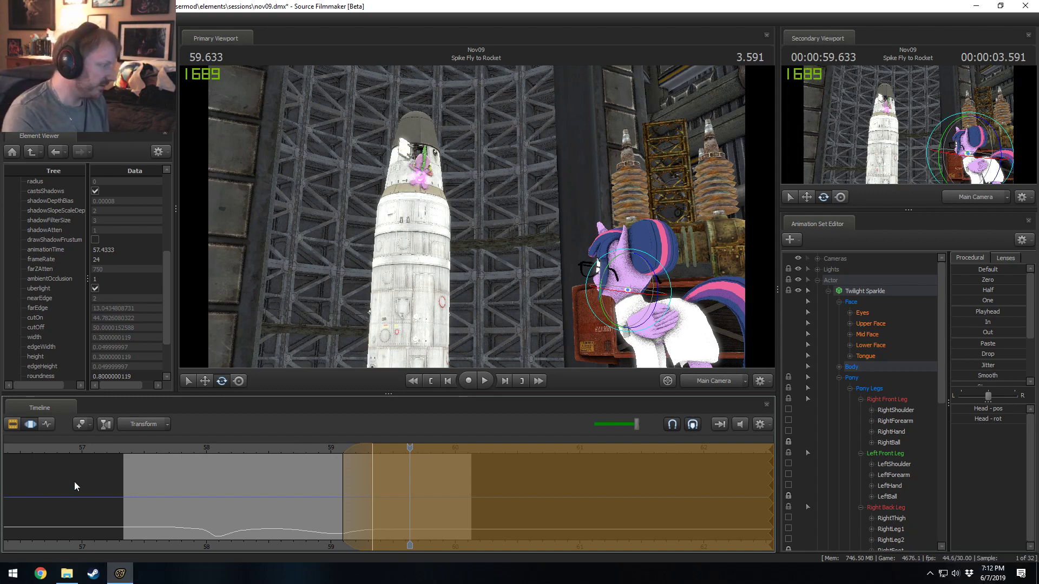
pyautogui.click(431, 520)
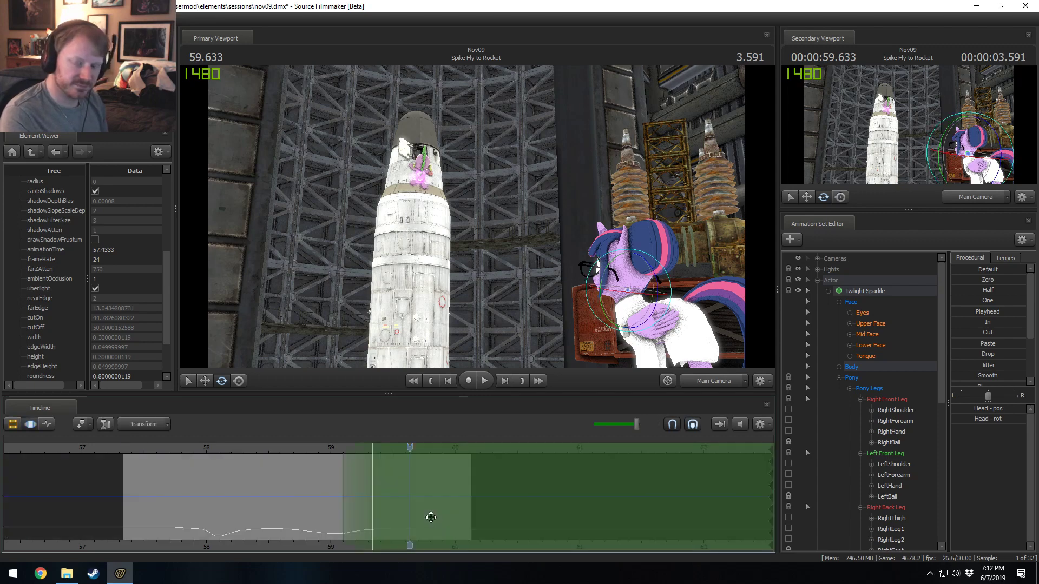
# - Replay Twilight's whole turn several times from about 57.6 to check the head motion
pyautogui.press('space')
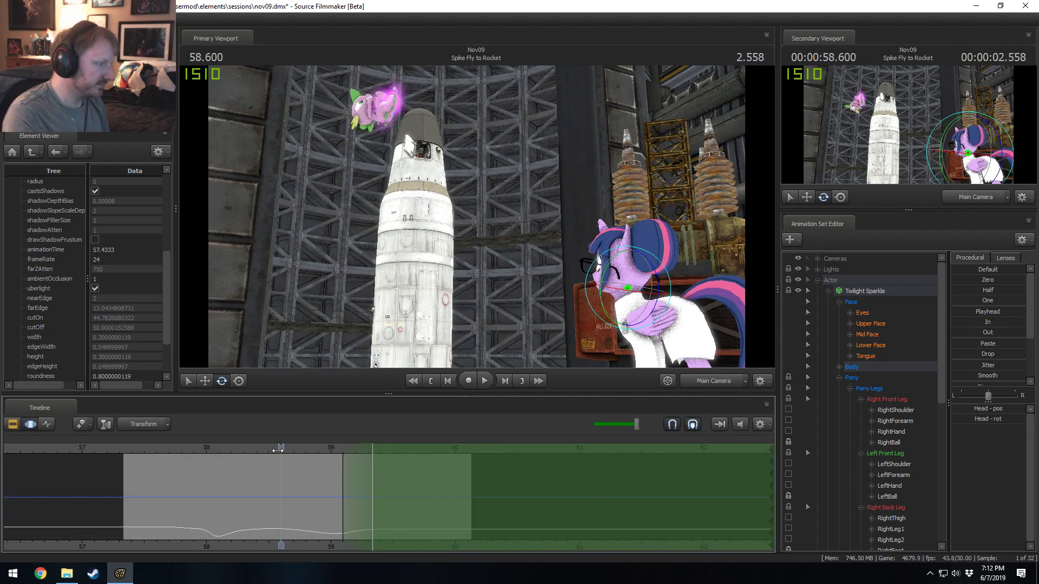
pyautogui.press('space')
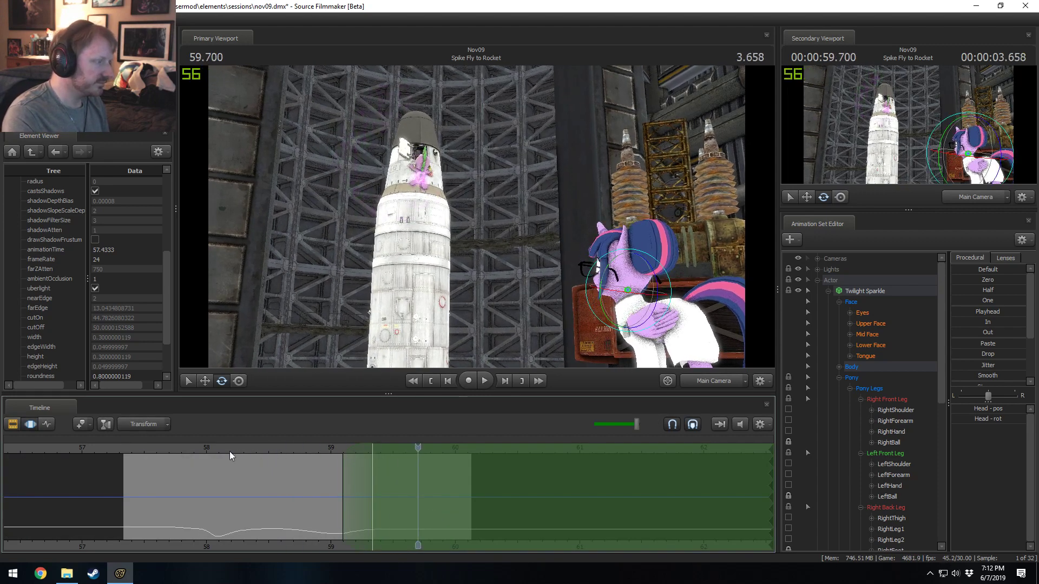
pyautogui.click(156, 448)
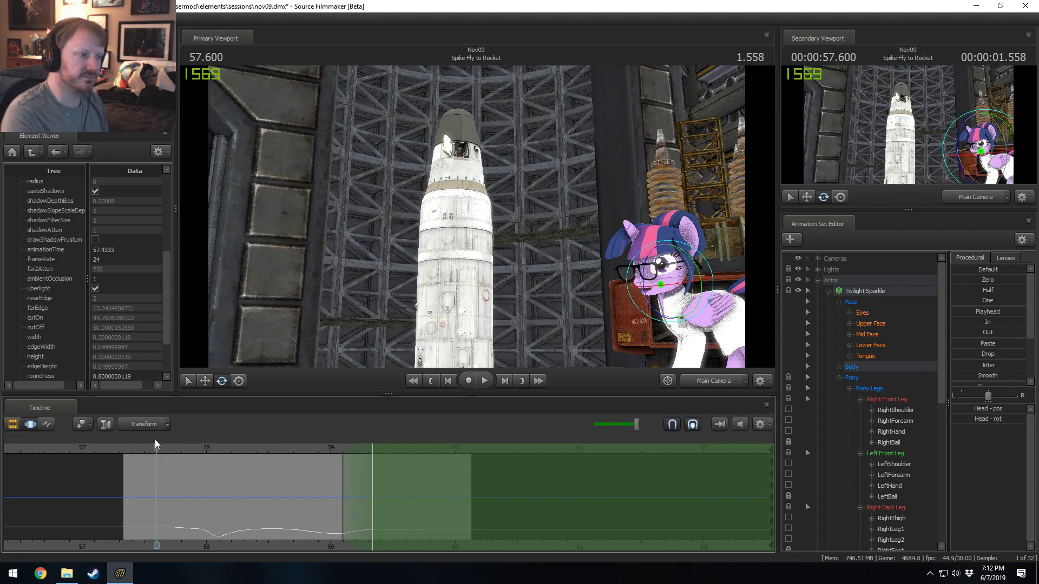
pyautogui.press('space')
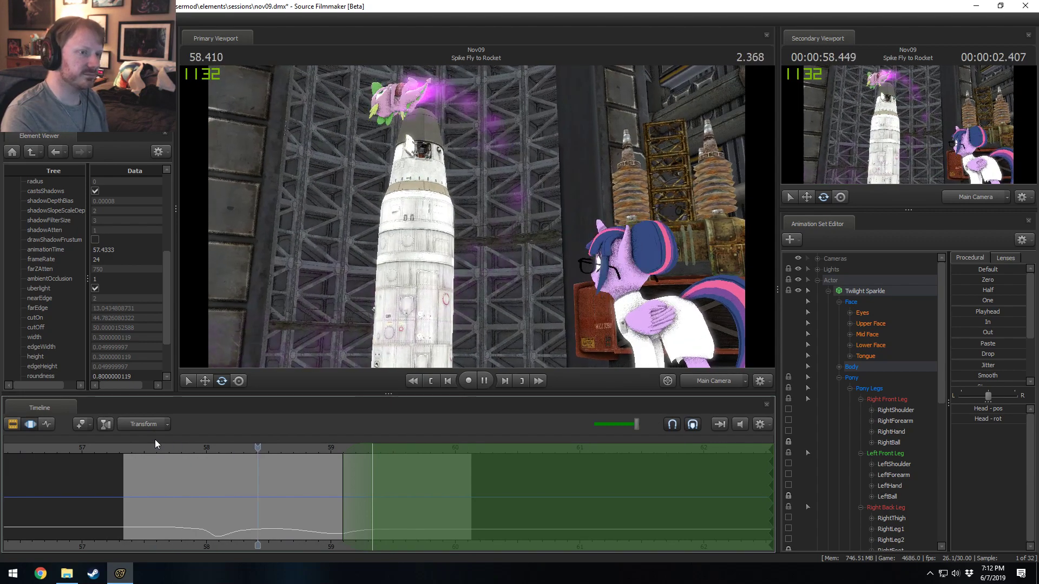
pyautogui.click(153, 446)
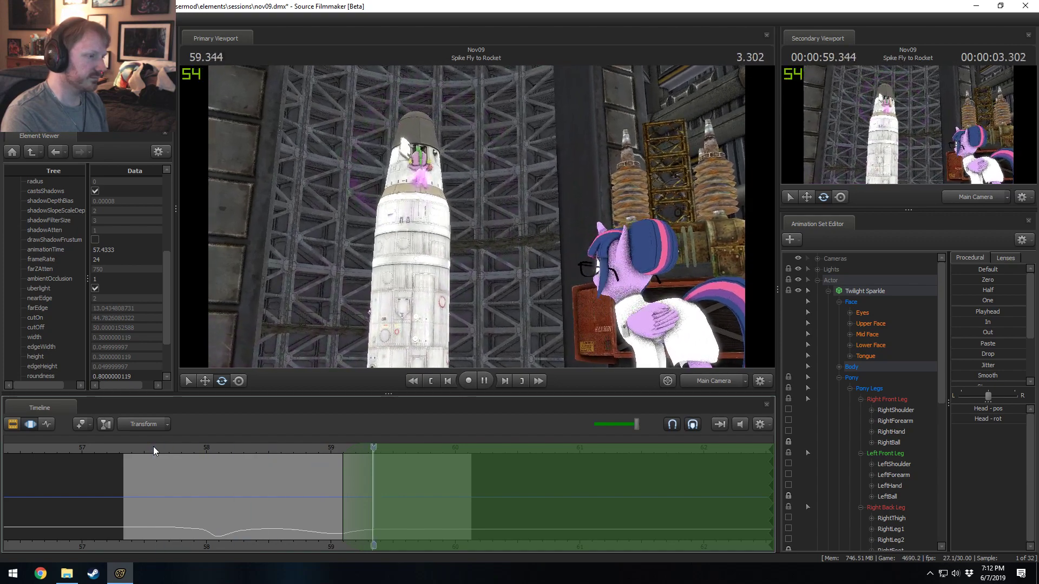
pyautogui.press('space')
pyautogui.click(154, 446)
pyautogui.press('space')
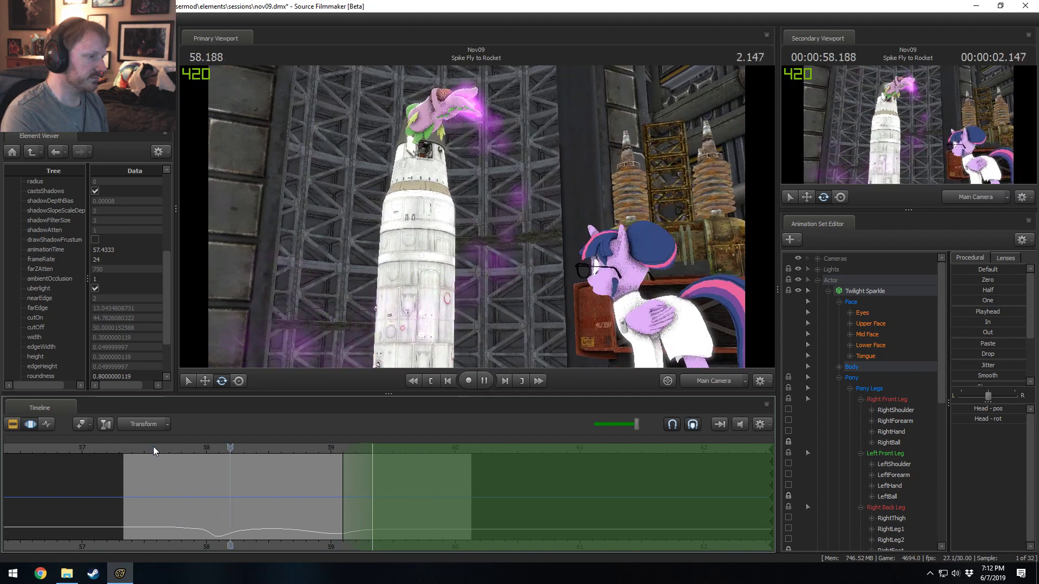
pyautogui.press('space')
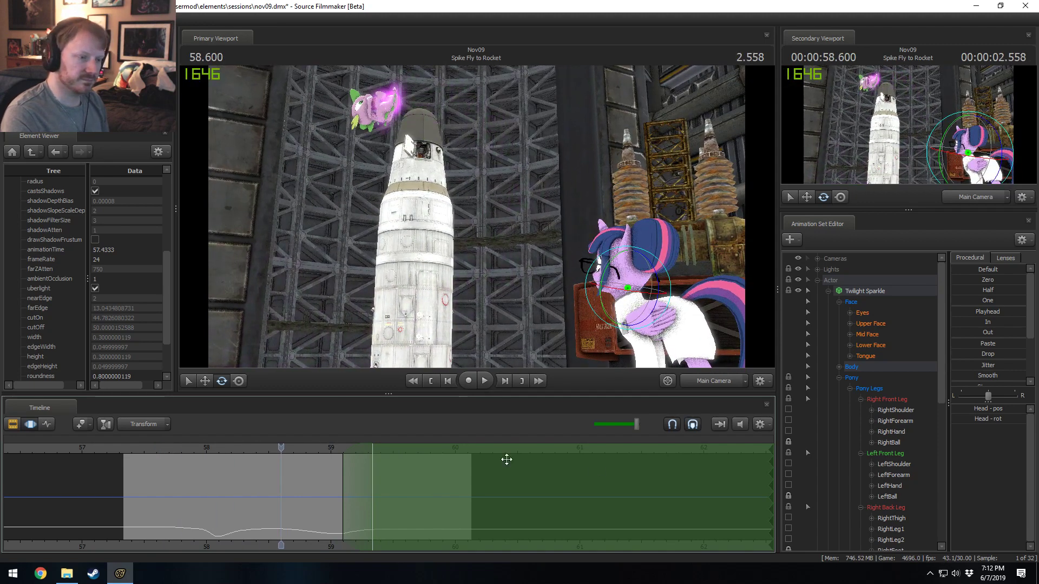
# - Select and collapse Twilight's Pony control group
pyautogui.click(839, 377)
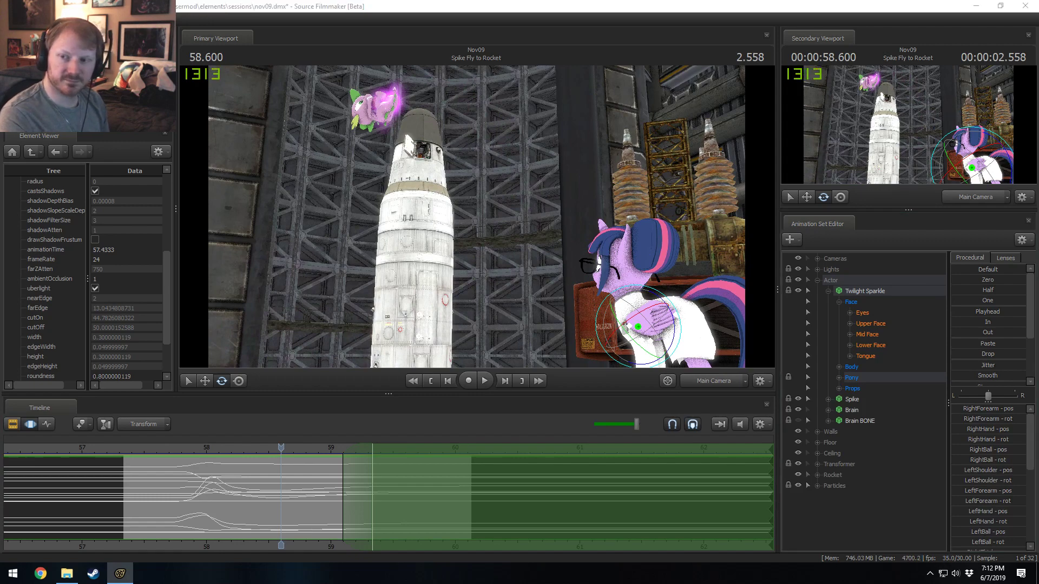
# - Switch to Chrome, search Google for "timezones", and view the image results
pyautogui.moveTo(1038, 81); pyautogui.dragTo(322, 54)
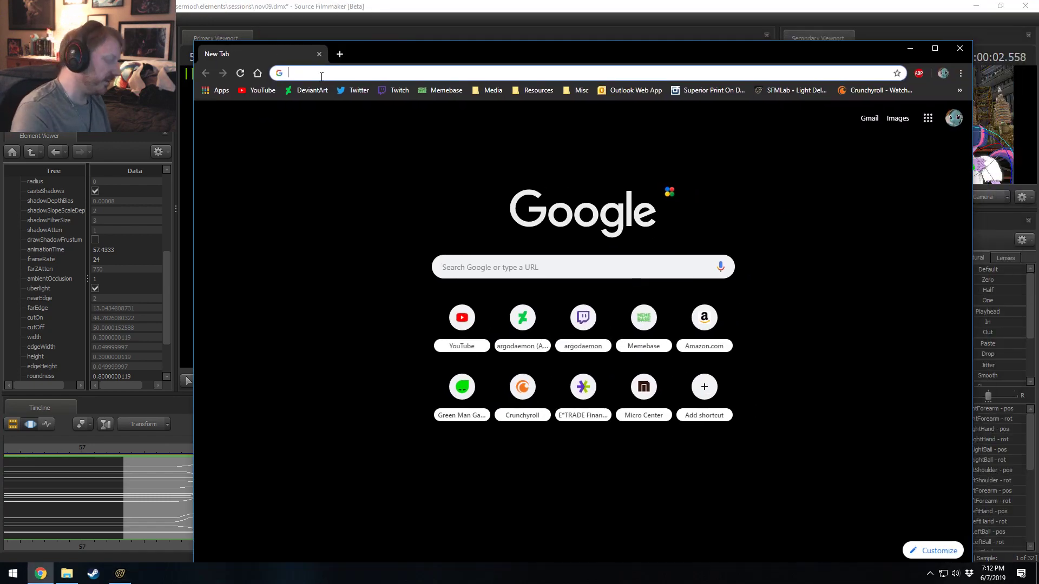
pyautogui.write('timezones u')
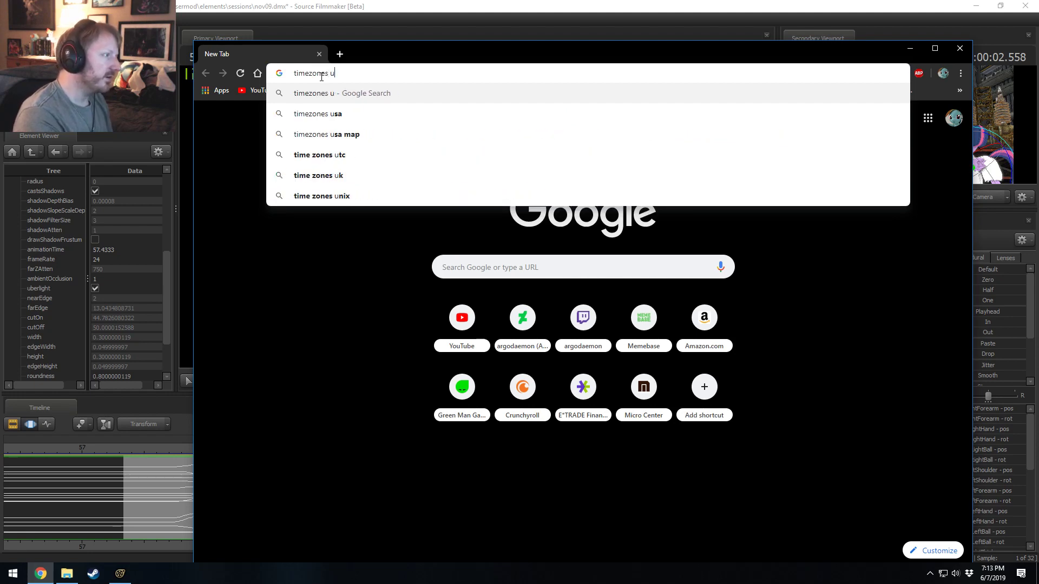
pyautogui.press('Return')
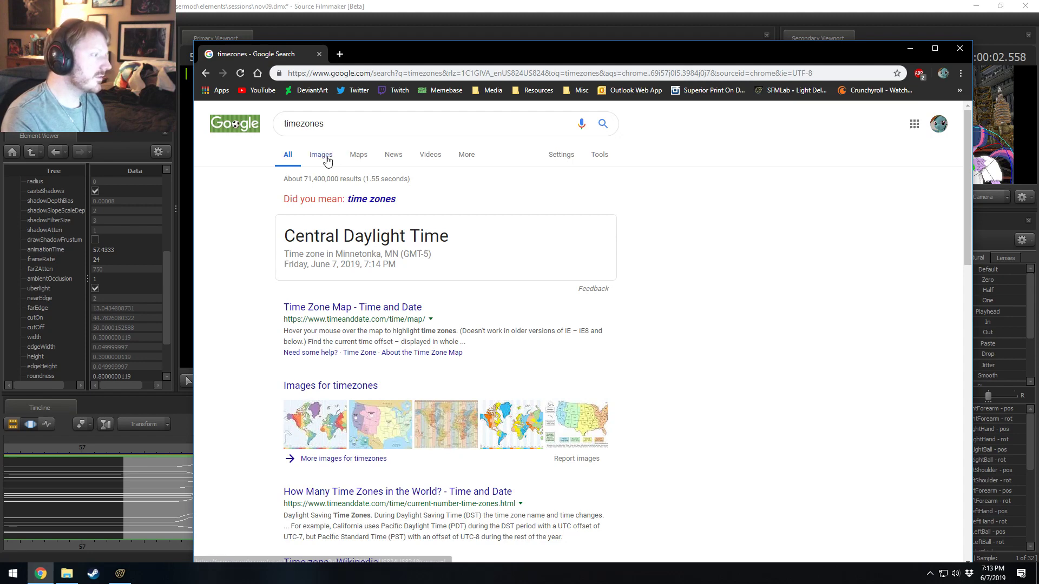
pyautogui.click(324, 157)
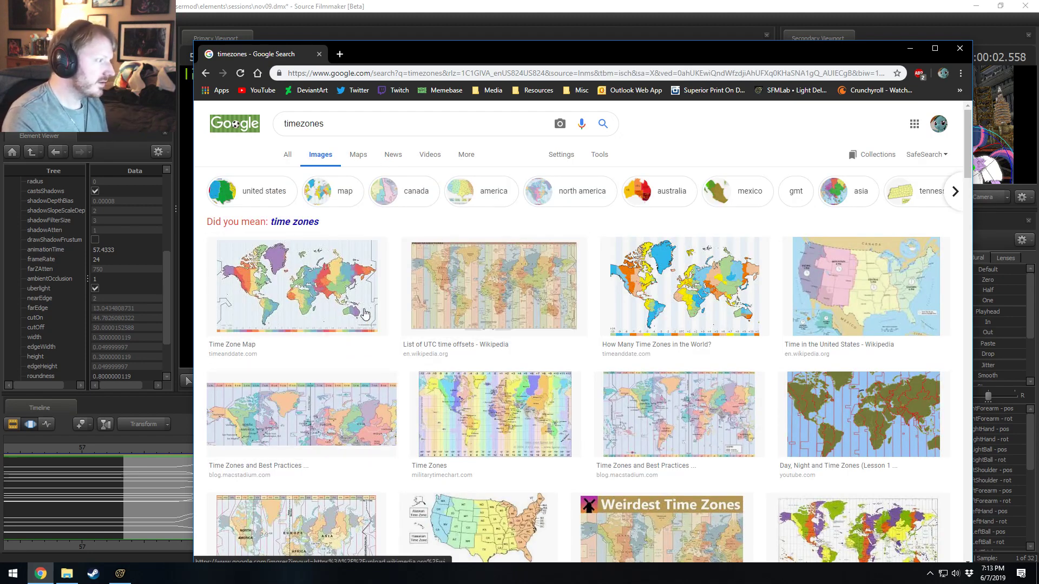
# - Enlarge the world Time Zone Map from the image results, examine the UTC offsets, and close the preview
pyautogui.click(304, 317)
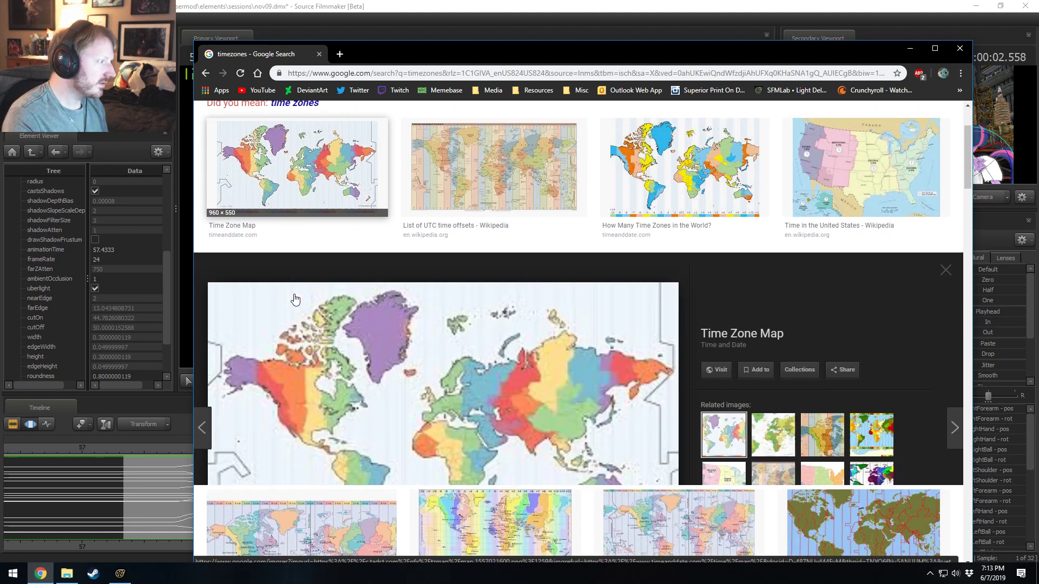
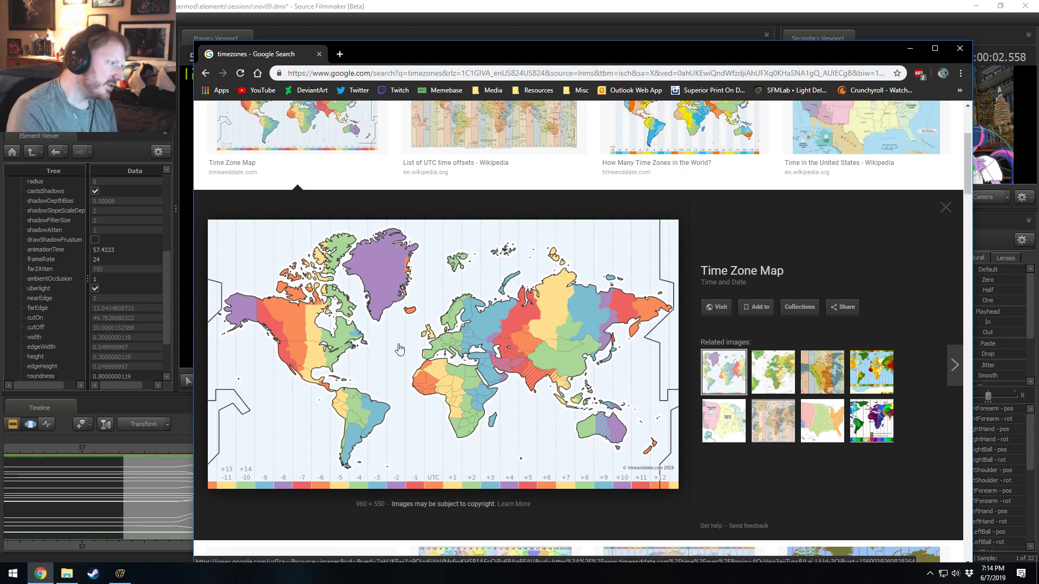
pyautogui.click(945, 207)
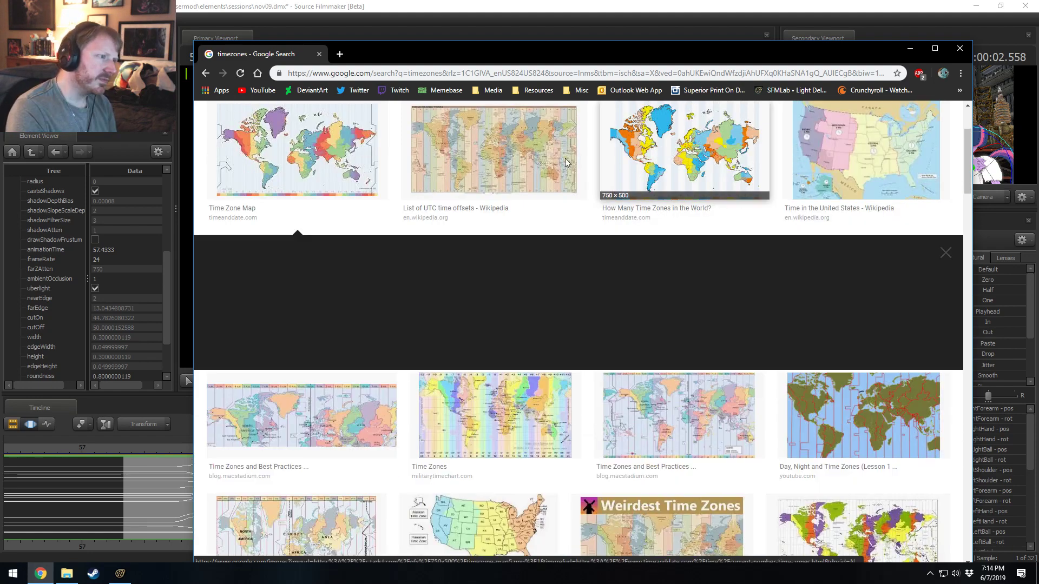
# - Search the images for "timezones canada", examine the first Canadian time zone map, and close its preview
pyautogui.scroll(3, 945, 207)
pyautogui.click(367, 119)
pyautogui.write('canada')
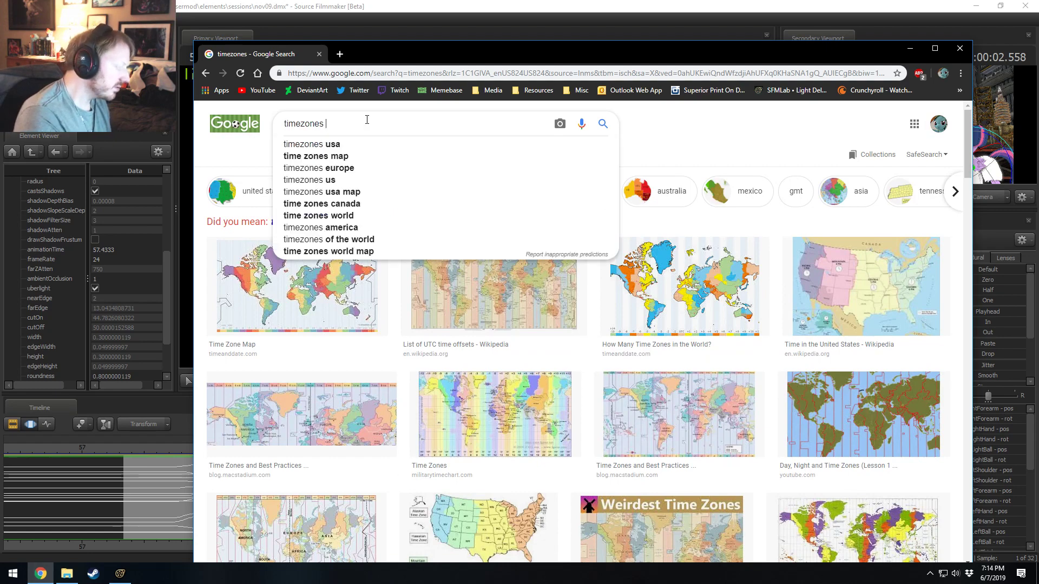
pyautogui.press('BackSpace')
pyautogui.press('BackSpace')
pyautogui.press('BackSpace')
pyautogui.write('ada')
pyautogui.press('Return')
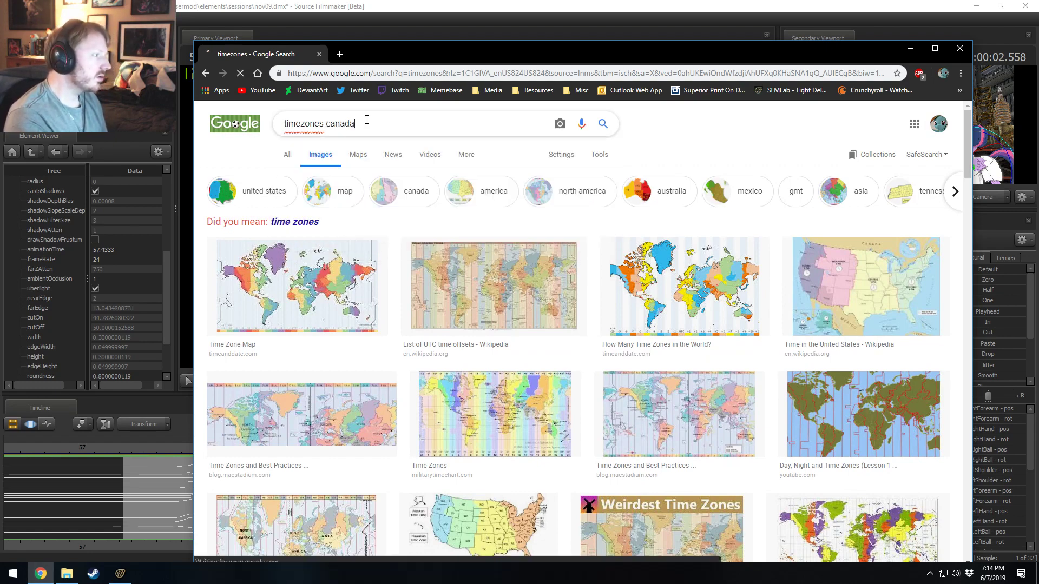
pyautogui.click(340, 242)
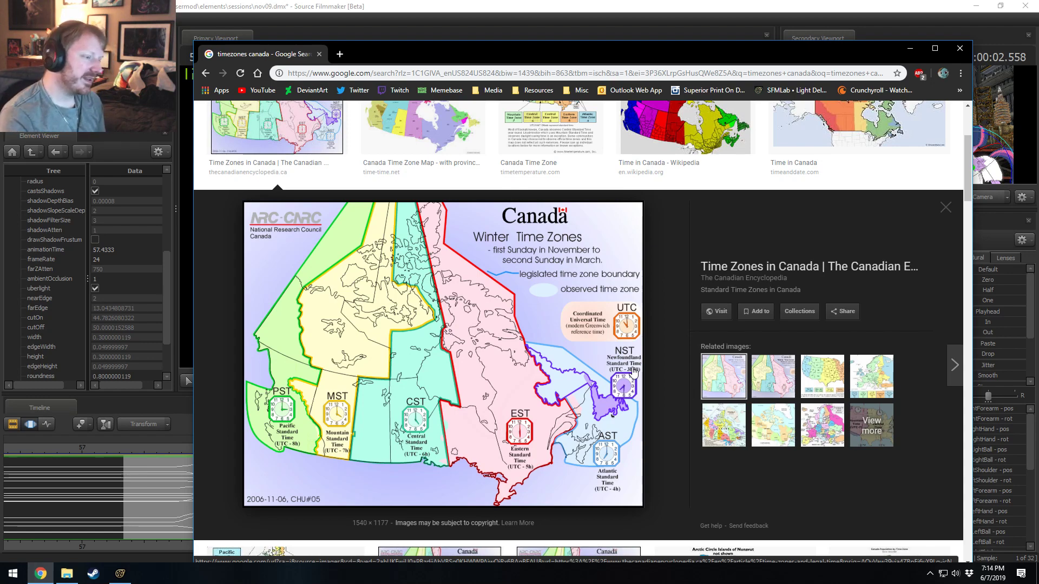
pyautogui.click(944, 208)
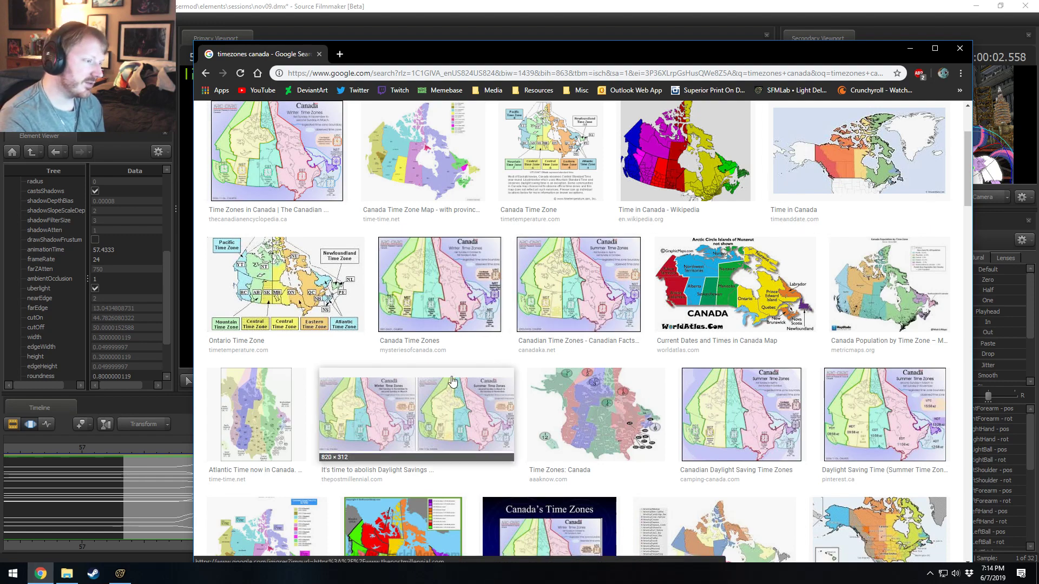
# - Search the images for "timezones australia" to look over the Australian time zone maps
pyautogui.scroll(2, 433, 417)
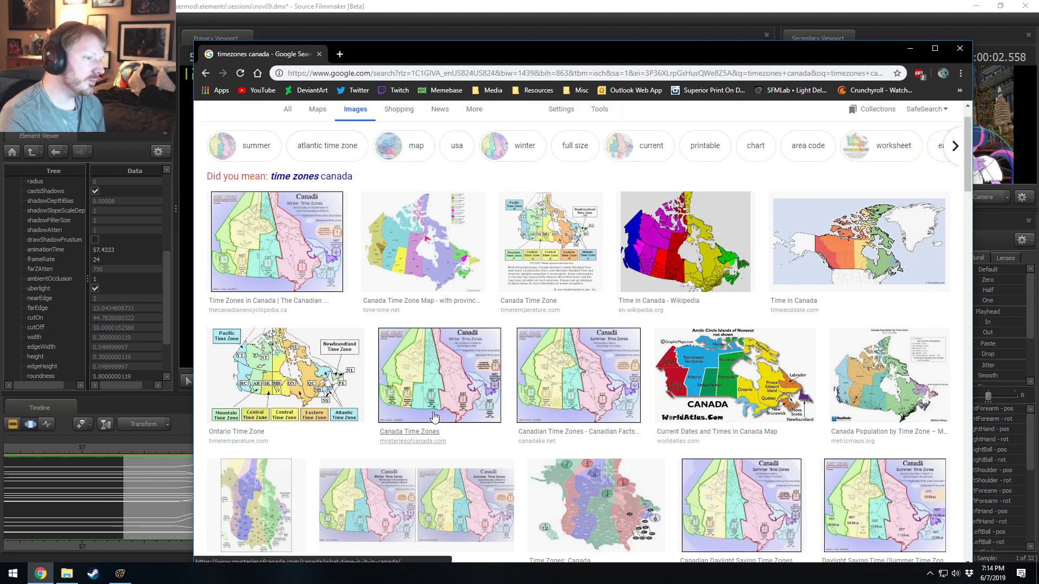
pyautogui.click(382, 126)
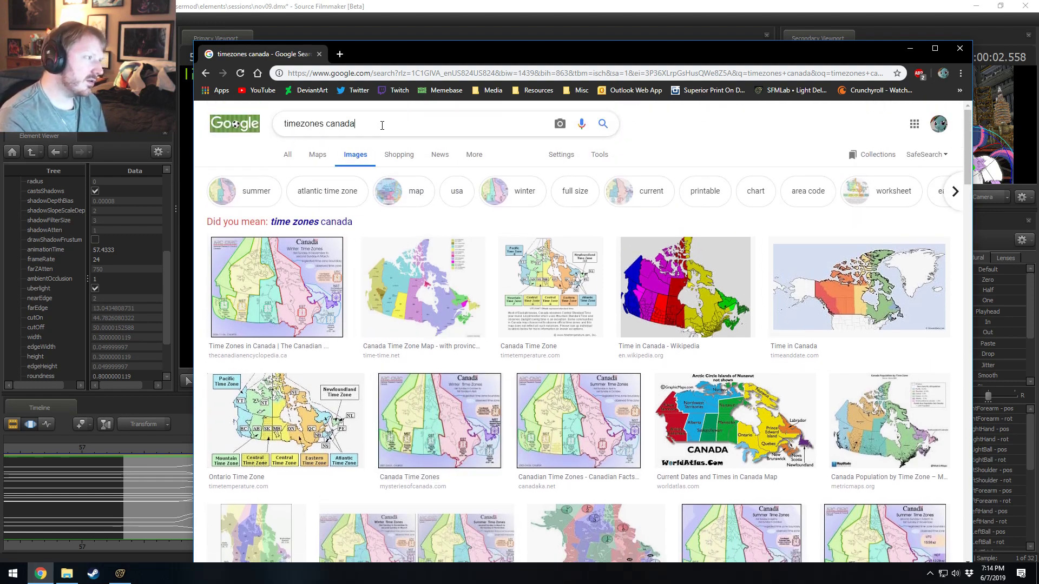
pyautogui.press('BackSpace')
pyautogui.press('BackSpace')
pyautogui.press('BackSpace')
pyautogui.press('BackSpace')
pyautogui.press('BackSpace')
pyautogui.press('BackSpace')
pyautogui.write('austra')
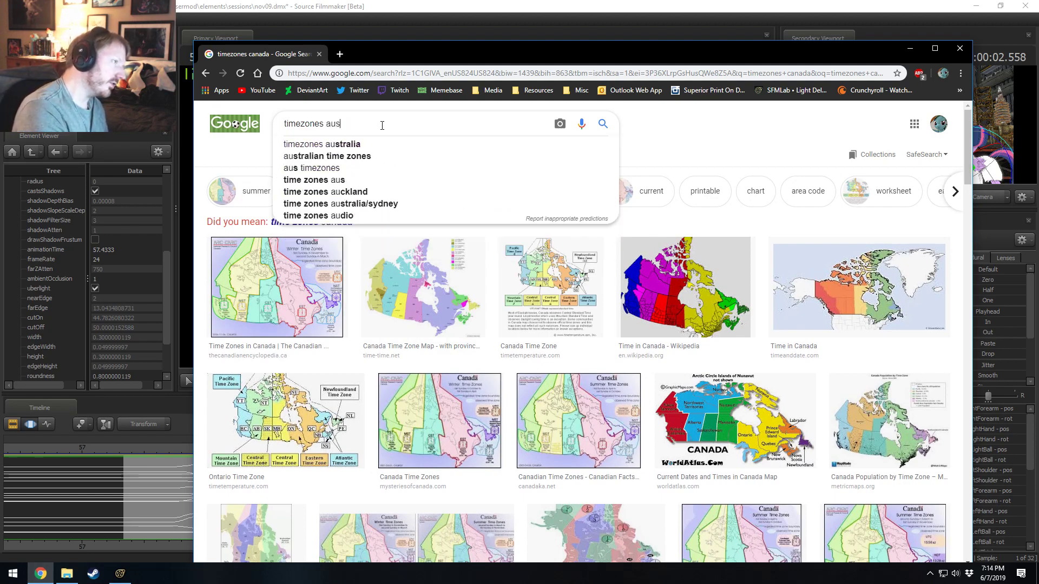
pyautogui.write('lia')
pyautogui.press('Return')
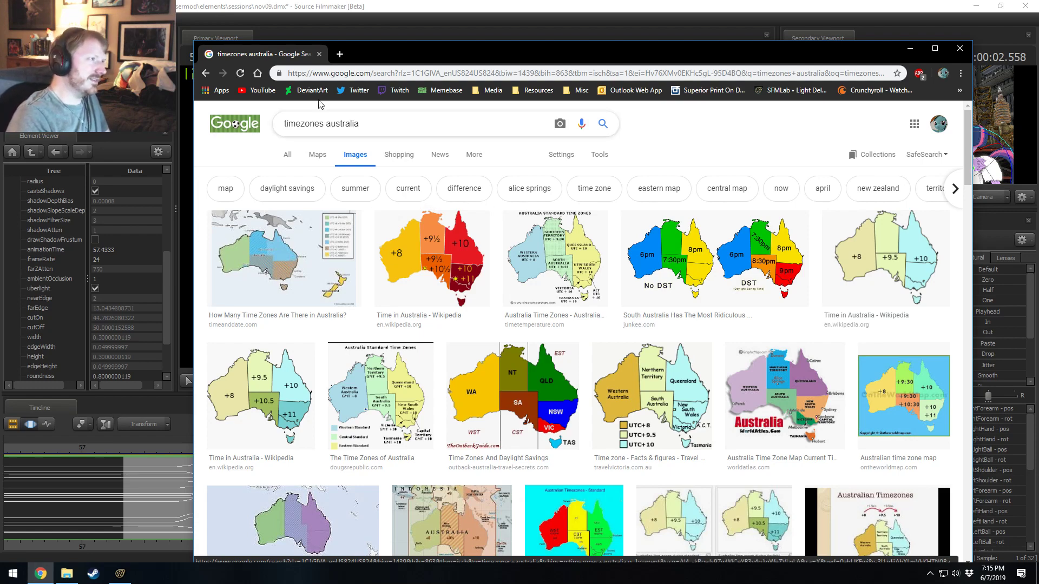
# - Switch back to Source Filmmaker, clear the time selection, and replay Twilight's turn from about 58.0 and 57.5
pyautogui.hotkey('alt', 'Tab')
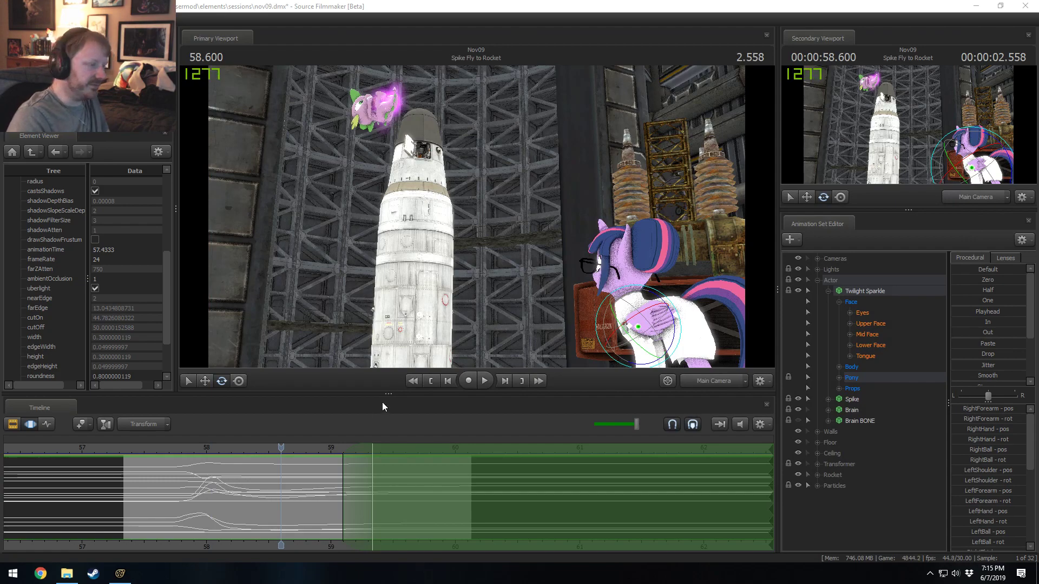
pyautogui.click(257, 487)
pyautogui.click(201, 448)
pyautogui.press('space')
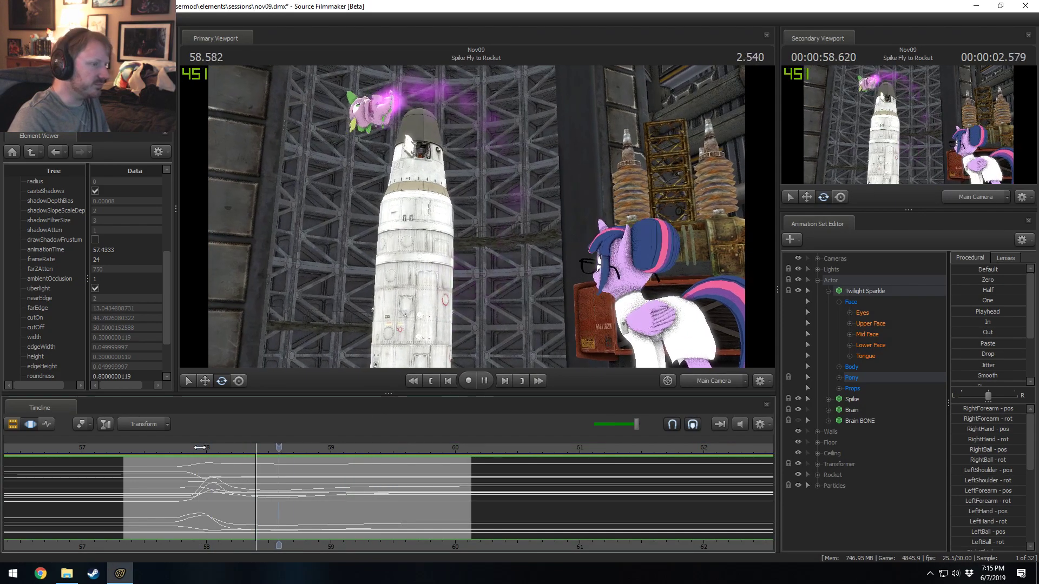
pyautogui.press('space')
pyautogui.click(143, 449)
pyautogui.press('space')
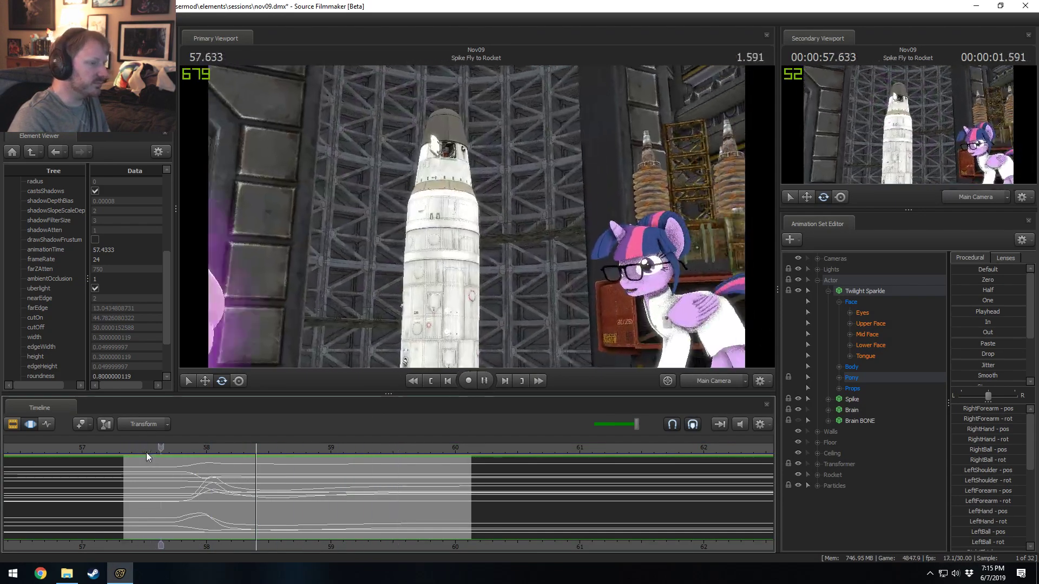
# - Select Twilight's Body, Pony and Props controls, leaving the Head and the Face group out of the selection
pyautogui.click(839, 378)
pyautogui.scroll(-5, 857, 401)
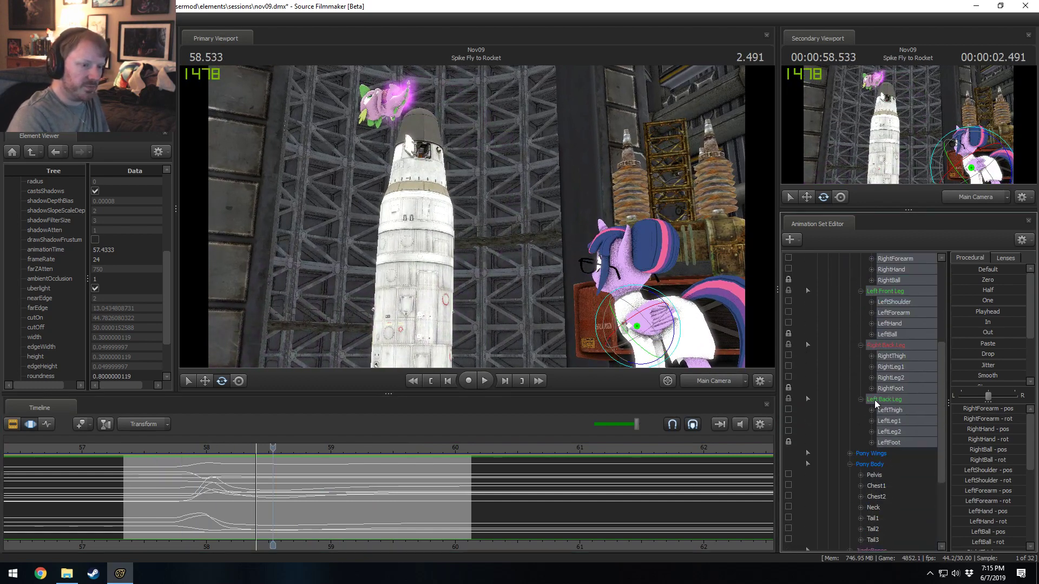
pyautogui.scroll(5, 877, 473)
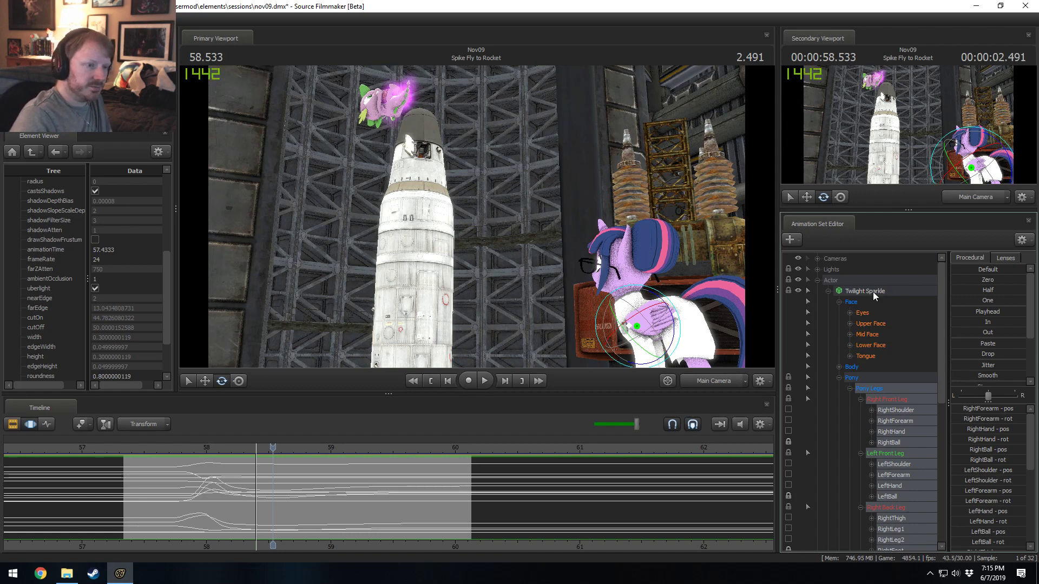
pyautogui.scroll(-8, 865, 360)
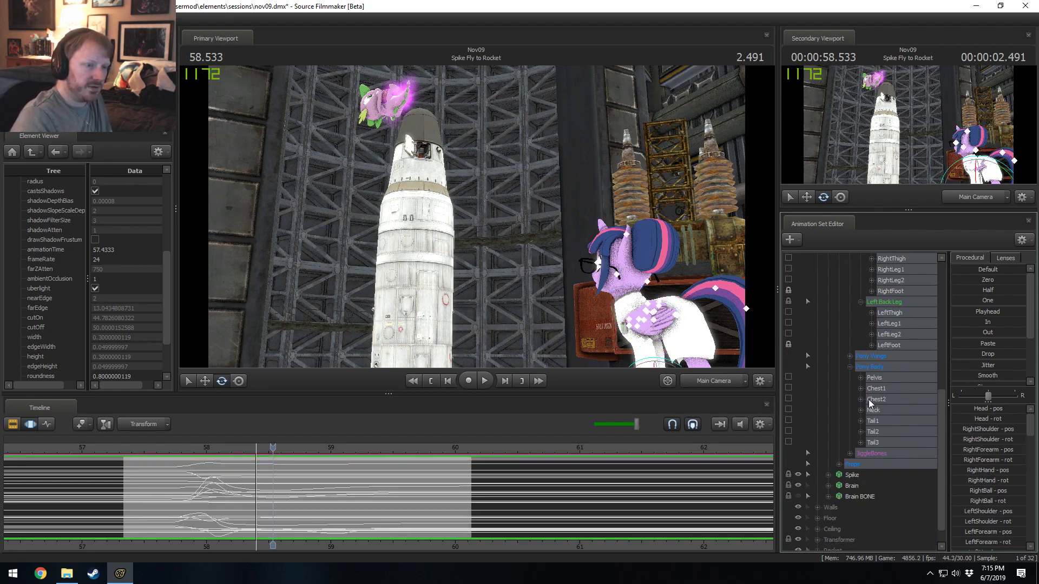
pyautogui.scroll(8, 878, 412)
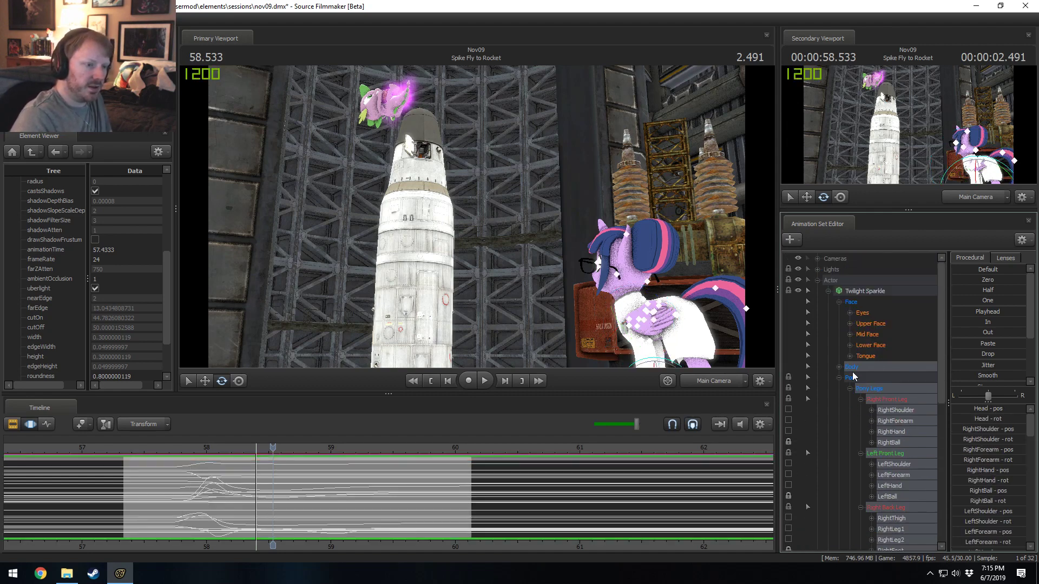
pyautogui.click(839, 367)
pyautogui.keyDown('ctrl'); pyautogui.click(872, 388); pyautogui.keyUp('ctrl')
pyautogui.scroll(2, 295, 480)
# - Blend a little of Twilight's pose at 57.700 into a time selection from about 58.77 to 59.37, centred near 59.03
pyautogui.press('shift')
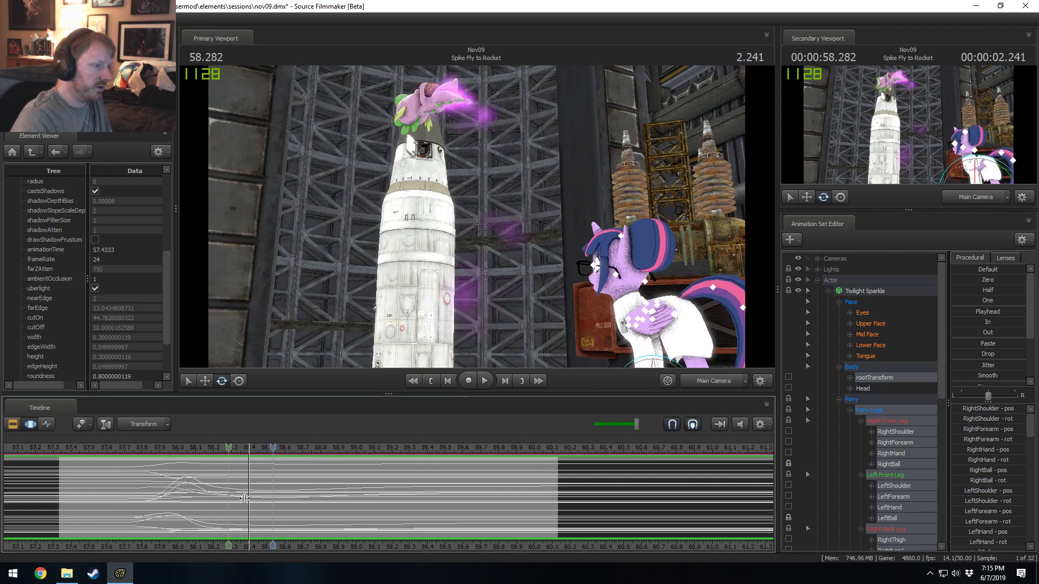
pyautogui.click(366, 508)
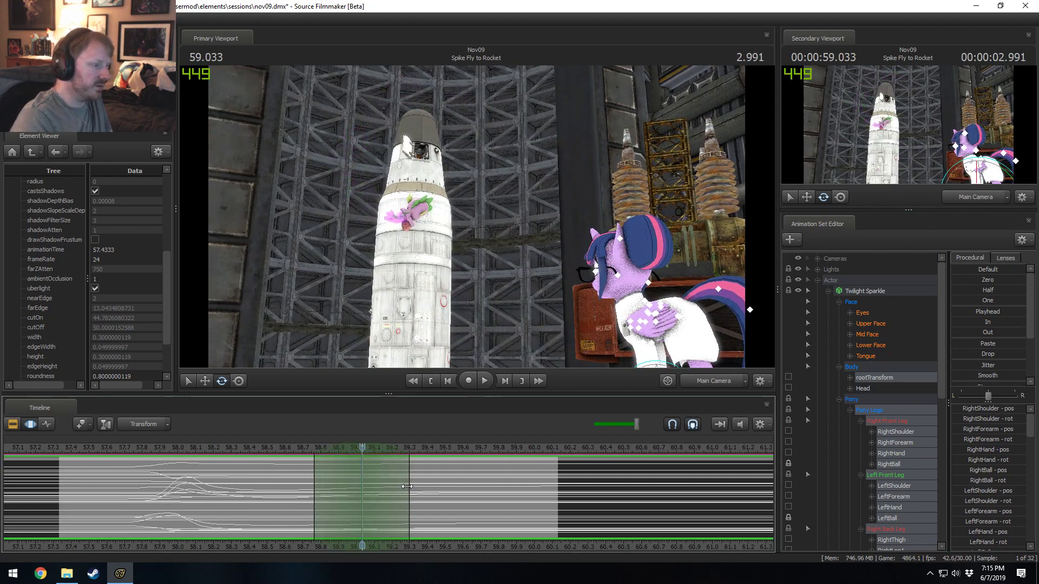
pyautogui.moveTo(407, 486); pyautogui.dragTo(418, 493)
pyautogui.moveTo(204, 456); pyautogui.dragTo(126, 475)
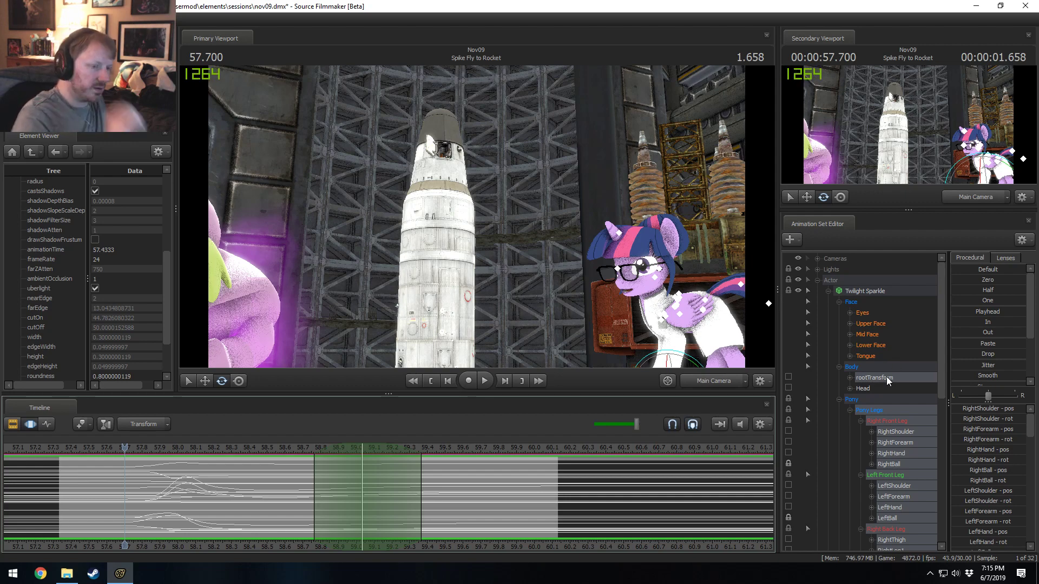
pyautogui.moveTo(953, 312); pyautogui.dragTo(968, 313)
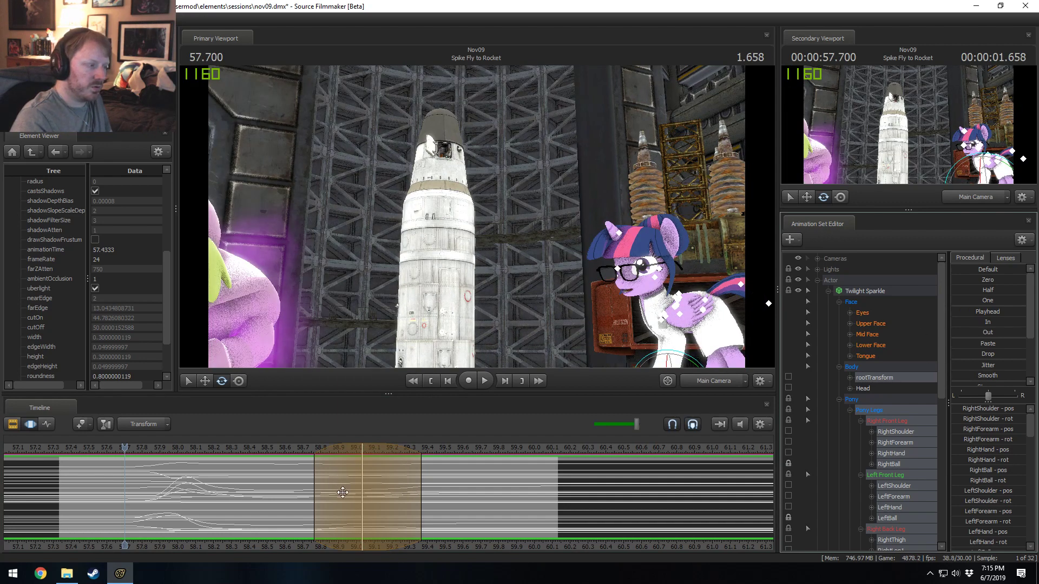
# - Replay the shot from about 57.57 to check Twilight's body motion after the turn
pyautogui.click(101, 453)
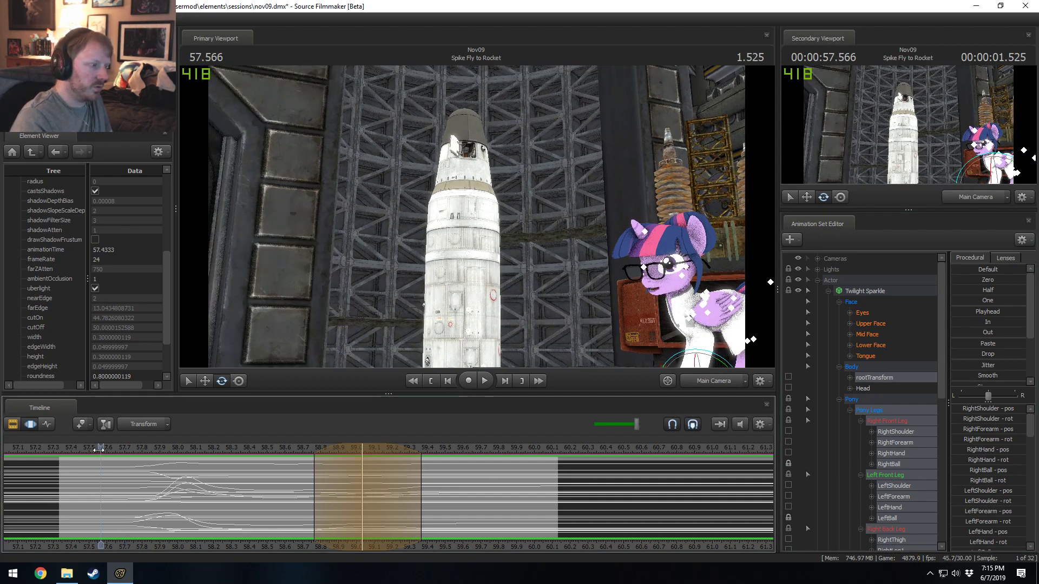
pyautogui.press('space')
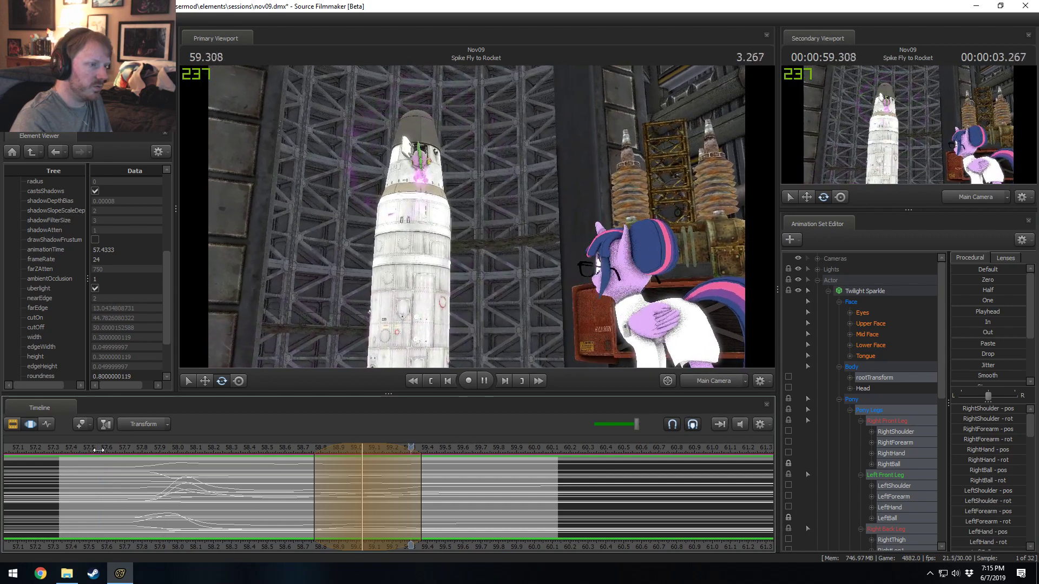
pyautogui.press('space')
# - Shift the whole time selection of the body movement earlier to centre near 58.97 and replay it
pyautogui.press('shift')
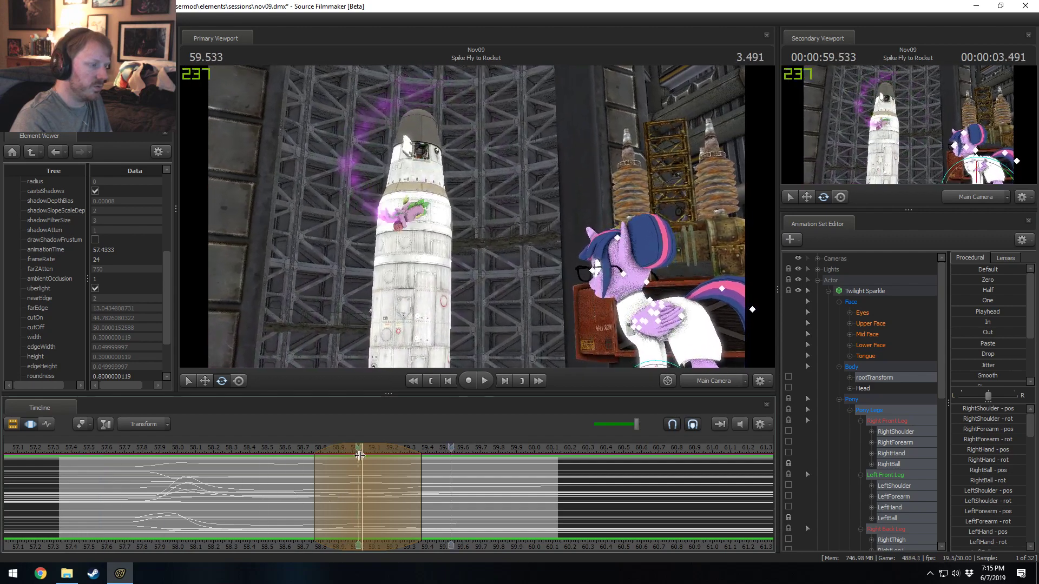
pyautogui.press('shift')
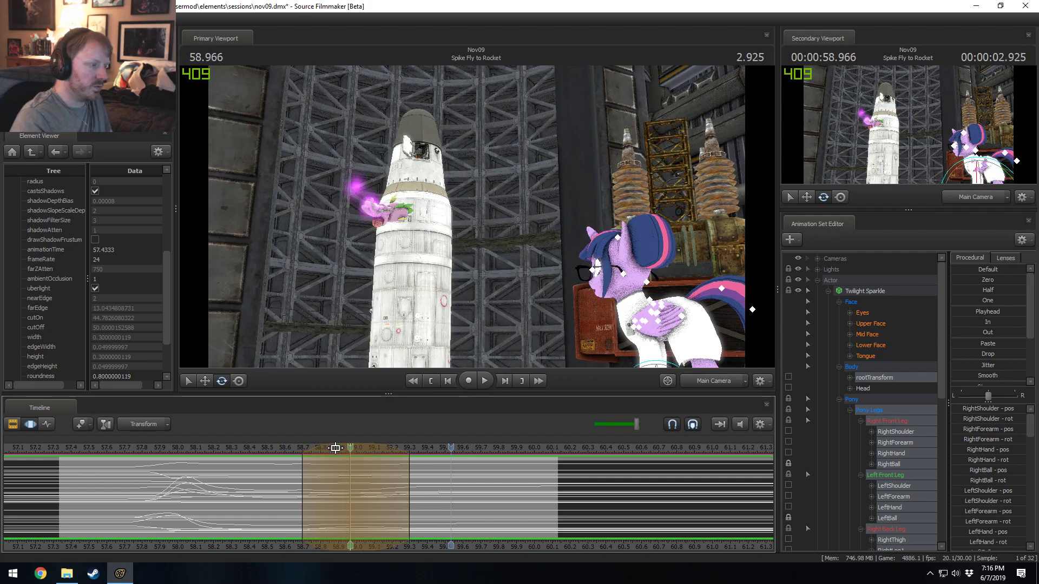
pyautogui.press('shift')
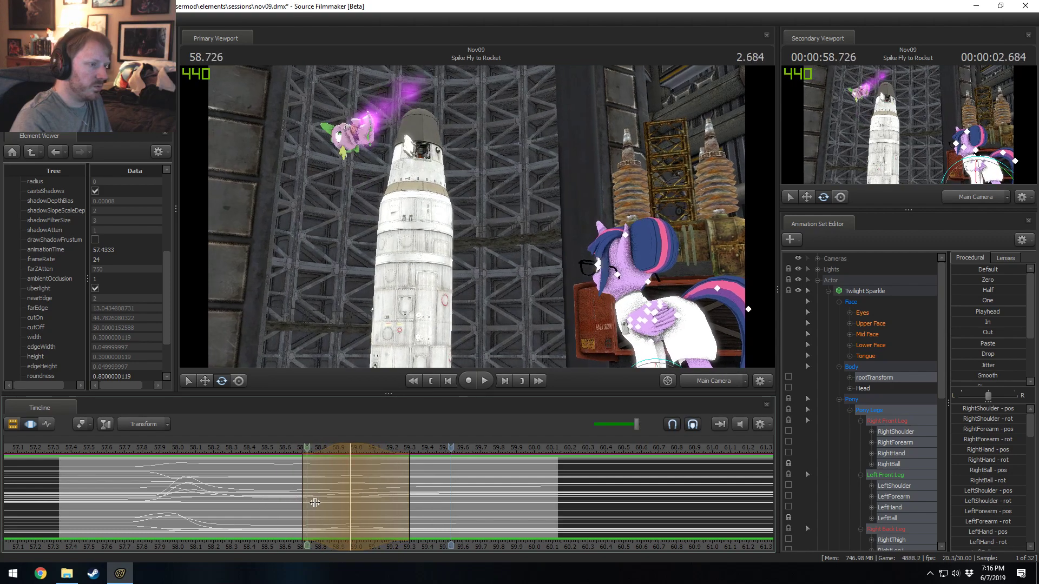
pyautogui.press('space')
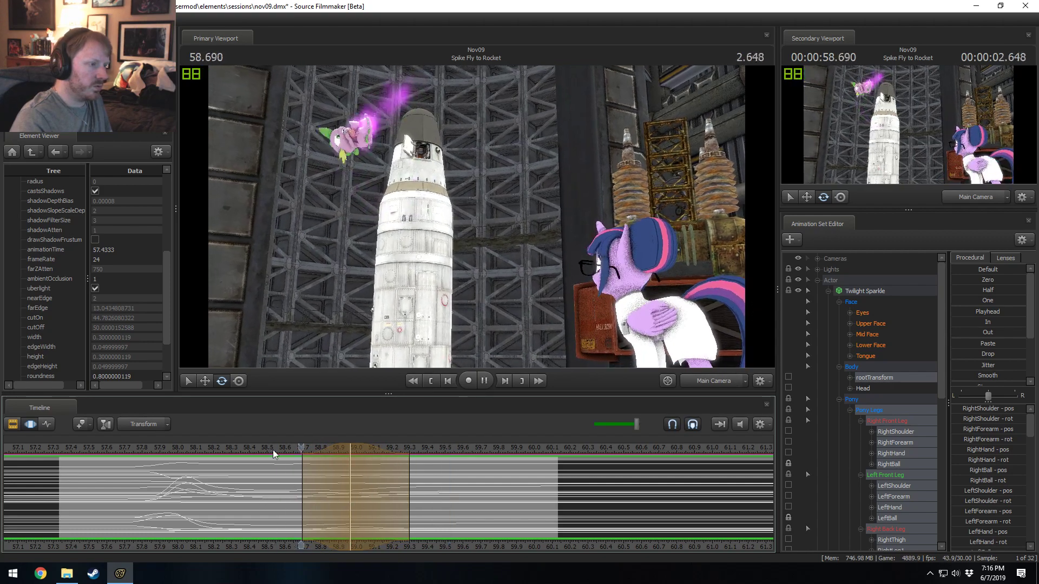
# - Extend the end of the body movement's time selection to about 59.33 and replay from about 58.47
pyautogui.moveTo(353, 461); pyautogui.dragTo(351, 476)
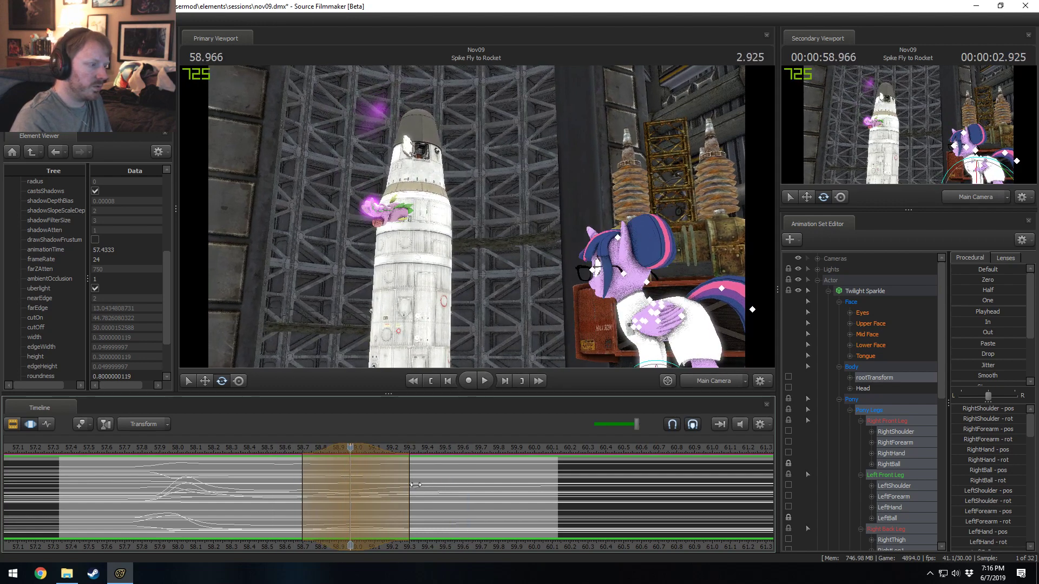
pyautogui.moveTo(415, 485); pyautogui.dragTo(418, 485)
pyautogui.press('space')
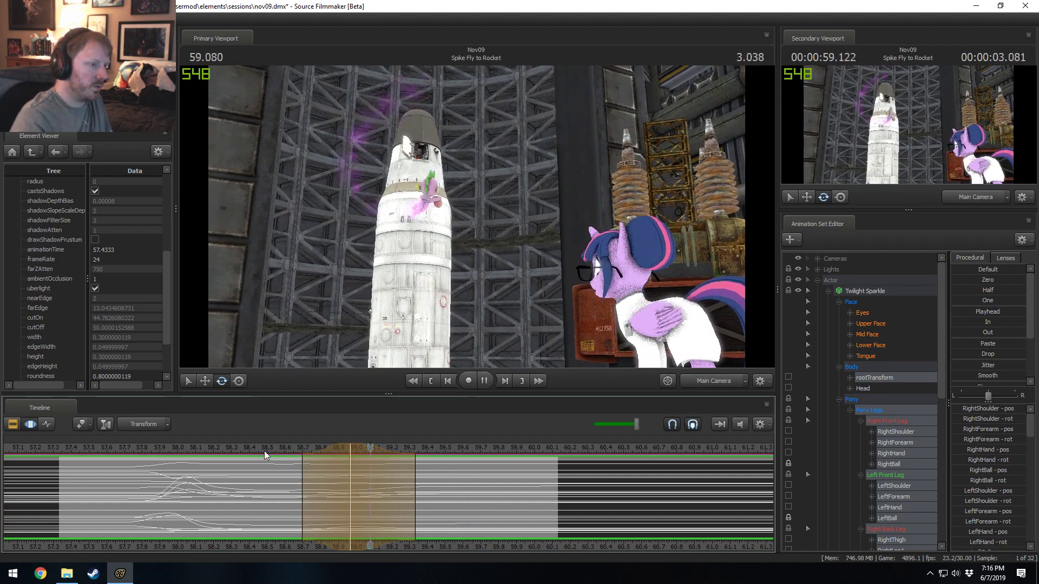
pyautogui.click(265, 452)
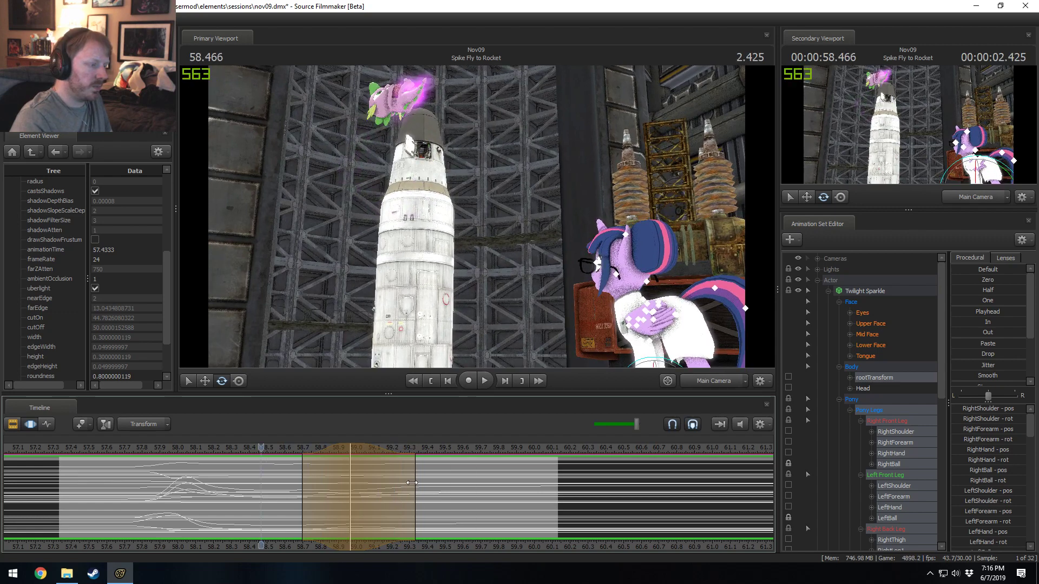
pyautogui.press('space')
pyautogui.press('space')
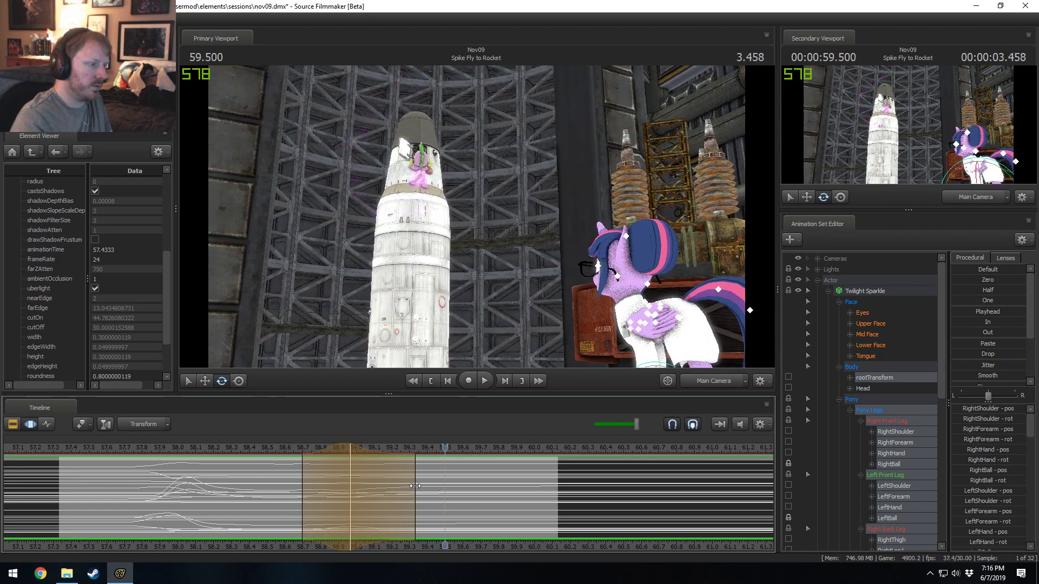
# - Widen the body movement's time selection to run from about 58.67 to 59.4 and replay from about 58.25
pyautogui.press('shift')
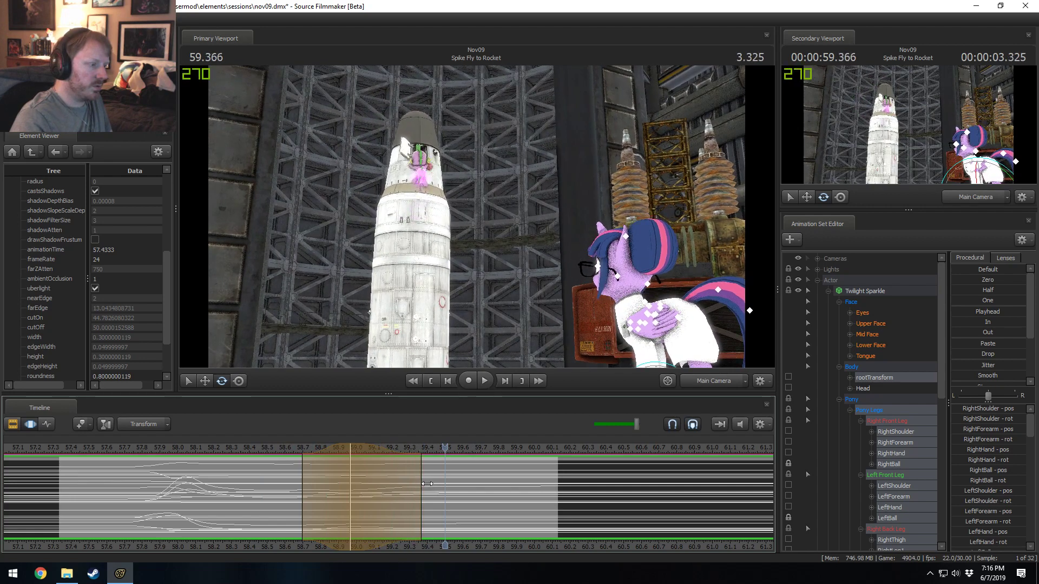
pyautogui.press('shift')
pyautogui.moveTo(305, 474); pyautogui.dragTo(298, 473)
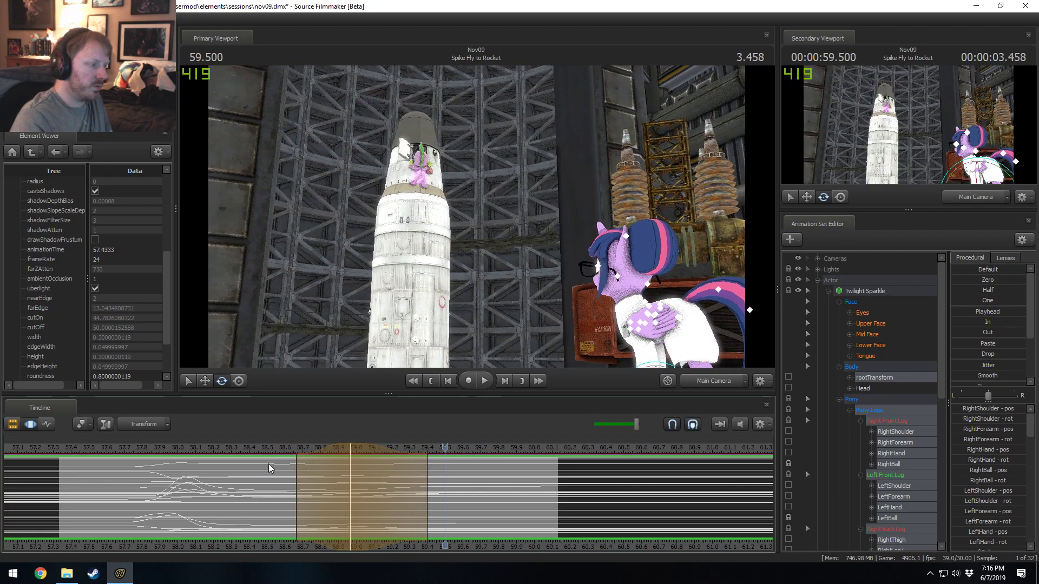
pyautogui.click(223, 445)
pyautogui.press('space')
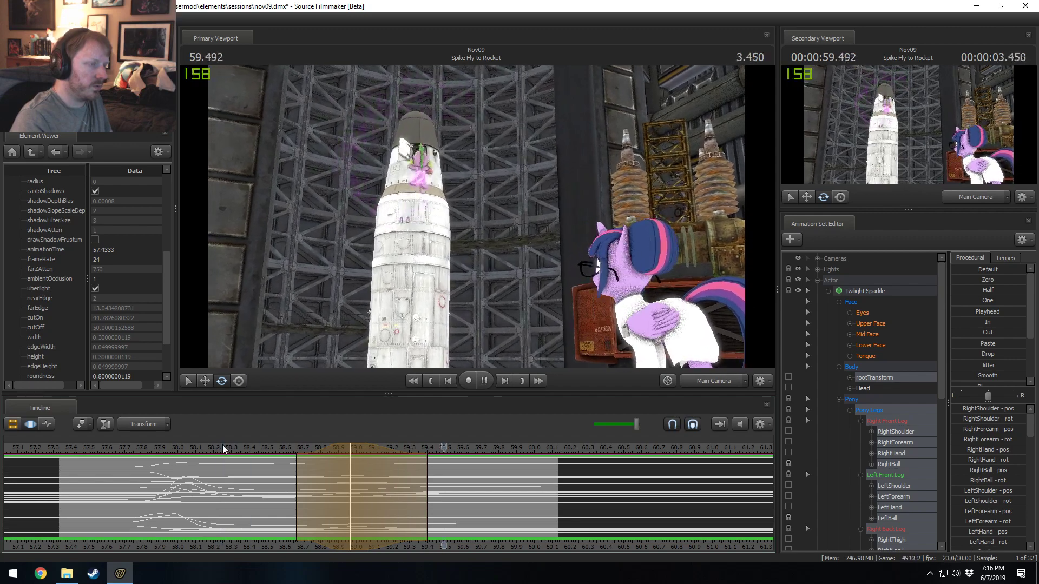
# - Lock Twilight's right and left front shoulders, select Chest2, and replay the movement from about 58.4
pyautogui.press('space')
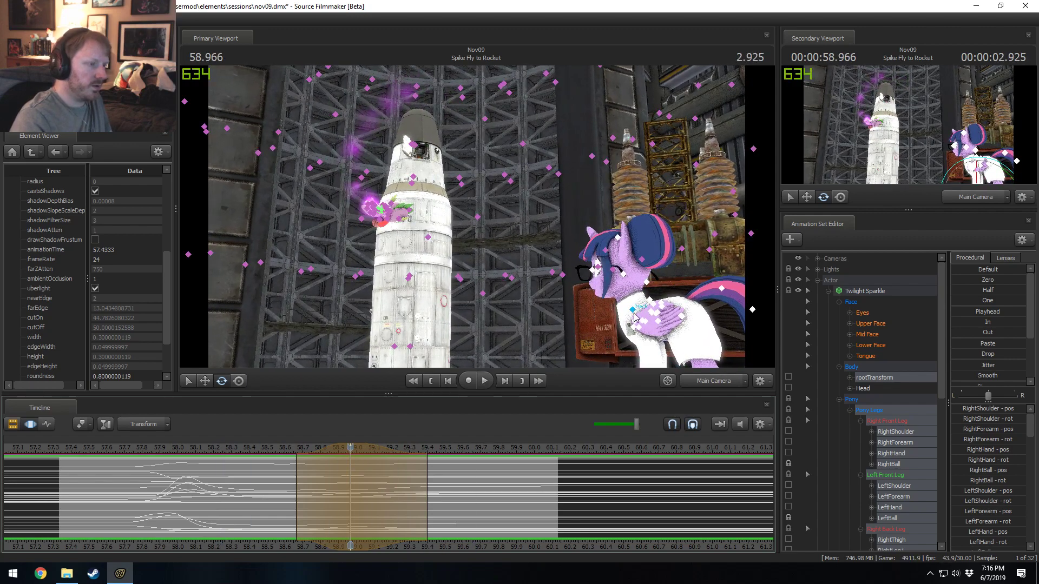
pyautogui.scroll(-5, 873, 428)
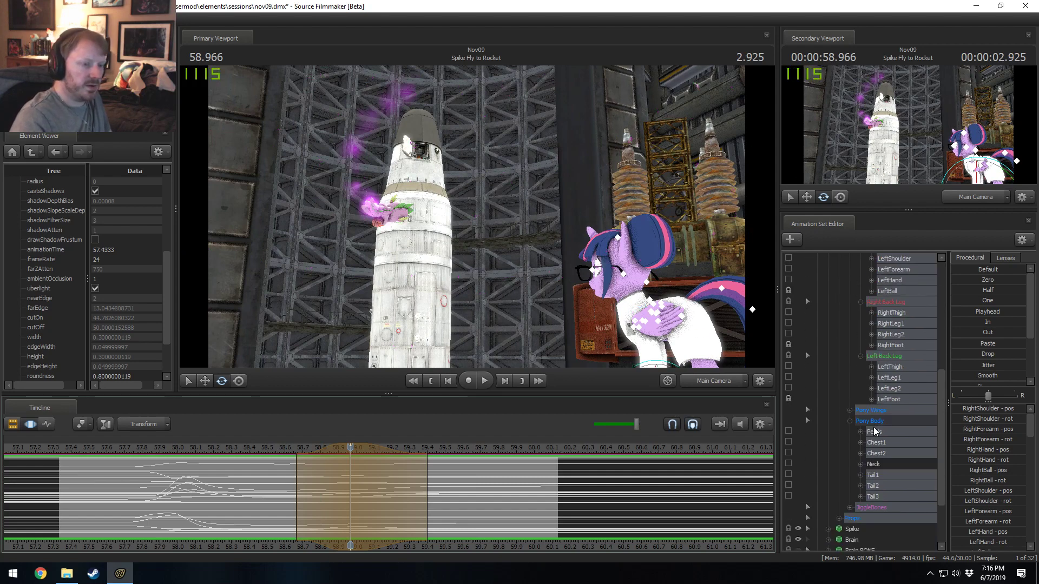
pyautogui.scroll(2, 874, 427)
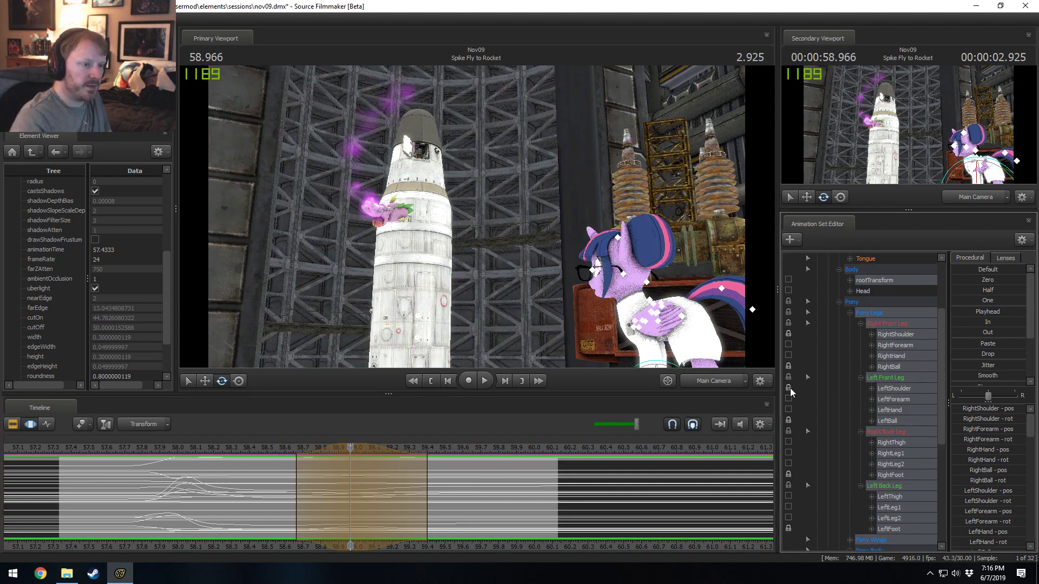
pyautogui.scroll(-4, 842, 455)
pyautogui.click(878, 454)
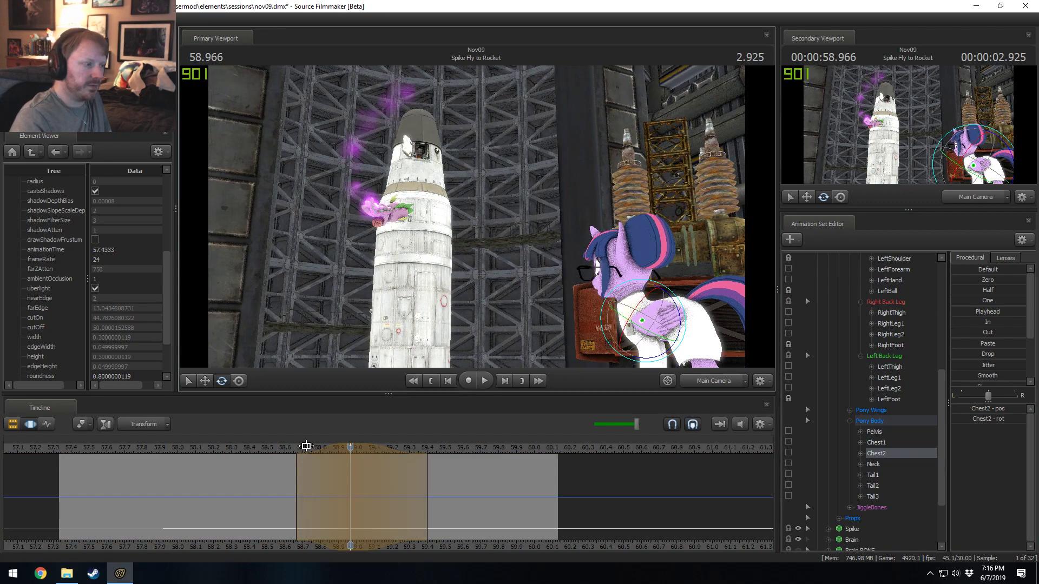
pyautogui.moveTo(339, 509); pyautogui.dragTo(398, 508)
pyautogui.press('space')
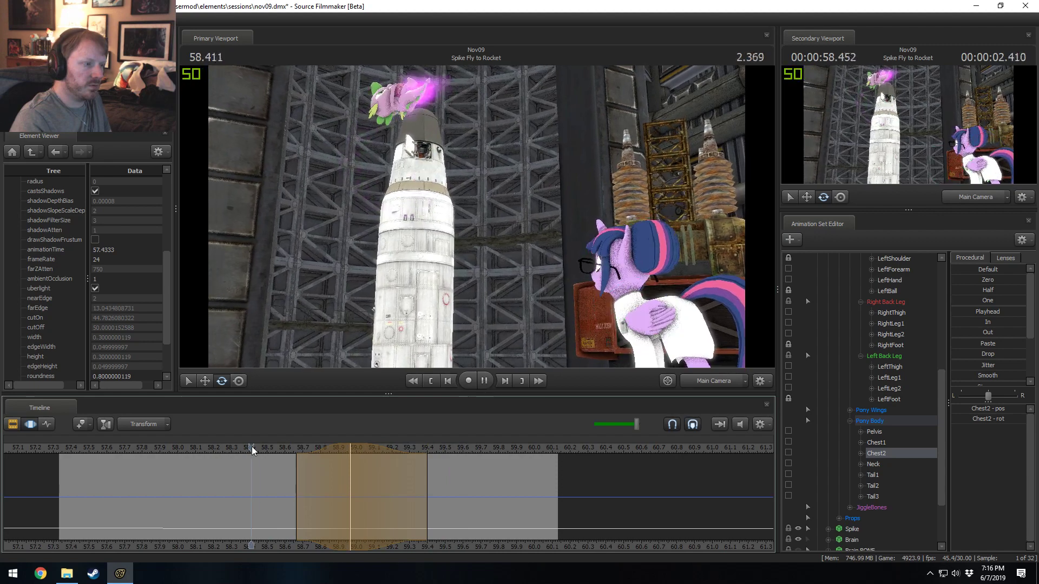
pyautogui.press('space')
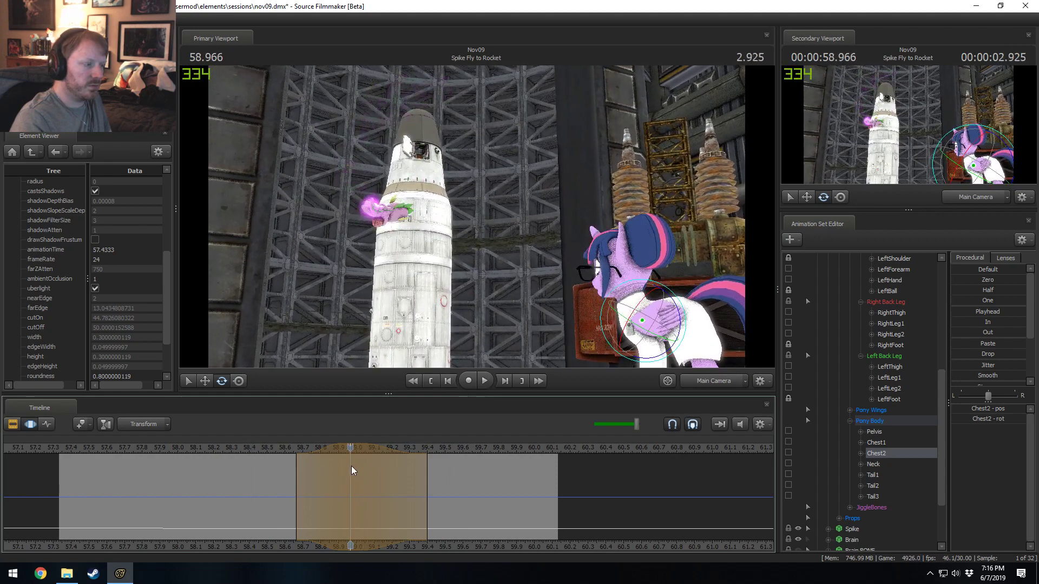
# - Switch the primary viewport to the Work Camera, frame Twilight's legs and select her LeftFoot
pyautogui.click(712, 380)
pyautogui.moveTo(671, 325); pyautogui.dragTo(744, 382)
pyautogui.press('w')
pyautogui.moveTo(476, 217); pyautogui.dragTo(476, 241)
pyautogui.moveTo(352, 475)
pyautogui.mouseDown()
pyautogui.moveTo(308, 480)
pyautogui.moveTo(351, 491)
pyautogui.mouseUp()
pyautogui.press('ctrl')
pyautogui.keyDown('ctrl'); pyautogui.click(518, 299); pyautogui.keyUp('ctrl')
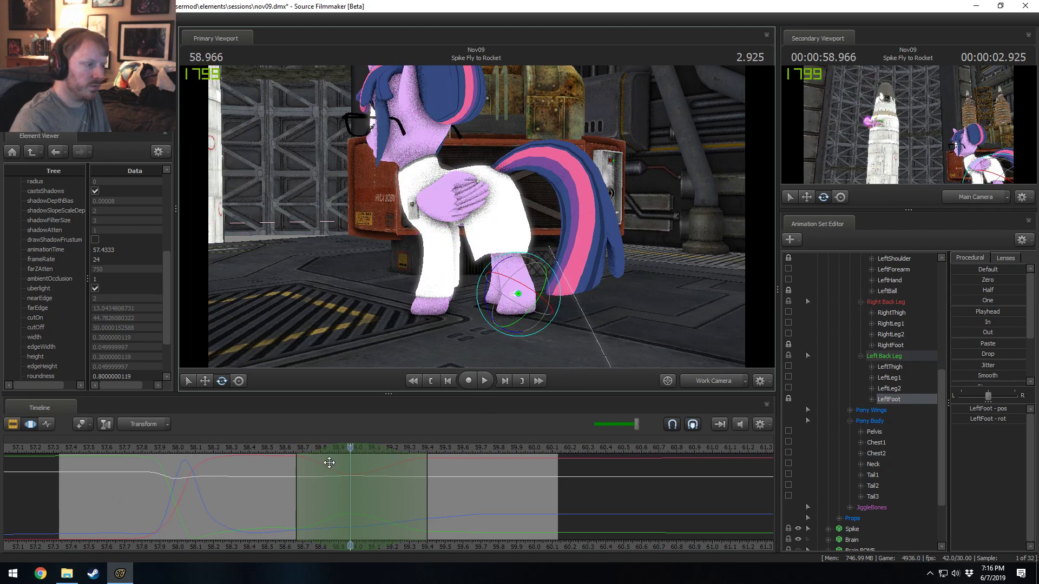
# - Set a time selection without falloff from about 58.67 to 59.4 and flatten LeftFoot's motion within it using a procedural preset
pyautogui.click(471, 449)
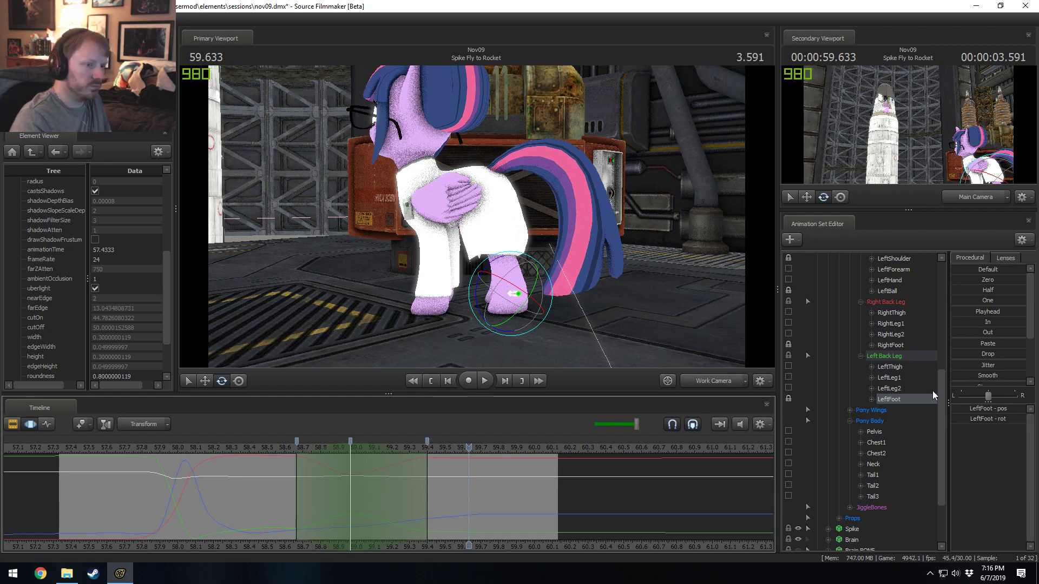
pyautogui.scroll(1, 448, 462)
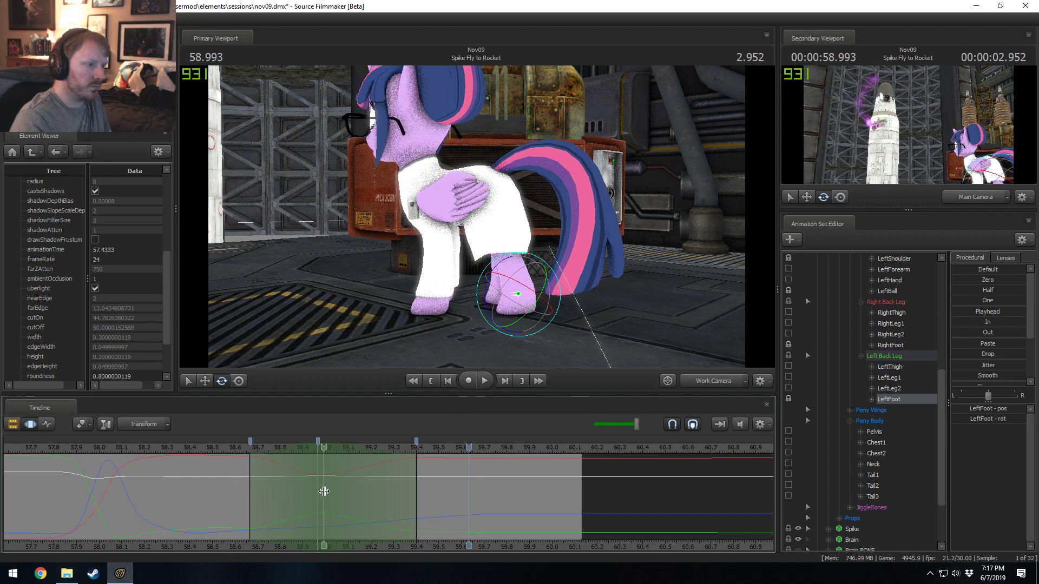
pyautogui.keyDown('shift'); pyautogui.moveTo(446, 495); pyautogui.dragTo(415, 507); pyautogui.keyUp('shift')
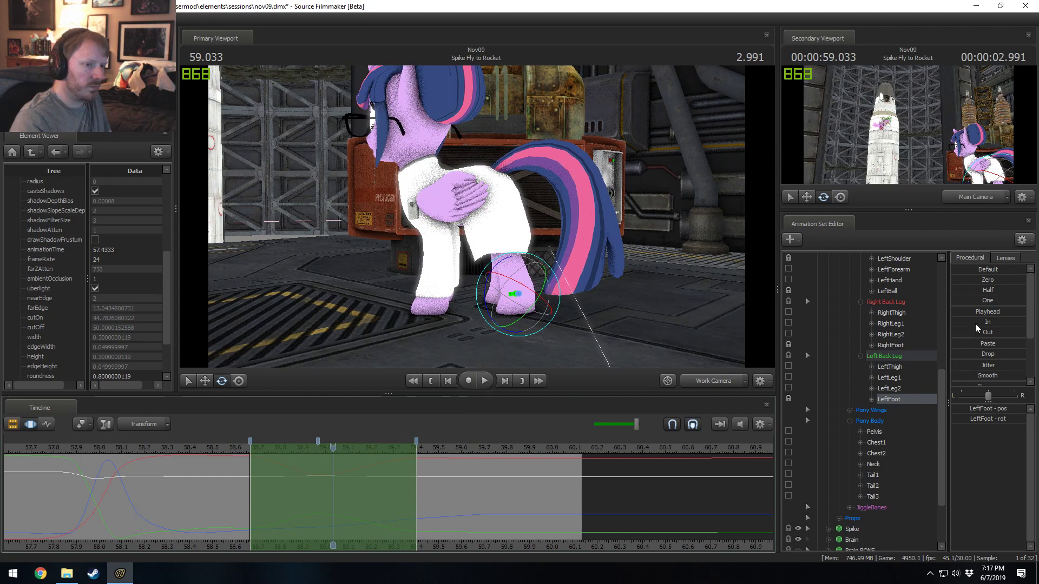
pyautogui.scroll(-3, 976, 336)
pyautogui.click(975, 378)
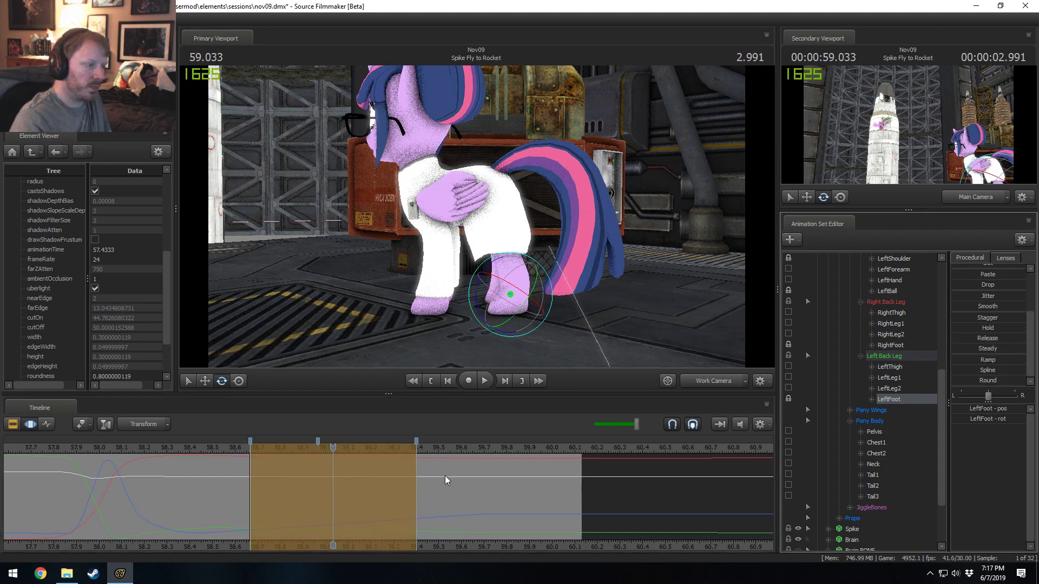
# - Recentre the time selection at 58.966 with falloffs from about 58.67 to 59.4, and slightly rotate LeftLeg1 and LeftLeg2
pyautogui.keyDown('shift'); pyautogui.click(318, 472); pyautogui.keyUp('shift')
pyautogui.keyDown('shift'); pyautogui.scroll(9, 318, 474); pyautogui.keyUp('shift')
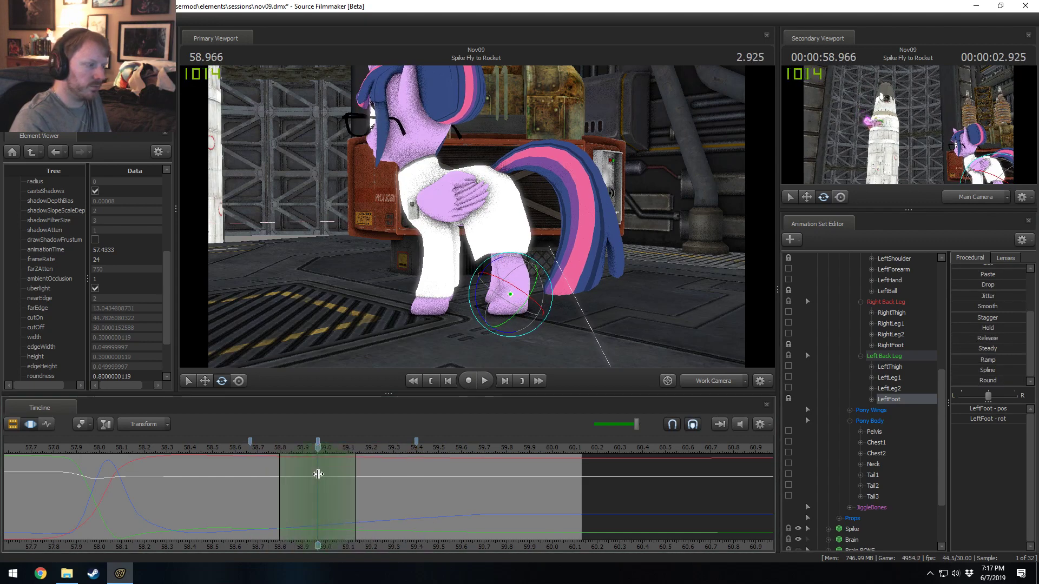
pyautogui.moveTo(386, 487); pyautogui.dragTo(416, 487)
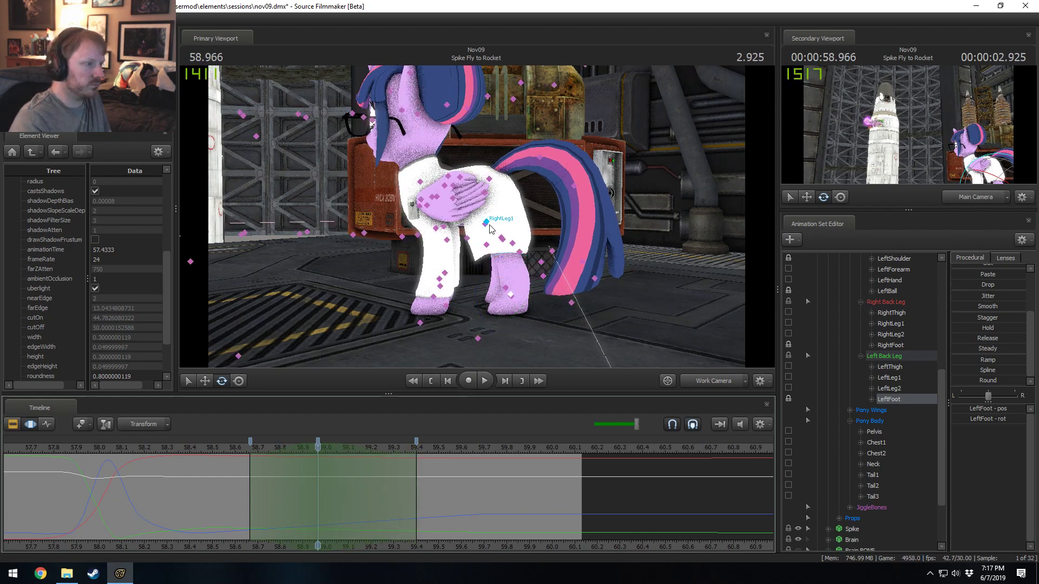
pyautogui.click(486, 224)
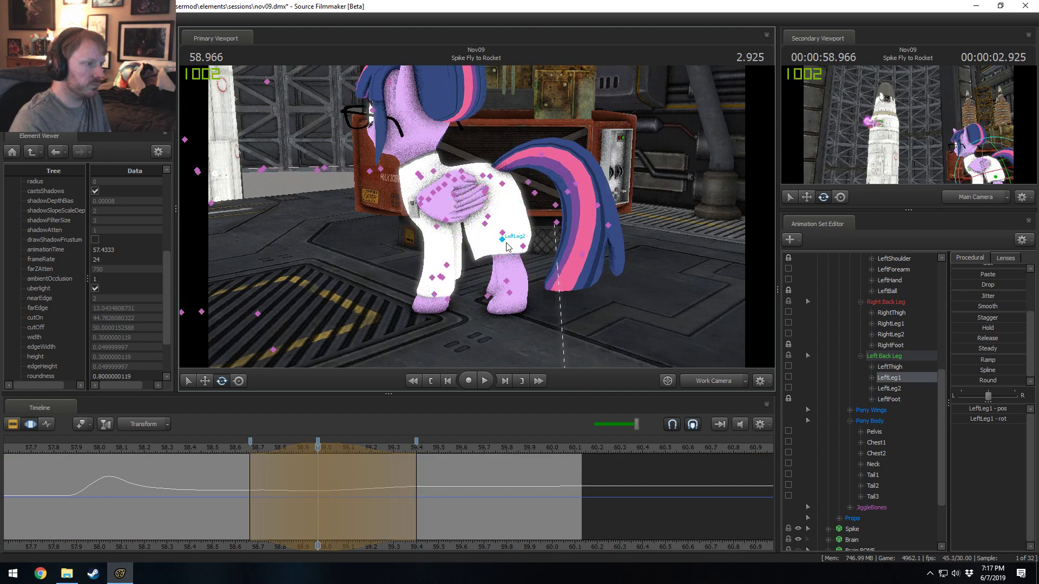
pyautogui.click(501, 240)
pyautogui.moveTo(486, 278); pyautogui.dragTo(484, 276)
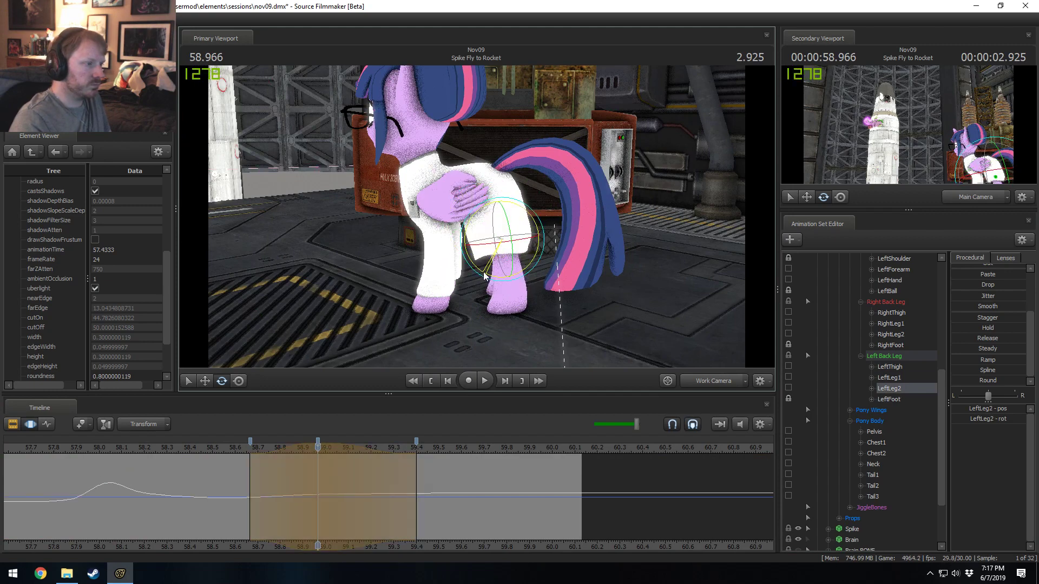
# - Replay the shot from about 58.27 in the Work Camera to check the left back leg
pyautogui.press('space')
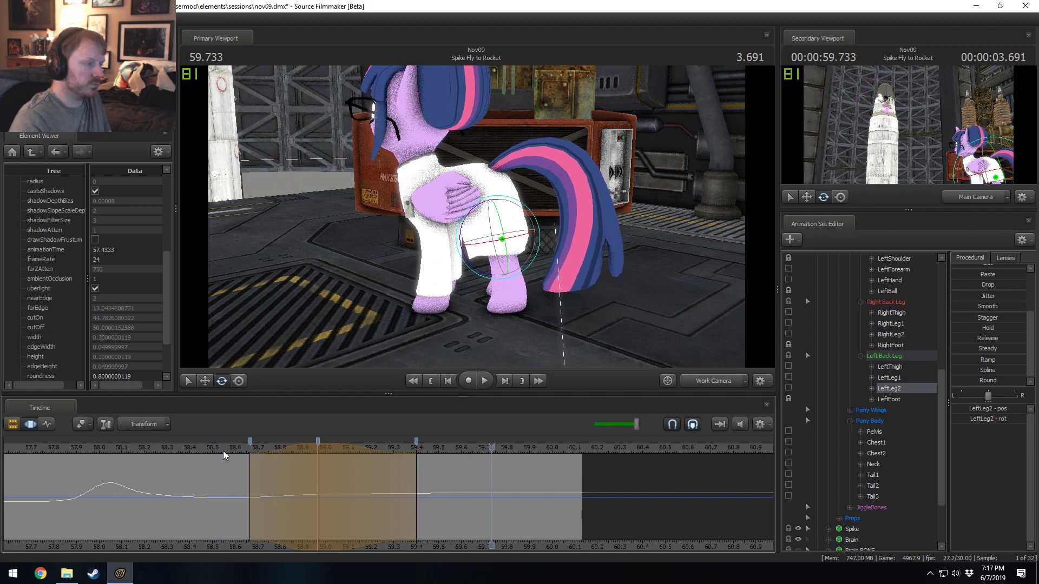
pyautogui.press('space')
pyautogui.press('space')
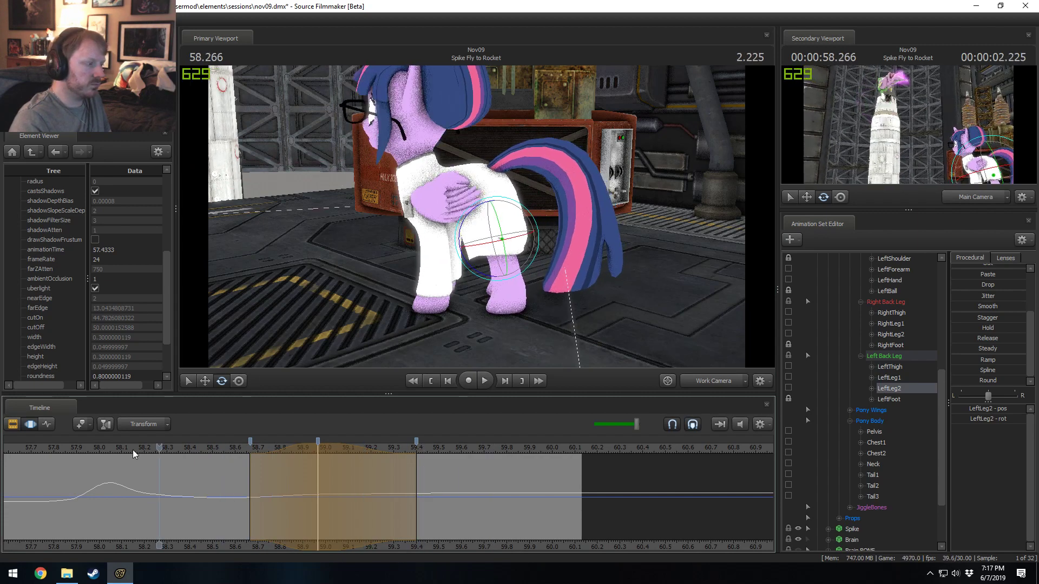
pyautogui.press('space')
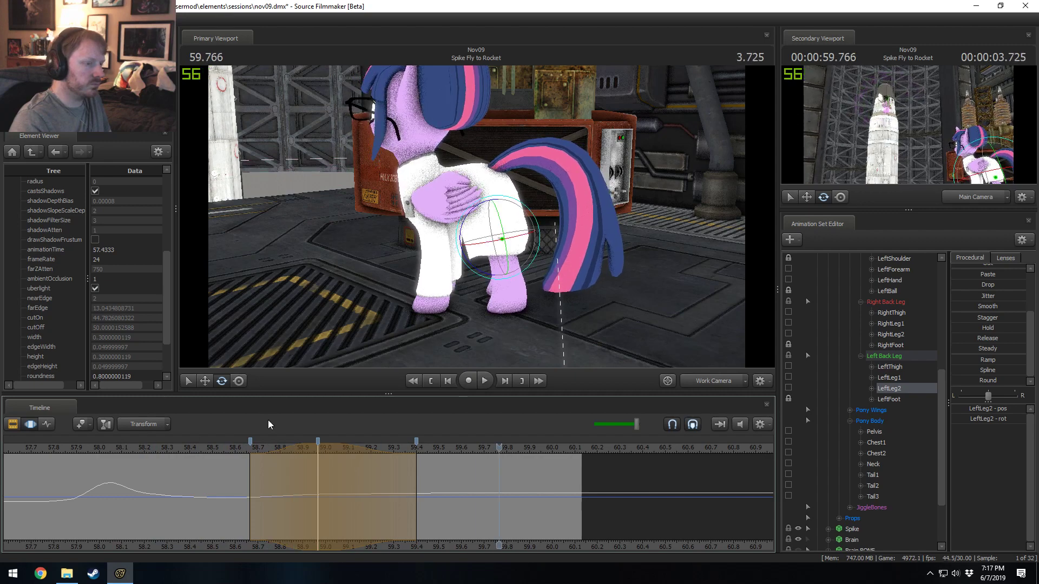
# - Select all of Twilight except Head and Neck, set falloffs from about 58.36 to 59.7, and move the held motion about one frame earlier
pyautogui.scroll(6, 839, 353)
pyautogui.click(862, 258)
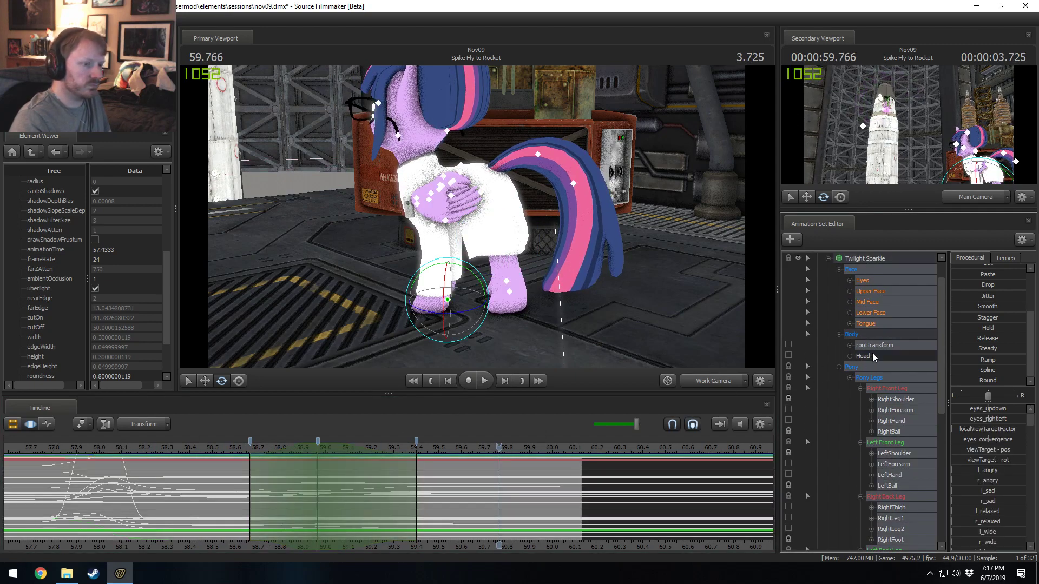
pyautogui.scroll(-5, 882, 411)
pyautogui.keyDown('ctrl'); pyautogui.click(875, 499); pyautogui.keyUp('ctrl')
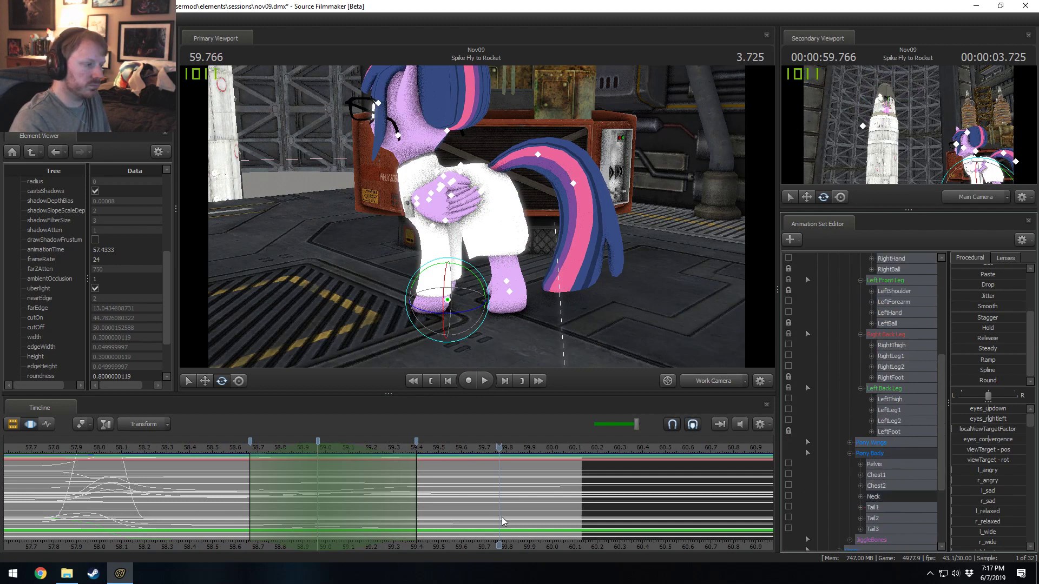
pyautogui.moveTo(251, 512); pyautogui.dragTo(317, 511)
pyautogui.keyDown('shift'); pyautogui.moveTo(413, 519); pyautogui.dragTo(250, 523); pyautogui.keyUp('shift')
pyautogui.keyDown('shift'); pyautogui.scroll(3, 347, 527); pyautogui.keyUp('shift')
pyautogui.keyDown('shift'); pyautogui.scroll(1, 346, 527); pyautogui.keyUp('shift')
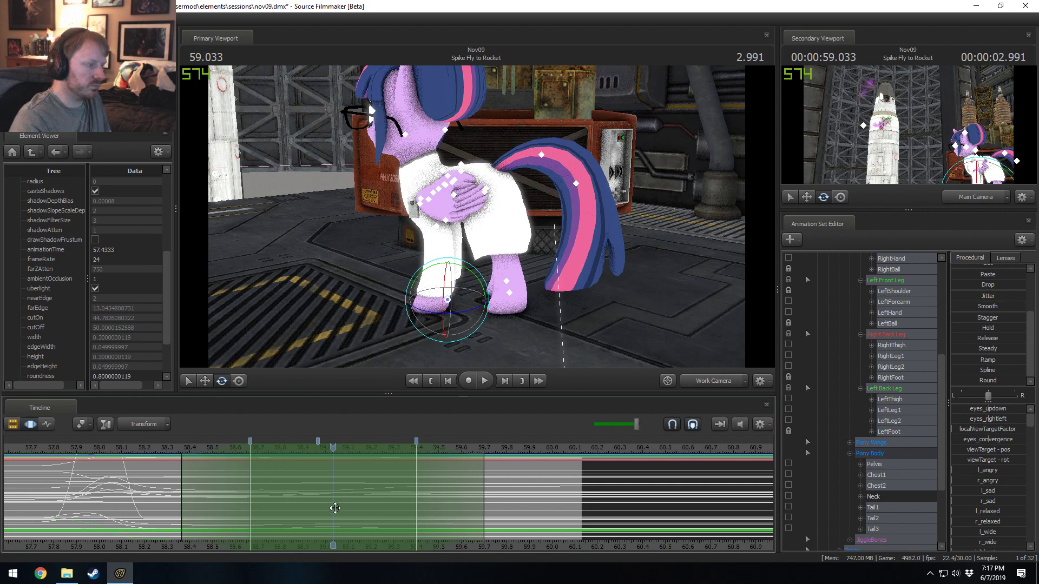
pyautogui.moveTo(315, 501); pyautogui.dragTo(307, 498)
# - Replay Twilight's body movement from about 58.27 and again from about 58.1
pyautogui.click(160, 454)
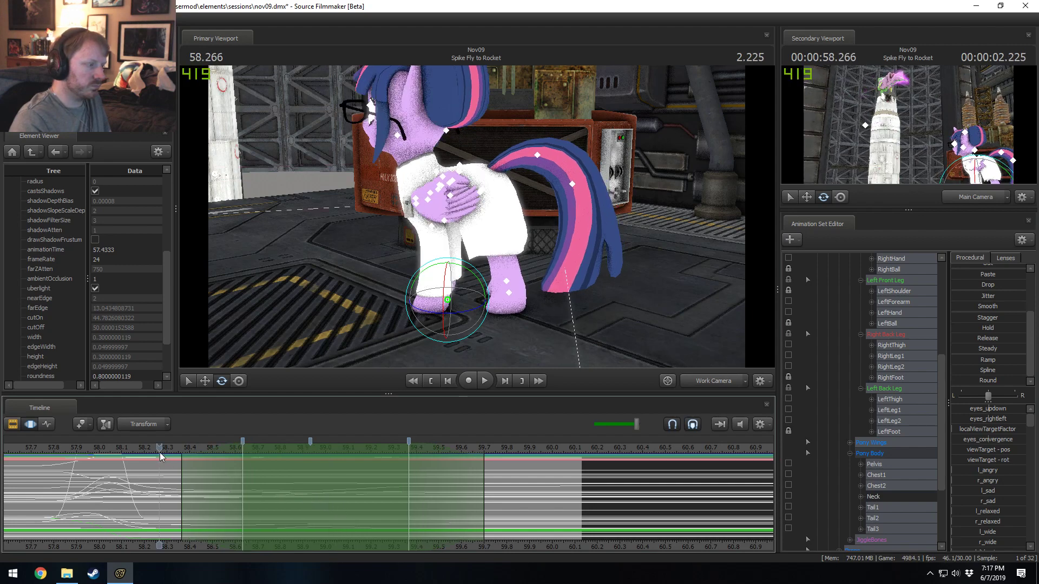
pyautogui.press('space')
pyautogui.press('space')
pyautogui.press('space')
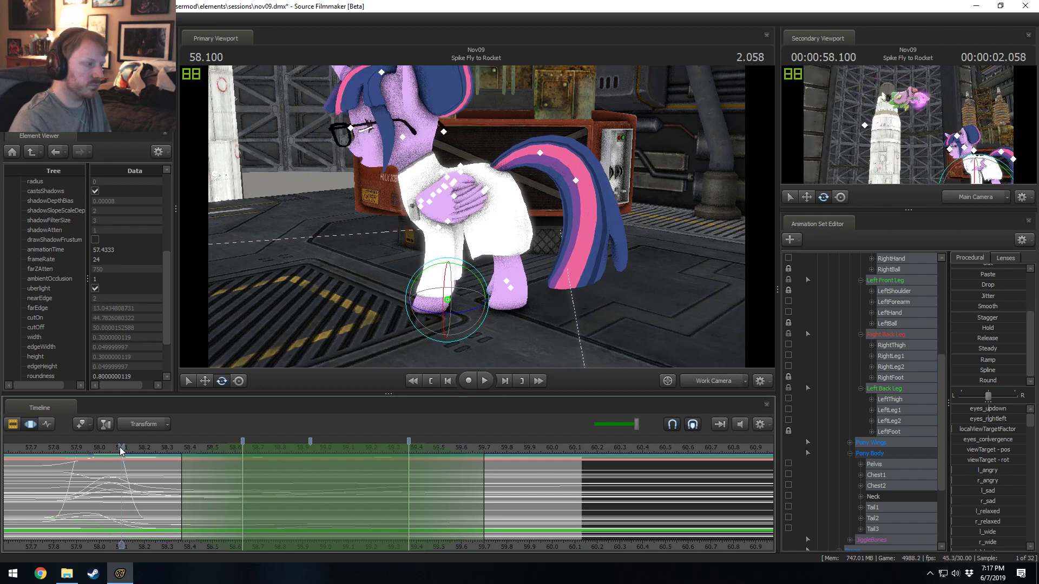
pyautogui.press('space')
pyautogui.press('space')
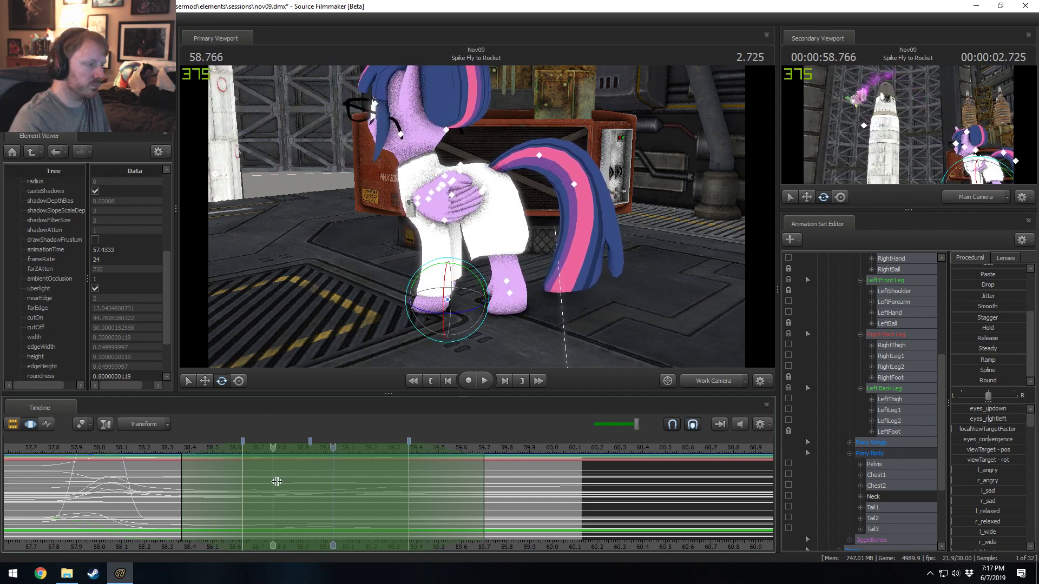
# - Set the time selection to about 58.53 to 59.33 around 58.87 and slightly rotate Twilight's Pelvis
pyautogui.press('space')
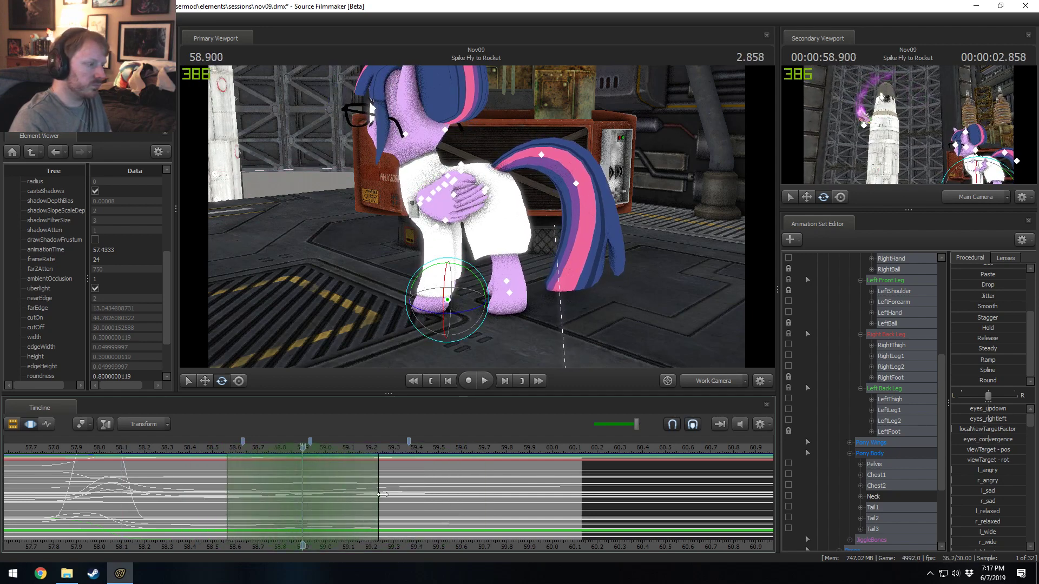
pyautogui.moveTo(383, 494); pyautogui.dragTo(411, 492)
pyautogui.press('Left')
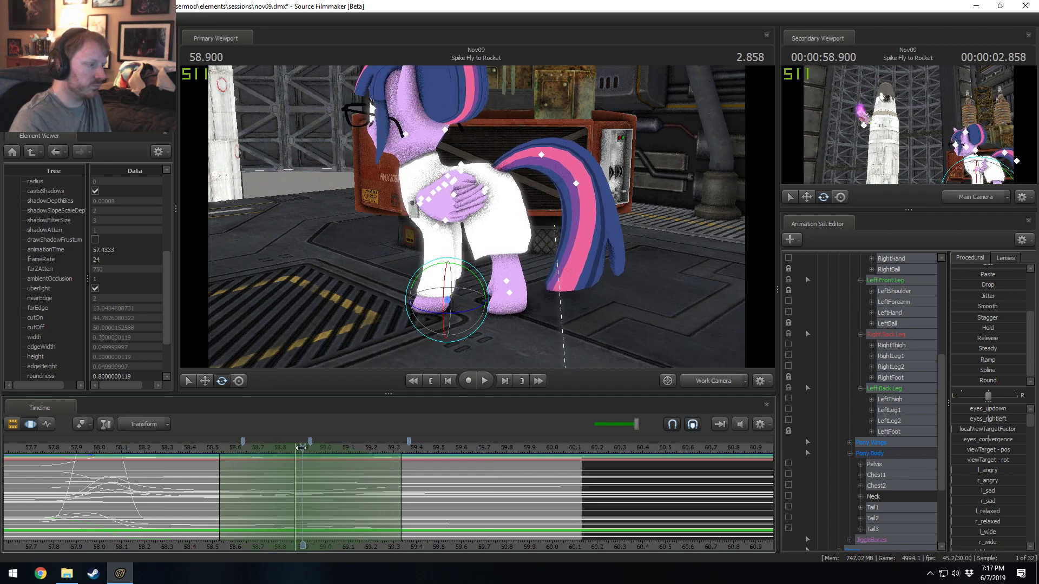
pyautogui.moveTo(350, 268); pyautogui.dragTo(490, 198)
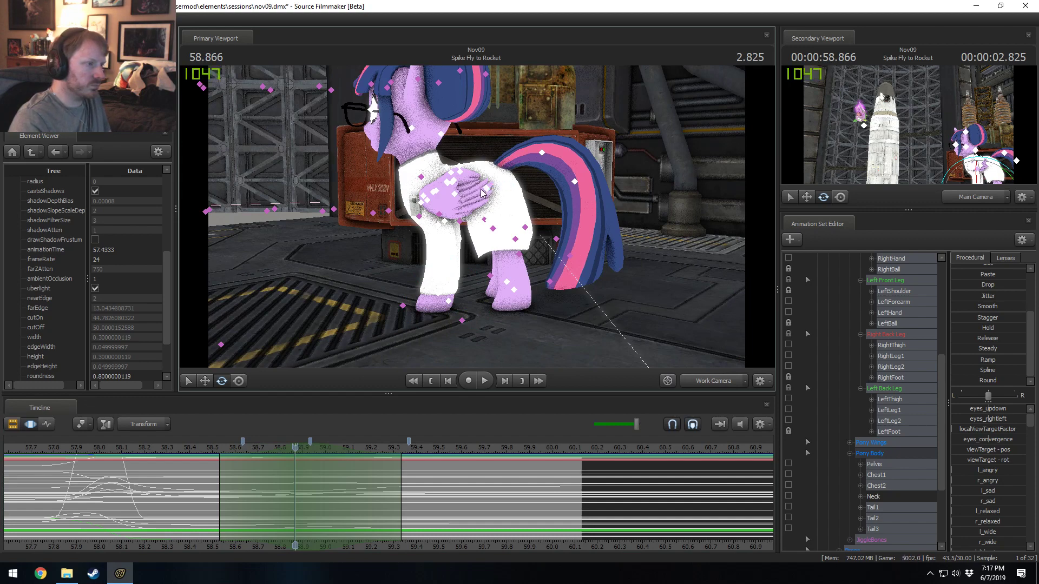
pyautogui.click(484, 193)
pyautogui.scroll(4, 863, 354)
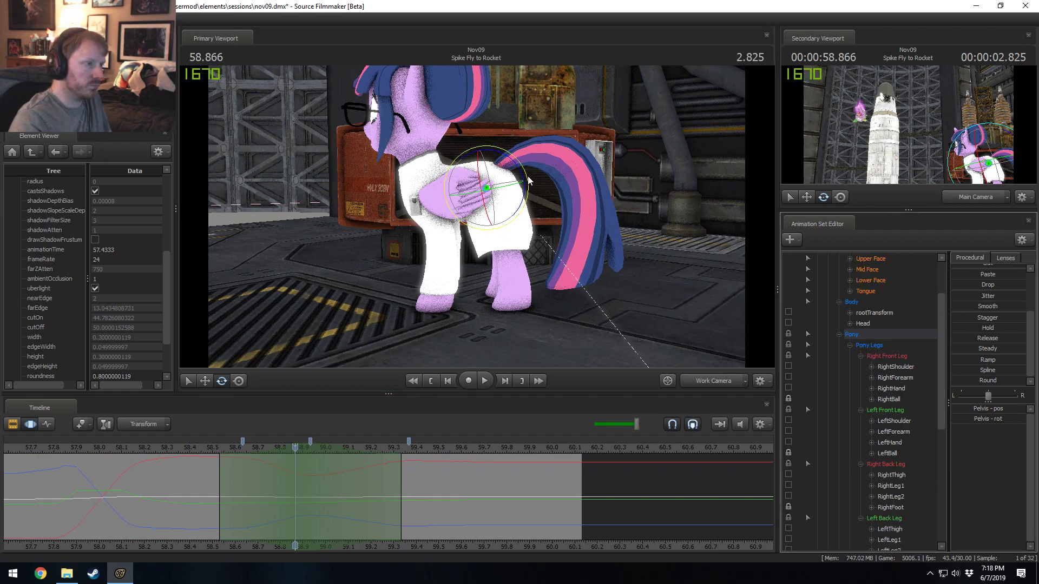
pyautogui.moveTo(489, 227); pyautogui.dragTo(363, 337)
# - Try an earlier time selection for the Pelvis rotation, from about 58.47 to 59.07, and replay from 58.4
pyautogui.press('space')
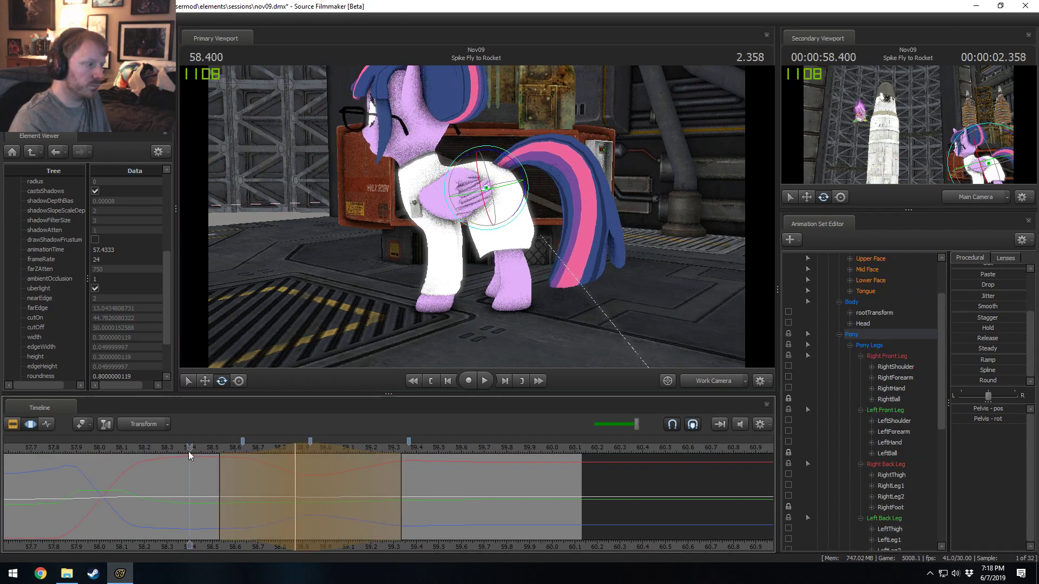
pyautogui.click(187, 447)
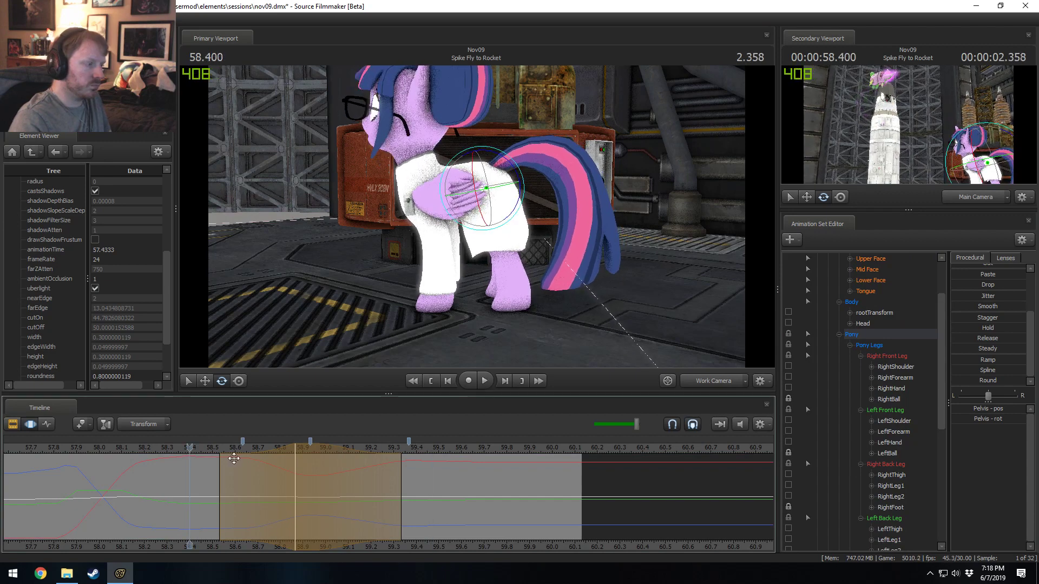
pyautogui.press('space')
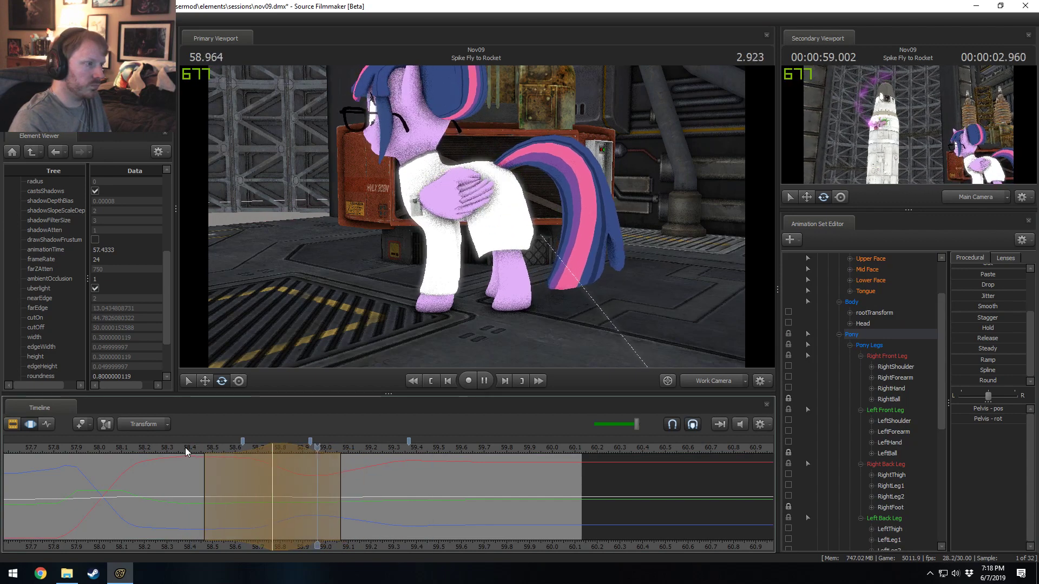
# - Shift the Pelvis rotation's time selection to run from about 58.73 to 59.33, centred near 59.03, and replay the movement
pyautogui.moveTo(273, 455); pyautogui.dragTo(333, 456)
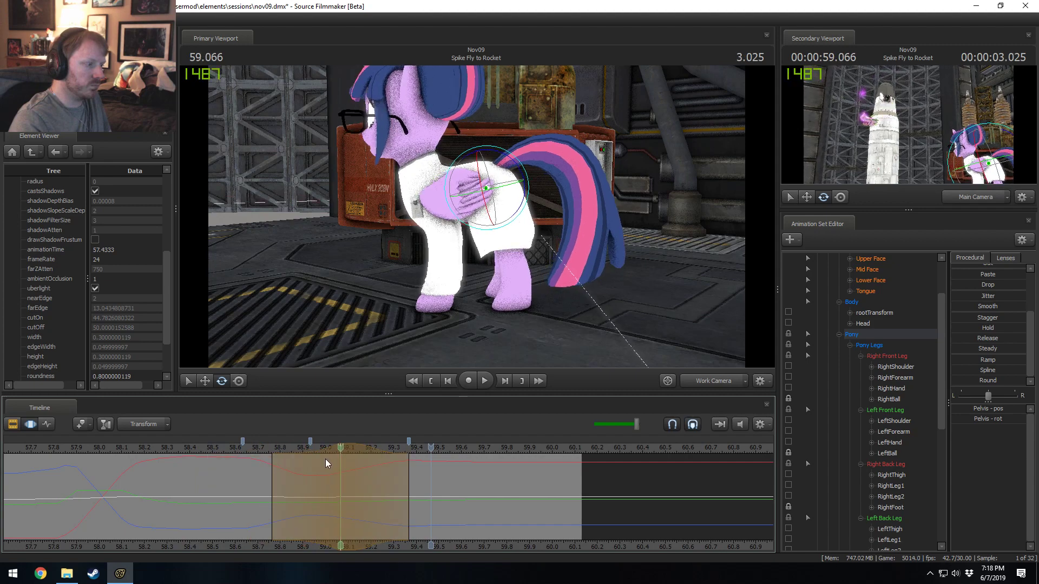
pyautogui.click(209, 450)
pyautogui.press('space')
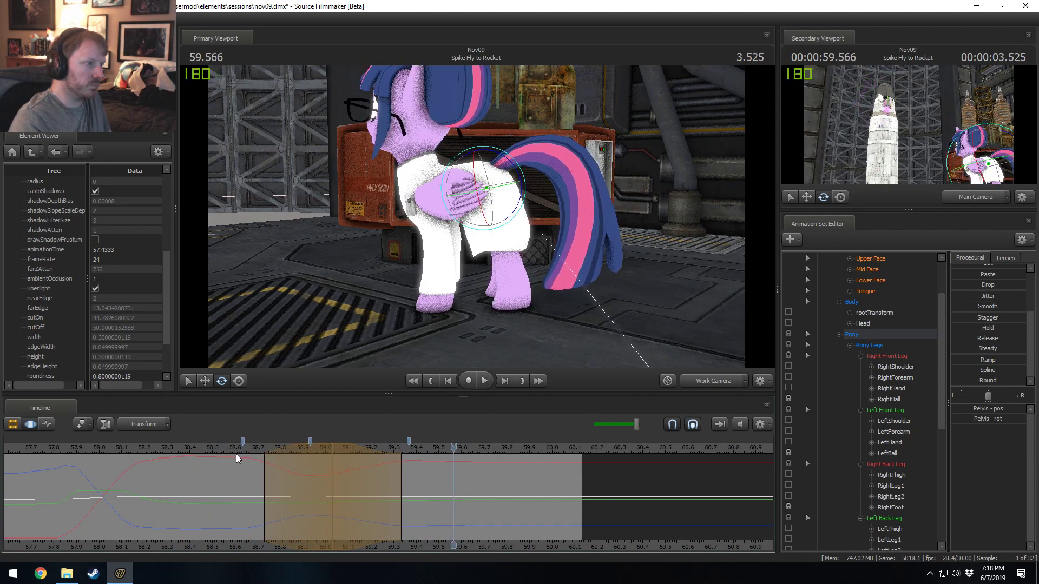
pyautogui.click(230, 449)
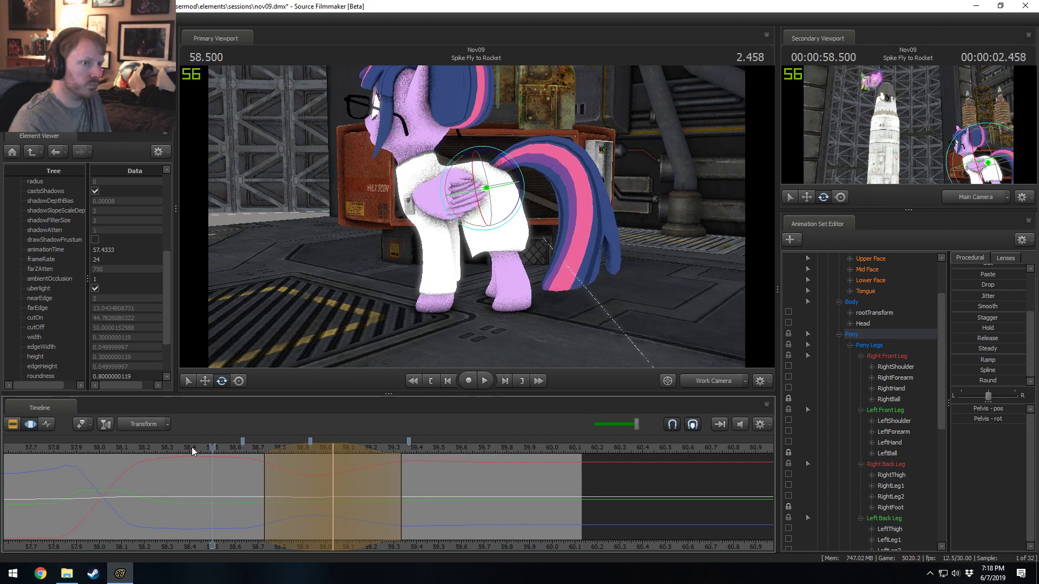
pyautogui.press('space')
# - Replay the shot from about 57.57 and repeatedly from about 58.3 to check the Pelvis motion
pyautogui.scroll(-3, 170, 440)
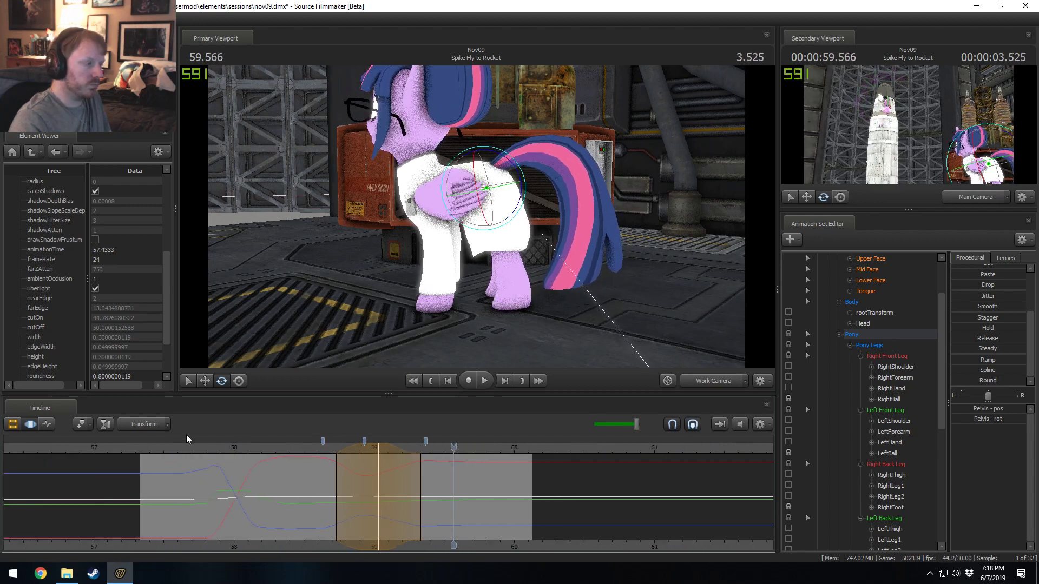
pyautogui.press('space')
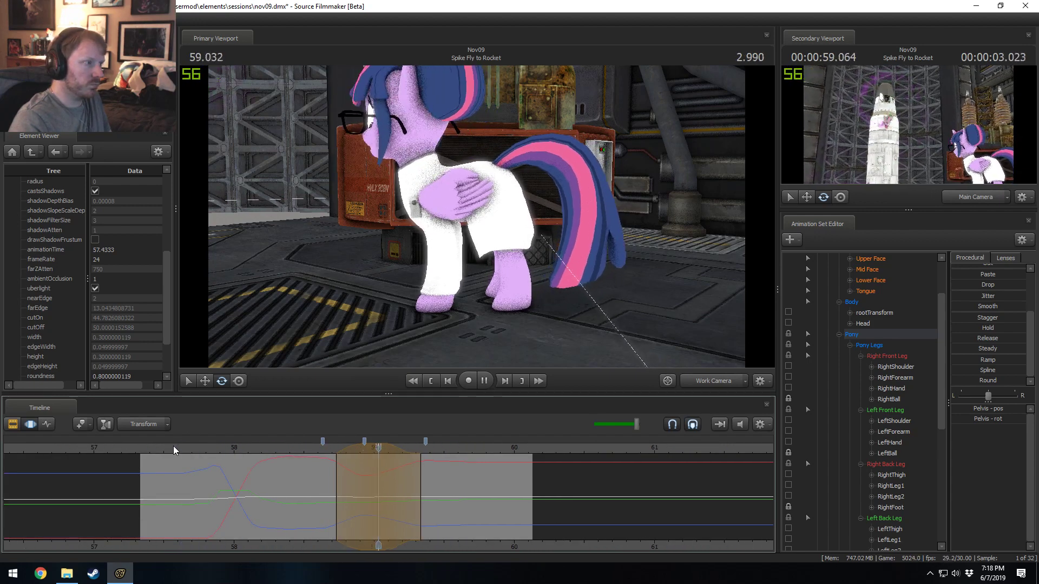
pyautogui.click(276, 449)
pyautogui.press('space')
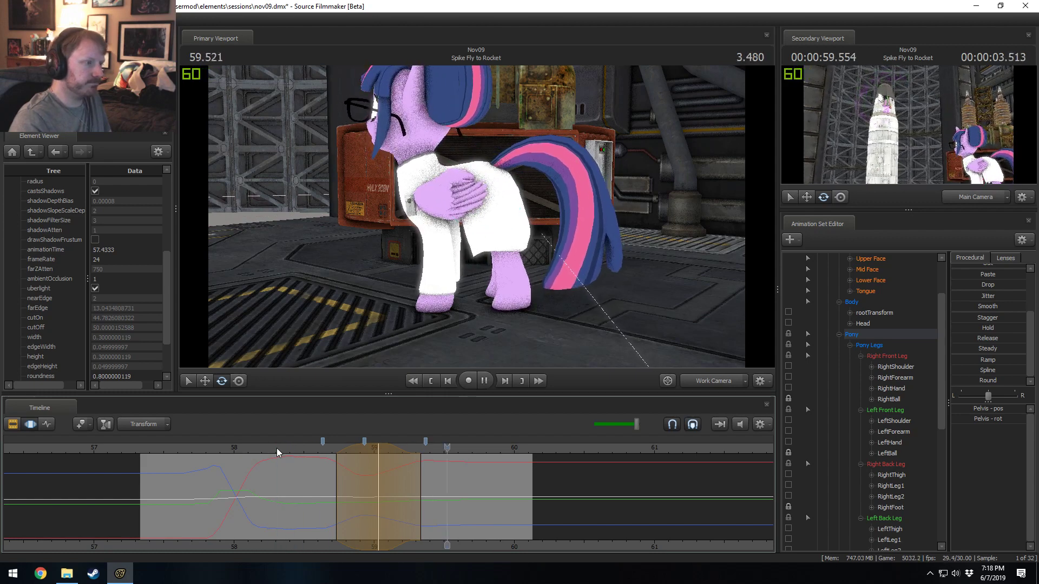
pyautogui.click(277, 448)
pyautogui.press('space')
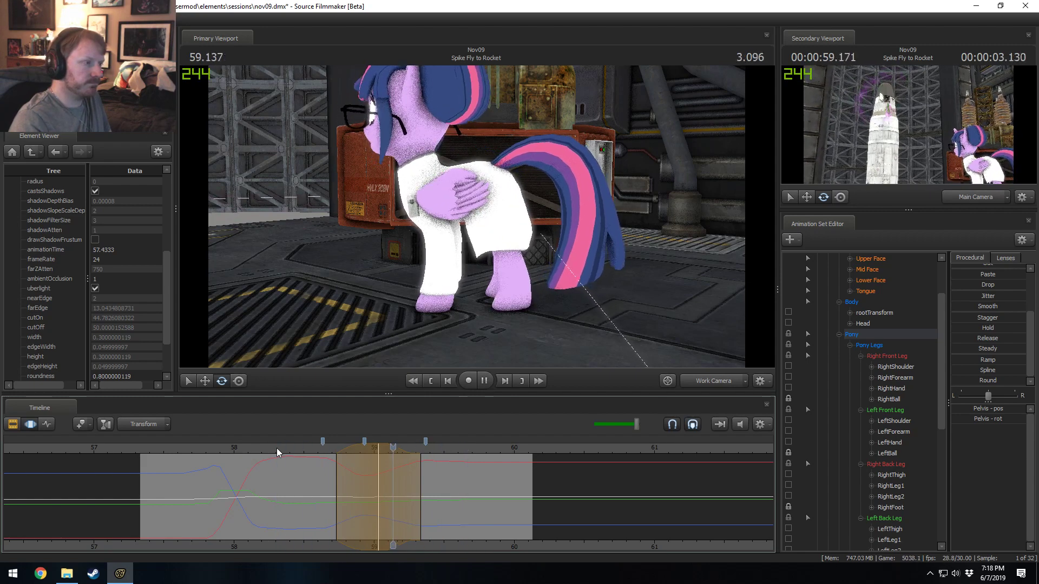
# - Scrub between about 58.7 and 59.03 to examine Twilight's body pose around the Pelvis rotation
pyautogui.click(399, 449)
pyautogui.click(373, 466)
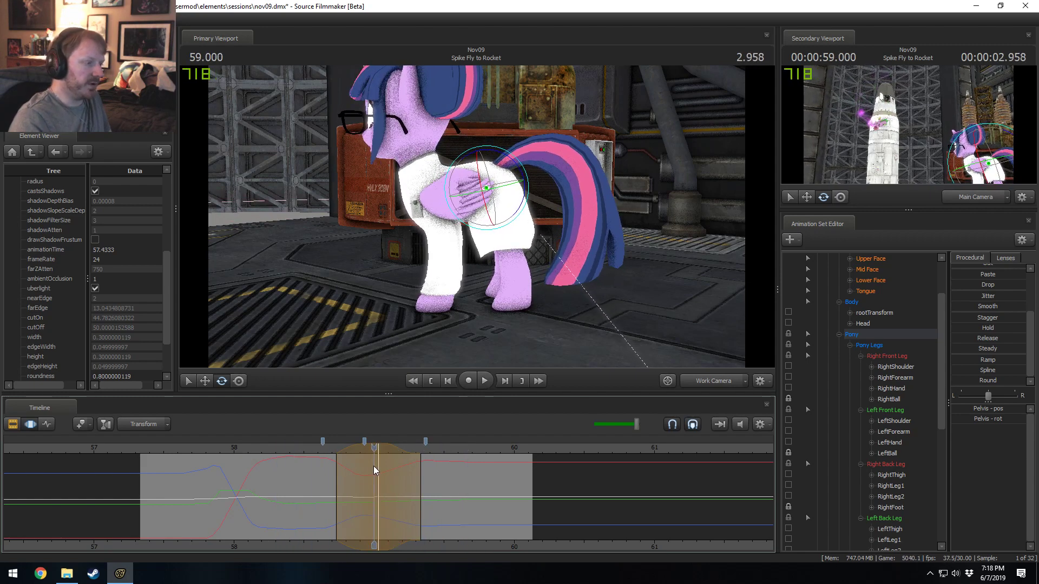
pyautogui.click(334, 457)
pyautogui.moveTo(335, 458); pyautogui.dragTo(379, 469)
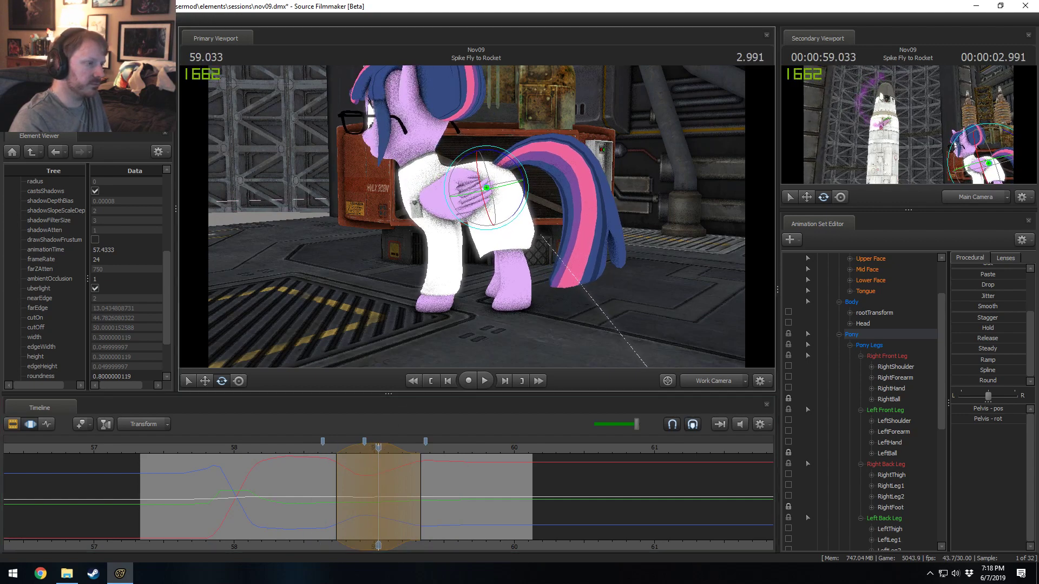
# - Rotate Twilight Sparkle's left and right shoulders together, plus both forearms as a pair, in the time selection around 59.03
pyautogui.keyDown('ctrl'); pyautogui.click(423, 203); pyautogui.keyUp('ctrl')
pyautogui.keyDown('ctrl'); pyautogui.keyDown('shift'); pyautogui.click(422, 203); pyautogui.keyUp('shift'); pyautogui.keyUp('ctrl')
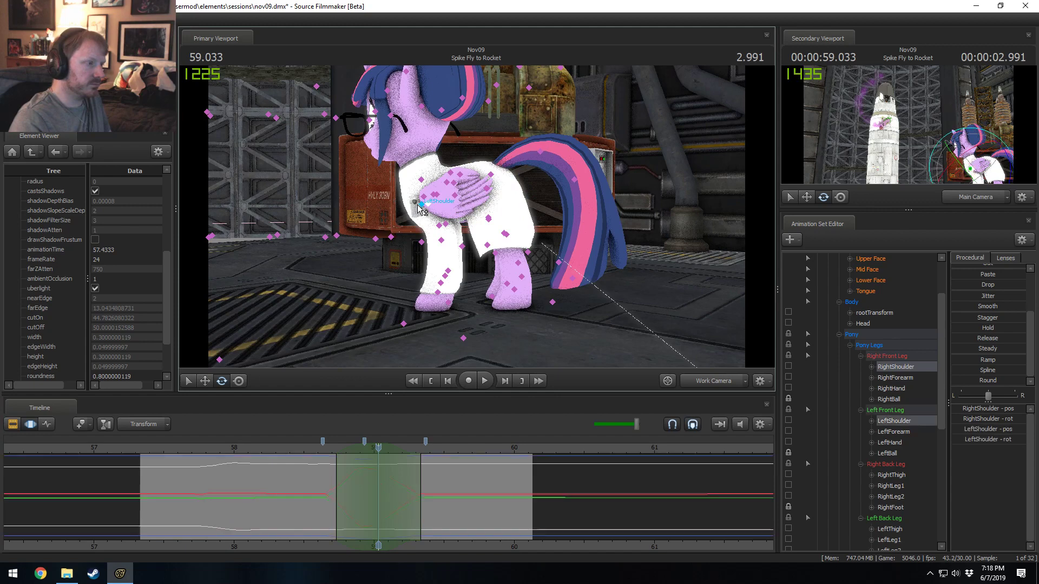
pyautogui.moveTo(460, 206); pyautogui.dragTo(459, 219)
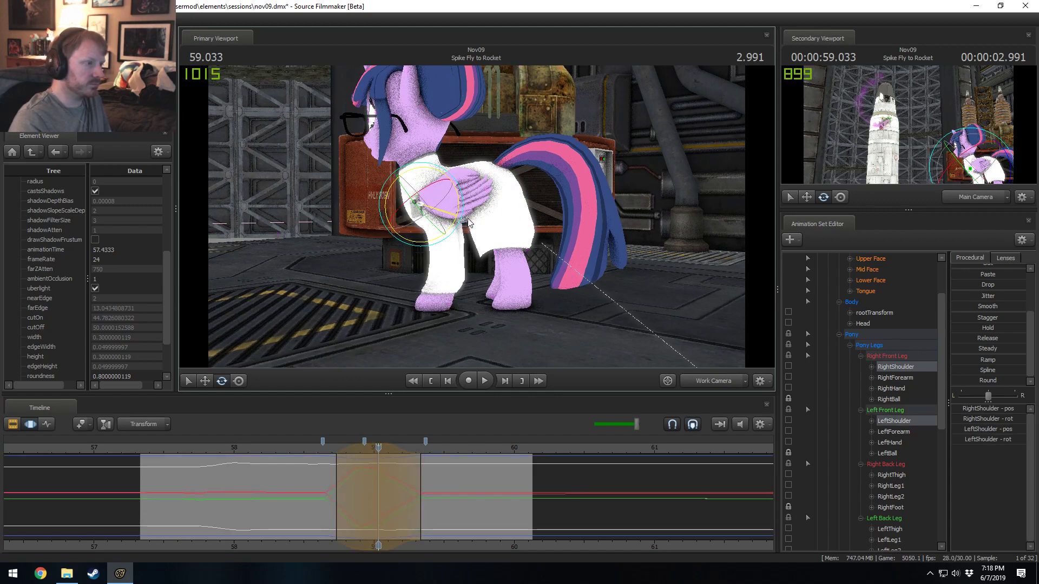
pyautogui.keyDown('ctrl'); pyautogui.click(469, 222); pyautogui.keyUp('ctrl')
pyautogui.keyDown('ctrl'); pyautogui.keyDown('shift'); pyautogui.click(470, 220); pyautogui.keyUp('shift'); pyautogui.keyUp('ctrl')
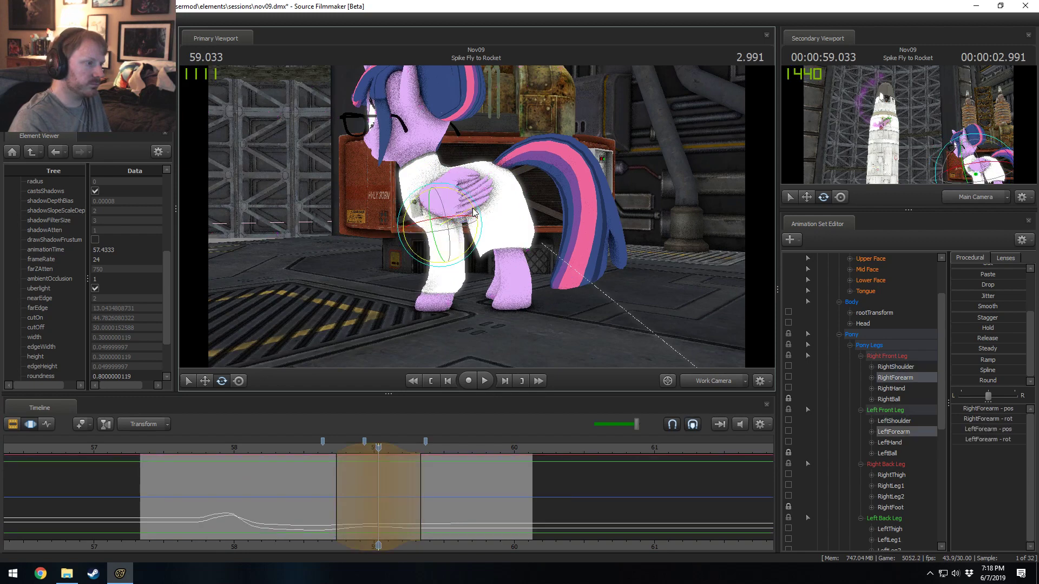
pyautogui.press('ctrl')
# - Rotate LeftLeg2 and RightLeg2 together slightly around 59.03 and play back the adjusted leg pose
pyautogui.keyDown('ctrl'); pyautogui.click(506, 234); pyautogui.keyUp('ctrl')
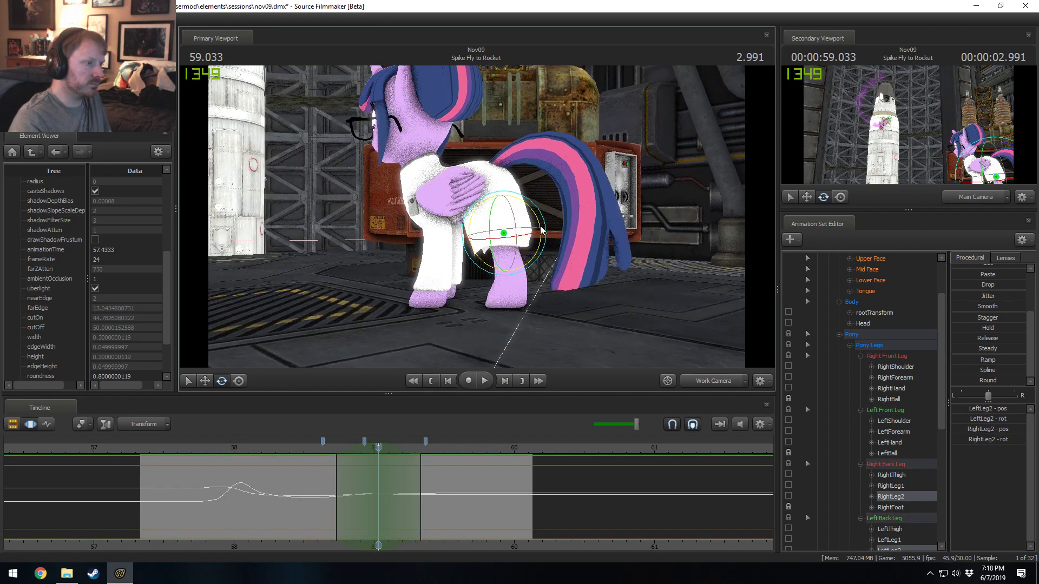
pyautogui.moveTo(540, 231); pyautogui.dragTo(541, 235)
pyautogui.press('space')
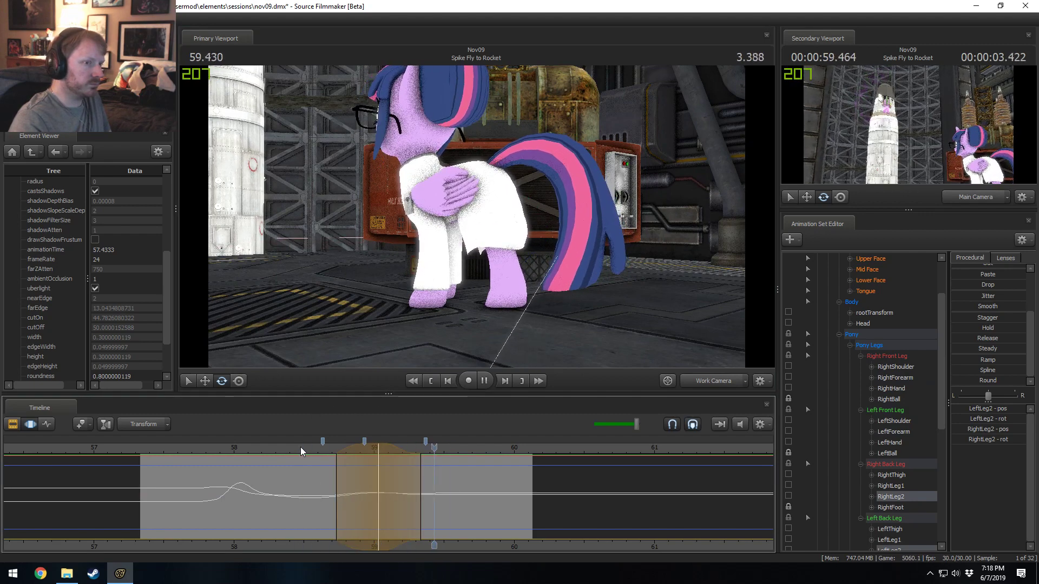
pyautogui.press('space')
# - Play the Spike Fly to Rocket shot through Main Camera in the Clip Editor, starting from about 58.2
pyautogui.press('F2')
pyautogui.click(267, 448)
pyautogui.click(731, 380)
pyautogui.press('space')
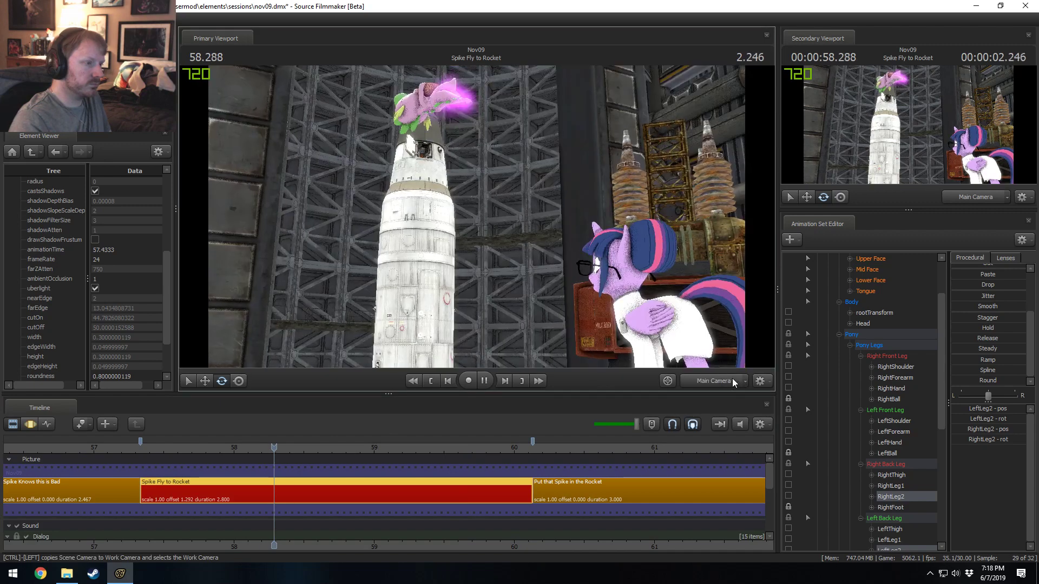
pyautogui.press('space')
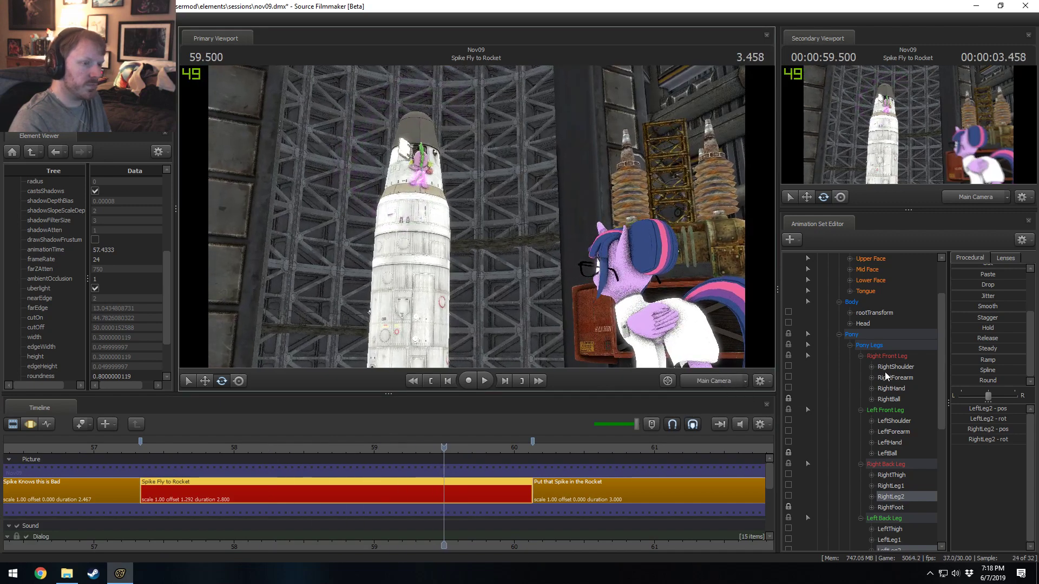
# - Select all Twilight Sparkle controls except Neck and apply the Round procedural preset in the Motion Editor across about 58.6 to 58.9
pyautogui.scroll(2, 884, 372)
pyautogui.click(874, 292)
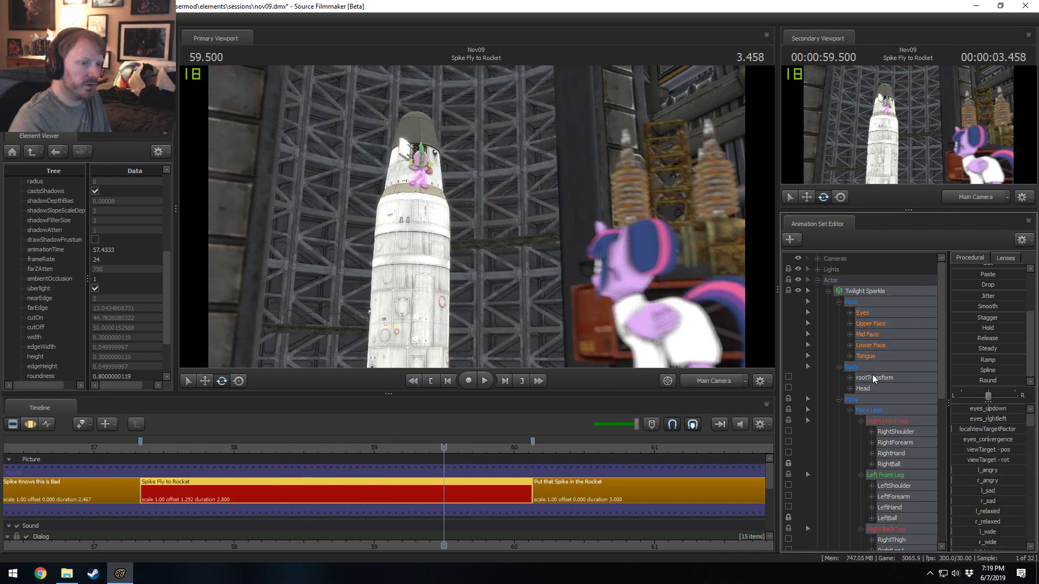
pyautogui.scroll(-7, 875, 385)
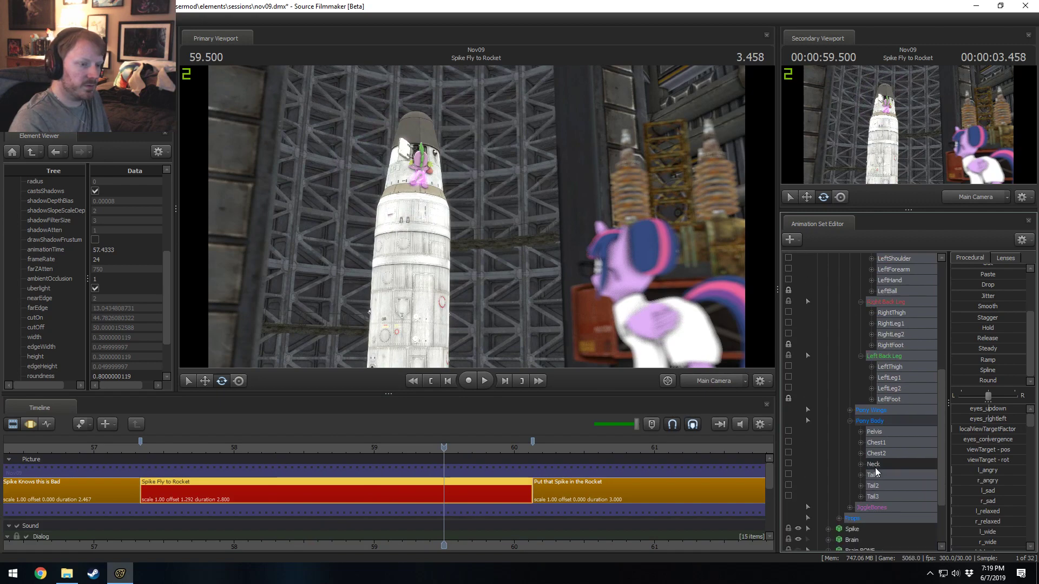
pyautogui.press('F3')
pyautogui.moveTo(303, 495); pyautogui.dragTo(248, 497)
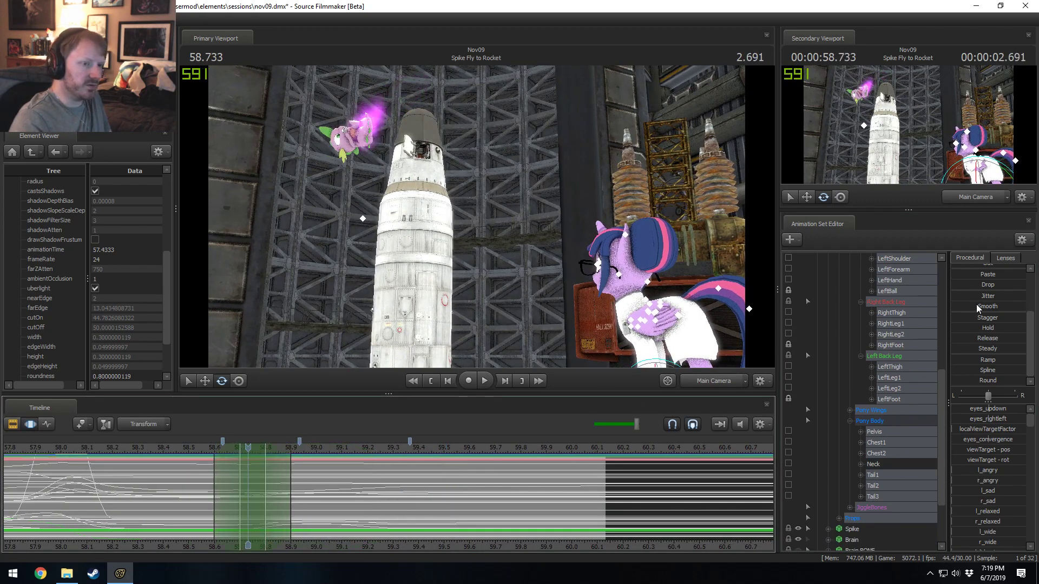
pyautogui.moveTo(978, 379); pyautogui.dragTo(1023, 380)
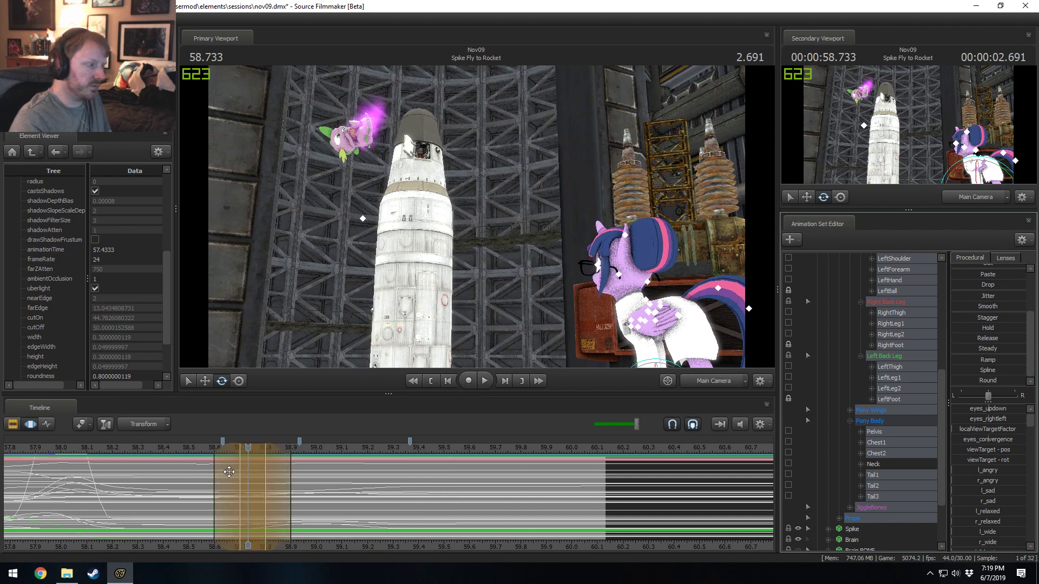
# - Widen the time selection's falloff to span about 58.53 to 59.17, playing the shot to check the motion
pyautogui.moveTo(229, 471); pyautogui.dragTo(196, 473)
pyautogui.press('space')
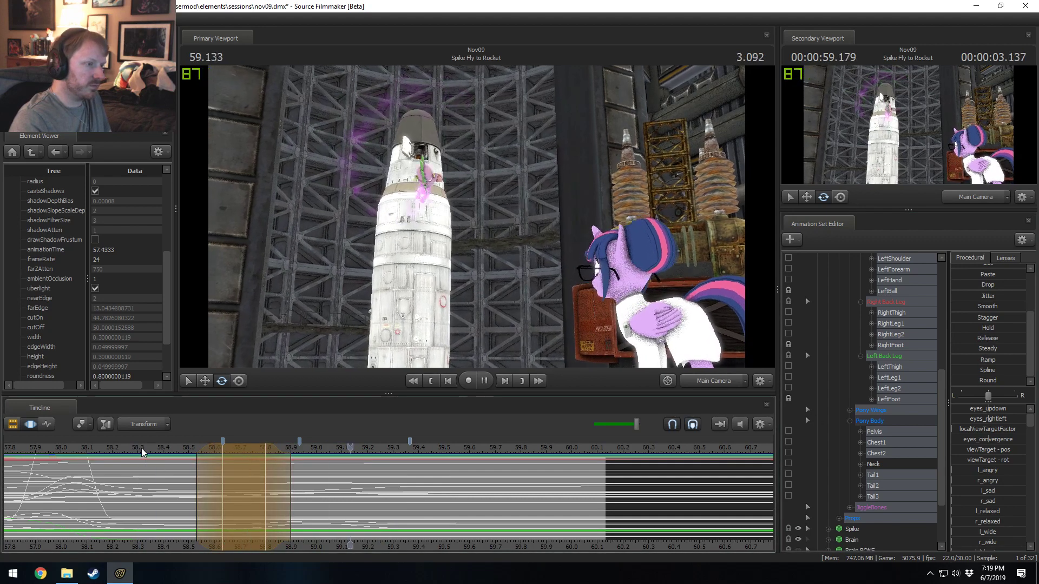
pyautogui.press('space')
pyautogui.moveTo(277, 470); pyautogui.dragTo(325, 486)
pyautogui.click(171, 450)
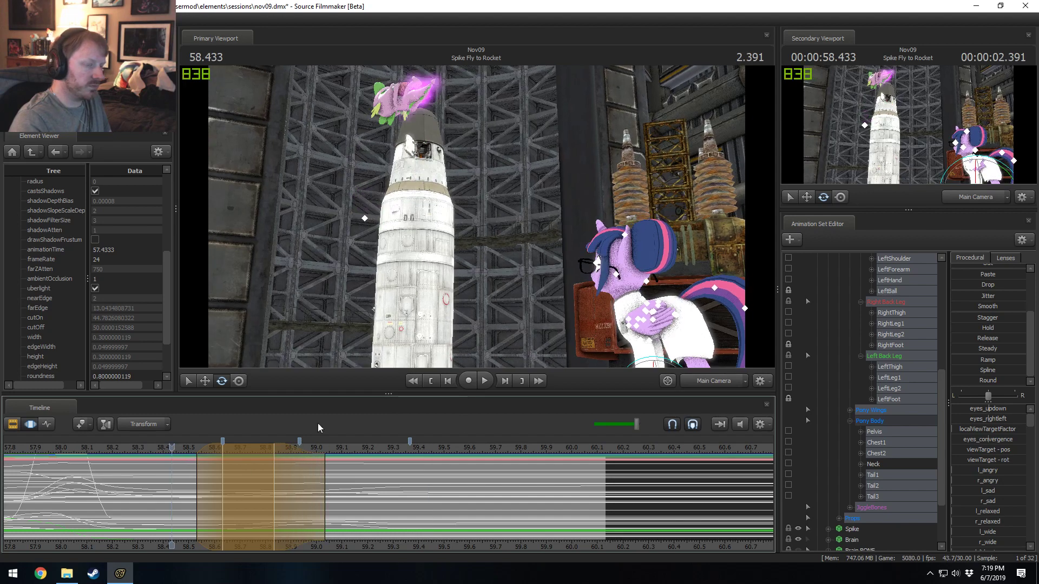
pyautogui.scroll(6, 850, 436)
pyautogui.scroll(-4, 849, 430)
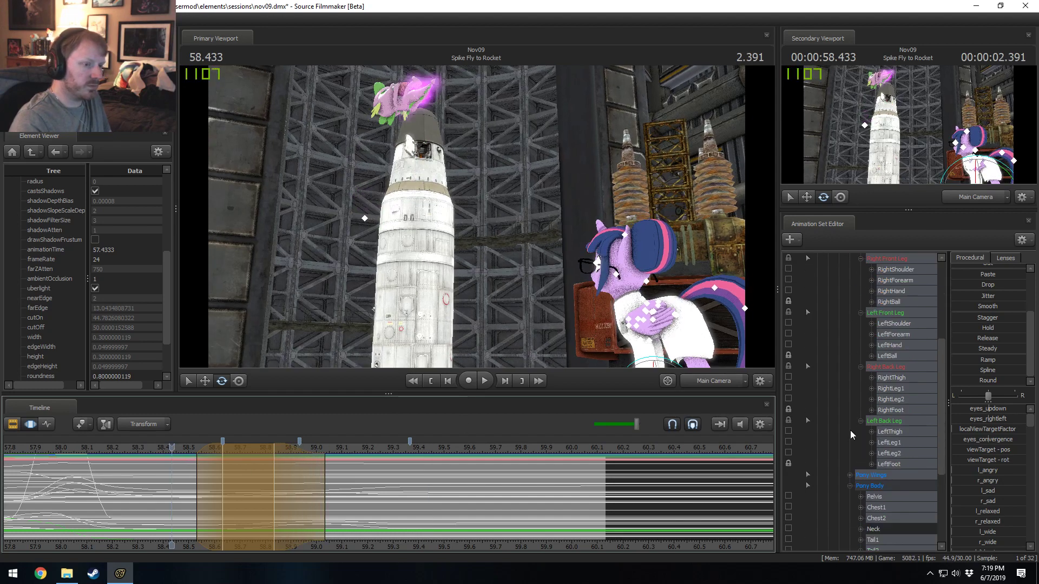
pyautogui.press('space')
pyautogui.press('space')
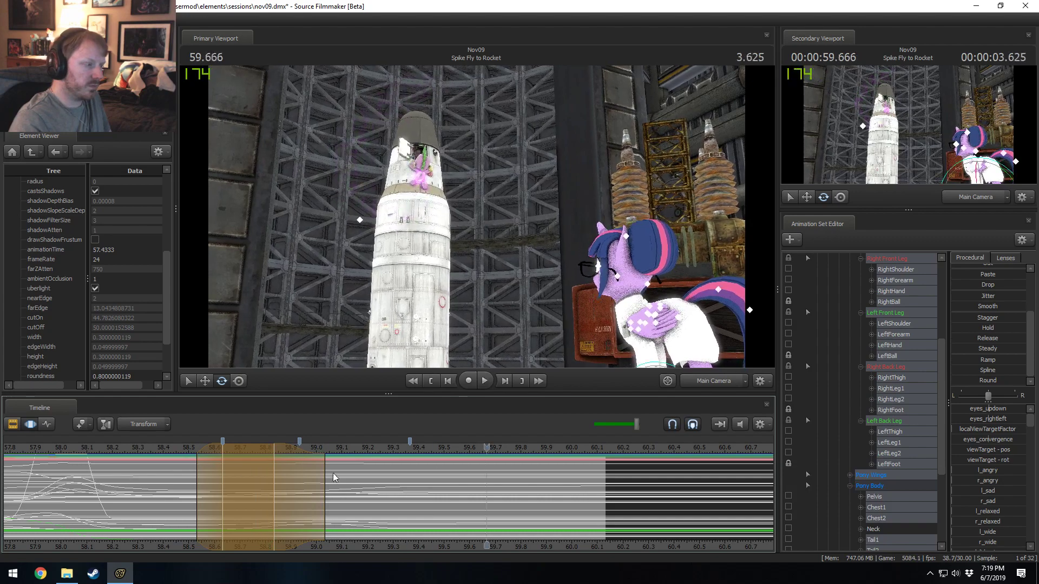
# - Play the shot repeatedly past 59.4 to review Twilight Sparkle's body settling after the turn
pyautogui.press('space')
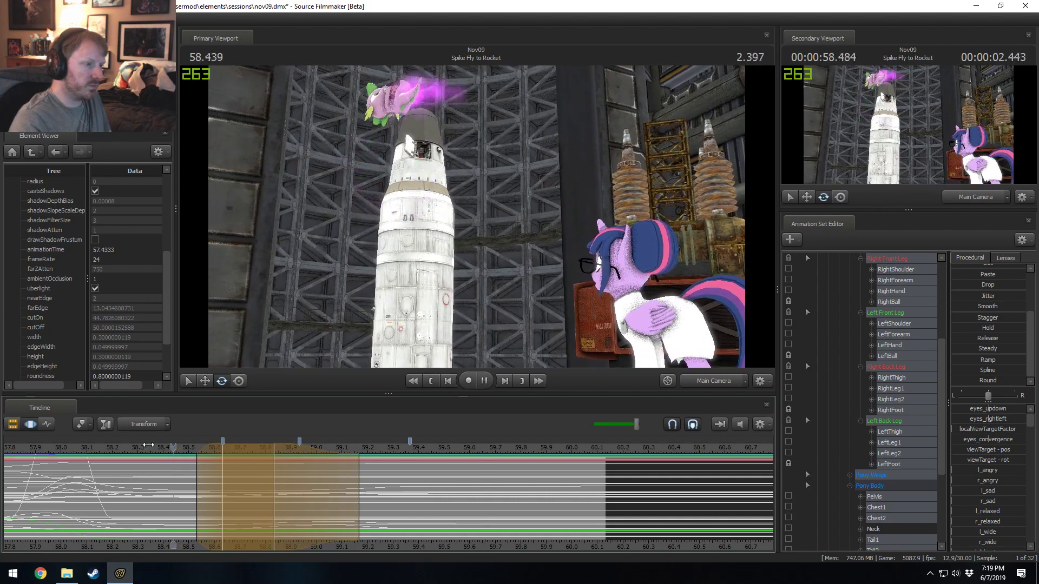
pyautogui.press('space')
pyautogui.scroll(-3, 150, 442)
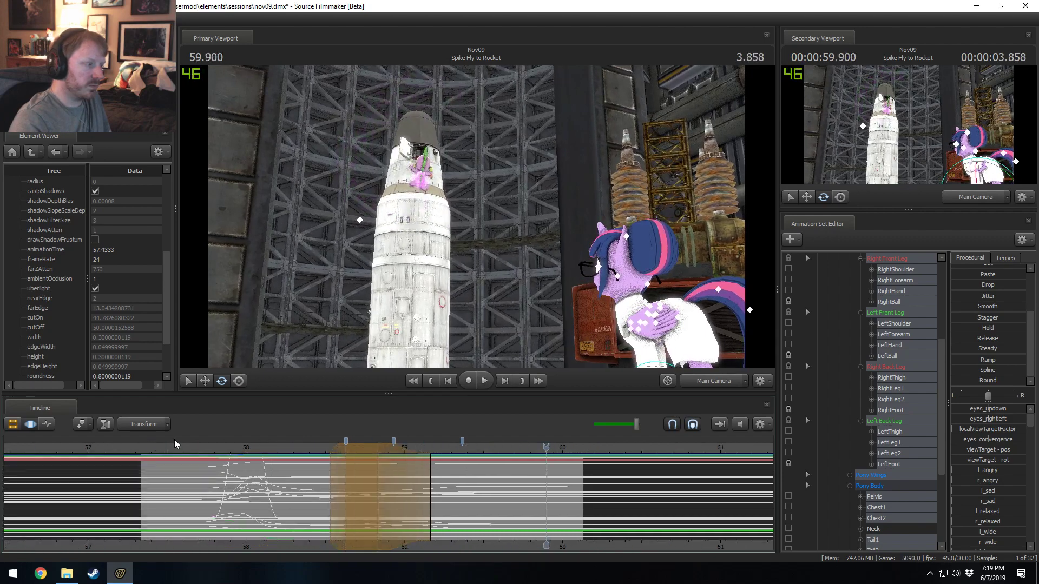
pyautogui.press('space')
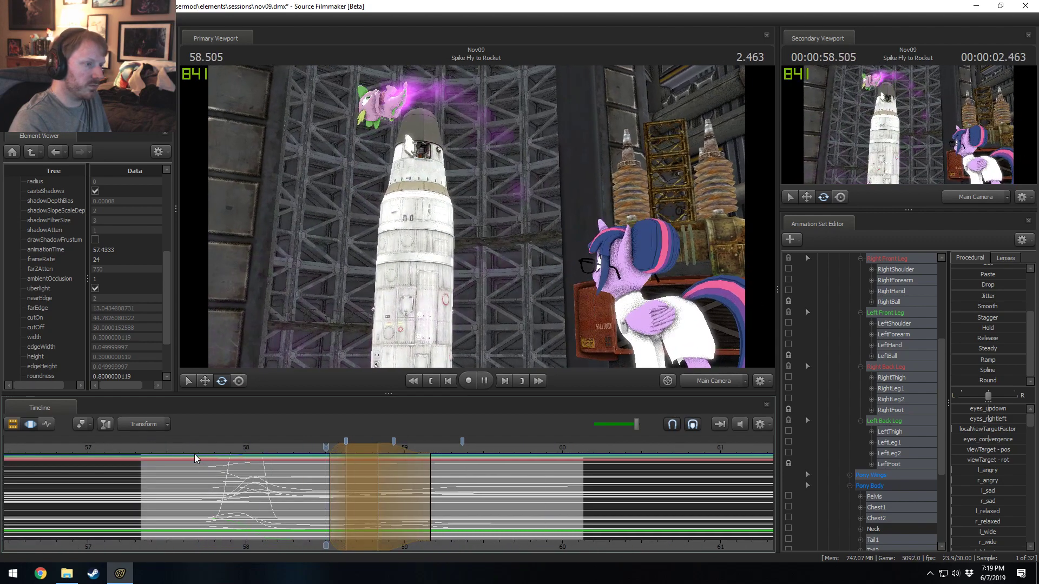
pyautogui.press('space')
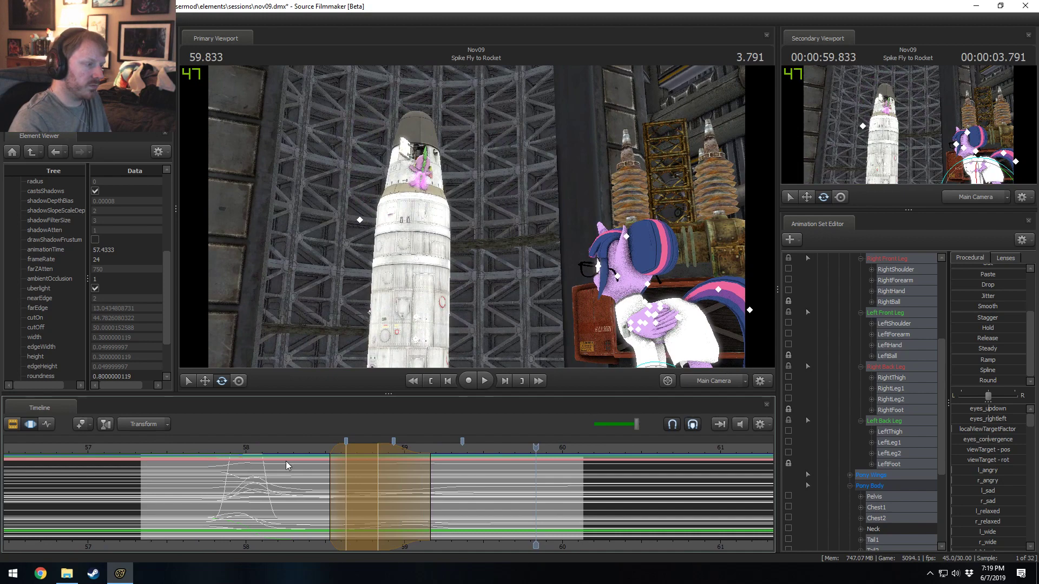
pyautogui.press('space')
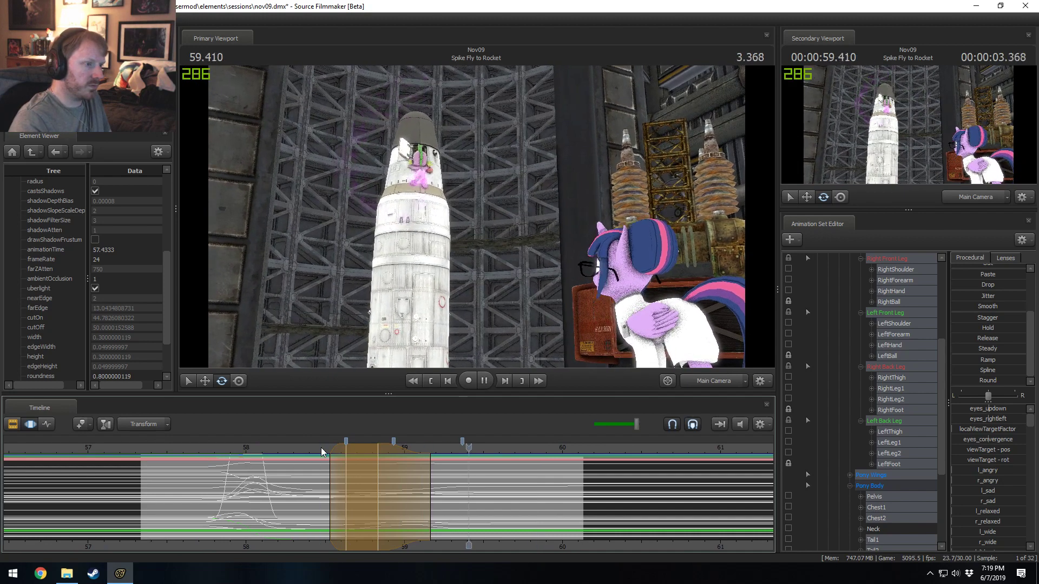
pyautogui.press('space')
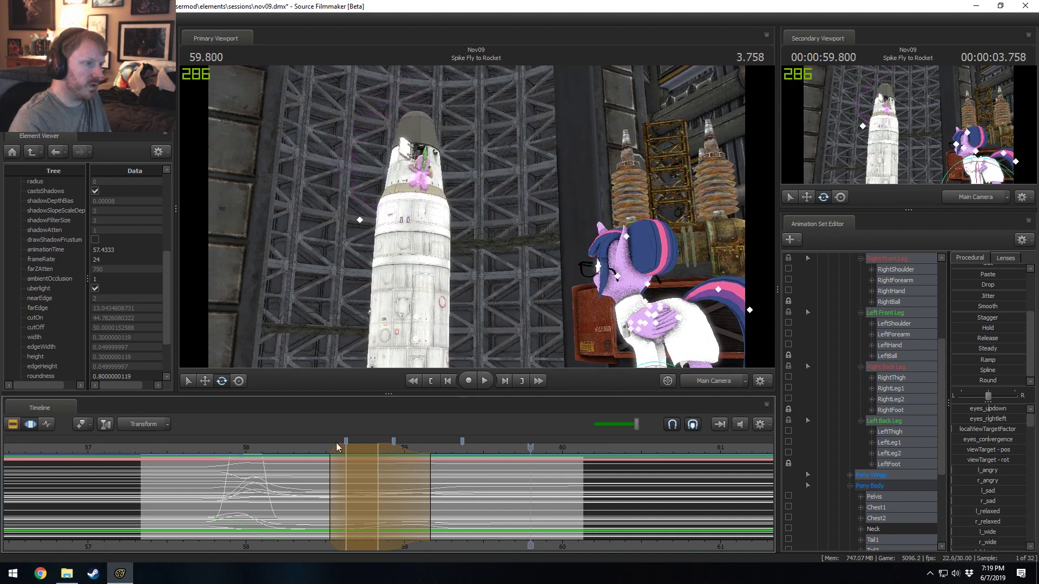
# - Scrub from about 58.23 back to 57.57 and play the shot to examine Twilight Sparkle's head turn and blink
pyautogui.click(282, 448)
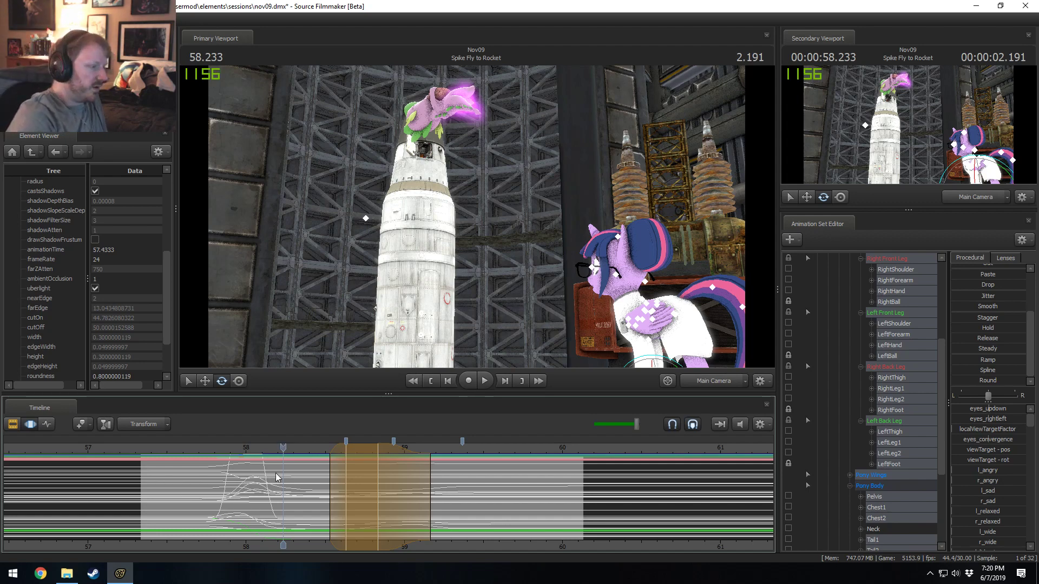
pyautogui.click(294, 448)
pyautogui.moveTo(295, 449); pyautogui.dragTo(177, 450)
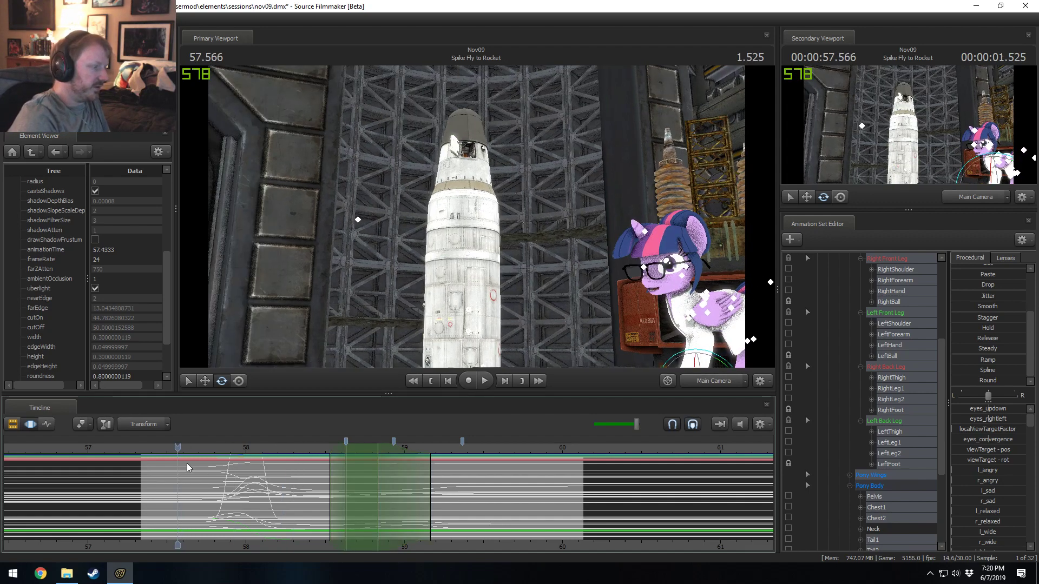
pyautogui.press('space')
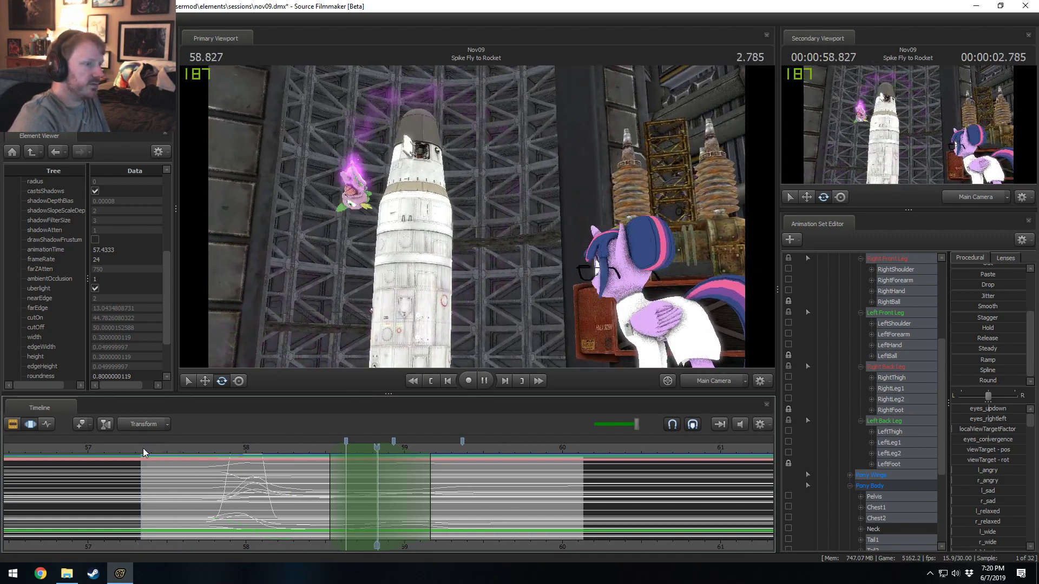
pyautogui.press('space')
# - Show Twilight Sparkle's Upper Face curves and set a time selection over the blink, holding 57.9 to 58.1 with falloff from 57.8 to 58.2
pyautogui.press('shift')
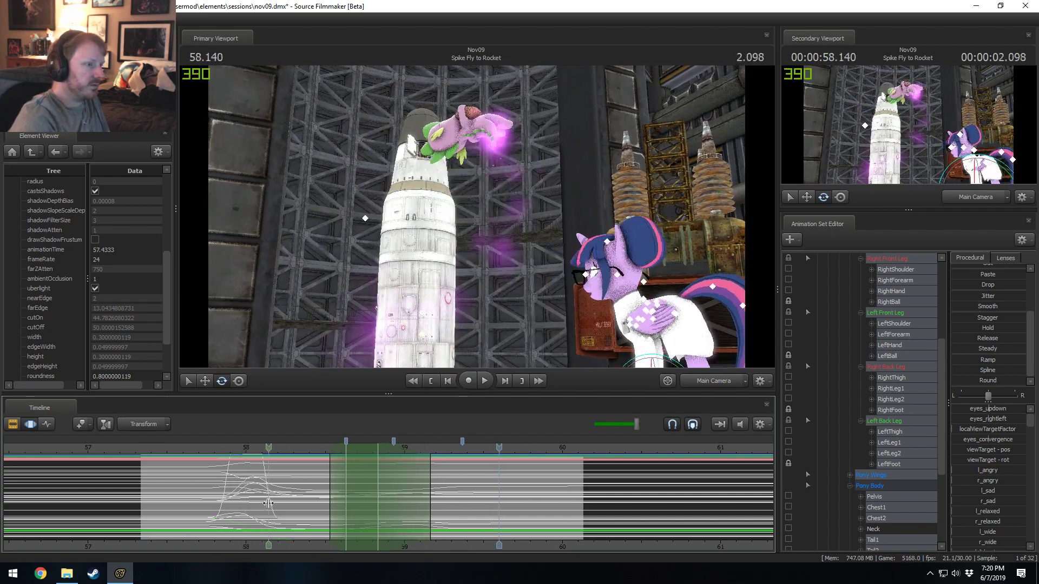
pyautogui.click(267, 509)
pyautogui.scroll(5, 929, 310)
pyautogui.click(875, 314)
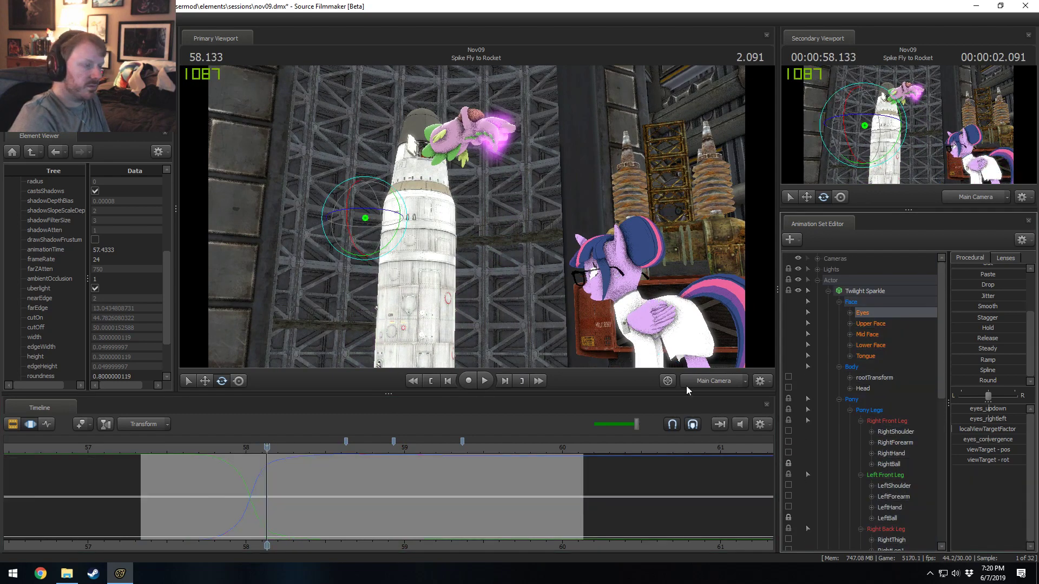
pyautogui.click(871, 324)
pyautogui.scroll(2, 243, 496)
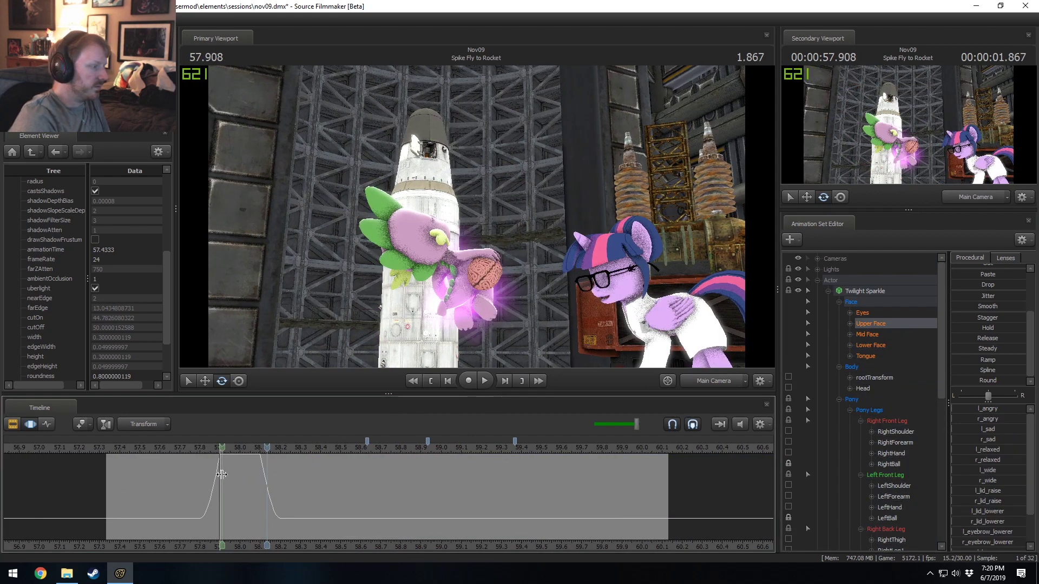
pyautogui.keyDown('shift'); pyautogui.moveTo(252, 491); pyautogui.dragTo(258, 492); pyautogui.keyUp('shift')
pyautogui.keyDown('shift'); pyautogui.scroll(3, 258, 493); pyautogui.keyUp('shift')
pyautogui.keyDown('shift'); pyautogui.scroll(-1, 258, 493); pyautogui.keyUp('shift')
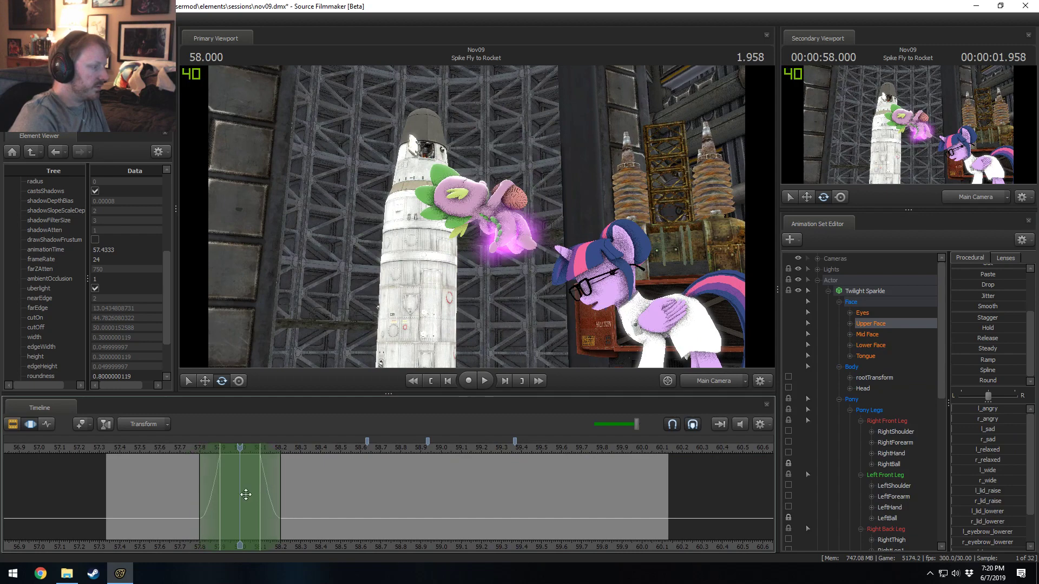
pyautogui.scroll(2, 196, 476)
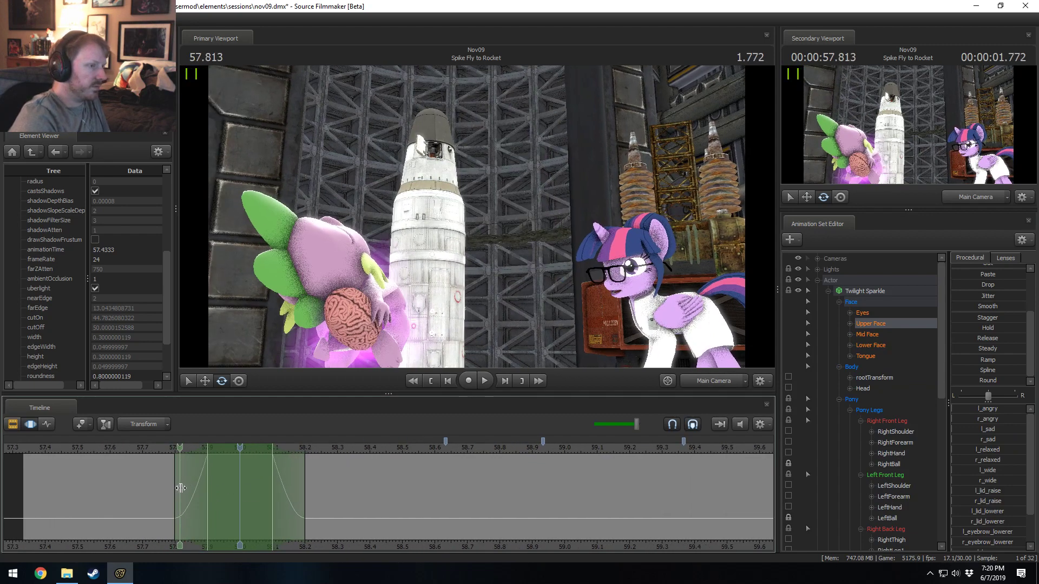
# - Offset Twilight Sparkle's eyes_updown control slightly across the blink selection and scrub through it to check the eye movement
pyautogui.click(863, 313)
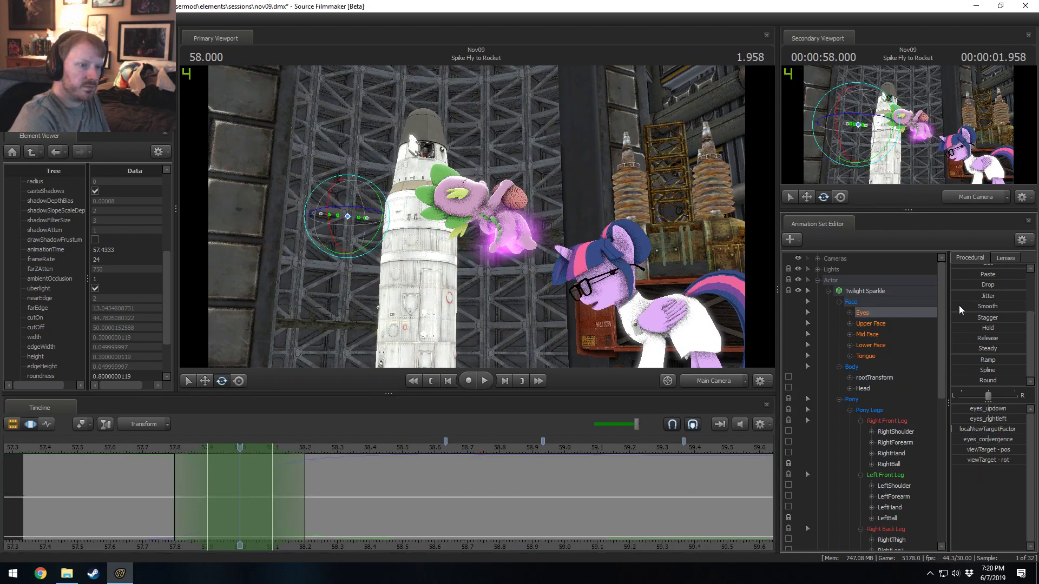
pyautogui.scroll(3, 987, 301)
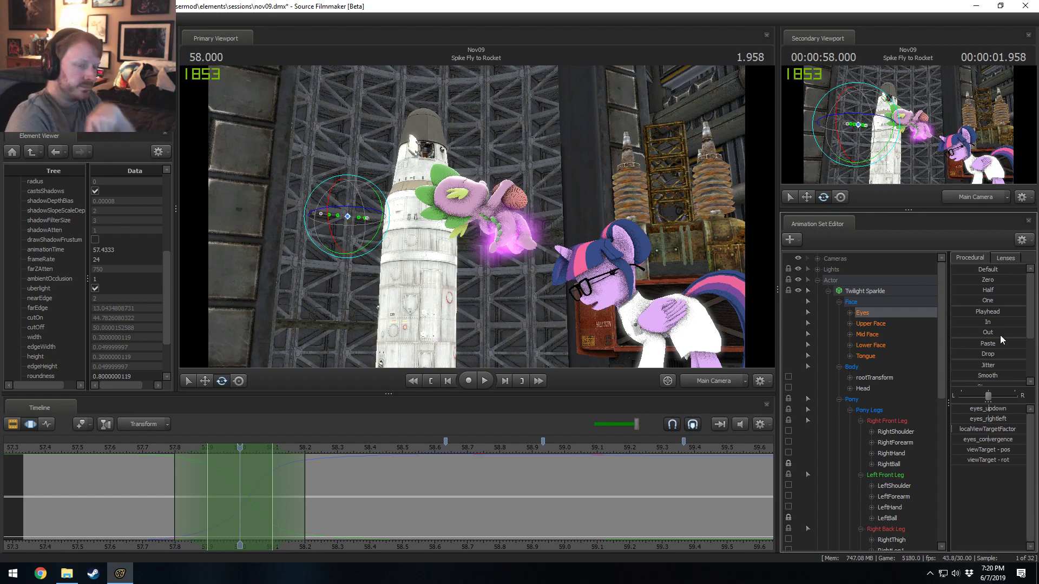
pyautogui.moveTo(991, 419); pyautogui.dragTo(997, 418)
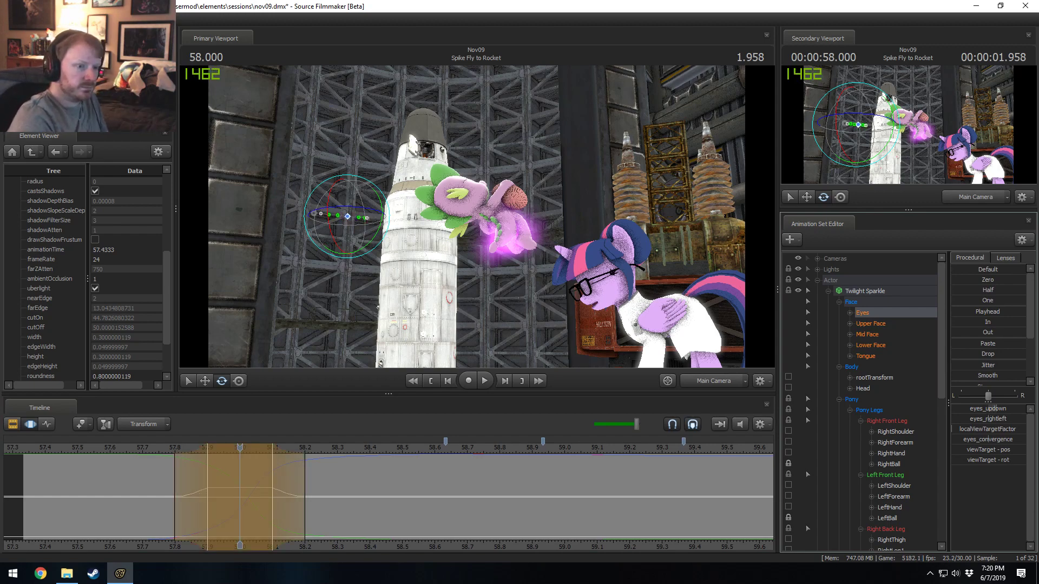
pyautogui.click(169, 483)
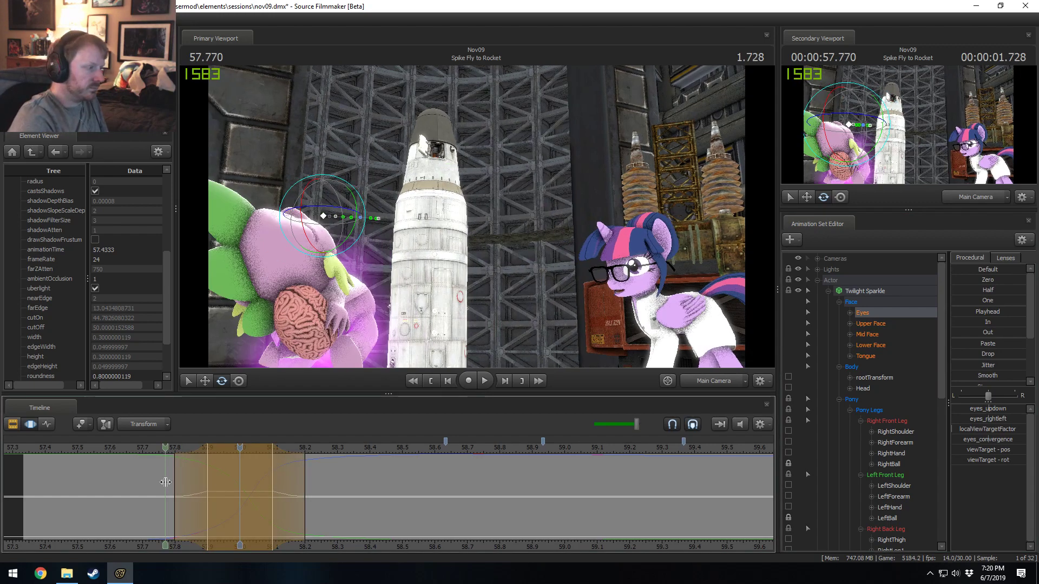
pyautogui.moveTo(168, 483); pyautogui.dragTo(210, 515)
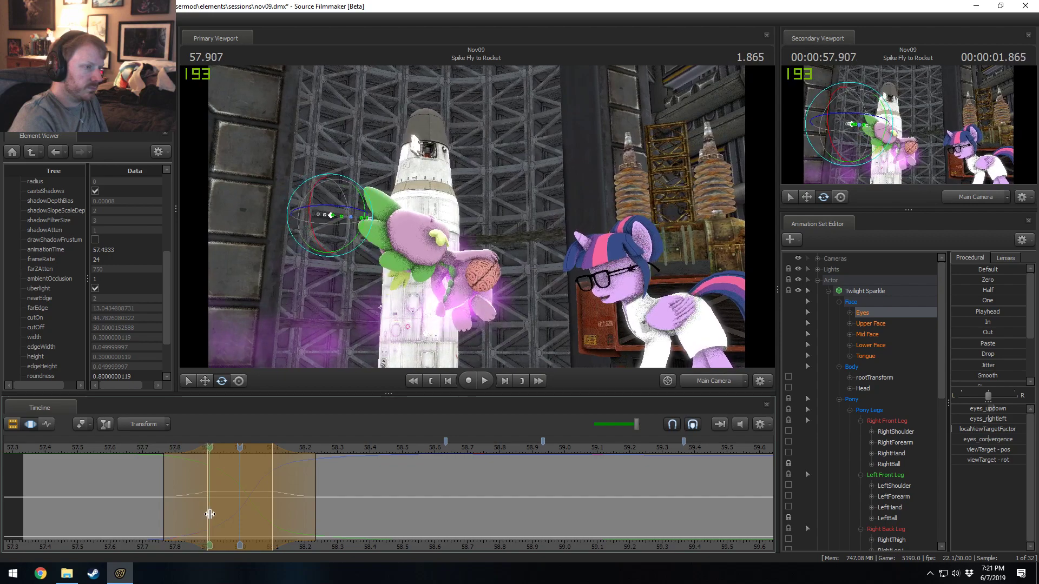
pyautogui.moveTo(989, 409); pyautogui.dragTo(991, 409)
pyautogui.moveTo(130, 489); pyautogui.dragTo(199, 510)
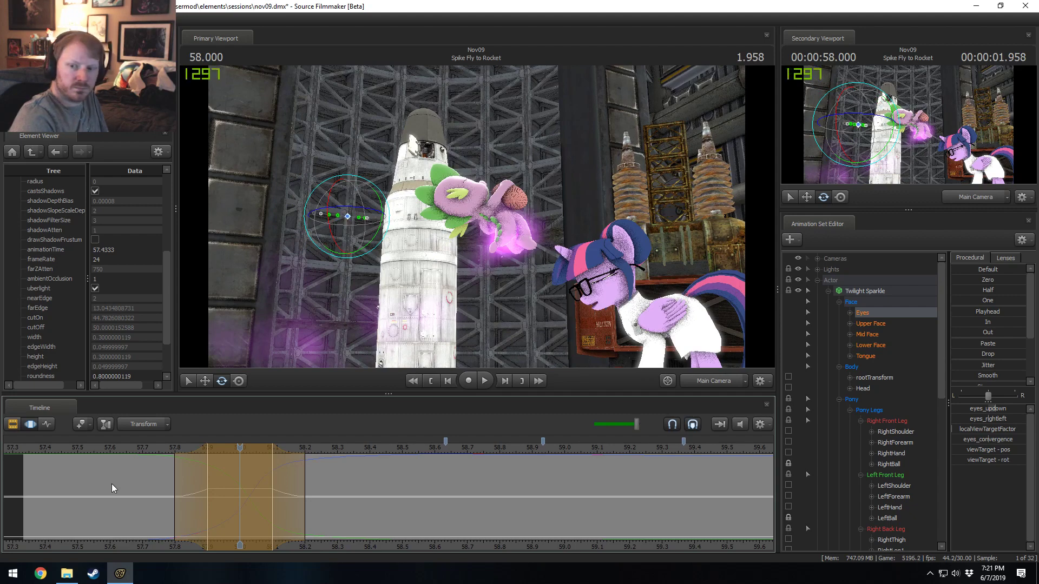
# - Set a time selection centred on about 58.97, with falloff from 58.5 to about 59.17
pyautogui.moveTo(102, 481); pyautogui.dragTo(182, 500)
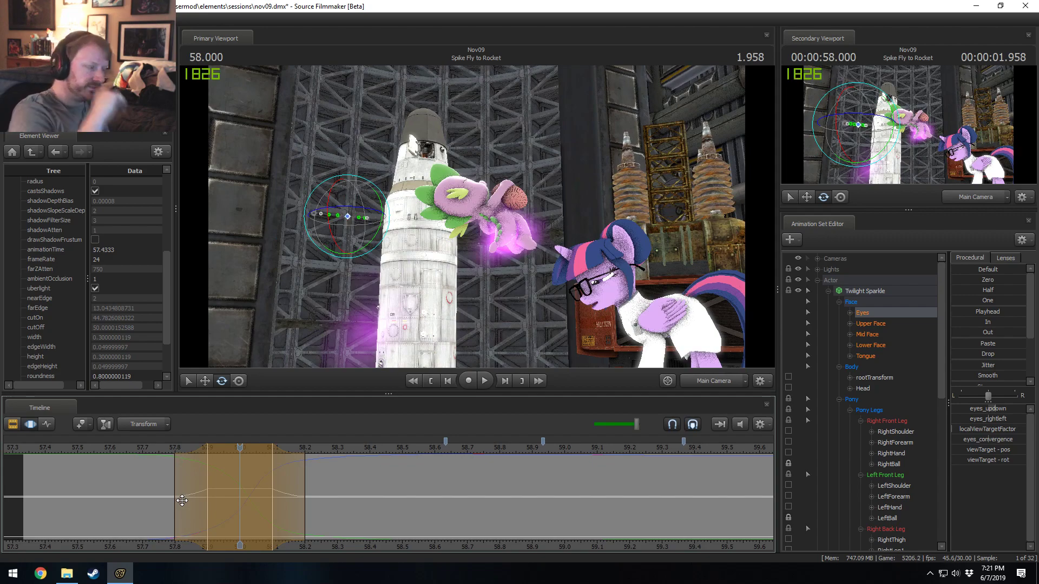
pyautogui.moveTo(181, 496)
pyautogui.mouseDown()
pyautogui.moveTo(323, 519)
pyautogui.moveTo(634, 493)
pyautogui.moveTo(701, 476)
pyautogui.mouseUp()
pyautogui.moveTo(152, 506); pyautogui.dragTo(562, 511)
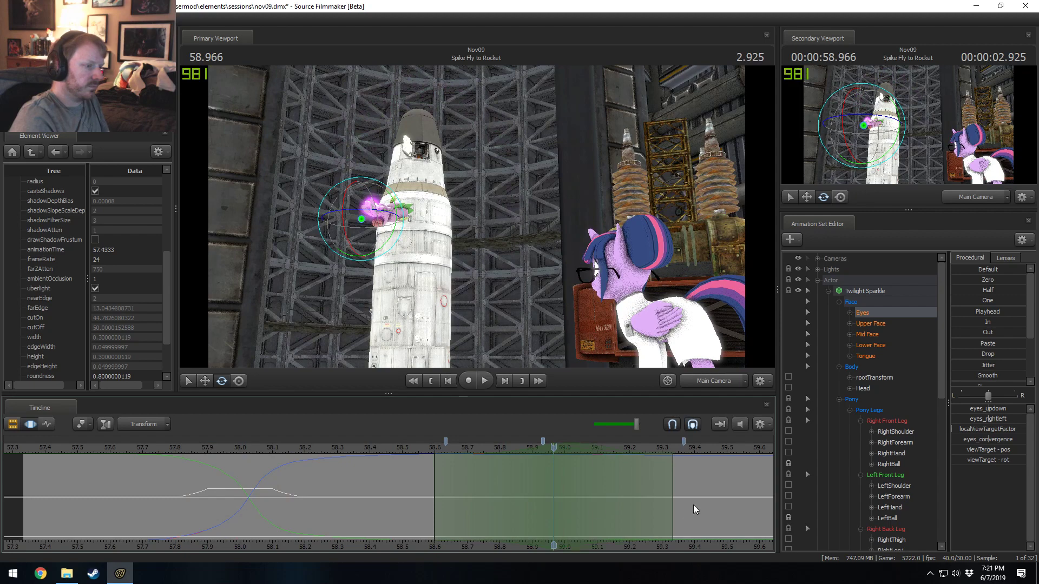
pyautogui.moveTo(672, 506); pyautogui.dragTo(618, 505)
pyautogui.moveTo(435, 487); pyautogui.dragTo(402, 490)
# - Raise Twilight Sparkle's Upper Face eye_closer and lid_raise controls slightly around 58.97, playing the shot to check the squint
pyautogui.click(867, 323)
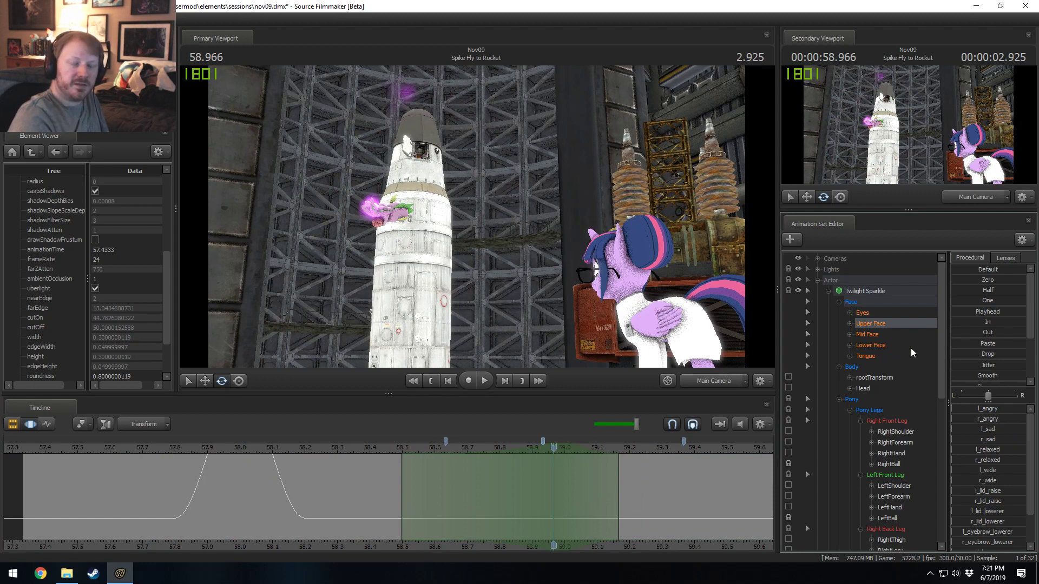
pyautogui.scroll(-1, 980, 471)
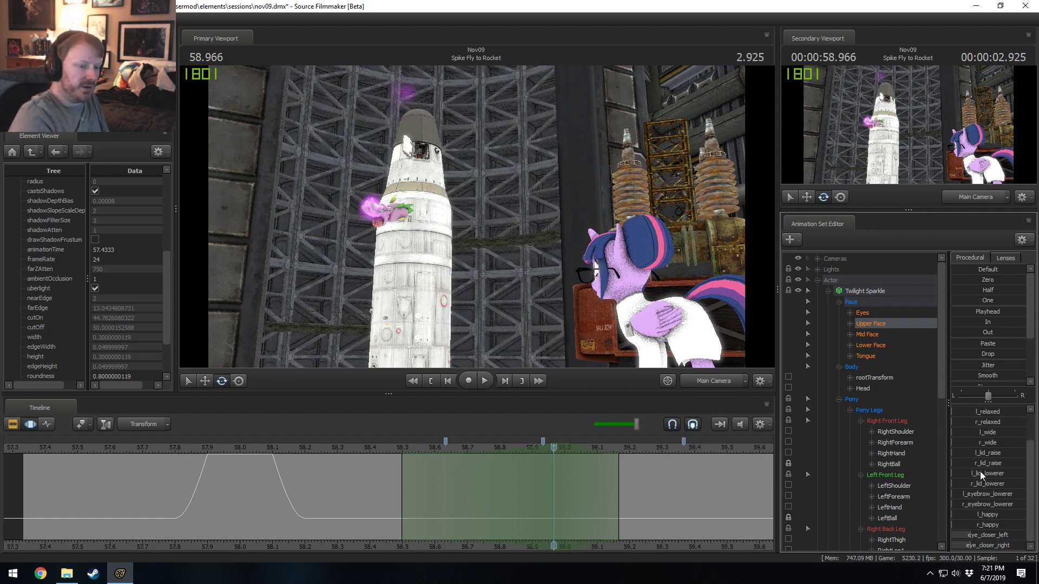
pyautogui.moveTo(978, 534); pyautogui.dragTo(992, 537)
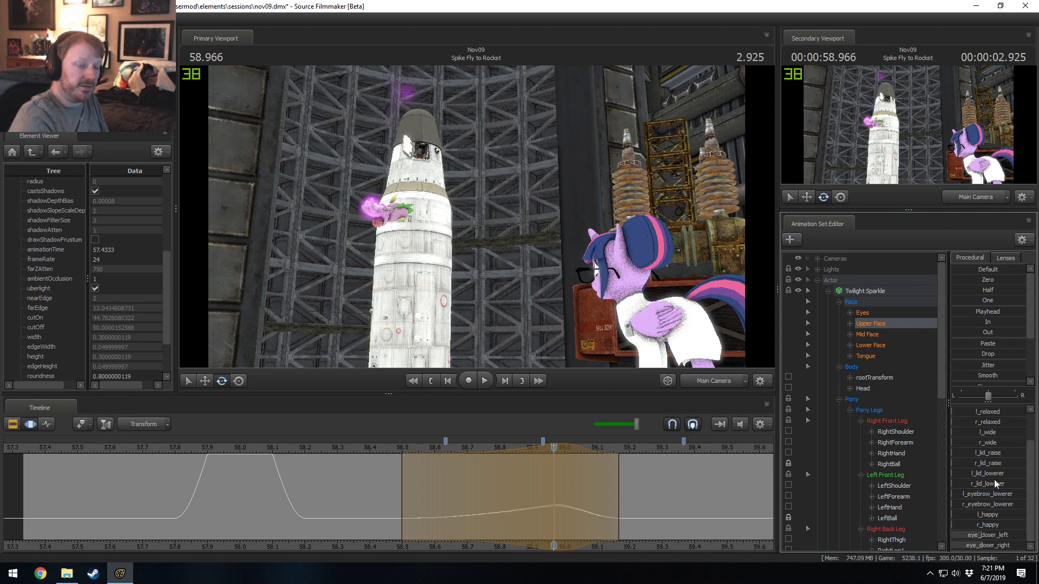
pyautogui.moveTo(988, 466)
pyautogui.mouseDown()
pyautogui.moveTo(991, 453)
pyautogui.moveTo(996, 462)
pyautogui.mouseUp()
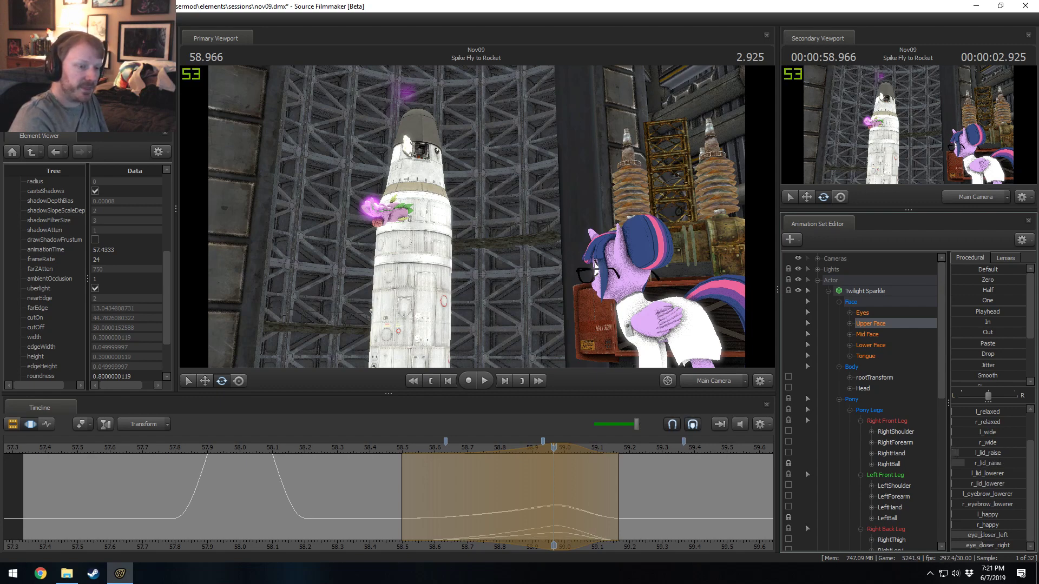
pyautogui.press('space')
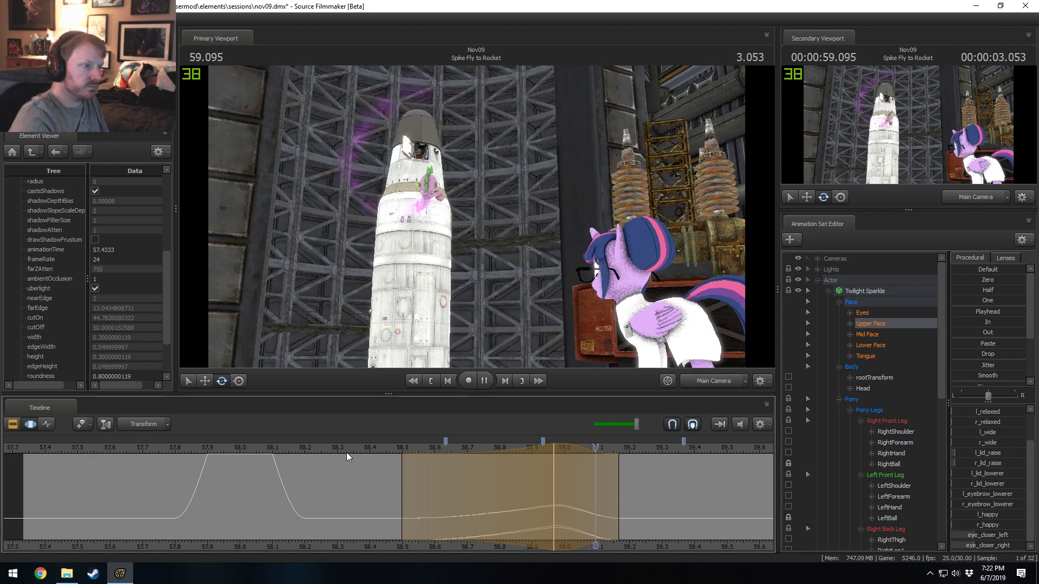
pyautogui.press('space')
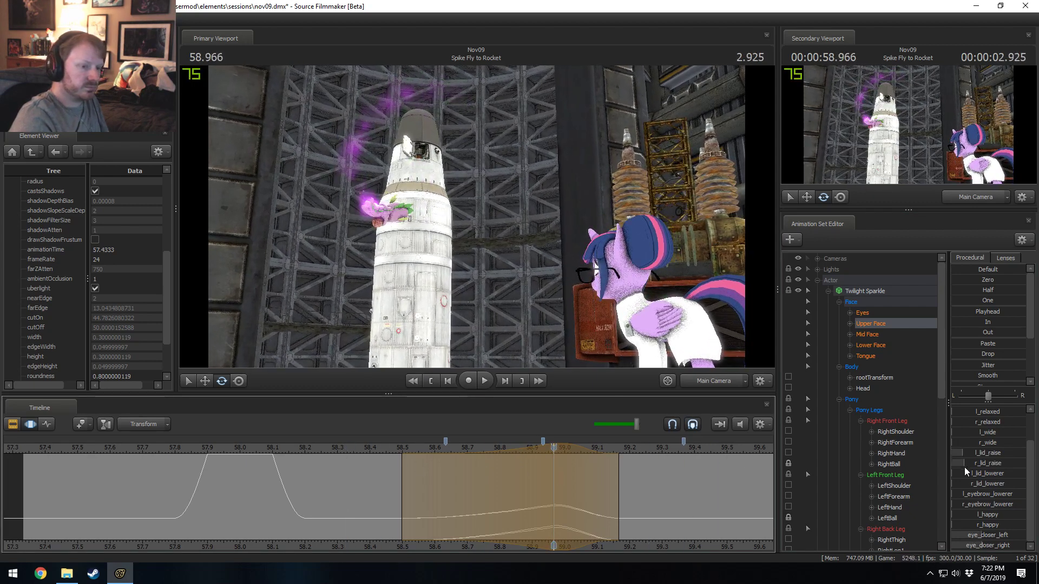
pyautogui.moveTo(964, 467); pyautogui.dragTo(975, 467)
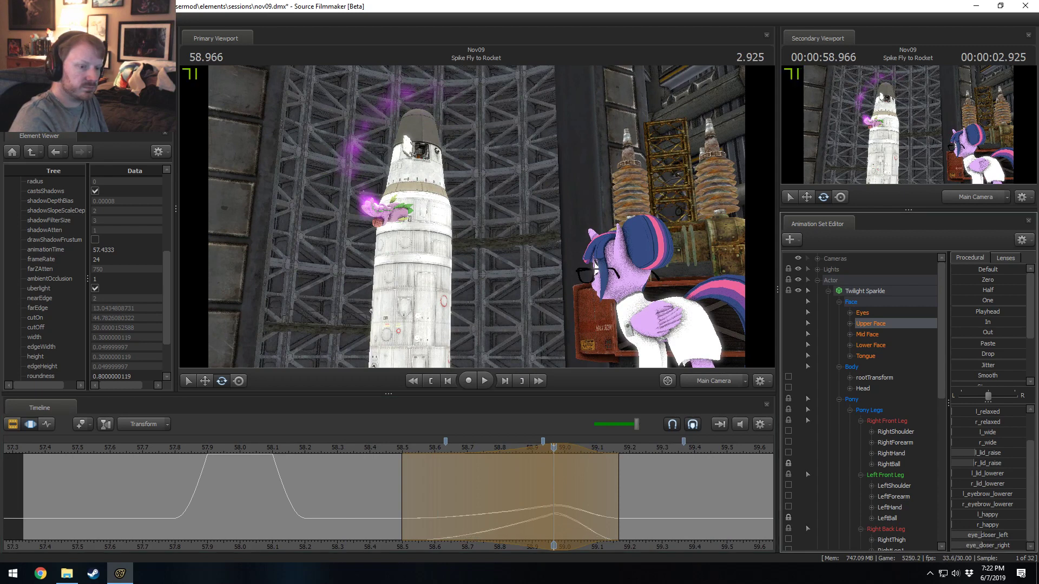
pyautogui.moveTo(980, 534); pyautogui.dragTo(984, 533)
# - Scrub back to 58.4 and play the shot to review Twilight Sparkle's eyelid movement
pyautogui.click(381, 447)
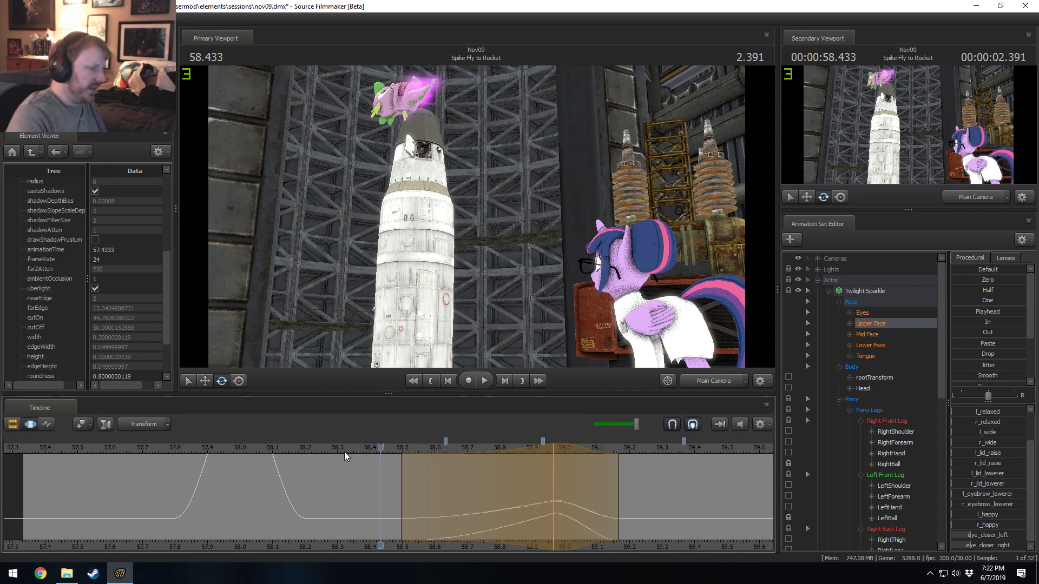
pyautogui.moveTo(375, 452); pyautogui.dragTo(372, 452)
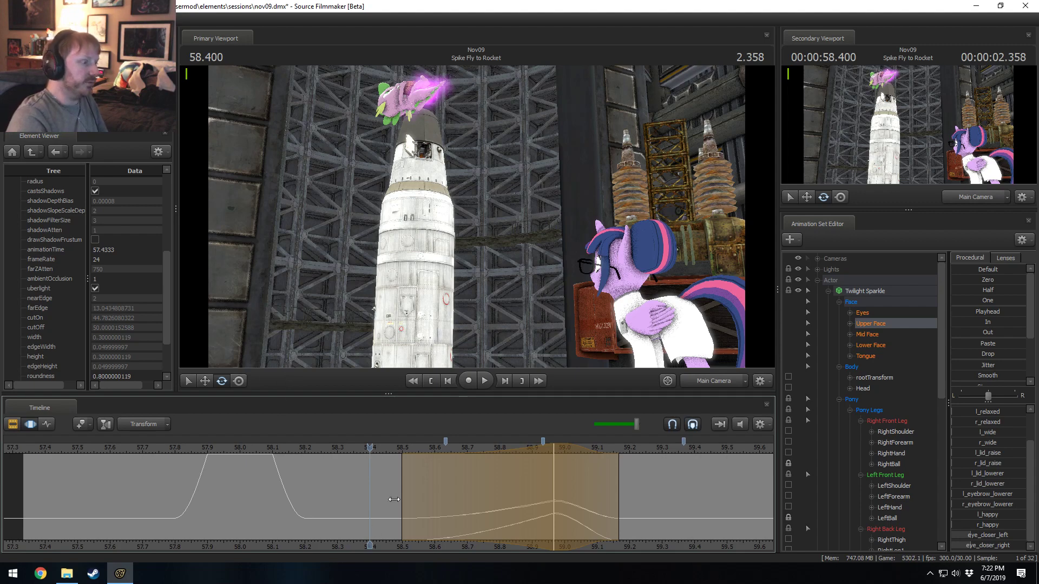
pyautogui.moveTo(369, 475)
pyautogui.mouseDown()
pyautogui.moveTo(399, 482)
pyautogui.moveTo(359, 487)
pyautogui.moveTo(612, 501)
pyautogui.mouseUp()
pyautogui.press('space')
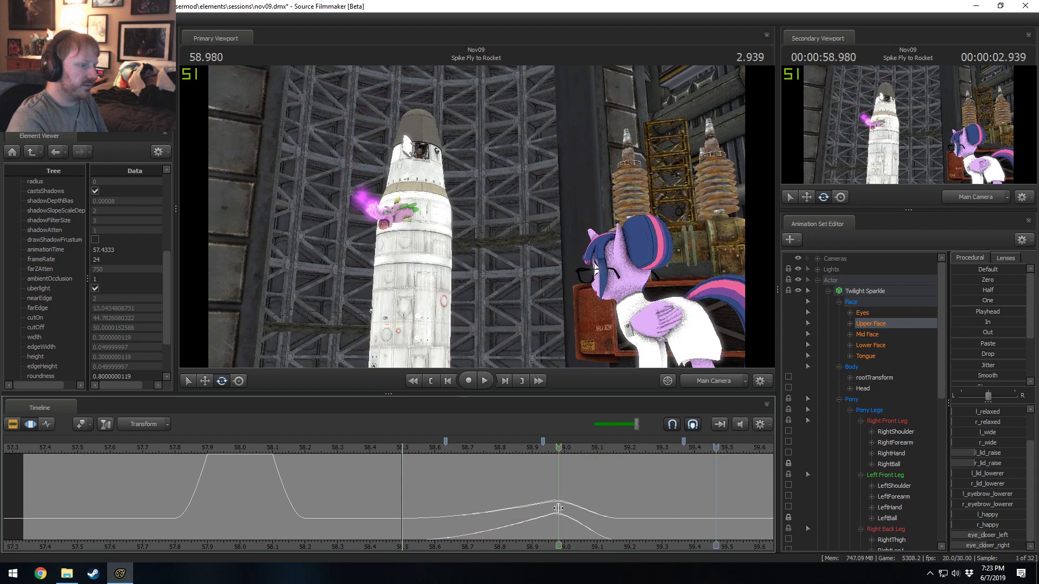
# - Retime the Upper Face curves so the eyelid peak falls at about 59.1, playing the shot to check it
pyautogui.moveTo(553, 522); pyautogui.dragTo(607, 525)
pyautogui.scroll(10, 615, 528)
pyautogui.scroll(4, 608, 524)
pyautogui.press('space')
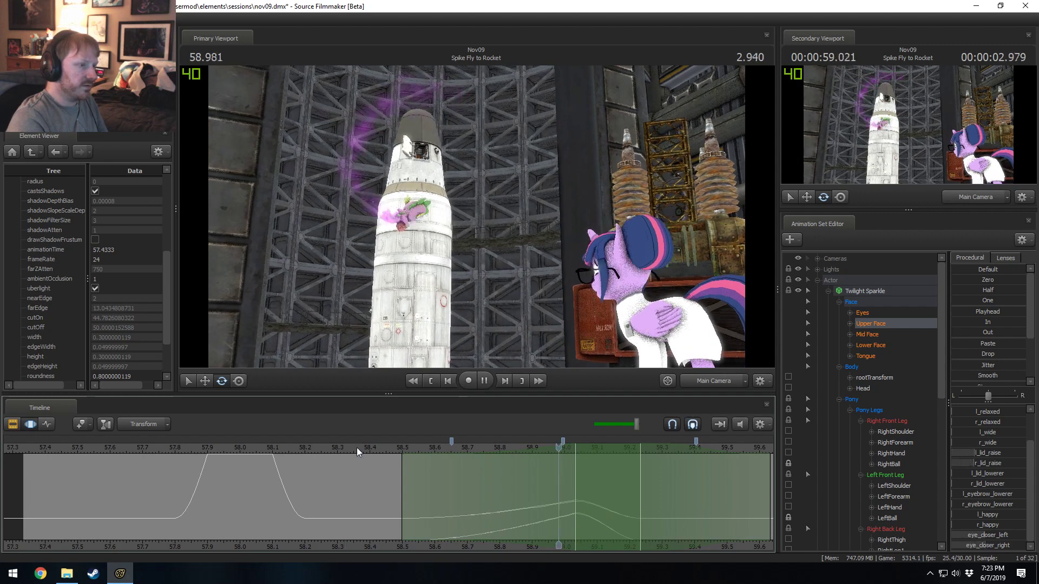
pyautogui.press('space')
pyautogui.moveTo(538, 496); pyautogui.dragTo(609, 516)
pyautogui.press('space')
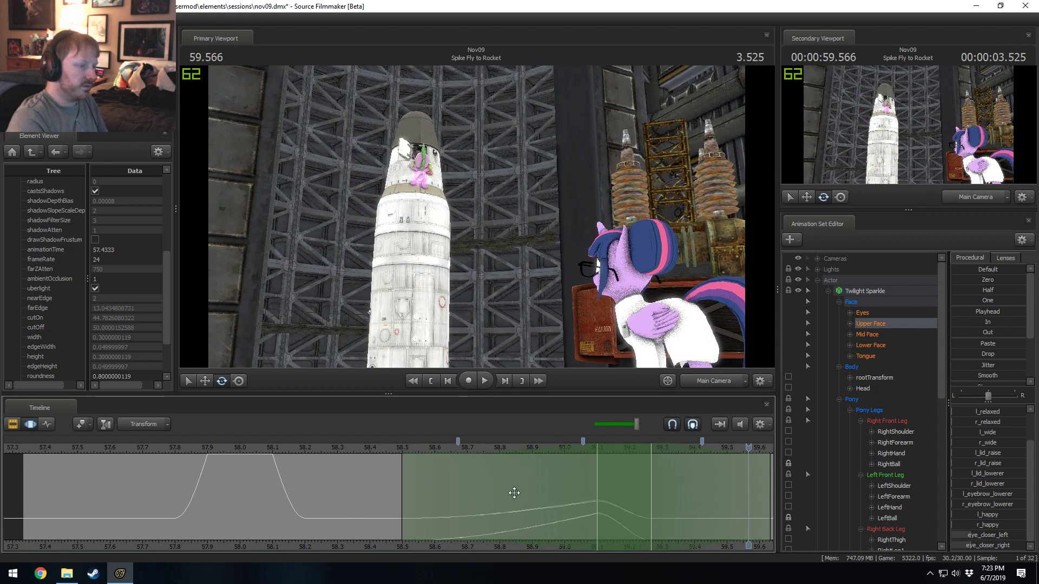
pyautogui.press('space')
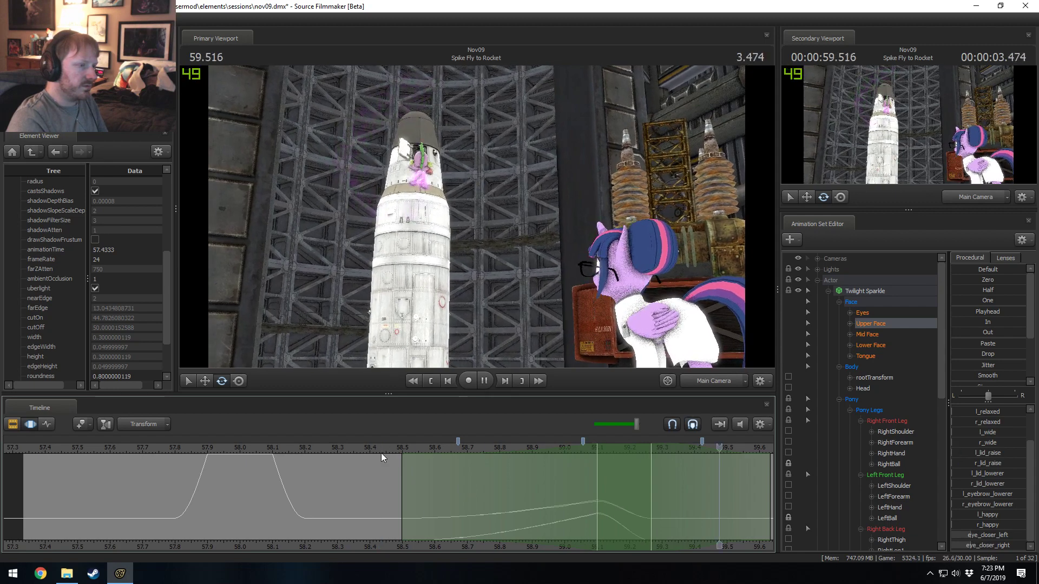
# - Select 59.1 to 59.6 centred on about 59.27, lower Twilight Sparkle's eye_closer controls there and play the shot
pyautogui.moveTo(574, 486); pyautogui.dragTo(283, 473, button='middle')
pyautogui.moveTo(303, 478); pyautogui.dragTo(457, 482)
pyautogui.keyDown('shift'); pyautogui.click(354, 489); pyautogui.keyUp('shift')
pyautogui.keyDown('shift'); pyautogui.scroll(5, 355, 489); pyautogui.keyUp('shift')
pyautogui.moveTo(987, 535); pyautogui.dragTo(979, 545)
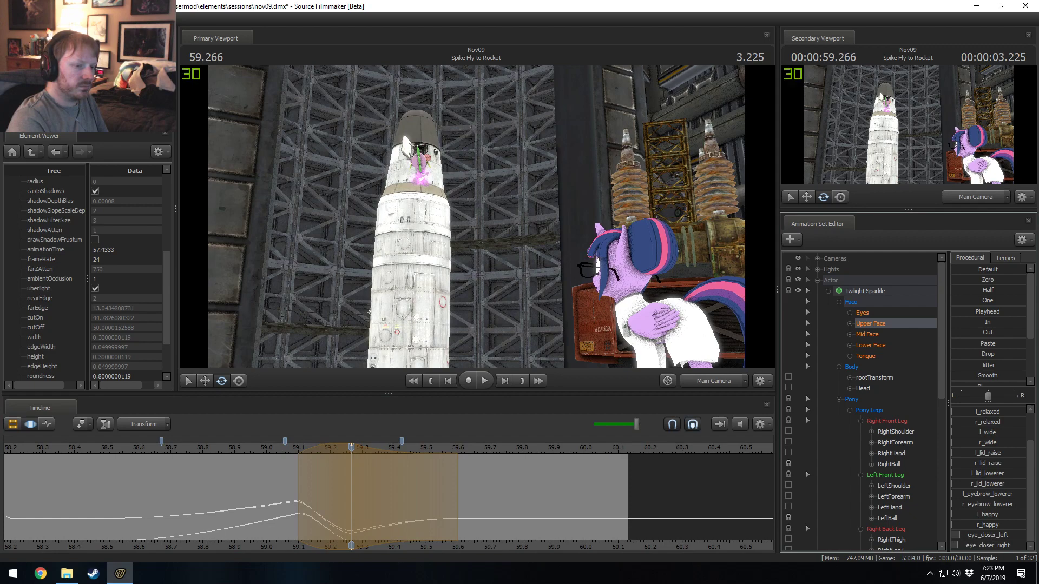
pyautogui.press('space')
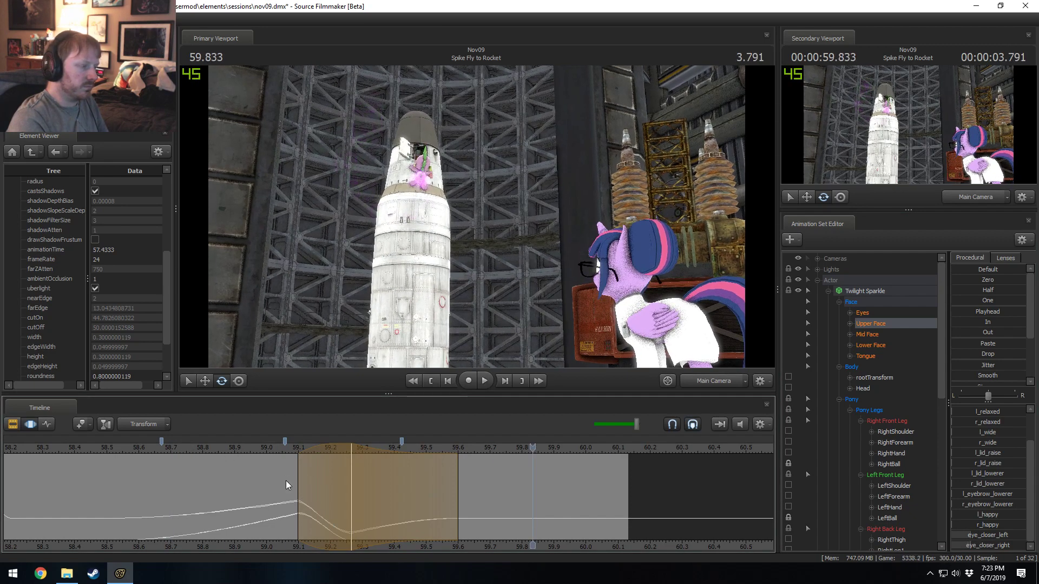
# - Set a time selection centred on 59.3, with falloff from 59.0 to about 59.73, and select Twilight Sparkle's Head control
pyautogui.keyDown('shift'); pyautogui.click(365, 501); pyautogui.keyUp('shift')
pyautogui.keyDown('shift'); pyautogui.scroll(3, 365, 502); pyautogui.keyUp('shift')
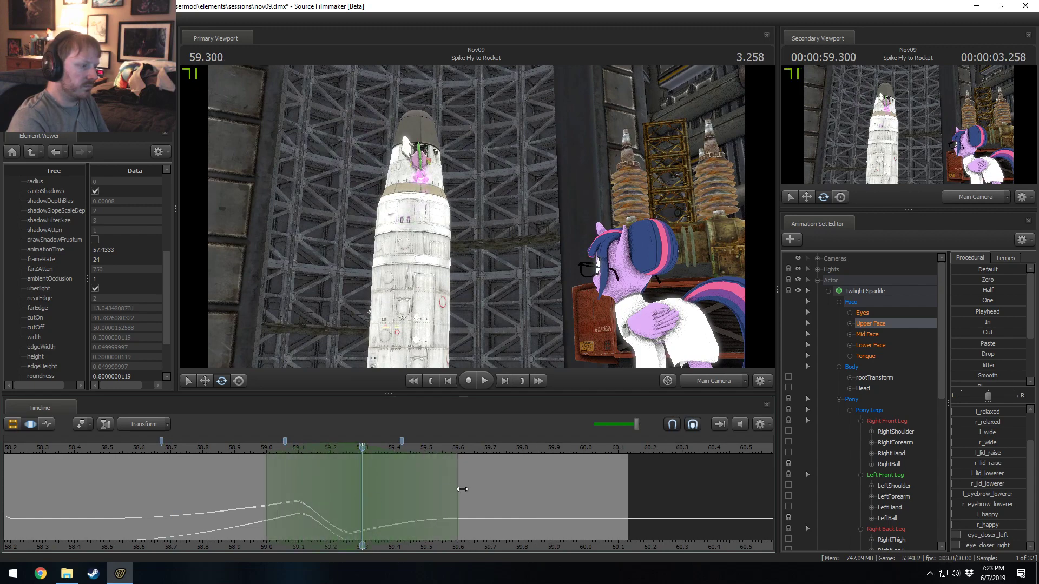
pyautogui.moveTo(460, 491); pyautogui.dragTo(502, 491)
pyautogui.keyDown('ctrl'); pyautogui.moveTo(621, 284); pyautogui.dragTo(606, 282); pyautogui.keyUp('ctrl')
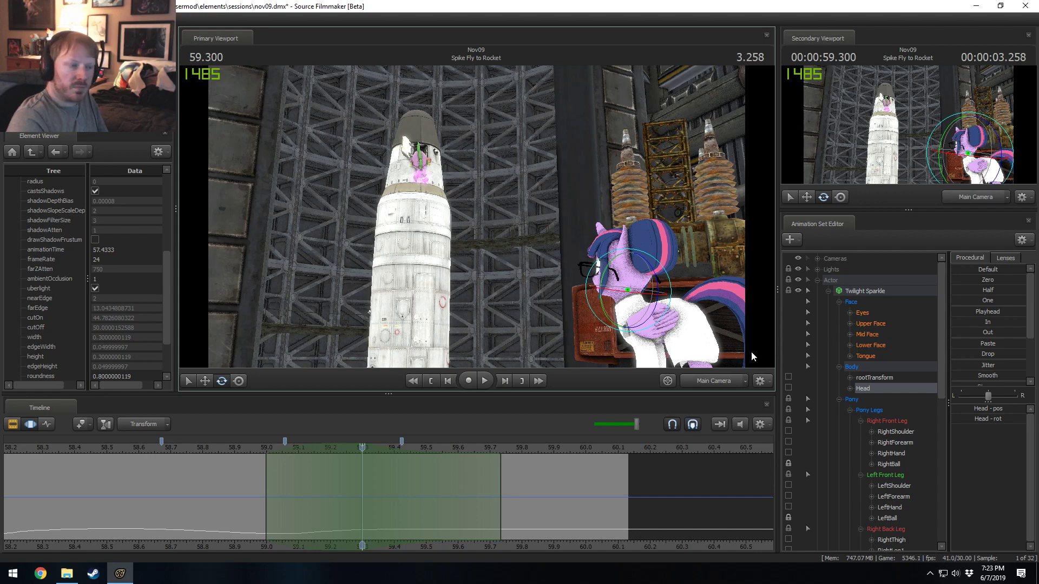
# - View Twilight Sparkle through the Work Camera and rotate her Head slightly at 59.3
pyautogui.moveTo(653, 274); pyautogui.dragTo(721, 364)
pyautogui.click(715, 381)
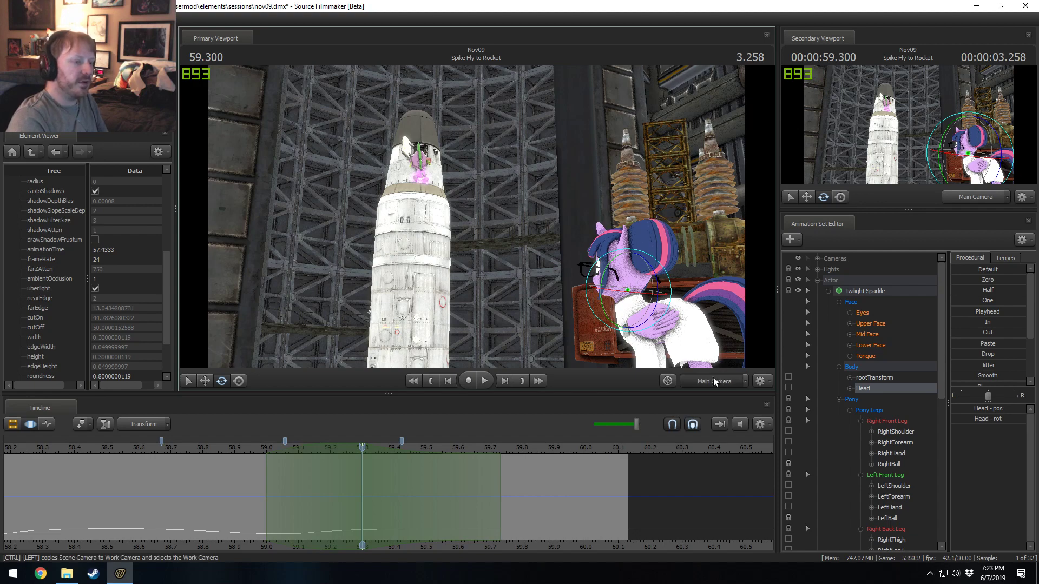
pyautogui.moveTo(278, 204); pyautogui.dragTo(411, 199)
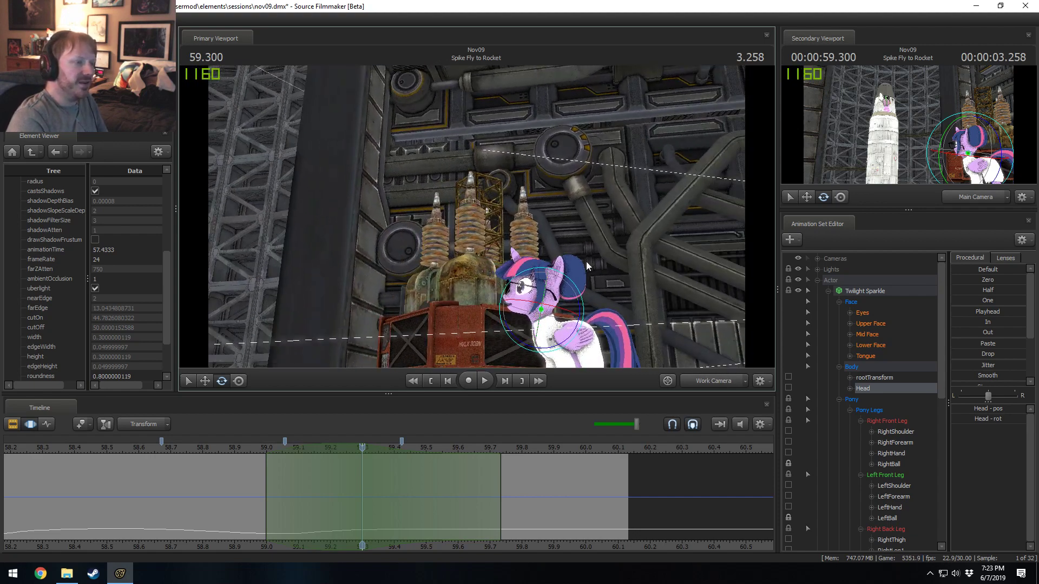
pyautogui.moveTo(578, 333); pyautogui.dragTo(578, 341)
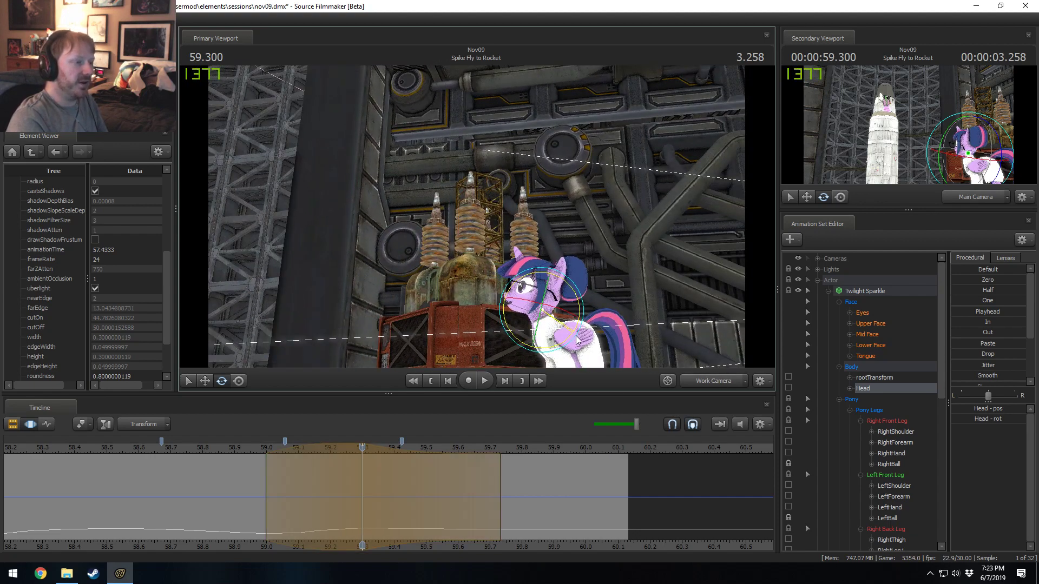
# - Play the head motion, extend the selection's end falloff to about 59.87 and return to the Main Camera
pyautogui.click(245, 449)
pyautogui.press('space')
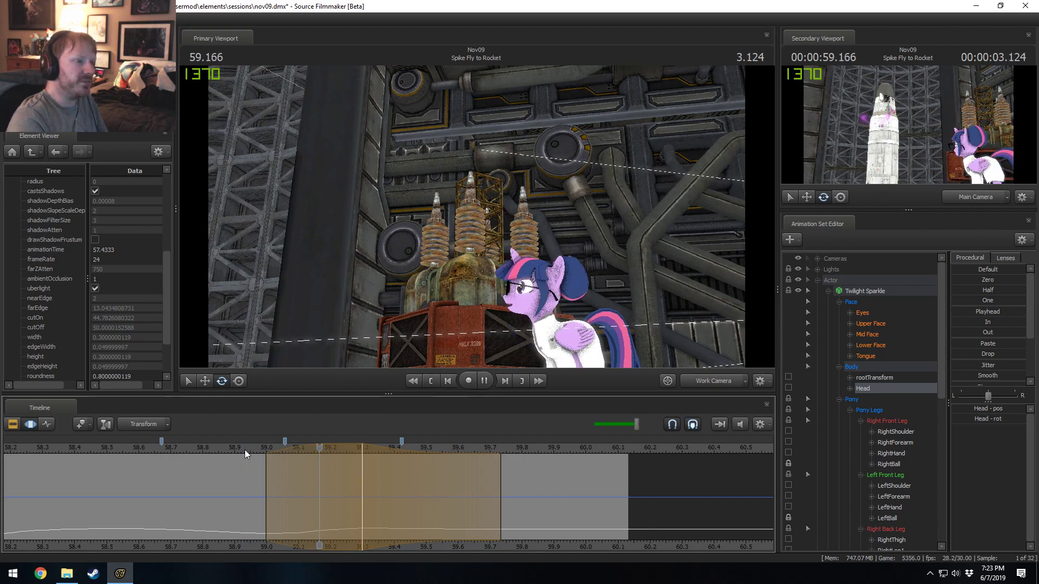
pyautogui.moveTo(513, 496); pyautogui.dragTo(543, 495)
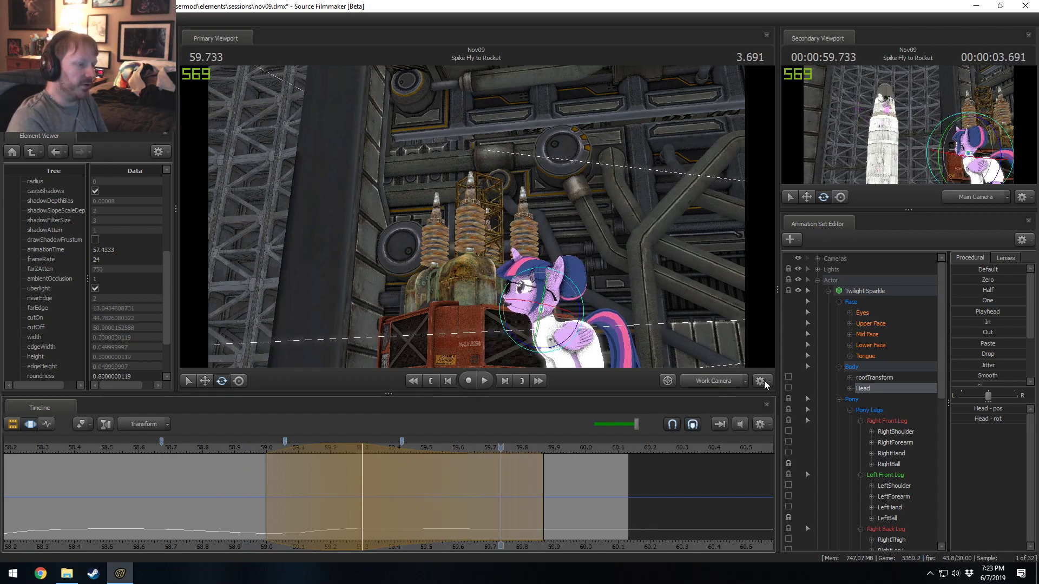
pyautogui.click(730, 380)
pyautogui.click(728, 380)
pyautogui.click(709, 384)
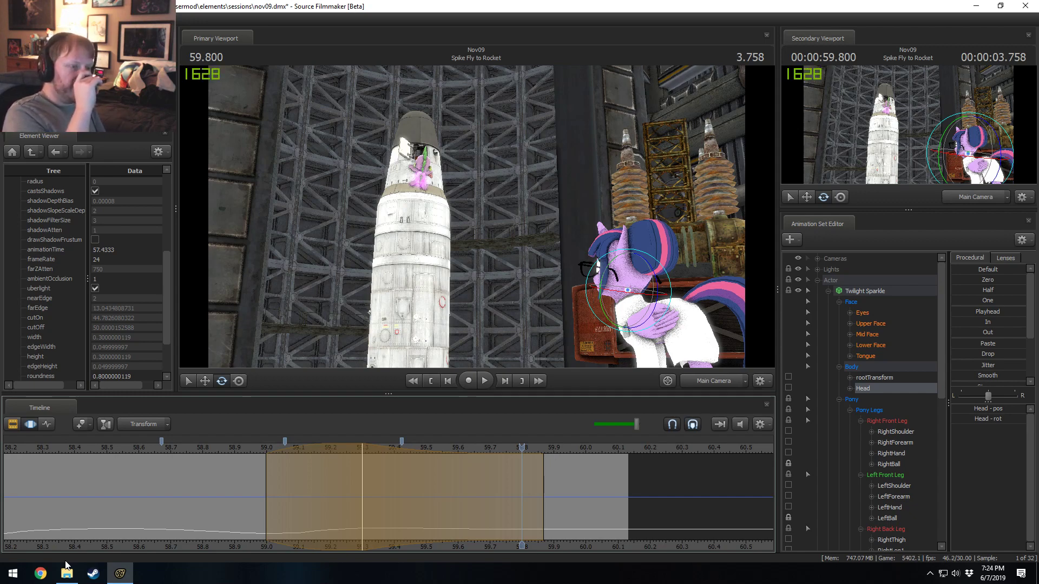
# - Show the clips in the Clip Editor and play the Spike Fly to Rocket shot from its start, scrubbing to 59.33
pyautogui.press('F2')
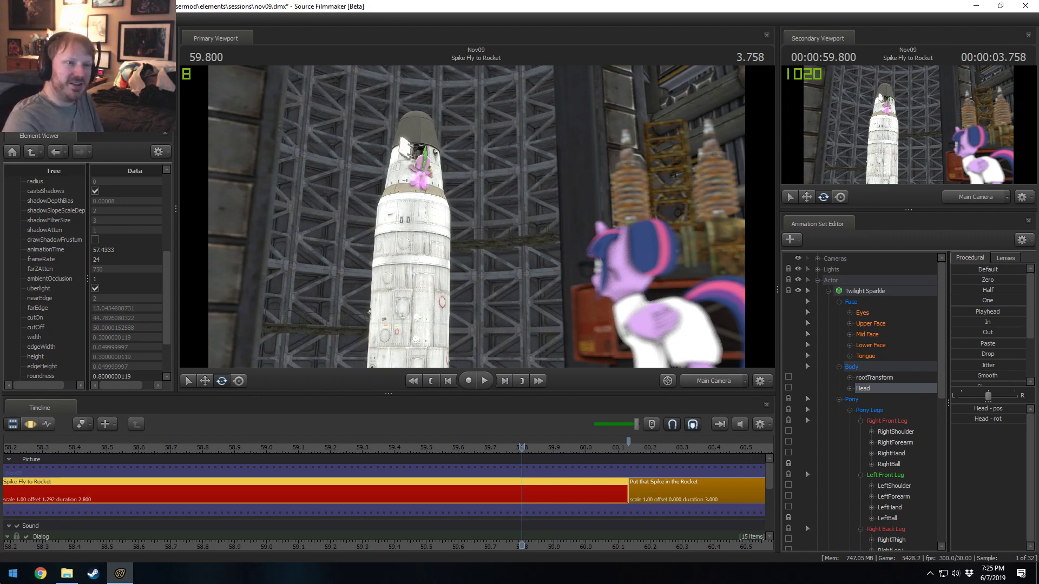
pyautogui.moveTo(459, 553); pyautogui.dragTo(411, 540, button='middle')
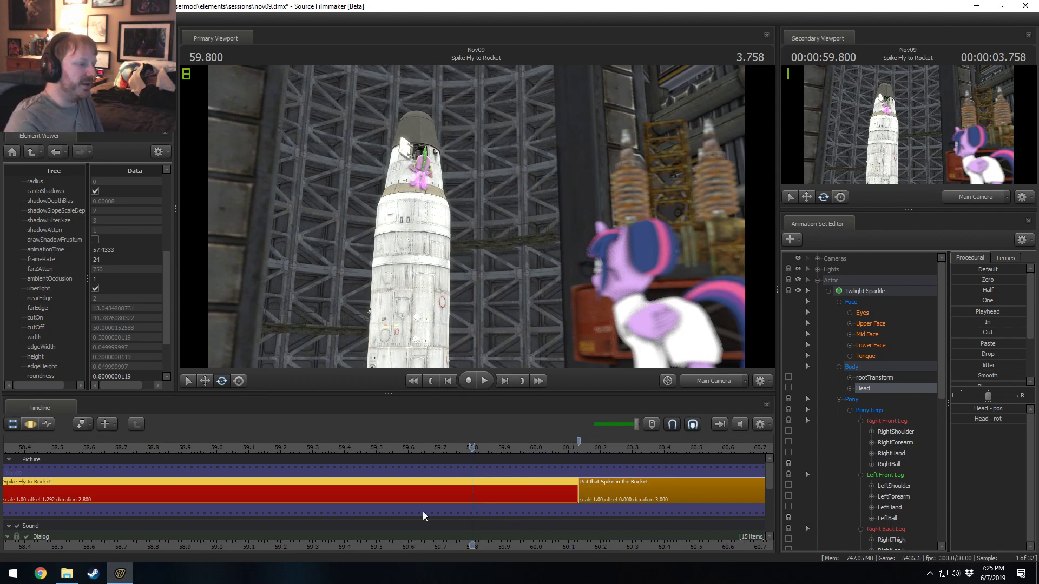
pyautogui.scroll(-5, 538, 544)
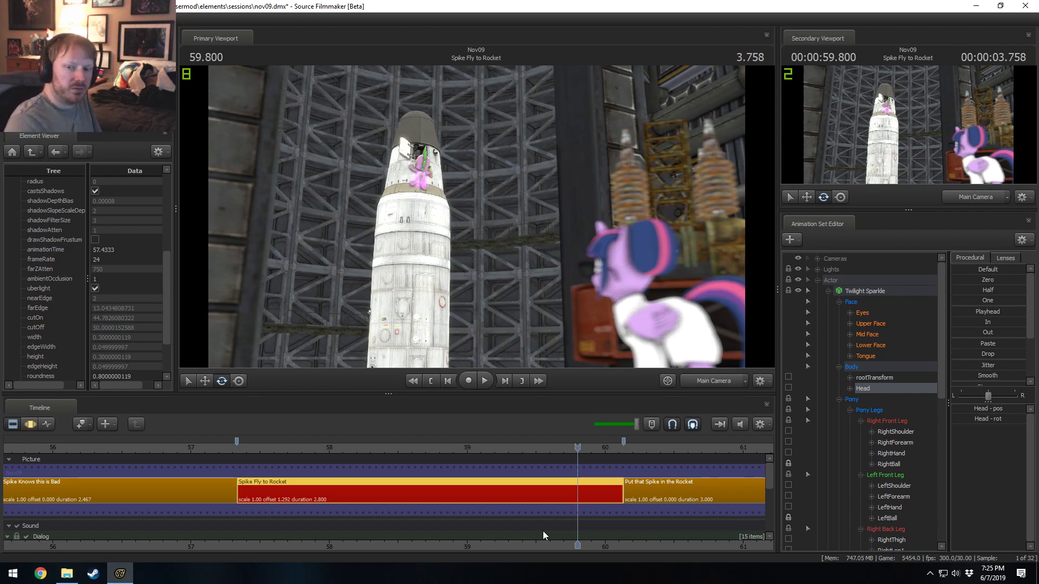
pyautogui.click(252, 448)
pyautogui.press('space')
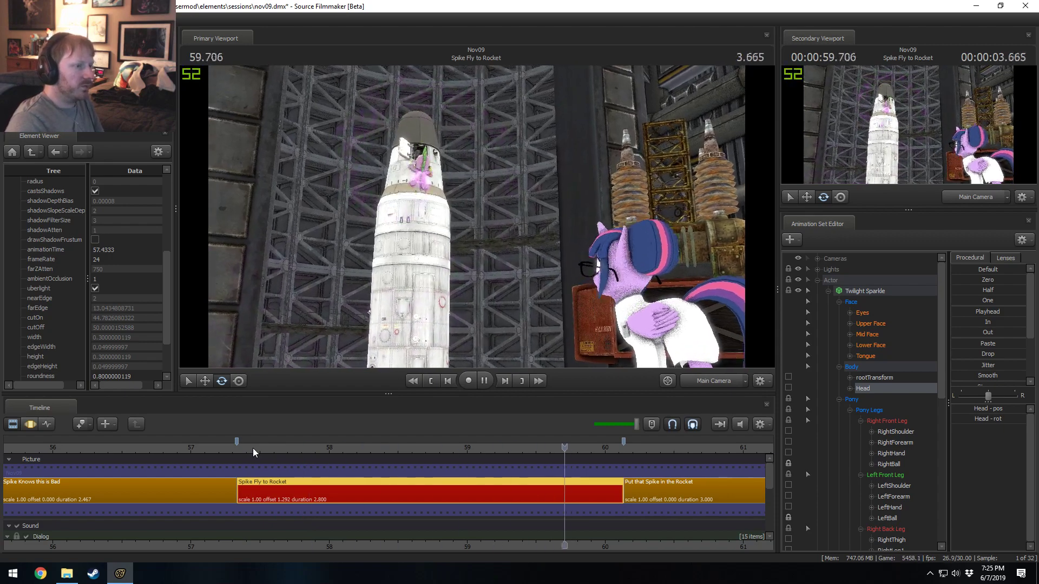
pyautogui.press('space')
pyautogui.moveTo(421, 447); pyautogui.dragTo(511, 448)
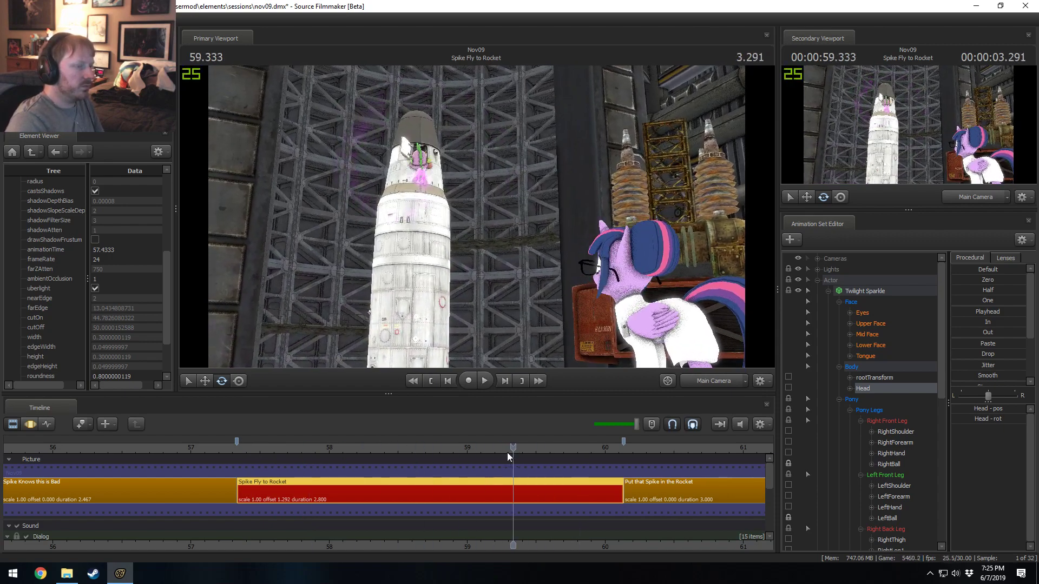
# - In the Motion Editor, rotate Twilight Sparkle's Head slightly around 59.13 and play the shot from 57.4
pyautogui.press('F3')
pyautogui.moveTo(459, 483); pyautogui.dragTo(485, 483)
pyautogui.moveTo(647, 274); pyautogui.dragTo(643, 265)
pyautogui.press('space')
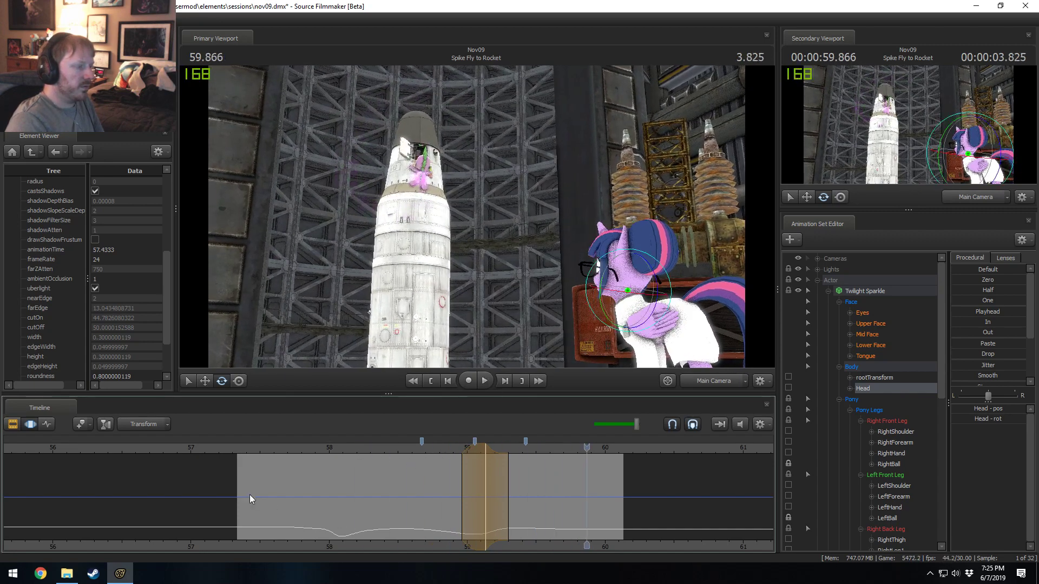
pyautogui.click(245, 449)
pyautogui.press('space')
# - Lower Twilight Sparkle's Lower Face jaw_open control before 57.4, with falloff to about 58.13, and play the shot
pyautogui.moveTo(233, 475); pyautogui.dragTo(2, 487)
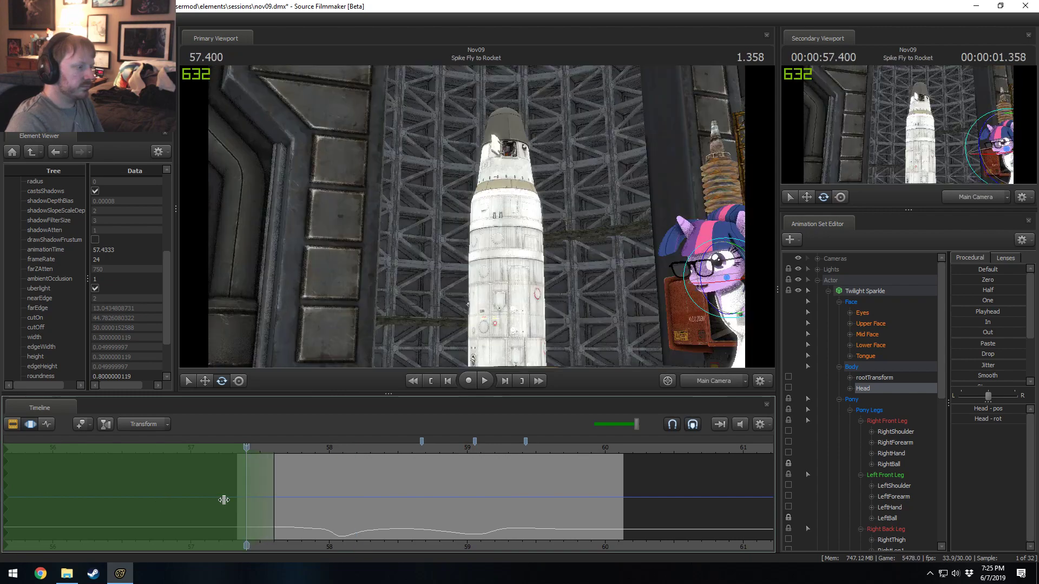
pyautogui.scroll(6, 248, 511)
pyautogui.click(898, 344)
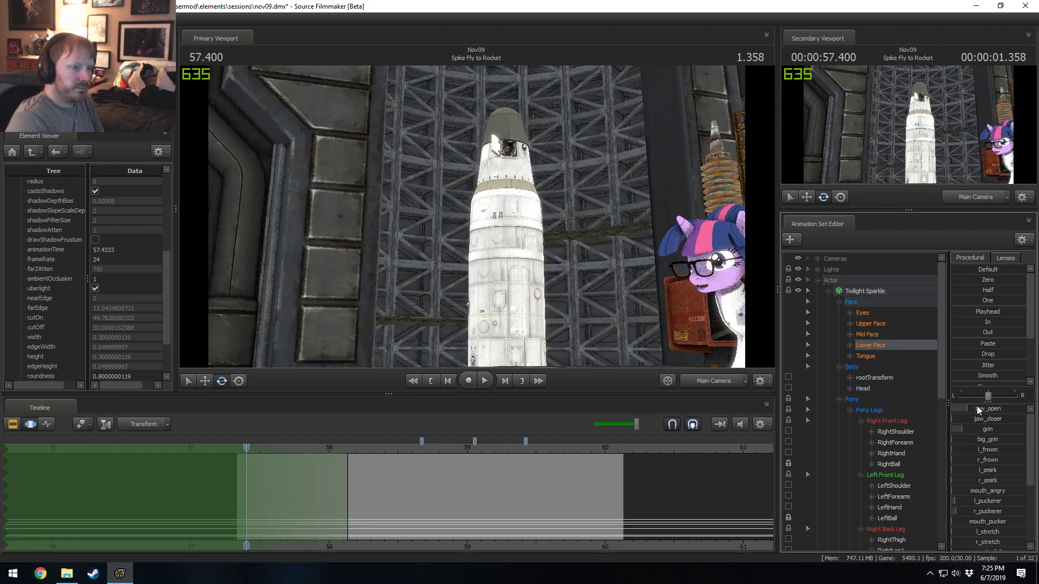
pyautogui.press('space')
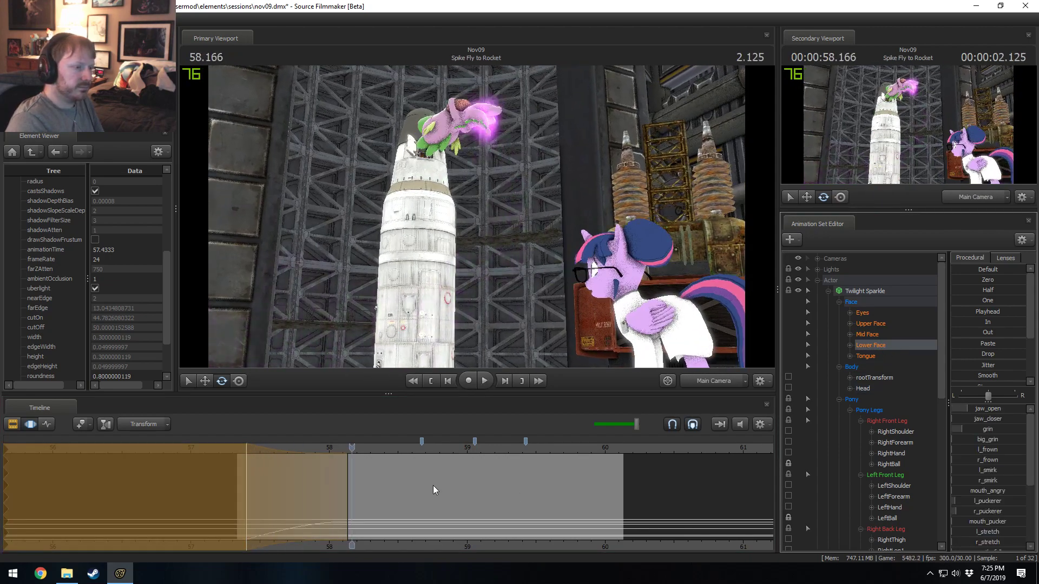
# - Around 58.1, adjust Twilight Sparkle's Lower Face with jaw_closer and the left and right stretch and smirk controls, and play the shot
pyautogui.click(257, 489)
pyautogui.moveTo(257, 489); pyautogui.dragTo(343, 495)
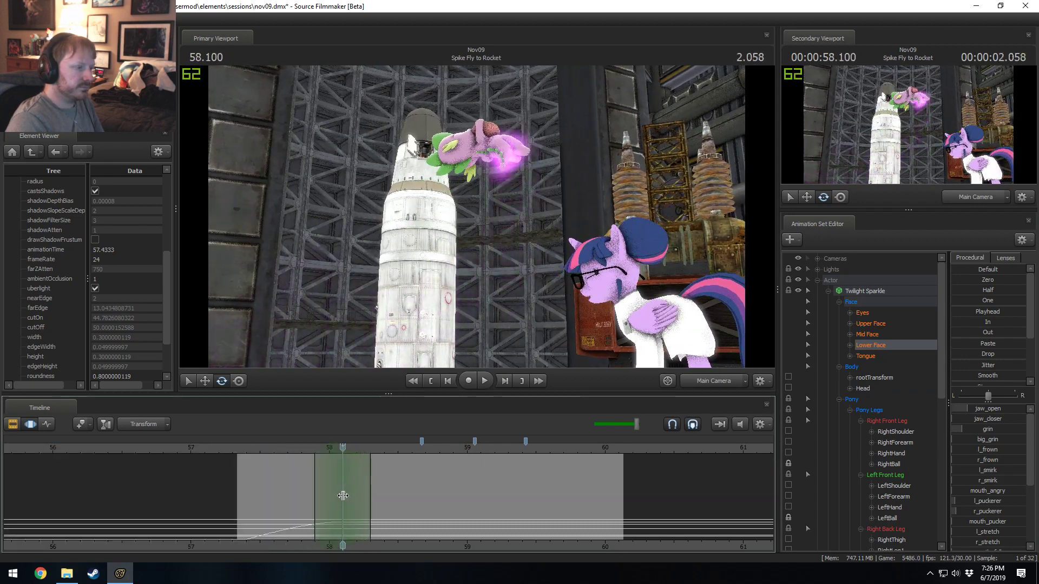
pyautogui.moveTo(990, 430)
pyautogui.mouseDown()
pyautogui.moveTo(977, 430)
pyautogui.moveTo(988, 417)
pyautogui.mouseUp()
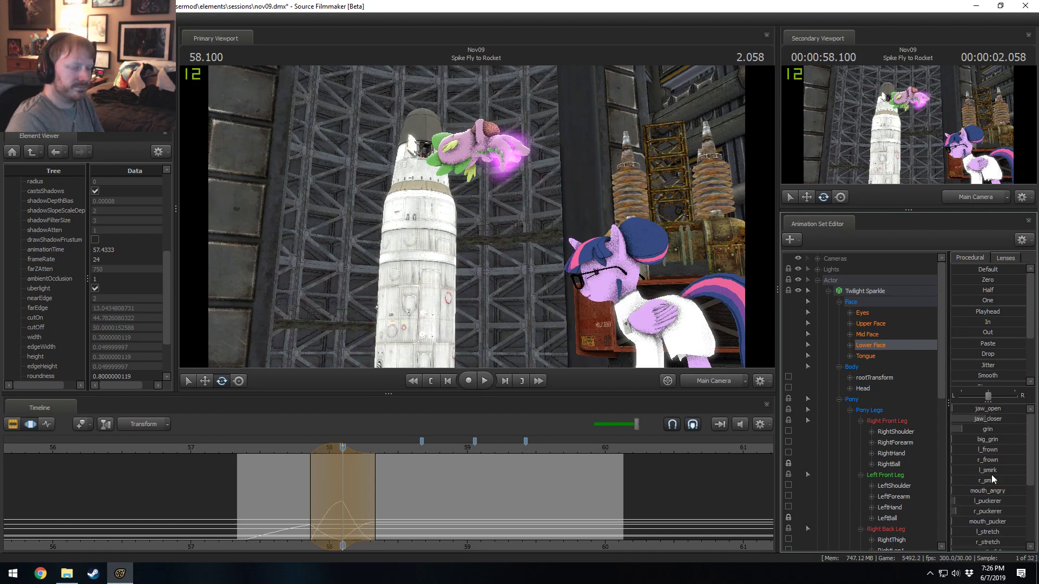
pyautogui.scroll(-3, 988, 487)
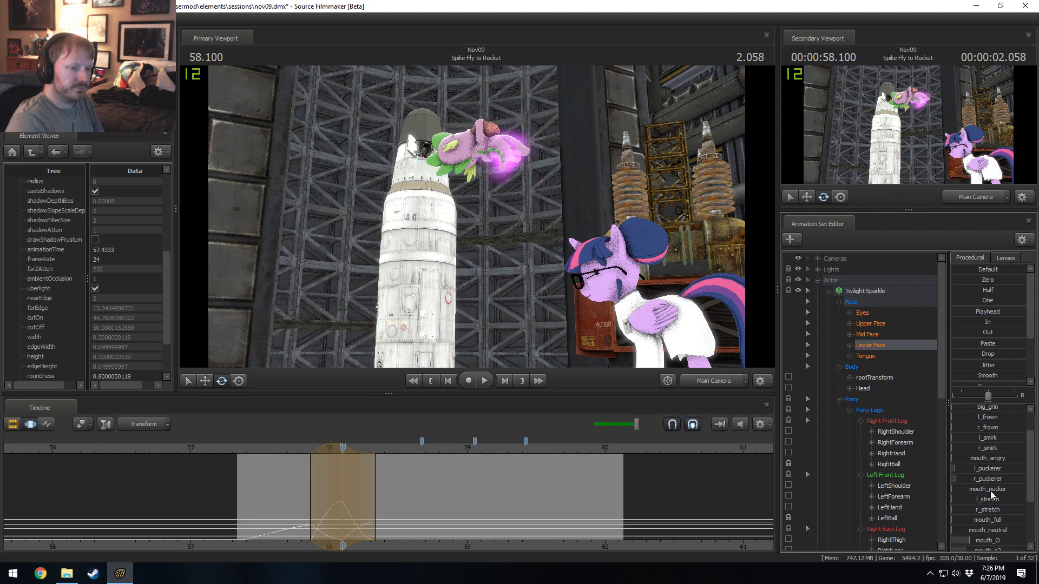
pyautogui.moveTo(988, 499); pyautogui.dragTo(994, 509)
pyautogui.scroll(3, 997, 528)
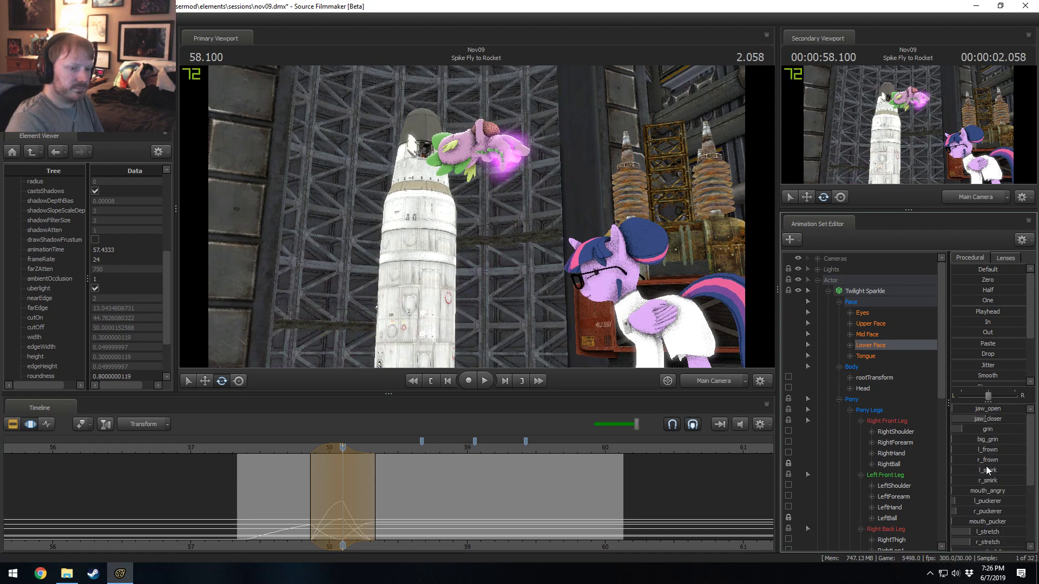
pyautogui.moveTo(988, 471); pyautogui.dragTo(994, 480)
pyautogui.press('space')
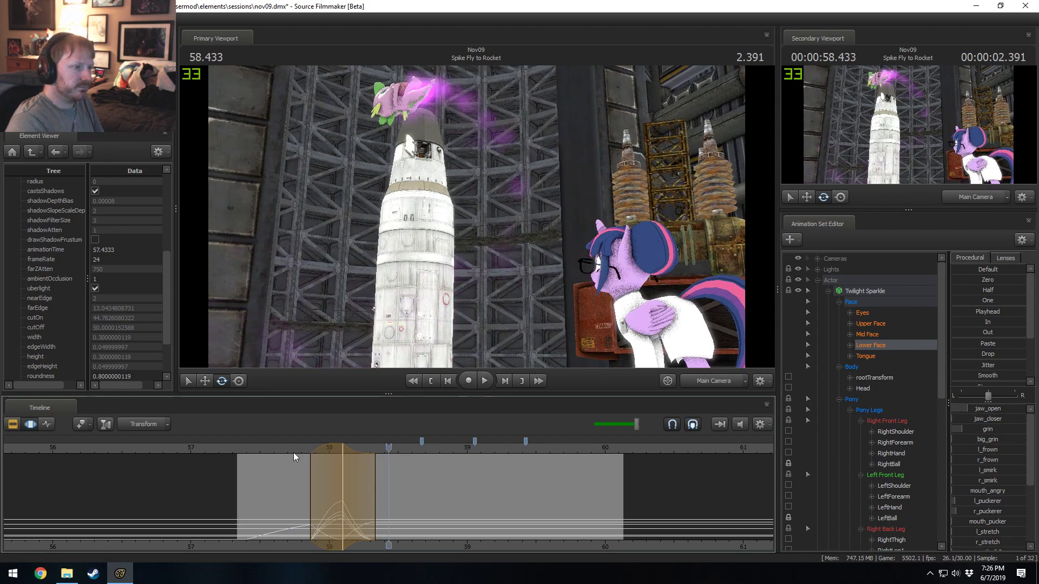
# - Place a time selection around 58.233 and raise the Lower Face mouth_O control there
pyautogui.moveTo(348, 496); pyautogui.dragTo(407, 501)
pyautogui.press('Escape')
pyautogui.keyDown('shift'); pyautogui.scroll(5, 364, 498); pyautogui.keyUp('shift')
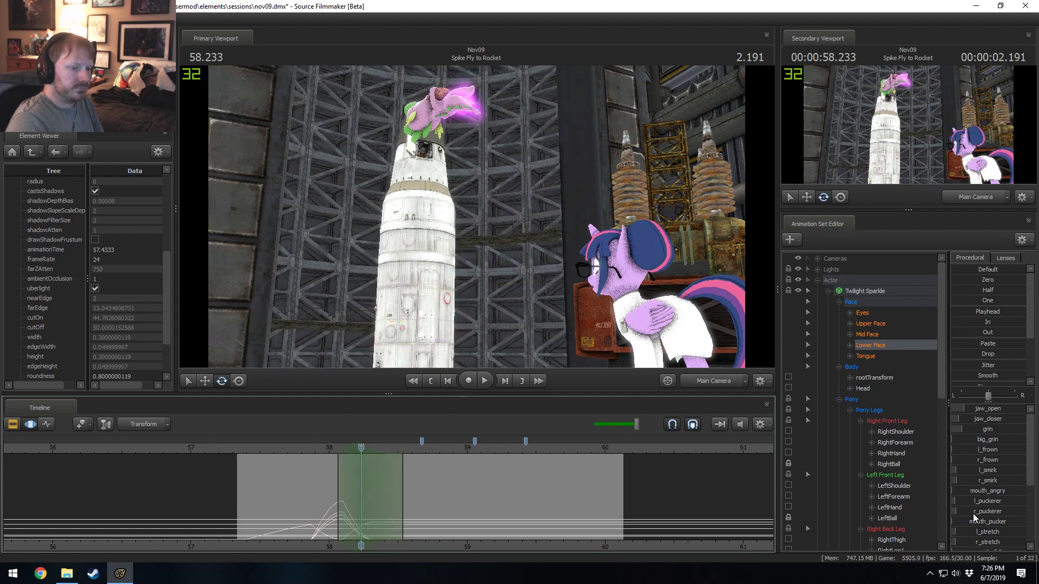
pyautogui.scroll(-4, 977, 511)
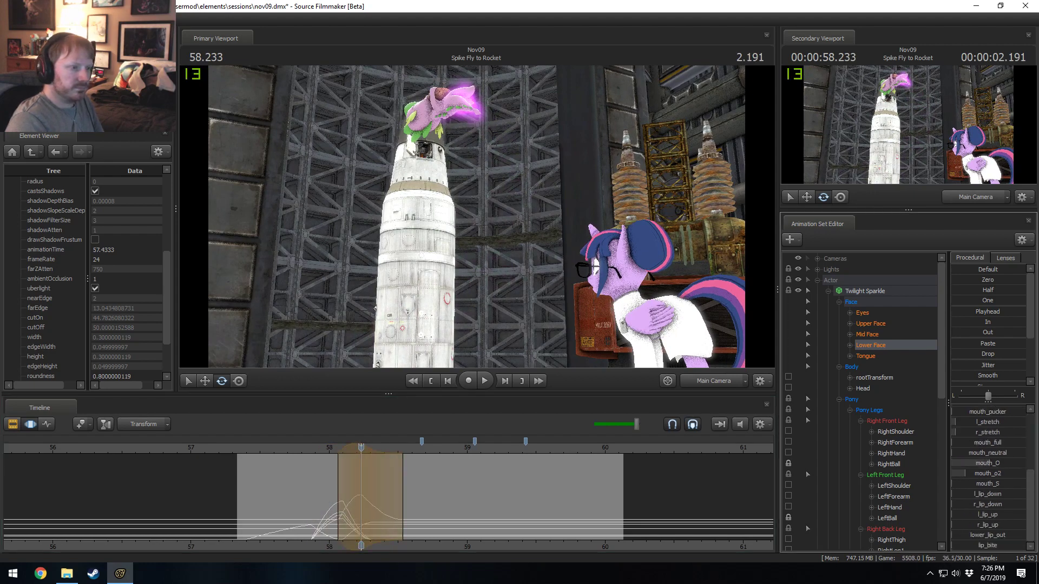
# - Move the time selection to 58.733, raise the jaw_open control and play the result
pyautogui.click(326, 511)
pyautogui.moveTo(326, 511); pyautogui.dragTo(430, 522)
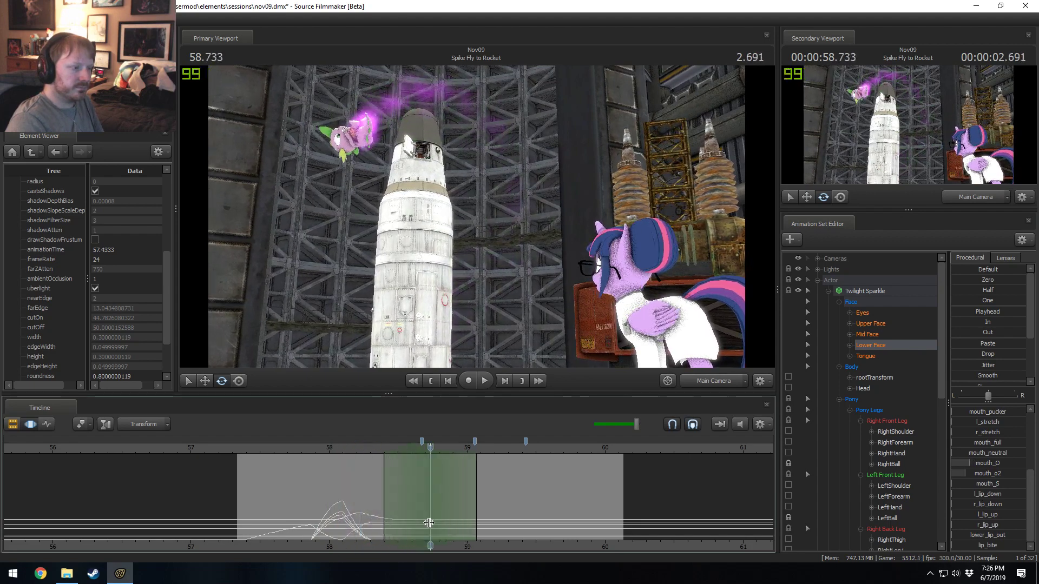
pyautogui.scroll(4, 959, 439)
pyautogui.moveTo(974, 411); pyautogui.dragTo(988, 416)
pyautogui.press('space')
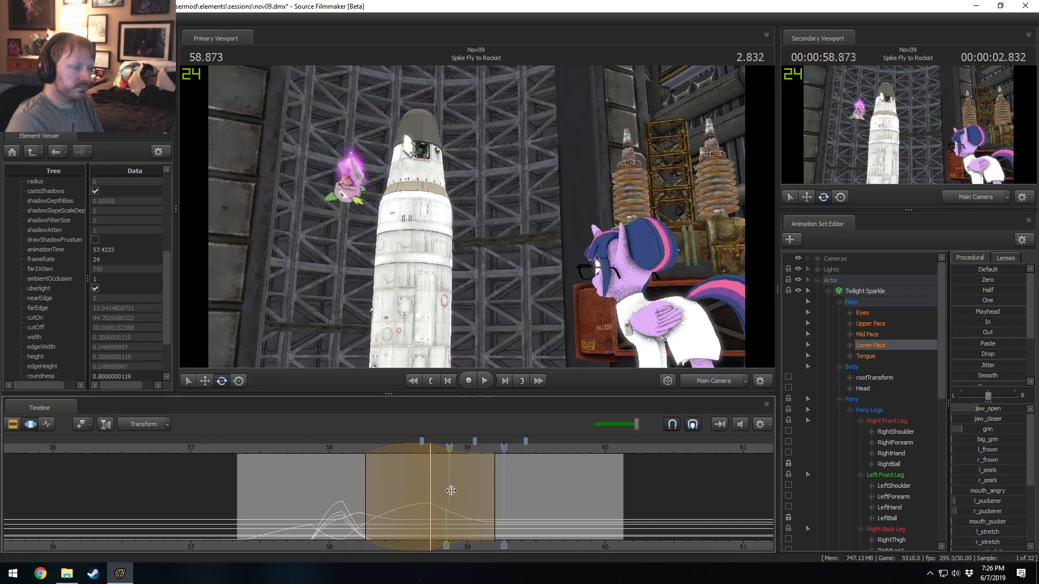
# - Lower the jaw_open control around 59.166 and scrub through the mouth motion up to 59.666
pyautogui.click(491, 497)
pyautogui.keyDown('shift'); pyautogui.scroll(2, 491, 496); pyautogui.keyUp('shift')
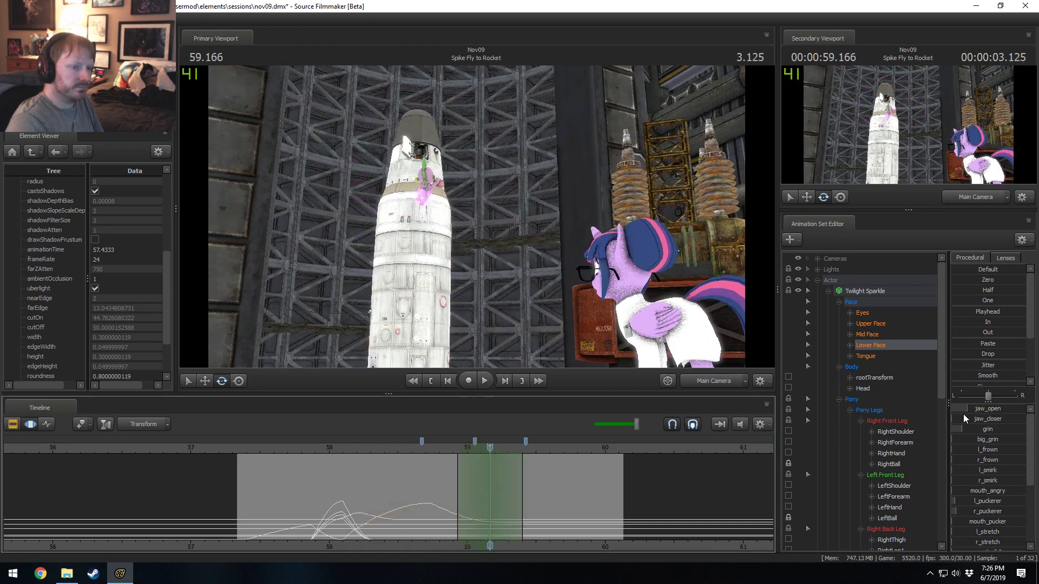
pyautogui.moveTo(963, 415); pyautogui.dragTo(955, 415)
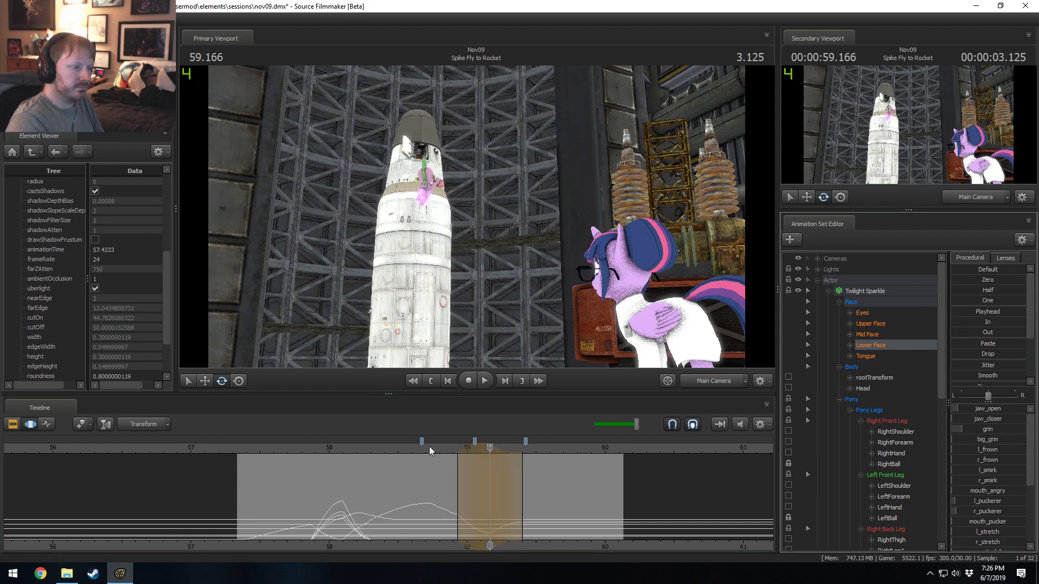
pyautogui.moveTo(430, 448); pyautogui.dragTo(559, 449)
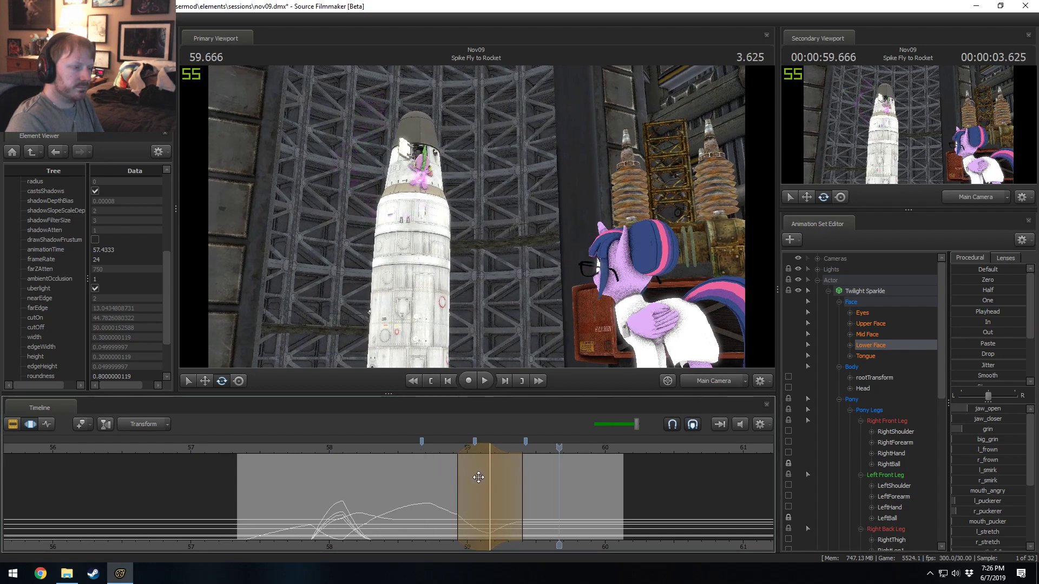
# - Around 59.366, with the end falloff extended to about 59.73, raise the jaw_closer control and play the shot
pyautogui.click(517, 487)
pyautogui.keyDown('shift'); pyautogui.scroll(5, 548, 489); pyautogui.keyUp('shift')
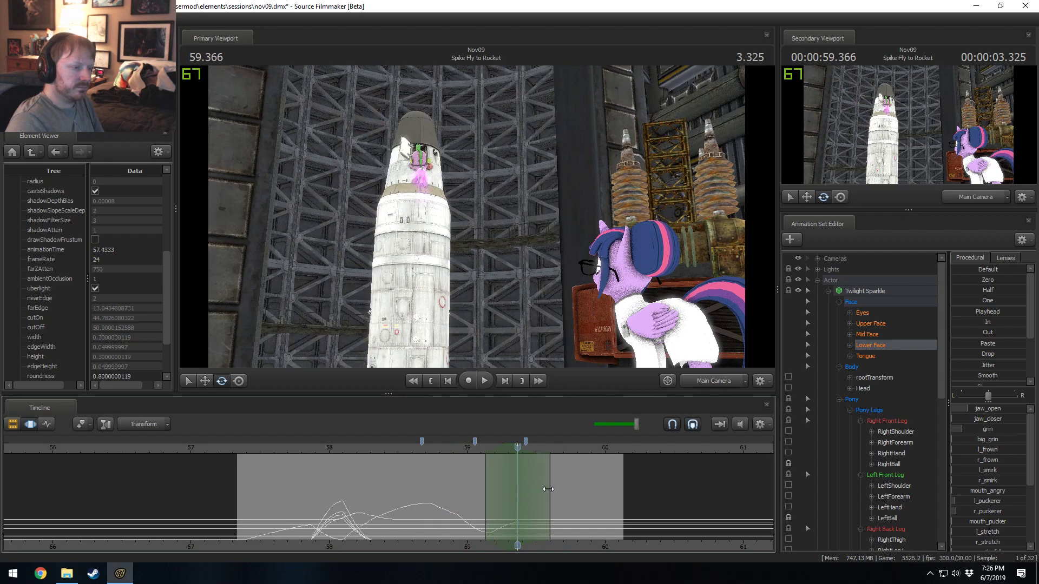
pyautogui.moveTo(548, 489); pyautogui.dragTo(568, 489)
pyautogui.moveTo(975, 414); pyautogui.dragTo(990, 415)
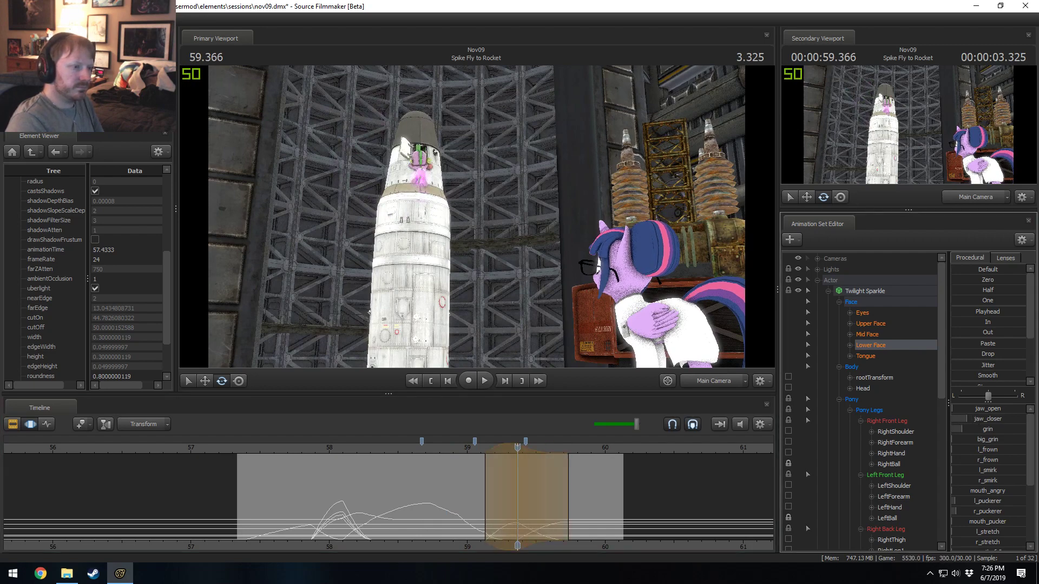
pyautogui.click(430, 449)
pyautogui.press('space')
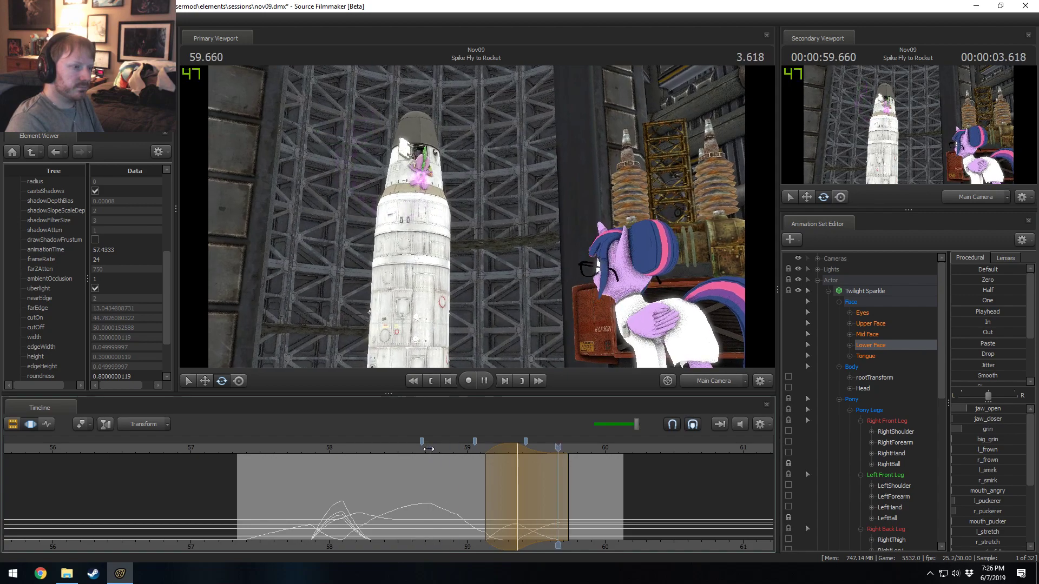
pyautogui.press('space')
# - Widen the mouth edit's falloff to about 58.96 at the start and 60.33 at the end, playing the shot
pyautogui.moveTo(570, 497); pyautogui.dragTo(650, 497)
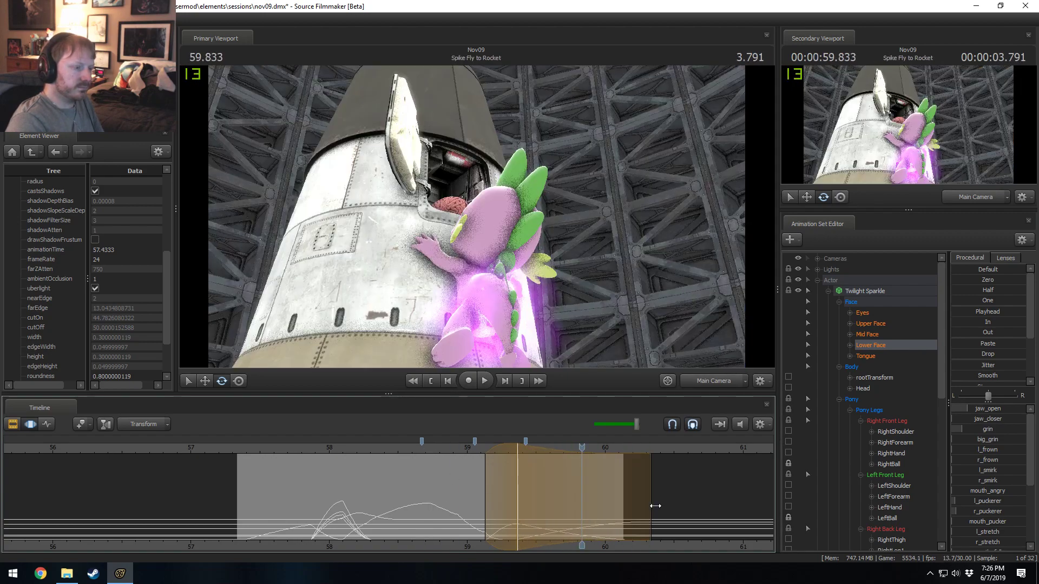
pyautogui.click(290, 451)
pyautogui.press('space')
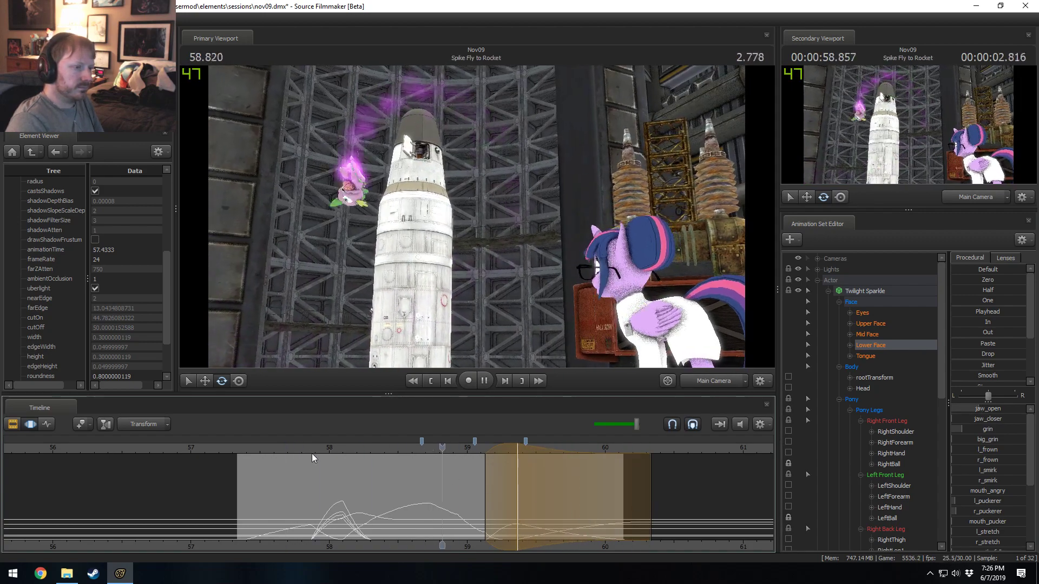
pyautogui.press('space')
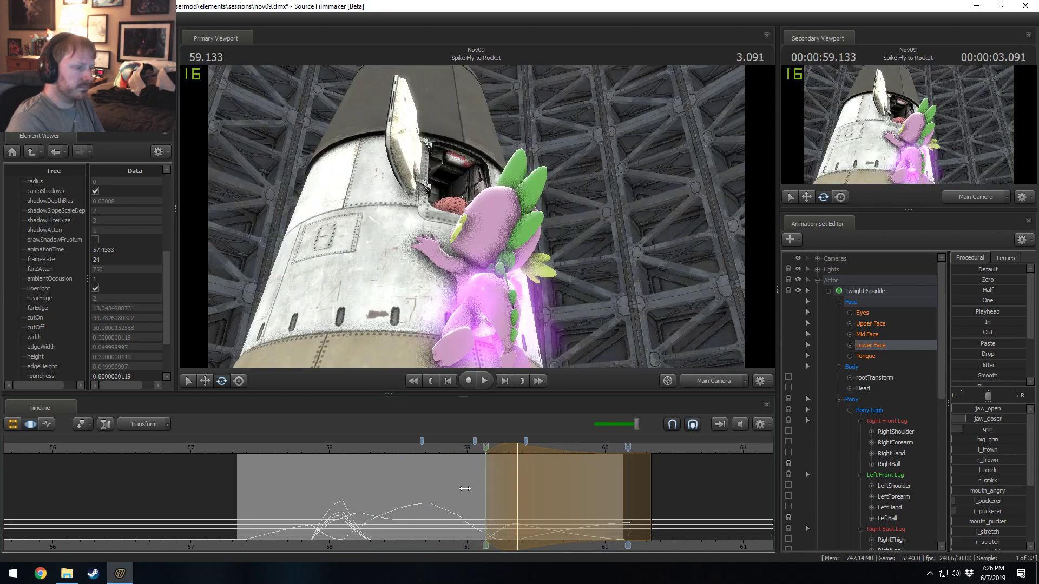
pyautogui.moveTo(478, 493); pyautogui.dragTo(461, 489)
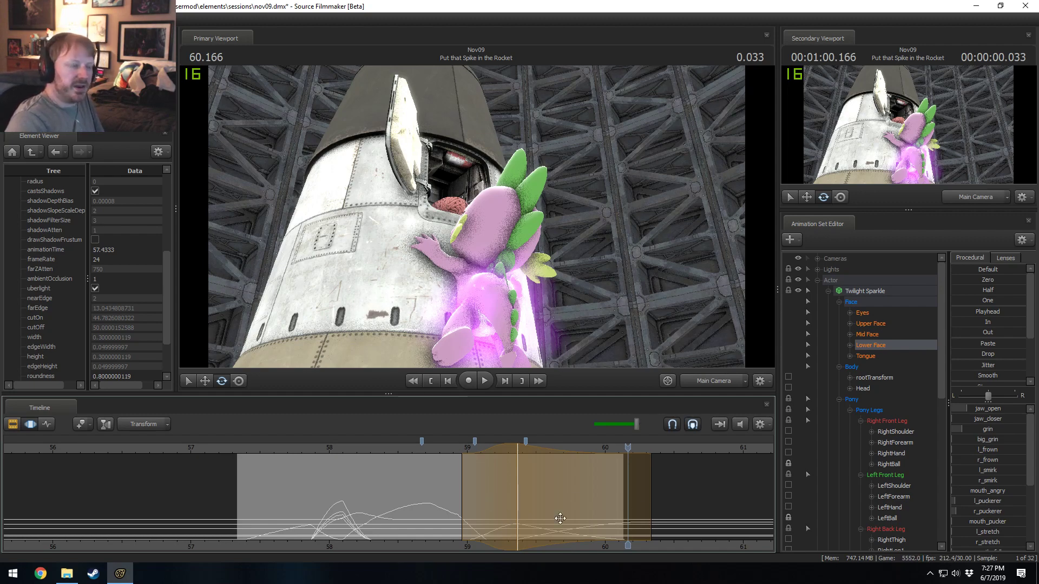
# - Scrub and replay the Spike Fly to Rocket shot from its opening to check Twilight Sparkle's motion
pyautogui.click(408, 449)
pyautogui.click(395, 448)
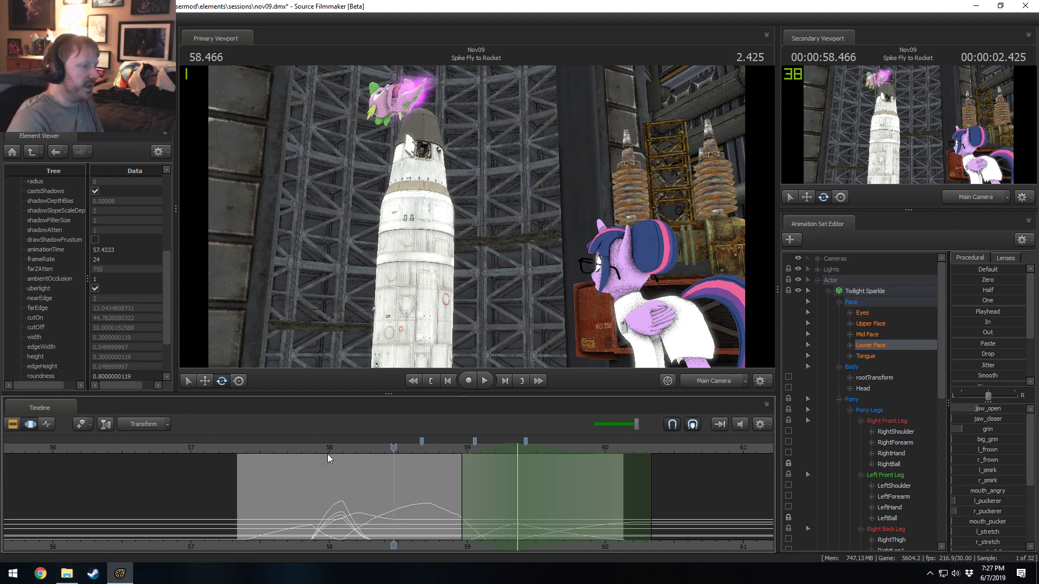
pyautogui.moveTo(321, 449); pyautogui.dragTo(315, 450)
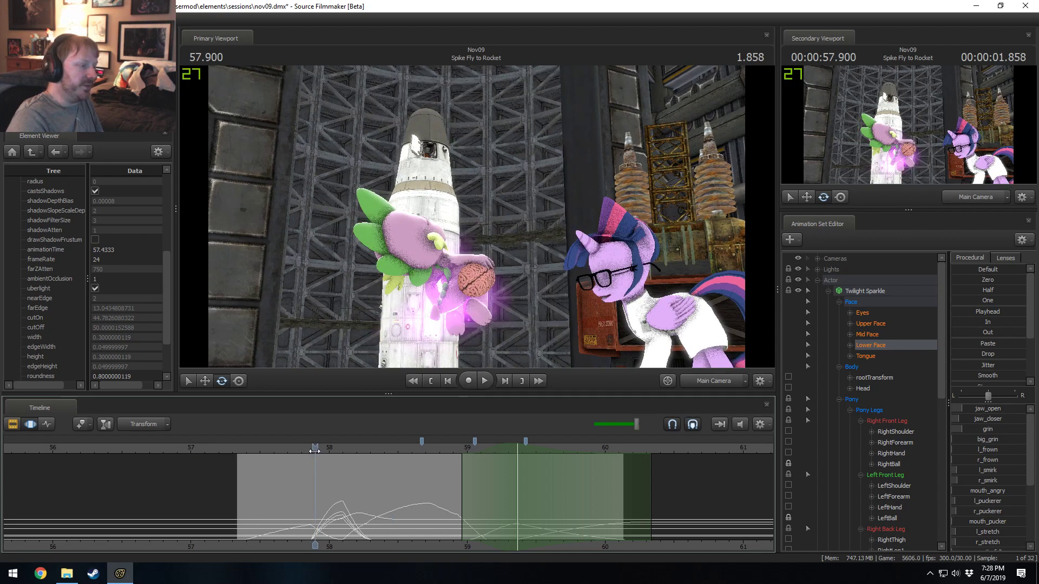
pyautogui.click(271, 450)
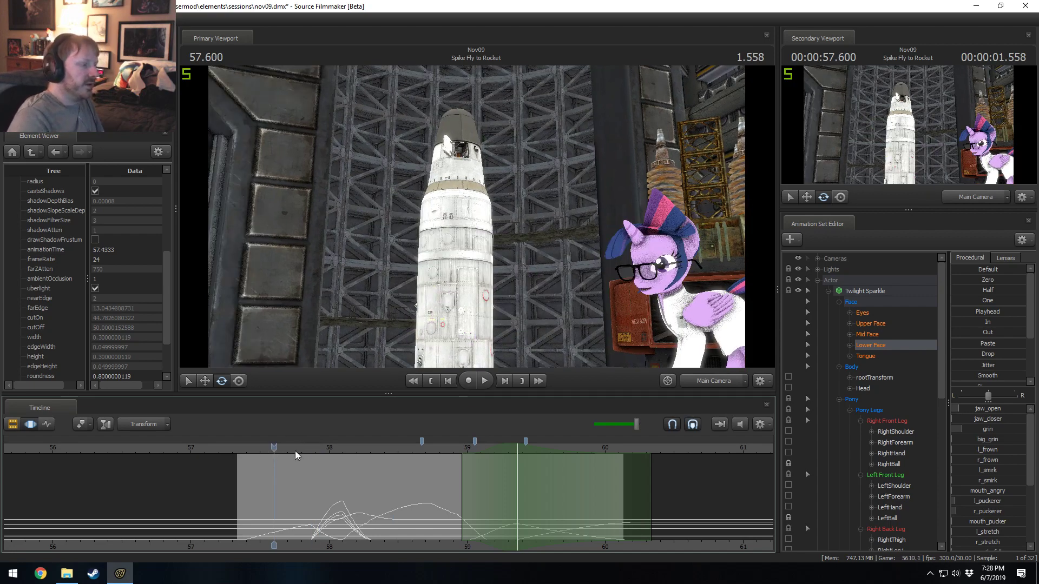
pyautogui.press('space')
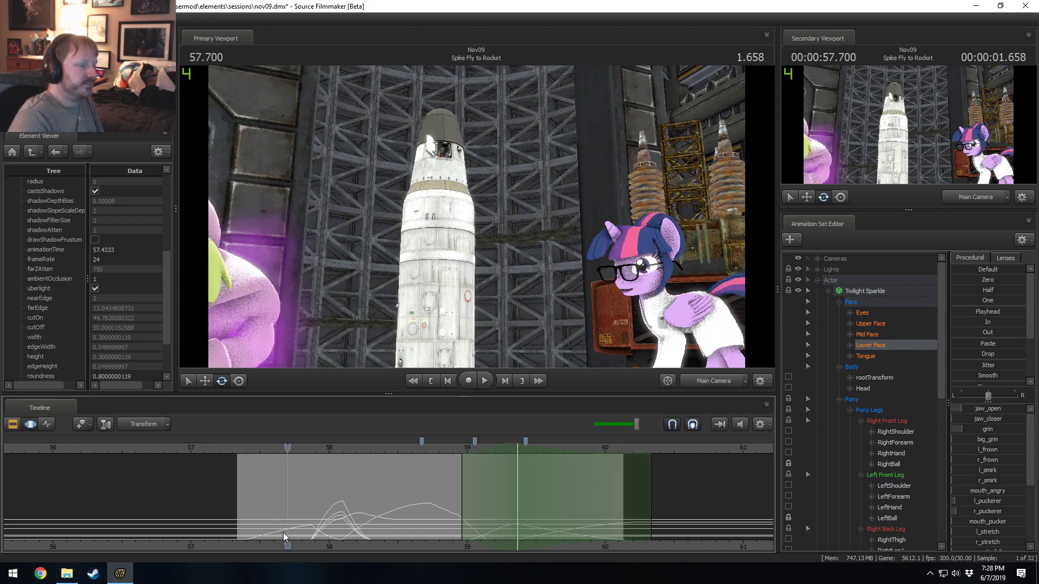
pyautogui.click(240, 450)
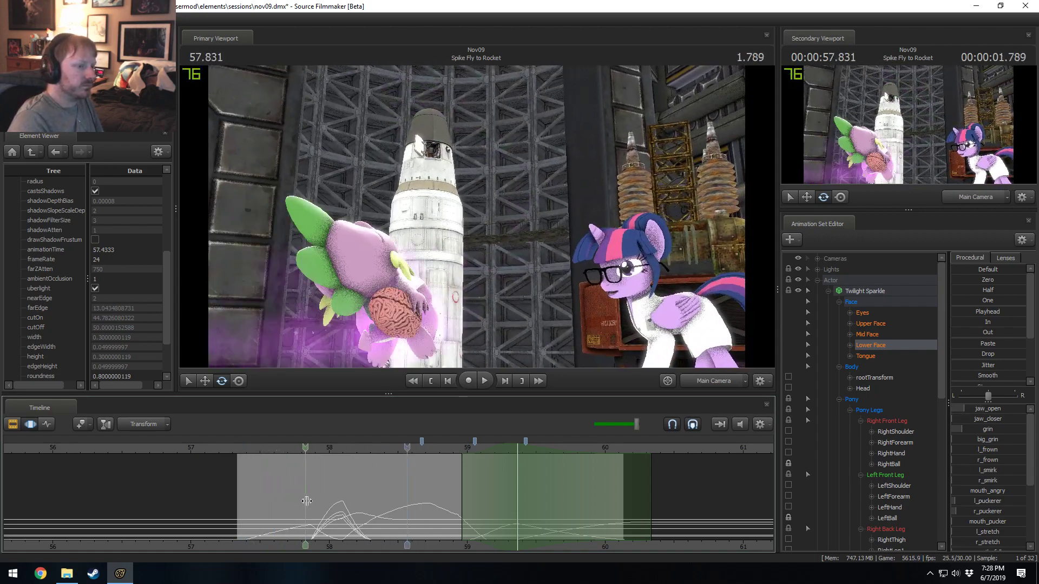
# - Clear the time selection at 58.0 and switch the primary viewport to the Work Camera
pyautogui.click(326, 507)
pyautogui.moveTo(326, 507)
pyautogui.mouseDown()
pyautogui.moveTo(344, 507)
pyautogui.moveTo(331, 506)
pyautogui.mouseUp()
pyautogui.press('Escape')
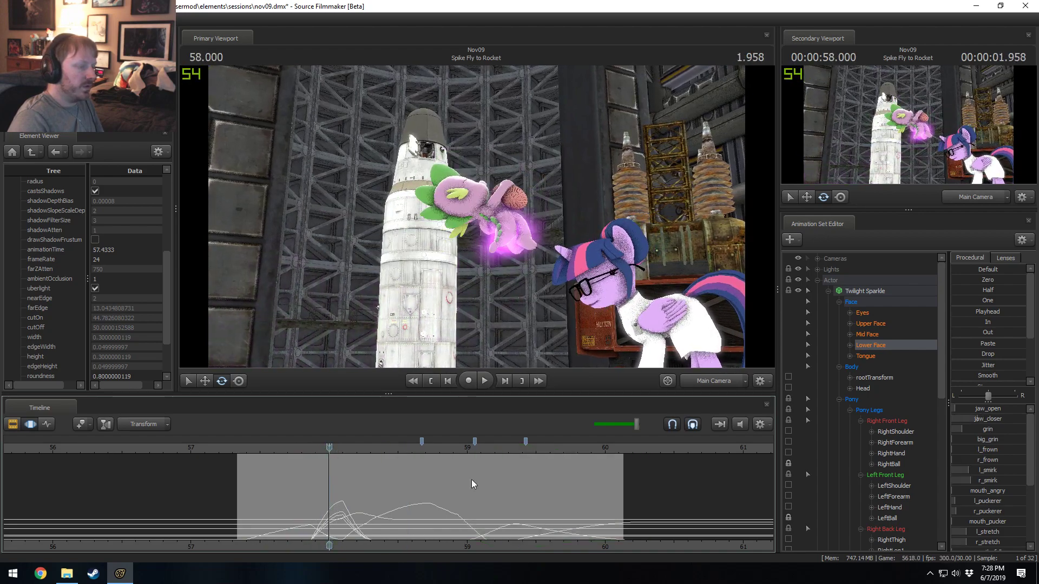
pyautogui.click(715, 382)
pyautogui.moveTo(472, 319)
pyautogui.mouseDown()
pyautogui.moveTo(487, 347)
pyautogui.moveTo(473, 320)
pyautogui.mouseUp()
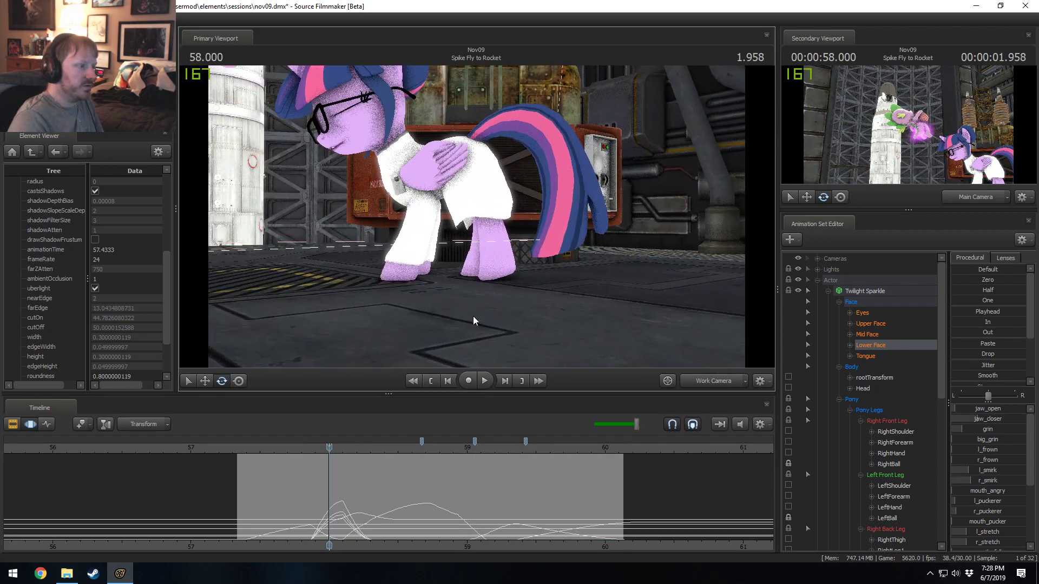
# - Set a time selection centred near 58.1, with falloff from about 57.86 to 58.29
pyautogui.moveTo(325, 464); pyautogui.dragTo(358, 484)
pyautogui.press('Right')
pyautogui.press('Right')
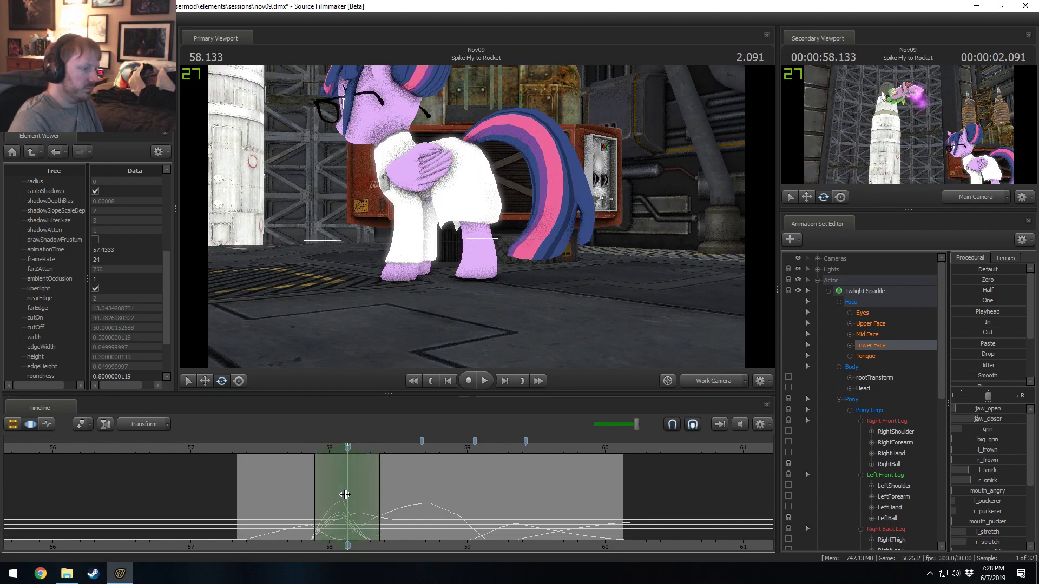
pyautogui.moveTo(383, 493); pyautogui.dragTo(370, 492)
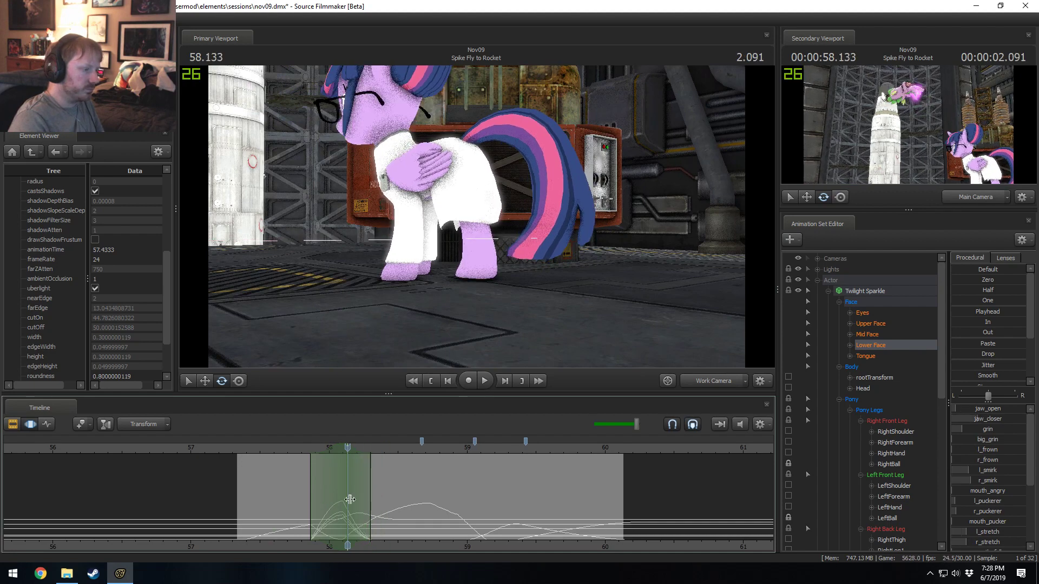
pyautogui.press('Right')
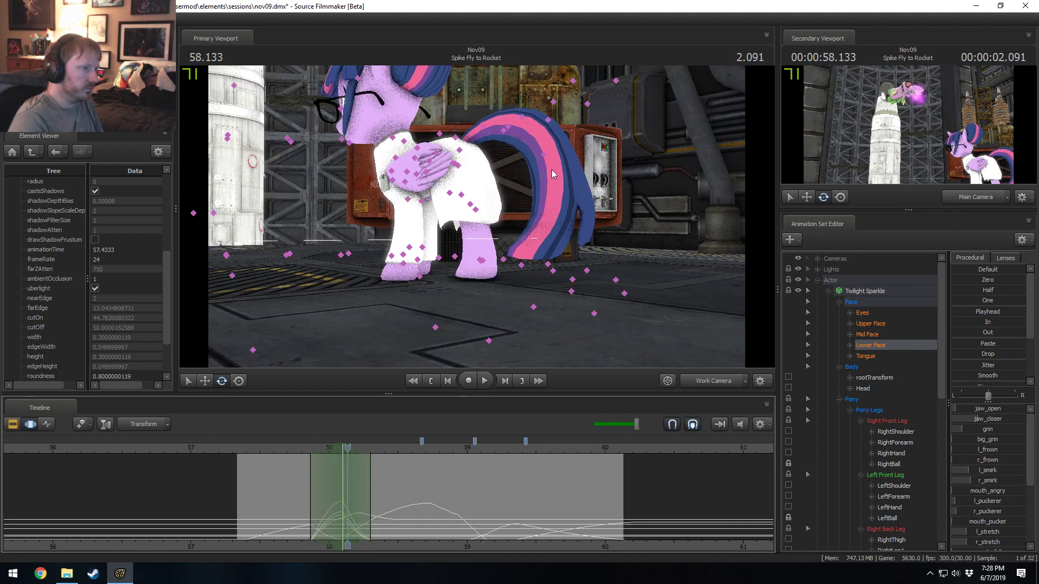
# - Rotate Twilight Sparkle's LeftThigh at 58.100 so her left back leg swings slightly forward
pyautogui.click(438, 179)
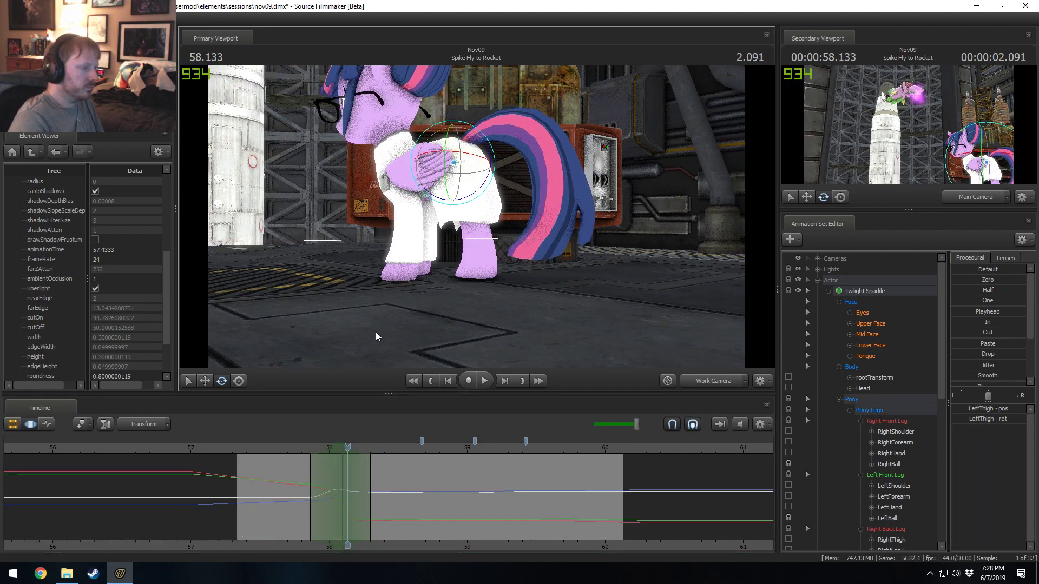
pyautogui.keyDown('alt'); pyautogui.moveTo(476, 217); pyautogui.dragTo(486, 196); pyautogui.keyUp('alt')
pyautogui.press('Right')
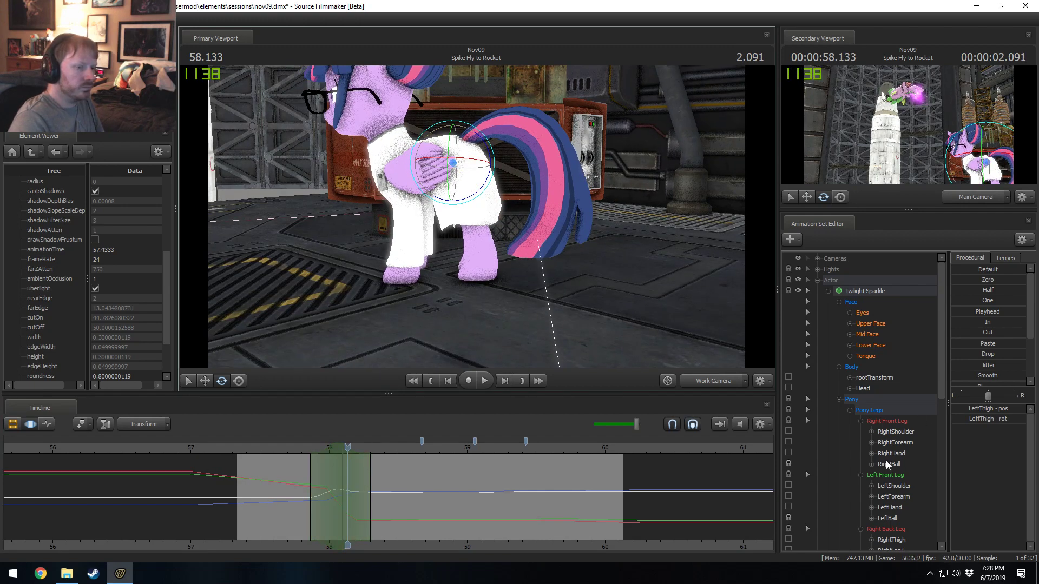
pyautogui.scroll(-1, 851, 498)
pyautogui.click(788, 486)
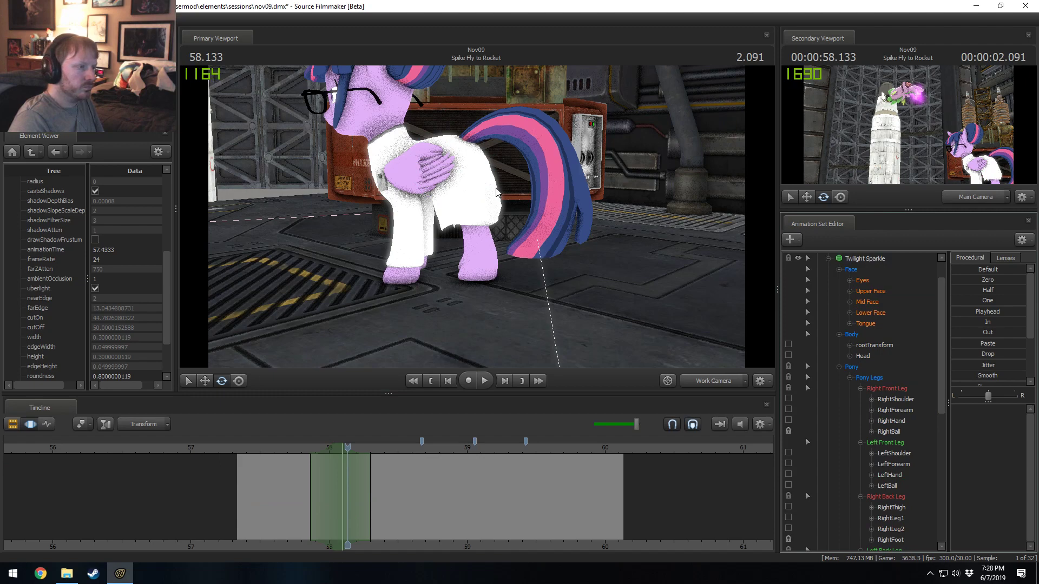
pyautogui.click(452, 163)
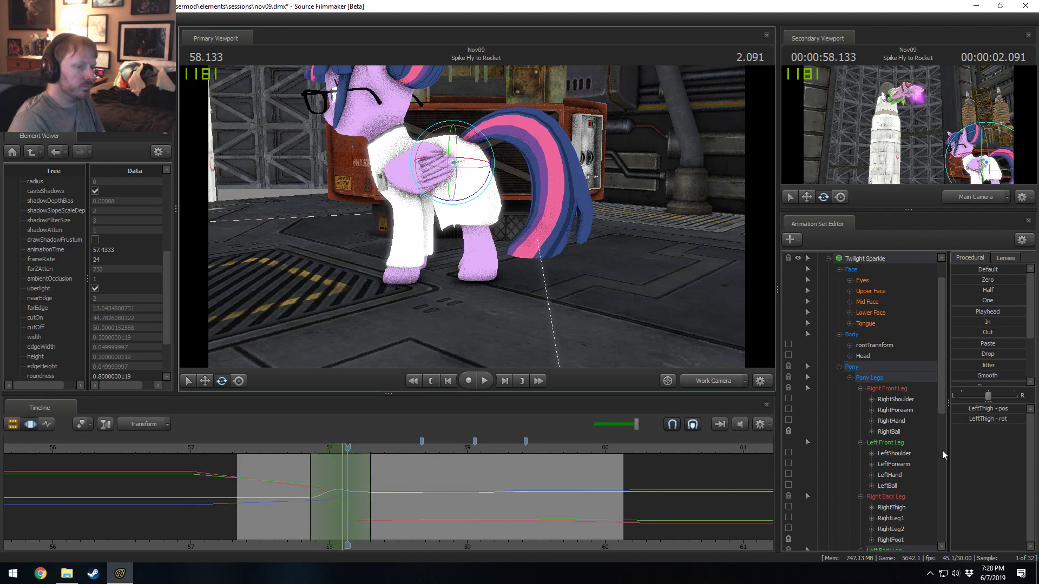
pyautogui.scroll(-4, 787, 487)
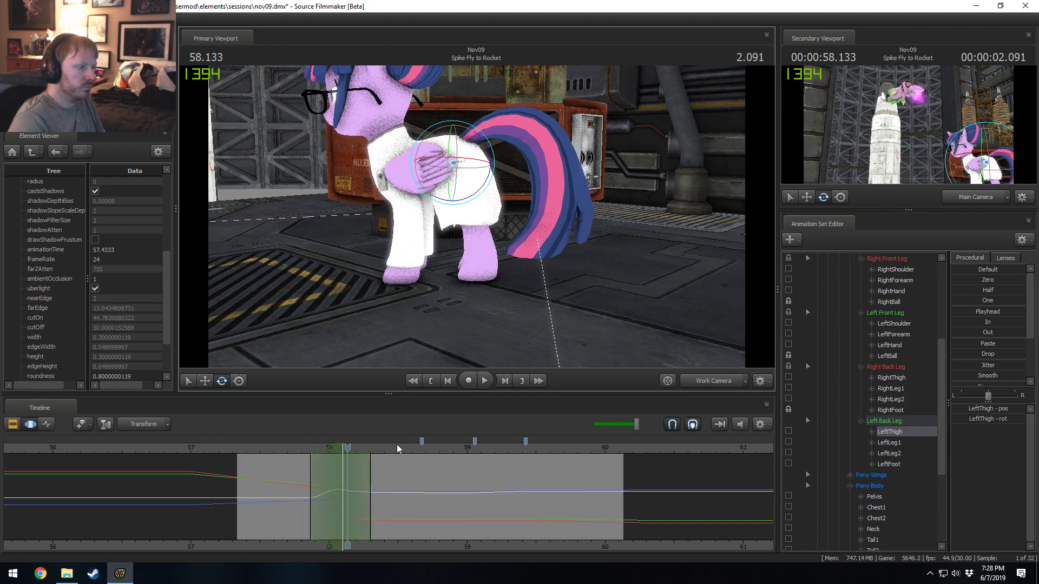
pyautogui.moveTo(345, 447); pyautogui.dragTo(340, 448)
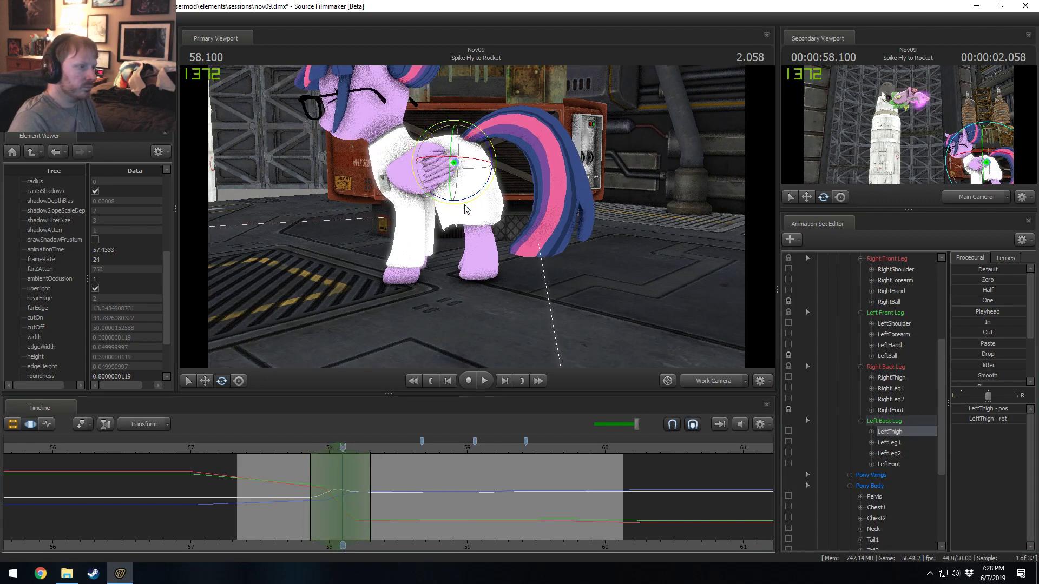
pyautogui.moveTo(469, 199); pyautogui.dragTo(465, 205)
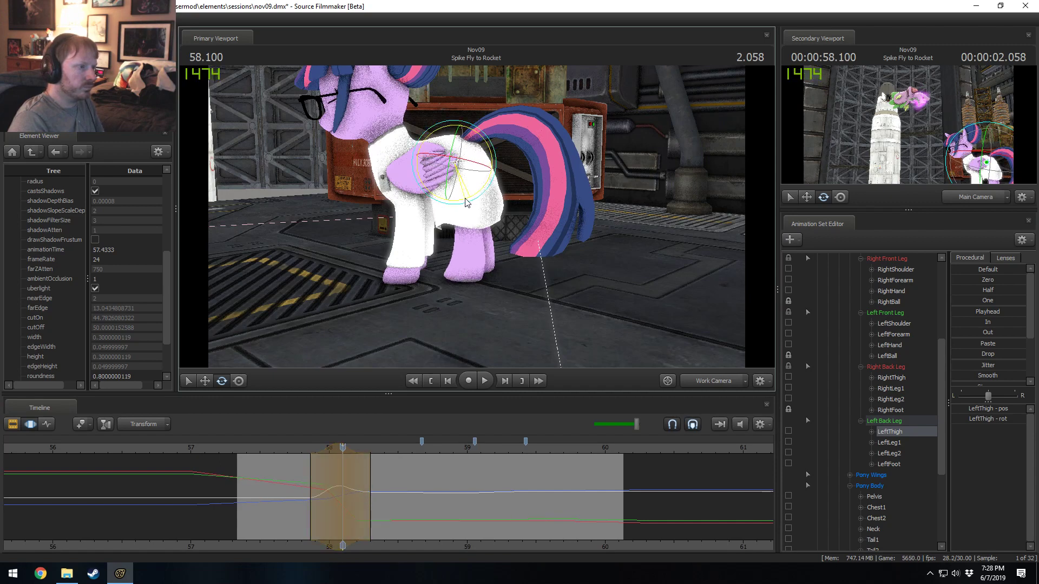
# - Rotate LeftLeg1 to swing the lower left back leg rearward at 58.100, and rotate LeftLeg2 to bring it back under the body
pyautogui.click(460, 191)
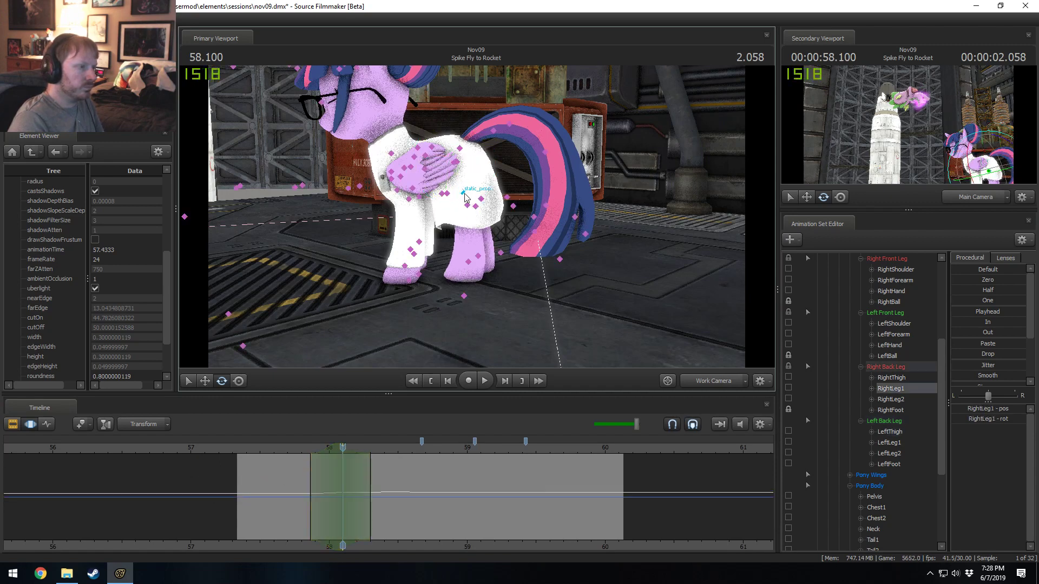
pyautogui.click(447, 193)
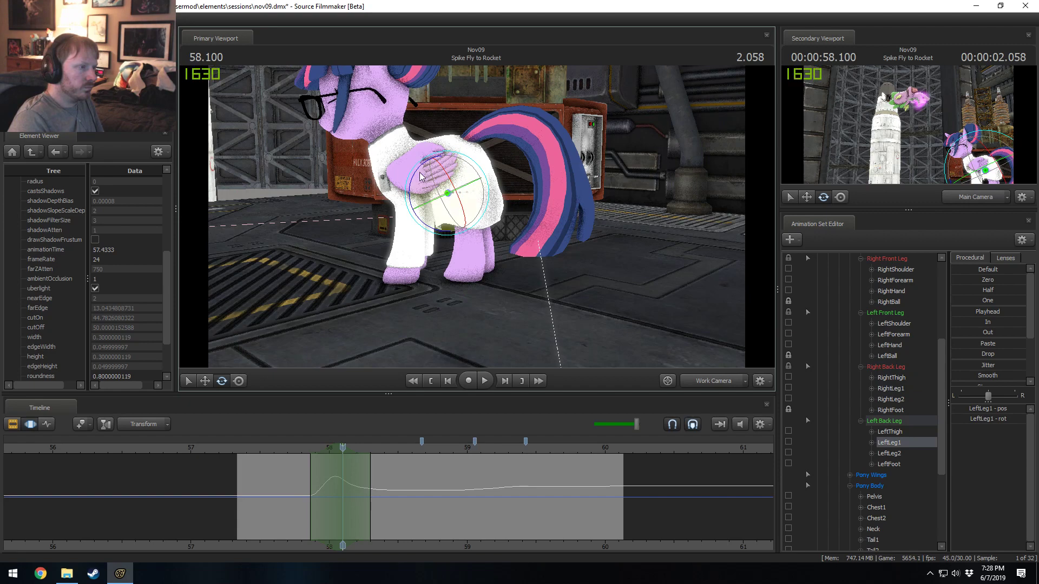
pyautogui.moveTo(421, 176); pyautogui.dragTo(471, 207)
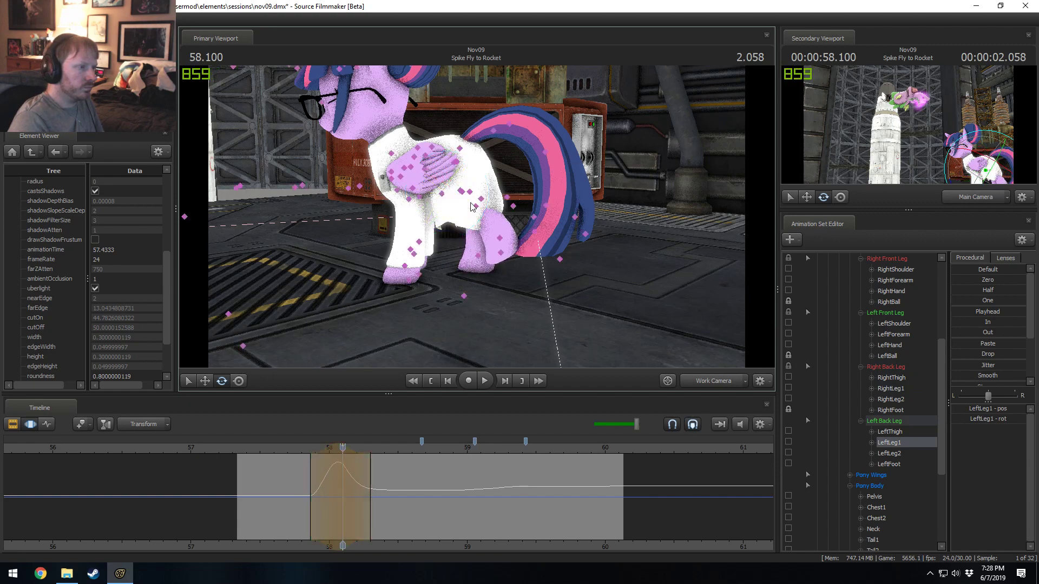
pyautogui.click(476, 207)
pyautogui.click(481, 201)
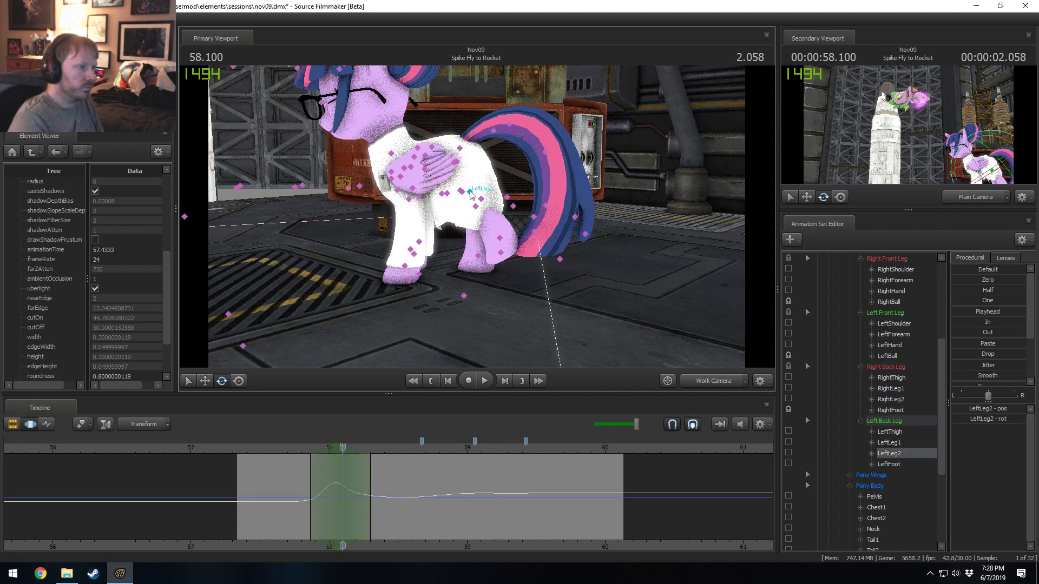
pyautogui.moveTo(468, 166); pyautogui.dragTo(472, 160)
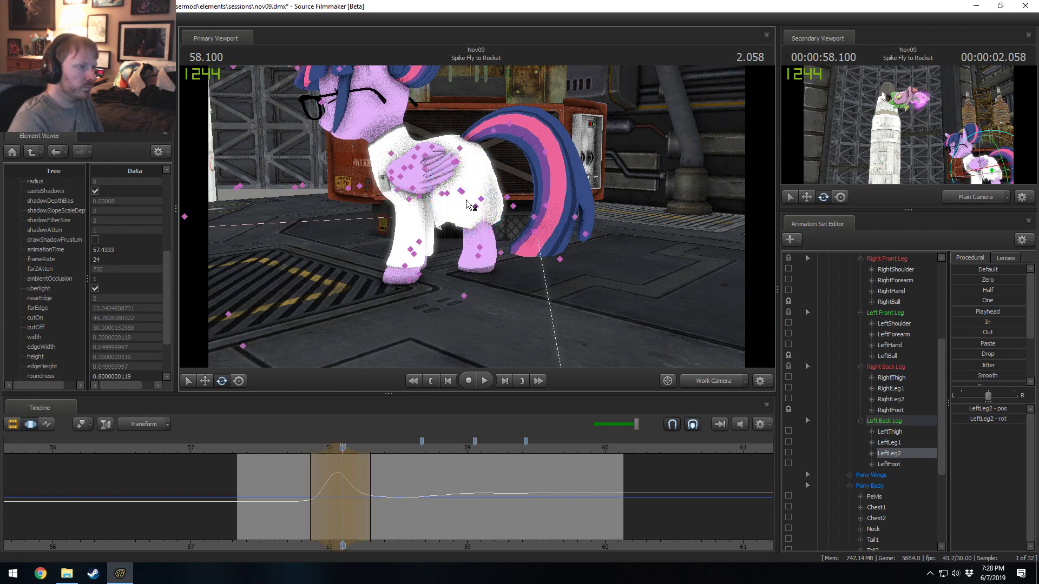
# - Play and scrub the left back leg motion around 58.1 through the Work Camera and the Main Camera
pyautogui.keyDown('ctrl'); pyautogui.keyDown('shift'); pyautogui.click(447, 197); pyautogui.keyUp('shift'); pyautogui.keyUp('ctrl')
pyautogui.moveTo(447, 198)
pyautogui.keyDown('alt'); pyautogui.mouseDown()
pyautogui.moveTo(496, 181)
pyautogui.moveTo(476, 158)
pyautogui.moveTo(400, 173)
pyautogui.mouseUp(); pyautogui.keyUp('alt')
pyautogui.click(316, 476)
pyautogui.press('space')
pyautogui.press('space')
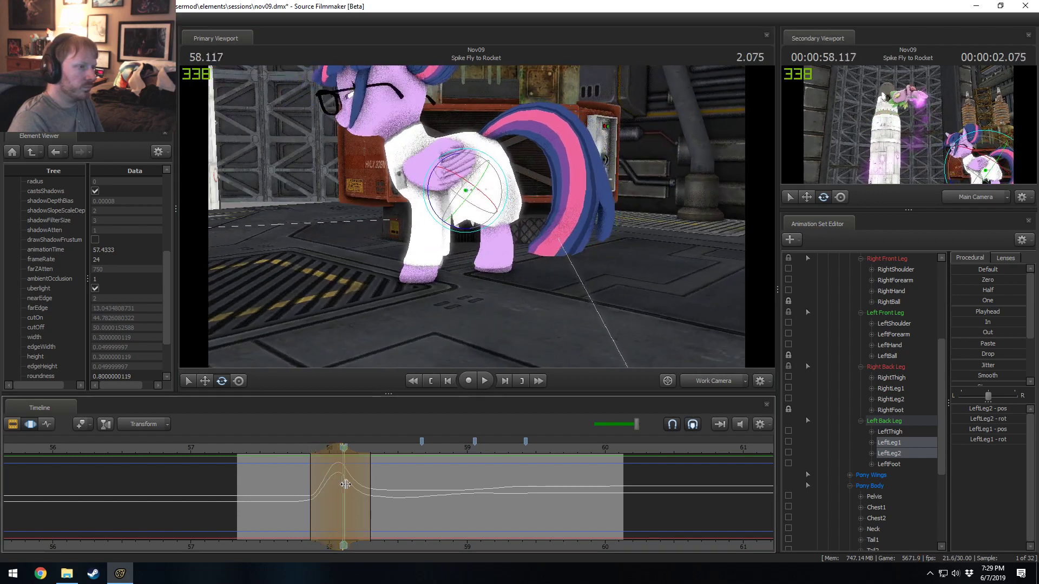
pyautogui.press('space')
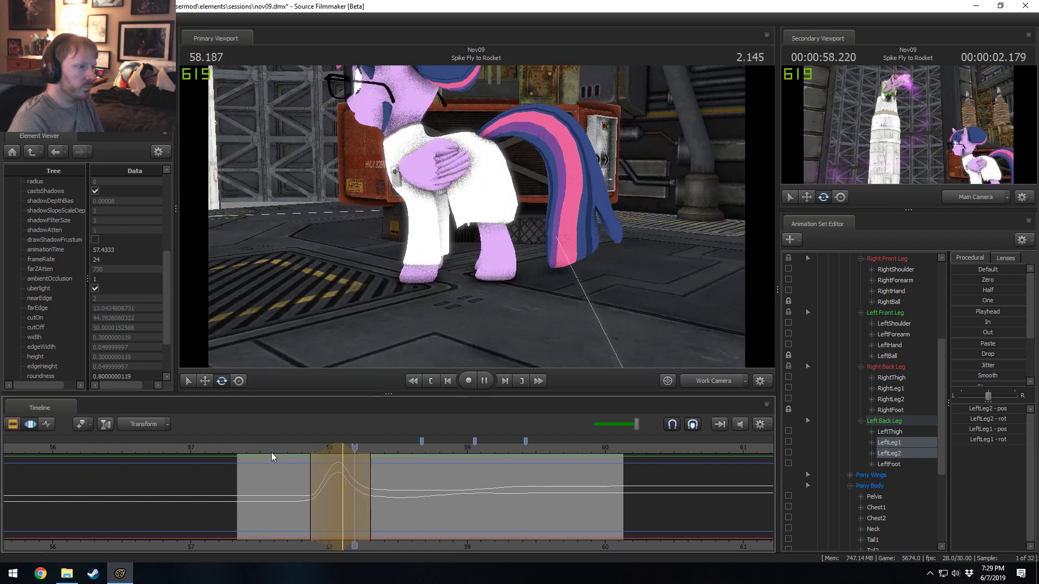
pyautogui.click(705, 382)
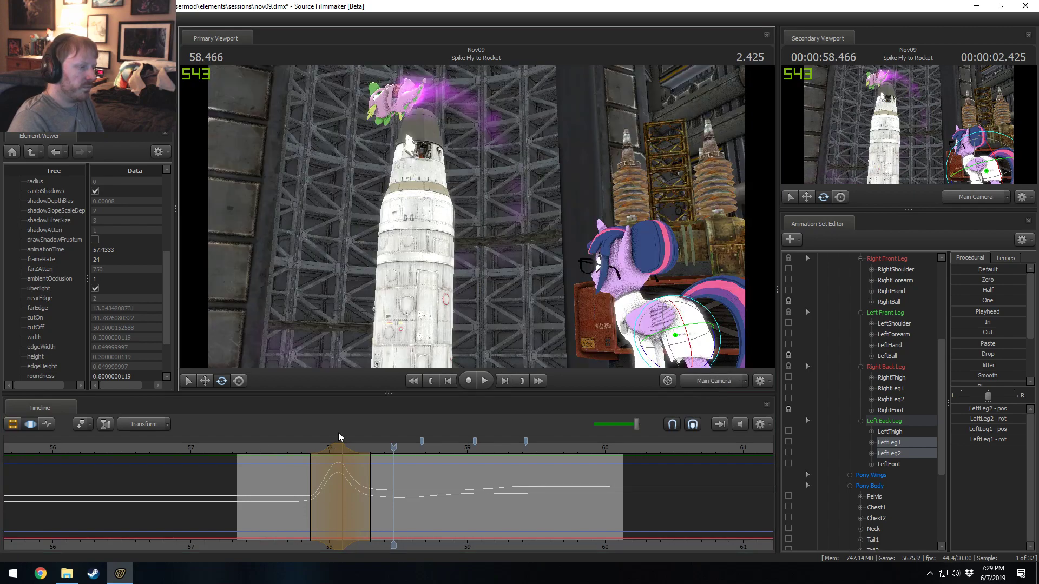
pyautogui.click(270, 450)
pyautogui.press('space')
pyautogui.press('space')
pyautogui.moveTo(270, 449); pyautogui.dragTo(346, 470)
# - Return to the Work Camera and refine the LeftThigh rotation at 58.100 from a closer side view
pyautogui.click(699, 379)
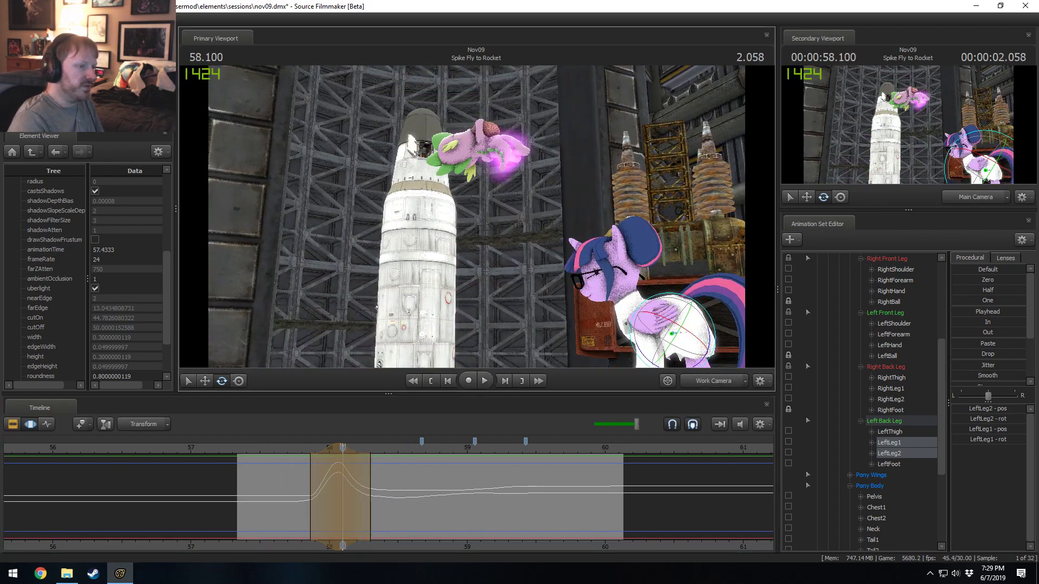
pyautogui.press('w')
pyautogui.moveTo(487, 227)
pyautogui.mouseDown()
pyautogui.moveTo(481, 249)
pyautogui.moveTo(484, 220)
pyautogui.mouseUp()
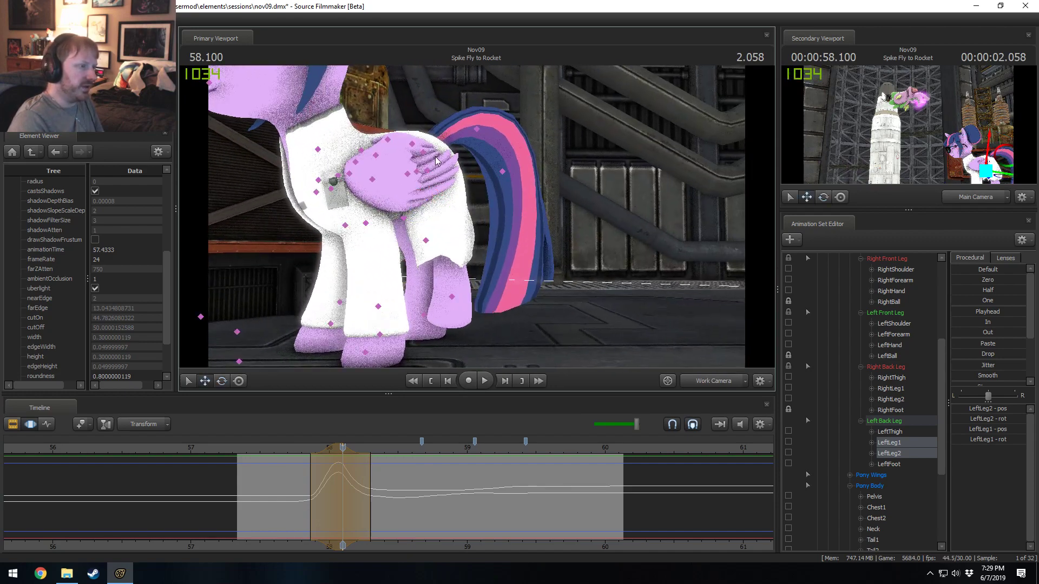
pyautogui.click(429, 172)
pyautogui.press('e')
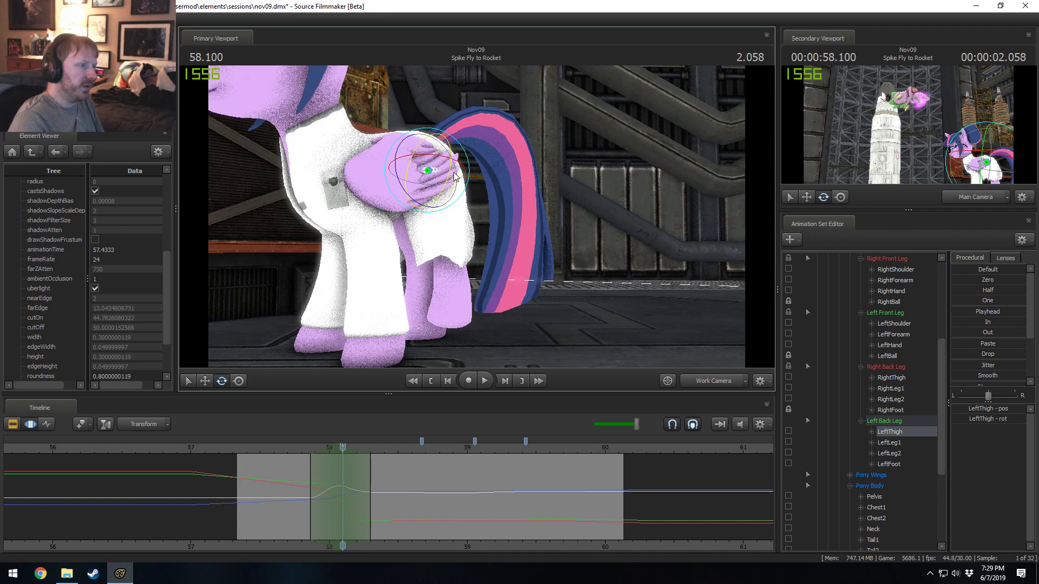
pyautogui.moveTo(454, 175); pyautogui.dragTo(455, 175)
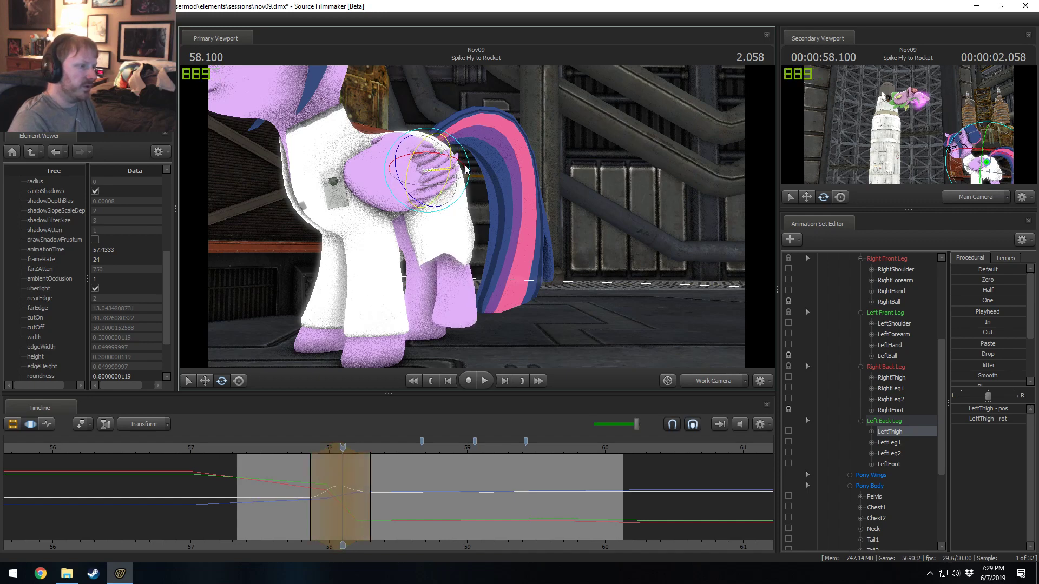
# - Adjust the LeftLeg2 rotation at 58.100 and inspect the left back leg from another angle
pyautogui.click(447, 215)
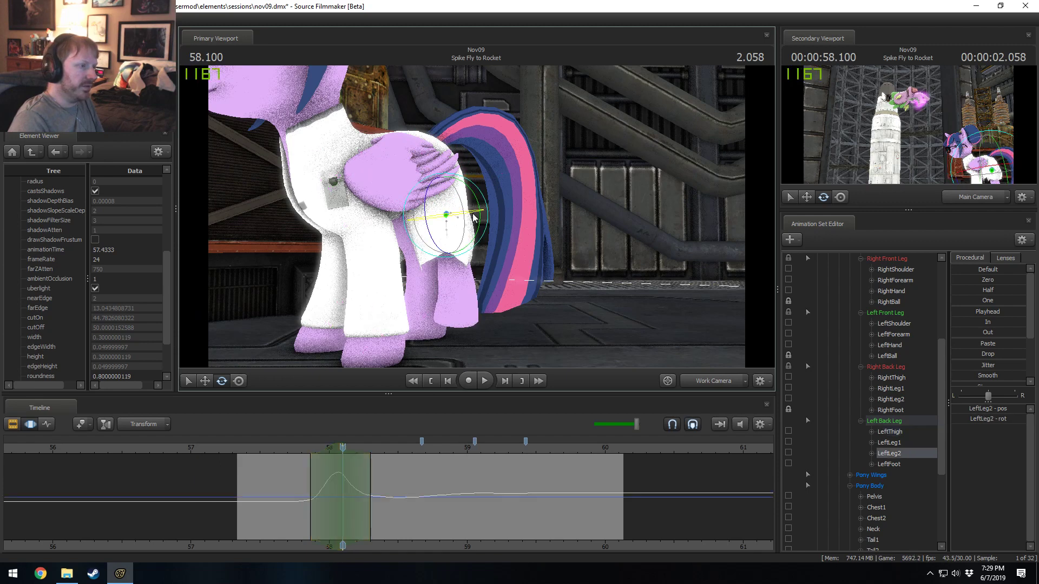
pyautogui.moveTo(480, 224); pyautogui.dragTo(536, 238)
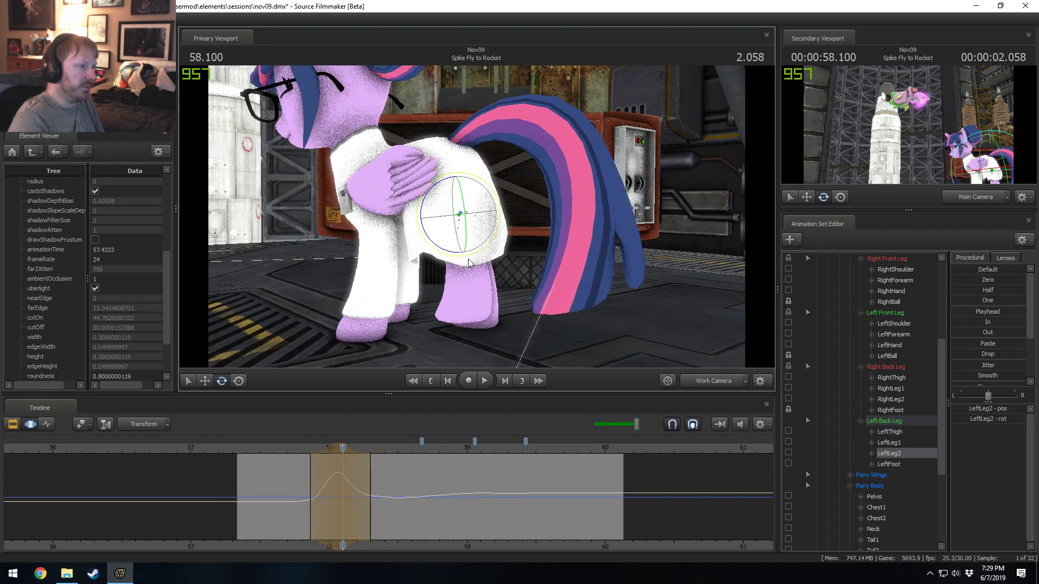
pyautogui.moveTo(374, 470); pyautogui.dragTo(339, 460)
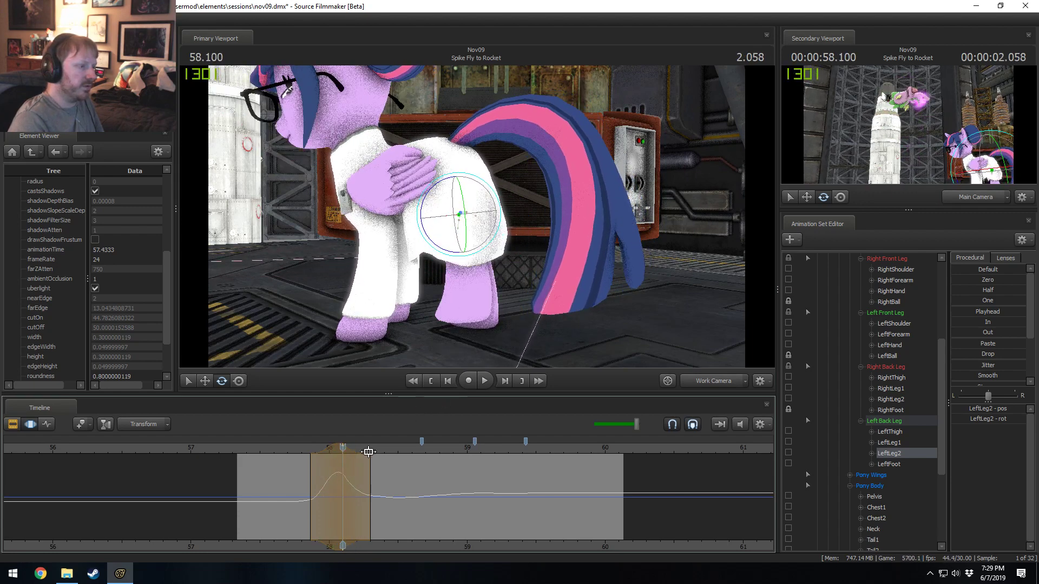
pyautogui.keyDown('alt'); pyautogui.moveTo(606, 246); pyautogui.dragTo(499, 293); pyautogui.keyUp('alt')
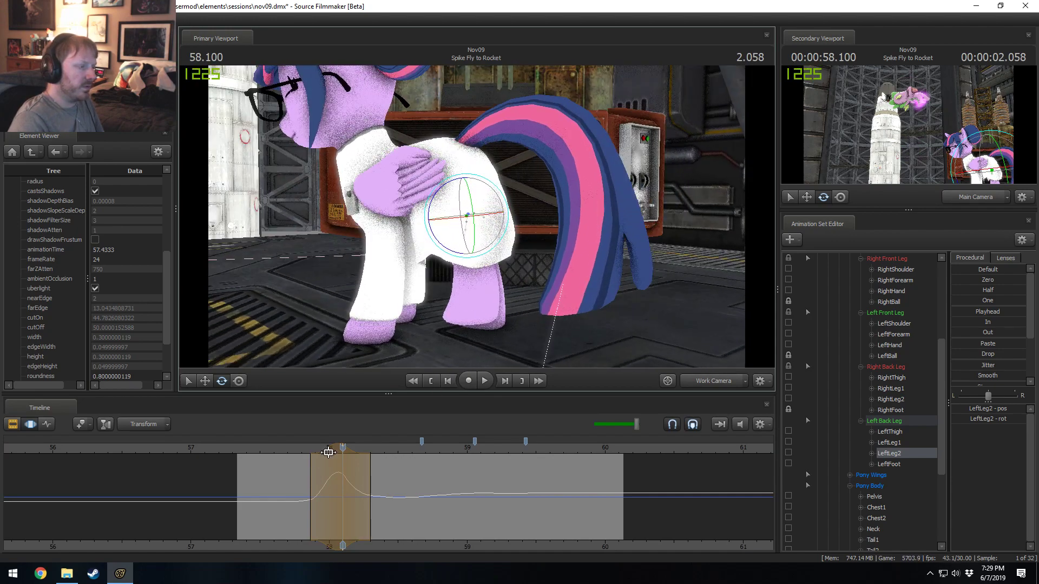
# - Commit the leg edit and replay the shot through the Main Camera from about 57.57
pyautogui.moveTo(328, 452); pyautogui.dragTo(268, 447)
pyautogui.press('F2')
pyautogui.click(705, 379)
pyautogui.press('F3')
pyautogui.press('space')
pyautogui.press('space')
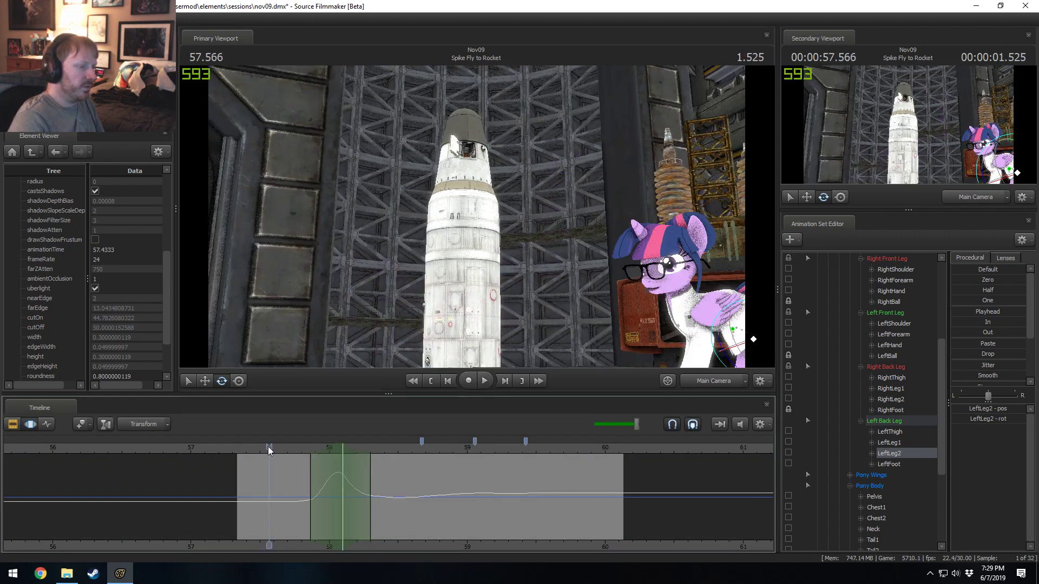
pyautogui.press('space')
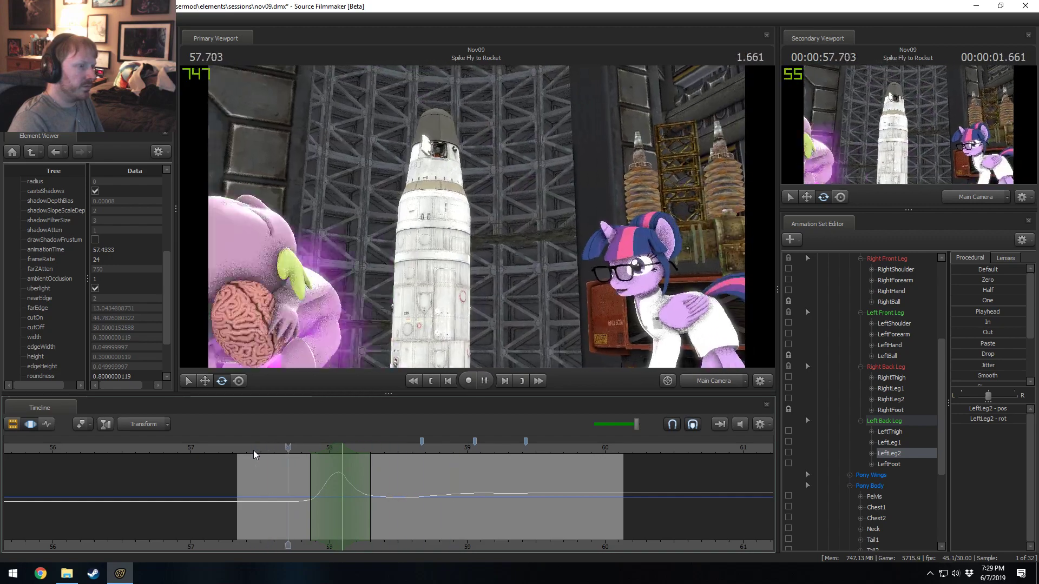
# - Enable lighting in the primary viewport and replay the shot from its opening
pyautogui.rightClick(490, 274)
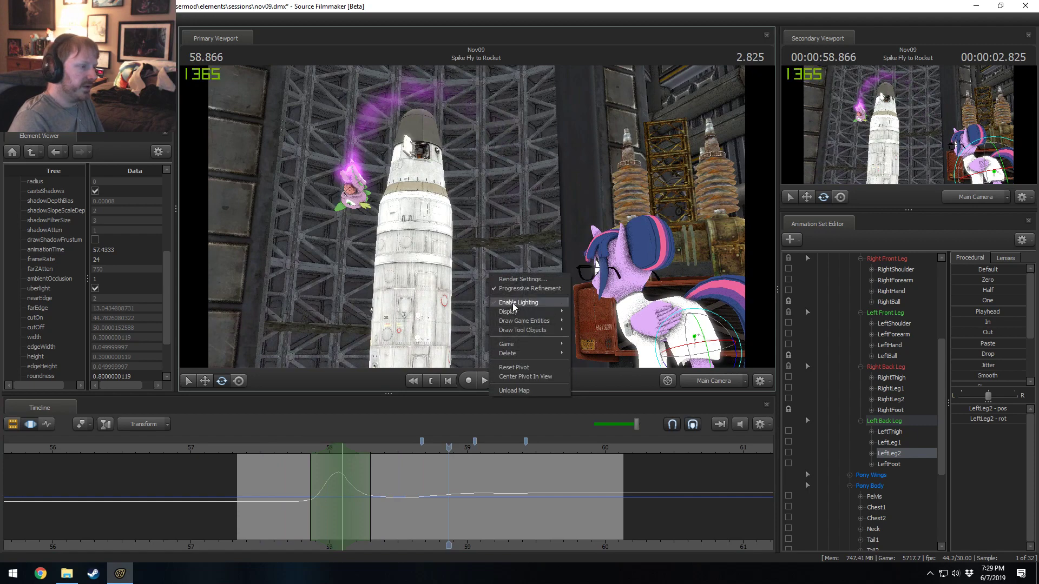
pyautogui.click(513, 303)
pyautogui.click(239, 449)
pyautogui.press('space')
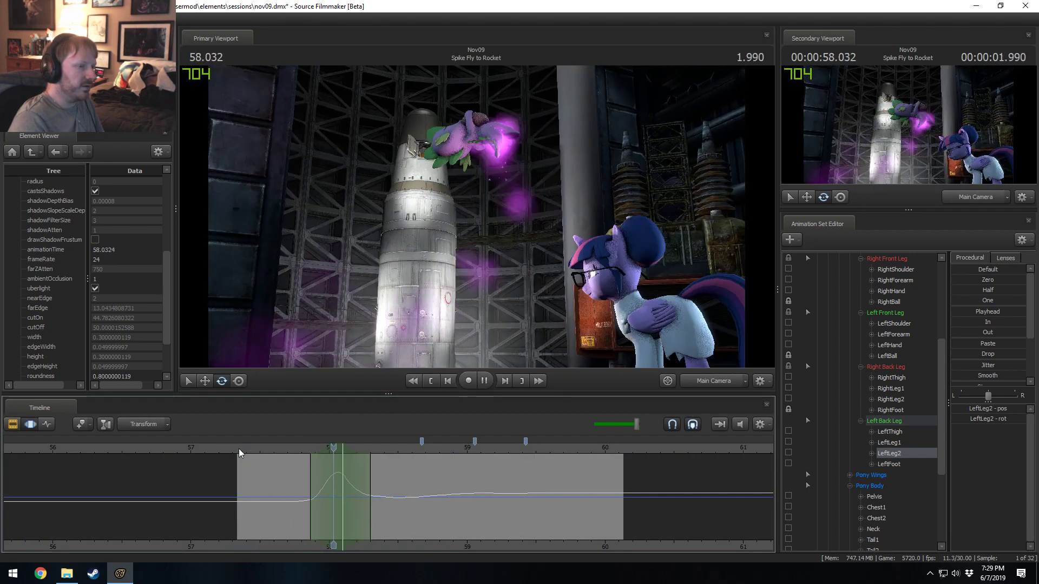
pyautogui.press('space')
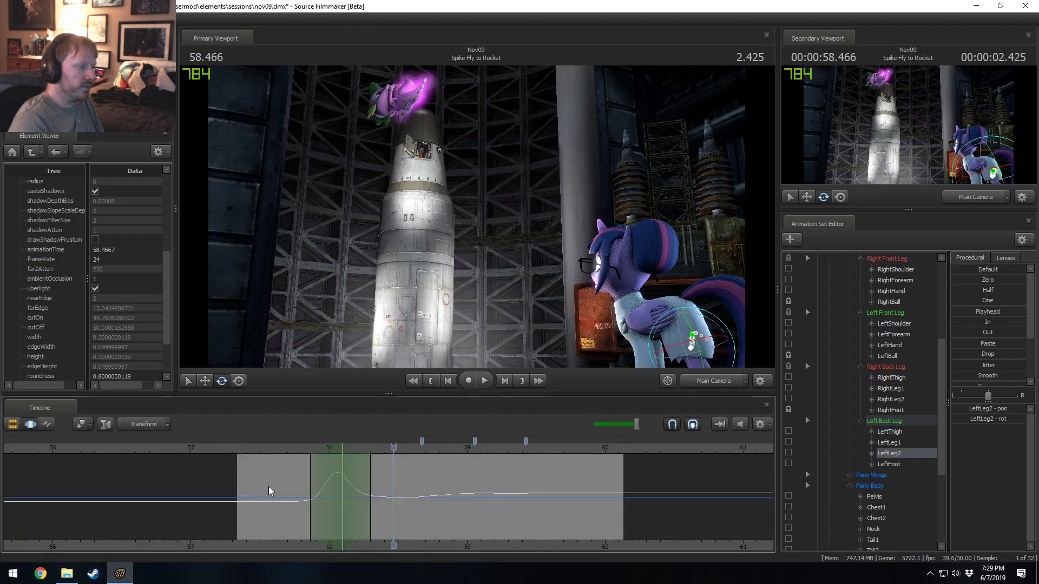
# - Switch to the Clip Editor, set the secondary viewport to the Work Camera and place the playhead at 58.066
pyautogui.hotkey('ctrl', '1')
pyautogui.click(274, 448)
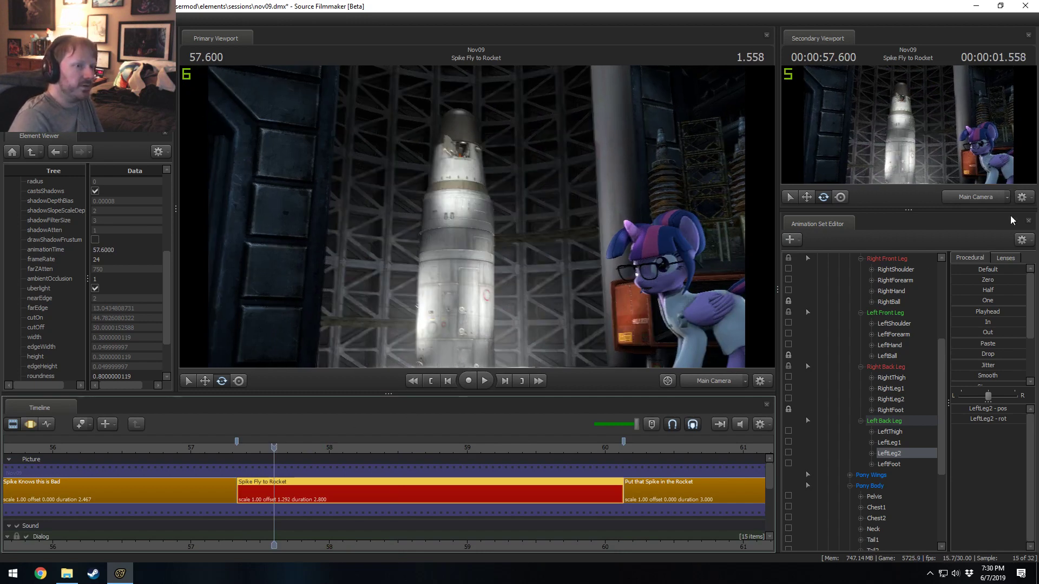
pyautogui.click(976, 198)
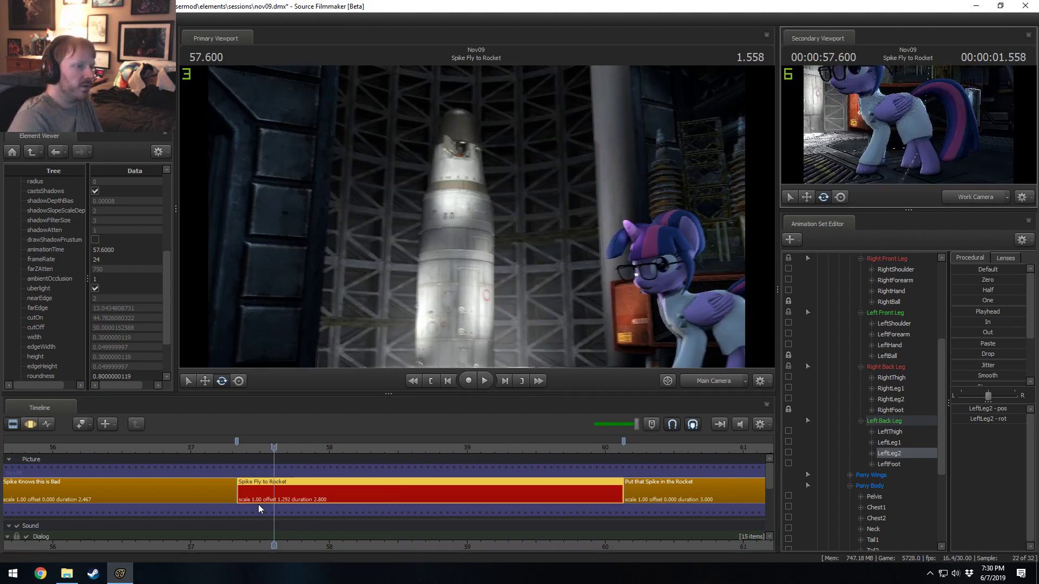
pyautogui.click(336, 443)
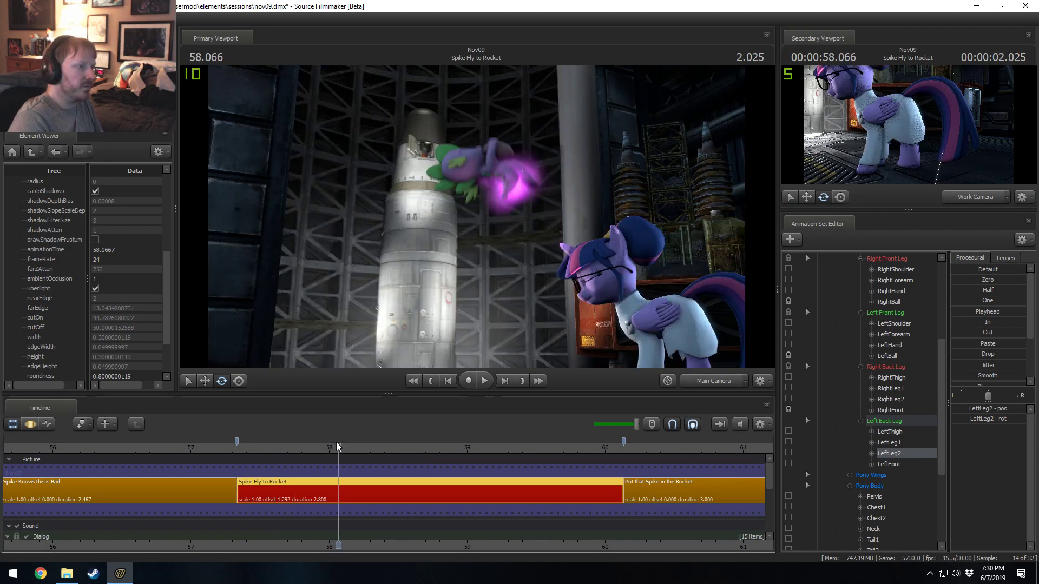
# - Display the focal distance overlay in the viewports and move the playhead to the Spike Fly to Rocket shot's start at 57.333
pyautogui.rightClick(527, 252)
pyautogui.moveTo(563, 293)
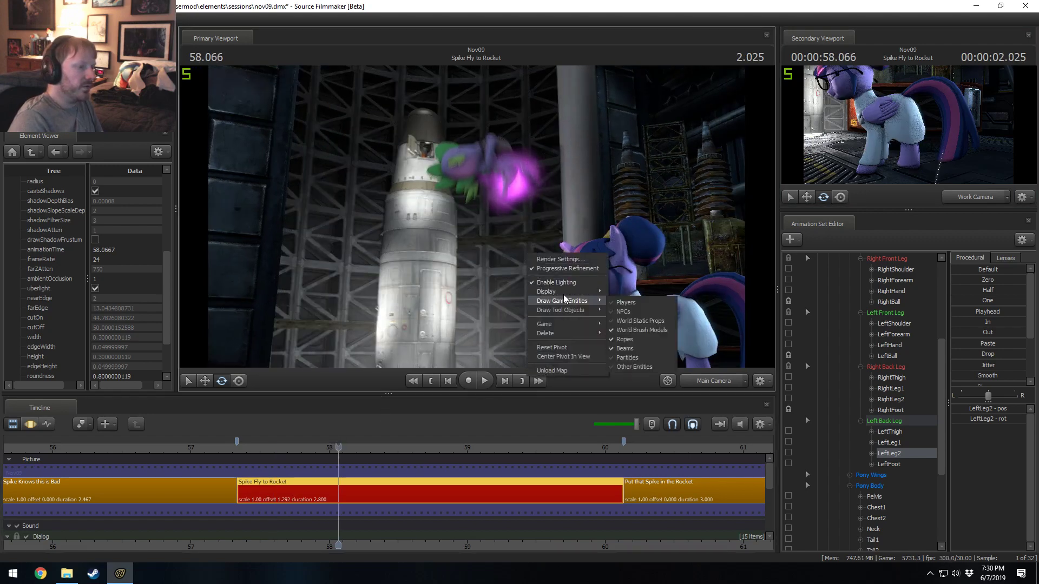
pyautogui.click(616, 294)
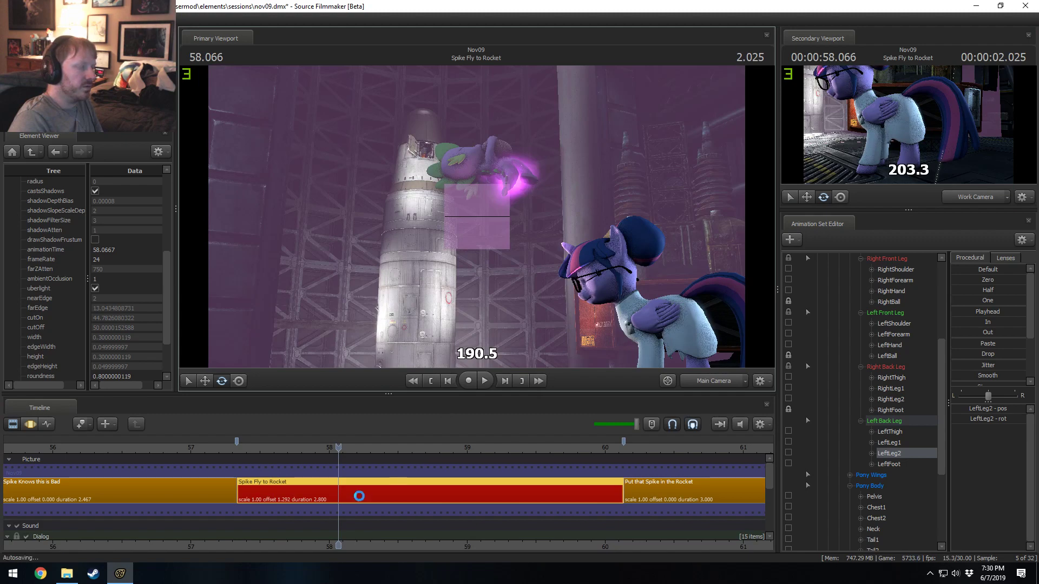
pyautogui.moveTo(255, 448); pyautogui.dragTo(145, 509)
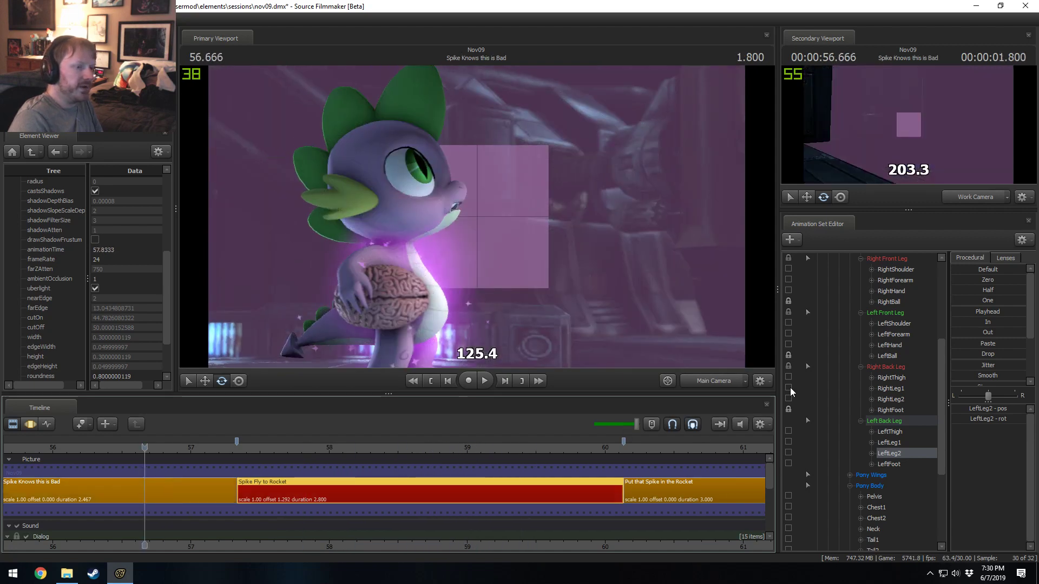
pyautogui.click(238, 490)
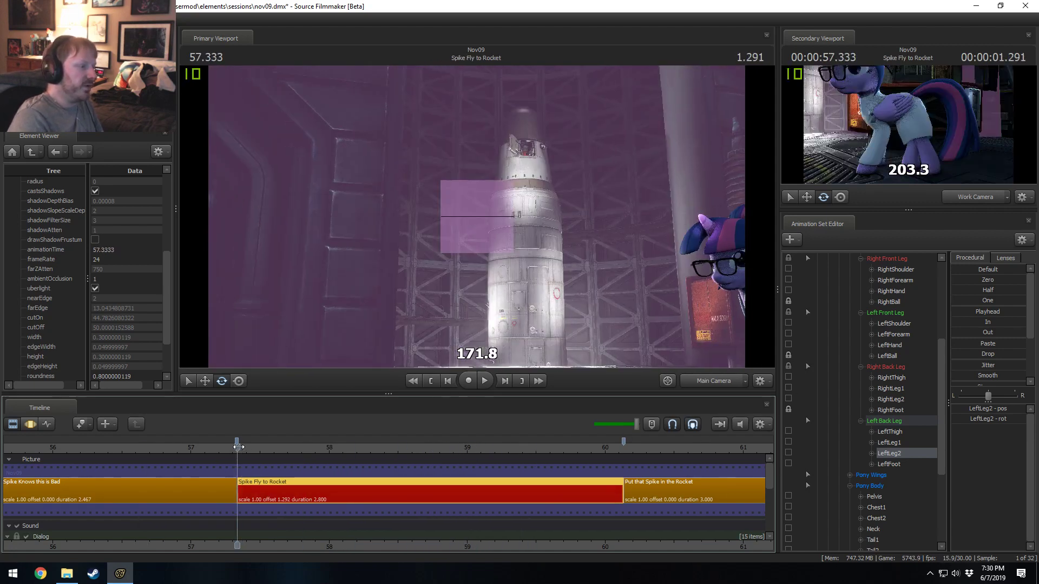
# - Collapse the Actor group and select the Main Camera under Cameras in the animation set list
pyautogui.scroll(5, 848, 313)
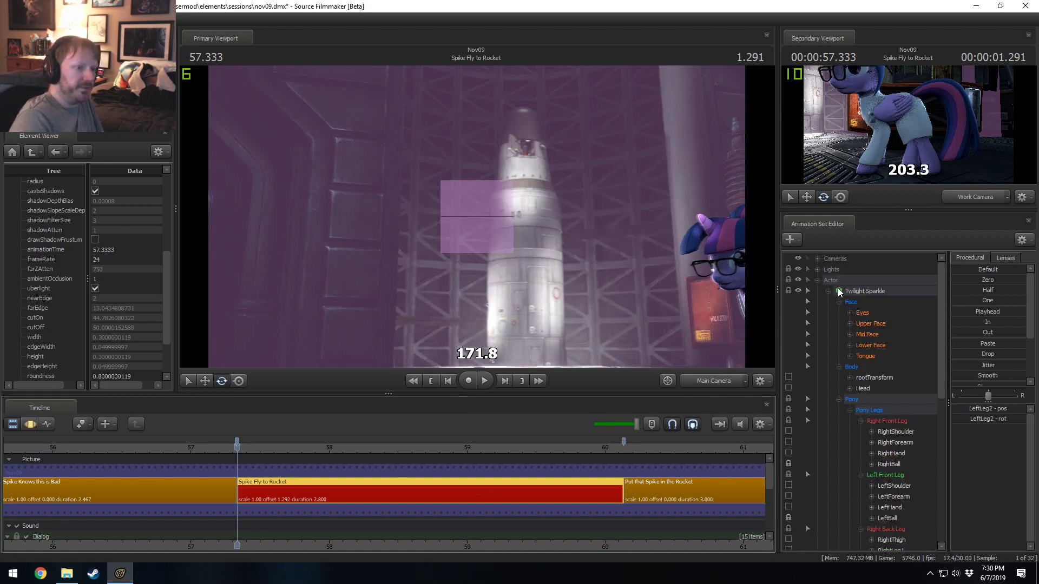
pyautogui.click(817, 280)
pyautogui.click(817, 258)
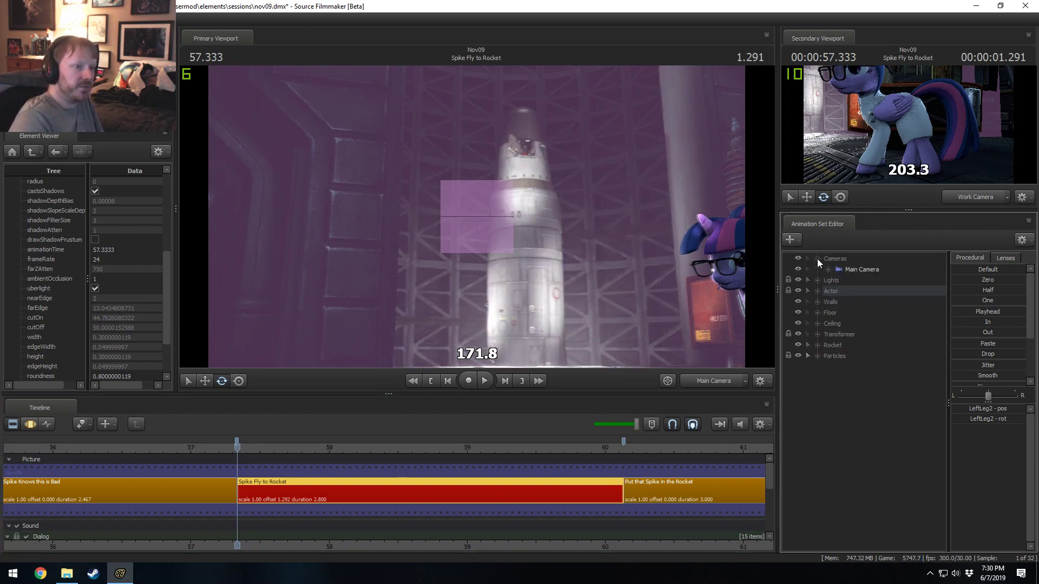
pyautogui.click(846, 270)
# - Switch to the Motion Editor and replay the shot from about 57.2 to check the Main Camera's focus on Spike
pyautogui.scroll(4, 257, 449)
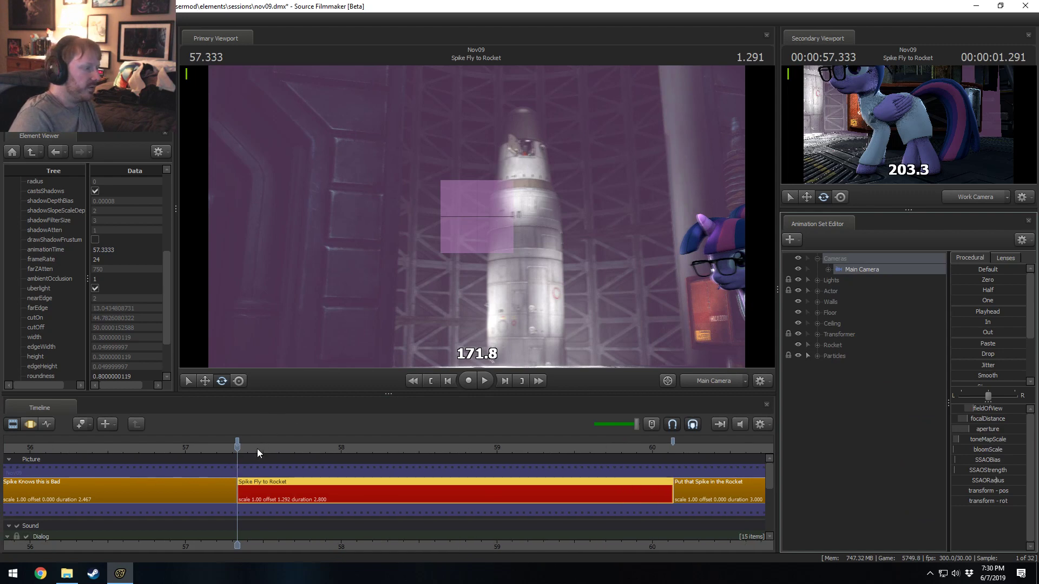
pyautogui.press('F3')
pyautogui.press('shift')
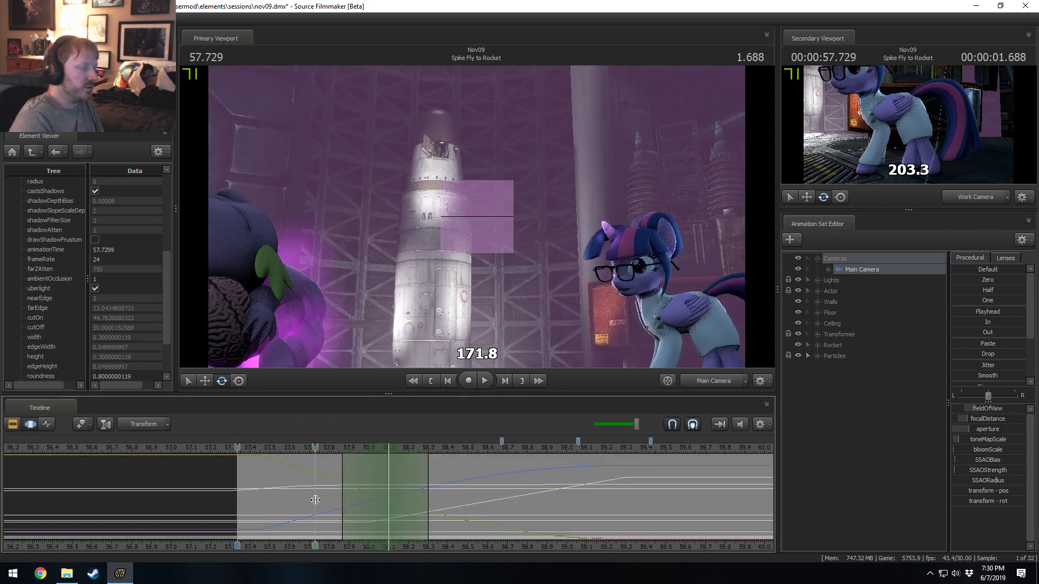
pyautogui.keyDown('shift'); pyautogui.click(297, 496); pyautogui.keyUp('shift')
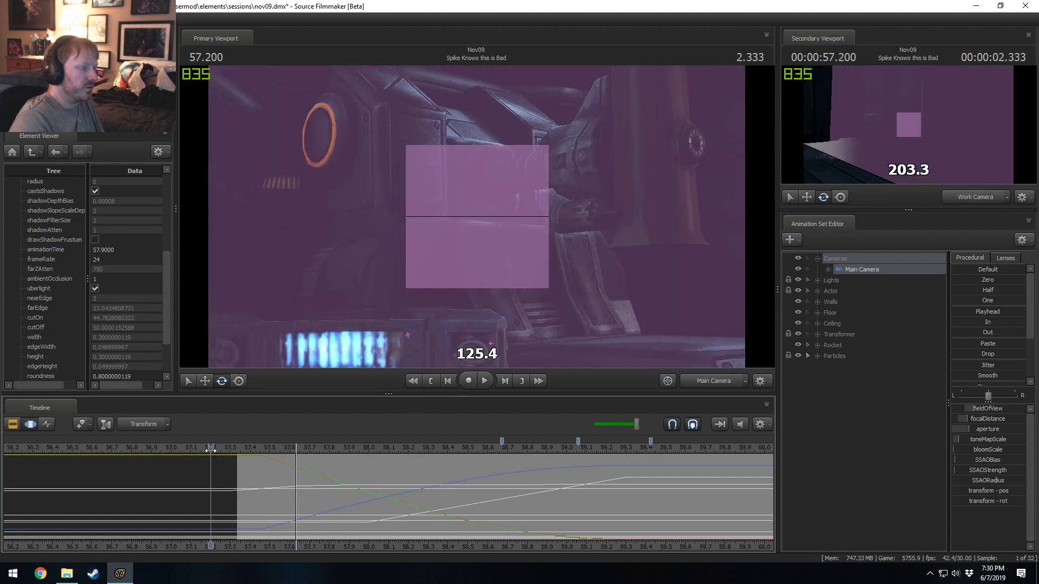
pyautogui.press('space')
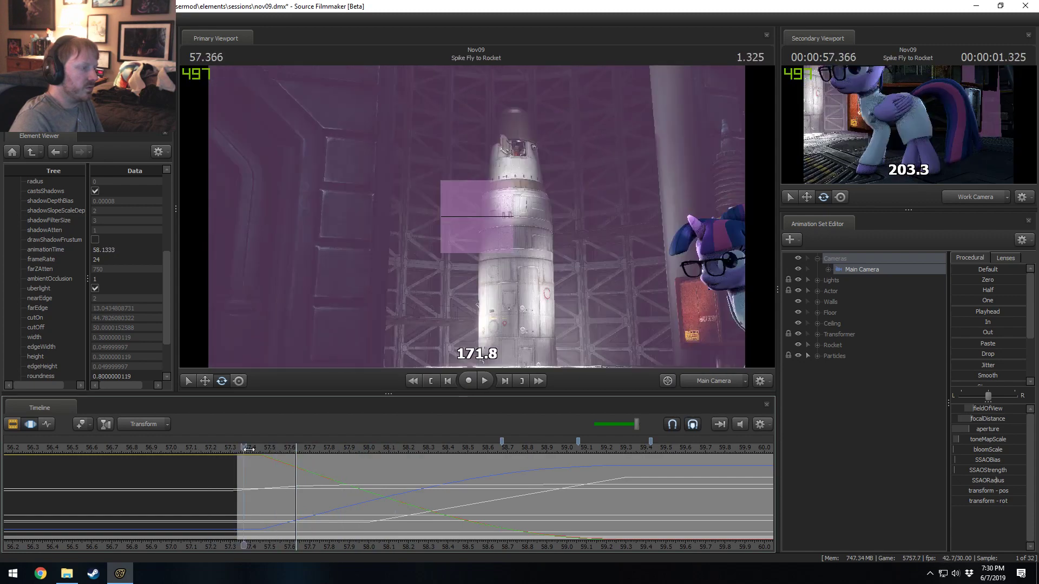
pyautogui.press('space')
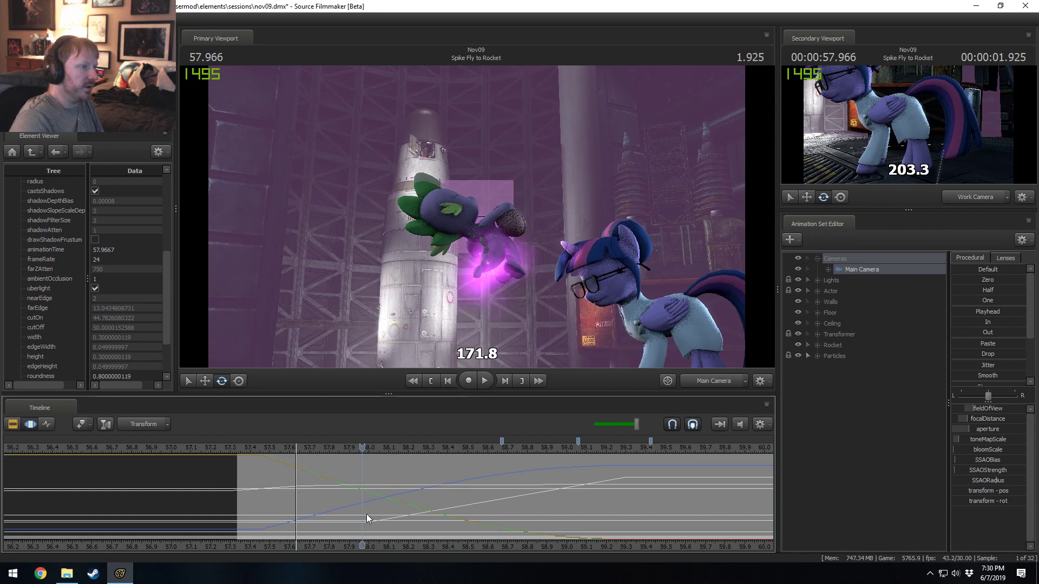
# - Select the time from about 58.0 onward with a short lead-in falloff and set the Main Camera's focal distance to 179.7 at 58.000
pyautogui.scroll(2, 377, 512)
pyautogui.scroll(1, 438, 539)
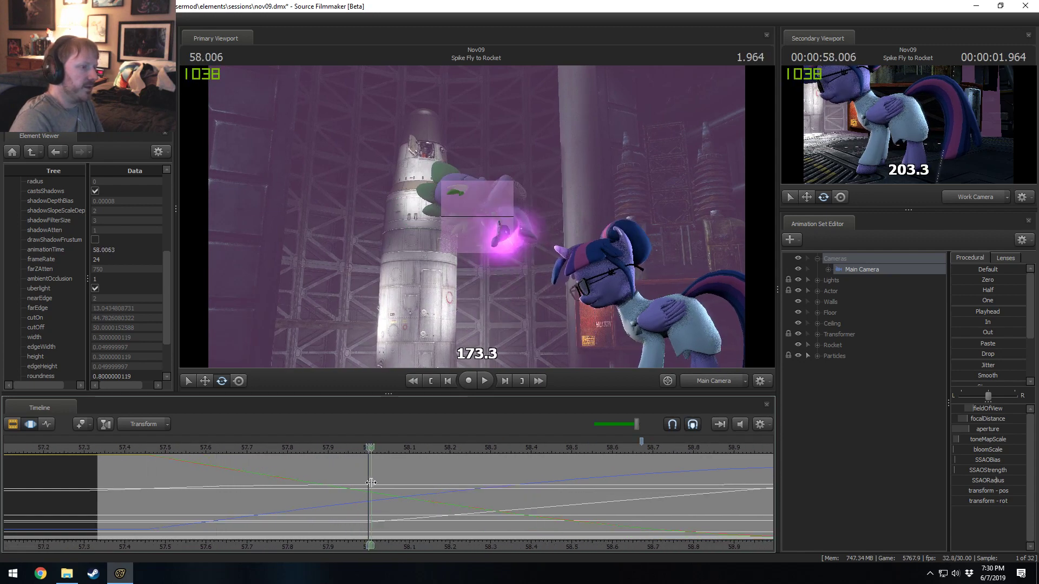
pyautogui.keyDown('shift'); pyautogui.moveTo(369, 480); pyautogui.dragTo(543, 499); pyautogui.keyUp('shift')
pyautogui.scroll(3, 432, 491)
pyautogui.scroll(-4, 379, 503)
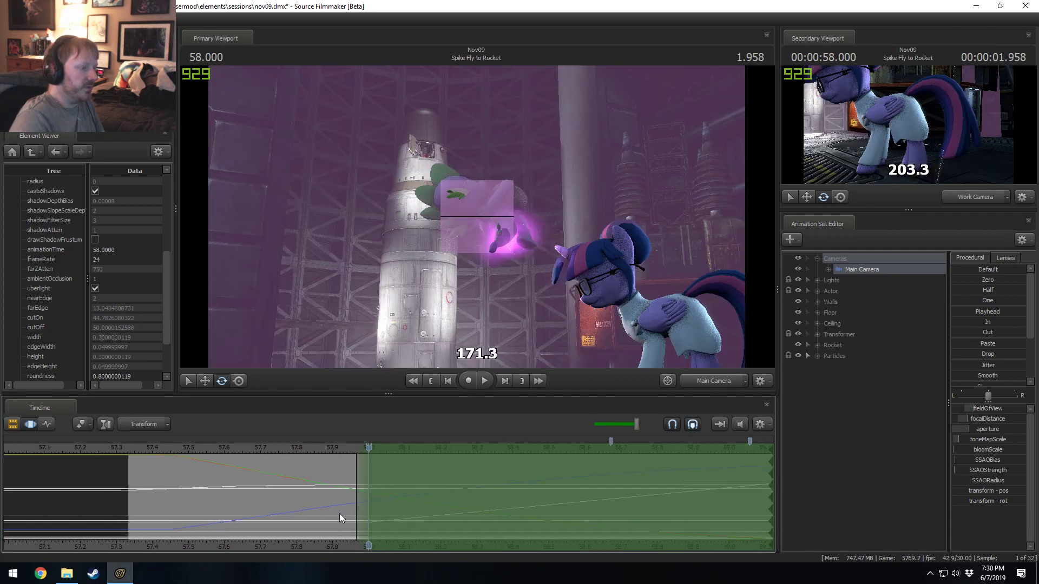
pyautogui.moveTo(303, 536); pyautogui.dragTo(92, 519, button='middle')
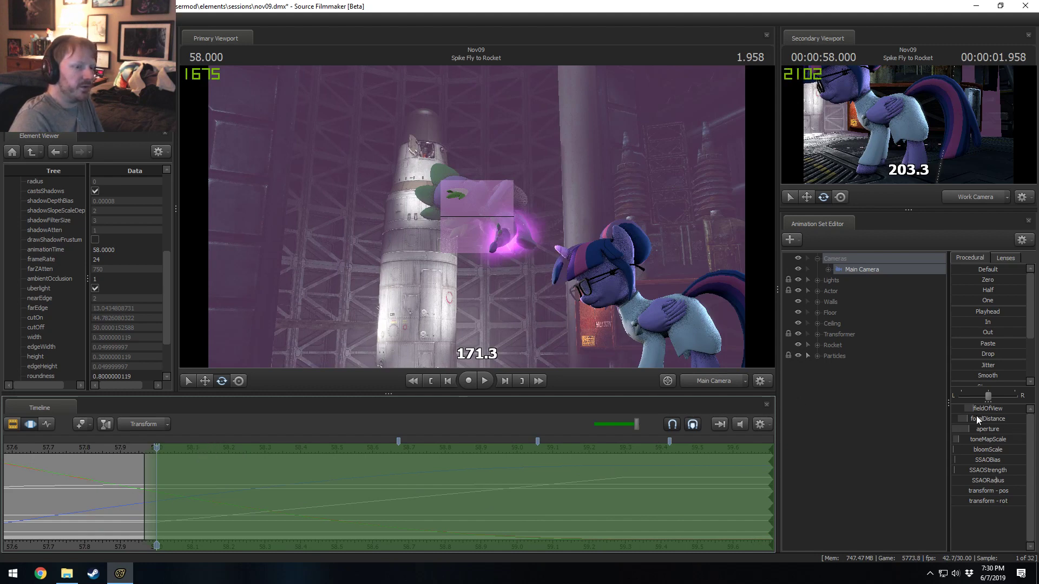
pyautogui.moveTo(950, 404); pyautogui.dragTo(800, 429)
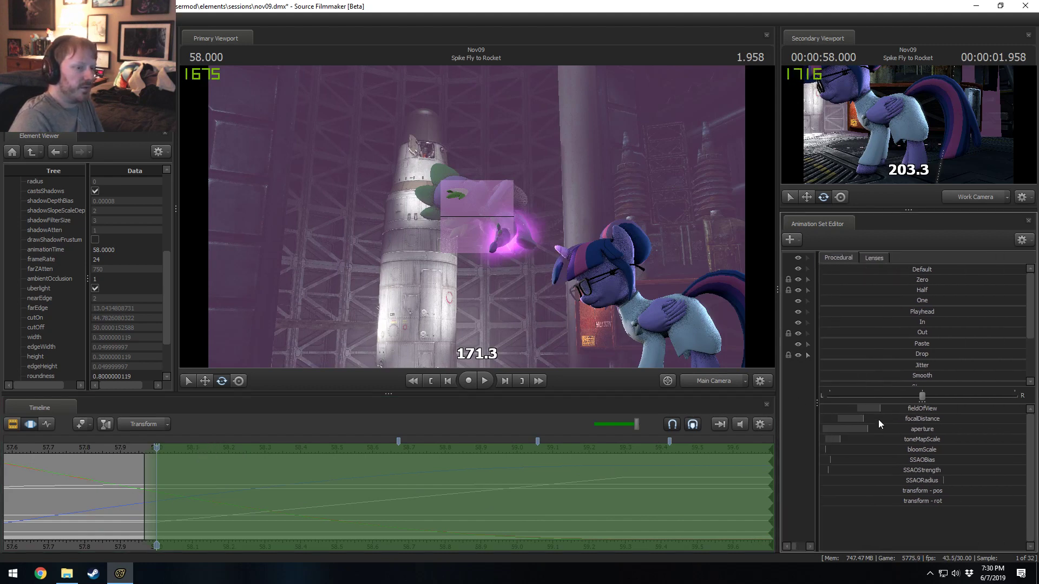
pyautogui.moveTo(878, 420); pyautogui.dragTo(881, 420)
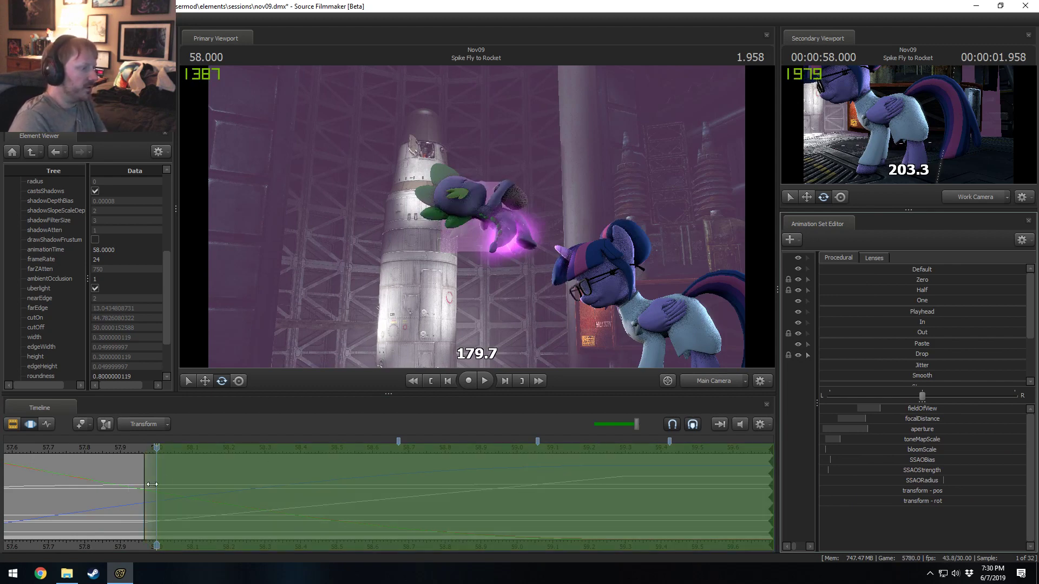
# - Shift the time selection's falloff to start at 58.0 and set the focal distance to 196.6 at 58.033
pyautogui.scroll(4, 152, 477)
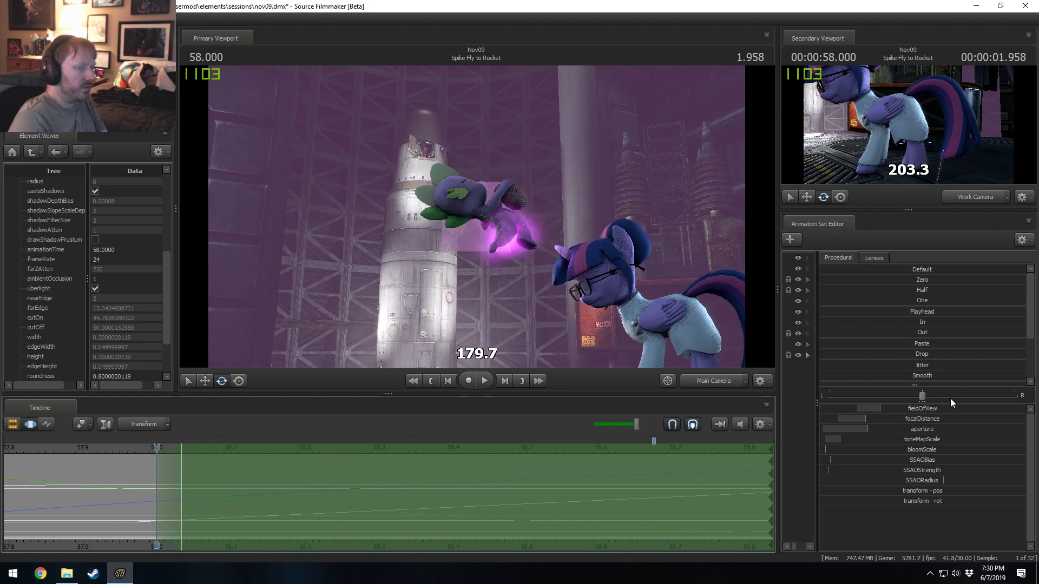
pyautogui.moveTo(904, 420); pyautogui.dragTo(909, 420)
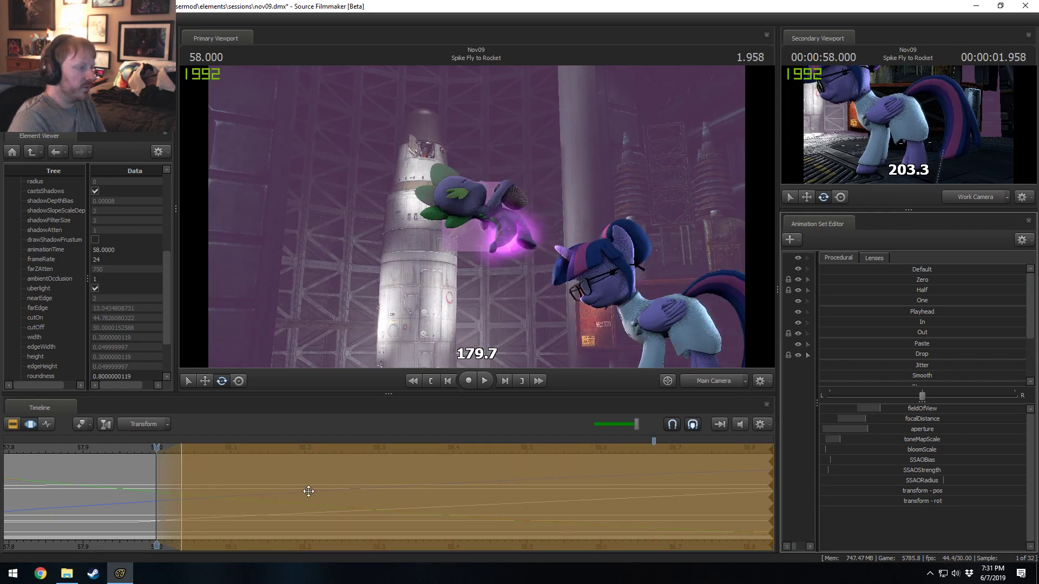
pyautogui.moveTo(104, 480); pyautogui.dragTo(156, 500)
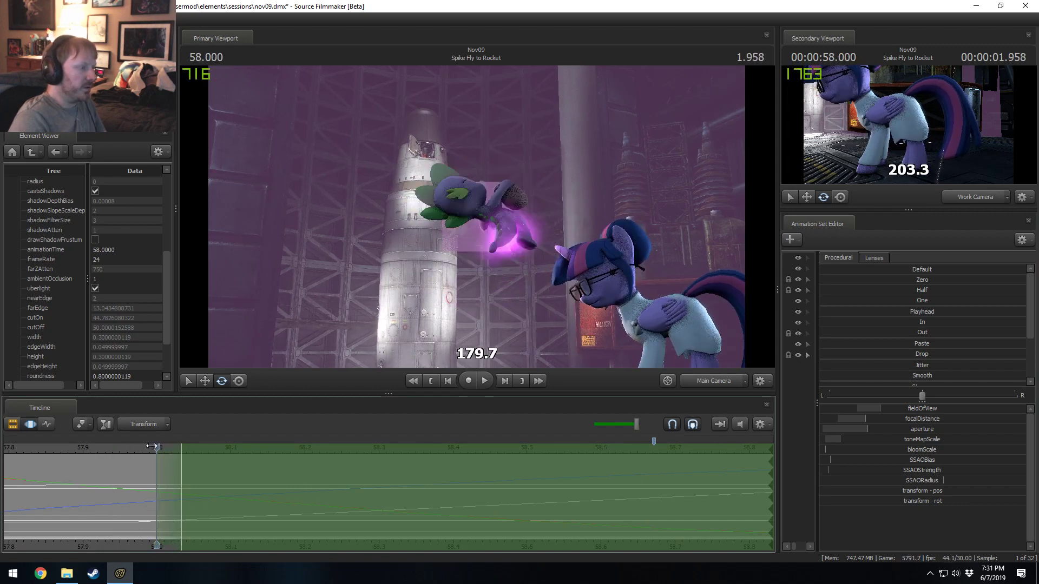
pyautogui.moveTo(156, 451); pyautogui.dragTo(178, 454)
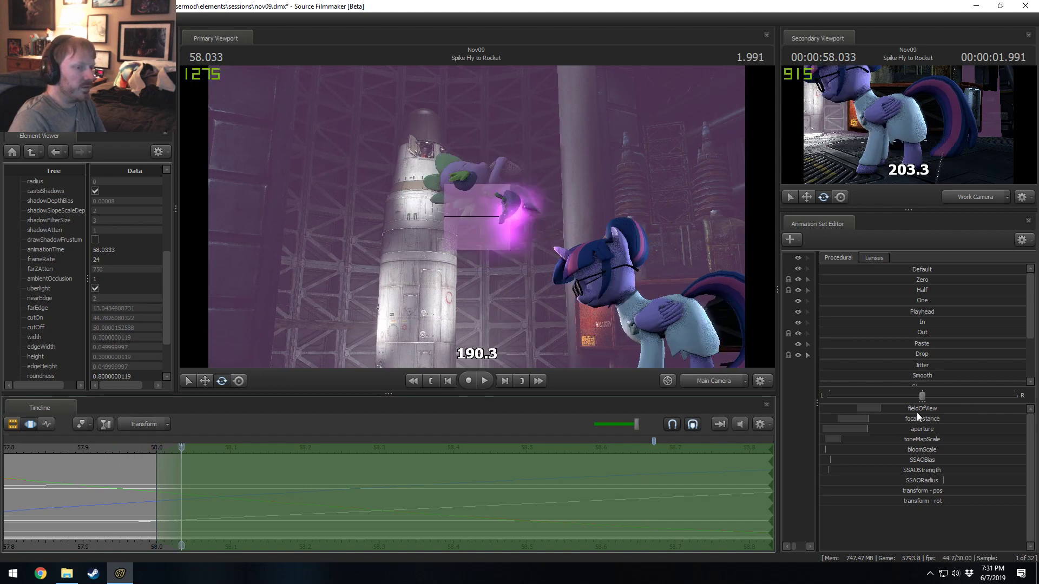
pyautogui.moveTo(918, 417); pyautogui.dragTo(918, 422)
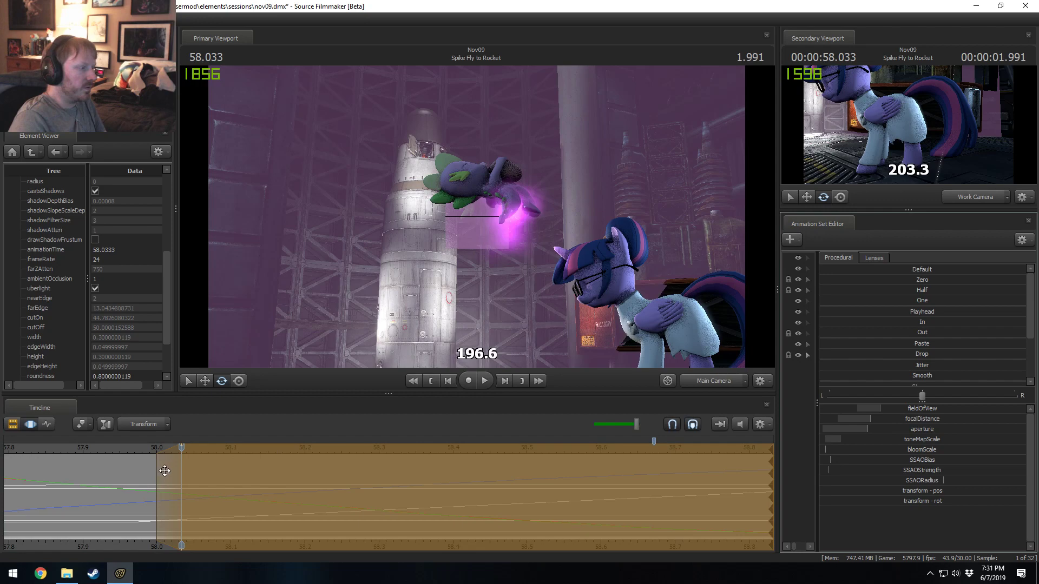
# - Commit the focus edit, shift the time selection one frame on and set the focal distance to 211.5 at 58.066
pyautogui.press('F2')
pyautogui.press('F3')
pyautogui.moveTo(164, 470); pyautogui.dragTo(179, 472)
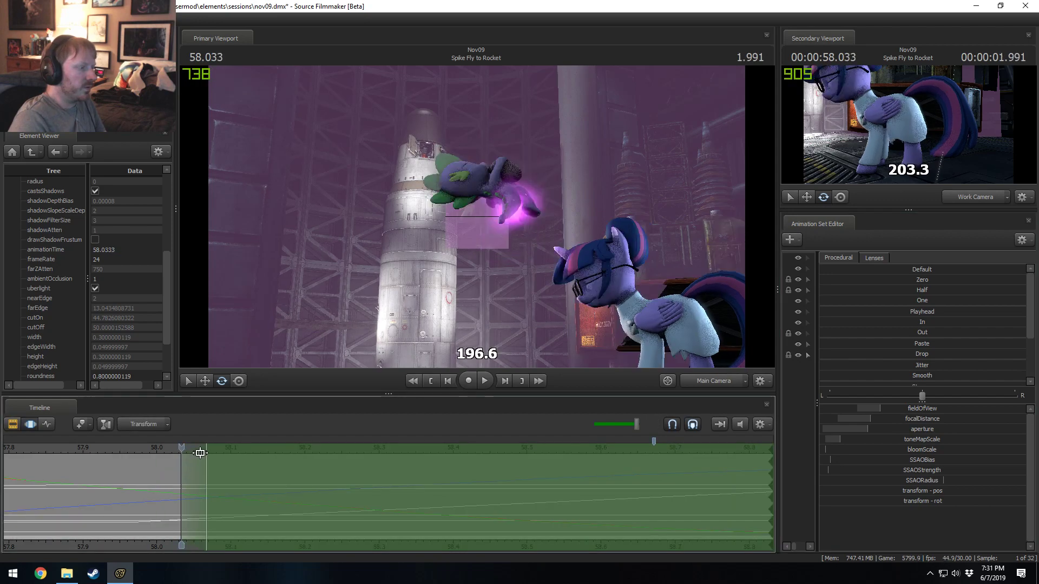
pyautogui.click(197, 449)
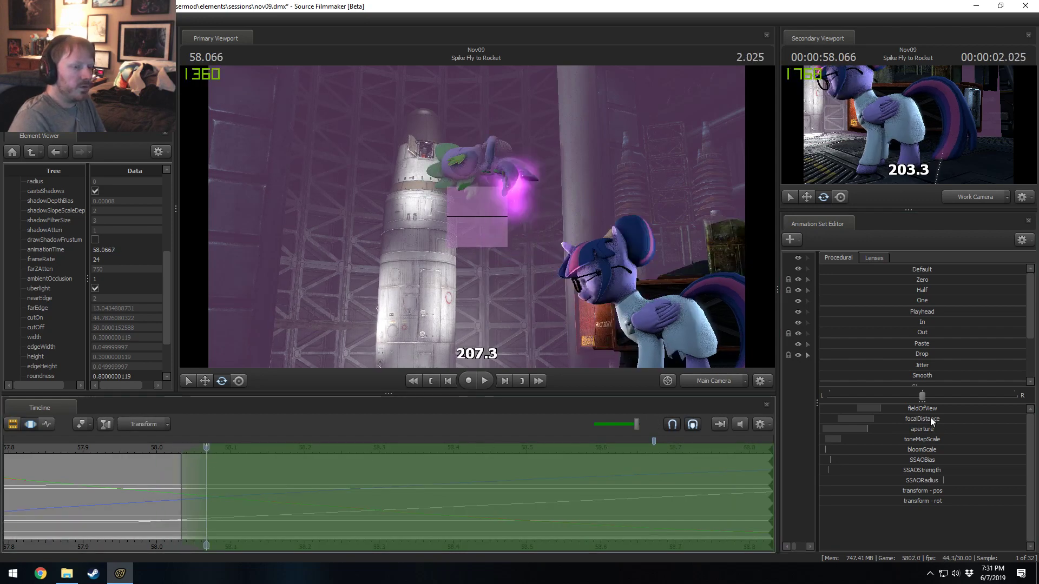
pyautogui.moveTo(932, 421); pyautogui.dragTo(933, 421)
# - Commit the edit, shift the time selection another frame and set the focal distance to 228.4 at 58.100
pyautogui.press('F2')
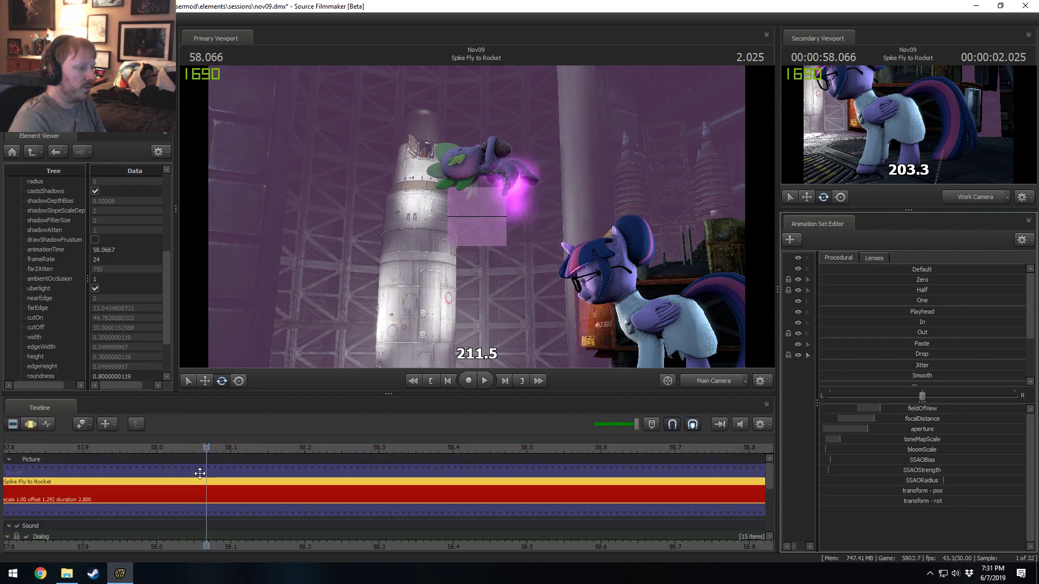
pyautogui.press('F3')
pyautogui.moveTo(206, 473); pyautogui.dragTo(227, 471)
pyautogui.click(229, 450)
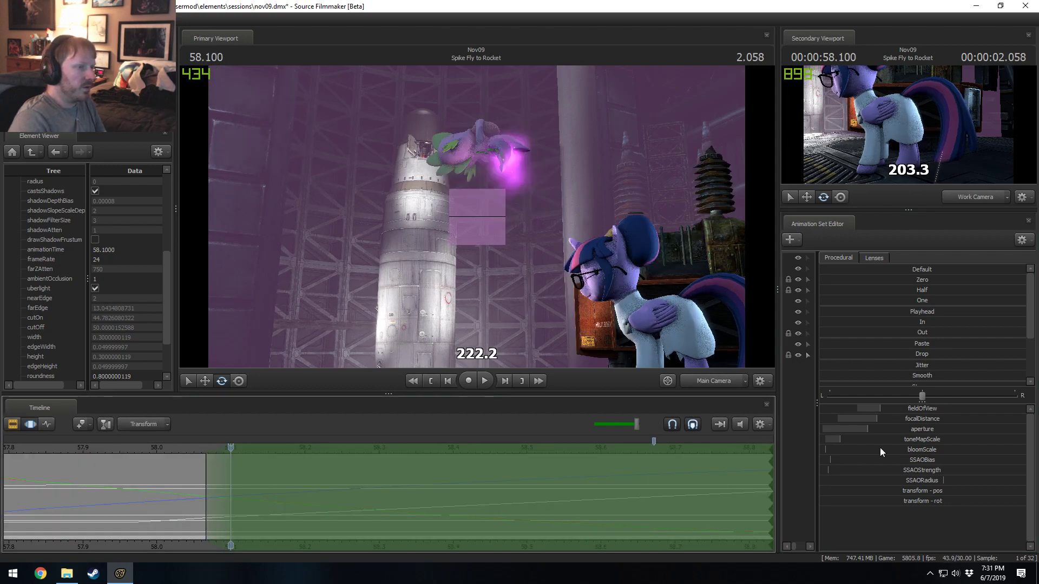
pyautogui.moveTo(906, 421); pyautogui.dragTo(909, 422)
# - Set the focal distance to 241.2 at 58.133, then advance the time selection and place the playhead at 58.200
pyautogui.moveTo(232, 444); pyautogui.dragTo(255, 449)
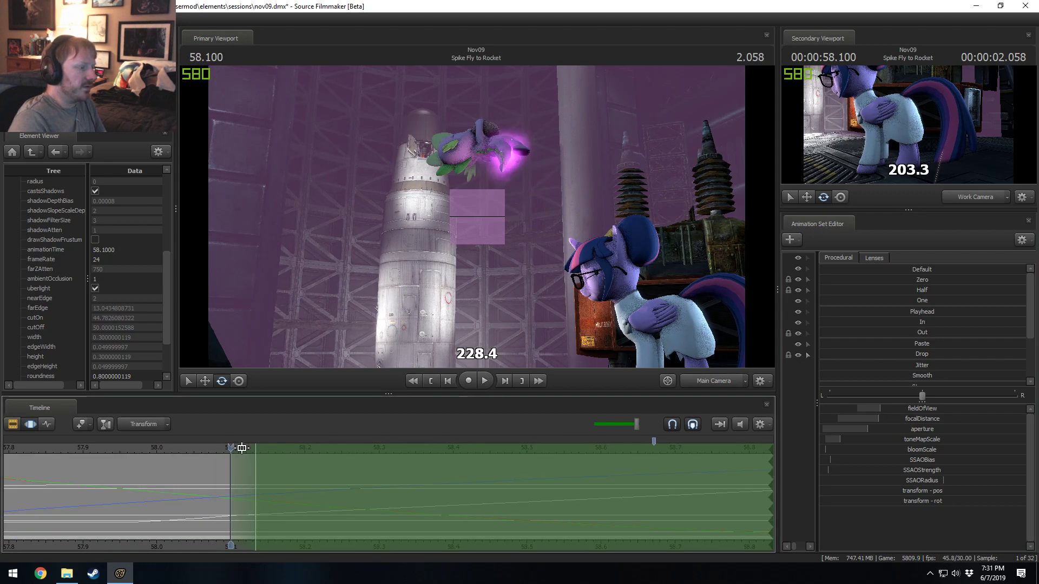
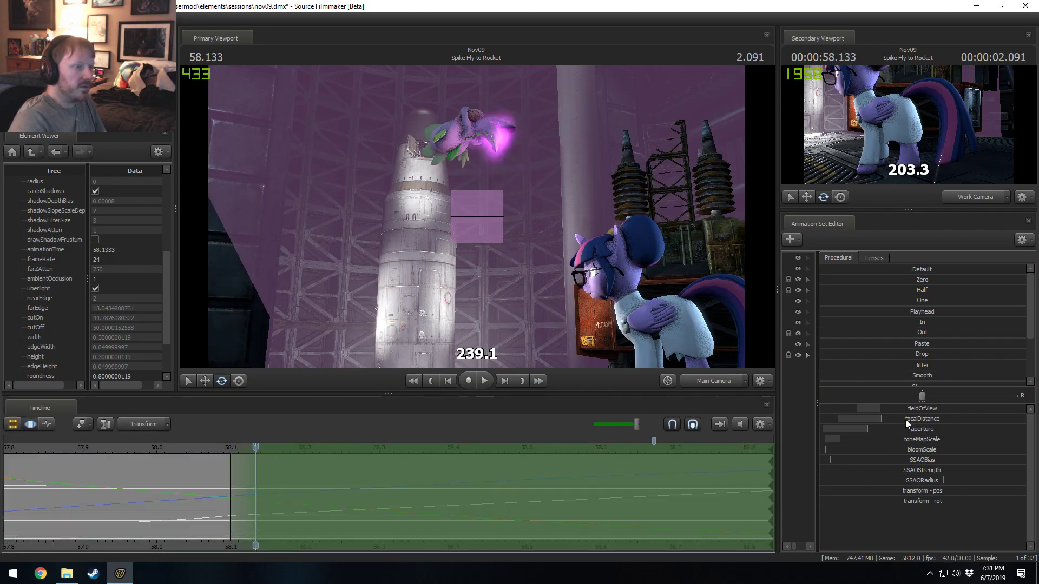
pyautogui.moveTo(906, 421); pyautogui.dragTo(908, 421)
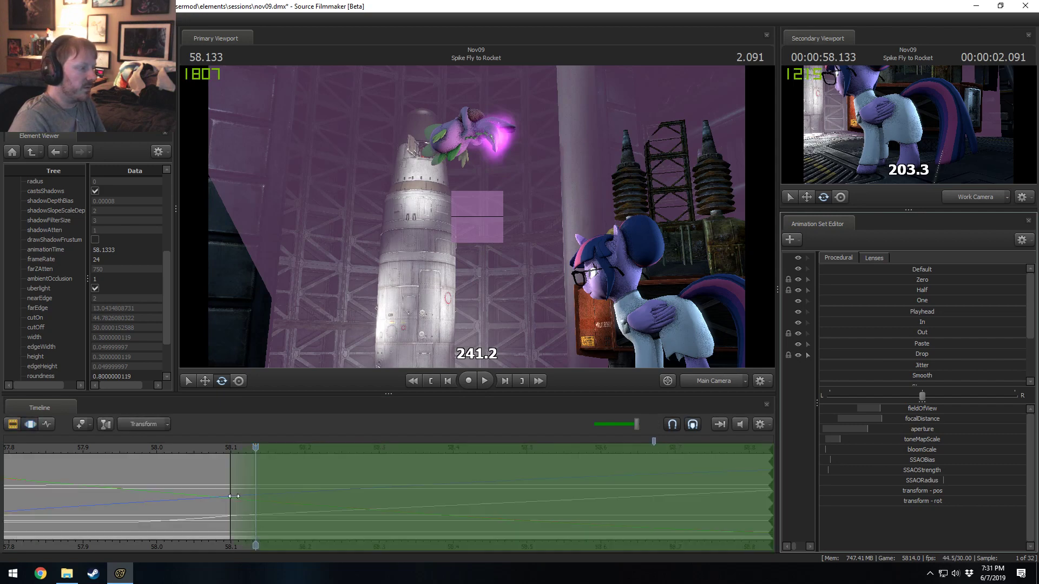
pyautogui.click(271, 451)
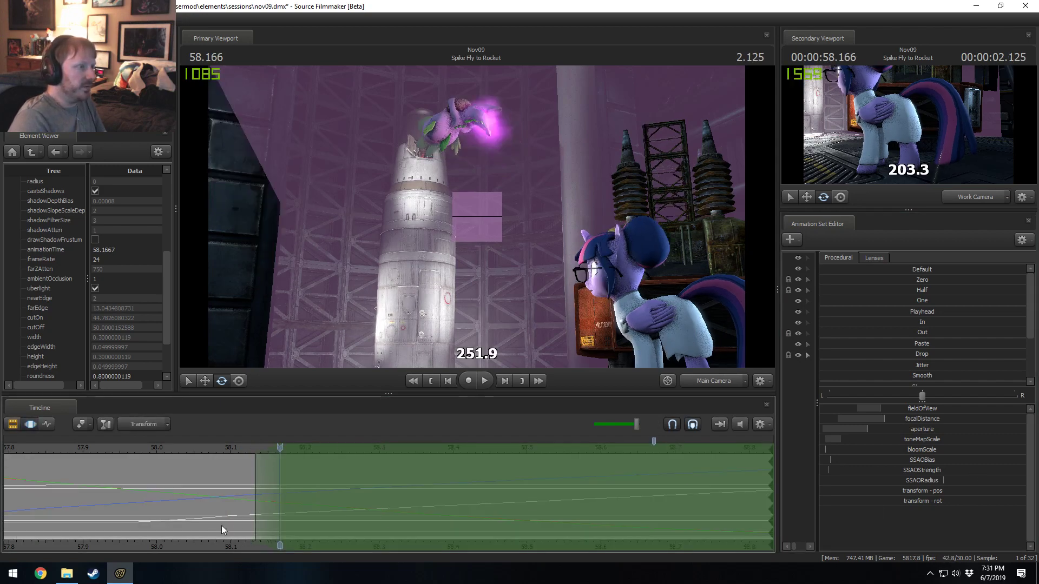
pyautogui.moveTo(264, 476); pyautogui.dragTo(281, 445)
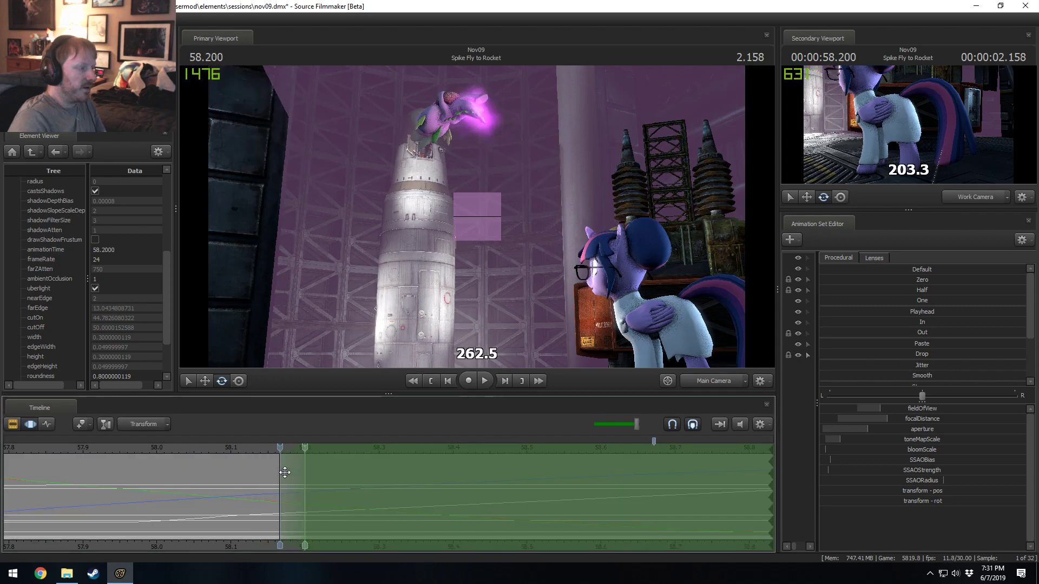
pyautogui.click(305, 448)
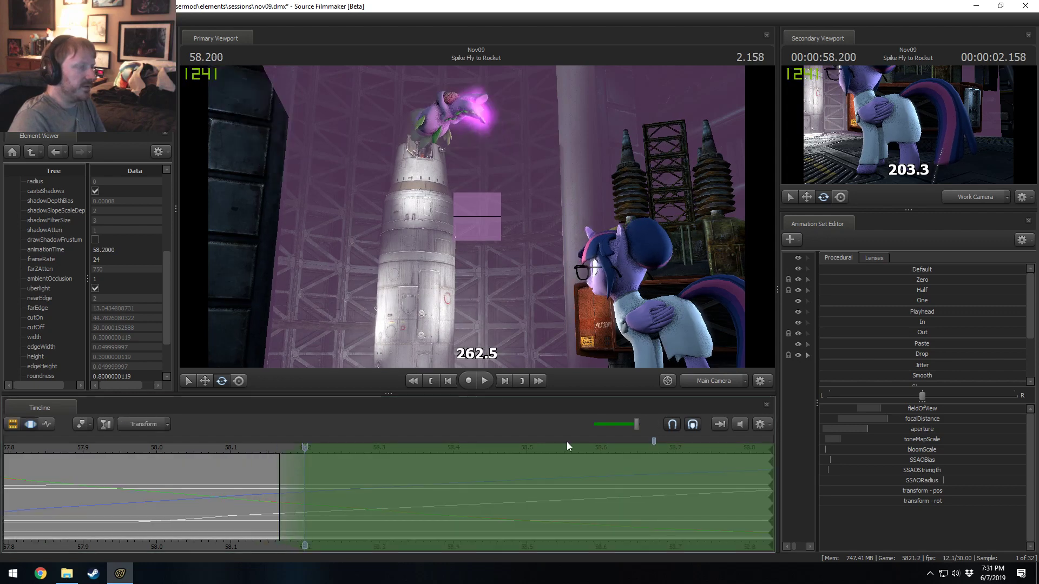
# - Try raising the focal distance to 268.8 at 58.200 and undo the change
pyautogui.click(936, 420)
pyautogui.moveTo(936, 419); pyautogui.dragTo(944, 420)
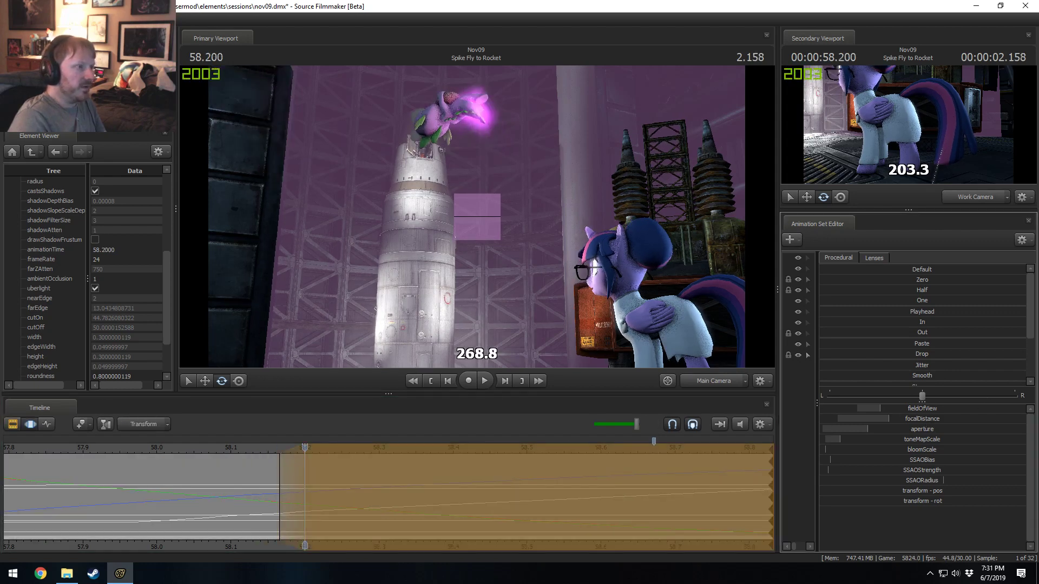
pyautogui.hotkey('ctrl', 'z')
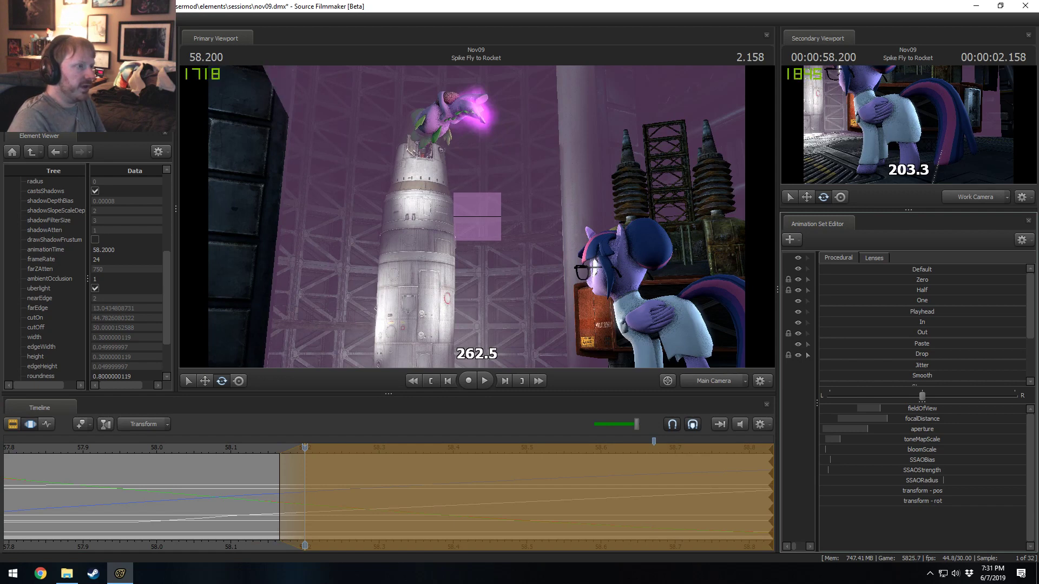
# - Clear the pending edit and shift the Motion Editor time selection so that it starts at 58.200
pyautogui.press('F2')
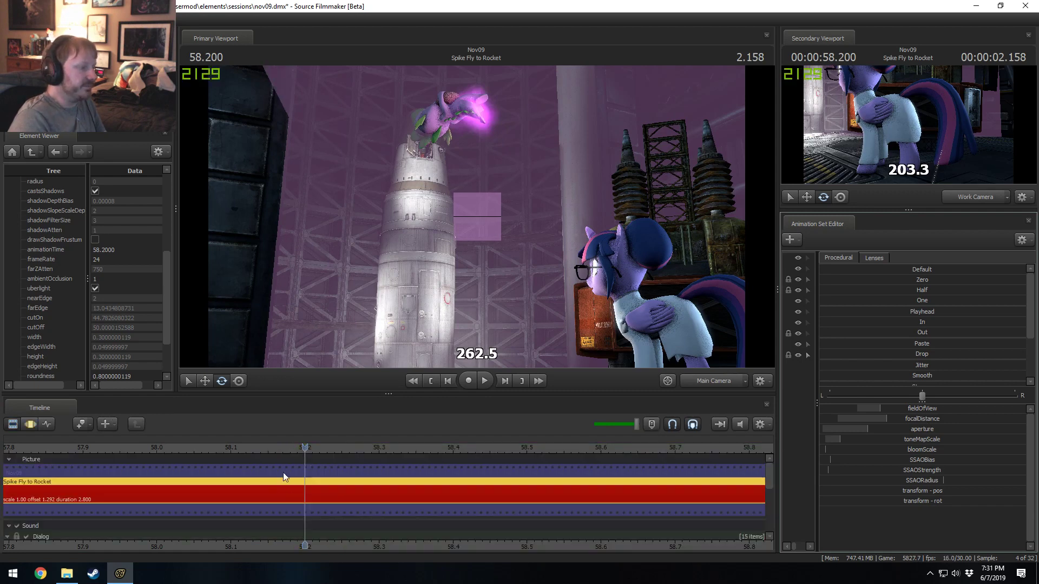
pyautogui.press('F3')
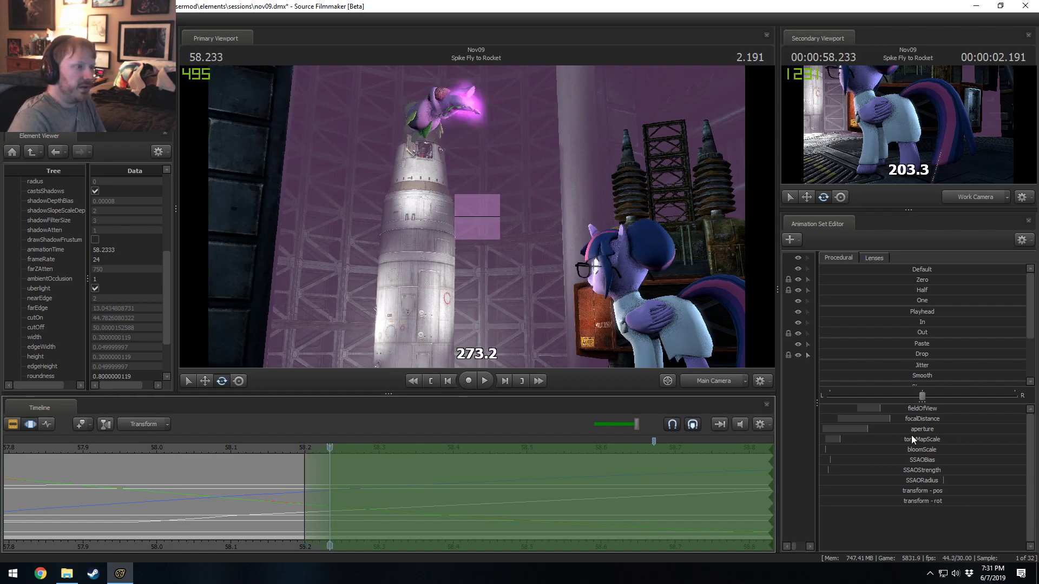
pyautogui.moveTo(329, 478); pyautogui.dragTo(305, 514)
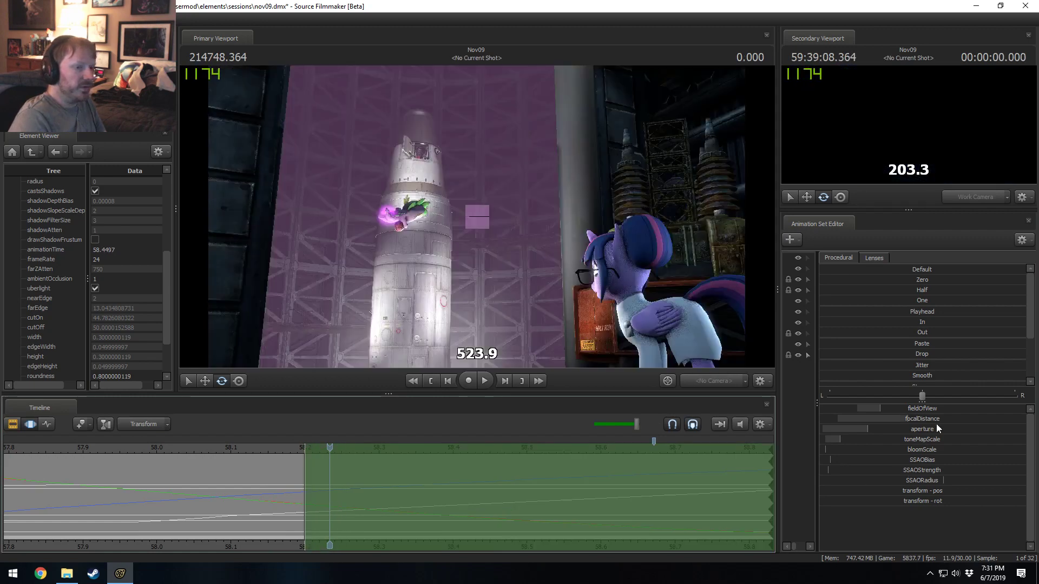
# - Expand the Main Camera's controls, isolate focalDistance and apply the In preset to hold its 58.200 value through the rest of the selection
pyautogui.moveTo(817, 303); pyautogui.dragTo(915, 298)
pyautogui.click(827, 269)
pyautogui.click(838, 280)
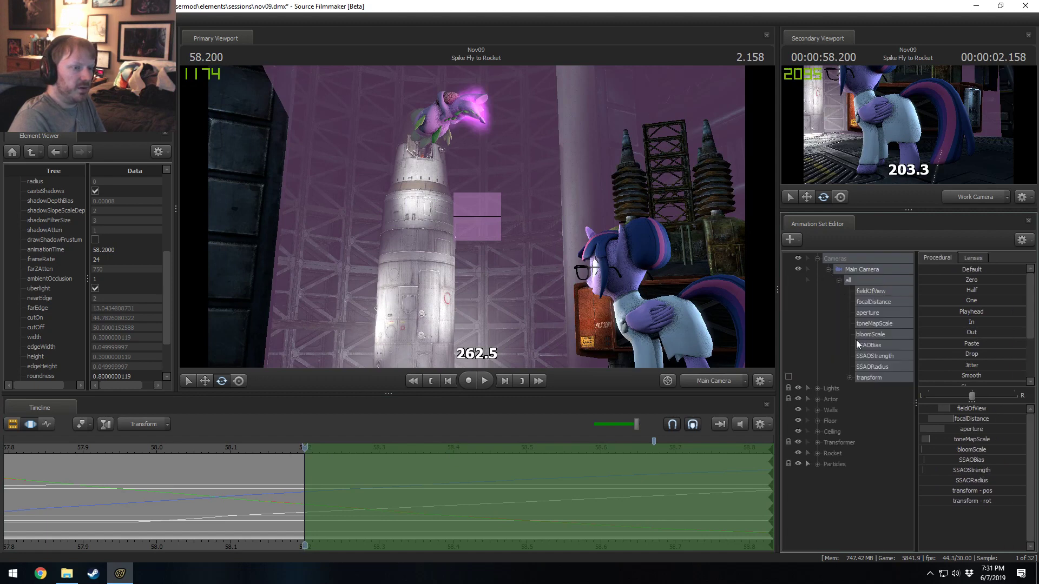
pyautogui.click(893, 302)
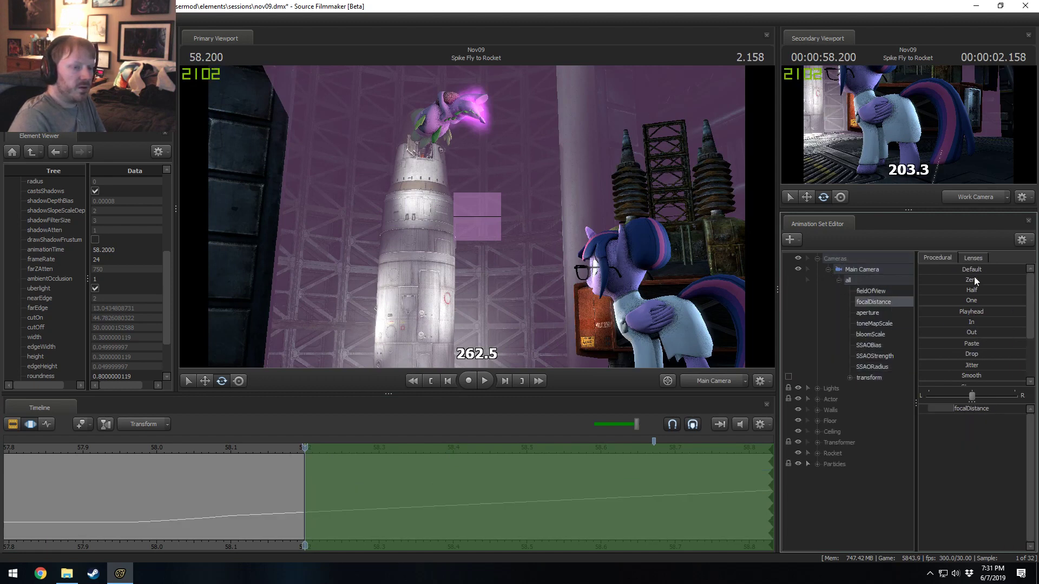
pyautogui.click(964, 322)
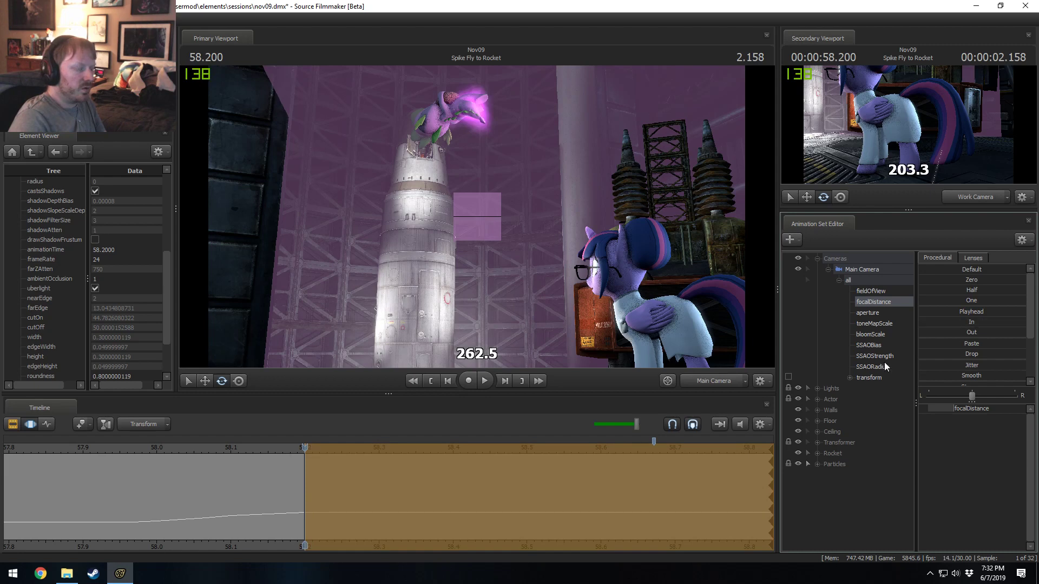
# - Clear the pending edit, ramp the time selection in from 58.200 to 58.233, and set the focal distance to 270.6 at 58.233
pyautogui.press('F2')
pyautogui.press('F3')
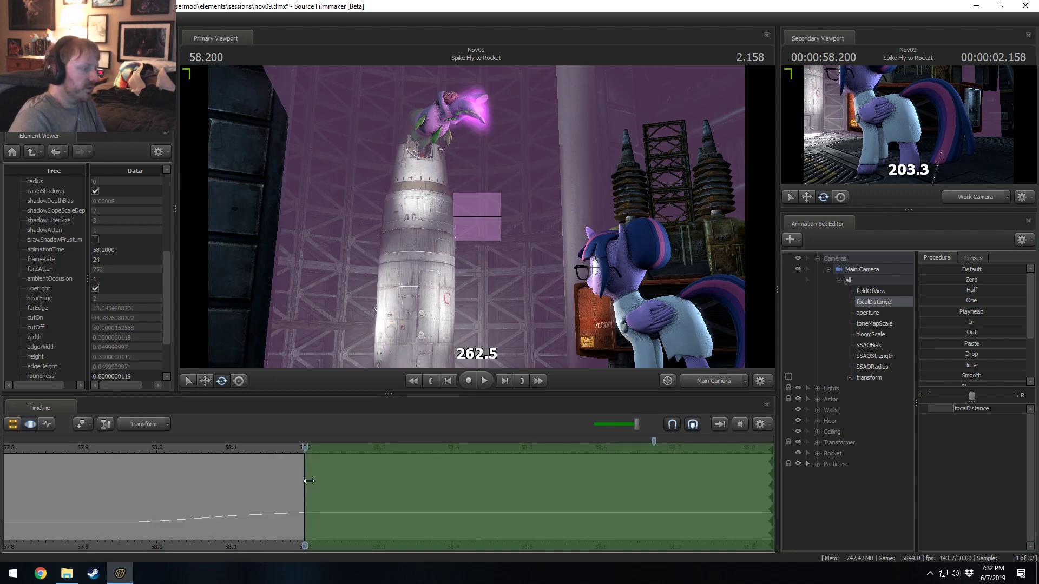
pyautogui.moveTo(309, 481); pyautogui.dragTo(330, 482)
pyautogui.moveTo(312, 446); pyautogui.dragTo(330, 446)
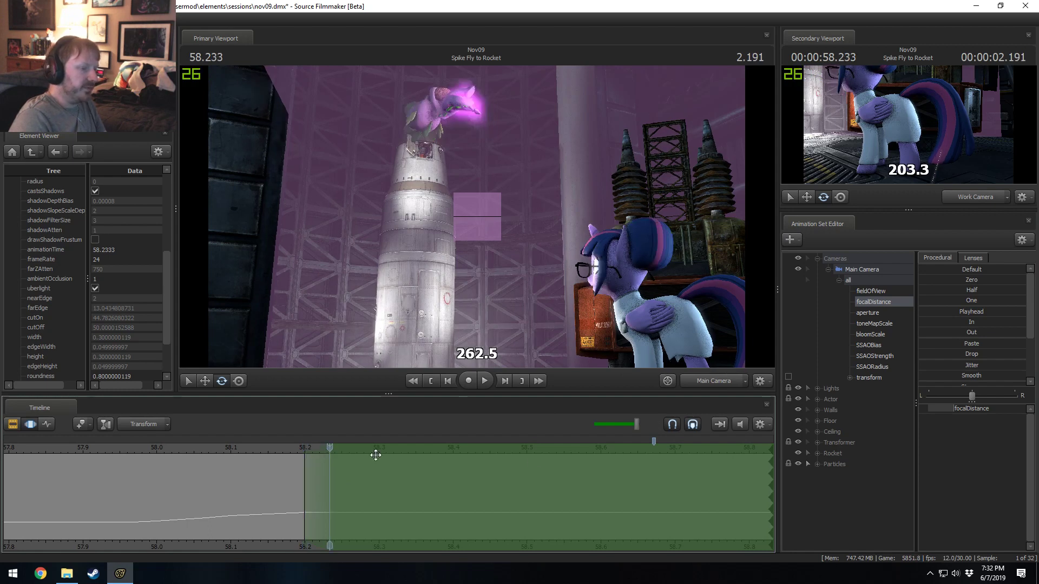
pyautogui.moveTo(933, 411)
pyautogui.mouseDown()
pyautogui.moveTo(919, 412)
pyautogui.moveTo(937, 411)
pyautogui.mouseUp()
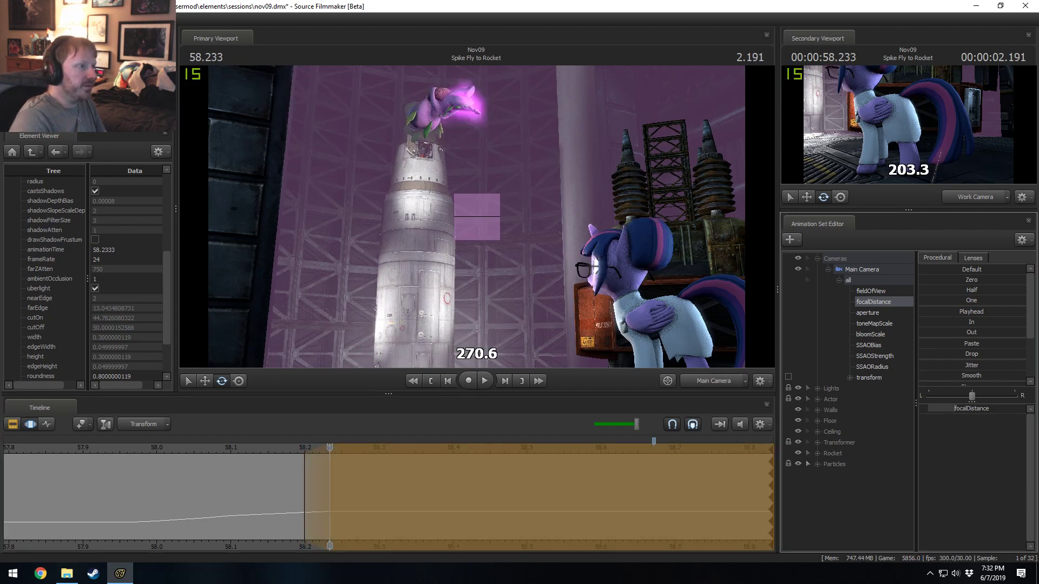
# - Advance the time selection and playhead frame by frame, setting the focal distance to 274.6 at 58.266 and 278.6 at 58.300
pyautogui.moveTo(329, 453); pyautogui.dragTo(352, 453)
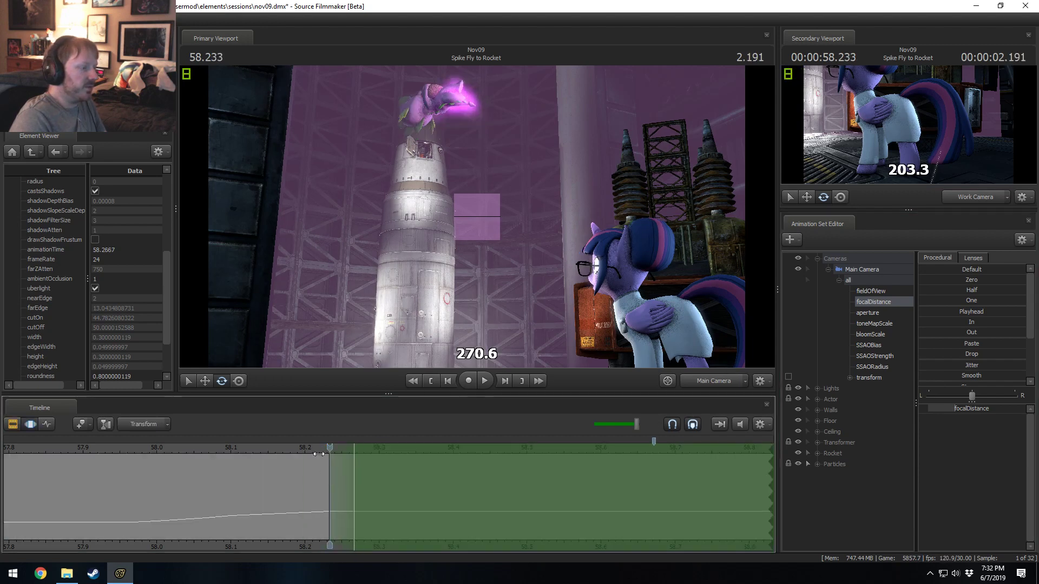
pyautogui.moveTo(974, 419); pyautogui.dragTo(976, 419)
pyautogui.click(300, 538)
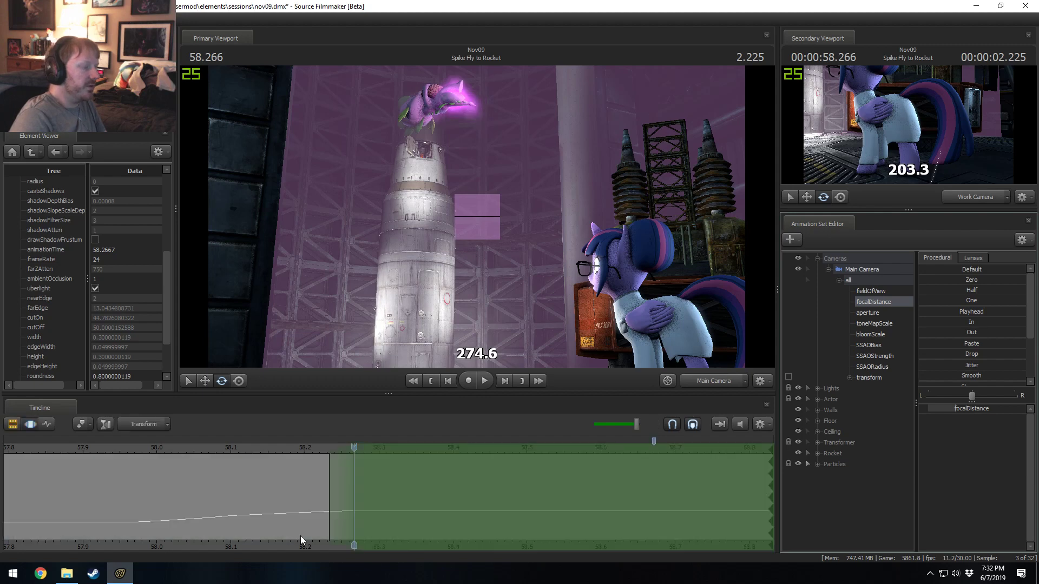
pyautogui.moveTo(343, 479); pyautogui.dragTo(357, 458)
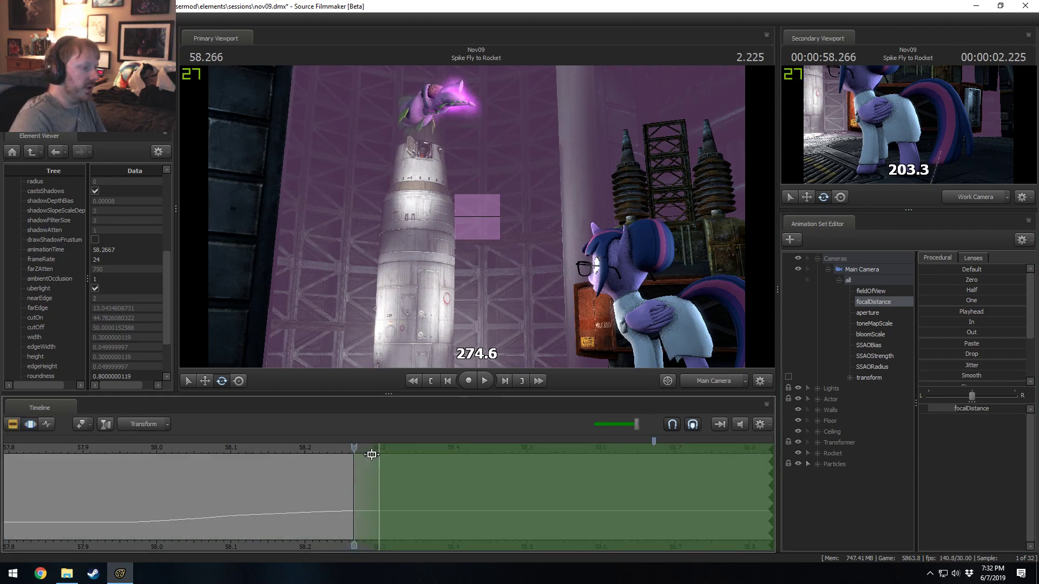
pyautogui.click(379, 448)
pyautogui.moveTo(942, 409); pyautogui.dragTo(950, 409)
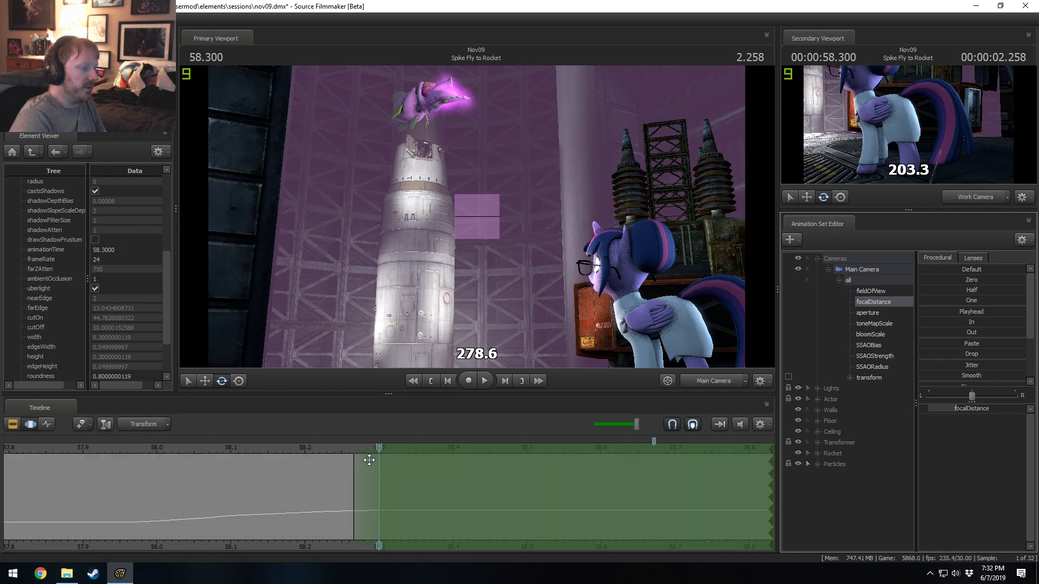
# - Set the focal distance to 286.7 at 58.333 and 290.8 at 58.366, clearing the pending edit and advancing the time selection between frames
pyautogui.press('Right')
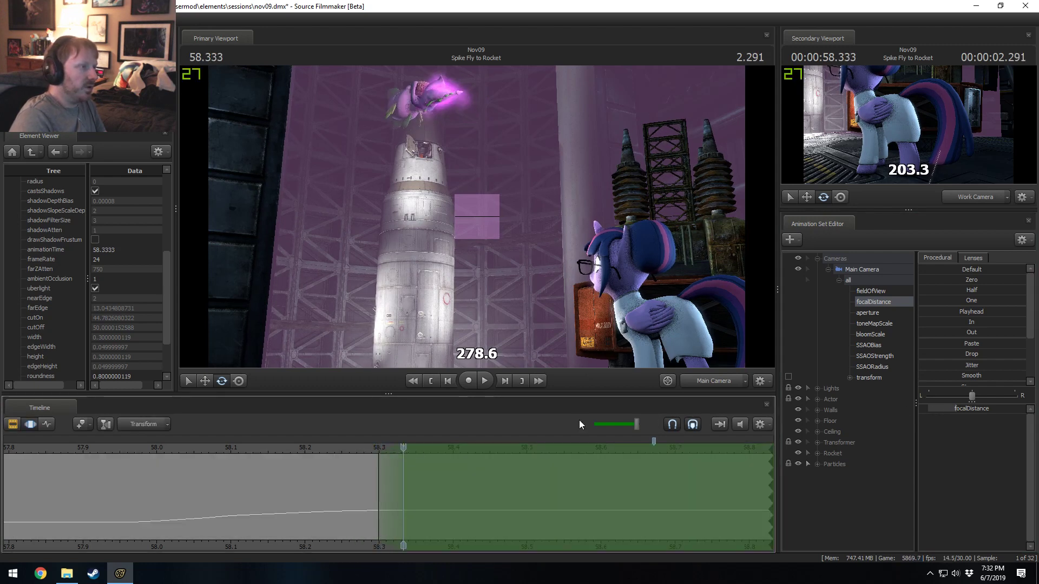
pyautogui.moveTo(950, 408); pyautogui.dragTo(963, 408)
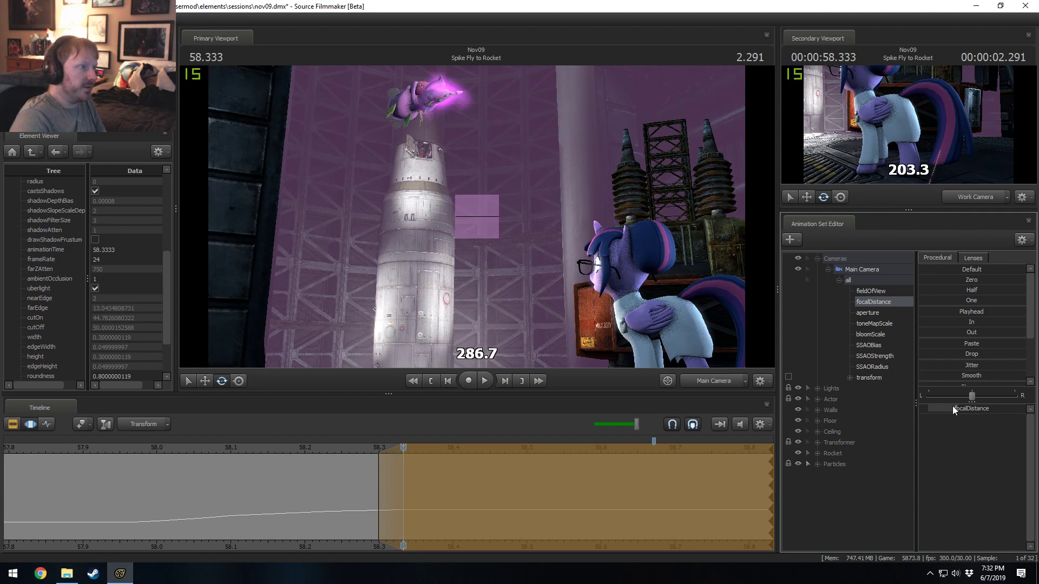
pyautogui.press('F2')
pyautogui.press('F3')
pyautogui.moveTo(394, 469); pyautogui.dragTo(431, 450)
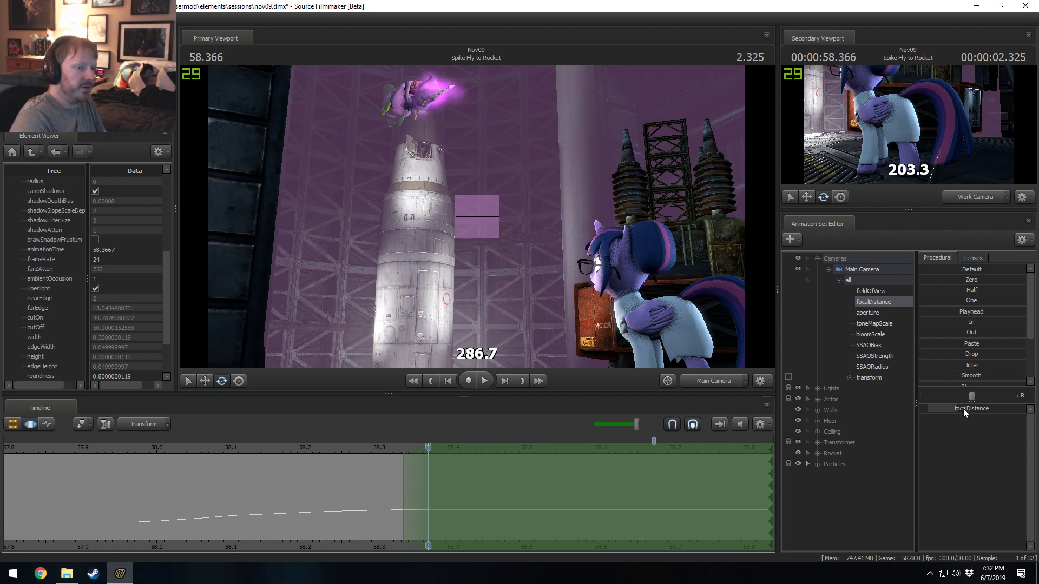
pyautogui.moveTo(964, 413); pyautogui.dragTo(957, 408)
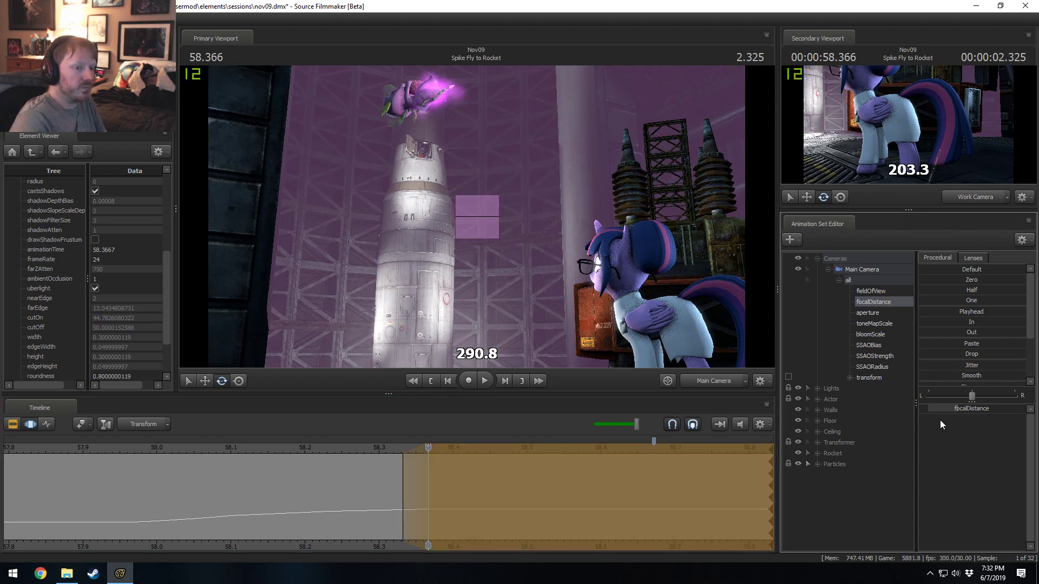
pyautogui.press('F2')
pyautogui.press('F3')
# - Widen the focalDistance slider area for finer control, and set the focal distance to 294.9 at 58.400 and 297.0 at 58.433
pyautogui.moveTo(914, 322); pyautogui.dragTo(730, 469)
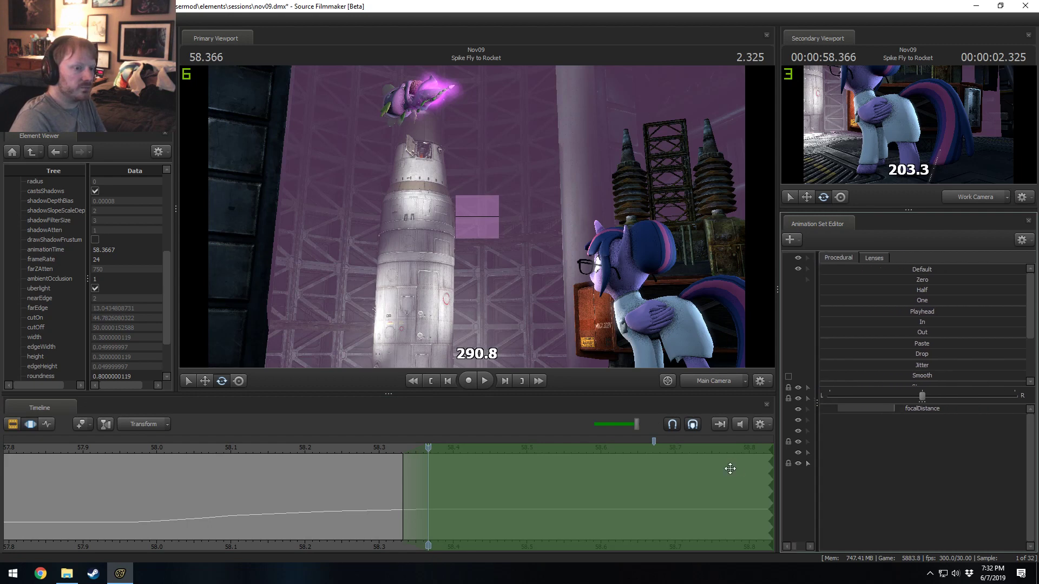
pyautogui.press('Right')
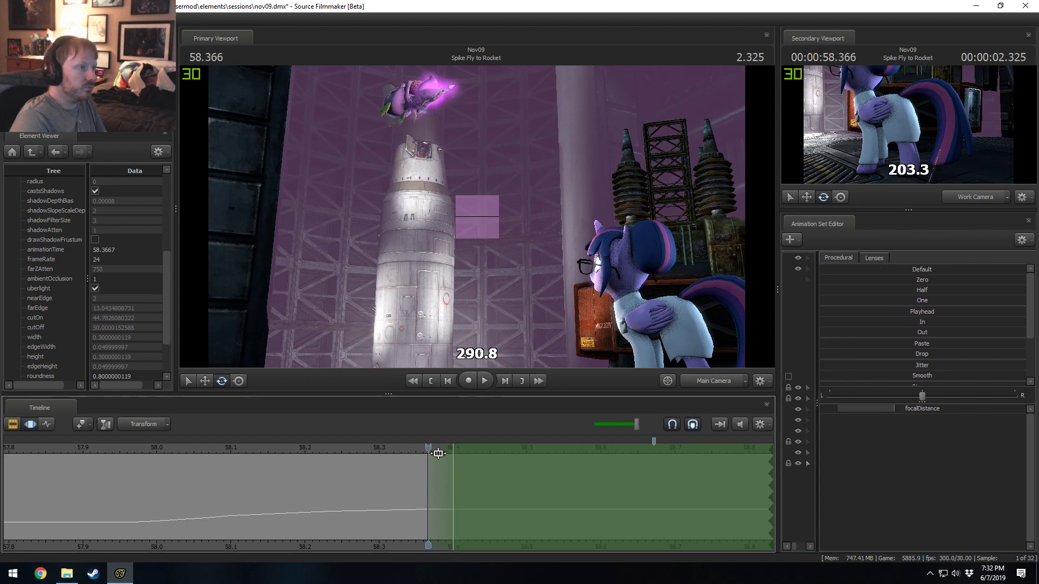
pyautogui.moveTo(901, 410); pyautogui.dragTo(909, 409)
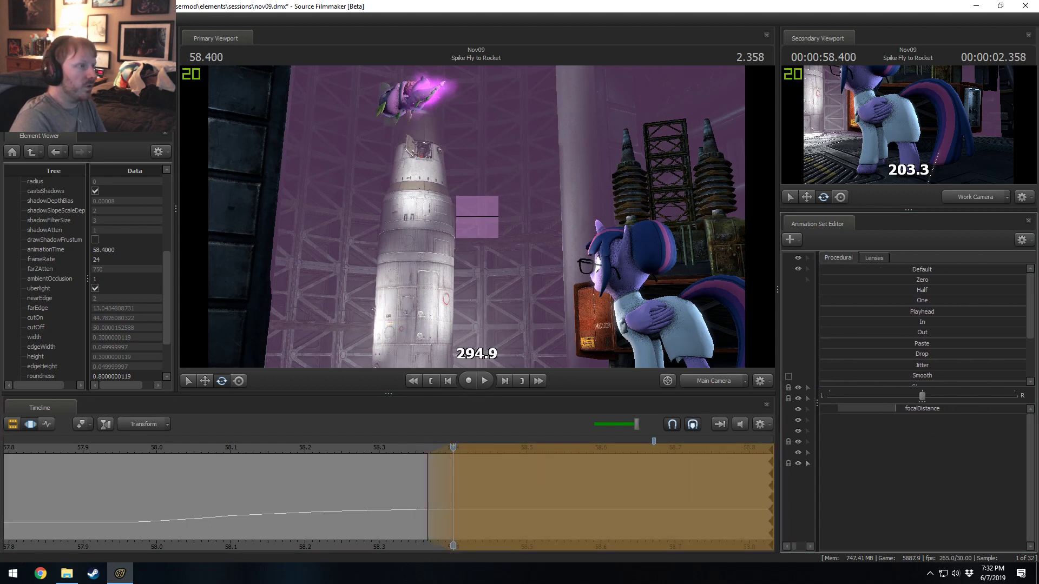
pyautogui.press('Right')
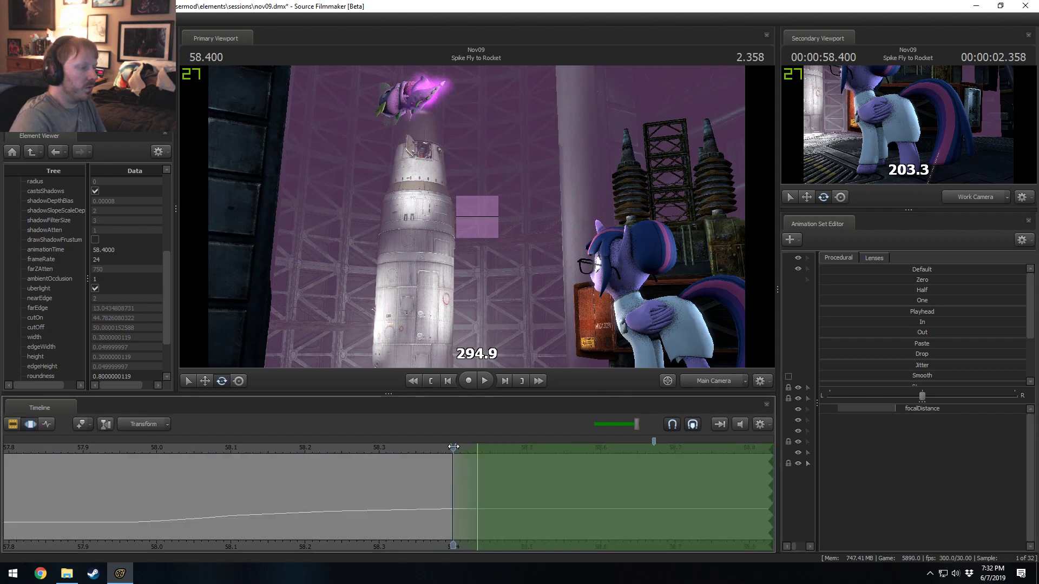
pyautogui.moveTo(854, 409); pyautogui.dragTo(859, 409)
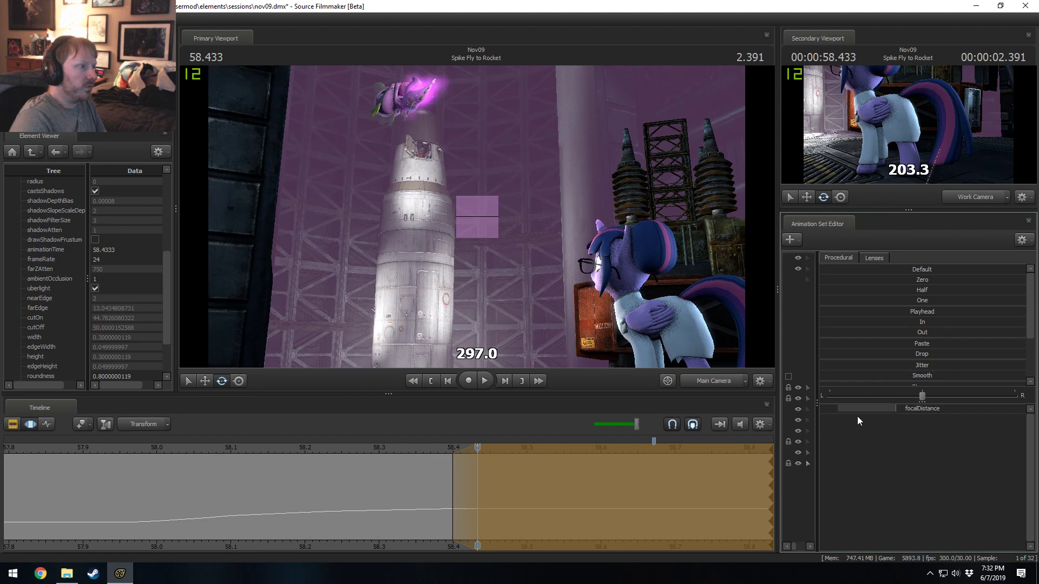
pyautogui.click(476, 508)
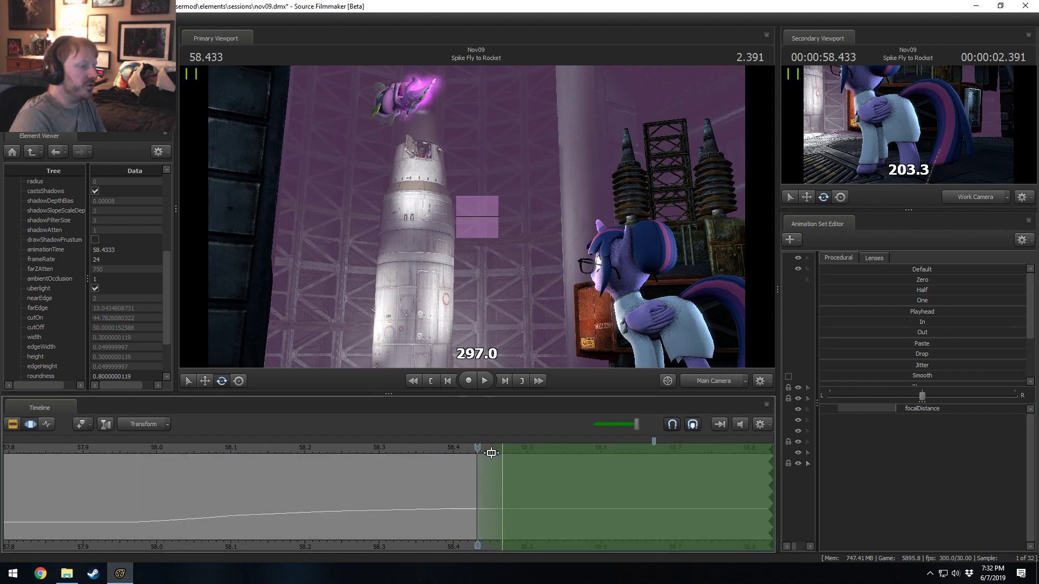
# - Set the focal distance to 301.2 at 58.466 and 305.4 at 58.500, moving the time selection along with each frame
pyautogui.click(491, 452)
pyautogui.moveTo(868, 409); pyautogui.dragTo(872, 409)
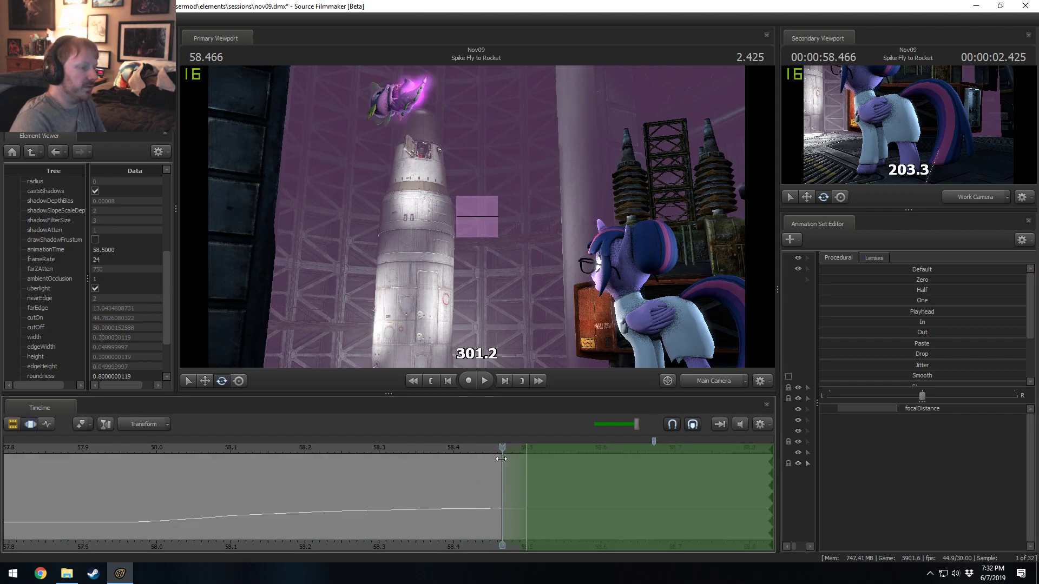
pyautogui.click(523, 462)
pyautogui.moveTo(908, 409); pyautogui.dragTo(909, 409)
pyautogui.press('F2')
pyautogui.press('F3')
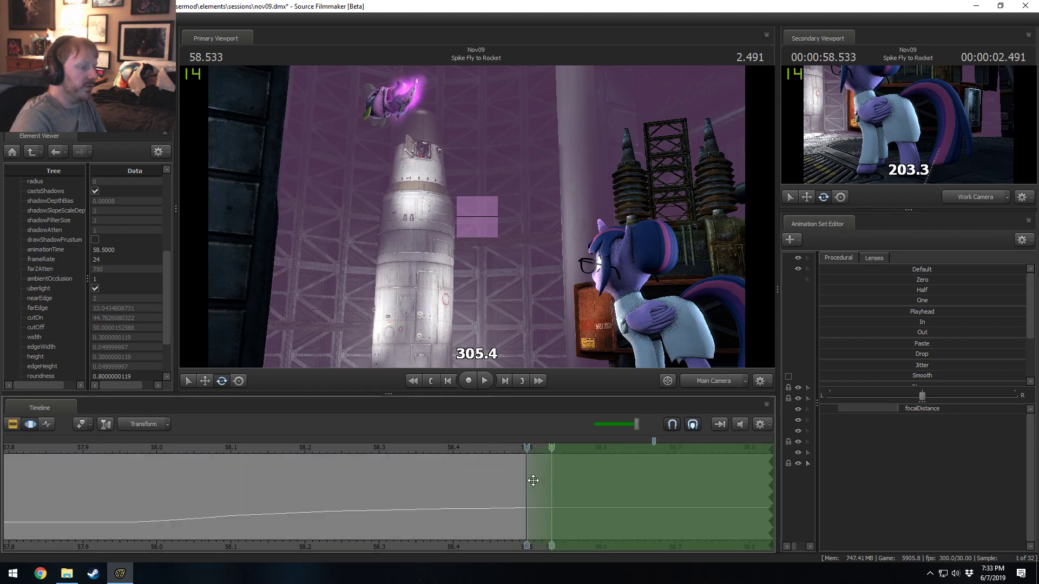
# - Raise the focal distance slightly at 58.533, advance the time selection one frame, and set it to 311.7 at 58.566
pyautogui.click(545, 457)
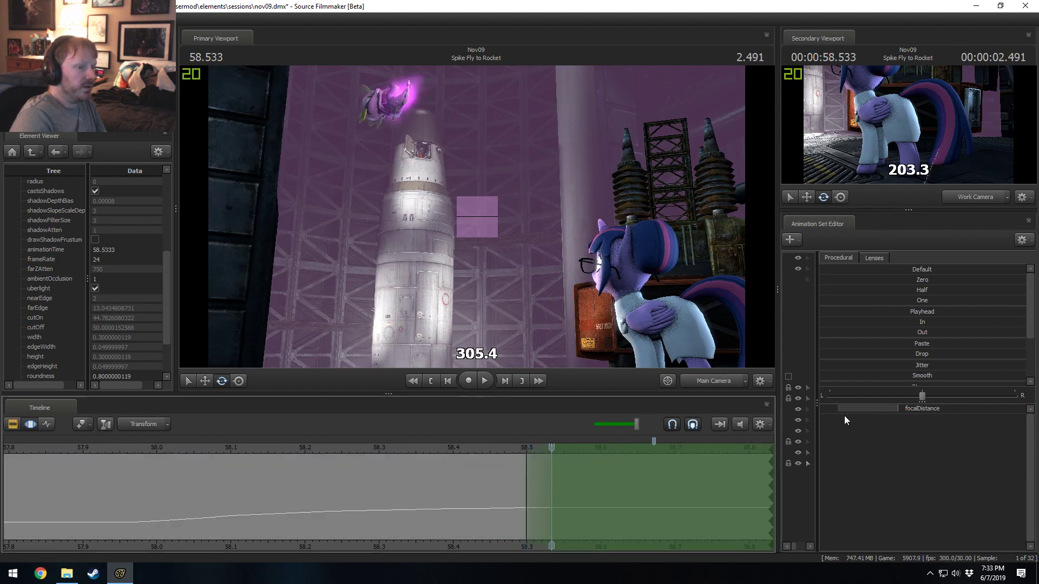
pyautogui.moveTo(854, 409); pyautogui.dragTo(860, 409)
pyautogui.moveTo(535, 464); pyautogui.dragTo(574, 454)
pyautogui.moveTo(871, 409); pyautogui.dragTo(879, 415)
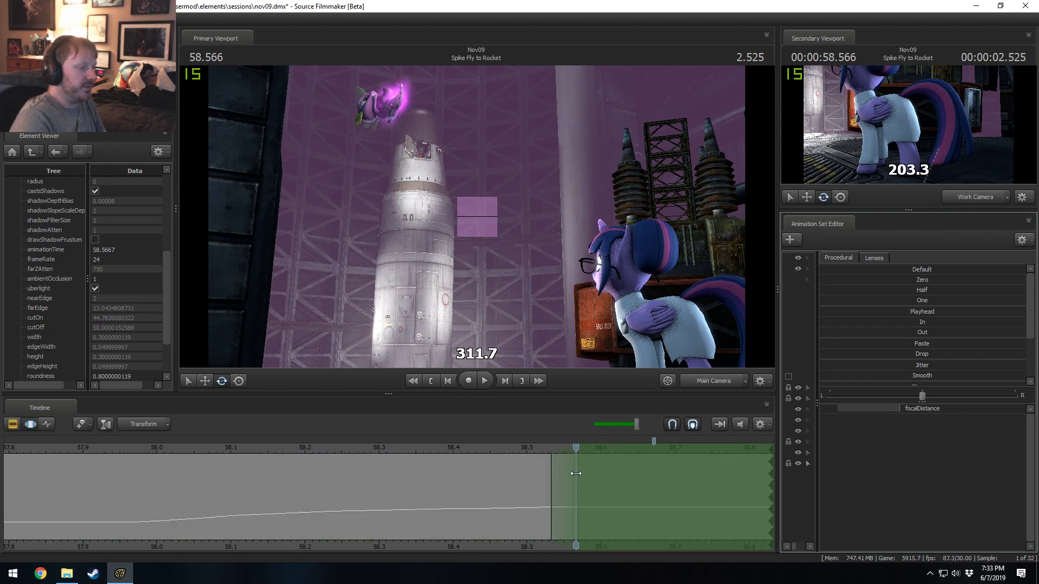
# - Advance the time selection and playhead to 58.600, set the focal distance to 318.0 there, and clear the pending edit
pyautogui.moveTo(522, 547); pyautogui.dragTo(225, 514, button='middle')
pyautogui.moveTo(257, 471); pyautogui.dragTo(301, 458)
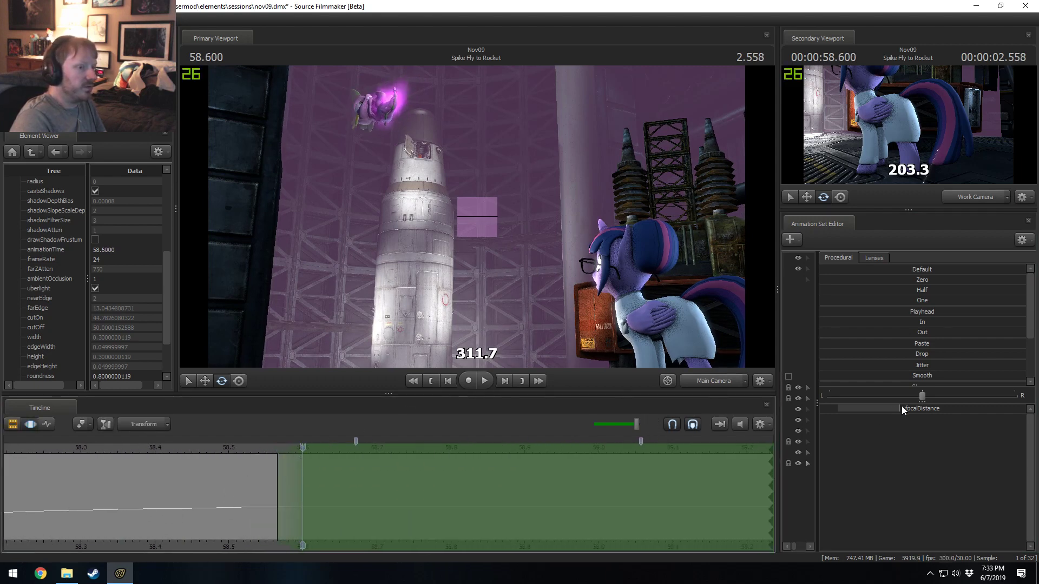
pyautogui.moveTo(902, 410); pyautogui.dragTo(902, 409)
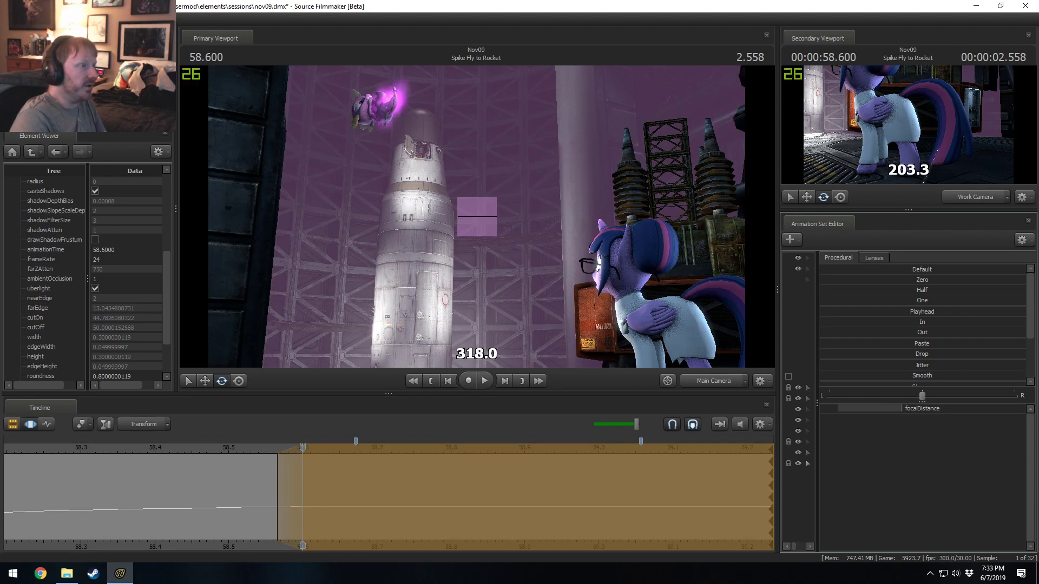
pyautogui.press('F2')
pyautogui.press('F3')
# - Ramp the time selection in from 58.633 to 58.666, set the focal distance to 320.1 at 58.666, and clear the pending edit
pyautogui.moveTo(288, 463); pyautogui.dragTo(323, 460)
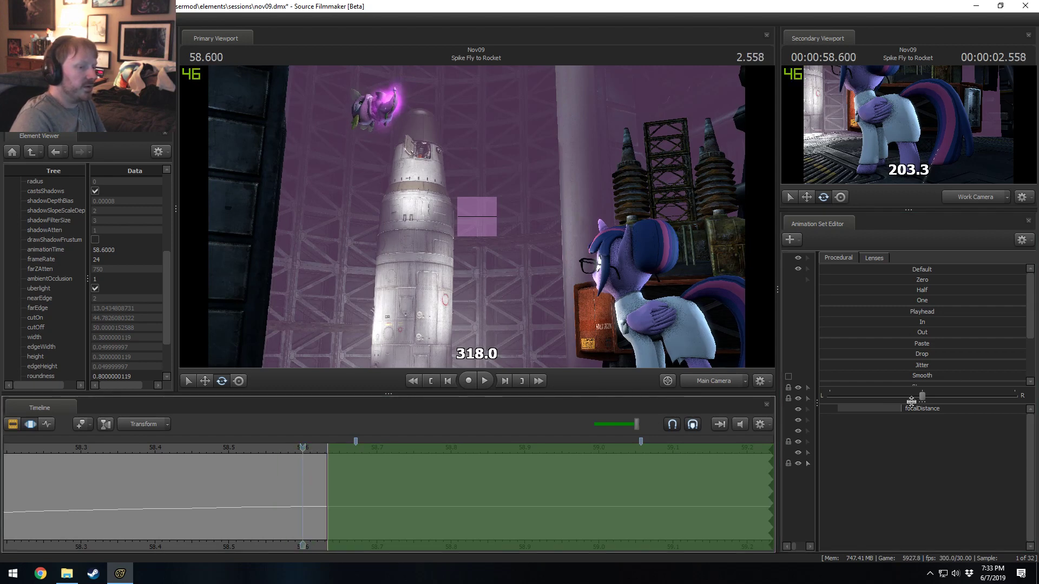
pyautogui.press('Right')
pyautogui.moveTo(911, 401); pyautogui.dragTo(911, 401)
pyautogui.press('Left')
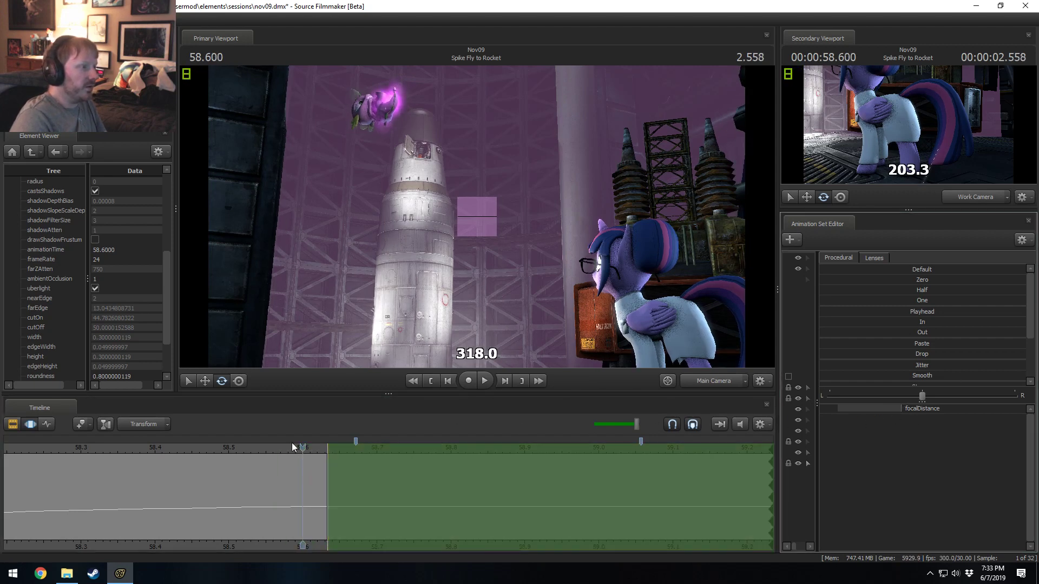
pyautogui.press('Right')
pyautogui.press('Right')
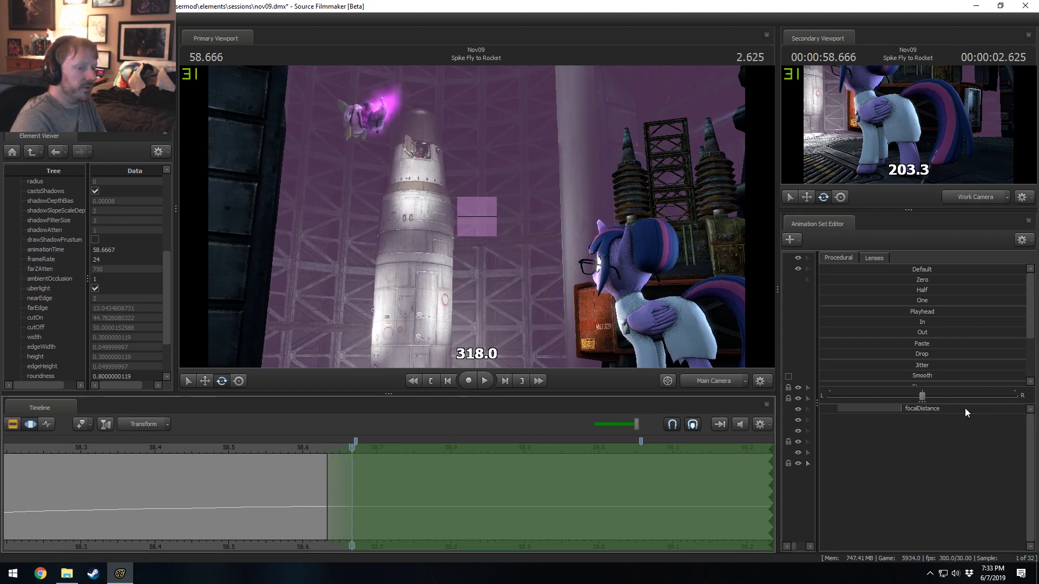
pyautogui.moveTo(965, 408); pyautogui.dragTo(967, 408)
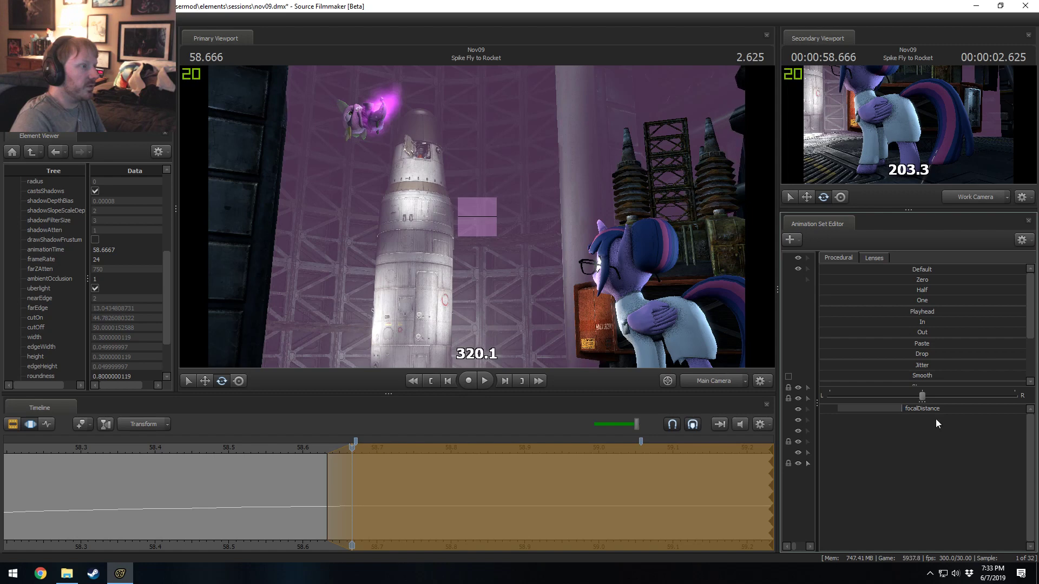
pyautogui.click(352, 454)
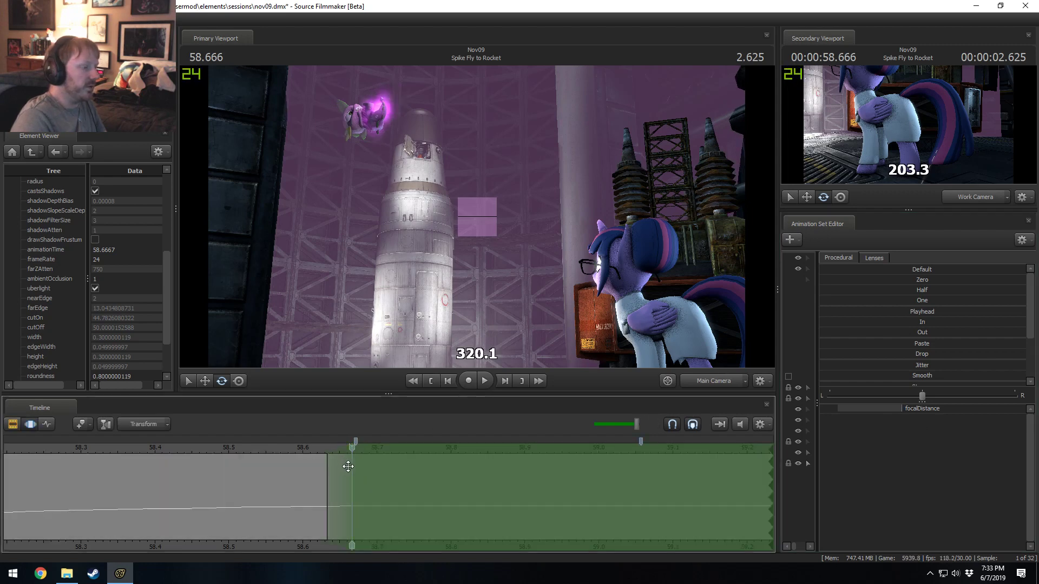
# - Advance frame by frame and set the focal distance to 322.2 at 58.700 and 330.6 at 58.733
pyautogui.click(376, 463)
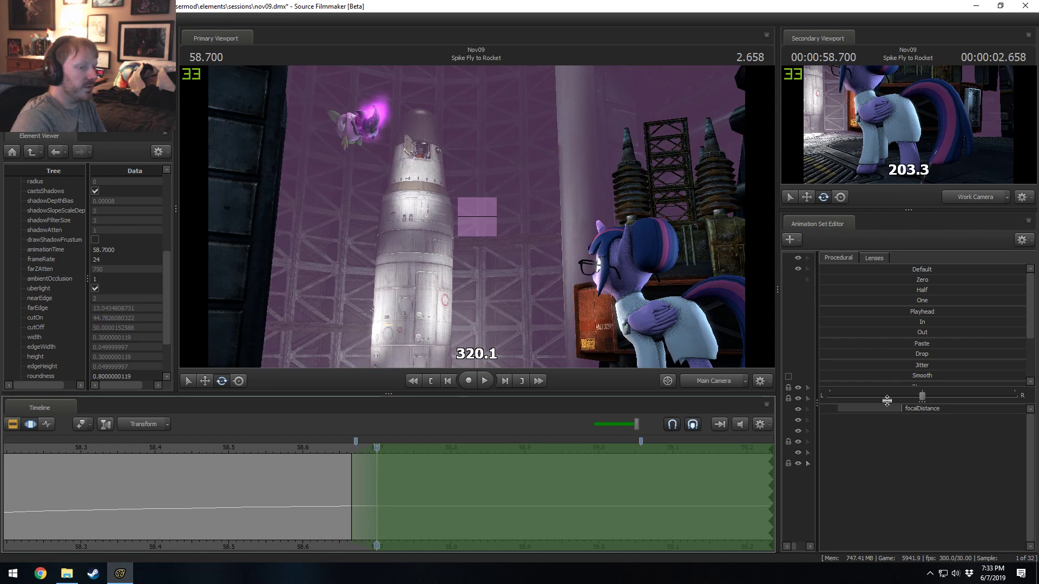
pyautogui.moveTo(885, 408); pyautogui.dragTo(888, 408)
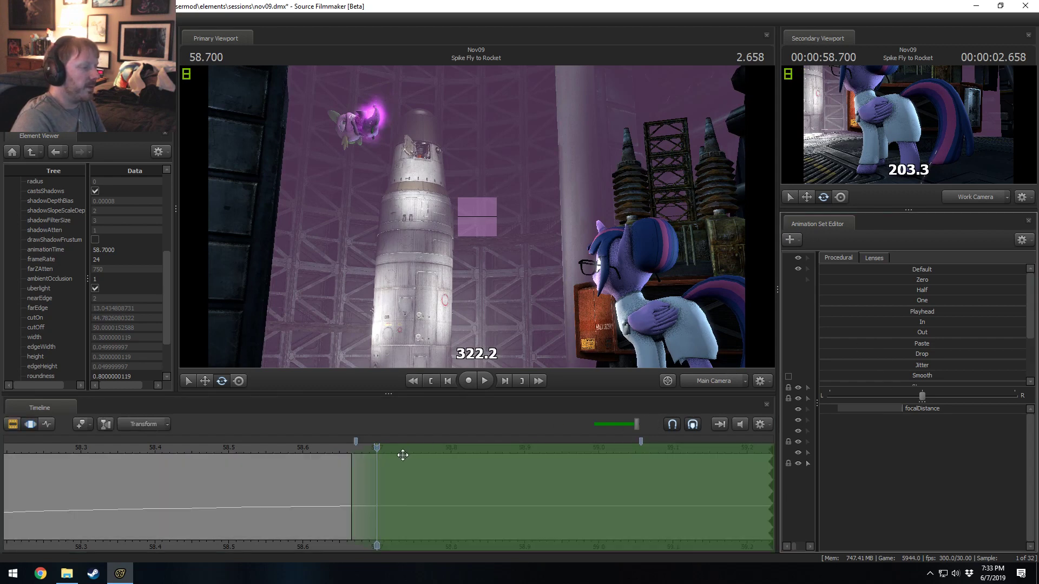
pyautogui.moveTo(359, 469); pyautogui.dragTo(378, 470)
pyautogui.press('Right')
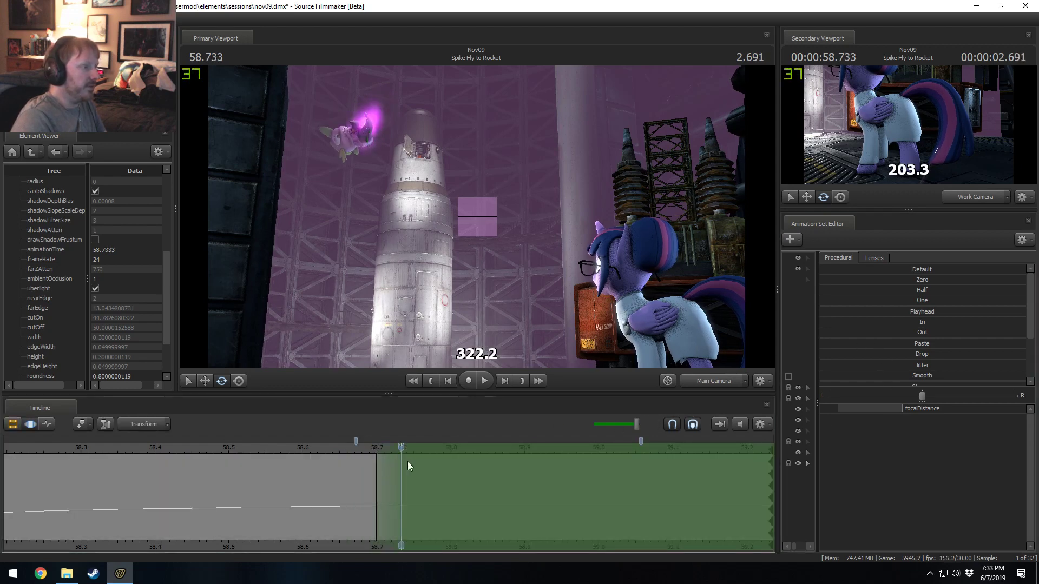
pyautogui.moveTo(893, 409); pyautogui.dragTo(899, 409)
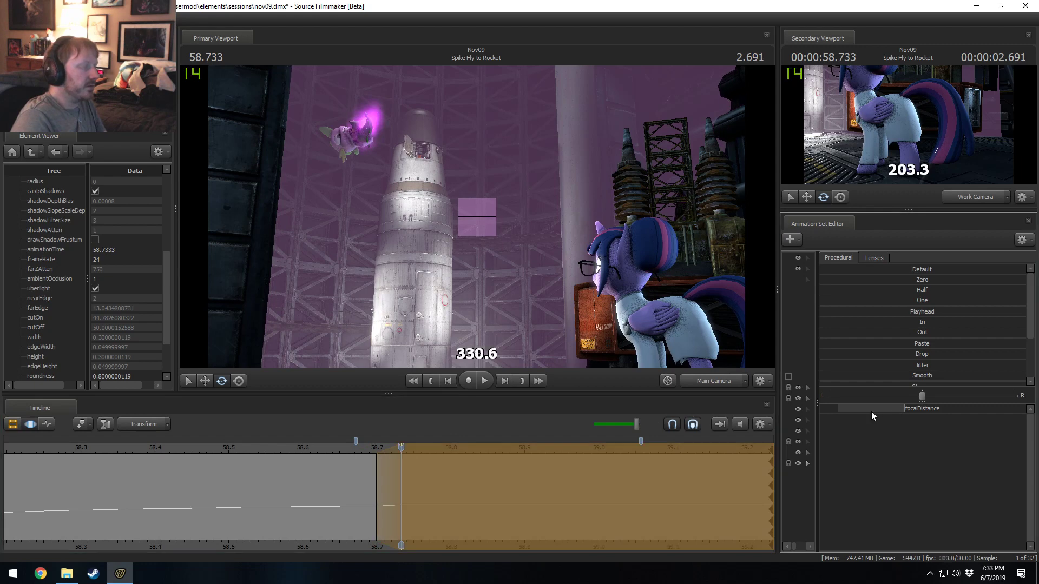
# - Set the focal distance to 336.9 at 58.766, then advance the time selection and playhead to 58.800
pyautogui.press('Right')
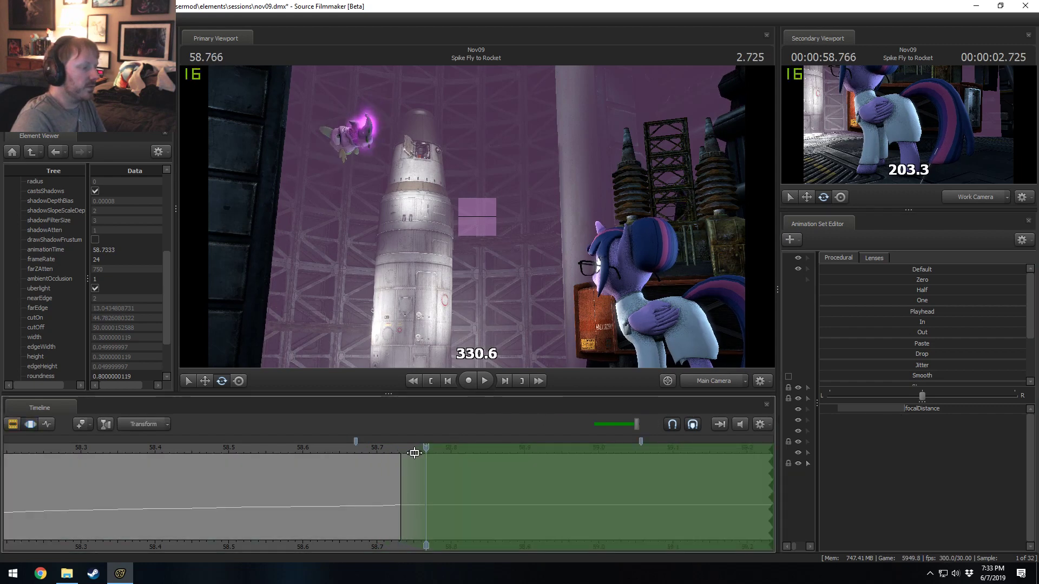
pyautogui.moveTo(849, 410); pyautogui.dragTo(853, 410)
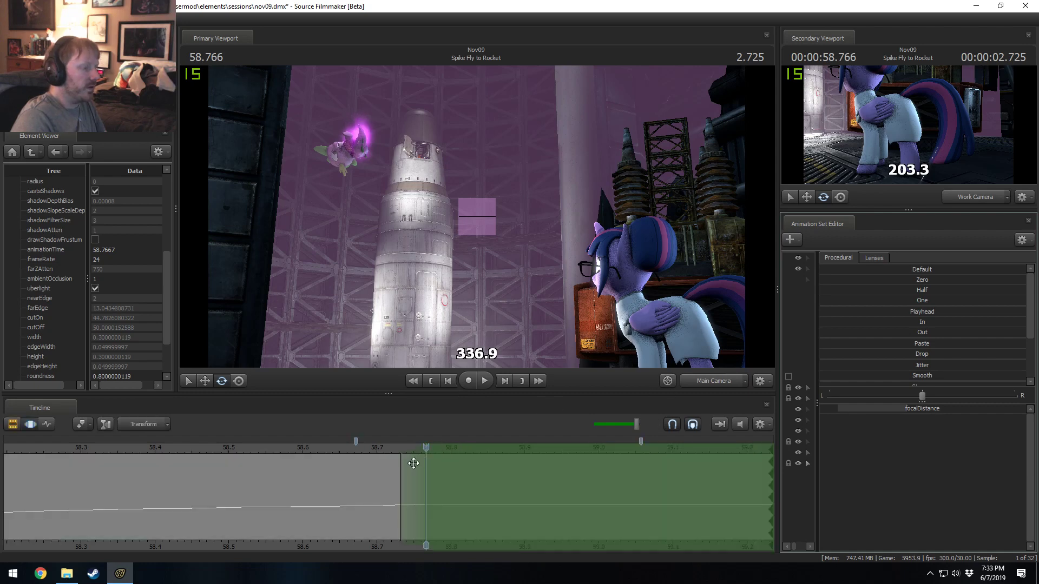
pyautogui.moveTo(414, 463); pyautogui.dragTo(451, 449)
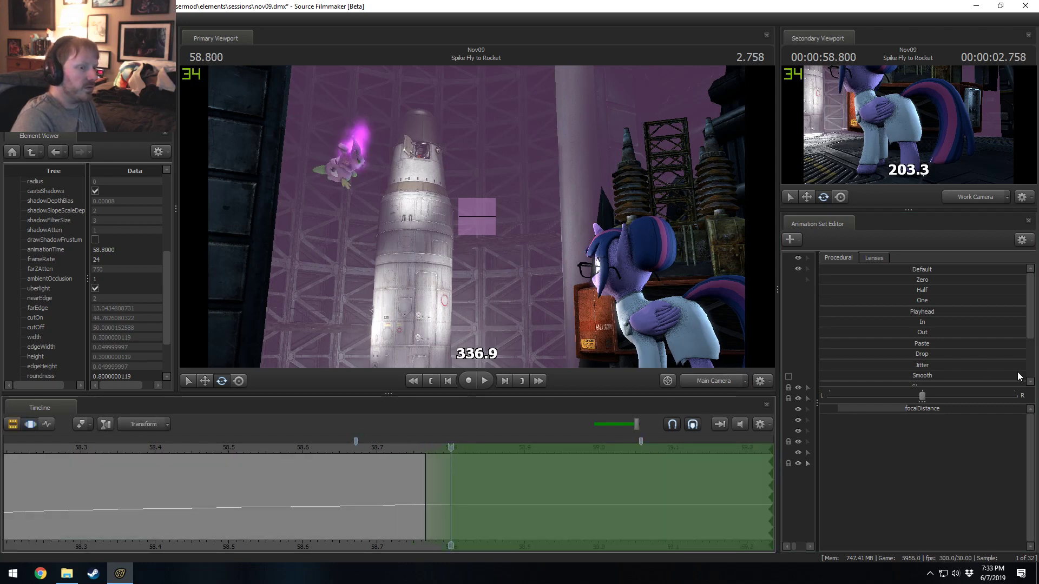
# - Set the focal distance to 347.4 at 58.800 and to 360.0 at 58.833, clearing the pending edit each time
pyautogui.moveTo(924, 410); pyautogui.dragTo(930, 410)
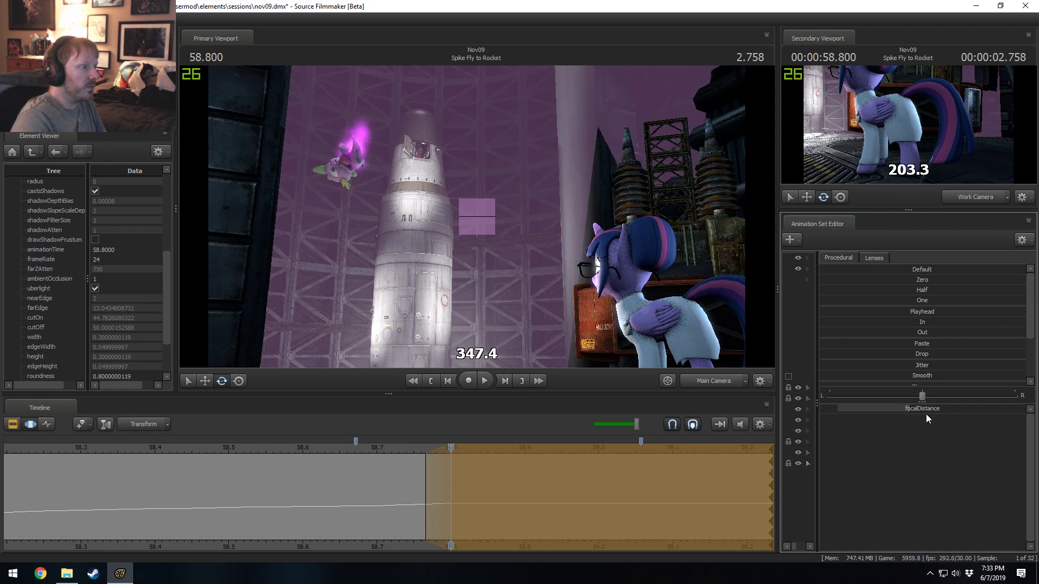
pyautogui.press('F2')
pyautogui.press('F3')
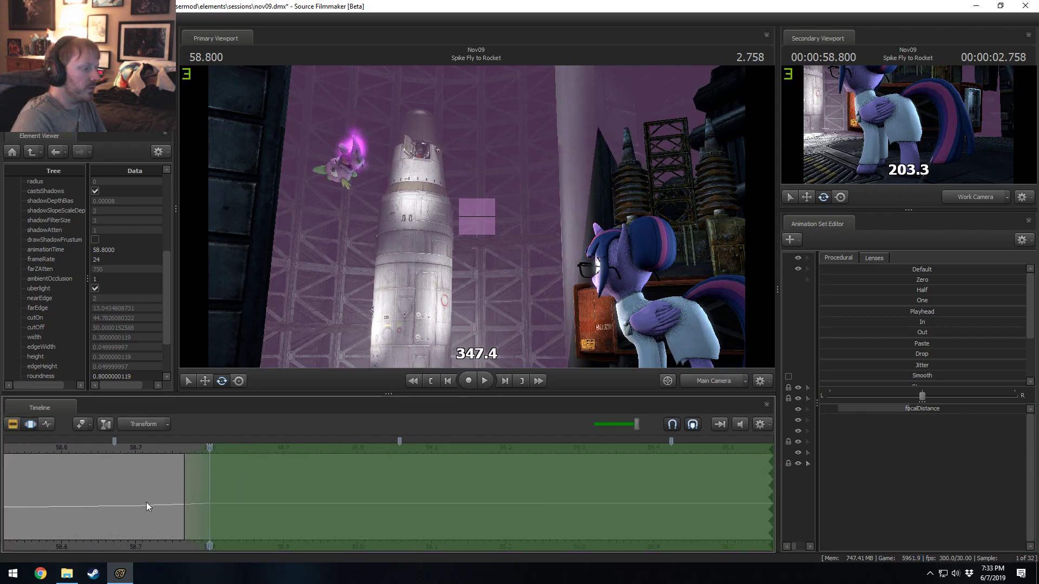
pyautogui.press('Right')
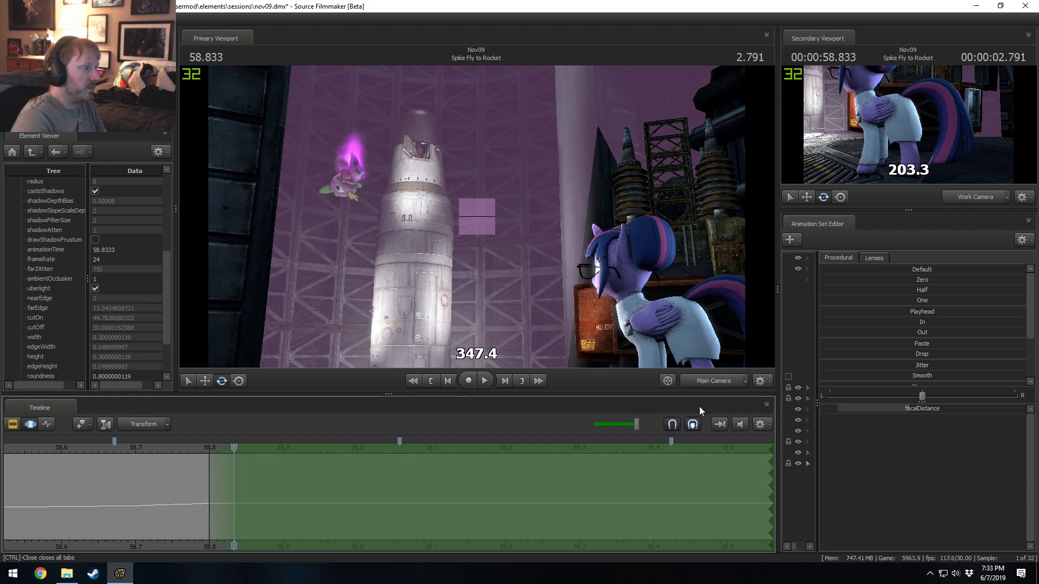
pyautogui.moveTo(923, 410); pyautogui.dragTo(931, 410)
pyautogui.press('F2')
pyautogui.press('F3')
# - Advance the time selection frame by frame and set the focal distance to 376.7 at 58.866 and 385.1 at 58.900
pyautogui.moveTo(225, 456); pyautogui.dragTo(258, 450)
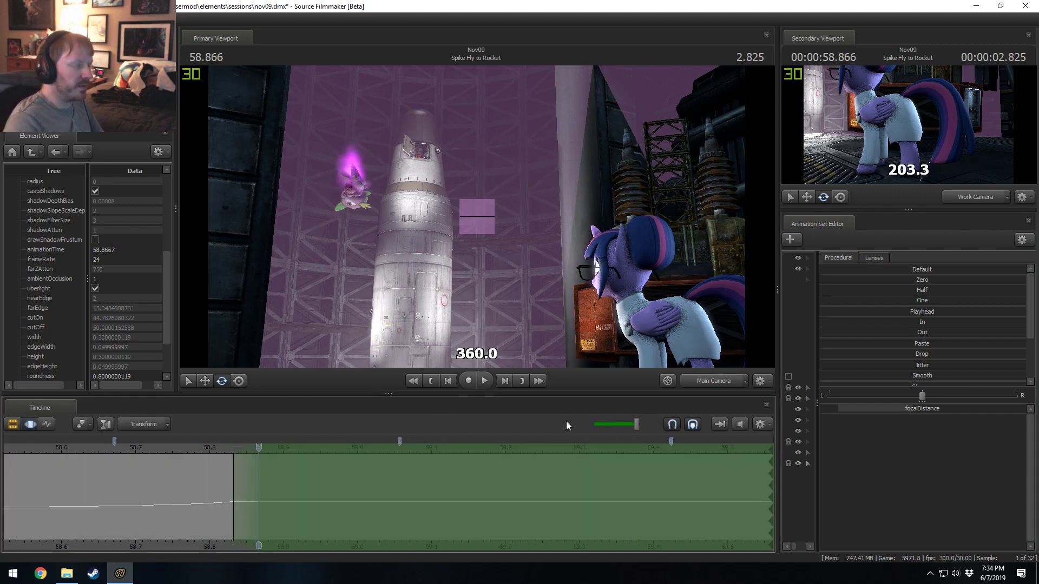
pyautogui.moveTo(907, 408); pyautogui.dragTo(916, 408)
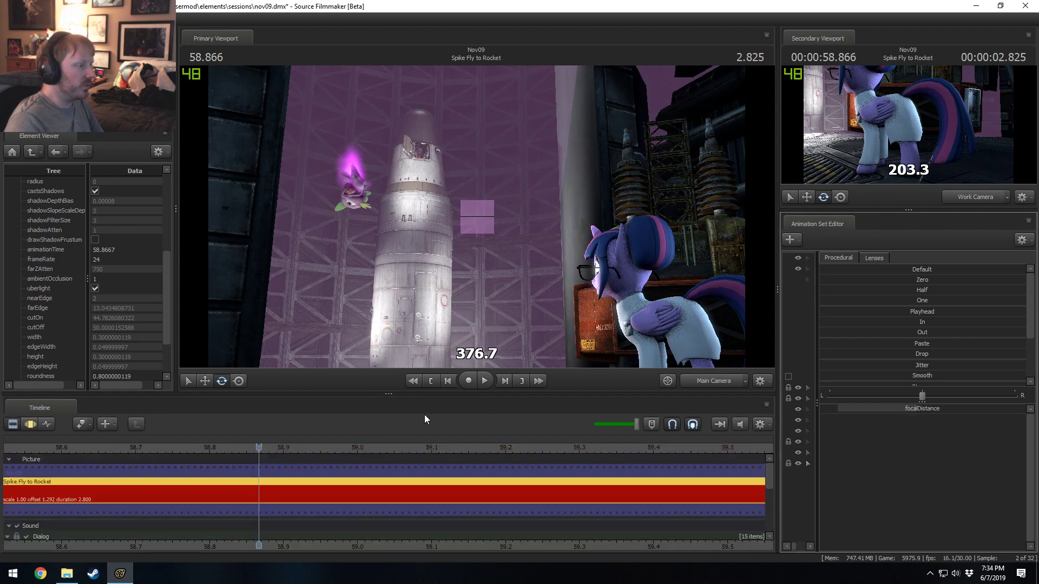
pyautogui.moveTo(256, 480); pyautogui.dragTo(281, 479)
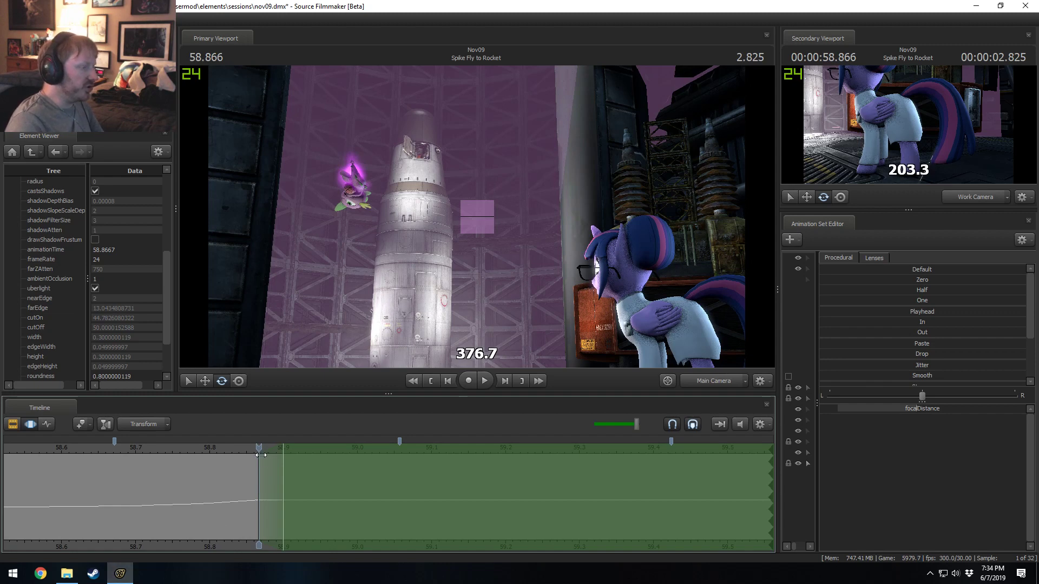
pyautogui.click(282, 460)
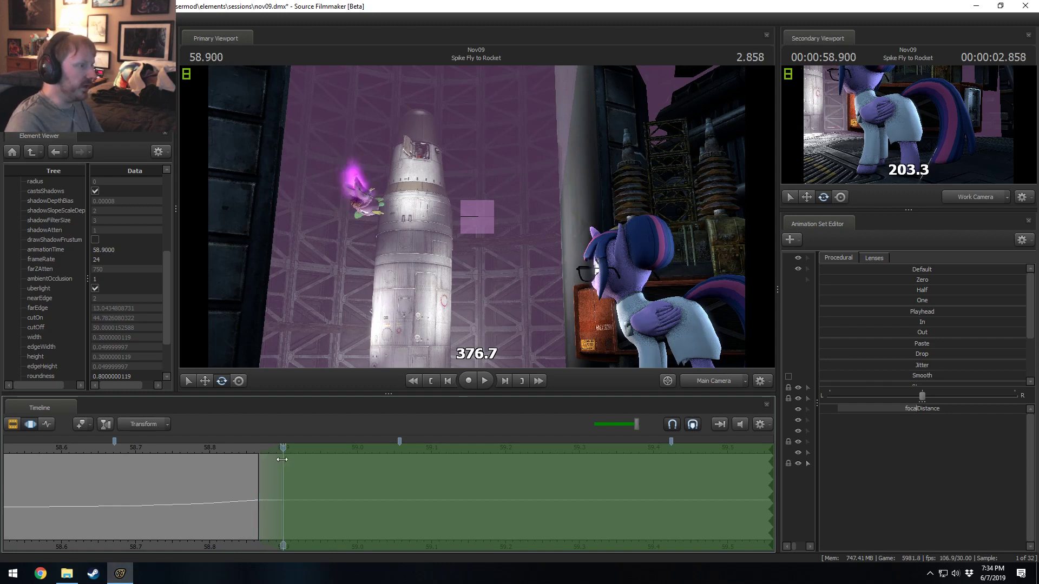
pyautogui.moveTo(912, 410); pyautogui.dragTo(916, 410)
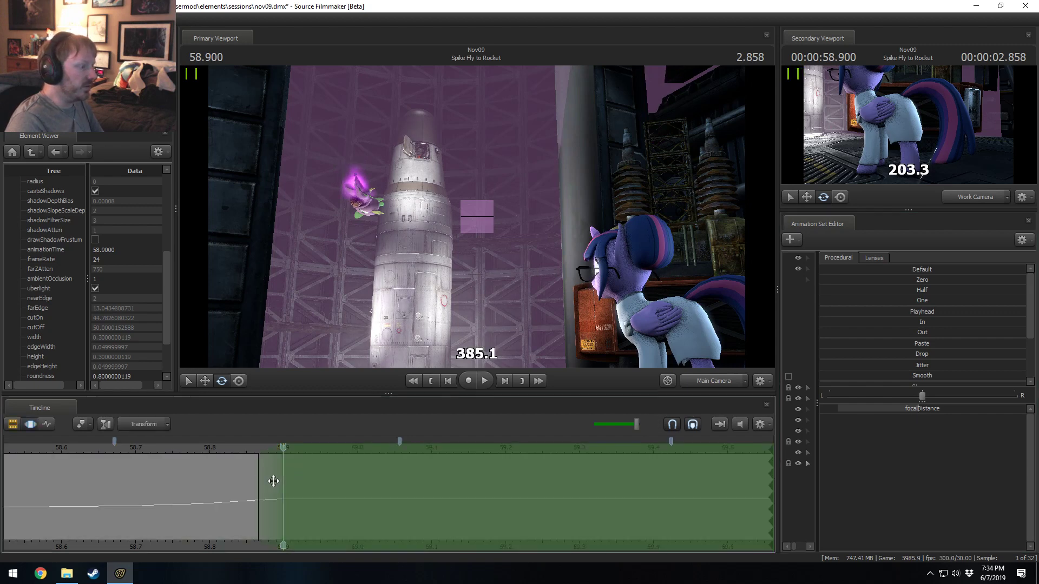
# - Move the ramped time selection and playhead ahead, setting the focal distance to 391.4 at 58.933 and 403.1 at 58.966
pyautogui.moveTo(261, 478); pyautogui.dragTo(284, 478)
pyautogui.press('Right')
pyautogui.moveTo(926, 410); pyautogui.dragTo(928, 411)
pyautogui.moveTo(284, 478); pyautogui.dragTo(314, 457)
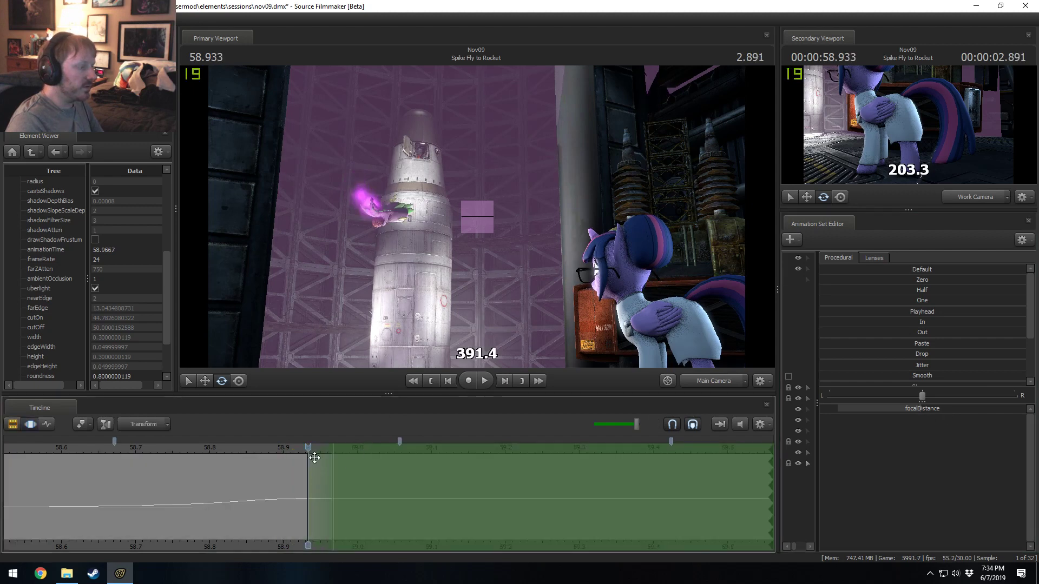
pyautogui.click(335, 460)
pyautogui.moveTo(912, 409); pyautogui.dragTo(916, 409)
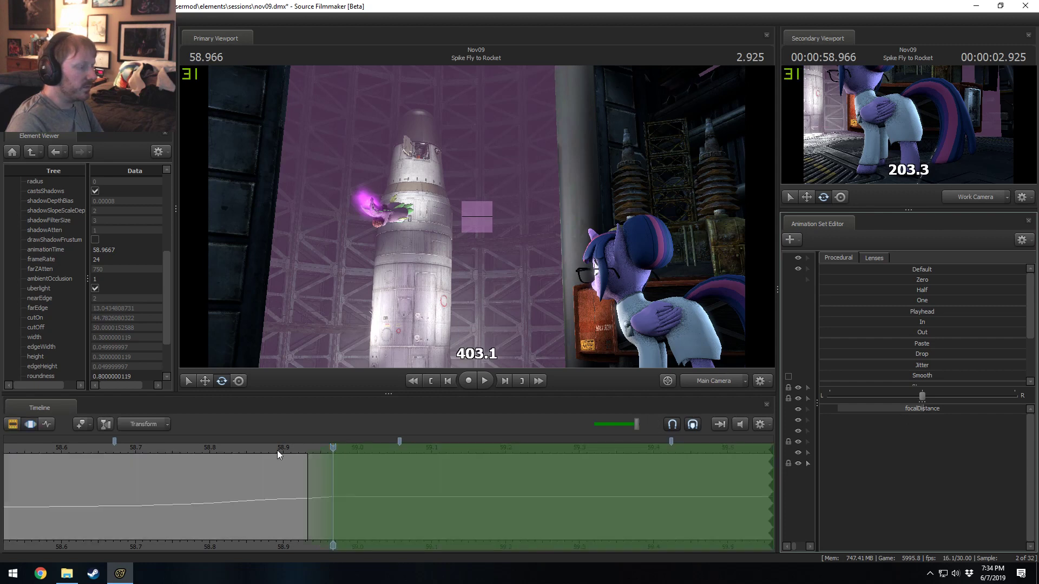
# - Show the Main Camera in the secondary viewport and set the focal distance to 425.0 at 59.000
pyautogui.moveTo(320, 466); pyautogui.dragTo(358, 451)
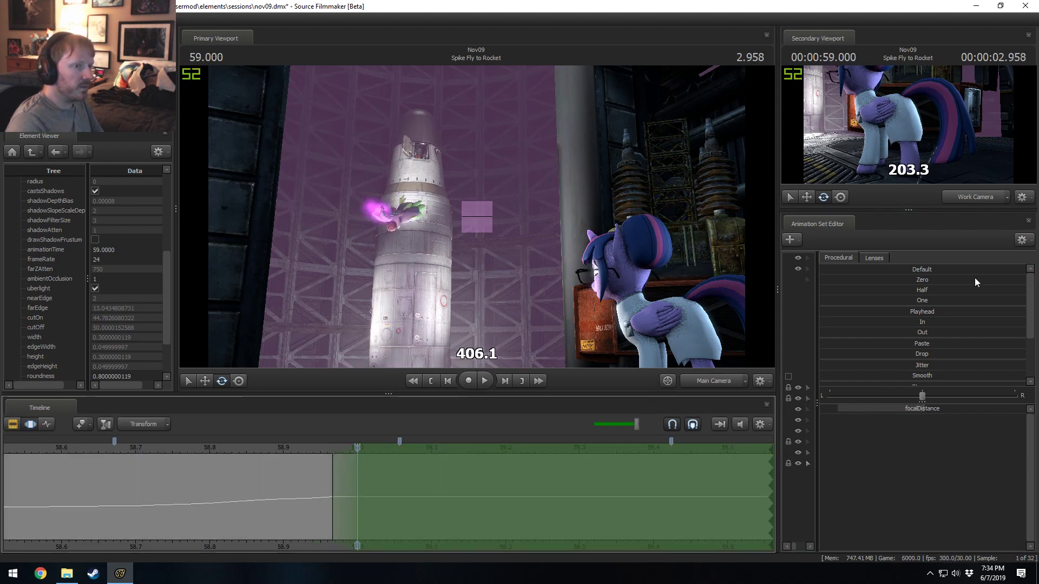
pyautogui.click(972, 197)
pyautogui.moveTo(884, 406); pyautogui.dragTo(889, 407)
# - Advance one frame to 59.033, set the focal distance to 441.7, and clear the pending edit
pyautogui.press('Right')
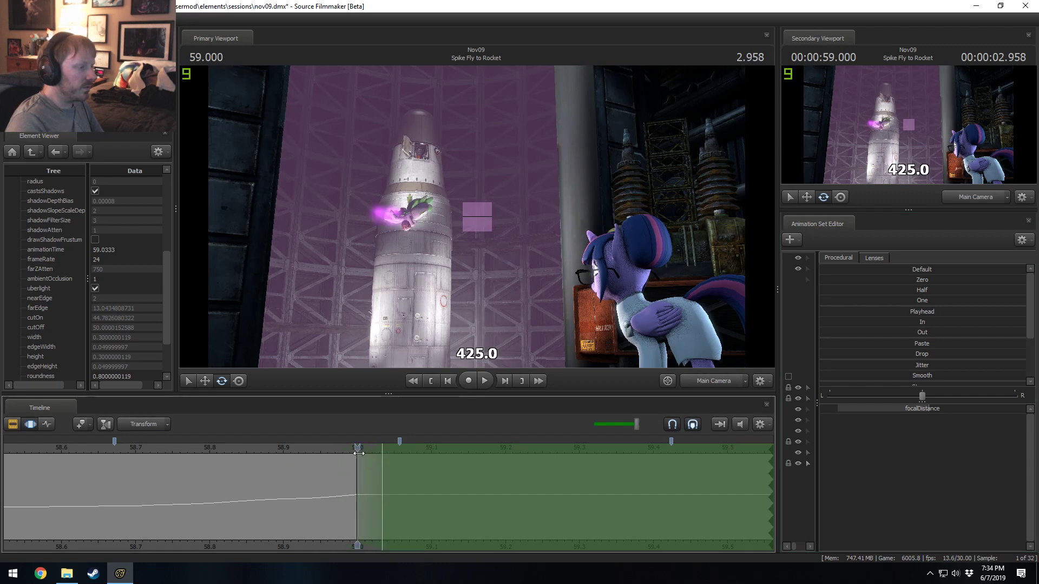
pyautogui.moveTo(926, 409); pyautogui.dragTo(931, 409)
pyautogui.press('F2')
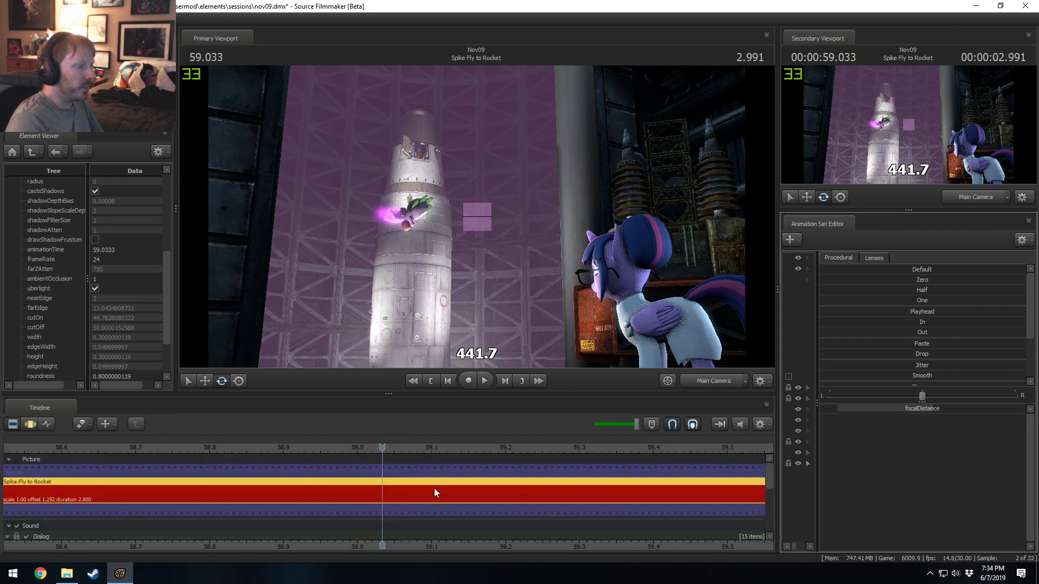
pyautogui.press('F3')
# - Continue frame by frame, setting the focal distance to 458.5 at 59.066 and 479.5 at 59.100
pyautogui.moveTo(383, 462); pyautogui.dragTo(406, 451)
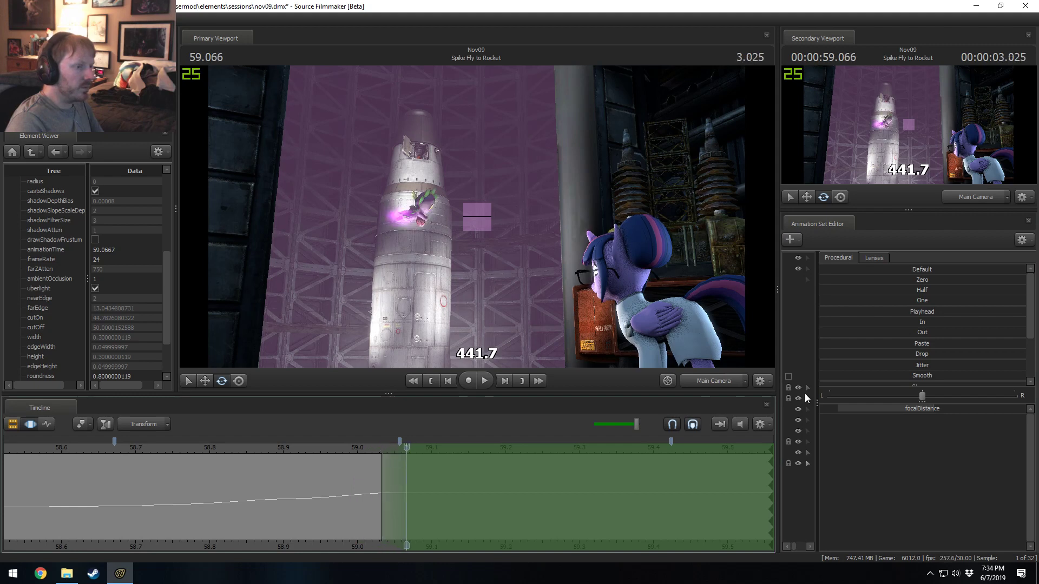
pyautogui.moveTo(876, 408); pyautogui.dragTo(886, 408)
pyautogui.press('F2')
pyautogui.press('F3')
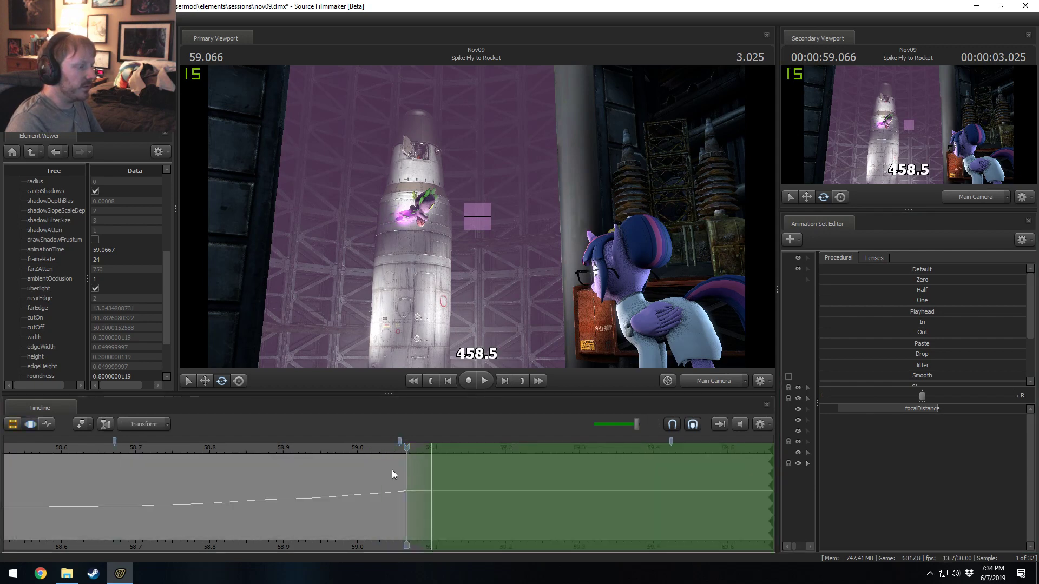
pyautogui.click(421, 456)
pyautogui.moveTo(875, 409); pyautogui.dragTo(890, 410)
# - Switch the primary viewport to the Work Camera and hide the focal plane, framing Spike beside the rocket with the camera frustum lines in view
pyautogui.click(706, 384)
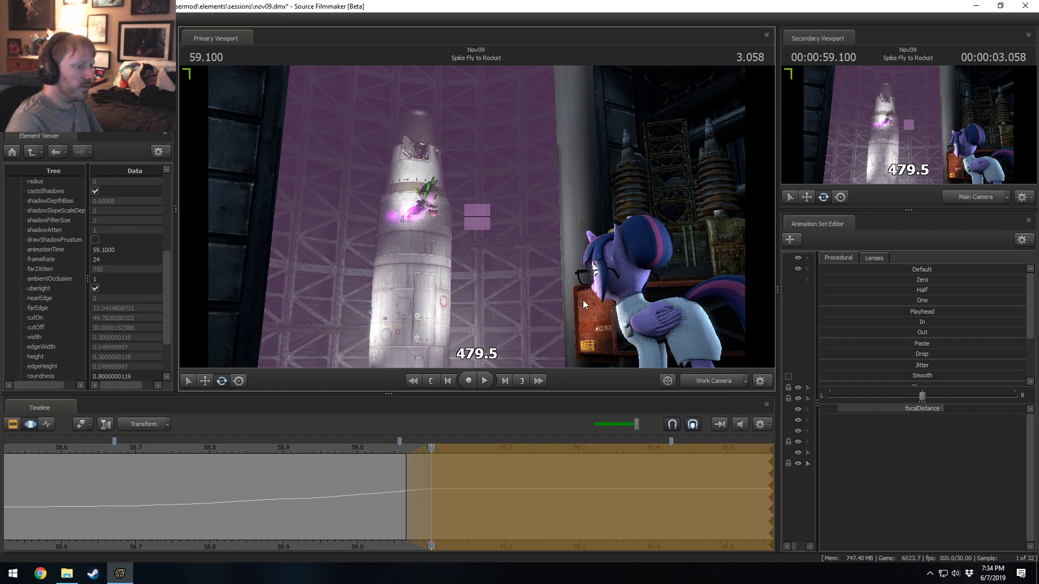
pyautogui.rightClick(583, 301)
pyautogui.moveTo(628, 349)
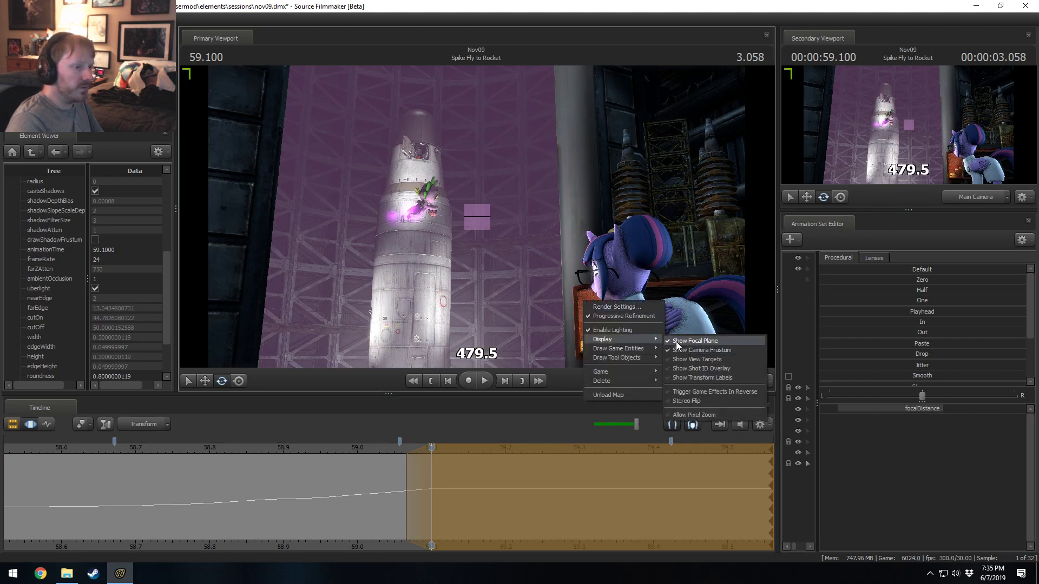
pyautogui.click(676, 342)
pyautogui.moveTo(639, 314); pyautogui.dragTo(597, 273)
pyautogui.press('w')
pyautogui.press('s')
pyautogui.moveTo(477, 217); pyautogui.dragTo(450, 217)
pyautogui.press('s')
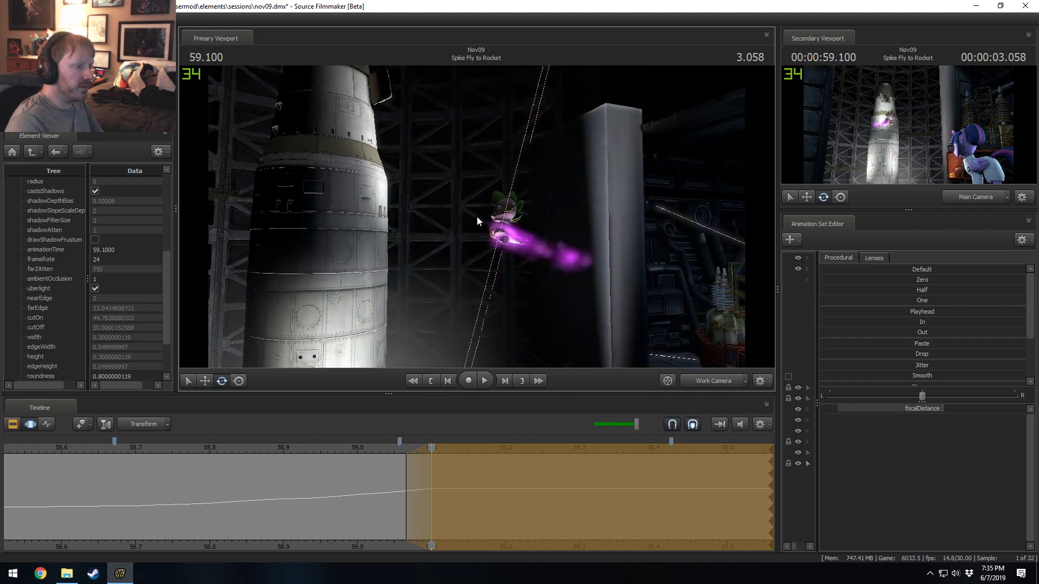
# - Advance the time selection and playhead to 59.133 and increase the focal distance until the frustum's focal line passes through Spike
pyautogui.press('Return')
pyautogui.moveTo(420, 462); pyautogui.dragTo(435, 469)
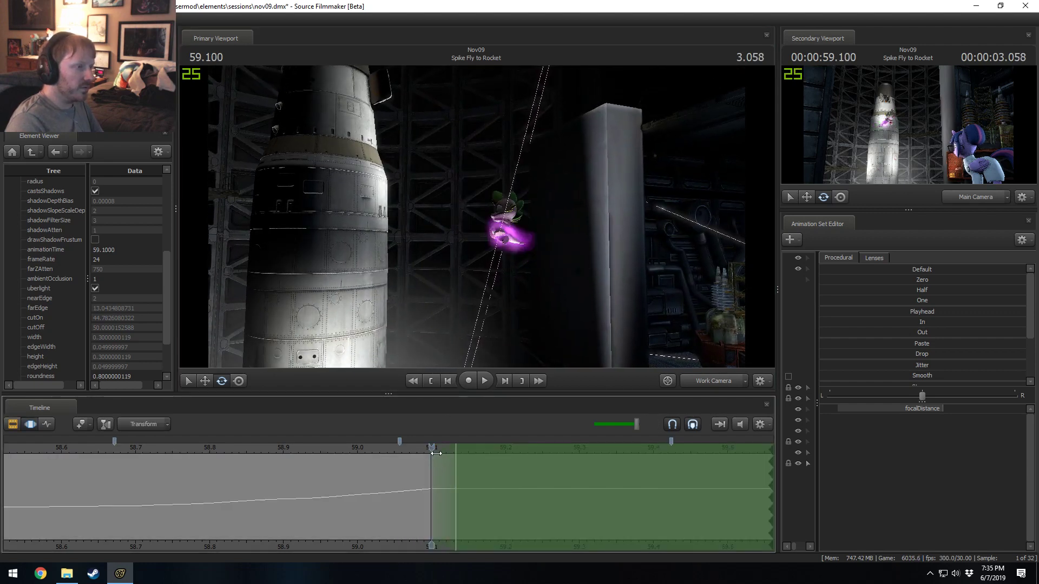
pyautogui.moveTo(460, 232); pyautogui.dragTo(466, 201)
pyautogui.press('s')
pyautogui.press('w')
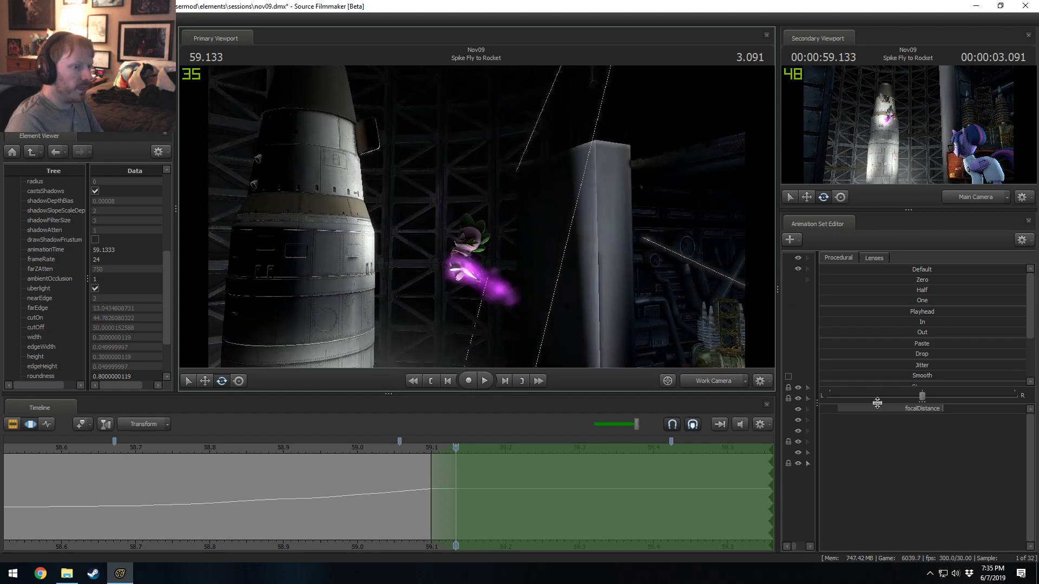
pyautogui.moveTo(877, 409); pyautogui.dragTo(882, 409)
pyautogui.moveTo(765, 337); pyautogui.dragTo(772, 341)
pyautogui.moveTo(840, 413); pyautogui.dragTo(845, 413)
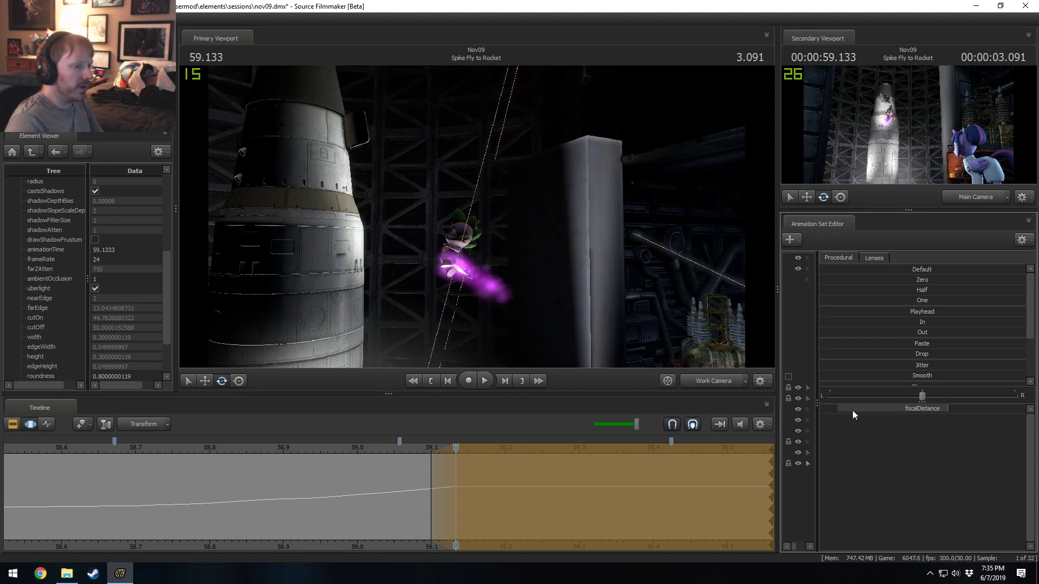
pyautogui.moveTo(852, 411); pyautogui.dragTo(854, 411)
pyautogui.moveTo(638, 341); pyautogui.dragTo(671, 362)
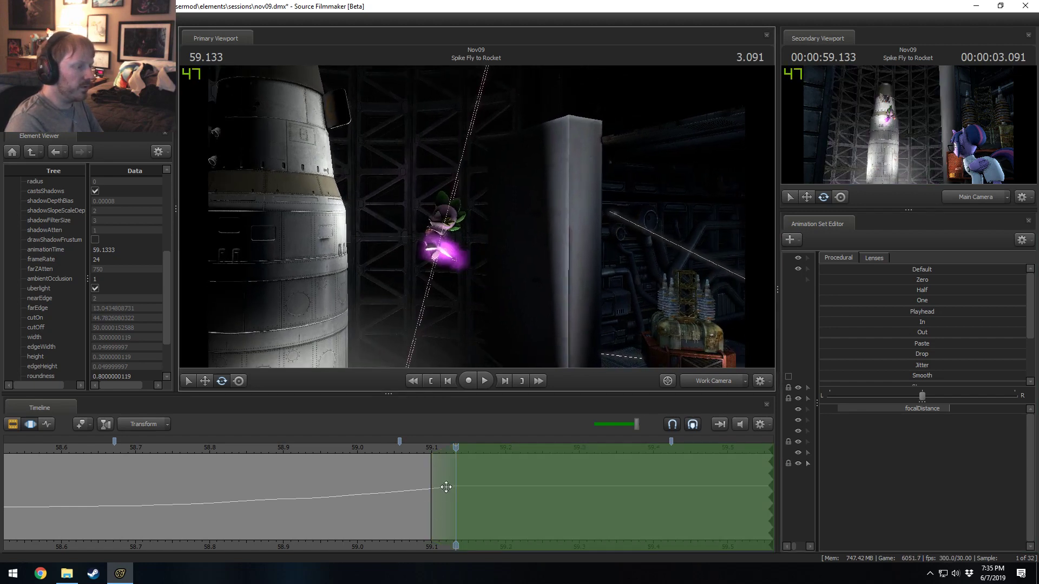
# - Advance to 59.166 and increase the focal distance until the dotted focal line meets Spike again
pyautogui.moveTo(446, 487); pyautogui.dragTo(455, 487)
pyautogui.click(472, 460)
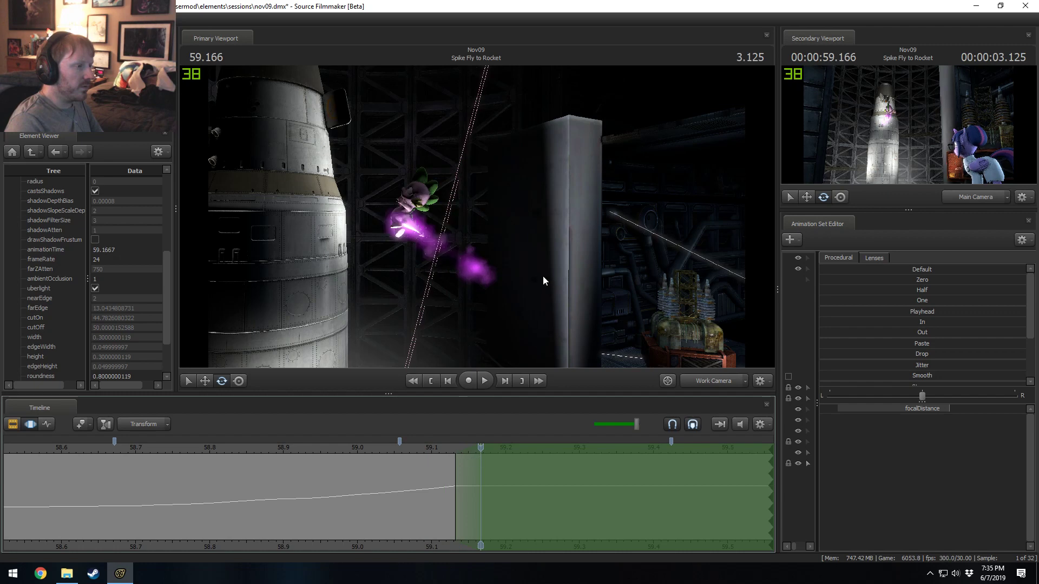
pyautogui.moveTo(847, 412); pyautogui.dragTo(853, 411)
pyautogui.moveTo(666, 336); pyautogui.dragTo(645, 309)
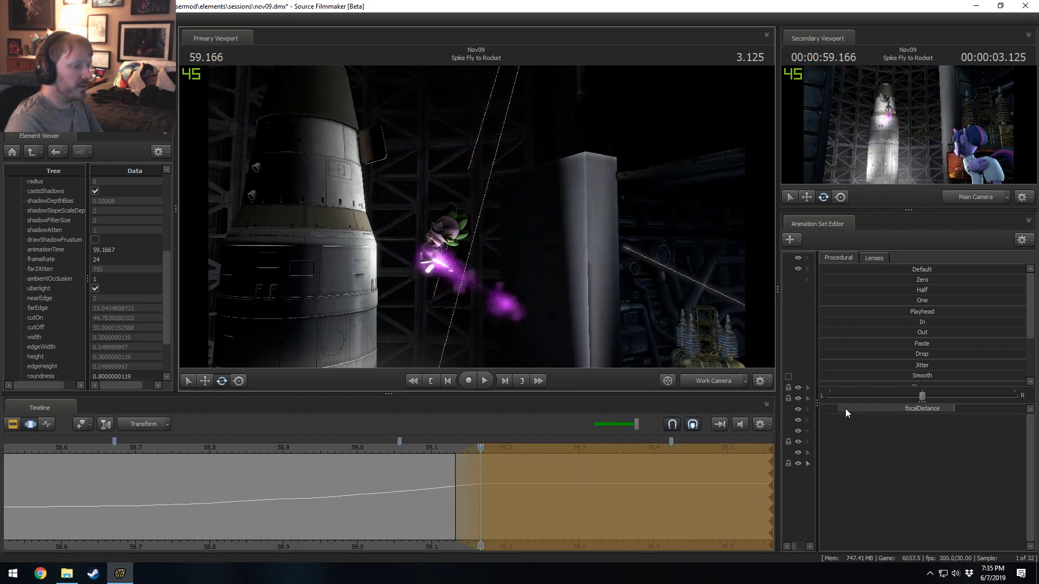
pyautogui.moveTo(550, 253)
pyautogui.mouseDown()
pyautogui.moveTo(527, 253)
pyautogui.moveTo(541, 252)
pyautogui.mouseUp()
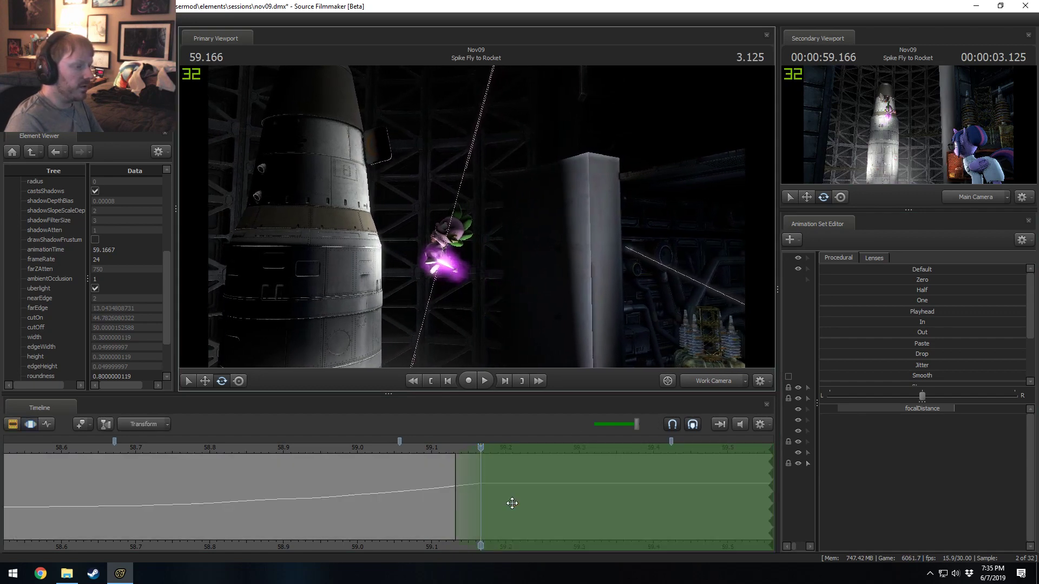
# - Advance to 59.200, fine-tune the focal distance until the dotted line crosses Spike, and clear the pending edit
pyautogui.click(506, 454)
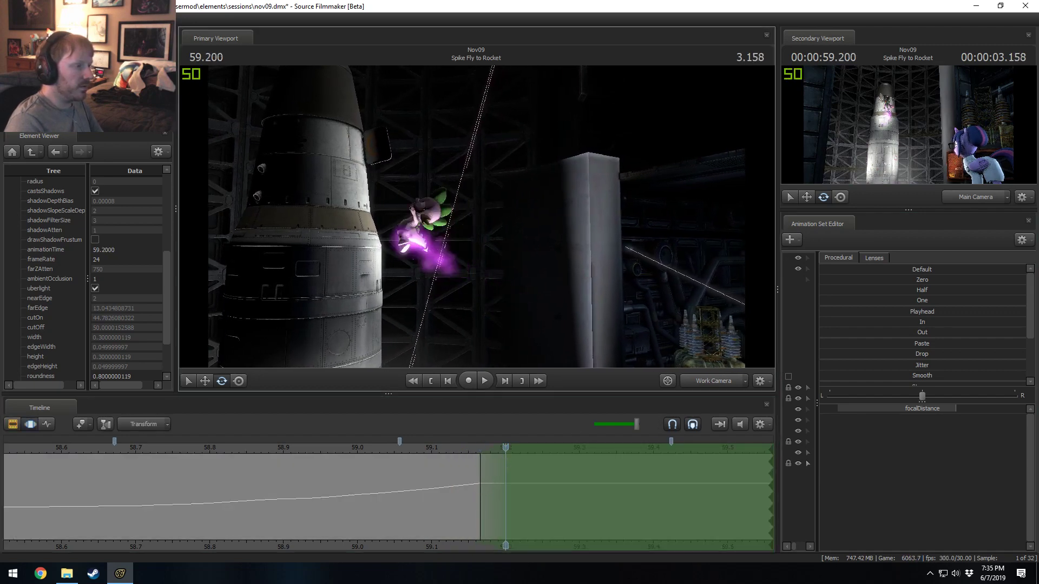
pyautogui.moveTo(506, 271); pyautogui.dragTo(514, 270)
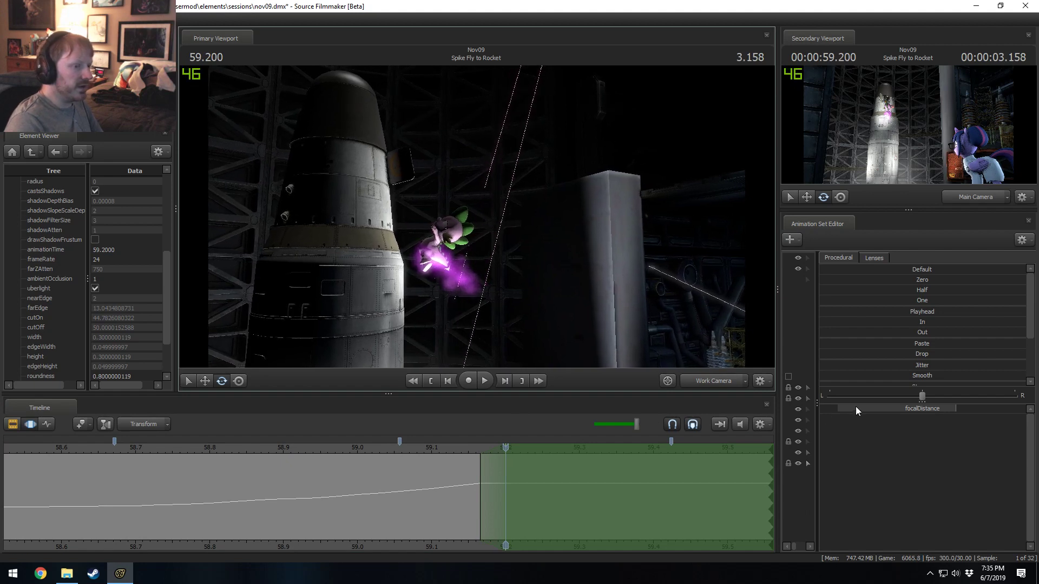
pyautogui.moveTo(853, 410); pyautogui.dragTo(869, 410)
pyautogui.moveTo(487, 240); pyautogui.dragTo(479, 223)
pyautogui.moveTo(874, 410); pyautogui.dragTo(877, 410)
pyautogui.moveTo(481, 223); pyautogui.dragTo(476, 223)
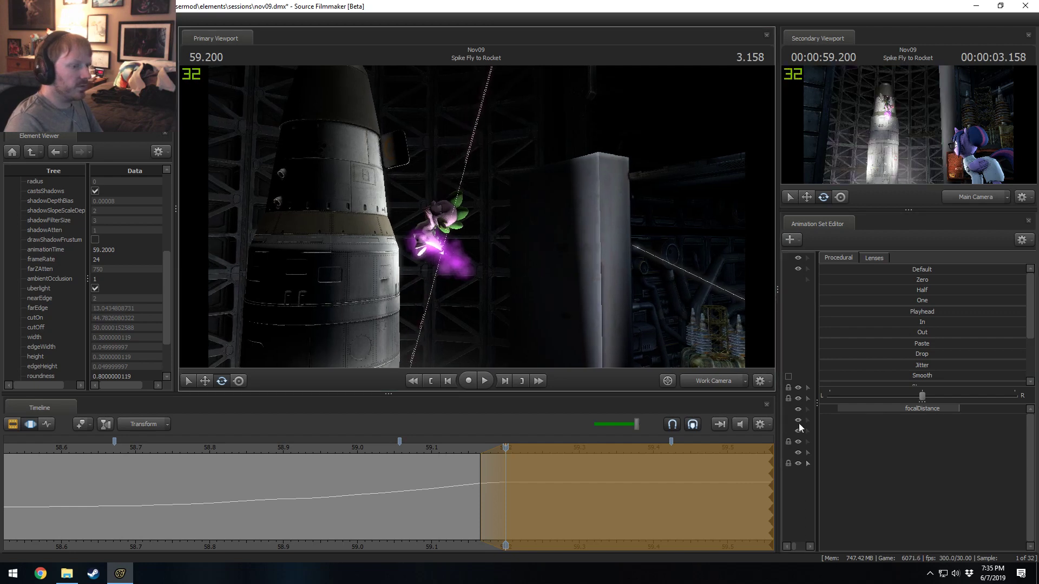
pyautogui.moveTo(872, 410); pyautogui.dragTo(873, 409)
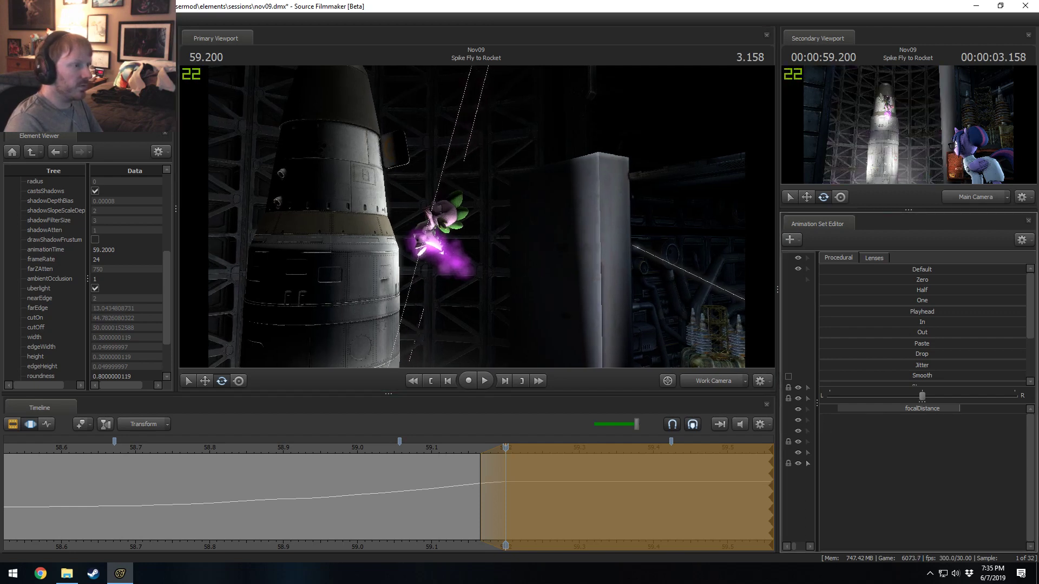
pyautogui.moveTo(477, 223); pyautogui.dragTo(470, 223)
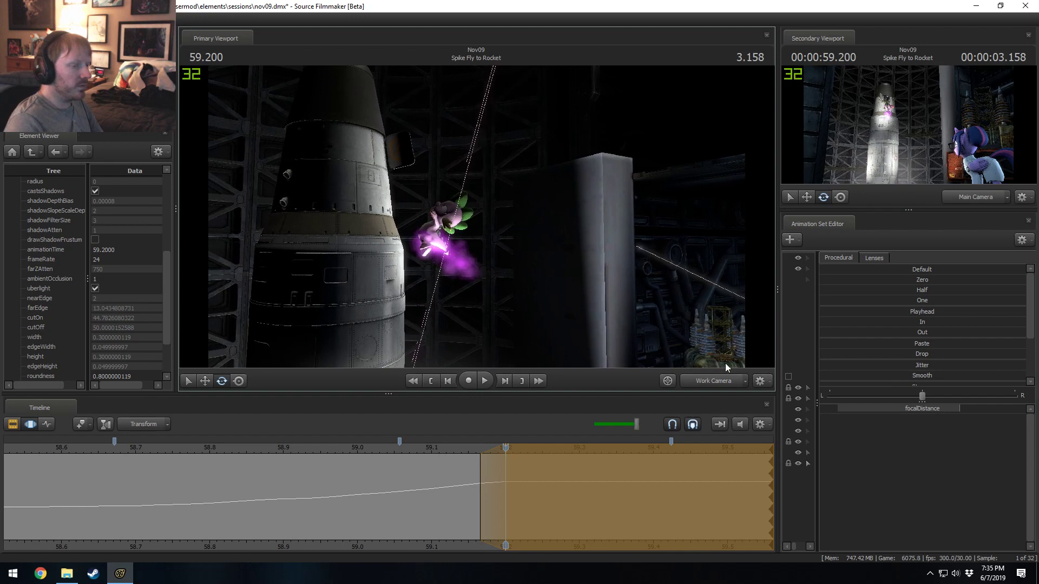
pyautogui.moveTo(863, 412); pyautogui.dragTo(864, 412)
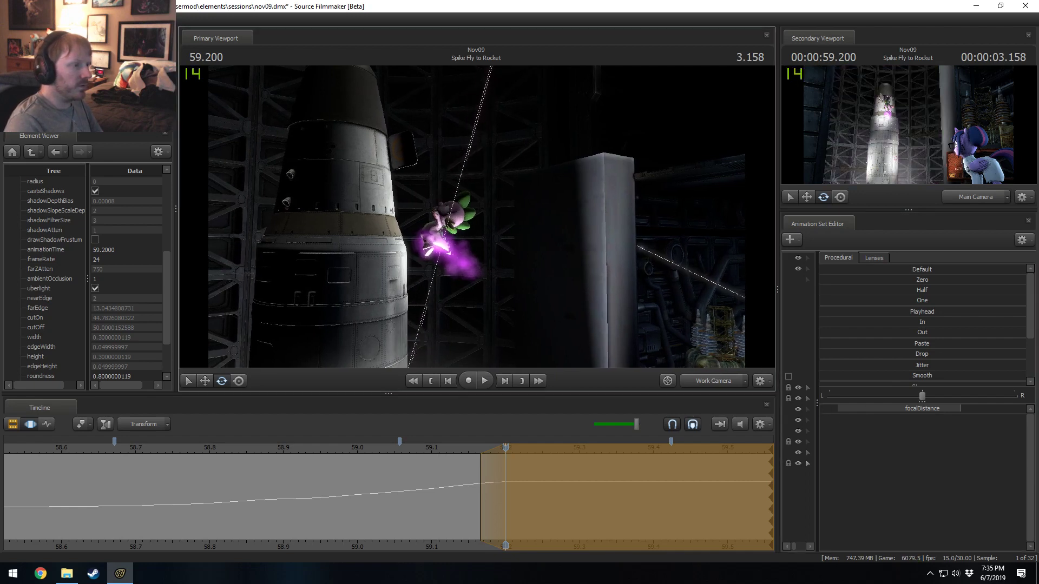
pyautogui.press('F2')
pyautogui.press('F3')
# - Move the time selection and playhead to 59.233 and adjust the focal distance to line the focal marker up with Spike
pyautogui.moveTo(523, 444); pyautogui.dragTo(502, 444)
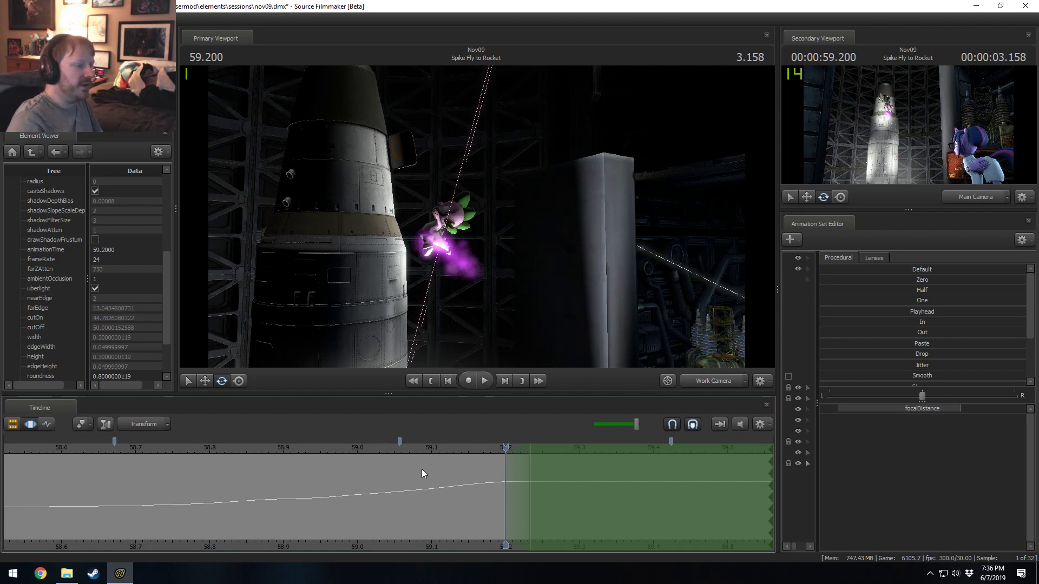
pyautogui.press('Right')
pyautogui.moveTo(515, 272); pyautogui.dragTo(506, 252)
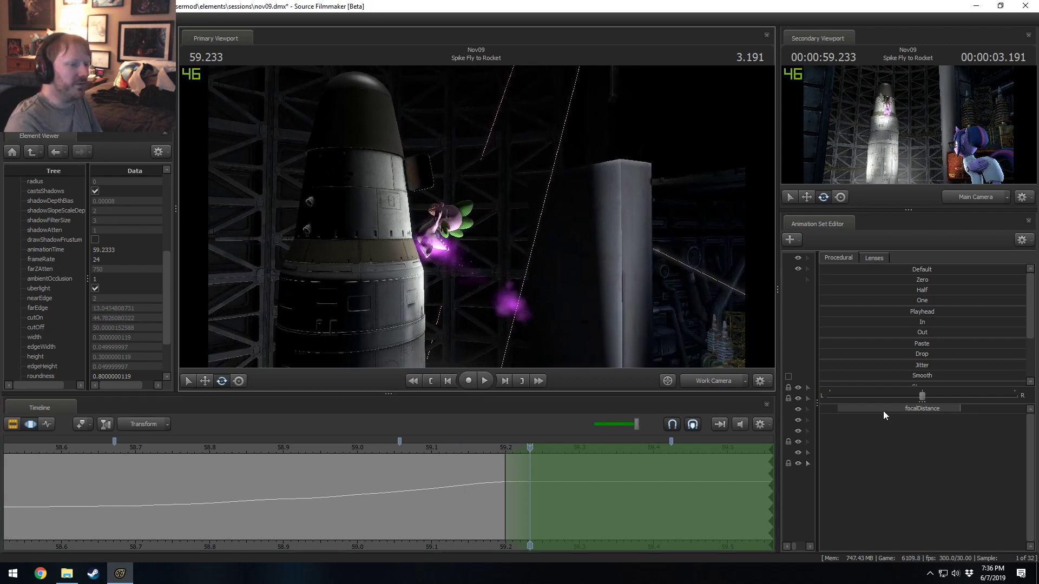
pyautogui.moveTo(883, 412); pyautogui.dragTo(884, 409)
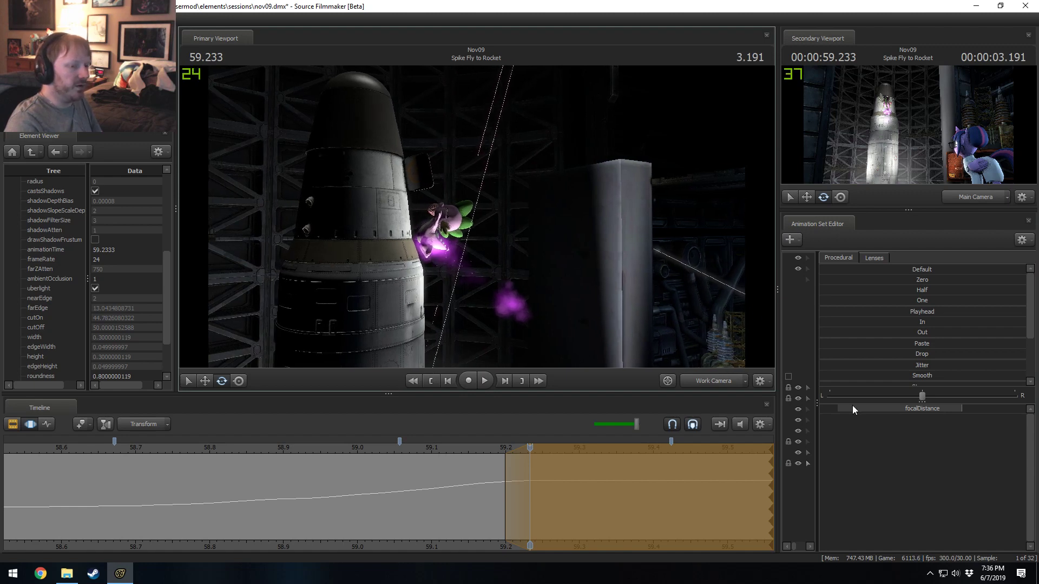
pyautogui.moveTo(852, 410); pyautogui.dragTo(854, 410)
pyautogui.moveTo(535, 232); pyautogui.dragTo(735, 348)
pyautogui.moveTo(844, 413); pyautogui.dragTo(846, 413)
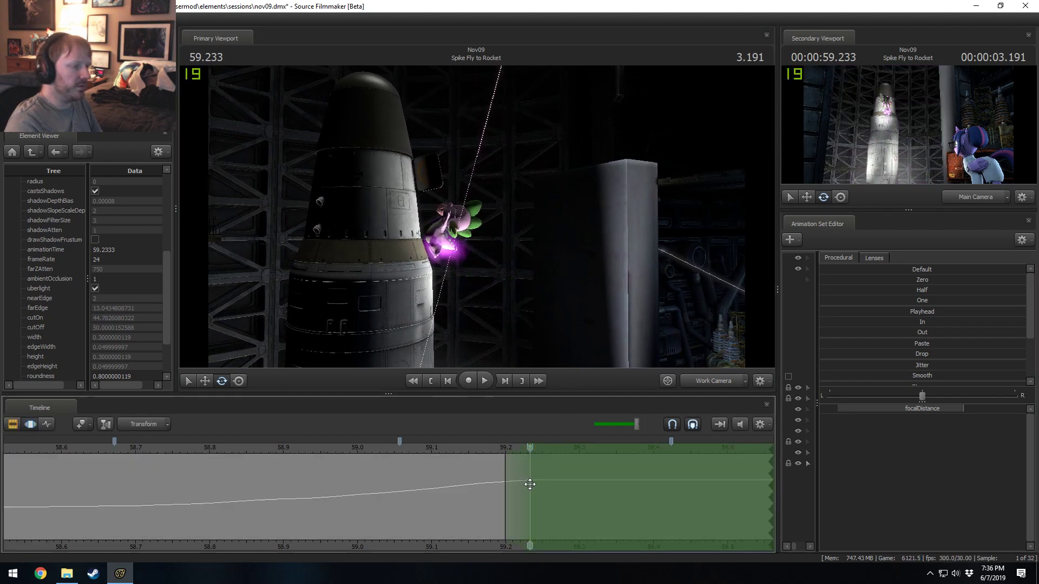
# - Advance the time selection and playhead to 59.266, raise the focal distance until the dotted line meets Spike, and clear the pending edit
pyautogui.click(550, 455)
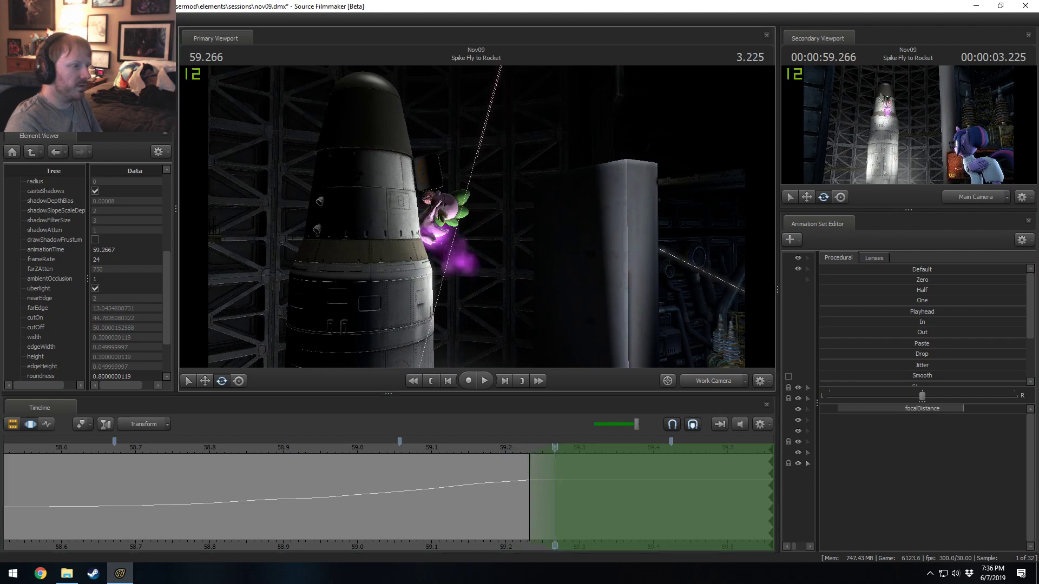
pyautogui.moveTo(859, 409); pyautogui.dragTo(860, 408)
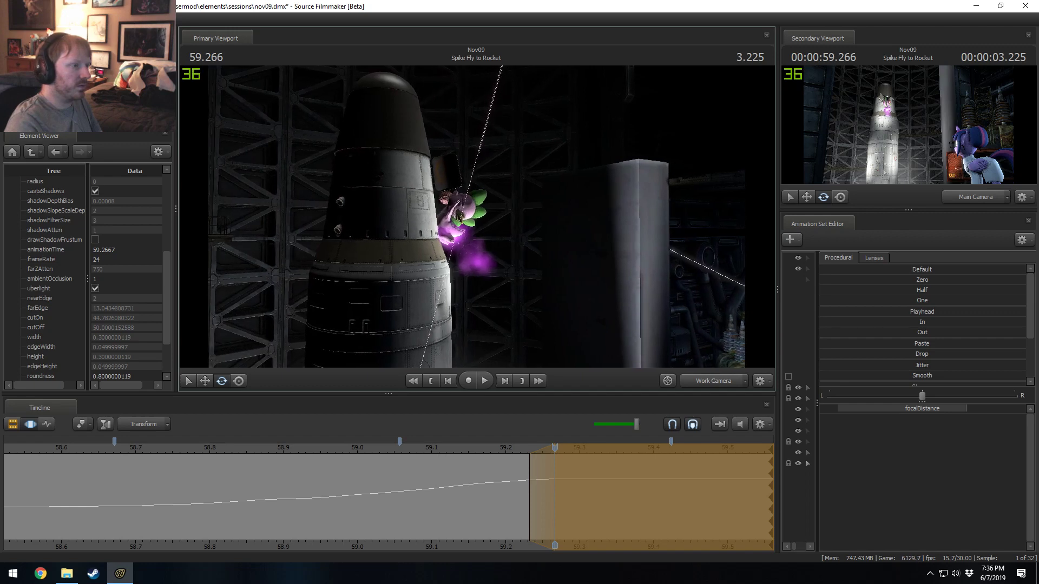
pyautogui.press('F2')
pyautogui.press('F3')
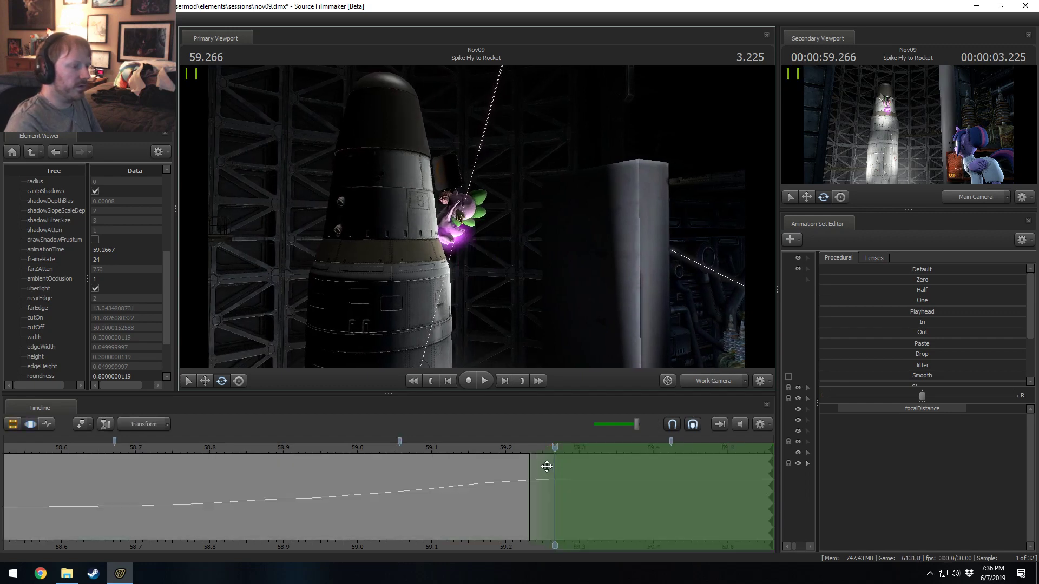
# - Advance to 59.300, nudge the focal distance up until the frustum's focal line crosses Spike, and clear the pending edit
pyautogui.moveTo(547, 466); pyautogui.dragTo(574, 459)
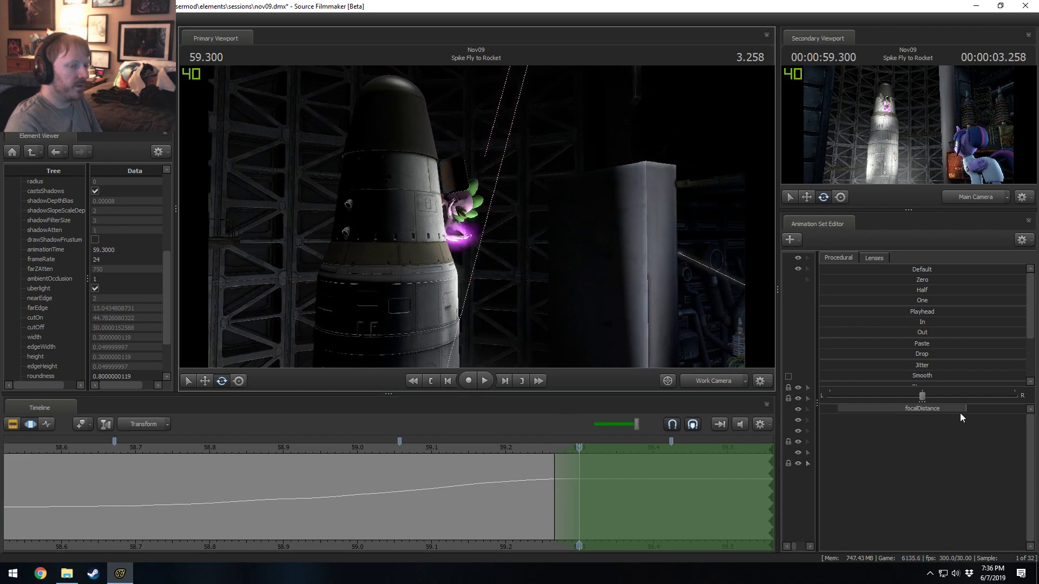
pyautogui.moveTo(963, 410); pyautogui.dragTo(964, 410)
pyautogui.moveTo(664, 231); pyautogui.dragTo(648, 231)
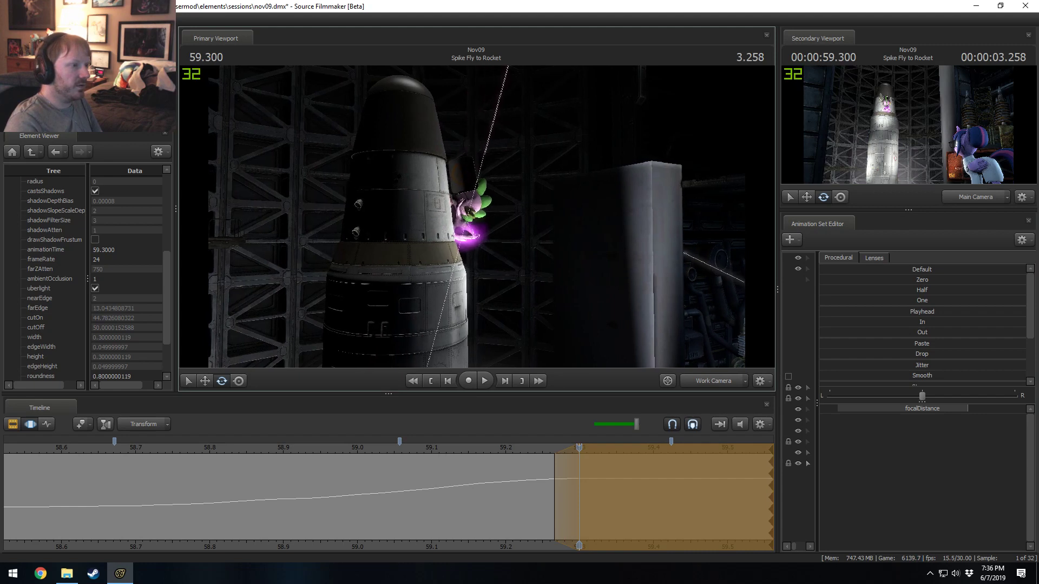
pyautogui.moveTo(854, 413); pyautogui.dragTo(854, 414)
pyautogui.moveTo(478, 221); pyautogui.dragTo(477, 220)
pyautogui.press('a')
pyautogui.press('F2')
pyautogui.press('F3')
# - Move the time selection and playhead to 59.333 and increase the focal distance slightly to line the dotted line up with Spike
pyautogui.moveTo(577, 479); pyautogui.dragTo(588, 484)
pyautogui.press('Right')
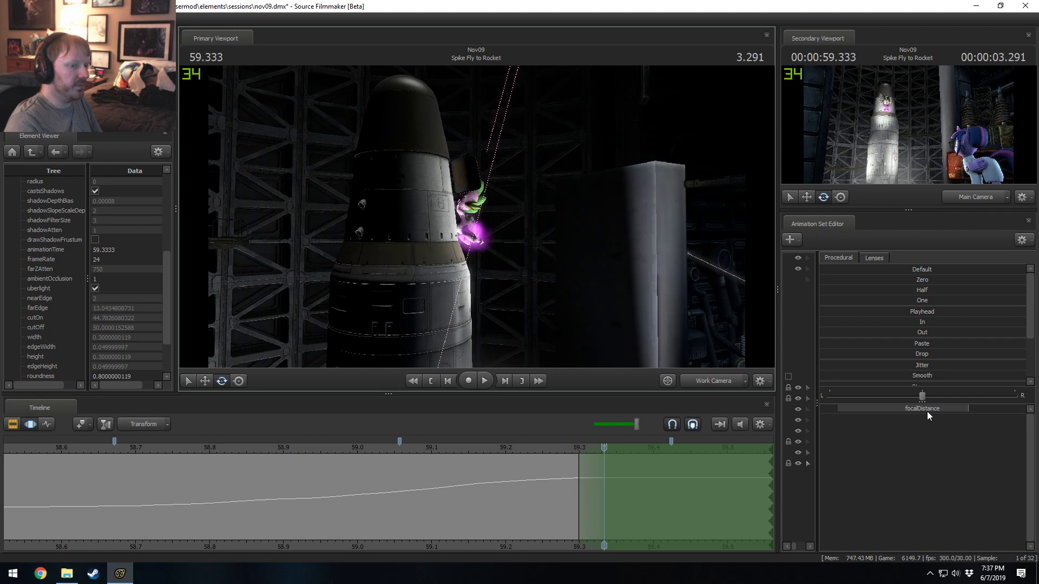
pyautogui.moveTo(927, 412); pyautogui.dragTo(928, 411)
pyautogui.moveTo(622, 249); pyautogui.dragTo(617, 248)
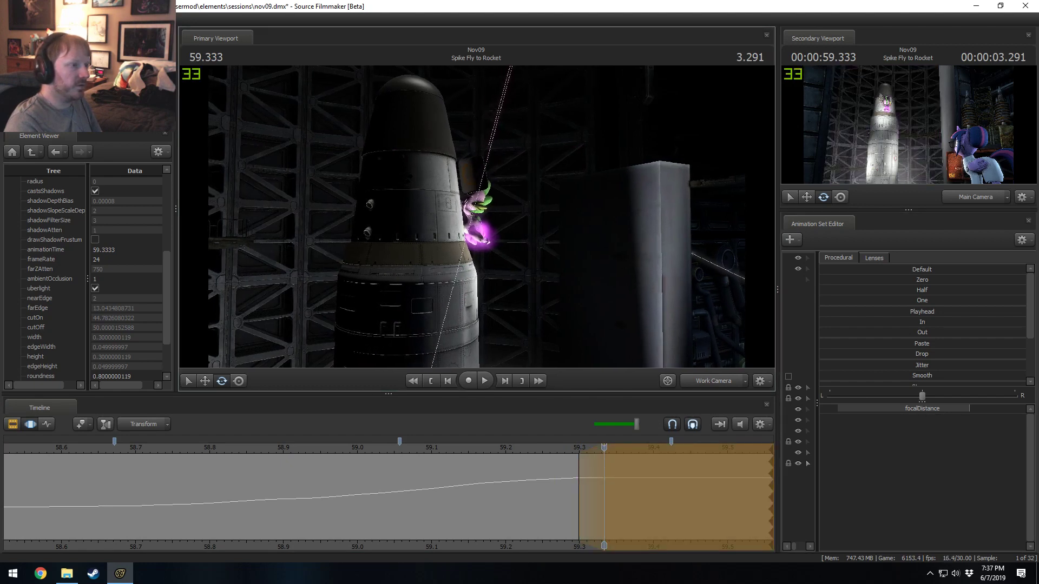
# - Advance to 59.366, fine-tune the focal distance to bring the focal line onto Spike, and return to the Clip Editor
pyautogui.press('Right')
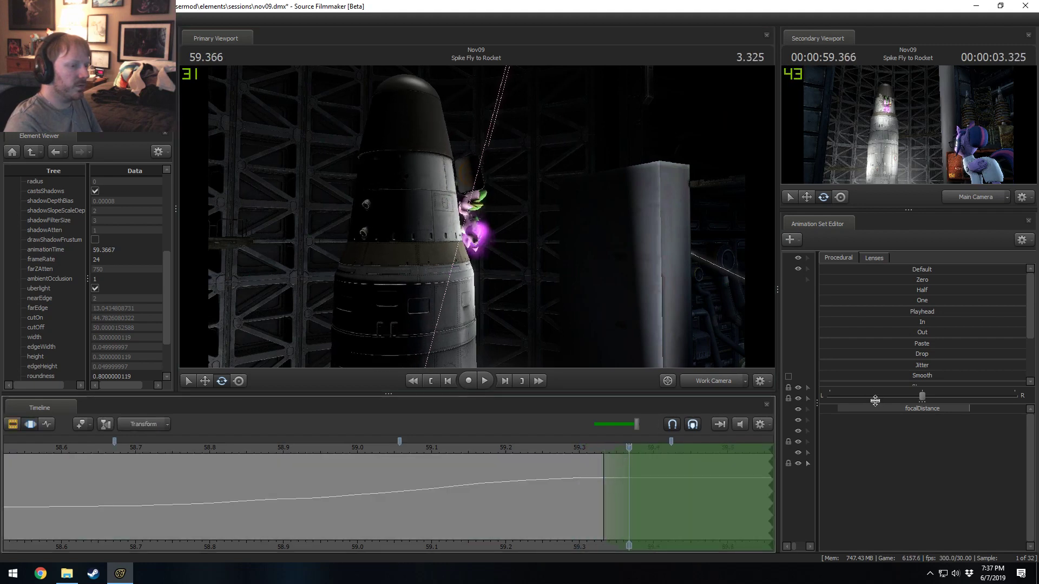
pyautogui.moveTo(875, 401); pyautogui.dragTo(881, 401)
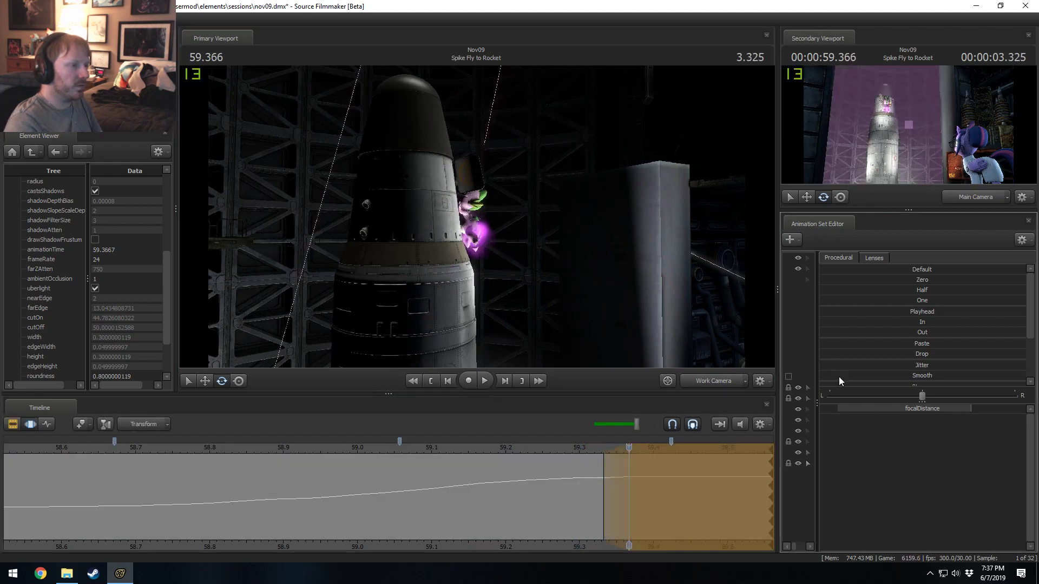
pyautogui.moveTo(541, 227); pyautogui.dragTo(541, 227)
pyautogui.press('a')
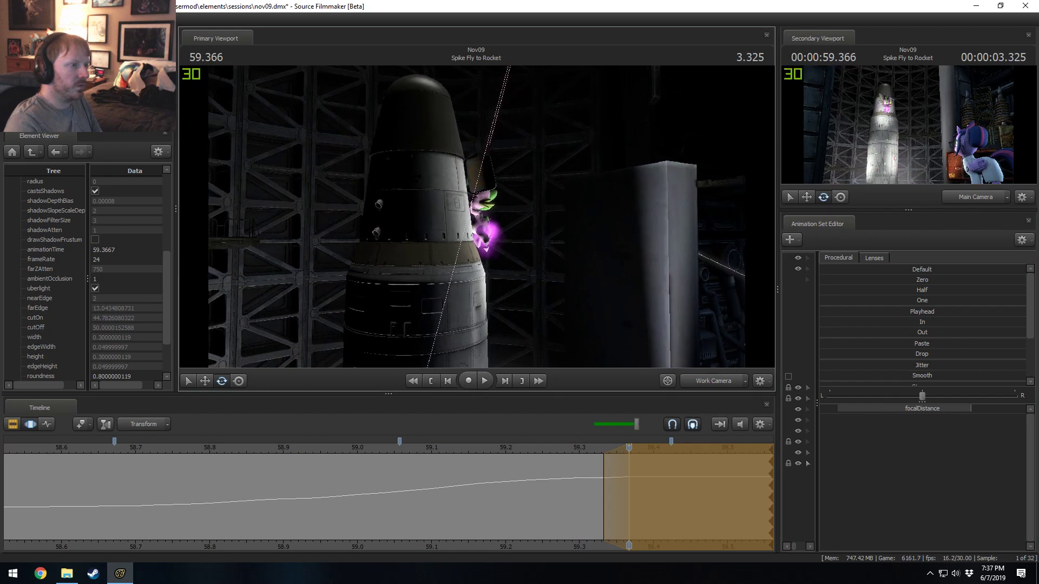
pyautogui.press('F2')
# - Play the shot onward and move the playhead to 59.500 to check the focal line against Spike
pyautogui.press('space')
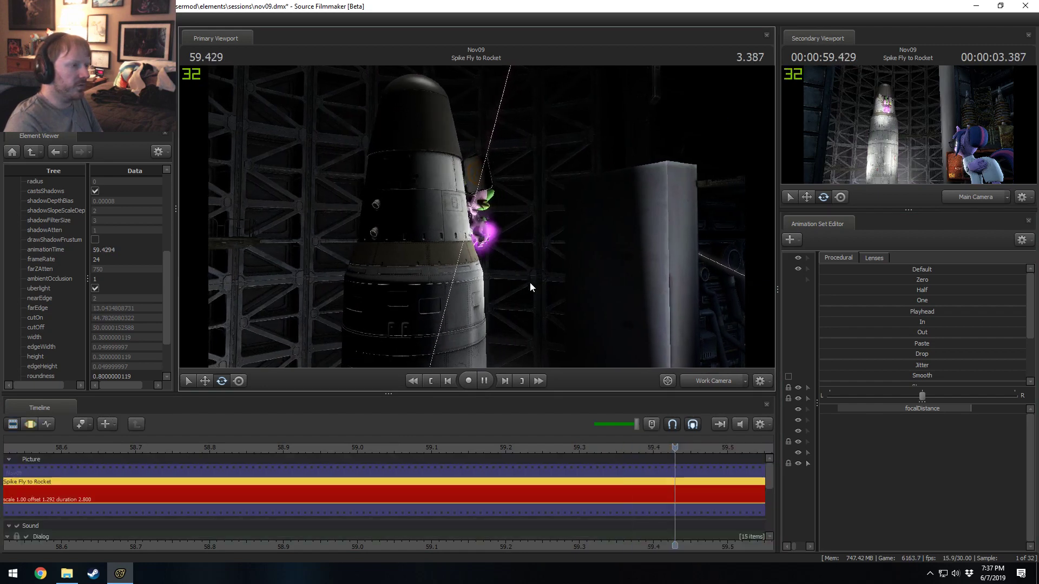
pyautogui.press('space')
pyautogui.click(616, 543)
pyautogui.moveTo(616, 543); pyautogui.dragTo(436, 529)
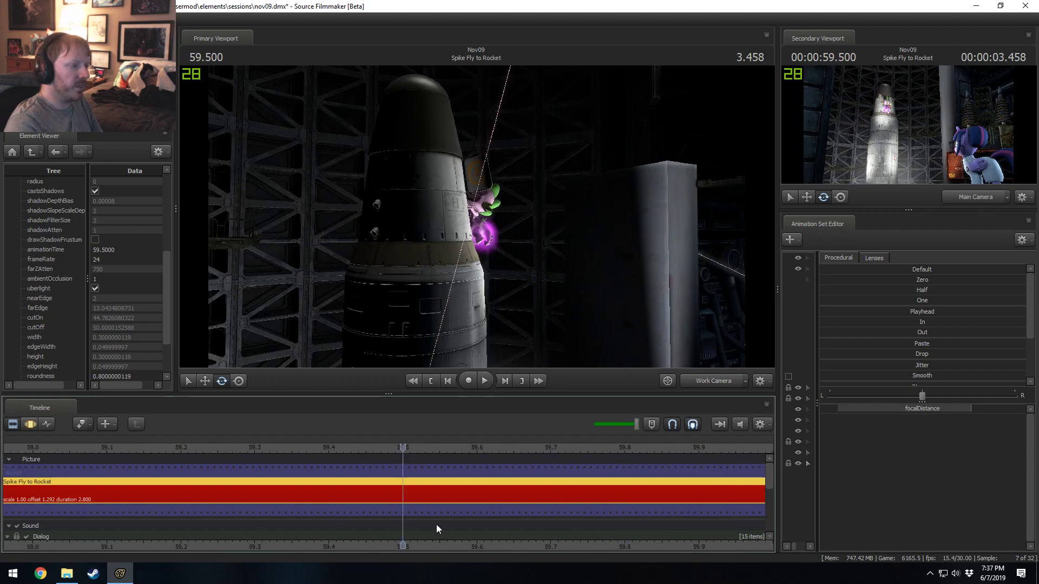
# - Show the focal plane in the viewport and switch the view from the Work Camera to the Main Camera
pyautogui.moveTo(699, 201)
pyautogui.mouseDown()
pyautogui.moveTo(700, 162)
pyautogui.moveTo(700, 205)
pyautogui.mouseUp()
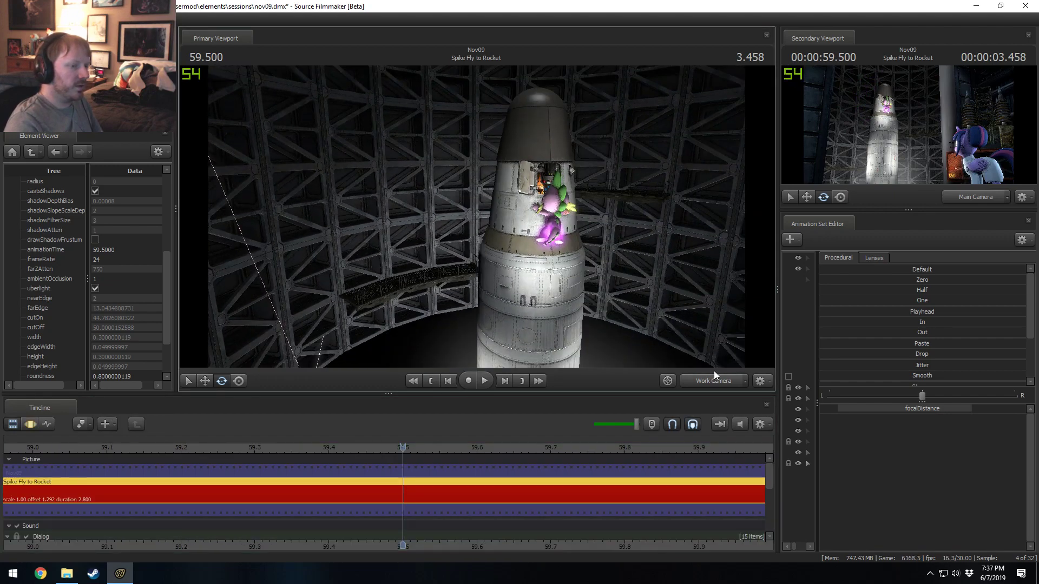
pyautogui.rightClick(665, 251)
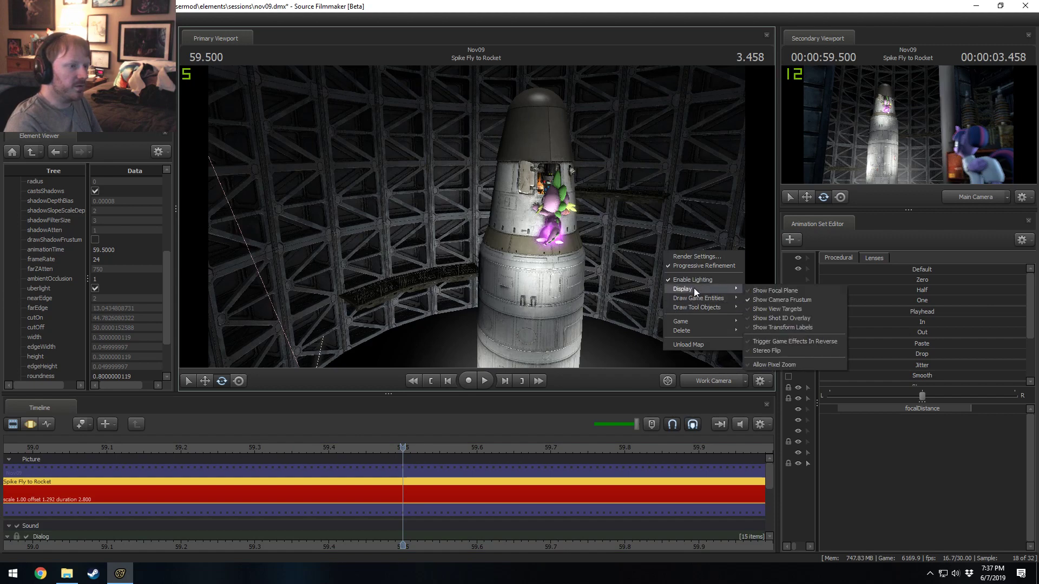
pyautogui.moveTo(725, 298)
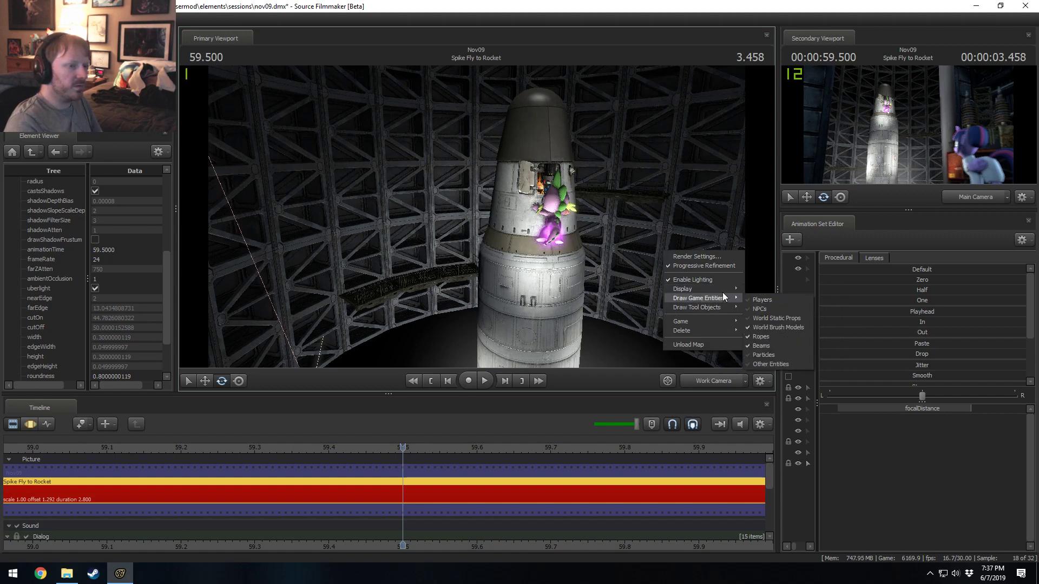
pyautogui.click(756, 293)
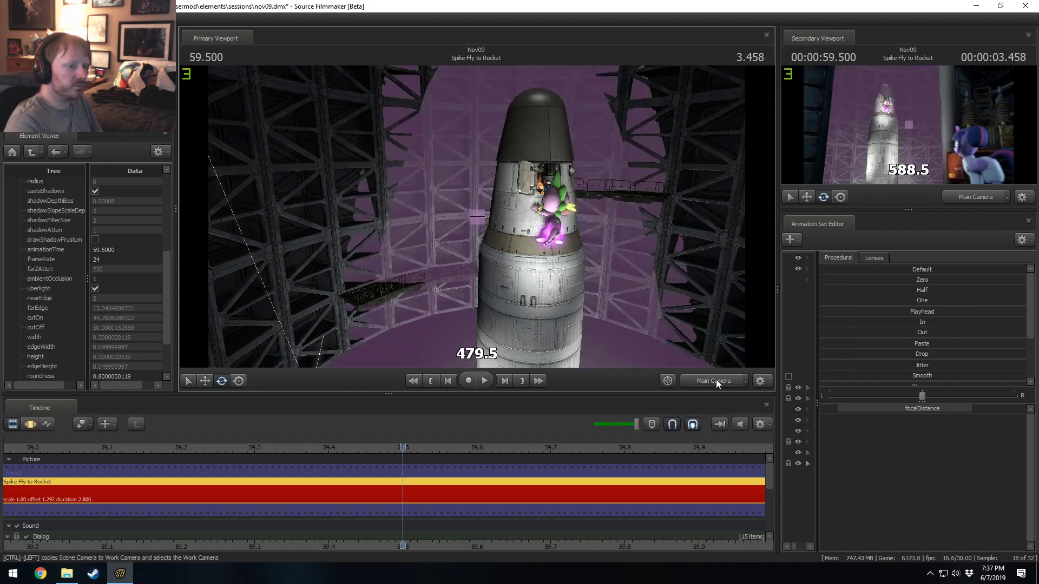
pyautogui.click(715, 381)
# - Play and scrub through the Spike Fly to Rocket shot to check how the focal plane tracks Spike's flight
pyautogui.scroll(-3, 123, 450)
pyautogui.scroll(-2, 131, 448)
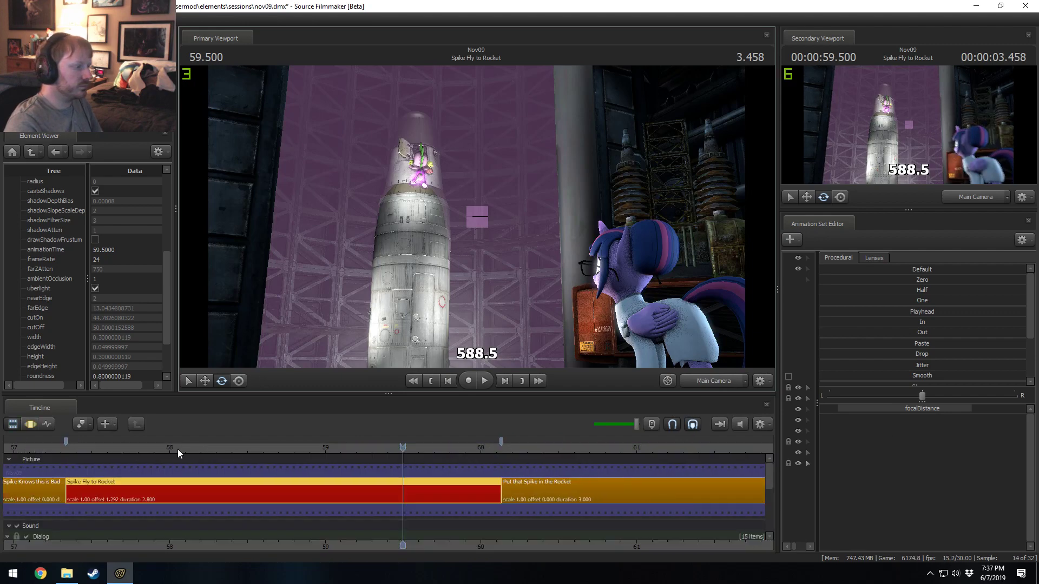
pyautogui.moveTo(178, 448); pyautogui.dragTo(79, 448)
pyautogui.press('space')
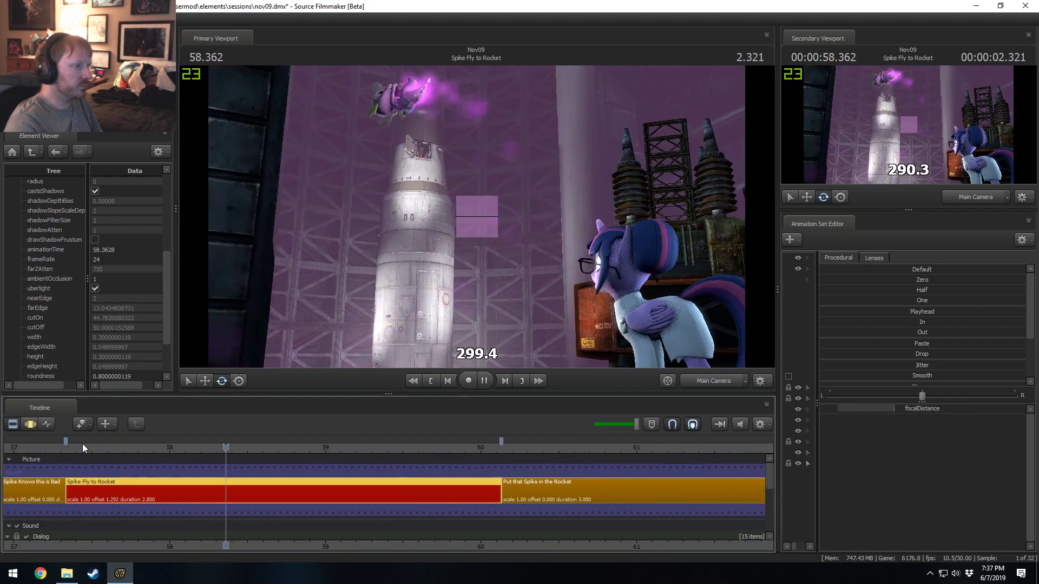
pyautogui.press('space')
pyautogui.press('F3')
pyautogui.moveTo(123, 486); pyautogui.dragTo(822, 460)
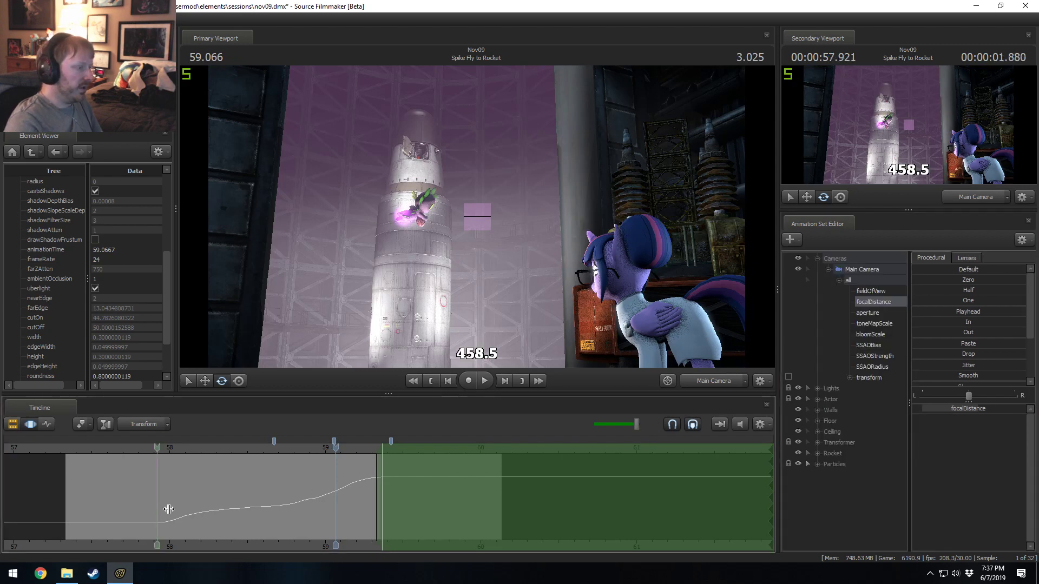
pyautogui.moveTo(167, 505); pyautogui.dragTo(401, 485)
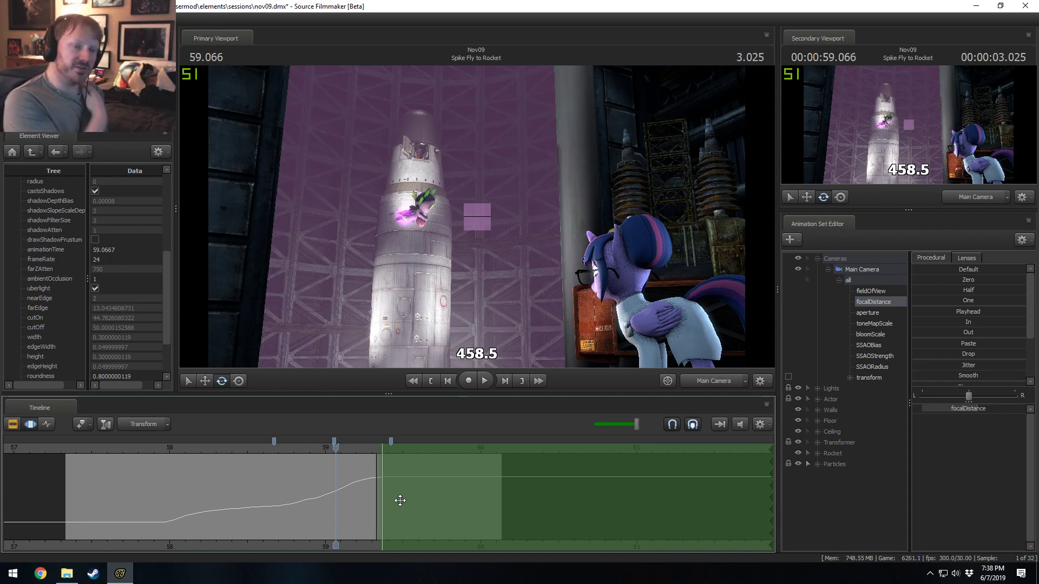
# - Turn off the focal plane display and play back Spike's flight through the Main Camera
pyautogui.rightClick(554, 231)
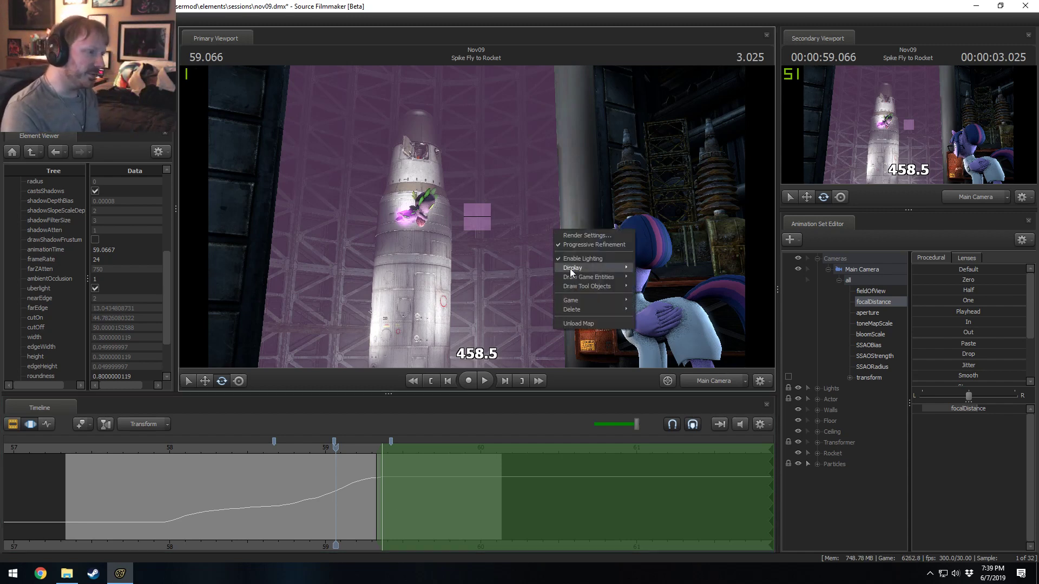
pyautogui.moveTo(588, 277)
pyautogui.rightClick(616, 256)
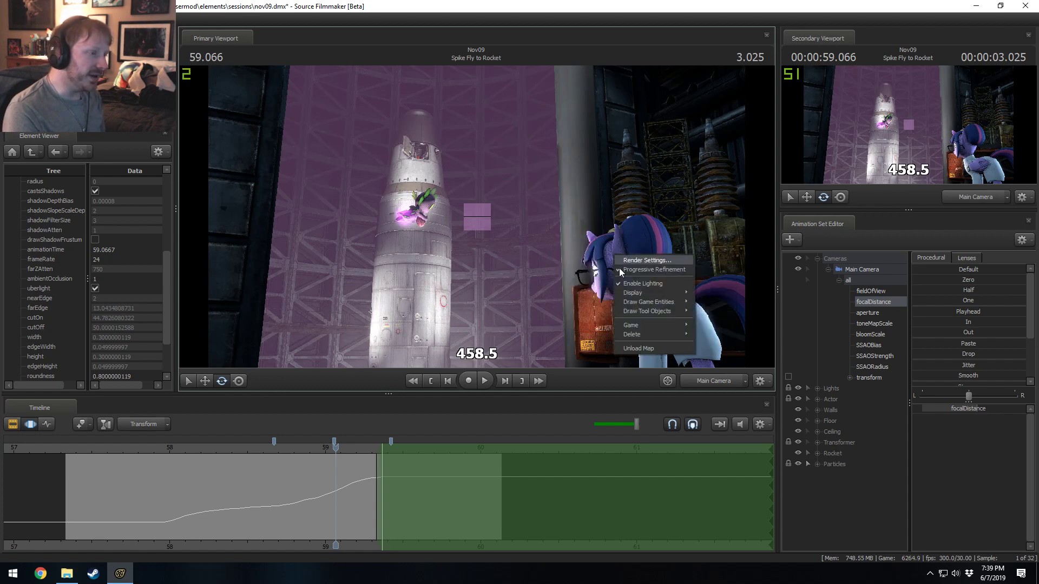
pyautogui.click(698, 294)
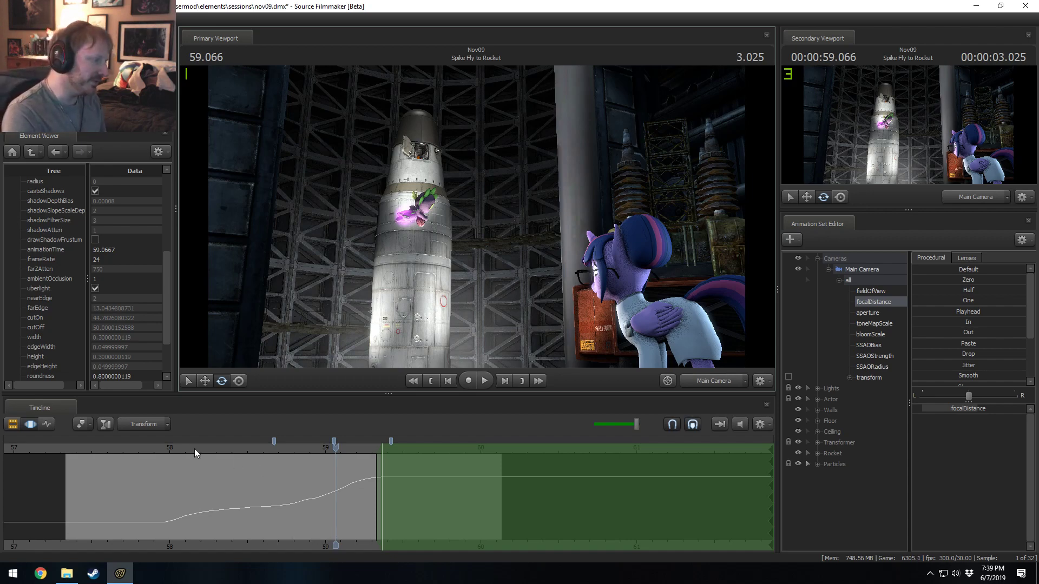
pyautogui.press('space')
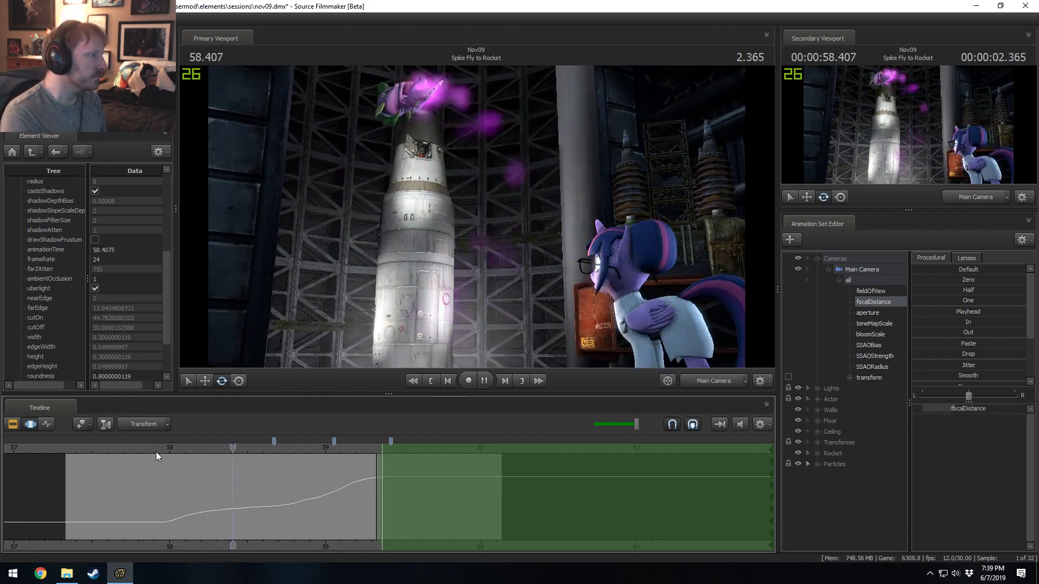
pyautogui.press('space')
# - Place the playhead at 58.166 and hide the Spike Magic Aura light in the Lights group
pyautogui.moveTo(156, 453); pyautogui.dragTo(195, 466)
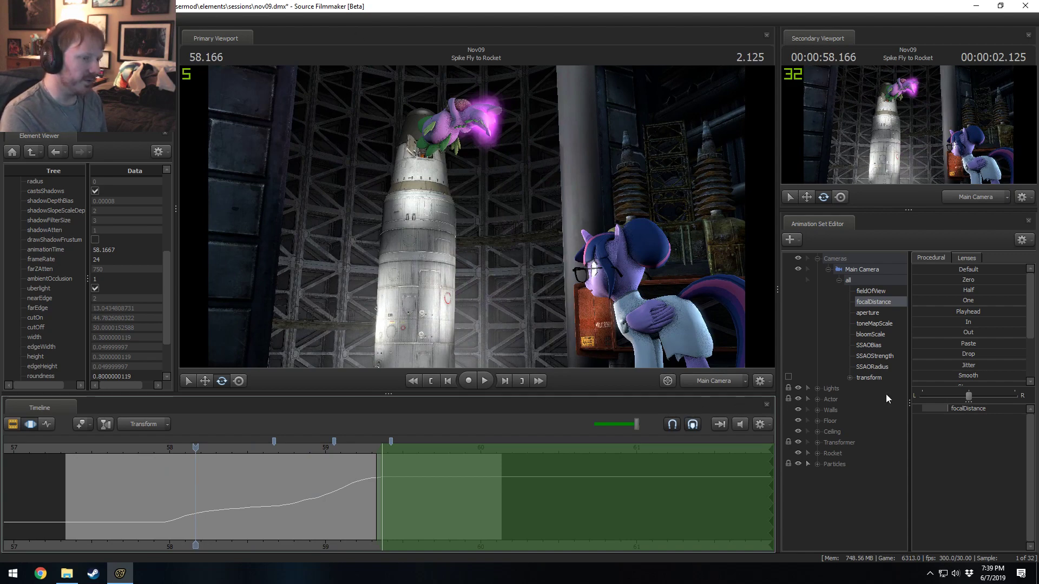
pyautogui.click(817, 388)
pyautogui.scroll(-3, 841, 505)
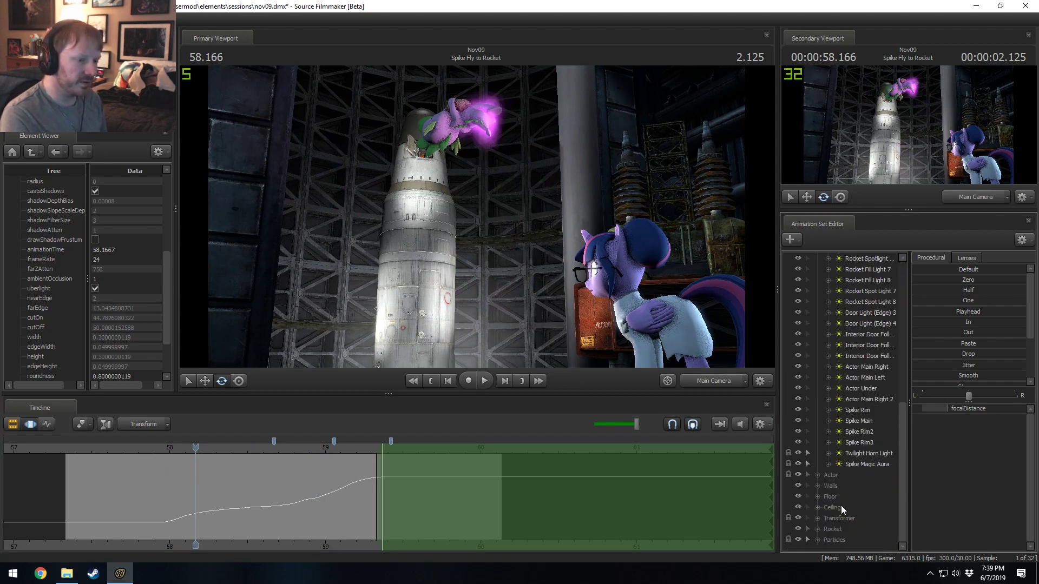
pyautogui.click(803, 466)
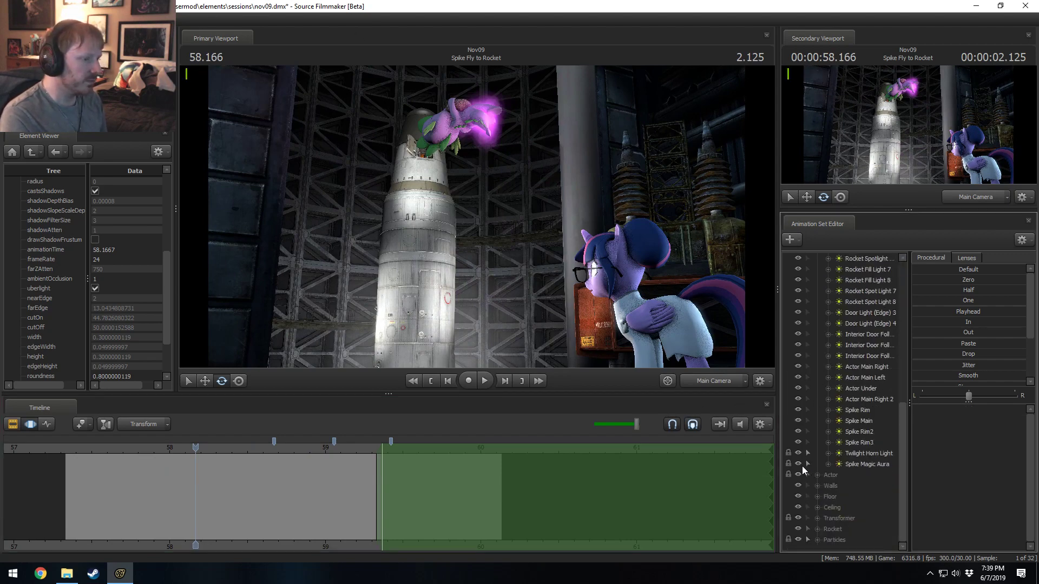
pyautogui.click(799, 464)
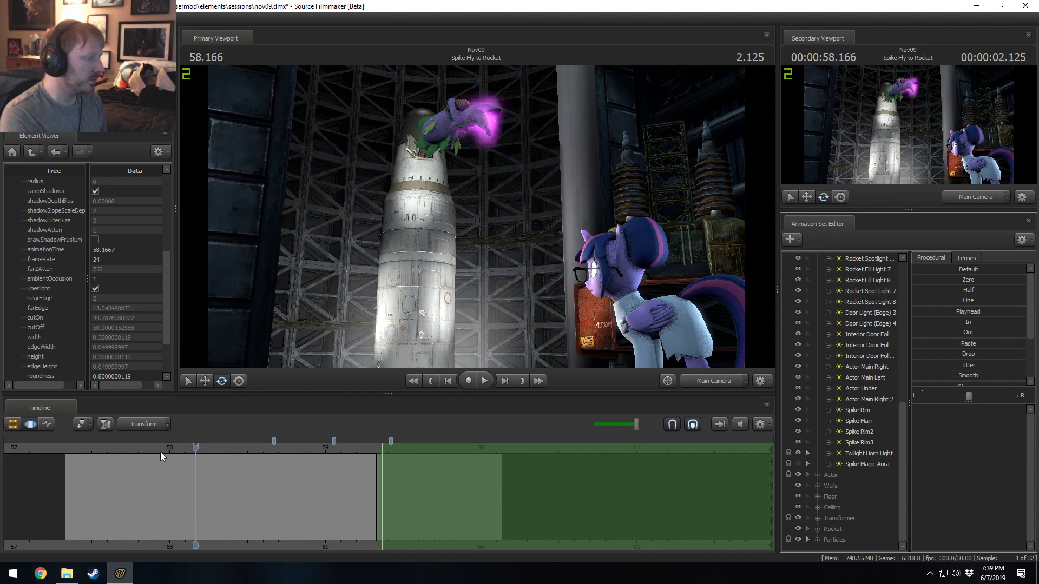
# - Play the Spike Fly to Rocket shot repeatedly to review it with the Spike Magic Aura light hidden
pyautogui.click(139, 452)
pyautogui.press('space')
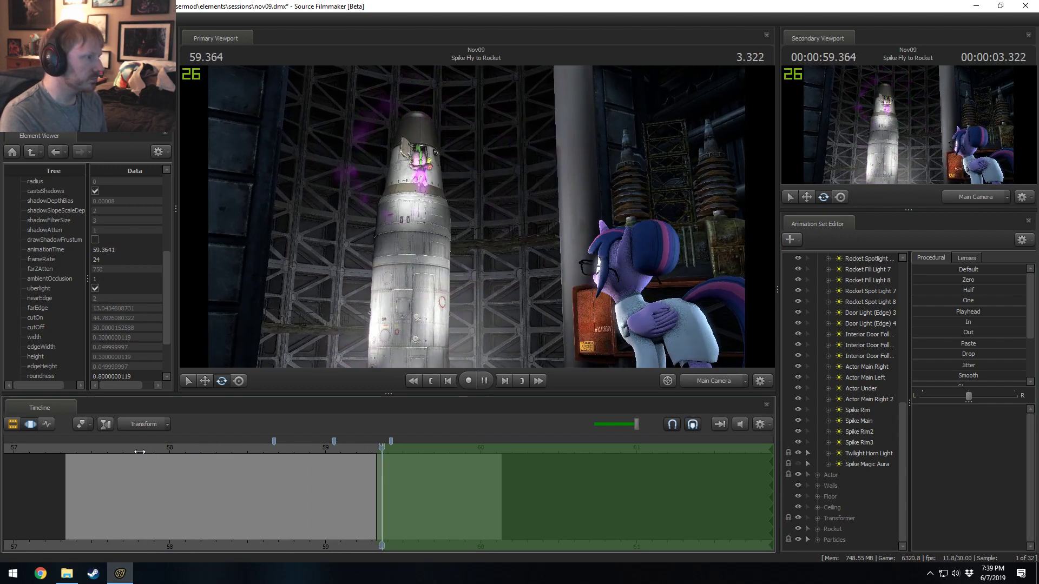
pyautogui.press('space')
pyautogui.press('F2')
pyautogui.click(78, 451)
pyautogui.press('space')
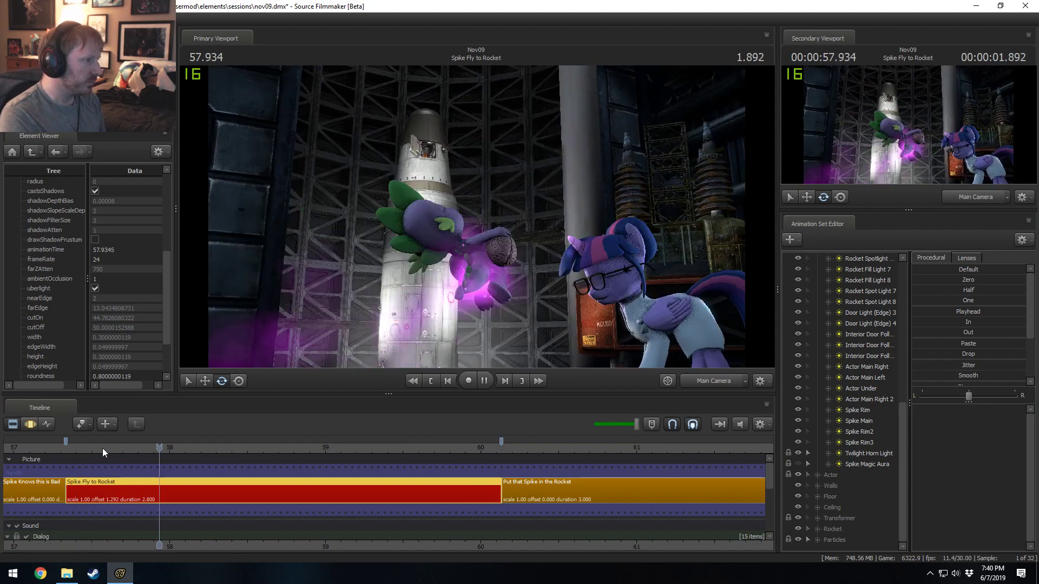
pyautogui.press('F3')
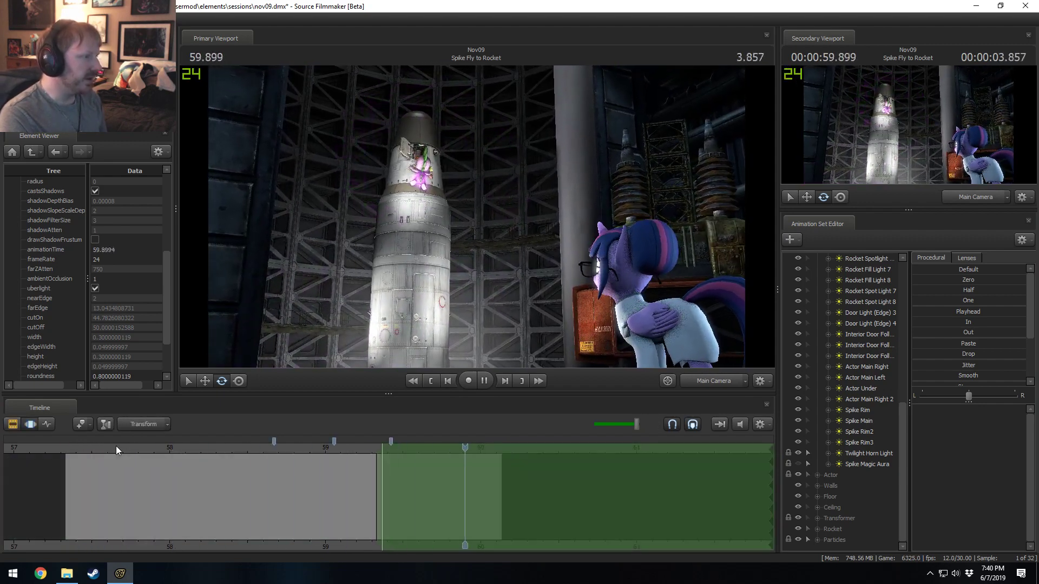
pyautogui.press('space')
# - Switch the primary viewport to the Work Camera near the rocket hatch and collapse the Lights group
pyautogui.click(713, 381)
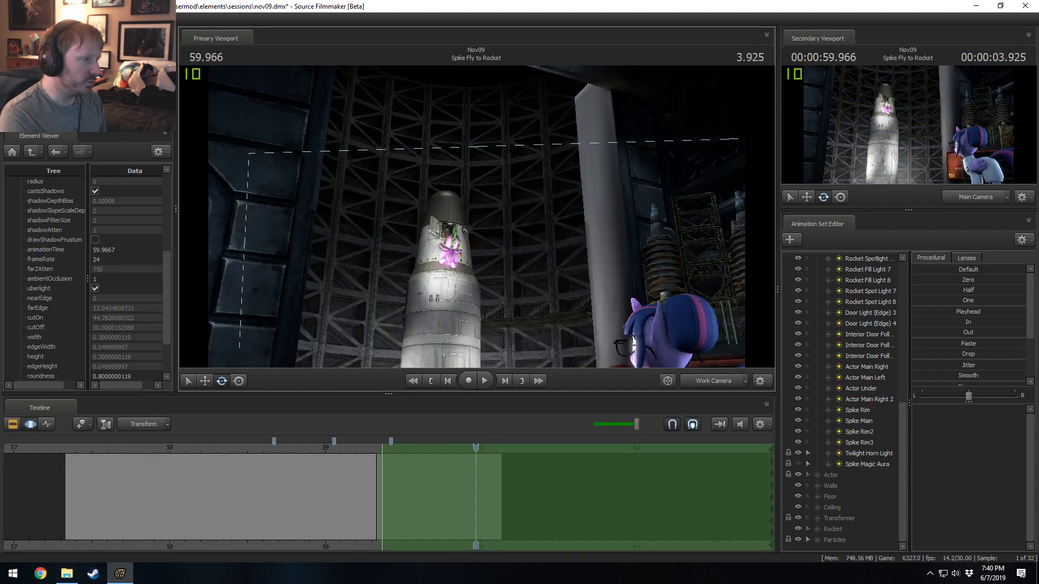
pyautogui.press('w')
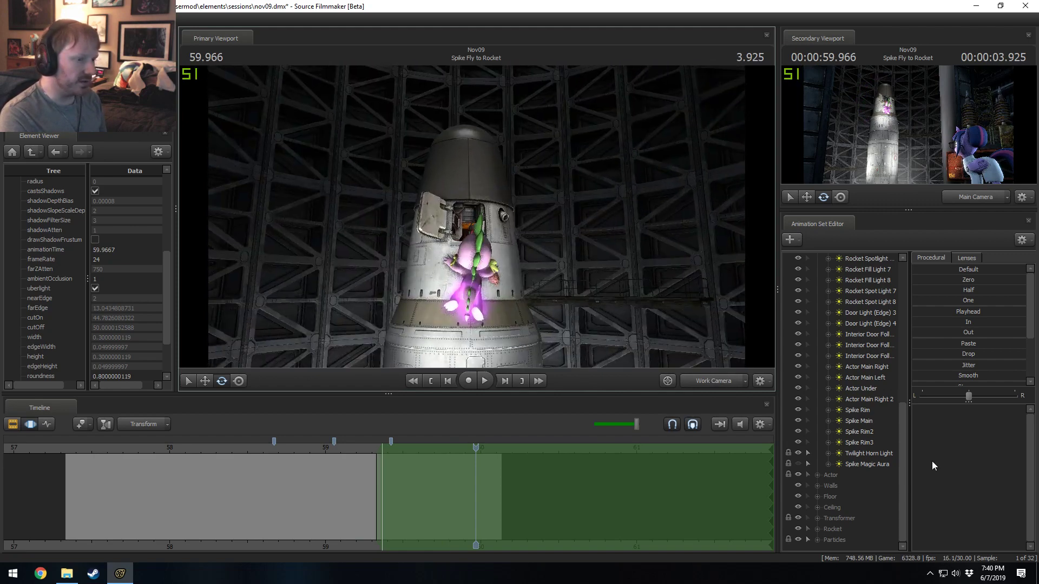
pyautogui.scroll(8, 813, 439)
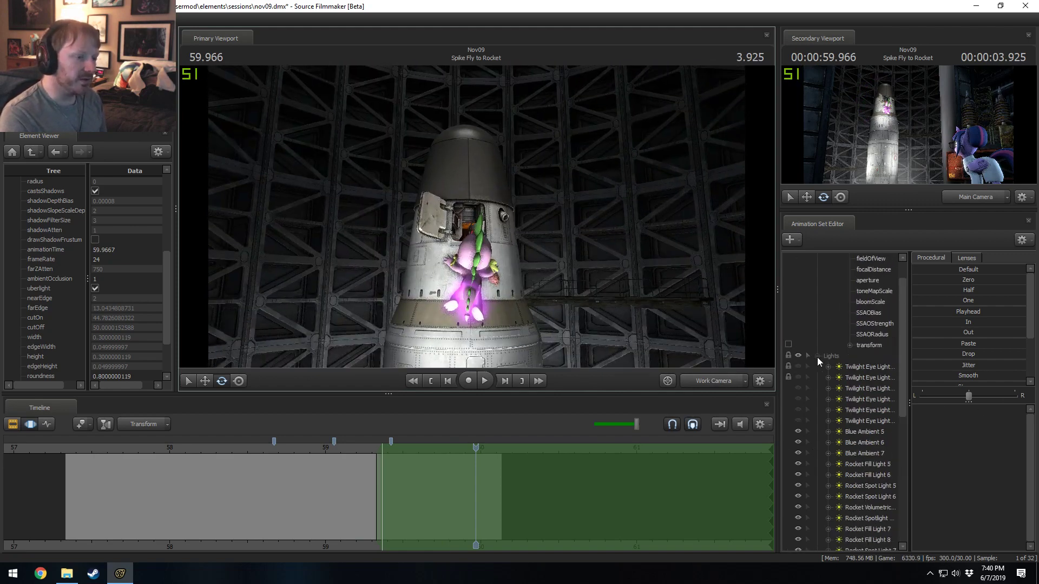
pyautogui.click(816, 357)
pyautogui.click(816, 388)
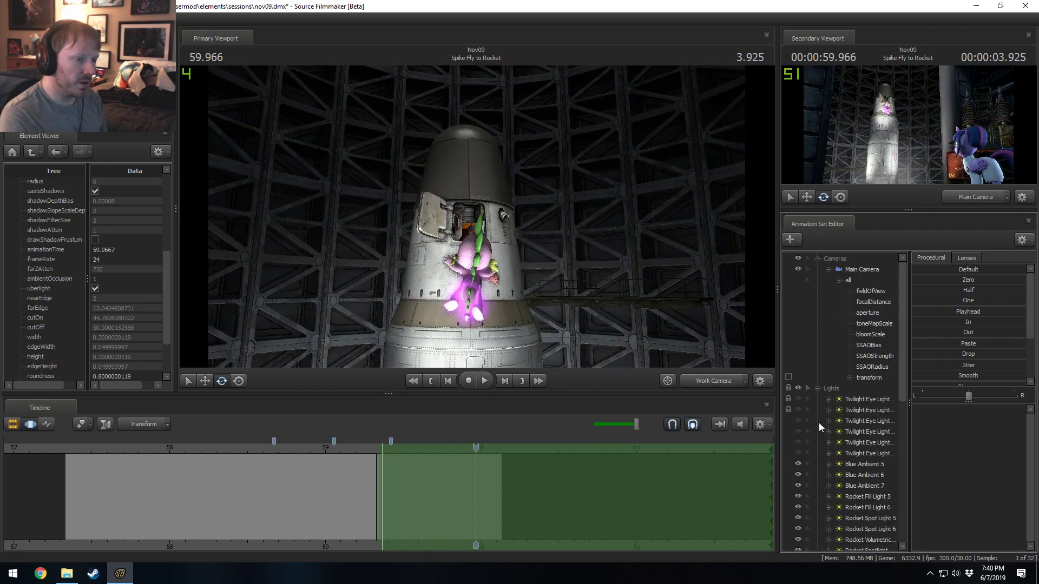
pyautogui.click(817, 388)
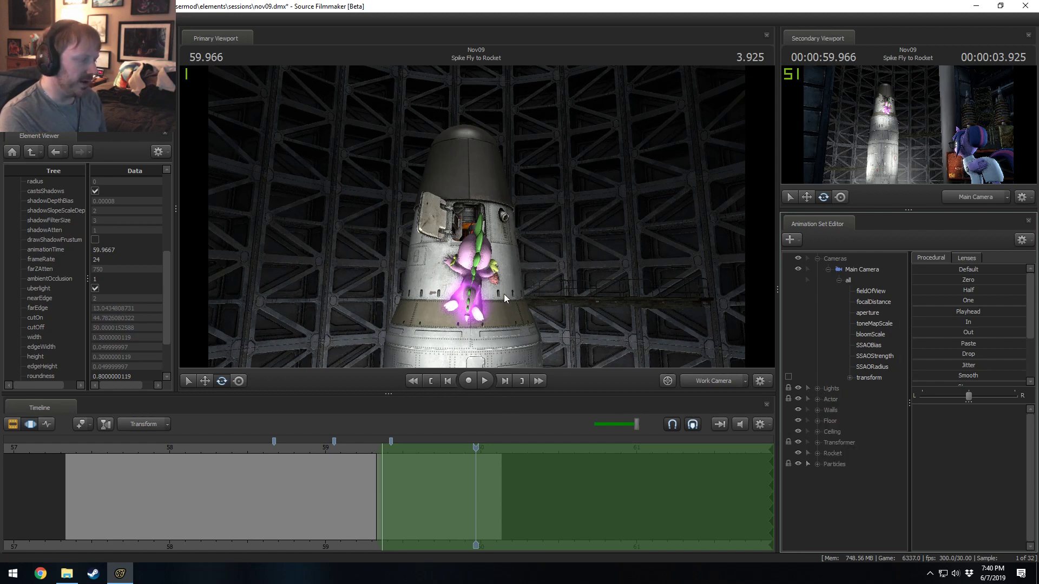
# - In the Actor group, collapse Twilight Sparkle's Body and Pony controls and expand Brain BONE's Body controls
pyautogui.click(817, 399)
pyautogui.scroll(-4, 833, 433)
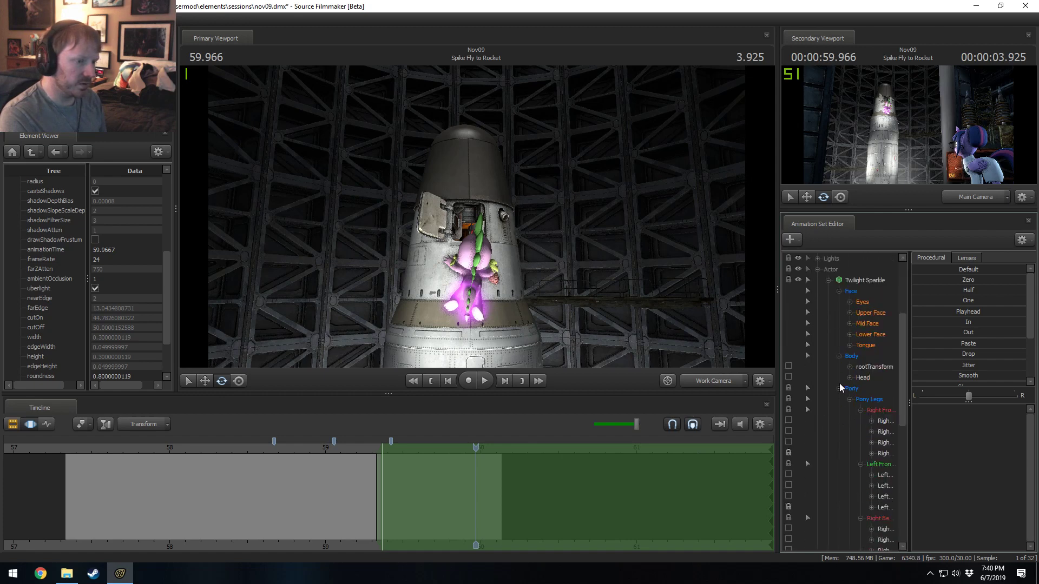
pyautogui.click(840, 389)
pyautogui.click(840, 398)
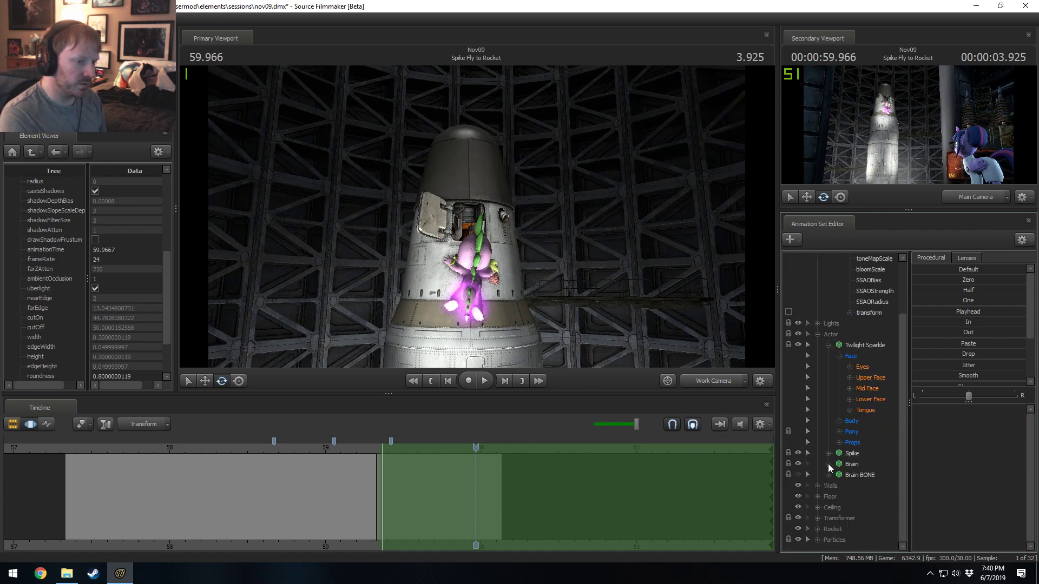
pyautogui.click(828, 474)
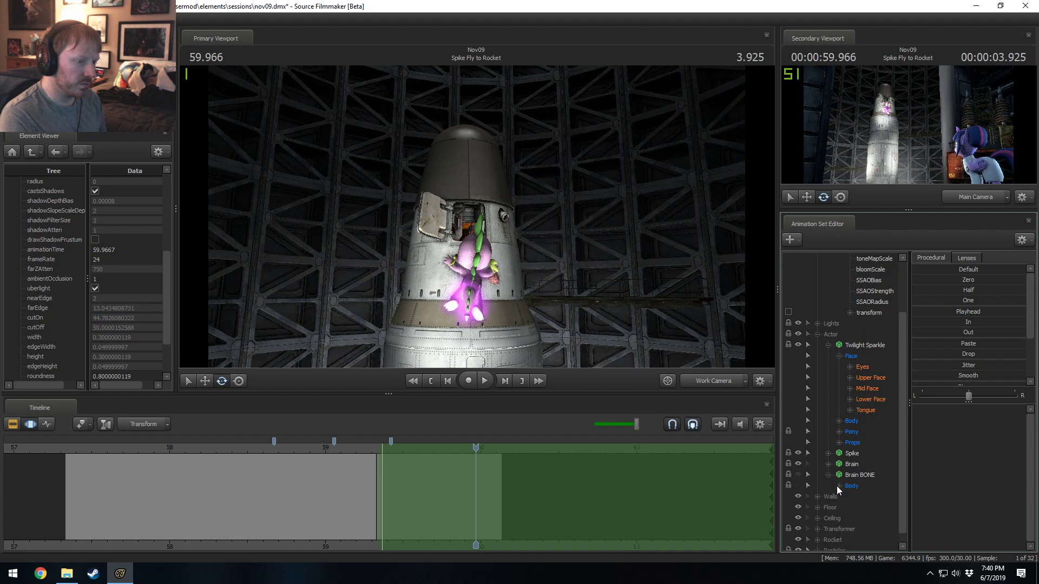
pyautogui.click(838, 486)
# - Place the playhead at 59.400 and select Brain BONE's rootTransform, viewing the brain beside the rocket
pyautogui.scroll(2, 830, 504)
pyautogui.scroll(2, 448, 503)
pyautogui.press('shift')
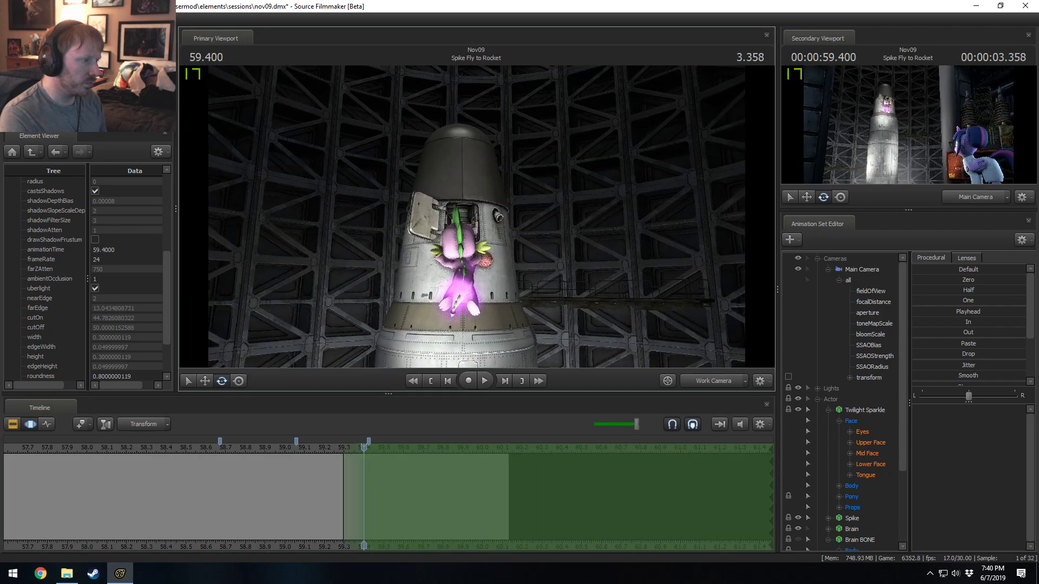
pyautogui.press('w')
pyautogui.moveTo(589, 321); pyautogui.dragTo(589, 320)
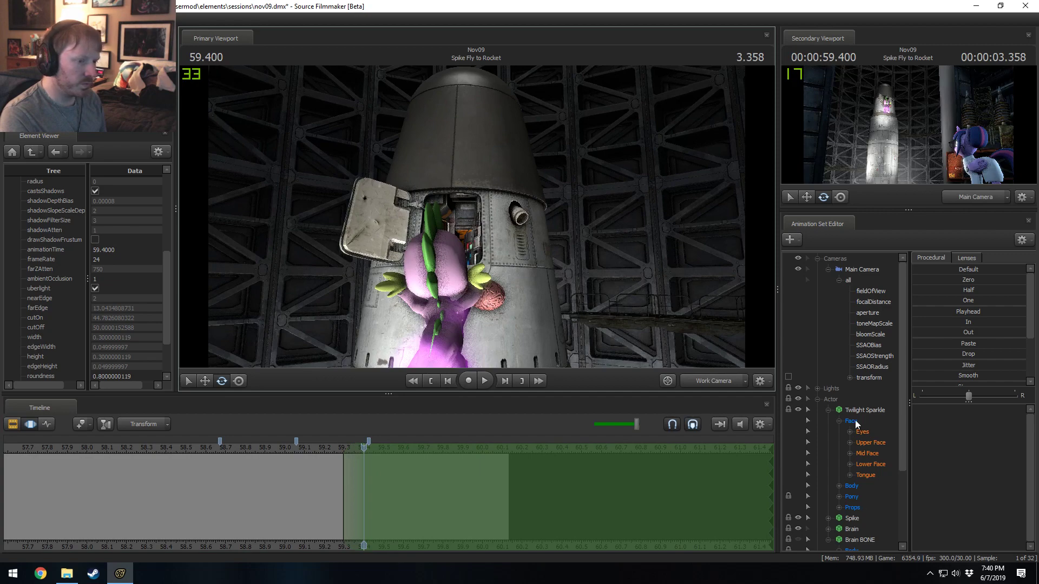
pyautogui.scroll(-3, 857, 425)
pyautogui.click(858, 440)
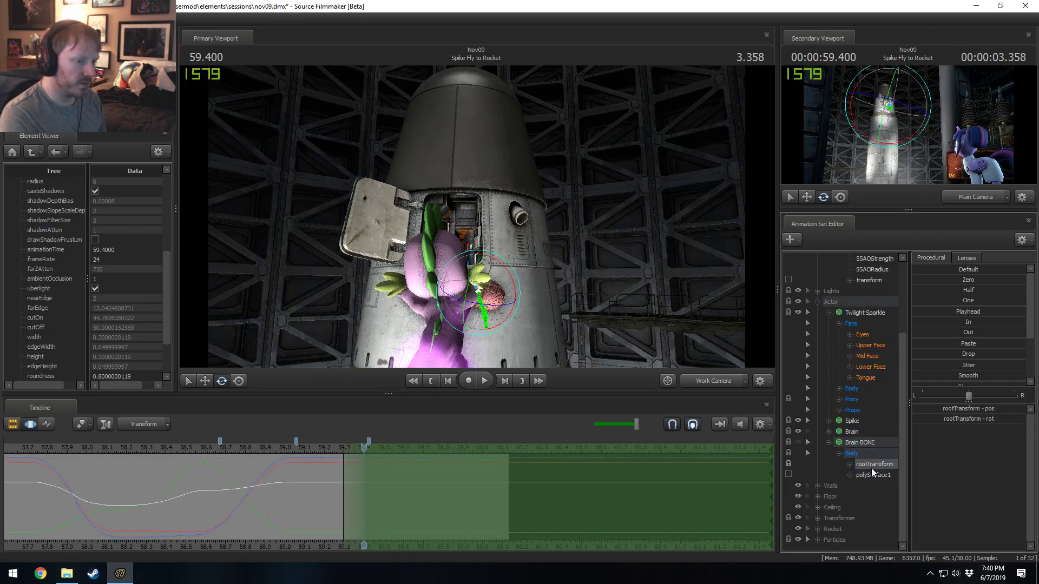
pyautogui.moveTo(500, 322); pyautogui.dragTo(500, 321)
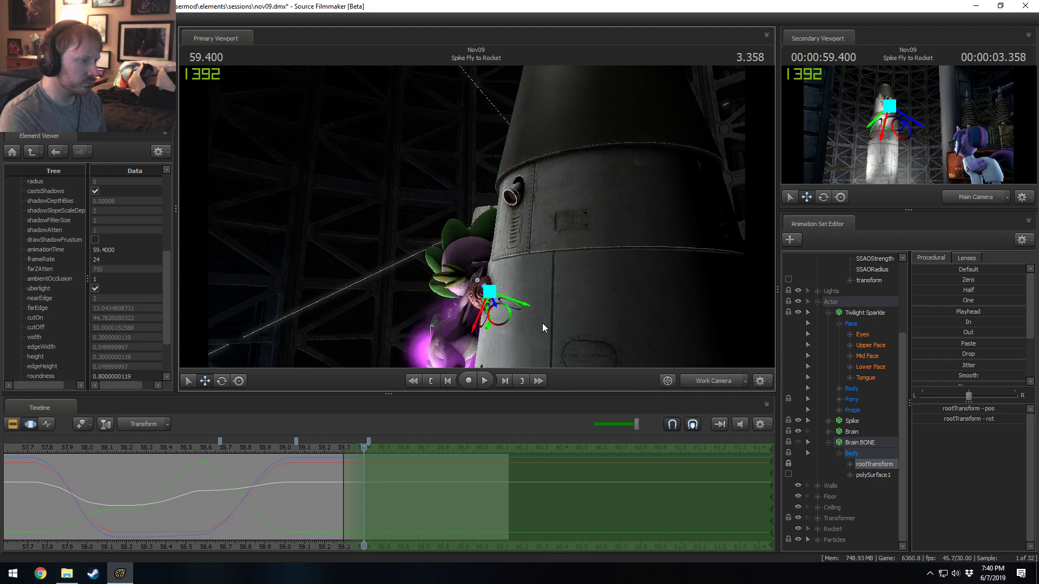
pyautogui.click(874, 475)
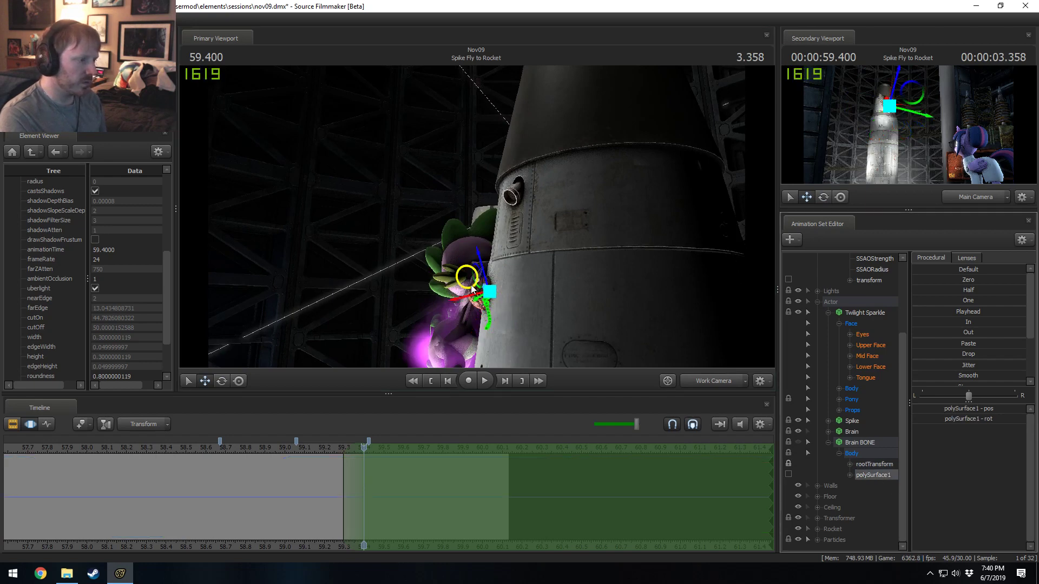
pyautogui.moveTo(470, 285); pyautogui.dragTo(518, 230)
pyautogui.hotkey('ctrl', 'z')
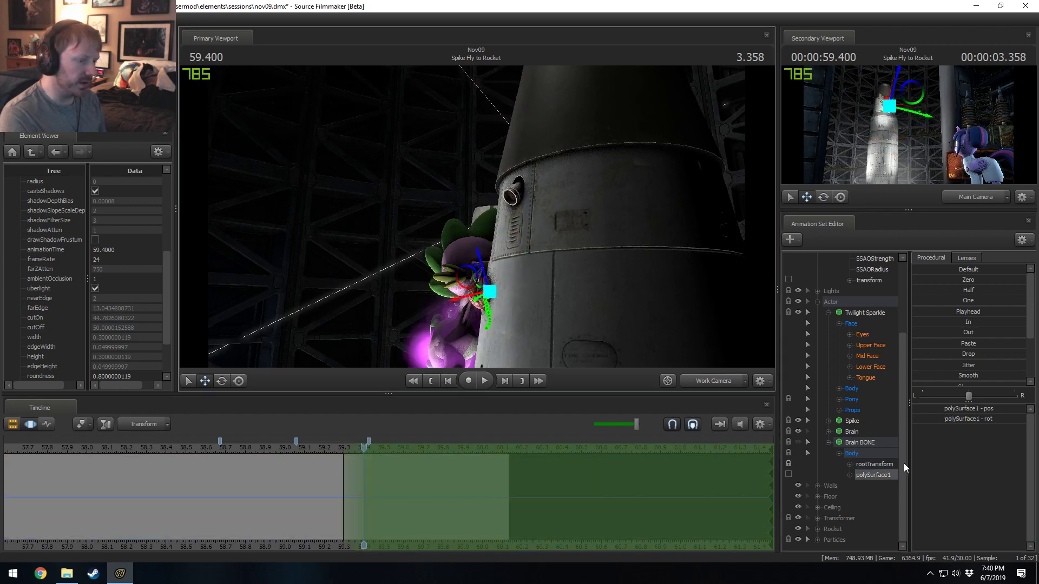
# - Move Brain BONE's rootTransform at 59.400 so the brain goes into the rocket's open hatch
pyautogui.click(874, 464)
pyautogui.moveTo(495, 308); pyautogui.dragTo(479, 181)
pyautogui.press('e')
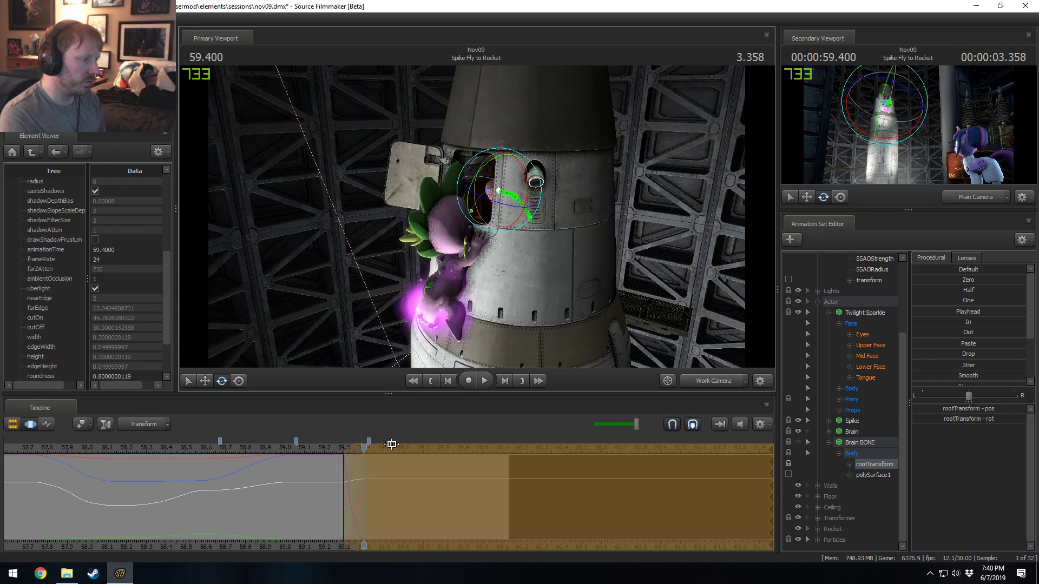
# - Preview the brain's throw and extend the time selection's falloff so its hold starts at about 59.4
pyautogui.press('shift')
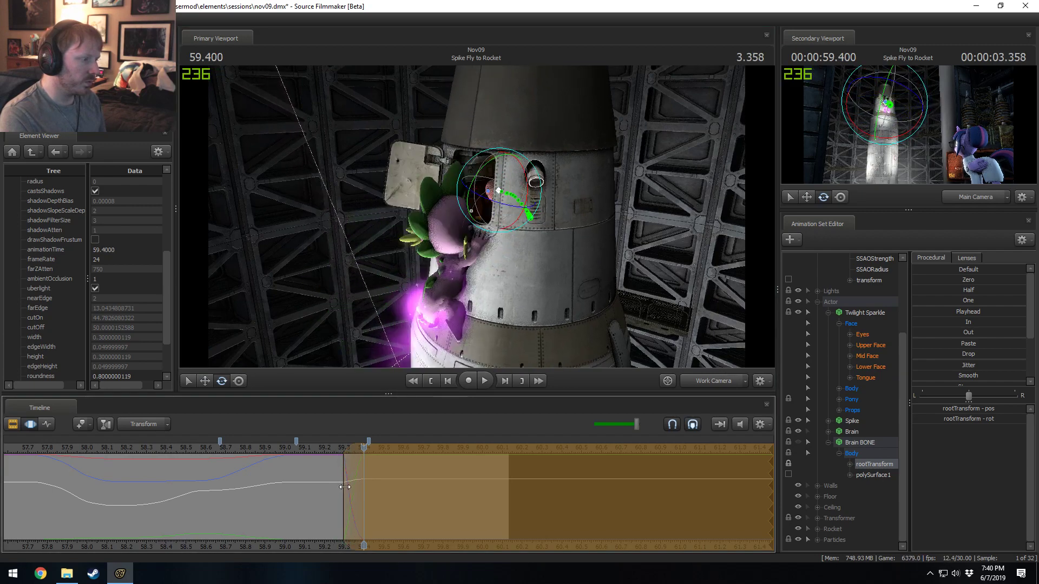
pyautogui.scroll(2, 344, 487)
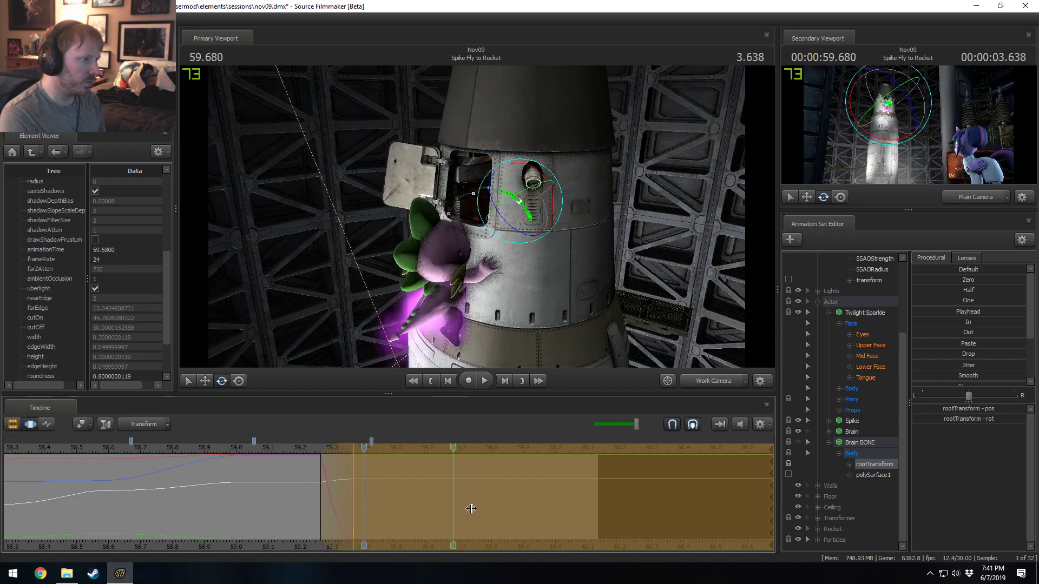
pyautogui.press('space')
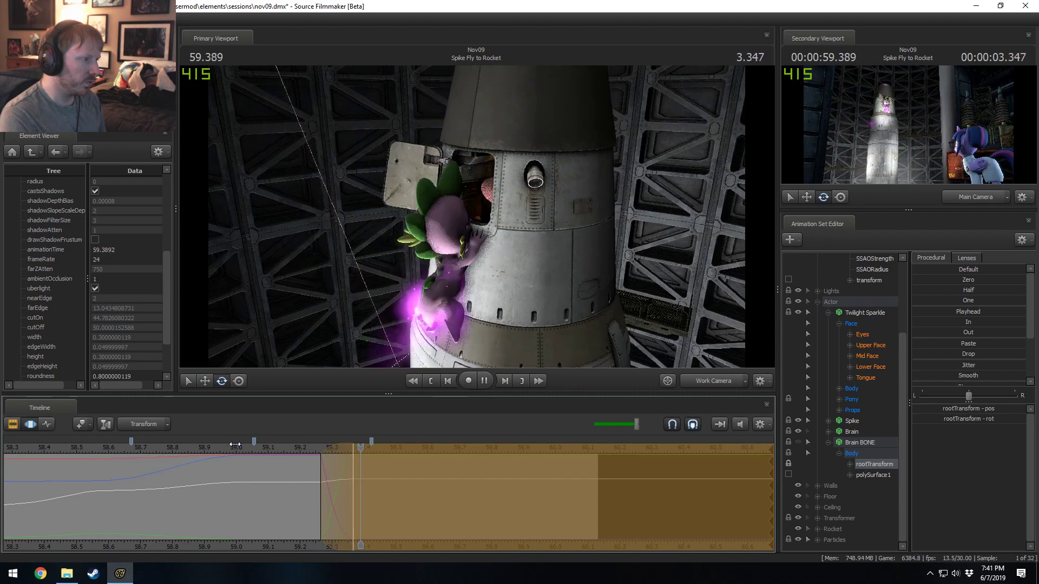
pyautogui.click(236, 445)
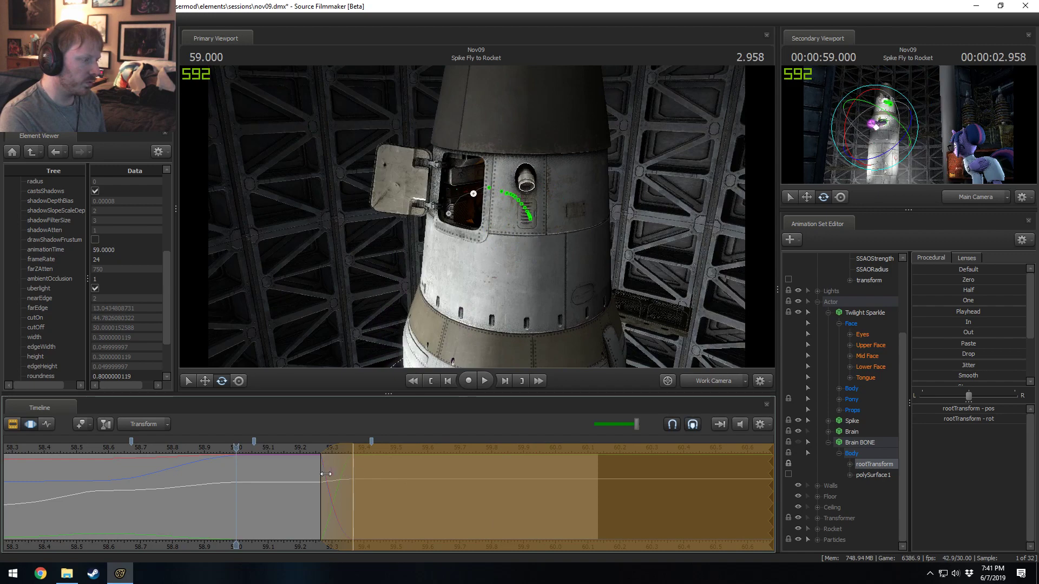
pyautogui.moveTo(351, 475); pyautogui.dragTo(363, 475)
pyautogui.click(300, 446)
# - Play back the brain entering the hatch through the Work Camera, starting around 59.0 to 59.2
pyautogui.moveTo(371, 359); pyautogui.dragTo(412, 357)
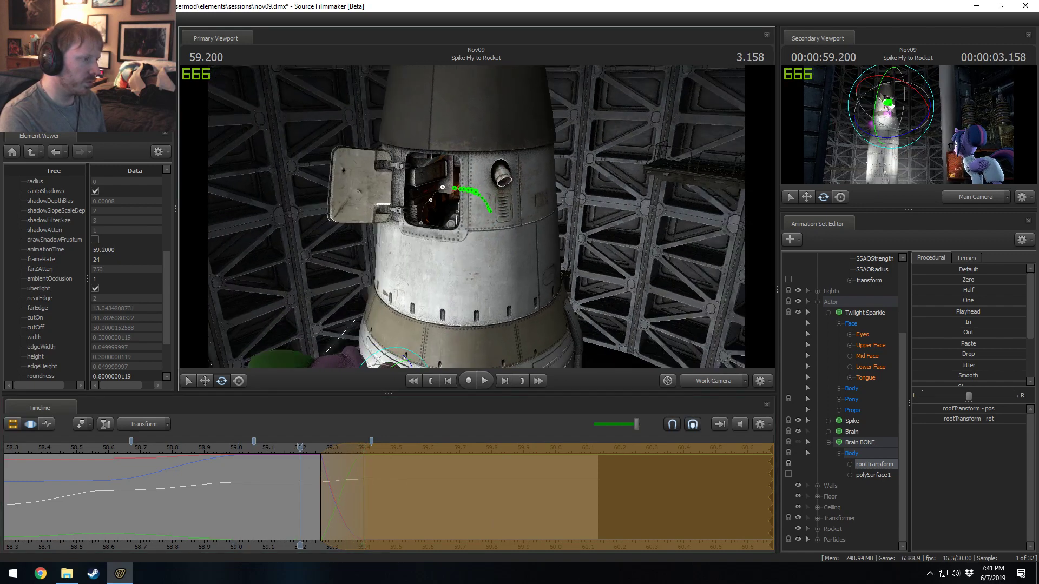
pyautogui.moveTo(509, 220); pyautogui.dragTo(519, 213)
pyautogui.press('space')
pyautogui.press('space')
pyautogui.click(251, 450)
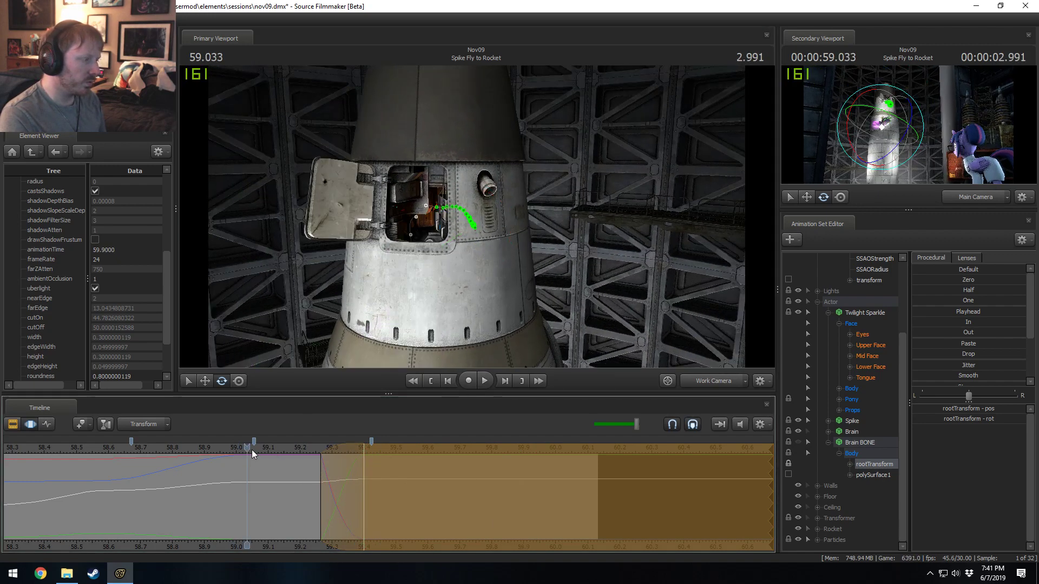
pyautogui.press('space')
pyautogui.press('space')
# - Switch the primary viewport to the Main Camera and replay the brain's throw into the rocket
pyautogui.click(716, 382)
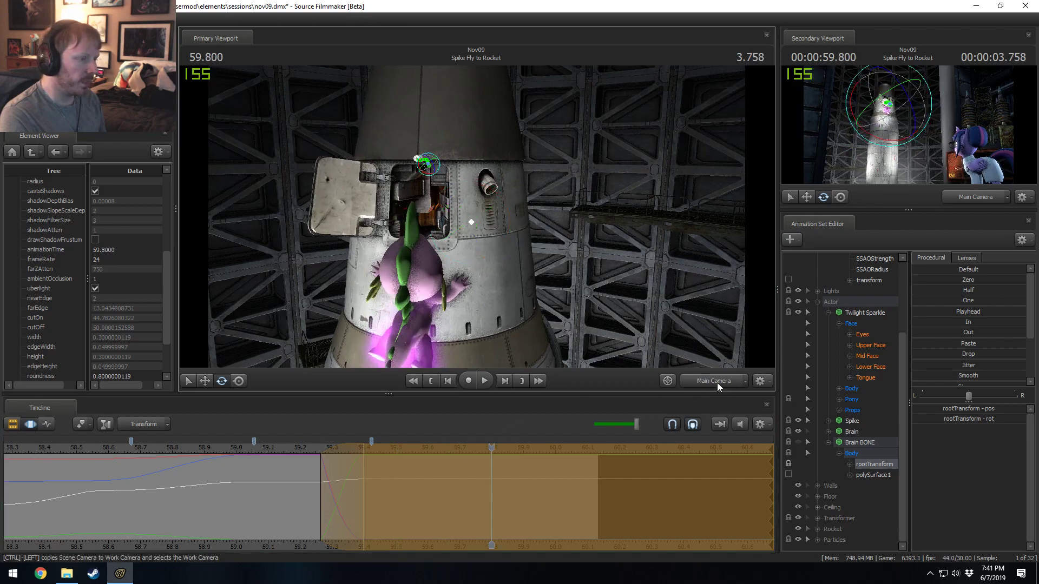
pyautogui.click(280, 447)
pyautogui.press('space')
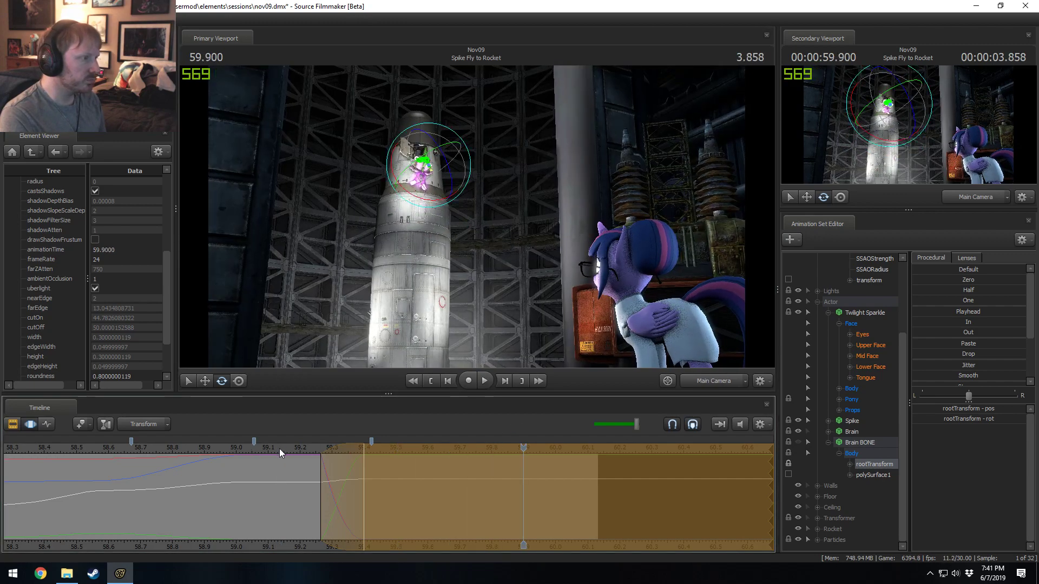
pyautogui.moveTo(278, 449); pyautogui.dragTo(183, 450)
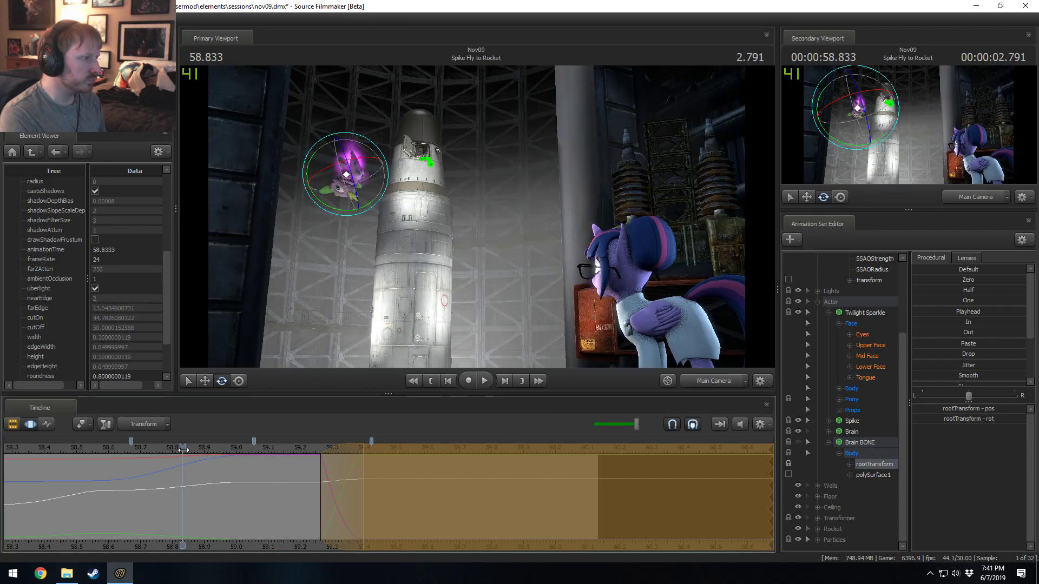
pyautogui.press('space')
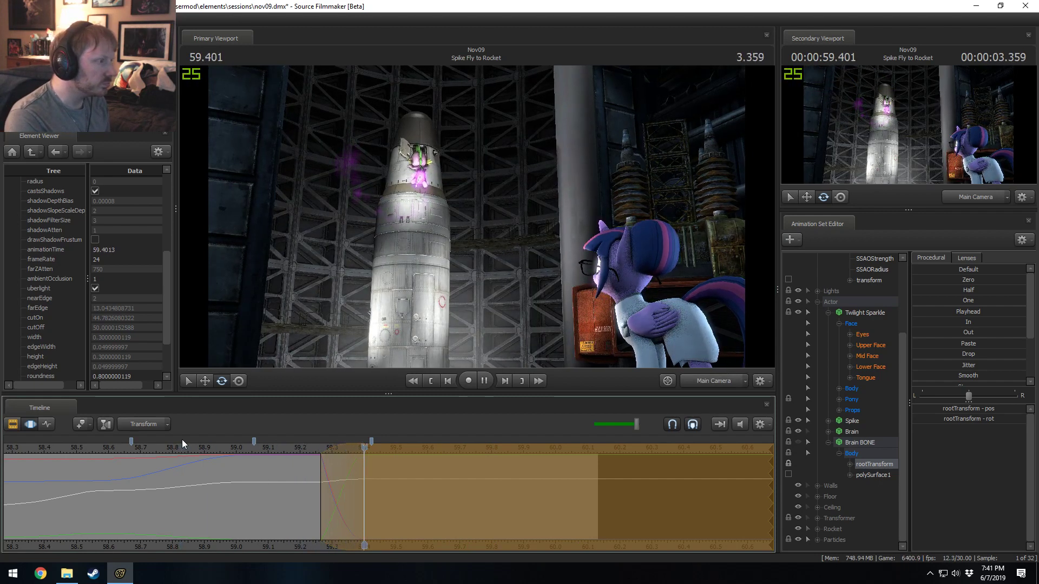
pyautogui.press('space')
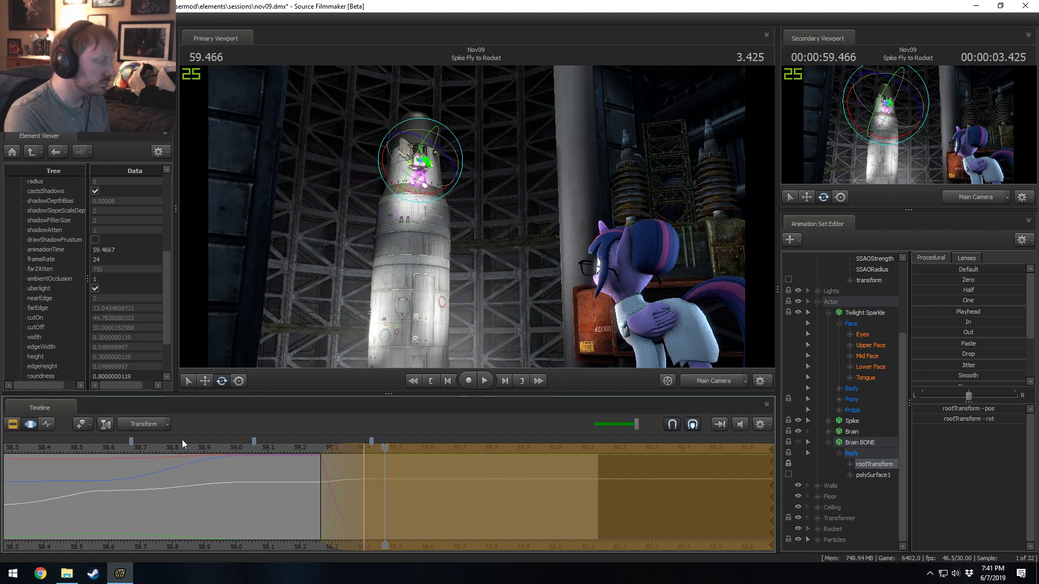
pyautogui.click(265, 447)
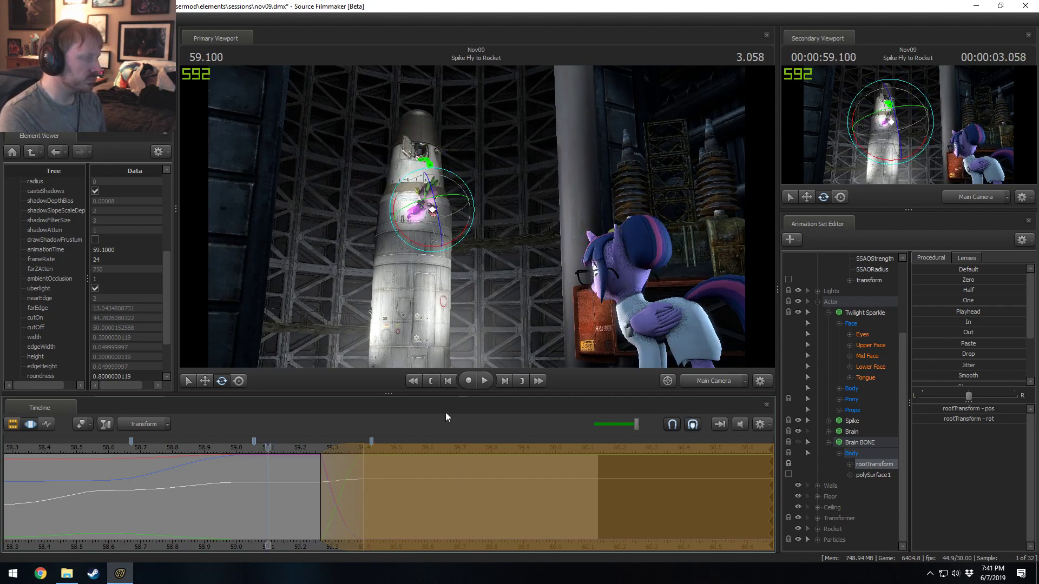
pyautogui.press('space')
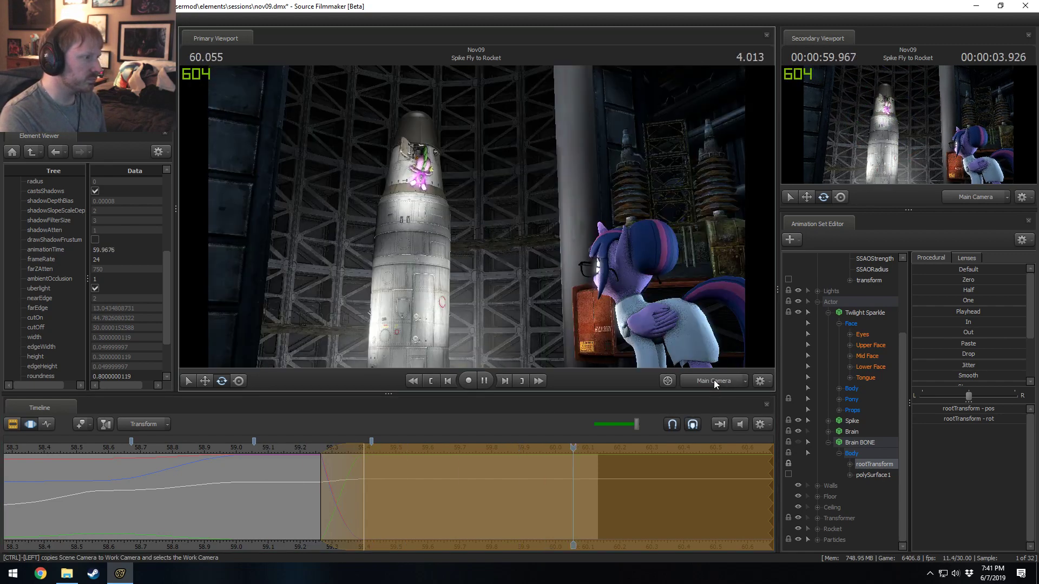
pyautogui.click(299, 447)
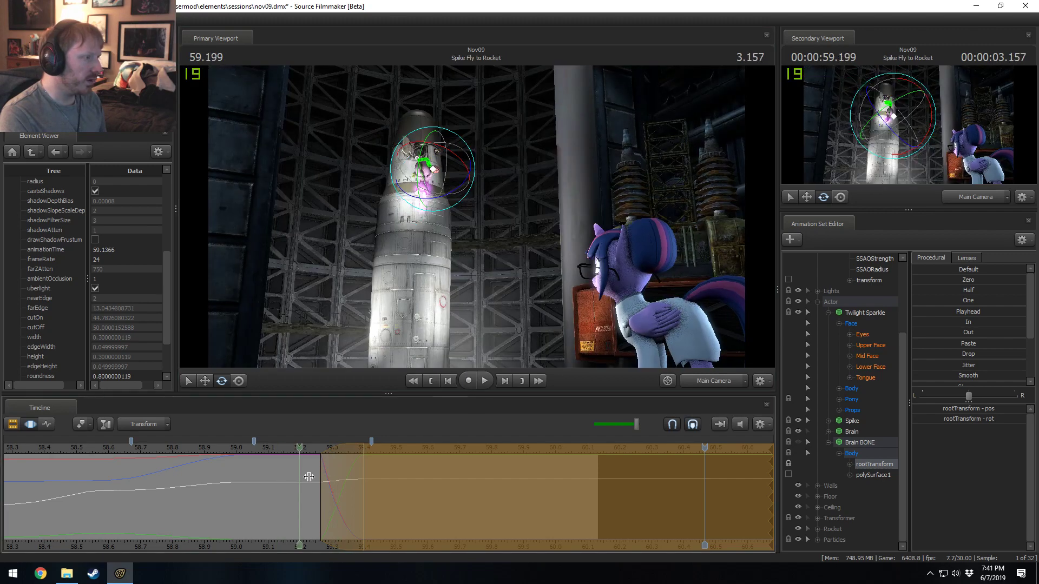
# - Place the playhead at 59.633 and set a time selection ramping in from about 59.4 and holding onward
pyautogui.moveTo(309, 476); pyautogui.dragTo(458, 514)
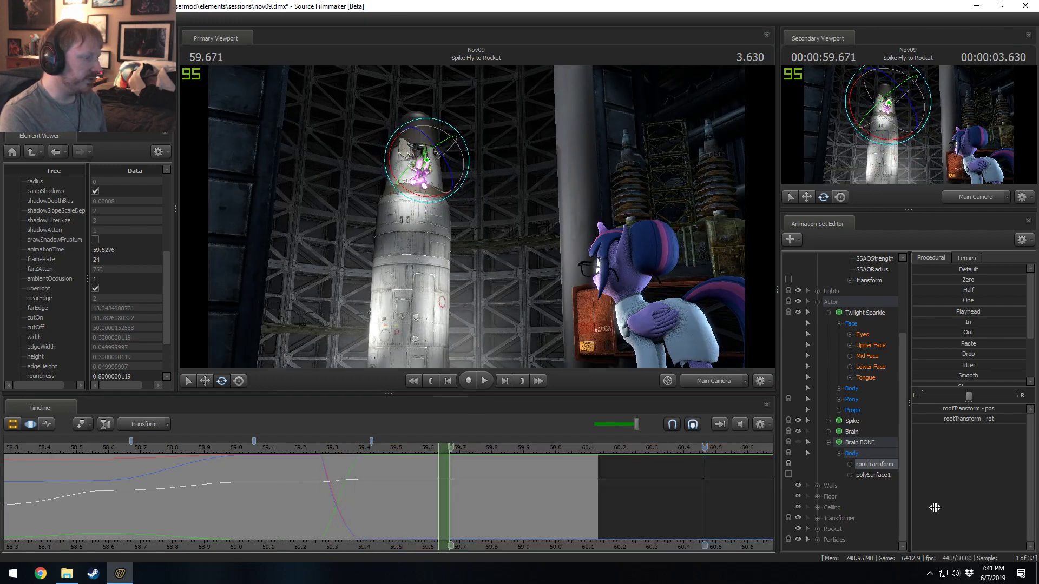
pyautogui.keyDown('shift'); pyautogui.moveTo(935, 507); pyautogui.dragTo(941, 507); pyautogui.keyUp('shift')
pyautogui.keyDown('shift'); pyautogui.scroll(3, 448, 505); pyautogui.keyUp('shift')
pyautogui.keyDown('shift'); pyautogui.scroll(-3, 448, 506); pyautogui.keyUp('shift')
pyautogui.keyDown('shift'); pyautogui.scroll(2, 448, 506); pyautogui.keyUp('shift')
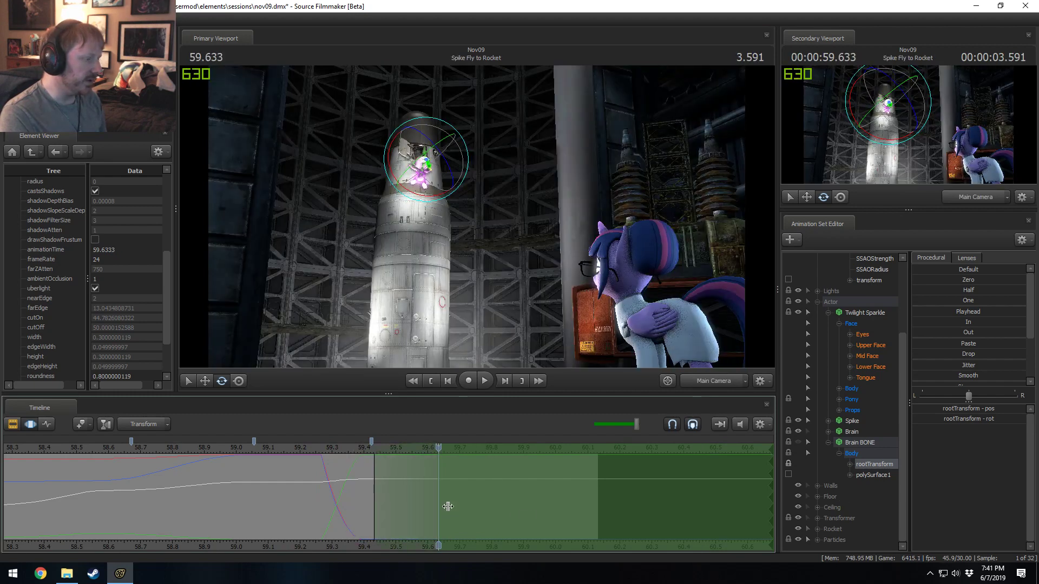
pyautogui.keyDown('shift'); pyautogui.scroll(1, 448, 506); pyautogui.keyUp('shift')
# - Through the Work Camera at 59.633, rotate the brain's rootTransform and move it into the rocket's hatch opening
pyautogui.press('F4')
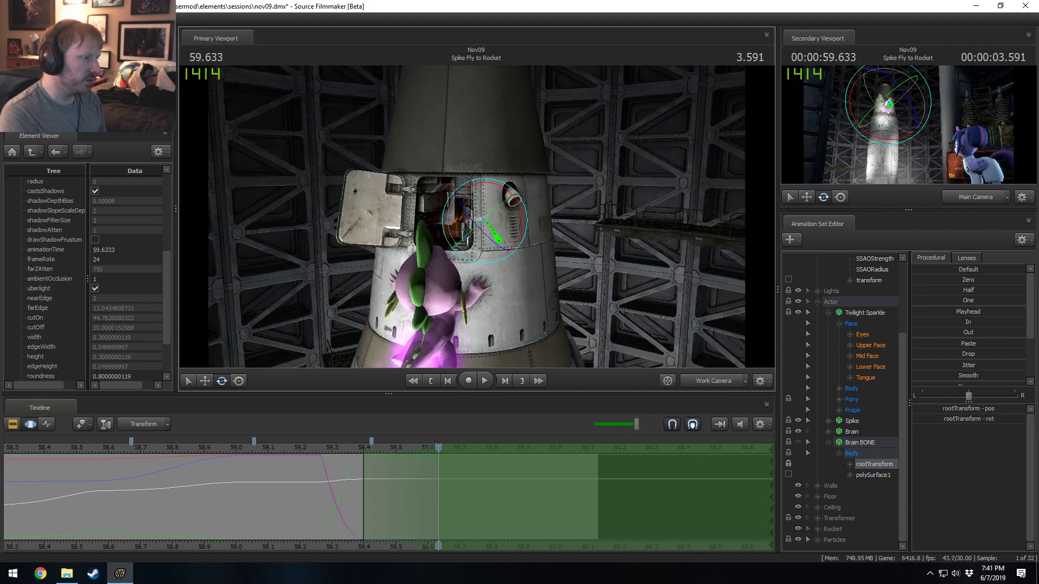
pyautogui.moveTo(519, 225)
pyautogui.mouseDown()
pyautogui.moveTo(519, 238)
pyautogui.moveTo(520, 224)
pyautogui.moveTo(454, 243)
pyautogui.moveTo(462, 256)
pyautogui.mouseUp()
pyautogui.press('e')
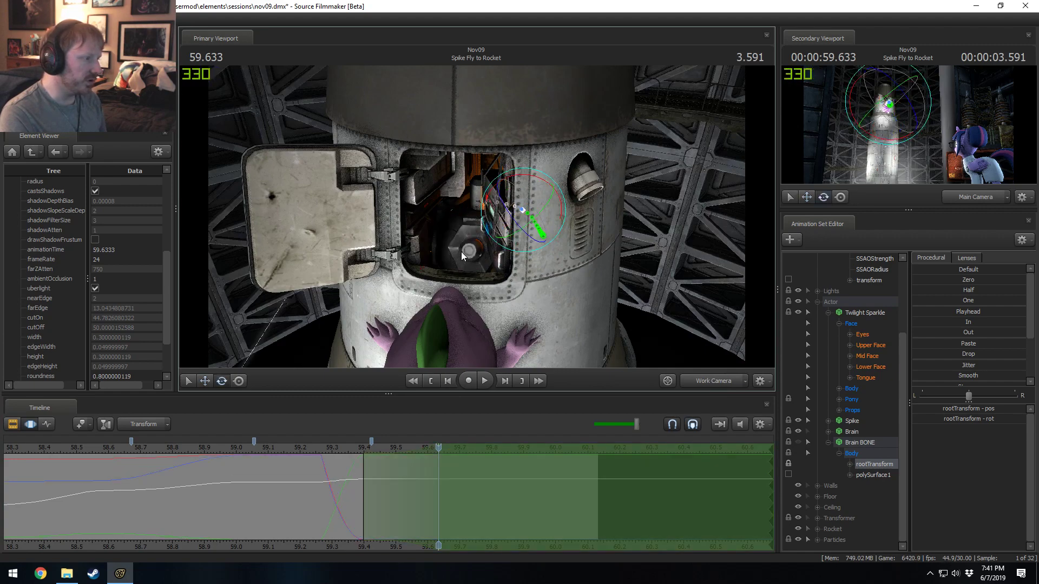
pyautogui.moveTo(411, 453); pyautogui.dragTo(439, 461)
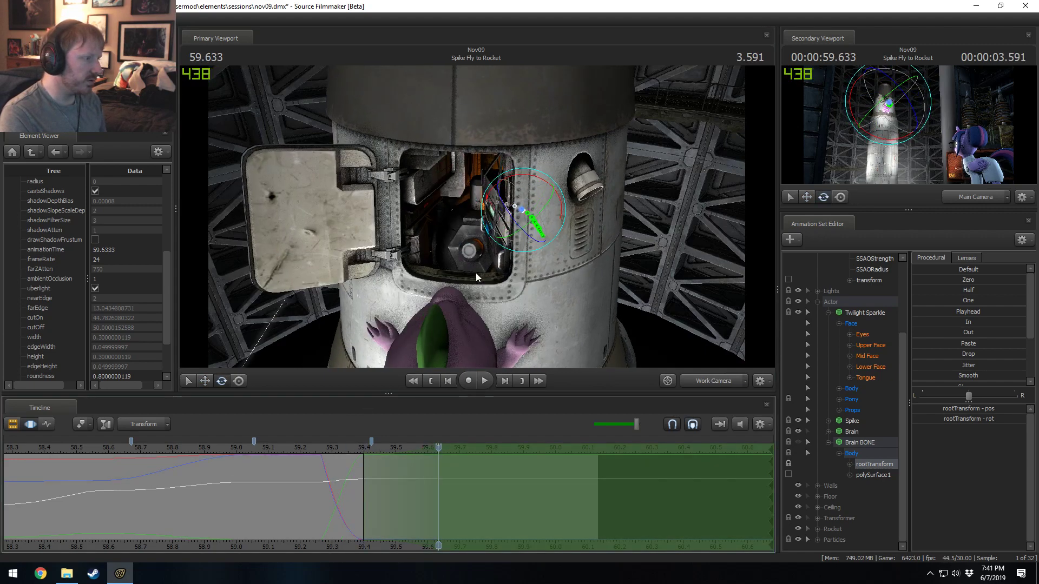
pyautogui.moveTo(516, 217); pyautogui.dragTo(491, 189)
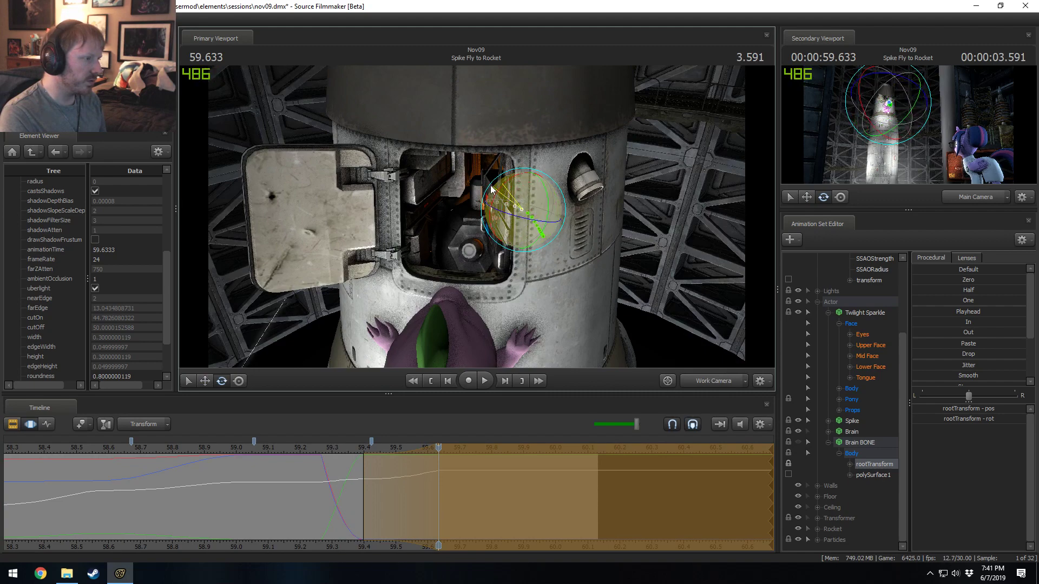
pyautogui.press('w')
pyautogui.moveTo(523, 211)
pyautogui.mouseDown()
pyautogui.moveTo(469, 233)
pyautogui.moveTo(533, 195)
pyautogui.moveTo(471, 227)
pyautogui.mouseUp()
pyautogui.press('e')
pyautogui.press('w')
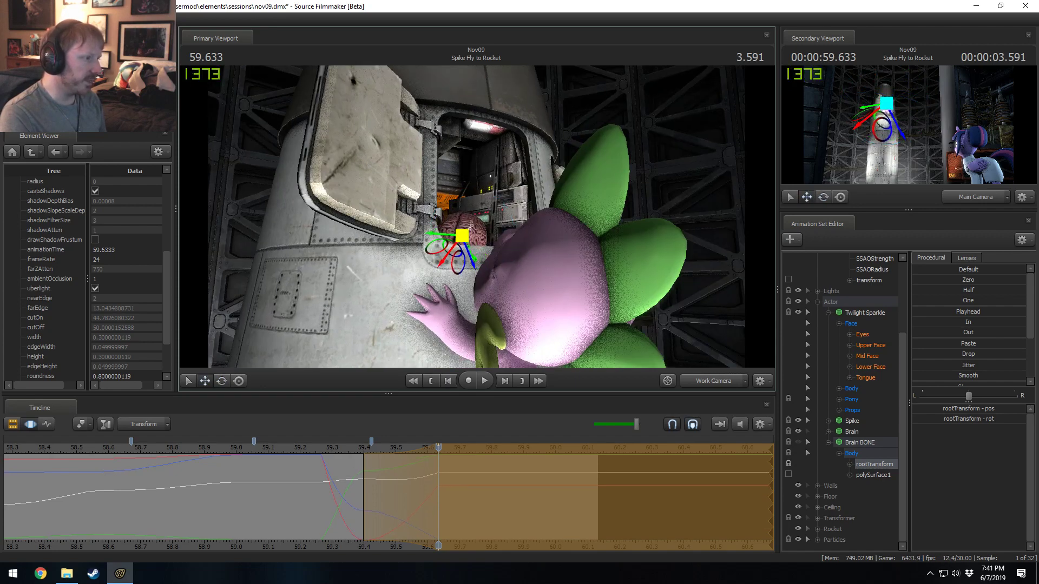
# - Play back and scrub the brain's entry up to 59.633, checking its fit in the hatch from several angles
pyautogui.click(326, 449)
pyautogui.press('space')
pyautogui.moveTo(325, 449); pyautogui.dragTo(438, 470)
pyautogui.moveTo(488, 232)
pyautogui.keyDown('alt'); pyautogui.mouseDown()
pyautogui.moveTo(476, 229)
pyautogui.moveTo(488, 232)
pyautogui.mouseUp(); pyautogui.keyUp('alt')
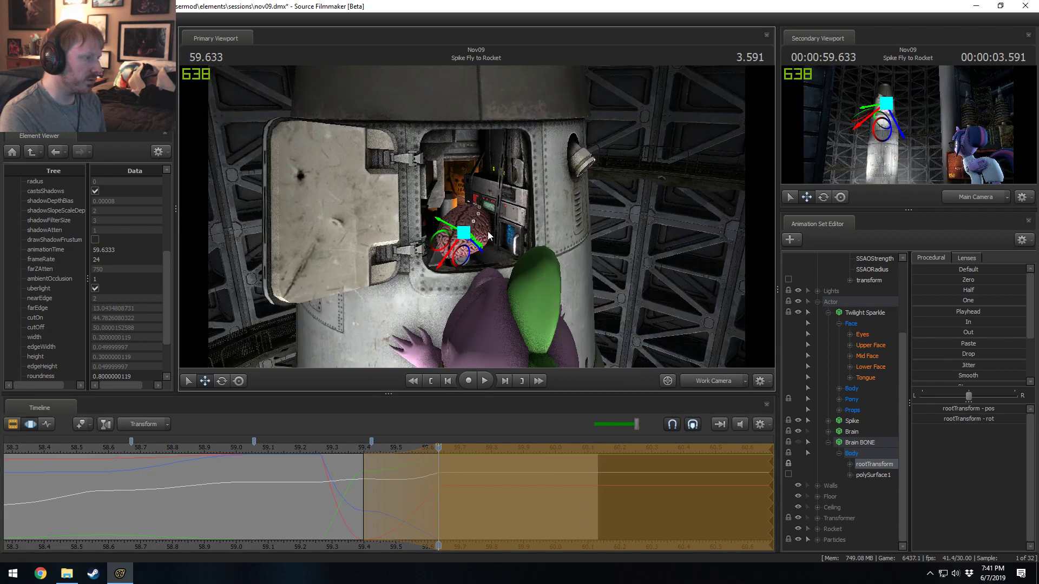
pyautogui.keyDown('alt'); pyautogui.moveTo(656, 317); pyautogui.dragTo(478, 220); pyautogui.keyUp('alt')
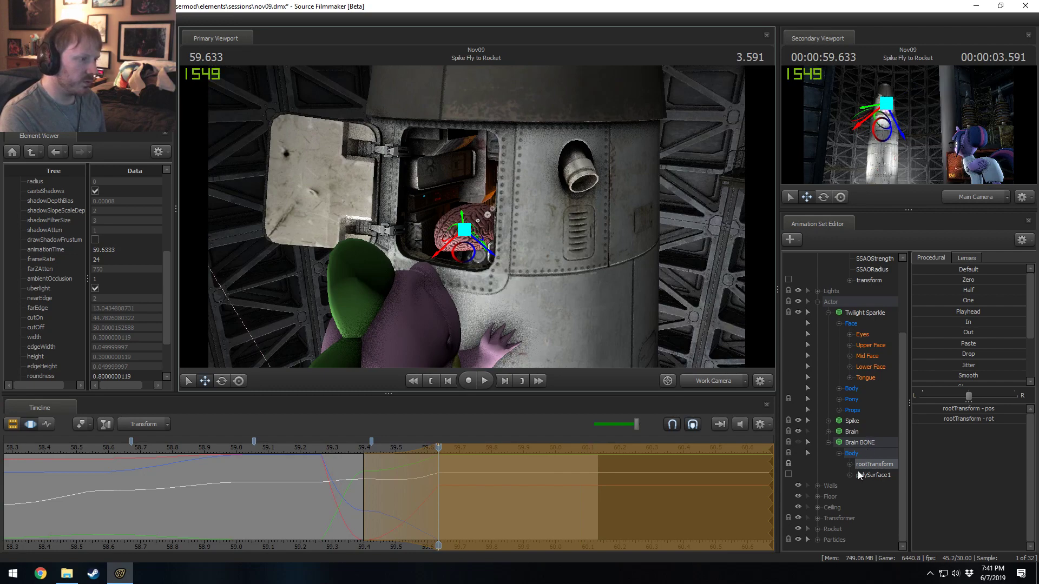
pyautogui.keyDown('alt'); pyautogui.moveTo(479, 221); pyautogui.dragTo(476, 225); pyautogui.keyUp('alt')
# - With a time selection ramping from 59.633 to 59.933 and holding onward, move the brain fully inside the hatch
pyautogui.moveTo(415, 495)
pyautogui.mouseDown()
pyautogui.moveTo(591, 498)
pyautogui.moveTo(537, 503)
pyautogui.moveTo(547, 513)
pyautogui.moveTo(534, 503)
pyautogui.mouseUp()
pyautogui.press('Escape')
pyautogui.press(']')
pyautogui.moveTo(534, 500); pyautogui.dragTo(439, 495)
pyautogui.keyDown('alt'); pyautogui.moveTo(564, 287); pyautogui.dragTo(486, 287); pyautogui.keyUp('alt')
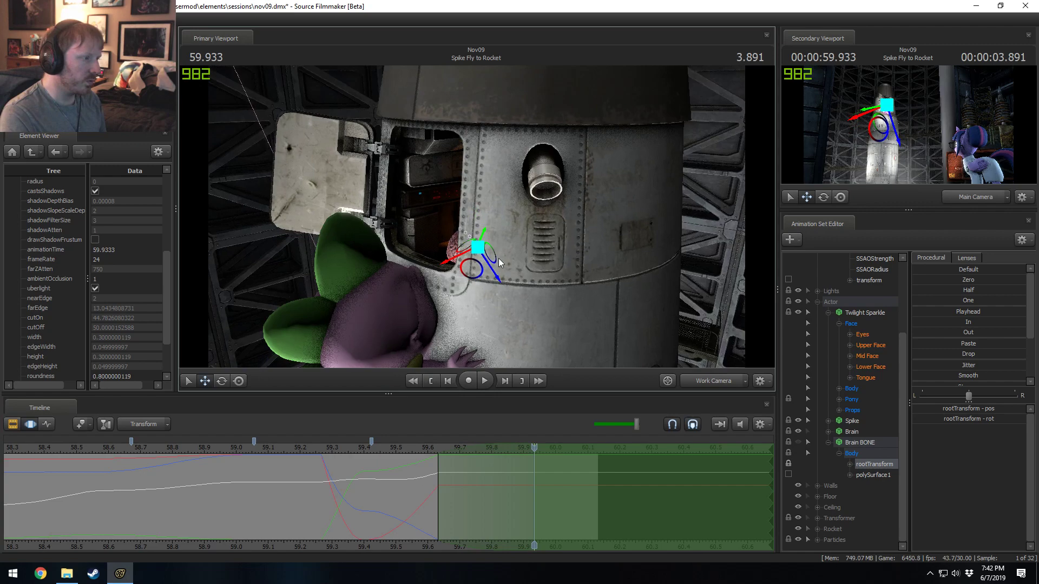
pyautogui.moveTo(480, 246); pyautogui.dragTo(429, 230)
pyautogui.press('e')
pyautogui.keyDown('alt'); pyautogui.moveTo(460, 238); pyautogui.dragTo(541, 238); pyautogui.keyUp('alt')
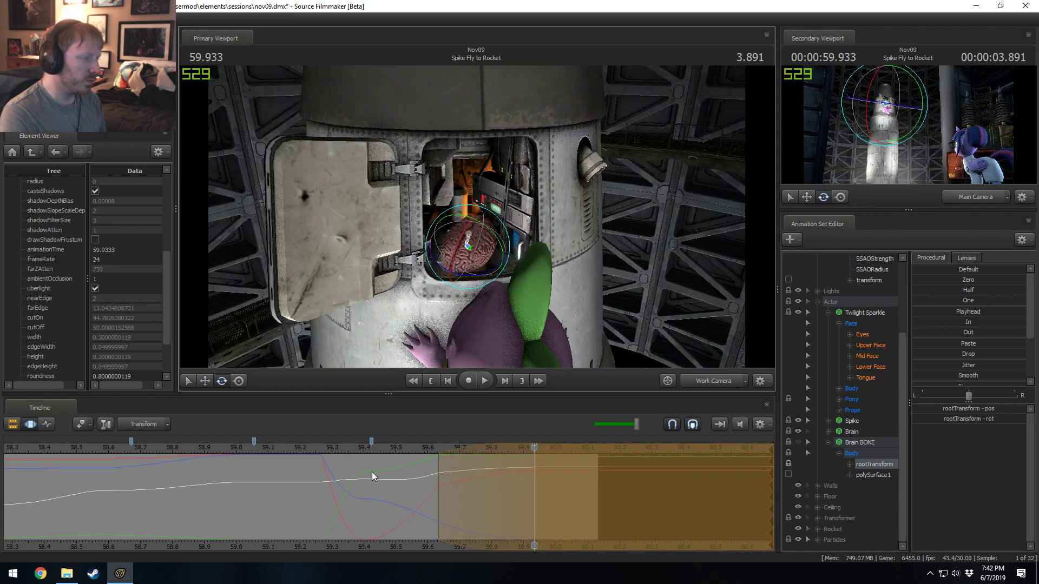
# - Switch the primary viewport to the Main Camera and replay the brain going into the hatch
pyautogui.moveTo(476, 480)
pyautogui.mouseDown()
pyautogui.moveTo(558, 495)
pyautogui.moveTo(633, 489)
pyautogui.moveTo(384, 465)
pyautogui.mouseUp()
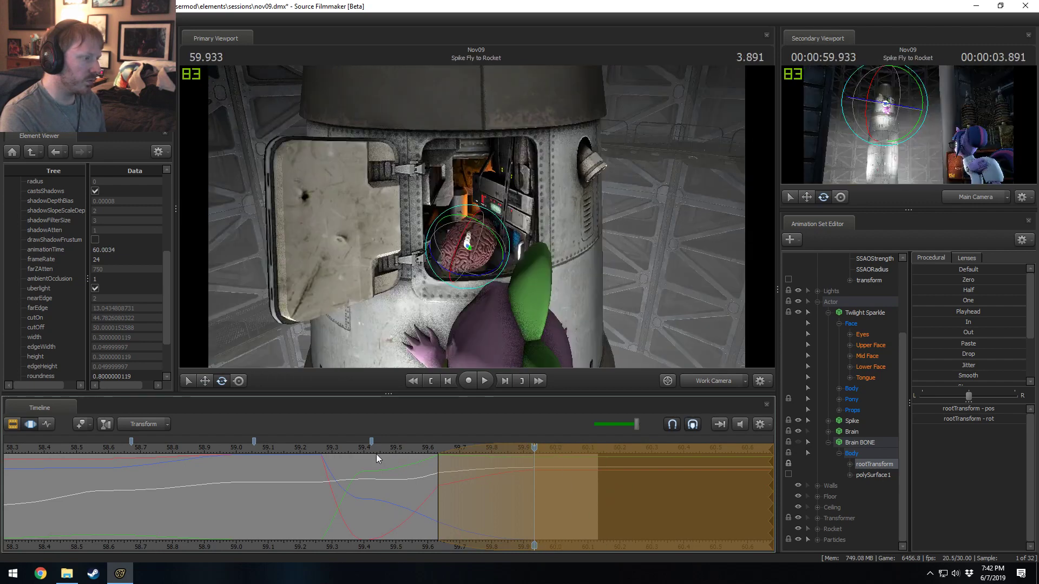
pyautogui.click(715, 377)
pyautogui.press('space')
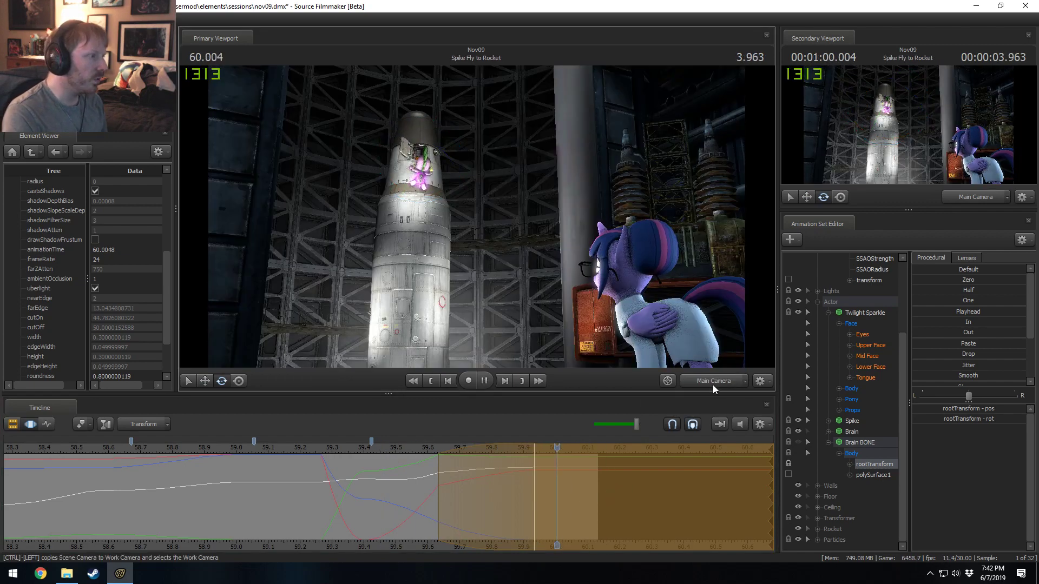
pyautogui.click(418, 457)
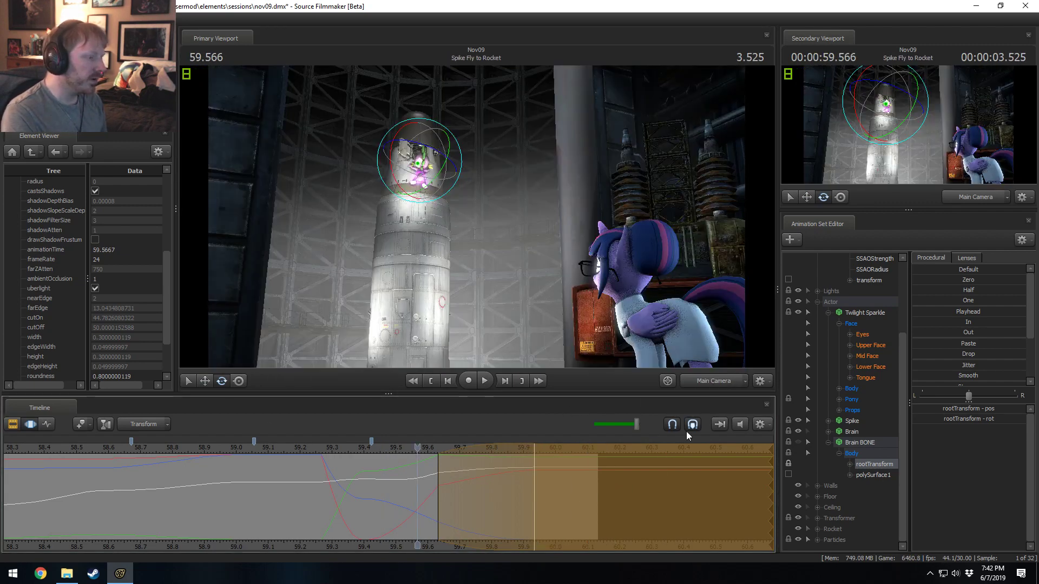
pyautogui.press('space')
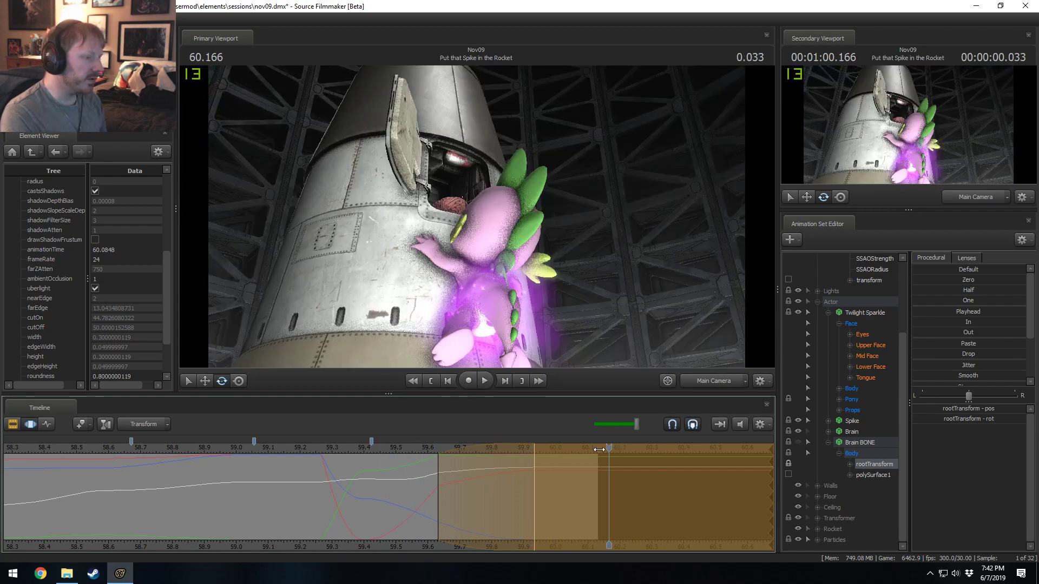
# - Copy the Main Camera view to the Work Camera and fly close to the hatch to inspect it at 60.066
pyautogui.click(599, 449)
pyautogui.keyDown('ctrl'); pyautogui.click(711, 382); pyautogui.keyUp('ctrl')
pyautogui.moveTo(562, 282); pyautogui.dragTo(541, 236)
pyautogui.press('w')
pyautogui.moveTo(477, 217); pyautogui.dragTo(476, 225)
pyautogui.press('s')
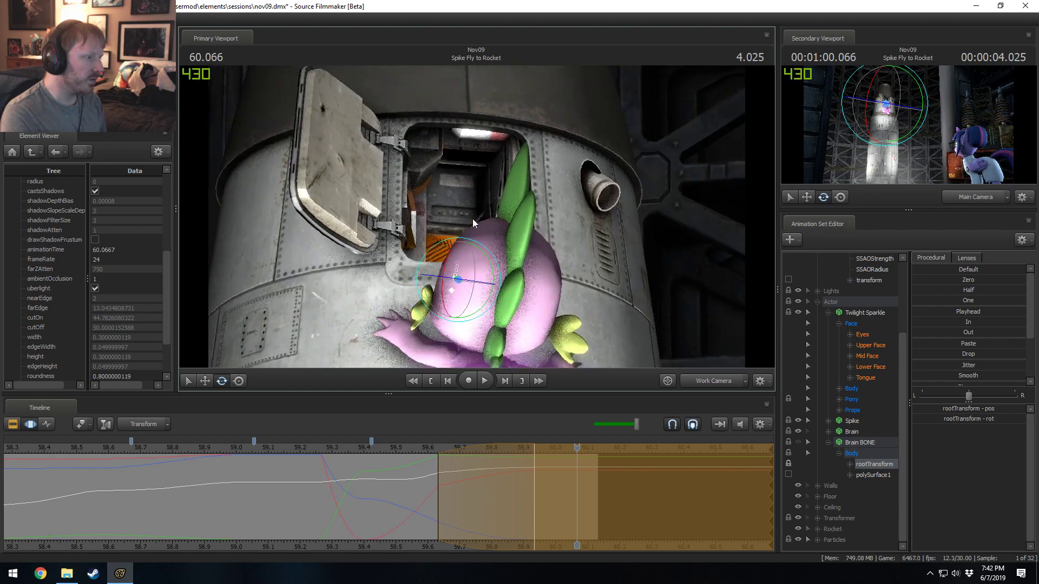
pyautogui.moveTo(577, 487)
pyautogui.mouseDown()
pyautogui.moveTo(607, 488)
pyautogui.moveTo(577, 488)
pyautogui.mouseUp()
# - Set a time selection ramping from about 59.43 to 59.633 and holding onward, and raise the brain in the hatch
pyautogui.press('w')
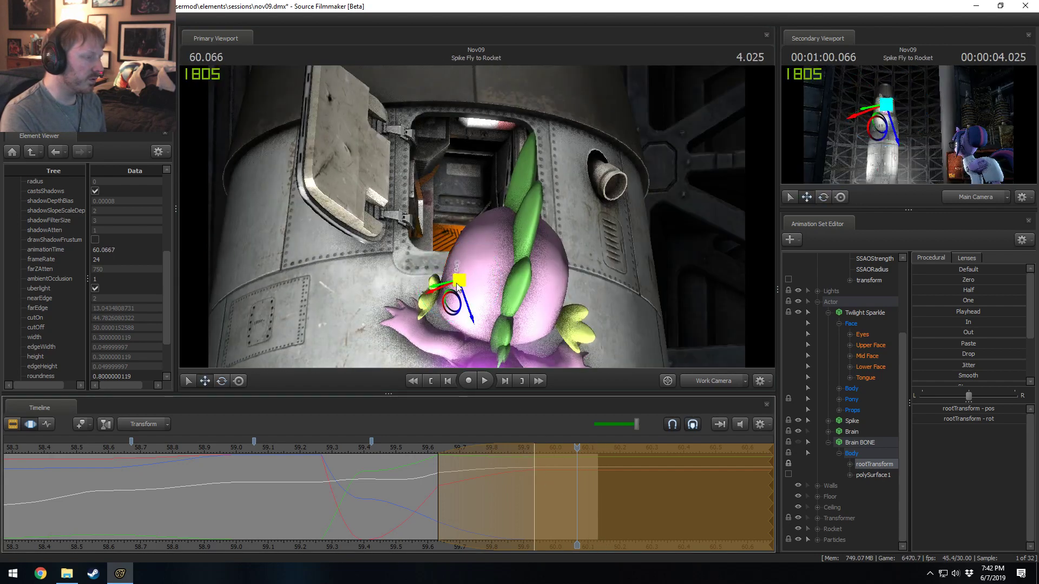
pyautogui.keyDown('shift'); pyautogui.moveTo(438, 496); pyautogui.dragTo(772, 494); pyautogui.keyUp('shift')
pyautogui.keyDown('shift'); pyautogui.scroll(4, 450, 492); pyautogui.keyUp('shift')
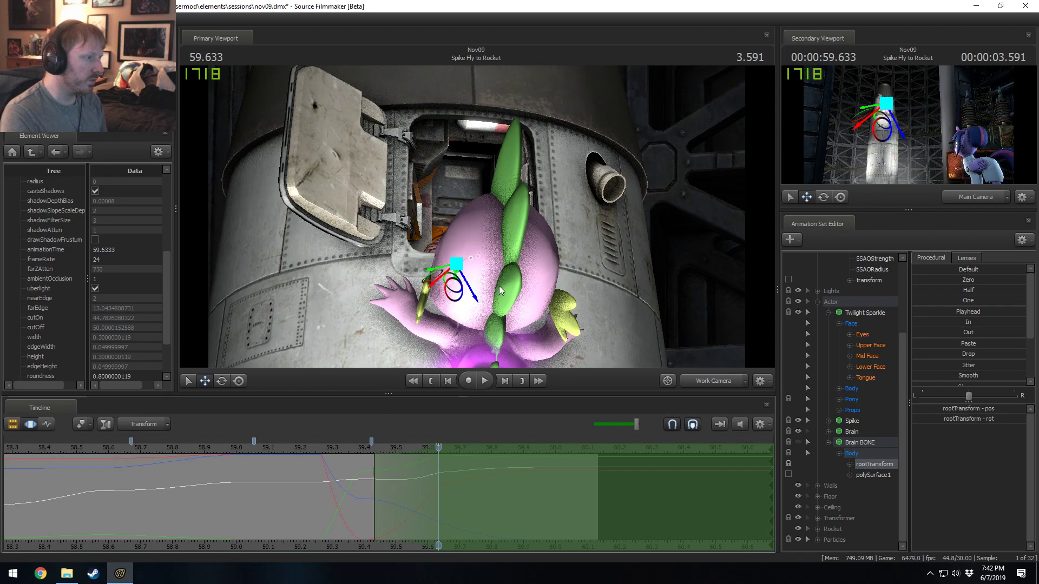
pyautogui.moveTo(456, 267); pyautogui.dragTo(457, 238)
pyautogui.keyDown('alt'); pyautogui.moveTo(478, 196); pyautogui.dragTo(478, 219); pyautogui.keyUp('alt')
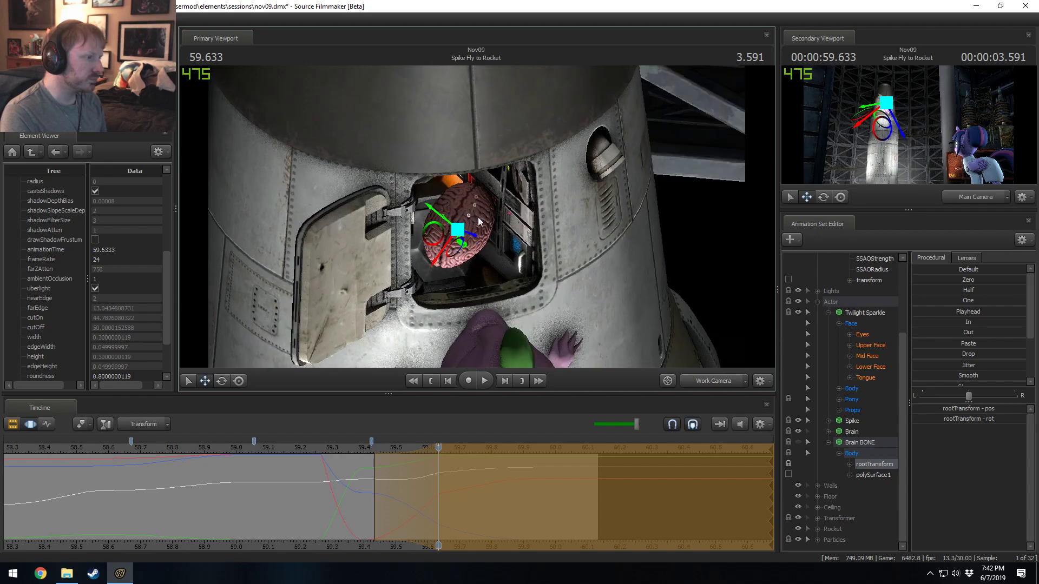
# - Shift the selection's ramp to run from about 59.47 to 59.7 and review the brain's entry into the hatch
pyautogui.click(359, 503)
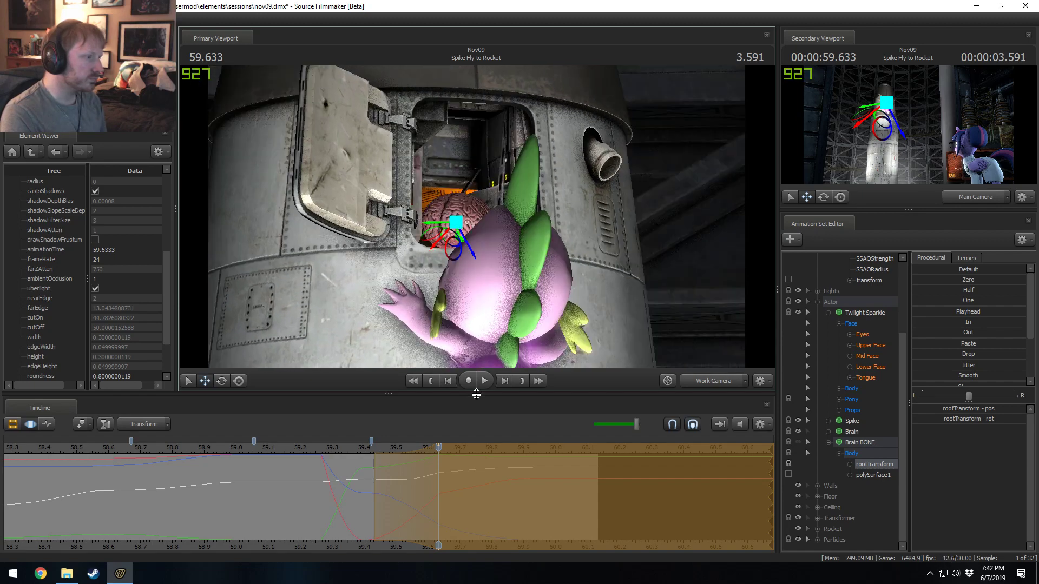
pyautogui.moveTo(367, 502); pyautogui.dragTo(487, 503)
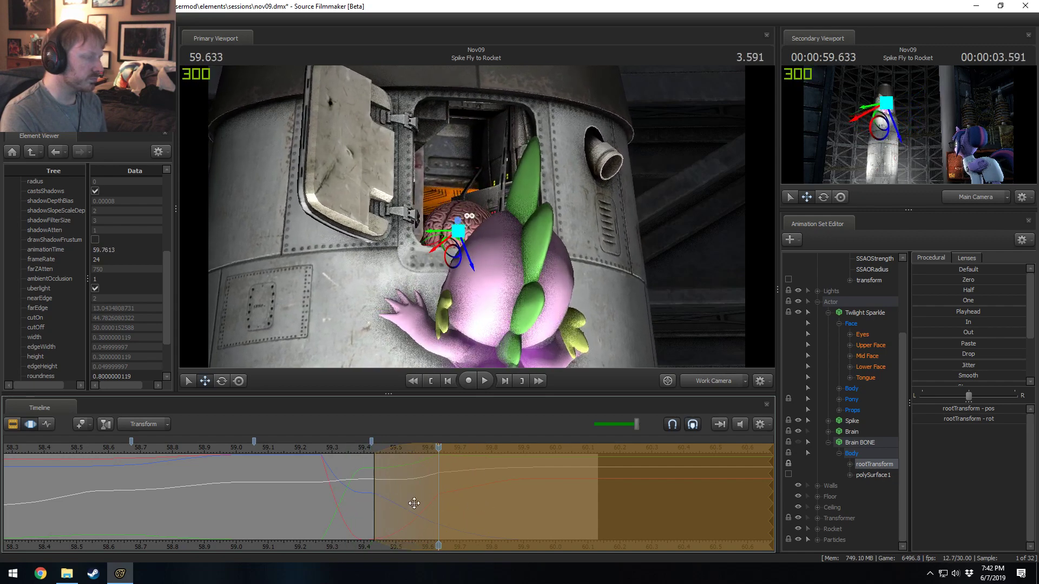
pyautogui.moveTo(375, 463); pyautogui.dragTo(386, 465)
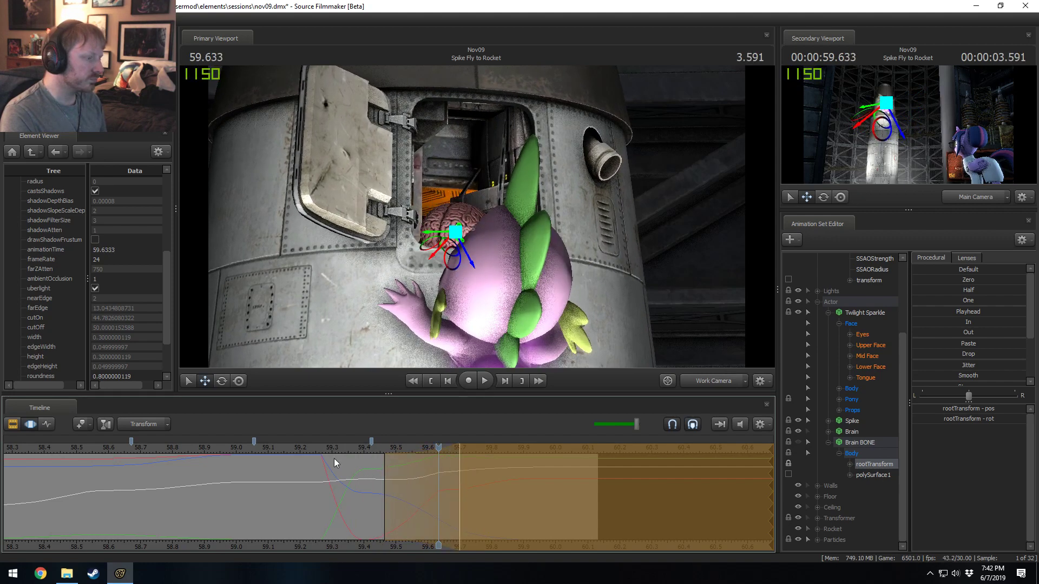
pyautogui.press('space')
pyautogui.moveTo(342, 468); pyautogui.dragTo(415, 493)
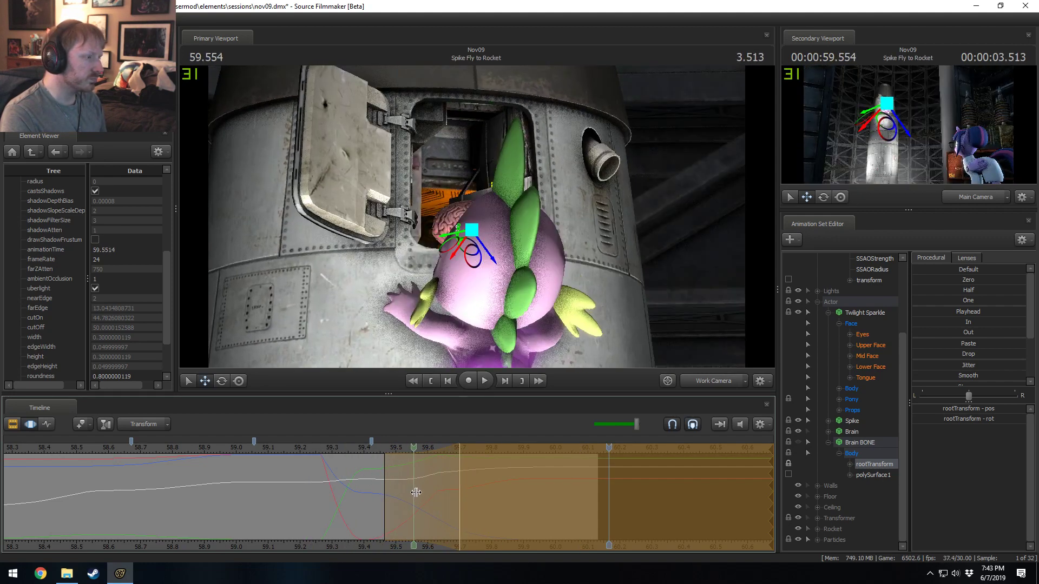
# - Set a time selection from about 59.63 to 59.83 peaking at 59.733 and nudge the brain slightly lower in the hatch
pyautogui.moveTo(487, 498); pyautogui.dragTo(460, 495)
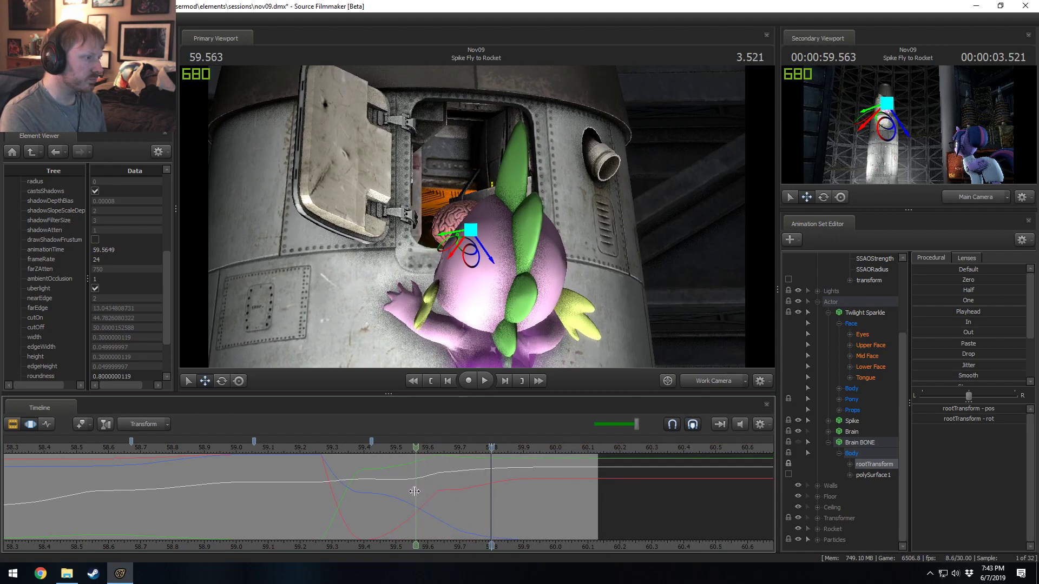
pyautogui.moveTo(414, 497); pyautogui.dragTo(484, 514)
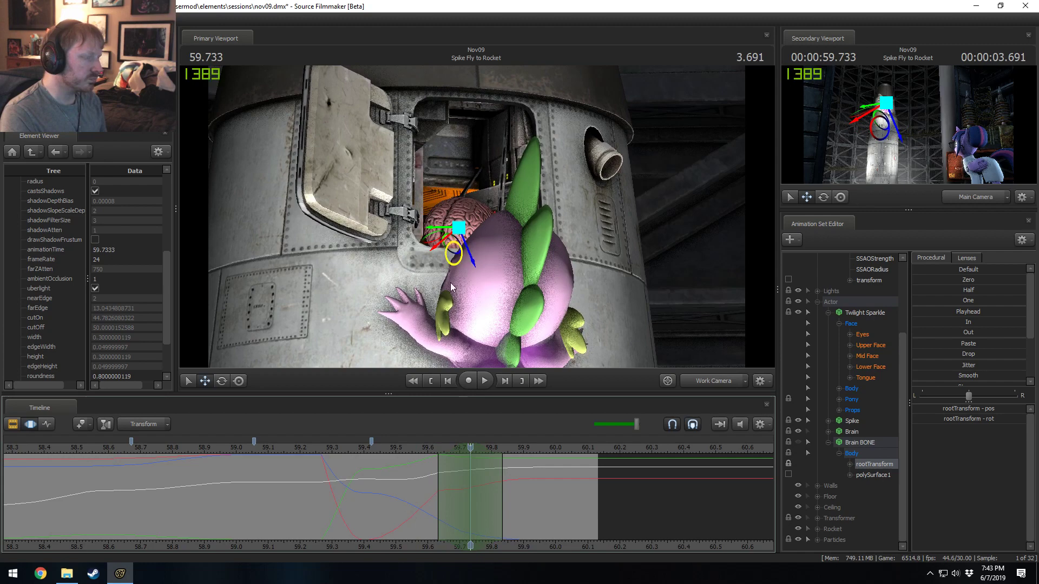
pyautogui.moveTo(447, 488); pyautogui.dragTo(439, 487)
pyautogui.click(465, 227)
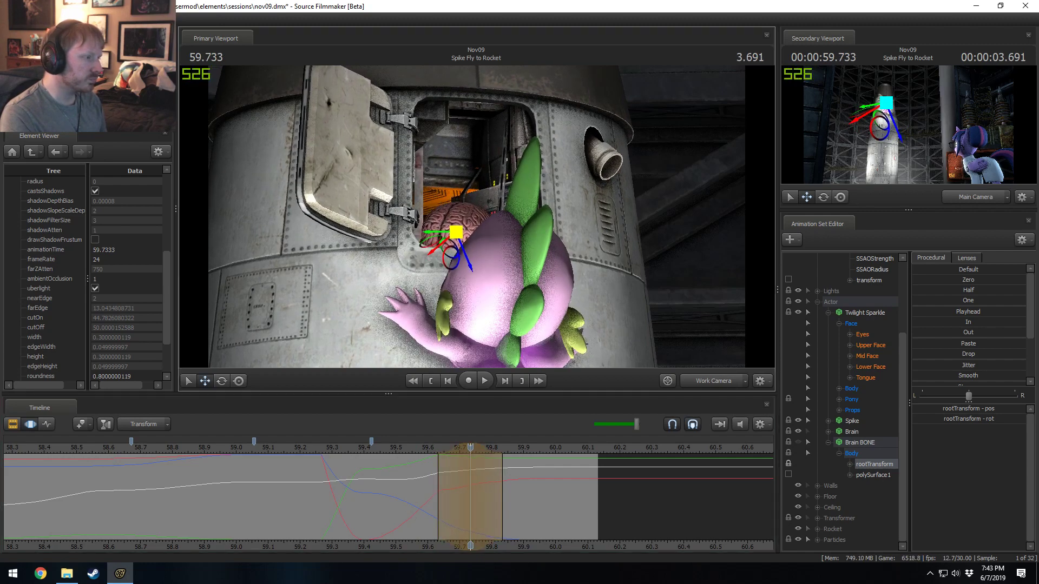
# - Set a time selection ramping from about 59.77 to 60.1 and holding onward, and fine-tune the brain's resting position in the hatch
pyautogui.moveTo(445, 488); pyautogui.dragTo(670, 494)
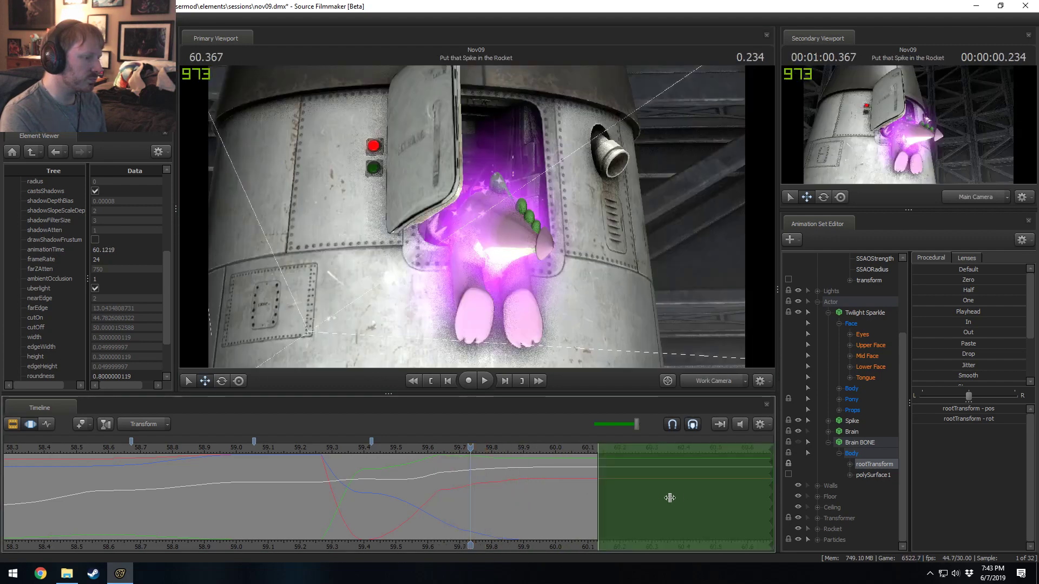
pyautogui.moveTo(536, 488); pyautogui.dragTo(508, 514)
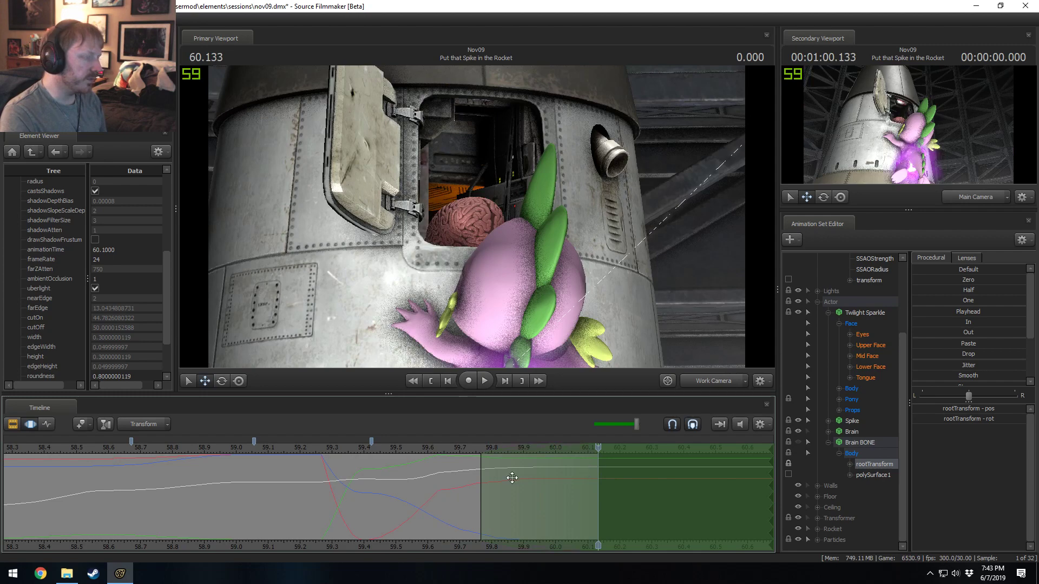
pyautogui.moveTo(585, 483); pyautogui.dragTo(565, 490)
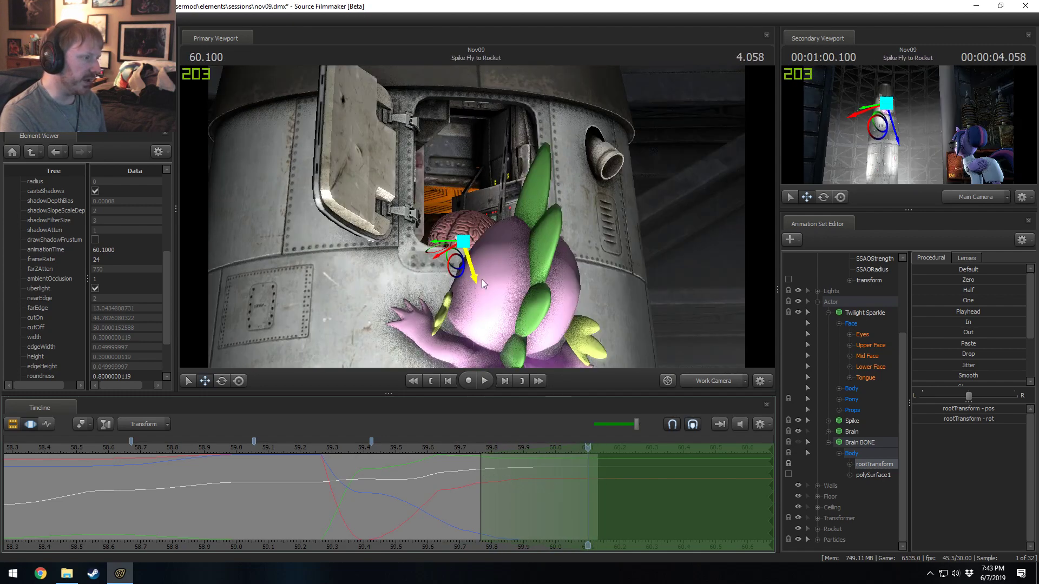
pyautogui.moveTo(463, 241); pyautogui.dragTo(462, 241)
pyautogui.moveTo(475, 489); pyautogui.dragTo(620, 491)
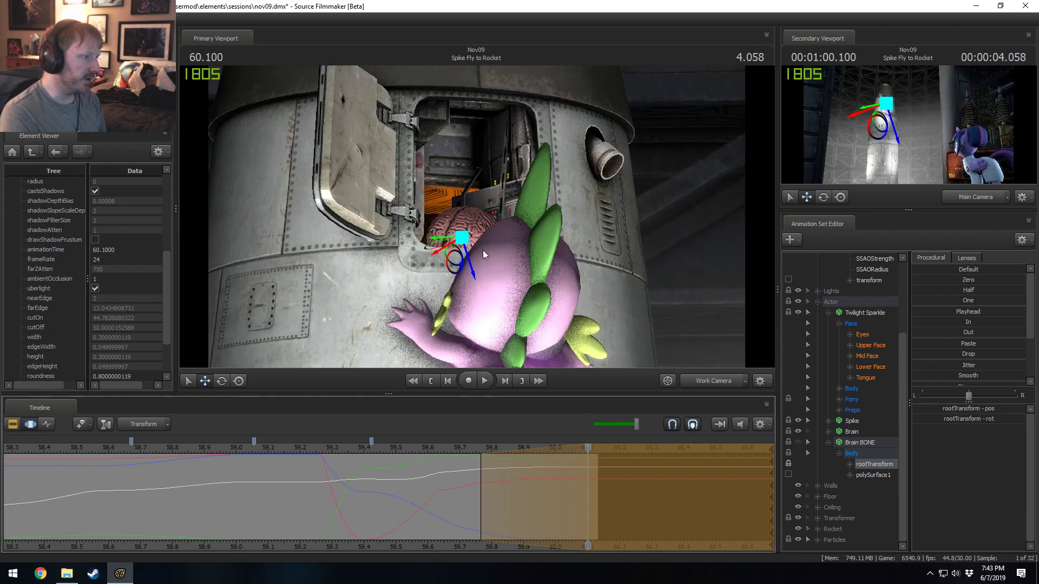
pyautogui.moveTo(462, 238); pyautogui.dragTo(458, 239)
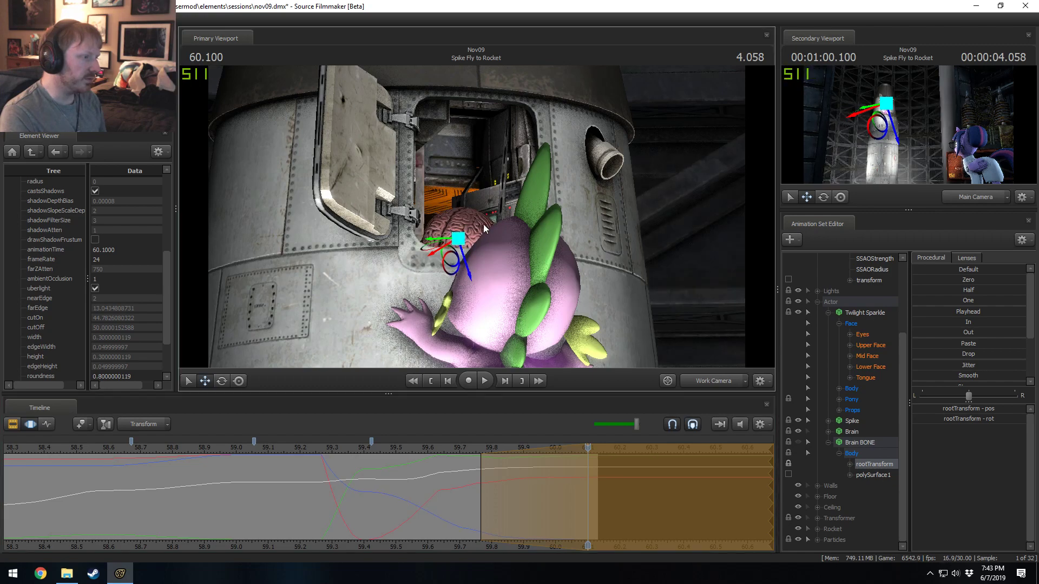
# - Replay the brain's throw from about 59.3 into the next shot through the Work Camera, and scrub it through the Main Camera
pyautogui.moveTo(495, 501); pyautogui.dragTo(582, 492)
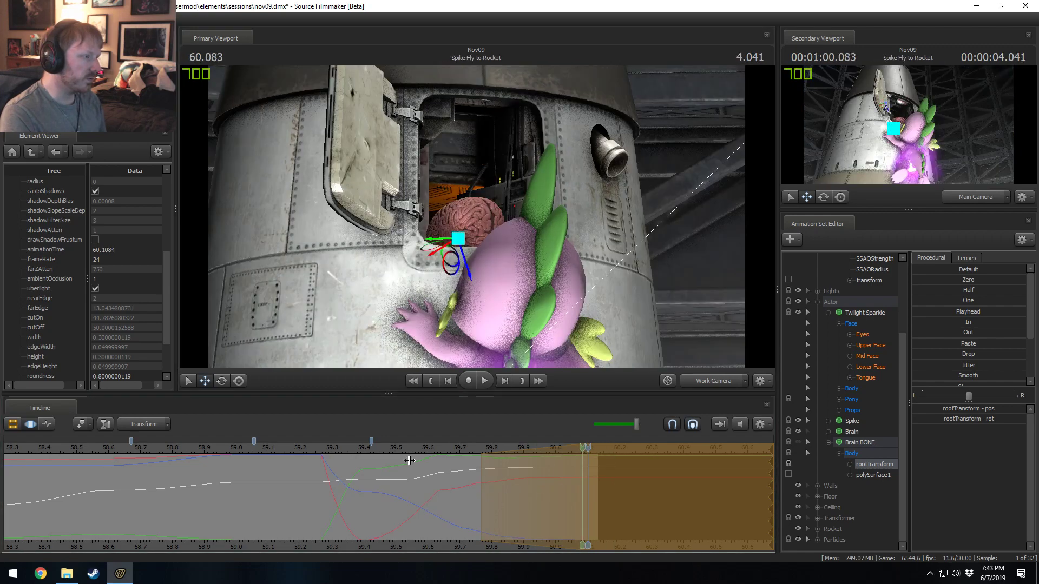
pyautogui.press('space')
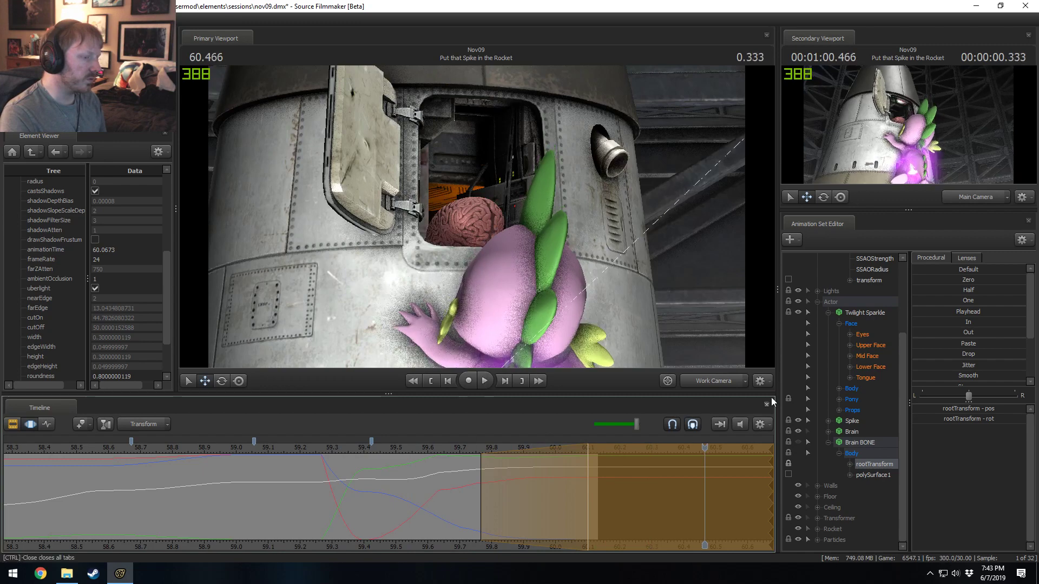
pyautogui.press('space')
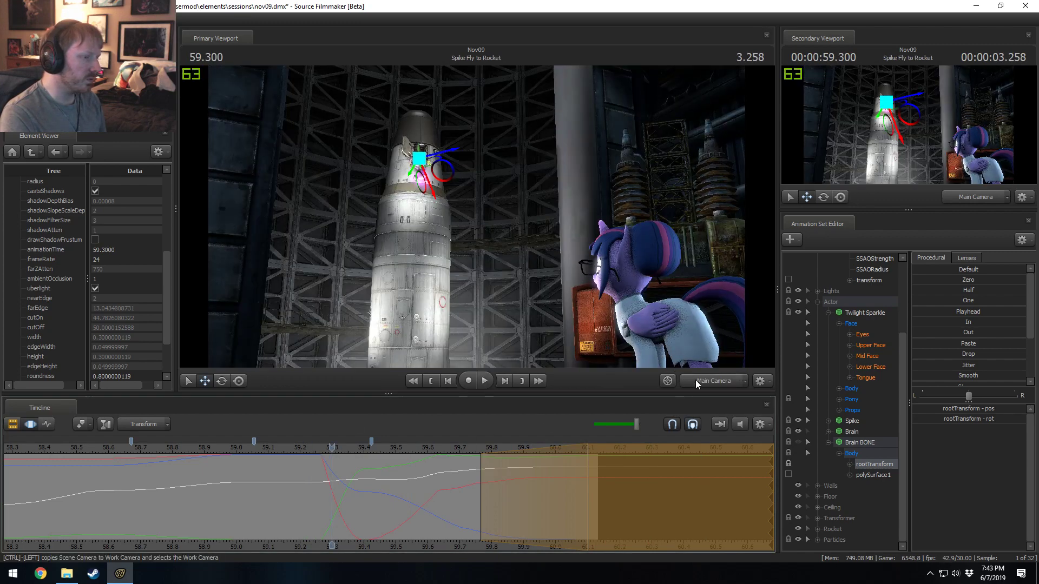
pyautogui.keyDown('ctrl'); pyautogui.click(713, 381); pyautogui.keyUp('ctrl')
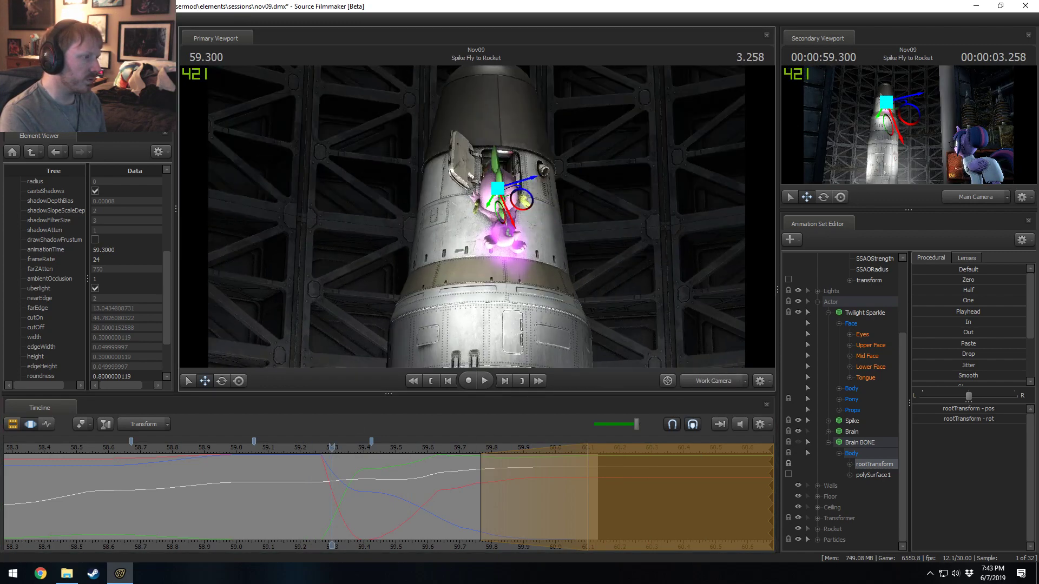
pyautogui.press('space')
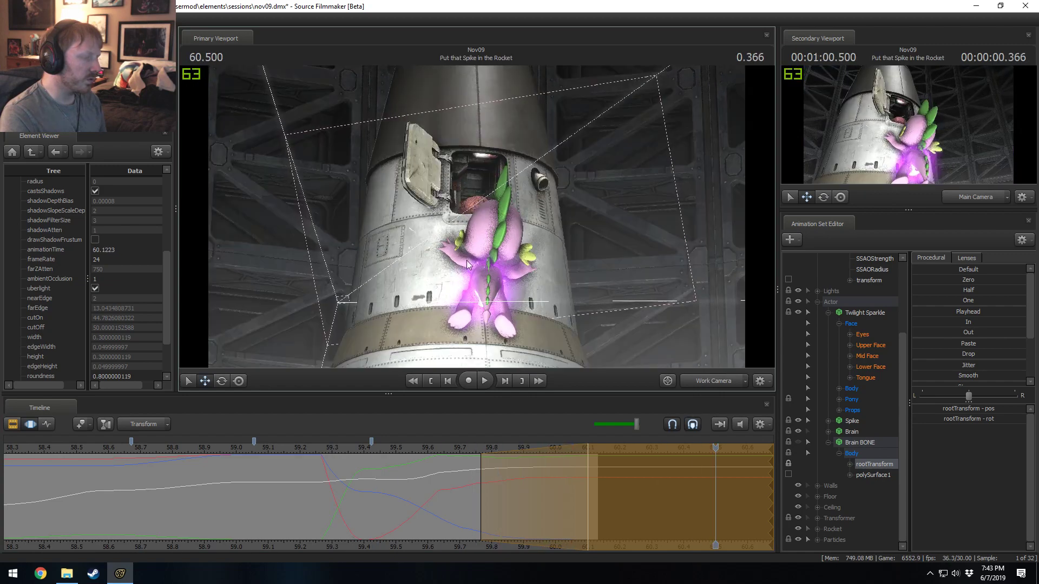
pyautogui.click(713, 381)
pyautogui.press('shift')
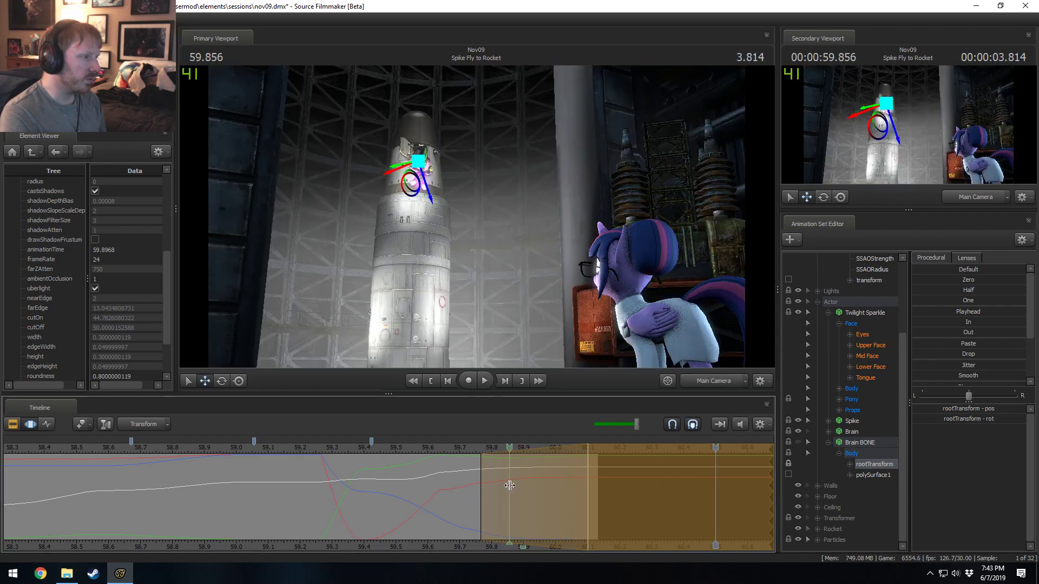
# - Set a time selection from about 59.67 to 60.27 peaking at 59.967 and adjust the brain's rotation in the hatch
pyautogui.click(697, 385)
pyautogui.press('shift')
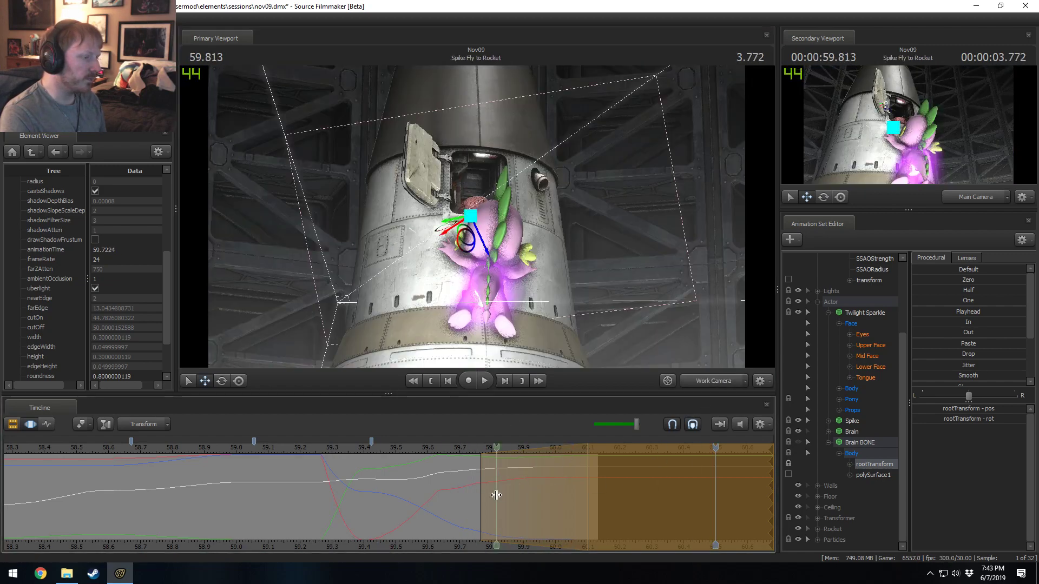
pyautogui.keyDown('shift'); pyautogui.click(542, 503); pyautogui.keyUp('shift')
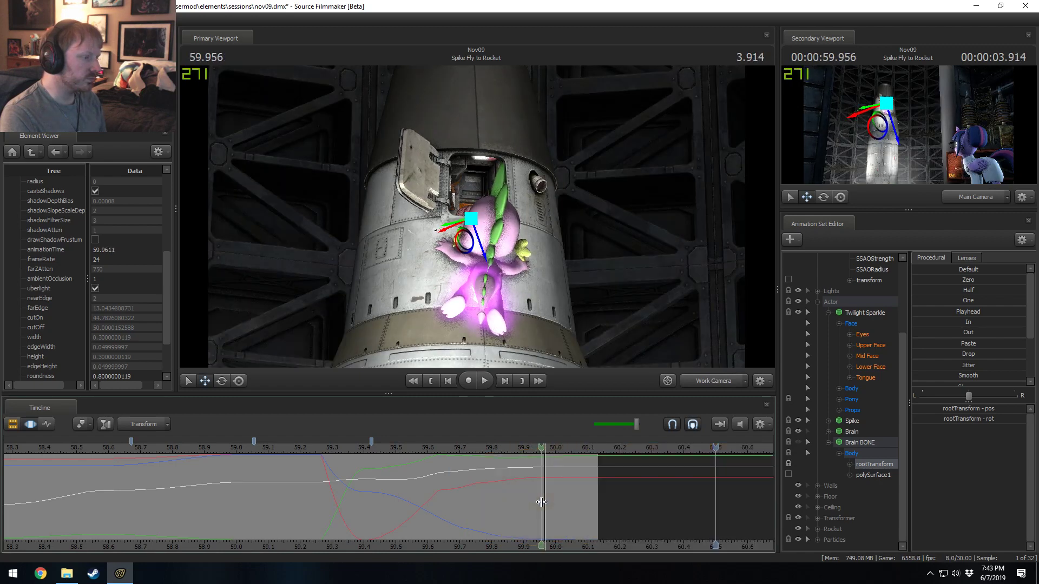
pyautogui.keyDown('shift'); pyautogui.scroll(5, 542, 503); pyautogui.keyUp('shift')
pyautogui.press('e')
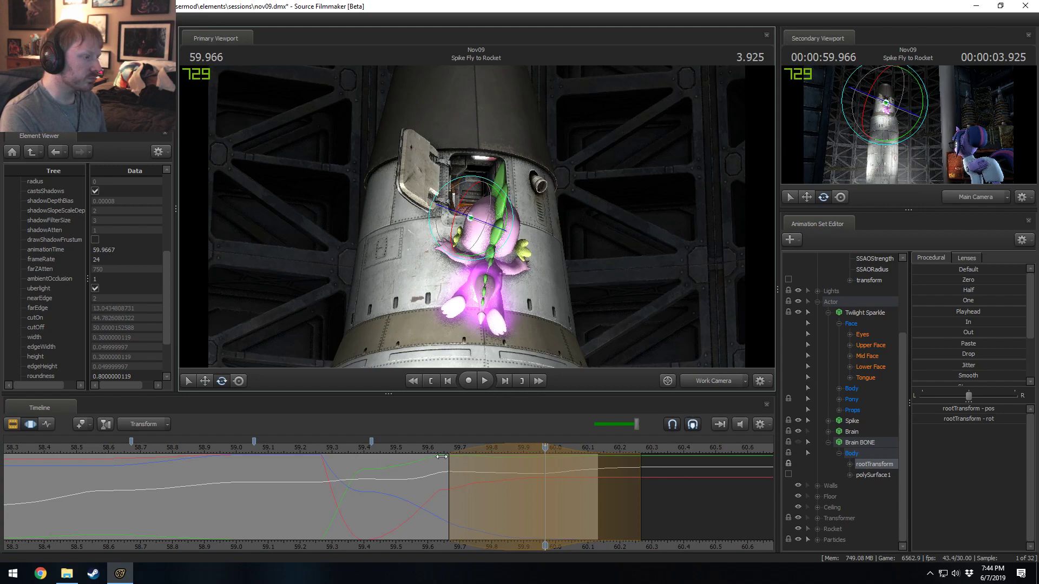
# - Widen the time selection to about 59.57 to 60.37 and replay the brain's throw from 59.3 through the Work Camera
pyautogui.click(404, 446)
pyautogui.press('space')
pyautogui.click(384, 445)
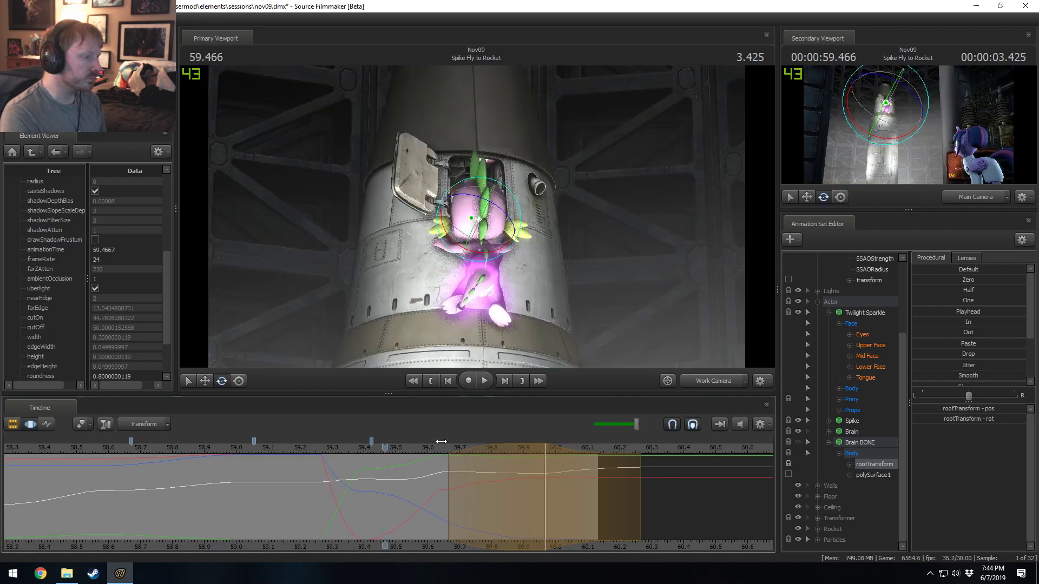
pyautogui.moveTo(497, 446); pyautogui.dragTo(470, 447)
pyautogui.keyDown('shift'); pyautogui.scroll(3, 379, 448); pyautogui.keyUp('shift')
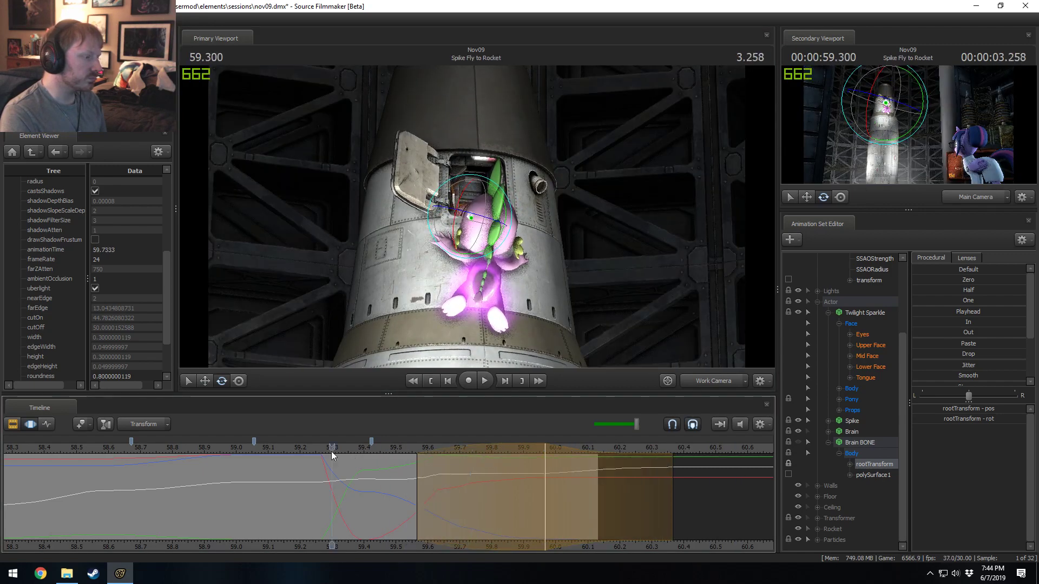
pyautogui.press('space')
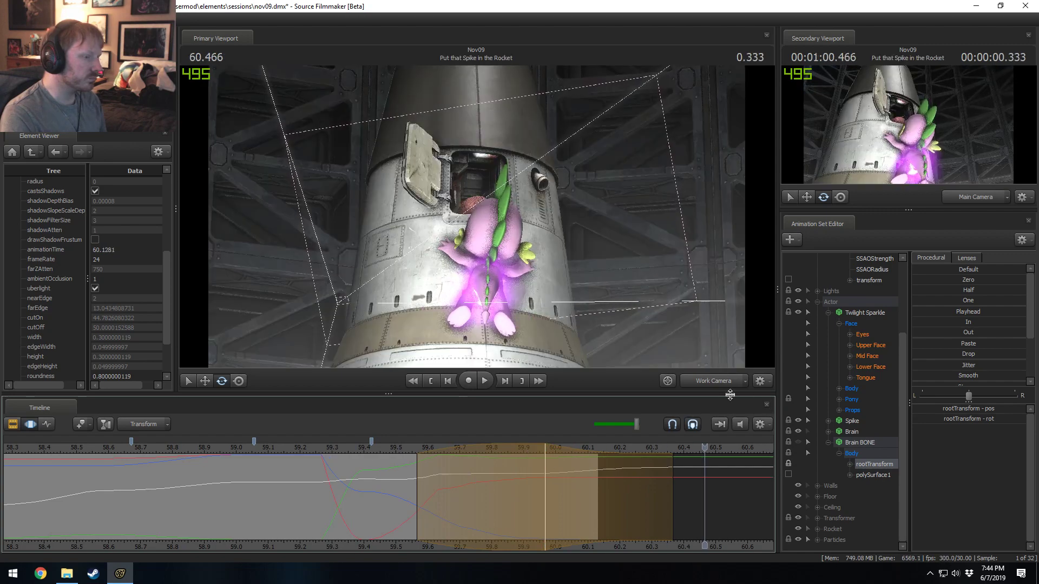
# - Review the brain's landing from about 59.13 in the Clip Editor, through the Main Camera and a closer Work Camera view of the hatch
pyautogui.click(725, 382)
pyautogui.moveTo(361, 449); pyautogui.dragTo(279, 453)
pyautogui.press('F2')
pyautogui.press('space')
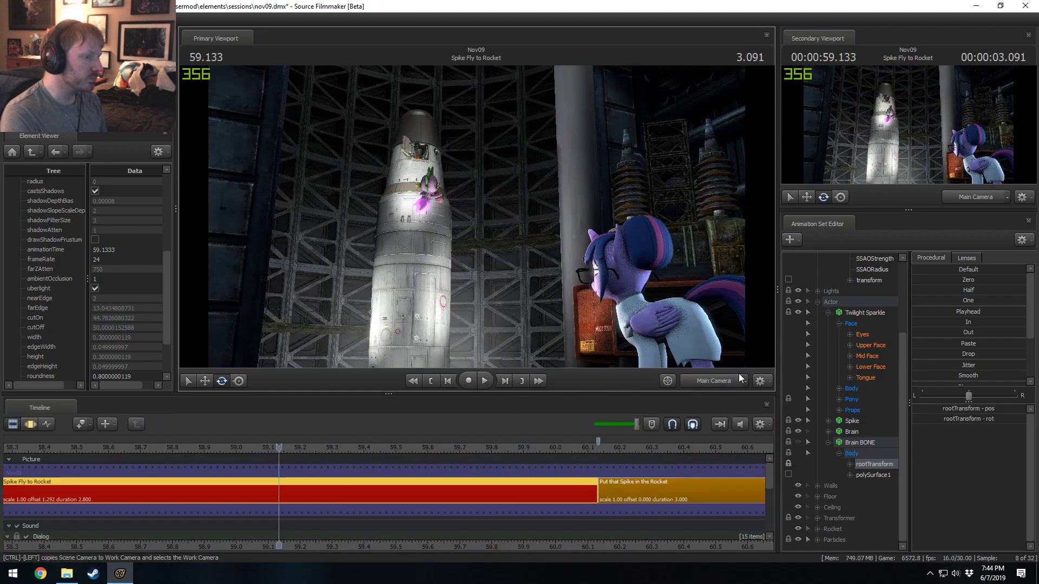
pyautogui.click(713, 381)
pyautogui.press('w')
pyautogui.moveTo(476, 216); pyautogui.dragTo(476, 216)
pyautogui.press('space')
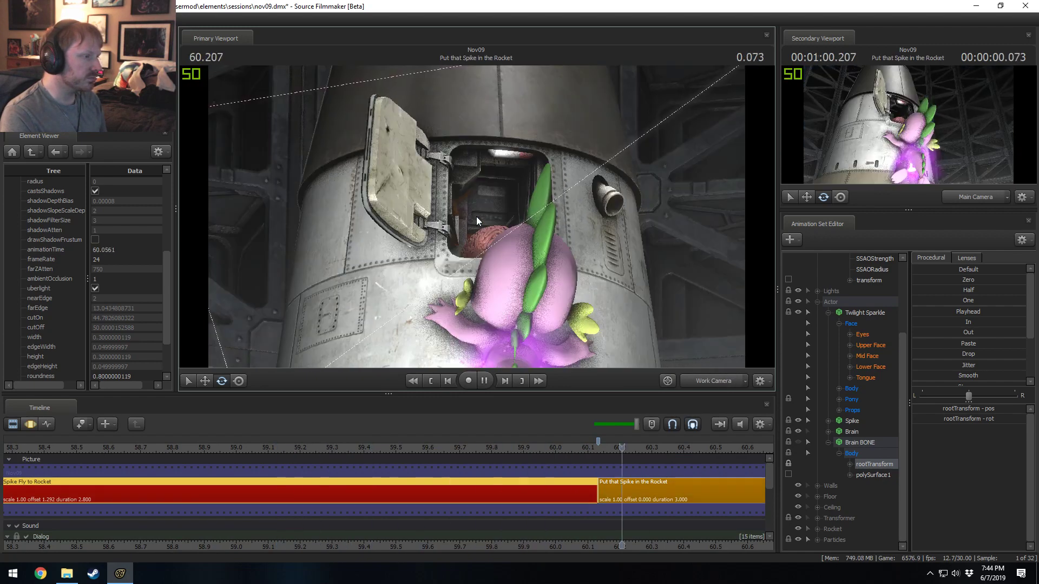
pyautogui.press('space')
pyautogui.press('Left')
pyautogui.press('Left')
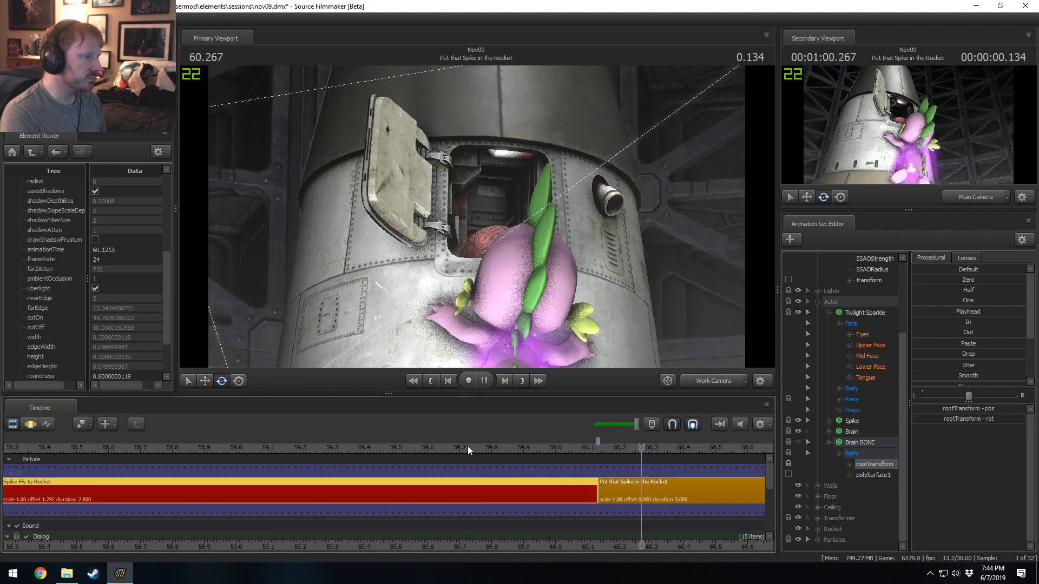
# - Replay the end of Spike Fly to Rocket and its cut into Put that Spike in the Rocket through the Main Camera
pyautogui.click(576, 447)
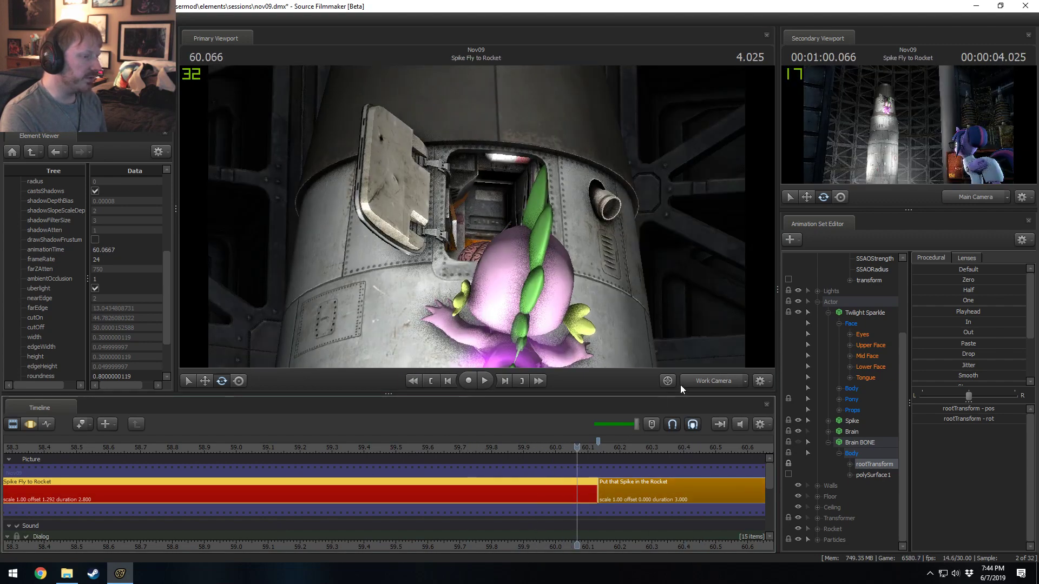
pyautogui.press('F3')
pyautogui.press('F2')
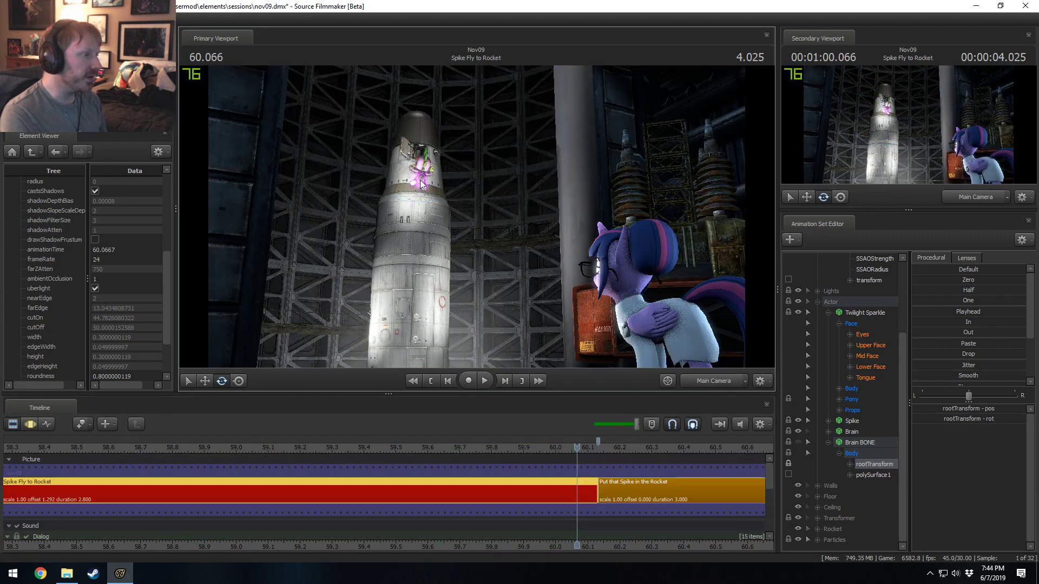
pyautogui.press('space')
pyautogui.press('space')
pyautogui.press('space')
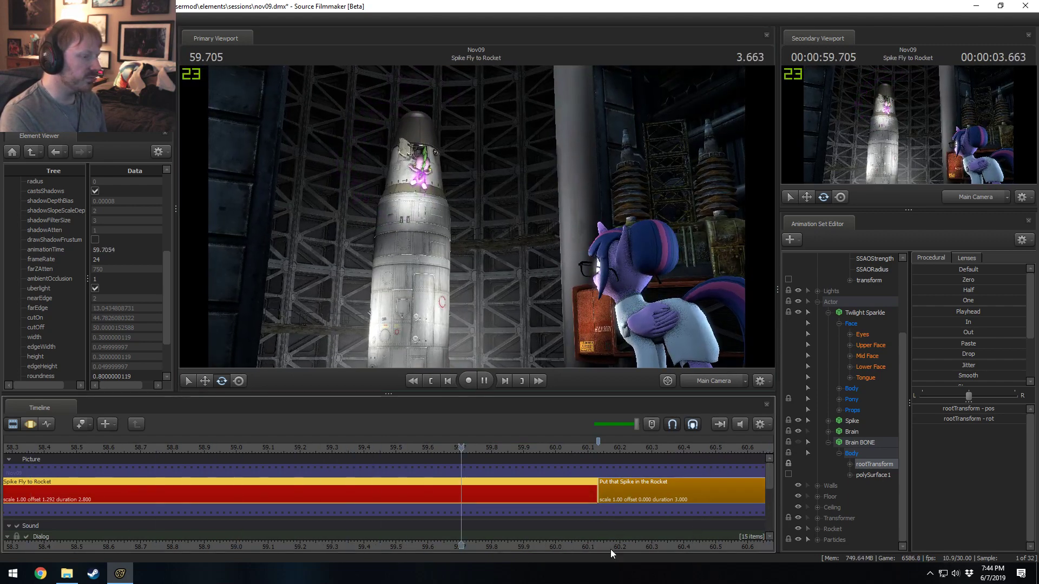
pyautogui.click(660, 548)
pyautogui.scroll(-1, 589, 546)
pyautogui.moveTo(589, 545); pyautogui.dragTo(508, 502, button='middle')
pyautogui.press('space')
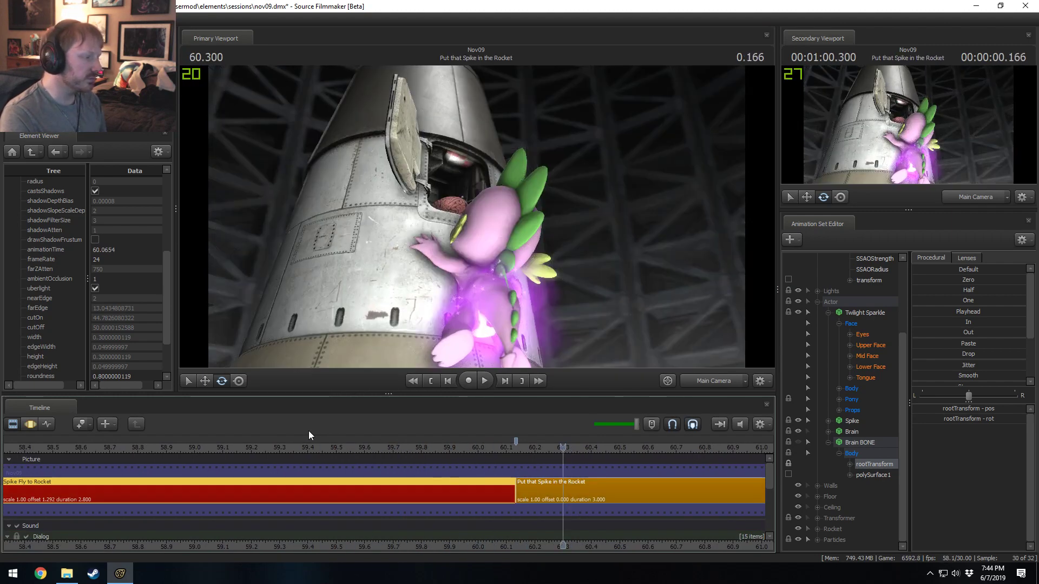
pyautogui.click(251, 442)
pyautogui.press('space')
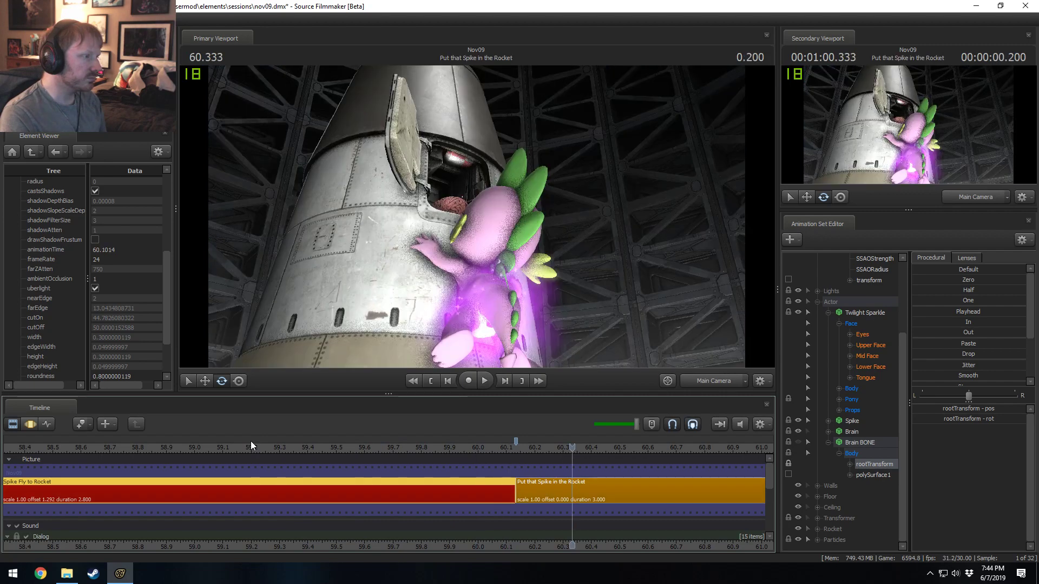
# - Inspect the brain in the hatch from 60.1 back to about 59.667 in the close Work Camera view
pyautogui.click(505, 447)
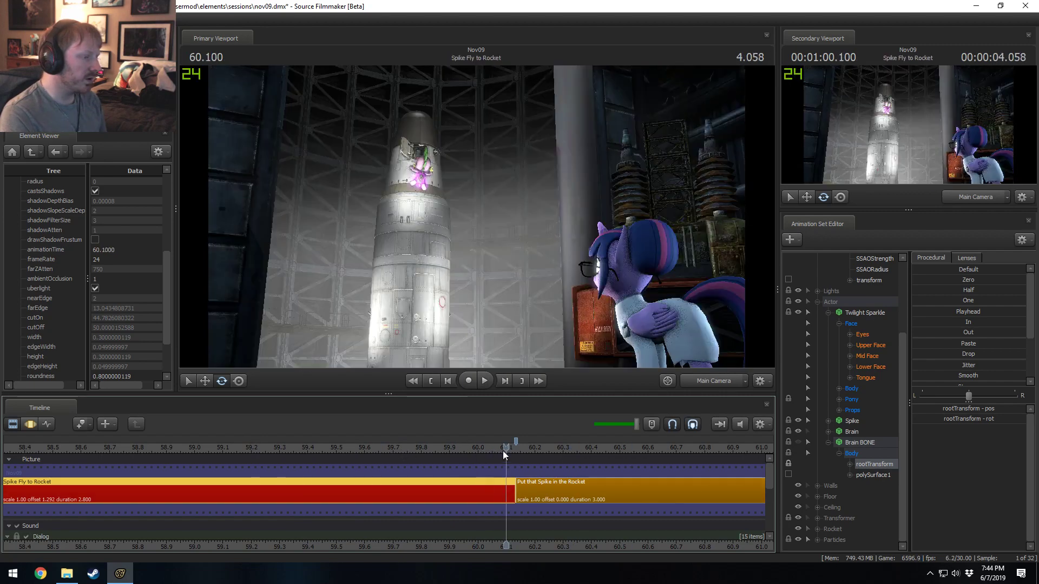
pyautogui.press('F4')
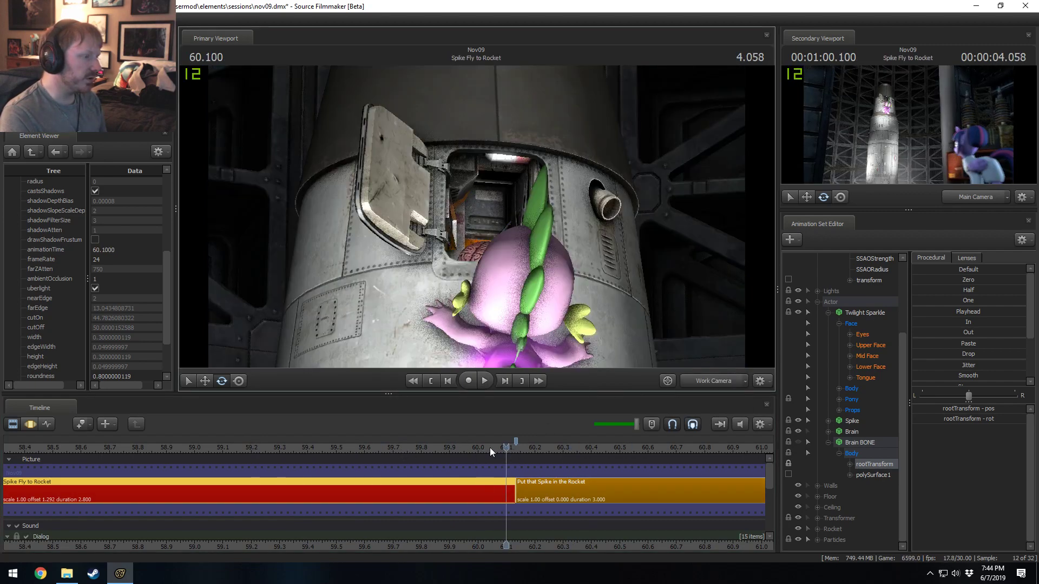
pyautogui.moveTo(489, 447); pyautogui.dragTo(383, 447)
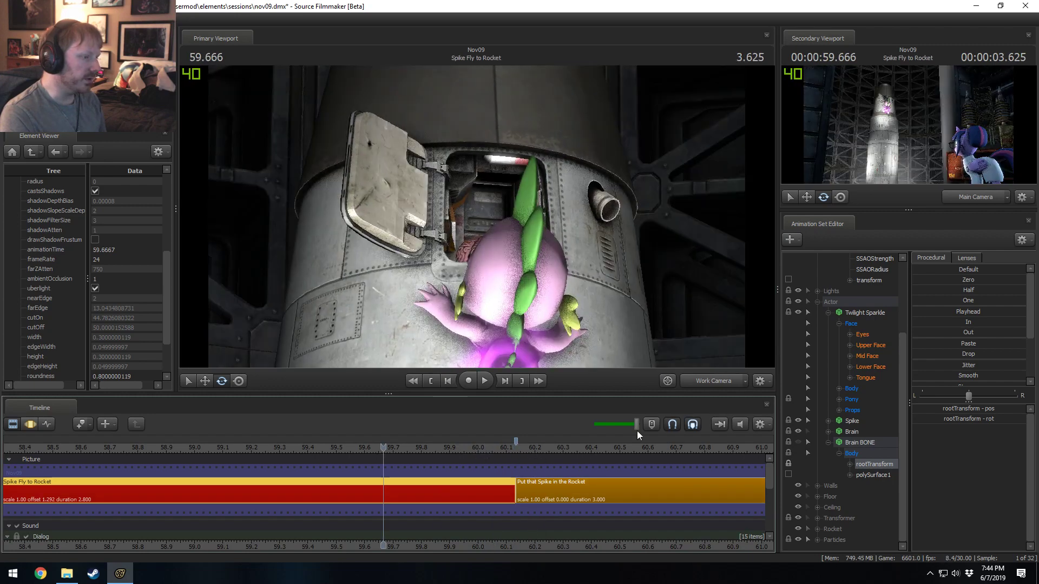
# - Select the Put that Spike in the Rocket shot and expand its Particles group
pyautogui.moveTo(705, 370); pyautogui.dragTo(582, 486)
pyautogui.click(582, 486)
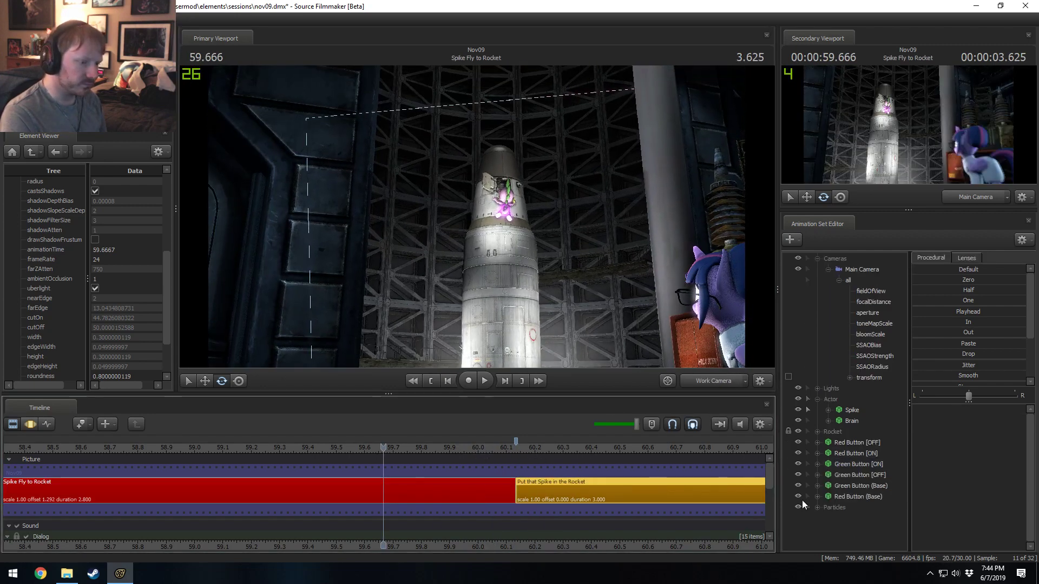
pyautogui.click(818, 507)
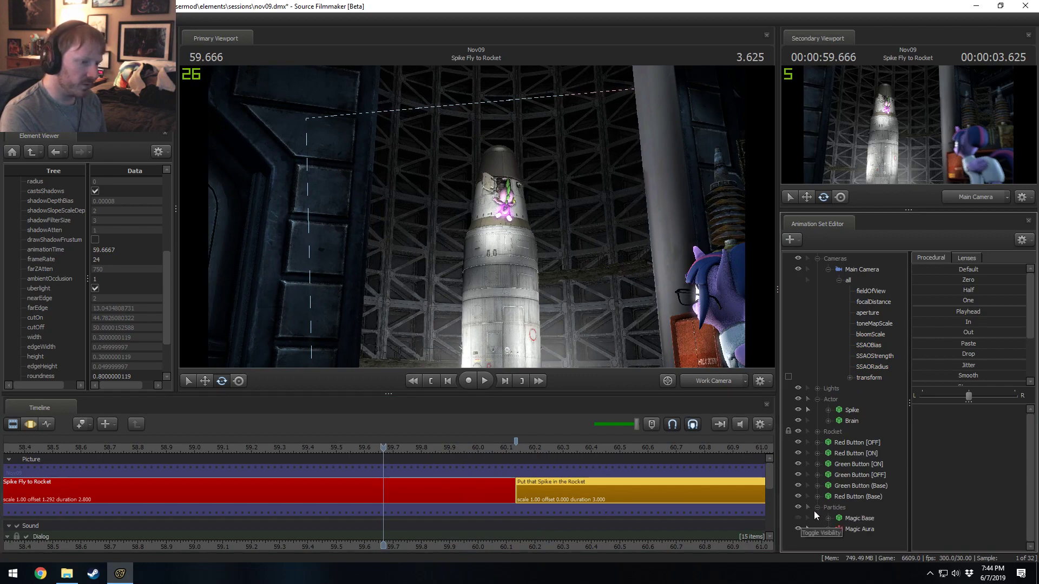
# - Compare Spike's magic aura on both sides of the cut, around 60.1 and 60.2, through the Main Camera
pyautogui.click(544, 453)
pyautogui.press('space')
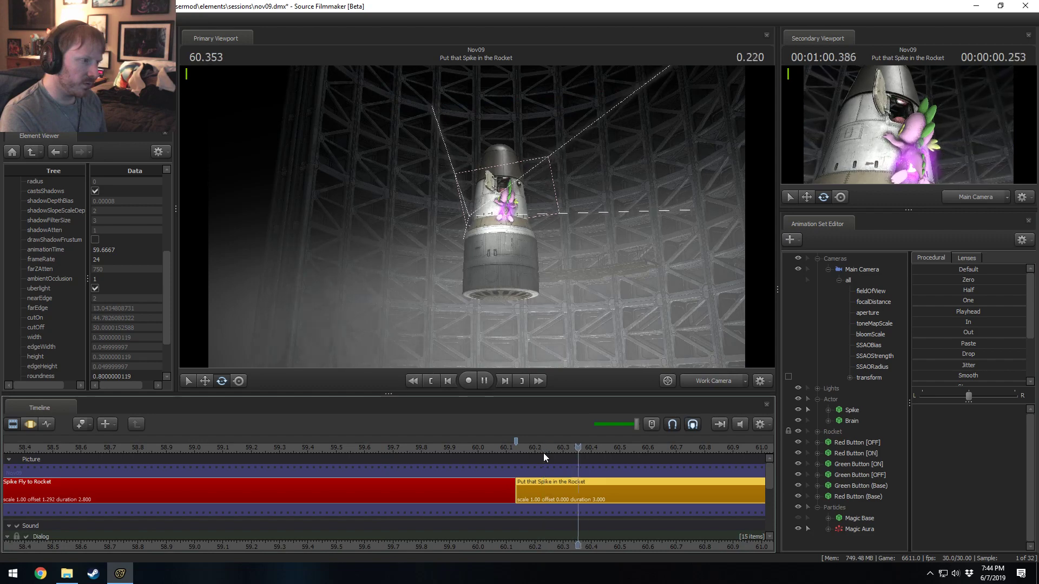
pyautogui.click(711, 381)
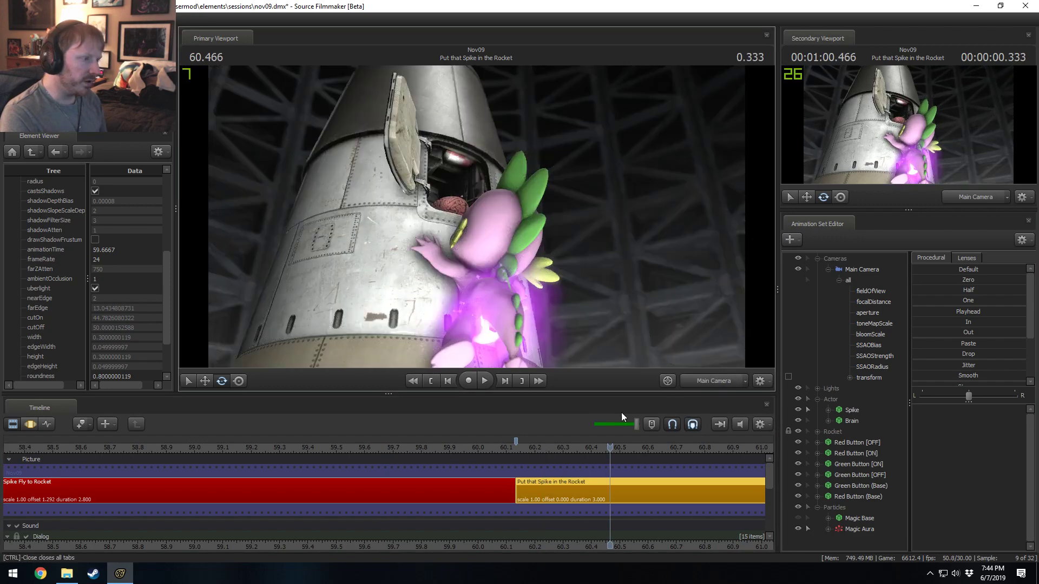
pyautogui.click(508, 449)
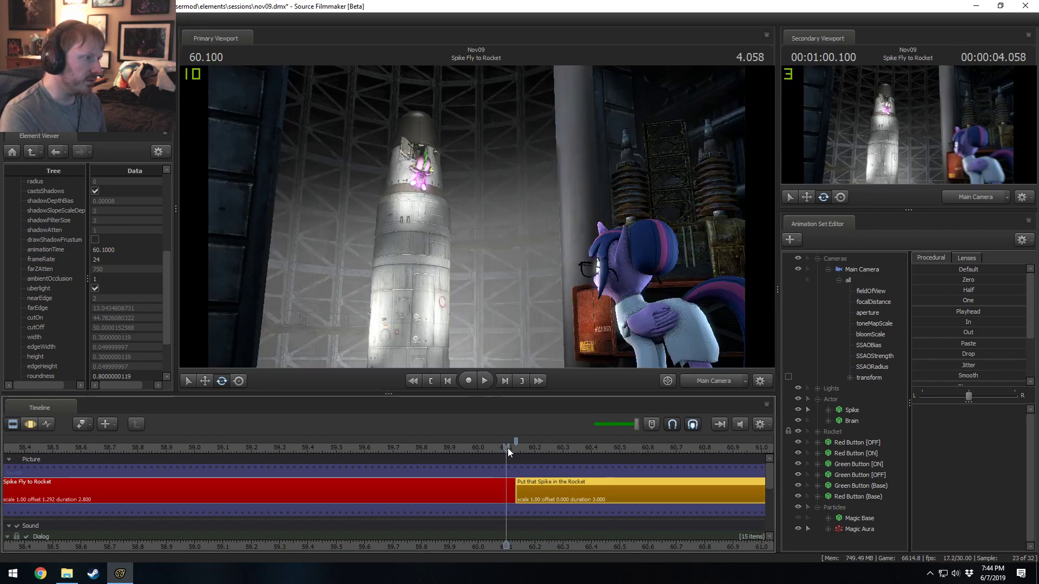
pyautogui.click(524, 446)
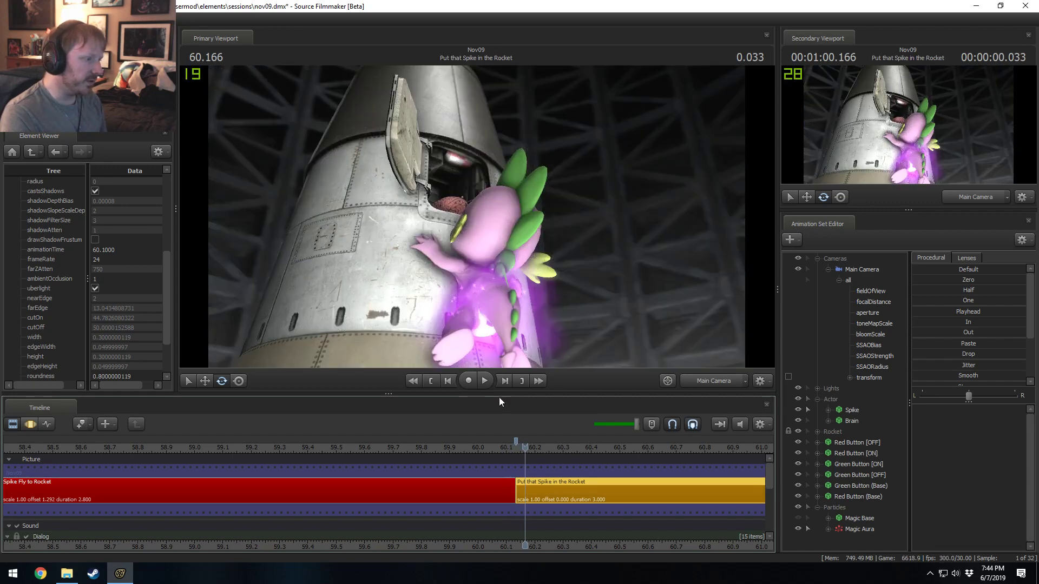
pyautogui.click(505, 447)
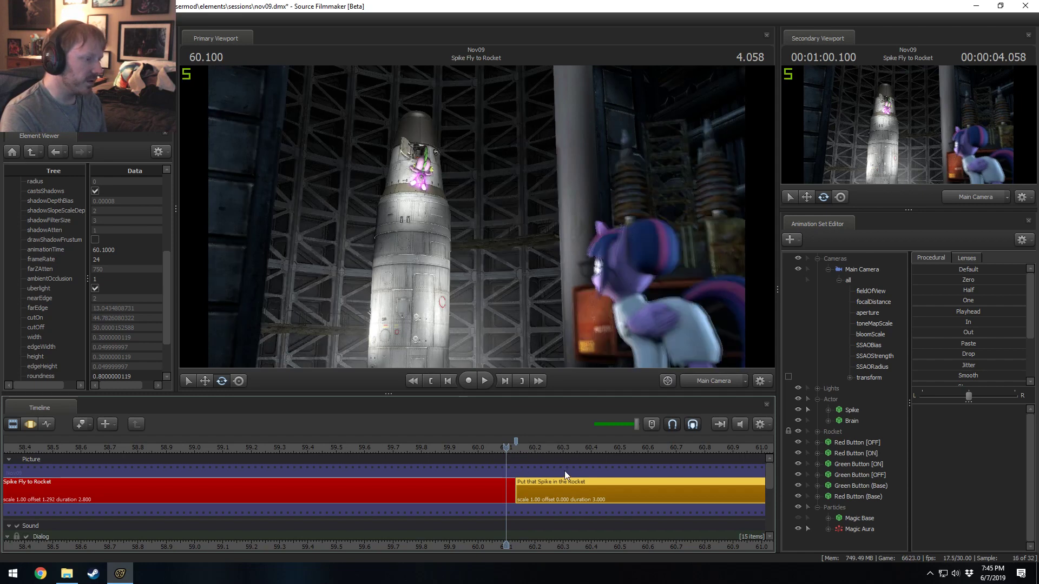
pyautogui.click(535, 447)
# - Open the Magic Aura's magic_aura_large particle system definition and select its Color Random initializer
pyautogui.rightClick(852, 524)
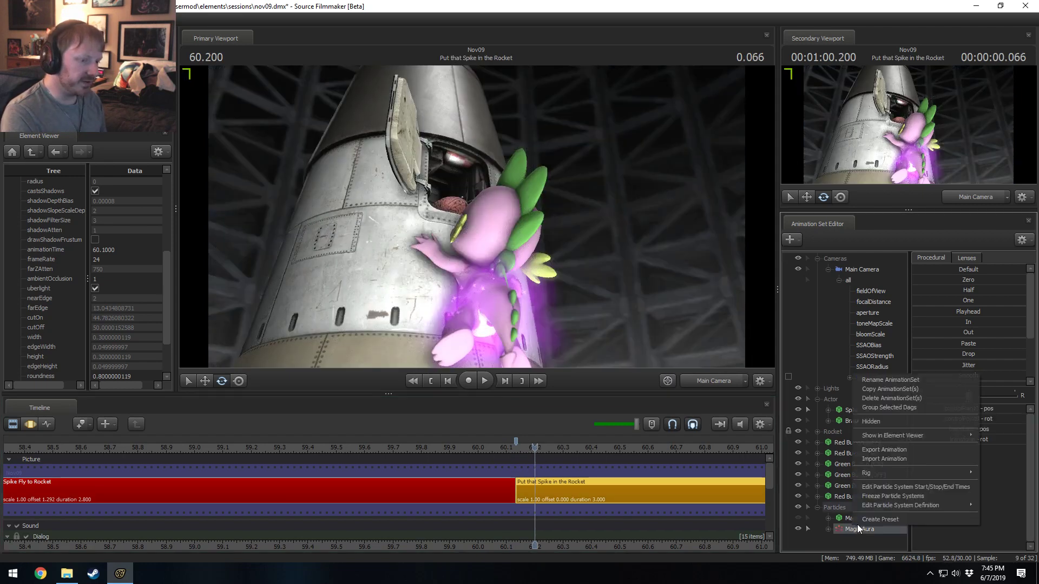
pyautogui.moveTo(891, 508)
pyautogui.click(816, 507)
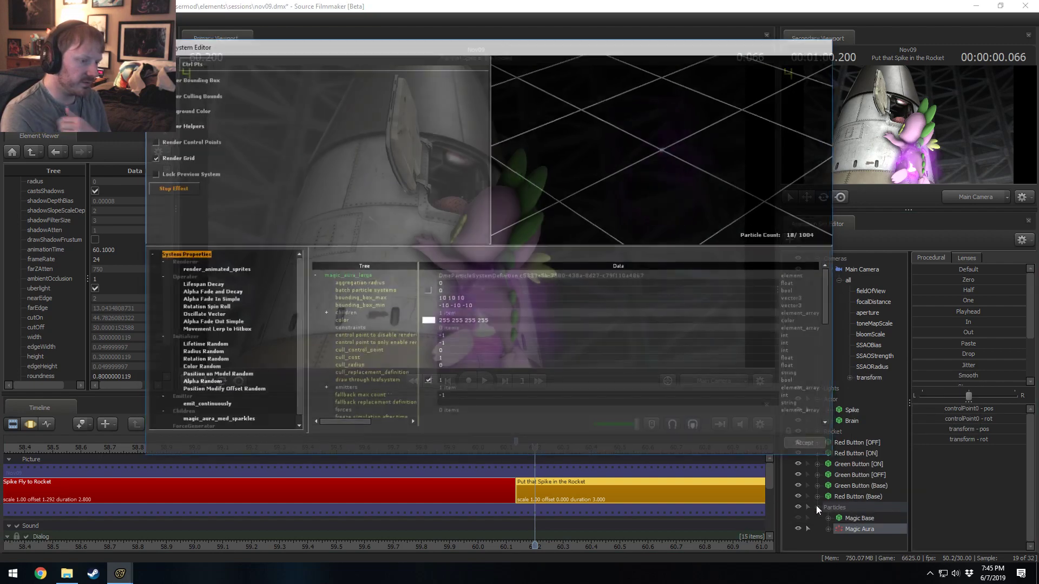
pyautogui.click(198, 368)
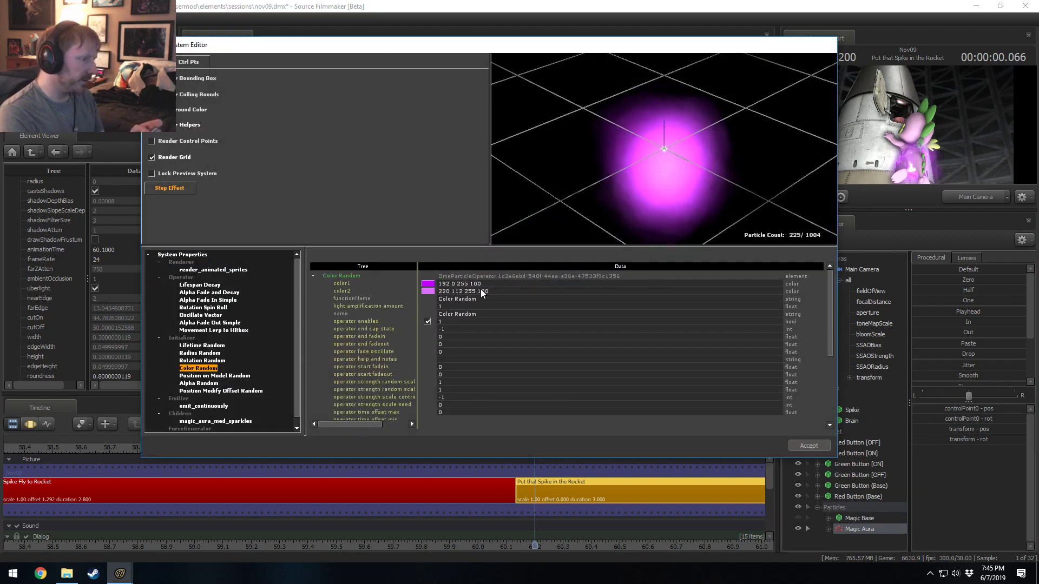
pyautogui.click(457, 283)
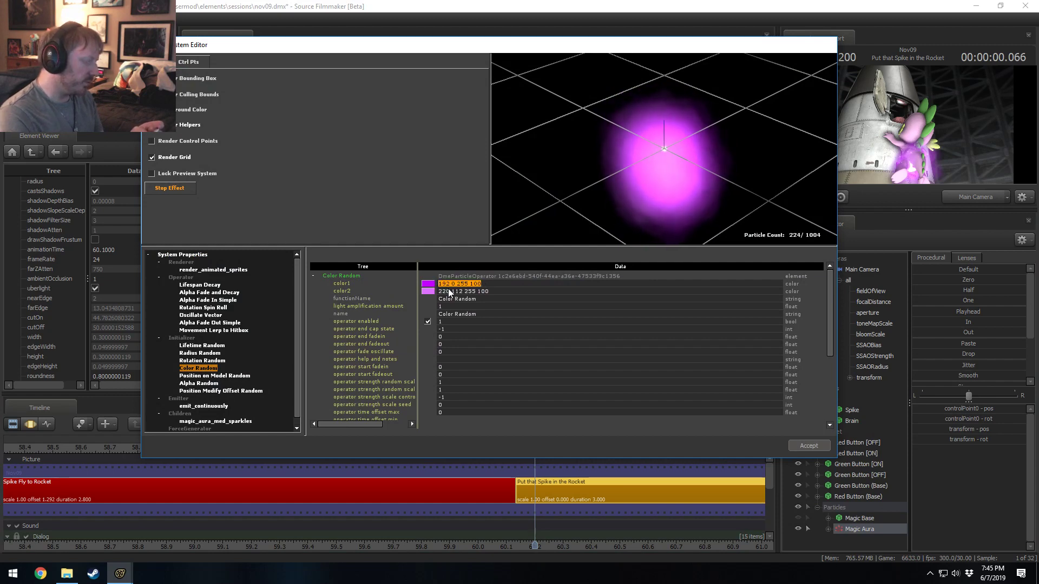
pyautogui.write('1920')
pyautogui.press('BackSpace')
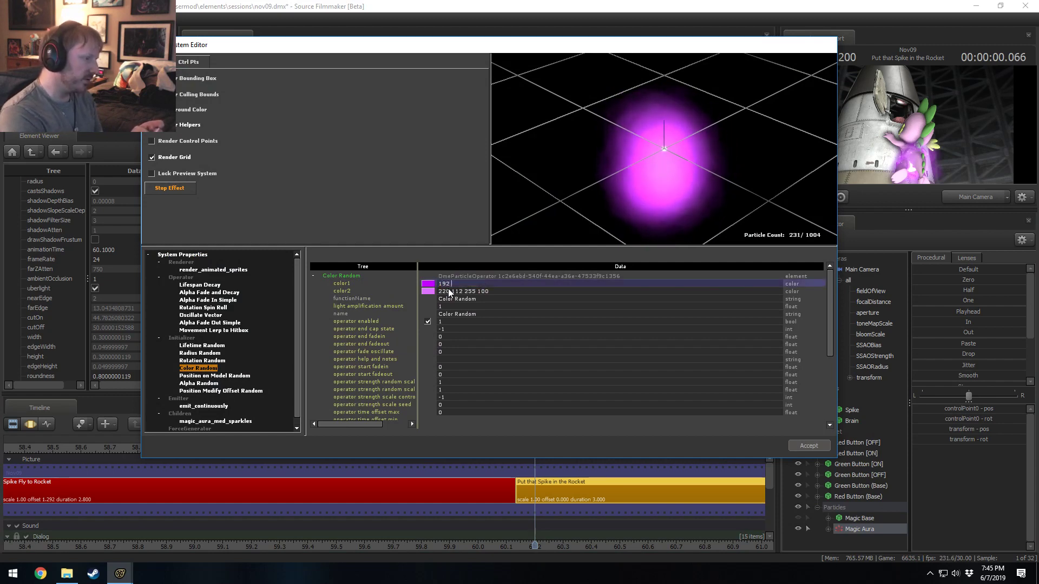
pyautogui.write('0 2')
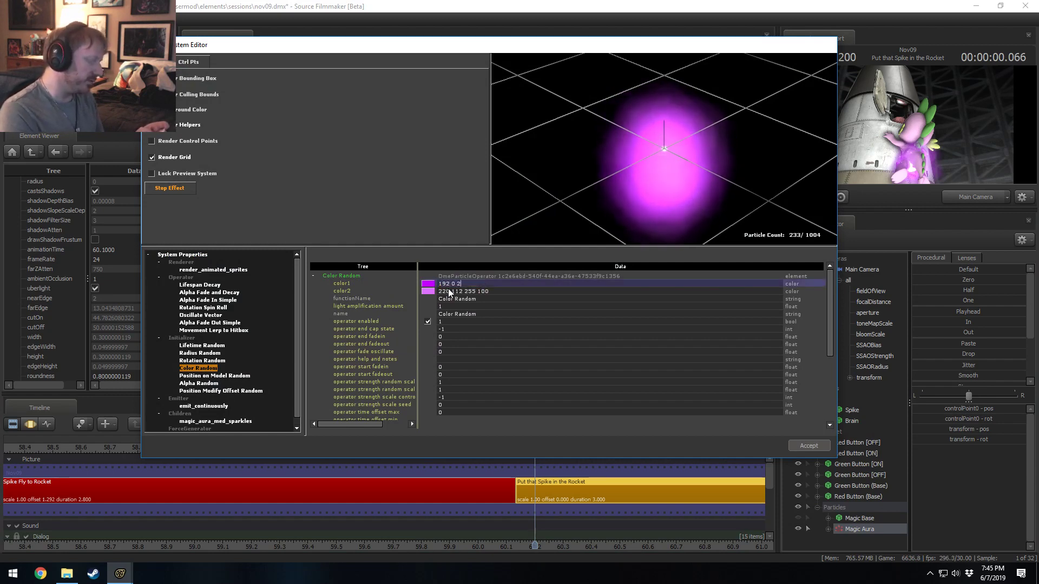
pyautogui.write('55 100')
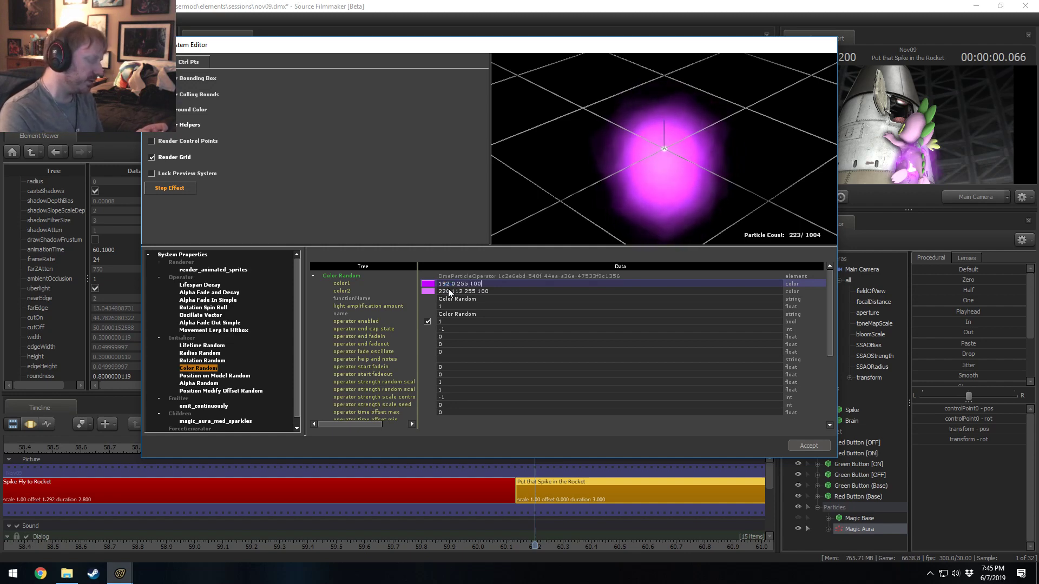
pyautogui.press('Return')
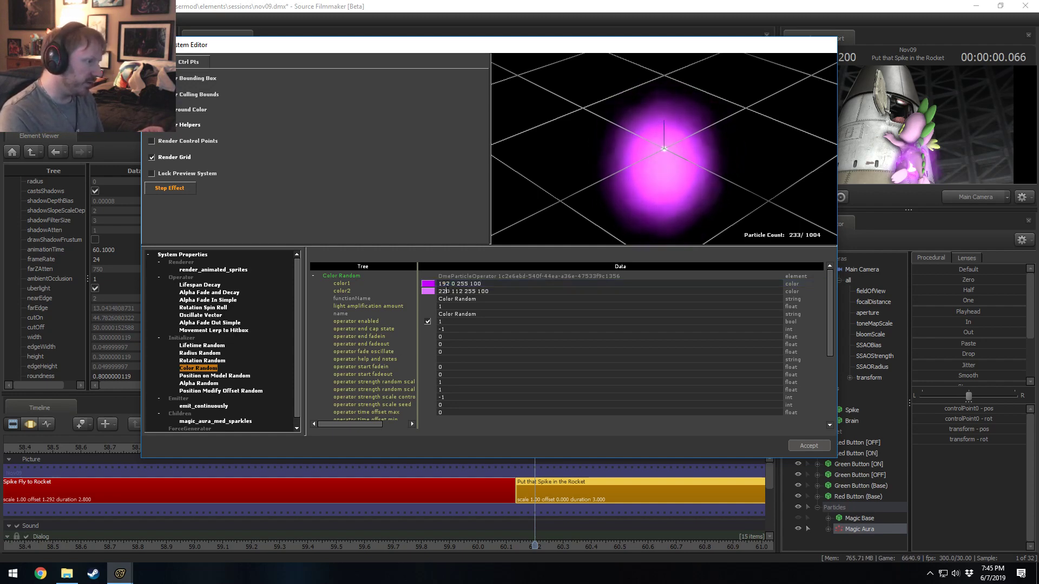
pyautogui.write('232')
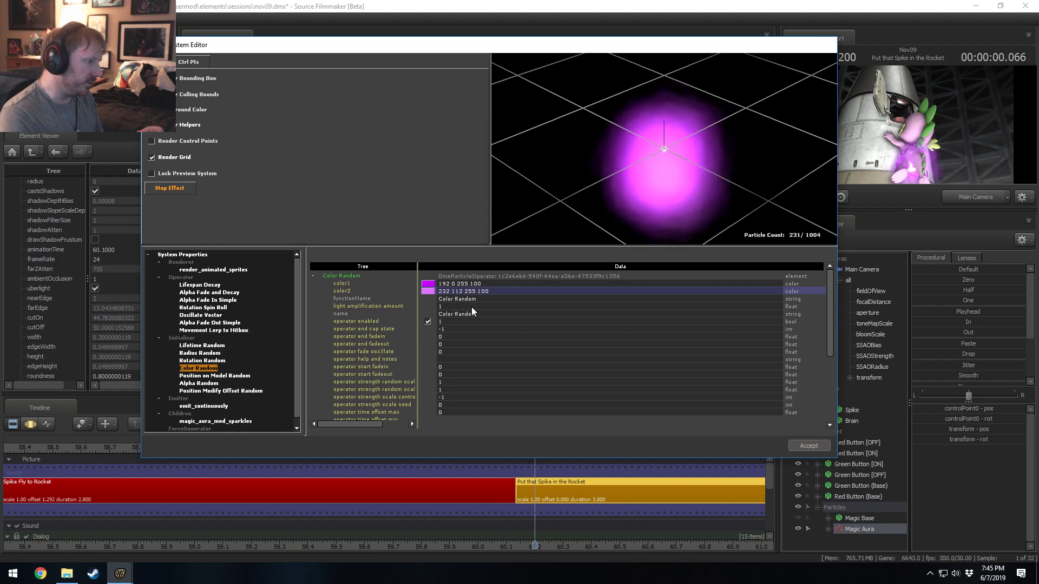
pyautogui.doubleClick(458, 291)
pyautogui.write('127')
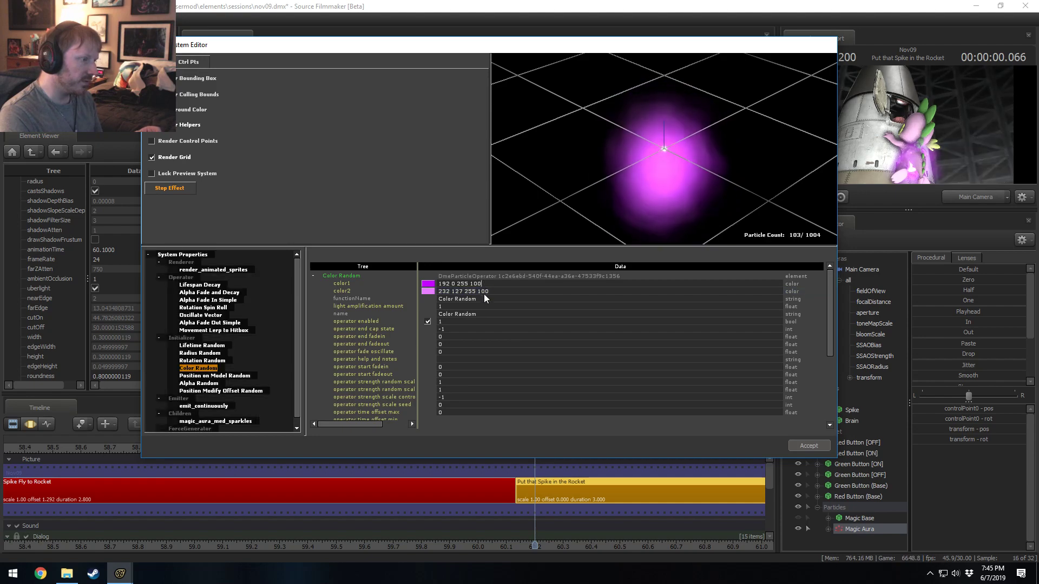
pyautogui.click(809, 445)
# - Open the Magic Aura's magic_aura_med_sparkles particle system definition and select its Color Random initializer
pyautogui.rightClick(857, 529)
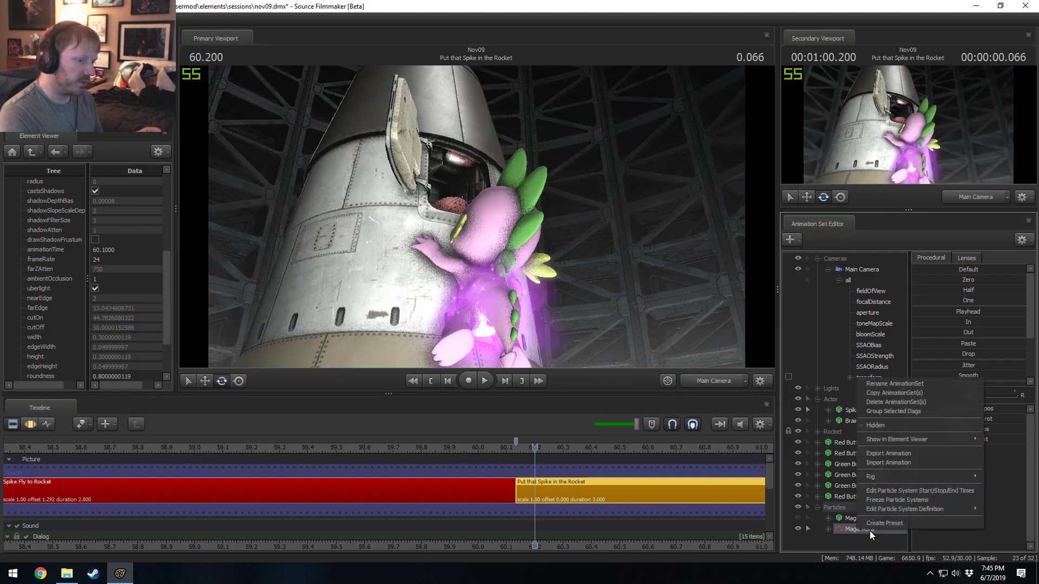
pyautogui.moveTo(885, 513)
pyautogui.click(839, 520)
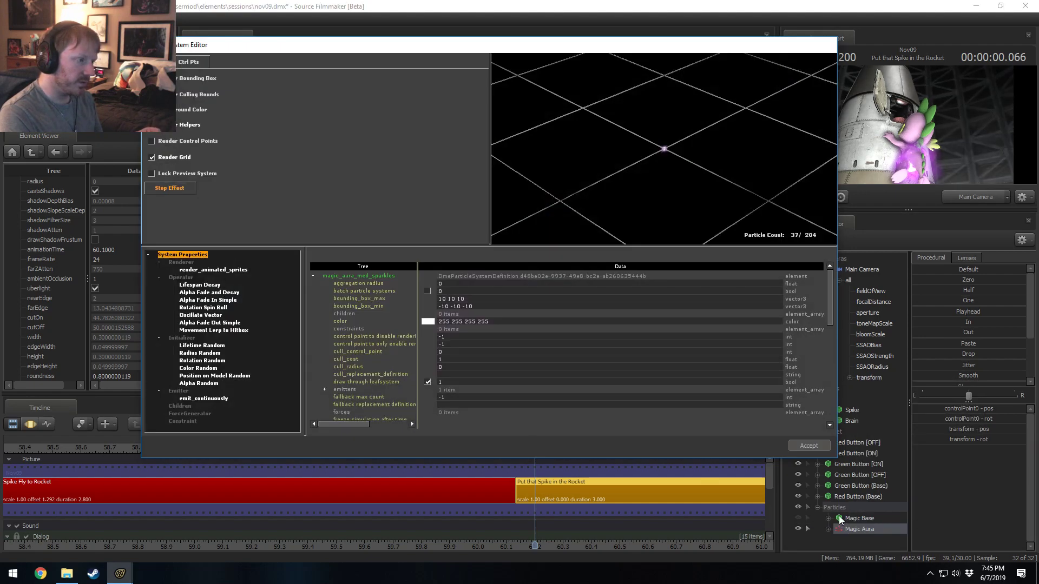
pyautogui.click(205, 369)
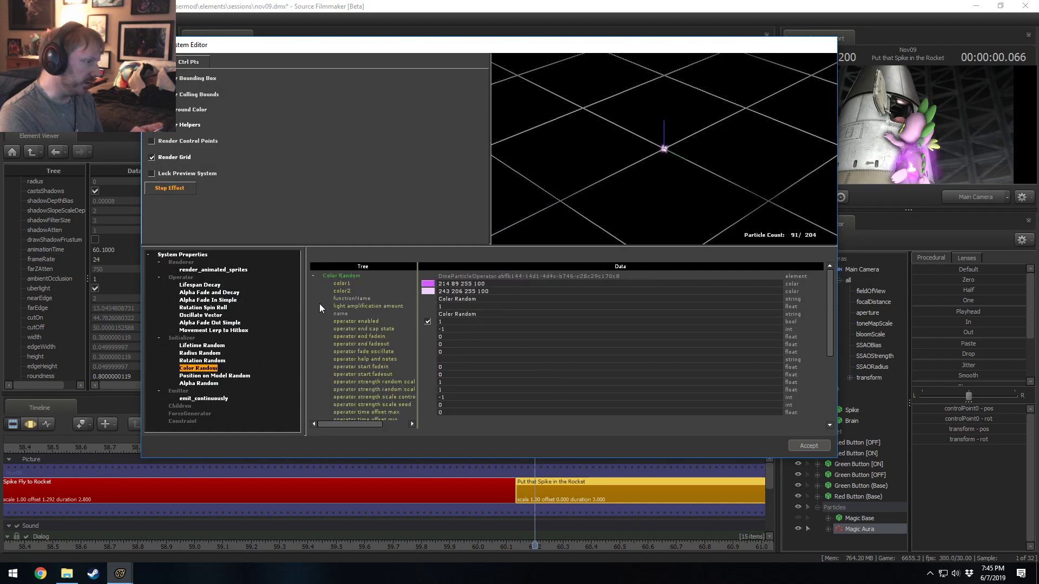
pyautogui.click(476, 283)
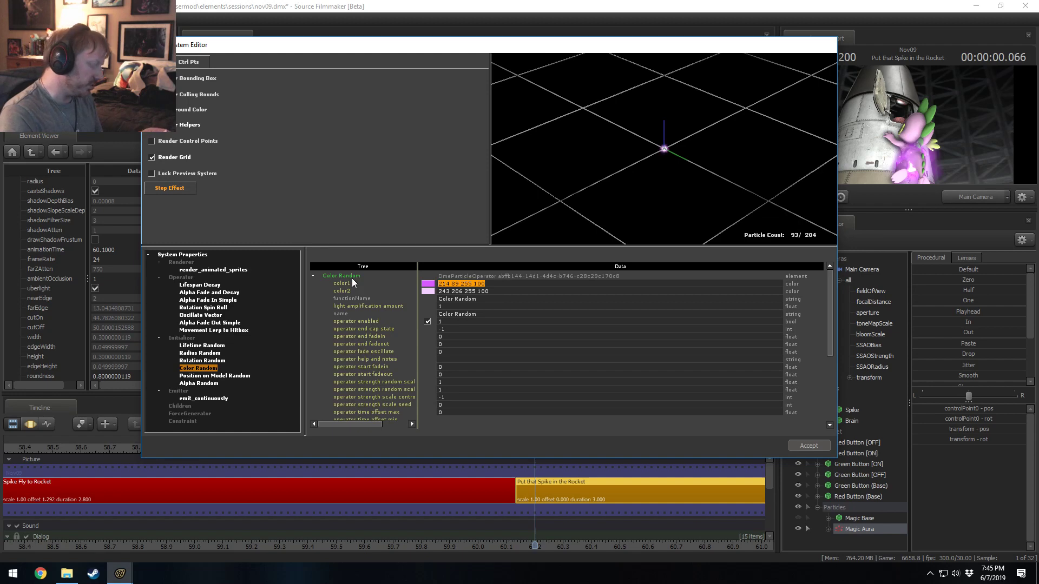
pyautogui.write('229 105 255 ')
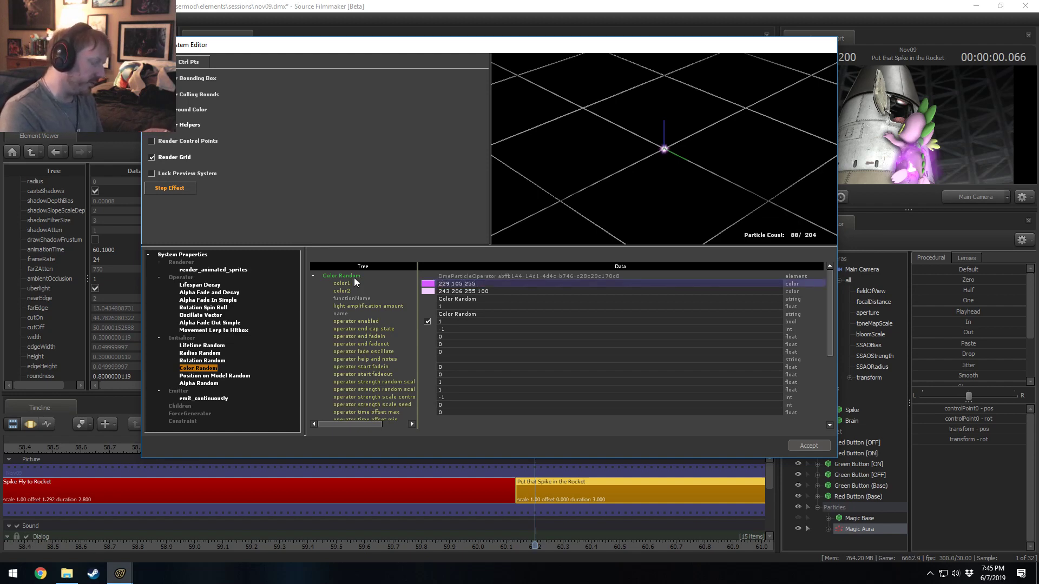
pyautogui.write('100')
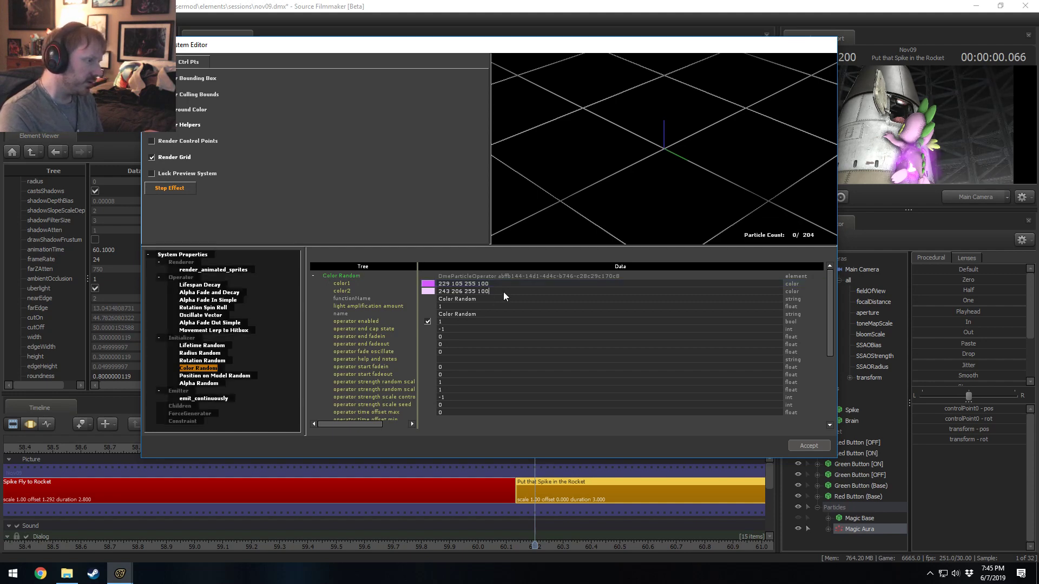
pyautogui.click(430, 292)
pyautogui.write('246')
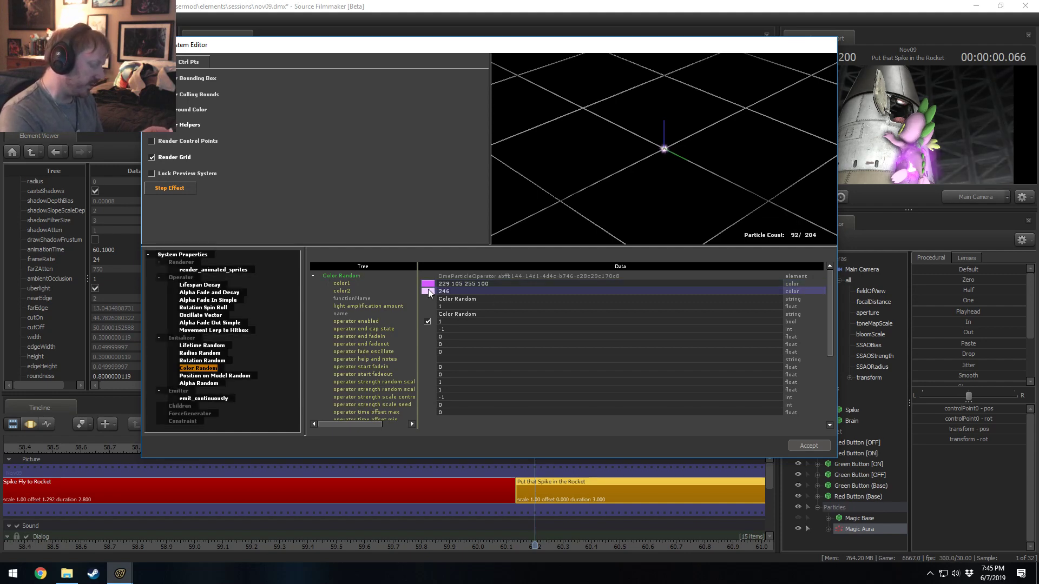
pyautogui.write(' 205 255 100')
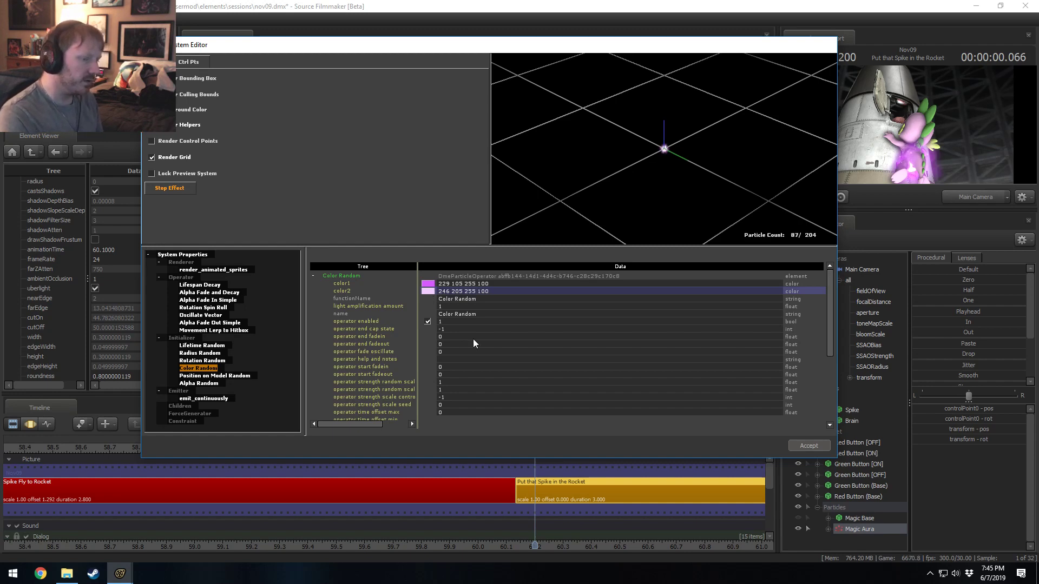
# - Accept the Magic Aura particle system settings and move the playhead forward to 60.266
pyautogui.click(809, 446)
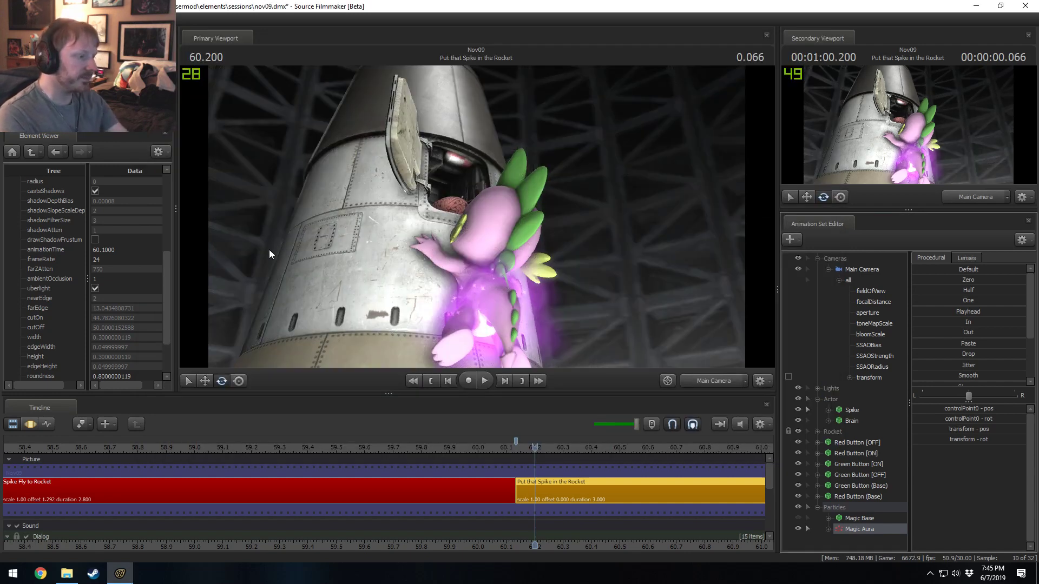
pyautogui.moveTo(501, 449); pyautogui.dragTo(553, 449)
pyautogui.scroll(-5, 601, 507)
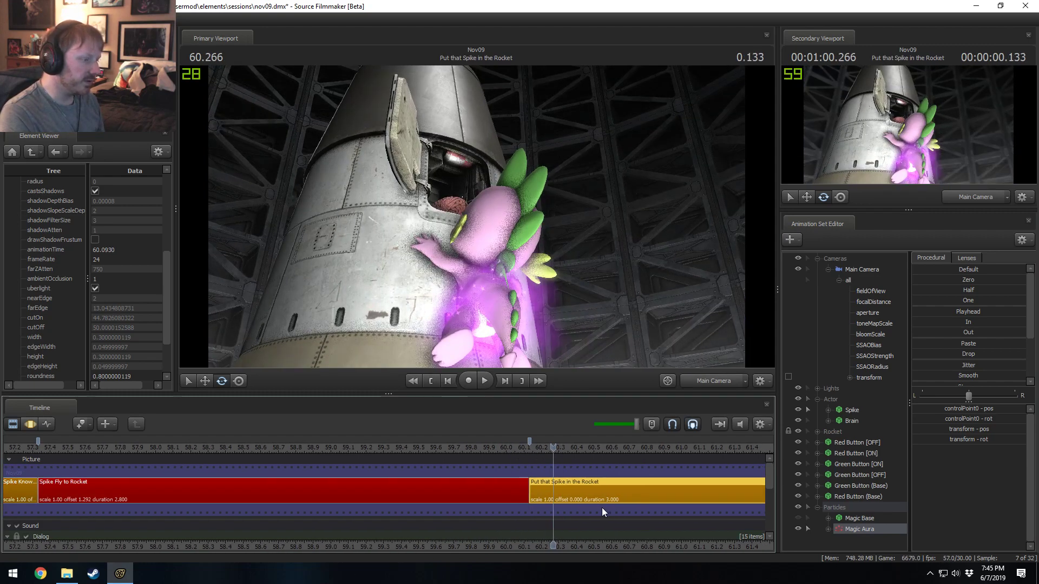
# - Move the playhead to 57.366 and select the "Spike Fly to Rocket" shot in the timeline
pyautogui.click(359, 447)
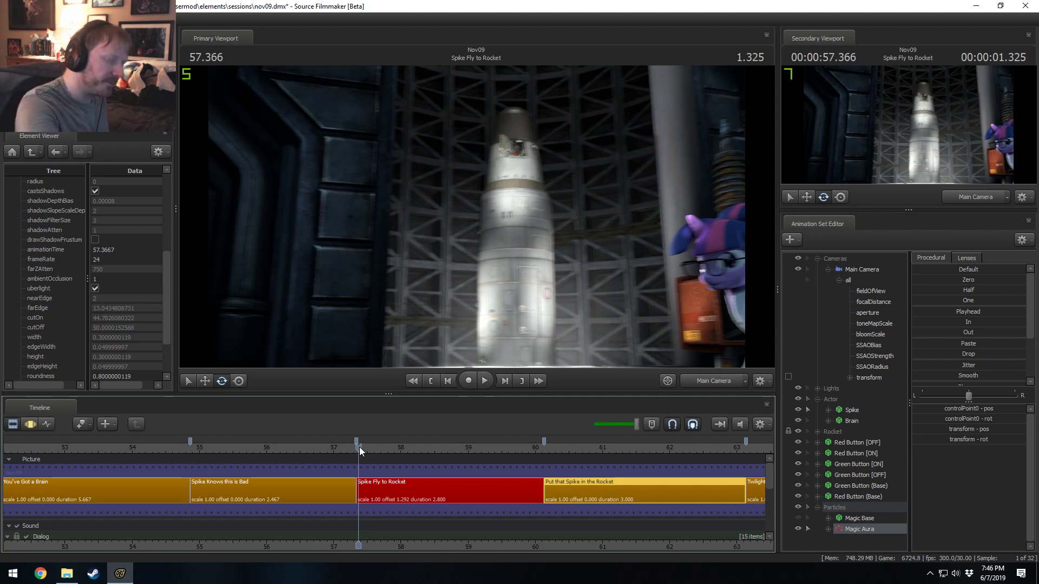
pyautogui.click(383, 503)
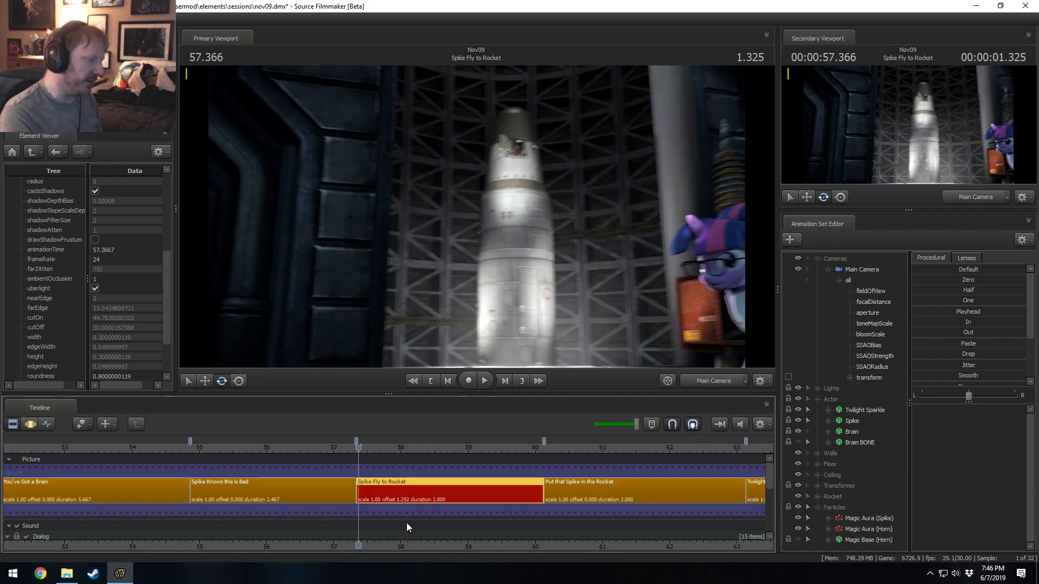
pyautogui.moveTo(432, 544); pyautogui.dragTo(378, 555, button='middle')
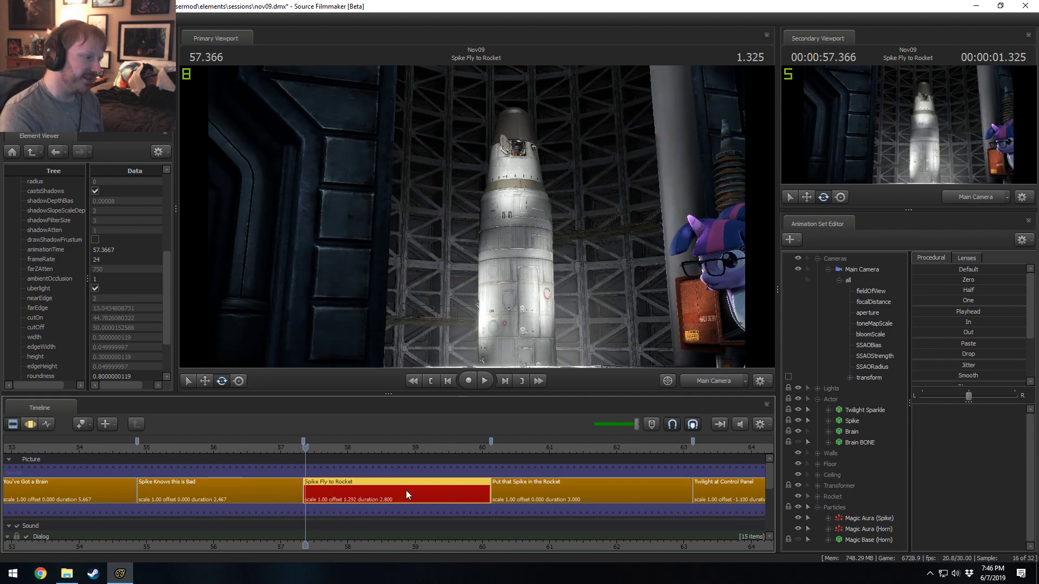
pyautogui.scroll(1, 417, 488)
pyautogui.scroll(1, 426, 483)
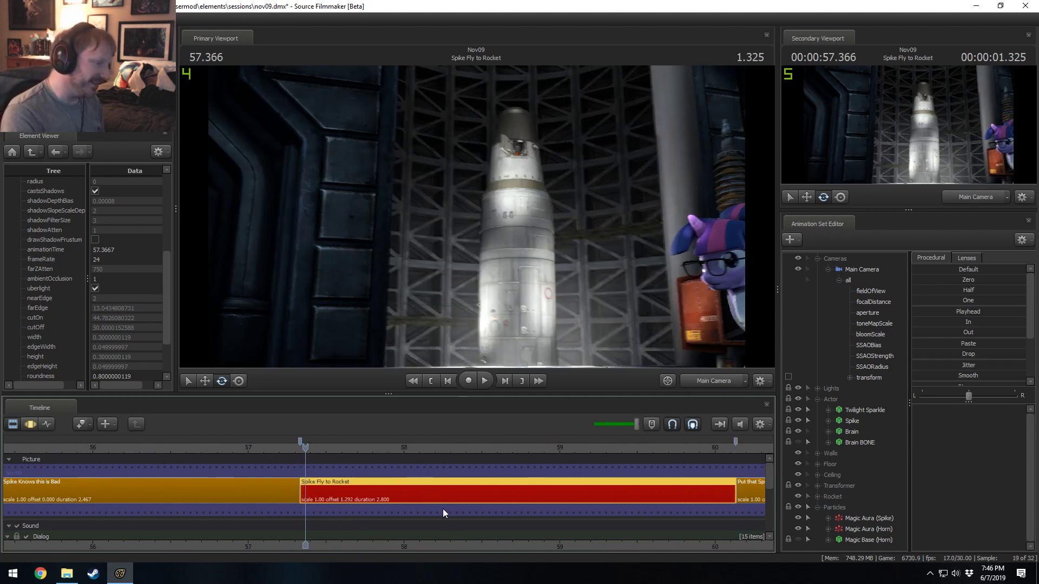
pyautogui.scroll(1, 401, 519)
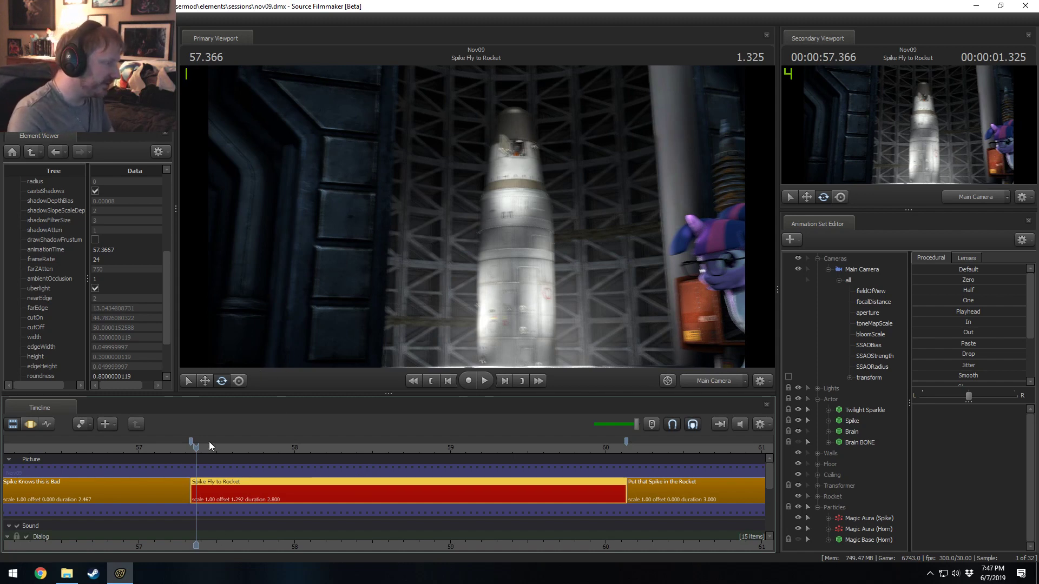
# - Scrub and play the "Spike Fly to Rocket" shot from its start at 57.333 to review the animation
pyautogui.click(191, 448)
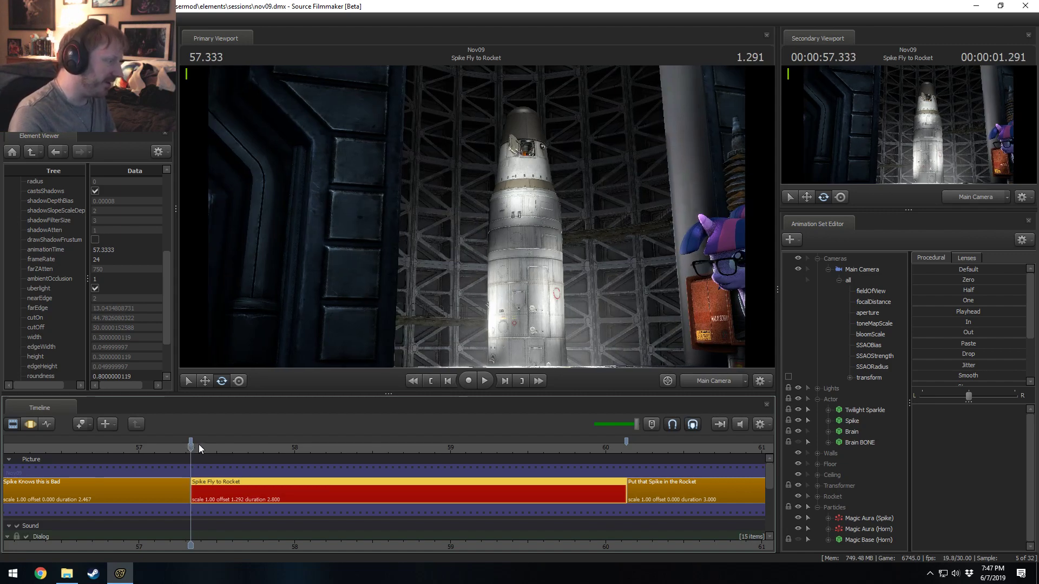
pyautogui.moveTo(216, 447)
pyautogui.mouseDown()
pyautogui.moveTo(522, 453)
pyautogui.moveTo(234, 450)
pyautogui.mouseUp()
pyautogui.press('space')
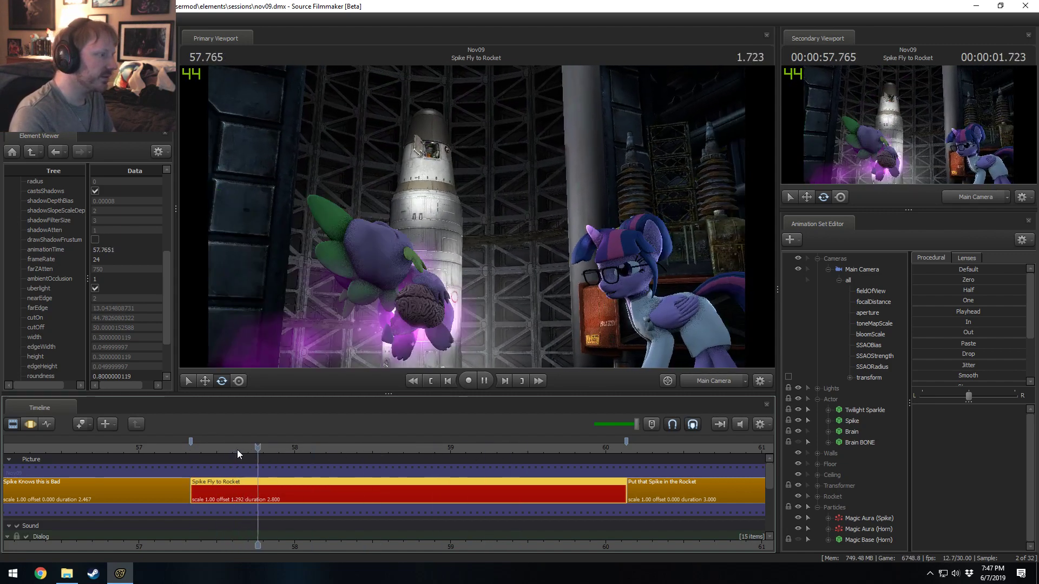
pyautogui.press('space')
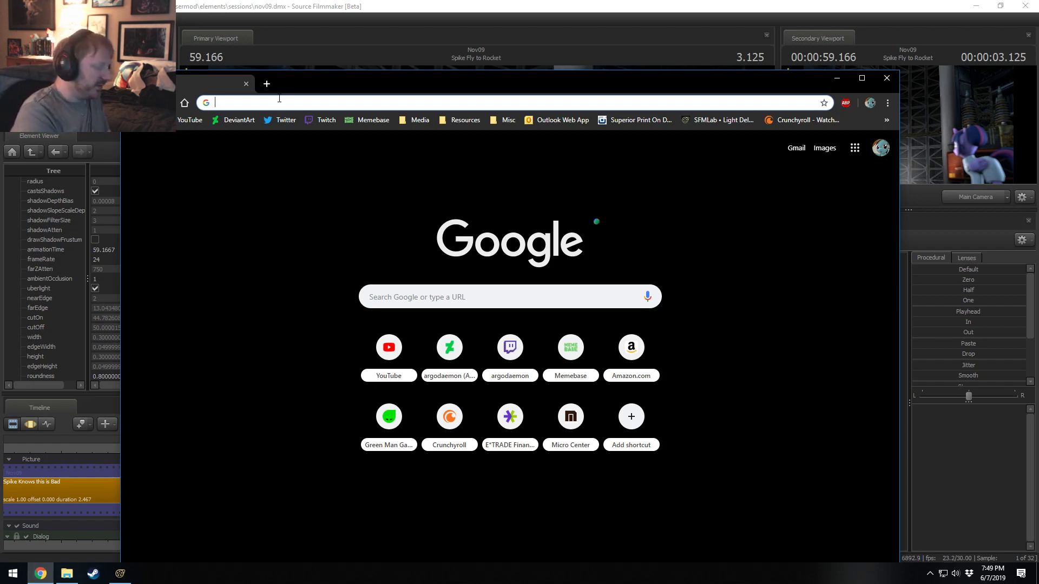
# - Search Google in Chrome for "HALF LIFE 2", check the game's initial release date and return to Source Filmmaker
pyautogui.write('HALF LI')
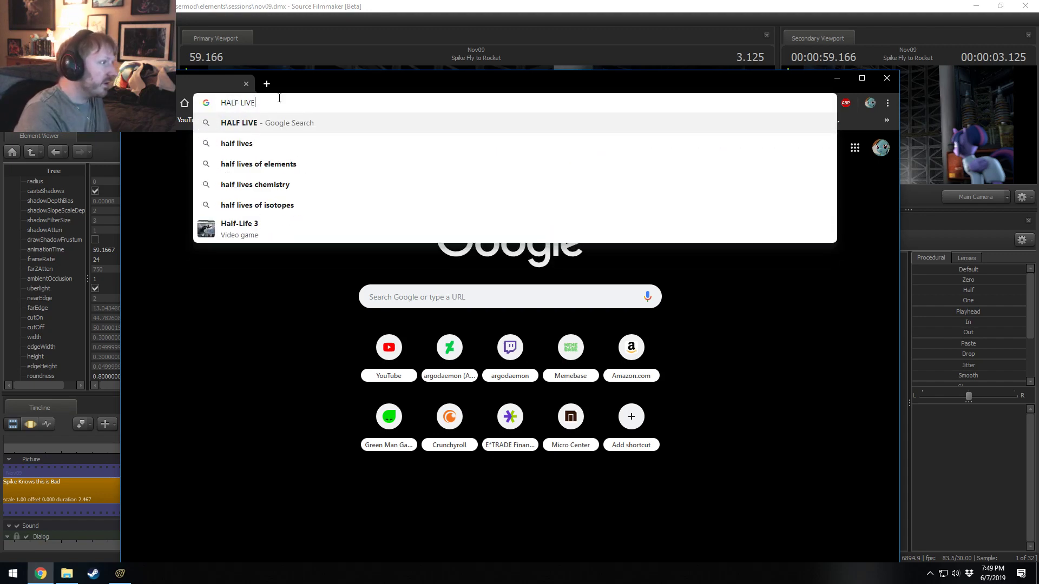
pyautogui.write('FE 2')
pyautogui.press('Return')
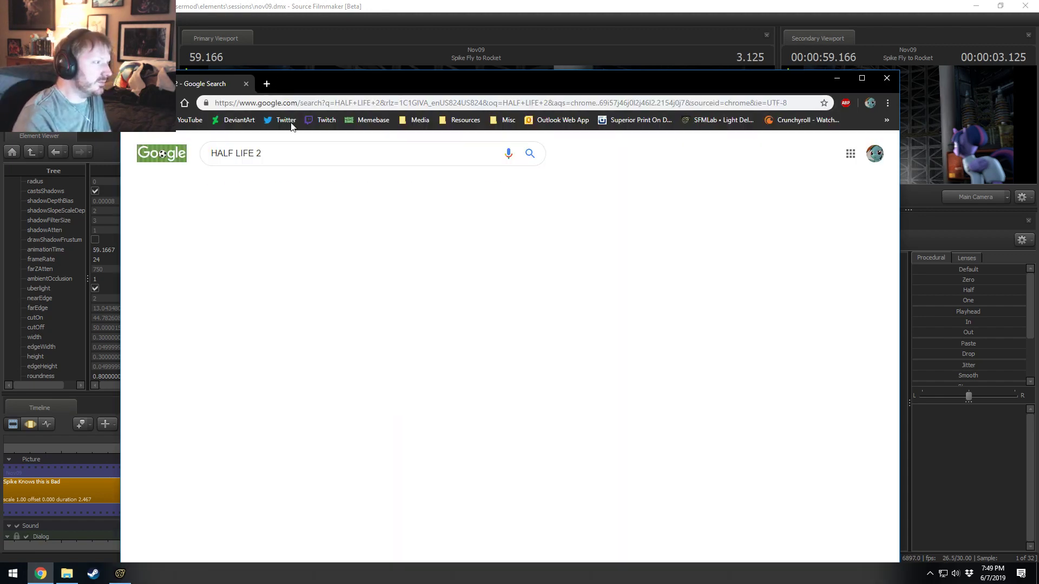
pyautogui.scroll(-4, 702, 449)
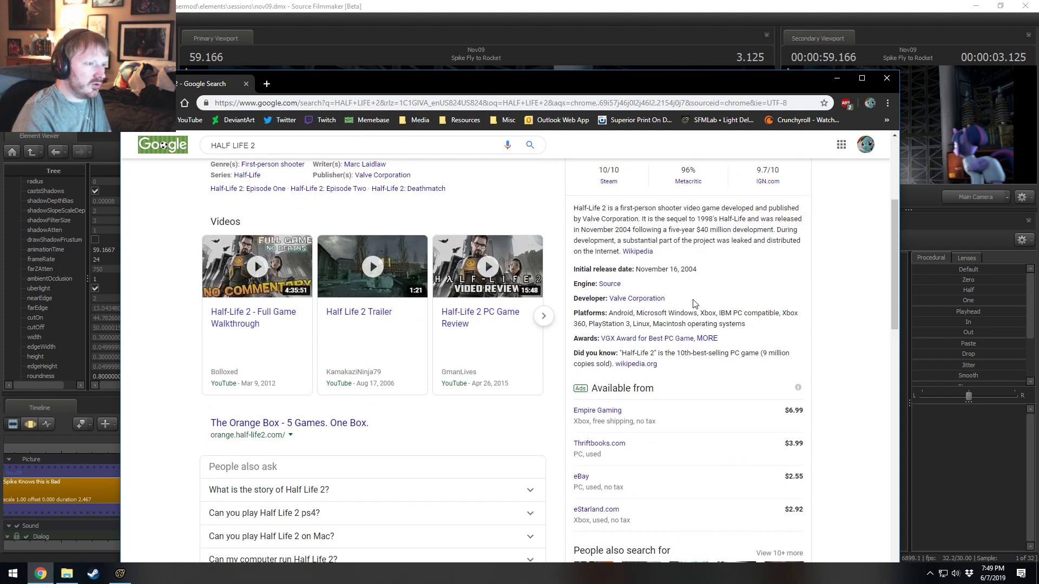
pyautogui.moveTo(696, 271); pyautogui.dragTo(636, 270)
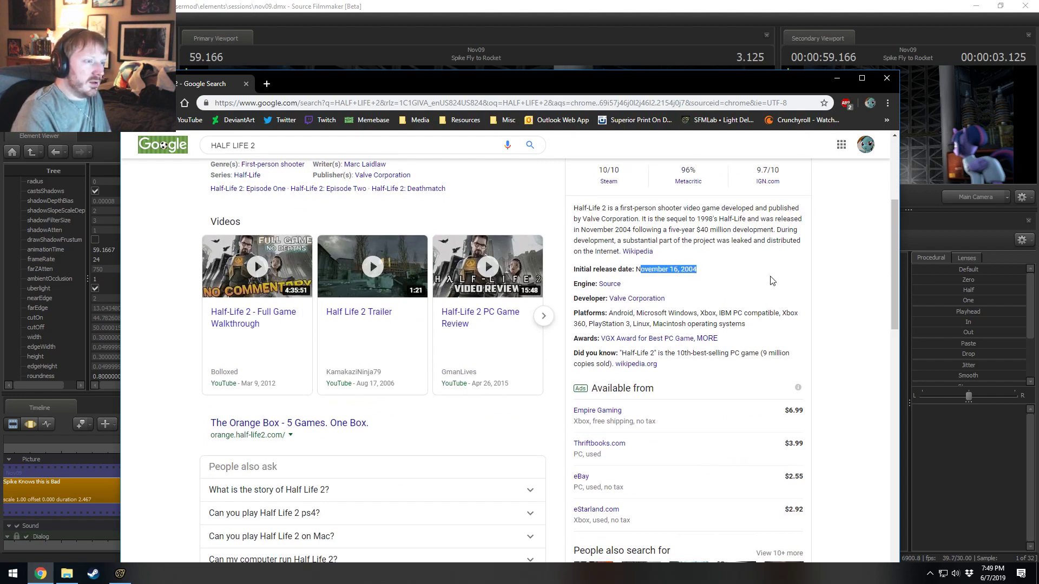
pyautogui.click(713, 261)
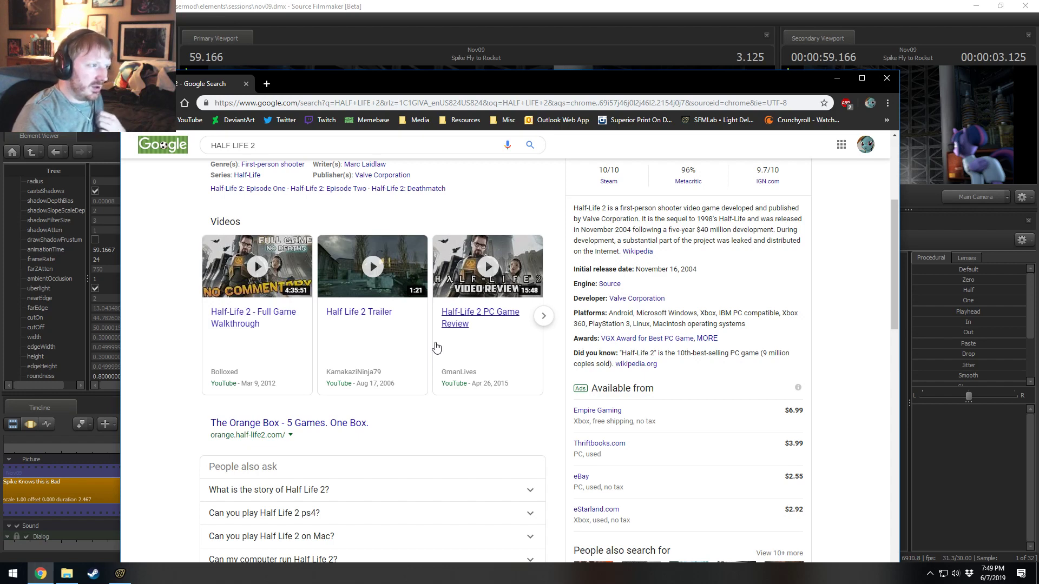
pyautogui.scroll(4, 436, 347)
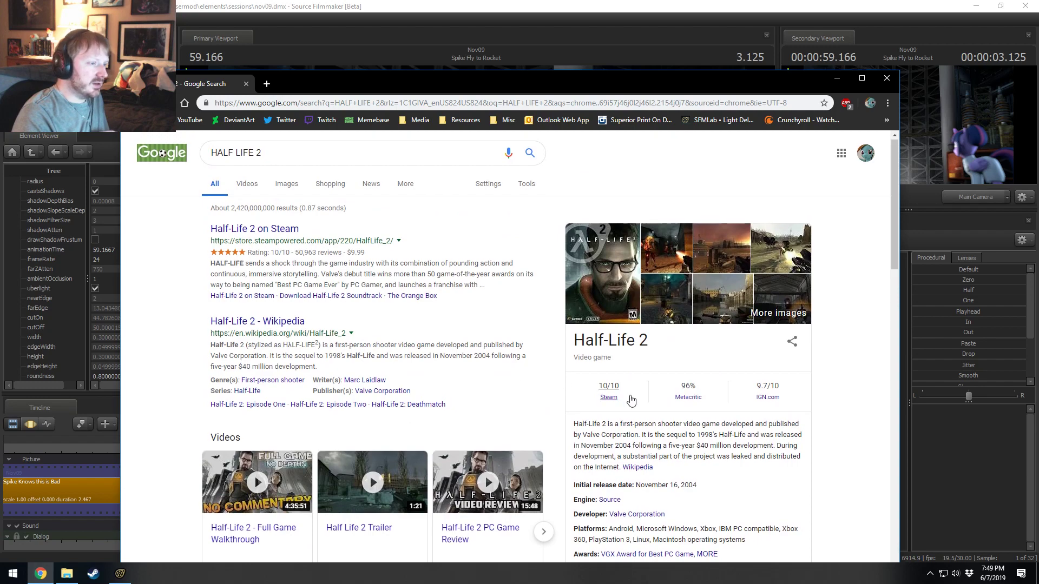
pyautogui.scroll(-3, 687, 378)
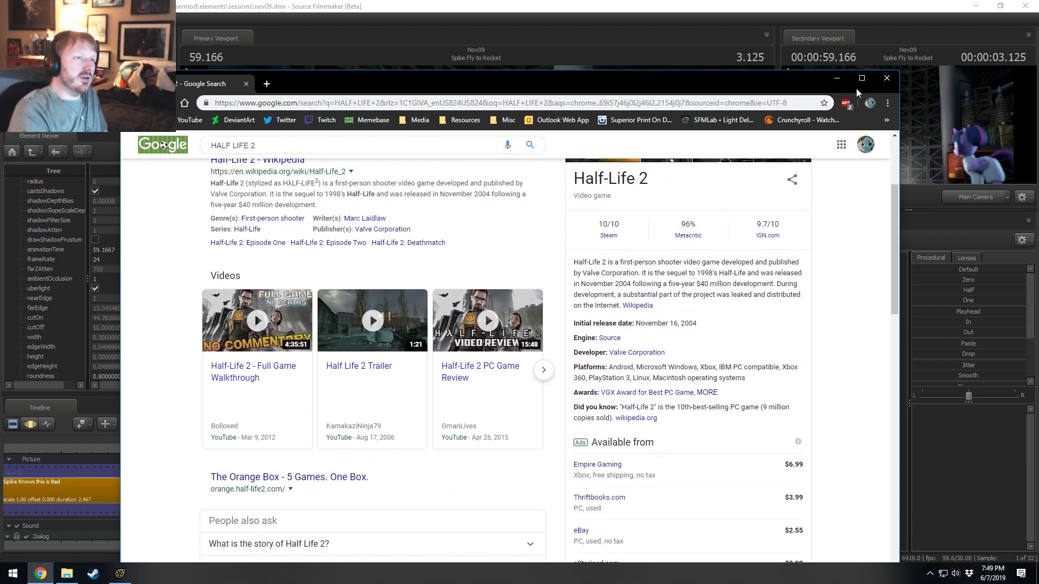
pyautogui.click(836, 79)
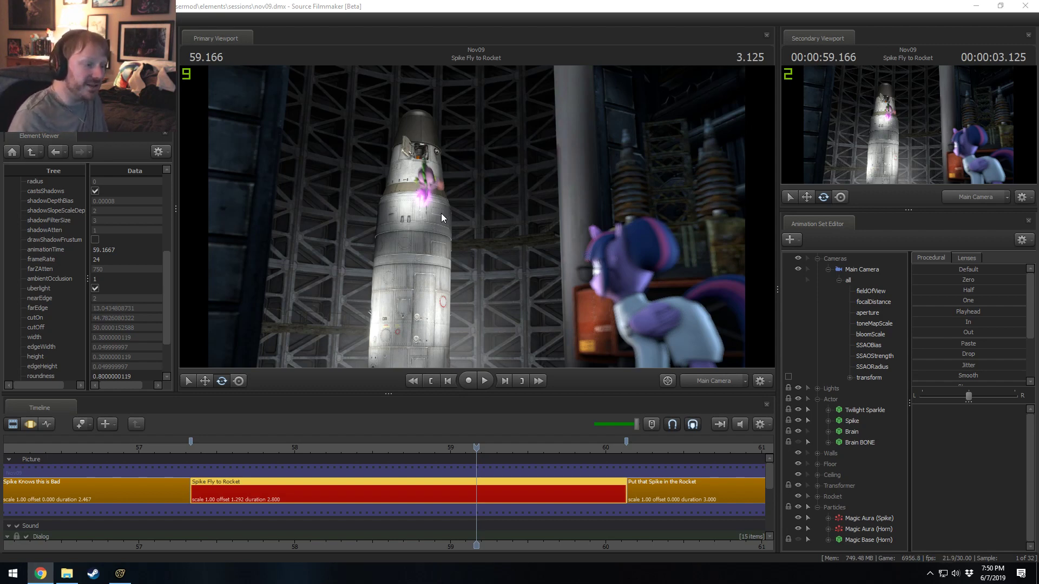
pyautogui.moveTo(506, 544); pyautogui.dragTo(458, 547, button='middle')
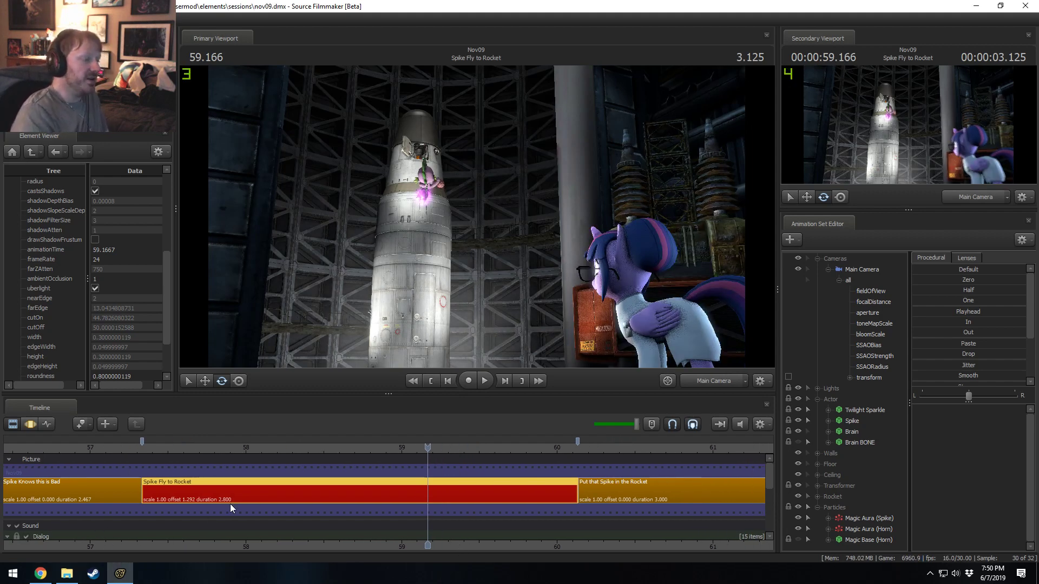
pyautogui.scroll(4, 230, 504)
pyautogui.scroll(-6, 249, 501)
pyautogui.press('F3')
pyautogui.scroll(-1, 271, 498)
pyautogui.press('F2')
pyautogui.scroll(1, 330, 517)
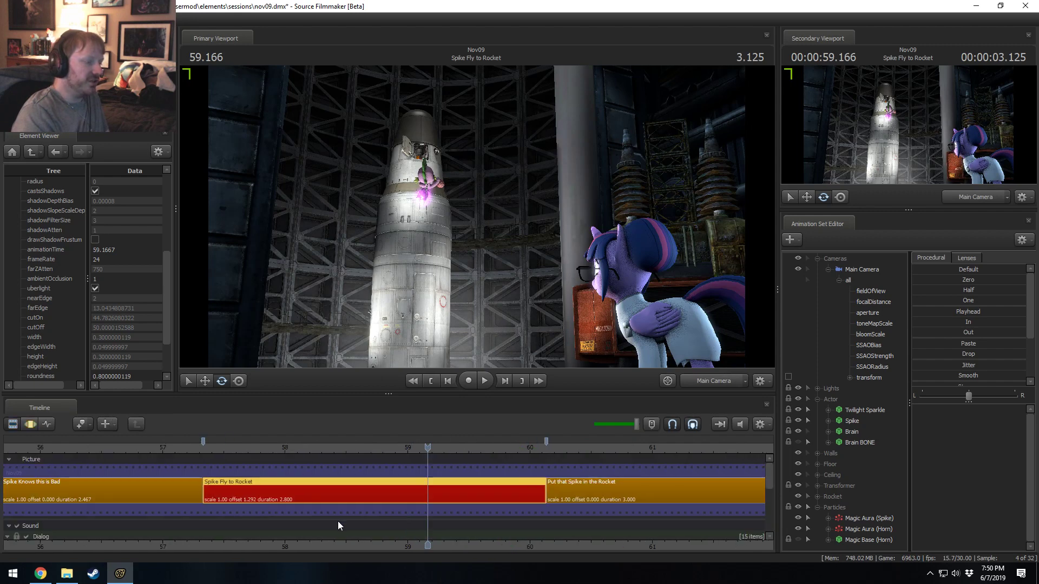
pyautogui.scroll(5, 411, 534)
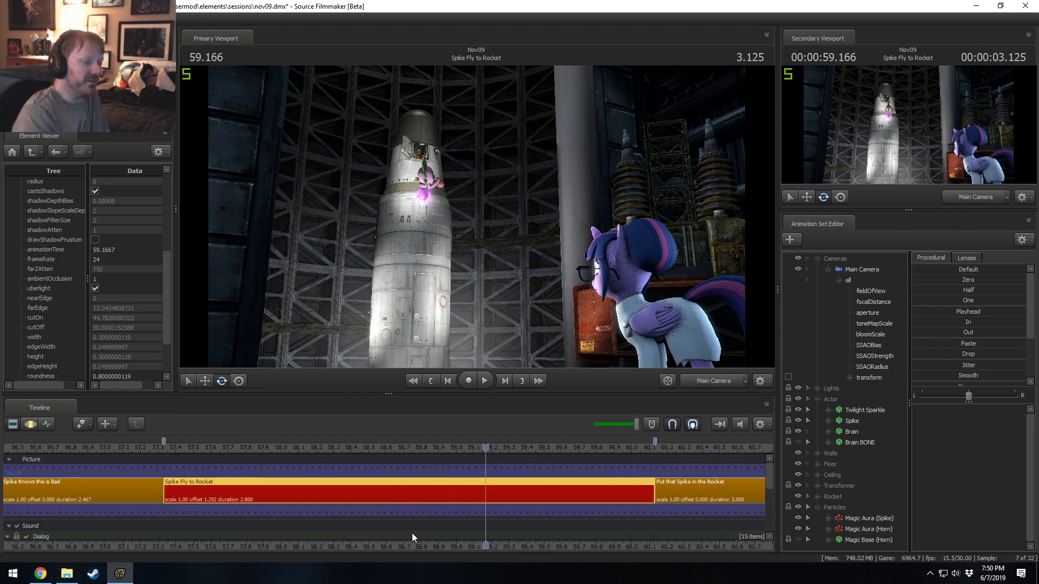
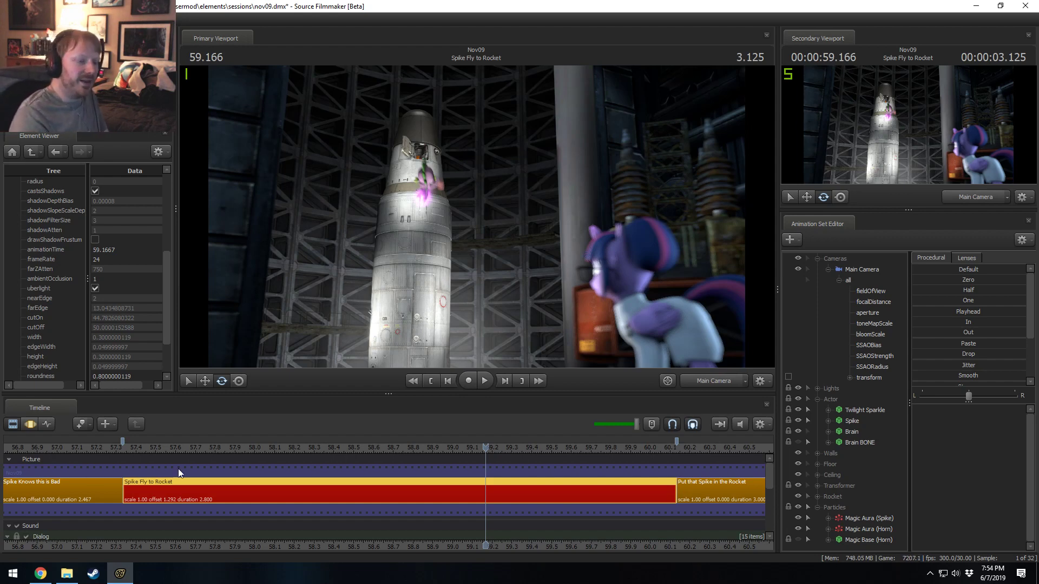
# - Collapse the Particles group of the "Spike Fly to Rocket" shot in the animation set list
pyautogui.click(816, 509)
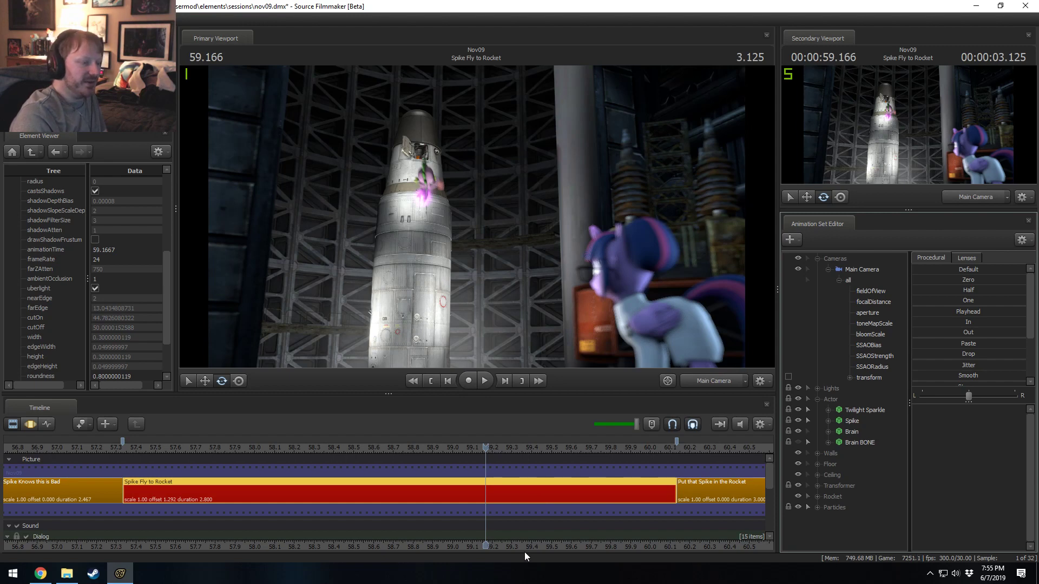
pyautogui.moveTo(524, 552); pyautogui.dragTo(489, 550, button='middle')
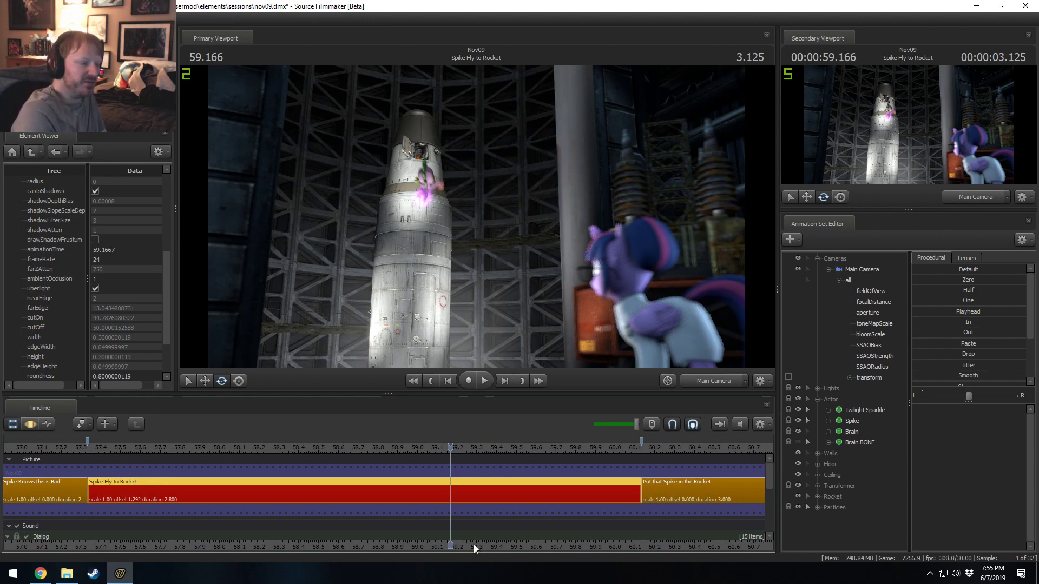
pyautogui.scroll(1, 449, 530)
pyautogui.moveTo(480, 546); pyautogui.dragTo(510, 544)
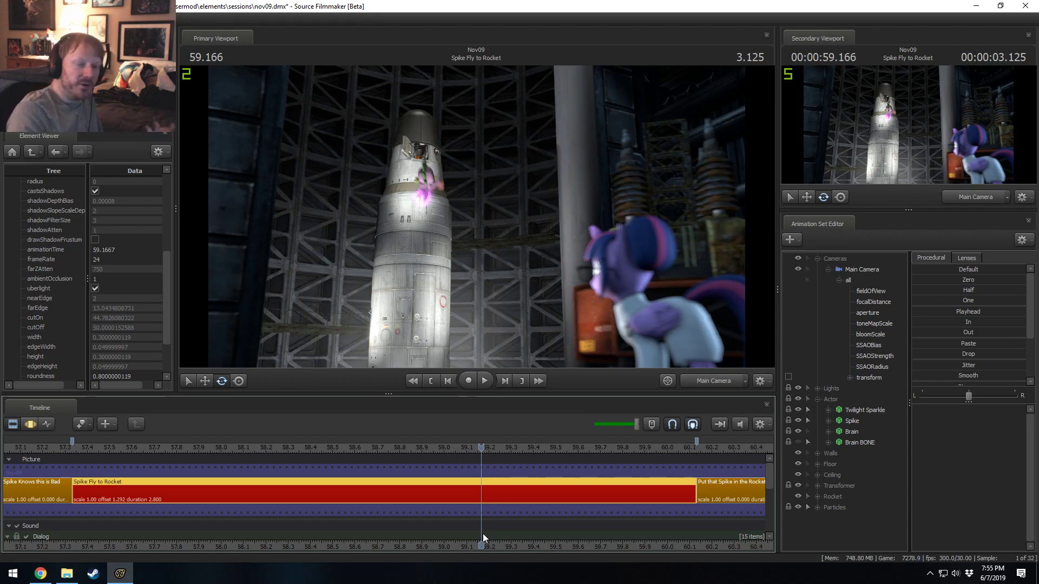
# - Switch to Chrome and open greenmangaming.com
pyautogui.click(41, 574)
pyautogui.click(327, 100)
pyautogui.write('green')
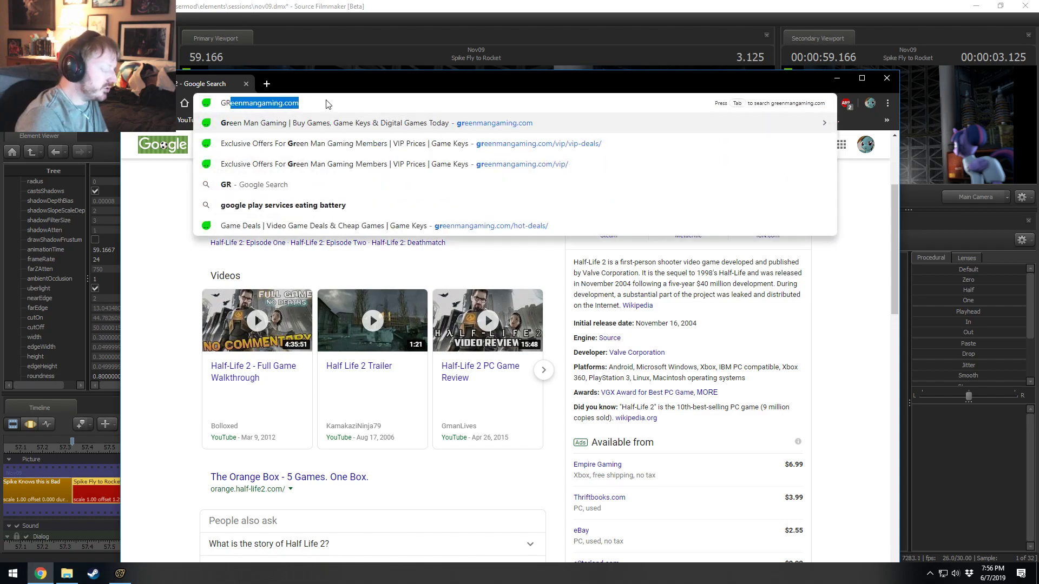
pyautogui.press('Return')
# - Browse the game deals on the Green Man Gaming home page and open the store's VIP page
pyautogui.scroll(-6, 514, 276)
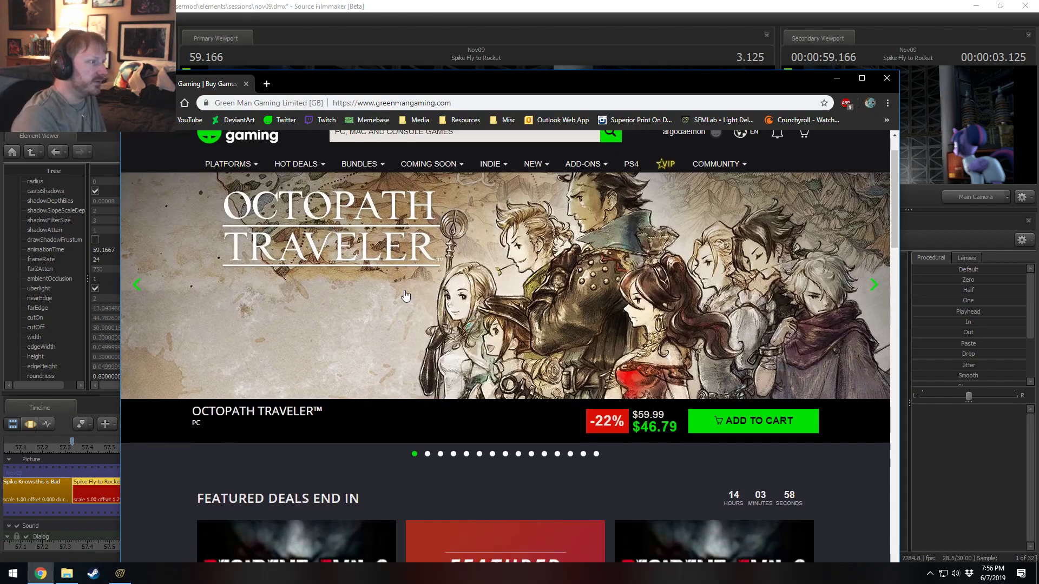
pyautogui.scroll(-3, 514, 276)
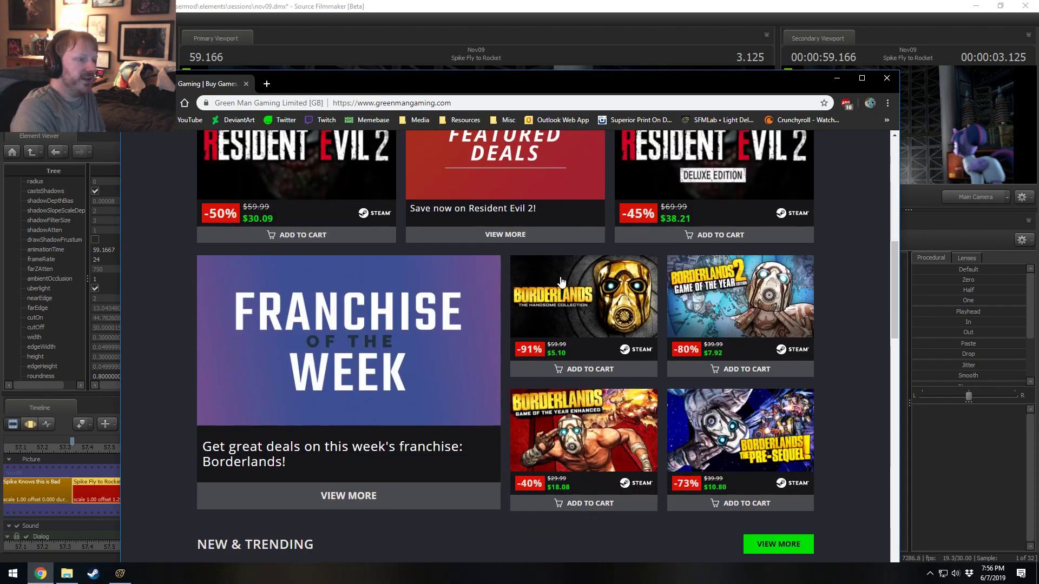
pyautogui.scroll(9, 660, 371)
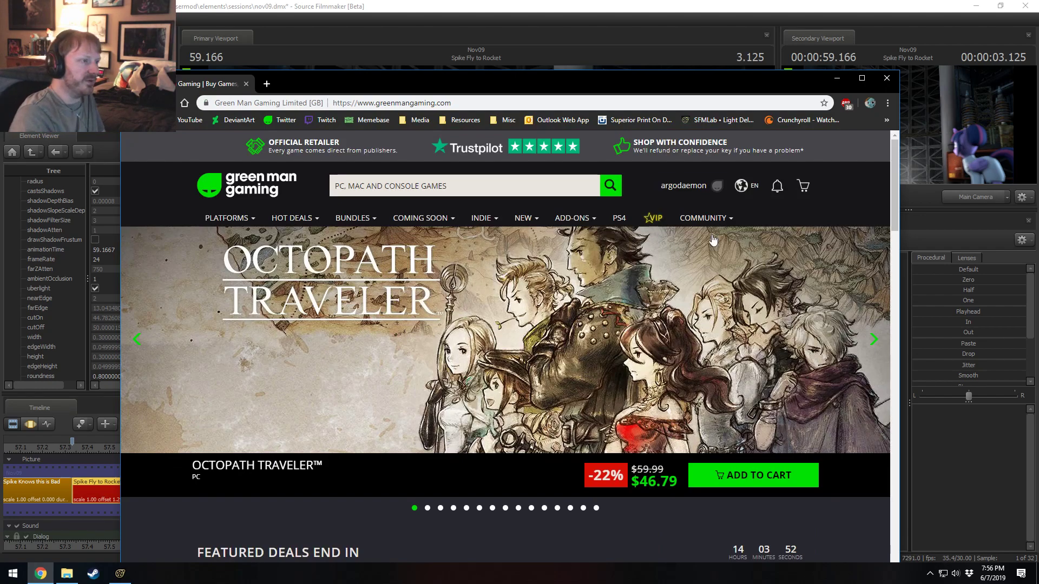
pyautogui.scroll(-4, 403, 442)
pyautogui.scroll(-20, 403, 443)
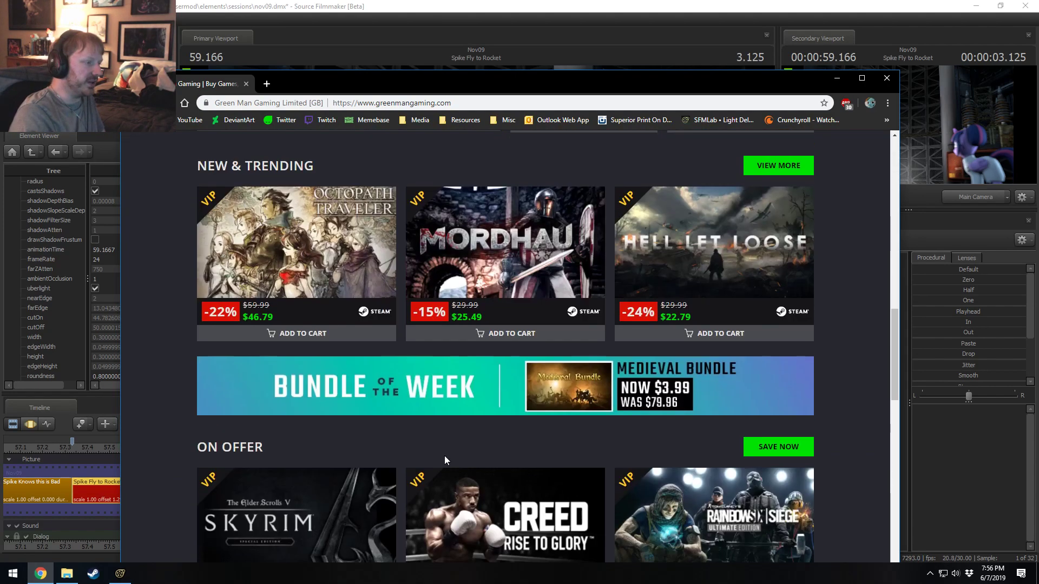
pyautogui.scroll(-6, 494, 450)
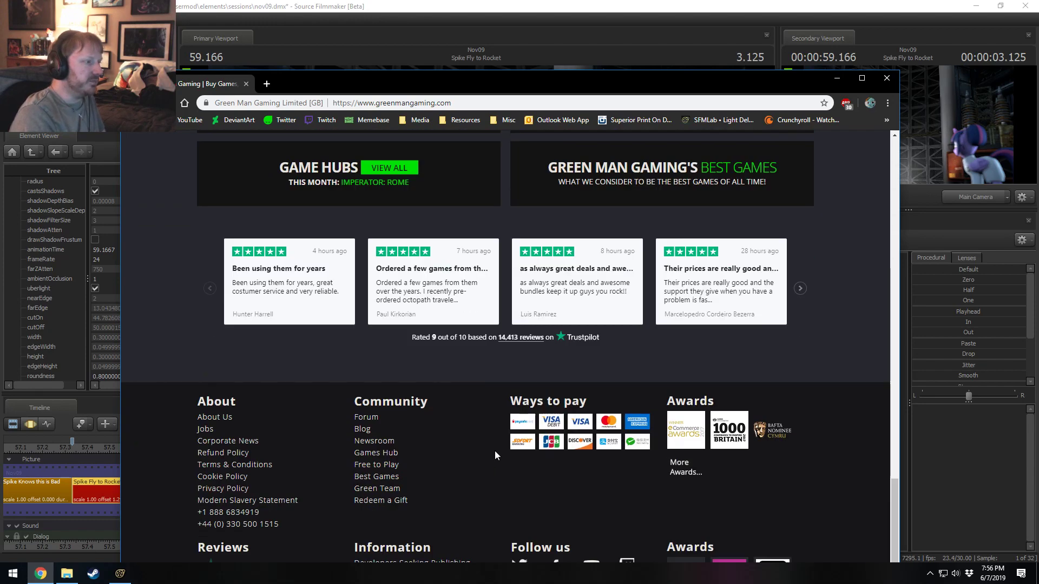
pyautogui.scroll(2, 534, 459)
pyautogui.scroll(3, 535, 459)
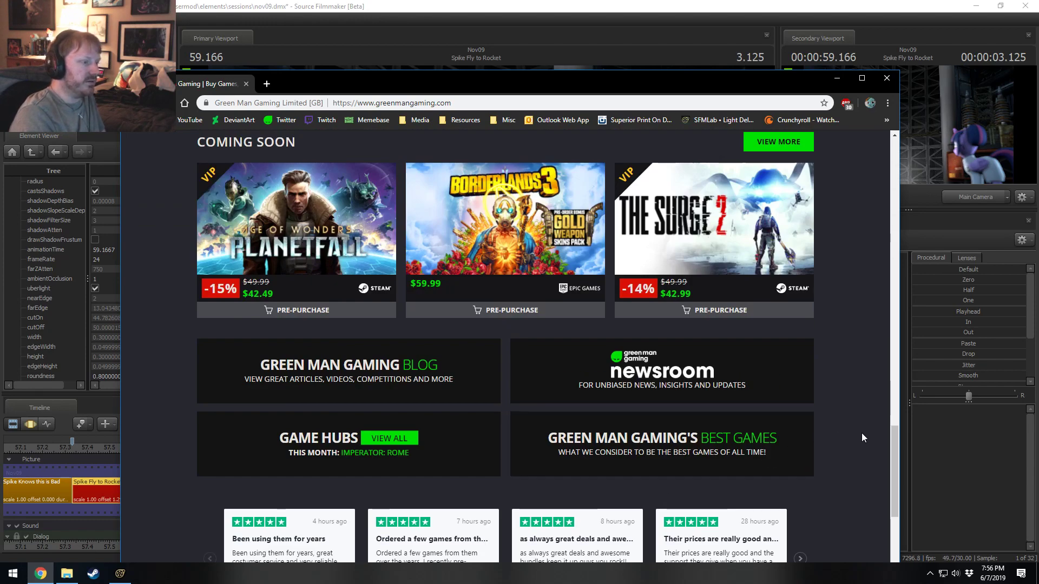
pyautogui.scroll(10, 868, 319)
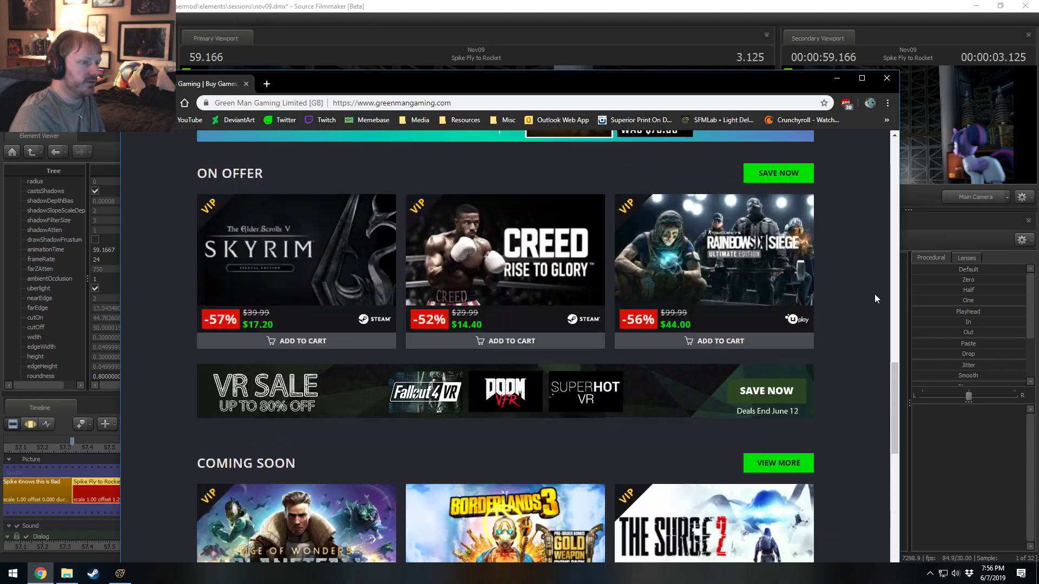
pyautogui.scroll(10, 871, 346)
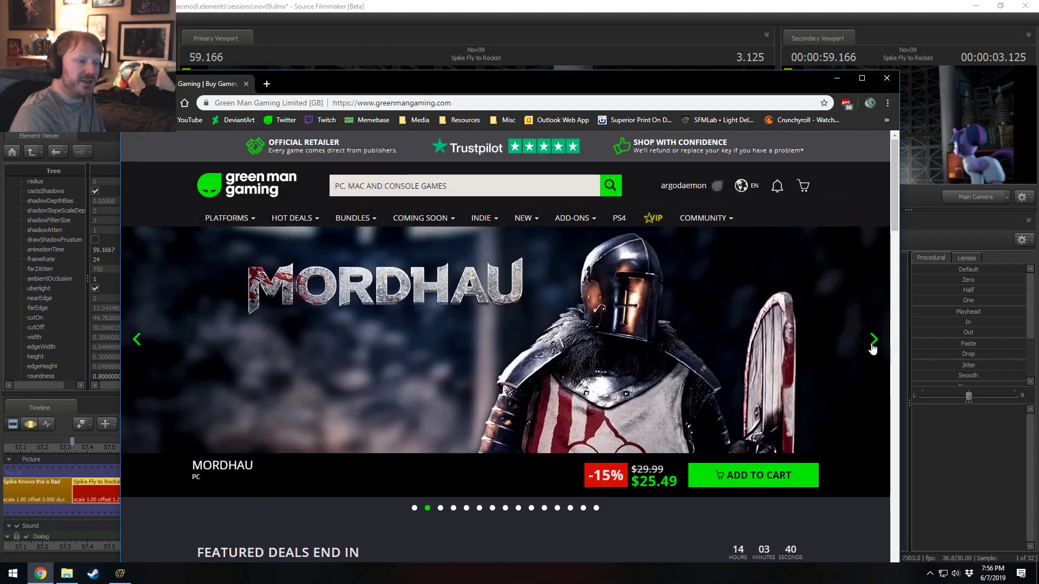
pyautogui.click(652, 218)
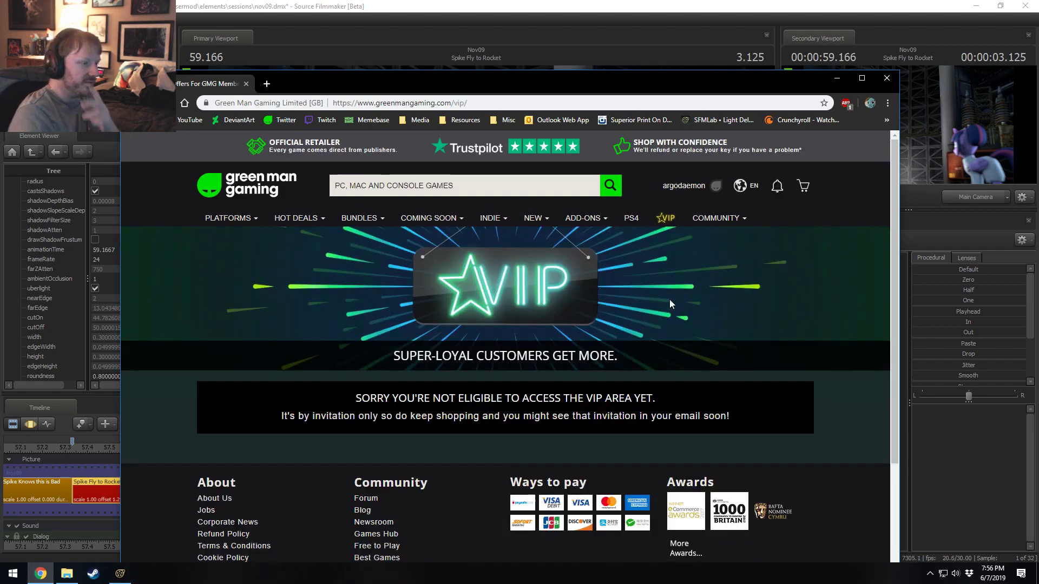
# - Browse the exclusive featured and trending deals on the Green Man Gaming VIP page
pyautogui.scroll(-3, 613, 440)
pyautogui.scroll(-1, 611, 440)
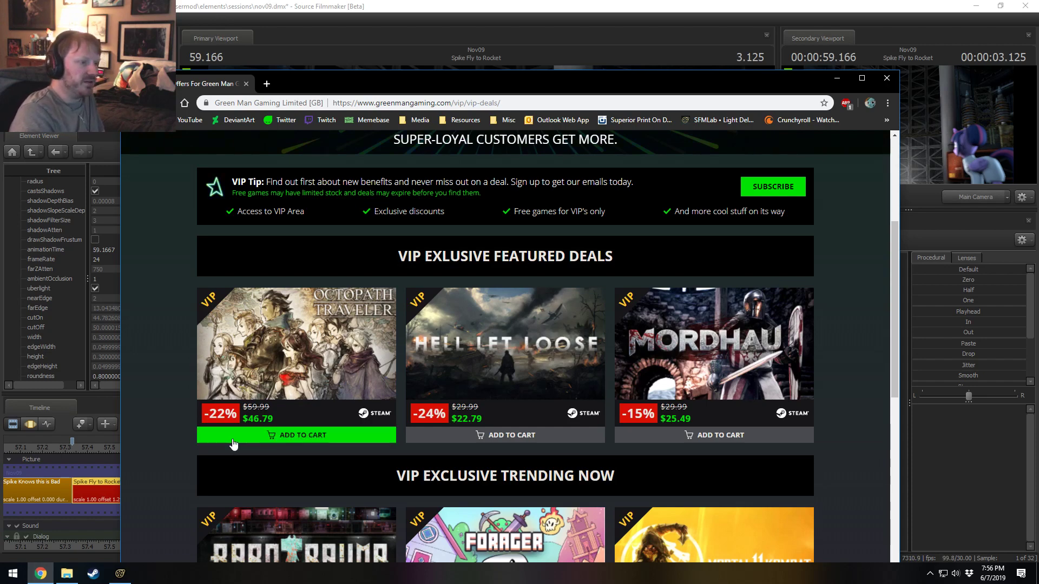
pyautogui.scroll(-4, 644, 438)
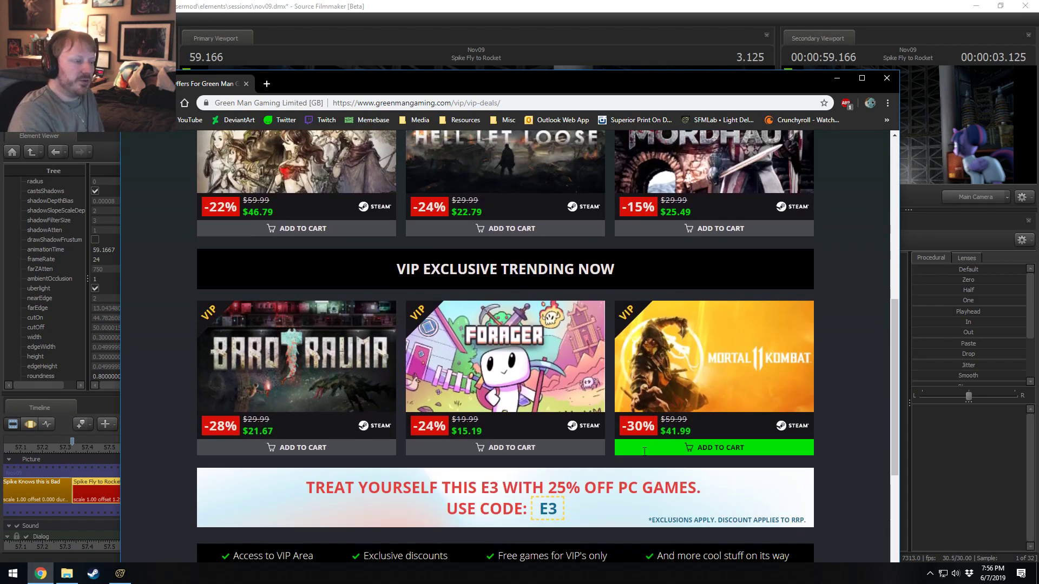
pyautogui.scroll(-5, 644, 451)
pyautogui.scroll(2, 509, 276)
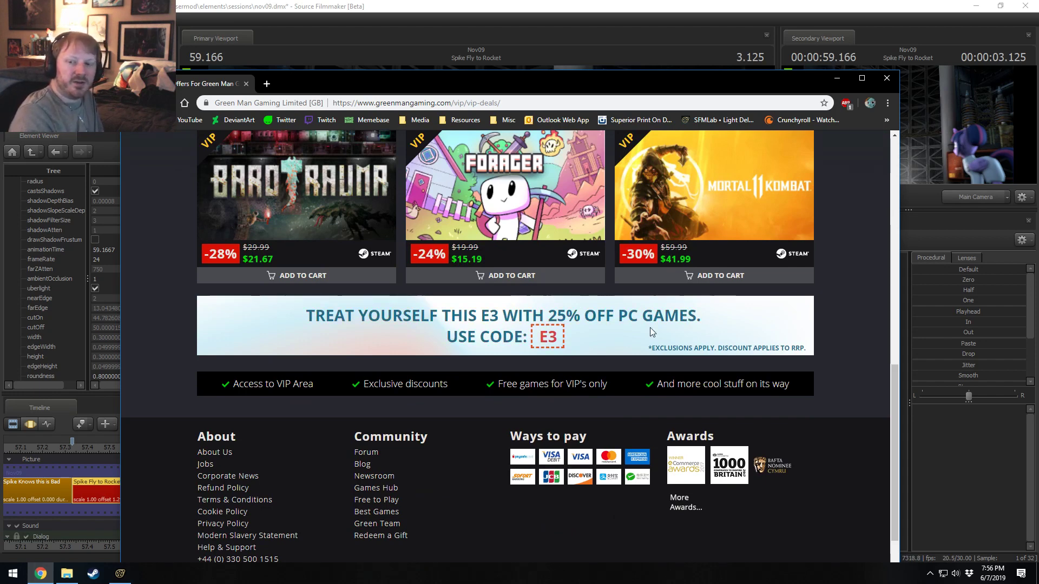
pyautogui.scroll(4, 777, 314)
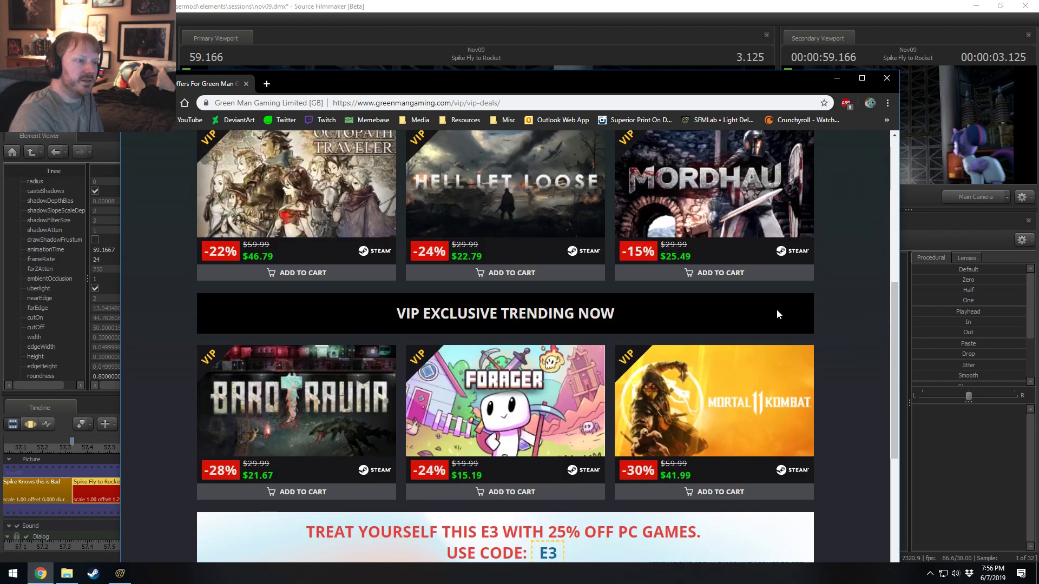
pyautogui.scroll(3, 777, 311)
pyautogui.scroll(3, 265, 178)
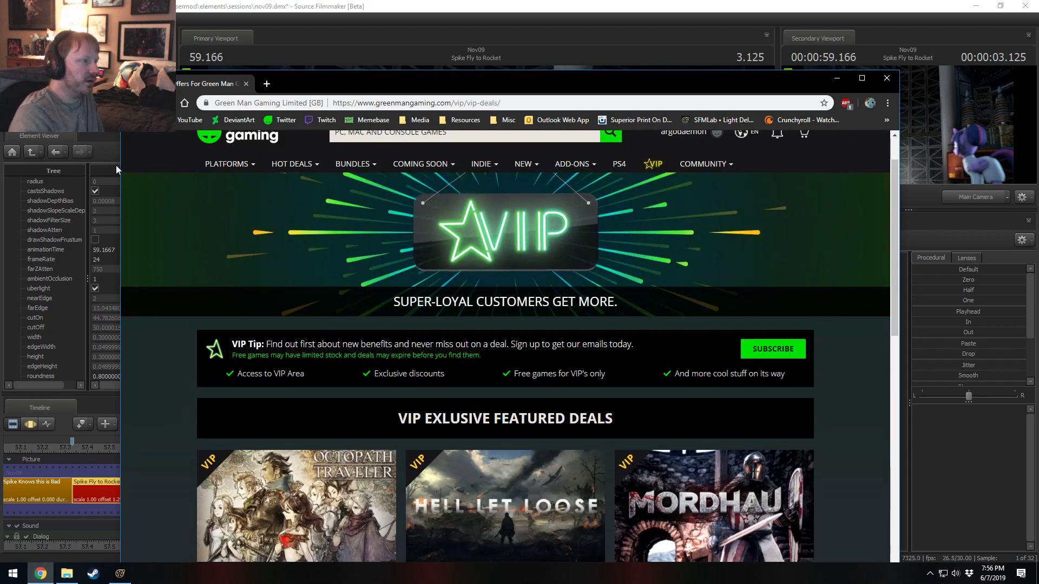
# - Browse the offers and upcoming games on the Green Man Gaming home page, and return to Source Filmmaker
pyautogui.click(238, 135)
pyautogui.scroll(-15, 661, 378)
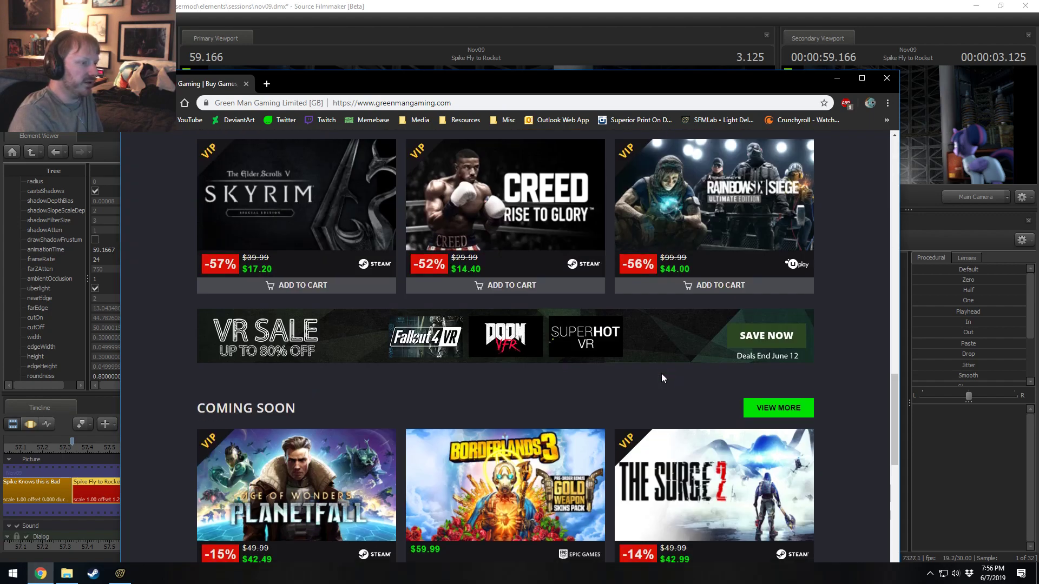
pyautogui.scroll(-8, 661, 377)
pyautogui.scroll(5, 576, 385)
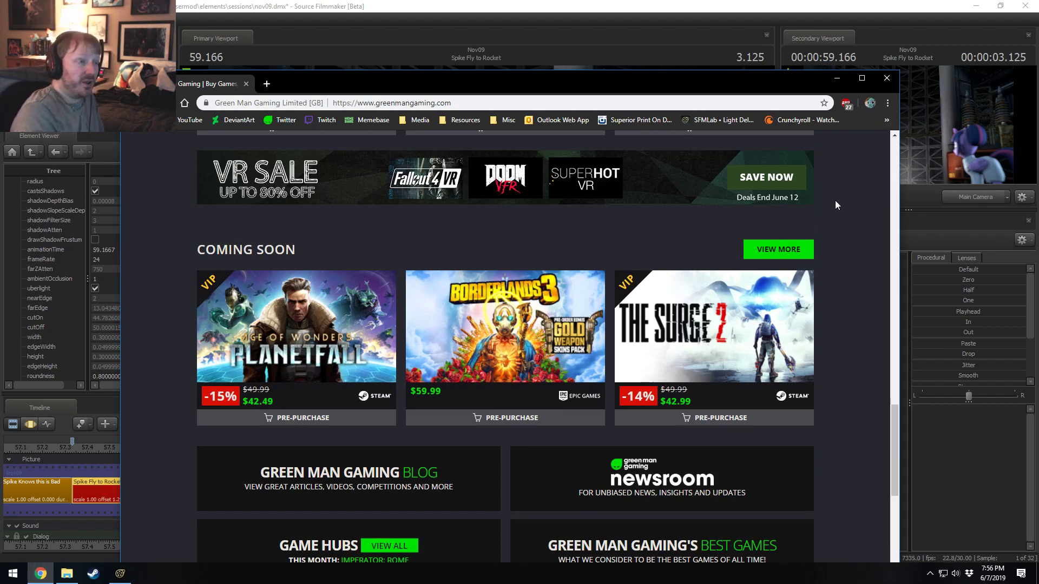
pyautogui.scroll(4, 835, 205)
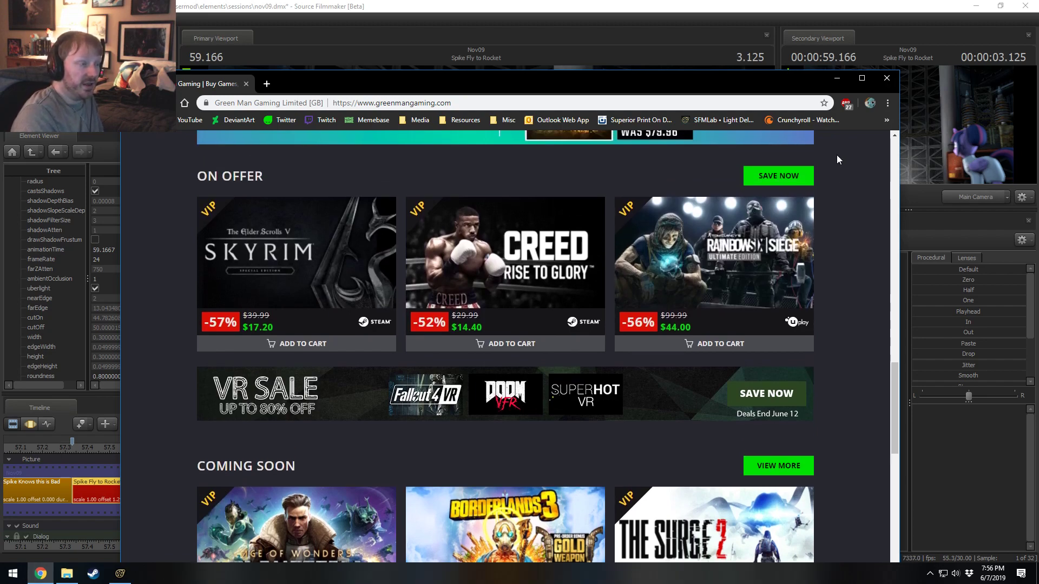
pyautogui.click(837, 80)
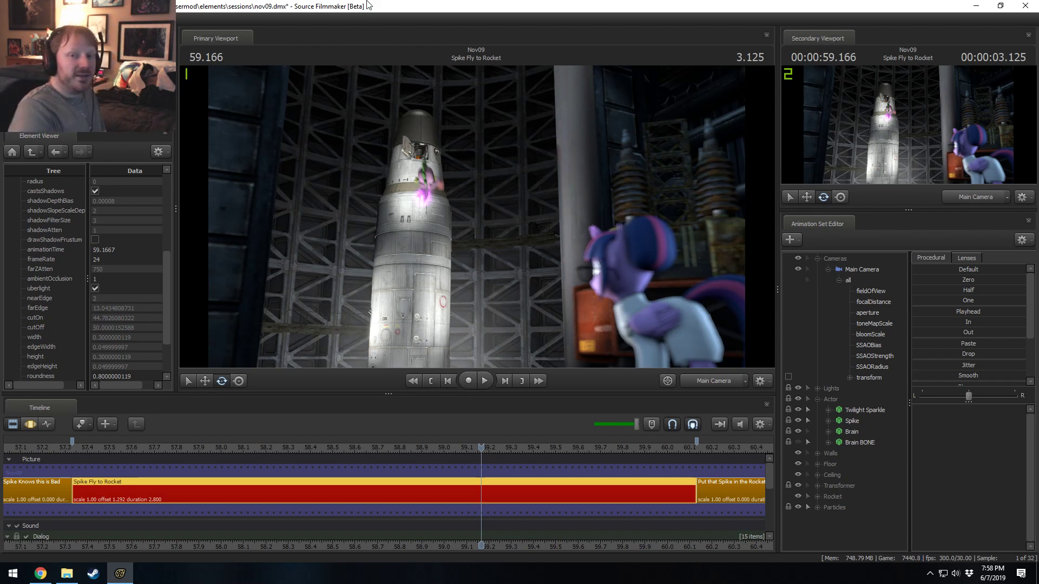
pyautogui.scroll(-4, 469, 536)
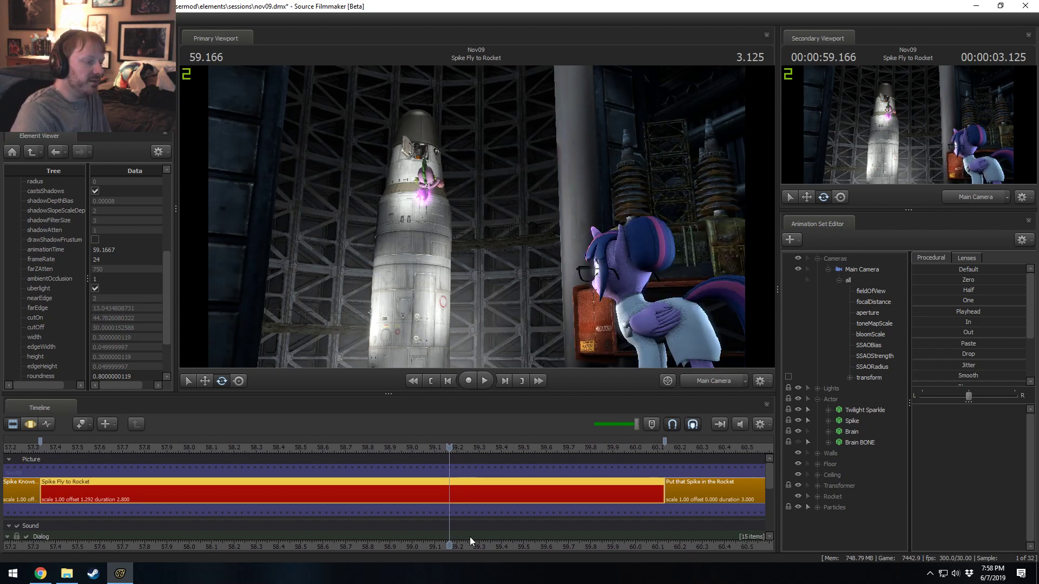
pyautogui.moveTo(469, 544); pyautogui.dragTo(462, 544, button='middle')
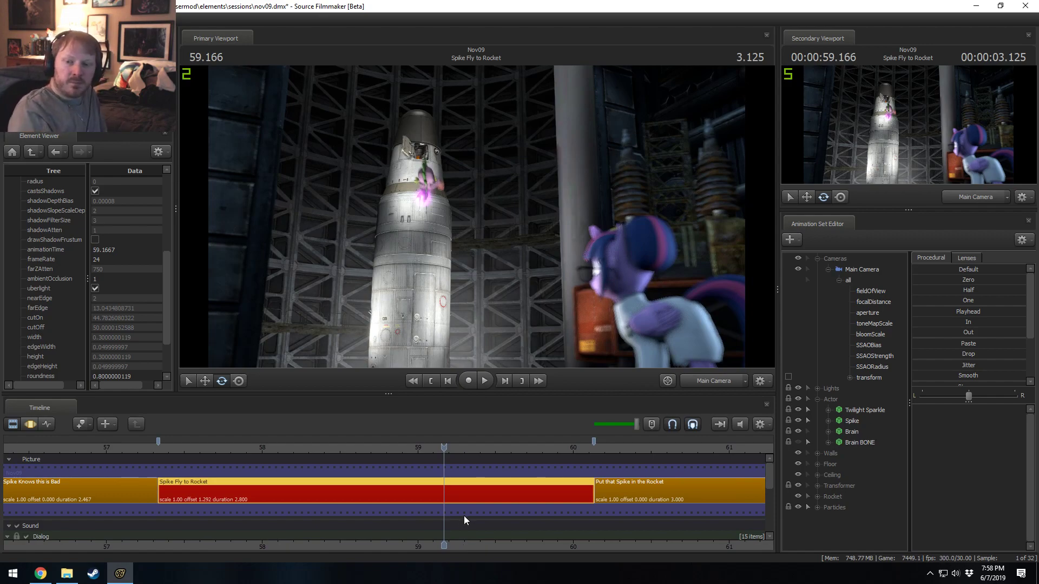
# - Switch to Chrome and search the Green Man Gaming store for "DMC5"
pyautogui.click(34, 579)
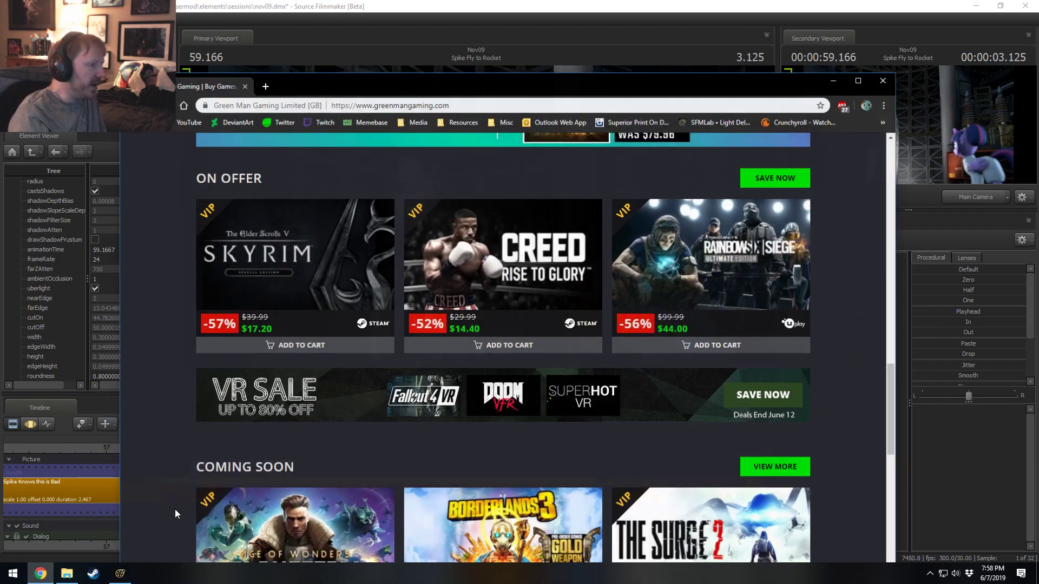
pyautogui.scroll(-4, 546, 243)
pyautogui.scroll(12, 546, 243)
pyautogui.scroll(10, 547, 244)
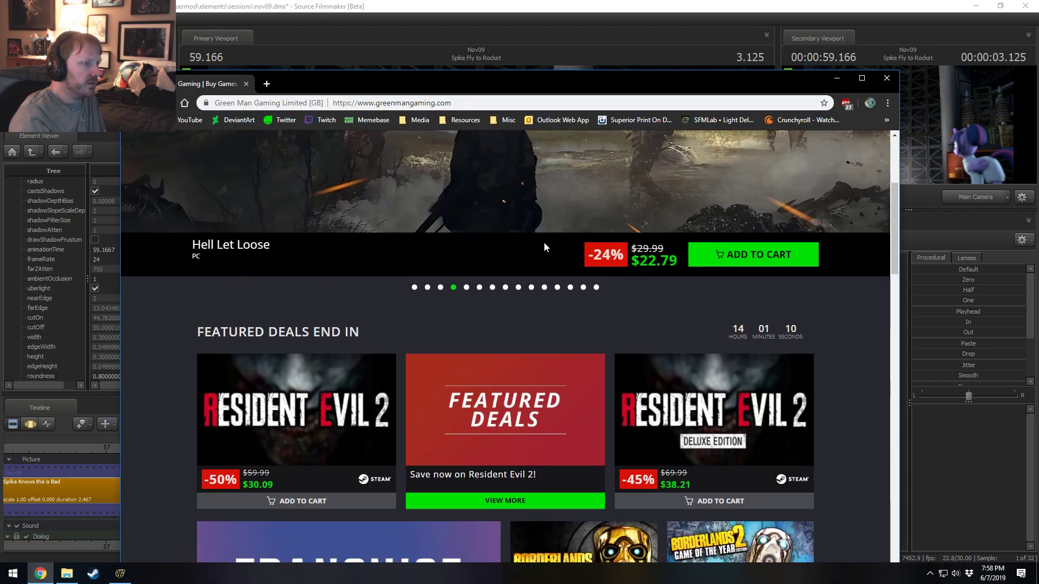
pyautogui.scroll(2, 811, 247)
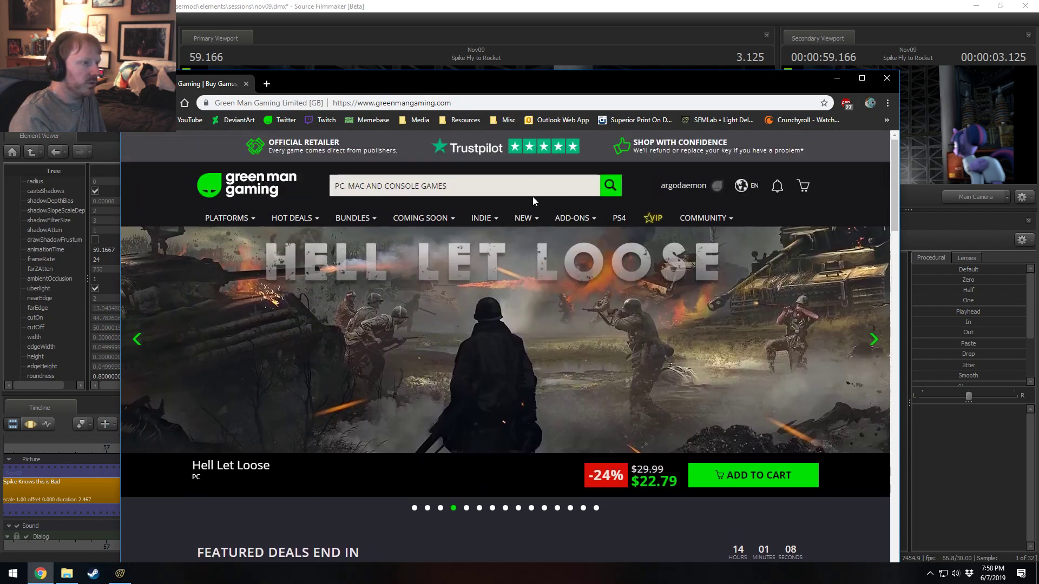
pyautogui.click(459, 186)
pyautogui.write('DMC5')
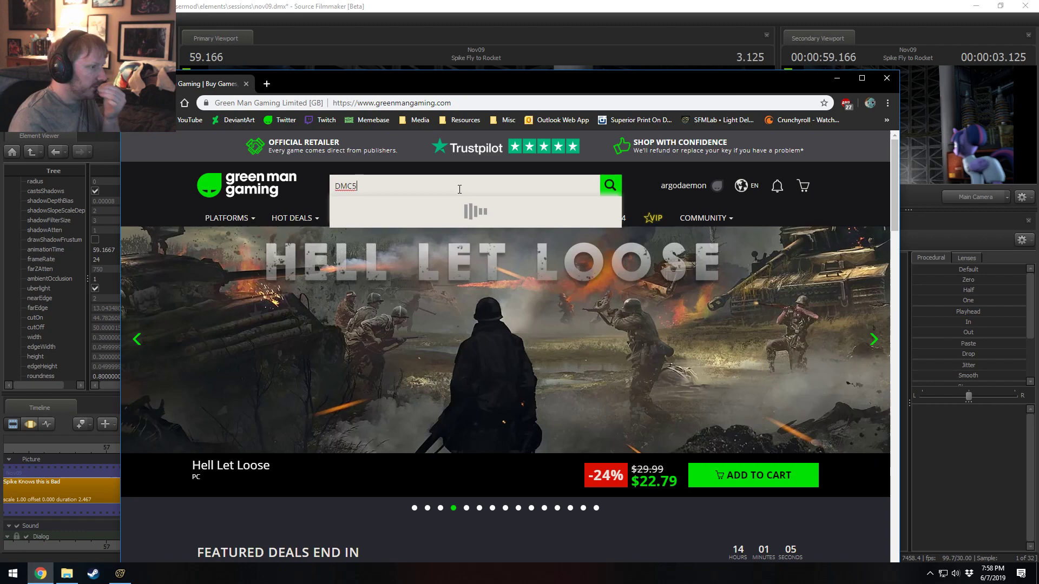
pyautogui.press('Return')
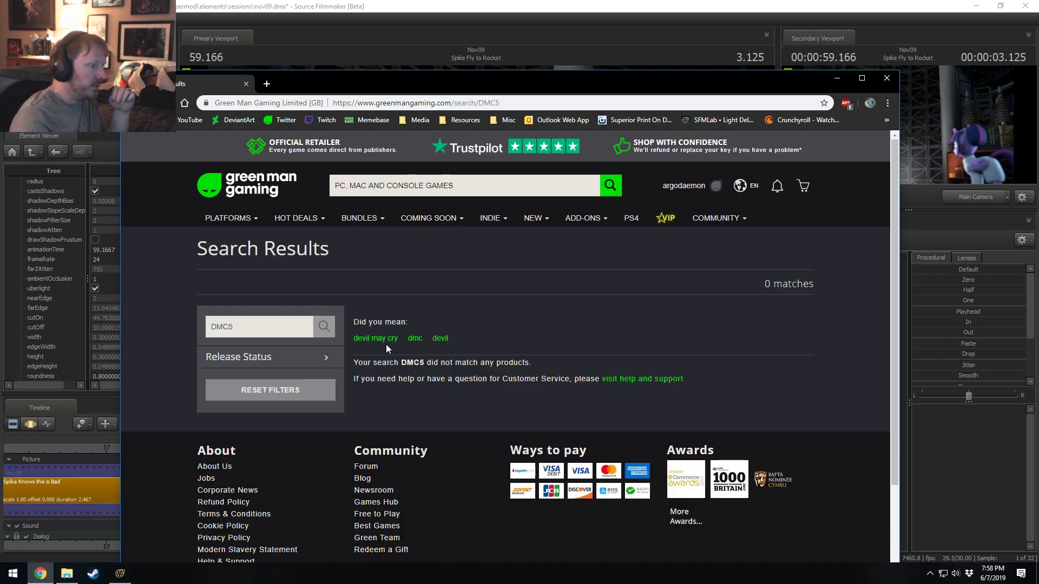
# - Follow the suggested "devil may cry" search, check the Devil May Cry 5 product page and return to Source Filmmaker
pyautogui.moveTo(457, 340); pyautogui.dragTo(385, 345)
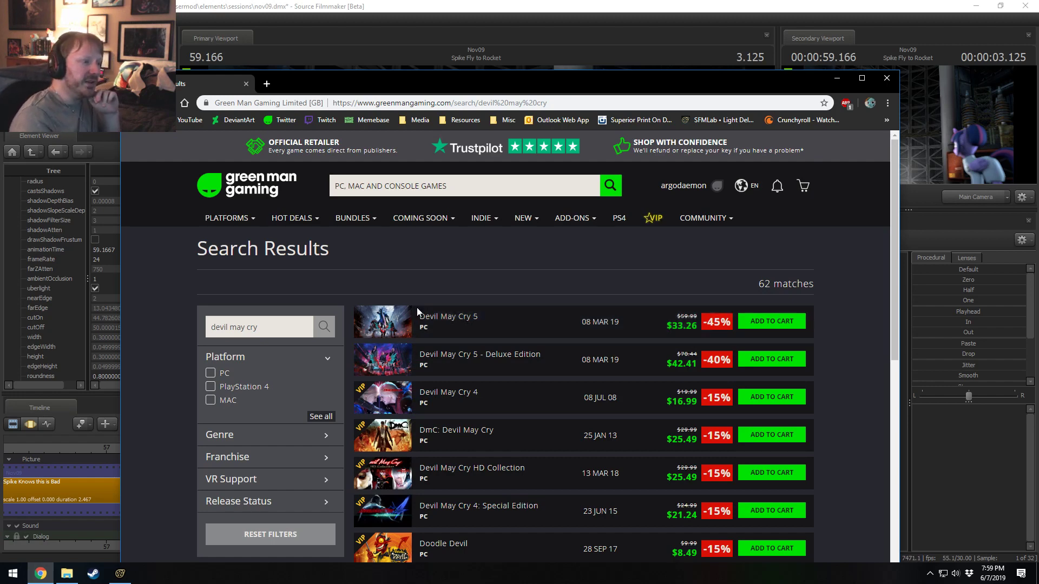
pyautogui.click(403, 324)
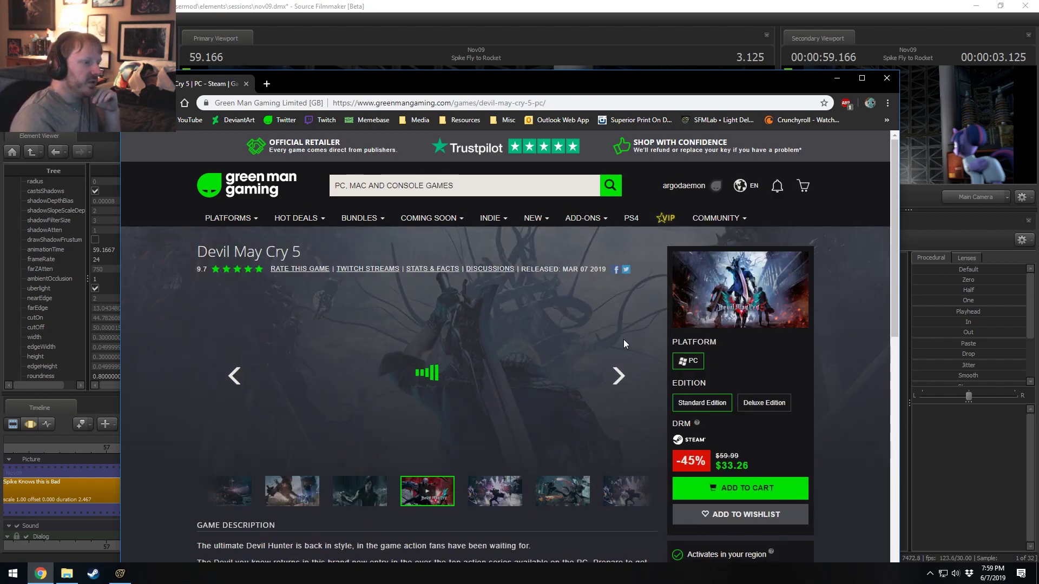
pyautogui.scroll(-2, 651, 415)
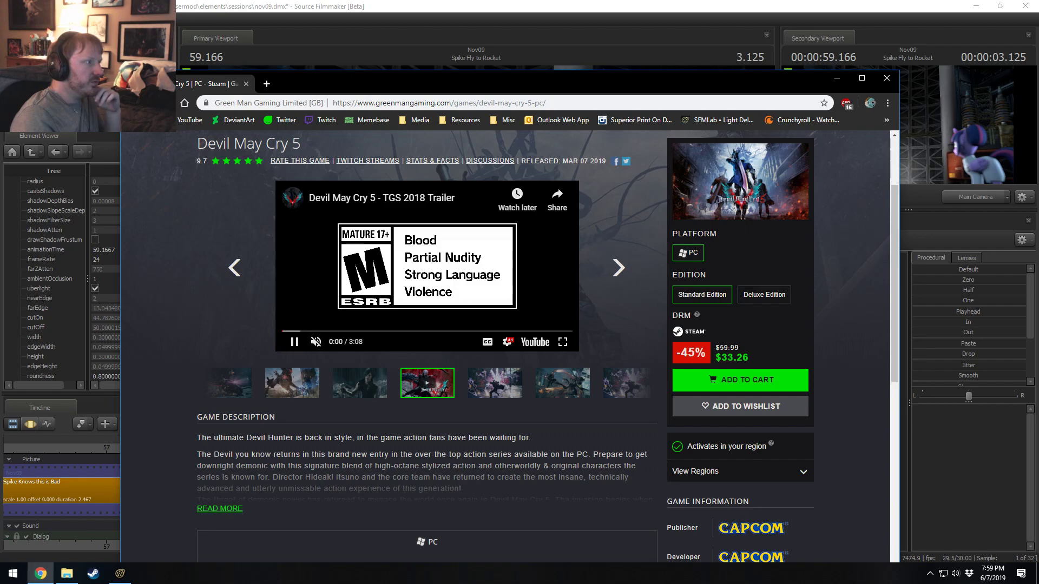
pyautogui.hotkey('alt', 'Left')
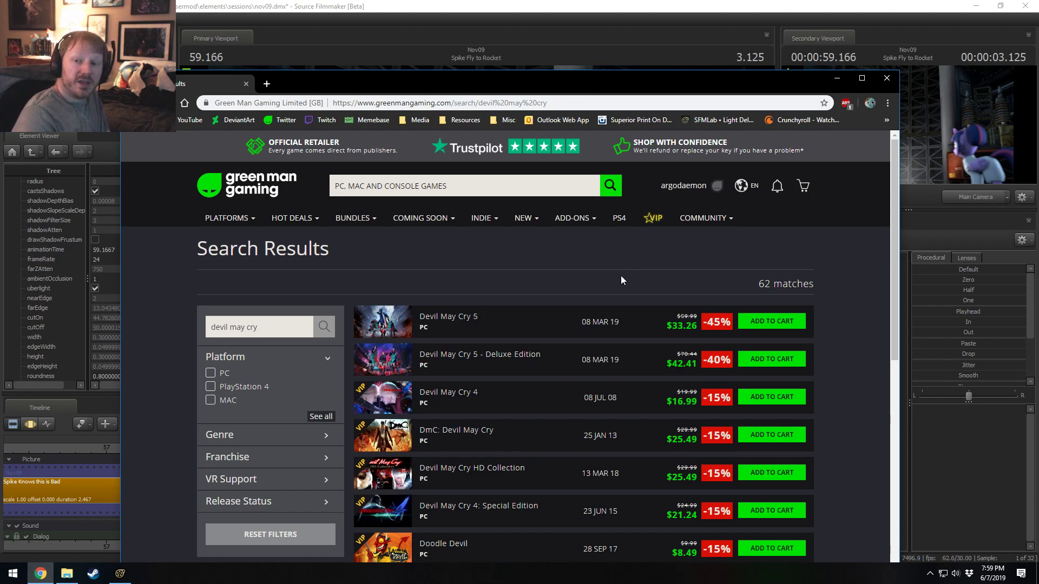
pyautogui.click(836, 79)
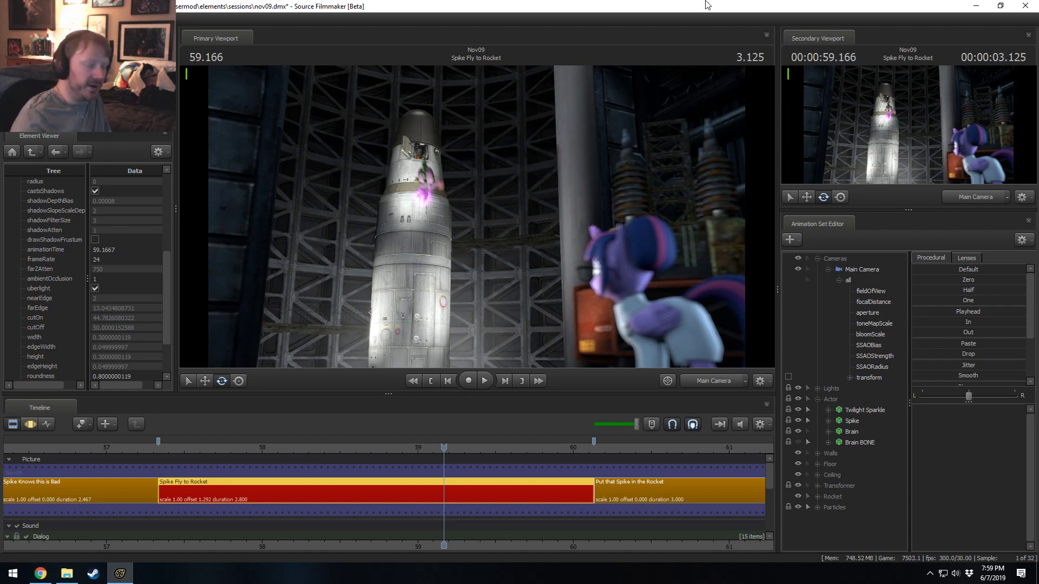
# - Play the "Spike Fly to Rocket" shot from near its start and inspect the frames at 58.000 and 57.500
pyautogui.click(162, 449)
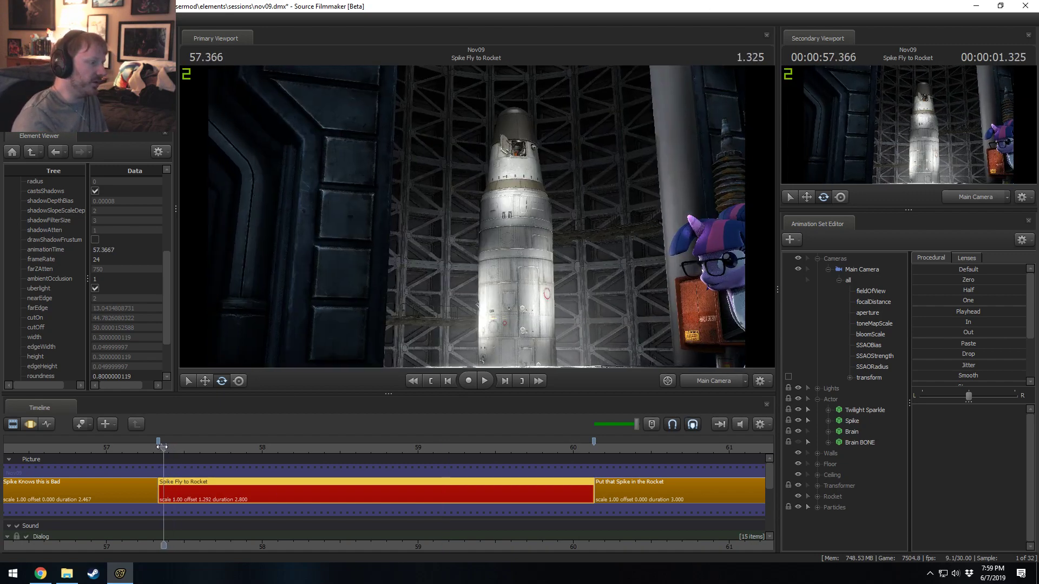
pyautogui.press('space')
pyautogui.click(263, 448)
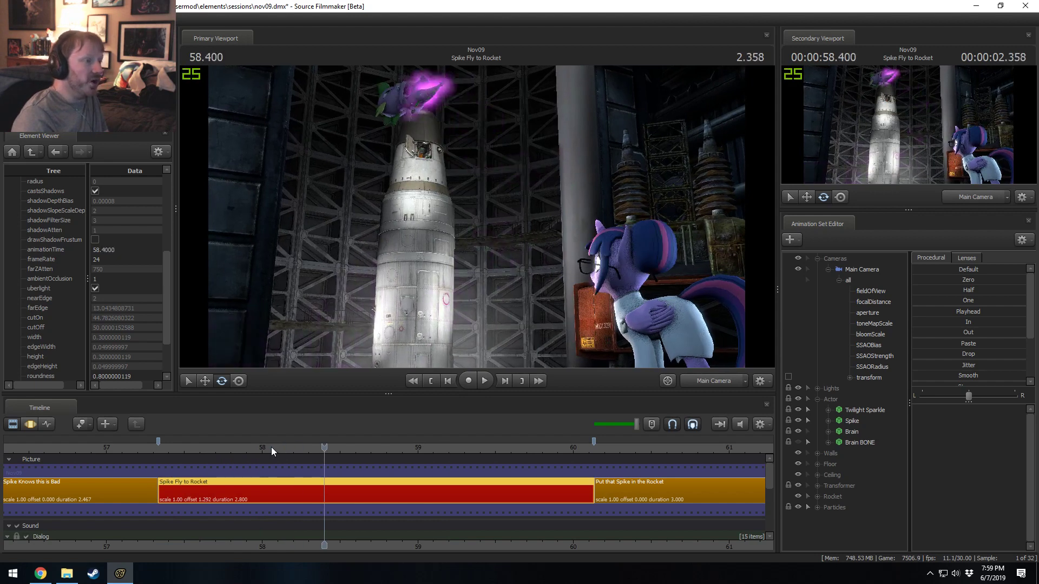
pyautogui.moveTo(341, 543); pyautogui.dragTo(255, 545, button='middle')
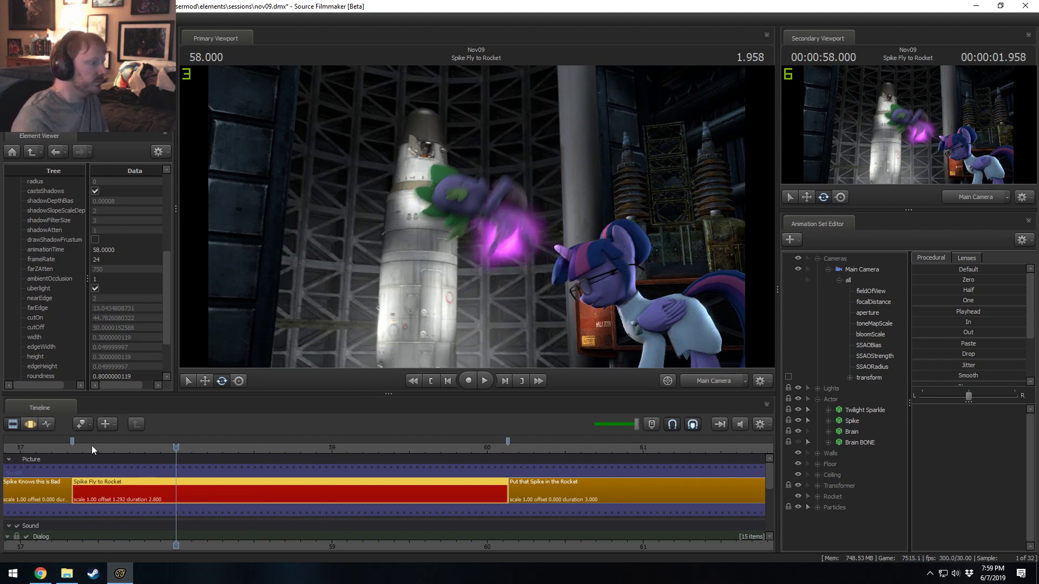
pyautogui.moveTo(92, 446)
pyautogui.mouseDown()
pyautogui.moveTo(78, 448)
pyautogui.moveTo(97, 448)
pyautogui.mouseUp()
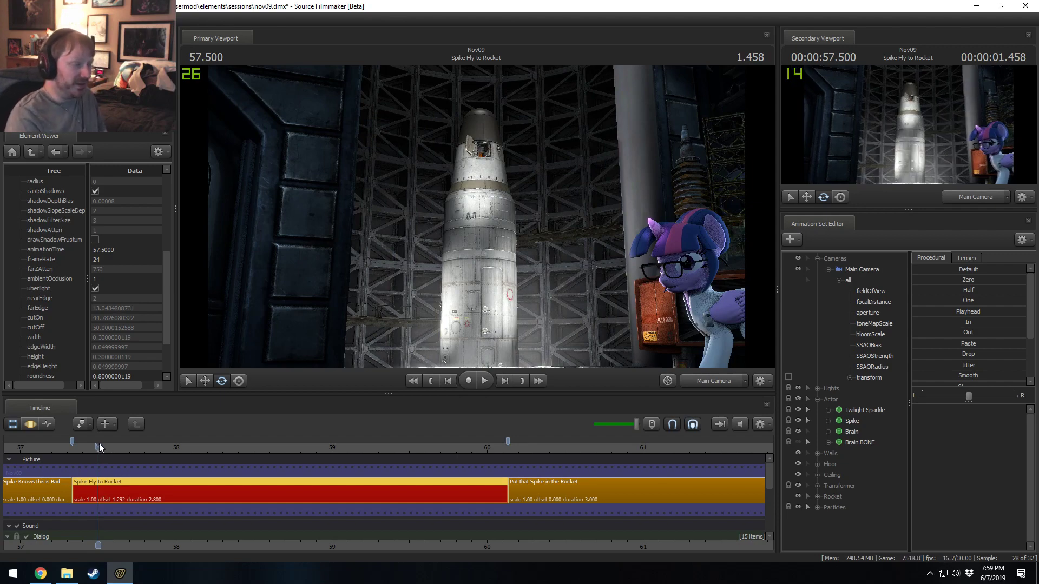
pyautogui.click(101, 447)
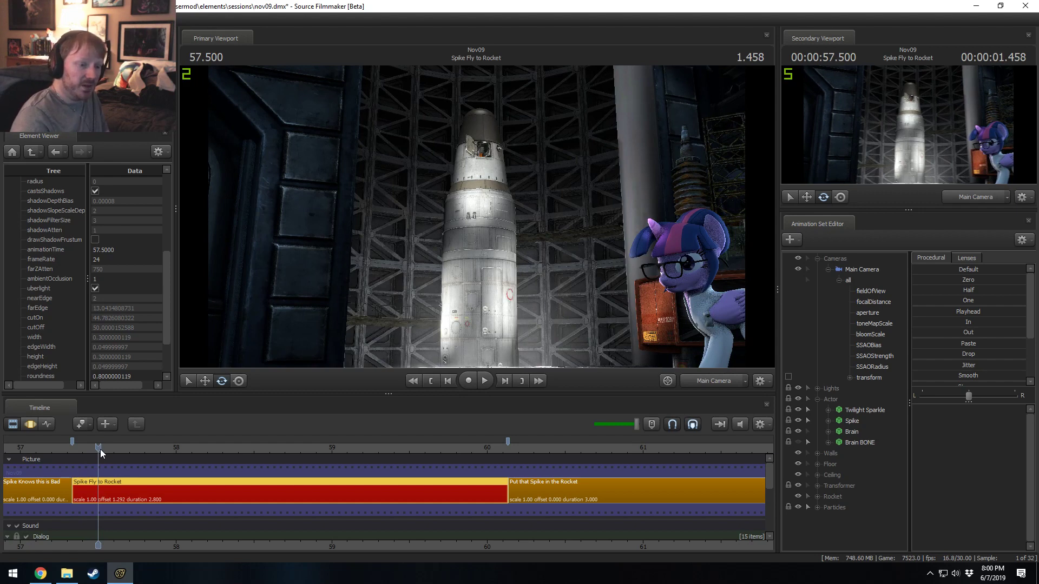
pyautogui.click(99, 449)
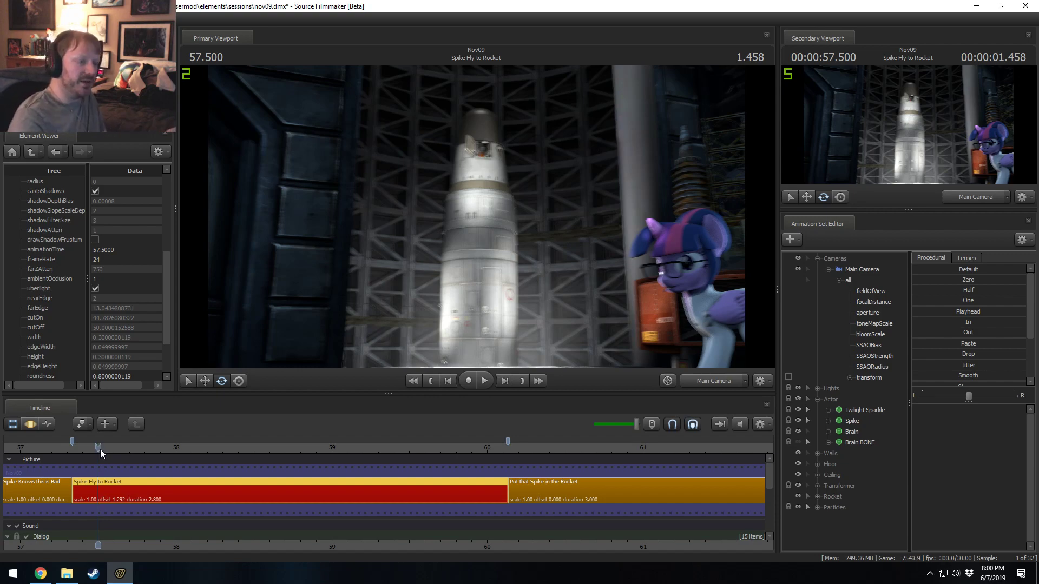
# - Play the "Spike Fly to Rocket" shot from its first frame at 57.333, and replay Spike's flight from about 57.9
pyautogui.moveTo(104, 451); pyautogui.dragTo(76, 450)
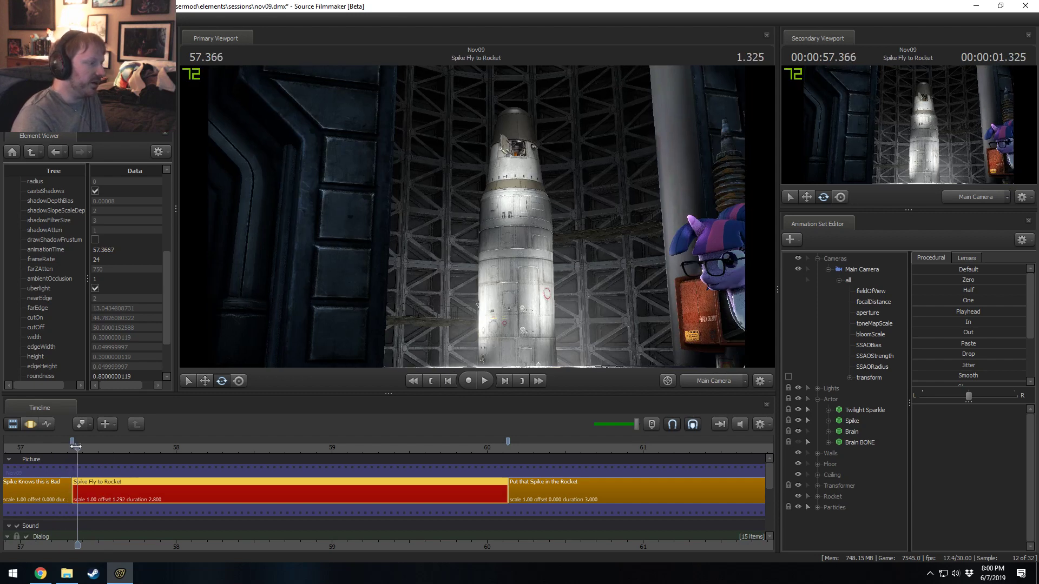
pyautogui.press('Left')
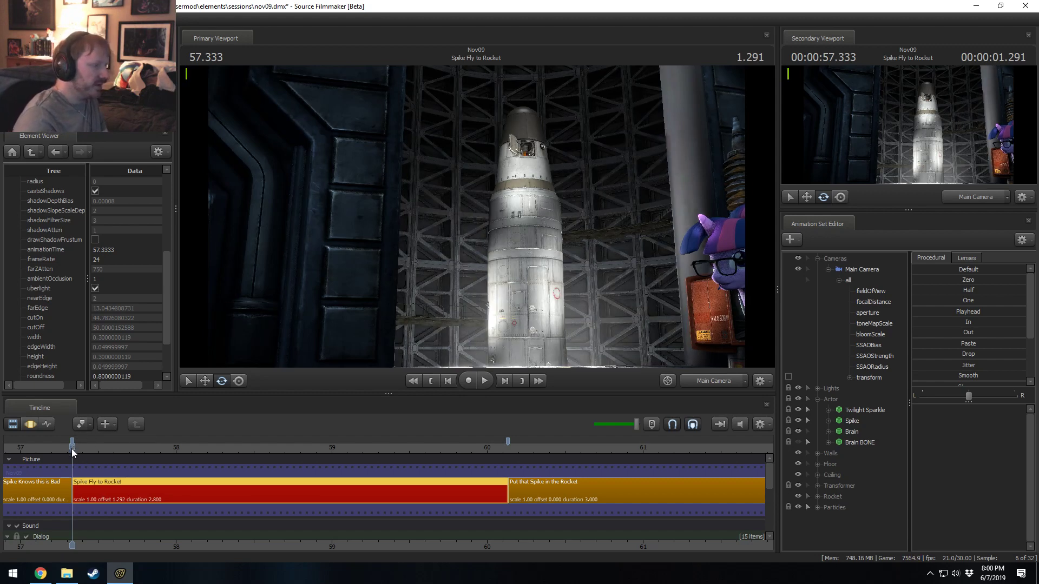
pyautogui.press('space')
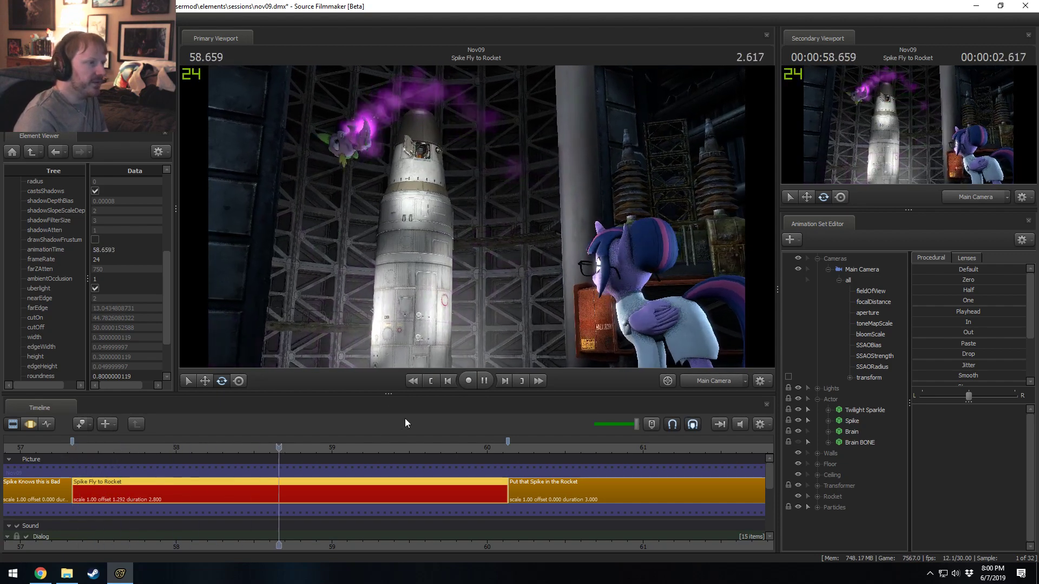
pyautogui.press('space')
pyautogui.moveTo(232, 449); pyautogui.dragTo(224, 449)
pyautogui.click(154, 449)
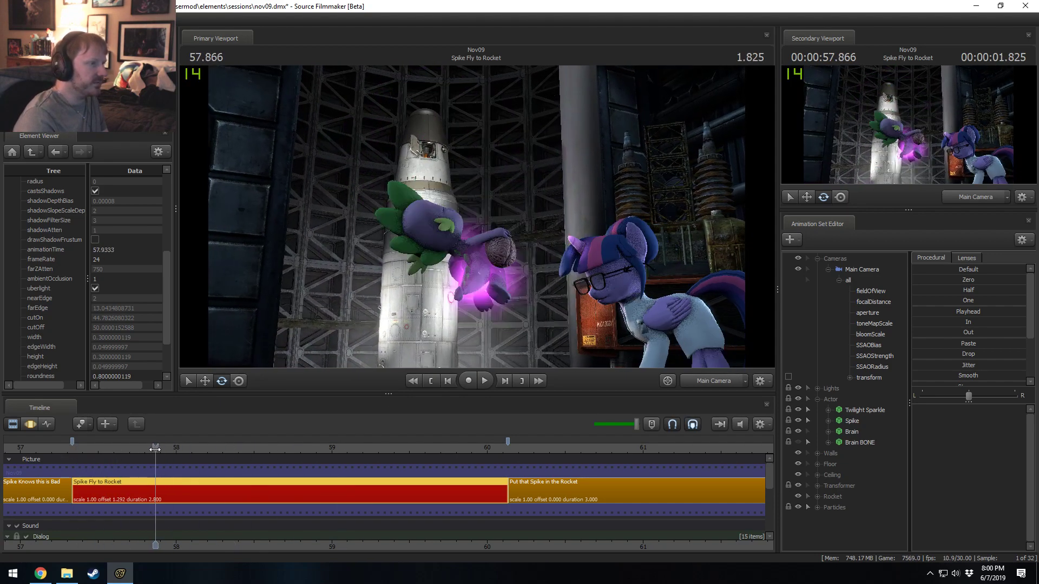
pyautogui.press('space')
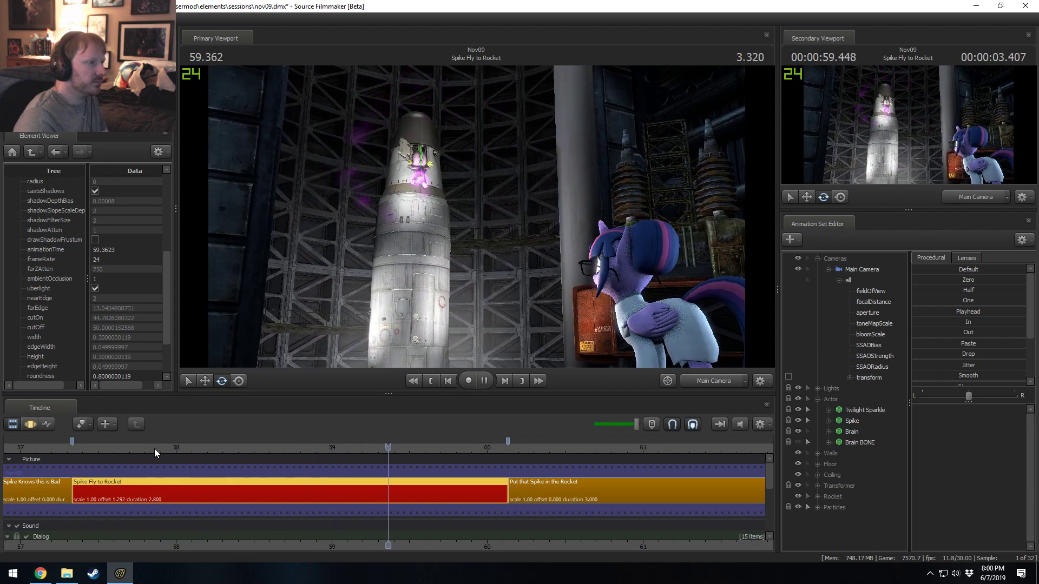
pyautogui.press('space')
# - Scrub through the shot's opening frames and park the playhead at its start, 57.333
pyautogui.moveTo(112, 452)
pyautogui.mouseDown()
pyautogui.moveTo(88, 450)
pyautogui.moveTo(119, 449)
pyautogui.mouseUp()
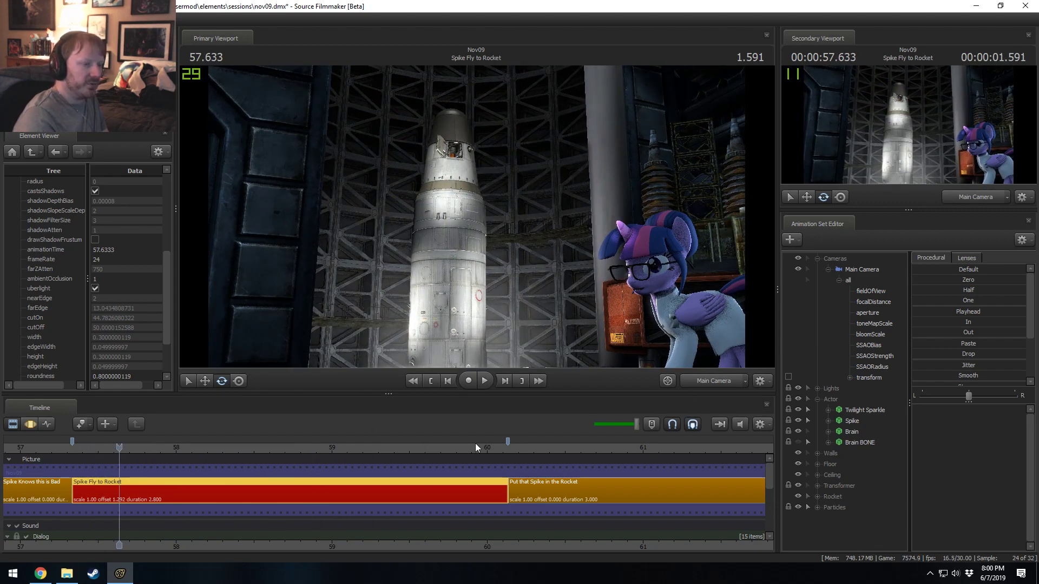
pyautogui.click(99, 449)
pyautogui.moveTo(100, 448); pyautogui.dragTo(73, 448)
# - Collapse the Cameras group, expand the Lights group and select the second Twilight Eye Light in the animation set list
pyautogui.click(828, 269)
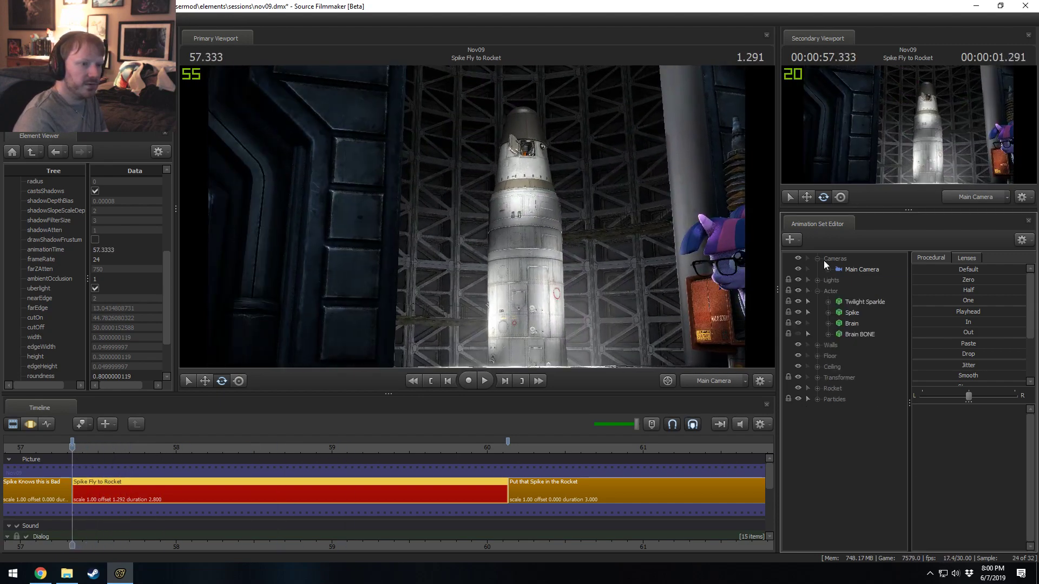
pyautogui.click(823, 260)
pyautogui.click(818, 259)
pyautogui.click(817, 280)
pyautogui.click(818, 270)
pyautogui.click(853, 292)
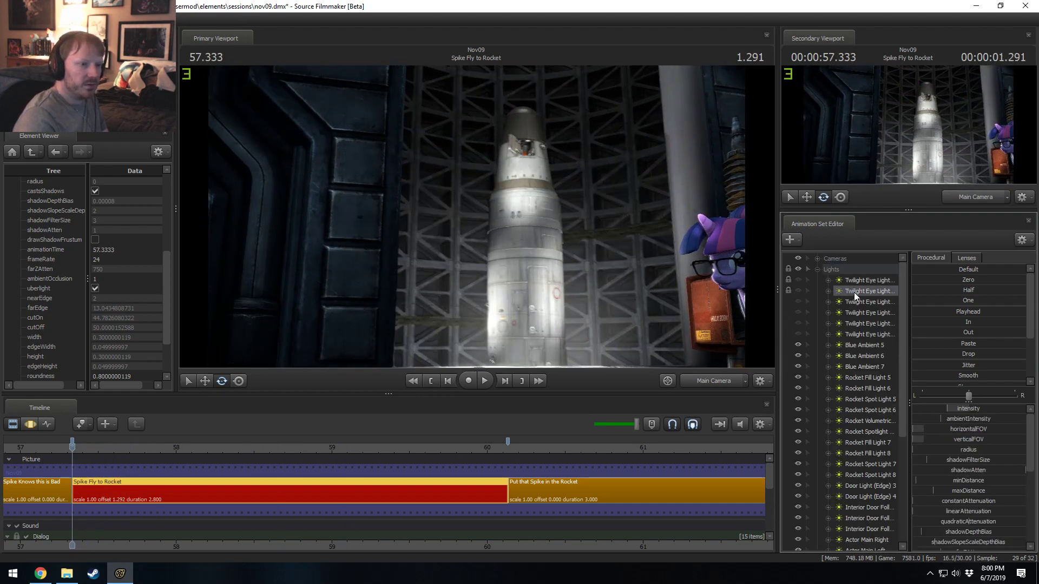
# - Widen the animation set list and delete Twilight Eye Light (Right) and Twilight Eye Light (Right)2
pyautogui.moveTo(911, 307); pyautogui.dragTo(956, 315)
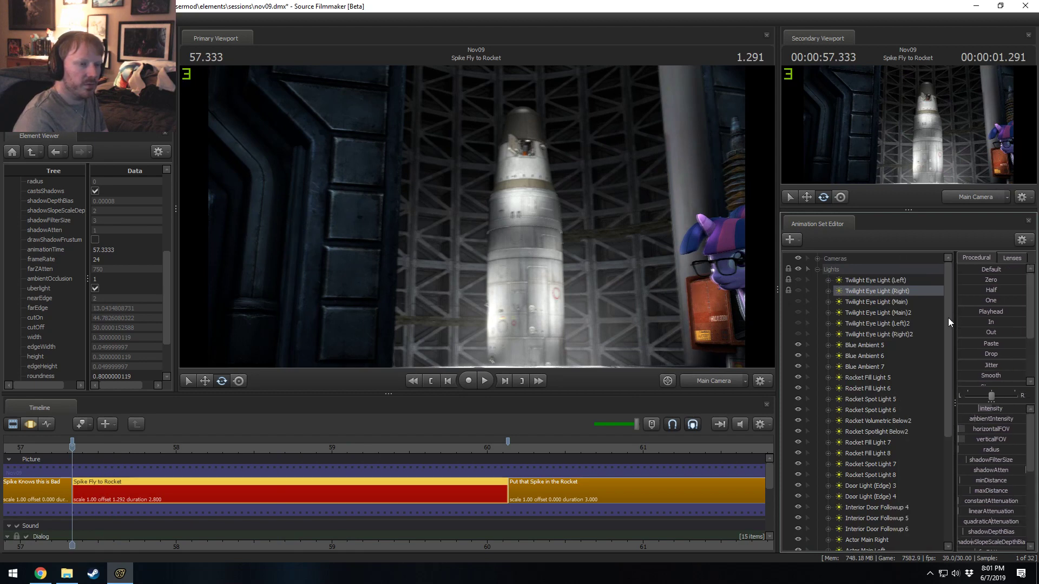
pyautogui.keyDown('ctrl'); pyautogui.click(904, 313); pyautogui.keyUp('ctrl')
pyautogui.keyDown('ctrl'); pyautogui.click(901, 336); pyautogui.keyUp('ctrl')
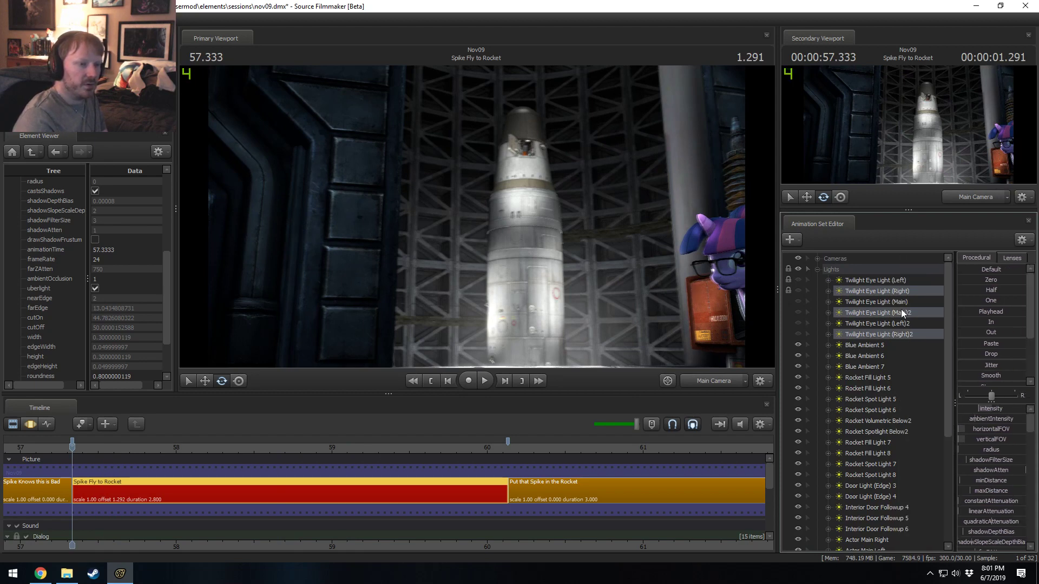
pyautogui.keyDown('ctrl'); pyautogui.click(901, 311); pyautogui.keyUp('ctrl')
pyautogui.rightClick(900, 336)
pyautogui.click(917, 351)
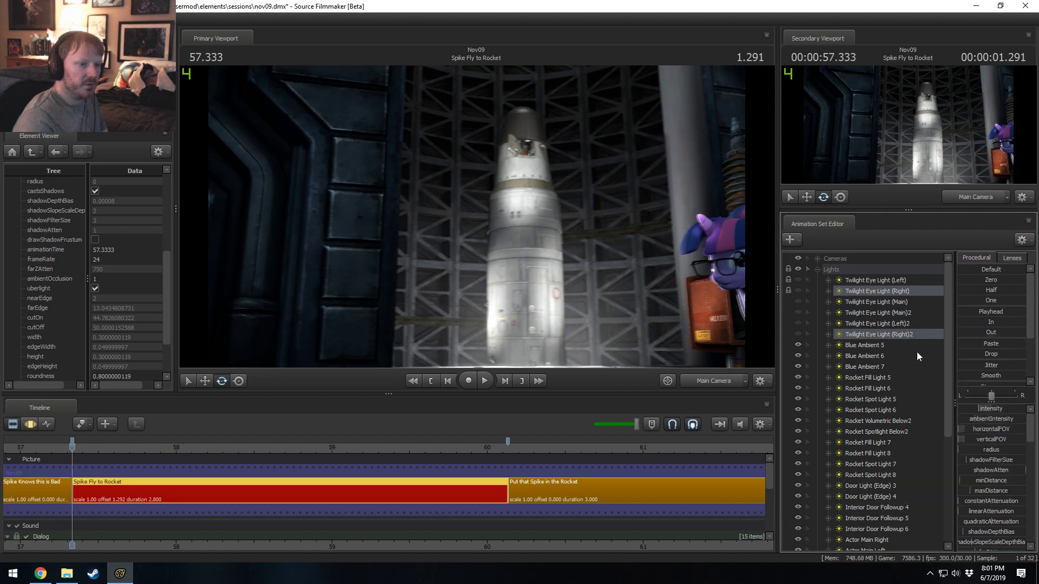
# - Look through Twilight Eye Light (Main) and compare the shot from the main camera with that light shown and hidden
pyautogui.moveTo(901, 306); pyautogui.dragTo(586, 244)
pyautogui.moveTo(849, 291); pyautogui.dragTo(665, 268)
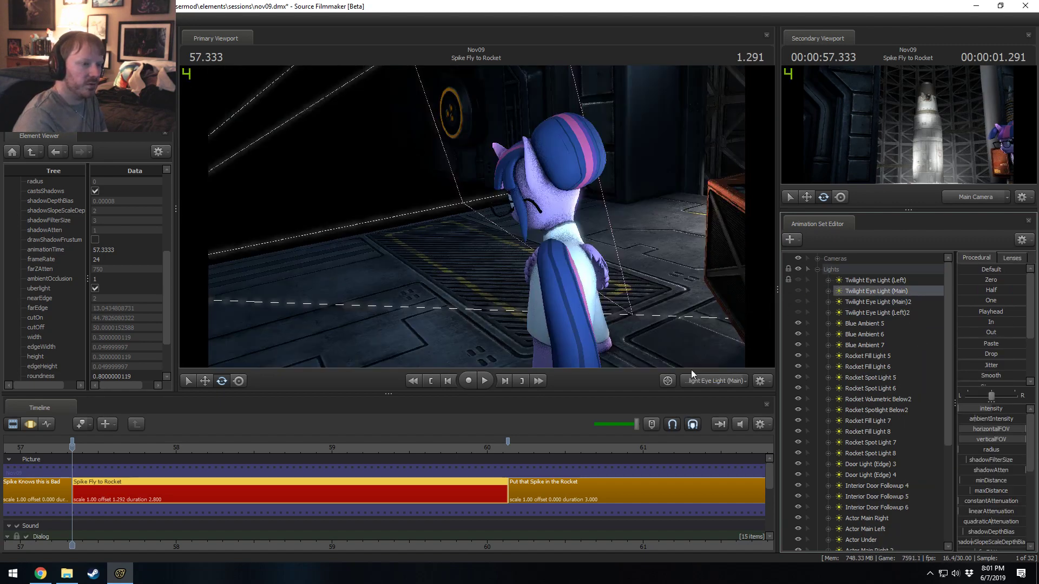
pyautogui.click(712, 381)
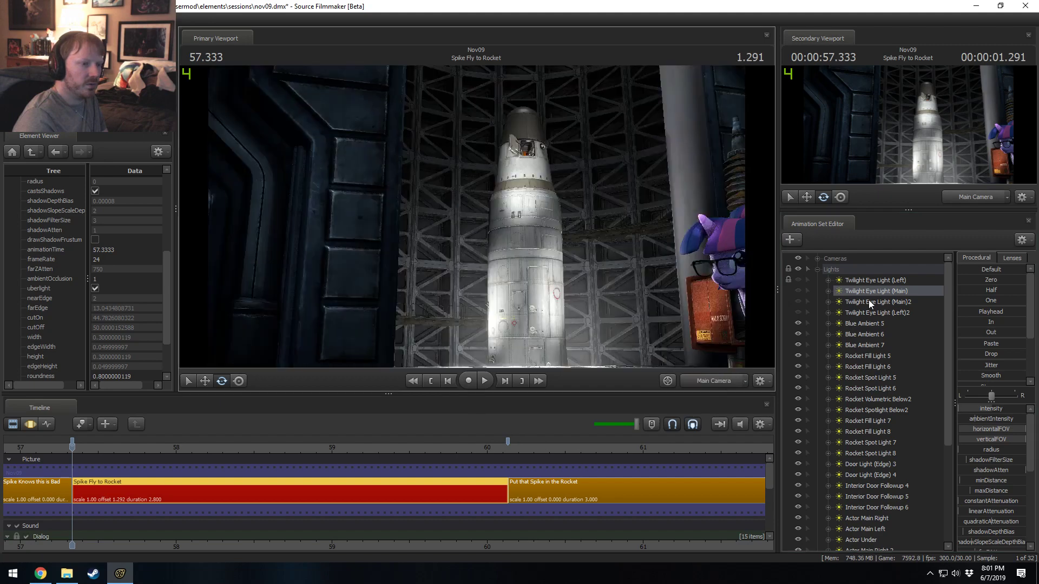
pyautogui.click(797, 291)
pyautogui.click(707, 376)
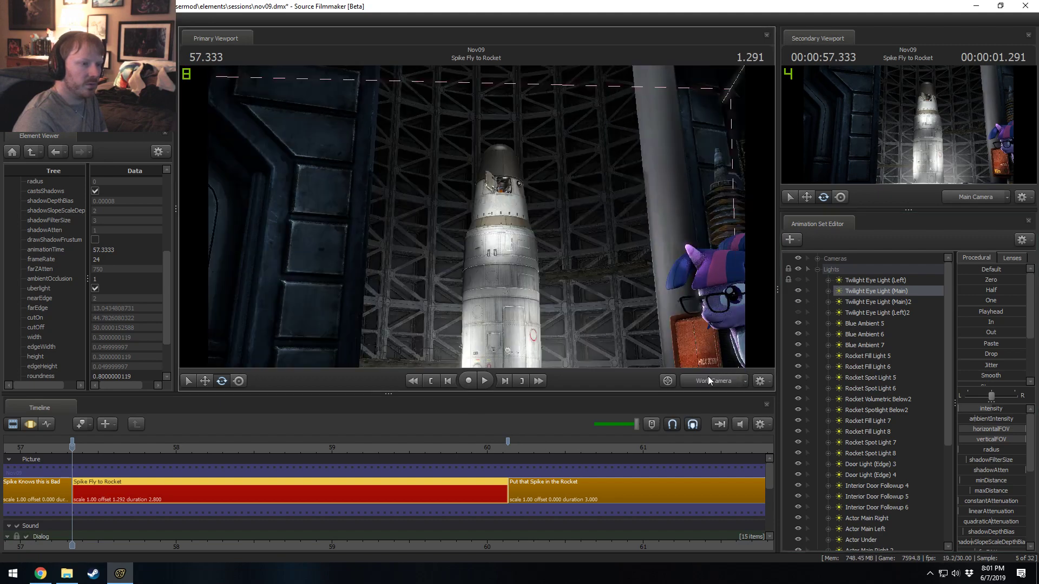
pyautogui.click(707, 379)
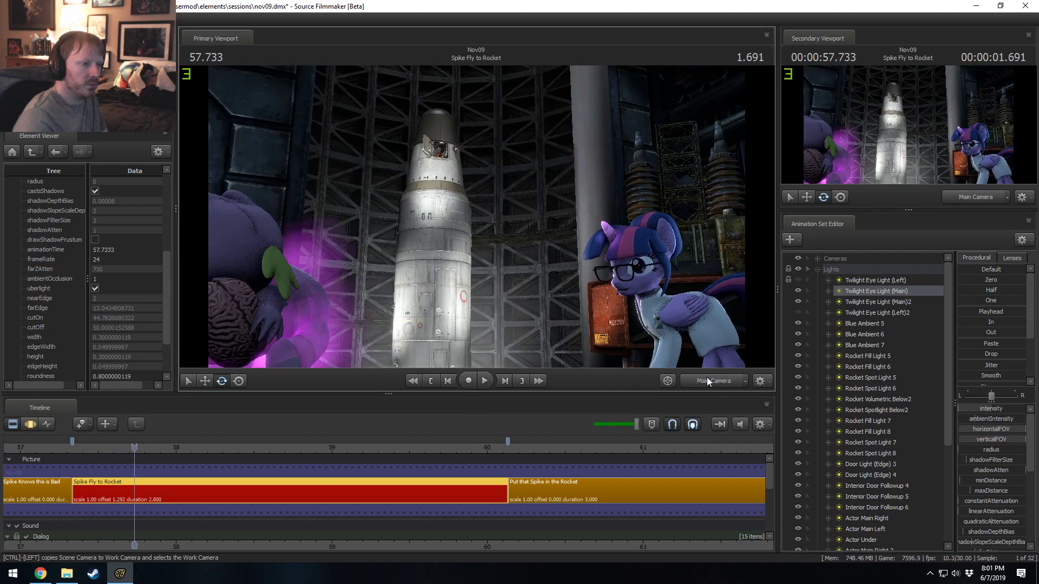
pyautogui.click(798, 291)
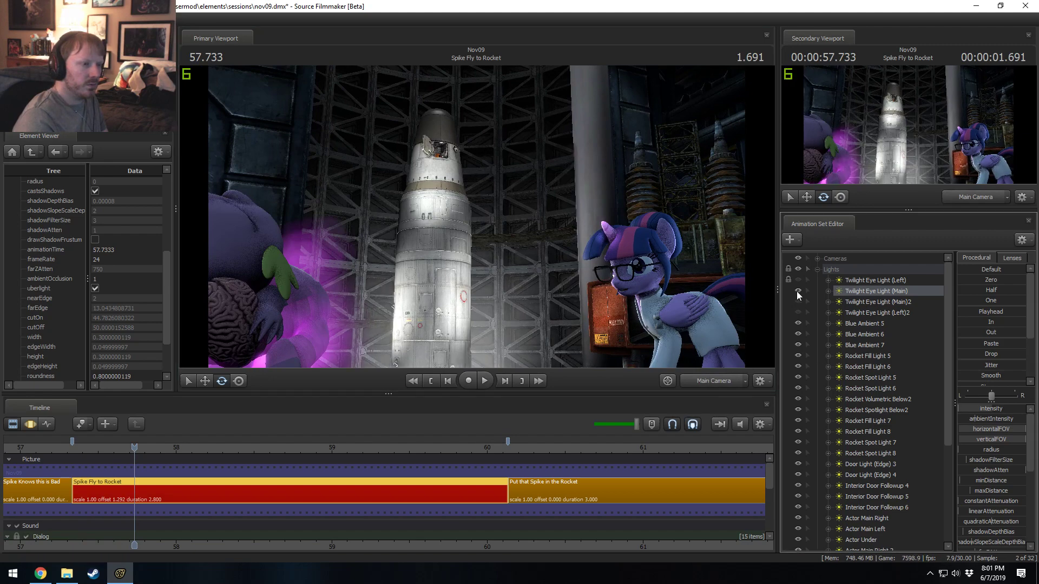
pyautogui.click(797, 291)
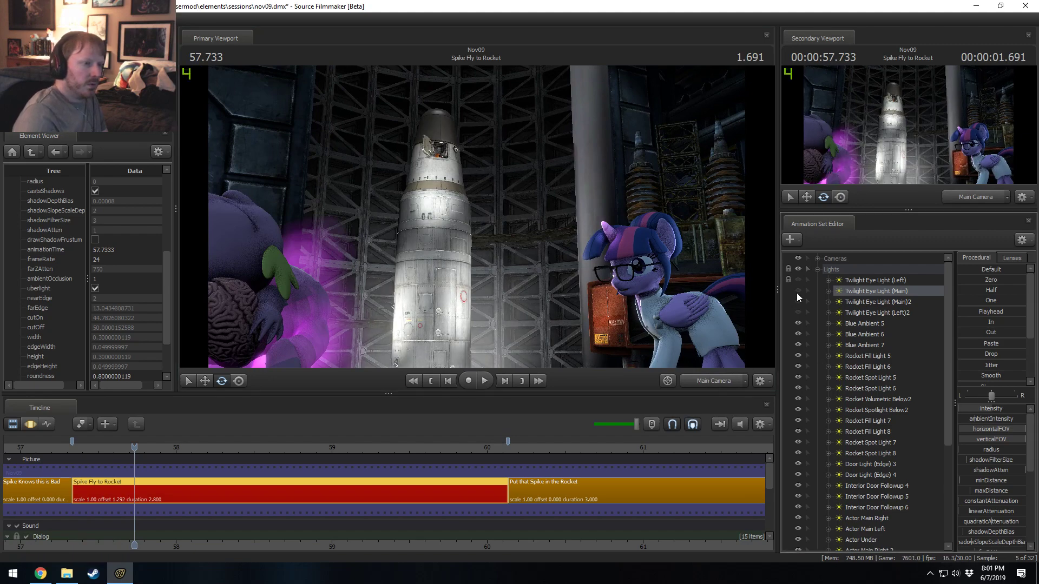
# - View the scene from Twilight Eye Light (Main) once more and delete that light's animation set
pyautogui.doubleClick(831, 292)
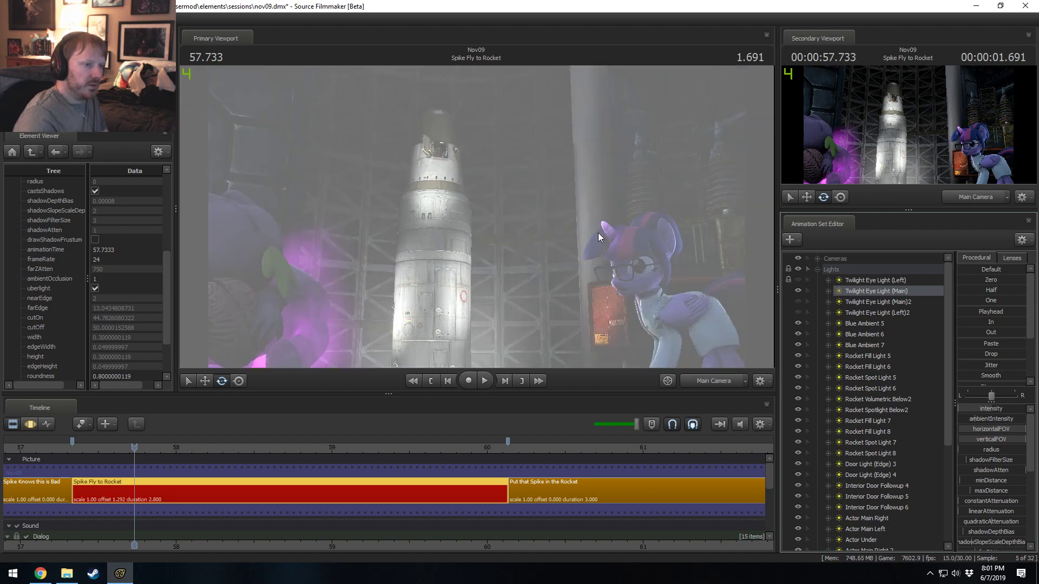
pyautogui.rightClick(833, 291)
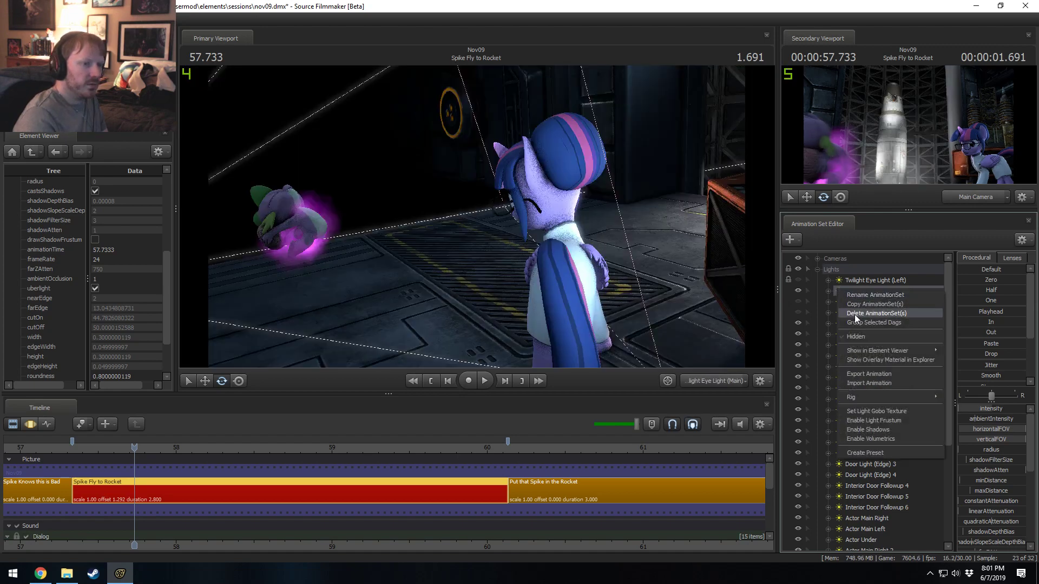
pyautogui.click(844, 297)
# - Unhide and select Twilight Eye Light (Main)2
pyautogui.click(797, 291)
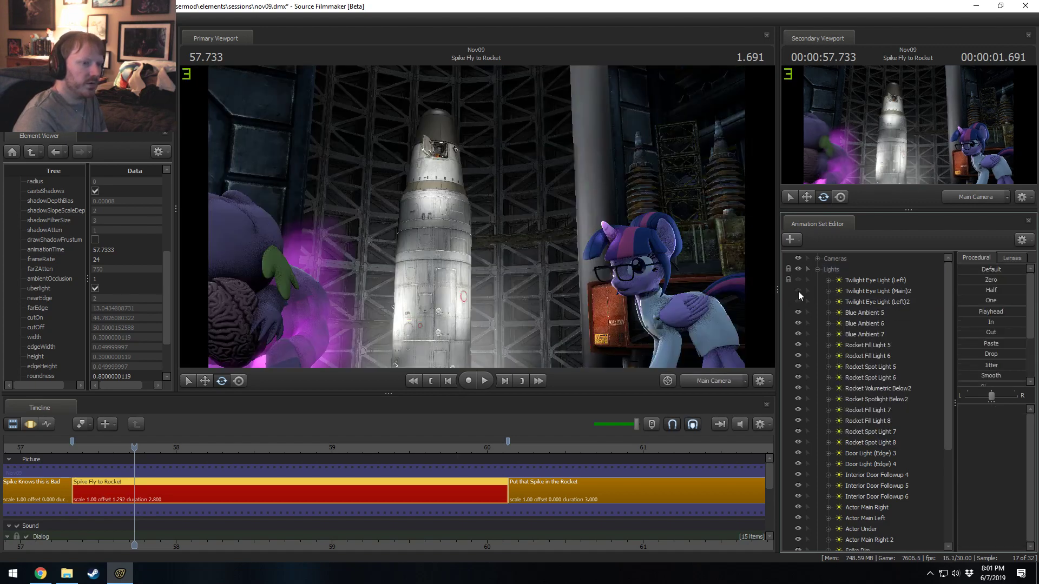
pyautogui.click(836, 291)
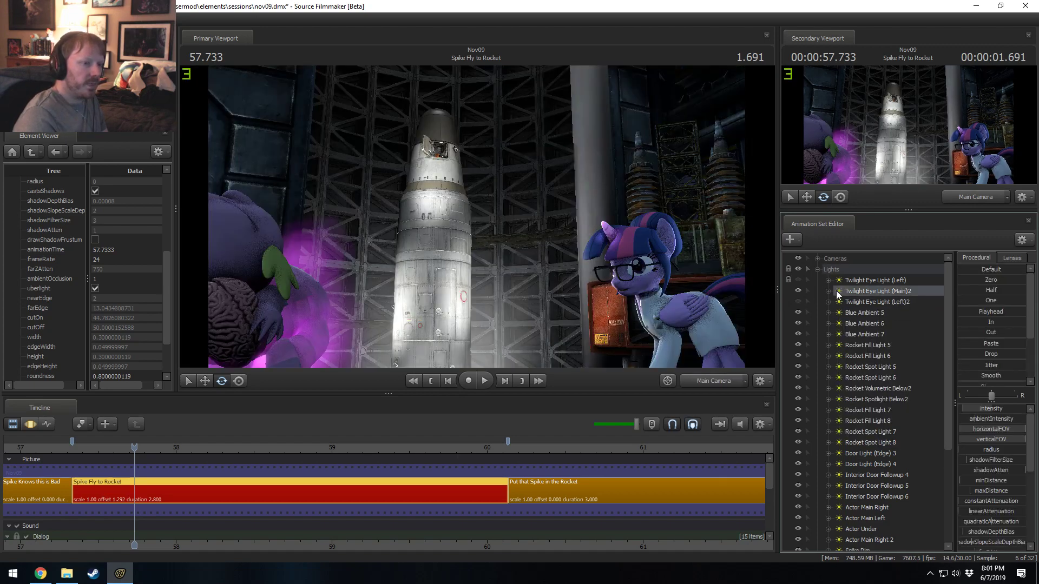
pyautogui.click(797, 297)
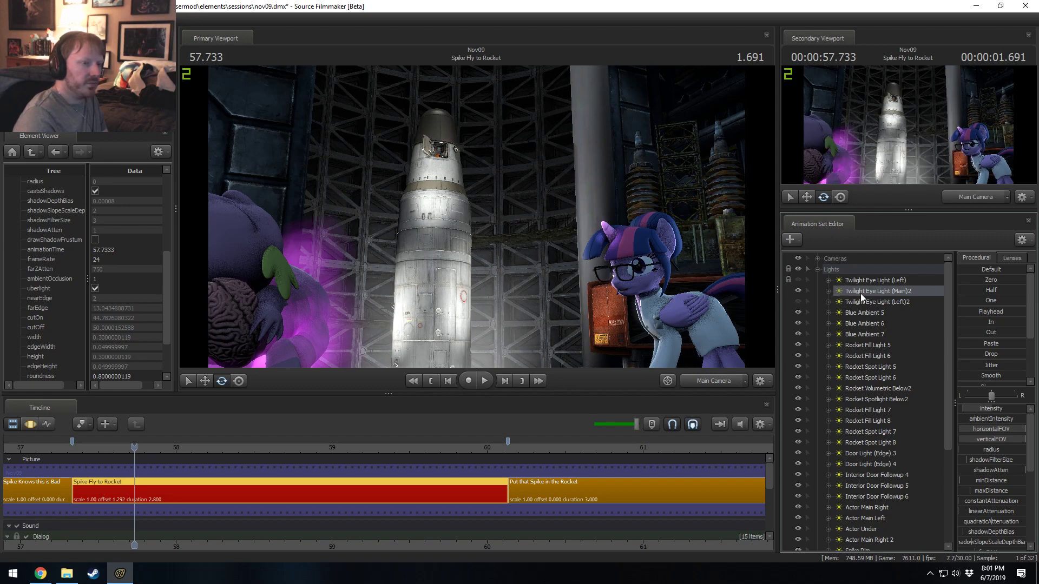
# - Select all time and adjust the placement of Twilight Eye Light (Main)2 on Twilight from the light's own view
pyautogui.doubleClick(816, 291)
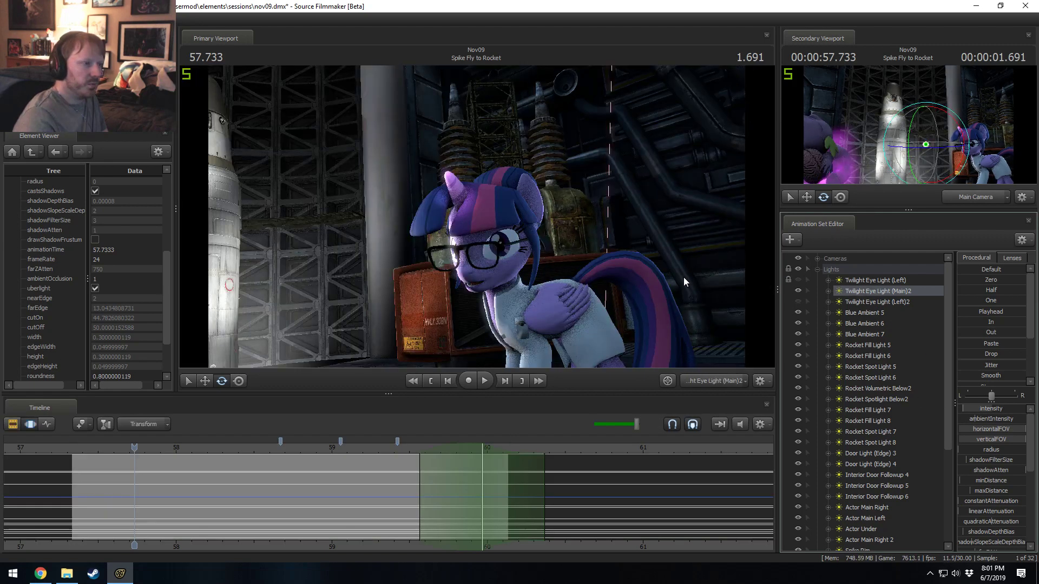
pyautogui.click(573, 424)
pyautogui.hotkey('ctrl', 'a')
pyautogui.moveTo(563, 303); pyautogui.dragTo(368, 276)
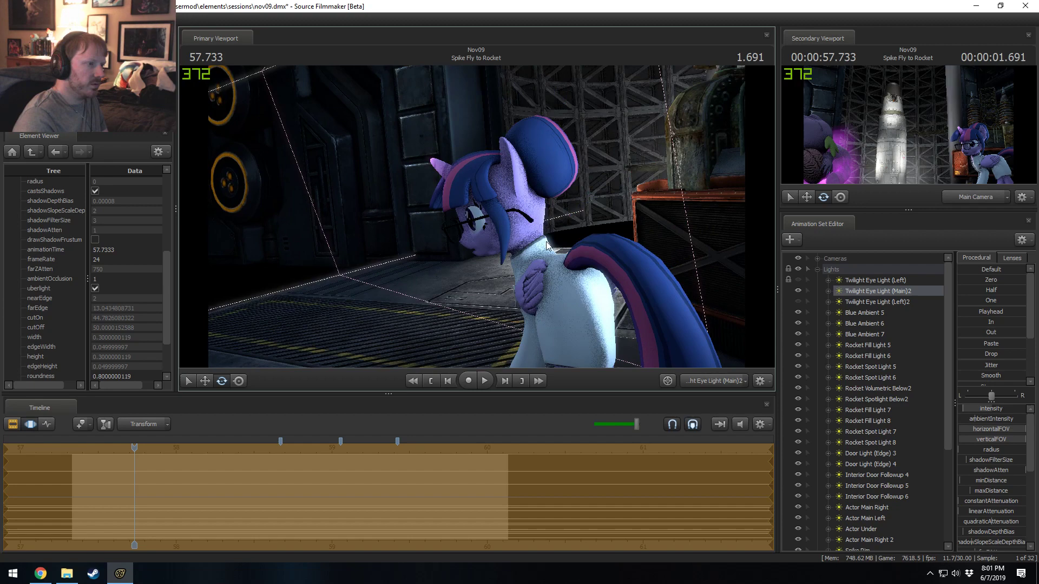
pyautogui.click(715, 387)
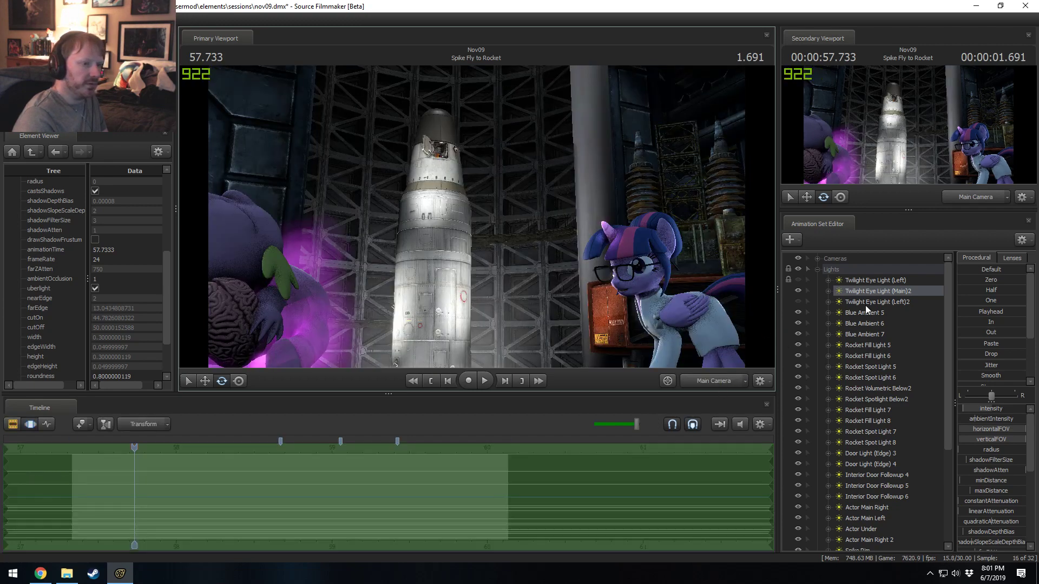
# - Set the intensity range of Twilight Eye Light (Main)2 to maximum 5 and default 2.5, and adjust its intensity
pyautogui.rightClick(991, 408)
pyautogui.click(997, 424)
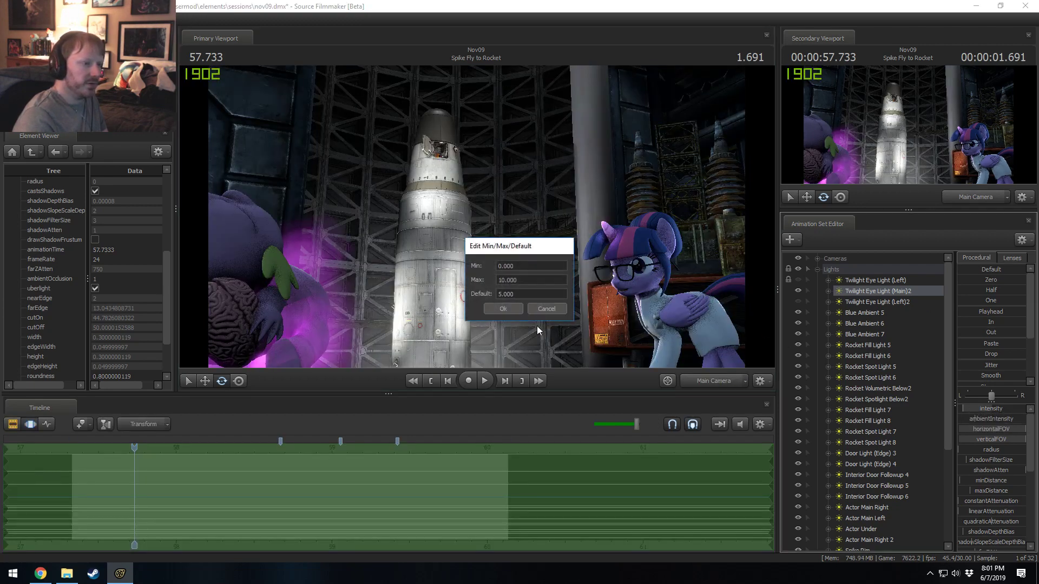
pyautogui.write('5')
pyautogui.press('Tab')
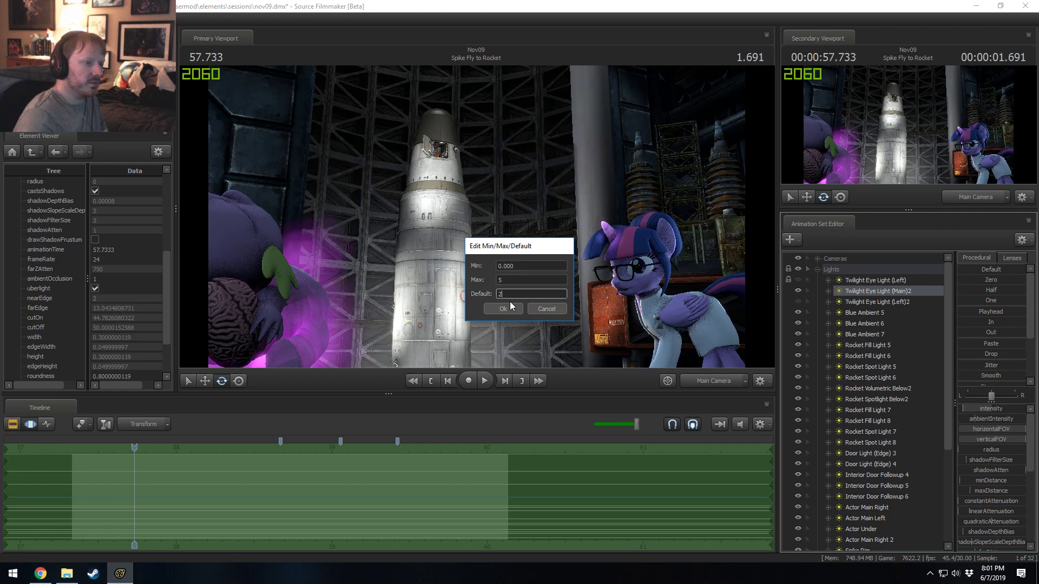
pyautogui.click(510, 303)
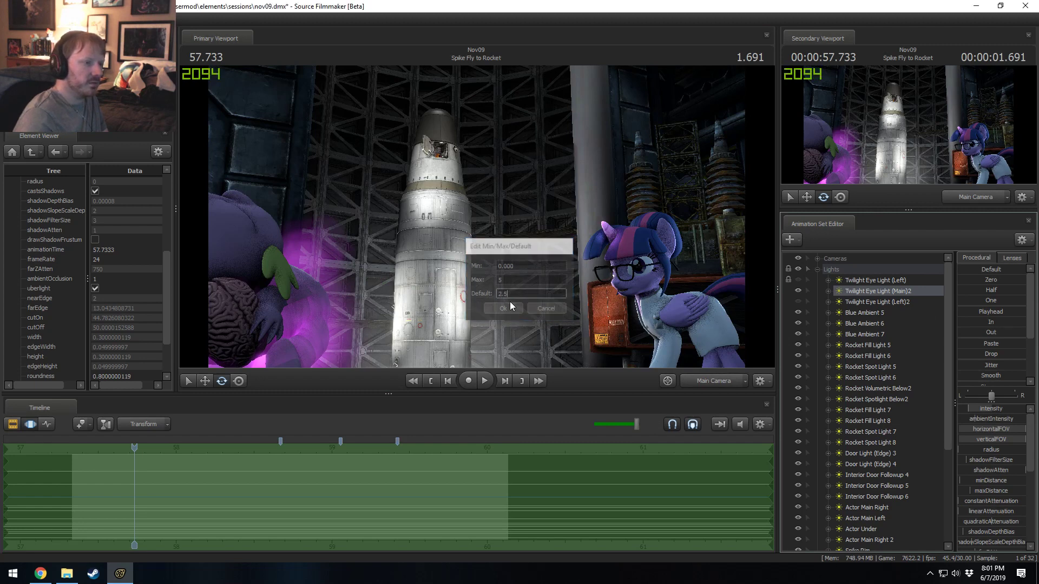
pyautogui.click(988, 409)
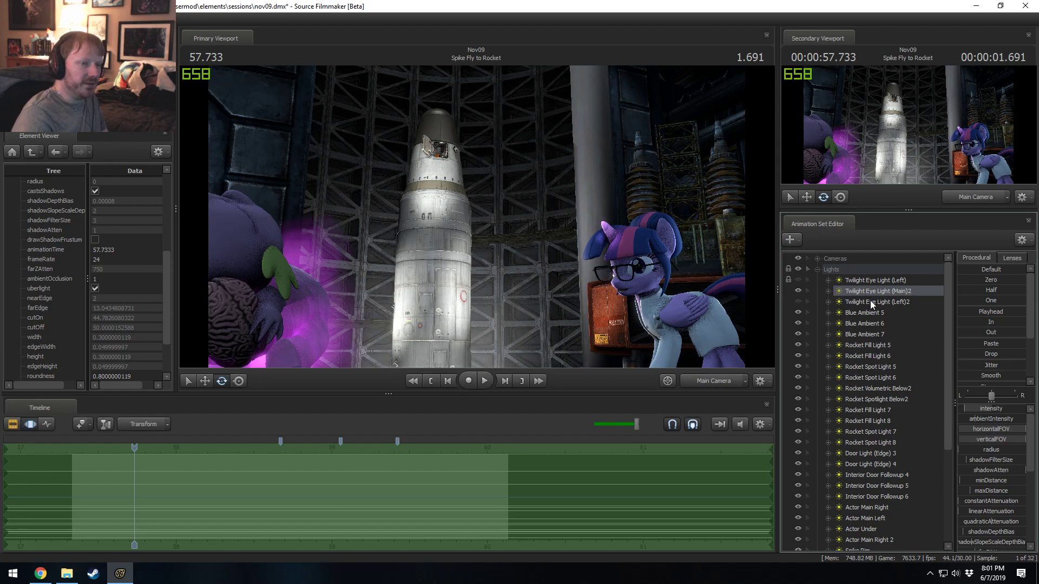
# - Look through Twilight Eye Light (Left) and delete the duplicate Twilight Eye Light (Left)2
pyautogui.doubleClick(868, 282)
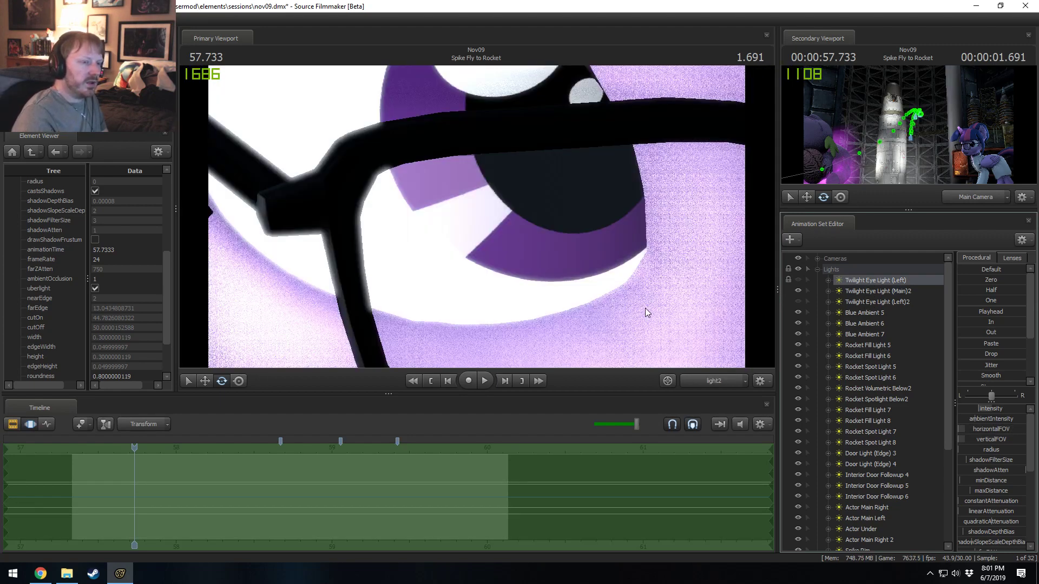
pyautogui.rightClick(850, 301)
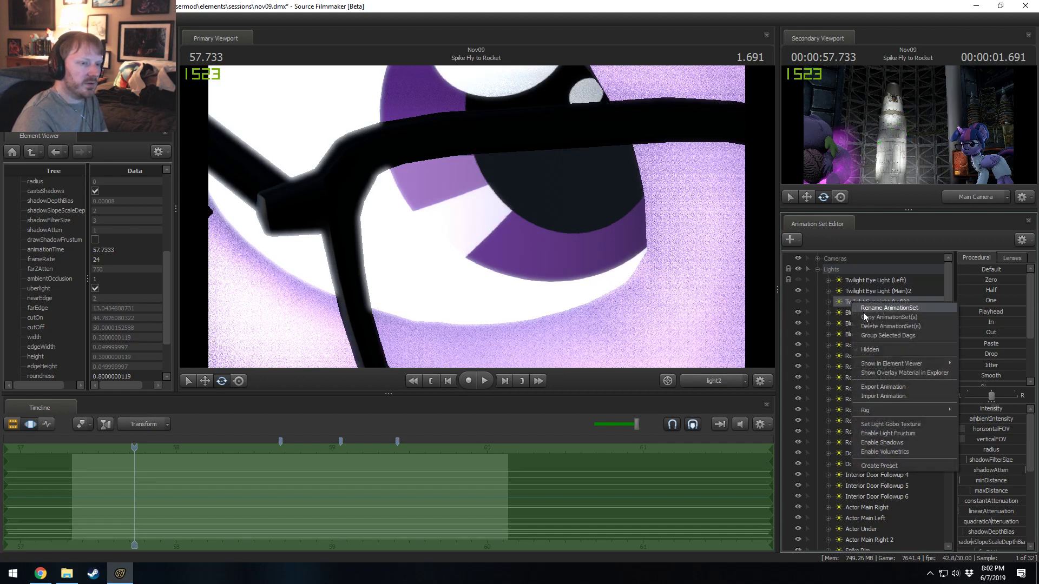
pyautogui.click(867, 326)
# - Rename Twilight Eye Light (Left) as Twilight Eye Light (Right)
pyautogui.click(849, 277)
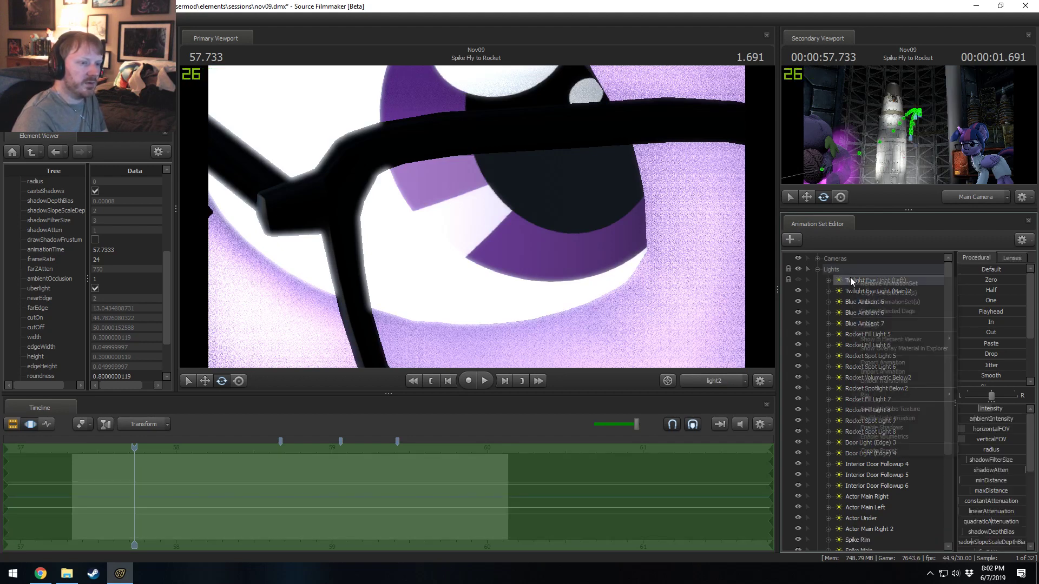
pyautogui.rightClick(849, 277)
pyautogui.click(867, 287)
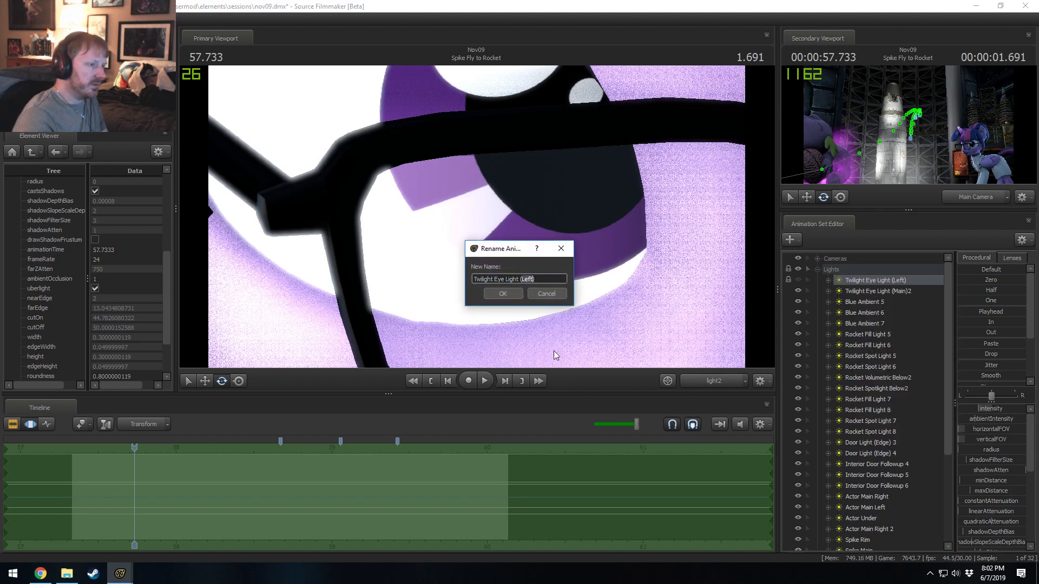
pyautogui.write('rIGHT')
pyautogui.press('Return')
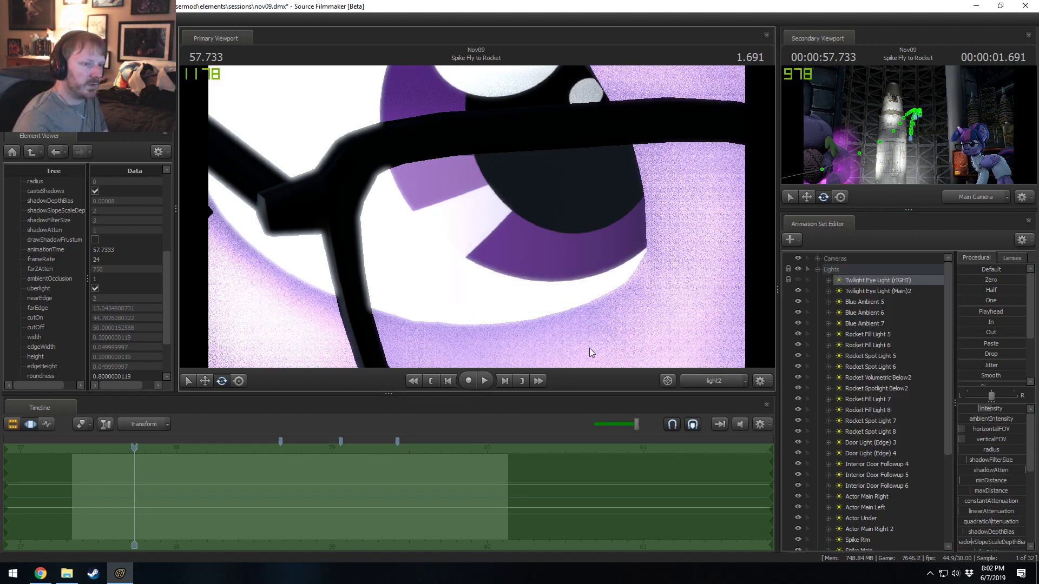
pyautogui.rightClick(882, 279)
pyautogui.click(901, 288)
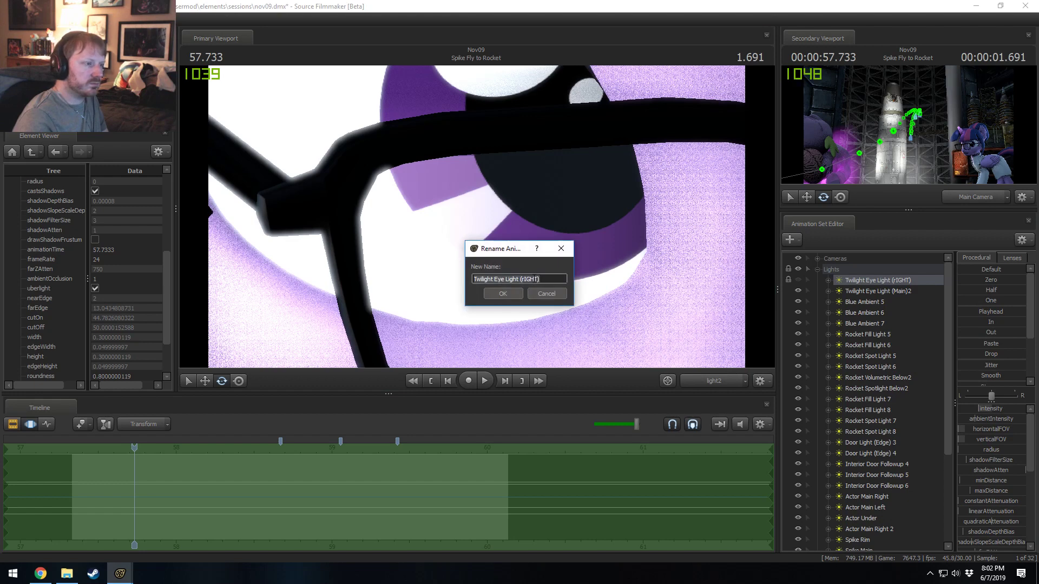
pyautogui.write('Right)')
pyautogui.press('Return')
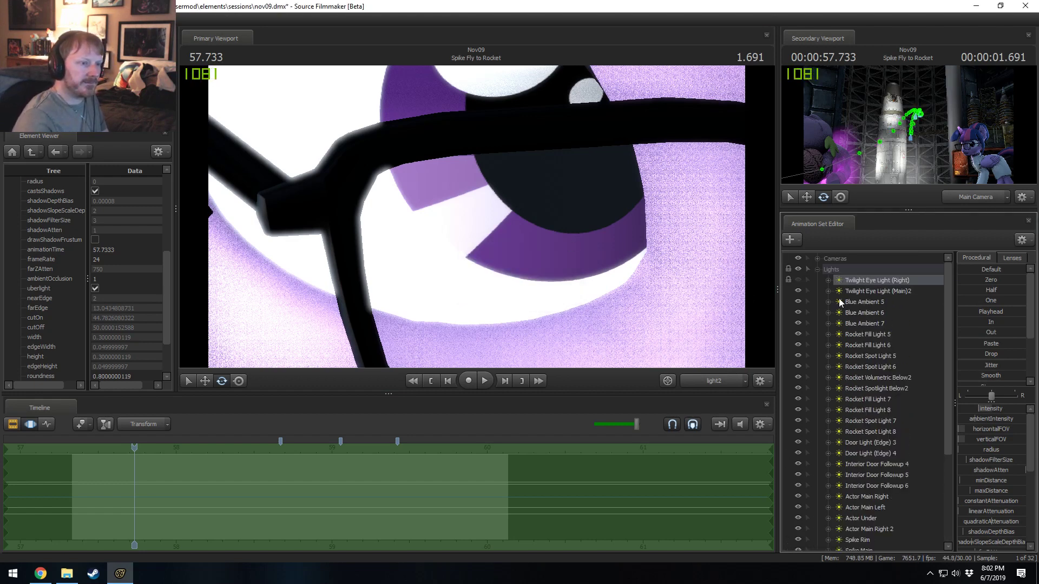
# - Reposition Twilight Eye Light (Right) from its own view across the whole shot and toggle its visibility
pyautogui.press('F3')
pyautogui.press('F3')
pyautogui.moveTo(566, 302); pyautogui.dragTo(476, 222)
pyautogui.click(799, 280)
# - Frame a close-up of Twilight's face with the work camera and adjust the intensity of Twilight Eye Light (Right)
pyautogui.click(696, 380)
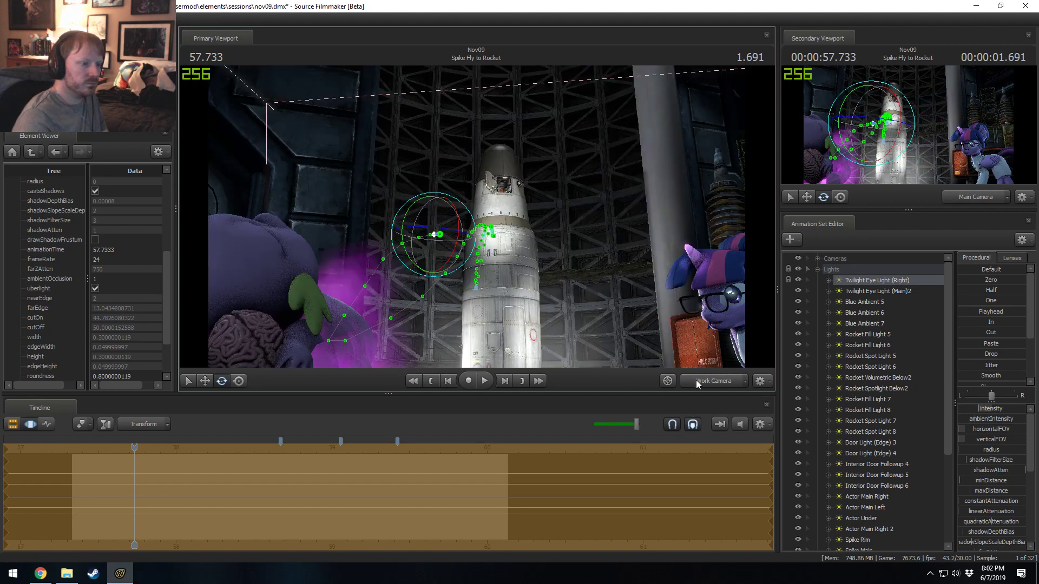
pyautogui.click(695, 380)
pyautogui.click(736, 381)
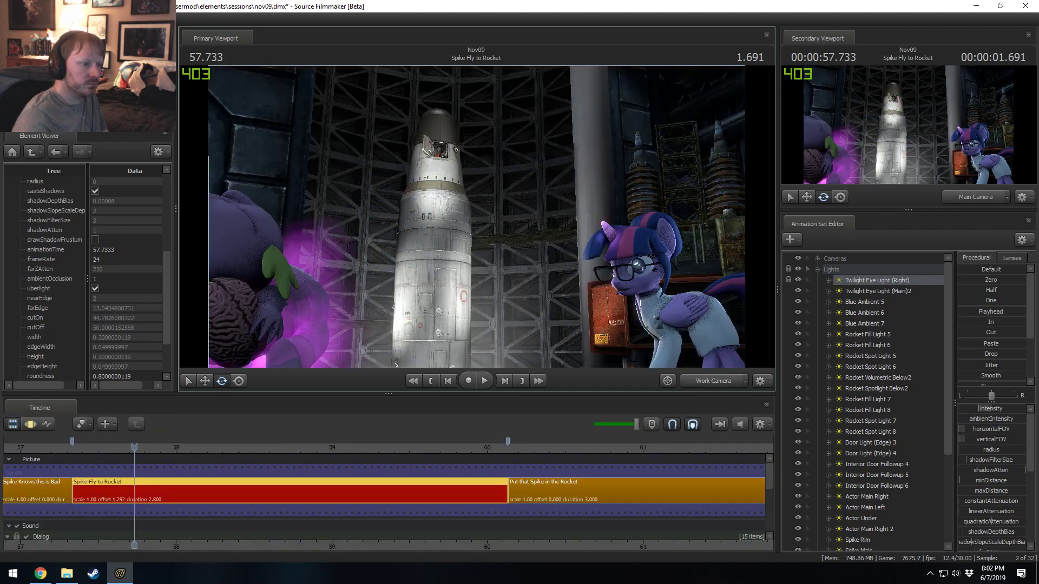
pyautogui.moveTo(476, 221); pyautogui.dragTo(476, 222)
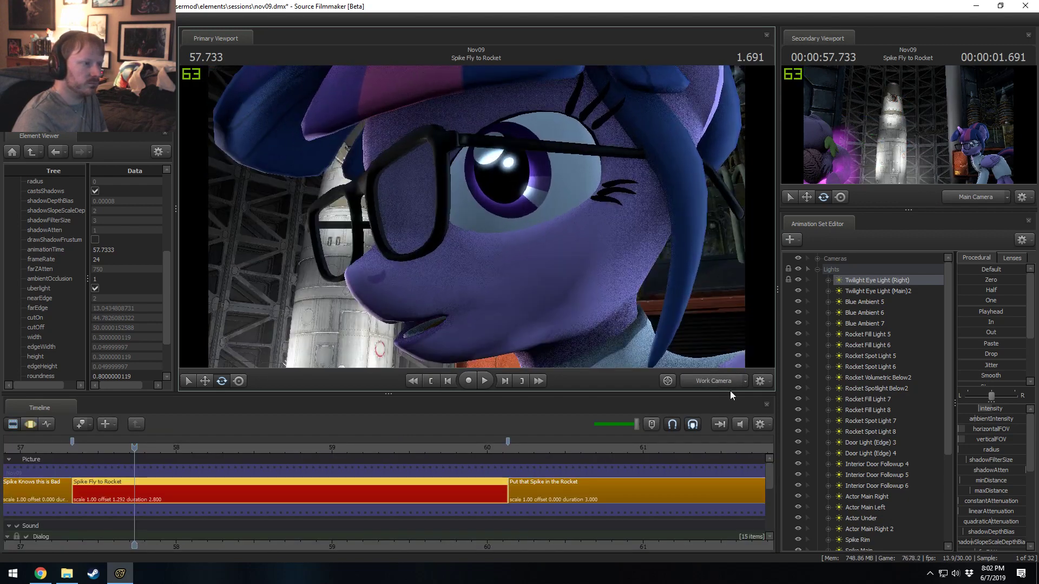
pyautogui.click(990, 408)
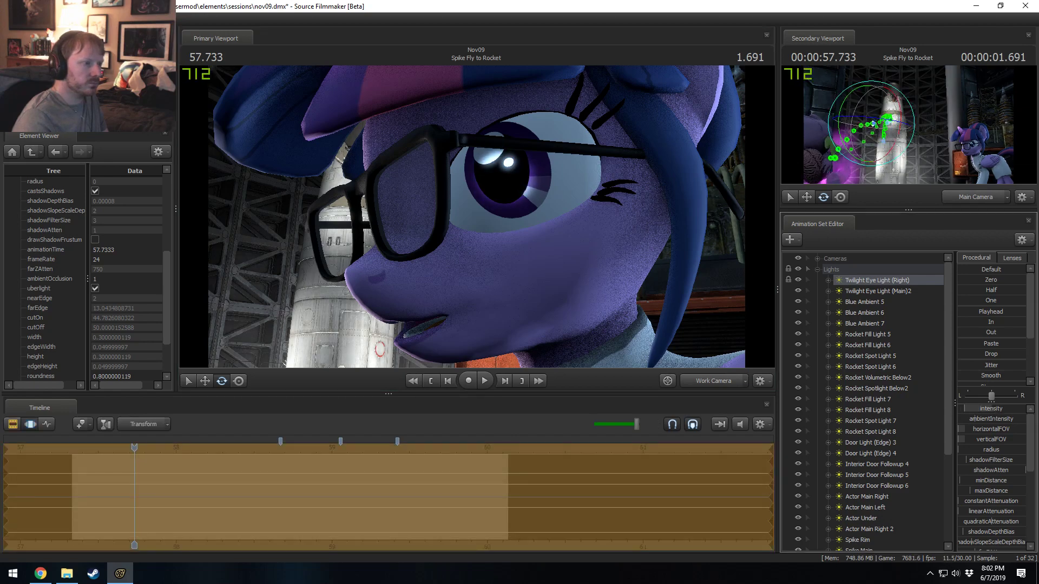
# - Look through Twilight Eye Light (Right) and reposition it in front of Twilight's eye across the whole shot
pyautogui.moveTo(881, 282); pyautogui.dragTo(660, 240)
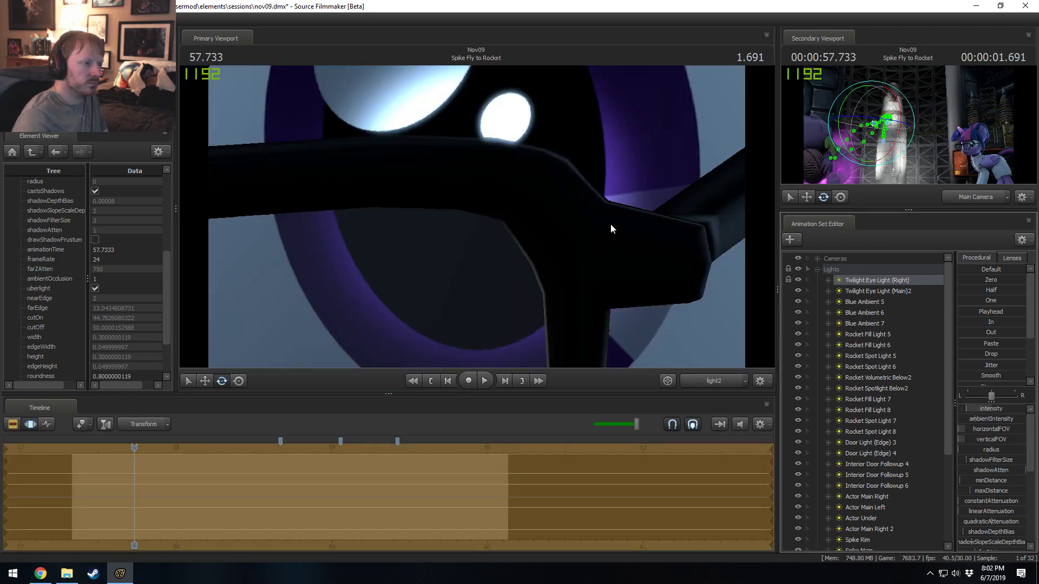
pyautogui.moveTo(606, 222); pyautogui.dragTo(606, 190)
pyautogui.keyDown('alt'); pyautogui.keyDown('shift'); pyautogui.moveTo(476, 217); pyautogui.dragTo(476, 243, button='right'); pyautogui.keyUp('shift'); pyautogui.keyUp('alt')
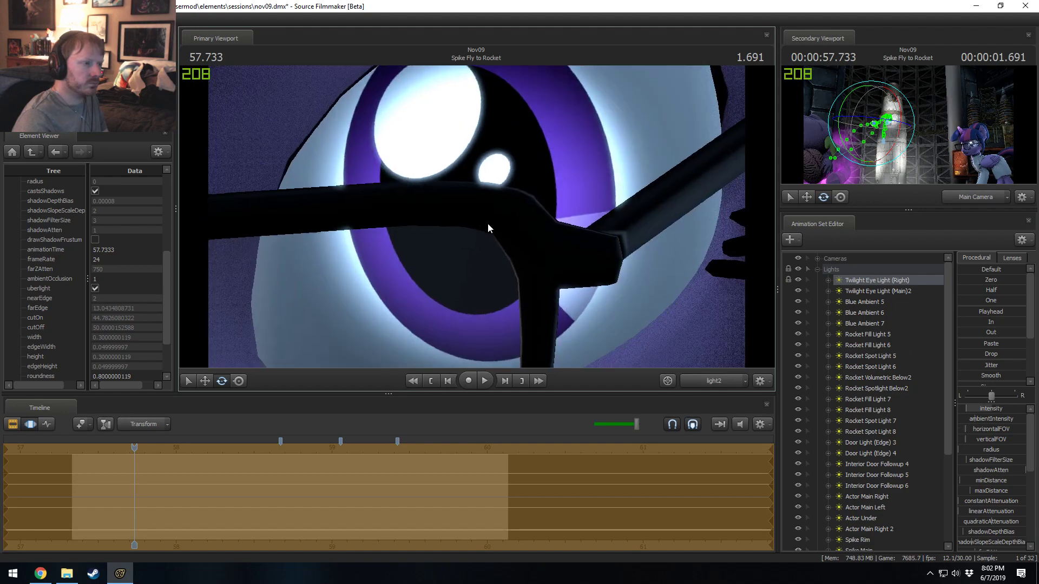
pyautogui.moveTo(477, 217)
pyautogui.mouseDown()
pyautogui.moveTo(416, 187)
pyautogui.moveTo(470, 187)
pyautogui.moveTo(424, 190)
pyautogui.moveTo(428, 208)
pyautogui.moveTo(454, 203)
pyautogui.moveTo(460, 248)
pyautogui.moveTo(433, 238)
pyautogui.moveTo(477, 243)
pyautogui.moveTo(476, 189)
pyautogui.moveTo(514, 181)
pyautogui.moveTo(487, 228)
pyautogui.mouseUp()
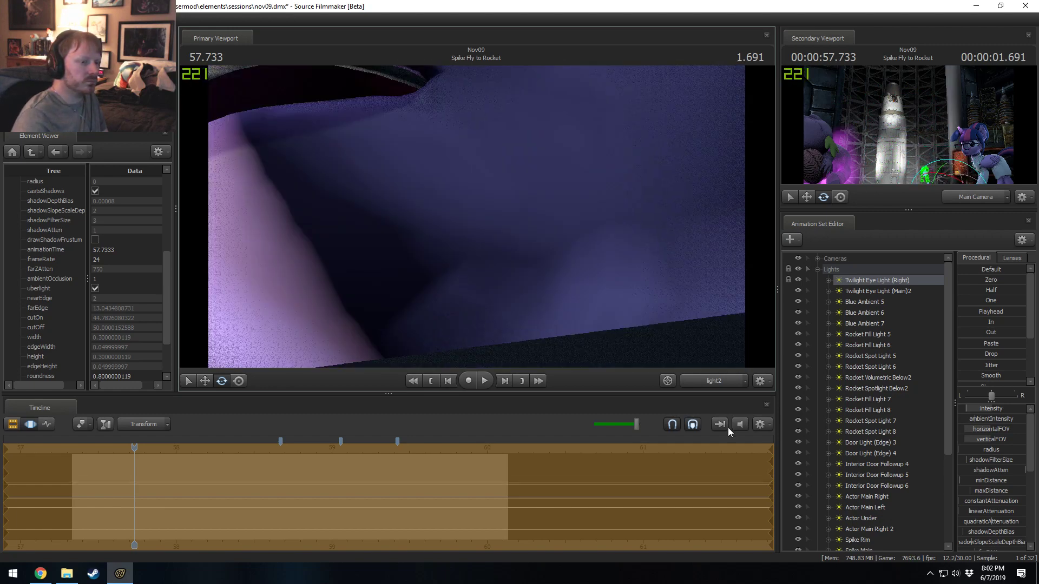
# - Hide the Floor, move Twilight Eye Light (Right) to light the eye from below, and frame the eye with the work camera
pyautogui.scroll(-4, 847, 499)
pyautogui.click(797, 496)
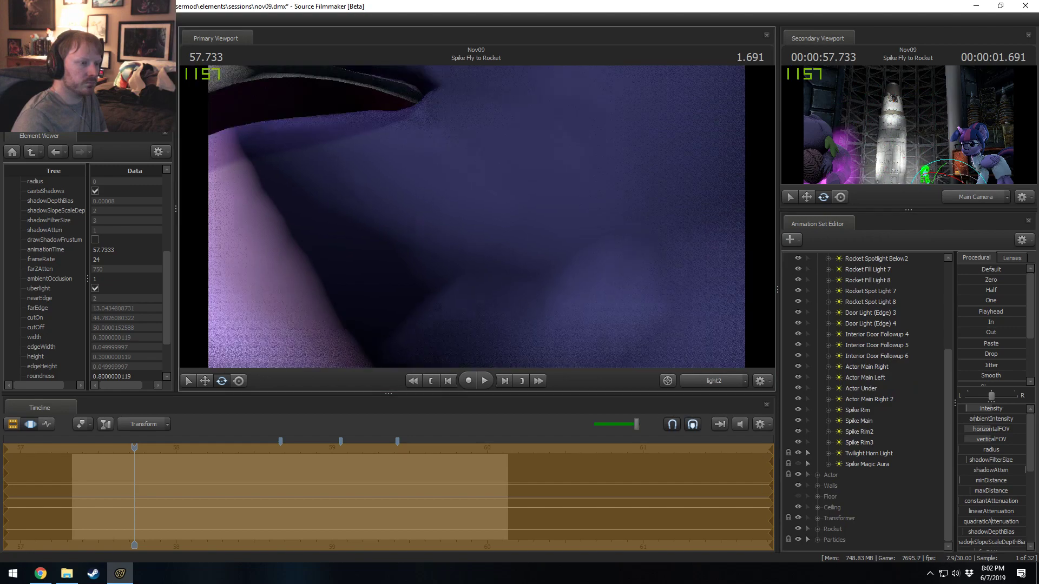
pyautogui.moveTo(477, 217); pyautogui.dragTo(539, 242)
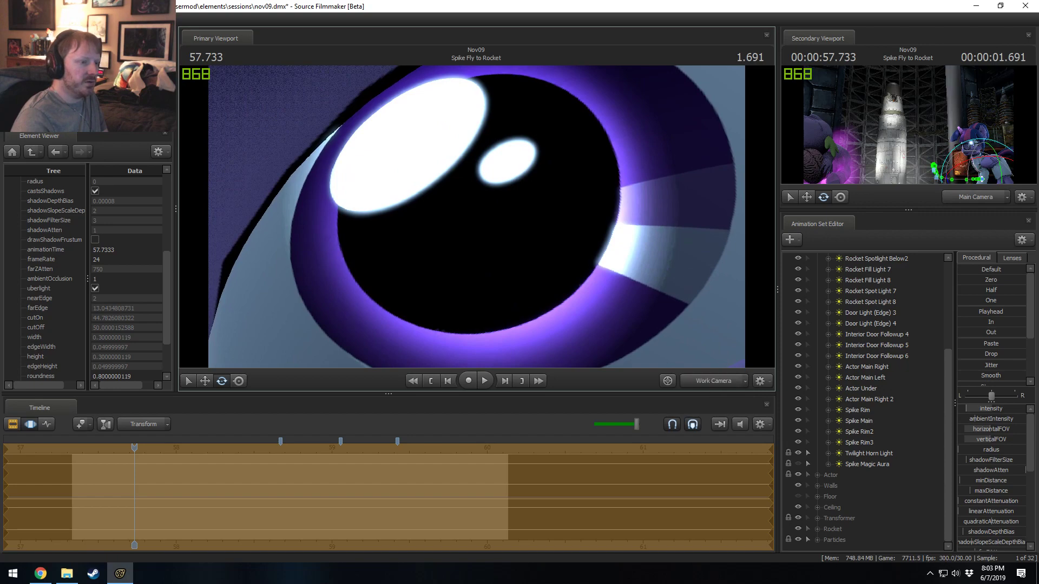
pyautogui.press('s')
pyautogui.moveTo(476, 216)
pyautogui.mouseDown()
pyautogui.moveTo(479, 178)
pyautogui.moveTo(493, 230)
pyautogui.moveTo(484, 240)
pyautogui.moveTo(481, 233)
pyautogui.mouseUp()
pyautogui.moveTo(541, 329); pyautogui.dragTo(479, 221)
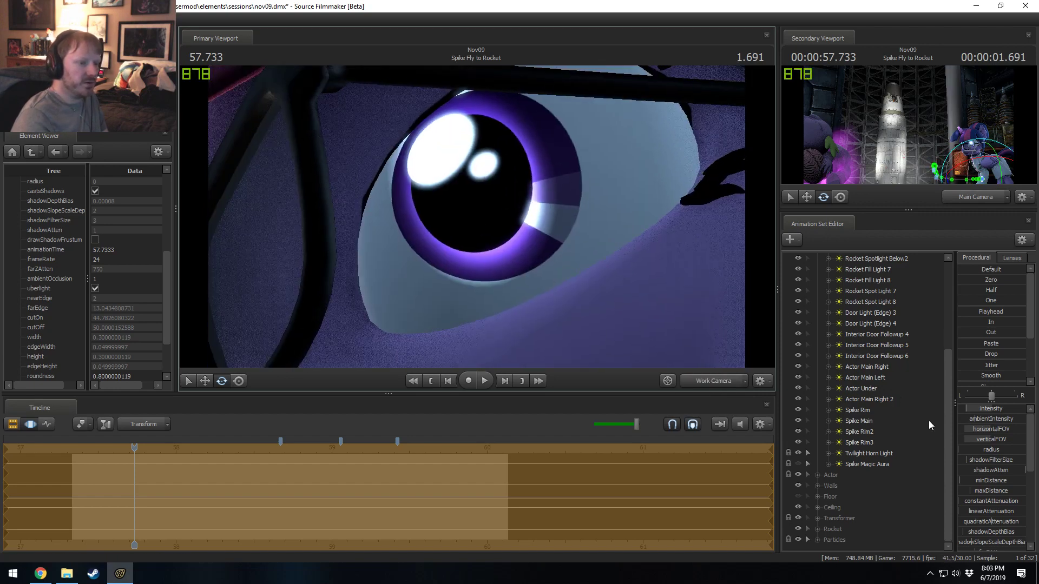
# - Re-aim Twilight Eye Light (Right) at the eye from its own view and compare the result in the Main Camera and Work Camera
pyautogui.click(869, 463)
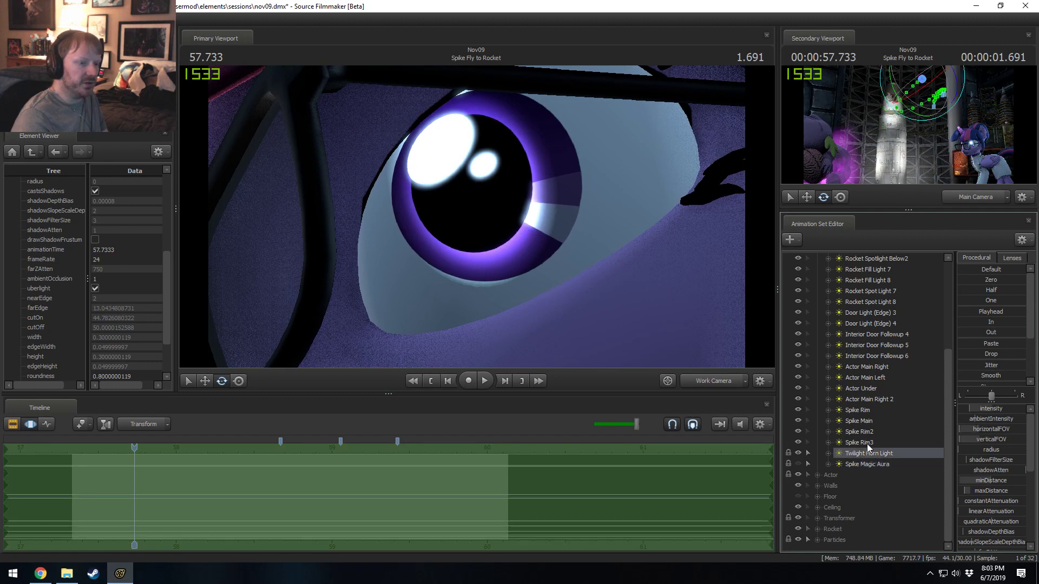
pyautogui.scroll(4, 882, 273)
pyautogui.click(878, 294)
pyautogui.moveTo(875, 281); pyautogui.dragTo(535, 182)
pyautogui.moveTo(530, 187); pyautogui.dragTo(477, 221)
pyautogui.press('w')
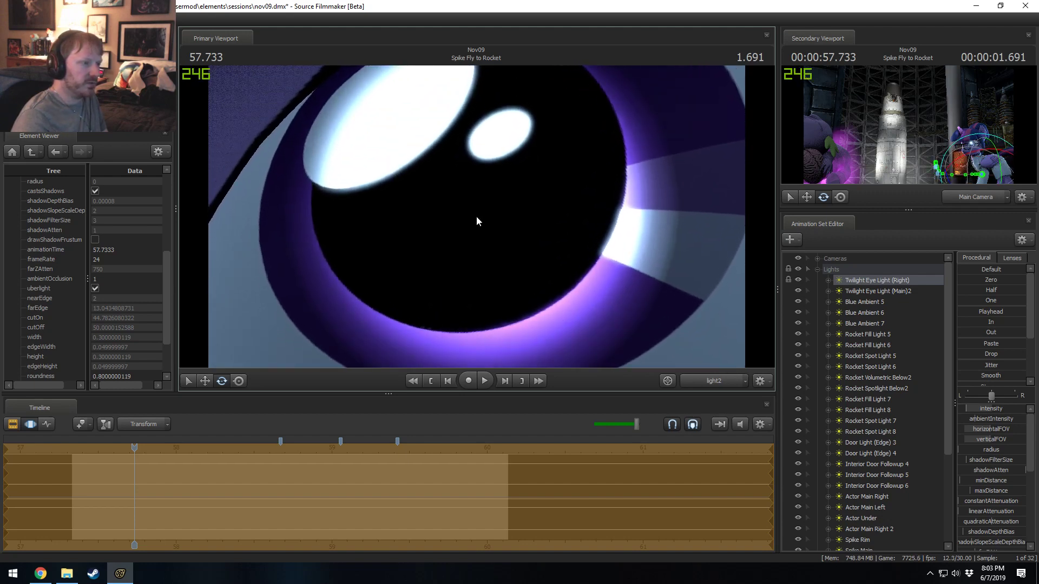
pyautogui.click(713, 381)
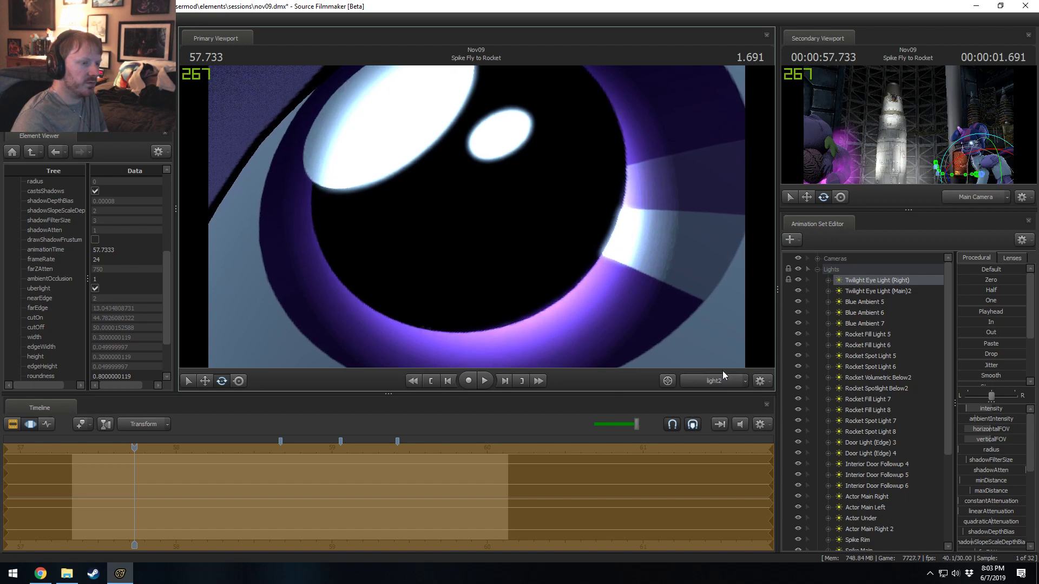
pyautogui.click(717, 374)
pyautogui.press('F3')
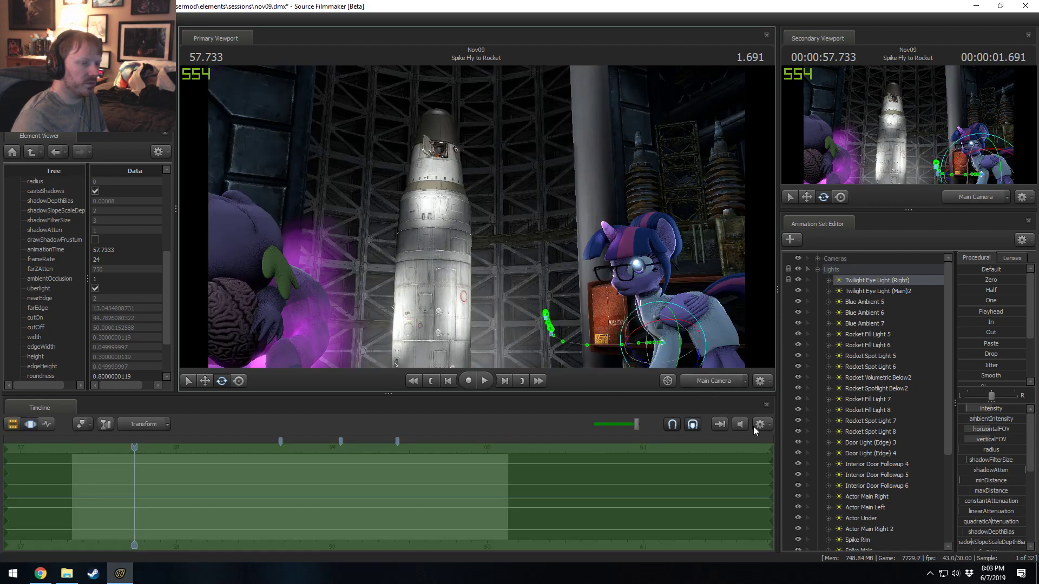
pyautogui.click(724, 380)
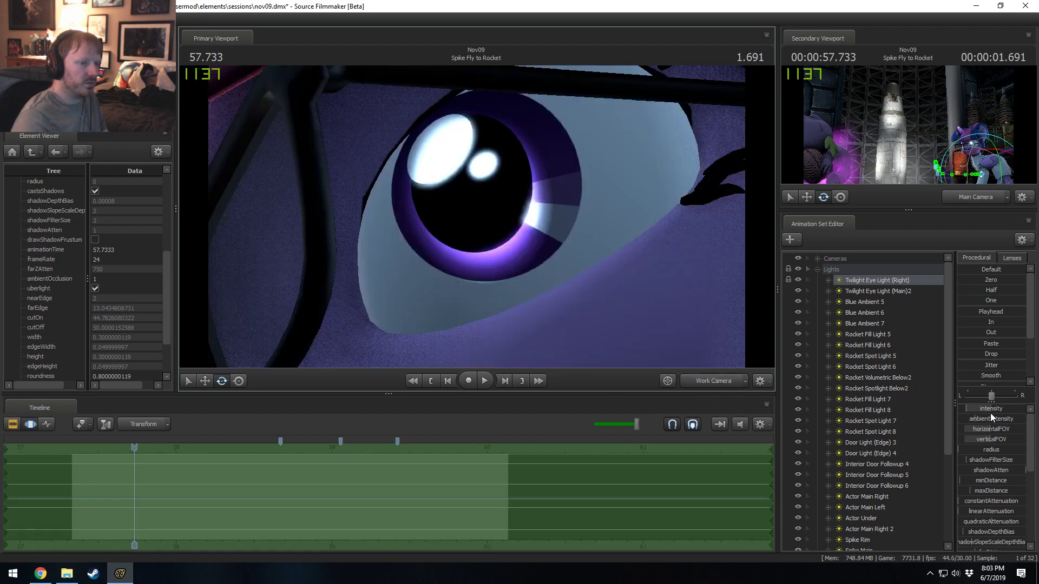
# - Lower the intensity of Twilight Eye Light (Right), fine-tune its aim from its own view, and check the eye in the Main Camera
pyautogui.moveTo(991, 409); pyautogui.dragTo(985, 410)
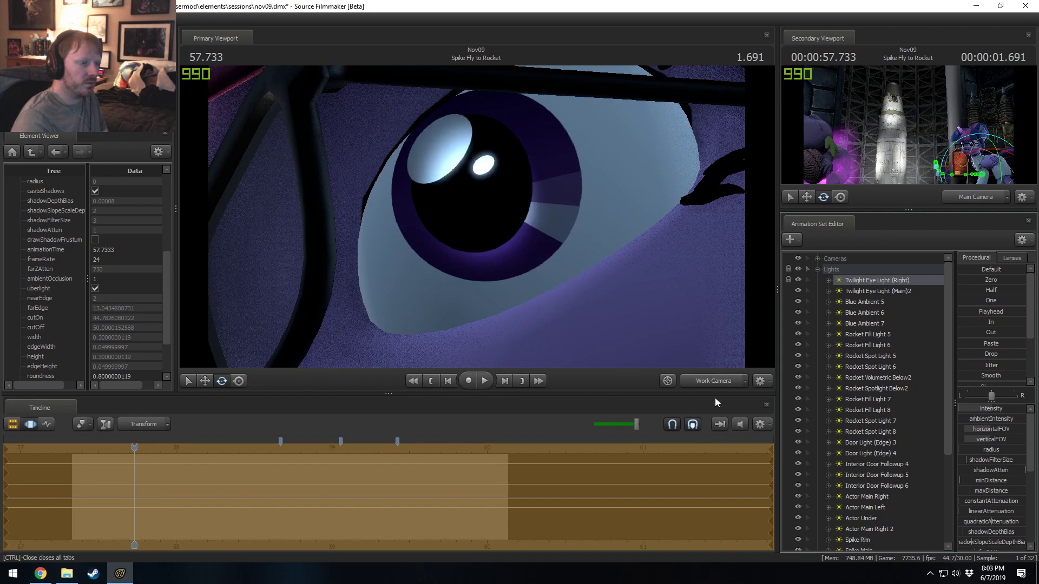
pyautogui.moveTo(894, 279); pyautogui.dragTo(495, 238)
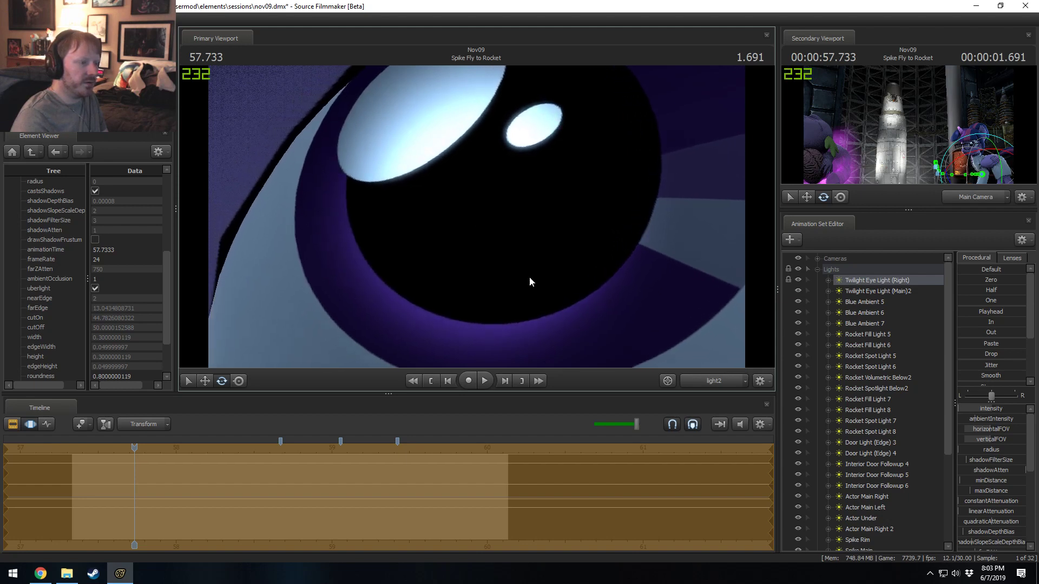
pyautogui.click(689, 381)
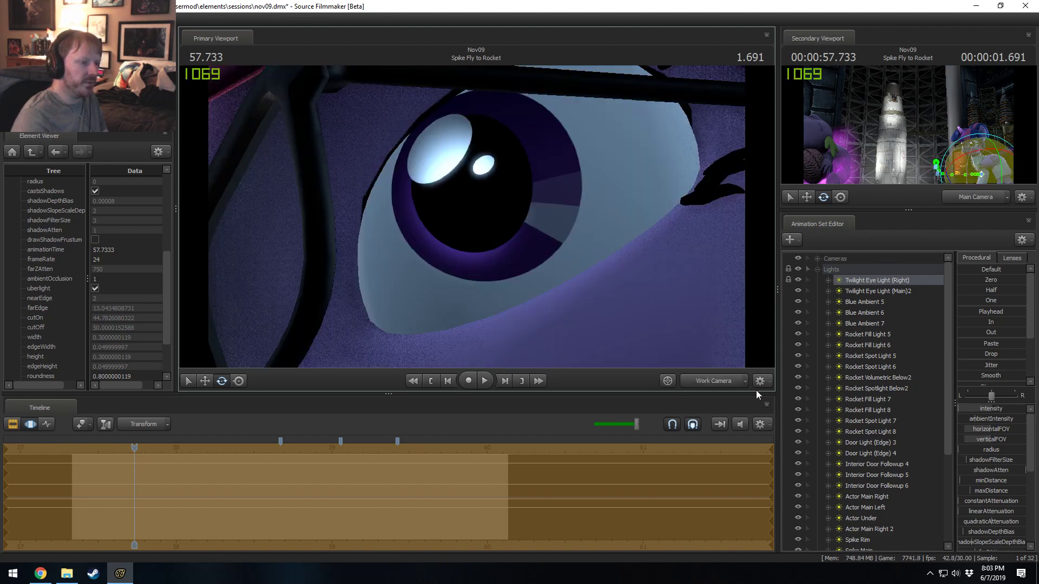
pyautogui.click(726, 380)
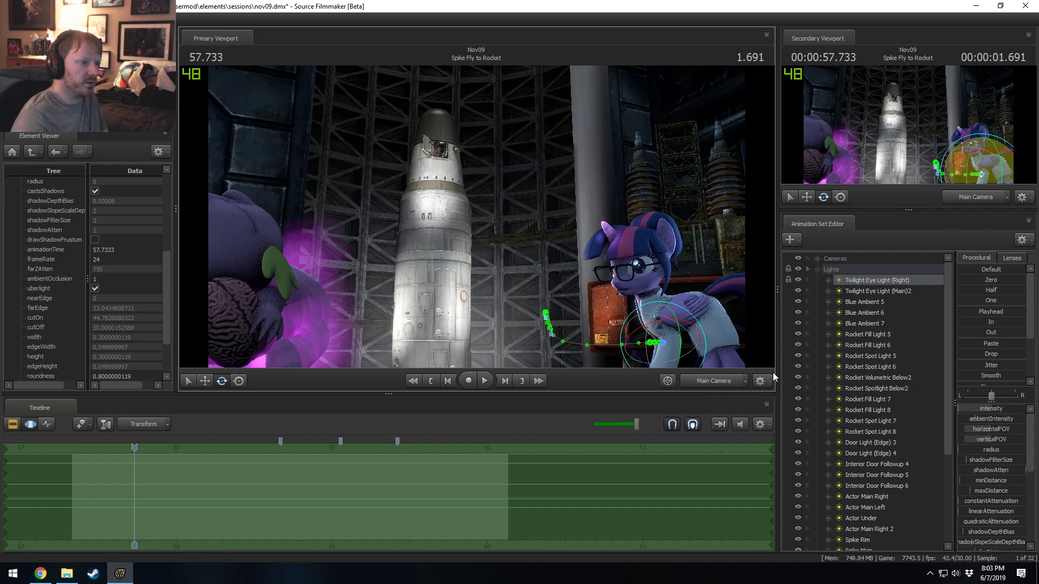
# - Copy Twilight Eye Light (Right) and paste the duplicate animation set into the shot
pyautogui.rightClick(868, 281)
pyautogui.click(878, 296)
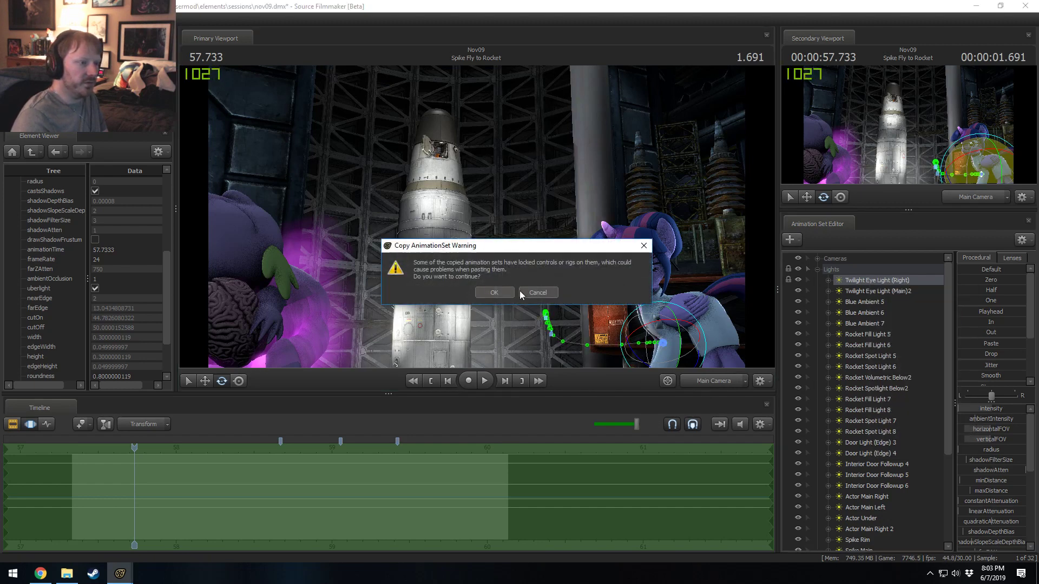
pyautogui.click(494, 293)
pyautogui.click(817, 268)
pyautogui.rightClick(852, 385)
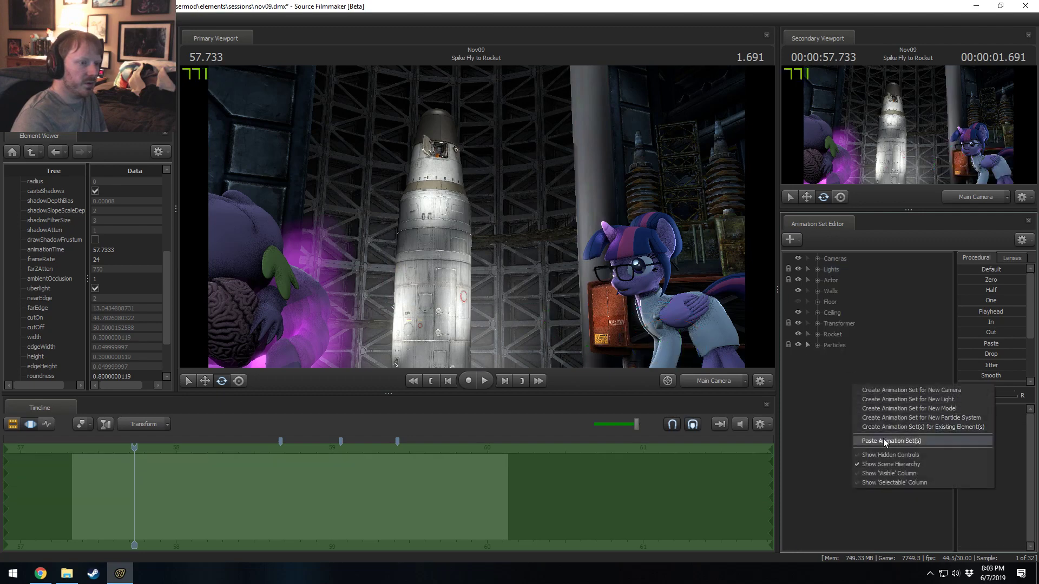
pyautogui.click(891, 441)
pyautogui.click(820, 359)
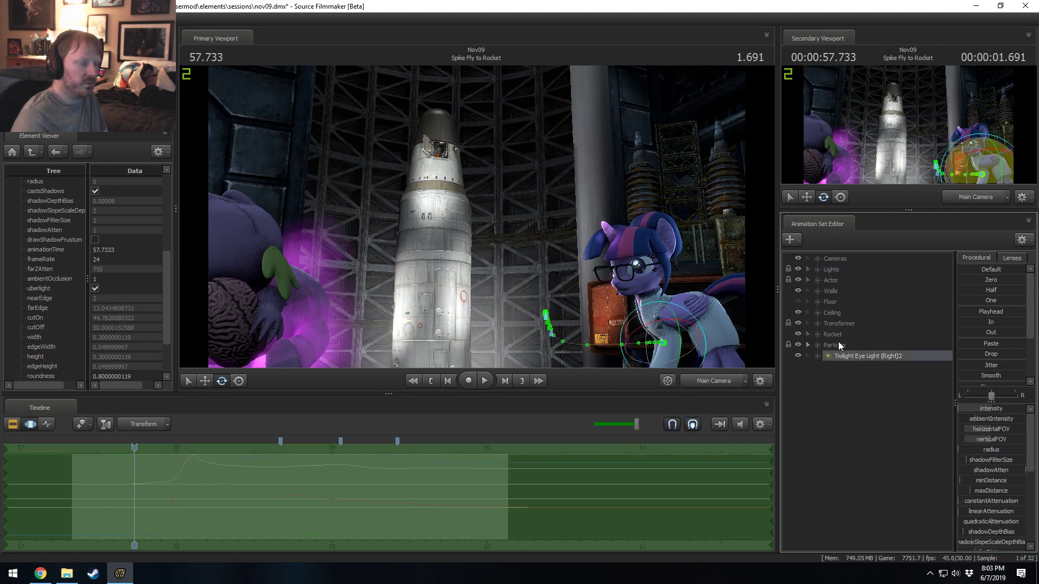
# - Try to lock Twilight Sparkle's Head and the transform of Twilight Eye Light (Right)2 together by assigning the light's transform to the Head
pyautogui.click(817, 280)
pyautogui.click(827, 291)
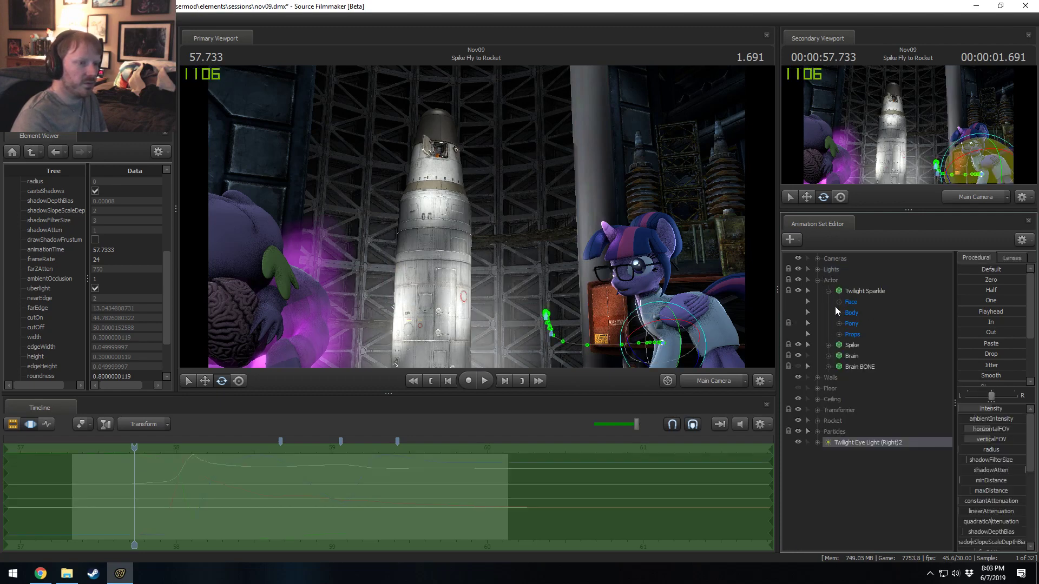
pyautogui.click(839, 313)
pyautogui.click(826, 464)
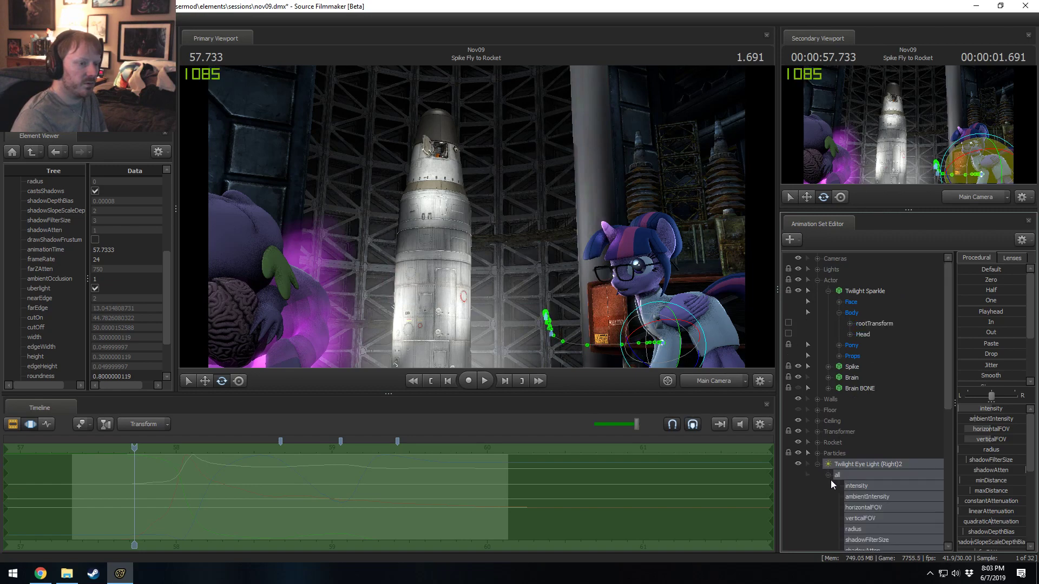
pyautogui.moveTo(861, 543); pyautogui.dragTo(861, 297)
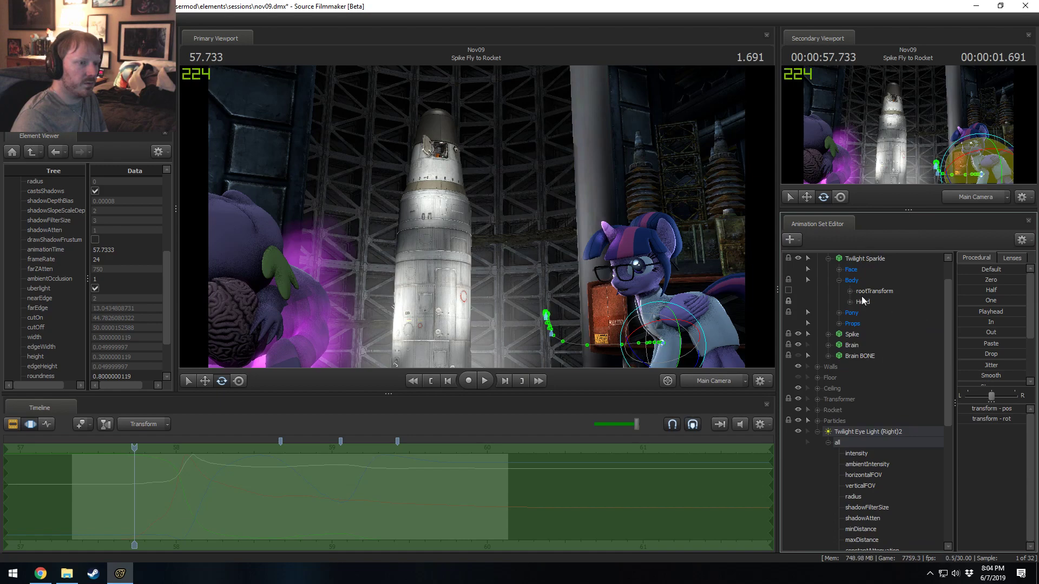
pyautogui.scroll(1, 861, 296)
pyautogui.click(827, 291)
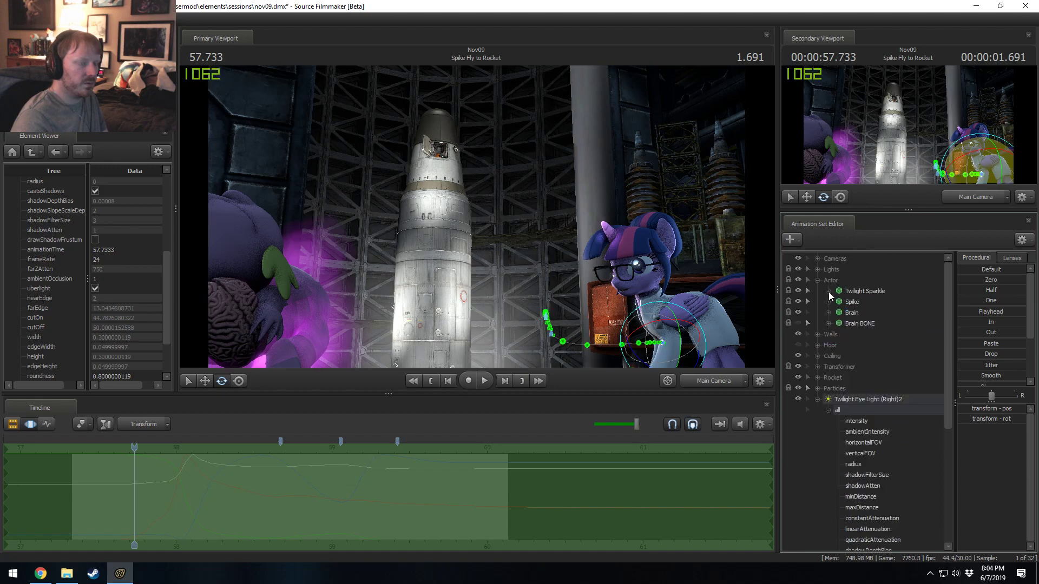
# - Try to re-aim Twilight Eye Light (Right)2 from its own view and undo these moves together with the Head lock
pyautogui.click(817, 401)
pyautogui.doubleClick(839, 399)
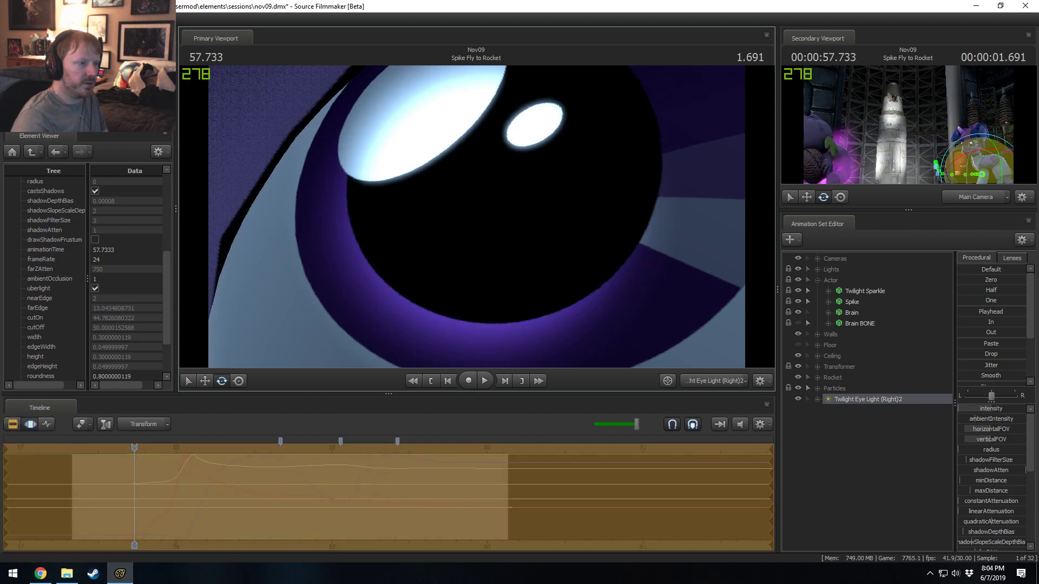
pyautogui.moveTo(547, 242); pyautogui.dragTo(543, 244)
pyautogui.moveTo(591, 215); pyautogui.dragTo(566, 204)
pyautogui.hotkey('ctrl', 'z')
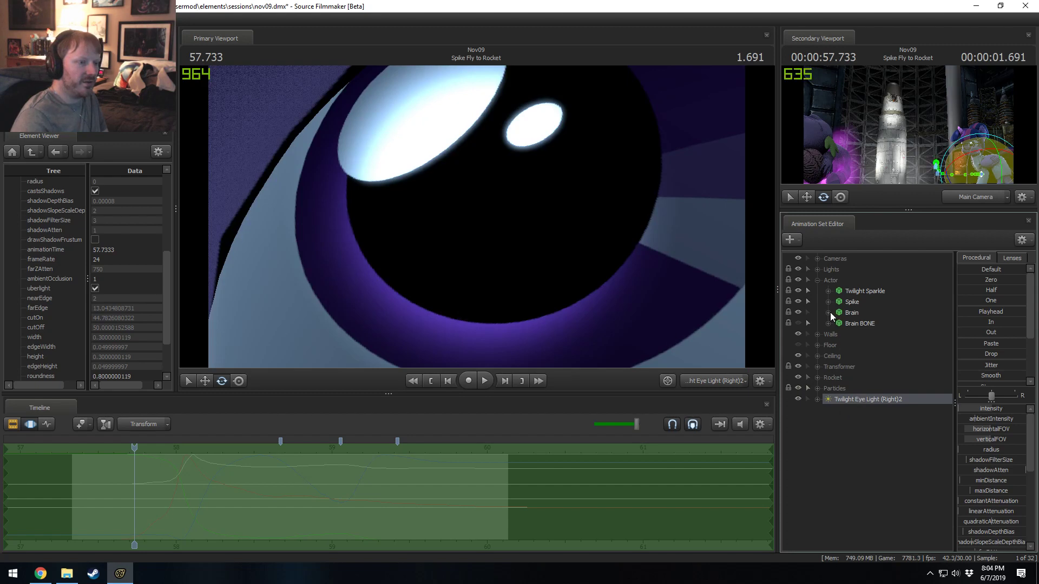
# - Lock the transform of Twilight Eye Light (Right)2 to the Head in Twilight Sparkle's Body group
pyautogui.click(829, 291)
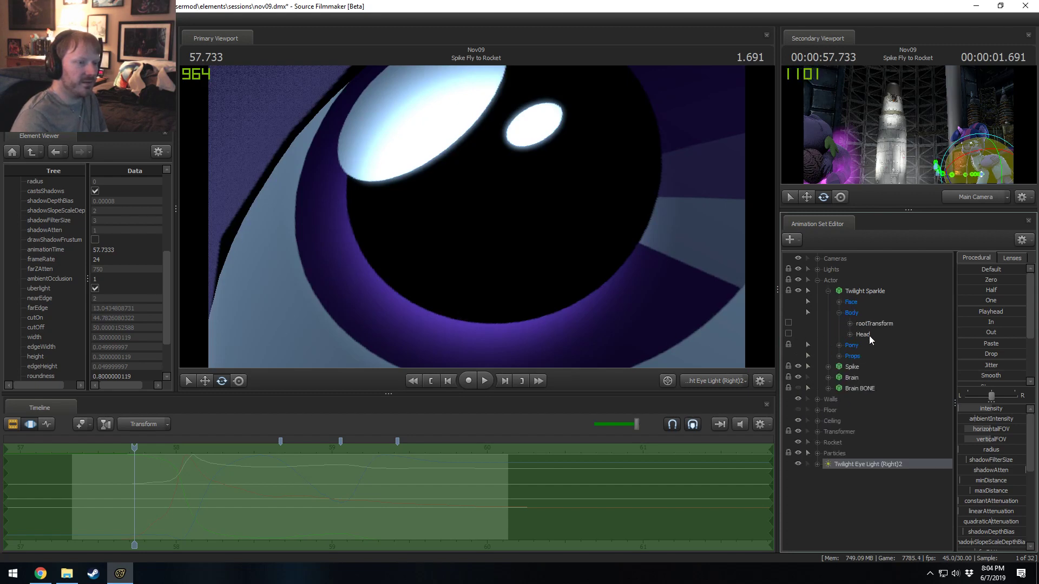
pyautogui.moveTo(866, 335); pyautogui.dragTo(843, 457)
pyautogui.click(831, 466)
pyautogui.click(817, 466)
pyautogui.click(827, 475)
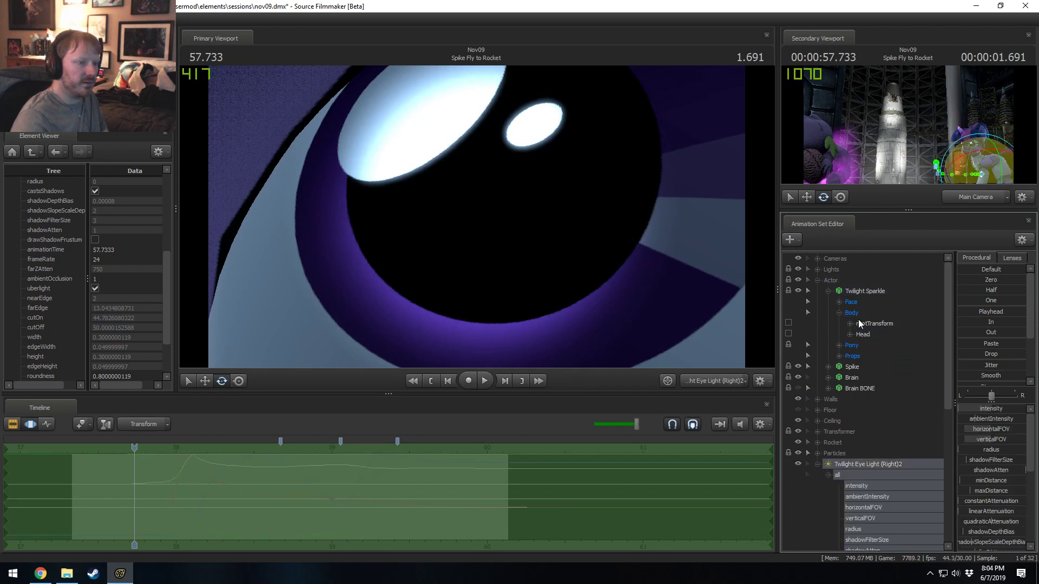
pyautogui.click(862, 335)
pyautogui.scroll(-4, 863, 334)
pyautogui.scroll(-1, 868, 487)
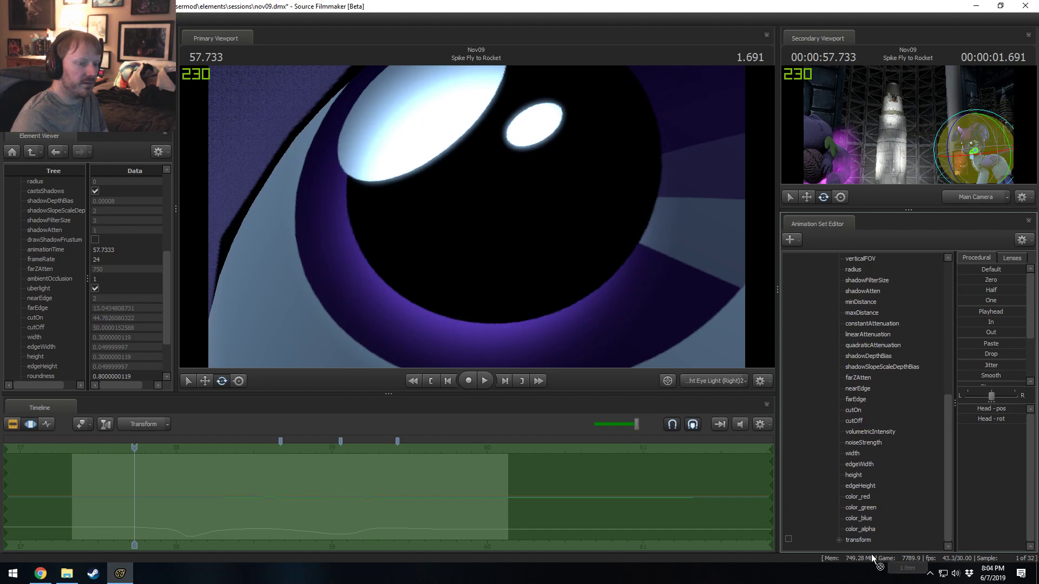
pyautogui.click(869, 541)
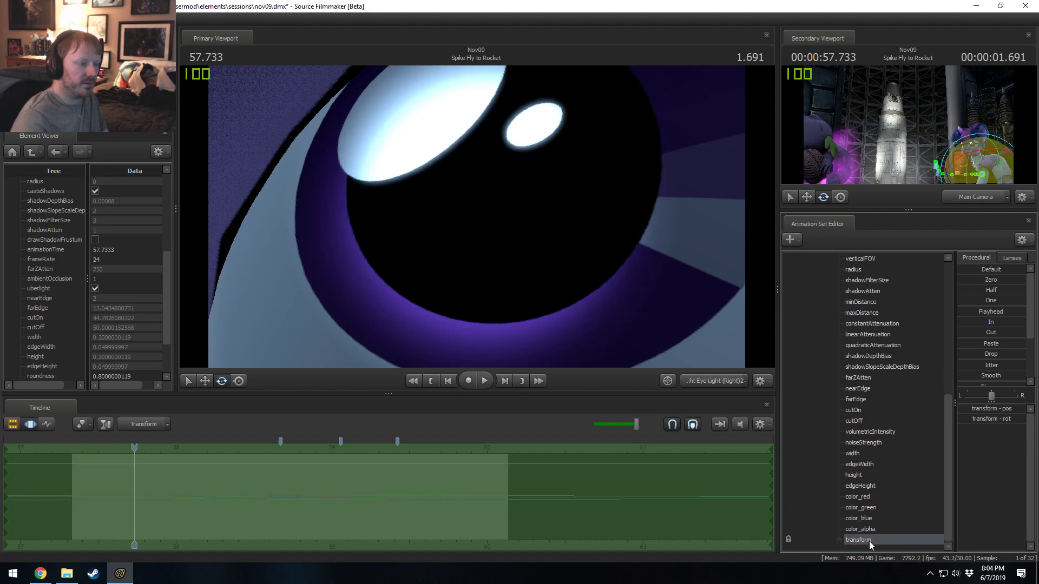
# - Apply the Playhead preset to the light's transform over the whole shot and scrub through the shot to check it follows the eye
pyautogui.click(980, 312)
pyautogui.scroll(7, 841, 476)
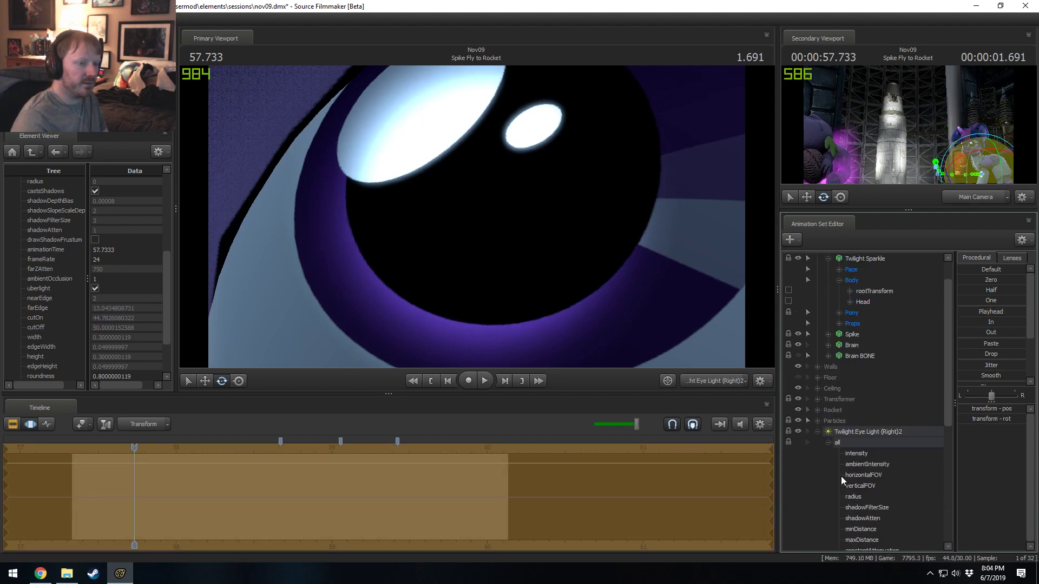
pyautogui.moveTo(312, 481); pyautogui.dragTo(129, 492)
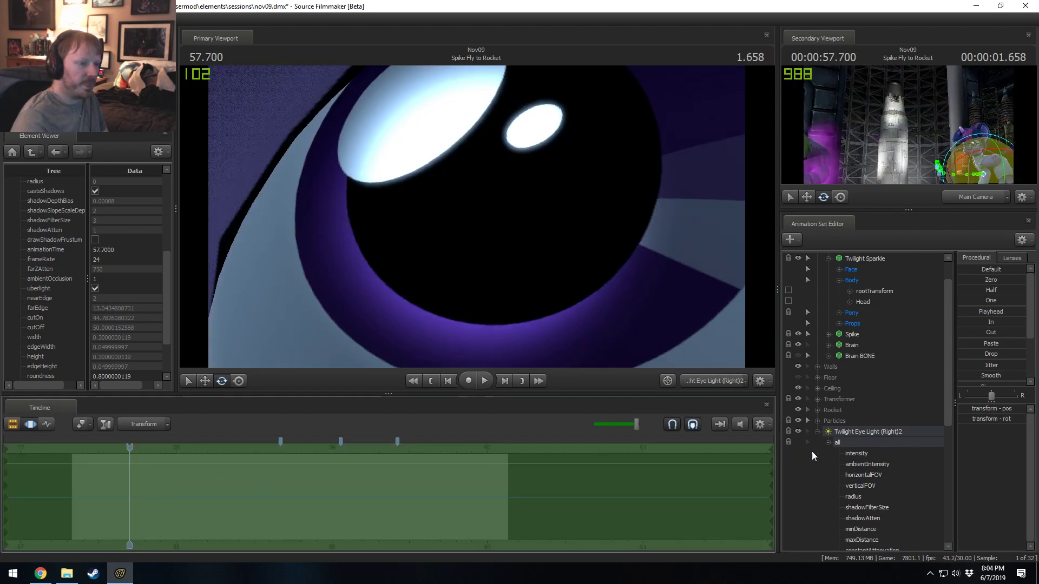
# - Re-aim Twilight Eye Light (Right)2 from its own view and widen its field of view around the eye
pyautogui.click(861, 432)
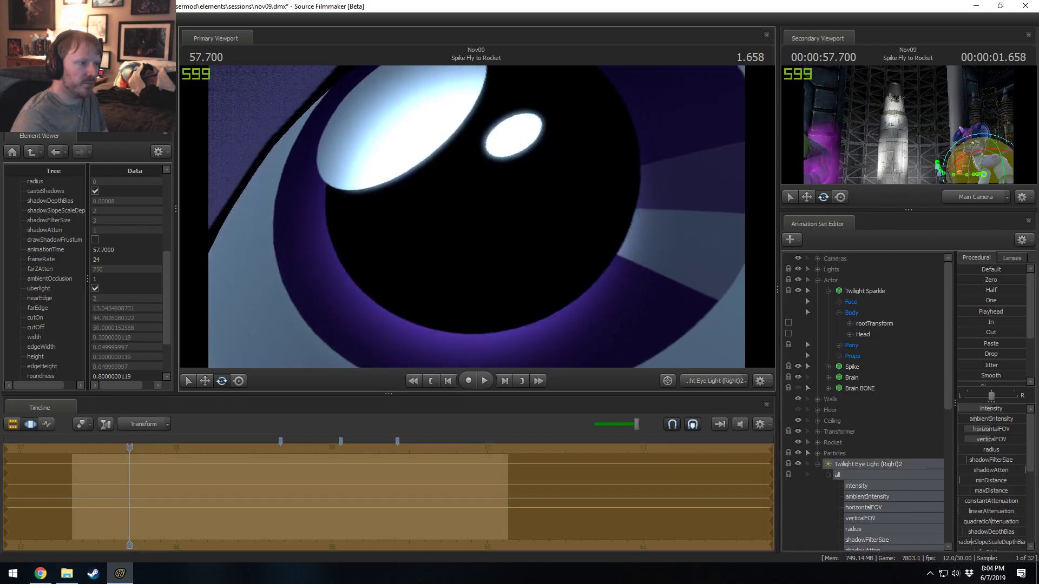
pyautogui.scroll(-1, 476, 217)
pyautogui.scroll(-1, 476, 217)
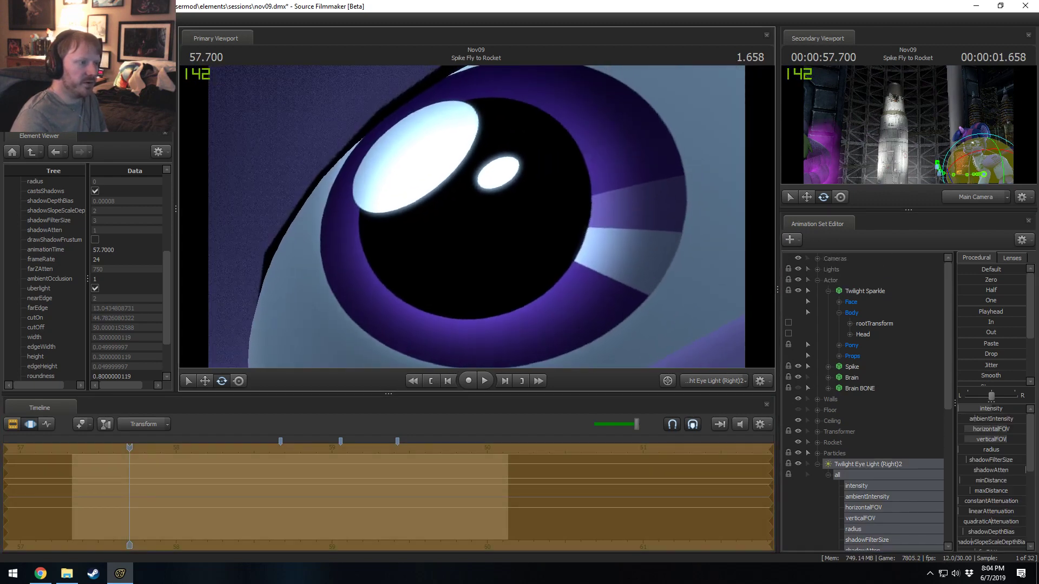
pyautogui.scroll(-1, 476, 217)
# - Remap the intensity slider range of Twilight Eye Light (Right)2 to a maximum of 5 and a default of 2
pyautogui.rightClick(989, 409)
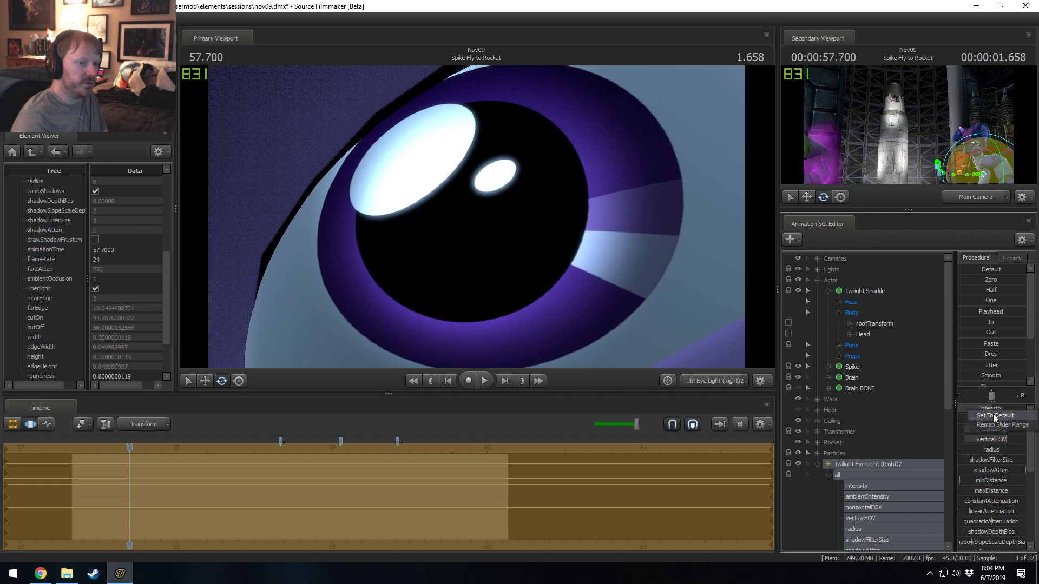
pyautogui.click(995, 424)
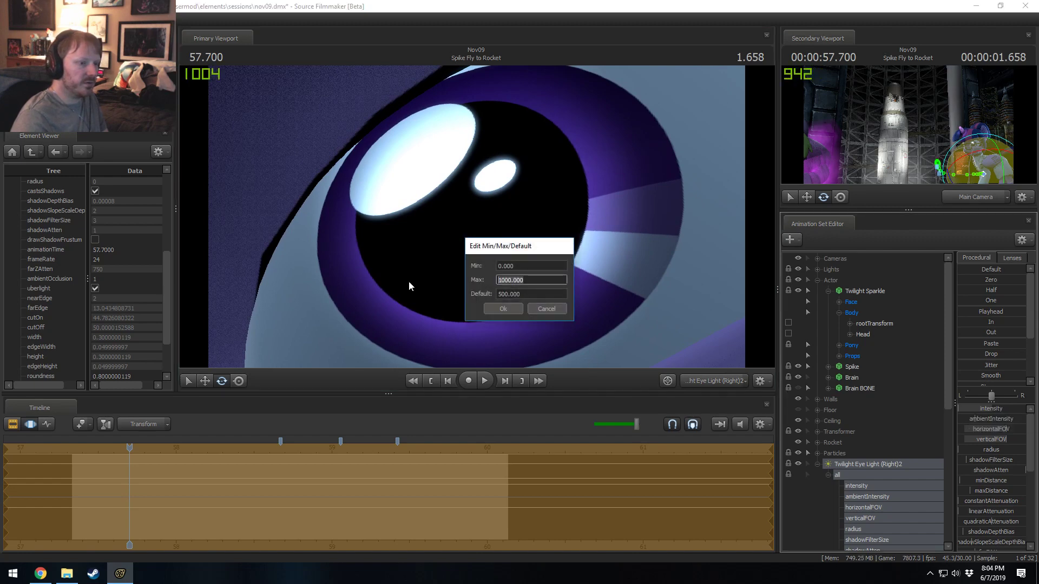
pyautogui.write('10000')
pyautogui.press('Tab')
pyautogui.write('0')
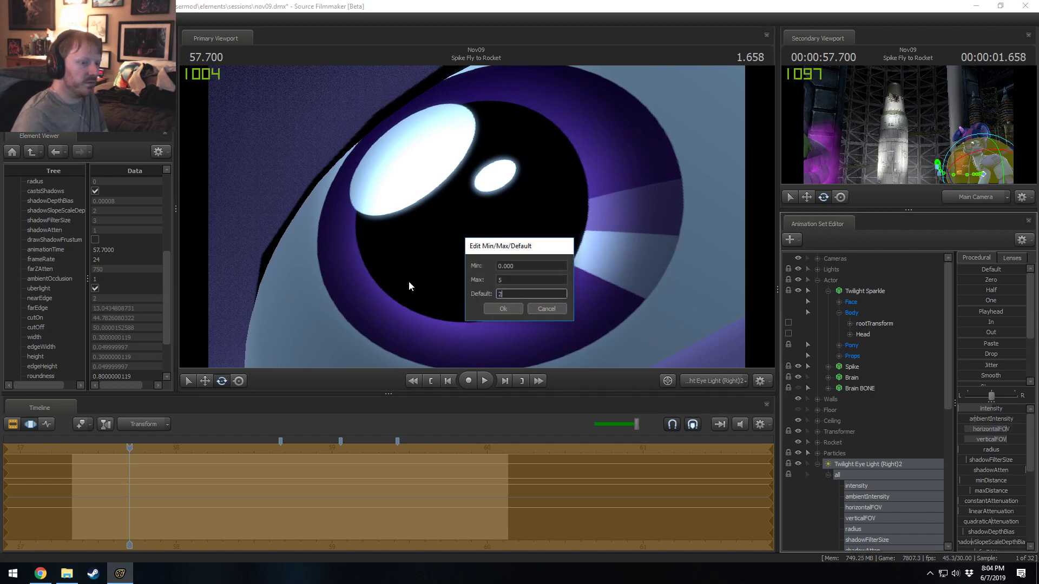
pyautogui.press('Return')
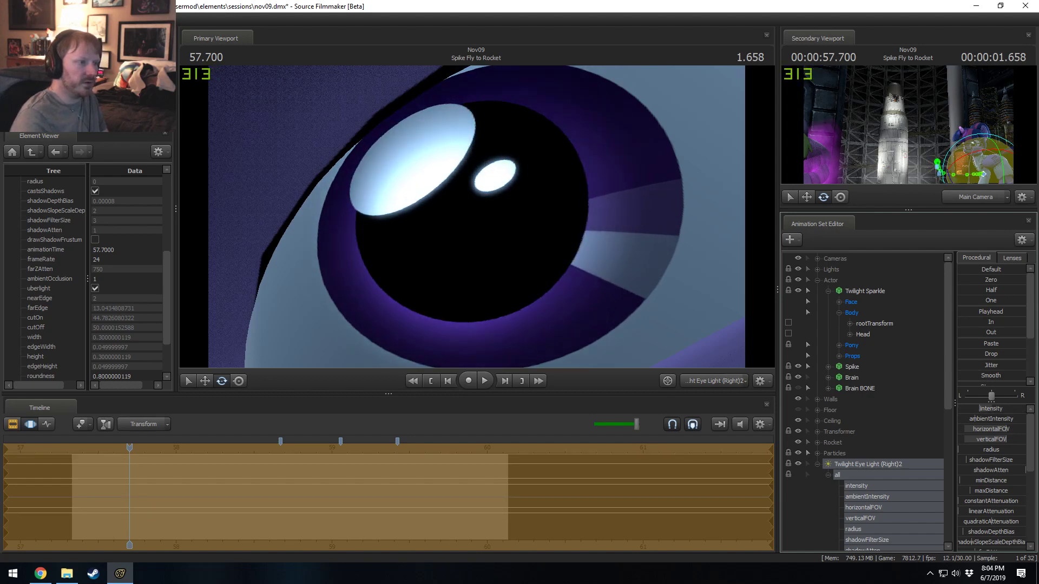
# - View the shot through the main camera and compare Twilight's eye lighting with the end of the You've Got a Brain shot
pyautogui.press('F3')
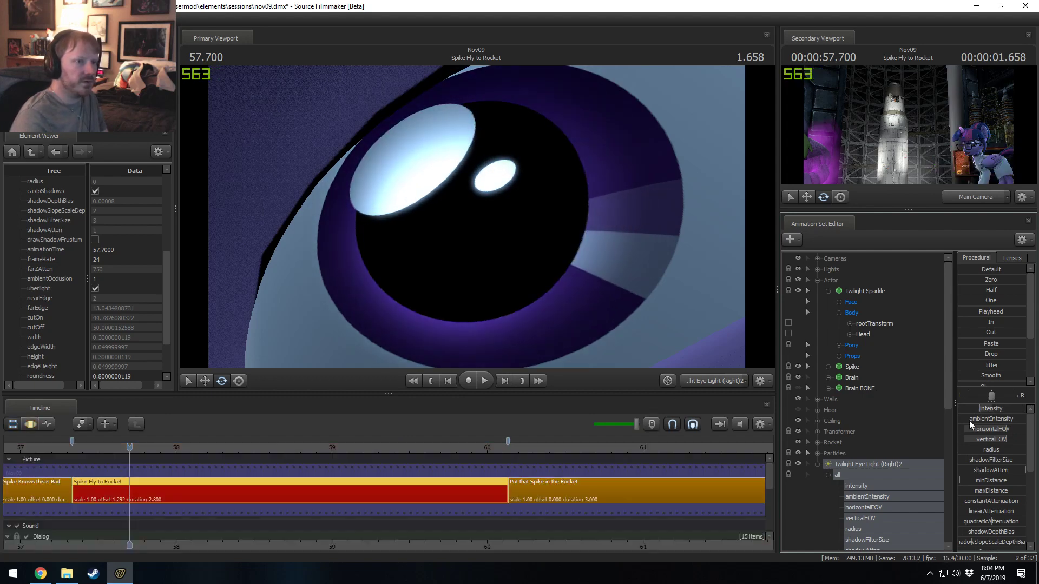
pyautogui.click(723, 377)
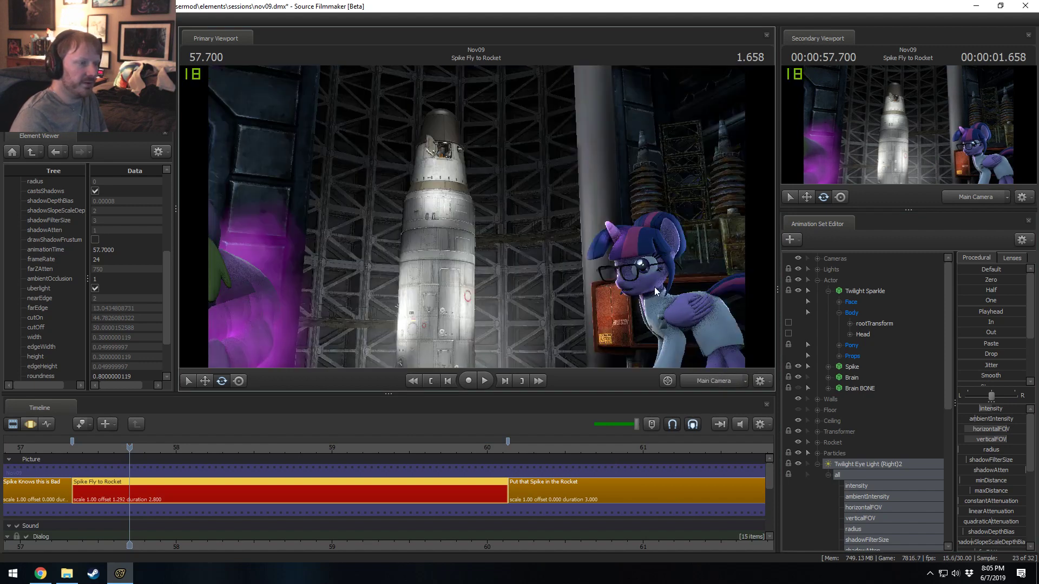
pyautogui.press('F3')
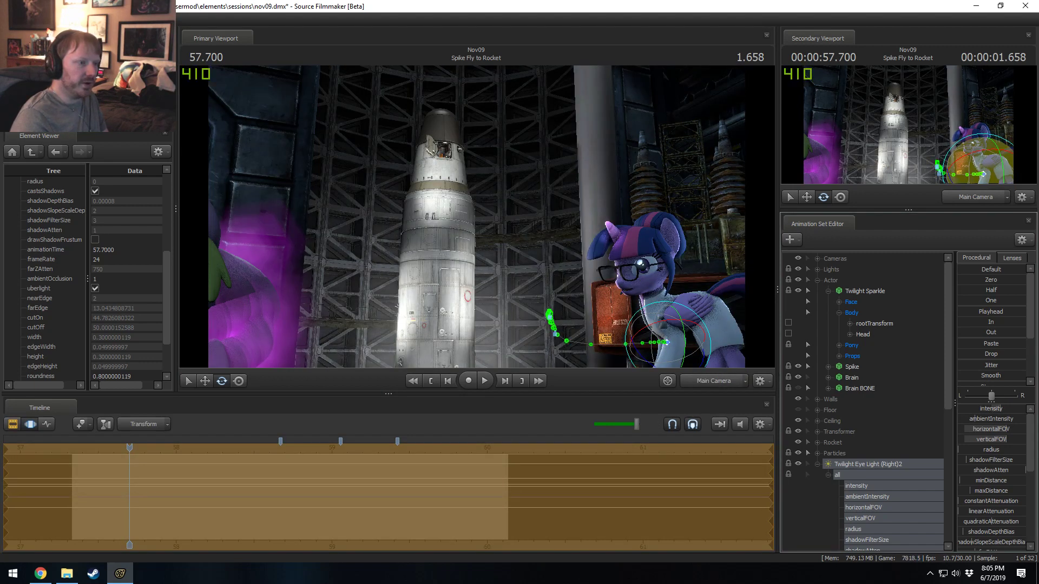
pyautogui.press('F2')
pyautogui.scroll(-5, 373, 494)
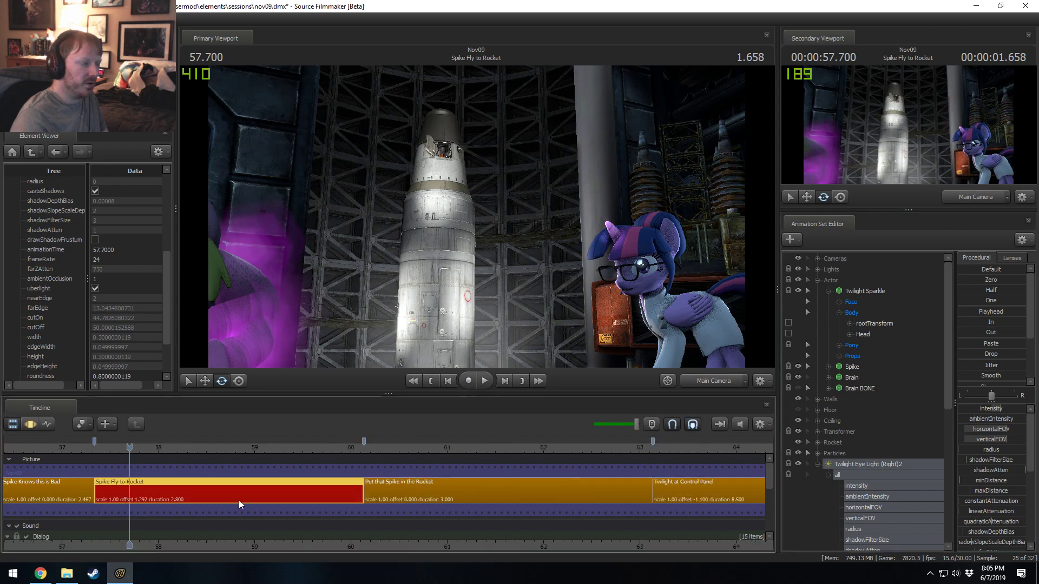
pyautogui.moveTo(176, 550); pyautogui.dragTo(297, 471, button='middle')
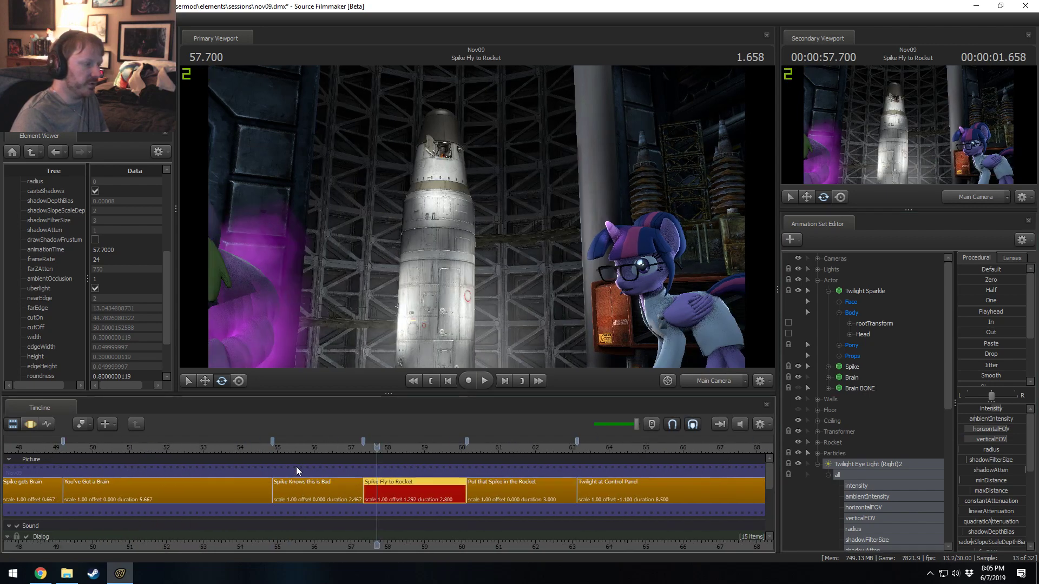
pyautogui.click(256, 448)
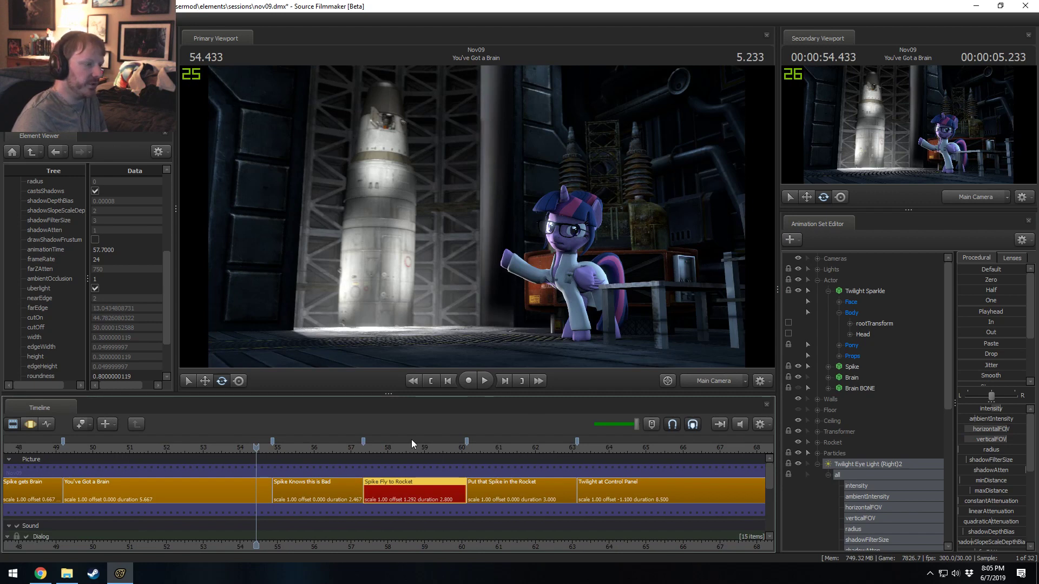
pyautogui.click(375, 446)
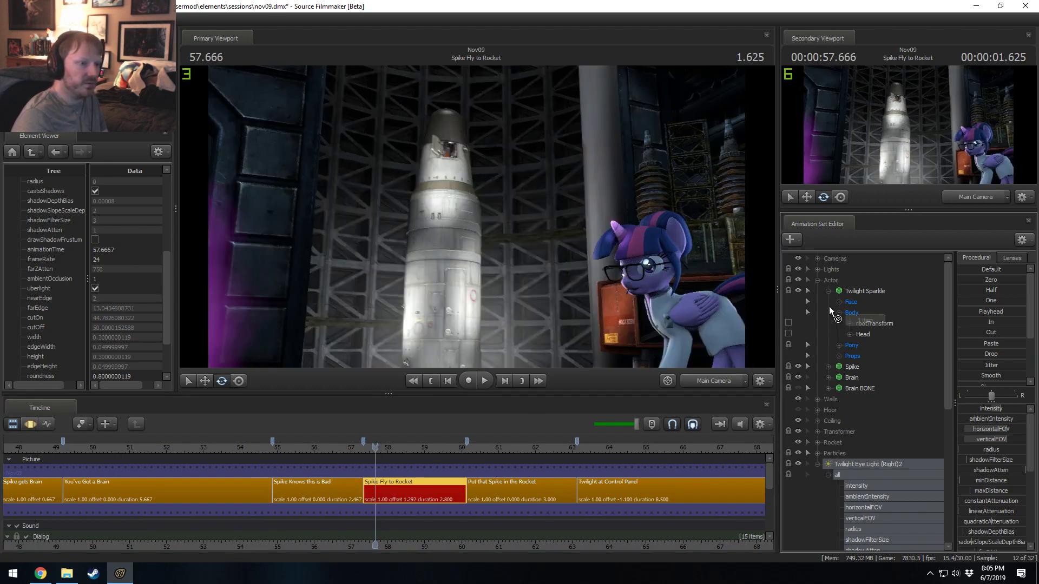
# - Move Twilight Eye Light (Right)2 into the Lights group, directly below Twilight Eye Light (Right)
pyautogui.click(817, 269)
pyautogui.scroll(-2, 878, 489)
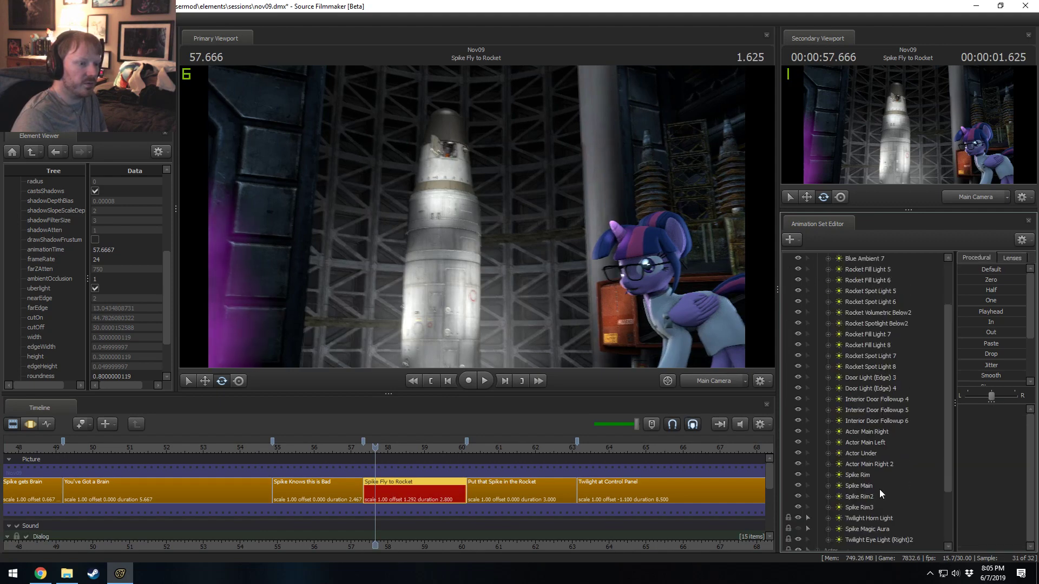
pyautogui.scroll(3, 876, 433)
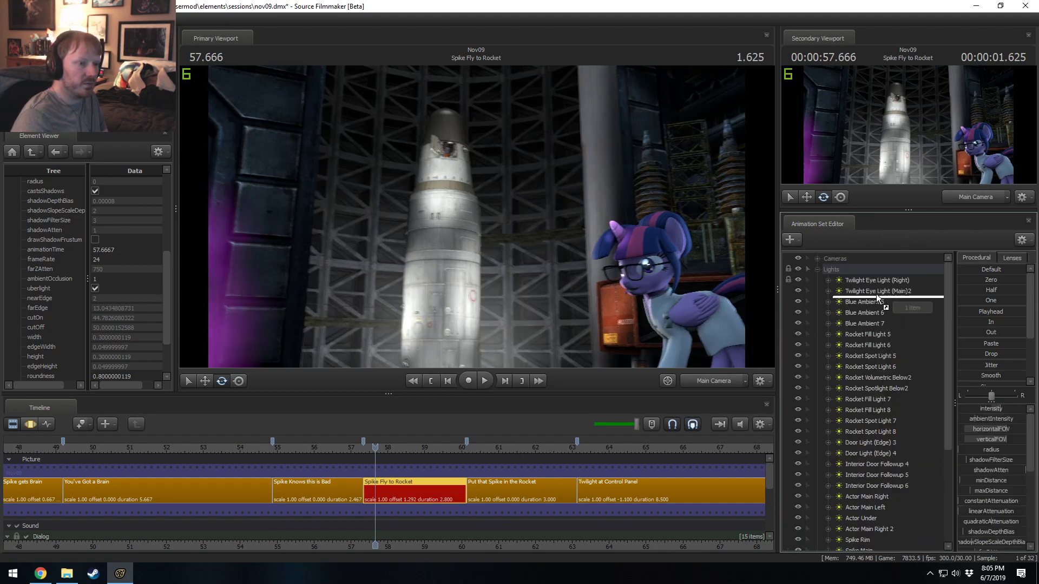
# - Remap the intensity slider range of Twilight Eye Light (Right) and lower the light's intensity
pyautogui.click(898, 282)
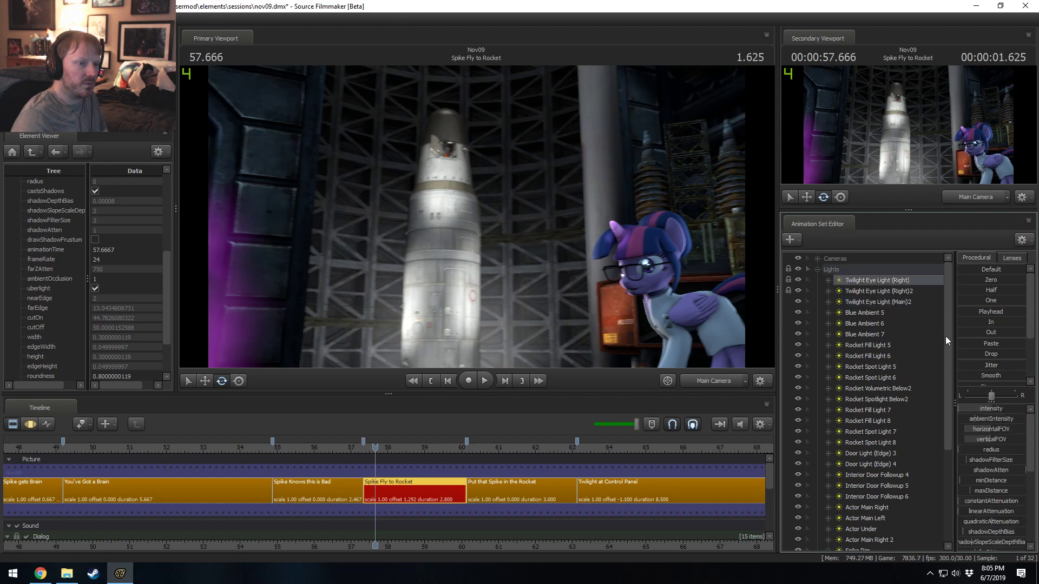
pyautogui.click(1000, 422)
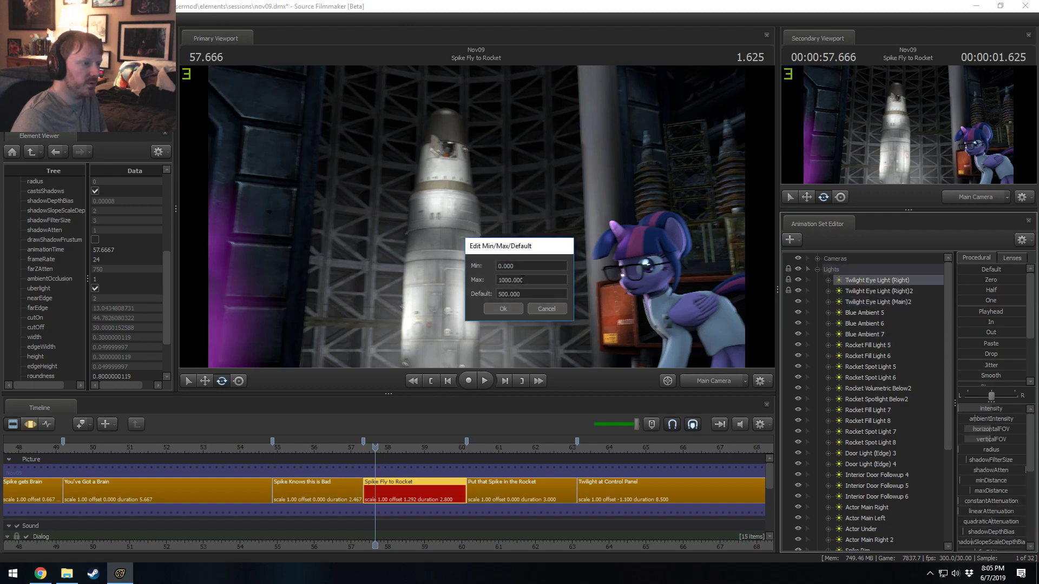
pyautogui.click(503, 309)
pyautogui.click(1001, 409)
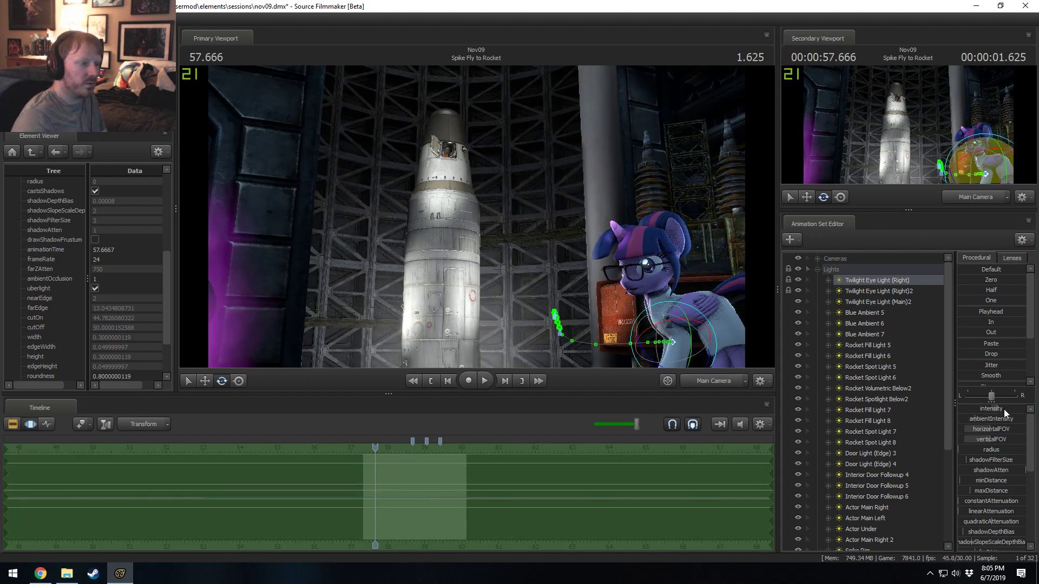
pyautogui.moveTo(1004, 409); pyautogui.dragTo(972, 420)
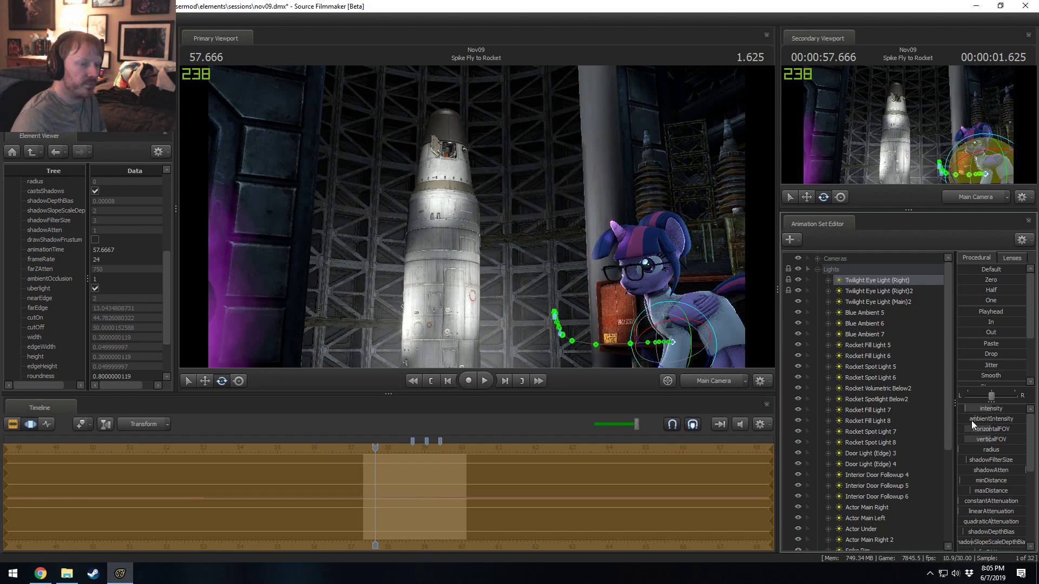
# - Select Twilight Eye Light (Right)2 and make the time selection run from 58.000 onward
pyautogui.click(879, 291)
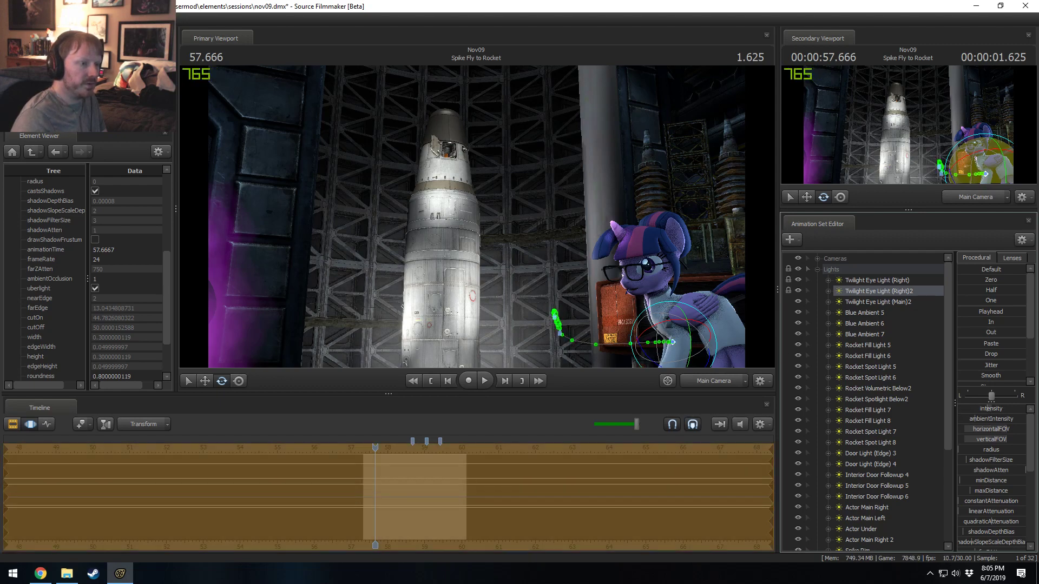
pyautogui.press('F2')
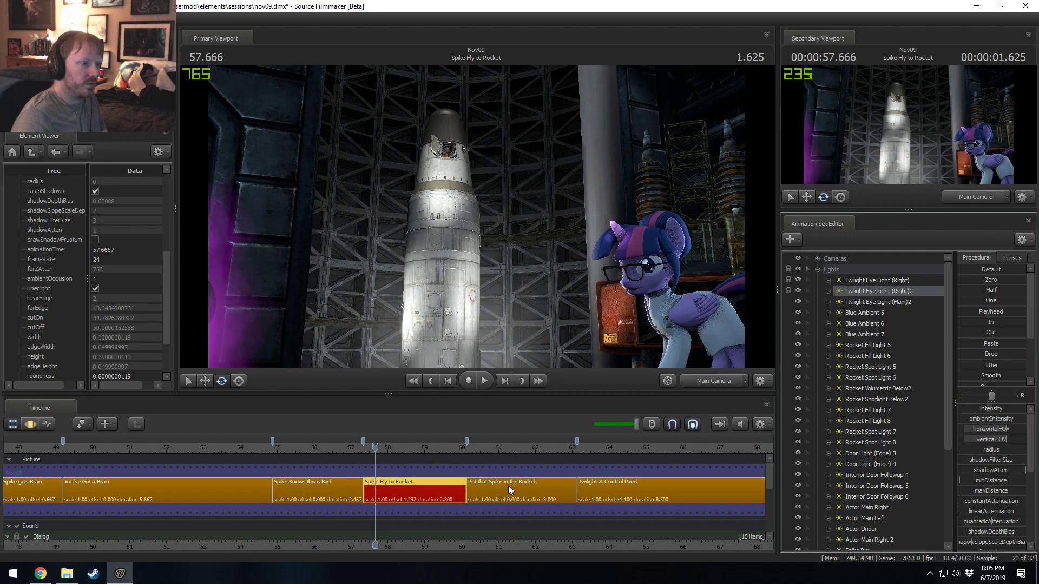
pyautogui.moveTo(365, 450); pyautogui.dragTo(908, 460)
pyautogui.press('F3')
pyautogui.click(374, 489)
pyautogui.press('space')
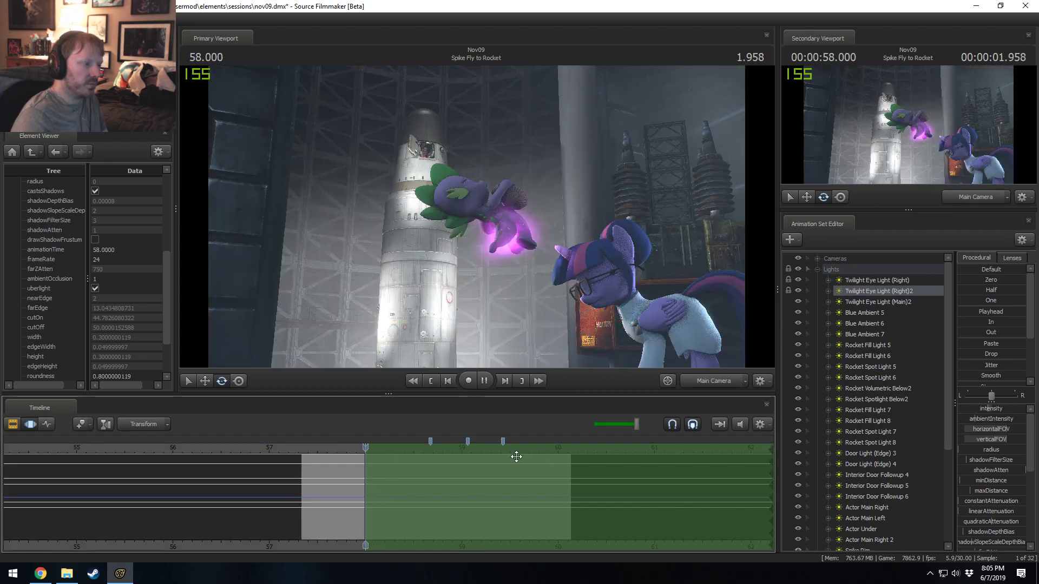
# - Re-aim Twilight Eye Light (Right)2 from its own view at 58.300 and play the shot to check that it follows the eye
pyautogui.moveTo(880, 292); pyautogui.dragTo(671, 267)
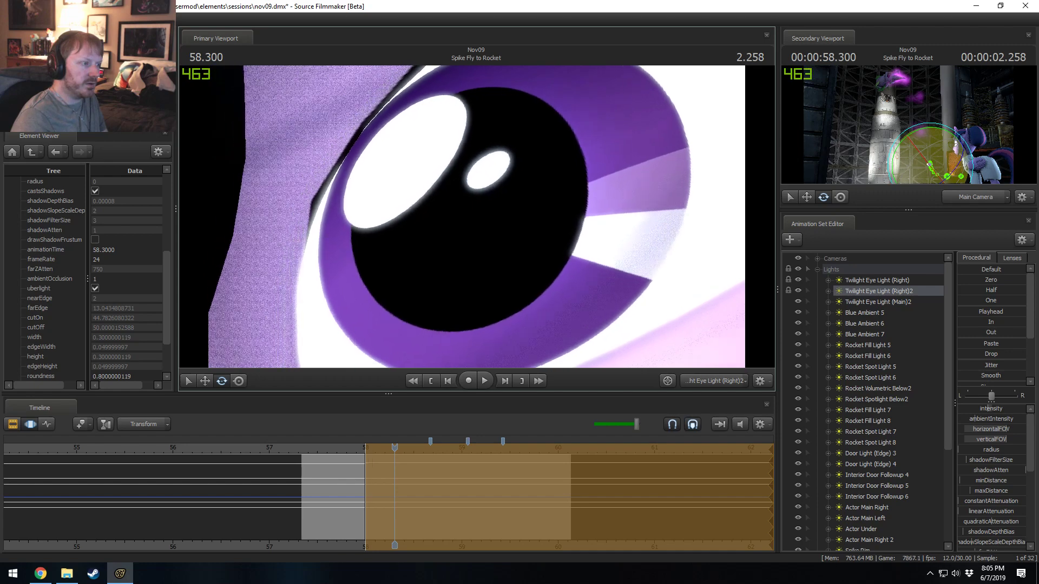
pyautogui.click(352, 481)
pyautogui.moveTo(360, 481); pyautogui.dragTo(492, 479)
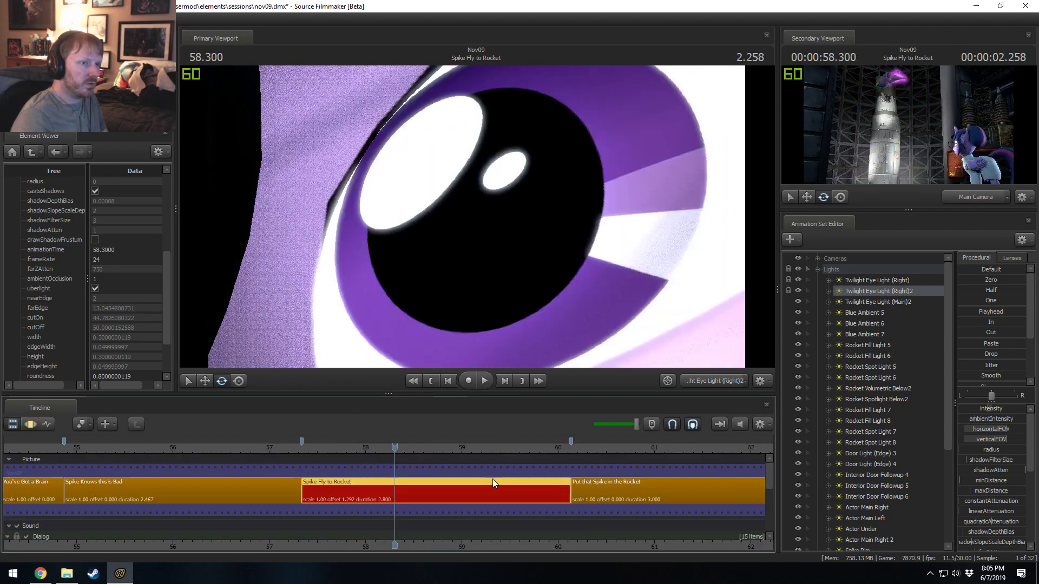
pyautogui.press('space')
pyautogui.press('space')
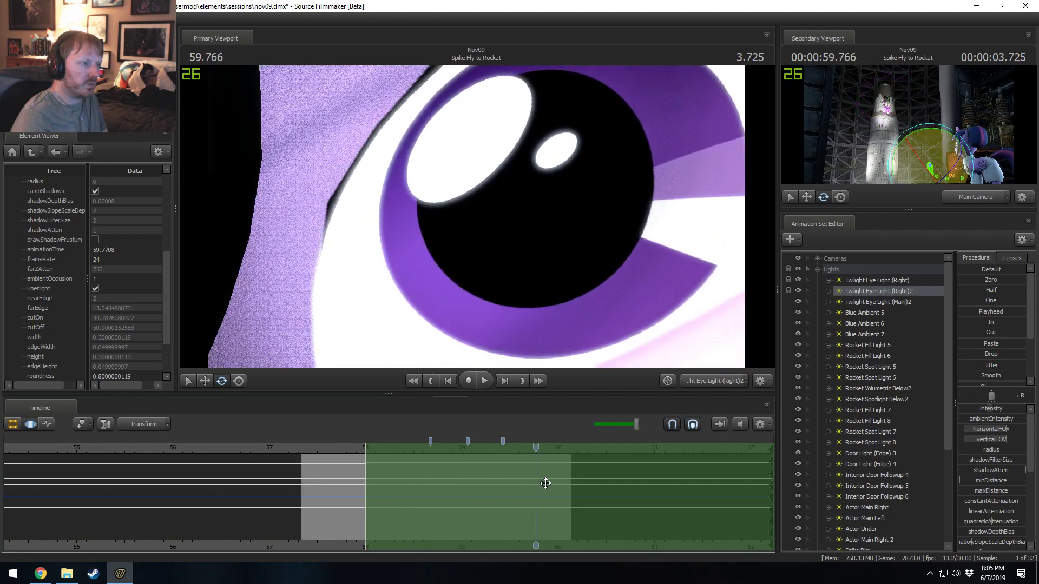
# - Play the rest of the shot through the main camera and toggle Twilight Eye Light (Right)2 off and on to check its effect
pyautogui.click(721, 379)
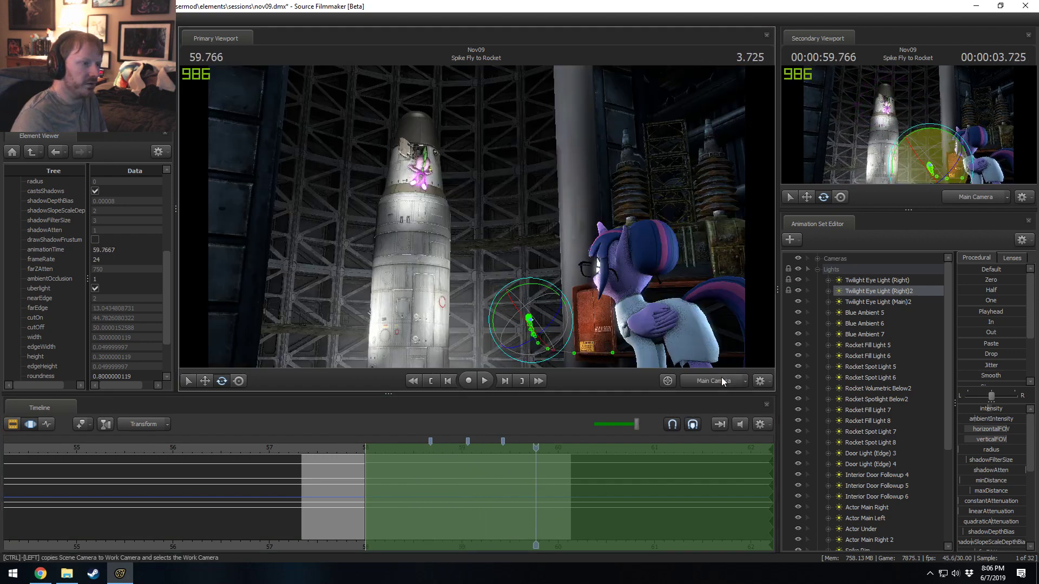
pyautogui.press('space')
pyautogui.press('space')
pyautogui.press('F3')
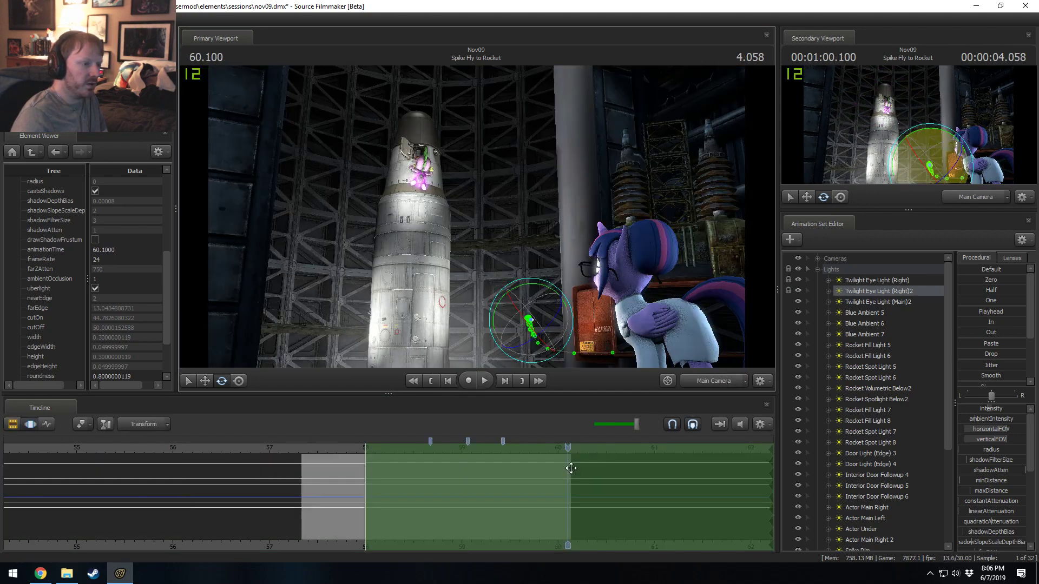
pyautogui.click(799, 292)
pyautogui.click(800, 291)
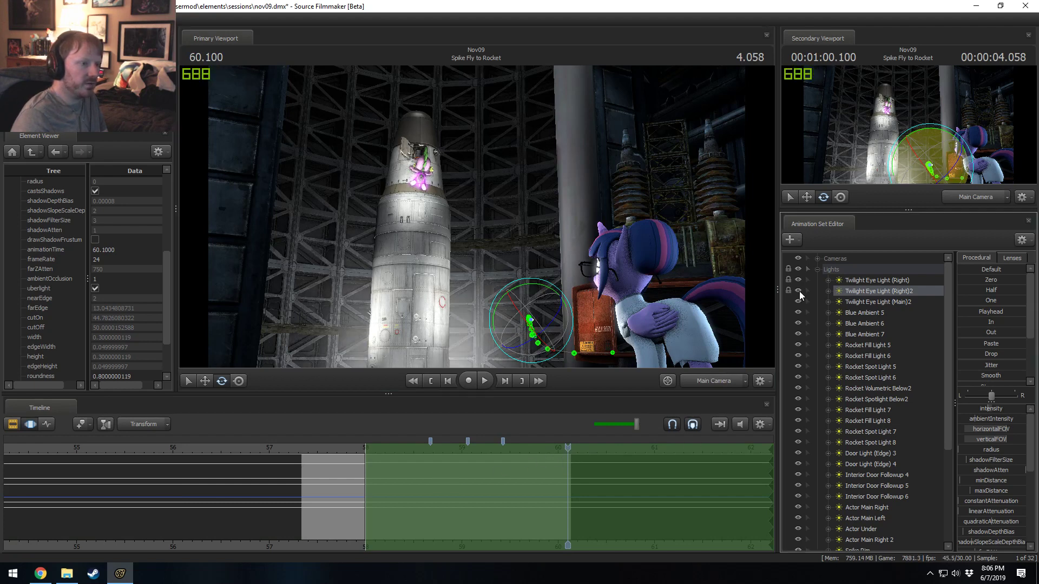
# - Re-aim Twilight Eye Light (Right) from its own view at 60.100 and scrub back through the shot to check its framing
pyautogui.moveTo(866, 302); pyautogui.dragTo(634, 154)
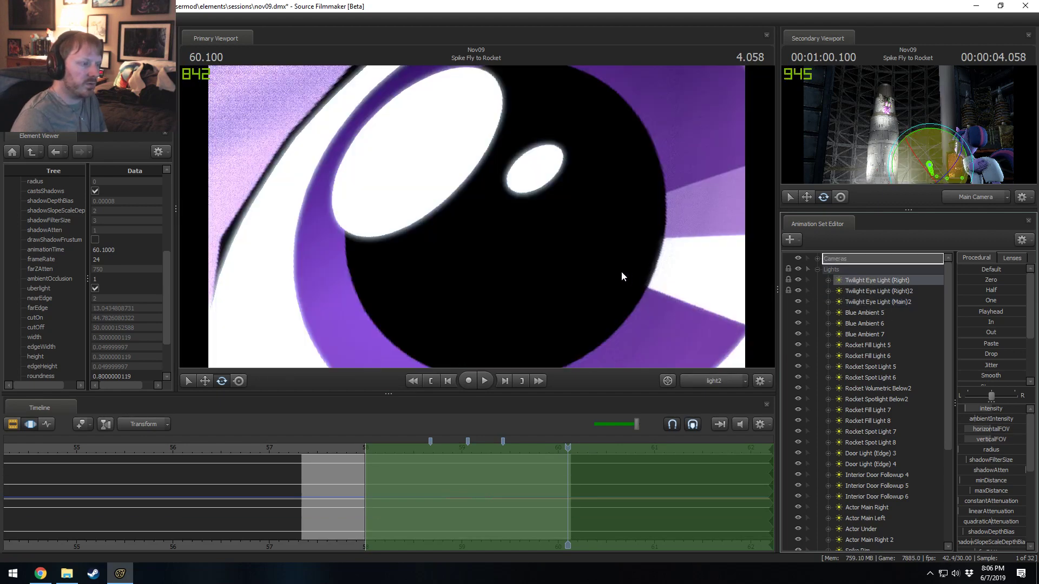
pyautogui.moveTo(449, 301); pyautogui.dragTo(433, 325)
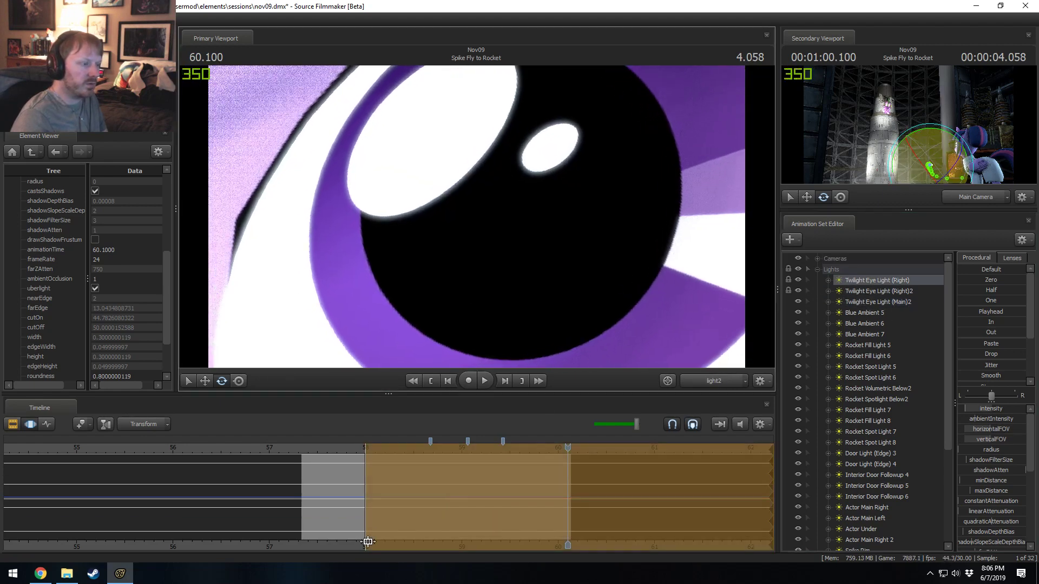
pyautogui.press('shift')
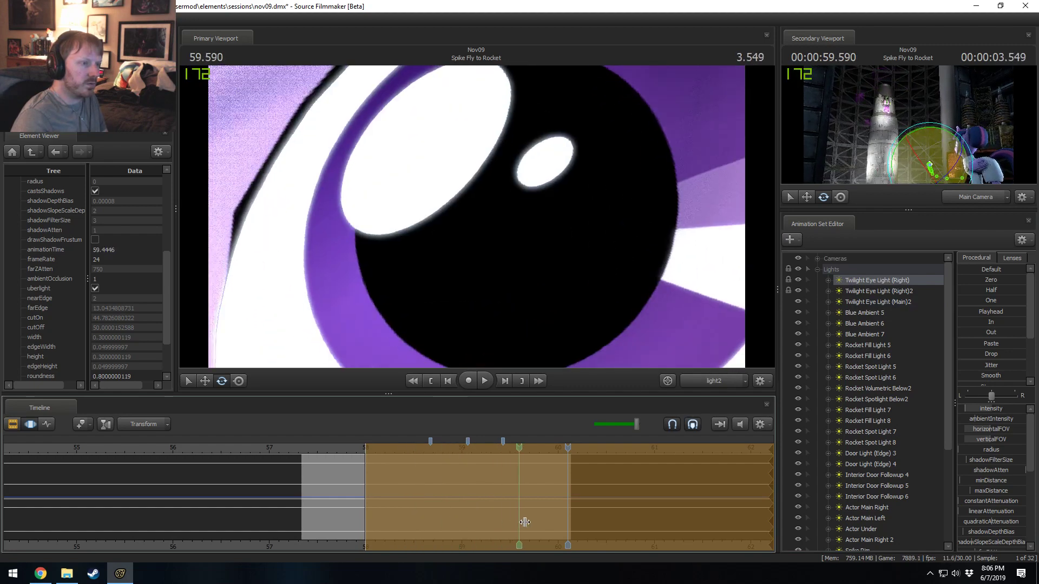
# - Match the work camera to the main camera, fly it close to Twilight's head and scrub to inspect the light on her face
pyautogui.click(714, 381)
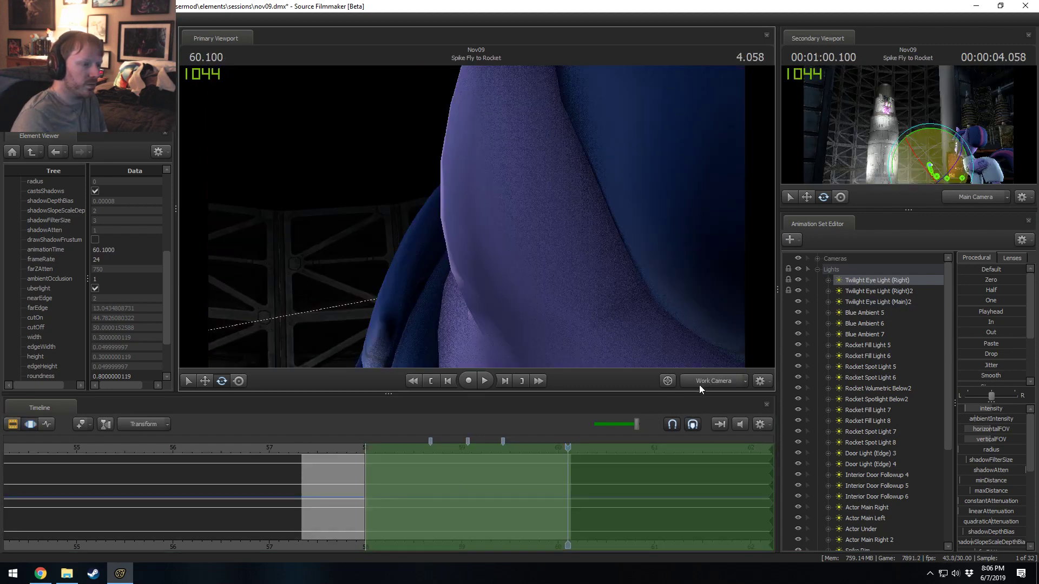
pyautogui.keyDown('ctrl'); pyautogui.click(703, 384); pyautogui.keyUp('ctrl')
pyautogui.press('w')
pyautogui.moveTo(687, 330); pyautogui.dragTo(732, 331)
pyautogui.click(376, 506)
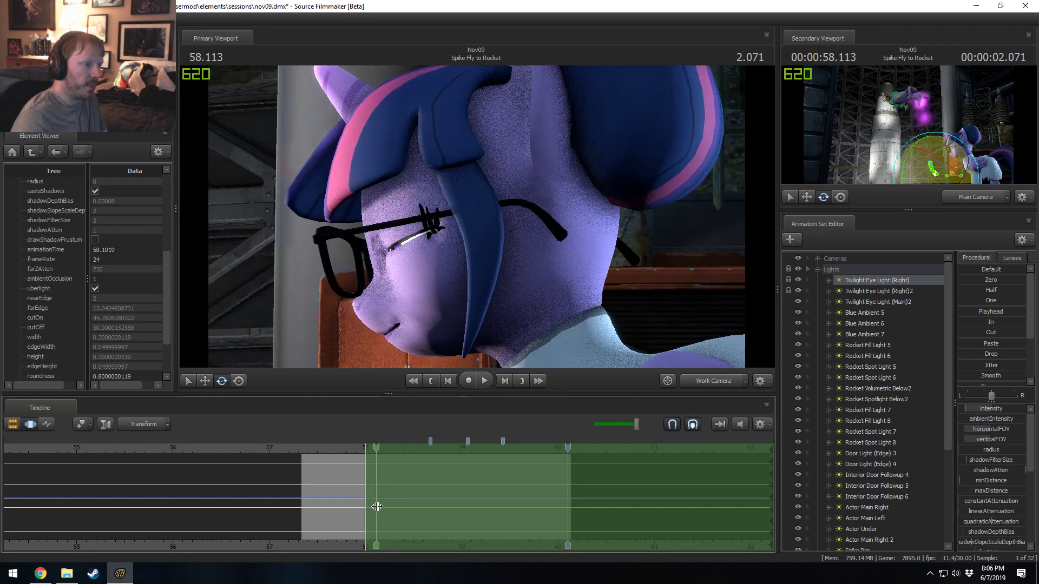
pyautogui.moveTo(376, 506); pyautogui.dragTo(396, 512)
# - Collapse the Lights group and play Spike Fly to Rocket from its start through the main camera to review the lighting
pyautogui.click(816, 270)
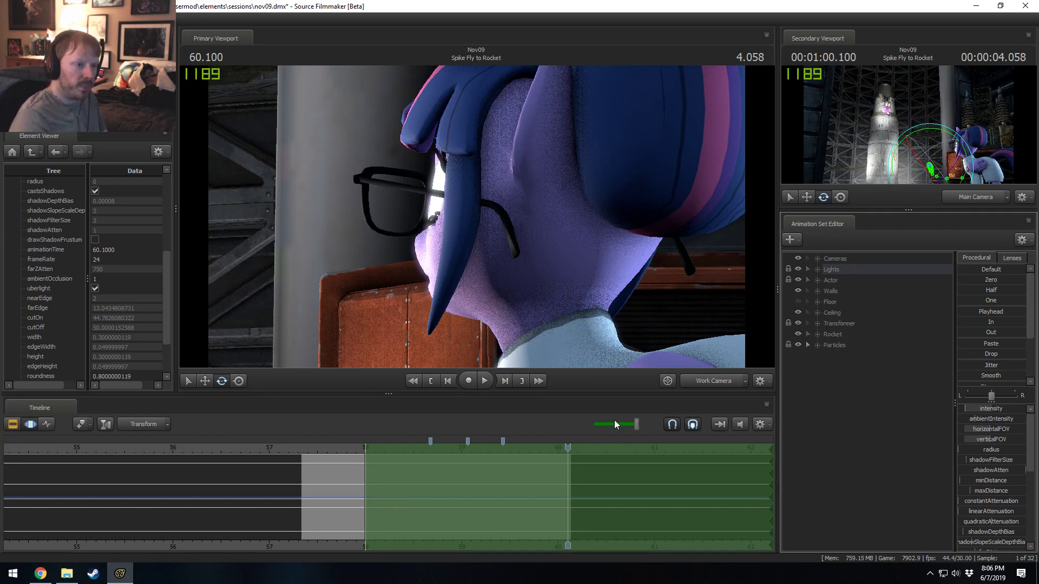
pyautogui.click(693, 383)
pyautogui.press('F2')
pyautogui.click(306, 446)
pyautogui.press('space')
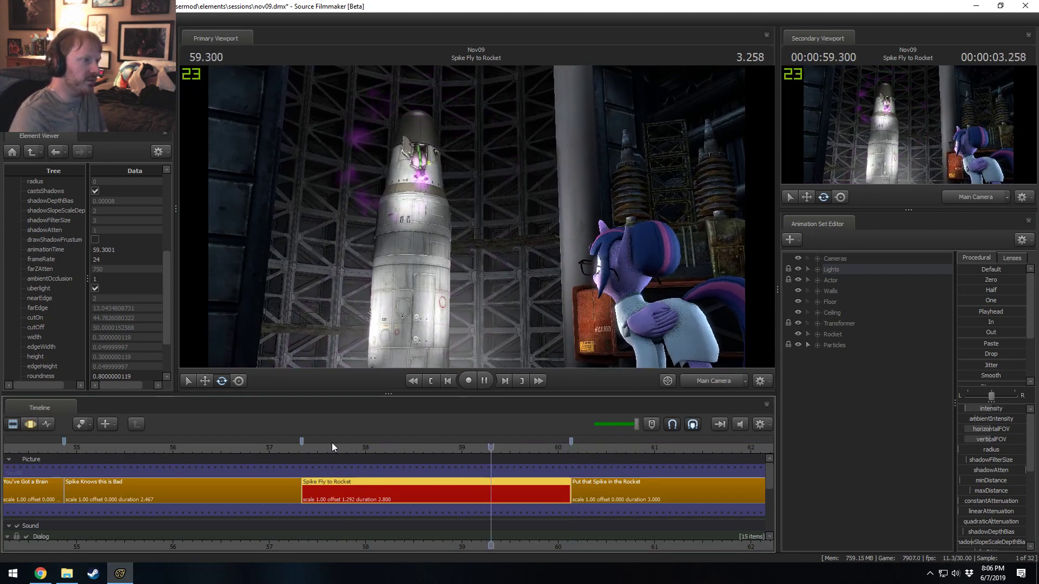
pyautogui.press('space')
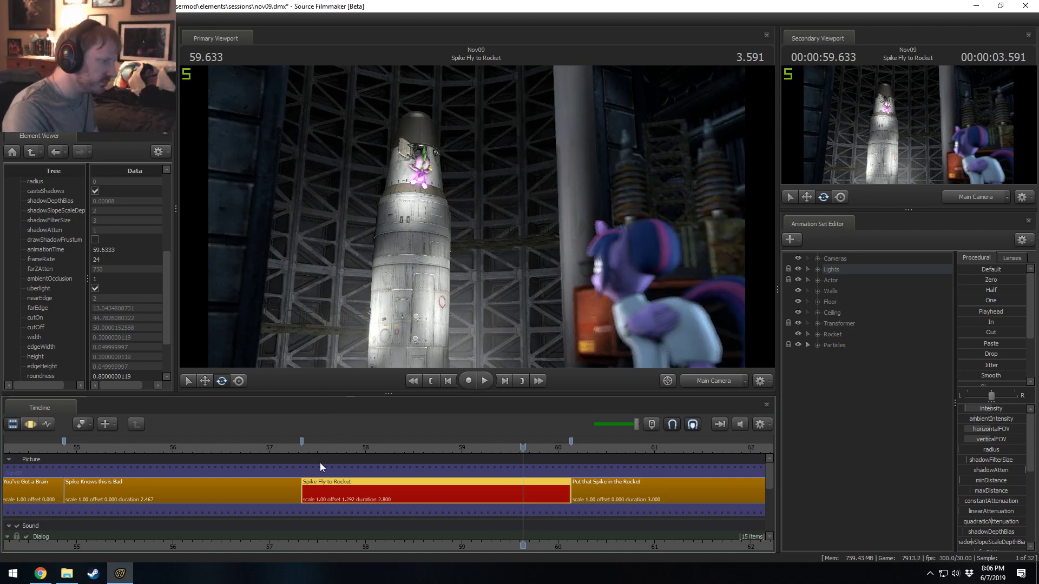
pyautogui.click(303, 455)
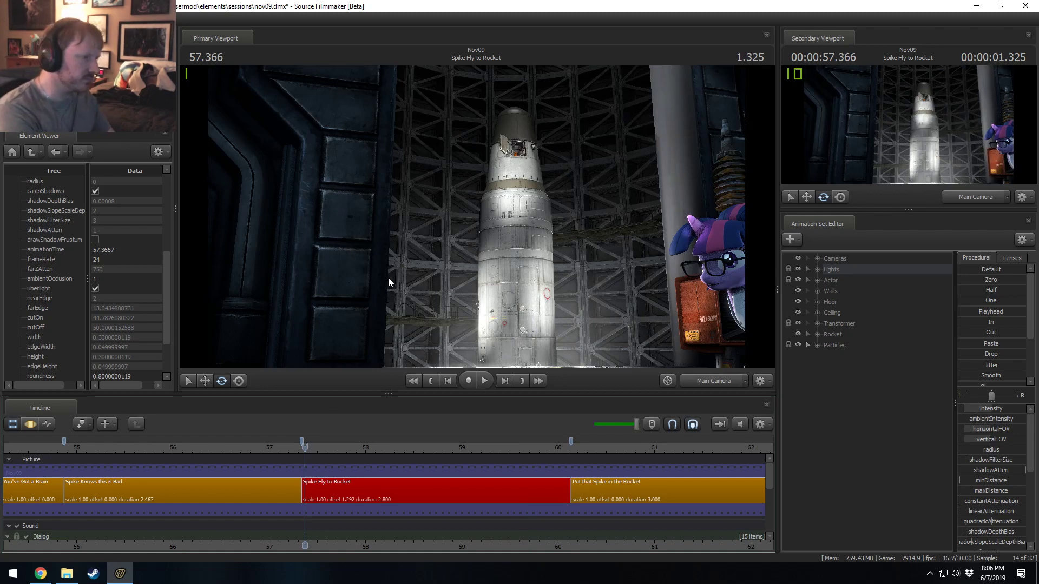
# - Play Spike Fly to Rocket through the main camera and replay its middle portion to review the lighting and Twilight's movement
pyautogui.press('space')
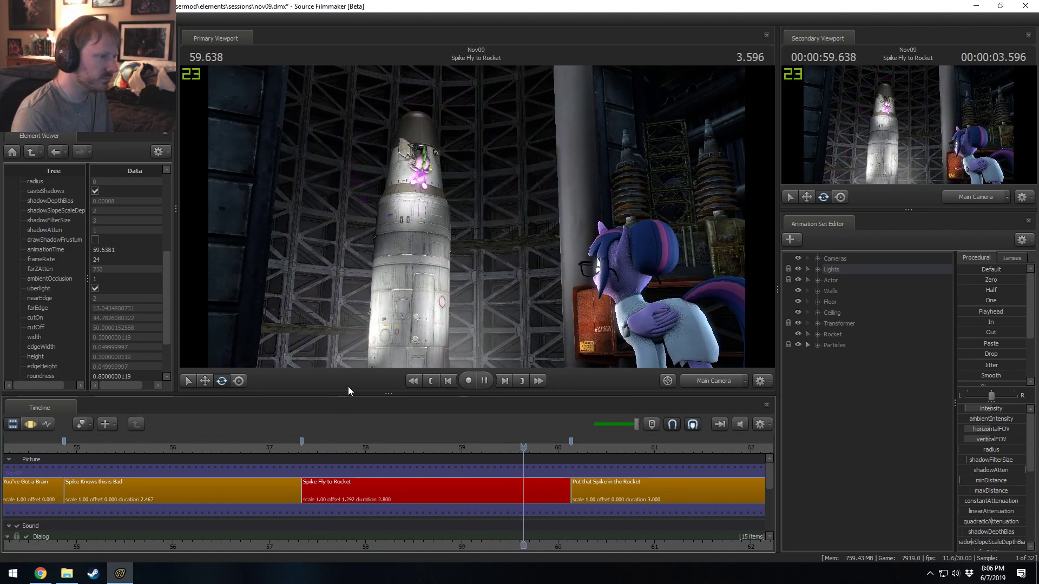
pyautogui.press('space')
pyautogui.press('space')
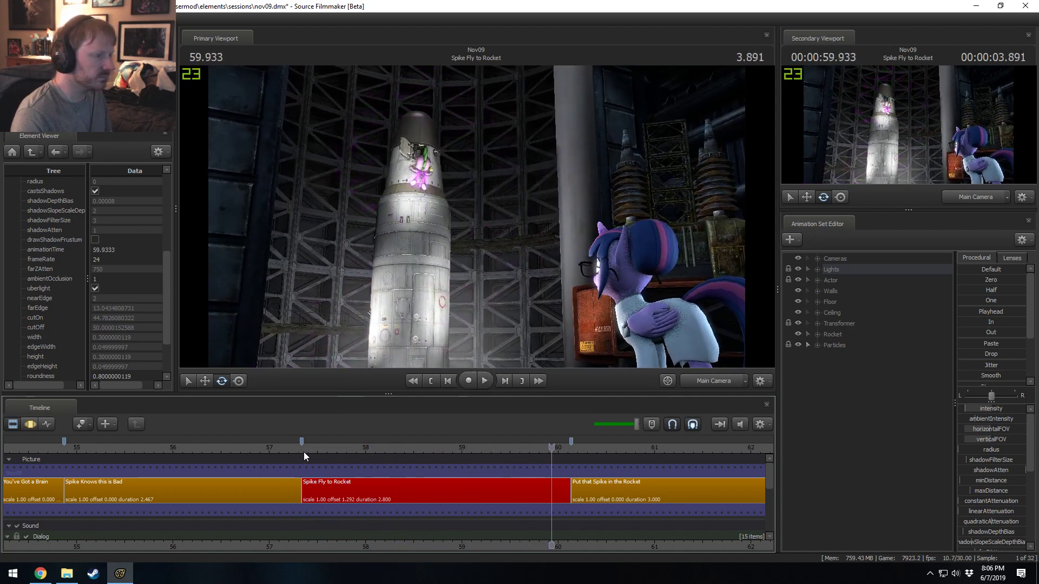
pyautogui.click(317, 447)
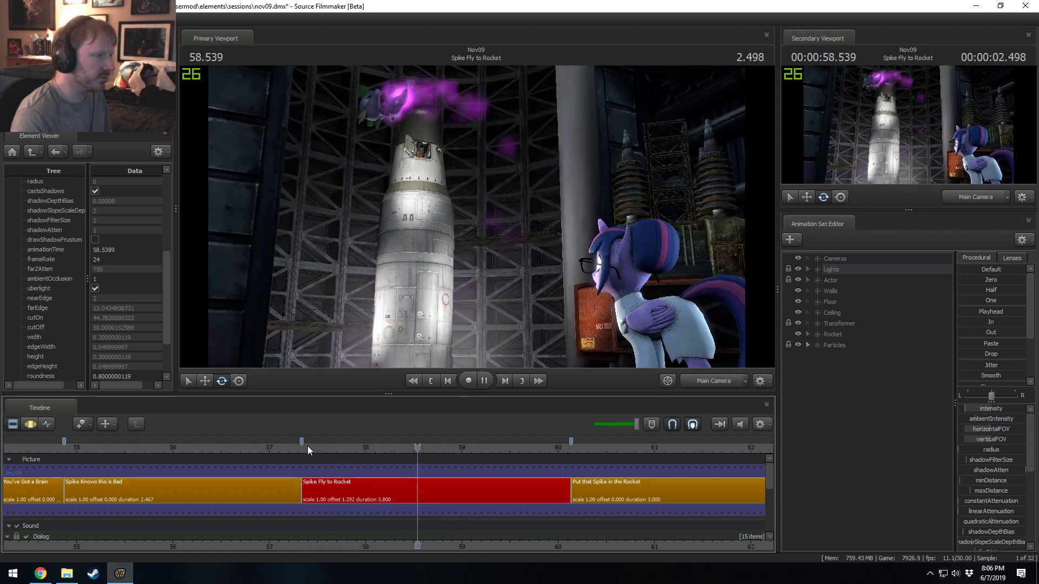
pyautogui.click(411, 449)
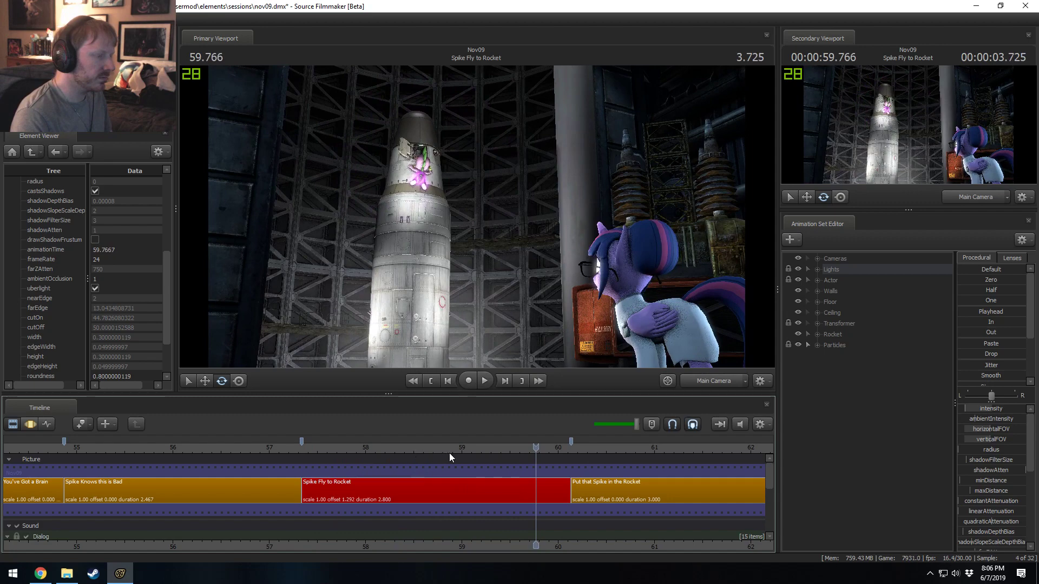
pyautogui.click(359, 450)
pyautogui.press('space')
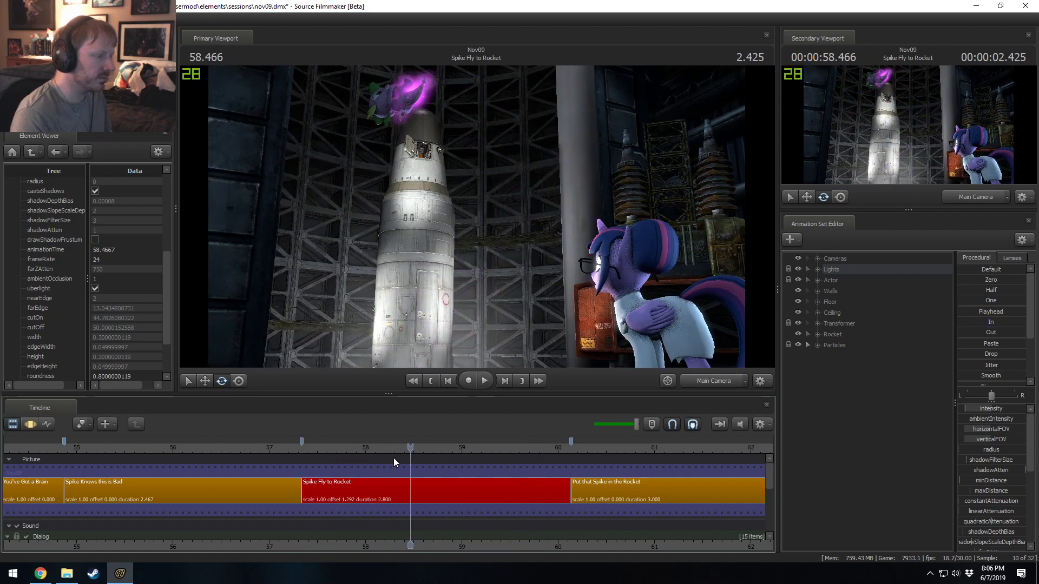
# - Lower Twilight's Head control slightly around 58.100, within a time selection from about 57.9 to 58.3
pyautogui.press('F3')
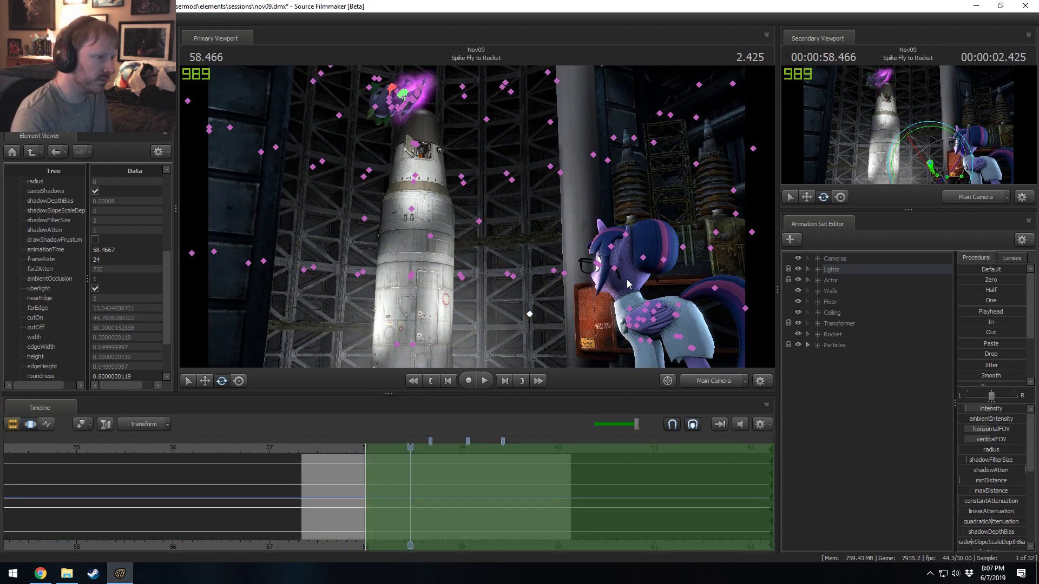
pyautogui.click(628, 292)
pyautogui.scroll(2, 438, 479)
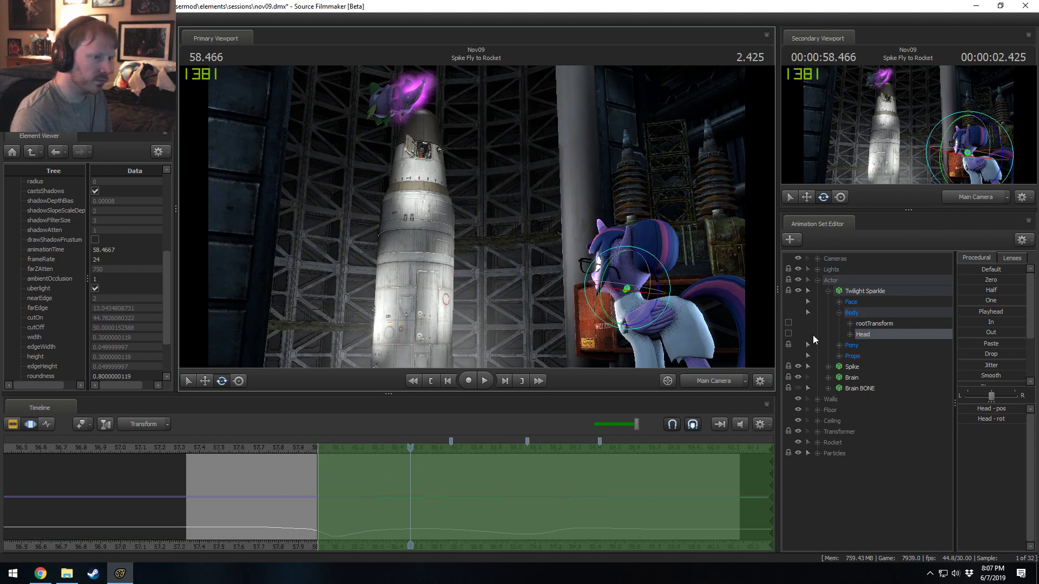
pyautogui.click(817, 280)
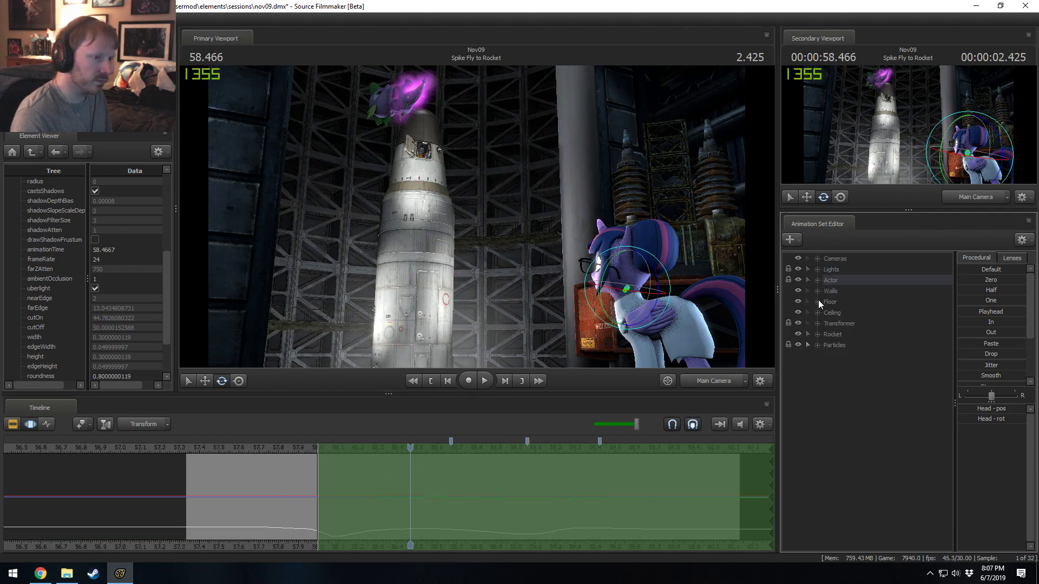
pyautogui.click(807, 345)
pyautogui.keyDown('shift'); pyautogui.moveTo(293, 501); pyautogui.dragTo(339, 507); pyautogui.keyUp('shift')
pyautogui.click(336, 507)
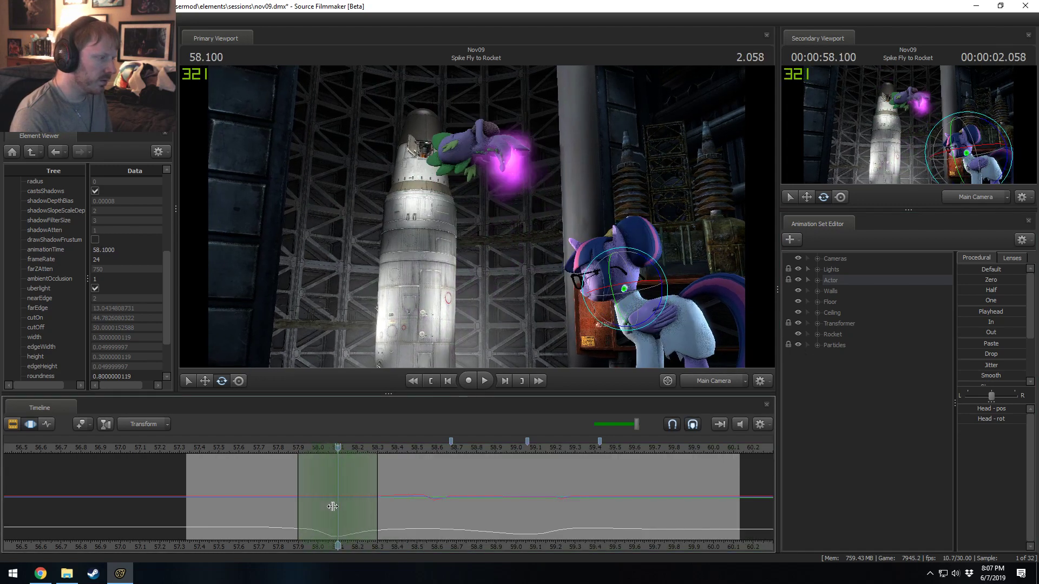
pyautogui.press('w')
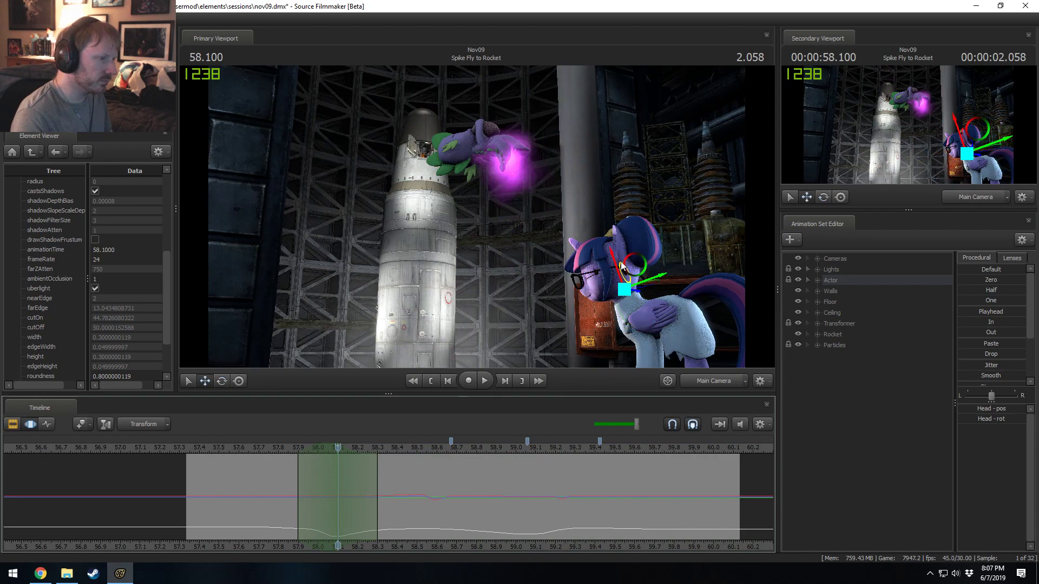
pyautogui.moveTo(615, 258); pyautogui.dragTo(616, 261)
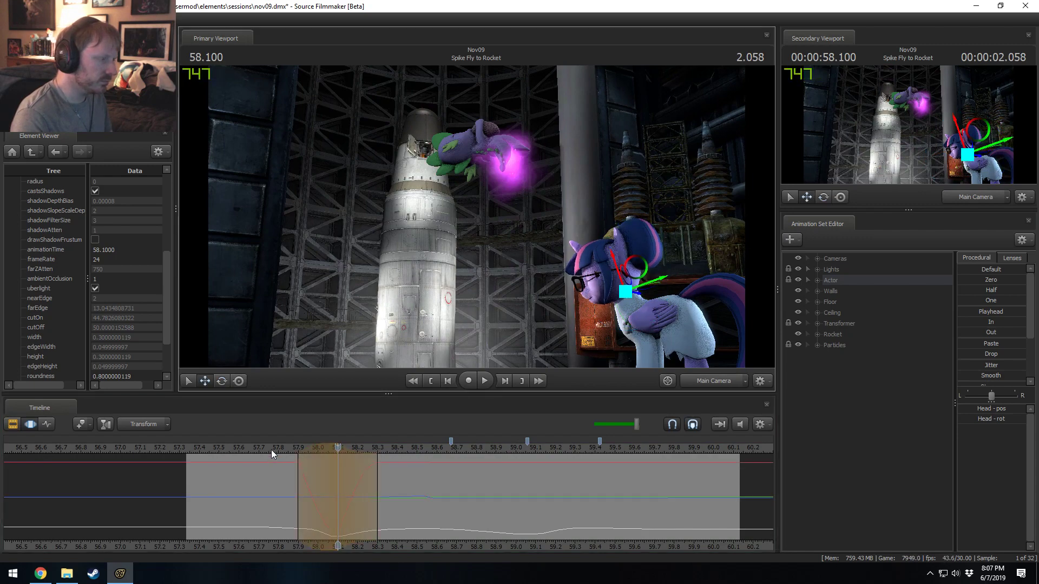
# - Turn off lighting in the primary viewport and replay the shot from about 57.8 to check Twilight's head dip
pyautogui.rightClick(405, 331)
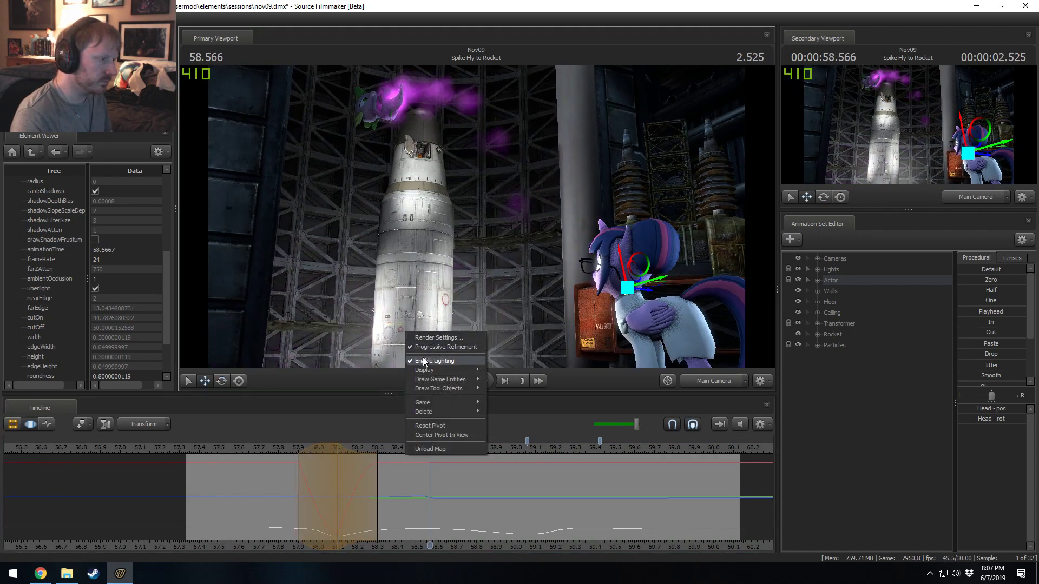
pyautogui.click(423, 358)
pyautogui.click(268, 446)
pyautogui.press('space')
pyautogui.click(267, 446)
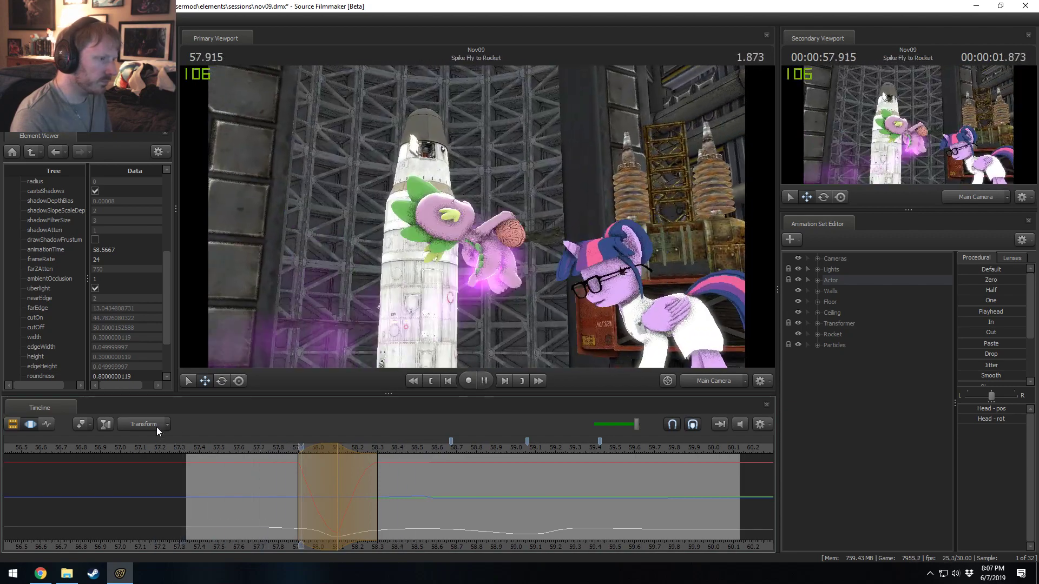
pyautogui.click(273, 450)
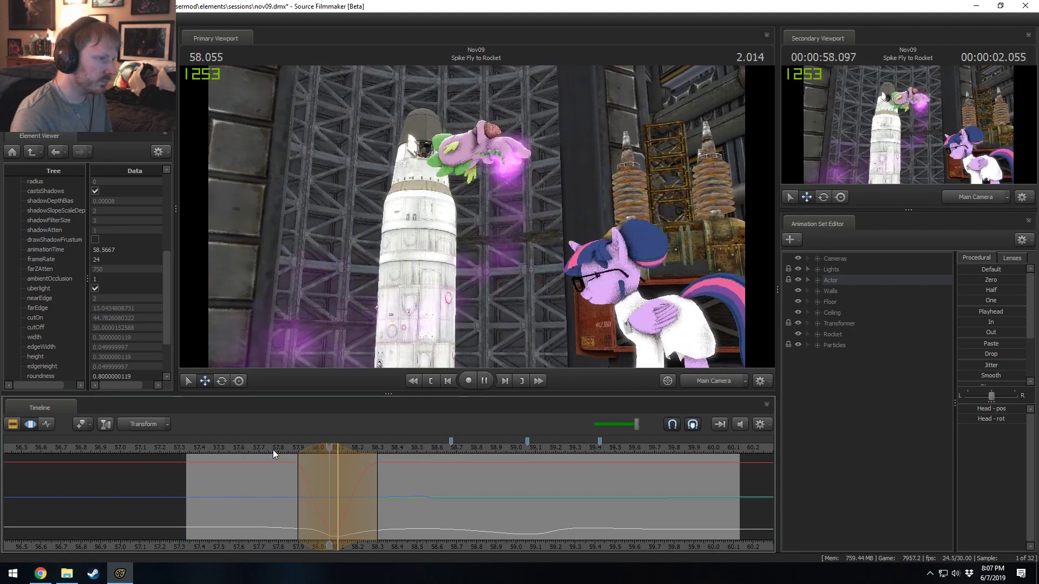
pyautogui.click(273, 461)
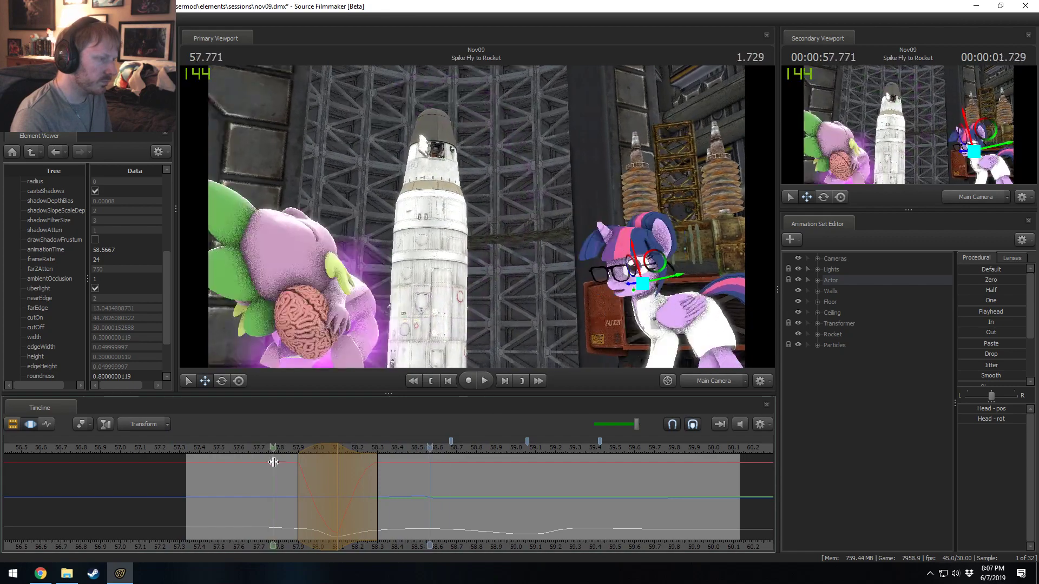
# - Add a second head dip around 59.100, widen its time selection to about 58.9–59.3 and play it back
pyautogui.moveTo(274, 461); pyautogui.dragTo(540, 471)
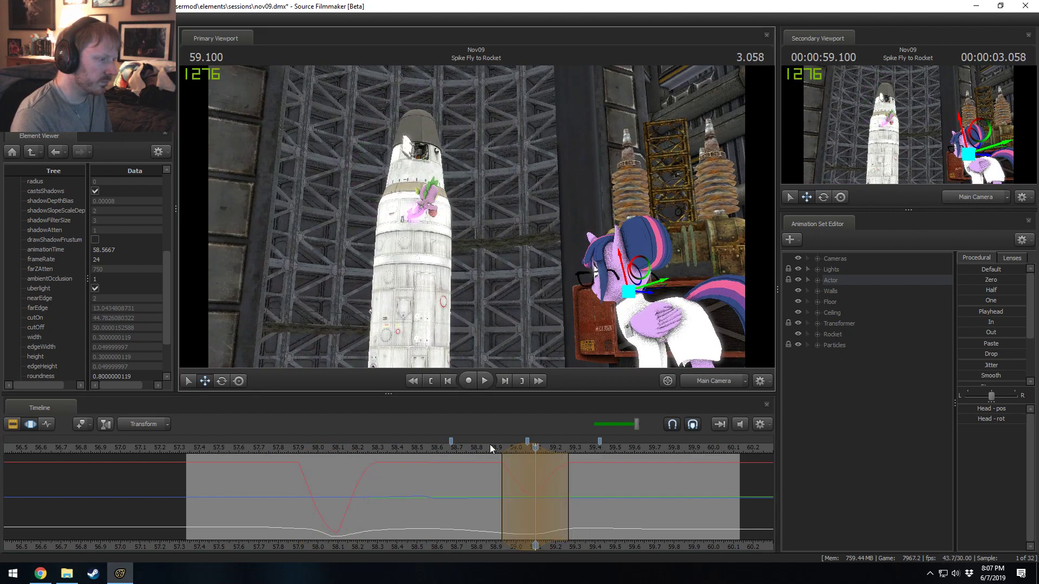
pyautogui.press('space')
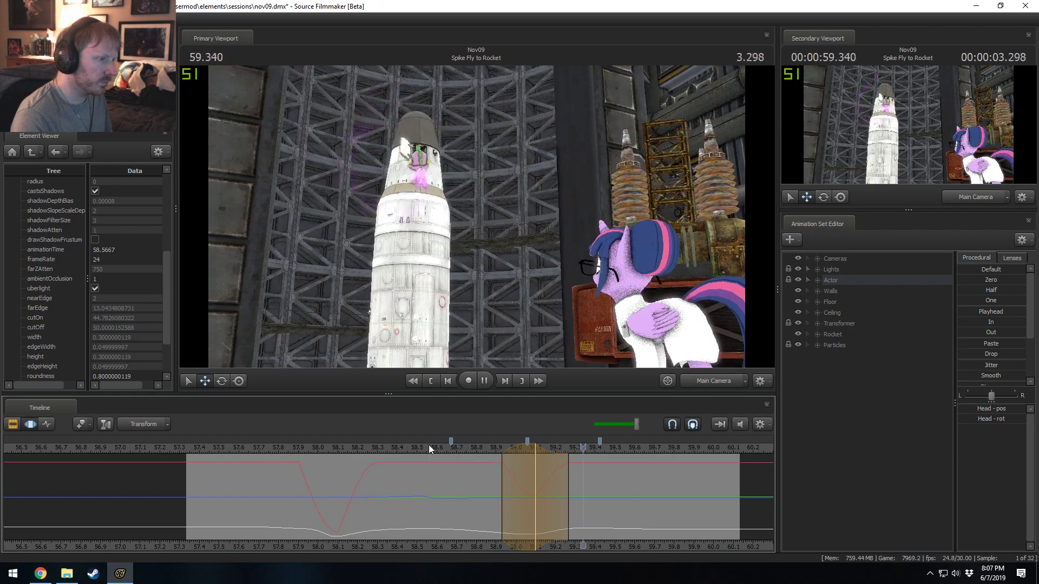
pyautogui.press('space')
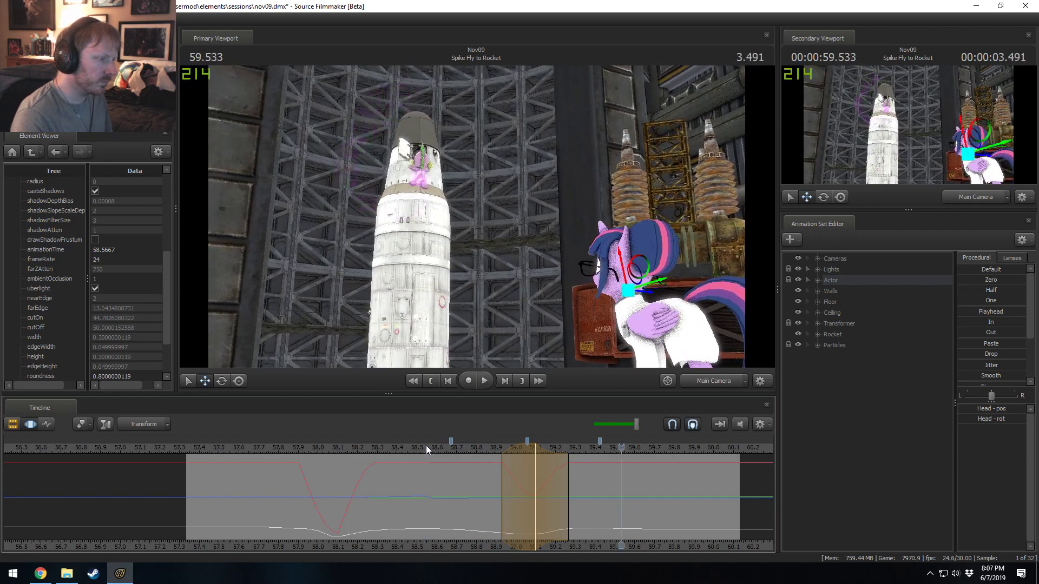
pyautogui.moveTo(508, 453); pyautogui.dragTo(499, 453)
pyautogui.click(469, 449)
pyautogui.press('space')
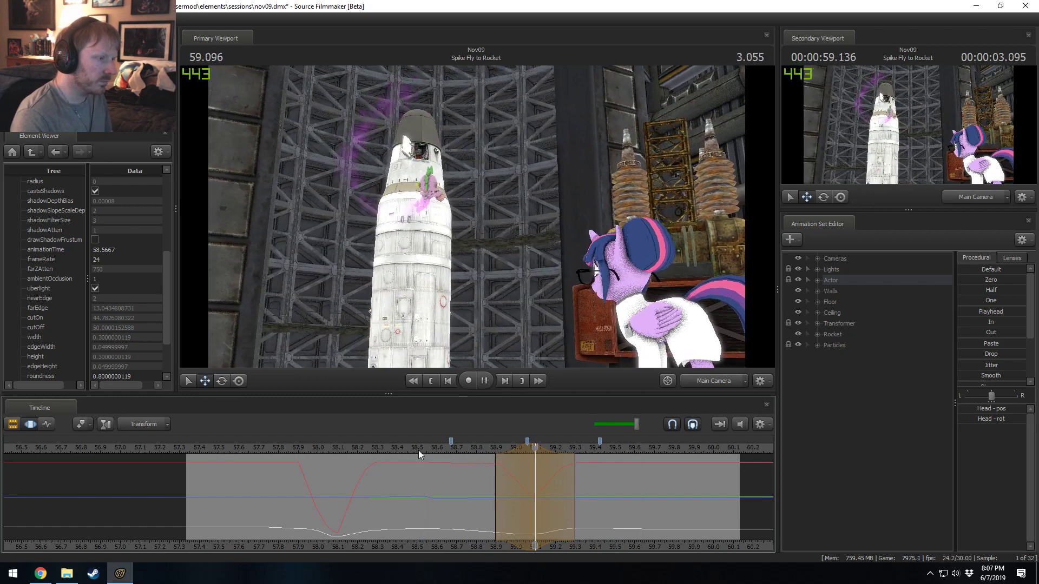
# - Switch to the work camera and replay the second head dip close up to judge how it eases in
pyautogui.click(714, 380)
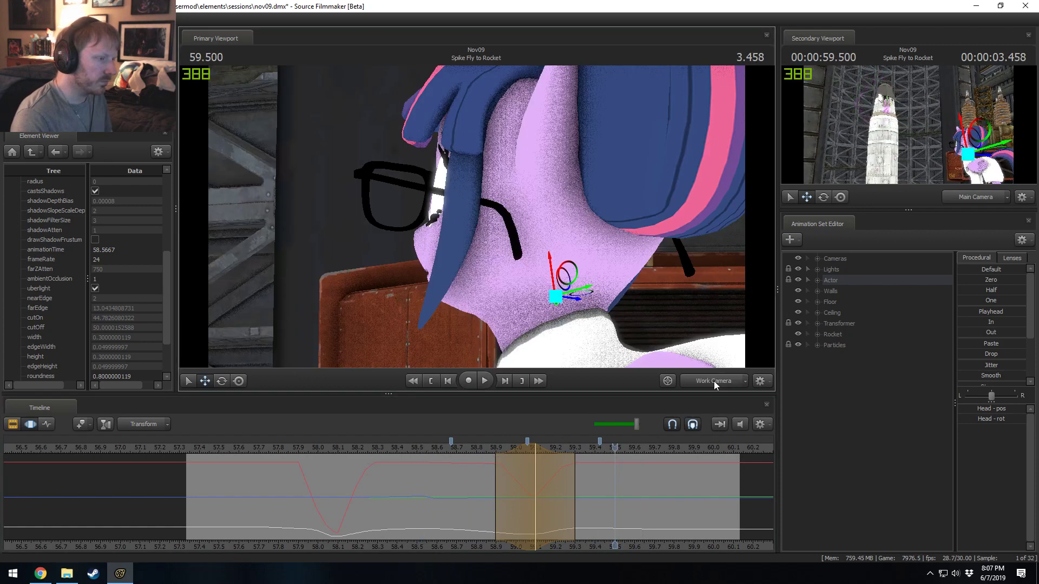
pyautogui.press('space')
pyautogui.click(430, 444)
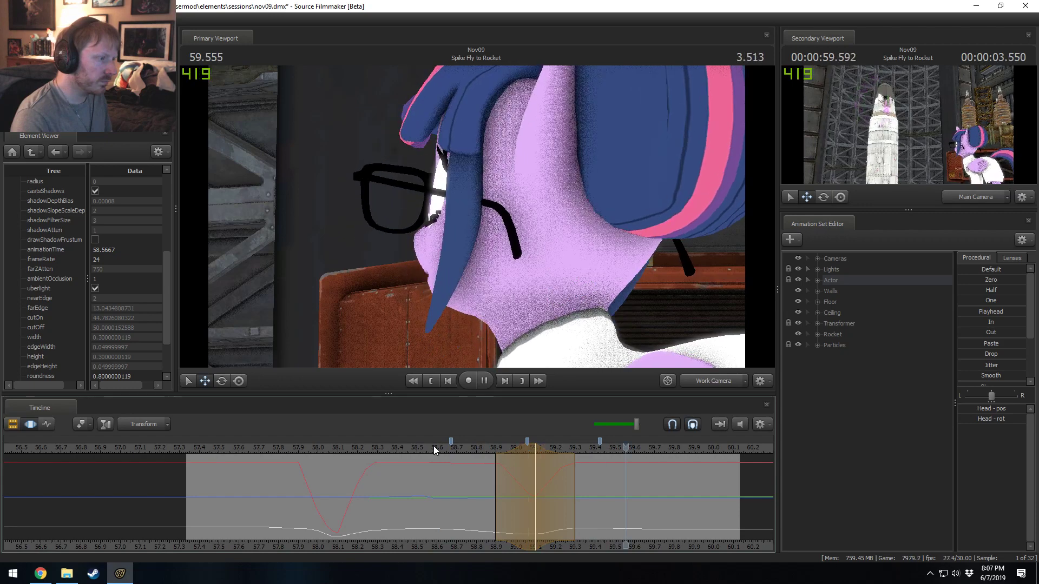
pyautogui.press('space')
pyautogui.click(476, 448)
pyautogui.press('space')
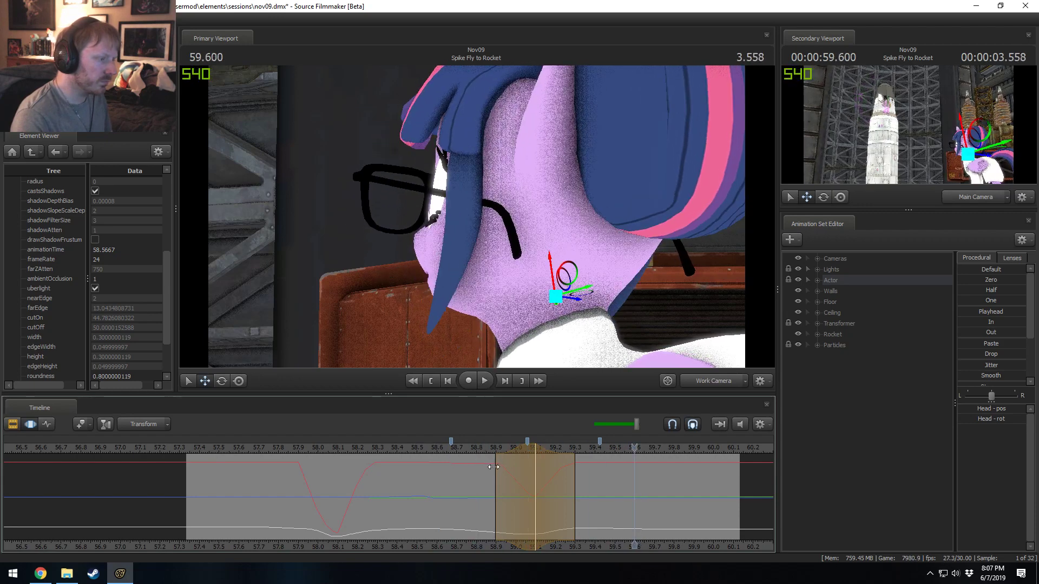
# - Extend the start of the second head dip back to about 58.83, replay it through both cameras and apply the edit
pyautogui.moveTo(485, 469); pyautogui.dragTo(473, 452)
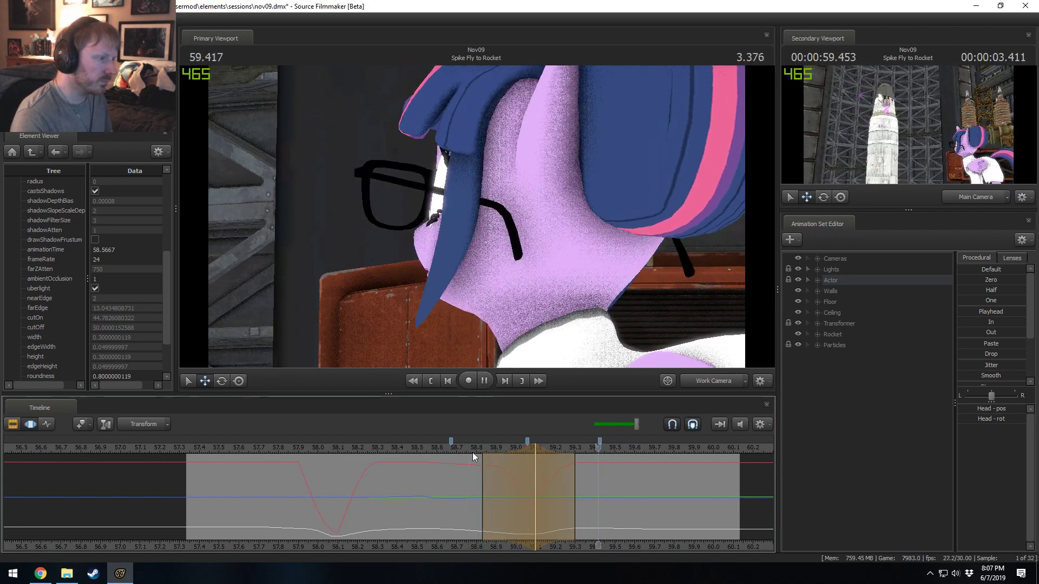
pyautogui.click(447, 449)
pyautogui.press('space')
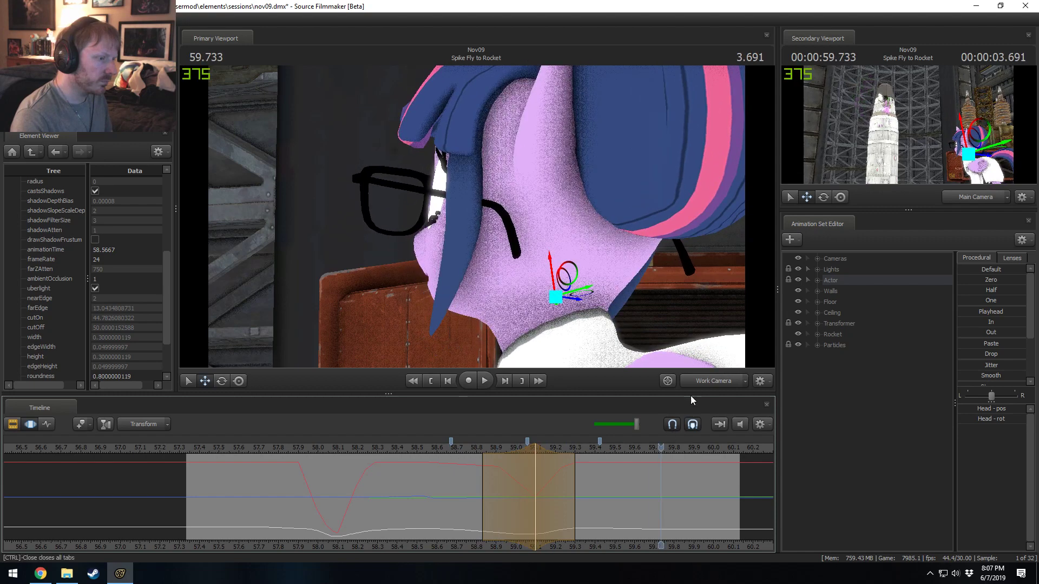
pyautogui.click(683, 385)
pyautogui.click(447, 449)
pyautogui.press('space')
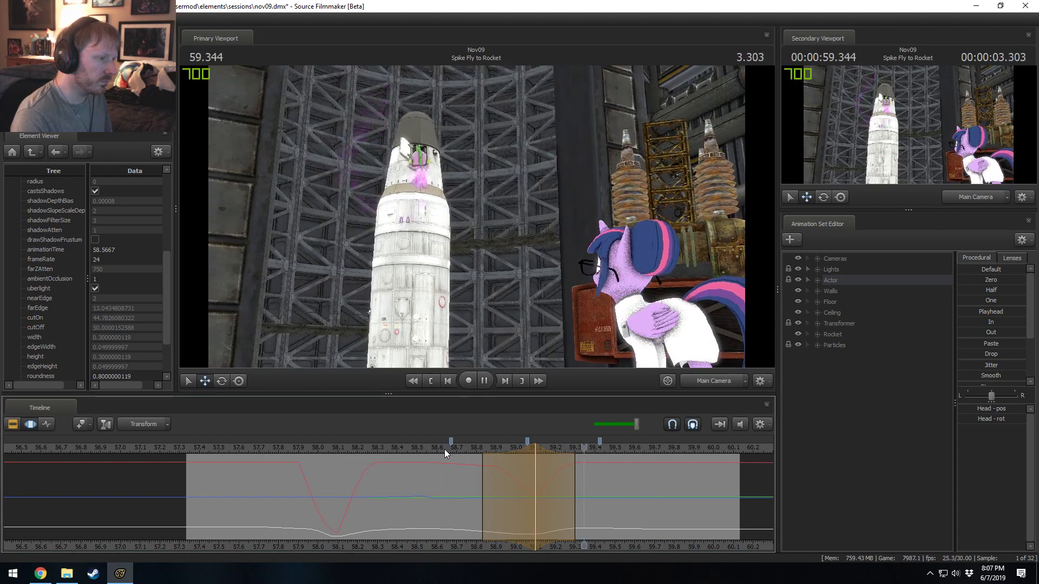
pyautogui.press('space')
pyautogui.press('F2')
pyautogui.press('F3')
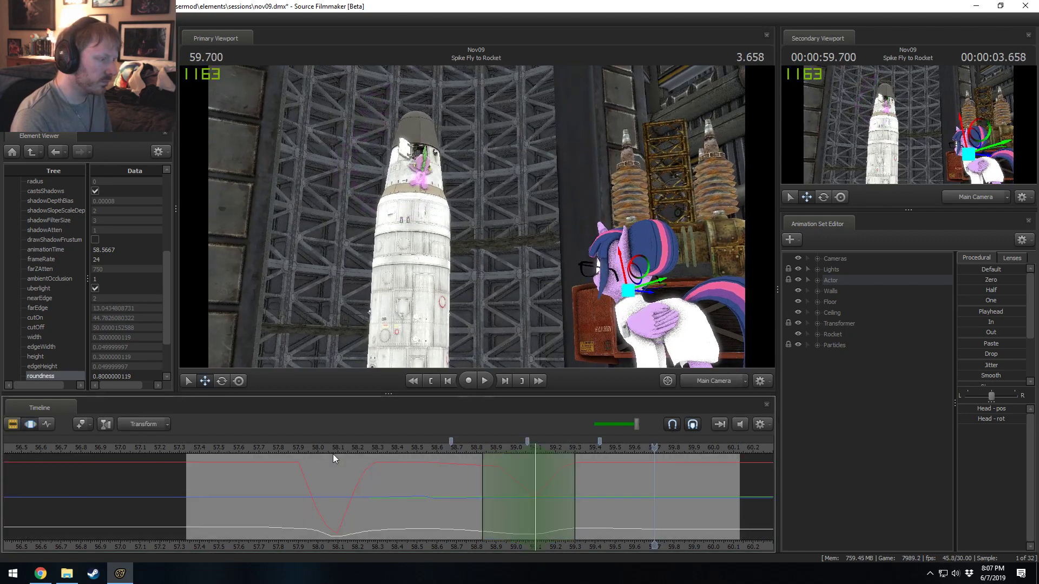
pyautogui.rightClick(517, 305)
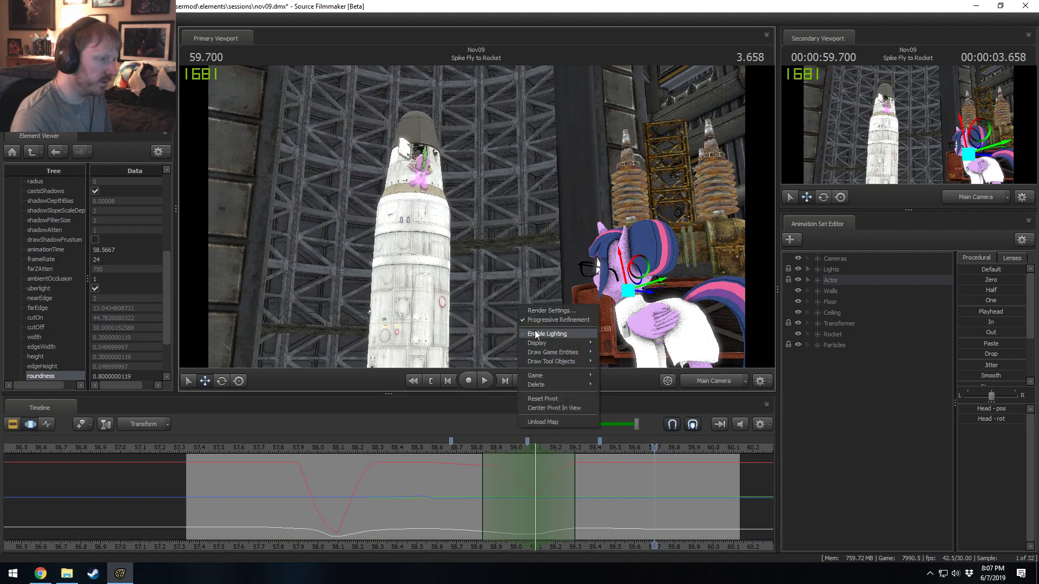
pyautogui.press('Escape')
# - Change the Spike Fly to Rocket clip's color by setting its green value to 100
pyautogui.press('F2')
pyautogui.rightClick(390, 478)
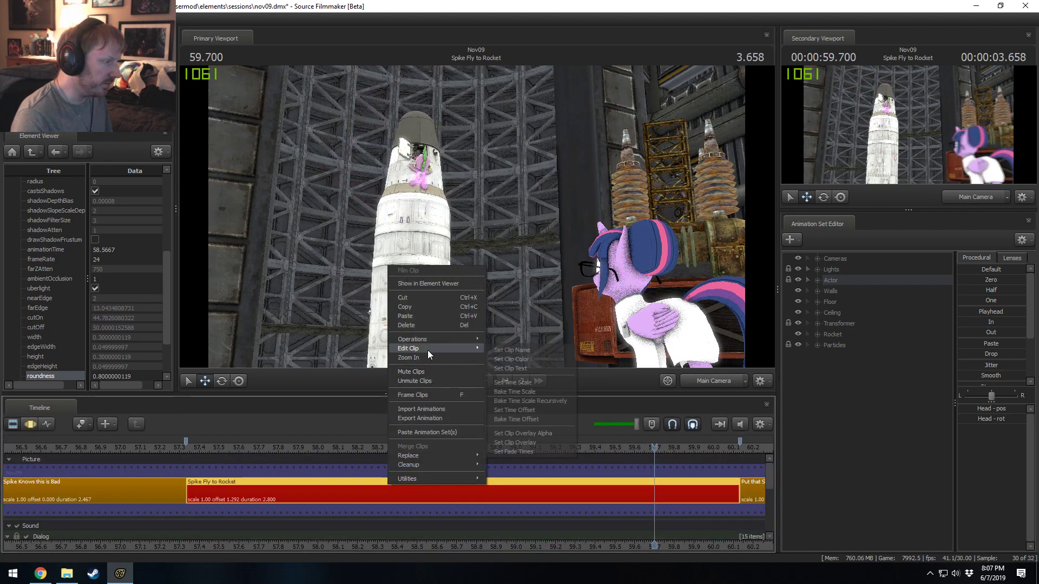
pyautogui.moveTo(490, 349)
pyautogui.click(539, 355)
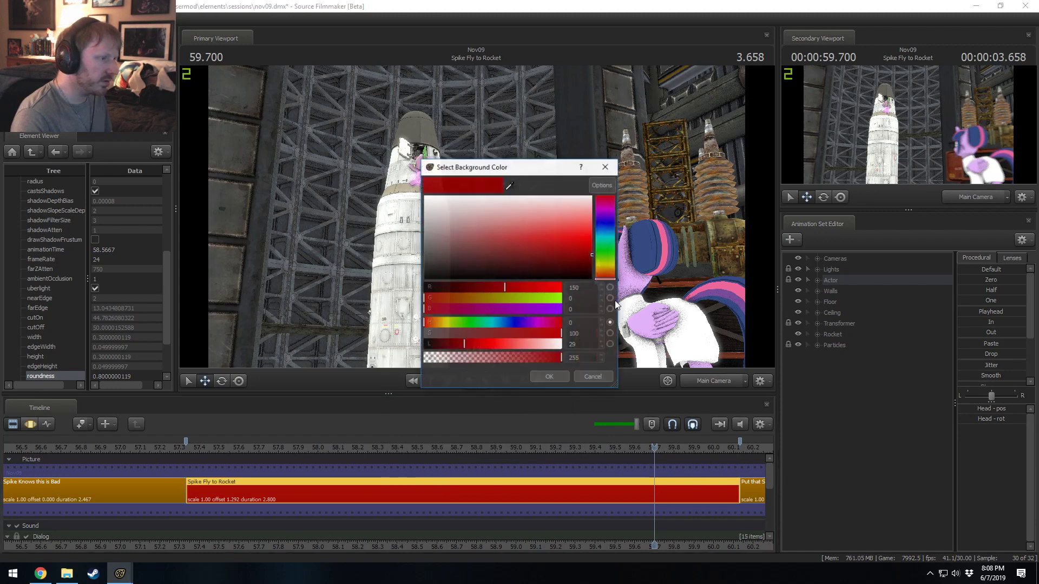
pyautogui.press('Tab')
pyautogui.write('10')
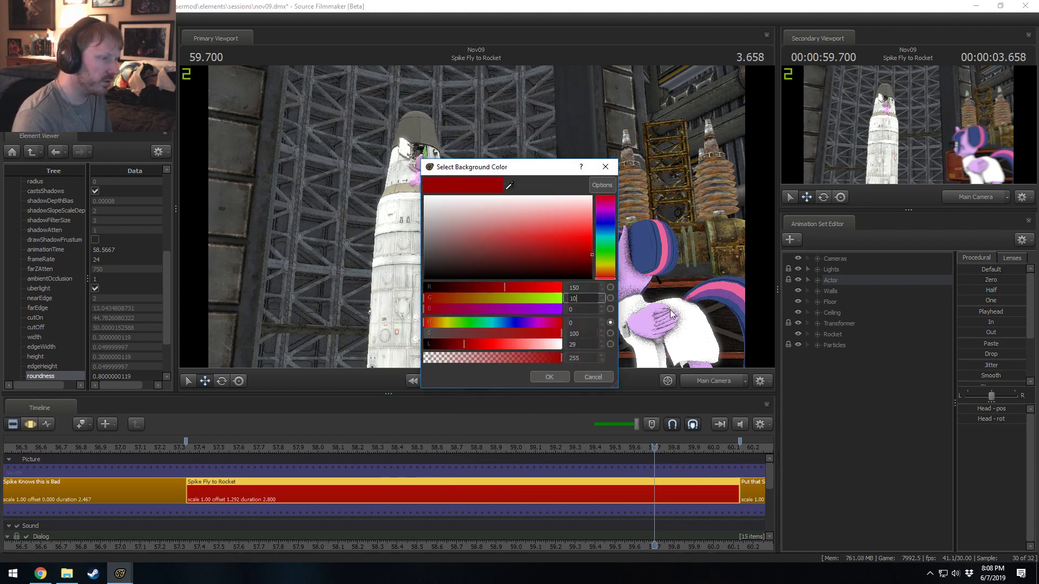
pyautogui.write('0')
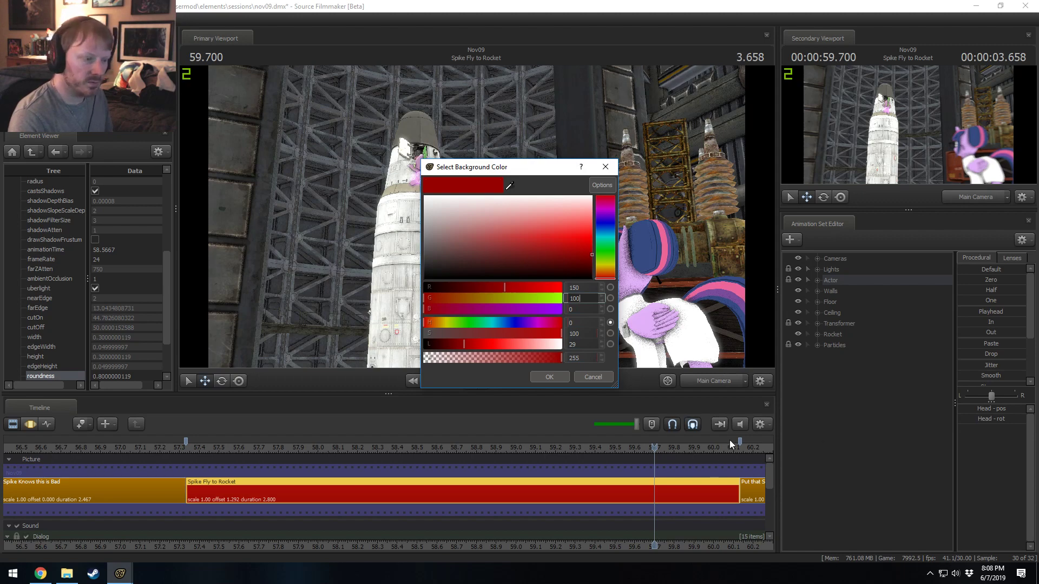
pyautogui.click(543, 378)
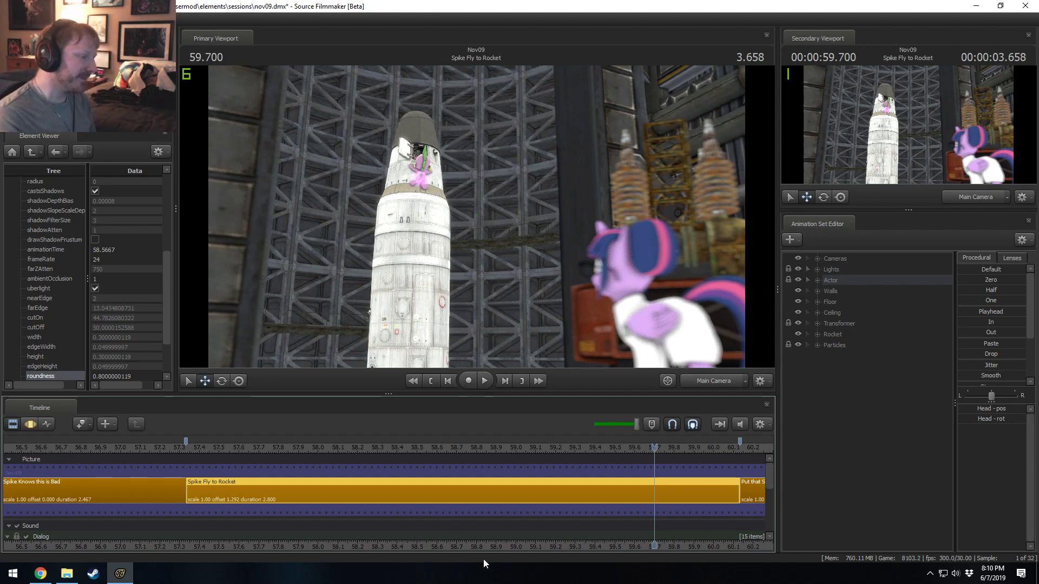
pyautogui.scroll(-3, 476, 548)
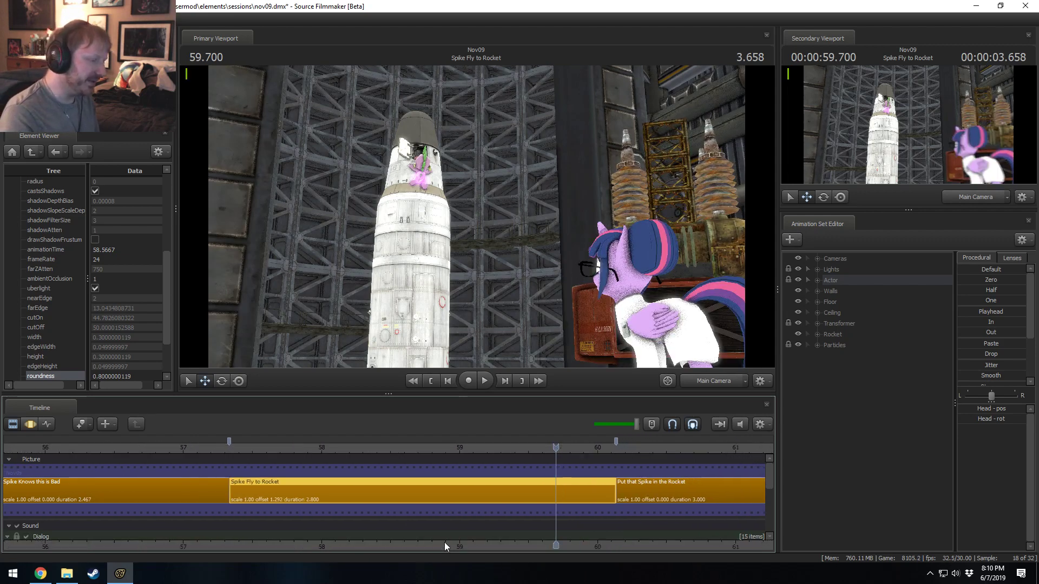
pyautogui.scroll(-4, 463, 544)
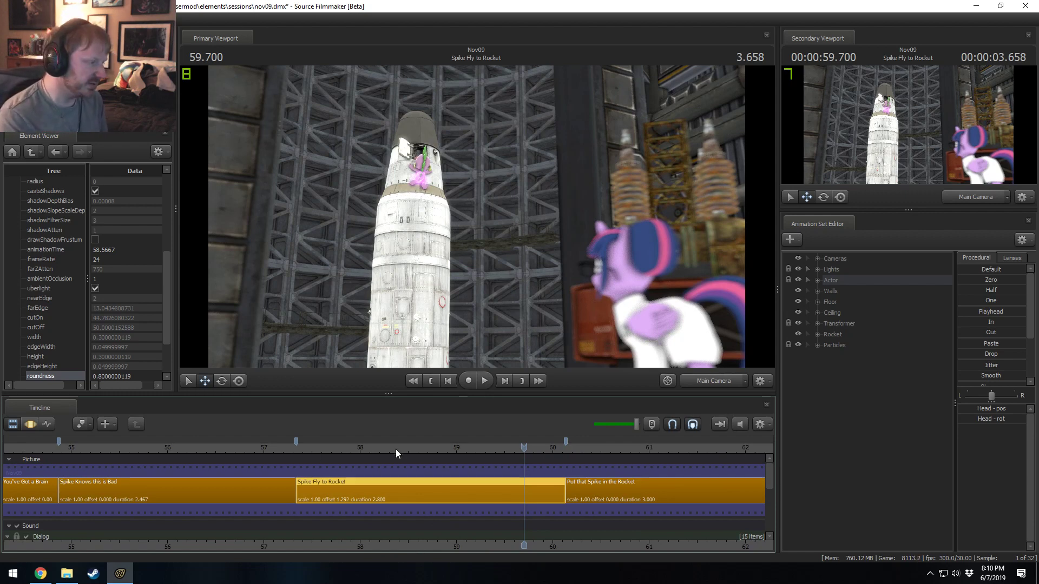
pyautogui.scroll(-4, 398, 449)
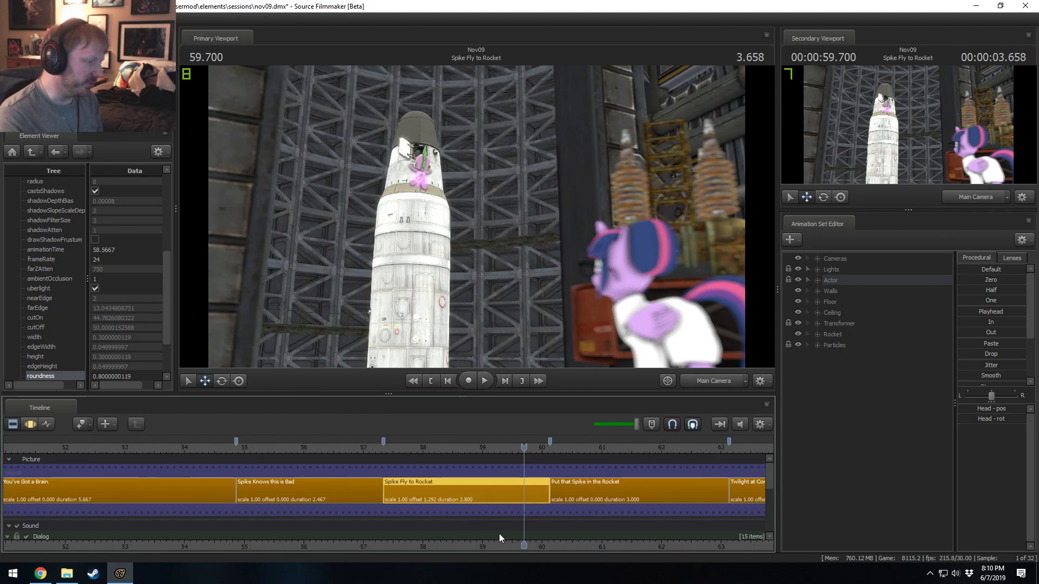
pyautogui.scroll(-15, 382, 510)
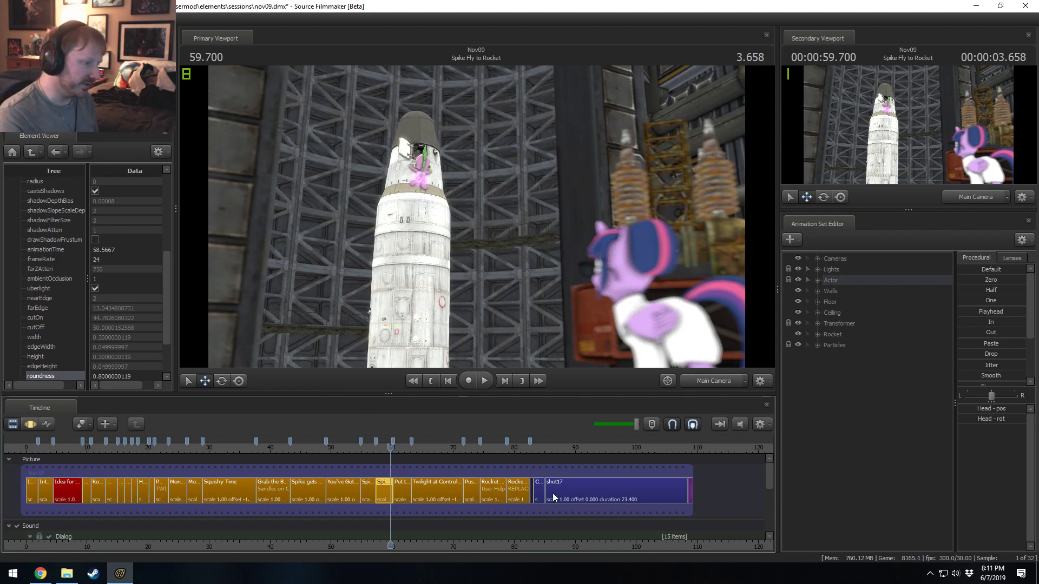
pyautogui.scroll(1, 490, 511)
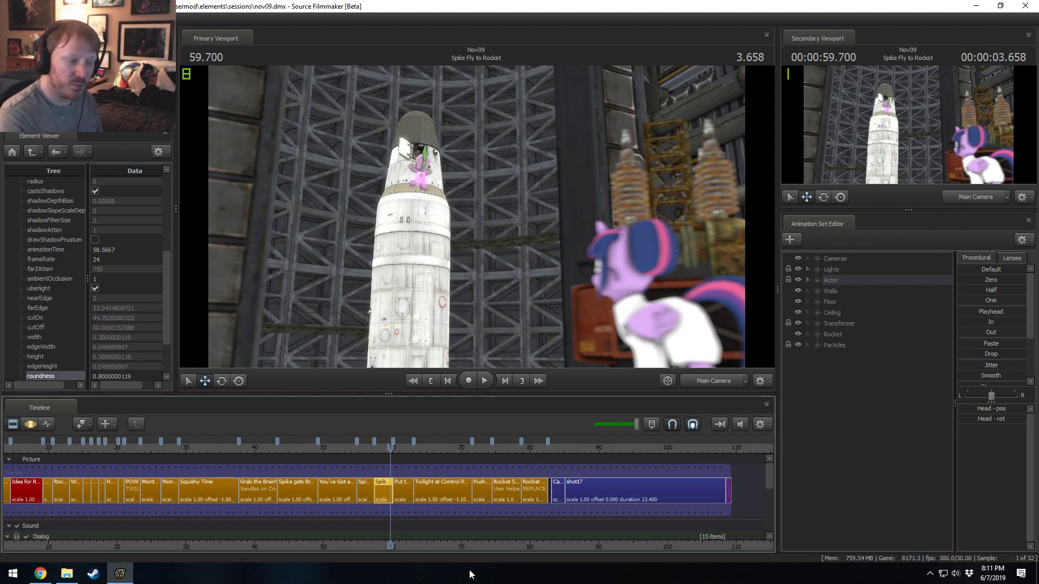
pyautogui.moveTo(475, 556); pyautogui.dragTo(654, 538, button='middle')
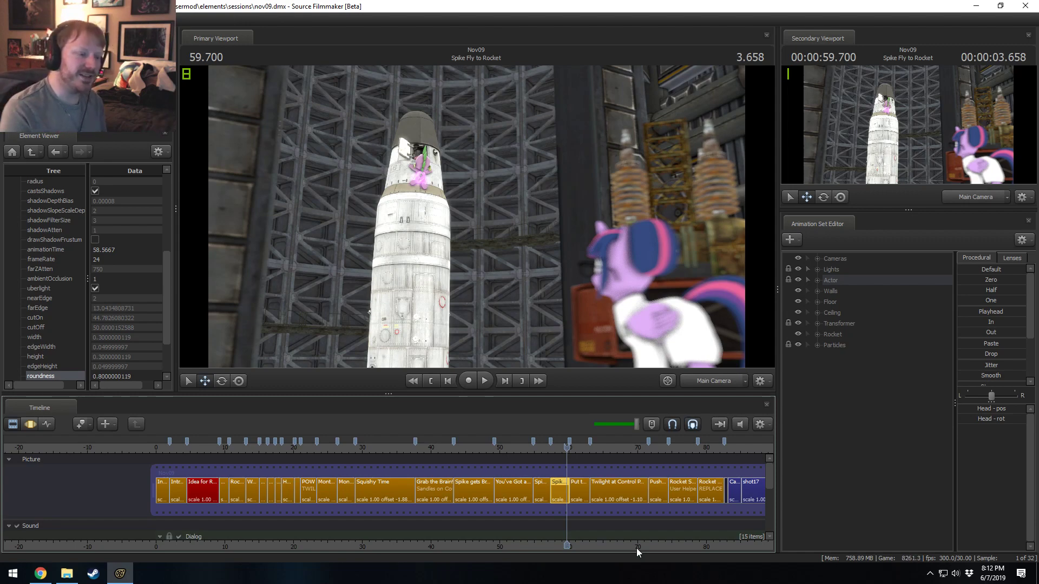
# - Switch to Chrome, look through the Octopath Traveler screenshots on the Green Man Gaming store, and minimize the browser
pyautogui.click(41, 573)
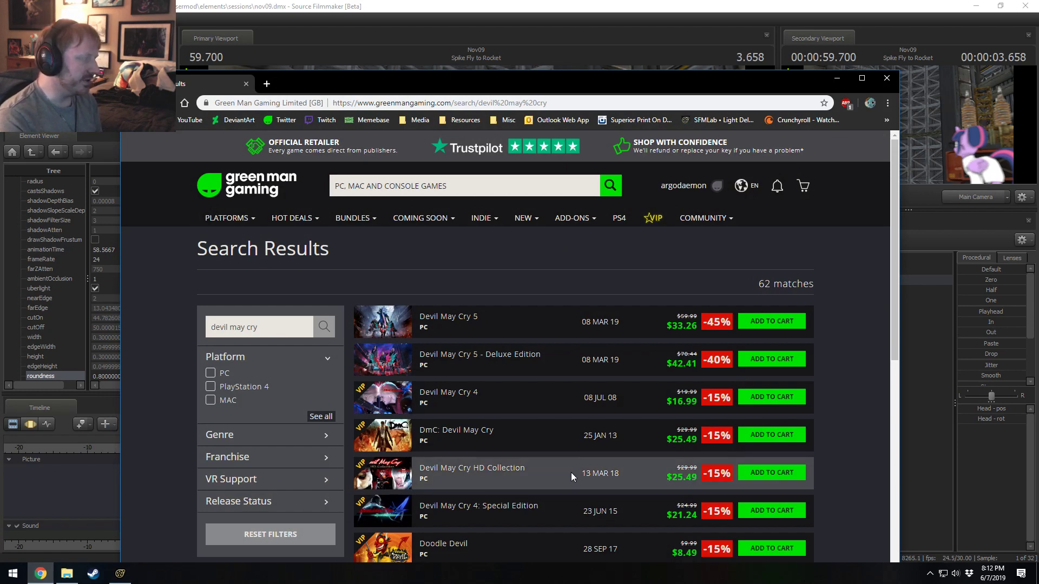
pyautogui.click(235, 193)
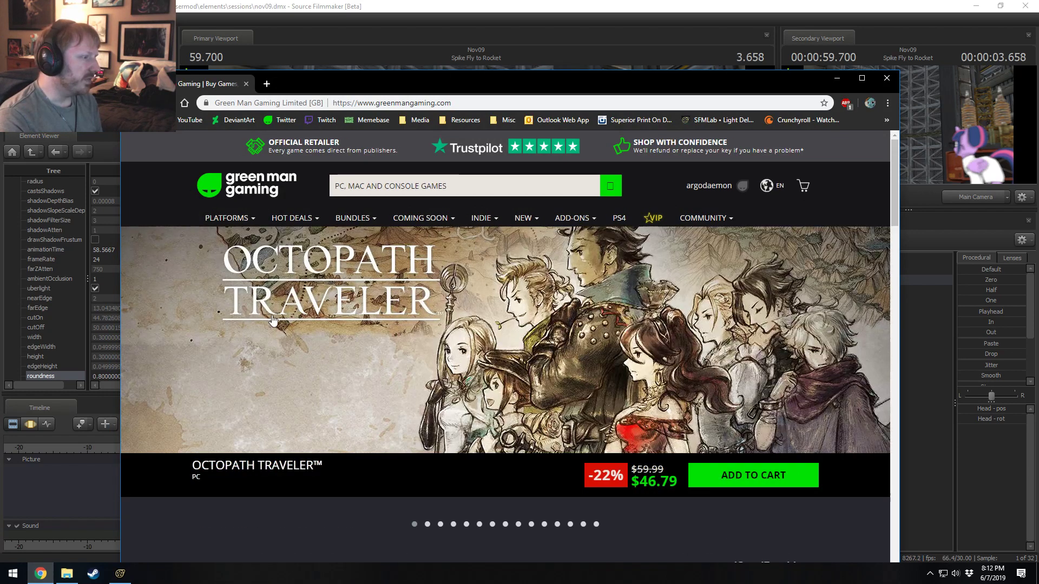
pyautogui.click(575, 306)
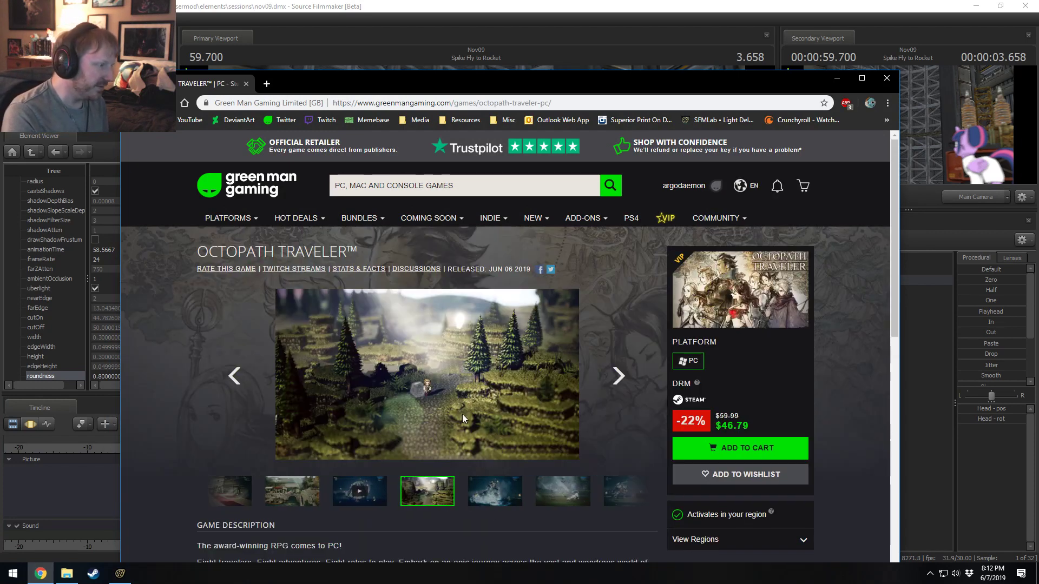
pyautogui.click(495, 494)
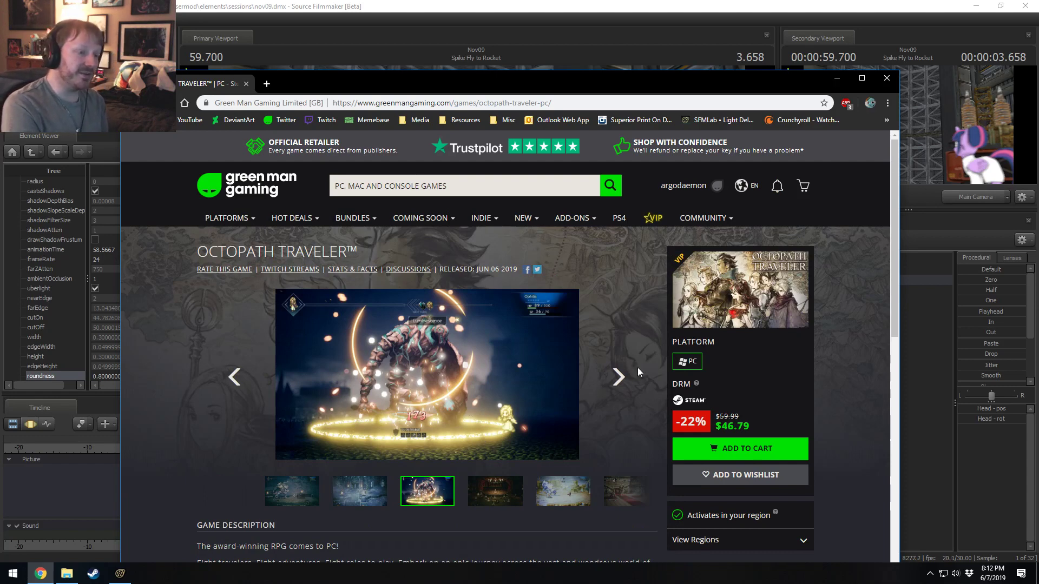
pyautogui.click(837, 77)
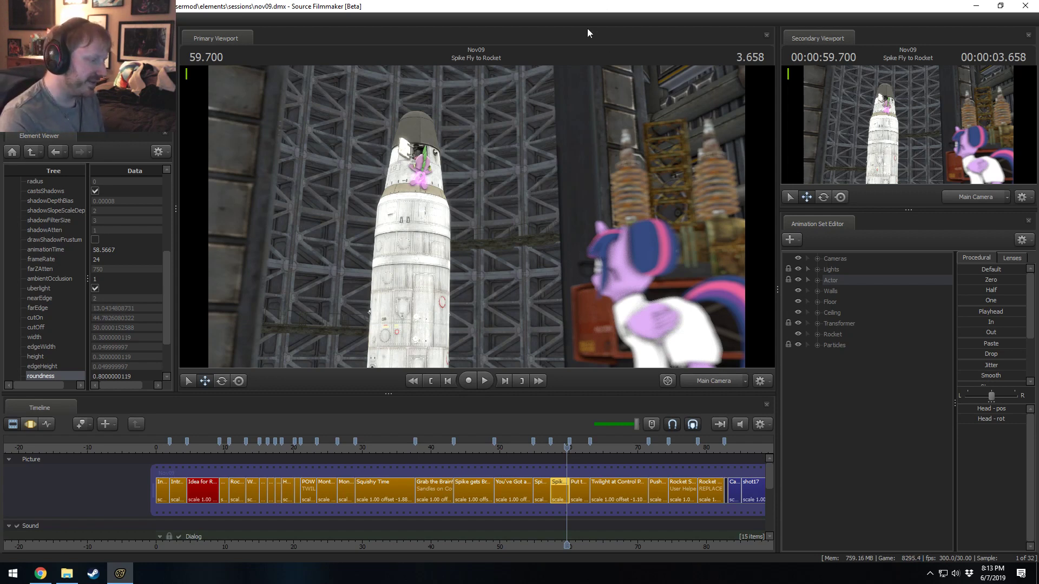
pyautogui.scroll(3, 521, 523)
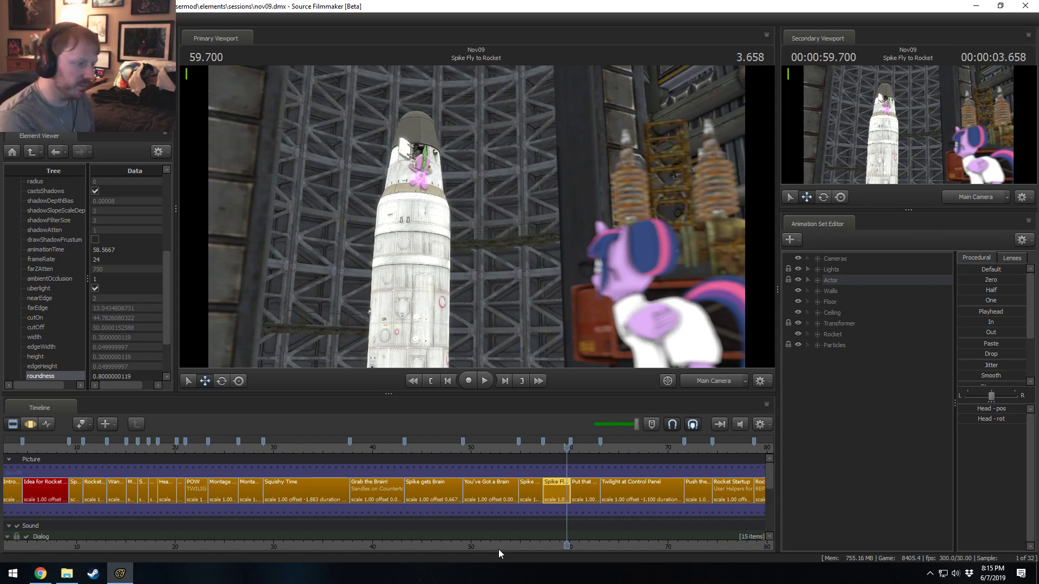
pyautogui.moveTo(446, 548); pyautogui.dragTo(554, 546, button='middle')
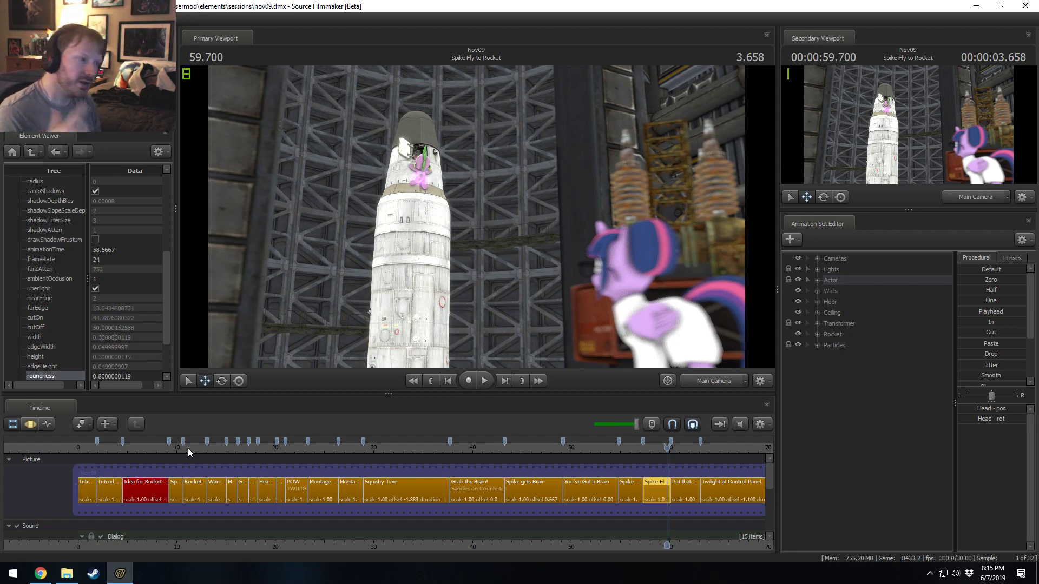
# - Switch back to Chrome, search the web for "nautoua hsf" in a new tab, and move the browser window out of view
pyautogui.click(40, 573)
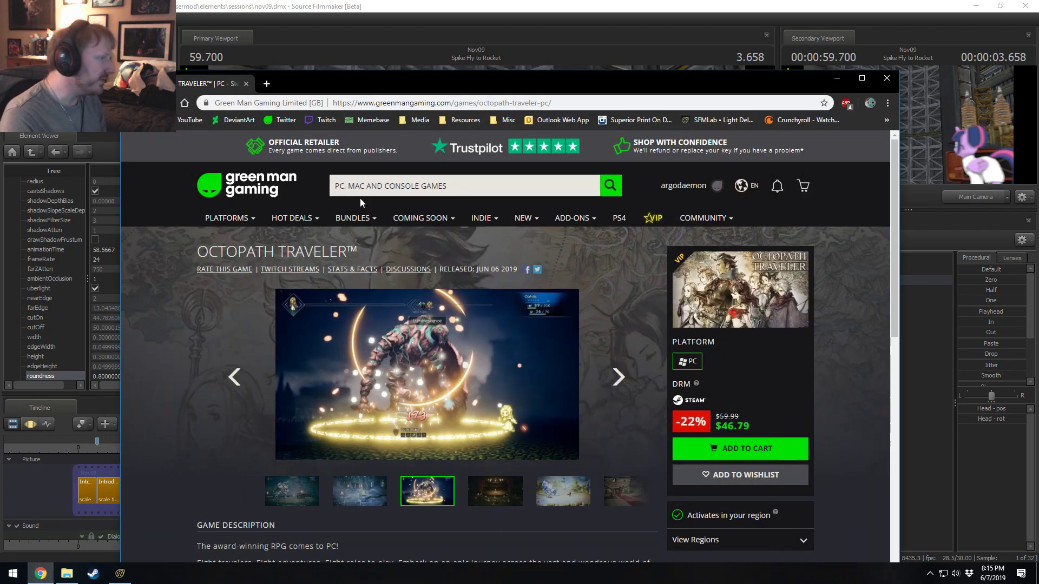
pyautogui.click(266, 83)
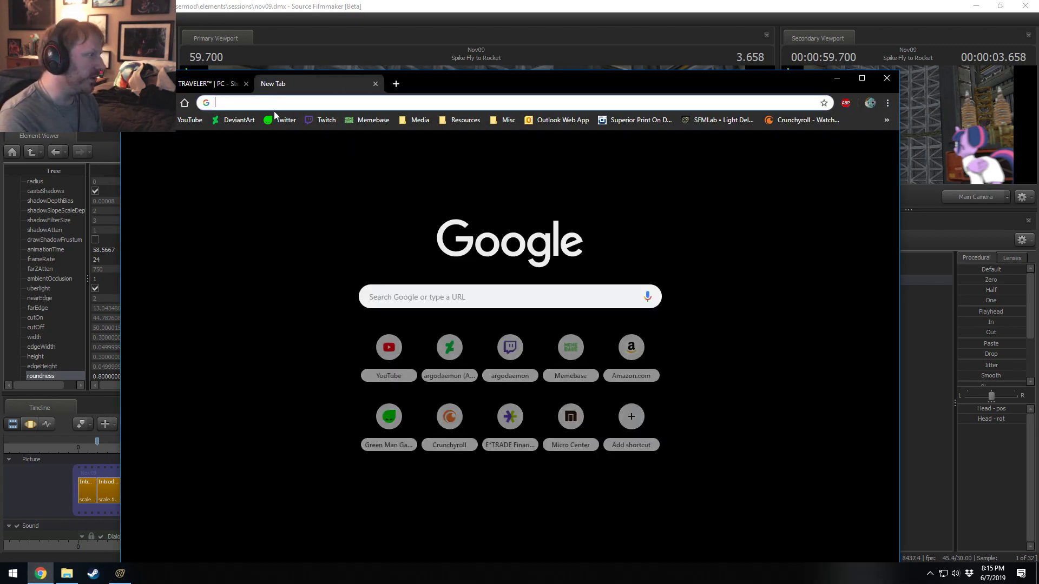
pyautogui.write('n')
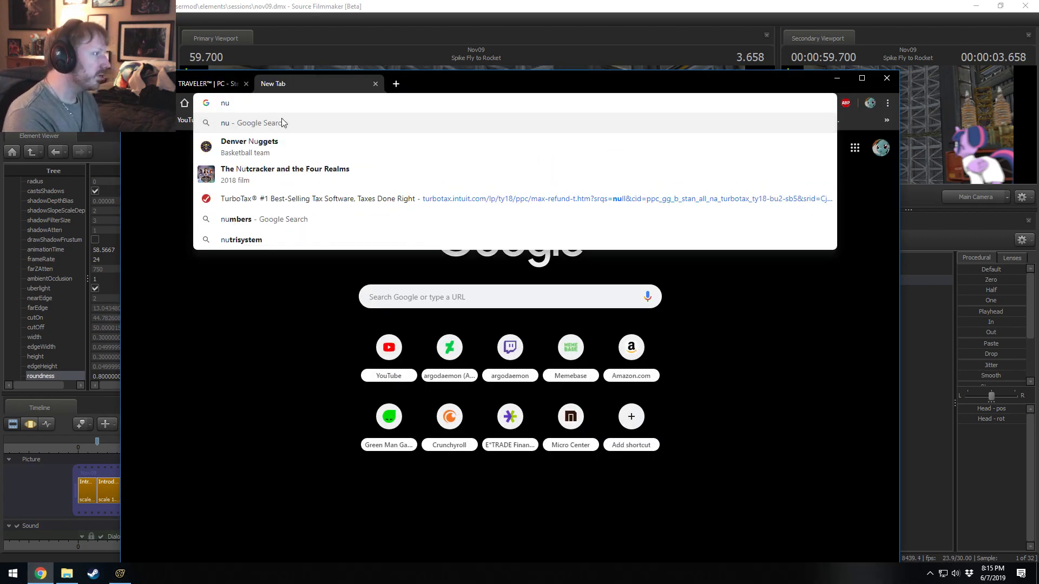
pyautogui.write('aud')
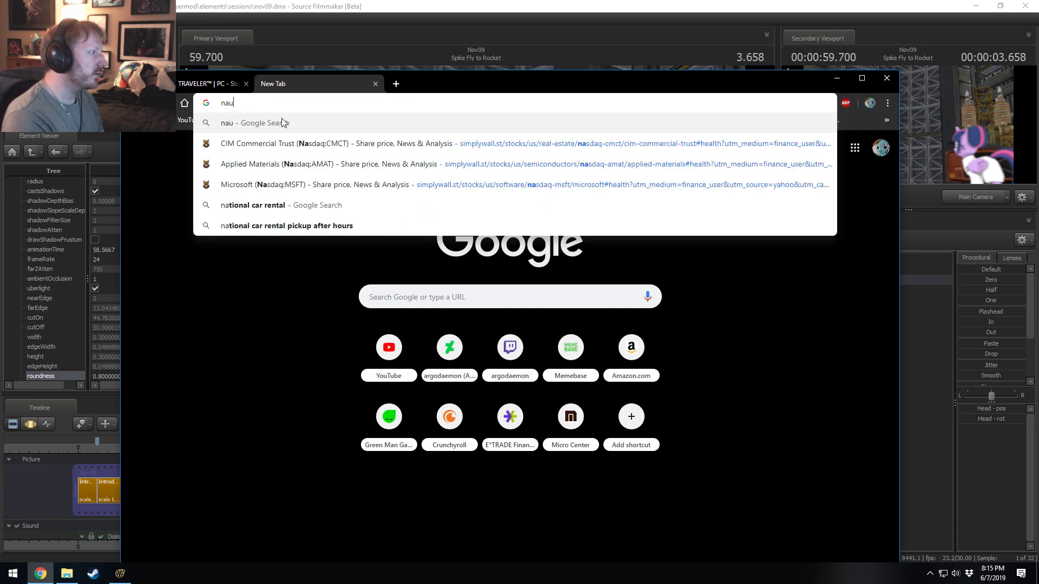
pyautogui.press('BackSpace')
pyautogui.write('teous')
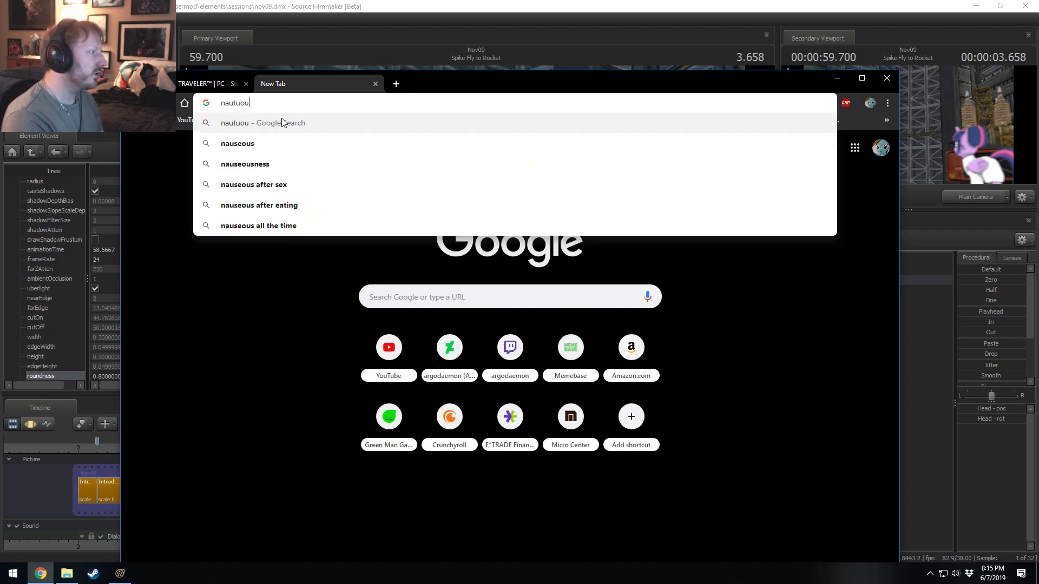
pyautogui.press('BackSpace')
pyautogui.press('BackSpace')
pyautogui.press('BackSpace')
pyautogui.press('BackSpace')
pyautogui.write('oua hsf')
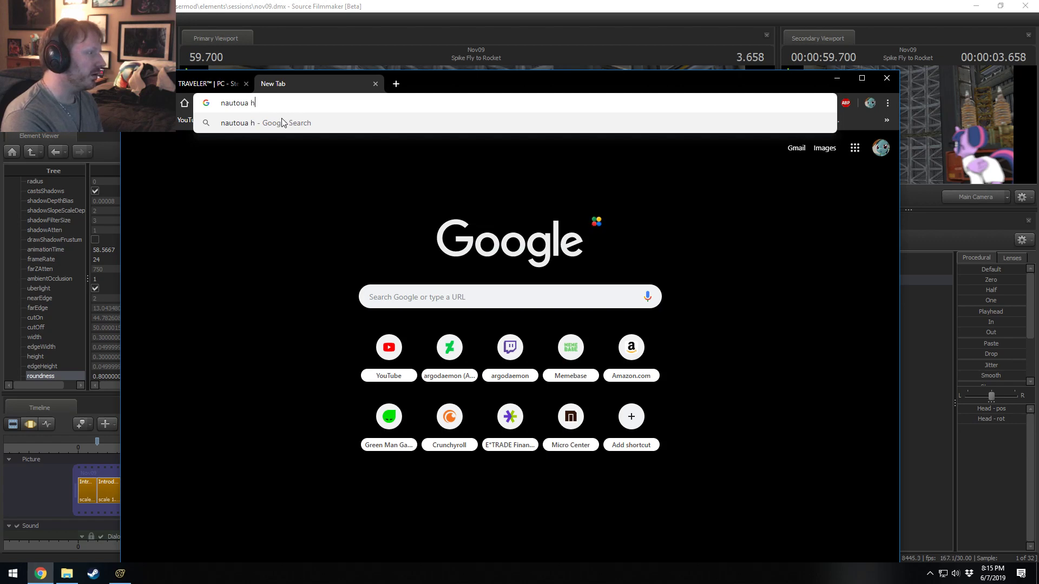
pyautogui.press('Return')
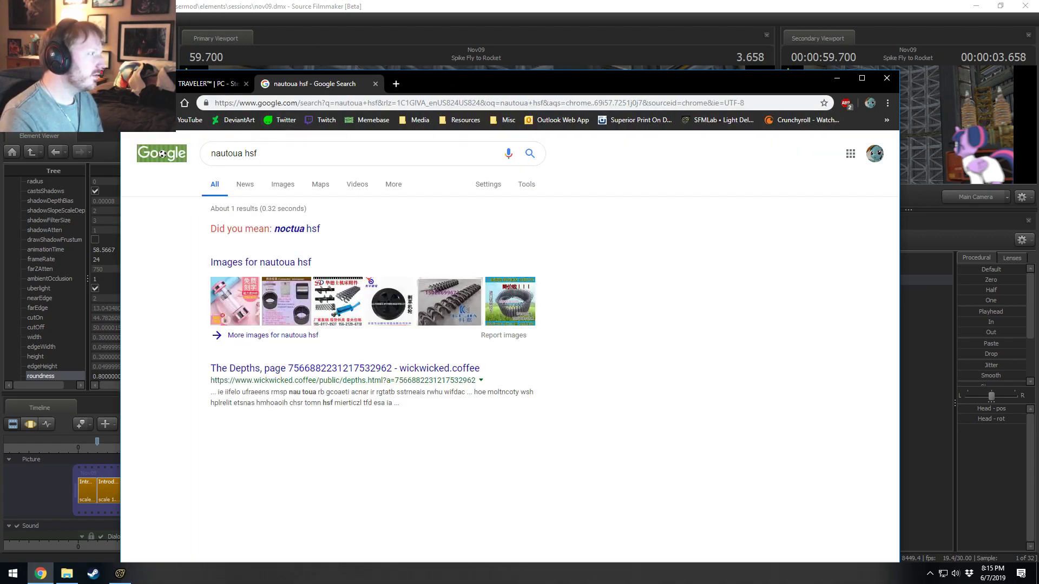
pyautogui.moveTo(539, 81); pyautogui.dragTo(1038, 80)
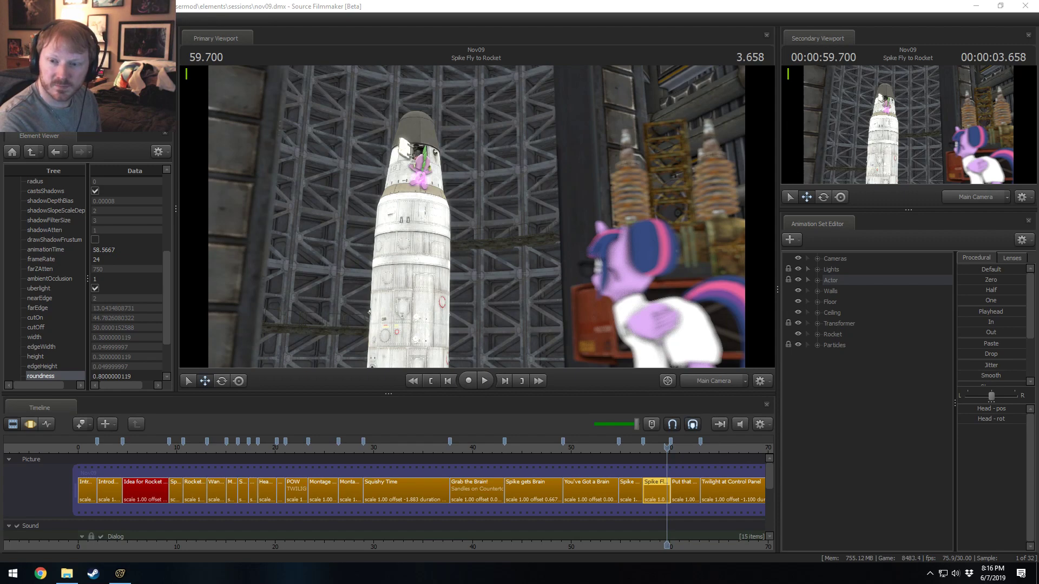
# - Bring the browser window back, search the web for "noctua" and open the Amazon listing for the Noctua NH-U12S CPU cooler
pyautogui.moveTo(1038, 11); pyautogui.dragTo(245, 85)
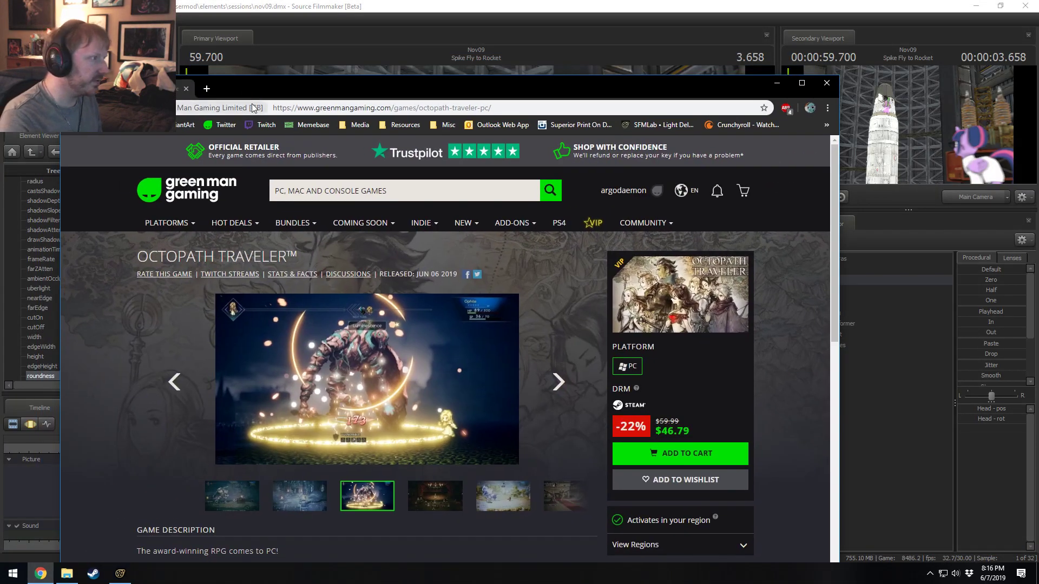
pyautogui.click(324, 107)
pyautogui.write('noctua')
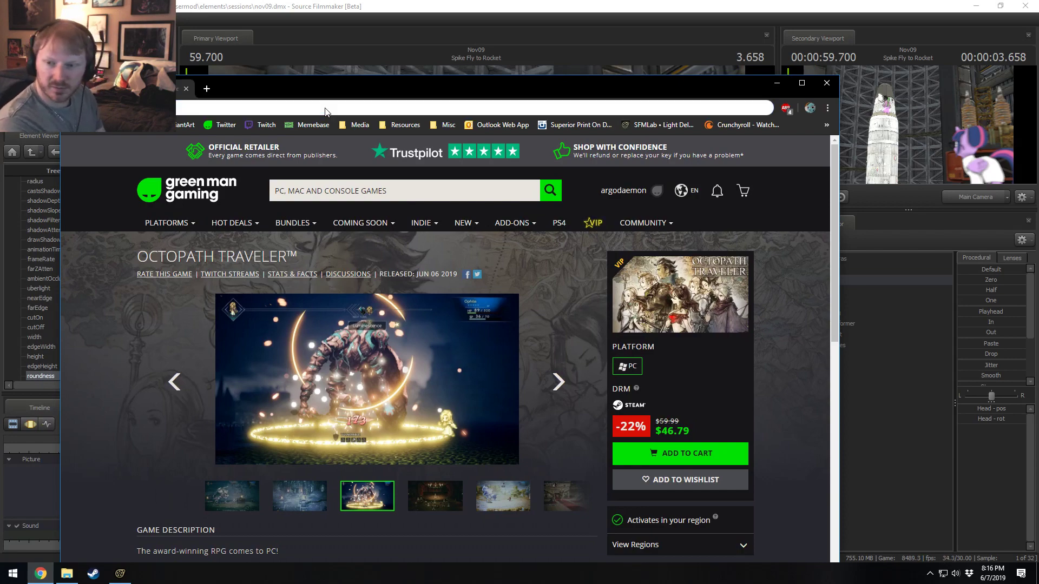
pyautogui.press('Return')
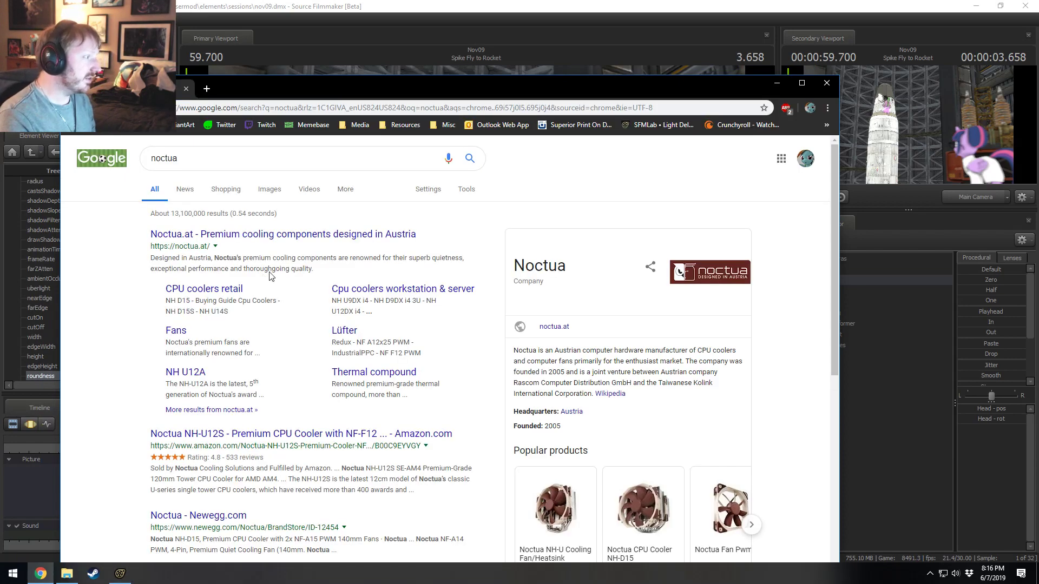
pyautogui.scroll(-4, 278, 254)
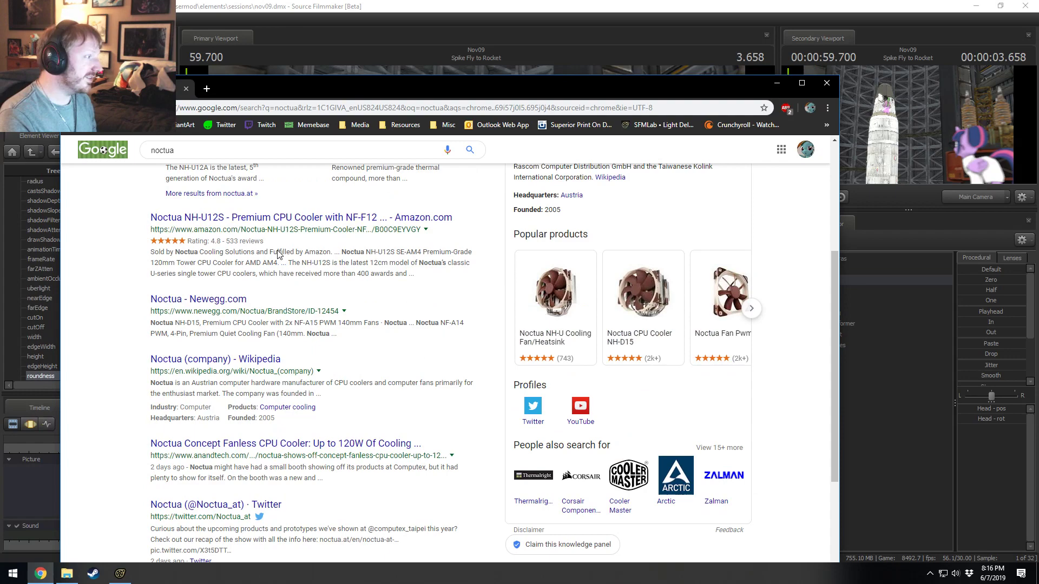
pyautogui.click(276, 219)
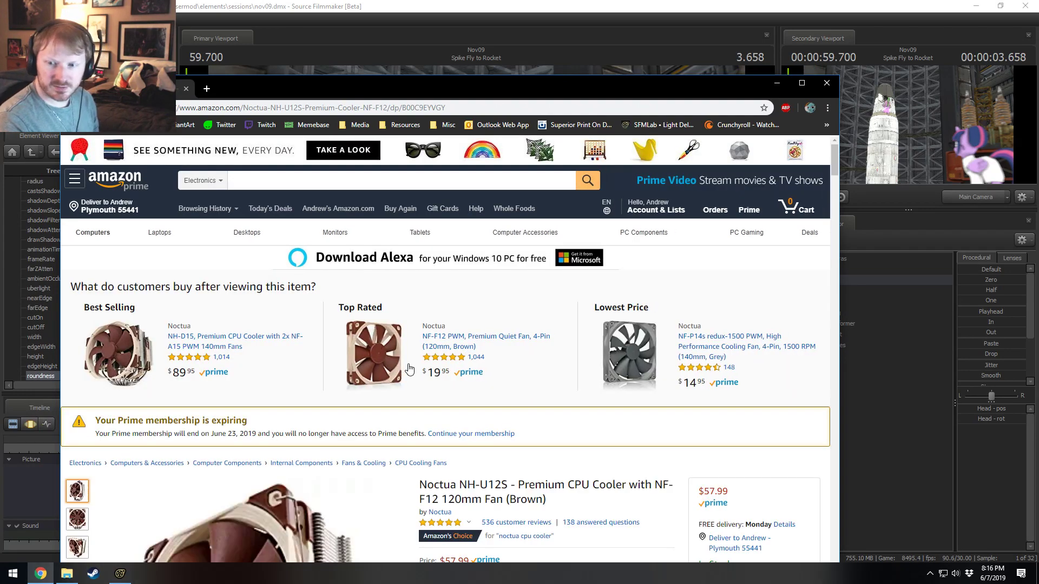
# - Examine the Noctua NH-U12S product photos and description on the Amazon page, and close the page to return to Source Filmmaker
pyautogui.scroll(-3, 462, 402)
pyautogui.scroll(-2, 462, 401)
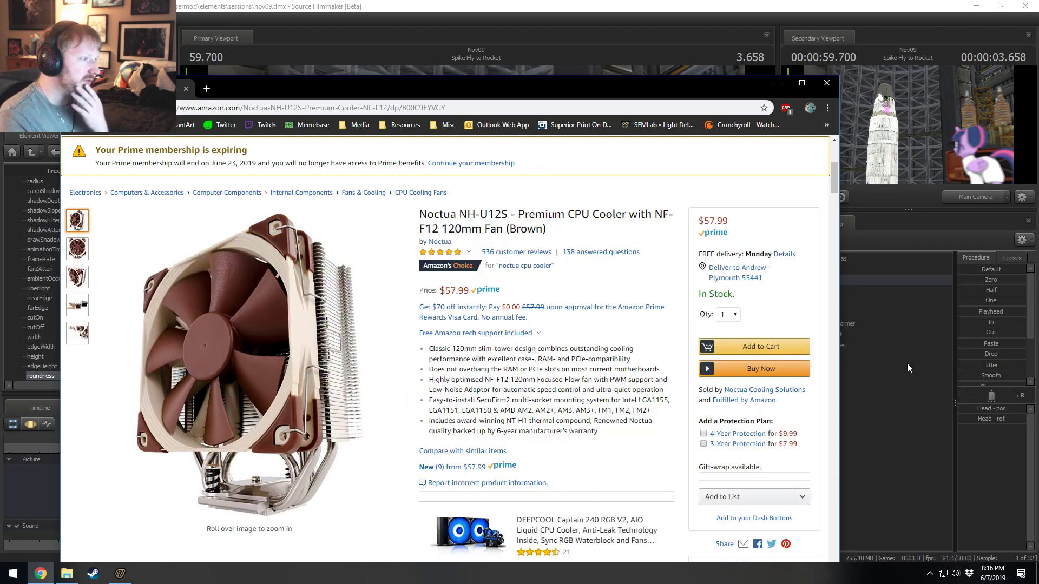
pyautogui.moveTo(84, 246)
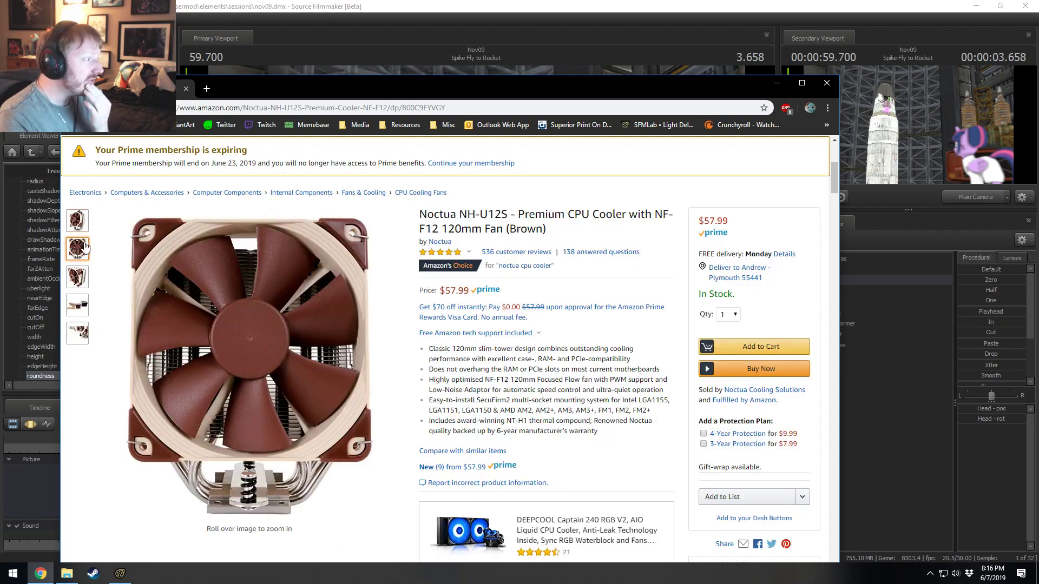
pyautogui.moveTo(73, 286)
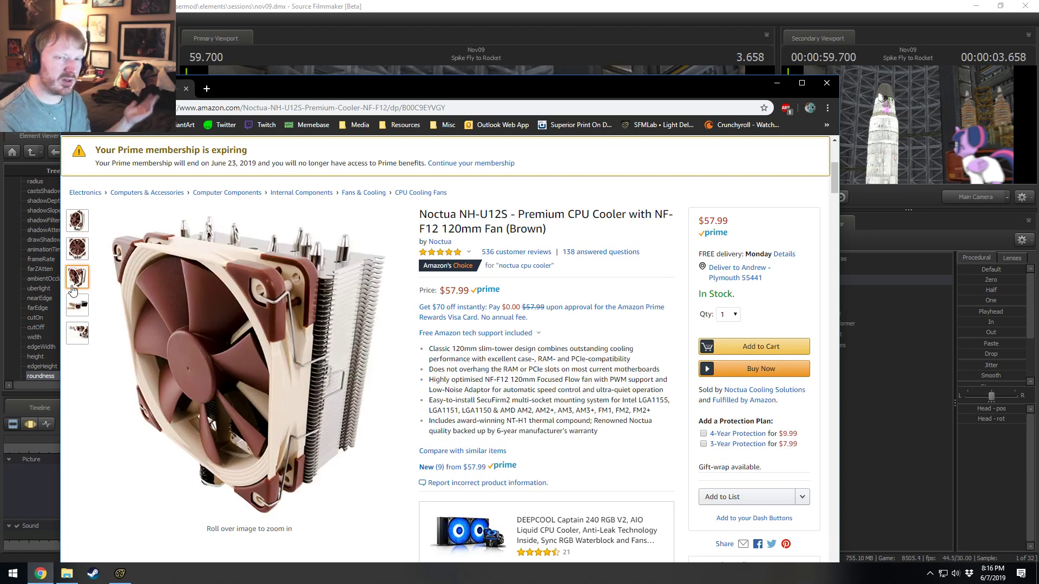
pyautogui.moveTo(163, 284)
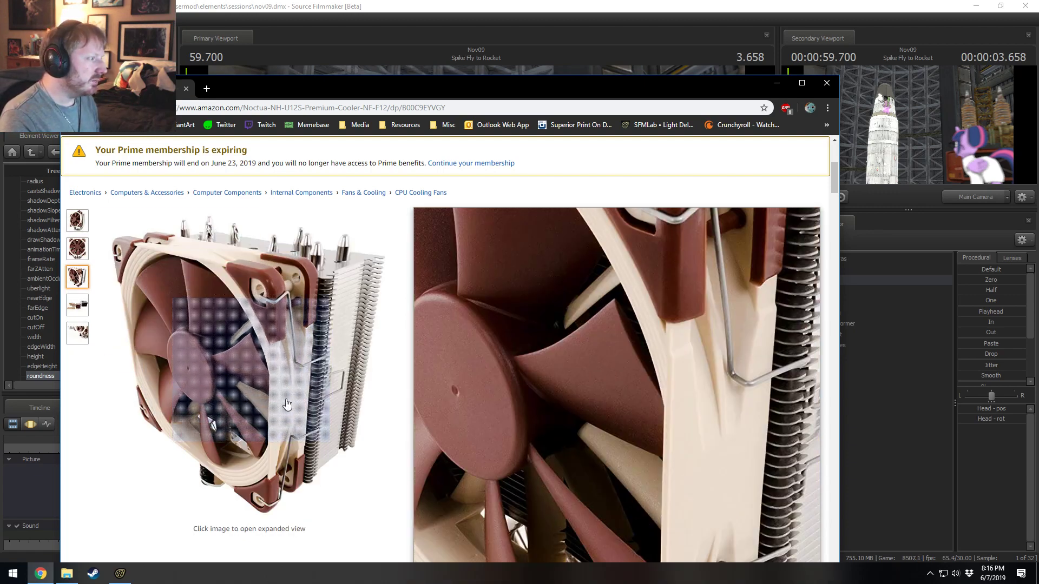
pyautogui.scroll(-2, 547, 424)
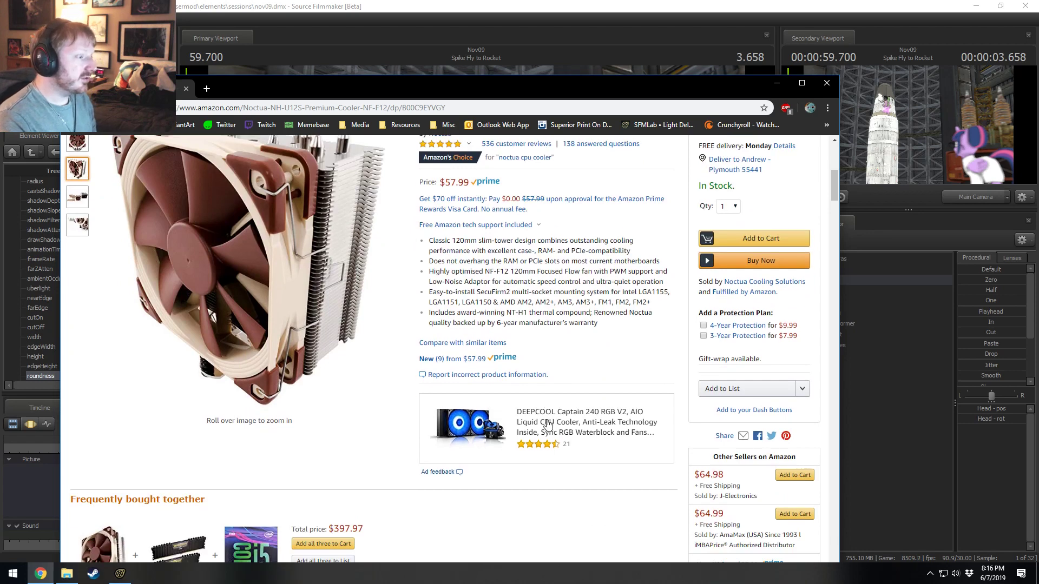
pyautogui.scroll(-1, 547, 424)
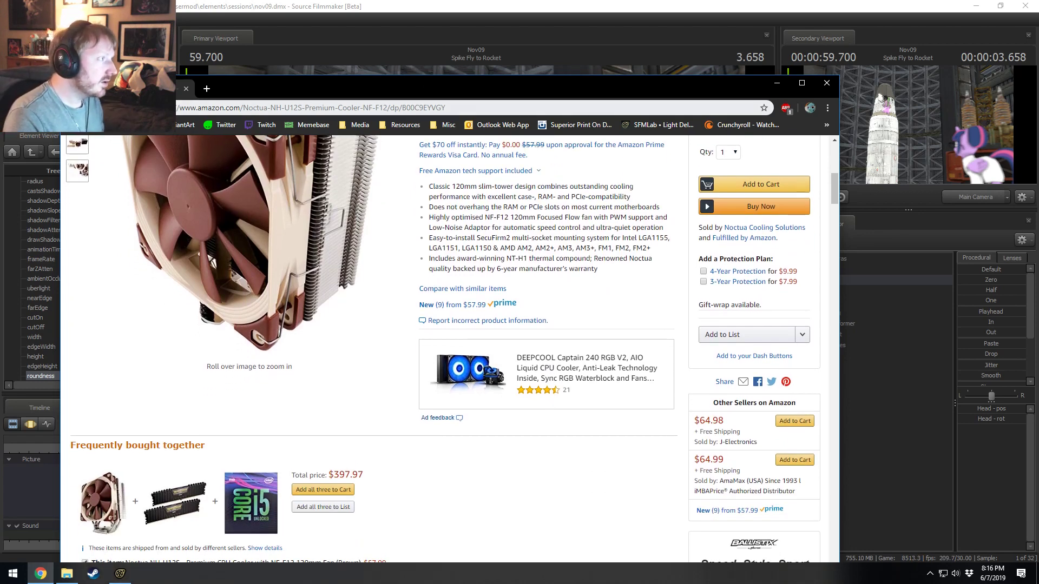
pyautogui.click(187, 89)
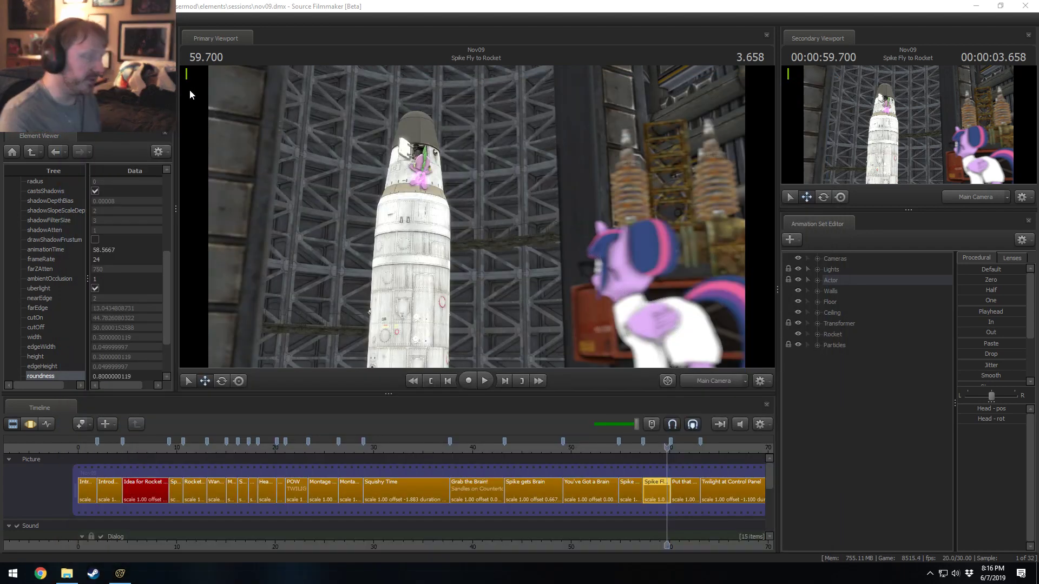
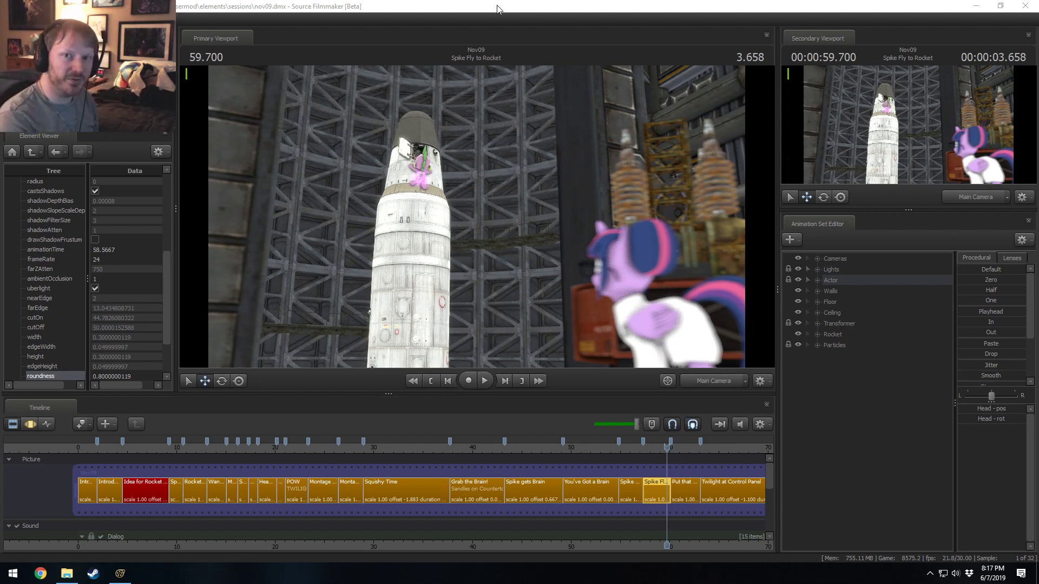
# - Move the playhead back to the red Idea for Rocket Navigation shot and replay it from near its start
pyautogui.moveTo(577, 547); pyautogui.dragTo(548, 545, button='middle')
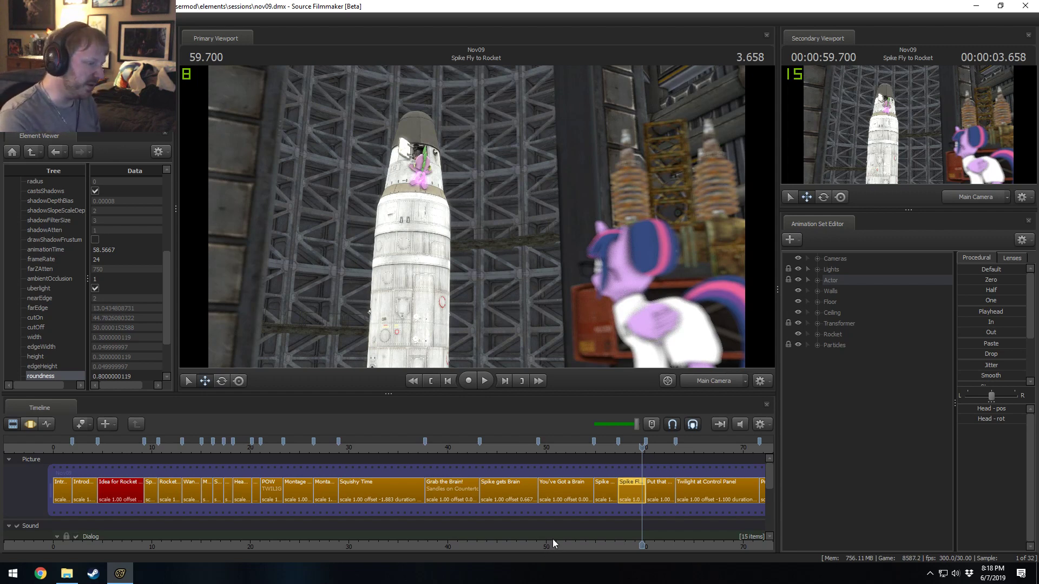
pyautogui.click(225, 447)
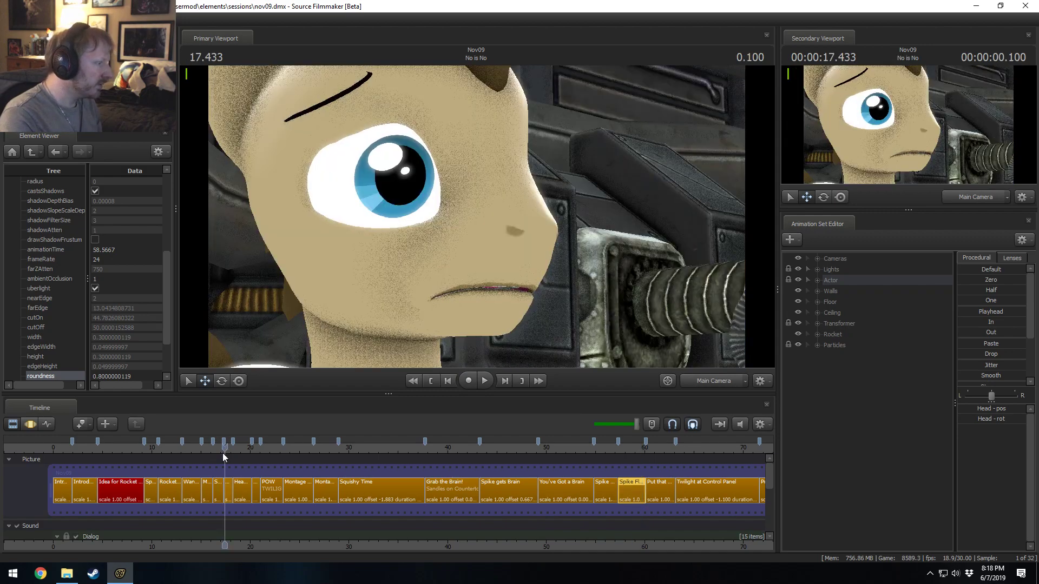
pyautogui.click(109, 447)
pyautogui.press('space')
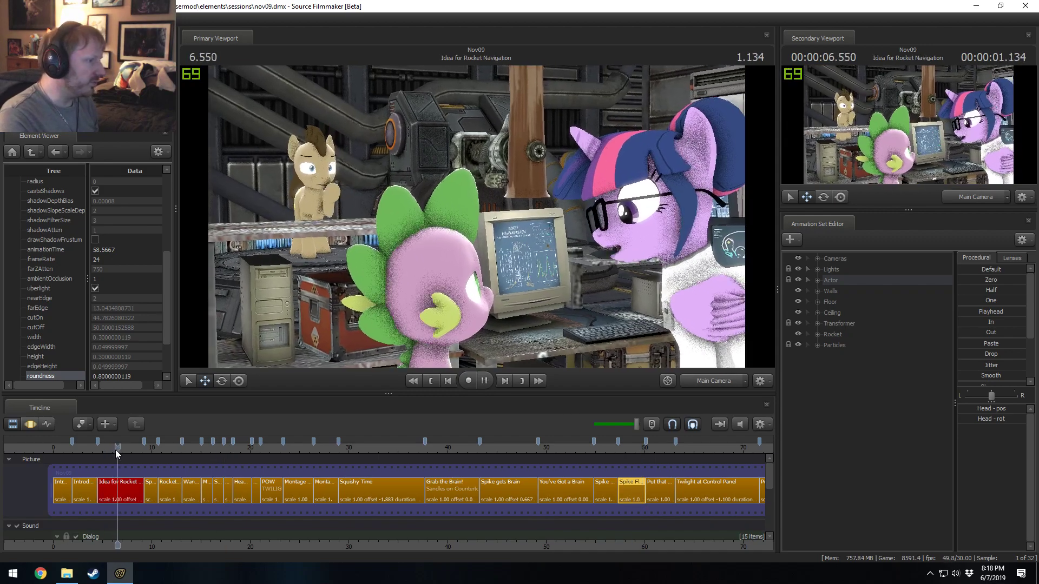
pyautogui.click(109, 447)
pyautogui.click(104, 446)
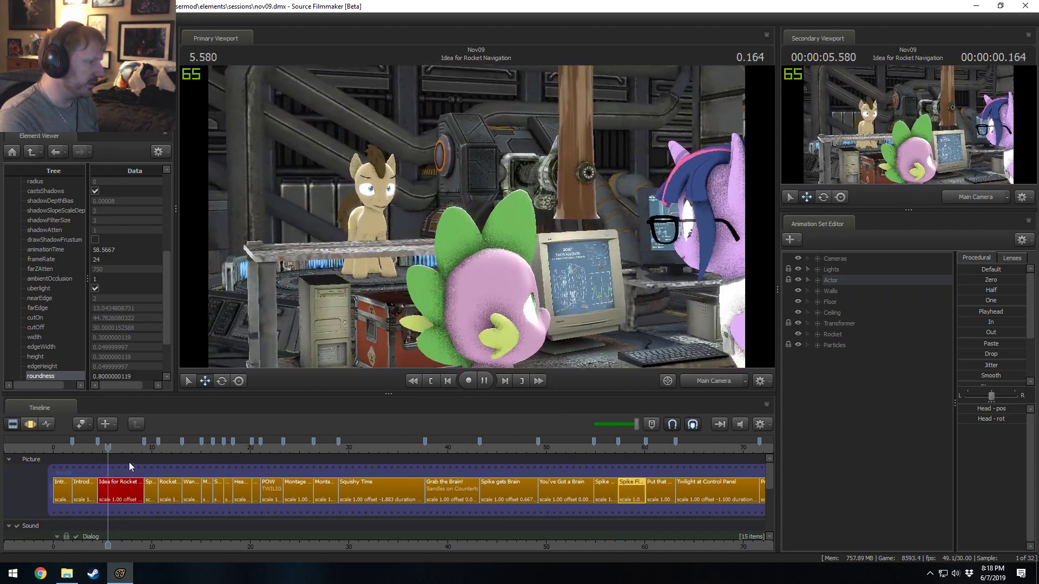
# - Stop the playback, move the playhead to the end of Rocket Launching, and play into the Canterlot Establishing shot
pyautogui.press('space')
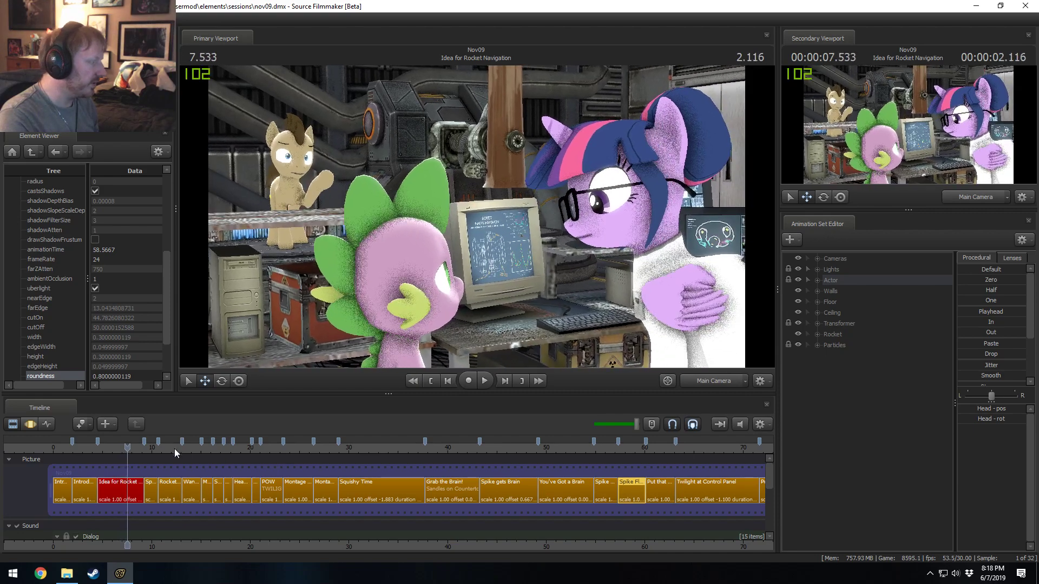
pyautogui.click(59, 447)
pyautogui.scroll(-3, 696, 479)
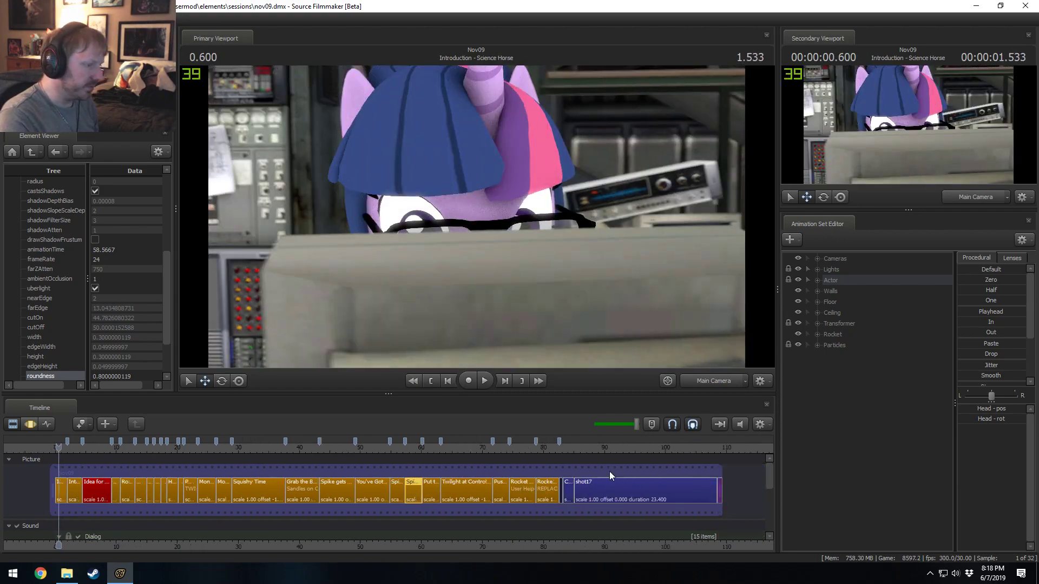
pyautogui.moveTo(559, 451); pyautogui.dragTo(556, 450)
pyautogui.press('space')
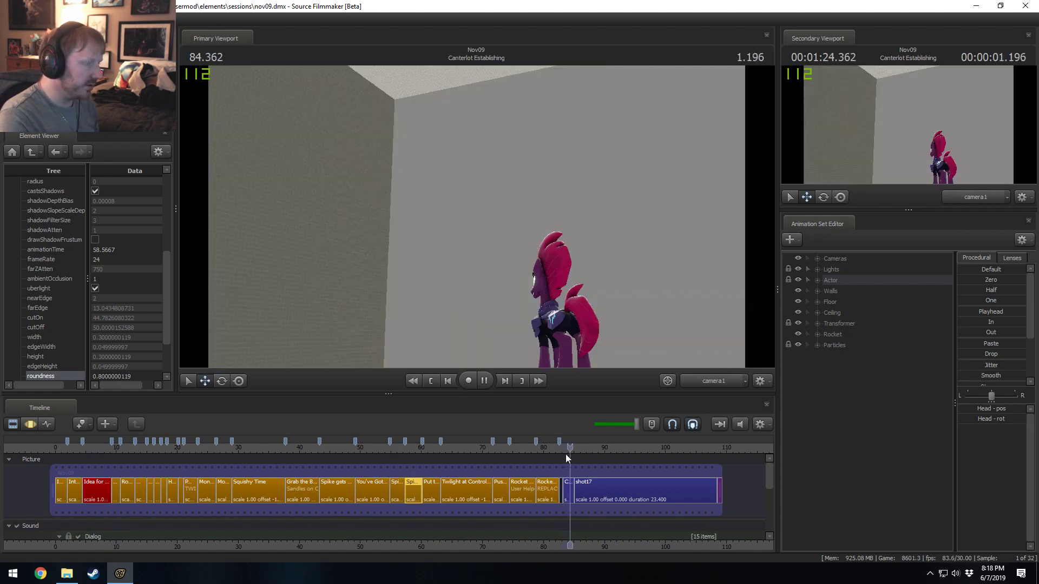
pyautogui.press('space')
# - Delete the vn_enh_tempestshadow1 animation set from the Canterlot Establishing shot
pyautogui.click(564, 493)
pyautogui.scroll(5, 672, 468)
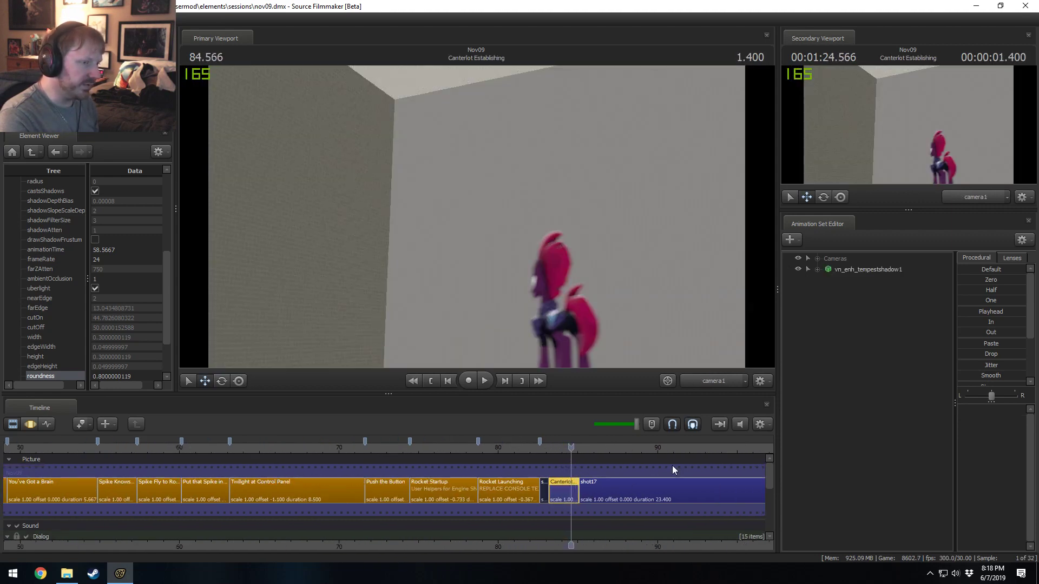
pyautogui.rightClick(859, 274)
pyautogui.click(865, 281)
pyautogui.rightClick(868, 271)
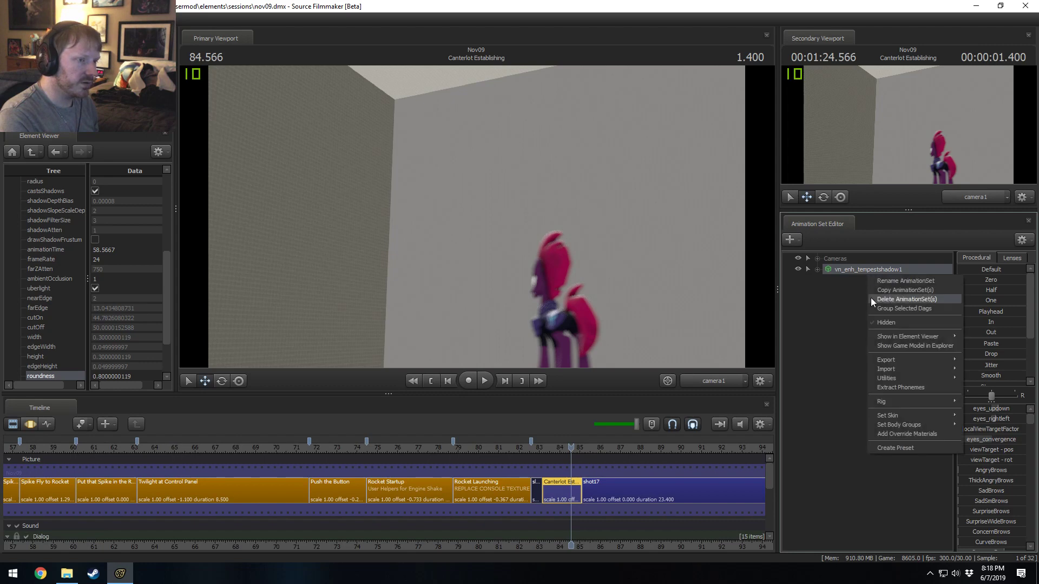
pyautogui.click(871, 298)
pyautogui.scroll(2, 609, 505)
pyautogui.scroll(-3, 595, 505)
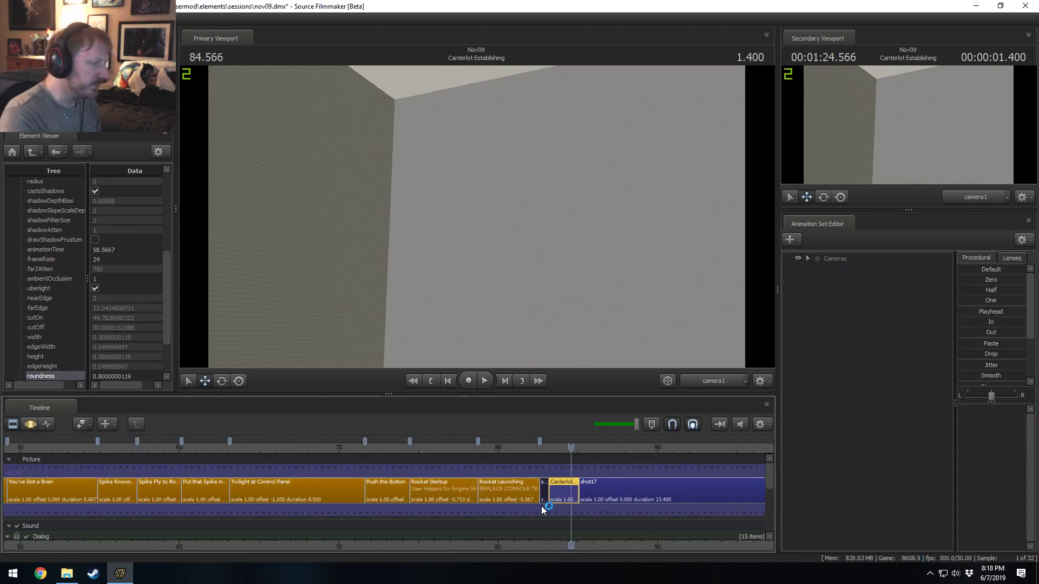
pyautogui.scroll(-3, 544, 511)
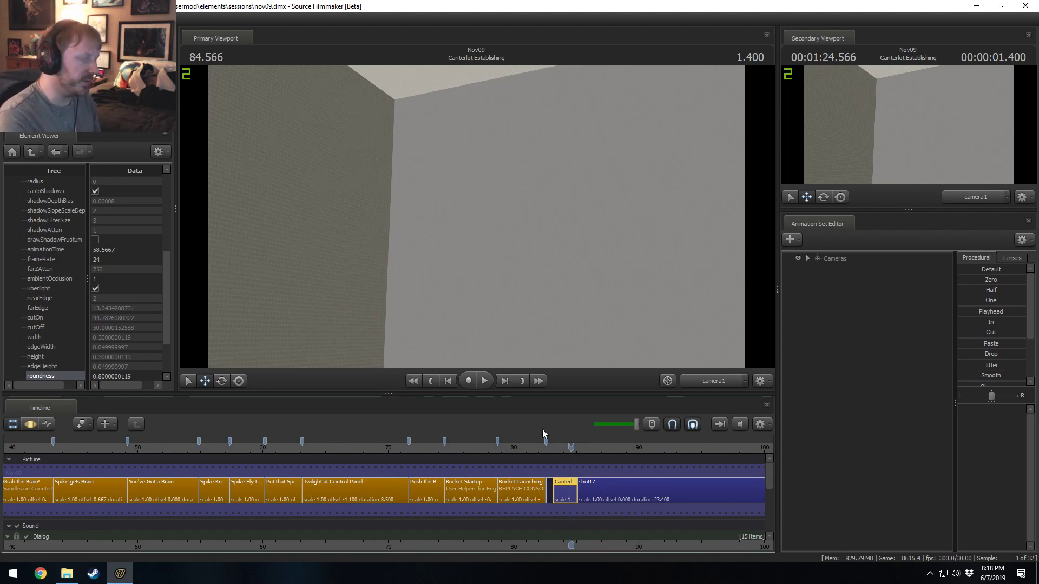
pyautogui.scroll(-2, 460, 520)
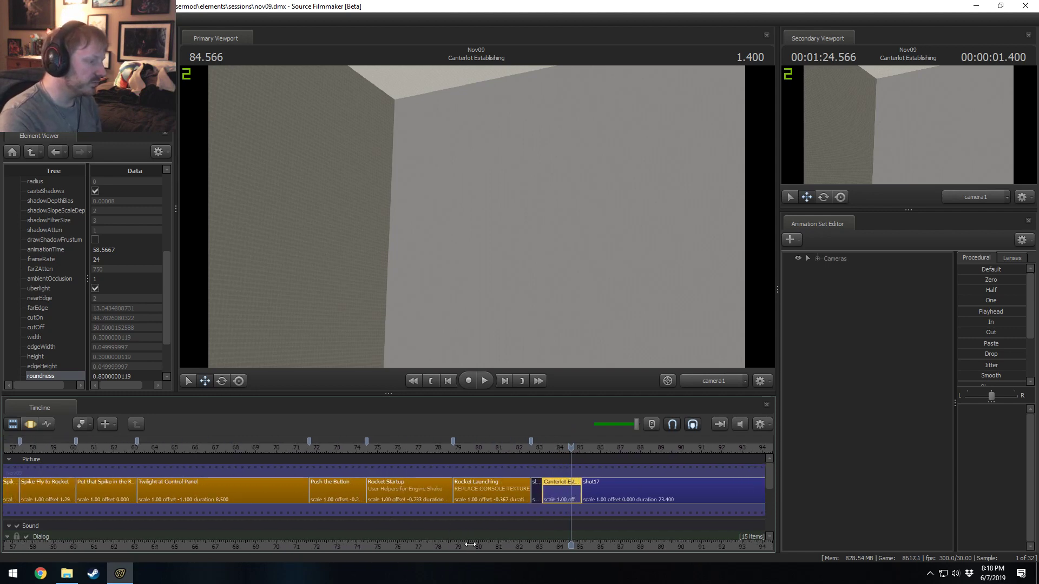
pyautogui.scroll(3, 621, 536)
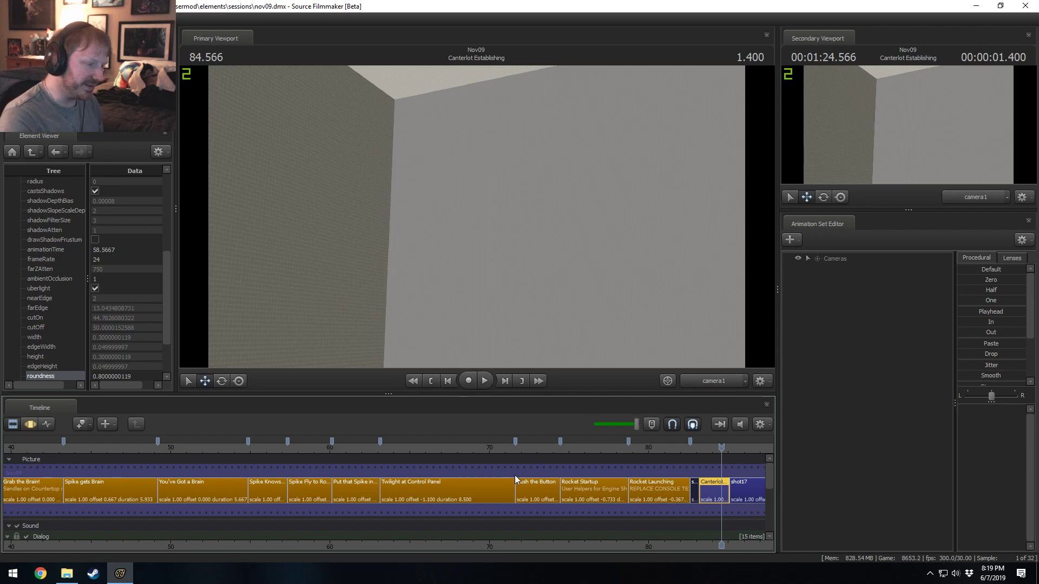
pyautogui.moveTo(530, 540); pyautogui.dragTo(540, 537, button='middle')
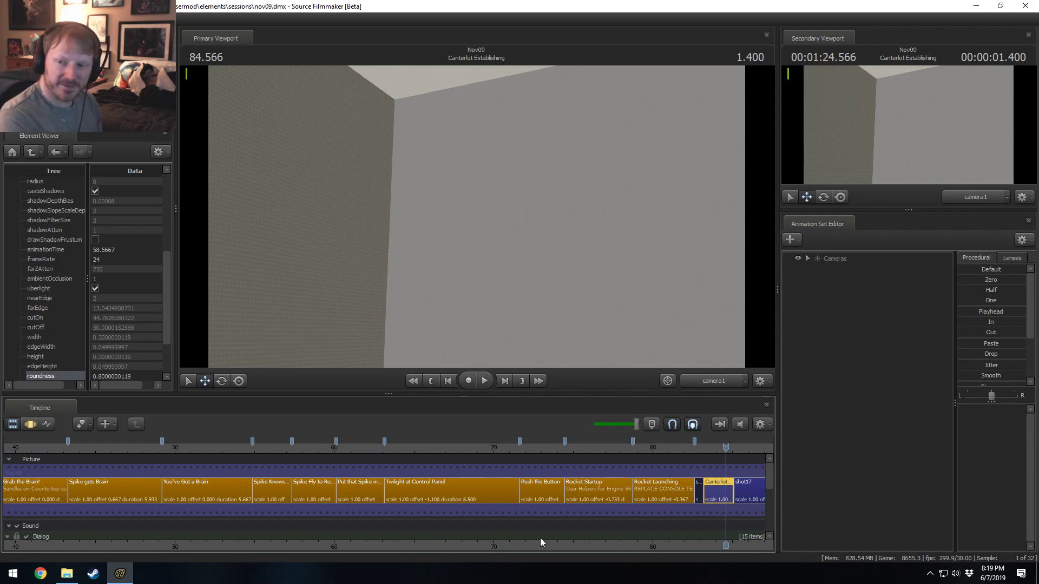
pyautogui.scroll(-1, 549, 516)
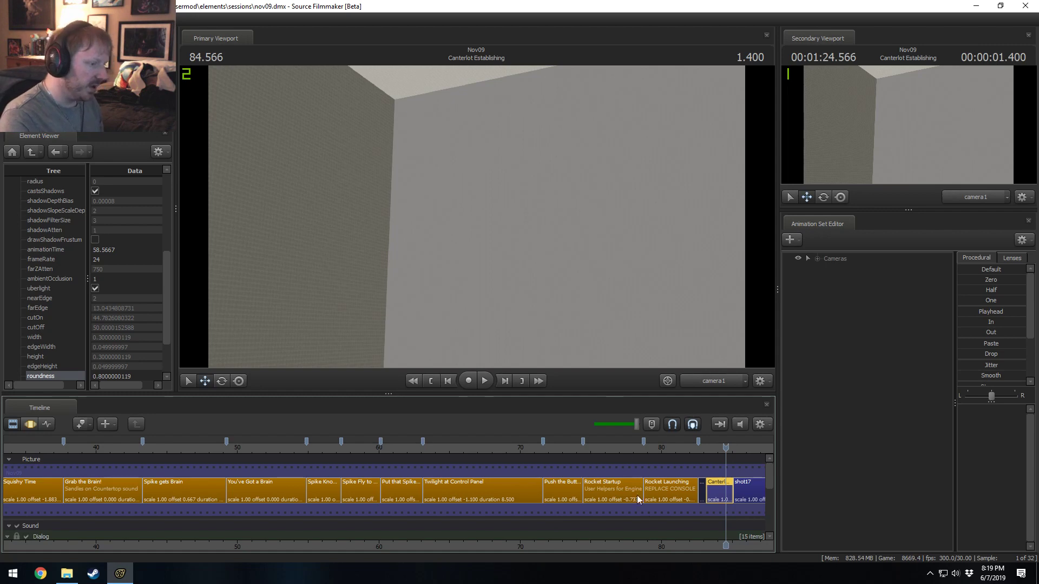
pyautogui.click(533, 307)
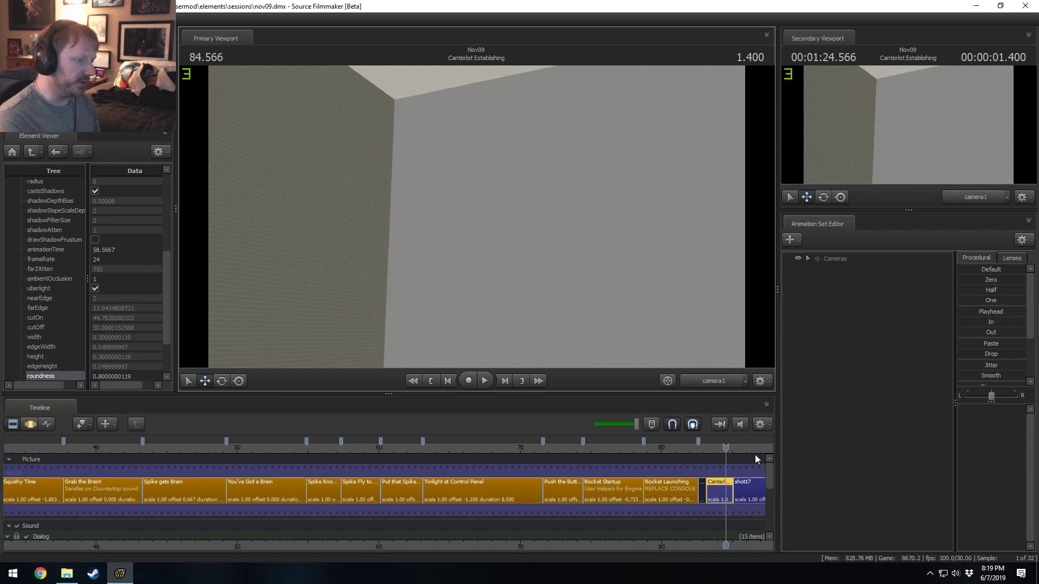
pyautogui.scroll(-4, 660, 526)
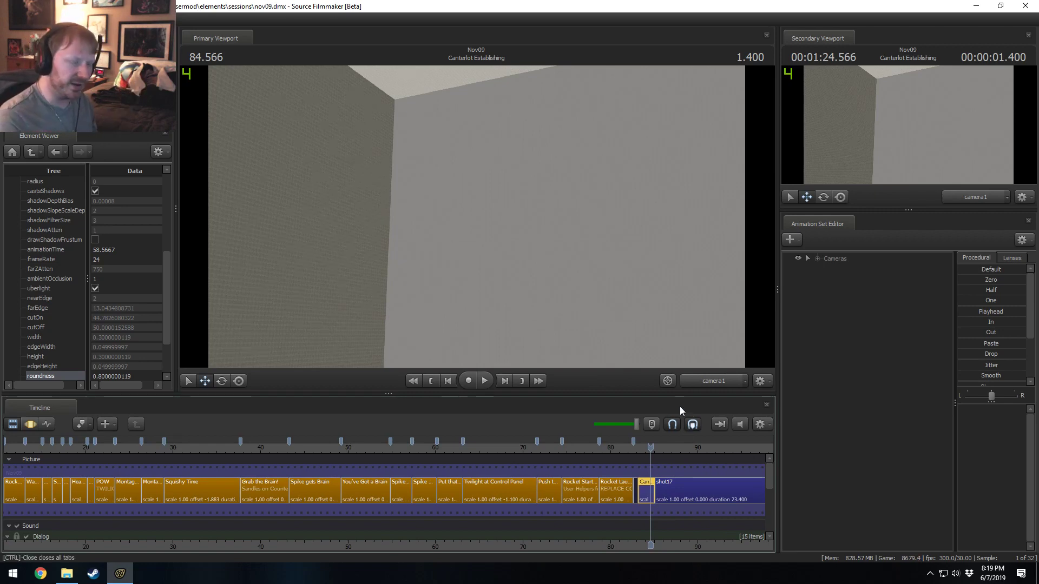
pyautogui.scroll(-1, 581, 538)
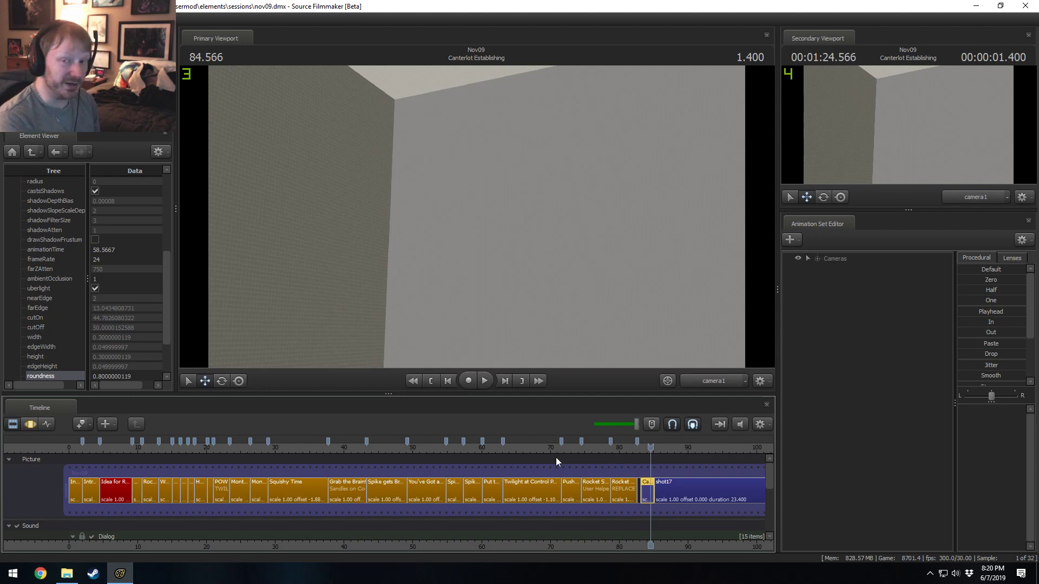
pyautogui.scroll(2, 558, 471)
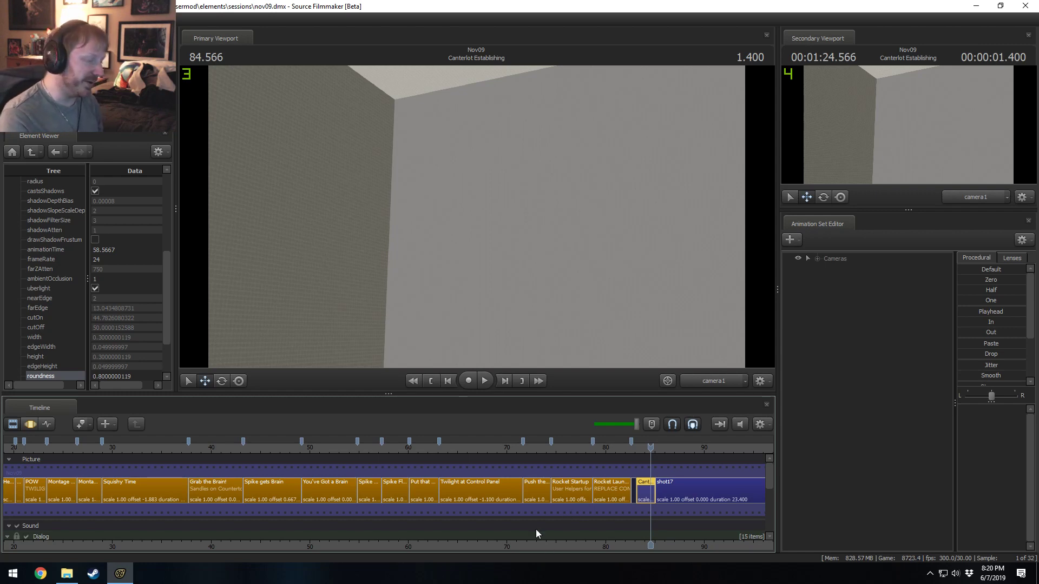
pyautogui.moveTo(548, 547); pyautogui.dragTo(559, 546, button='middle')
pyautogui.scroll(-6, 562, 545)
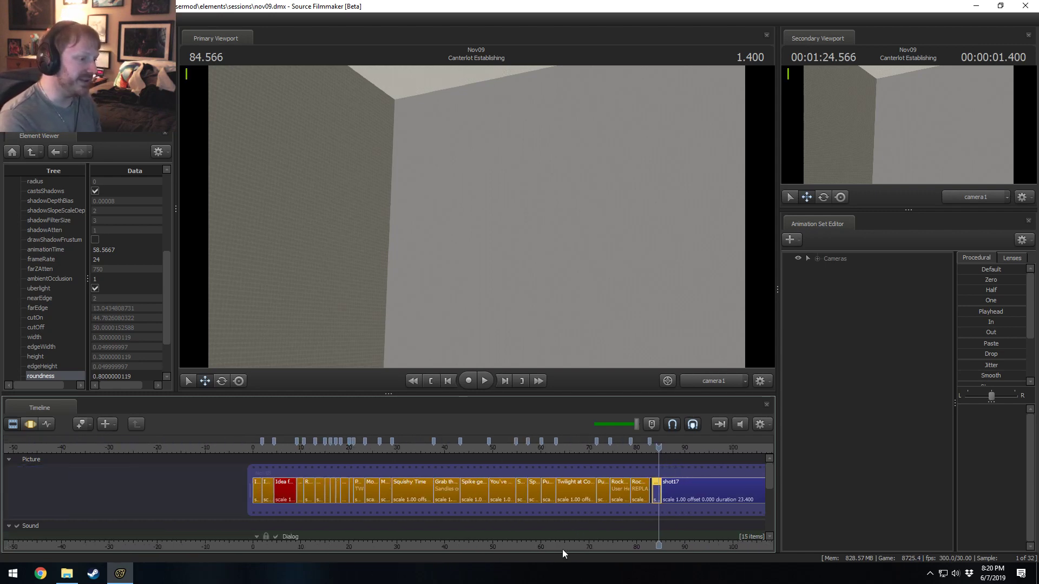
pyautogui.scroll(4, 565, 548)
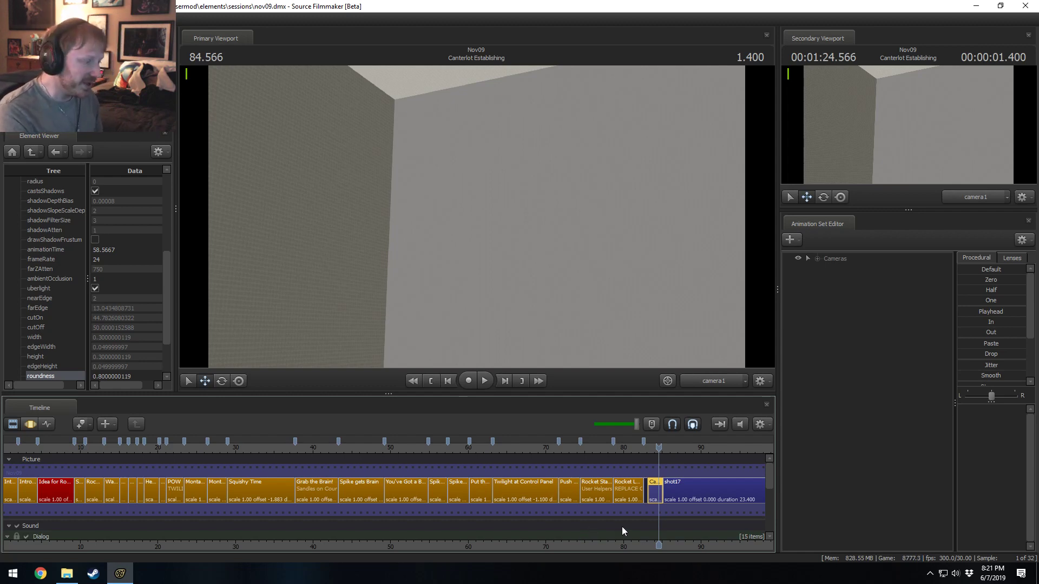
pyautogui.moveTo(569, 550); pyautogui.dragTo(609, 544, button='middle')
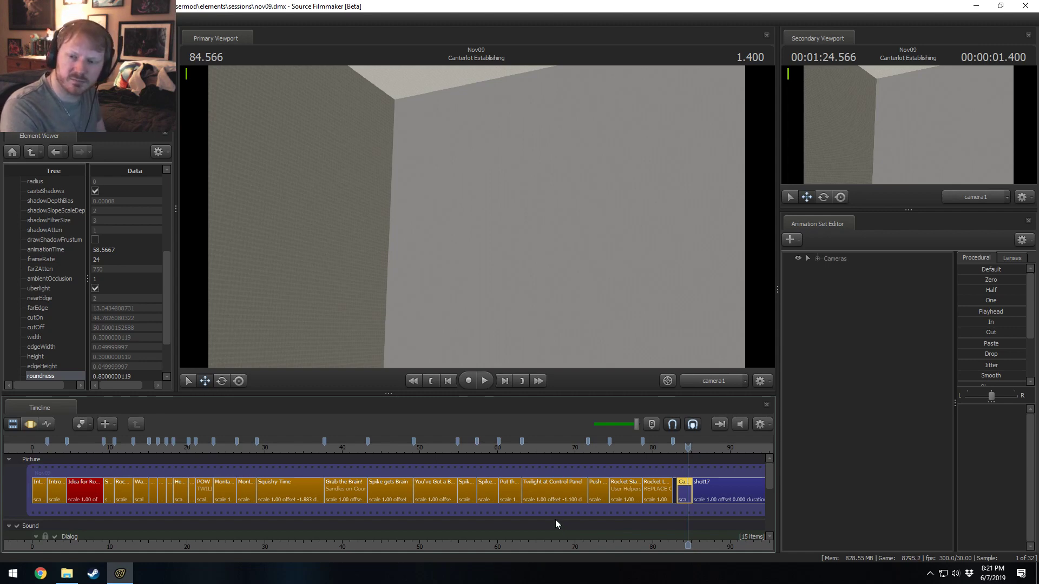
# - Switch to Steam and open This PC in File Explorer in front of it
pyautogui.click(93, 574)
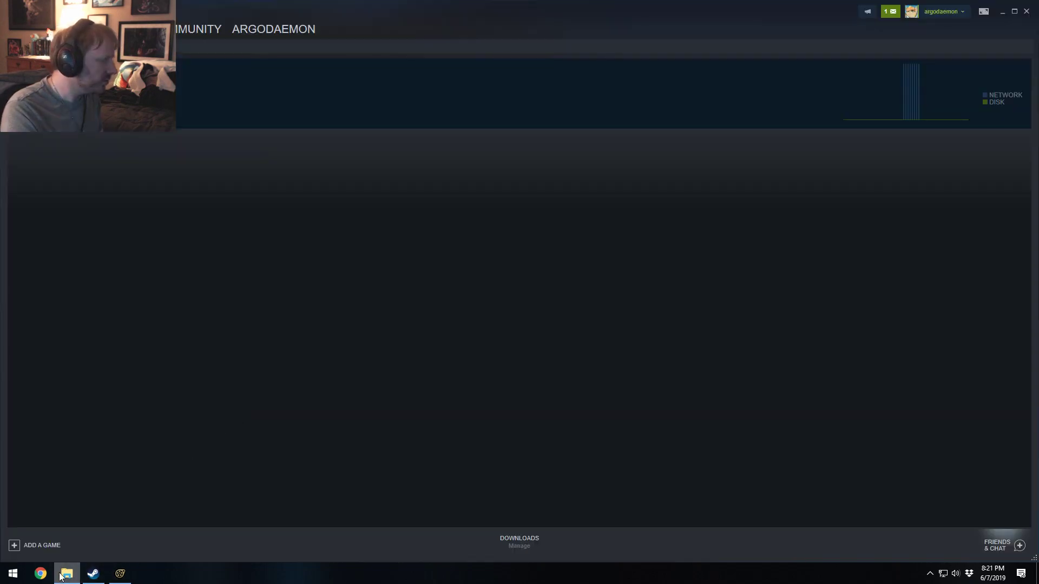
pyautogui.click(63, 575)
pyautogui.click(64, 575)
pyautogui.click(338, 319)
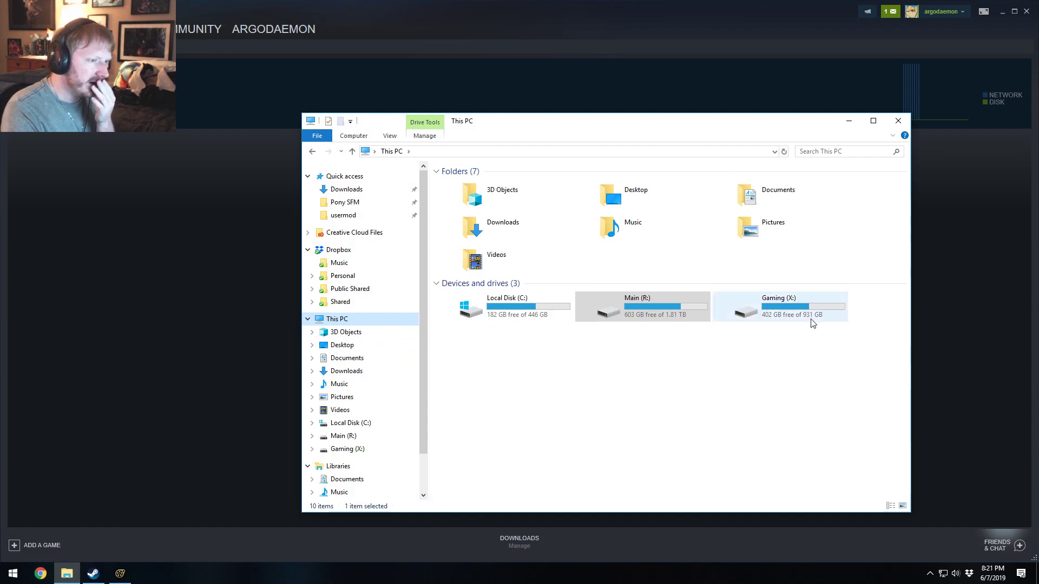
# - Check the free space of the Gaming (X:), Main (R:) and Local Disk (C:) drives, and close File Explorer and Steam
pyautogui.click(812, 316)
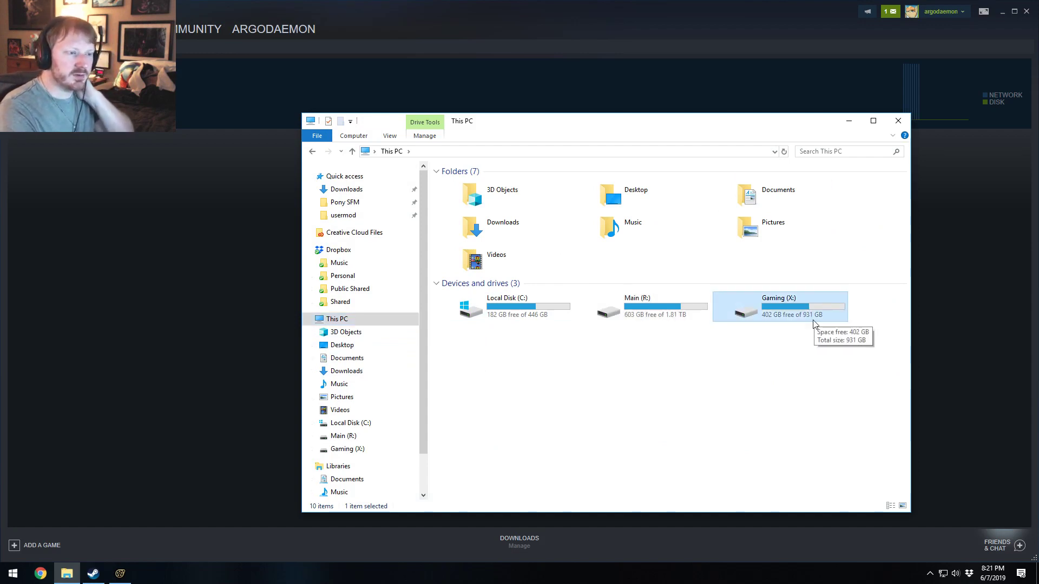
pyautogui.click(849, 366)
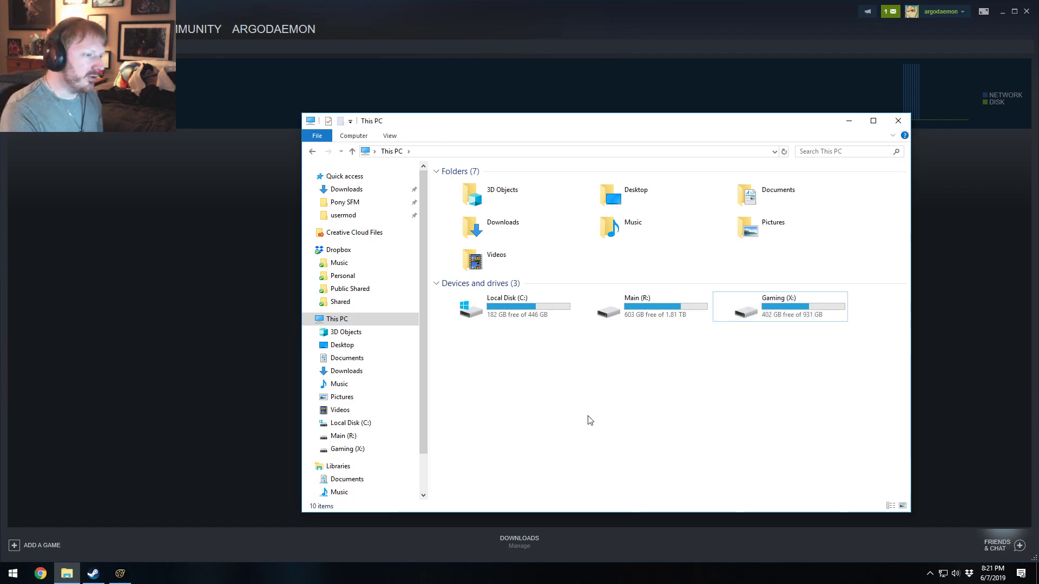
pyautogui.click(665, 320)
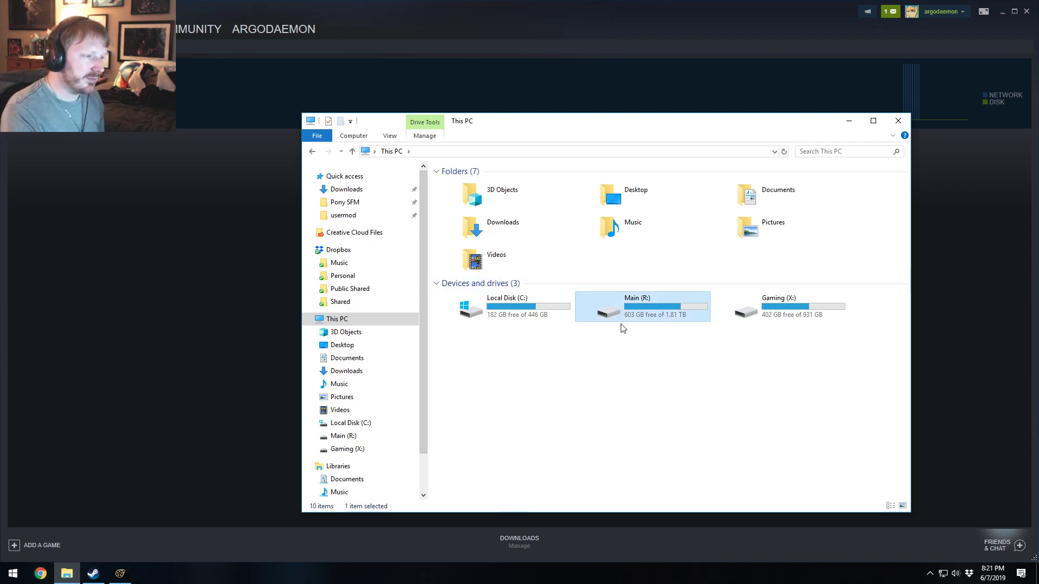
pyautogui.click(500, 308)
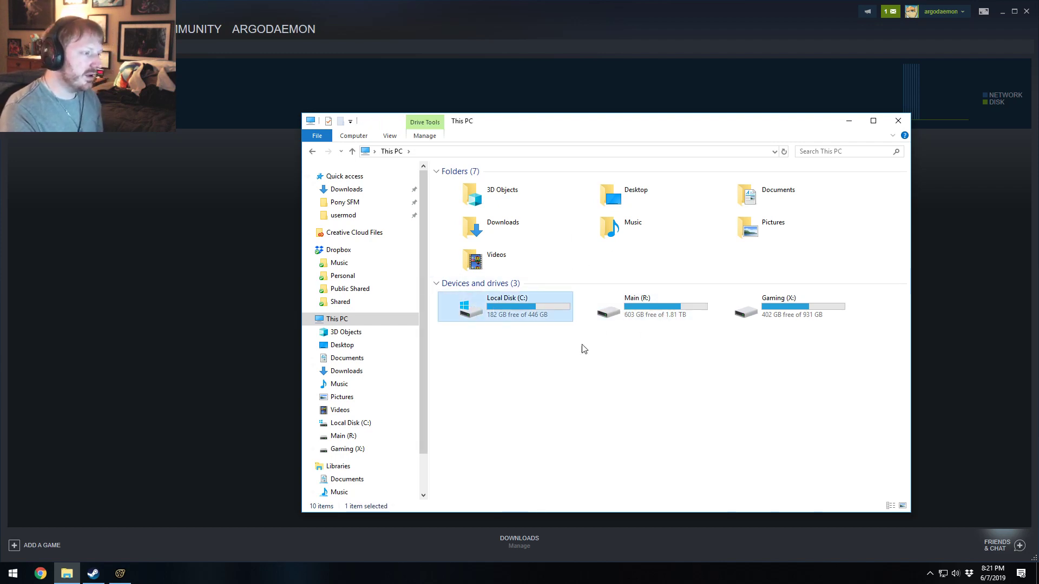
pyautogui.click(791, 315)
pyautogui.click(810, 403)
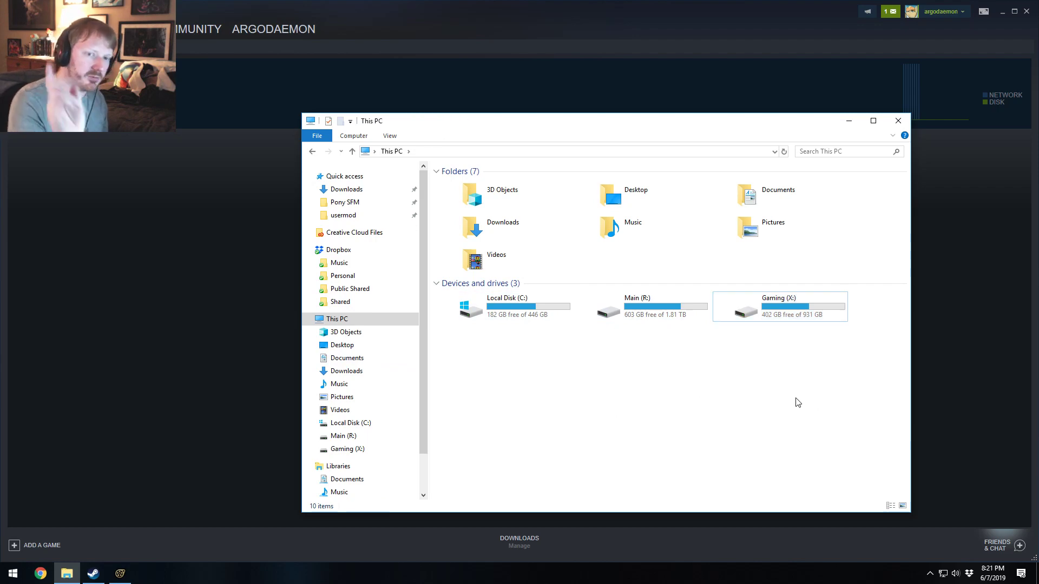
pyautogui.click(896, 122)
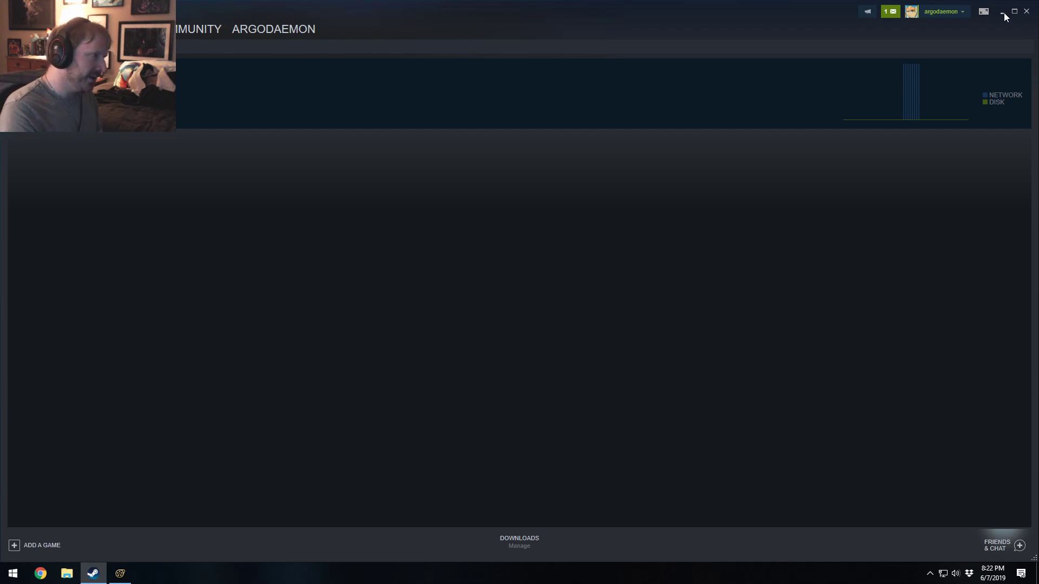
pyautogui.click(1026, 11)
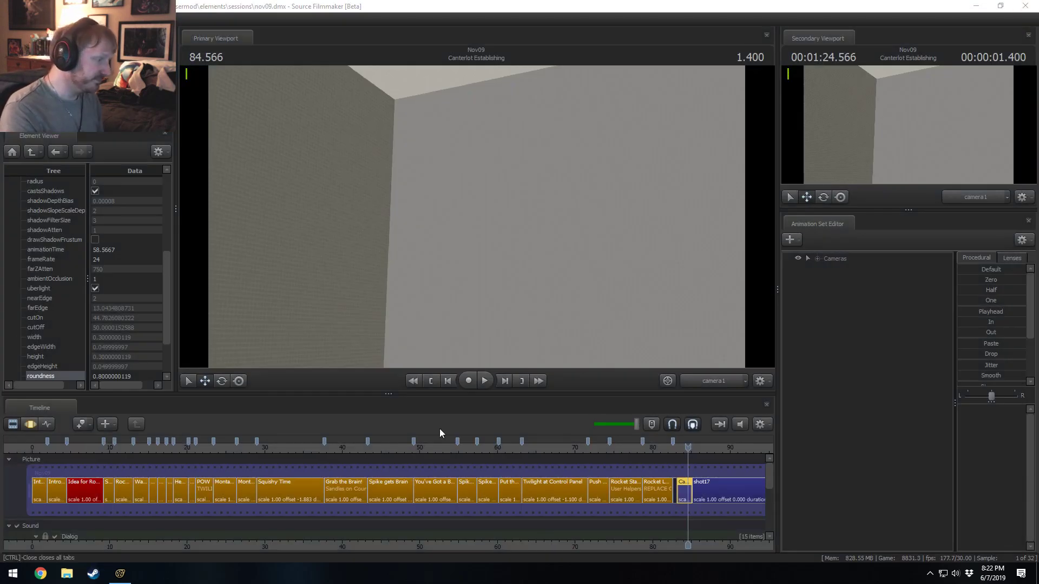
# - Play the sequence from about 13 seconds through the Science Horse says Yes shot
pyautogui.click(131, 450)
pyautogui.press('space')
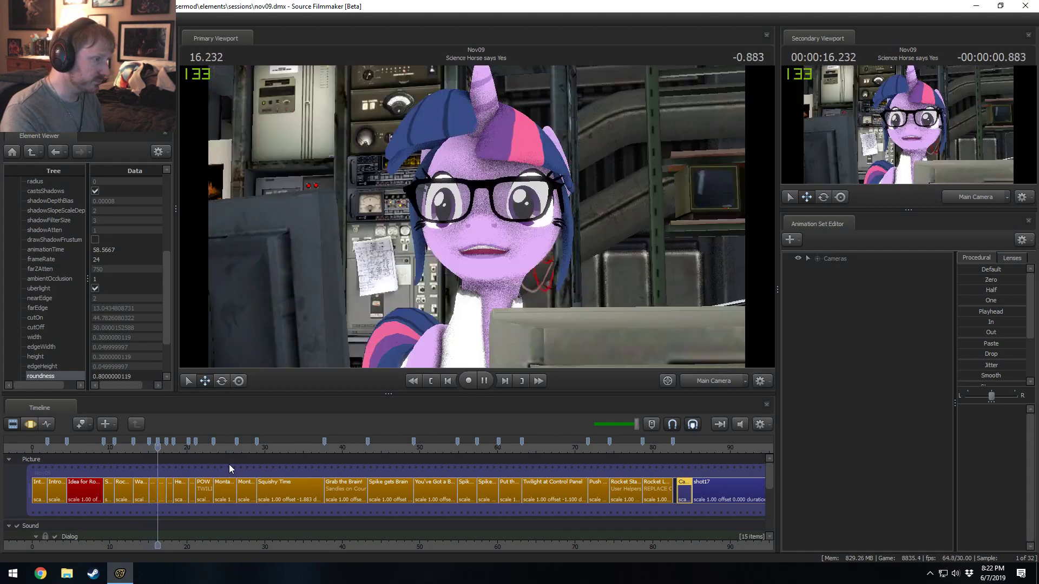
pyautogui.press('space')
pyautogui.scroll(5, 171, 486)
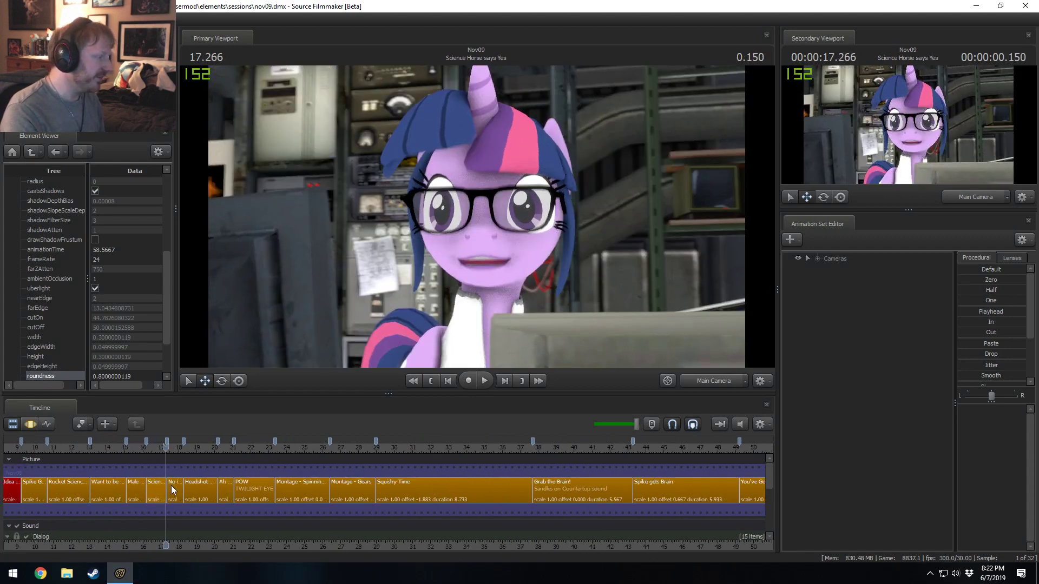
# - Replay the Science Horse says Yes shot from its start and set the playhead at 16.300 seconds
pyautogui.click(129, 449)
pyautogui.press('space')
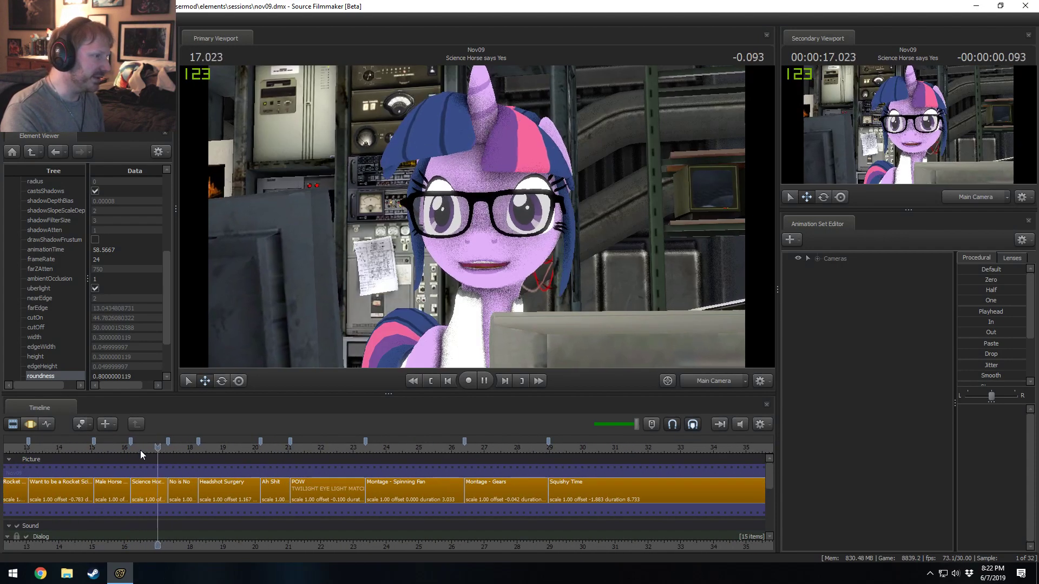
pyautogui.press('space')
pyautogui.click(129, 451)
pyautogui.press('space')
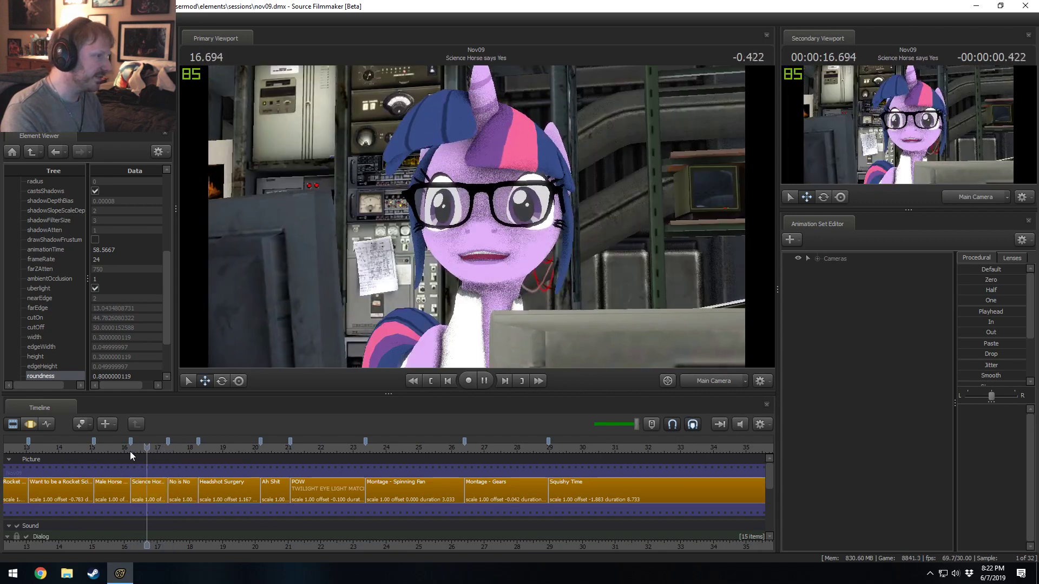
pyautogui.click(133, 449)
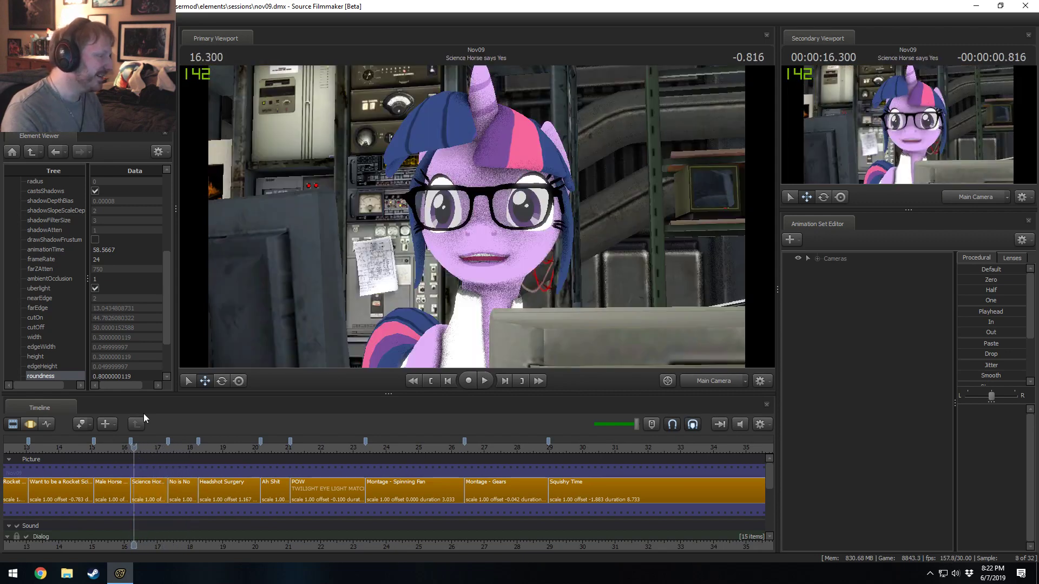
pyautogui.rightClick(304, 284)
pyautogui.press('Escape')
# - Play onward into the Ah Shit shot and move the playhead back within it to examine the pony's face
pyautogui.press('space')
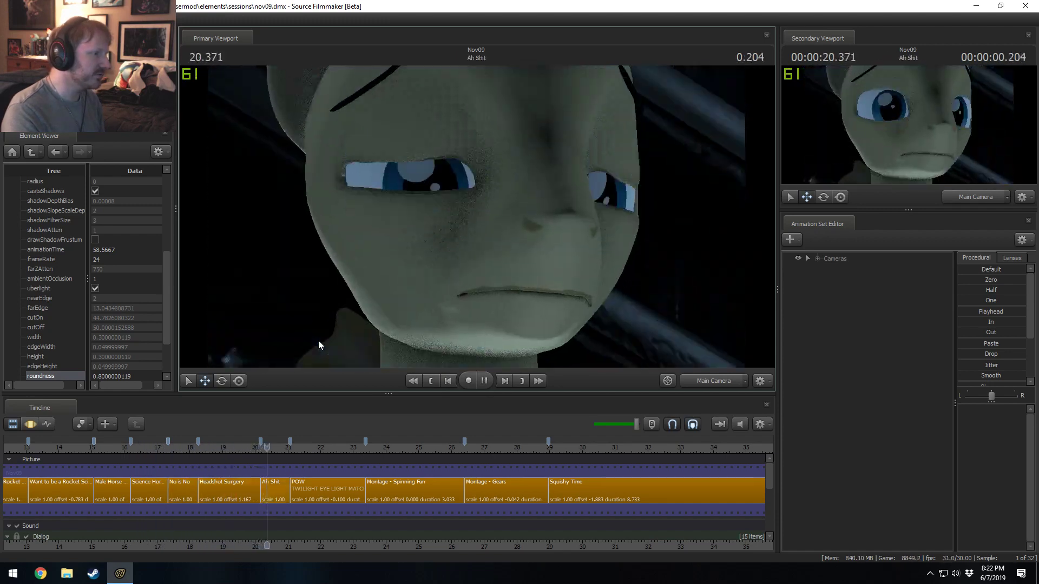
pyautogui.moveTo(301, 446); pyautogui.dragTo(280, 452)
pyautogui.click(271, 450)
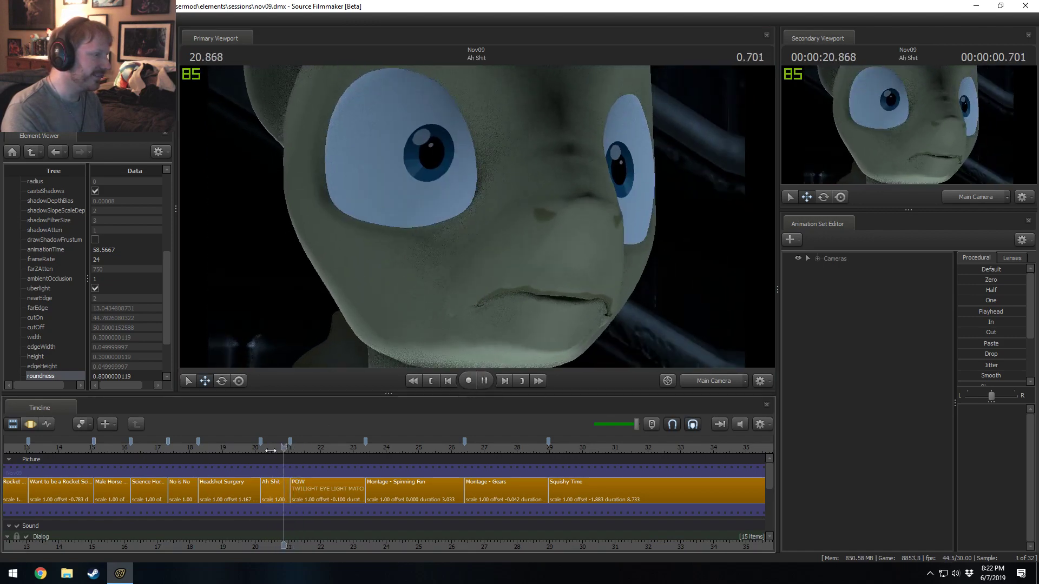
pyautogui.click(270, 451)
pyautogui.click(270, 450)
pyautogui.click(271, 450)
pyautogui.click(270, 450)
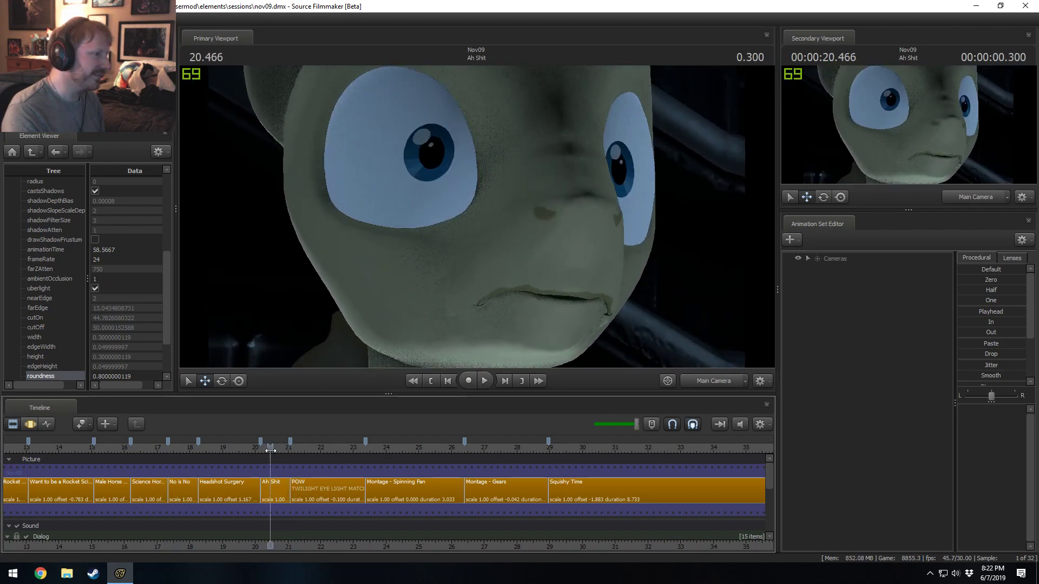
# - Replay the Ah Shit shot from 20.466 seconds into the POW shot and stop at 21.300 seconds
pyautogui.click(271, 450)
pyautogui.click(270, 450)
pyautogui.click(271, 451)
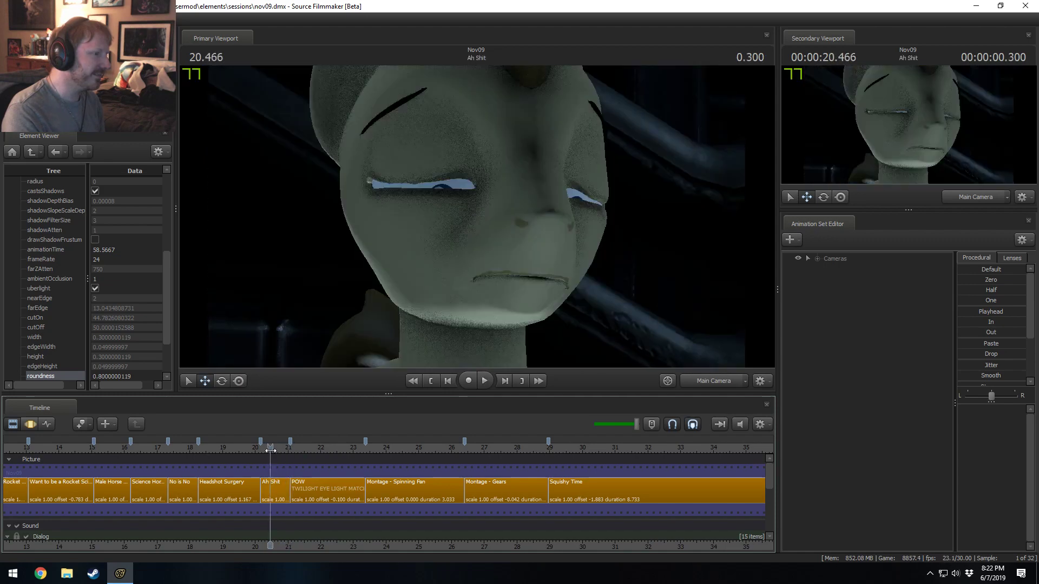
pyautogui.click(270, 450)
pyautogui.click(271, 450)
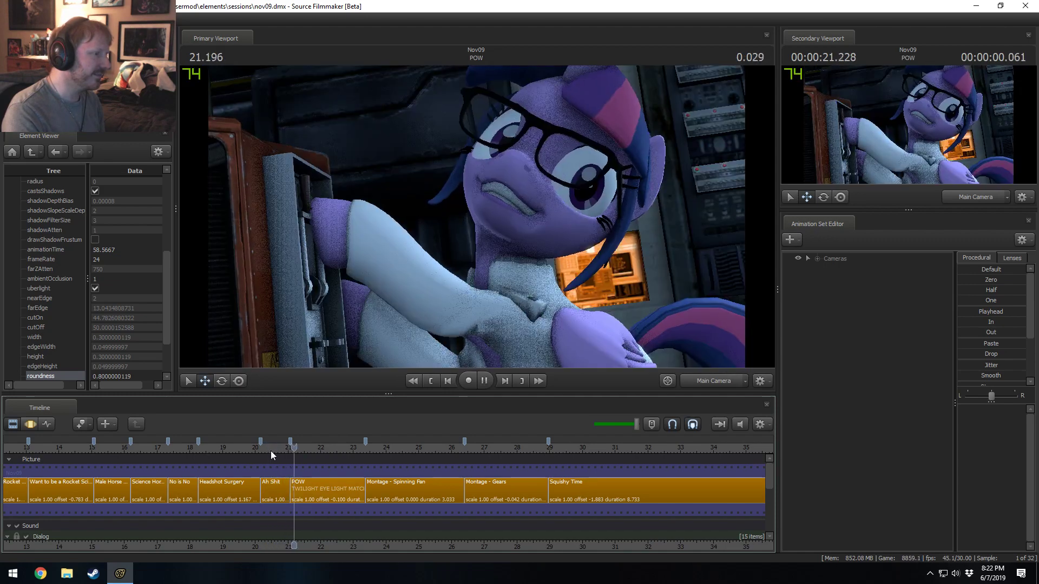
pyautogui.press('space')
# - Jump ahead to the Spike gets Brain shot, replay Spike's landing several times and stop at 44.700 seconds
pyautogui.scroll(-5, 622, 471)
pyautogui.scroll(-2, 650, 481)
pyautogui.scroll(4, 471, 462)
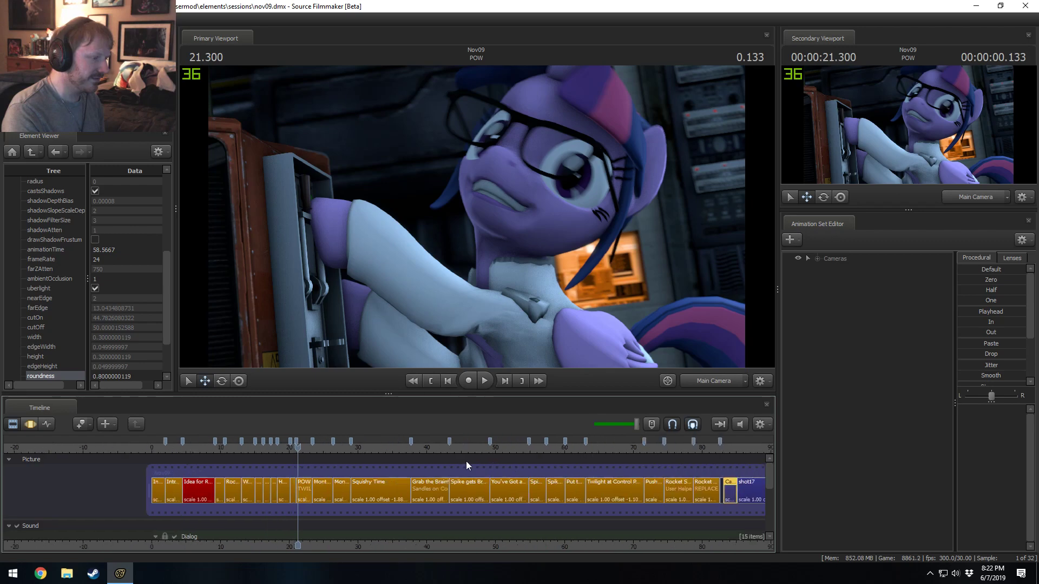
pyautogui.moveTo(567, 450); pyautogui.dragTo(521, 453)
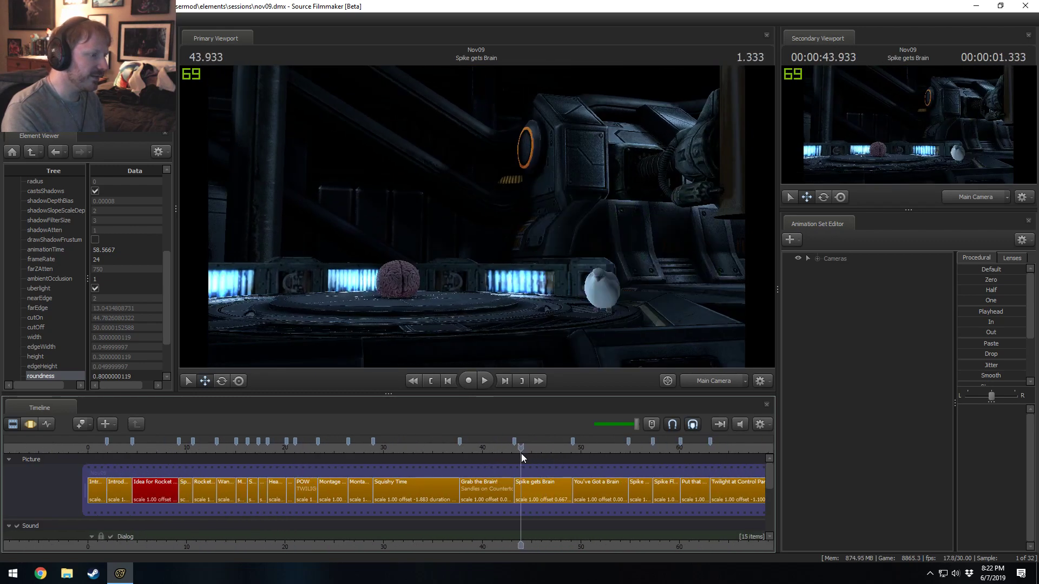
pyautogui.press('space')
pyautogui.press('space')
pyautogui.click(524, 450)
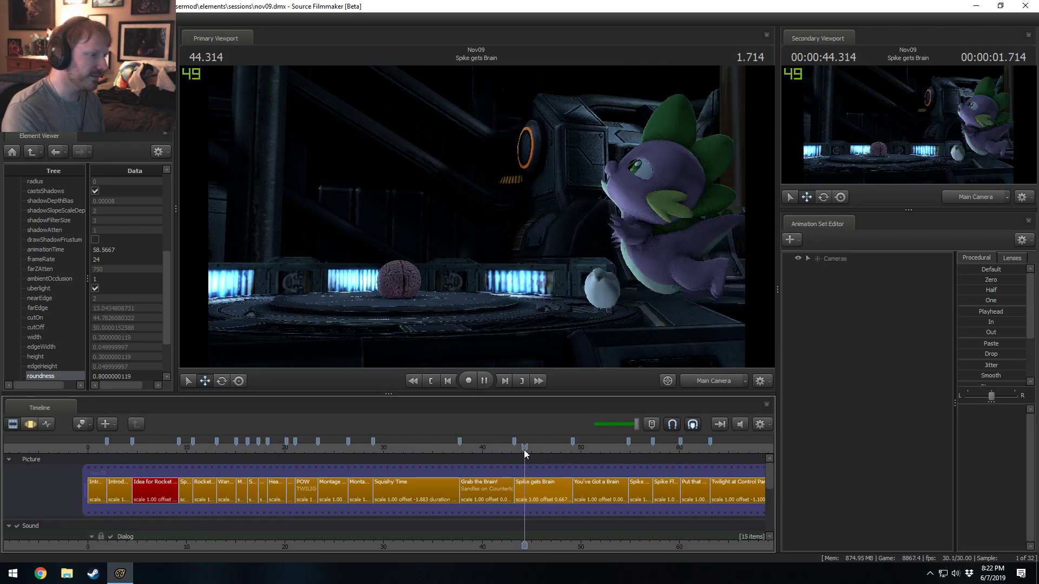
pyautogui.click(525, 450)
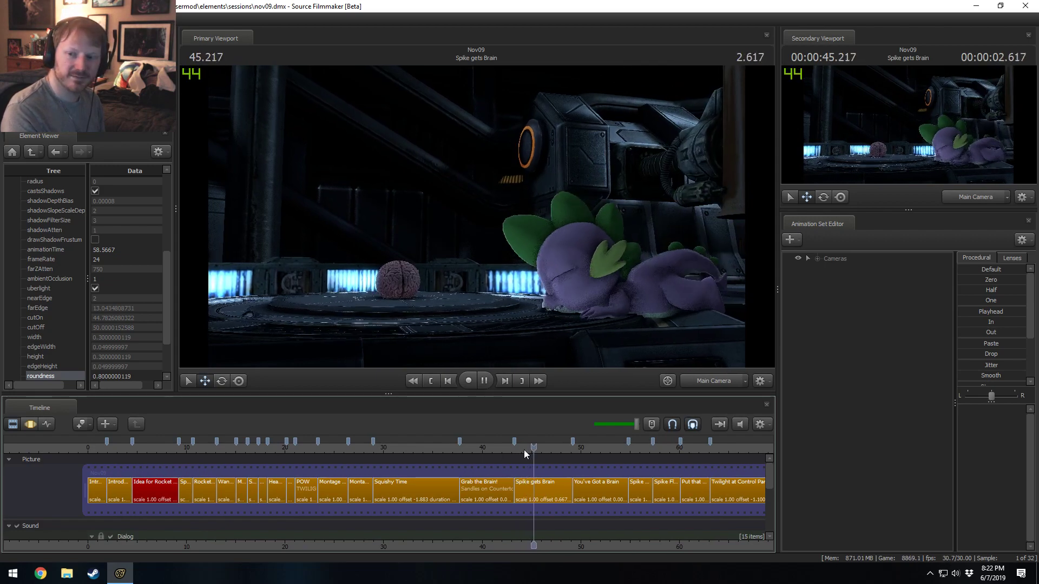
pyautogui.click(524, 450)
pyautogui.press('space')
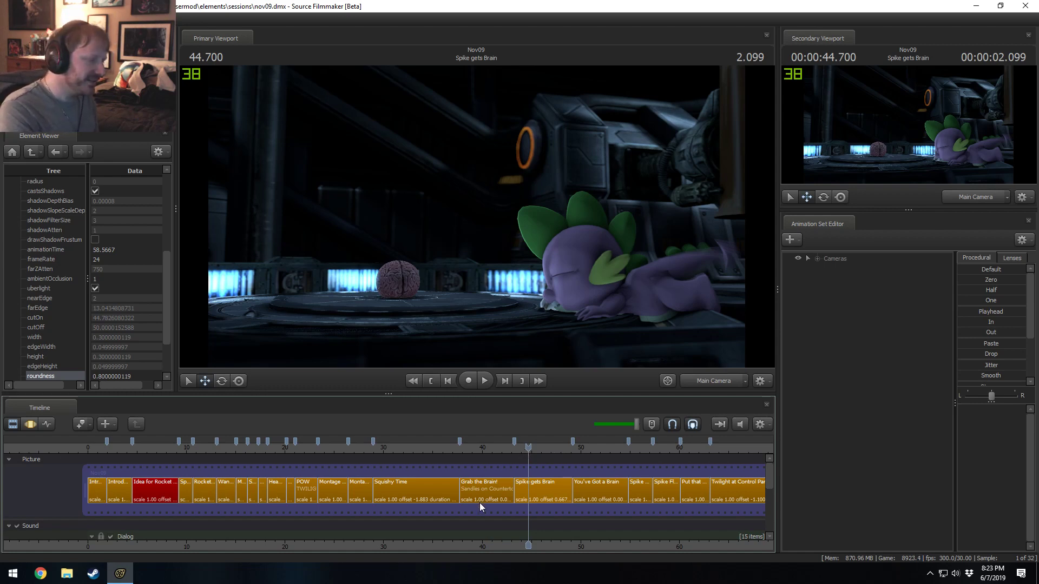
# - Return to the Rocket Science WOO! shot and play the transition from Male Horse says No into Science Horse says Yes
pyautogui.scroll(2, 481, 506)
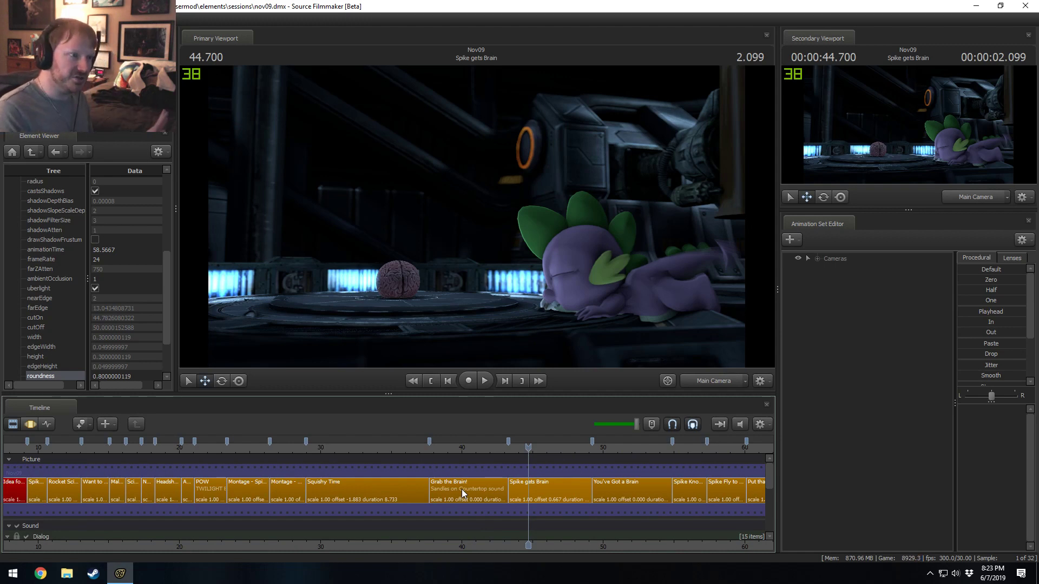
pyautogui.click(361, 450)
pyautogui.click(64, 450)
pyautogui.scroll(2, 92, 487)
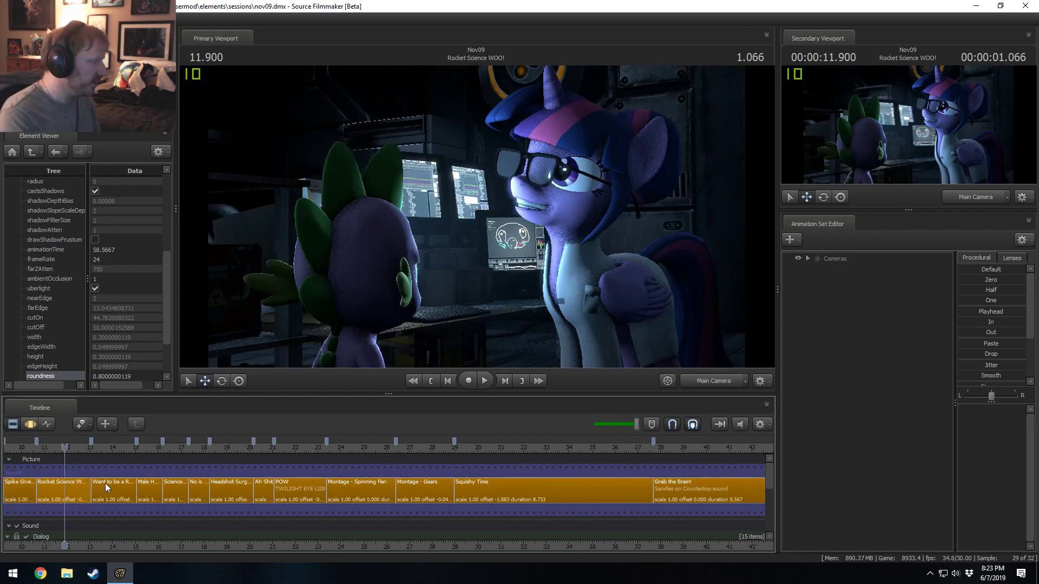
pyautogui.click(137, 450)
pyautogui.press('space')
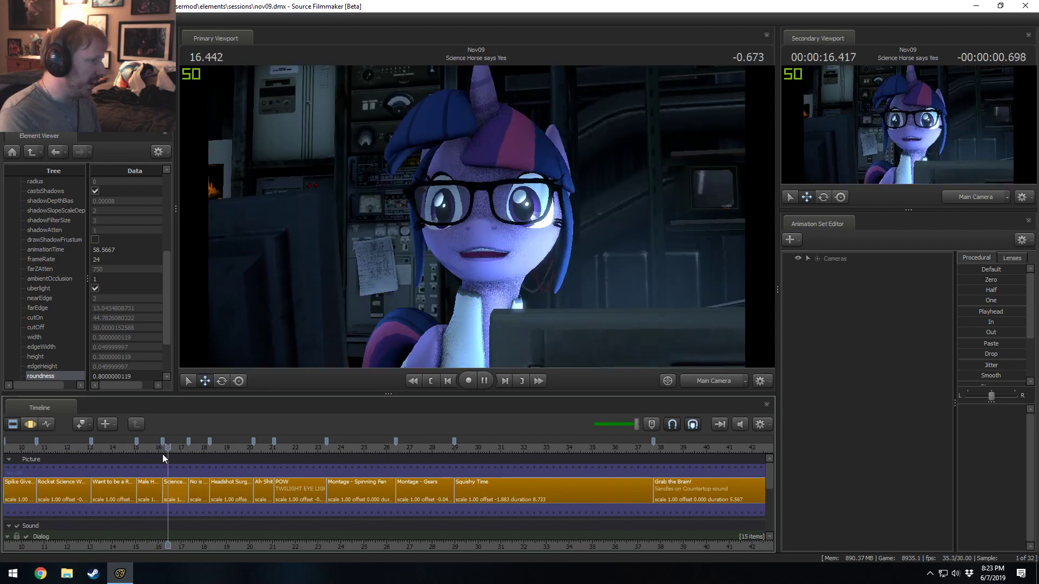
pyautogui.press('space')
# - Bake the procedural bones of the Twilight Sparkle model in the Science Horse says Yes shot
pyautogui.scroll(3, 157, 465)
pyautogui.click(170, 481)
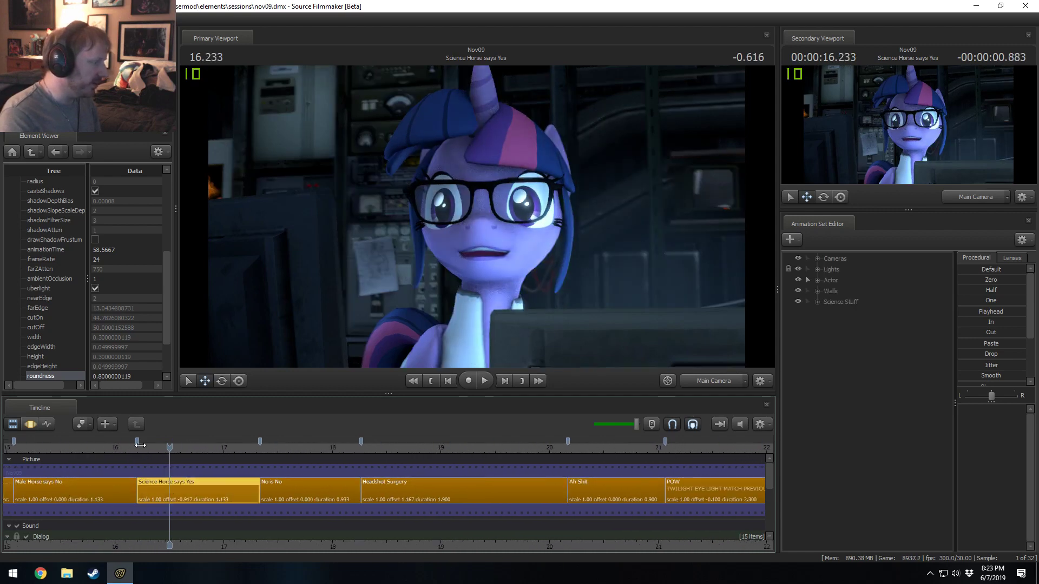
pyautogui.moveTo(140, 444); pyautogui.dragTo(227, 447)
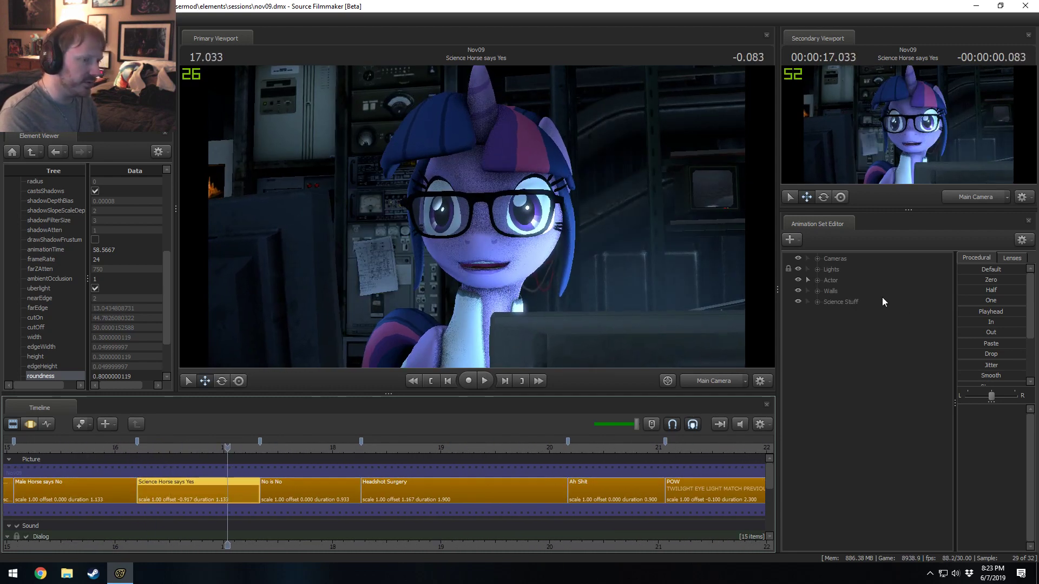
pyautogui.click(818, 280)
pyautogui.click(829, 291)
pyautogui.click(855, 292)
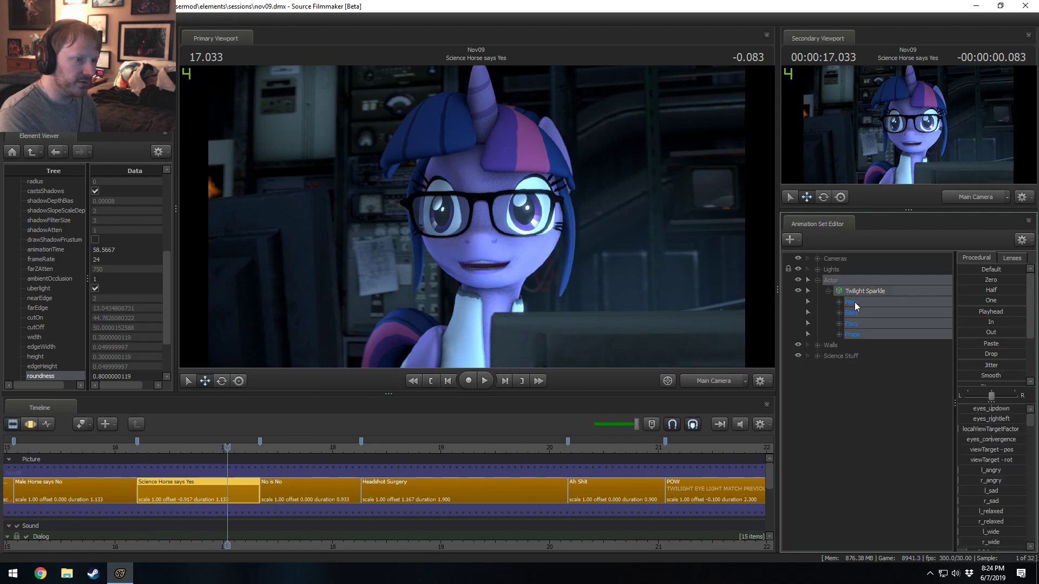
pyautogui.rightClick(855, 302)
pyautogui.moveTo(878, 389)
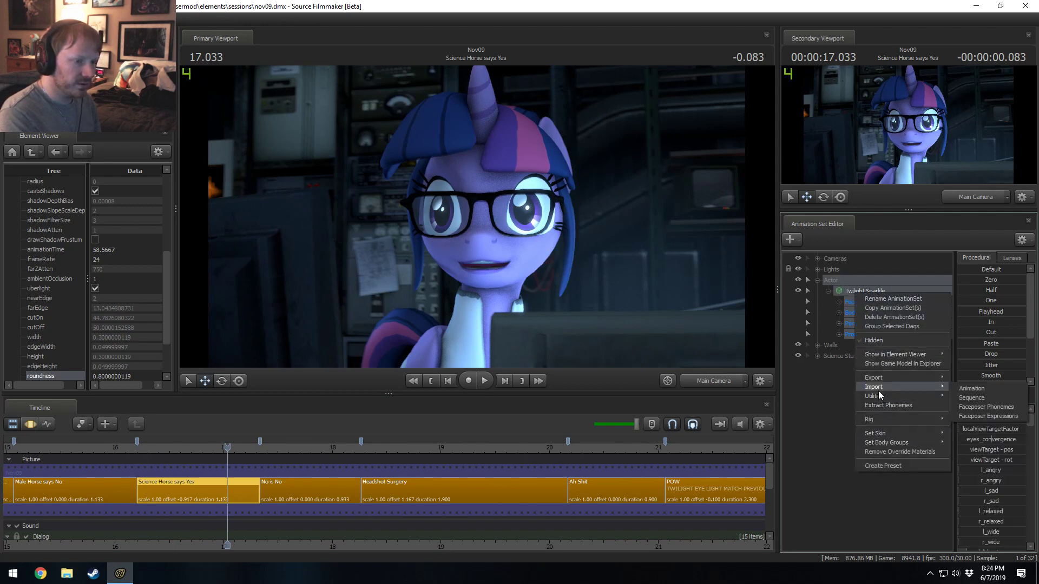
pyautogui.moveTo(917, 396)
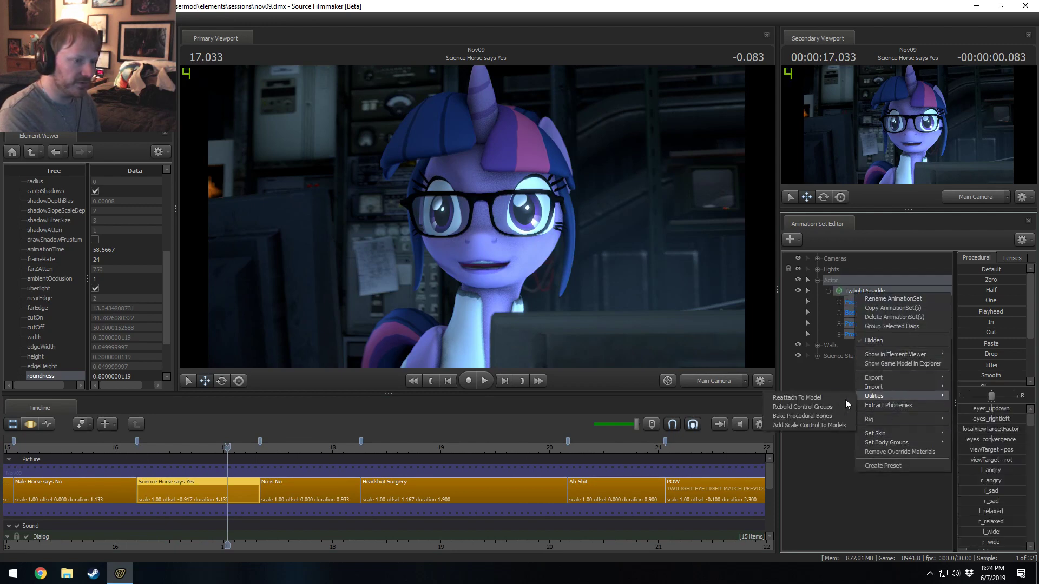
pyautogui.click(828, 418)
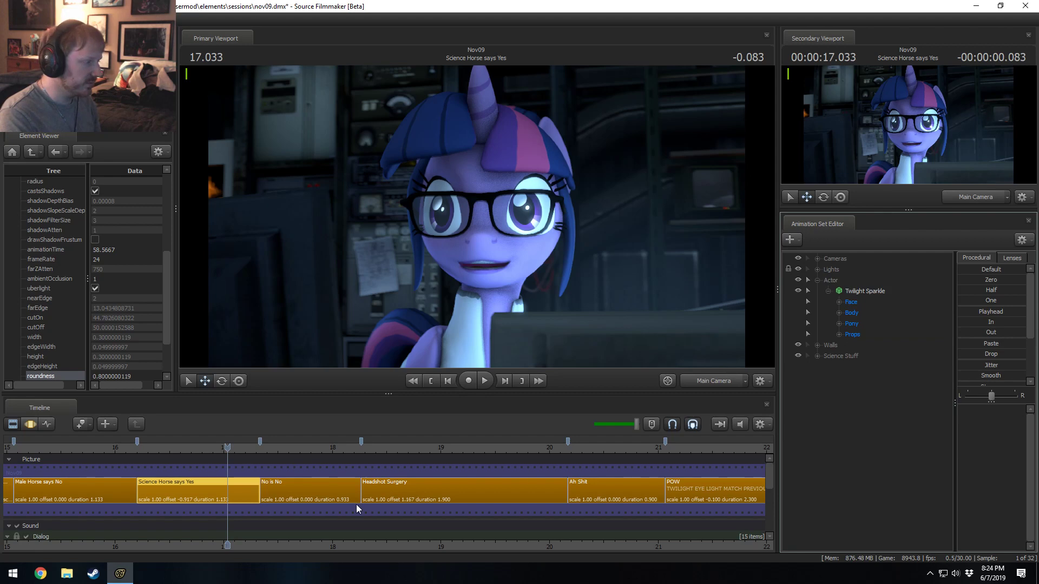
# - Select Twilight Sparkle's JiggleBones controls within the Pony group and replay the shot from 16.200 seconds
pyautogui.click(839, 335)
pyautogui.click(839, 323)
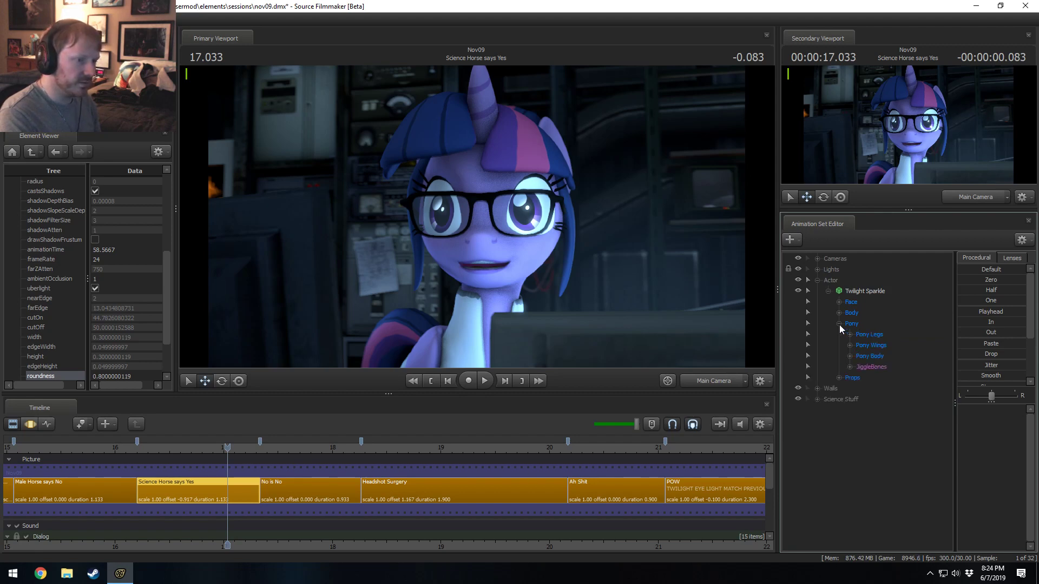
pyautogui.click(850, 367)
pyautogui.click(864, 368)
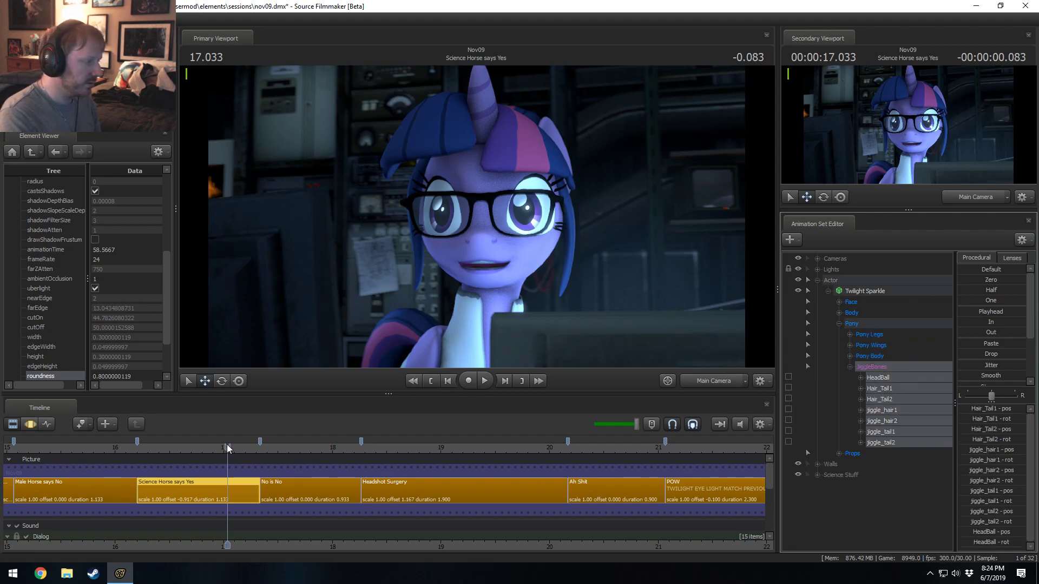
pyautogui.moveTo(228, 448); pyautogui.dragTo(137, 448)
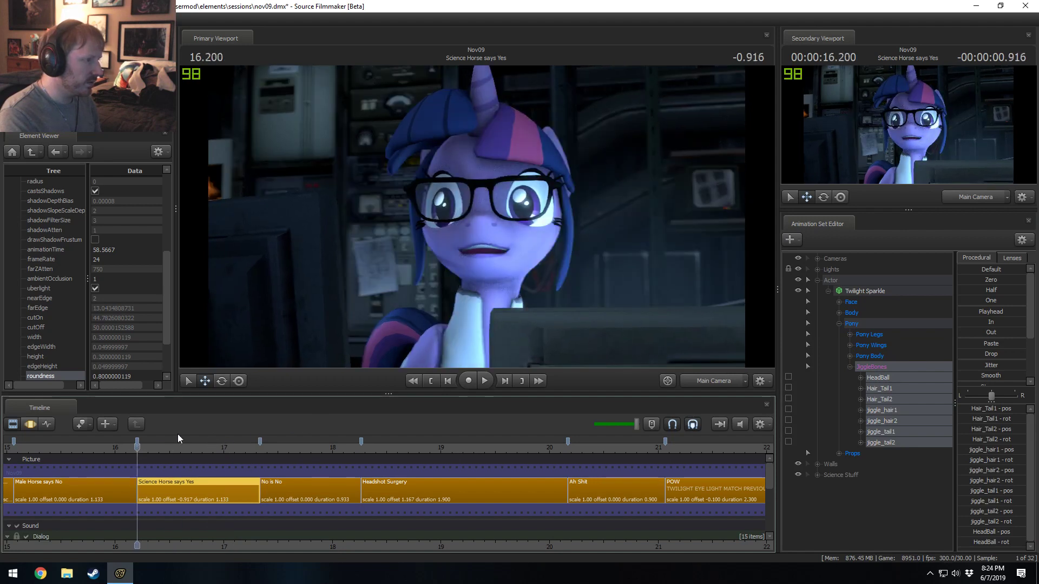
pyautogui.press('space')
pyautogui.press('space')
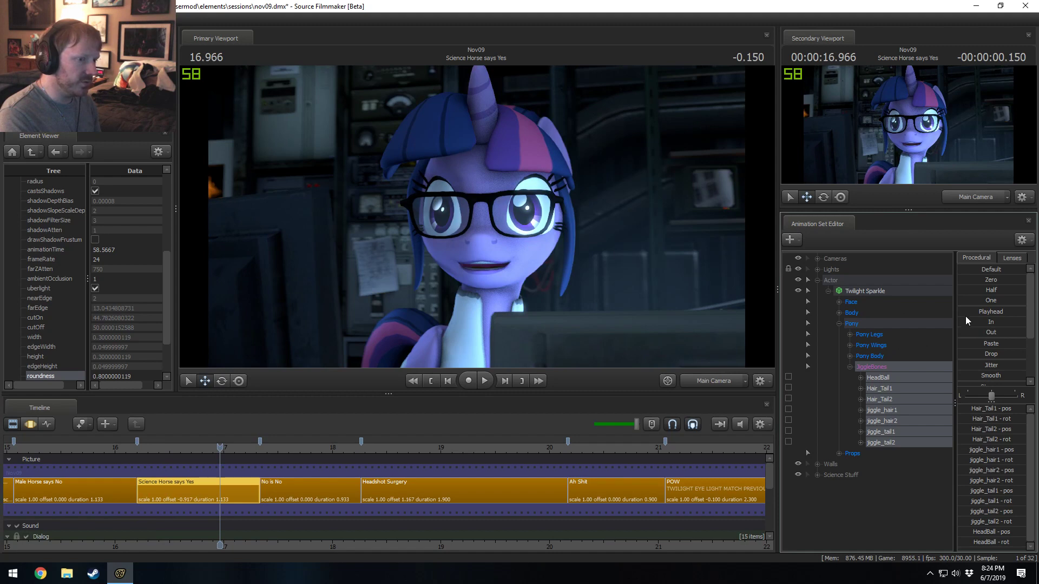
# - Try applying the In preset at full strength to the JiggleBones across all time and play the result
pyautogui.press('F4')
pyautogui.click(557, 485)
pyautogui.hotkey('ctrl', 'a')
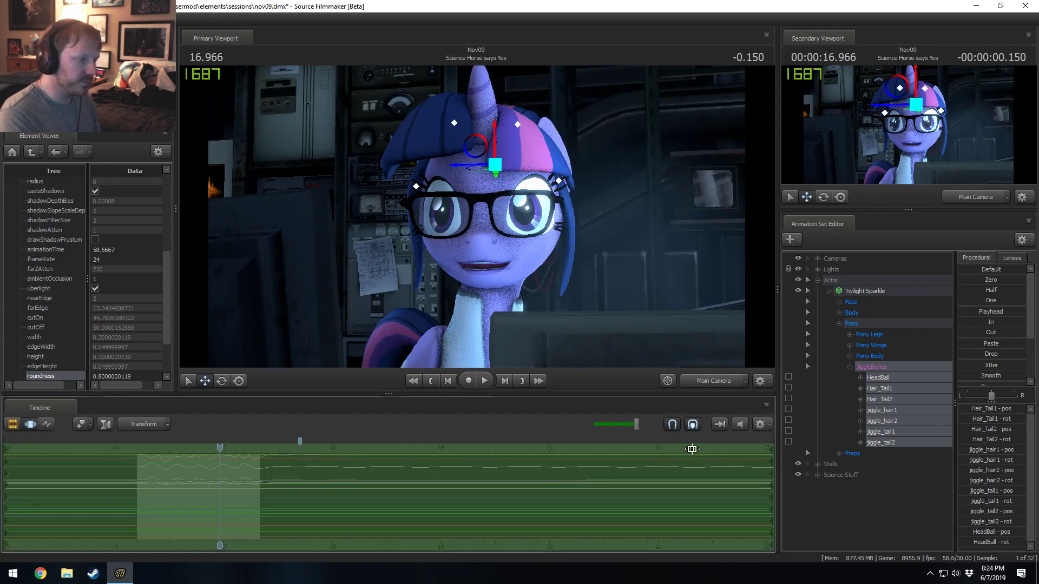
pyautogui.doubleClick(969, 323)
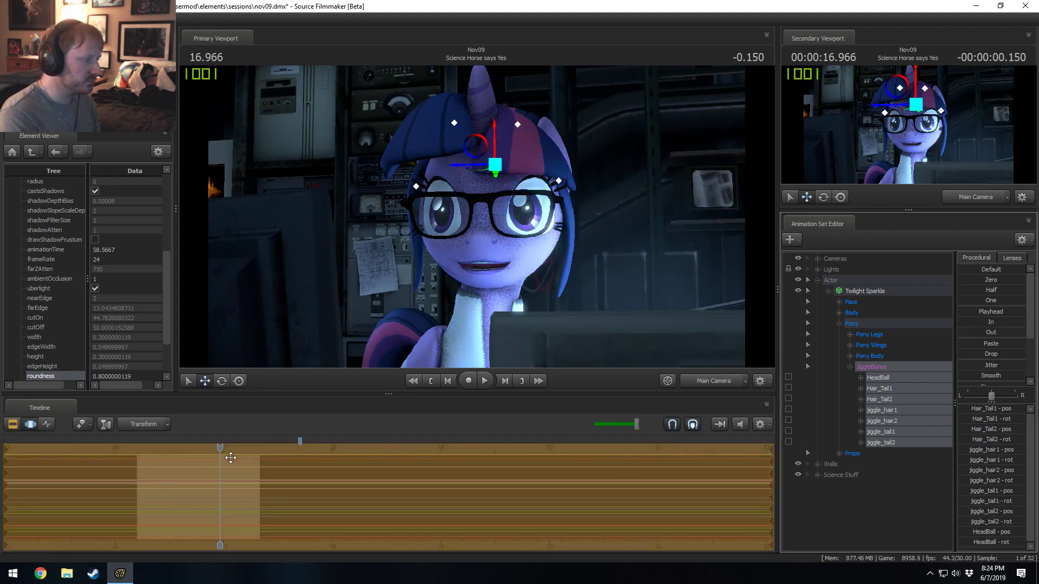
pyautogui.press('space')
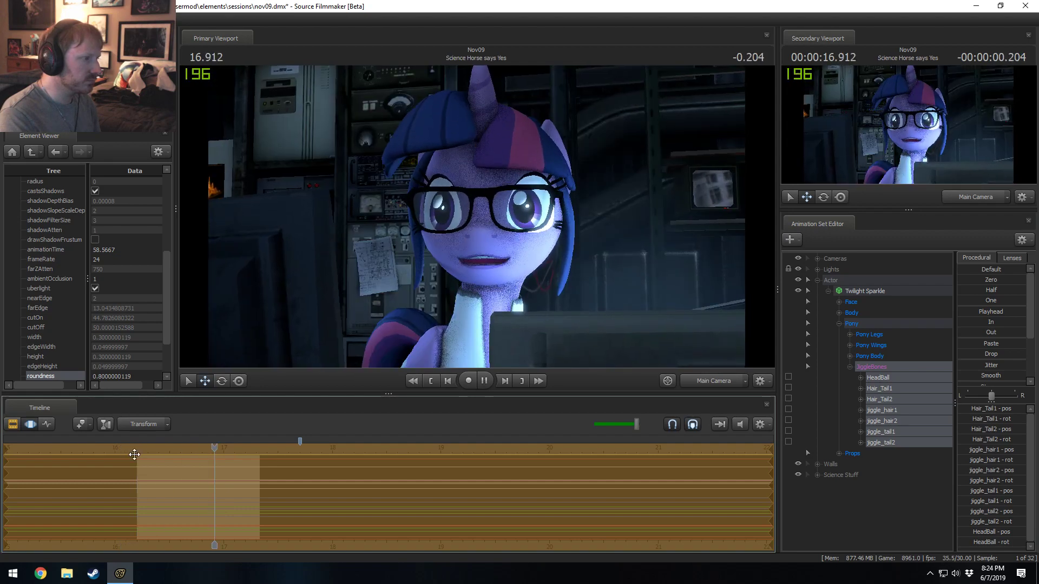
pyautogui.press('space')
# - Replay Science Horse says Yes from its opening frames to examine the baked hair motion, returning the playhead to 16.233 seconds
pyautogui.moveTo(279, 448); pyautogui.dragTo(139, 458)
pyautogui.press('space')
pyautogui.press('space')
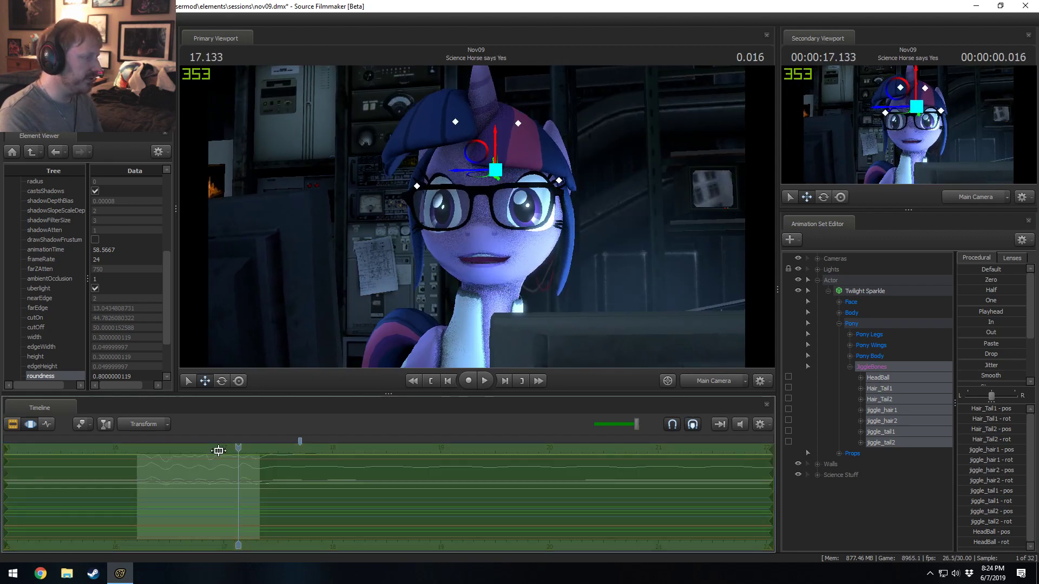
pyautogui.press('space')
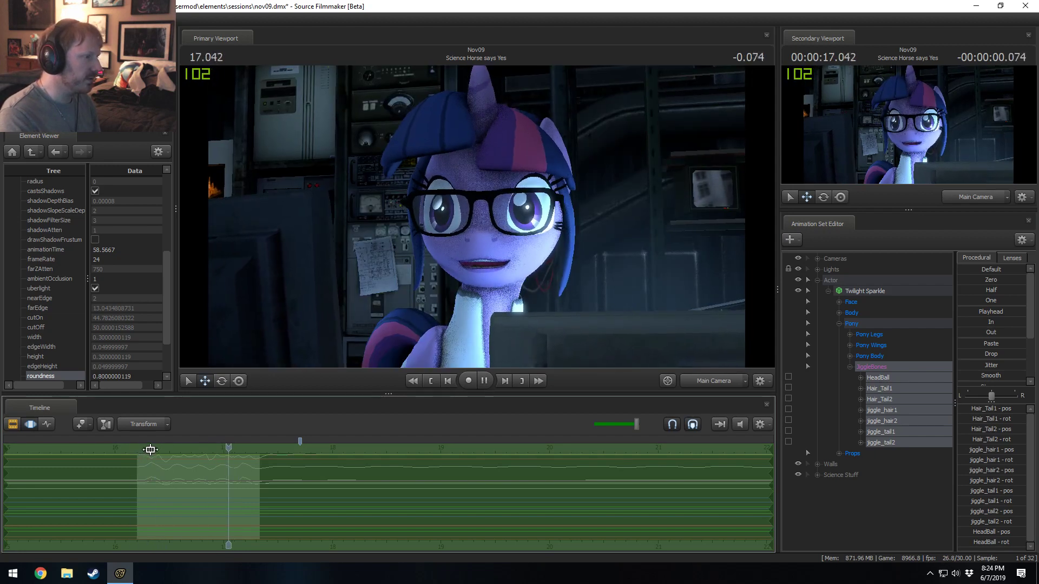
pyautogui.press('space')
pyautogui.moveTo(267, 444); pyautogui.dragTo(78, 452)
pyautogui.scroll(4, 153, 496)
pyautogui.scroll(3, 141, 497)
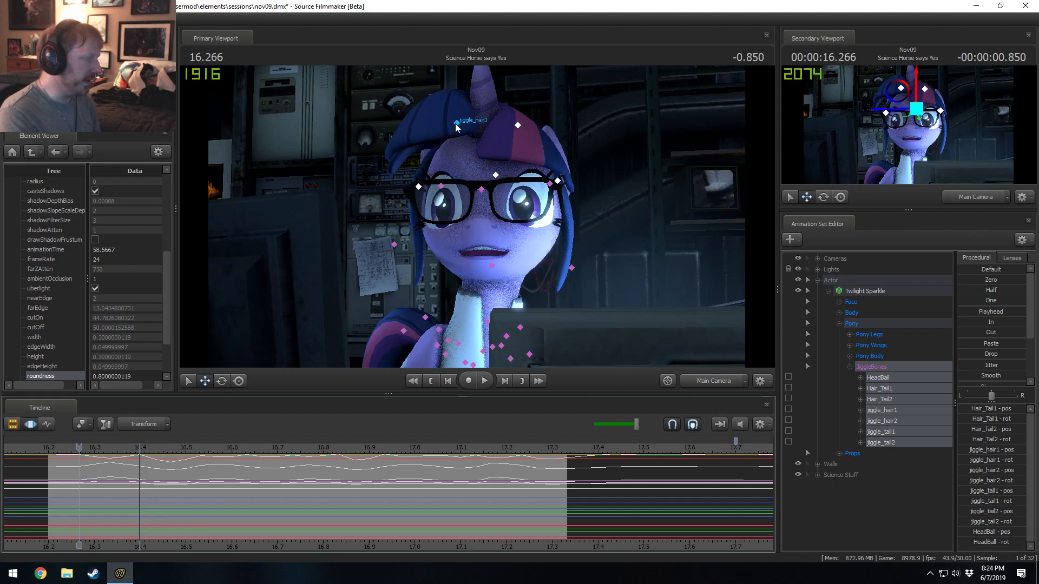
pyautogui.press('space')
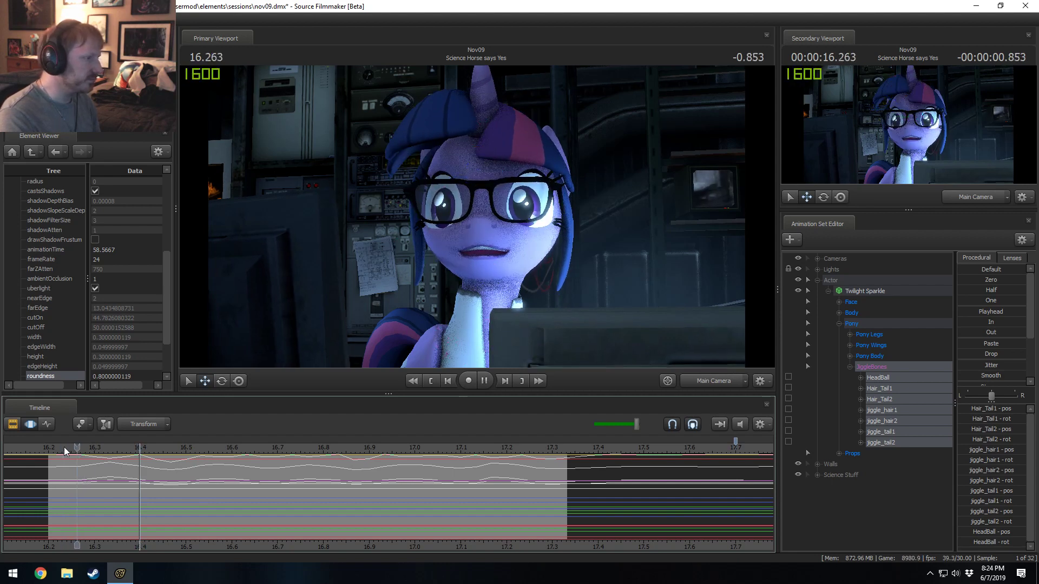
pyautogui.click(63, 447)
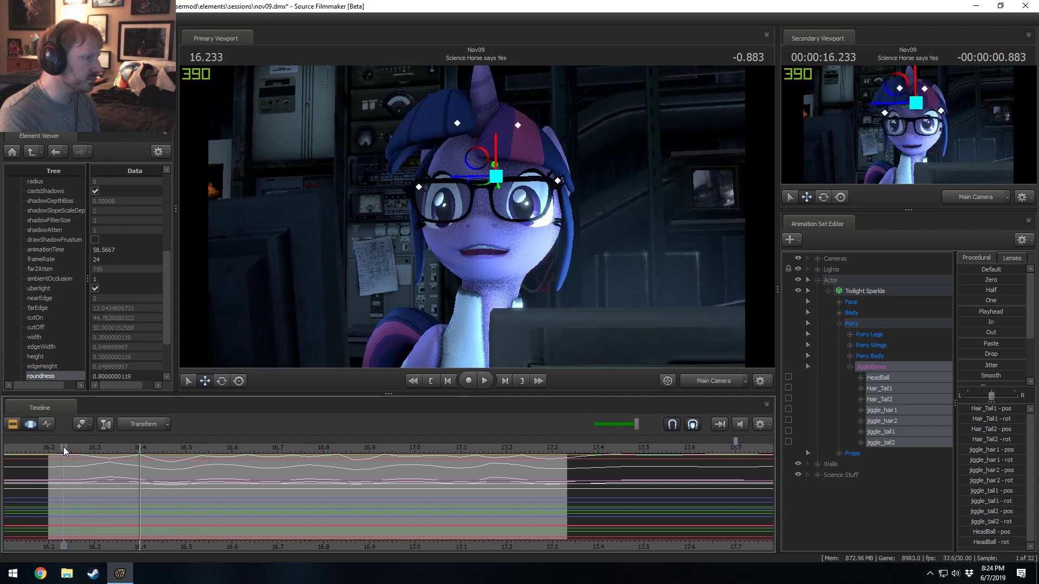
pyautogui.click(63, 451)
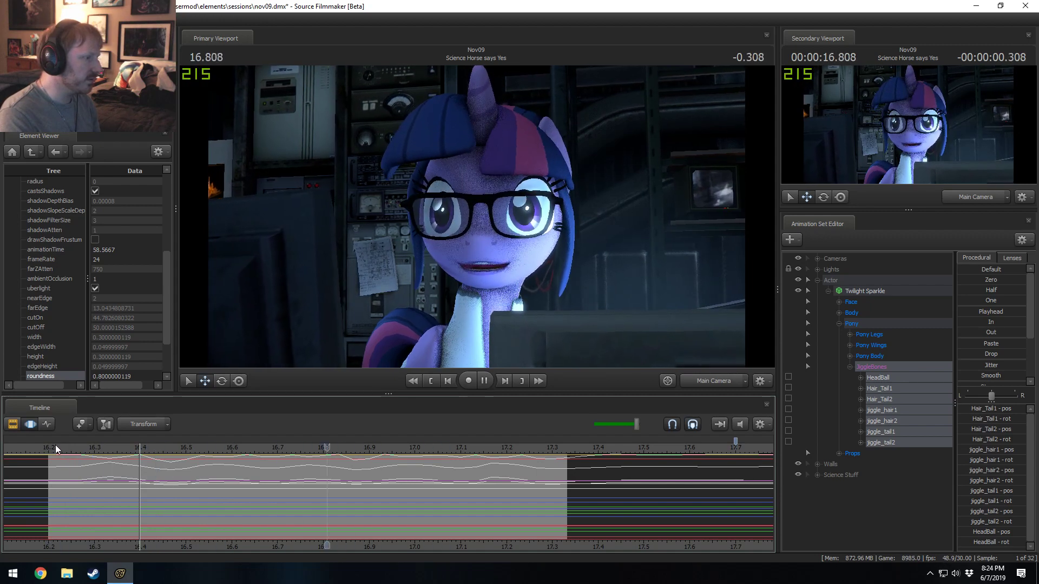
pyautogui.click(50, 448)
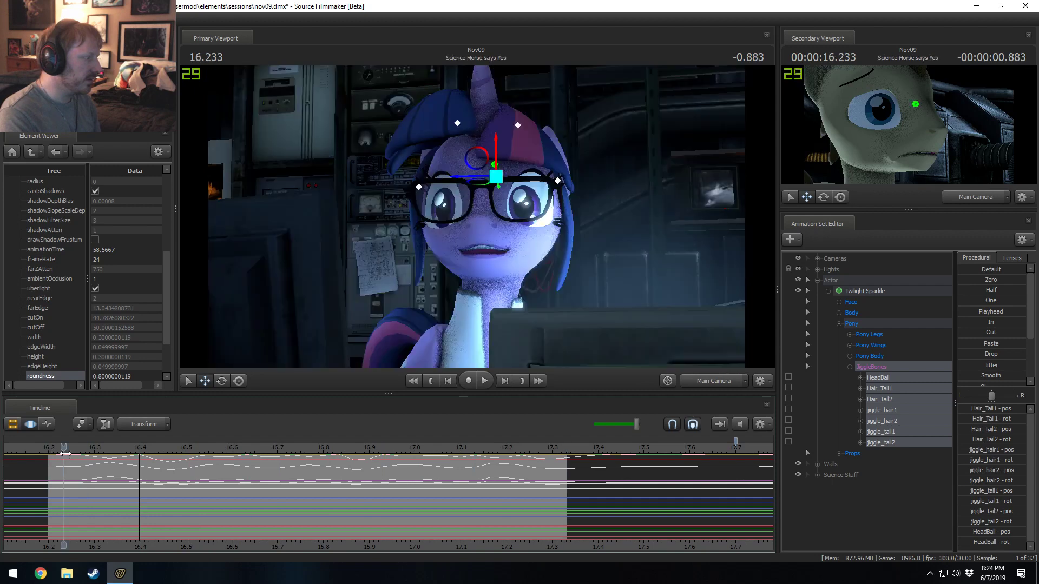
# - Blend the JiggleBones partway toward the In preset across all time and replay the shot from its start
pyautogui.moveTo(977, 324); pyautogui.dragTo(993, 323)
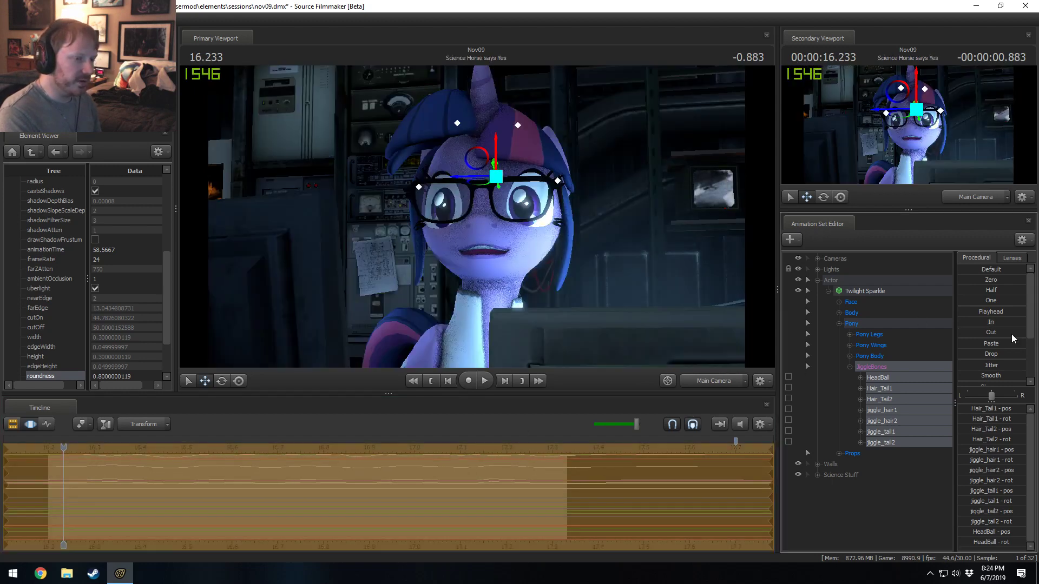
pyautogui.press('F3')
pyautogui.press('space')
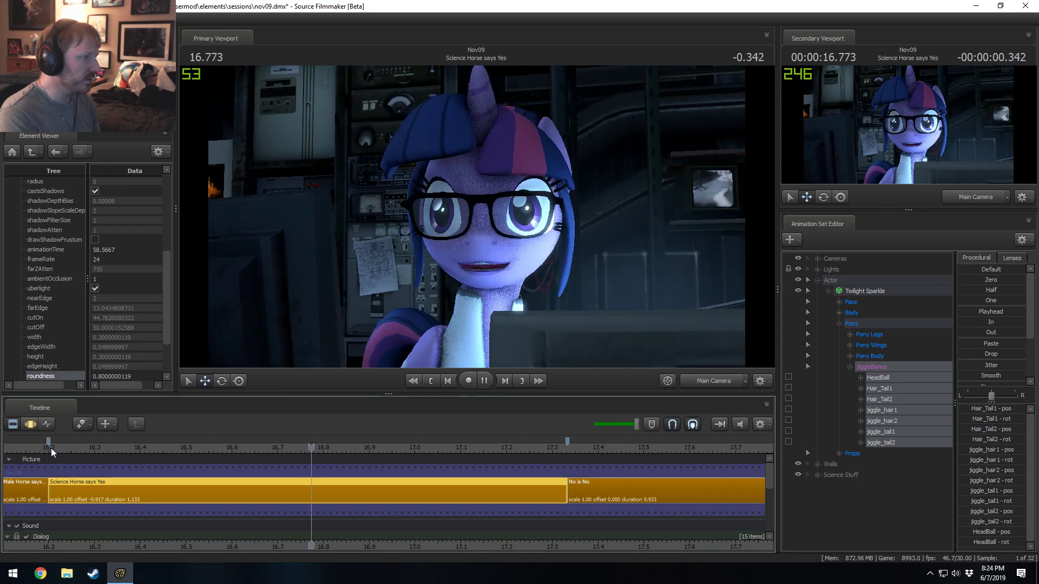
pyautogui.click(52, 451)
# - Display jiggle_hair2's motion curve and set a time selection centred on 16.333 seconds, spanning 16.200 to about 16.466
pyautogui.press('F3')
pyautogui.moveTo(93, 495); pyautogui.dragTo(249, 476)
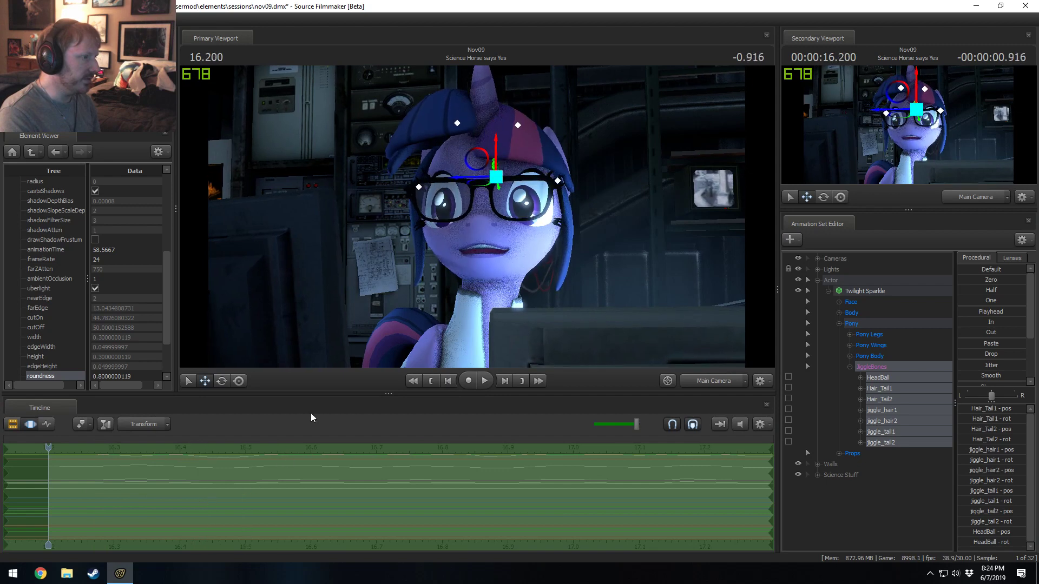
pyautogui.click(517, 125)
pyautogui.scroll(-2, 135, 487)
pyautogui.click(135, 500)
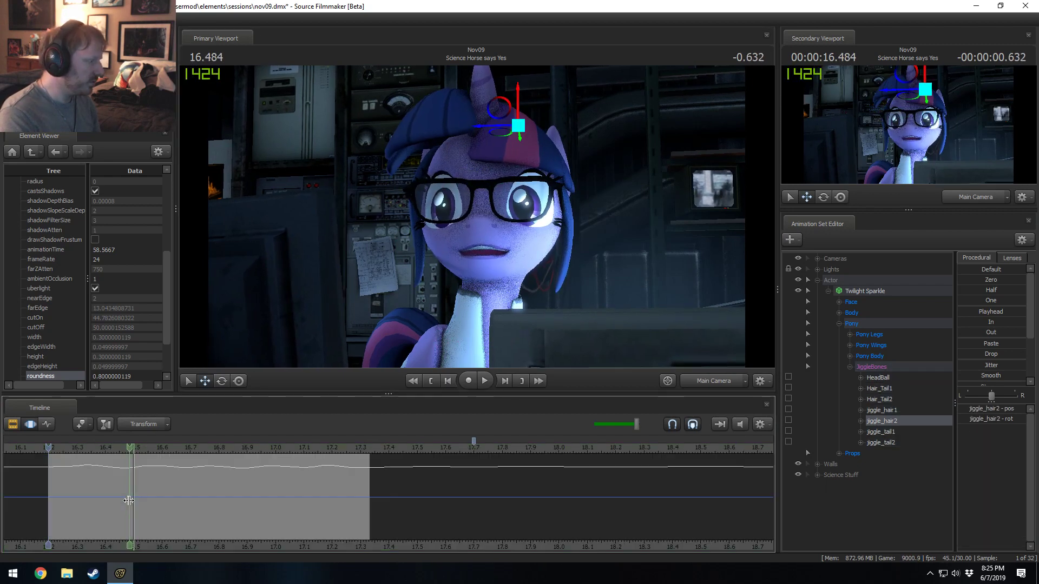
pyautogui.moveTo(159, 541); pyautogui.dragTo(478, 525, button='middle')
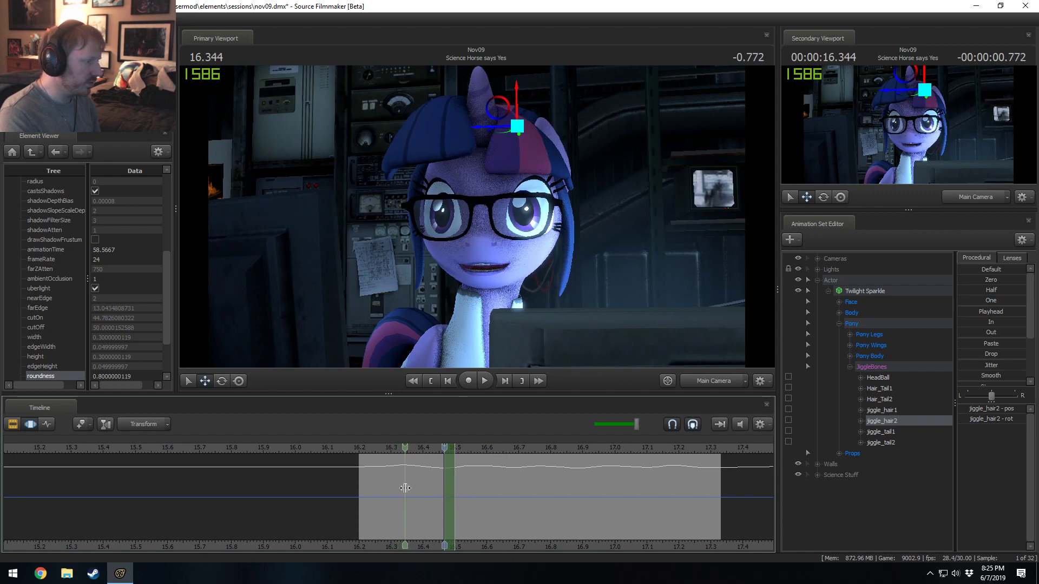
pyautogui.click(401, 488)
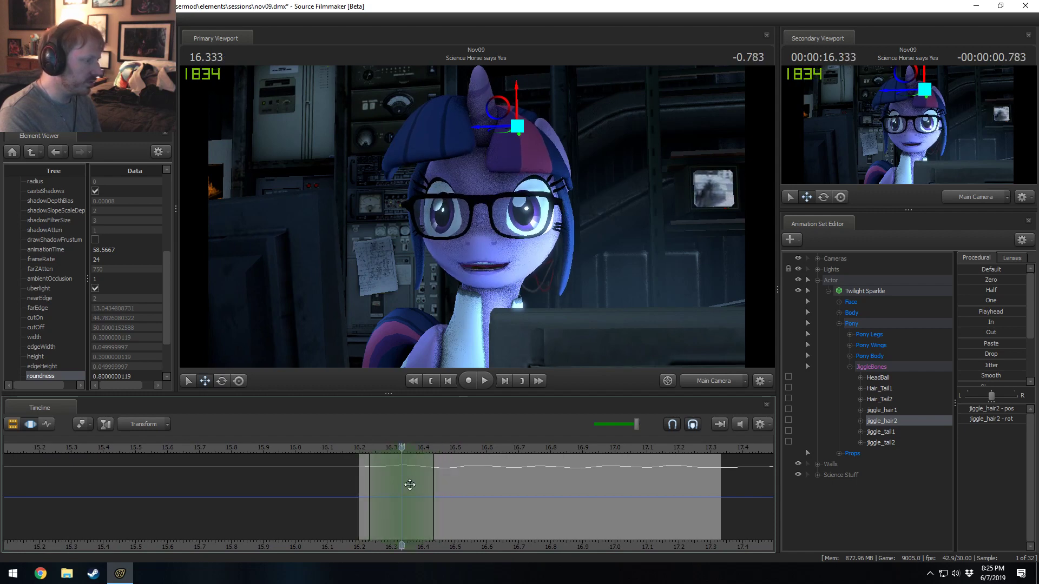
pyautogui.click(397, 482)
pyautogui.scroll(1, 397, 483)
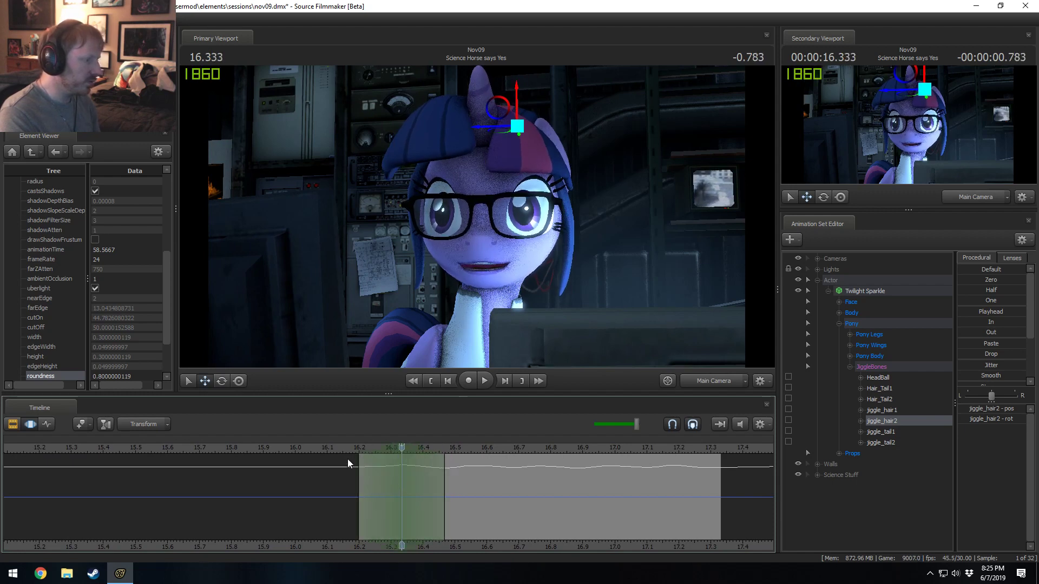
pyautogui.moveTo(359, 453); pyautogui.dragTo(405, 460)
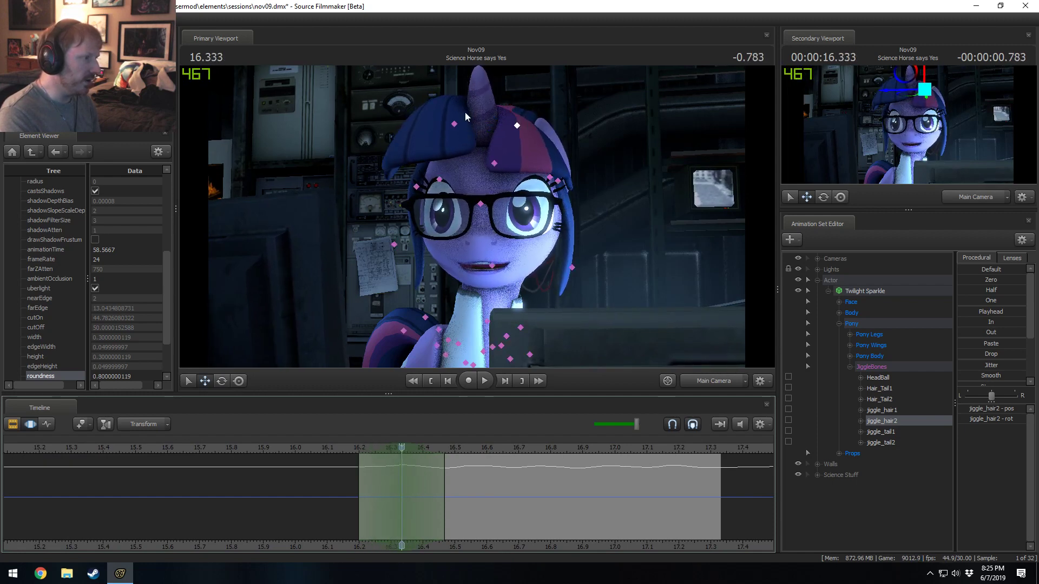
# - Rotate jiggle_hair1 slightly at 16.333 seconds within the time selection from 16.200 to about 16.466
pyautogui.click(455, 123)
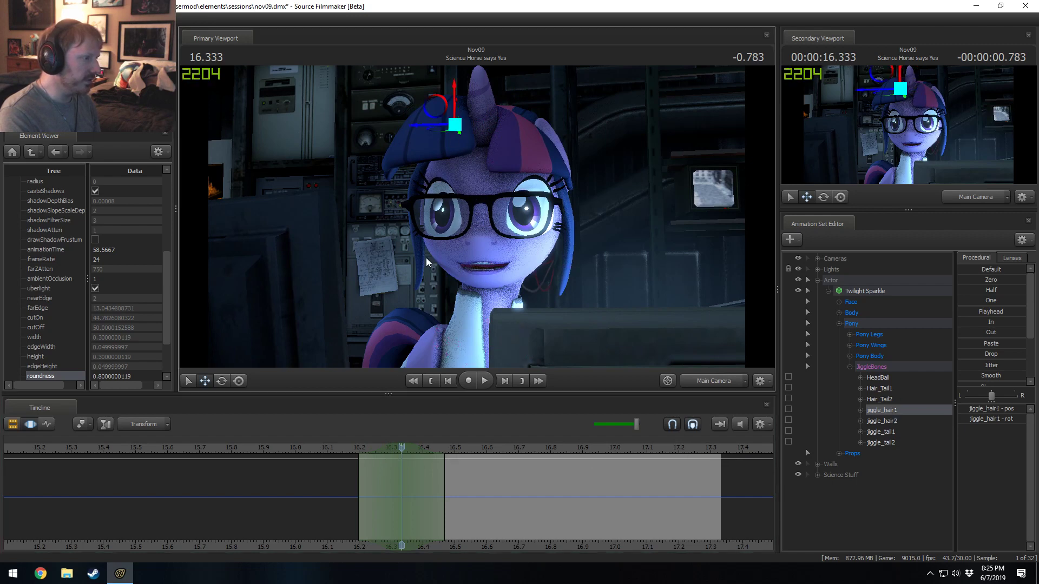
pyautogui.press('e')
pyautogui.moveTo(423, 112); pyautogui.dragTo(441, 130)
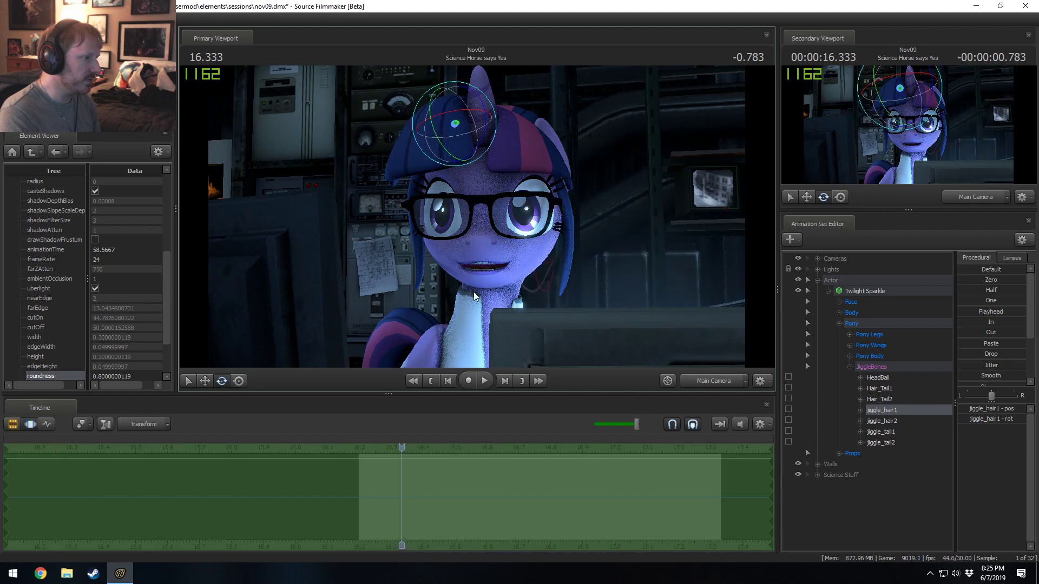
pyautogui.press('F2')
pyautogui.press('F3')
pyautogui.keyDown('shift'); pyautogui.click(402, 476); pyautogui.keyUp('shift')
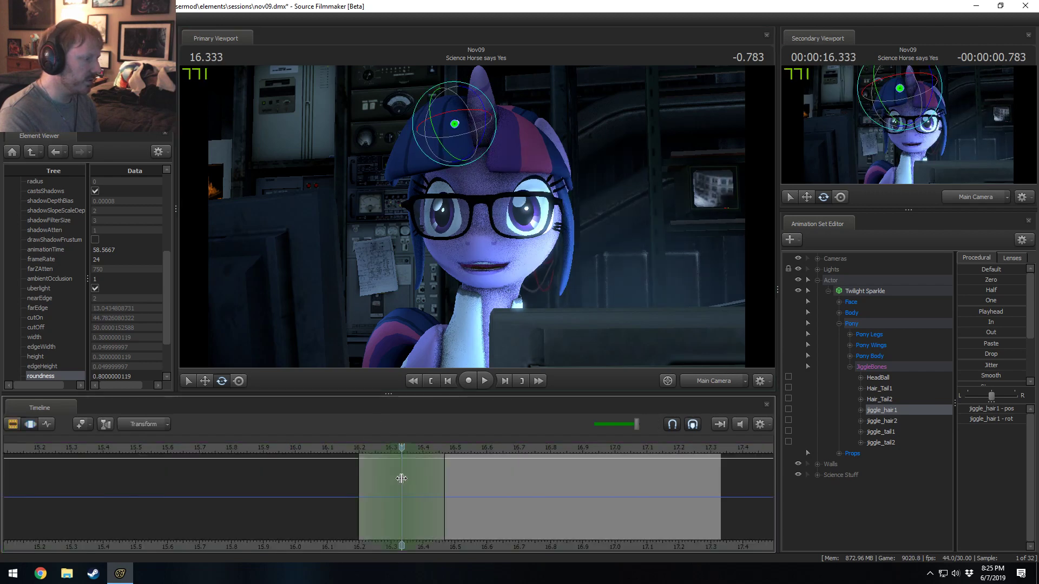
pyautogui.moveTo(447, 135); pyautogui.dragTo(448, 140)
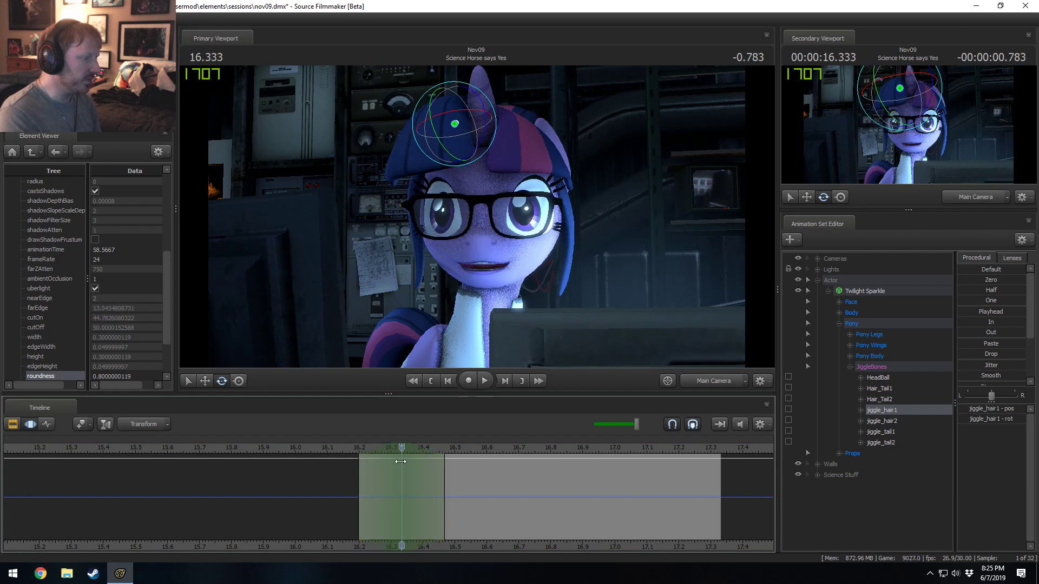
pyautogui.moveTo(440, 156); pyautogui.dragTo(441, 143)
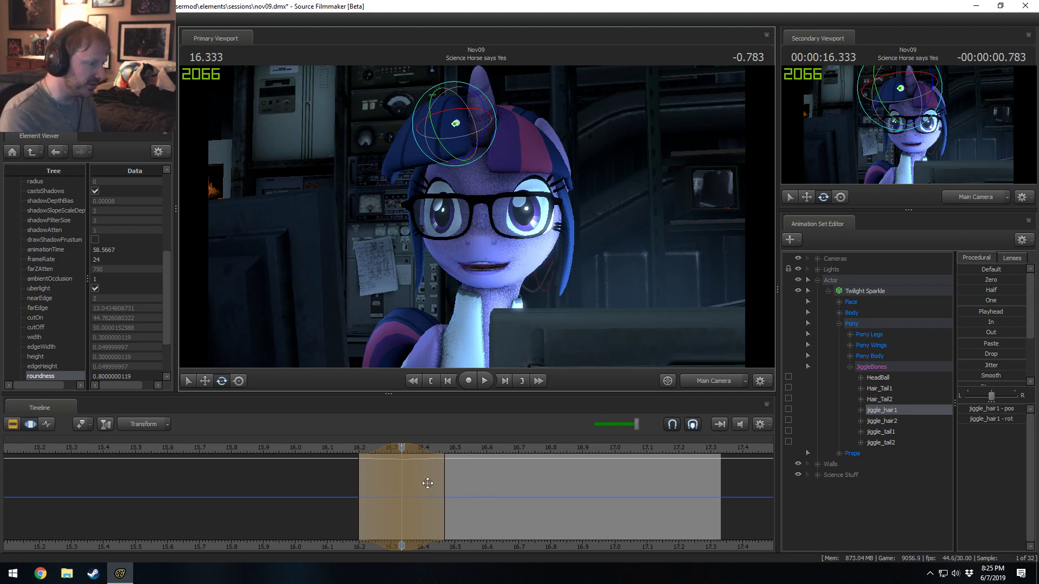
# - Set a time selection around 16.466 seconds, from about 16.333 to 16.566, guided by jiggle_hair2's curve, and rotate jiggle_hair1 slightly
pyautogui.click(364, 501)
pyautogui.moveTo(364, 501)
pyautogui.mouseDown()
pyautogui.moveTo(413, 511)
pyautogui.moveTo(353, 509)
pyautogui.moveTo(389, 520)
pyautogui.moveTo(353, 498)
pyautogui.moveTo(381, 500)
pyautogui.moveTo(444, 523)
pyautogui.mouseUp()
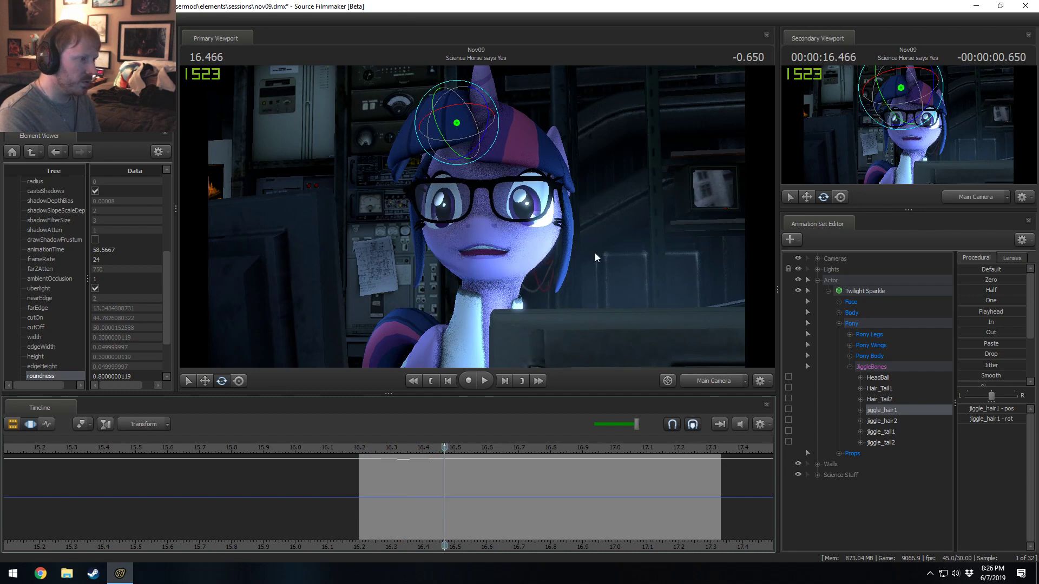
pyautogui.click(517, 122)
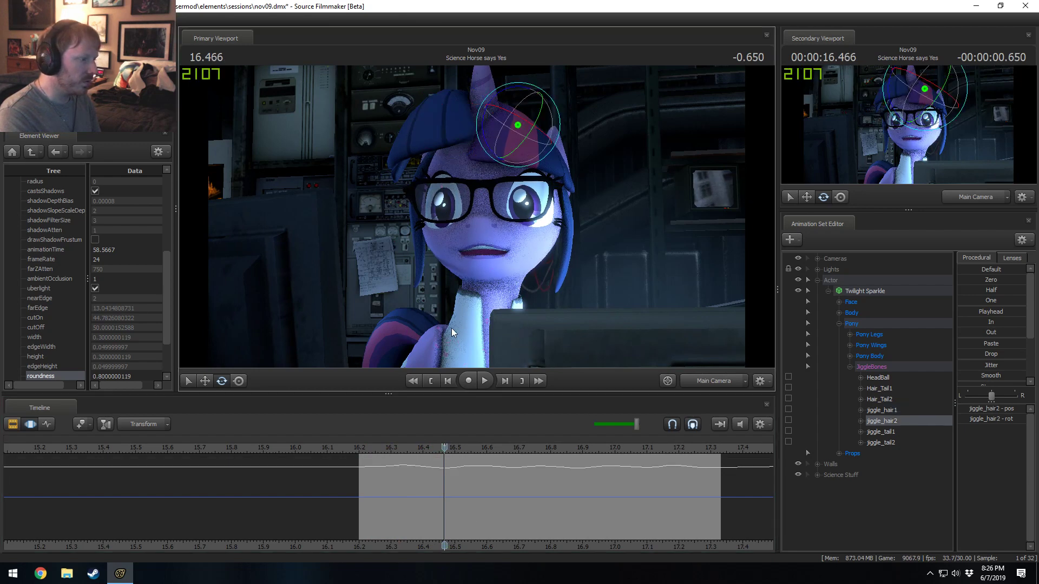
pyautogui.click(443, 476)
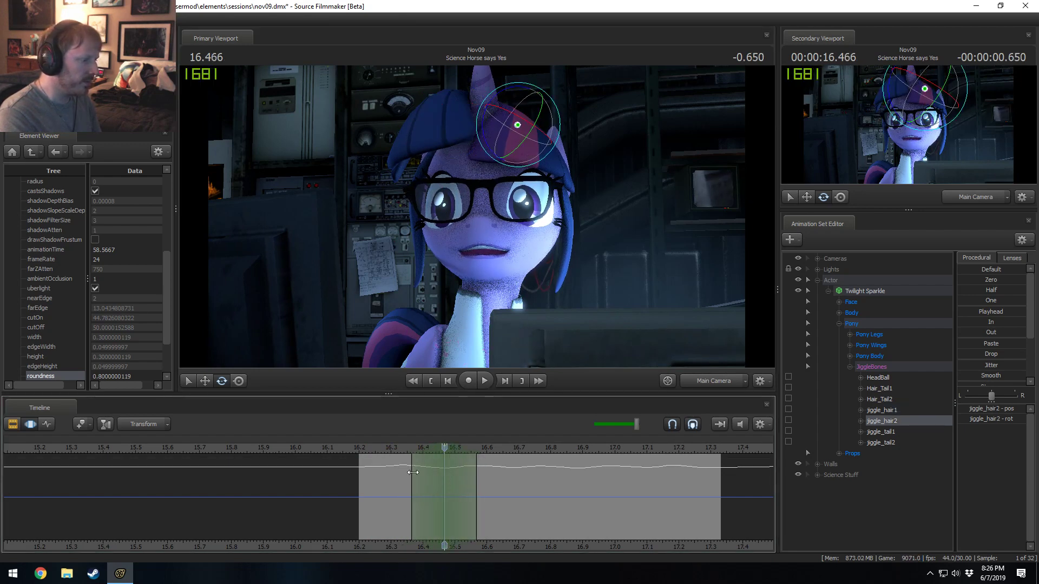
pyautogui.moveTo(413, 472); pyautogui.dragTo(401, 472)
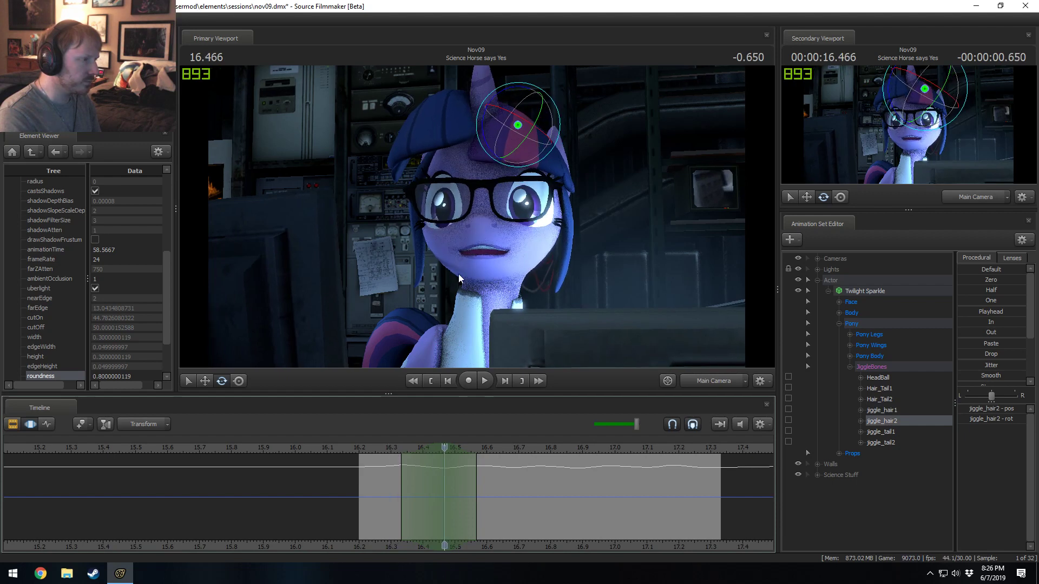
pyautogui.click(454, 123)
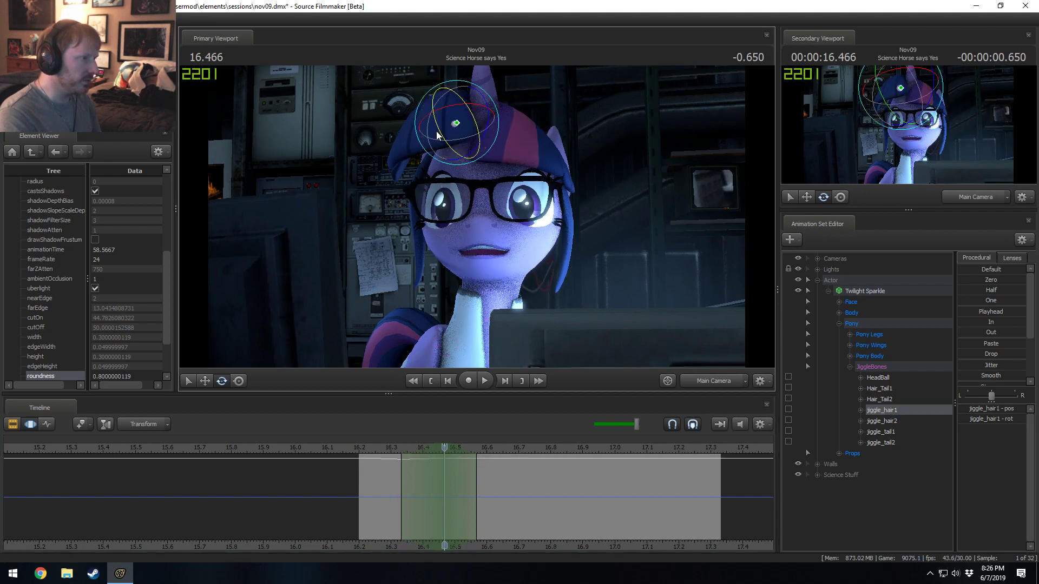
pyautogui.moveTo(437, 135); pyautogui.dragTo(440, 137)
# - Using jiggle_hair2's curve as reference, centre a time selection on 16.566 seconds, from about 16.466 to 16.666, and rotate jiggle_hair1 slightly
pyautogui.moveTo(387, 470)
pyautogui.mouseDown()
pyautogui.moveTo(476, 498)
pyautogui.moveTo(479, 479)
pyautogui.mouseUp()
pyautogui.keyDown('ctrl'); pyautogui.click(517, 127); pyautogui.keyUp('ctrl')
pyautogui.click(476, 478)
pyautogui.keyDown('shift'); pyautogui.scroll(4, 479, 479); pyautogui.keyUp('shift')
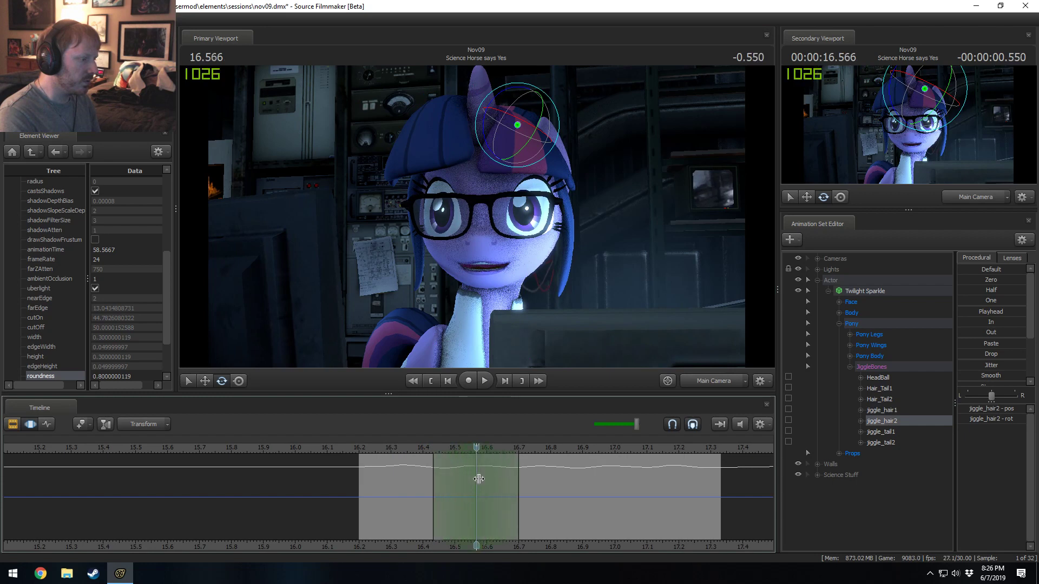
pyautogui.keyDown('shift'); pyautogui.scroll(-1, 479, 480); pyautogui.keyUp('shift')
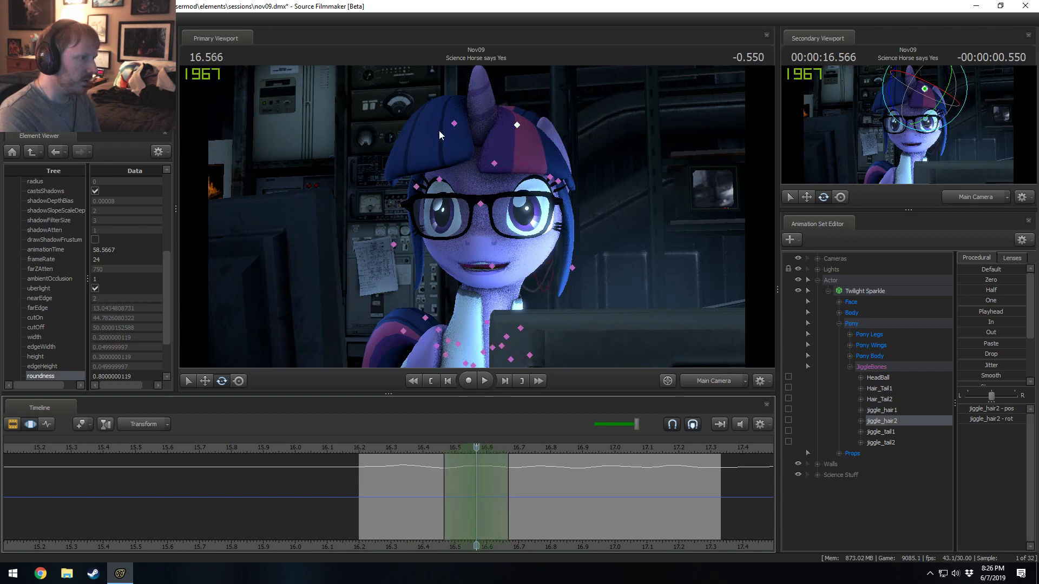
pyautogui.keyDown('ctrl'); pyautogui.click(450, 124); pyautogui.keyUp('ctrl')
pyautogui.moveTo(441, 143); pyautogui.dragTo(439, 142)
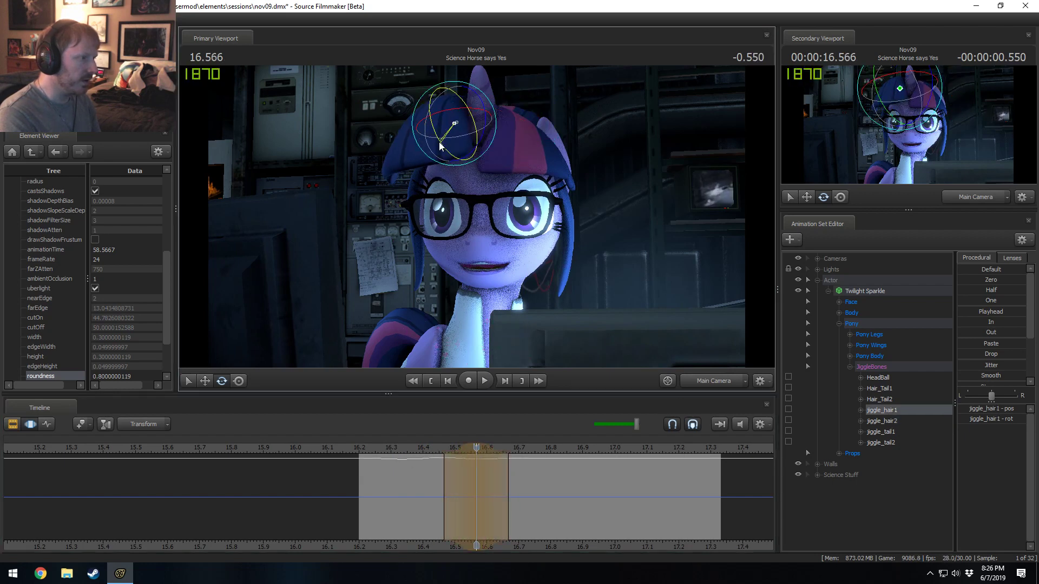
# - Set a time selection around 16.700 seconds, from about 16.566 to 16.800, guided by jiggle_hair2's curve, and rotate jiggle_hair1 slightly
pyautogui.moveTo(482, 479); pyautogui.dragTo(495, 472)
pyautogui.press('Escape')
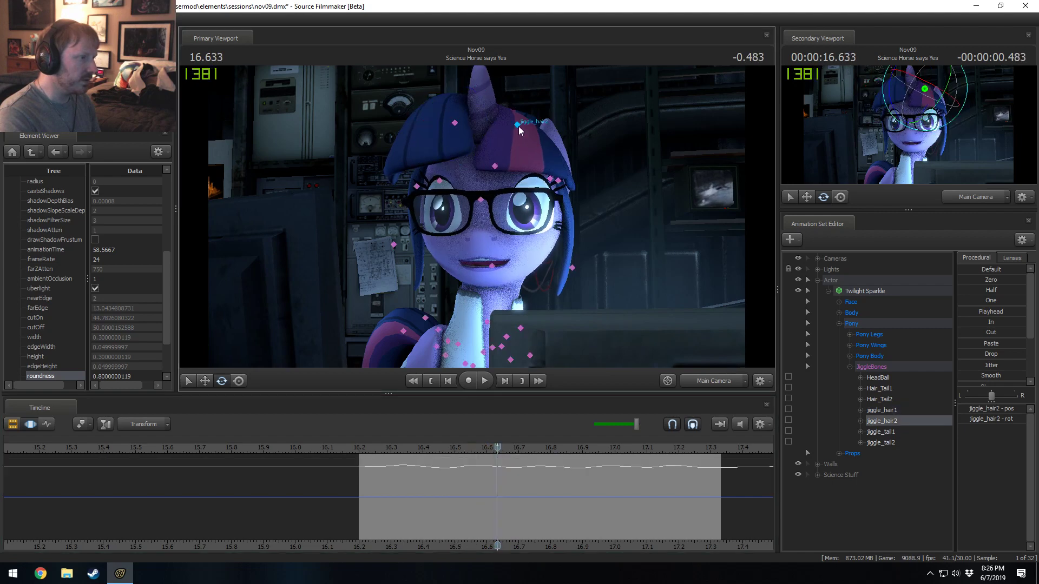
pyautogui.click(518, 125)
pyautogui.click(514, 482)
pyautogui.scroll(2, 514, 481)
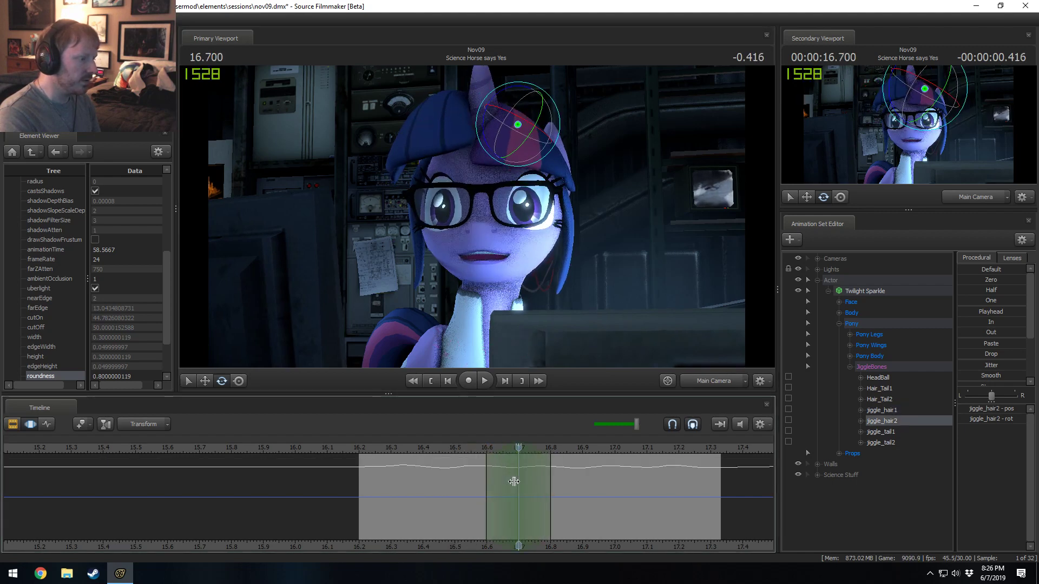
pyautogui.moveTo(554, 482); pyautogui.dragTo(542, 483)
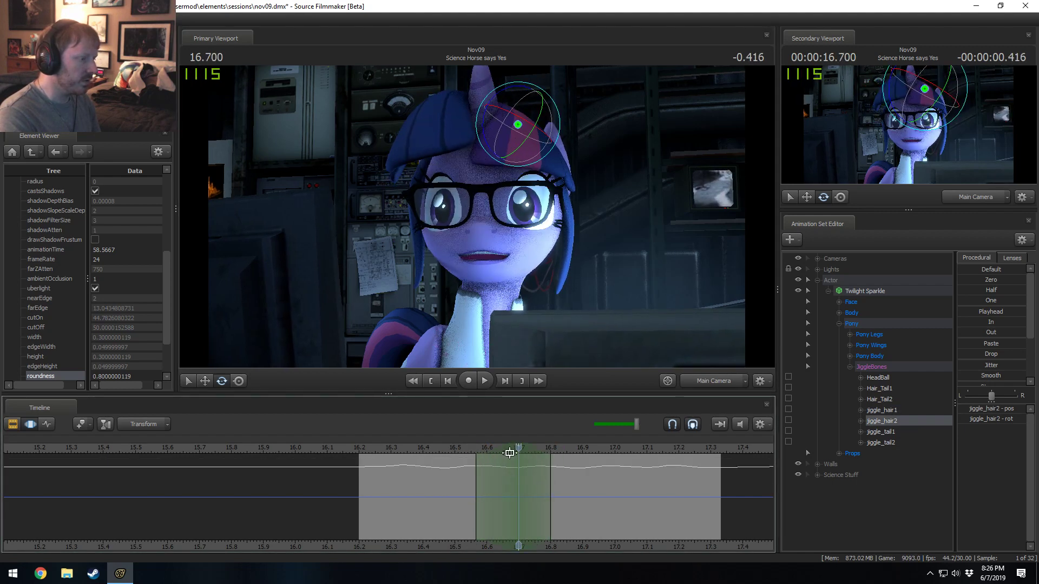
pyautogui.click(522, 145)
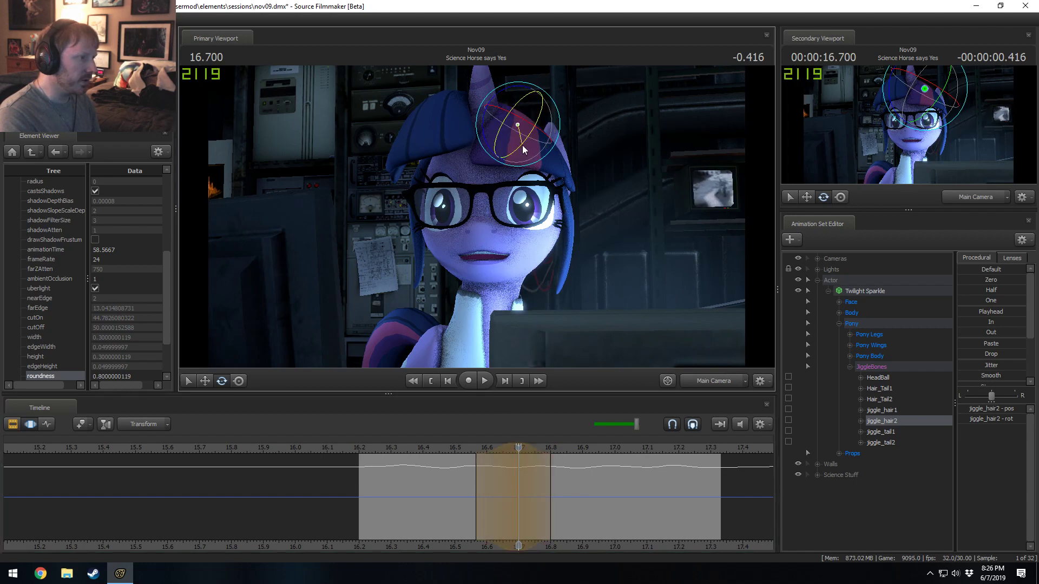
pyautogui.click(456, 123)
pyautogui.moveTo(445, 138); pyautogui.dragTo(446, 142)
# - Check jiggle_hair2's curve, centre a time selection on 16.766 seconds, from about 16.666 to 16.866, and rotate jiggle_hair1 slightly
pyautogui.press('shift')
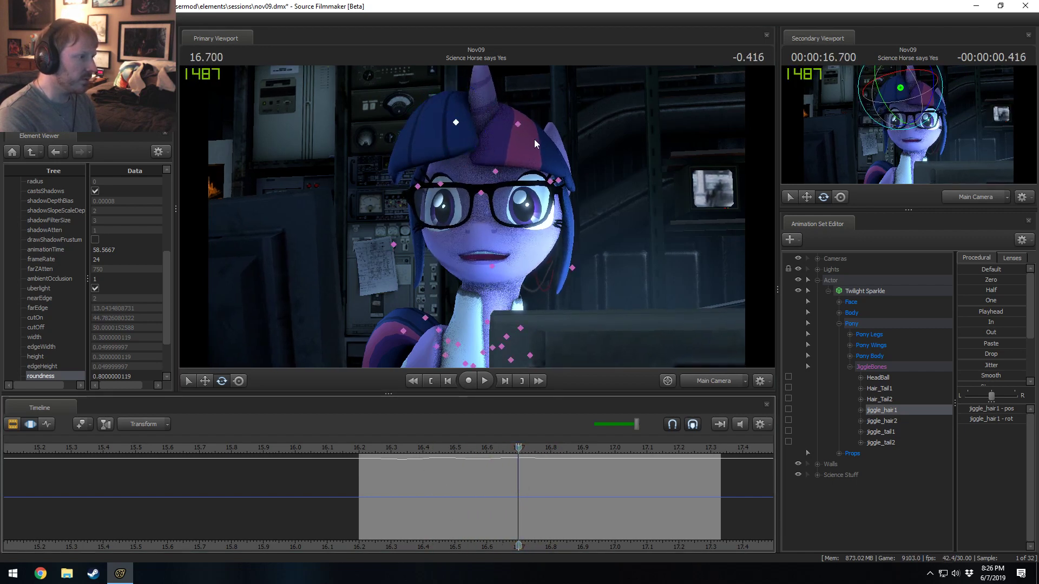
pyautogui.click(516, 124)
pyautogui.press('shift')
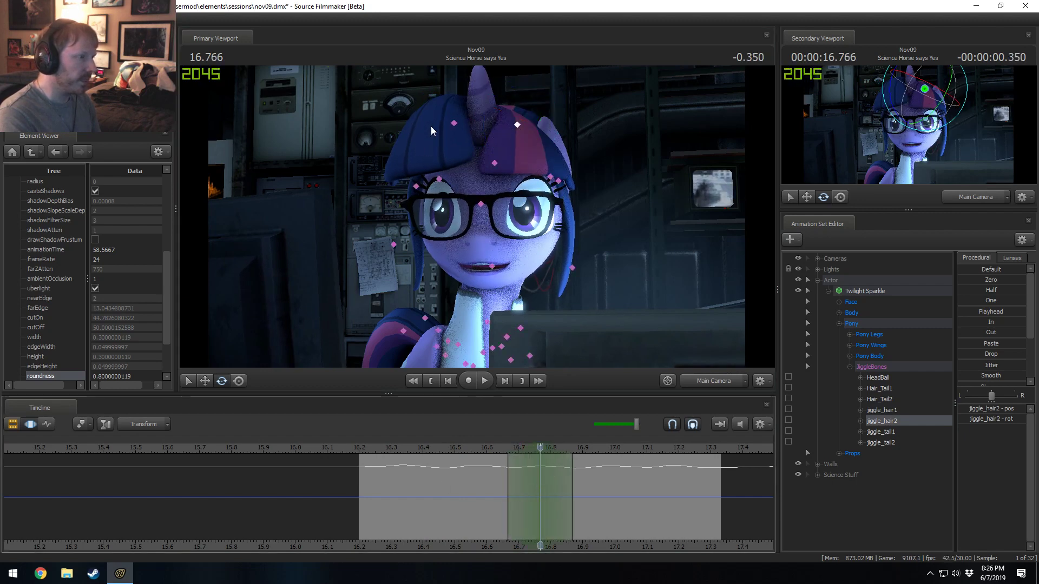
pyautogui.click(452, 123)
pyautogui.moveTo(448, 150); pyautogui.dragTo(447, 156)
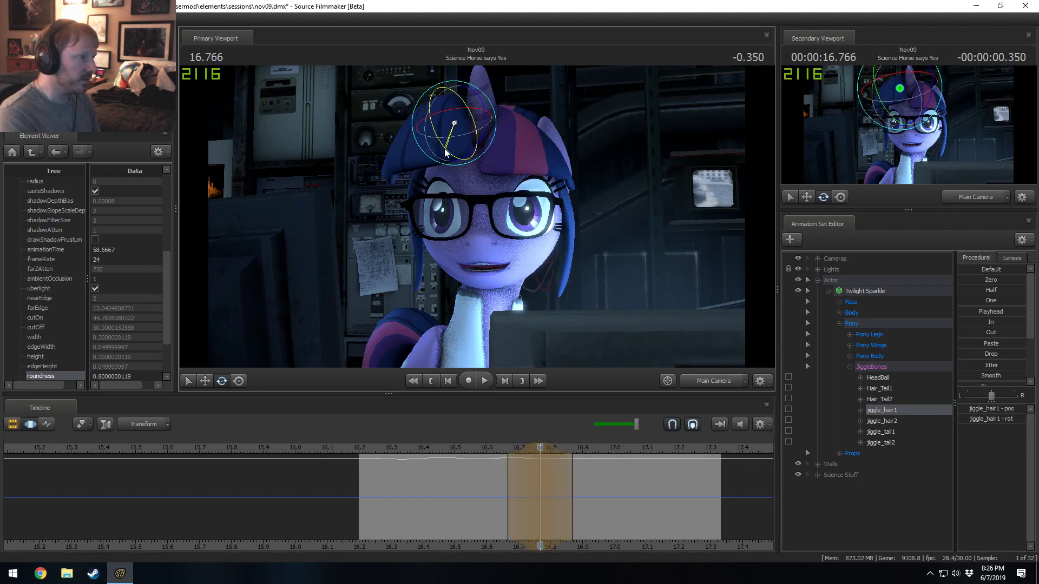
# - Set a time selection around 16.900 seconds, from about 16.766 to 17.000, guided by jiggle_hair2's curve, and rotate jiggle_hair1 slightly
pyautogui.click(518, 125)
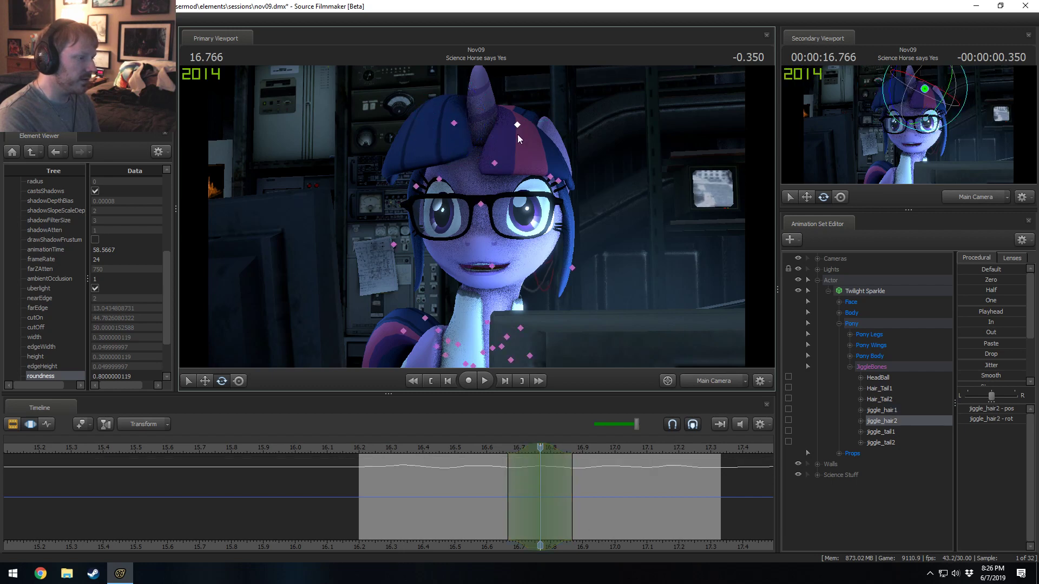
pyautogui.press('shift')
pyautogui.moveTo(578, 479); pyautogui.dragTo(582, 480)
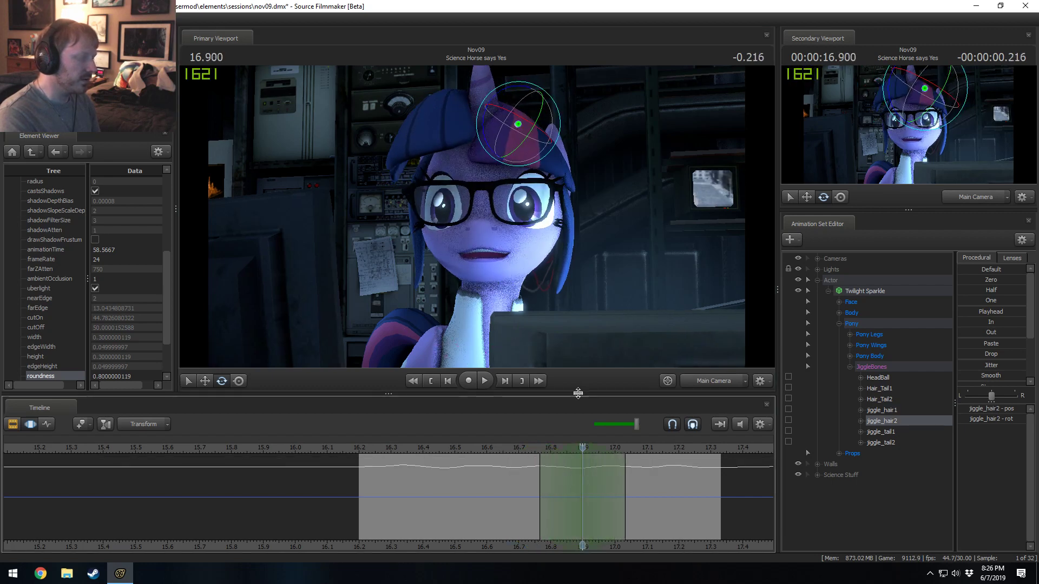
pyautogui.moveTo(625, 452); pyautogui.dragTo(614, 452)
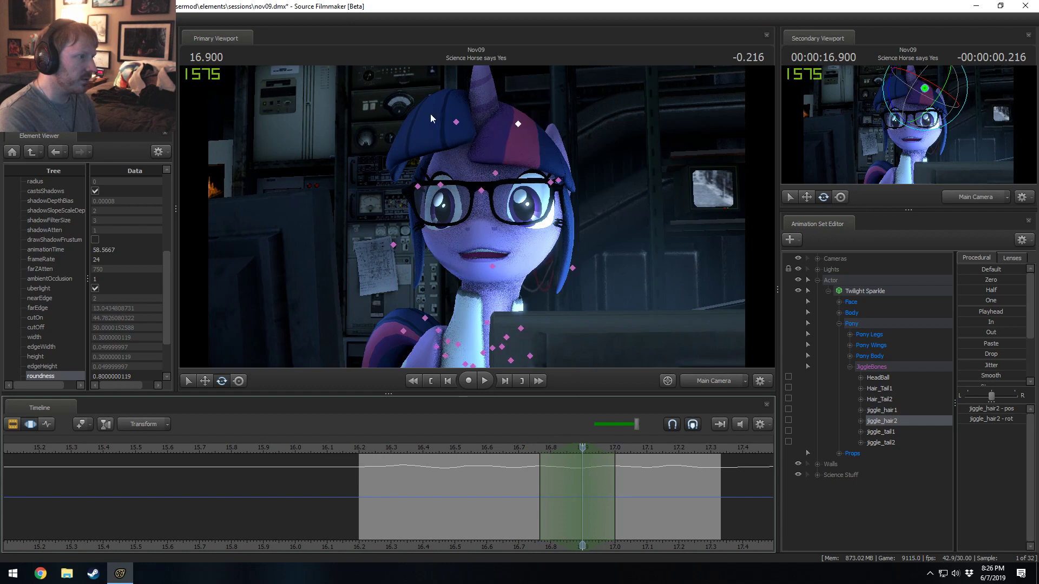
pyautogui.click(454, 120)
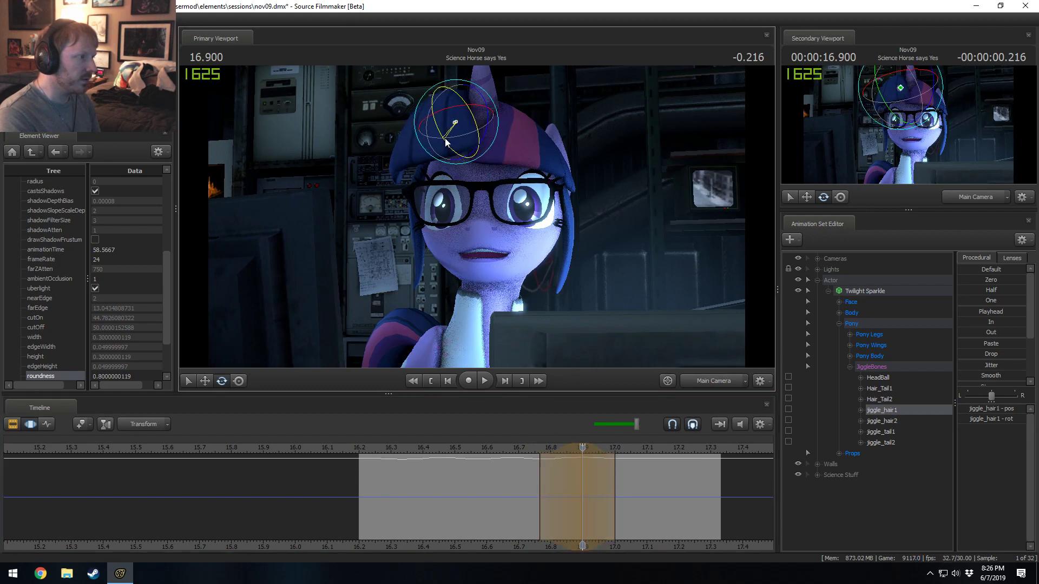
# - Using jiggle_hair2's curve as reference, centre a time selection on 17.000 seconds, from about 16.900 to 17.100, and rotate jiggle_hair1 slightly
pyautogui.press('Right')
pyautogui.press('Right')
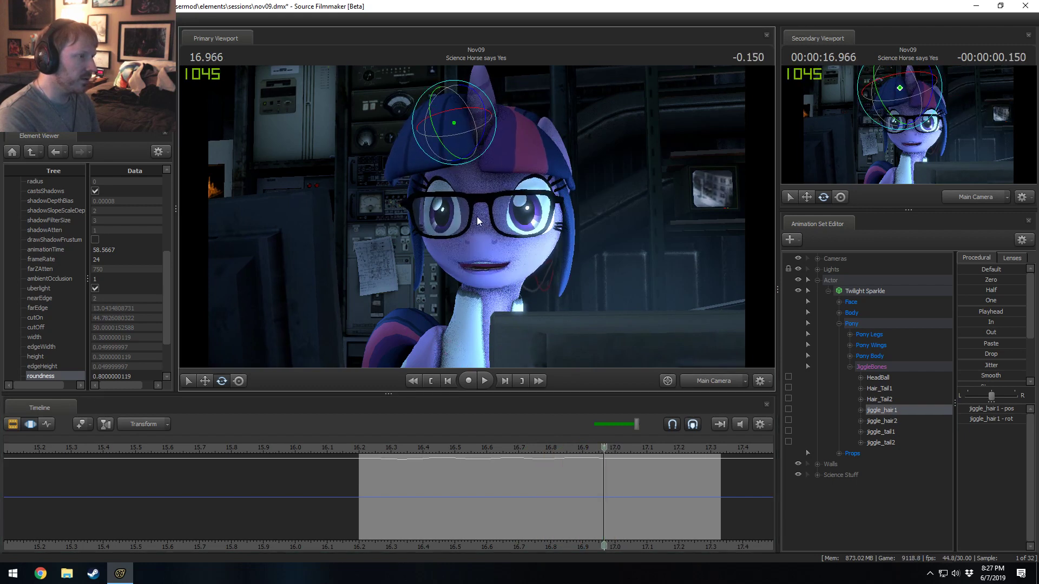
pyautogui.click(517, 125)
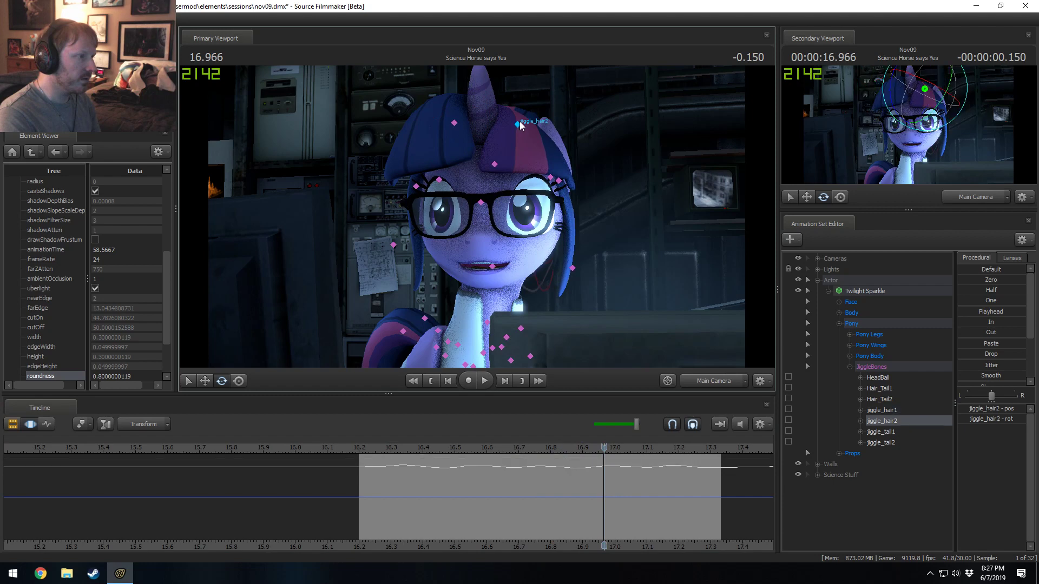
pyautogui.click(613, 483)
pyautogui.scroll(4, 612, 483)
pyautogui.scroll(-1, 613, 483)
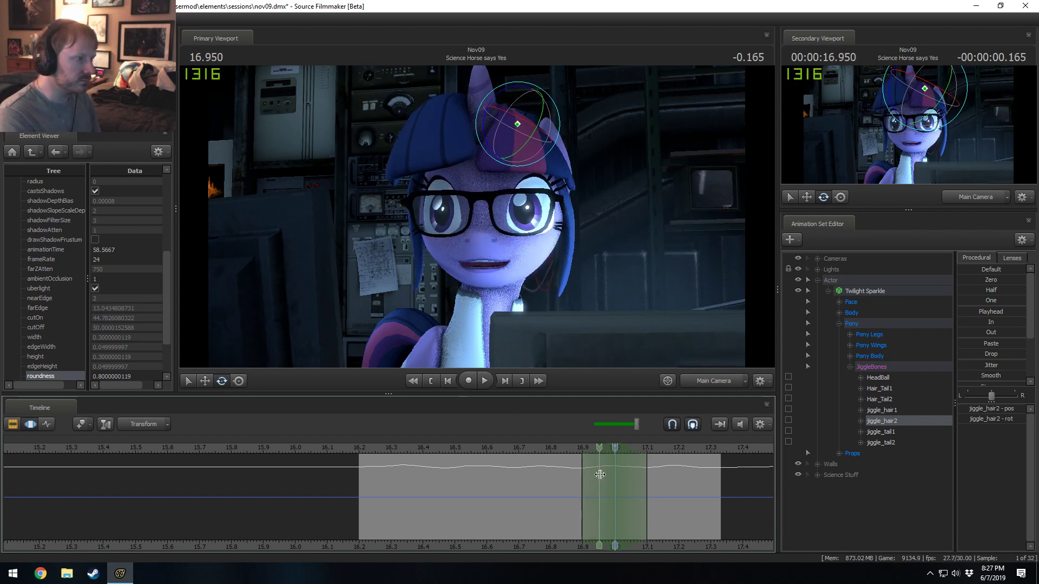
pyautogui.keyDown('ctrl'); pyautogui.click(457, 124); pyautogui.keyUp('ctrl')
pyautogui.press('shift')
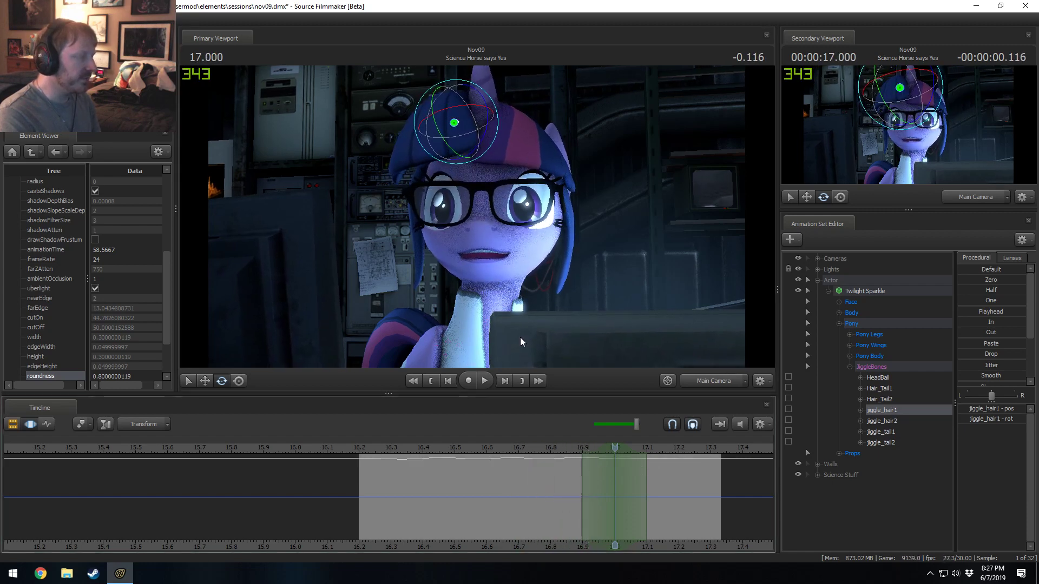
pyautogui.moveTo(452, 139); pyautogui.dragTo(448, 156)
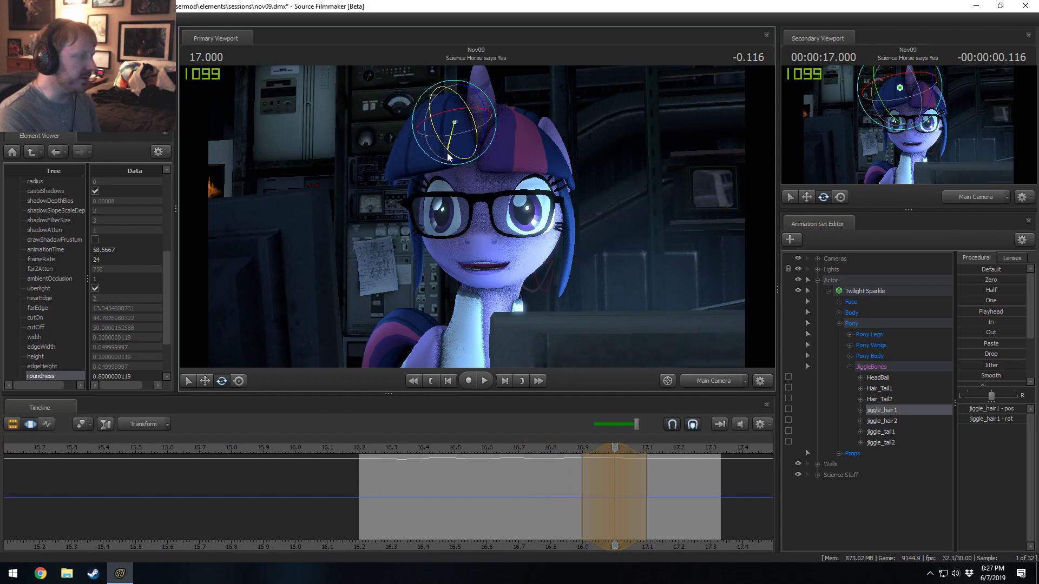
# - Using jiggle_hair2's curve as reference, centre a time selection on 17.100 seconds, from about 17.000 to 17.200, and rotate jiggle_hair1 slightly
pyautogui.moveTo(552, 498); pyautogui.dragTo(613, 489)
pyautogui.press('Escape')
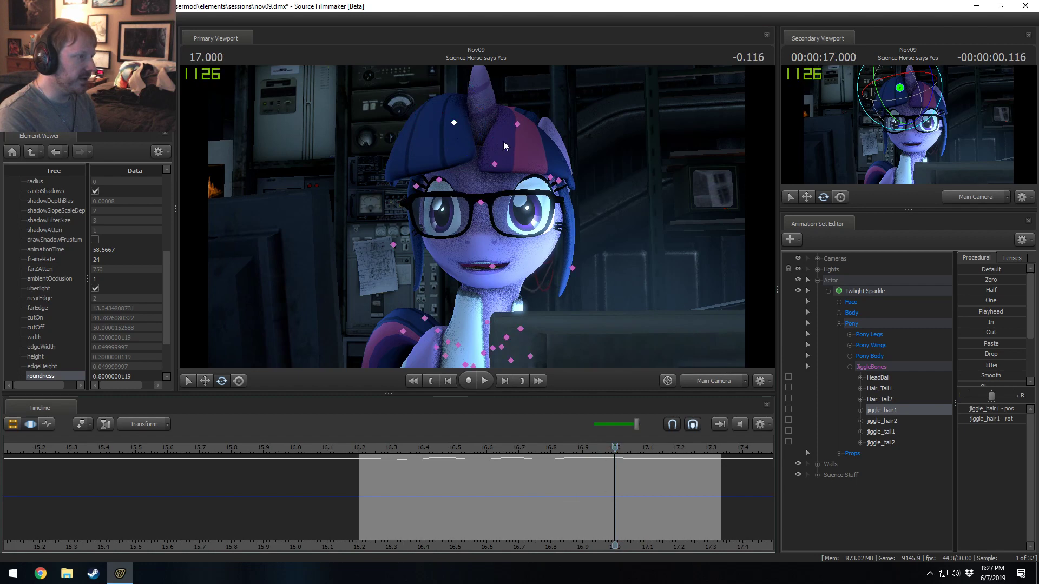
pyautogui.click(517, 124)
pyautogui.click(647, 506)
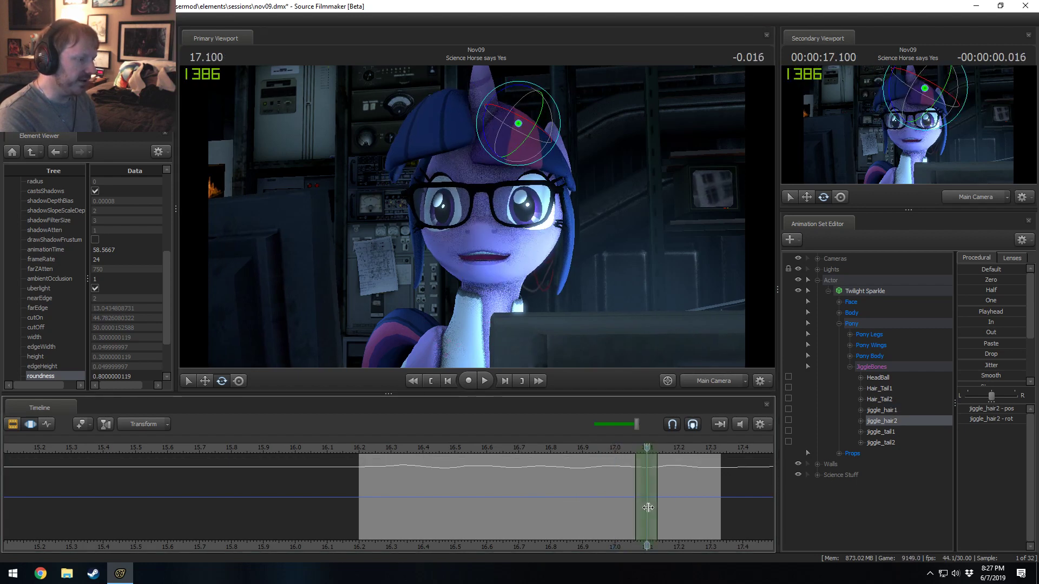
pyautogui.keyDown('shift'); pyautogui.scroll(2, 648, 507); pyautogui.keyUp('shift')
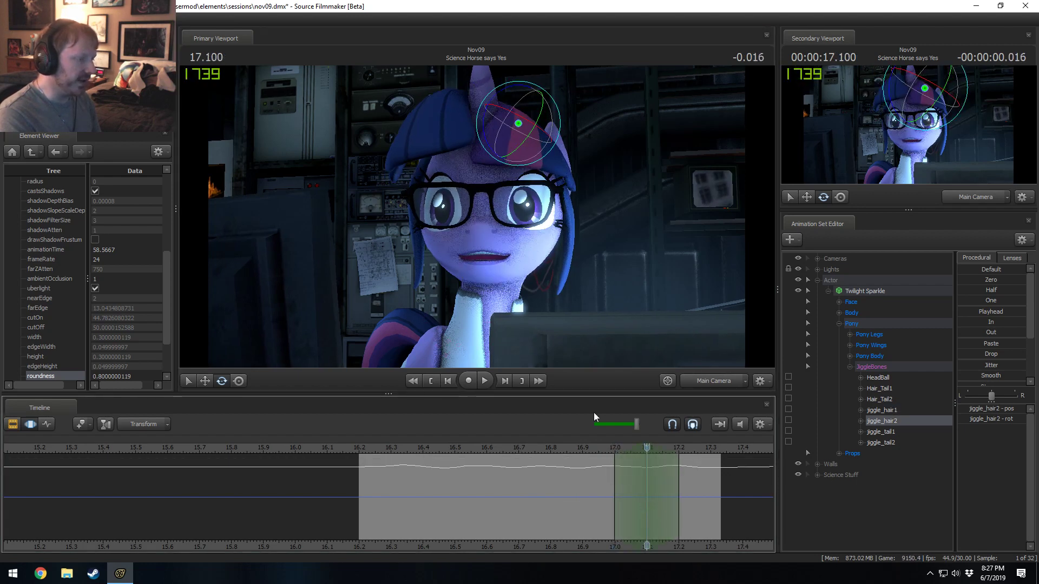
pyautogui.click(452, 124)
pyautogui.click(597, 480)
pyautogui.moveTo(599, 480); pyautogui.dragTo(647, 489)
pyautogui.moveTo(443, 139); pyautogui.dragTo(449, 150)
pyautogui.moveTo(604, 481); pyautogui.dragTo(647, 460)
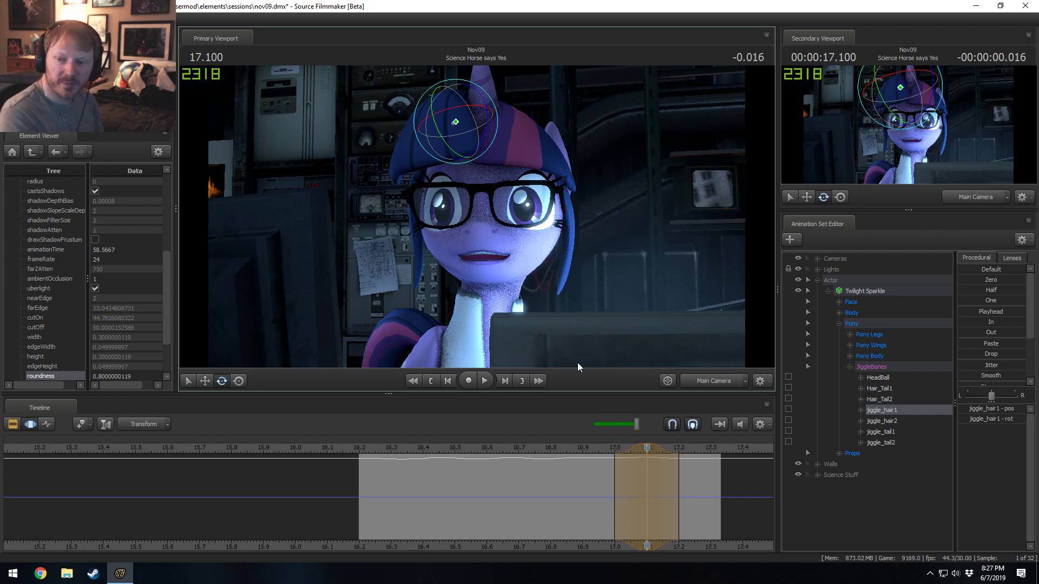
# - Rotate jiggle_hair1 slightly around 17.200 and 17.300 seconds, using time selections from about 17.100 to 17.300 and 17.166 to 17.433
pyautogui.moveTo(612, 474)
pyautogui.mouseDown()
pyautogui.moveTo(632, 493)
pyautogui.moveTo(621, 504)
pyautogui.moveTo(669, 508)
pyautogui.mouseUp()
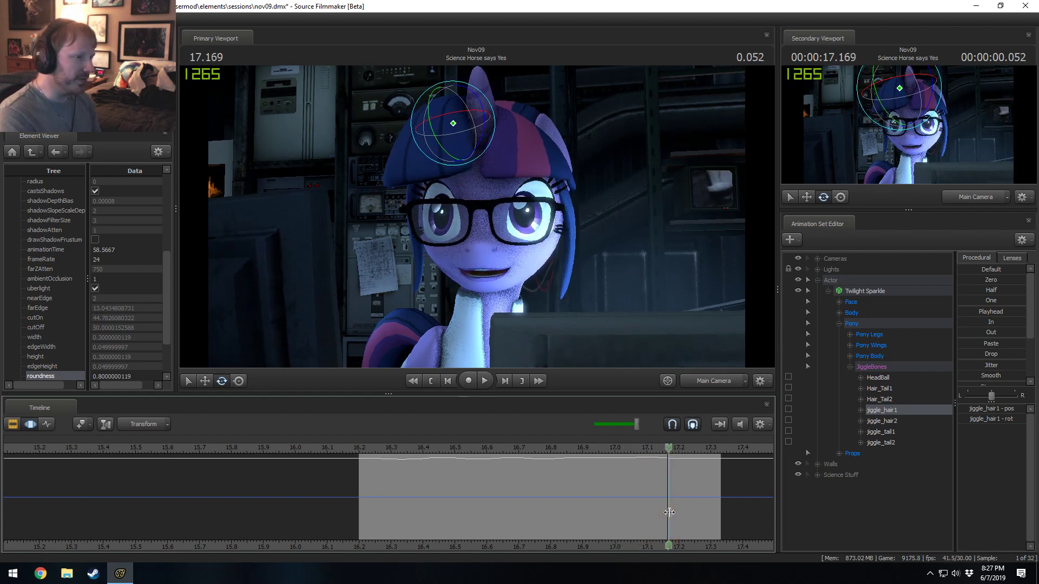
pyautogui.click(882, 423)
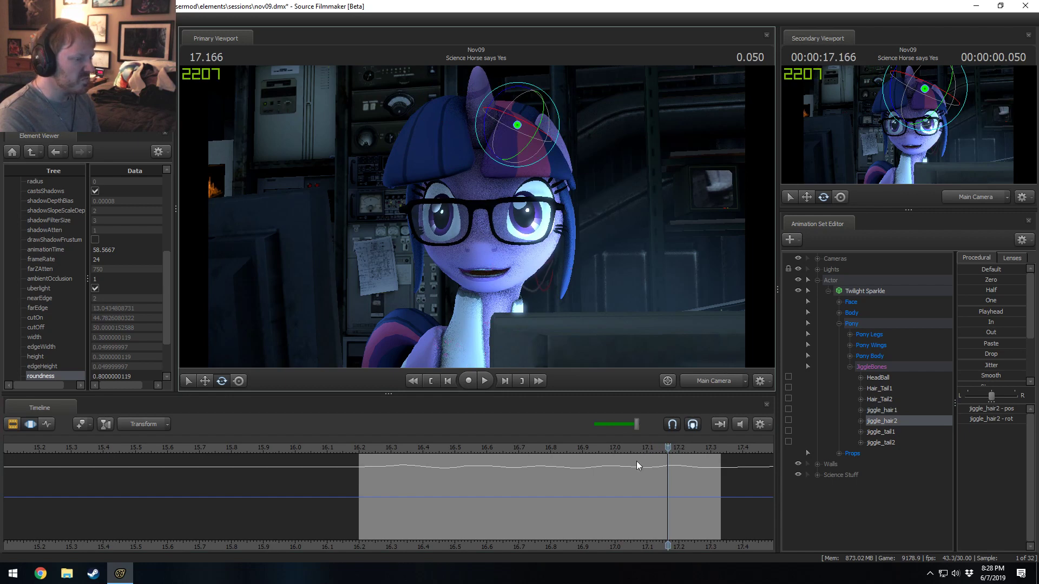
pyautogui.click(674, 484)
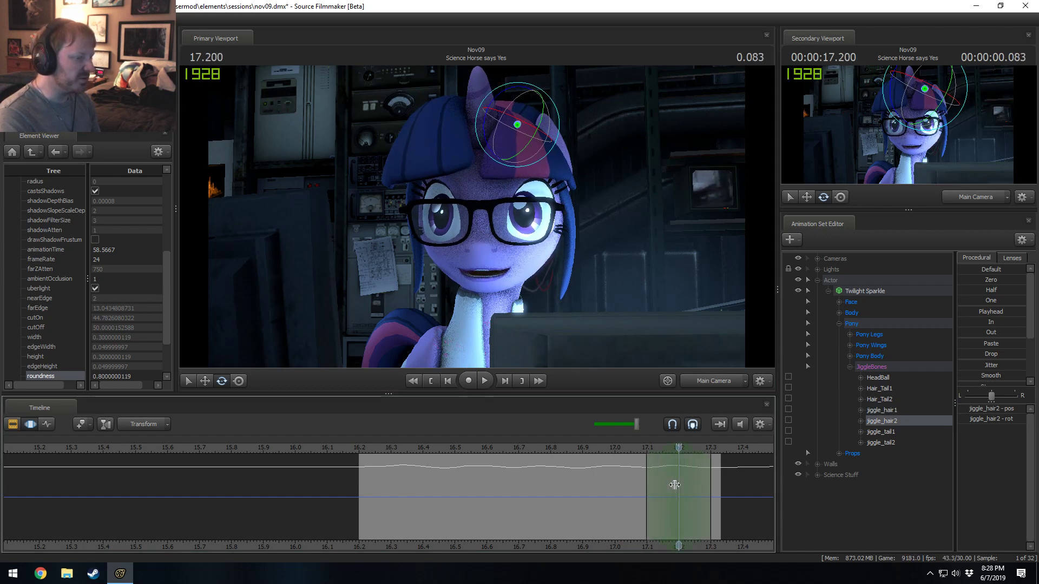
pyautogui.press('ctrl')
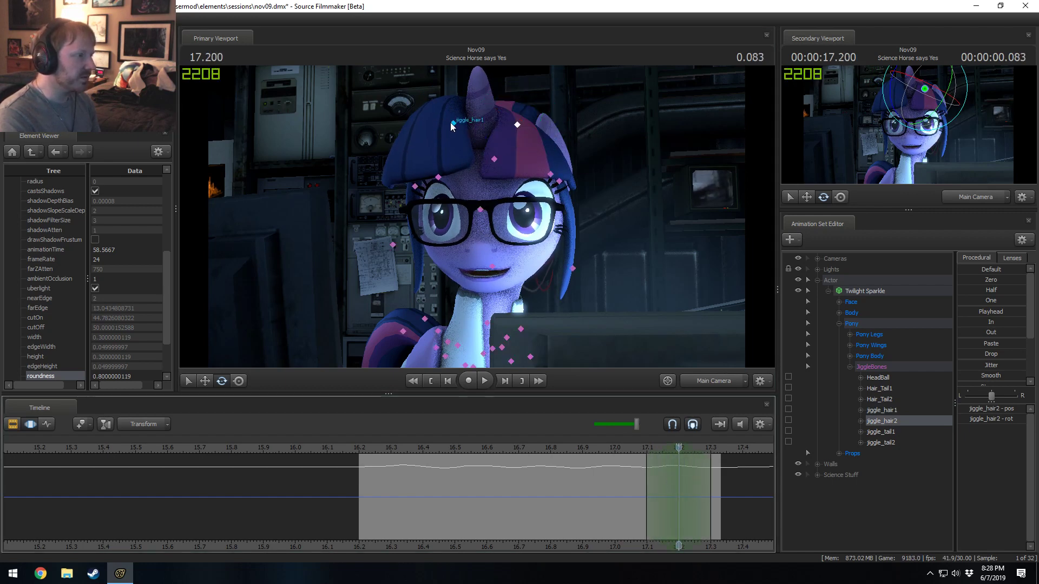
pyautogui.click(452, 122)
pyautogui.moveTo(450, 160); pyautogui.dragTo(449, 154)
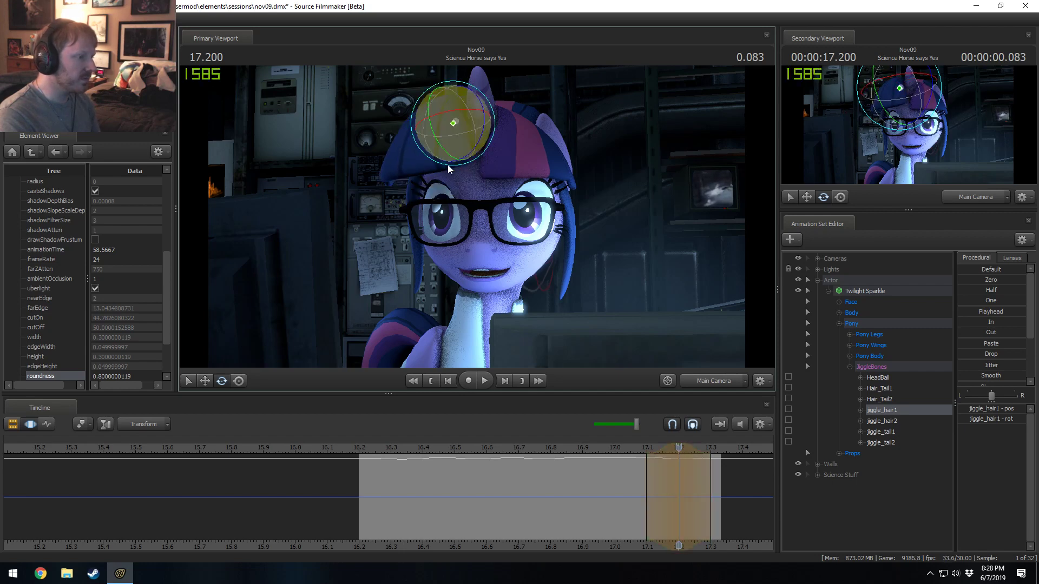
pyautogui.moveTo(626, 490); pyautogui.dragTo(710, 509)
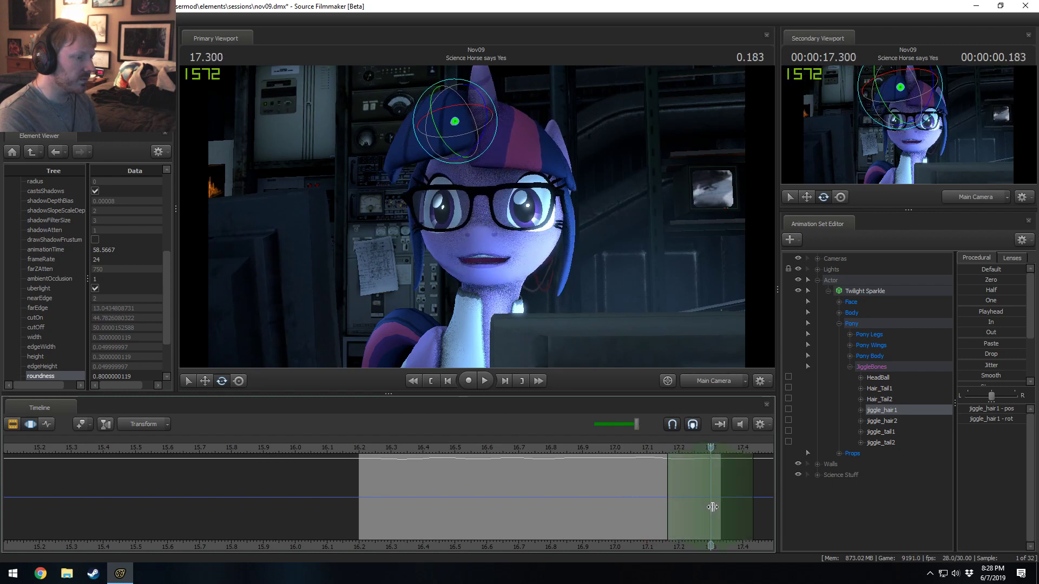
pyautogui.moveTo(447, 119); pyautogui.dragTo(443, 138)
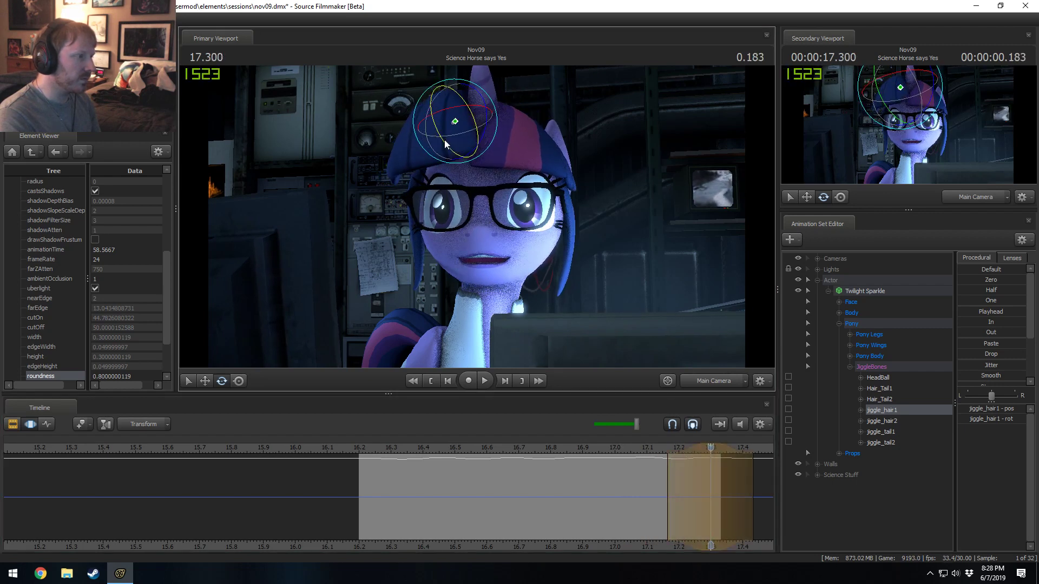
# - Play back and scrub the Science Horse says Yes shot from its start to review jiggle_hair1's motion through the Main Camera
pyautogui.click(365, 450)
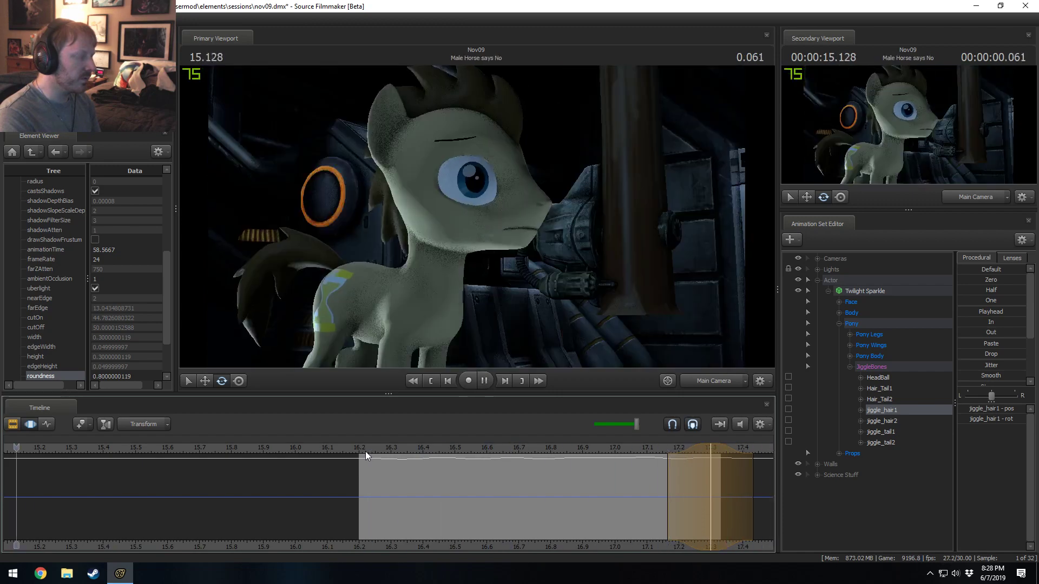
pyautogui.click(380, 448)
pyautogui.moveTo(379, 446); pyautogui.dragTo(596, 494)
pyautogui.keyDown('shift'); pyautogui.moveTo(586, 487); pyautogui.dragTo(614, 487); pyautogui.keyUp('shift')
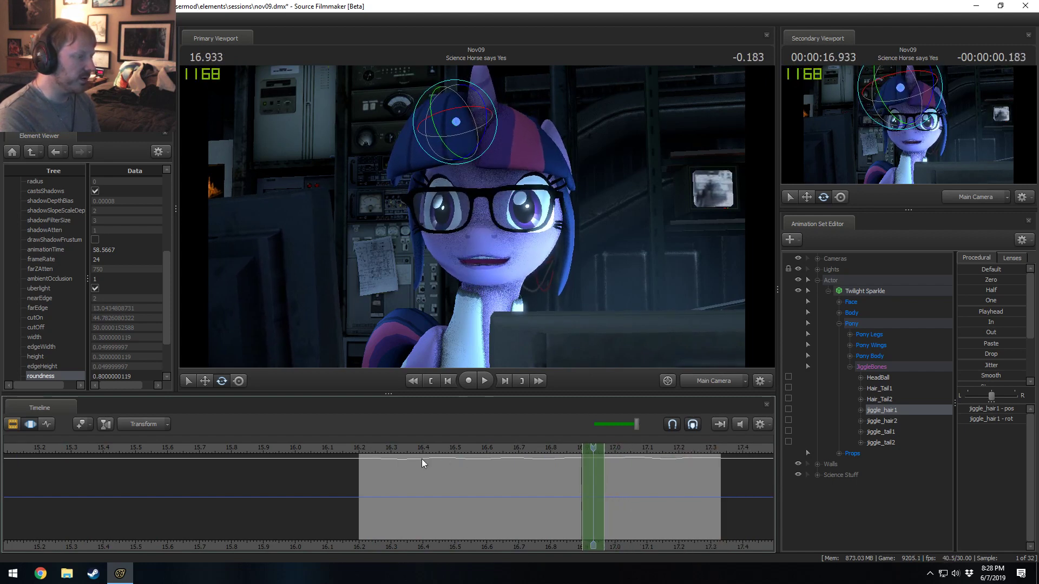
pyautogui.click(368, 451)
pyautogui.press('space')
pyautogui.click(368, 451)
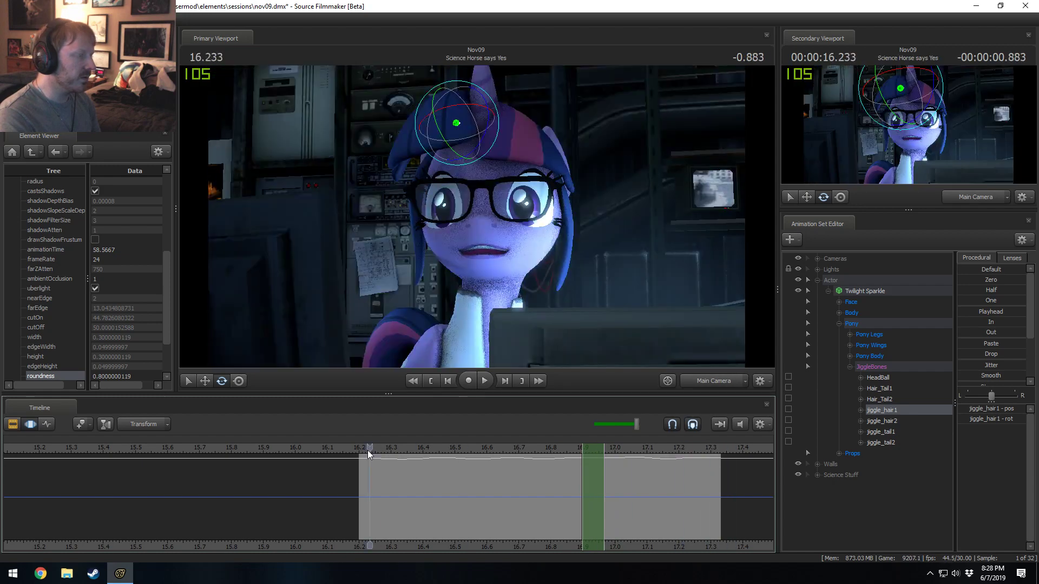
pyautogui.press('space')
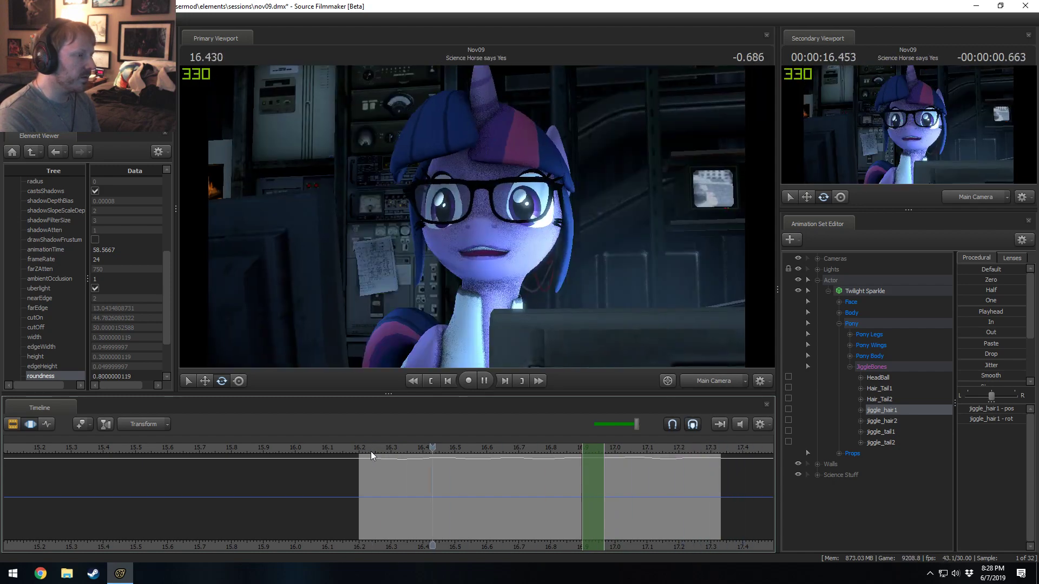
pyautogui.press('space')
# - Switch the primary viewport to the Work Camera and review the hair motion in playback from the side of Twilight's head
pyautogui.click(729, 383)
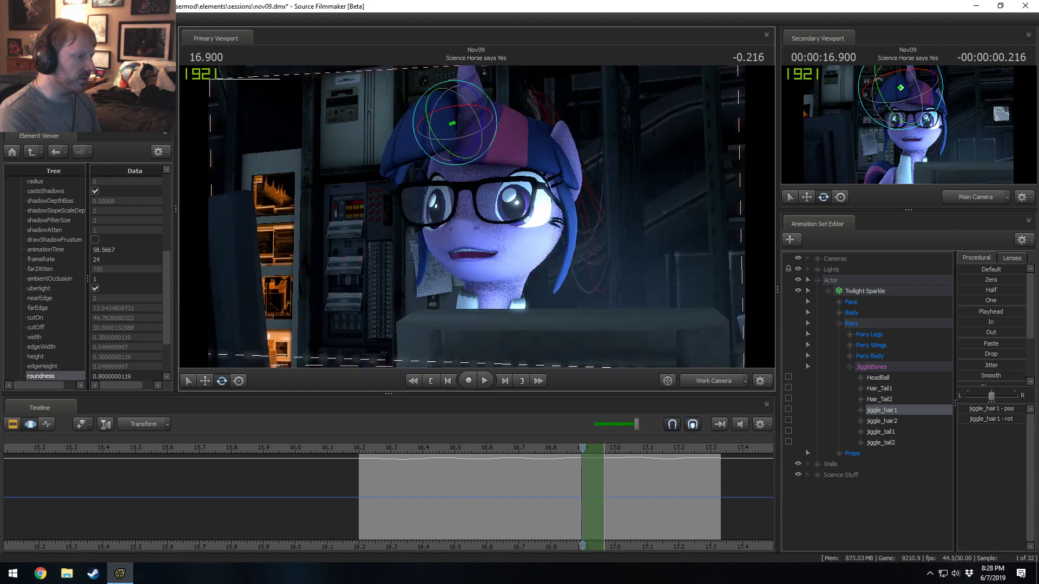
pyautogui.keyDown('alt'); pyautogui.moveTo(552, 260); pyautogui.dragTo(444, 265); pyautogui.keyUp('alt')
pyautogui.press('space')
pyautogui.press('space')
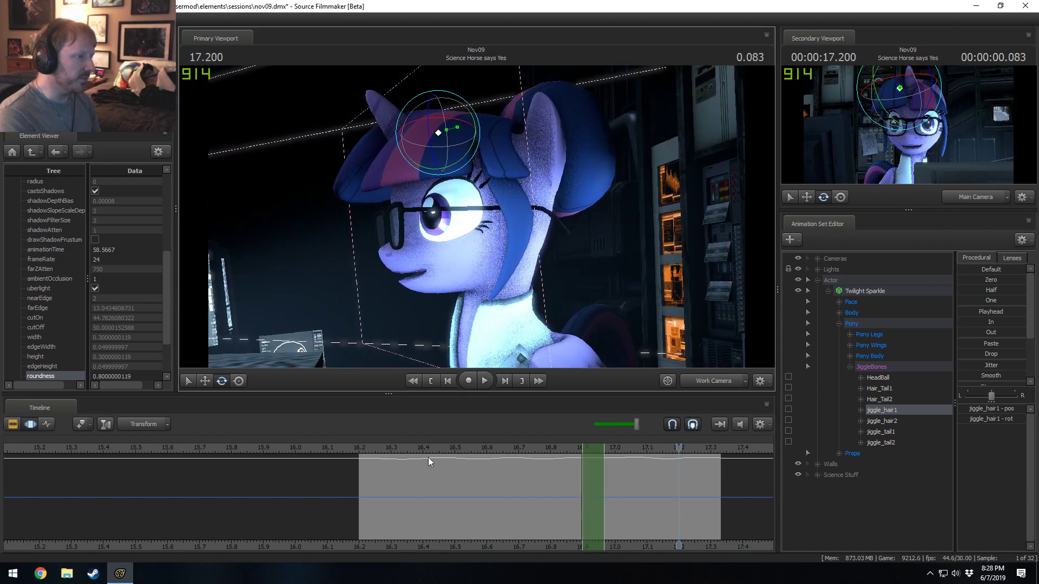
pyautogui.click(362, 450)
# - Centre a time selection on 16.433 seconds, from about 16.333 to 16.533, and rotate Hair_Tail1 and Hair_Tail2 together slightly
pyautogui.click(524, 184)
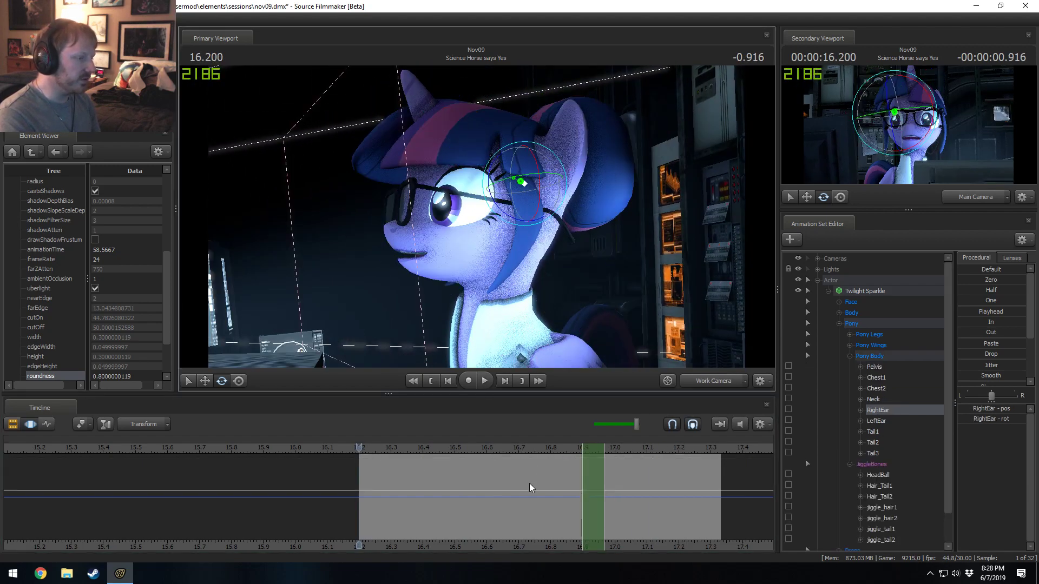
pyautogui.doubleClick(427, 485)
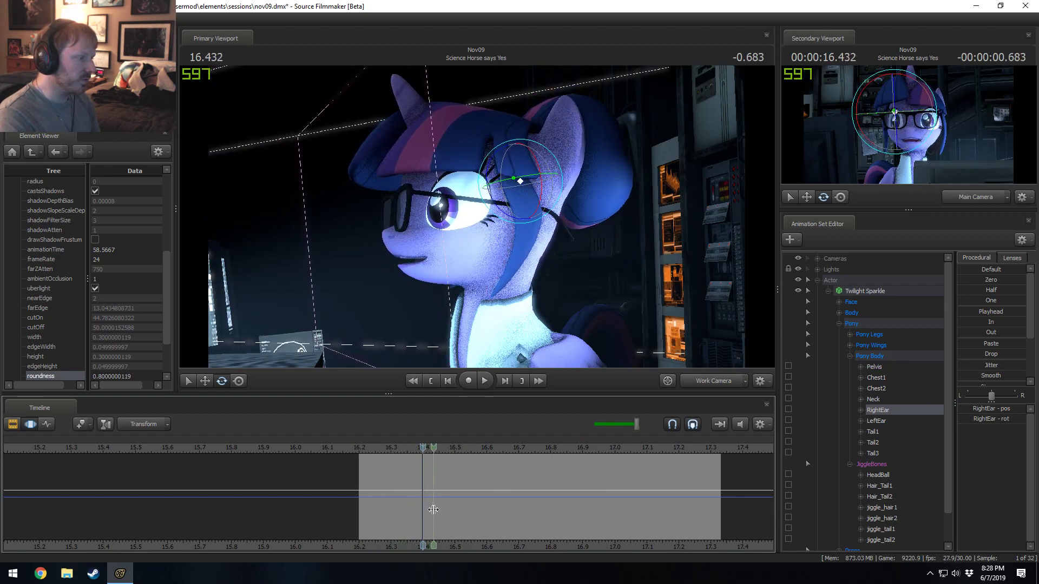
pyautogui.click(433, 510)
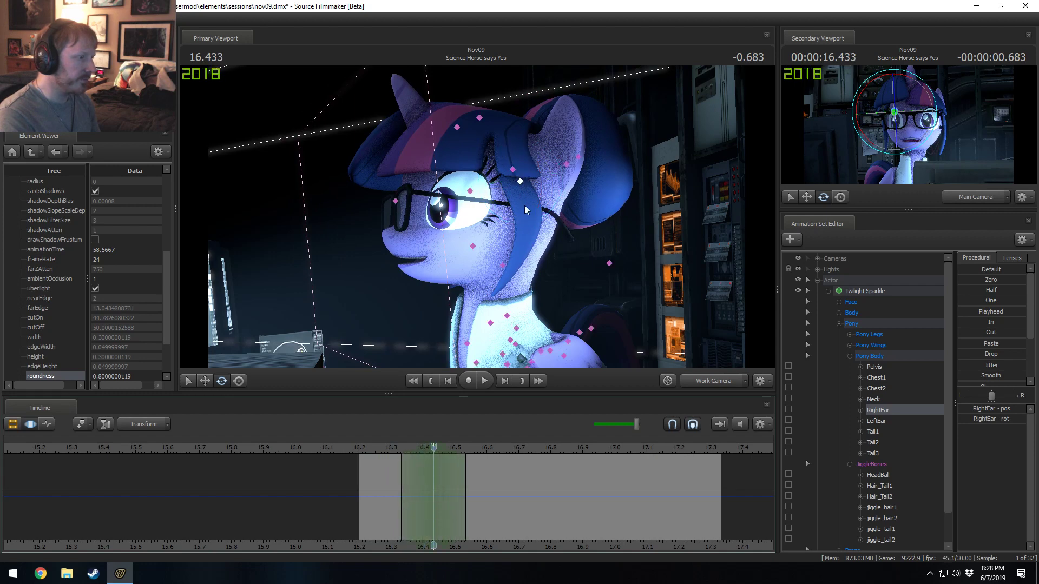
pyautogui.moveTo(525, 206)
pyautogui.mouseDown()
pyautogui.moveTo(476, 217)
pyautogui.moveTo(516, 200)
pyautogui.mouseUp()
pyautogui.click(468, 189)
pyautogui.keyDown('ctrl'); pyautogui.click(475, 177); pyautogui.keyUp('ctrl')
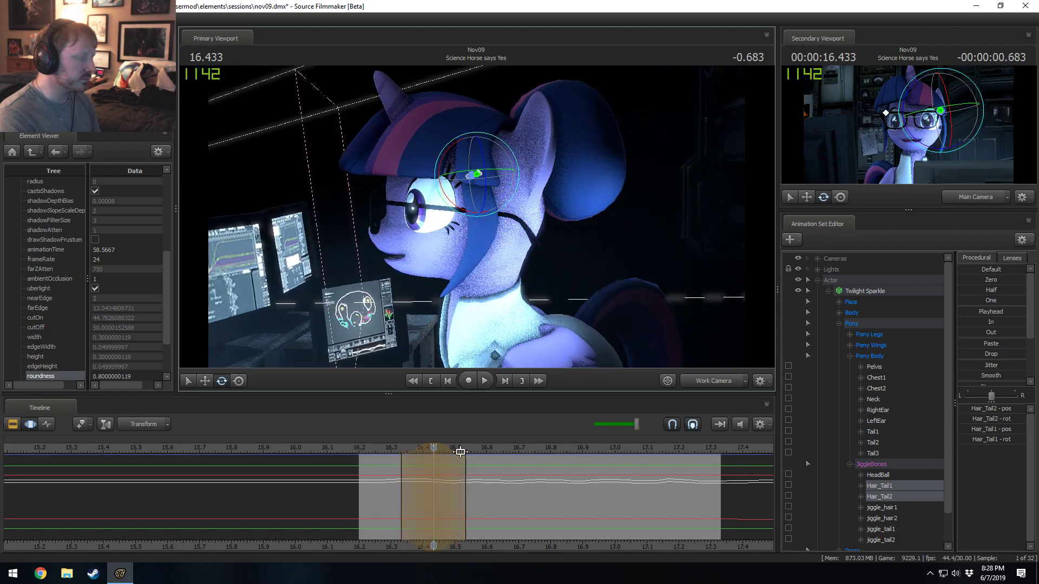
# - Centre a time selection on 16.500 seconds, from about 16.400 to 16.600, and scrub the shot with only Hair_Tail1 selected to check its motion
pyautogui.moveTo(411, 472)
pyautogui.mouseDown()
pyautogui.moveTo(380, 476)
pyautogui.moveTo(455, 501)
pyautogui.mouseUp()
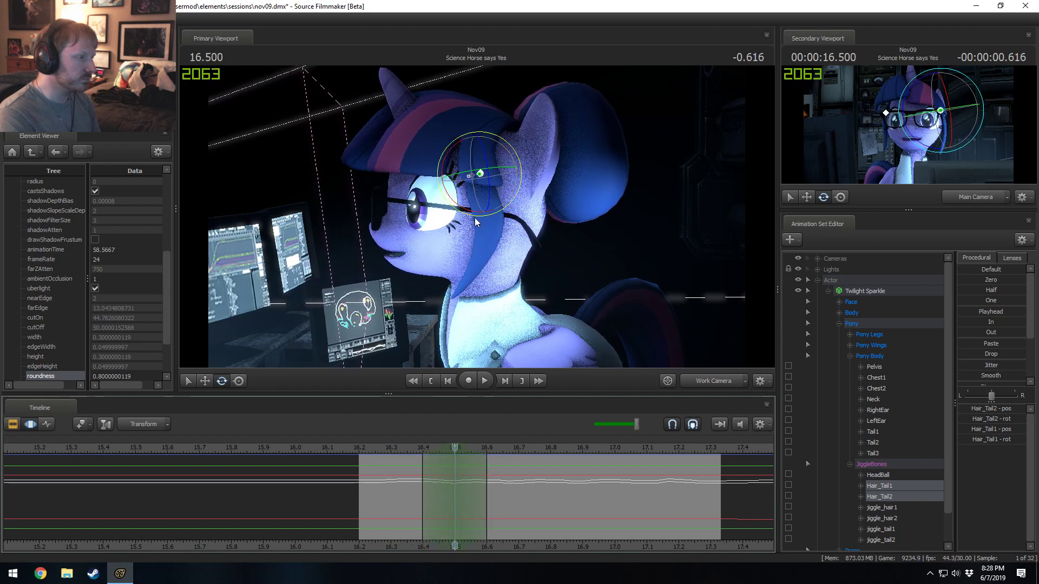
pyautogui.keyDown('ctrl'); pyautogui.click(879, 497); pyautogui.keyUp('ctrl')
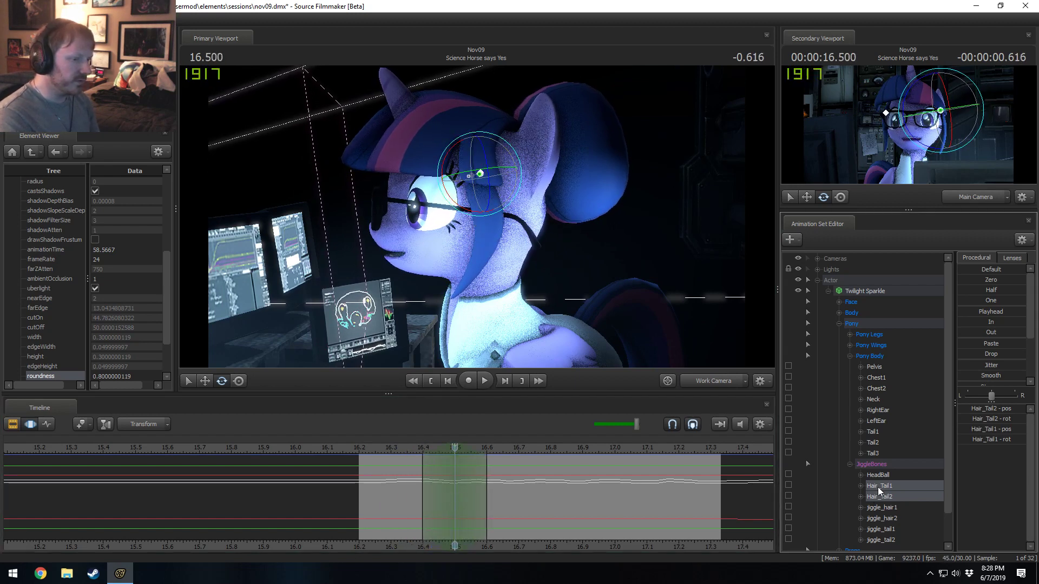
pyautogui.moveTo(477, 344)
pyautogui.mouseDown()
pyautogui.moveTo(455, 338)
pyautogui.moveTo(477, 344)
pyautogui.mouseUp()
pyautogui.click(375, 448)
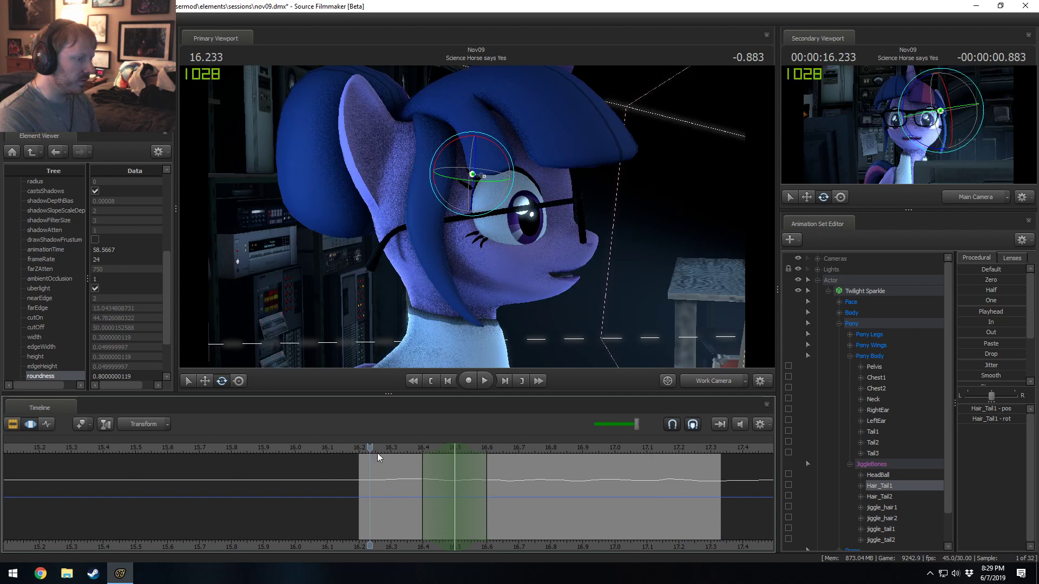
pyautogui.moveTo(377, 452); pyautogui.dragTo(674, 494)
pyautogui.click(454, 449)
# - Add Hair_Tail2 back to the selection and rotate both hair tails slightly at 16.500 seconds, viewed from the side
pyautogui.moveTo(476, 216); pyautogui.dragTo(585, 216)
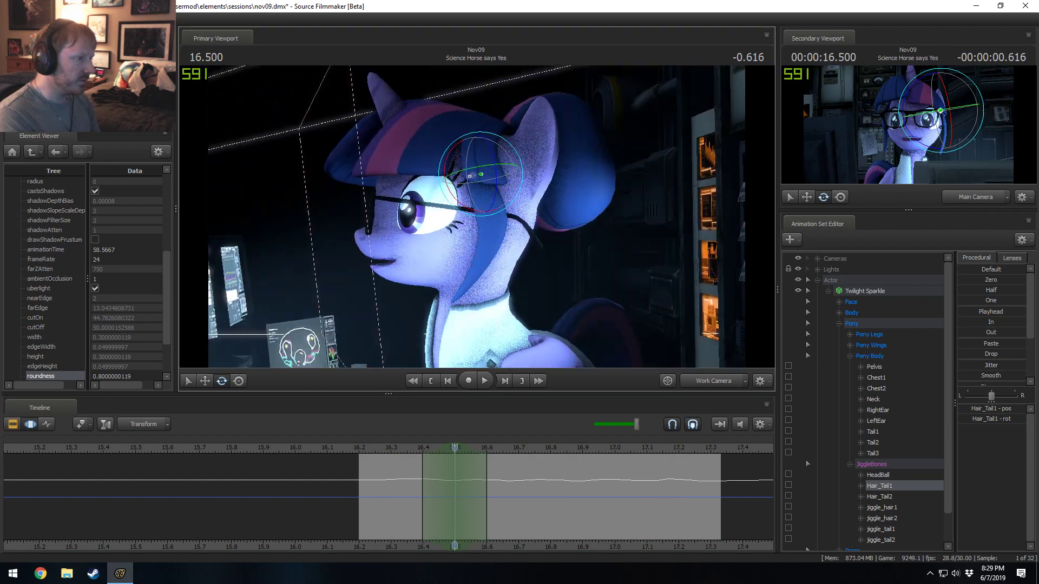
pyautogui.keyDown('alt'); pyautogui.moveTo(507, 248); pyautogui.dragTo(475, 248); pyautogui.keyUp('alt')
pyautogui.keyDown('alt'); pyautogui.moveTo(514, 219); pyautogui.dragTo(477, 221); pyautogui.keyUp('alt')
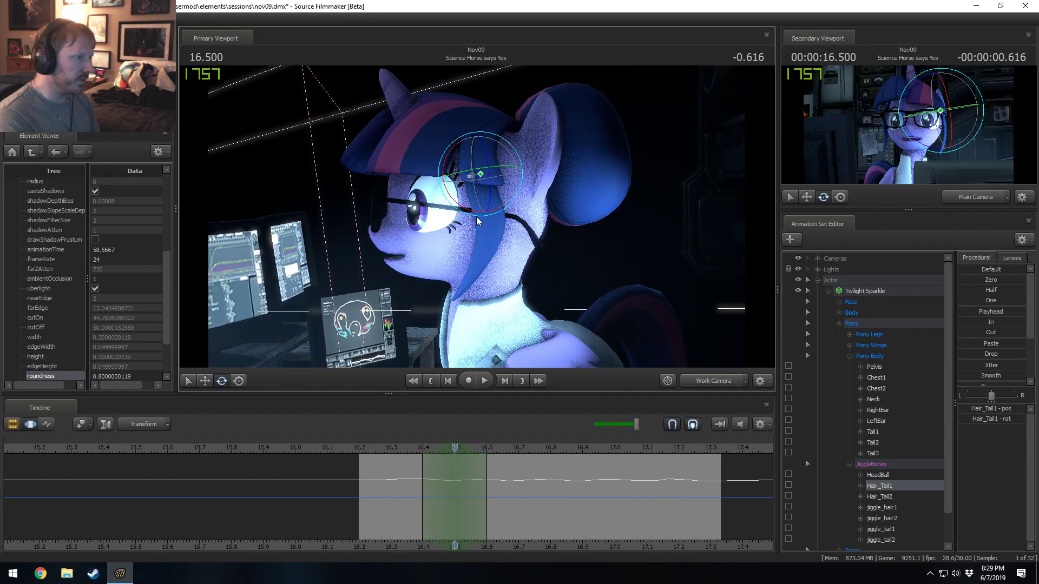
pyautogui.keyDown('ctrl'); pyautogui.click(886, 497); pyautogui.keyUp('ctrl')
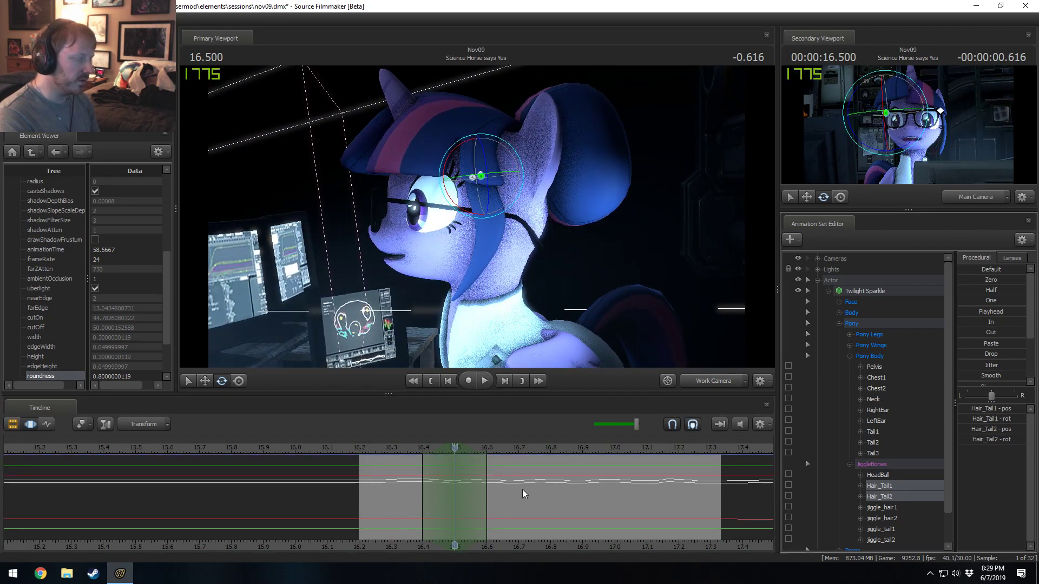
pyautogui.moveTo(432, 519); pyautogui.dragTo(453, 514)
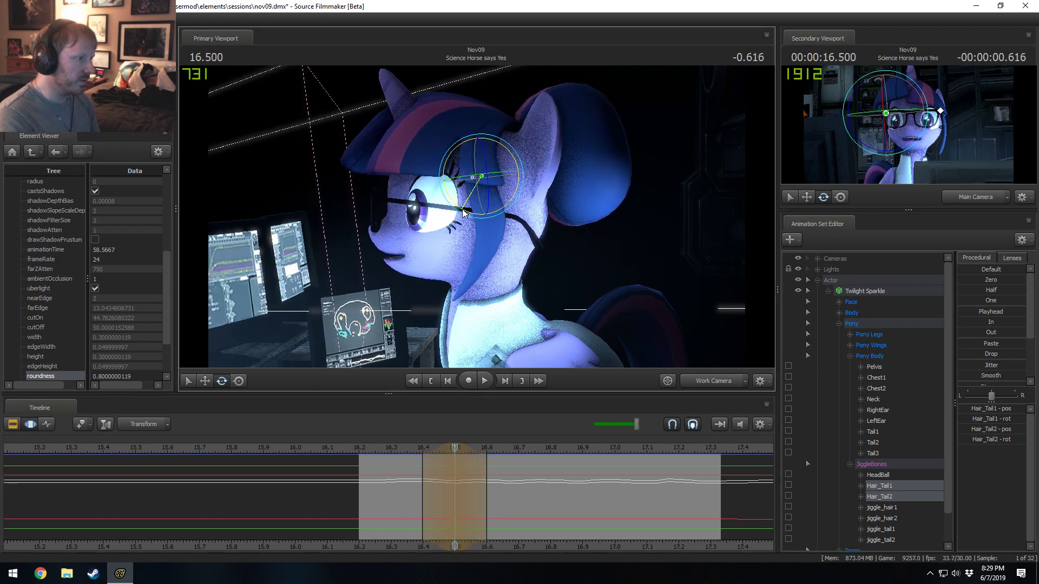
# - Rotate Hair_Tail1 and Hair_Tail2 slightly around 16.600 and 16.700 seconds, using time selections from about 16.500 to 16.700 and 16.600 to 16.800
pyautogui.click(484, 506)
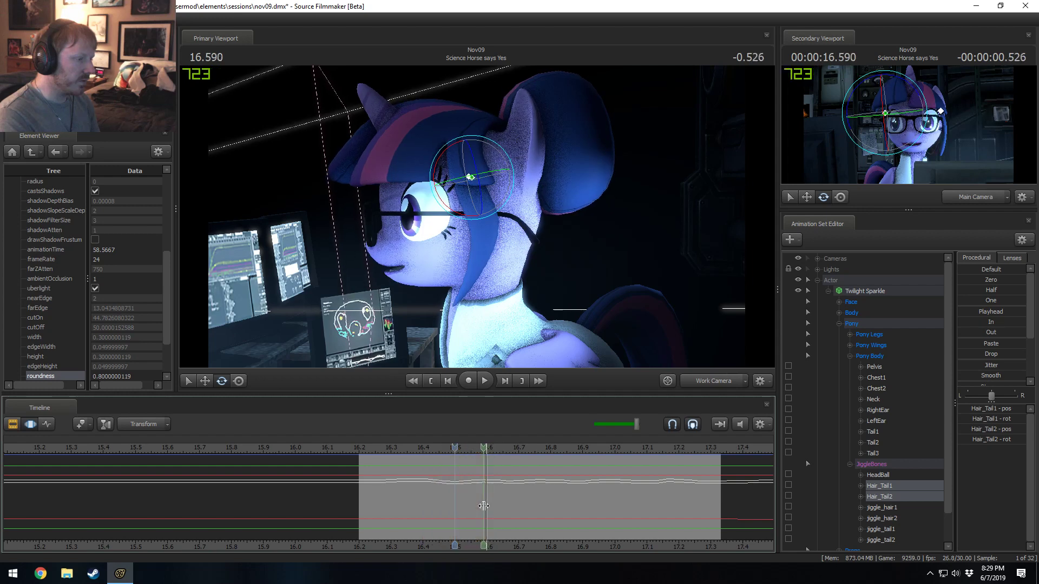
pyautogui.moveTo(458, 213); pyautogui.dragTo(457, 215)
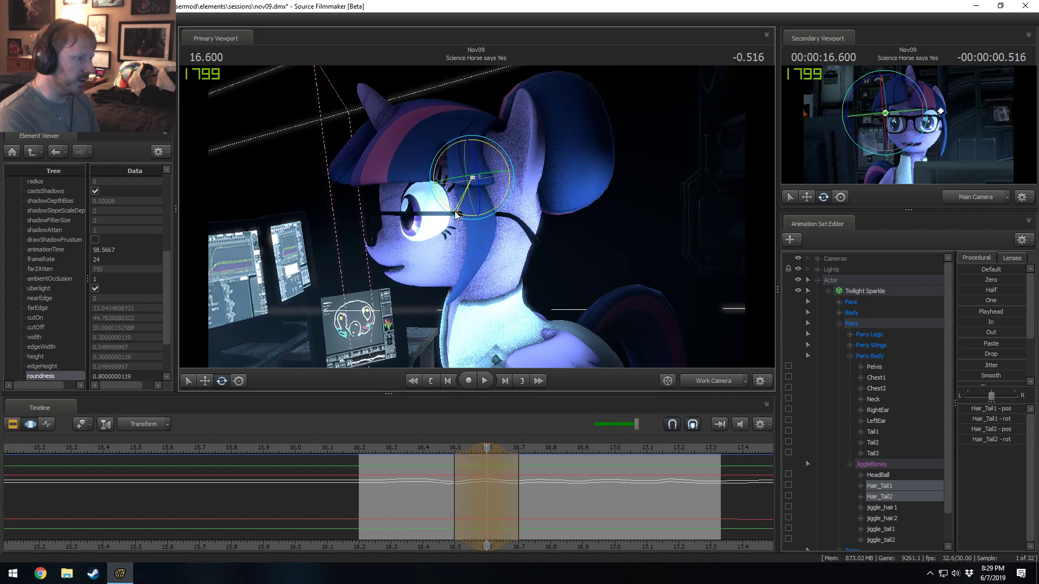
pyautogui.click(516, 503)
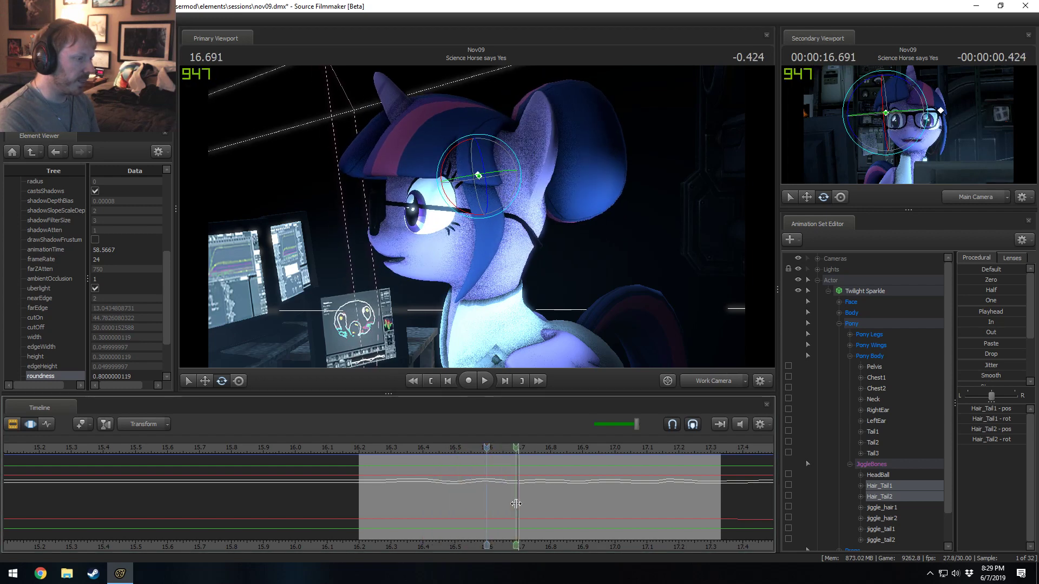
pyautogui.moveTo(466, 212); pyautogui.dragTo(464, 215)
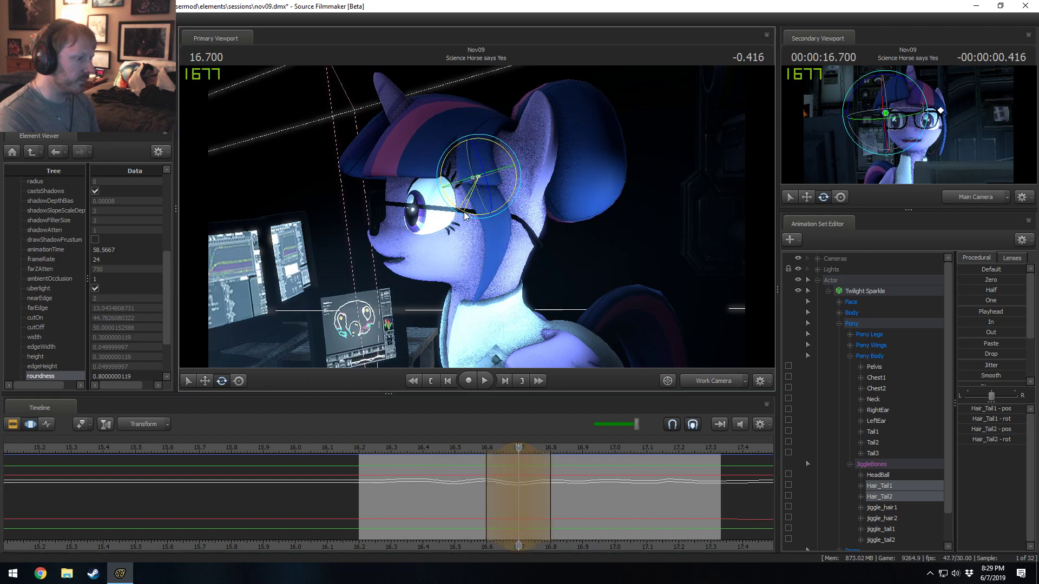
# - Rotate Hair_Tail1 and Hair_Tail2 slightly around 16.800 and 16.866 seconds, using time selections from about 16.700 to 16.900 and 16.766 to 16.966
pyautogui.click(544, 486)
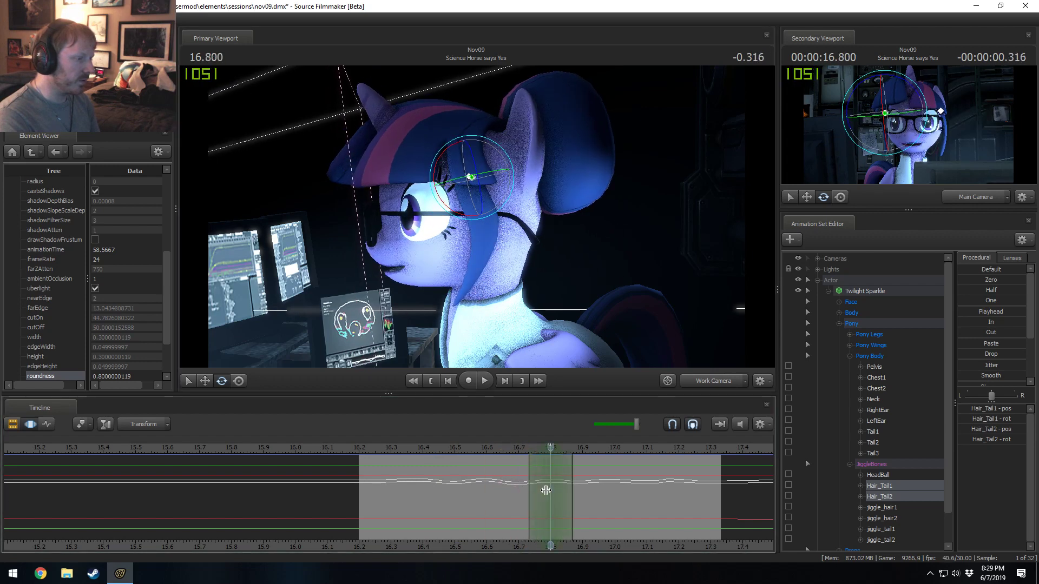
pyautogui.moveTo(447, 218); pyautogui.dragTo(456, 214)
pyautogui.hotkey('ctrl', 'z')
pyautogui.hotkey('ctrl', 'z')
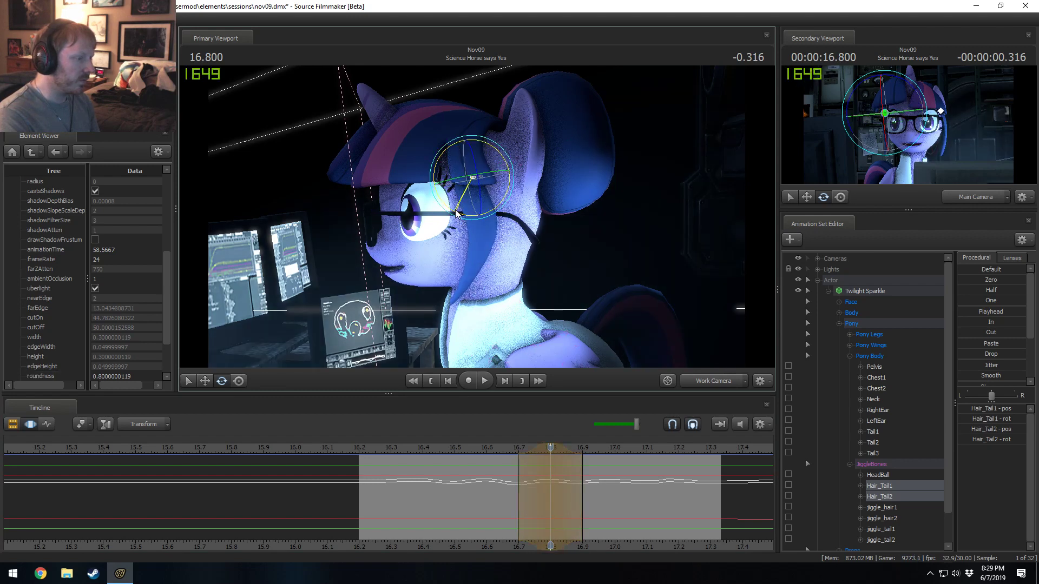
pyautogui.moveTo(557, 449); pyautogui.dragTo(572, 449)
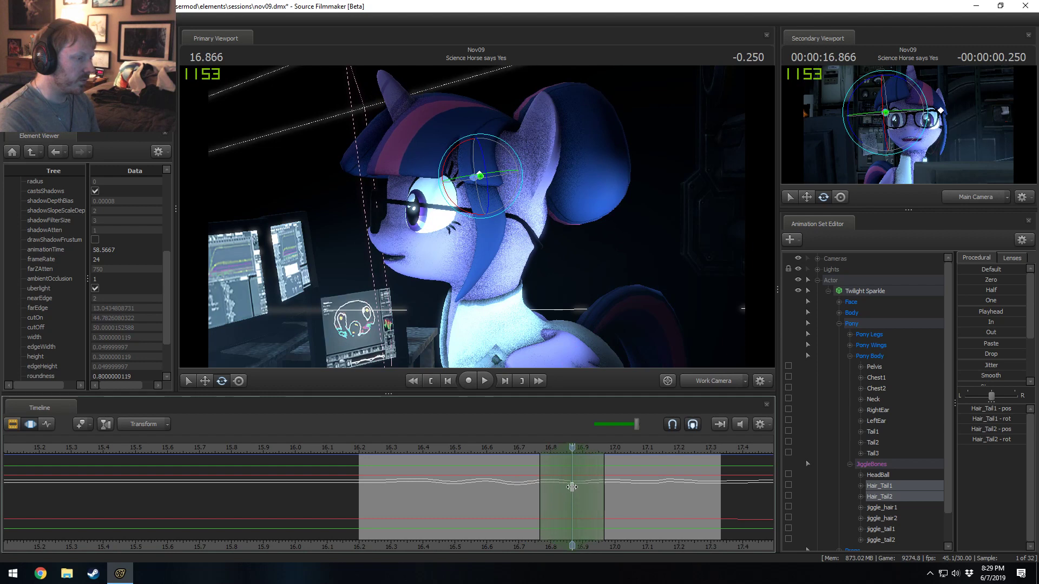
pyautogui.moveTo(451, 200); pyautogui.dragTo(460, 213)
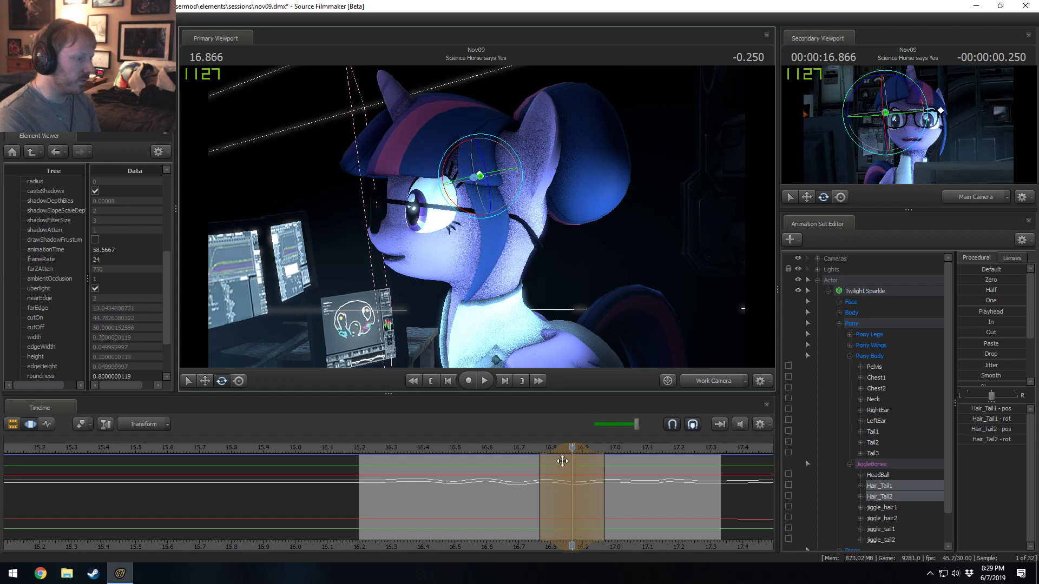
# - Rotate the Hair_Tail1 and Hair_Tail2 bones slightly in short time selections centred on 16.966 and 17.066
pyautogui.moveTo(573, 524); pyautogui.dragTo(606, 511)
pyautogui.press('Escape')
pyautogui.keyDown('shift'); pyautogui.scroll(3, 606, 512); pyautogui.keyUp('shift')
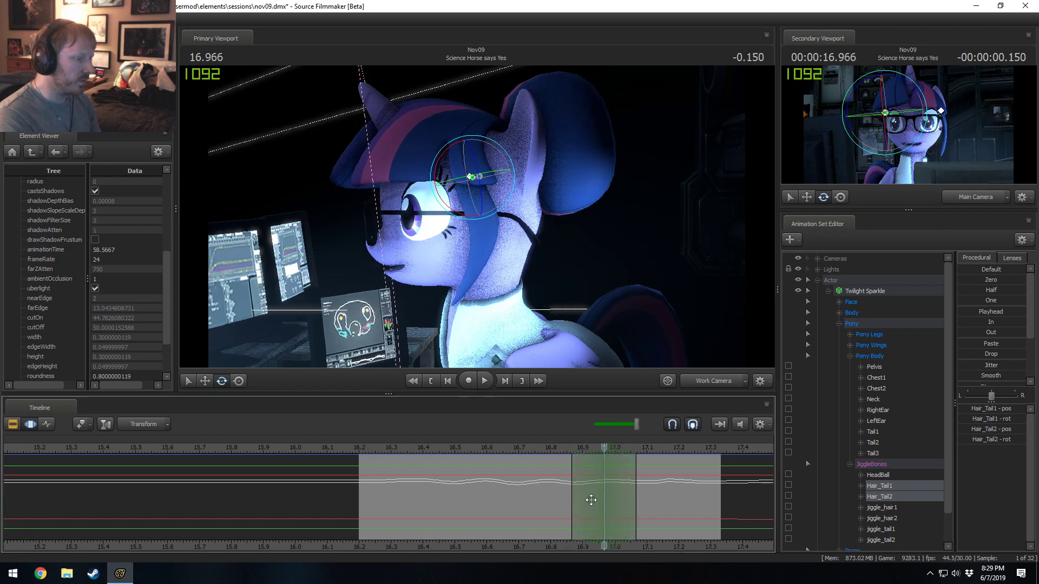
pyautogui.moveTo(458, 199); pyautogui.dragTo(451, 208)
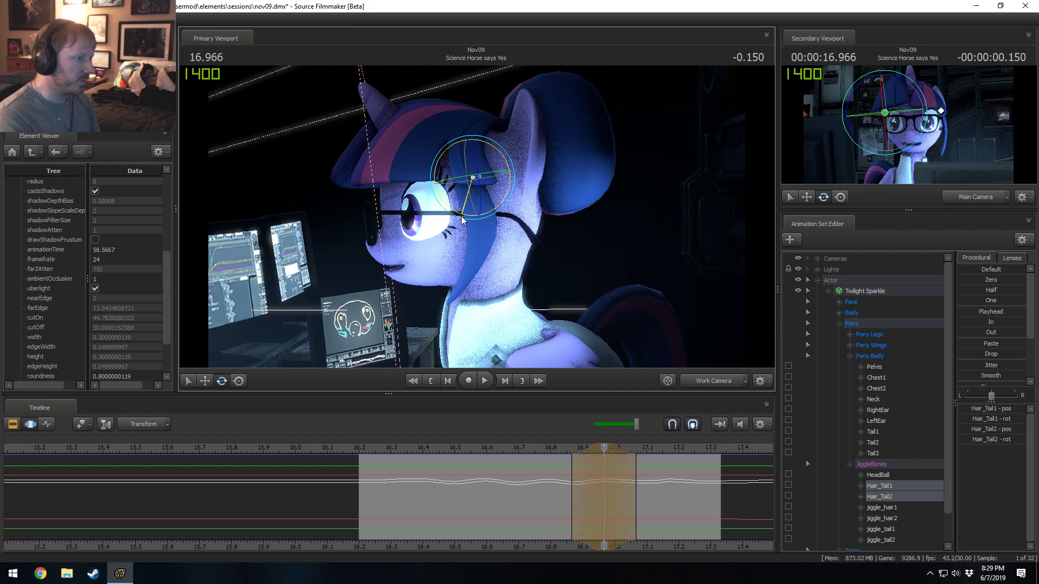
pyautogui.moveTo(605, 501); pyautogui.dragTo(641, 517)
pyautogui.press('Escape')
pyautogui.keyDown('shift'); pyautogui.scroll(3, 642, 517); pyautogui.keyUp('shift')
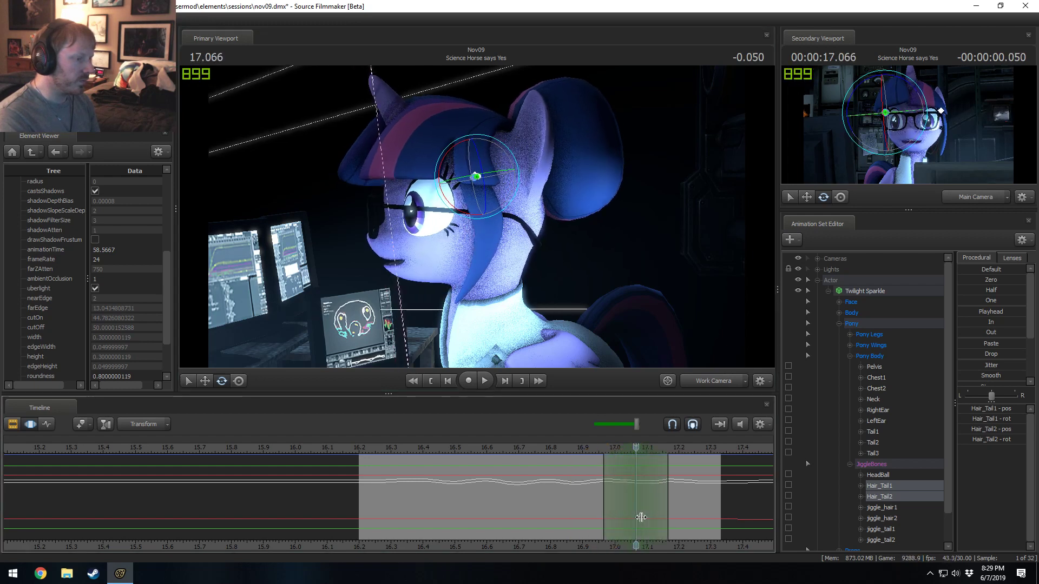
pyautogui.moveTo(465, 211); pyautogui.dragTo(461, 214)
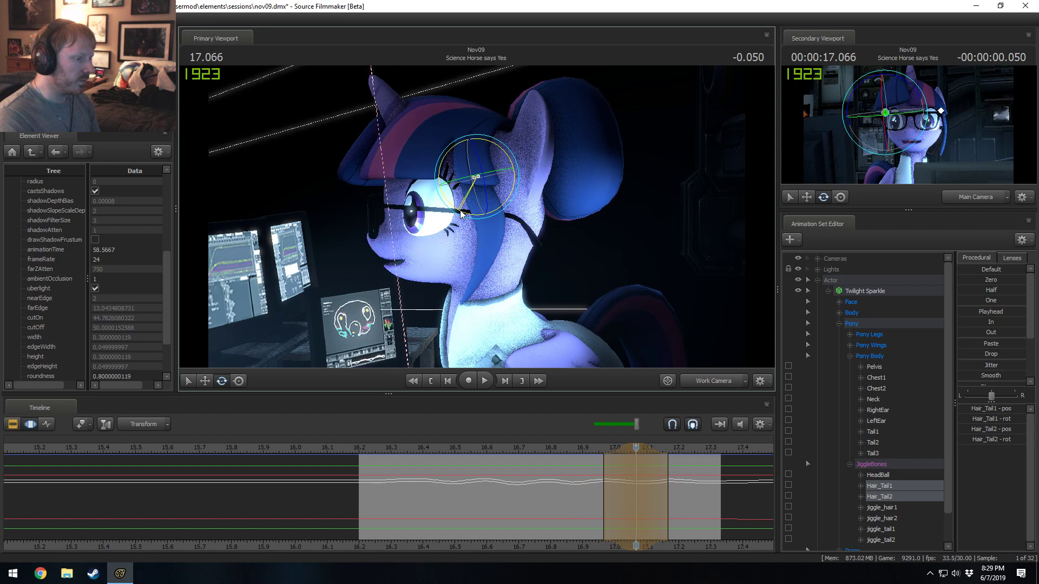
# - Continue the hair sway by rotating Hair_Tail1 and Hair_Tail2 in short time selections centred on 17.166 and 17.266
pyautogui.press('Right')
pyautogui.press('Right')
pyautogui.press('Right')
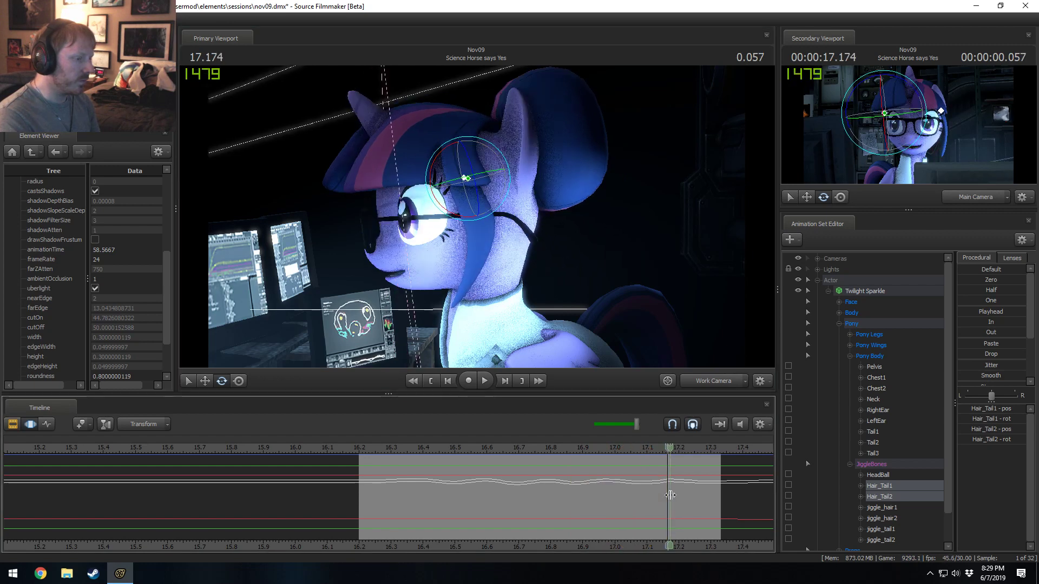
pyautogui.moveTo(451, 215); pyautogui.dragTo(450, 215)
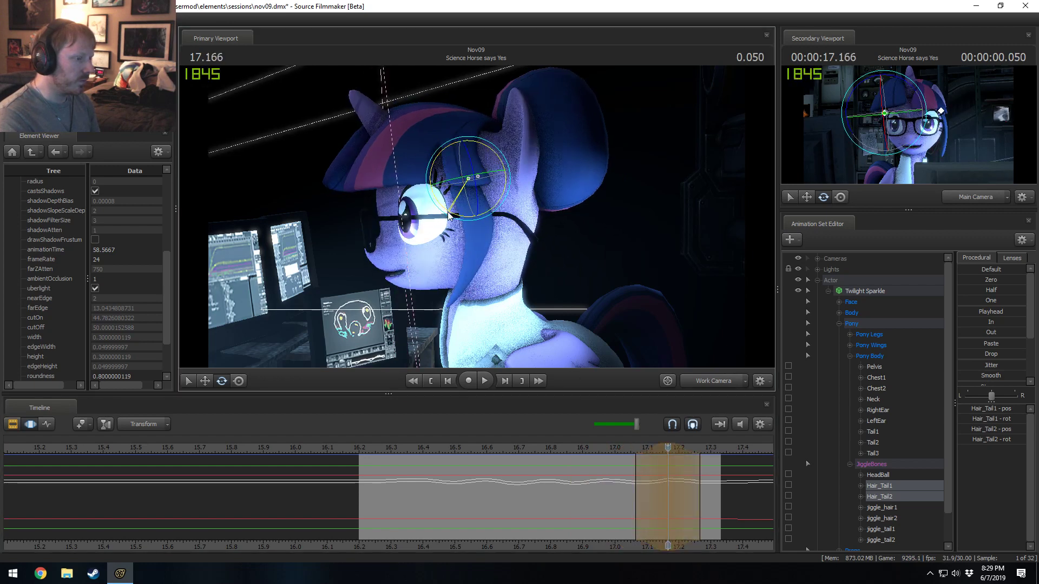
pyautogui.press('Right')
pyautogui.press('Right')
pyautogui.press('Right')
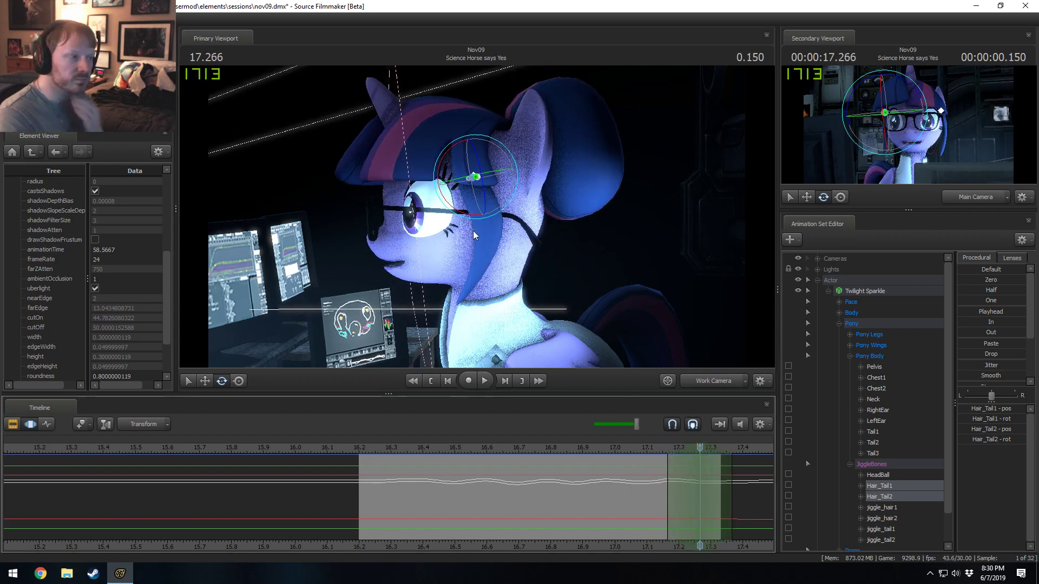
pyautogui.moveTo(459, 215); pyautogui.dragTo(463, 219)
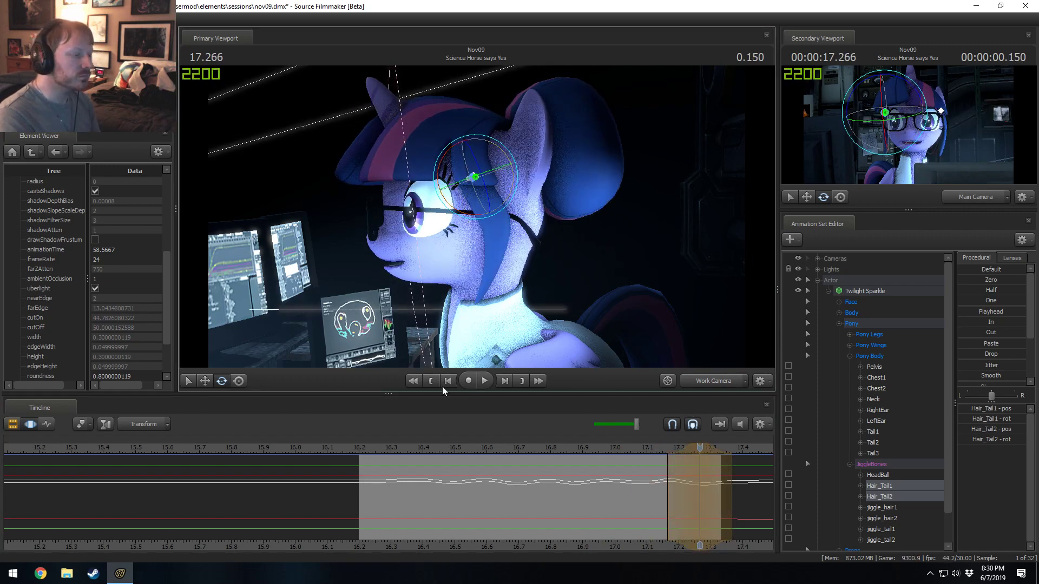
# - Play and scrub the Science Horse says Yes shot from about 16.2 in the Work Camera view to review the hair motion
pyautogui.click(370, 450)
pyautogui.press('space')
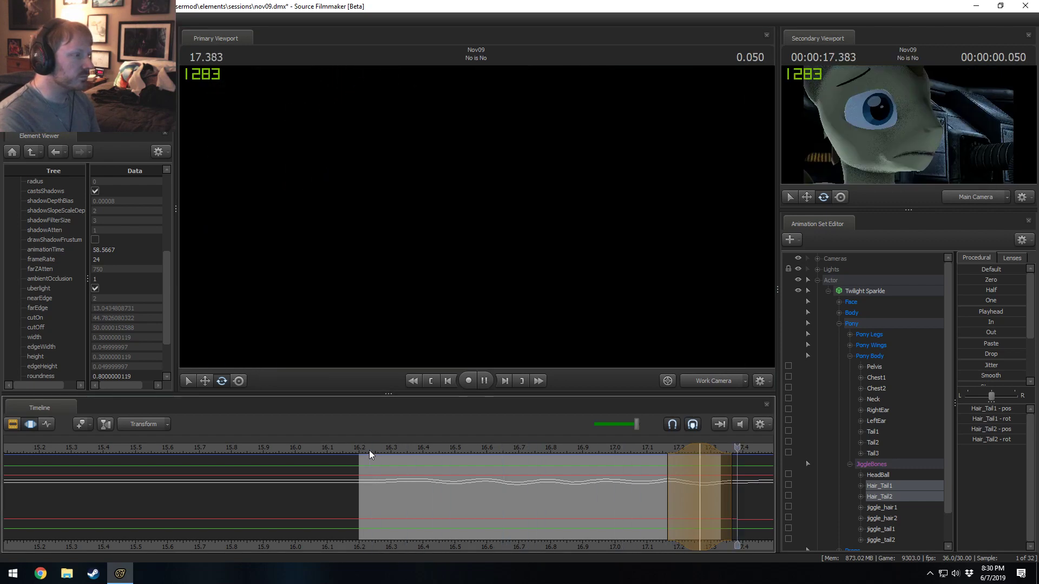
pyautogui.press('space')
pyautogui.press('shift')
pyautogui.press('shift')
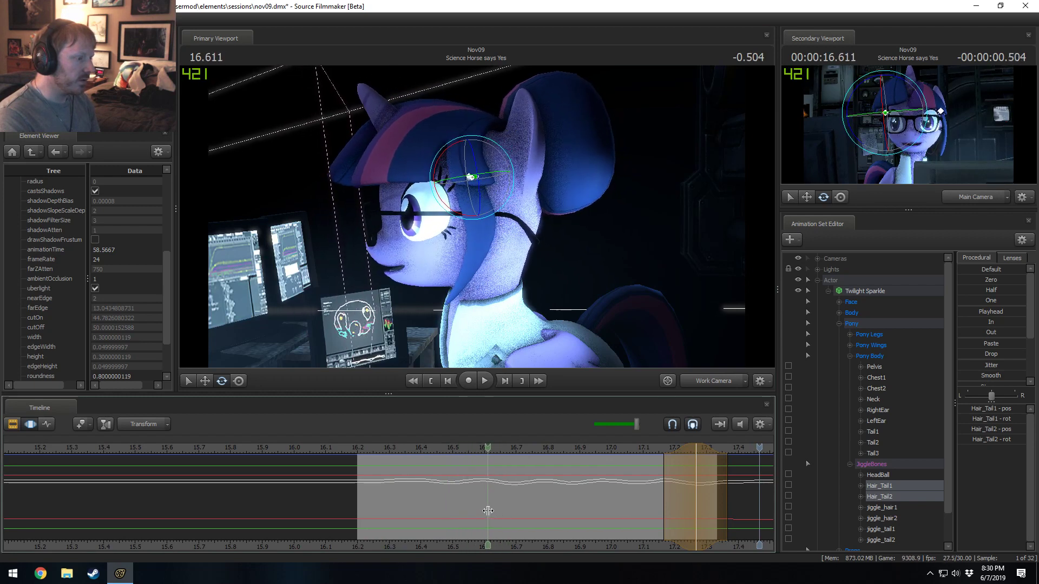
pyautogui.keyDown('shift'); pyautogui.moveTo(478, 509); pyautogui.dragTo(500, 501); pyautogui.keyUp('shift')
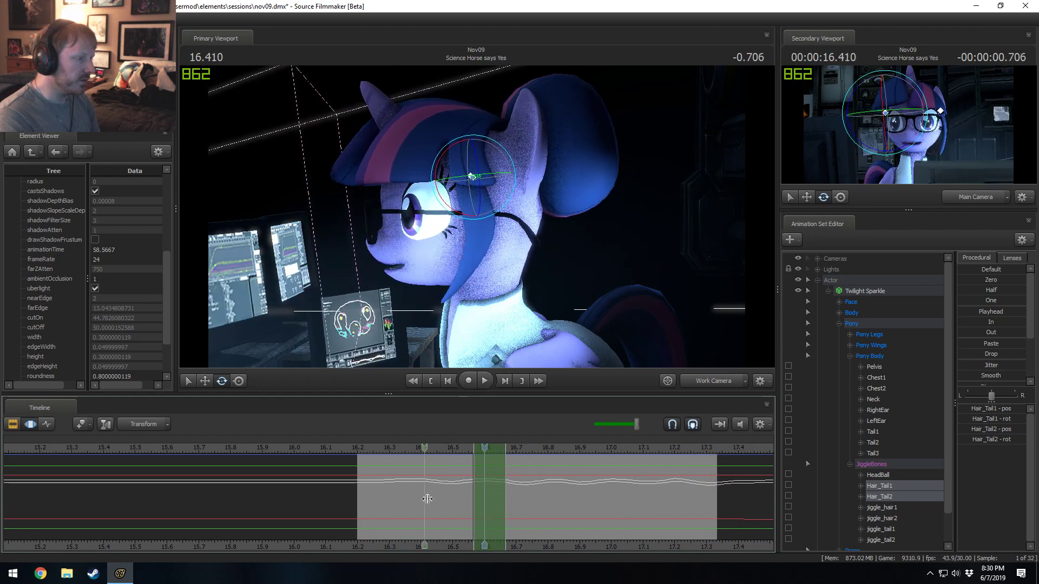
pyautogui.moveTo(428, 498)
pyautogui.mouseDown()
pyautogui.moveTo(596, 531)
pyautogui.moveTo(640, 533)
pyautogui.moveTo(600, 522)
pyautogui.moveTo(619, 516)
pyautogui.moveTo(590, 488)
pyautogui.moveTo(609, 507)
pyautogui.moveTo(686, 514)
pyautogui.moveTo(606, 500)
pyautogui.mouseUp()
pyautogui.click(365, 447)
pyautogui.press('space')
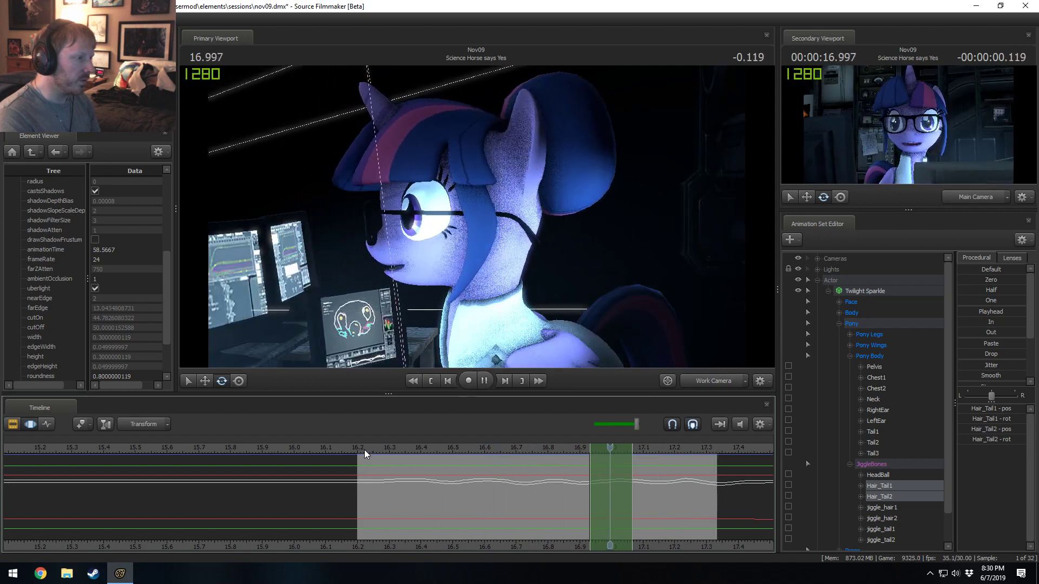
pyautogui.press('space')
pyautogui.click(359, 448)
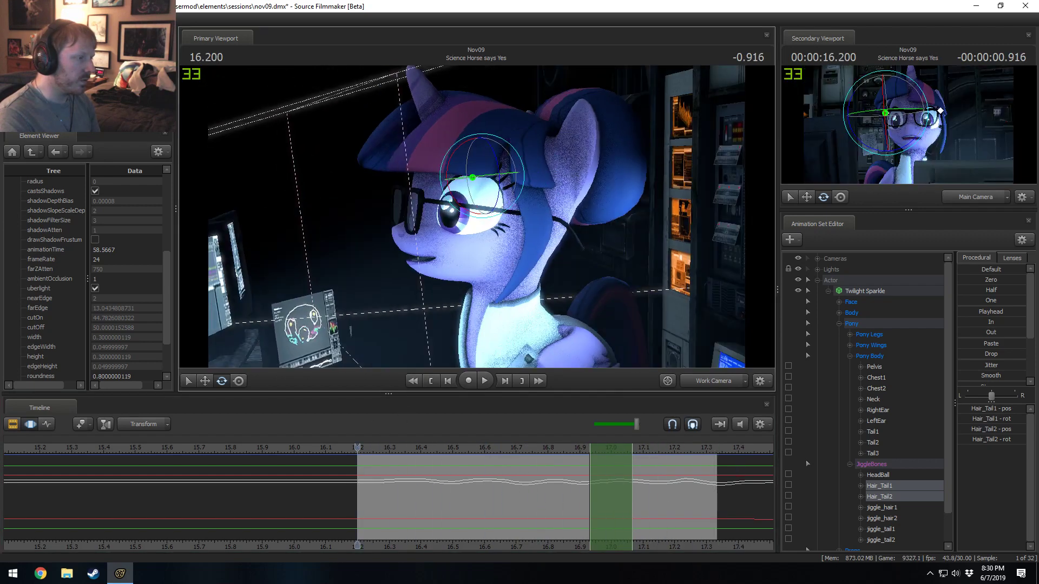
# - Switch the primary viewport to the Main Camera and replay parts of the shot to check the hair sway
pyautogui.press('space')
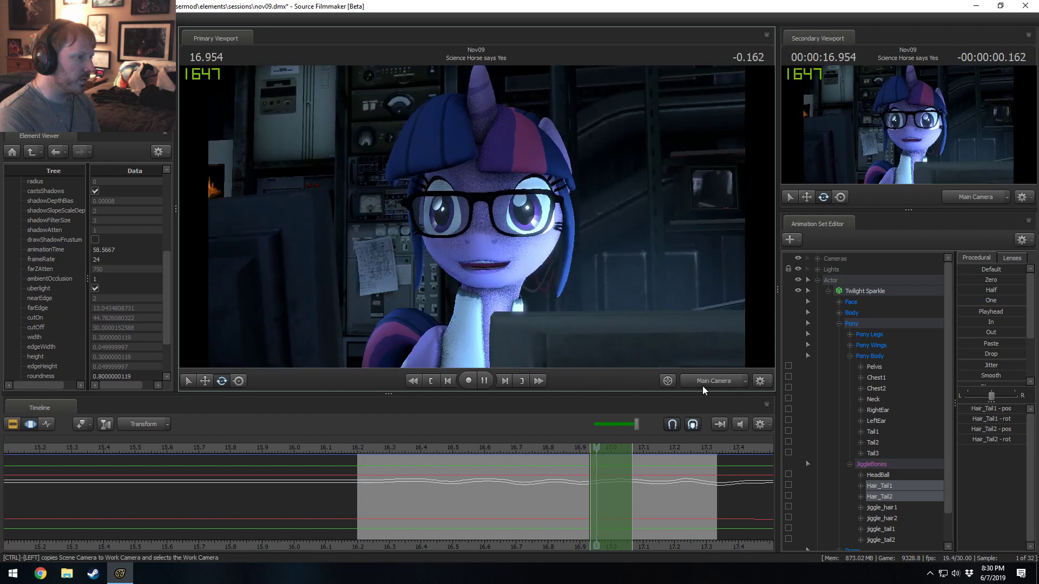
pyautogui.press('space')
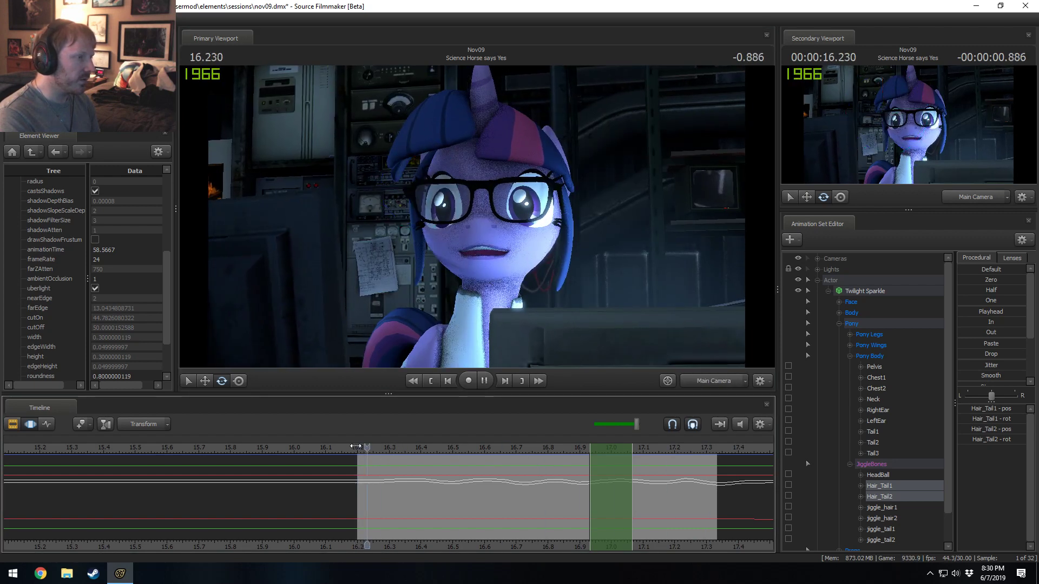
pyautogui.click(357, 447)
pyautogui.press('space')
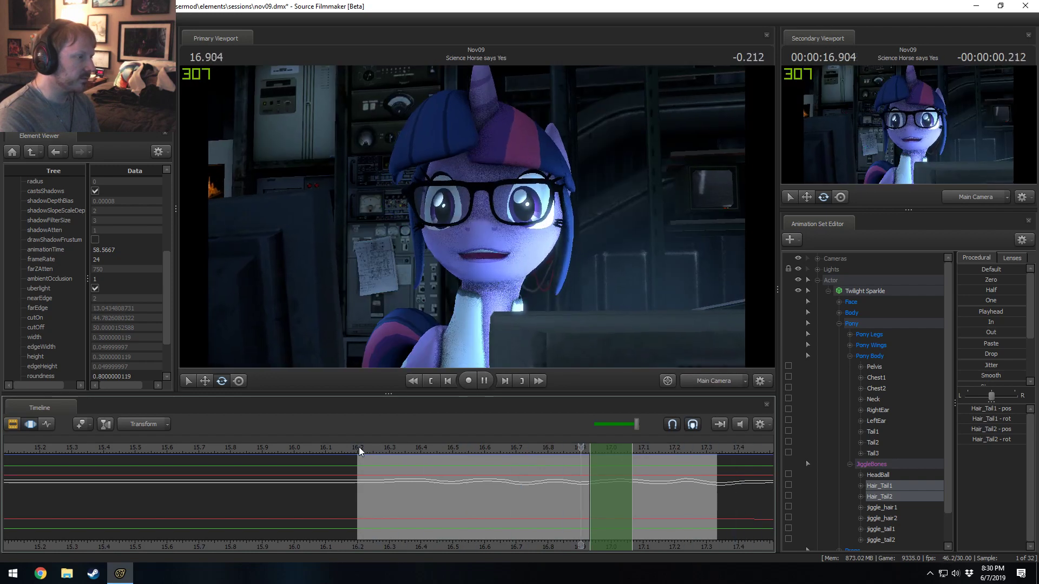
pyautogui.press('space')
pyautogui.click(361, 446)
pyautogui.press('space')
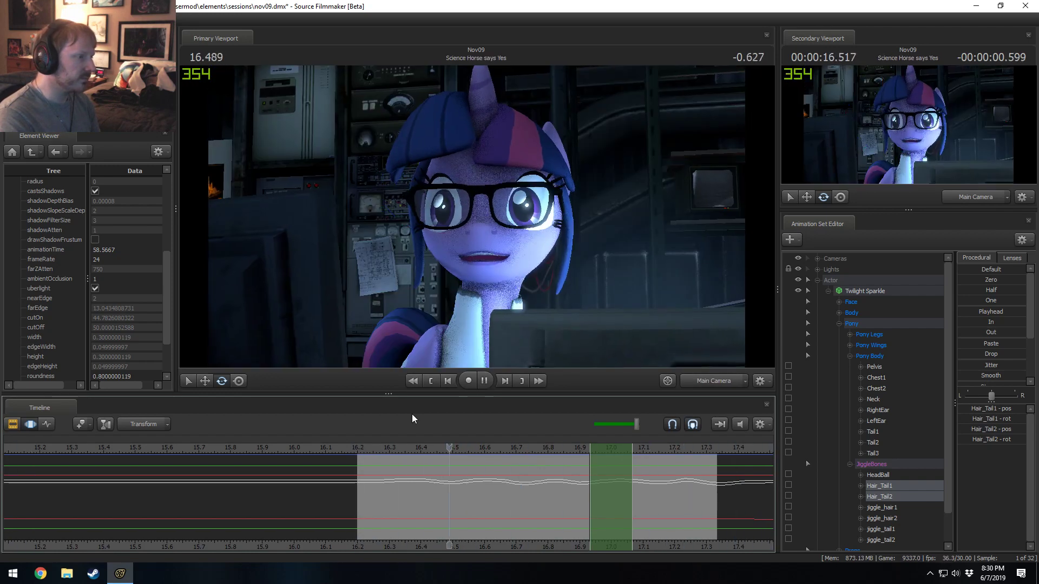
pyautogui.click(496, 449)
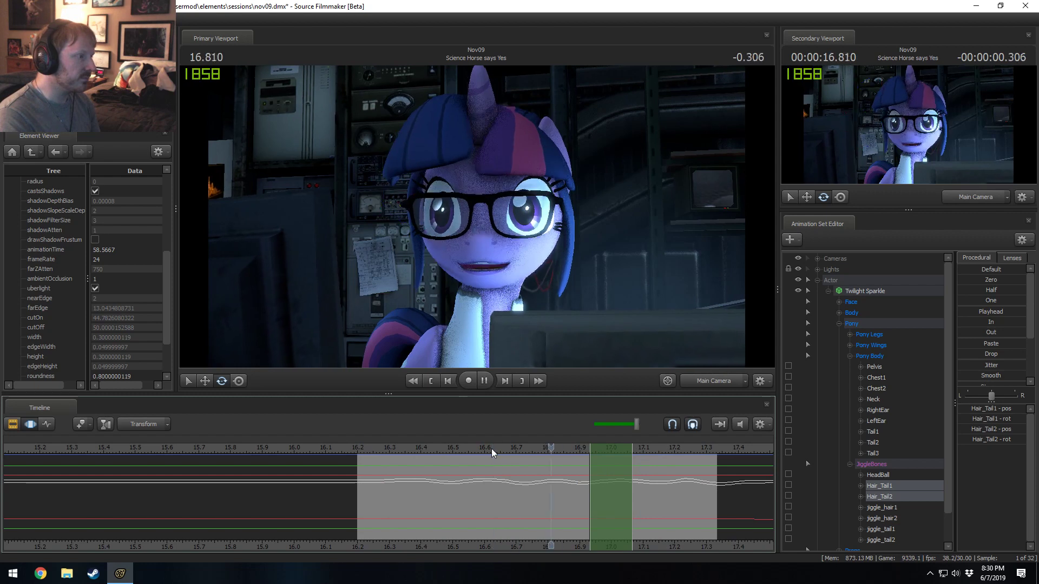
pyautogui.moveTo(491, 449); pyautogui.dragTo(441, 449)
pyautogui.press('space')
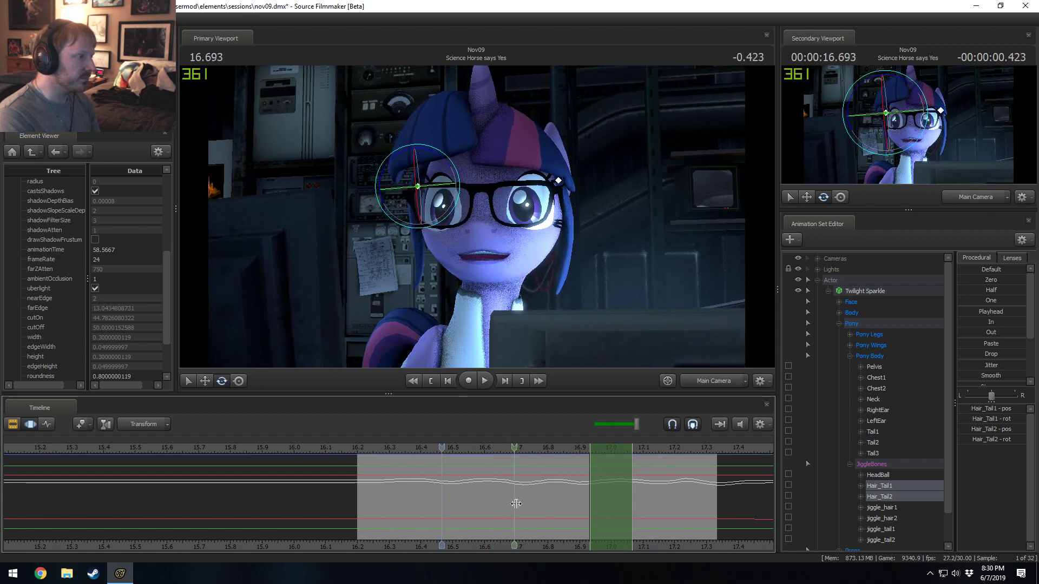
pyautogui.press('space')
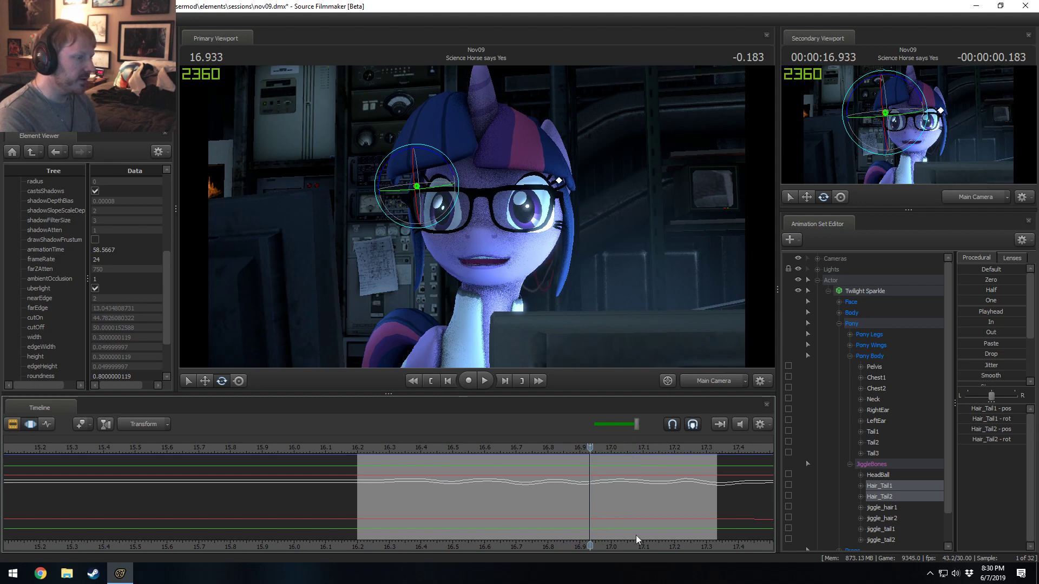
# - Collapse the Actor group, expand the Lights group, and view the scene through Twilight Eye Light (Right)
pyautogui.click(828, 292)
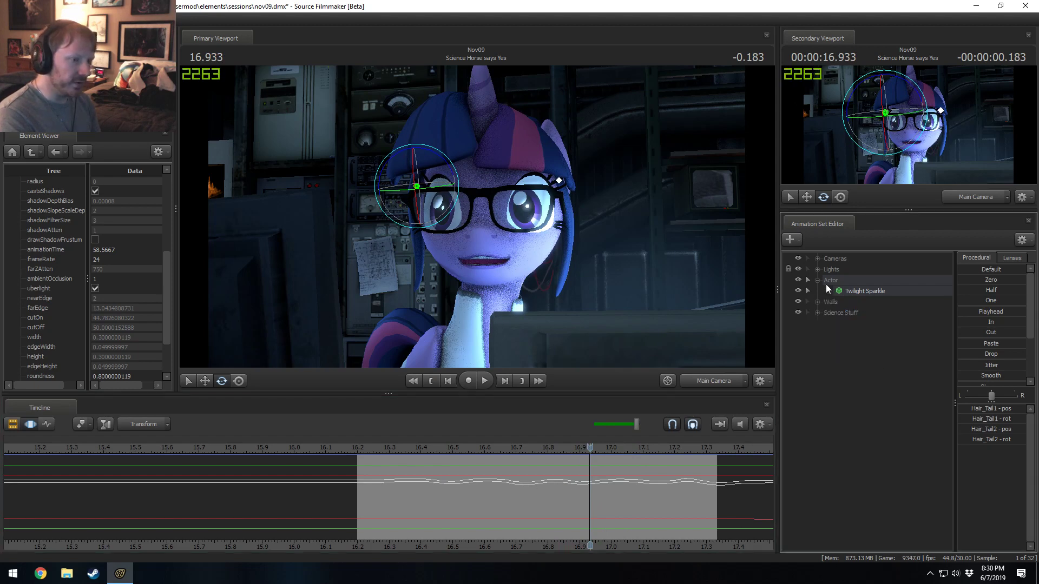
pyautogui.click(818, 280)
pyautogui.click(818, 270)
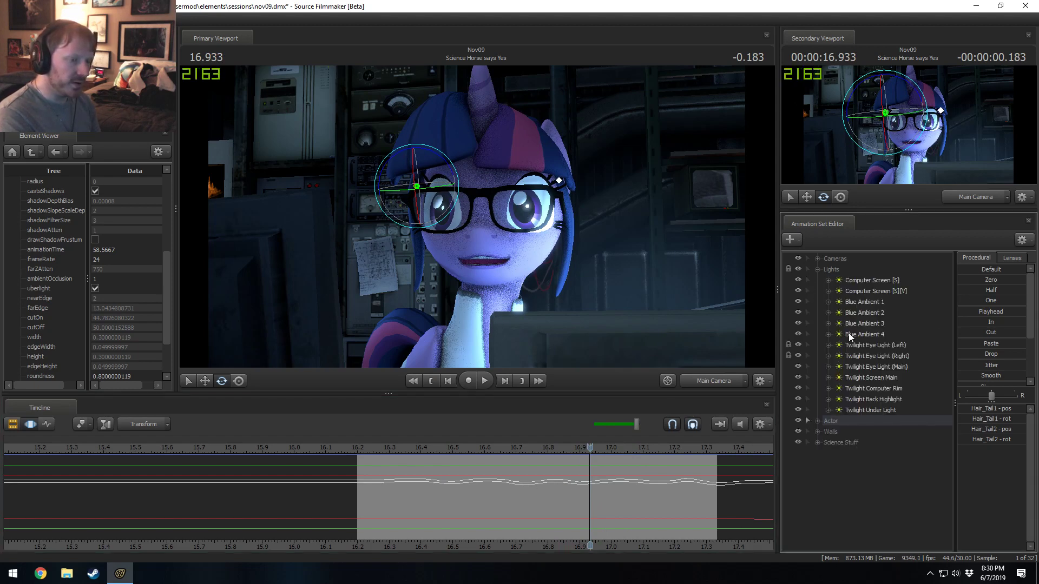
pyautogui.click(882, 356)
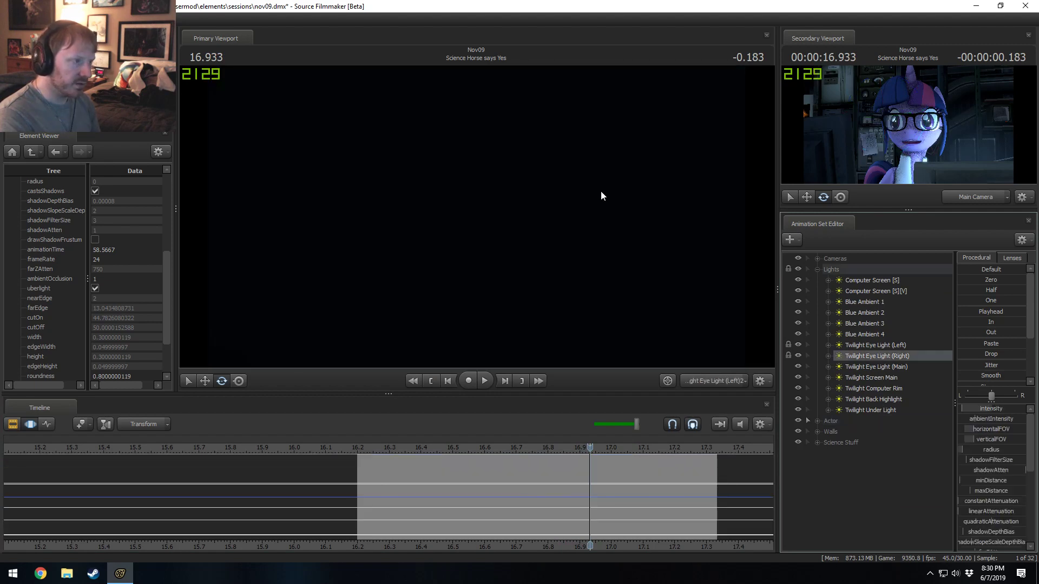
# - Extend the time selection over the whole timeline and hide the Science Stuff group that blocks the light's view
pyautogui.click(613, 462)
pyautogui.hotkey('ctrl', 'a')
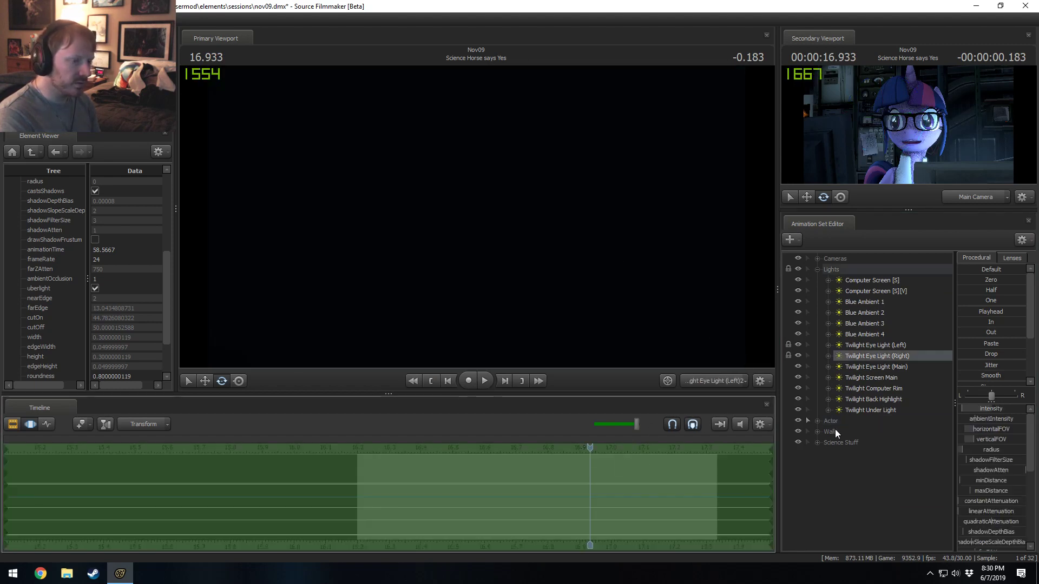
pyautogui.click(798, 432)
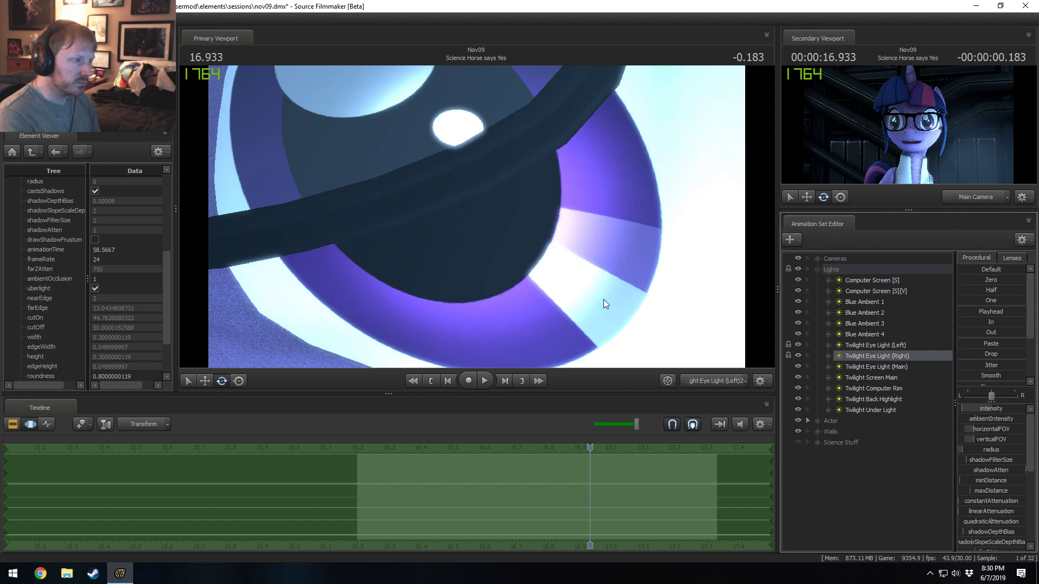
# - Re-aim Twilight Eye Light (Right) slightly up and to the left on the eye across the entire time range
pyautogui.moveTo(503, 510); pyautogui.dragTo(541, 511)
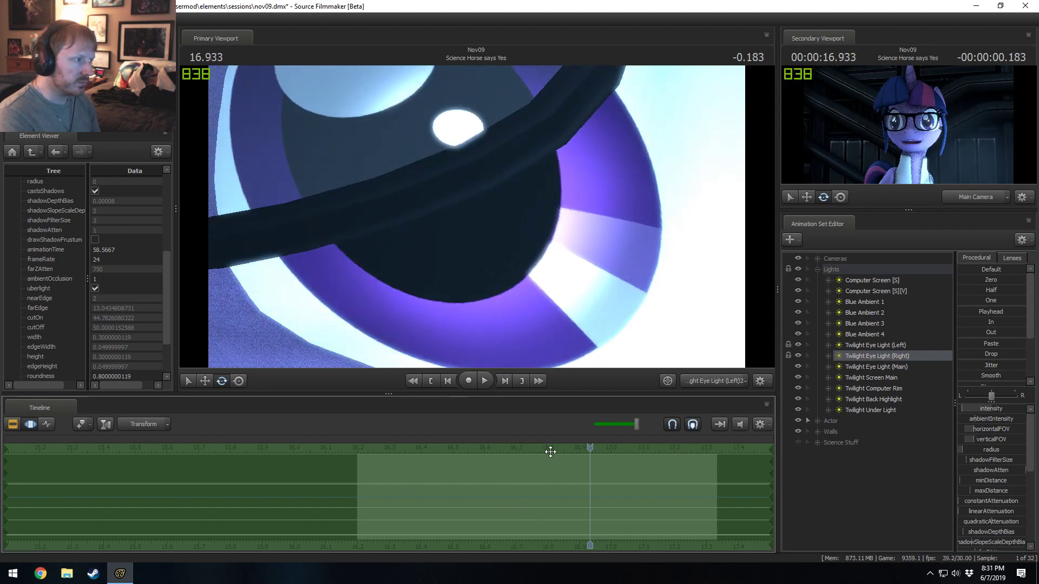
pyautogui.moveTo(498, 297); pyautogui.dragTo(480, 287)
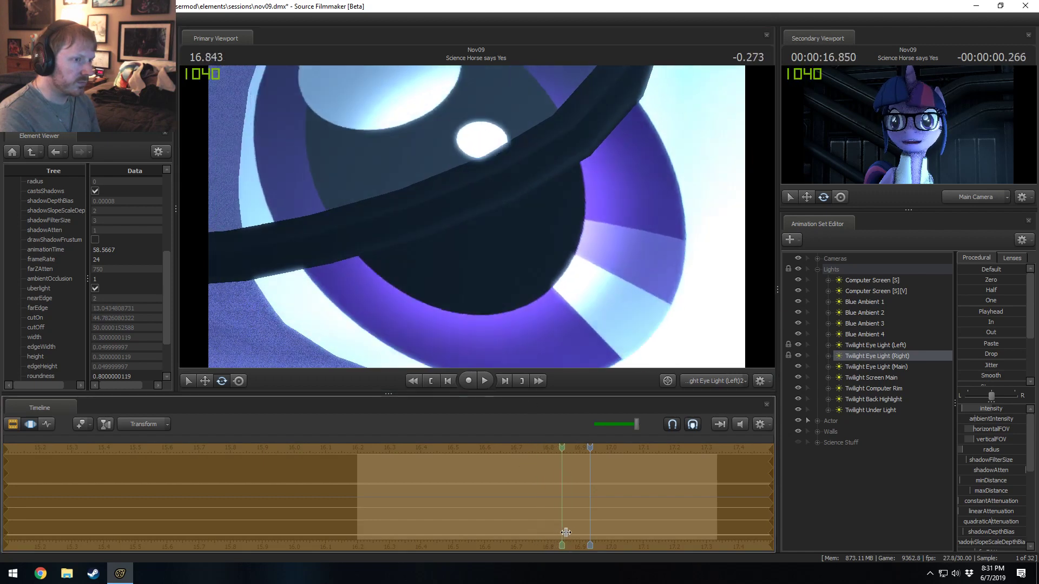
pyautogui.moveTo(501, 240); pyautogui.dragTo(482, 227)
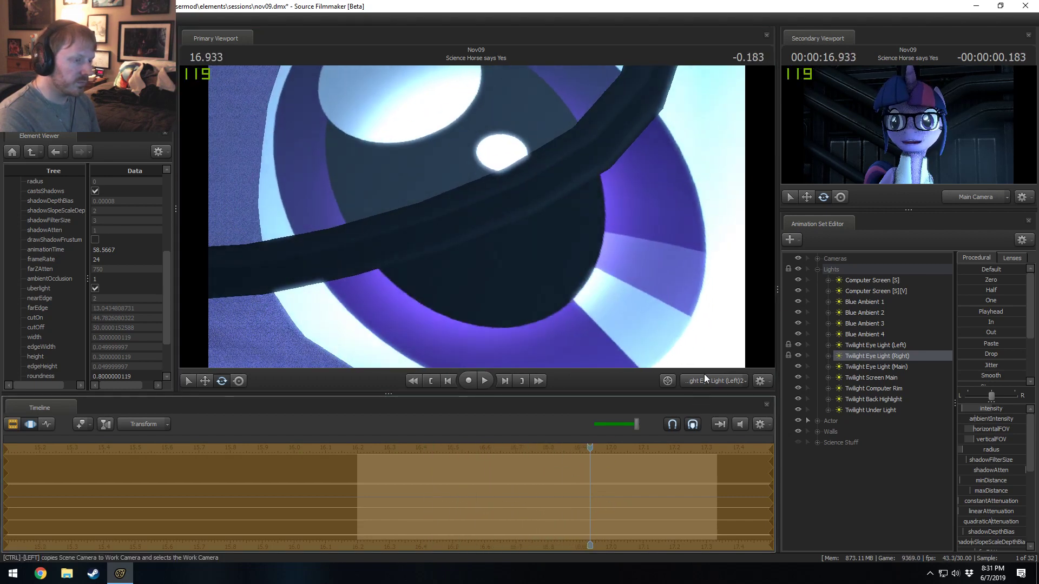
# - Return the primary viewport to the Main Camera and switch the timeline to the Clip Editor
pyautogui.click(704, 375)
pyautogui.press('F2')
pyautogui.press('F3')
pyautogui.click(700, 382)
pyautogui.press('F2')
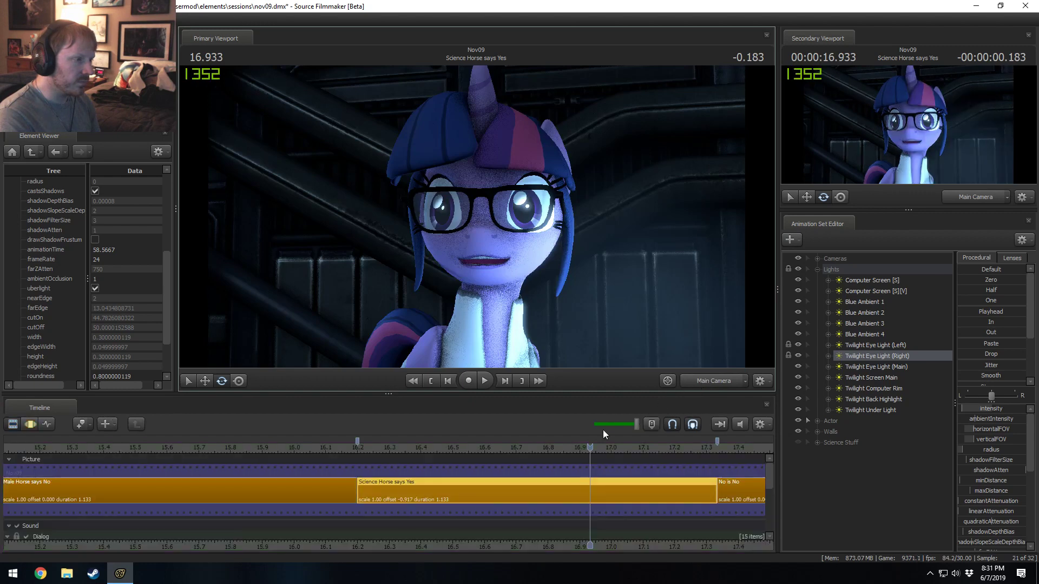
# - Step frame by frame through the rest of the shot and return to 16.266 to examine the eye lighting
pyautogui.press('Right')
pyautogui.press('Right')
pyautogui.press('Right')
pyautogui.press('Right')
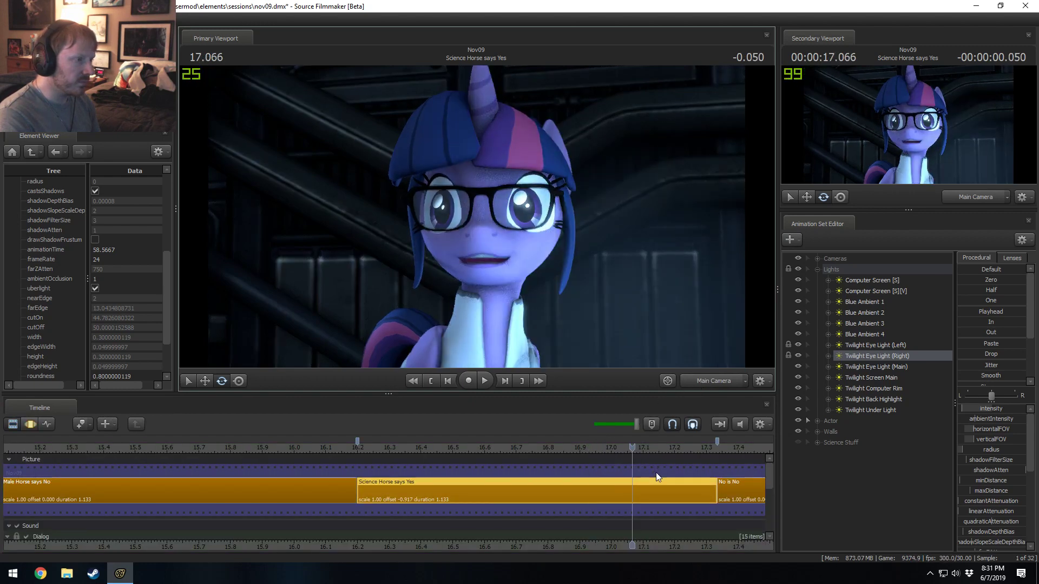
pyautogui.press('Right')
pyautogui.press('Right')
pyautogui.press('Right')
pyautogui.press('Right')
pyautogui.press('Right')
pyautogui.press('Right')
pyautogui.press('Right')
pyautogui.press('Right')
pyautogui.press('Right')
pyautogui.press('Right')
pyautogui.press('Right')
pyautogui.press('Right')
pyautogui.press('Right')
pyautogui.click(378, 449)
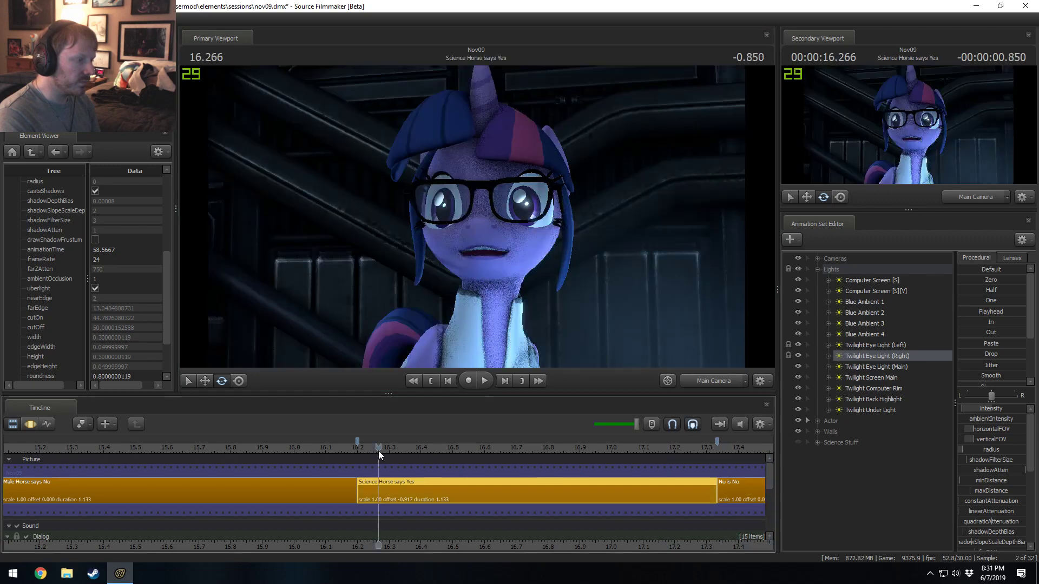
# - Unhide the Science Stuff group and play the Science Horse says Yes shot through into the following shot
pyautogui.click(798, 442)
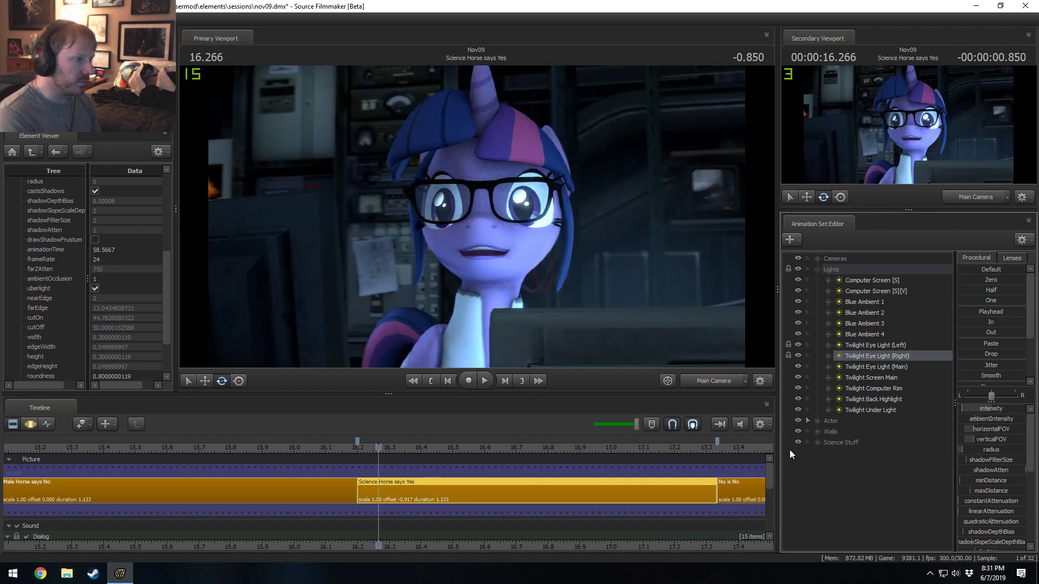
pyautogui.press('space')
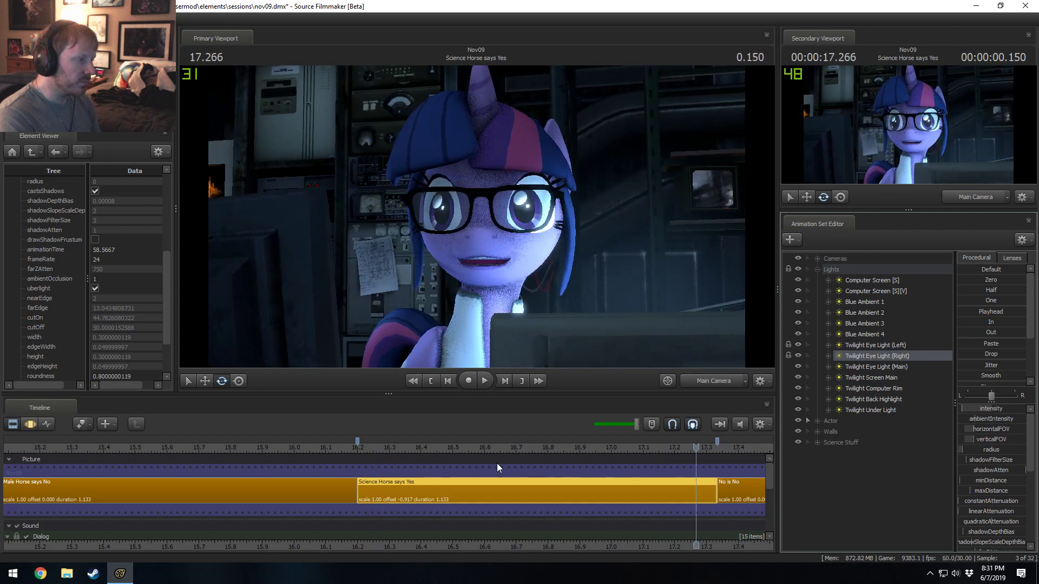
pyautogui.click(359, 453)
pyautogui.press('space')
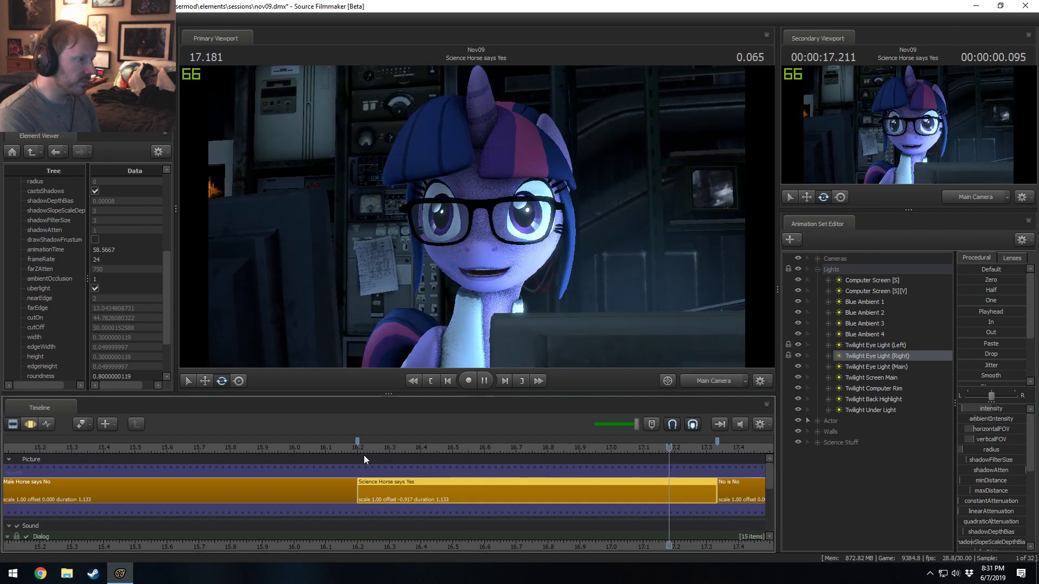
pyautogui.scroll(-3, 486, 482)
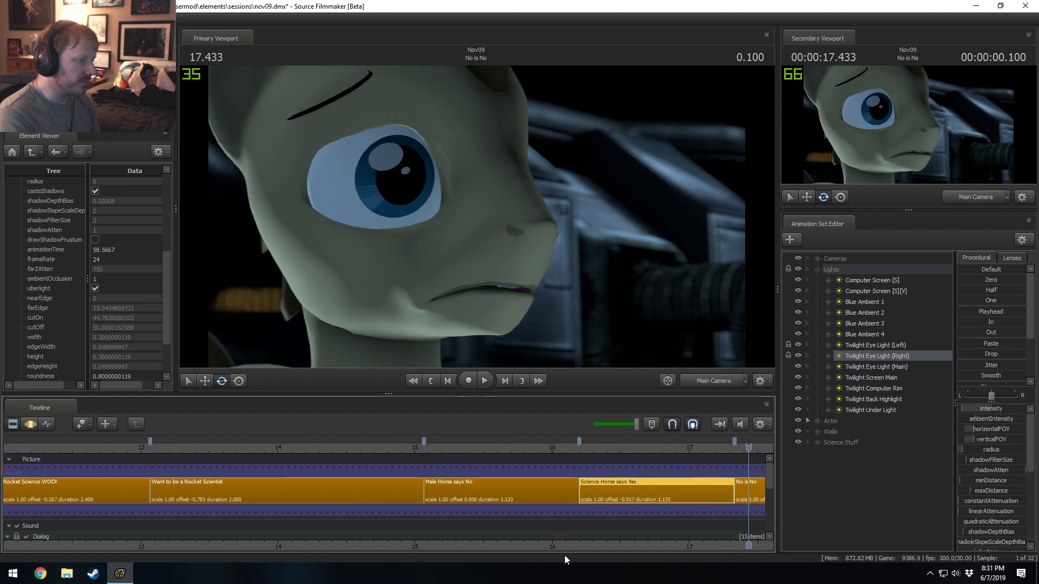
# - Play from the Male Horse says No shot into Headshot Surgery to review the Science Horse says Yes shot
pyautogui.press('space')
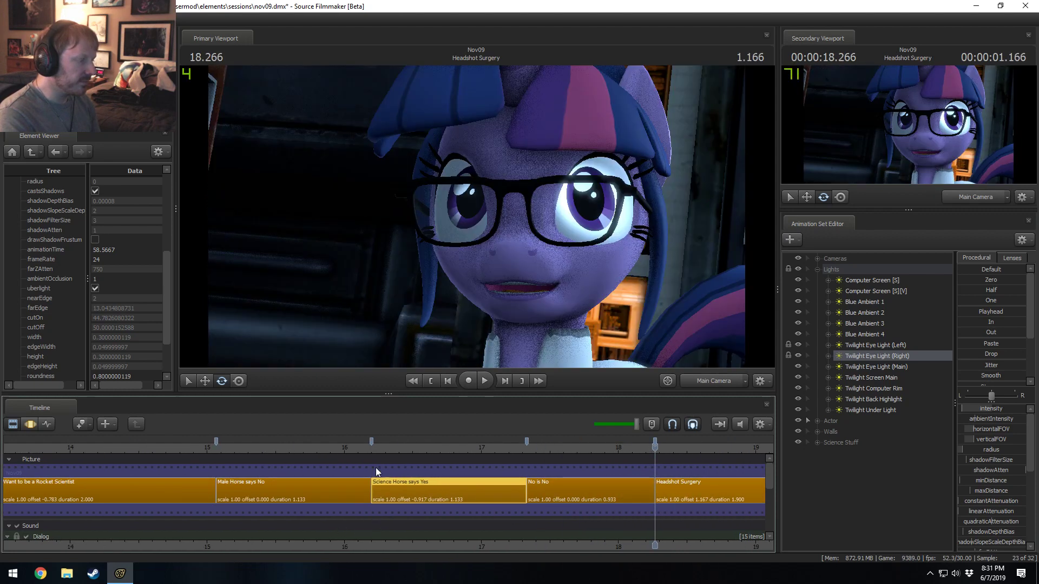
pyautogui.click(234, 448)
pyautogui.press('space')
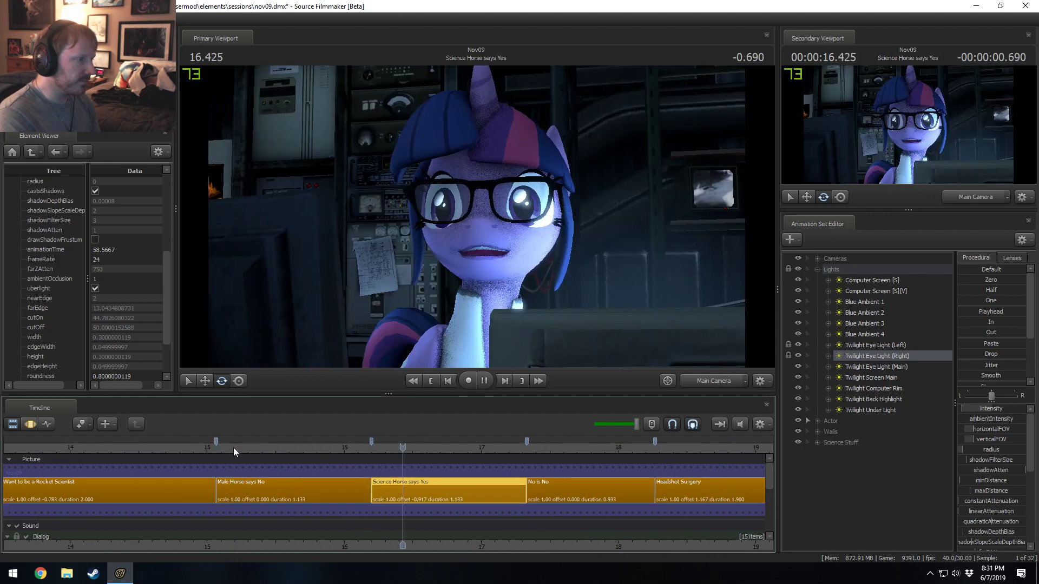
pyautogui.press('space')
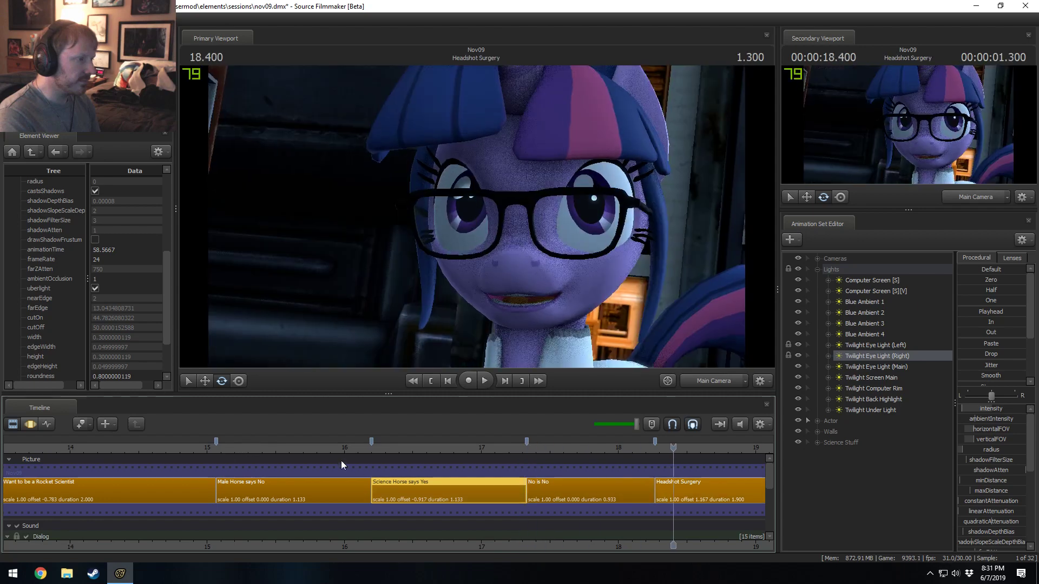
pyautogui.click(375, 453)
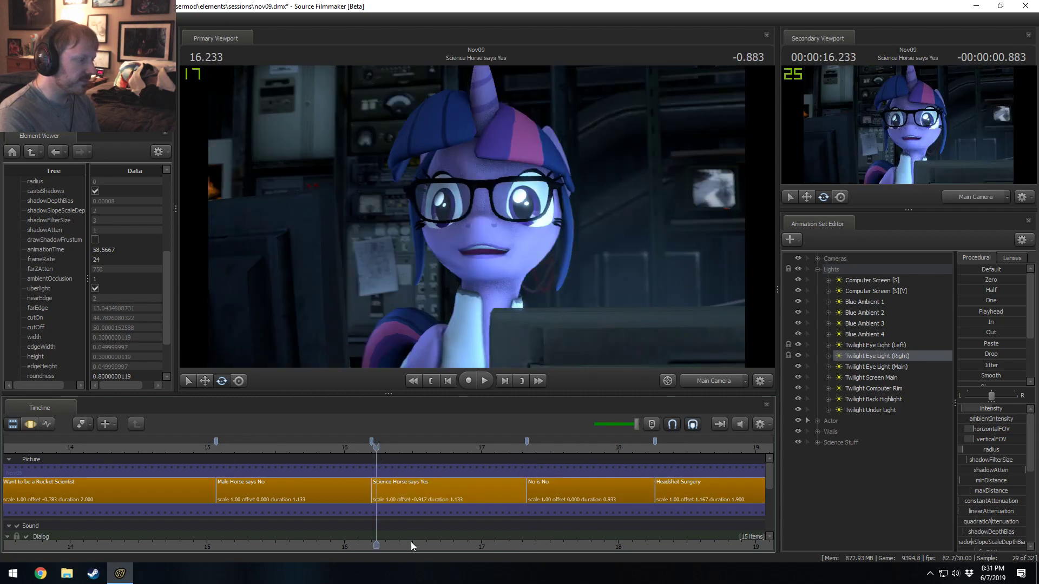
# - Play the earlier Rocket Science WOO! and Want to be a Rocket Scientist shots to review the lead-in
pyautogui.scroll(-5, 411, 541)
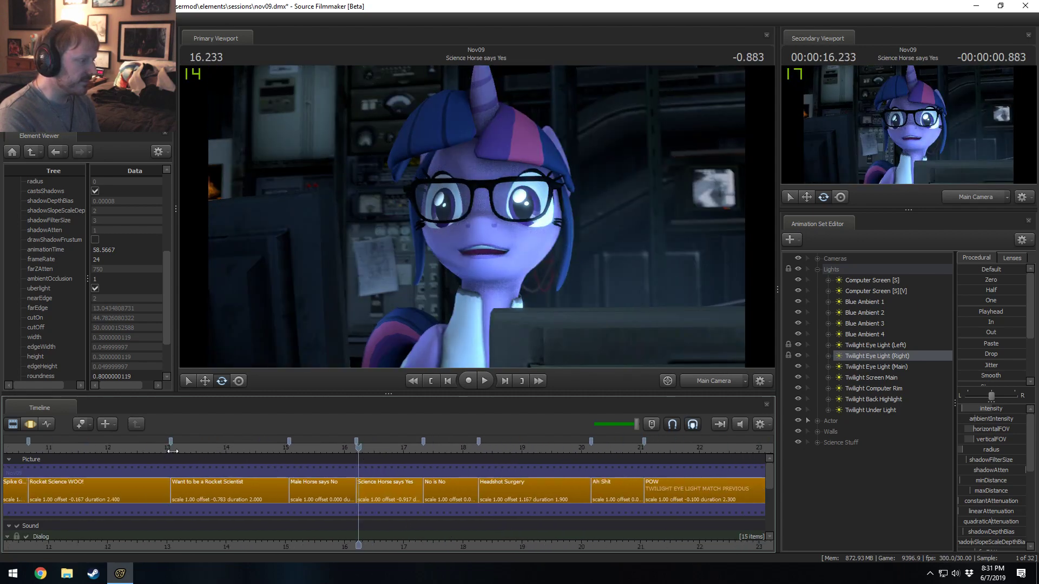
pyautogui.click(173, 451)
pyautogui.press('space')
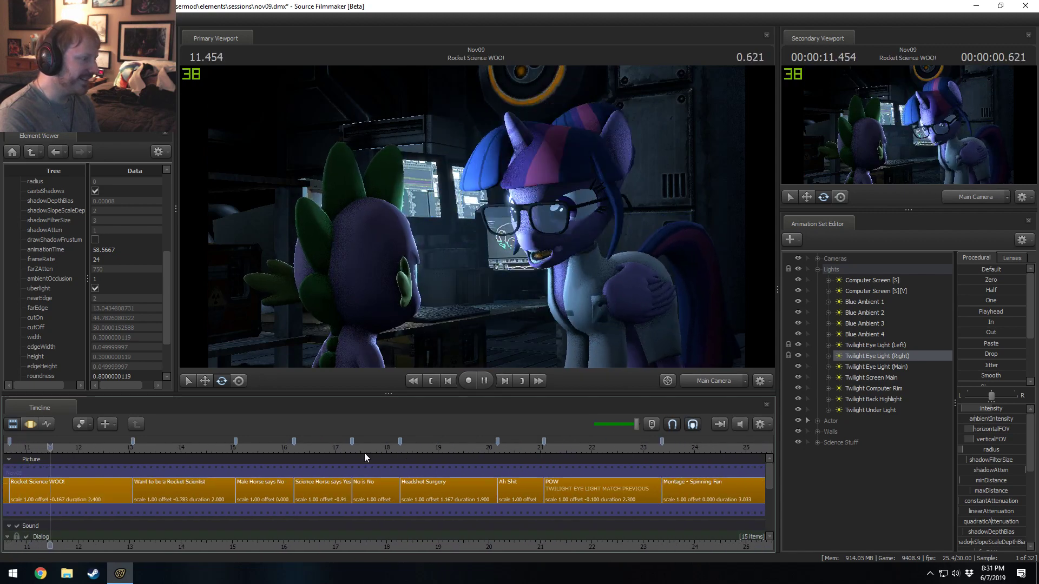
# - Replay the Ah Shit shot from its beginning to examine the character's expression change
pyautogui.click(499, 447)
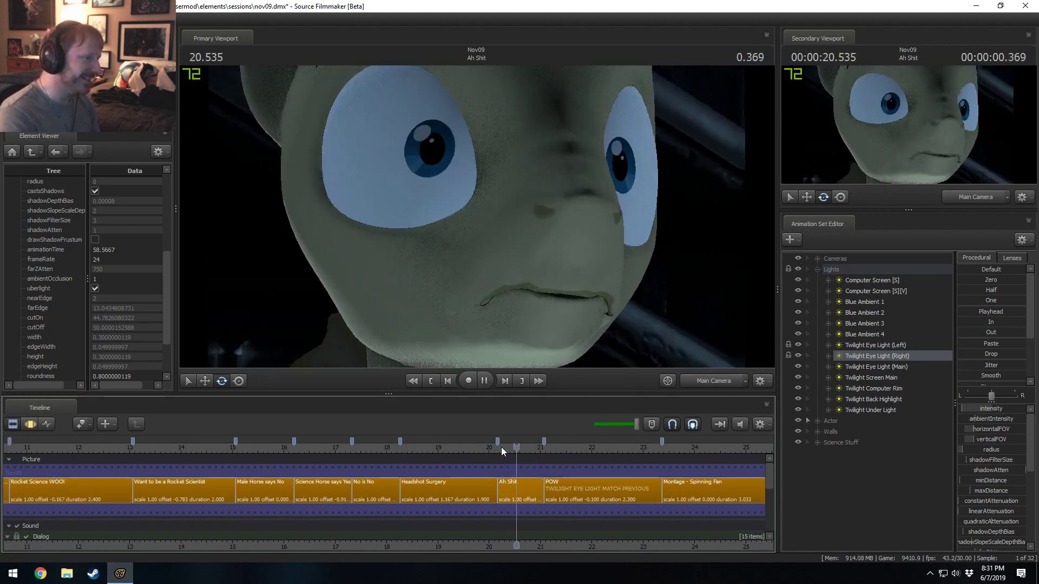
pyautogui.click(501, 447)
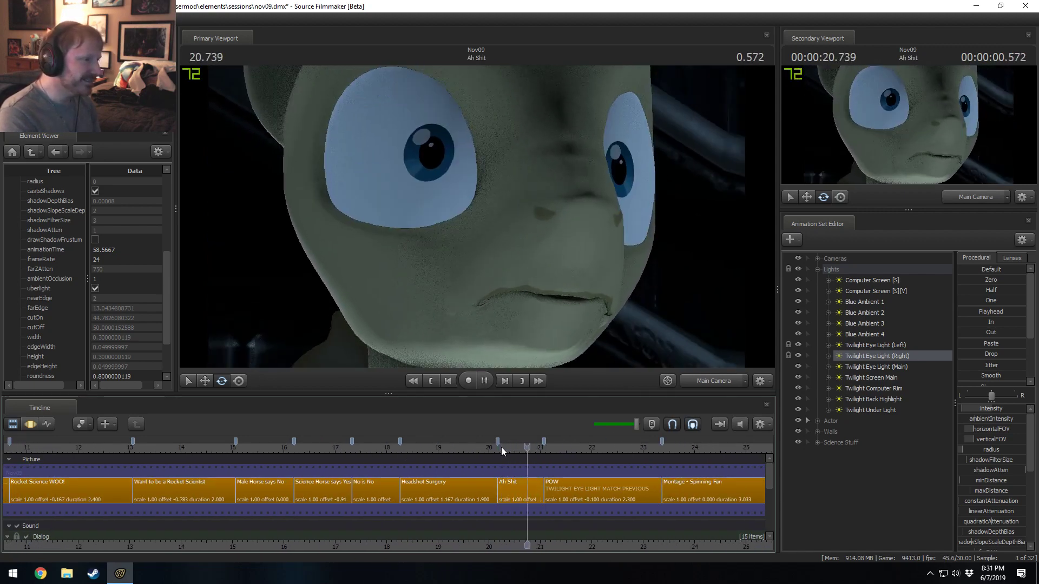
pyautogui.click(501, 447)
pyautogui.click(501, 446)
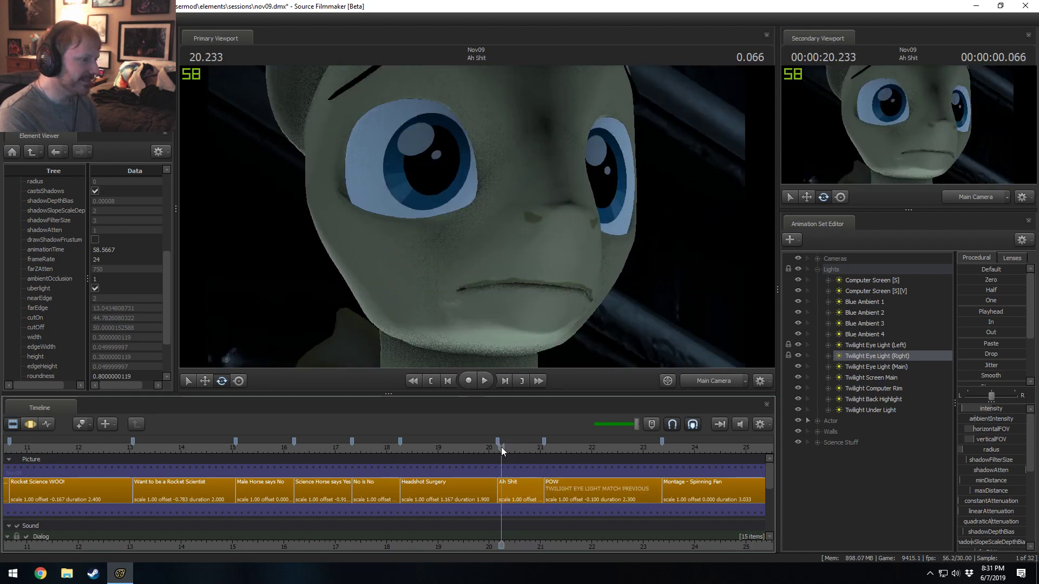
pyautogui.press('space')
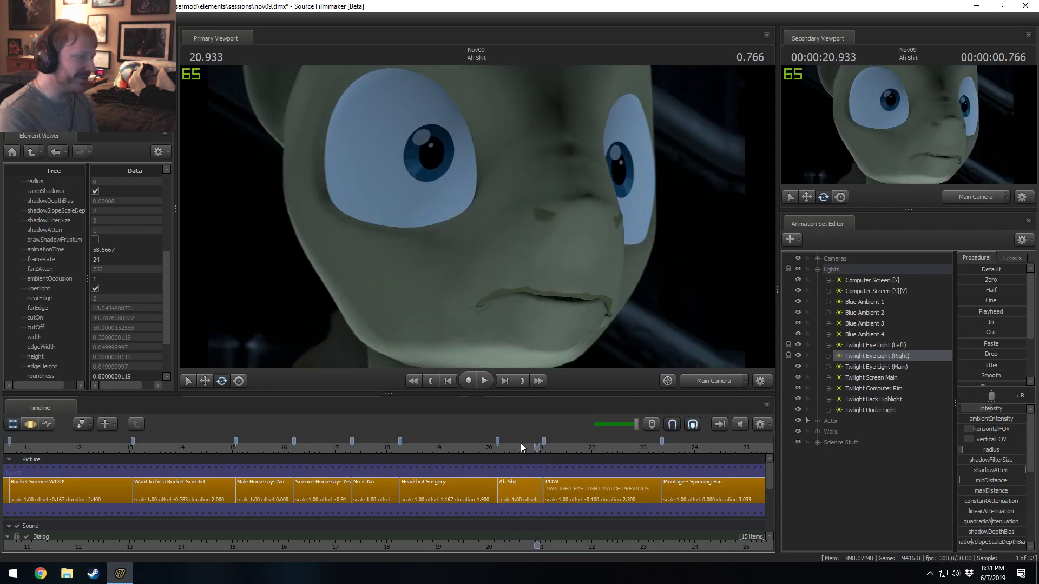
# - Check the Headshot Surgery shot and play the Science Horse says Yes shot again from 16.400
pyautogui.click(421, 451)
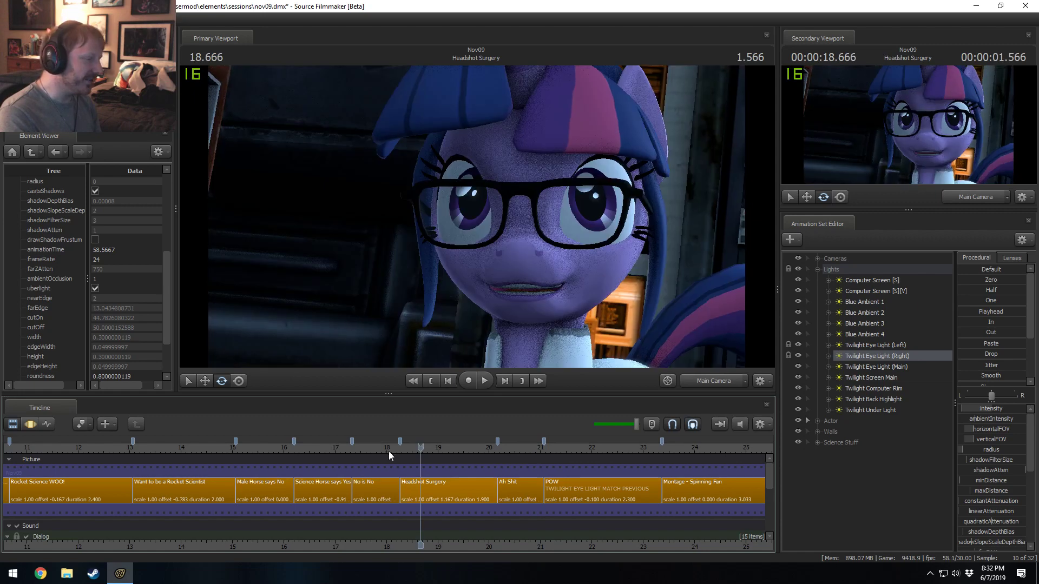
pyautogui.moveTo(389, 452); pyautogui.dragTo(367, 462)
pyautogui.press('space')
pyautogui.click(303, 450)
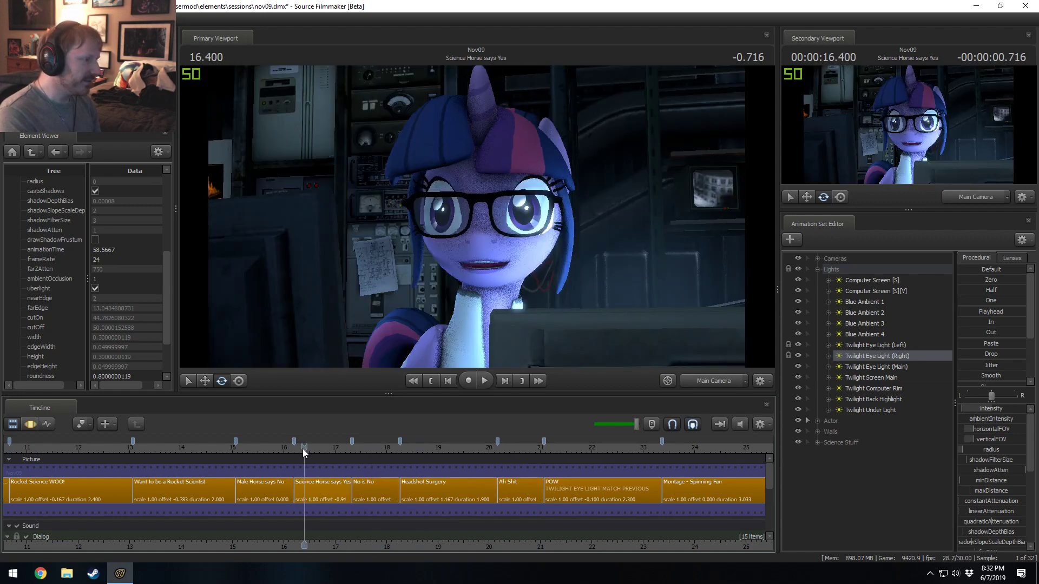
# - Set the clip color of the Science Horse says Yes shot to green with RGB values 0, 150, 0
pyautogui.click(317, 486)
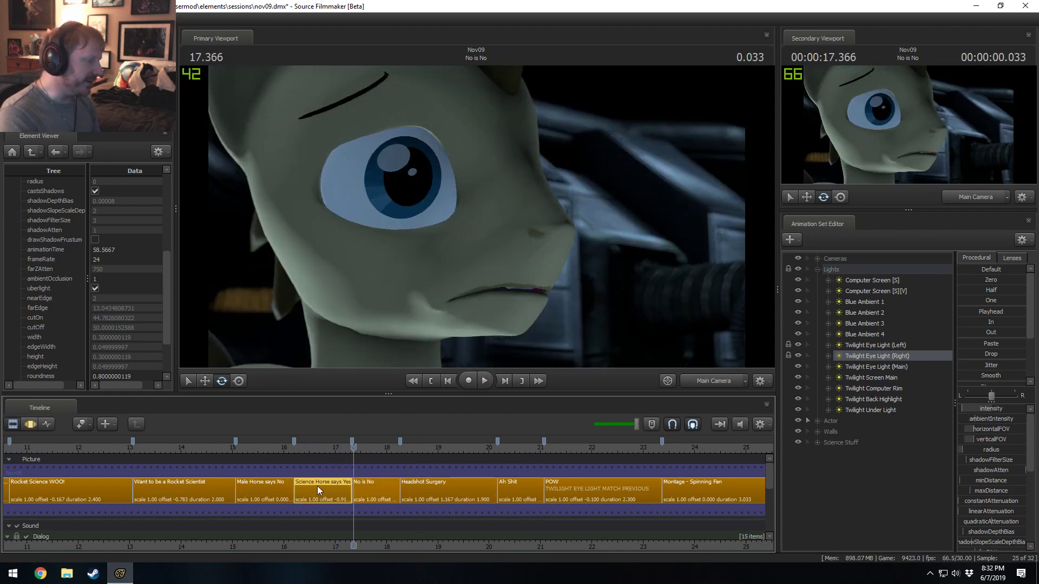
pyautogui.press('space')
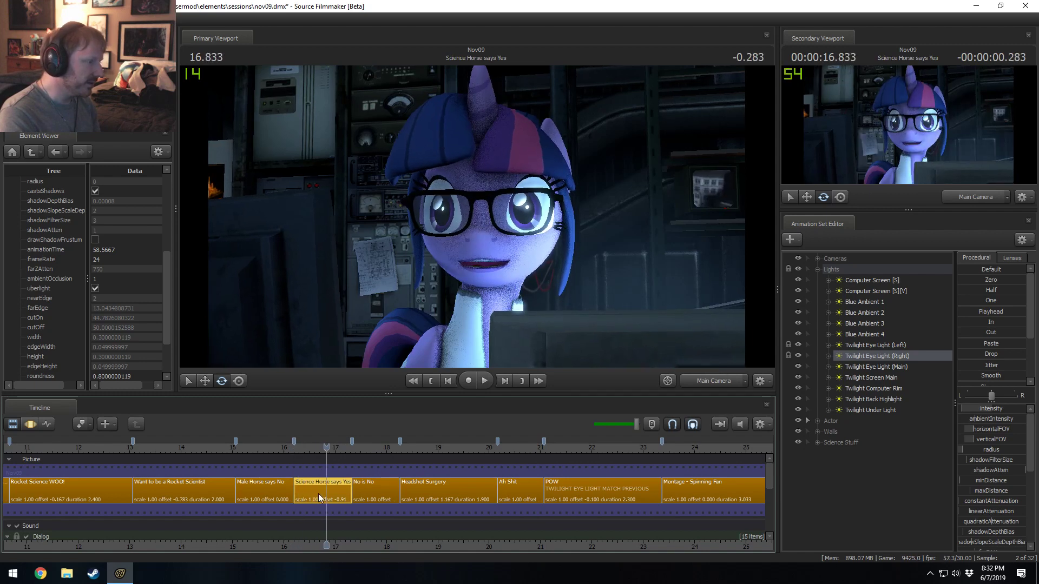
pyautogui.rightClick(320, 493)
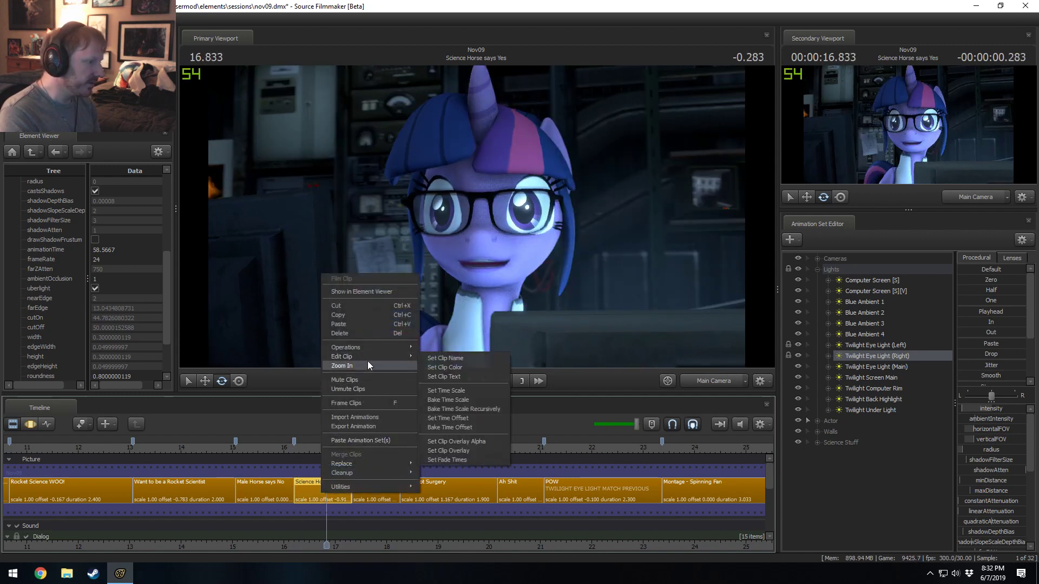
pyautogui.click(467, 368)
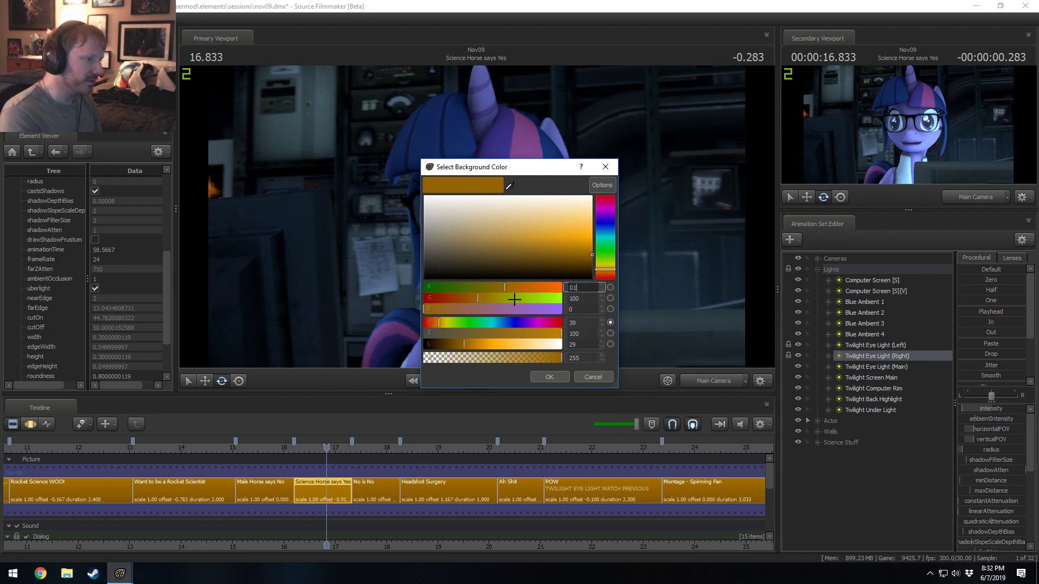
pyautogui.press('Tab')
pyautogui.write('150')
pyautogui.press('Tab')
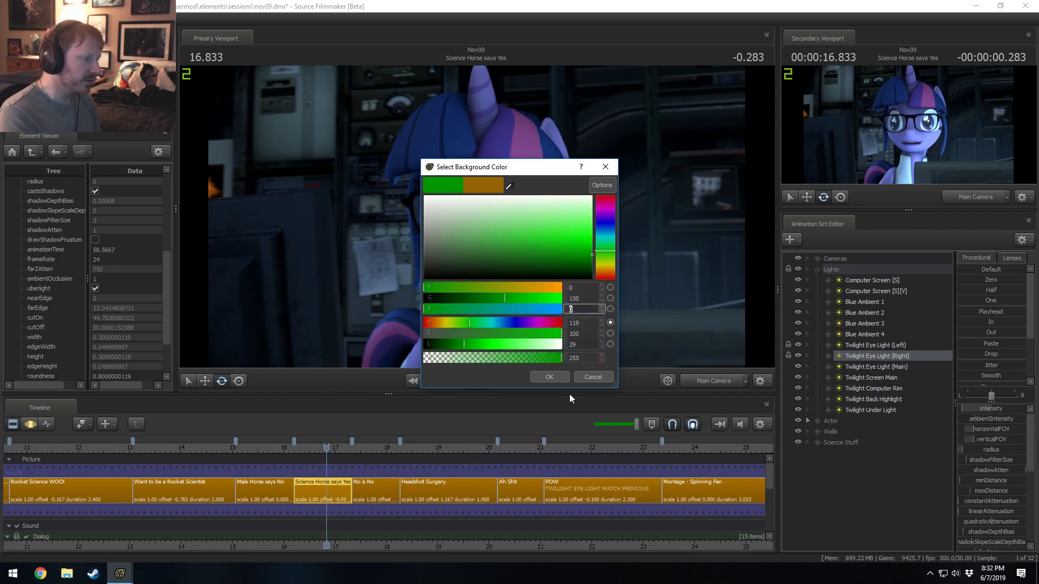
pyautogui.click(549, 377)
# - Compare the No is No shot at 17.400 with the Ah Shit shot in playback
pyautogui.scroll(-6, 384, 502)
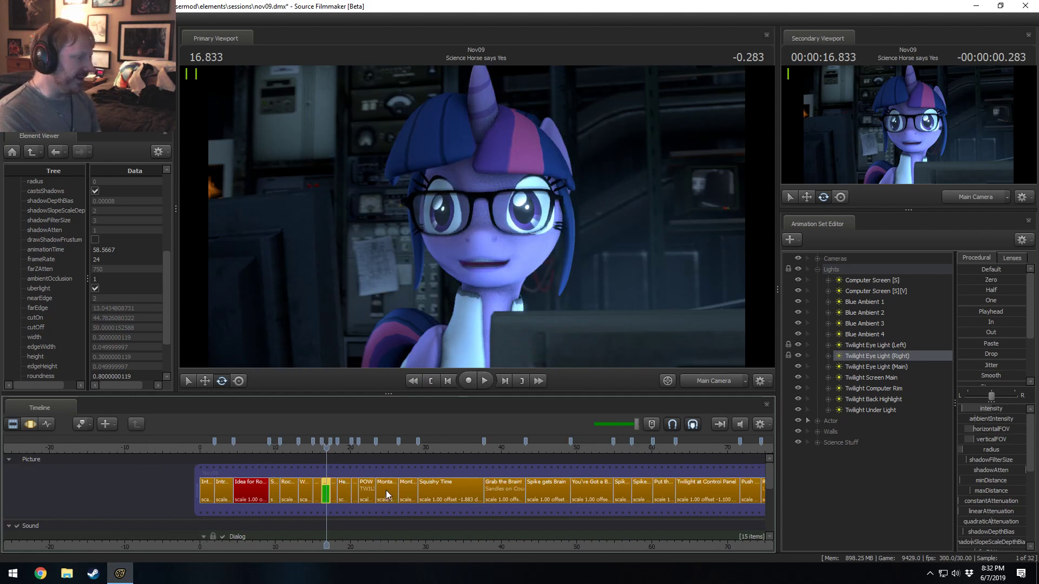
pyautogui.scroll(8, 374, 486)
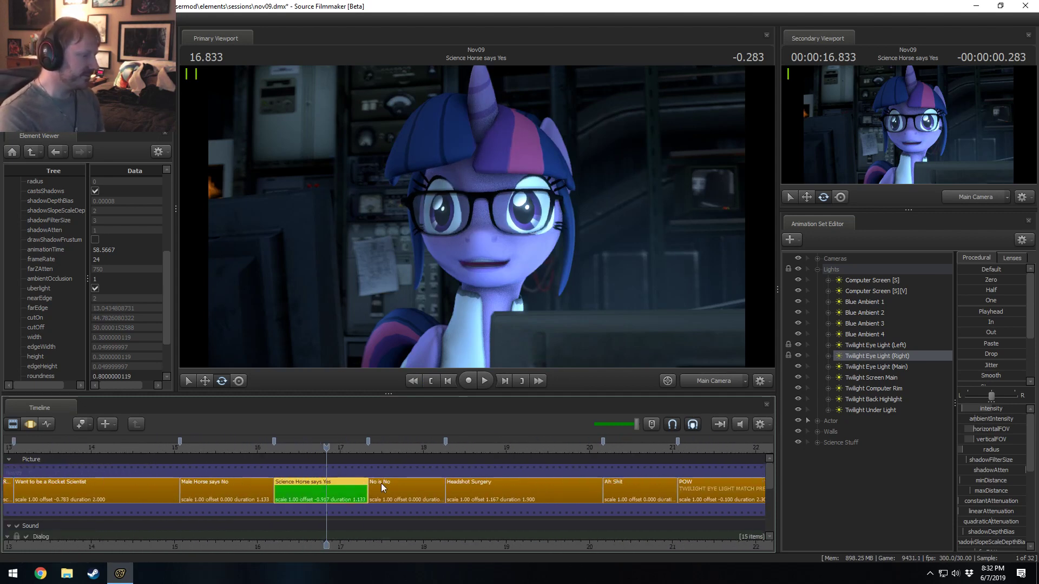
pyautogui.click(373, 451)
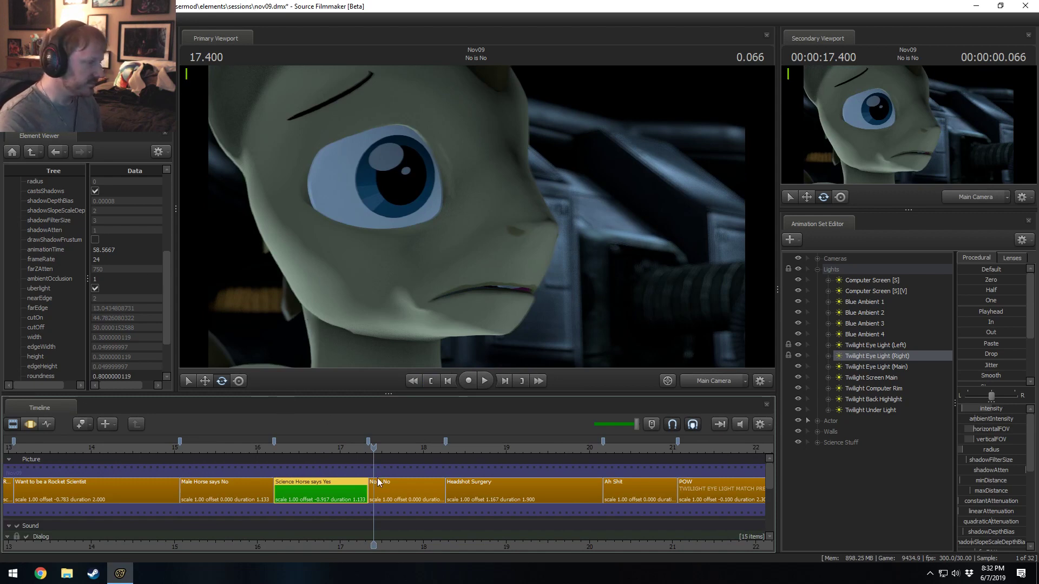
pyautogui.click(611, 447)
pyautogui.press('space')
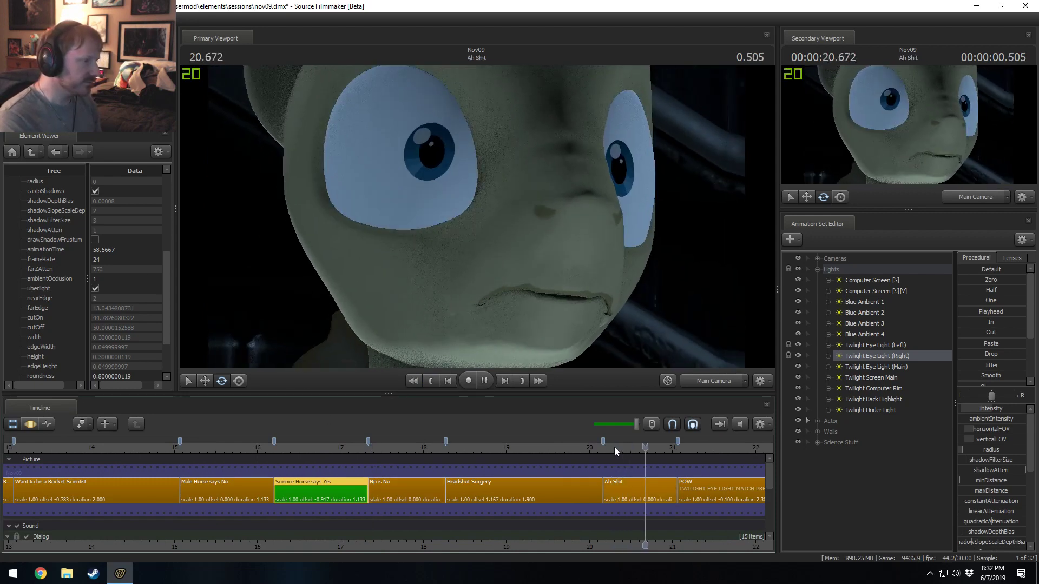
pyautogui.press('space')
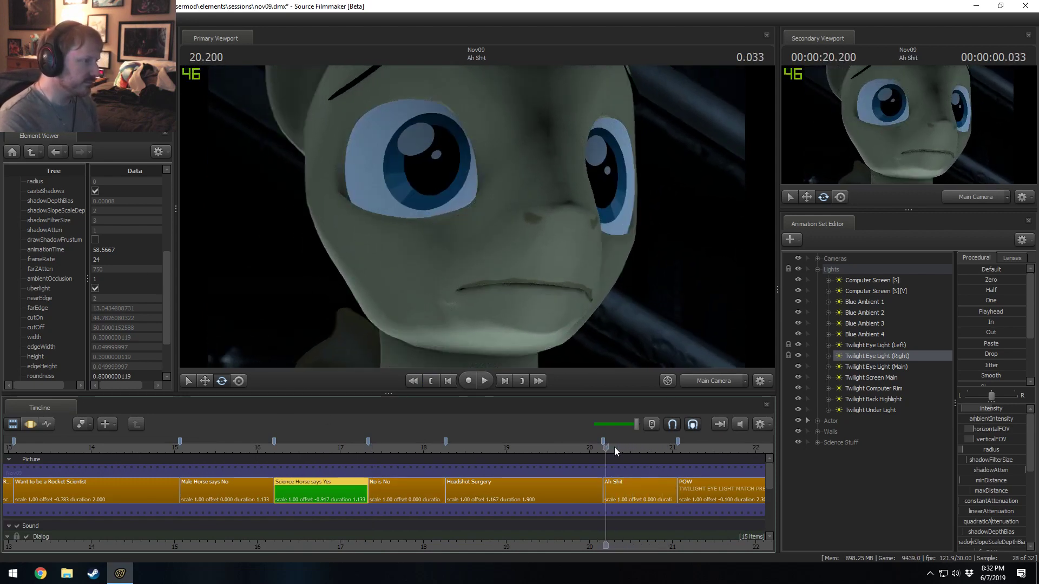
# - Select the No is No clip and play it through from its beginning
pyautogui.click(381, 457)
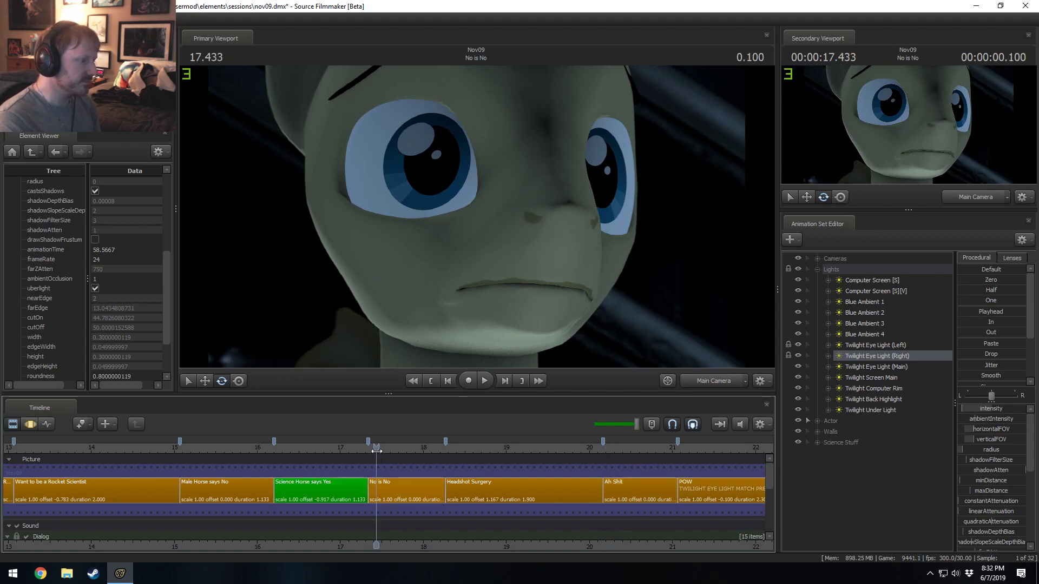
pyautogui.press('space')
pyautogui.click(374, 500)
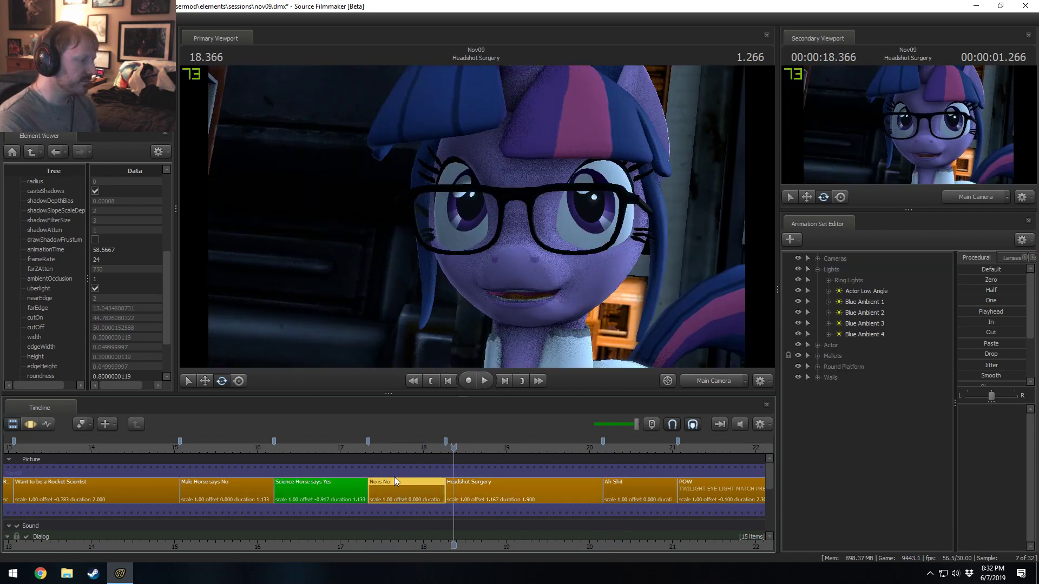
pyautogui.click(368, 447)
pyautogui.press('space')
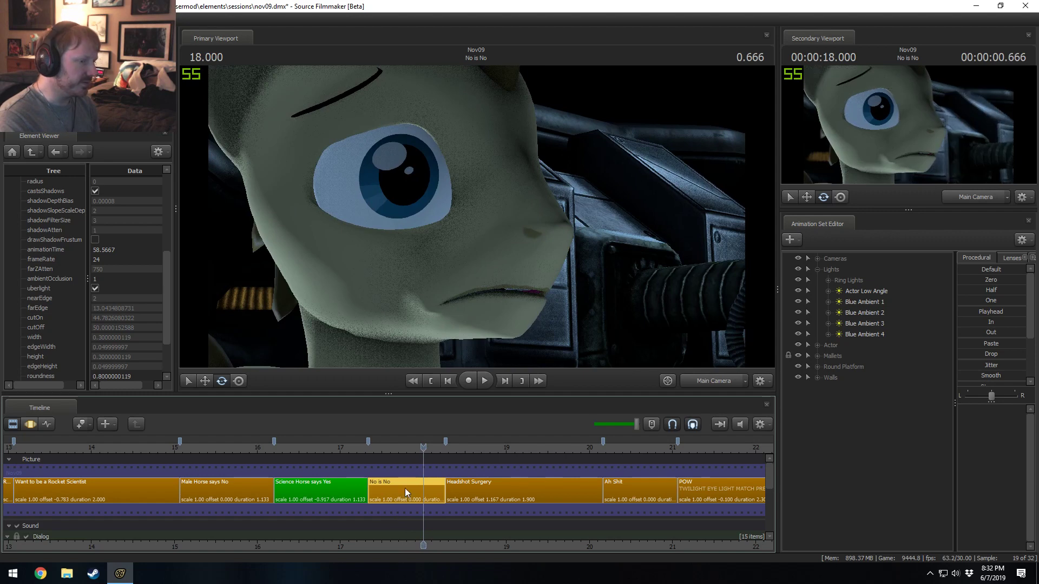
# - Bake the procedural bones of Doctor Whooves in the Actor group
pyautogui.click(815, 270)
pyautogui.click(817, 281)
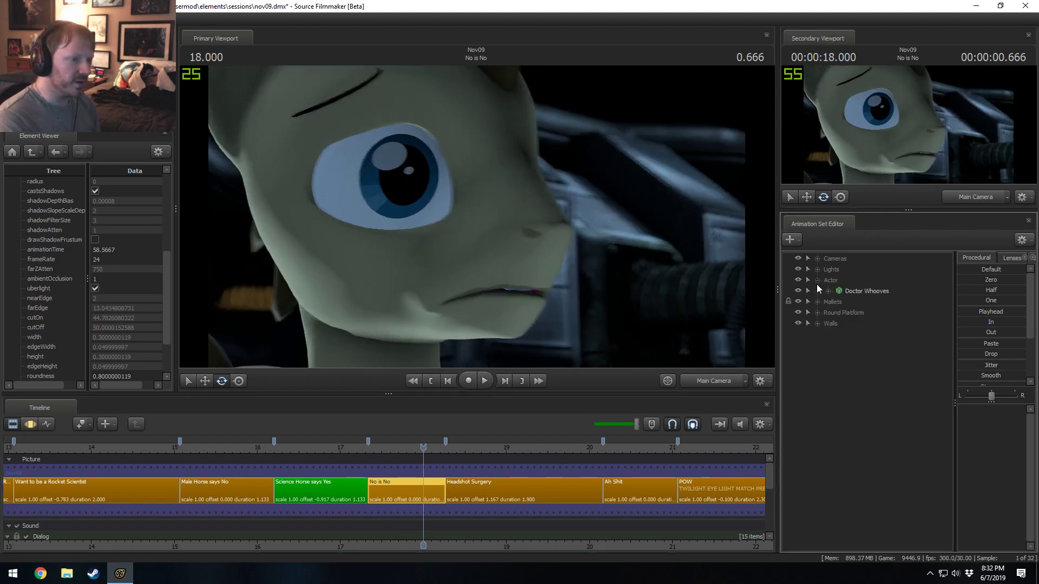
pyautogui.rightClick(843, 287)
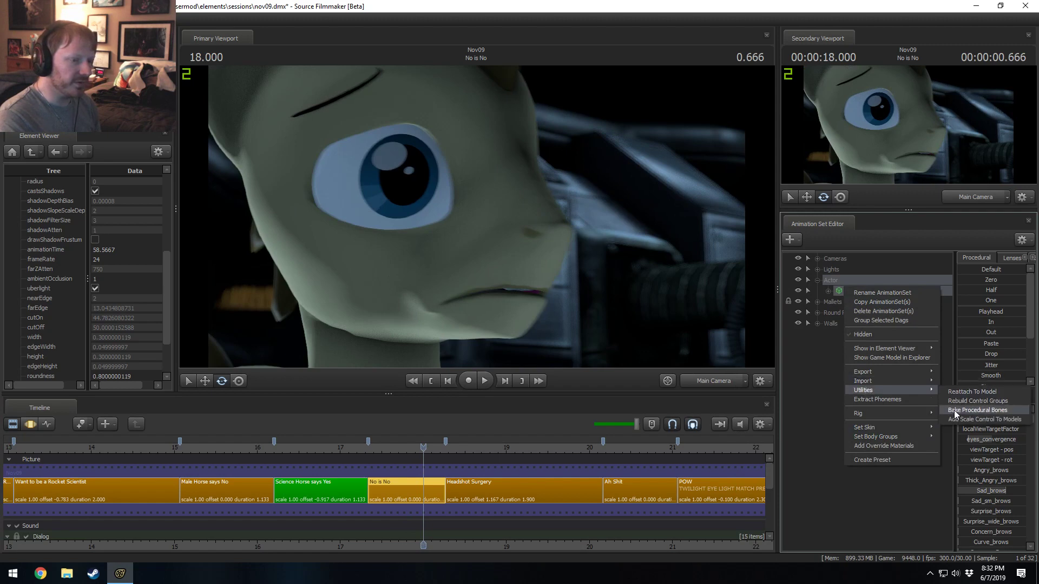
pyautogui.click(952, 414)
# - Open the Motion Editor with the No is No shot as time selection and select Doctor Whooves's JiggleBones group
pyautogui.doubleClick(403, 481)
pyautogui.click(828, 291)
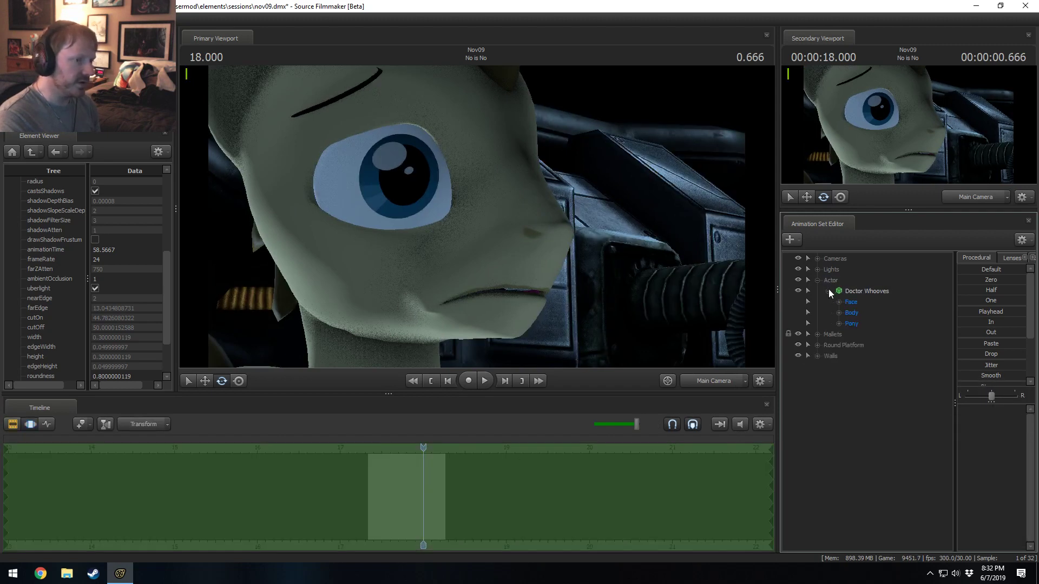
pyautogui.click(839, 324)
pyautogui.click(866, 368)
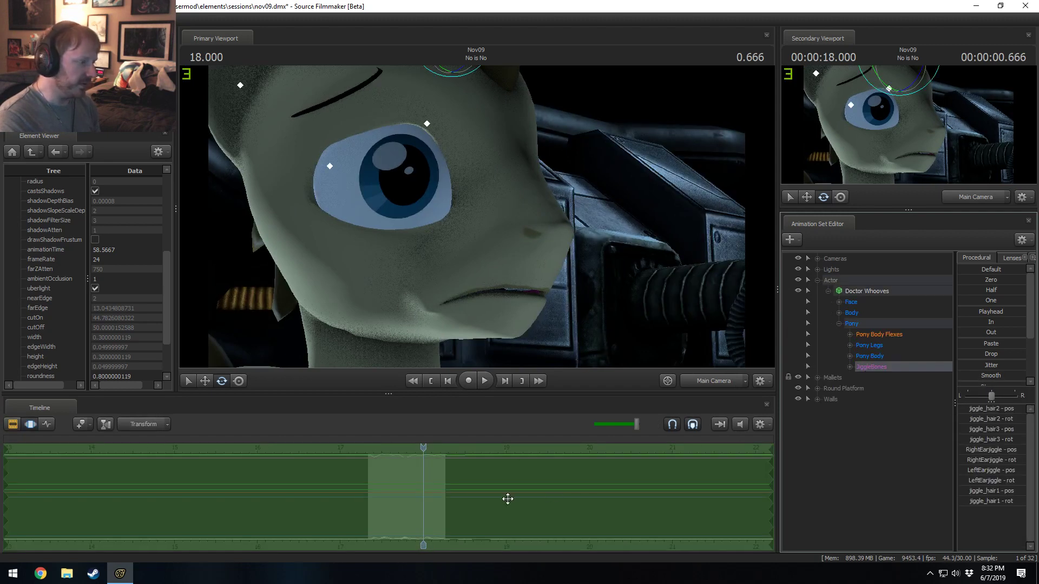
# - Place the playhead at 17.633 inside the time selection and show the sample points of the JiggleBones curves
pyautogui.scroll(2, 508, 499)
pyautogui.keyDown('shift'); pyautogui.moveTo(385, 495); pyautogui.dragTo(393, 497); pyautogui.keyUp('shift')
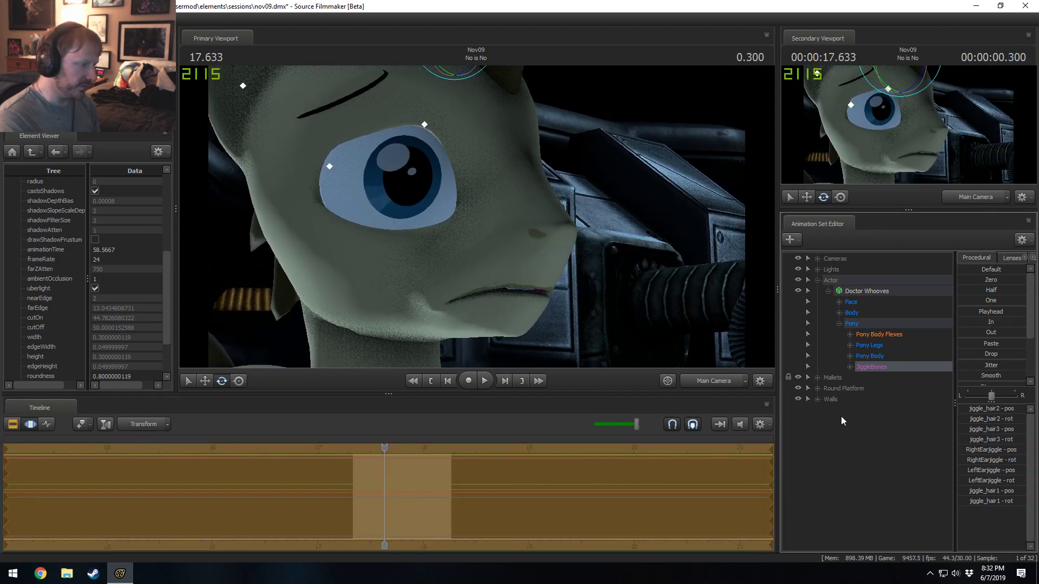
pyautogui.rightClick(447, 509)
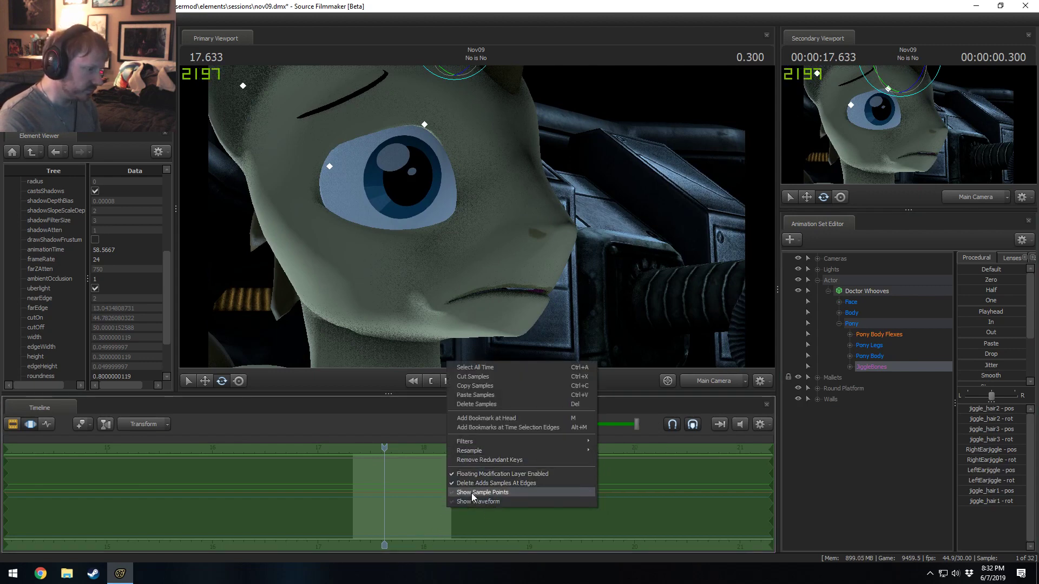
pyautogui.click(472, 493)
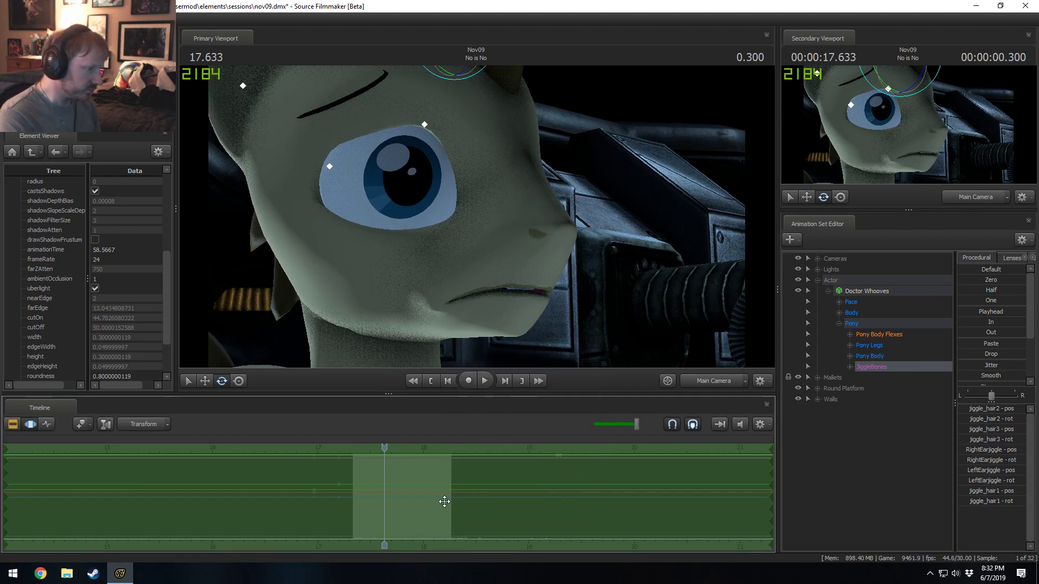
# - Apply the In preset at full strength to the JiggleBones over the time selection and hide the sample points
pyautogui.click(967, 324)
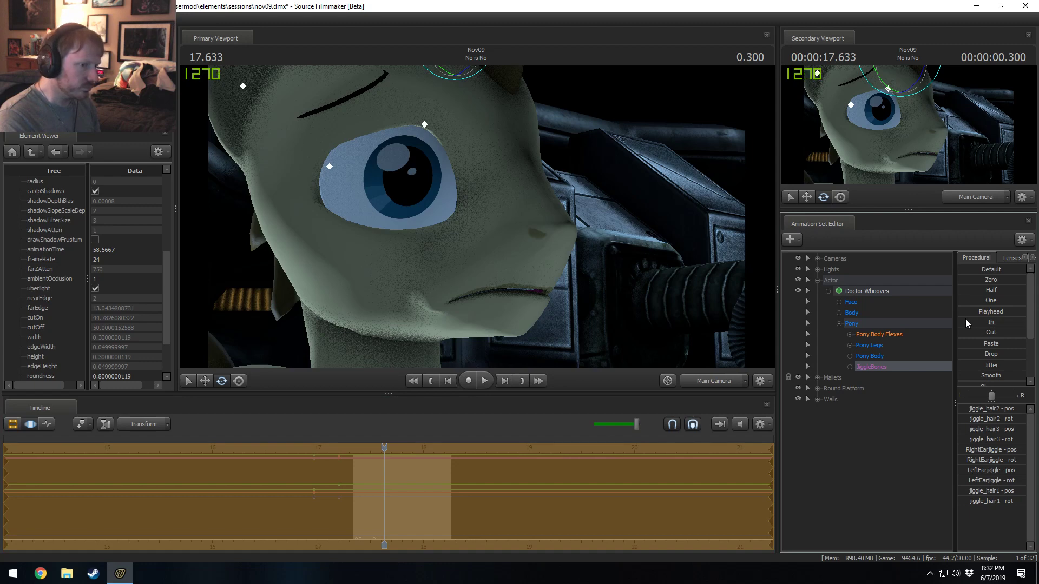
pyautogui.moveTo(967, 323); pyautogui.dragTo(1024, 323)
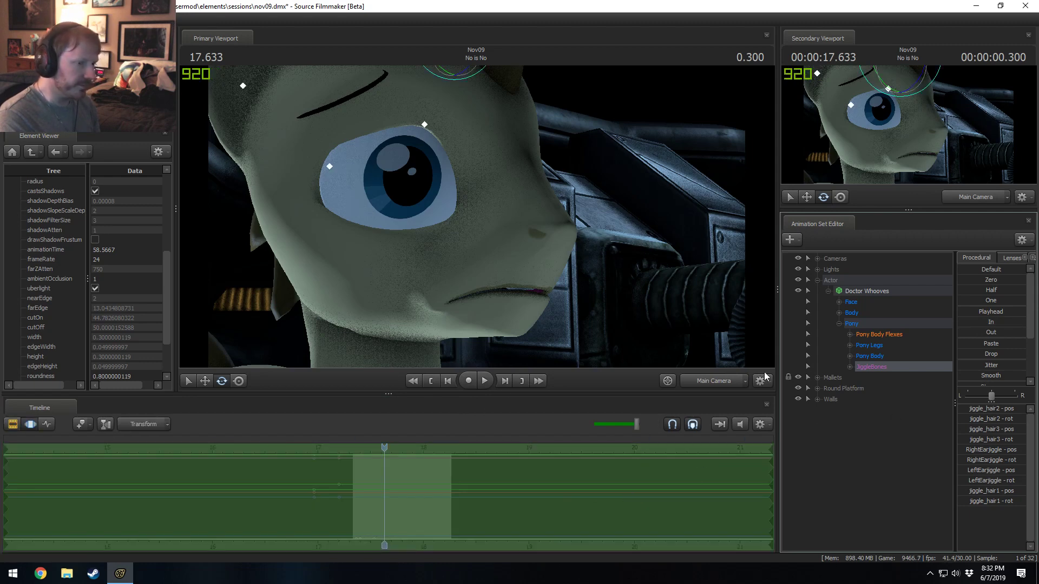
pyautogui.rightClick(457, 476)
pyautogui.click(473, 461)
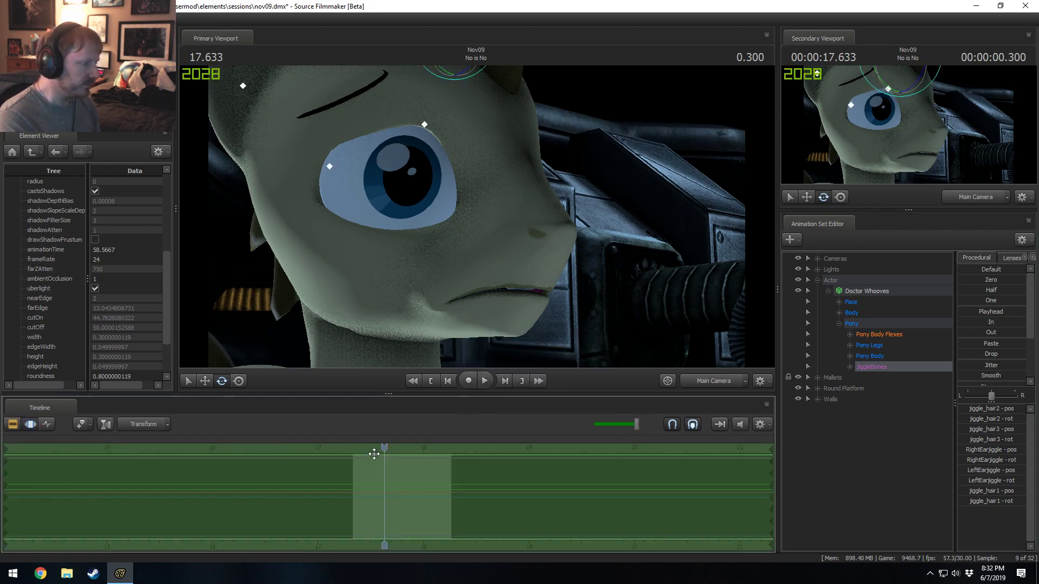
# - Return to the Clip Editor and play the No is No shot from its start to review Doctor Whooves's jiggle motion
pyautogui.press('F2')
pyautogui.press('space')
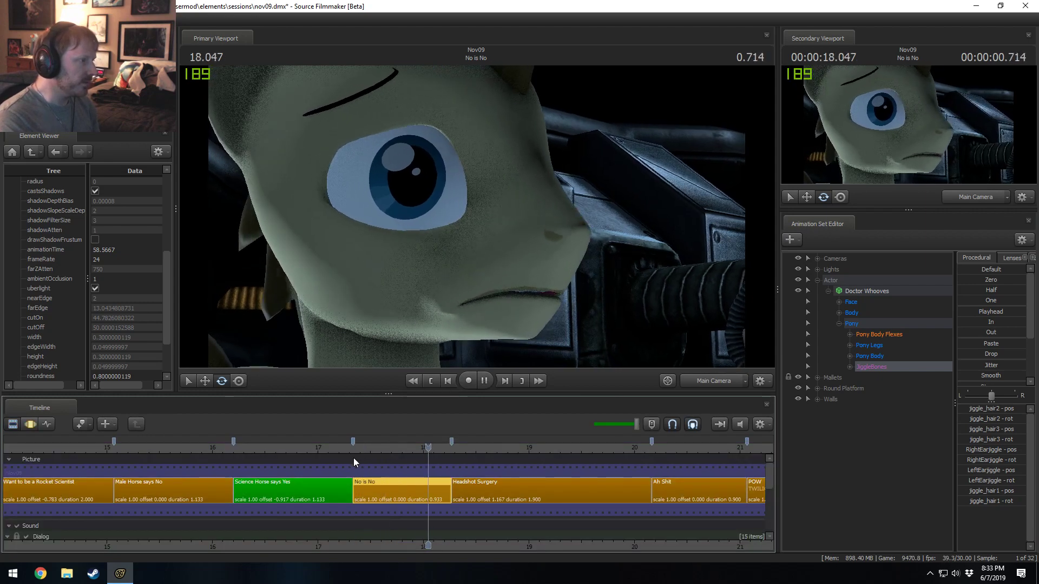
pyautogui.click(349, 447)
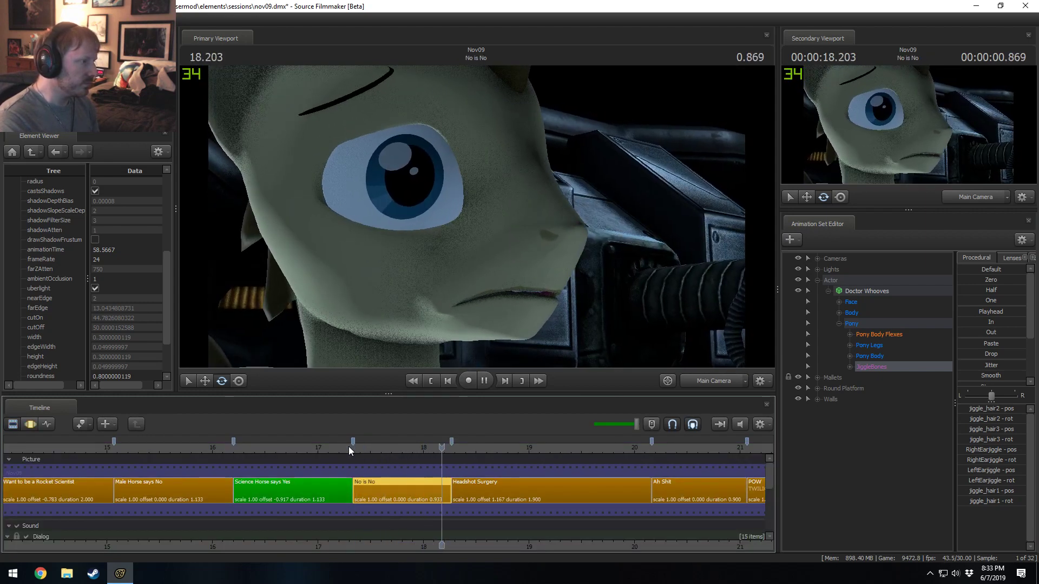
pyautogui.click(349, 446)
pyautogui.press('space')
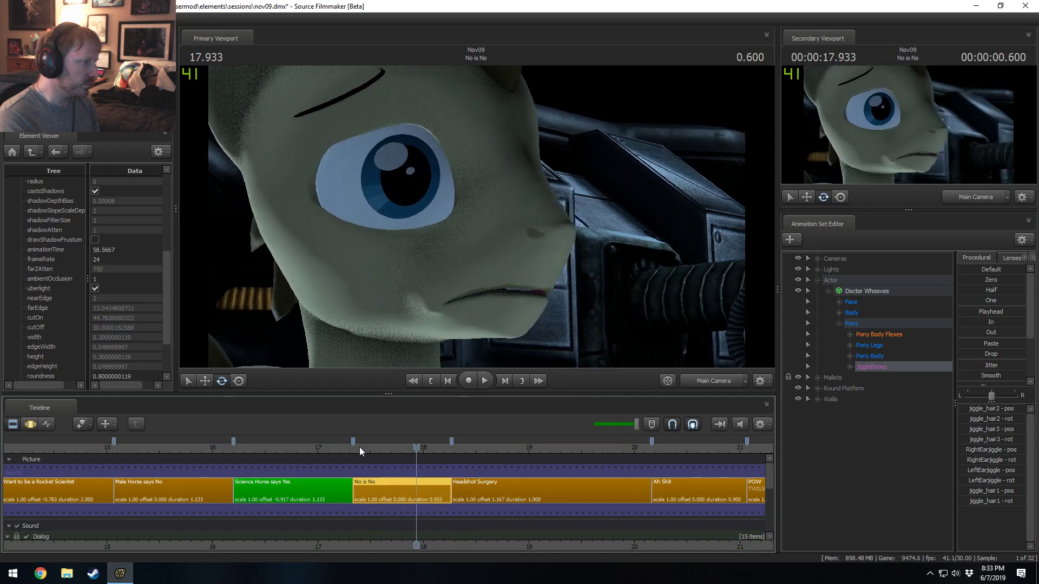
pyautogui.press('F3')
pyautogui.press('F2')
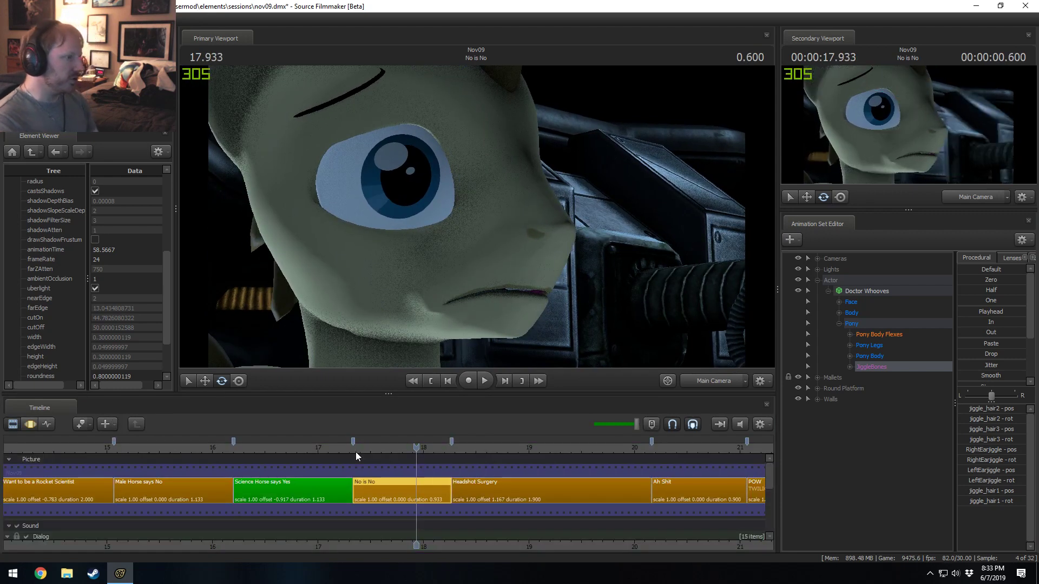
# - View the Male Horse says No shot and play the opening of the Idea for Rocket Navigation shot
pyautogui.click(170, 449)
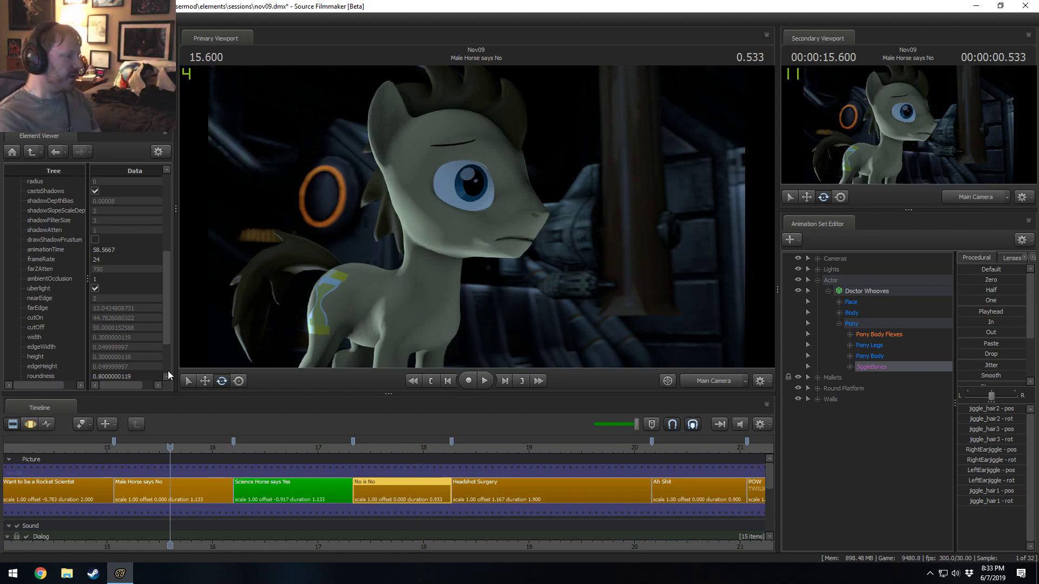
pyautogui.scroll(-10, 158, 465)
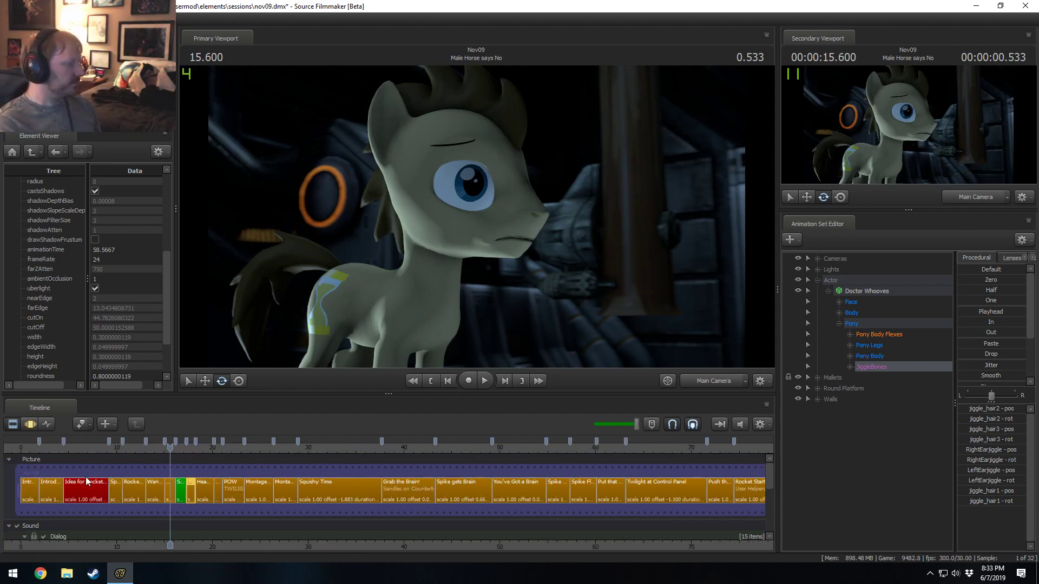
pyautogui.scroll(-2, 86, 476)
pyautogui.click(90, 448)
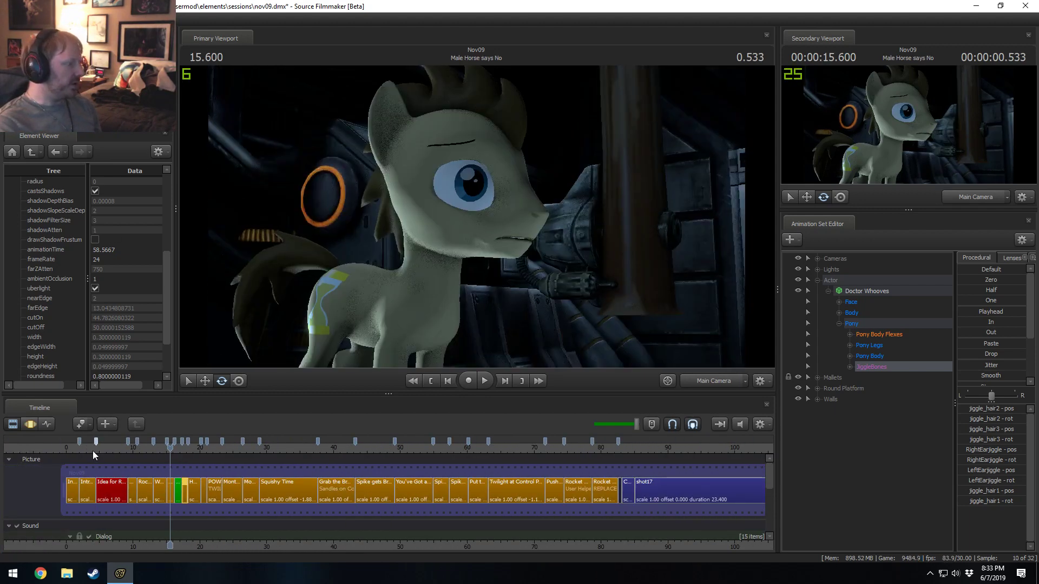
pyautogui.press('space')
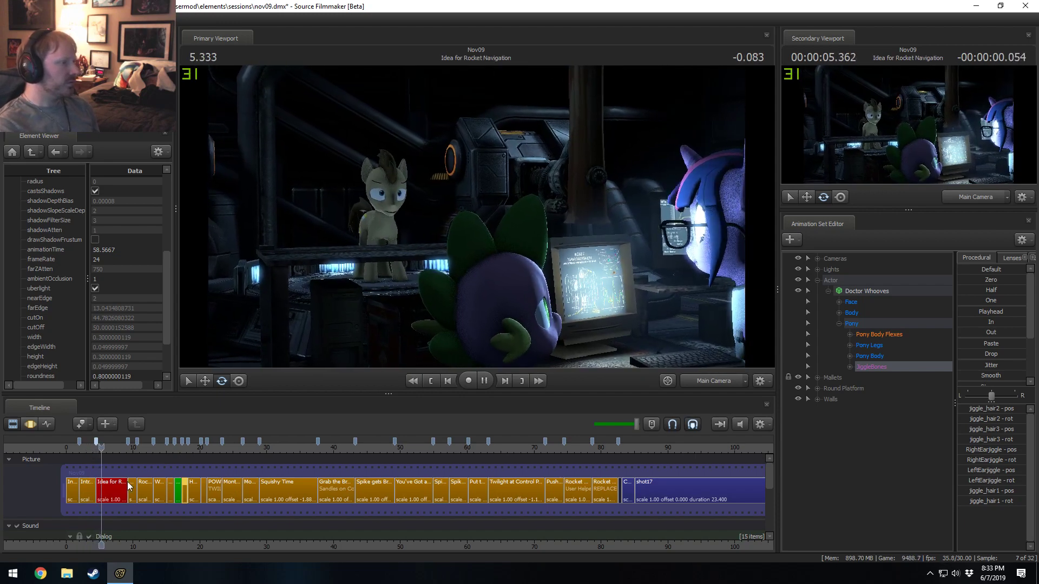
pyautogui.press('space')
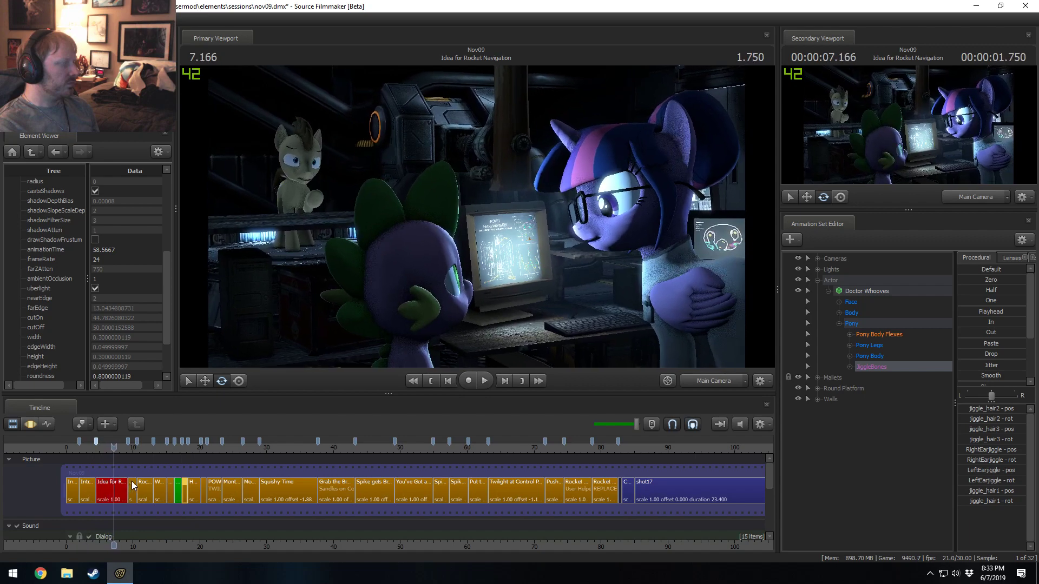
pyautogui.click(94, 447)
pyautogui.moveTo(93, 447); pyautogui.dragTo(101, 467)
# - Select the Idea for Rocket Navigation shot and check the rig options of Doctor Whooves's animation set
pyautogui.click(107, 482)
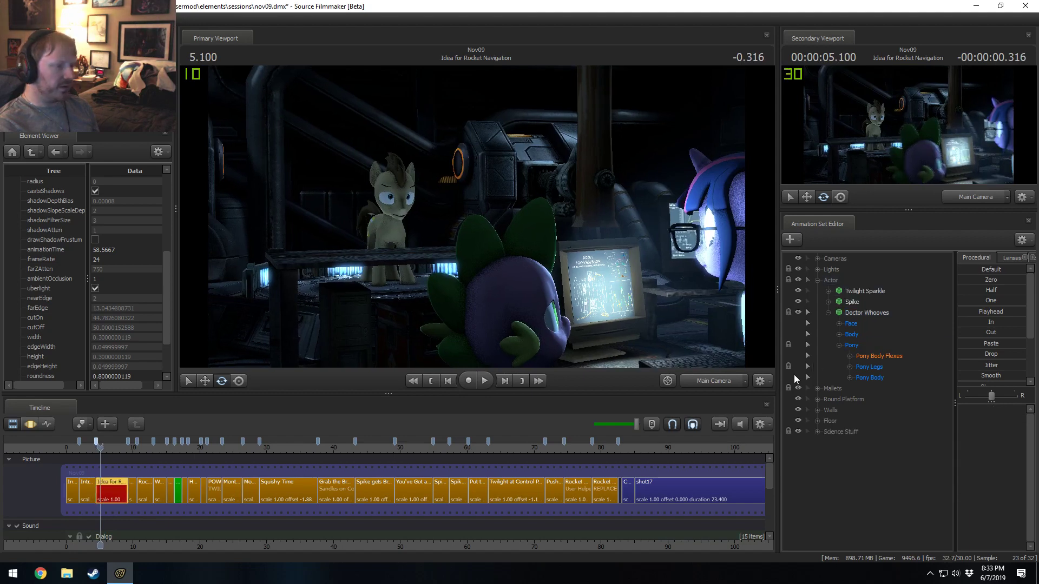
pyautogui.scroll(8, 127, 506)
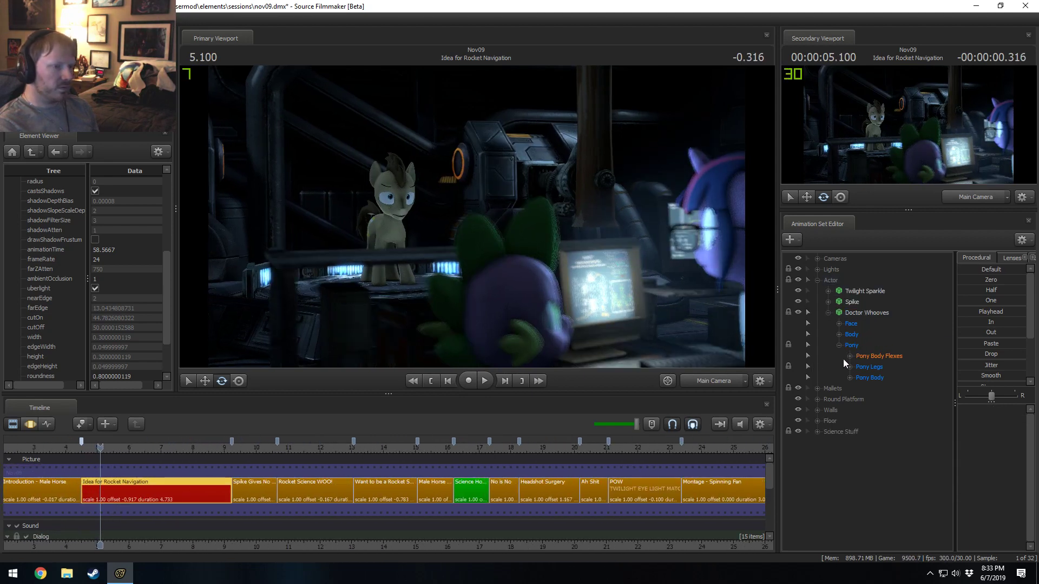
pyautogui.click(867, 314)
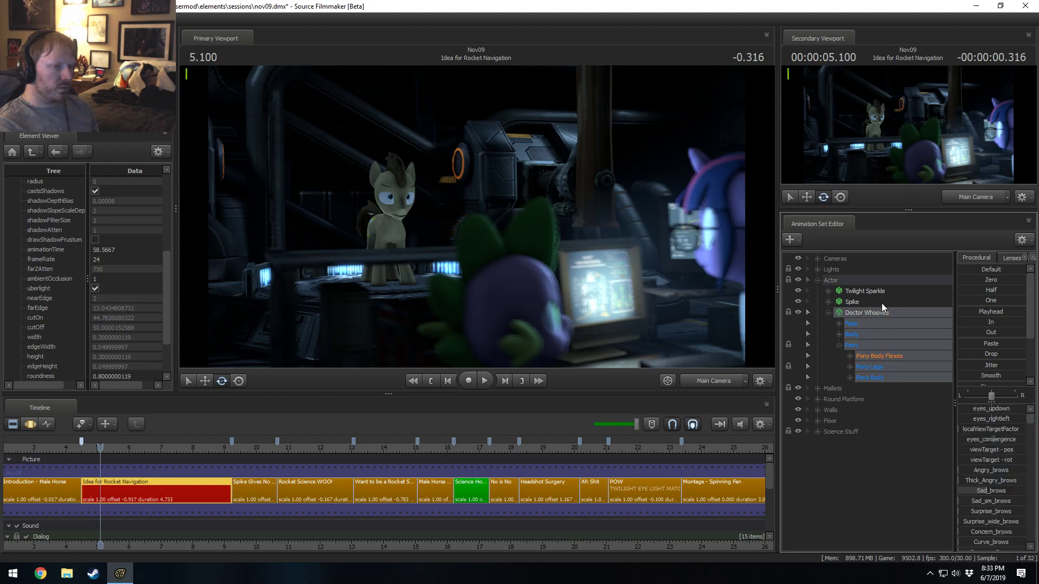
pyautogui.click(878, 310)
pyautogui.rightClick(877, 313)
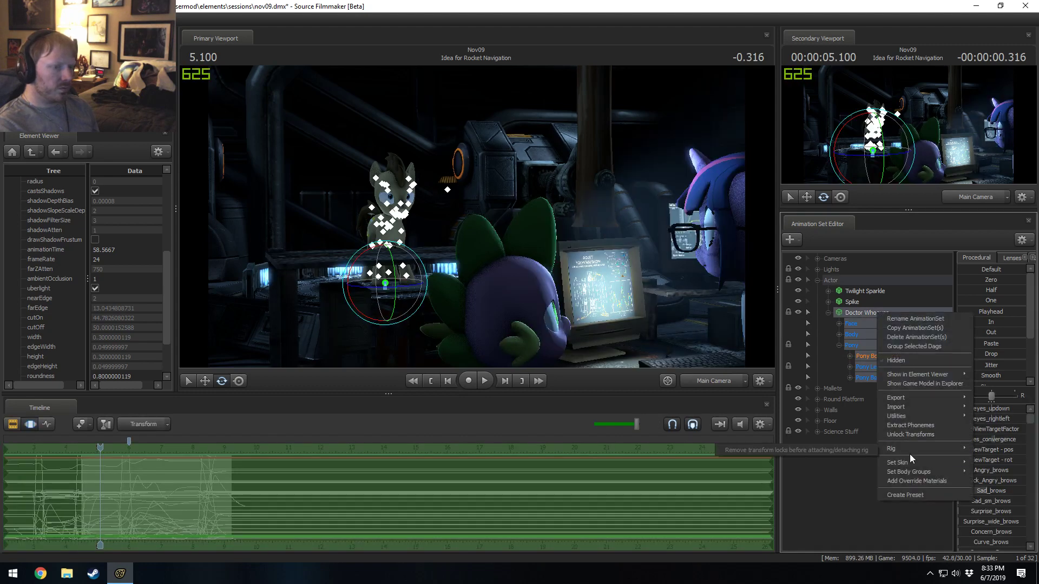
pyautogui.moveTo(910, 460)
pyautogui.click(983, 470)
pyautogui.press('F2')
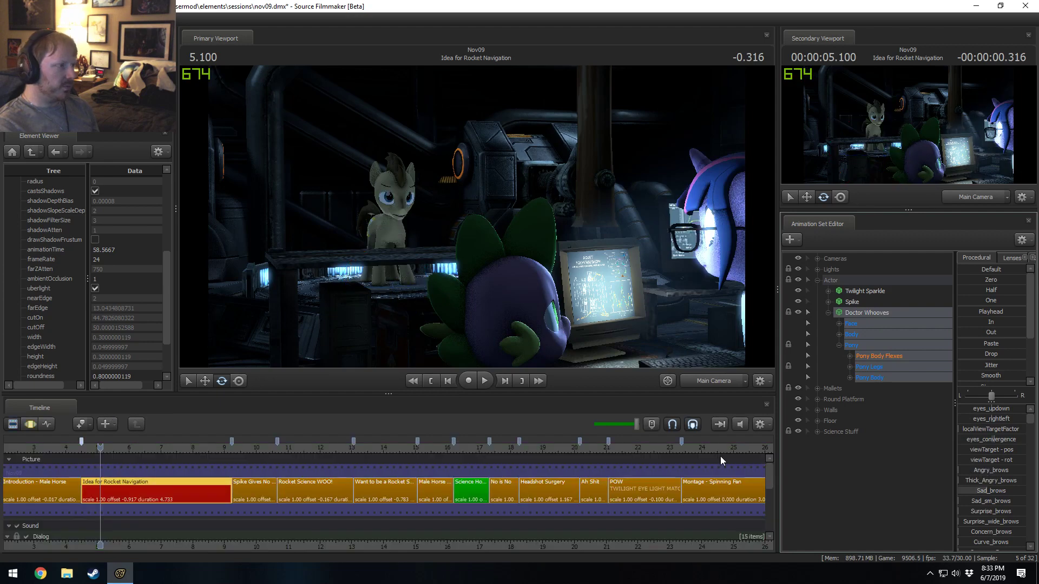
# - Play the film from Idea for Rocket Navigation into the POW shot, and replay the Headshot Surgery shot
pyautogui.press('space')
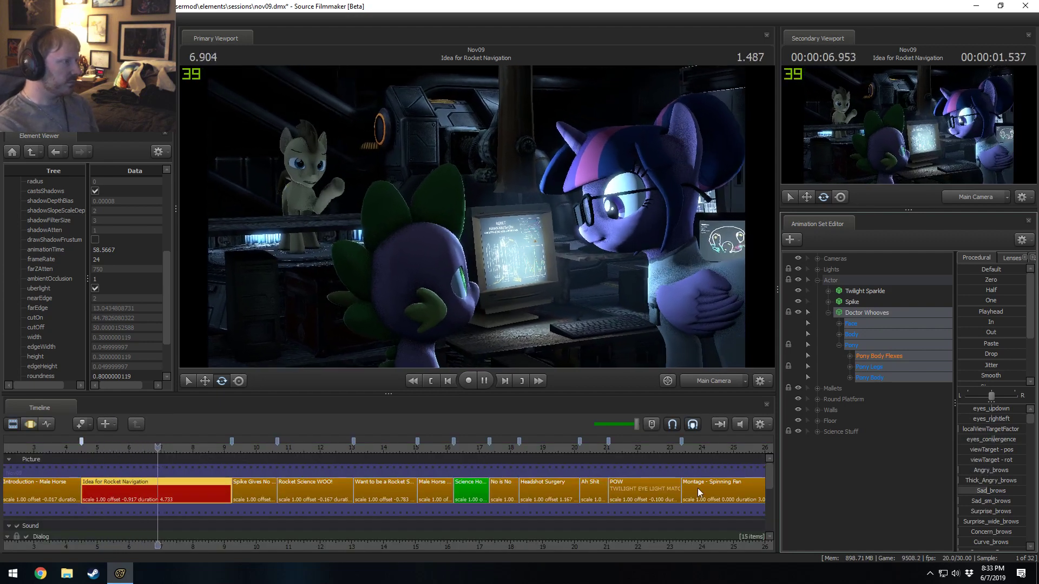
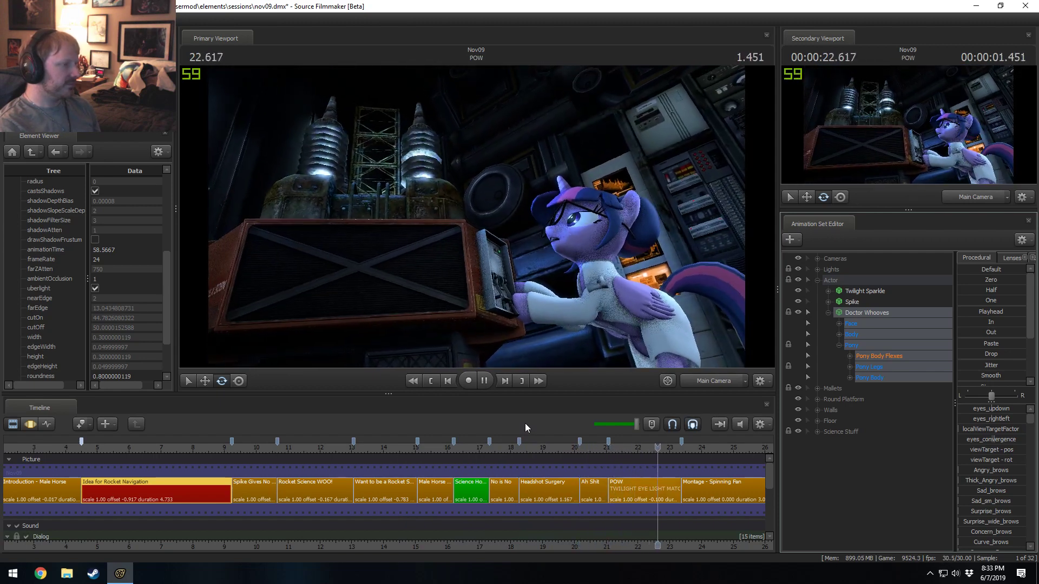
pyautogui.press('space')
pyautogui.moveTo(619, 448)
pyautogui.mouseDown()
pyautogui.moveTo(591, 448)
pyautogui.moveTo(614, 447)
pyautogui.mouseUp()
pyautogui.moveTo(511, 449); pyautogui.dragTo(530, 455)
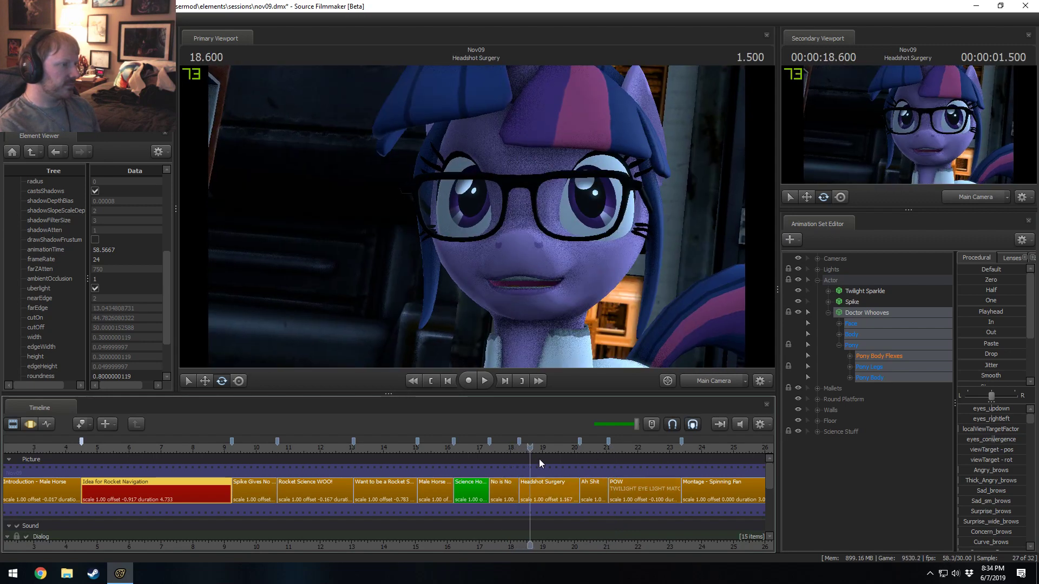
pyautogui.moveTo(421, 445); pyautogui.dragTo(531, 446)
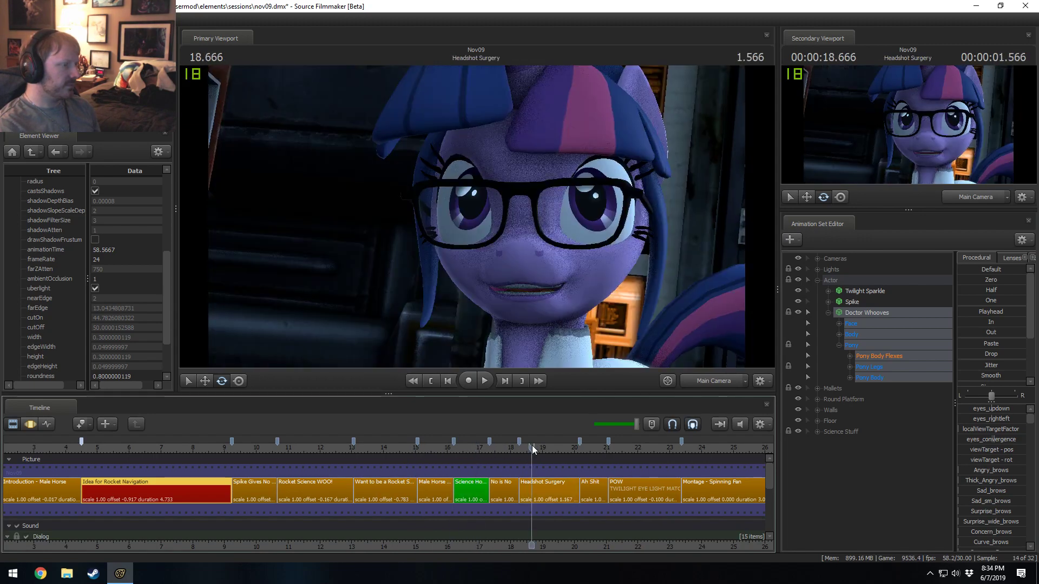
pyautogui.press('space')
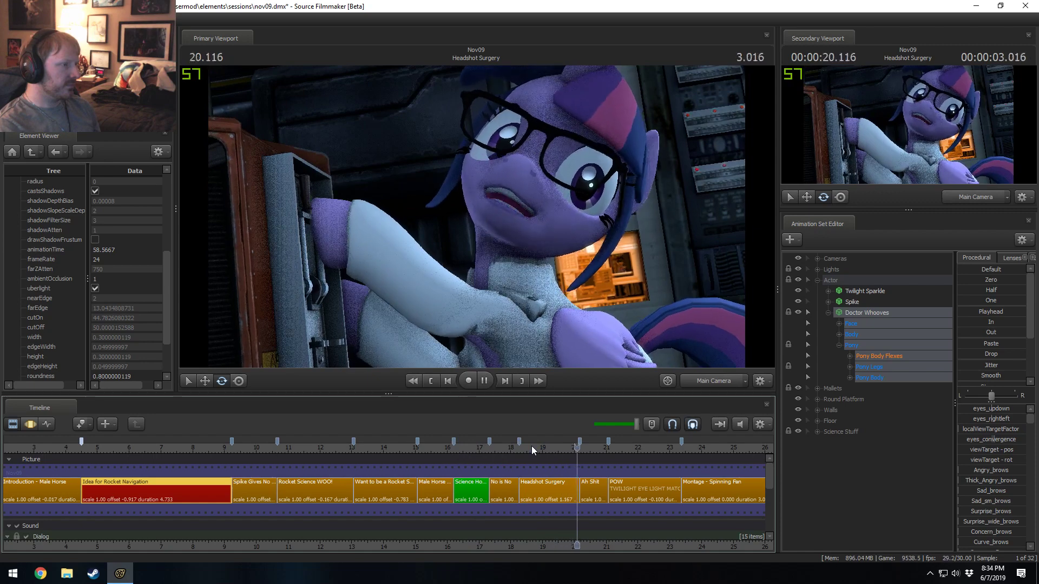
pyautogui.press('space')
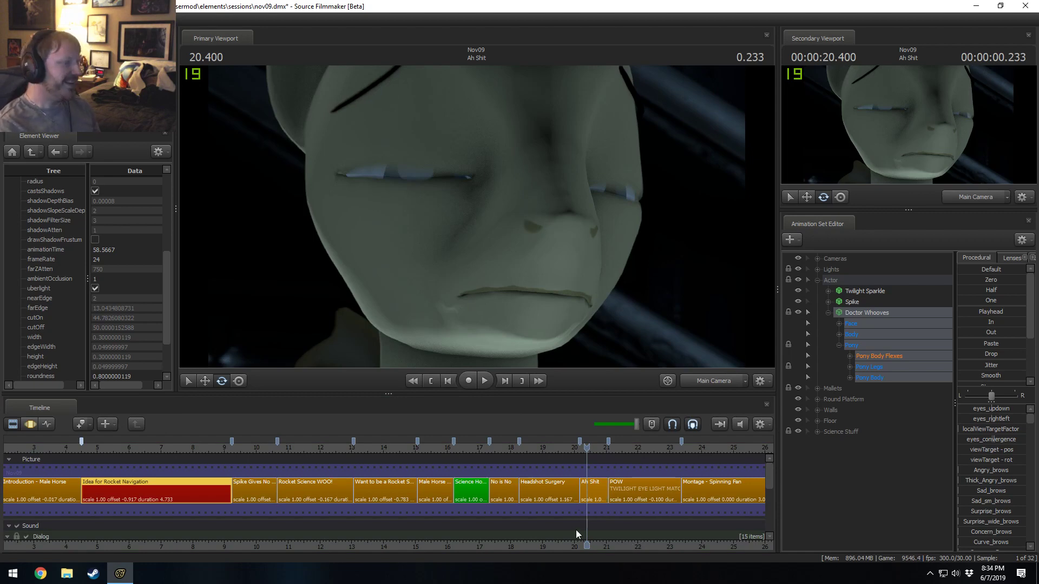
# - Play the Ah Shit shot repeatedly to examine Doctor Whooves's blink and widening eyes
pyautogui.press('space')
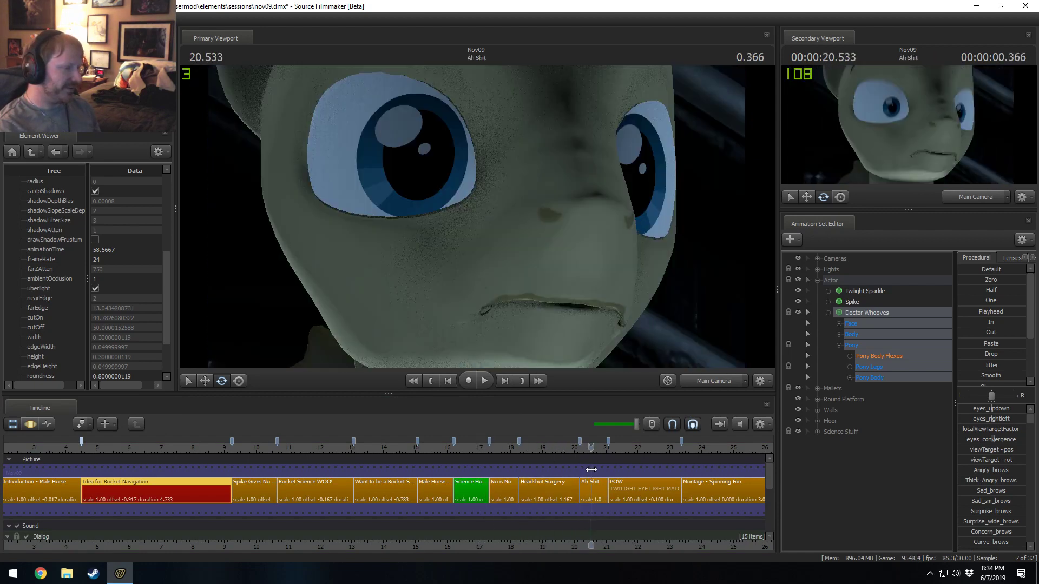
pyautogui.press('space')
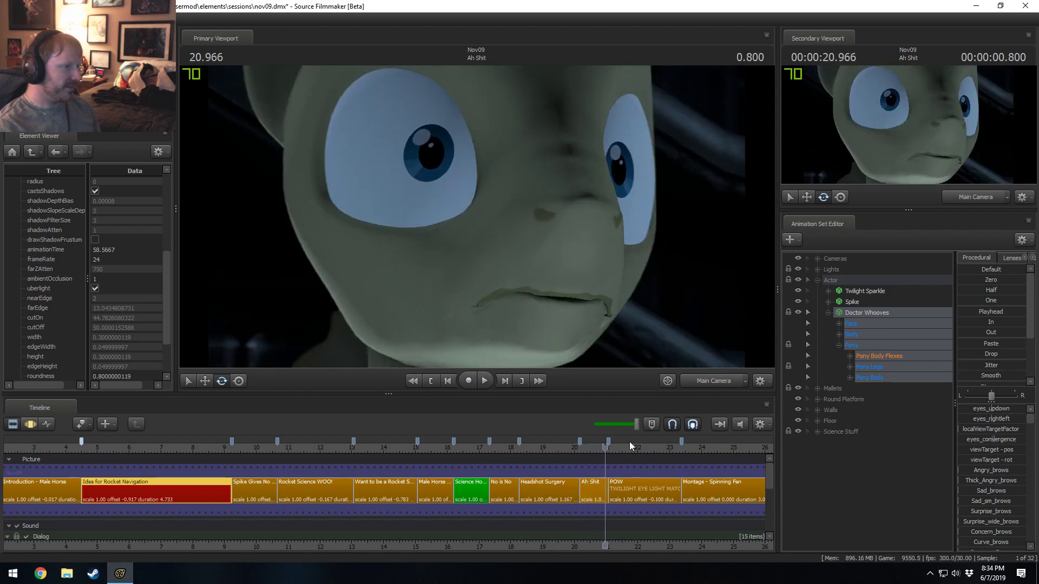
pyautogui.moveTo(606, 443); pyautogui.dragTo(582, 447)
pyautogui.press('space')
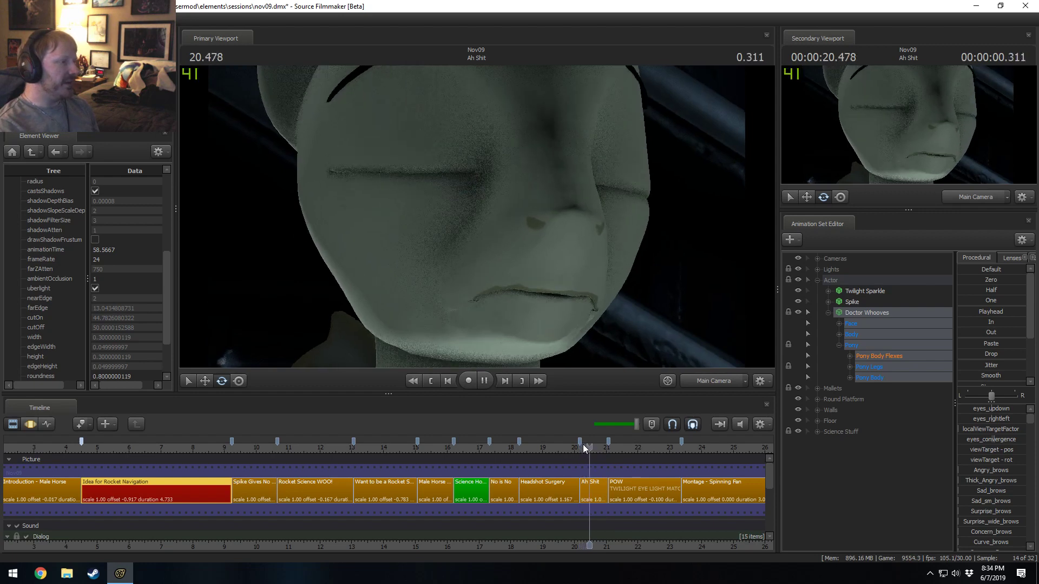
pyautogui.press('space')
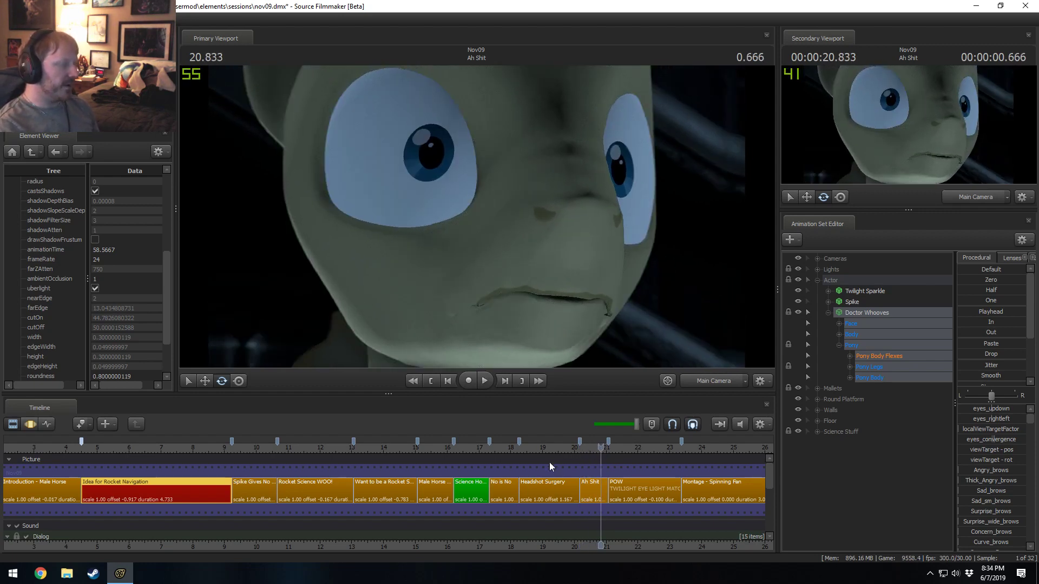
# - Scrub between the Male Horse says No and Ah Shit shots to compare Doctor Whooves's face and Headshot Surgery's timing
pyautogui.moveTo(459, 448); pyautogui.dragTo(424, 449)
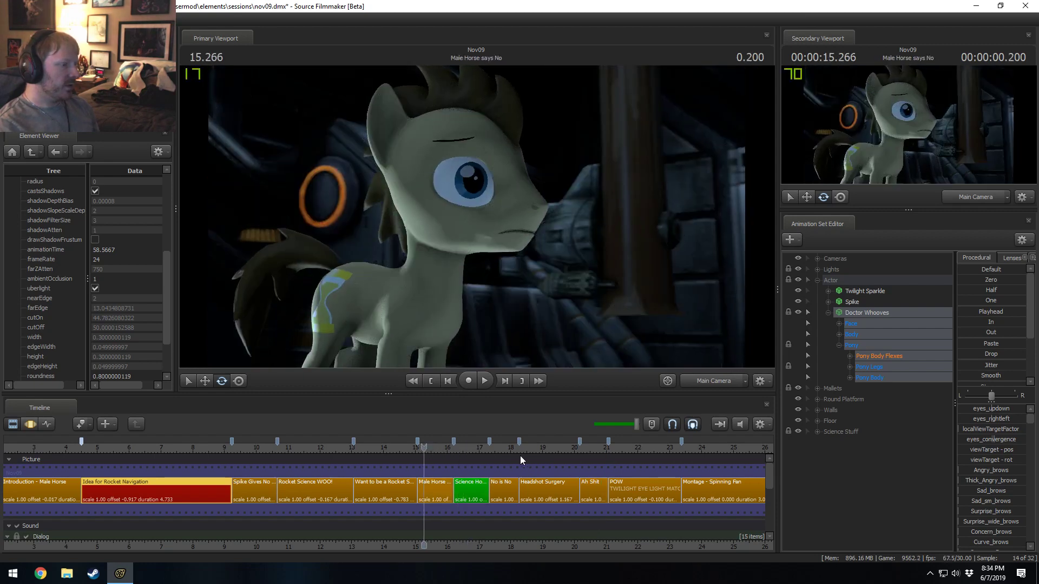
pyautogui.click(489, 449)
pyautogui.click(514, 449)
pyautogui.moveTo(514, 450); pyautogui.dragTo(603, 466)
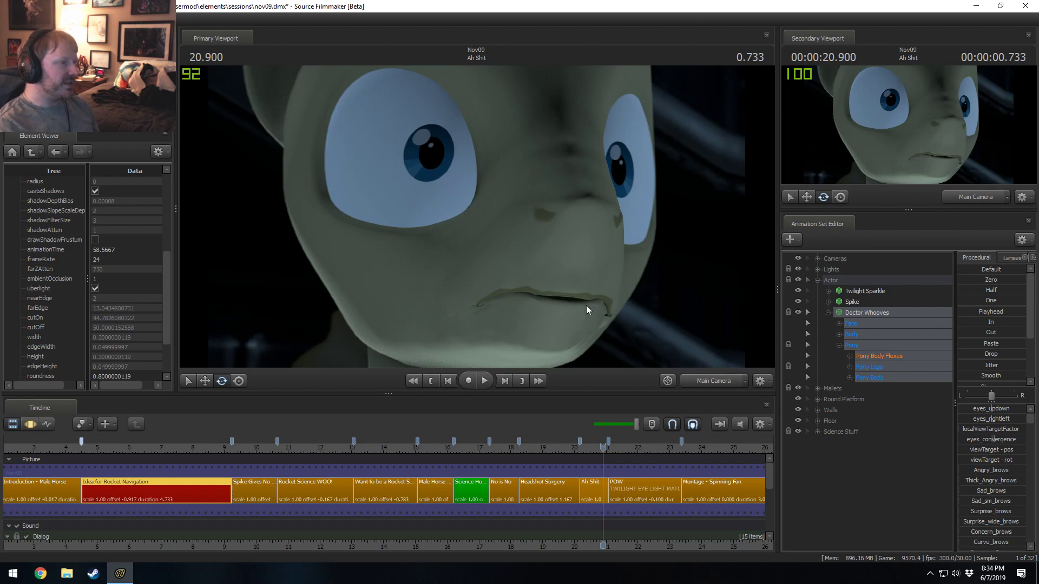
pyautogui.click(597, 501)
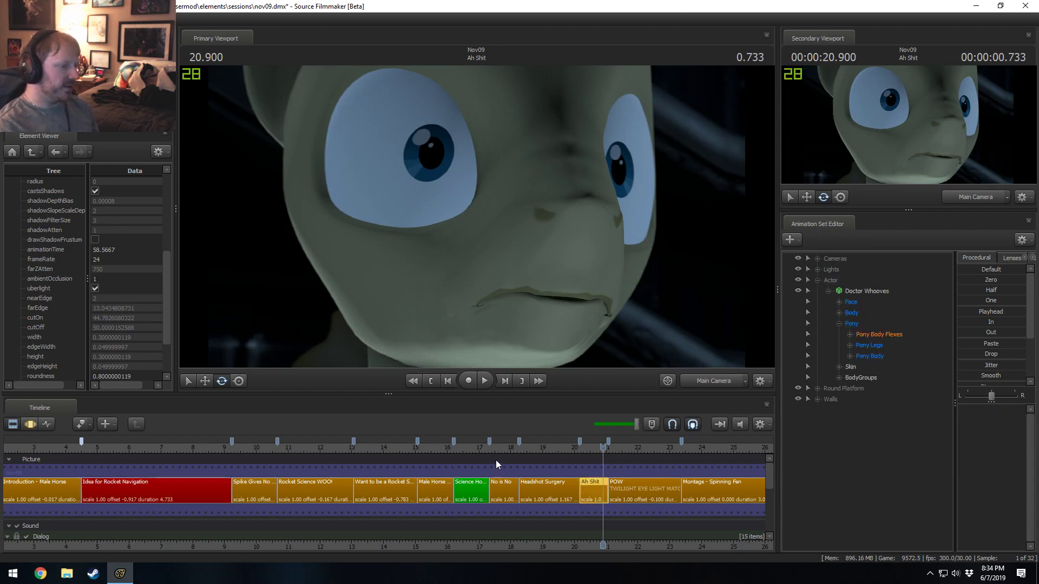
pyautogui.moveTo(496, 464); pyautogui.dragTo(519, 495)
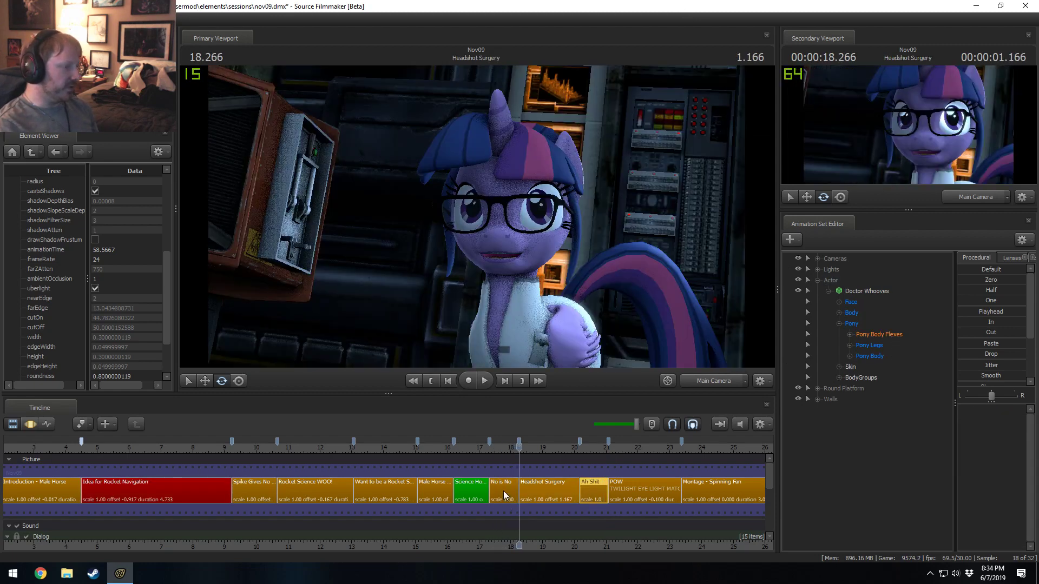
# - Set the clip color of the No is No shot to green, with red 0 and green 255
pyautogui.click(503, 491)
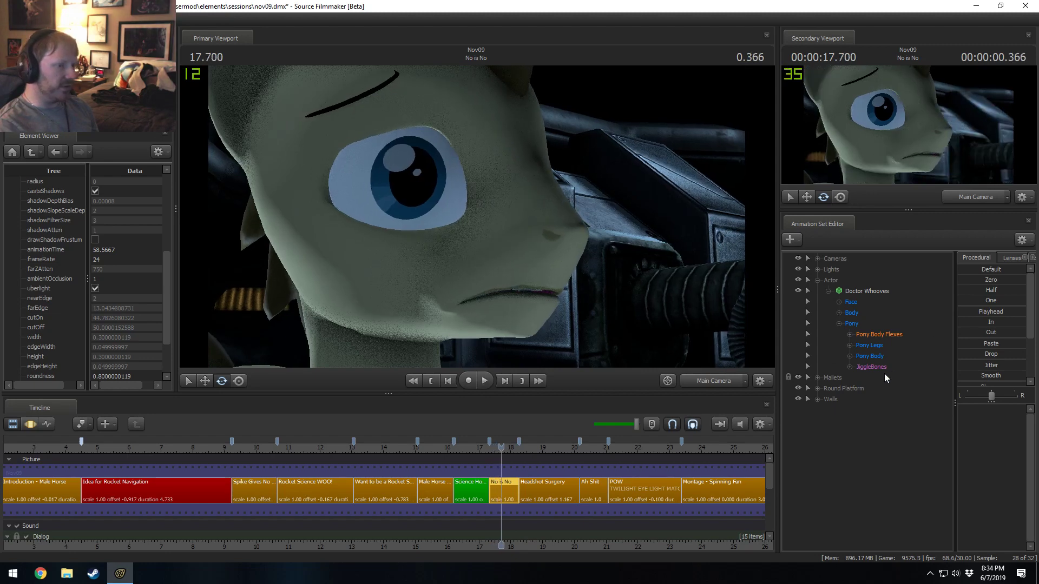
pyautogui.rightClick(504, 496)
pyautogui.moveTo(563, 354)
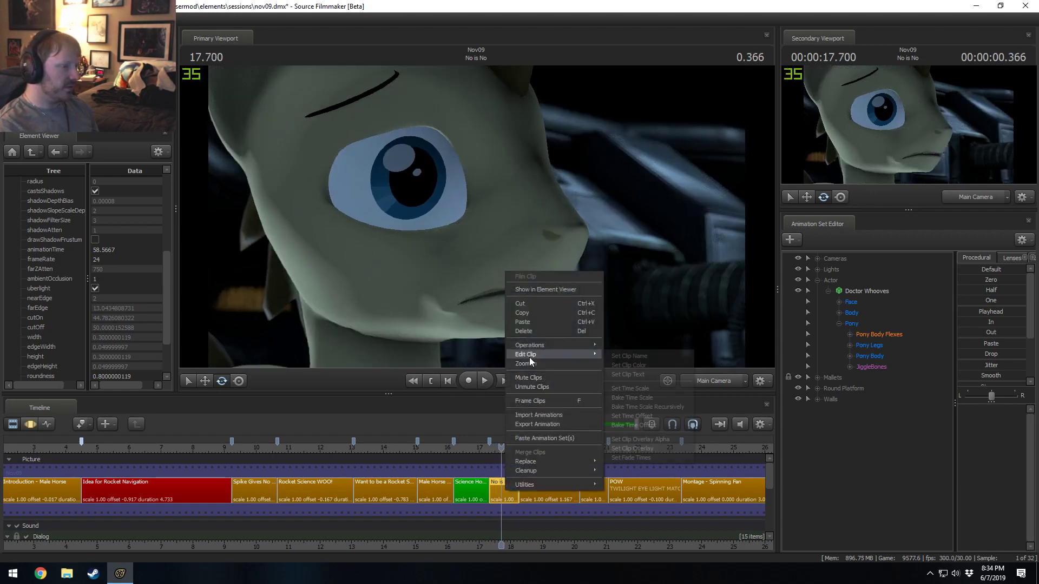
pyautogui.click(661, 368)
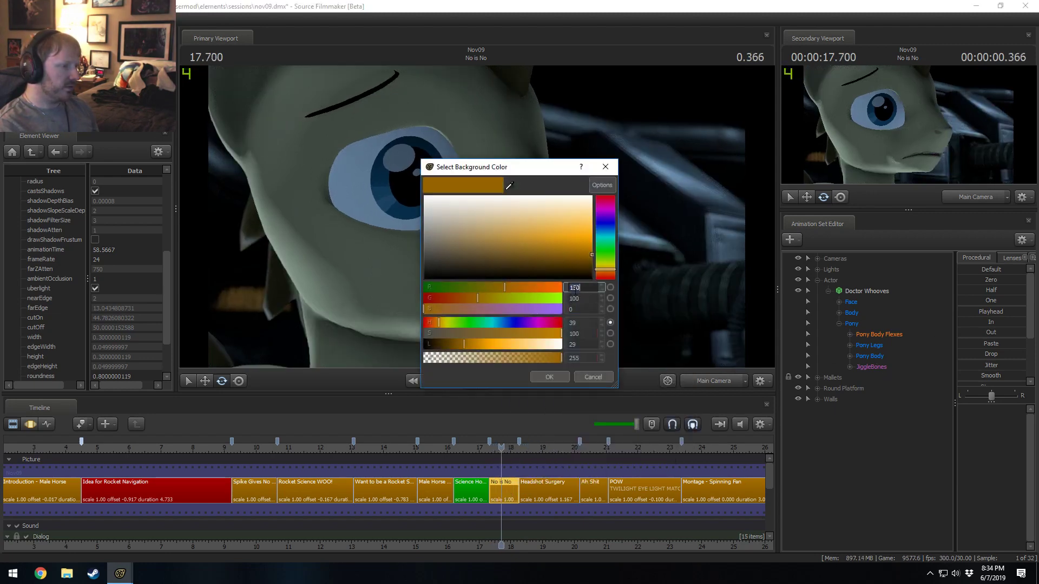
pyautogui.write('0')
pyautogui.press('Tab')
pyautogui.write('255')
pyautogui.press('Return')
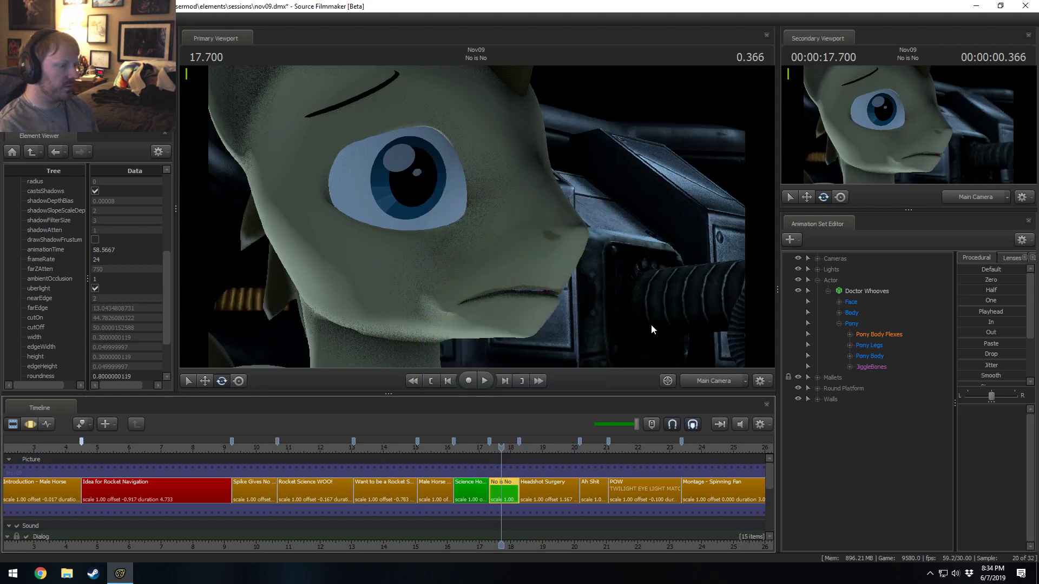
# - Select the Ah Shit shot and place the playhead at 20.200 near its start
pyautogui.click(584, 545)
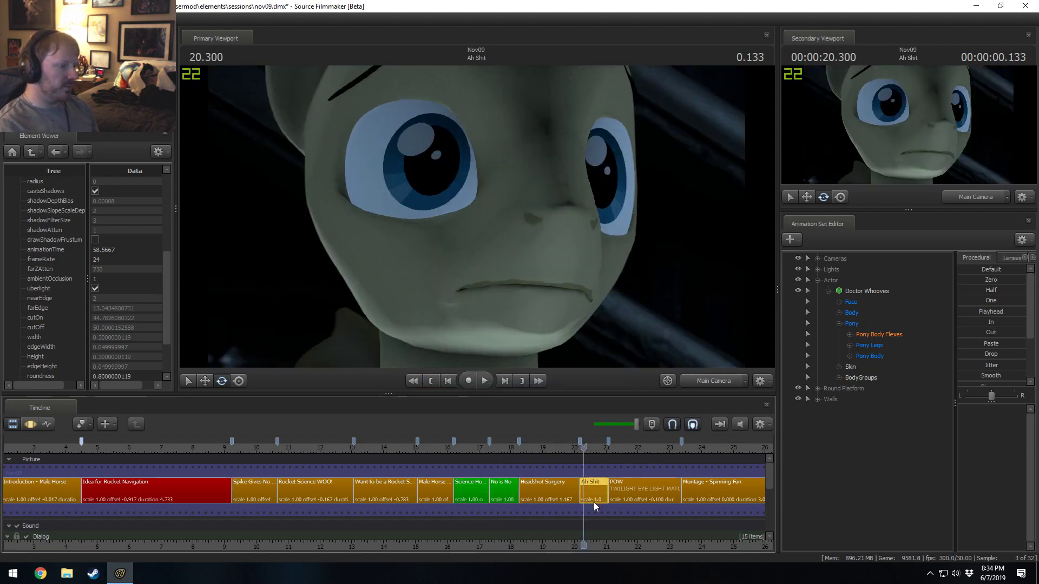
pyautogui.scroll(2, 593, 502)
pyautogui.moveTo(612, 547); pyautogui.dragTo(502, 543, button='middle')
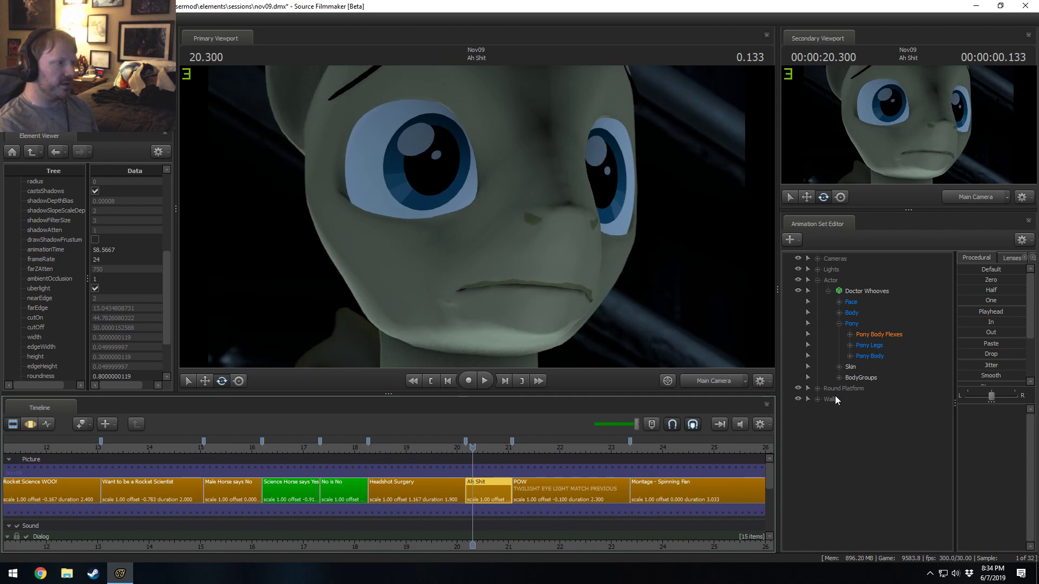
pyautogui.press('space')
pyautogui.click(467, 448)
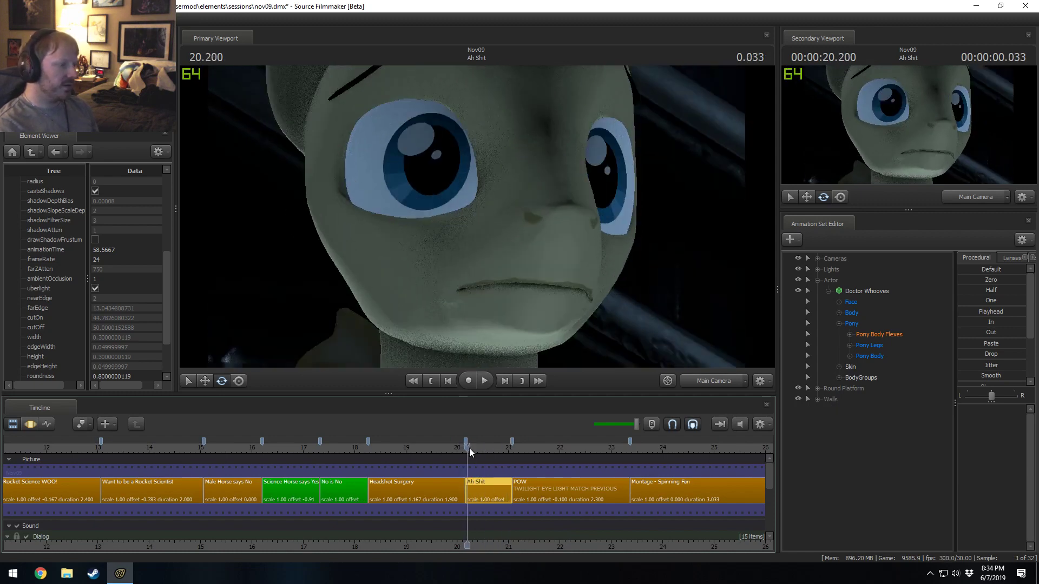
# - Duplicate the Ring Blue Light - Actor light in the Ah Shit shot by copying and pasting its animation set
pyautogui.click(818, 279)
pyautogui.click(817, 269)
pyautogui.click(827, 280)
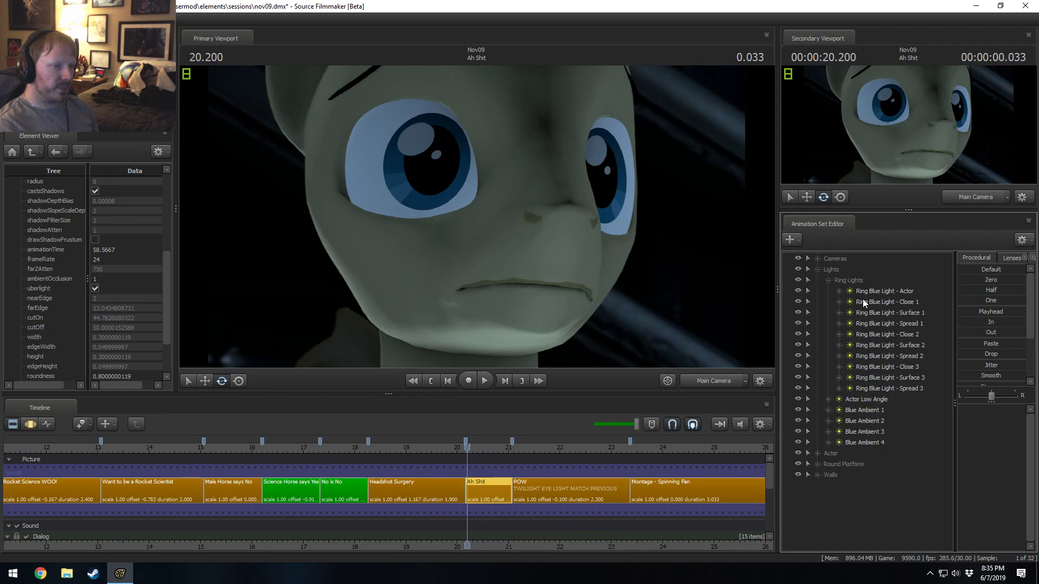
pyautogui.click(897, 302)
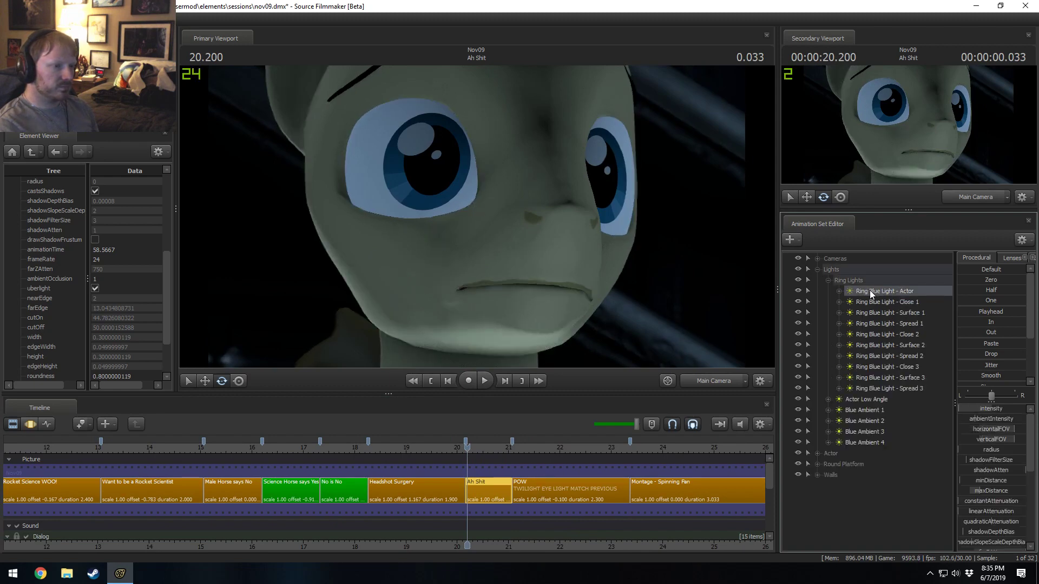
pyautogui.rightClick(871, 292)
pyautogui.click(884, 307)
pyautogui.click(828, 281)
pyautogui.rightClick(863, 397)
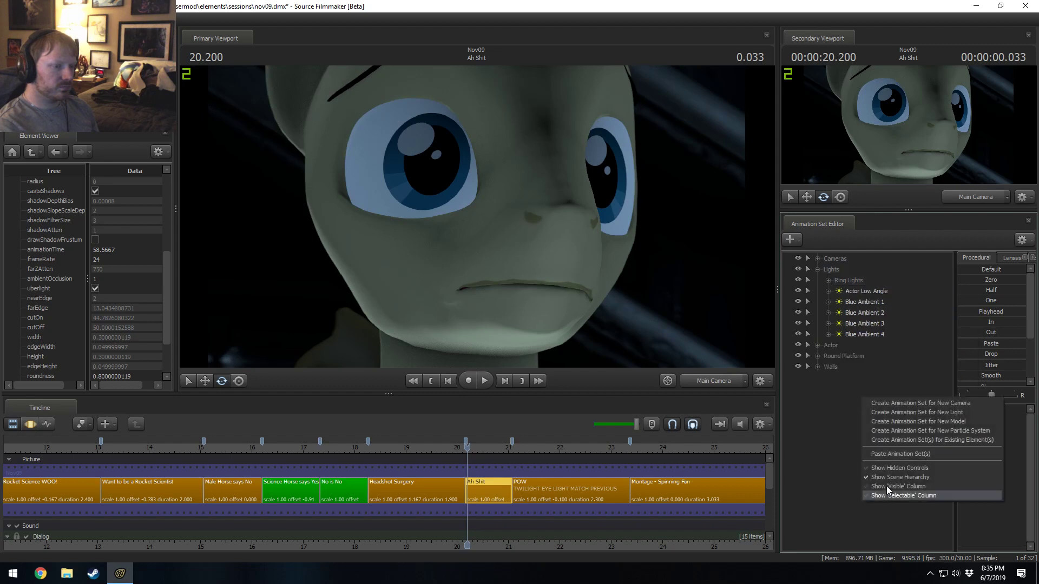
pyautogui.click(886, 454)
# - Look through the duplicated ring light in the primary viewport and play the Ah Shit shot
pyautogui.moveTo(853, 378); pyautogui.dragTo(476, 217)
pyautogui.press('F3')
pyautogui.press('F2')
pyautogui.press('space')
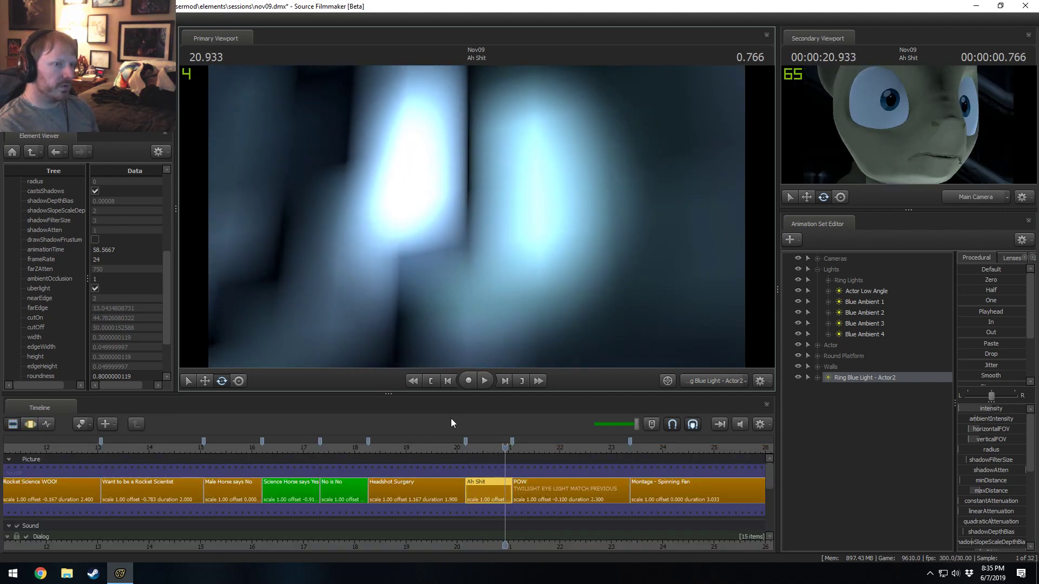
pyautogui.press('F3')
pyautogui.press('F2')
# - Compare the light's view between the No is No and Ah Shit shots by moving the playhead back and forth
pyautogui.click(344, 448)
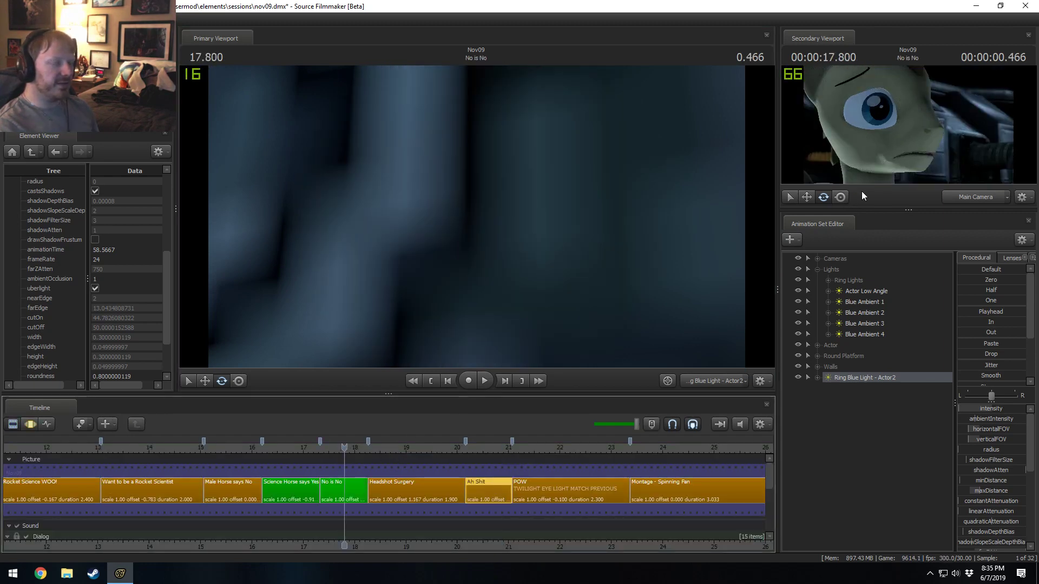
pyautogui.click(485, 447)
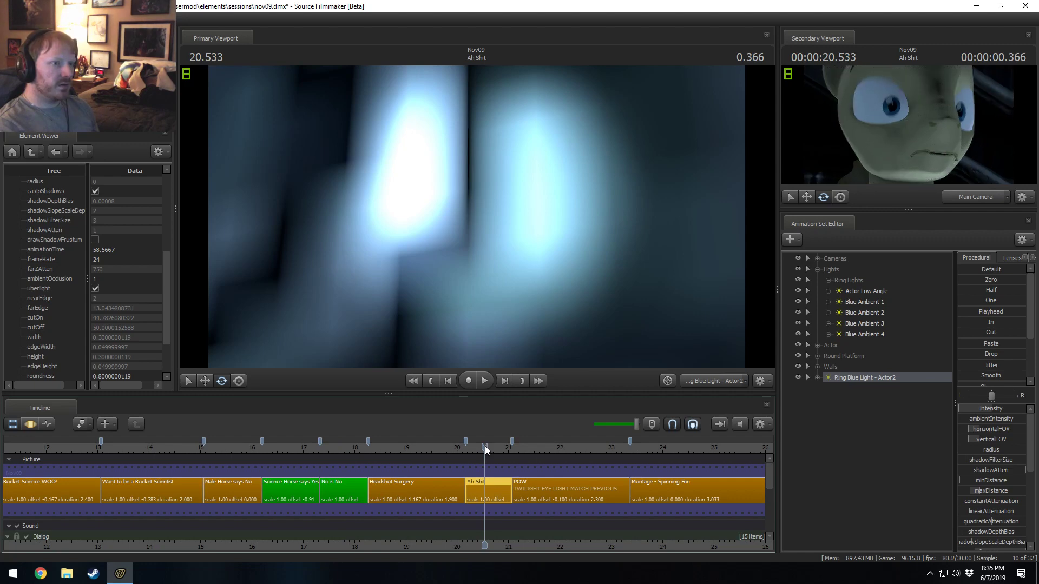
pyautogui.click(343, 448)
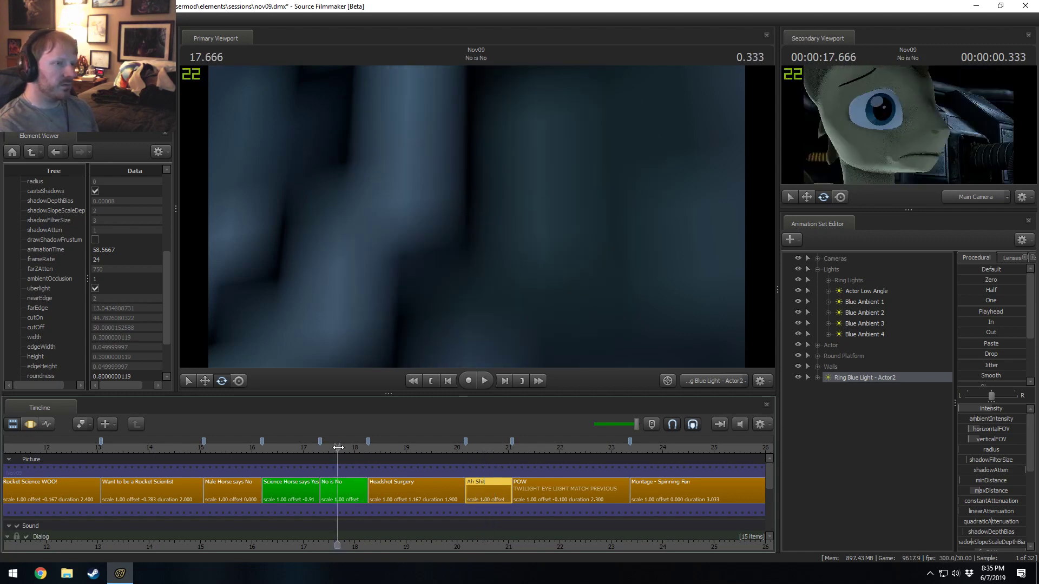
pyautogui.press('space')
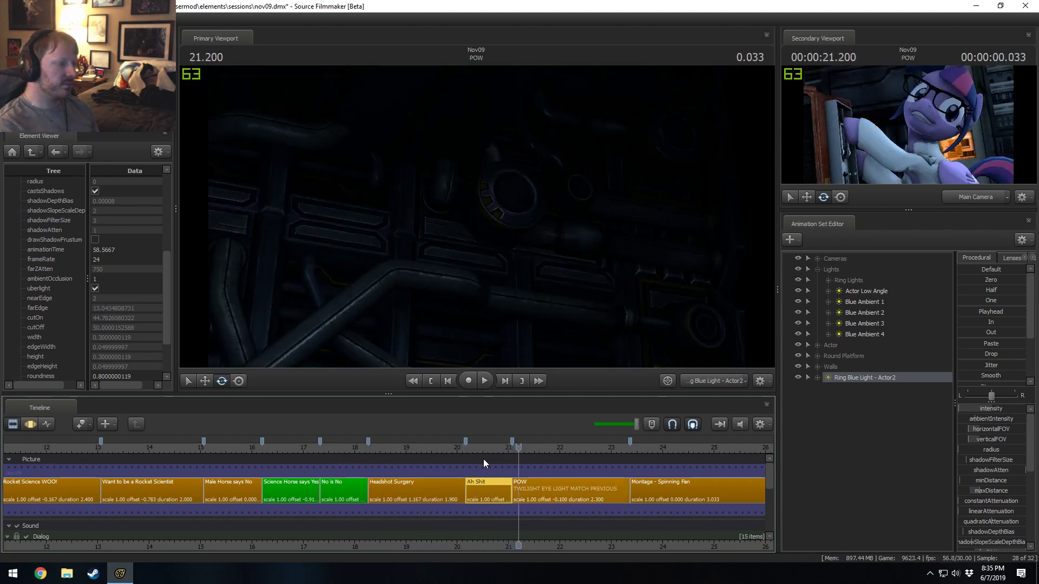
pyautogui.moveTo(494, 449); pyautogui.dragTo(498, 453)
pyautogui.click(359, 447)
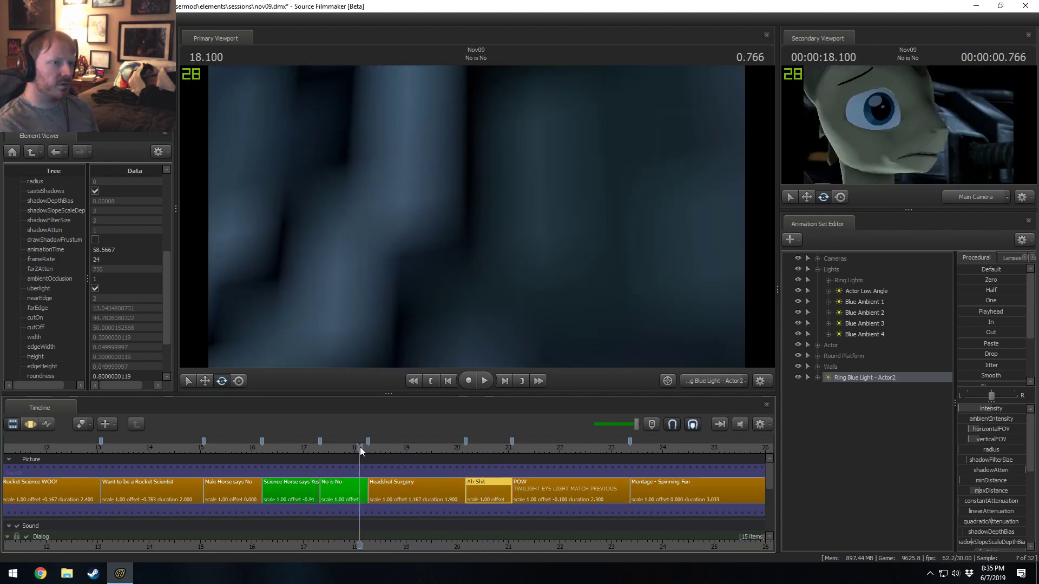
pyautogui.click(502, 447)
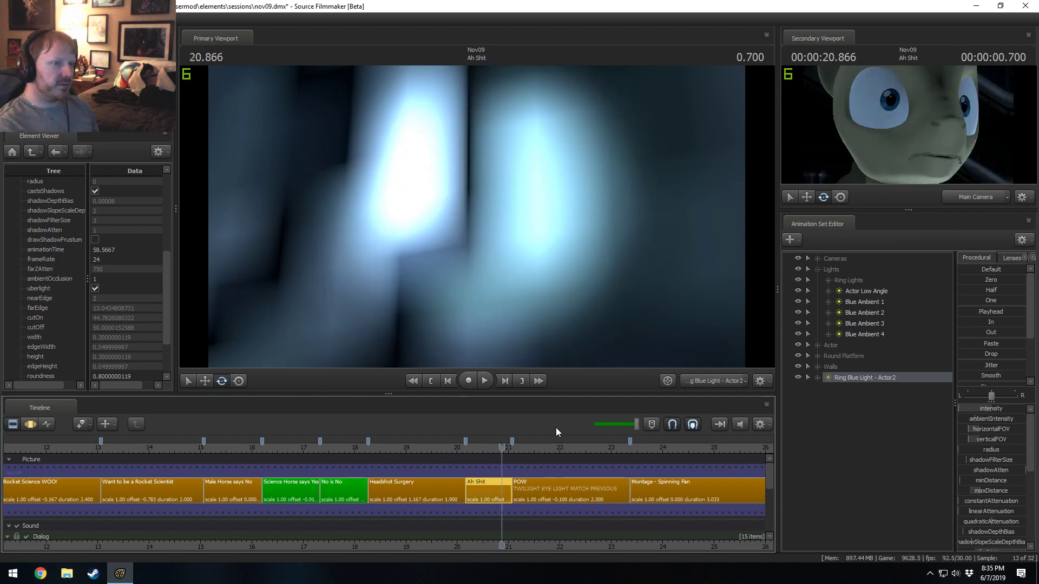
pyautogui.click(358, 447)
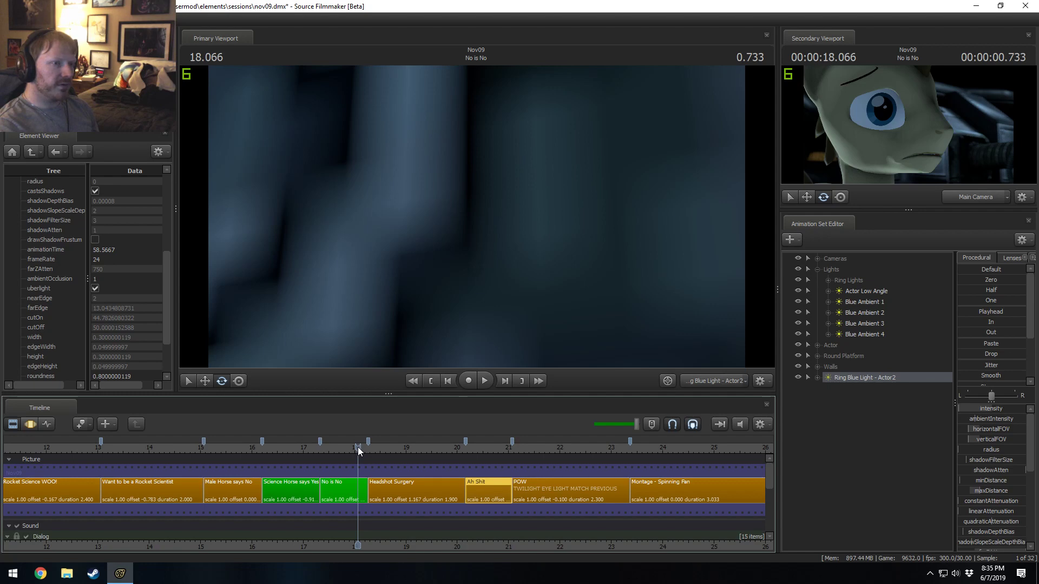
pyautogui.click(498, 447)
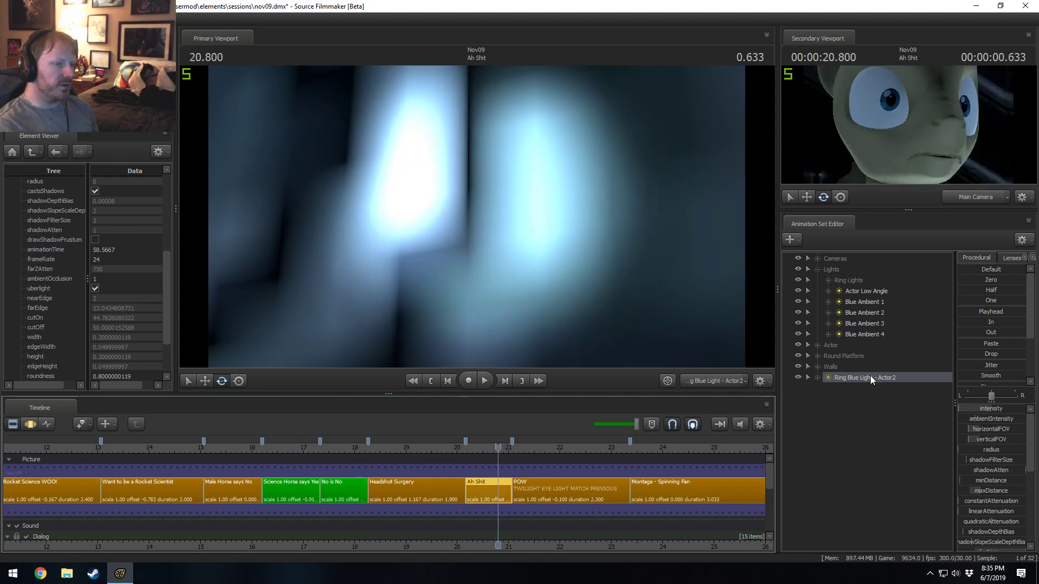
# - Move Ring Blue Light - Actor2 into the Ring Lights group of the Ah Shit shot
pyautogui.moveTo(870, 376)
pyautogui.mouseDown()
pyautogui.moveTo(880, 294)
pyautogui.moveTo(866, 280)
pyautogui.moveTo(852, 383)
pyautogui.mouseUp()
pyautogui.click(828, 280)
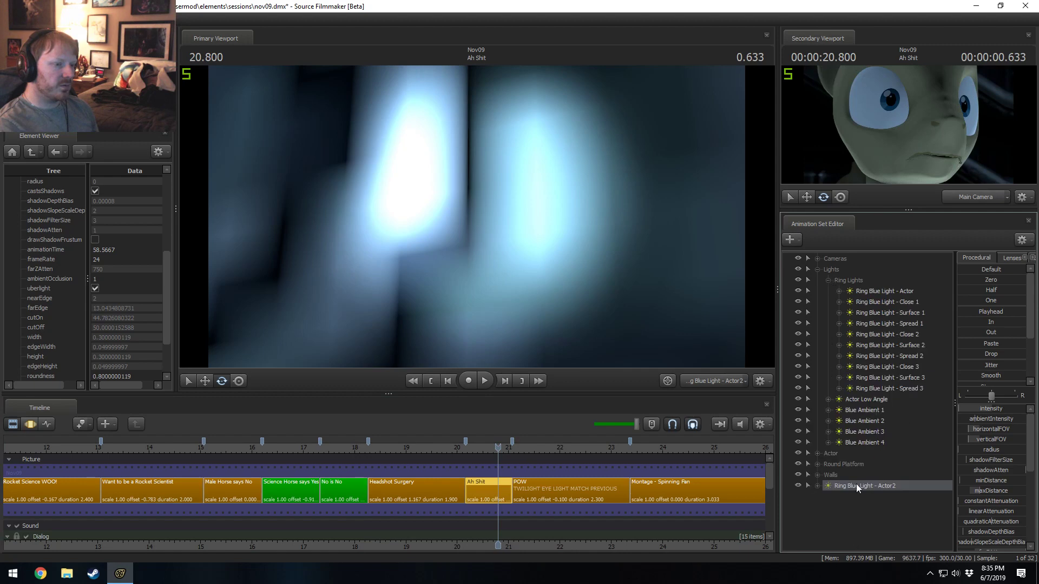
pyautogui.moveTo(856, 486); pyautogui.dragTo(892, 294)
# - Copy Ring Blue Light - Actor2 and paste it into the No is No shot
pyautogui.rightClick(891, 301)
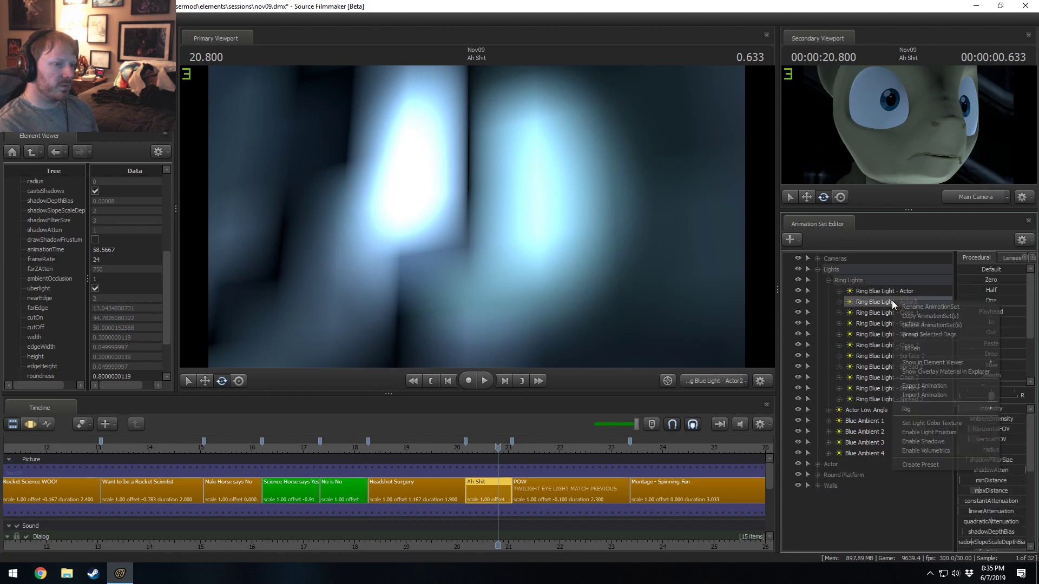
pyautogui.click(920, 325)
pyautogui.click(350, 490)
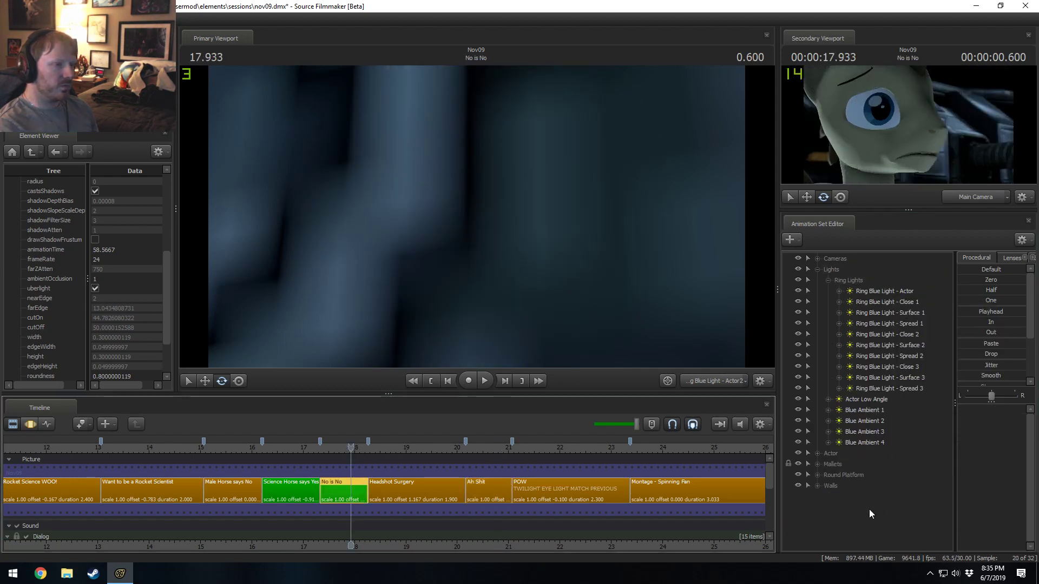
pyautogui.rightClick(867, 512)
pyautogui.click(893, 466)
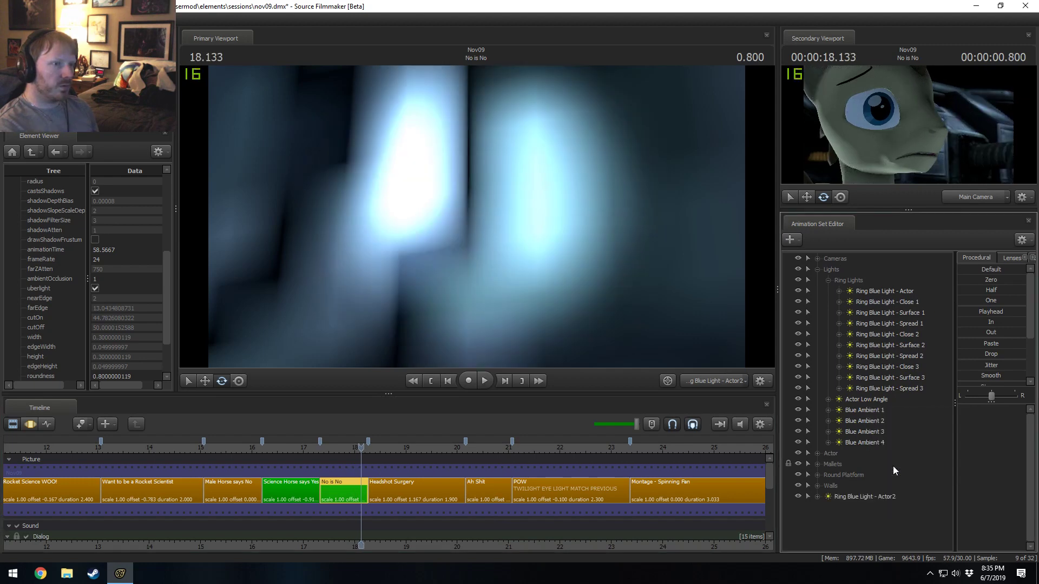
# - Toggle the visibility of Ring Blue Light - Actor2 in the No is No shot to compare its effect
pyautogui.click(797, 496)
pyautogui.click(797, 497)
pyautogui.click(797, 496)
pyautogui.click(797, 497)
pyautogui.click(797, 497)
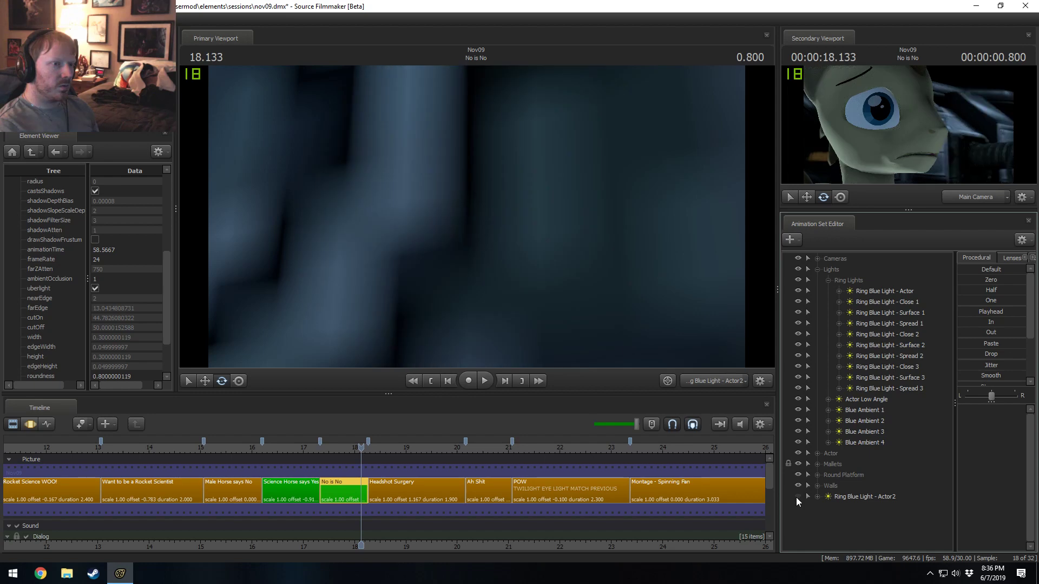
pyautogui.click(797, 496)
pyautogui.click(797, 497)
pyautogui.click(797, 497)
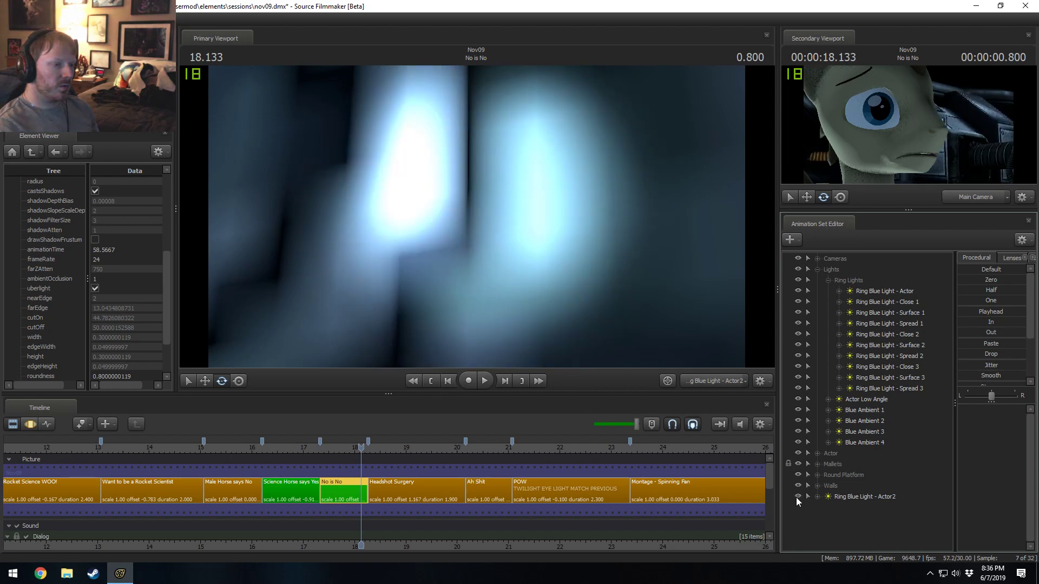
# - Raise the minDistance of Ring Blue Light - Actor2 across the No is No shot
pyautogui.click(857, 497)
pyautogui.press('F3')
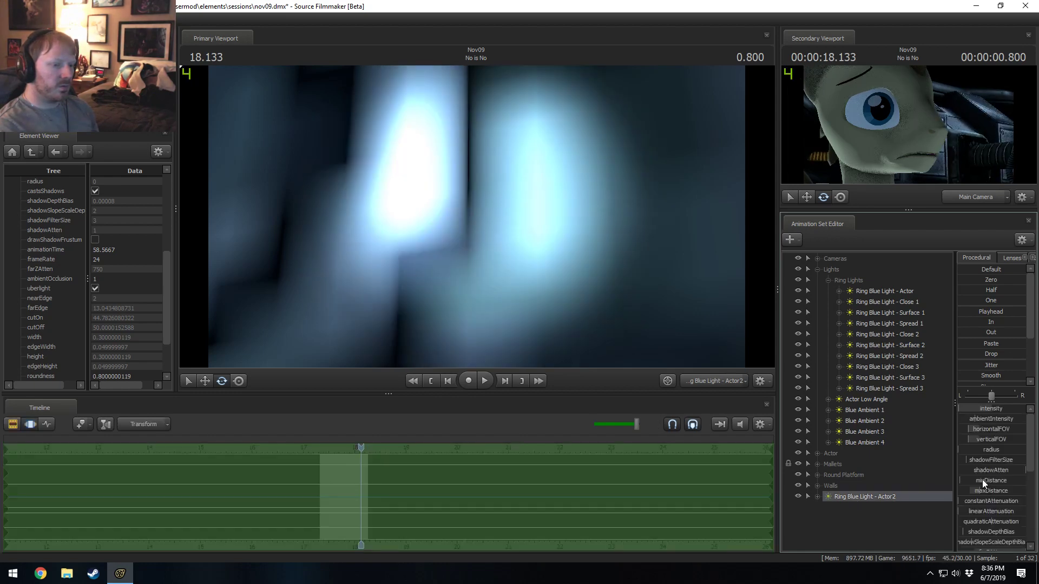
pyautogui.moveTo(982, 480); pyautogui.dragTo(1008, 481)
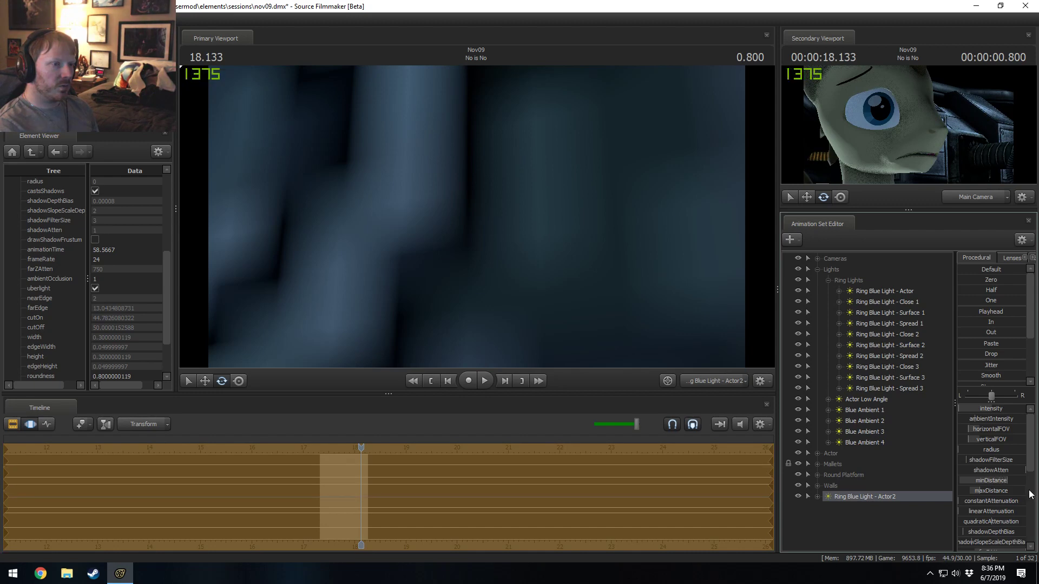
# - Toggle the visibility of the Mallets and Round Platform groups in the No is No shot to examine what blocks the light
pyautogui.click(802, 463)
pyautogui.click(799, 463)
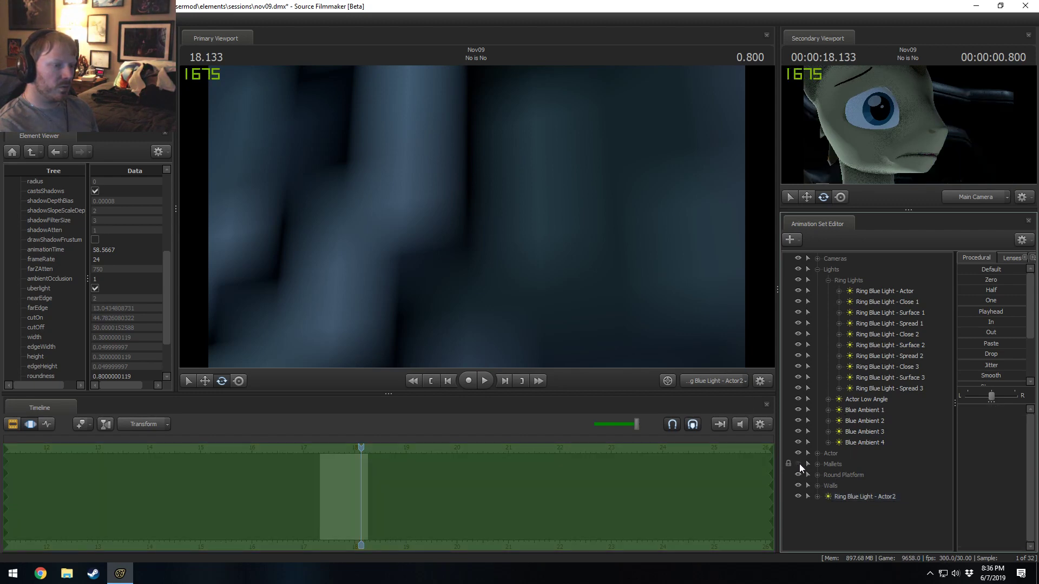
pyautogui.click(799, 474)
pyautogui.click(797, 465)
pyautogui.click(797, 474)
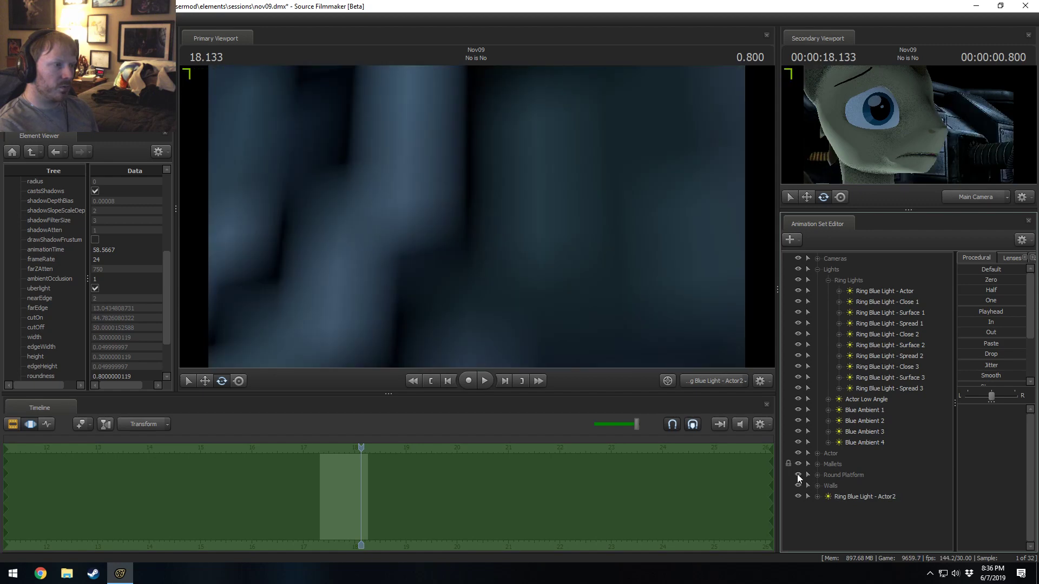
pyautogui.click(797, 474)
# - Test hiding the Round Platform group in the Ah Shit shot and compare the light's view with the No is No shot
pyautogui.press('F2')
pyautogui.moveTo(479, 449)
pyautogui.mouseDown()
pyautogui.moveTo(470, 454)
pyautogui.moveTo(487, 459)
pyautogui.mouseUp()
pyautogui.click(491, 483)
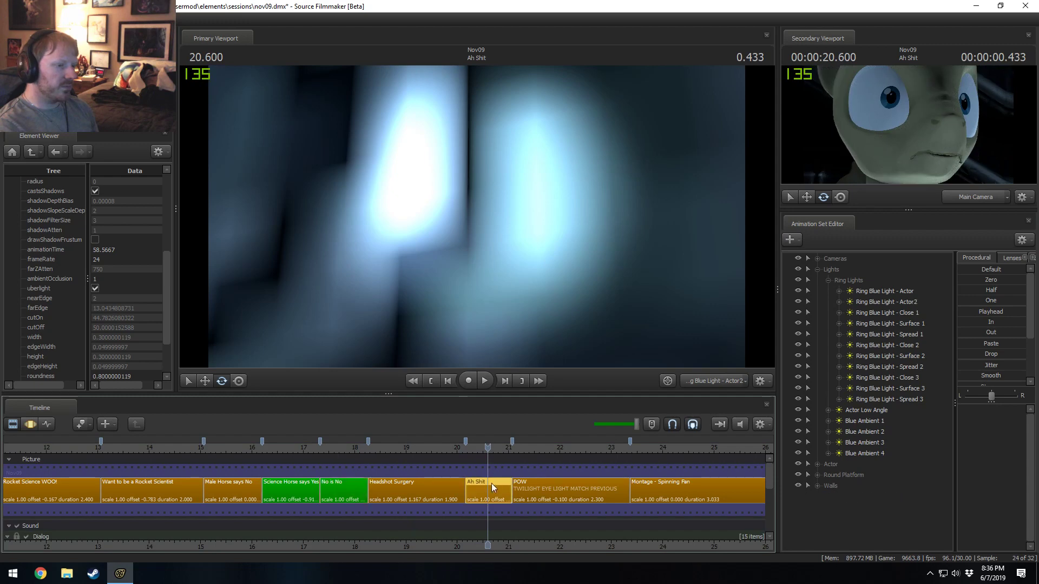
pyautogui.click(797, 475)
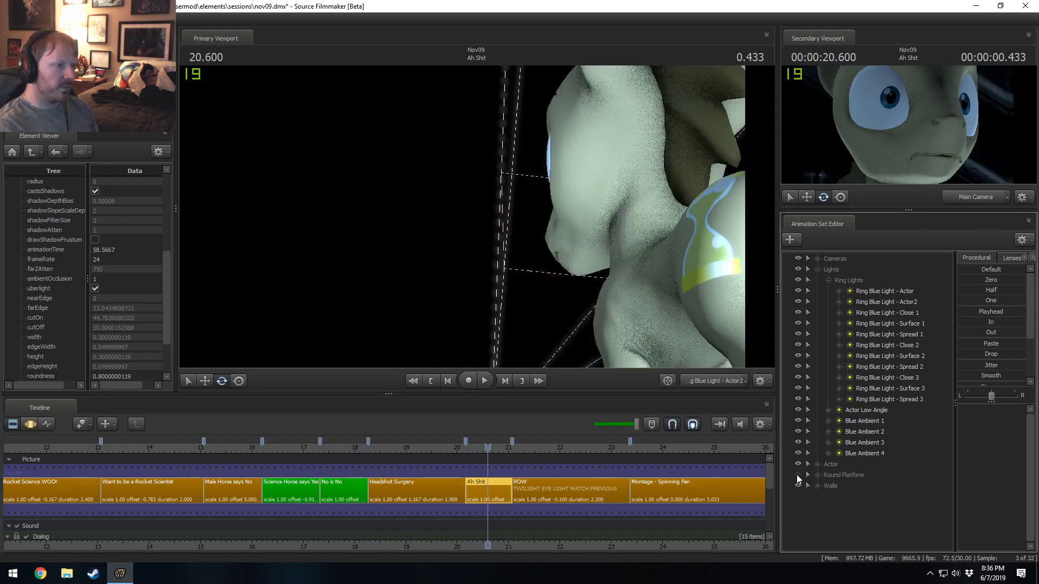
pyautogui.moveTo(353, 445); pyautogui.dragTo(490, 449)
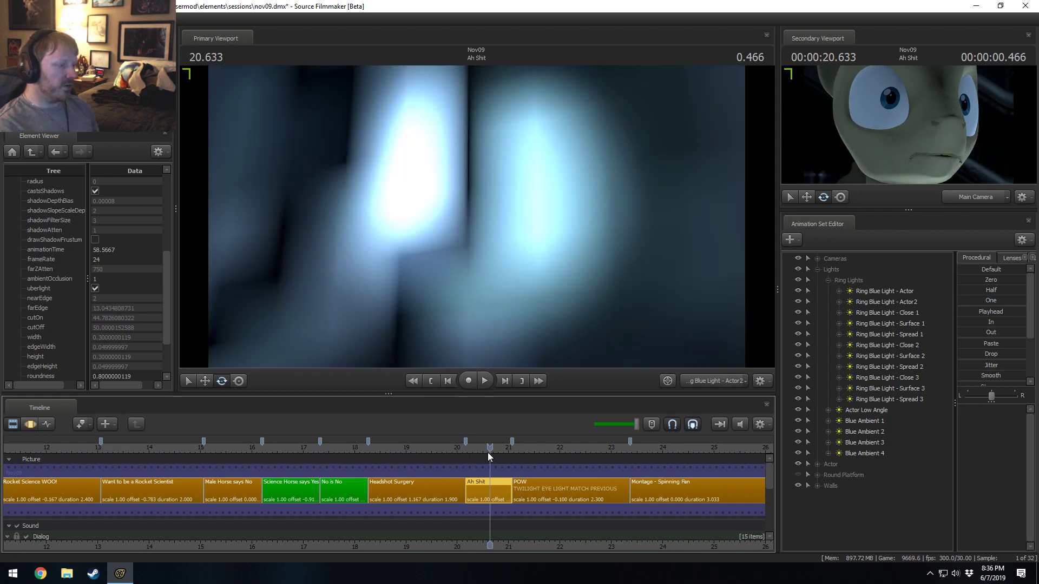
# - Delete the pasted Ring Blue Light - Actor2 from the No is No shot
pyautogui.press('F3')
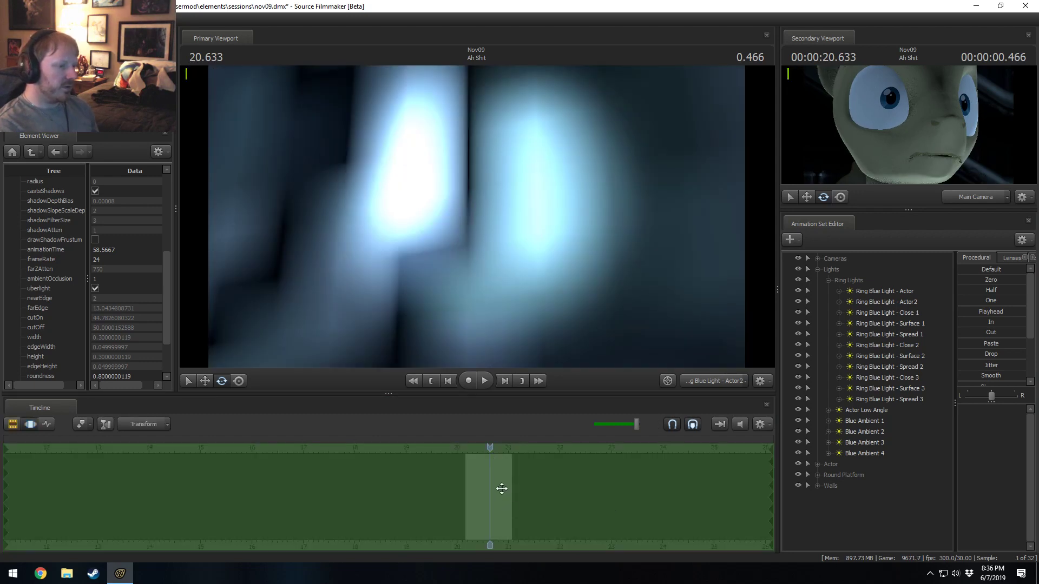
pyautogui.press('F2')
pyautogui.moveTo(394, 446); pyautogui.dragTo(368, 445)
pyautogui.click(358, 491)
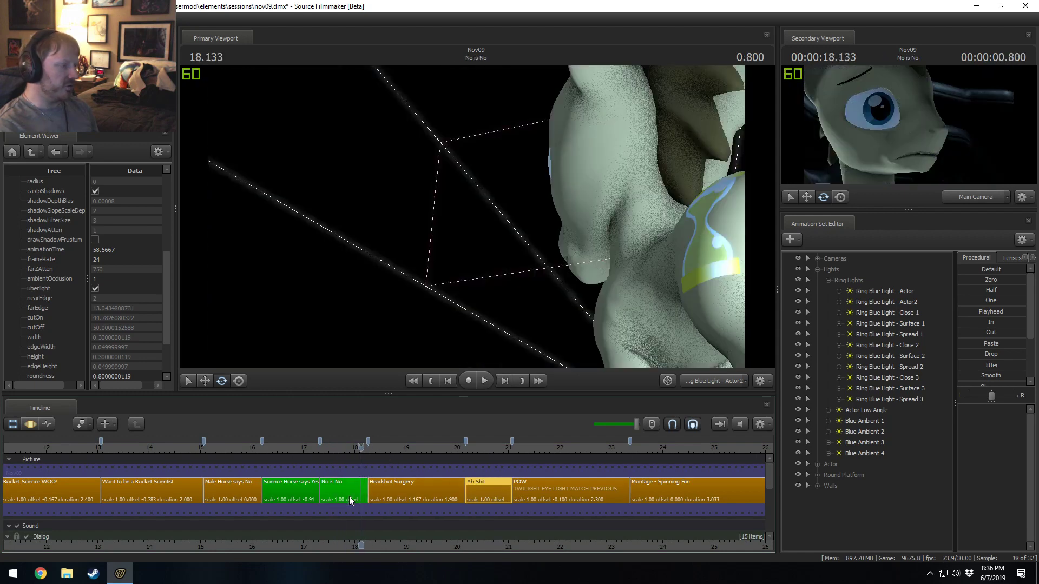
pyautogui.rightClick(843, 492)
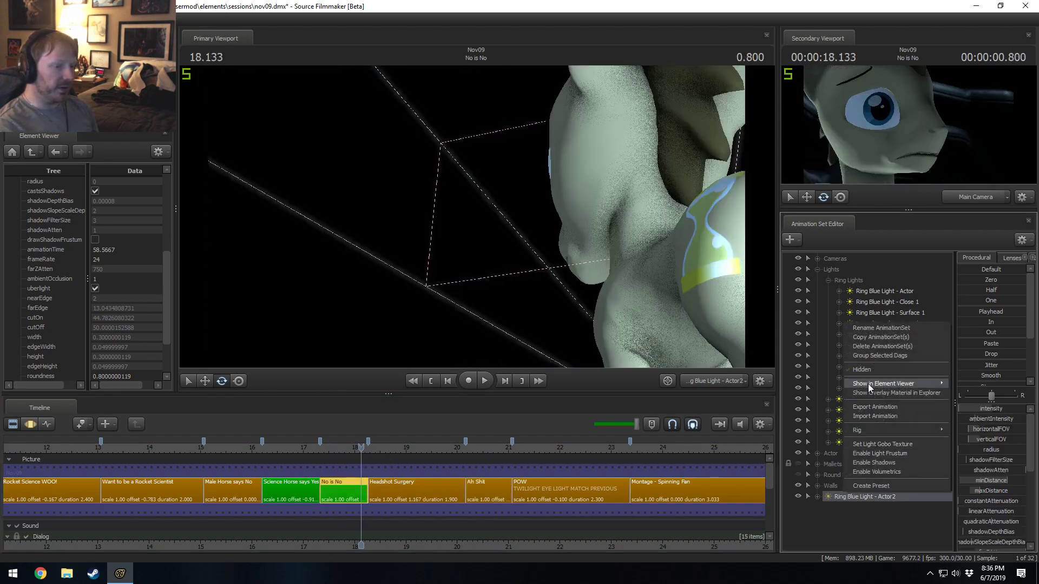
pyautogui.click(875, 350)
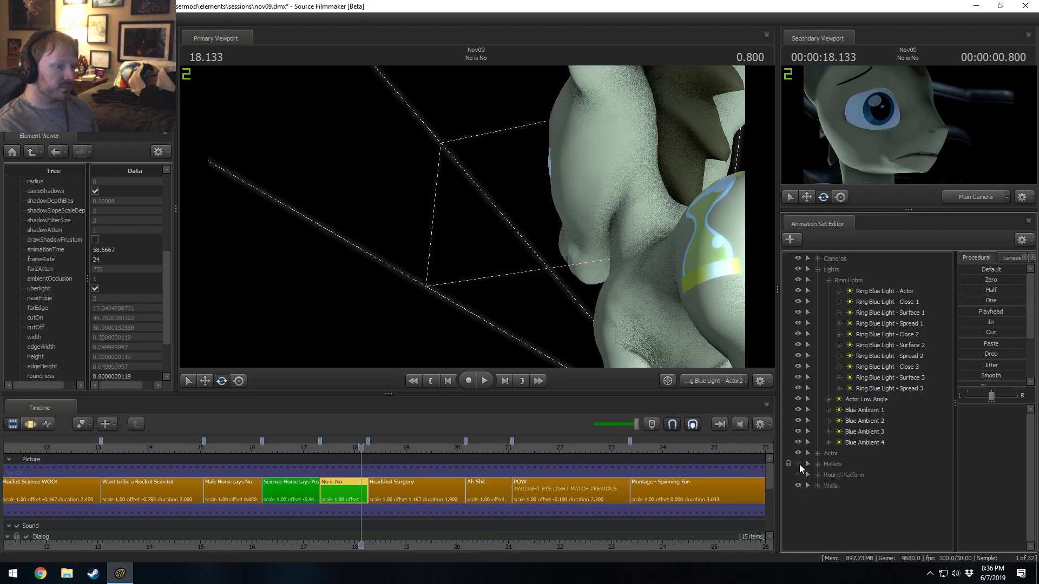
# - Inspect the contents of the Actor and Mallets groups in the No is No shot at 17.866
pyautogui.click(816, 453)
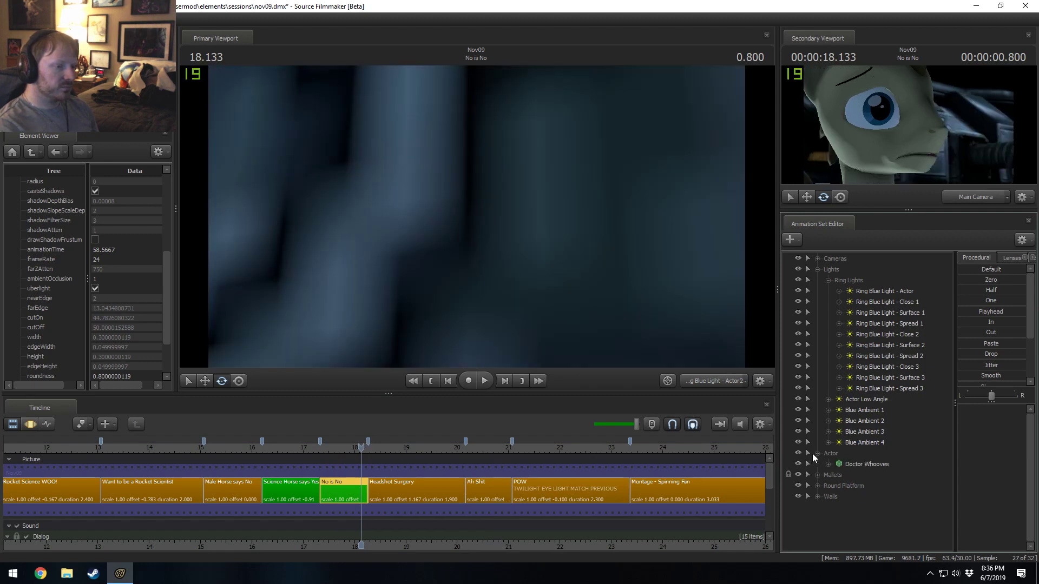
pyautogui.click(816, 454)
pyautogui.click(816, 464)
pyautogui.click(827, 475)
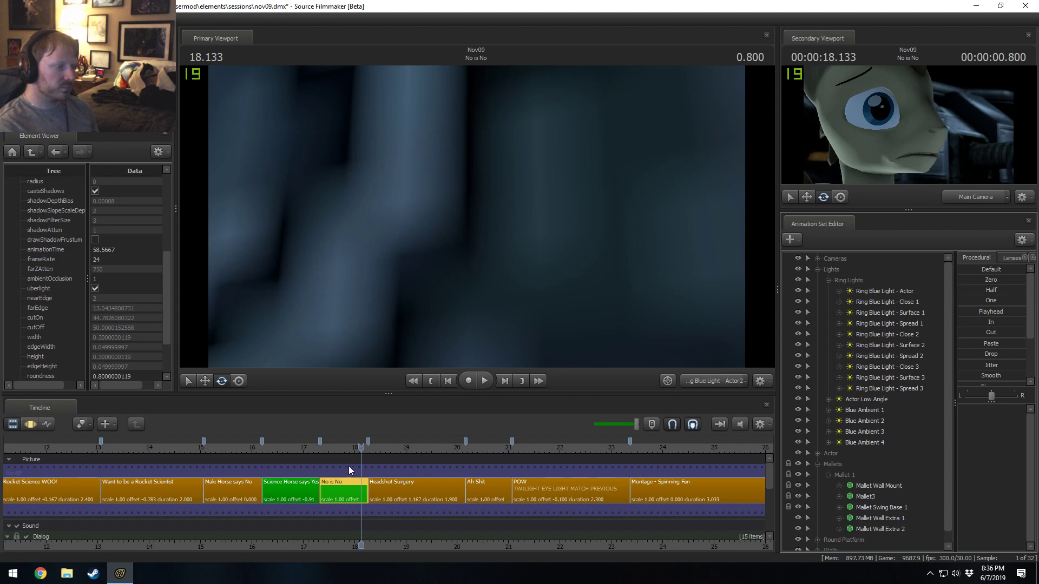
pyautogui.moveTo(348, 466)
pyautogui.mouseDown()
pyautogui.moveTo(368, 462)
pyautogui.moveTo(348, 448)
pyautogui.mouseUp()
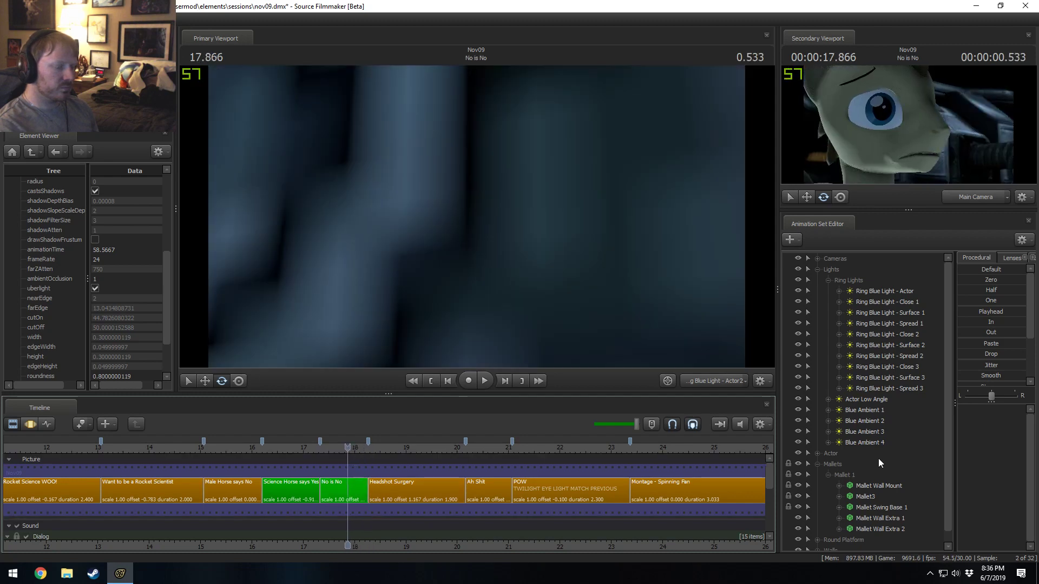
pyautogui.click(817, 464)
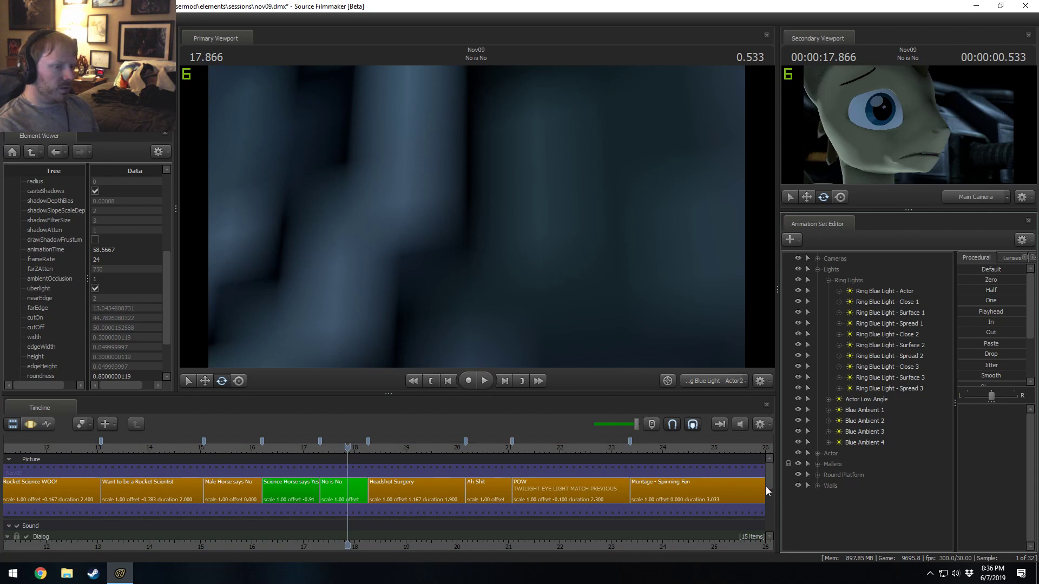
# - Toggle the visibility of the Round Platform group in the No is No shot to check its effect on the camera view
pyautogui.click(818, 475)
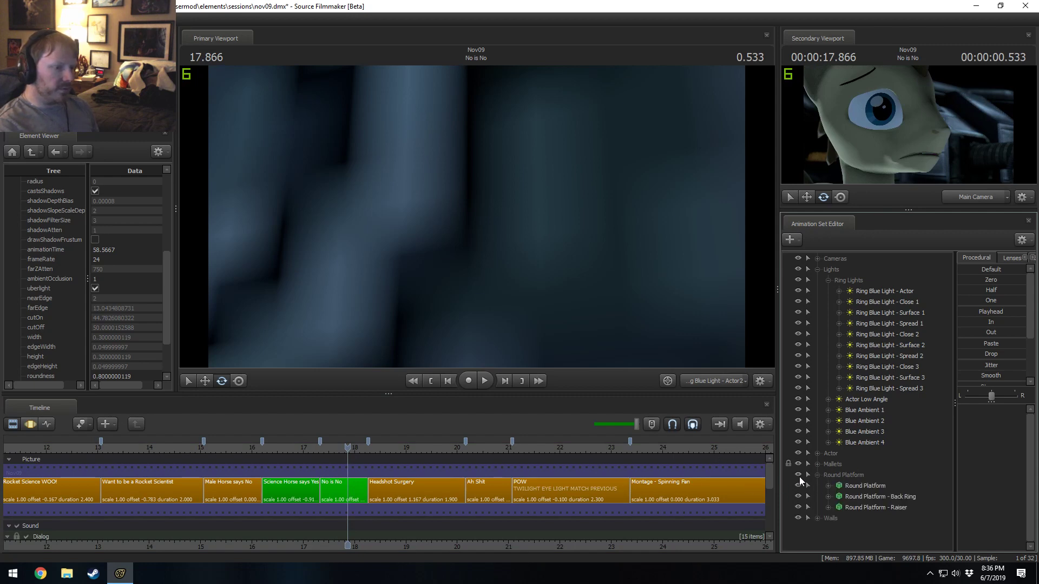
pyautogui.click(799, 476)
pyautogui.click(800, 476)
pyautogui.click(800, 476)
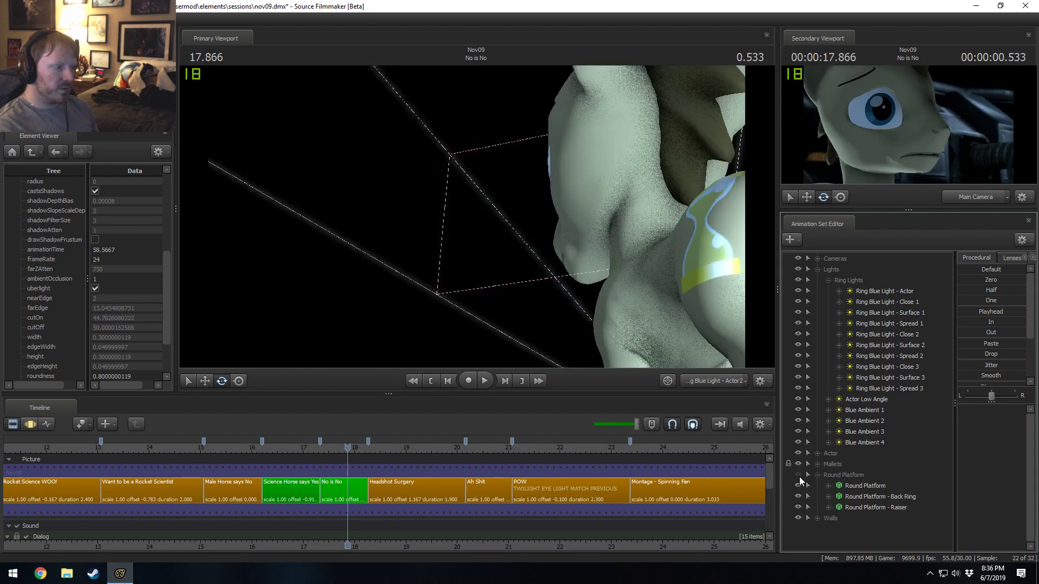
pyautogui.click(788, 475)
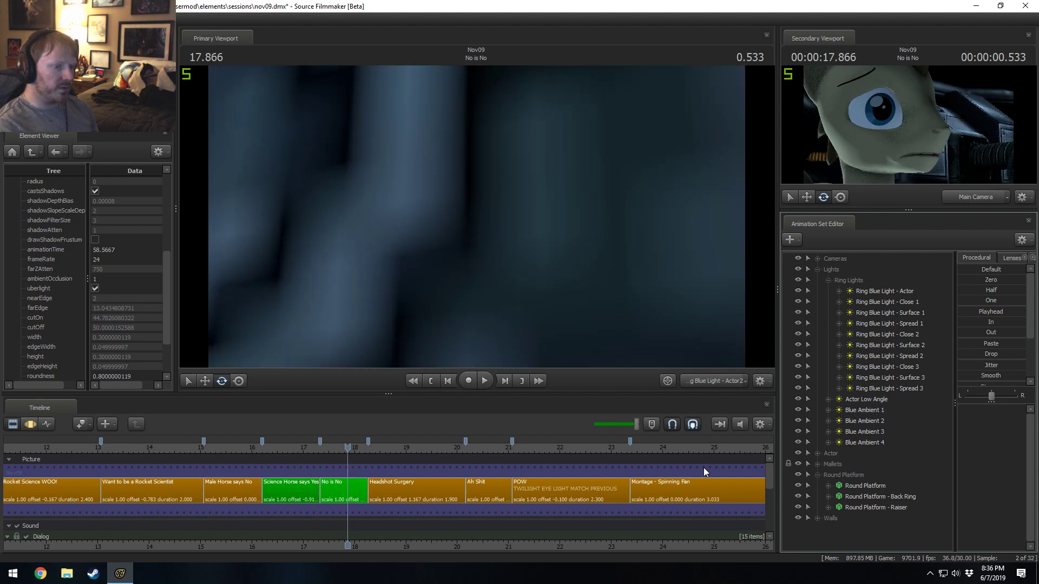
pyautogui.click(703, 467)
pyautogui.click(799, 476)
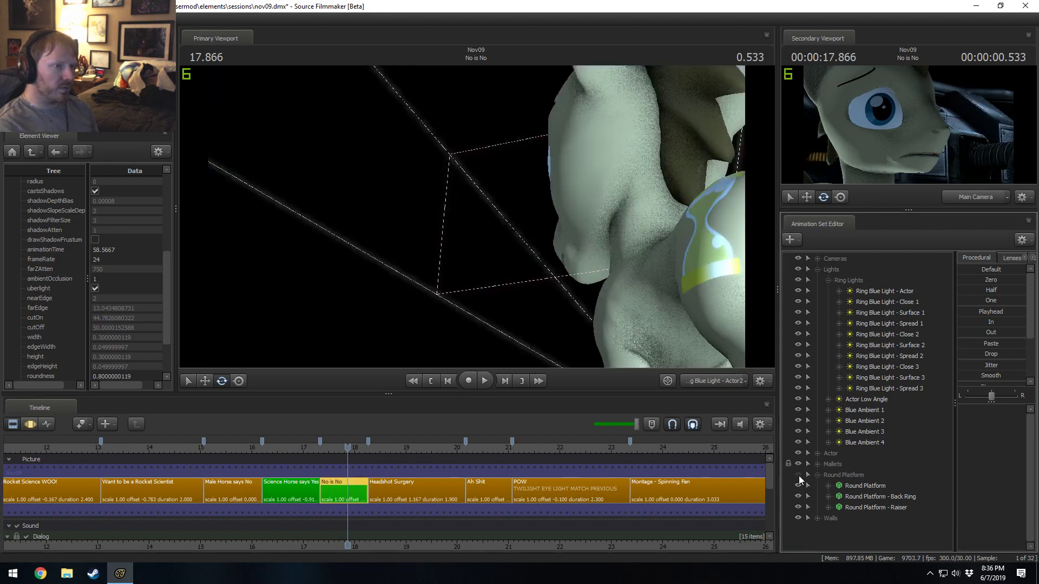
pyautogui.click(798, 476)
pyautogui.click(798, 475)
pyautogui.click(799, 475)
pyautogui.click(798, 476)
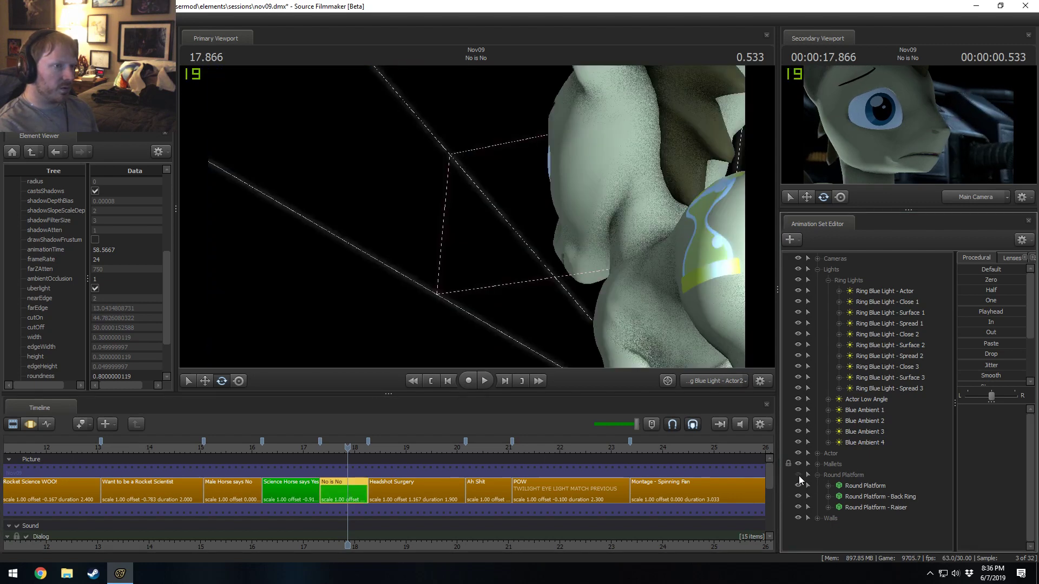
pyautogui.click(799, 475)
# - Delete the Round Platform group with its platform, back ring and raiser models from the No is No shot
pyautogui.click(859, 479)
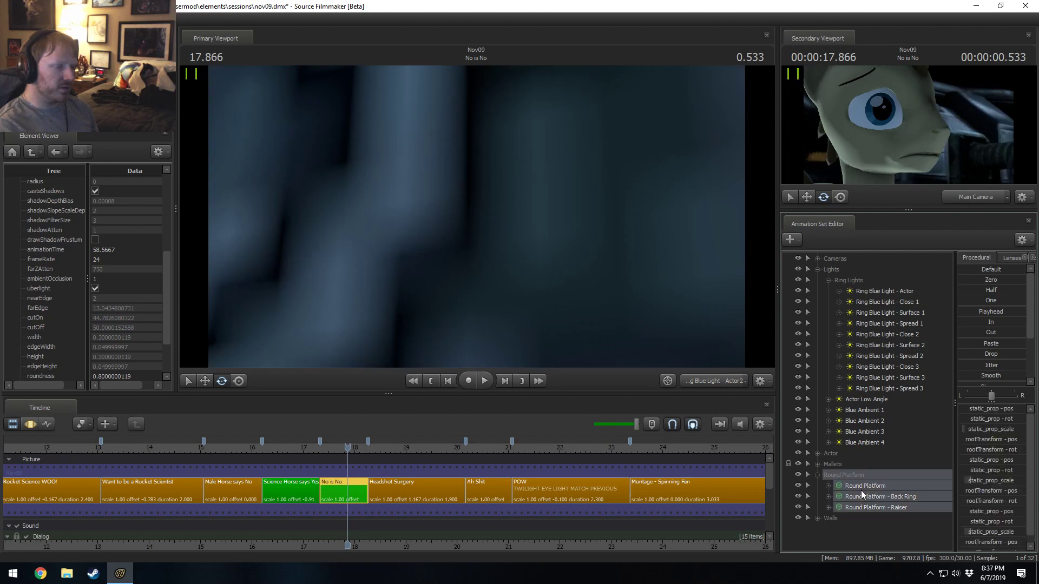
pyautogui.rightClick(861, 491)
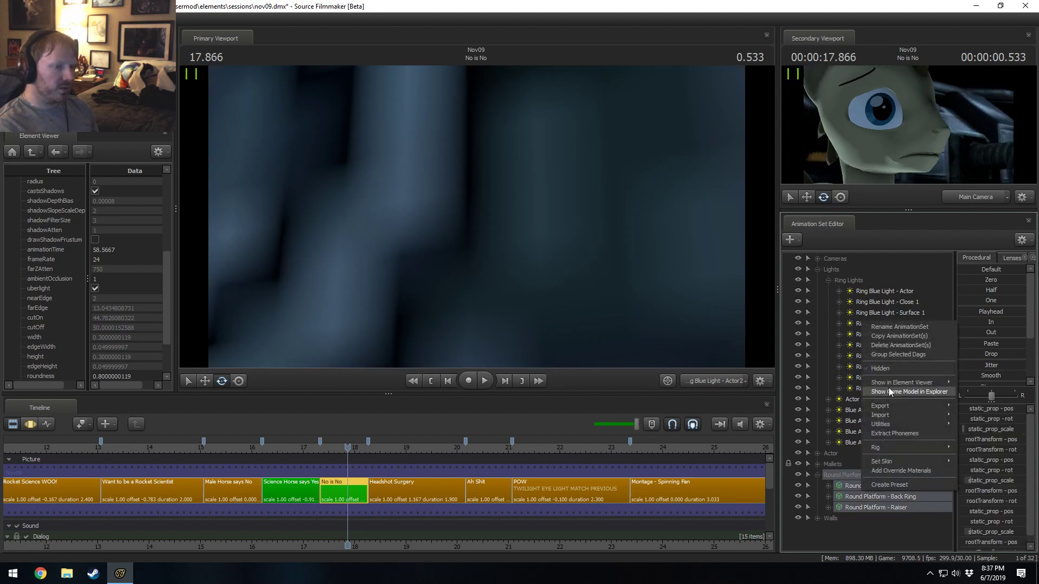
pyautogui.click(890, 344)
pyautogui.rightClick(836, 513)
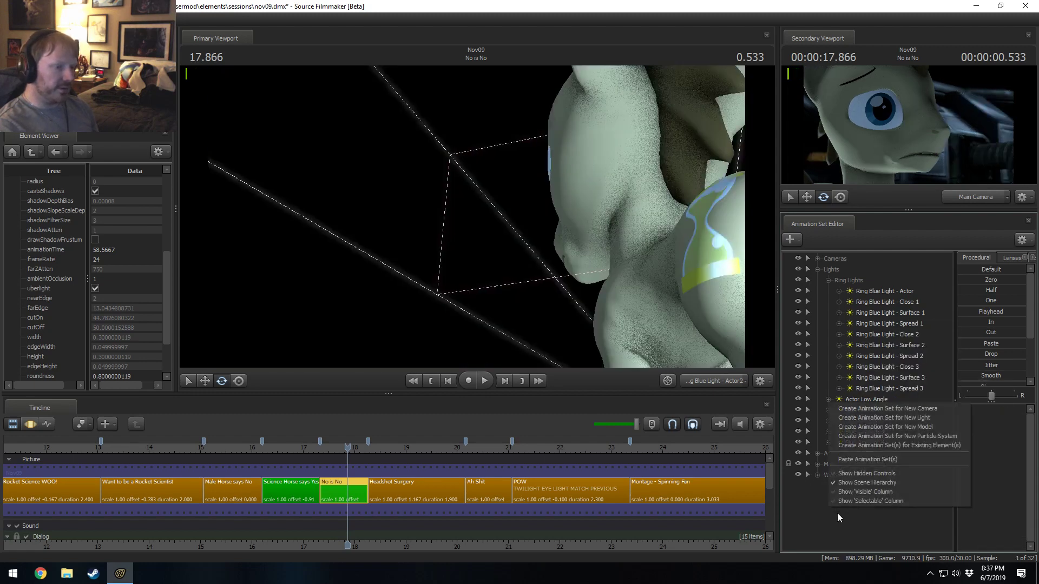
pyautogui.click(860, 473)
pyautogui.rightClick(847, 476)
pyautogui.click(869, 489)
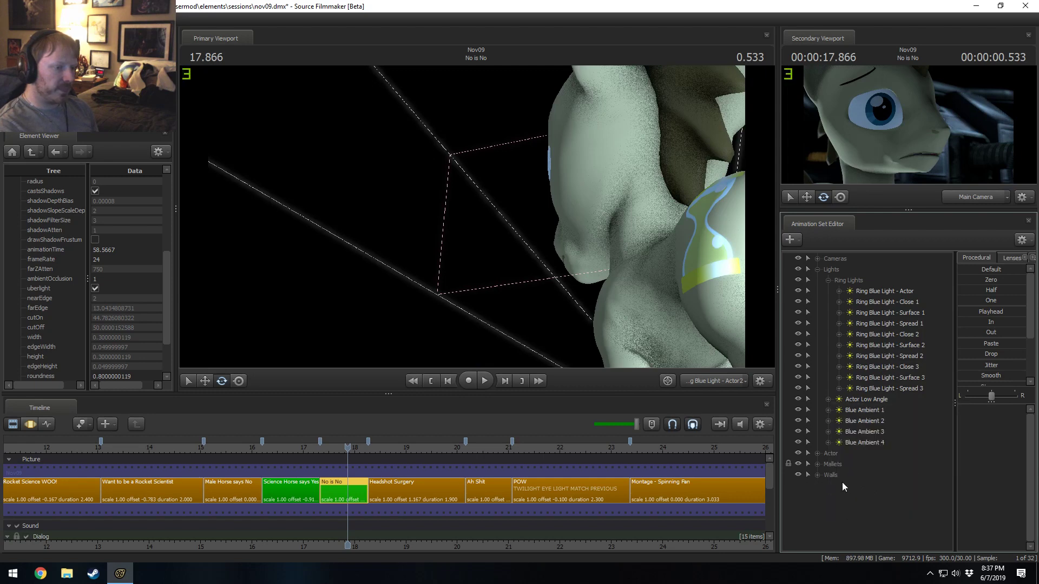
# - Examine the mallet set pieces through the work camera and test hiding Mallet Wall Extra 1 in the No is No shot
pyautogui.doubleClick(835, 474)
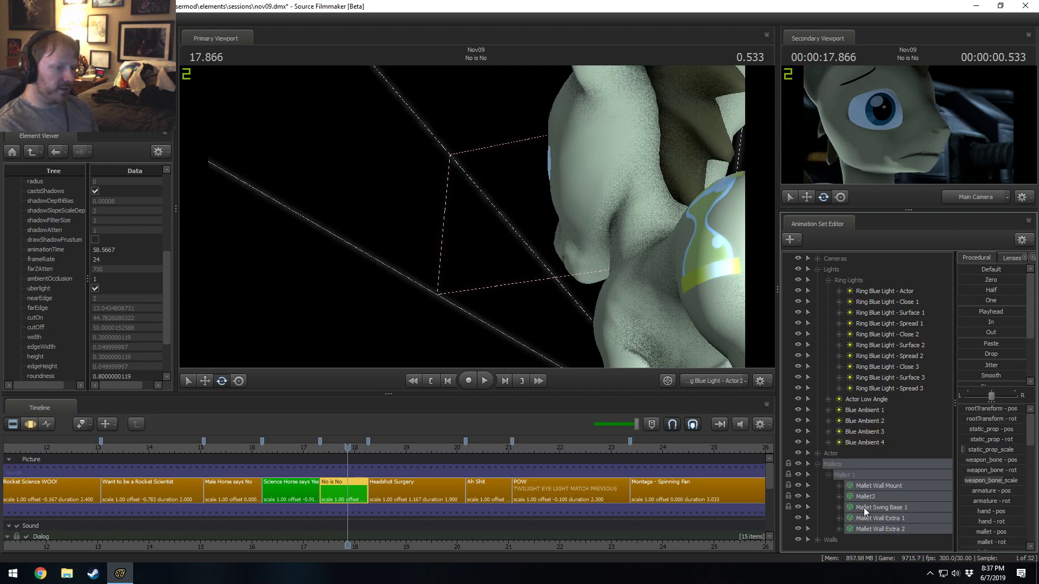
pyautogui.click(799, 518)
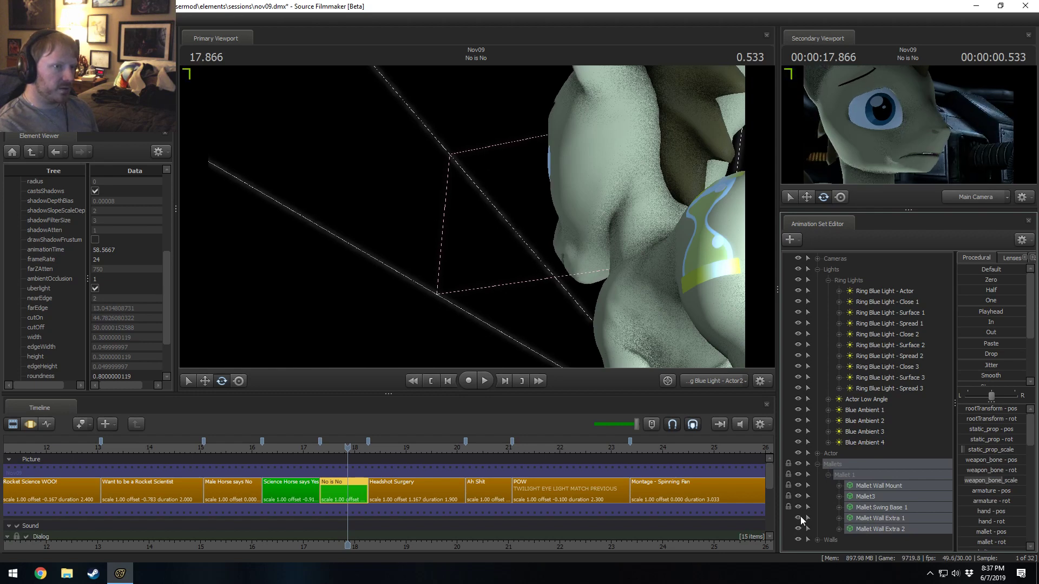
pyautogui.click(866, 517)
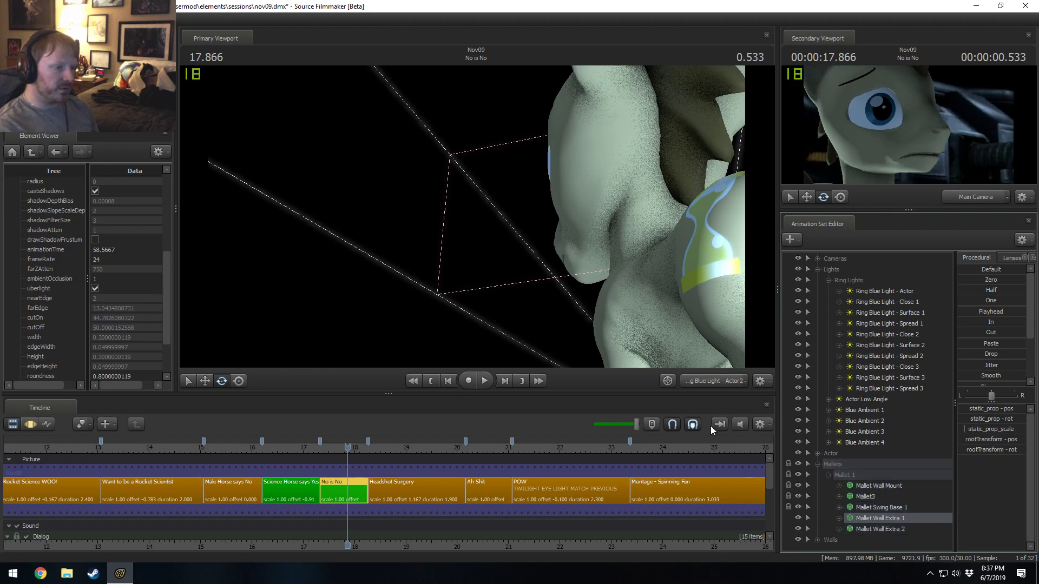
pyautogui.click(712, 381)
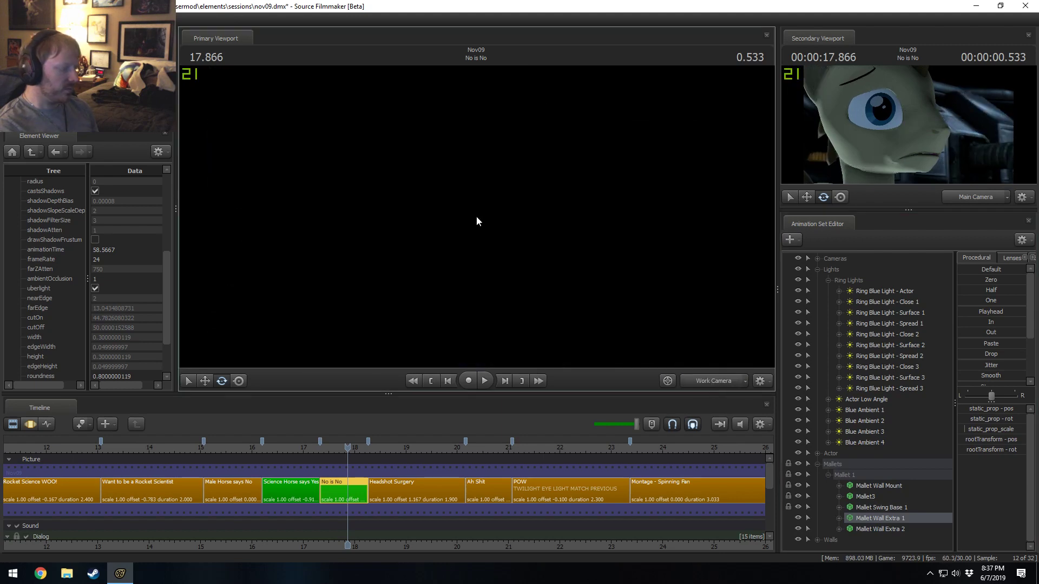
pyautogui.moveTo(568, 251); pyautogui.dragTo(477, 217)
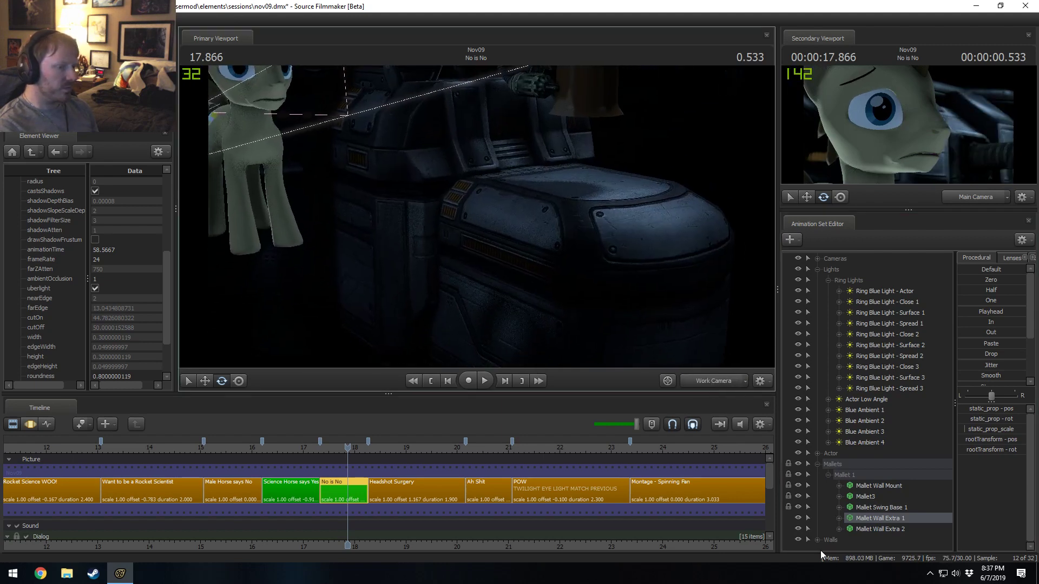
pyautogui.click(797, 518)
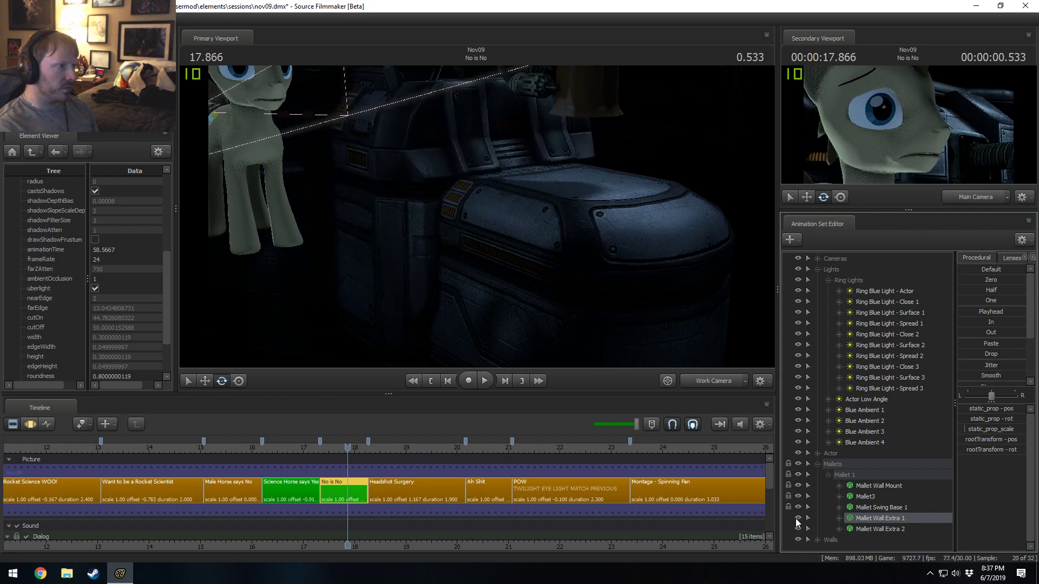
pyautogui.click(796, 519)
pyautogui.click(796, 519)
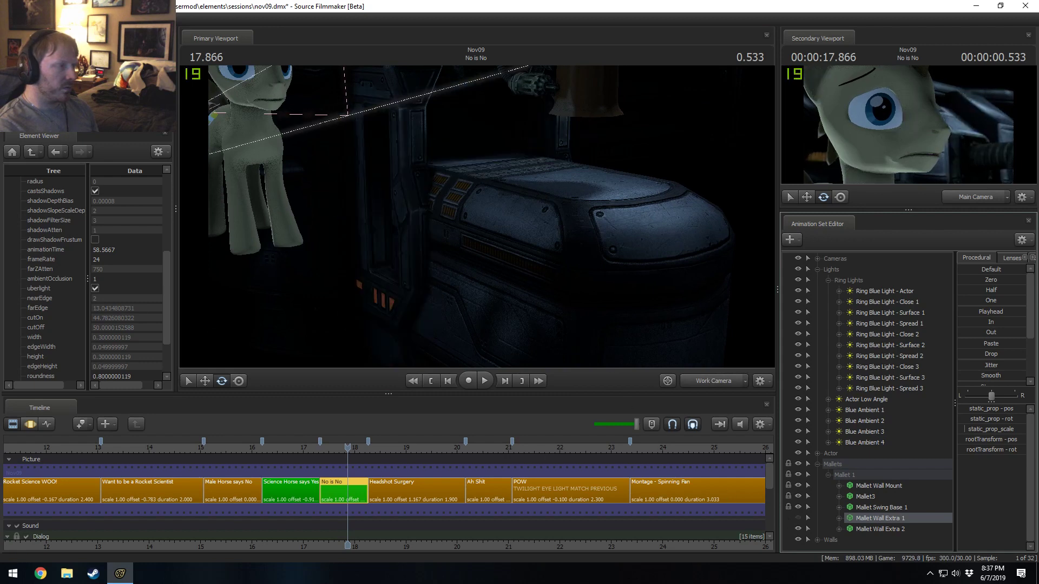
# - Delete Mallet Wall Extra 1 and Mallet Wall Extra 2 from the No is No shot
pyautogui.moveTo(568, 243); pyautogui.dragTo(549, 184)
pyautogui.rightClick(886, 518)
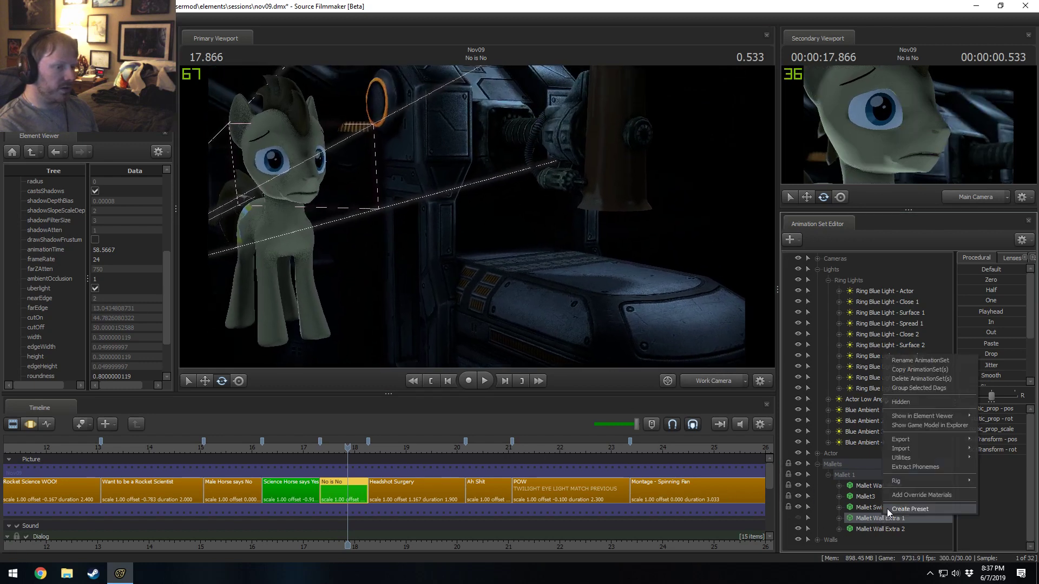
pyautogui.click(905, 378)
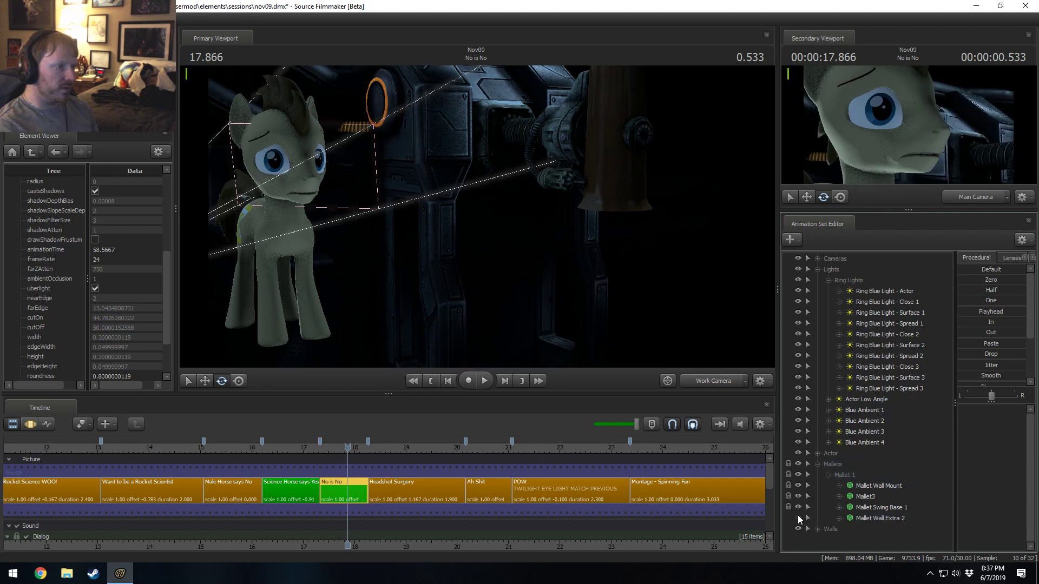
pyautogui.rightClick(865, 518)
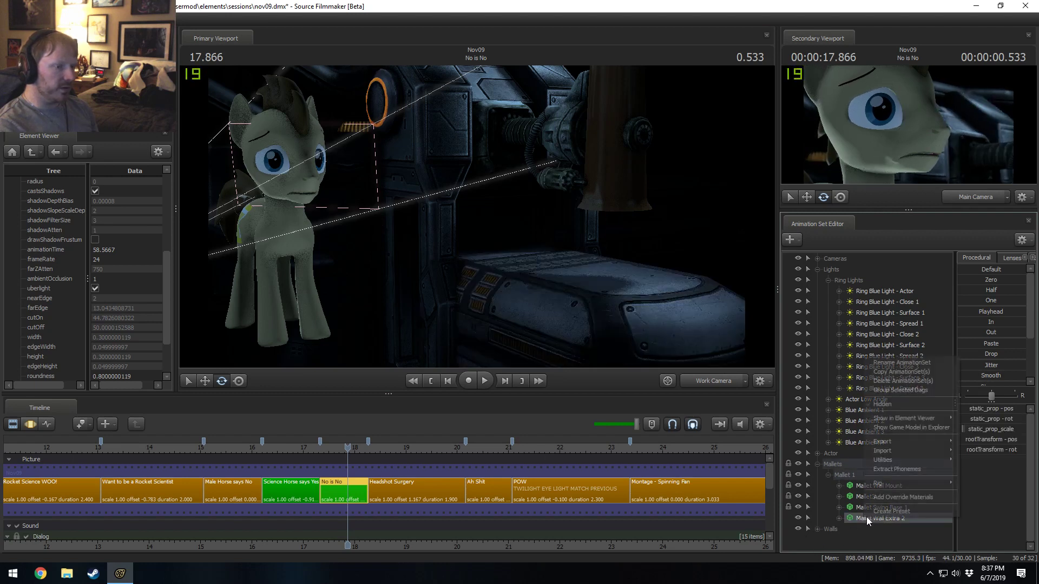
pyautogui.click(895, 384)
# - Play back from the start of No is No and inspect the animation set groups of the Headshot Surgery shot
pyautogui.moveTo(346, 450); pyautogui.dragTo(322, 453)
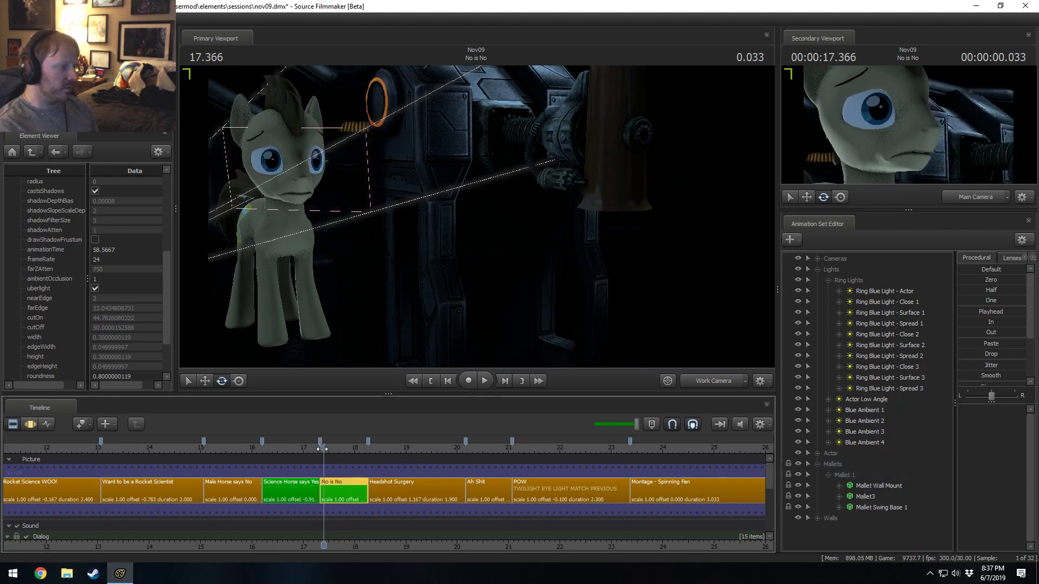
pyautogui.press('space')
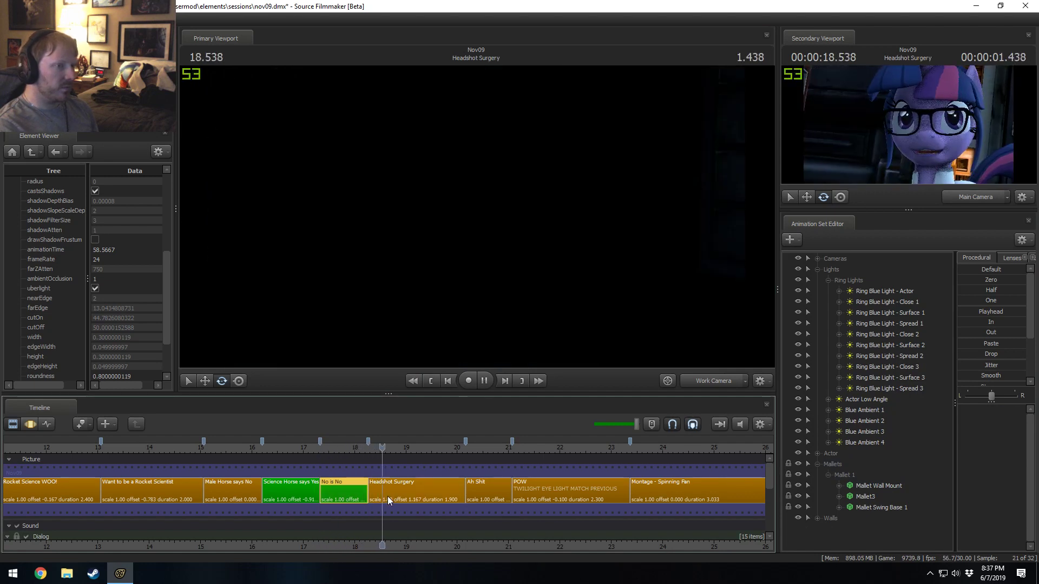
pyautogui.click(388, 496)
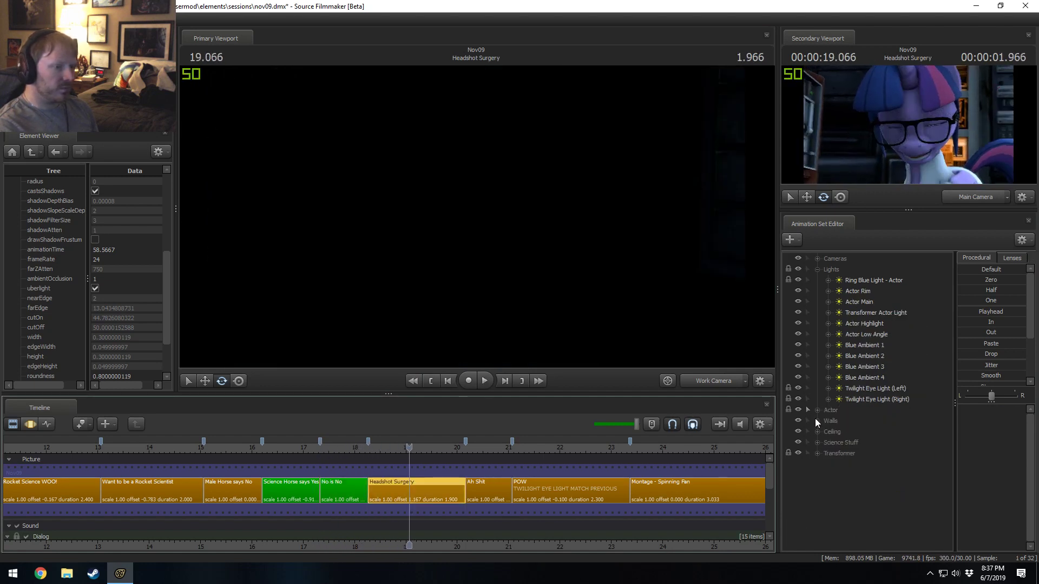
pyautogui.click(817, 410)
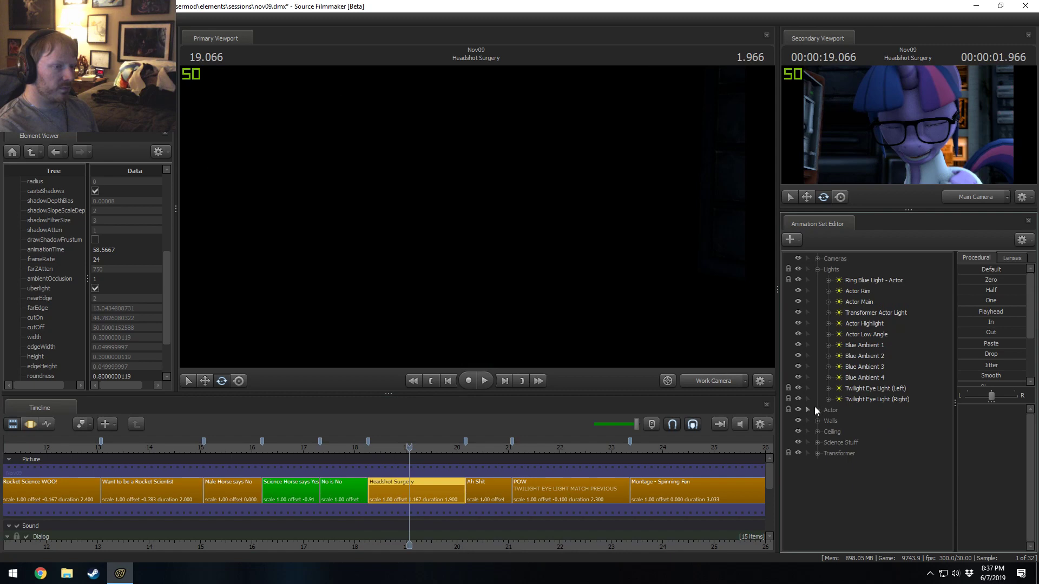
pyautogui.click(817, 269)
# - Examine the Science Horse says Yes set at 16.866 from the work camera for set pieces outside the shot
pyautogui.moveTo(311, 482); pyautogui.dragTo(297, 482)
pyautogui.click(722, 337)
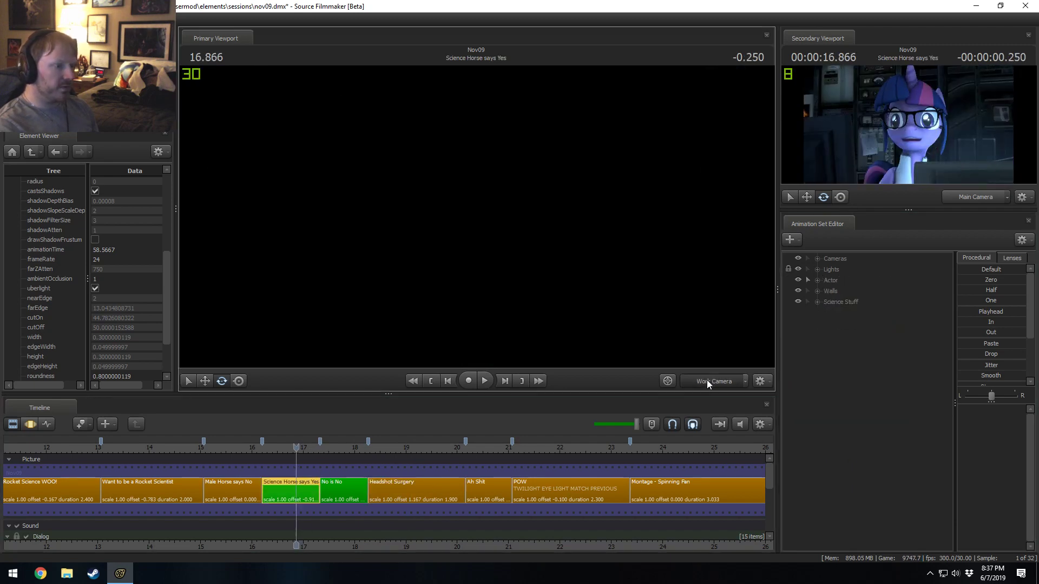
pyautogui.press('s')
pyautogui.moveTo(722, 337); pyautogui.dragTo(693, 276)
pyautogui.press('w')
pyautogui.press('s')
pyautogui.moveTo(495, 222)
pyautogui.mouseDown()
pyautogui.moveTo(460, 201)
pyautogui.moveTo(438, 206)
pyautogui.moveTo(496, 223)
pyautogui.mouseUp()
pyautogui.rightClick(529, 282)
pyautogui.click(559, 310)
pyautogui.moveTo(559, 311); pyautogui.dragTo(476, 204)
pyautogui.press('w')
pyautogui.rightClick(476, 203)
pyautogui.click(509, 233)
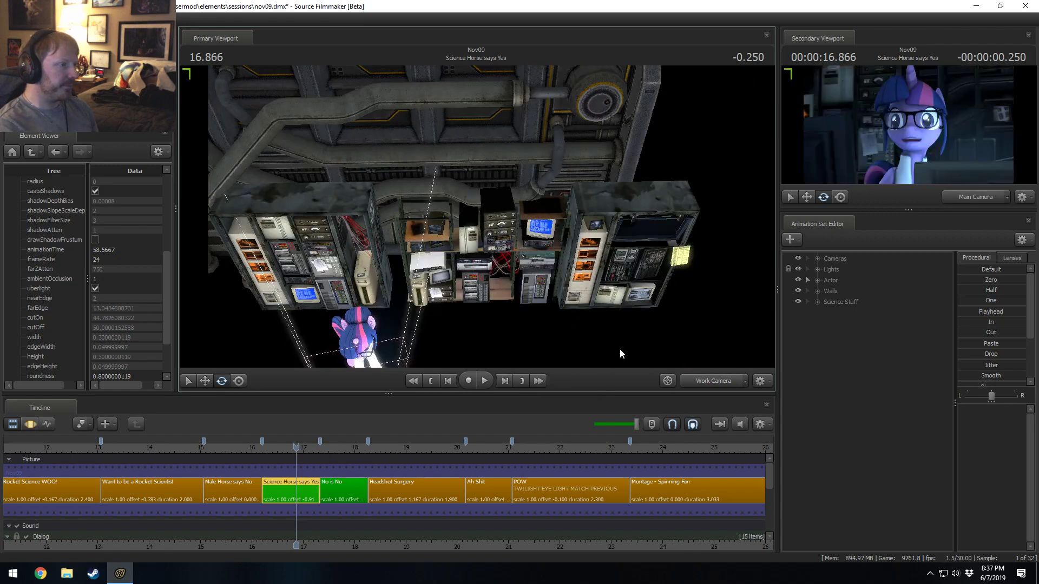
# - Return to the main camera and play the cut from Science Horse says Yes into No is No
pyautogui.click(713, 381)
pyautogui.press('F3')
pyautogui.press('space')
pyautogui.press('space')
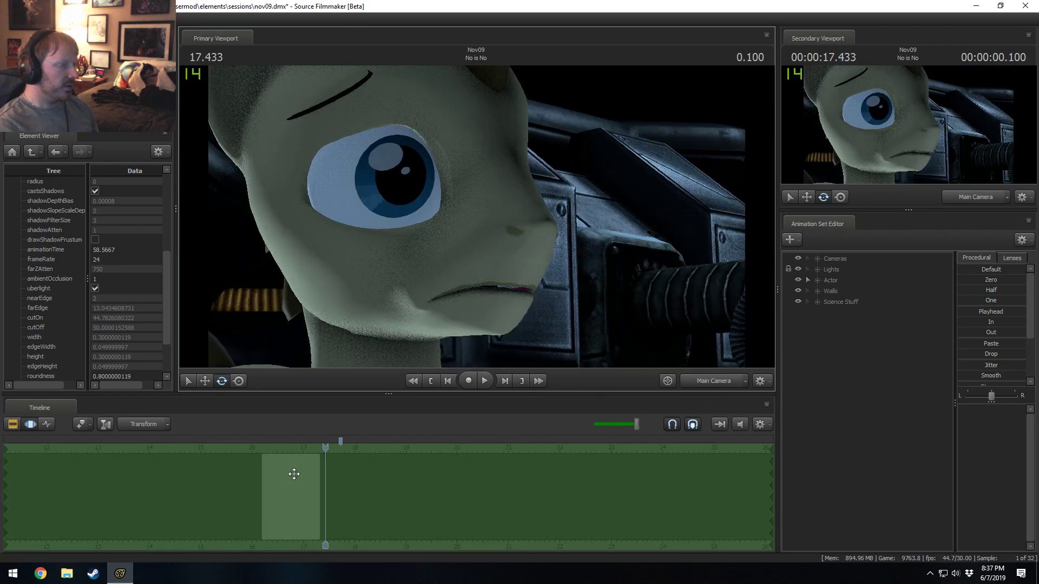
pyautogui.press('F2')
# - Play back the Ah Shit shot from its start through the main camera
pyautogui.scroll(2, 339, 449)
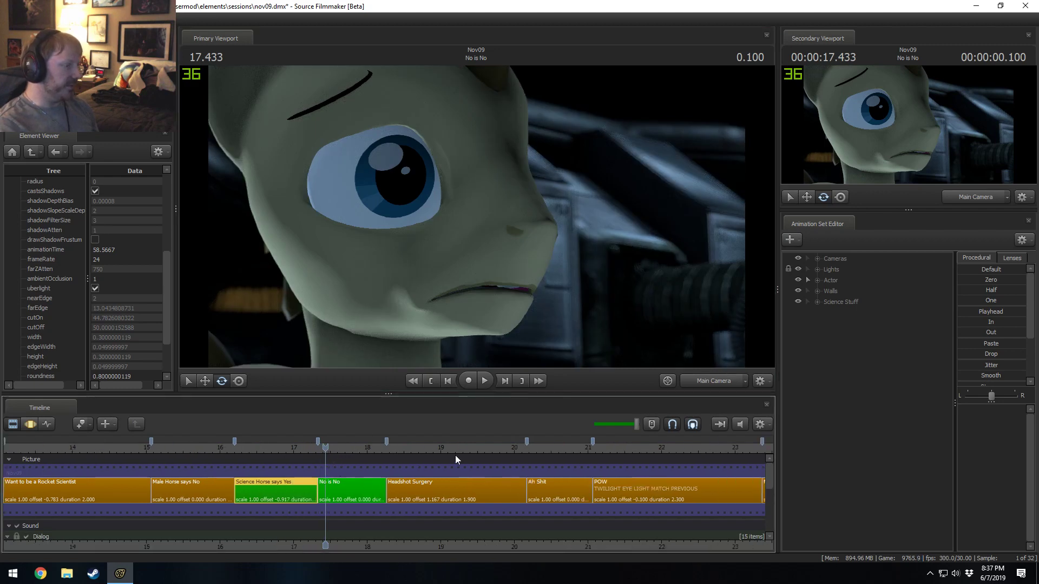
pyautogui.click(483, 451)
pyautogui.click(502, 497)
pyautogui.press('space')
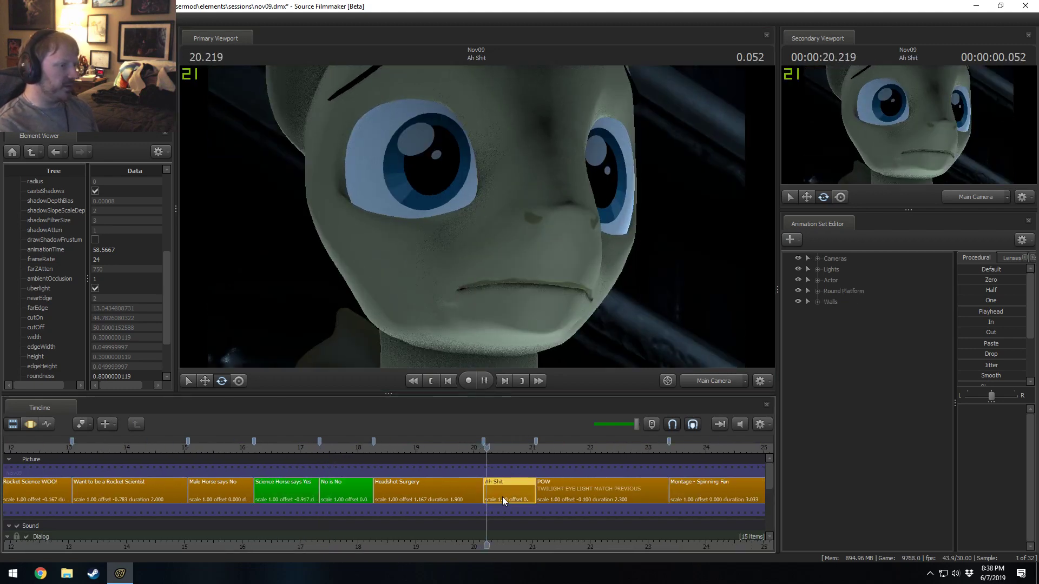
pyautogui.press('space')
# - Check the Ah Shit set from the work camera and delete the Round Platform group with its three models
pyautogui.click(817, 303)
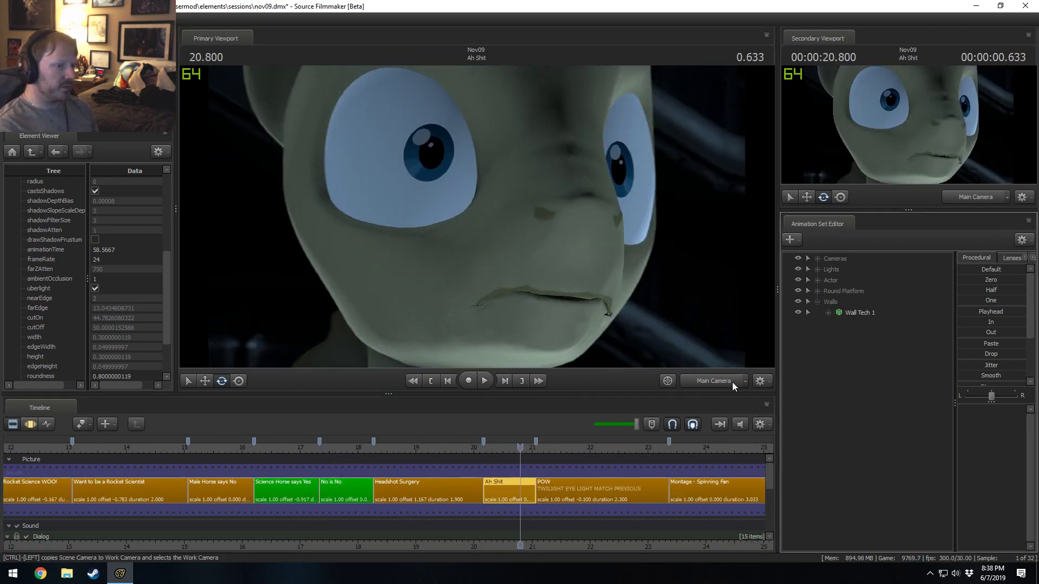
pyautogui.click(732, 382)
pyautogui.moveTo(719, 178); pyautogui.dragTo(722, 150)
pyautogui.click(816, 292)
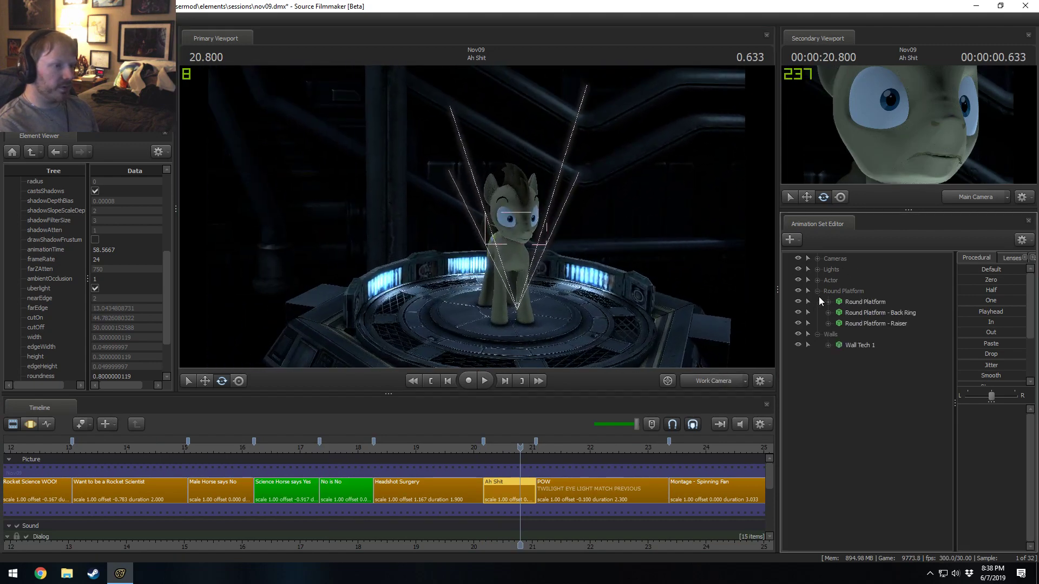
pyautogui.click(842, 294)
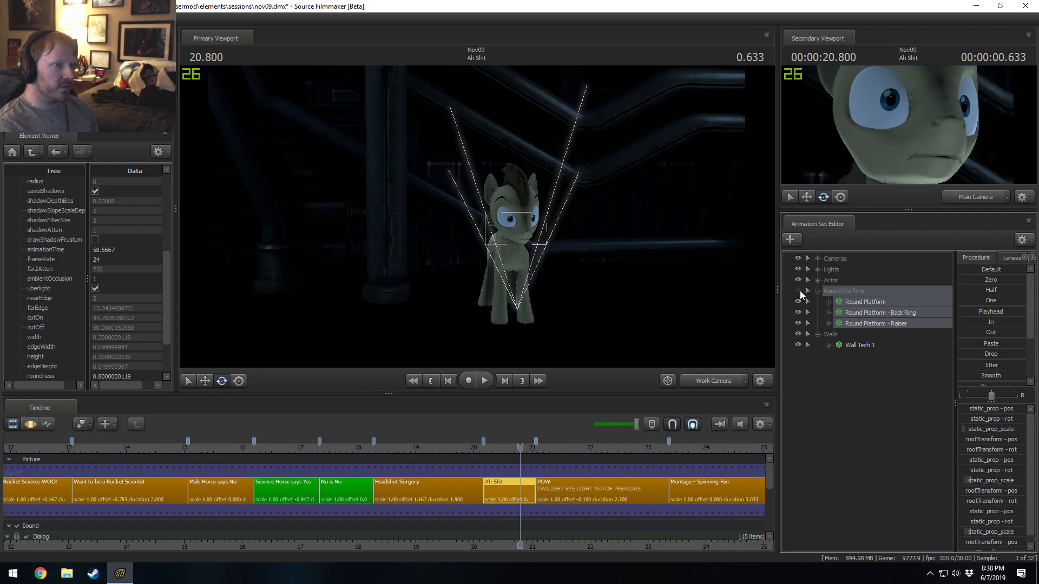
pyautogui.rightClick(855, 317)
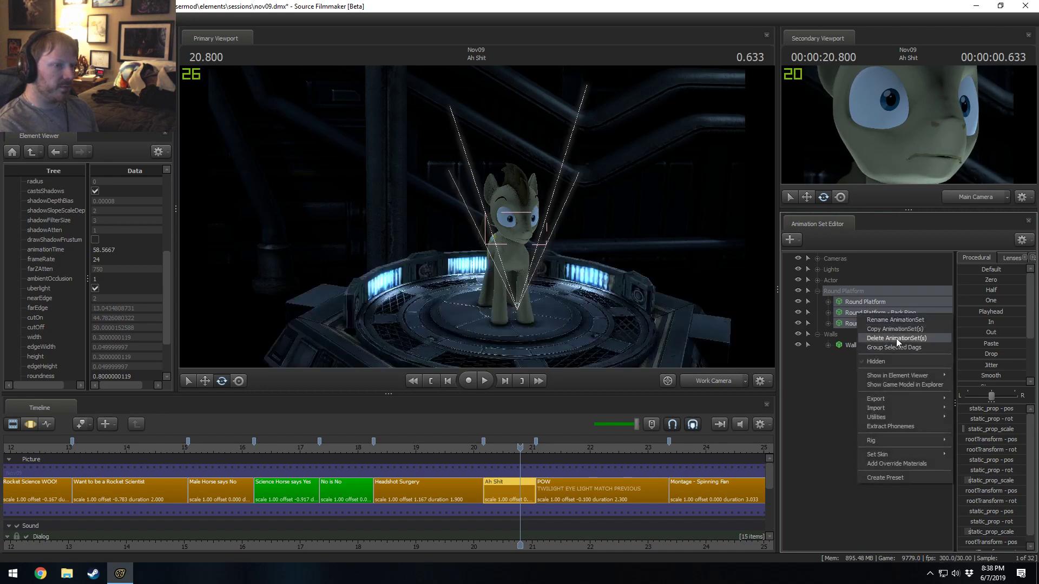
pyautogui.click(896, 339)
pyautogui.rightClick(849, 298)
pyautogui.click(860, 307)
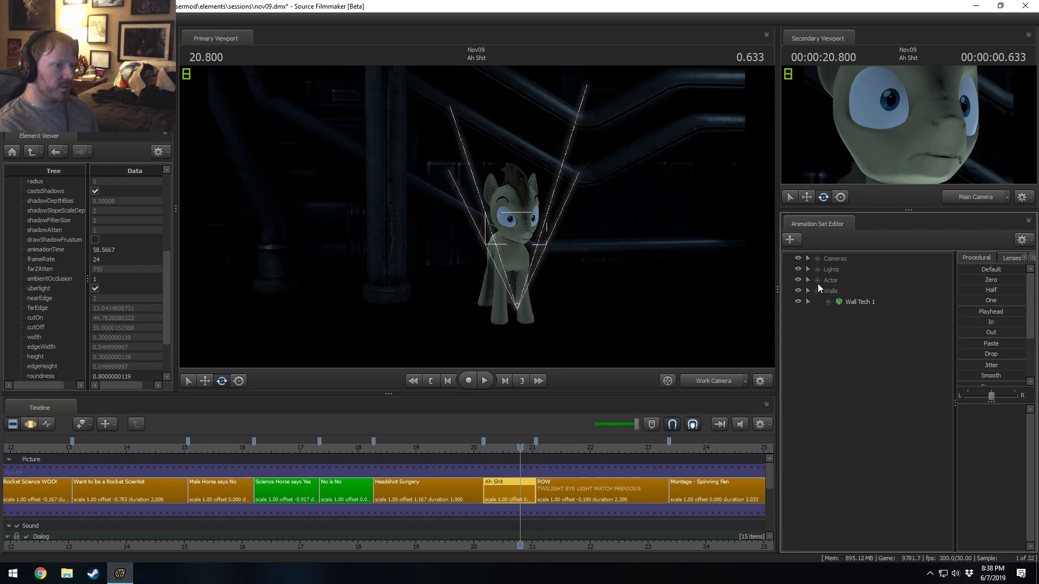
# - In the Ah Shit shot, hide the Close and Spread ring blue lights 1 to 3, then delete all six
pyautogui.click(818, 269)
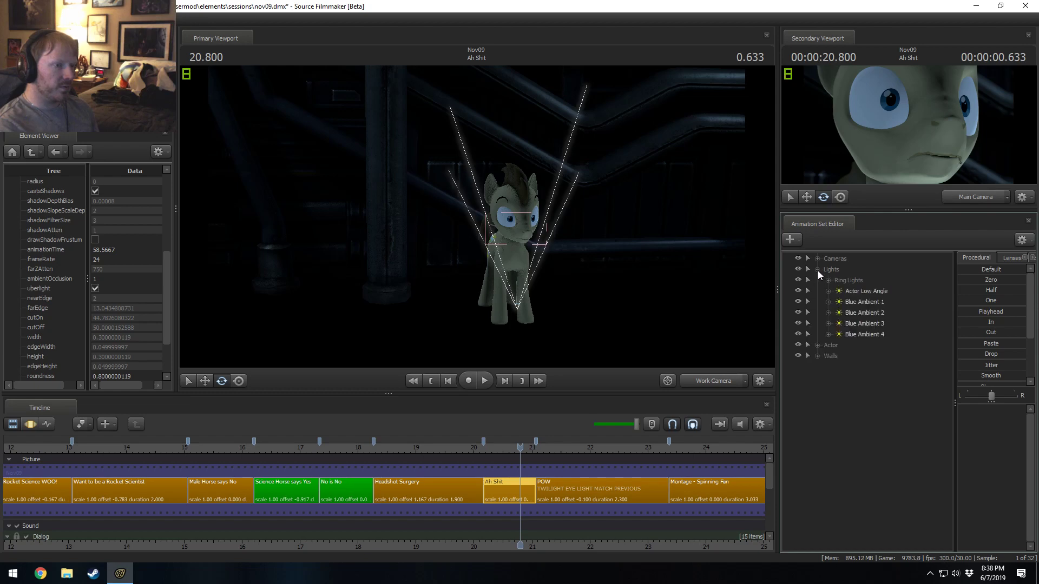
pyautogui.click(808, 302)
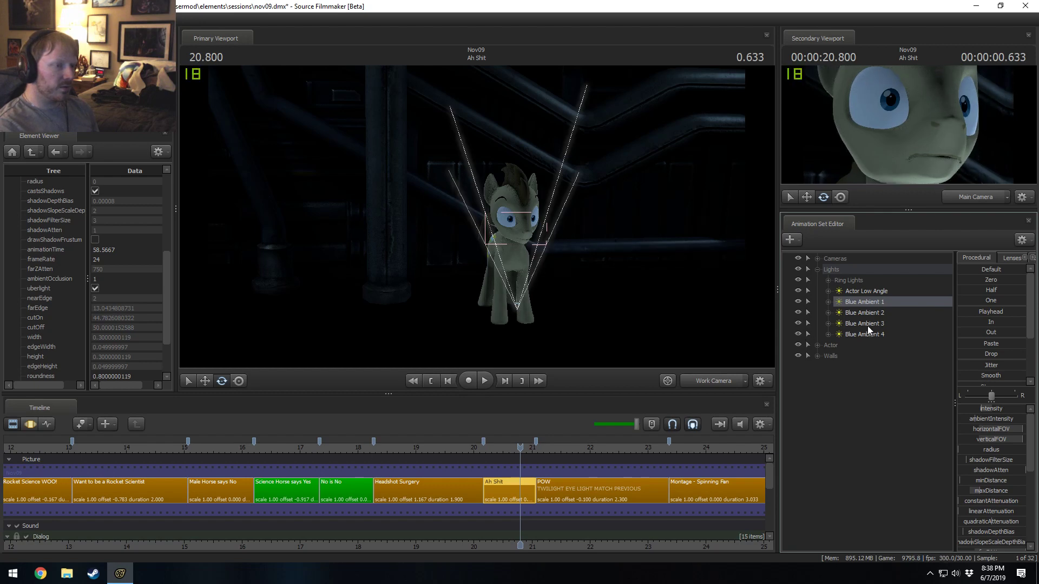
pyautogui.click(827, 281)
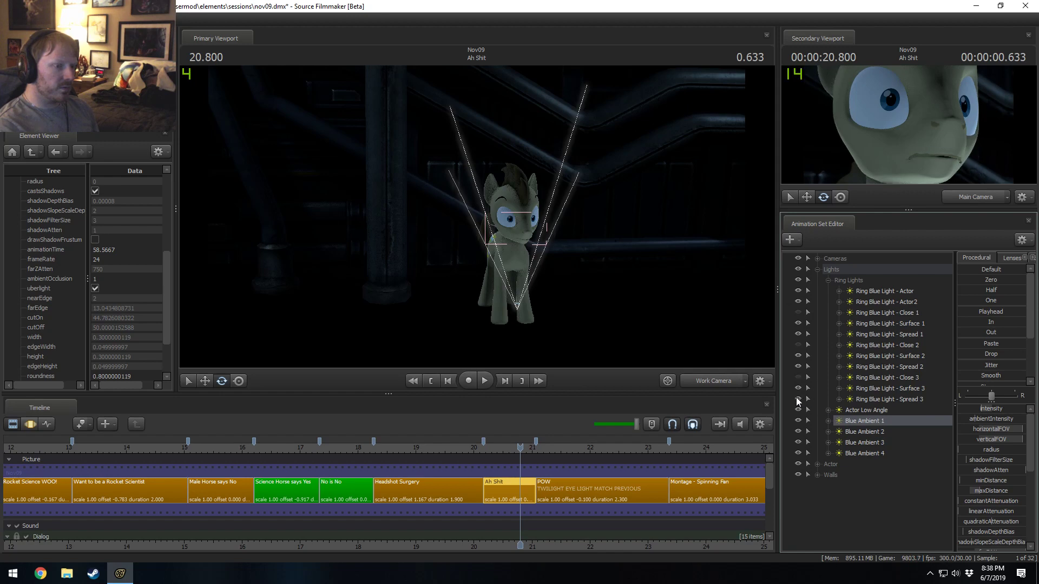
pyautogui.click(798, 335)
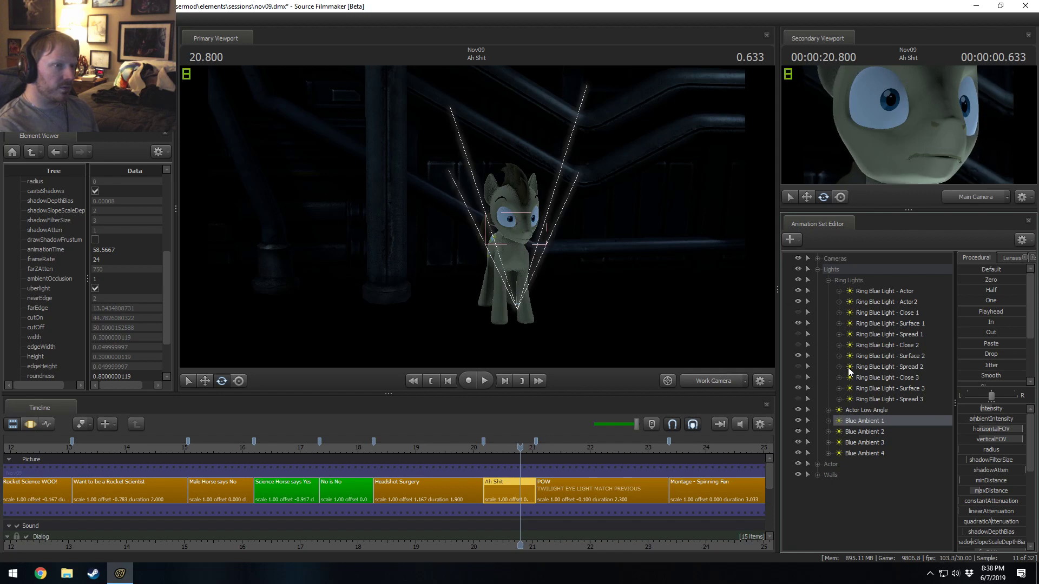
pyautogui.click(883, 401)
pyautogui.keyDown('ctrl'); pyautogui.click(883, 377); pyautogui.keyUp('ctrl')
pyautogui.keyDown('ctrl'); pyautogui.click(884, 367); pyautogui.keyUp('ctrl')
pyautogui.keyDown('ctrl'); pyautogui.click(882, 346); pyautogui.keyUp('ctrl')
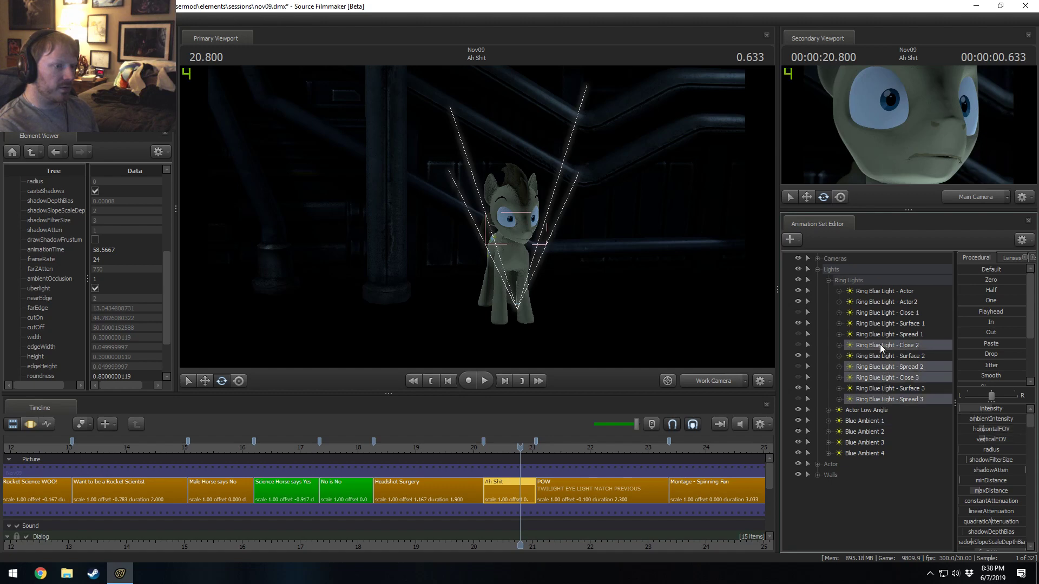
pyautogui.keyDown('ctrl'); pyautogui.click(888, 335); pyautogui.keyUp('ctrl')
pyautogui.keyDown('ctrl'); pyautogui.click(888, 313); pyautogui.keyUp('ctrl')
pyautogui.rightClick(889, 313)
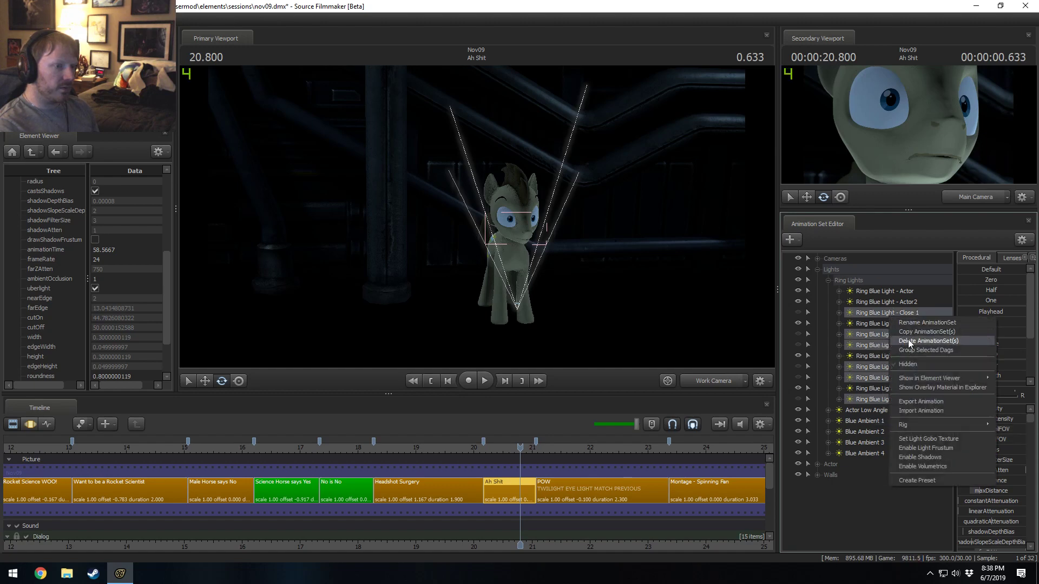
pyautogui.click(904, 341)
# - Hide the Ring Blue Light Surface 1, 2 and 3 lights in Ah Shit, then delete all three
pyautogui.click(797, 313)
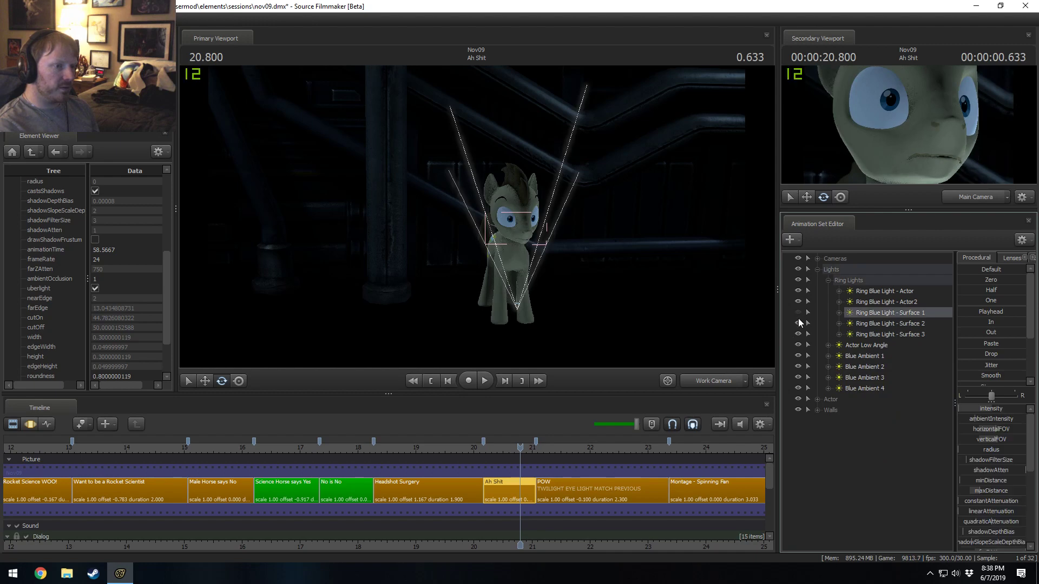
pyautogui.click(798, 324)
pyautogui.click(879, 334)
pyautogui.keyDown('shift'); pyautogui.click(884, 314); pyautogui.keyUp('shift')
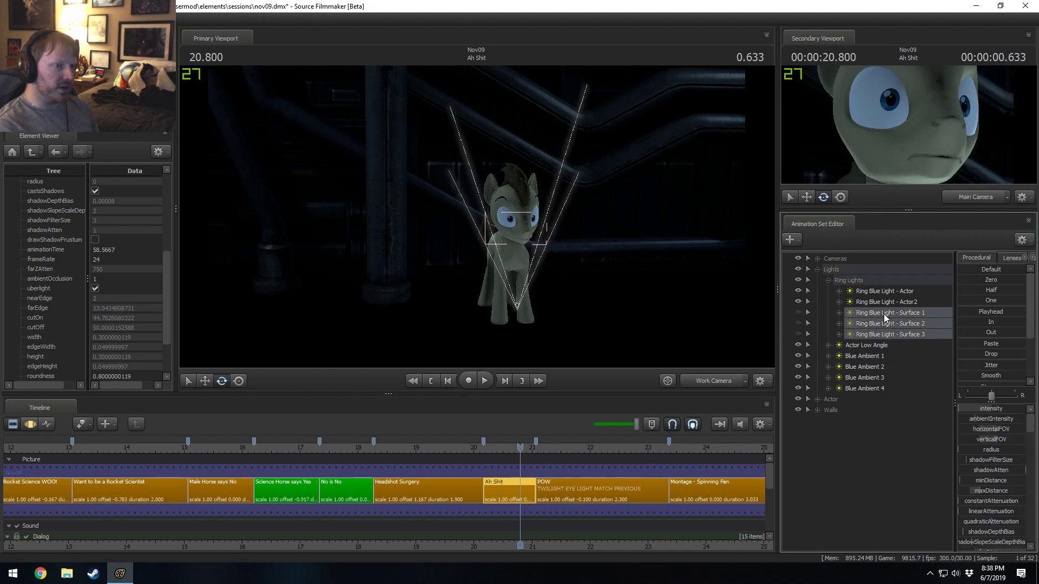
pyautogui.rightClick(884, 314)
pyautogui.click(894, 329)
pyautogui.rightClick(895, 329)
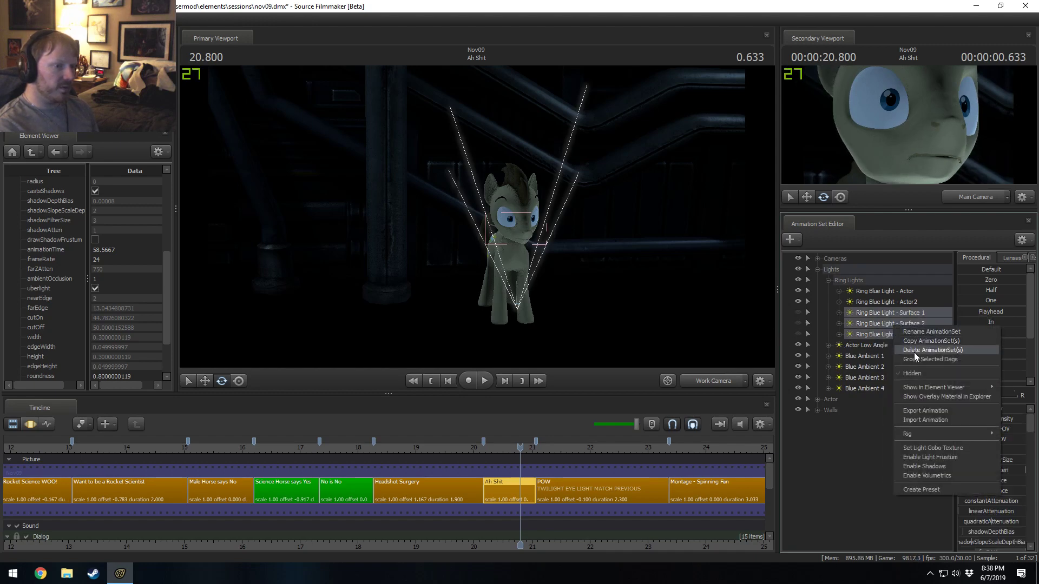
pyautogui.click(914, 352)
pyautogui.click(817, 270)
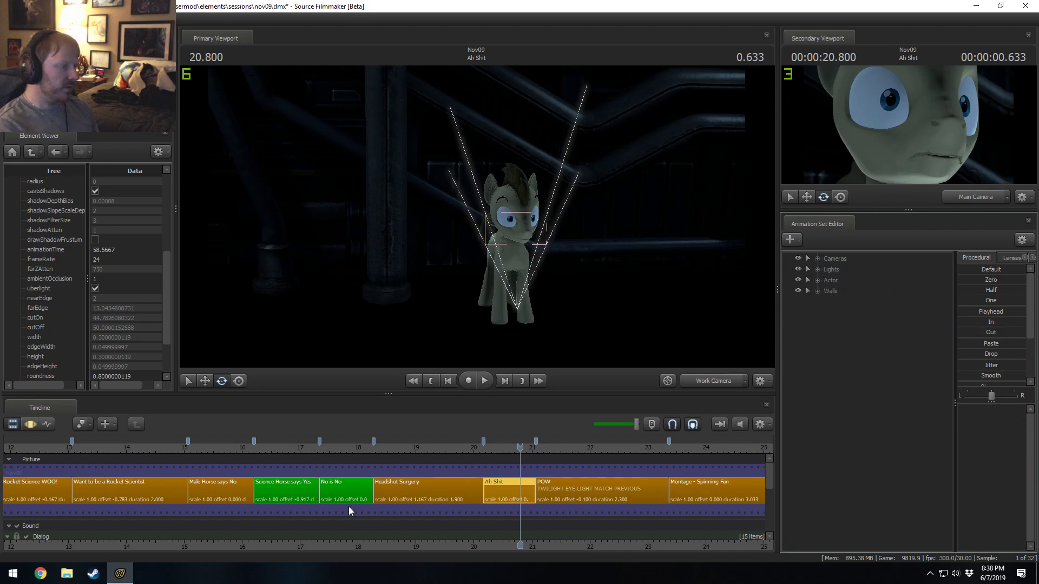
# - In No is No at 17.866, delete the Close, Surface and Spread ring blue lights 1 to 3, keeping only the Actor ring light
pyautogui.click(340, 488)
pyautogui.click(350, 448)
pyautogui.click(819, 270)
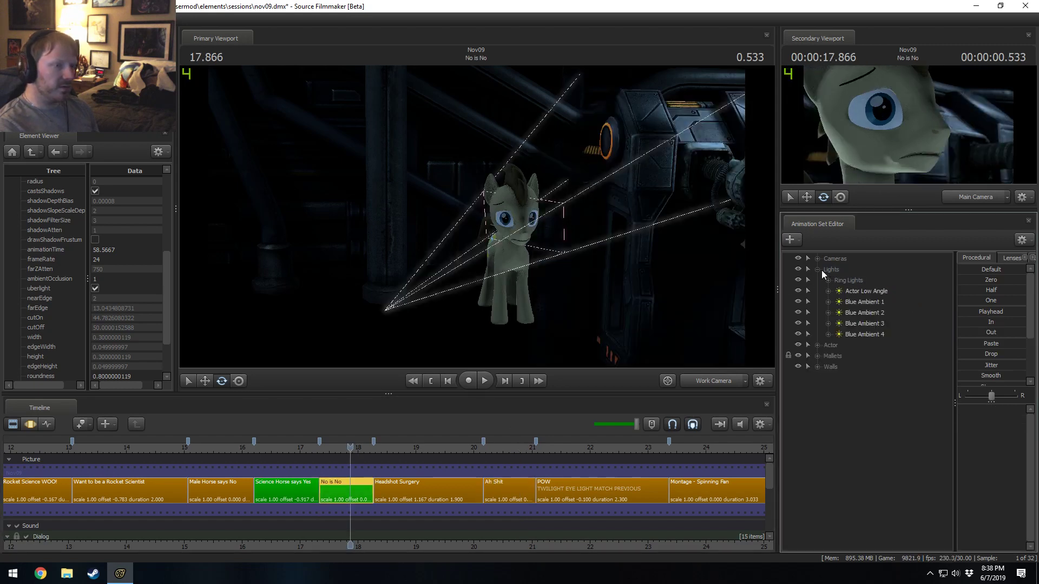
pyautogui.click(900, 388)
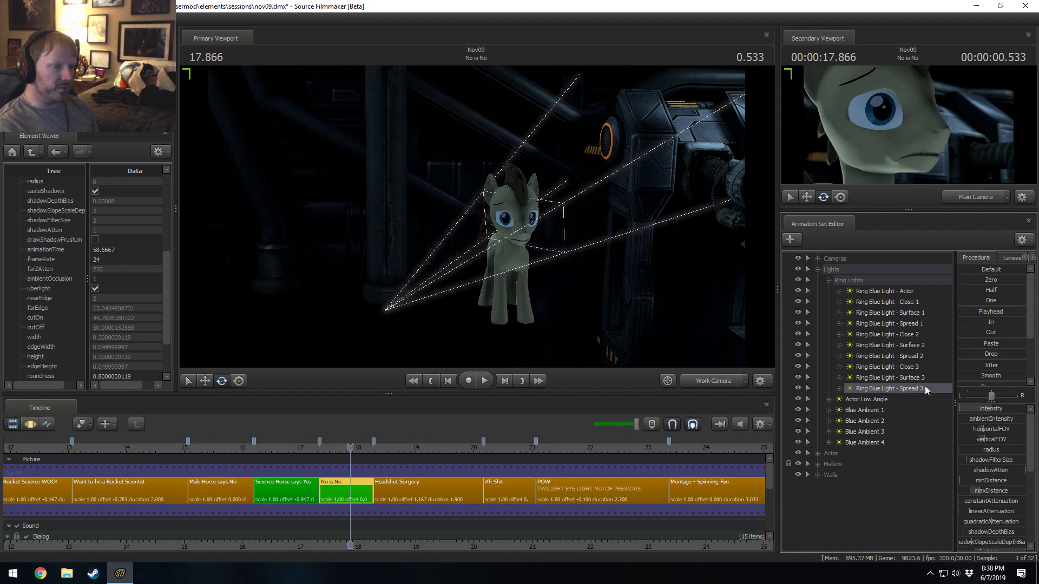
pyautogui.keyDown('ctrl'); pyautogui.click(920, 378); pyautogui.keyUp('ctrl')
pyautogui.keyDown('ctrl'); pyautogui.click(920, 356); pyautogui.keyUp('ctrl')
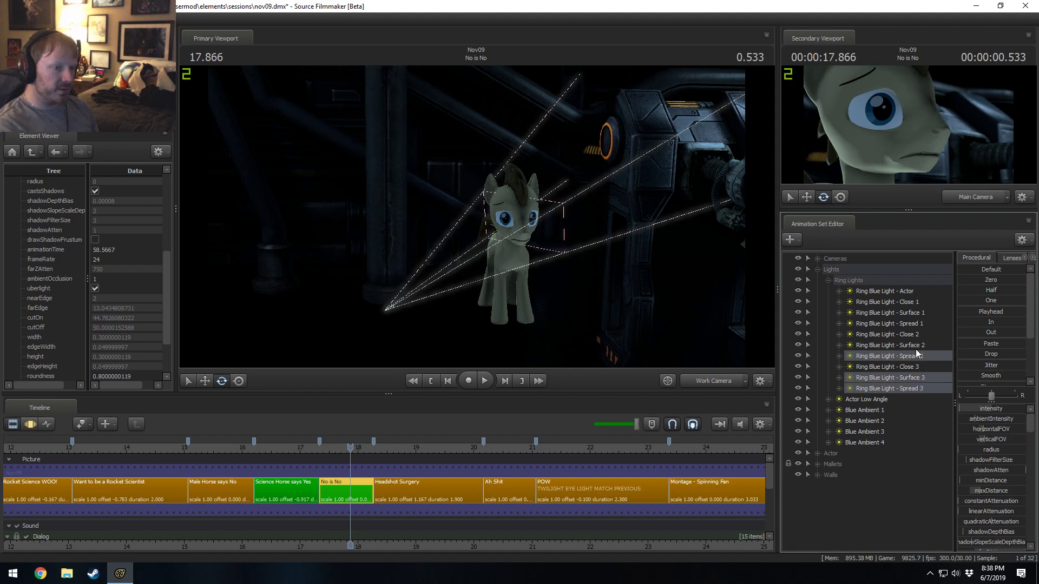
pyautogui.keyDown('ctrl'); pyautogui.click(918, 345); pyautogui.keyUp('ctrl')
pyautogui.click(916, 346)
pyautogui.click(914, 313)
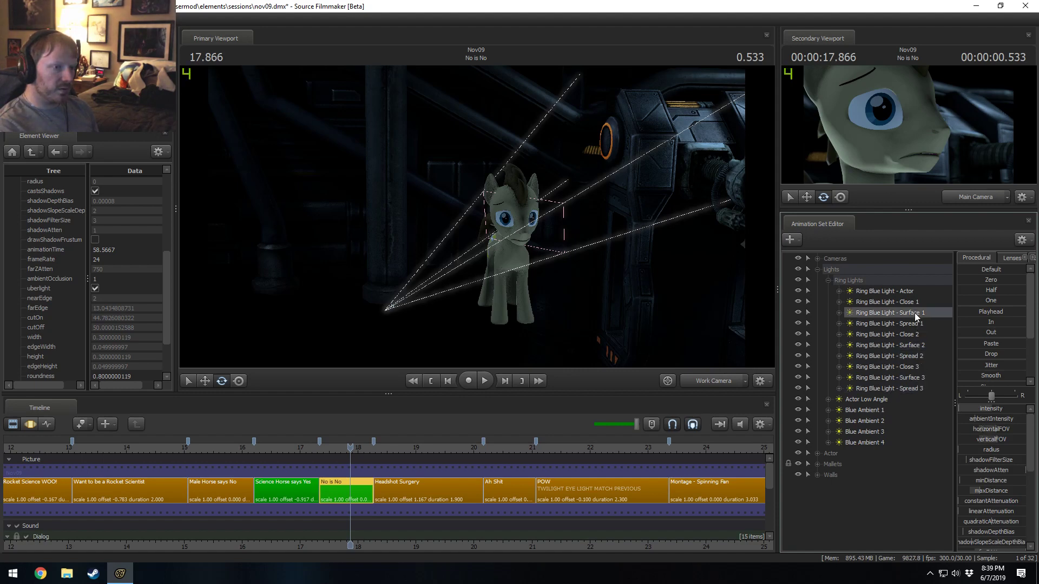
pyautogui.click(915, 302)
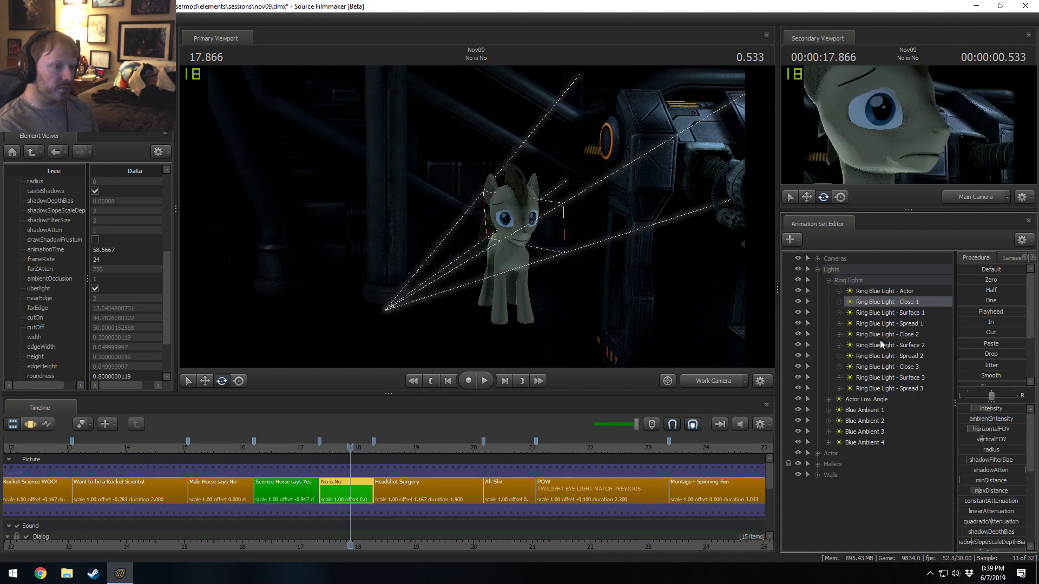
pyautogui.click(892, 389)
pyautogui.rightClick(898, 308)
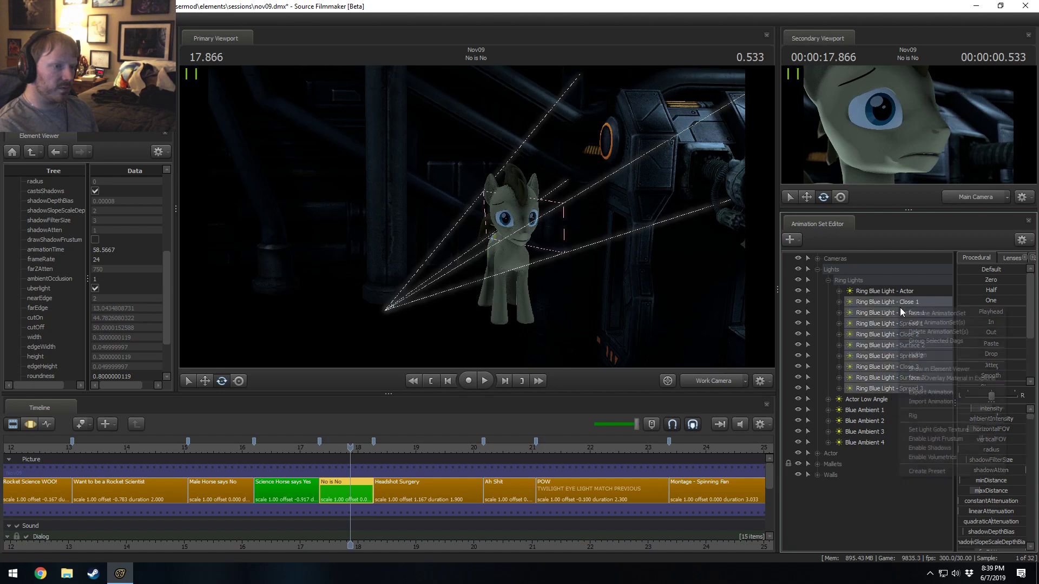
pyautogui.click(916, 332)
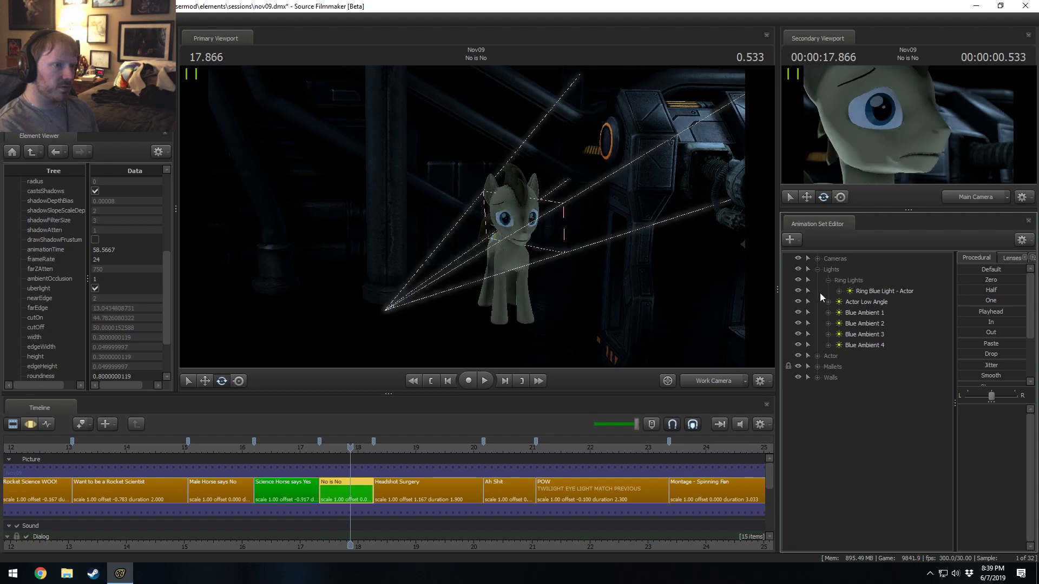
pyautogui.click(818, 269)
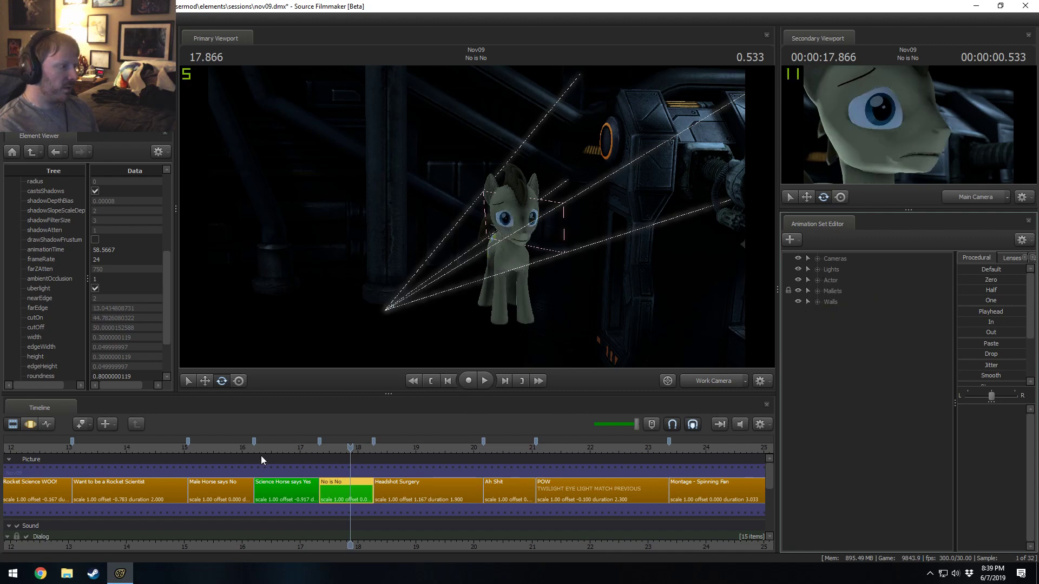
# - Play back from the start of No is No into Ah Shit, viewing it through the main camera
pyautogui.click(324, 448)
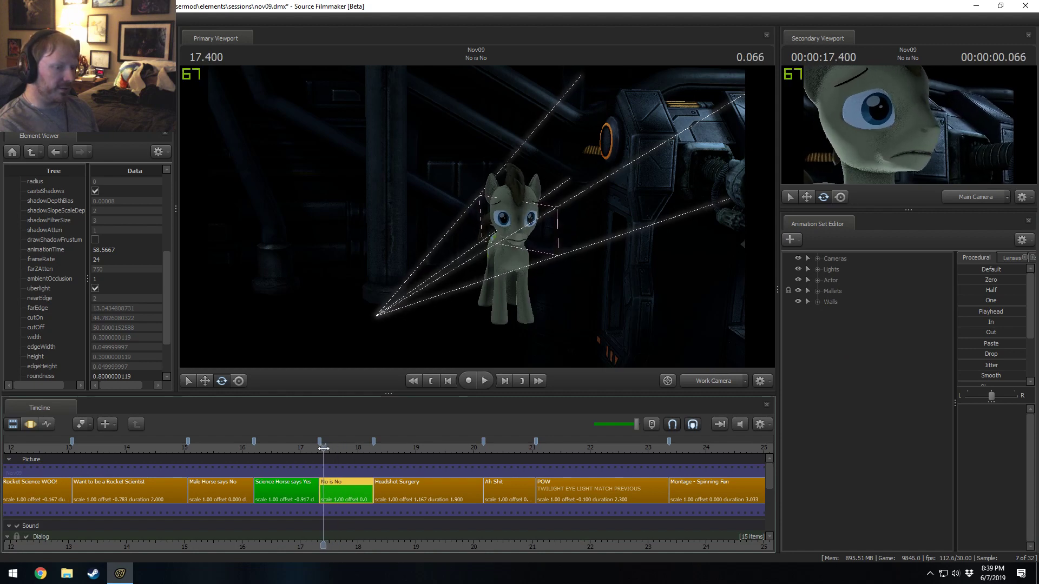
pyautogui.press('space')
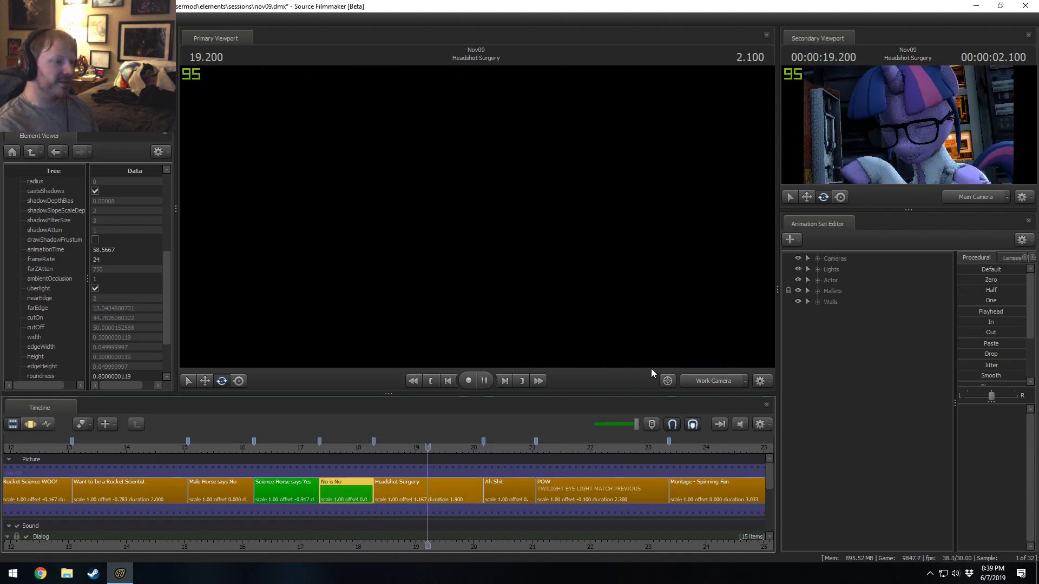
pyautogui.press('space')
pyautogui.click(740, 385)
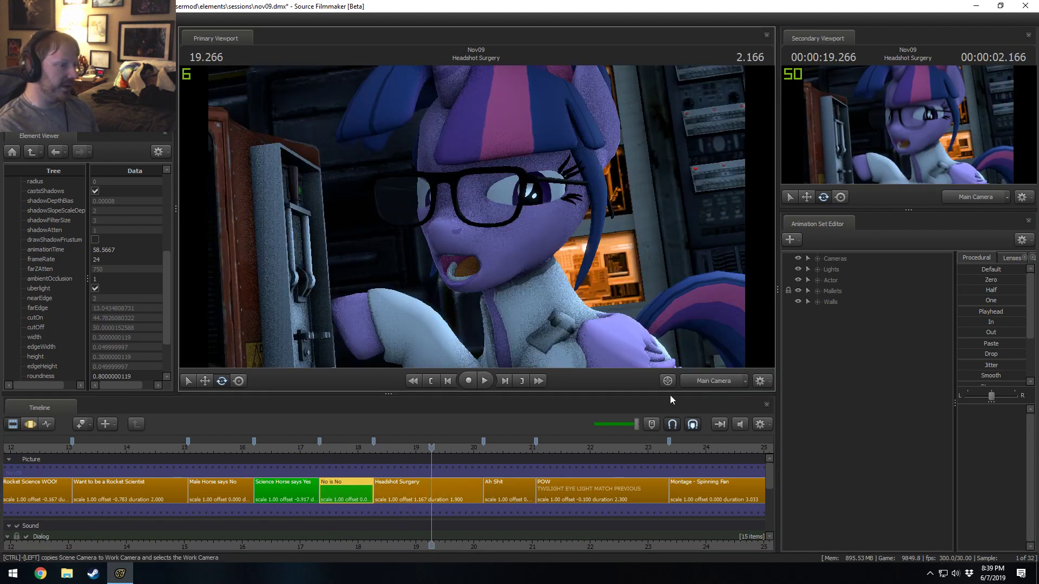
pyautogui.click(329, 448)
pyautogui.press('space')
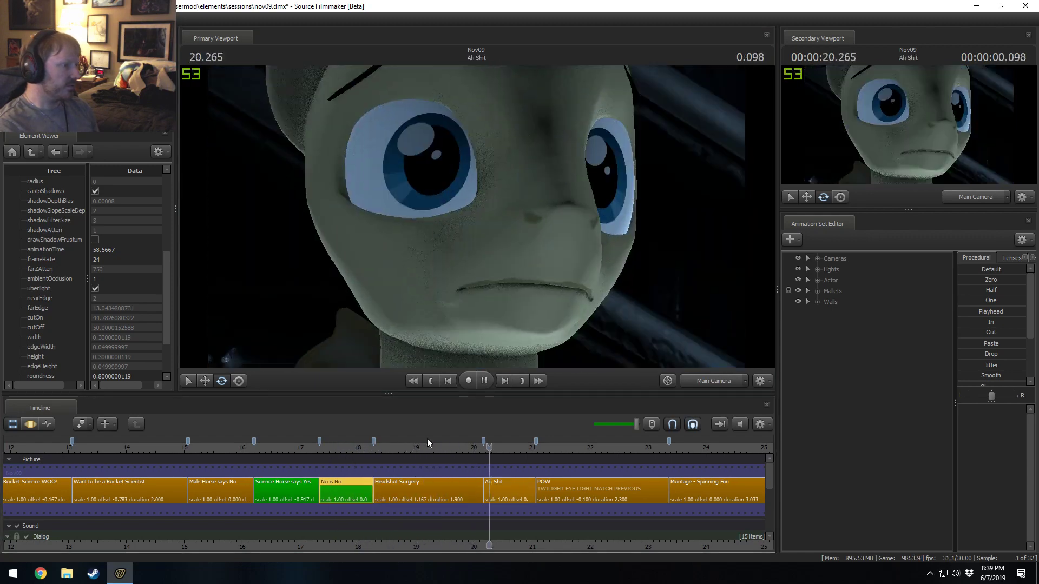
pyautogui.press('space')
# - Play back the second half of the Science Horse says Yes shot
pyautogui.click(278, 448)
pyautogui.press('space')
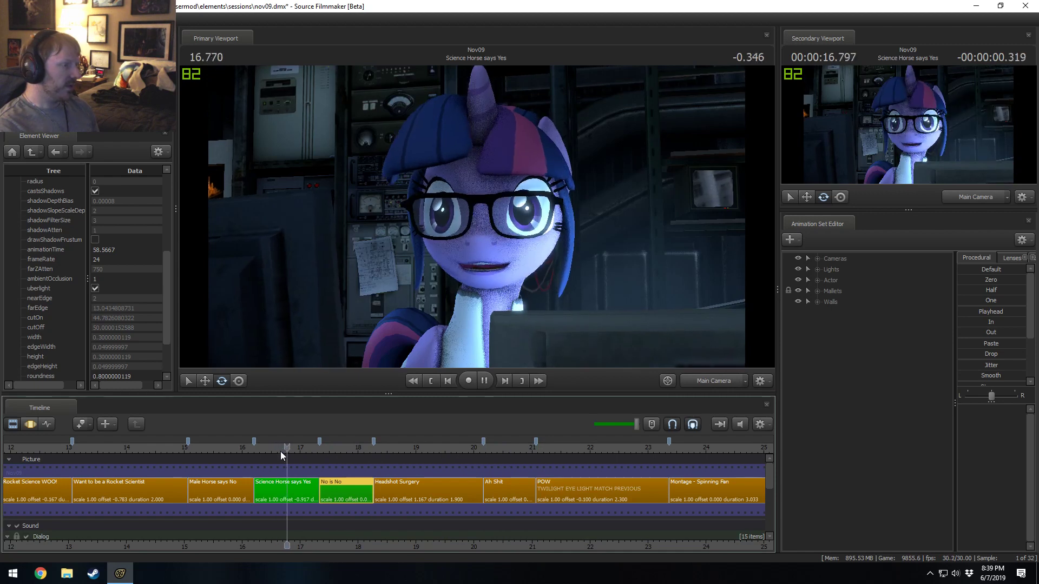
pyautogui.press('space')
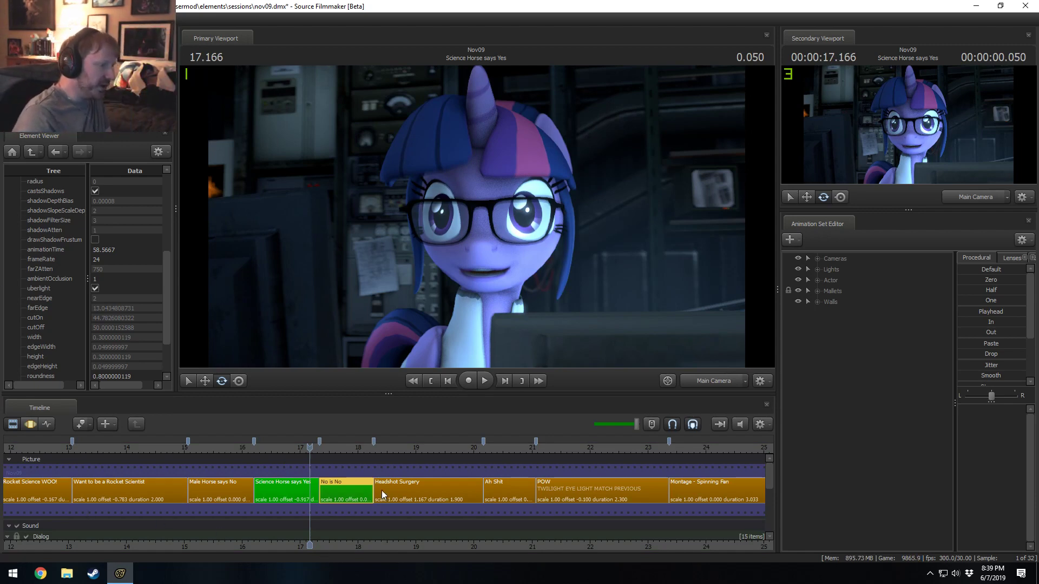
# - Mark the Ah Shit clip green by setting its background color to red 0 and green 150
pyautogui.click(410, 488)
pyautogui.rightClick(410, 488)
pyautogui.click(526, 495)
pyautogui.rightClick(524, 493)
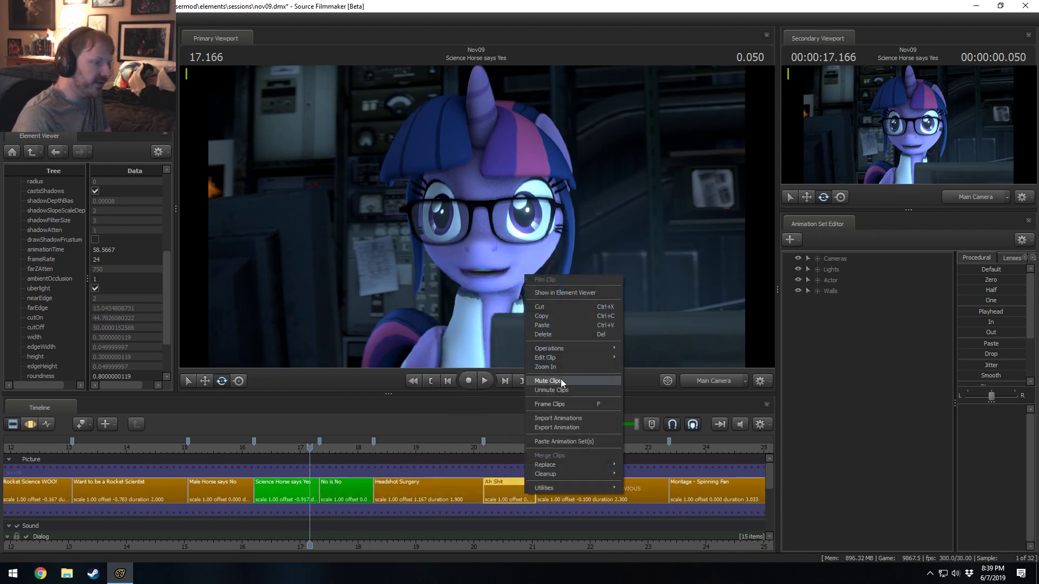
pyautogui.moveTo(561, 358)
pyautogui.click(663, 360)
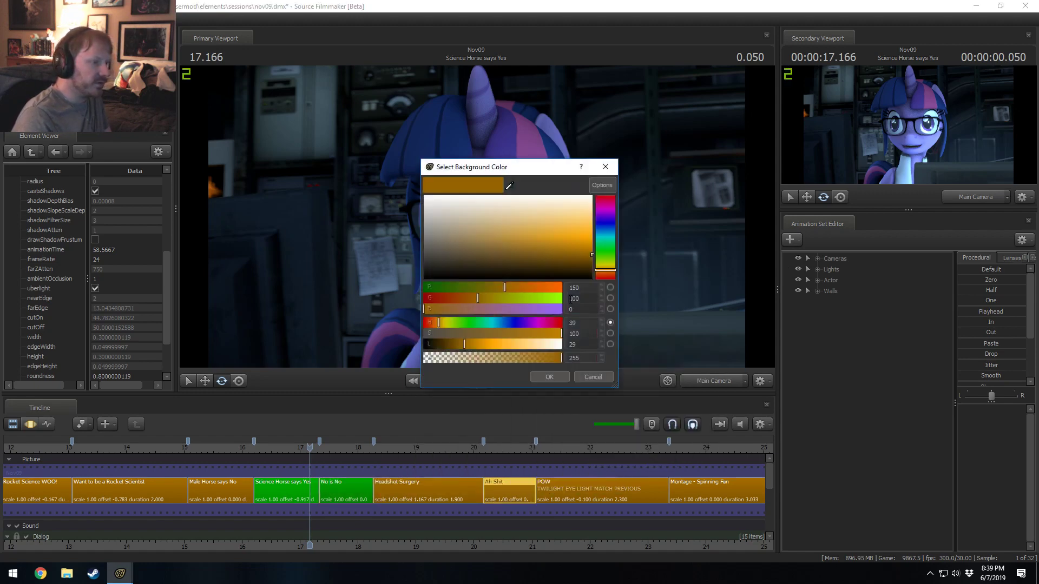
pyautogui.write('0')
pyautogui.press('Tab')
pyautogui.write('150')
pyautogui.press('Return')
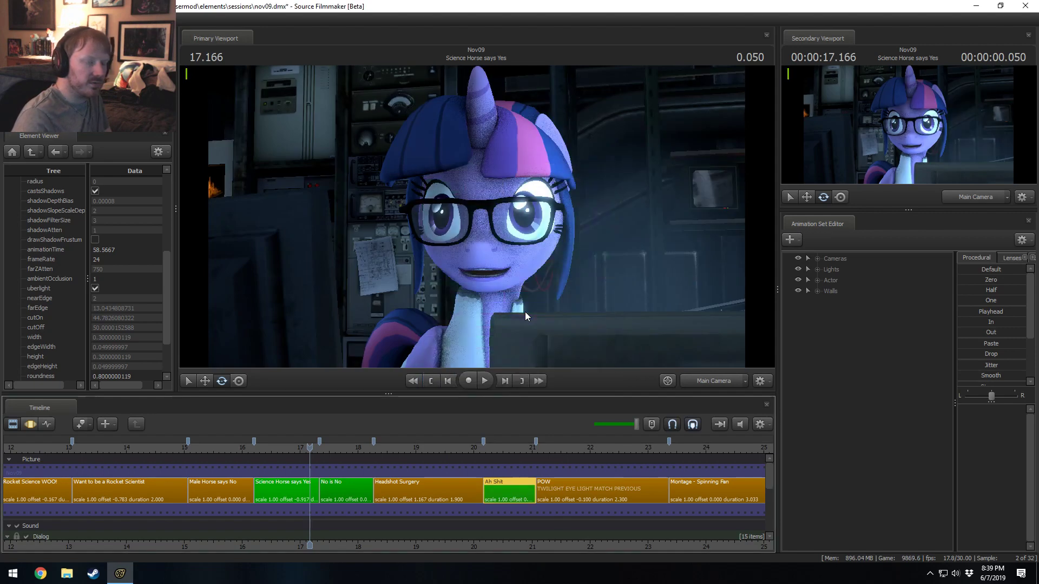
# - Select the Headshot Surgery clip and play it back up to the cut into Ah Shit
pyautogui.scroll(-6, 440, 511)
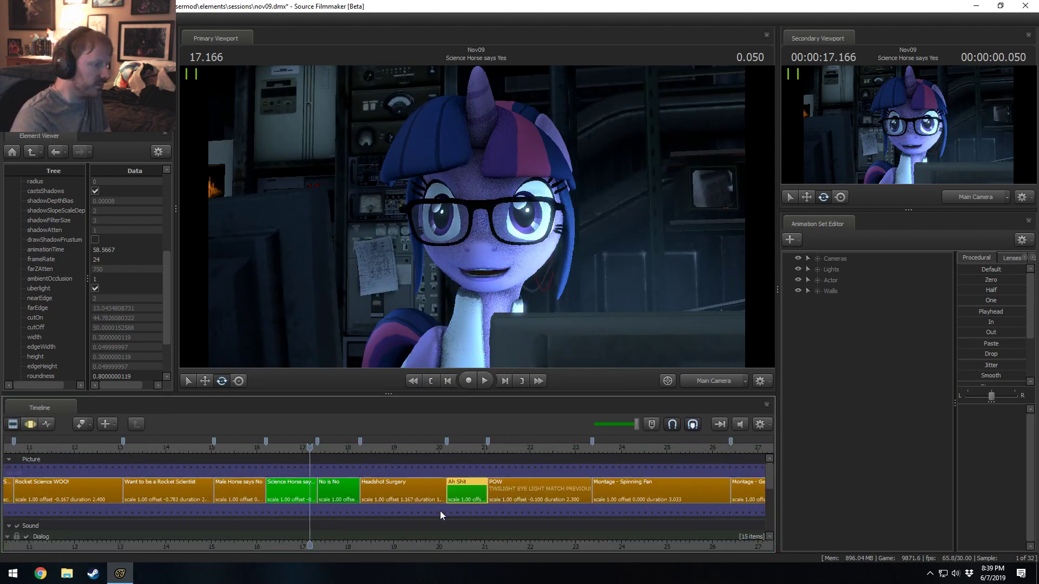
pyautogui.scroll(2, 302, 491)
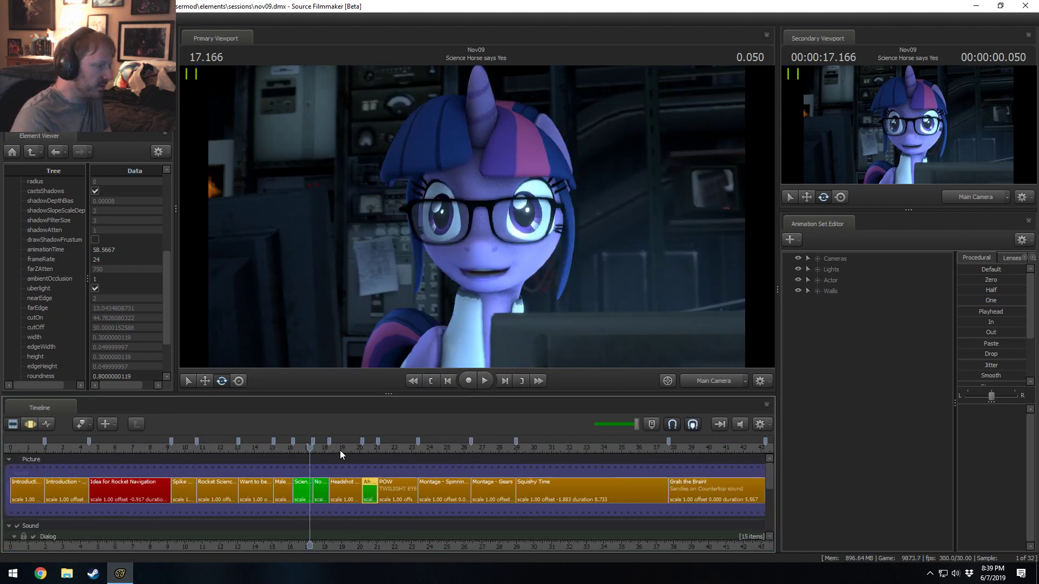
pyautogui.click(336, 450)
pyautogui.scroll(3, 333, 460)
pyautogui.click(332, 480)
pyautogui.press('space')
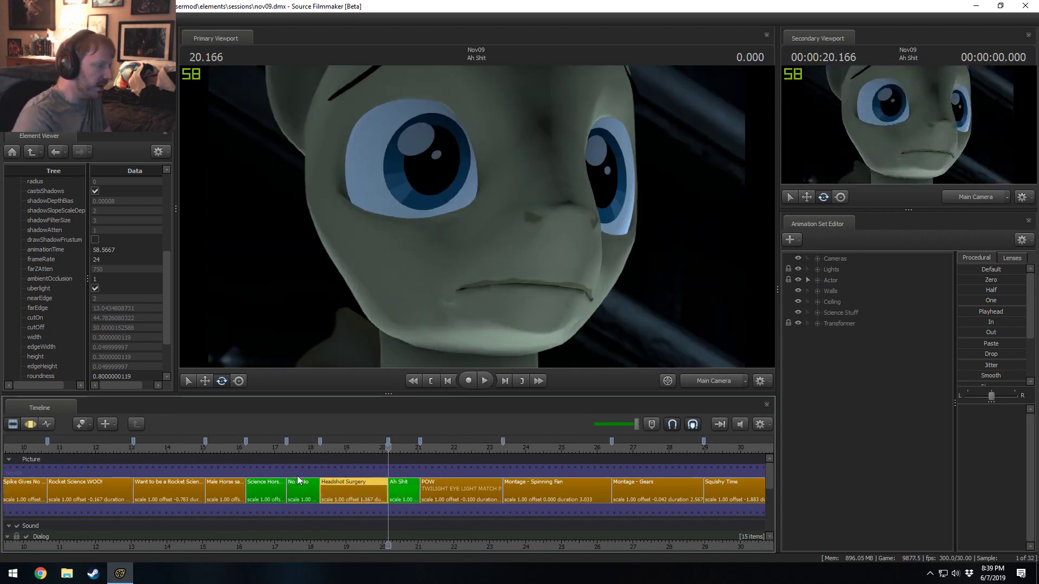
# - Select the Male Horse says No clip and play it back several times from near its start
pyautogui.click(207, 458)
pyautogui.press('space')
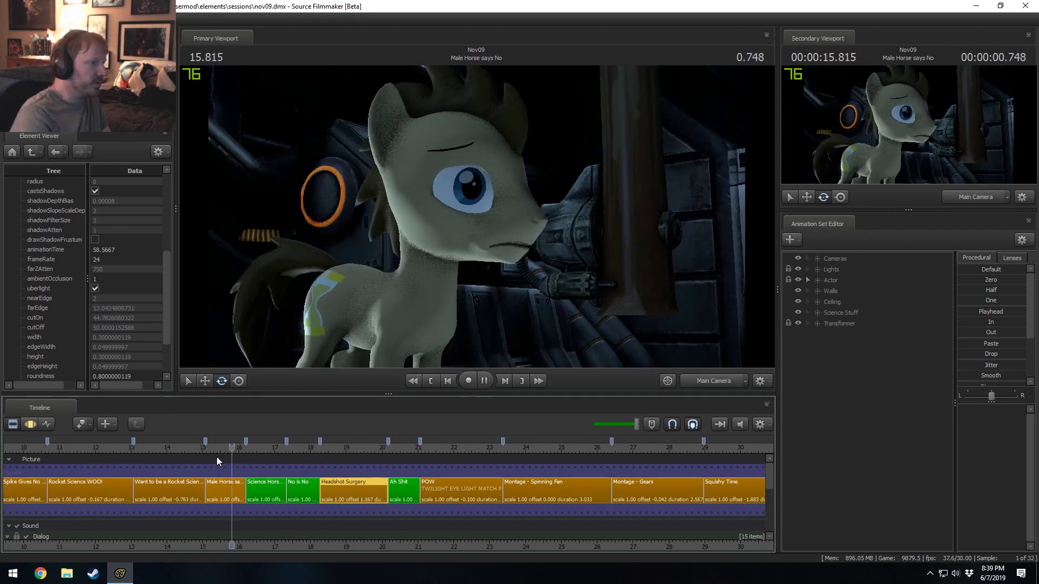
pyautogui.press('space')
pyautogui.click(219, 489)
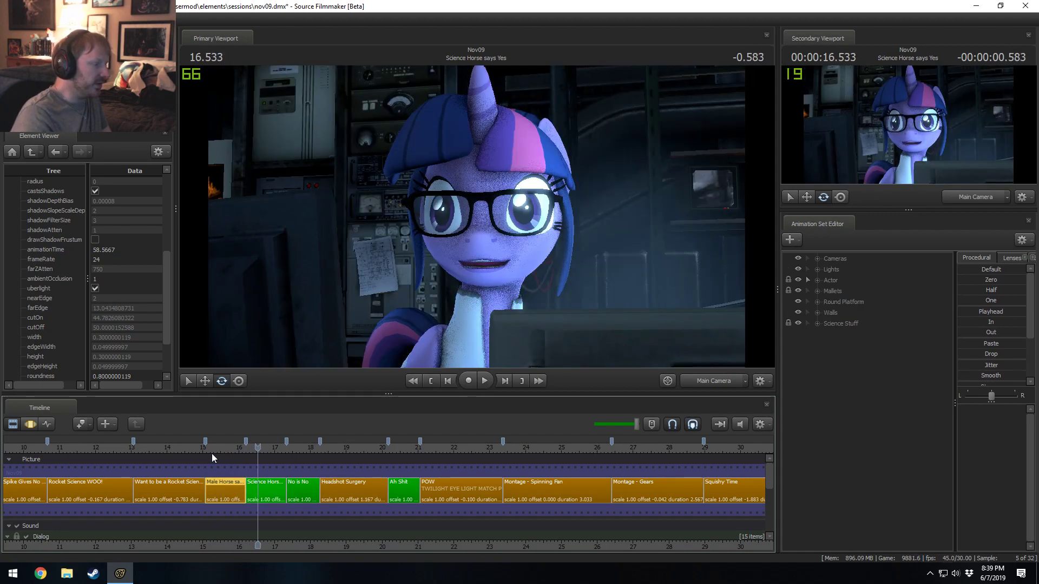
pyautogui.click(218, 445)
pyautogui.press('space')
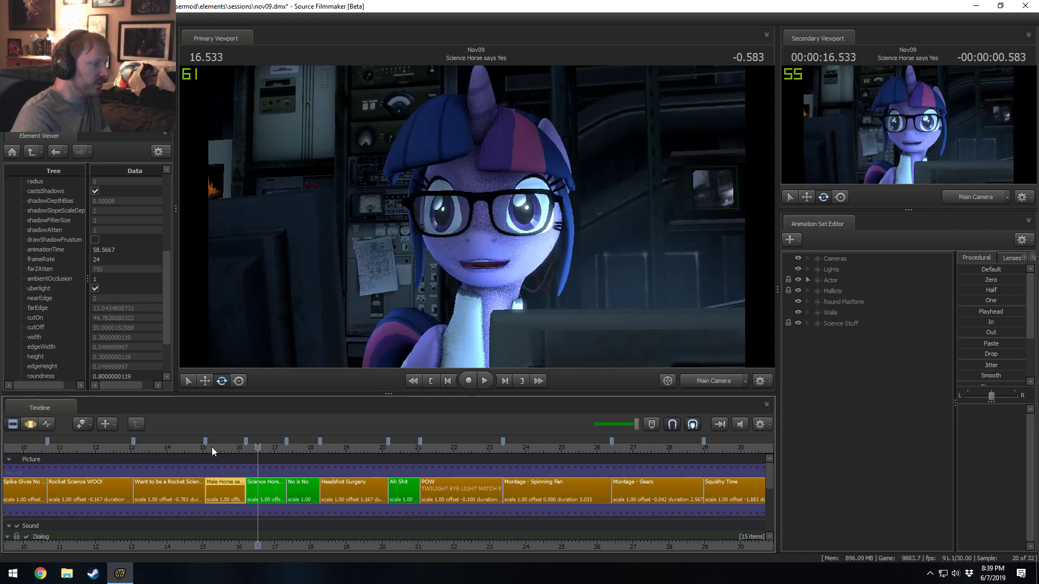
pyautogui.click(214, 446)
pyautogui.press('space')
pyautogui.press('space')
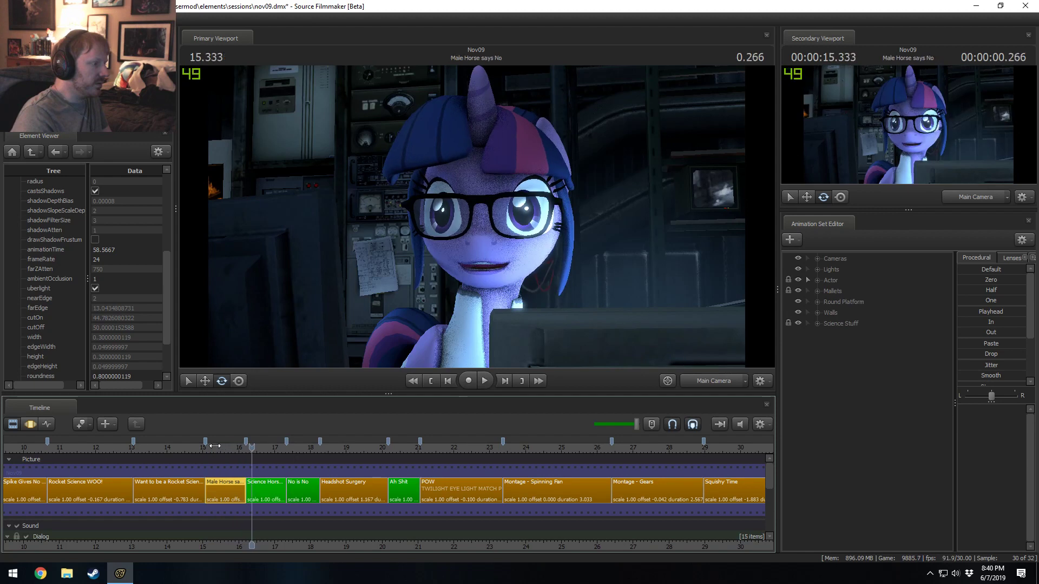
pyautogui.press('space')
pyautogui.press('space')
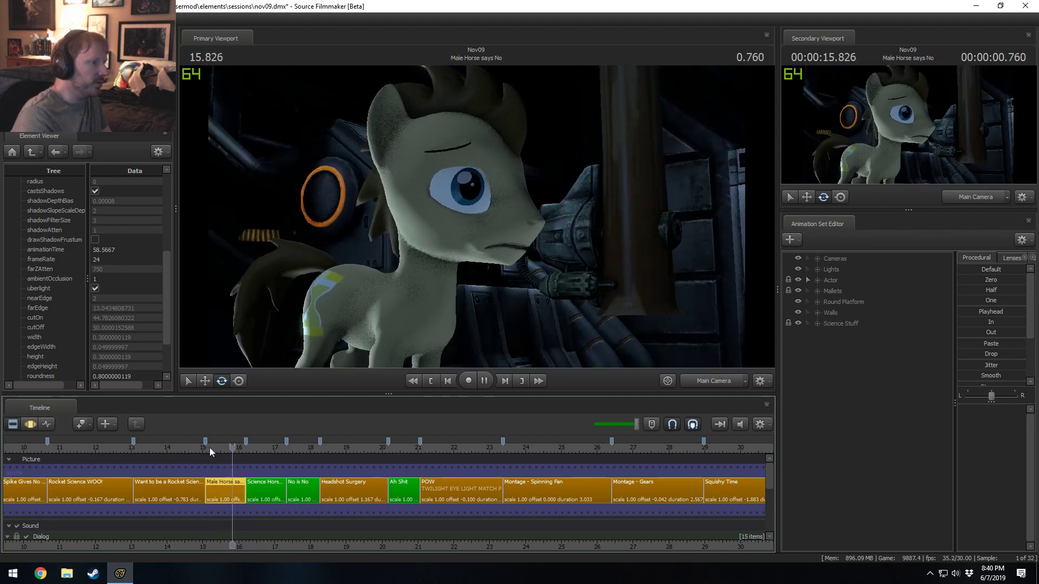
# - Replay the Male Horse says No shot from its start to check the motion
pyautogui.click(210, 447)
pyautogui.press('space')
pyautogui.press('space')
pyautogui.press('space')
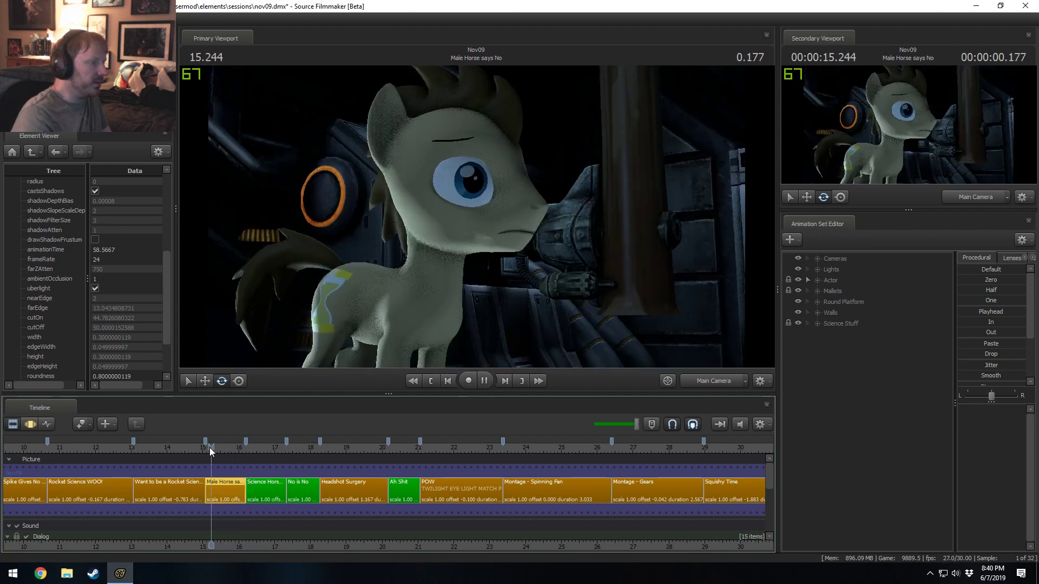
pyautogui.press('space')
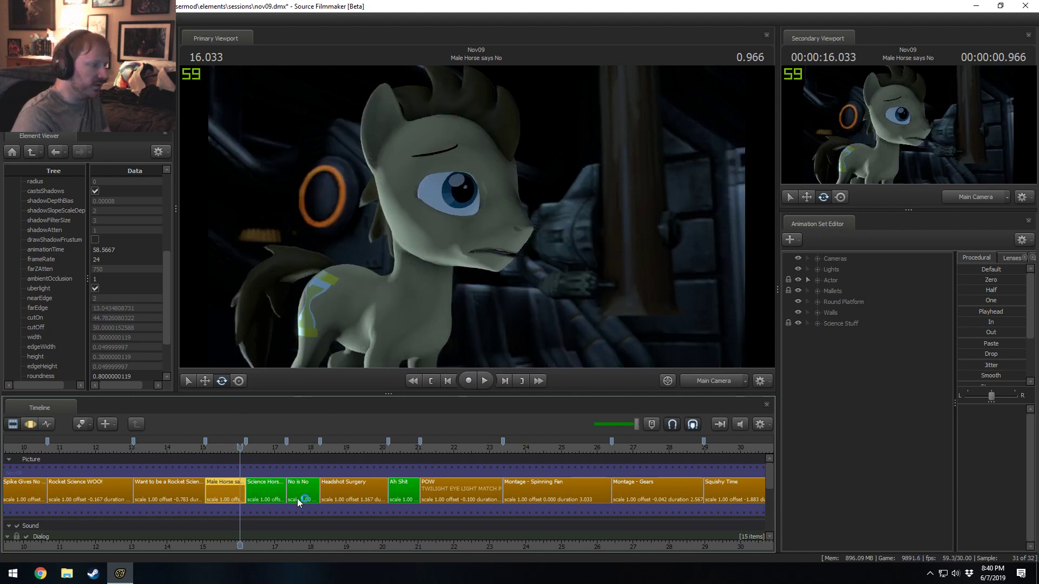
# - Select Doctor Whooves' RightEar and LeftEar bones under Pony Body and play the shot in the Motion Editor from near its start
pyautogui.click(821, 281)
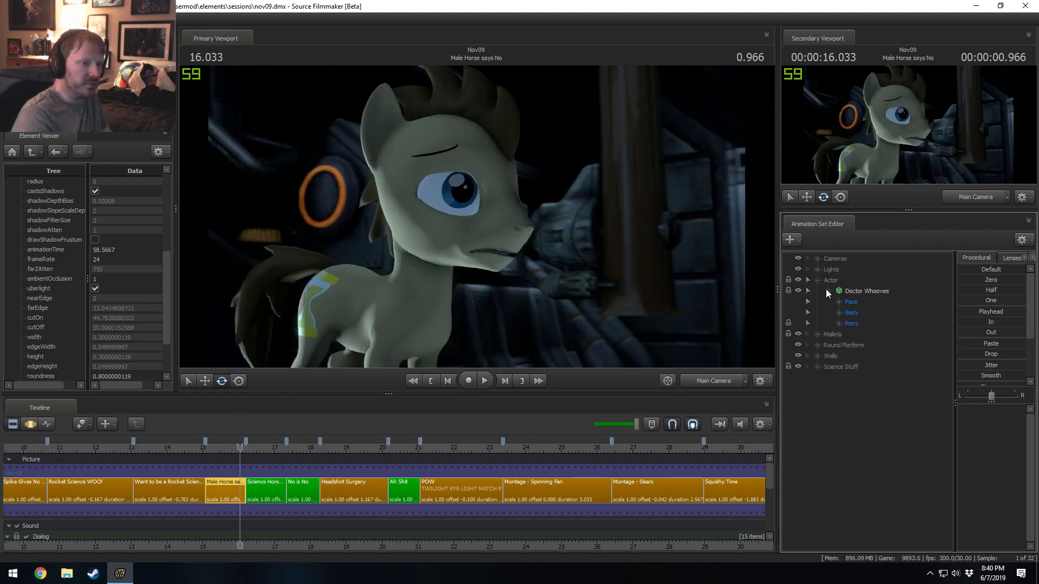
pyautogui.rightClick(855, 291)
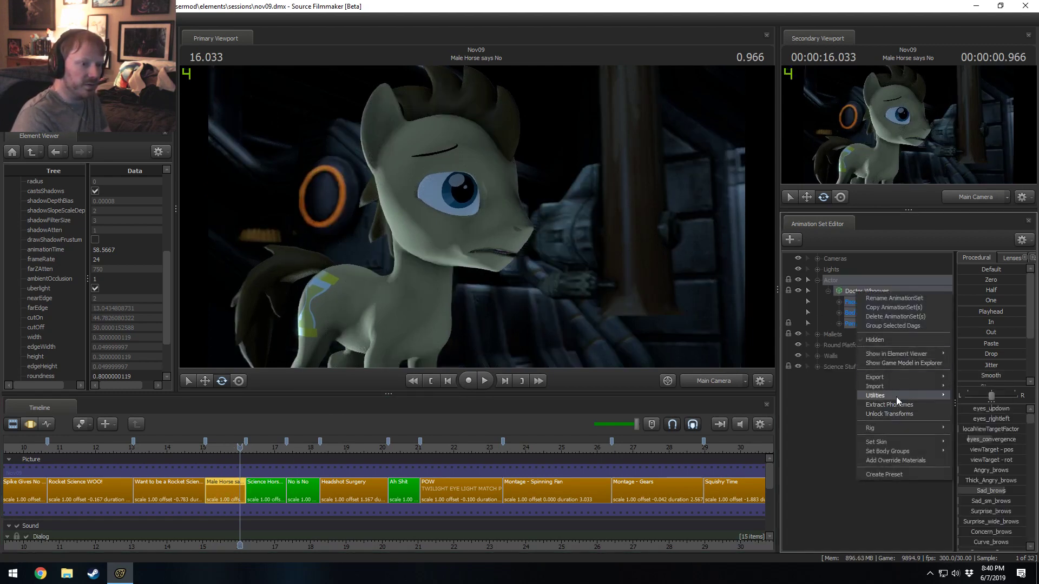
pyautogui.moveTo(896, 396)
pyautogui.click(812, 416)
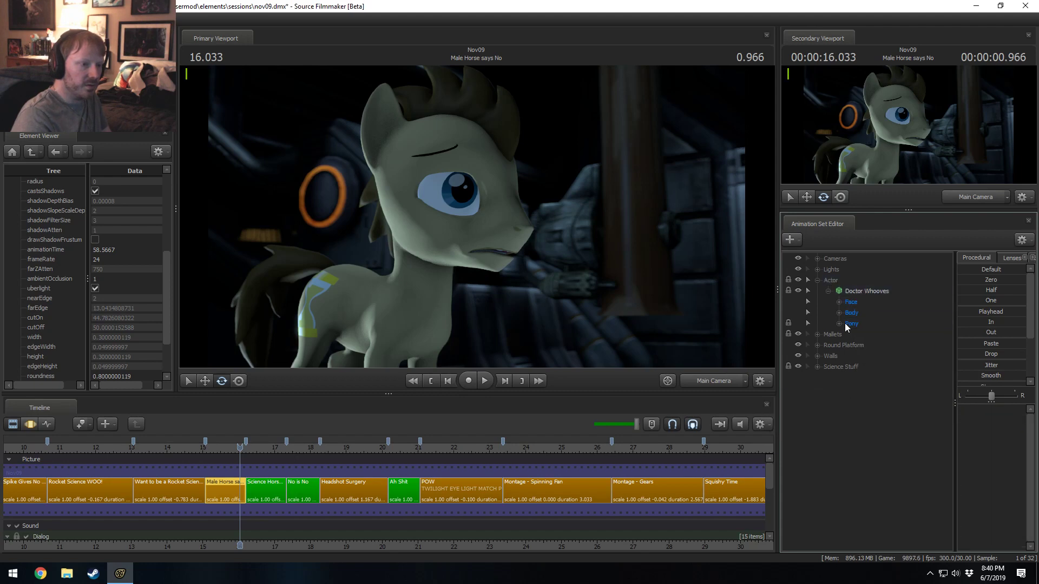
pyautogui.doubleClick(845, 323)
pyautogui.click(850, 356)
pyautogui.click(876, 389)
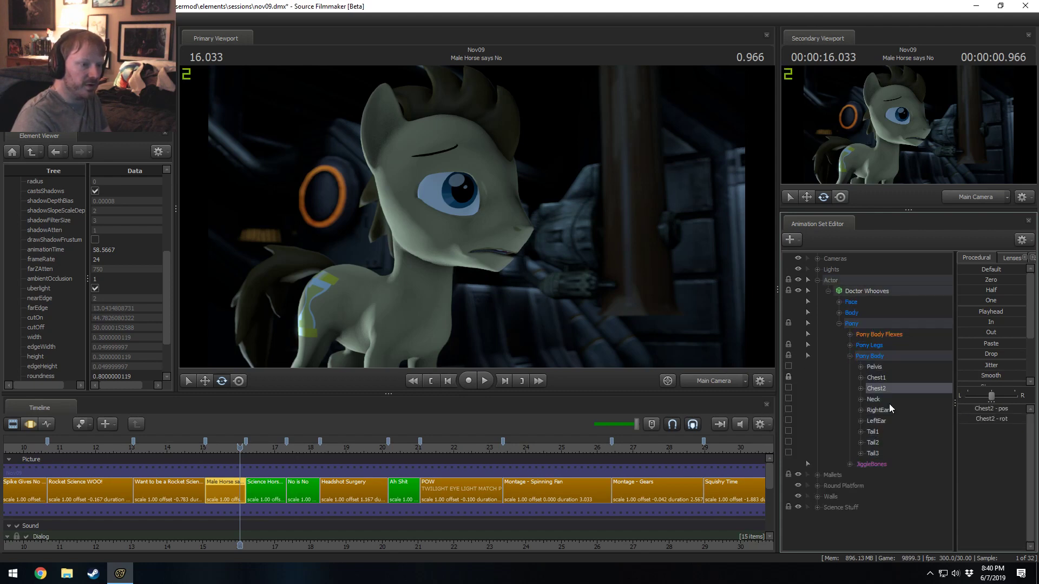
pyautogui.click(883, 410)
pyautogui.keyDown('ctrl'); pyautogui.click(879, 421); pyautogui.keyUp('ctrl')
pyautogui.press('F3')
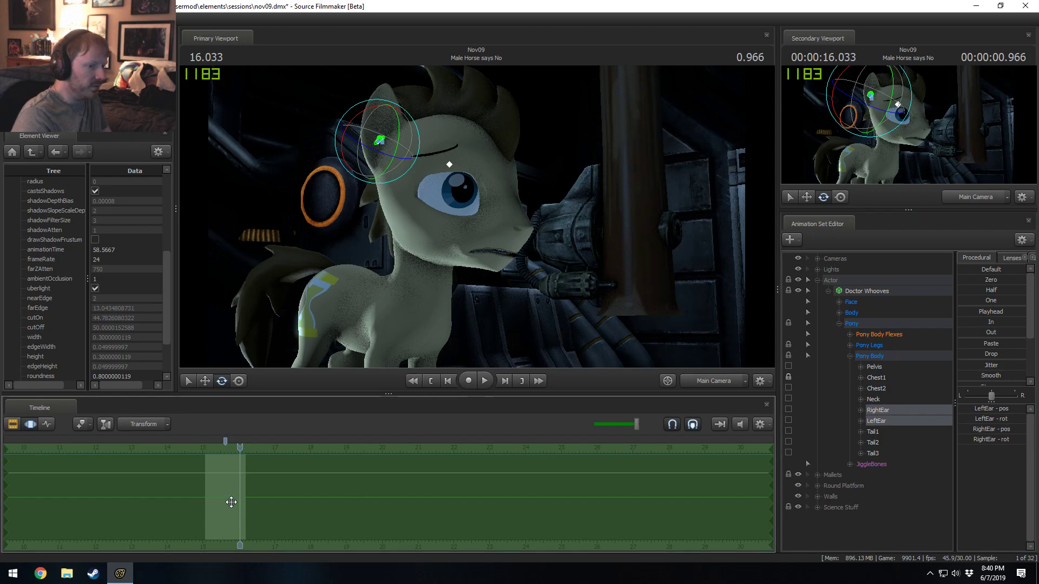
pyautogui.click(213, 498)
pyautogui.press('space')
pyautogui.press('space')
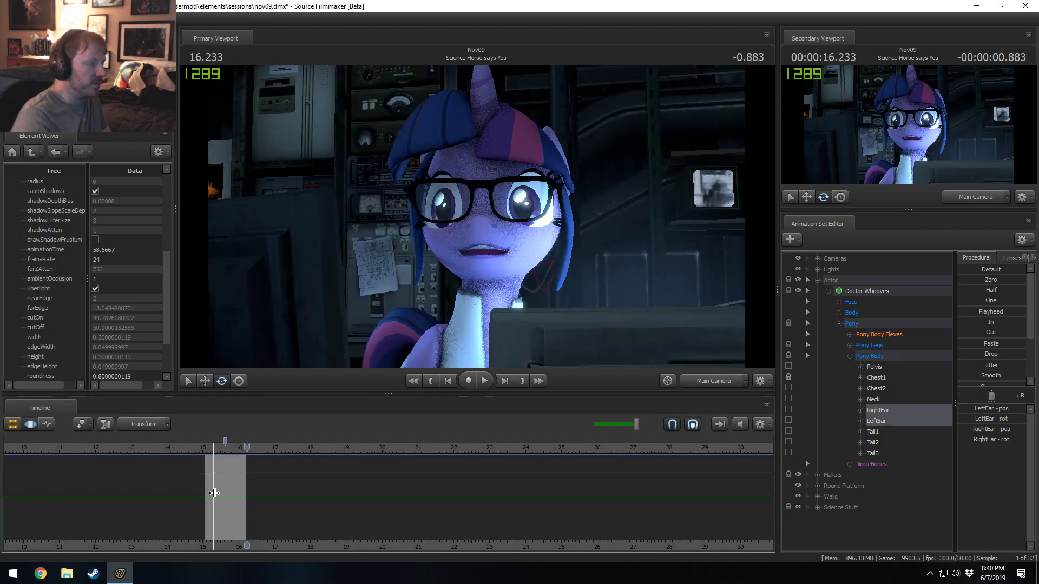
# - Select the RightEarjiggle and LeftEarjiggle bones under JiggleBones and play the shot through to inspect their motion
pyautogui.click(849, 464)
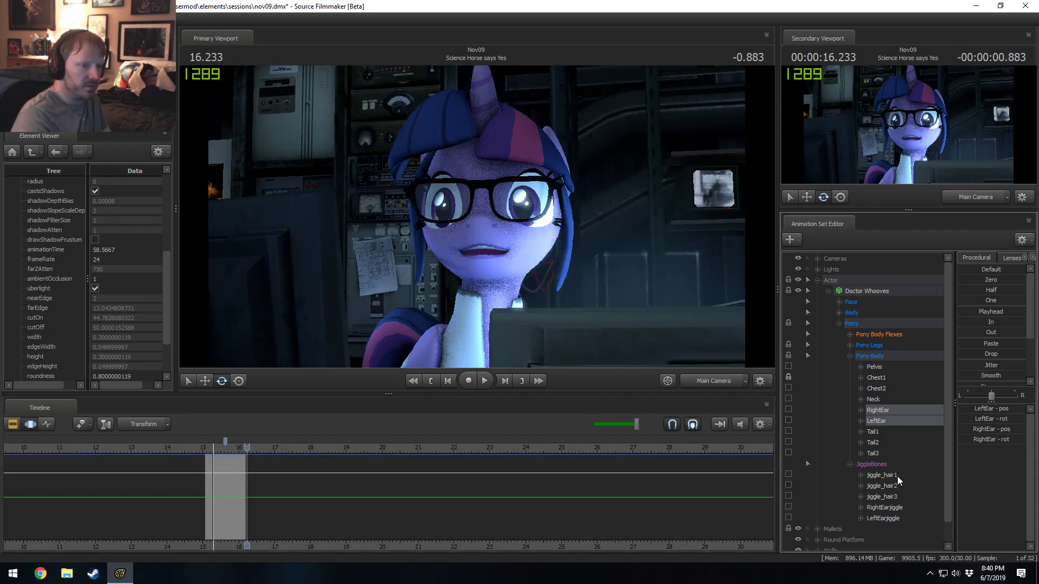
pyautogui.scroll(-1, 897, 476)
pyautogui.click(885, 485)
pyautogui.keyDown('ctrl'); pyautogui.click(883, 497); pyautogui.keyUp('ctrl')
pyautogui.scroll(3, 244, 527)
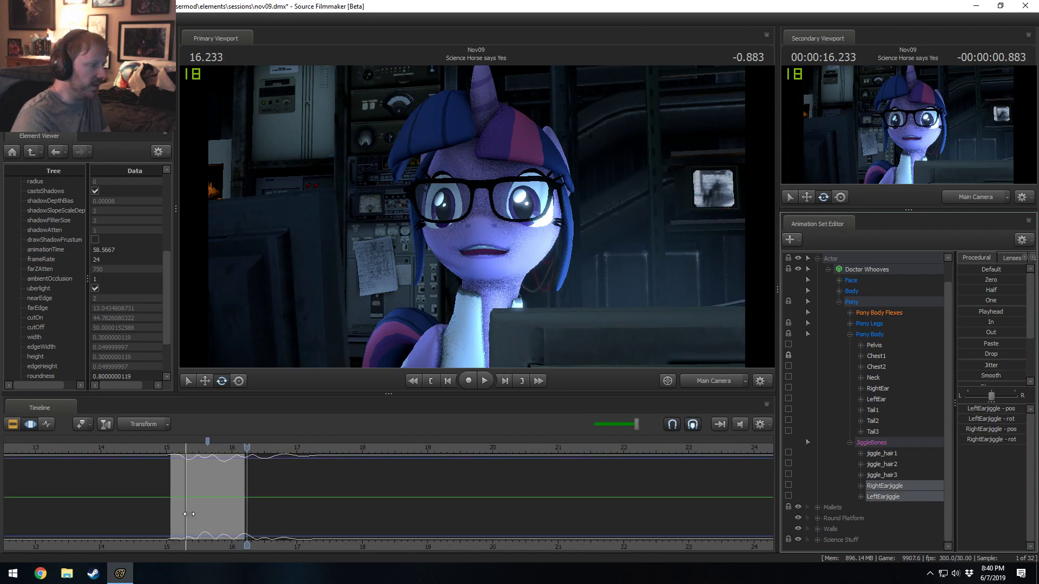
pyautogui.click(175, 508)
pyautogui.press('space')
pyautogui.press('space')
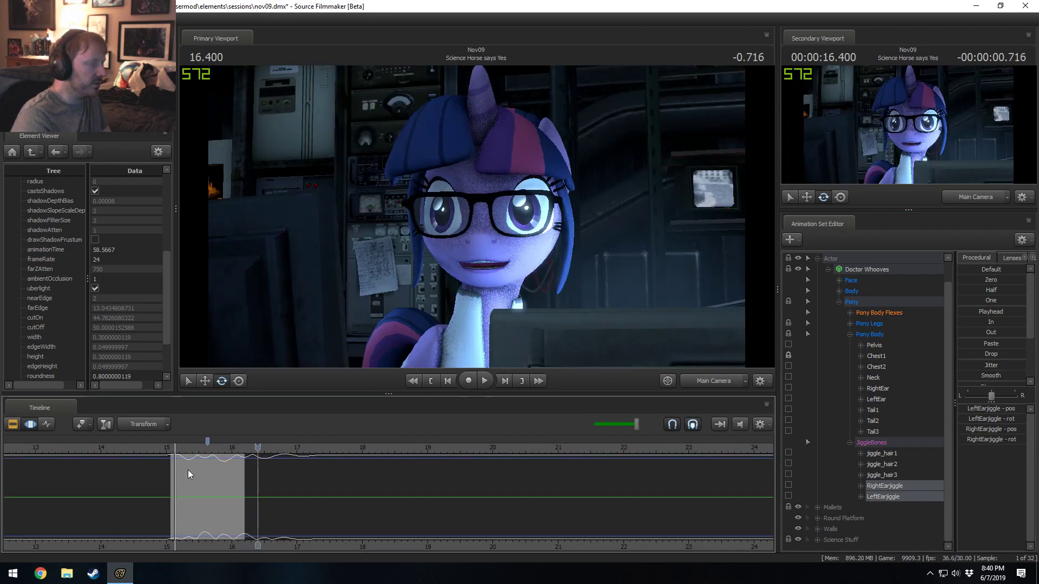
# - Replay the Male Horse says No shot repeatedly from its start to examine the ear jiggle
pyautogui.click(174, 457)
pyautogui.press('space')
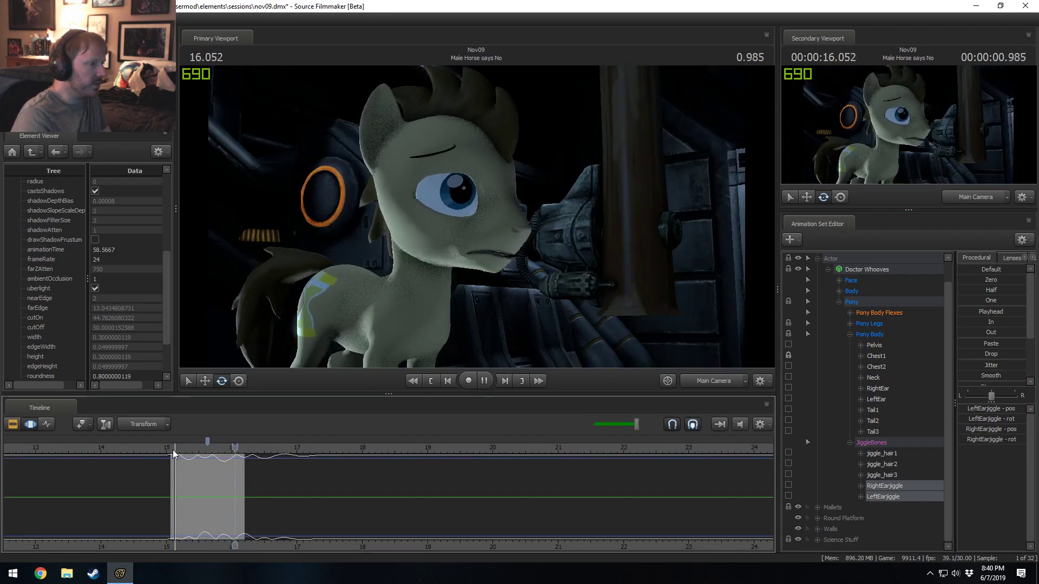
pyautogui.click(173, 454)
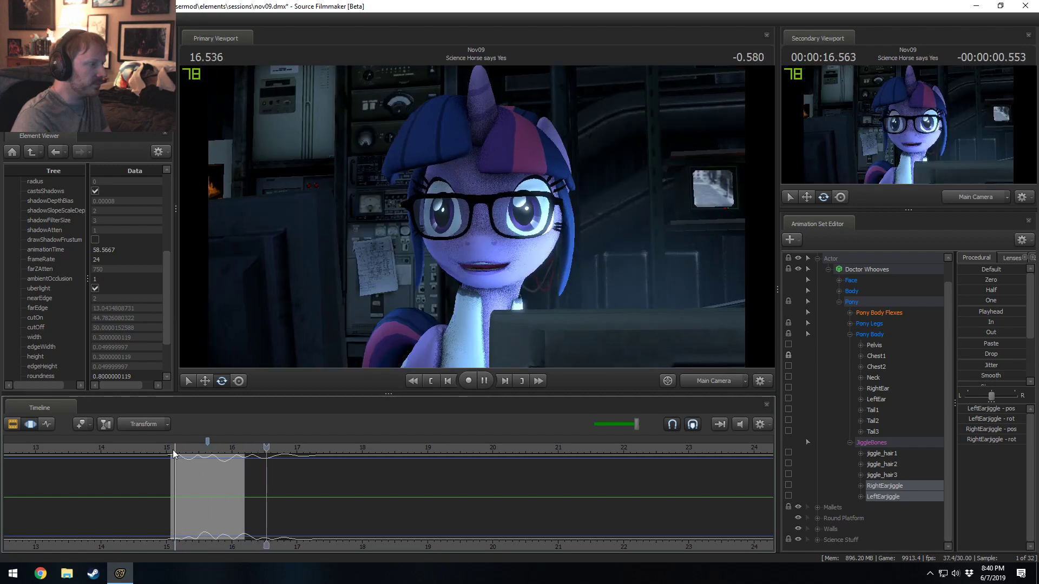
pyautogui.click(173, 453)
pyautogui.press('space')
pyautogui.click(173, 454)
pyautogui.press('space')
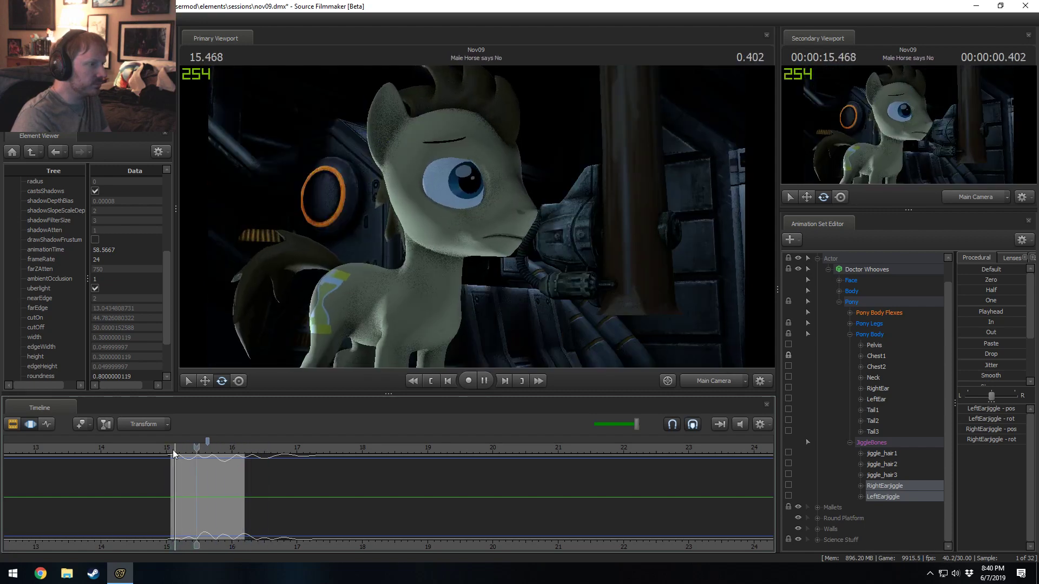
pyautogui.click(173, 453)
pyautogui.press('space')
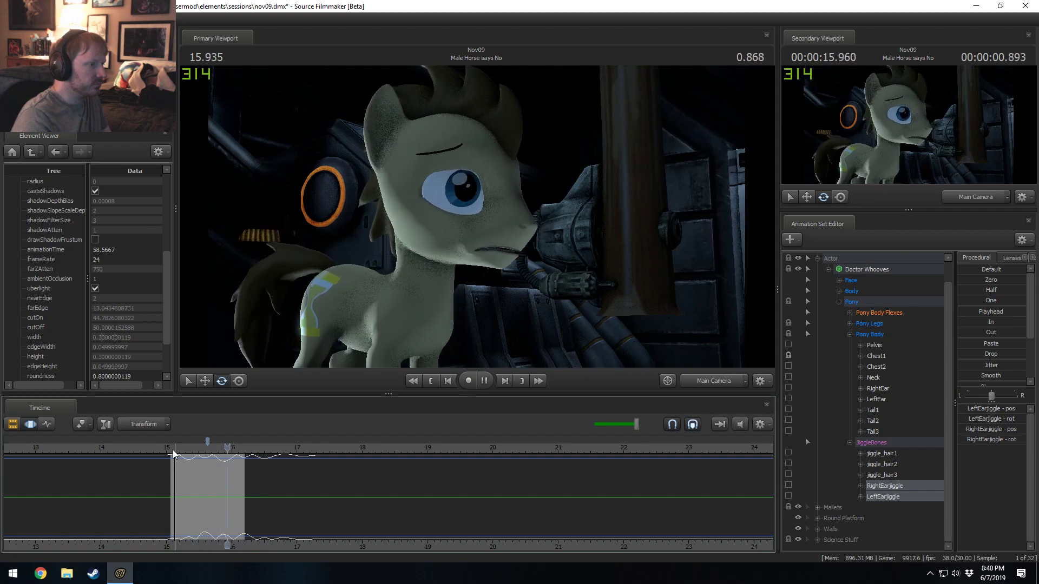
pyautogui.click(173, 453)
pyautogui.press('space')
pyautogui.click(173, 453)
pyautogui.press('space')
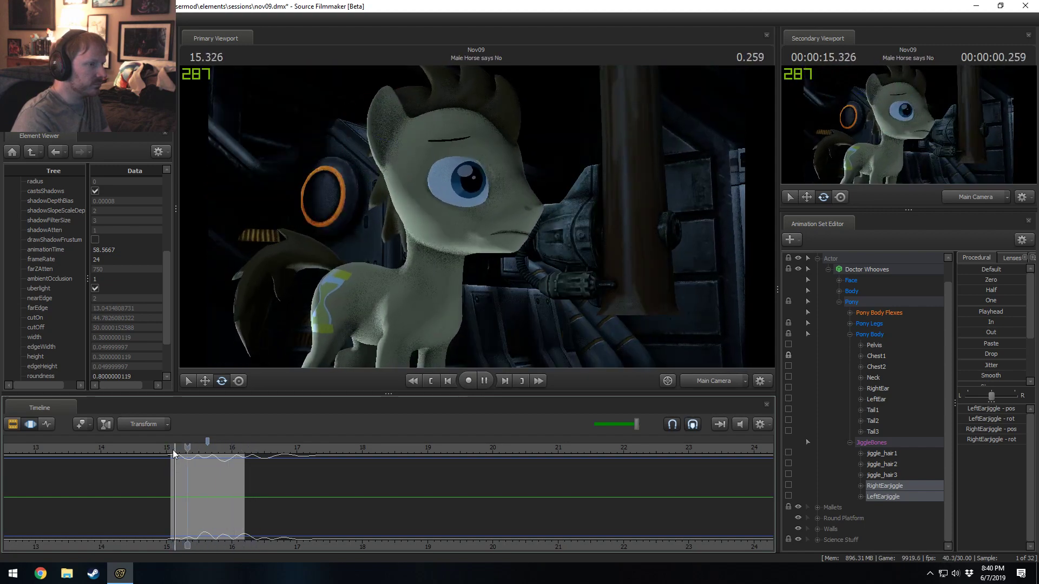
pyautogui.click(171, 455)
pyautogui.press('space')
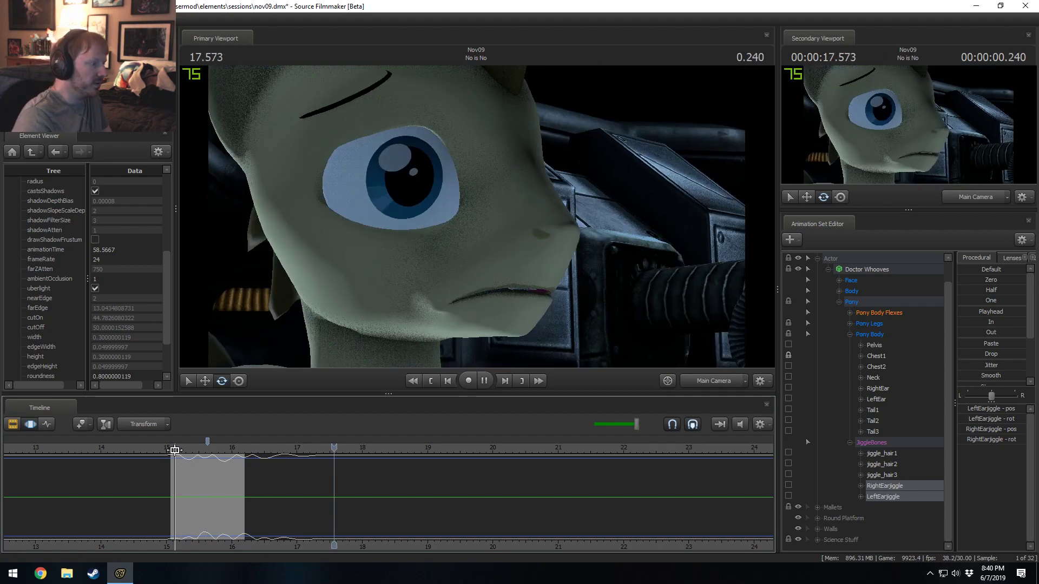
pyautogui.click(174, 454)
pyautogui.scroll(4, 175, 476)
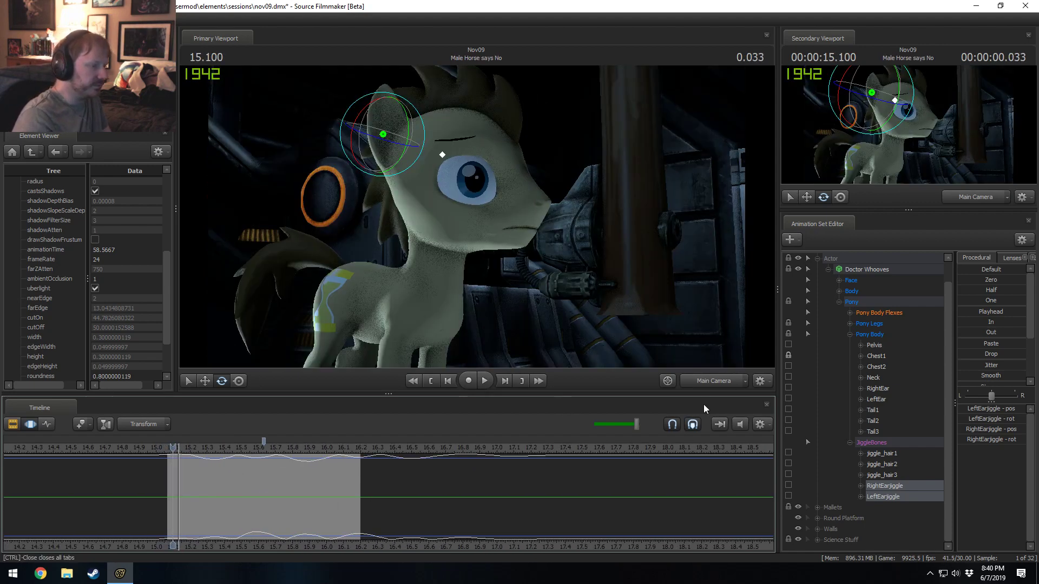
# - View the whole set through the work camera from further back, briefly switching the viewport lighting off and on again
pyautogui.click(706, 380)
pyautogui.moveTo(476, 216); pyautogui.dragTo(465, 179)
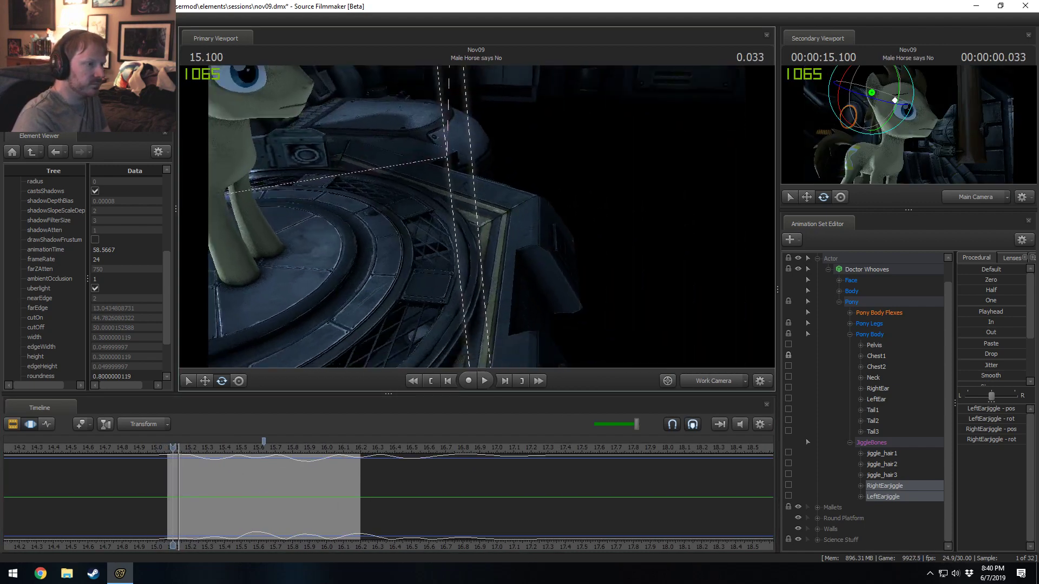
pyautogui.press('s')
pyautogui.moveTo(628, 253)
pyautogui.mouseDown()
pyautogui.moveTo(611, 246)
pyautogui.moveTo(633, 254)
pyautogui.moveTo(628, 243)
pyautogui.mouseUp()
pyautogui.rightClick(627, 253)
pyautogui.click(642, 282)
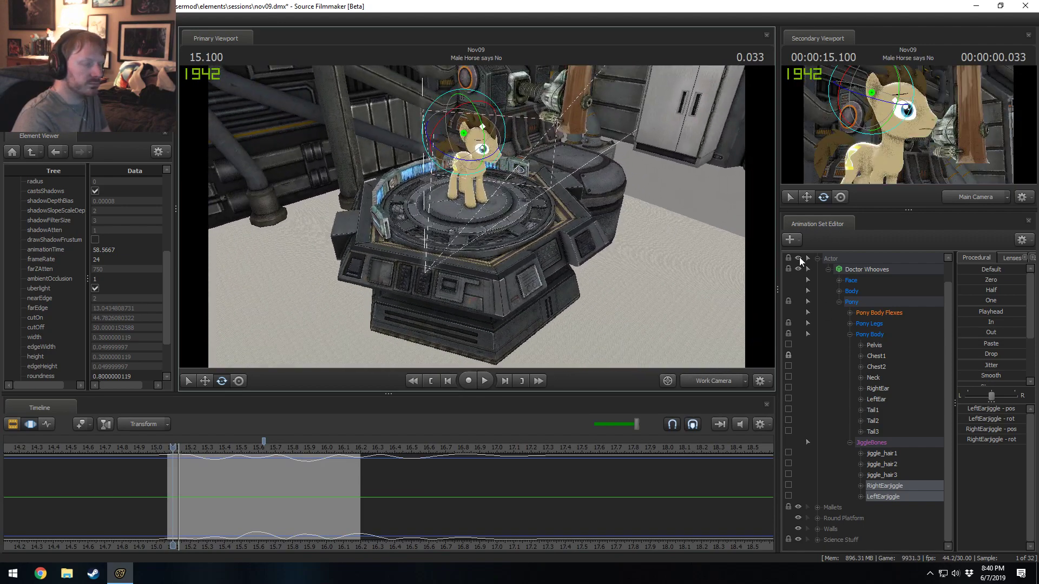
pyautogui.rightClick(654, 322)
pyautogui.click(711, 354)
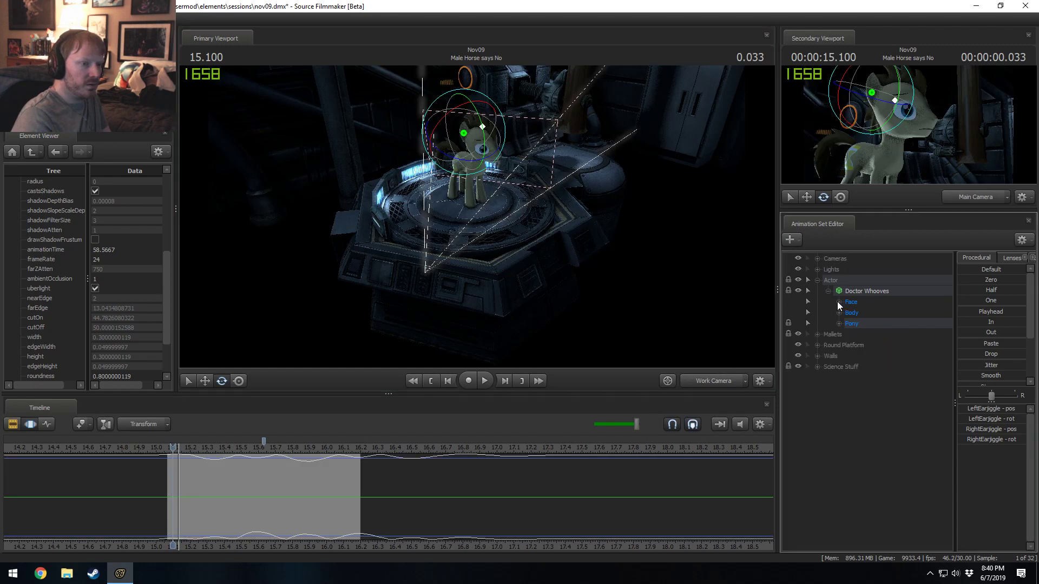
# - Scrub the shot to check the Round Platform pieces, and delete all three along with their emptied group
pyautogui.click(817, 345)
pyautogui.click(829, 345)
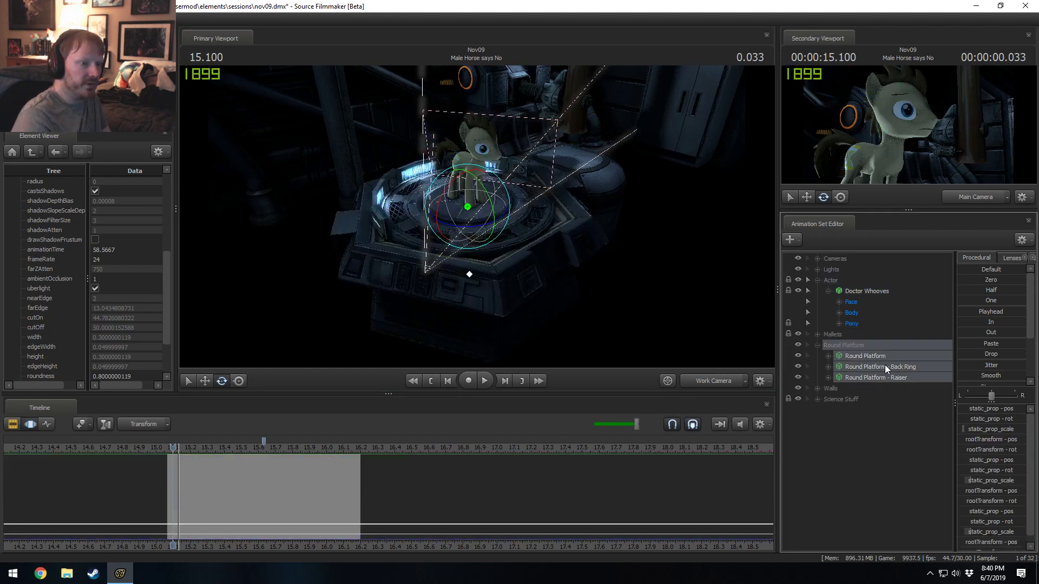
pyautogui.rightClick(860, 362)
pyautogui.click(213, 451)
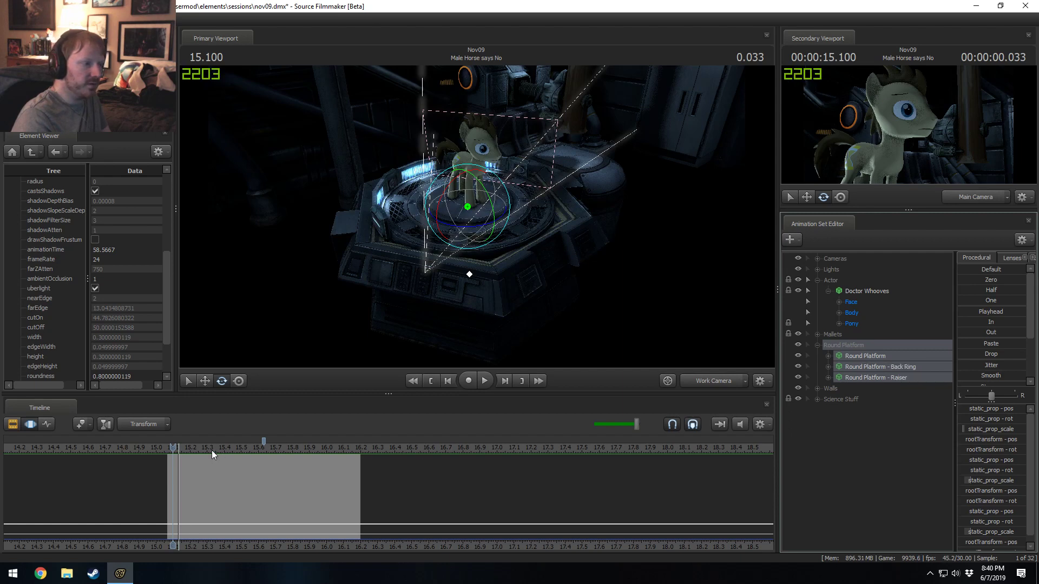
pyautogui.moveTo(212, 451); pyautogui.dragTo(356, 448)
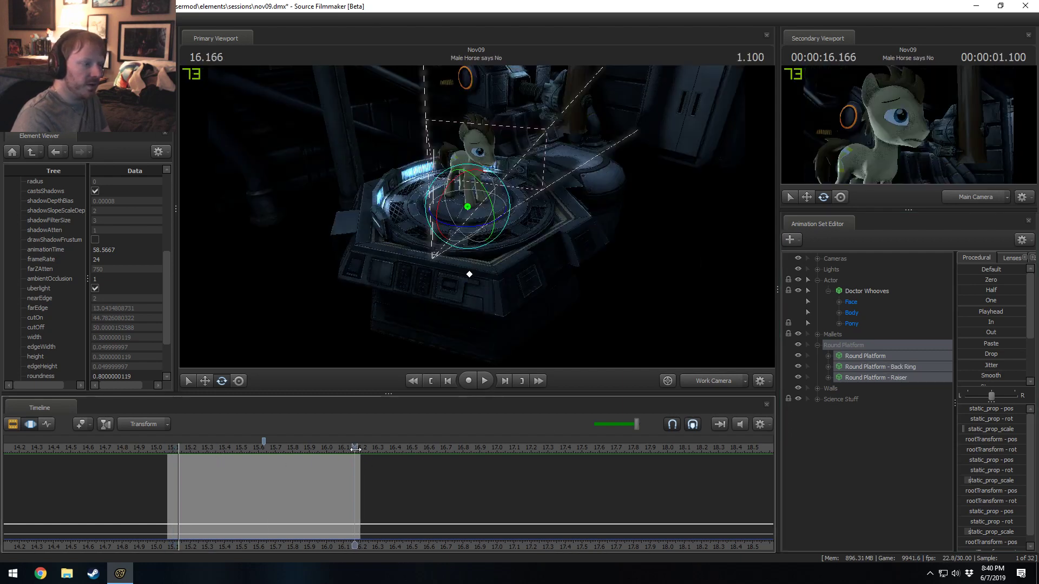
pyautogui.rightClick(871, 355)
pyautogui.click(906, 387)
pyautogui.rightClick(843, 343)
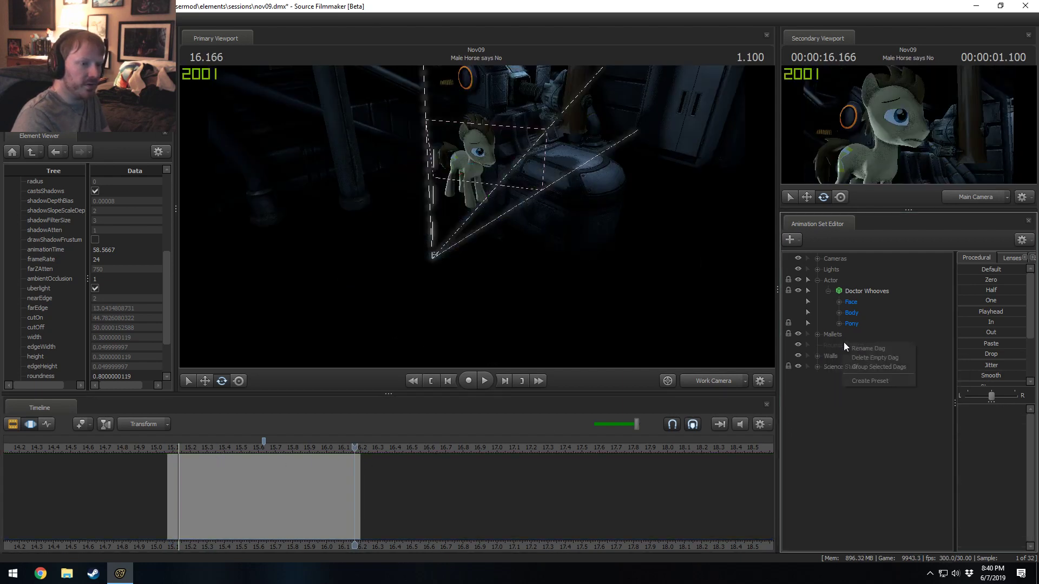
pyautogui.click(858, 359)
# - Check Mallet Wall Extra 2 in the Mallet 1 group against the shot and delete its animation set
pyautogui.click(818, 333)
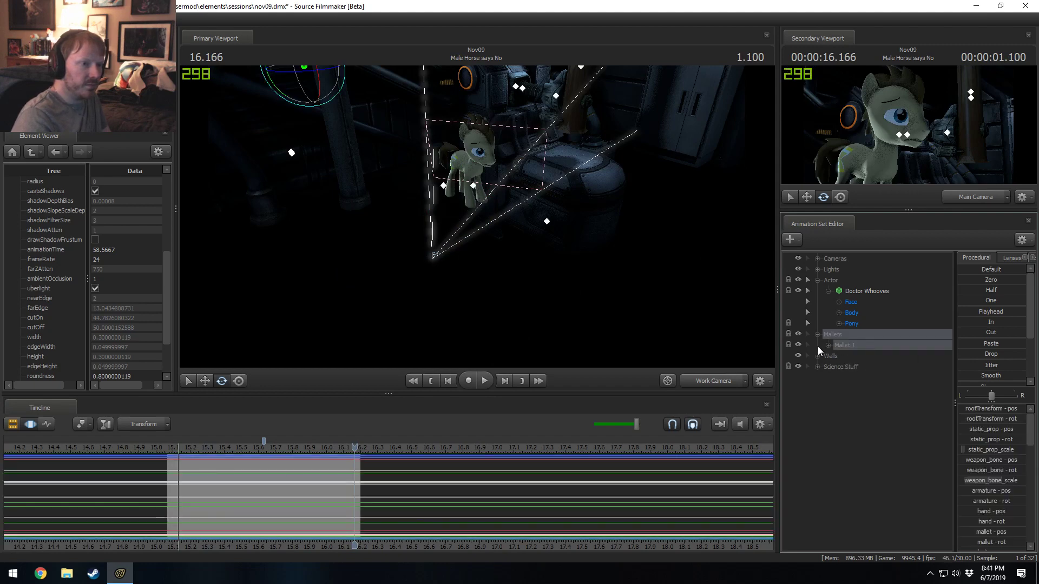
pyautogui.click(829, 345)
pyautogui.click(852, 399)
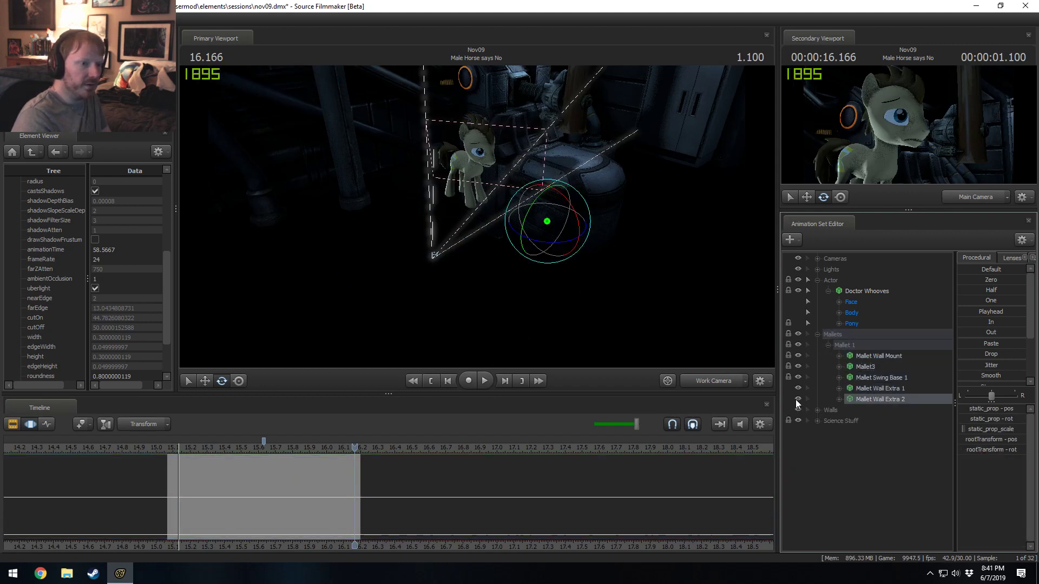
pyautogui.rightClick(872, 401)
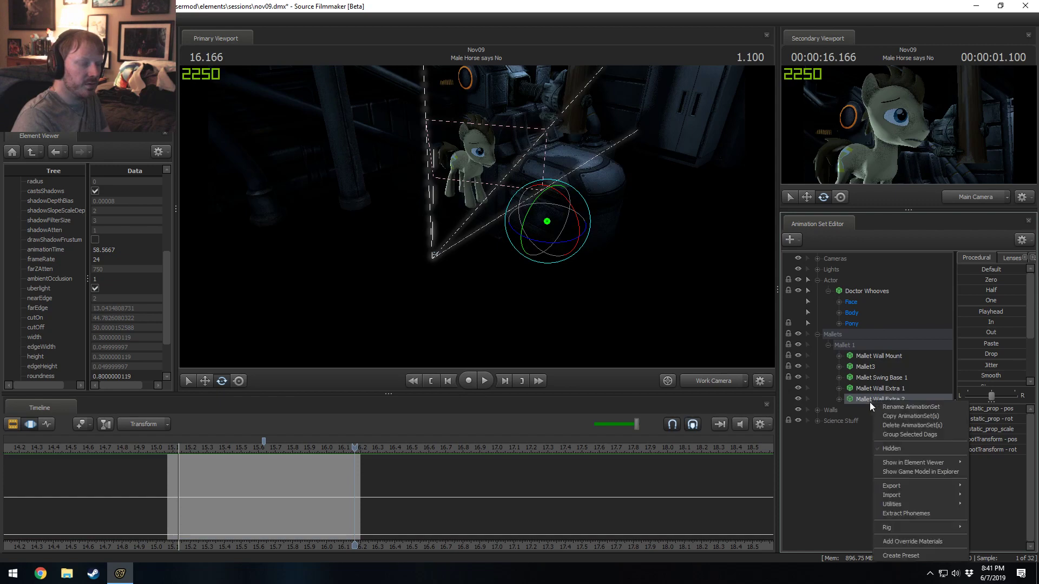
pyautogui.click(240, 479)
pyautogui.press('shift')
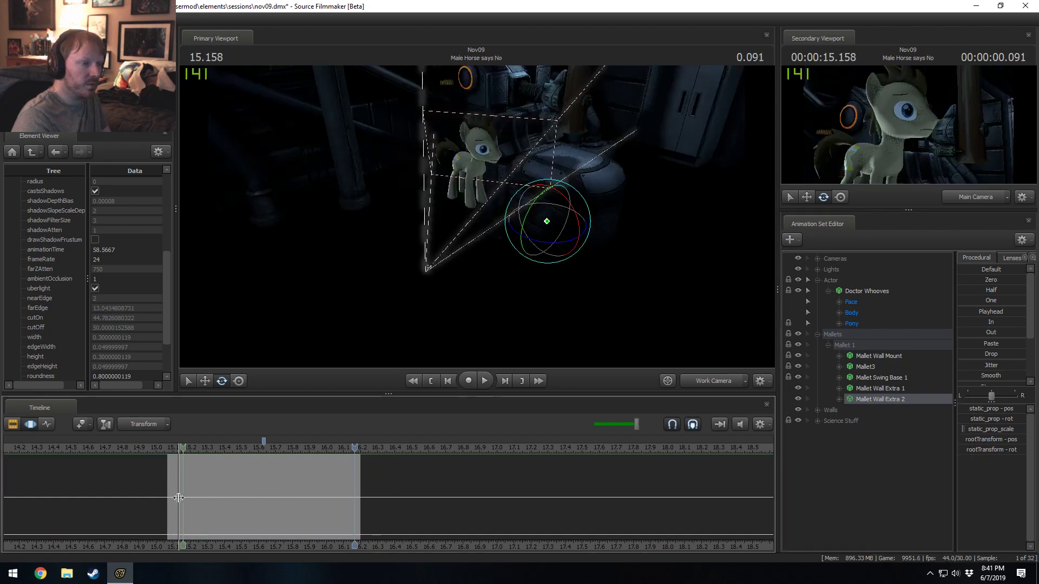
pyautogui.click(877, 390)
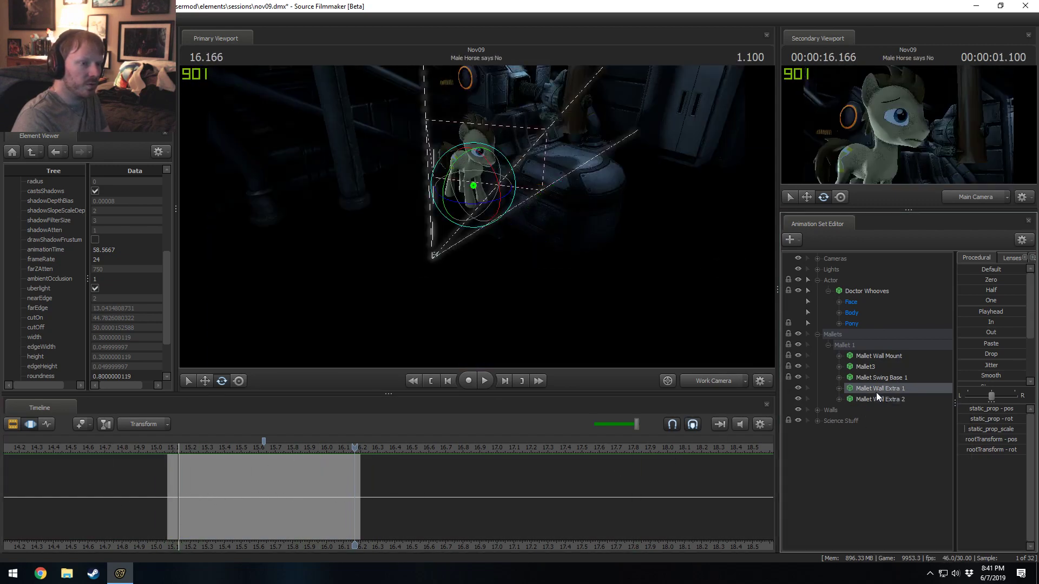
pyautogui.rightClick(877, 397)
pyautogui.click(892, 421)
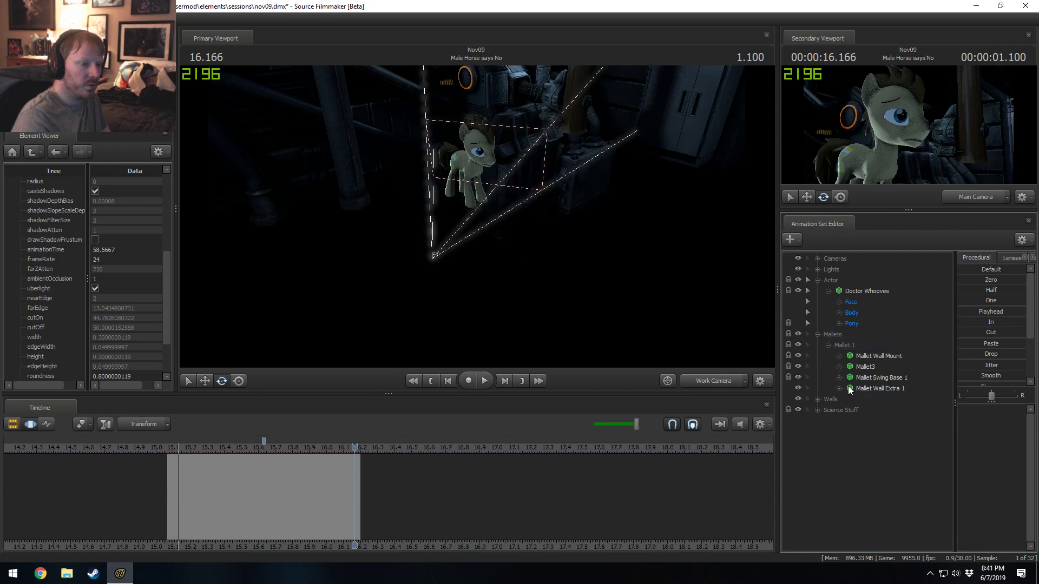
# - Toggle the visibility of each remaining Mallet 1 piece off and on to check whether the main camera sees it
pyautogui.click(796, 389)
pyautogui.click(797, 388)
pyautogui.click(796, 388)
pyautogui.click(796, 388)
pyautogui.click(797, 377)
pyautogui.click(798, 376)
pyautogui.click(798, 369)
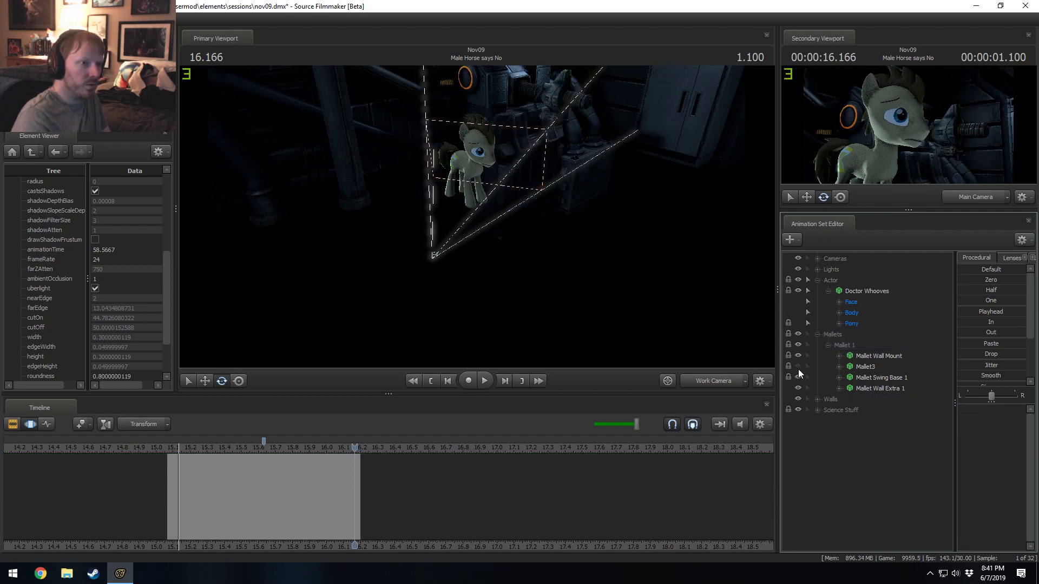
pyautogui.click(797, 369)
pyautogui.click(798, 356)
pyautogui.click(800, 356)
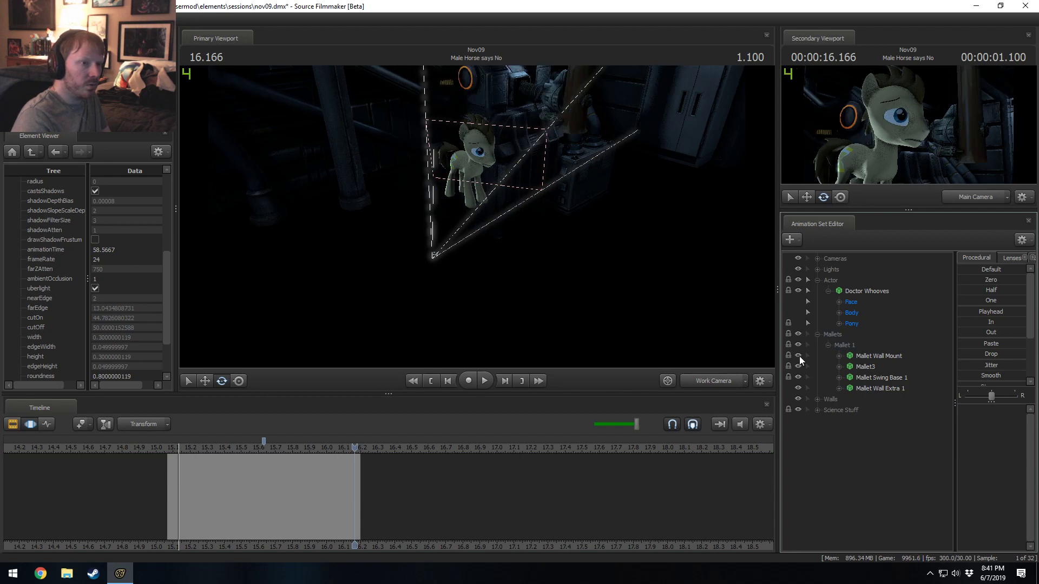
# - Toggle Wall Tech 1 and Wall Tech - Small 1 in the Walls group to check whether the main camera sees them
pyautogui.click(818, 335)
pyautogui.click(818, 346)
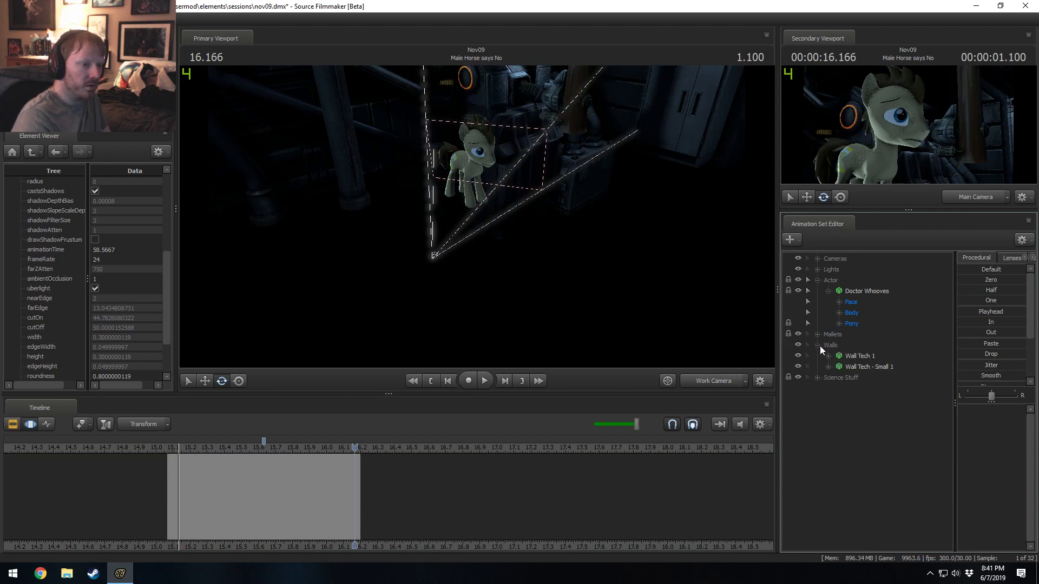
pyautogui.click(858, 356)
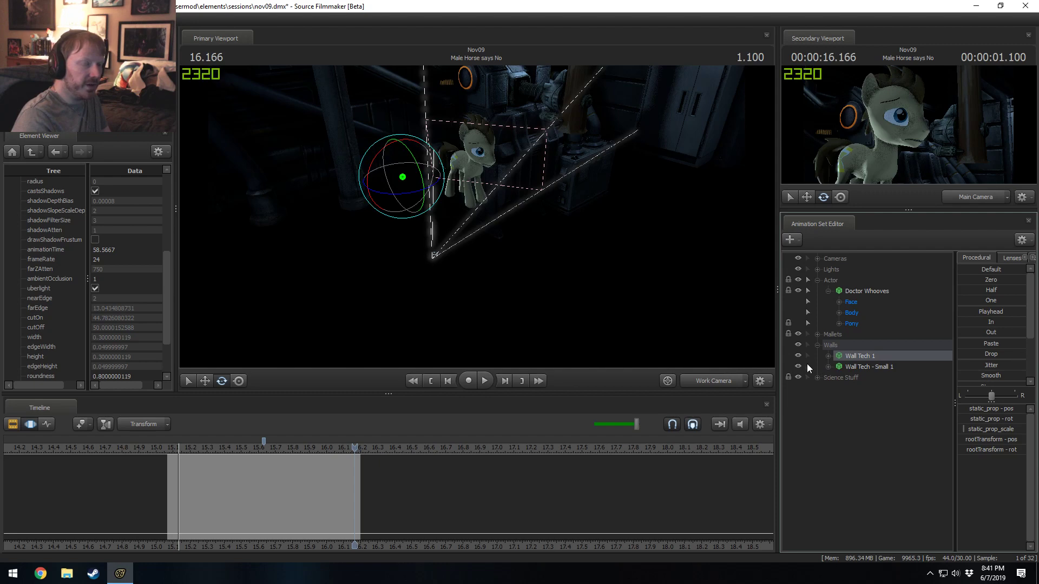
pyautogui.click(797, 356)
pyautogui.click(797, 356)
pyautogui.click(797, 368)
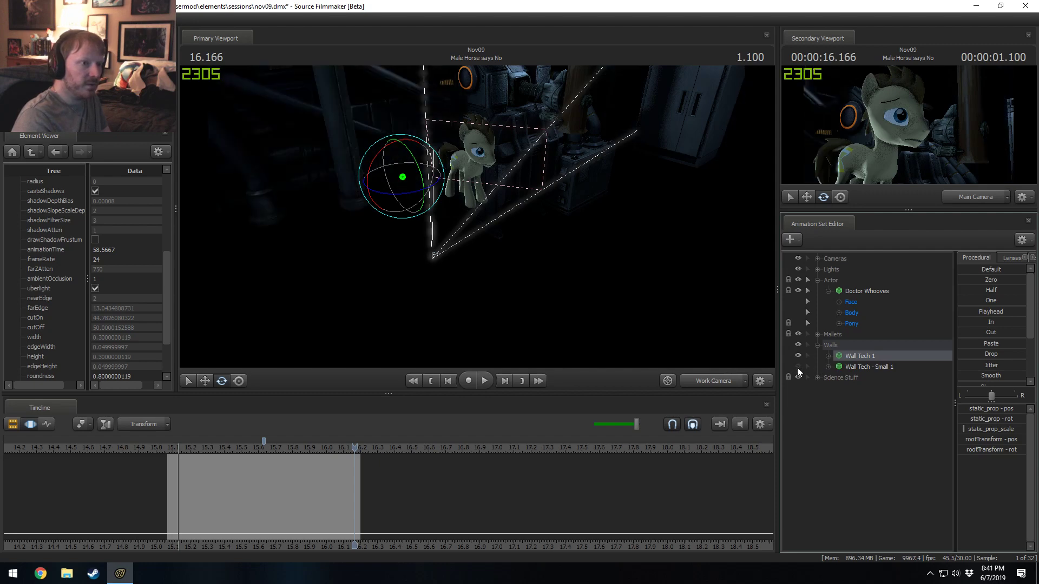
pyautogui.click(797, 368)
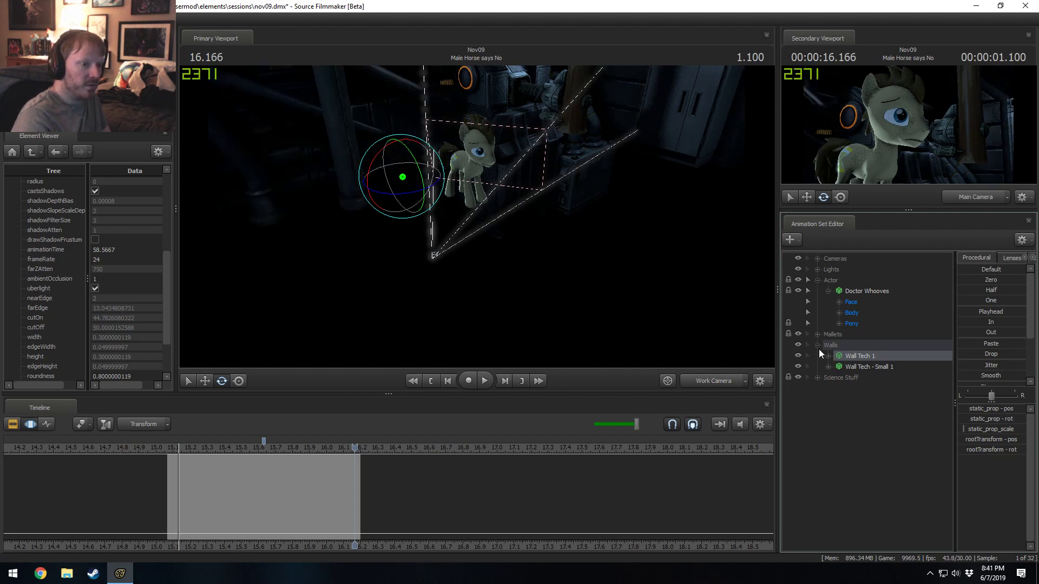
pyautogui.click(818, 346)
# - Inspect the Science Stuff group, checking Pipe 1 and Pipe 2 against the main camera view
pyautogui.click(817, 356)
pyautogui.click(854, 377)
pyautogui.click(857, 387)
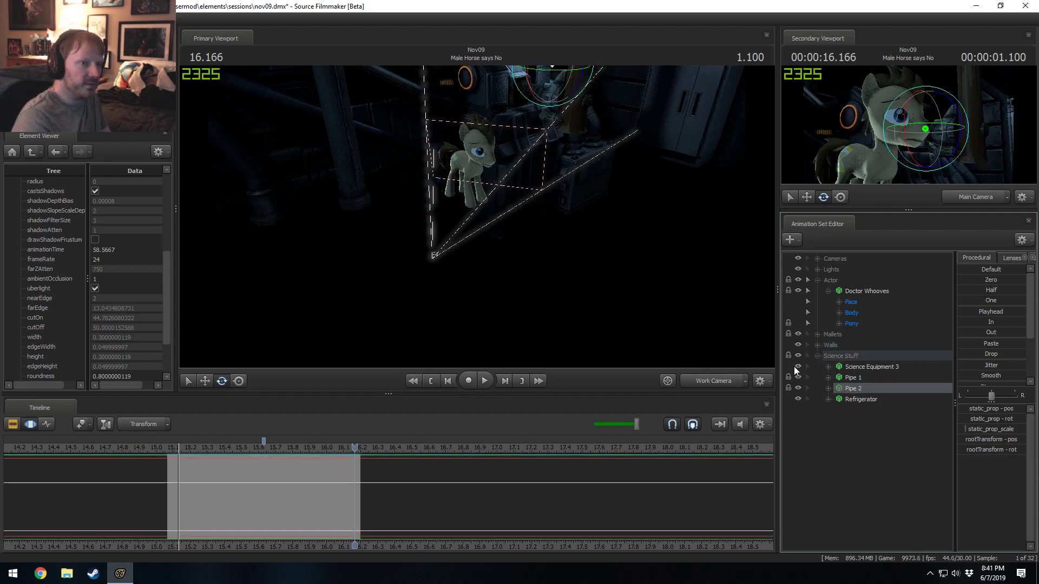
pyautogui.click(793, 381)
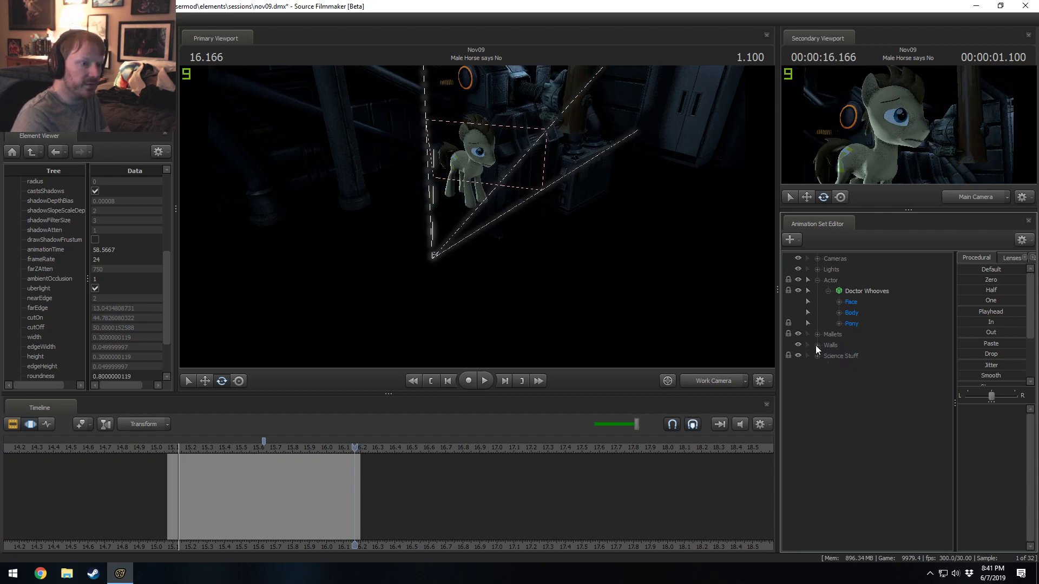
# - Delete the nine Ring Blue Lights from Close 1 through Spread 3, keeping the Actor ring light
pyautogui.click(818, 280)
pyautogui.click(818, 270)
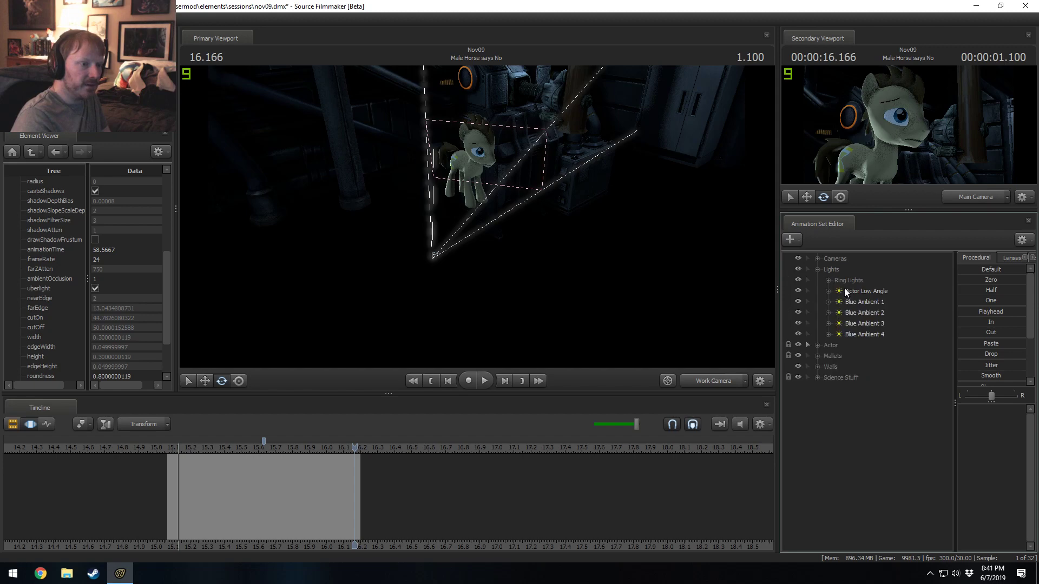
pyautogui.click(882, 302)
pyautogui.keyDown('shift'); pyautogui.click(902, 387); pyautogui.keyUp('shift')
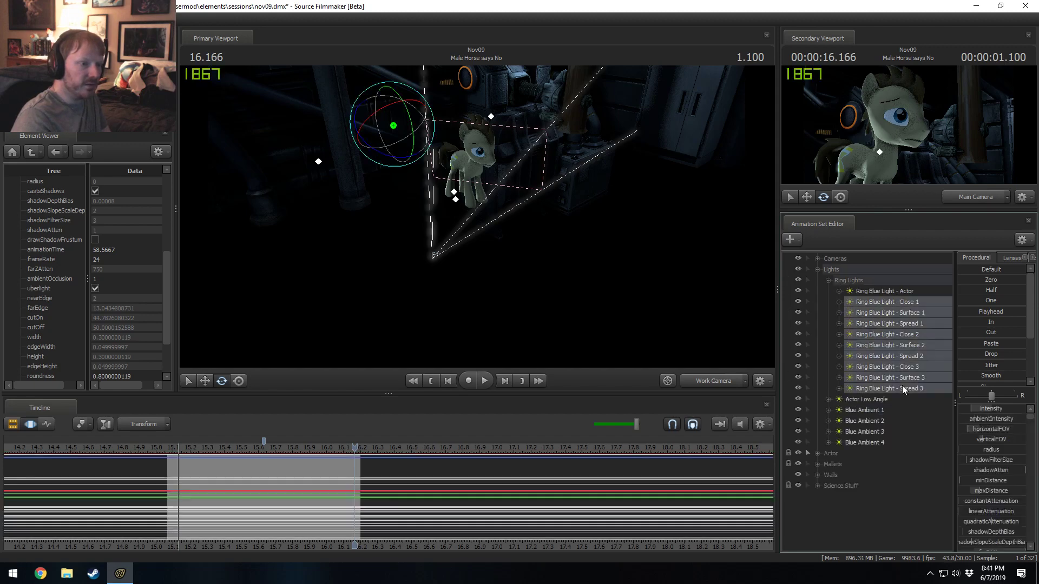
pyautogui.rightClick(901, 387)
pyautogui.click(922, 411)
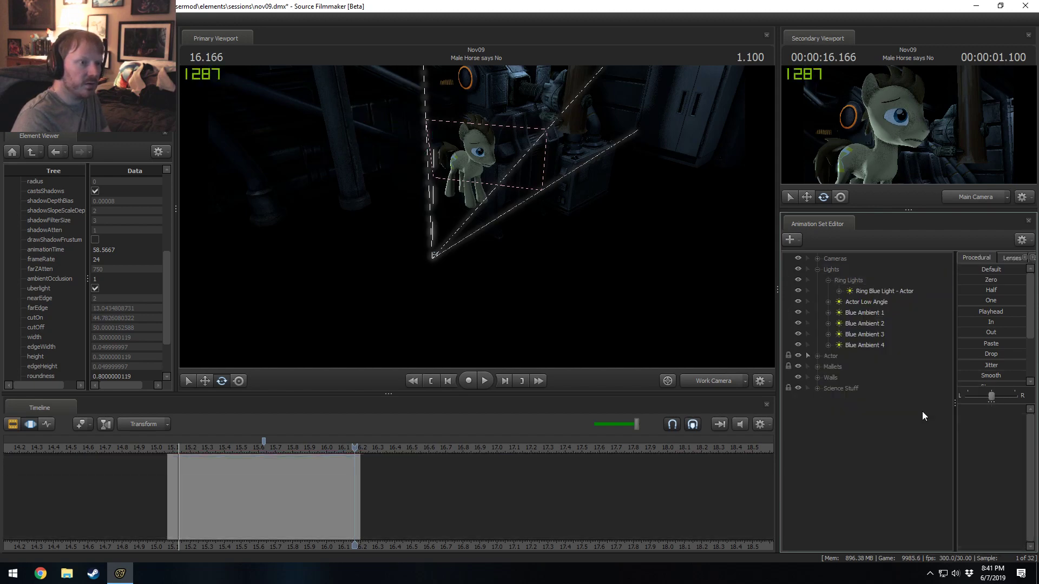
pyautogui.click(827, 281)
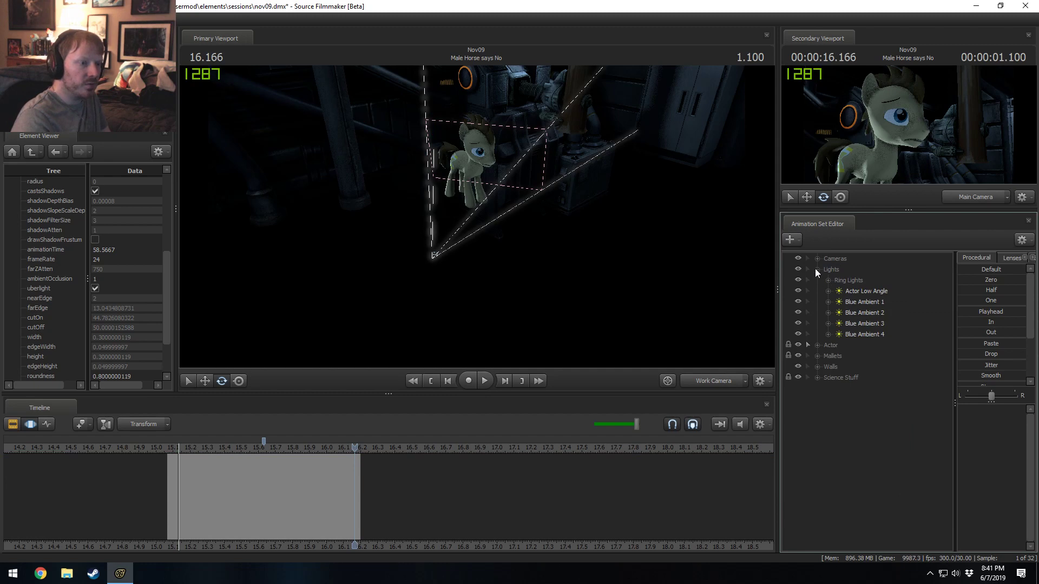
pyautogui.click(816, 269)
# - Play the cleaned-up Male Horse says No shot and review it through the main camera
pyautogui.press('space')
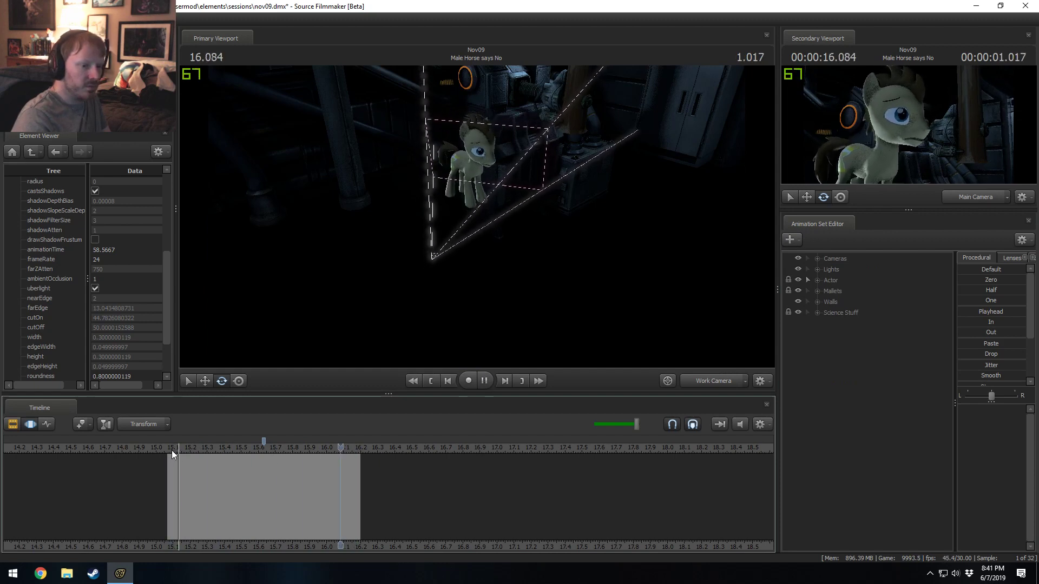
pyautogui.press('space')
pyautogui.click(720, 380)
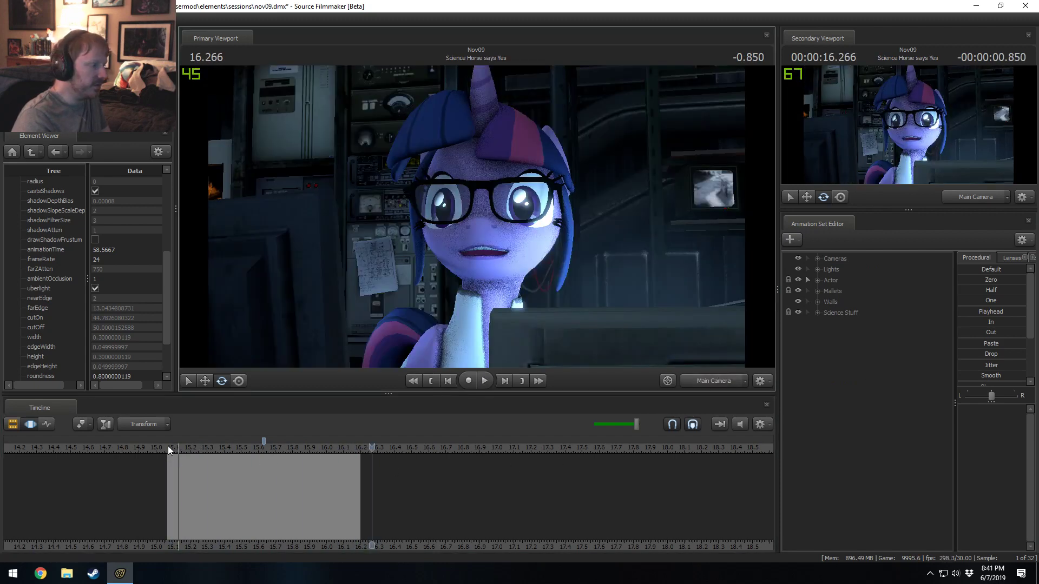
pyautogui.press('space')
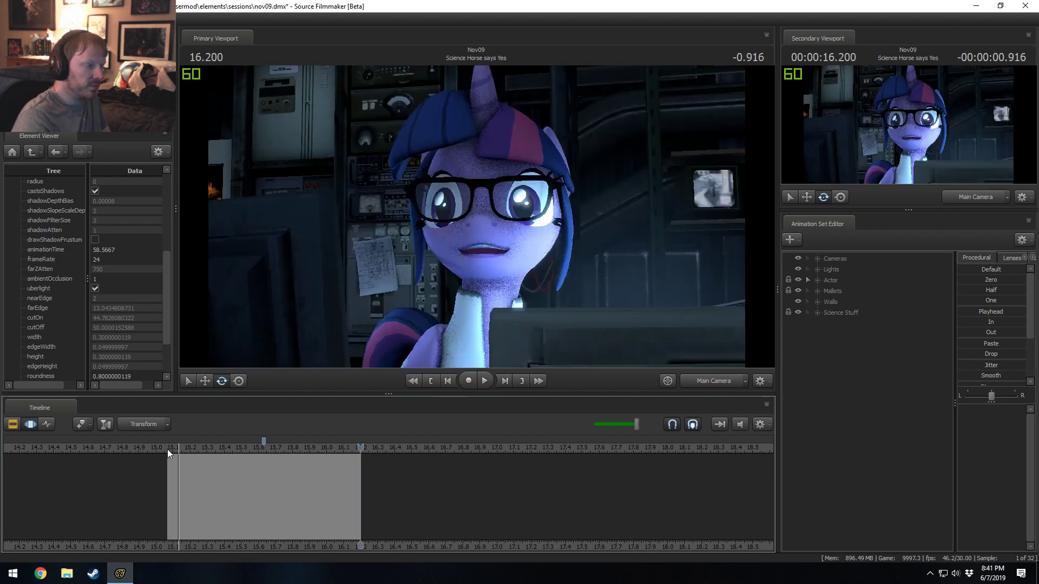
# - Mark the Male Horse says No clip as finished by setting its background color to green, RGB 0, 150, 0
pyautogui.press('F2')
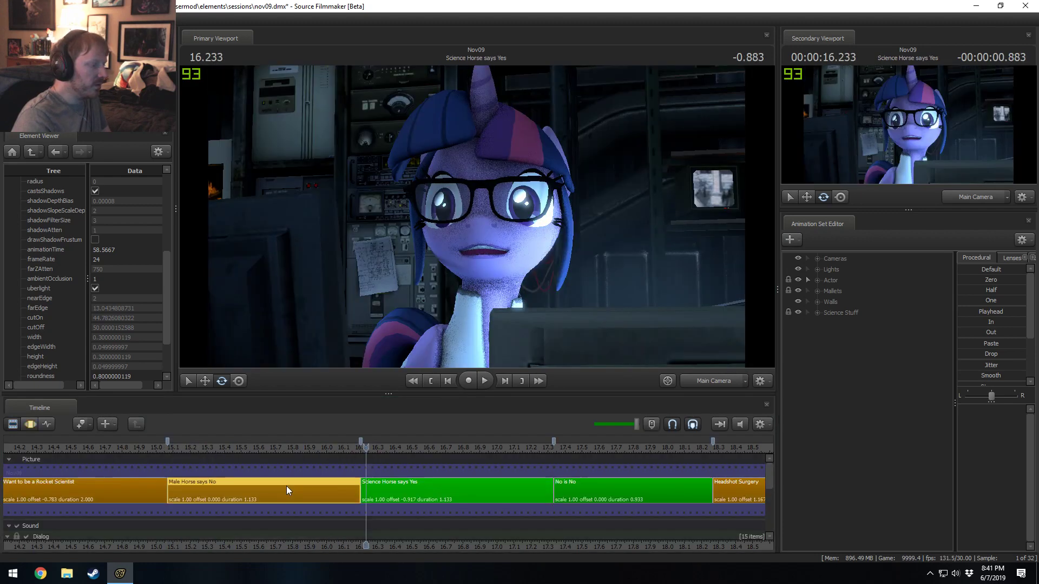
pyautogui.rightClick(287, 486)
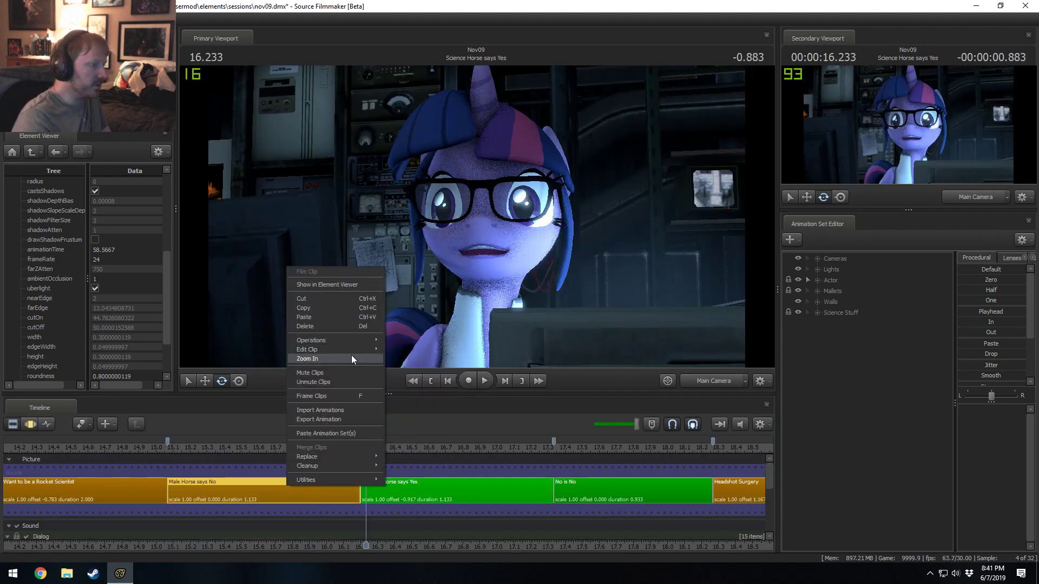
pyautogui.moveTo(352, 350)
pyautogui.click(410, 361)
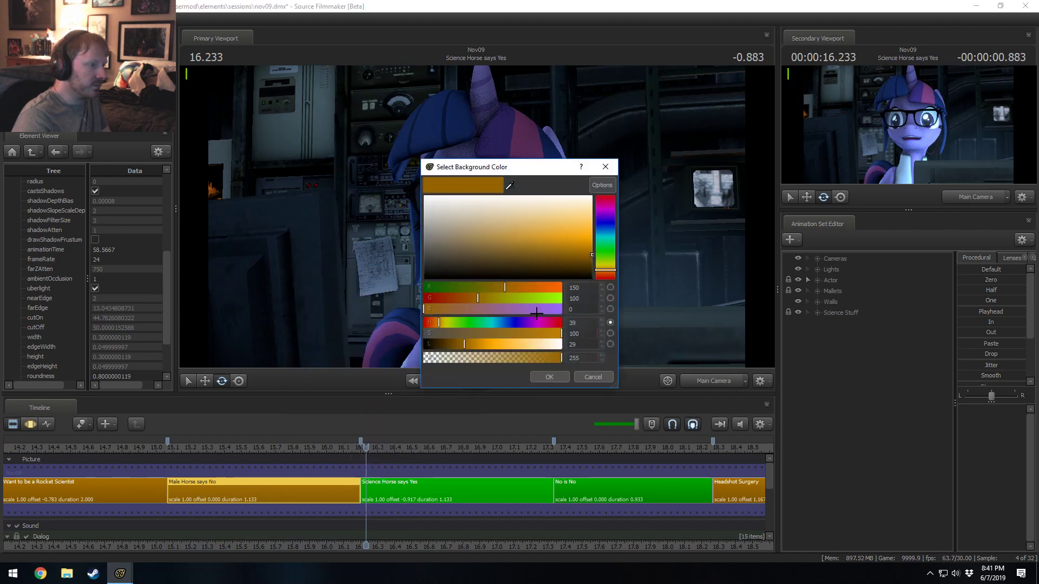
pyautogui.write('0')
pyautogui.press('Tab')
pyautogui.write('150')
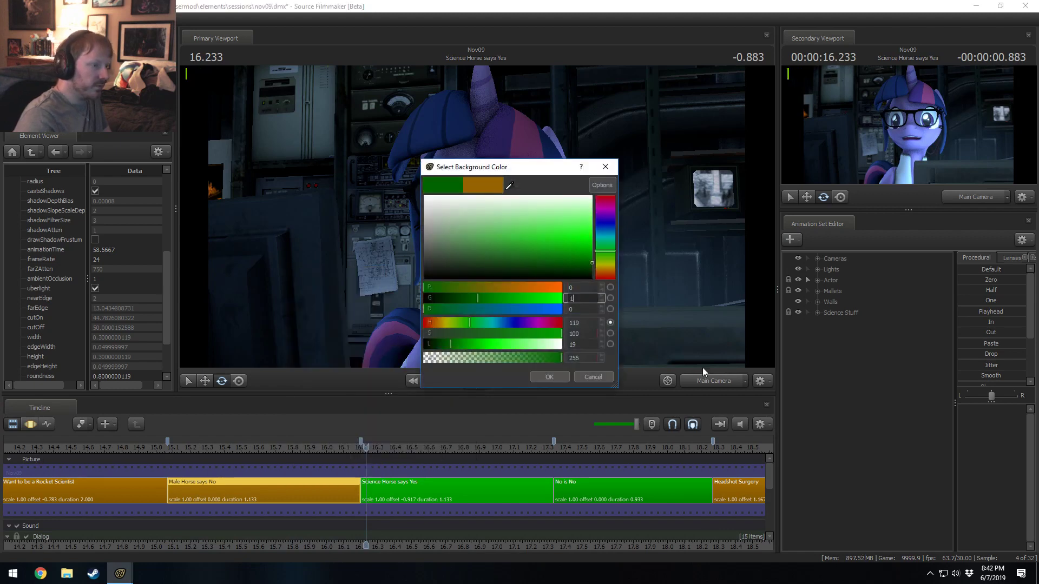
pyautogui.press('Tab')
pyautogui.click(562, 380)
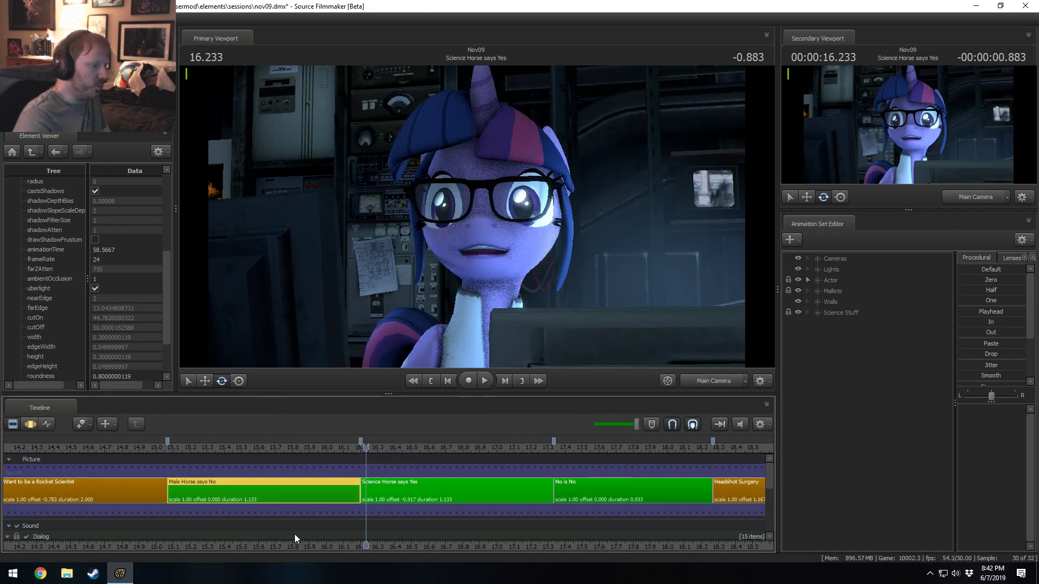
# - Survey the clip colors across the whole film and scrub back to the Rocket Science WOO! shot
pyautogui.scroll(-10, 430, 508)
pyautogui.scroll(-4, 433, 502)
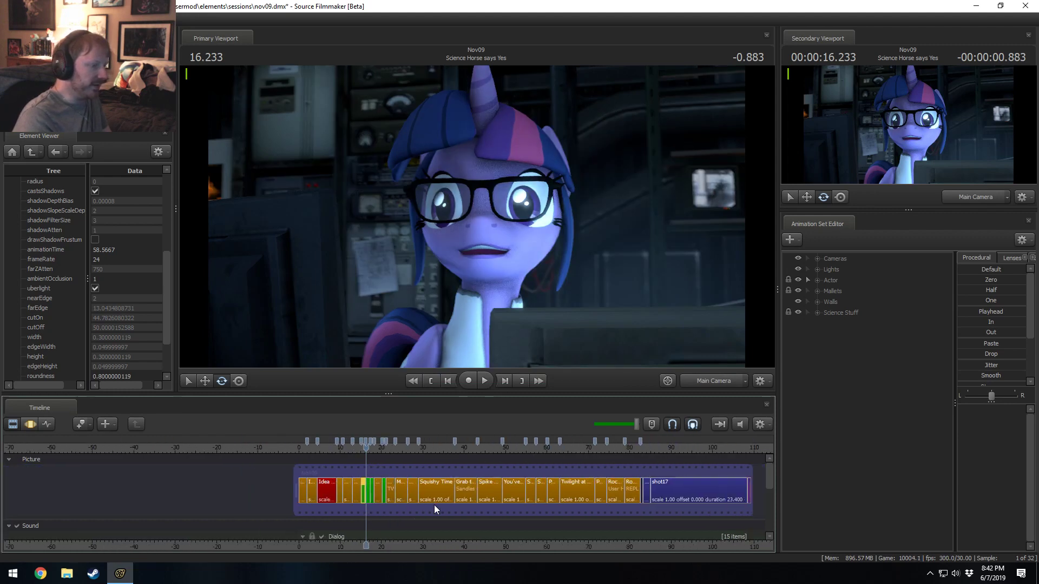
pyautogui.scroll(3, 434, 505)
pyautogui.scroll(6, 449, 511)
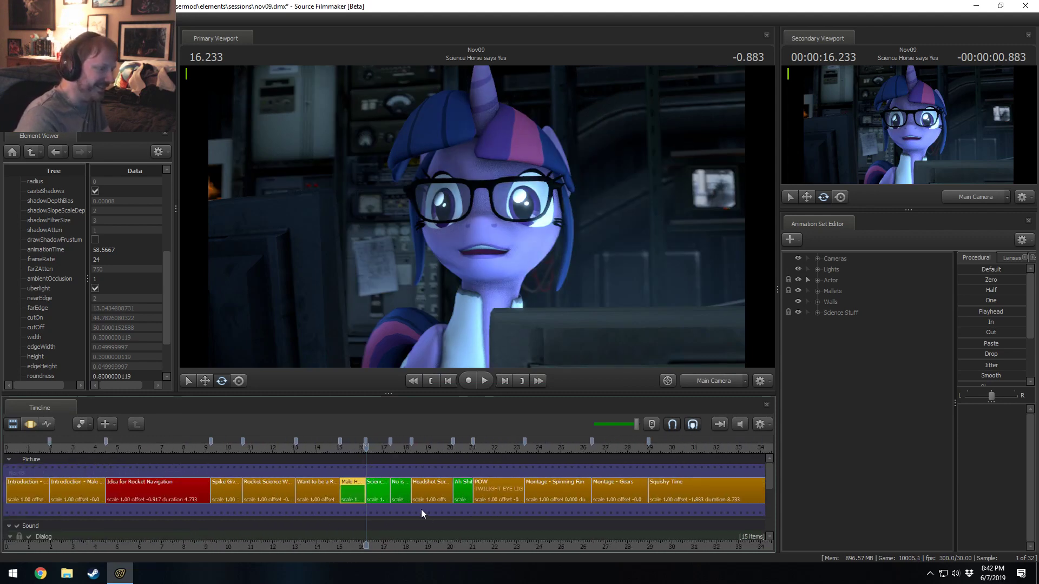
pyautogui.scroll(2, 344, 505)
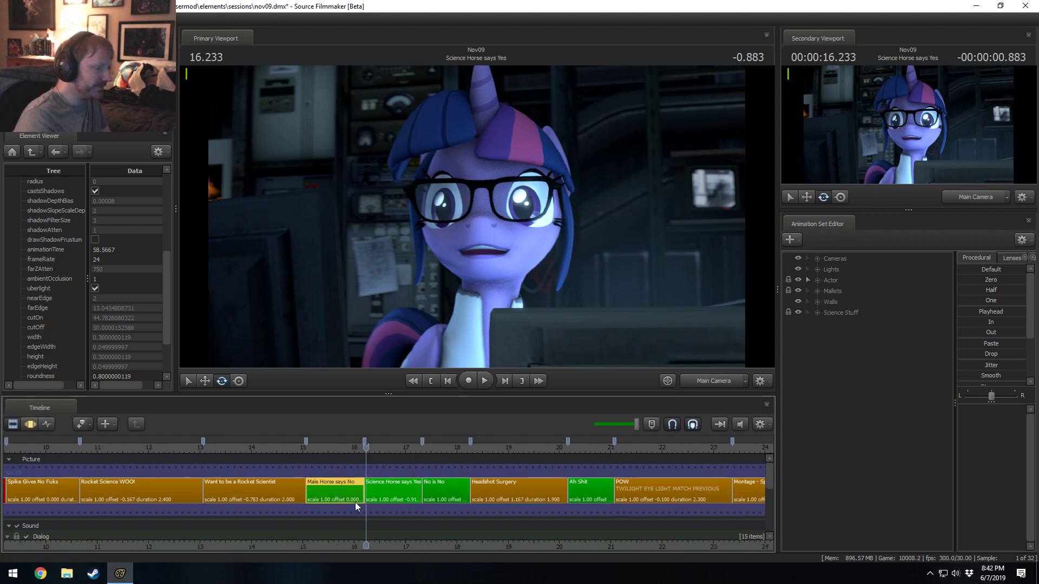
pyautogui.scroll(-1, 283, 475)
pyautogui.moveTo(366, 439); pyautogui.dragTo(199, 443)
pyautogui.scroll(-5, 174, 497)
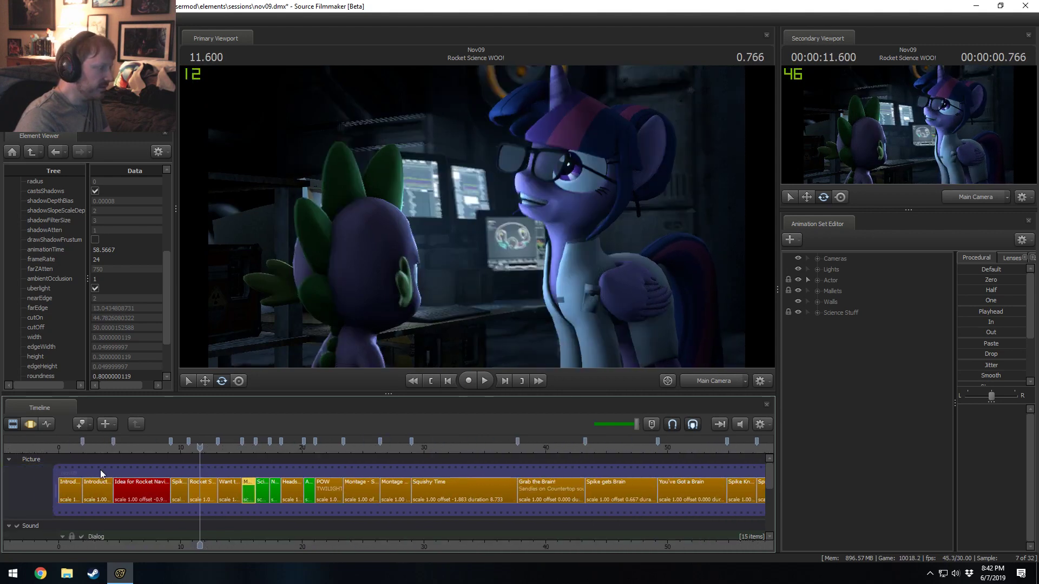
# - Play the Introduction - Science Horse shot from near the start of the film, with its clip framed closely
pyautogui.click(60, 449)
pyautogui.press('space')
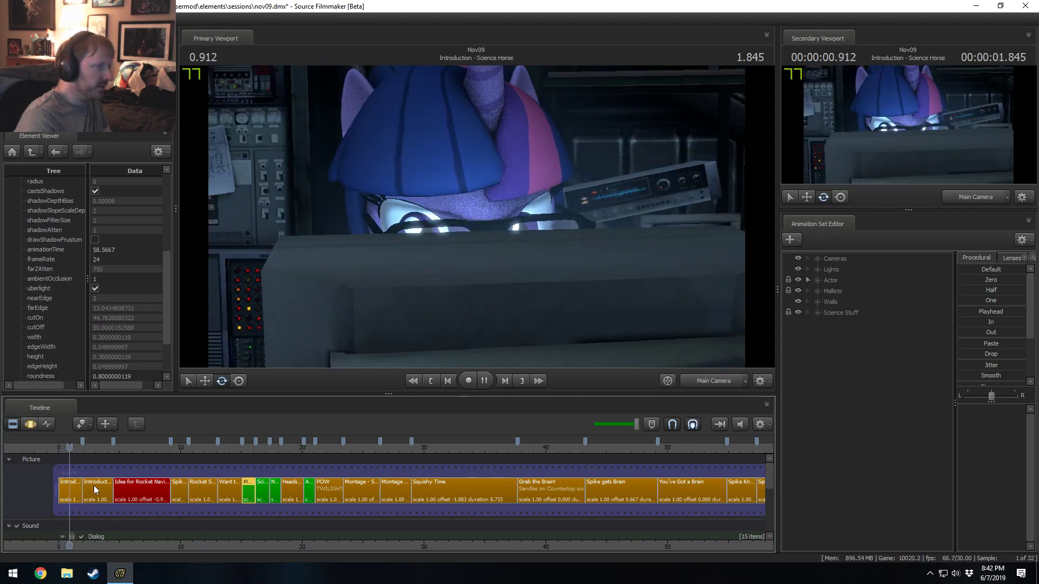
pyautogui.press('space')
pyautogui.scroll(5, 81, 522)
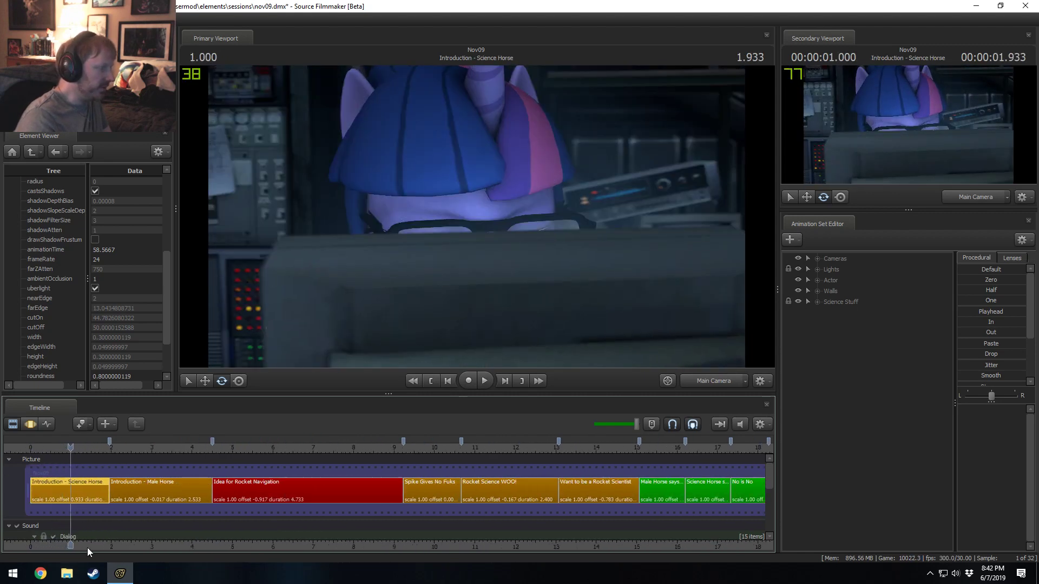
pyautogui.scroll(6, 299, 533)
pyautogui.click(142, 447)
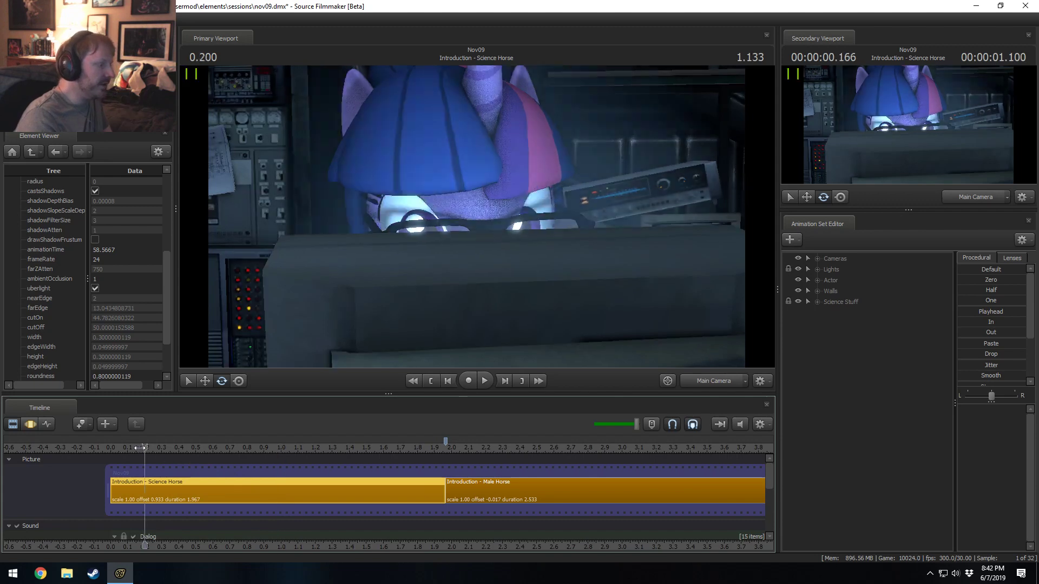
pyautogui.press('space')
pyautogui.press('space')
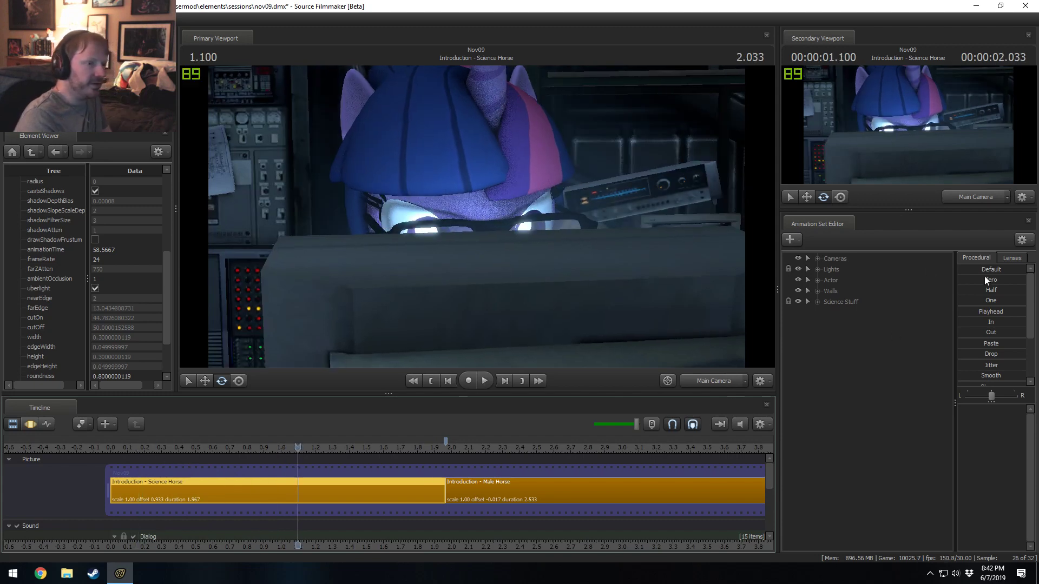
# - Select the Main Camera of Introduction - Science Horse and replay the shot's opening
pyautogui.click(808, 259)
pyautogui.click(850, 270)
pyautogui.click(142, 448)
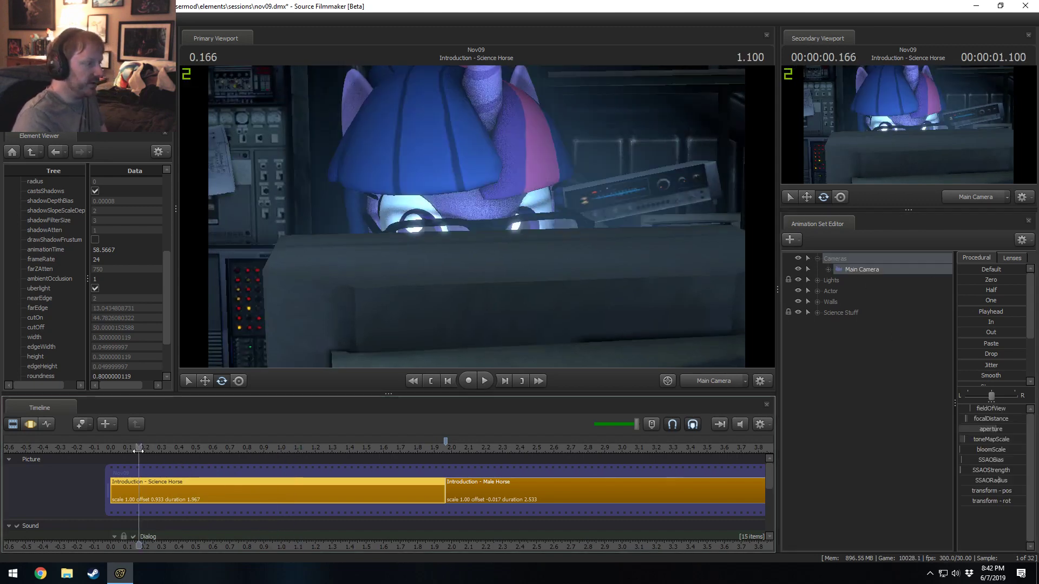
pyautogui.press('space')
# - Bake the procedural bones of the Twilight Sparkle actor in Introduction - Science Horse
pyautogui.click(817, 291)
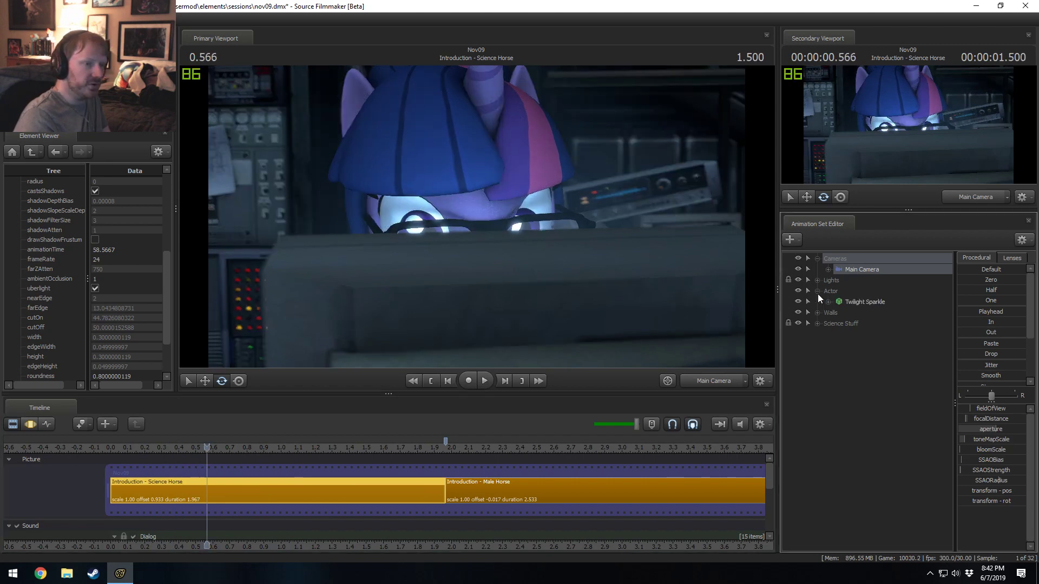
pyautogui.rightClick(852, 297)
pyautogui.moveTo(881, 401)
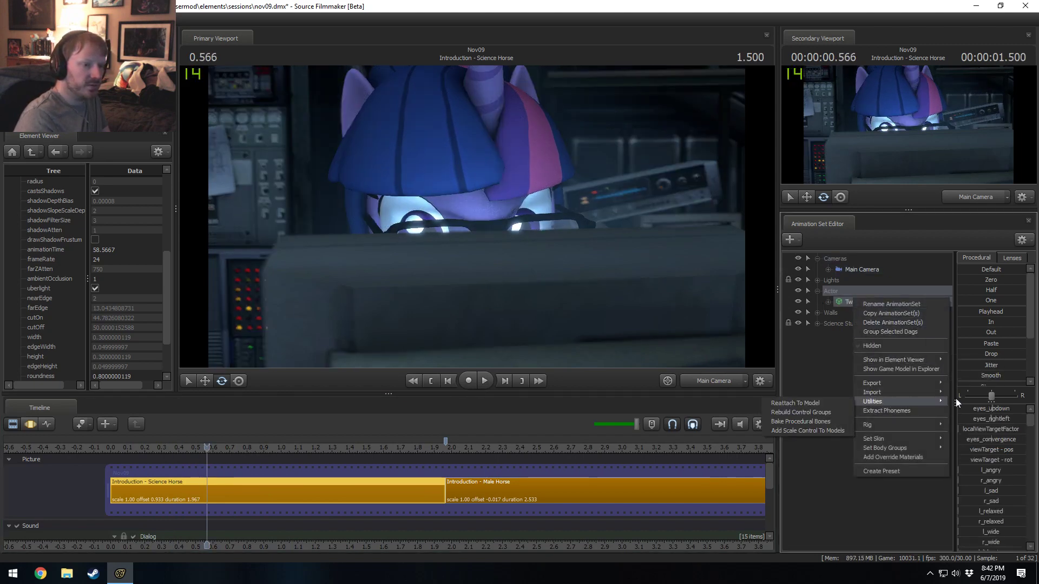
pyautogui.click(816, 423)
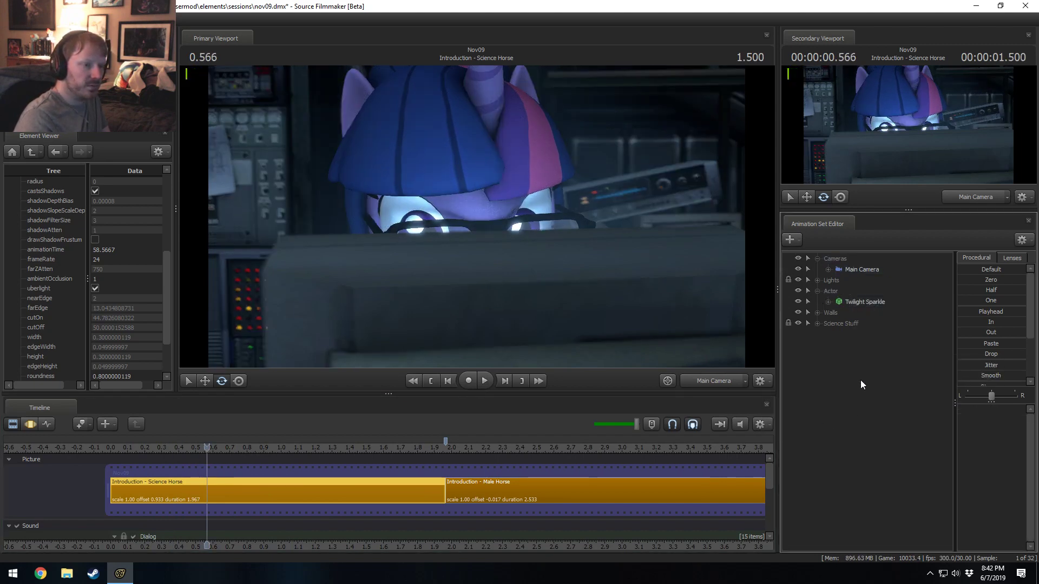
# - Inspect the Jigglebones in Twilight Sparkle's Pony controls in the Motion Editor and play the shot to check them
pyautogui.press('F3')
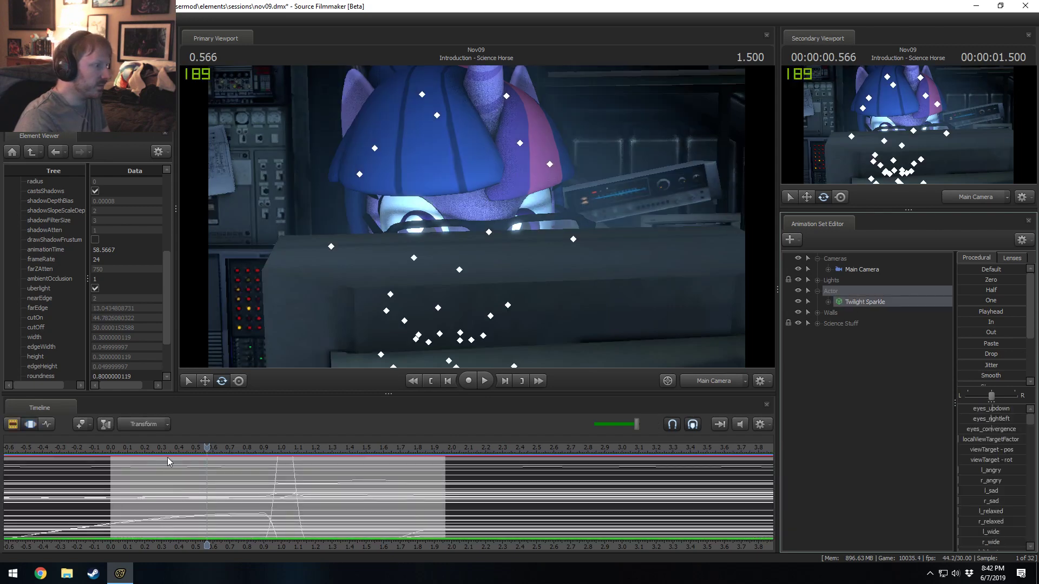
pyautogui.click(118, 458)
pyautogui.click(828, 302)
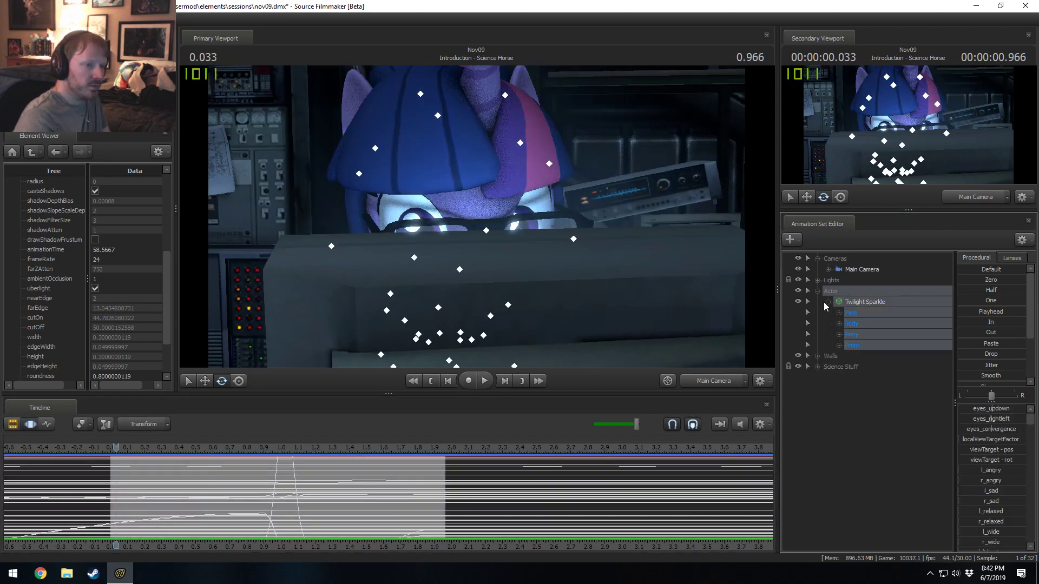
pyautogui.click(839, 335)
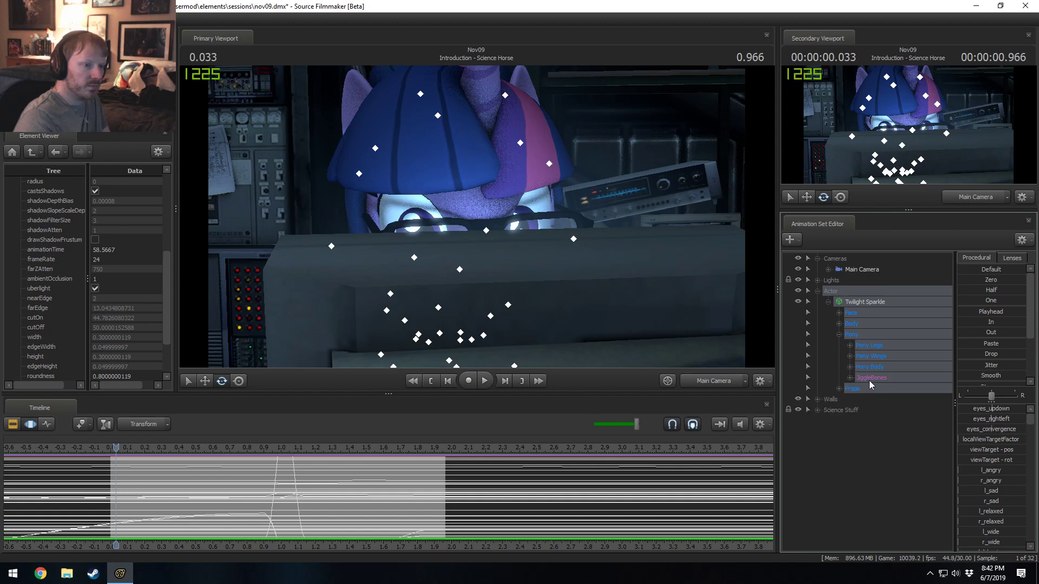
pyautogui.click(873, 377)
pyautogui.press('space')
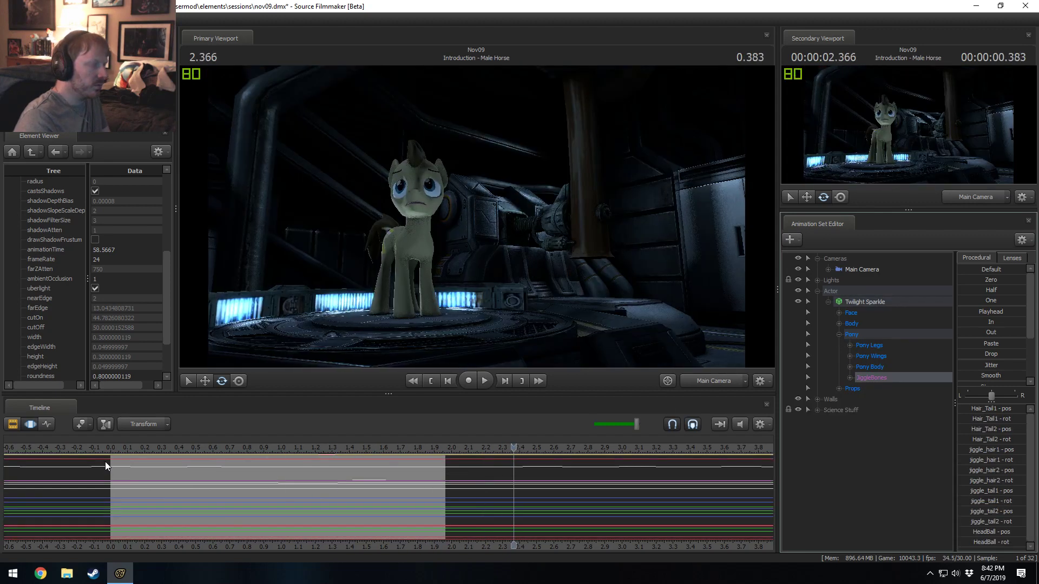
pyautogui.click(123, 447)
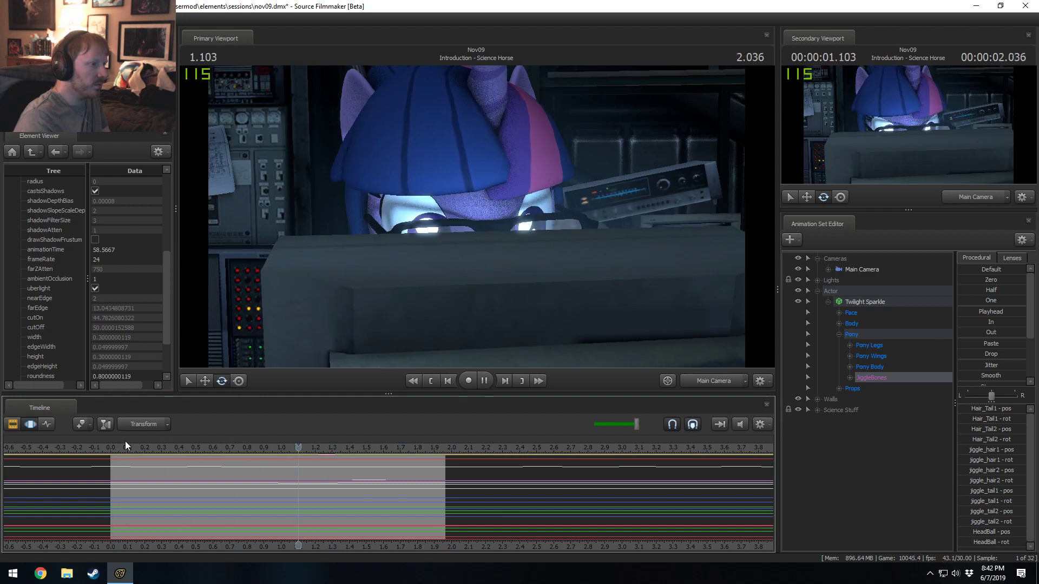
# - Select the jiggle_hair1 and jiggle_hair2 bones in turn and place a short falloff time selection around 1.2 s in the shot
pyautogui.press('space')
pyautogui.click(126, 440)
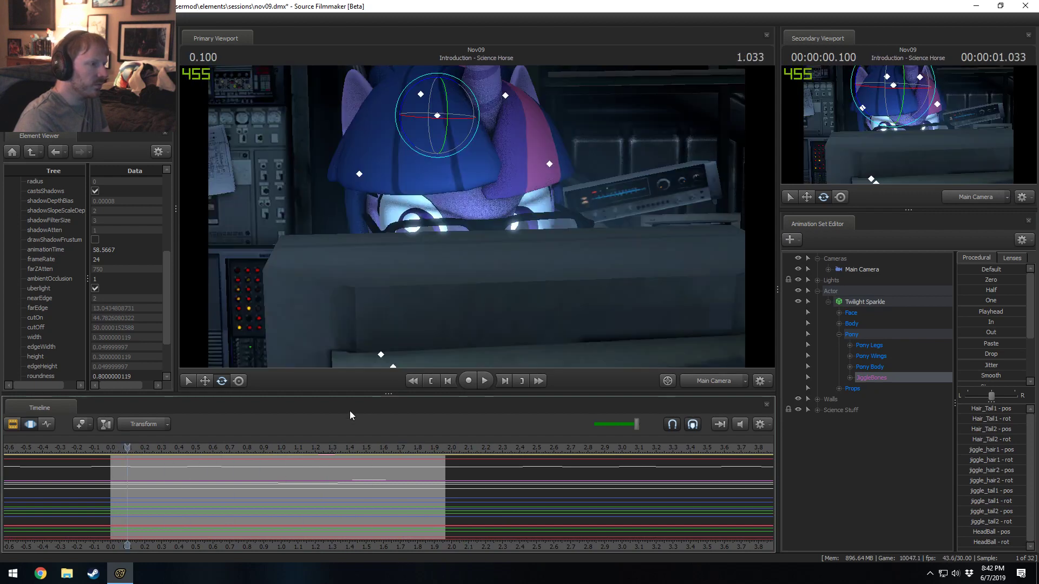
pyautogui.keyDown('ctrl'); pyautogui.click(421, 99); pyautogui.keyUp('ctrl')
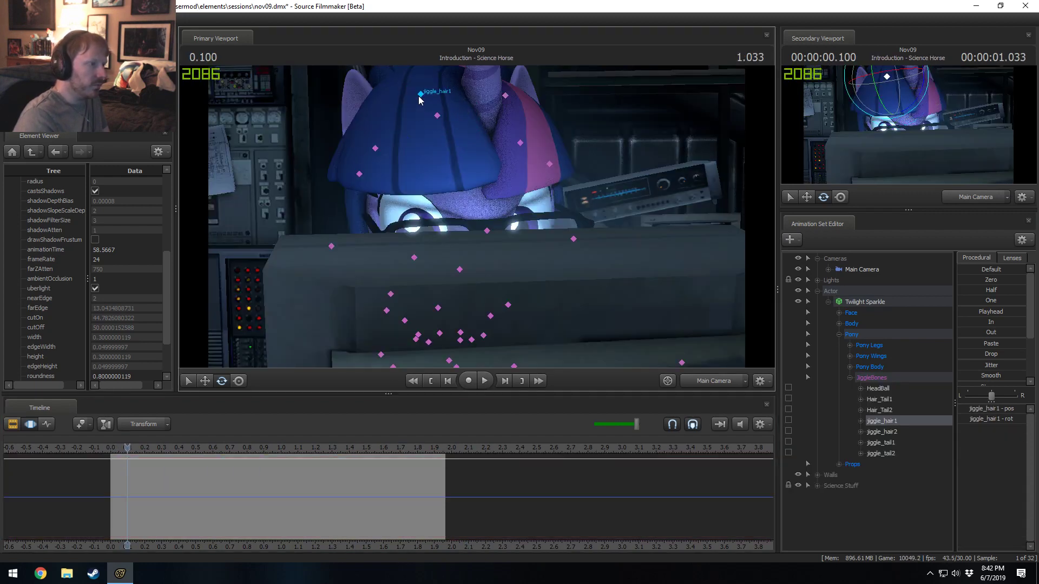
pyautogui.scroll(1, 155, 487)
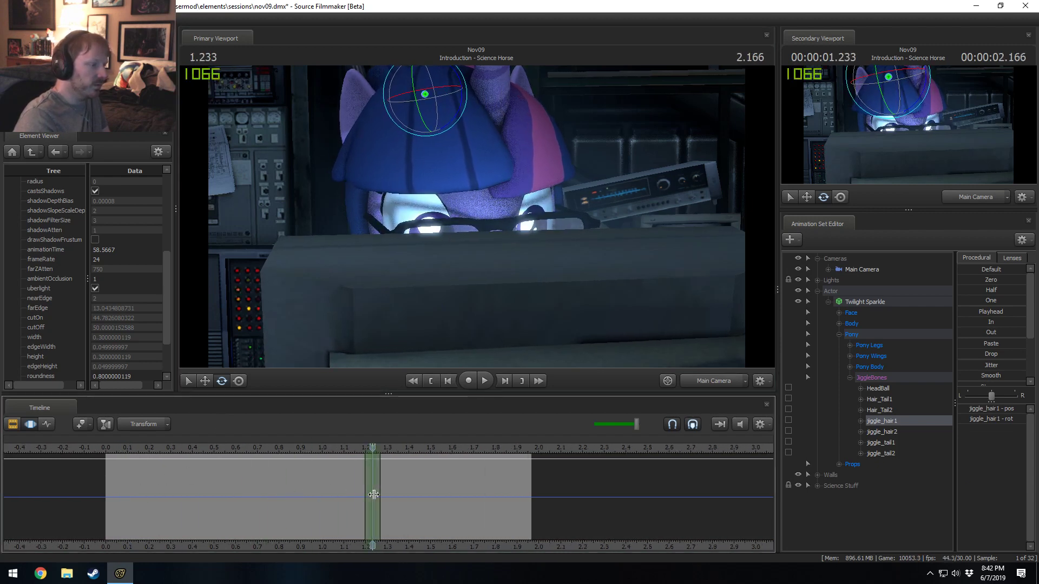
pyautogui.click(373, 495)
pyautogui.click(509, 96)
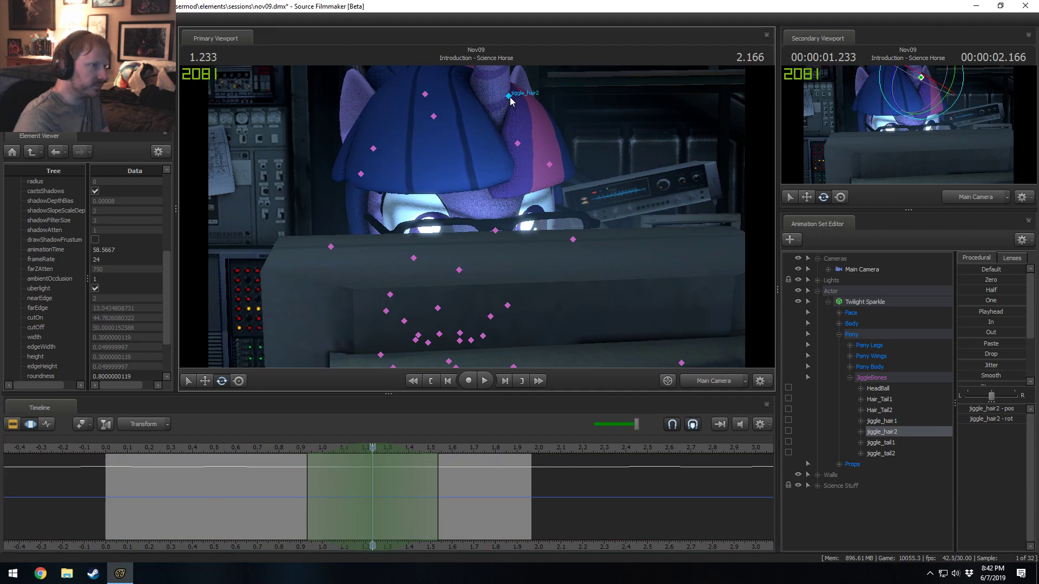
pyautogui.scroll(-6, 393, 507)
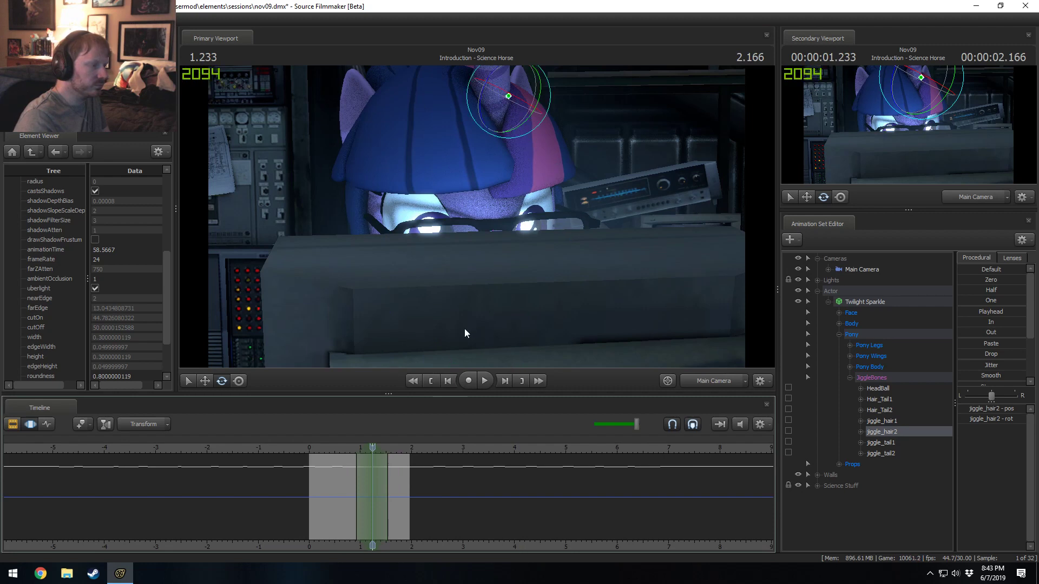
pyautogui.moveTo(345, 475); pyautogui.dragTo(389, 486)
pyautogui.scroll(3, 388, 488)
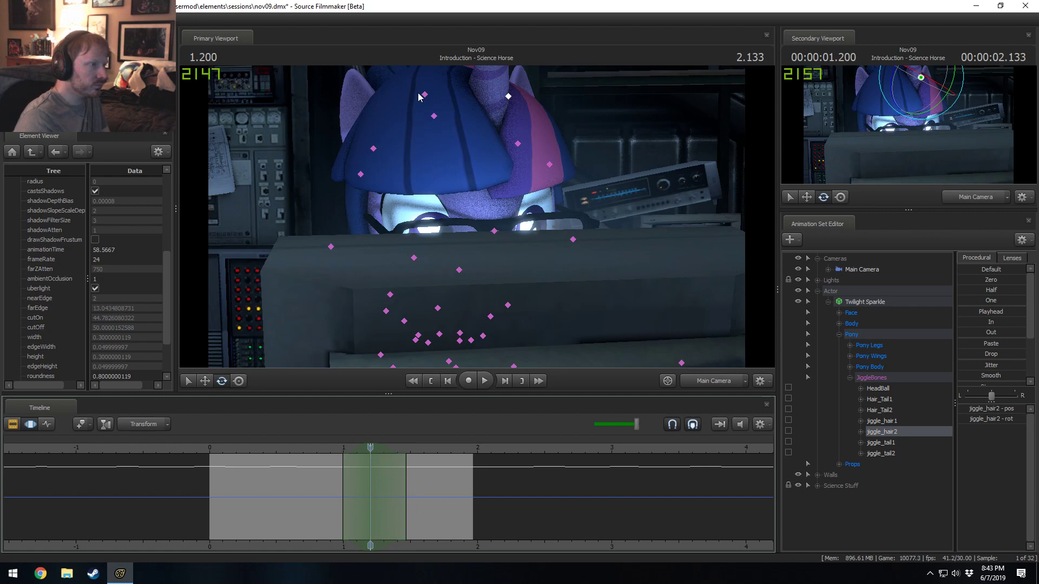
# - Rotate Twilight Sparkle's jiggle_hair1 slightly within the time selection around 1.2 s and play back the change
pyautogui.click(424, 95)
pyautogui.moveTo(461, 124); pyautogui.dragTo(458, 119)
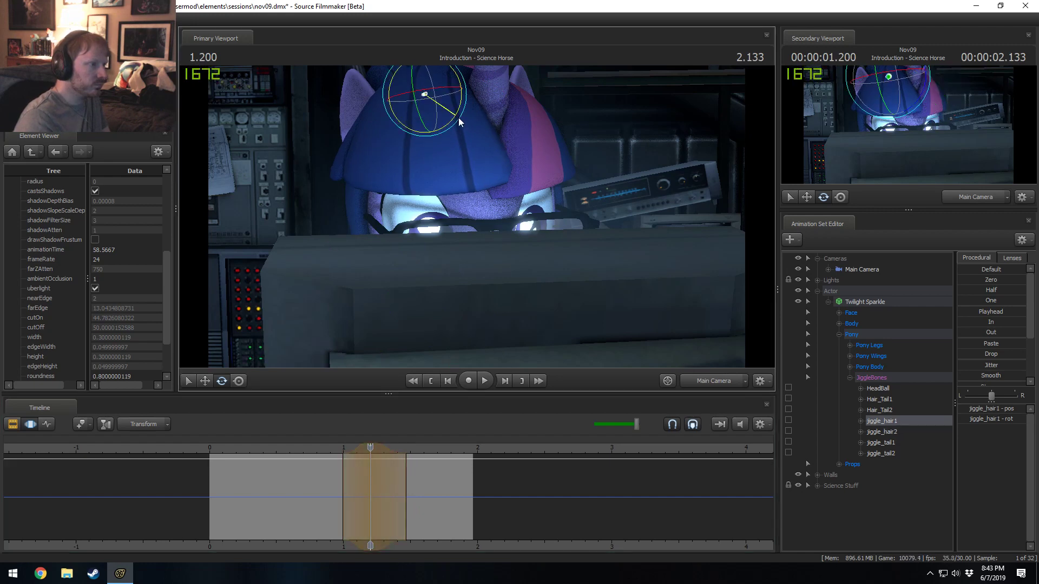
pyautogui.click(321, 452)
pyautogui.press('space')
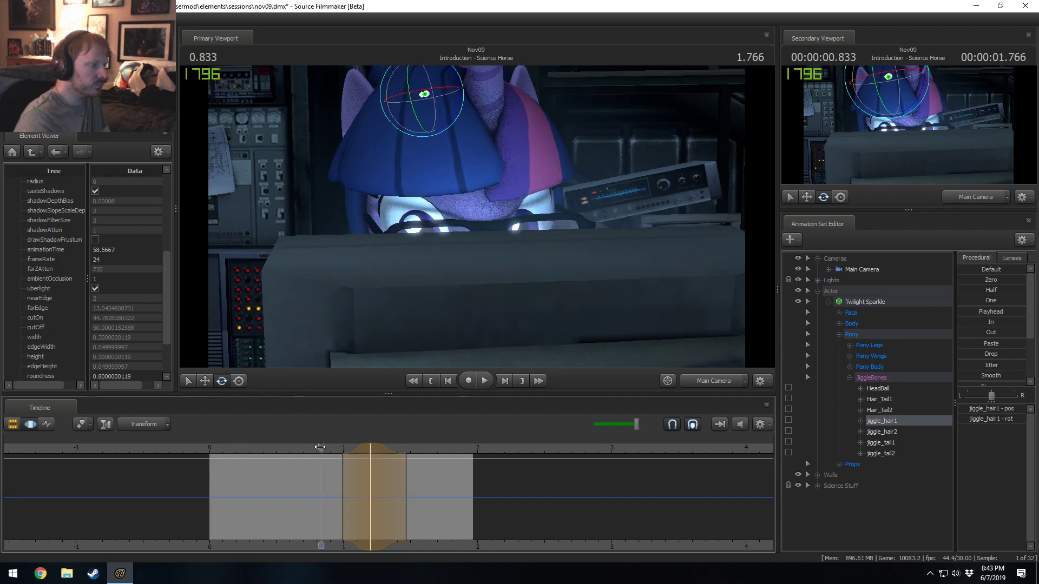
pyautogui.click(373, 459)
pyautogui.click(371, 460)
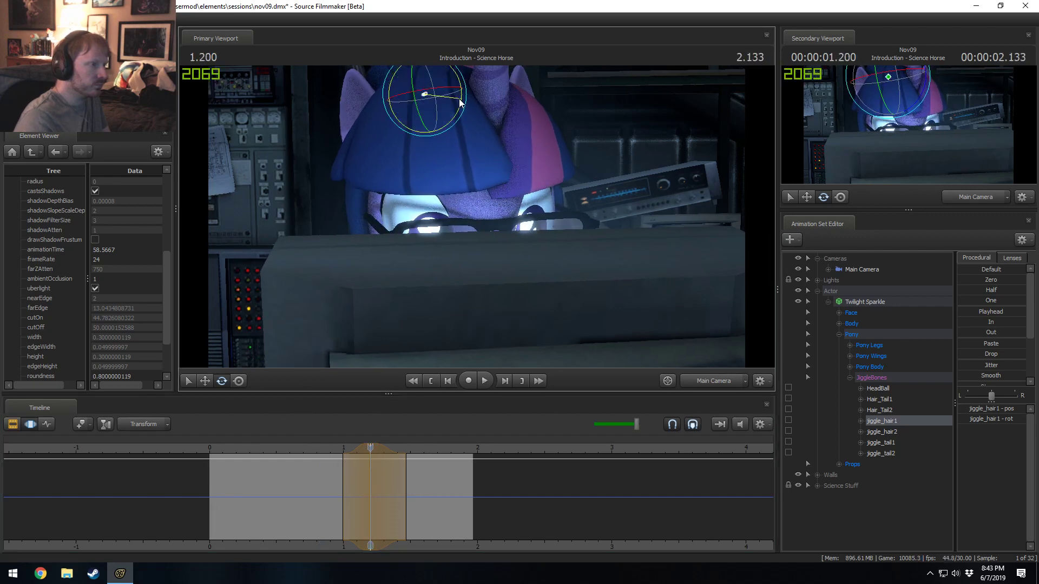
# - Rotate jiggle_hair1 more strongly around 1.2 s and replay the hair movement from just before the time selection
pyautogui.moveTo(461, 103); pyautogui.dragTo(440, 109)
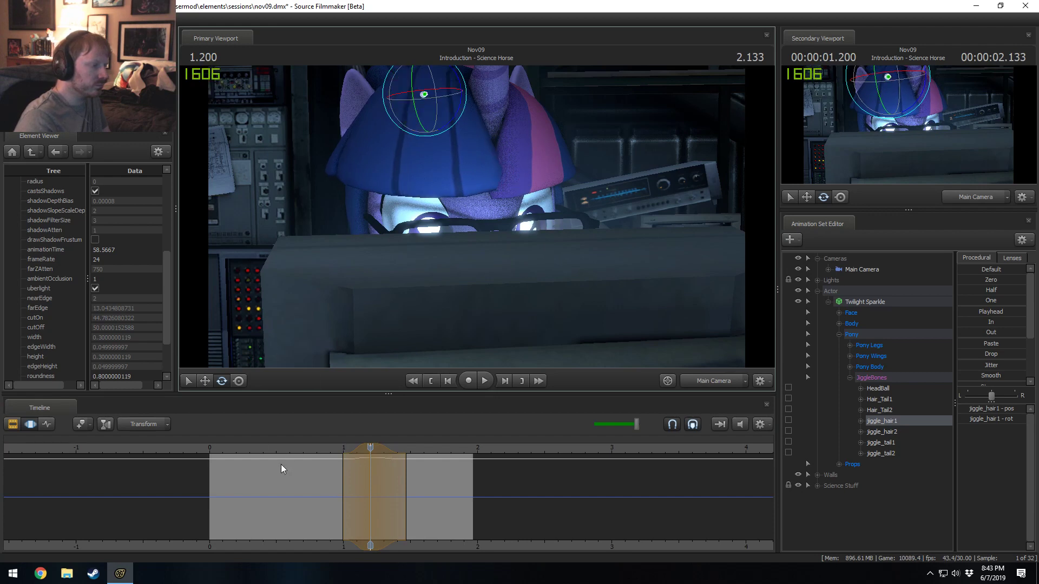
pyautogui.click(294, 448)
pyautogui.press('space')
pyautogui.press('space')
pyautogui.click(369, 464)
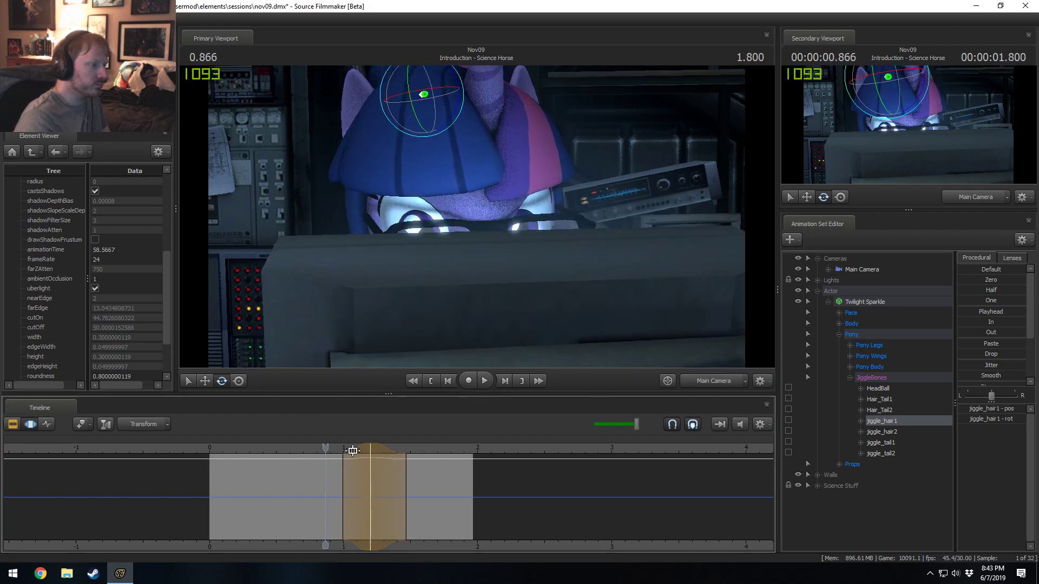
pyautogui.moveTo(369, 464); pyautogui.dragTo(374, 447)
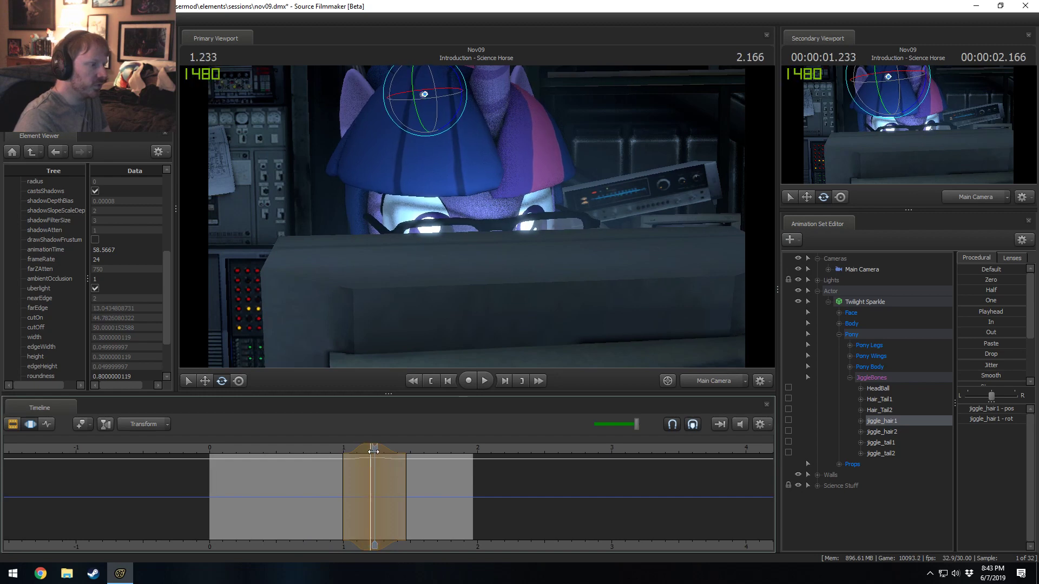
# - Readjust the rotation of jiggle_hair1 around 1.2 s and replay the head movement twice to check the hair
pyautogui.moveTo(441, 134); pyautogui.dragTo(448, 134)
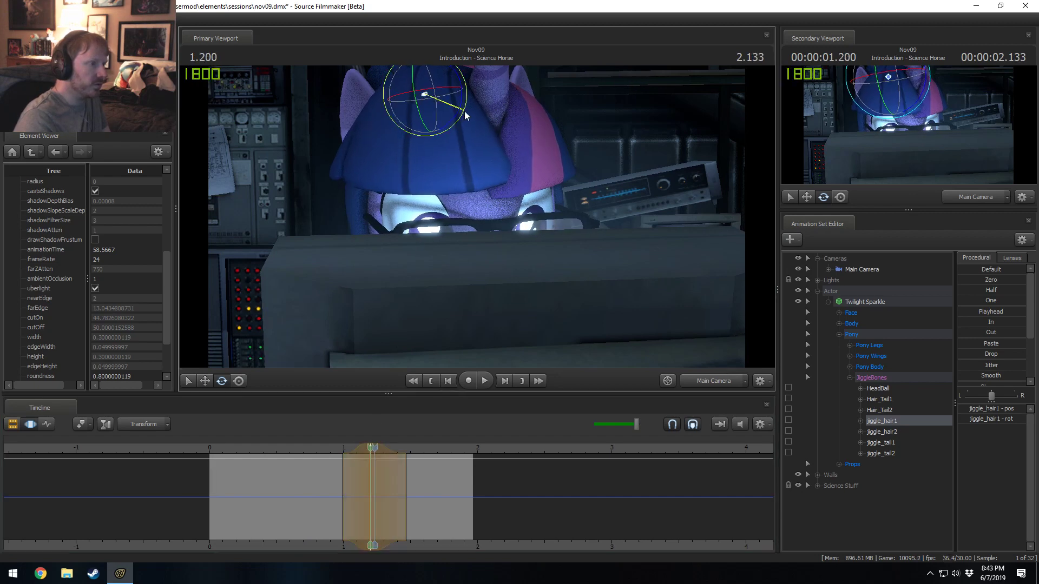
pyautogui.click(316, 452)
pyautogui.press('space')
pyautogui.press('space')
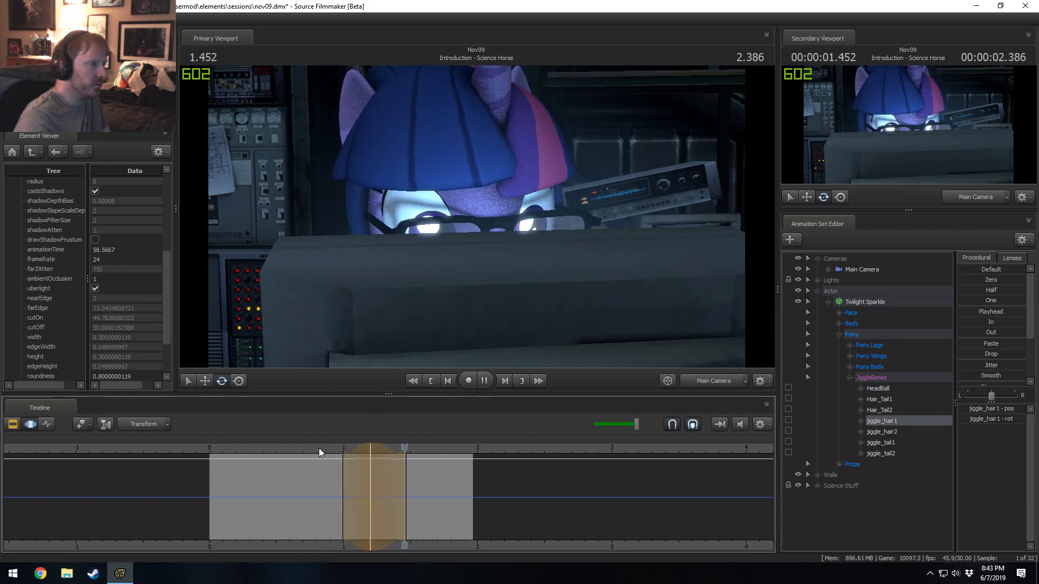
pyautogui.click(323, 450)
pyautogui.press('space')
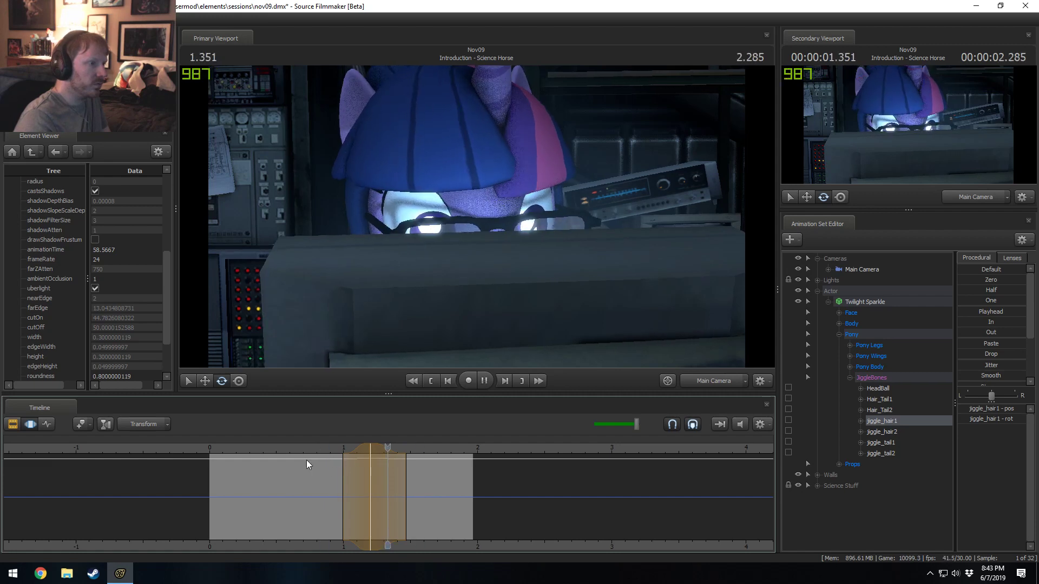
pyautogui.press('space')
# - Set a wider falloff time selection centred at 1.5 s, adjust jiggle_hair1's rotation there and replay the rest of the shot
pyautogui.click(399, 502)
pyautogui.moveTo(399, 502); pyautogui.dragTo(411, 498)
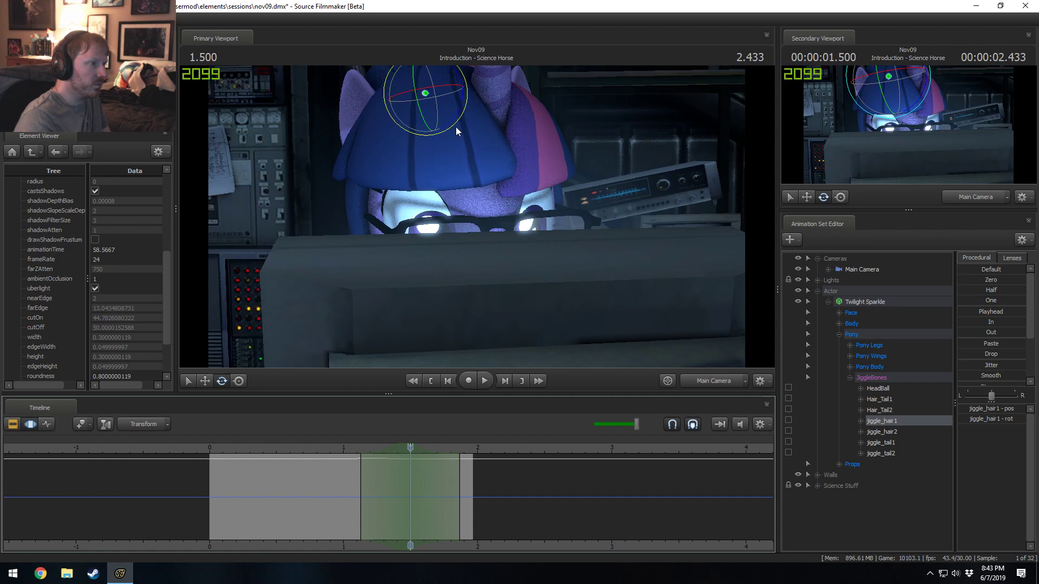
pyautogui.click(326, 447)
pyautogui.press('space')
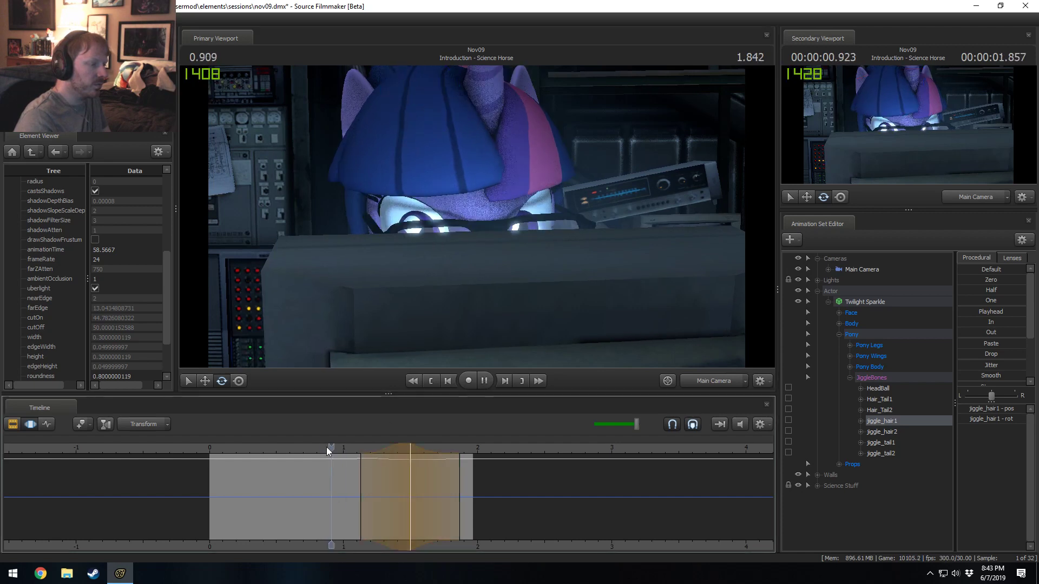
pyautogui.press('space')
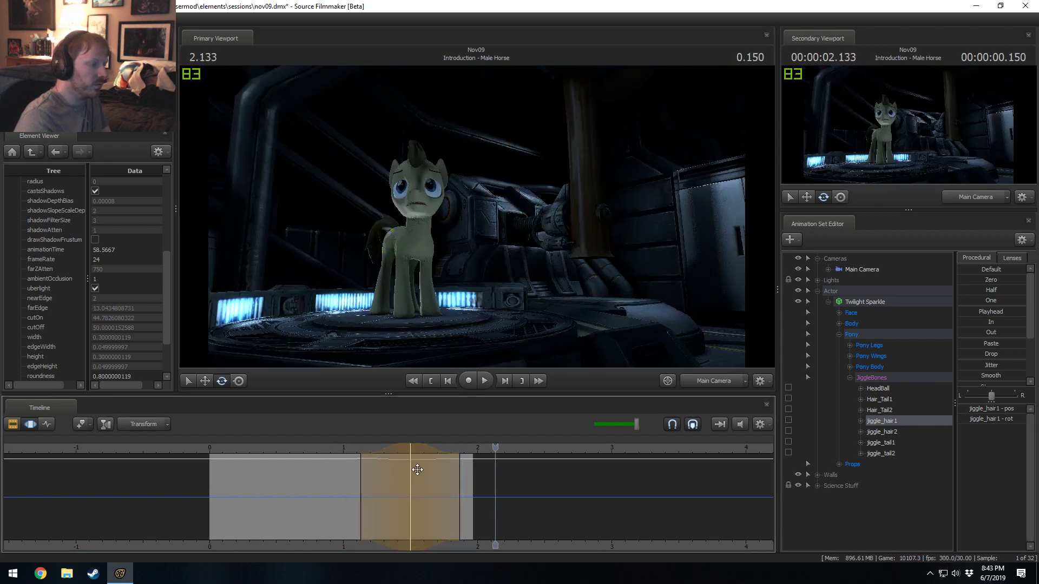
pyautogui.click(324, 448)
pyautogui.press('space')
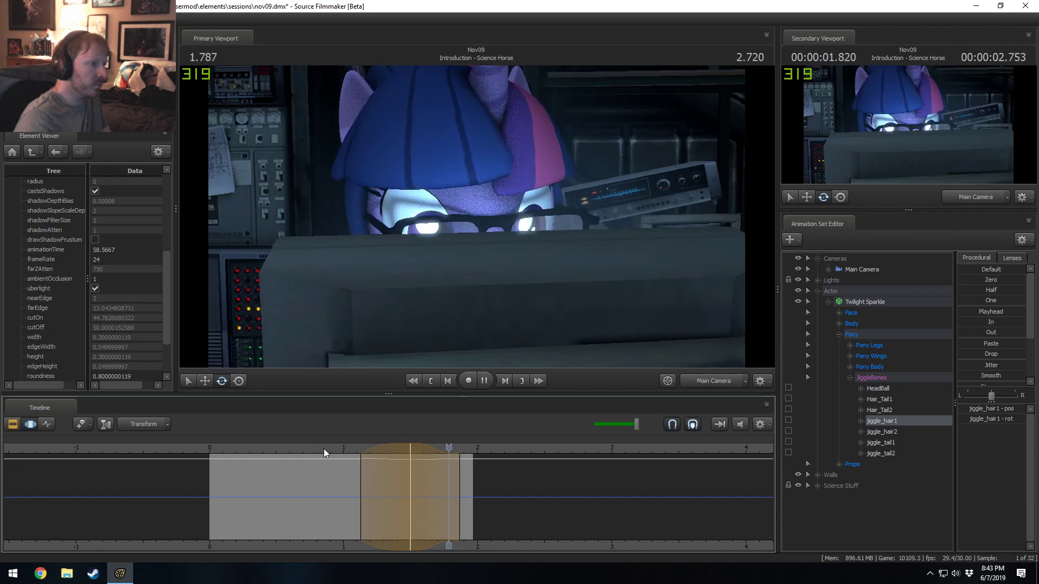
pyautogui.click(324, 448)
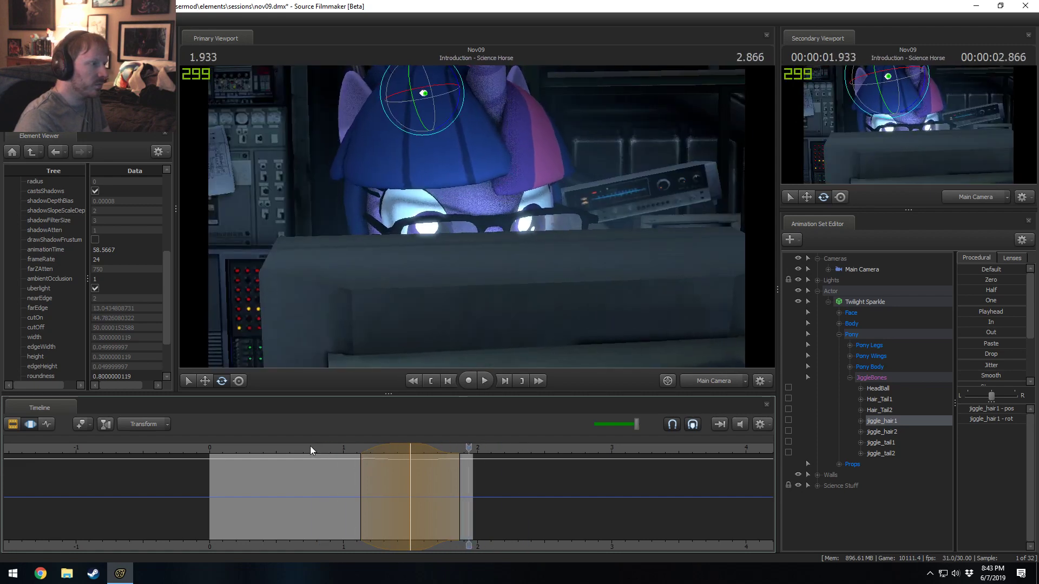
pyautogui.press('space')
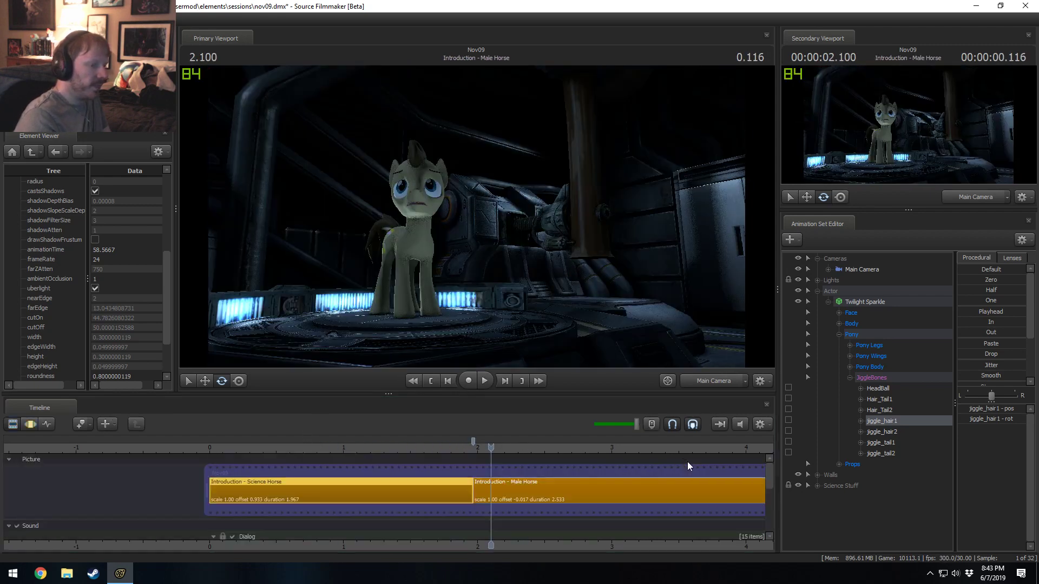
# - Select Twilight Sparkle's Pony Body controls and play Introduction - Science Horse again from its beginning
pyautogui.click(867, 367)
pyautogui.click(213, 450)
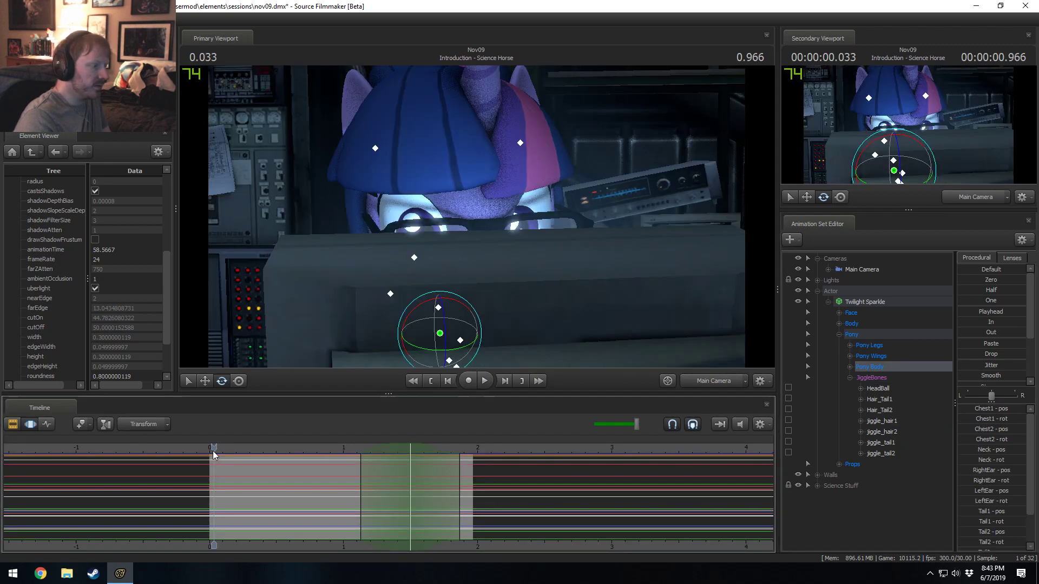
pyautogui.press('space')
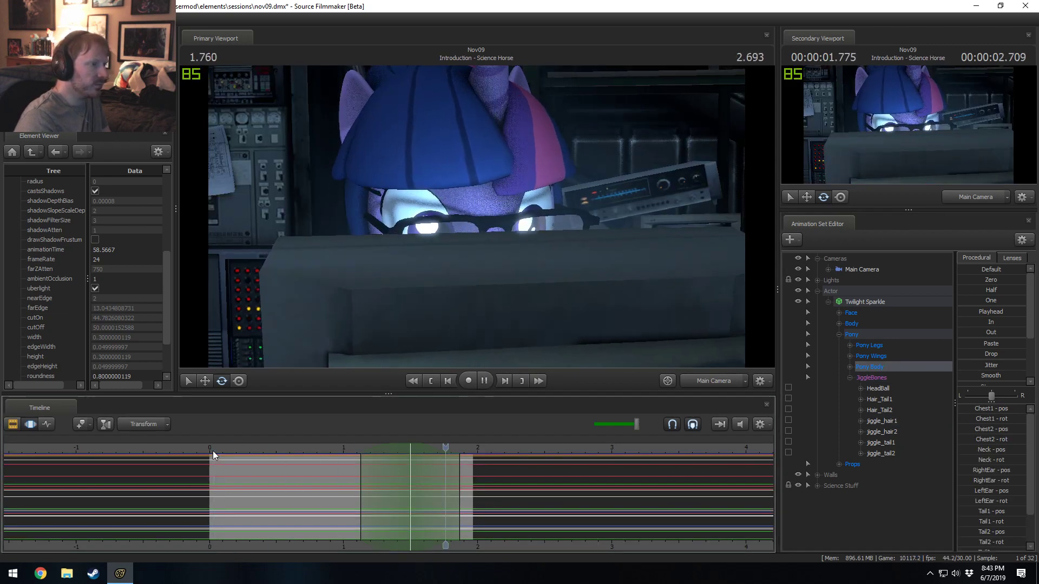
pyautogui.click(263, 450)
pyautogui.press('space')
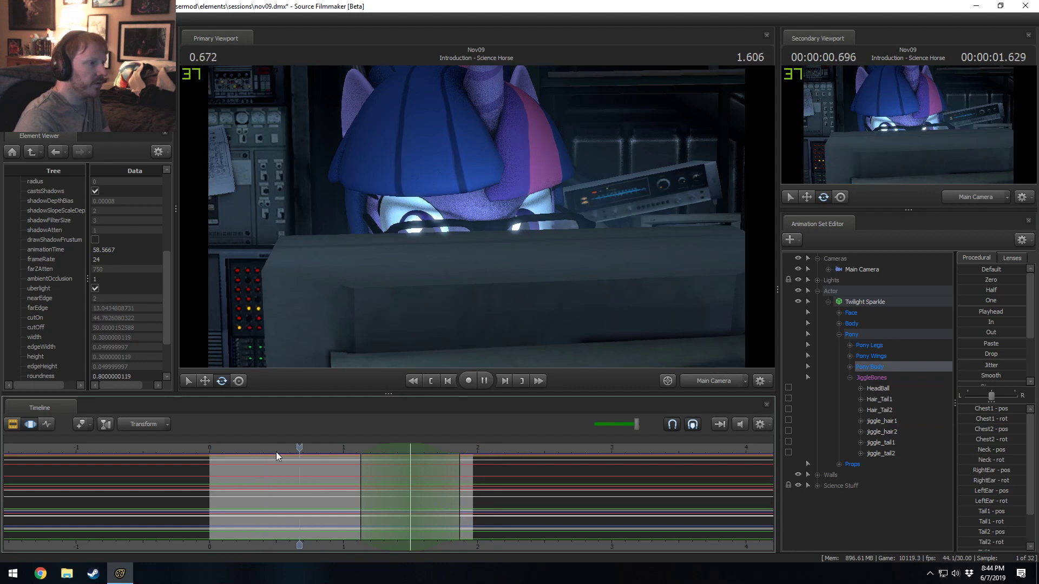
# - Set the Introduction - Science Horse clip's background color to green (RGB 0, 150, 0) and save the session
pyautogui.press('F1')
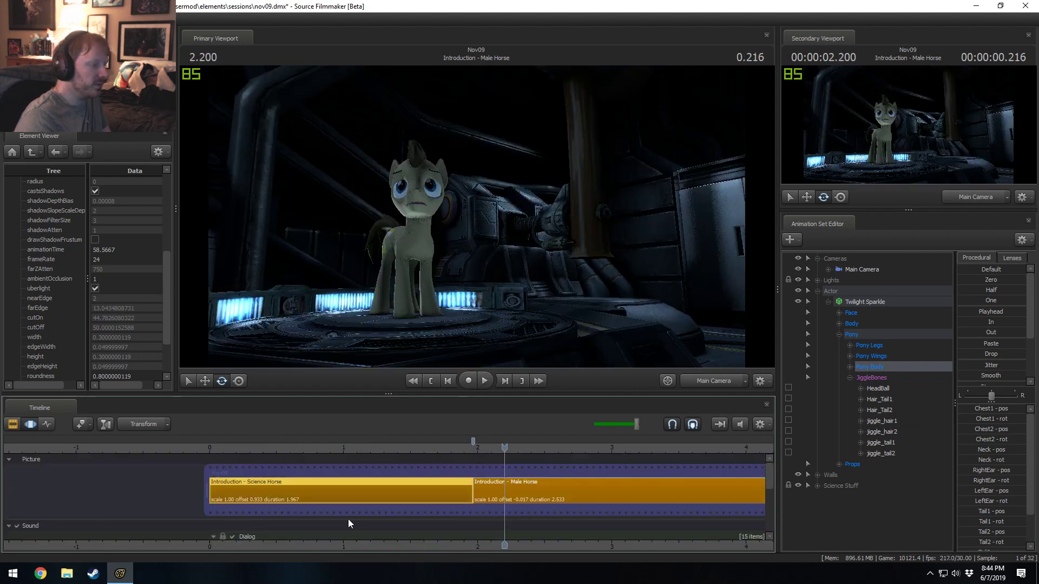
pyautogui.press('F2')
pyautogui.press('F1')
pyautogui.rightClick(349, 492)
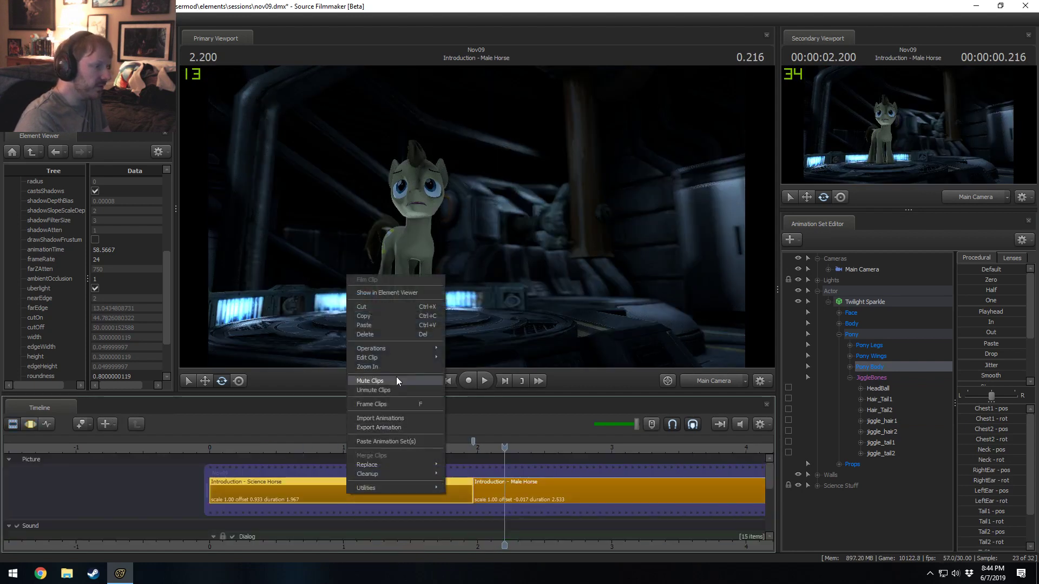
pyautogui.moveTo(392, 359)
pyautogui.click(476, 368)
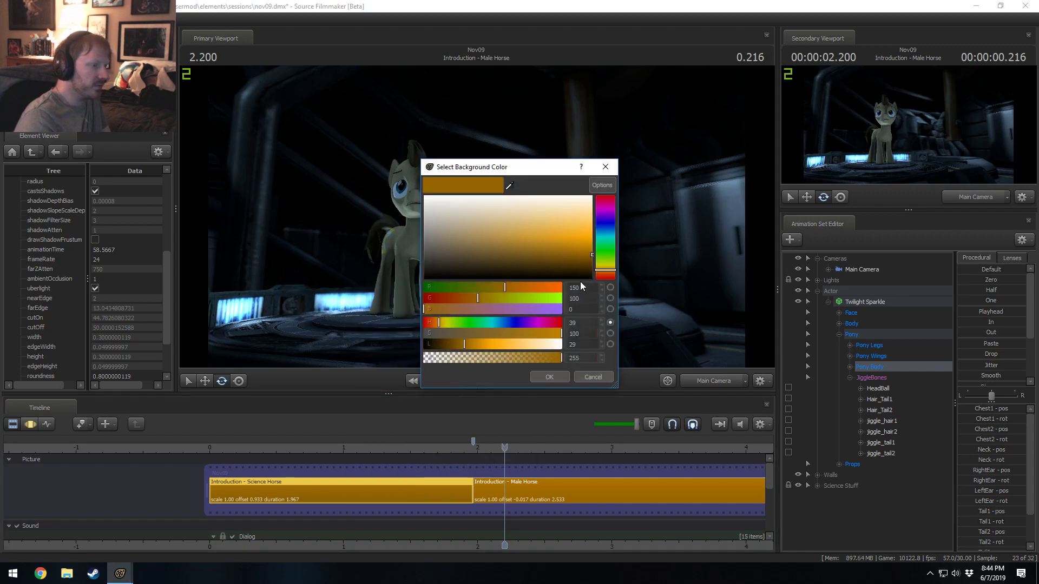
pyautogui.write('0')
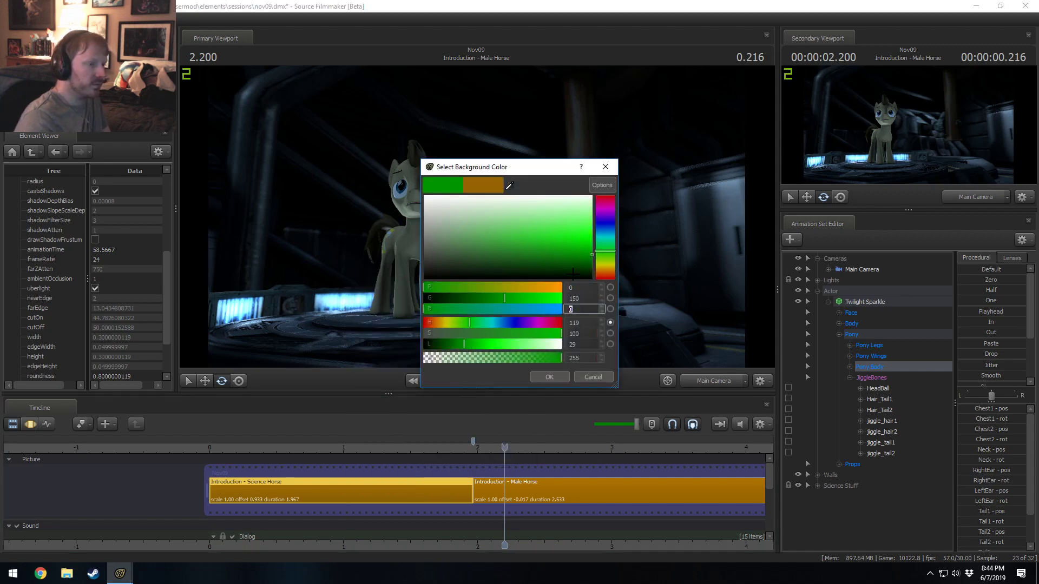
pyautogui.press('Return')
pyautogui.scroll(-5, 626, 475)
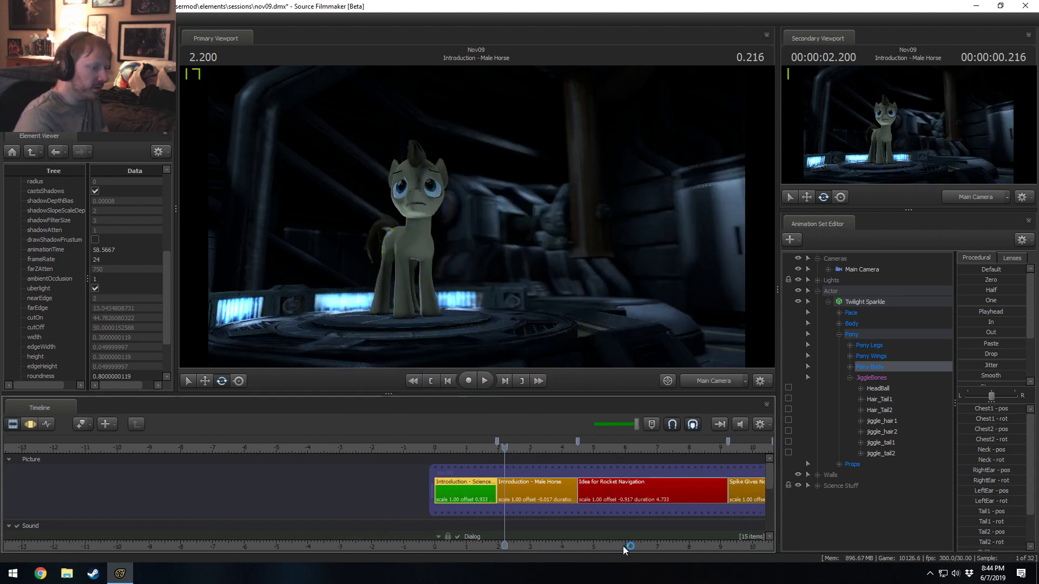
# - Play the film from the start of Introduction - Male Horse into Idea for Rocket Navigation
pyautogui.moveTo(626, 547); pyautogui.dragTo(183, 527, button='middle')
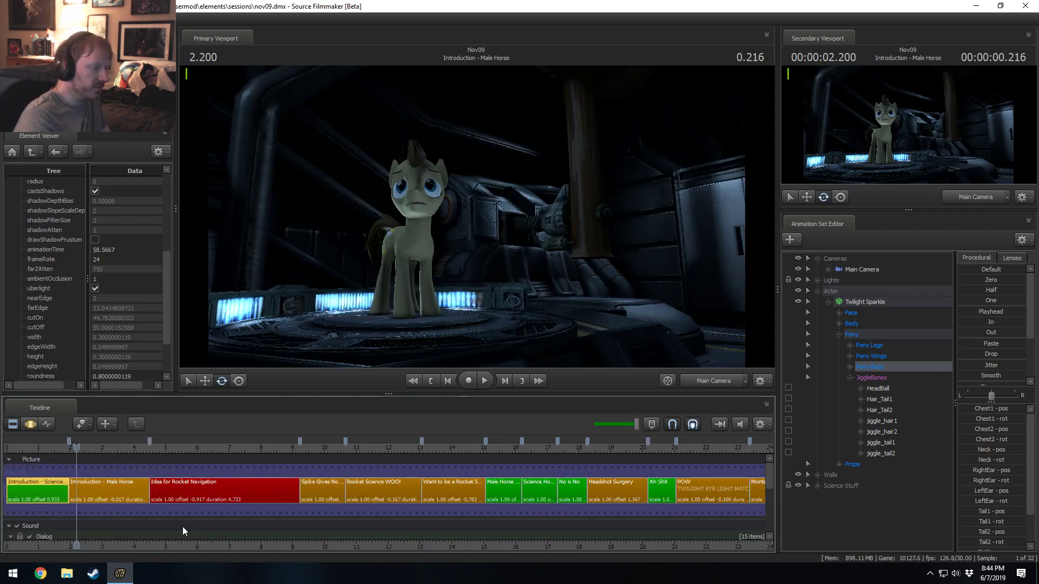
pyautogui.press('space')
pyautogui.click(73, 448)
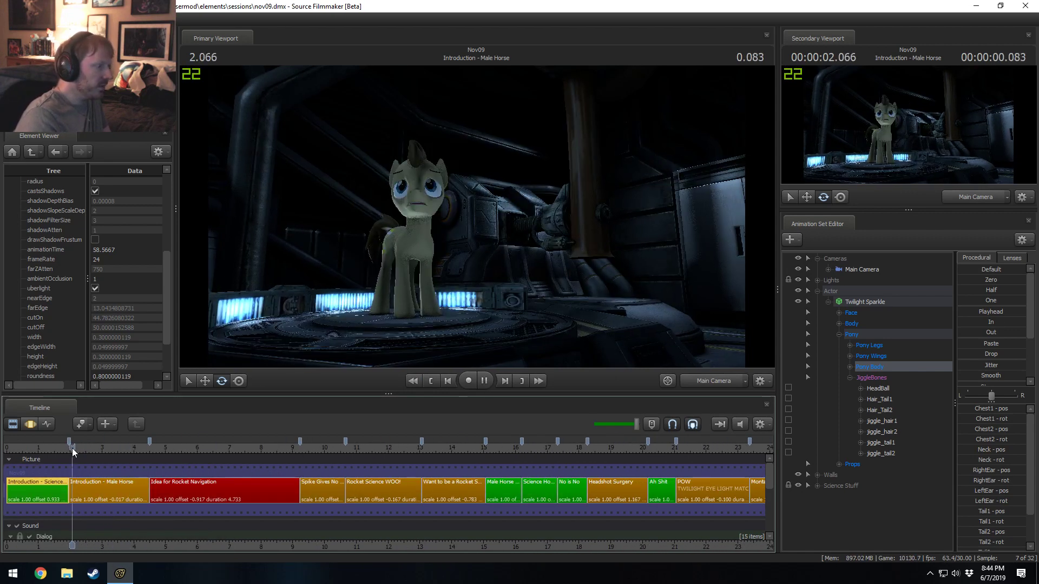
pyautogui.press('space')
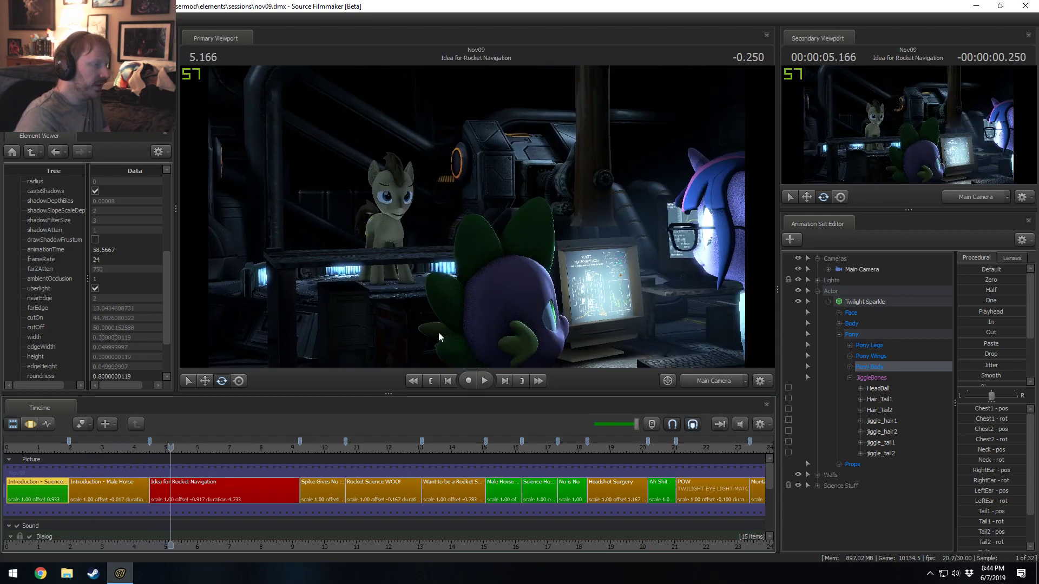
# - Play the Spike Gives No Fuks shot from its beginning twice to review the animation
pyautogui.press('space')
pyautogui.click(309, 448)
pyautogui.press('space')
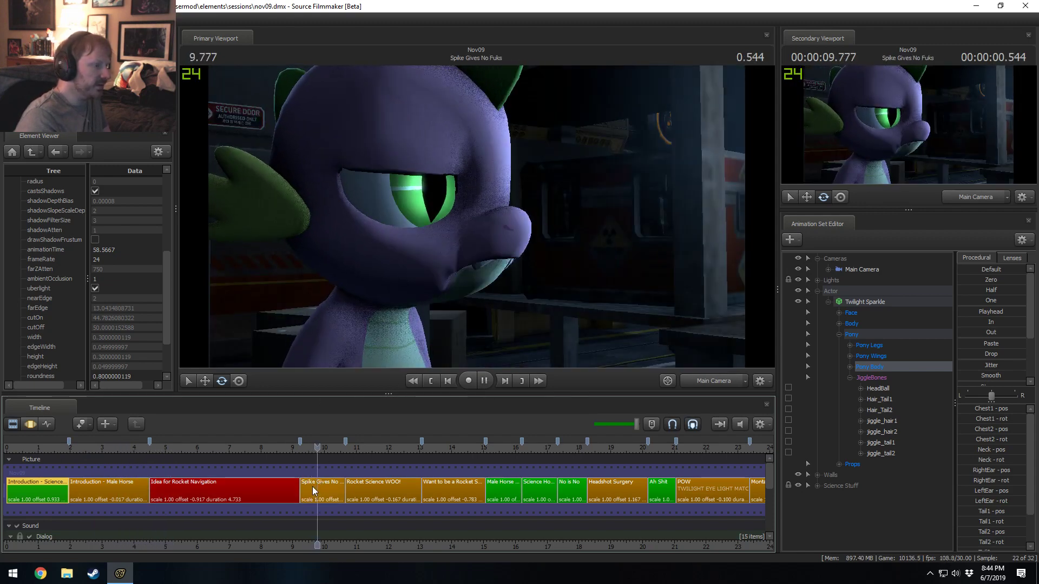
pyautogui.click(304, 450)
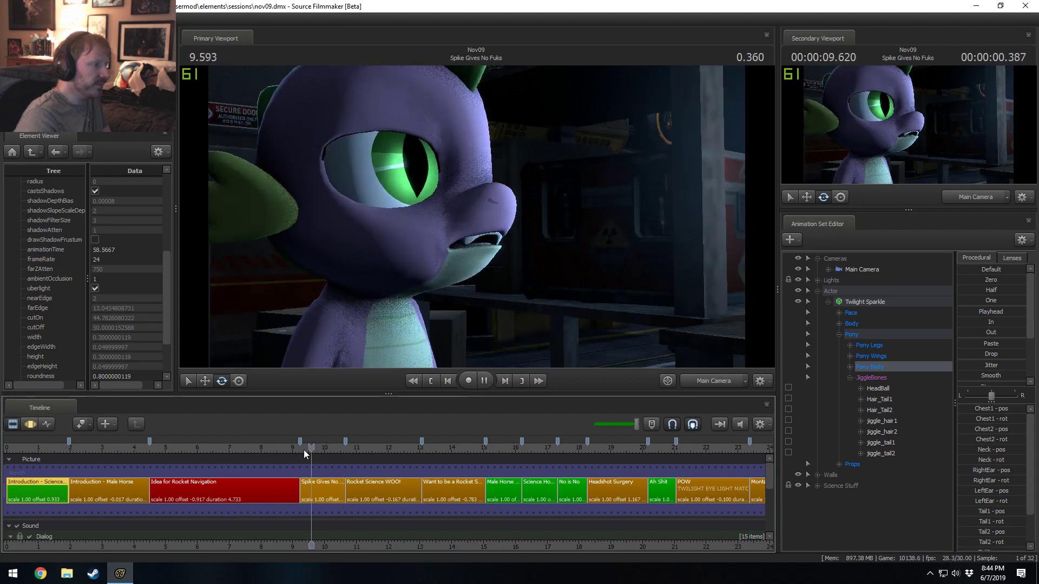
pyautogui.press('space')
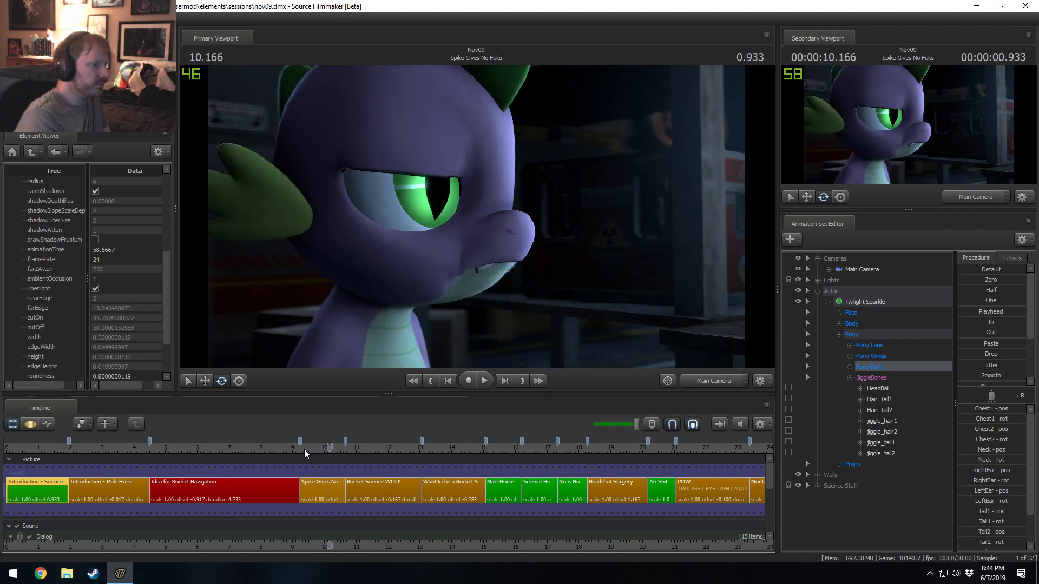
# - Play from Idea for Rocket Navigation through Spike Gives No Fuks, replaying that shot and Rocket Science WOO! to check the animation
pyautogui.click(233, 449)
pyautogui.press('space')
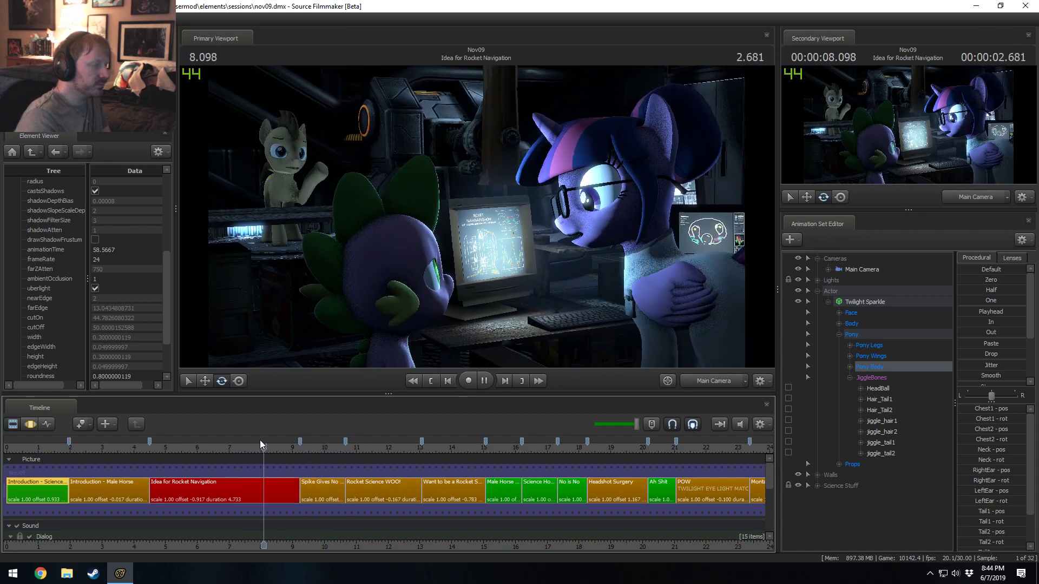
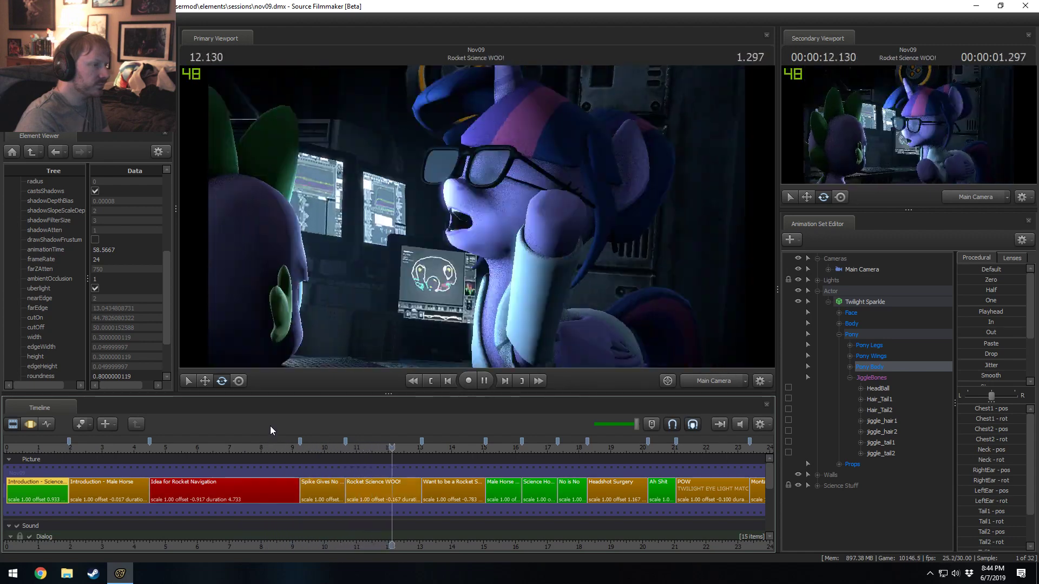
pyautogui.click(308, 450)
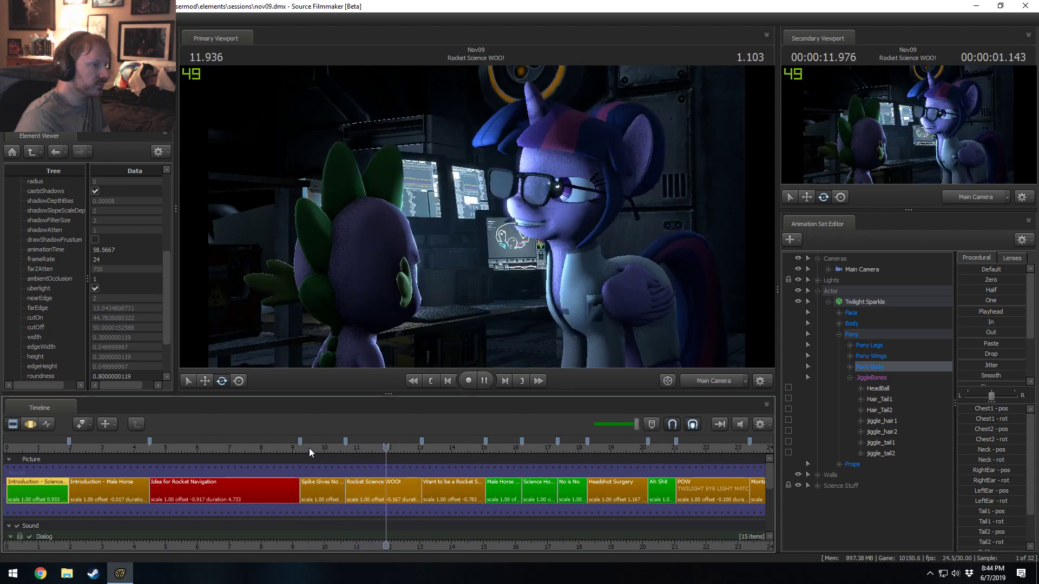
pyautogui.click(337, 453)
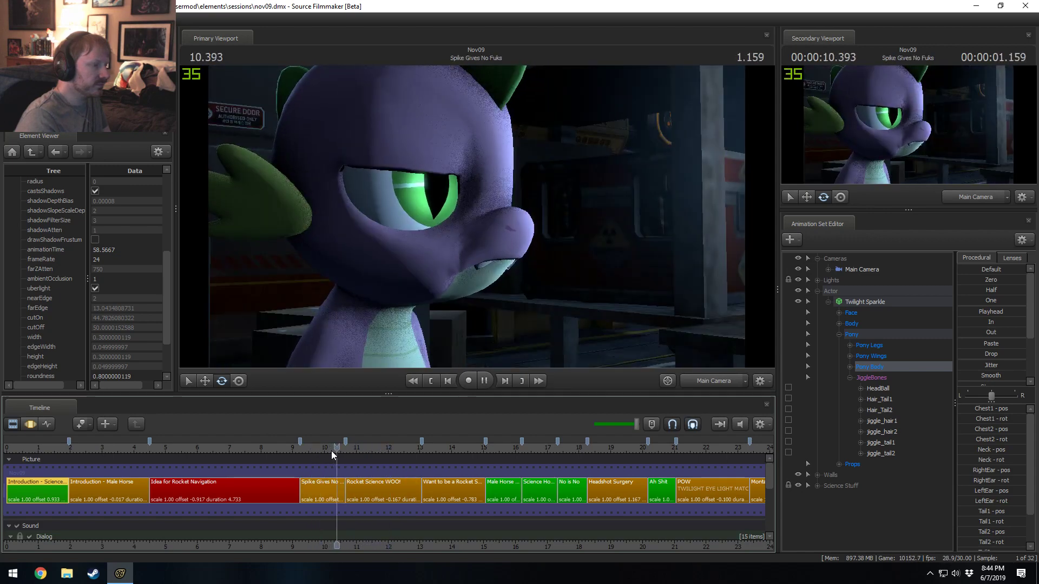
pyautogui.click(299, 449)
pyautogui.click(352, 452)
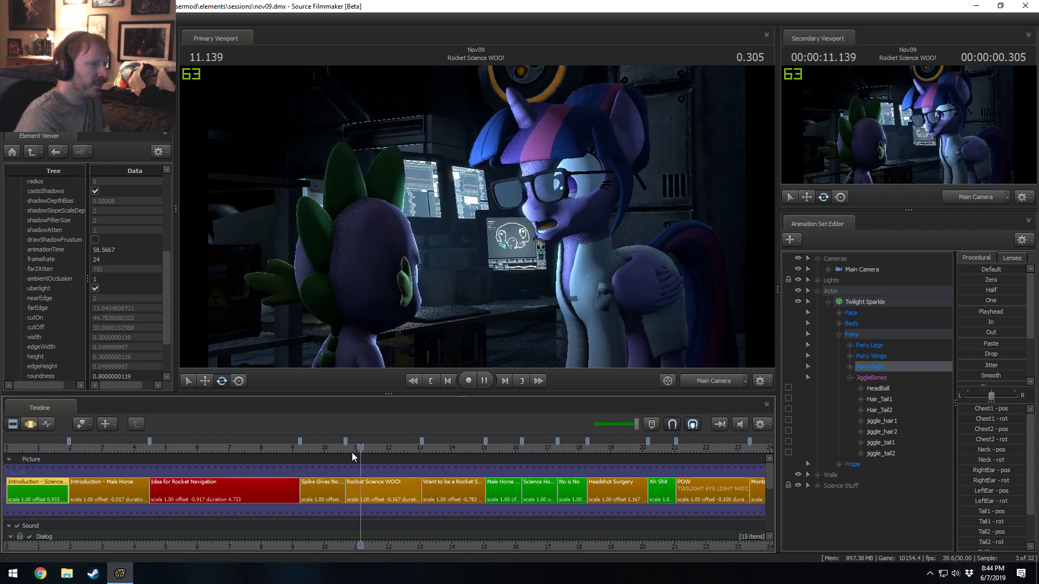
pyautogui.click(354, 450)
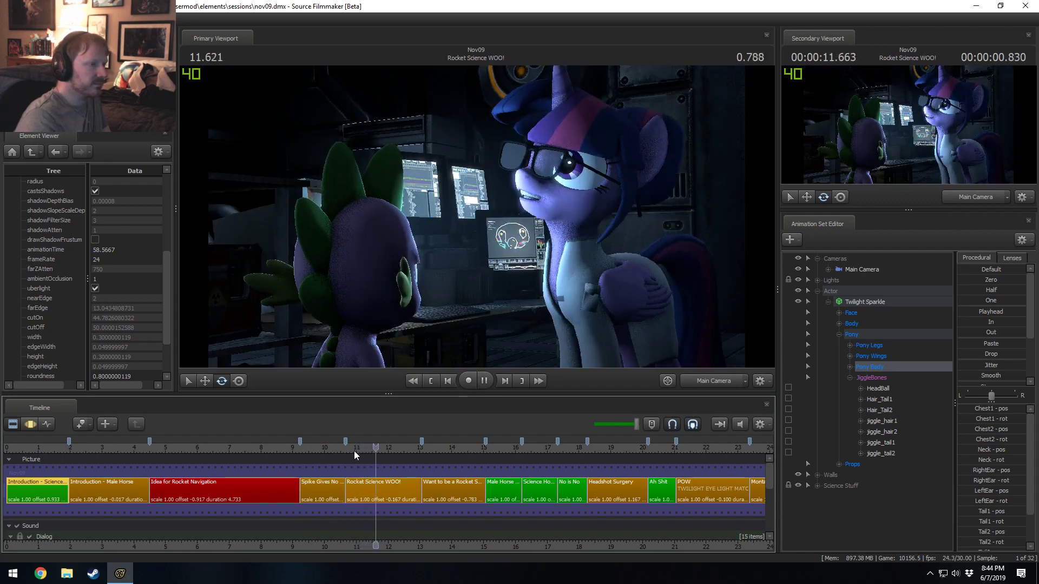
pyautogui.press('space')
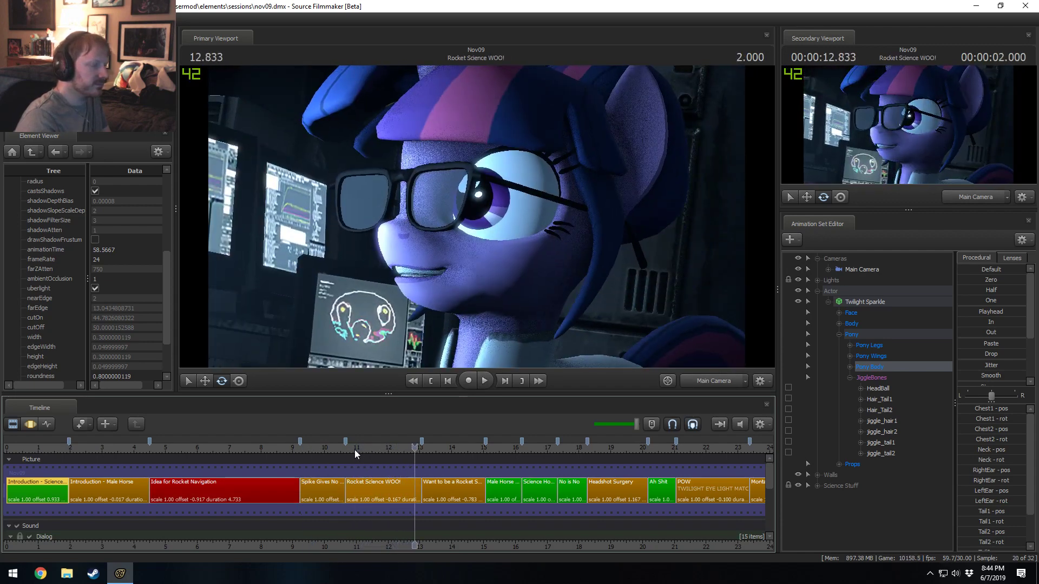
# - Select the Spike Gives No Fuks clip and play it to about 10.3 seconds
pyautogui.click(330, 446)
pyautogui.click(322, 449)
pyautogui.click(329, 482)
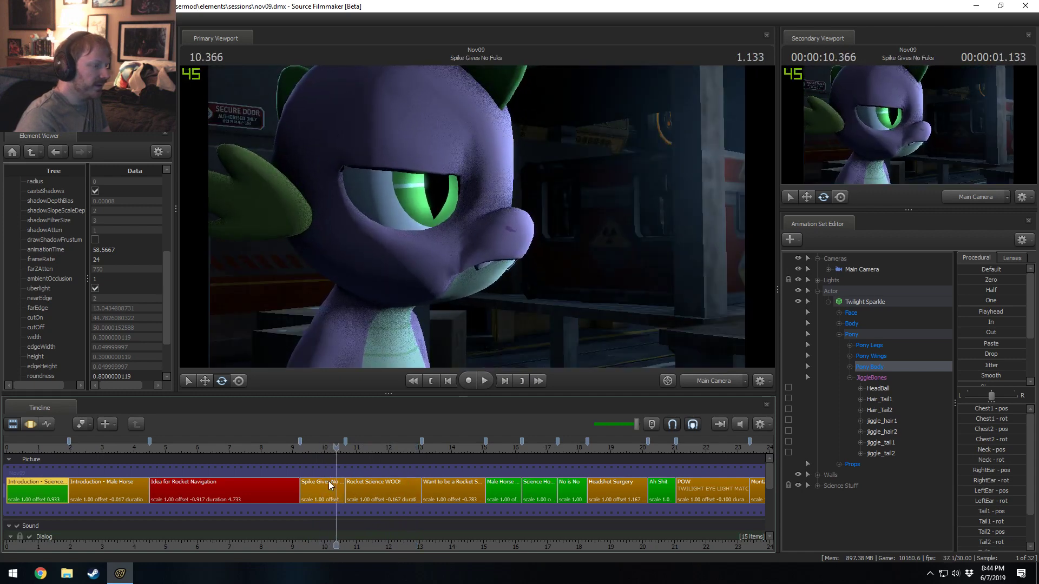
pyautogui.click(305, 447)
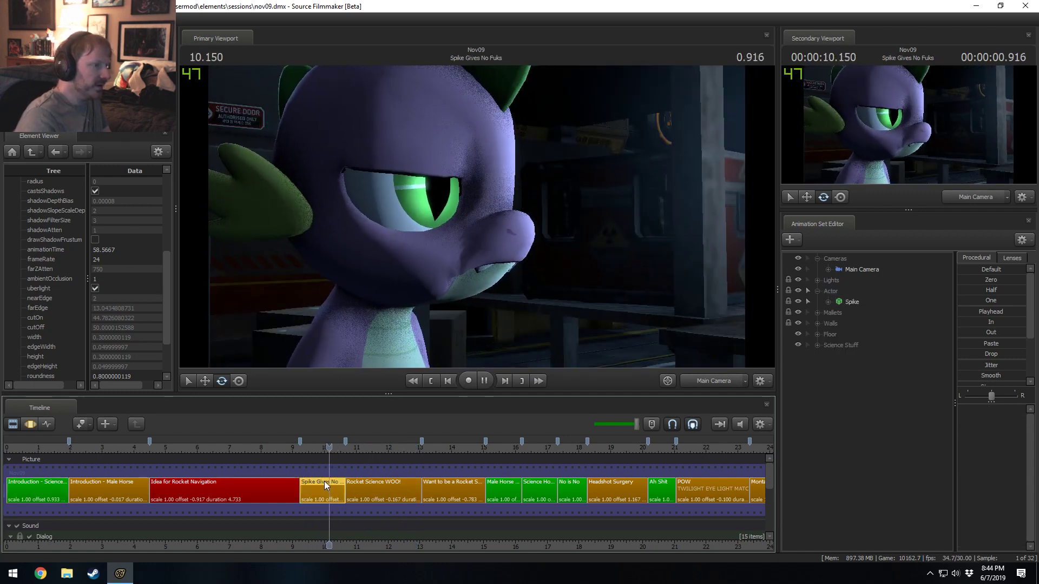
# - Enable procedural bones on the Spike animation set and expand its Pony Body controls
pyautogui.rightClick(838, 304)
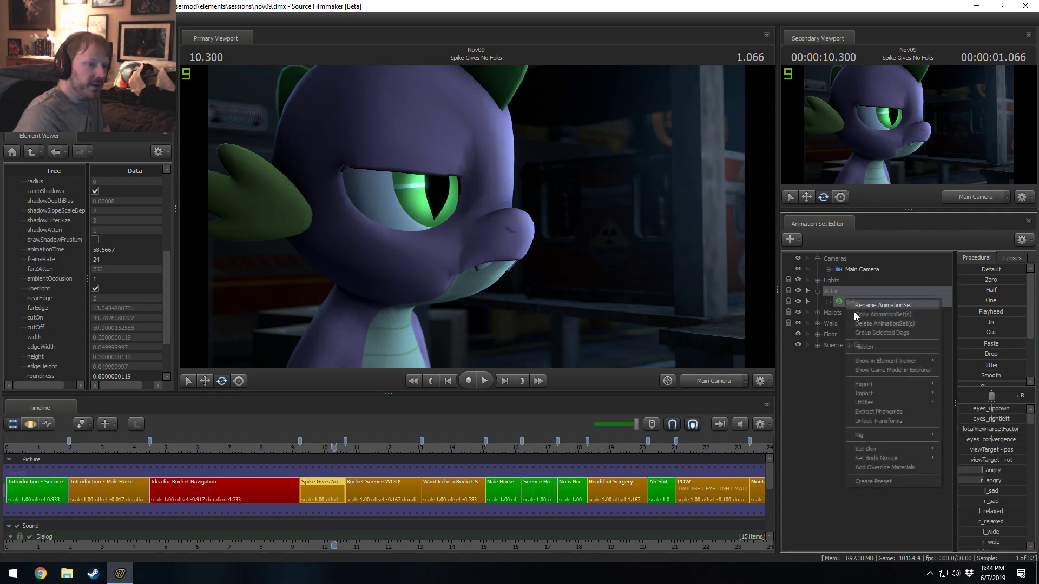
pyautogui.moveTo(875, 404)
pyautogui.click(976, 423)
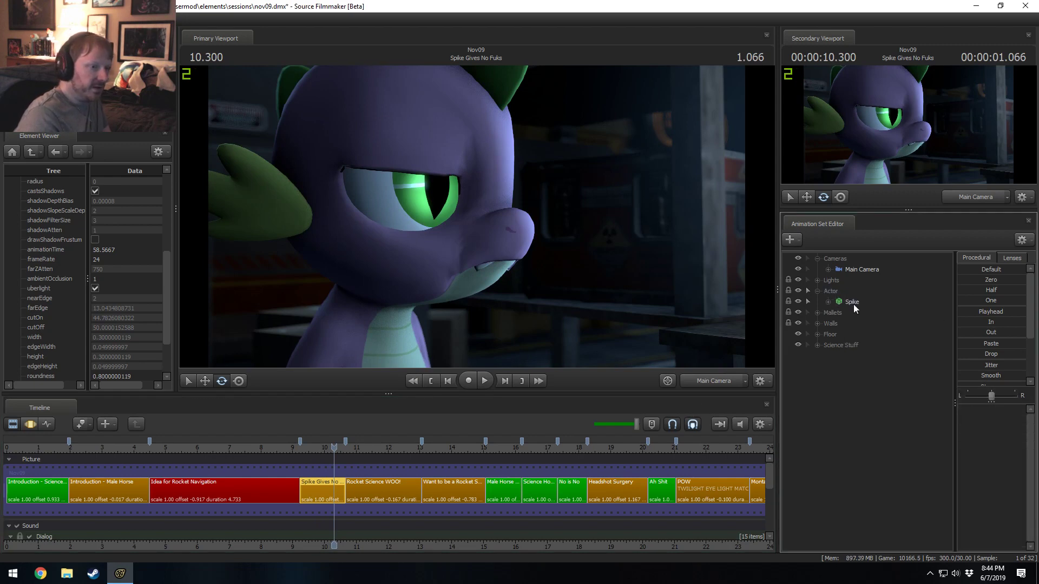
pyautogui.click(827, 302)
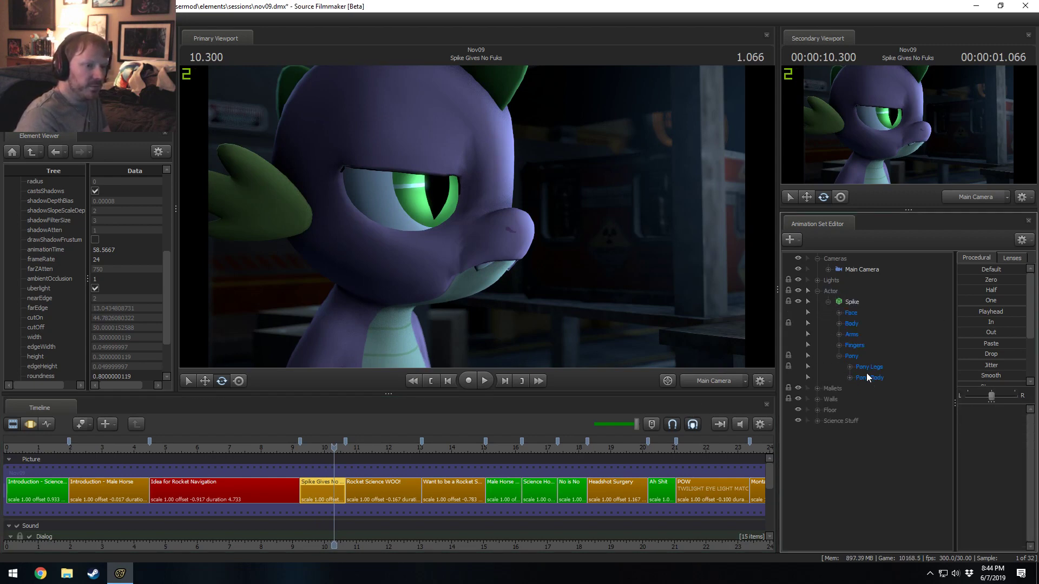
pyautogui.click(849, 378)
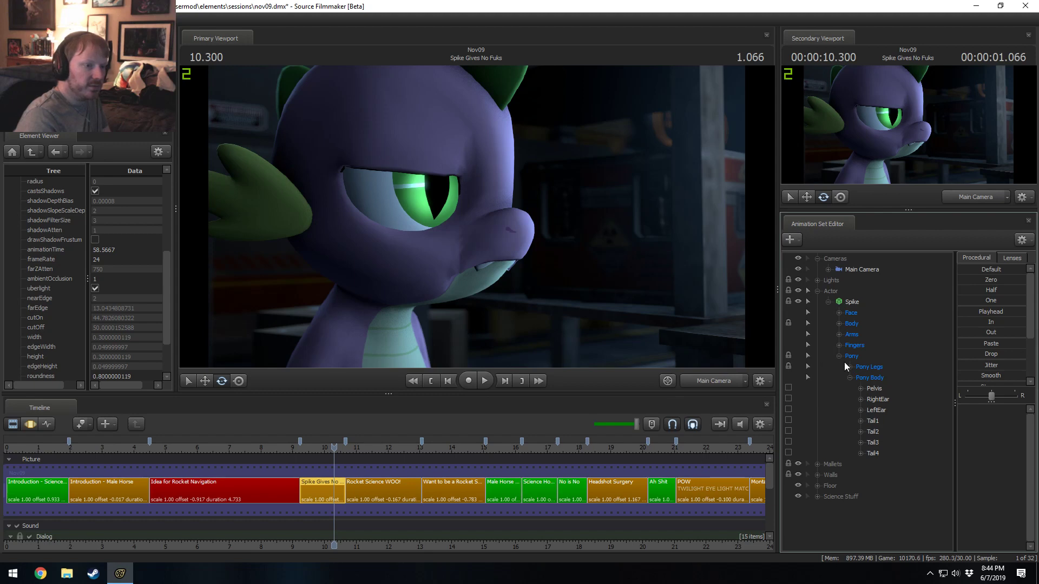
# - Try unlocking the transforms of the whole Spike animation set
pyautogui.click(852, 301)
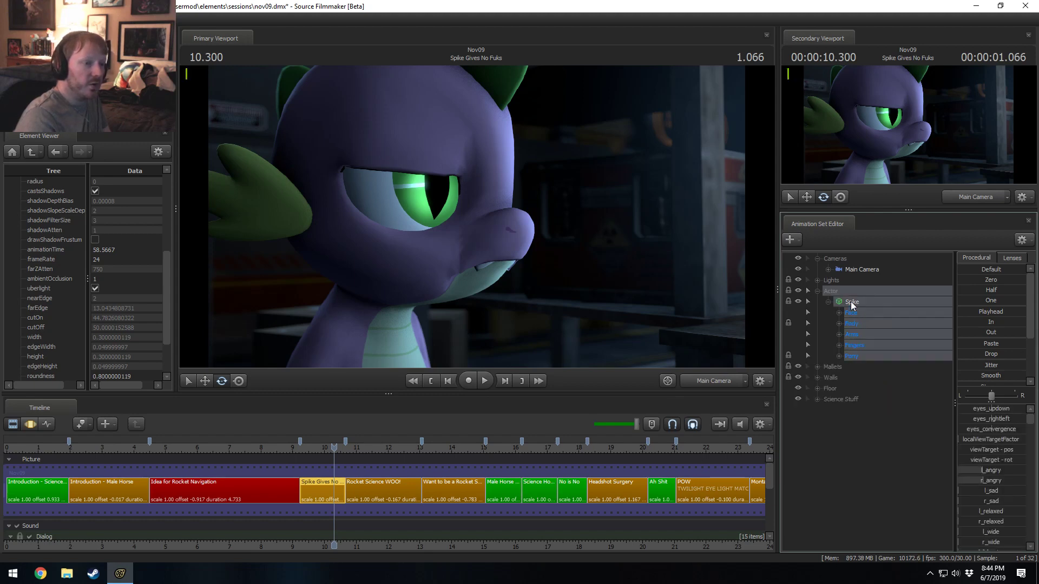
pyautogui.rightClick(850, 302)
pyautogui.press('Escape')
pyautogui.rightClick(849, 303)
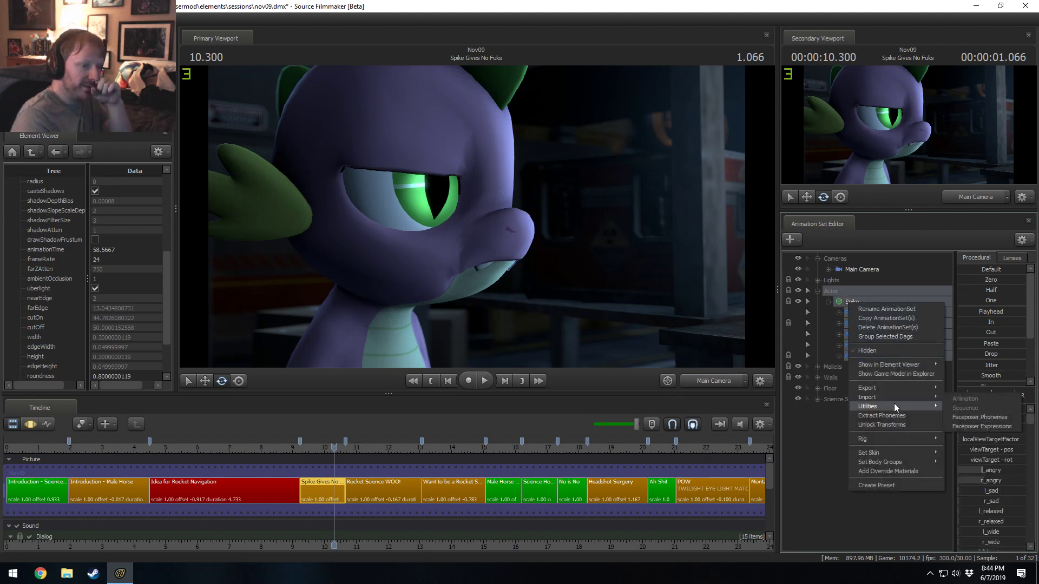
pyautogui.click(891, 425)
# - Try enabling procedural bones again on the unlocked Spike and expand the Pony Body controls to check for jiggle bones
pyautogui.rightClick(857, 307)
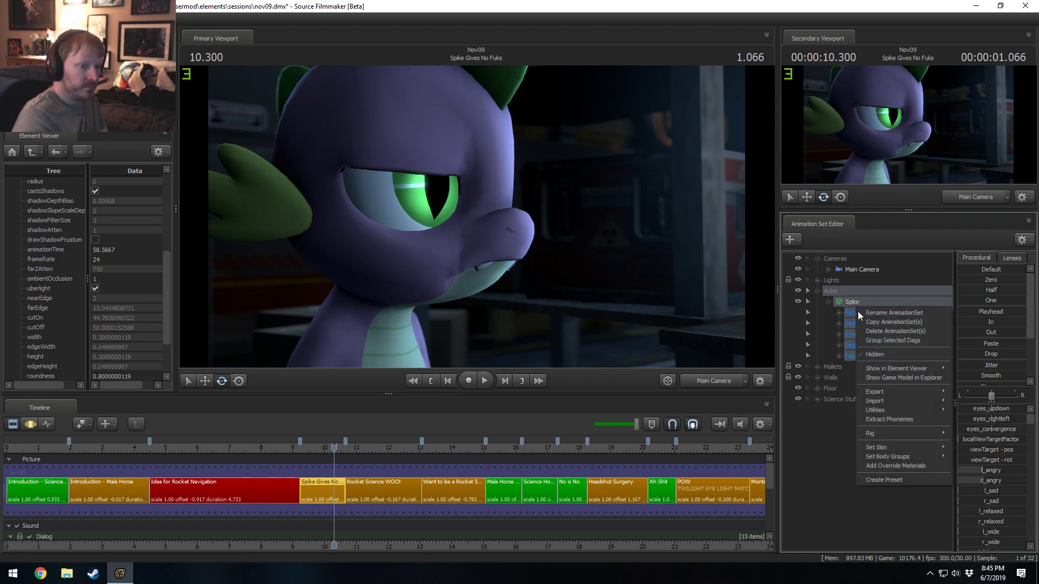
pyautogui.moveTo(867, 412)
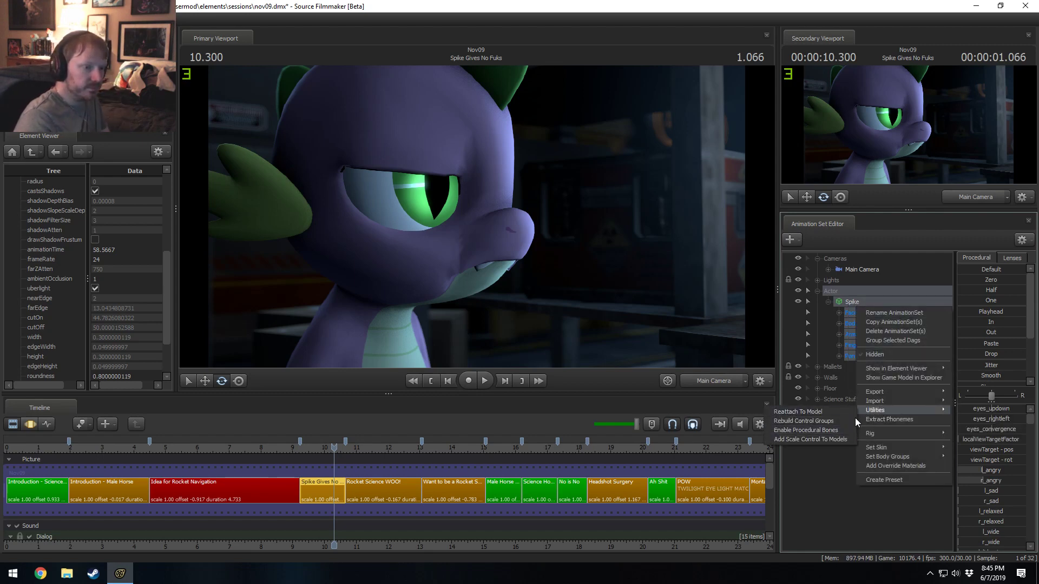
pyautogui.click(850, 431)
pyautogui.rightClick(851, 309)
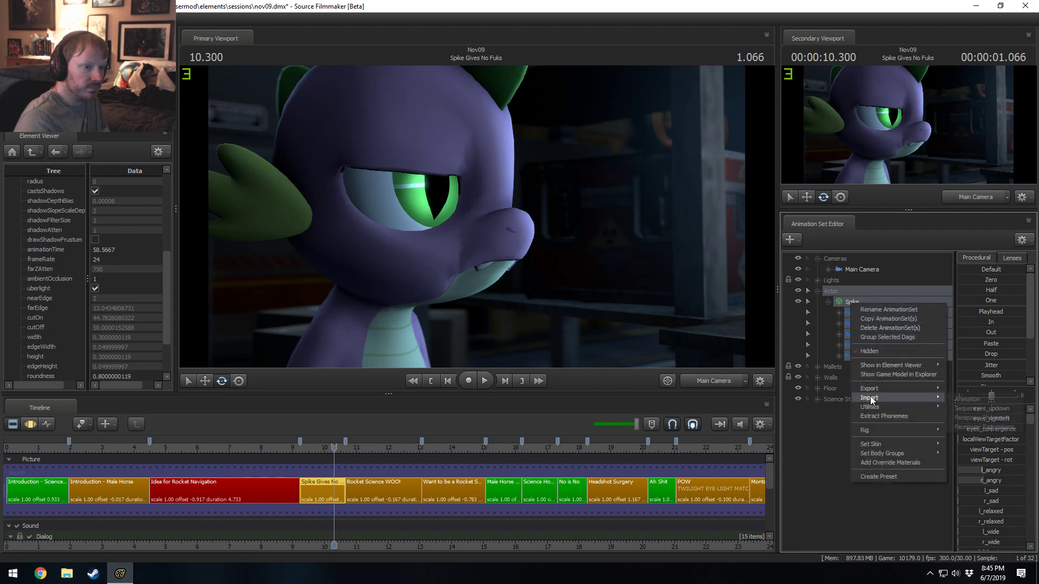
pyautogui.moveTo(871, 410)
pyautogui.click(971, 427)
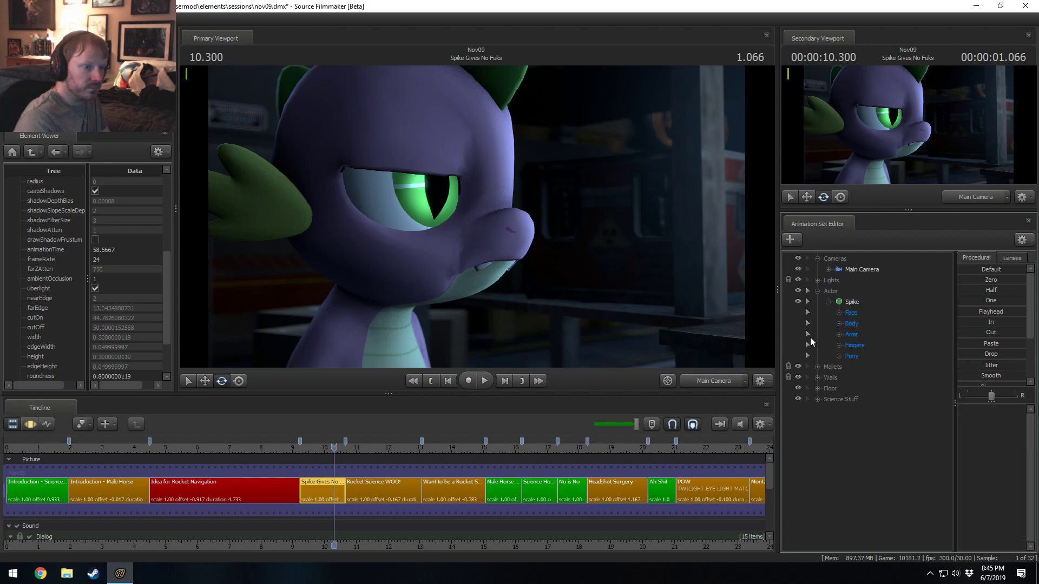
pyautogui.click(838, 356)
pyautogui.click(850, 378)
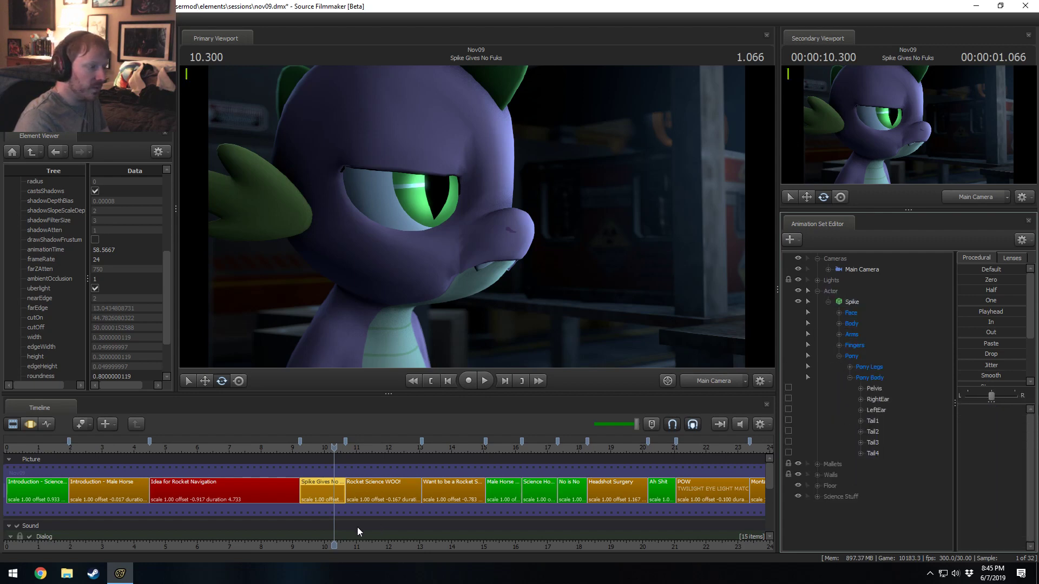
# - Inspect Spike's head through the Work Camera at the start of Spike Gives No Fuks and open the Motion Editor
pyautogui.scroll(5, 339, 495)
pyautogui.click(279, 448)
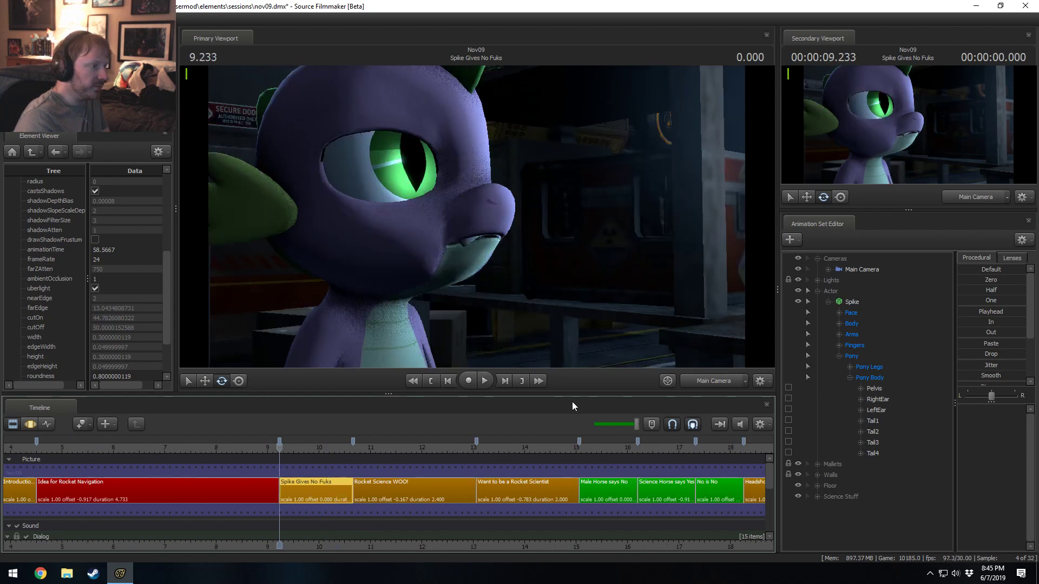
pyautogui.press('F4')
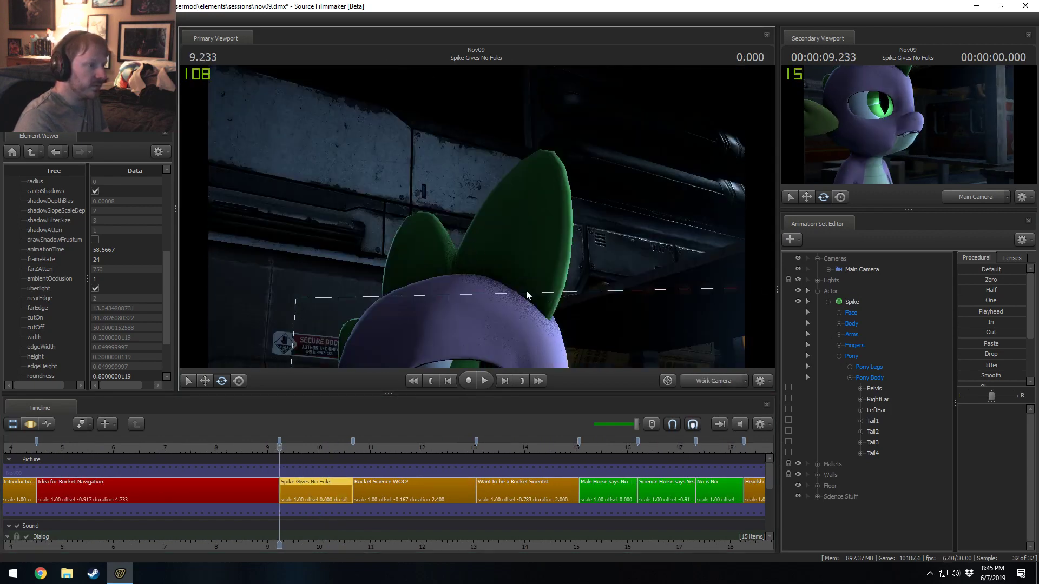
pyautogui.moveTo(526, 292); pyautogui.dragTo(478, 216)
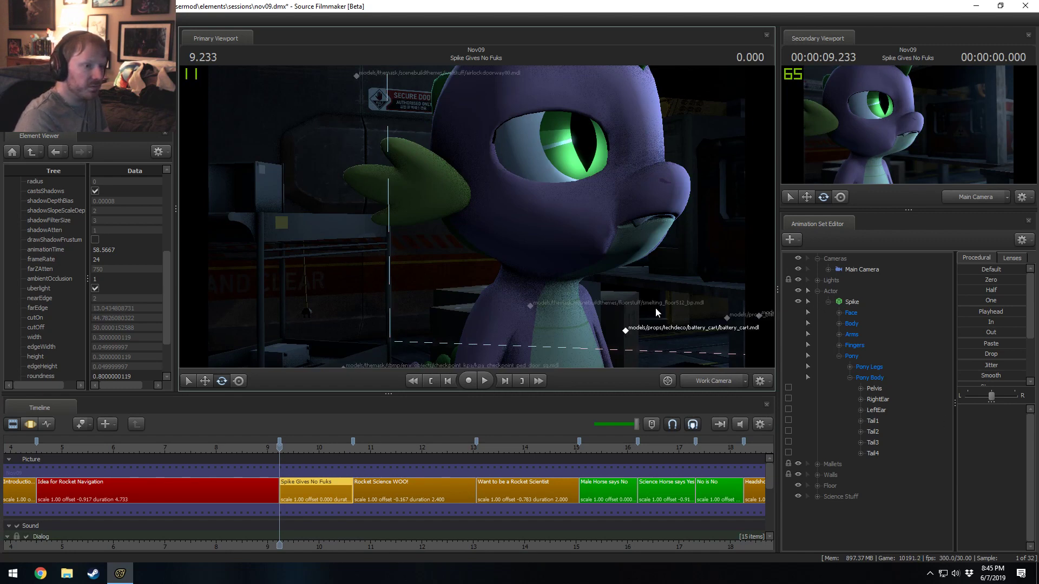
pyautogui.press('F2')
pyautogui.moveTo(540, 276); pyautogui.dragTo(483, 213)
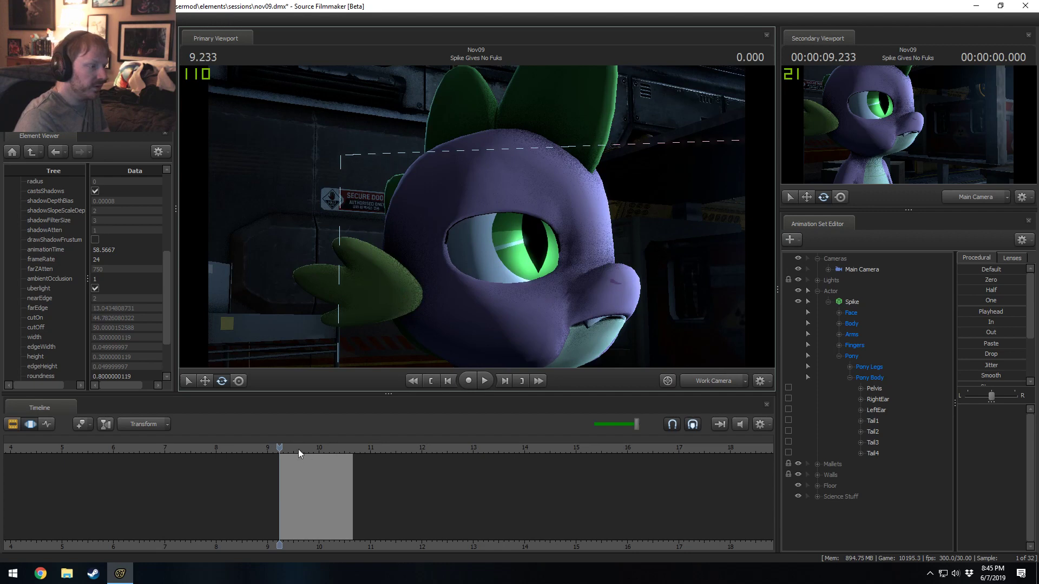
# - Switch back to the Main Camera and play Spike Gives No Fuks repeatedly from its start
pyautogui.click(712, 381)
pyautogui.press('space')
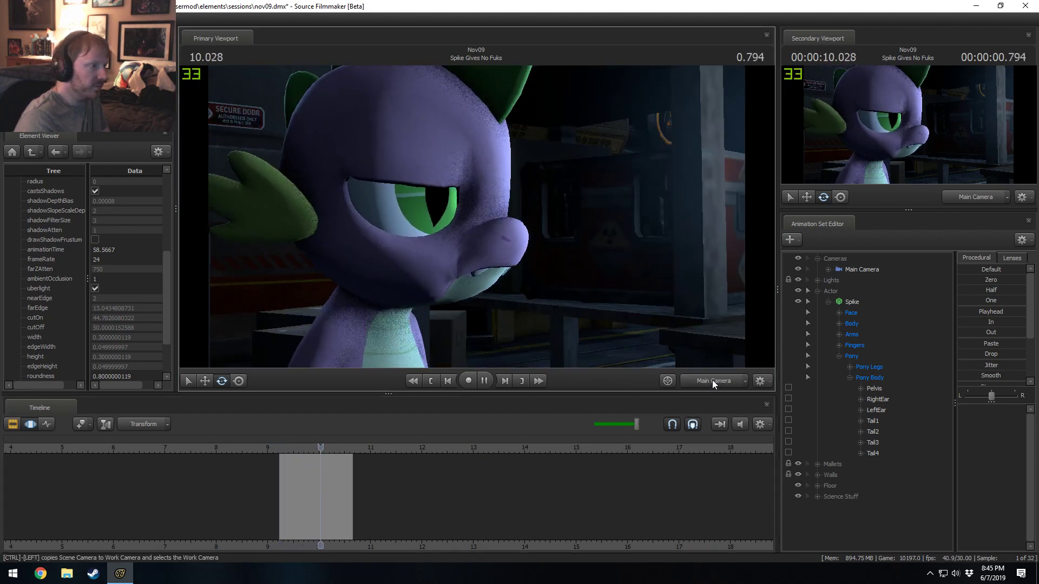
pyautogui.press('space')
pyautogui.click(282, 451)
pyautogui.press('space')
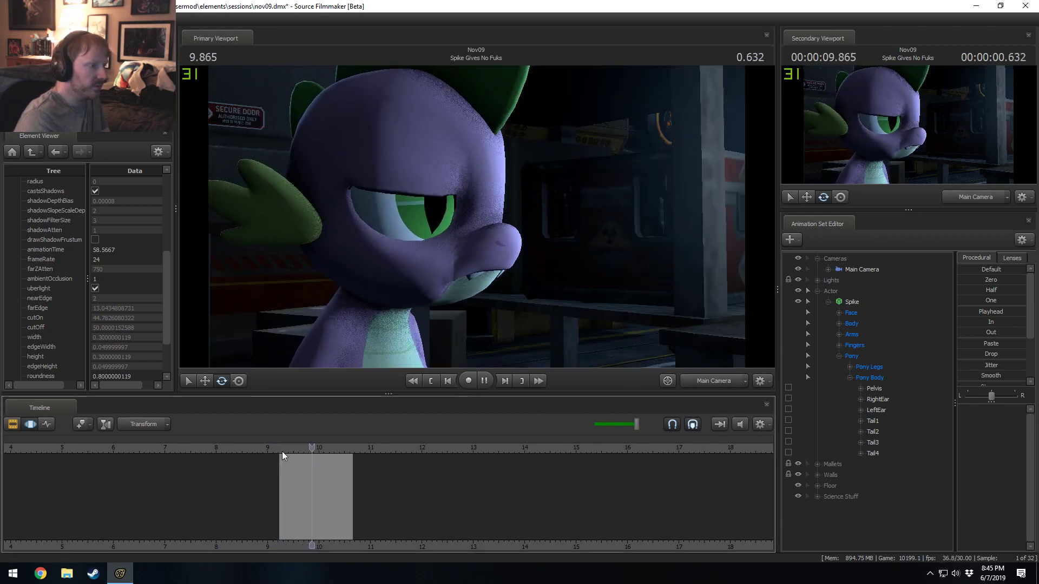
pyautogui.press('space')
pyautogui.click(282, 451)
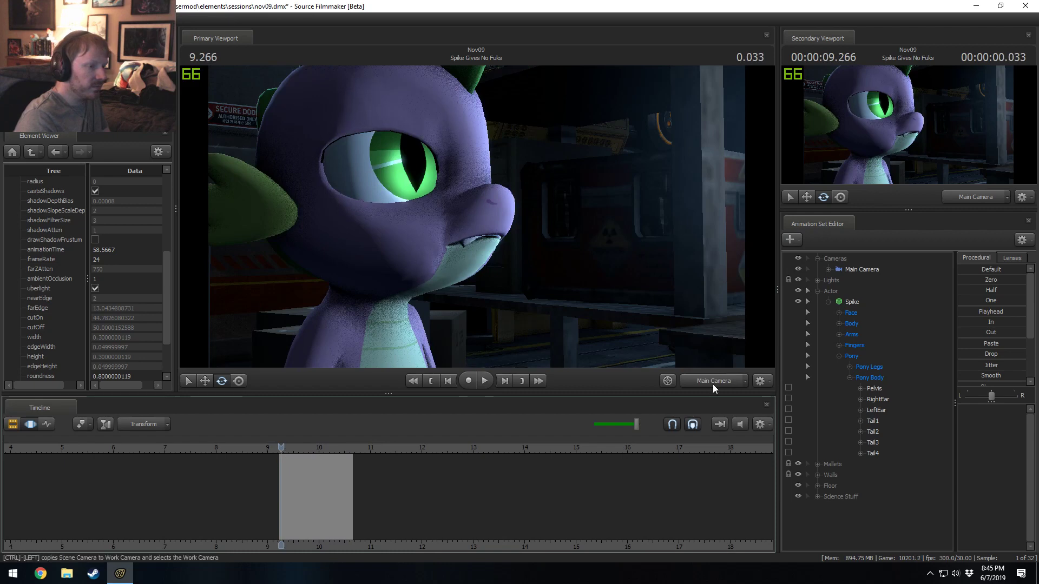
# - Play Spike Gives No Fuks through the Work Camera to view Spike's full body, stopping at about 10.13 seconds
pyautogui.click(713, 381)
pyautogui.press('space')
pyautogui.press('space')
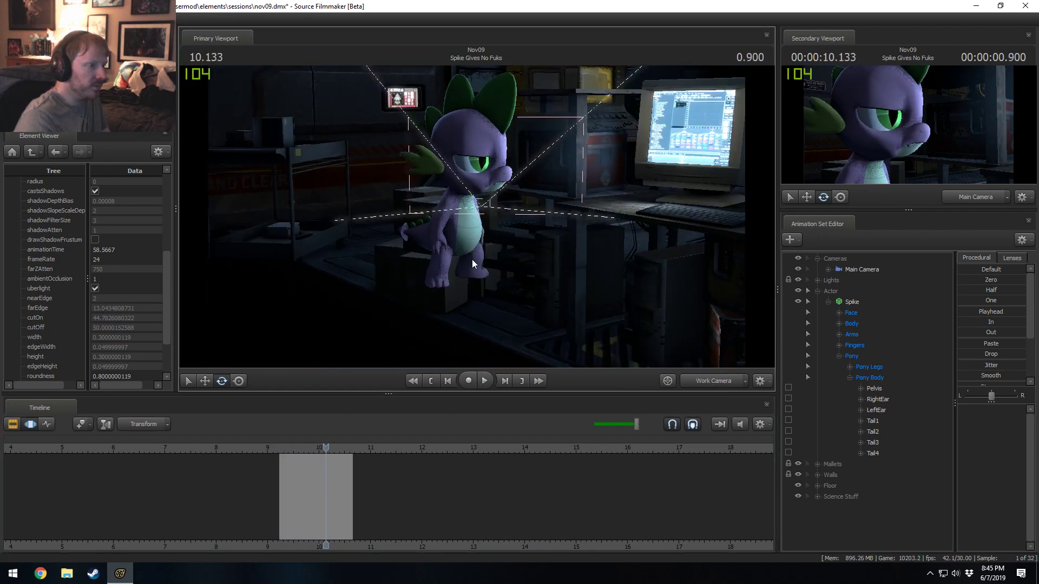
# - Undo the unlocking of Spike's transforms and return to the Clip Editor
pyautogui.hotkey('ctrl', '1')
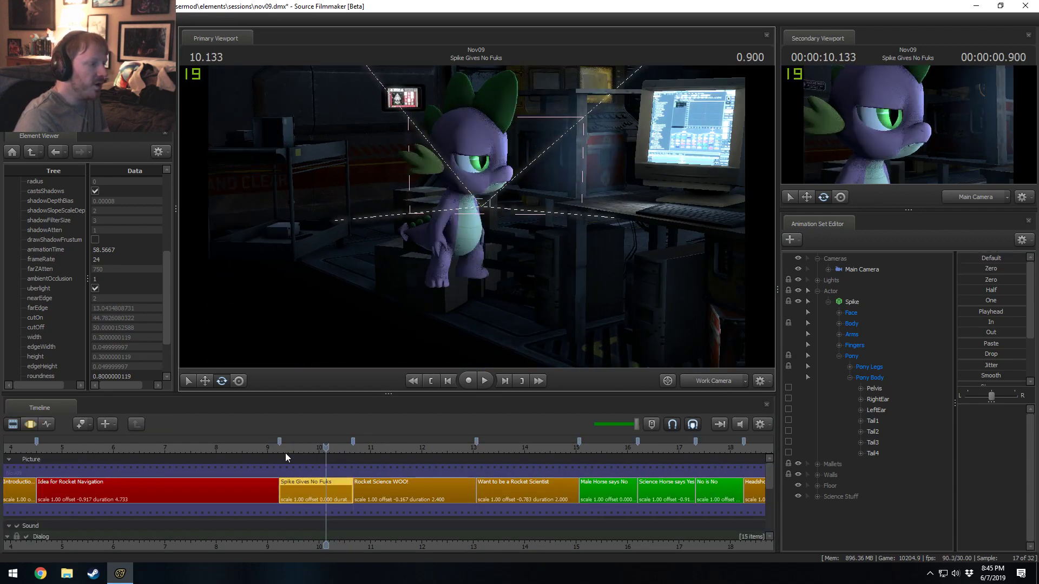
pyautogui.hotkey('ctrl', '2')
pyautogui.hotkey('ctrl', '1')
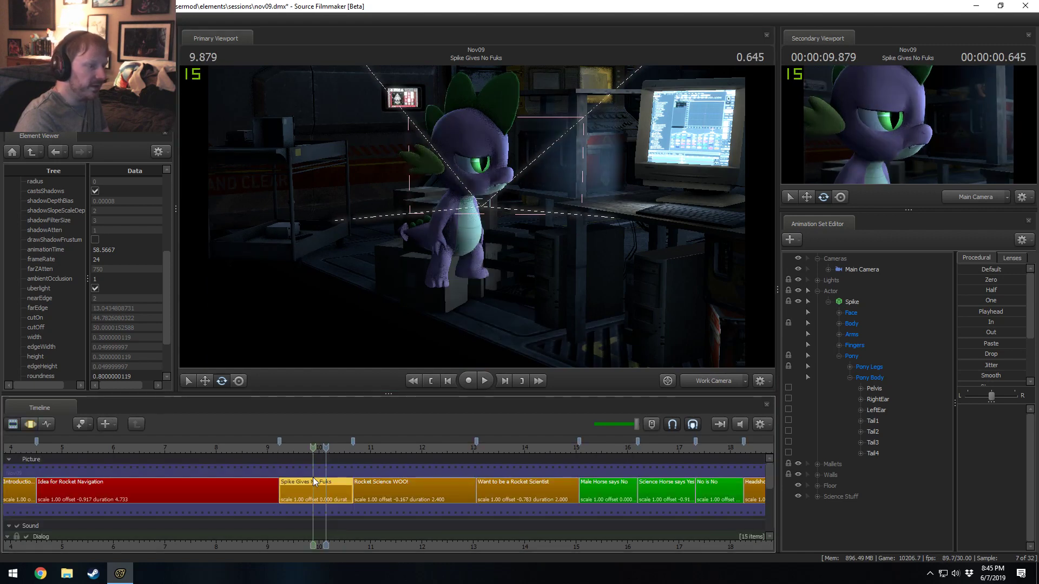
# - Replay Spike Gives No Fuks from its start through the Work Camera to compare Spike's full-body motion
pyautogui.click(283, 452)
pyautogui.press('space')
pyautogui.click(283, 452)
pyautogui.press('space')
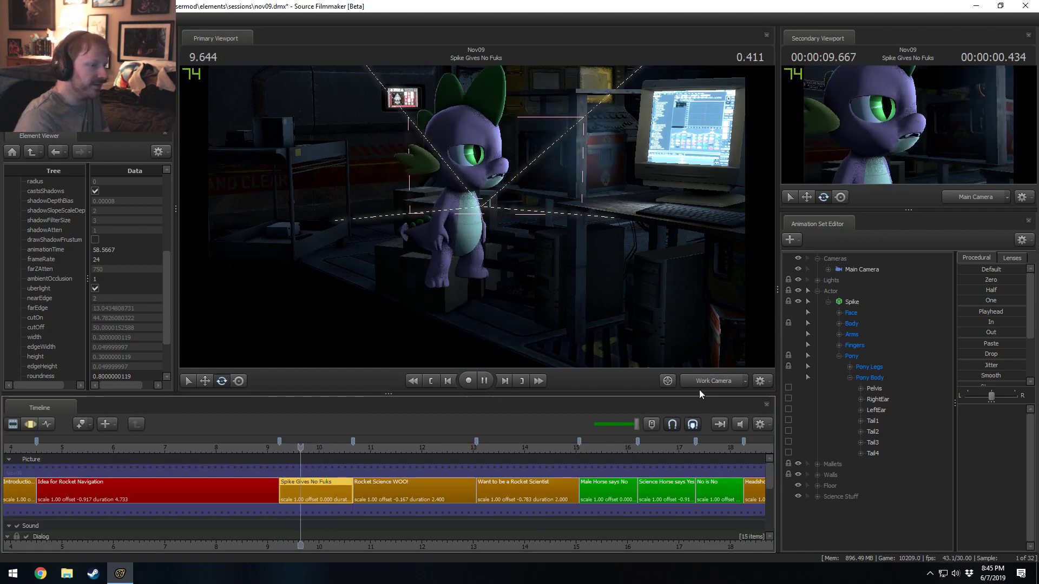
pyautogui.press('space')
# - Switch to the Main Camera and replay Spike Gives No Fuks from its start up to about 10.13 seconds
pyautogui.click(706, 386)
pyautogui.click(285, 449)
pyautogui.press('space')
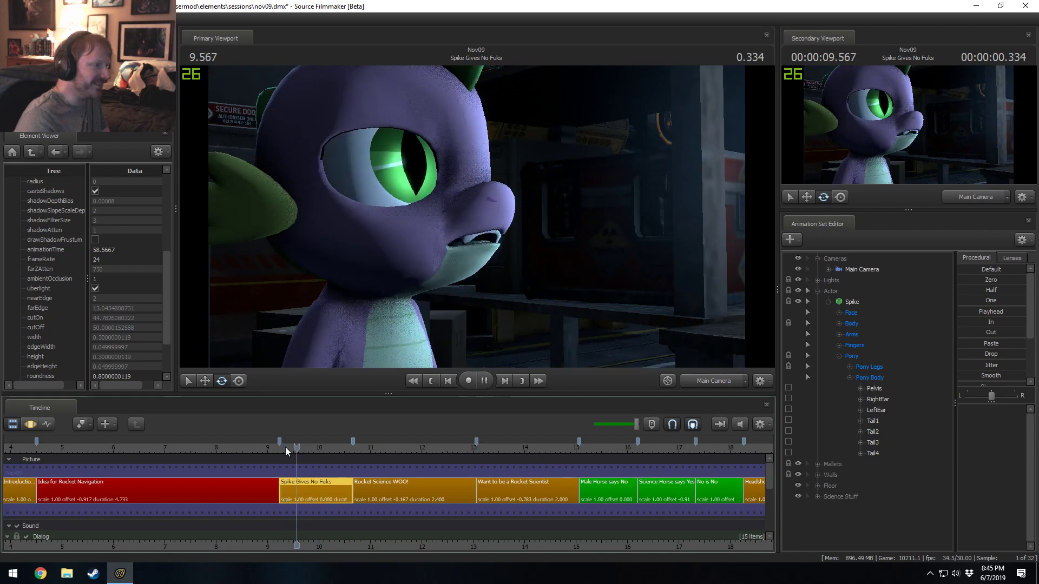
pyautogui.press('space')
# - Rotate Spike's RightEar slightly in the Motion Editor, with the time selection running from about 9.69 seconds onward, and replay the change
pyautogui.hotkey('ctrl', '2')
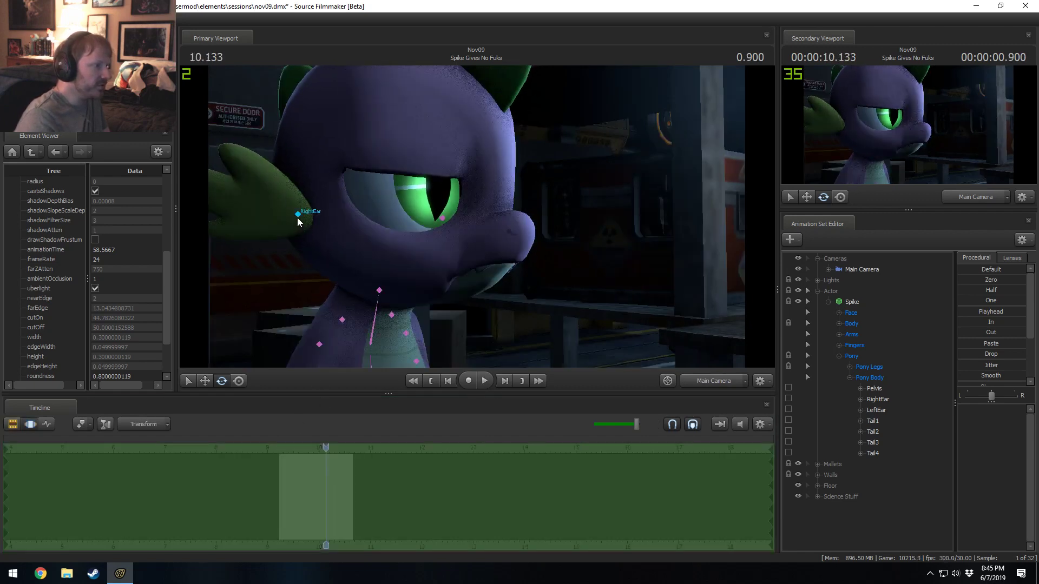
pyautogui.click(297, 216)
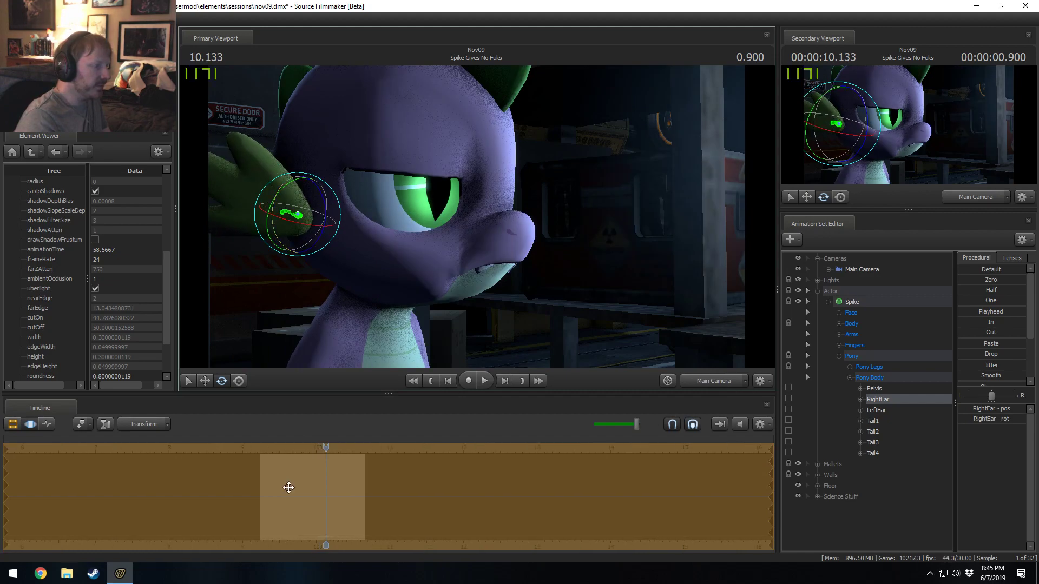
pyautogui.scroll(2, 288, 488)
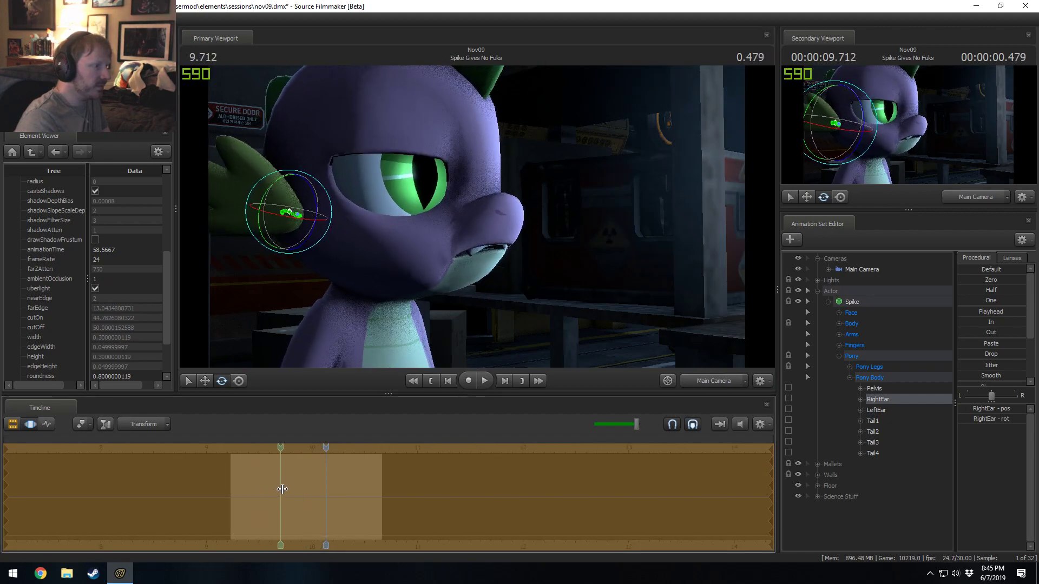
pyautogui.click(298, 491)
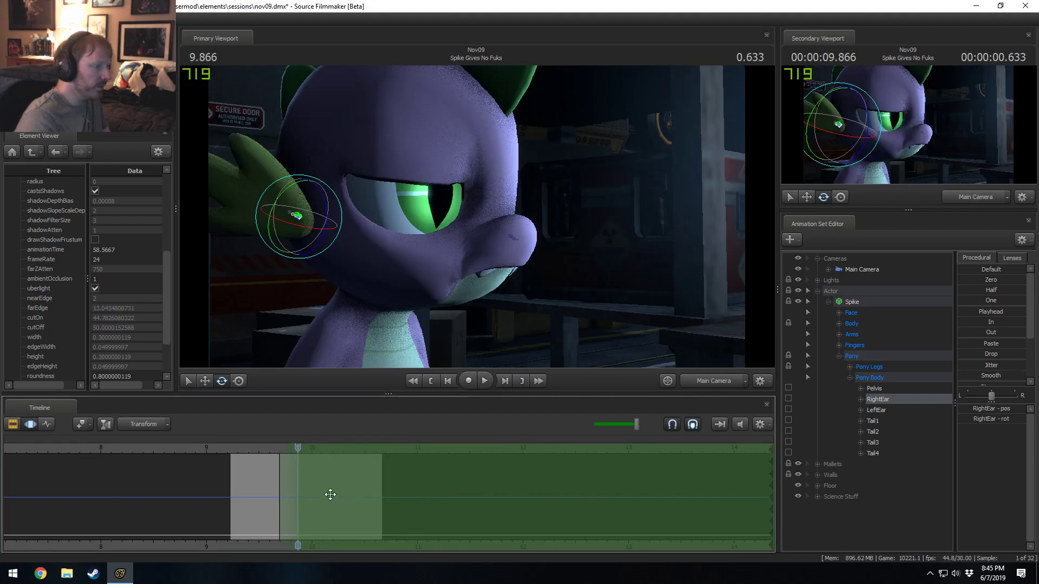
pyautogui.click(325, 216)
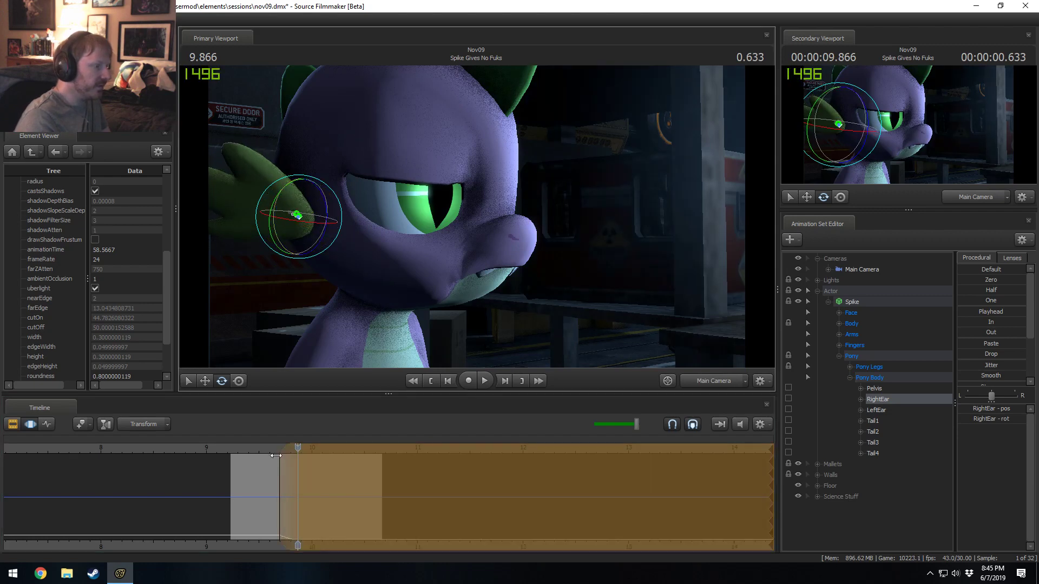
pyautogui.click(266, 450)
pyautogui.press('space')
pyautogui.press('space')
pyautogui.scroll(1, 298, 475)
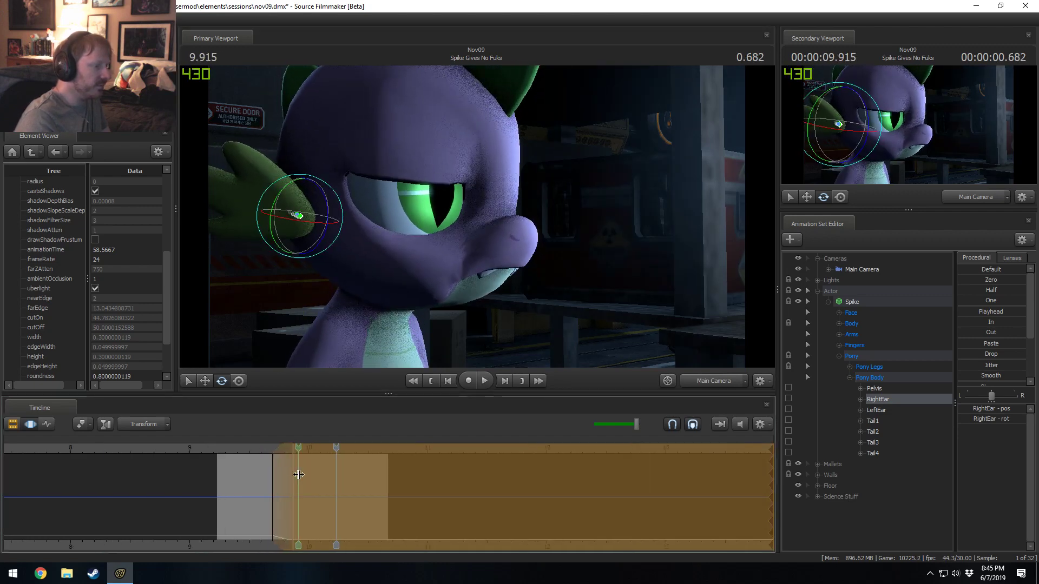
# - Rotate RightEar further and shift the transition into its new pose to about 9.67–9.87 seconds, replaying the shot to check the timing
pyautogui.scroll(2, 295, 477)
pyautogui.moveTo(275, 450); pyautogui.dragTo(305, 451)
pyautogui.click(257, 450)
pyautogui.press('space')
pyautogui.press('space')
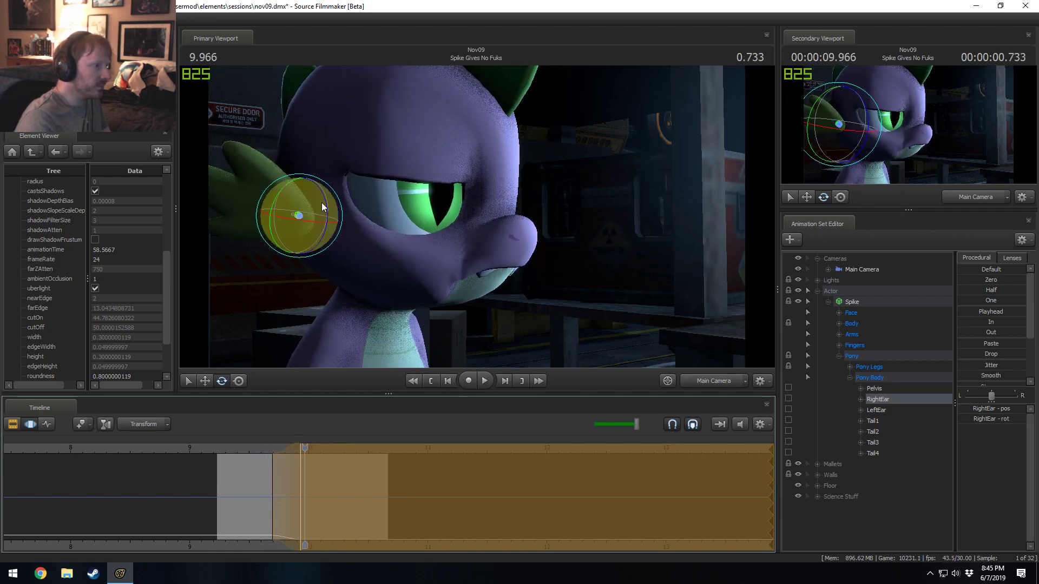
pyautogui.click(233, 446)
pyautogui.press('space')
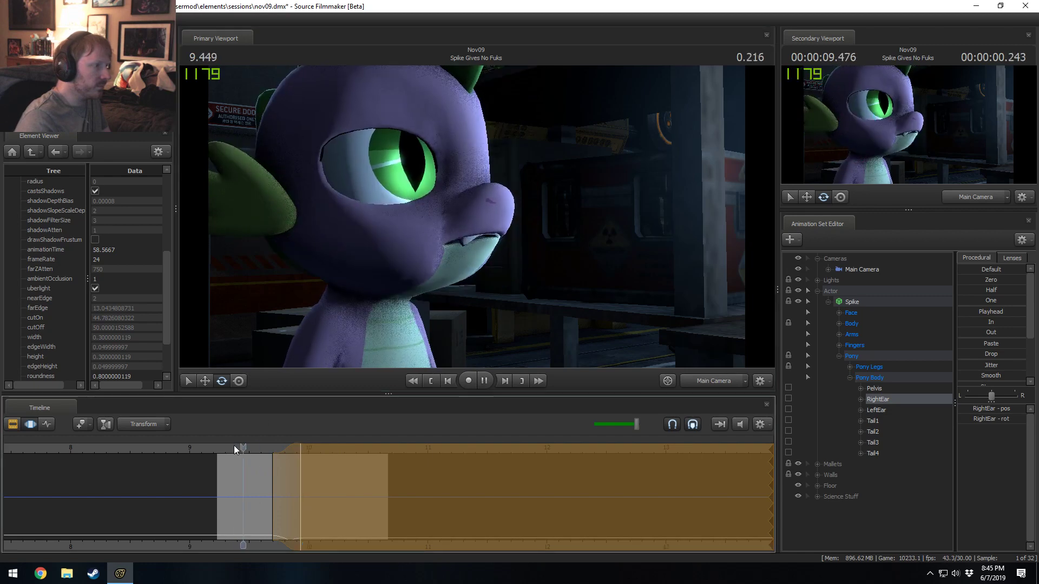
pyautogui.press('space')
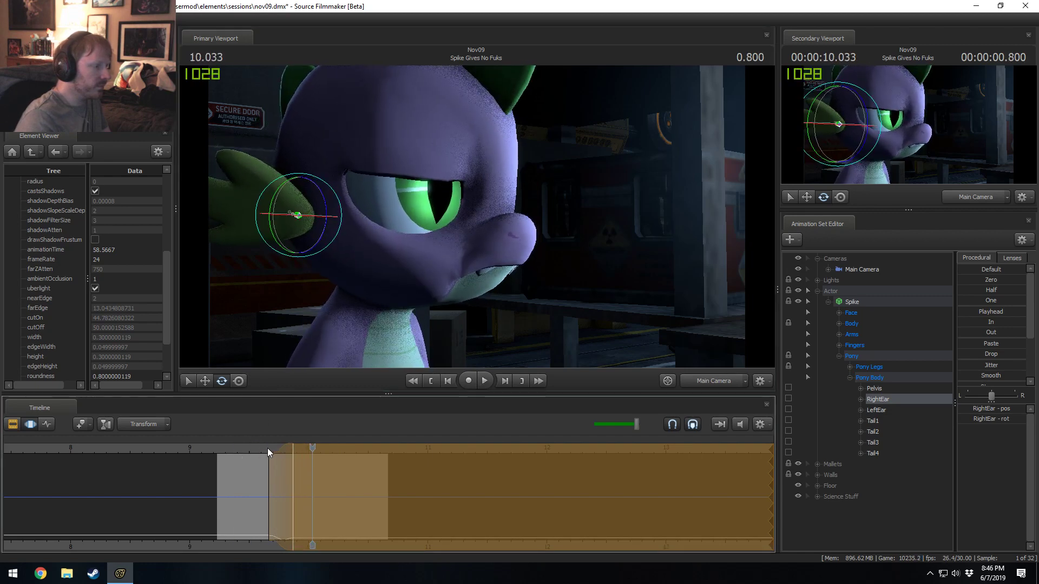
pyautogui.click(250, 449)
pyautogui.press('space')
pyautogui.press('space')
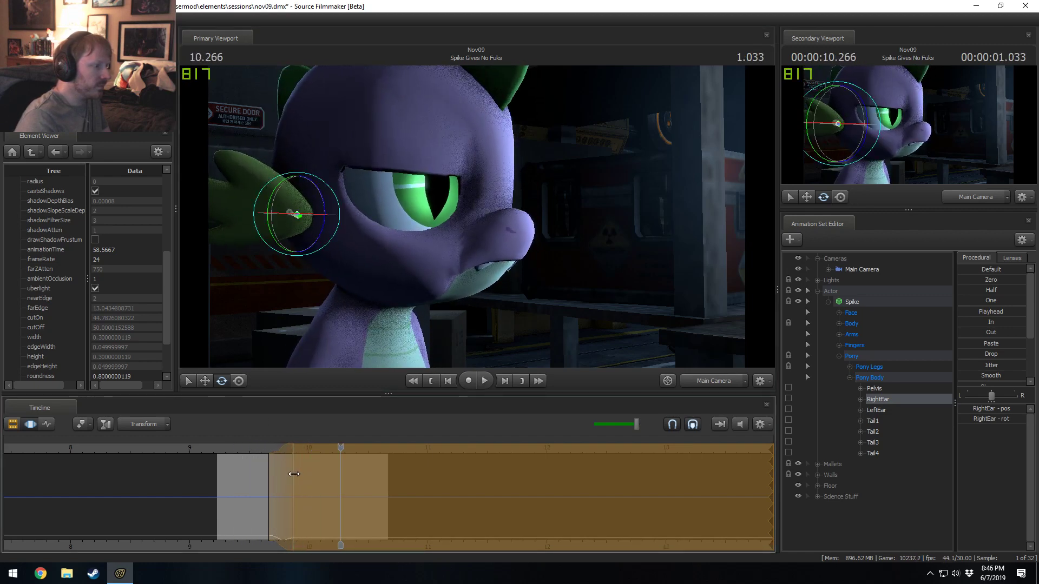
# - Rotate RightEar at about 9.73 seconds, blending the change over roughly 9.53 to 9.93 seconds, and replay it
pyautogui.moveTo(294, 474); pyautogui.dragTo(301, 450)
pyautogui.press('Escape')
pyautogui.moveTo(327, 217); pyautogui.dragTo(325, 214)
pyautogui.moveTo(275, 449)
pyautogui.mouseDown()
pyautogui.moveTo(233, 449)
pyautogui.moveTo(269, 450)
pyautogui.moveTo(276, 462)
pyautogui.mouseUp()
pyautogui.press('Escape')
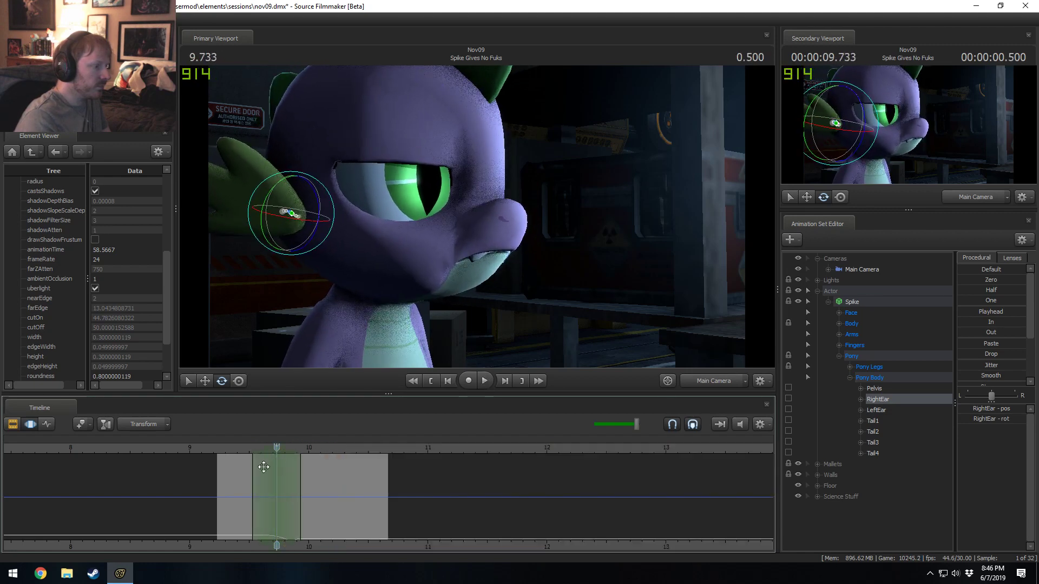
pyautogui.moveTo(311, 182); pyautogui.dragTo(318, 205)
pyautogui.press('space')
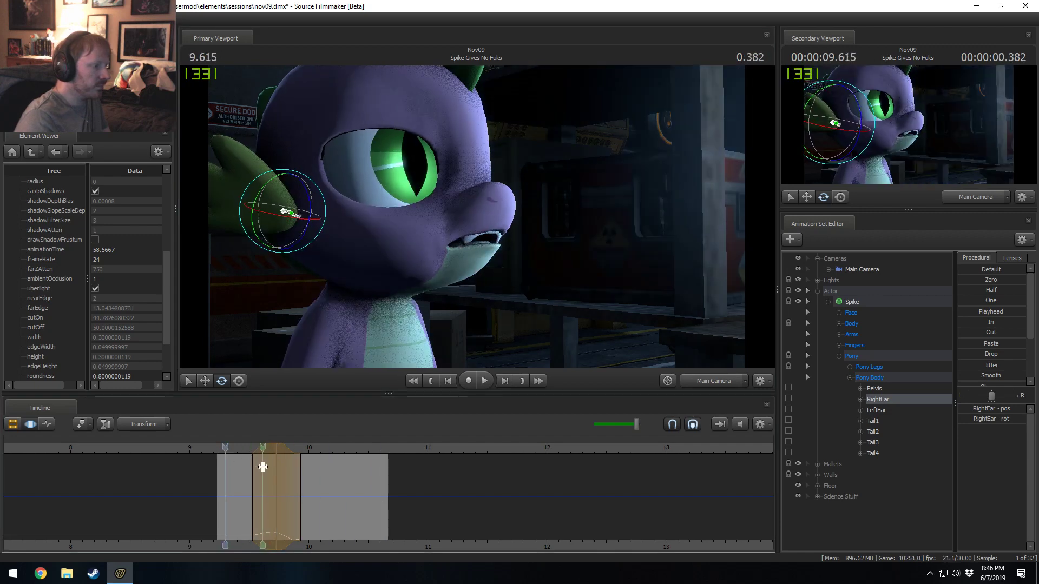
# - Rotate RightEar at about 9.97 seconds, widen the blend to roughly 9.70–10.37 seconds, and replay the shot
pyautogui.click(310, 474)
pyautogui.press('Left')
pyautogui.press('Left')
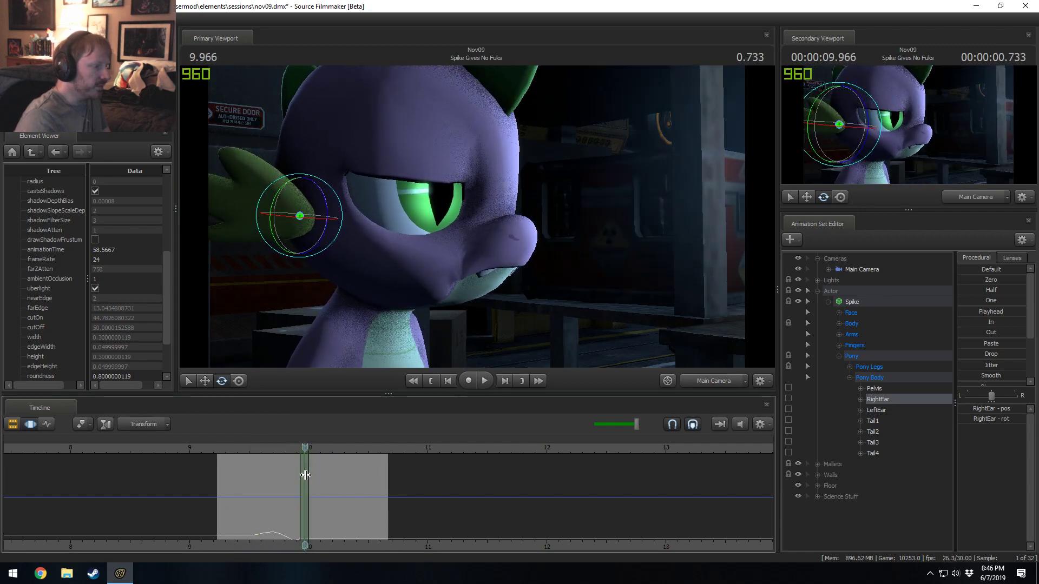
pyautogui.moveTo(320, 197); pyautogui.dragTo(316, 221)
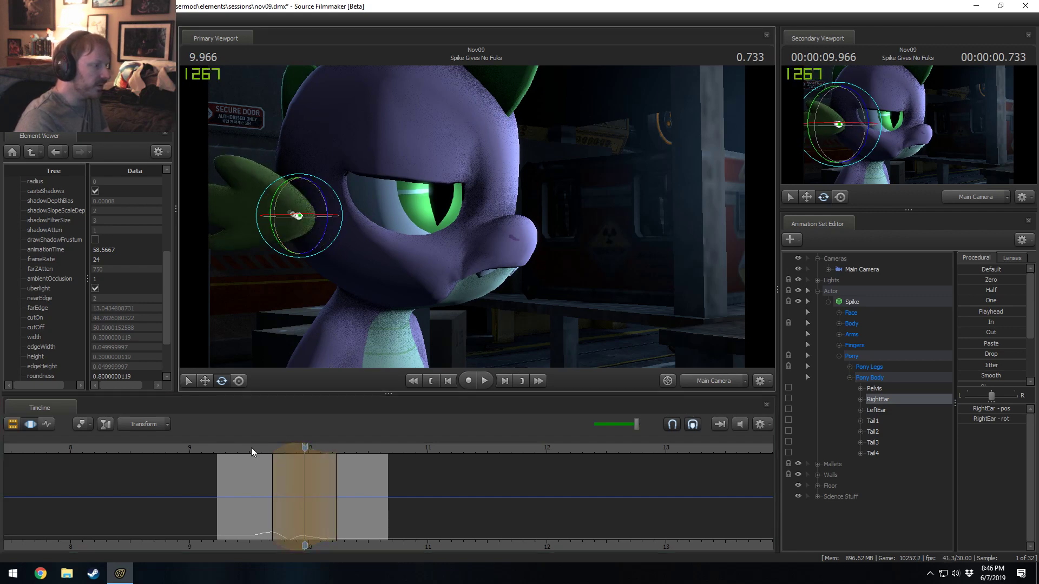
pyautogui.press('space')
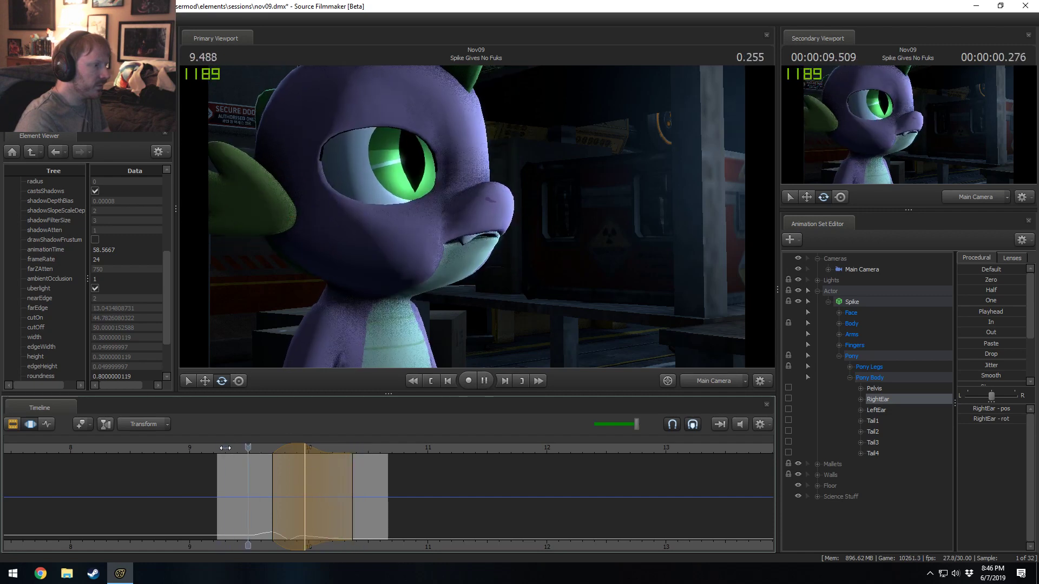
# - Partially apply the In preset to RightEar across the whole shot and replay Spike Gives No Fuks in the Clip Editor
pyautogui.click(331, 493)
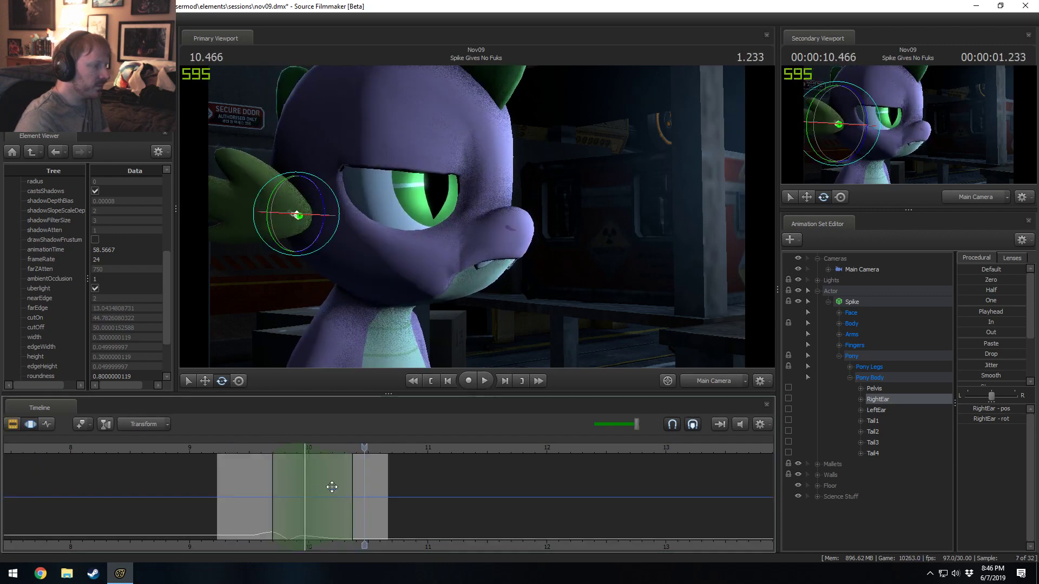
pyautogui.click(994, 376)
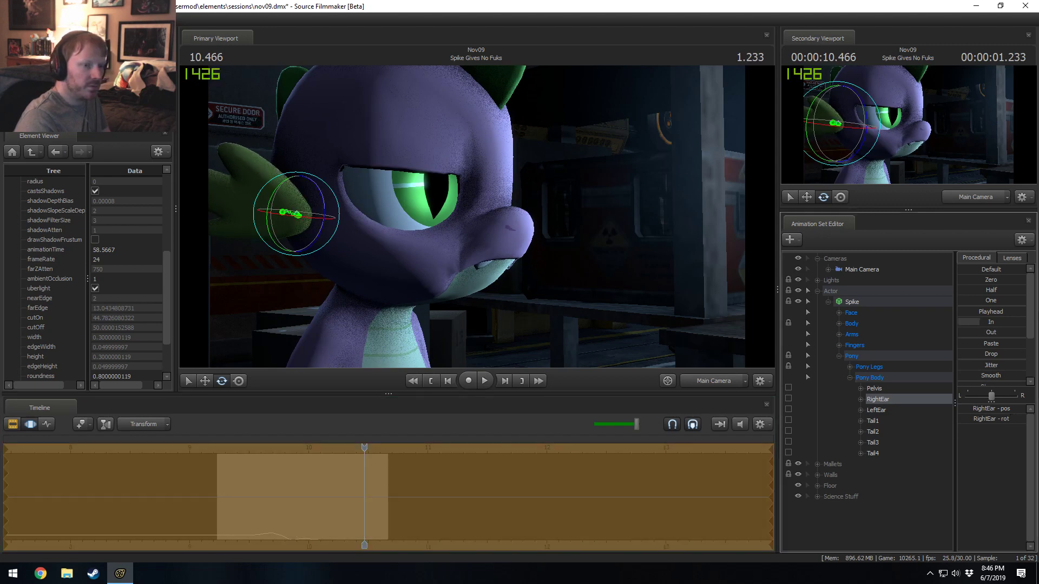
pyautogui.press('F2')
pyautogui.click(229, 450)
pyautogui.press('space')
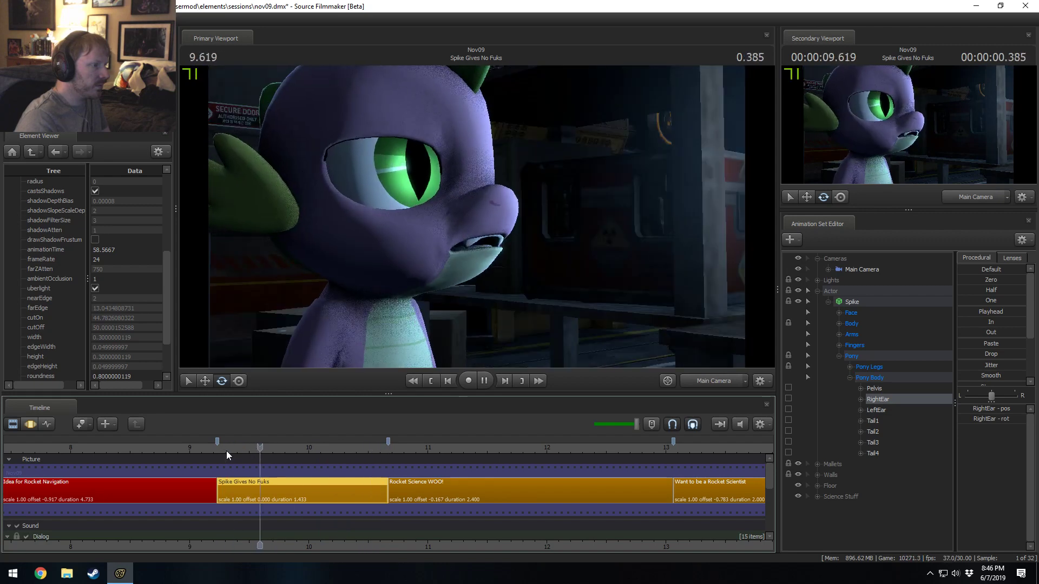
pyautogui.press('space')
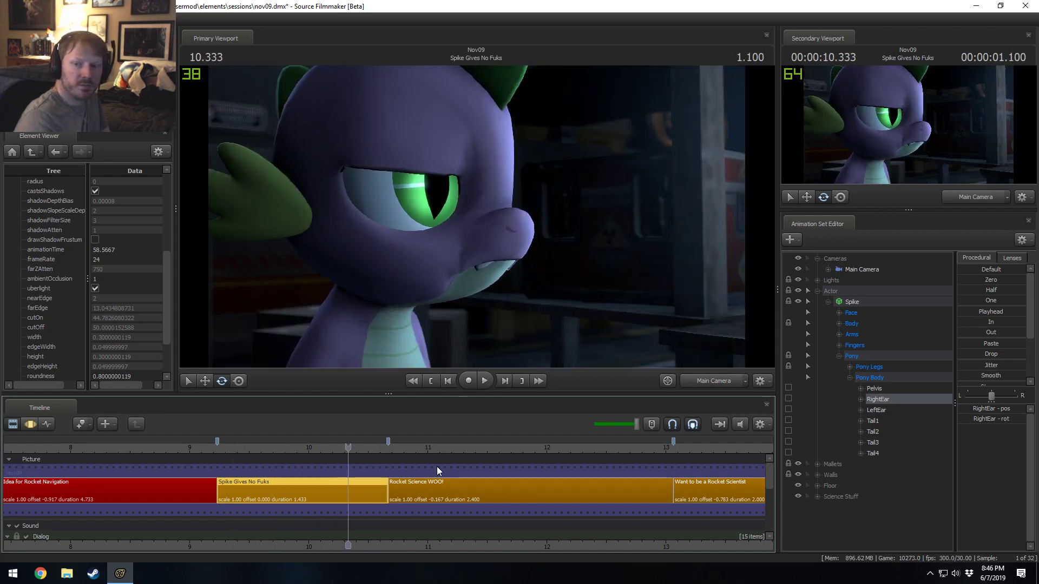
pyautogui.moveTo(275, 448); pyautogui.dragTo(261, 447)
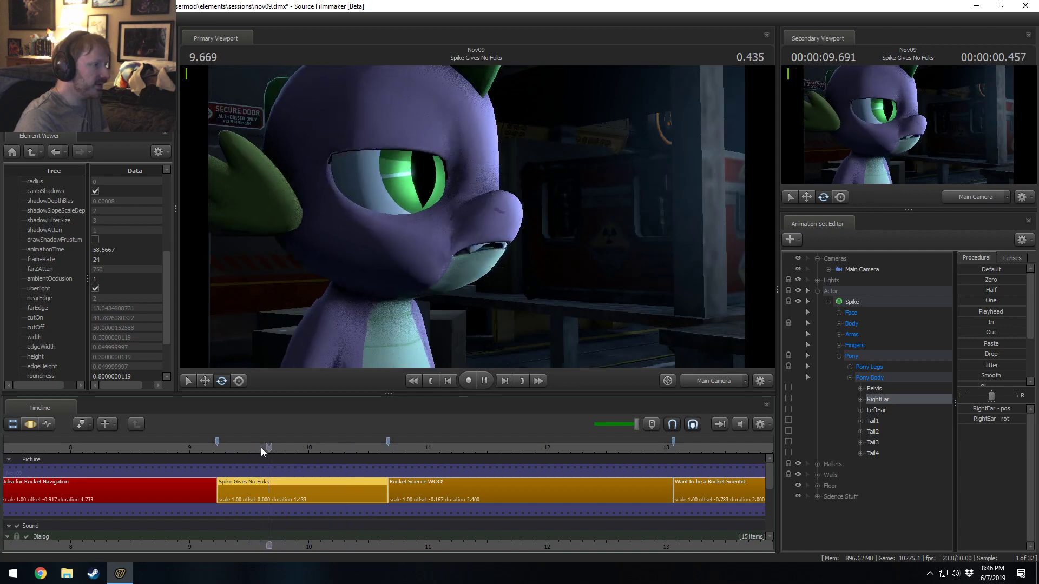
pyautogui.press('space')
pyautogui.press('space')
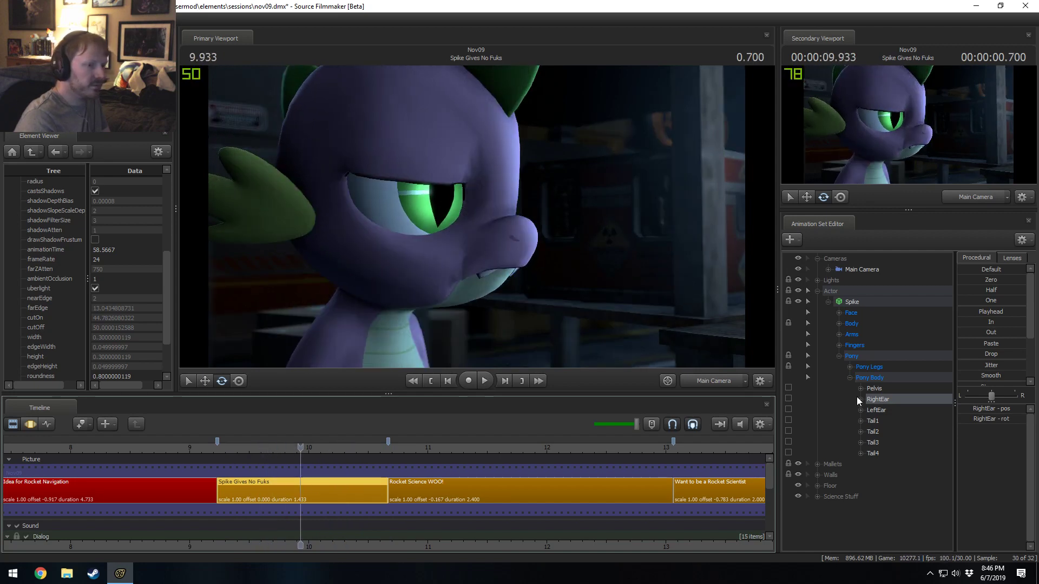
# - Expand Spike's Face controls and select the Mid Face group containing nose_wrinkle
pyautogui.click(839, 313)
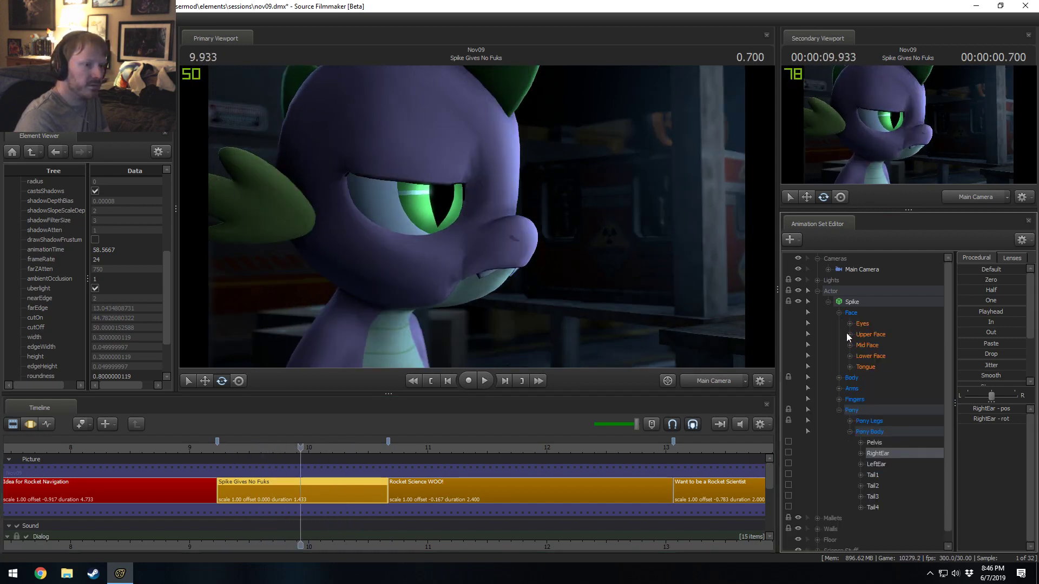
pyautogui.click(847, 325)
pyautogui.click(848, 324)
pyautogui.click(850, 345)
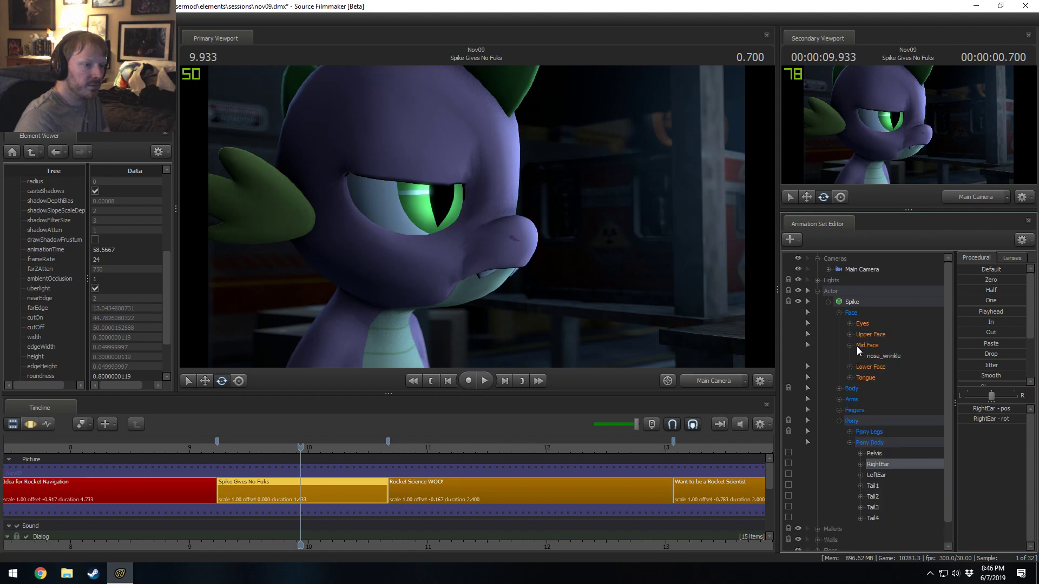
pyautogui.click(858, 345)
# - Raise nose_wrinkle at about 9.70 seconds in the Motion Editor, fading from about 9.53 to 9.97 seconds, and play it back
pyautogui.press('F3')
pyautogui.moveTo(212, 482); pyautogui.dragTo(264, 490, button='middle')
pyautogui.click(264, 490)
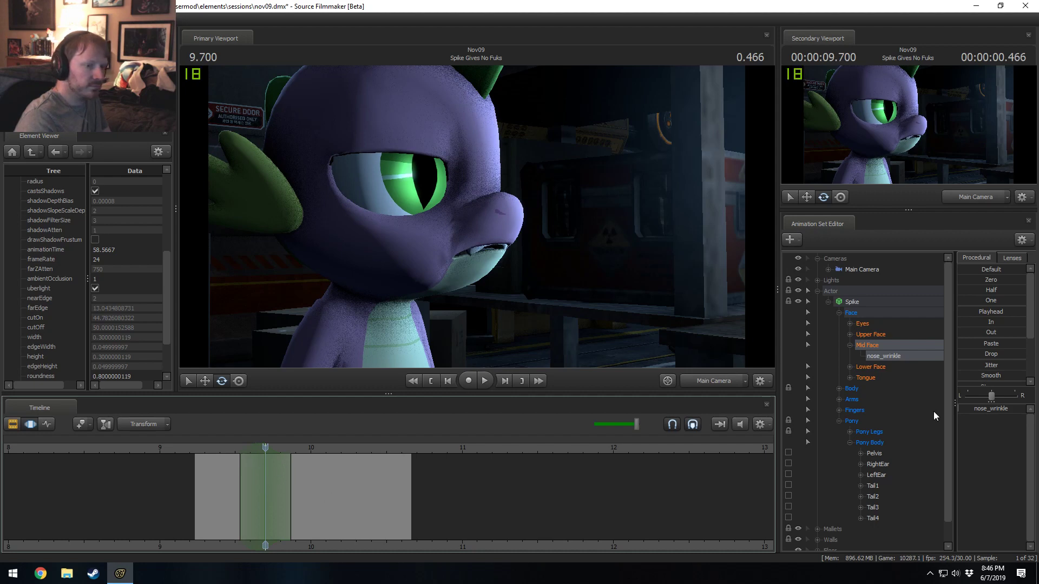
pyautogui.moveTo(974, 409); pyautogui.dragTo(978, 409)
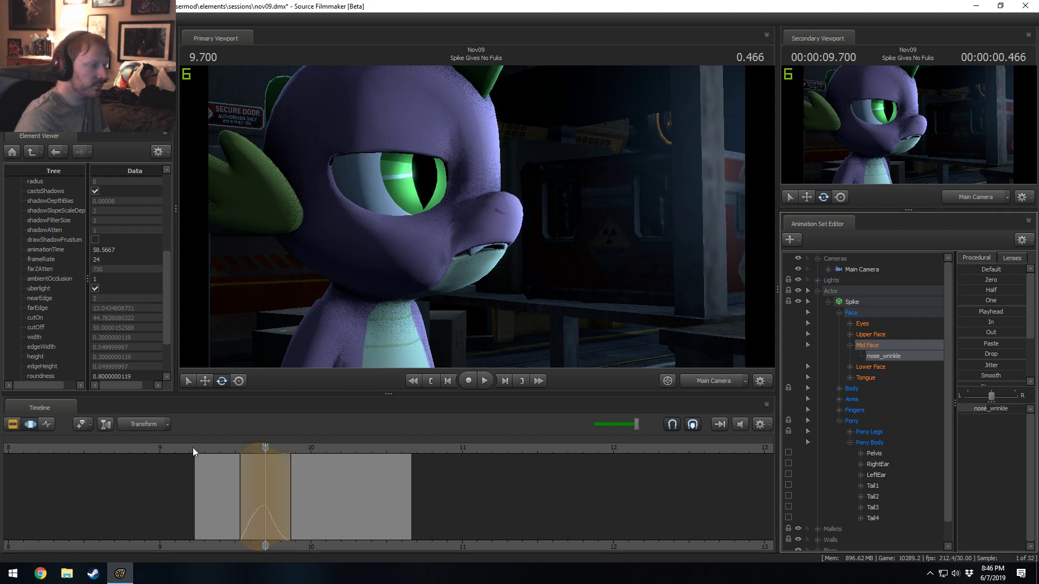
pyautogui.moveTo(298, 475); pyautogui.dragTo(313, 475)
pyautogui.click(214, 448)
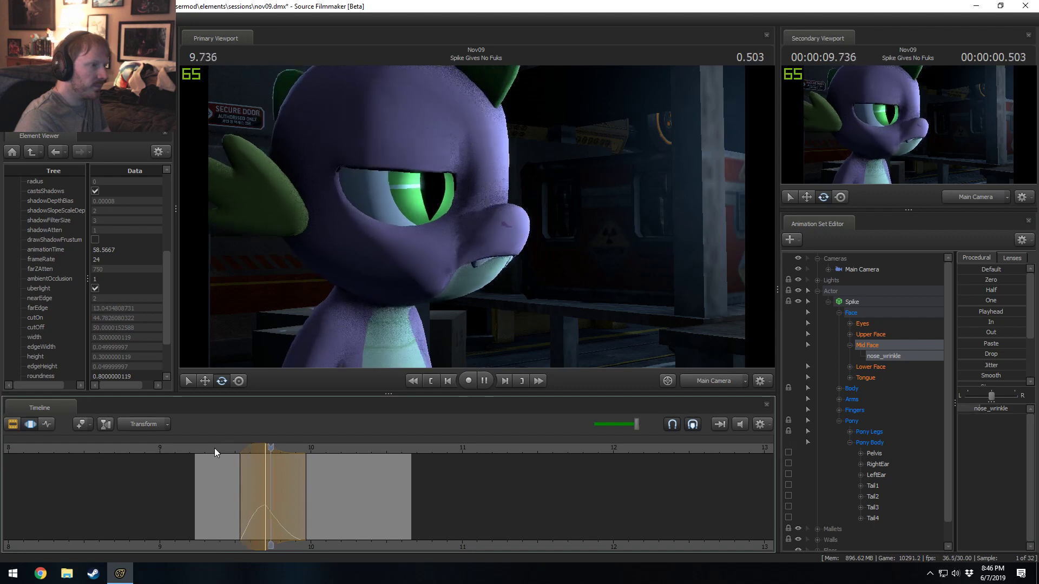
# - Raise nose_wrinkle slightly for the rest of the shot, ramping in from about 10.07 to 10.5 seconds, and replay it
pyautogui.moveTo(214, 448)
pyautogui.mouseDown()
pyautogui.moveTo(242, 485)
pyautogui.moveTo(309, 505)
pyautogui.moveTo(497, 519)
pyautogui.moveTo(424, 500)
pyautogui.mouseUp()
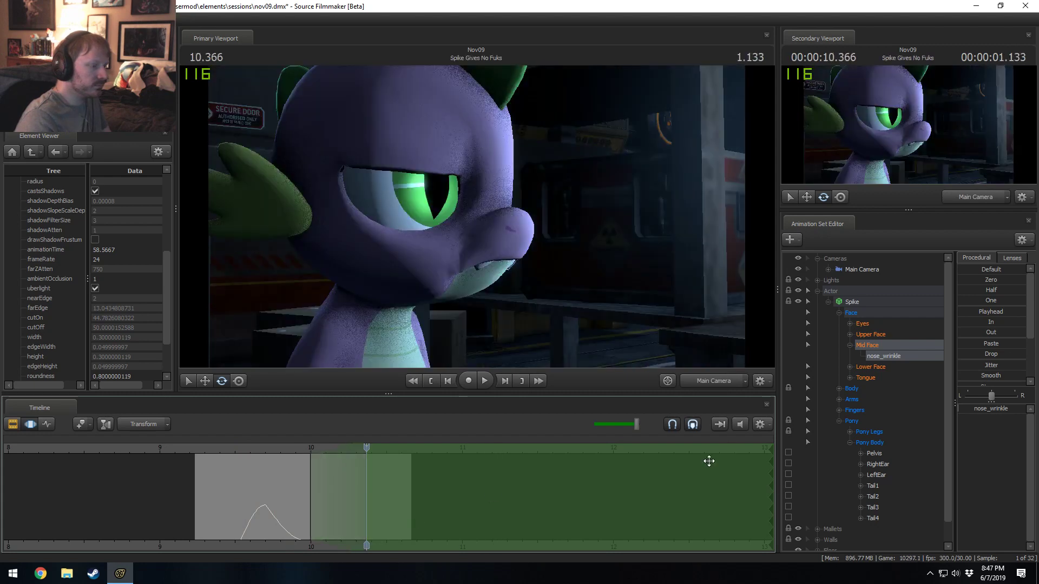
pyautogui.moveTo(1001, 412); pyautogui.dragTo(1004, 412)
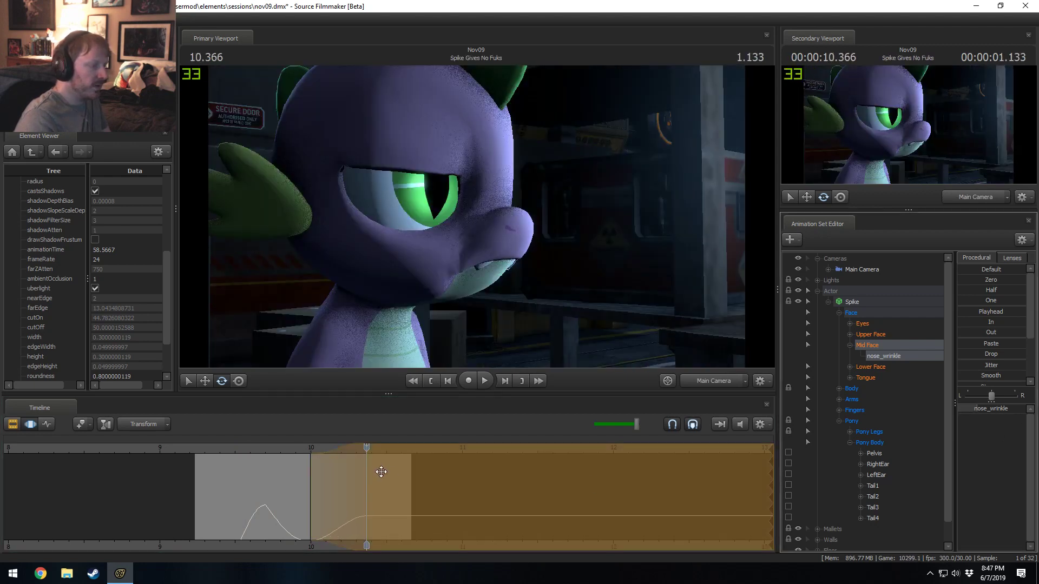
pyautogui.moveTo(367, 472)
pyautogui.mouseDown()
pyautogui.moveTo(377, 473)
pyautogui.moveTo(355, 469)
pyautogui.mouseUp()
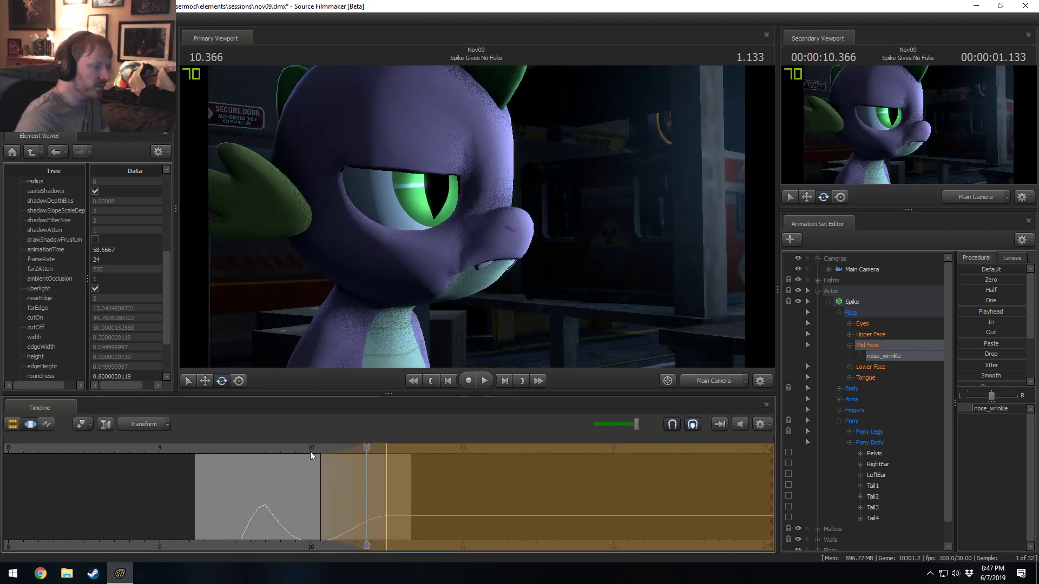
pyautogui.press('space')
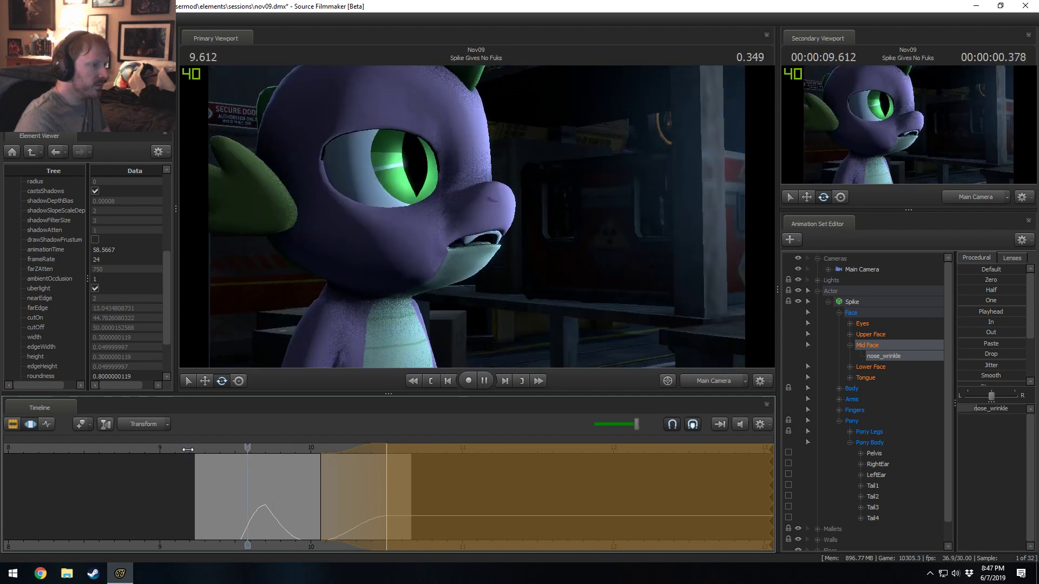
pyautogui.press('space')
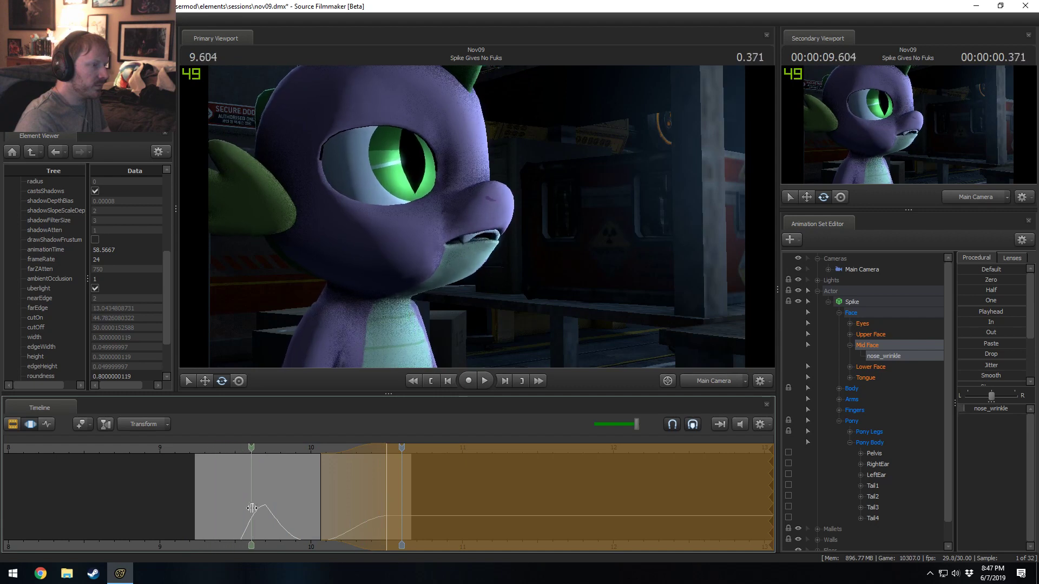
# - Move to about 9.98 seconds and look through Spike's Lower Face controls
pyautogui.moveTo(252, 508); pyautogui.dragTo(307, 506)
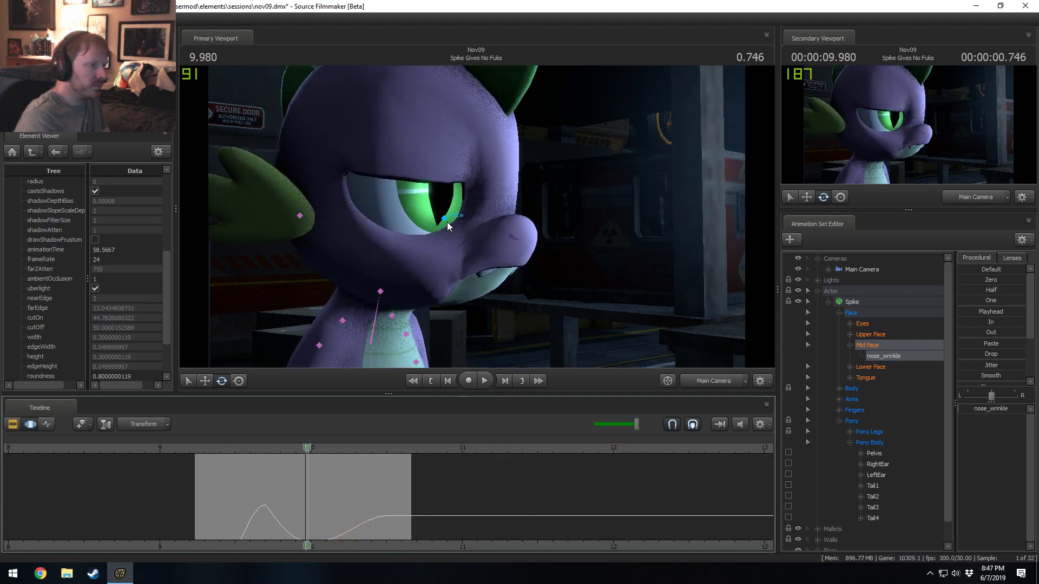
pyautogui.click(849, 366)
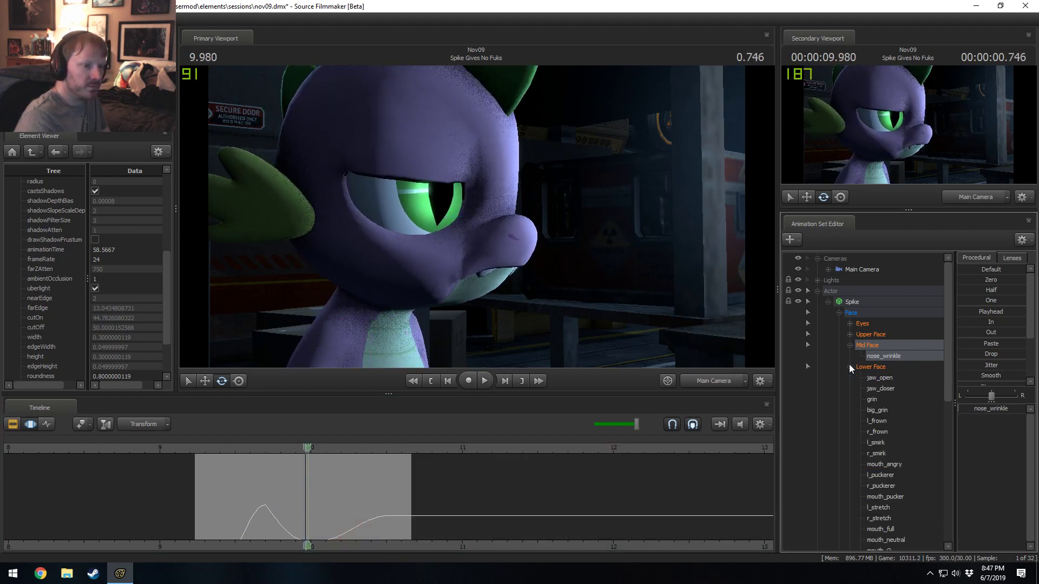
pyautogui.scroll(-3, 887, 387)
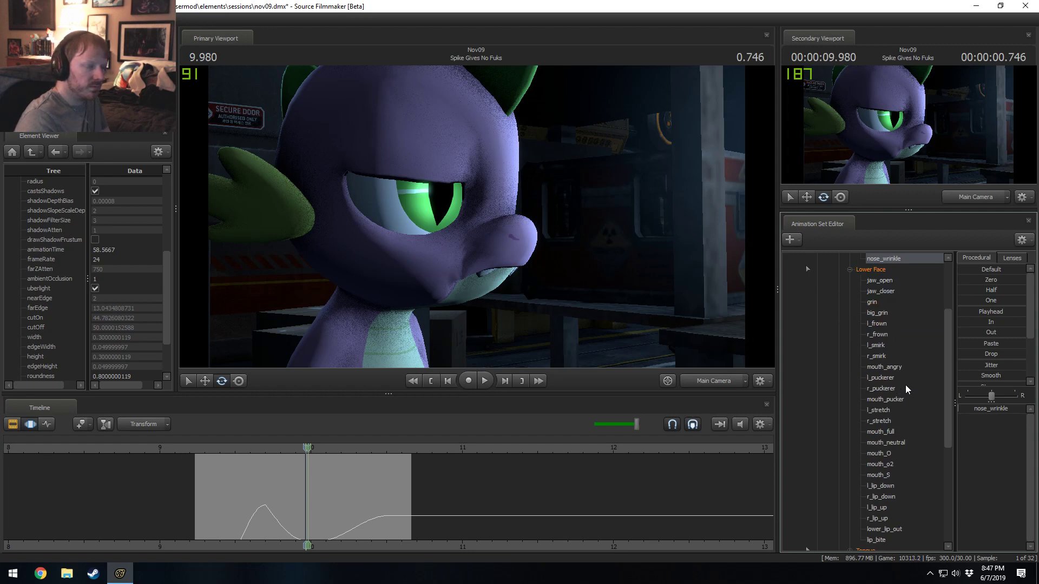
# - Return to the Clip Editor and replay Spike Gives No Fuks from its start to about 10.13 seconds
pyautogui.press('F2')
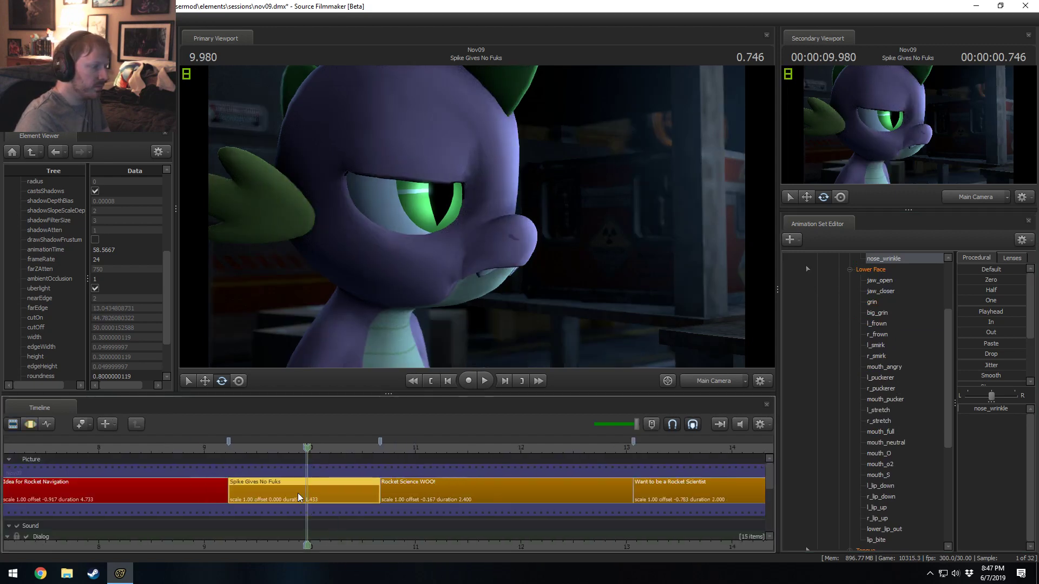
pyautogui.click(229, 459)
pyautogui.press('space')
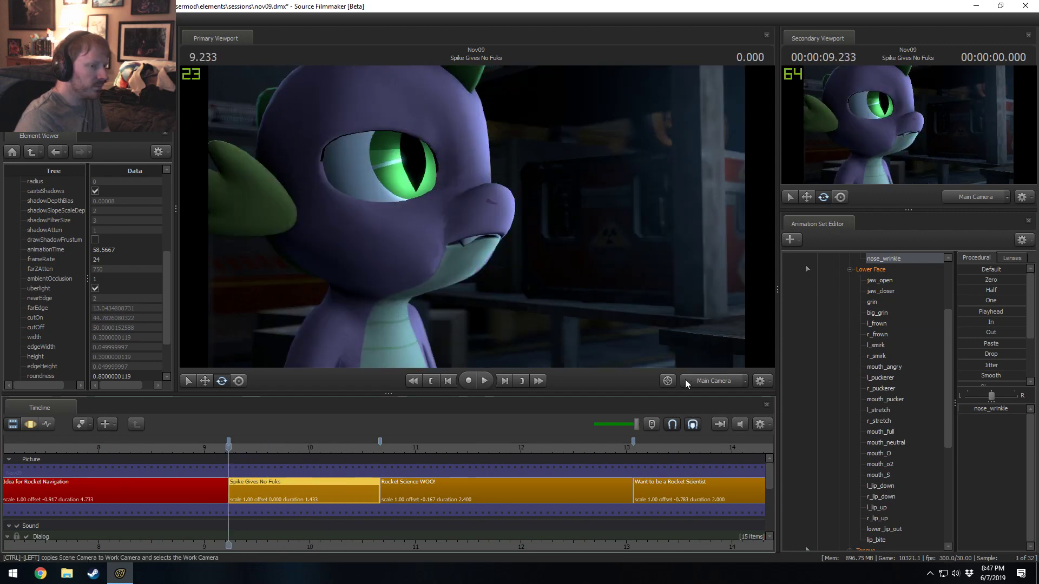
pyautogui.press('space')
pyautogui.press('space')
pyautogui.scroll(3, 884, 296)
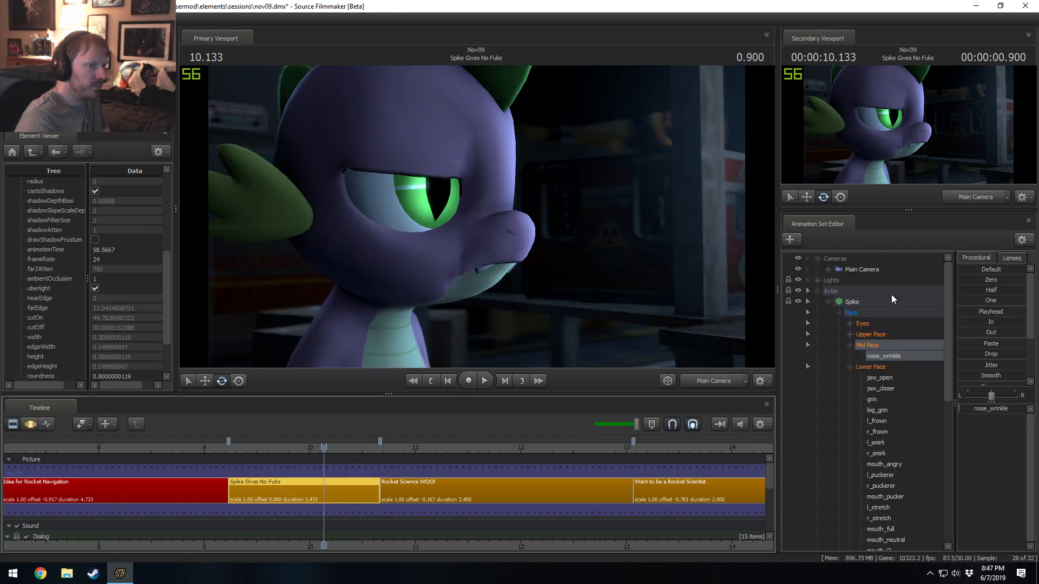
# - Play back the transition from the Idea for Rocket Navigation shot through the Spike Gives No Fuks shot
pyautogui.click(873, 270)
pyautogui.click(222, 446)
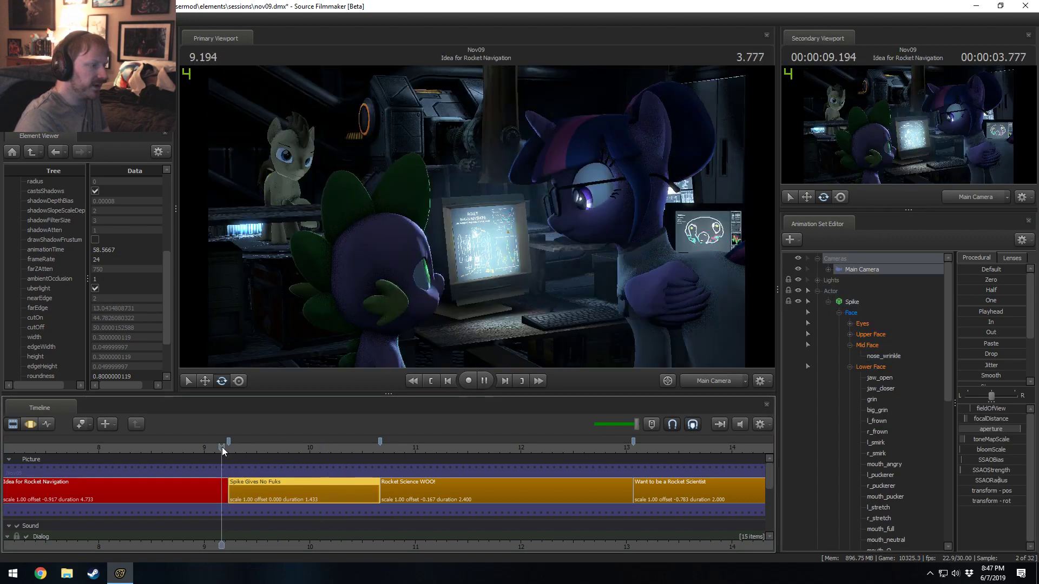
pyautogui.press('space')
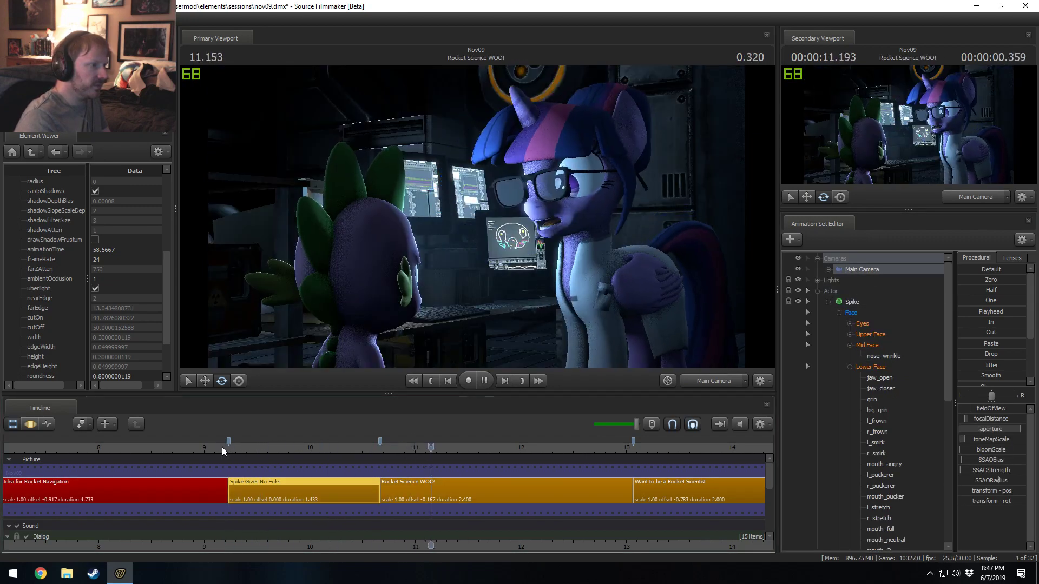
pyautogui.click(138, 449)
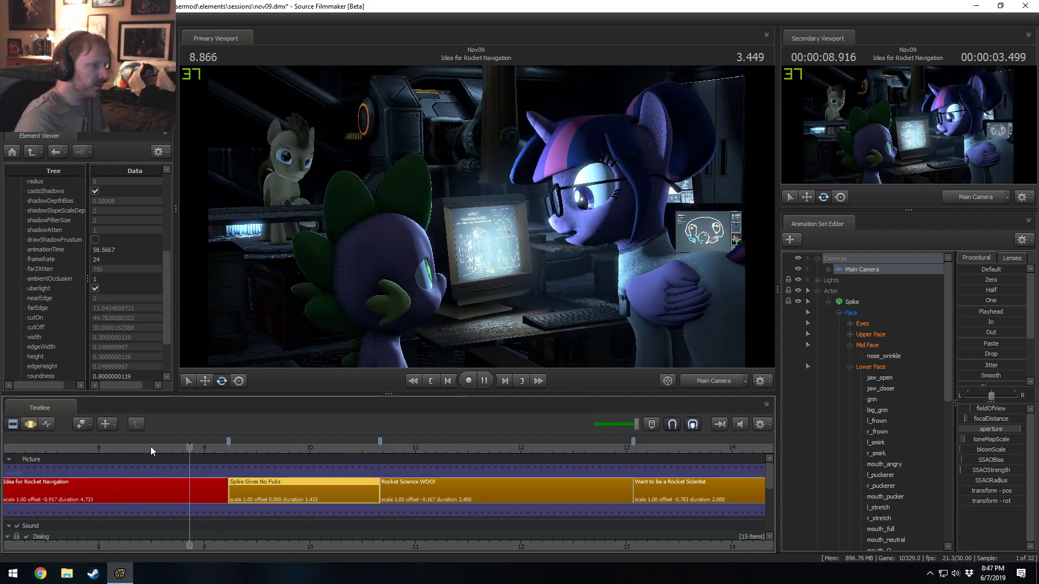
pyautogui.press('space')
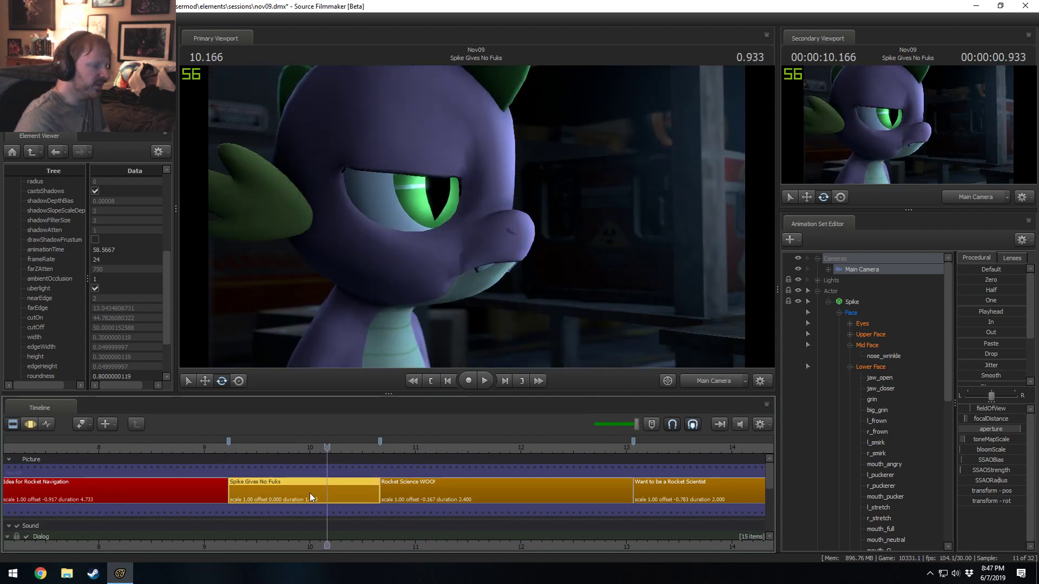
# - Set the Spike Gives No Fuks clip's color to green with RGB values 0, 150, 0
pyautogui.rightClick(310, 492)
pyautogui.moveTo(384, 356)
pyautogui.click(438, 367)
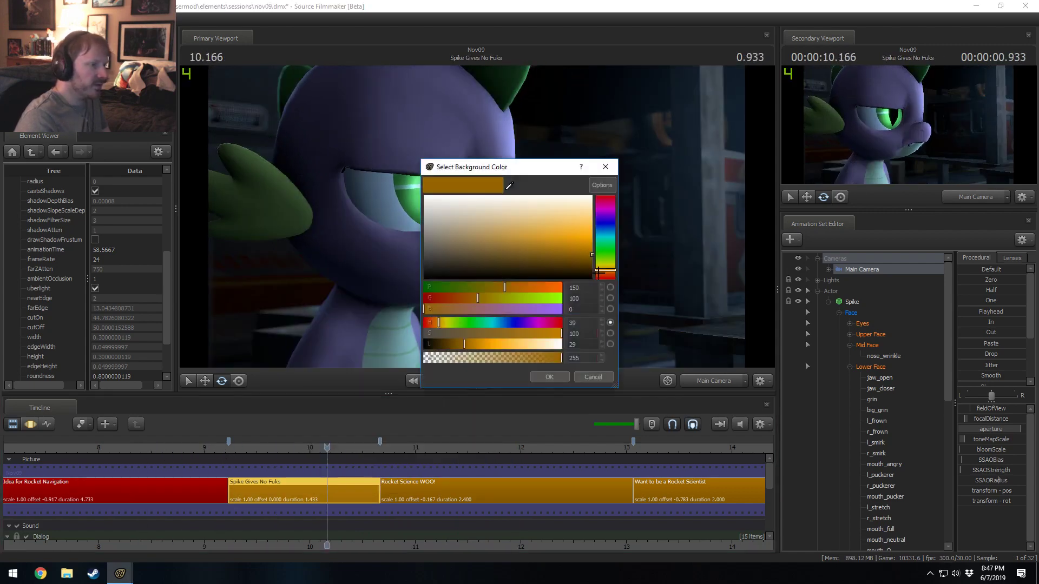
pyautogui.write('0')
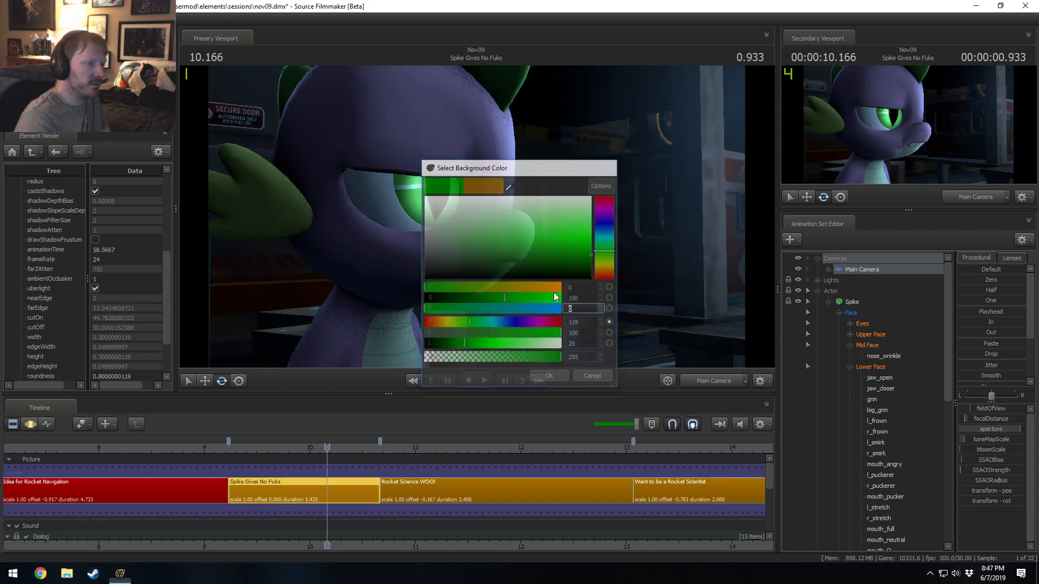
pyautogui.press('Return')
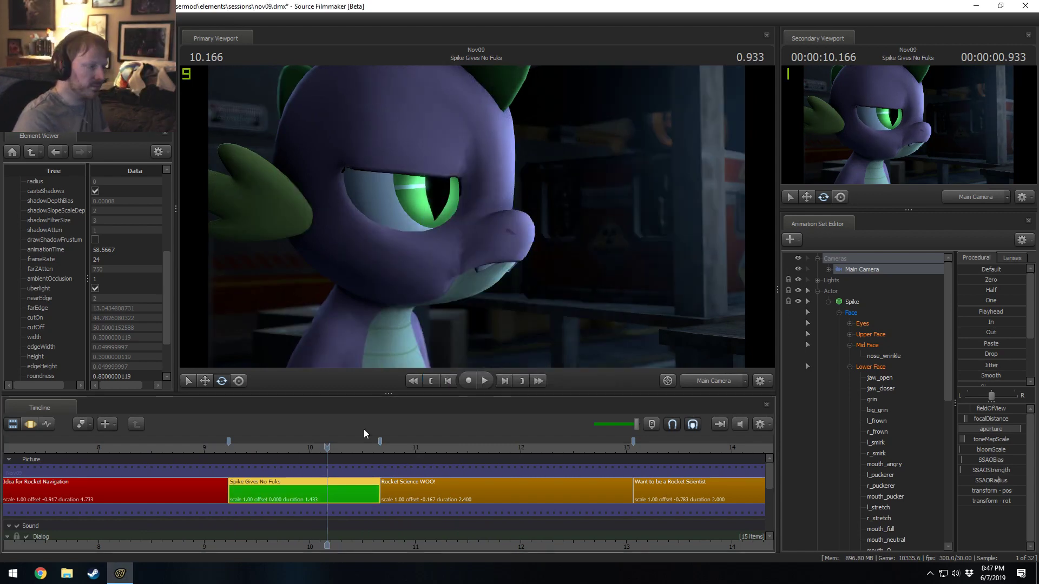
# - Rename the green clip that starts at about 9.2 seconds as "Spike HRUMPFs"
pyautogui.click(227, 443)
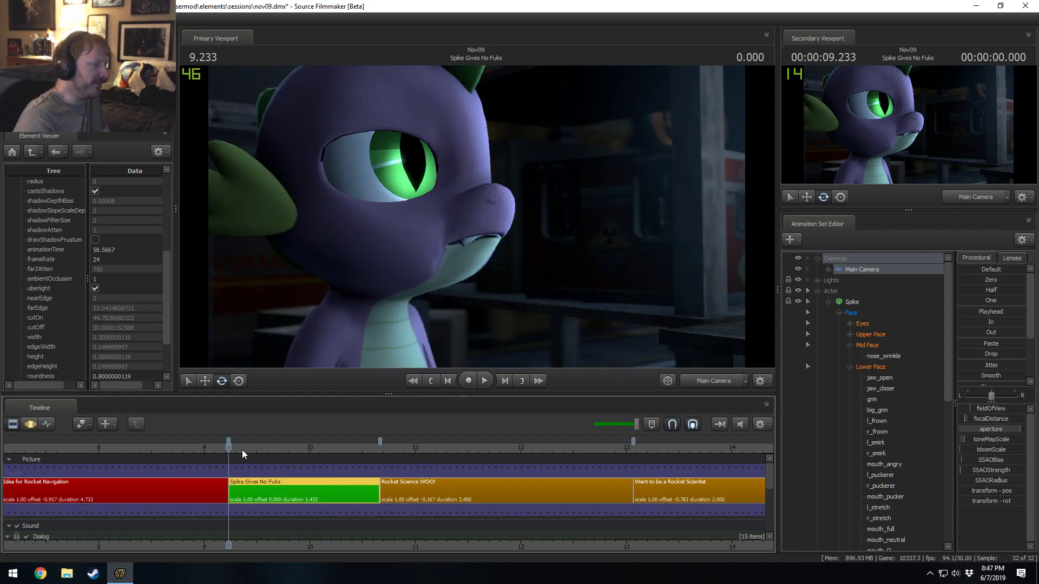
pyautogui.click(274, 495)
pyautogui.rightClick(278, 492)
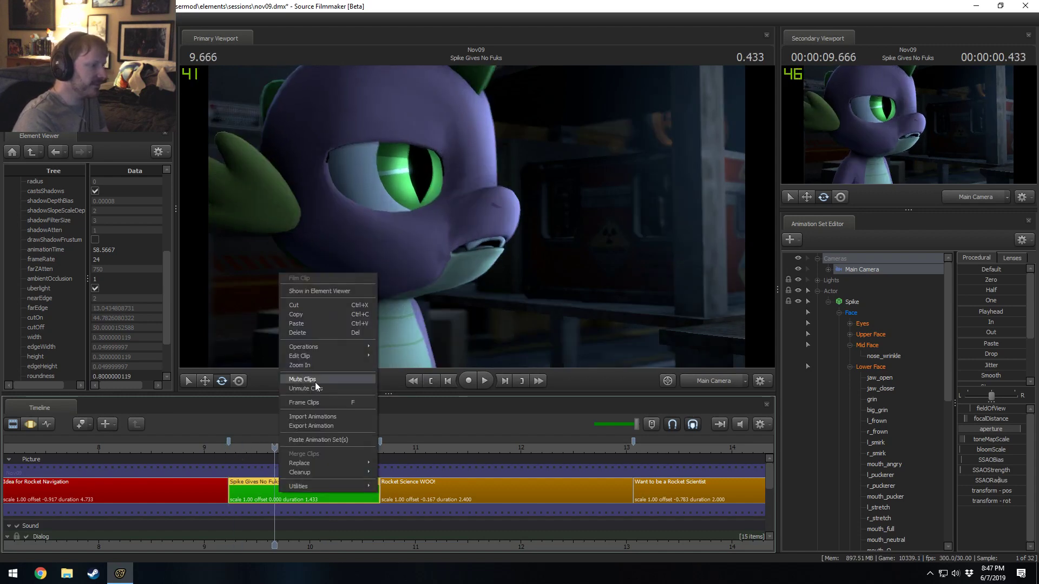
pyautogui.moveTo(311, 355)
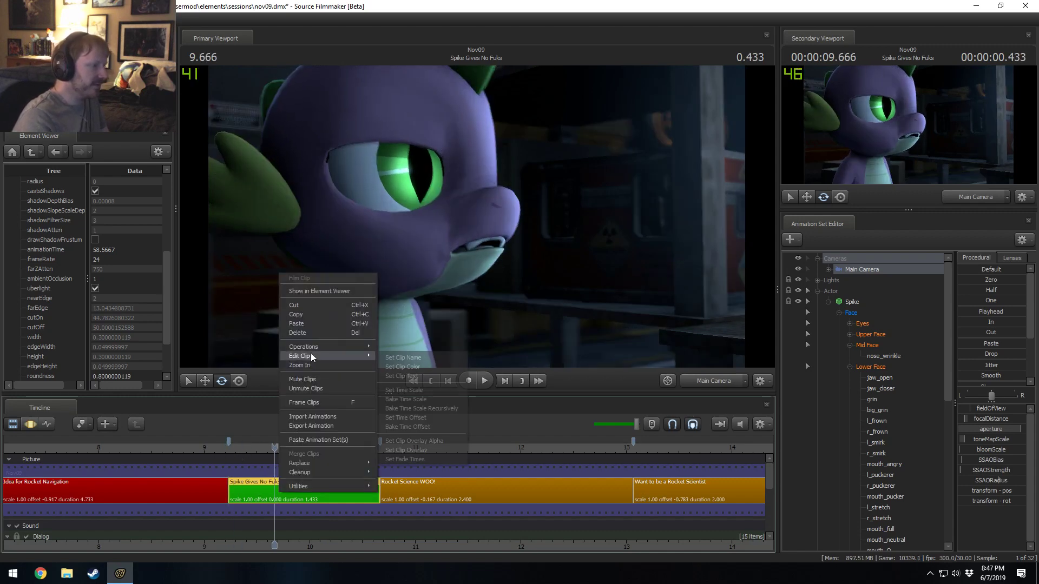
pyautogui.click(400, 357)
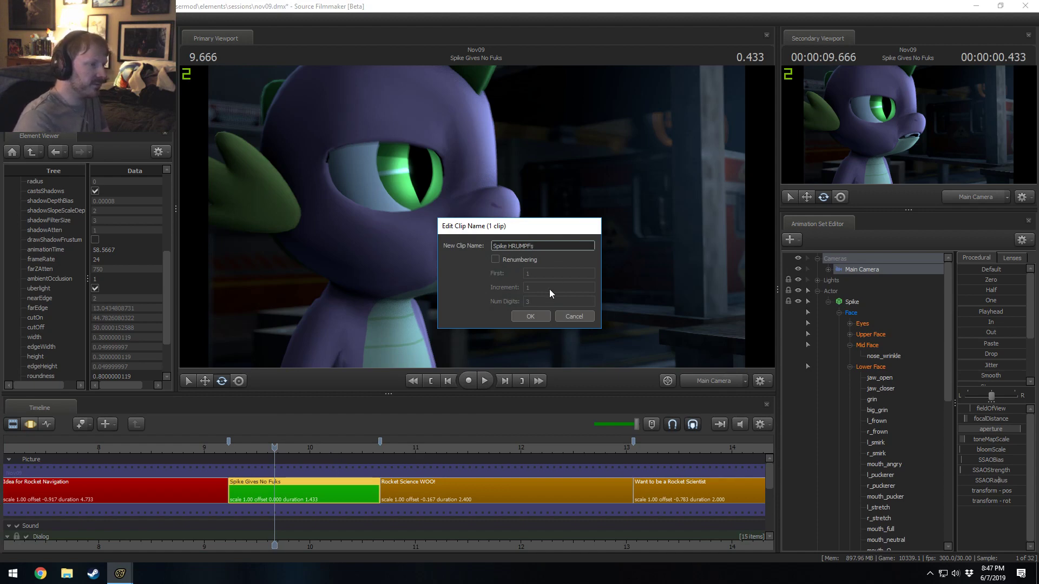
pyautogui.click(526, 316)
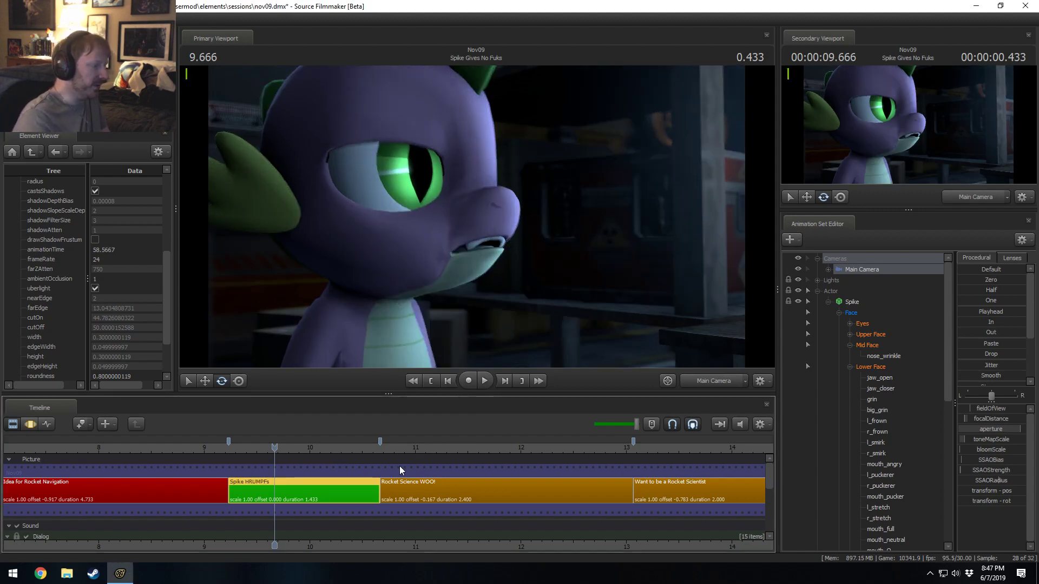
# - Play back the sequence from the end of Spike HRUMPFs through the start of the POW shot
pyautogui.scroll(-2, 352, 486)
pyautogui.scroll(-2, 352, 485)
pyautogui.moveTo(334, 546); pyautogui.dragTo(254, 543, button='middle')
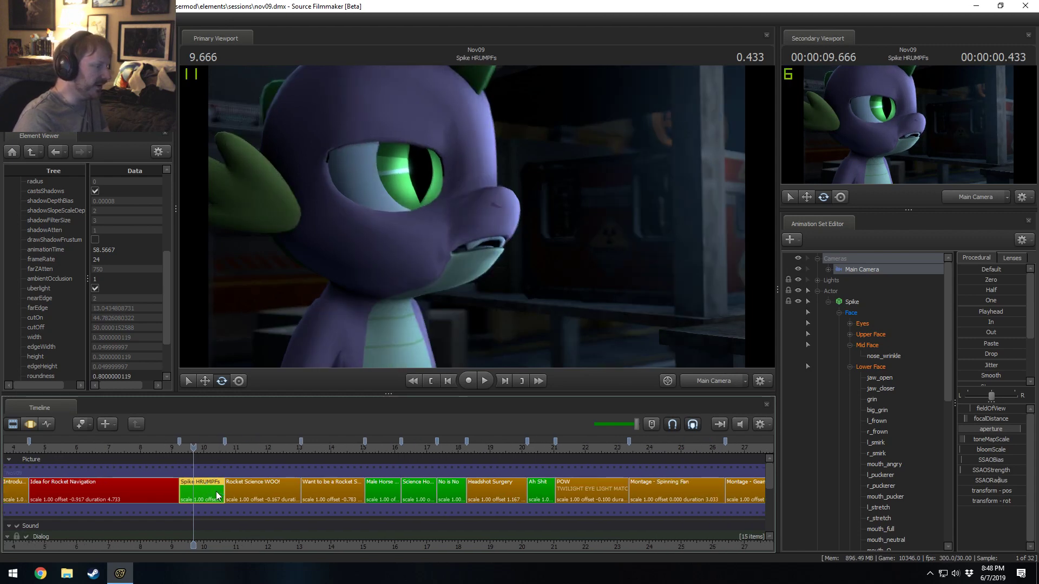
pyautogui.moveTo(241, 547); pyautogui.dragTo(112, 547, button='middle')
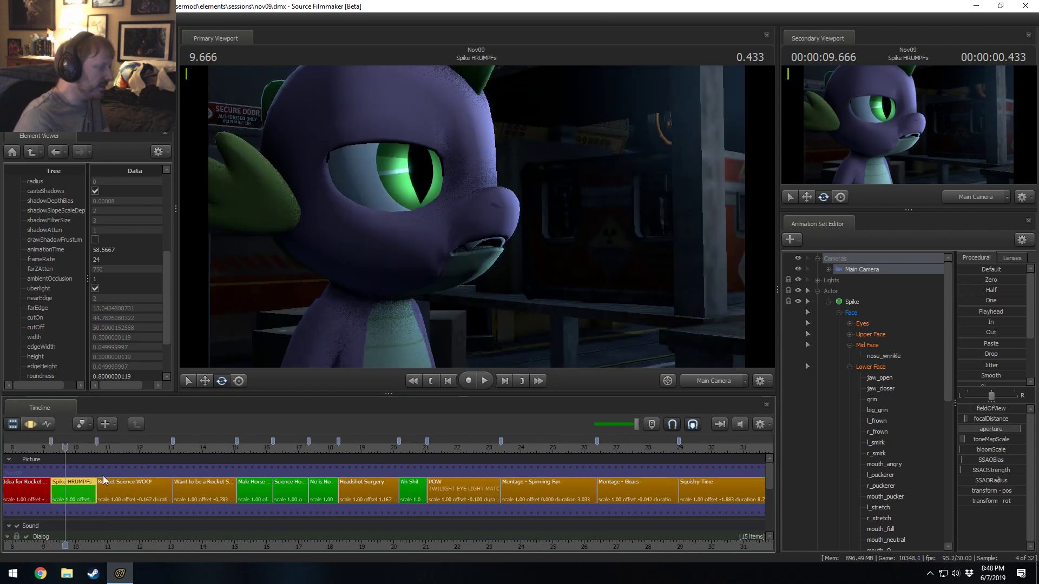
pyautogui.click(89, 449)
pyautogui.press('space')
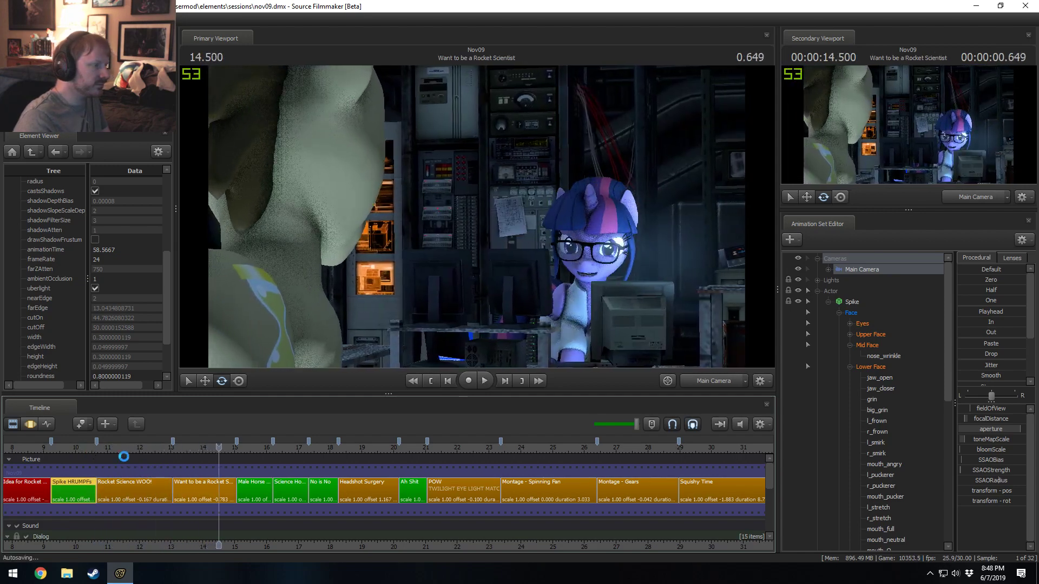
pyautogui.click(150, 448)
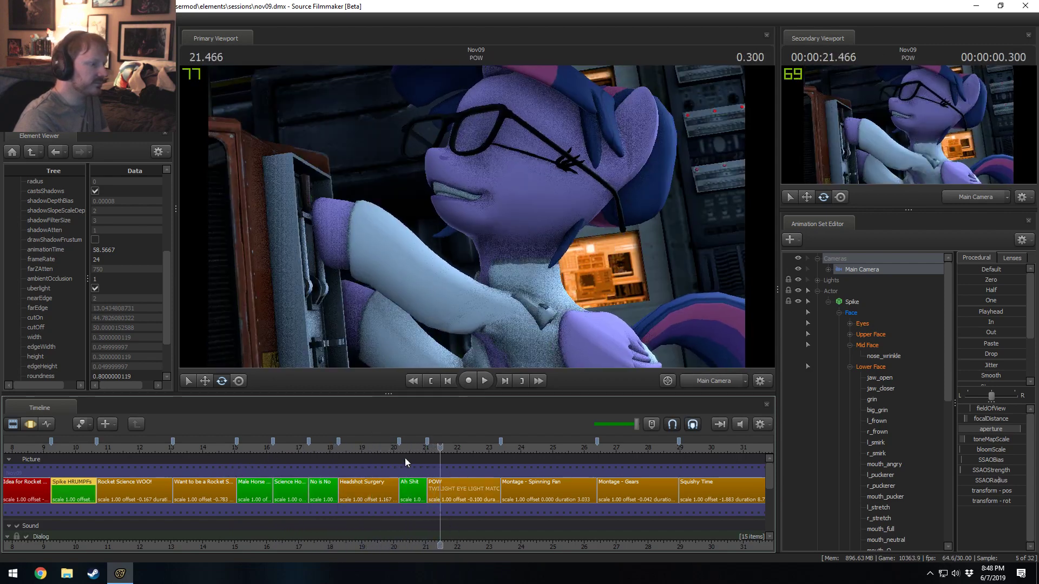
# - Replay the Ah Shit shot and scrub through the shots from Want to be a Rocket Scientist to Montage - Spinning Fan
pyautogui.moveTo(406, 448); pyautogui.dragTo(409, 447)
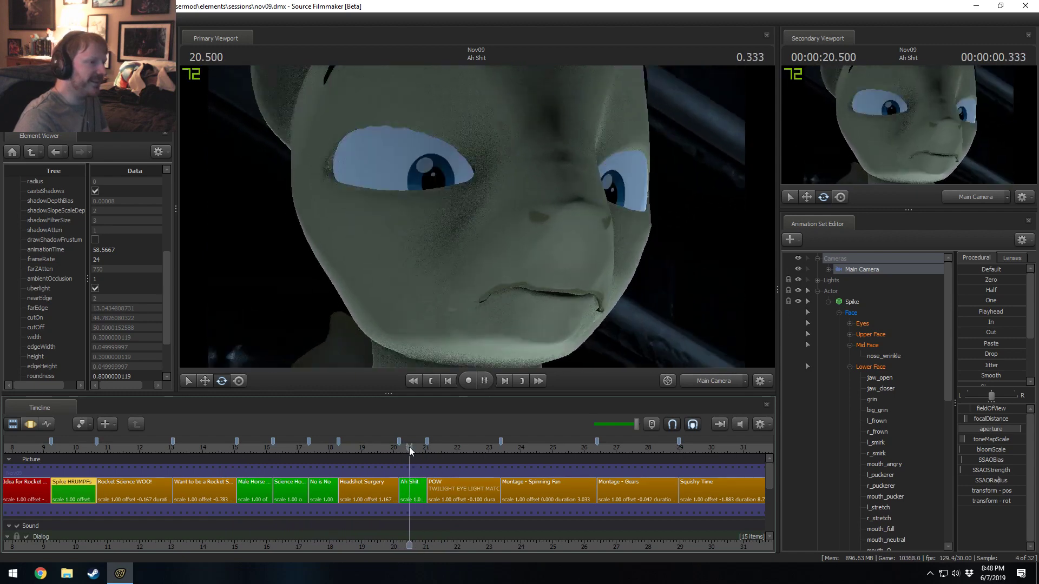
pyautogui.moveTo(409, 450); pyautogui.dragTo(409, 450)
pyautogui.press('space')
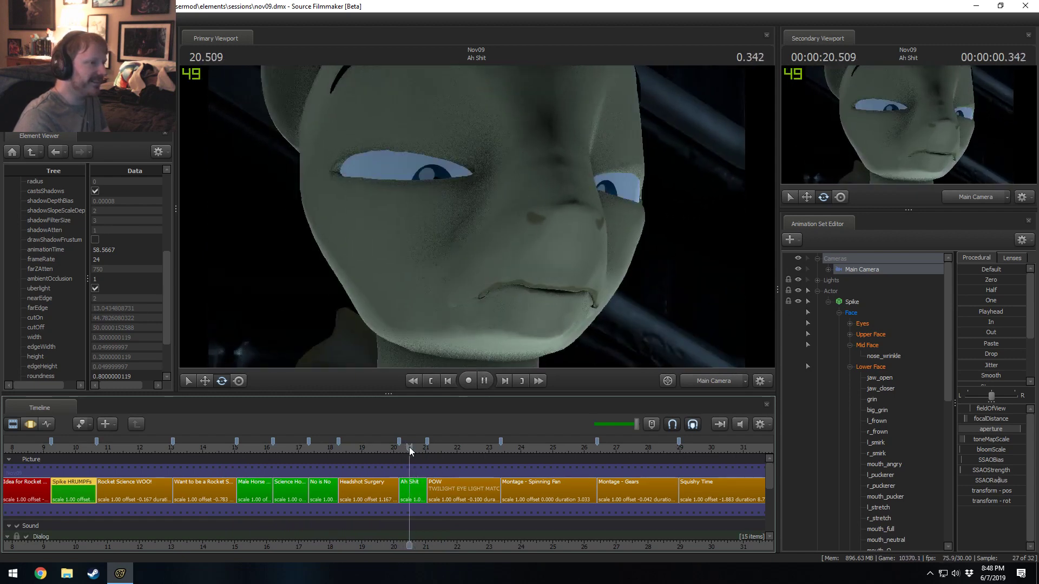
pyautogui.scroll(-3, 190, 503)
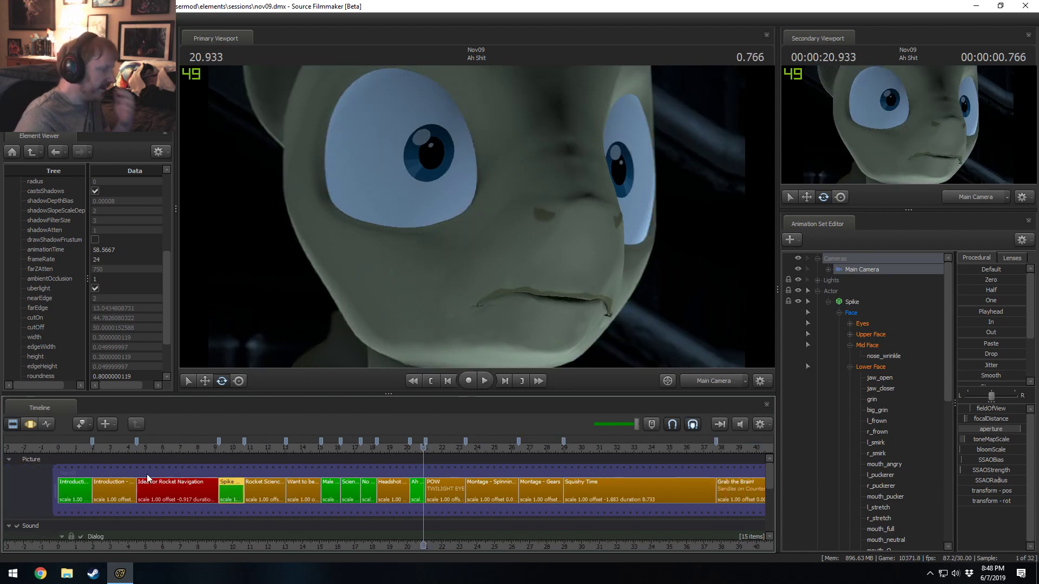
pyautogui.moveTo(270, 450); pyautogui.dragTo(300, 452)
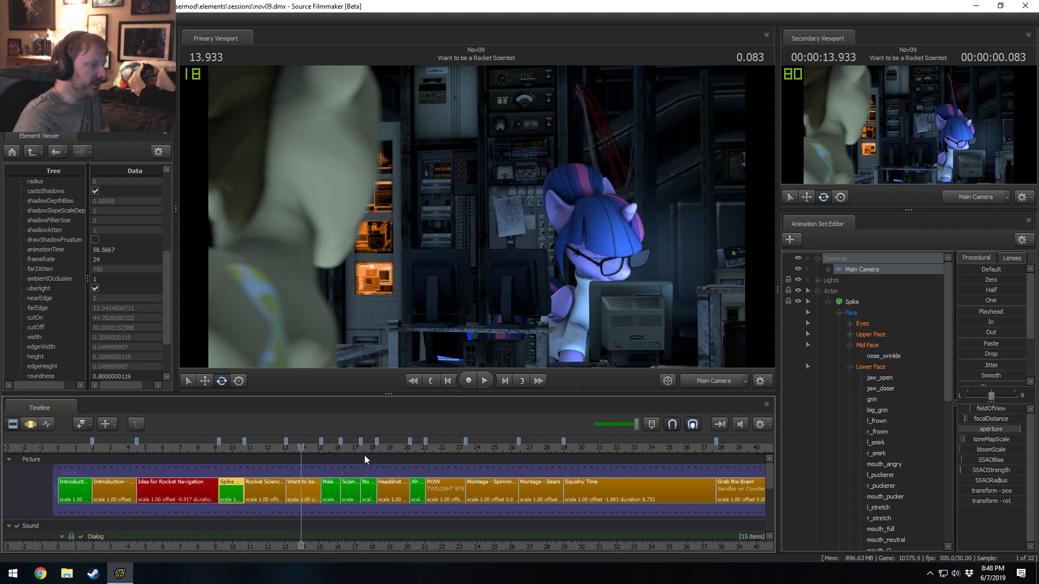
pyautogui.click(390, 450)
pyautogui.moveTo(390, 452); pyautogui.dragTo(507, 453)
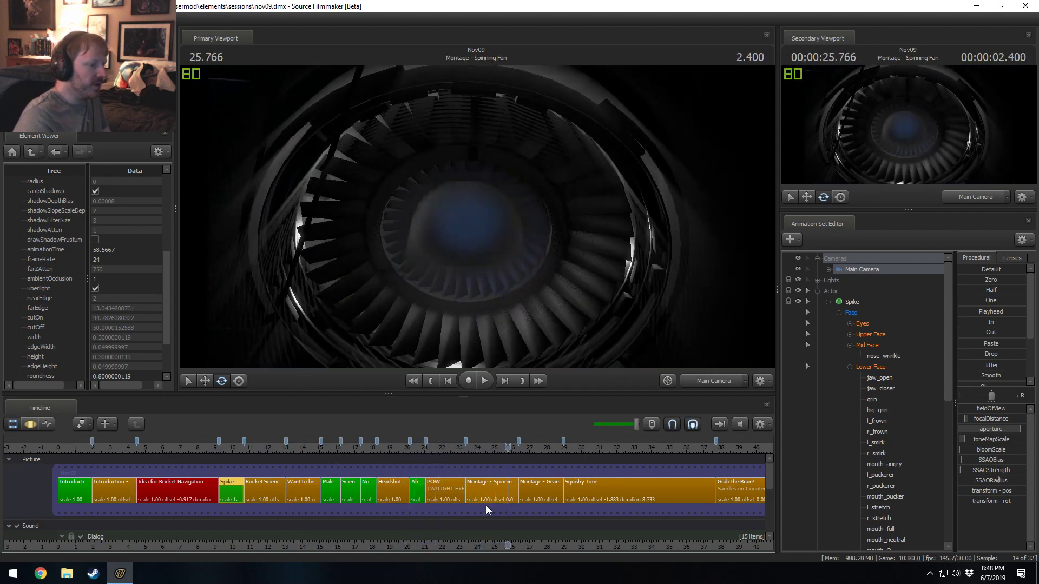
# - Select the Montage - Spinning Fan clip and play it back to check the fan animation
pyautogui.click(488, 498)
pyautogui.click(464, 450)
pyautogui.press('space')
pyautogui.scroll(4, 409, 540)
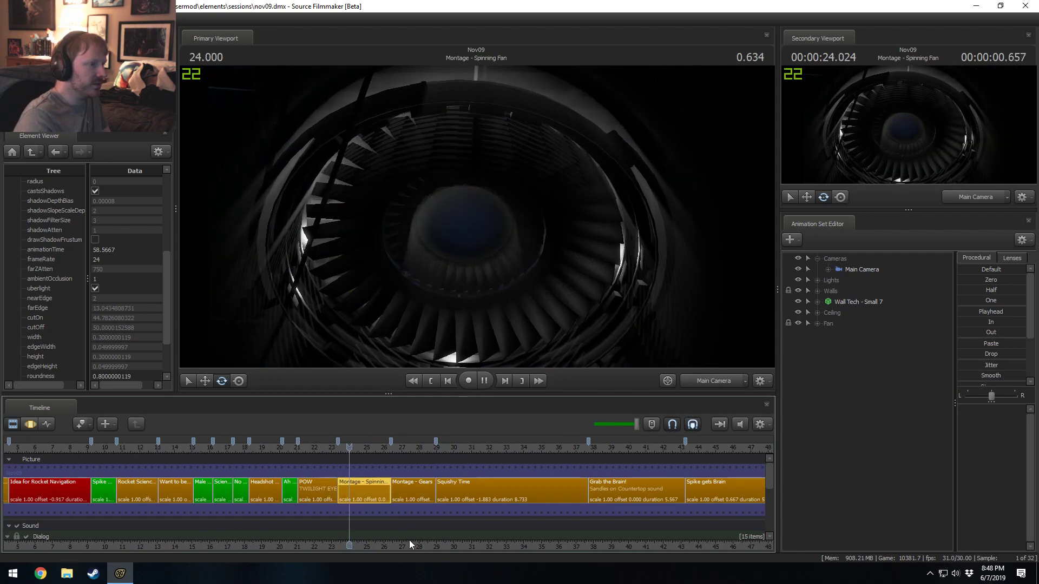
pyautogui.press('space')
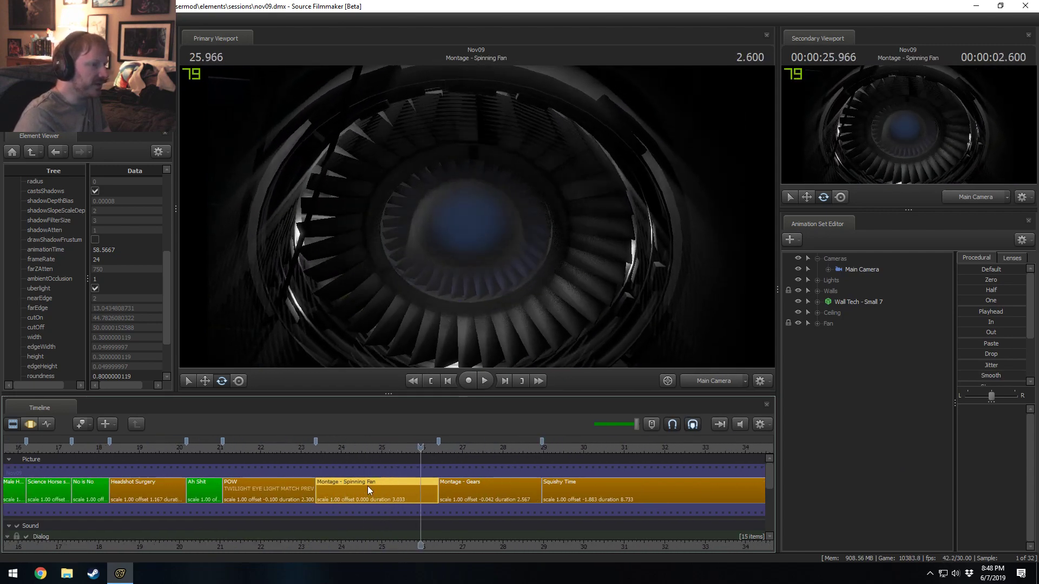
pyautogui.click(346, 449)
pyautogui.press('space')
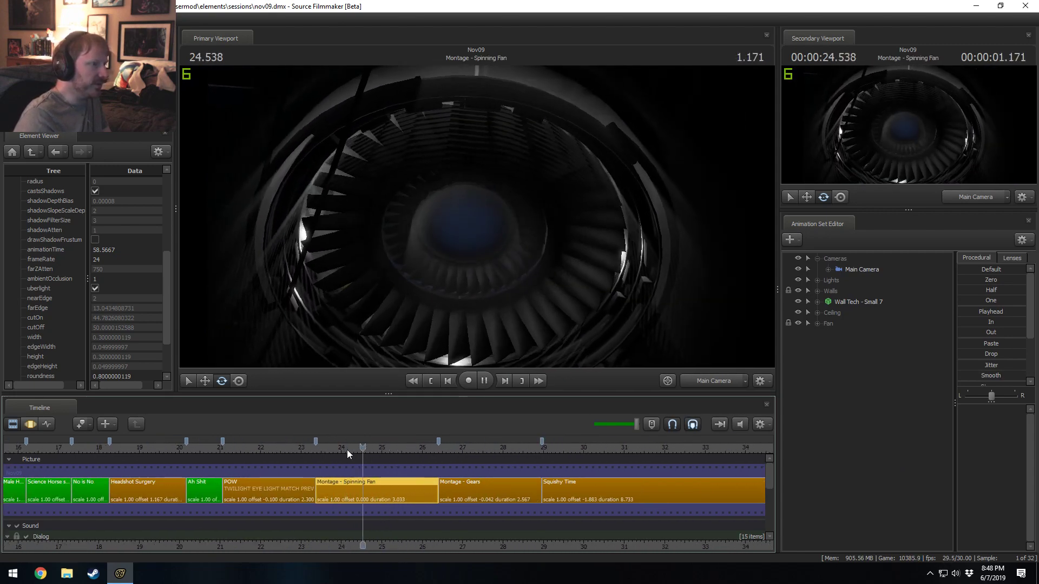
# - Set the Montage - Spinning Fan clip's color to green with RGB values 0, 150, 0
pyautogui.rightClick(360, 487)
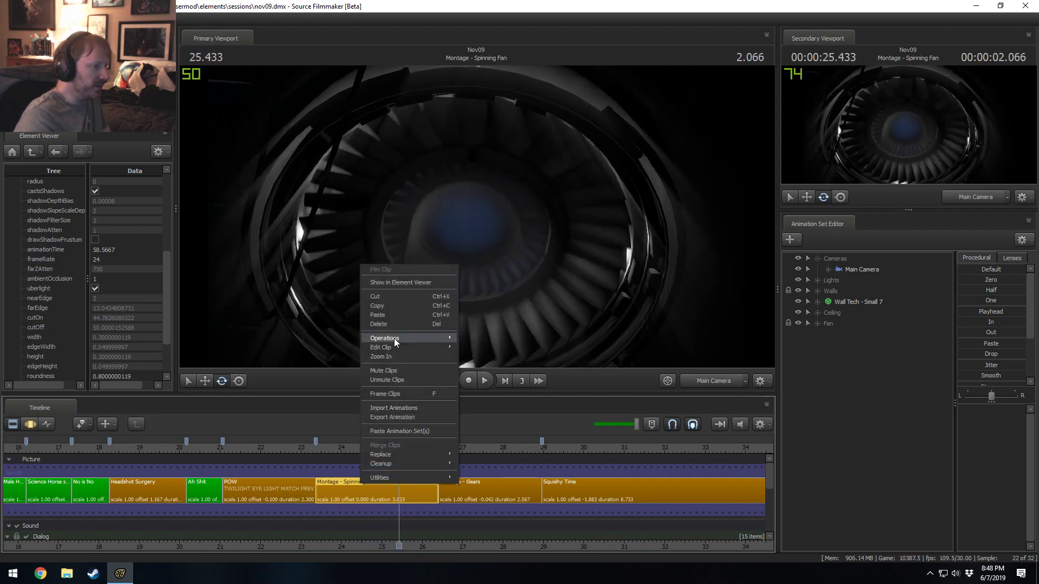
pyautogui.moveTo(393, 349)
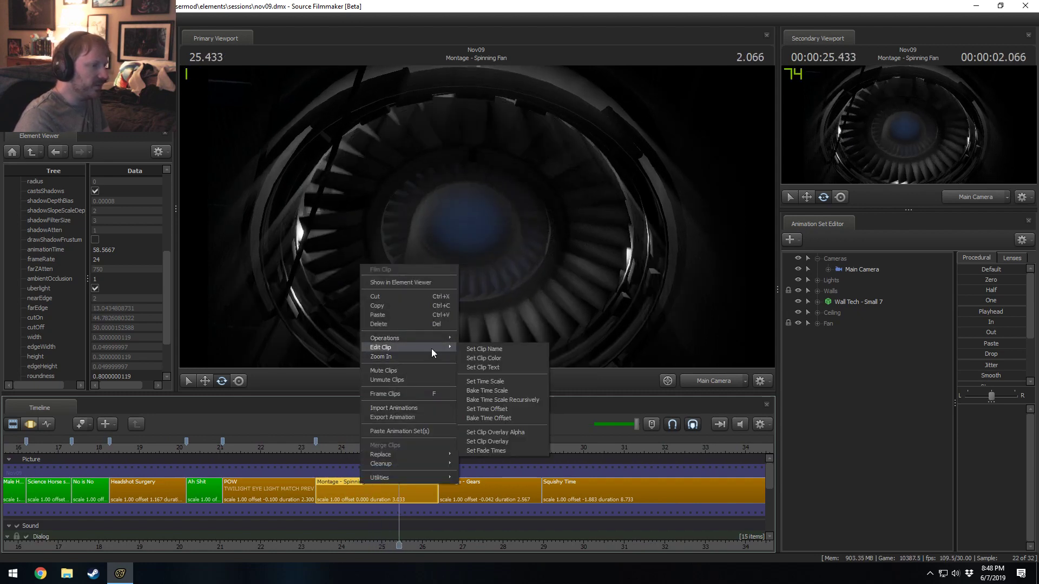
pyautogui.click(492, 358)
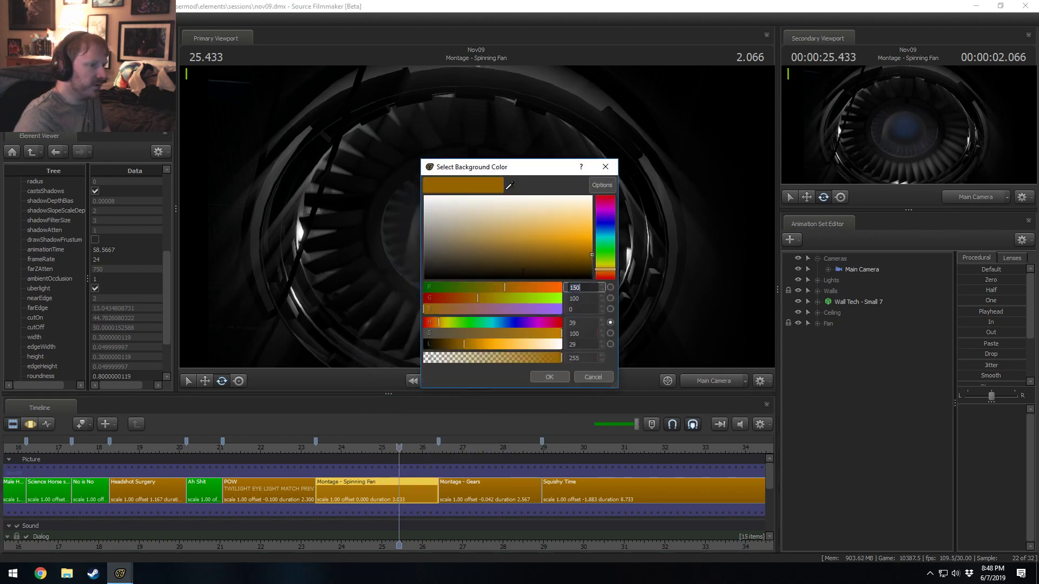
pyautogui.write('0')
pyautogui.press('Tab')
pyautogui.write('150')
pyautogui.press('Return')
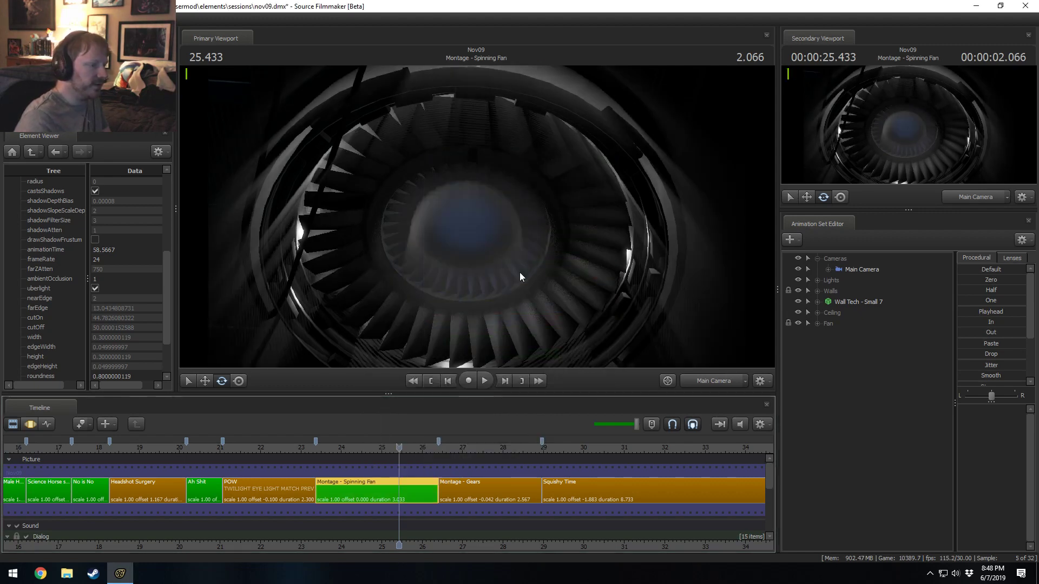
# - Select and play back the Montage - Gears clip, and examine the contents of its Ceiling group
pyautogui.click(452, 454)
pyautogui.press('space')
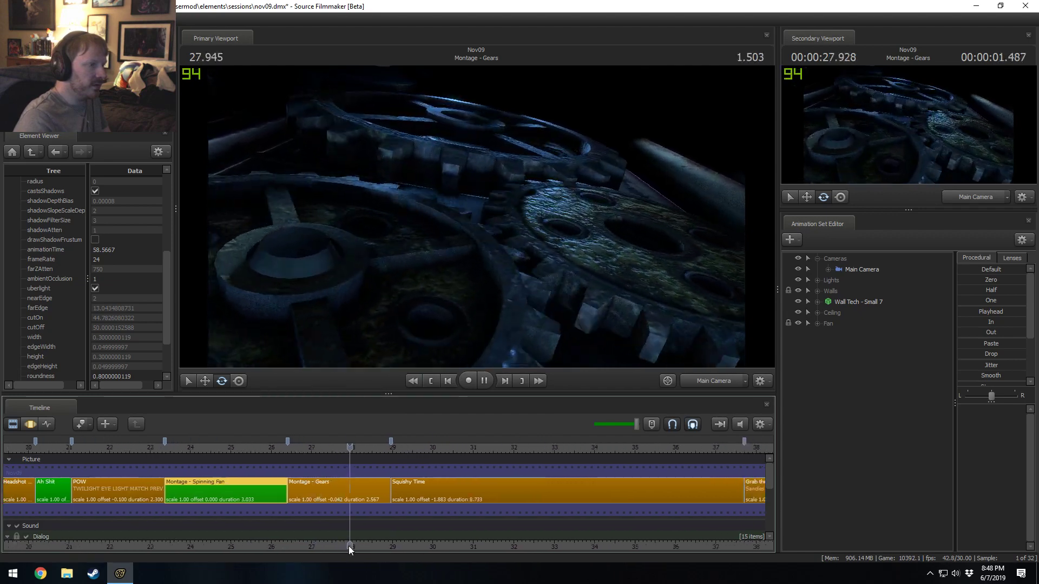
pyautogui.click(322, 495)
pyautogui.click(293, 448)
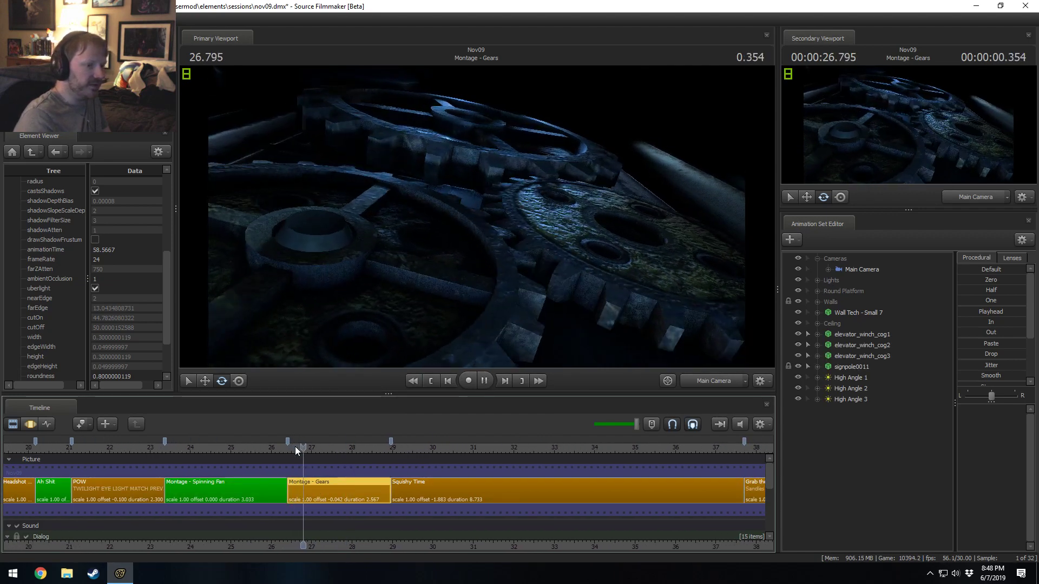
pyautogui.press('space')
pyautogui.click(817, 324)
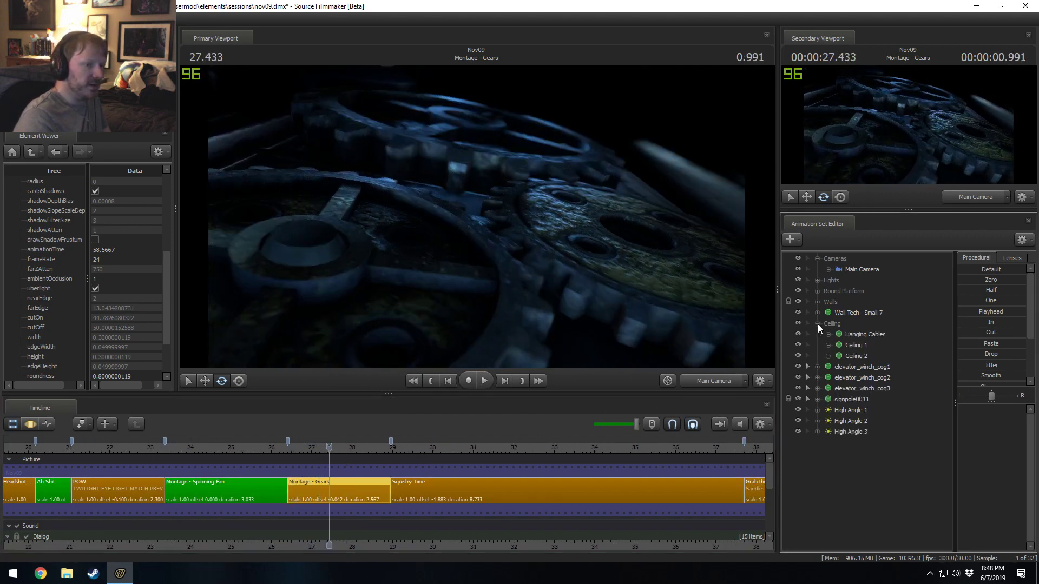
pyautogui.click(817, 323)
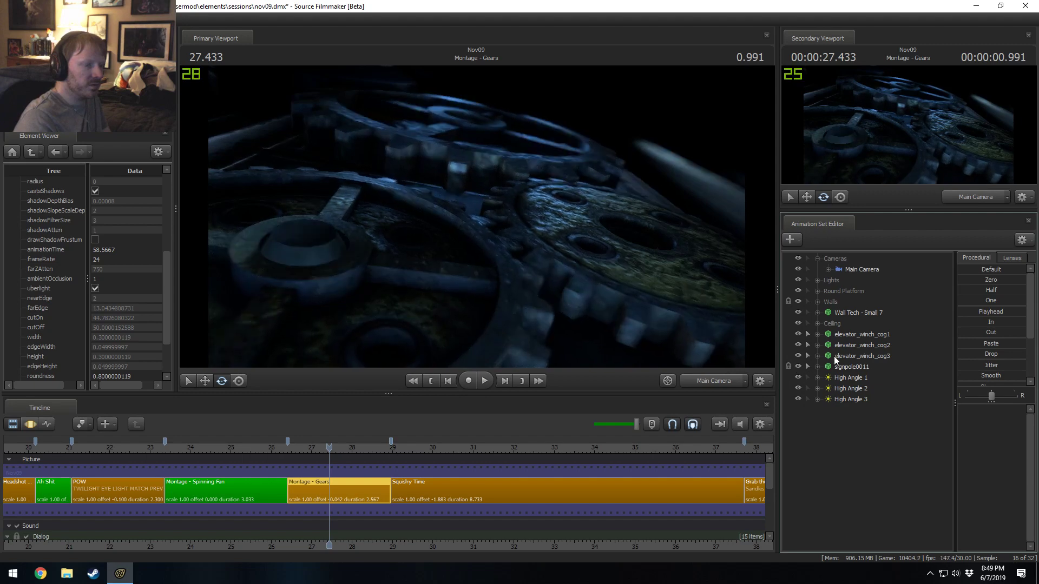
# - Toggle High Angle 1 to check its effect, and move the High Angle 1, 2 and 3 lights into the Lights group
pyautogui.click(799, 378)
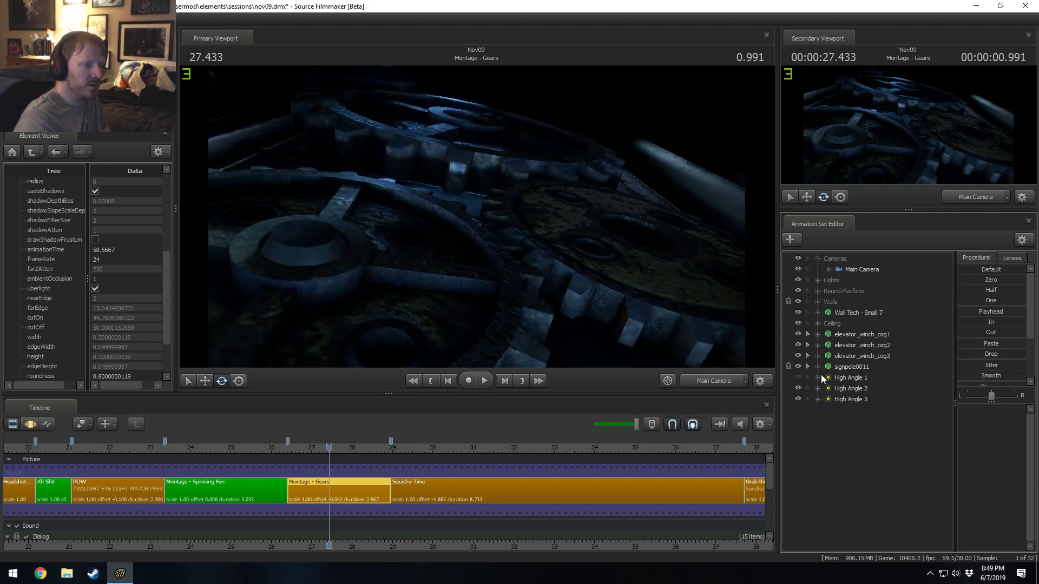
pyautogui.click(860, 377)
pyautogui.keyDown('shift'); pyautogui.click(859, 399); pyautogui.keyUp('shift')
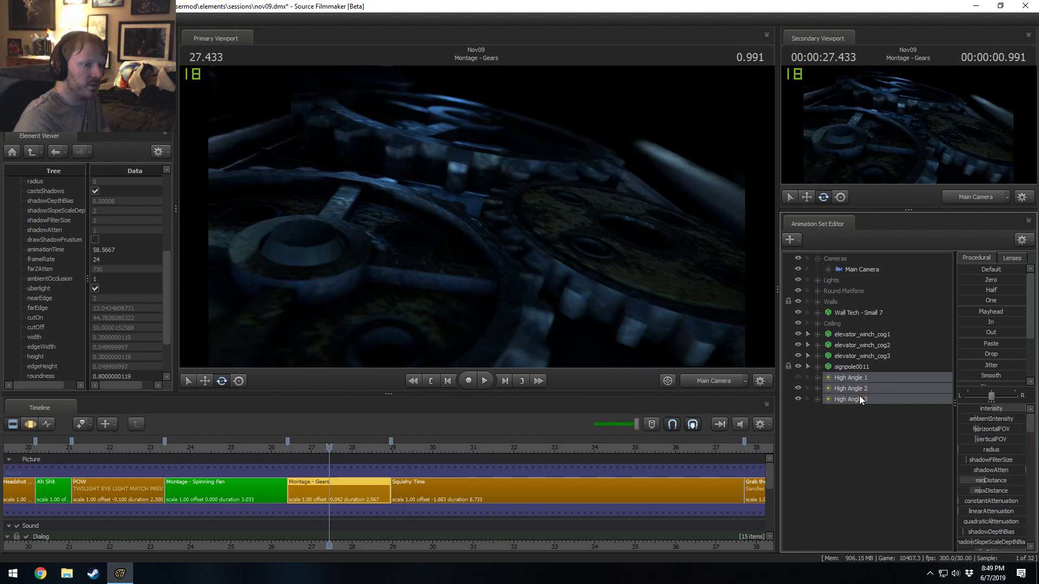
pyautogui.click(797, 377)
pyautogui.moveTo(851, 387); pyautogui.dragTo(841, 282)
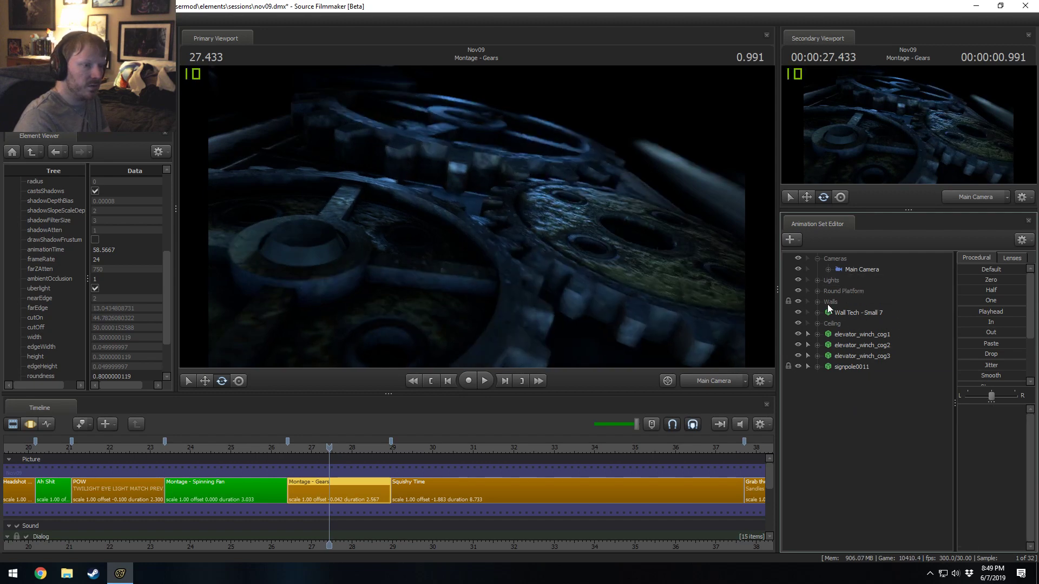
# - Delete the Round Platform group's animation sets and the emptied group from the Montage - Gears clip
pyautogui.click(826, 292)
pyautogui.click(816, 291)
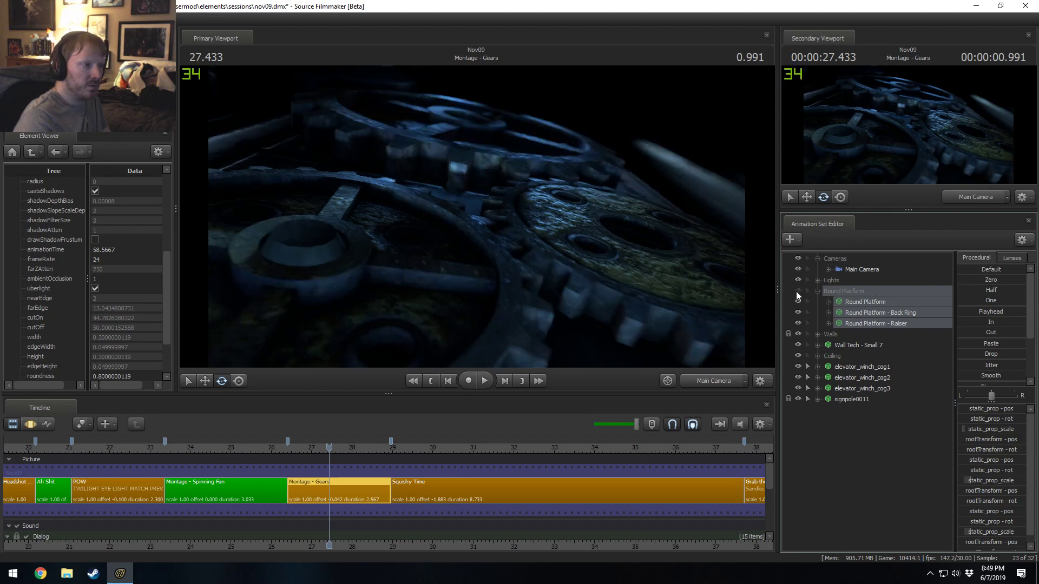
pyautogui.rightClick(856, 298)
pyautogui.click(877, 321)
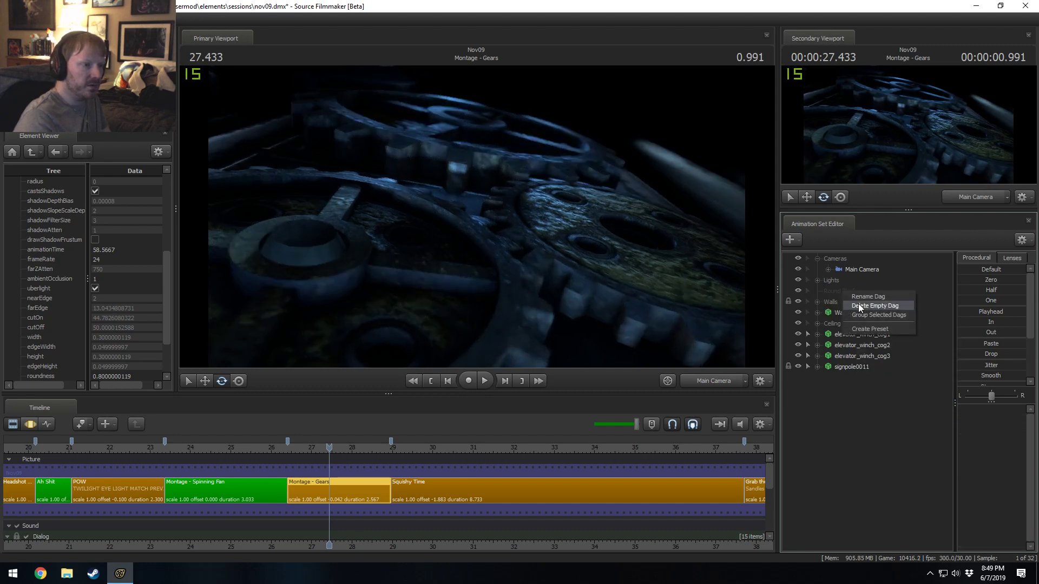
# - Expand the Walls group and toggle the visibility of the group and its individual wall pieces to check which ones affect the gears shot
pyautogui.click(818, 290)
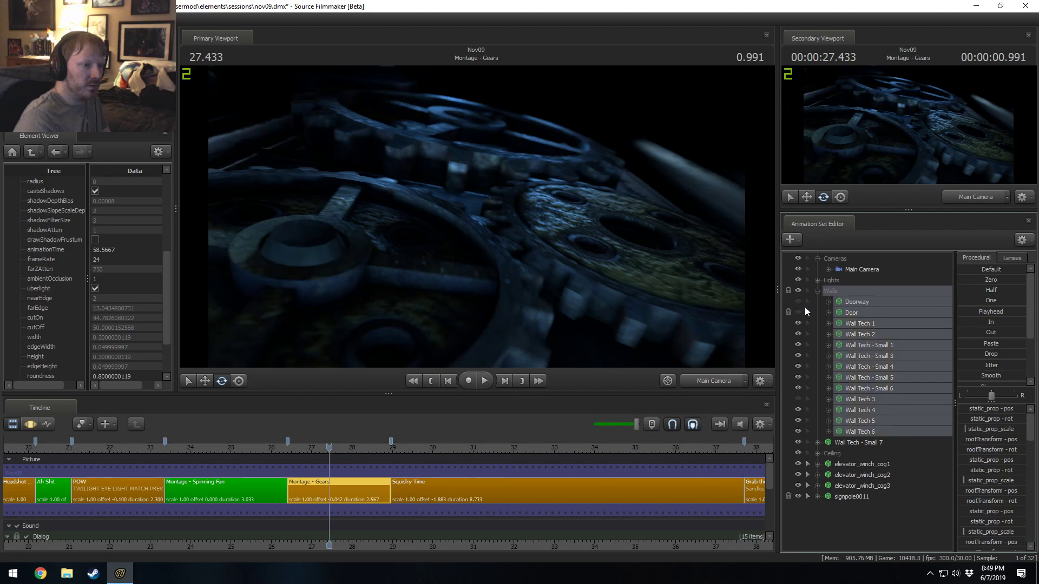
pyautogui.click(865, 305)
pyautogui.click(799, 290)
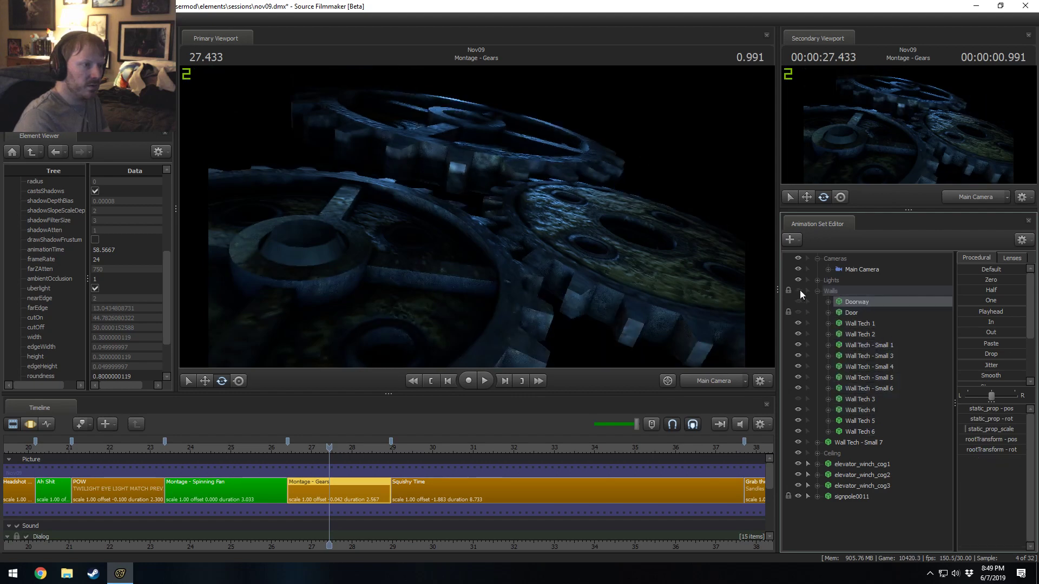
pyautogui.click(799, 290)
pyautogui.click(872, 323)
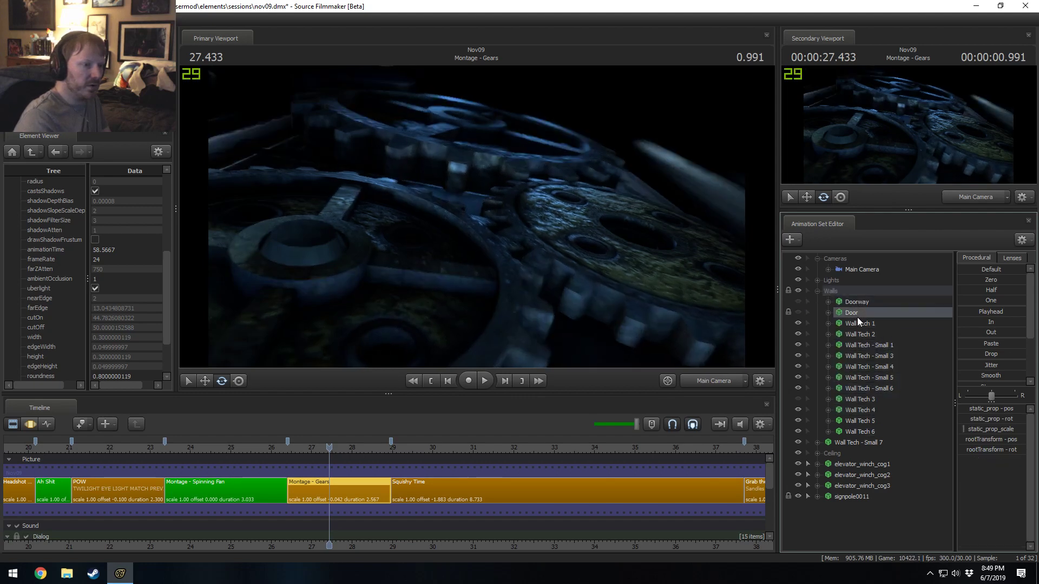
pyautogui.click(798, 331)
pyautogui.click(798, 335)
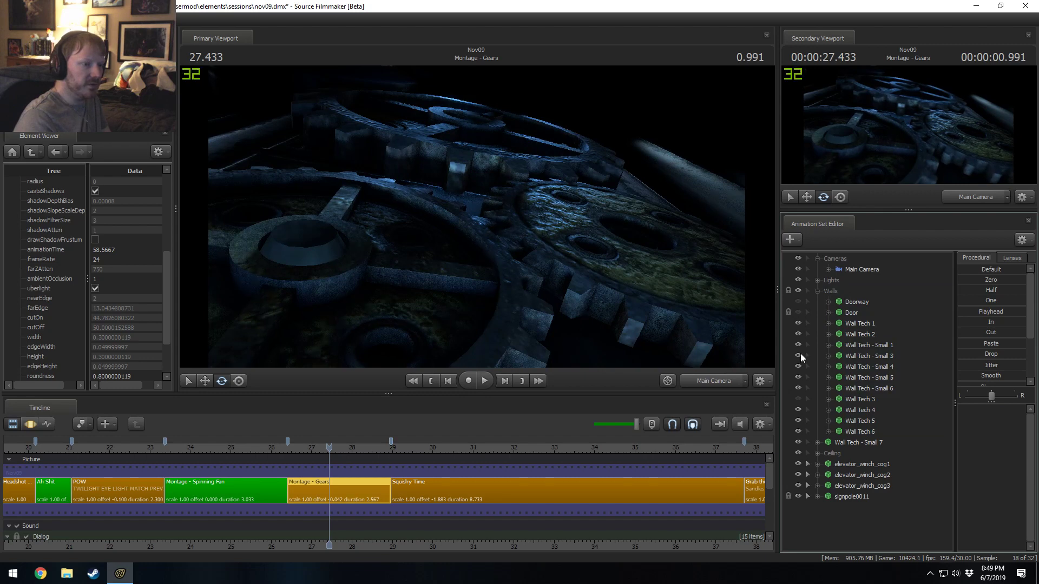
pyautogui.click(797, 346)
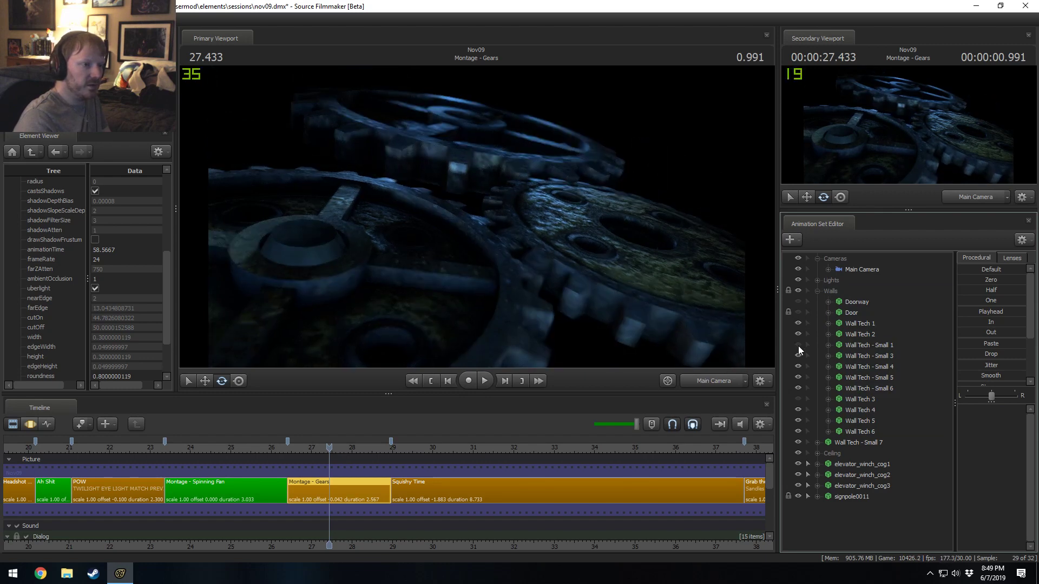
pyautogui.click(798, 345)
# - Delete every animation set in the Walls group except Wall Tech - Small 1
pyautogui.moveTo(849, 334); pyautogui.dragTo(849, 301)
pyautogui.rightClick(848, 300)
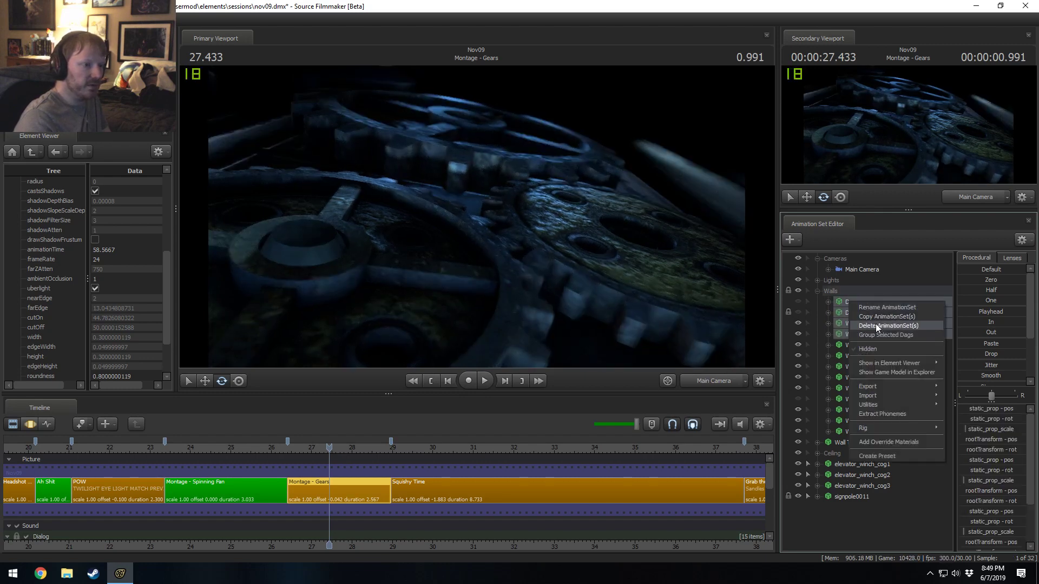
pyautogui.click(876, 329)
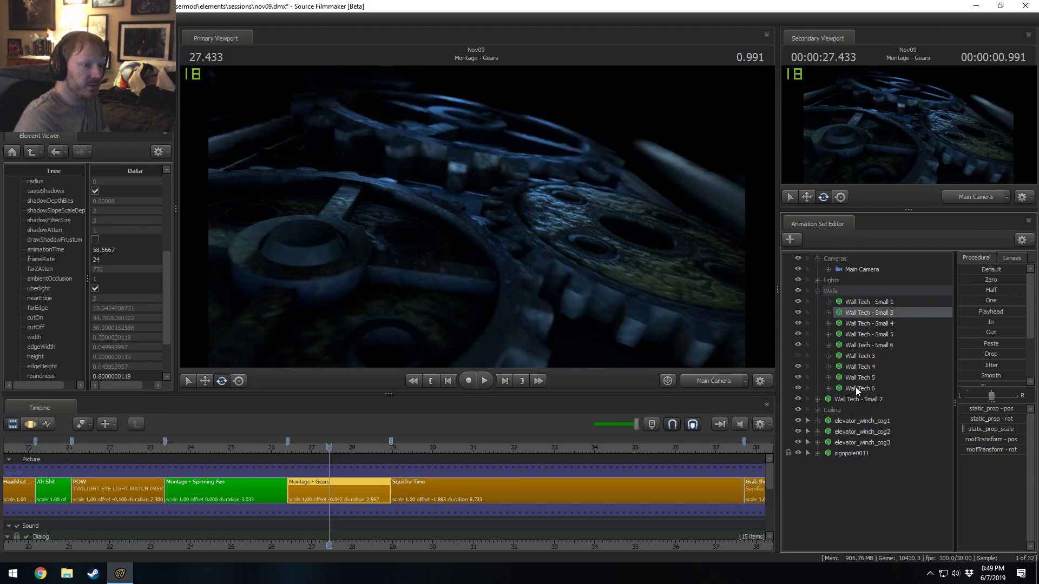
pyautogui.keyDown('shift'); pyautogui.click(856, 387); pyautogui.keyUp('shift')
pyautogui.rightClick(855, 345)
pyautogui.click(888, 366)
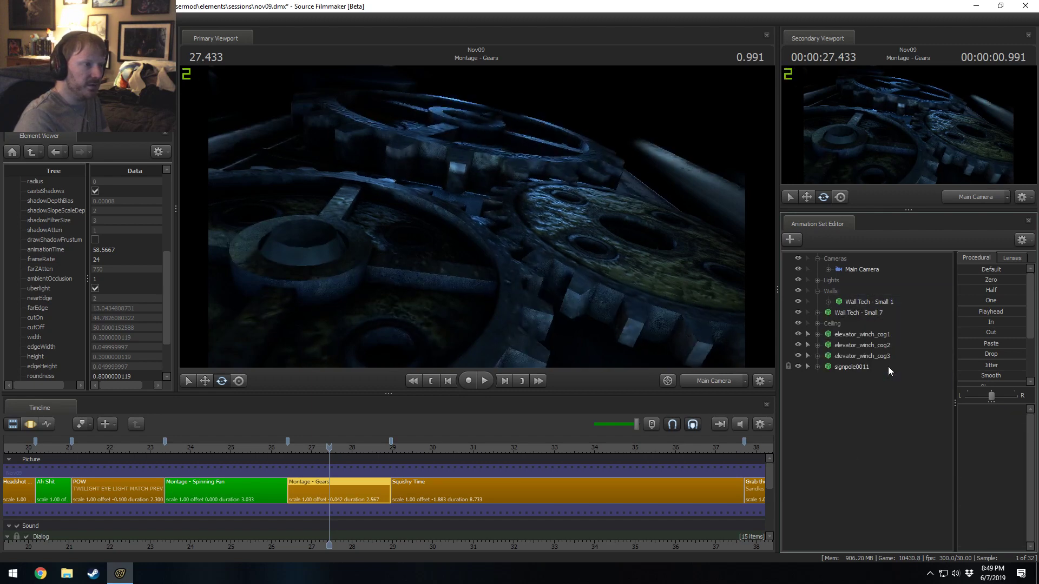
# - Delete Hanging Cables, Ceiling 1 and Ceiling 2, and remove the emptied Ceiling group
pyautogui.click(817, 323)
pyautogui.click(847, 334)
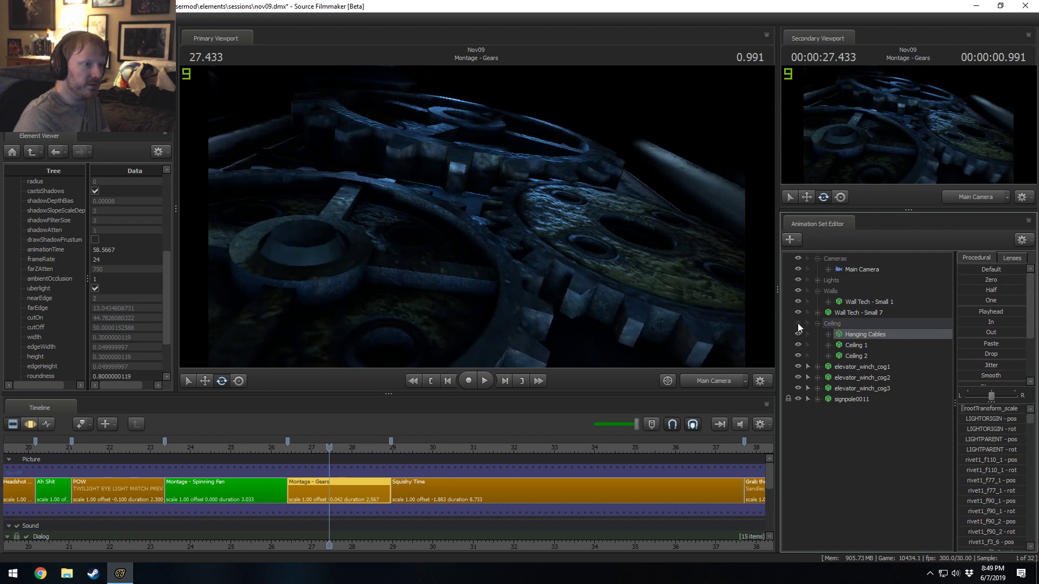
pyautogui.keyDown('shift'); pyautogui.click(854, 355); pyautogui.keyUp('shift')
pyautogui.rightClick(855, 342)
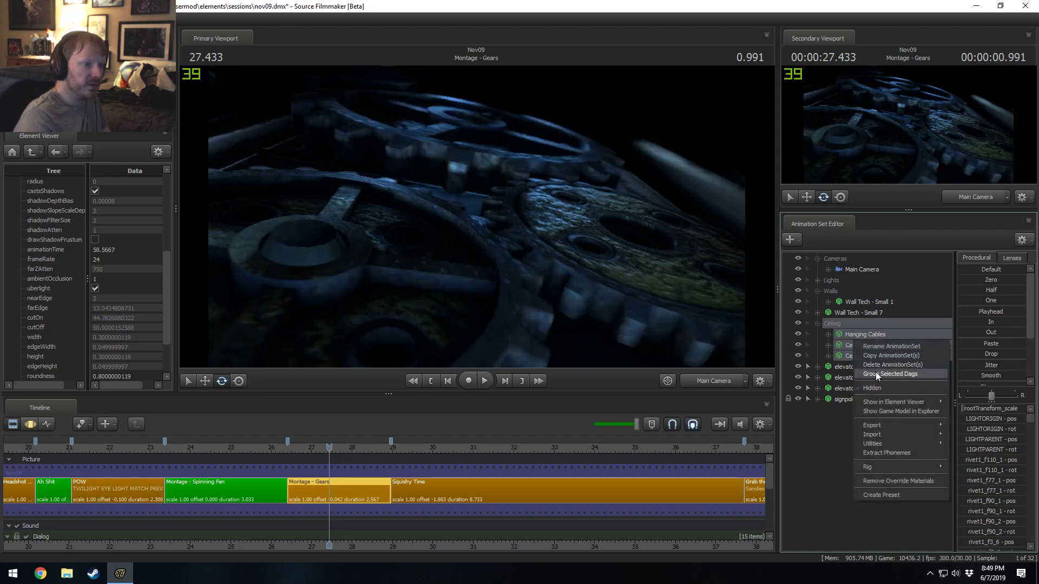
pyautogui.click(877, 364)
pyautogui.rightClick(840, 327)
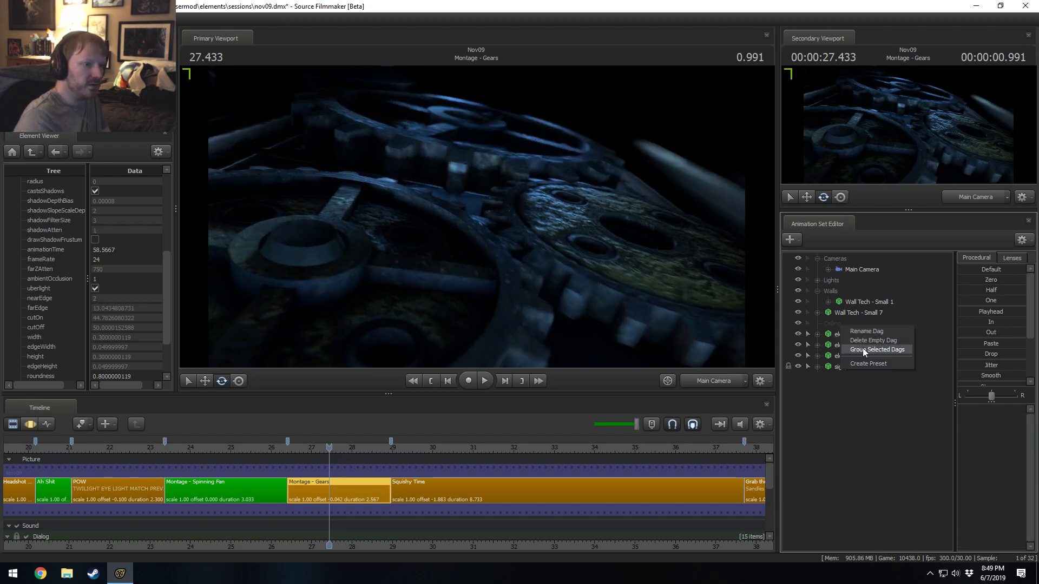
pyautogui.click(872, 340)
# - Delete the Wall Tech - Small 7 animation set and collapse the Walls group
pyautogui.click(812, 316)
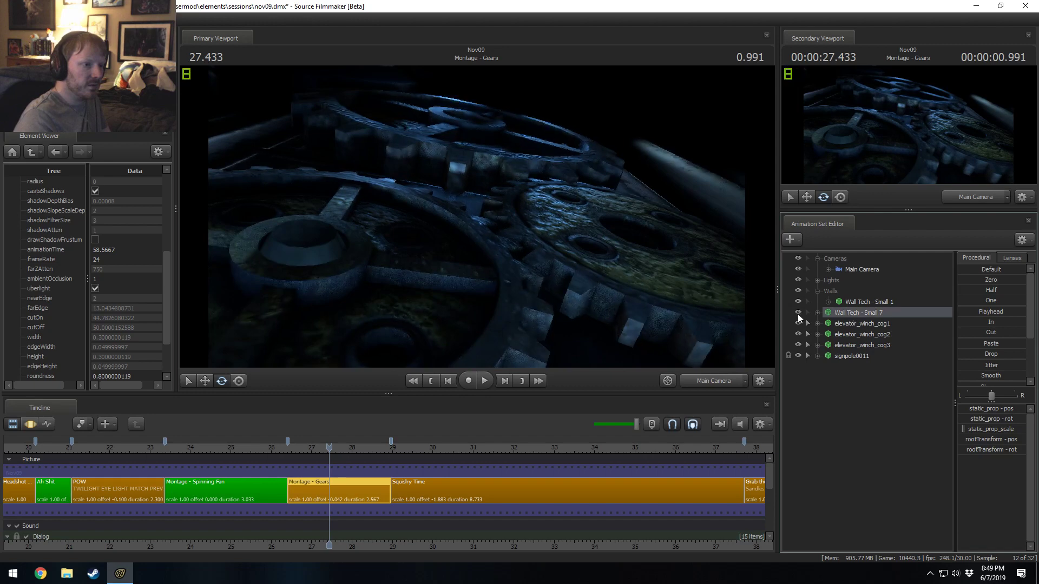
pyautogui.rightClick(847, 313)
pyautogui.click(856, 335)
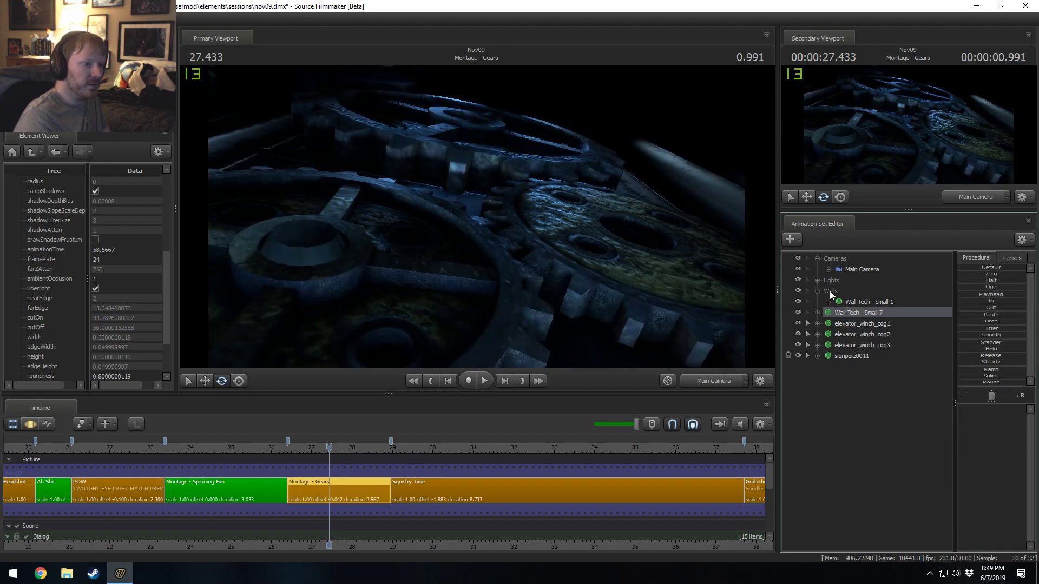
pyautogui.click(817, 291)
# - Delete the Blue Ambient 3 light from the Lights group and toggle High Angle 1 to check its effect
pyautogui.click(818, 281)
pyautogui.click(847, 290)
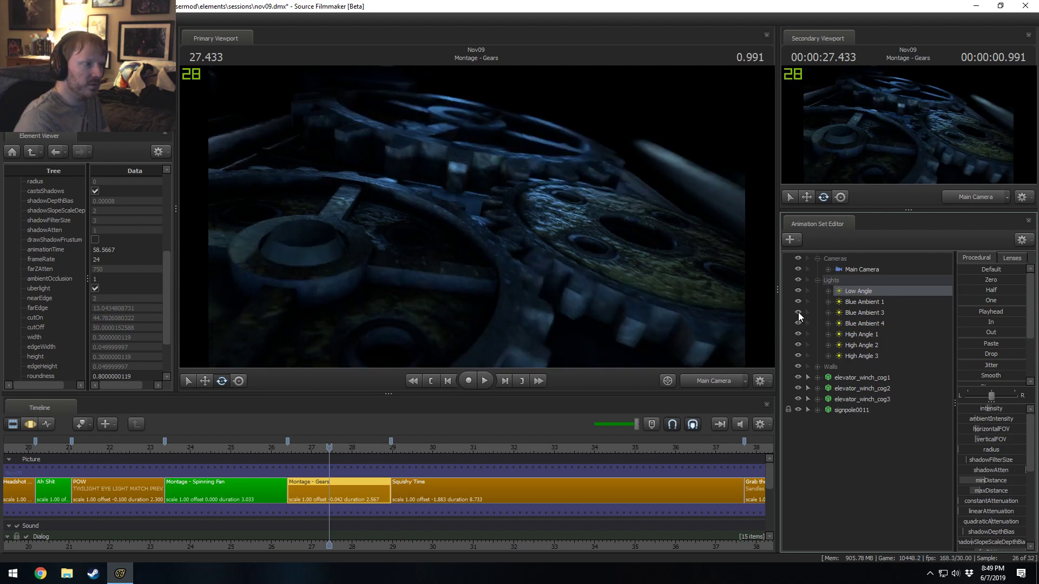
pyautogui.rightClick(852, 313)
pyautogui.click(872, 336)
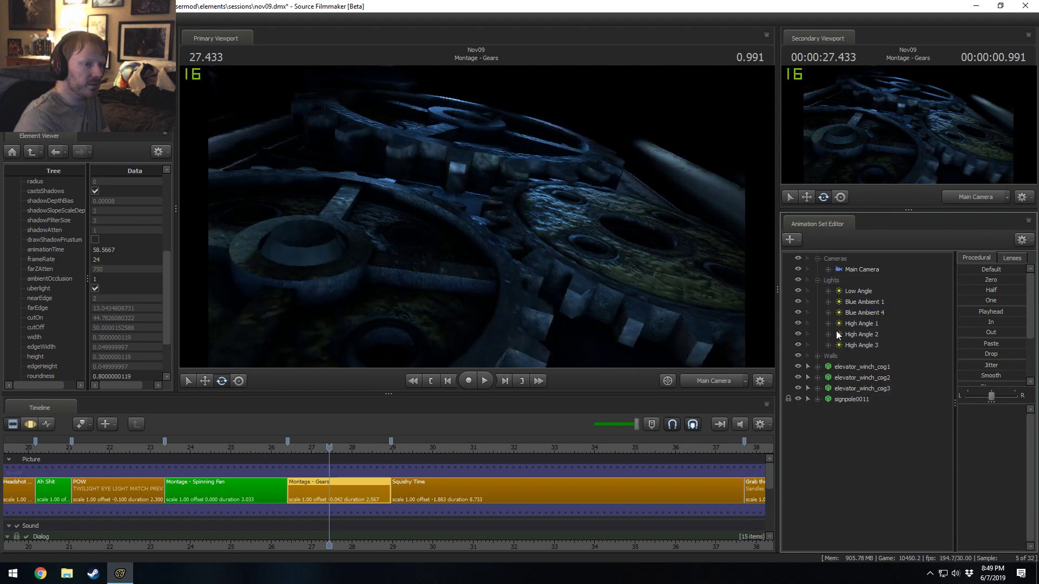
pyautogui.click(798, 323)
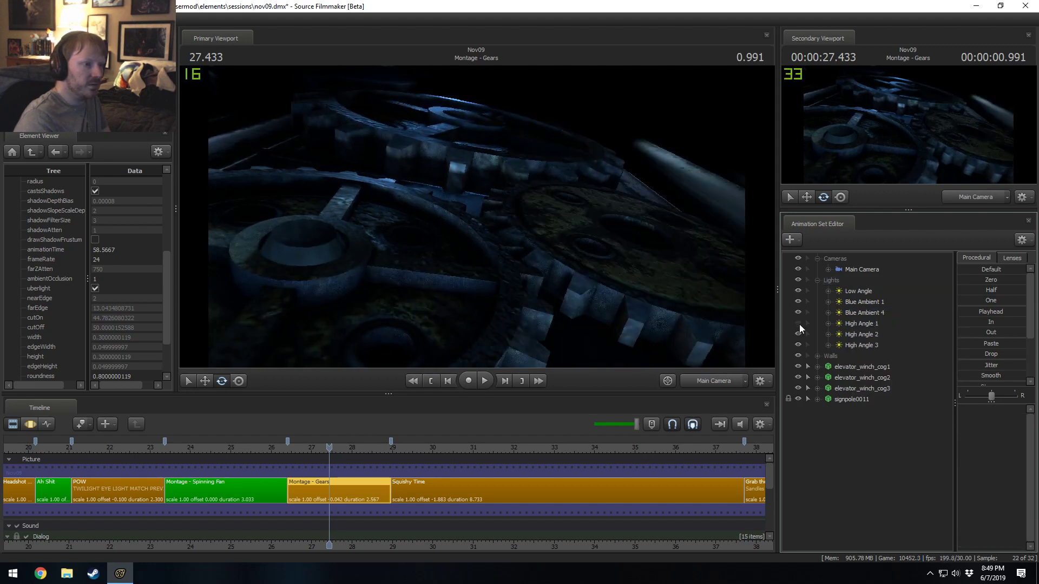
pyautogui.click(798, 323)
pyautogui.click(818, 280)
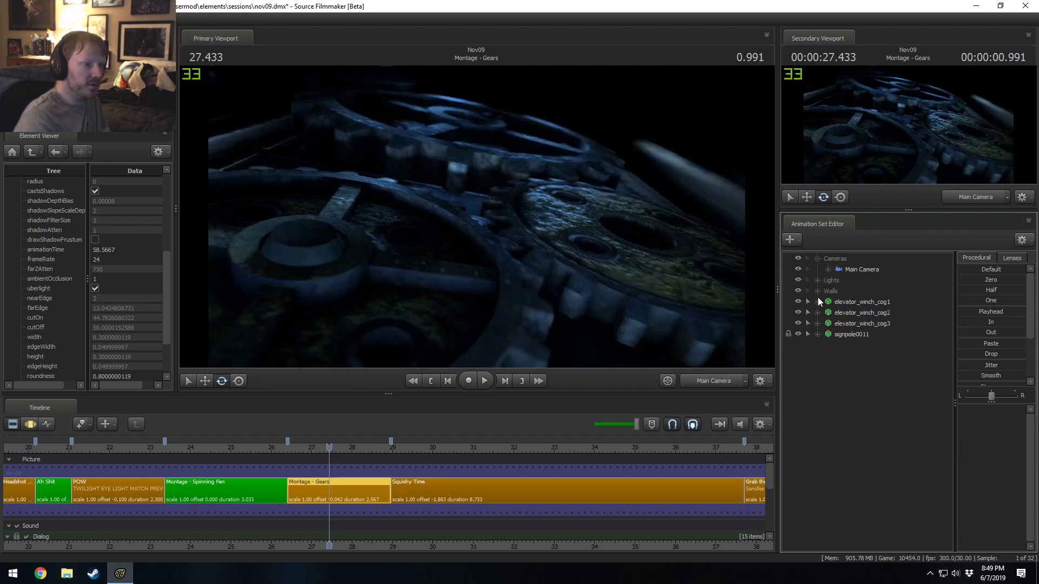
# - Group elevator_winch_cog1, elevator_winch_cog2 and elevator_winch_cog3, and rename the group Cogs
pyautogui.click(856, 304)
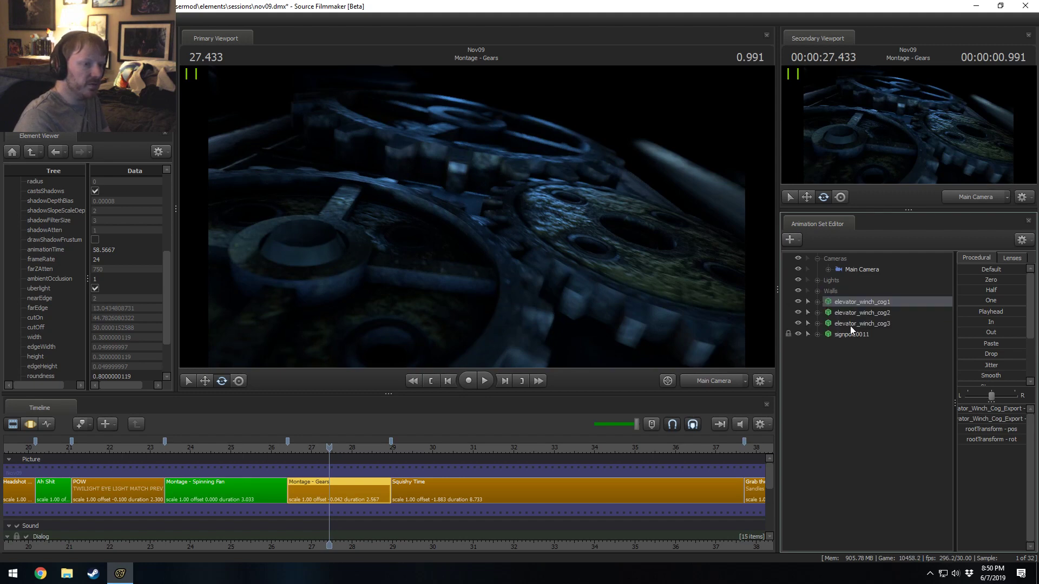
pyautogui.keyDown('shift'); pyautogui.click(849, 325); pyautogui.keyUp('shift')
pyautogui.rightClick(849, 325)
pyautogui.click(887, 357)
pyautogui.rightClick(856, 300)
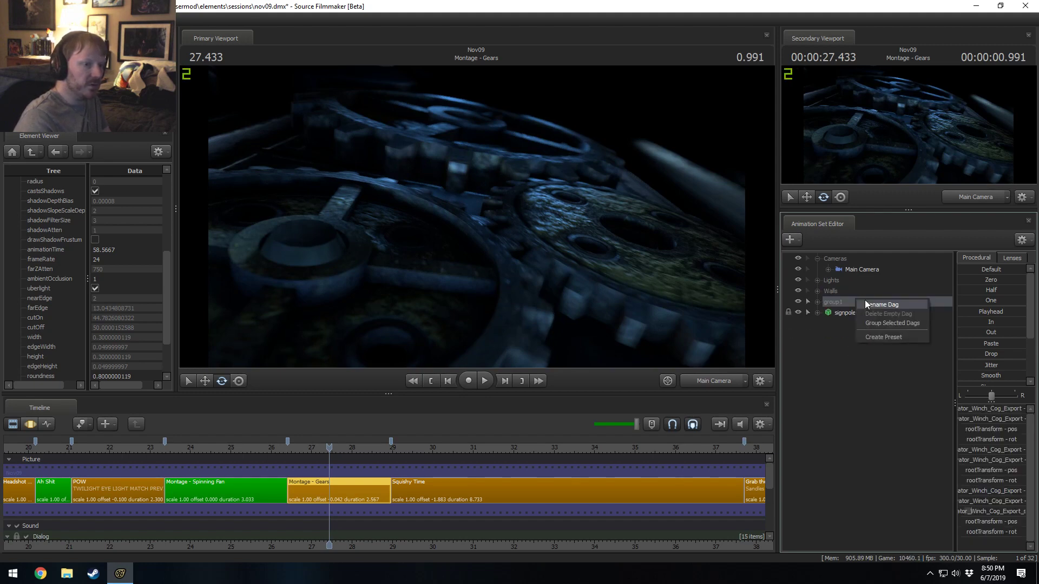
pyautogui.click(868, 304)
pyautogui.write('Cog')
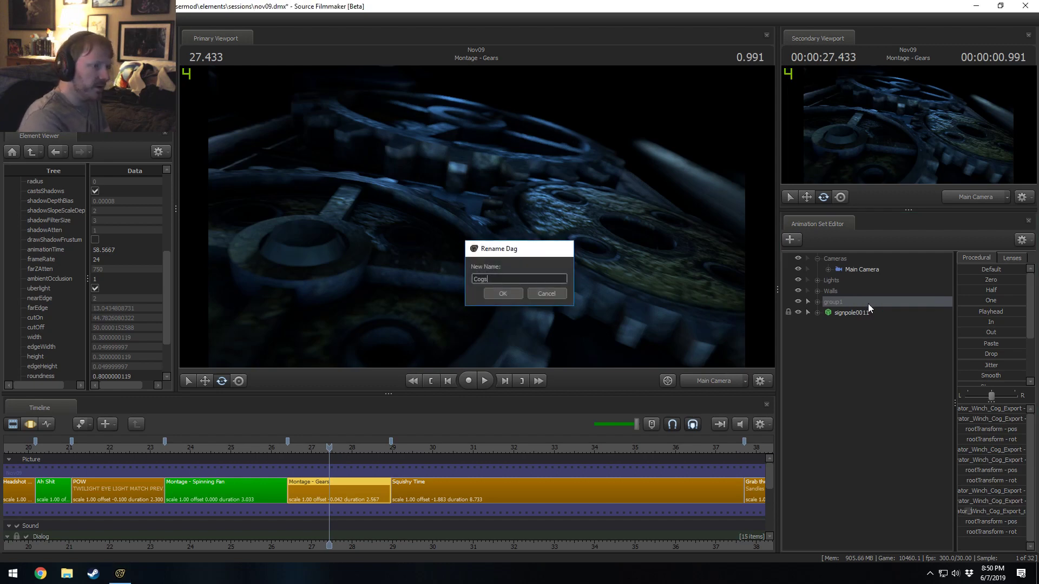
pyautogui.write('s')
pyautogui.press('Return')
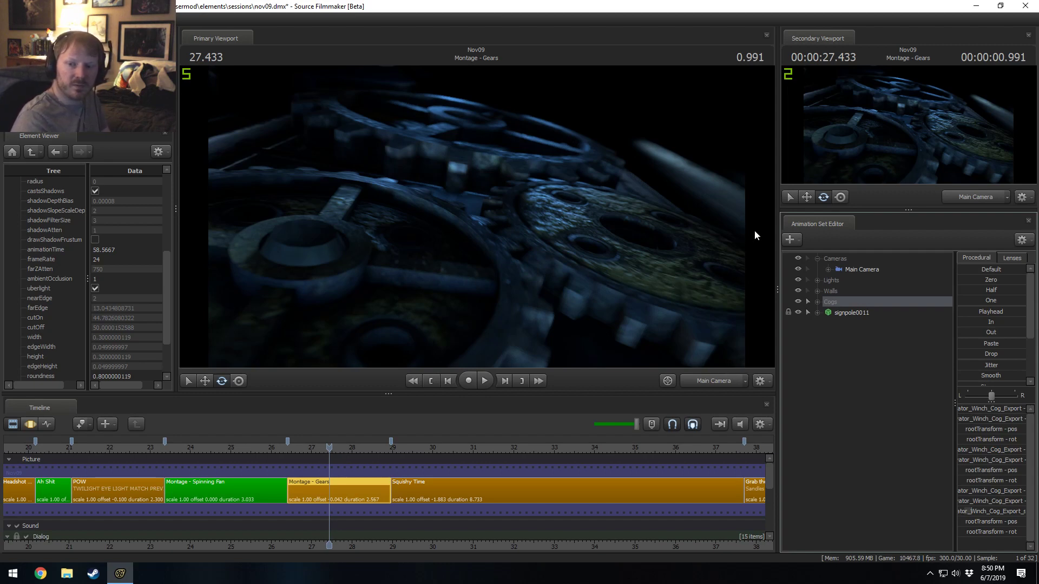
# - Return to the Montage - Spinning Fan clip and delete all animation sets in its Walls group
pyautogui.moveTo(255, 444); pyautogui.dragTo(203, 446)
pyautogui.click(203, 483)
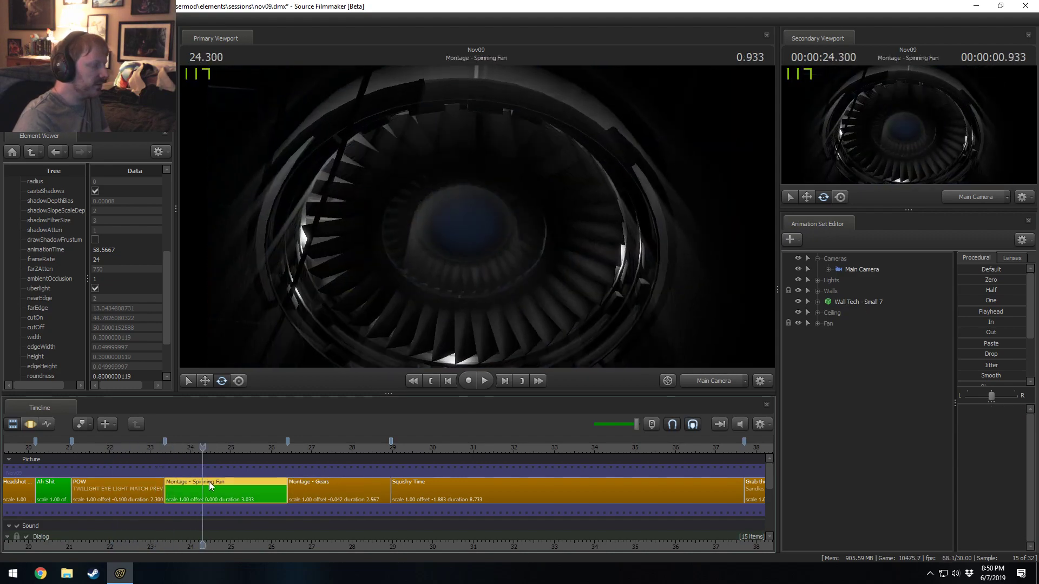
pyautogui.click(817, 292)
pyautogui.click(845, 295)
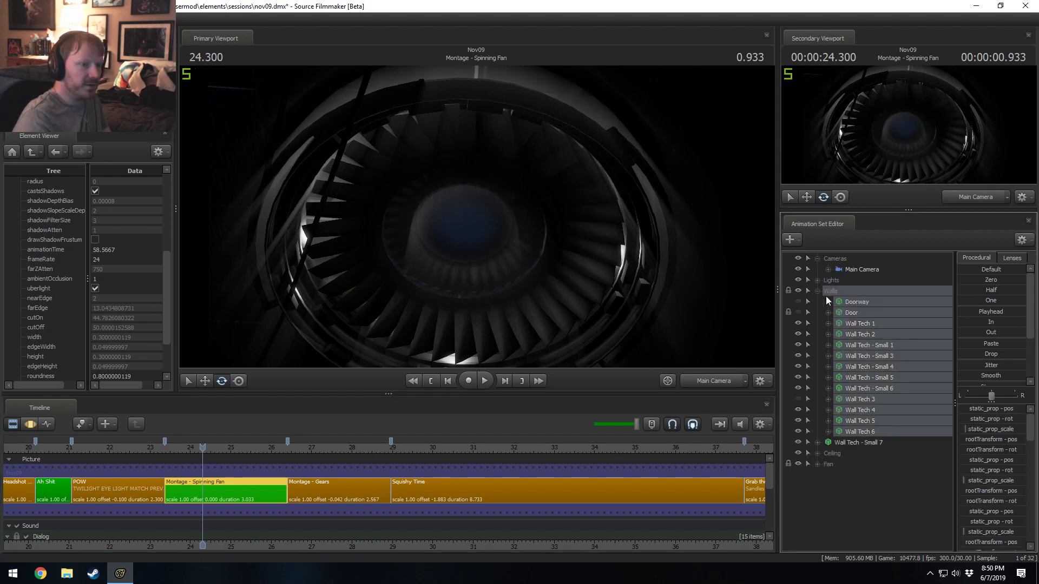
pyautogui.click(850, 303)
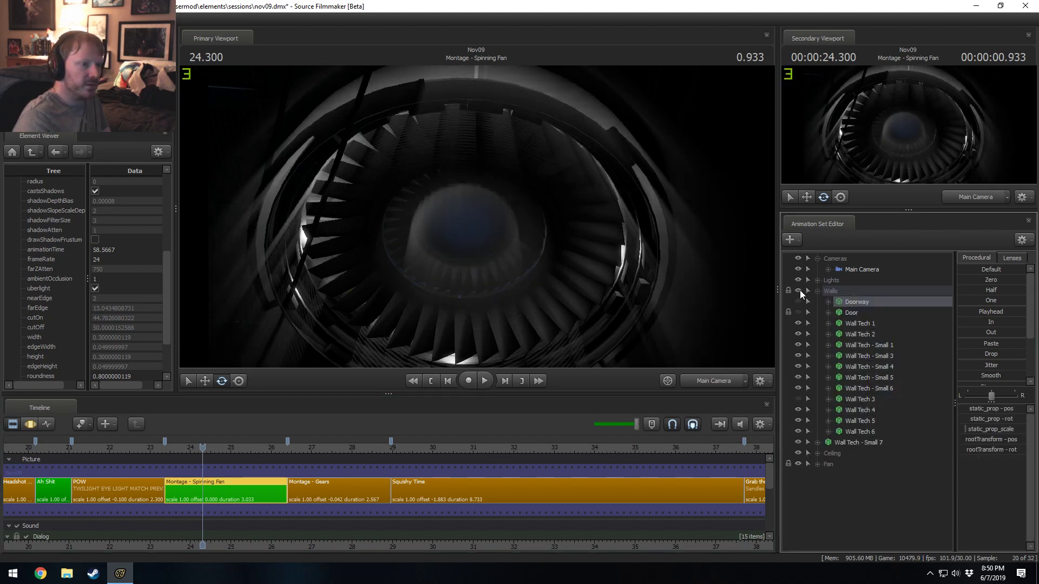
pyautogui.click(833, 290)
pyautogui.rightClick(861, 332)
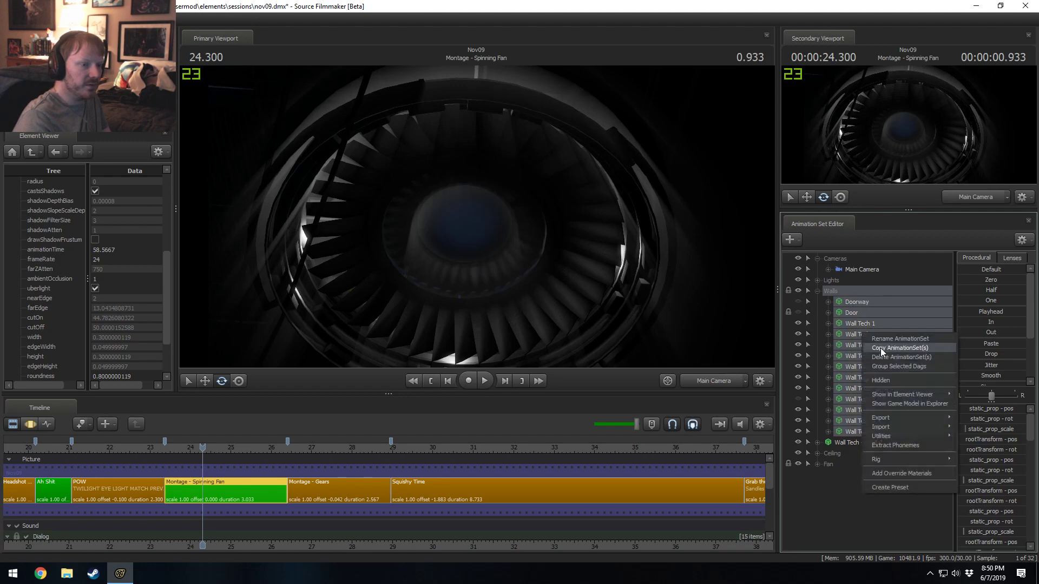
pyautogui.click(891, 360)
# - Remove the emptied Walls group and the Wall Tech - Small 7 animation set from the Montage - Spinning Fan clip
pyautogui.click(841, 301)
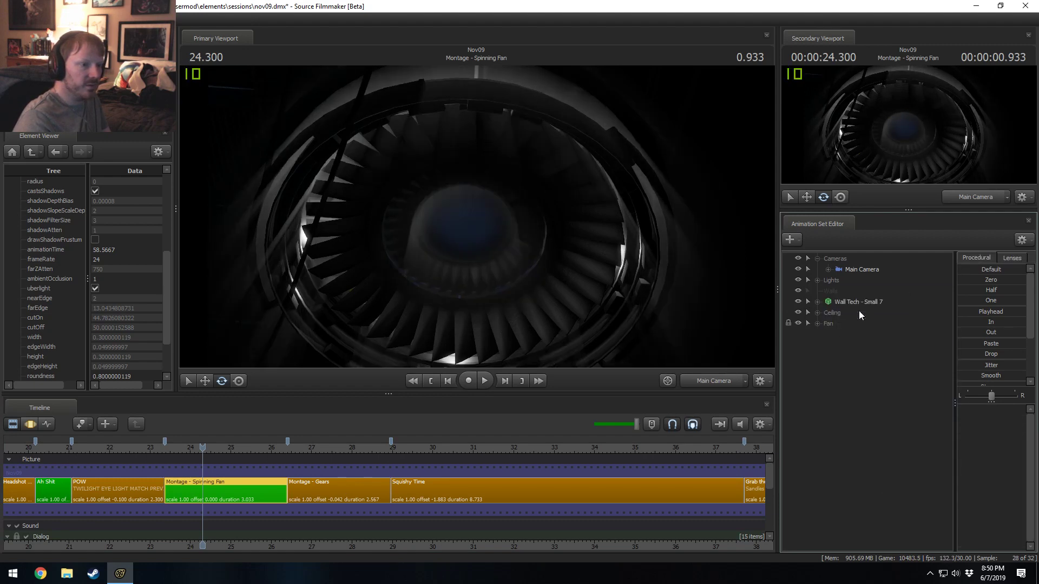
pyautogui.rightClick(841, 291)
pyautogui.click(857, 313)
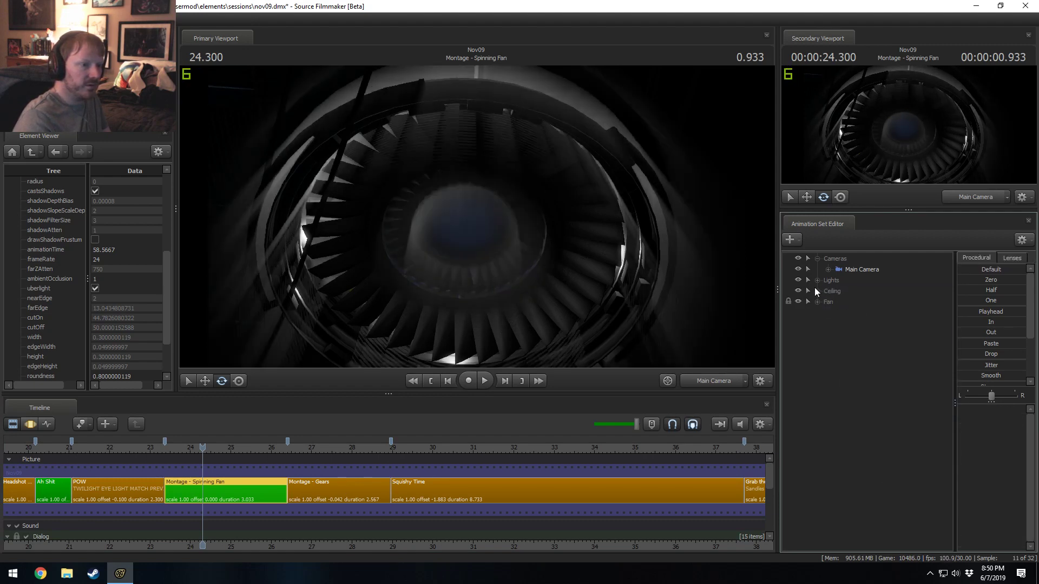
# - Delete Hanging Cables and Ceiling 2 from the Spinning Fan clip's Ceiling group, keeping Ceiling 1
pyautogui.click(835, 293)
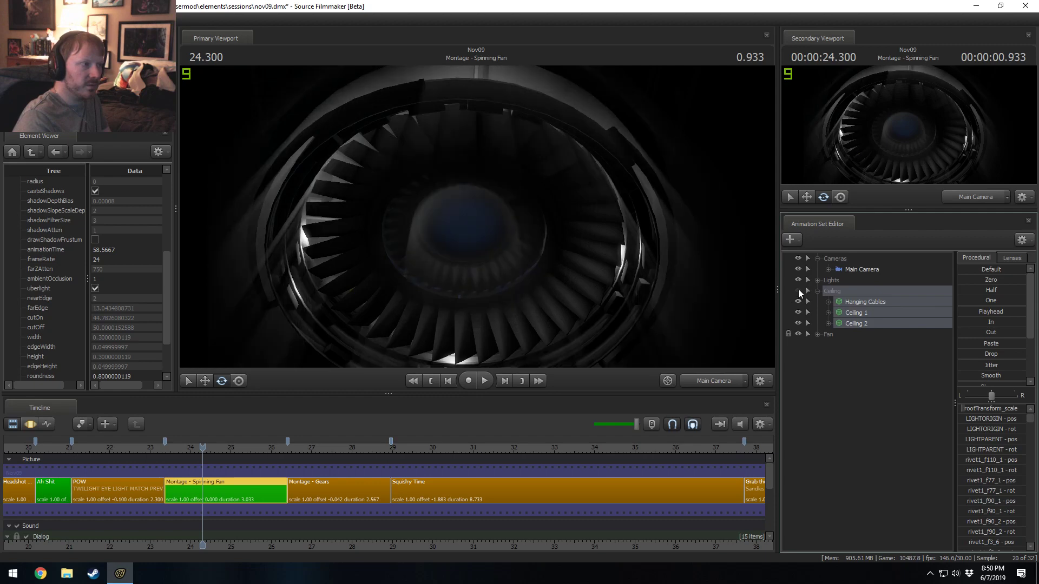
pyautogui.click(872, 314)
pyautogui.rightClick(862, 302)
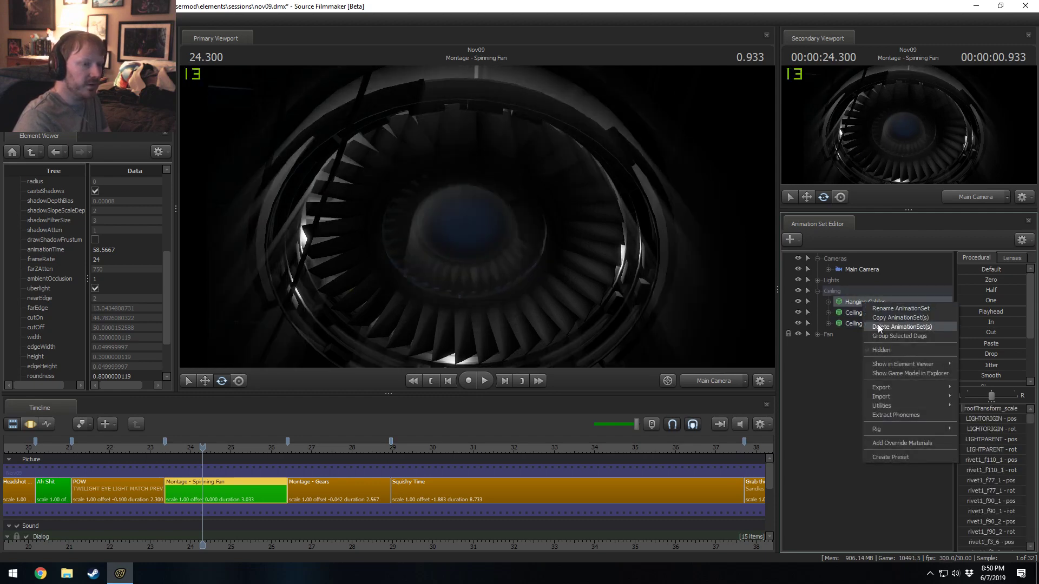
pyautogui.click(877, 323)
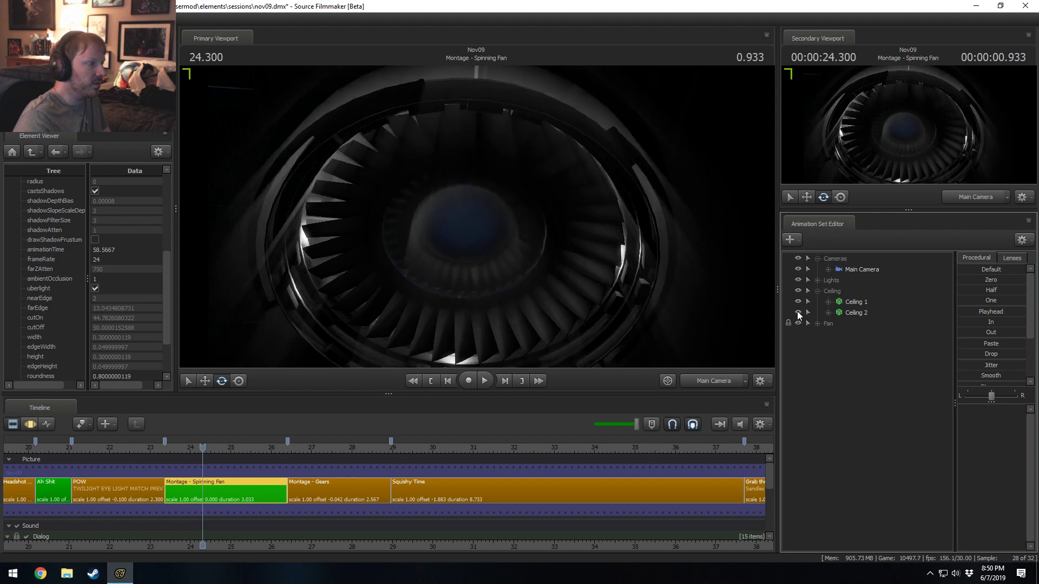
pyautogui.click(865, 316)
pyautogui.rightClick(865, 316)
pyautogui.click(888, 338)
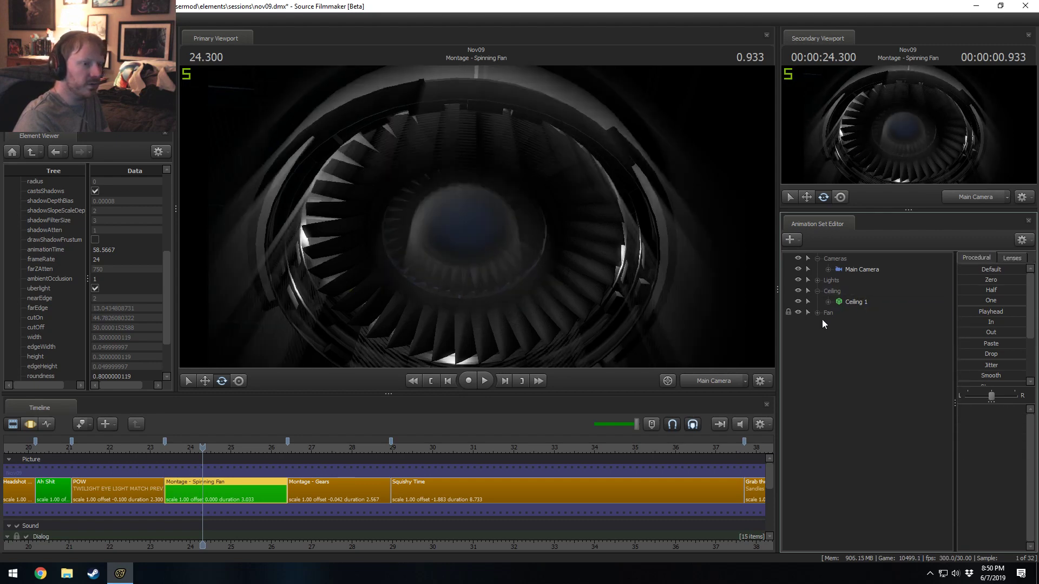
# - Check what the Actor Low Angle and Fan Center Light lights contribute to the Spinning Fan shot by toggling their visibility
pyautogui.click(817, 312)
pyautogui.click(817, 312)
pyautogui.click(817, 290)
pyautogui.click(817, 280)
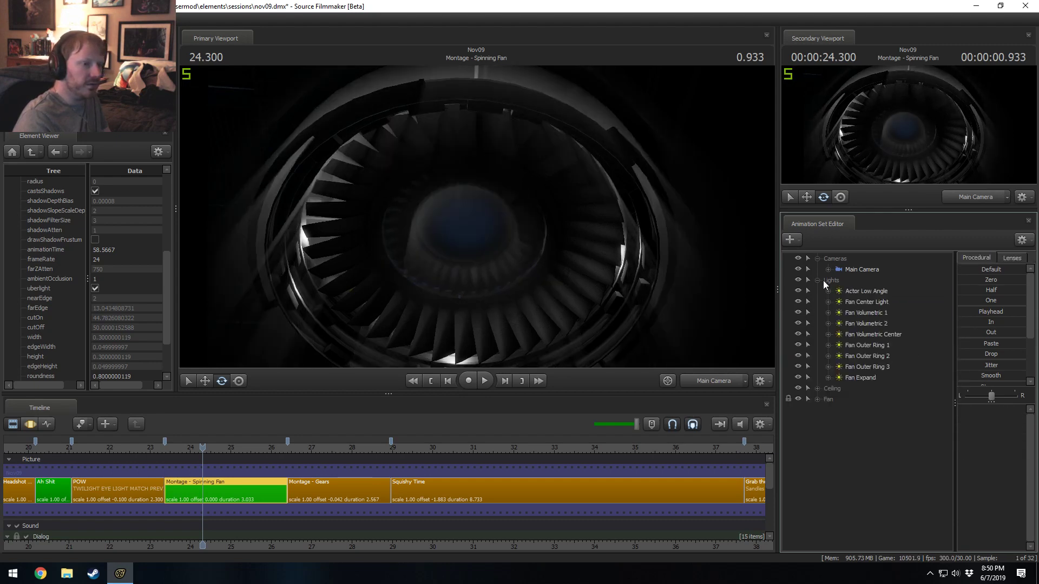
pyautogui.click(842, 292)
pyautogui.click(796, 292)
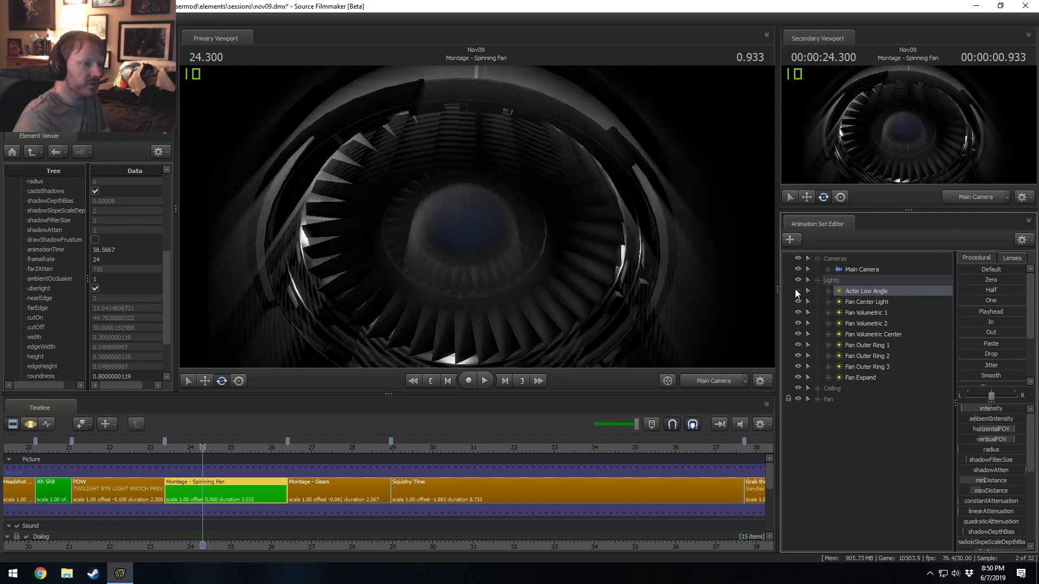
pyautogui.click(796, 292)
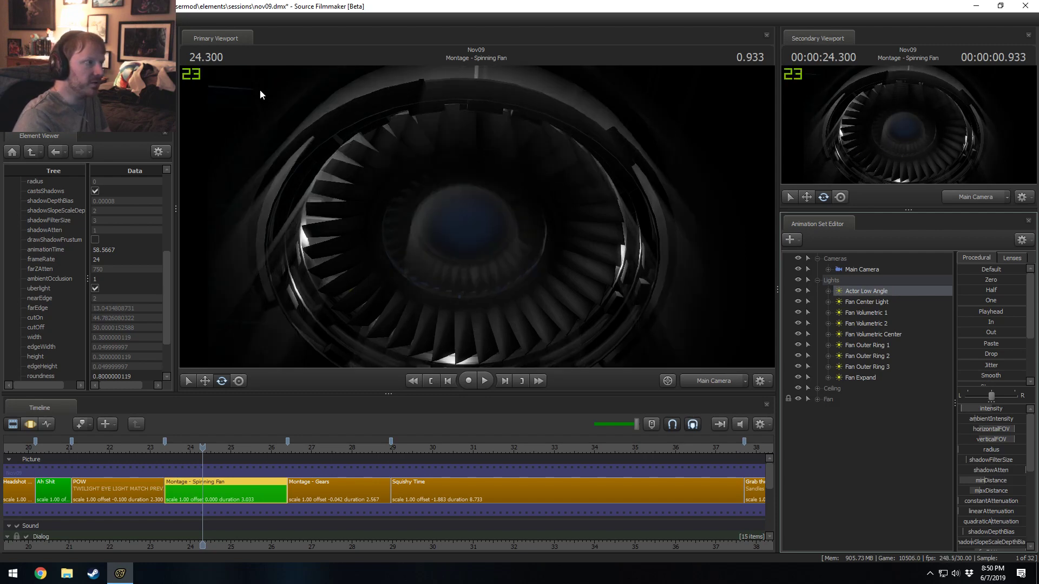
pyautogui.click(800, 304)
pyautogui.click(800, 304)
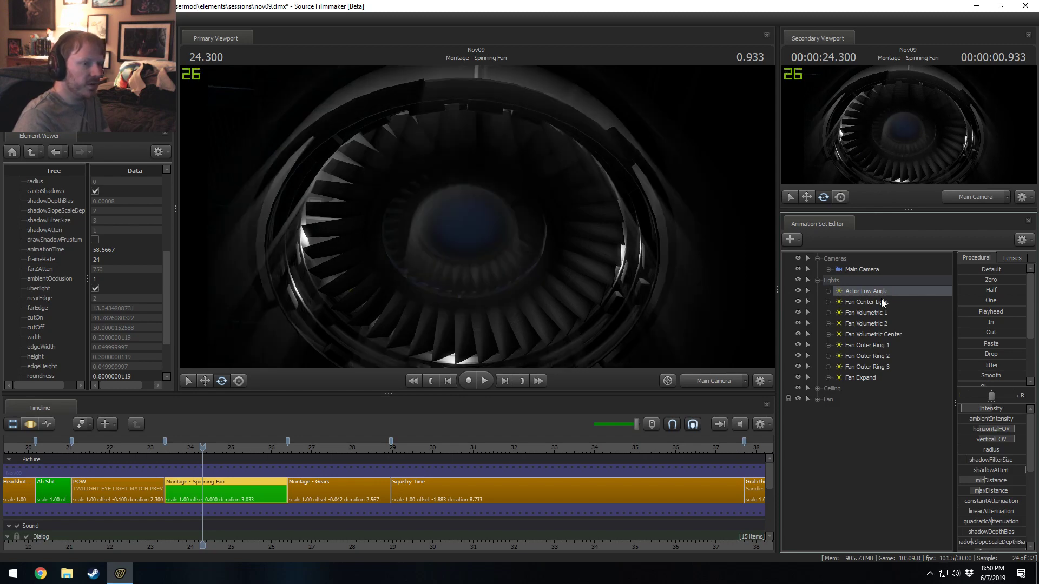
pyautogui.click(816, 281)
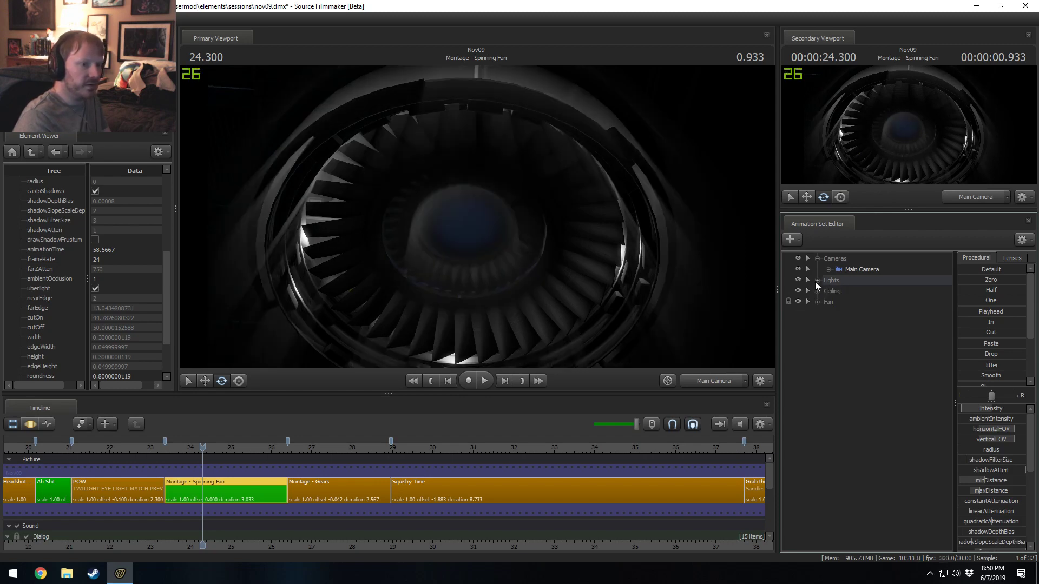
pyautogui.click(817, 259)
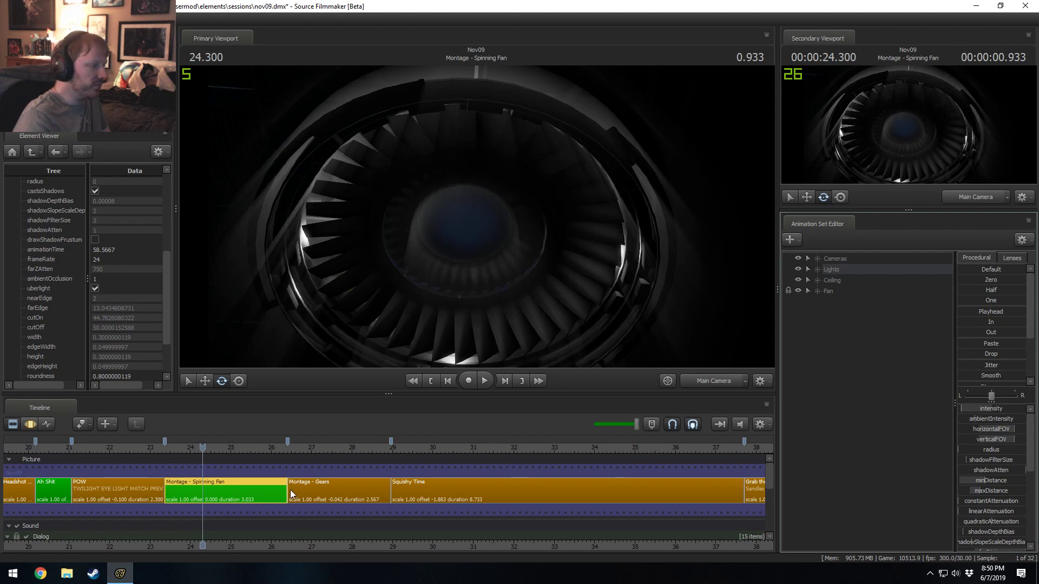
# - Mark the Montage - Gears clip green by setting its background color to red 0, green 150, blue 0
pyautogui.click(325, 493)
pyautogui.click(318, 448)
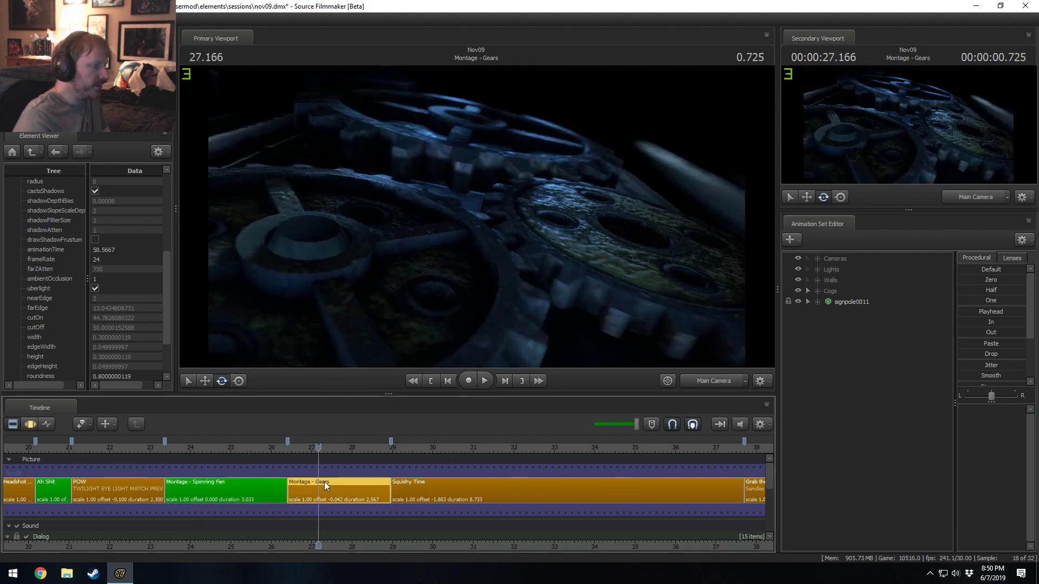
pyautogui.rightClick(323, 482)
pyautogui.moveTo(420, 344)
pyautogui.click(452, 355)
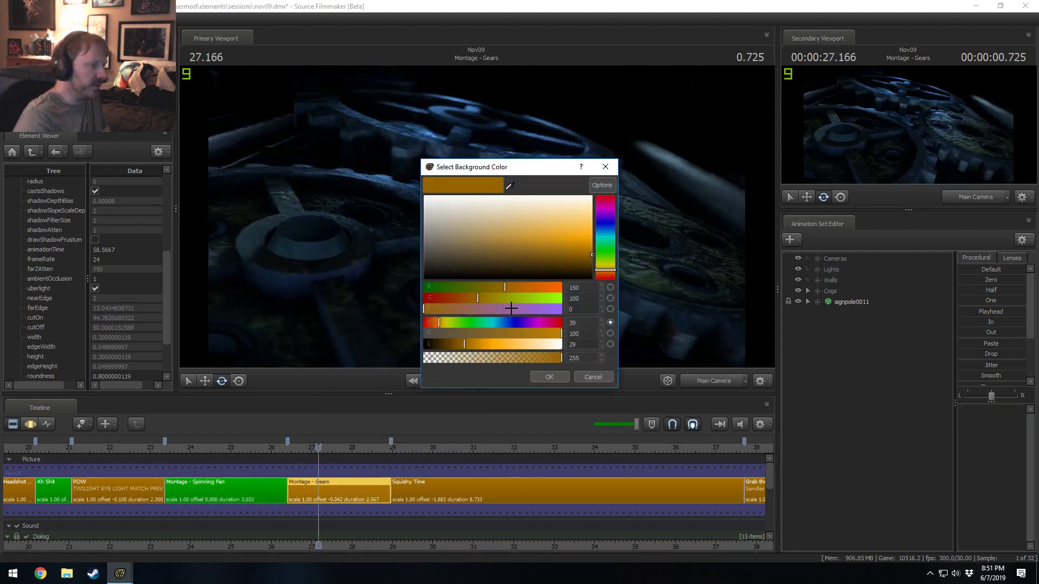
pyautogui.write('0')
pyautogui.press('Tab')
pyautogui.write('150')
pyautogui.press('Tab')
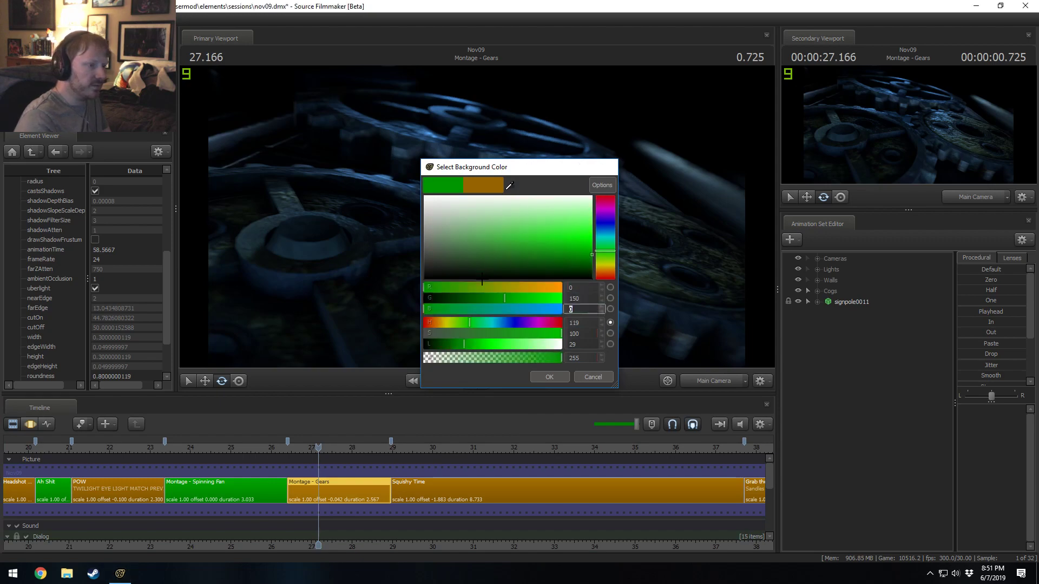
pyautogui.press('Return')
# - Review playback of the Squishy Time opening, the Montage - Gears clip and the POW clip
pyautogui.scroll(-4, 570, 476)
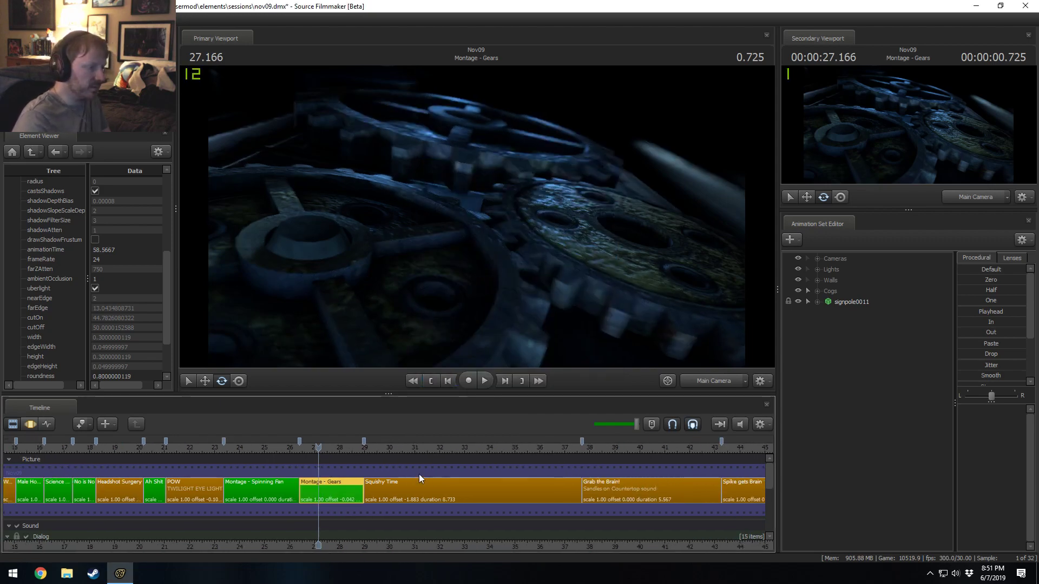
pyautogui.click(375, 492)
pyautogui.press('space')
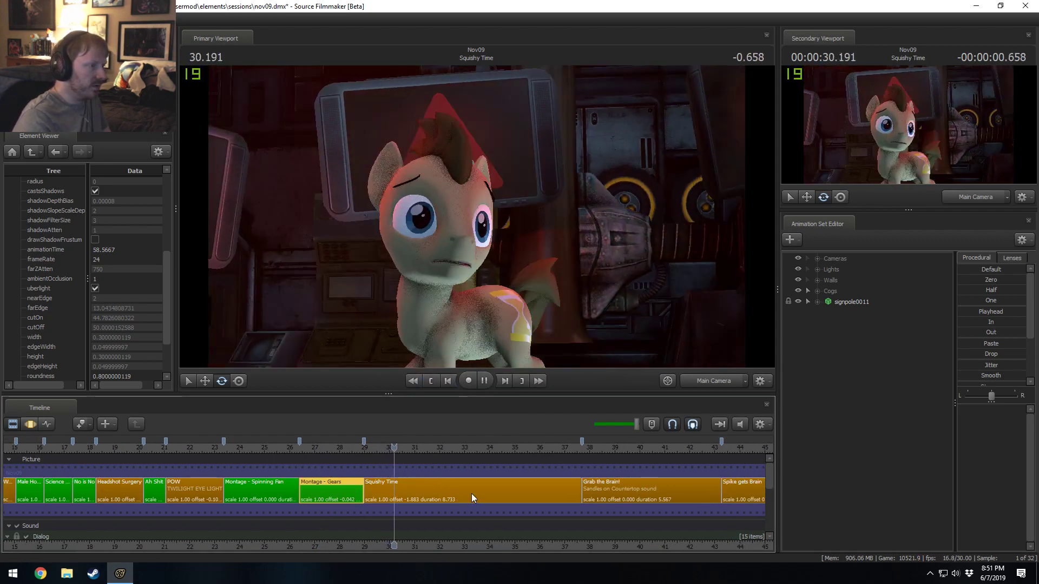
pyautogui.moveTo(466, 544); pyautogui.dragTo(667, 527, button='middle')
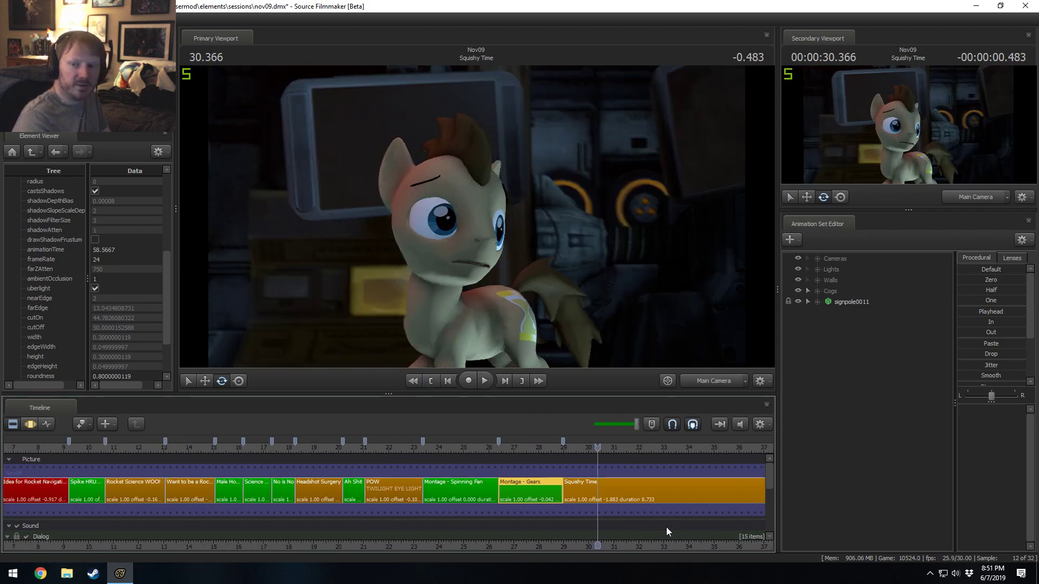
pyautogui.moveTo(448, 448); pyautogui.dragTo(499, 450)
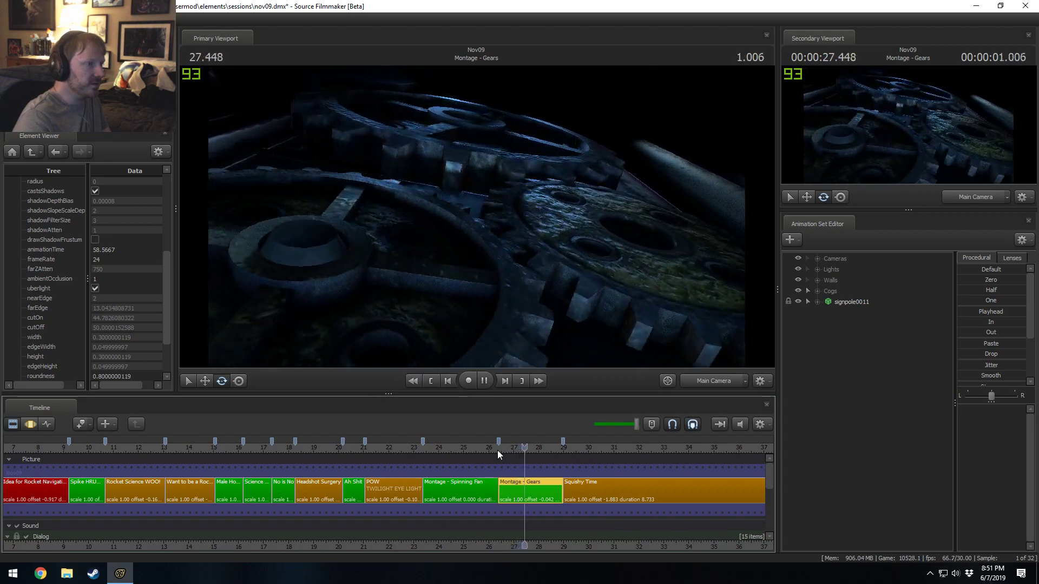
pyautogui.press('space')
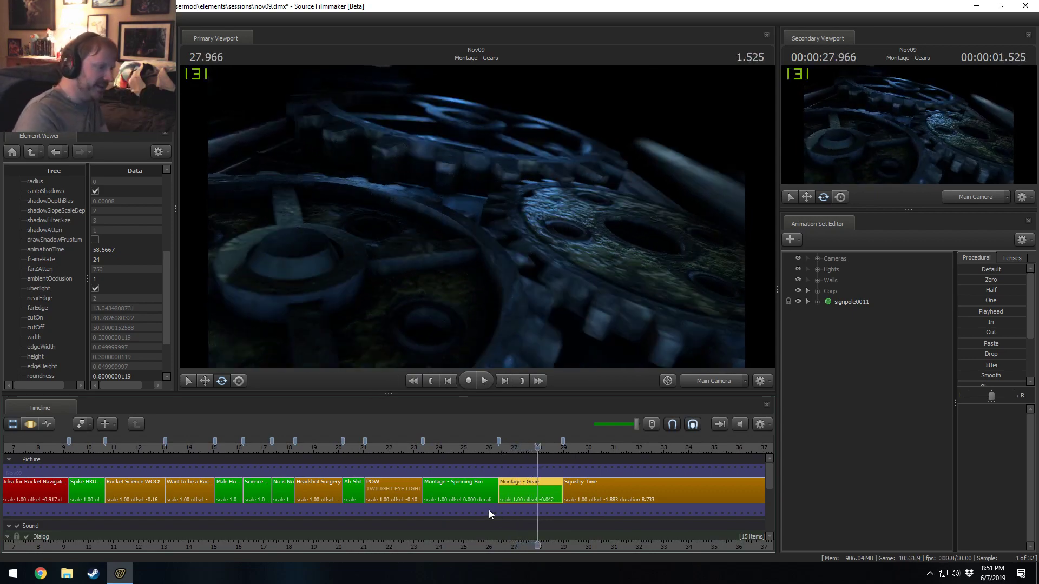
pyautogui.moveTo(355, 447); pyautogui.dragTo(372, 448)
pyautogui.press('space')
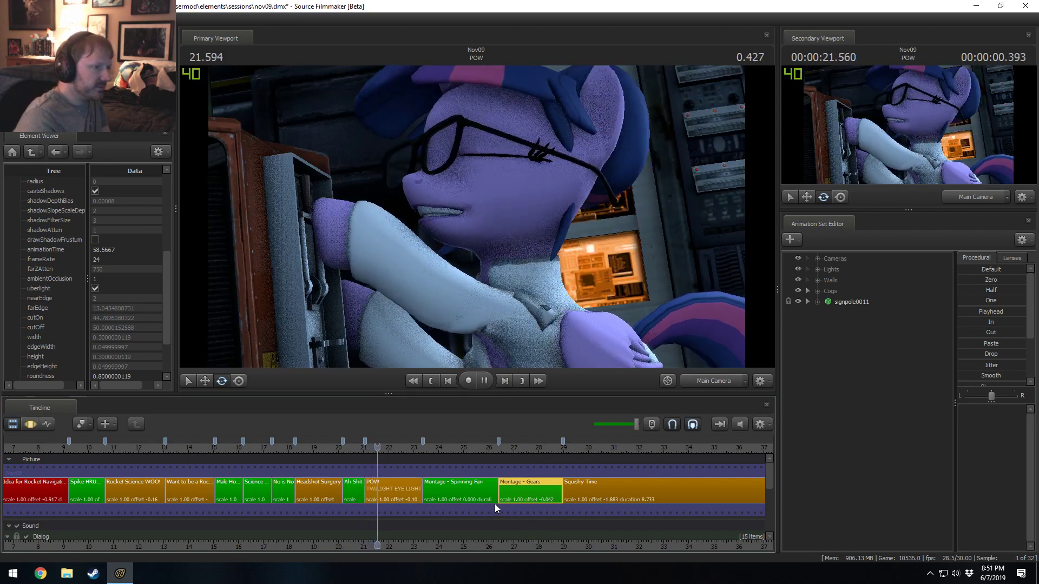
pyautogui.press('space')
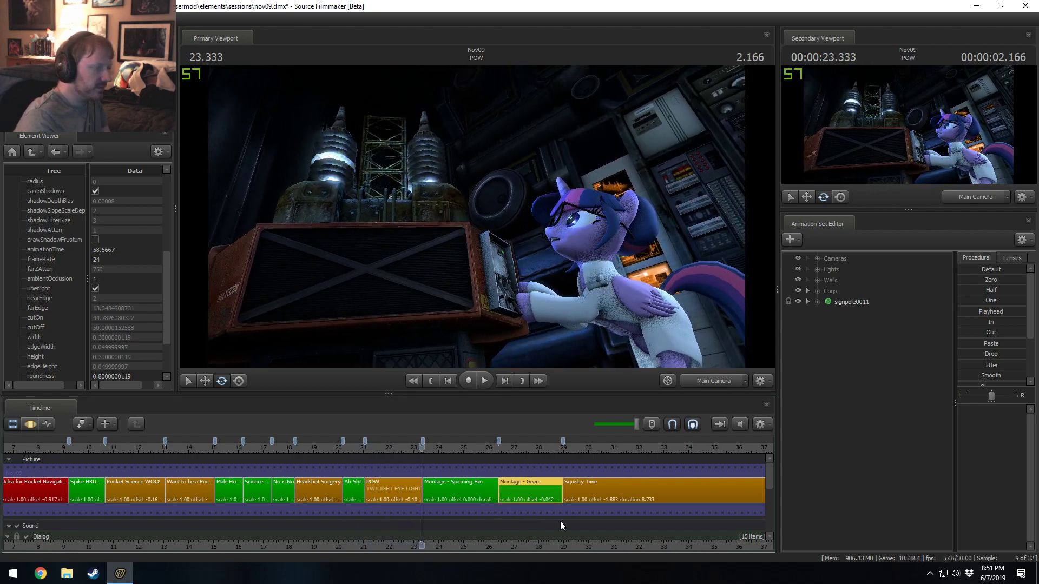
# - Select the POW clip and play it from its start through the cut into Montage - Spinning Fan
pyautogui.click(408, 494)
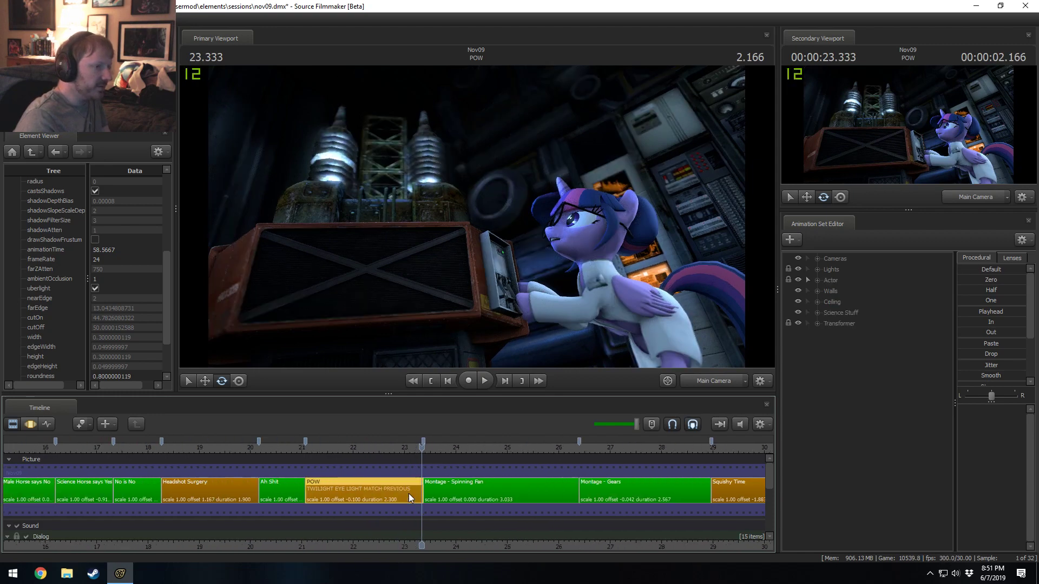
pyautogui.moveTo(437, 447); pyautogui.dragTo(307, 446)
pyautogui.scroll(-3, 440, 445)
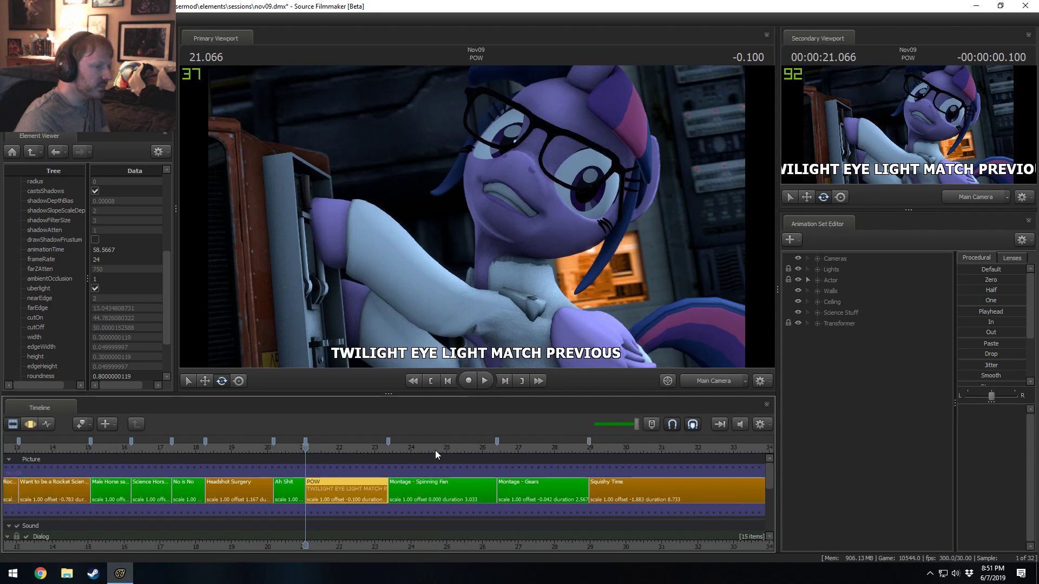
pyautogui.press('space')
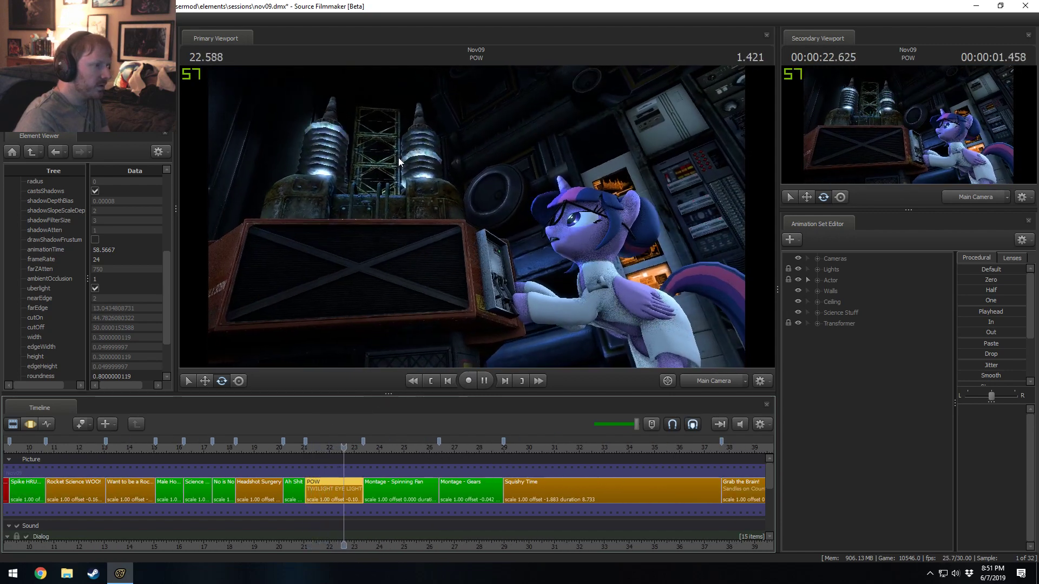
pyautogui.press('space')
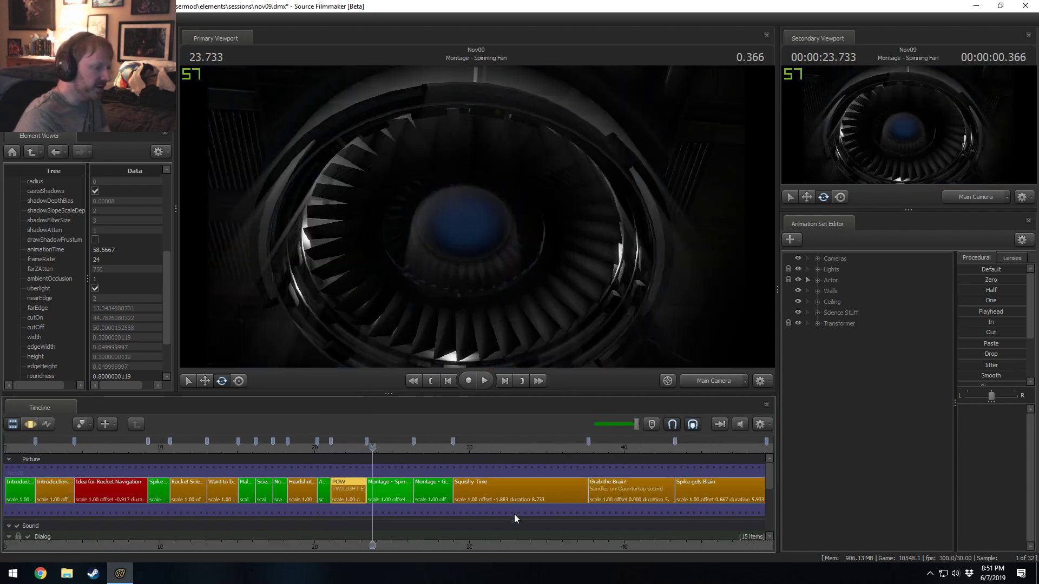
# - Play back the Grab the Brain! clip from its beginning
pyautogui.moveTo(509, 544); pyautogui.dragTo(287, 519, button='middle')
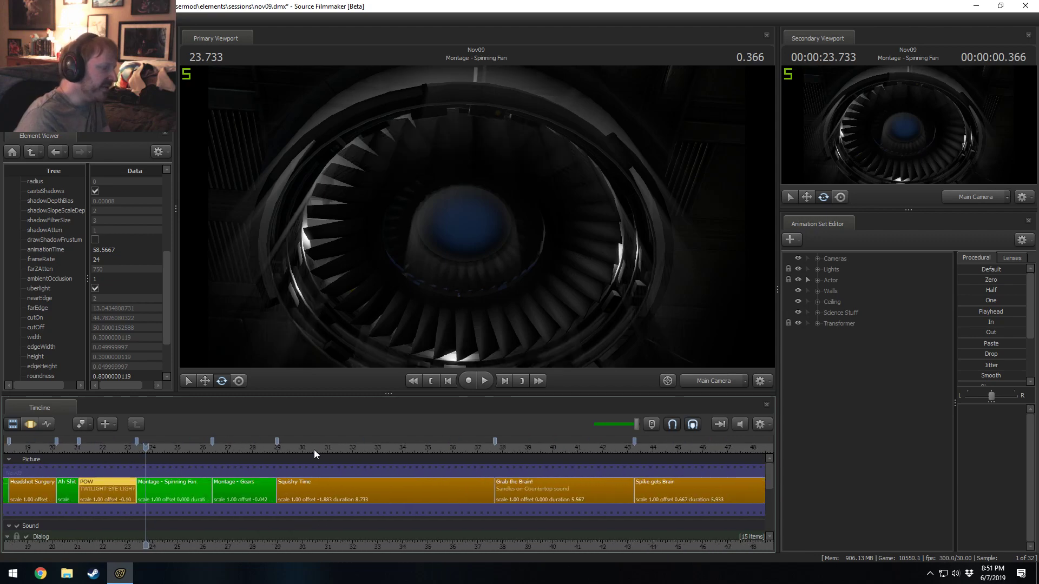
pyautogui.moveTo(313, 449); pyautogui.dragTo(490, 449)
pyautogui.press('space')
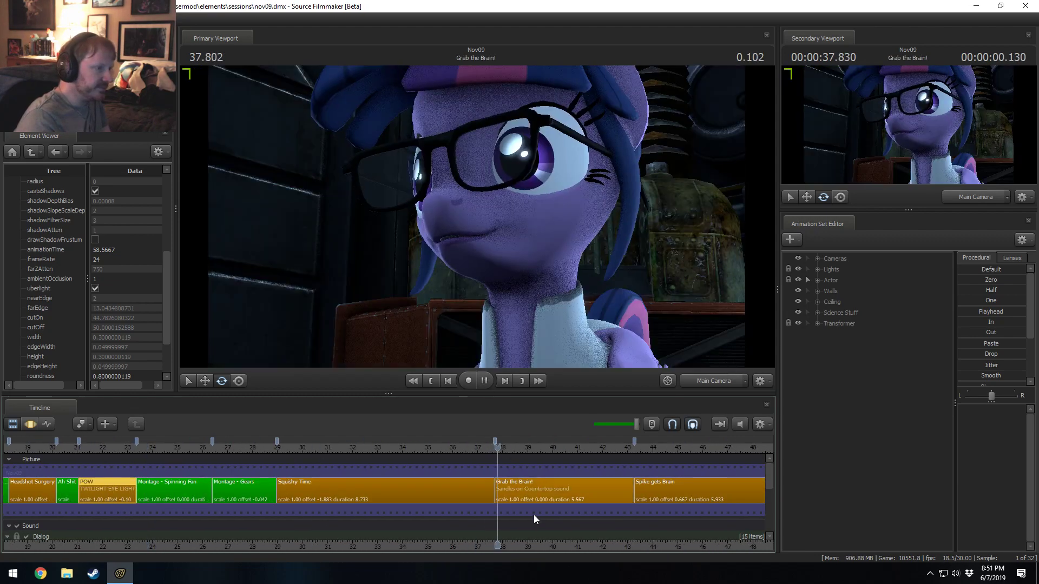
pyautogui.press('space')
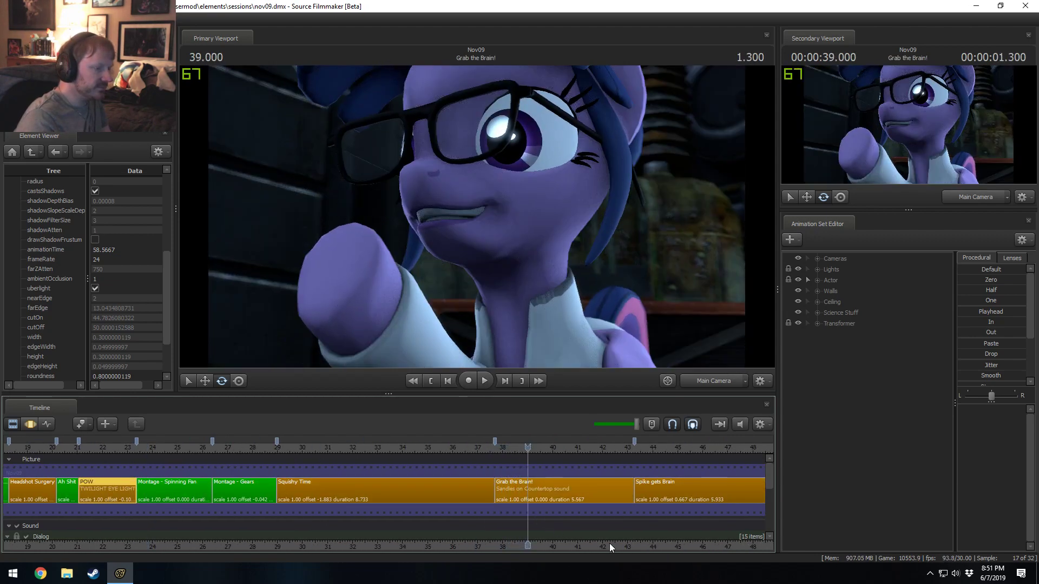
pyautogui.moveTo(609, 543); pyautogui.dragTo(410, 544, button='middle')
pyautogui.moveTo(303, 450); pyautogui.dragTo(286, 445)
pyautogui.press('space')
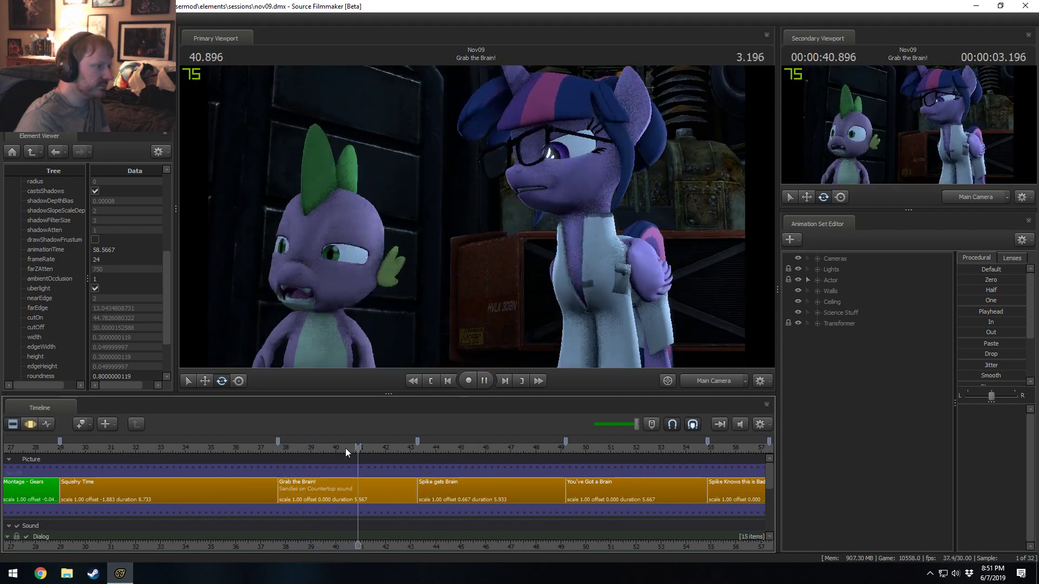
# - Replay the middle of Grab the Brain! around 40.5 to 41 seconds to pinpoint the sound effect there
pyautogui.click(377, 449)
pyautogui.press('space')
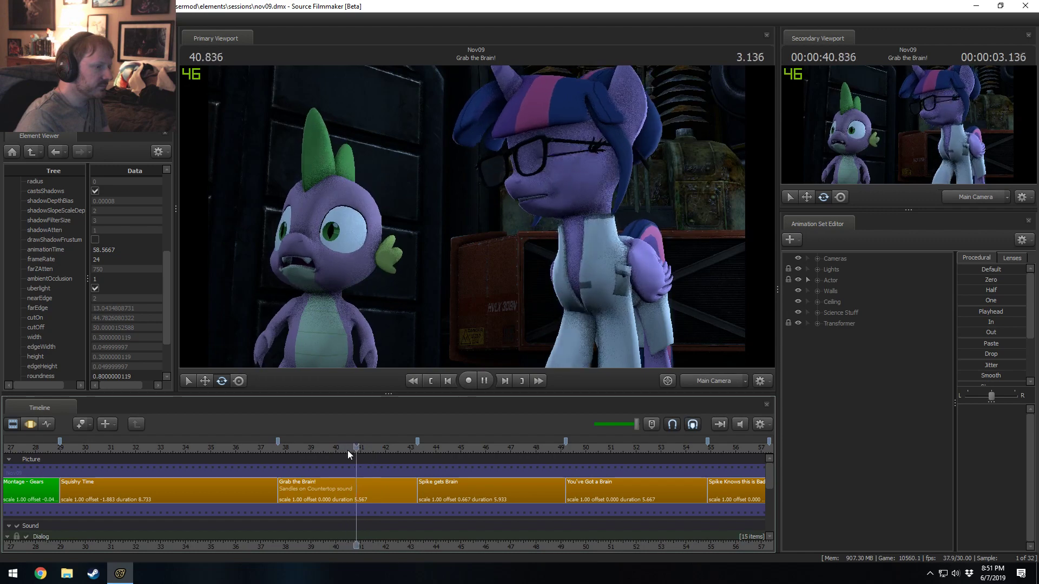
pyautogui.click(348, 450)
pyautogui.press('space')
pyautogui.click(348, 450)
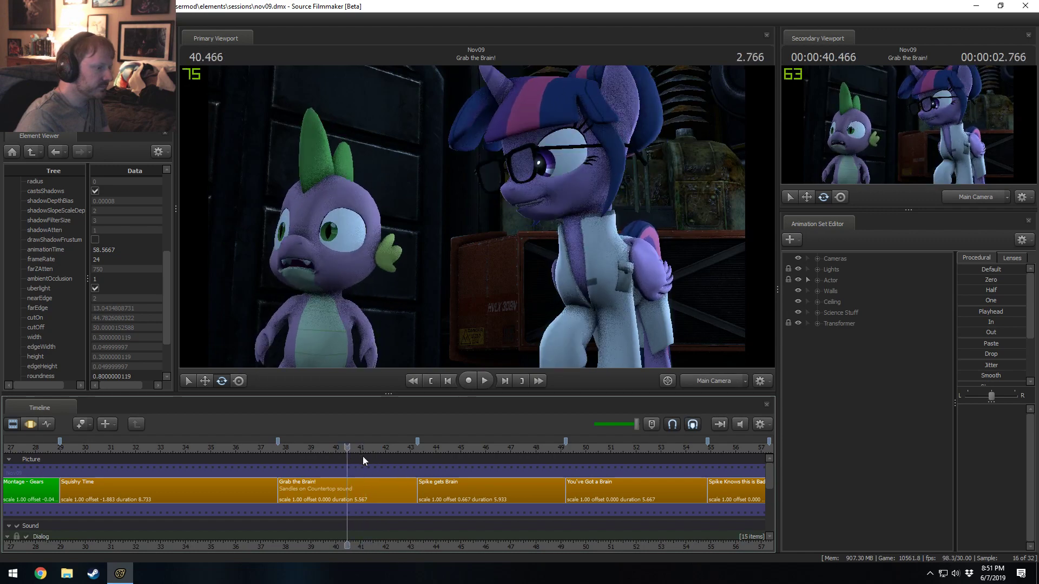
pyautogui.scroll(3, 347, 455)
pyautogui.press('space')
pyautogui.moveTo(367, 457); pyautogui.dragTo(359, 458)
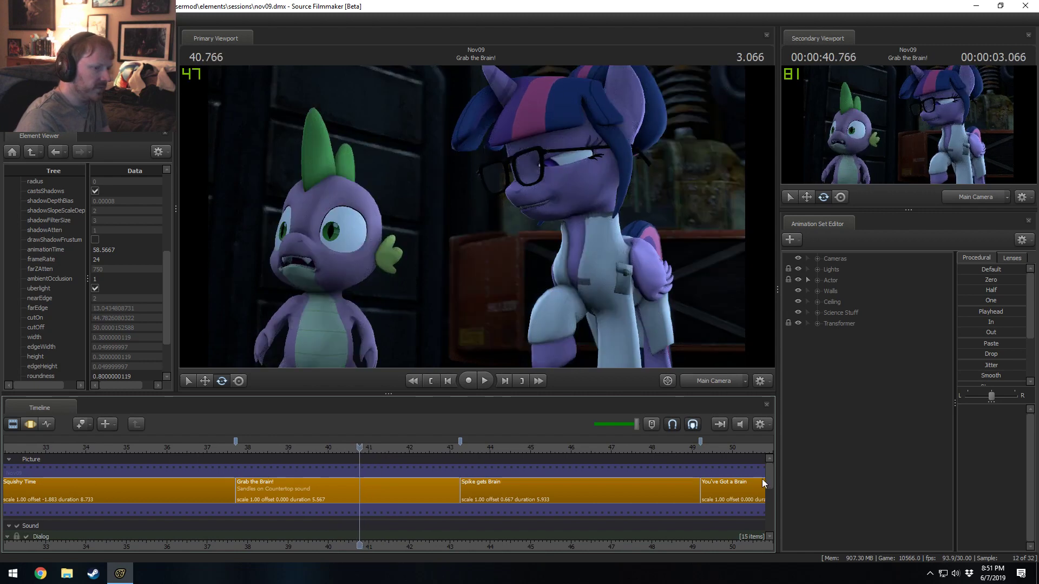
# - Set the volume of the short sound effect just after 40.8 seconds in the Sound Effects track to 1
pyautogui.moveTo(768, 480); pyautogui.dragTo(772, 513)
pyautogui.scroll(3, 354, 531)
pyautogui.scroll(3, 354, 533)
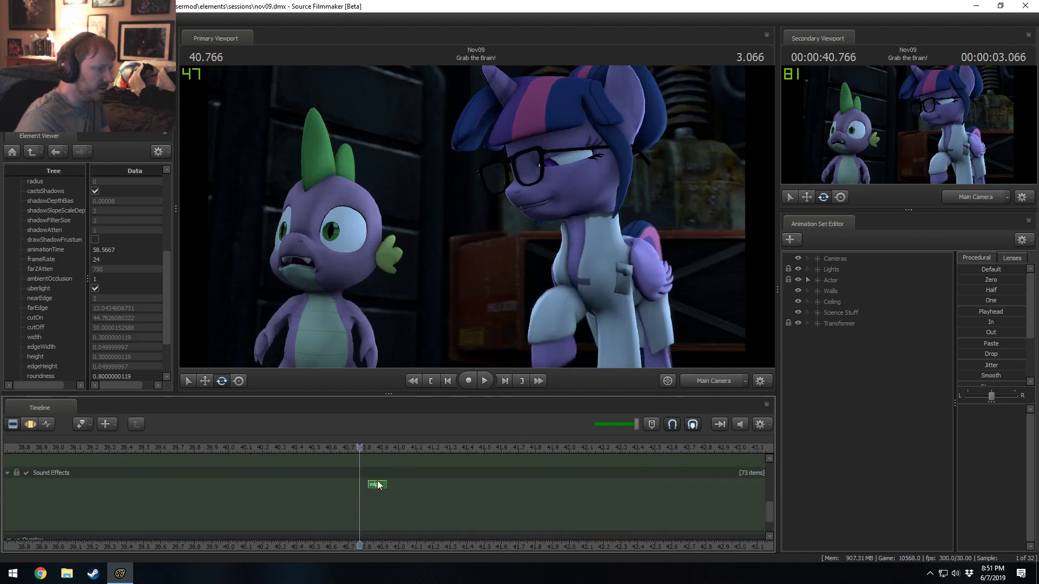
pyautogui.rightClick(378, 485)
pyautogui.click(401, 437)
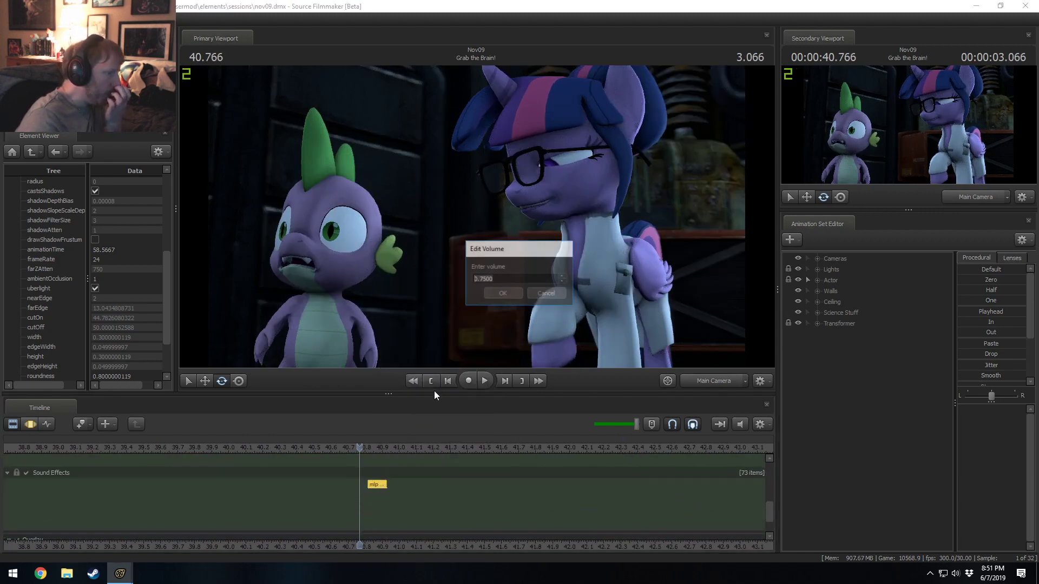
pyautogui.write('1')
pyautogui.press('Return')
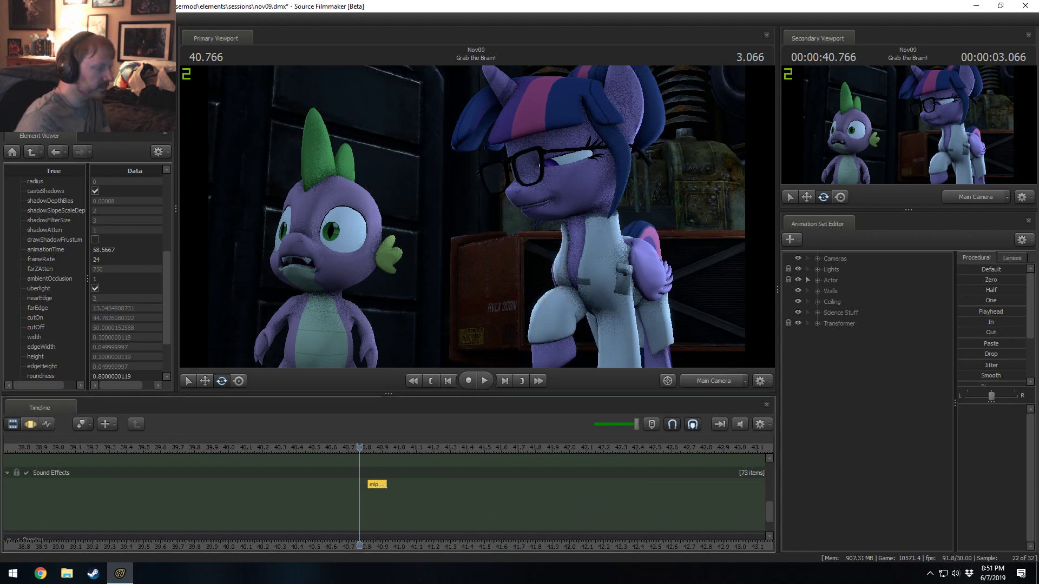
# - Play back Grab the Brain! to check the adjusted sound effect's volume
pyautogui.press('space')
pyautogui.click(321, 450)
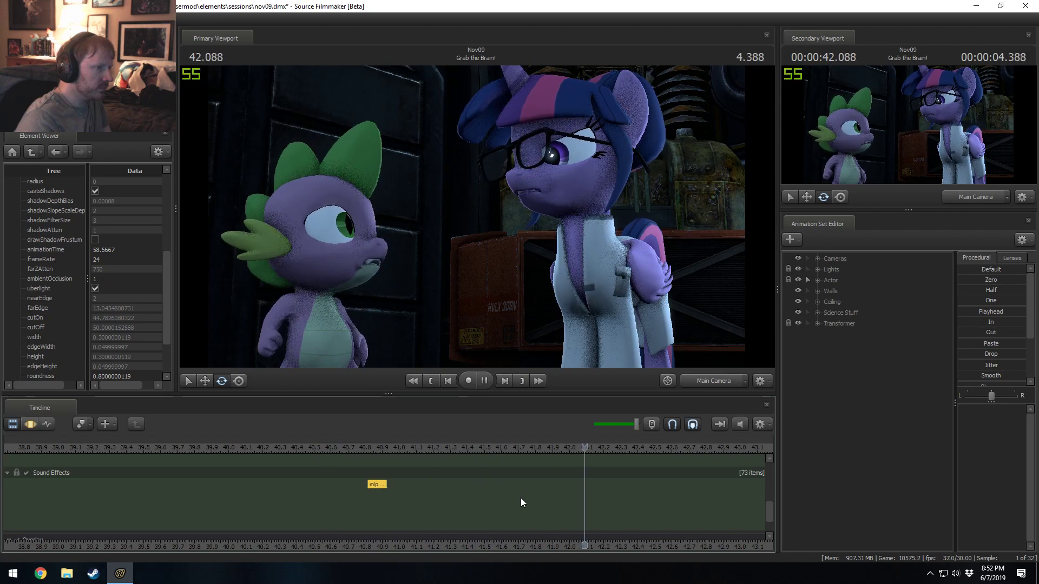
pyautogui.press('space')
# - Play from the later part of Grab the Brain! into Spike gets Brain, and replay the opening of Spike gets Brain
pyautogui.scroll(-3, 740, 518)
pyautogui.moveTo(769, 509); pyautogui.dragTo(764, 465)
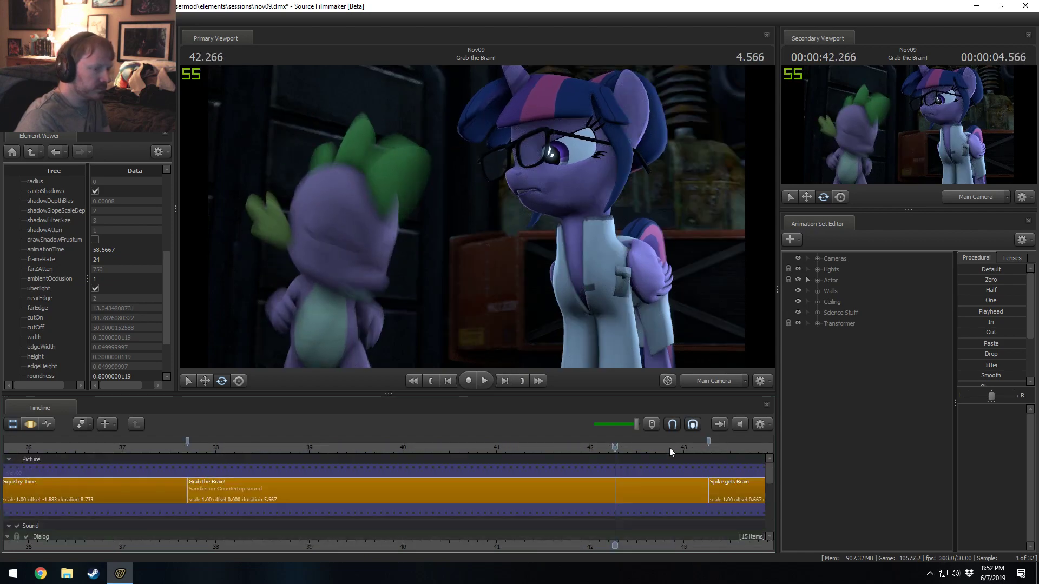
pyautogui.moveTo(497, 445); pyautogui.dragTo(472, 446)
pyautogui.press('space')
pyautogui.scroll(-4, 336, 470)
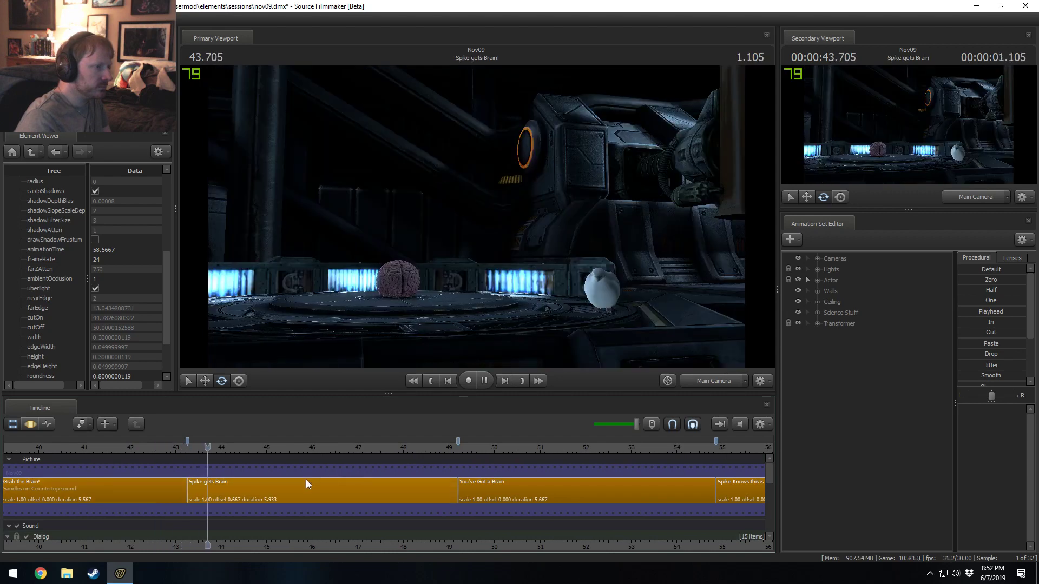
pyautogui.press('space')
pyautogui.click(222, 445)
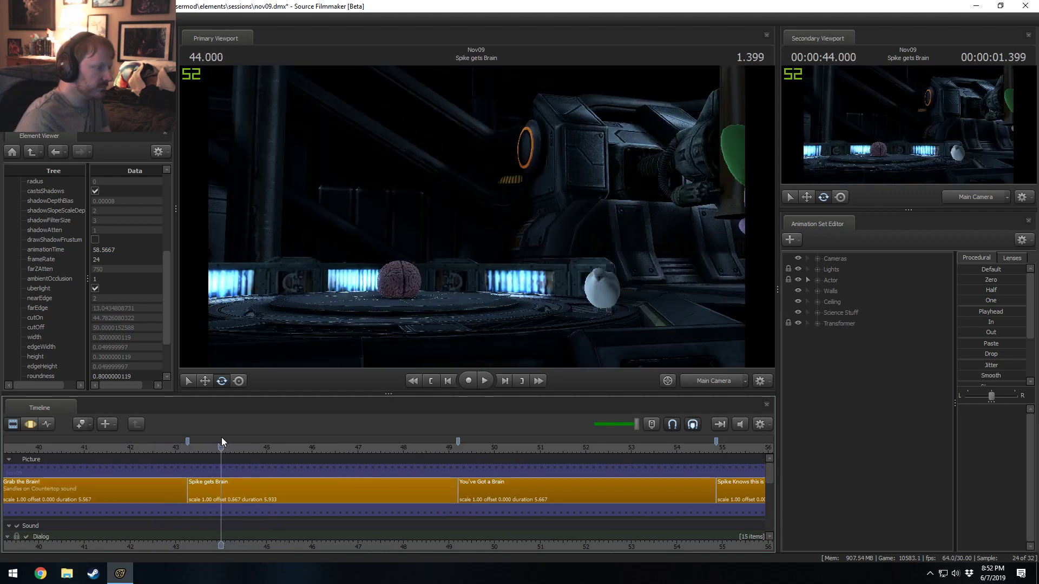
pyautogui.press('space')
pyautogui.click(207, 447)
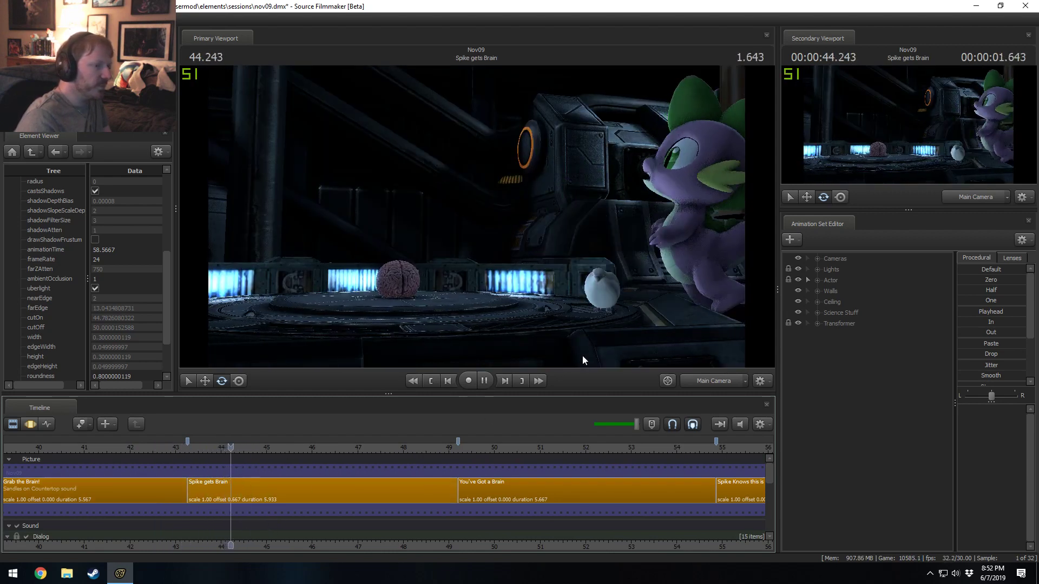
# - Play You've Got a Brain from its opening, restarting once from the beginning to review the whole shot
pyautogui.click(457, 448)
pyautogui.press('space')
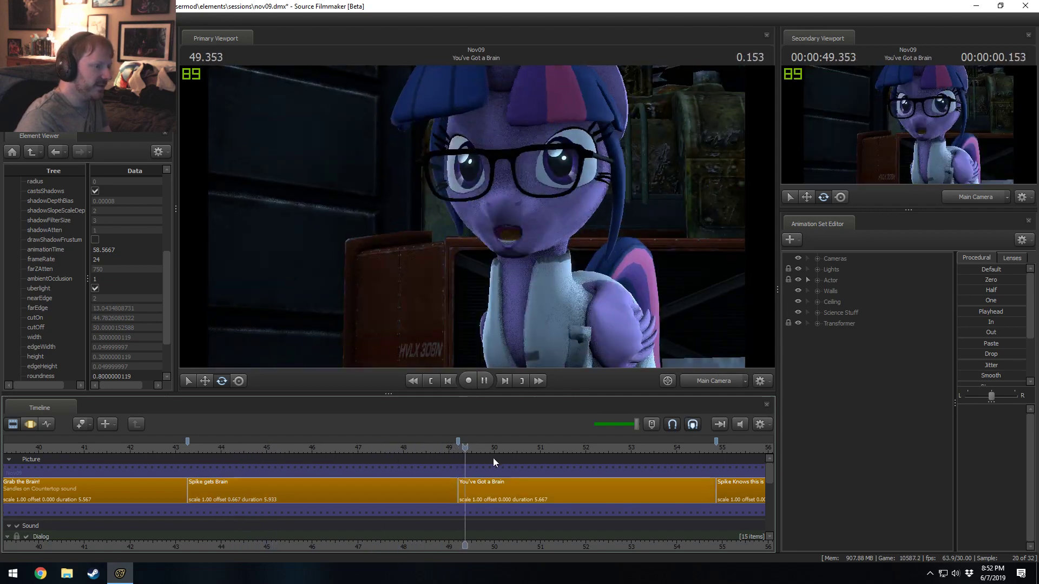
pyautogui.press('space')
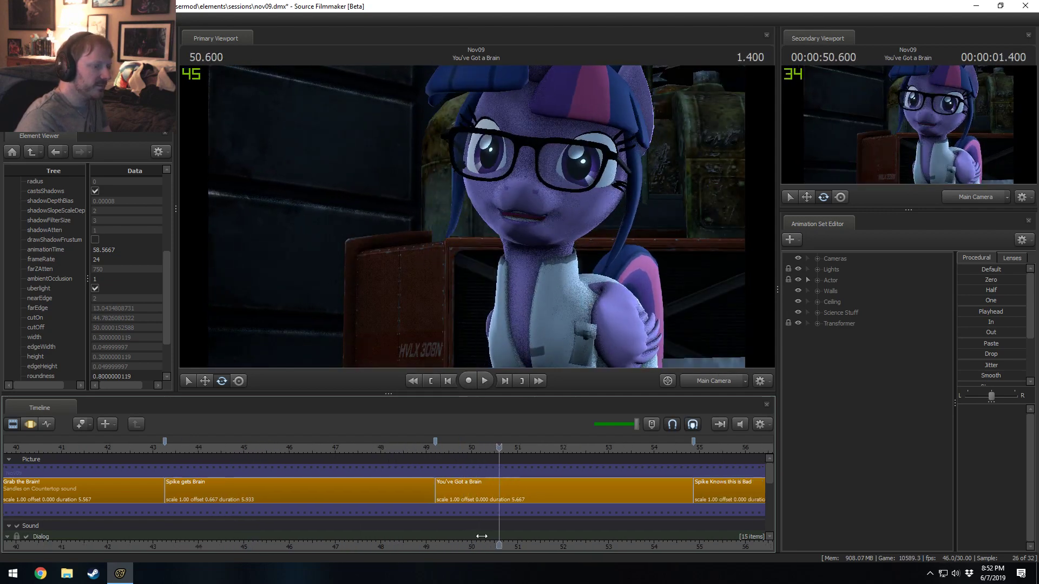
pyautogui.moveTo(507, 465); pyautogui.dragTo(223, 446, button='middle')
pyautogui.click(189, 447)
pyautogui.press('space')
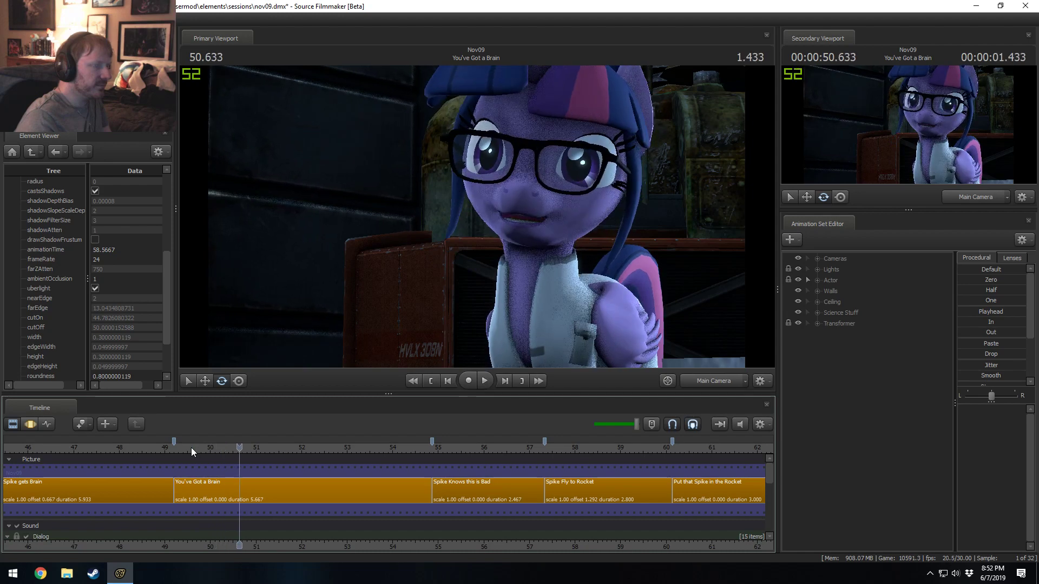
pyautogui.press('space')
pyautogui.press('space')
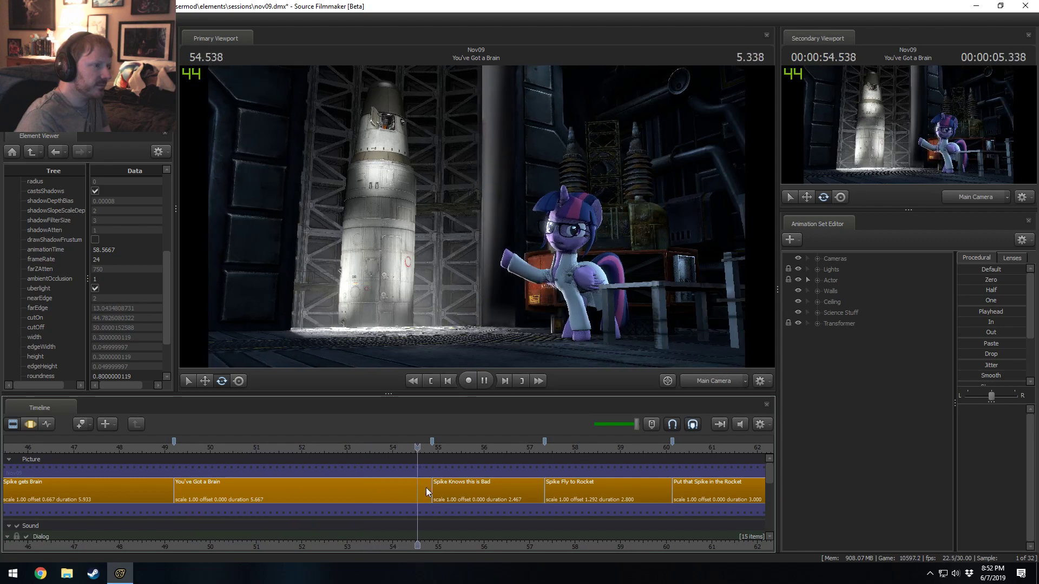
# - Select the Spike Knows this is Bad shot, play it through, and return the playhead to its early part
pyautogui.click(540, 544)
pyautogui.click(455, 447)
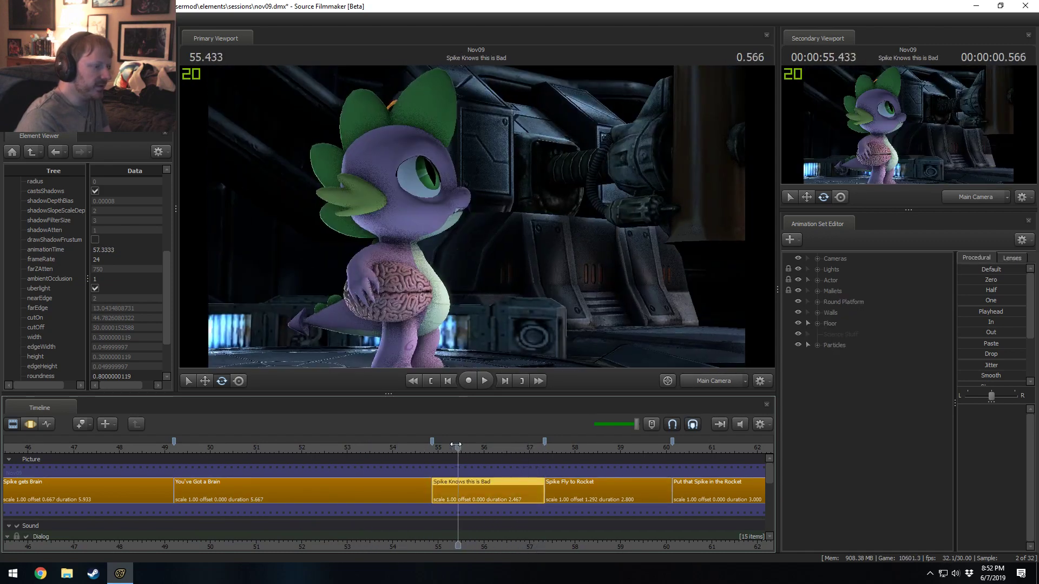
pyautogui.press('space')
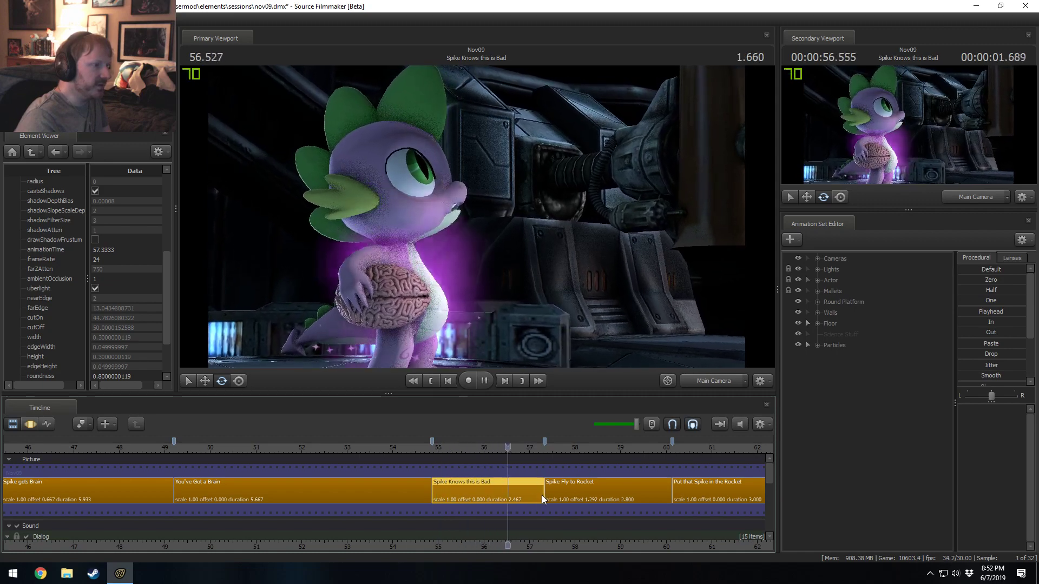
pyautogui.moveTo(493, 533); pyautogui.dragTo(444, 500, button='middle')
pyautogui.click(421, 447)
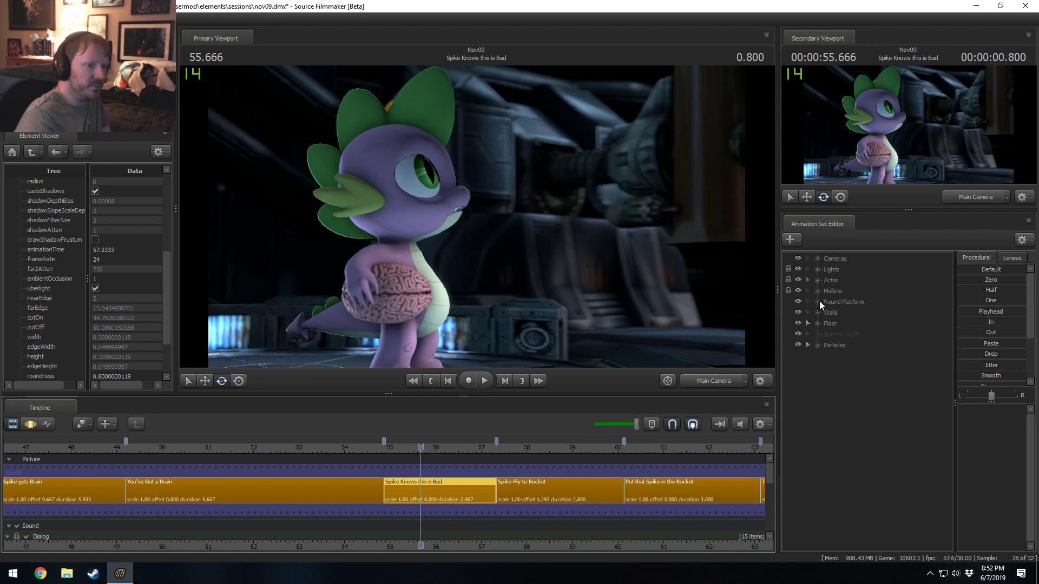
# - Enable procedural bones for the Spike animation set in the Actor group of Spike Knows this is Bad
pyautogui.click(817, 280)
pyautogui.rightClick(856, 291)
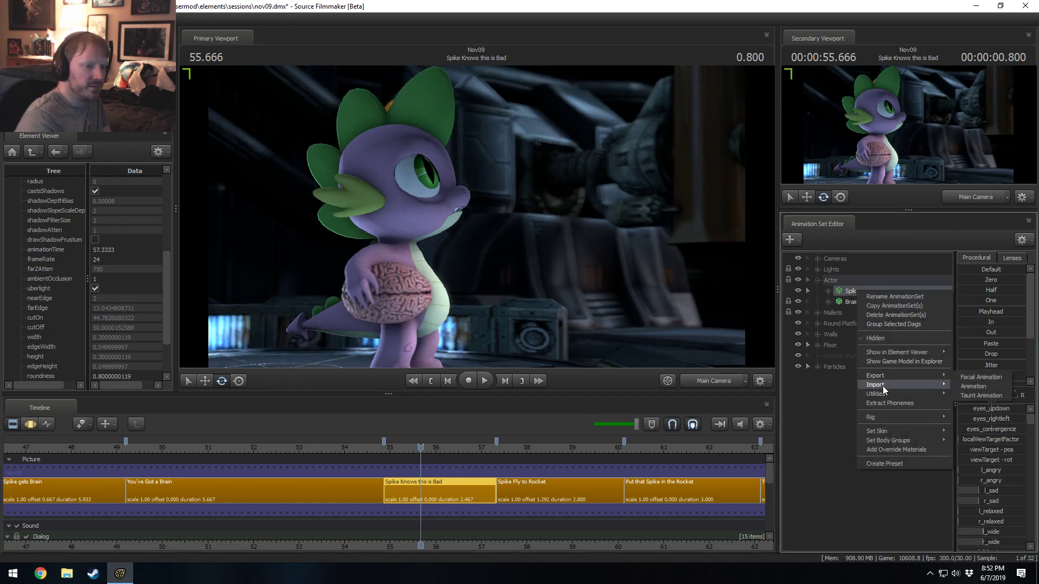
pyautogui.moveTo(882, 394)
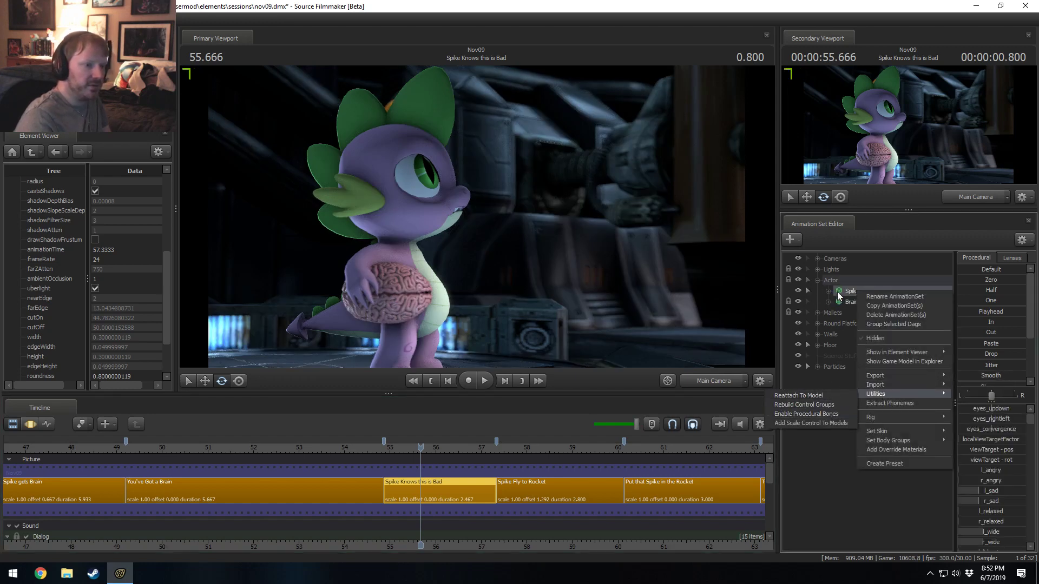
pyautogui.click(826, 414)
# - Inspect Spike's control groups and examine the shot at about 57 seconds, where he is pulled away
pyautogui.click(828, 292)
pyautogui.click(838, 346)
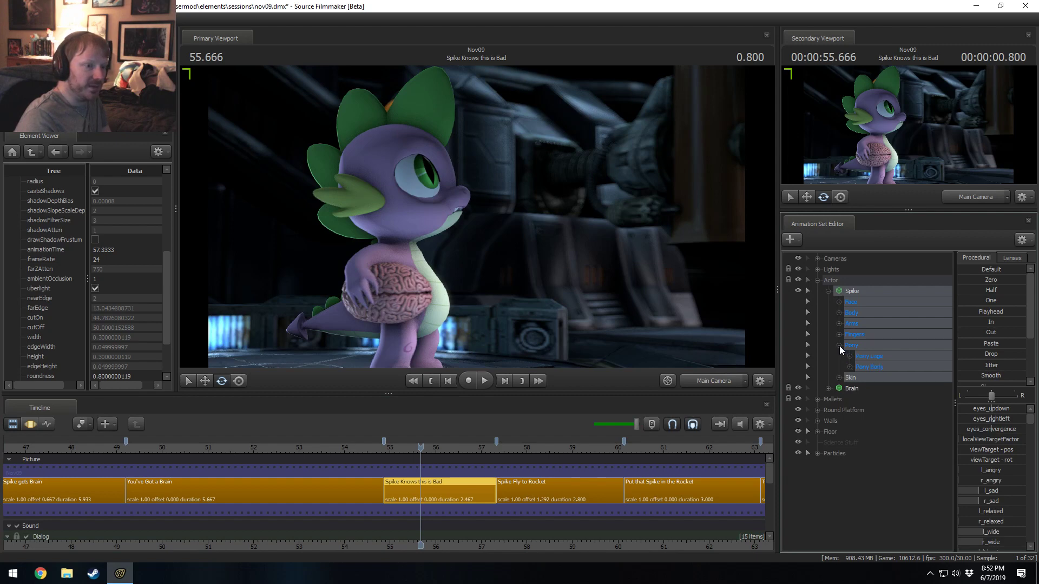
pyautogui.click(849, 366)
pyautogui.click(849, 367)
pyautogui.scroll(2, 514, 521)
pyautogui.moveTo(421, 473); pyautogui.dragTo(524, 476)
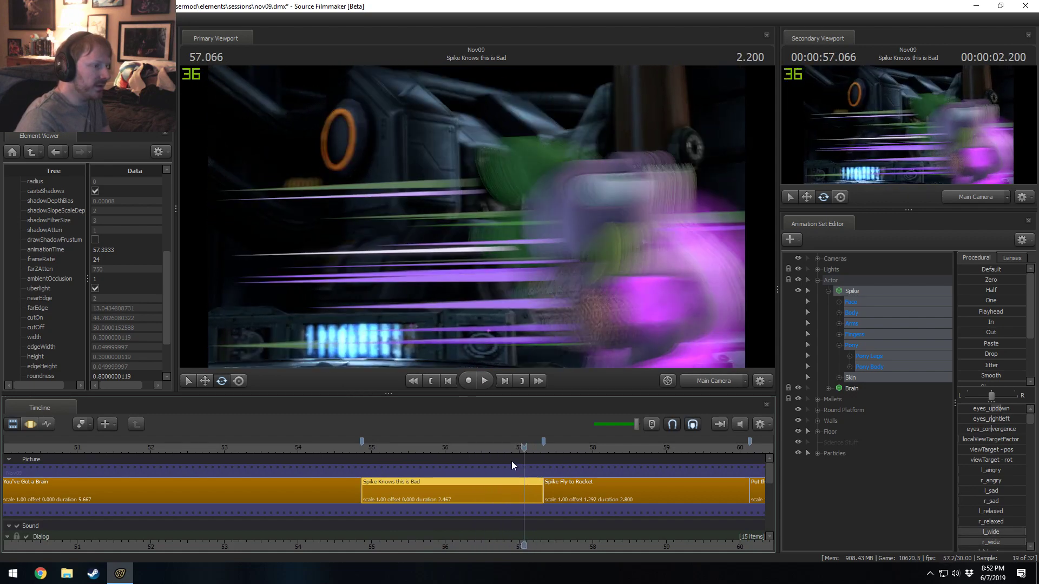
pyautogui.press('F4')
pyautogui.press('F3')
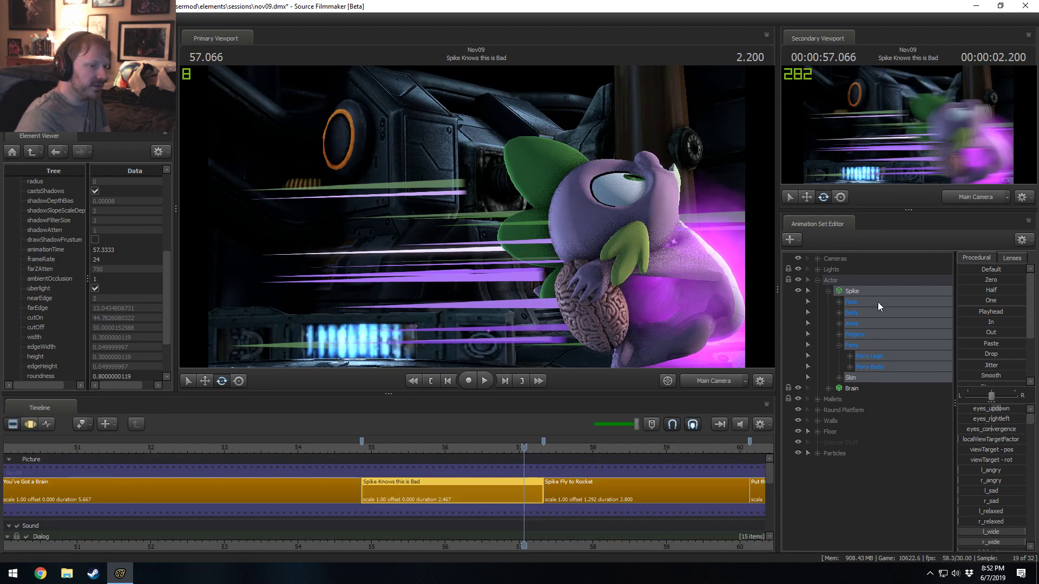
# - Mark the Spike Knows this is Bad clip green by setting its background color to red 0, green 150, blue 0
pyautogui.rightClick(453, 492)
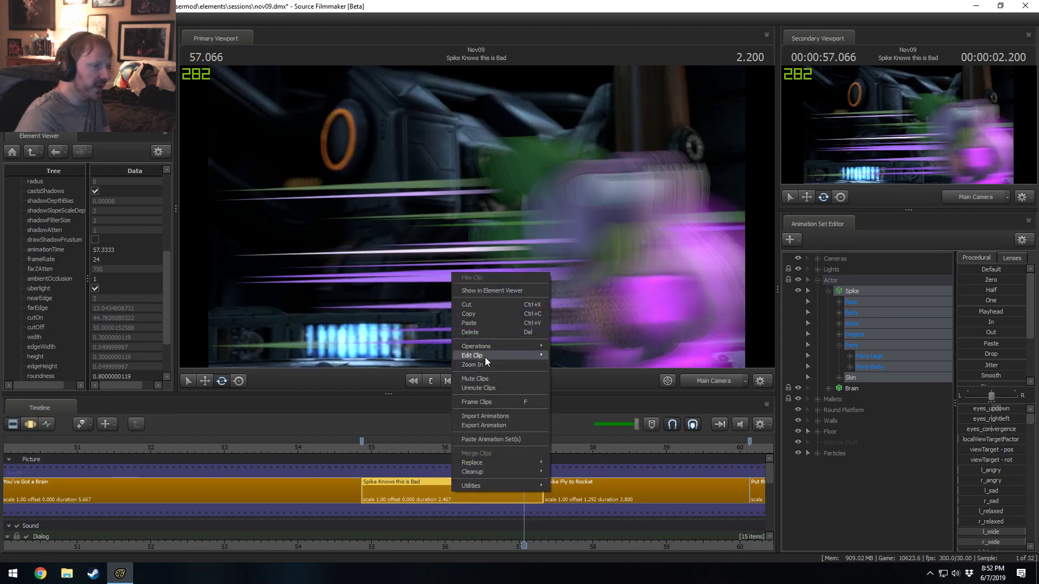
pyautogui.moveTo(545, 356)
pyautogui.click(586, 360)
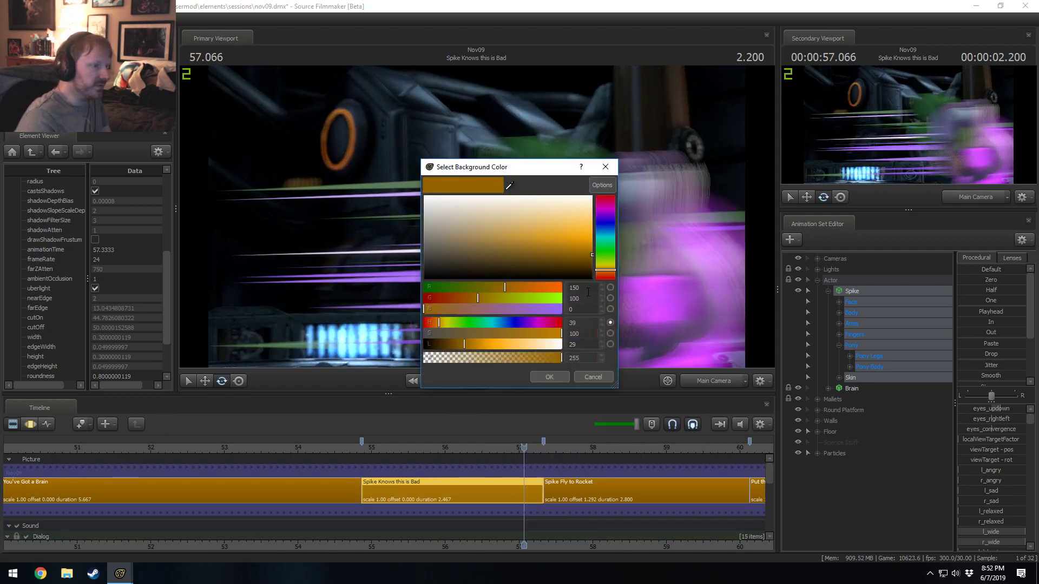
pyautogui.press('Tab')
pyautogui.write('0')
pyautogui.press('Tab')
pyautogui.write('150')
pyautogui.press('Return')
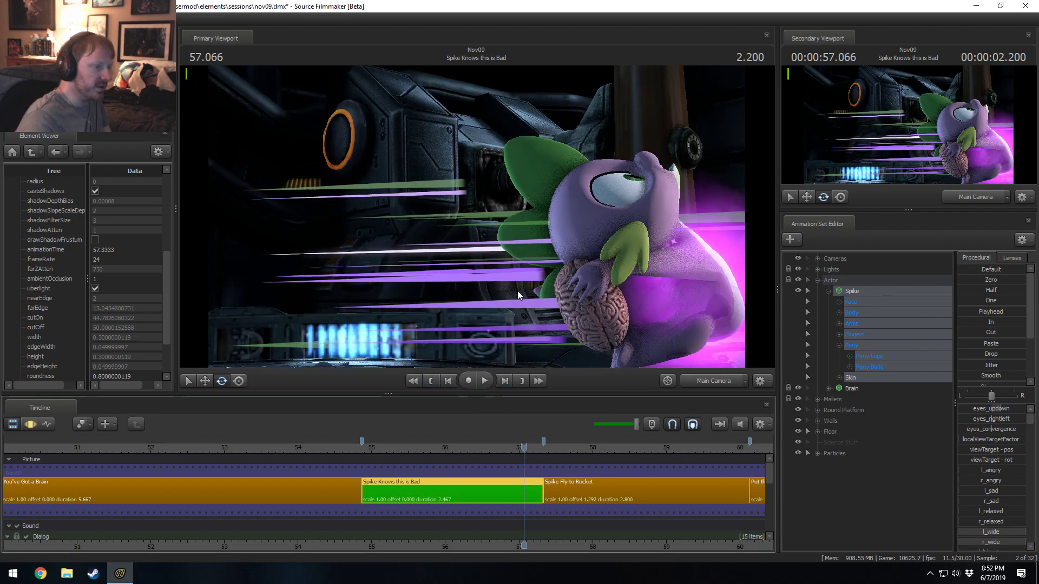
# - Replay Spike Knows this is Bad from near its start to review the shot and its timing
pyautogui.scroll(-2, 416, 494)
pyautogui.click(437, 451)
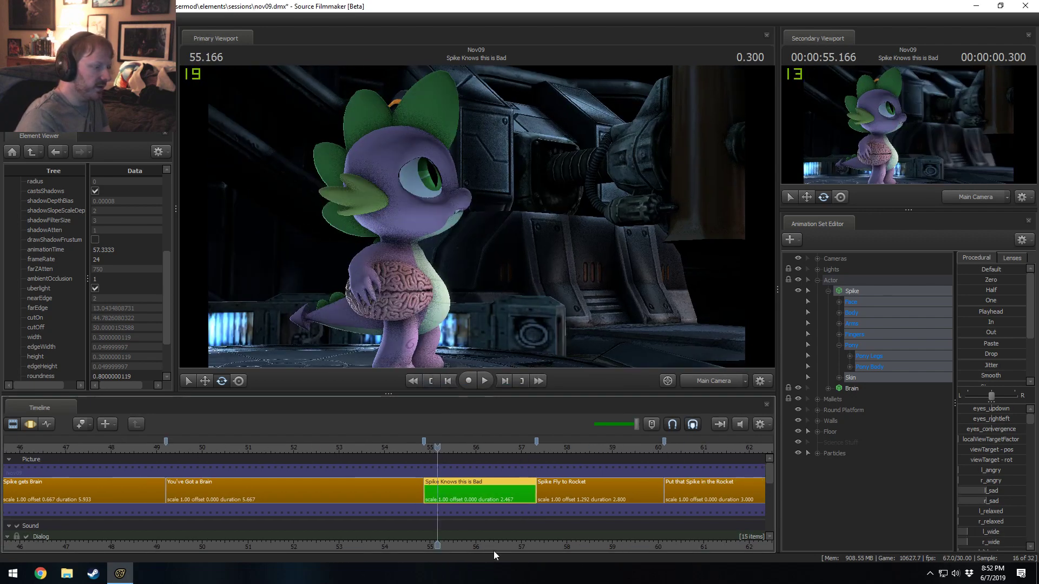
pyautogui.moveTo(493, 550); pyautogui.dragTo(394, 543, button='middle')
pyautogui.press('space')
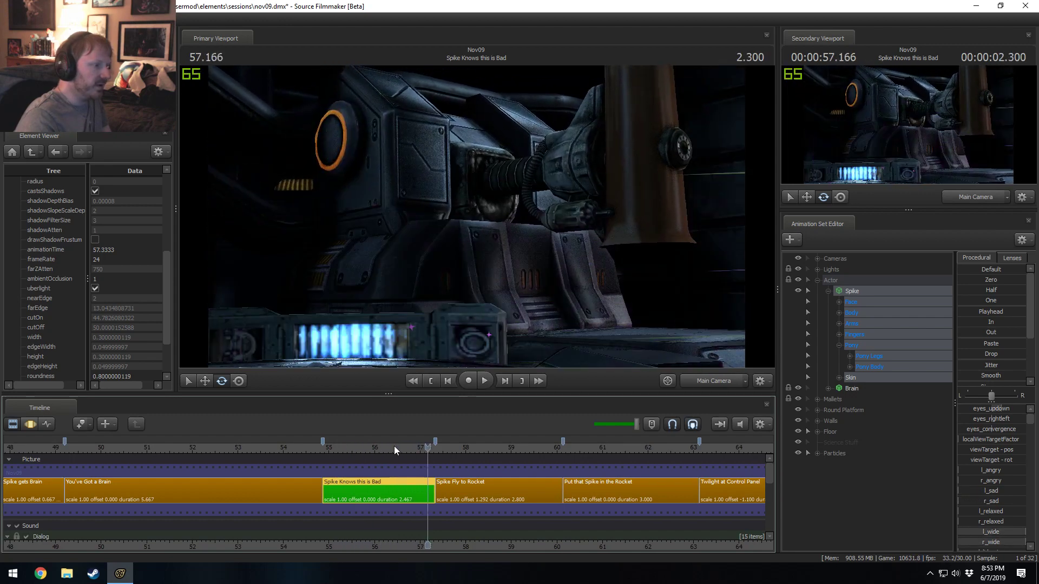
pyautogui.press('space')
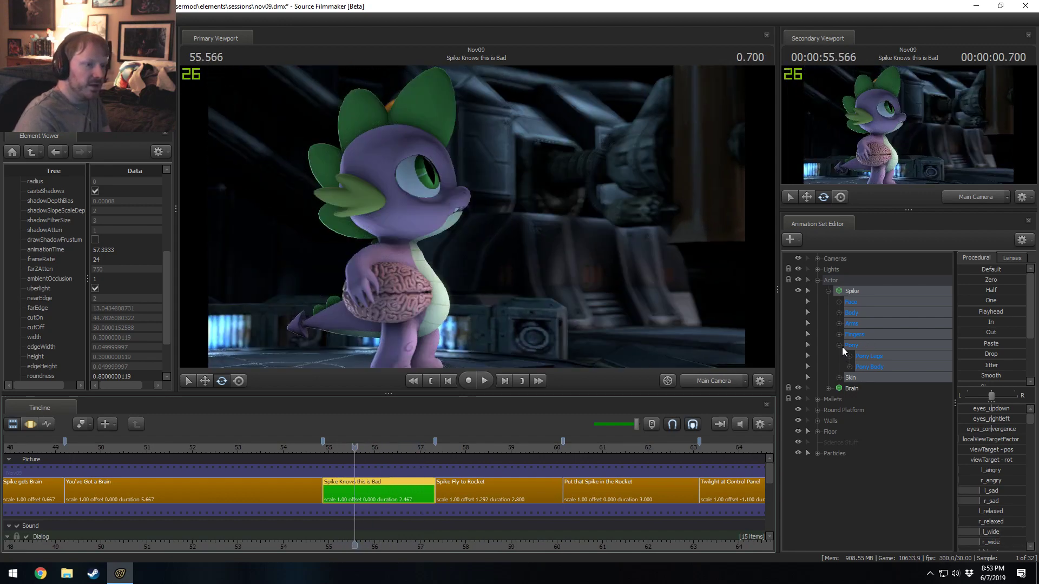
# - Collapse the Spike animation set and remove the dimmed, empty group between Floor and Particles
pyautogui.click(839, 346)
pyautogui.click(829, 291)
pyautogui.rightClick(835, 356)
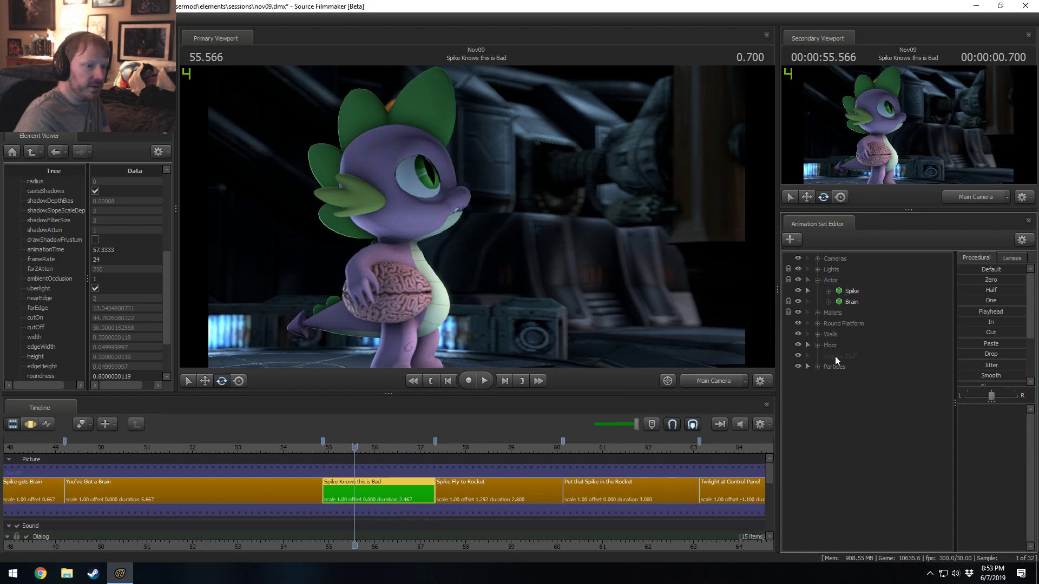
pyautogui.click(849, 372)
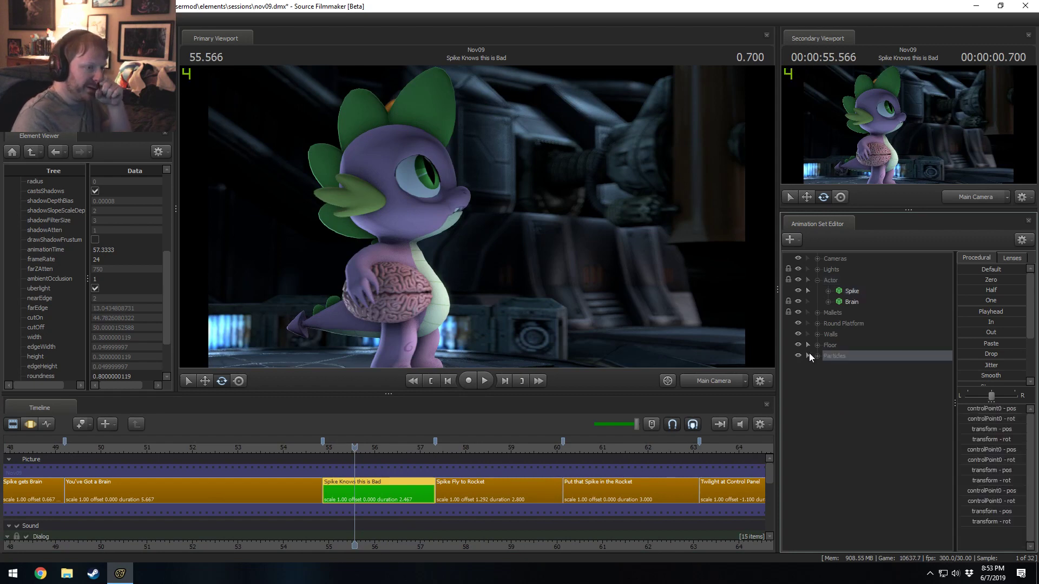
# - Rename the magic_aura_large1 animation set in the Particles group to Magic Aura and collapse the group
pyautogui.click(823, 345)
pyautogui.click(817, 356)
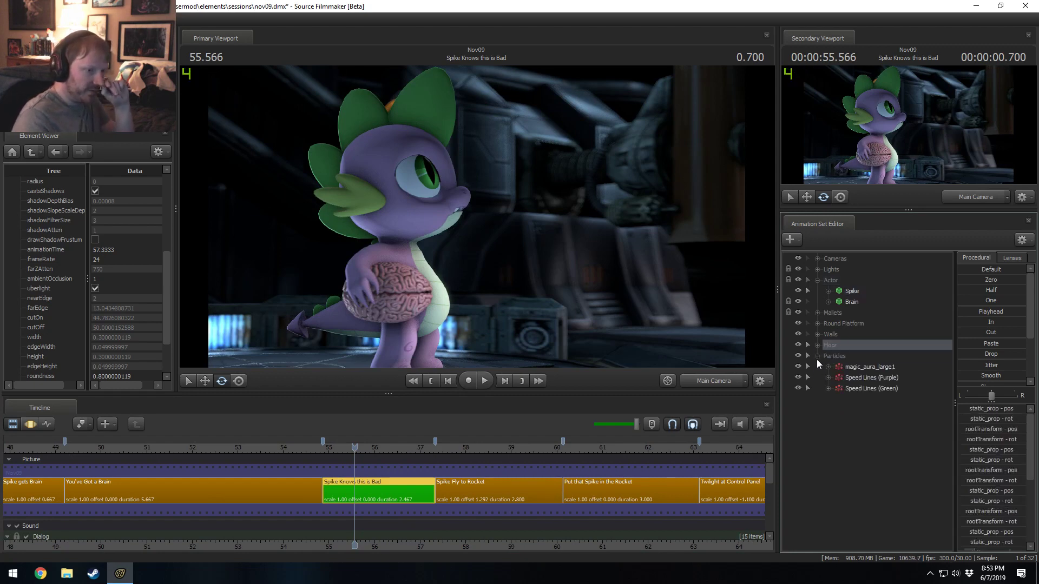
pyautogui.rightClick(845, 365)
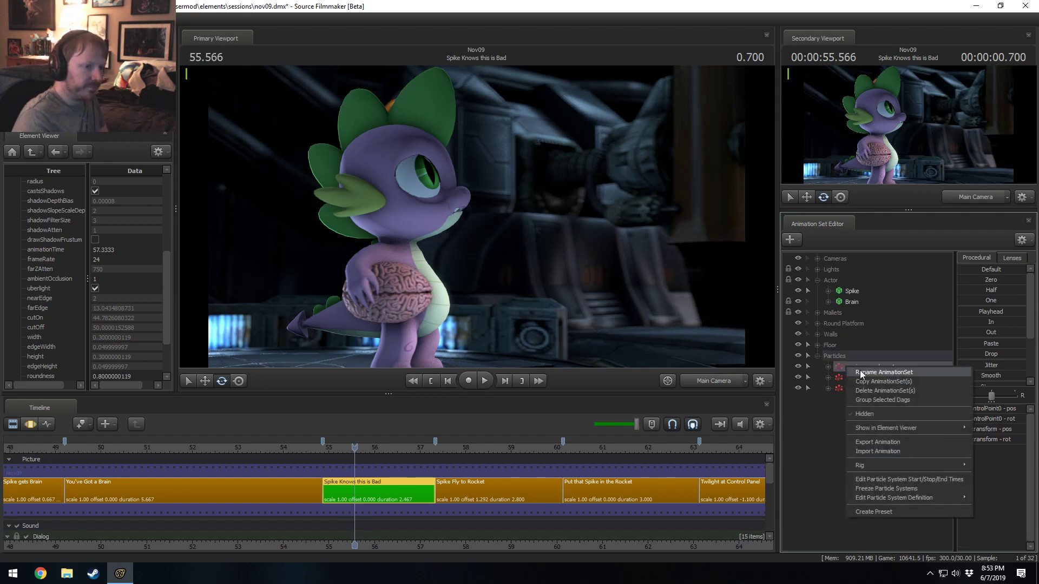
pyautogui.click(865, 375)
pyautogui.write('Magic Aura')
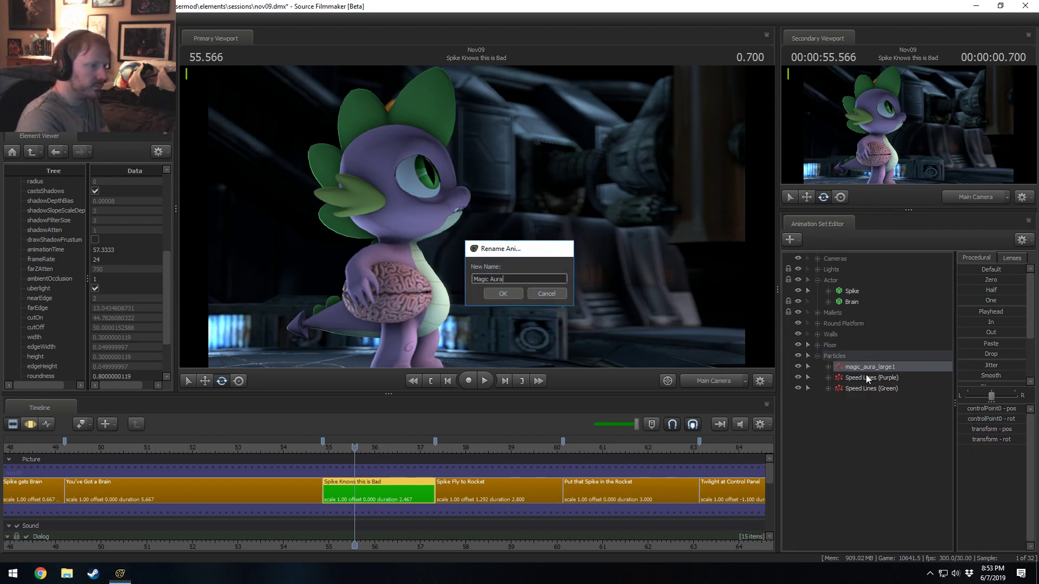
pyautogui.press('Return')
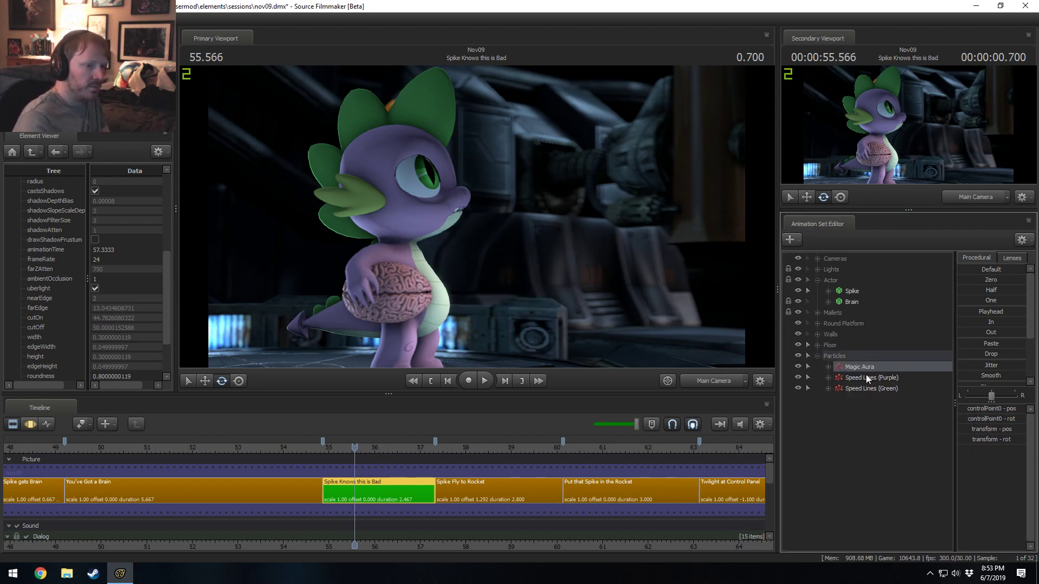
pyautogui.click(818, 356)
# - Play from Spike Knows this is Bad into Spike Fly to Rocket to review the transition between the shots
pyautogui.press('space')
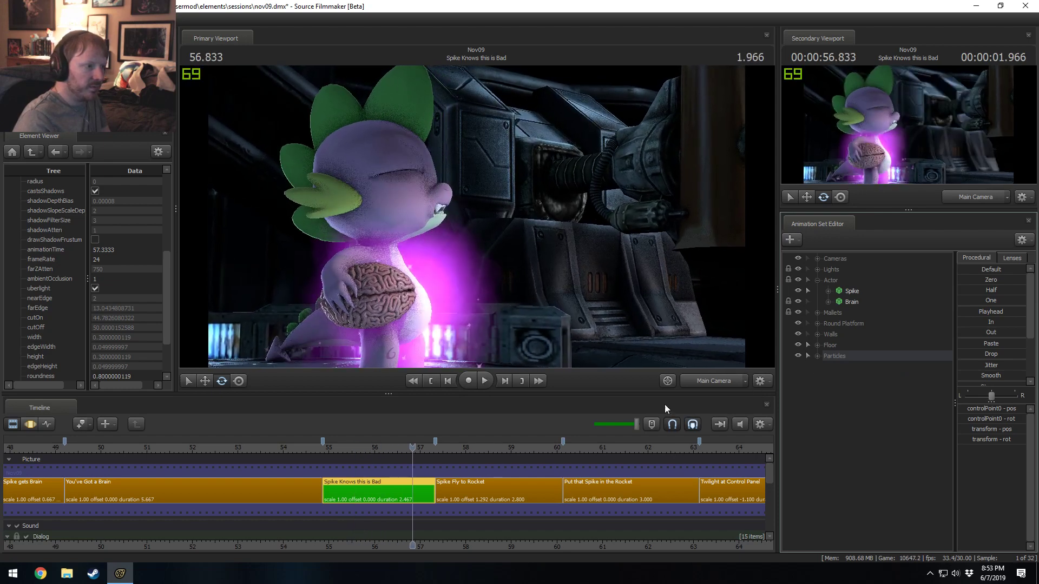
pyautogui.press('space')
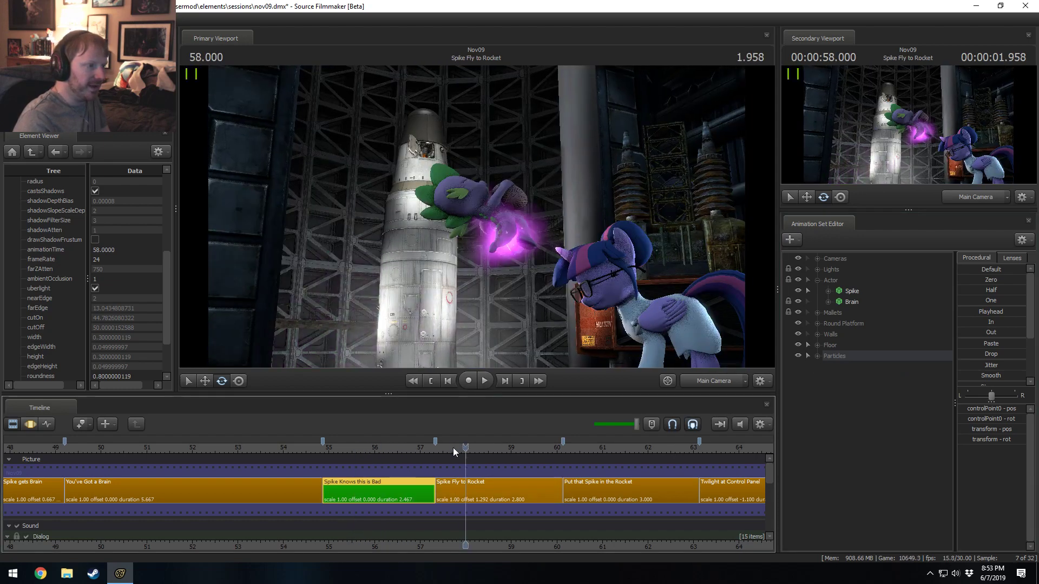
# - Return to about 56.8 seconds and delete the Wire 3, Wire 4, Wire 5 and Wire 6 animation sets from the Floor group
pyautogui.click(411, 447)
pyautogui.click(818, 345)
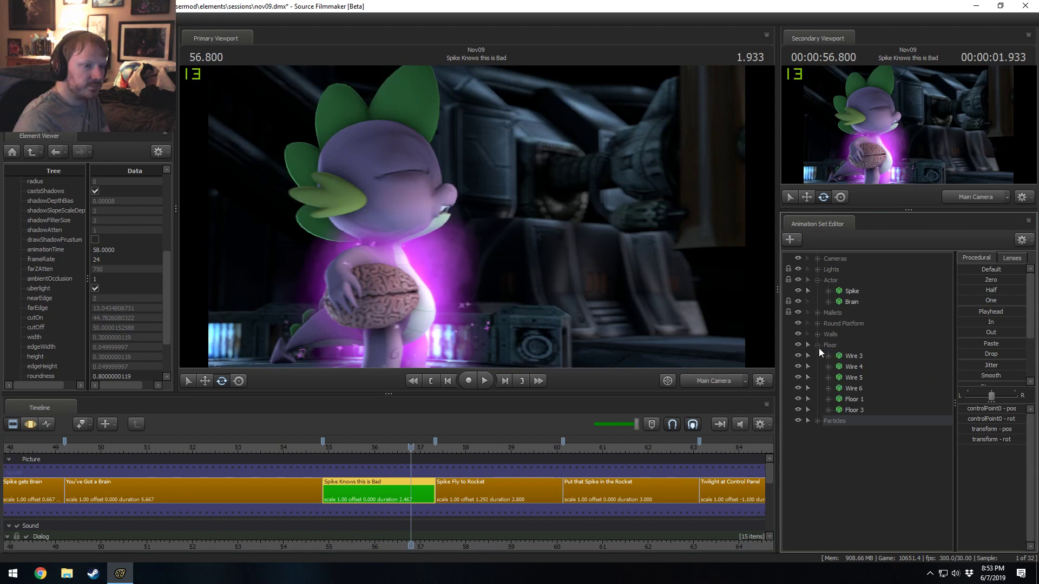
pyautogui.click(839, 357)
pyautogui.keyDown('shift'); pyautogui.click(852, 387); pyautogui.keyUp('shift')
pyautogui.rightClick(855, 379)
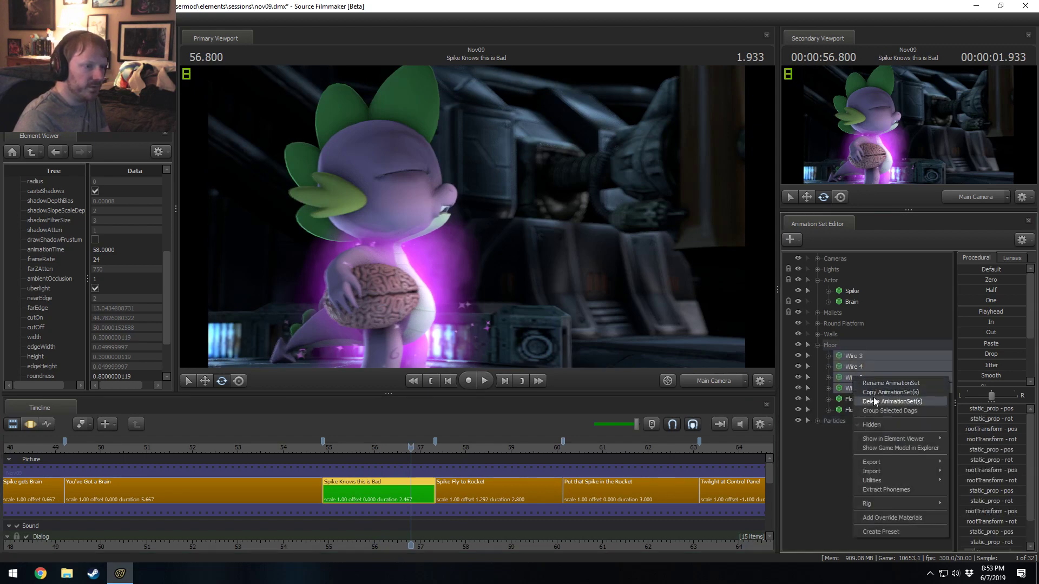
pyautogui.click(869, 400)
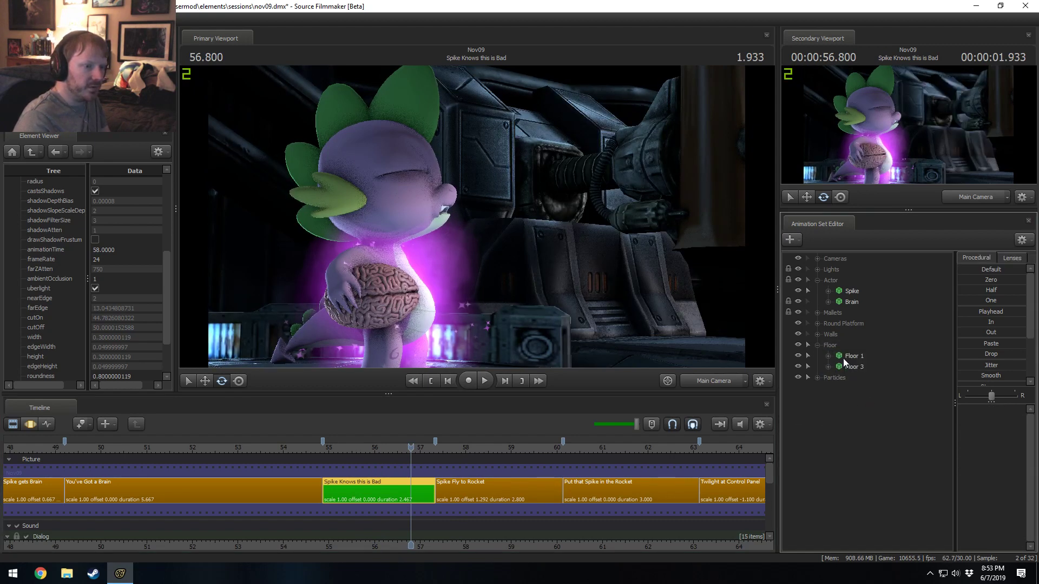
# - Delete the Floor 1 and Floor 3 animation sets, and remove the emptied Floor group
pyautogui.click(799, 367)
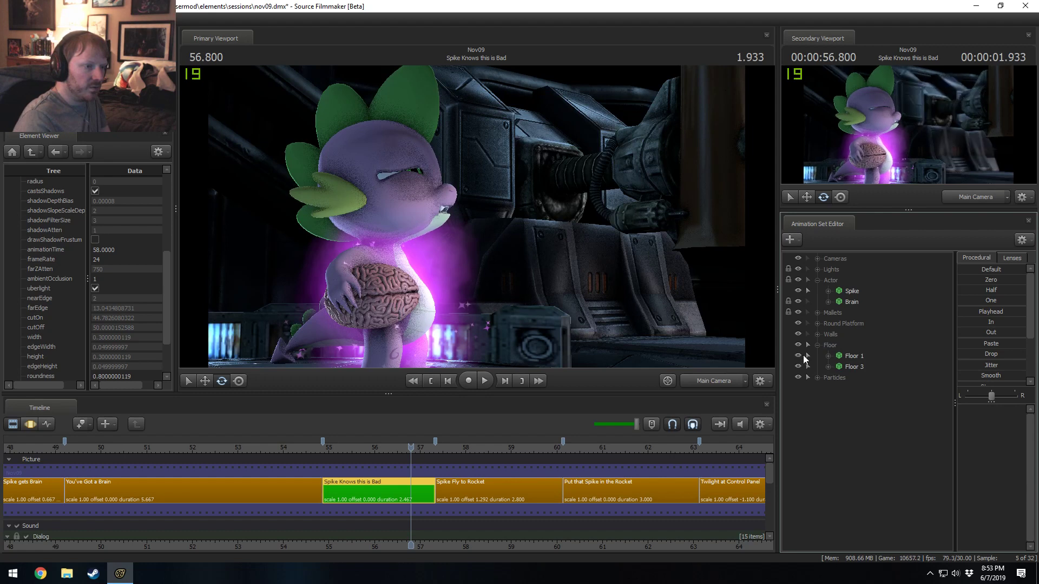
pyautogui.click(849, 356)
pyautogui.keyDown('shift'); pyautogui.click(852, 366); pyautogui.keyUp('shift')
pyautogui.rightClick(853, 365)
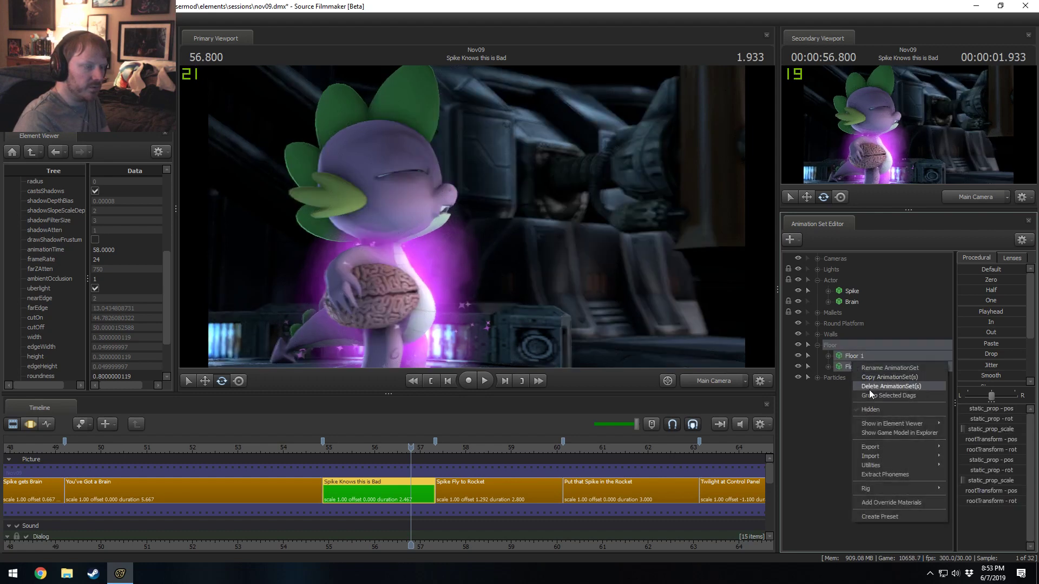
pyautogui.click(869, 390)
pyautogui.rightClick(830, 347)
pyautogui.click(845, 362)
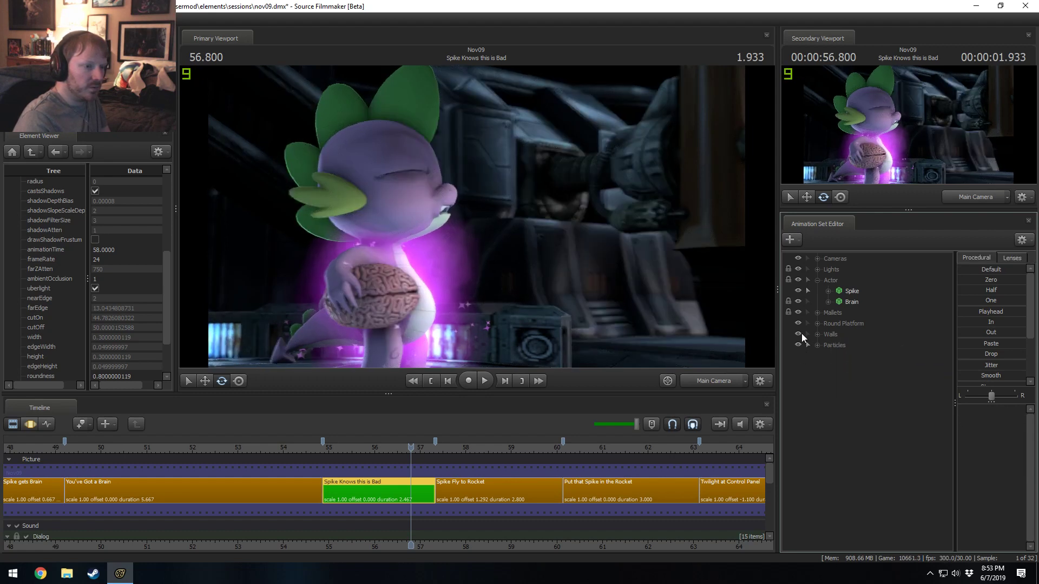
# - Toggle Wall Tech 1 and Wall Tech - Small 8 in the Walls group to check whether each wall shows in the shot
pyautogui.click(817, 334)
pyautogui.click(832, 335)
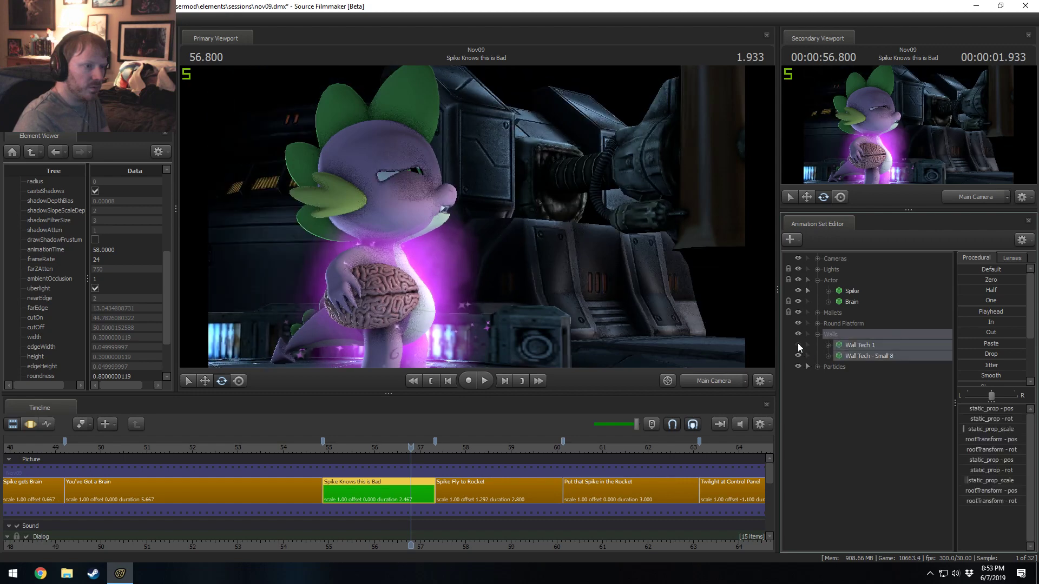
pyautogui.click(798, 347)
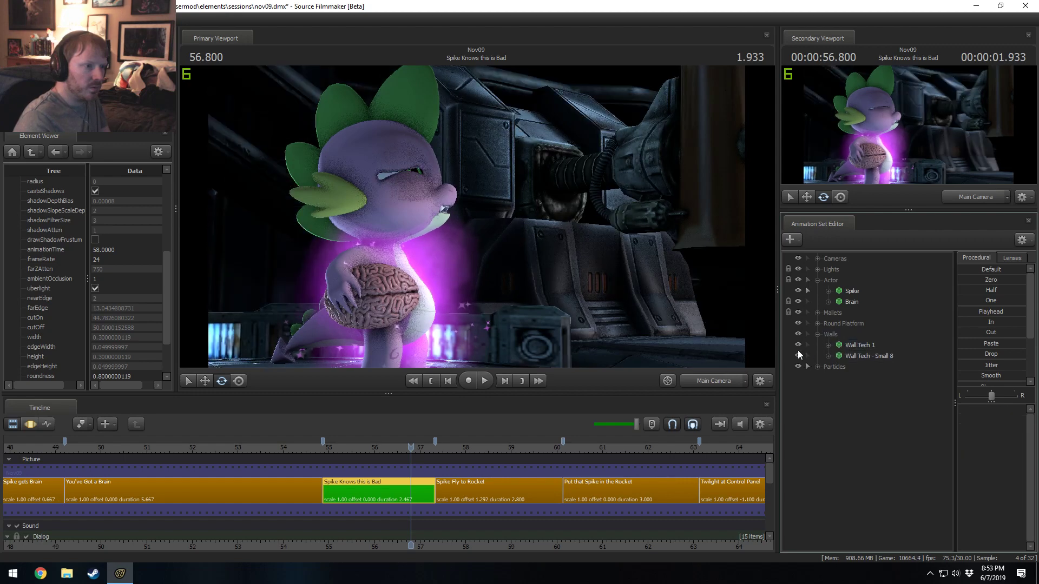
pyautogui.click(868, 357)
pyautogui.moveTo(408, 449); pyautogui.dragTo(427, 448)
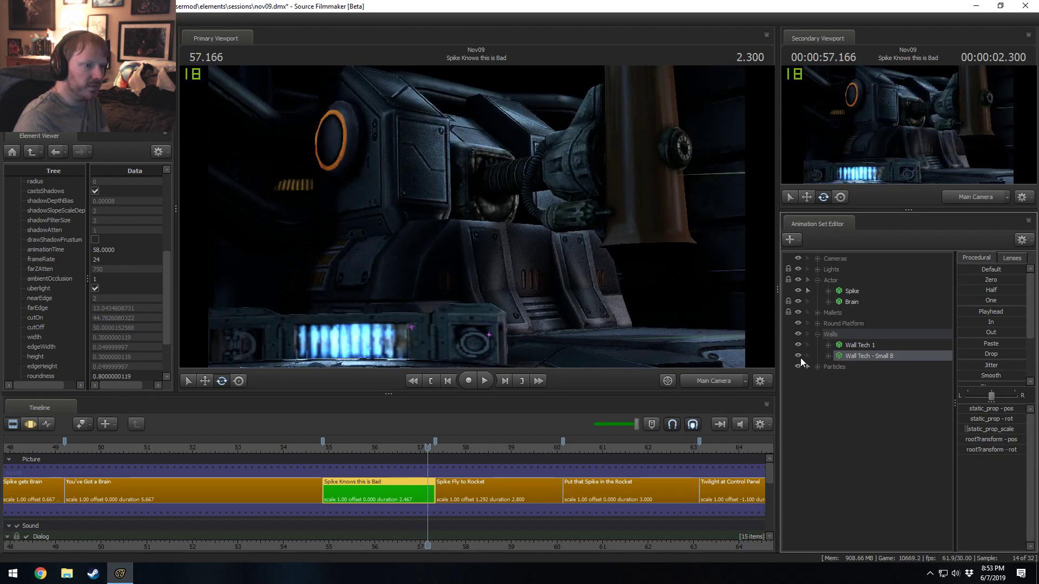
pyautogui.click(815, 335)
# - Toggle Round Platform - Back Ring and Round Platform - Raiser to check whether each part shows at about 57.2 seconds
pyautogui.click(816, 323)
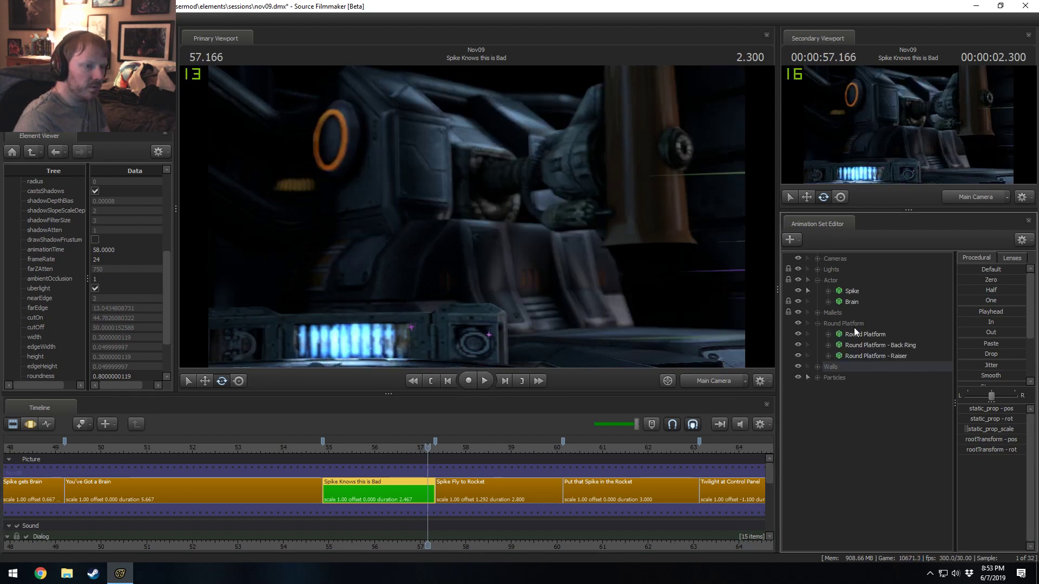
pyautogui.click(799, 345)
pyautogui.click(799, 344)
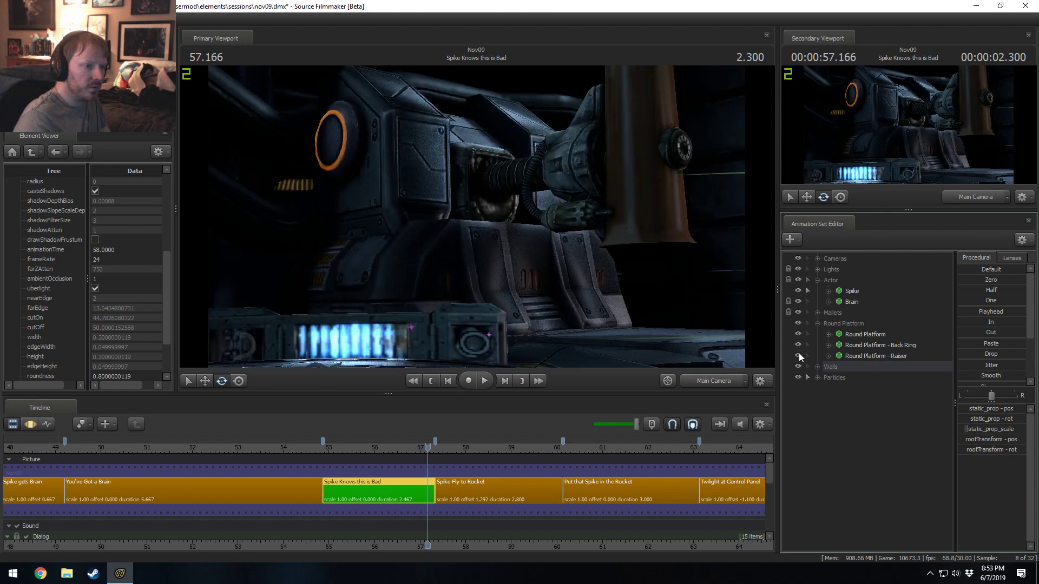
pyautogui.click(798, 356)
pyautogui.click(798, 355)
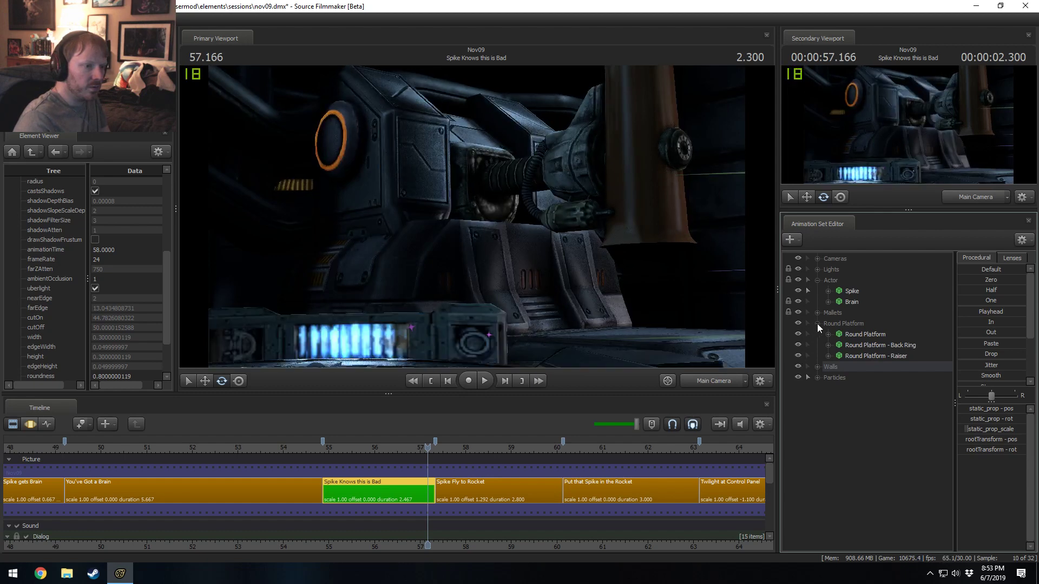
pyautogui.click(817, 324)
# - Delete the empty group beneath Mallet 1 in the Mallets group, and collapse the Mallets and Actor groups
pyautogui.click(817, 312)
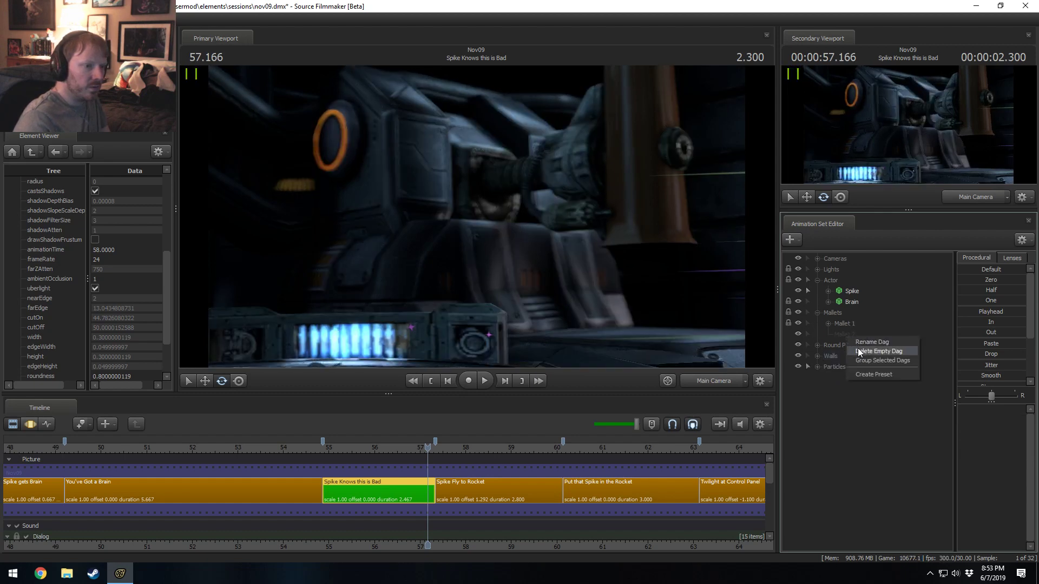
pyautogui.click(829, 323)
pyautogui.click(828, 324)
pyautogui.click(816, 313)
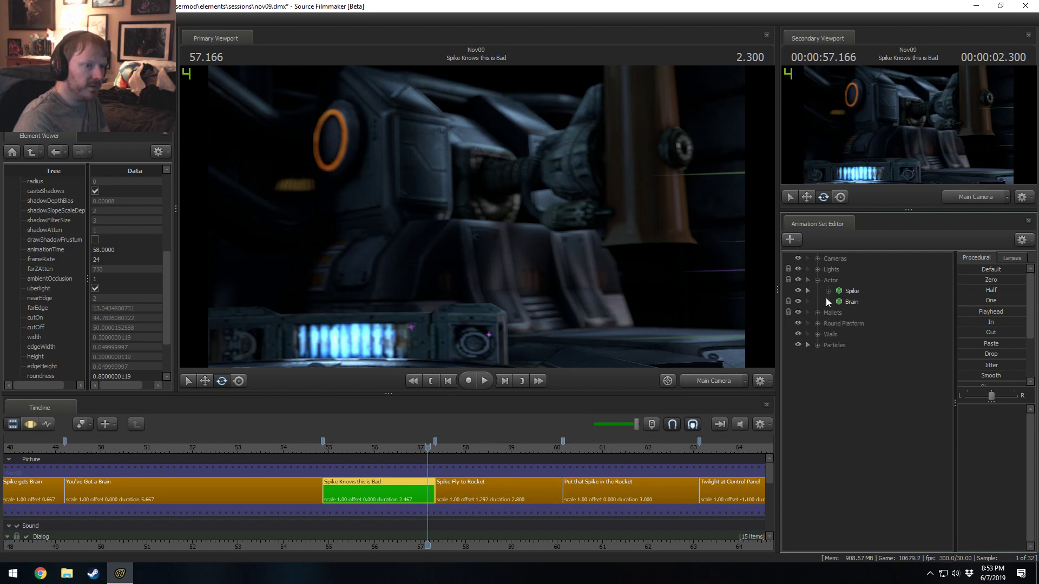
pyautogui.click(817, 281)
# - Expand the Ring Lights group and examine the lit ring platform through the work camera at about 55.4 seconds
pyautogui.click(817, 270)
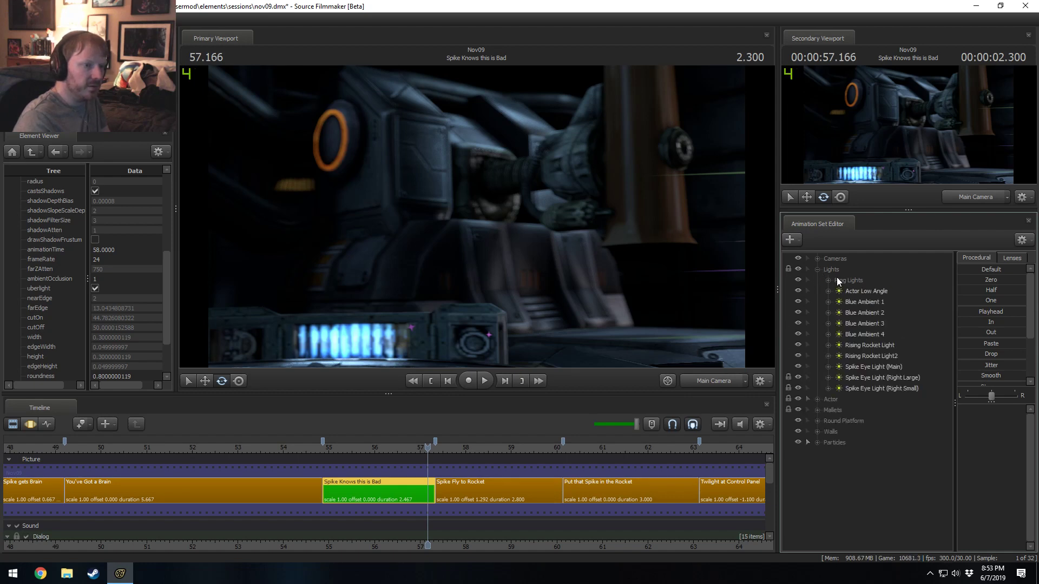
pyautogui.click(827, 281)
pyautogui.click(828, 280)
pyautogui.click(827, 280)
pyautogui.moveTo(433, 452); pyautogui.dragTo(350, 453)
pyautogui.click(706, 384)
pyautogui.moveTo(671, 314); pyautogui.dragTo(514, 347)
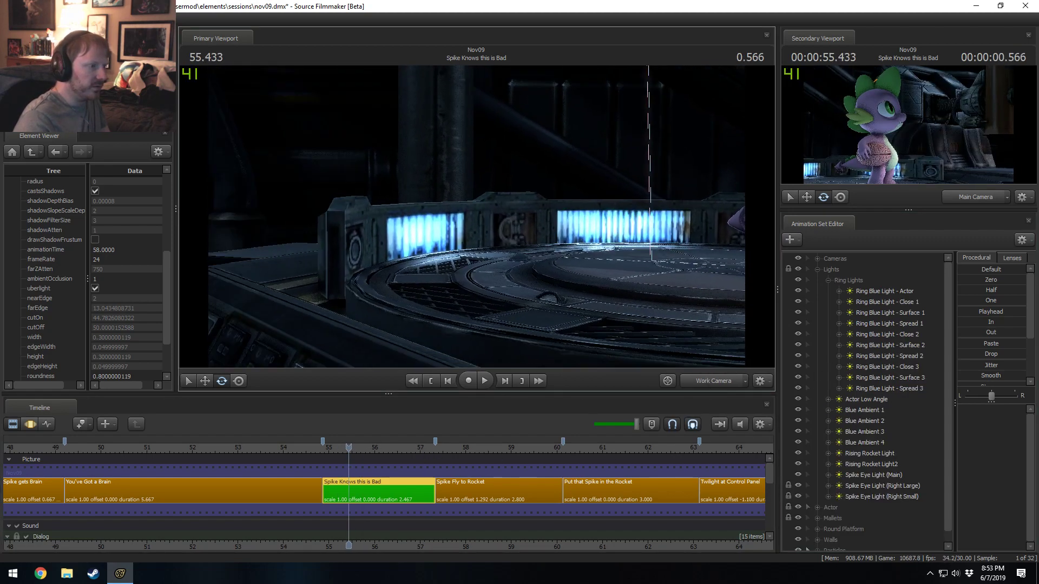
# - Delete the Ring Blue Light - Surface 3, Spread 3 and Close 3 animation sets from the Ring Lights group
pyautogui.click(867, 377)
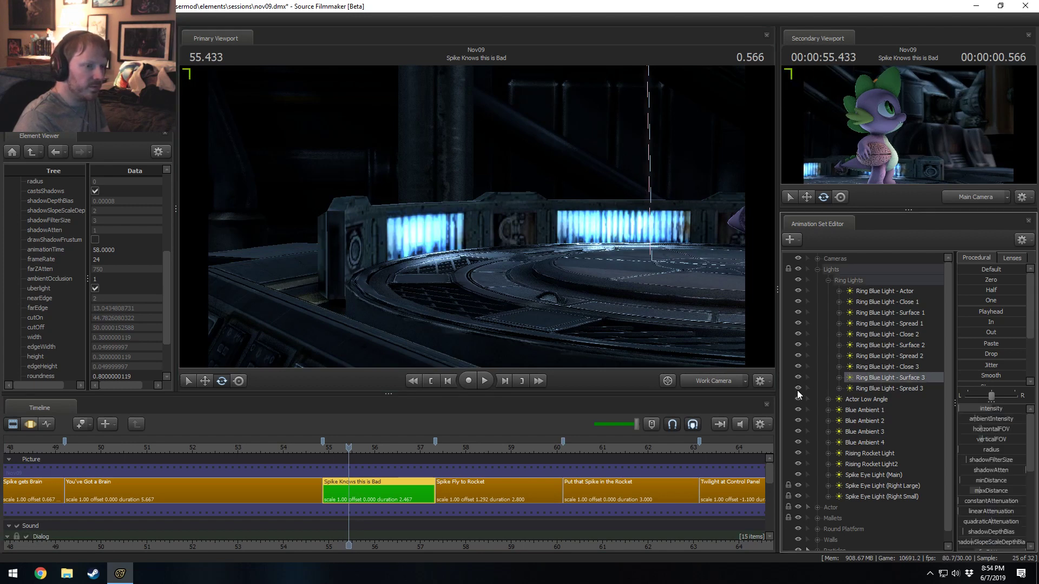
pyautogui.keyDown('ctrl'); pyautogui.click(890, 385); pyautogui.keyUp('ctrl')
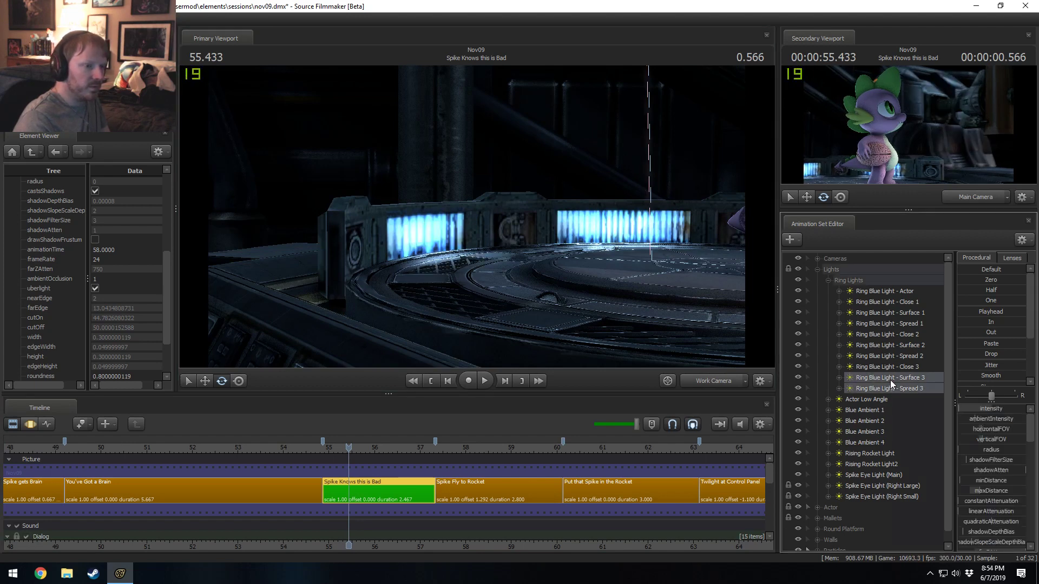
pyautogui.rightClick(890, 380)
pyautogui.click(914, 403)
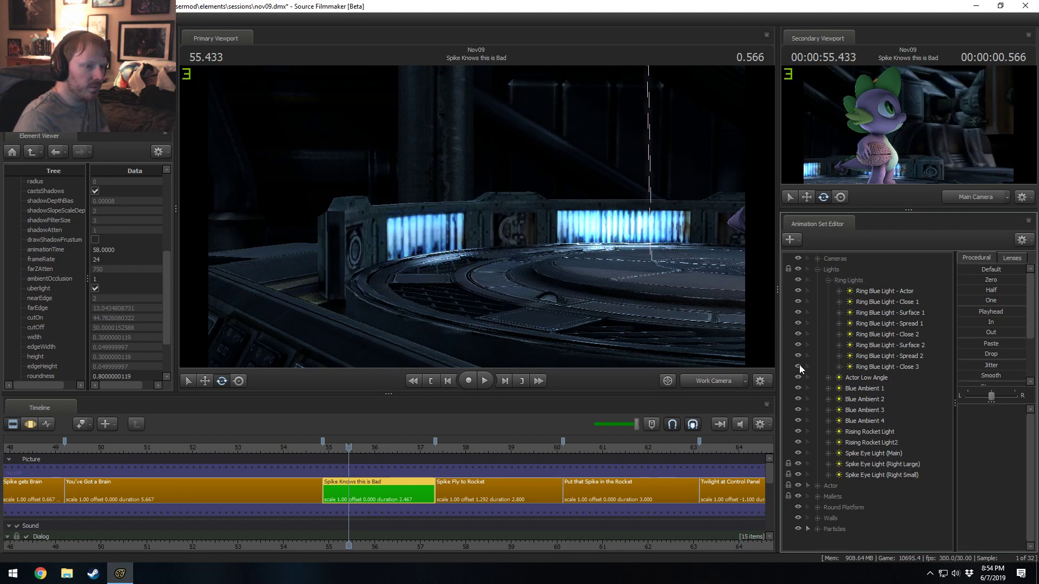
pyautogui.rightClick(934, 368)
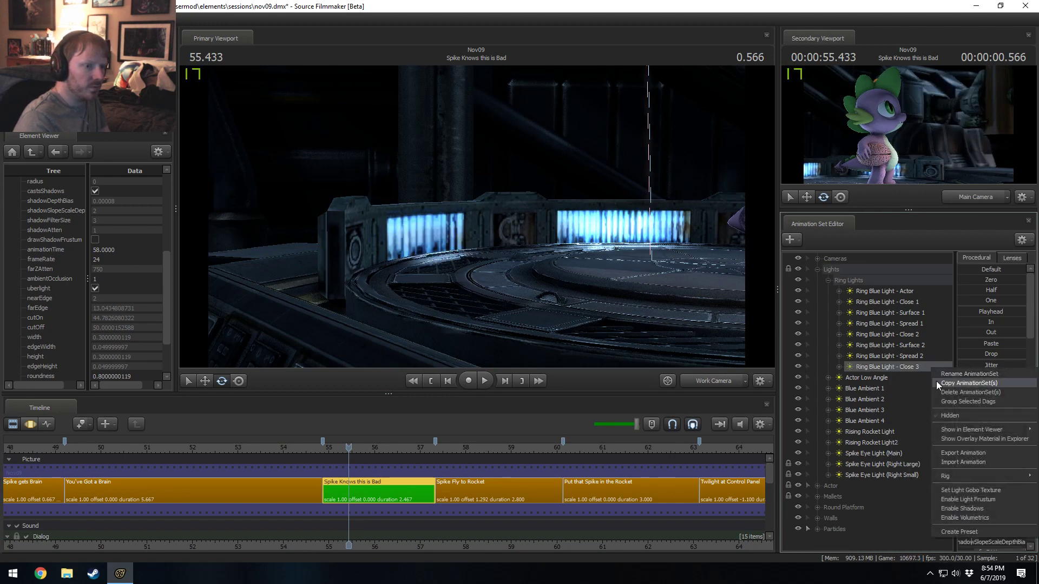
pyautogui.click(946, 393)
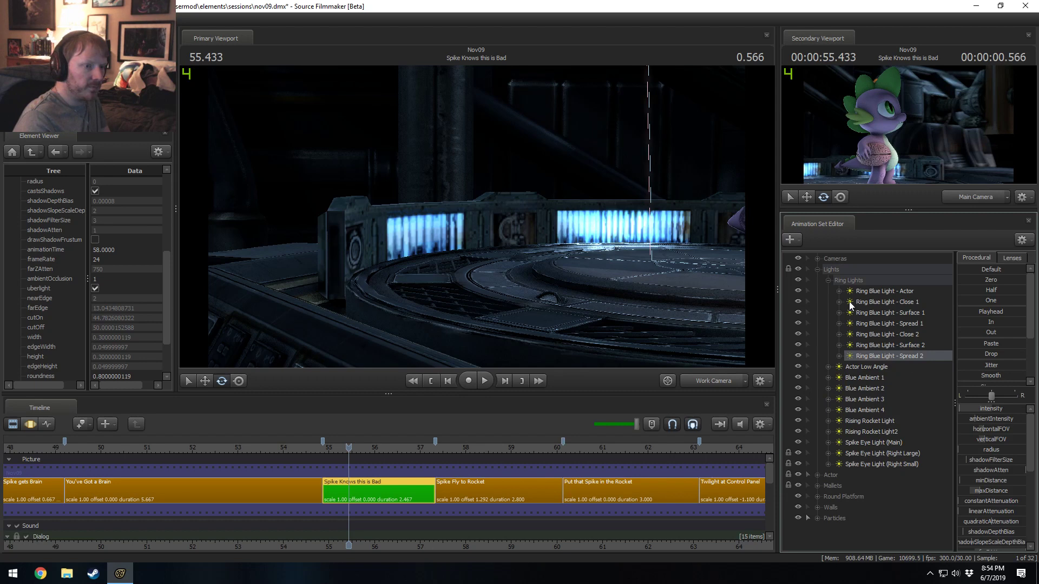
# - Toggle Ring Blue Light - Close 1 to check its effect, inspect the remaining ring lights, and collapse the Lights group
pyautogui.click(799, 302)
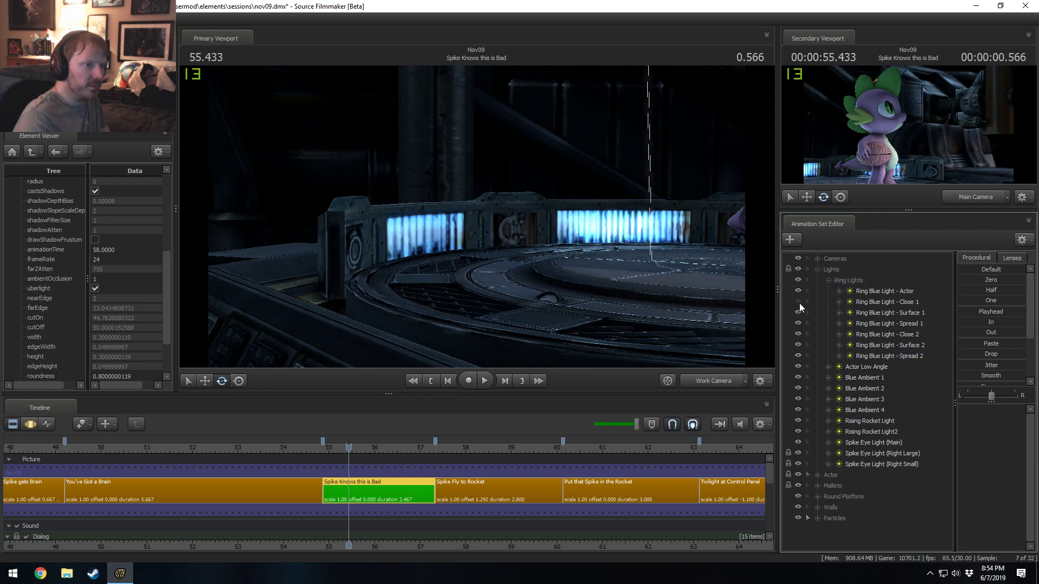
pyautogui.click(828, 280)
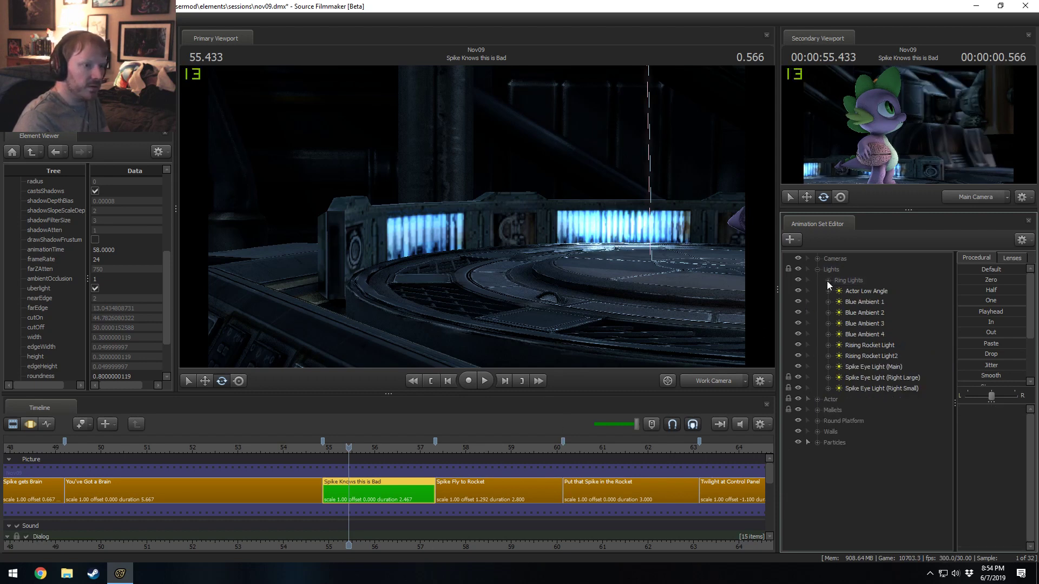
pyautogui.click(827, 280)
pyautogui.click(861, 294)
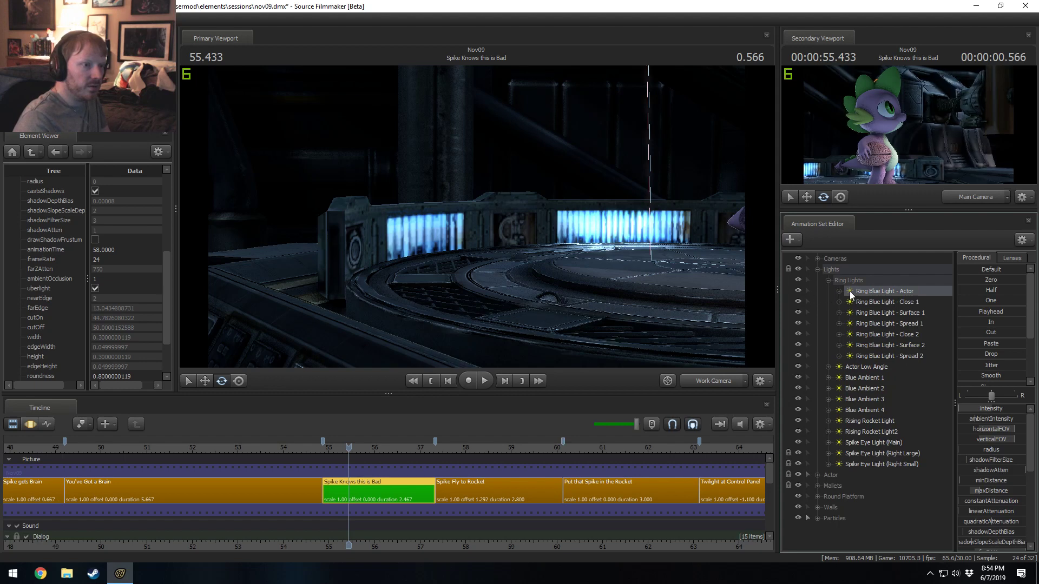
pyautogui.click(828, 280)
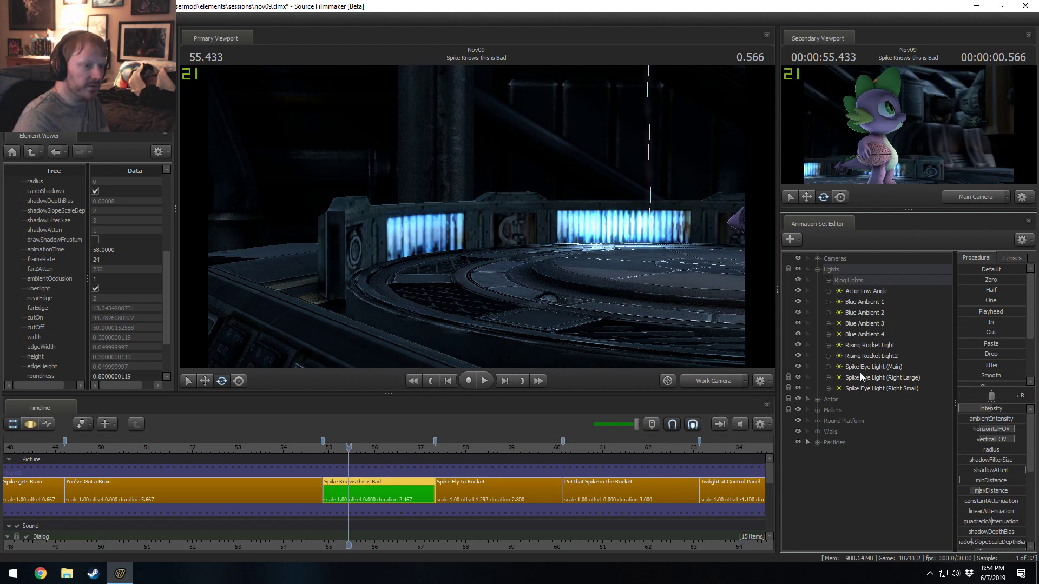
pyautogui.click(818, 270)
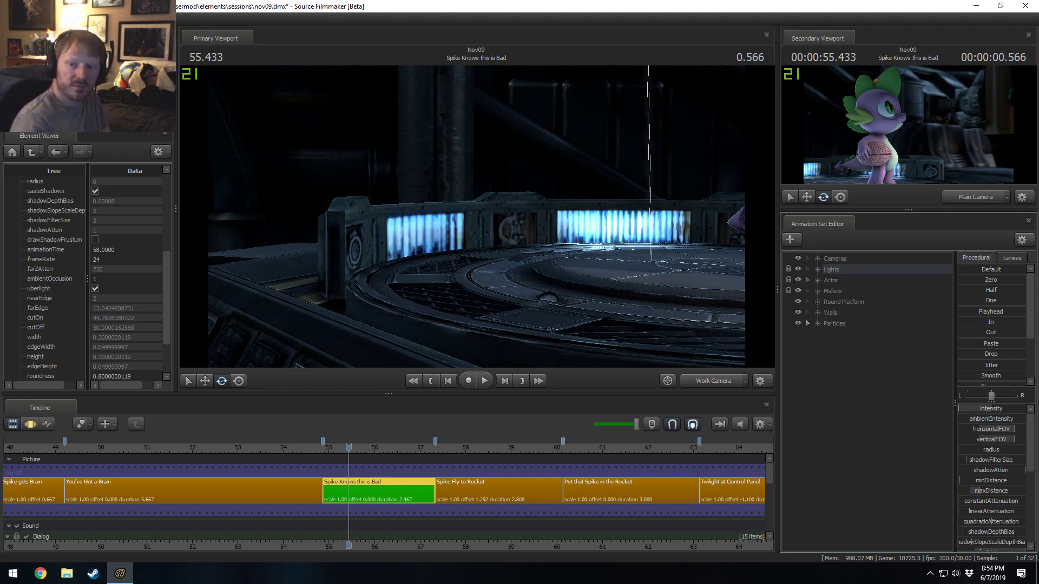
# - Review the shot through the main camera, playing from about 56.4 seconds into Spike Fly to Rocket, and save the session
pyautogui.click(382, 453)
pyautogui.click(715, 380)
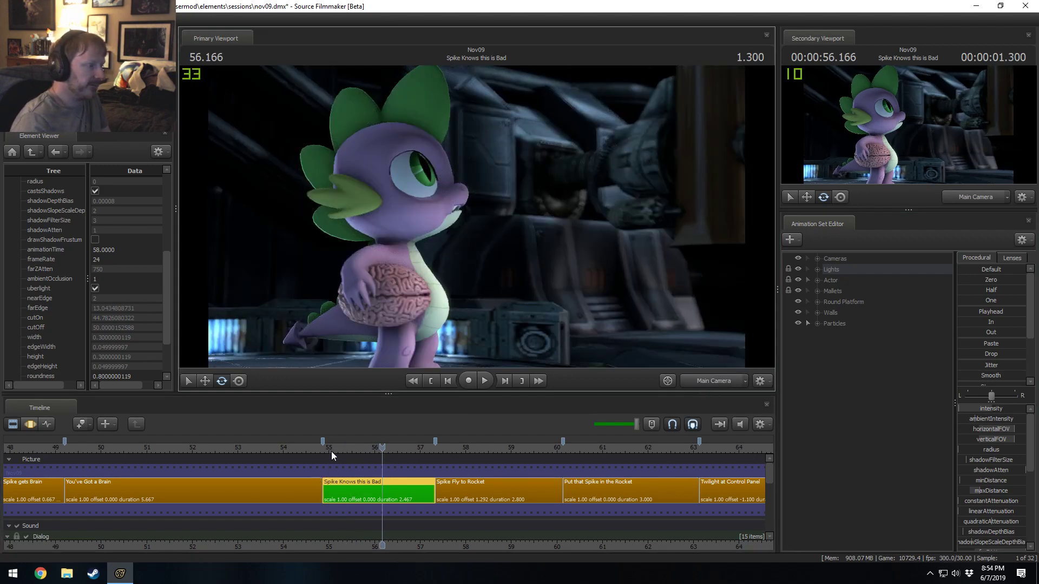
pyautogui.moveTo(331, 454); pyautogui.dragTo(442, 457)
pyautogui.click(395, 452)
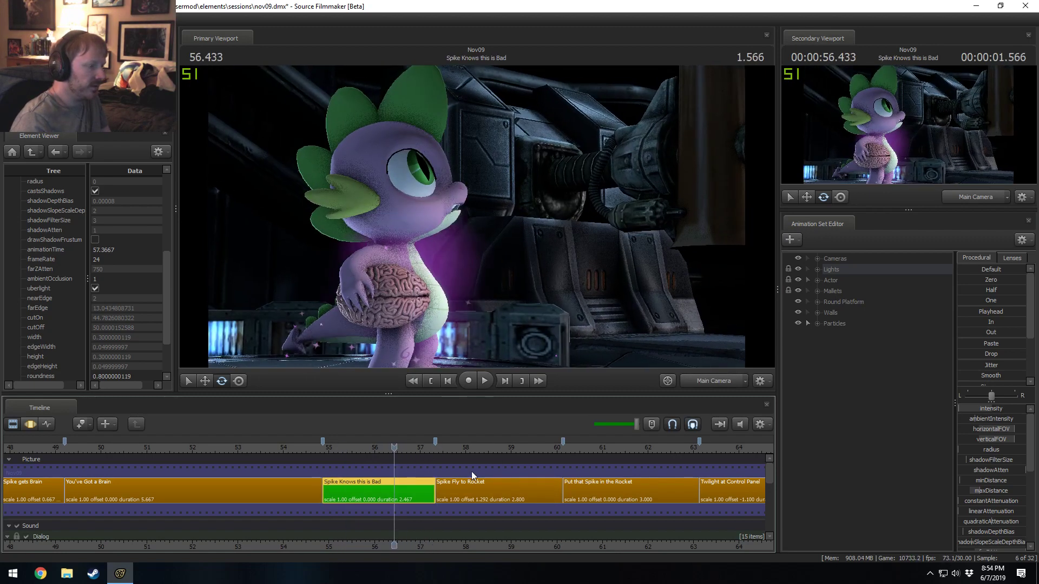
pyautogui.press('space')
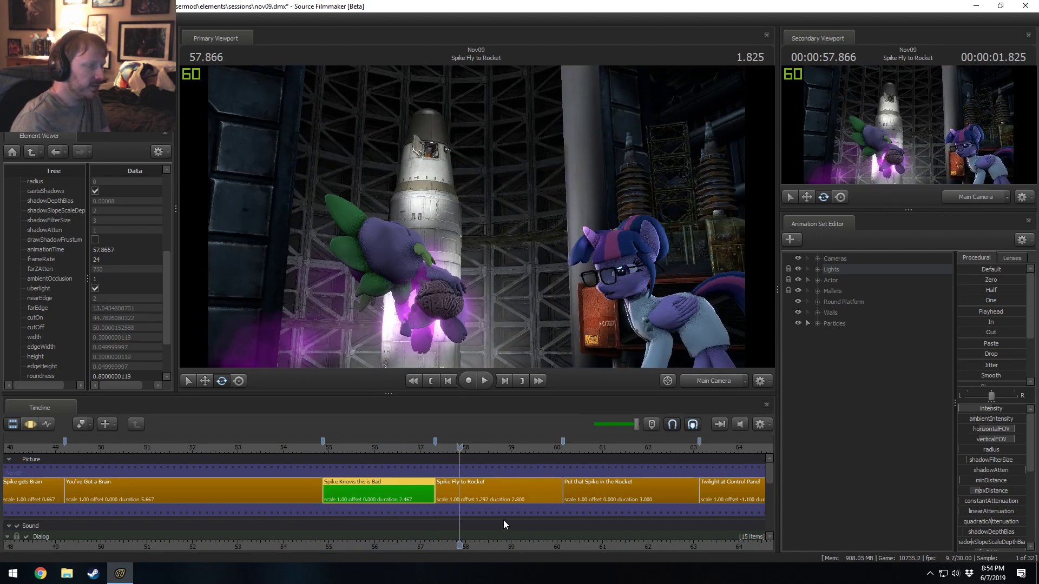
# - Replay Spike Knows this is Bad from about 55 seconds into Spike Fly to Rocket, stopping at about 58.6 seconds
pyautogui.click(328, 449)
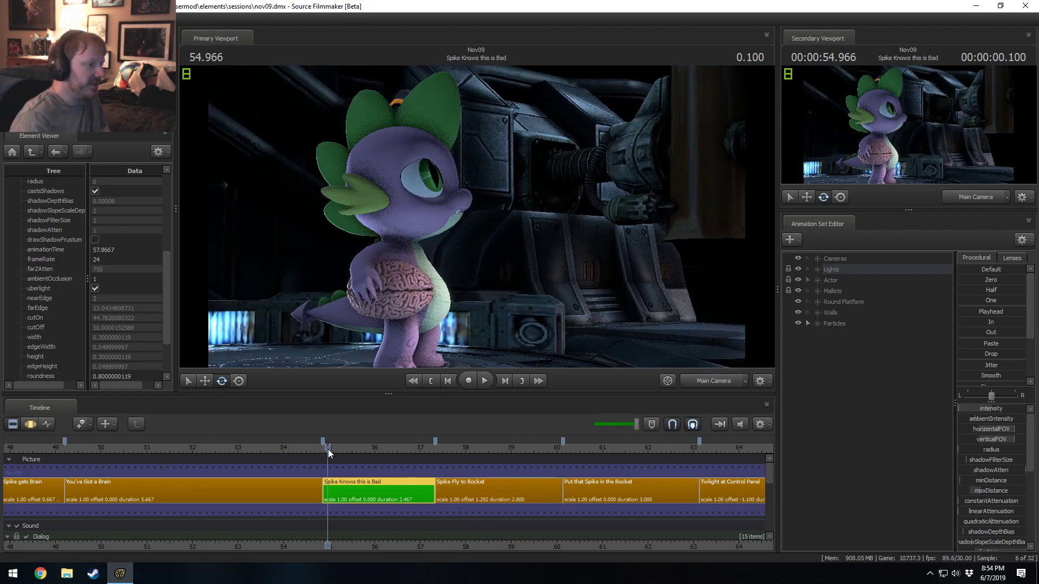
pyautogui.press('space')
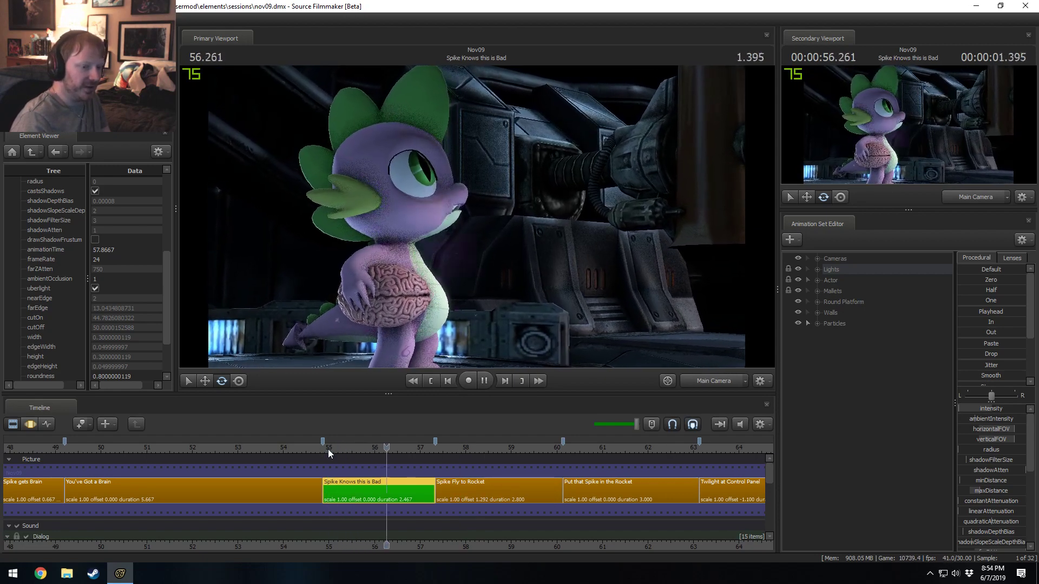
pyautogui.click(328, 449)
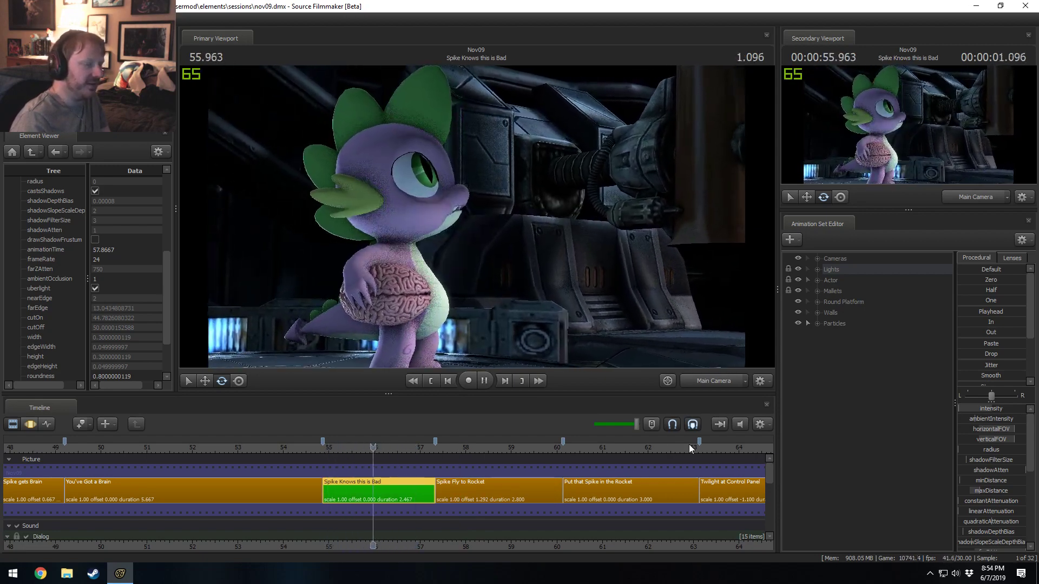
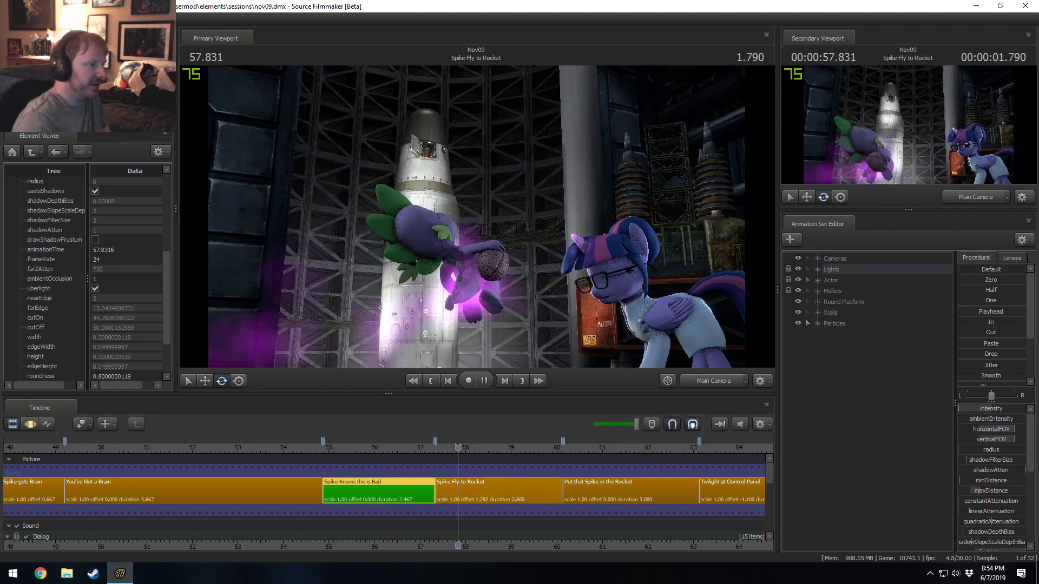
pyautogui.press('space')
# - Select the Spike Fly to Rocket shot, expand its Rocket group, and examine the rocket through the work camera
pyautogui.click(504, 502)
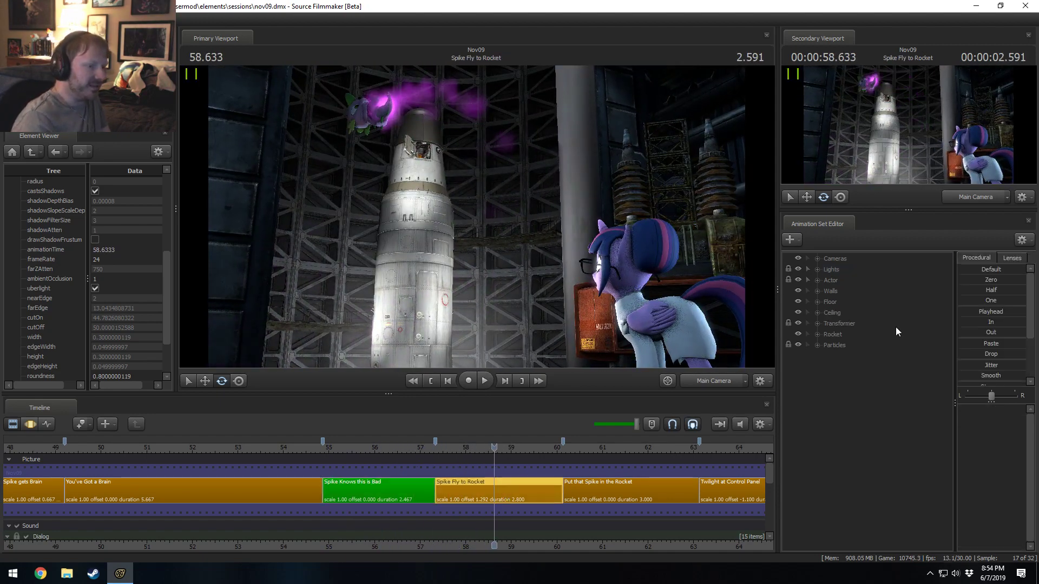
pyautogui.click(817, 344)
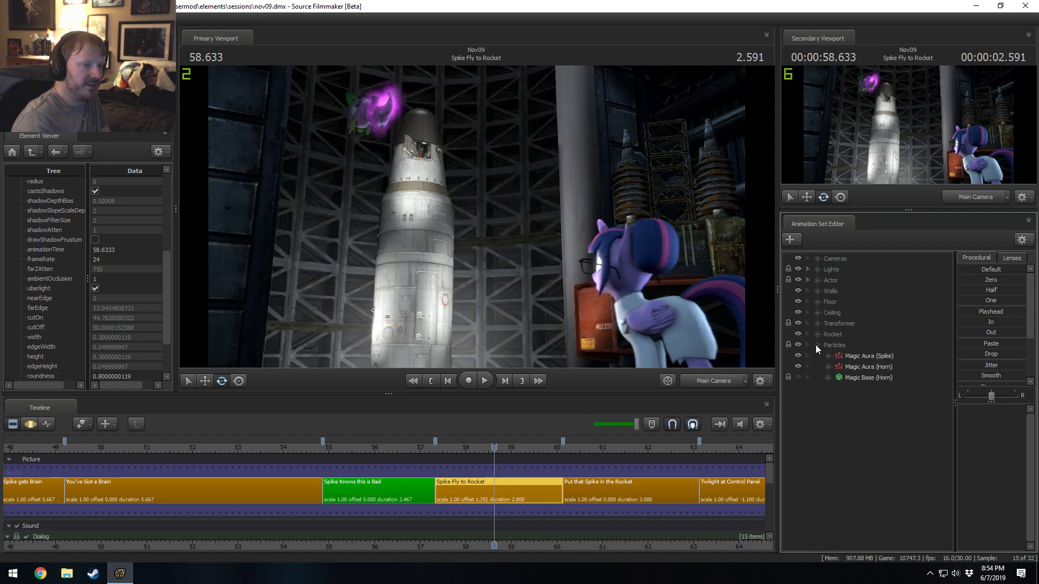
pyautogui.click(817, 334)
pyautogui.click(818, 422)
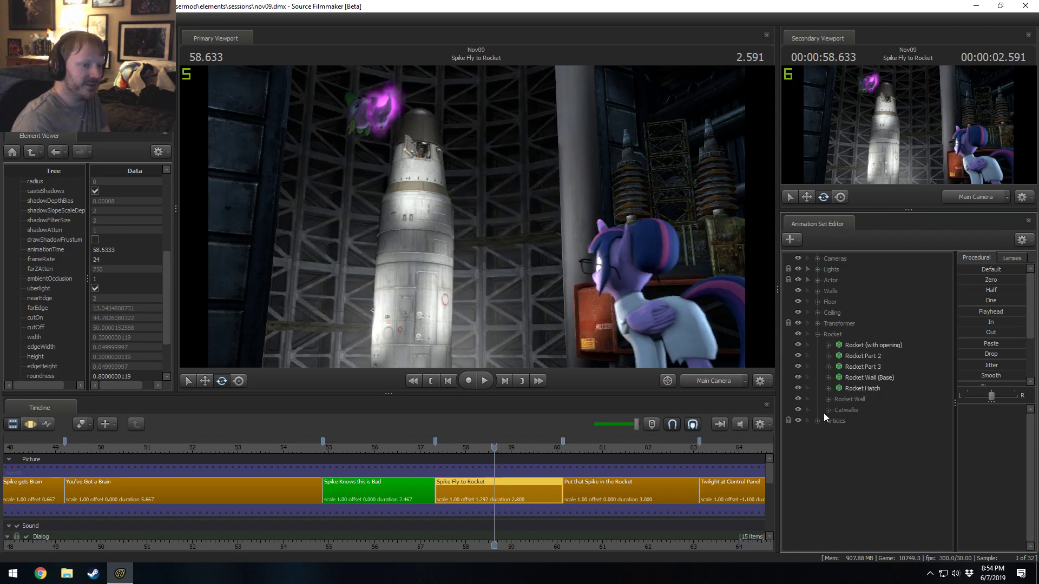
pyautogui.click(722, 385)
pyautogui.moveTo(638, 292); pyautogui.dragTo(575, 227)
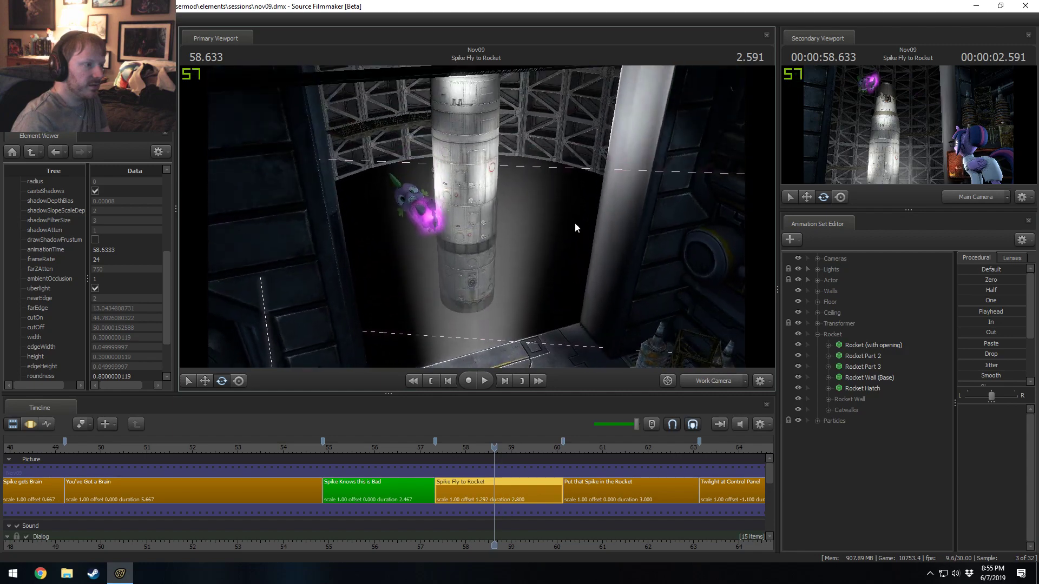
# - Toggle the visibility of Rocket Part 3 and Rocket Wall (Base) to check their effect through the main camera, and select Rocket Hatch
pyautogui.click(797, 366)
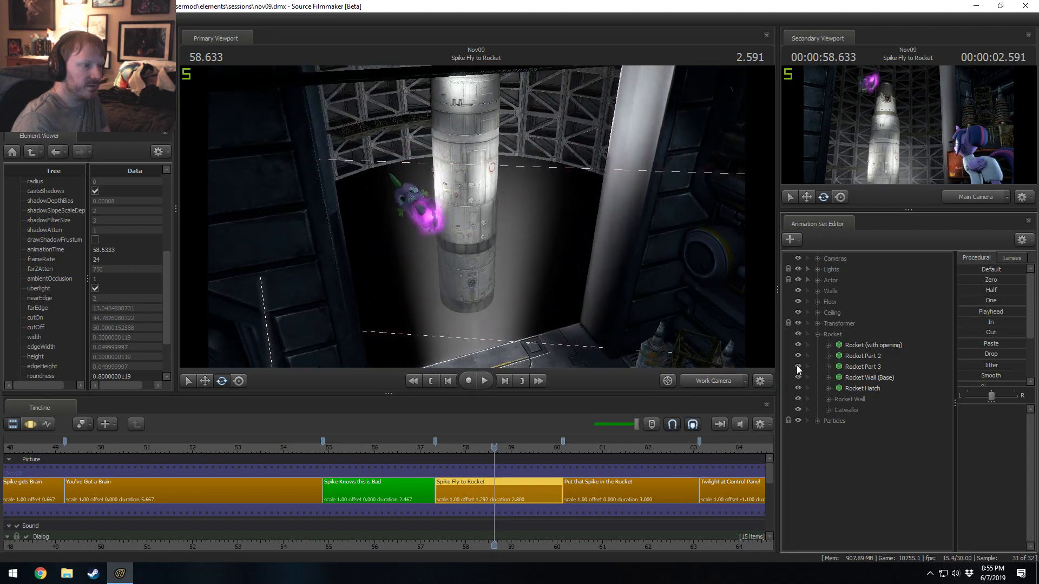
pyautogui.click(722, 379)
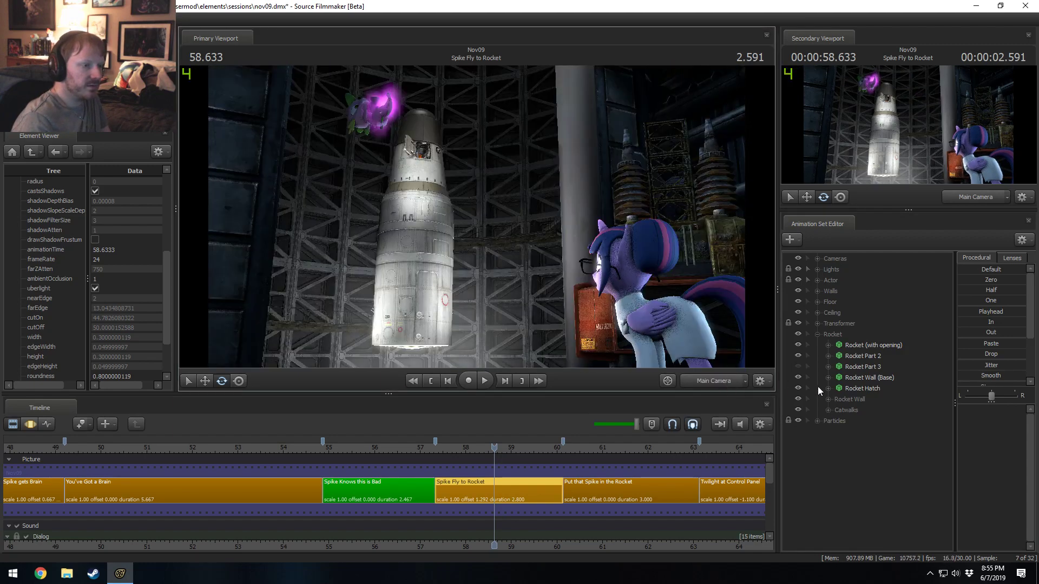
pyautogui.click(797, 367)
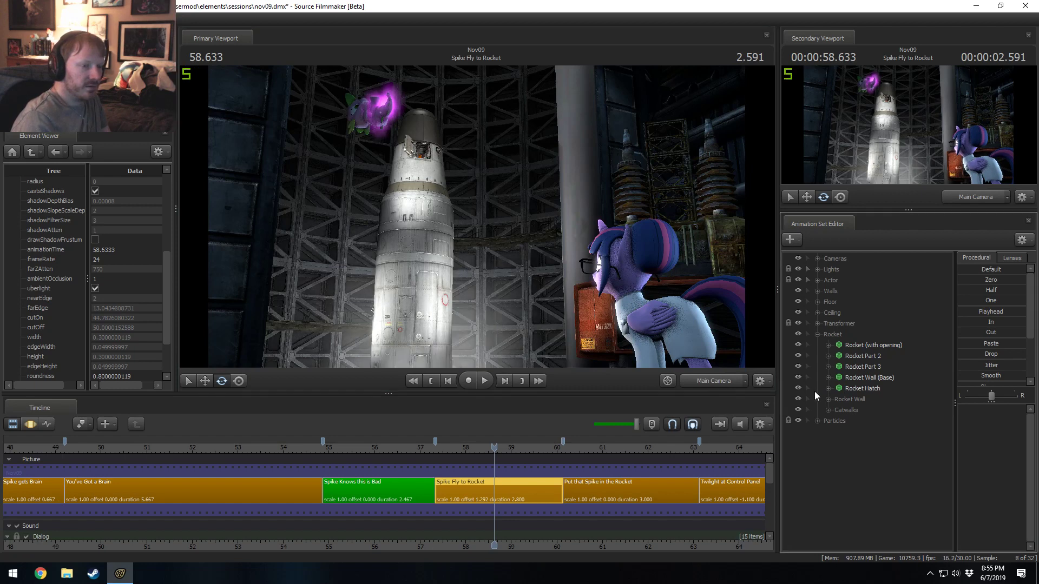
pyautogui.click(798, 377)
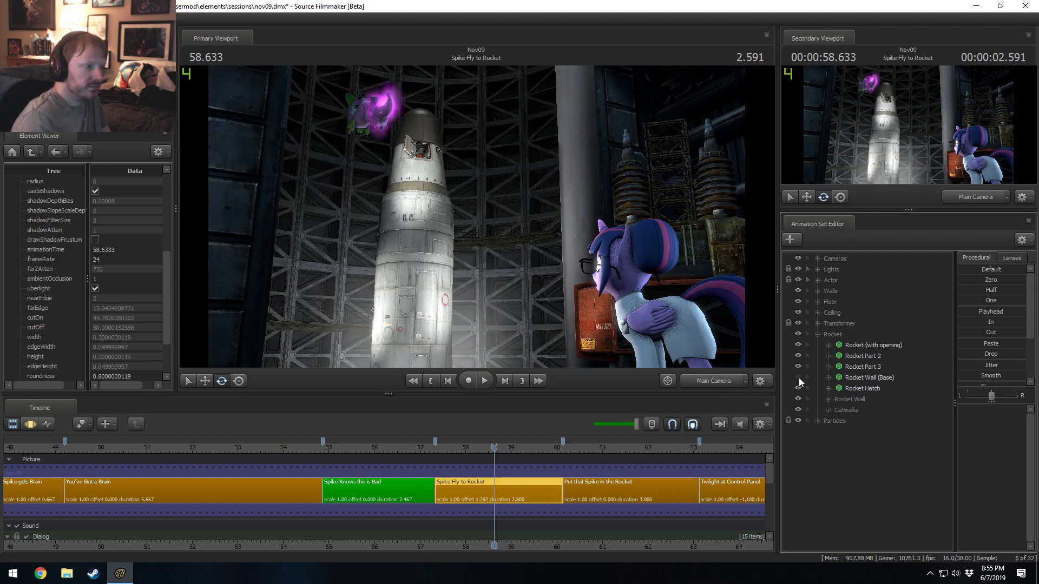
pyautogui.click(798, 378)
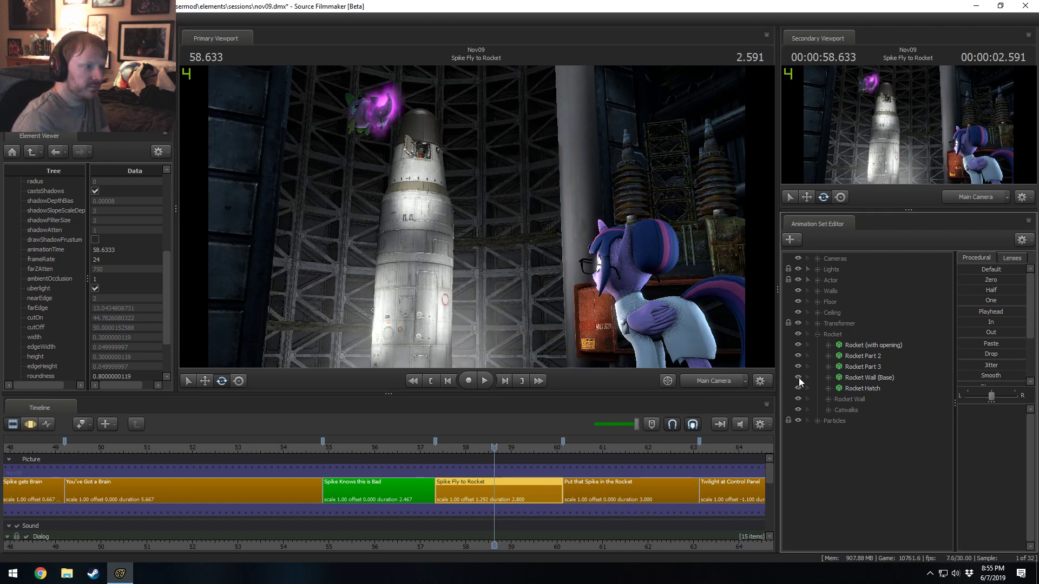
pyautogui.click(865, 388)
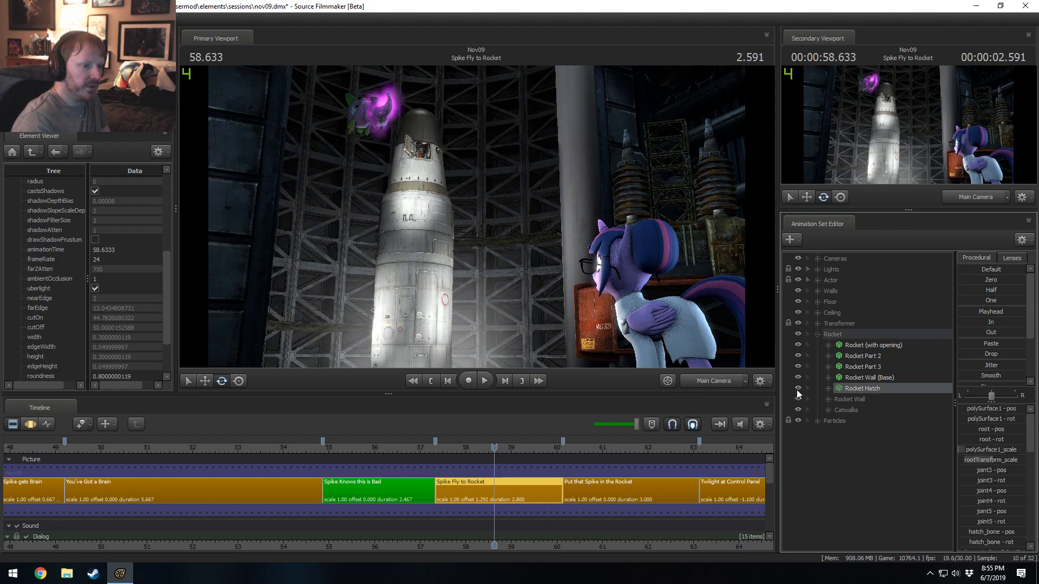
# - View the Rocket Wall group through the work camera with lighting disabled, and make its pieces selectable in the viewport for motion editing
pyautogui.click(849, 400)
pyautogui.click(709, 380)
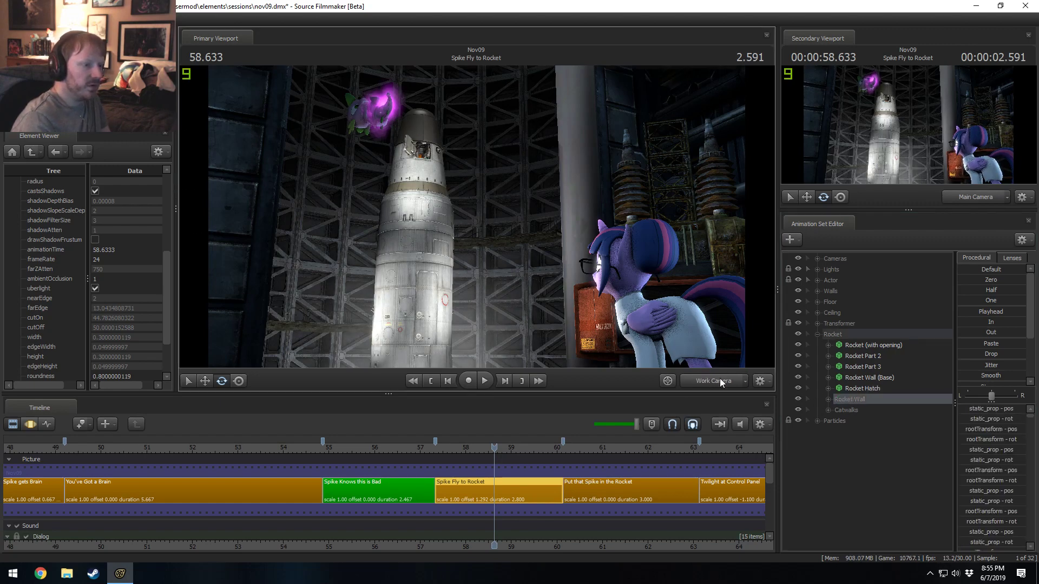
pyautogui.moveTo(382, 193); pyautogui.dragTo(477, 221)
pyautogui.rightClick(477, 221)
pyautogui.click(503, 247)
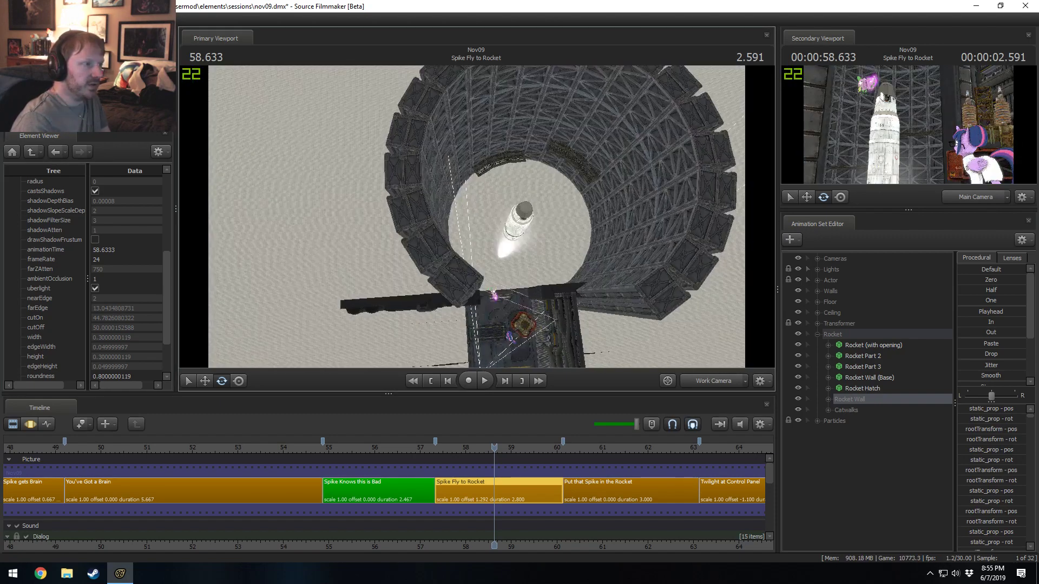
pyautogui.click(459, 176)
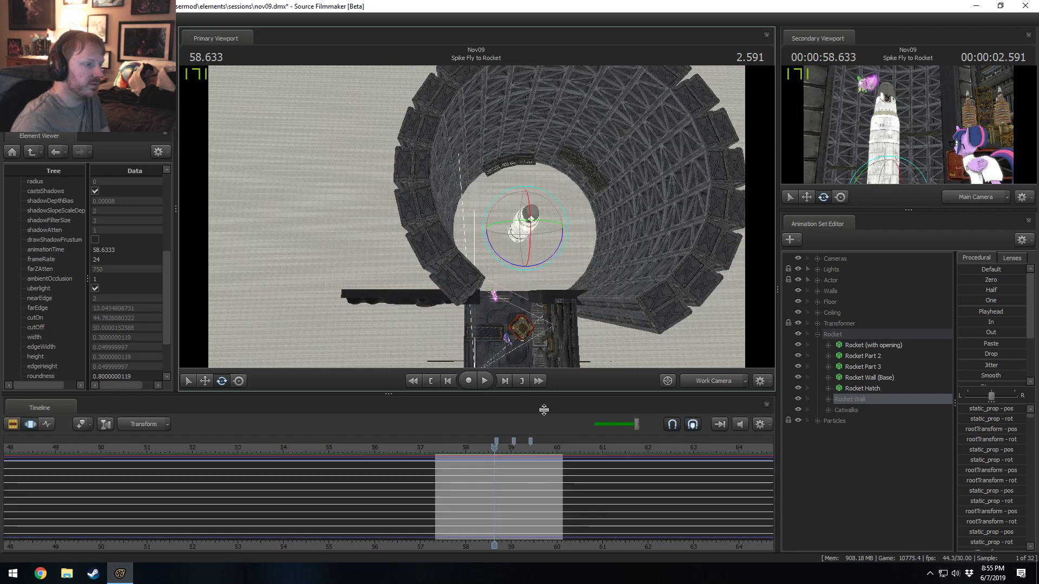
pyautogui.click(808, 399)
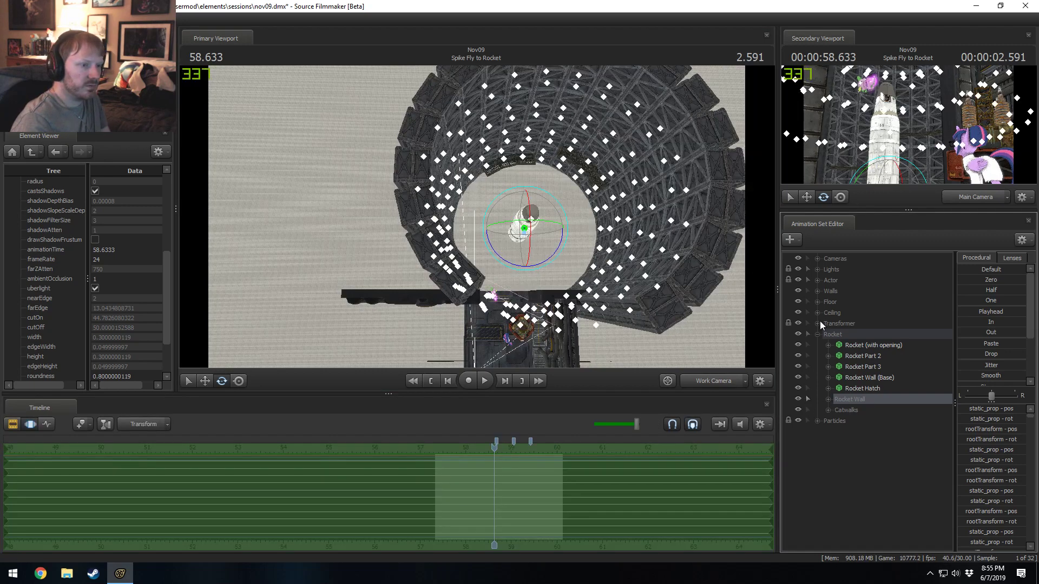
# - Move one section of Rocket Wall pieces, including 4 to 6, outside the silo ring and re-enable lighting to check the shot
pyautogui.moveTo(504, 157)
pyautogui.mouseDown()
pyautogui.moveTo(477, 220)
pyautogui.moveTo(447, 224)
pyautogui.moveTo(408, 196)
pyautogui.moveTo(323, 198)
pyautogui.mouseUp()
pyautogui.click(478, 238)
pyautogui.hotkey('ctrl', 'z')
pyautogui.click(471, 221)
pyautogui.moveTo(429, 249)
pyautogui.mouseDown()
pyautogui.moveTo(476, 230)
pyautogui.moveTo(456, 245)
pyautogui.moveTo(306, 238)
pyautogui.mouseUp()
pyautogui.rightClick(521, 217)
pyautogui.click(622, 248)
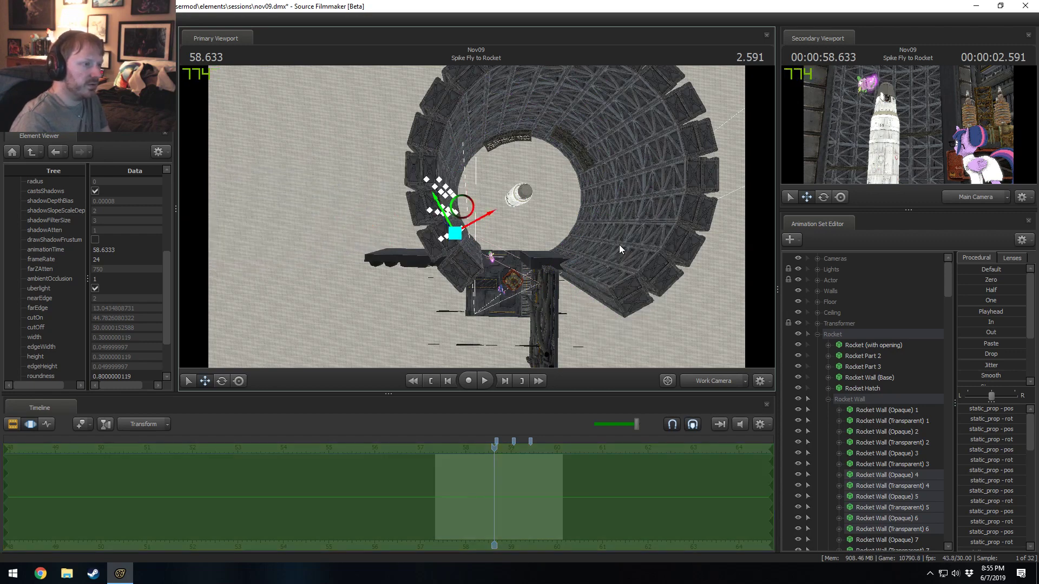
pyautogui.moveTo(463, 214); pyautogui.dragTo(325, 191)
pyautogui.moveTo(472, 210); pyautogui.dragTo(285, 205)
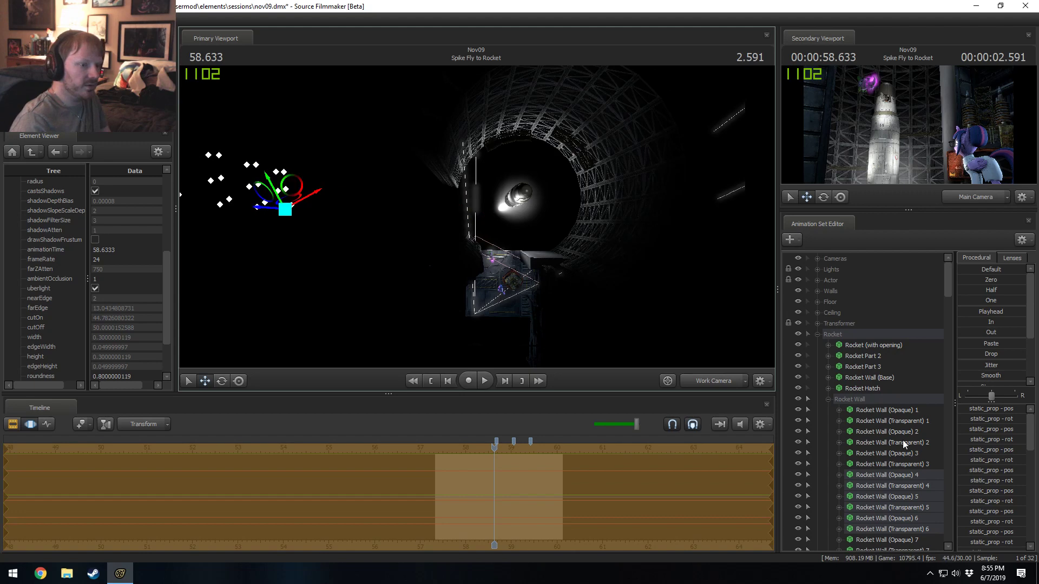
# - Delete the opaque and transparent Rocket Wall pieces 4 to 6, 40 to 42, 55 to 57, 74, 86 and 91
pyautogui.scroll(-5, 903, 440)
pyautogui.click(913, 312)
pyautogui.keyDown('ctrl'); pyautogui.click(915, 324); pyautogui.keyUp('ctrl')
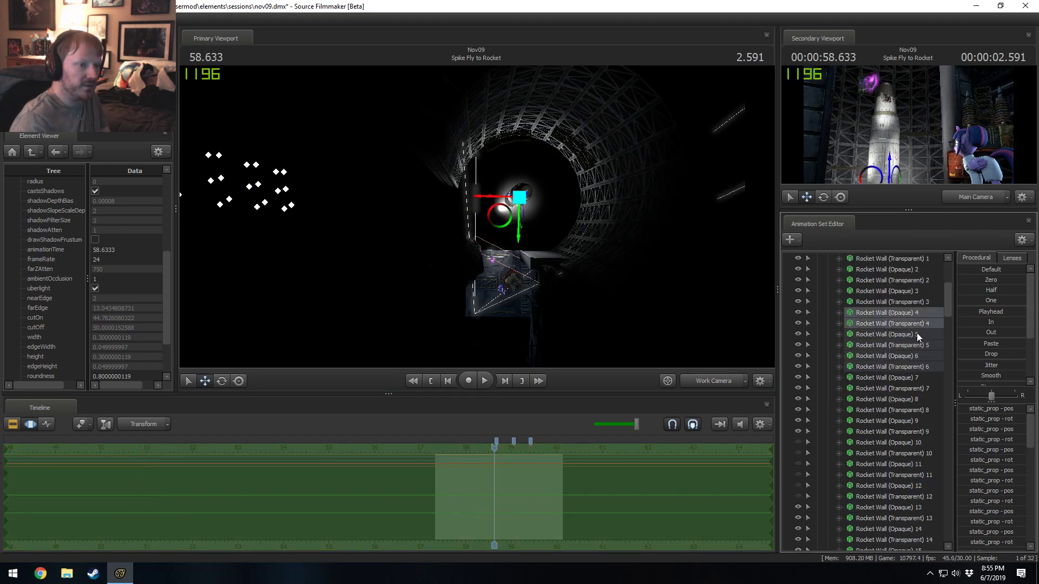
pyautogui.keyDown('ctrl'); pyautogui.click(920, 367); pyautogui.keyUp('ctrl')
pyautogui.scroll(-20, 918, 371)
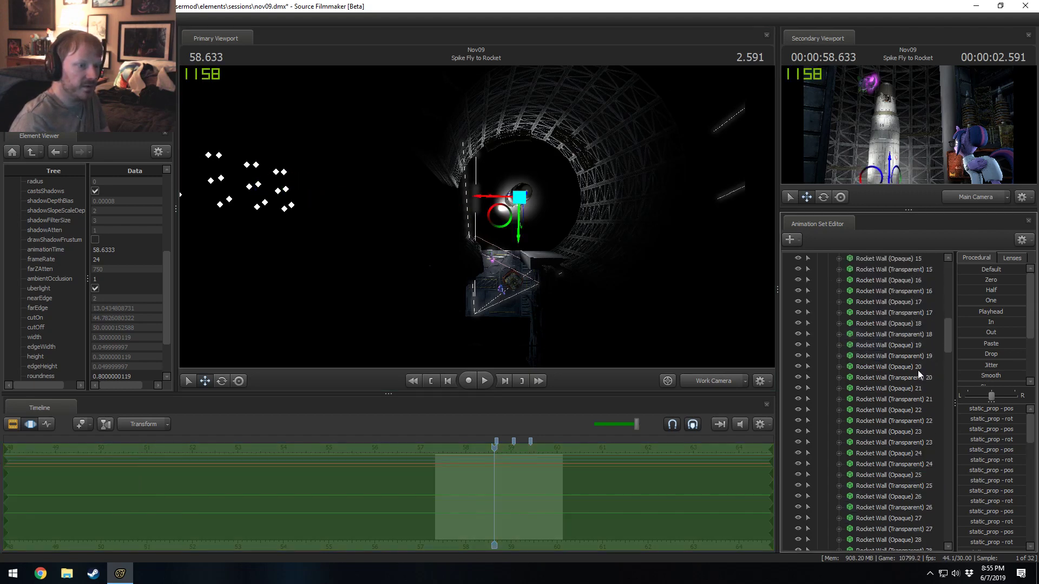
pyautogui.moveTo(904, 411); pyautogui.dragTo(900, 495)
pyautogui.scroll(-12, 895, 475)
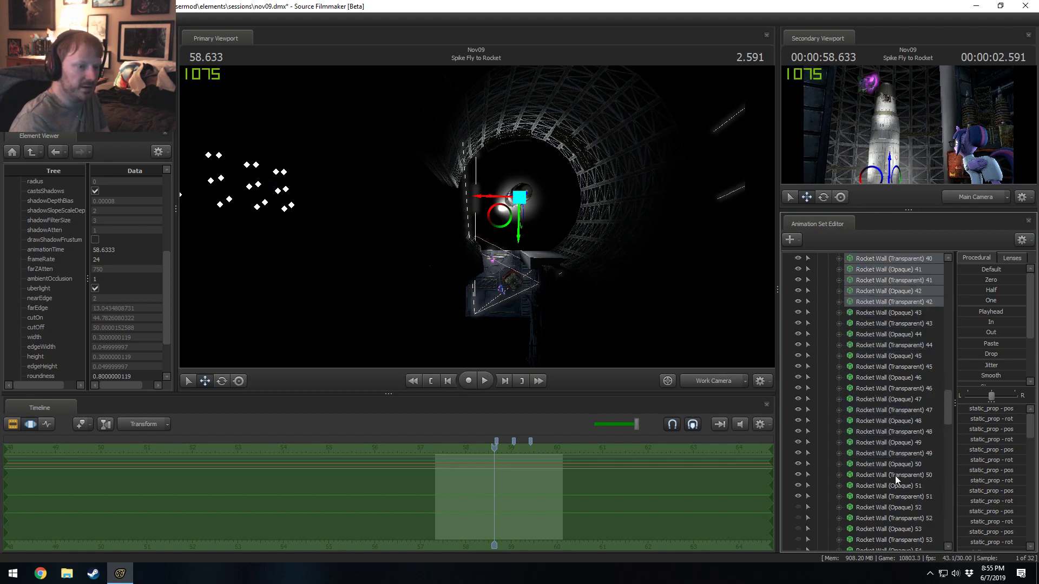
pyautogui.moveTo(897, 380); pyautogui.dragTo(913, 428)
pyautogui.scroll(-8, 913, 428)
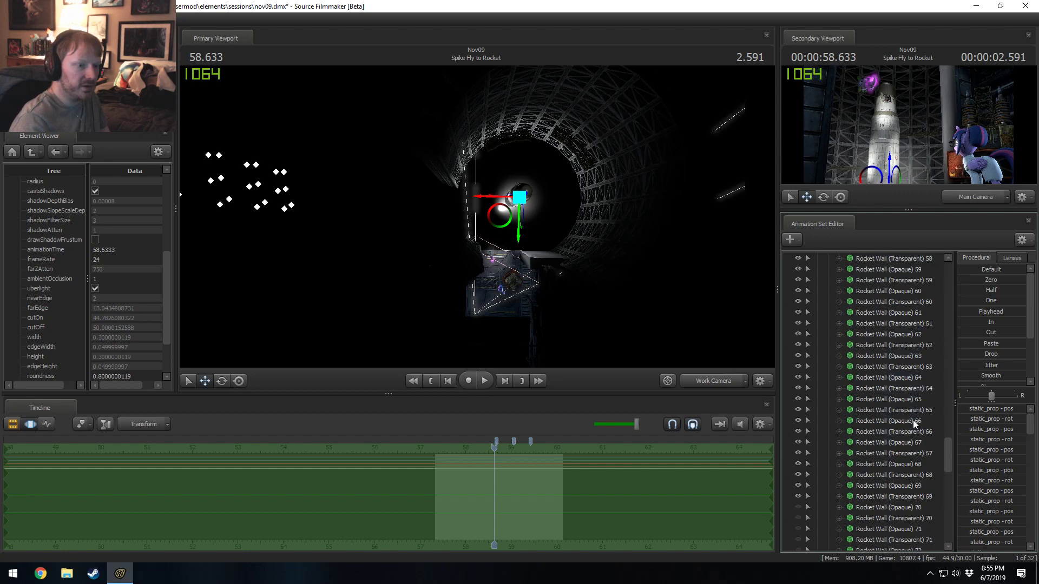
pyautogui.moveTo(898, 301); pyautogui.dragTo(893, 307)
pyautogui.keyDown('ctrl'); pyautogui.click(895, 304); pyautogui.keyUp('ctrl')
pyautogui.keyDown('ctrl'); pyautogui.click(897, 314); pyautogui.keyUp('ctrl')
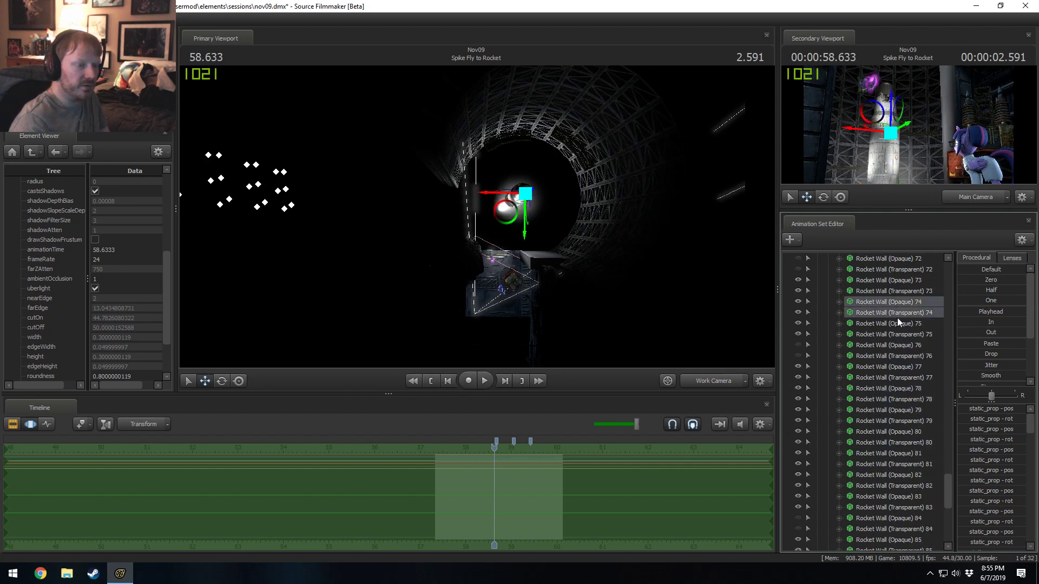
pyautogui.scroll(-7, 897, 320)
pyautogui.keyDown('ctrl'); pyautogui.click(912, 303); pyautogui.keyUp('ctrl')
pyautogui.keyDown('ctrl'); pyautogui.click(913, 293); pyautogui.keyUp('ctrl')
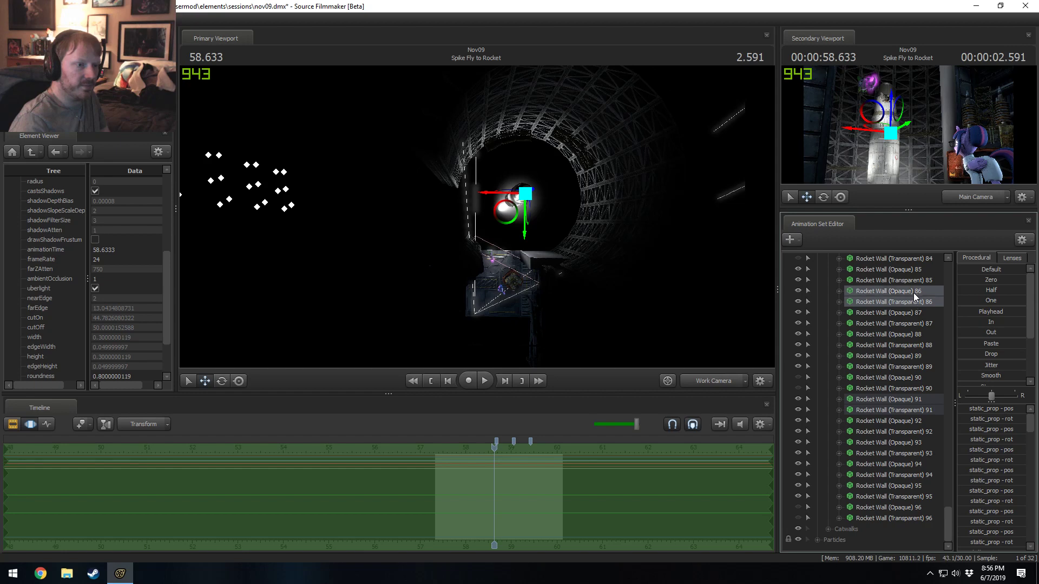
pyautogui.keyDown('ctrl'); pyautogui.click(903, 399); pyautogui.keyUp('ctrl')
pyautogui.keyDown('ctrl'); pyautogui.click(904, 409); pyautogui.keyUp('ctrl')
pyautogui.rightClick(903, 406)
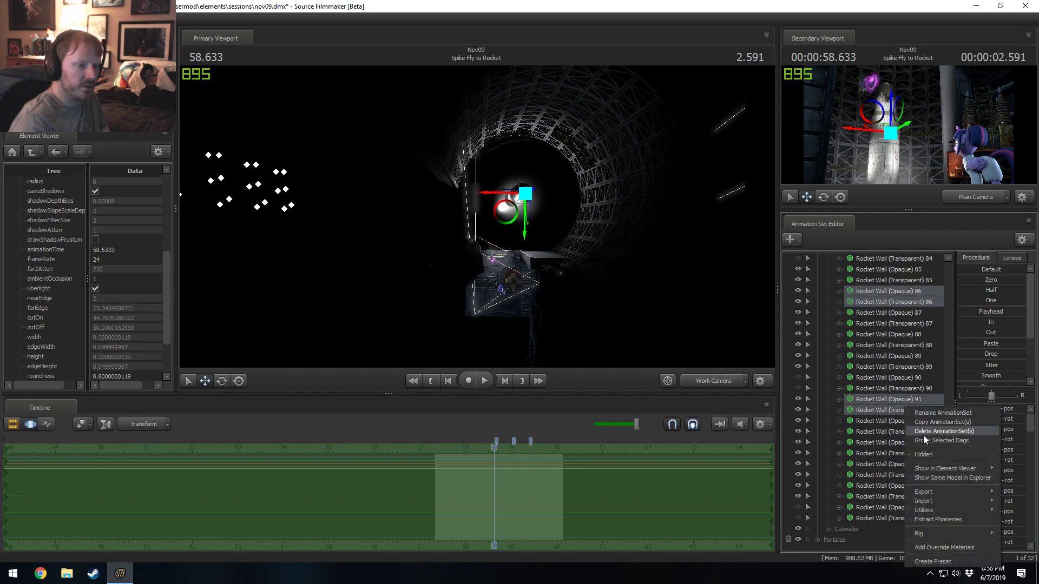
pyautogui.click(923, 435)
# - Delete the hidden opaque and transparent Rocket Wall pieces 10 to 12 and 34 to 36
pyautogui.scroll(20, 877, 350)
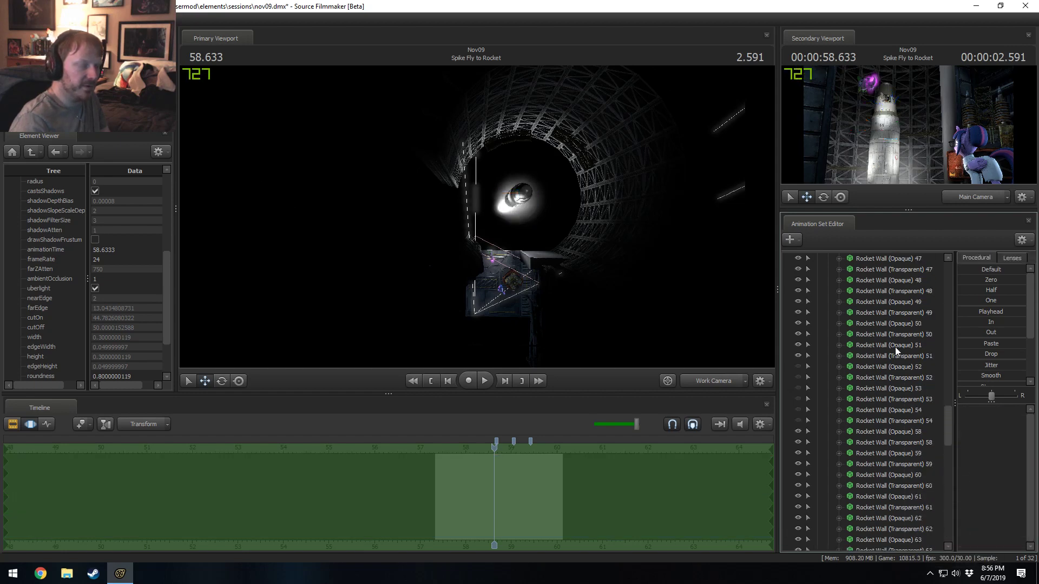
pyautogui.scroll(8, 882, 360)
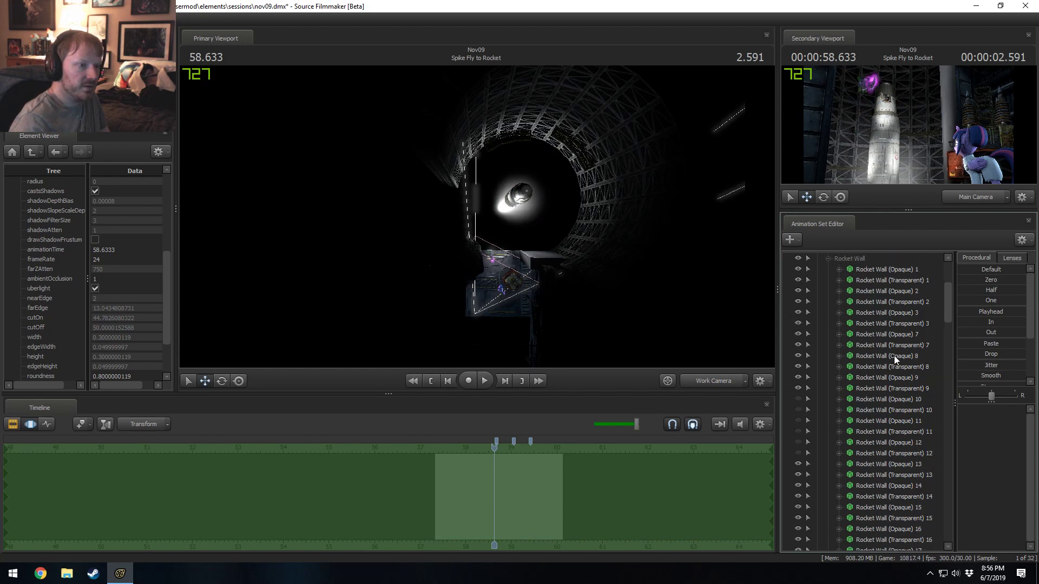
pyautogui.moveTo(877, 305); pyautogui.dragTo(901, 355)
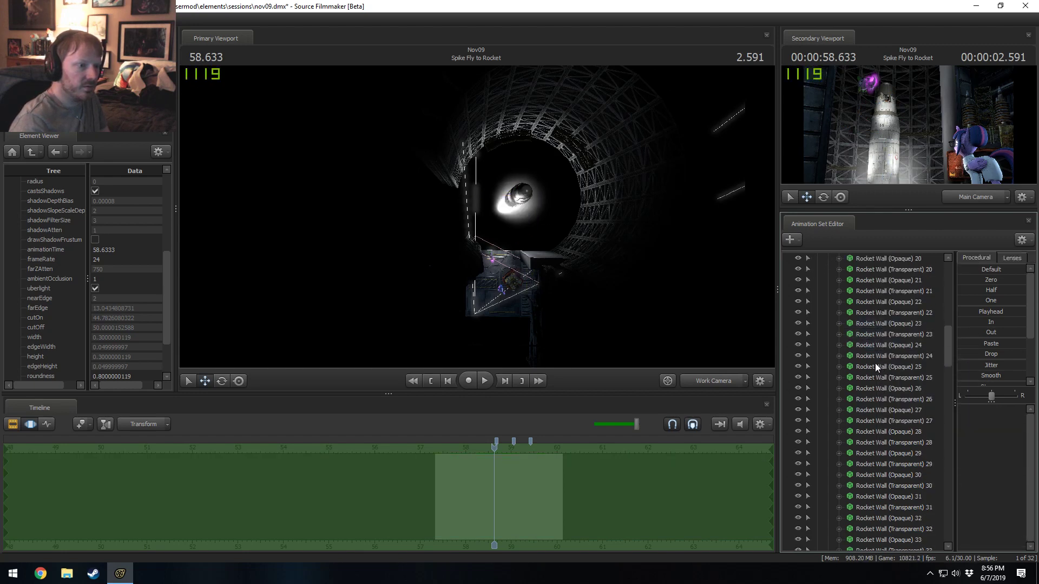
pyautogui.scroll(-13, 875, 360)
pyautogui.click(872, 399)
pyautogui.keyDown('shift'); pyautogui.click(871, 453); pyautogui.keyUp('shift')
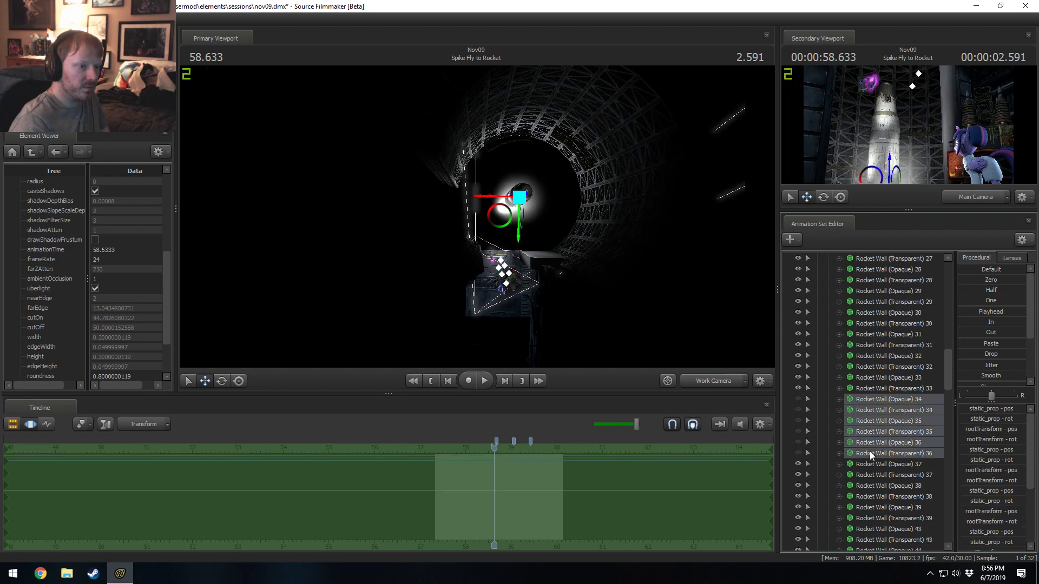
pyautogui.rightClick(872, 420)
pyautogui.click(910, 446)
# - Delete the hidden opaque and transparent Rocket Wall pieces 52 to 54
pyautogui.scroll(-11, 895, 433)
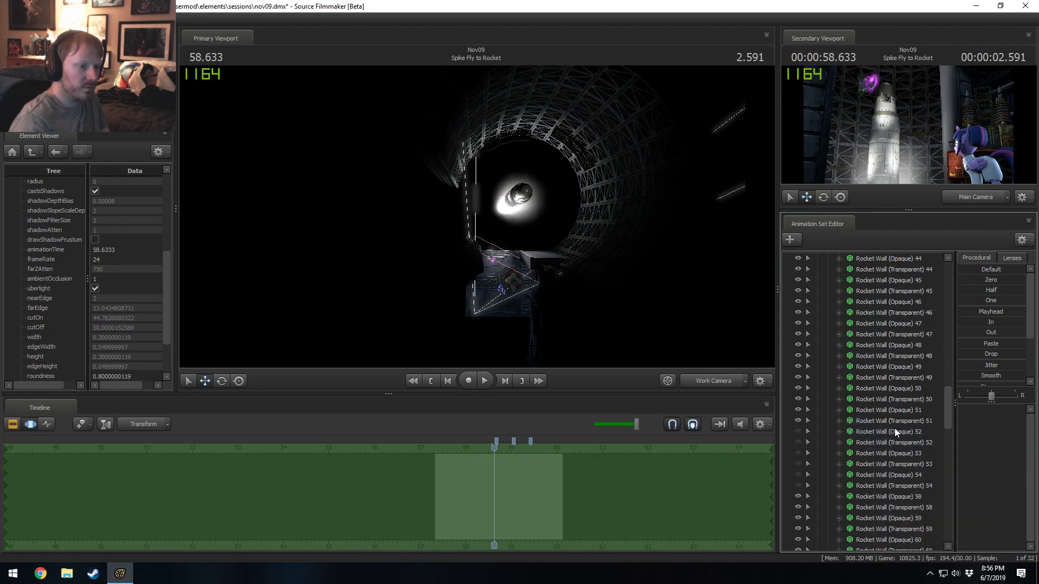
pyautogui.click(867, 302)
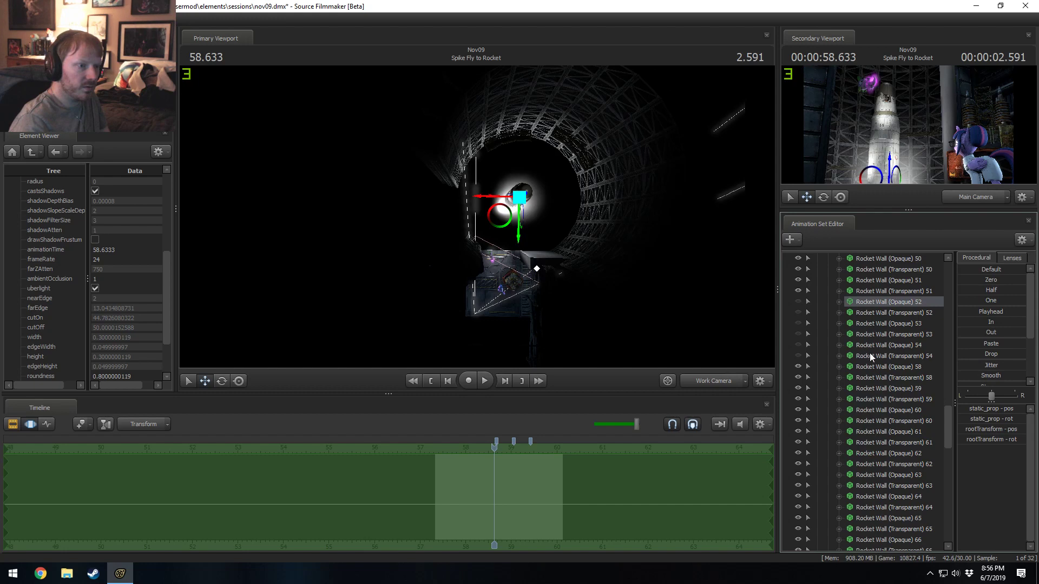
pyautogui.keyDown('shift'); pyautogui.click(869, 355); pyautogui.keyUp('shift')
pyautogui.rightClick(875, 331)
pyautogui.click(898, 354)
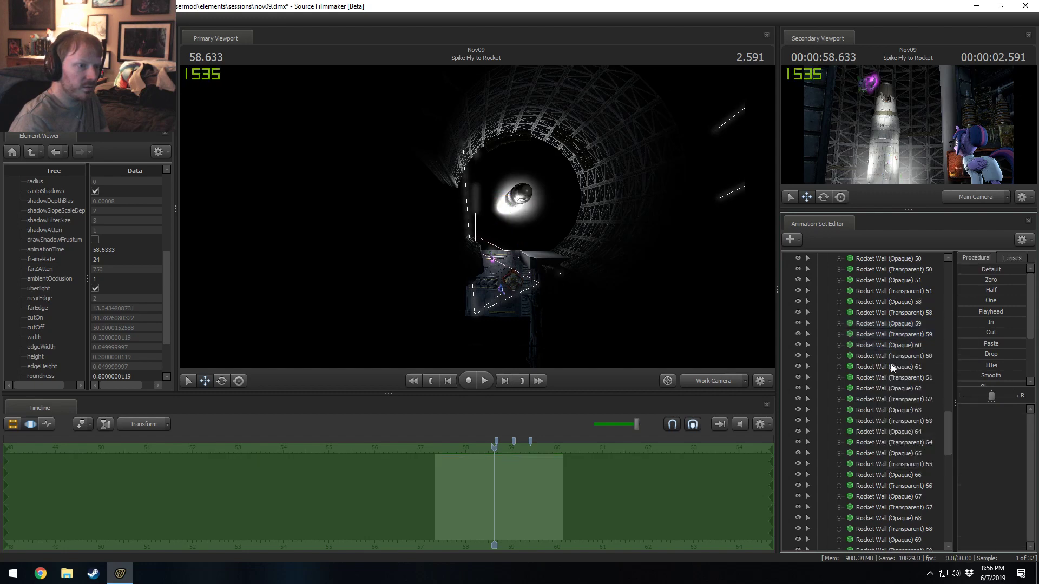
# - Delete the hidden opaque and transparent Rocket Wall pieces 70 to 72 and 76
pyautogui.scroll(-8, 890, 365)
pyautogui.click(872, 303)
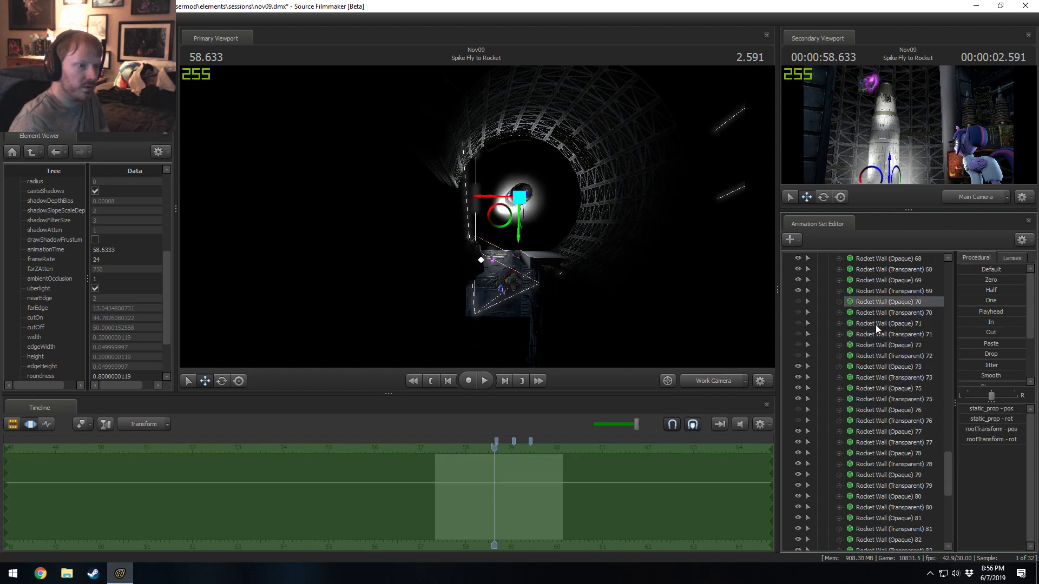
pyautogui.keyDown('shift'); pyautogui.click(871, 356); pyautogui.keyUp('shift')
pyautogui.keyDown('ctrl'); pyautogui.click(863, 410); pyautogui.keyUp('ctrl')
pyautogui.keyDown('ctrl'); pyautogui.click(865, 419); pyautogui.keyUp('ctrl')
pyautogui.rightClick(865, 419)
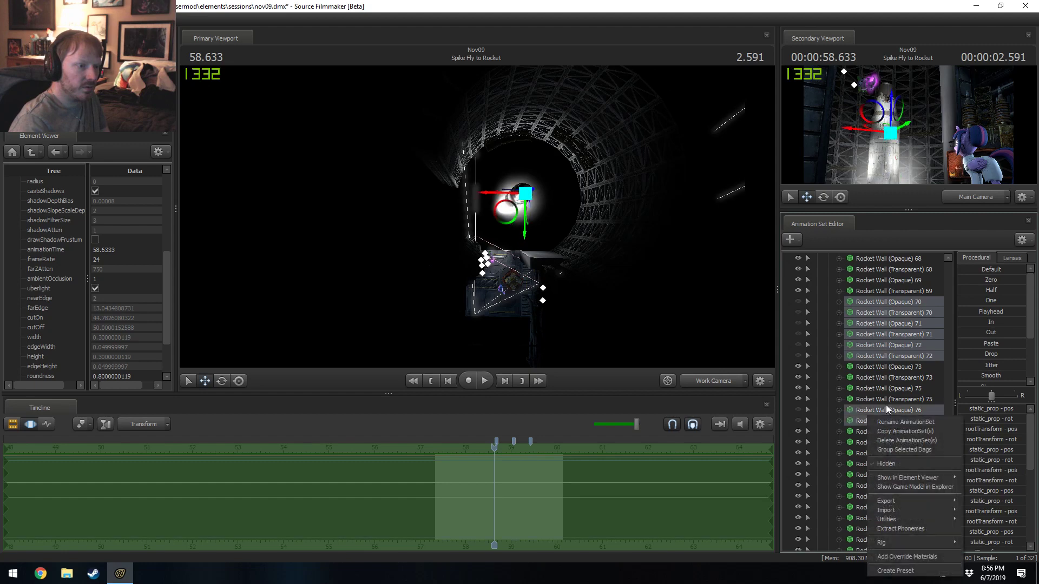
pyautogui.click(891, 440)
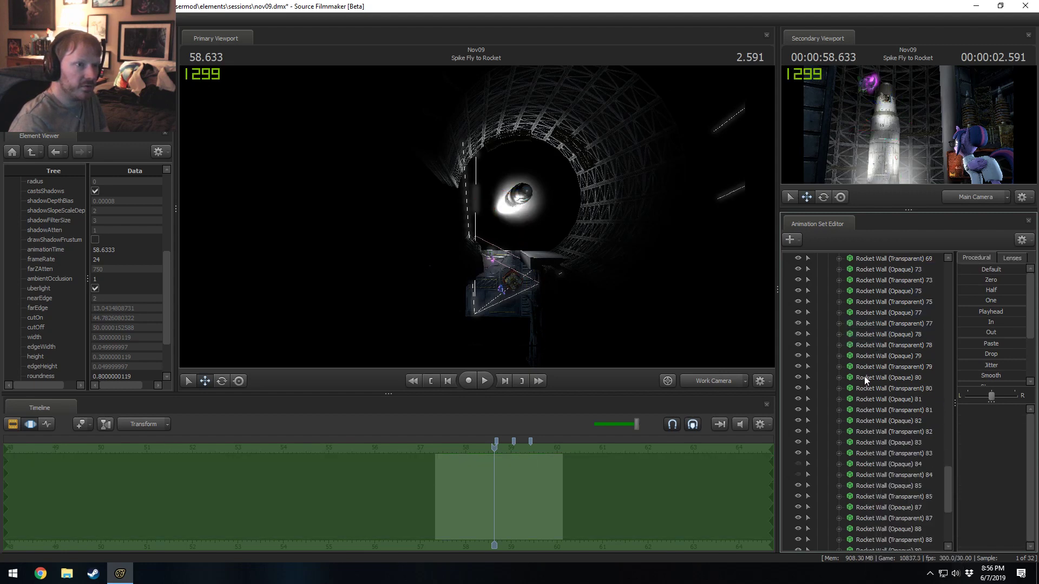
# - Delete the hidden opaque and transparent Rocket Wall pieces 84, 90 and 96
pyautogui.scroll(-5, 864, 375)
pyautogui.click(880, 334)
pyautogui.keyDown('ctrl'); pyautogui.click(875, 346); pyautogui.keyUp('ctrl')
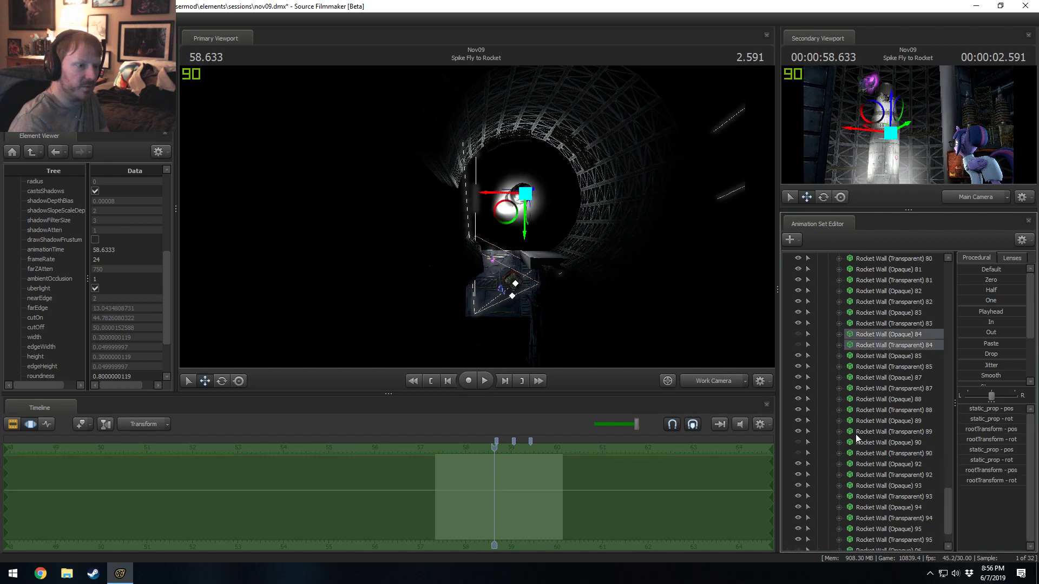
pyautogui.keyDown('ctrl'); pyautogui.click(859, 443); pyautogui.keyUp('ctrl')
pyautogui.keyDown('ctrl'); pyautogui.click(865, 453); pyautogui.keyUp('ctrl')
pyautogui.scroll(-2, 864, 458)
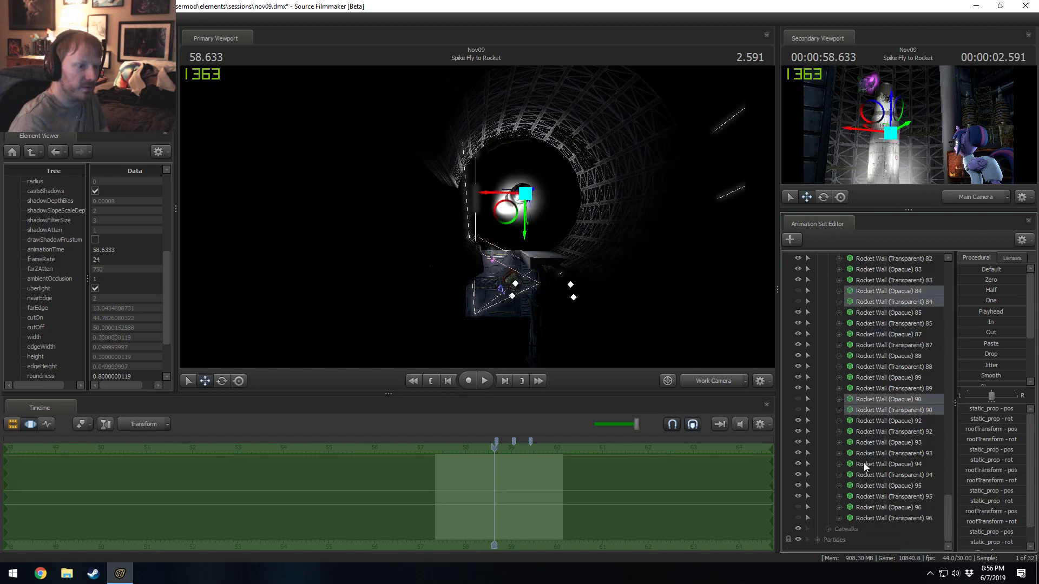
pyautogui.keyDown('ctrl'); pyautogui.click(863, 507); pyautogui.keyUp('ctrl')
pyautogui.keyDown('ctrl'); pyautogui.click(864, 516); pyautogui.keyUp('ctrl')
pyautogui.rightClick(865, 518)
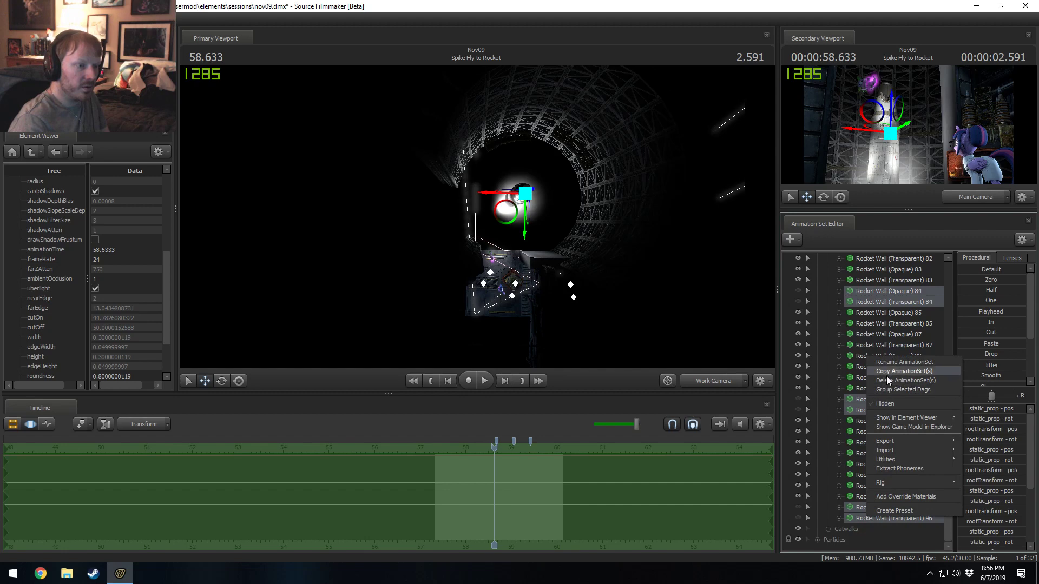
pyautogui.click(887, 380)
# - Turn off lighting in the primary viewport to view the rocket wall ring fully lit from above
pyautogui.moveTo(599, 271); pyautogui.dragTo(482, 220)
pyautogui.rightClick(607, 175)
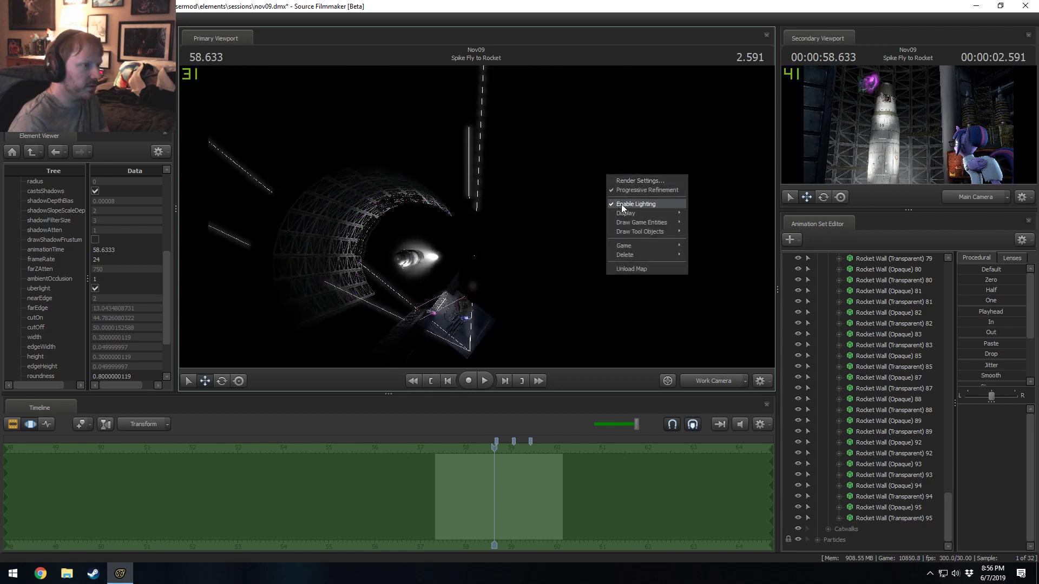
pyautogui.click(622, 206)
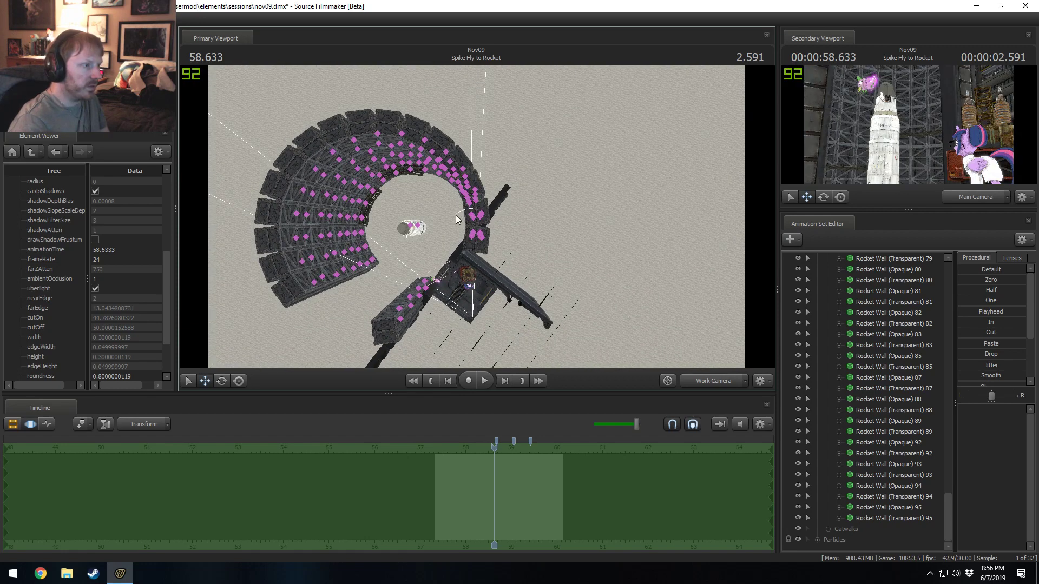
# - Move the wall column at the ring's open side outward and select the controls of the neighbouring column
pyautogui.click(476, 219)
pyautogui.moveTo(453, 233); pyautogui.dragTo(540, 237)
pyautogui.moveTo(496, 186); pyautogui.dragTo(476, 217)
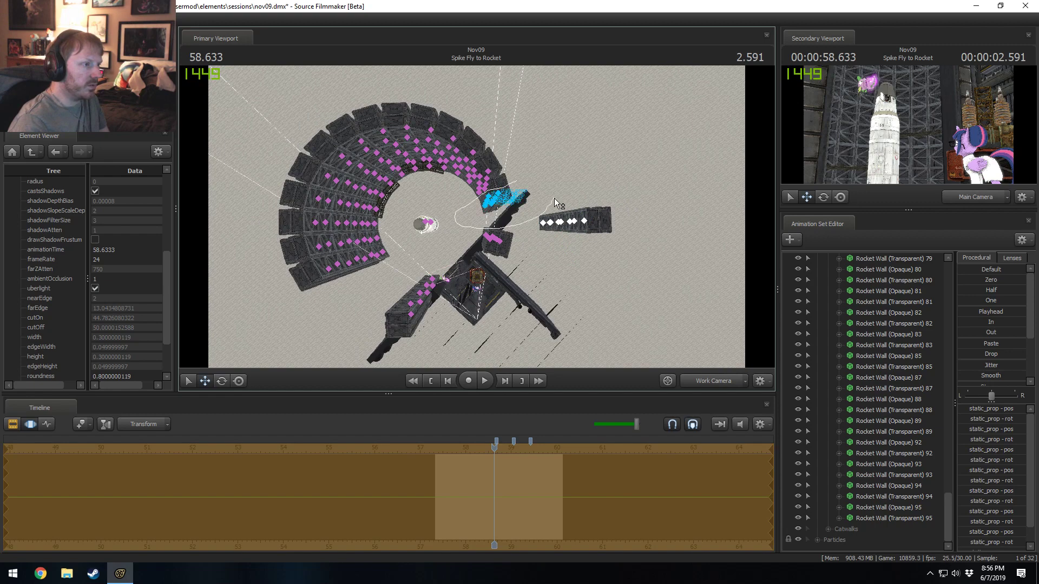
pyautogui.click(489, 201)
pyautogui.click(488, 199)
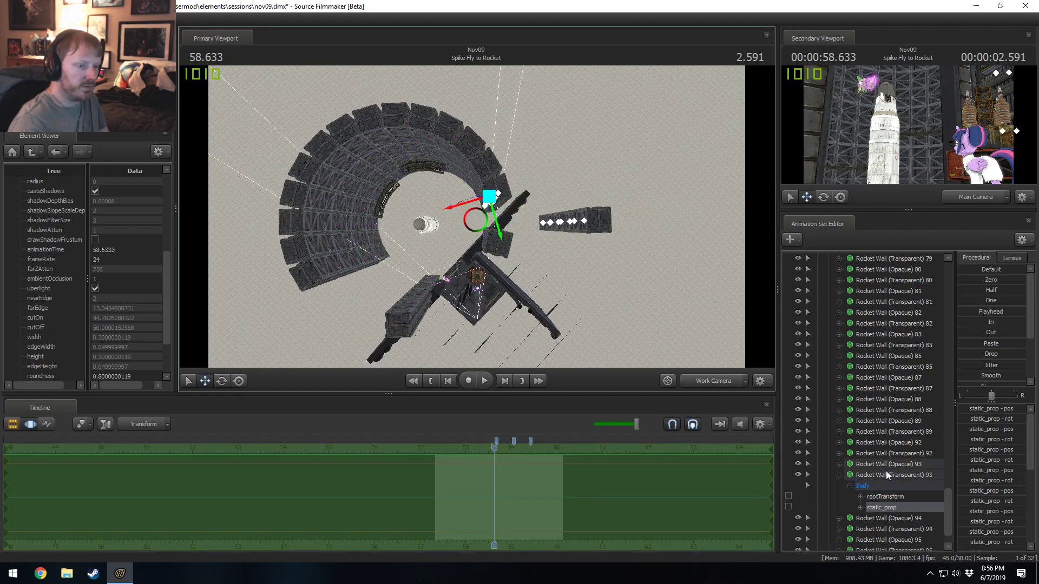
# - Delete the opaque and transparent Rocket Wall pieces 61 to 63, 77 and 93
pyautogui.keyDown('ctrl'); pyautogui.click(887, 472); pyautogui.keyUp('ctrl')
pyautogui.keyDown('ctrl'); pyautogui.click(888, 466); pyautogui.keyUp('ctrl')
pyautogui.click(839, 474)
pyautogui.scroll(5, 860, 470)
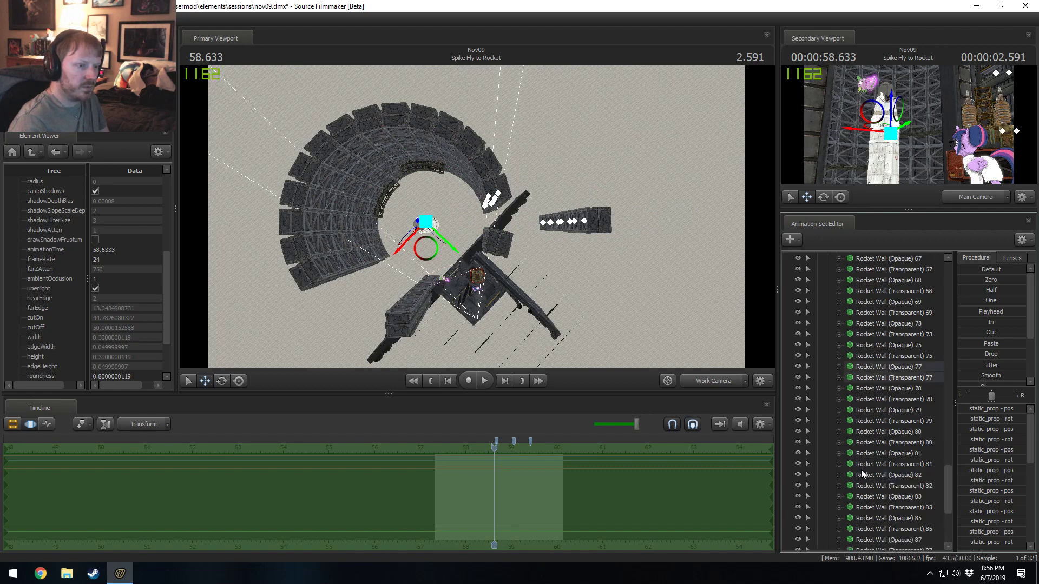
pyautogui.keyDown('ctrl'); pyautogui.click(887, 378); pyautogui.keyUp('ctrl')
pyautogui.keyDown('ctrl'); pyautogui.click(894, 367); pyautogui.keyUp('ctrl')
pyautogui.scroll(6, 894, 369)
pyautogui.keyDown('ctrl'); pyautogui.click(887, 375); pyautogui.keyUp('ctrl')
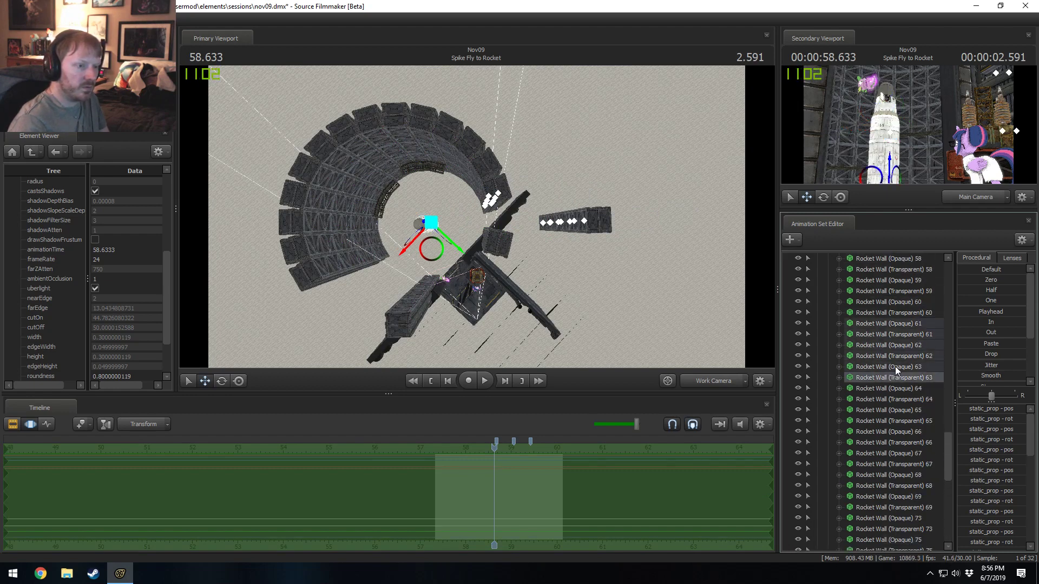
pyautogui.keyDown('ctrl'); pyautogui.click(895, 367); pyautogui.keyUp('ctrl')
pyautogui.keyDown('ctrl'); pyautogui.click(901, 356); pyautogui.keyUp('ctrl')
pyautogui.keyDown('ctrl'); pyautogui.click(909, 345); pyautogui.keyUp('ctrl')
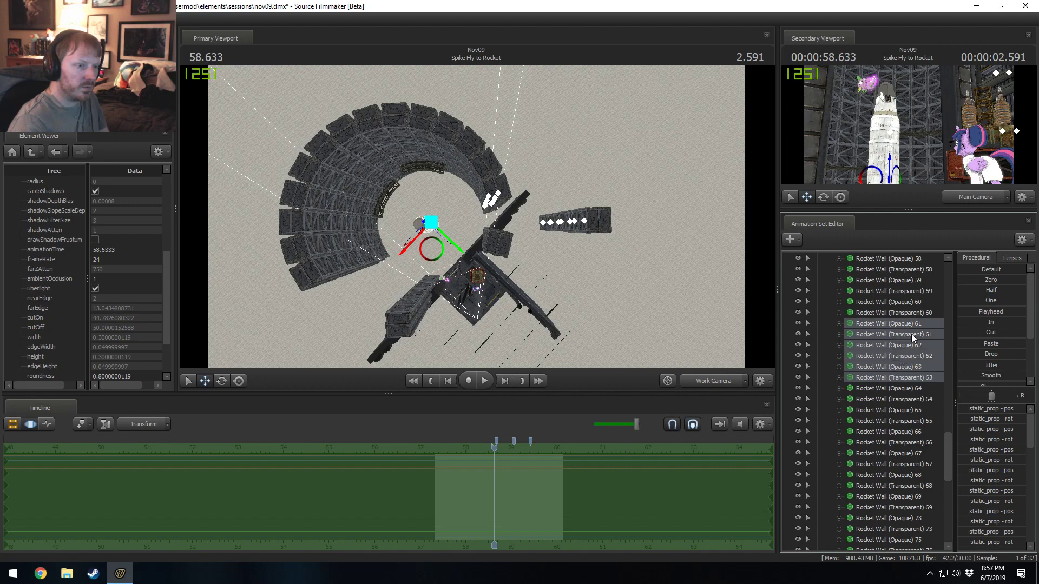
pyautogui.rightClick(911, 333)
pyautogui.click(930, 359)
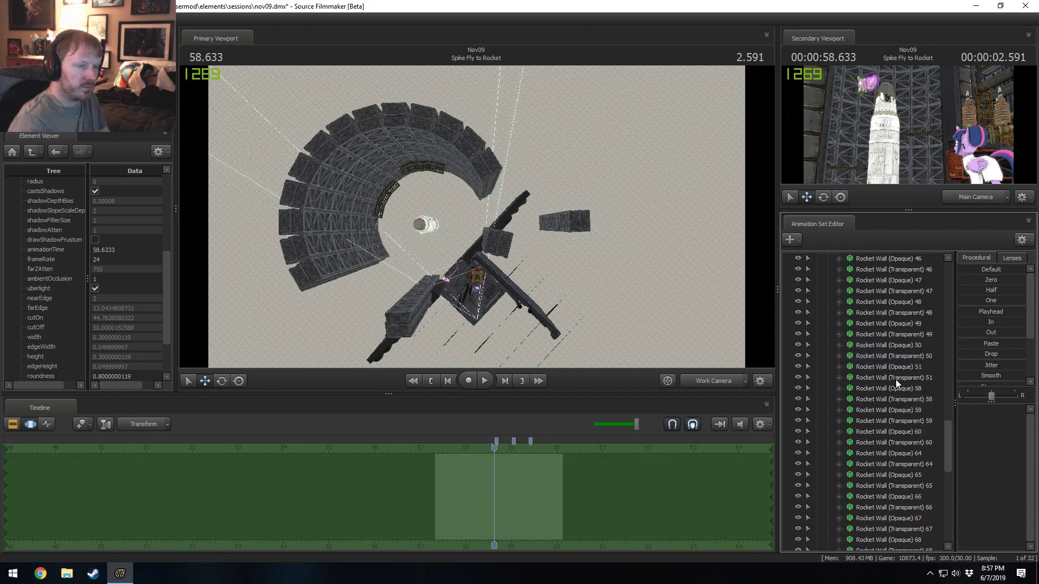
# - Identify the pieces of the detached wall column and delete the opaque and transparent Rocket Wall pieces 13 to 15
pyautogui.scroll(15, 890, 380)
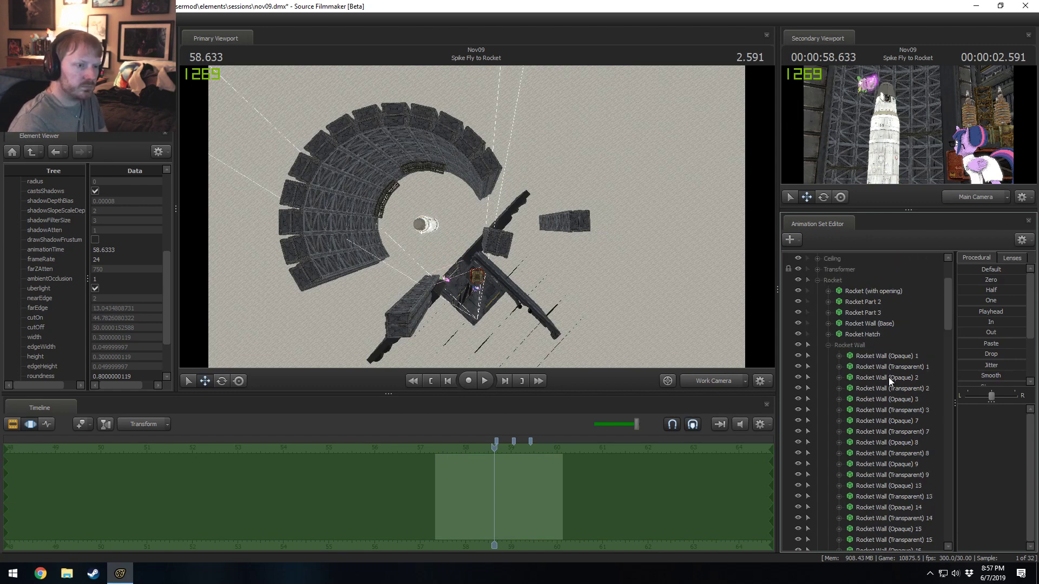
pyautogui.scroll(2, 888, 378)
pyautogui.keyDown('ctrl'); pyautogui.click(560, 220); pyautogui.keyUp('ctrl')
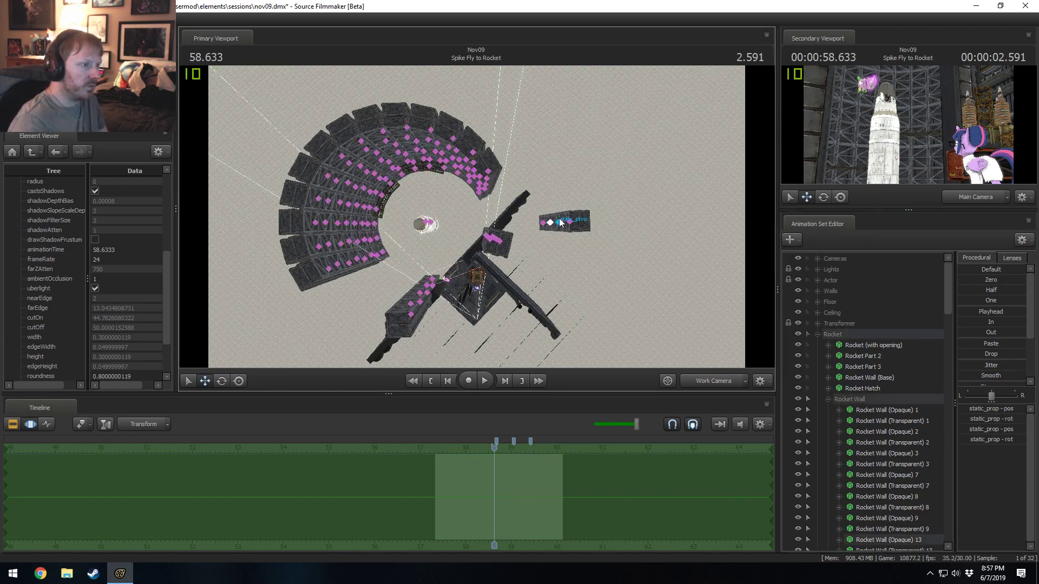
pyautogui.scroll(-5, 888, 489)
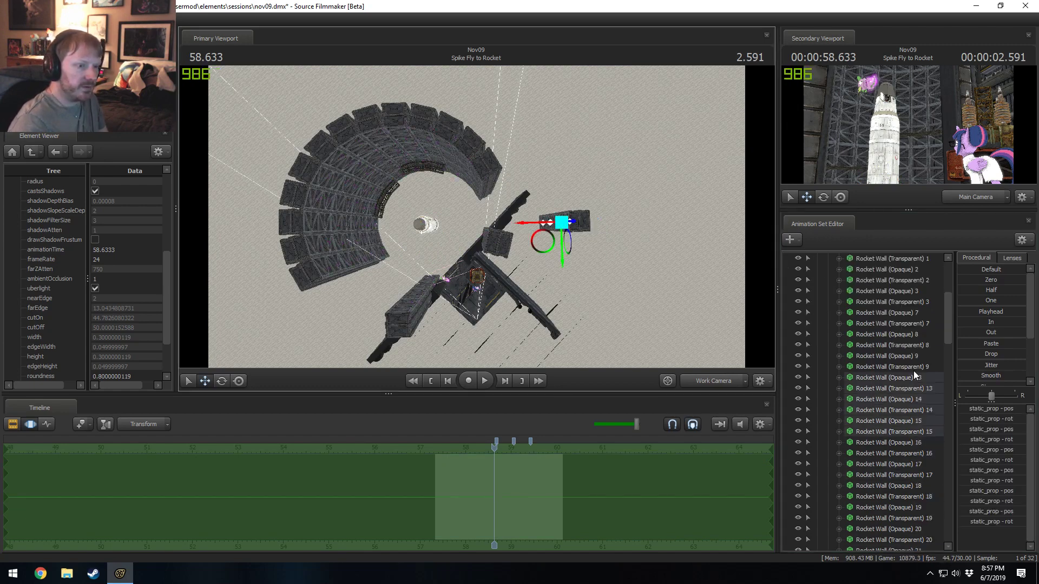
pyautogui.moveTo(914, 371); pyautogui.dragTo(913, 427)
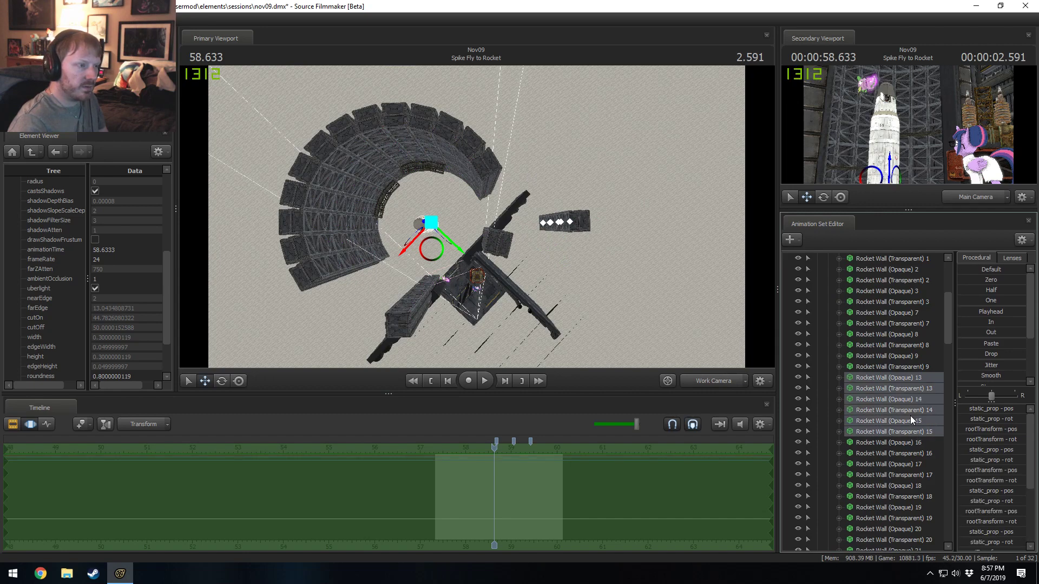
pyautogui.rightClick(910, 416)
pyautogui.click(936, 442)
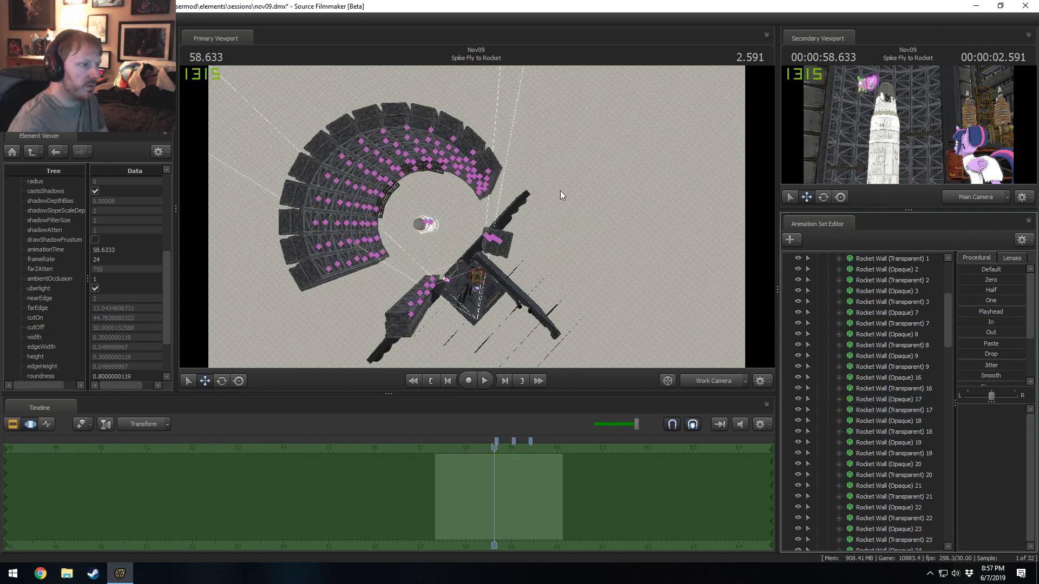
# - Select the isolated wall column beside the room and delete the opaque and transparent Rocket Wall pieces 46 to 48
pyautogui.keyDown('ctrl'); pyautogui.moveTo(476, 210); pyautogui.dragTo(533, 258); pyautogui.keyUp('ctrl')
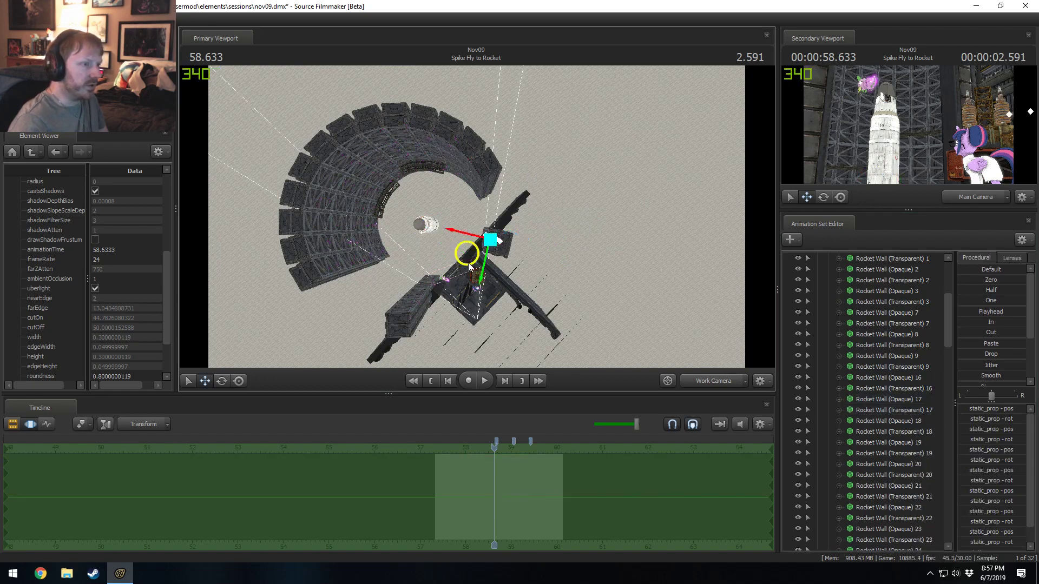
pyautogui.moveTo(469, 264); pyautogui.dragTo(533, 260)
pyautogui.hotkey('ctrl', 'z')
pyautogui.scroll(-9, 856, 427)
pyautogui.scroll(8, 857, 431)
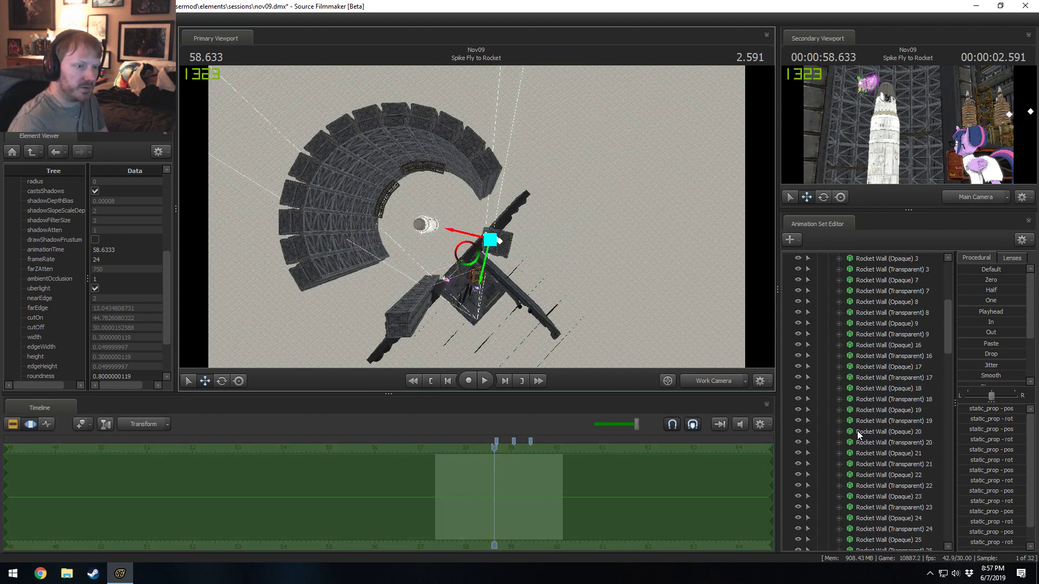
pyautogui.scroll(-12, 859, 430)
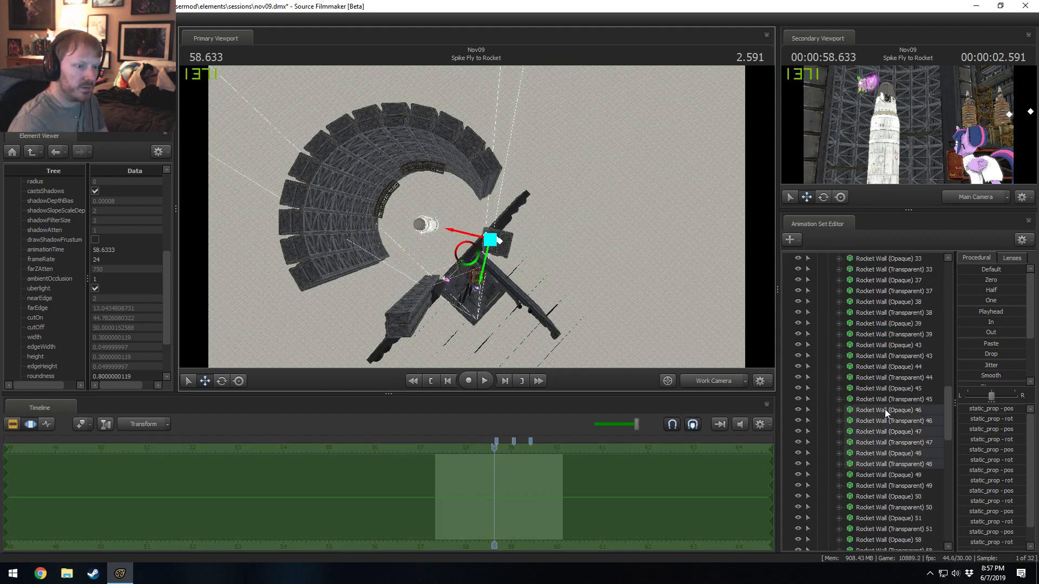
pyautogui.click(885, 409)
pyautogui.keyDown('shift'); pyautogui.click(892, 460); pyautogui.keyUp('shift')
pyautogui.rightClick(892, 459)
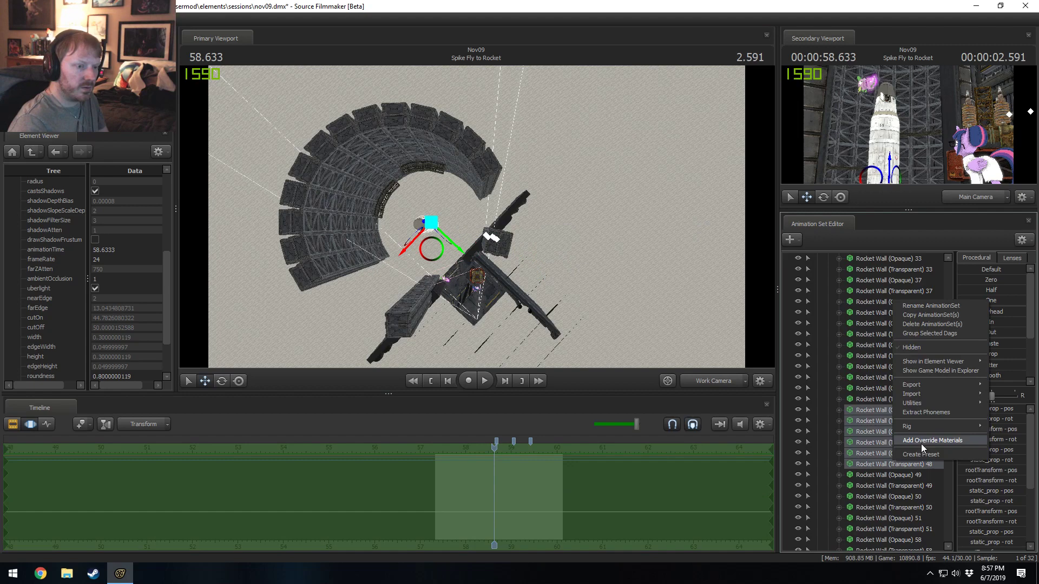
pyautogui.click(918, 333)
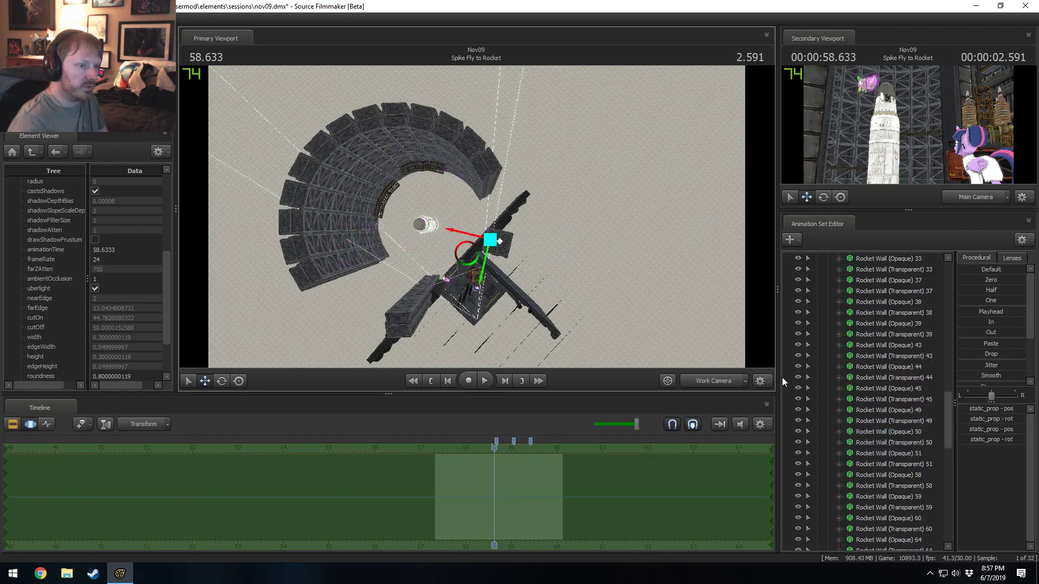
# - Delete the opaque and transparent Rocket Wall piece 88
pyautogui.scroll(-12, 863, 409)
pyautogui.click(895, 421)
pyautogui.keyDown('shift'); pyautogui.click(900, 431); pyautogui.keyUp('shift')
pyautogui.rightClick(900, 432)
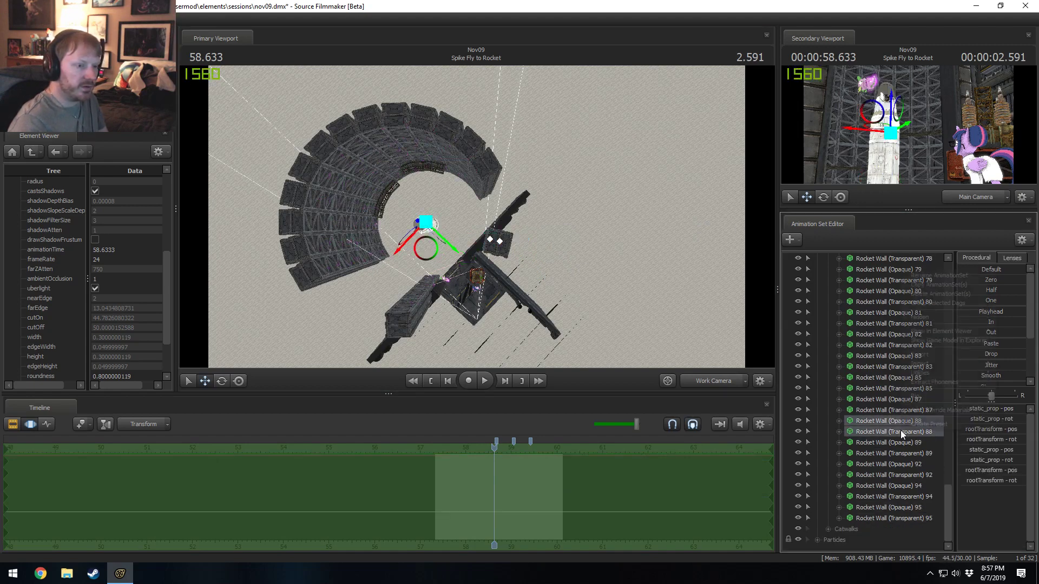
pyautogui.click(934, 301)
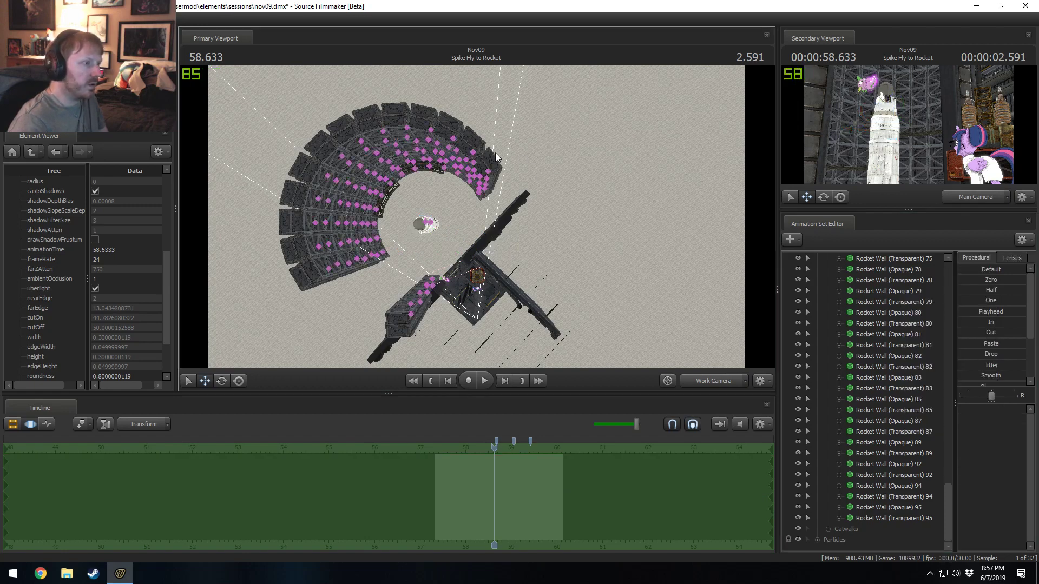
# - Move the playhead to 60.033 and select the controls of the two wall columns at the ring's open end
pyautogui.moveTo(521, 169); pyautogui.dragTo(519, 171)
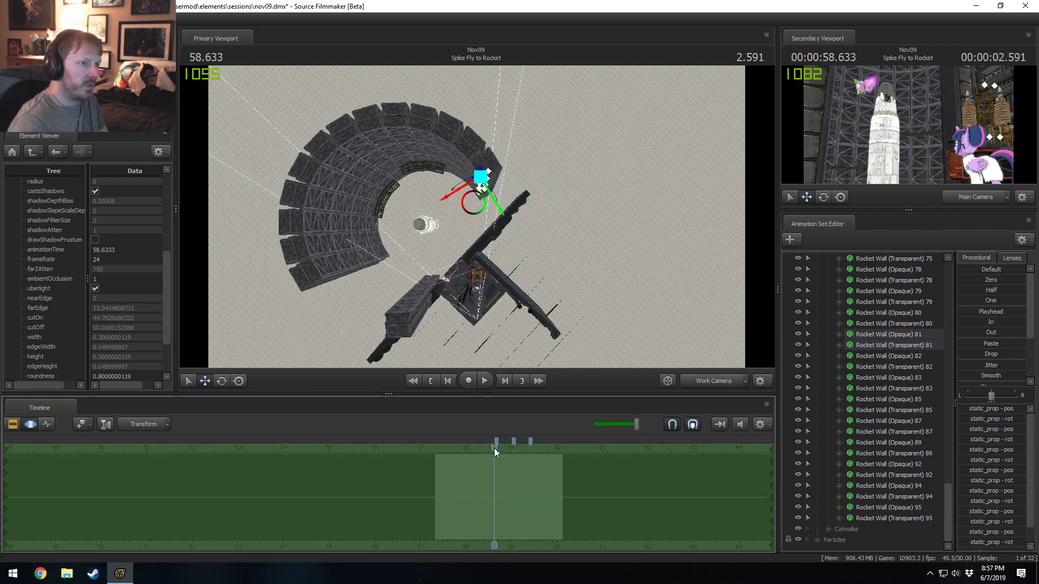
pyautogui.moveTo(495, 448); pyautogui.dragTo(558, 480)
pyautogui.press('ctrl')
pyautogui.moveTo(603, 186); pyautogui.dragTo(541, 115)
pyautogui.keyDown('ctrl'); pyautogui.moveTo(491, 168); pyautogui.dragTo(491, 170); pyautogui.keyUp('ctrl')
pyautogui.moveTo(533, 106)
pyautogui.keyDown('ctrl'); pyautogui.mouseDown()
pyautogui.moveTo(492, 139)
pyautogui.moveTo(579, 185)
pyautogui.moveTo(581, 126)
pyautogui.mouseUp(); pyautogui.keyUp('ctrl')
pyautogui.moveTo(499, 167); pyautogui.dragTo(537, 173)
pyautogui.hotkey('ctrl', 'z')
pyautogui.moveTo(537, 130)
pyautogui.keyDown('ctrl'); pyautogui.mouseDown()
pyautogui.moveTo(506, 156)
pyautogui.moveTo(535, 205)
pyautogui.moveTo(585, 147)
pyautogui.mouseUp(); pyautogui.keyUp('ctrl')
pyautogui.keyDown('ctrl'); pyautogui.click(510, 155); pyautogui.keyUp('ctrl')
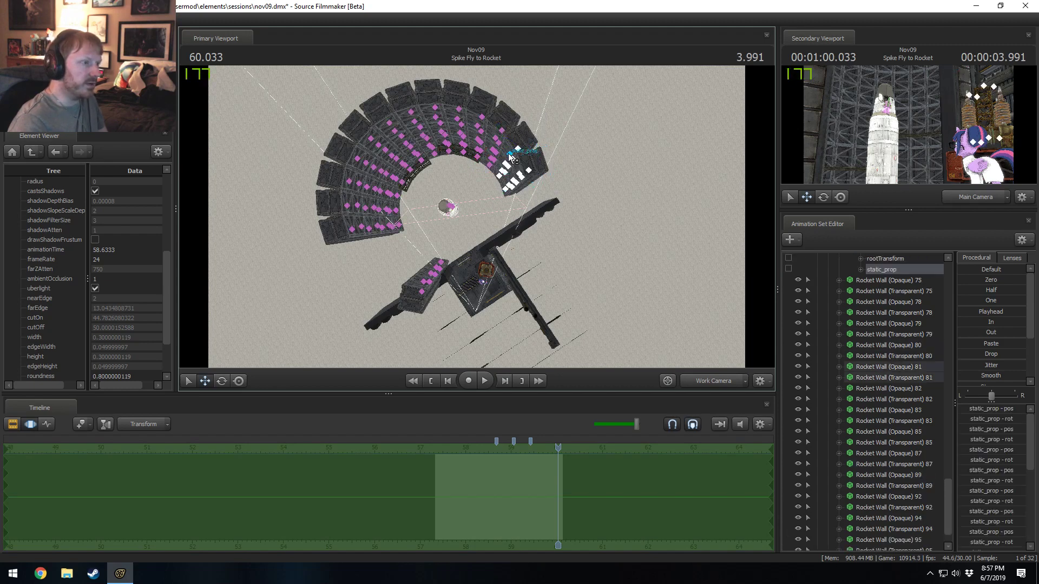
# - Delete the opaque and transparent Rocket Wall pieces 1 to 3, 25 to 27, 73 and 81
pyautogui.keyDown('ctrl'); pyautogui.click(880, 368); pyautogui.keyUp('ctrl')
pyautogui.keyDown('ctrl'); pyautogui.click(881, 378); pyautogui.keyUp('ctrl')
pyautogui.scroll(5, 881, 379)
pyautogui.keyDown('ctrl'); pyautogui.click(879, 397); pyautogui.keyUp('ctrl')
pyautogui.keyDown('ctrl'); pyautogui.click(880, 393); pyautogui.keyUp('ctrl')
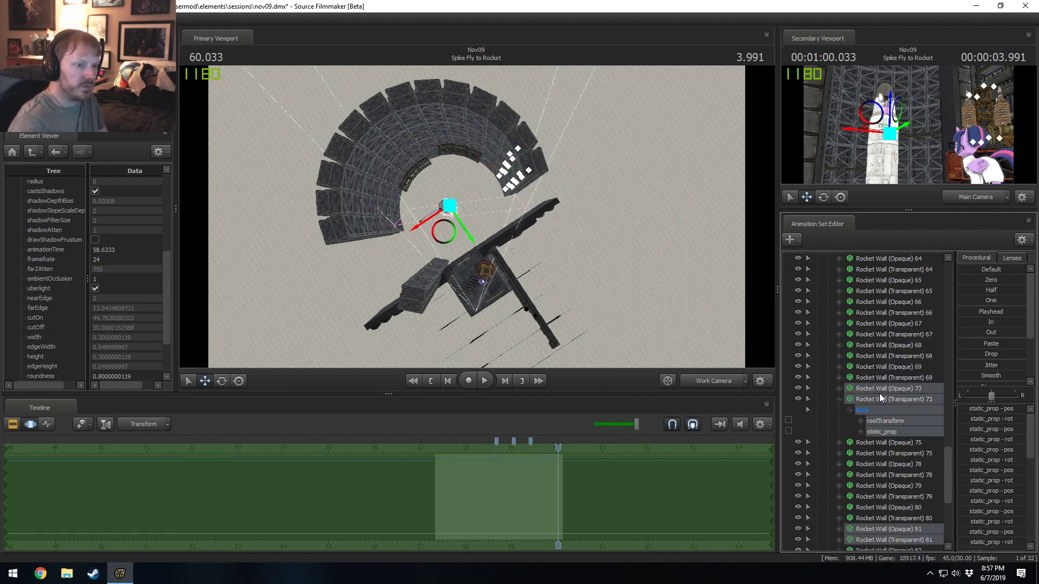
pyautogui.scroll(15, 878, 392)
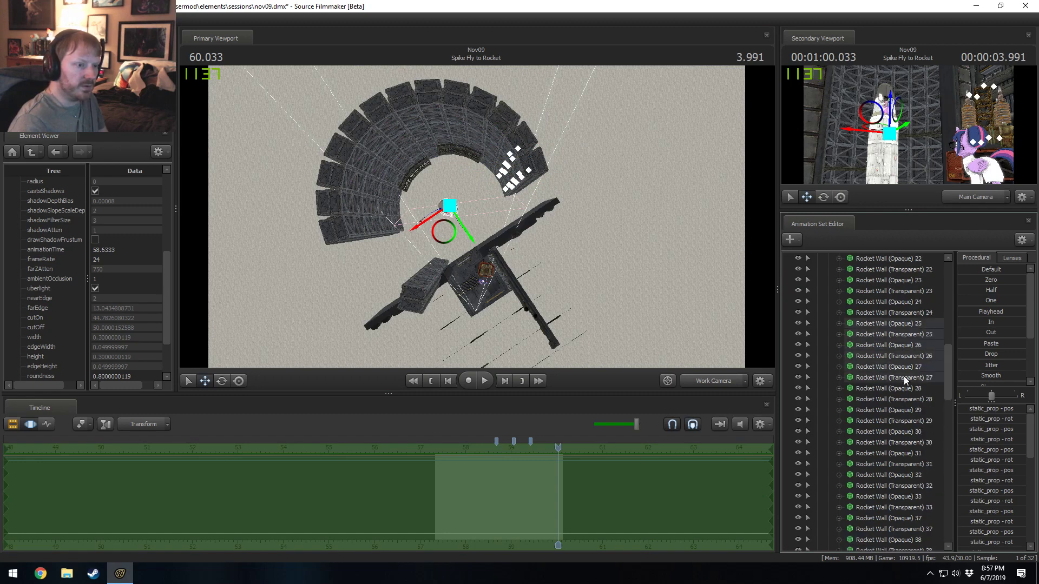
pyautogui.moveTo(904, 375); pyautogui.dragTo(913, 325)
pyautogui.scroll(5, 901, 382)
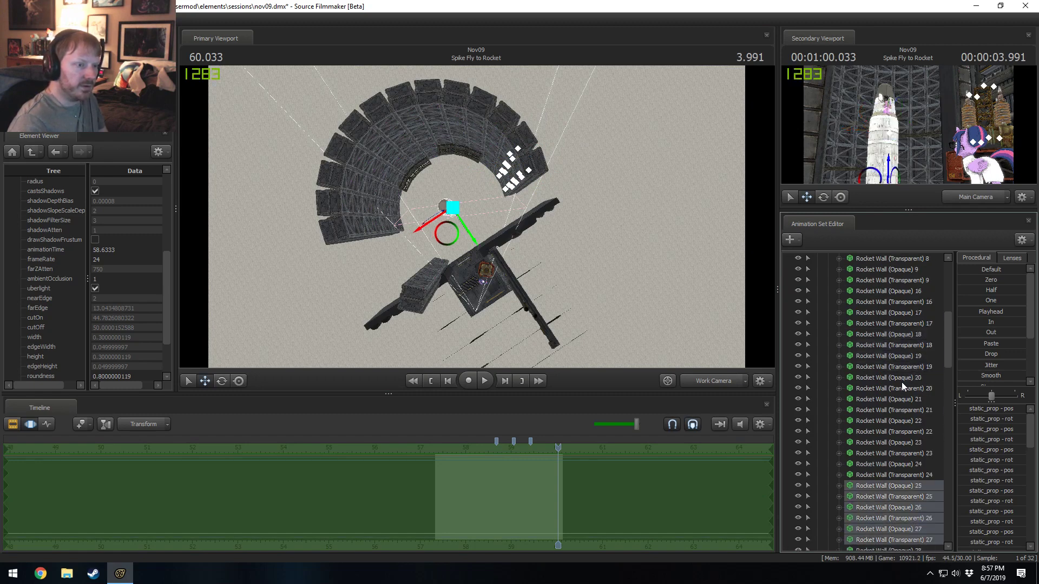
pyautogui.scroll(6, 901, 382)
pyautogui.moveTo(906, 407); pyautogui.dragTo(916, 352)
pyautogui.moveTo(953, 310); pyautogui.dragTo(953, 546)
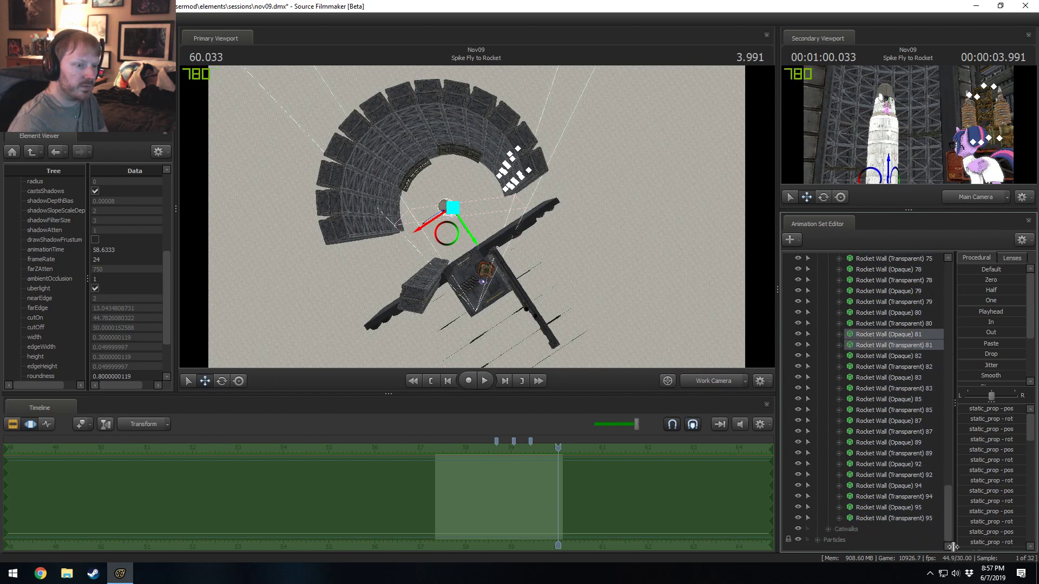
pyautogui.rightClick(898, 334)
pyautogui.click(920, 362)
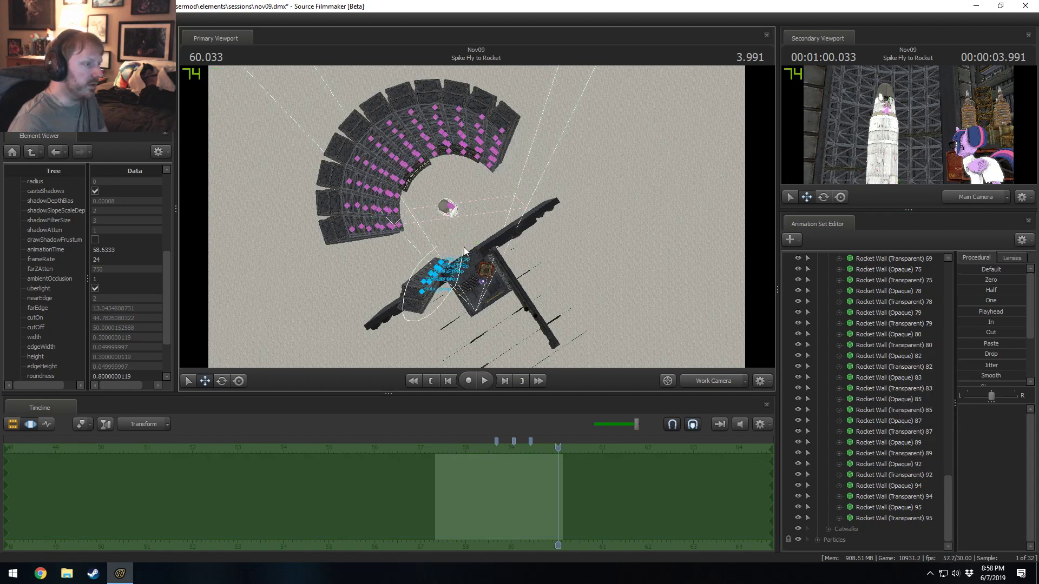
# - Select the wall column standing apart next to the room and delete the opaque and transparent Rocket Wall pieces 22 to 24 and 80
pyautogui.click(453, 294)
pyautogui.moveTo(414, 266)
pyautogui.mouseDown()
pyautogui.moveTo(396, 264)
pyautogui.moveTo(411, 265)
pyautogui.mouseUp()
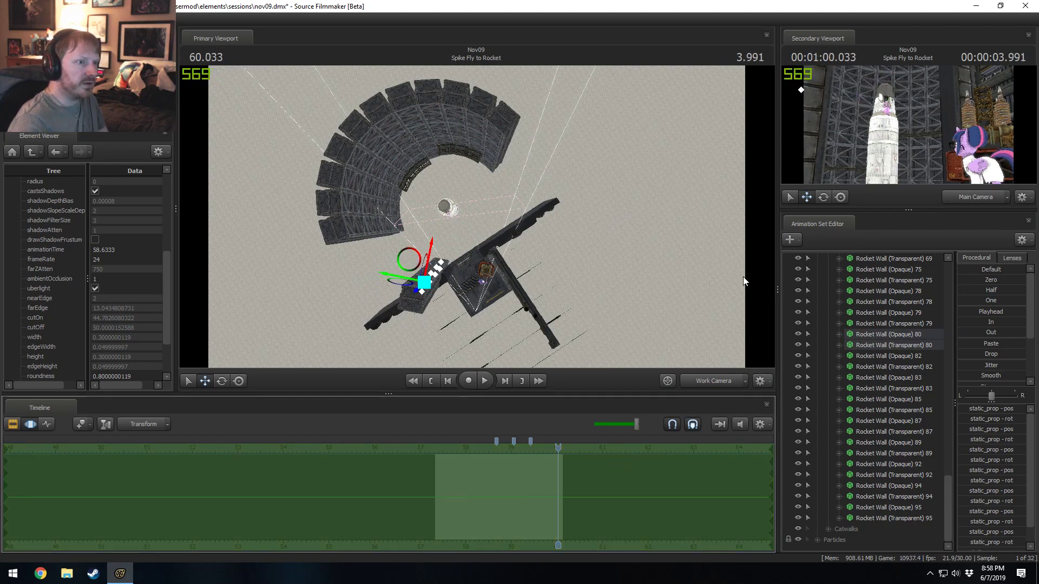
pyautogui.moveTo(416, 265); pyautogui.dragTo(416, 265)
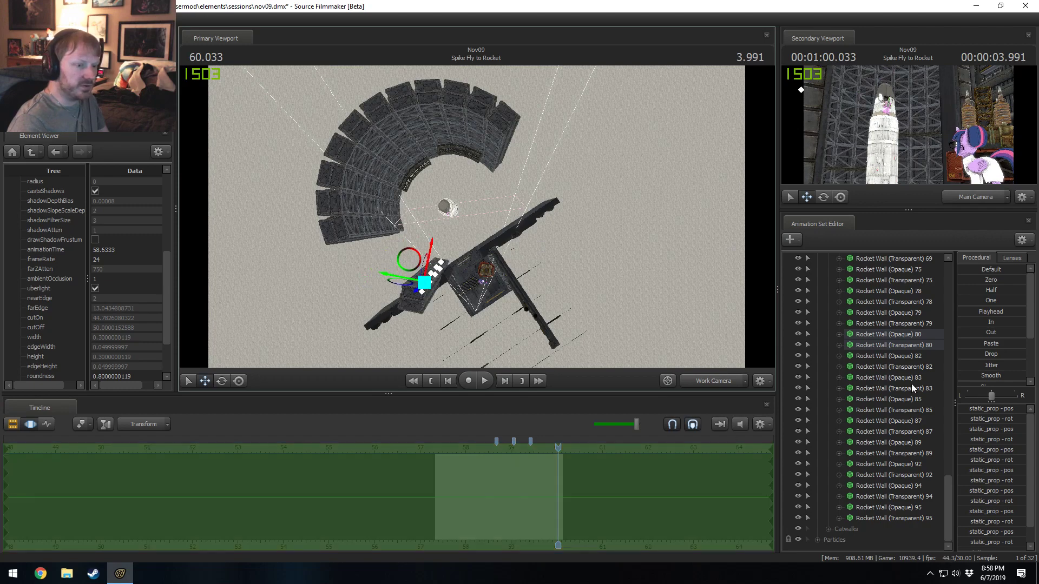
pyautogui.click(891, 338)
pyautogui.scroll(15, 905, 374)
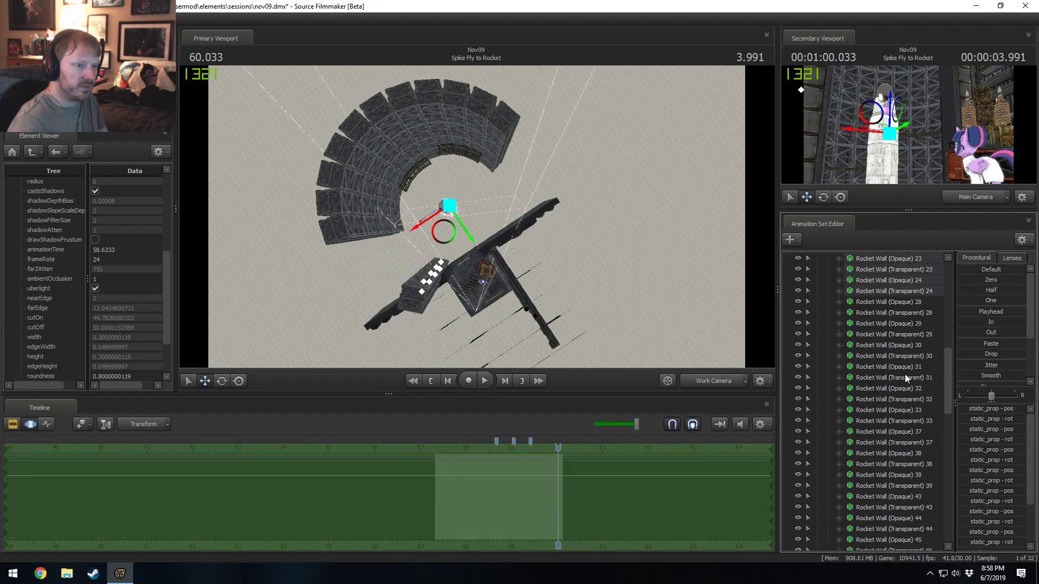
pyautogui.moveTo(908, 382); pyautogui.dragTo(918, 345)
pyautogui.rightClick(918, 341)
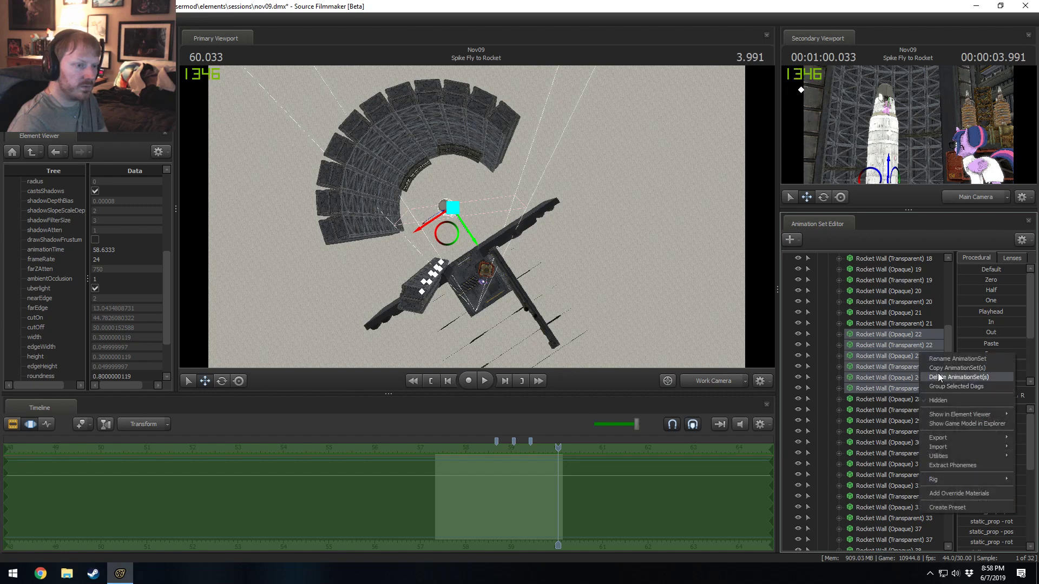
pyautogui.click(944, 382)
# - Select the controls of the wall column at the ring's end nearest the room to identify its pieces
pyautogui.scroll(4, 878, 386)
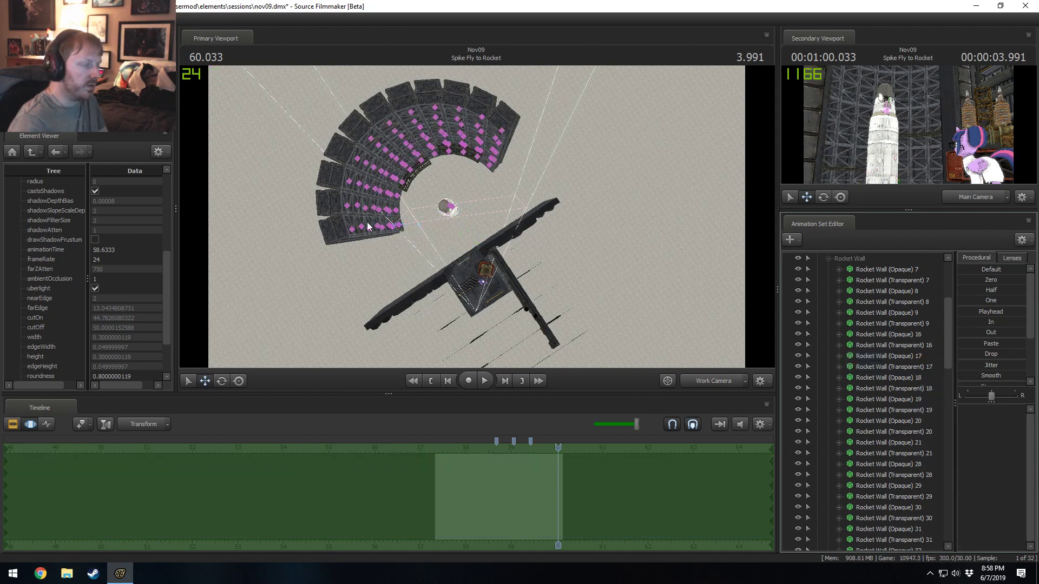
pyautogui.moveTo(403, 216); pyautogui.dragTo(332, 222)
pyautogui.moveTo(428, 233); pyautogui.dragTo(430, 233)
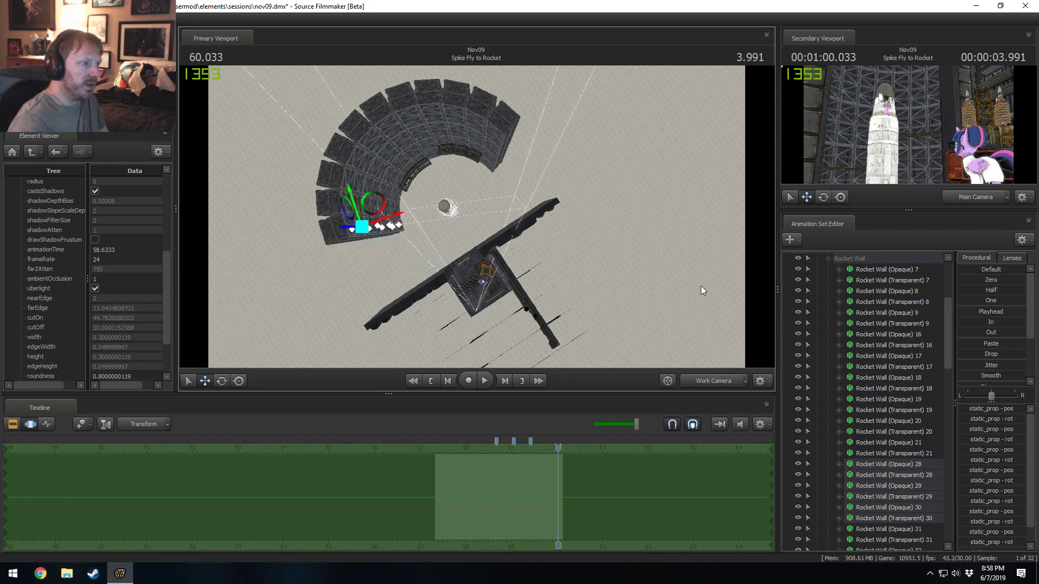
pyautogui.scroll(4, 841, 325)
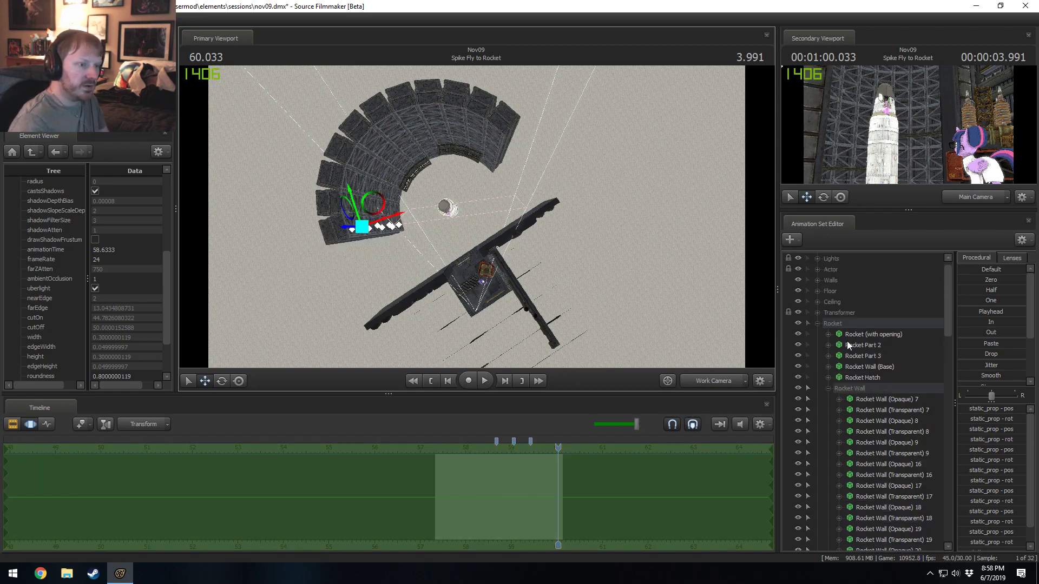
# - Collapse the Rocket Wall group, then re-enable the primary viewport's lighting and return to the Clip Editor
pyautogui.click(827, 388)
pyautogui.rightClick(577, 349)
pyautogui.press('F2')
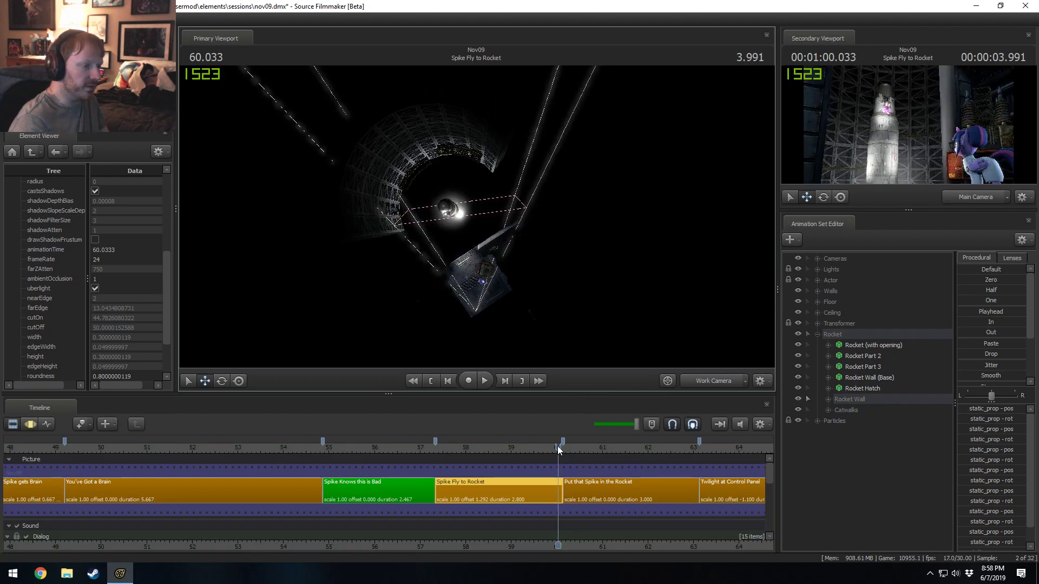
# - Play the Spike Fly to Rocket shot repeatedly through the main camera to check what the framing still shows of the wall
pyautogui.moveTo(558, 447); pyautogui.dragTo(384, 461)
pyautogui.press('space')
pyautogui.press('space')
pyautogui.press('space')
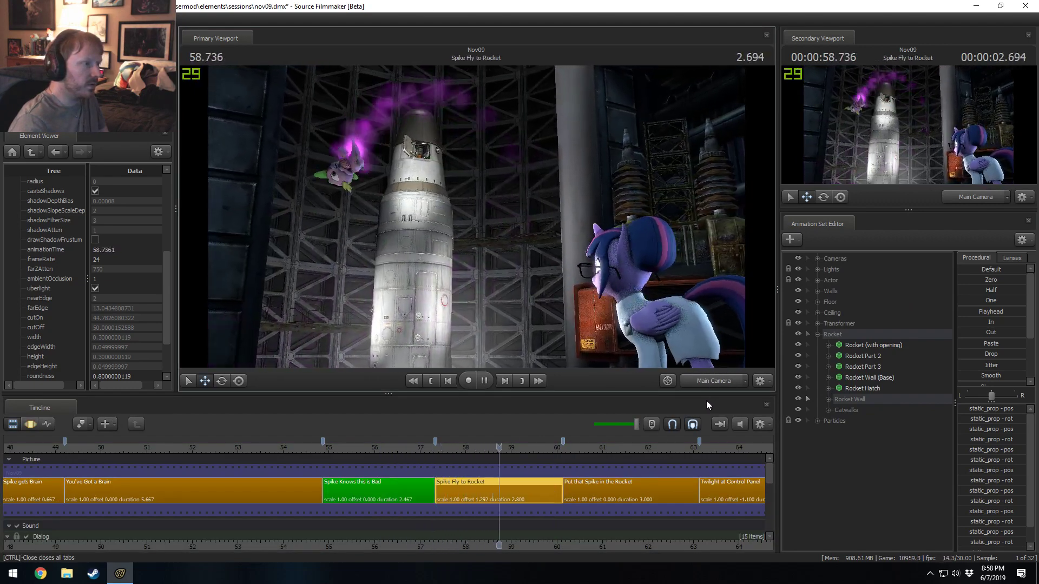
pyautogui.press('space')
pyautogui.click(437, 449)
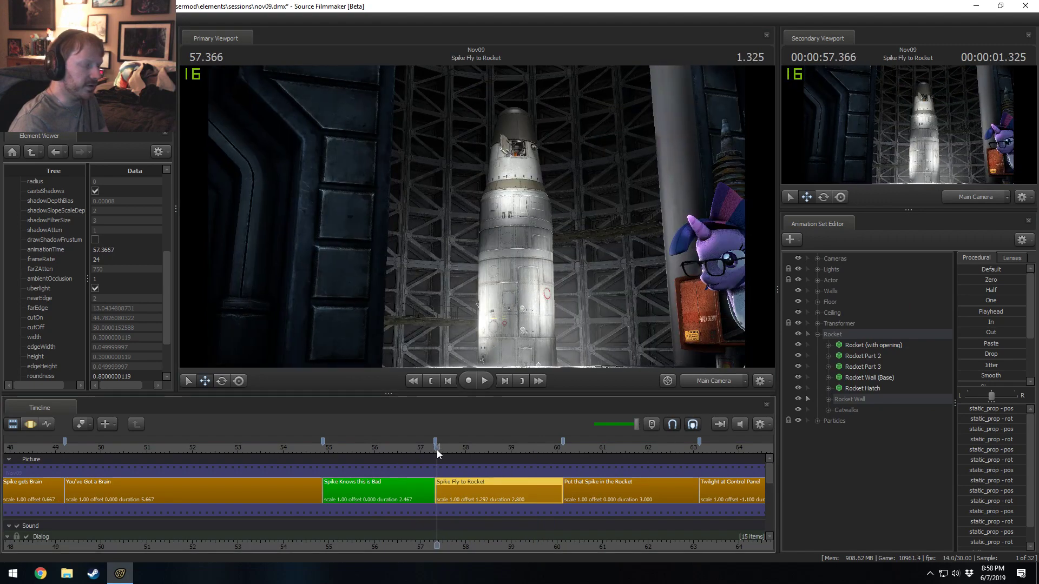
pyautogui.press('space')
pyautogui.click(453, 449)
pyautogui.press('space')
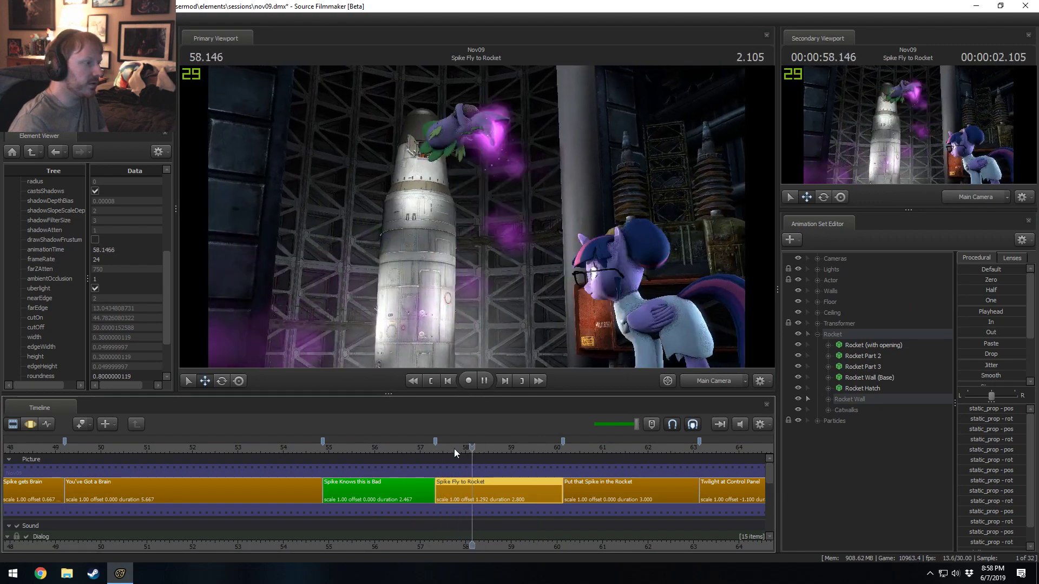
pyautogui.press('Up')
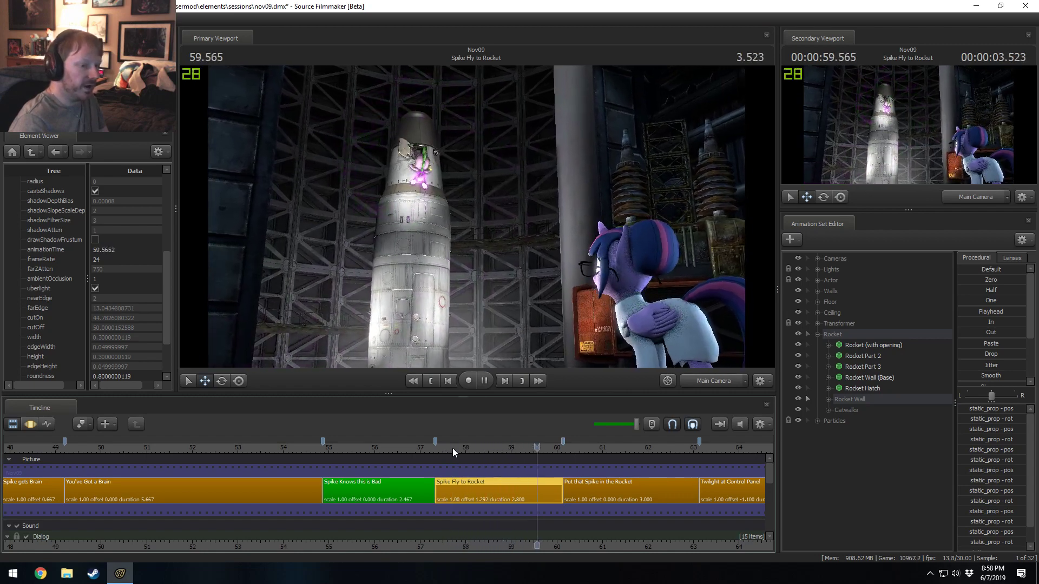
pyautogui.click(439, 450)
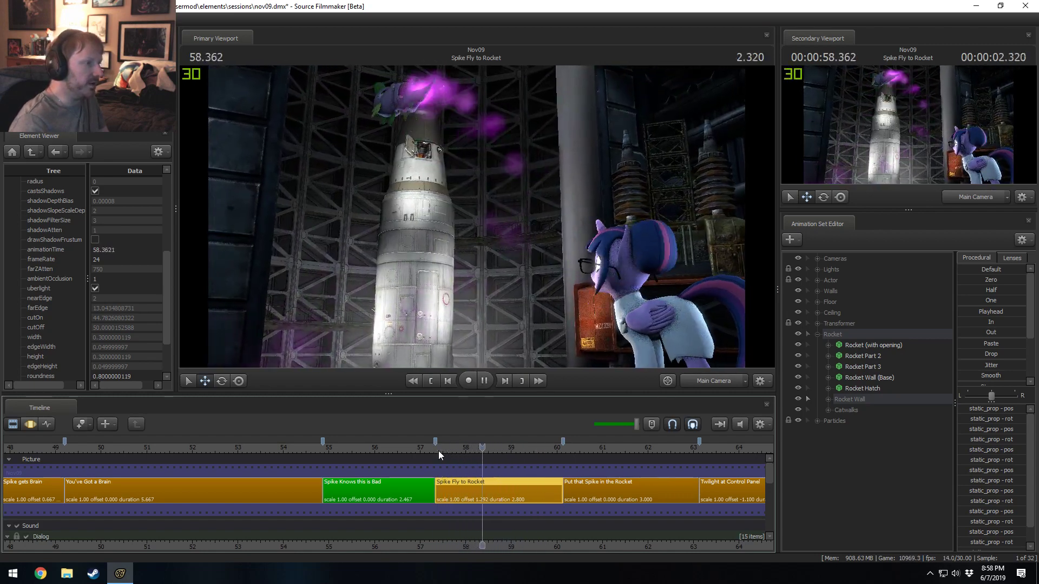
pyautogui.press('space')
# - Switch the primary viewport to the work camera with lighting disabled, framing the rocket wall ring, and open the Motion Editor
pyautogui.click(713, 381)
pyautogui.moveTo(611, 297)
pyautogui.mouseDown()
pyautogui.moveTo(581, 354)
pyautogui.moveTo(584, 287)
pyautogui.moveTo(606, 217)
pyautogui.moveTo(584, 132)
pyautogui.moveTo(556, 248)
pyautogui.moveTo(579, 270)
pyautogui.moveTo(566, 184)
pyautogui.moveTo(451, 182)
pyautogui.moveTo(687, 225)
pyautogui.moveTo(622, 167)
pyautogui.mouseUp()
pyautogui.press('s')
pyautogui.press('w')
pyautogui.rightClick(556, 248)
pyautogui.click(585, 274)
pyautogui.press('s')
pyautogui.press('F3')
# - Select the uppermost pieces at one end of the wall ring and delete the opaque and transparent Rocket Wall pieces 82 and 94
pyautogui.moveTo(556, 199)
pyautogui.mouseDown()
pyautogui.moveTo(556, 181)
pyautogui.moveTo(558, 207)
pyautogui.moveTo(394, 197)
pyautogui.moveTo(416, 175)
pyautogui.moveTo(416, 205)
pyautogui.mouseUp()
pyautogui.click(405, 232)
pyautogui.click(832, 401)
pyautogui.scroll(-10, 875, 412)
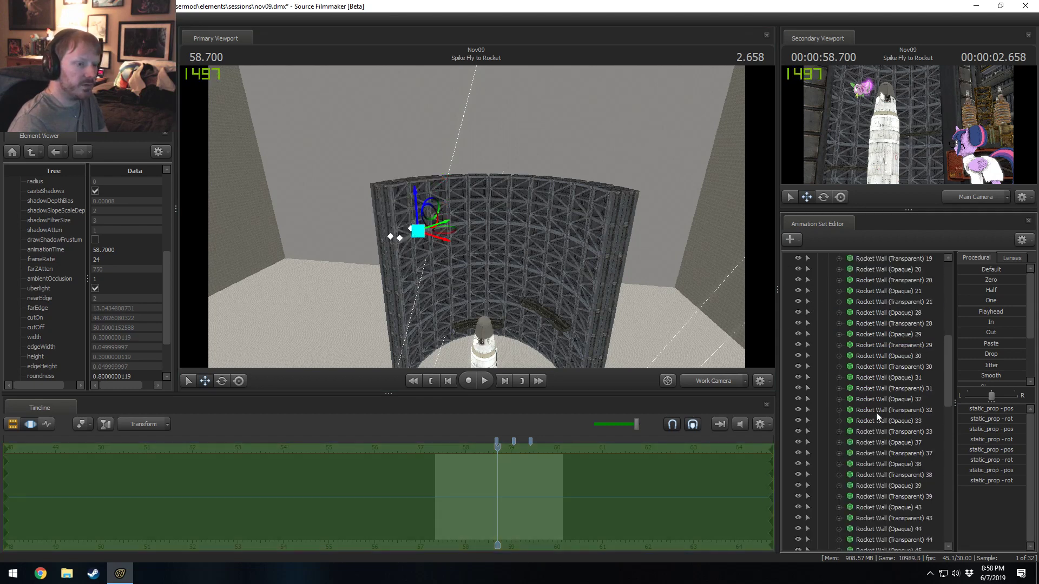
pyautogui.click(910, 379)
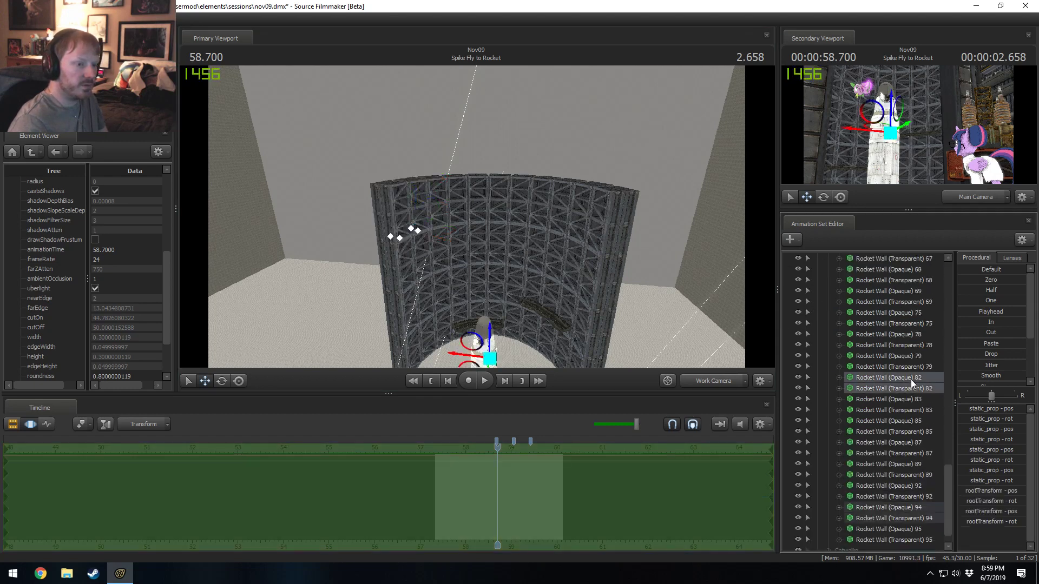
pyautogui.rightClick(908, 507)
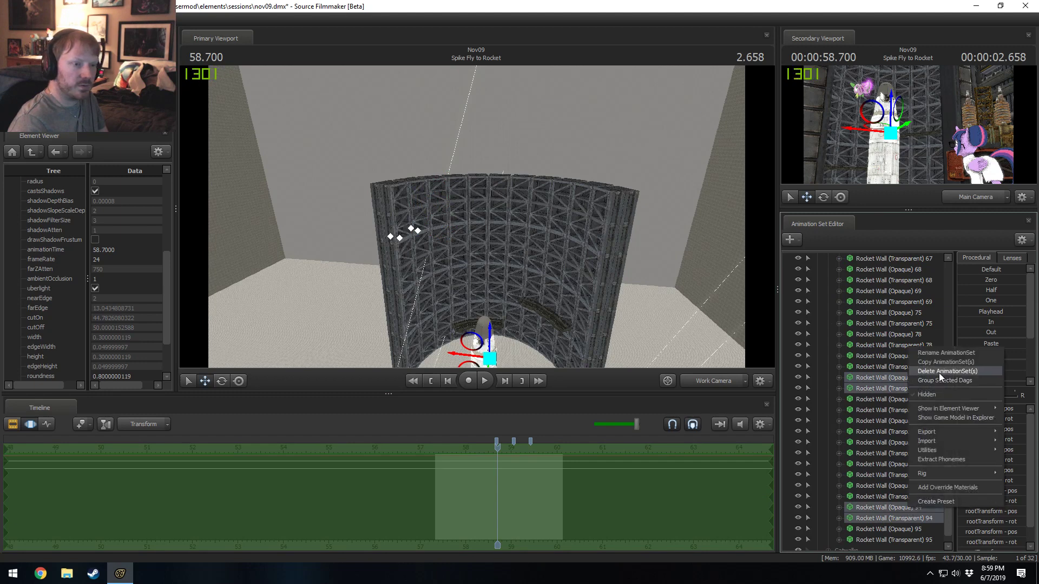
pyautogui.click(938, 378)
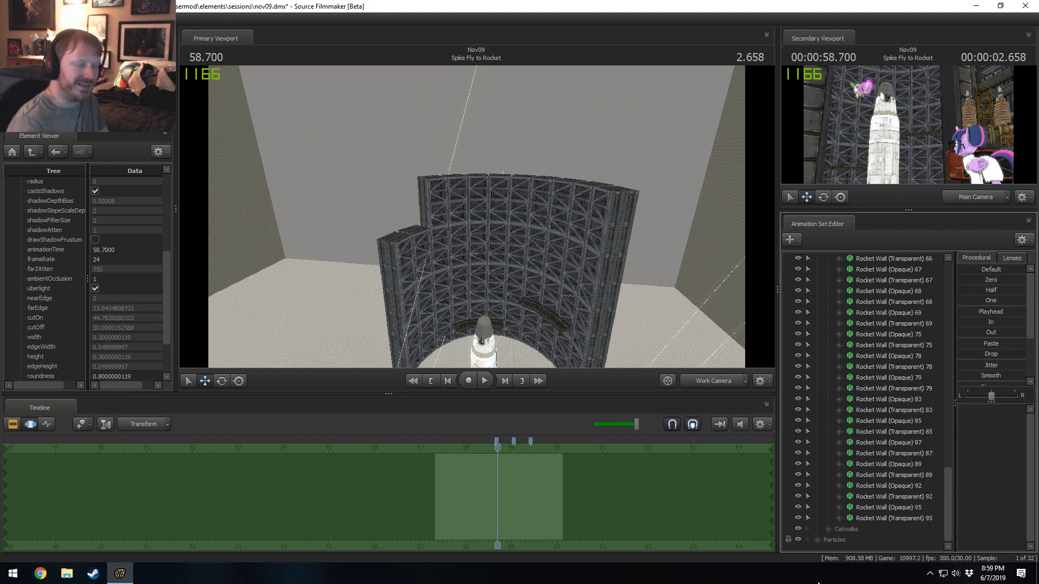
# - Check the uppermost piece at the ring's opposite end against the main camera, and delete the opaque and transparent Rocket Wall 92
pyautogui.moveTo(360, 272); pyautogui.dragTo(471, 217)
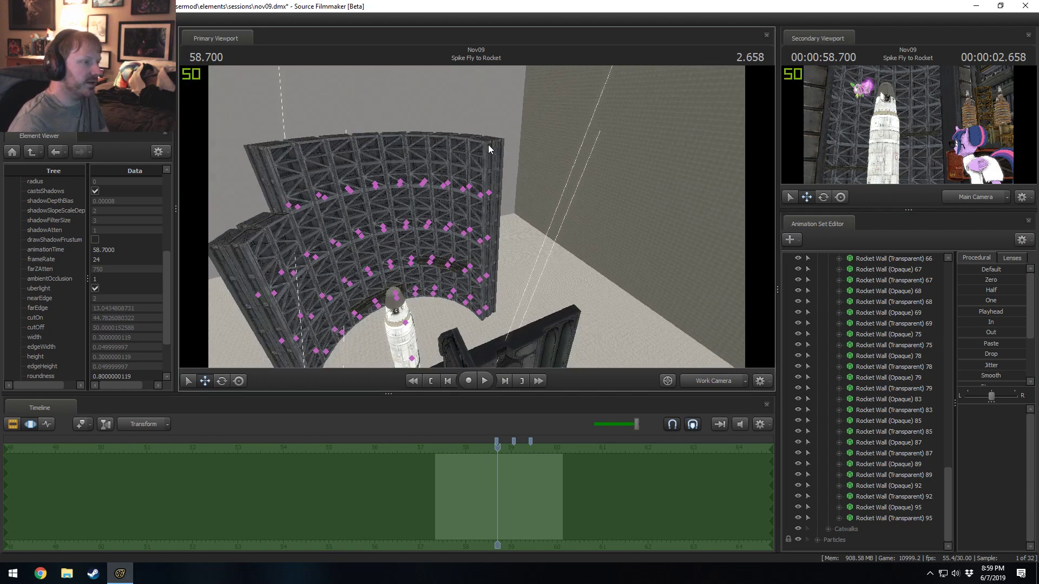
pyautogui.click(468, 187)
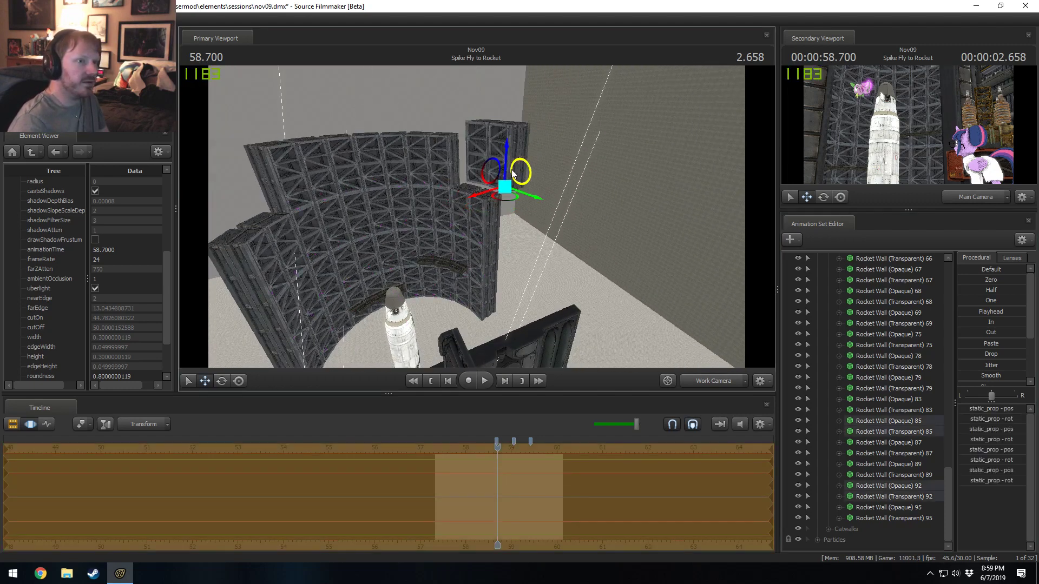
pyautogui.keyDown('ctrl'); pyautogui.click(530, 133); pyautogui.keyUp('ctrl')
pyautogui.keyDown('ctrl'); pyautogui.click(481, 197); pyautogui.keyUp('ctrl')
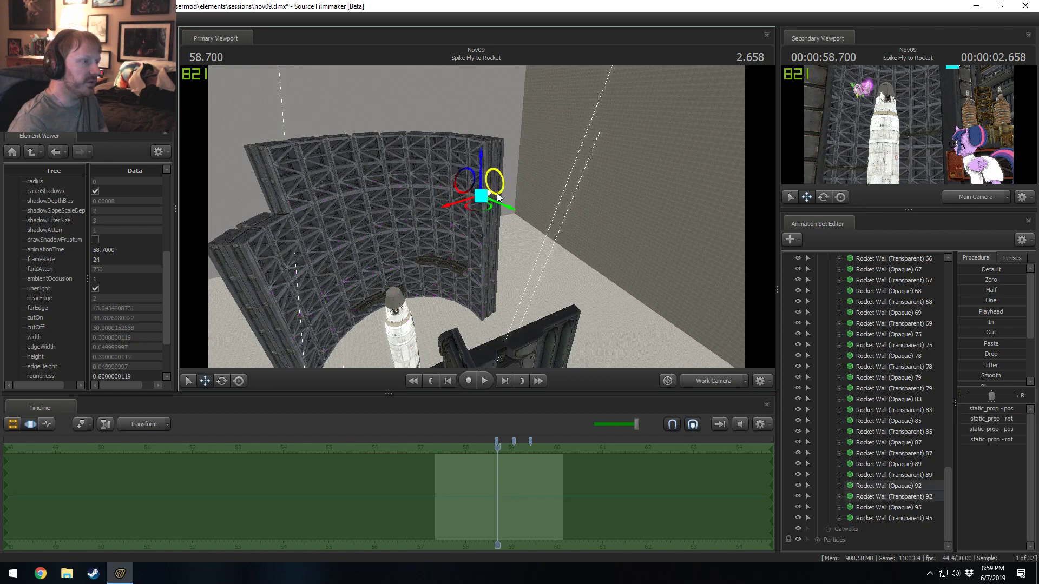
pyautogui.moveTo(497, 181); pyautogui.dragTo(552, 170)
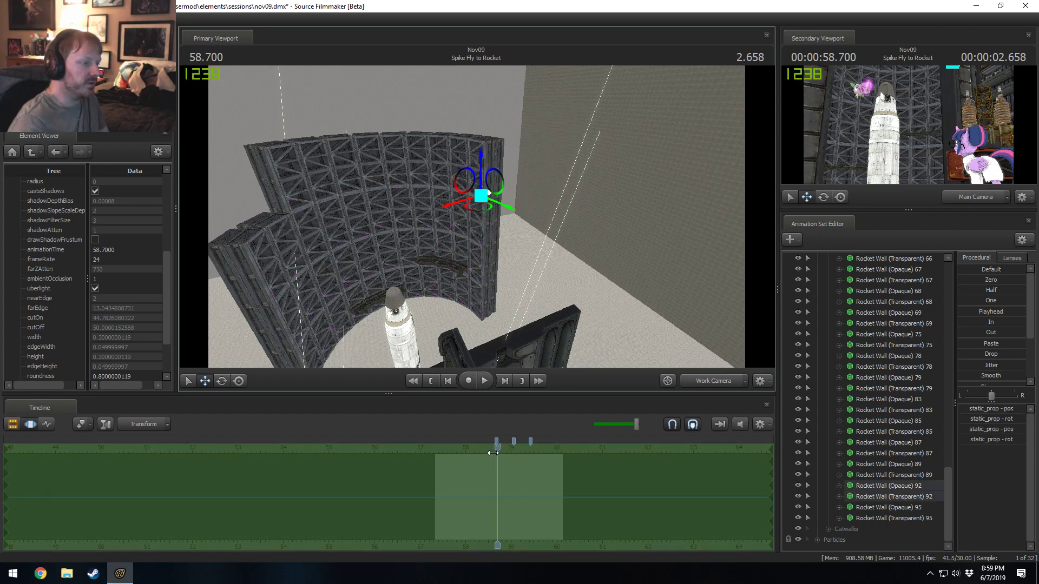
pyautogui.moveTo(493, 453); pyautogui.dragTo(456, 475)
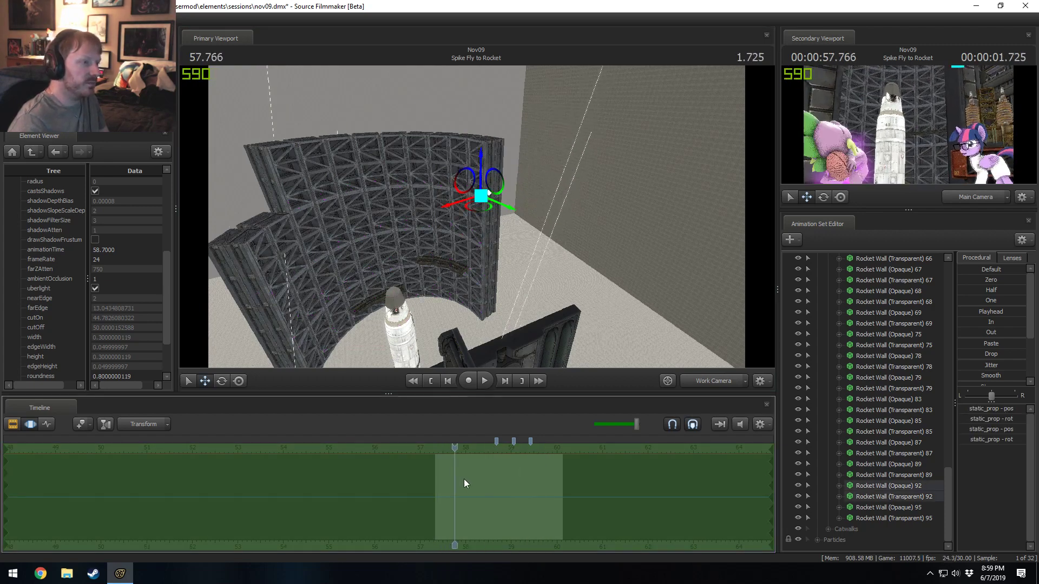
pyautogui.press('space')
pyautogui.rightClick(910, 493)
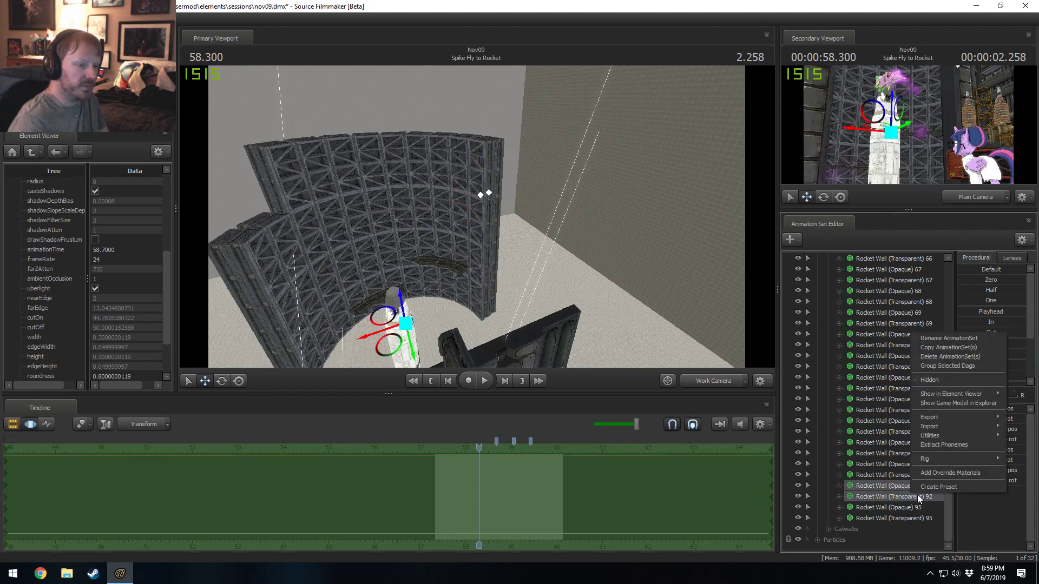
pyautogui.click(931, 356)
# - Move the end column of the wall ring aside to test its visibility, and delete the opaque and transparent Rocket Wall pieces 28 to 30
pyautogui.moveTo(627, 328)
pyautogui.mouseDown()
pyautogui.moveTo(573, 269)
pyautogui.moveTo(604, 305)
pyautogui.mouseUp()
pyautogui.moveTo(595, 297); pyautogui.dragTo(476, 217)
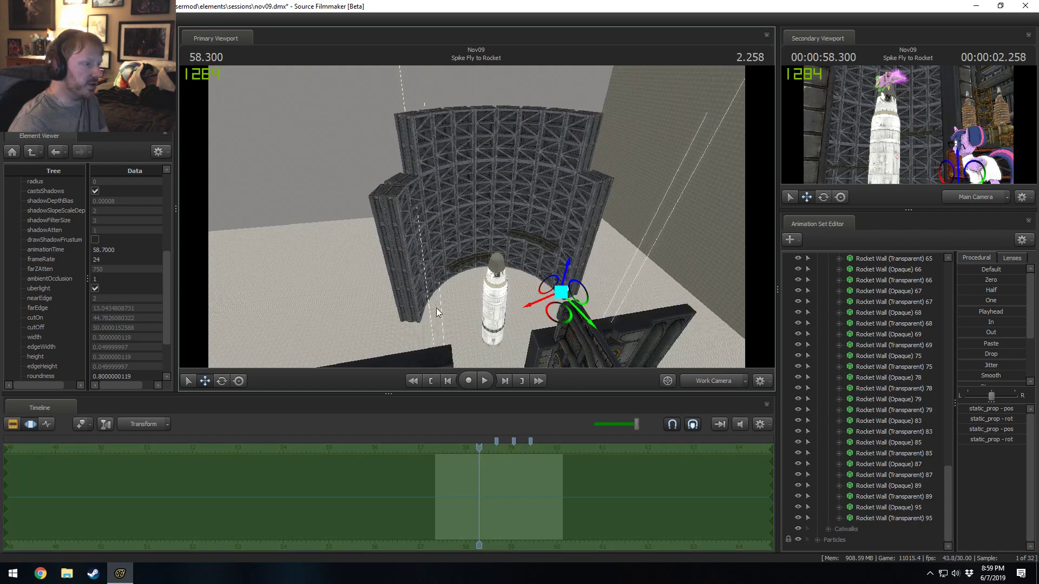
pyautogui.moveTo(437, 312); pyautogui.dragTo(374, 201)
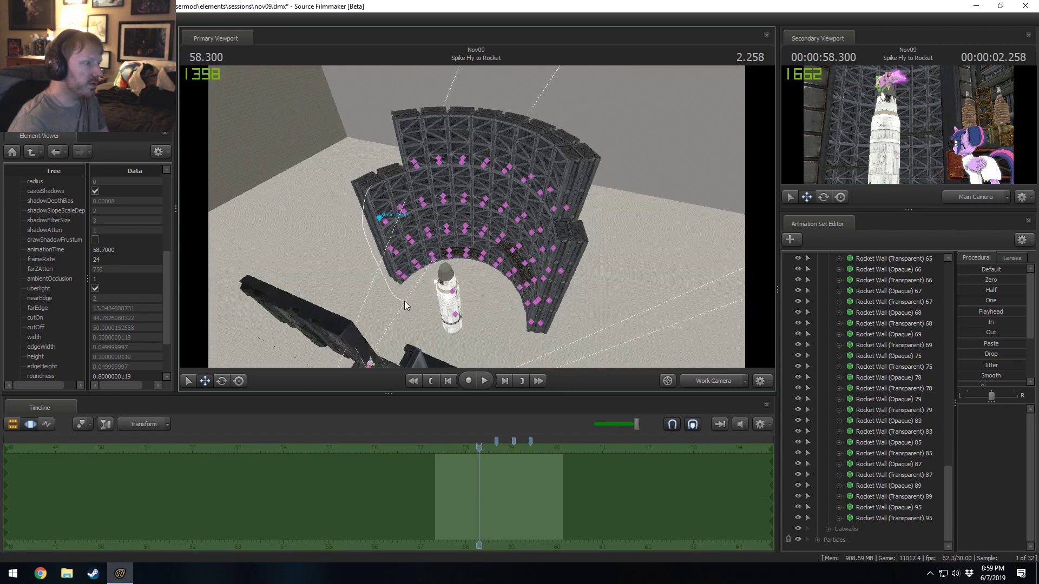
pyautogui.moveTo(404, 300)
pyautogui.keyDown('ctrl'); pyautogui.keyDown('shift'); pyautogui.mouseDown()
pyautogui.moveTo(381, 225)
pyautogui.moveTo(385, 238)
pyautogui.moveTo(439, 255)
pyautogui.moveTo(478, 223)
pyautogui.mouseUp(); pyautogui.keyUp('shift'); pyautogui.keyUp('ctrl')
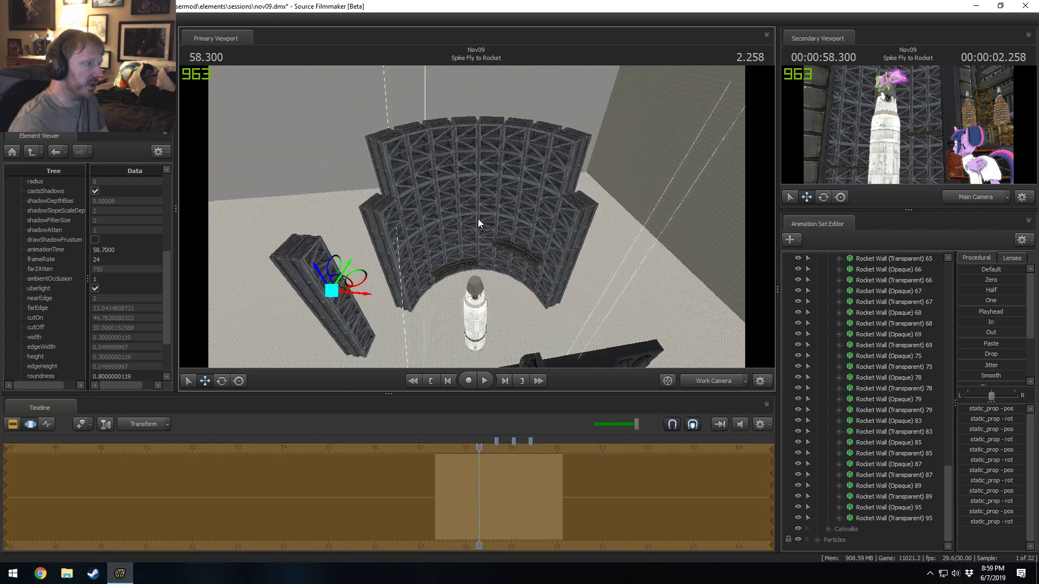
pyautogui.moveTo(476, 493)
pyautogui.mouseDown()
pyautogui.moveTo(436, 495)
pyautogui.moveTo(458, 496)
pyautogui.mouseUp()
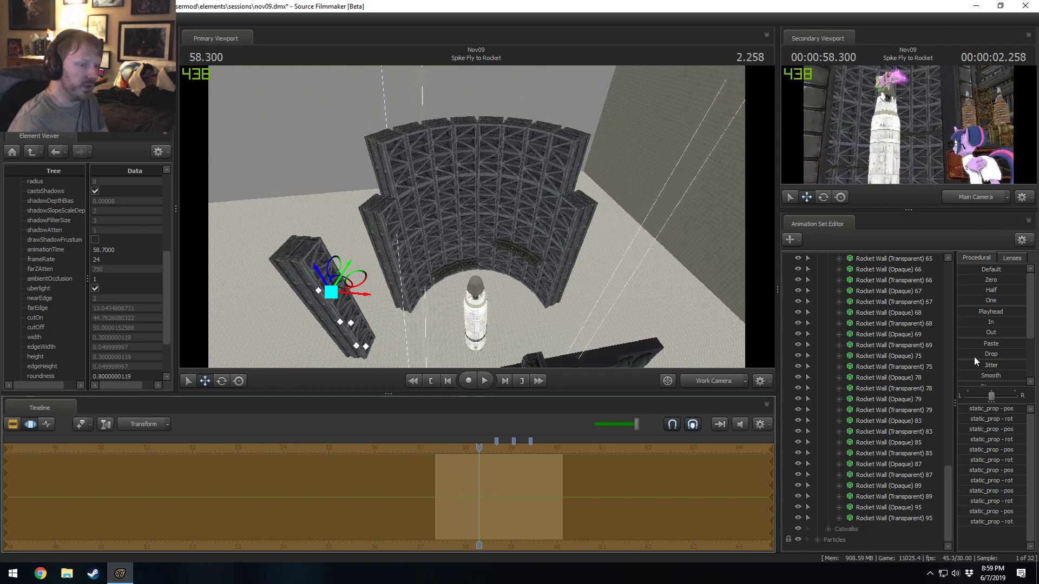
pyautogui.scroll(15, 907, 465)
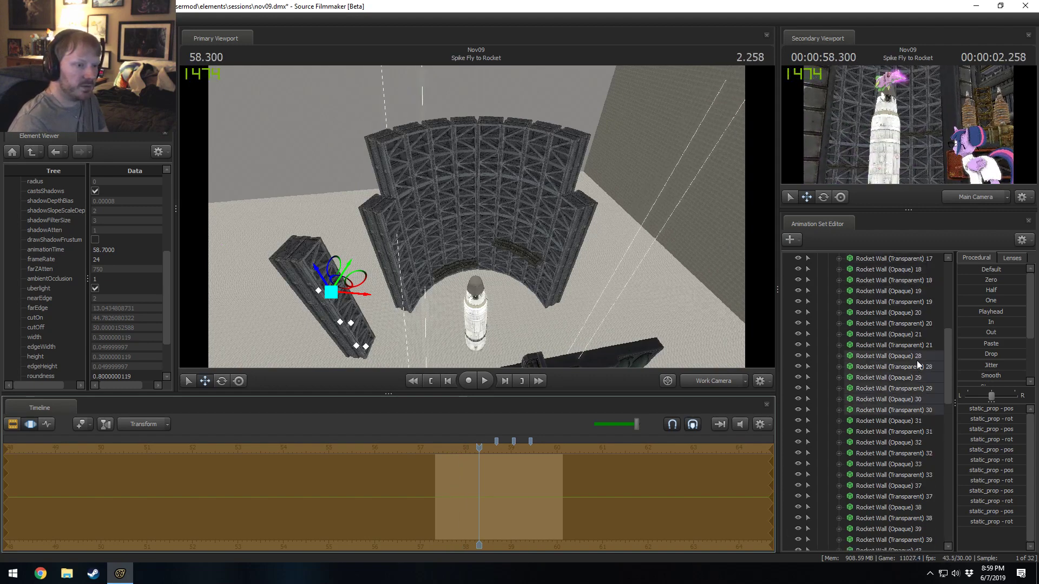
pyautogui.click(916, 358)
pyautogui.keyDown('shift'); pyautogui.click(922, 412); pyautogui.keyUp('shift')
pyautogui.rightClick(922, 411)
pyautogui.click(940, 435)
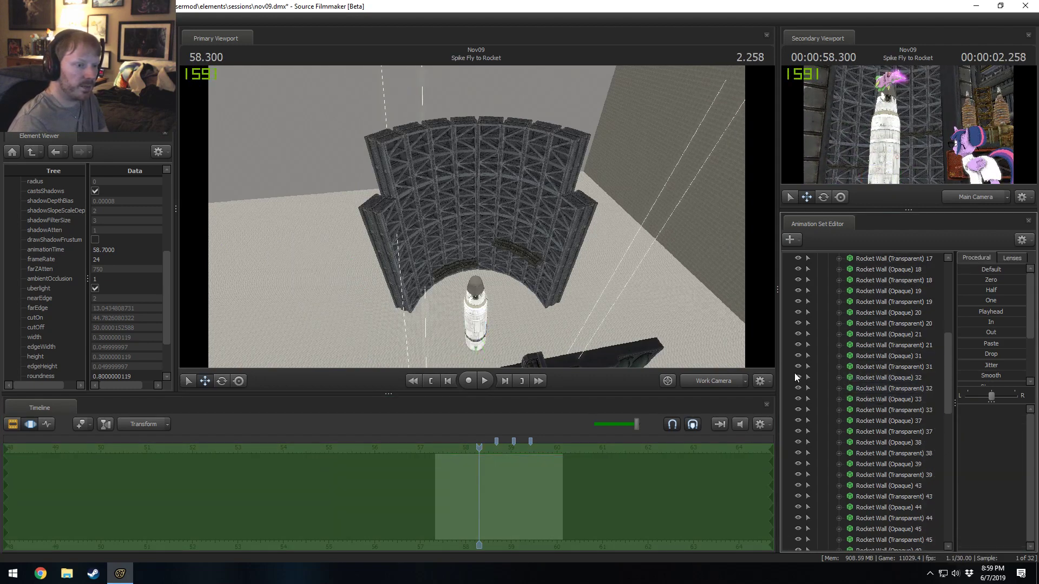
# - Select the wall column at the ring's other end and delete the opaque and transparent Rocket Wall pieces 58 to 60
pyautogui.scroll(6, 796, 377)
pyautogui.moveTo(573, 260); pyautogui.dragTo(463, 217)
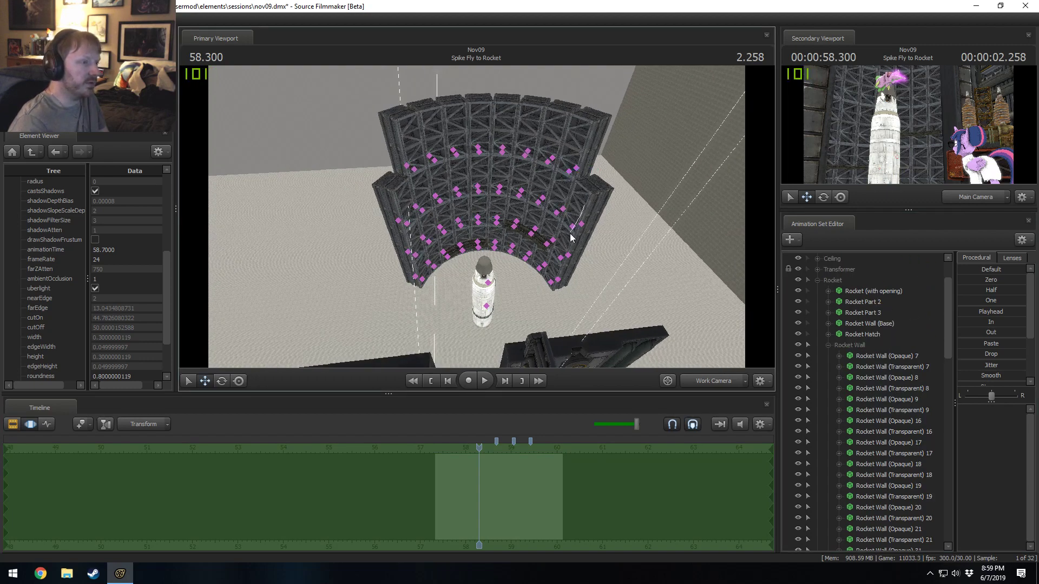
pyautogui.moveTo(579, 208)
pyautogui.mouseDown()
pyautogui.moveTo(556, 294)
pyautogui.moveTo(628, 189)
pyautogui.mouseUp()
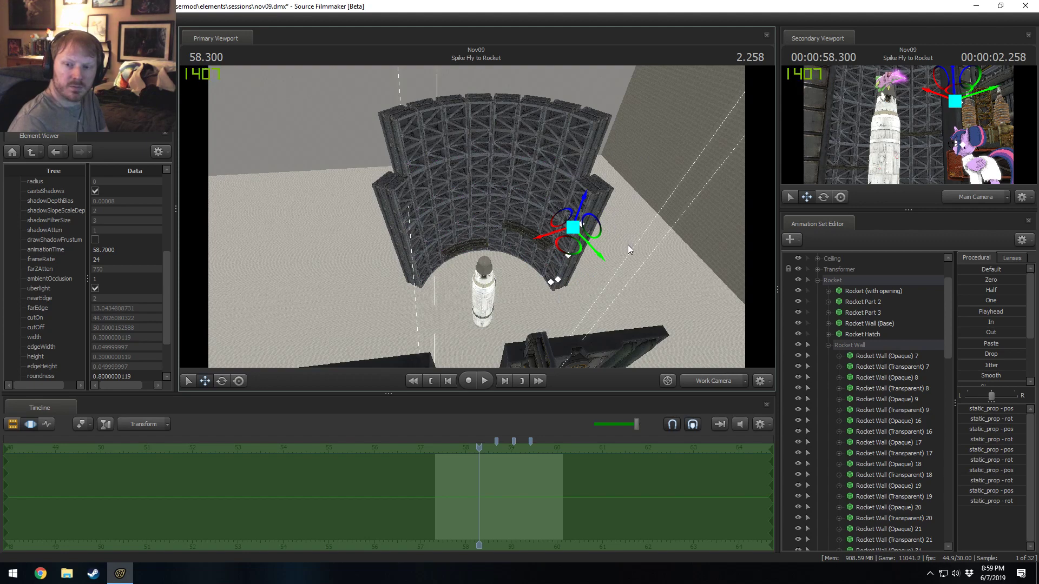
pyautogui.press('ctrl')
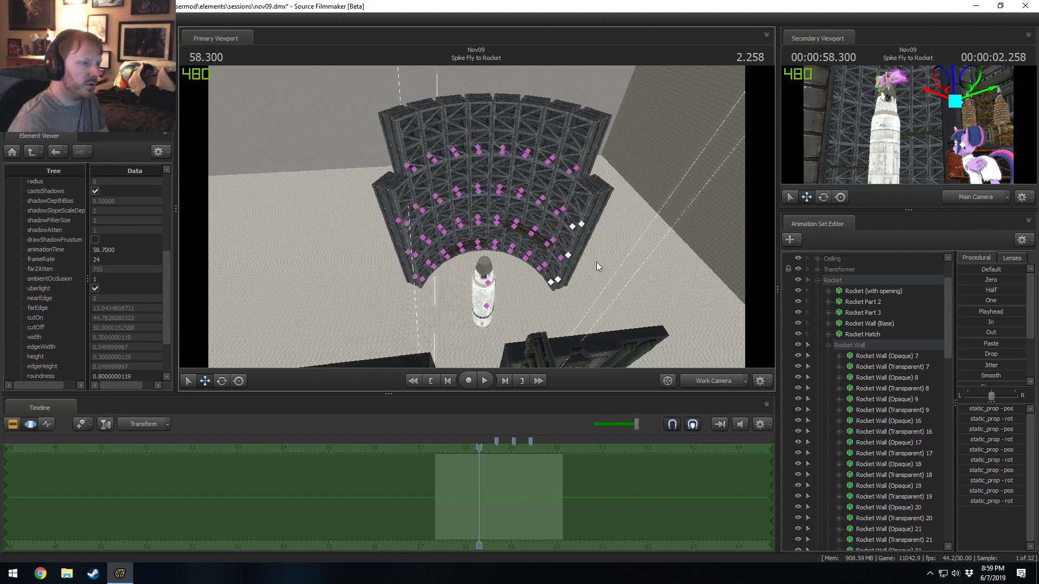
pyautogui.keyDown('ctrl'); pyautogui.keyDown('shift'); pyautogui.click(561, 259); pyautogui.keyUp('shift'); pyautogui.keyUp('ctrl')
pyautogui.moveTo(600, 265); pyautogui.dragTo(657, 267)
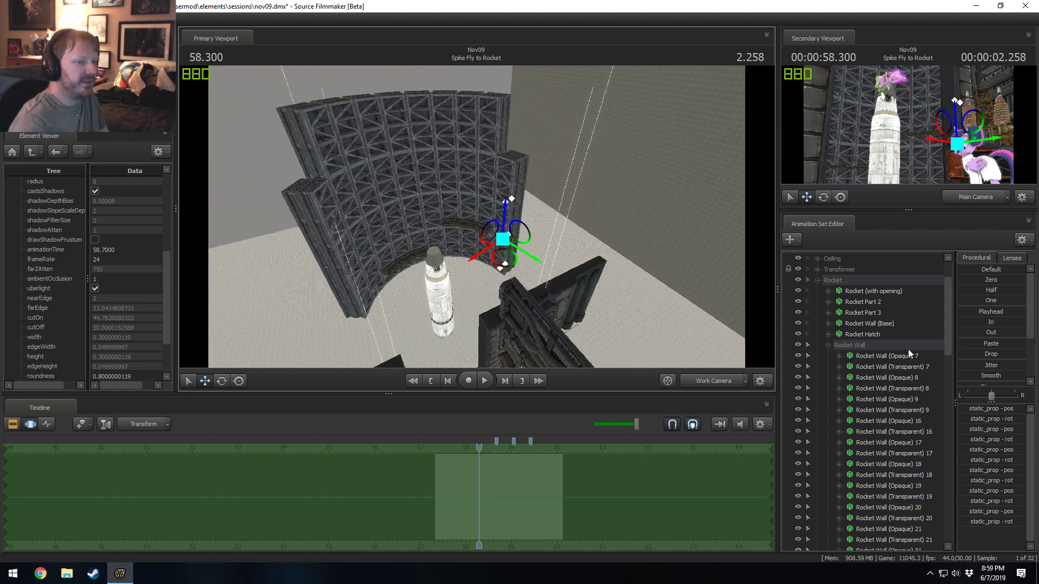
pyautogui.scroll(-10, 887, 404)
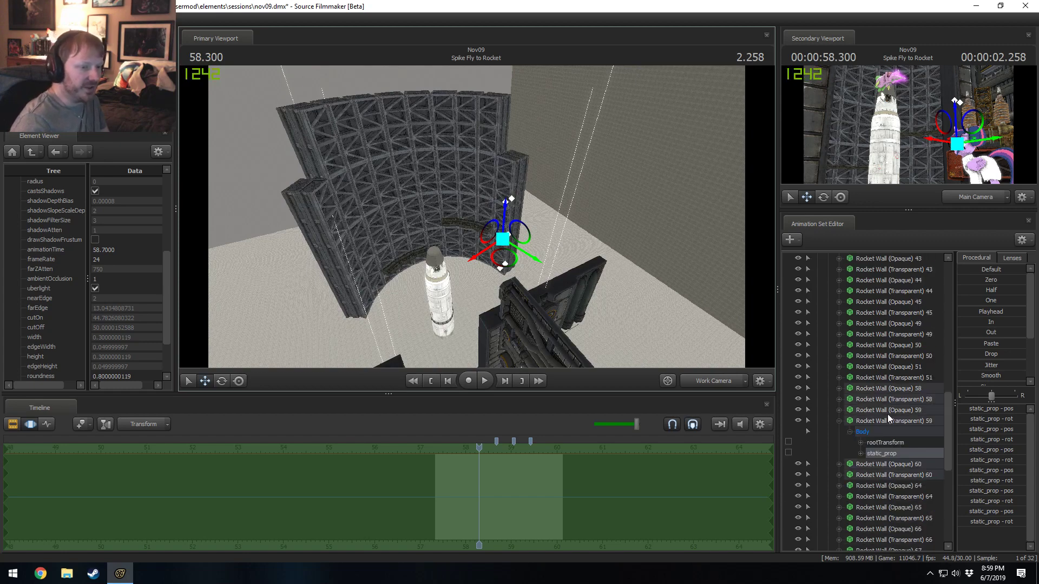
pyautogui.click(838, 421)
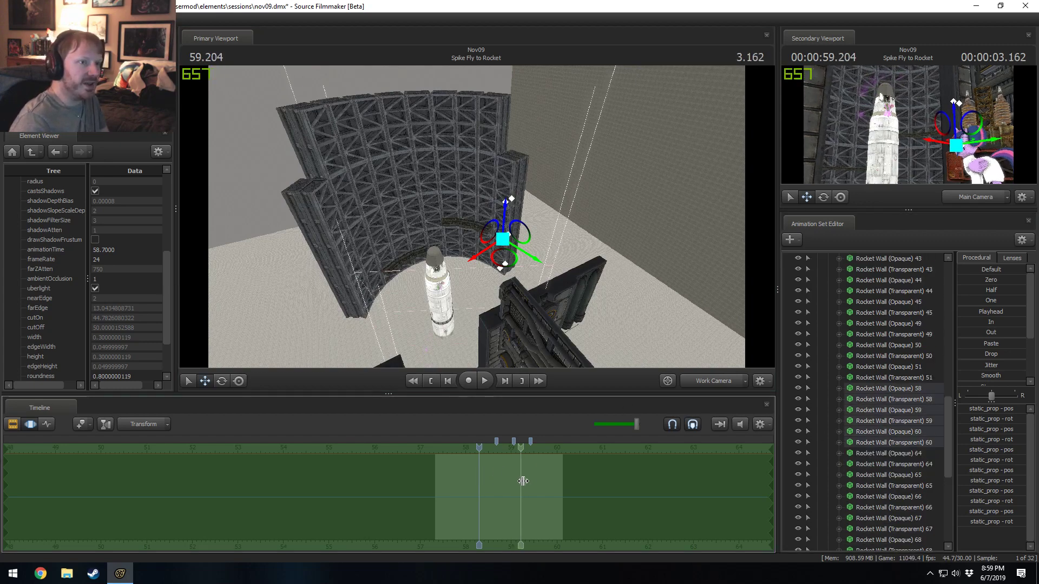
pyautogui.moveTo(504, 256); pyautogui.dragTo(530, 261)
pyautogui.hotkey('ctrl', 'z')
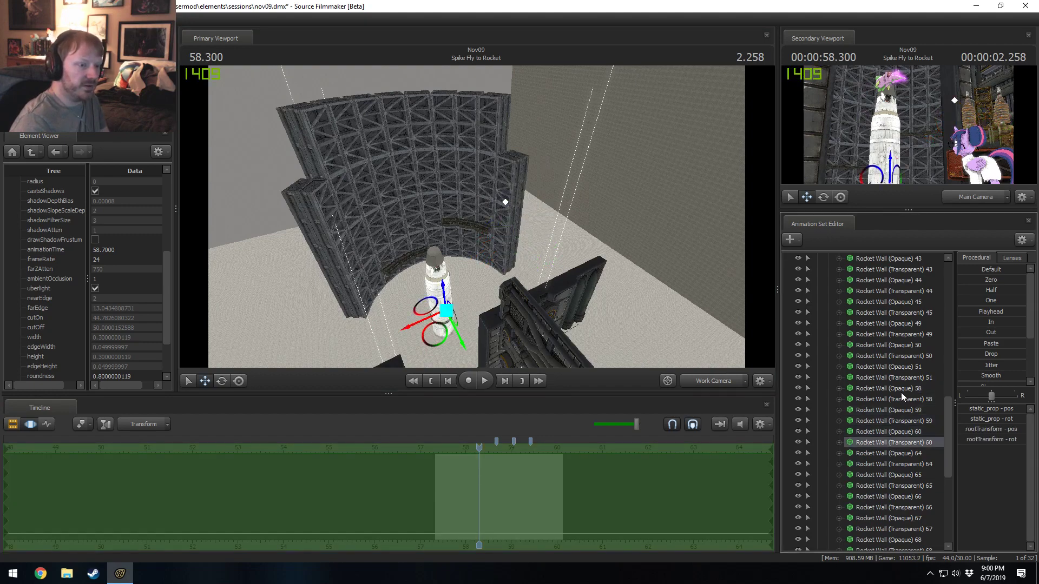
pyautogui.rightClick(902, 391)
pyautogui.click(923, 413)
# - Collapse the Rocket Wall group, then return the primary viewport to the main camera and reopen the Clip Editor
pyautogui.scroll(10, 845, 389)
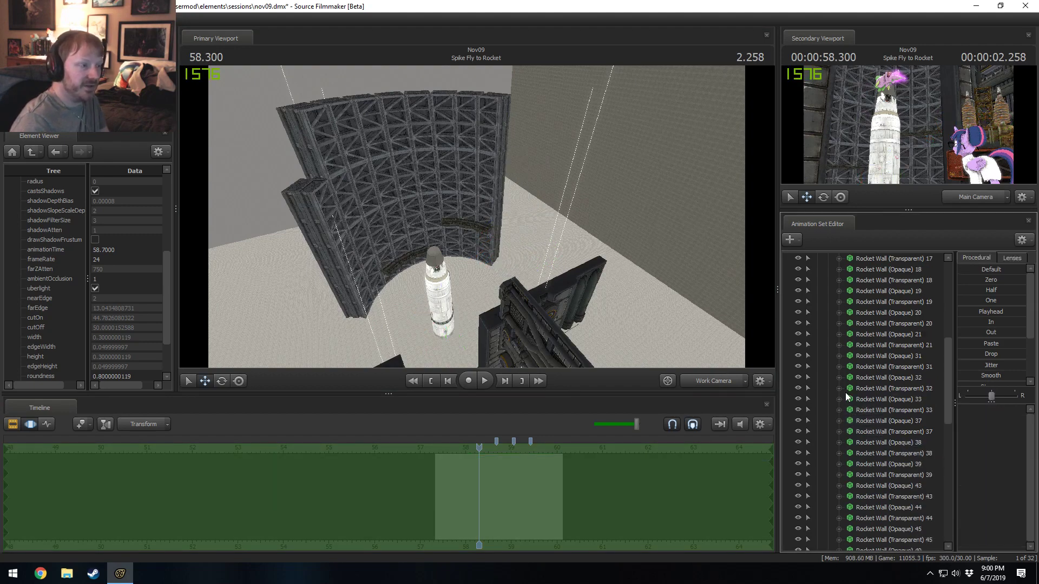
pyautogui.click(827, 345)
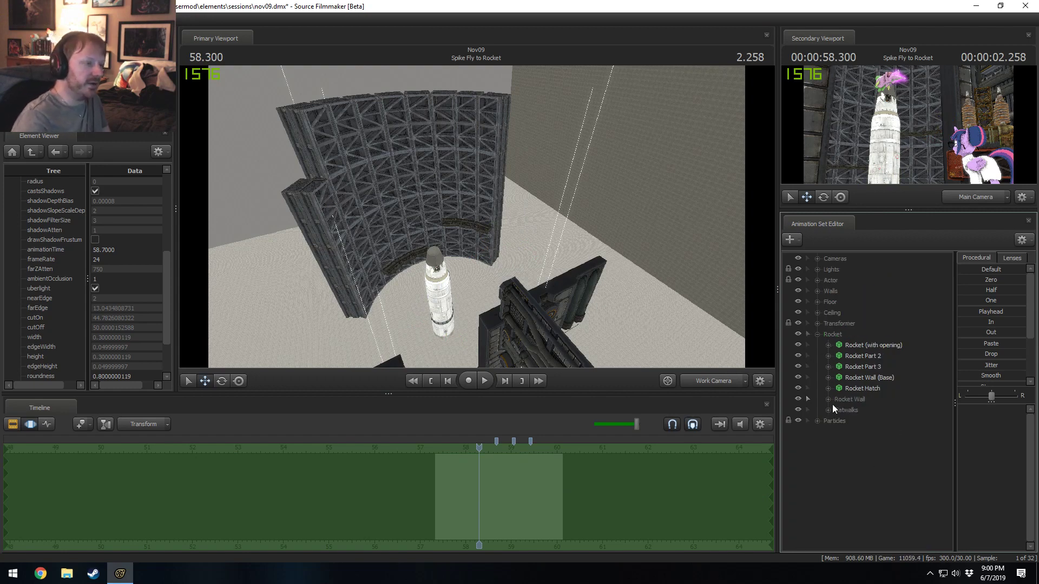
pyautogui.click(699, 381)
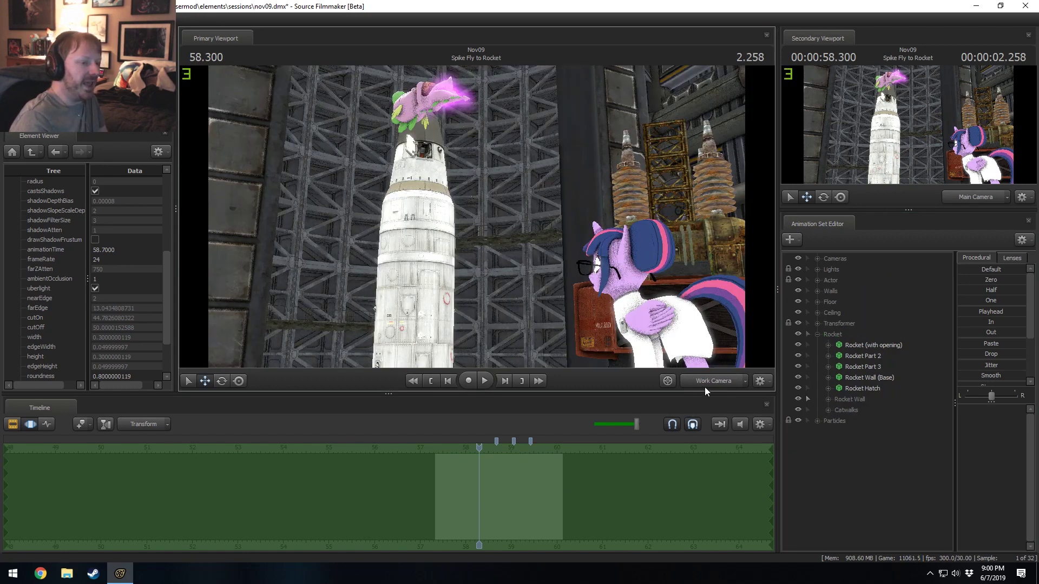
pyautogui.hotkey('ctrl', '1')
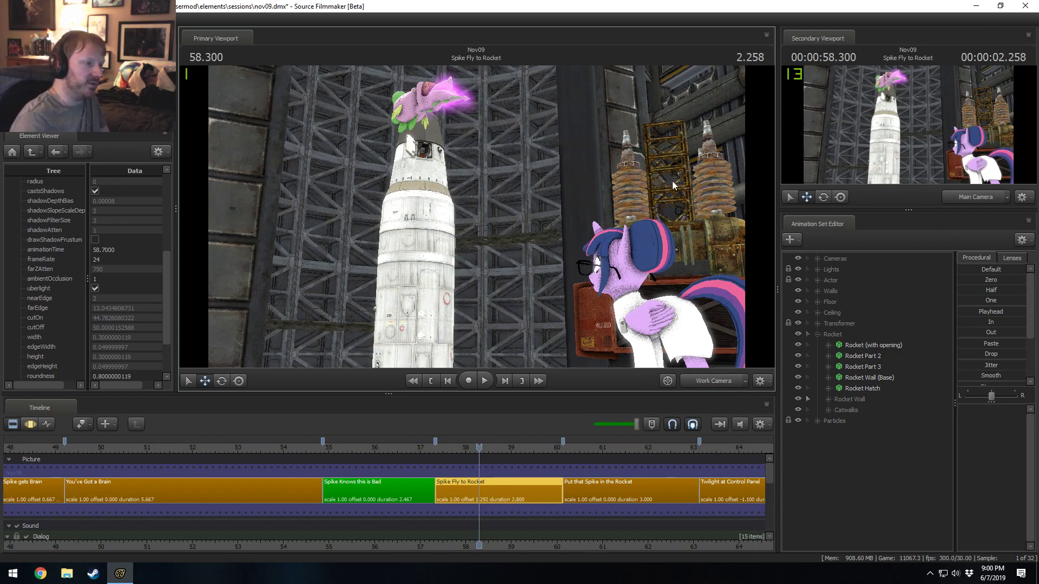
# - Check the set around the camera in the Spike Fly to Rocket shot, then delete the floor model and its emptied Floor group
pyautogui.moveTo(673, 185); pyautogui.dragTo(644, 195)
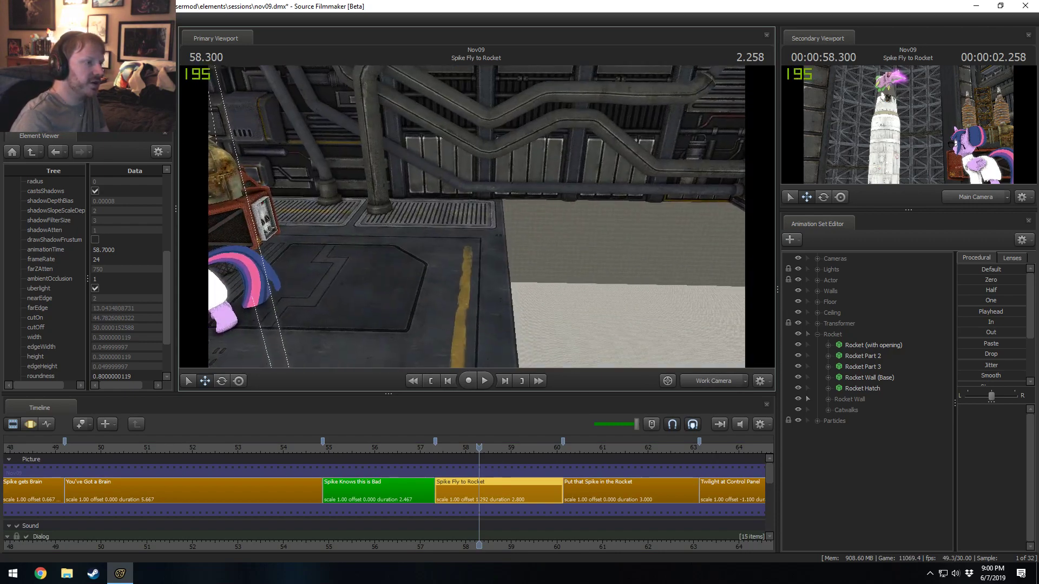
pyautogui.press('s')
pyautogui.moveTo(476, 217); pyautogui.dragTo(475, 238)
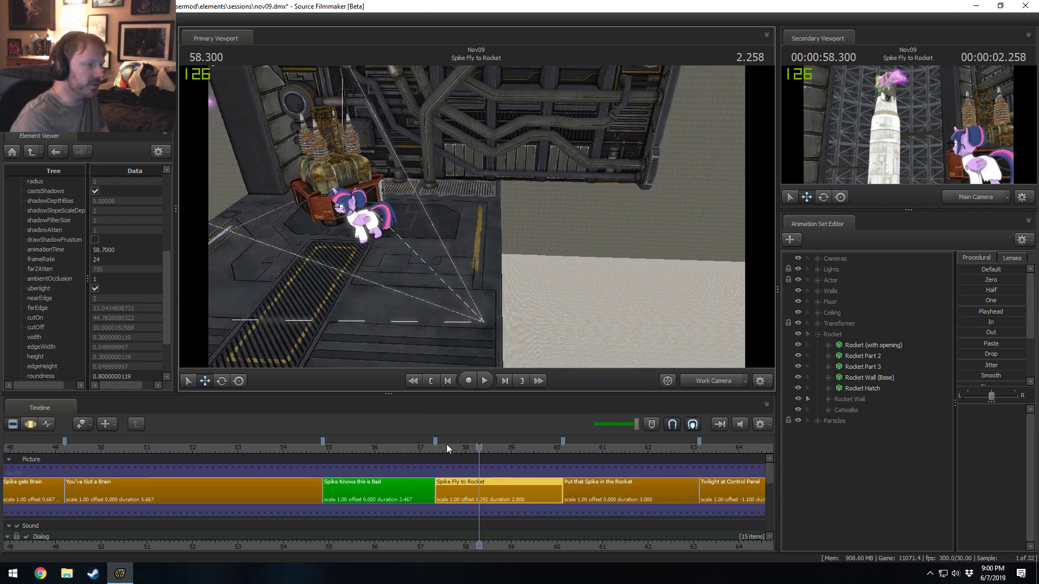
pyautogui.moveTo(447, 444); pyautogui.dragTo(517, 445)
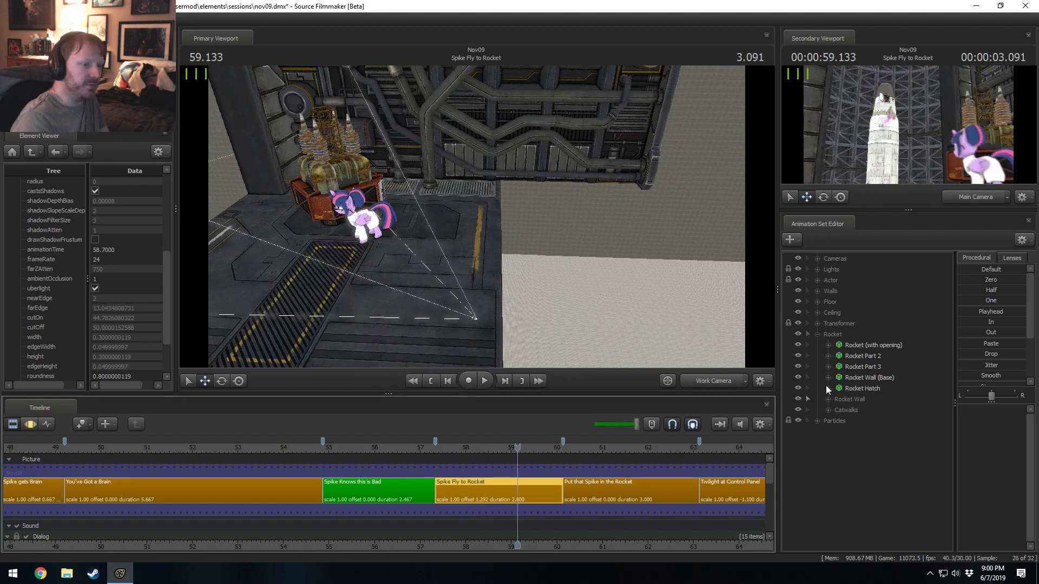
pyautogui.click(822, 334)
pyautogui.click(818, 302)
pyautogui.click(836, 300)
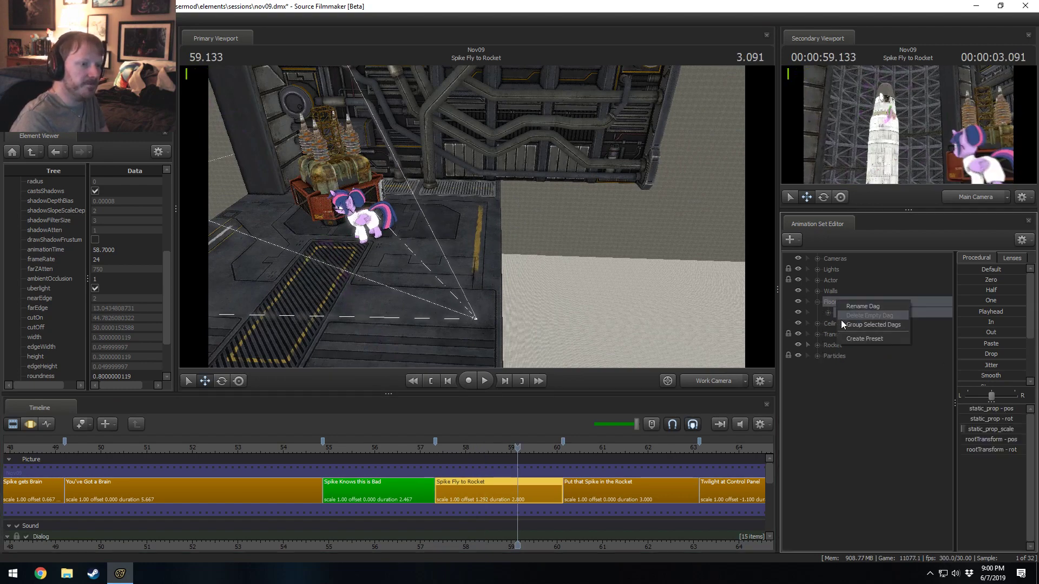
pyautogui.rightClick(826, 314)
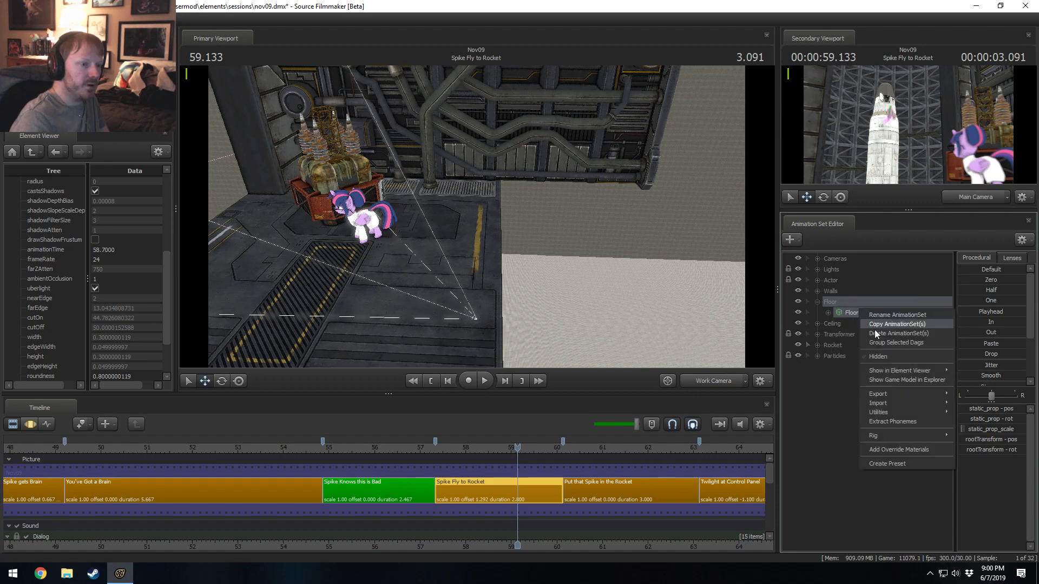
pyautogui.click(852, 360)
pyautogui.rightClick(825, 303)
pyautogui.click(841, 320)
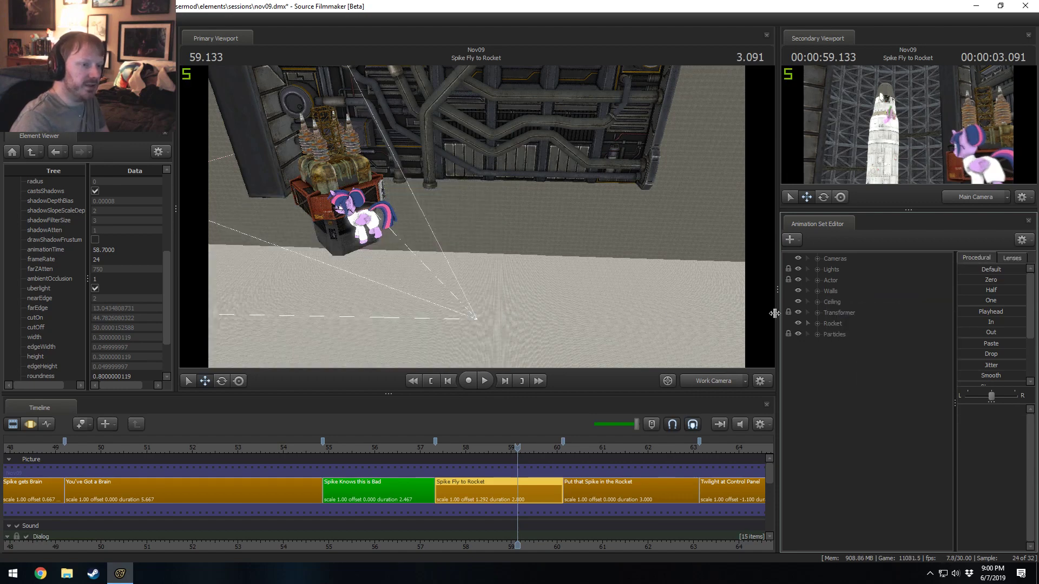
# - Examine the rocket, wall ring and side walls from the work camera at the start and middle of Spike Fly to Rocket
pyautogui.moveTo(638, 233); pyautogui.dragTo(651, 273)
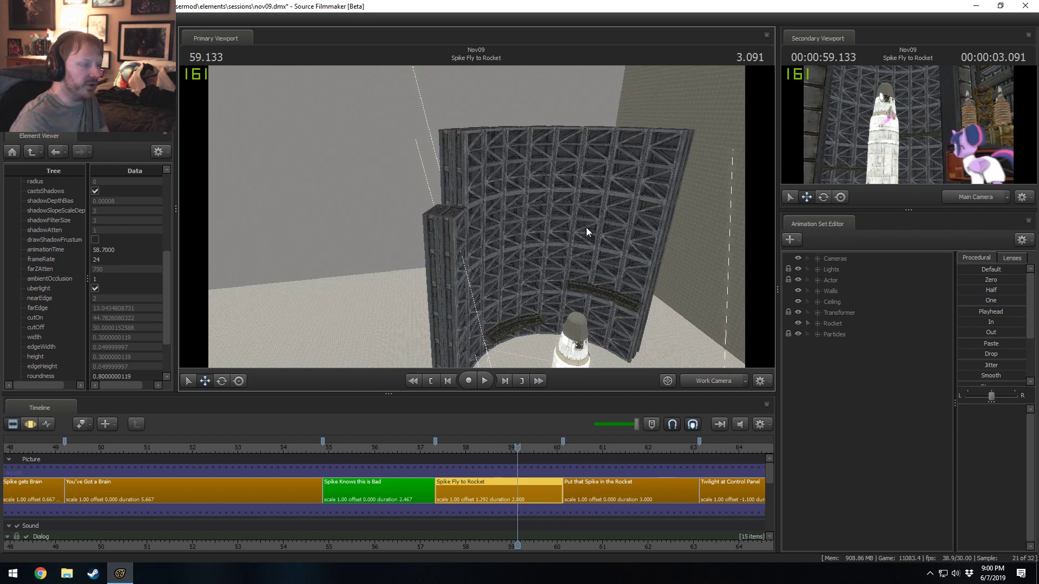
pyautogui.moveTo(585, 228); pyautogui.dragTo(618, 298)
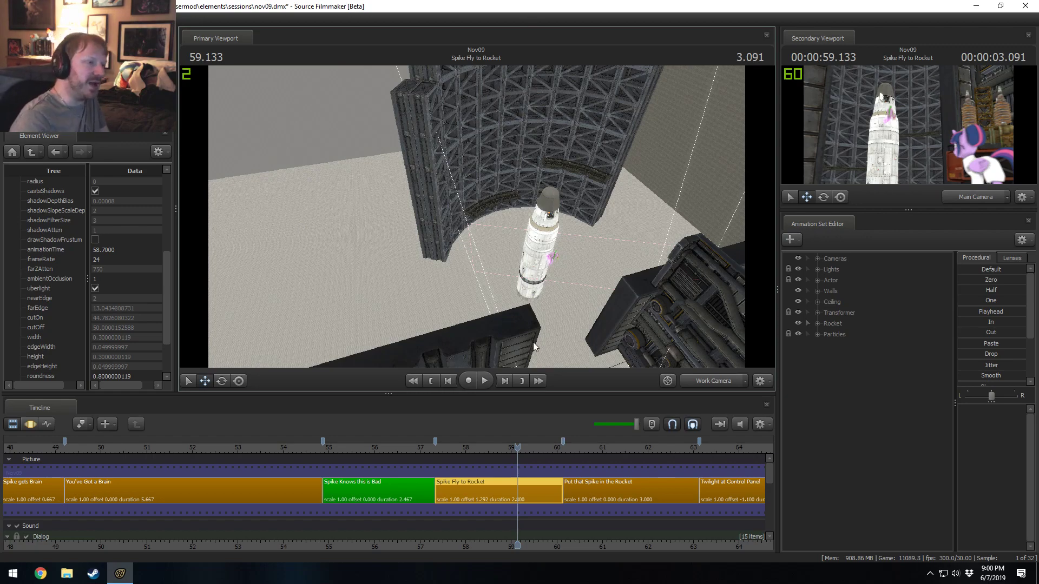
pyautogui.moveTo(564, 207); pyautogui.dragTo(504, 209)
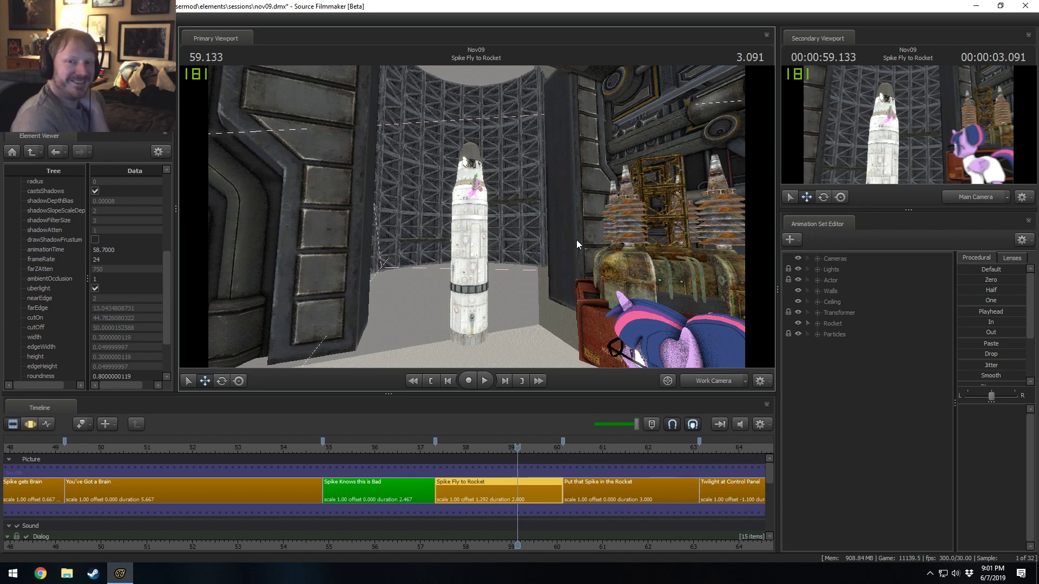
pyautogui.click(437, 447)
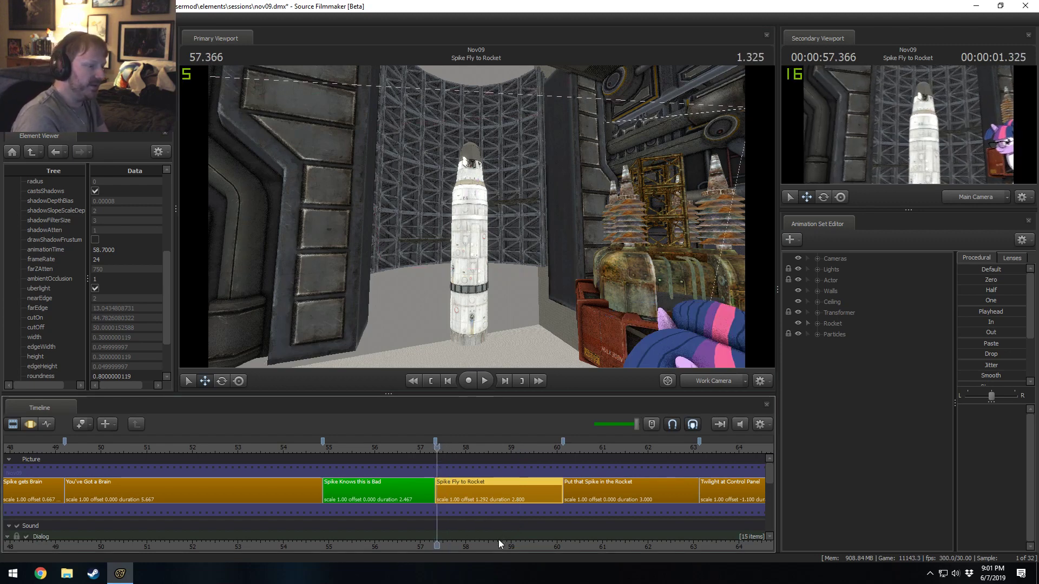
pyautogui.moveTo(459, 522); pyautogui.dragTo(342, 516, button='middle')
pyautogui.scroll(3, 343, 515)
pyautogui.click(319, 449)
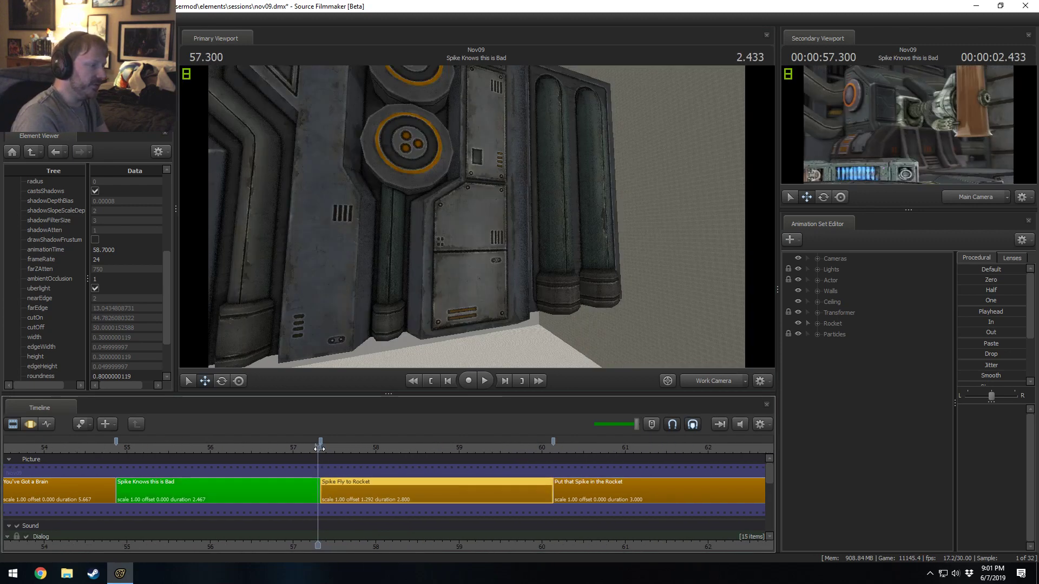
pyautogui.moveTo(319, 449); pyautogui.dragTo(411, 461)
# - Return the primary viewport to the main camera, play part of the shot, and enable lighting in the viewport
pyautogui.click(703, 381)
pyautogui.click(657, 404)
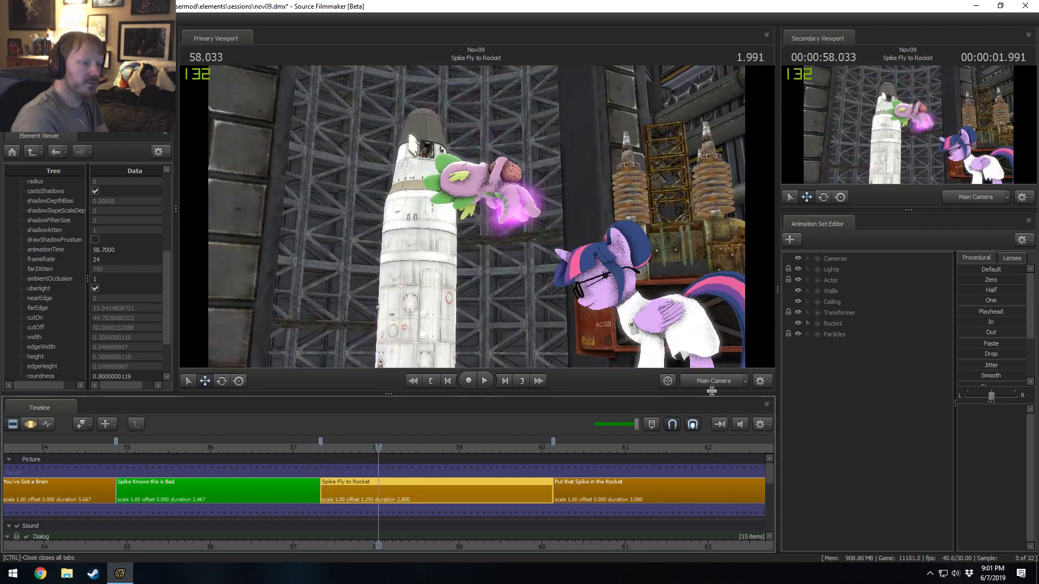
pyautogui.press('space')
pyautogui.press('space')
pyautogui.rightClick(588, 200)
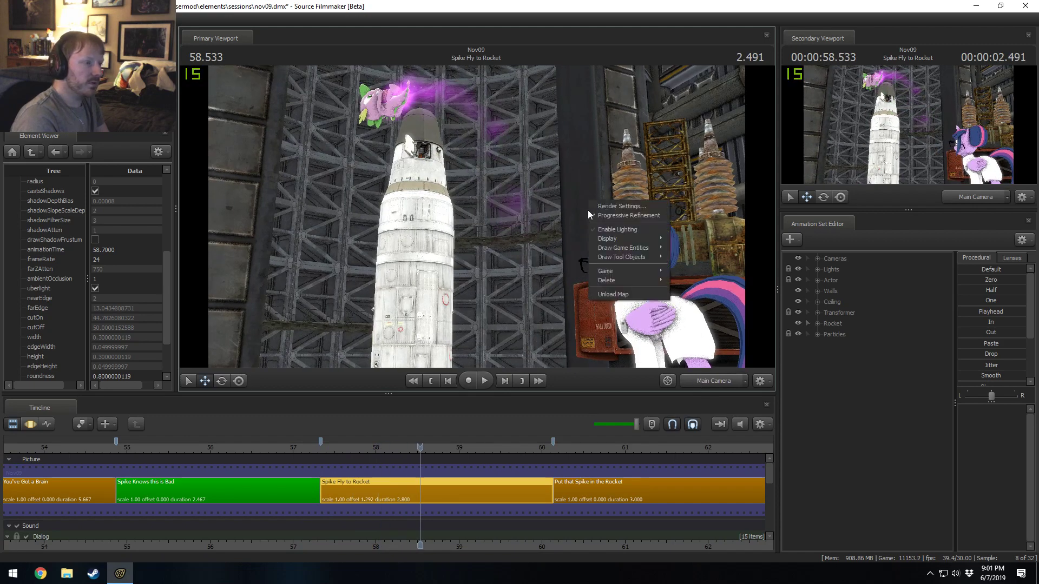
pyautogui.press('Escape')
# - Scrub and play the Spike Fly to Rocket clip through the main camera to review its lit result
pyautogui.moveTo(326, 449)
pyautogui.mouseDown()
pyautogui.moveTo(549, 450)
pyautogui.moveTo(339, 459)
pyautogui.mouseUp()
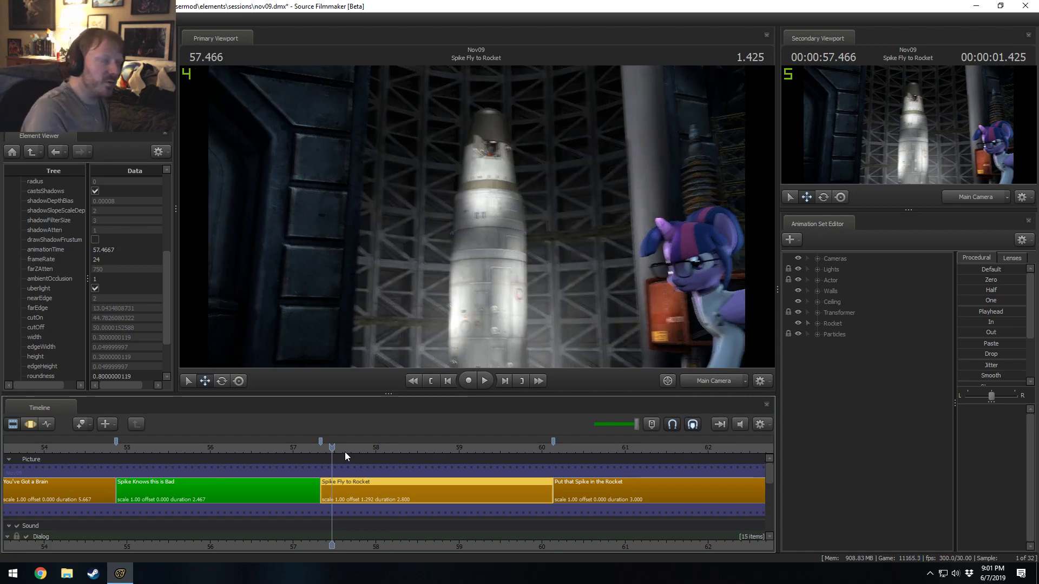
pyautogui.click(323, 450)
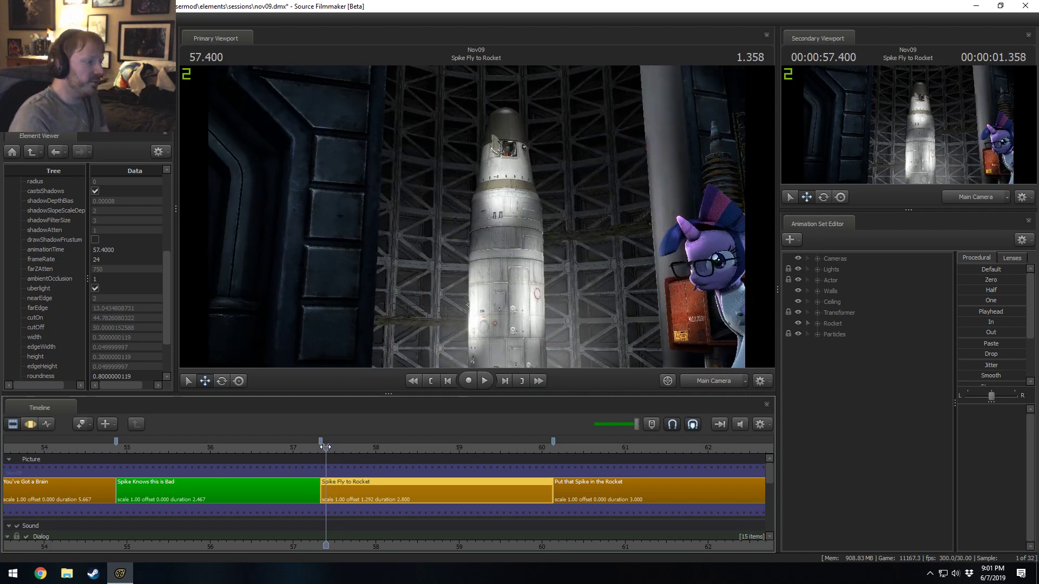
pyautogui.moveTo(385, 546); pyautogui.dragTo(305, 546)
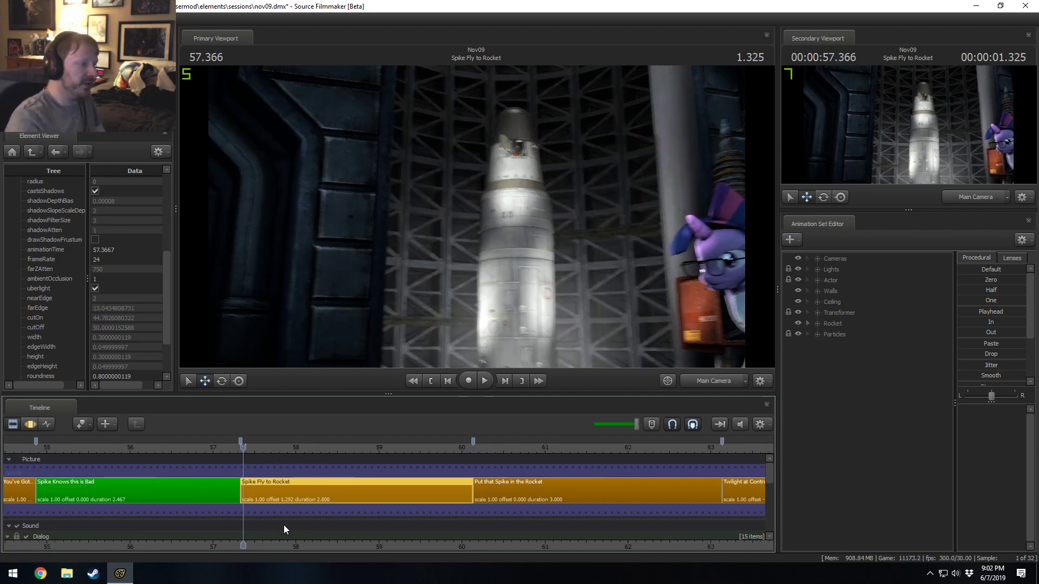
pyautogui.press('space')
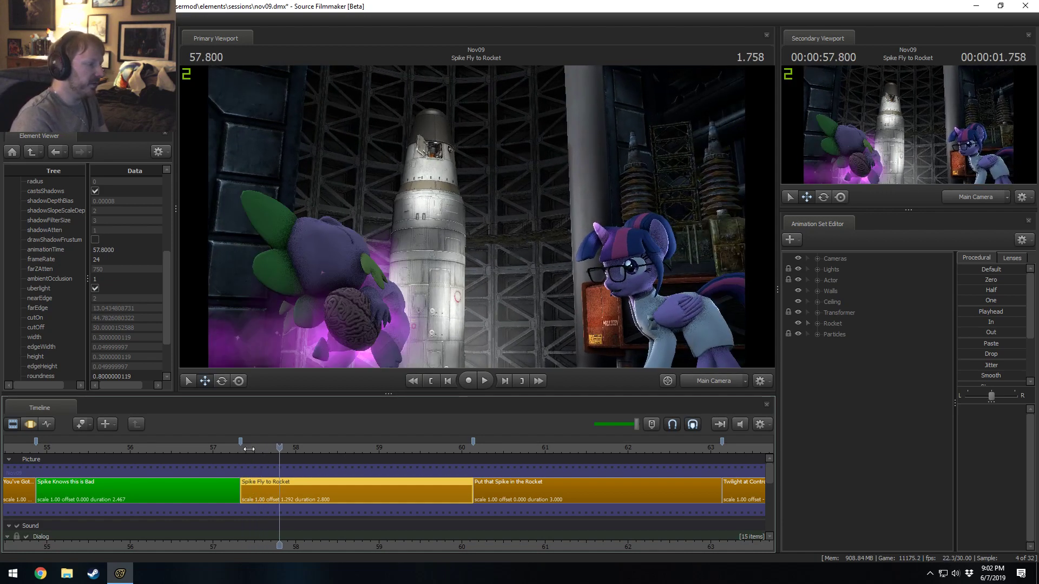
pyautogui.press('space')
pyautogui.moveTo(286, 469); pyautogui.dragTo(241, 470)
pyautogui.press('space')
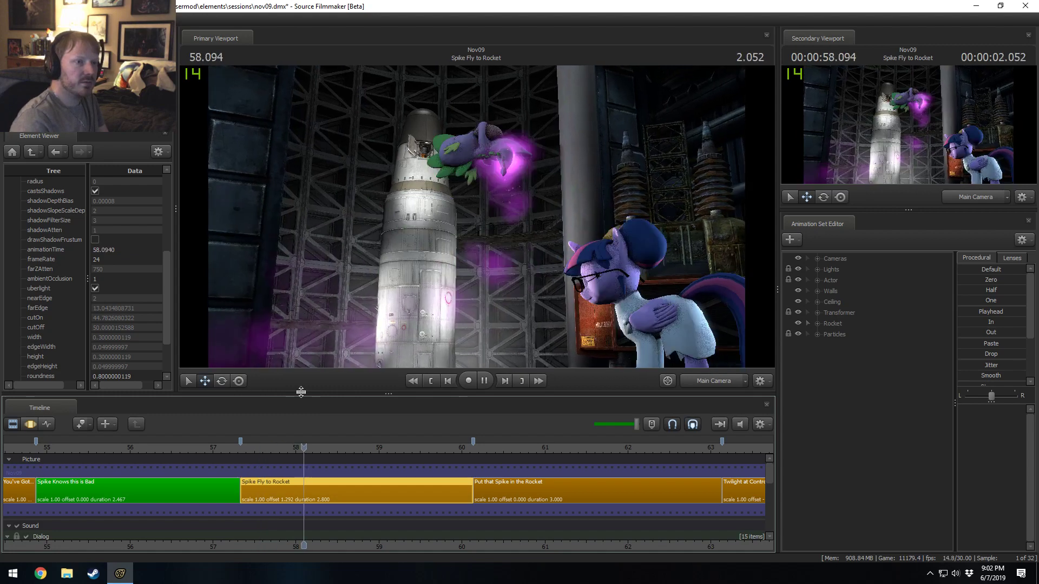
pyautogui.press('space')
pyautogui.press('space')
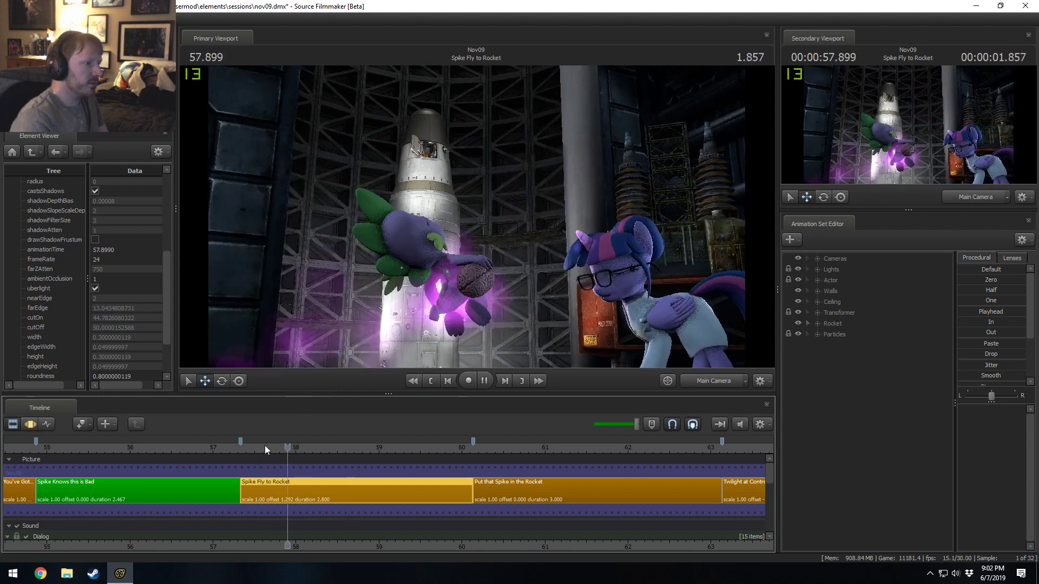
pyautogui.press('space')
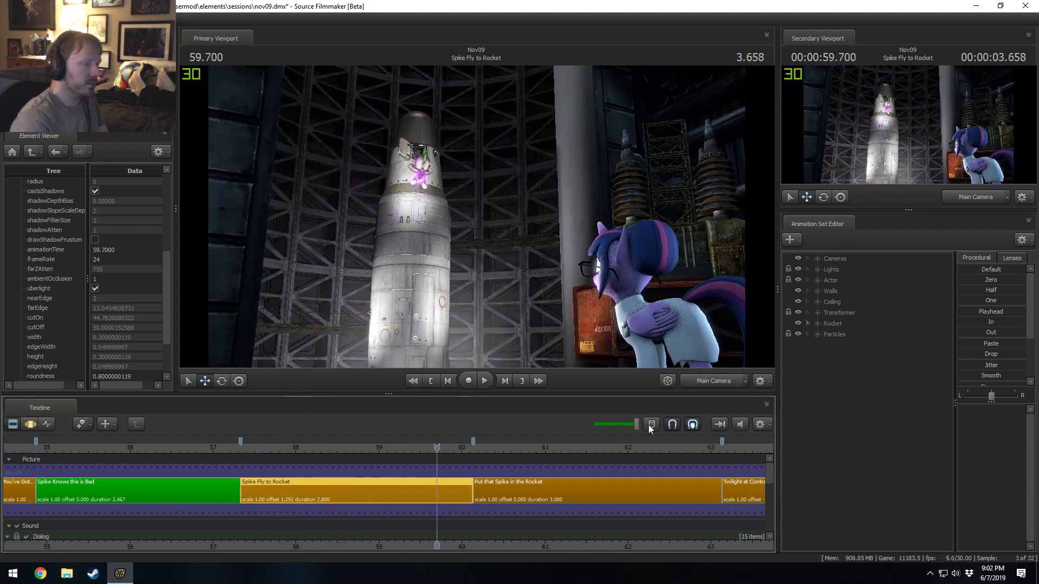
pyautogui.moveTo(477, 446); pyautogui.dragTo(338, 459)
pyautogui.press('space')
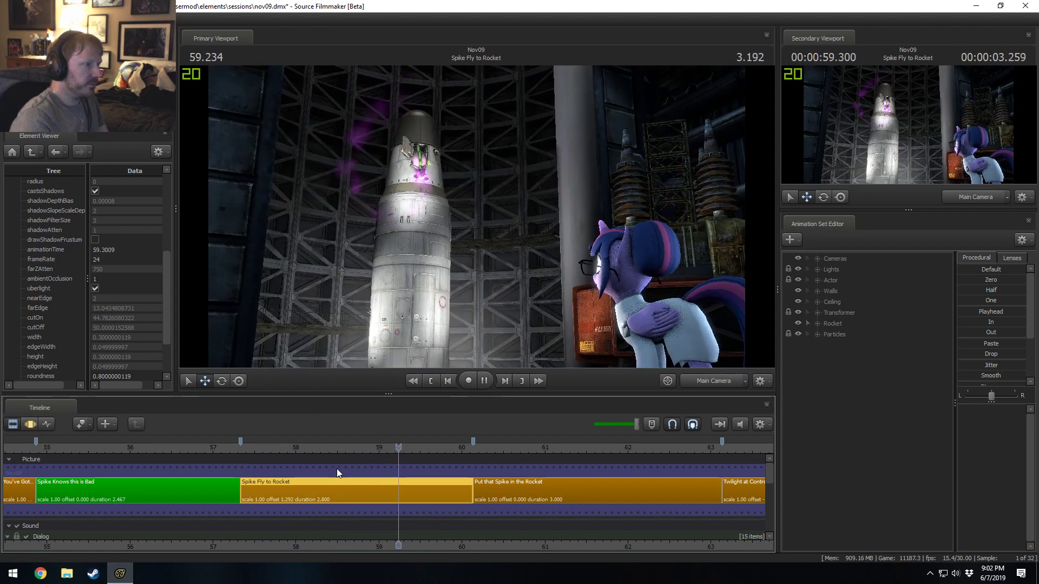
pyautogui.press('space')
# - Go to the Put that Spike in the Rocket clip and switch the primary viewport to the work camera
pyautogui.scroll(-3, 526, 507)
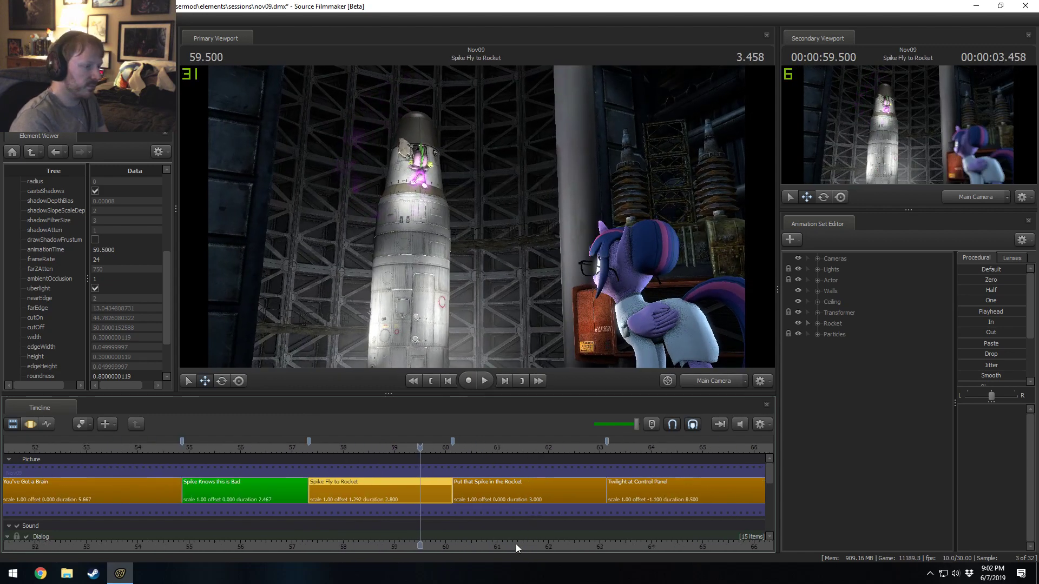
pyautogui.moveTo(515, 544); pyautogui.dragTo(167, 549, button='middle')
pyautogui.moveTo(118, 451); pyautogui.dragTo(125, 449)
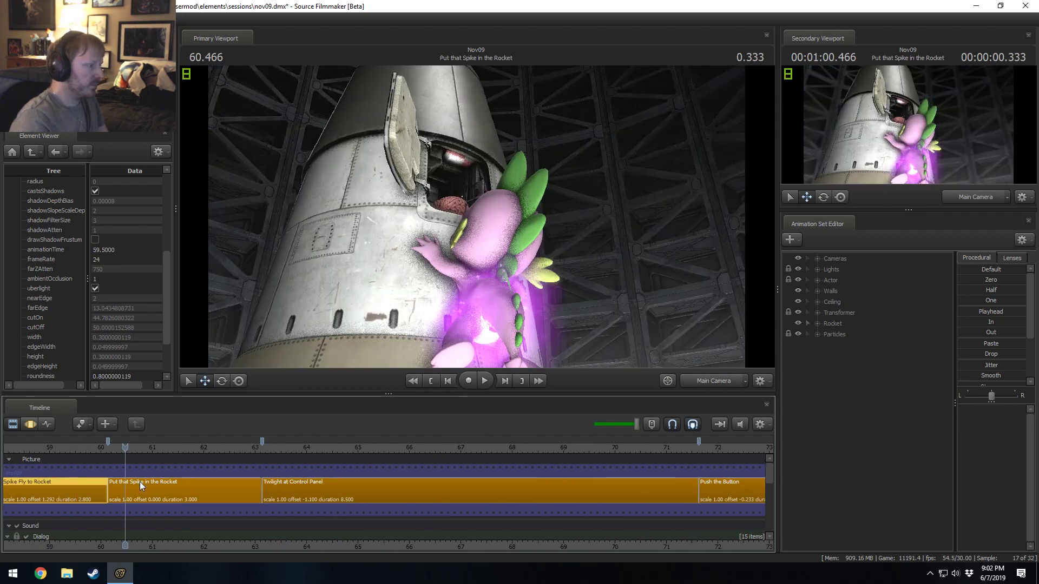
pyautogui.click(724, 382)
pyautogui.moveTo(671, 303); pyautogui.dragTo(668, 287)
# - Delete the five empty groups listed between Actor and Rocket in the animation sets
pyautogui.rightClick(848, 294)
pyautogui.click(859, 307)
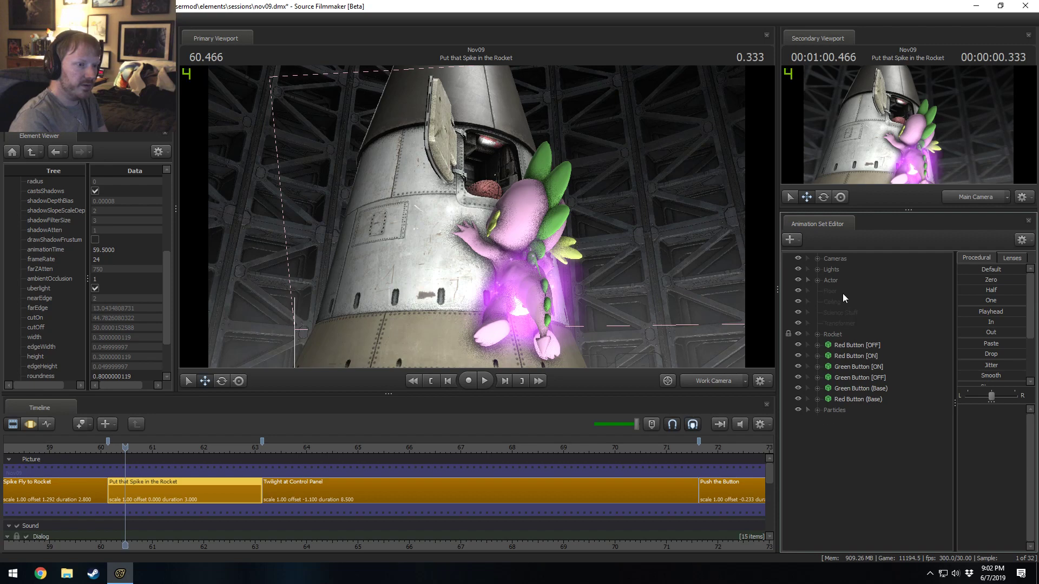
pyautogui.rightClick(842, 293)
pyautogui.click(861, 306)
pyautogui.rightClick(846, 291)
pyautogui.click(858, 308)
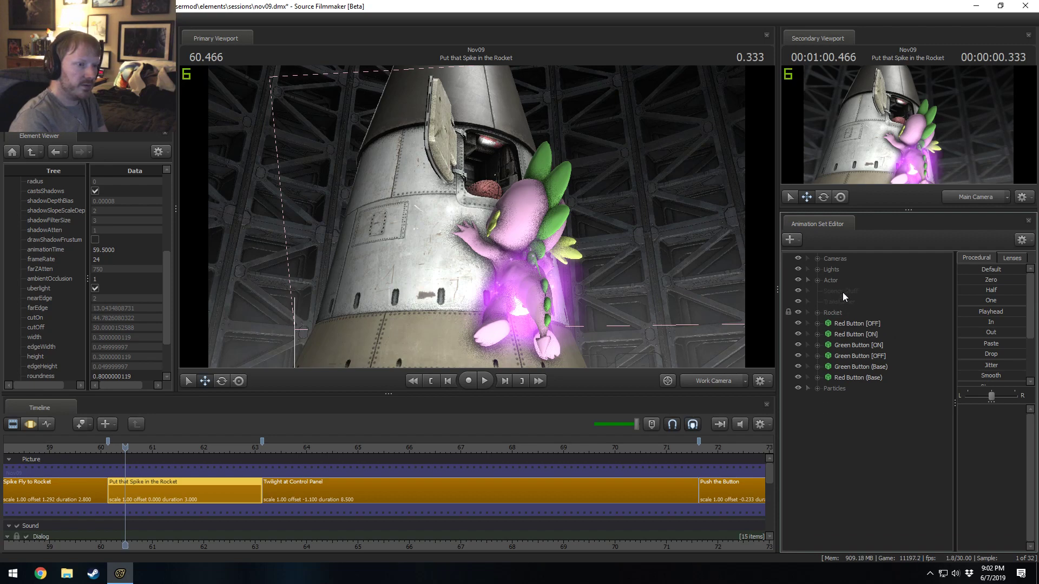
pyautogui.rightClick(842, 292)
pyautogui.click(860, 307)
pyautogui.rightClick(835, 291)
pyautogui.click(856, 306)
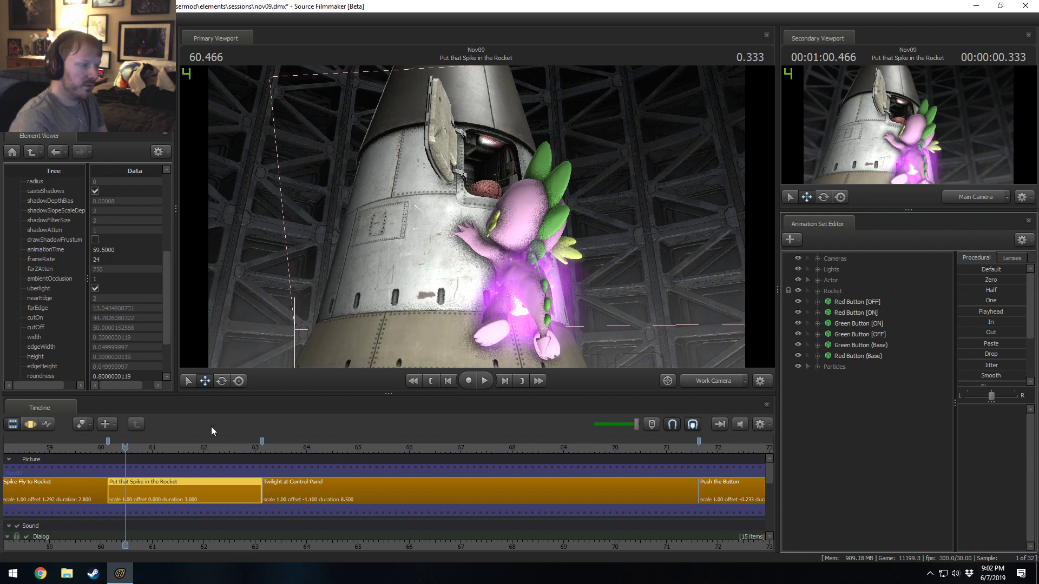
# - Play and scrub Put that Spike in the Rocket, comparing the wall ring seen from above with the main camera's framing
pyautogui.click(122, 447)
pyautogui.press('space')
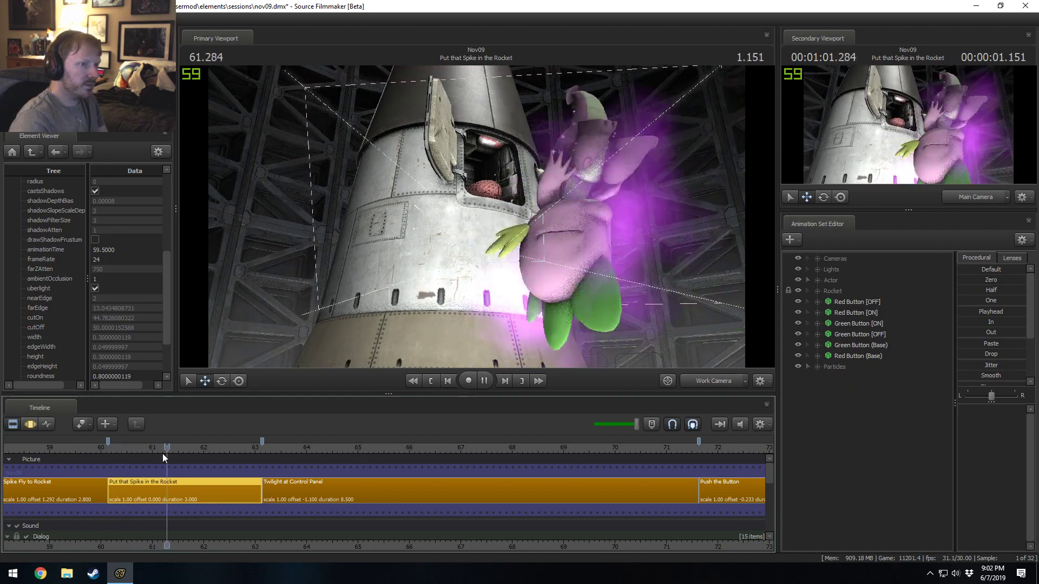
pyautogui.press('space')
pyautogui.moveTo(638, 260); pyautogui.dragTo(517, 265)
pyautogui.press('s')
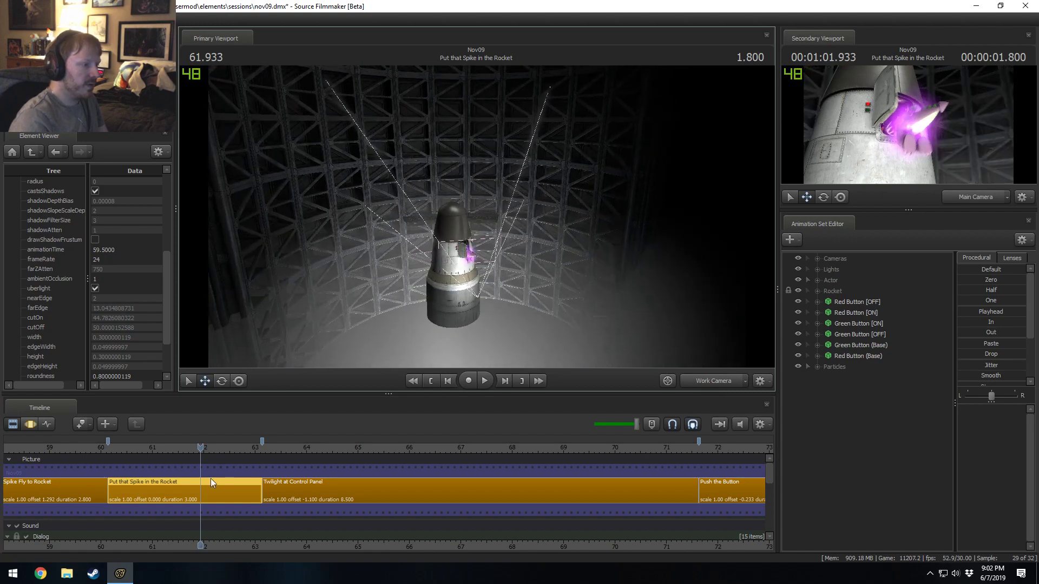
pyautogui.click(119, 447)
pyautogui.press('space')
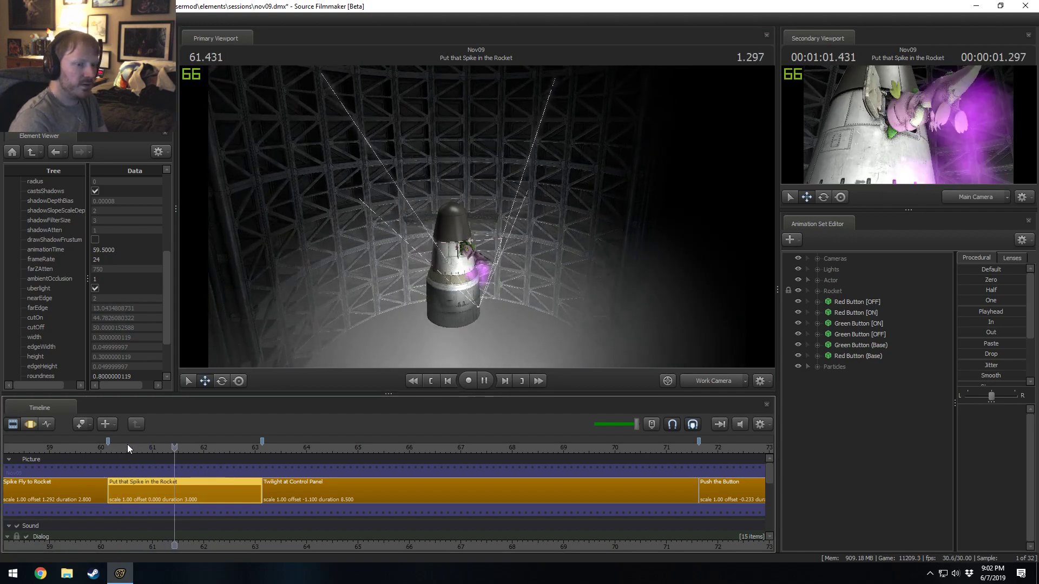
pyautogui.press('space')
pyautogui.moveTo(477, 217); pyautogui.dragTo(546, 251)
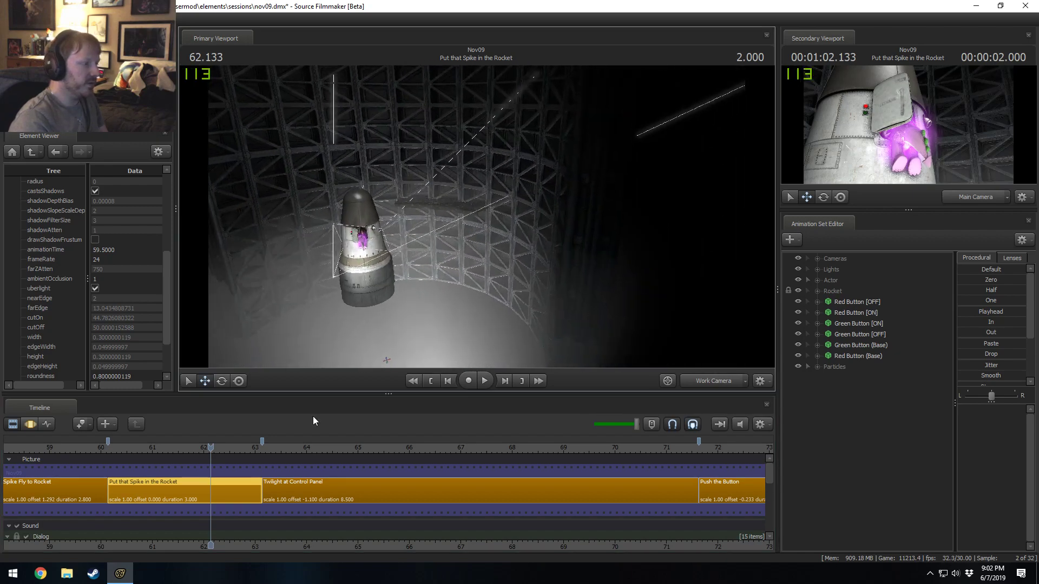
pyautogui.moveTo(187, 447); pyautogui.dragTo(113, 447)
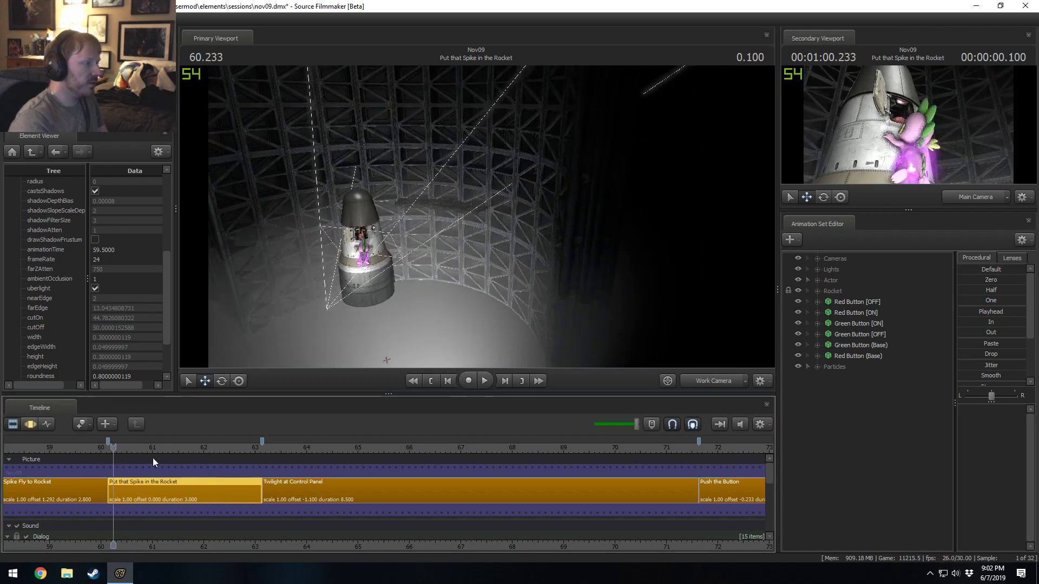
# - Delete the opaque and transparent Rocket Wall pieces 16–18, 43–45, 78 and 87 at the unseen end of the wall ring
pyautogui.press('F2')
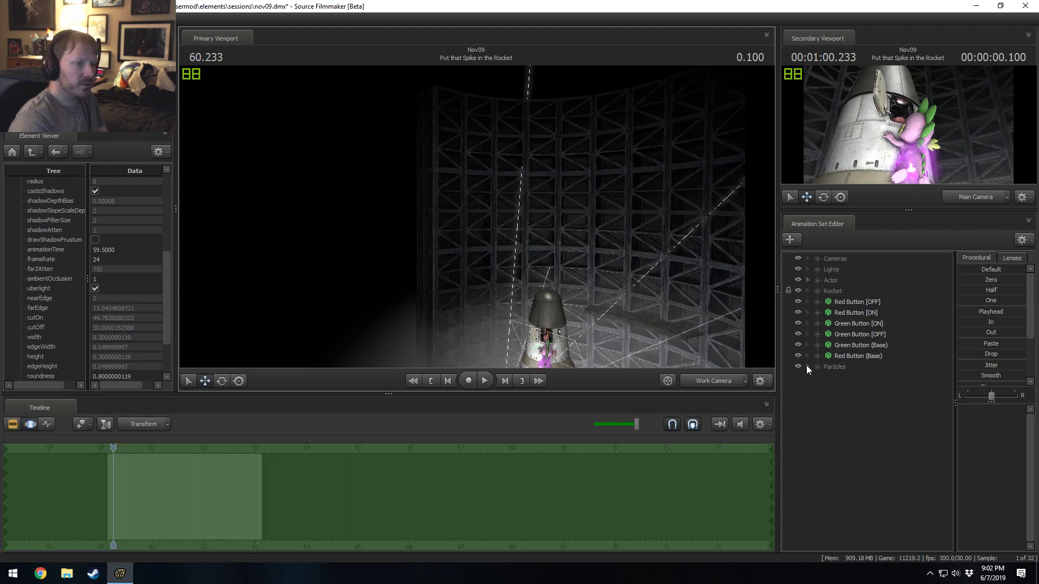
pyautogui.click(809, 291)
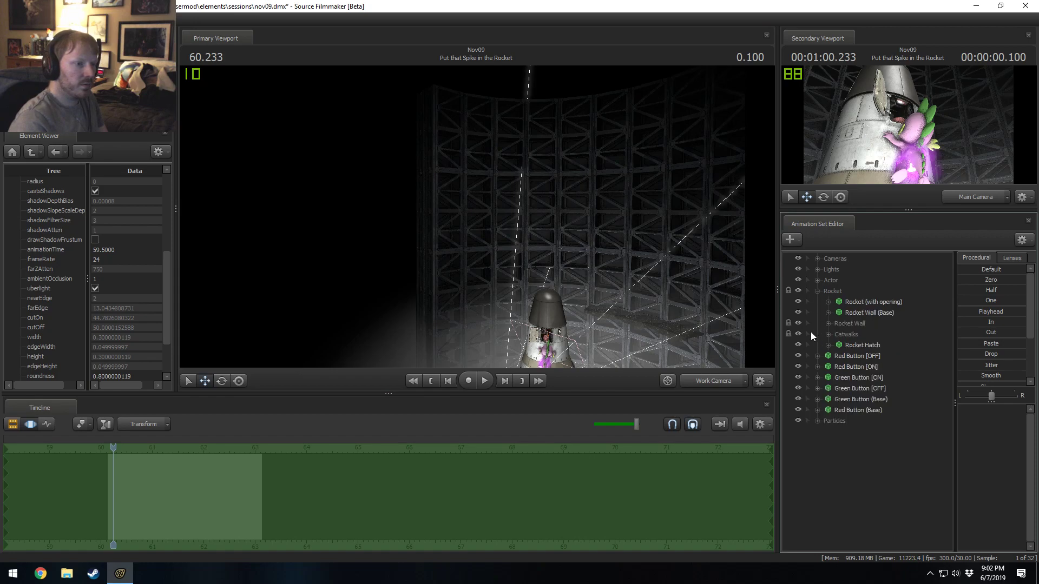
pyautogui.moveTo(475, 201); pyautogui.dragTo(538, 160)
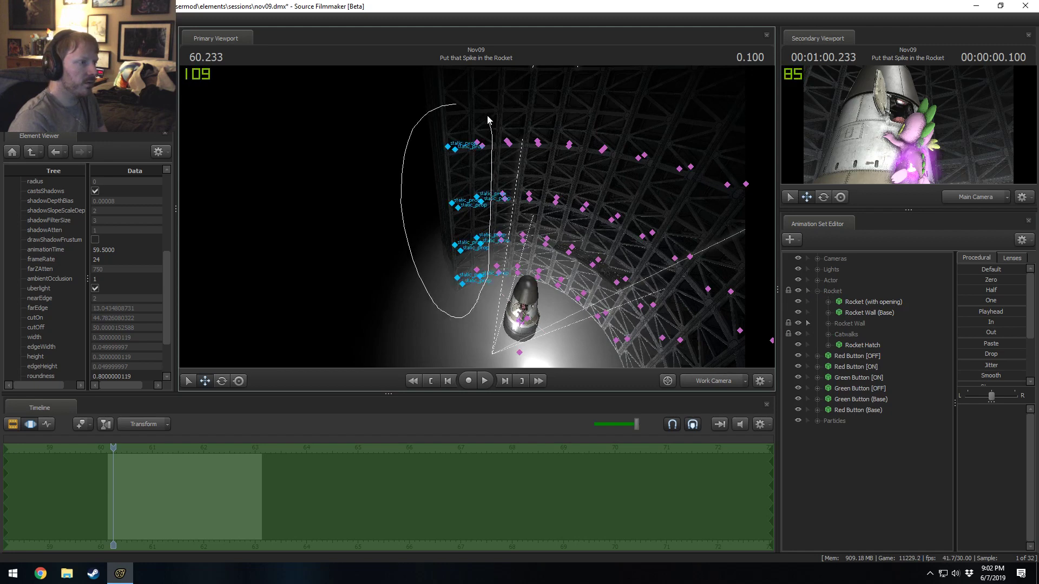
pyautogui.keyDown('ctrl'); pyautogui.moveTo(488, 116); pyautogui.dragTo(479, 111); pyautogui.keyUp('ctrl')
pyautogui.keyDown('ctrl'); pyautogui.click(479, 245); pyautogui.keyUp('ctrl')
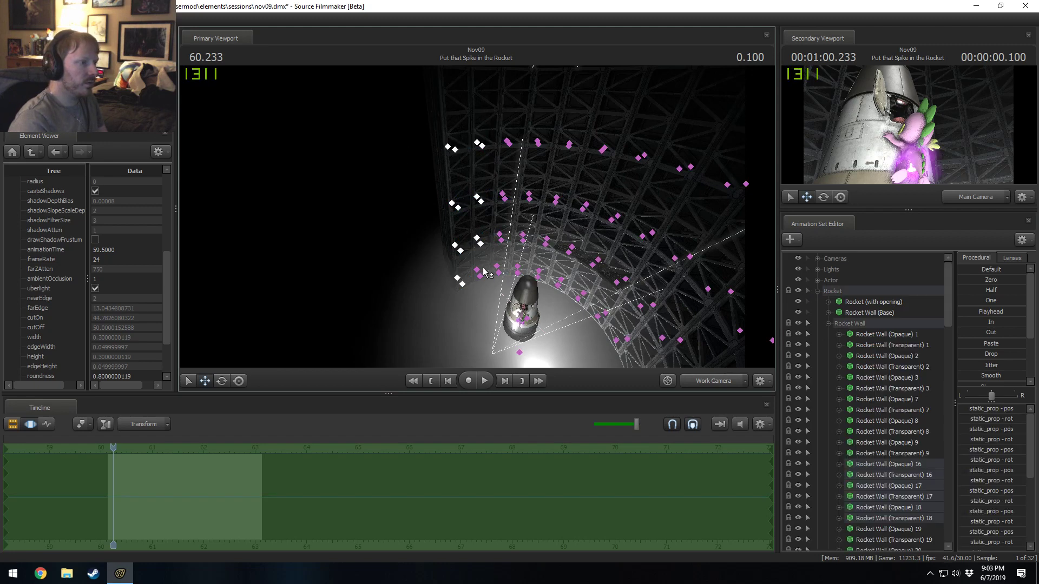
pyautogui.scroll(-3, 890, 446)
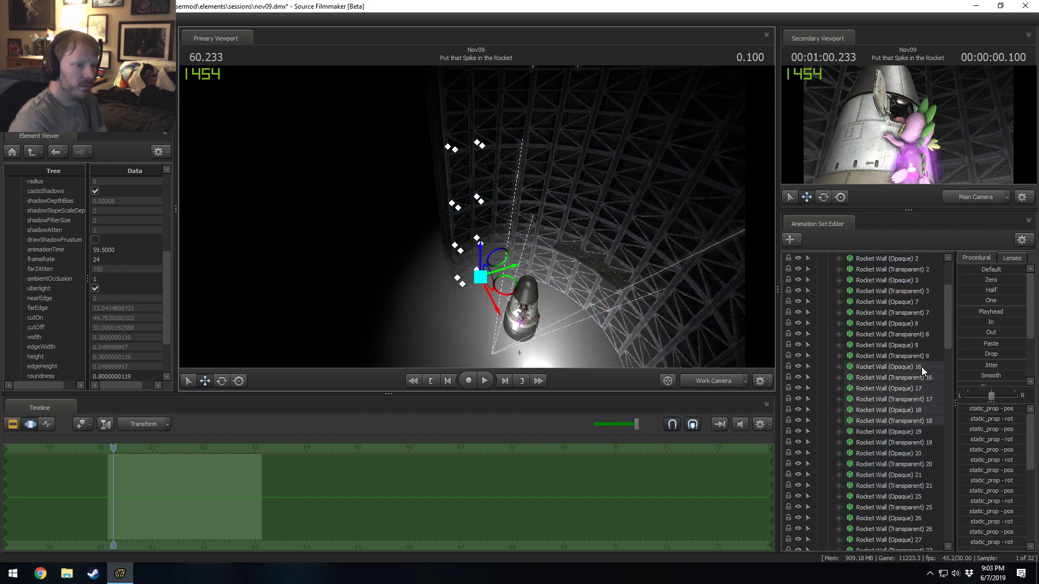
pyautogui.moveTo(918, 373); pyautogui.dragTo(918, 388)
pyautogui.keyDown('ctrl'); pyautogui.click(921, 410); pyautogui.keyUp('ctrl')
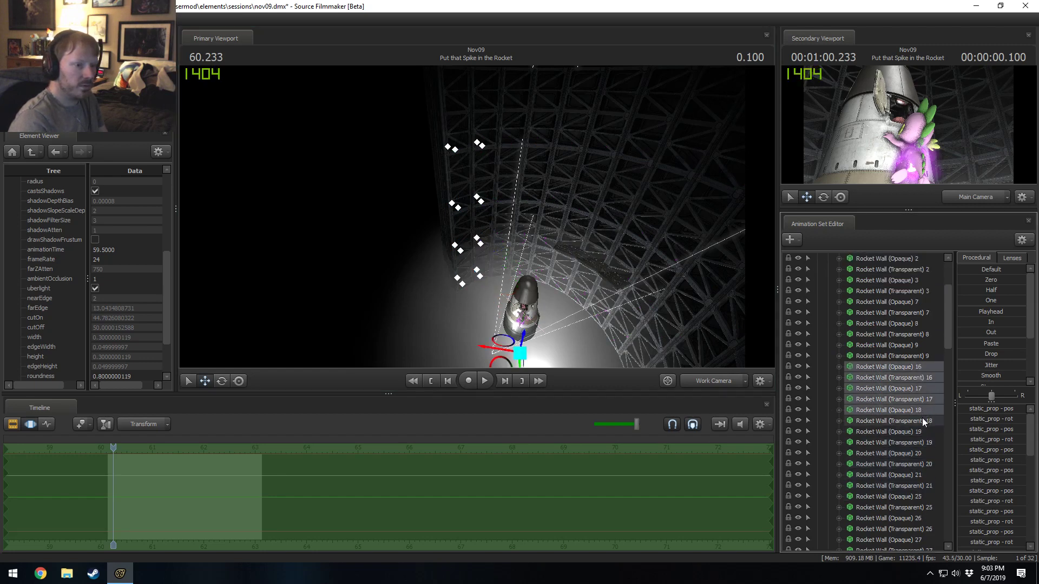
pyautogui.keyDown('ctrl'); pyautogui.click(923, 420); pyautogui.keyUp('ctrl')
pyautogui.scroll(-9, 928, 421)
pyautogui.moveTo(914, 419); pyautogui.dragTo(925, 483)
pyautogui.scroll(-13, 924, 482)
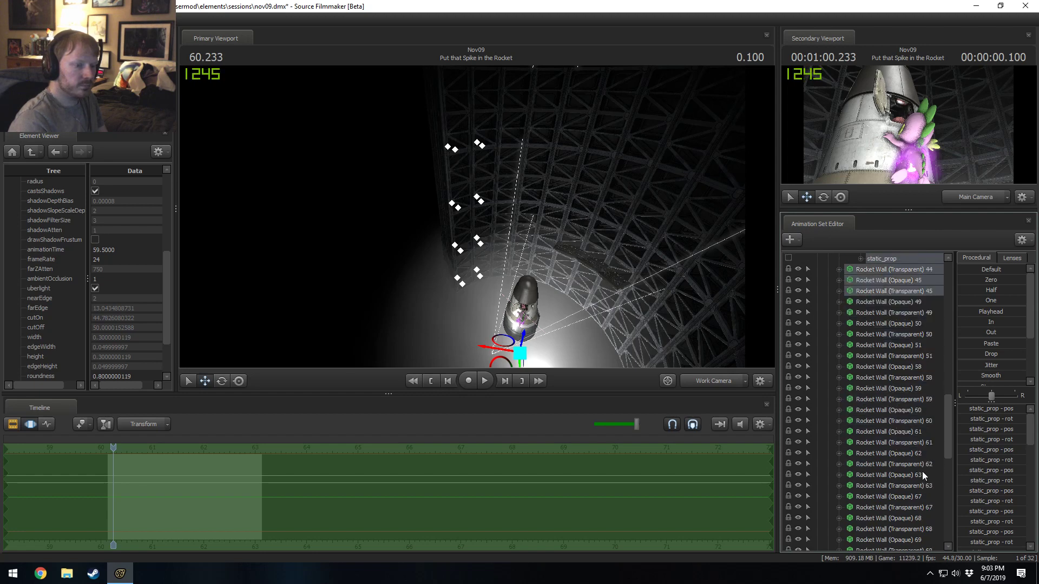
pyautogui.moveTo(910, 347); pyautogui.dragTo(911, 353)
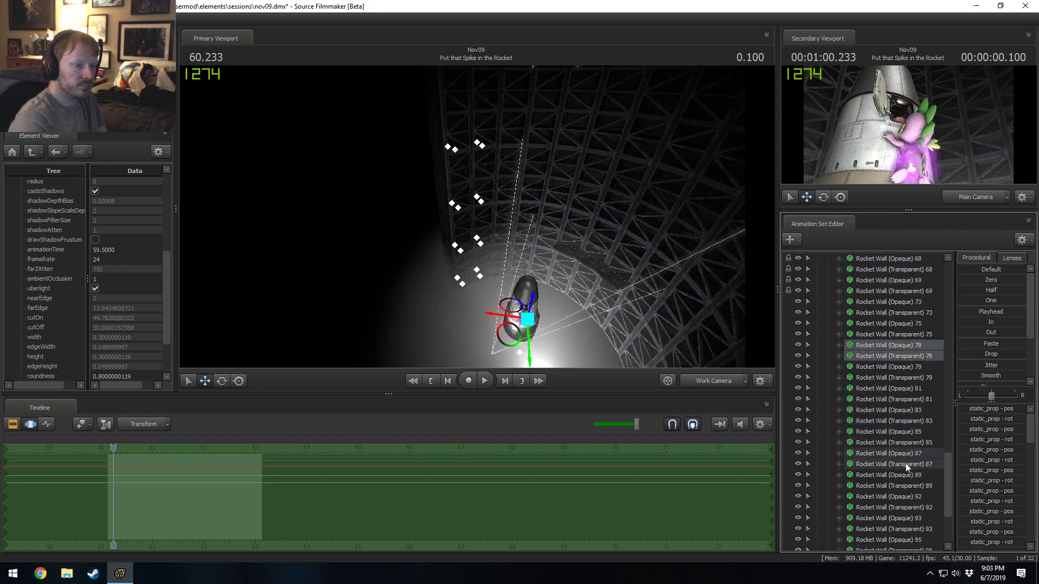
pyautogui.scroll(15, 913, 440)
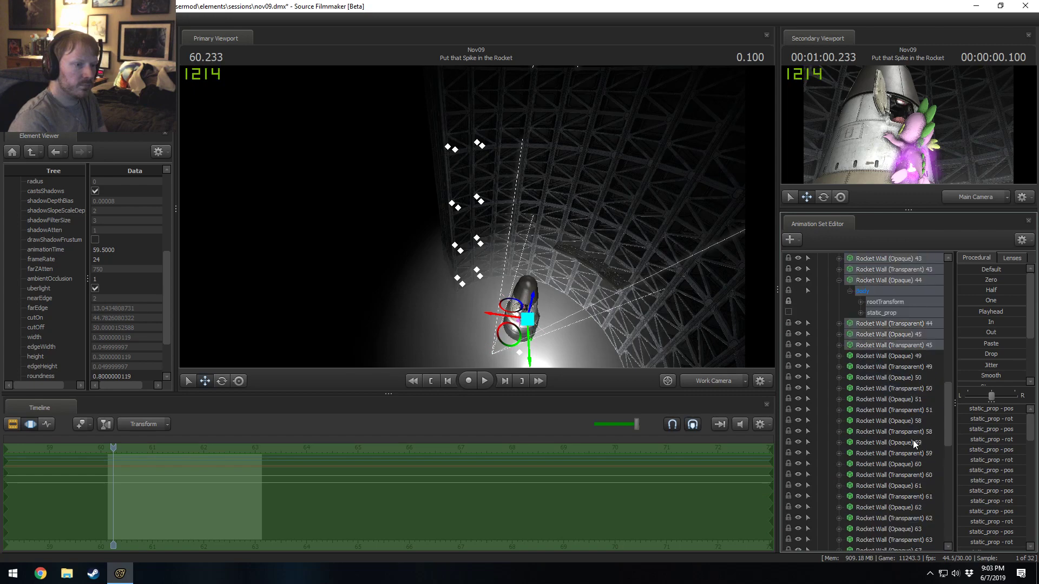
pyautogui.scroll(6, 911, 440)
pyautogui.rightClick(911, 443)
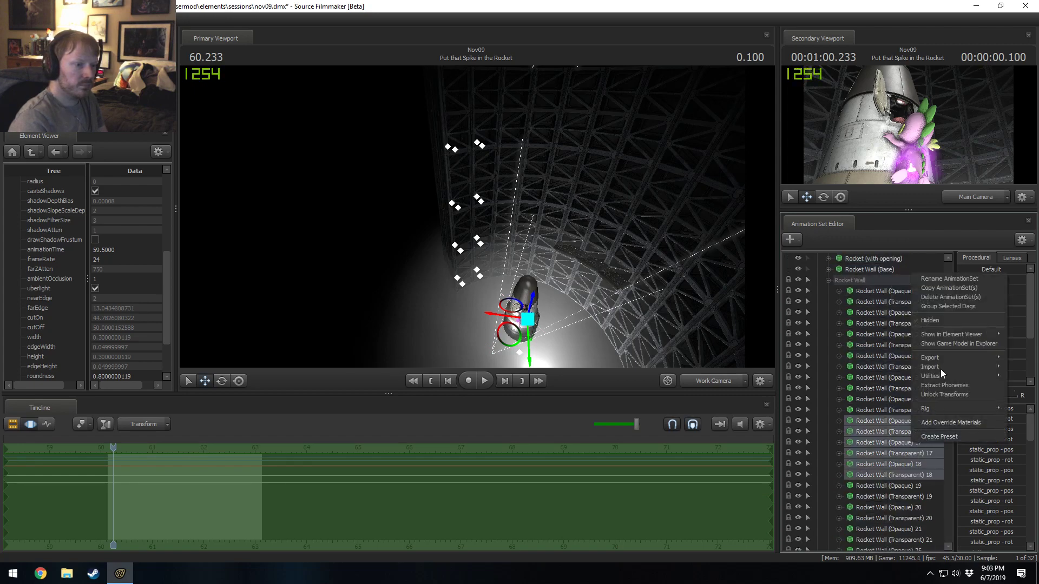
pyautogui.click(939, 297)
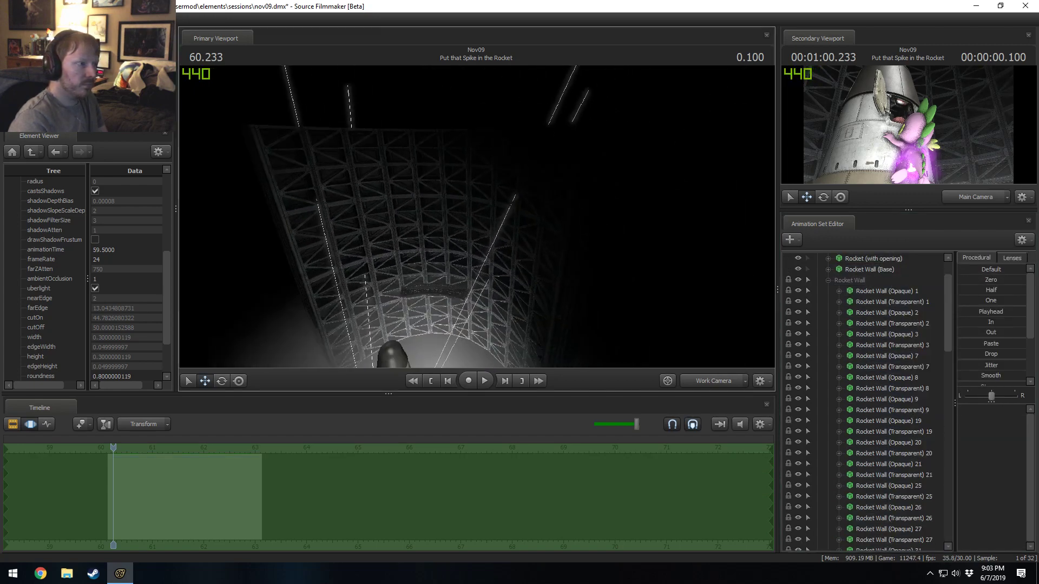
# - Delete the opaque and transparent Rocket Wall pieces 61–63 at the opposite end of the wall ring
pyautogui.moveTo(476, 216); pyautogui.dragTo(443, 195)
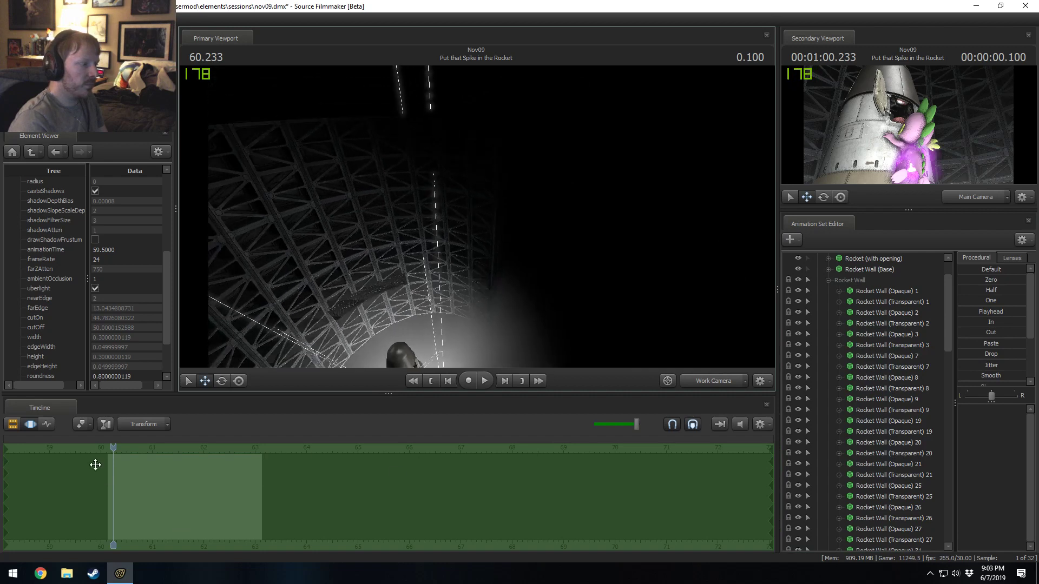
pyautogui.moveTo(113, 449)
pyautogui.mouseDown()
pyautogui.moveTo(173, 459)
pyautogui.moveTo(110, 469)
pyautogui.mouseUp()
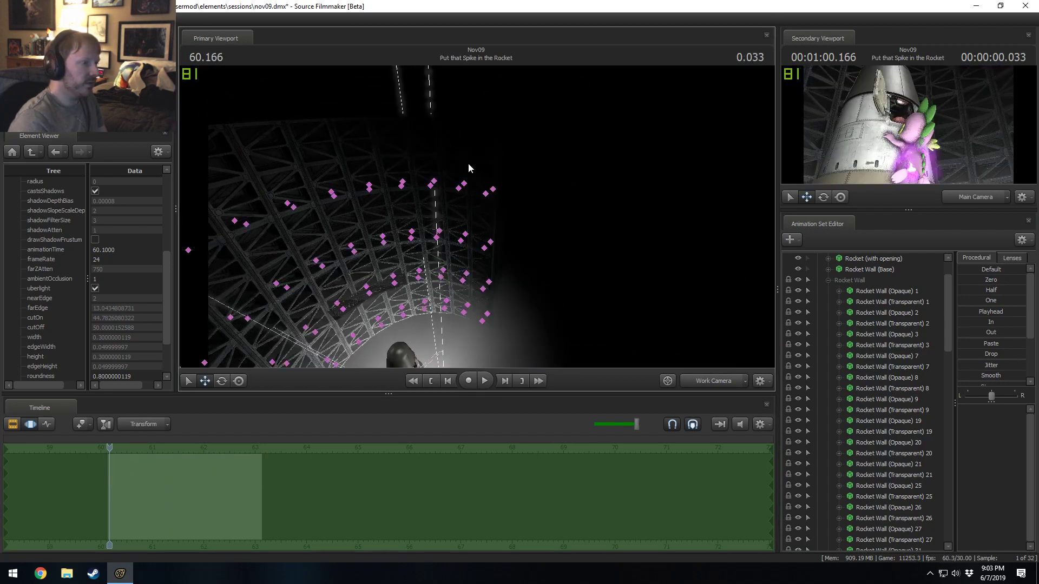
pyautogui.moveTo(518, 367); pyautogui.dragTo(475, 168)
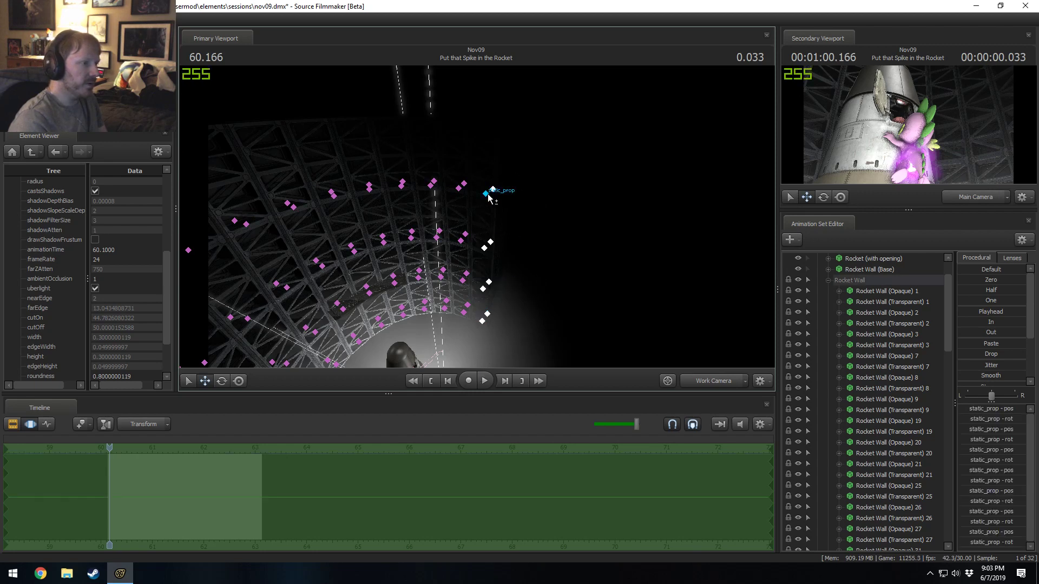
pyautogui.scroll(-6, 901, 353)
pyautogui.scroll(-8, 901, 353)
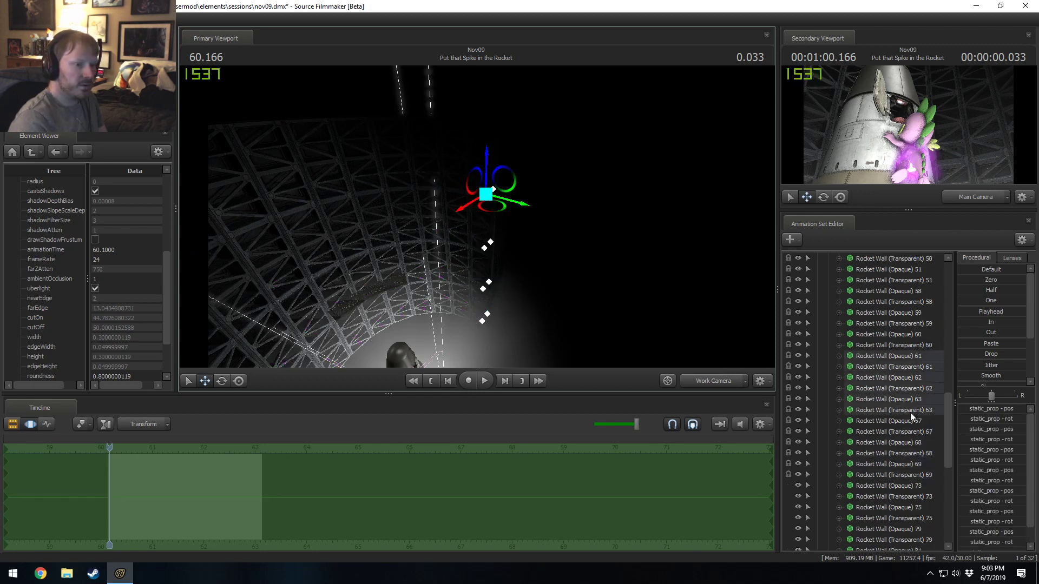
pyautogui.click(911, 411)
pyautogui.keyDown('shift'); pyautogui.click(918, 359); pyautogui.keyUp('shift')
pyautogui.rightClick(918, 359)
pyautogui.click(929, 382)
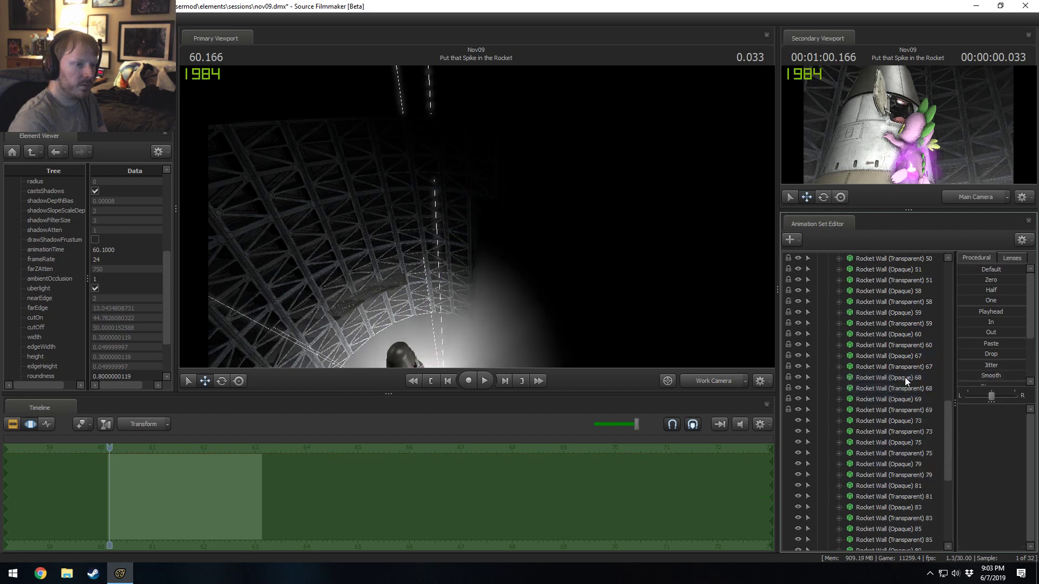
# - Collapse the Rocket Wall group and return the primary viewport to the main camera after checking the trimmed ring from above
pyautogui.scroll(12, 905, 378)
pyautogui.scroll(2, 872, 377)
pyautogui.click(828, 313)
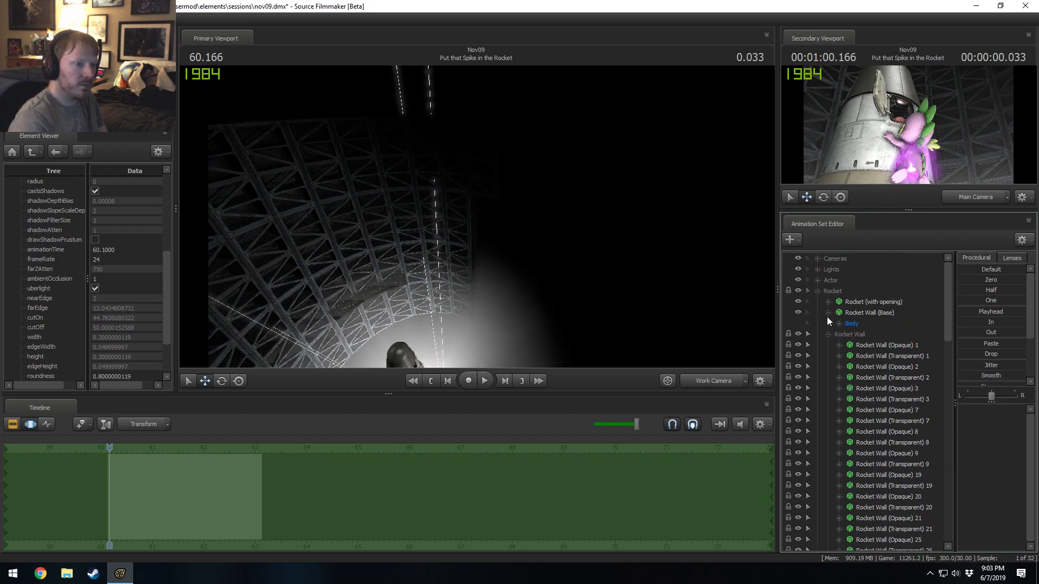
pyautogui.click(829, 314)
pyautogui.click(829, 323)
pyautogui.moveTo(731, 325)
pyautogui.mouseDown()
pyautogui.moveTo(709, 346)
pyautogui.moveTo(719, 338)
pyautogui.mouseUp()
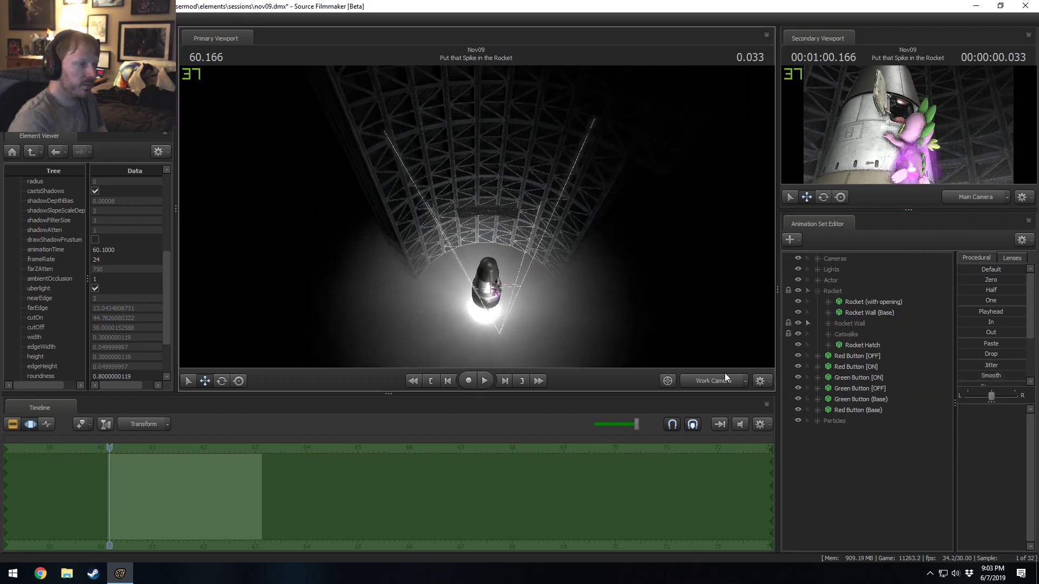
pyautogui.click(723, 381)
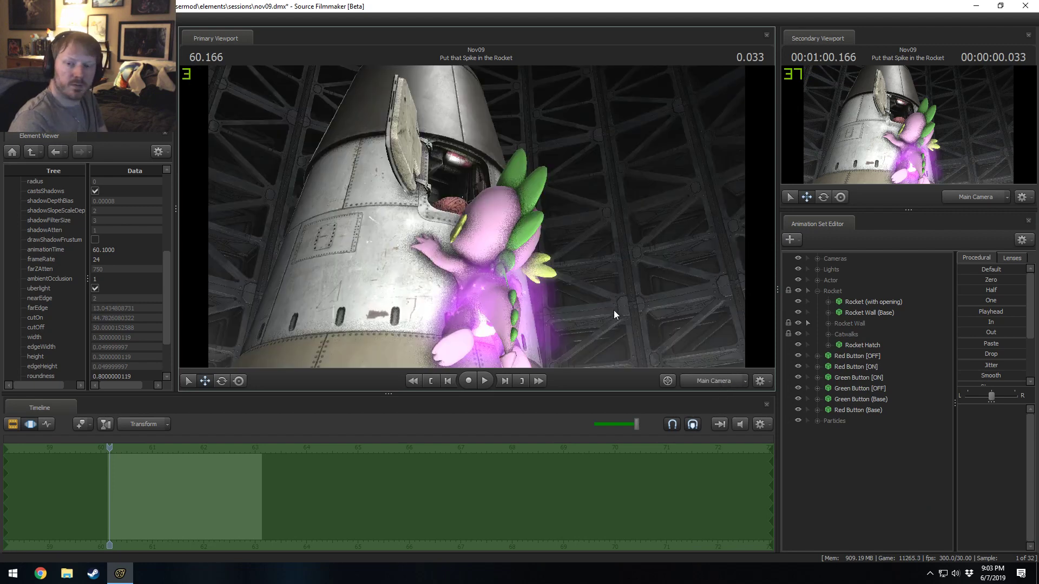
# - Save the session and go to the Twilight at Control Panel clip in the clip editor
pyautogui.press('F2')
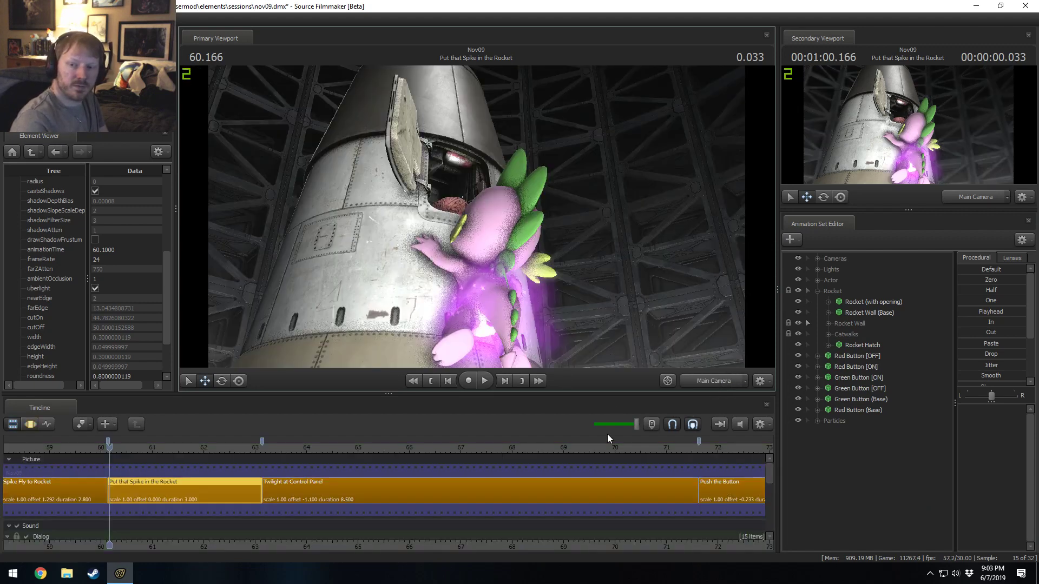
pyautogui.press('F3')
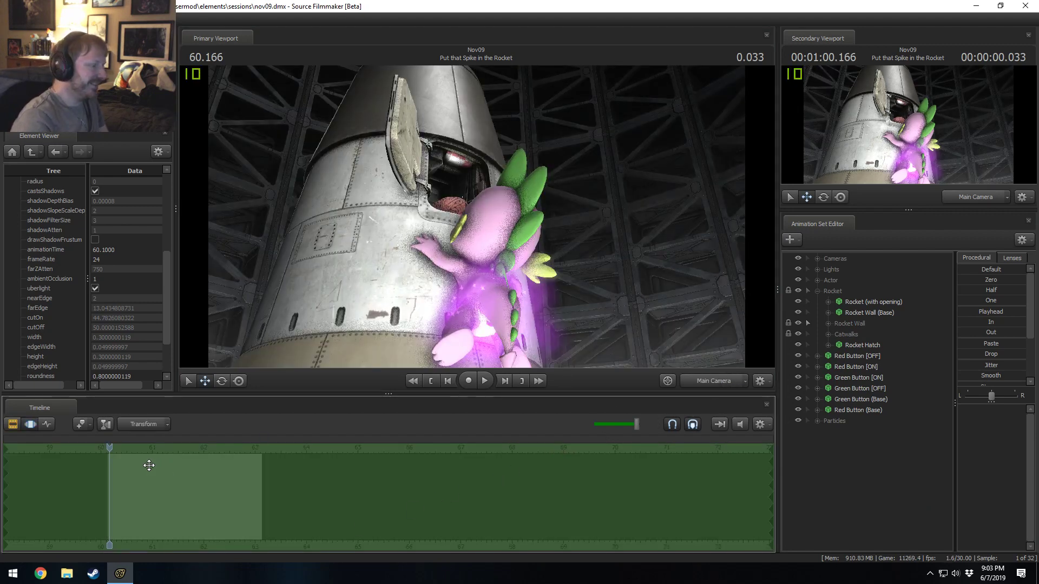
pyautogui.press('F2')
pyautogui.moveTo(209, 449); pyautogui.dragTo(223, 448)
pyautogui.click(281, 481)
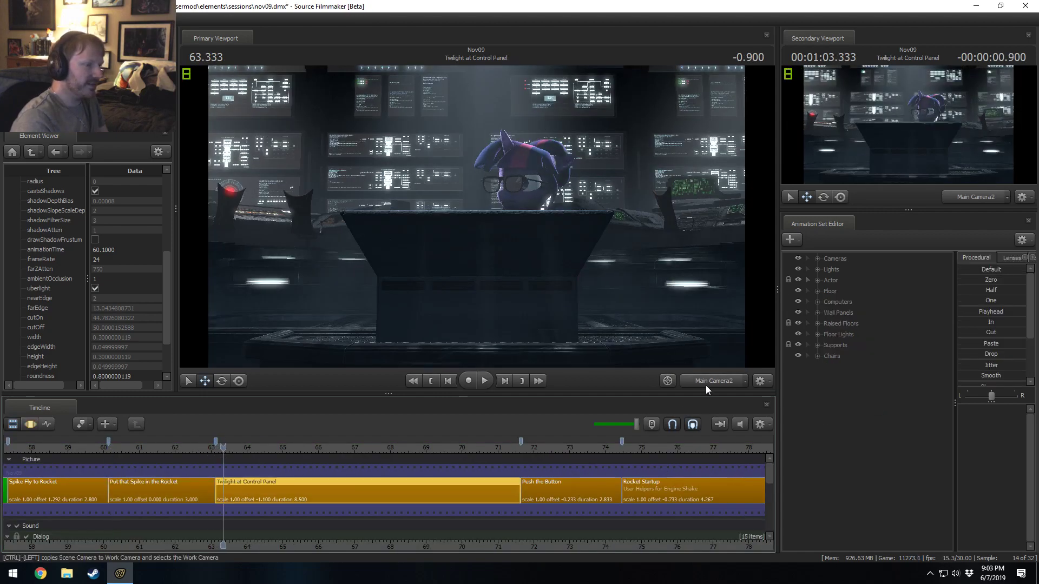
# - Inspect the Twilight at Control Panel set from the work camera, and scrub and play the clip through its main camera
pyautogui.click(706, 381)
pyautogui.press('s')
pyautogui.moveTo(476, 216); pyautogui.dragTo(529, 167)
pyautogui.click(700, 387)
pyautogui.moveTo(290, 448); pyautogui.dragTo(444, 508)
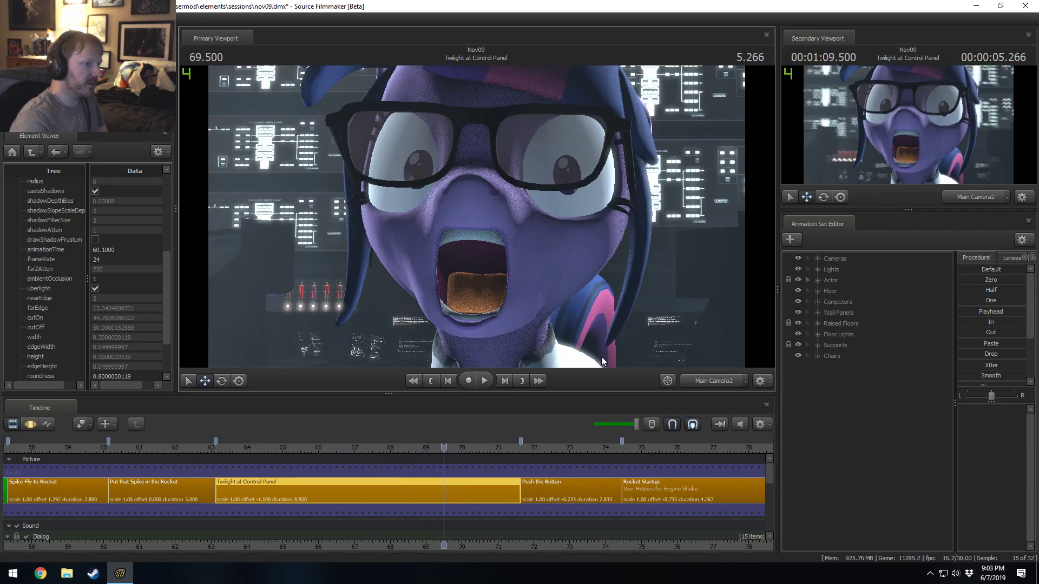
pyautogui.press('space')
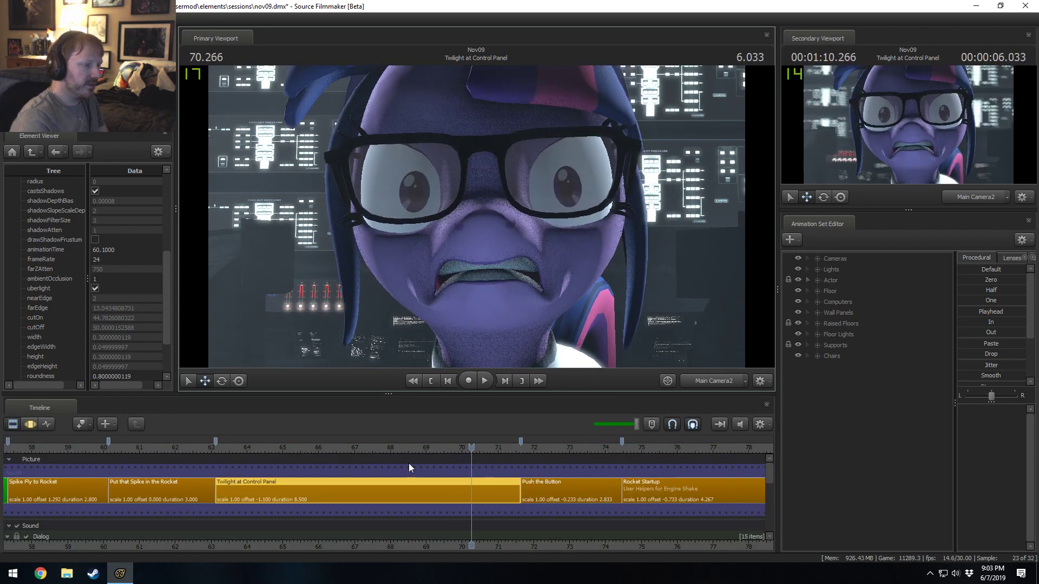
pyautogui.click(353, 450)
pyautogui.press('space')
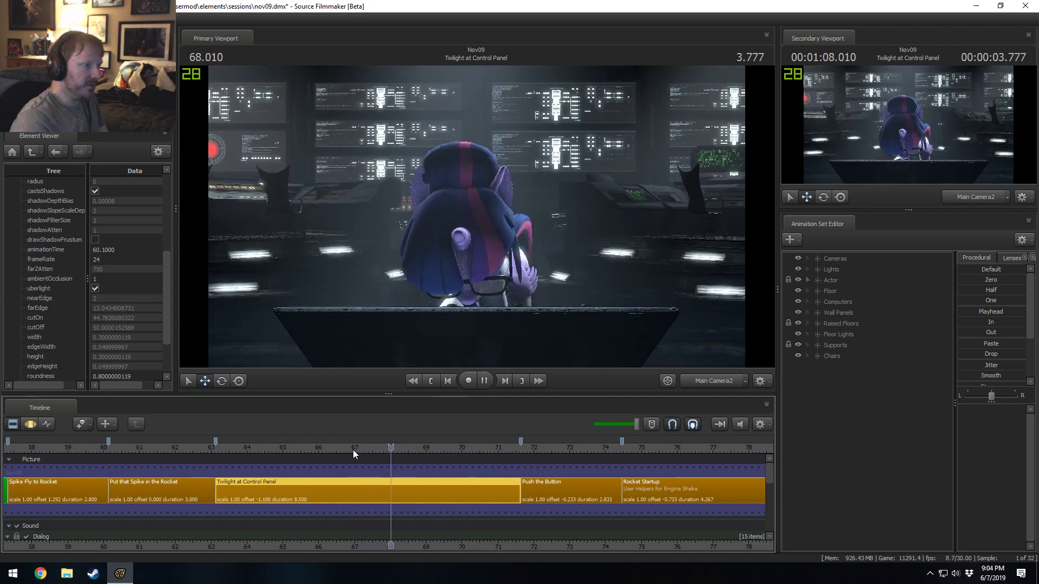
pyautogui.press('space')
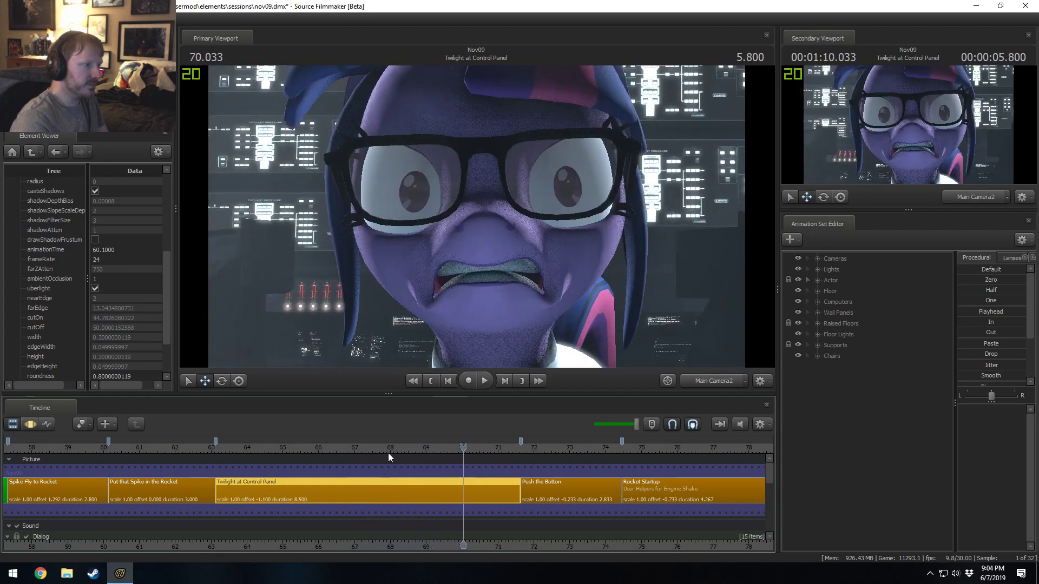
# - Go to the Push the Button clip and play it through the main camera to review what is in frame
pyautogui.click(531, 460)
pyautogui.press('space')
pyautogui.press('space')
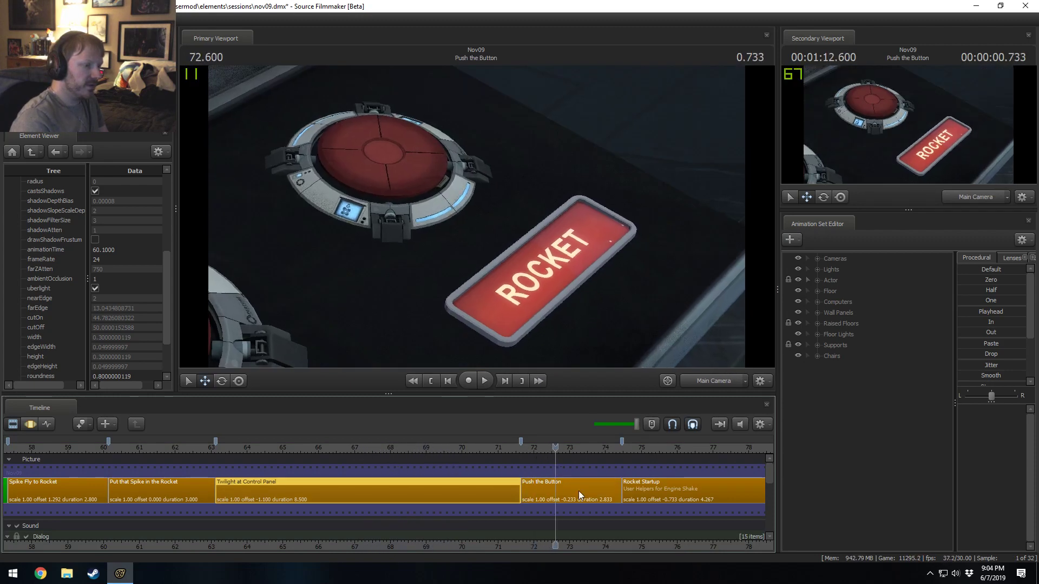
pyautogui.scroll(-5, 353, 545)
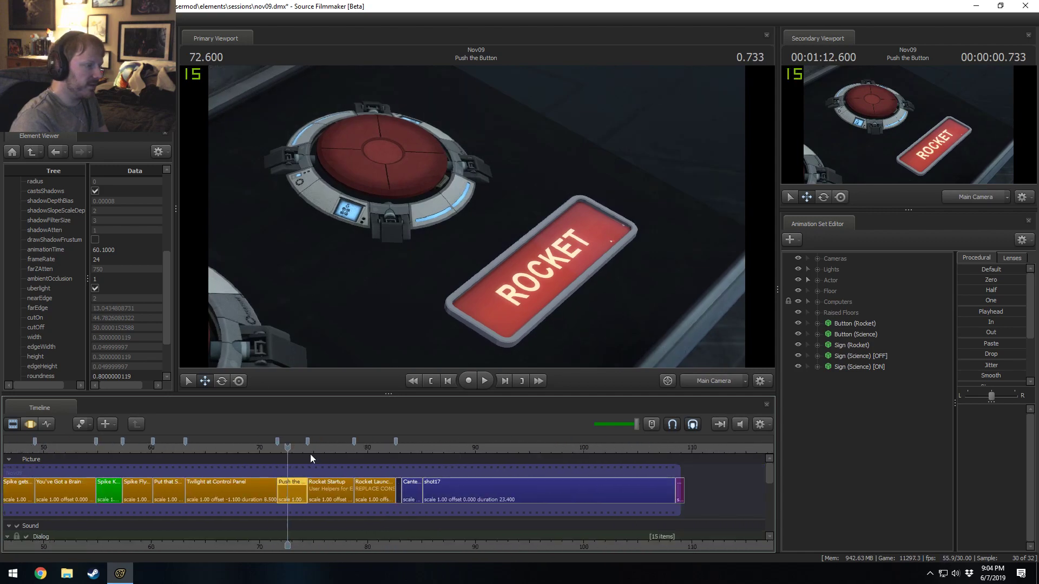
pyautogui.press('space')
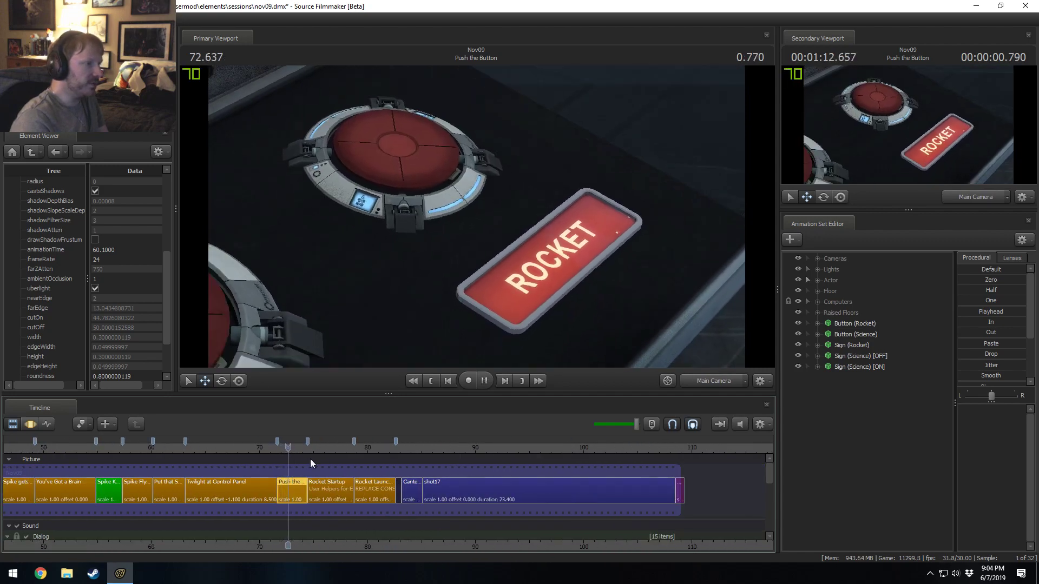
pyautogui.press('space')
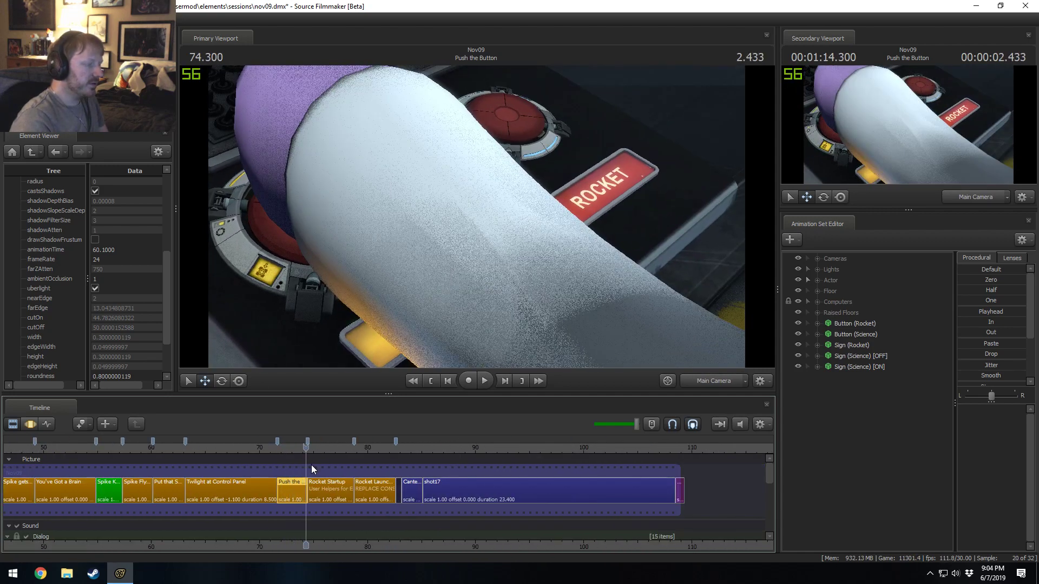
pyautogui.scroll(3, 255, 458)
pyautogui.click(256, 449)
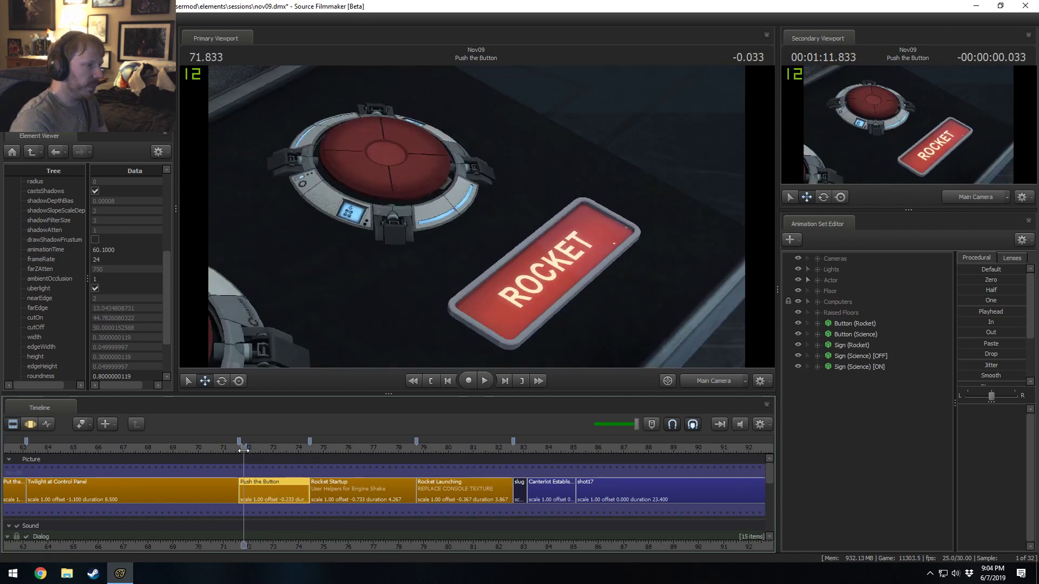
# - Expand the Raised Floors group, play part of Push the Button, and view its set from above with the work camera
pyautogui.scroll(2, 270, 469)
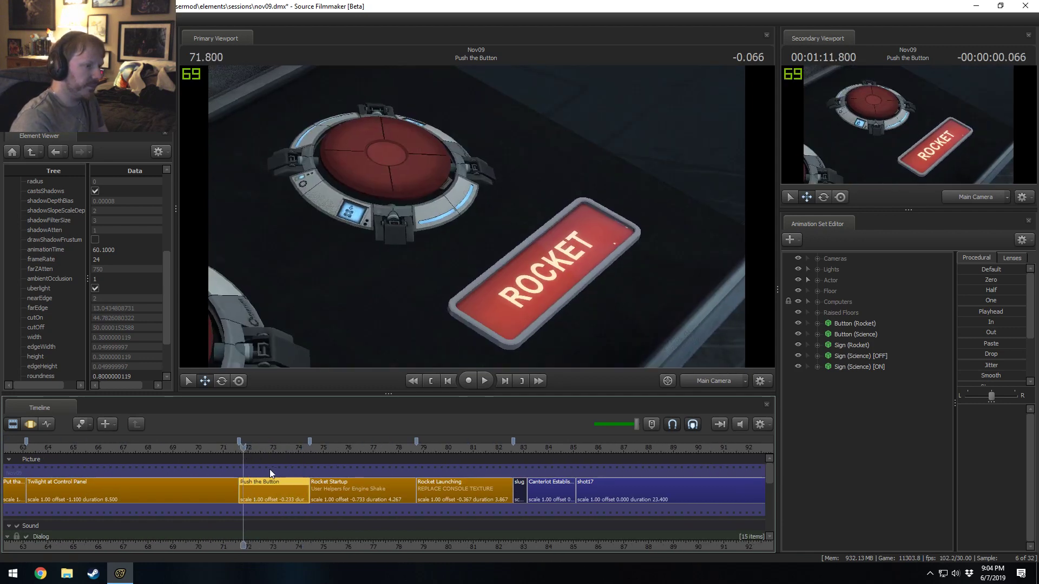
pyautogui.click(817, 313)
pyautogui.press('space')
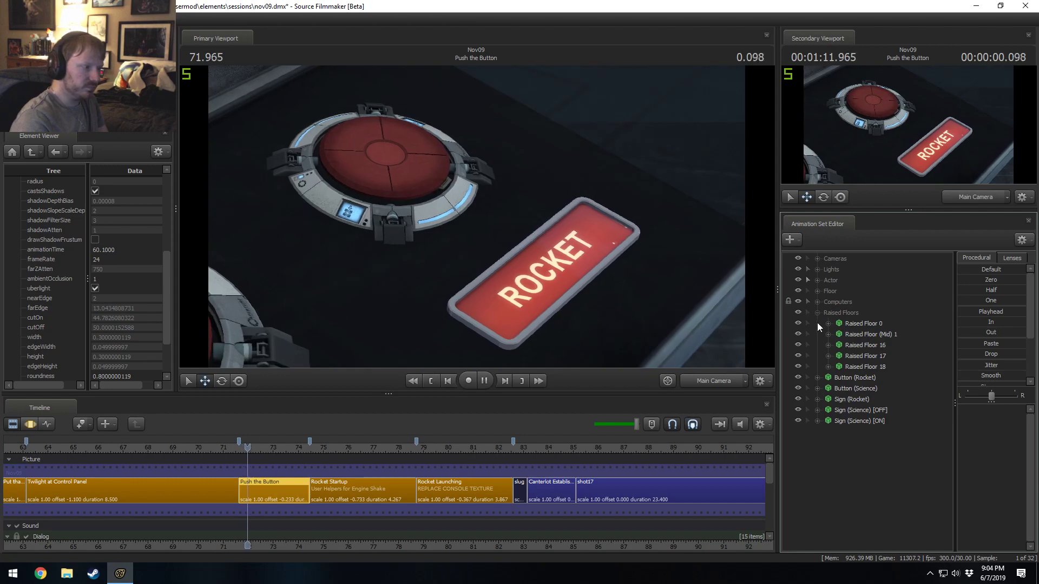
pyautogui.press('space')
pyautogui.click(712, 380)
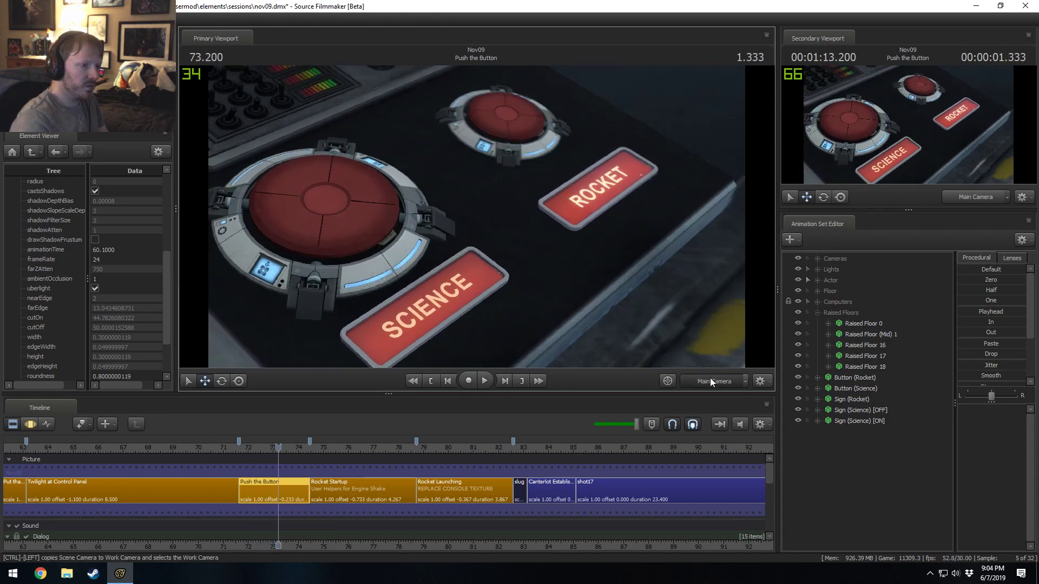
pyautogui.moveTo(476, 216); pyautogui.dragTo(457, 290)
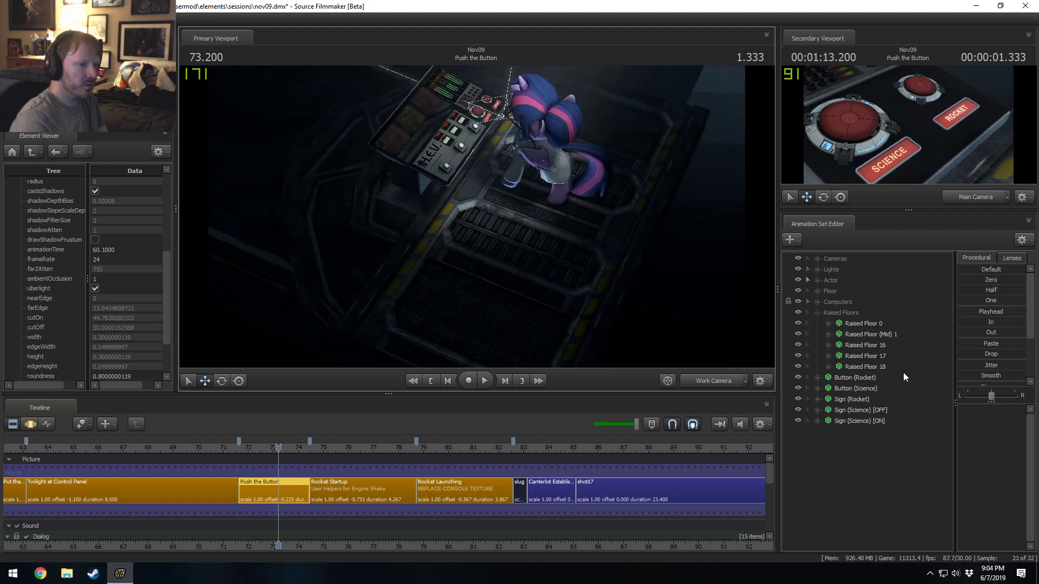
# - Hide and delete Raised Floor 16, 17 and 18 from the Push the Button clip, and collapse the Raised Floors group
pyautogui.click(799, 356)
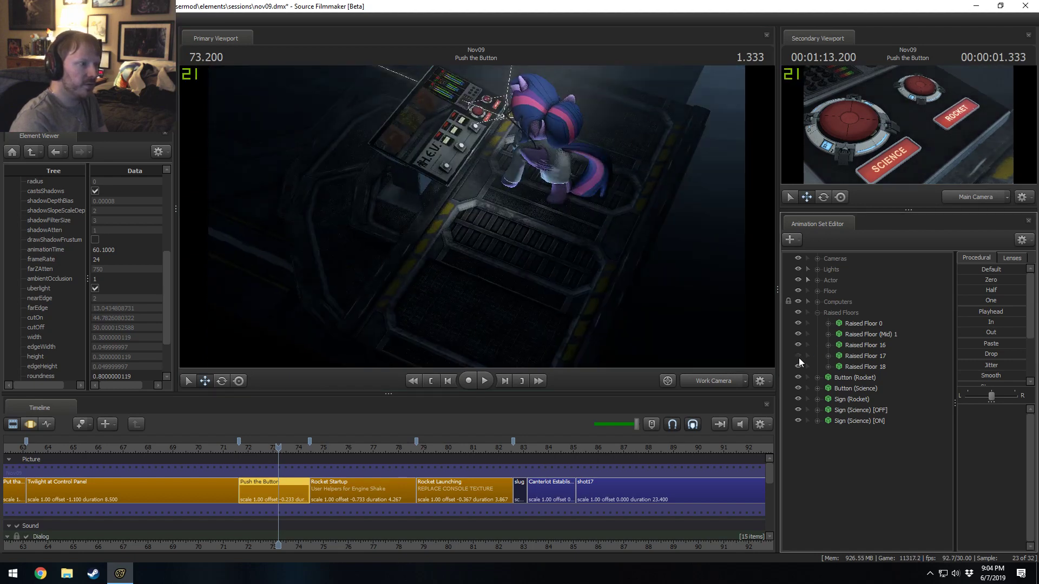
pyautogui.click(798, 367)
pyautogui.click(798, 346)
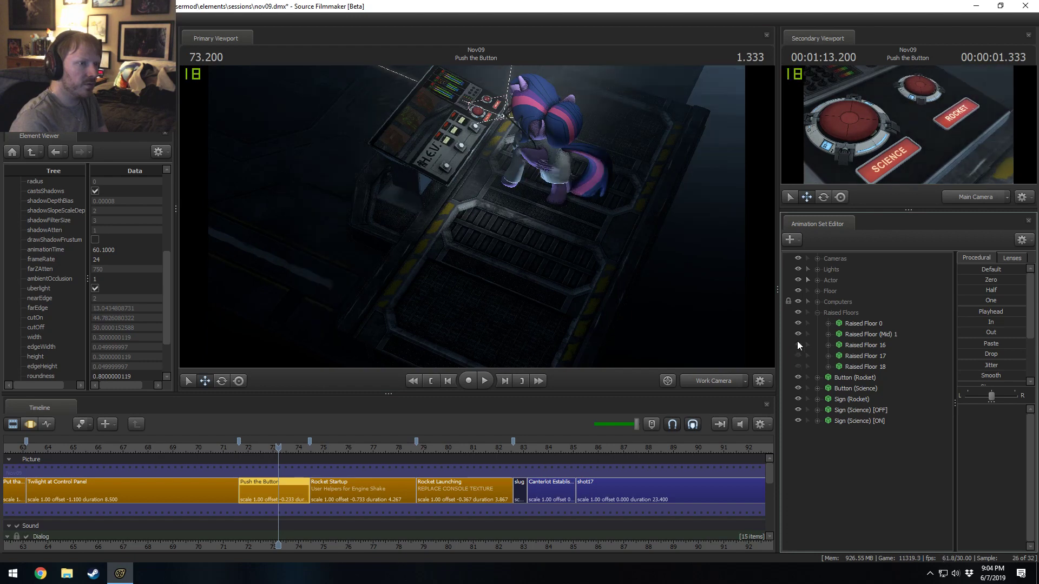
pyautogui.click(866, 345)
pyautogui.keyDown('shift'); pyautogui.click(867, 366); pyautogui.keyUp('shift')
pyautogui.rightClick(866, 364)
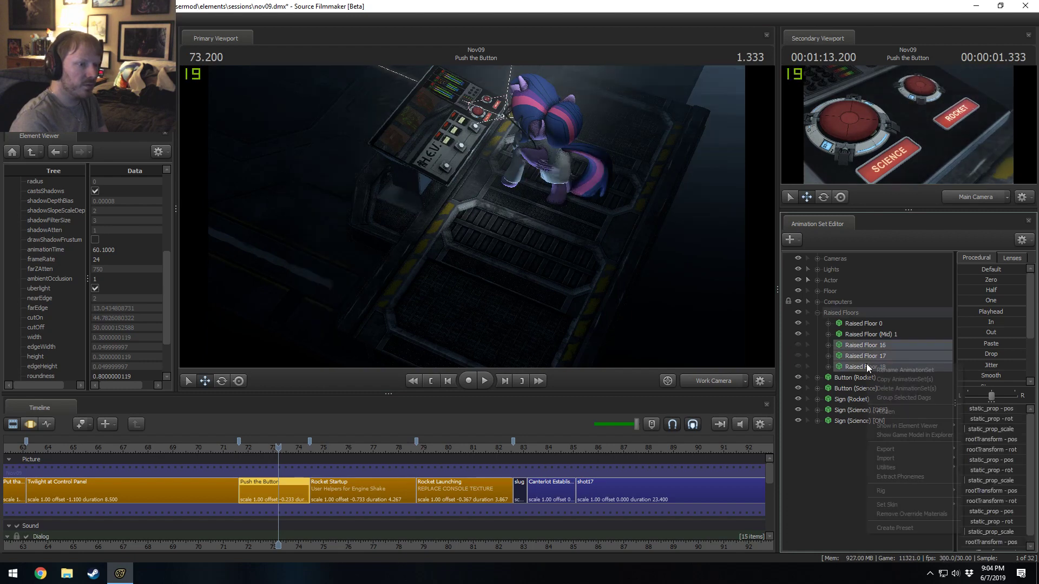
pyautogui.click(896, 387)
pyautogui.click(817, 312)
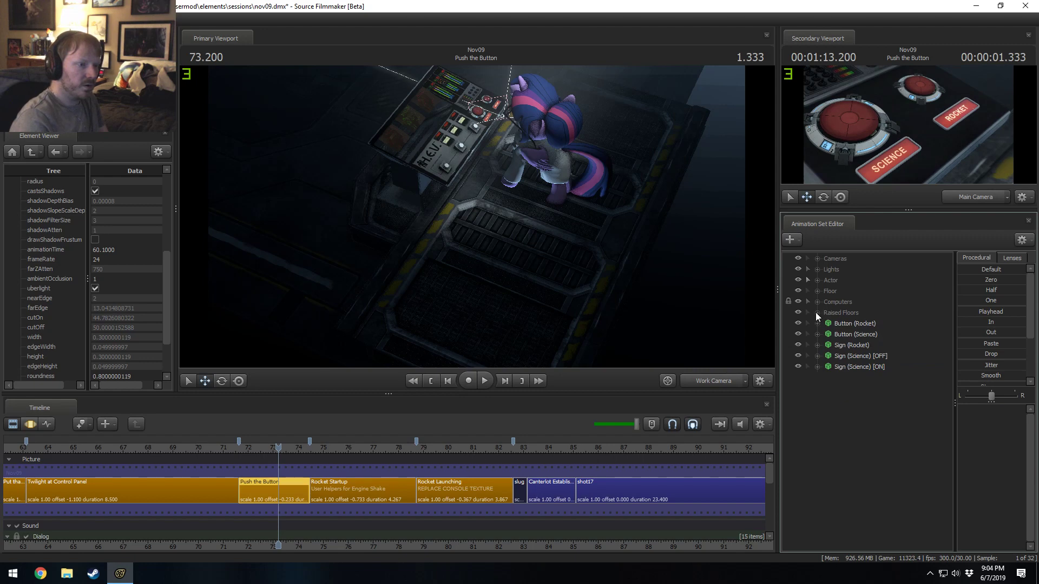
# - Examine the contents of the Computers and Floor groups for unneeded props
pyautogui.click(816, 302)
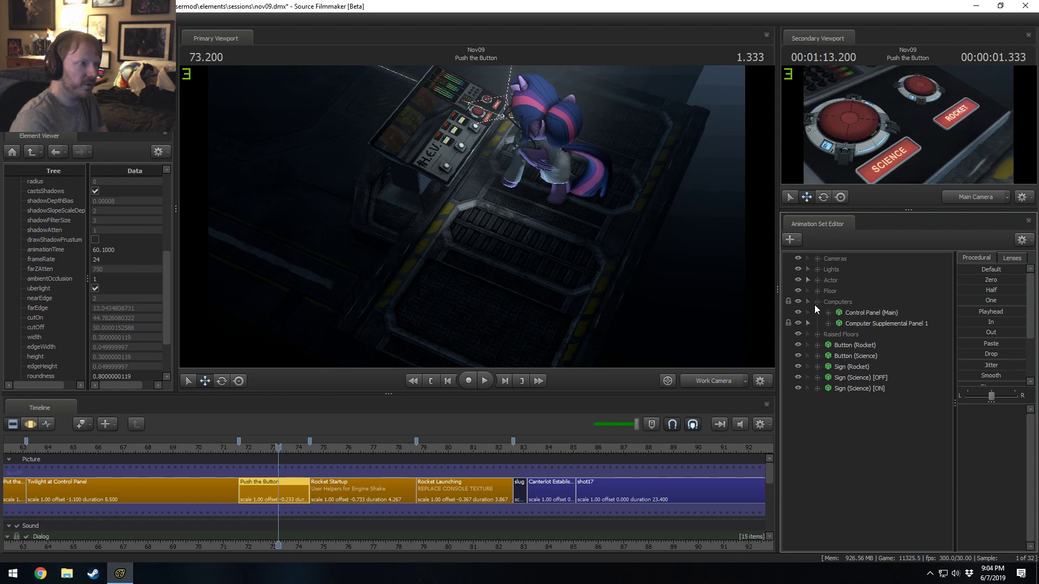
pyautogui.click(816, 302)
pyautogui.click(818, 292)
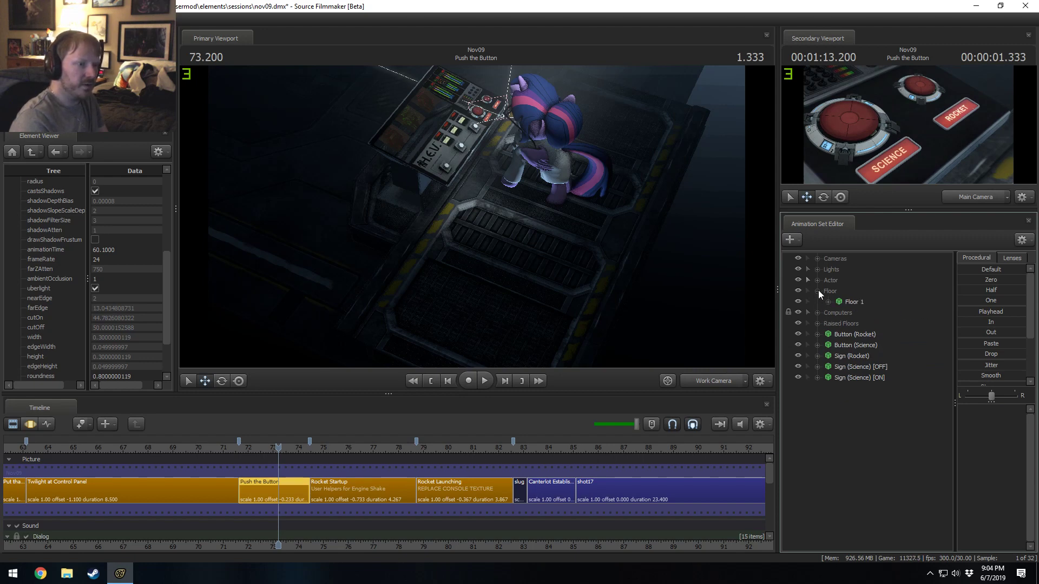
pyautogui.click(818, 292)
pyautogui.click(818, 281)
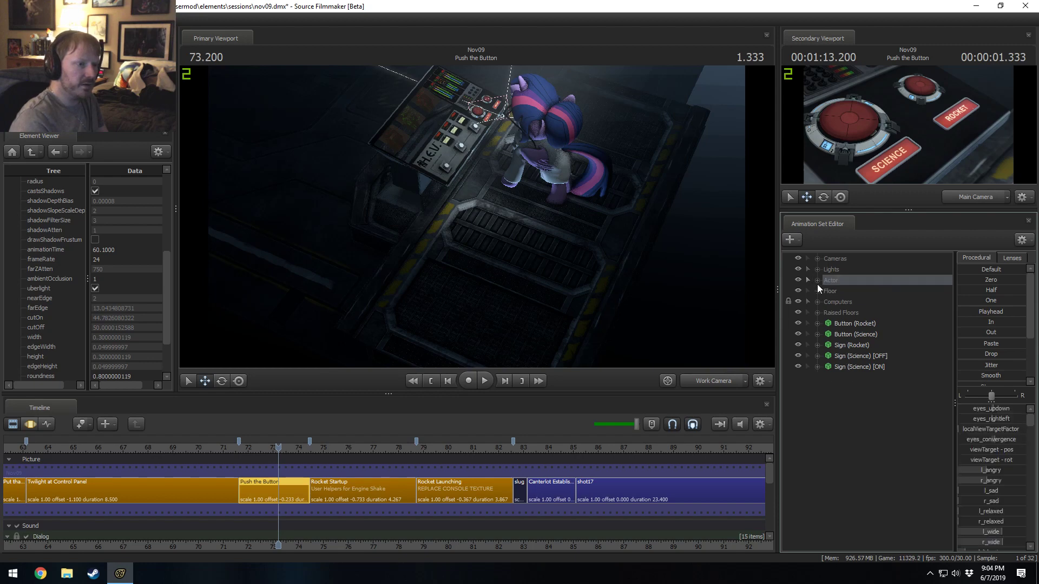
# - Check the Cameras and Lights groups, remove the empty subgroup inside Lights, and collapse both groups
pyautogui.click(818, 260)
pyautogui.click(817, 279)
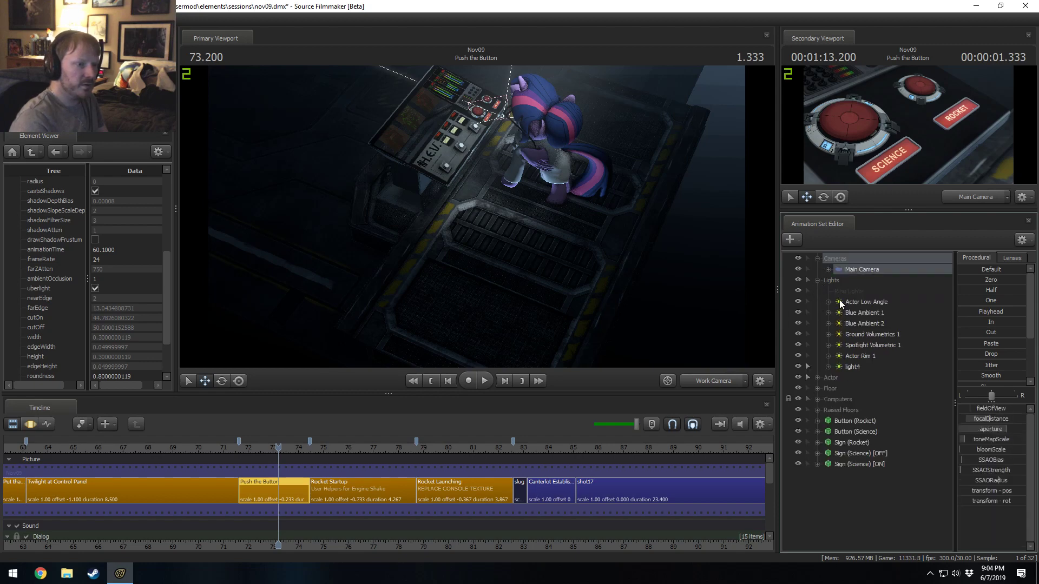
pyautogui.click(841, 299)
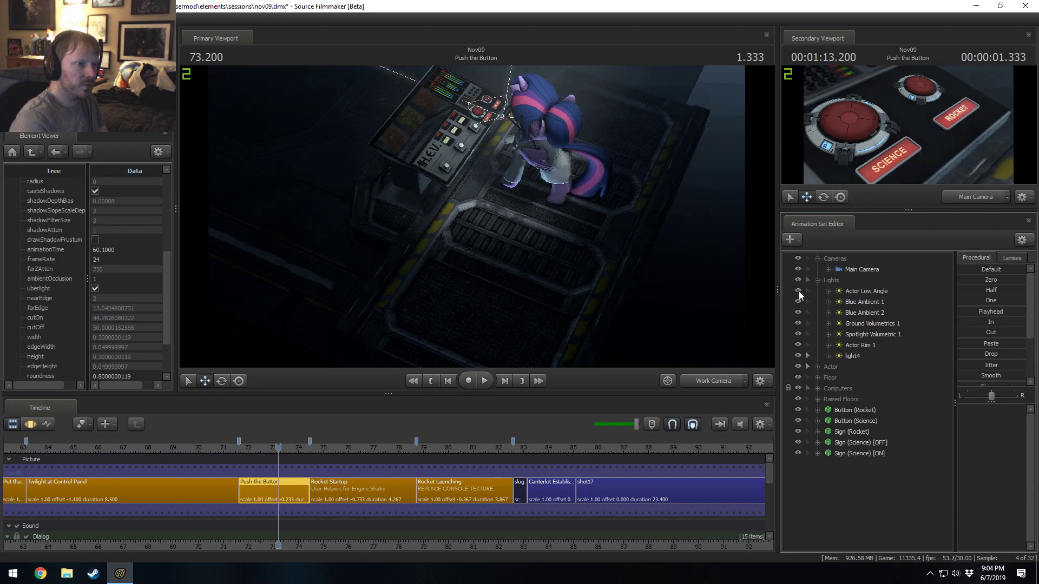
pyautogui.click(817, 281)
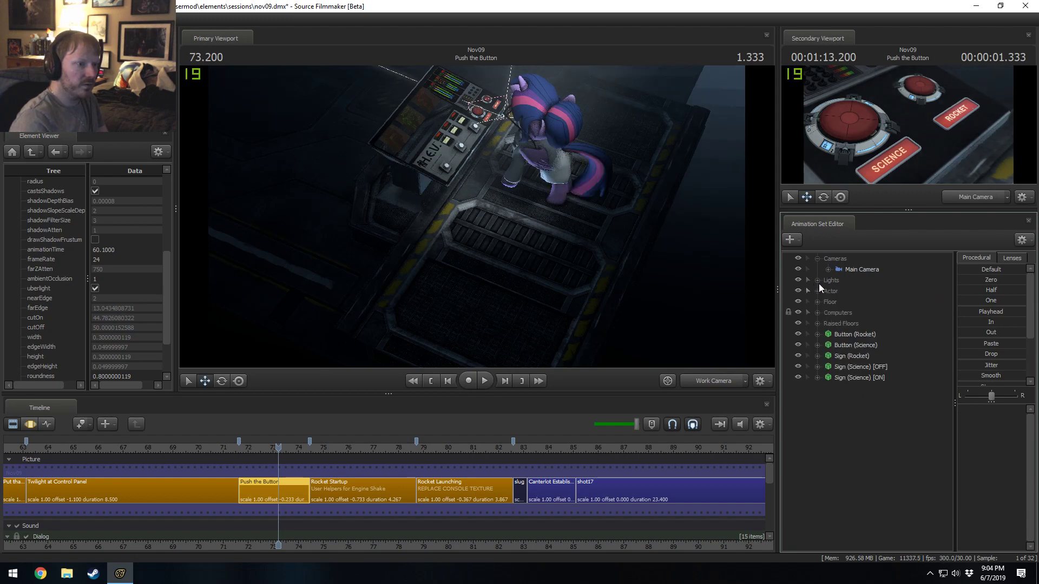
pyautogui.click(817, 259)
# - Return the primary viewport to the main camera and replay the Push the Button clip to check the framing
pyautogui.click(256, 451)
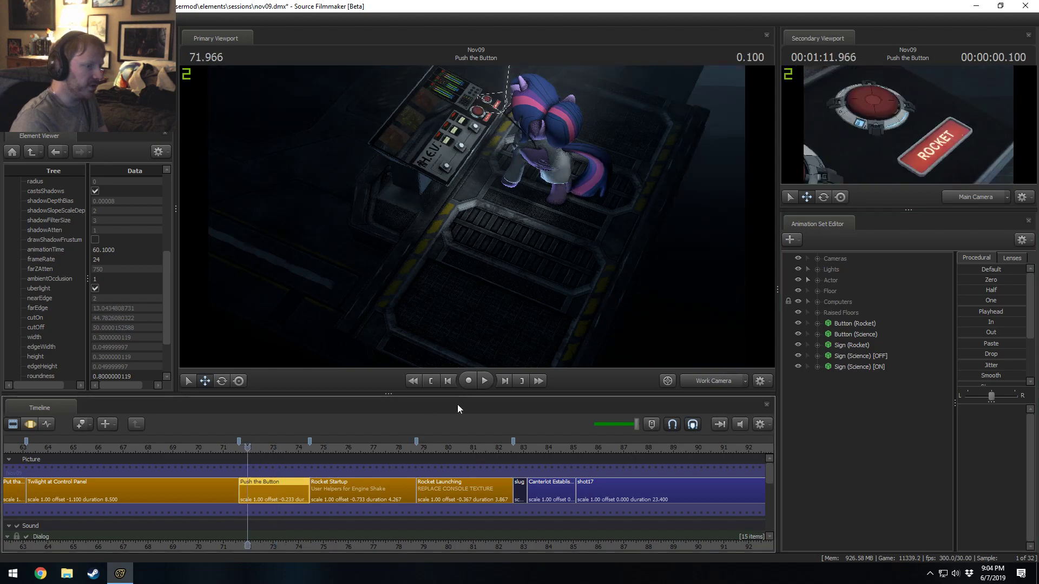
pyautogui.press('space')
pyautogui.click(709, 381)
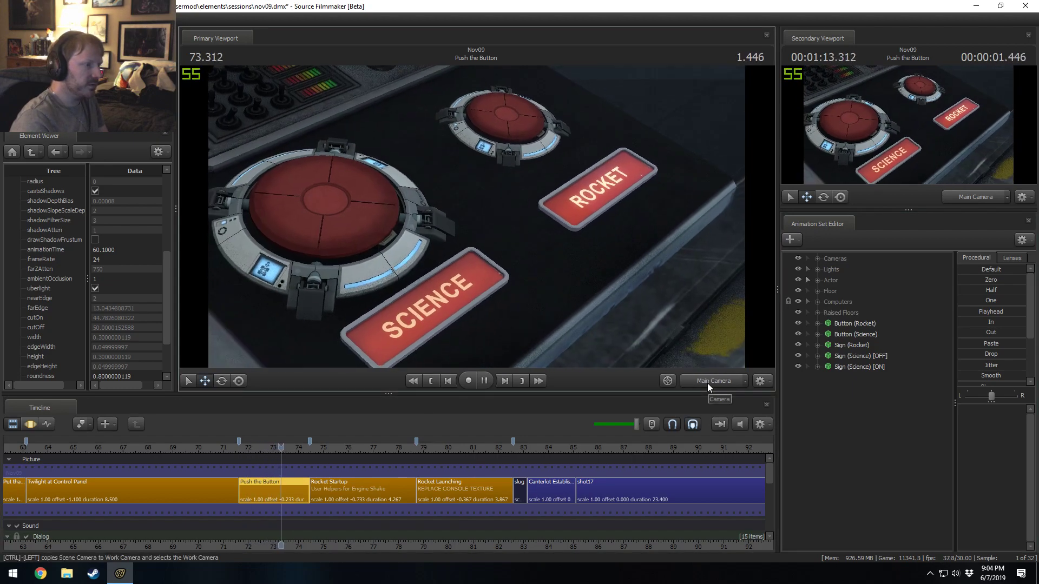
pyautogui.press('space')
pyautogui.click(271, 445)
pyautogui.press('space')
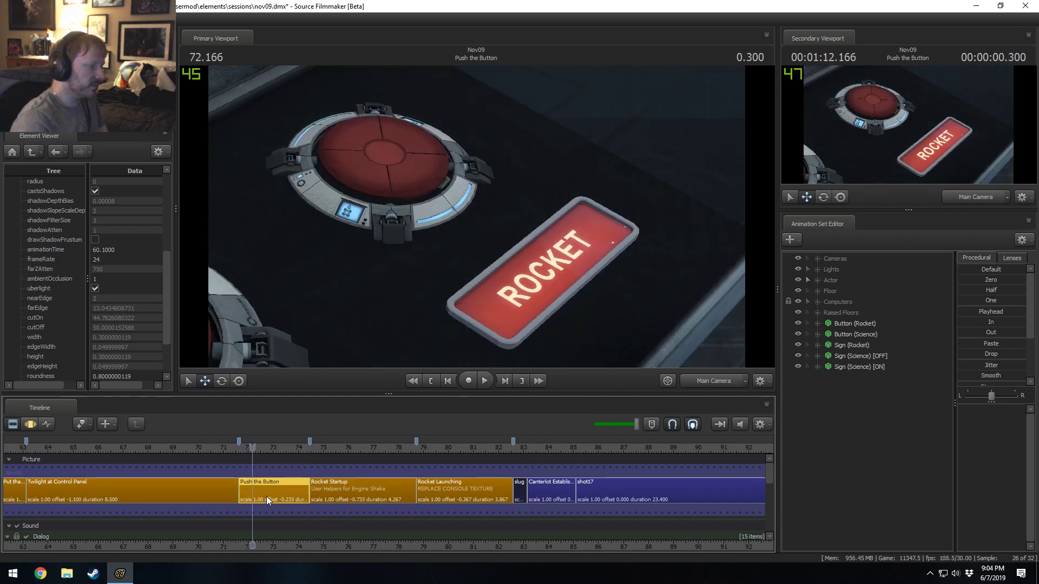
# - Mark the Push the Button clip as finished by changing its background color to green, with red set to 0
pyautogui.rightClick(266, 496)
pyautogui.moveTo(313, 351)
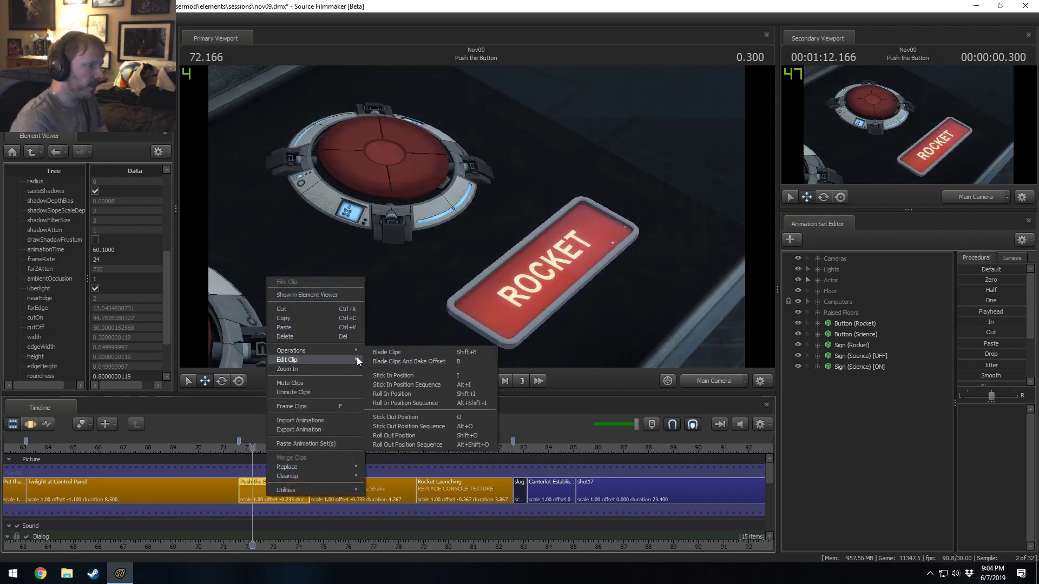
pyautogui.moveTo(356, 358)
pyautogui.click(390, 371)
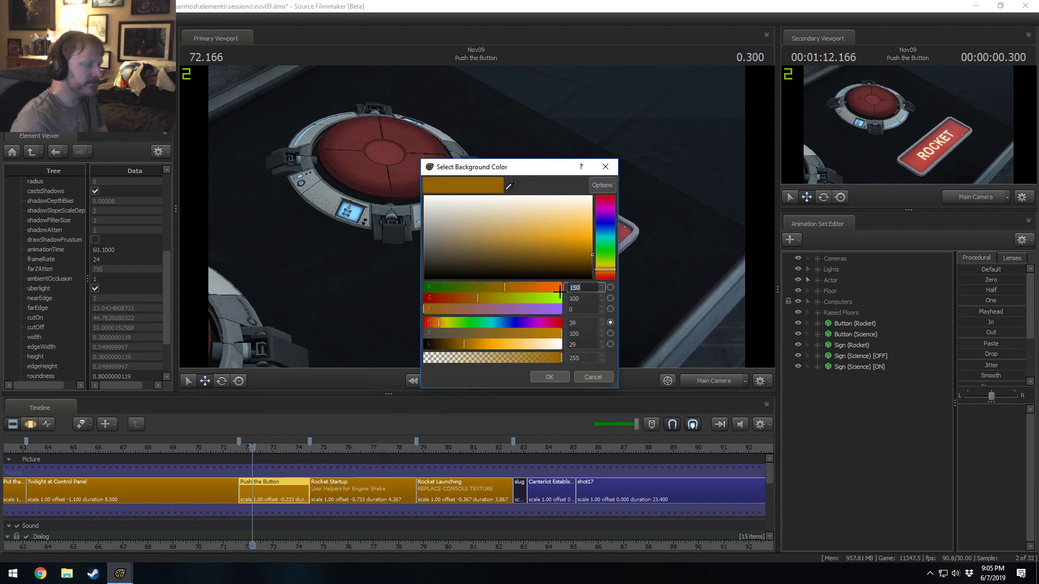
pyautogui.write('0')
pyautogui.press('Tab')
pyautogui.press('Return')
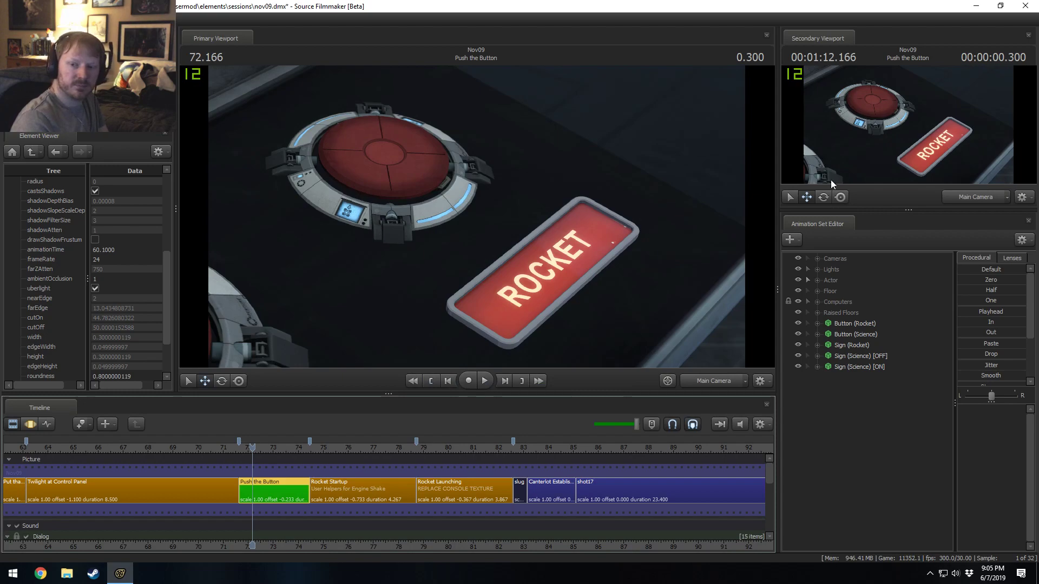
# - Play the Rocket Startup clip several times through its shake camera to review the engine ignition
pyautogui.click(313, 450)
pyautogui.press('space')
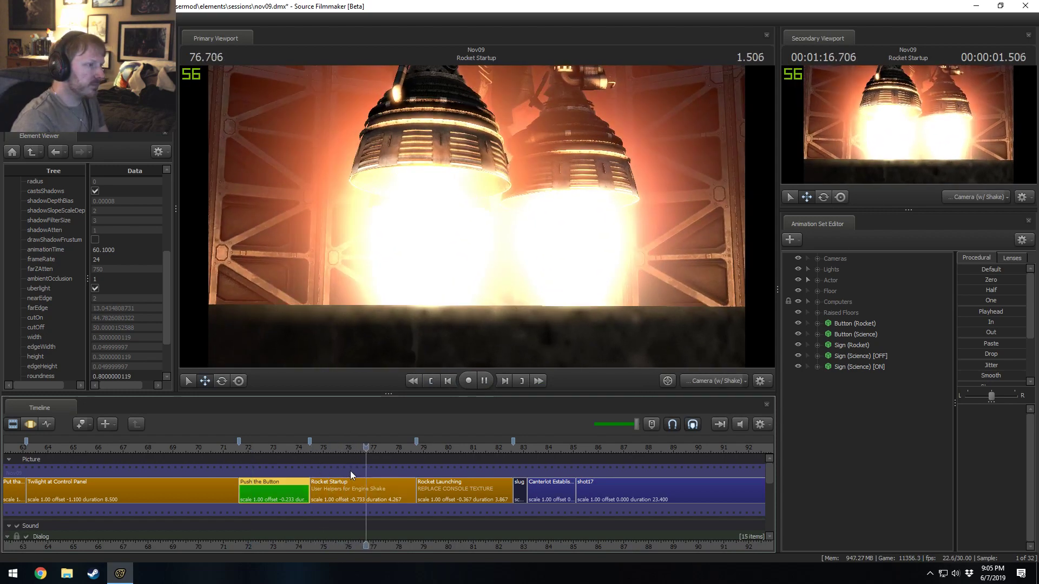
pyautogui.press('space')
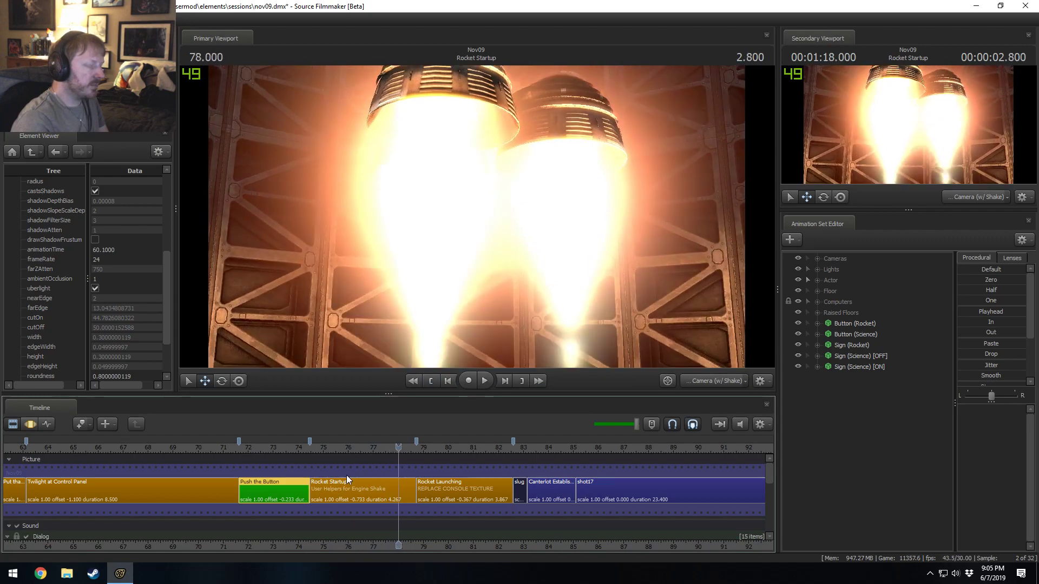
pyautogui.click(314, 451)
pyautogui.press('space')
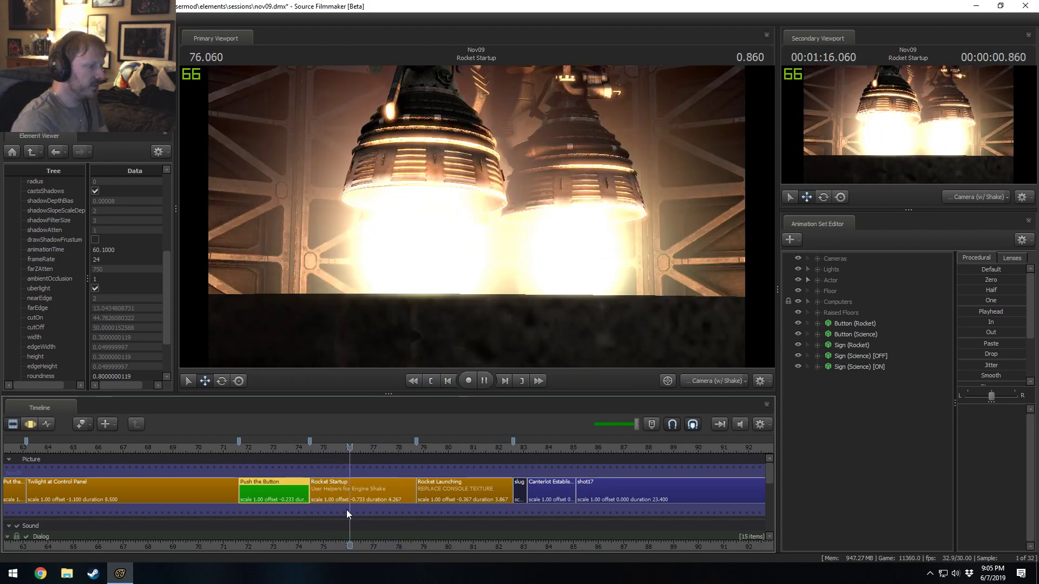
pyautogui.press('space')
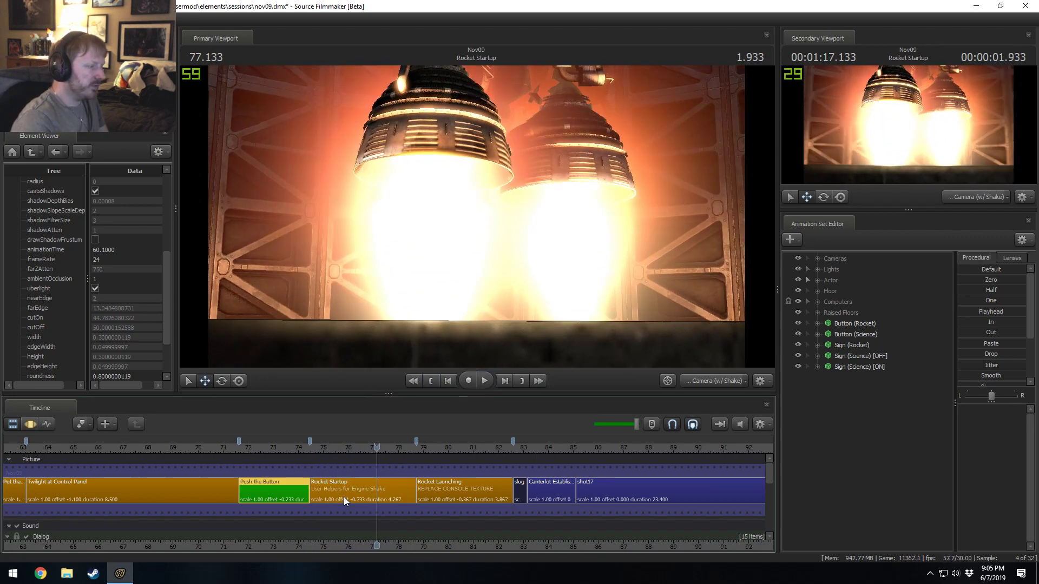
pyautogui.scroll(3, 343, 497)
pyautogui.click(290, 450)
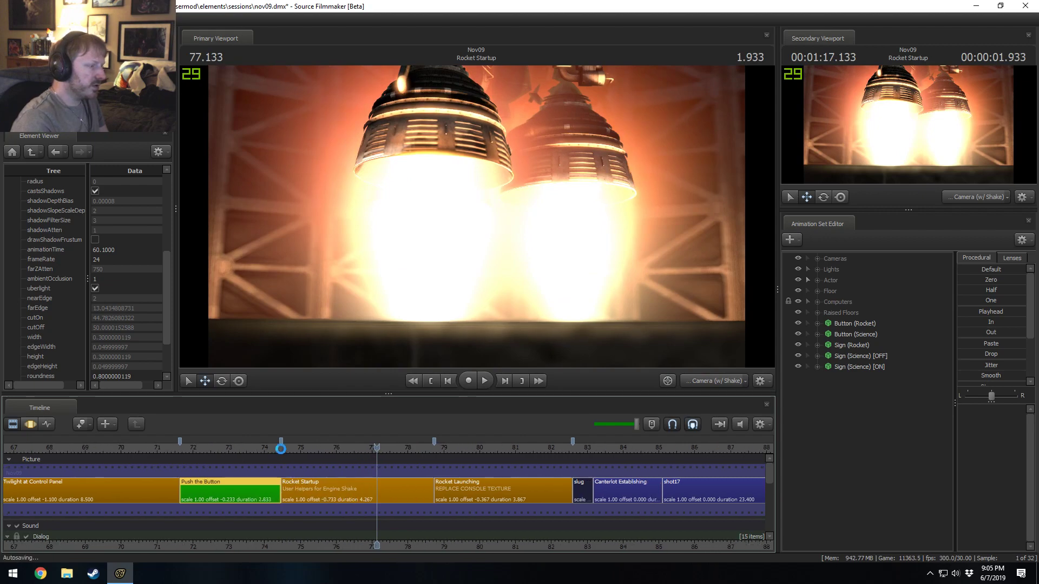
pyautogui.press('space')
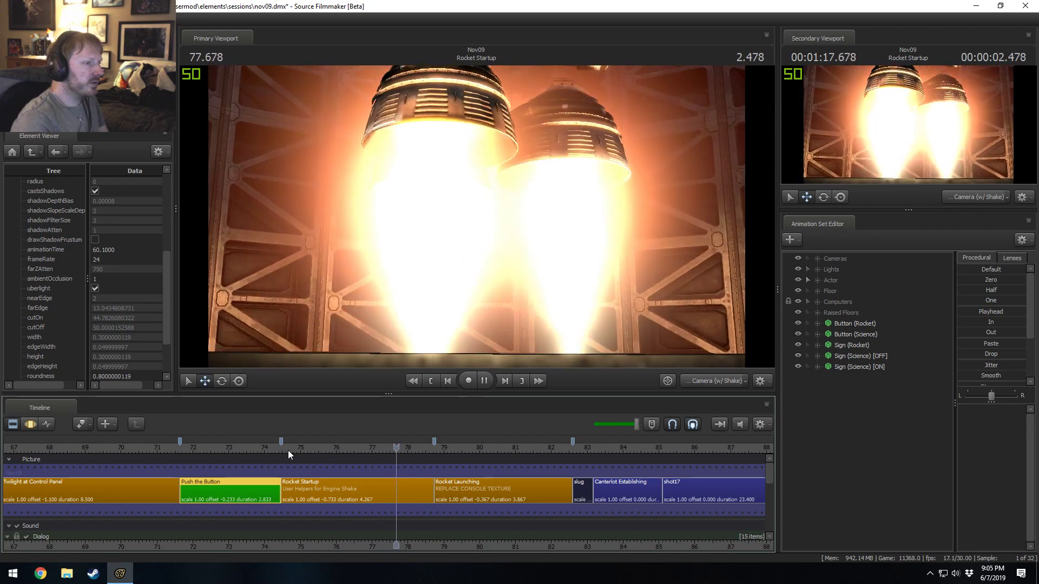
pyautogui.click(288, 450)
pyautogui.click(291, 448)
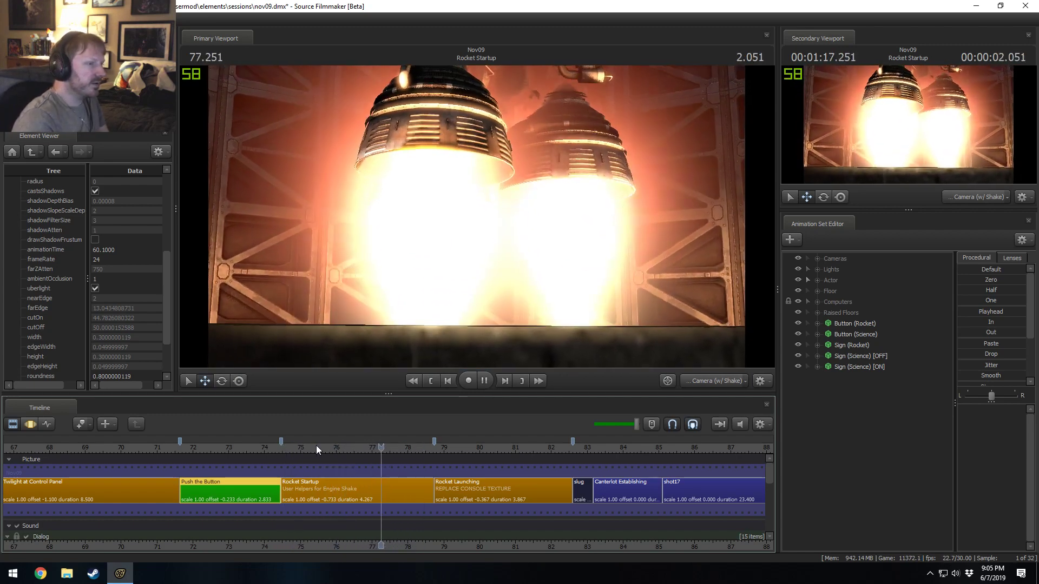
pyautogui.press('space')
# - Mark the Rocket Startup clip as finished by changing its background color to green, with red set to 0
pyautogui.rightClick(348, 488)
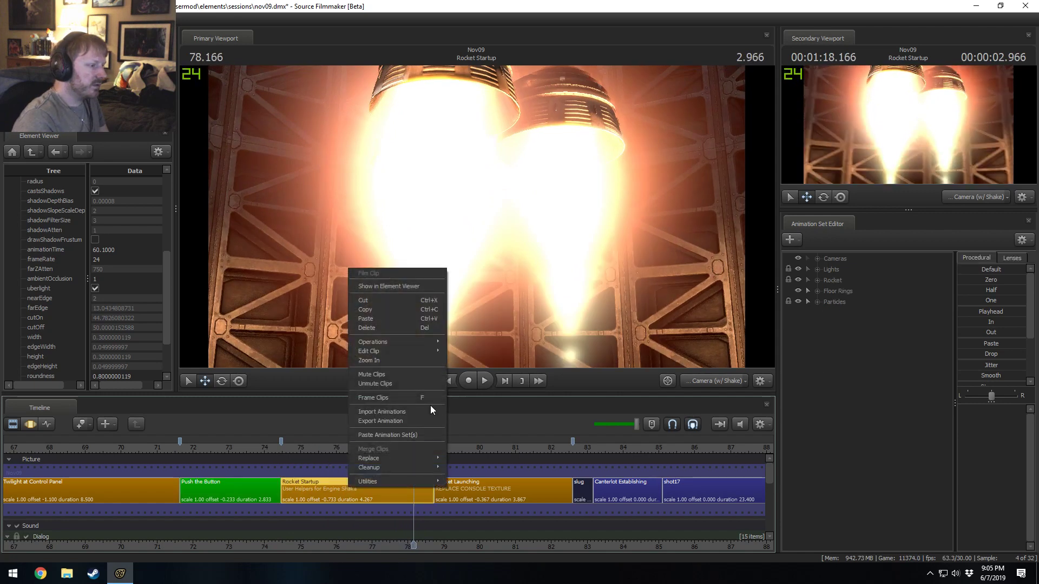
pyautogui.moveTo(389, 351)
pyautogui.click(488, 363)
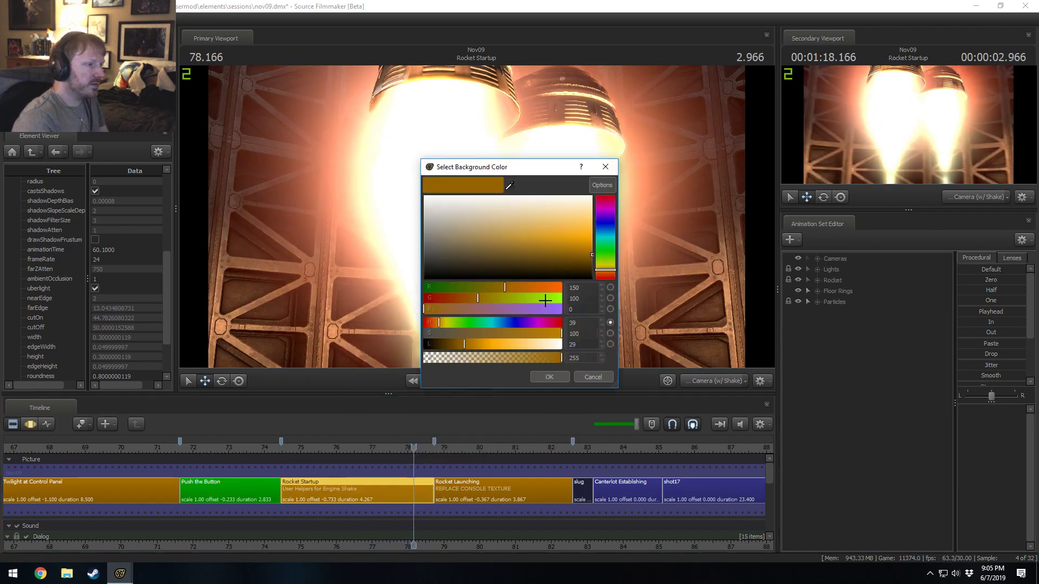
pyautogui.write('0')
pyautogui.press('Tab')
pyautogui.write('15')
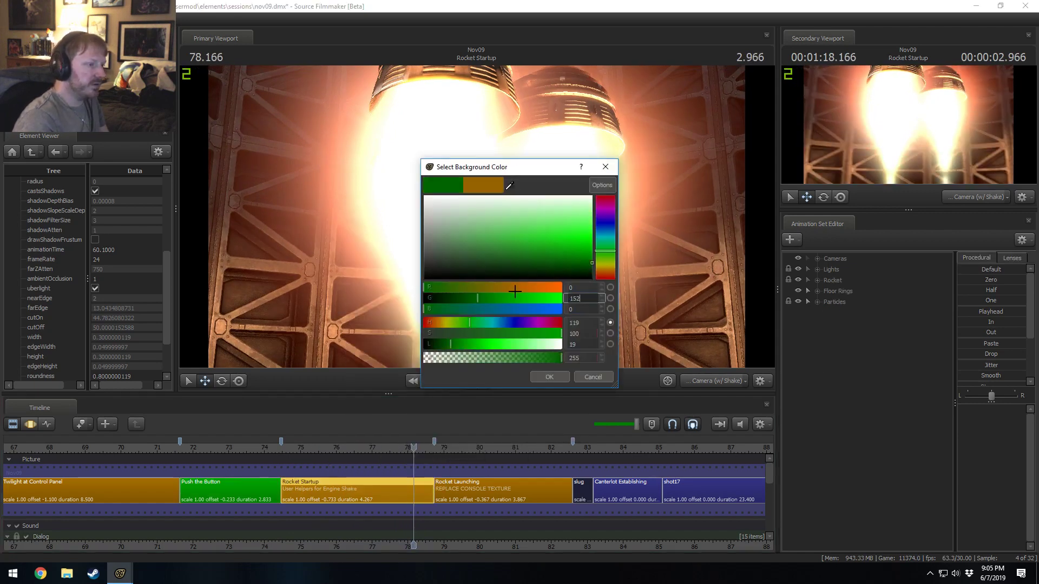
pyautogui.press('Return')
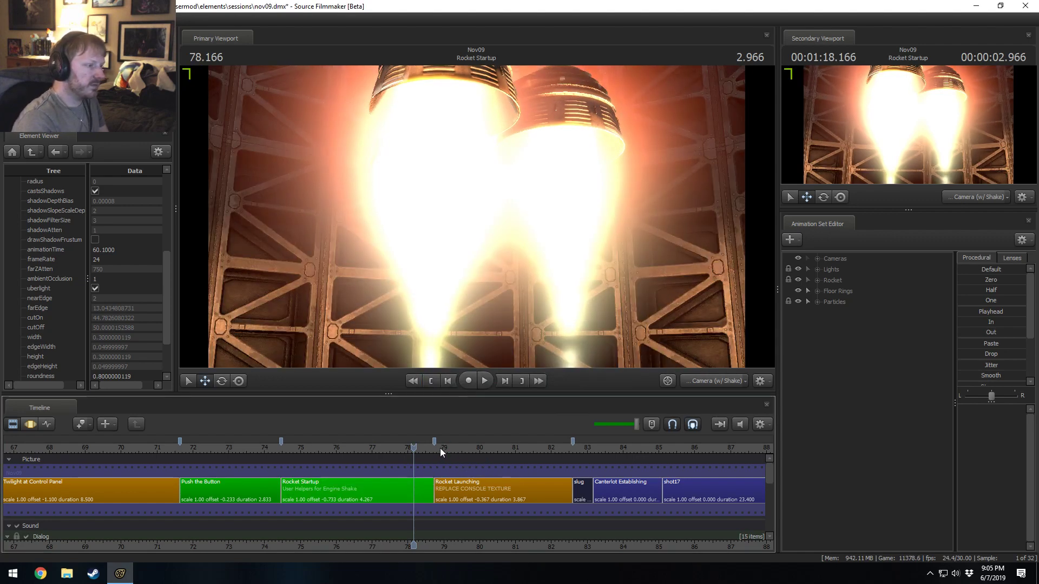
# - Scrub and play the Rocket Launching clip through its main camera
pyautogui.moveTo(440, 448); pyautogui.dragTo(511, 453)
pyautogui.press('space')
pyautogui.press('space')
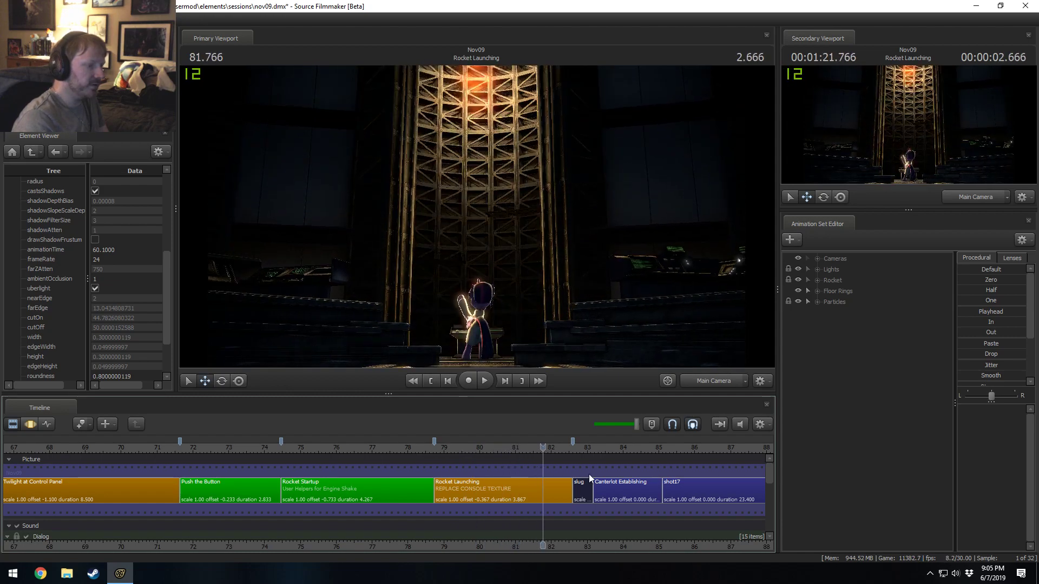
# - Save the session, and go back along the full timeline to inspect the You've Got a Brain and Headshot Surgery clips
pyautogui.scroll(-10, 339, 468)
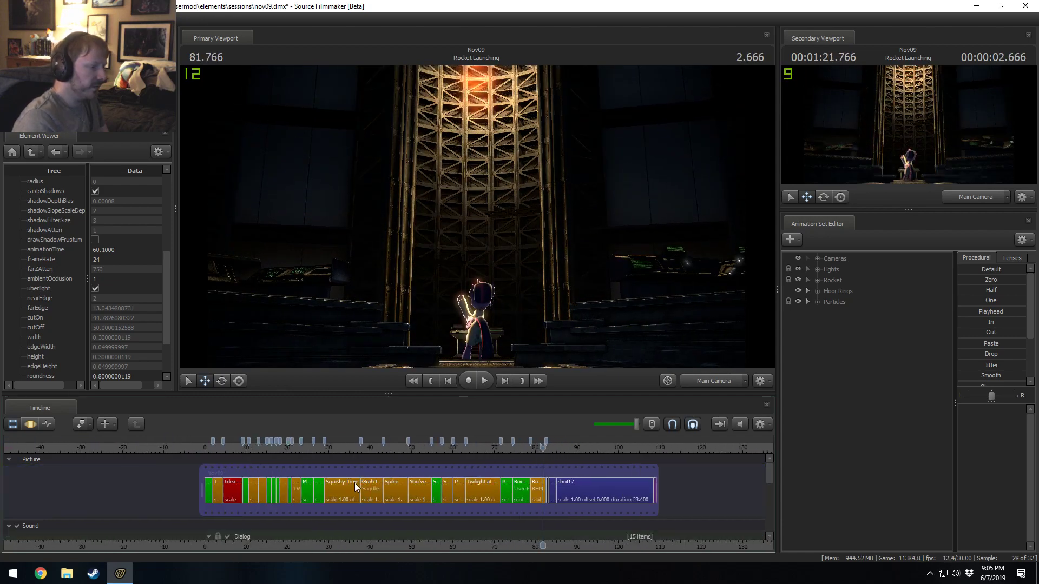
pyautogui.moveTo(368, 545); pyautogui.dragTo(414, 533, button='middle')
pyautogui.moveTo(478, 450); pyautogui.dragTo(422, 447)
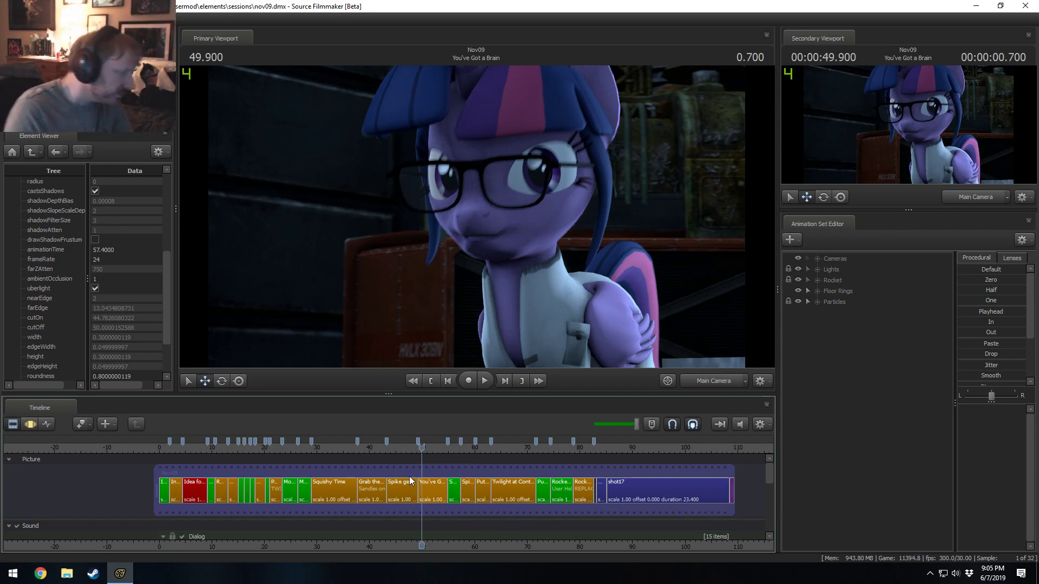
pyautogui.click(262, 448)
pyautogui.scroll(7, 261, 448)
pyautogui.scroll(-5, 265, 464)
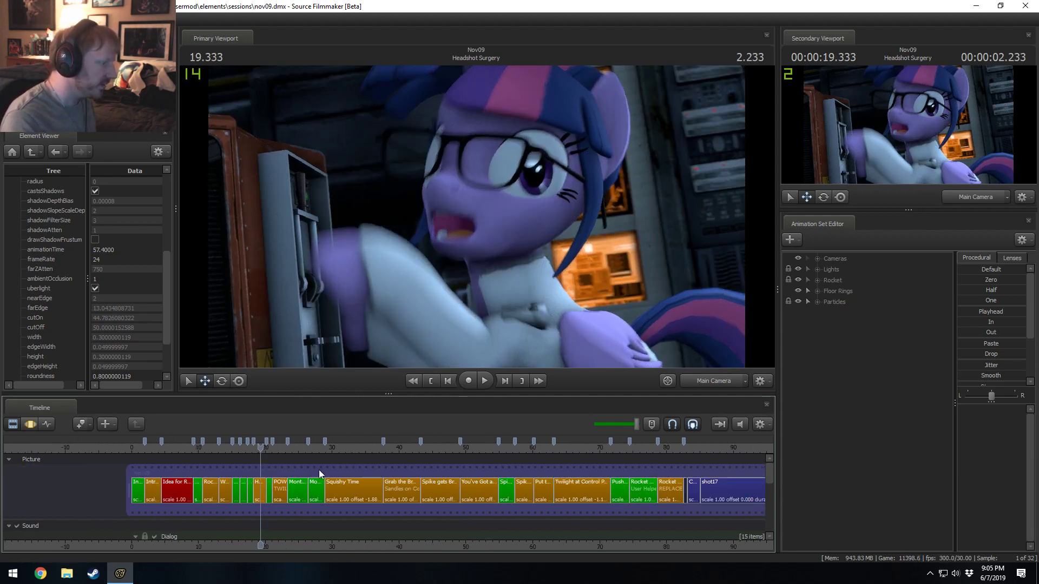
# - Play the opening of the Ah Shit clip repeatedly to review the character's blink and stare
pyautogui.scroll(1, 656, 495)
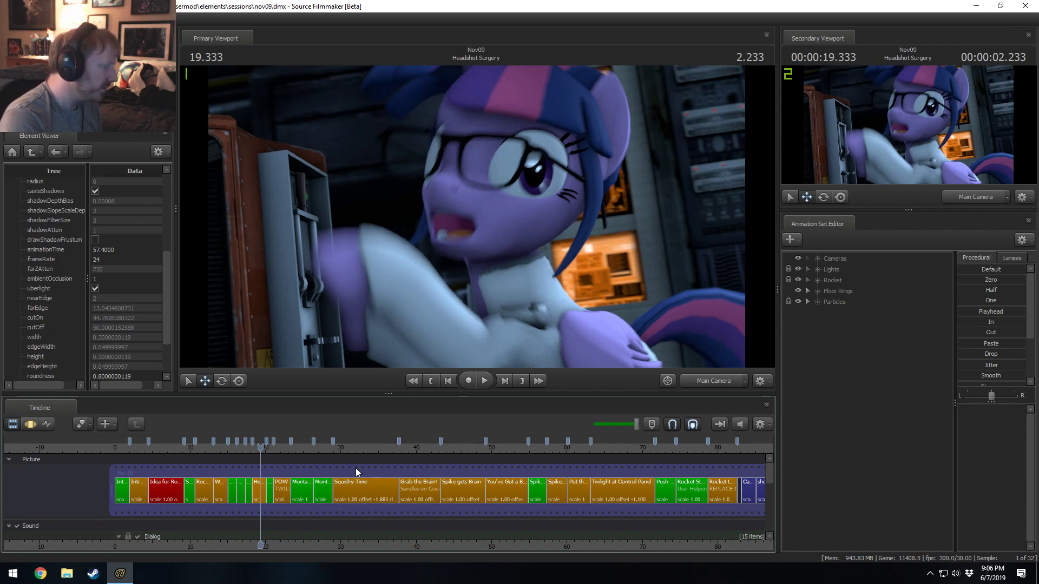
pyautogui.scroll(5, 331, 480)
pyautogui.scroll(3, 331, 481)
pyautogui.click(294, 447)
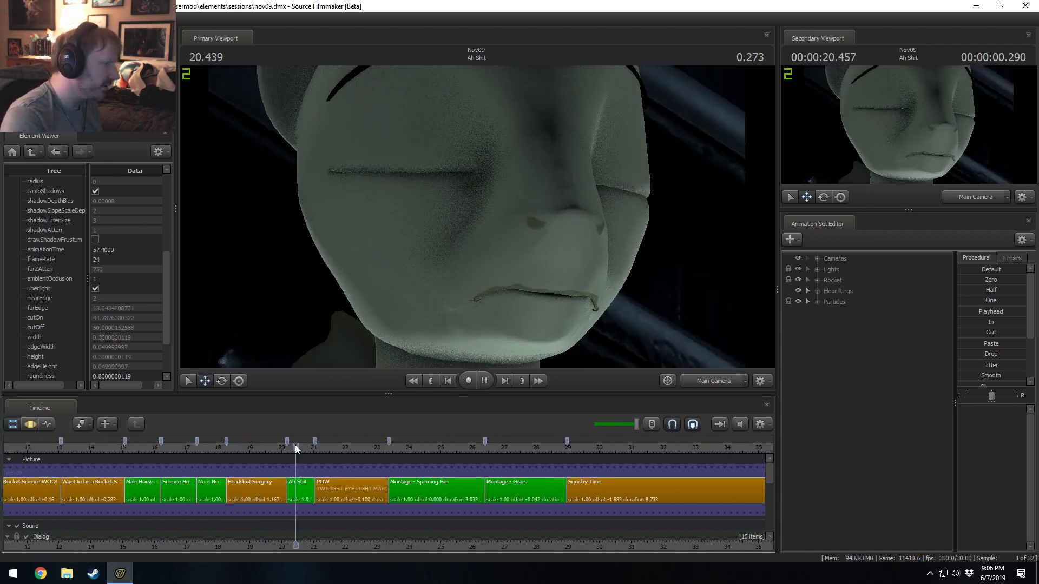
pyautogui.press('space')
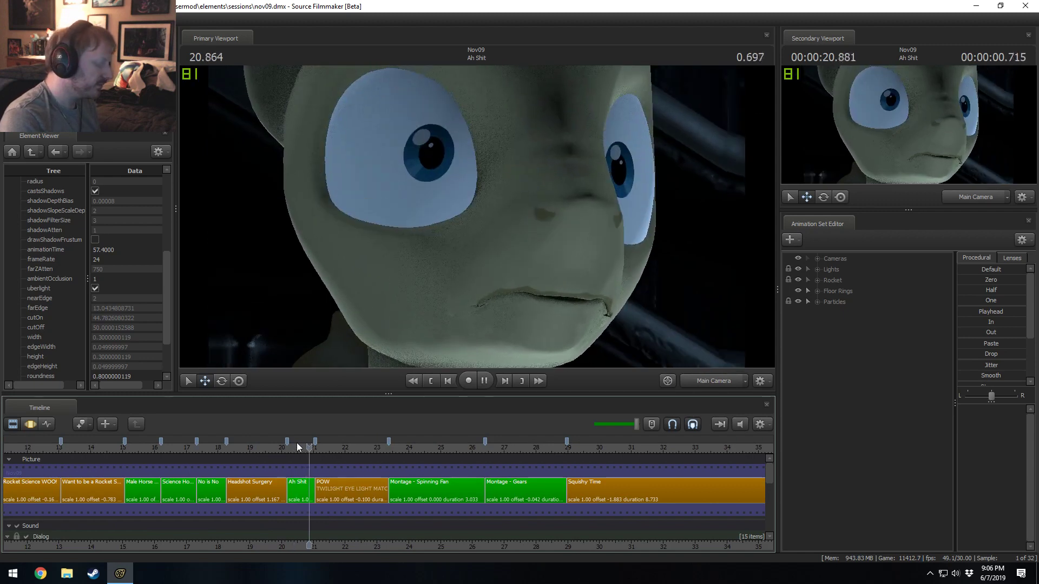
pyautogui.click(298, 444)
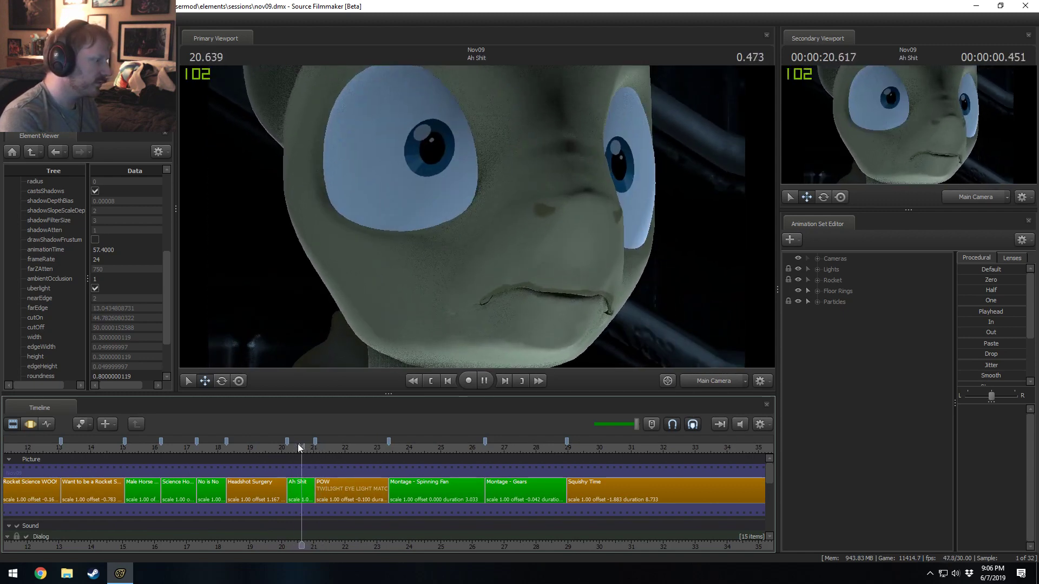
pyautogui.click(298, 444)
pyautogui.click(297, 444)
pyautogui.click(297, 443)
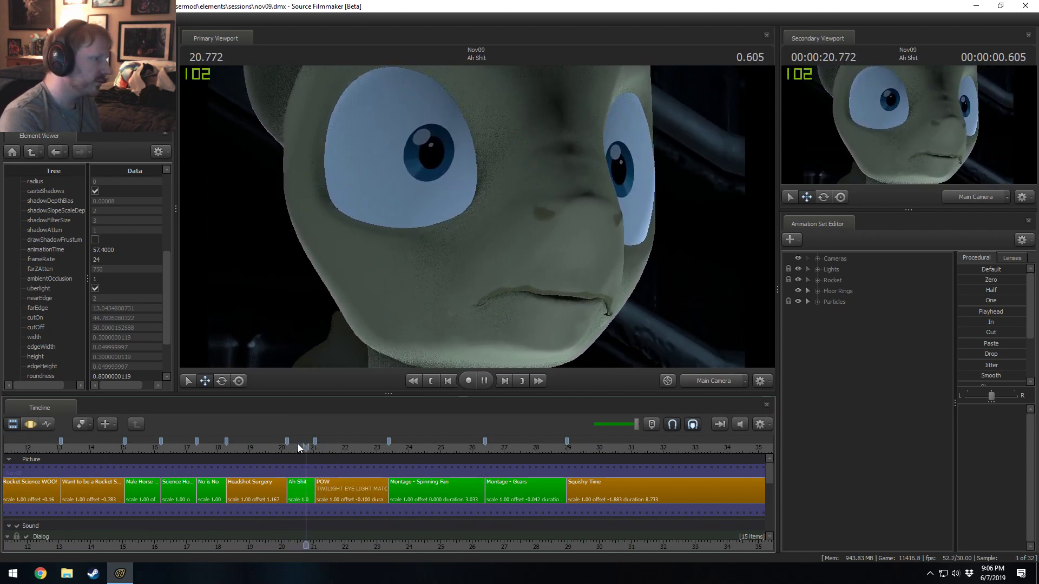
pyautogui.click(298, 444)
pyautogui.click(298, 443)
pyautogui.click(297, 444)
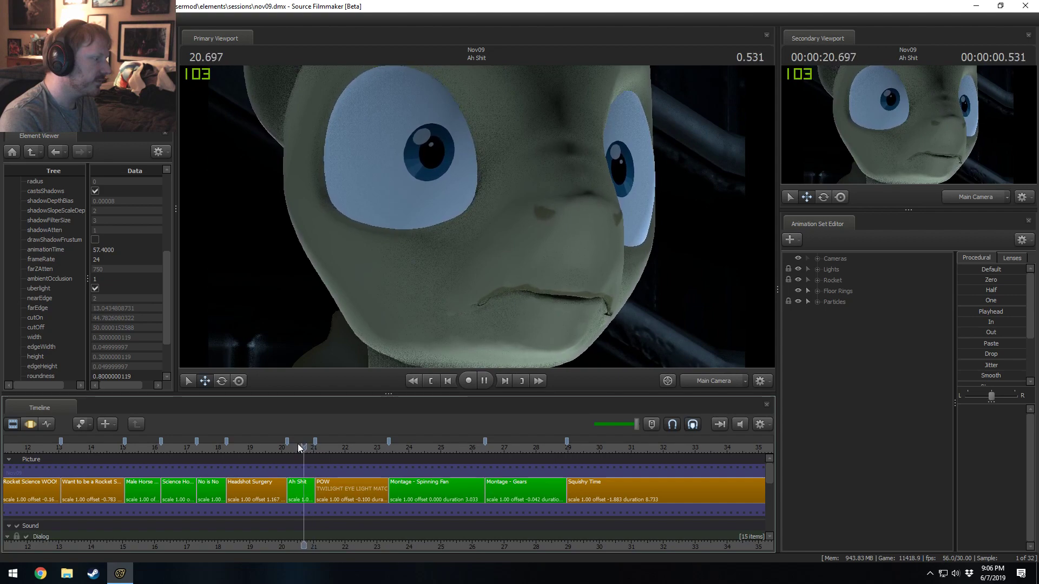
pyautogui.click(297, 444)
pyautogui.click(298, 444)
pyautogui.click(300, 452)
pyautogui.click(300, 452)
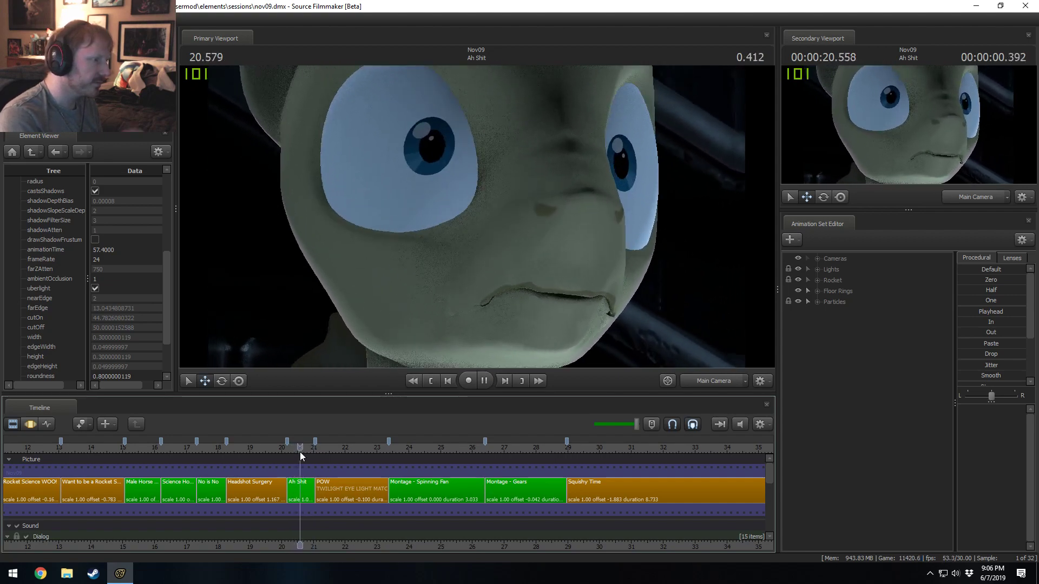
pyautogui.click(300, 452)
pyautogui.click(299, 452)
pyautogui.click(299, 452)
pyautogui.click(300, 452)
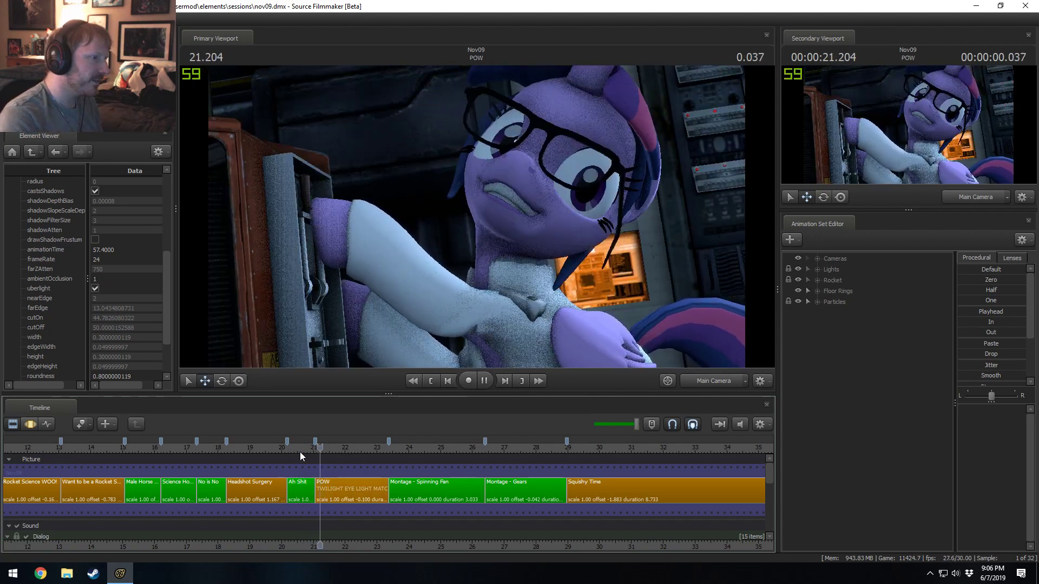
# - Replay the Ah Shit clip through its cut into POW, and park the playhead on the closed-eyes pose in Ah Shit
pyautogui.press('j')
pyautogui.press('l')
pyautogui.press('j')
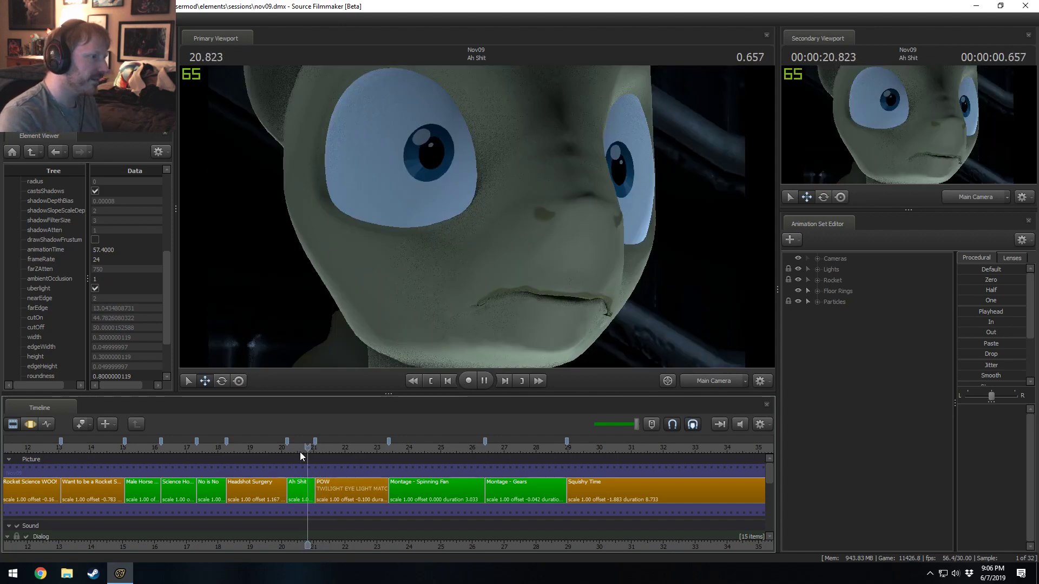
pyautogui.press('l')
pyautogui.click(299, 453)
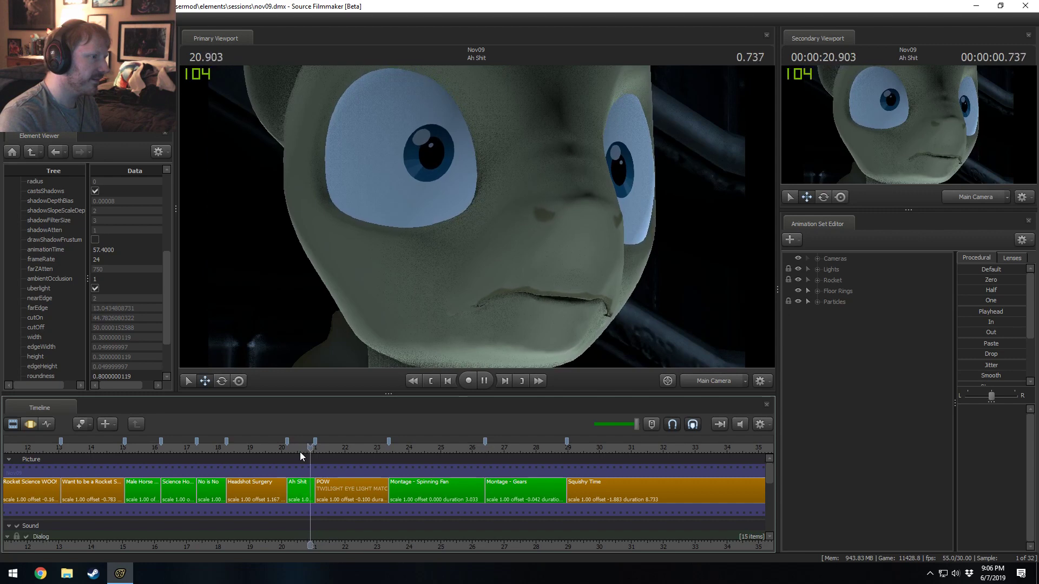
pyautogui.click(300, 452)
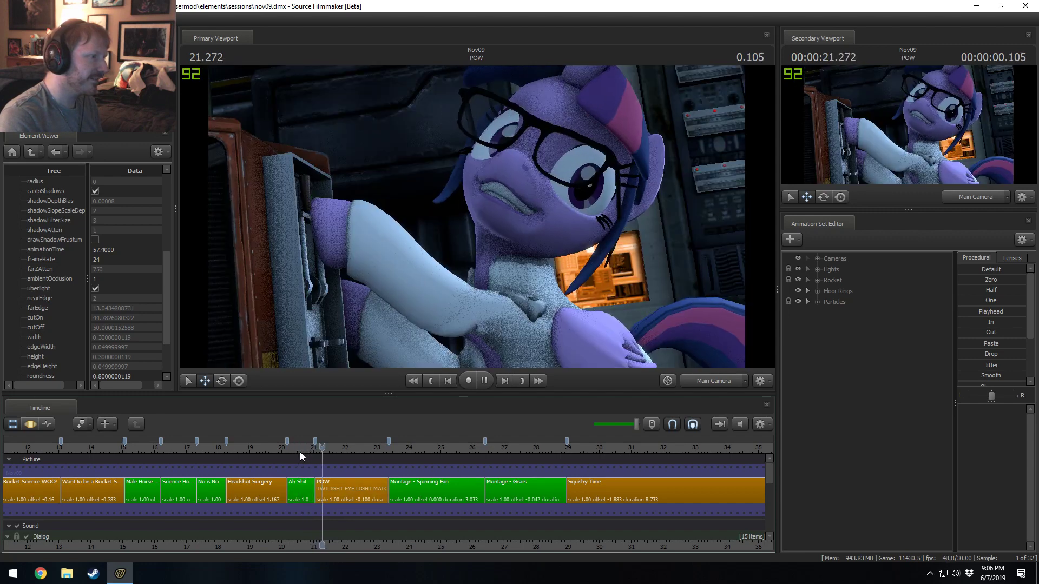
pyautogui.click(300, 452)
pyautogui.click(299, 453)
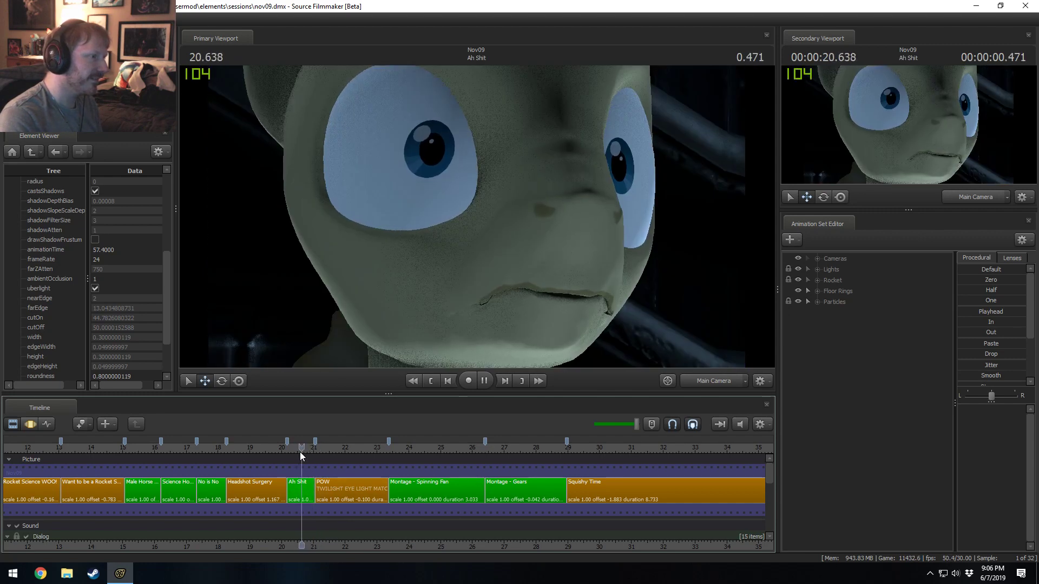
pyautogui.click(299, 452)
pyautogui.click(300, 452)
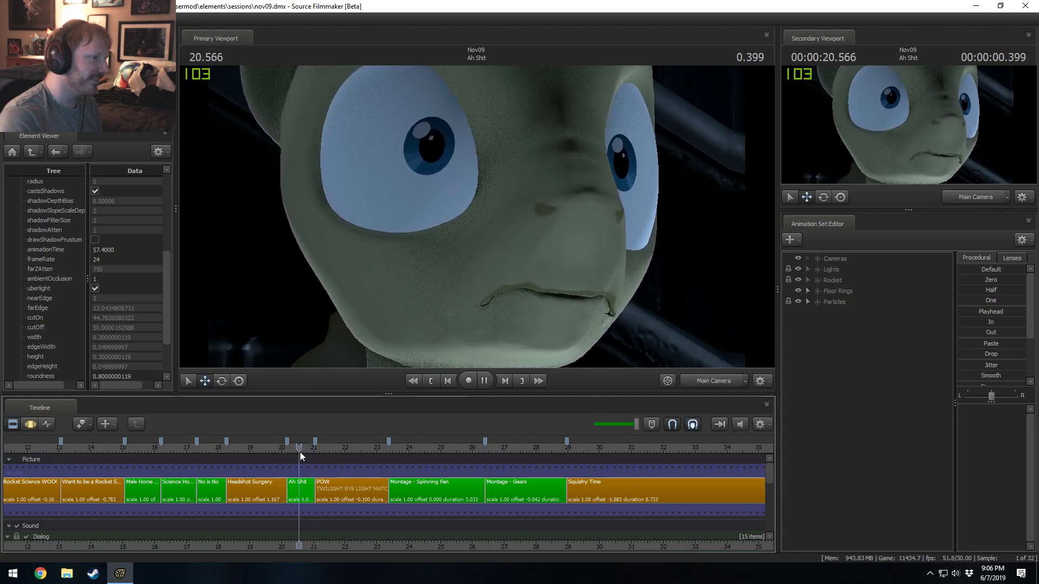
pyautogui.click(299, 452)
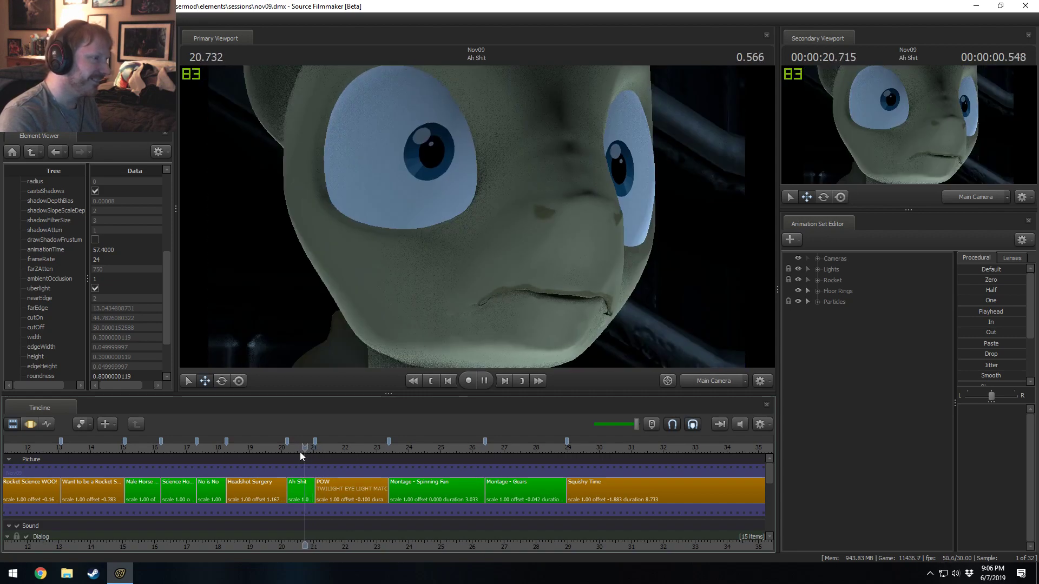
pyautogui.moveTo(300, 452); pyautogui.dragTo(295, 452)
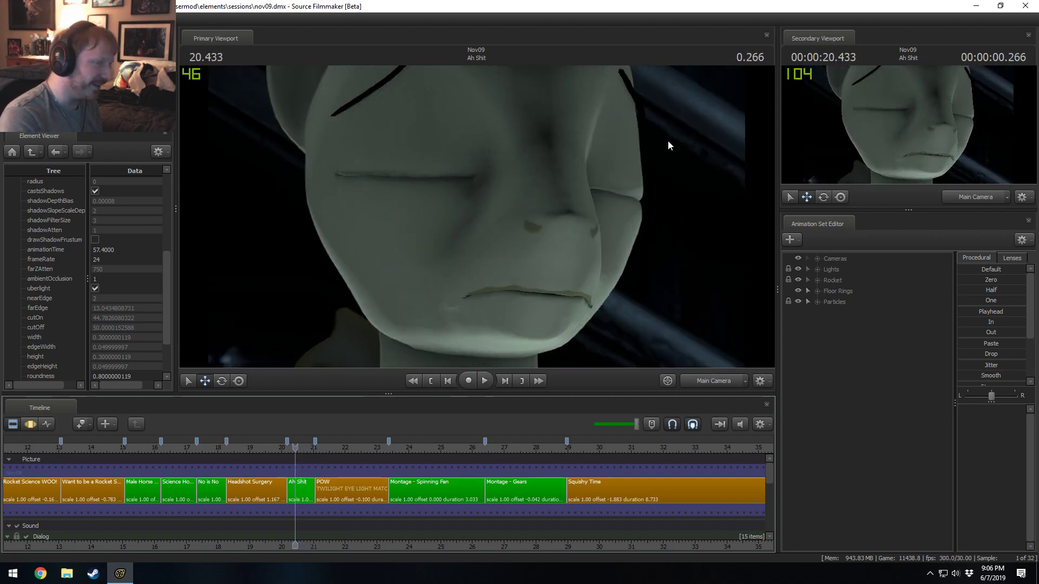